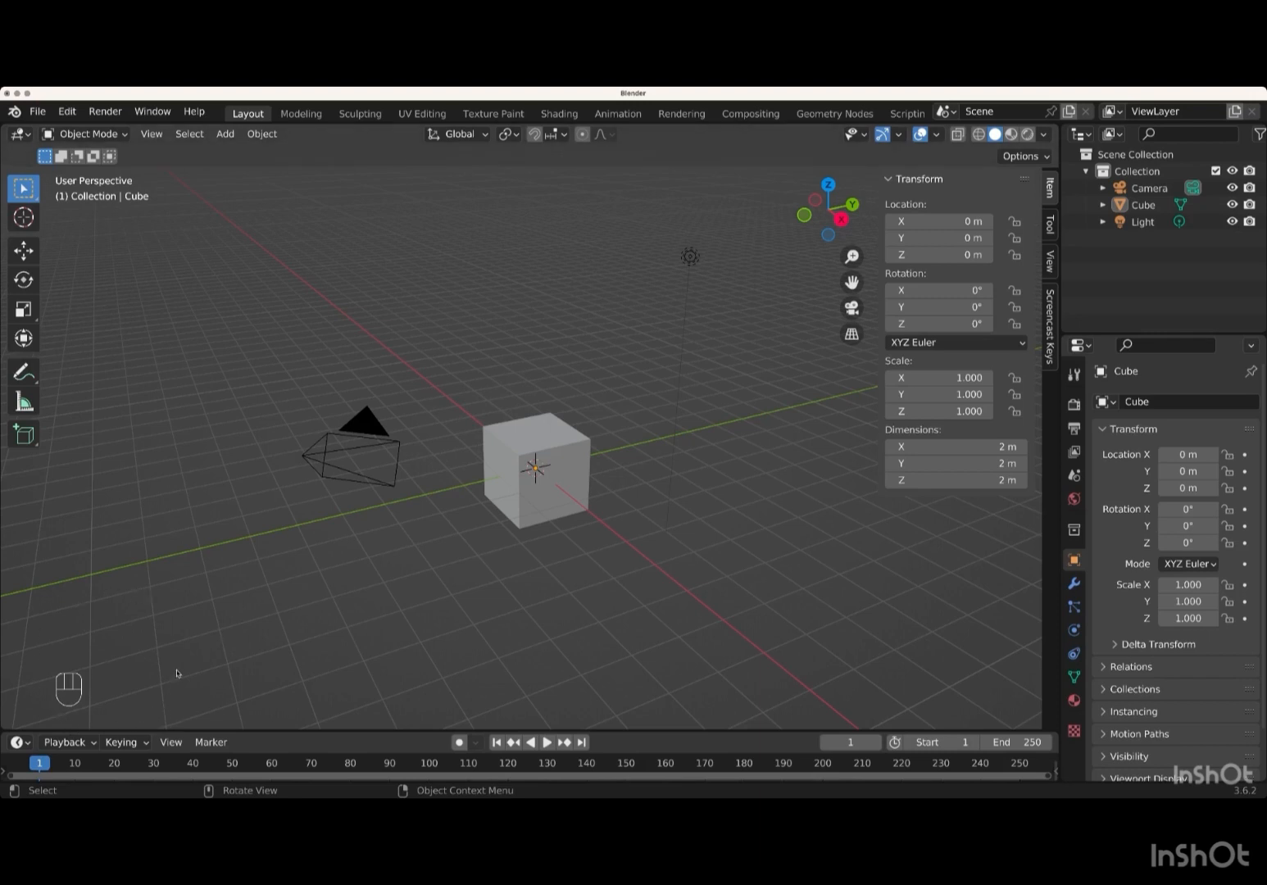
{"action": "key", "text": "alt"}
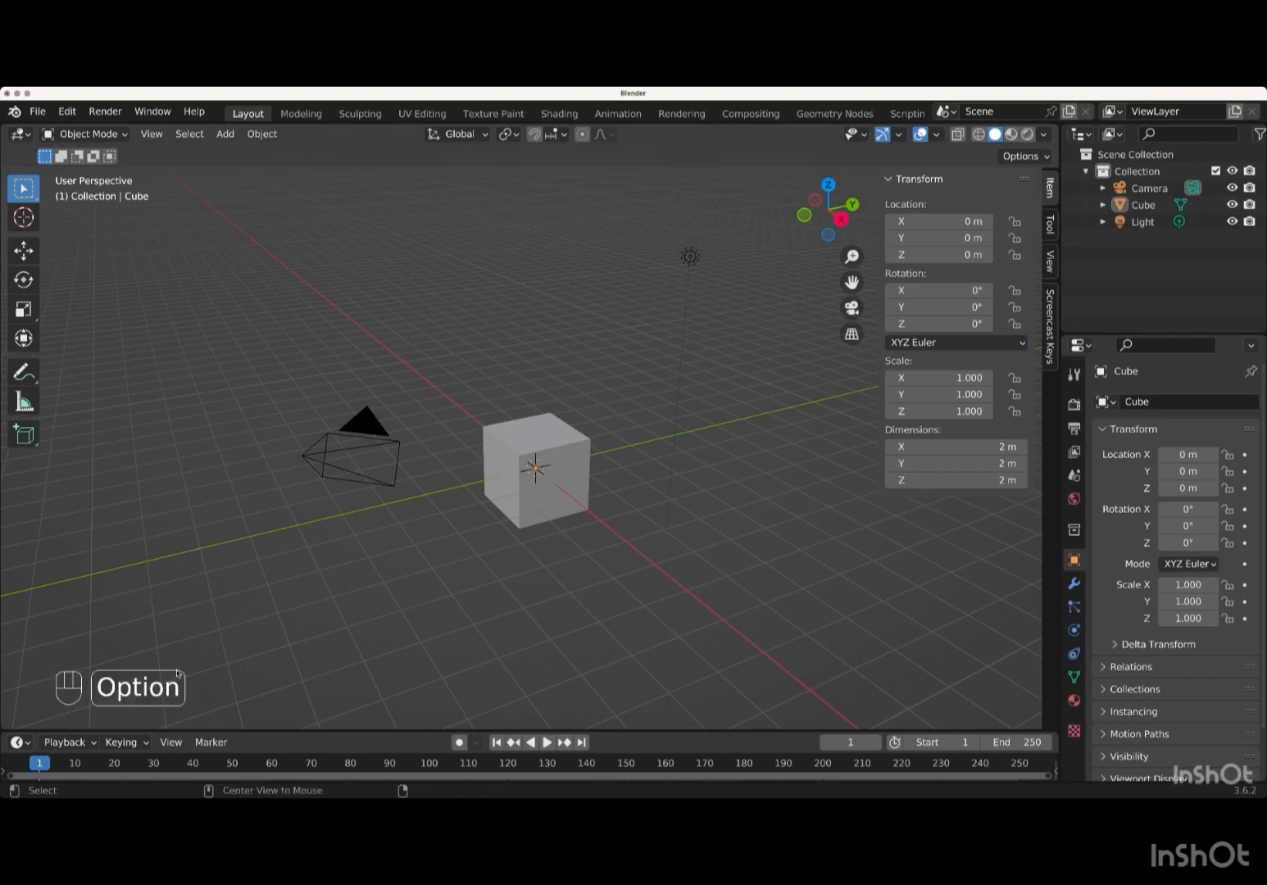
{"action": "key", "text": "super"}
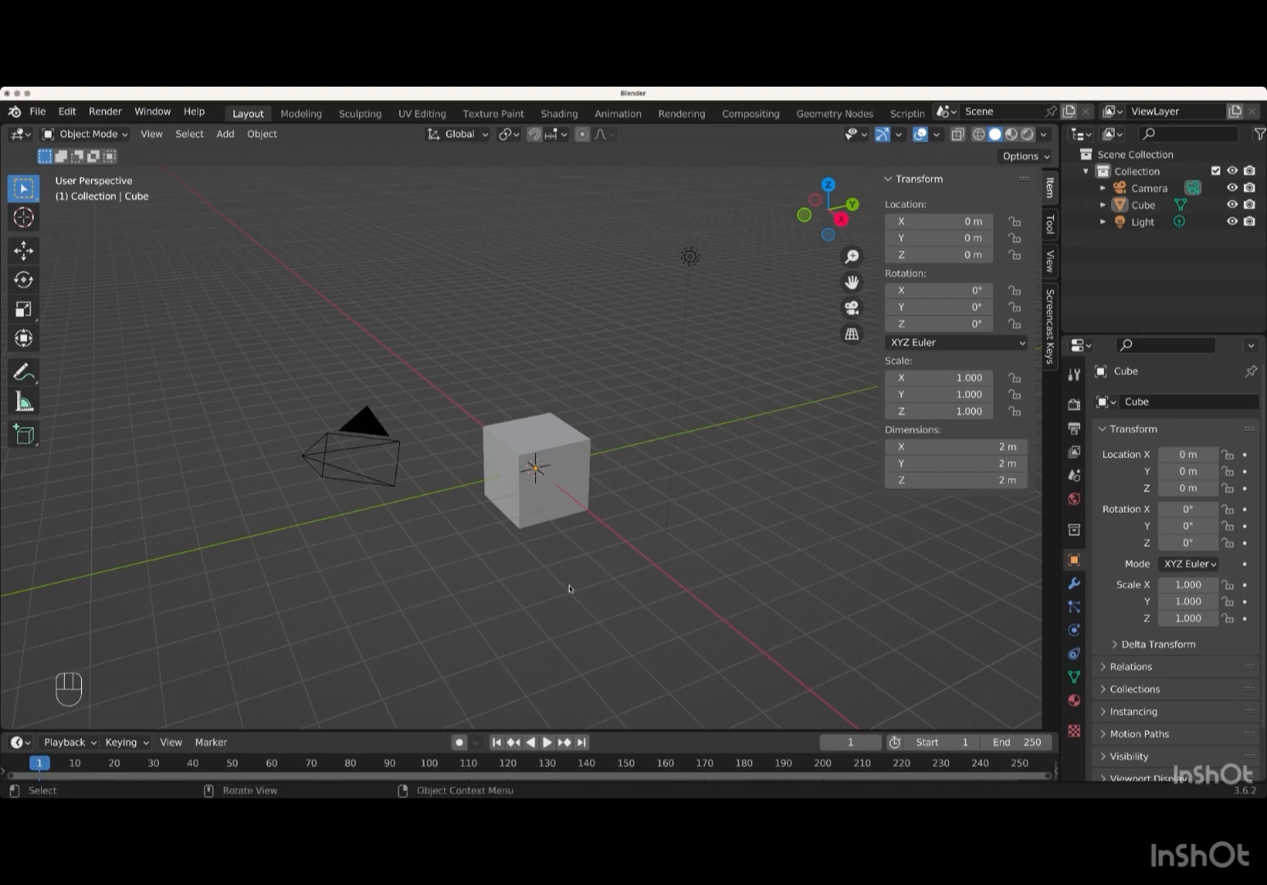
{"action": "scroll", "coordinate": [570, 588], "scroll_direction": "left", "scroll_amount": 4}
{"action": "scroll", "coordinate": [570, 588], "scroll_direction": "right", "scroll_amount": 4}
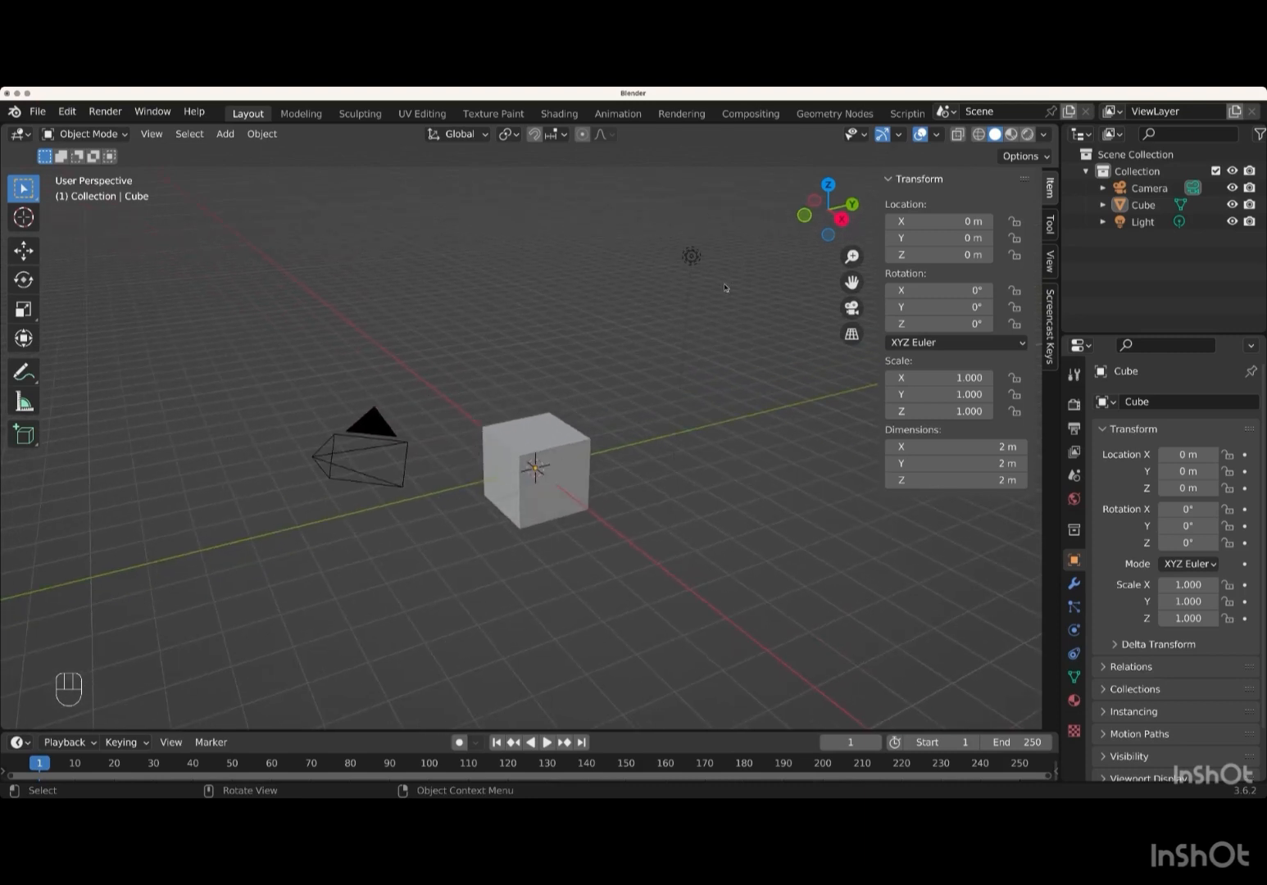
- Delete the camera and the light from the scene
{"action": "left_click", "coordinate": [373, 424]}
{"action": "left_click", "coordinate": [690, 255], "text": "shift"}
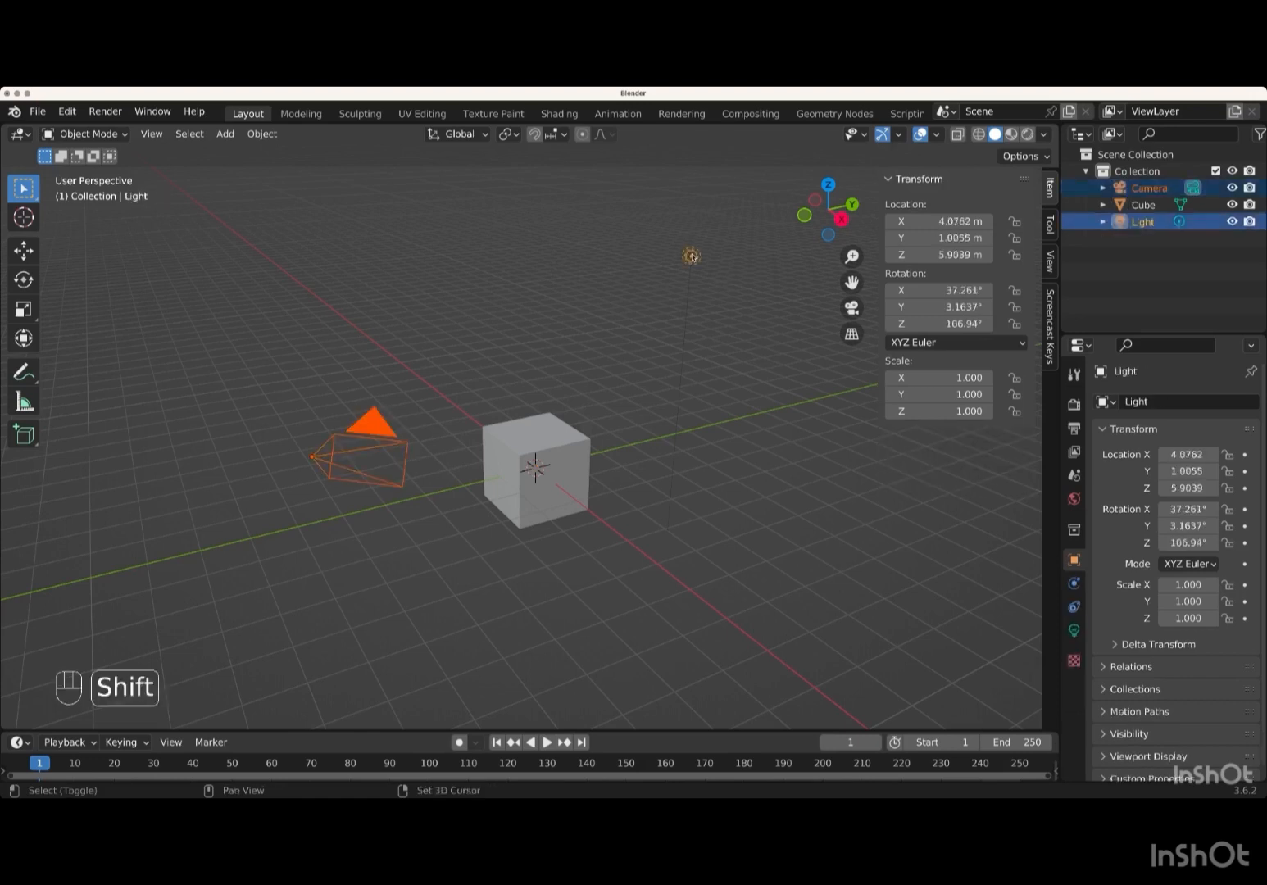
{"action": "key", "text": "x"}
{"action": "left_click", "coordinate": [692, 256]}
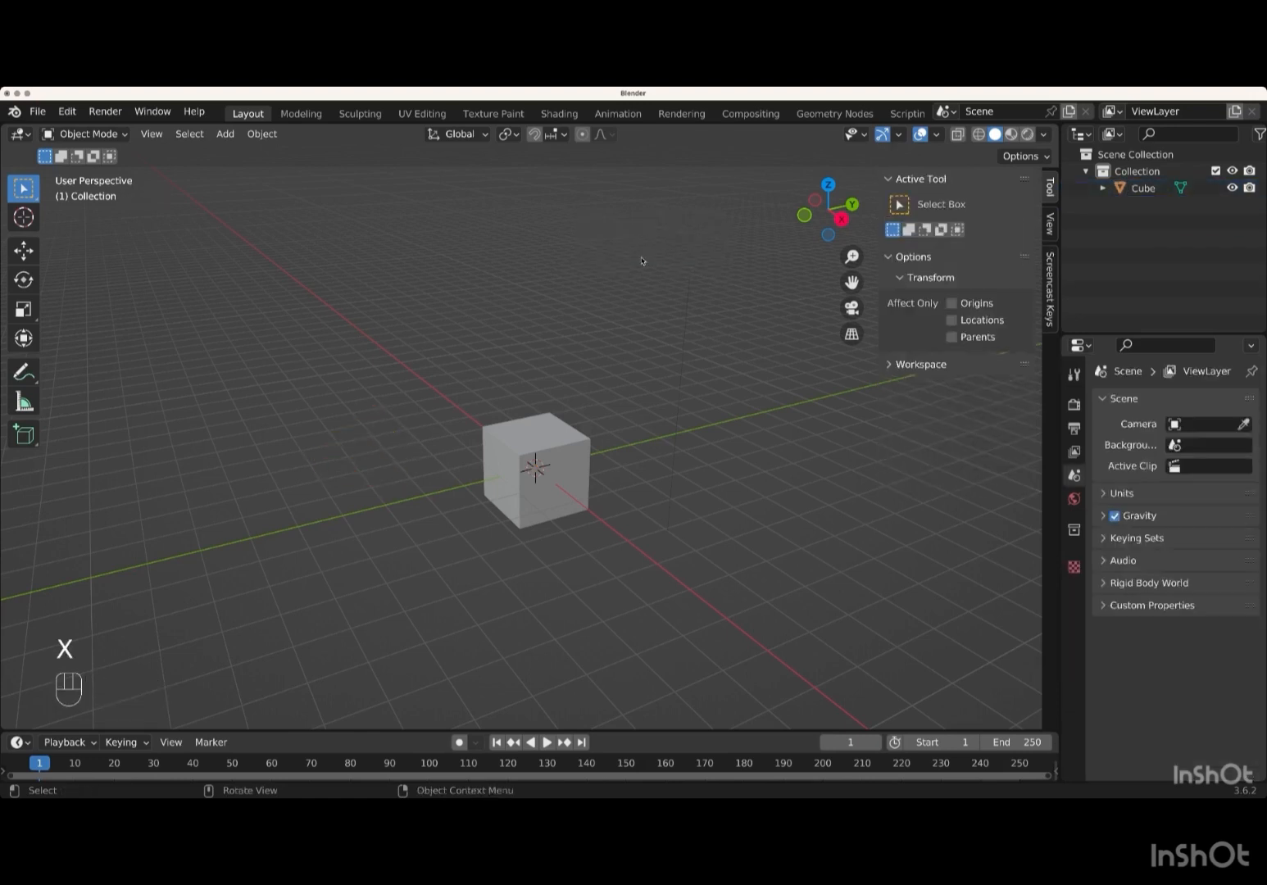
- Move the default cube up 1 m along the Z axis
{"action": "left_click", "coordinate": [576, 478]}
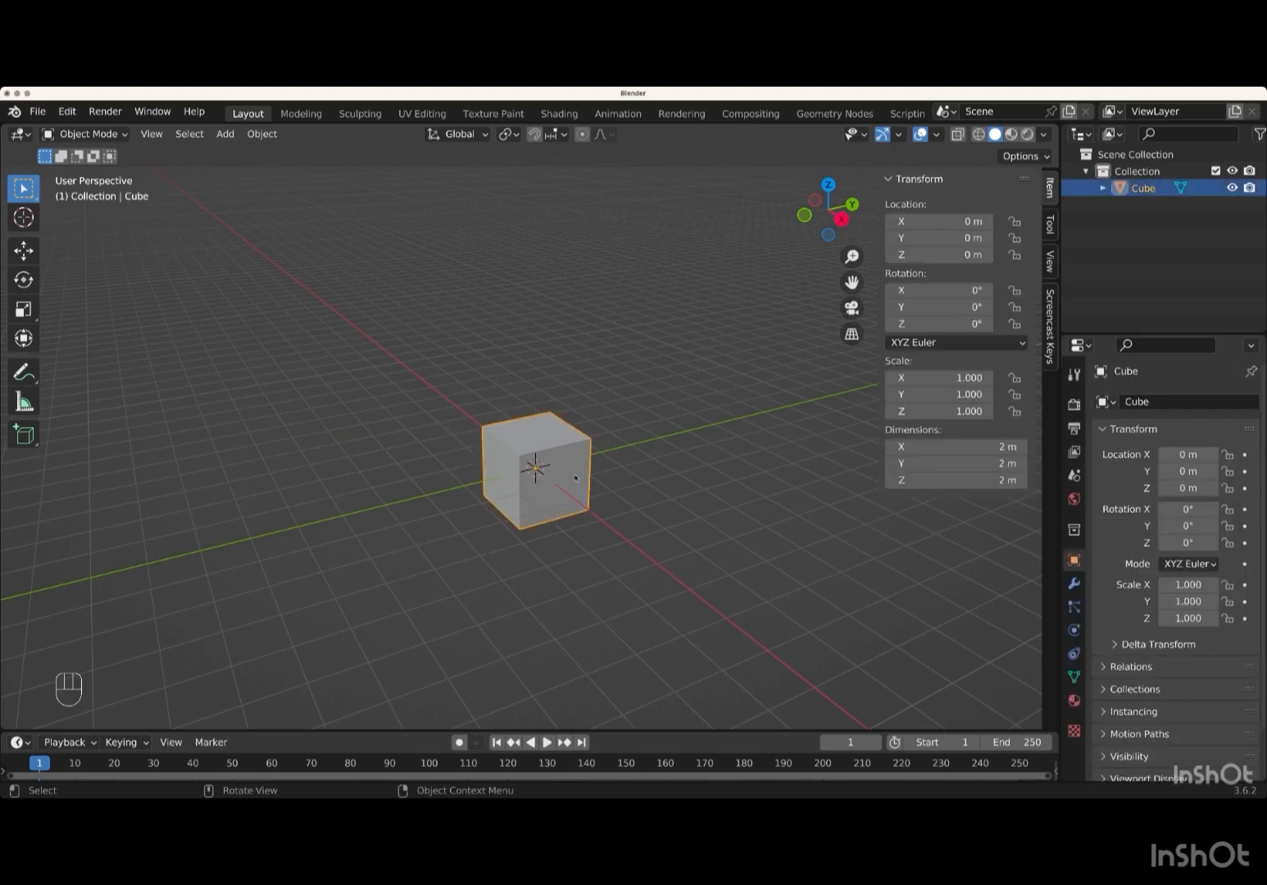
{"action": "key", "text": "KP_Add"}
{"action": "key", "text": "KP_Add"}
{"action": "key", "text": "KP_Add"}
{"action": "key", "text": "KP_Add"}
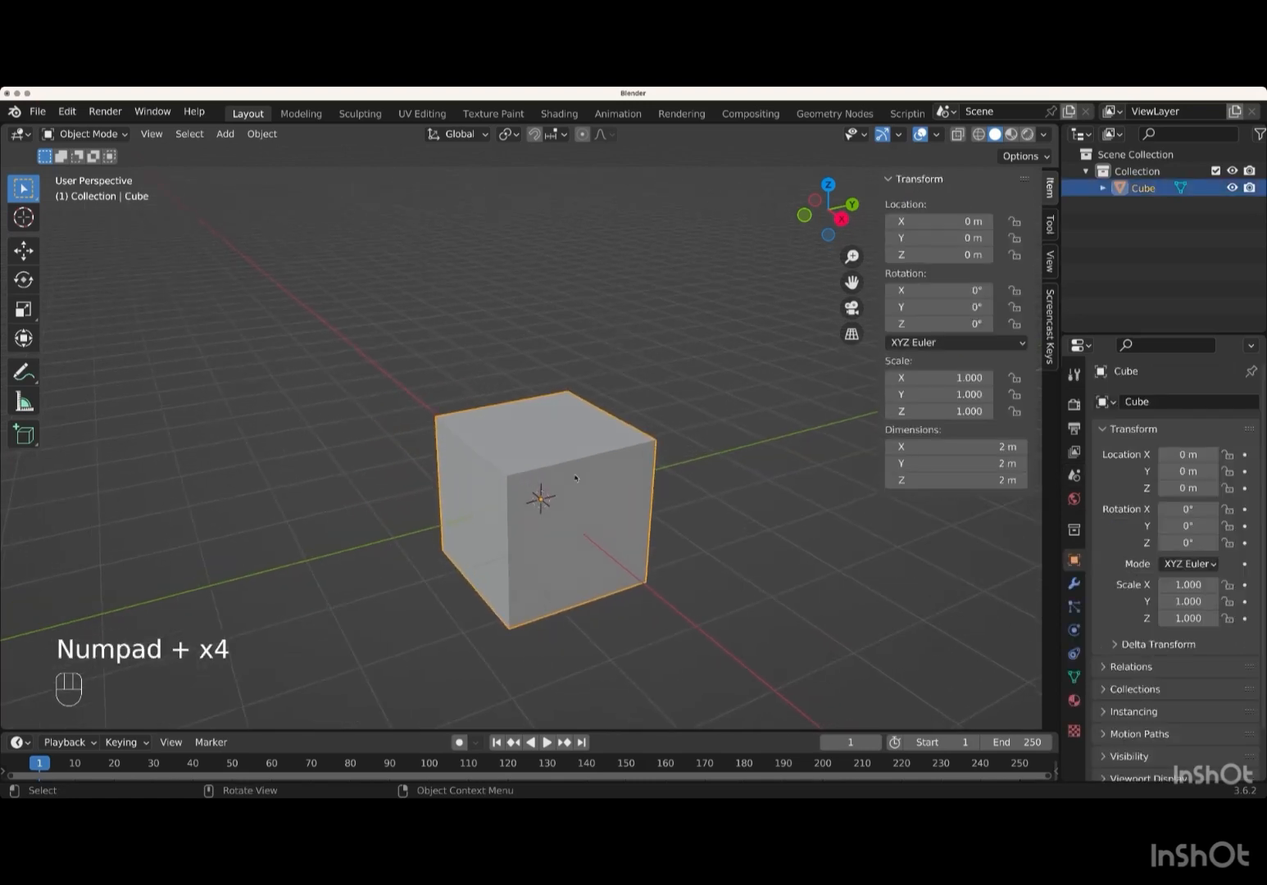
{"action": "scroll", "coordinate": [576, 478], "scroll_direction": "down", "scroll_amount": 3}
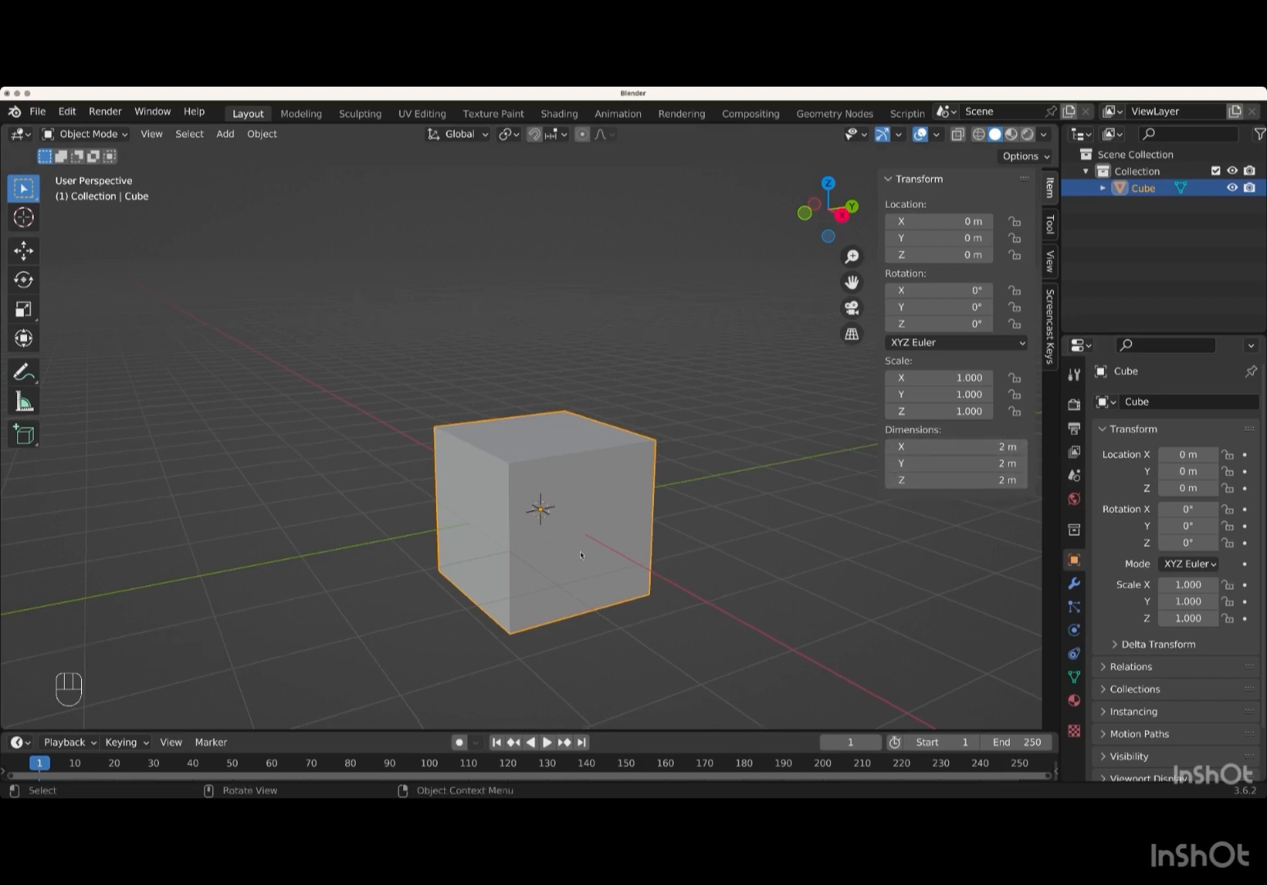
{"action": "scroll", "coordinate": [581, 555], "scroll_direction": "left", "scroll_amount": 5}
{"action": "scroll", "coordinate": [581, 555], "scroll_direction": "right", "scroll_amount": 10}
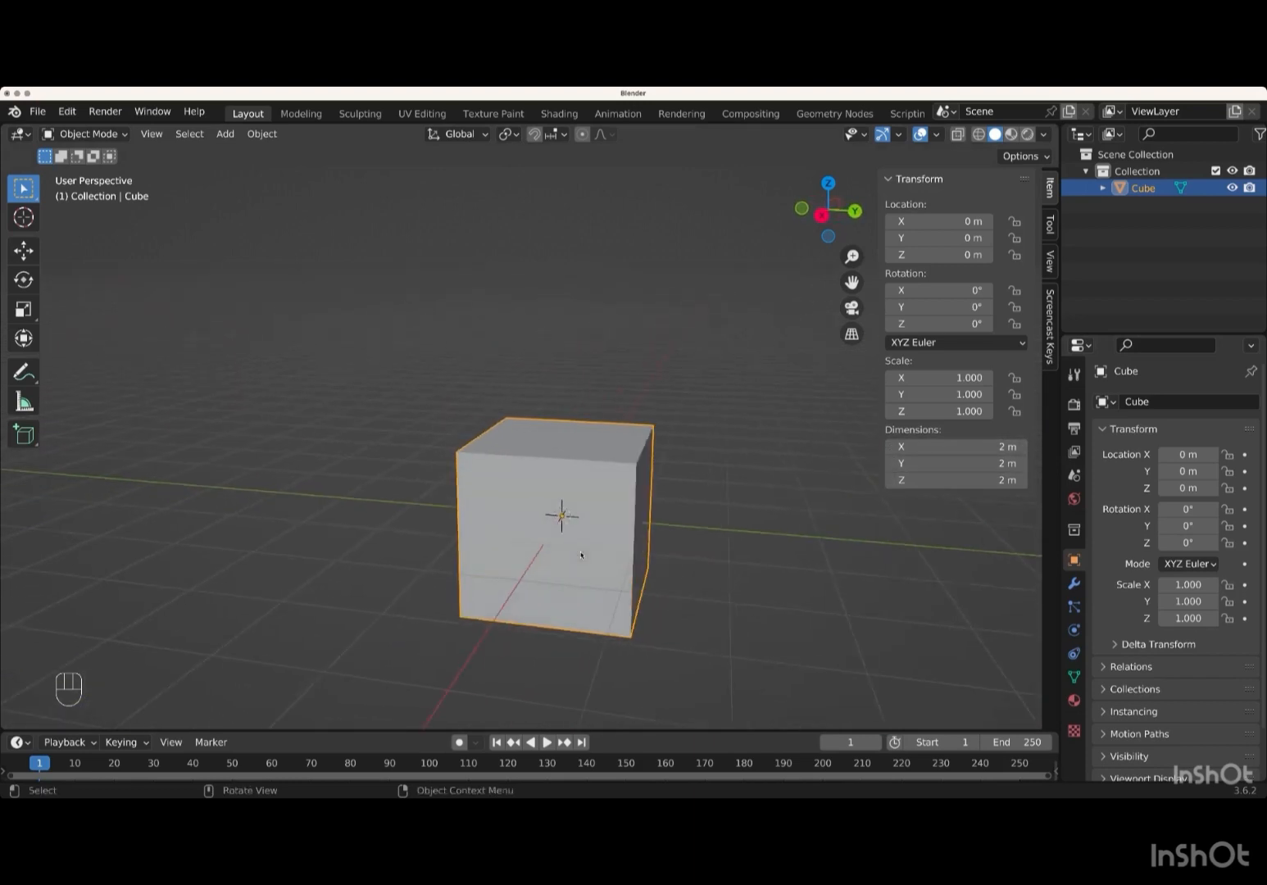
{"action": "scroll", "coordinate": [581, 555], "scroll_direction": "right", "scroll_amount": 10}
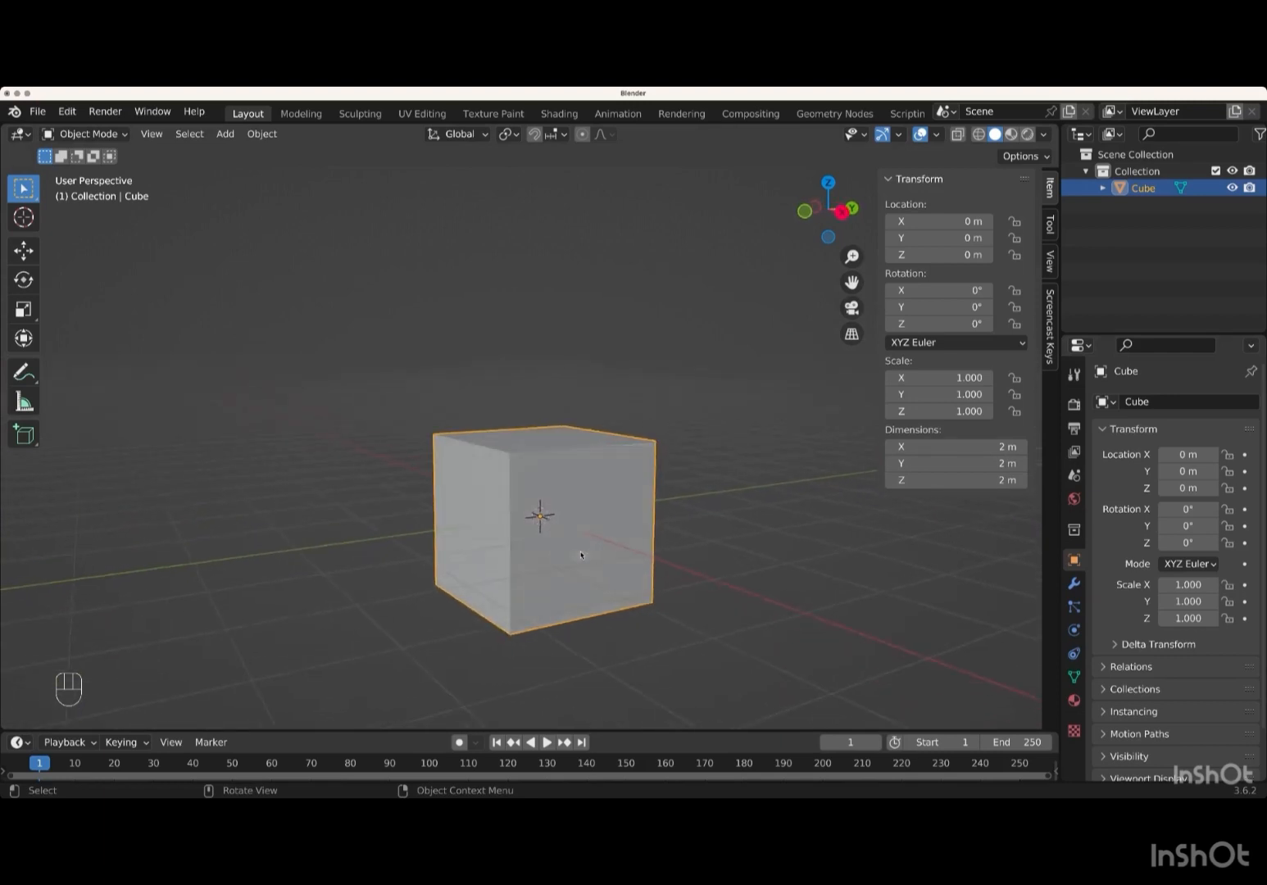
{"action": "scroll", "coordinate": [581, 555], "scroll_direction": "left", "scroll_amount": 6}
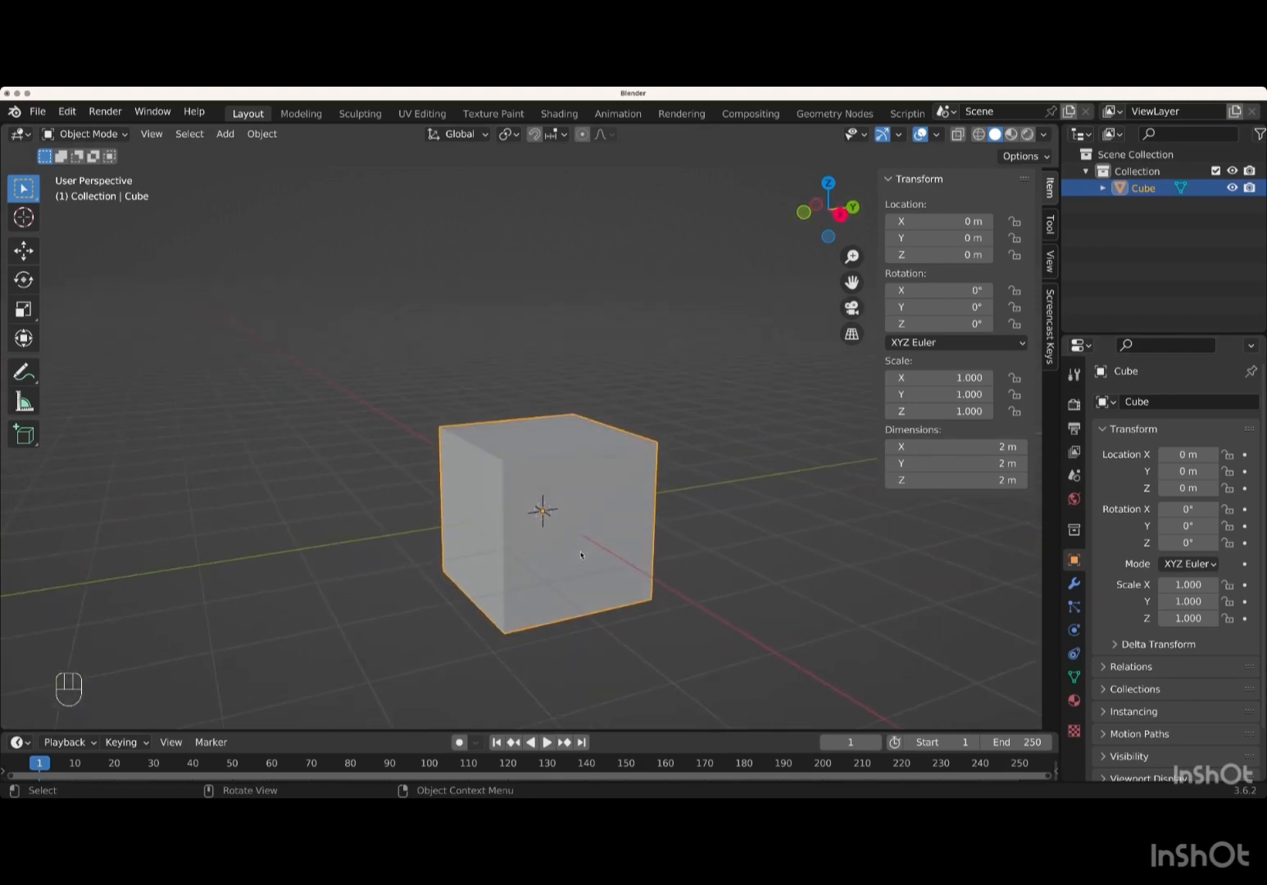
{"action": "key", "text": "g"}
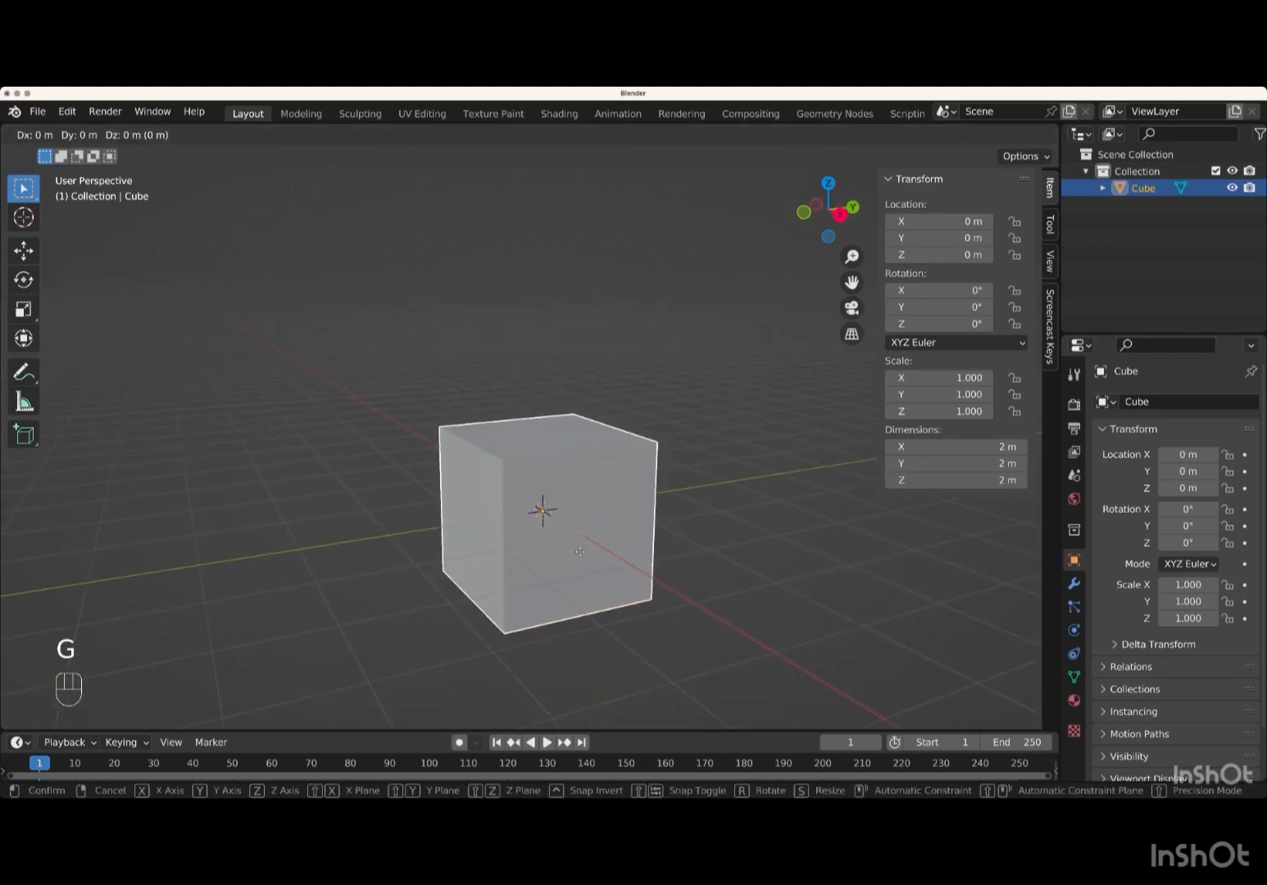
{"action": "key", "text": "z"}
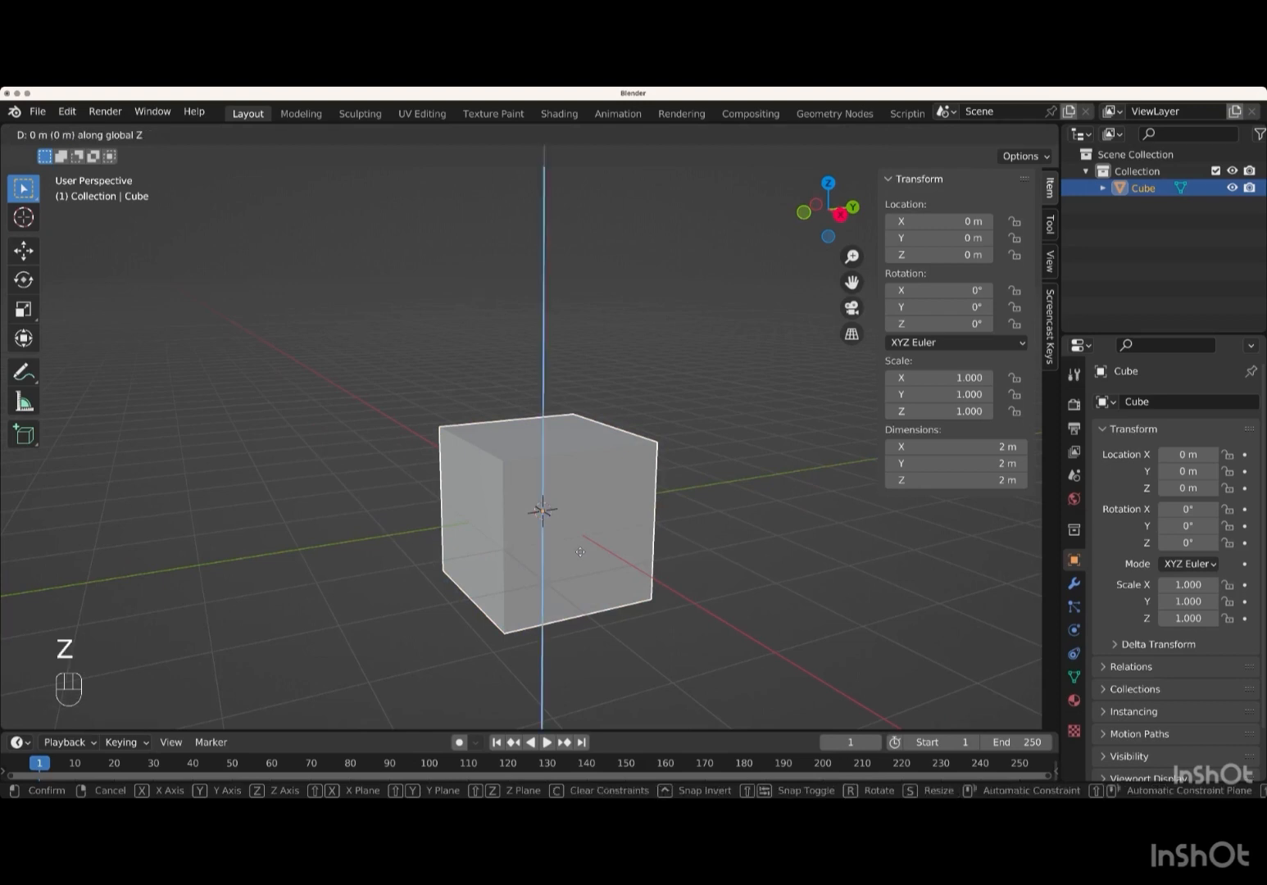
{"action": "key", "text": "KP_1"}
{"action": "key", "text": "Return"}
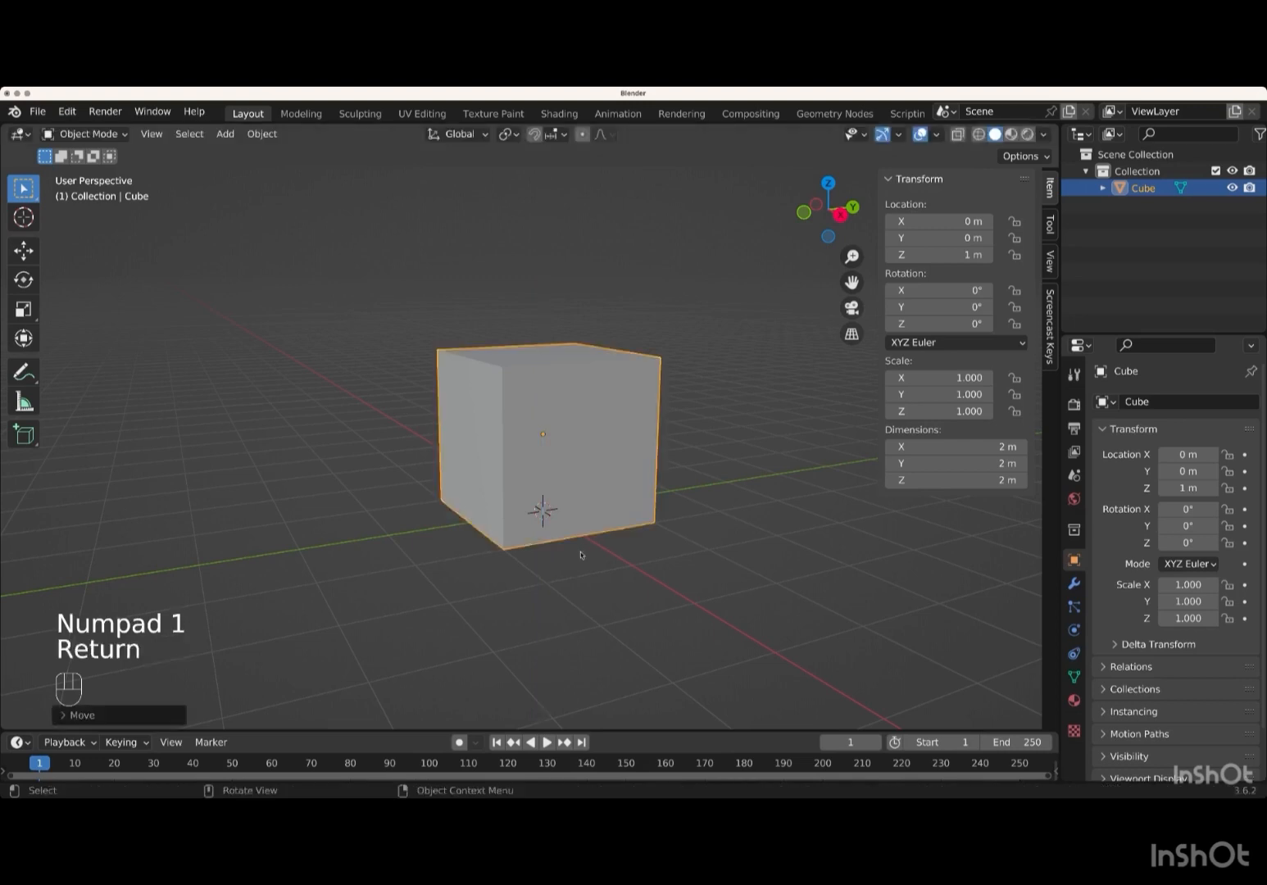
- Put the cube into Edit Mode with face selection active
{"action": "scroll", "coordinate": [581, 555], "scroll_direction": "left", "scroll_amount": 5}
{"action": "scroll", "coordinate": [581, 555], "scroll_direction": "down", "scroll_amount": 5}
{"action": "scroll", "coordinate": [581, 555], "scroll_direction": "up", "scroll_amount": 10}
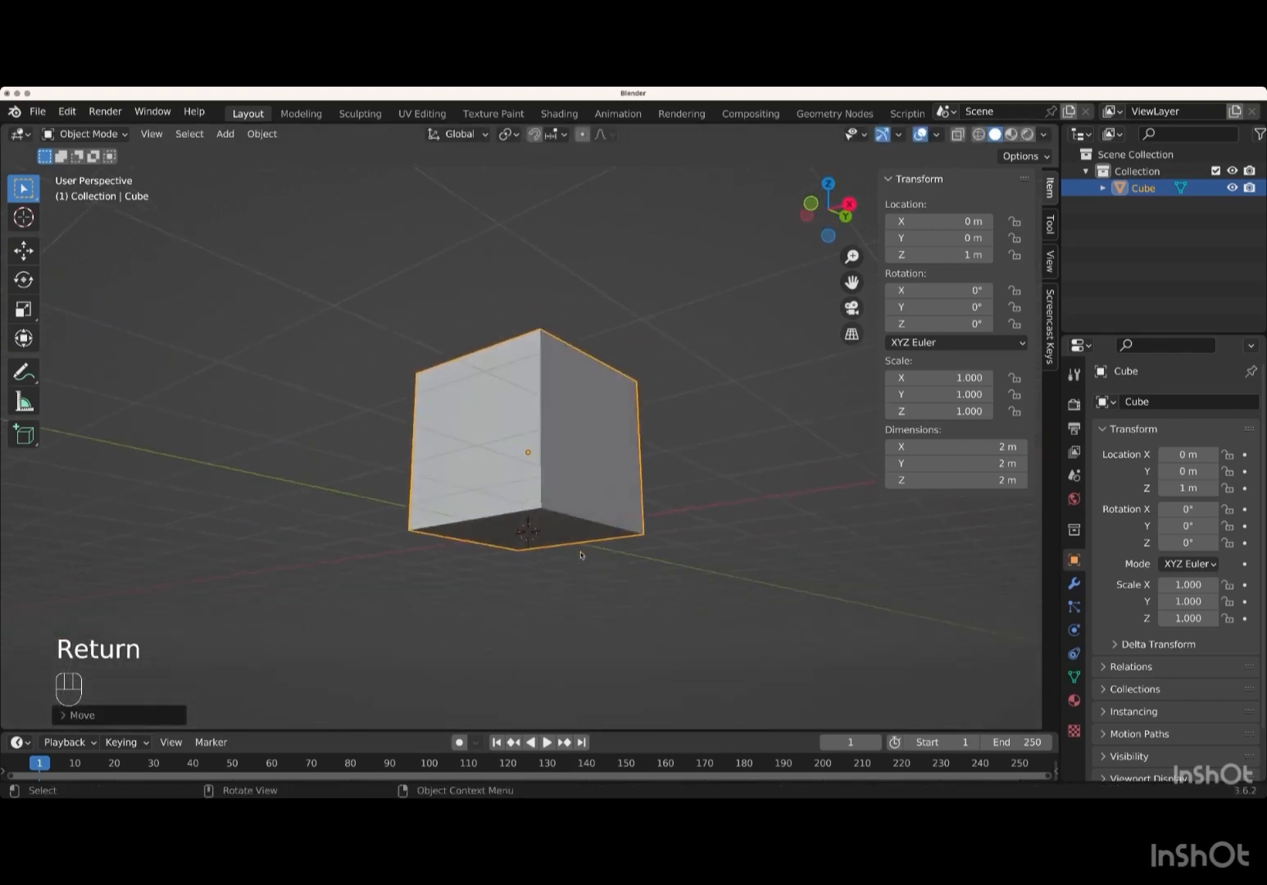
{"action": "scroll", "coordinate": [581, 554], "scroll_direction": "up", "scroll_amount": 3}
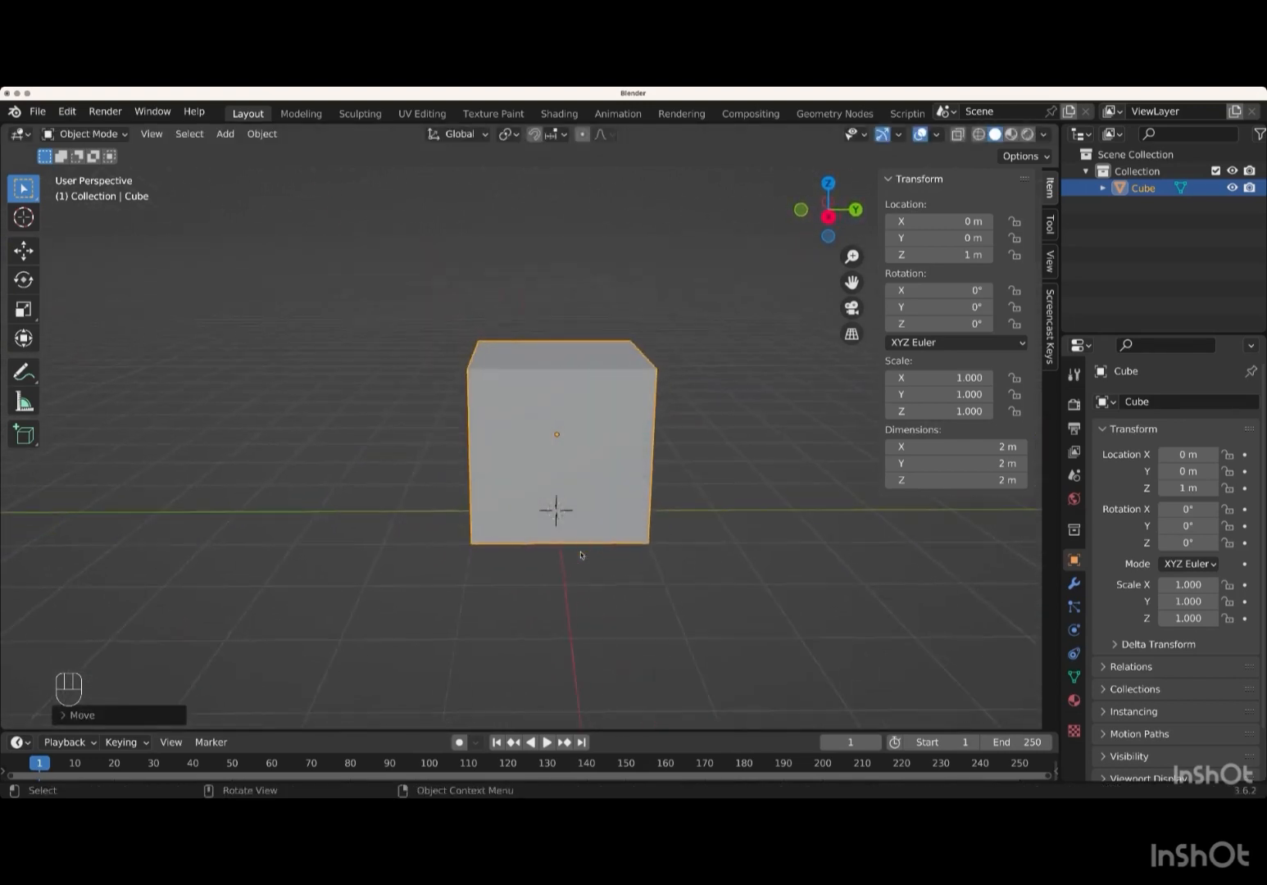
{"action": "scroll", "coordinate": [581, 554], "scroll_direction": "right", "scroll_amount": 5}
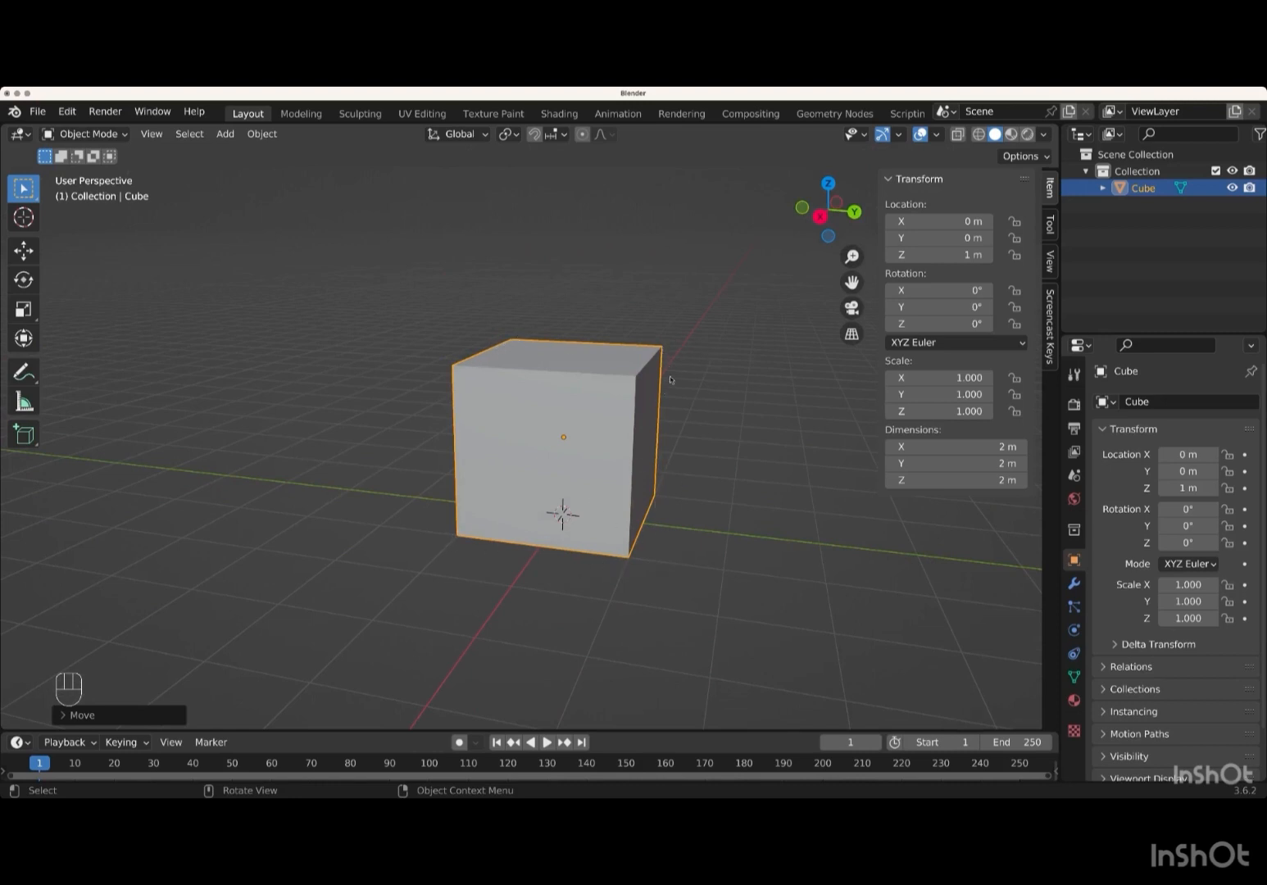
{"action": "left_click", "coordinate": [724, 454]}
{"action": "middle_click_drag", "start_coordinate": [724, 455], "coordinate": [566, 447]}
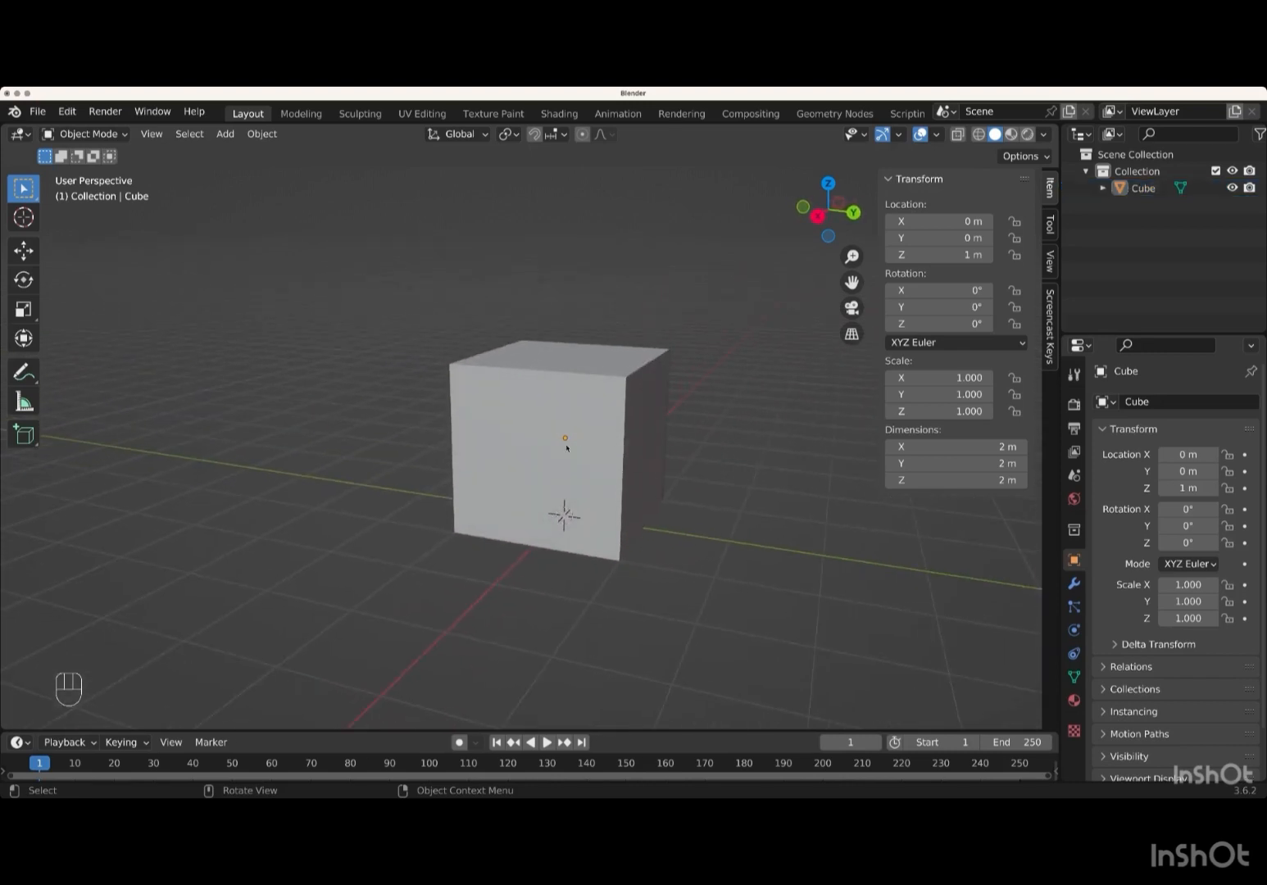
{"action": "left_click", "coordinate": [567, 447]}
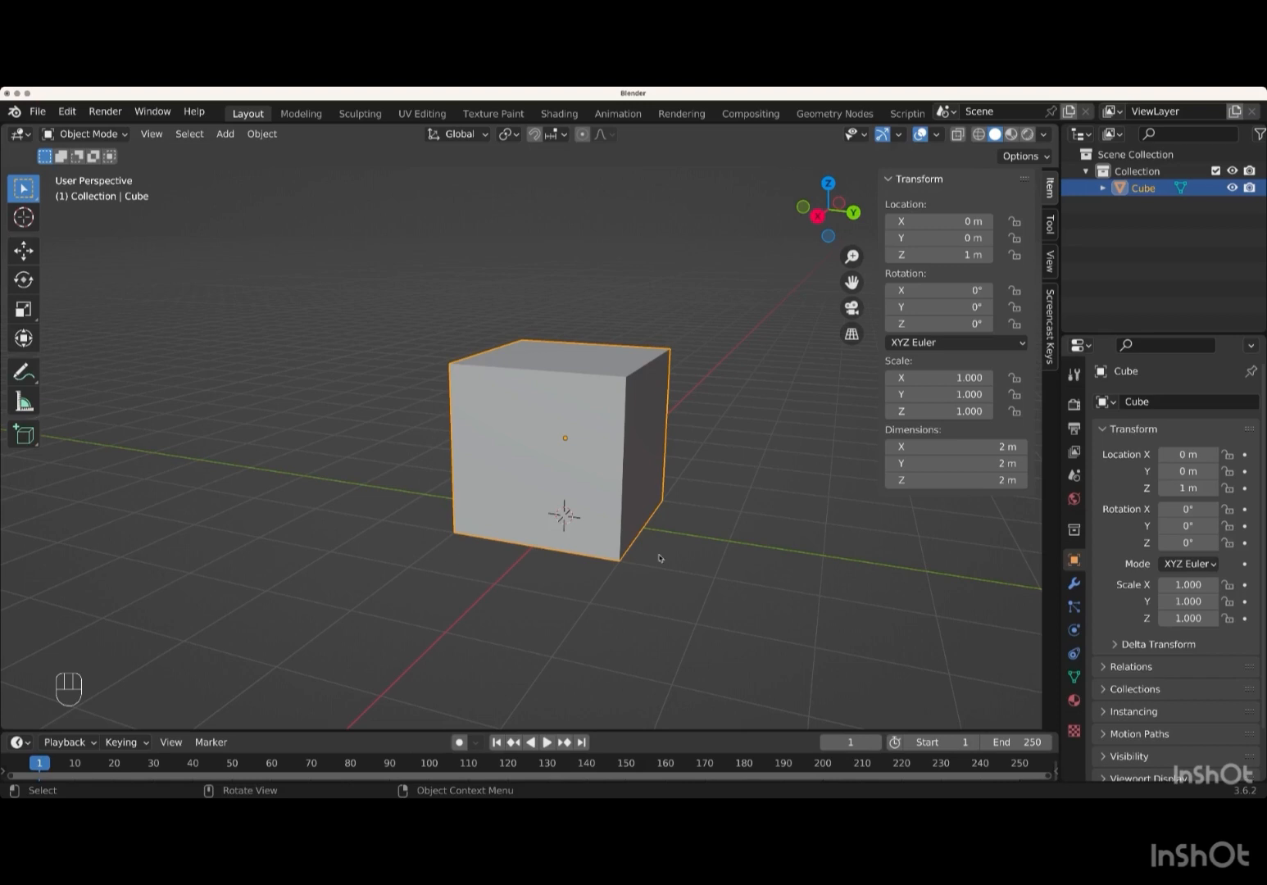
{"action": "left_click", "coordinate": [86, 134]}
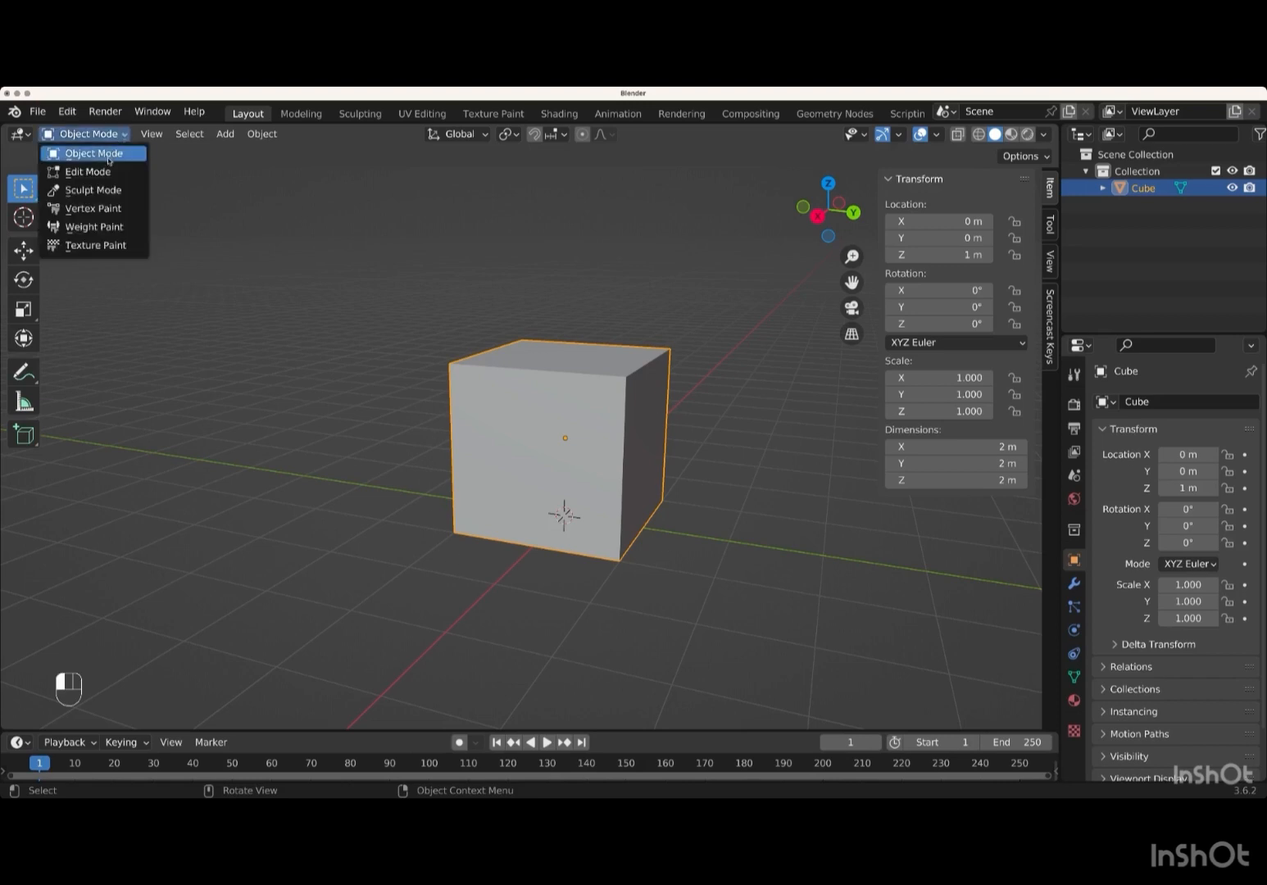
{"action": "left_click", "coordinate": [107, 172]}
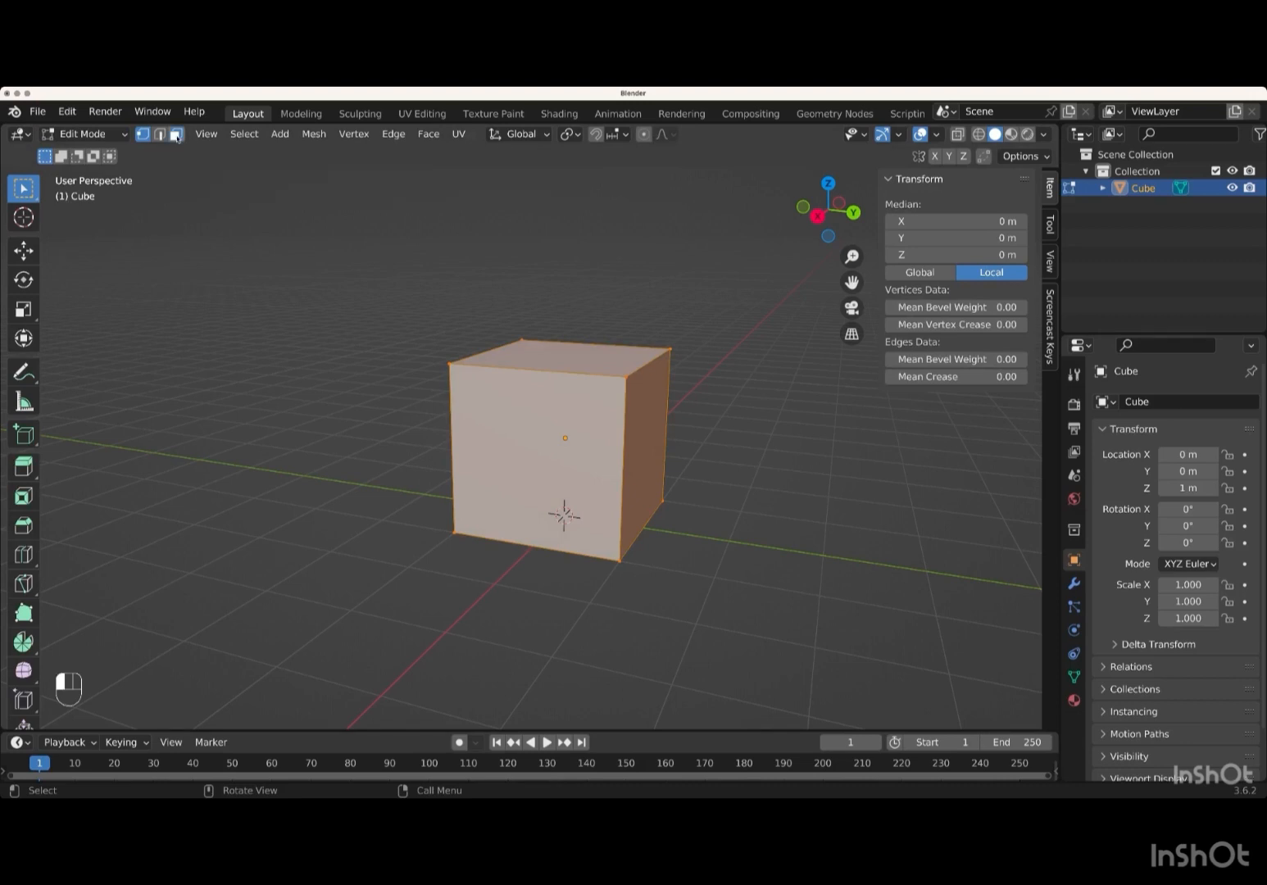
{"action": "left_click", "coordinate": [176, 134]}
- Delete the cube's top face and its +X and +Y side faces, leaving the floor and two walls
{"action": "middle_click_drag", "start_coordinate": [391, 398], "coordinate": [492, 418]}
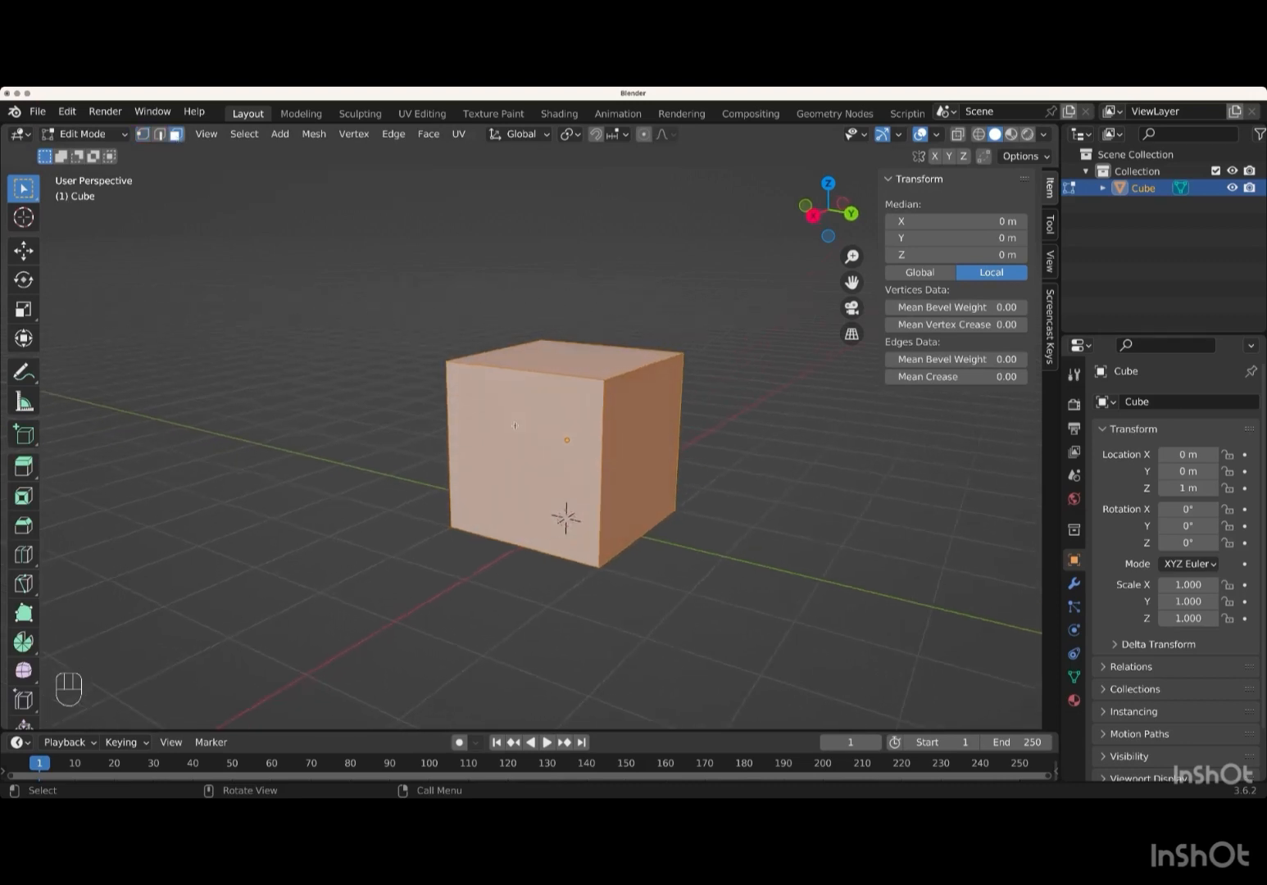
{"action": "left_click", "coordinate": [515, 426]}
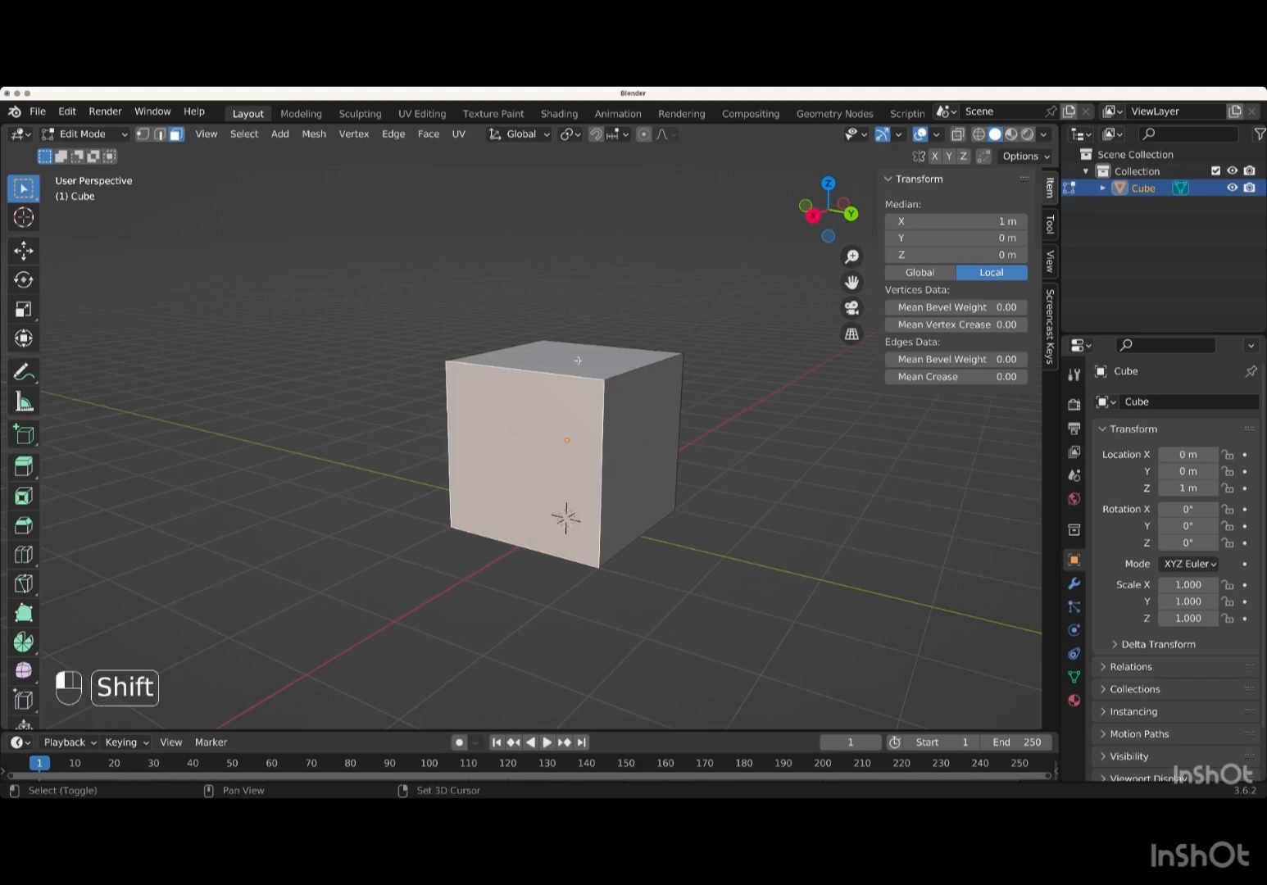
{"action": "left_click", "coordinate": [580, 361], "text": "shift"}
{"action": "left_click", "coordinate": [635, 426], "text": "shift"}
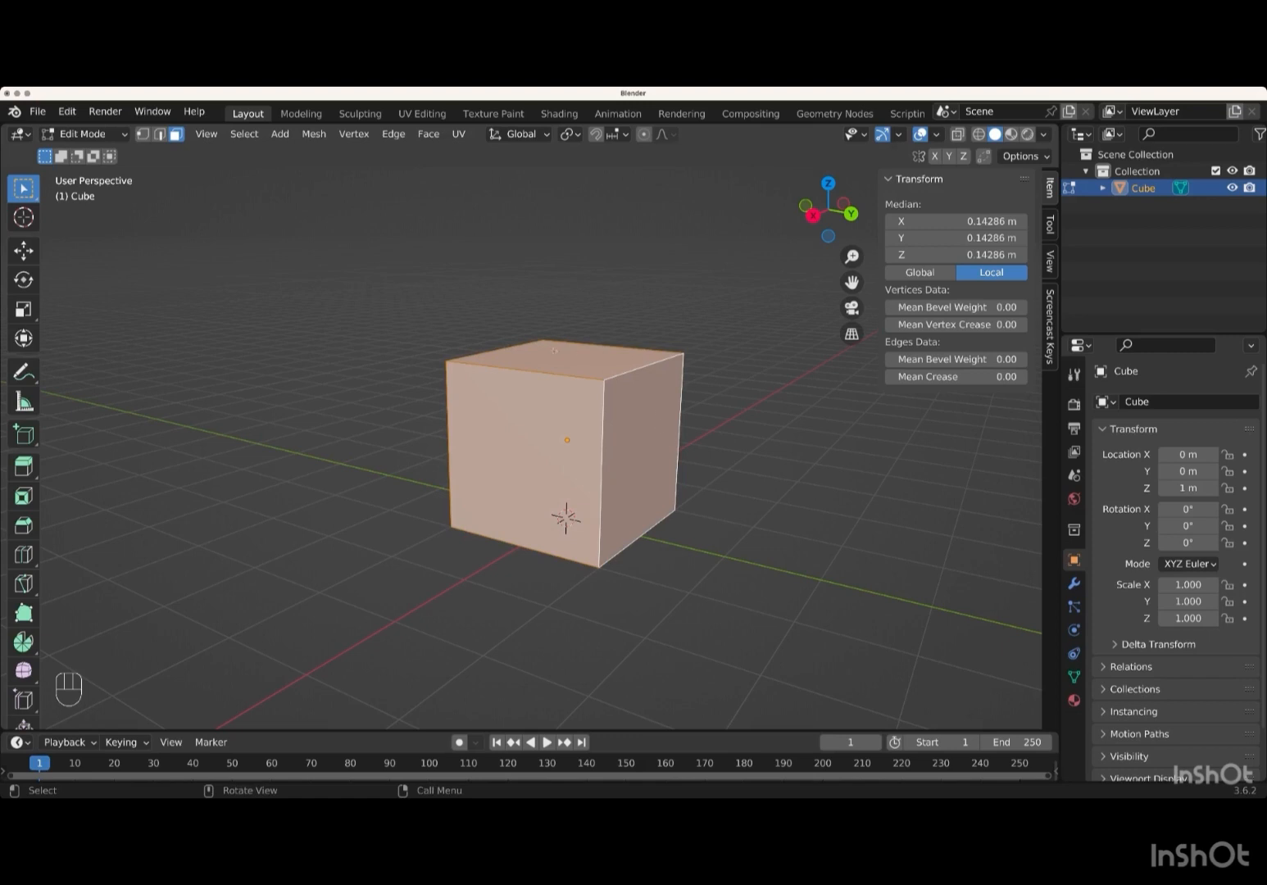
{"action": "scroll", "coordinate": [663, 547], "scroll_direction": "right", "scroll_amount": 3}
{"action": "scroll", "coordinate": [663, 546], "scroll_direction": "left", "scroll_amount": 2}
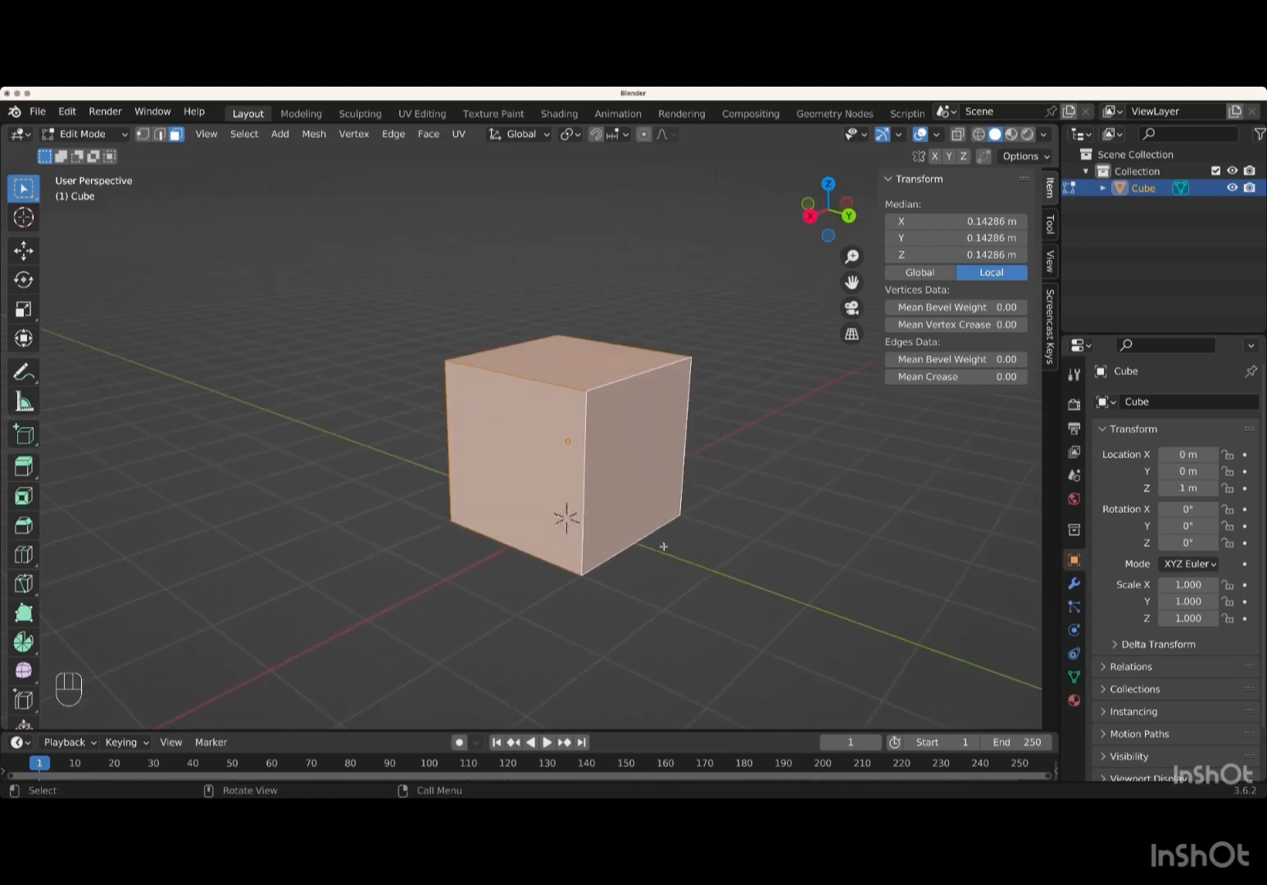
{"action": "scroll", "coordinate": [663, 546], "scroll_direction": "right", "scroll_amount": 2}
{"action": "key", "text": "x"}
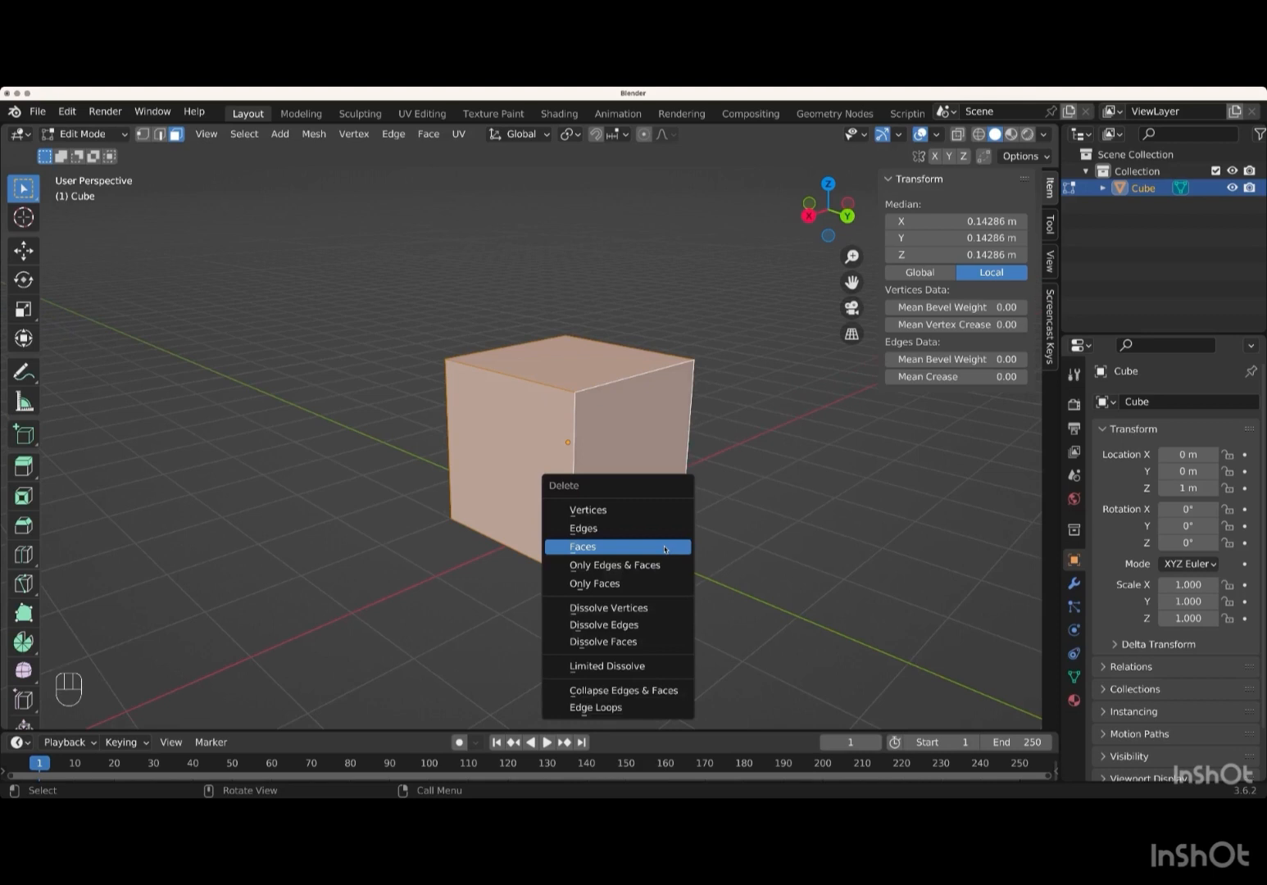
{"action": "left_click", "coordinate": [622, 553]}
{"action": "scroll", "coordinate": [590, 542], "scroll_direction": "left", "scroll_amount": 2}
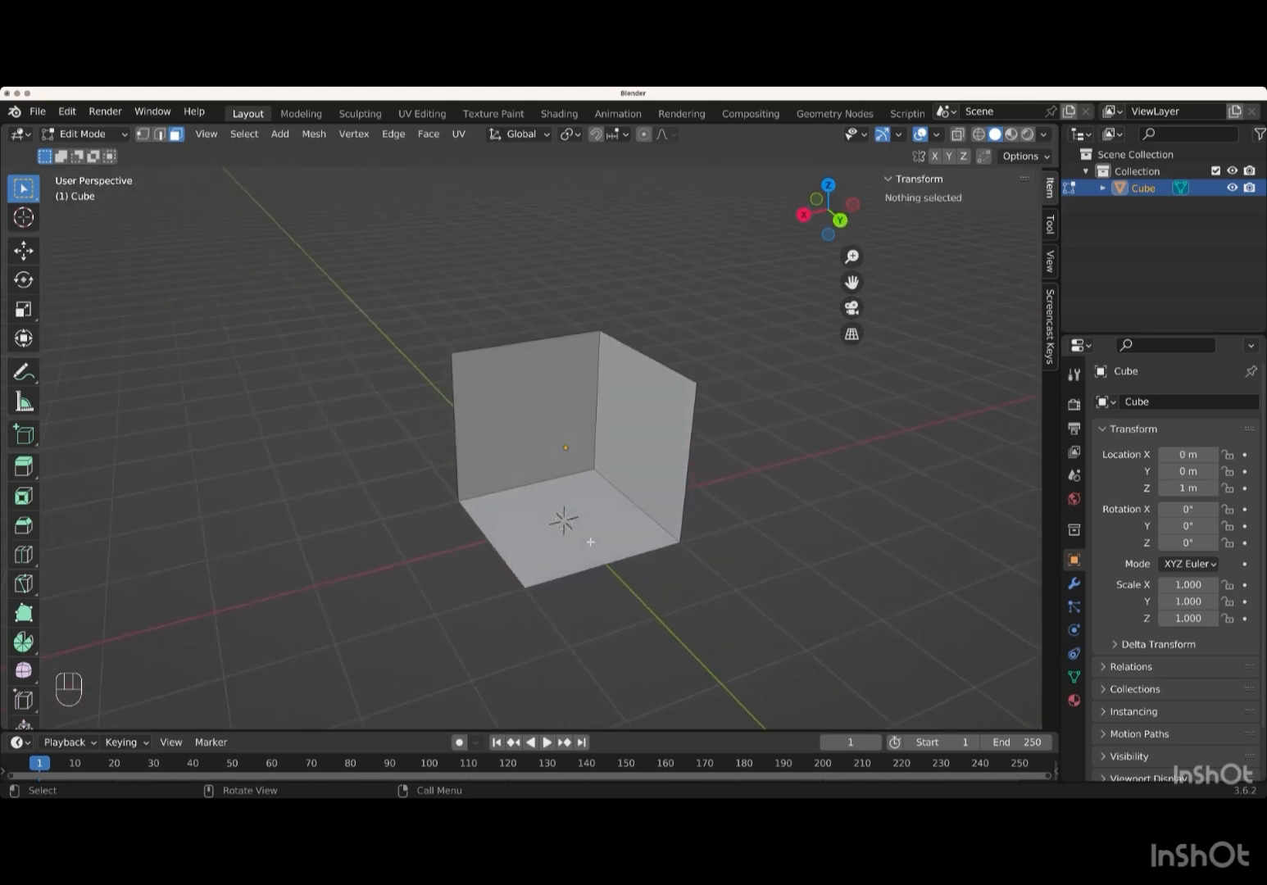
{"action": "scroll", "coordinate": [590, 541], "scroll_direction": "right", "scroll_amount": 5}
{"action": "scroll", "coordinate": [590, 541], "scroll_direction": "down", "scroll_amount": 5}
{"action": "scroll", "coordinate": [590, 542], "scroll_direction": "right", "scroll_amount": 3}
{"action": "scroll", "coordinate": [590, 542], "scroll_direction": "left", "scroll_amount": 2}
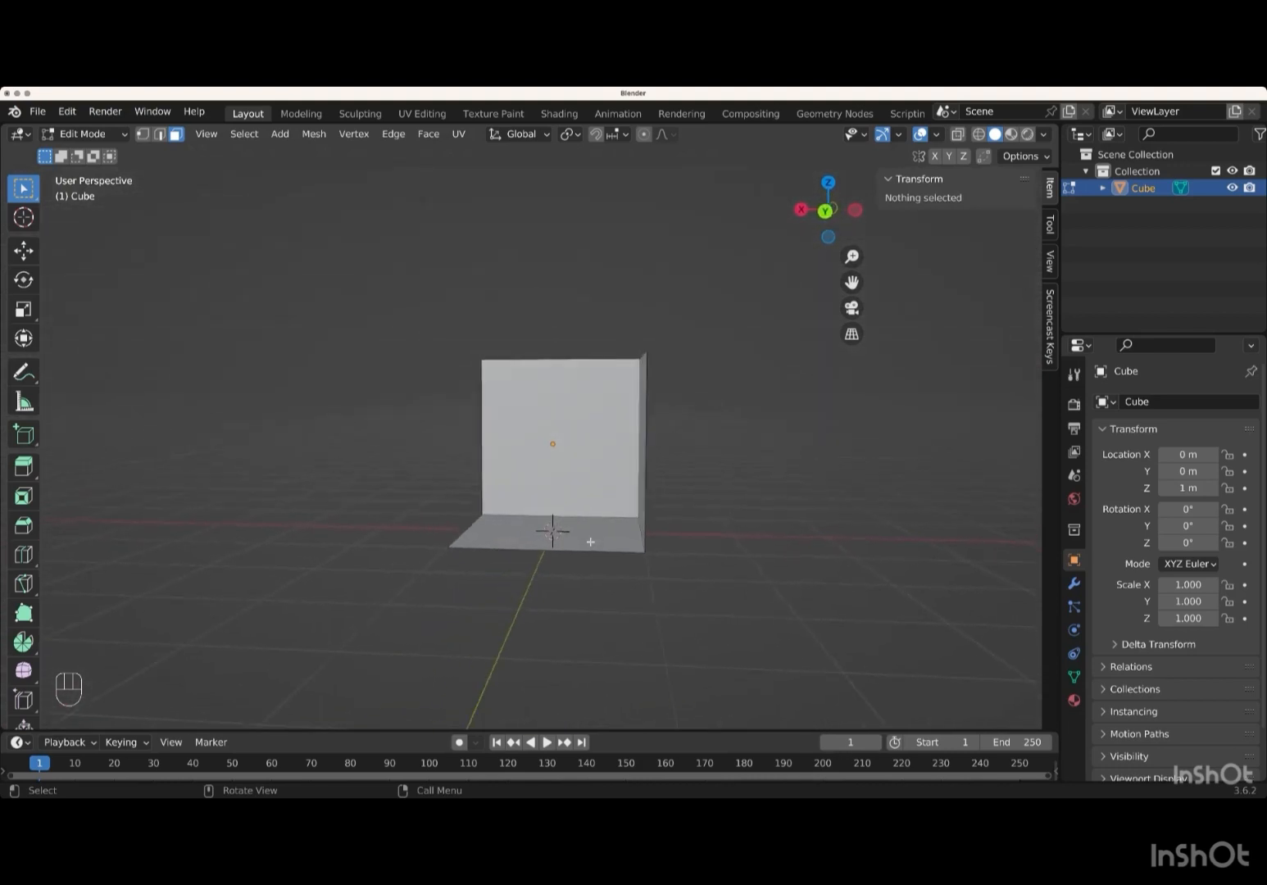
{"action": "scroll", "coordinate": [590, 542], "scroll_direction": "up", "scroll_amount": 10}
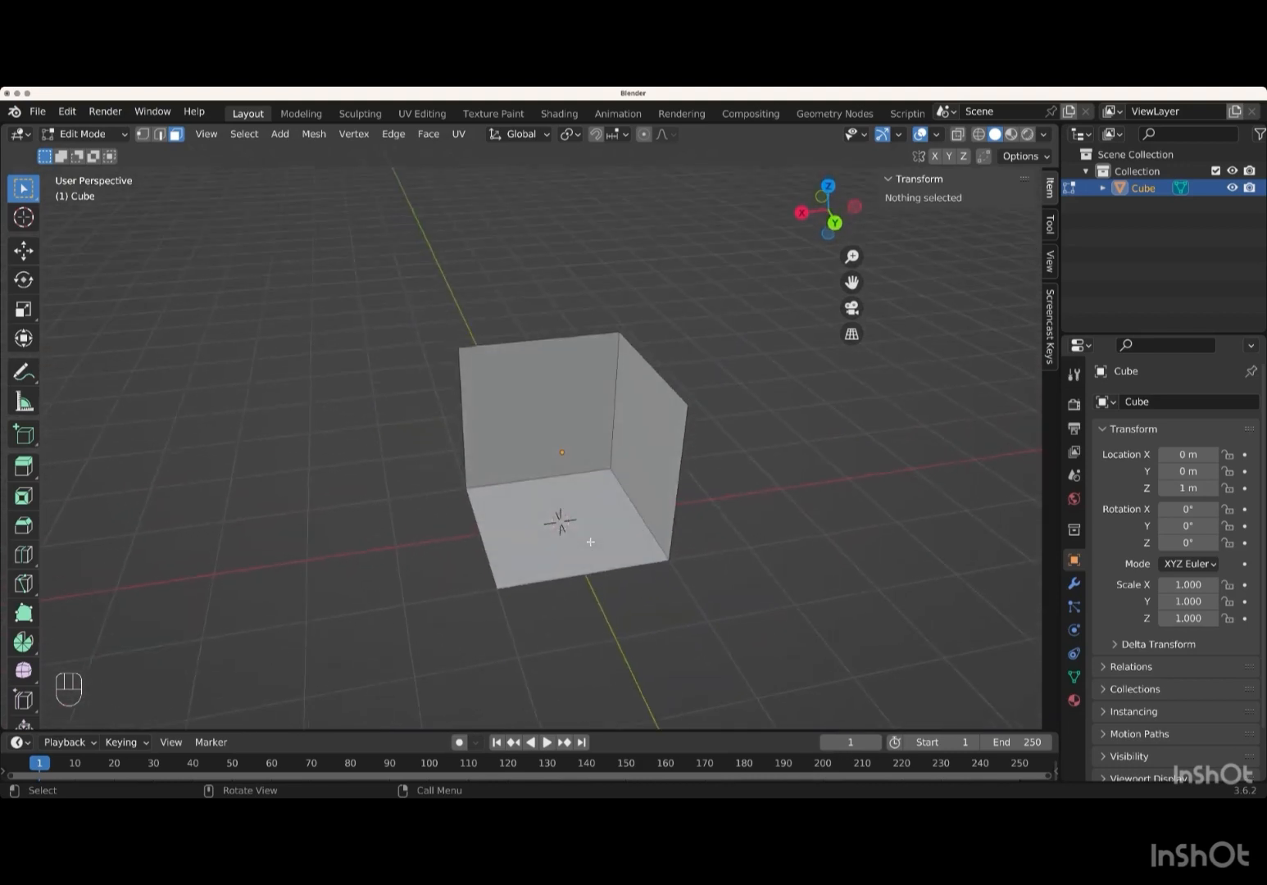
{"action": "scroll", "coordinate": [590, 542], "scroll_direction": "right", "scroll_amount": 4}
{"action": "scroll", "coordinate": [590, 541], "scroll_direction": "left", "scroll_amount": 5}
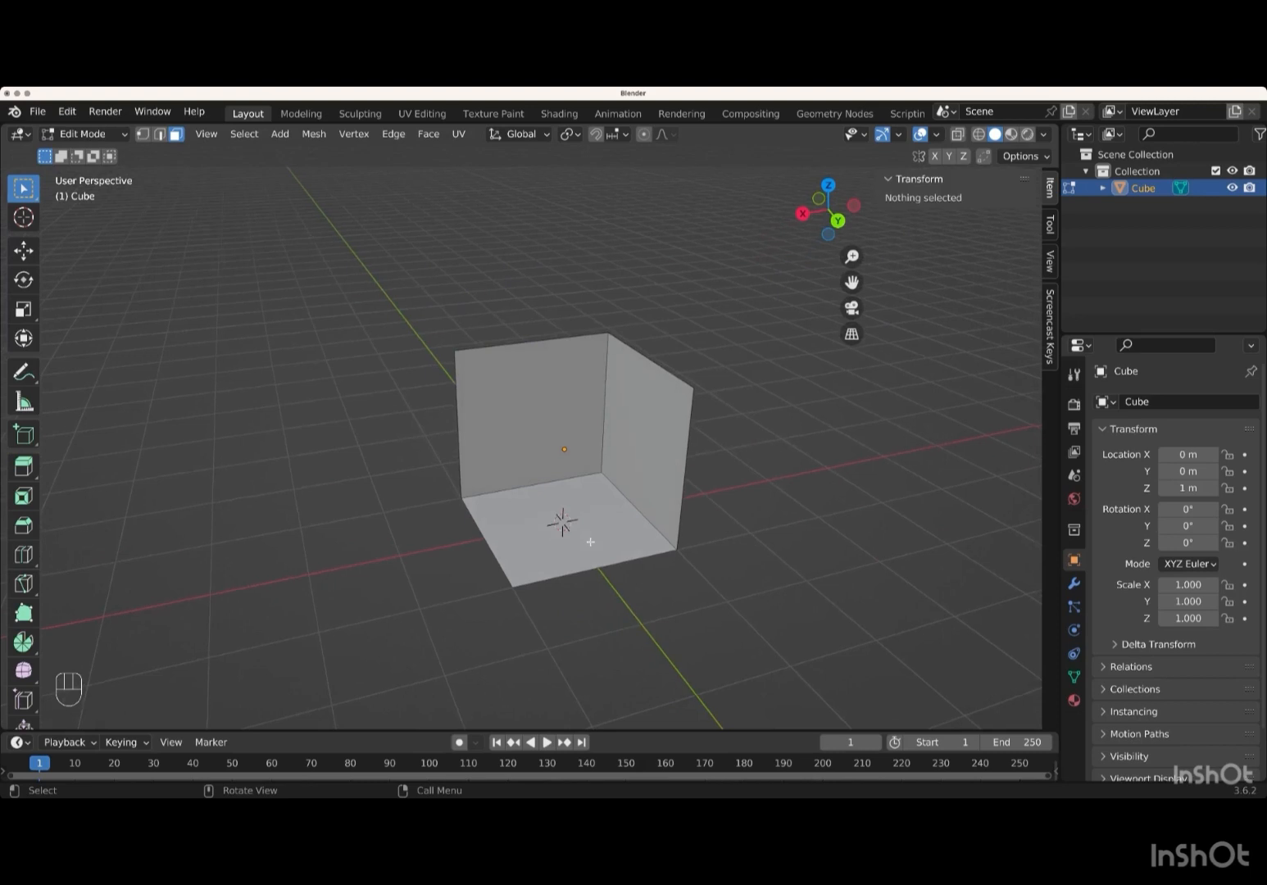
- Extrude all faces of the room along their normals by -0.1 m with Even Thickness on, thickening the floor and walls inward
{"action": "key", "text": "a"}
{"action": "scroll", "coordinate": [590, 542], "scroll_direction": "down", "scroll_amount": 8}
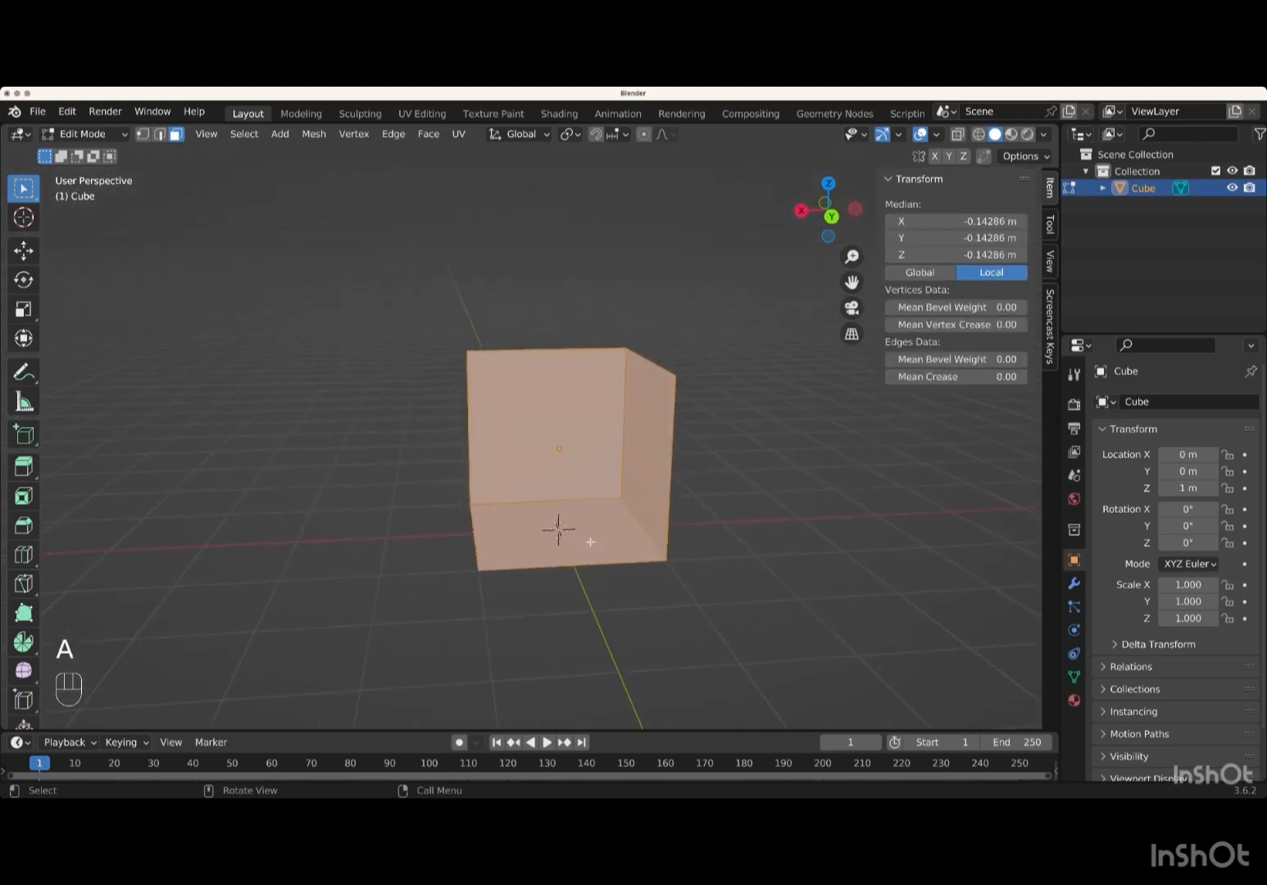
{"action": "scroll", "coordinate": [590, 542], "scroll_direction": "down", "scroll_amount": 2}
{"action": "scroll", "coordinate": [590, 541], "scroll_direction": "left", "scroll_amount": 2}
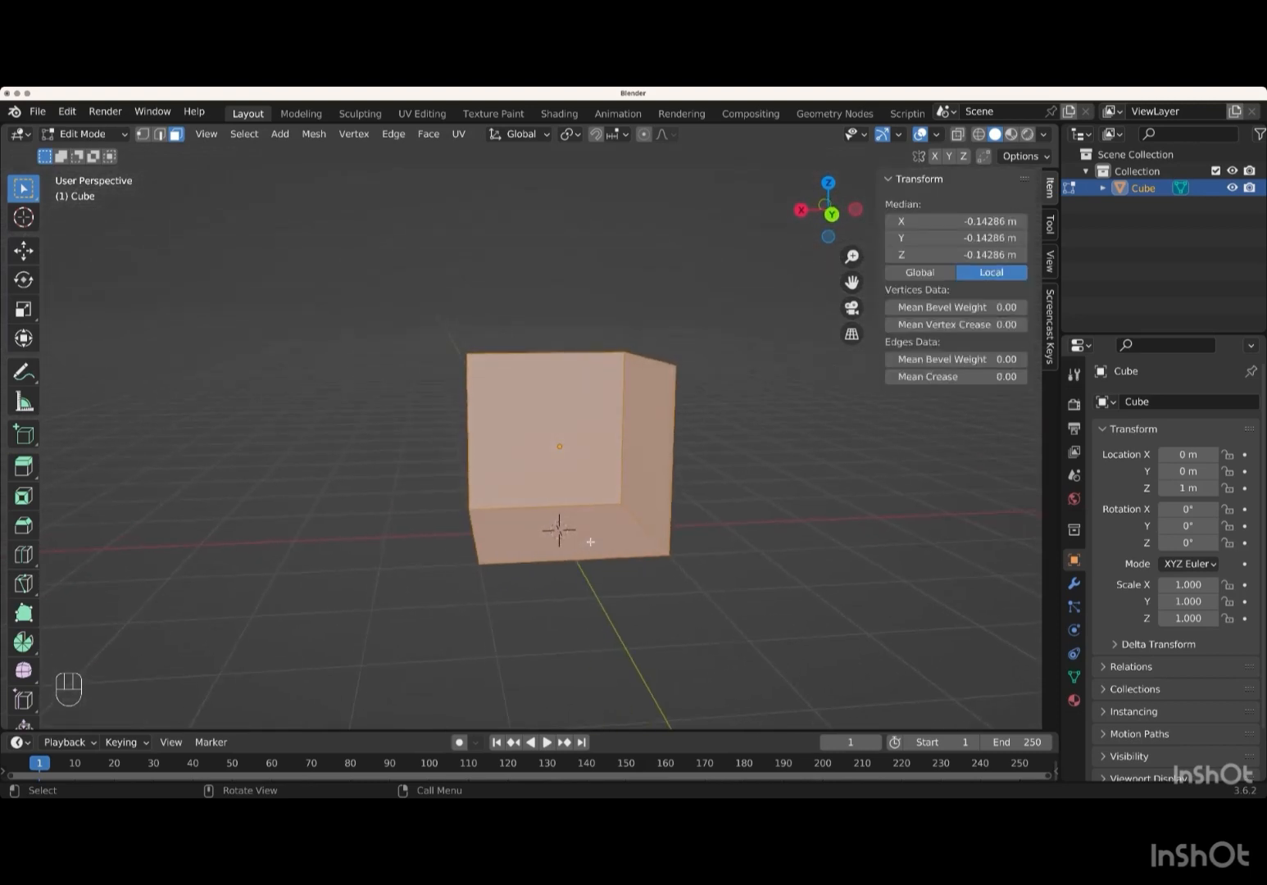
{"action": "key", "text": "alt+e"}
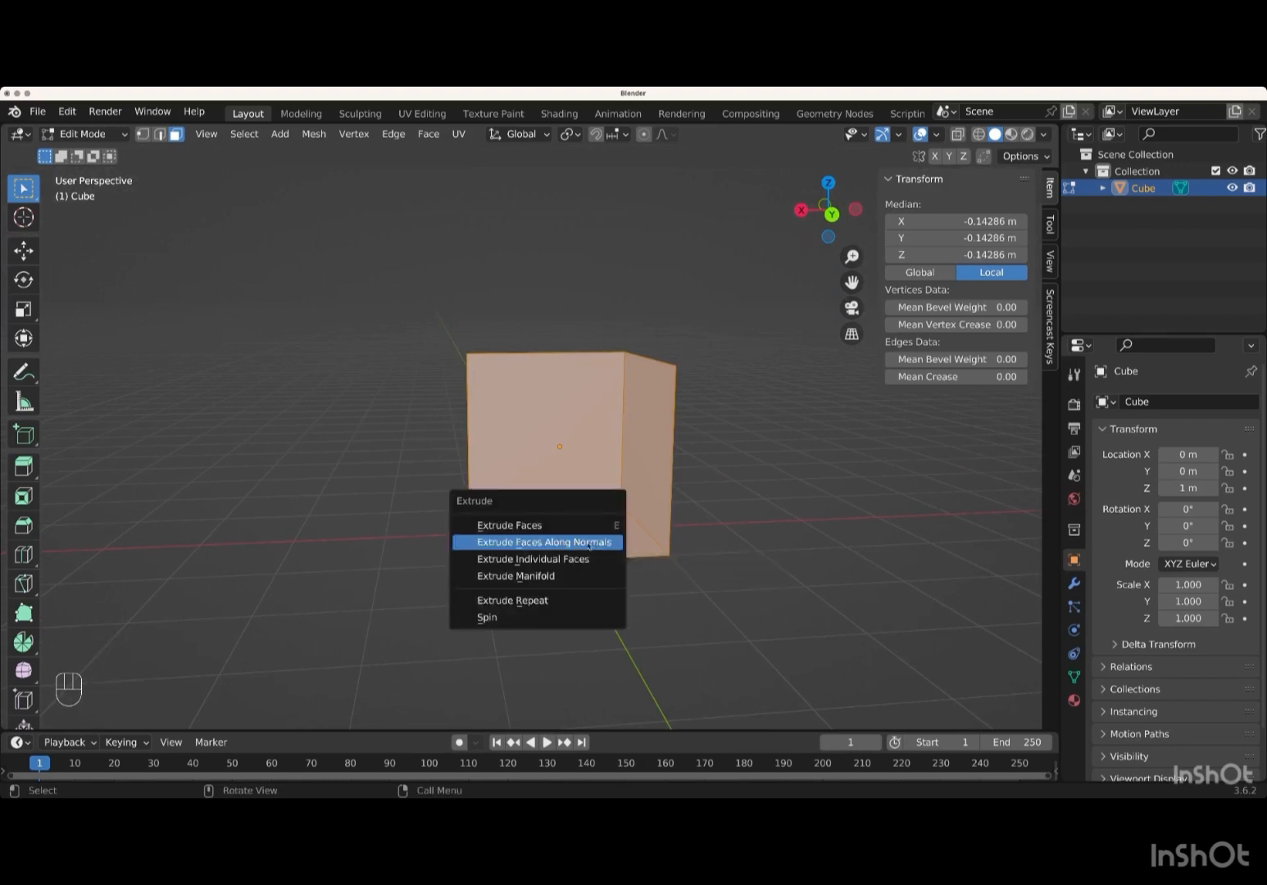
{"action": "left_click", "coordinate": [576, 542]}
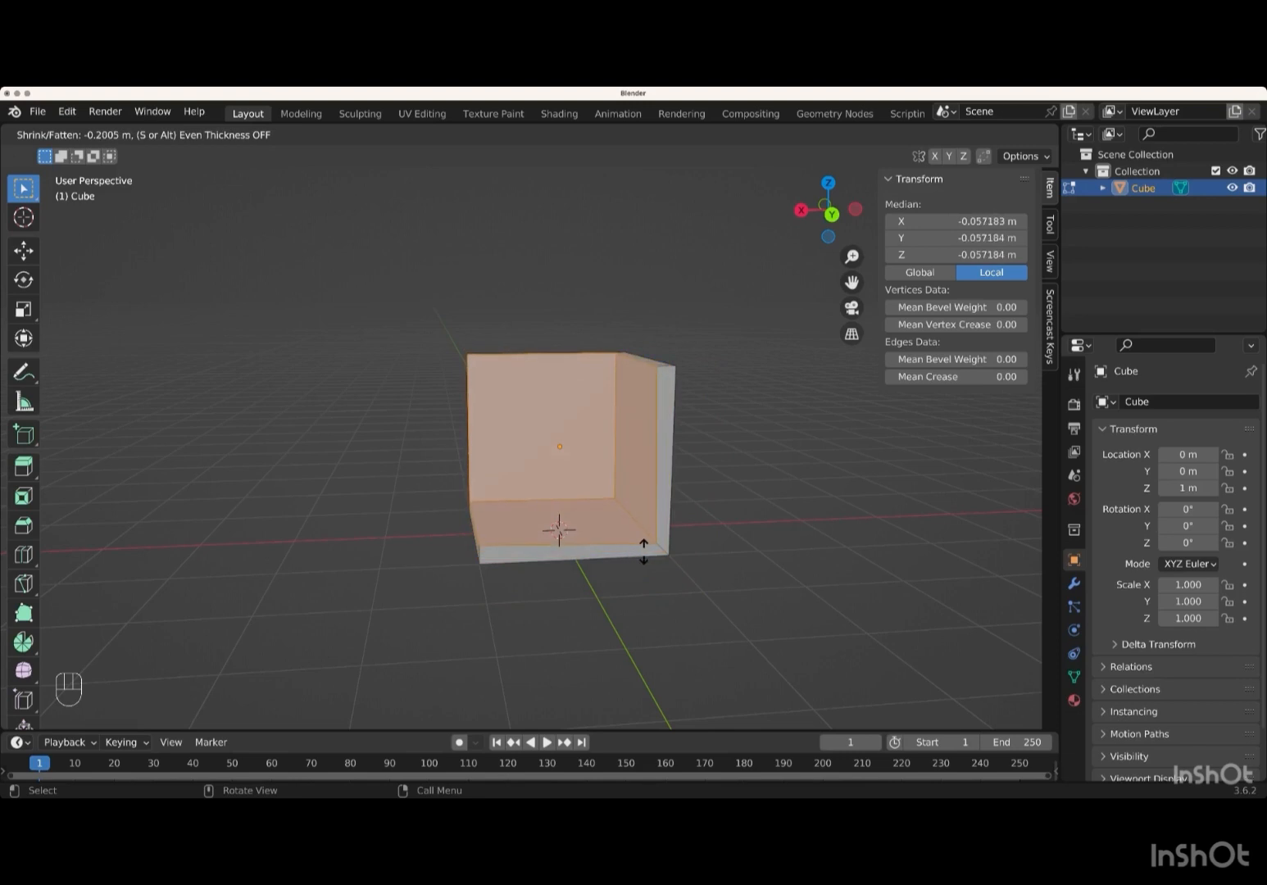
{"action": "key", "text": "s"}
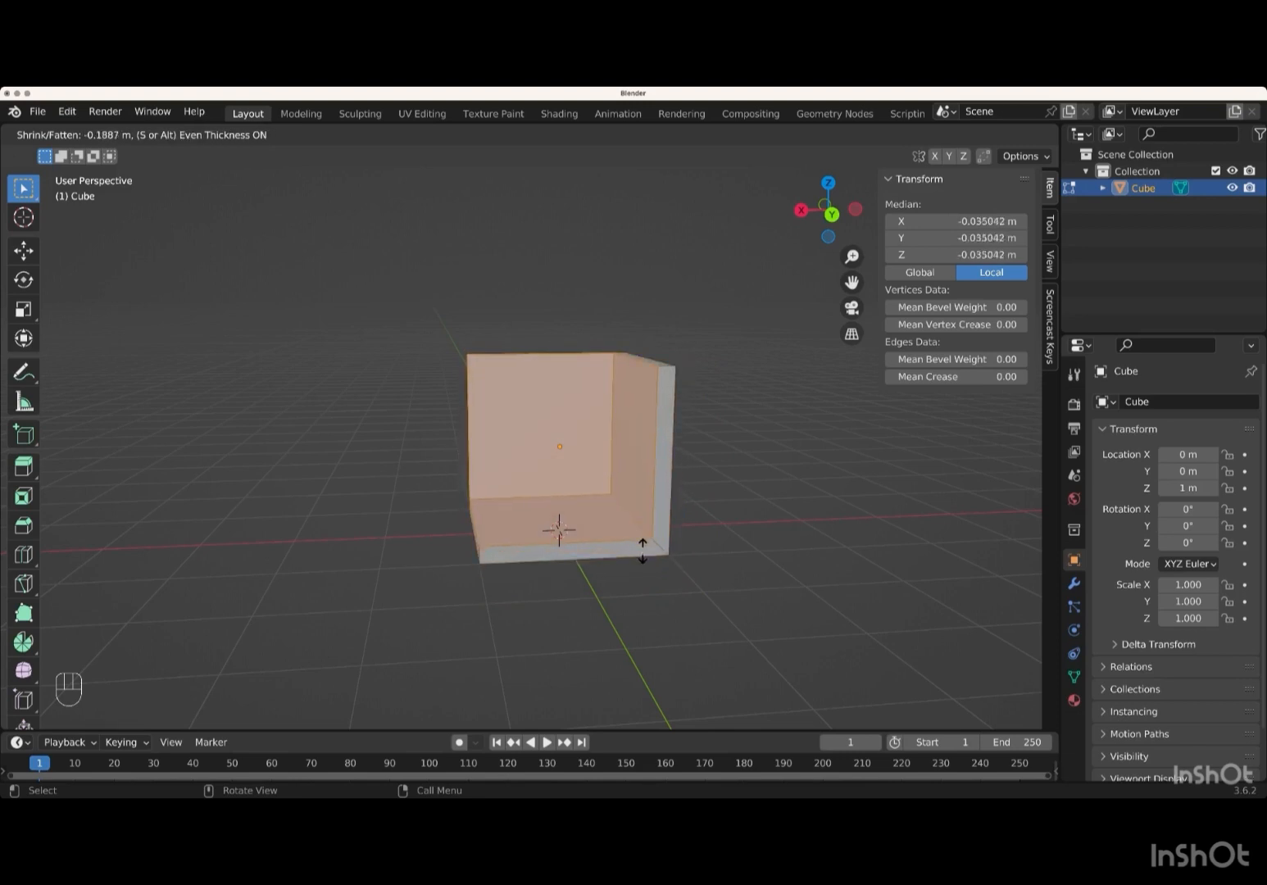
{"action": "type", "text": "0.1"}
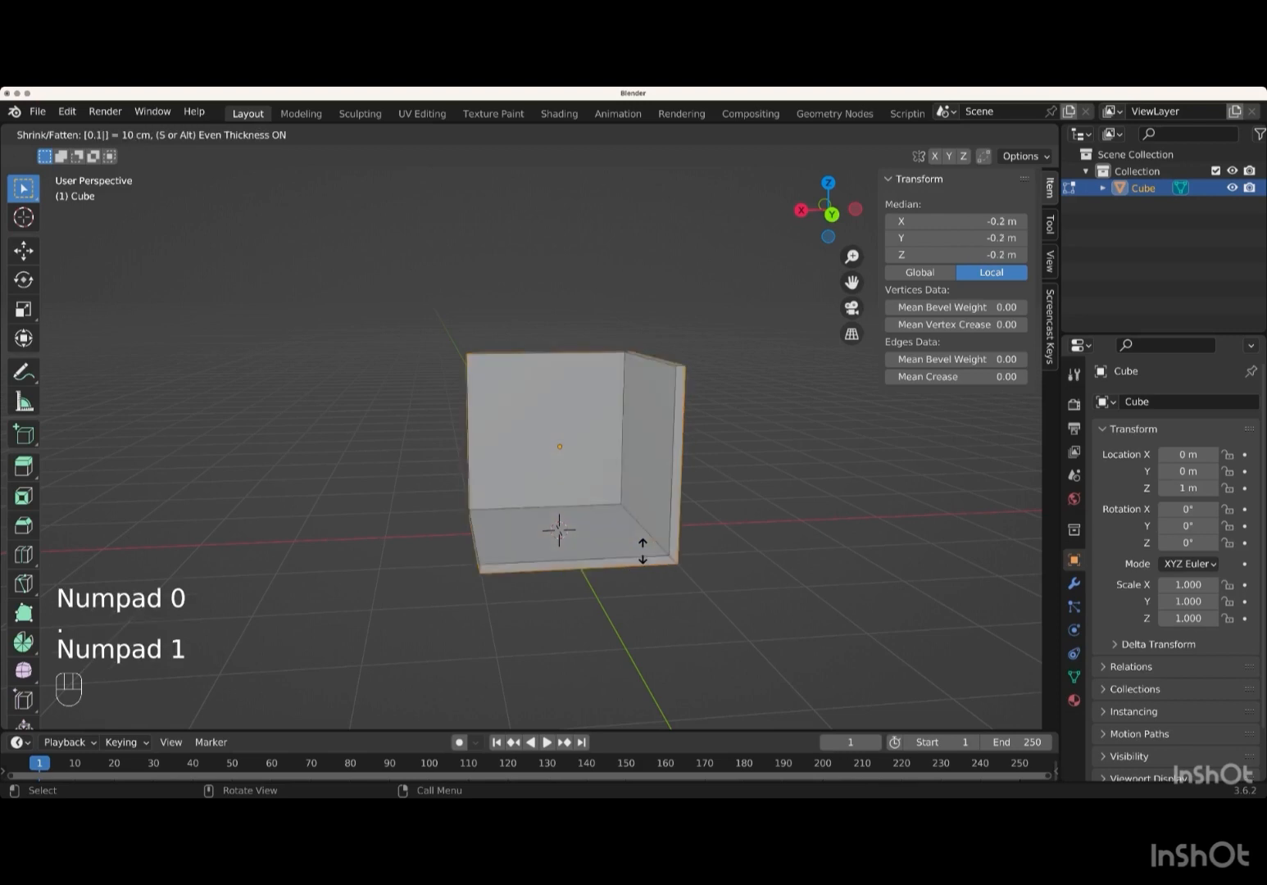
{"action": "key", "text": "KP_Subtract"}
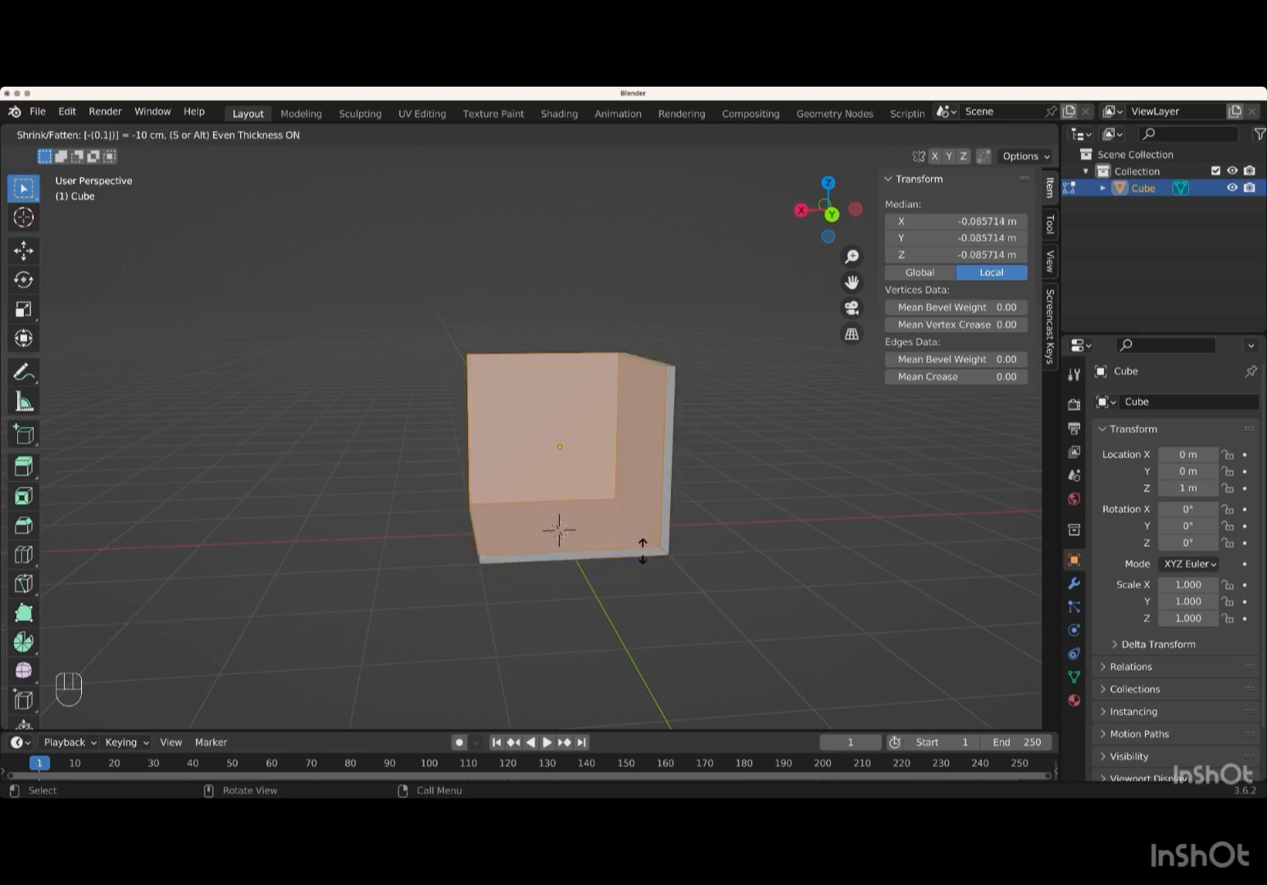
{"action": "key", "text": "Return"}
{"action": "scroll", "coordinate": [643, 555], "scroll_direction": "right", "scroll_amount": 5}
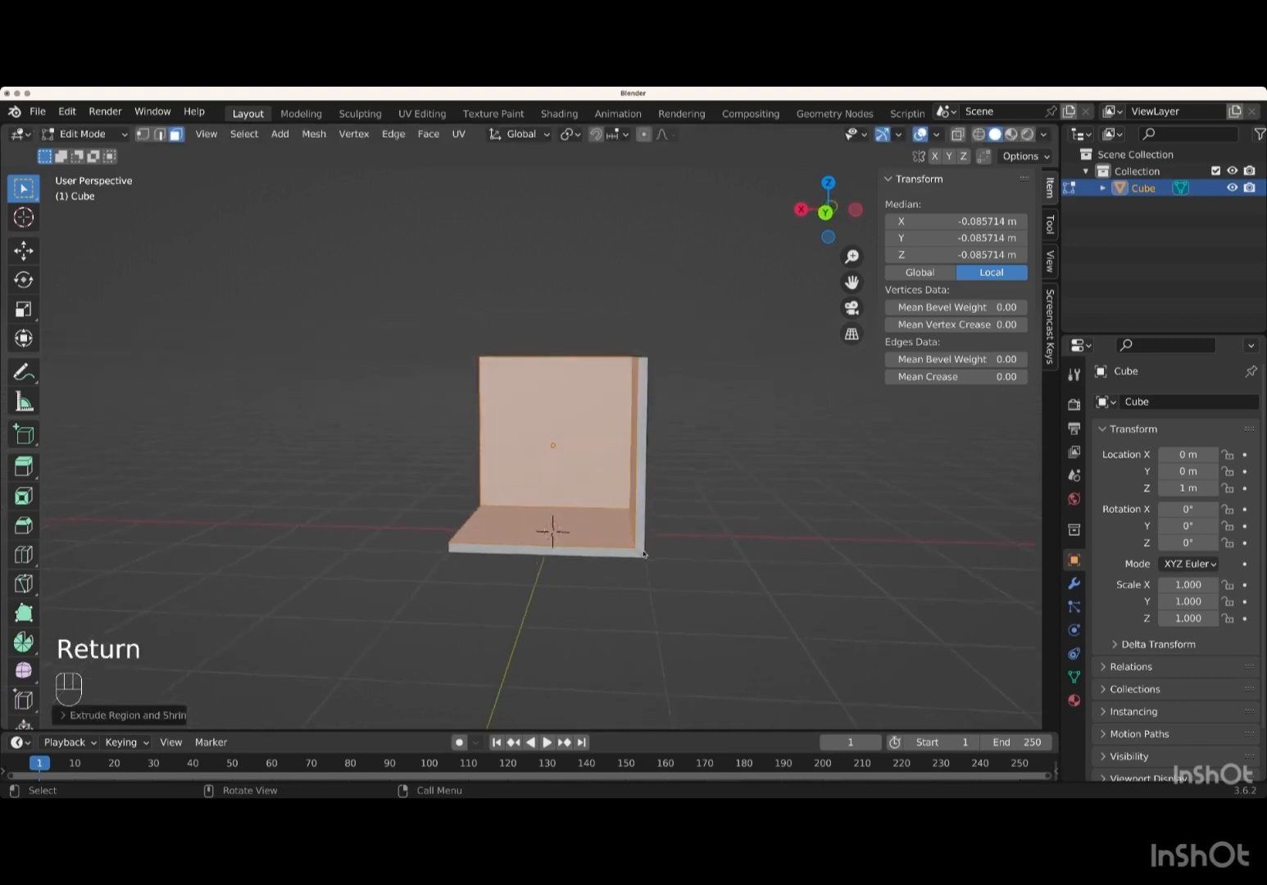
{"action": "scroll", "coordinate": [644, 554], "scroll_direction": "down", "scroll_amount": 5}
{"action": "scroll", "coordinate": [643, 554], "scroll_direction": "up", "scroll_amount": 3}
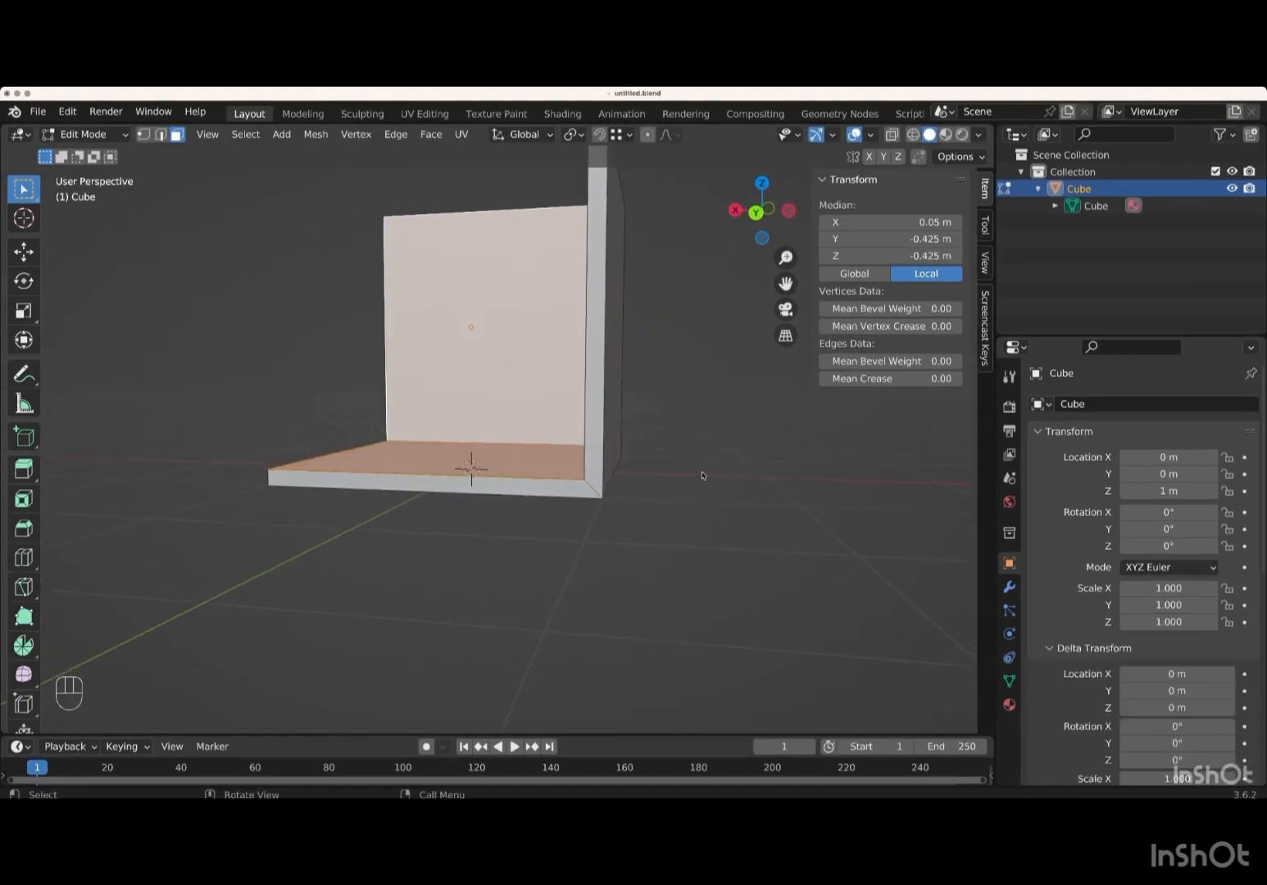
- Duplicate the floor's upper inner face in place and separate the copy into its own object
{"action": "left_click", "coordinate": [676, 470]}
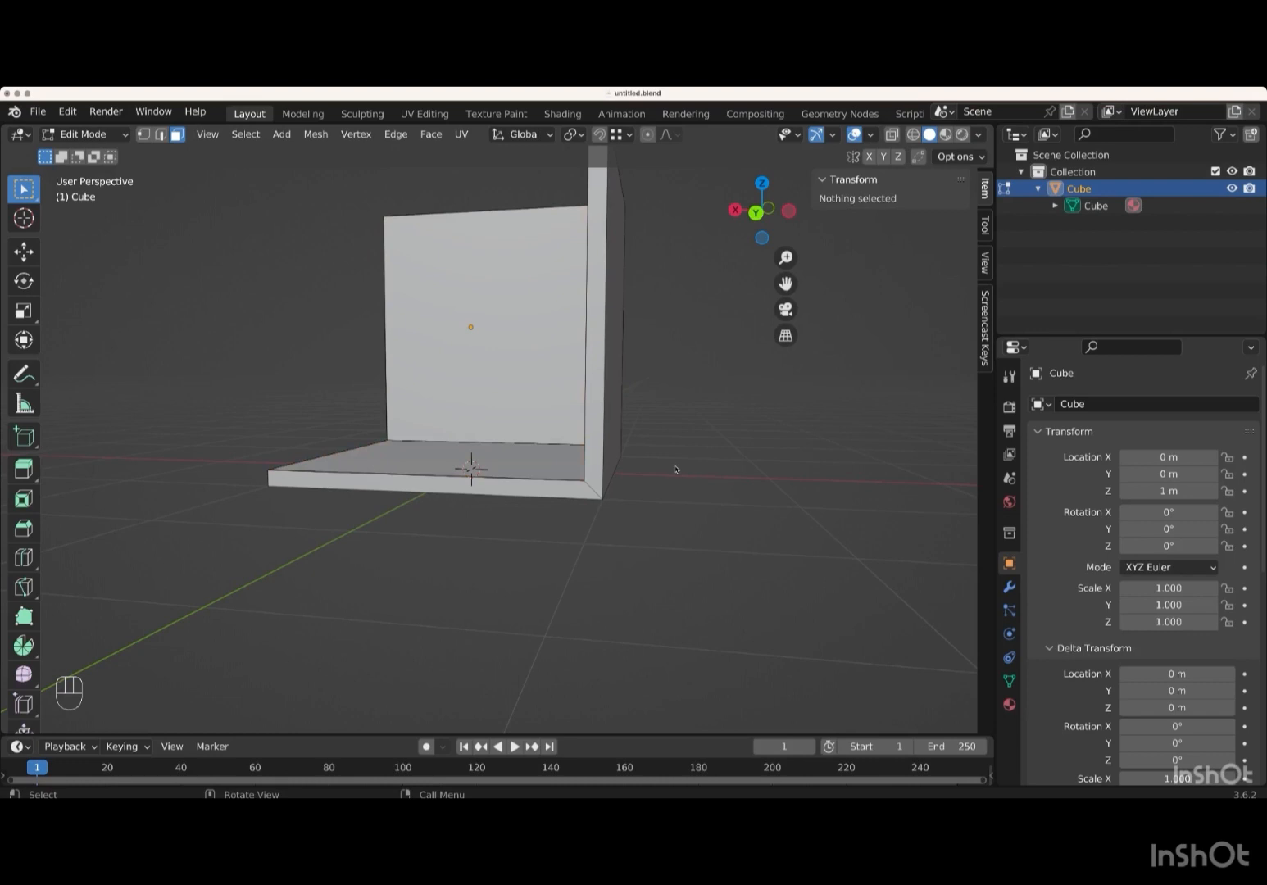
{"action": "left_click", "coordinate": [535, 468]}
{"action": "scroll", "coordinate": [535, 466], "scroll_direction": "up", "scroll_amount": 4}
{"action": "key", "text": "shift+d"}
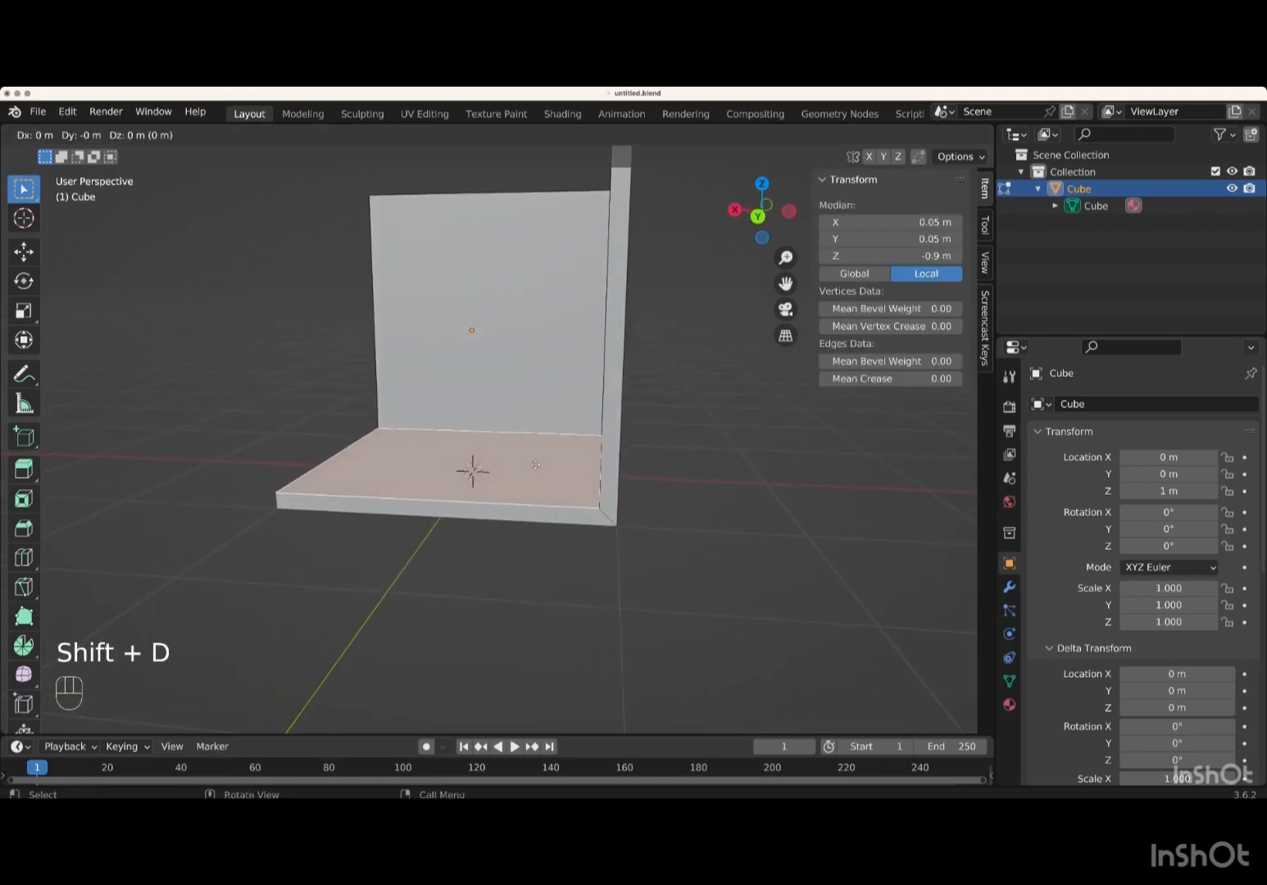
{"action": "right_click", "coordinate": [474, 396]}
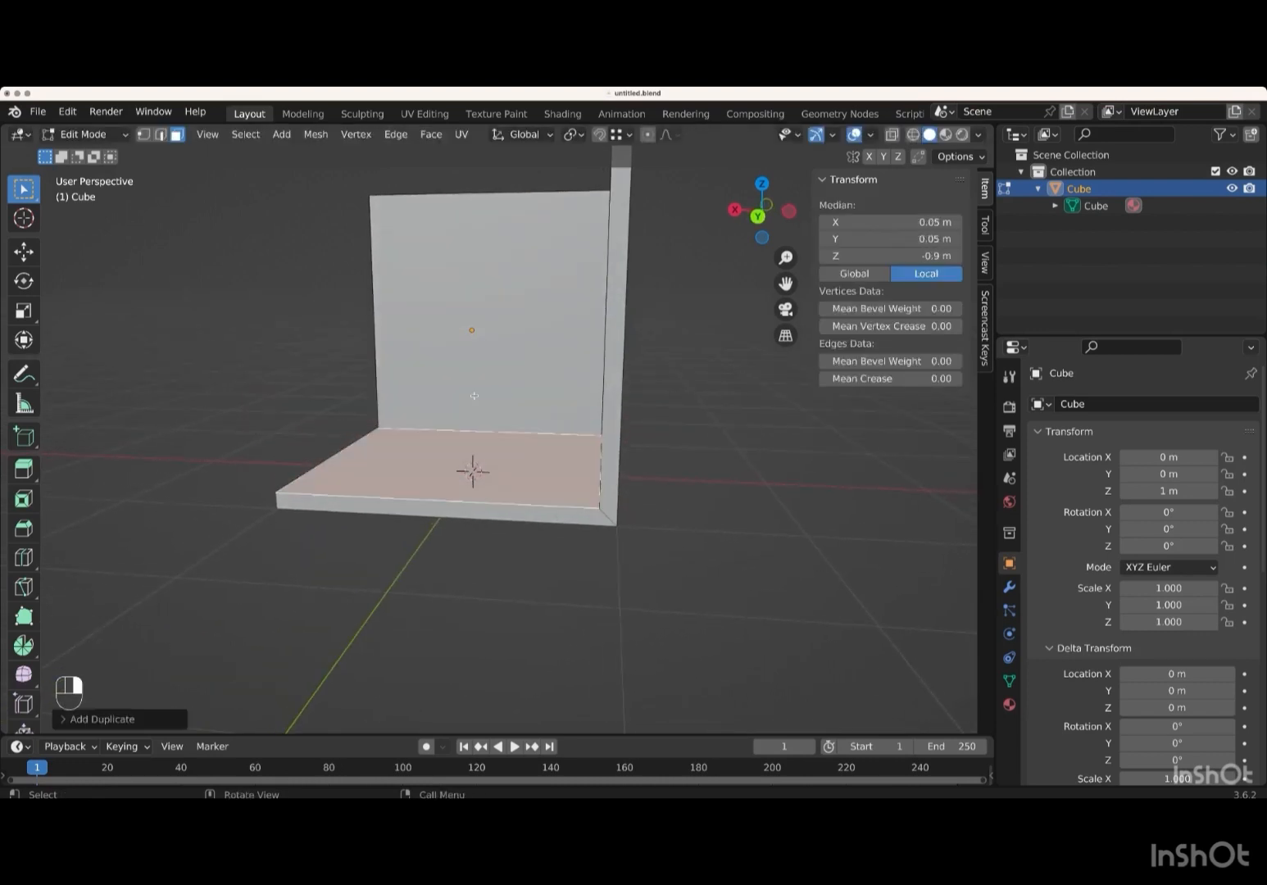
{"action": "key", "text": "p"}
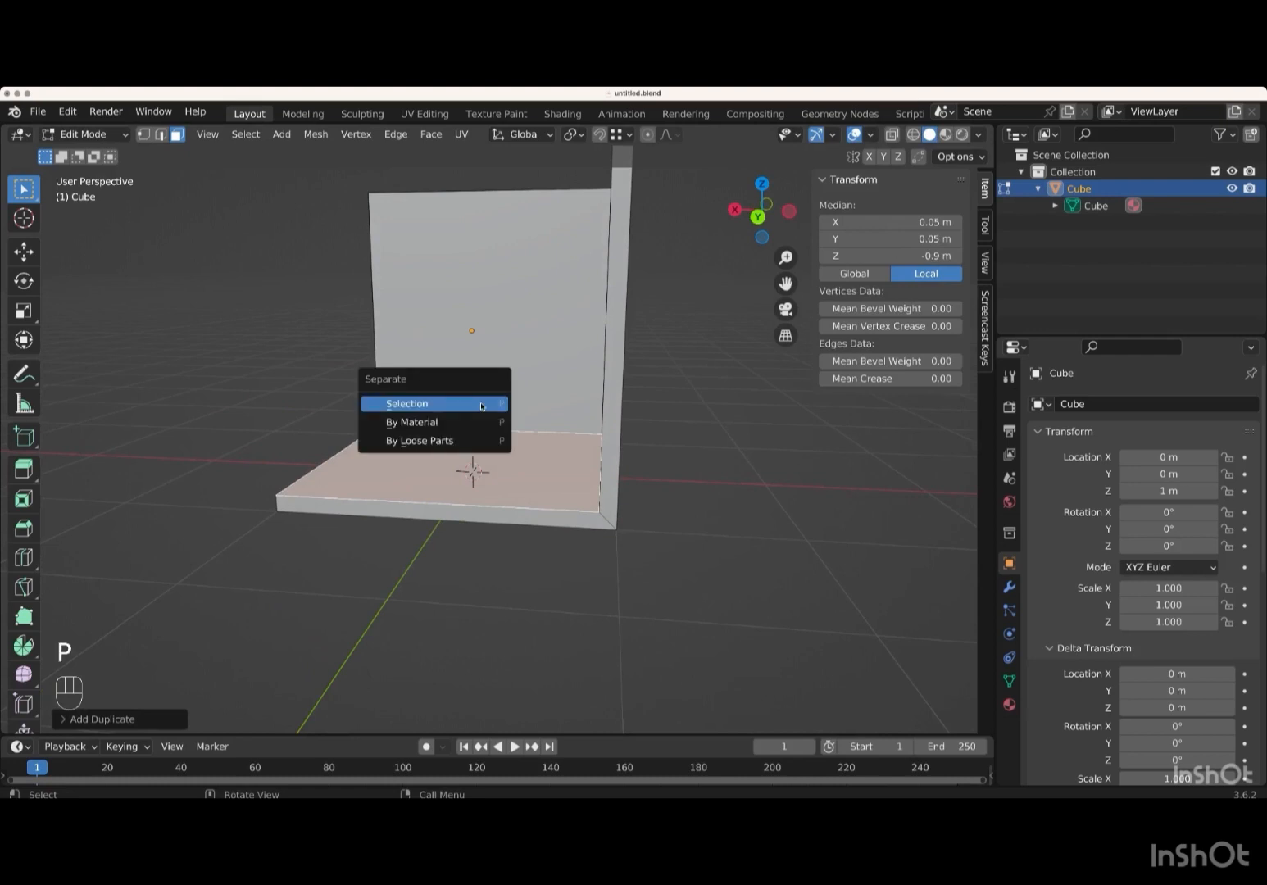
{"action": "left_click", "coordinate": [432, 405]}
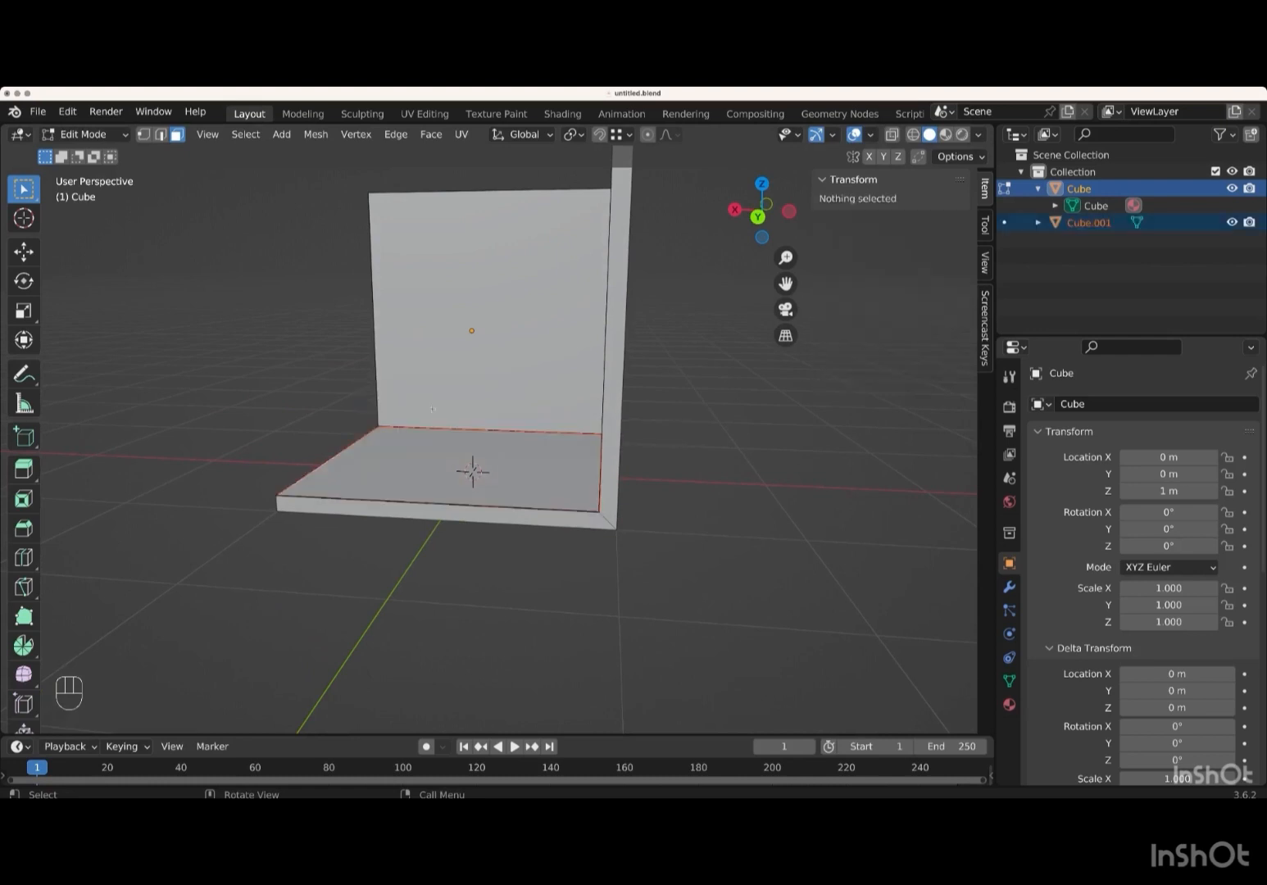
{"action": "mouse_move", "coordinate": [519, 454]}
{"action": "middle_mouse_down"}
{"action": "mouse_move", "coordinate": [545, 467]}
{"action": "mouse_move", "coordinate": [535, 476]}
{"action": "middle_mouse_up"}
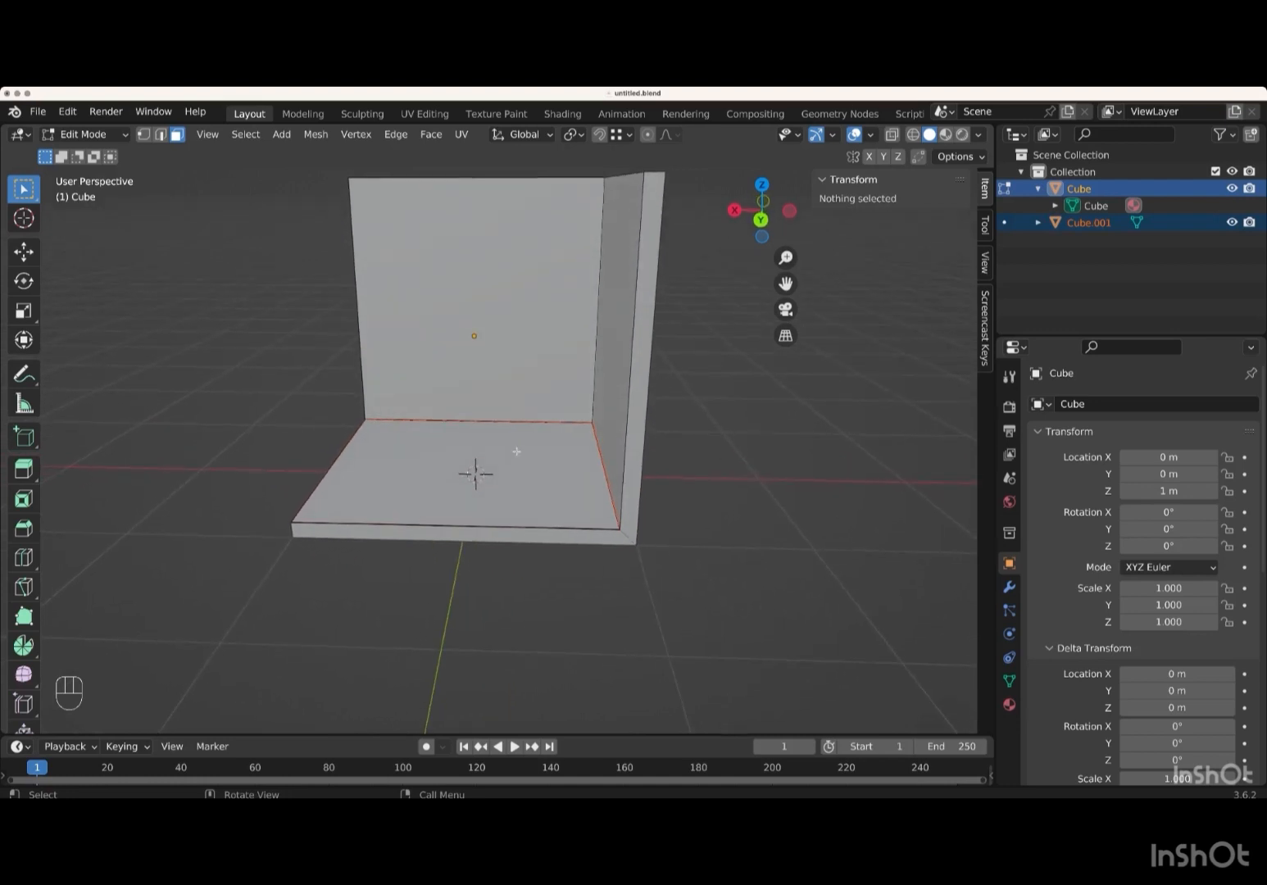
- Divide the separated floor object with nine evenly spaced loop cuts running along Y, and rip the cut edges in place into separate planks
{"action": "key", "text": "Tab"}
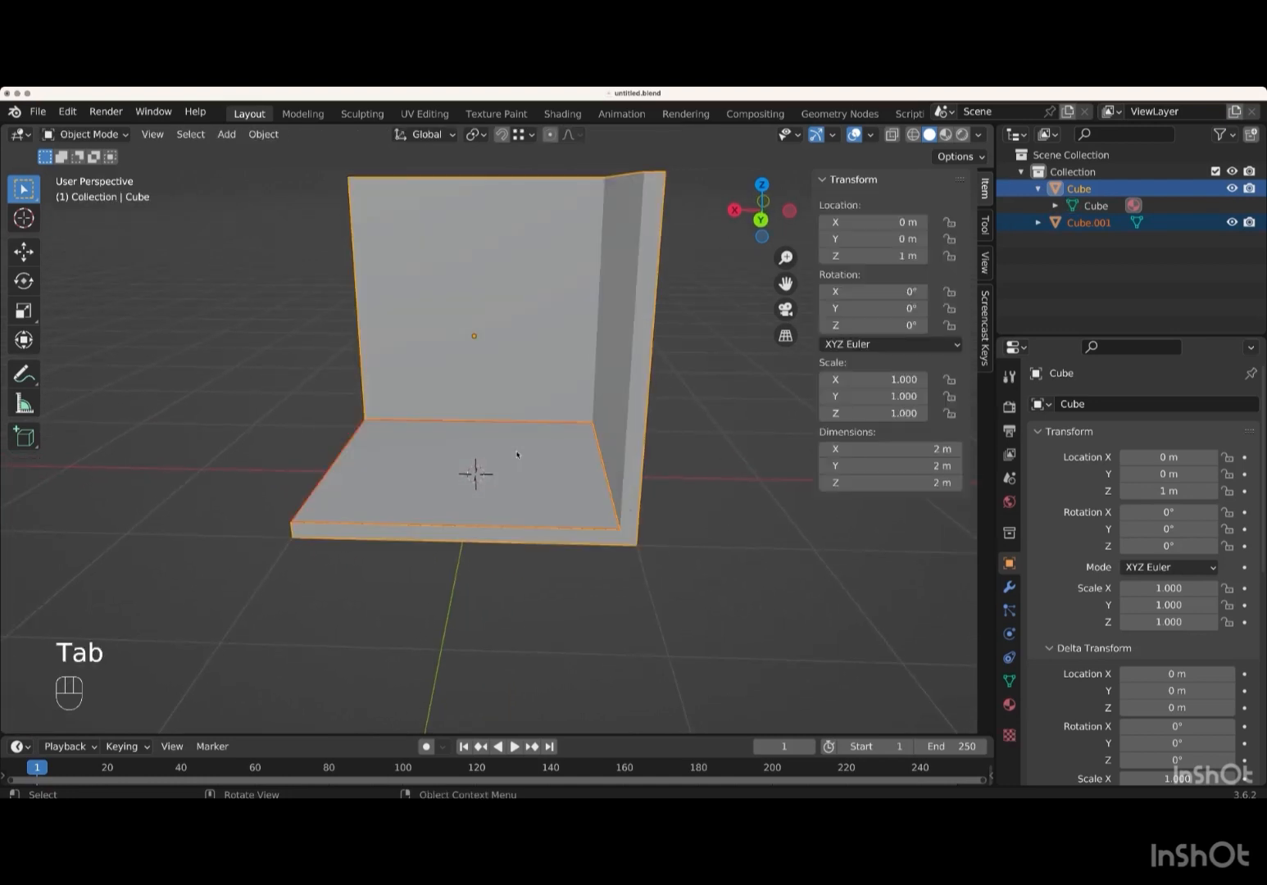
{"action": "left_click", "coordinate": [1173, 227]}
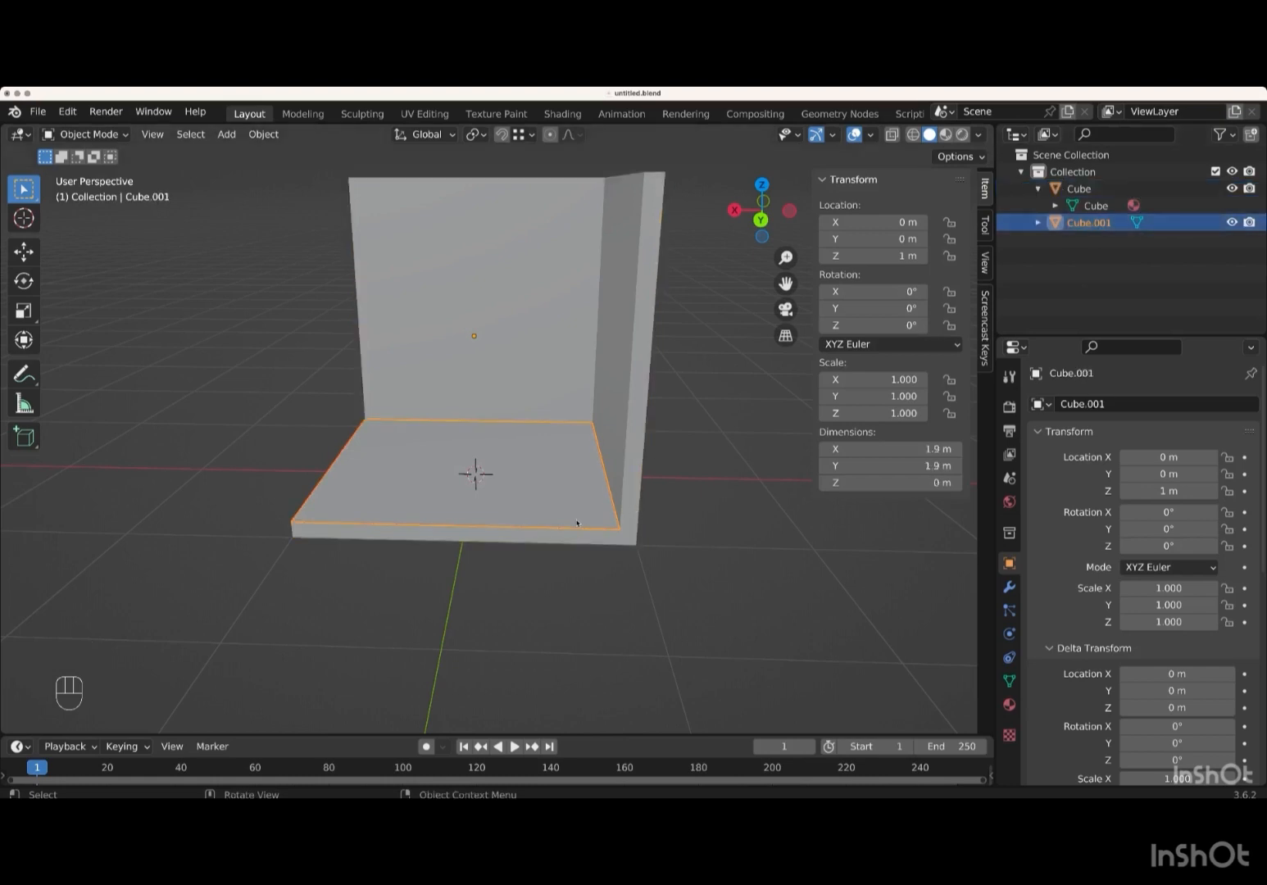
{"action": "key", "text": "Tab"}
{"action": "key", "text": "super+r"}
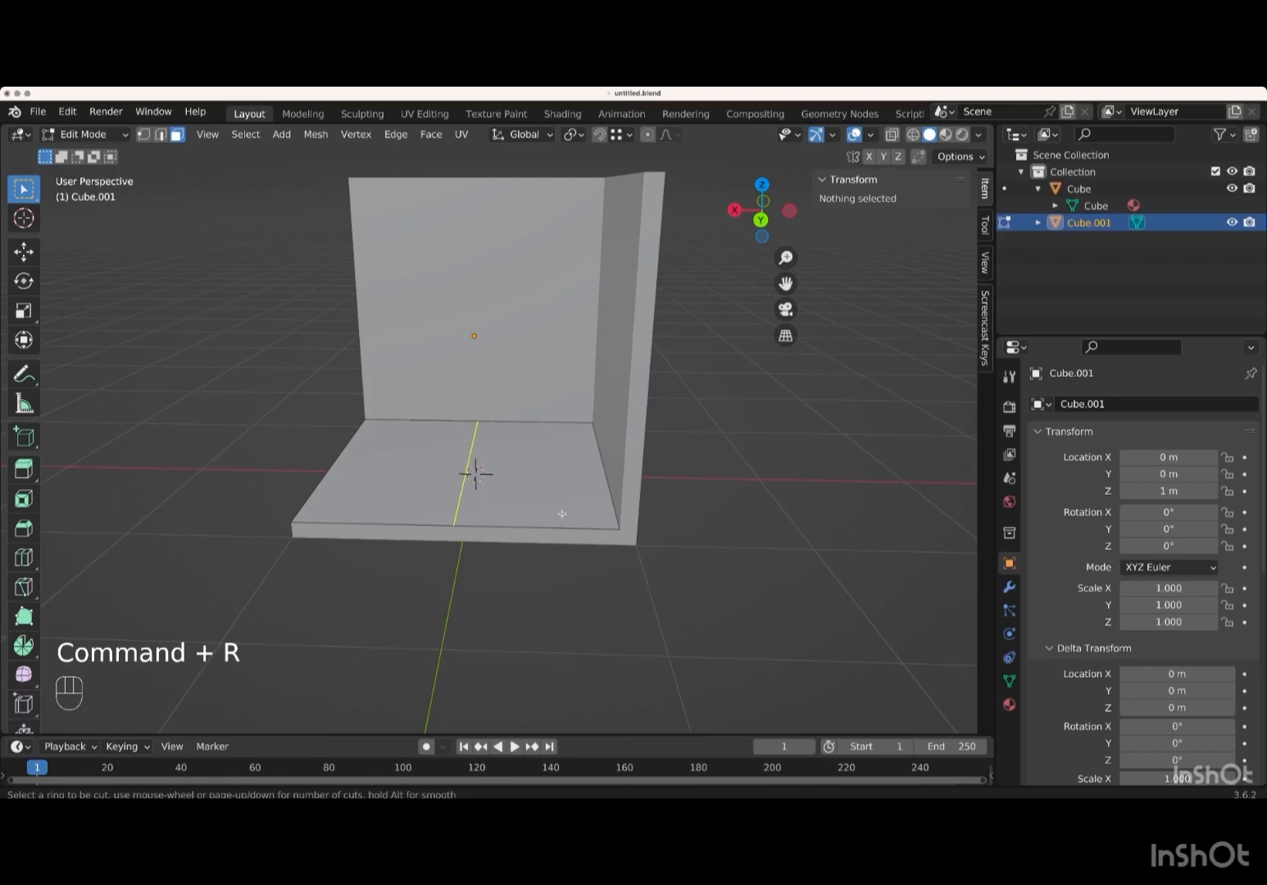
{"action": "scroll", "coordinate": [562, 514], "scroll_direction": "up", "scroll_amount": 5}
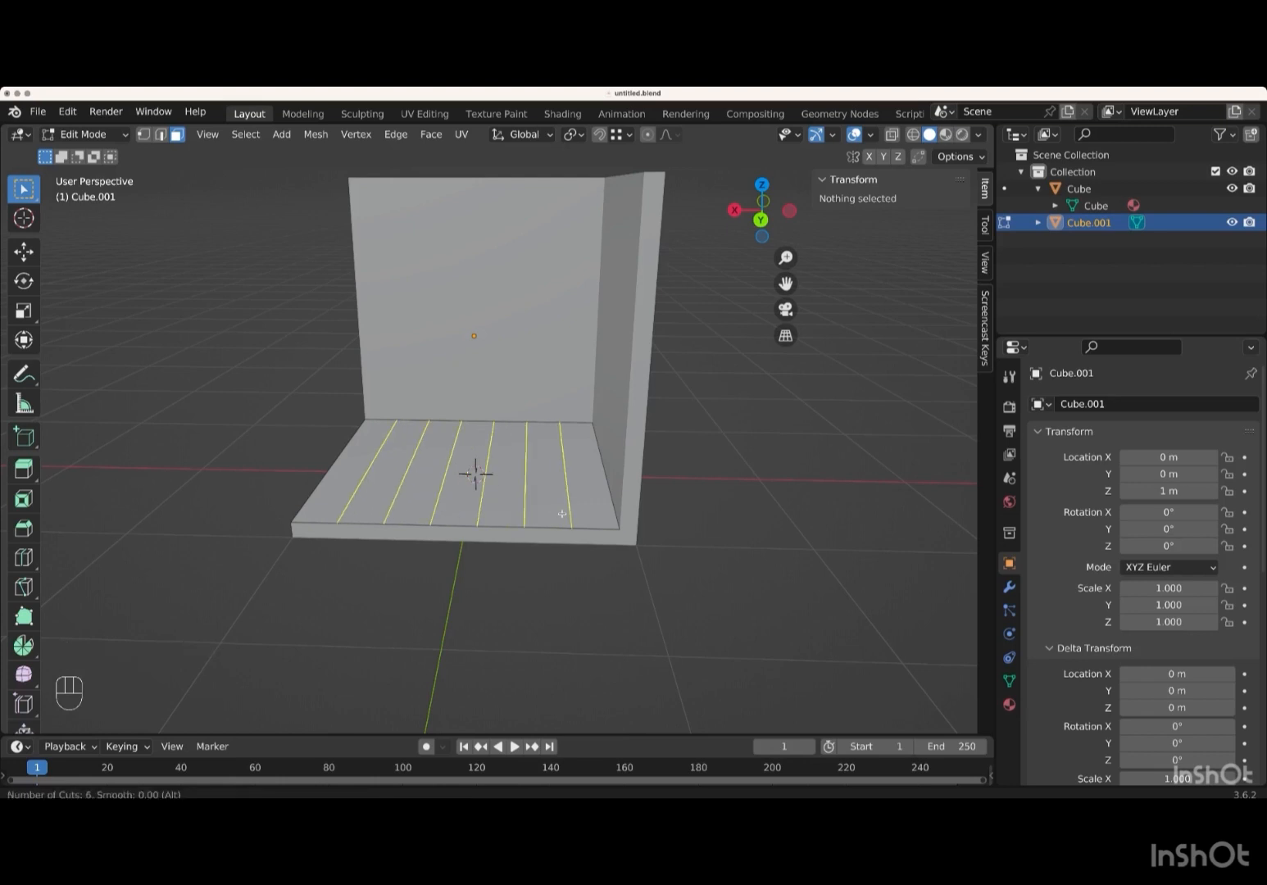
{"action": "scroll", "coordinate": [562, 513], "scroll_direction": "up", "scroll_amount": 2}
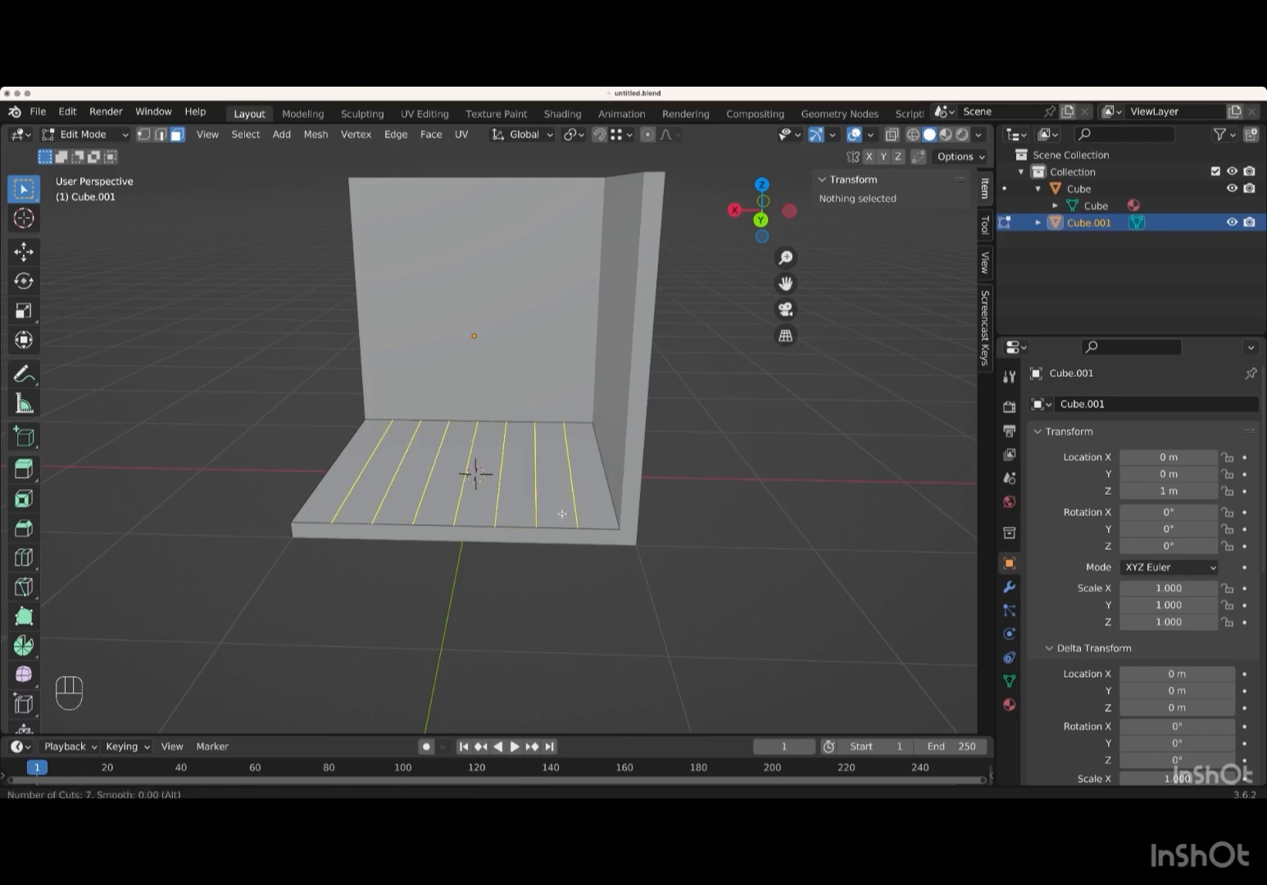
{"action": "scroll", "coordinate": [562, 514], "scroll_direction": "up", "scroll_amount": 1}
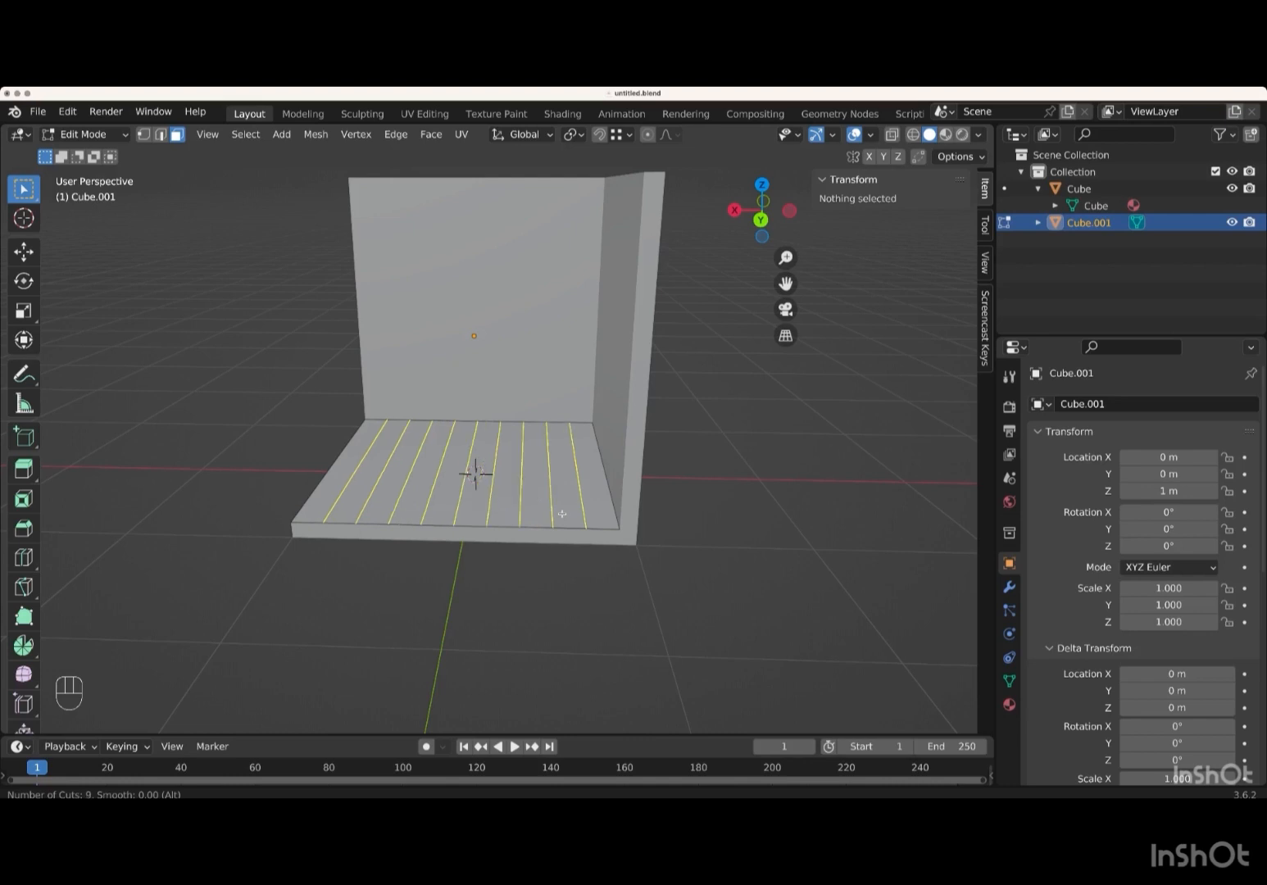
{"action": "left_click", "coordinate": [561, 514]}
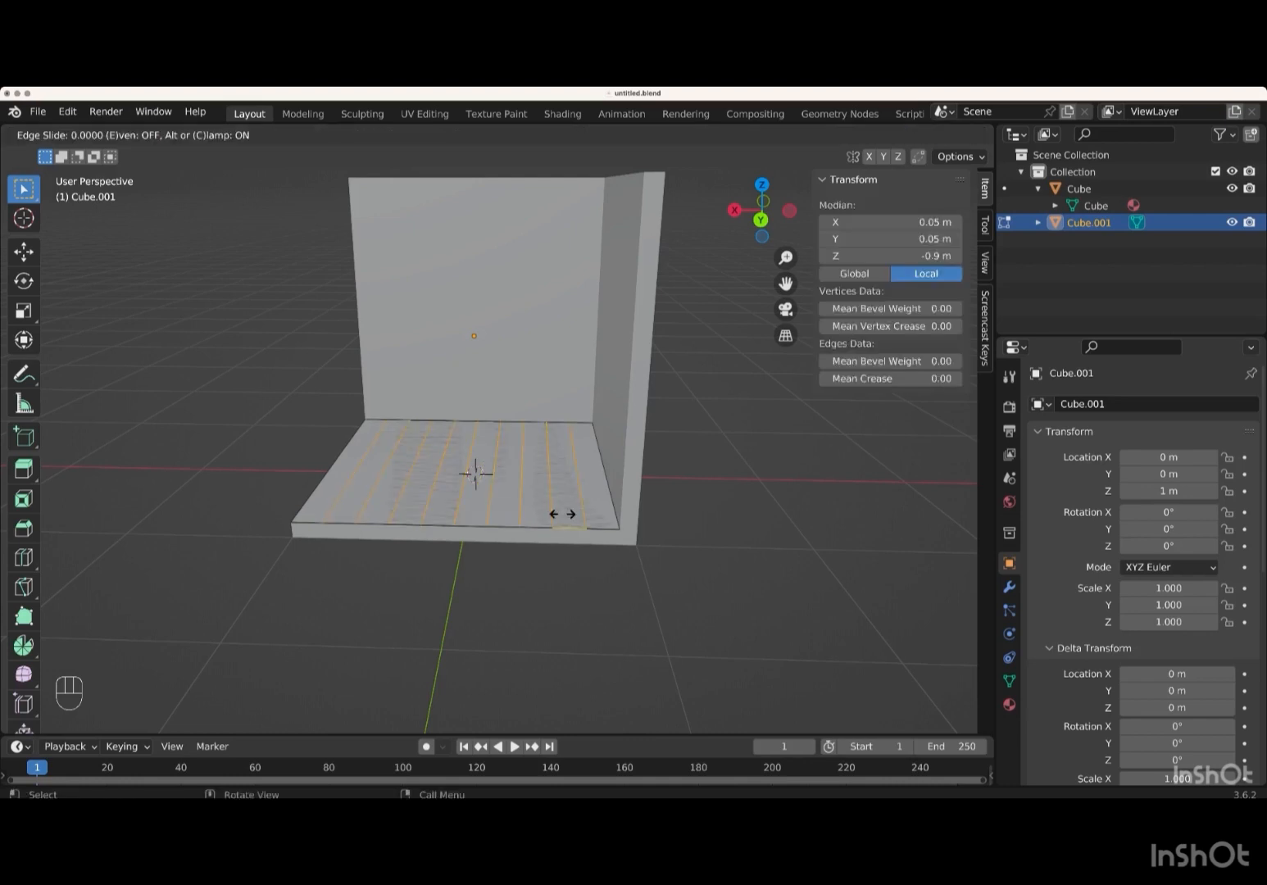
{"action": "right_click", "coordinate": [562, 514]}
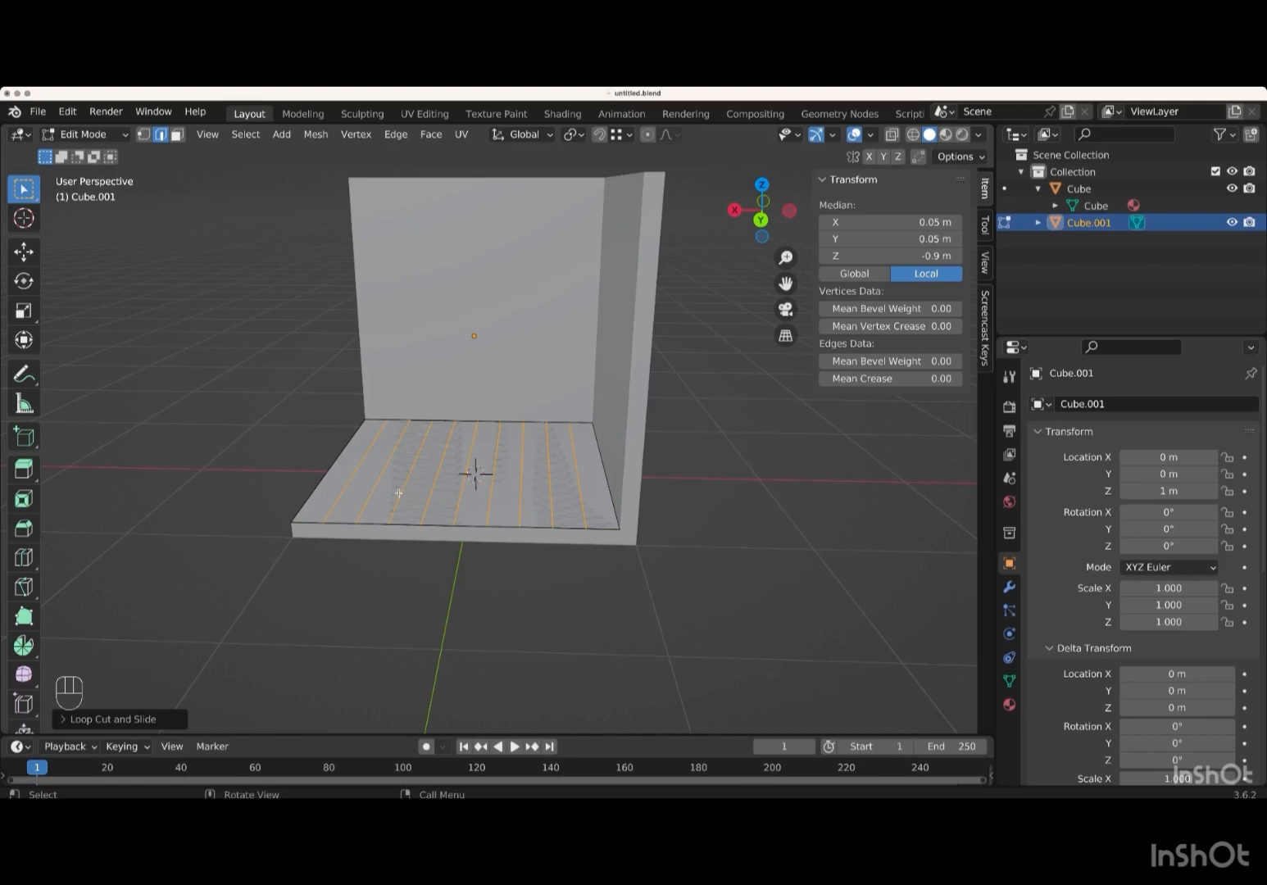
{"action": "key", "text": "v"}
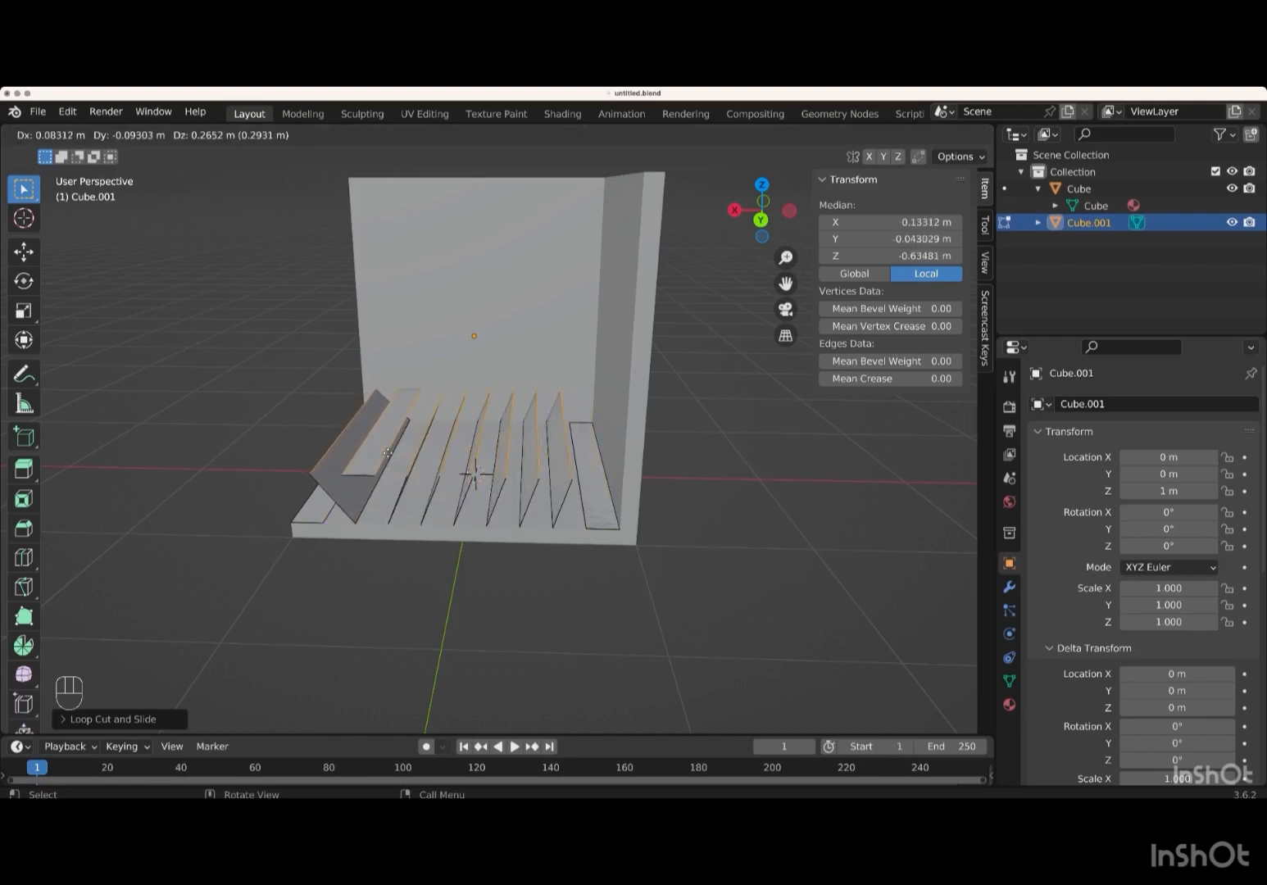
{"action": "key", "text": "Escape"}
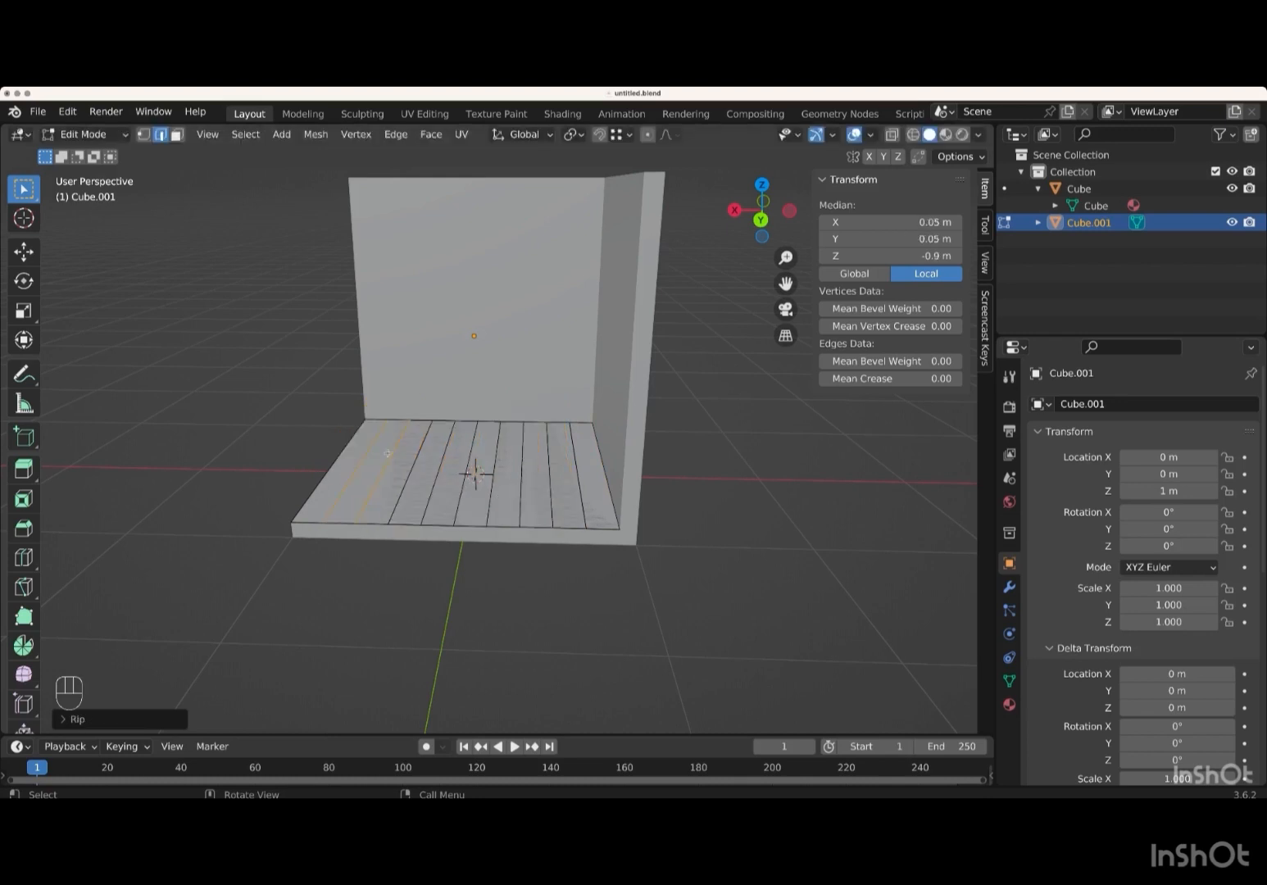
- Extrude all the floor planks by -0.05 m along their normals to raise them, and return to Object Mode
{"action": "key", "text": "a"}
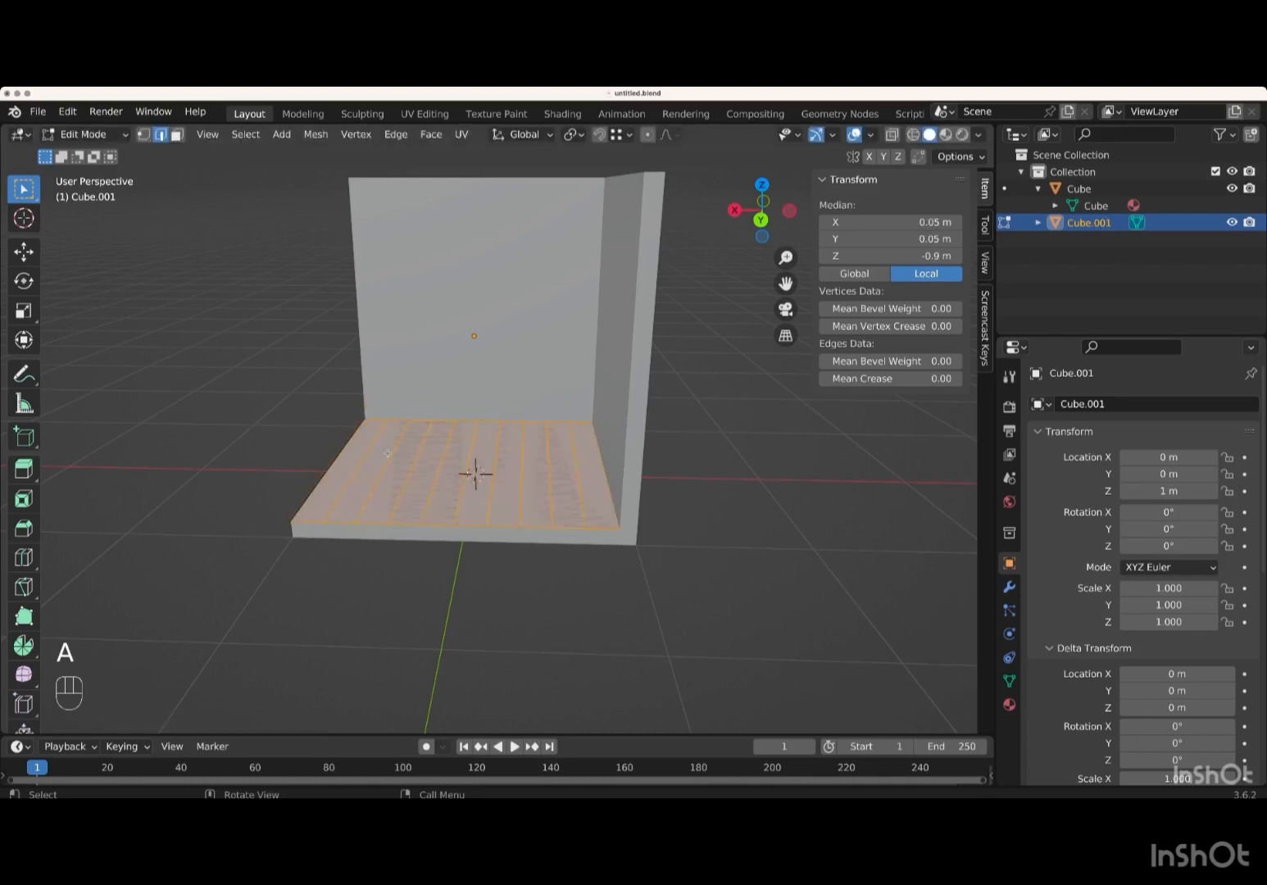
{"action": "key", "text": "e"}
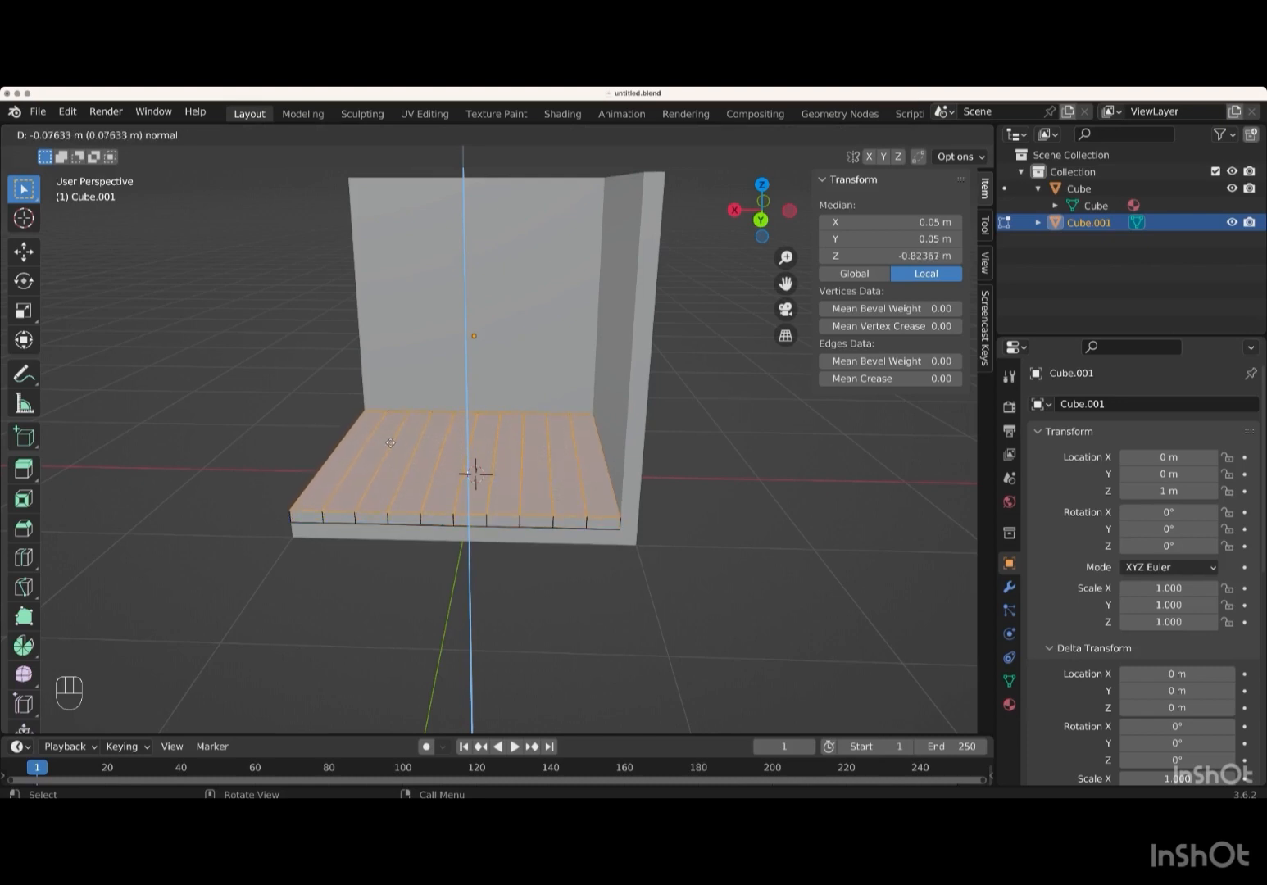
{"action": "key", "text": "KP_0"}
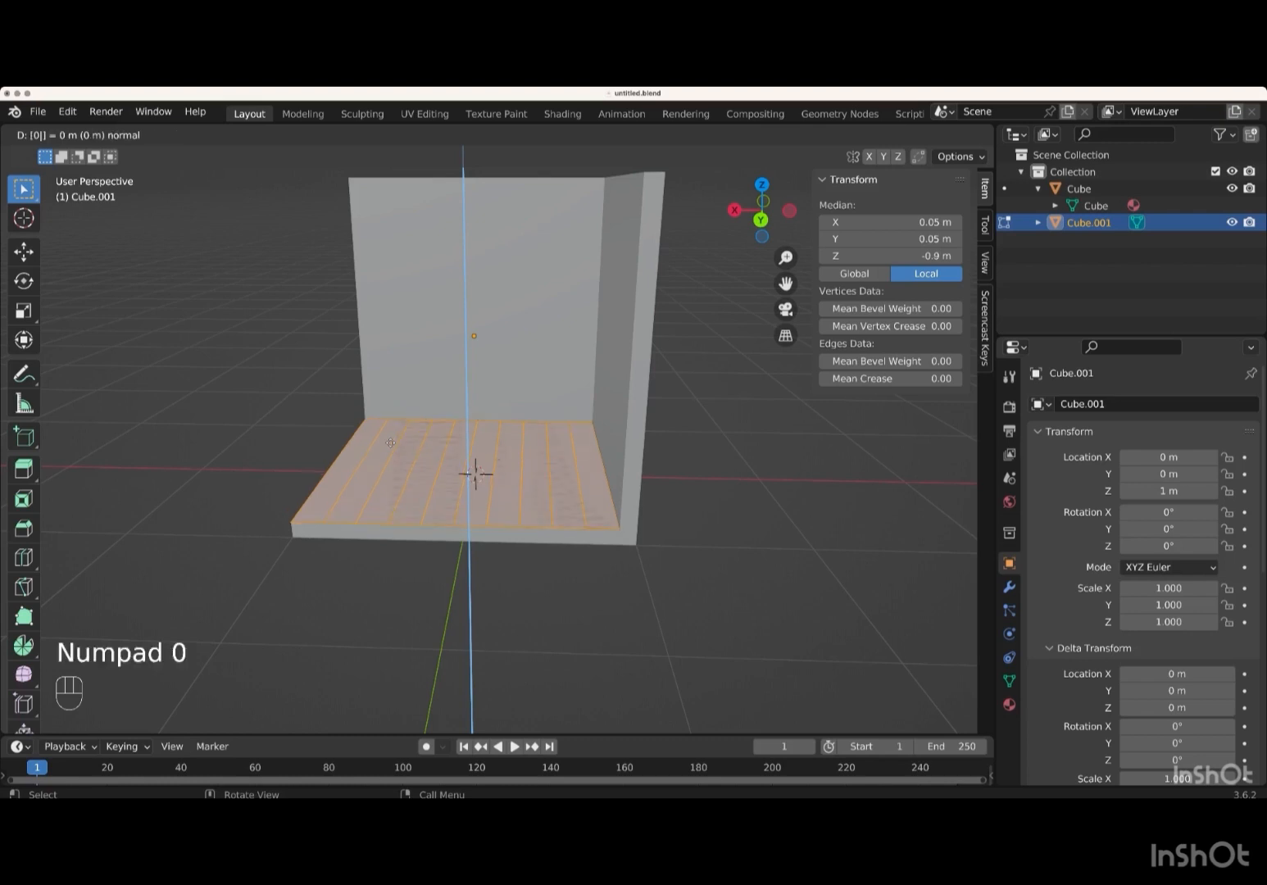
{"action": "key", "text": "KP_Decimal"}
{"action": "key", "text": "KP_0"}
{"action": "key", "text": "KP_5"}
{"action": "key", "text": "KP_Subtract"}
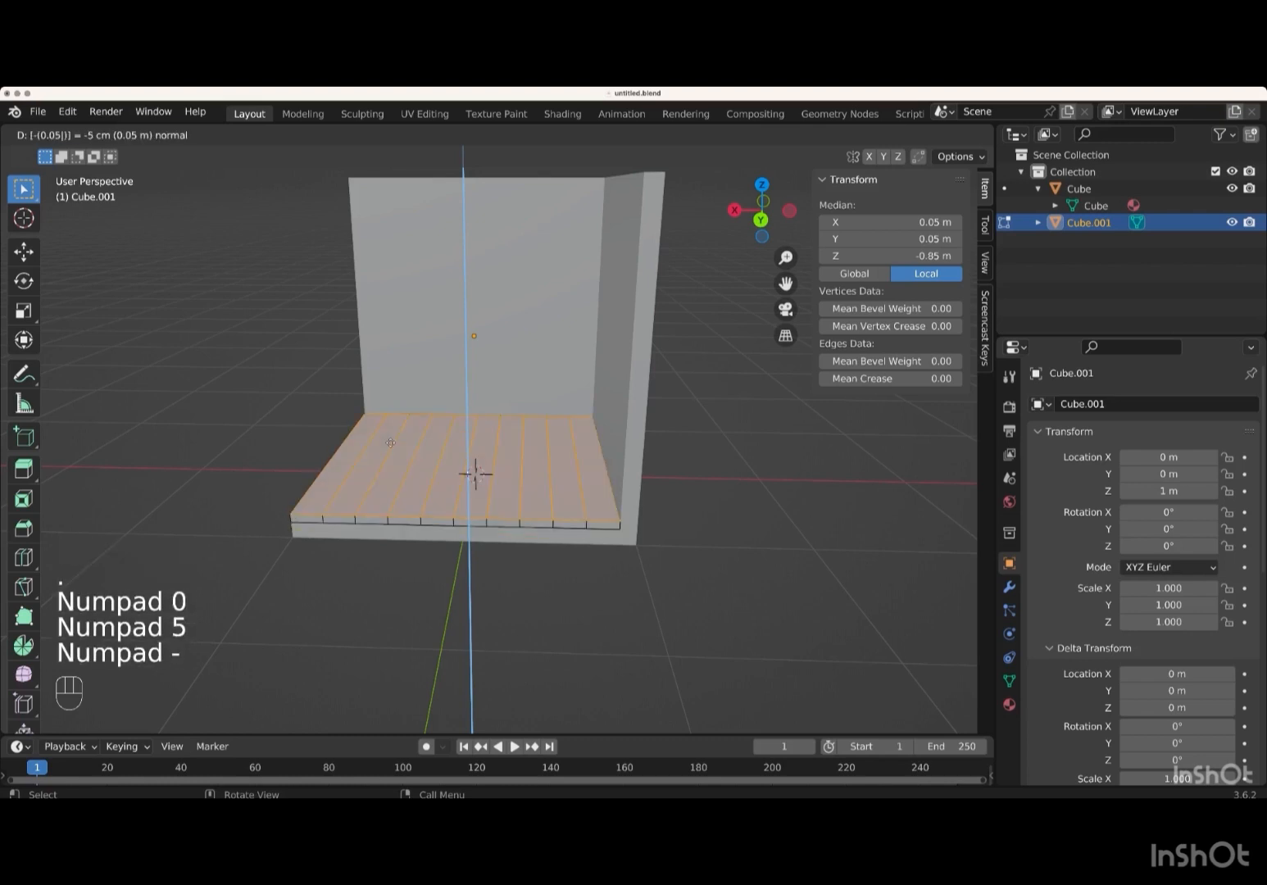
{"action": "key", "text": "Return"}
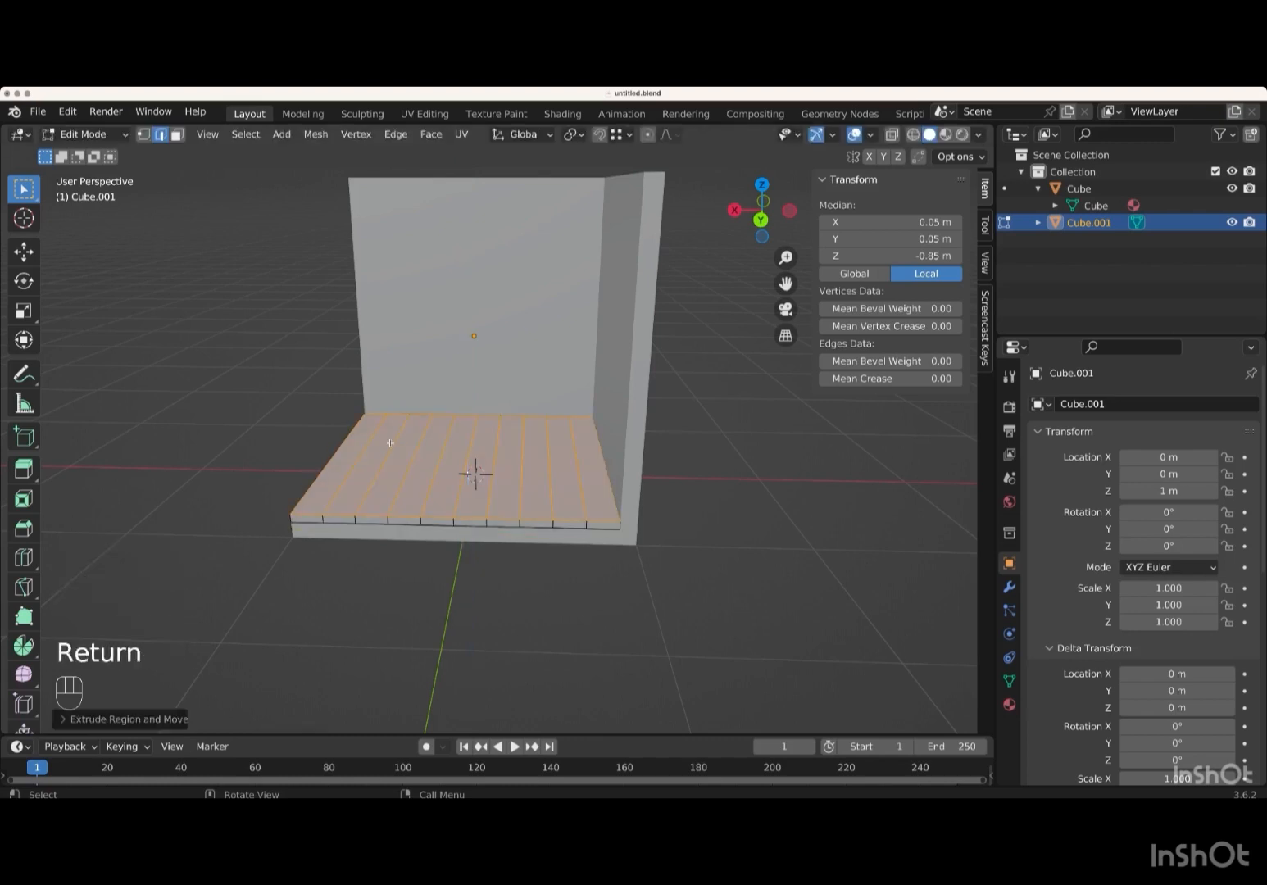
{"action": "scroll", "coordinate": [390, 442], "scroll_direction": "up", "scroll_amount": 2}
{"action": "scroll", "coordinate": [390, 442], "scroll_direction": "down", "scroll_amount": 2}
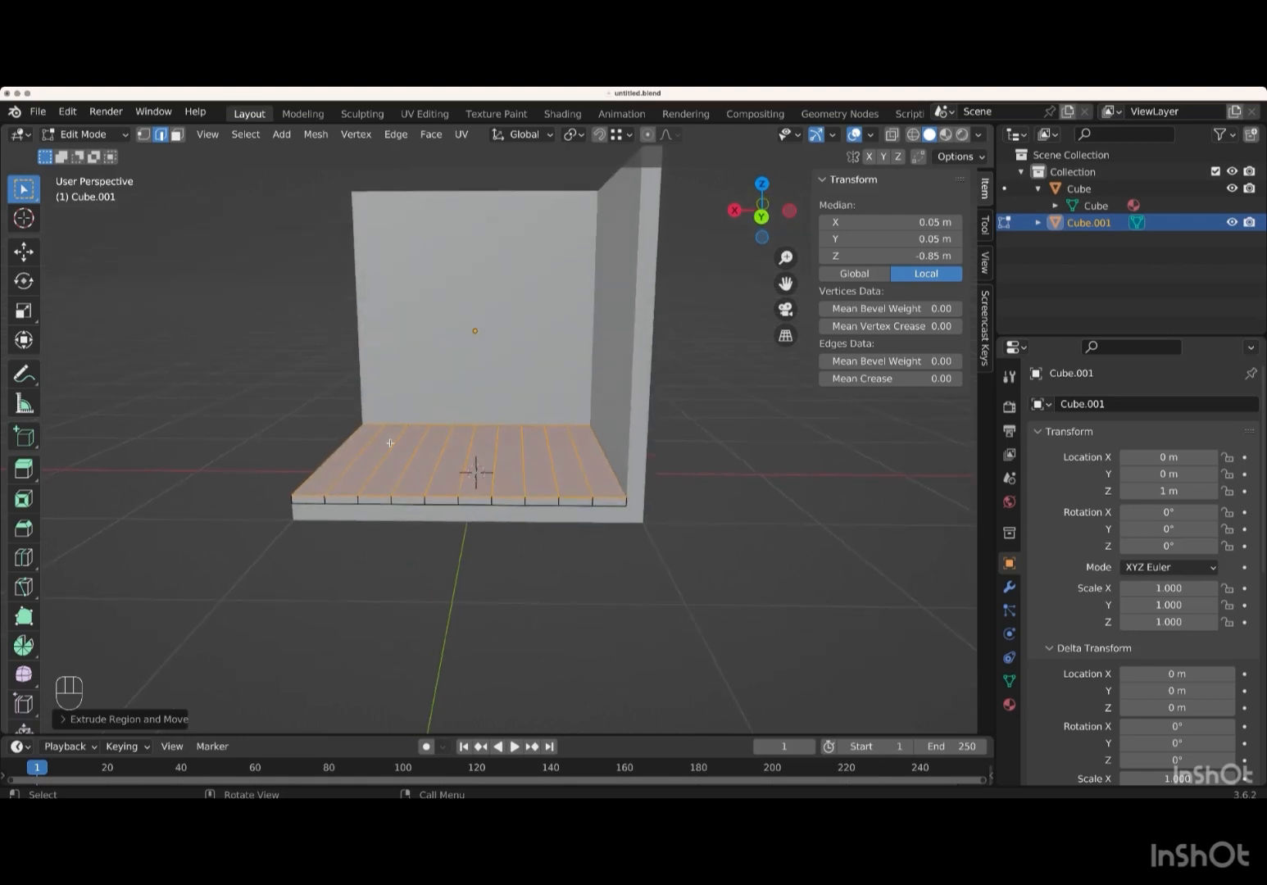
{"action": "key", "text": "a"}
{"action": "key", "text": "Tab"}
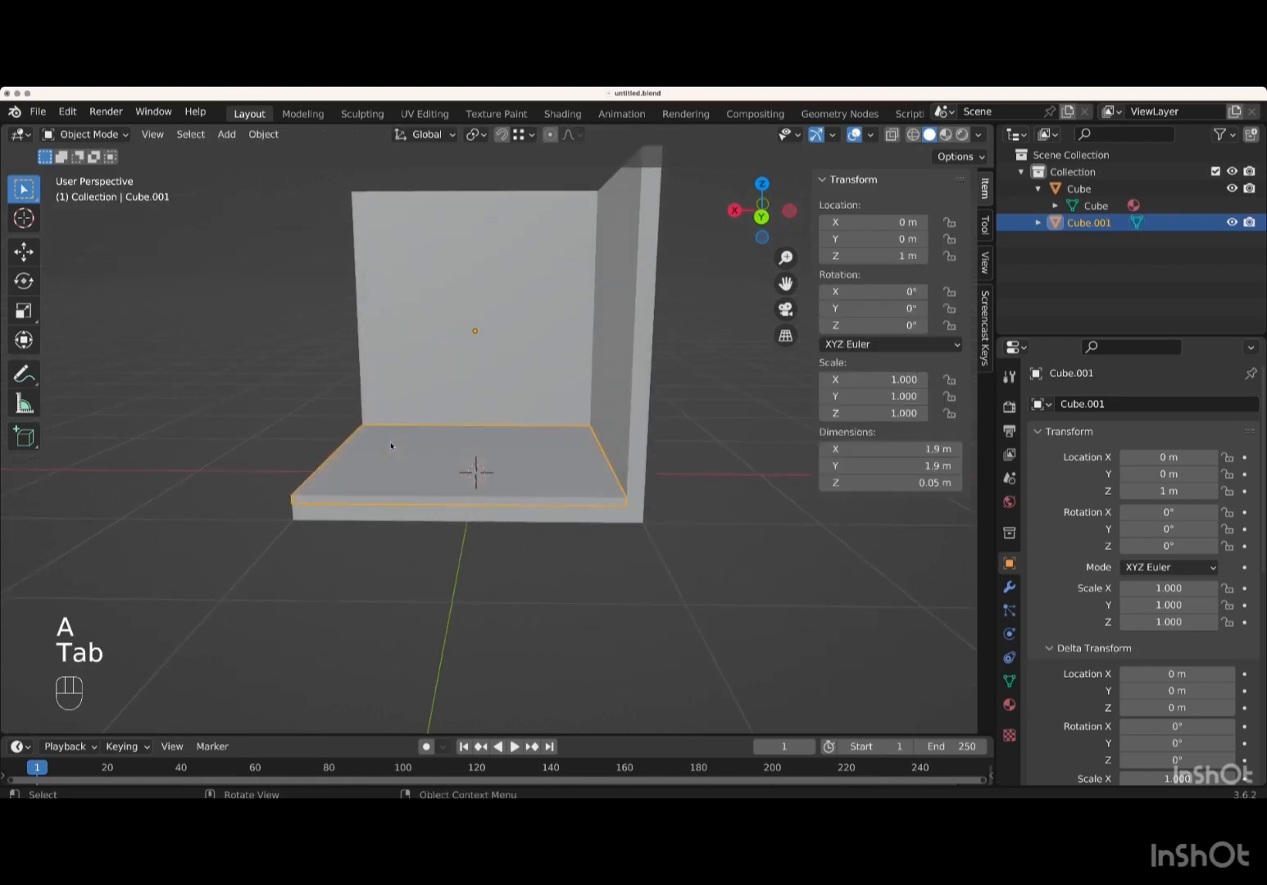
- Add a Bevel modifier to the floor planks with 3 segments and an amount of 0.01 m
{"action": "scroll", "coordinate": [392, 446], "scroll_direction": "left", "scroll_amount": 5}
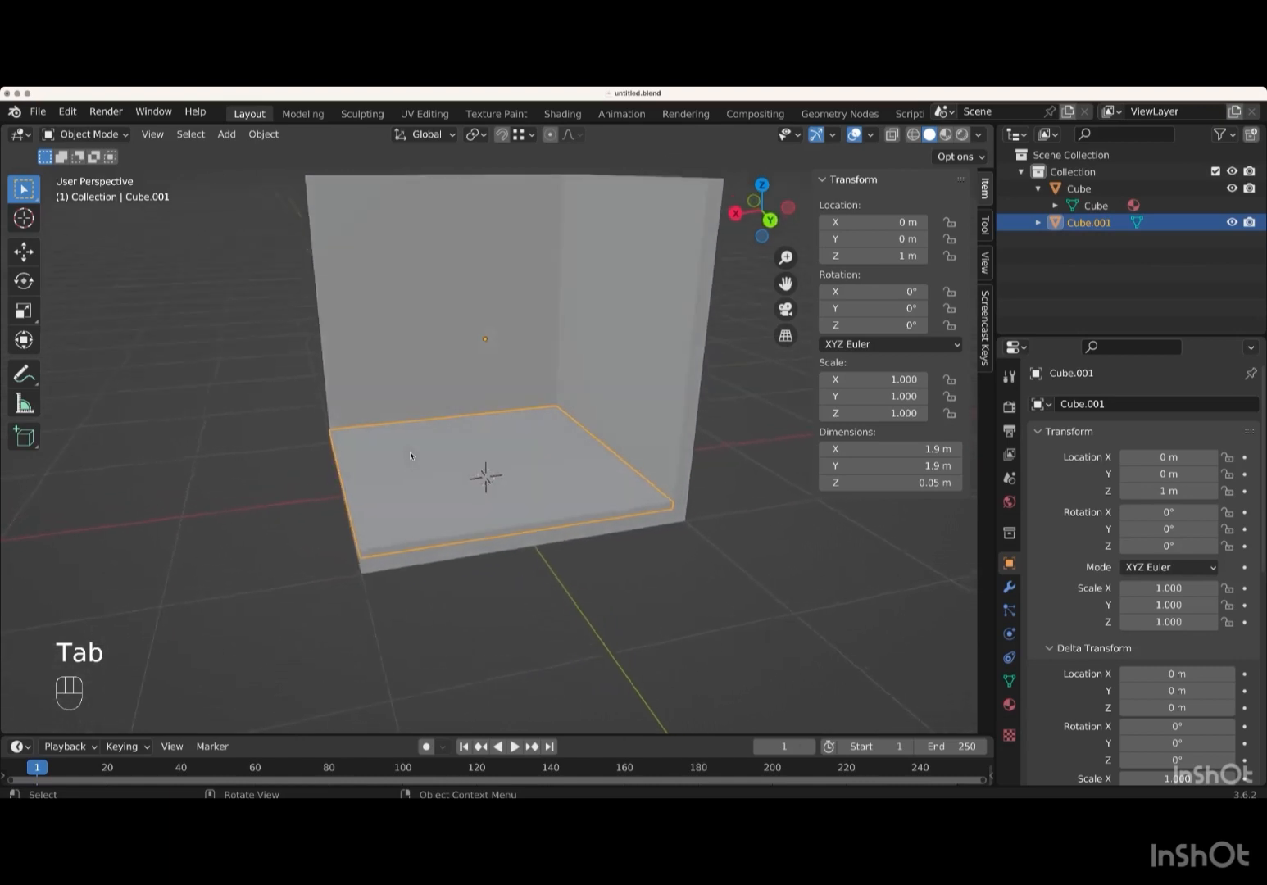
{"action": "left_click", "coordinate": [1008, 586]}
{"action": "left_click", "coordinate": [1092, 405]}
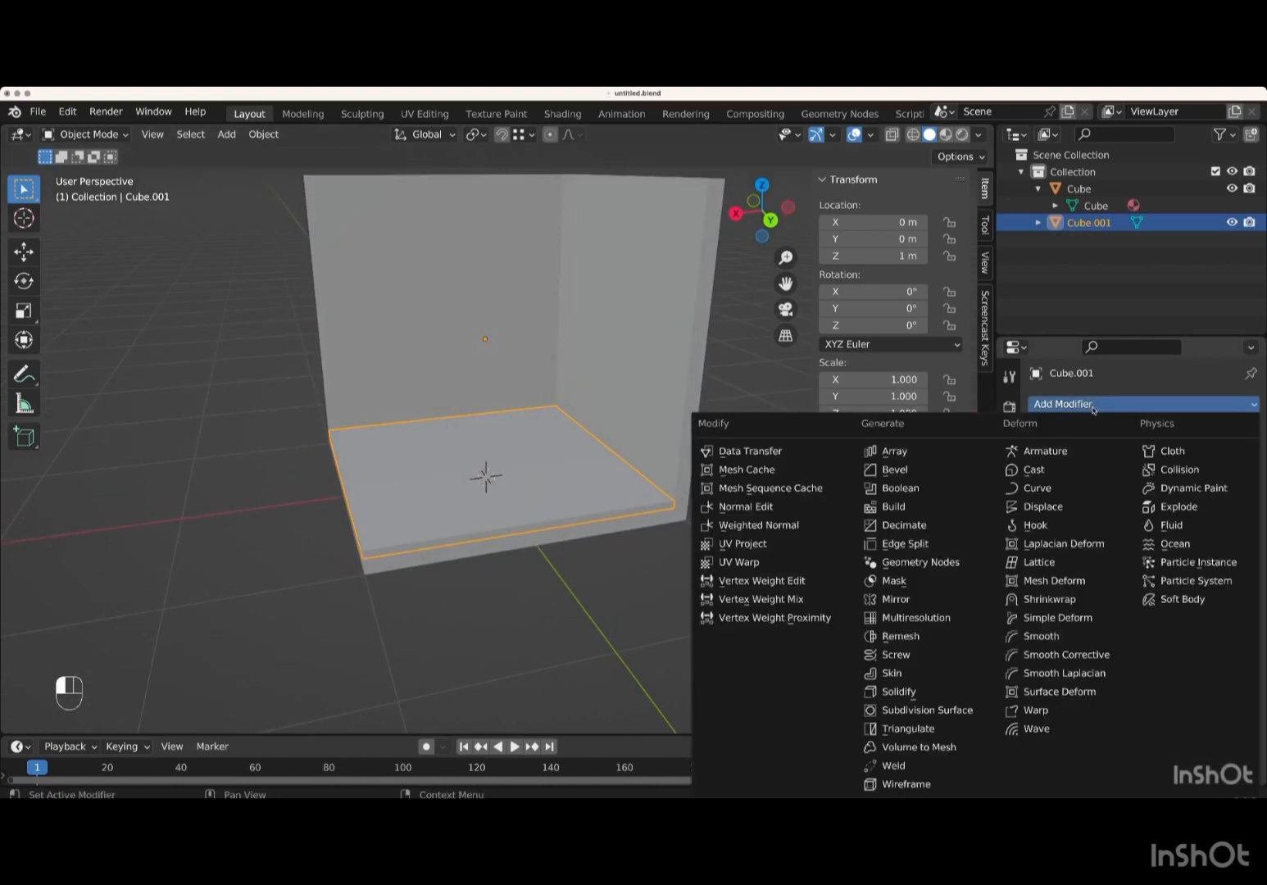
{"action": "left_click", "coordinate": [917, 475]}
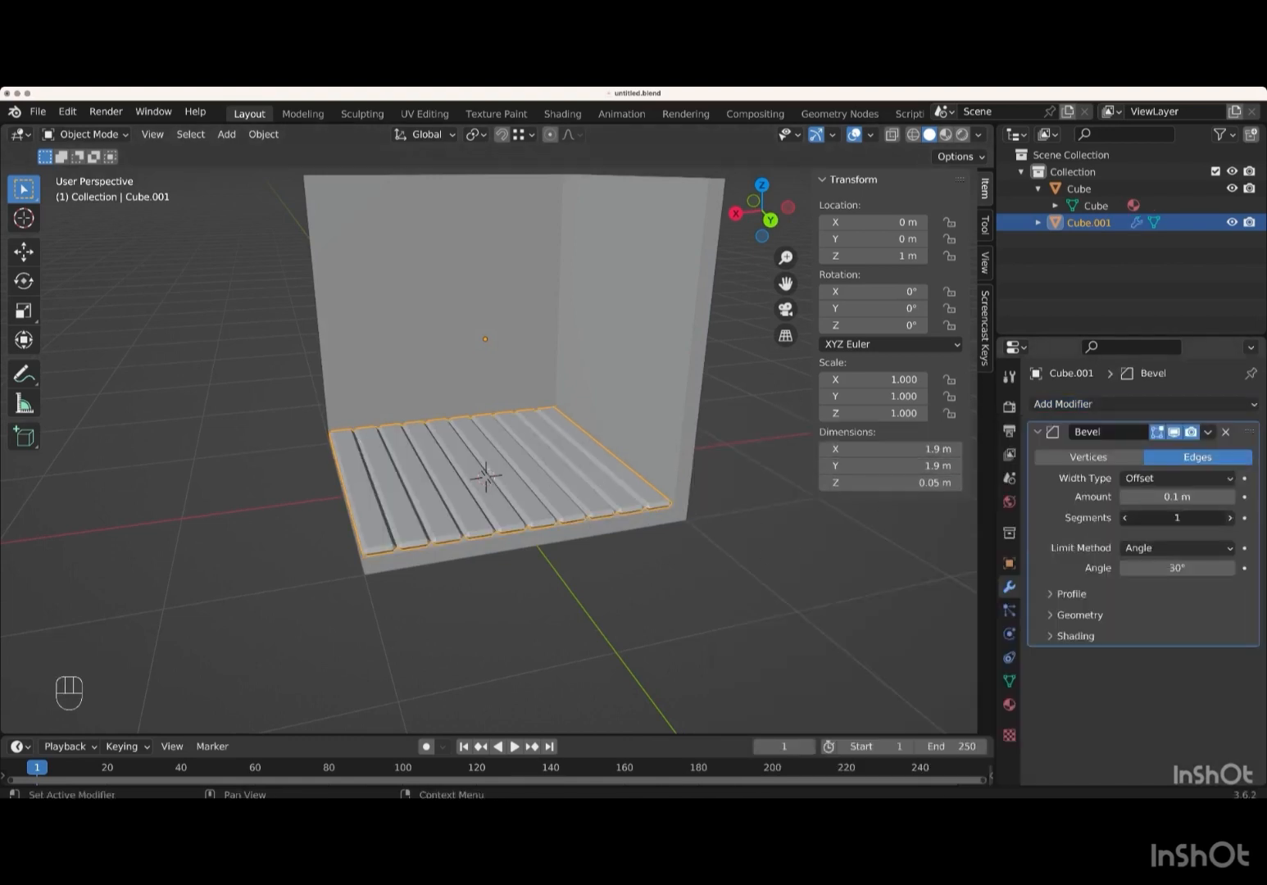
{"action": "left_click", "coordinate": [1230, 517]}
{"action": "left_click", "coordinate": [1229, 518]}
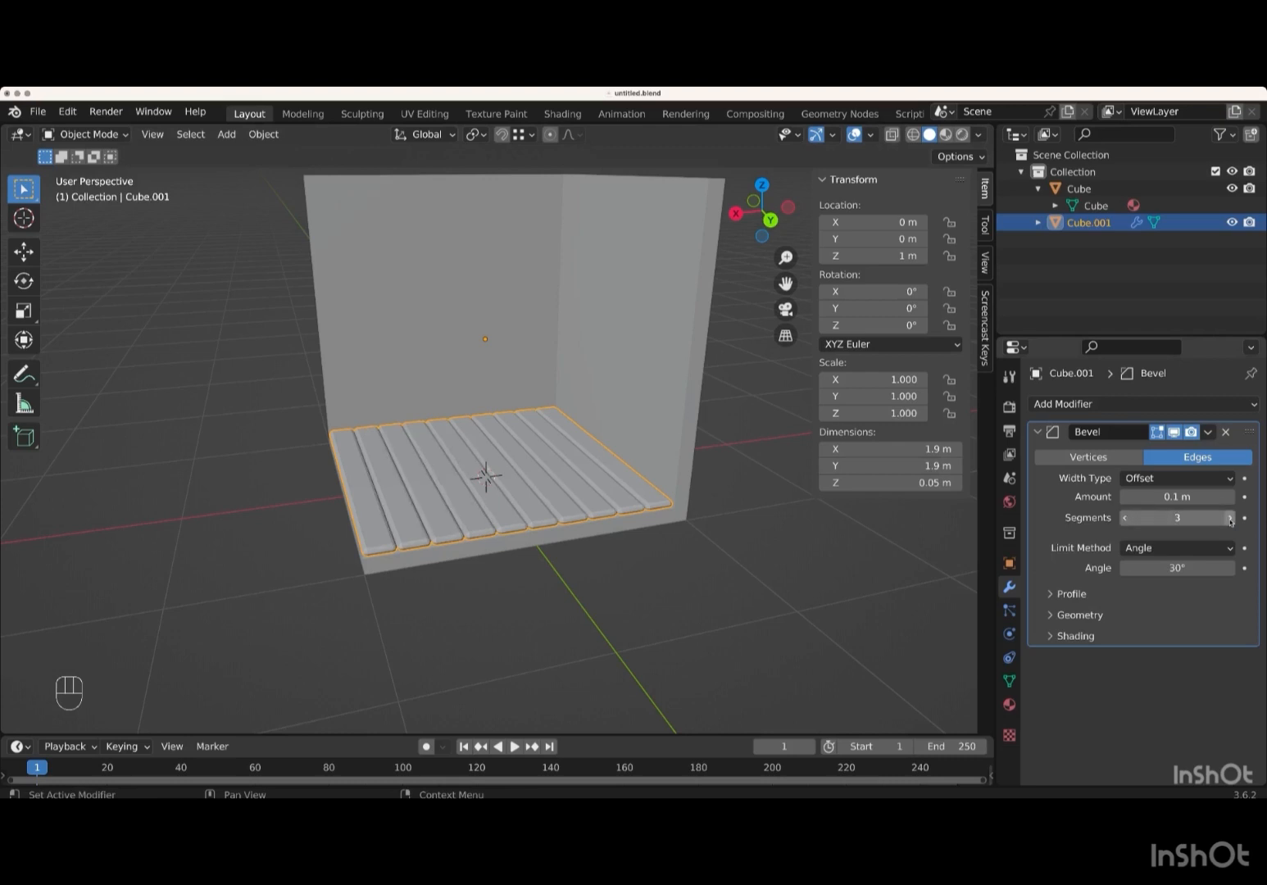
{"action": "left_click", "coordinate": [1126, 497]}
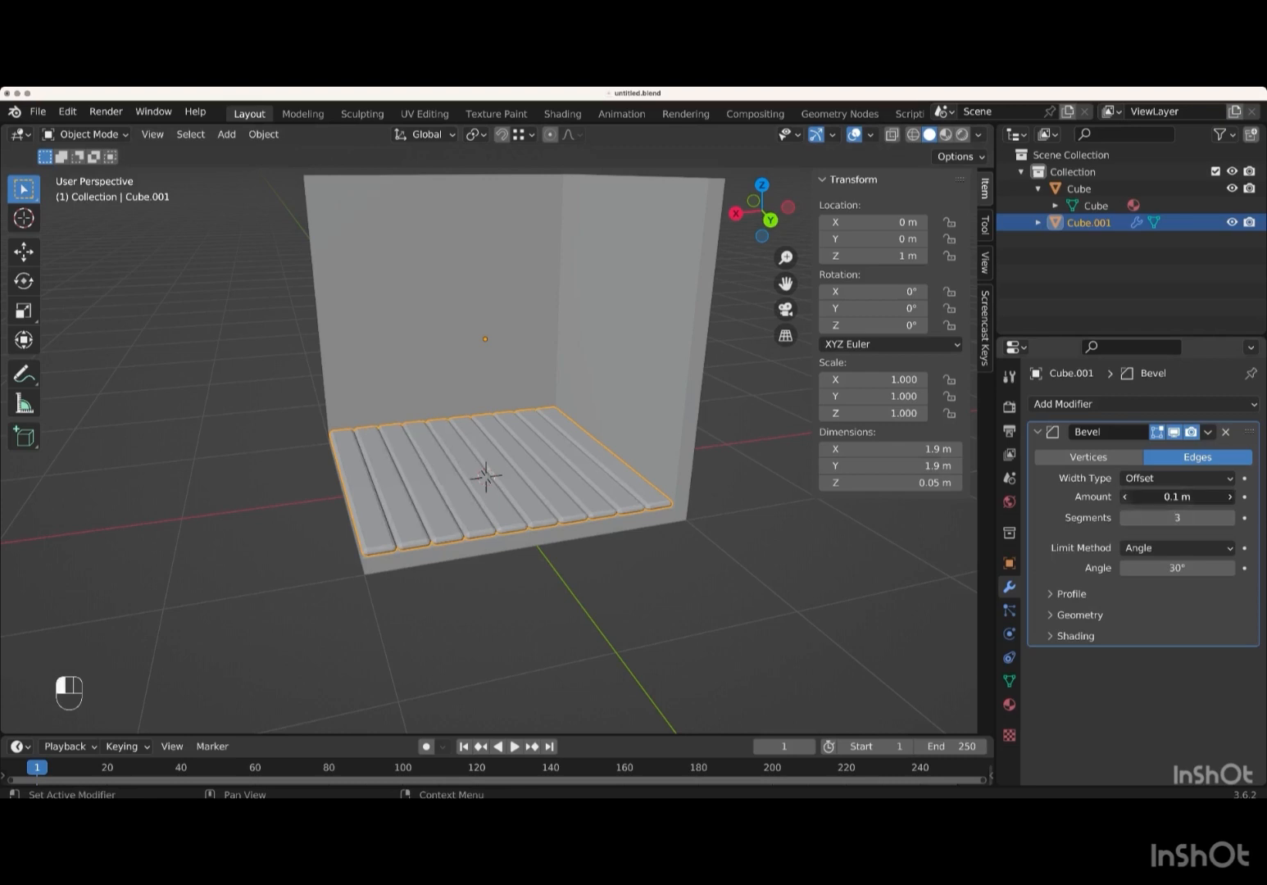
{"action": "left_click", "coordinate": [1125, 498]}
{"action": "left_click", "coordinate": [1124, 498]}
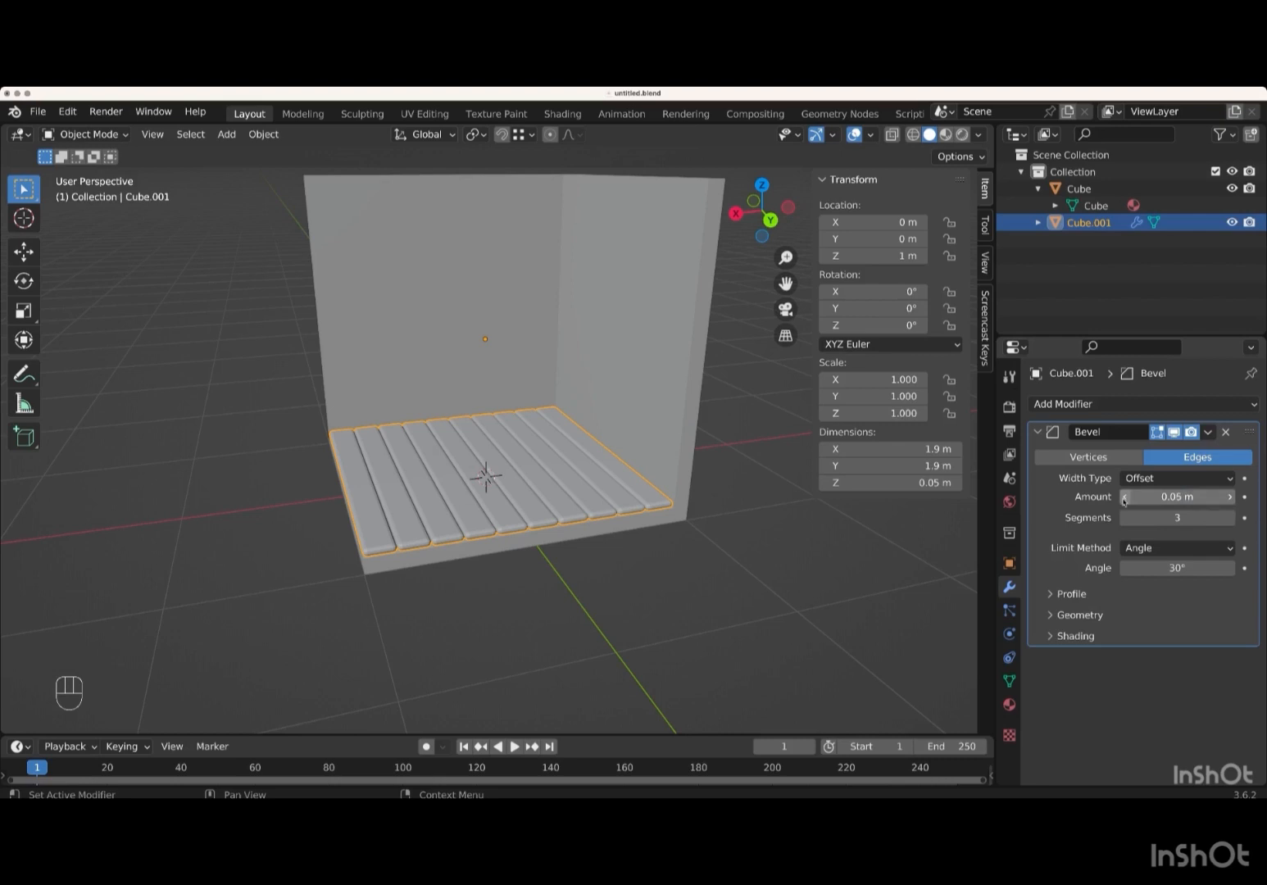
{"action": "left_click", "coordinate": [1124, 497]}
{"action": "left_click", "coordinate": [1125, 498]}
{"action": "left_click", "coordinate": [1124, 497]}
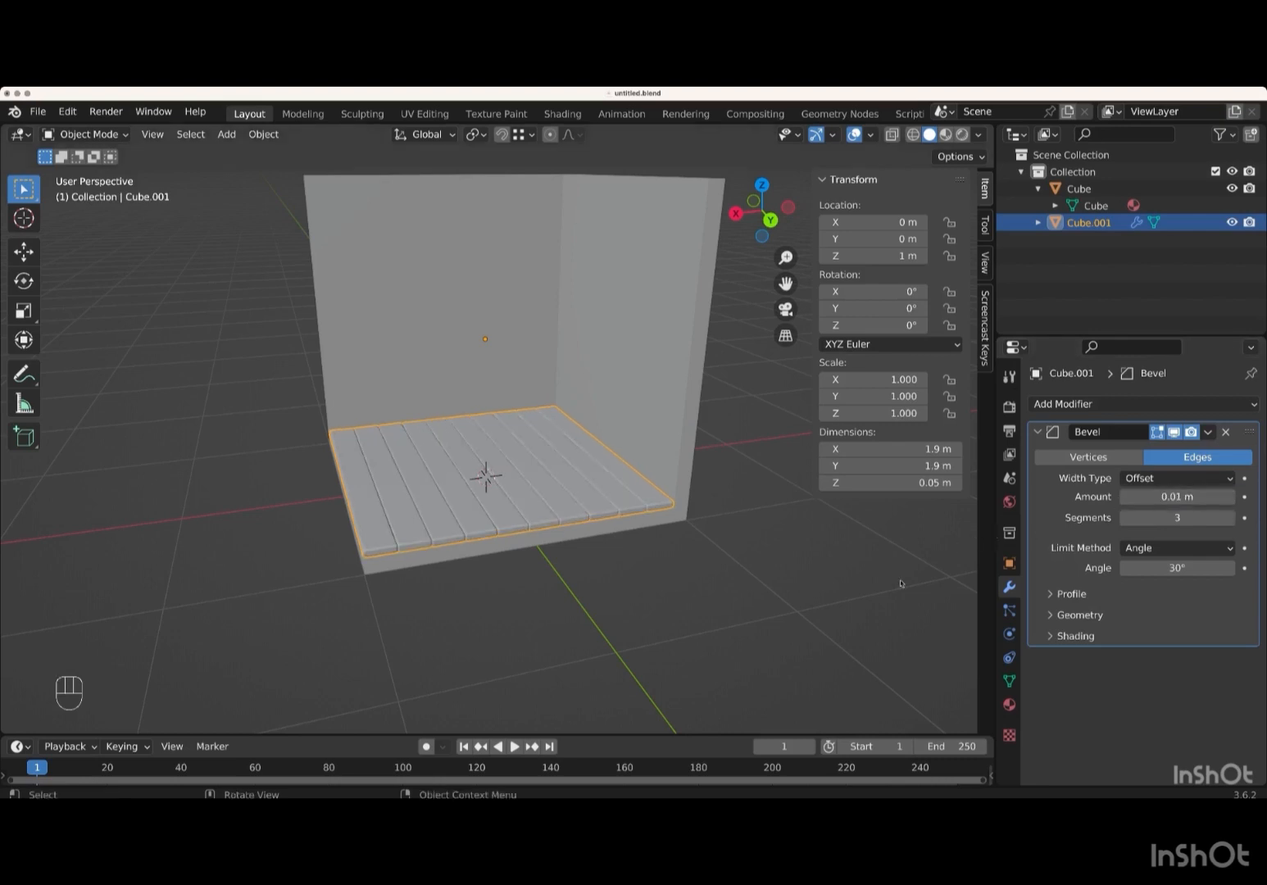
- Turn on Auto Smooth for the floor planks' mesh normals and enable Harden Normals in their Bevel modifier
{"action": "key", "text": "KP_Add"}
{"action": "key", "text": "KP_Add"}
{"action": "key", "text": "KP_Add"}
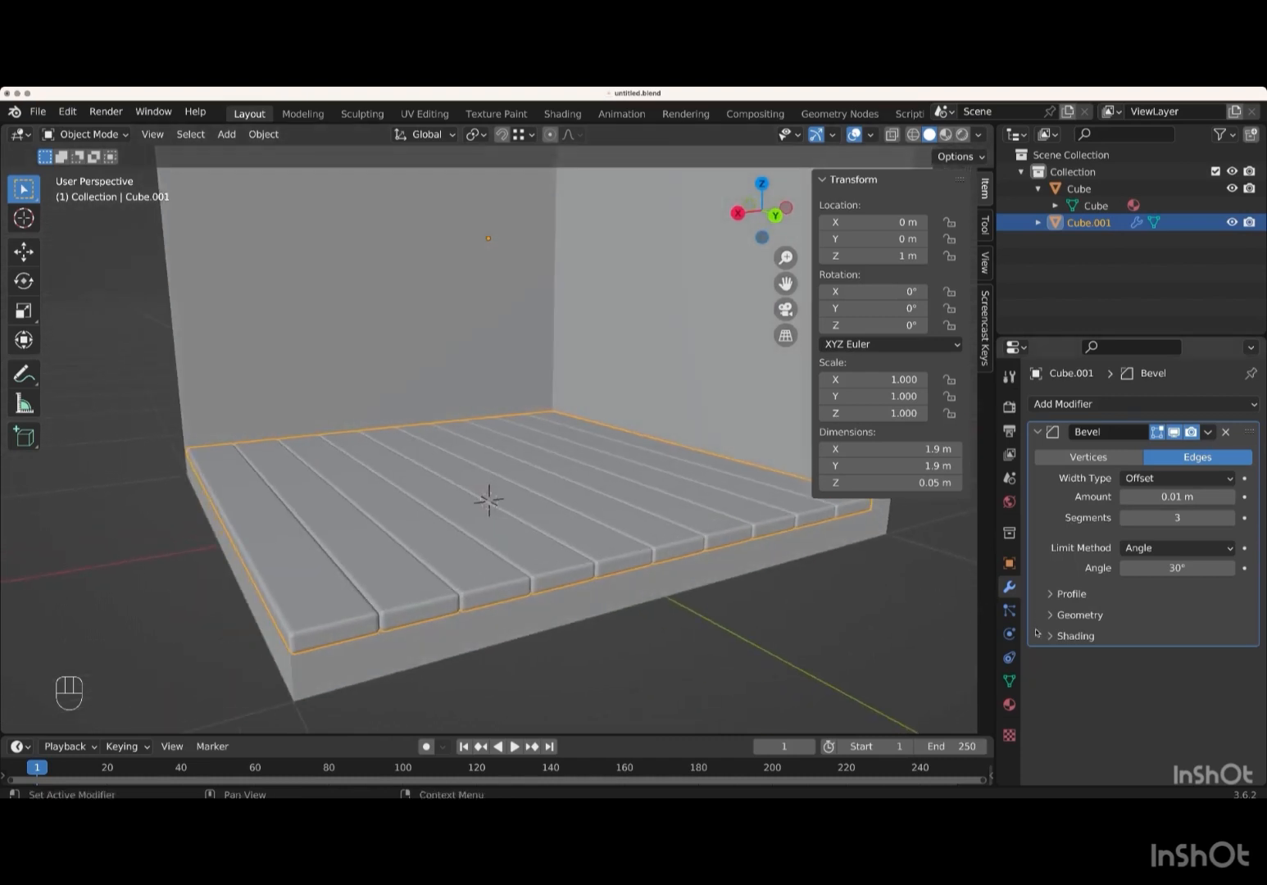
{"action": "left_click", "coordinate": [1009, 680]}
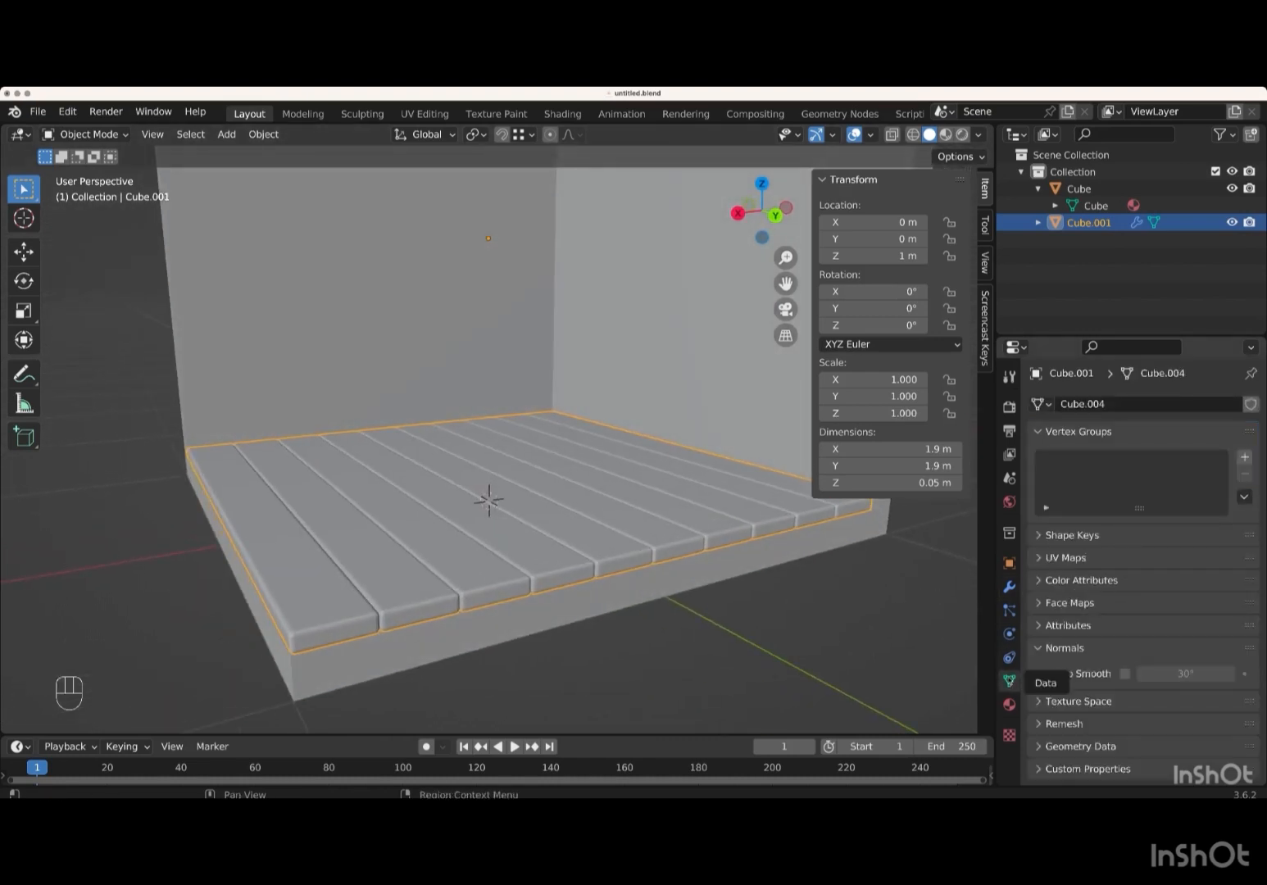
{"action": "left_click", "coordinate": [1126, 675]}
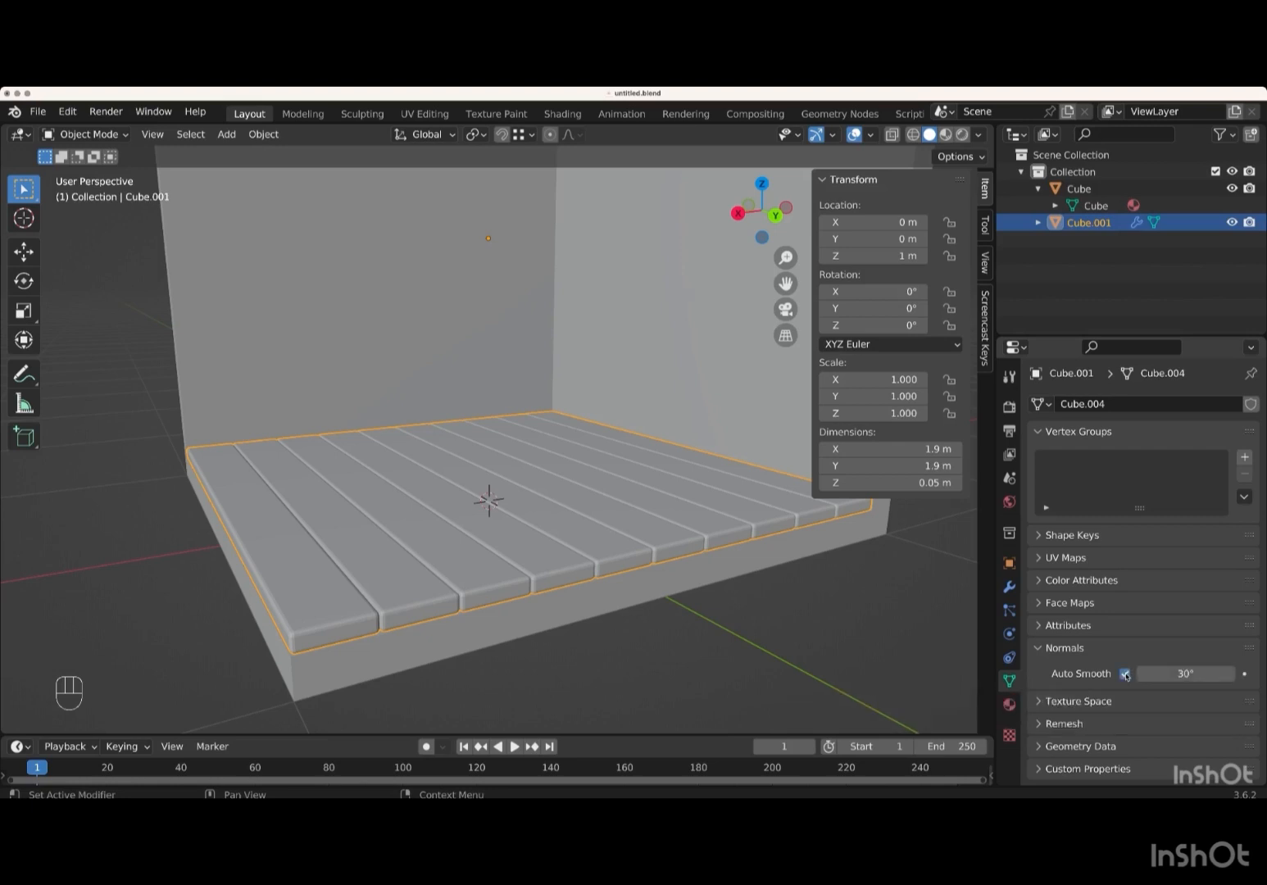
{"action": "scroll", "coordinate": [703, 534], "scroll_direction": "up", "scroll_amount": 2}
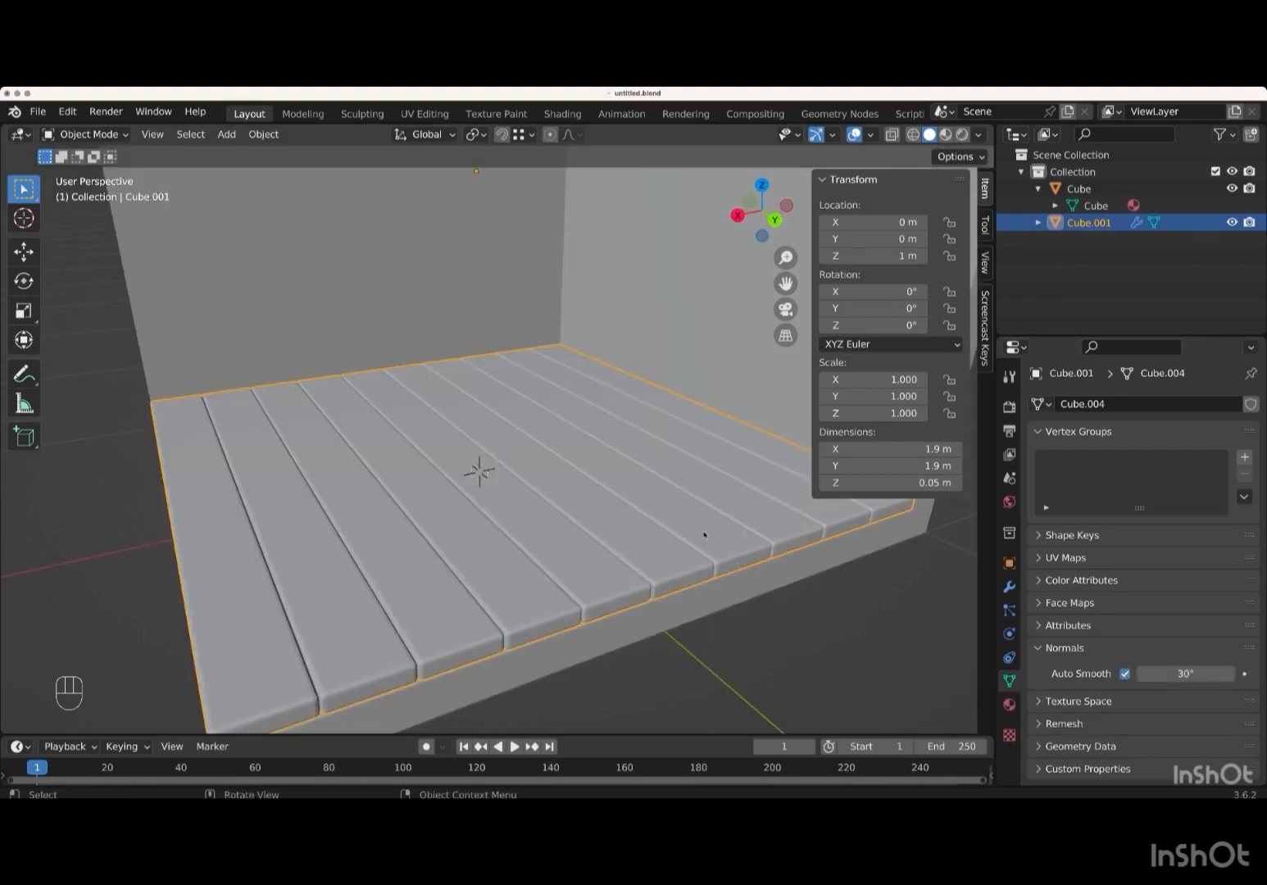
{"action": "left_click", "coordinate": [1009, 587]}
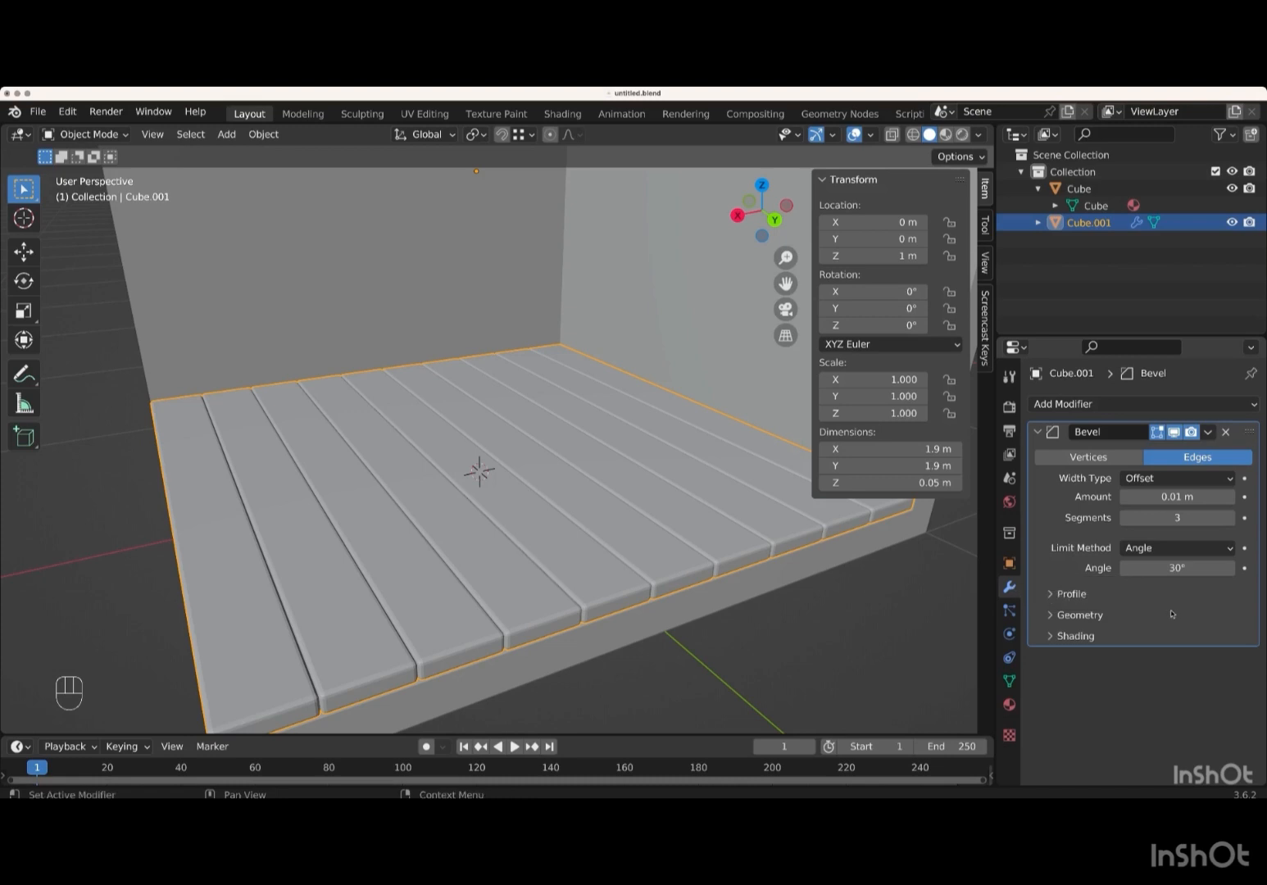
{"action": "left_click", "coordinate": [1050, 637]}
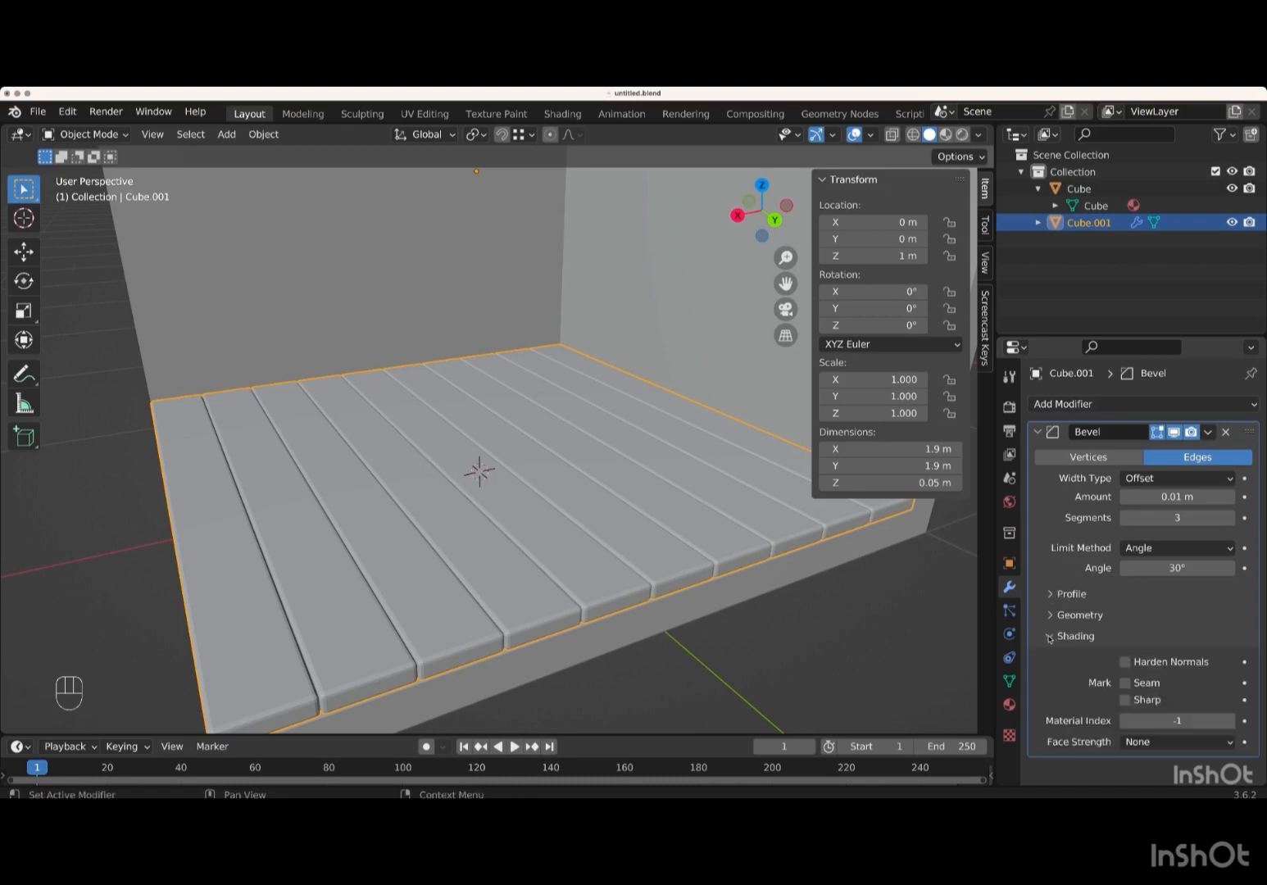
{"action": "left_click", "coordinate": [1125, 663]}
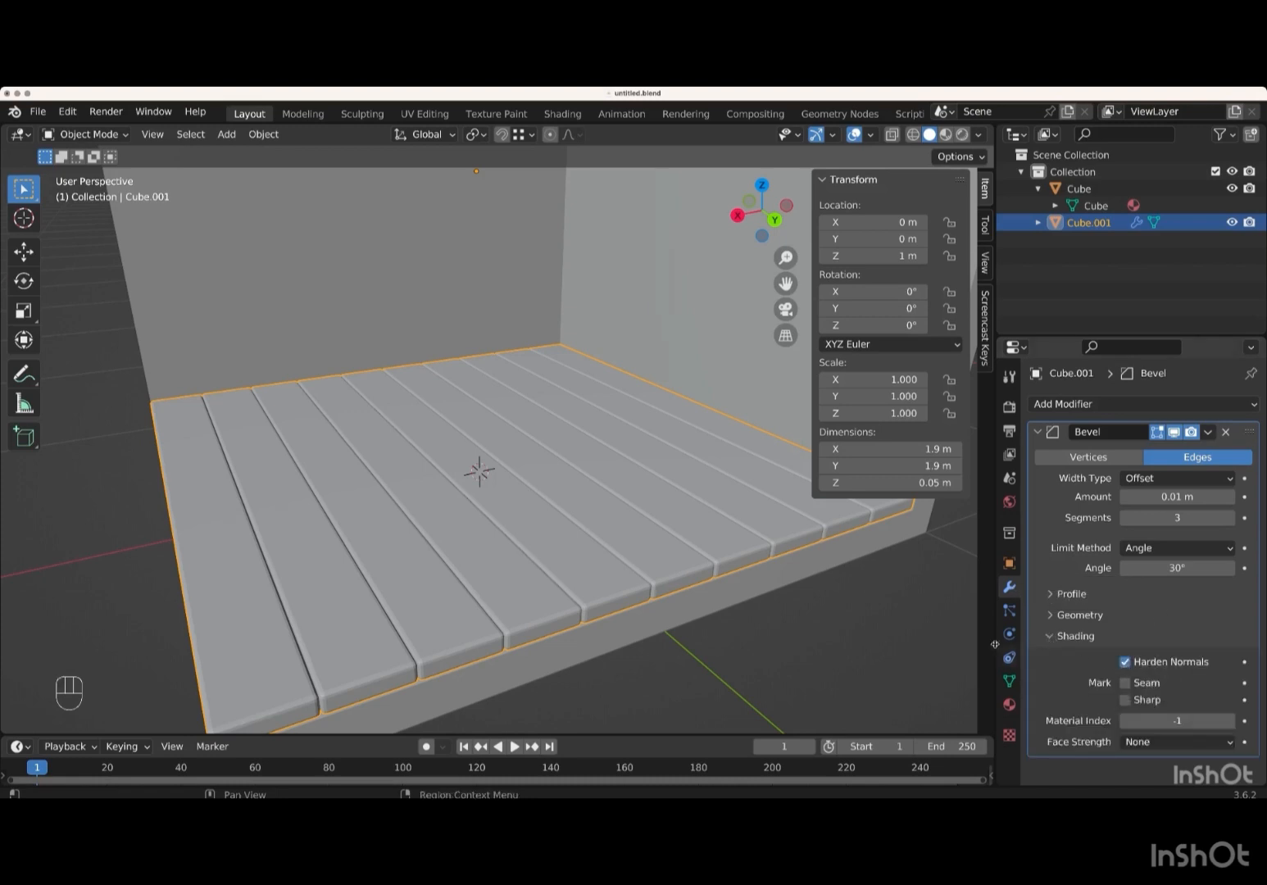
- Duplicate the inner faces of both room walls in place and separate the copies into their own object
{"action": "scroll", "coordinate": [749, 614], "scroll_direction": "down", "scroll_amount": 5}
{"action": "scroll", "coordinate": [749, 615], "scroll_direction": "up", "scroll_amount": 5}
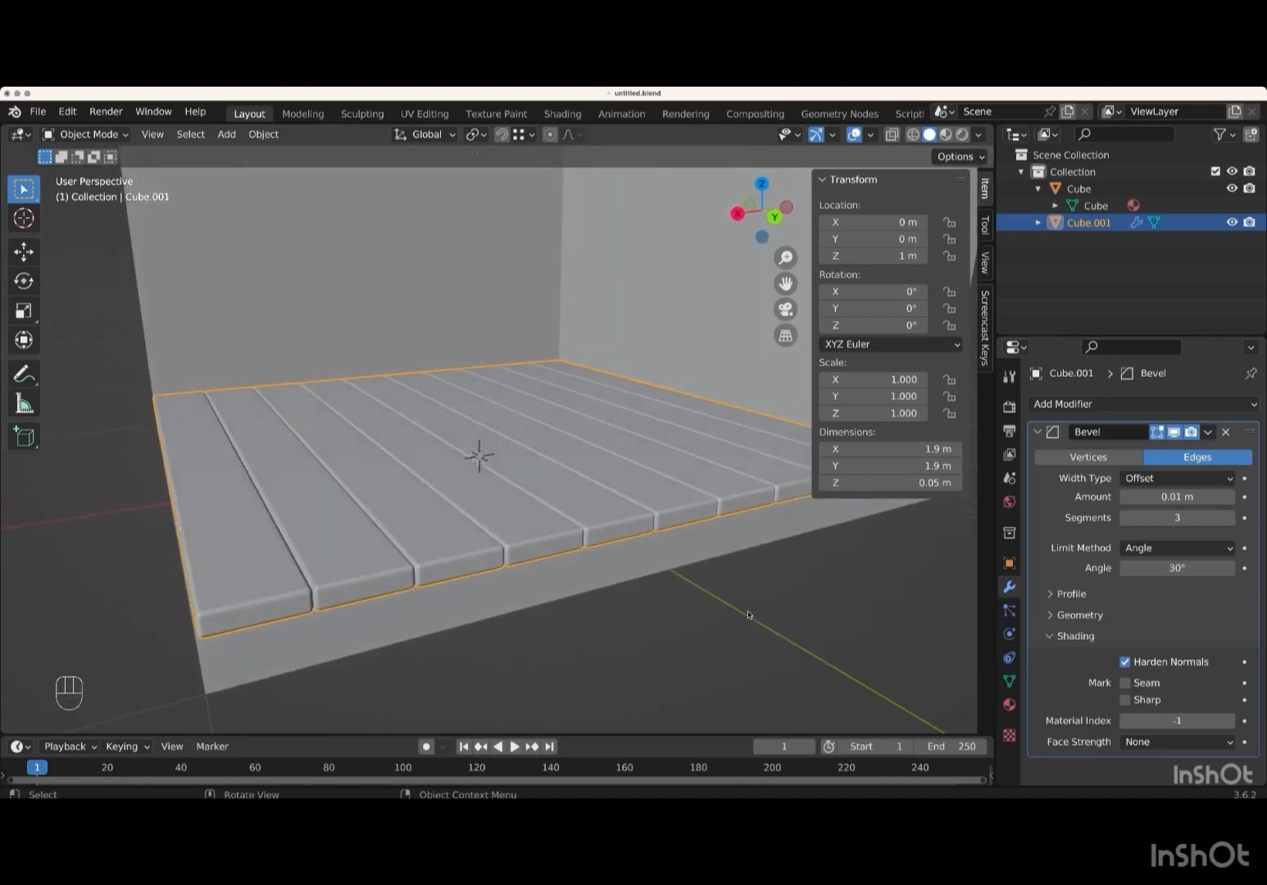
{"action": "key", "text": "KP_Subtract"}
{"action": "key", "text": "KP_Subtract"}
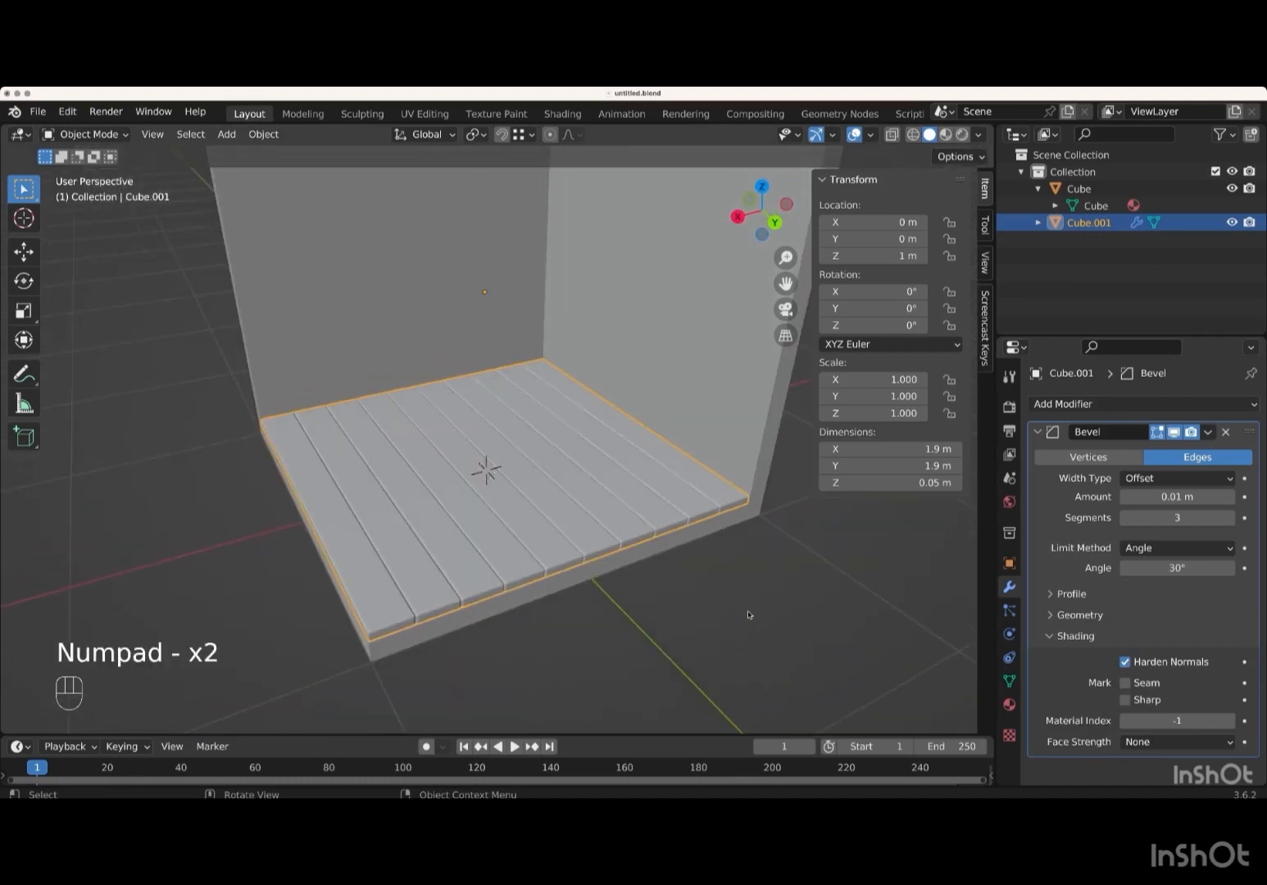
{"action": "scroll", "coordinate": [743, 610], "scroll_direction": "up", "scroll_amount": 5, "text": "shift"}
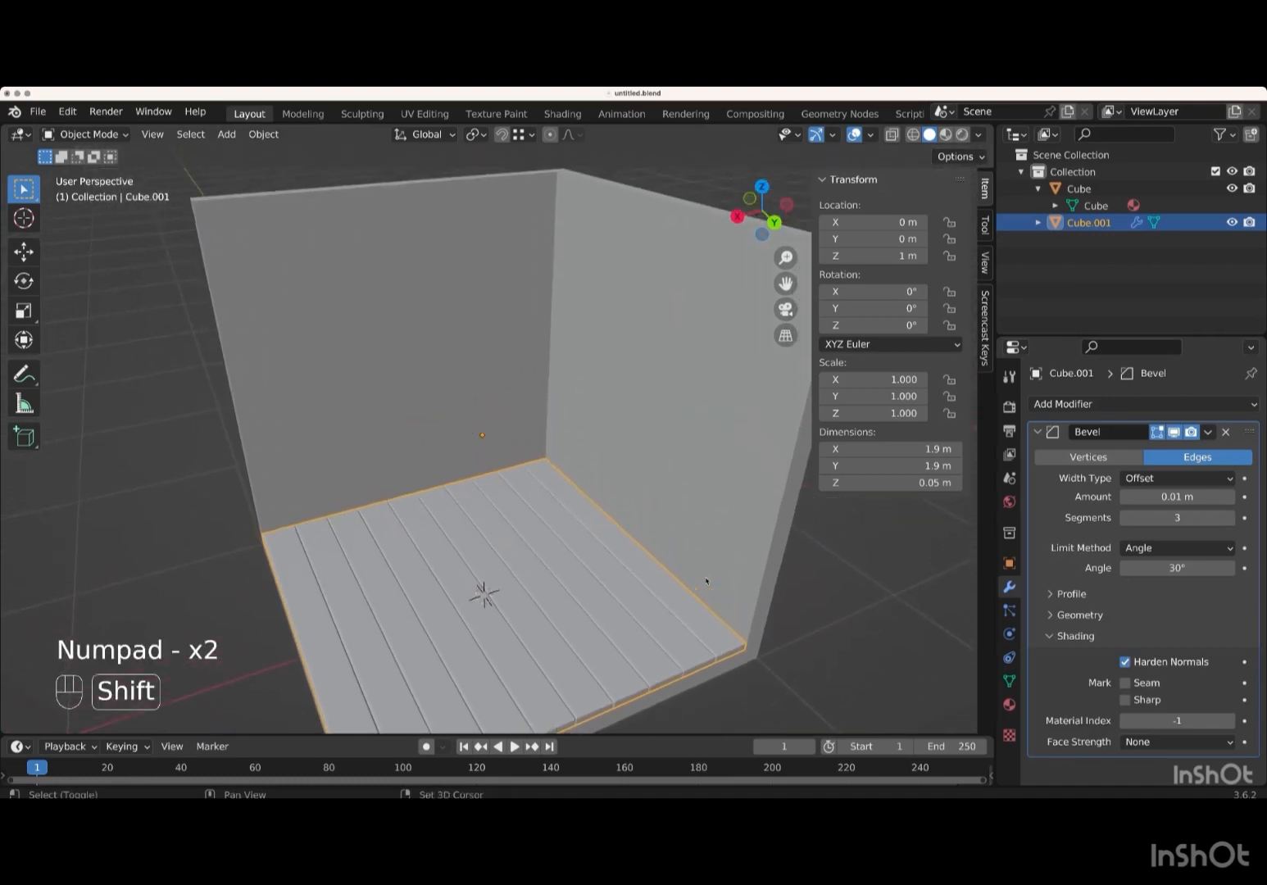
{"action": "key", "text": "KP_Subtract"}
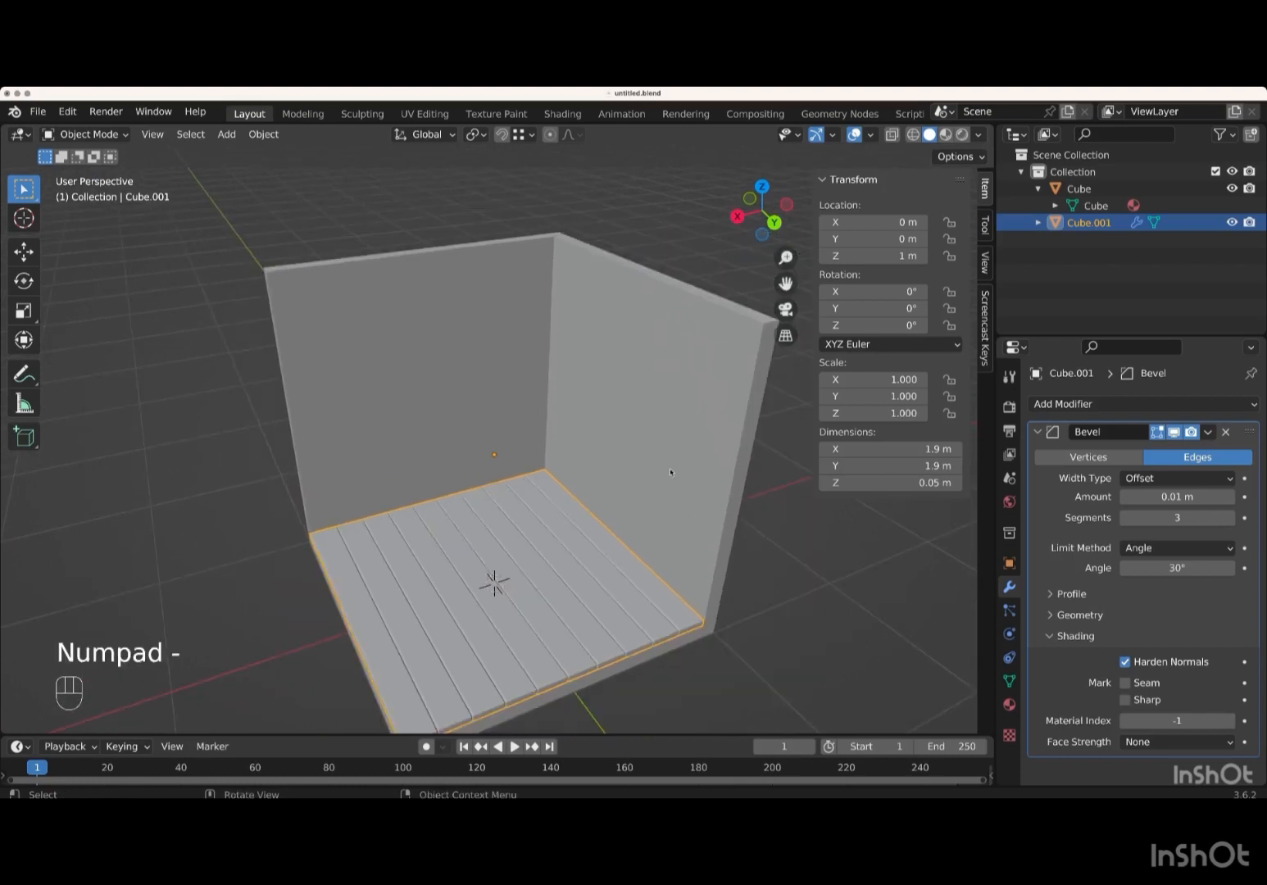
{"action": "left_click", "coordinate": [671, 472]}
{"action": "key", "text": "Tab"}
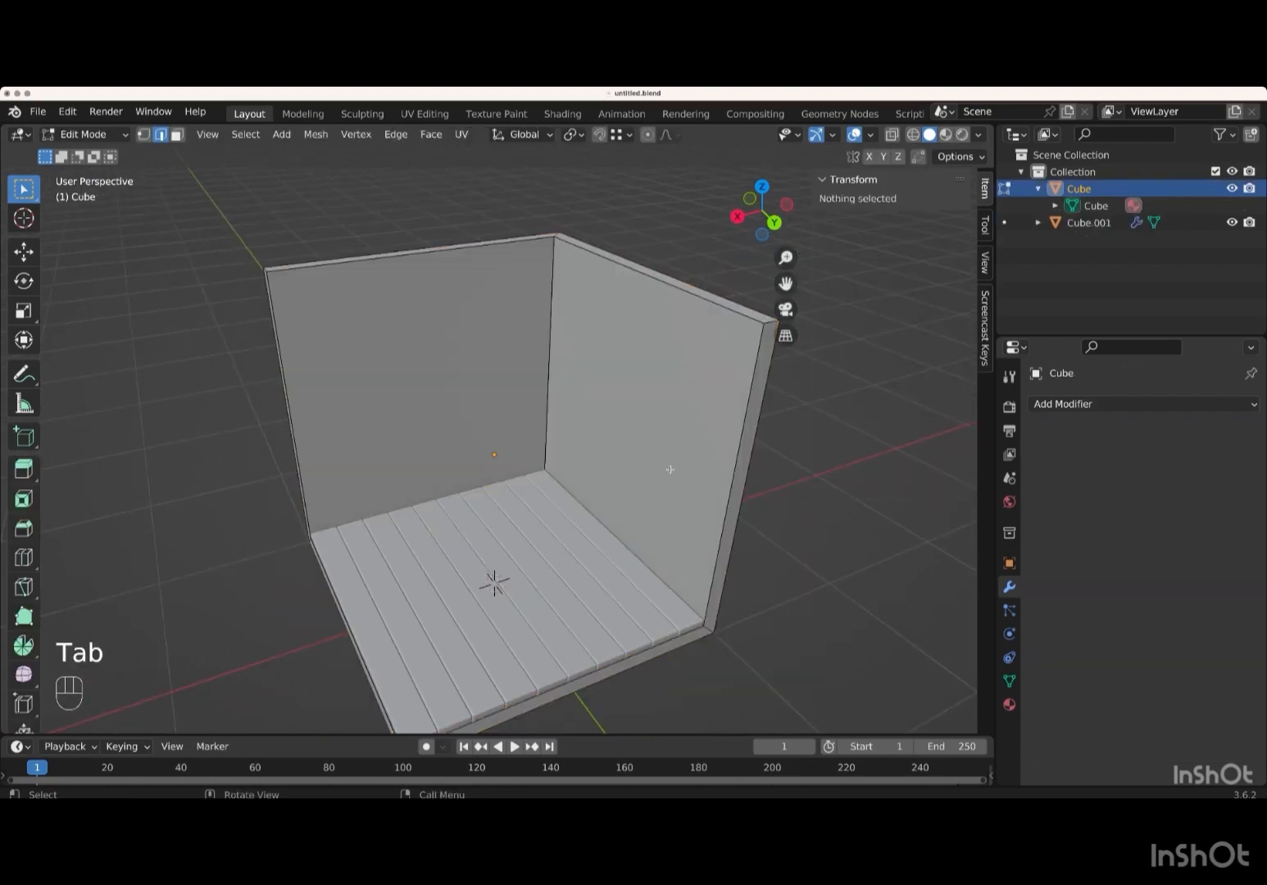
{"action": "scroll", "coordinate": [157, 168], "scroll_direction": "right", "scroll_amount": 1}
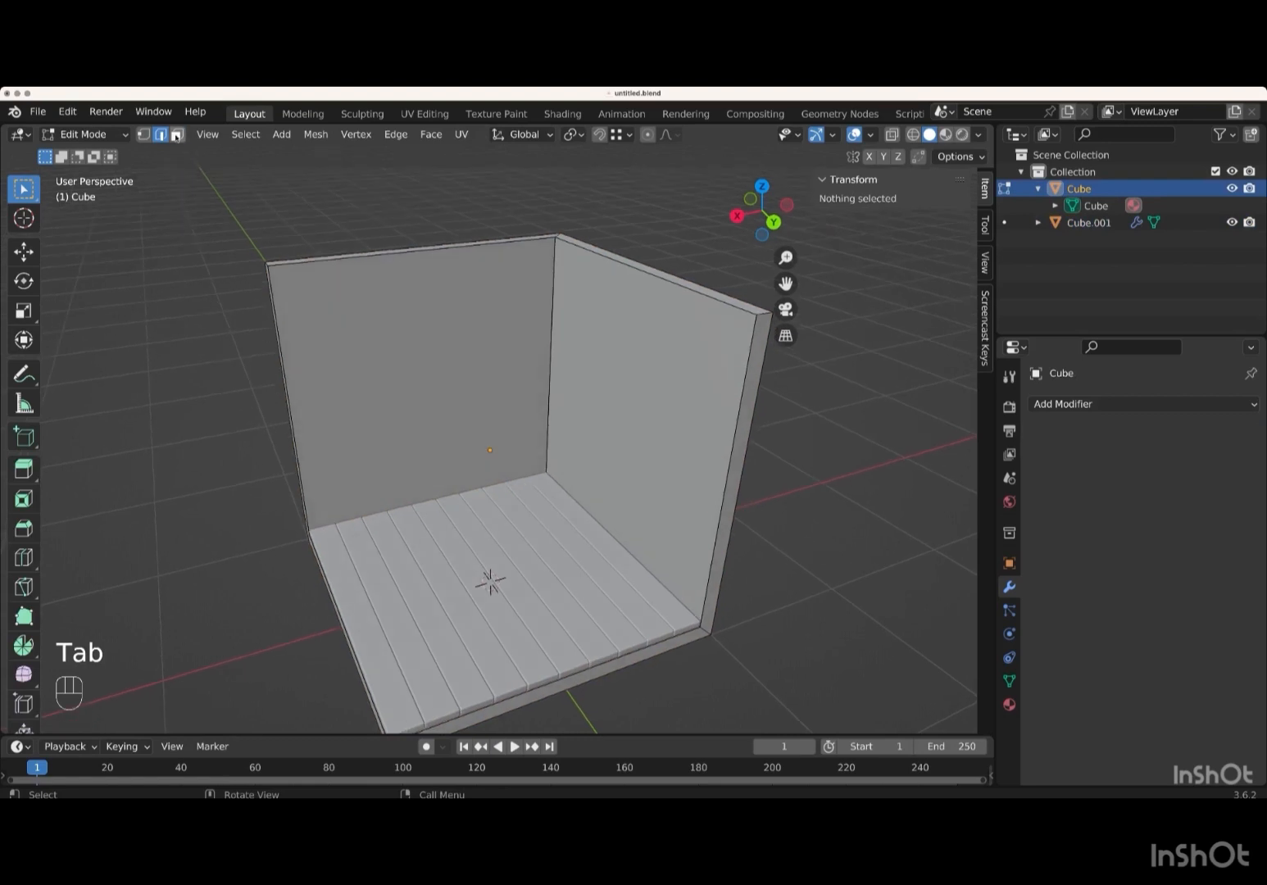
{"action": "left_click", "coordinate": [176, 135]}
{"action": "left_click", "coordinate": [428, 385]}
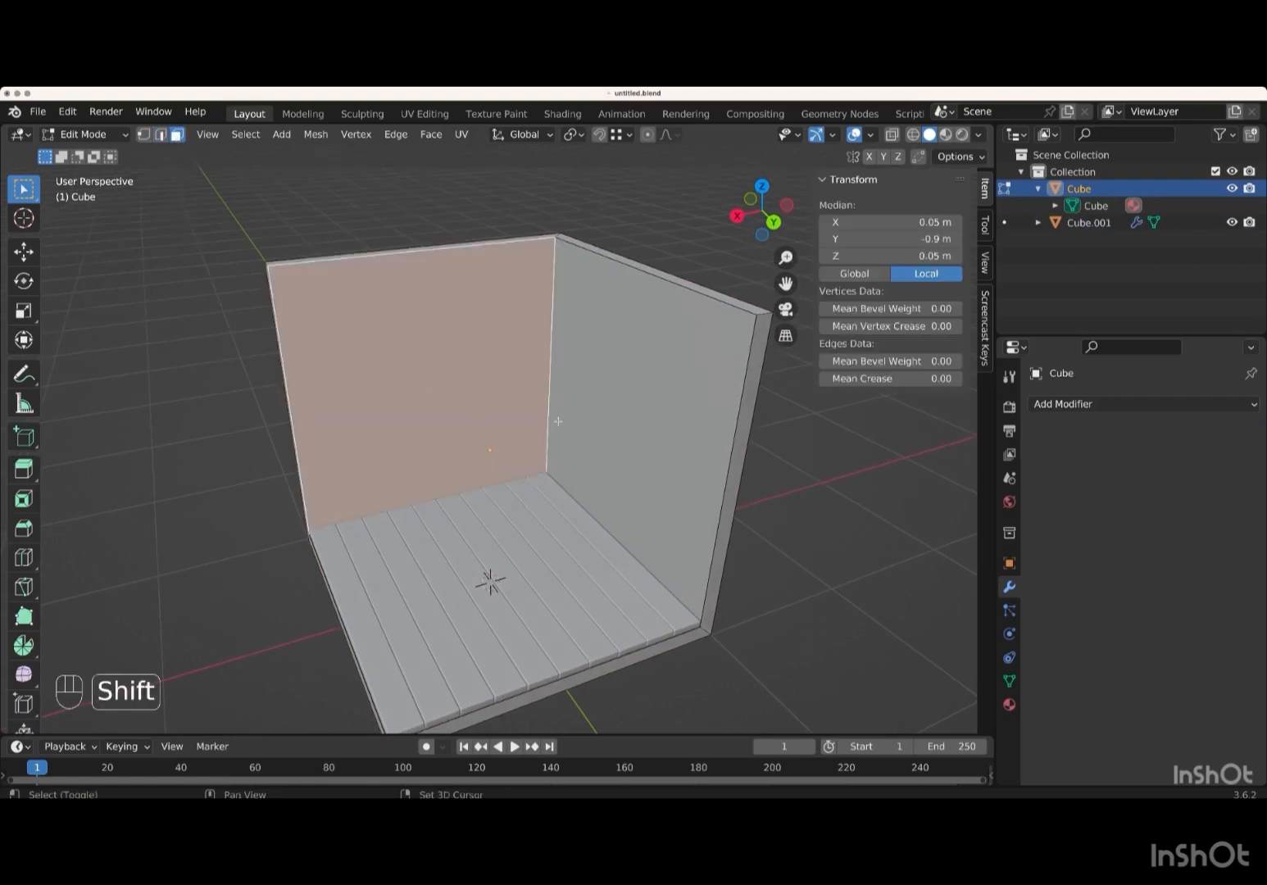
{"action": "left_click", "coordinate": [635, 429], "text": "shift"}
{"action": "key", "text": "shift+d"}
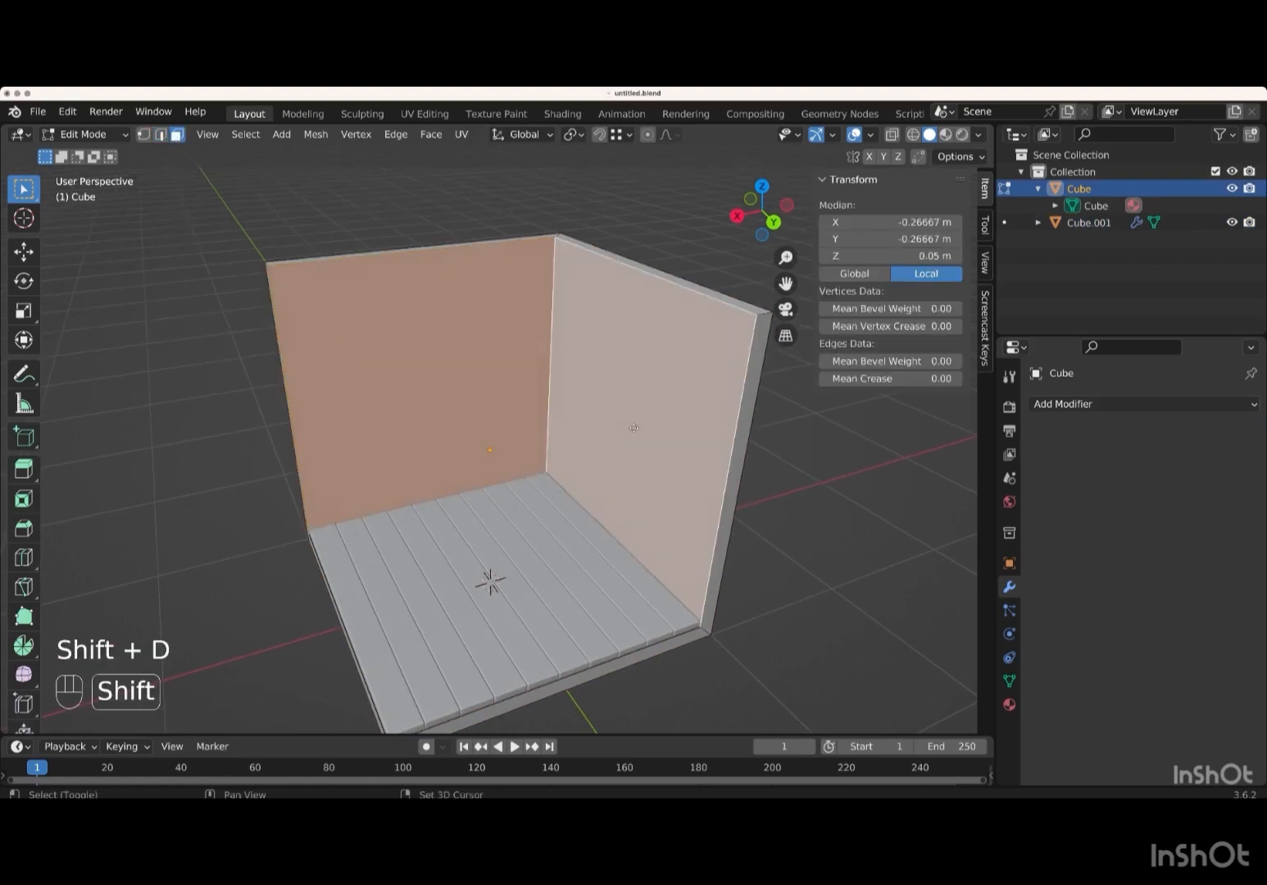
{"action": "right_click", "coordinate": [531, 432]}
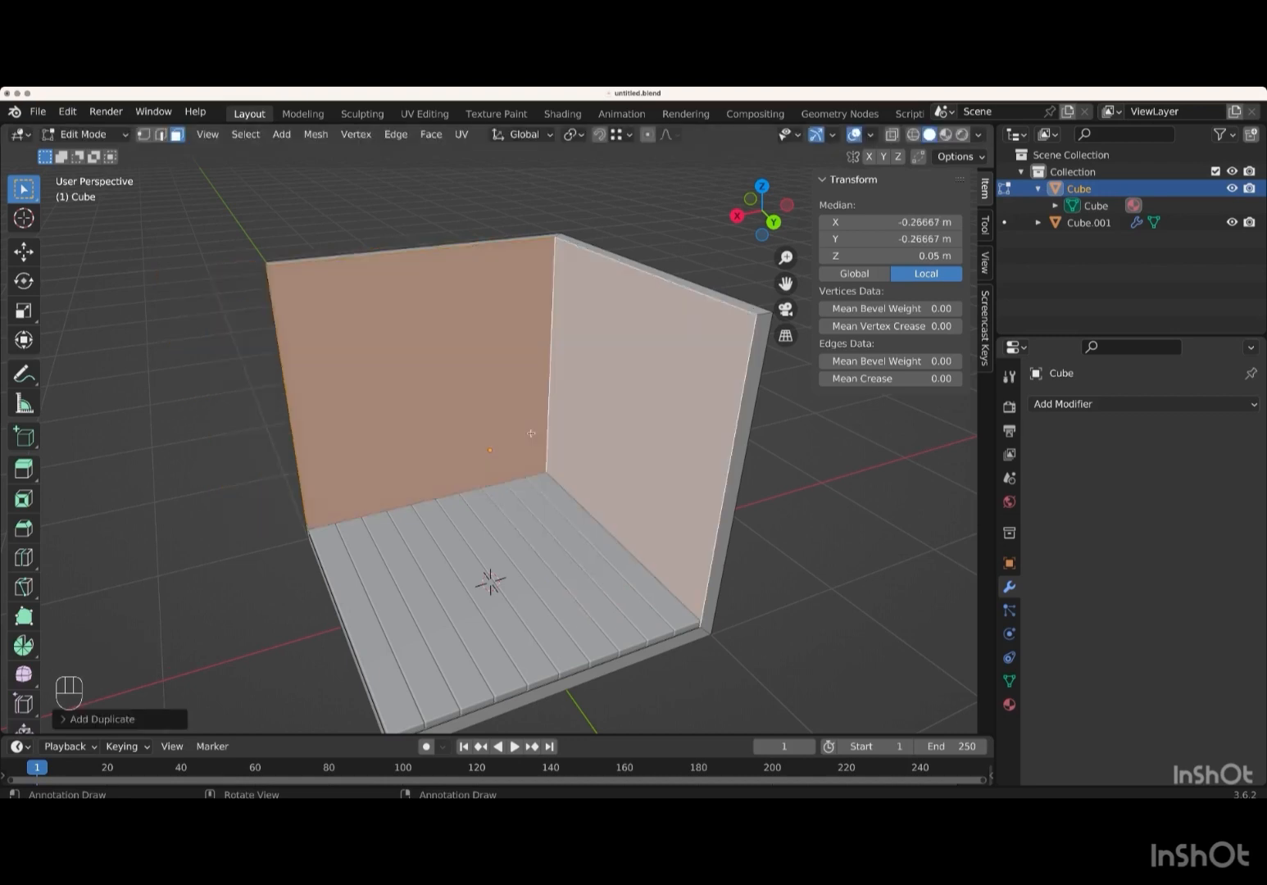
{"action": "key", "text": "p"}
{"action": "left_click", "coordinate": [460, 434]}
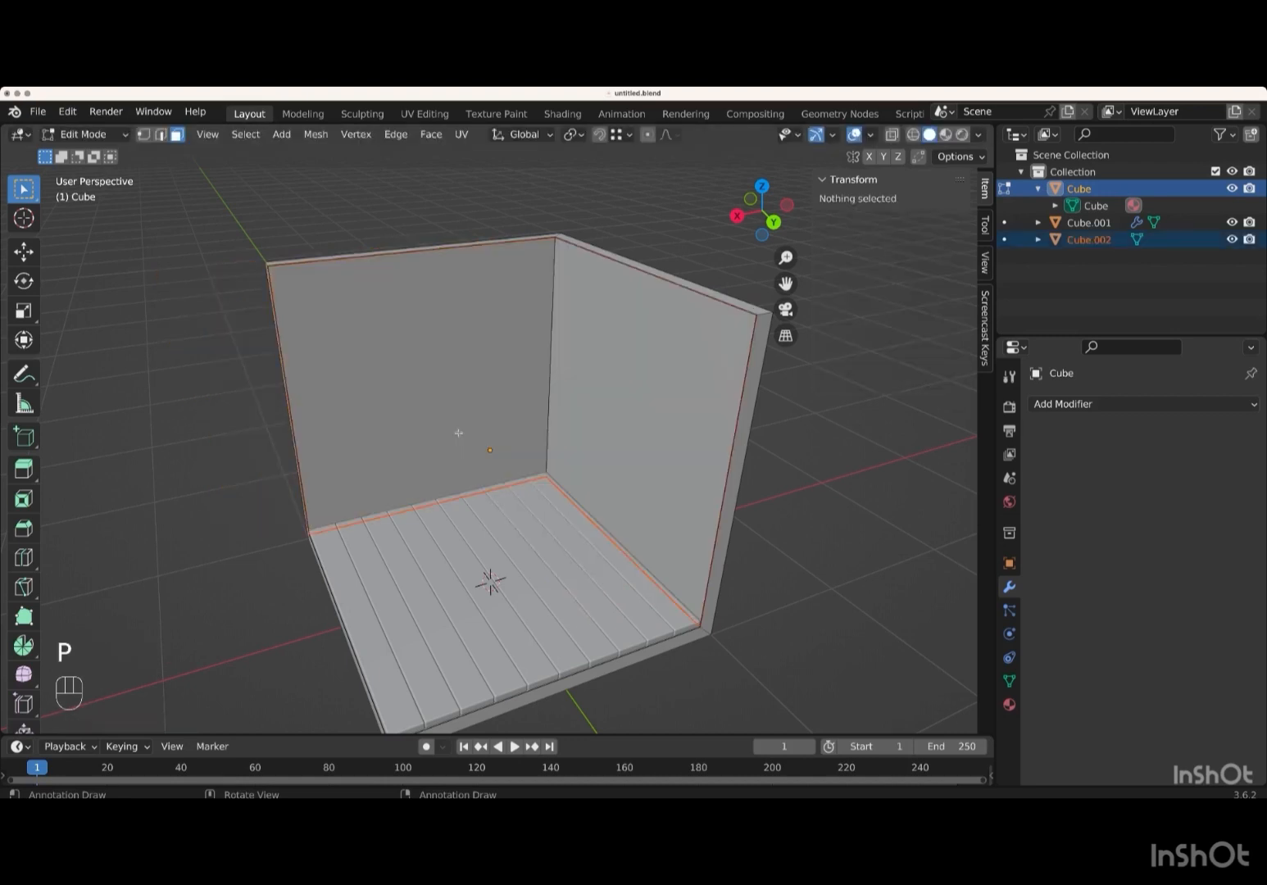
- Lower the two top edges of the separated wall-face object along Z to about -0.63 m local, leaving a low baseboard strip above the floor
{"action": "scroll", "coordinate": [458, 433], "scroll_direction": "right", "scroll_amount": 5}
{"action": "scroll", "coordinate": [458, 433], "scroll_direction": "left", "scroll_amount": 4}
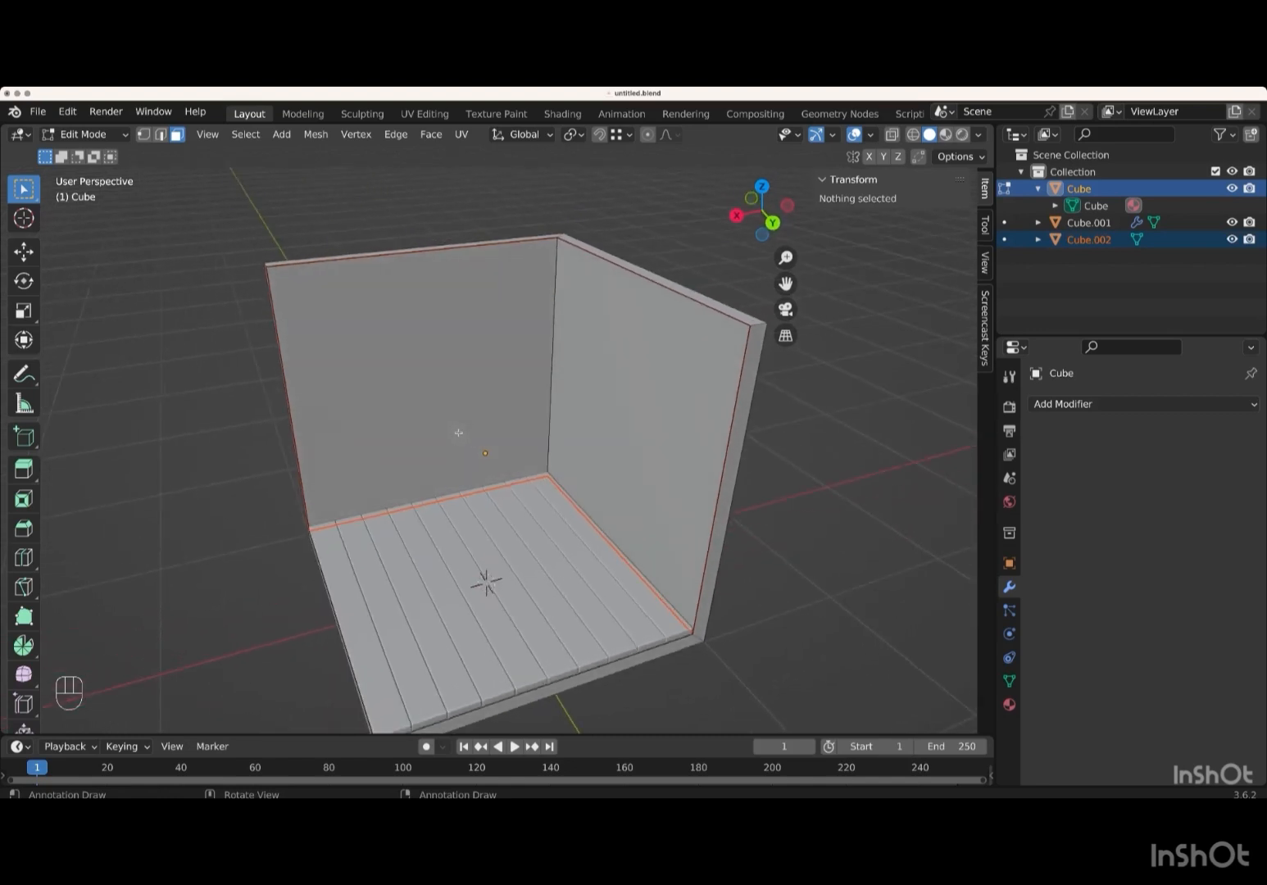
{"action": "scroll", "coordinate": [458, 433], "scroll_direction": "left", "scroll_amount": 3}
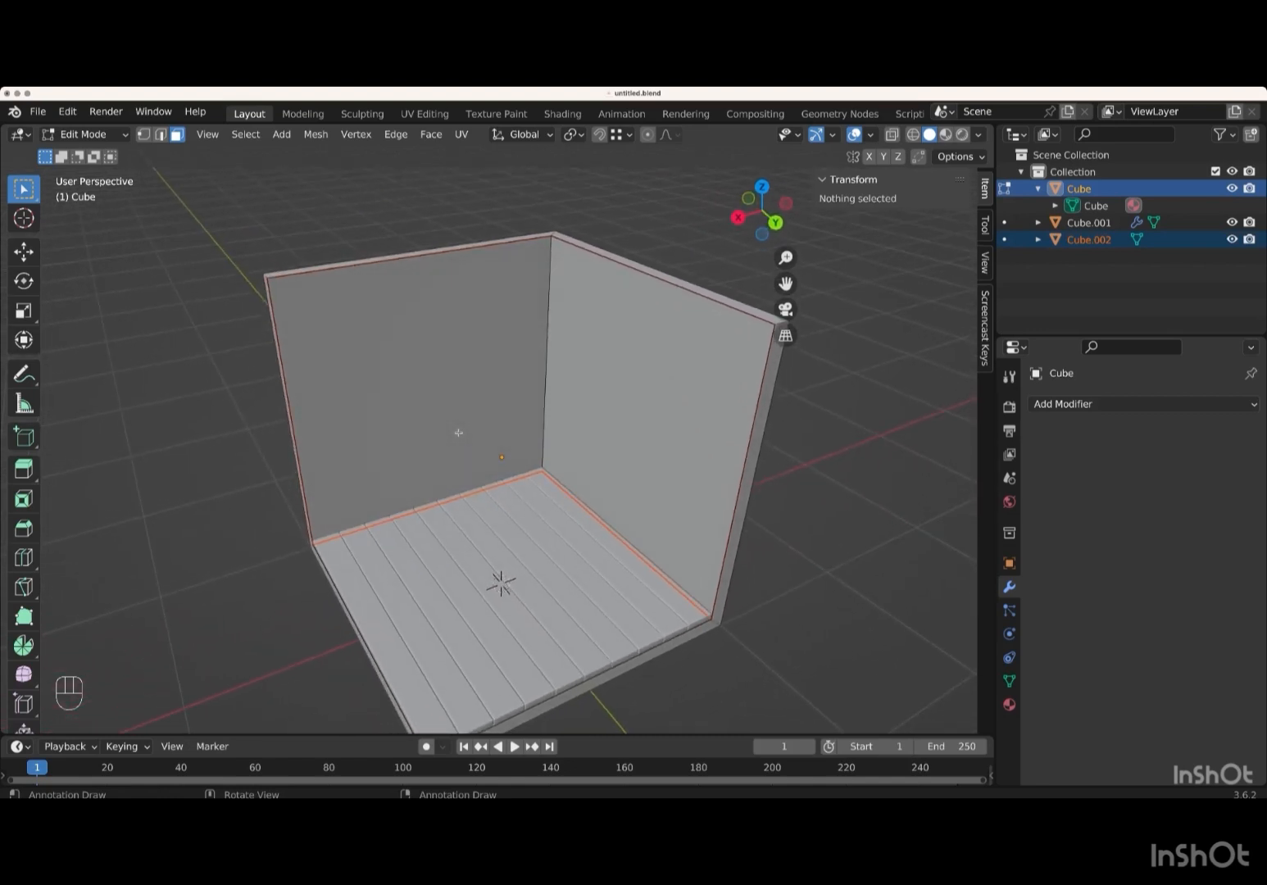
{"action": "key", "text": "Tab"}
{"action": "left_click", "coordinate": [1181, 243]}
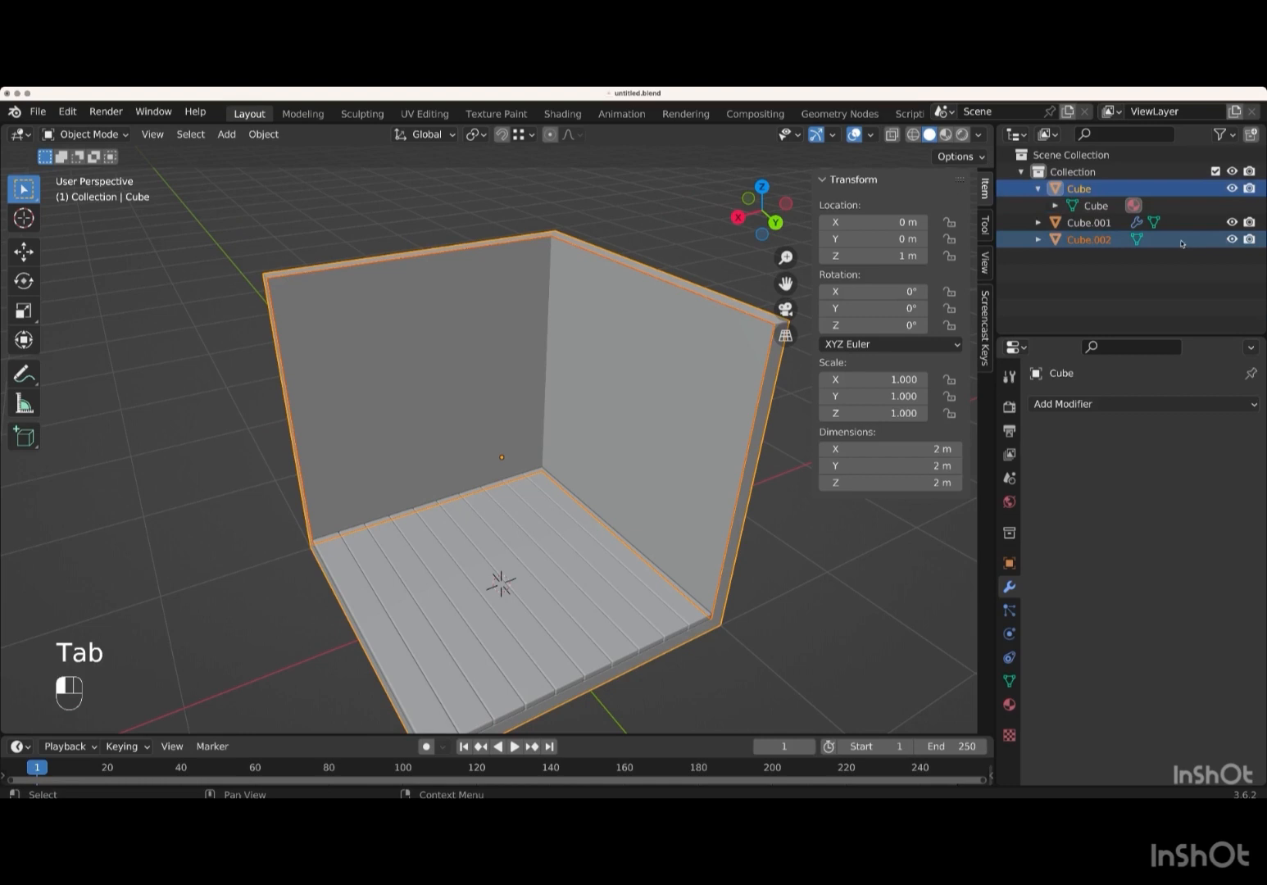
{"action": "key", "text": "Tab"}
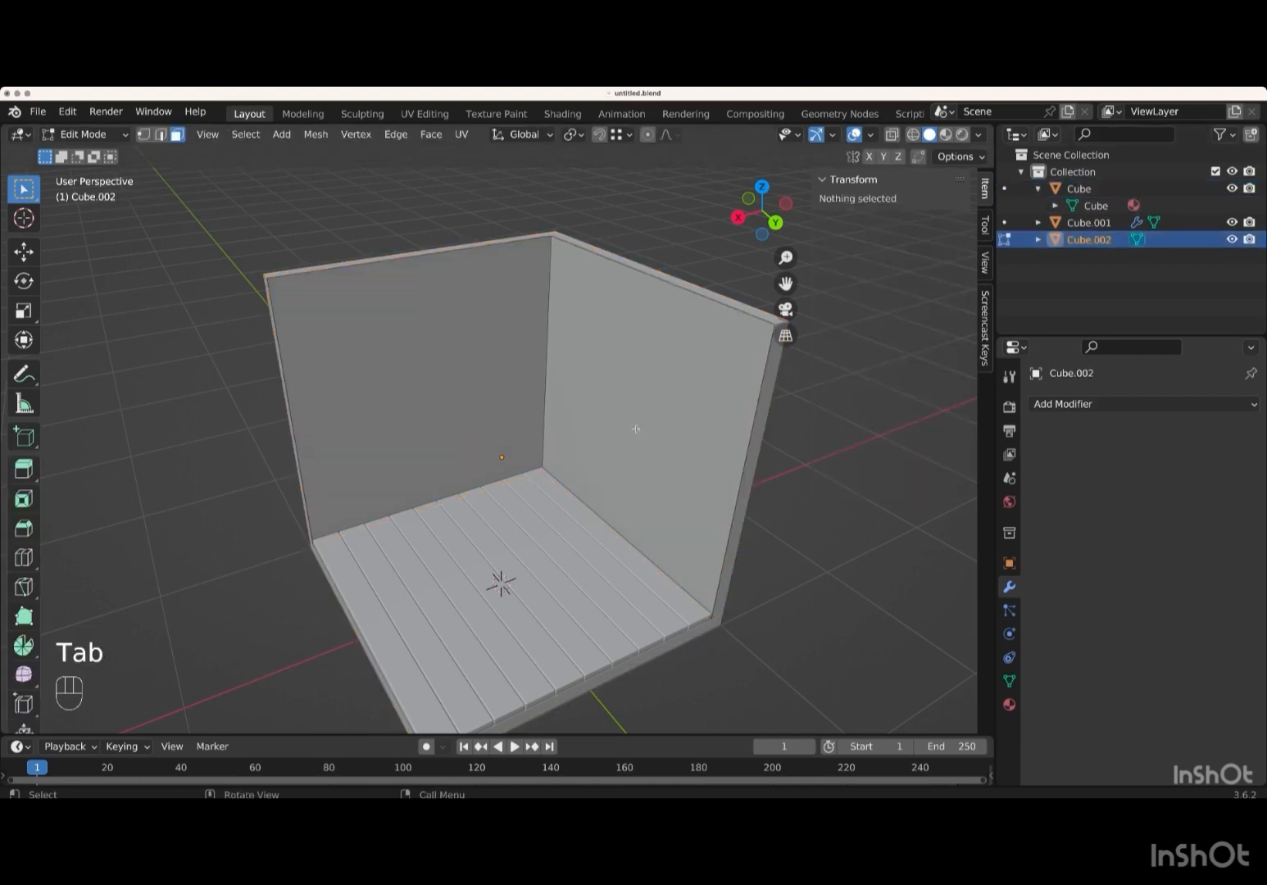
{"action": "scroll", "coordinate": [636, 429], "scroll_direction": "right", "scroll_amount": 5}
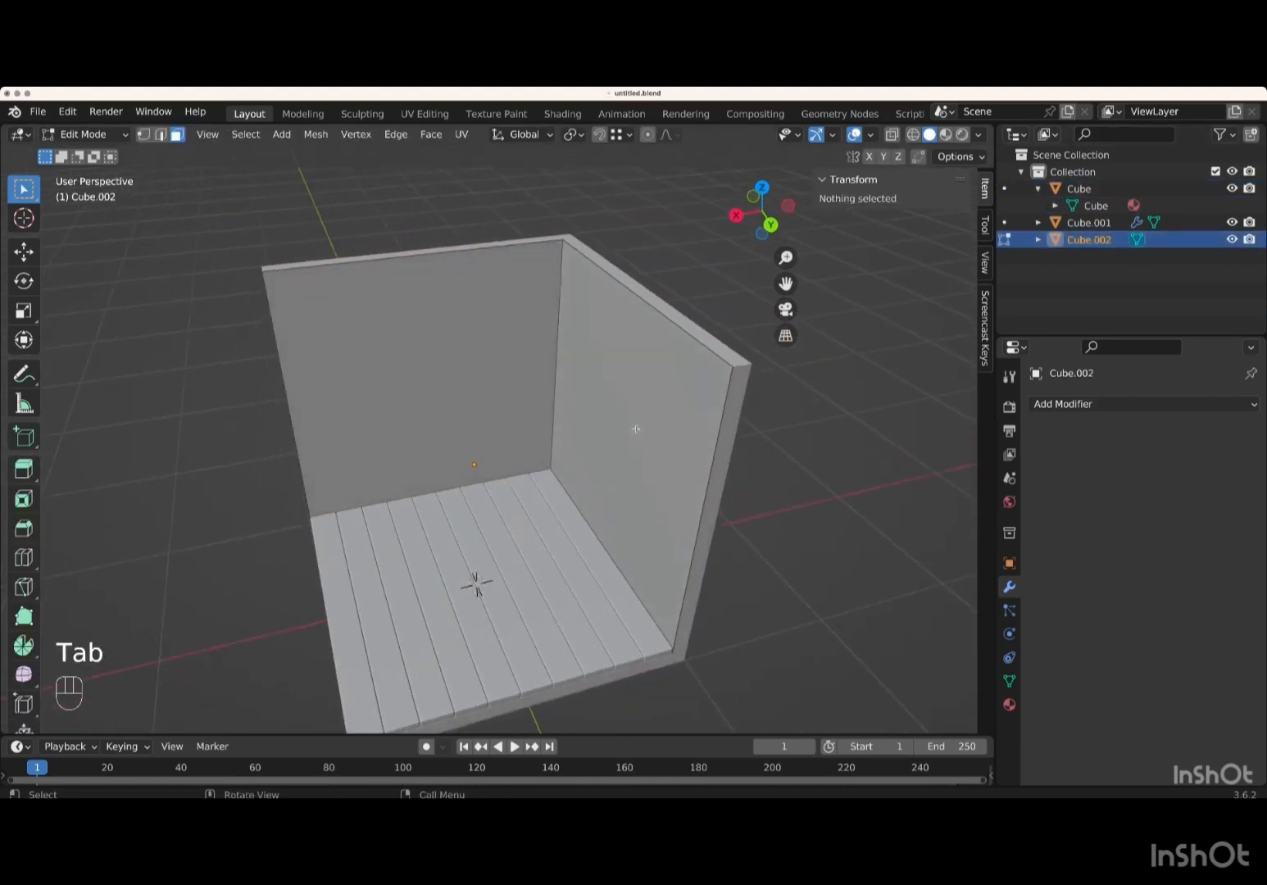
{"action": "left_click", "coordinate": [161, 136]}
{"action": "left_click", "coordinate": [409, 257]}
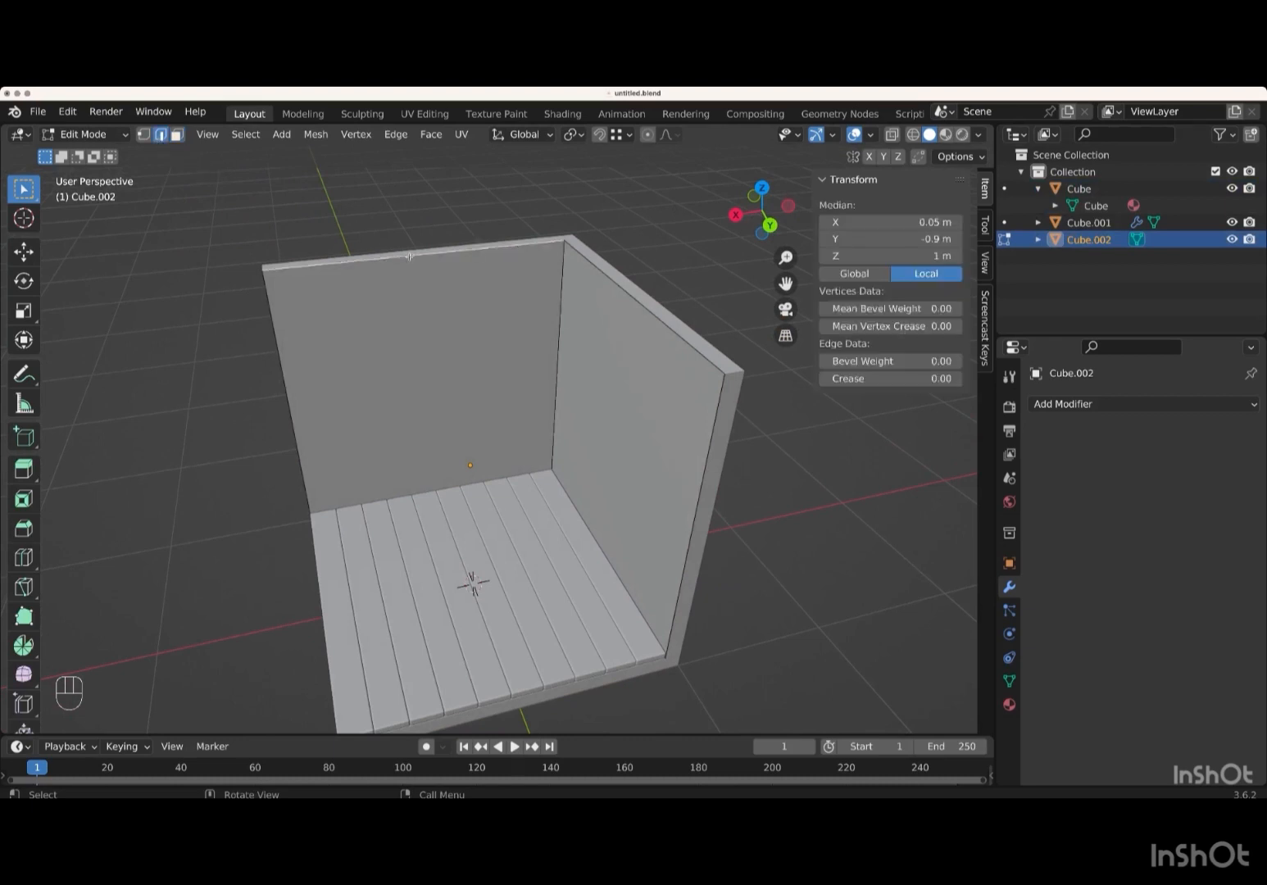
{"action": "left_click", "coordinate": [644, 305], "text": "shift"}
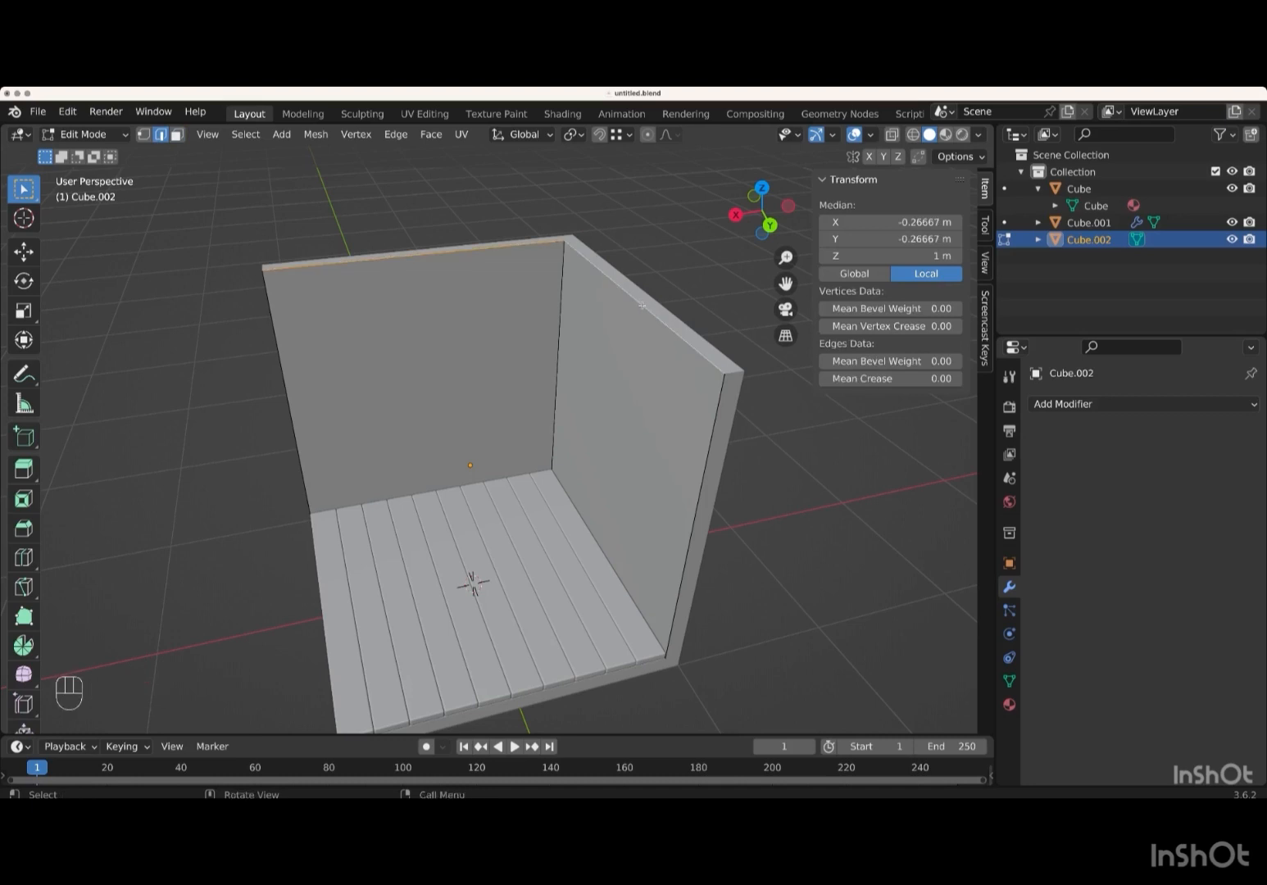
{"action": "key", "text": "g"}
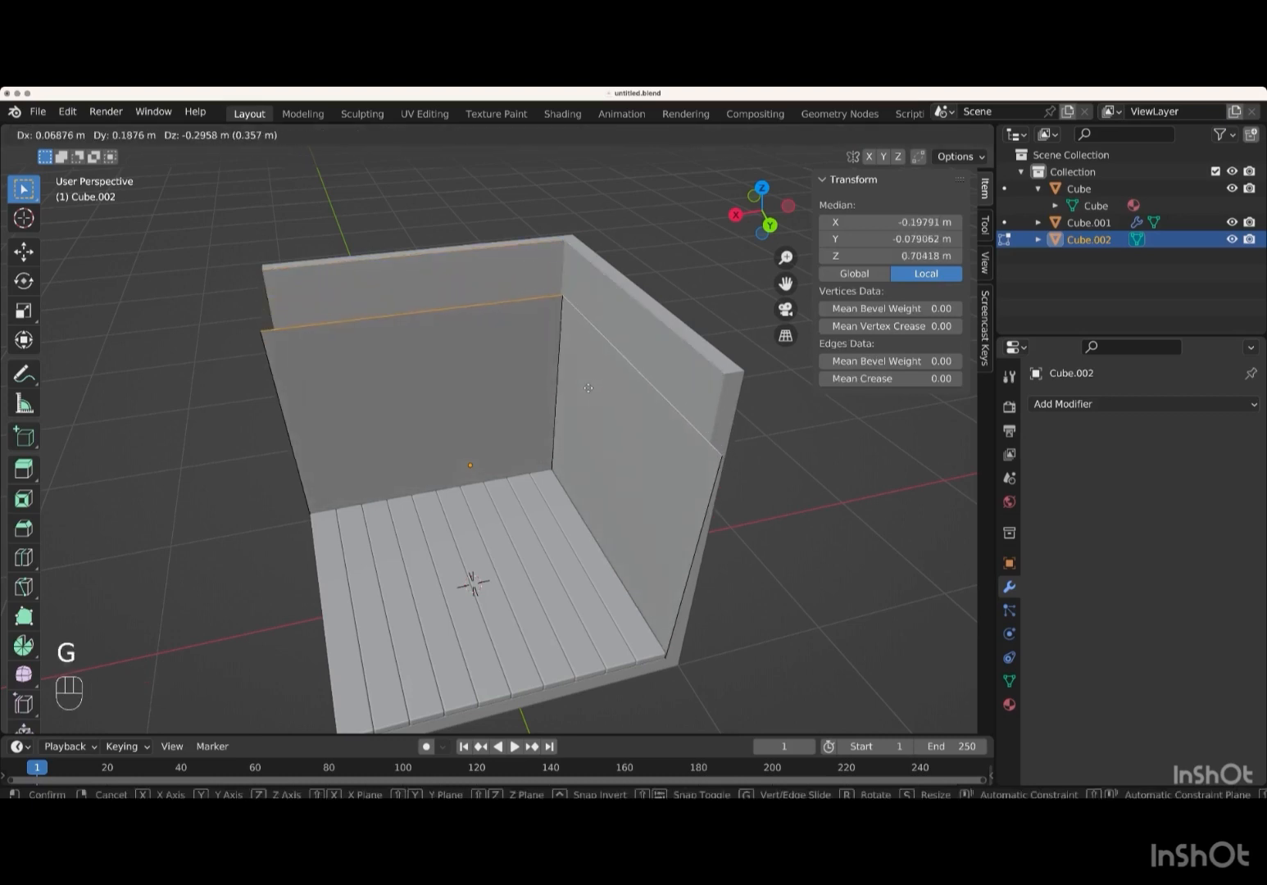
{"action": "key", "text": "z"}
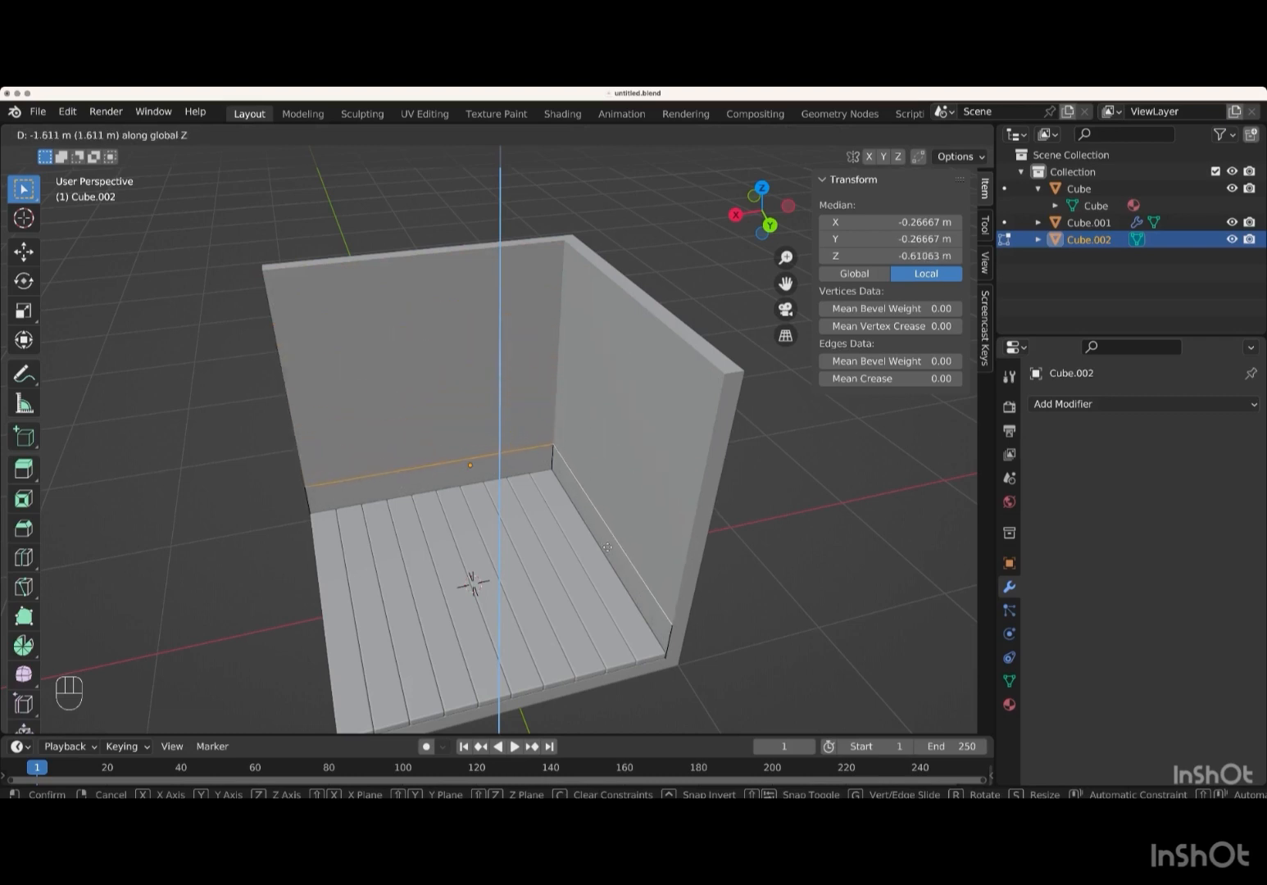
{"action": "key", "text": "Return"}
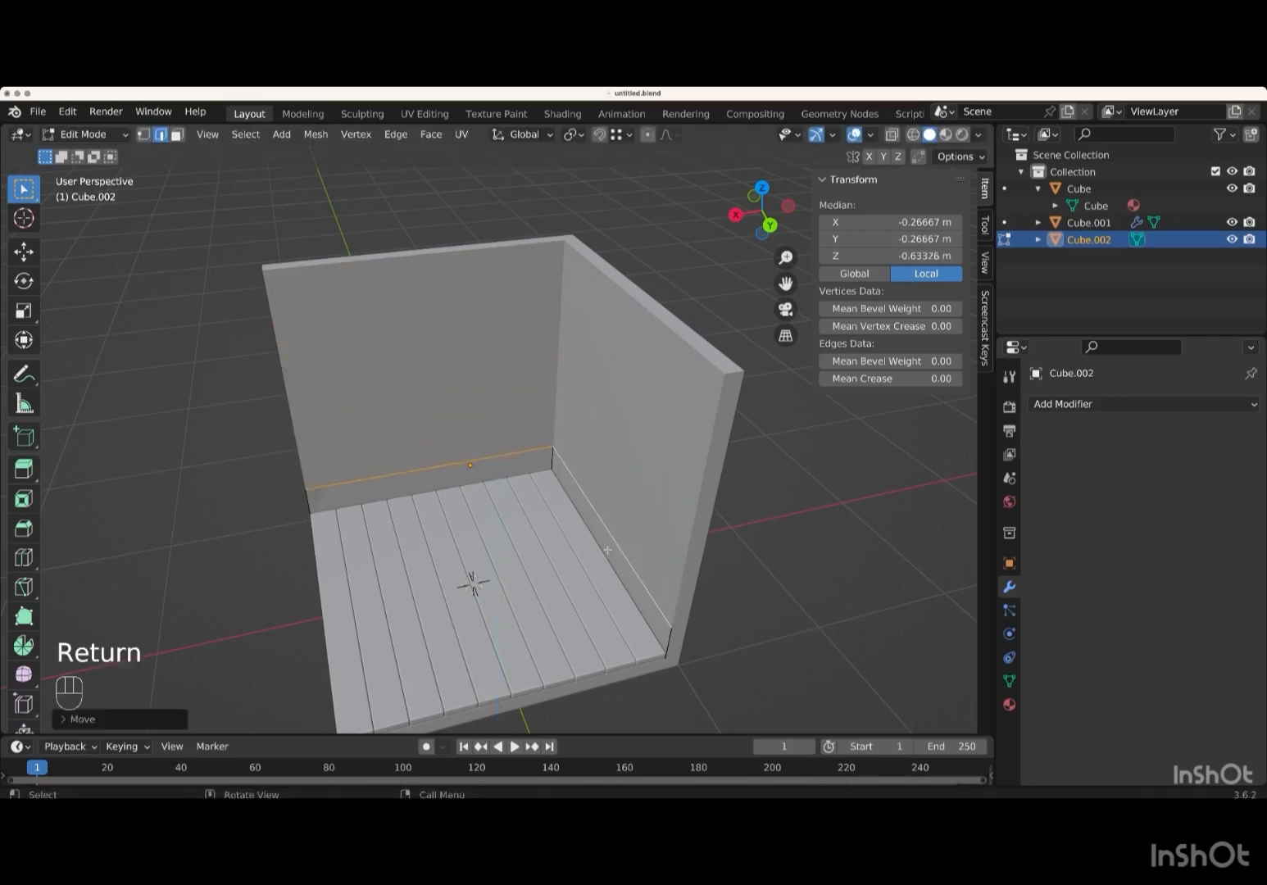
{"action": "scroll", "coordinate": [607, 550], "scroll_direction": "down", "scroll_amount": 5}
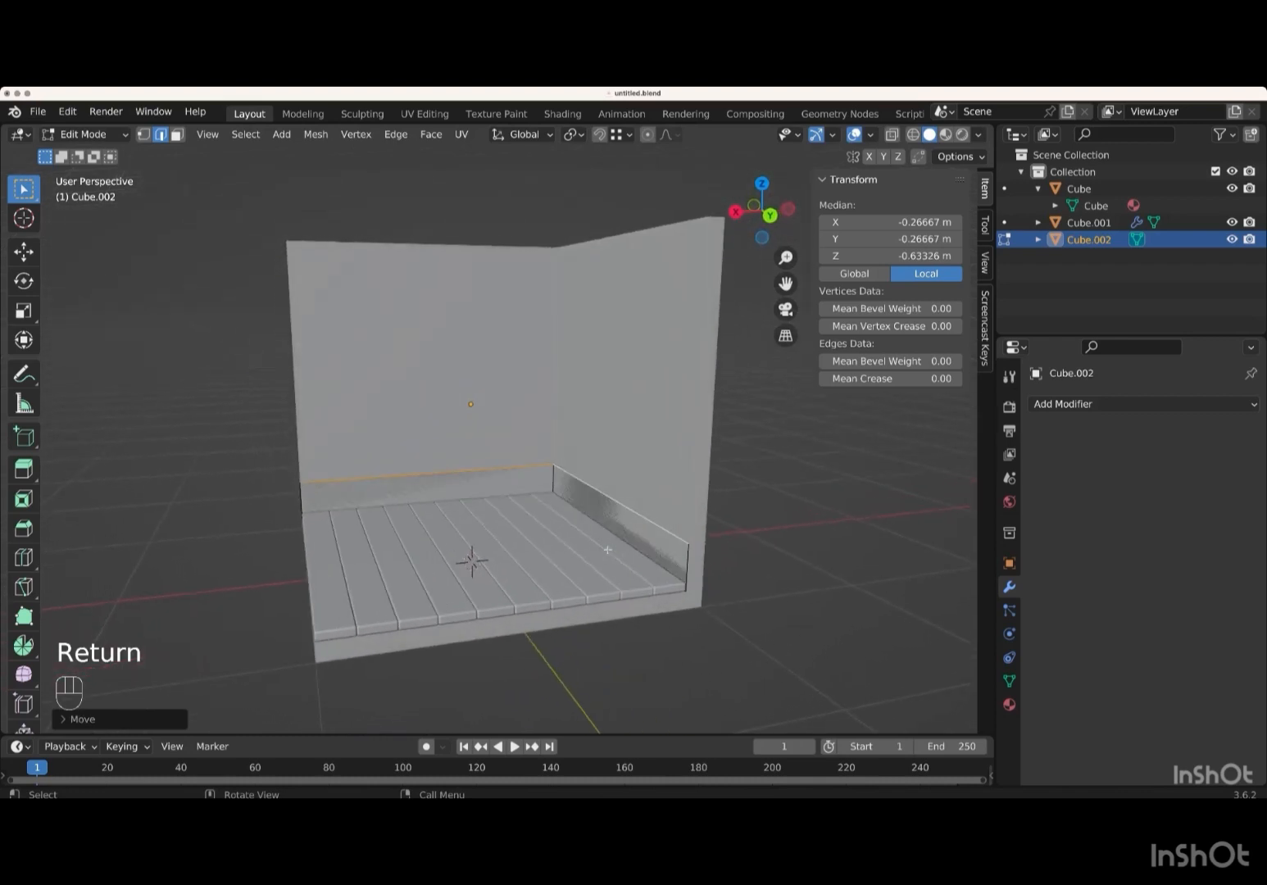
- Extrude all baseboard faces along their normals by -0.05 m with even thickness, giving the baseboards depth into the room
{"action": "key", "text": "a"}
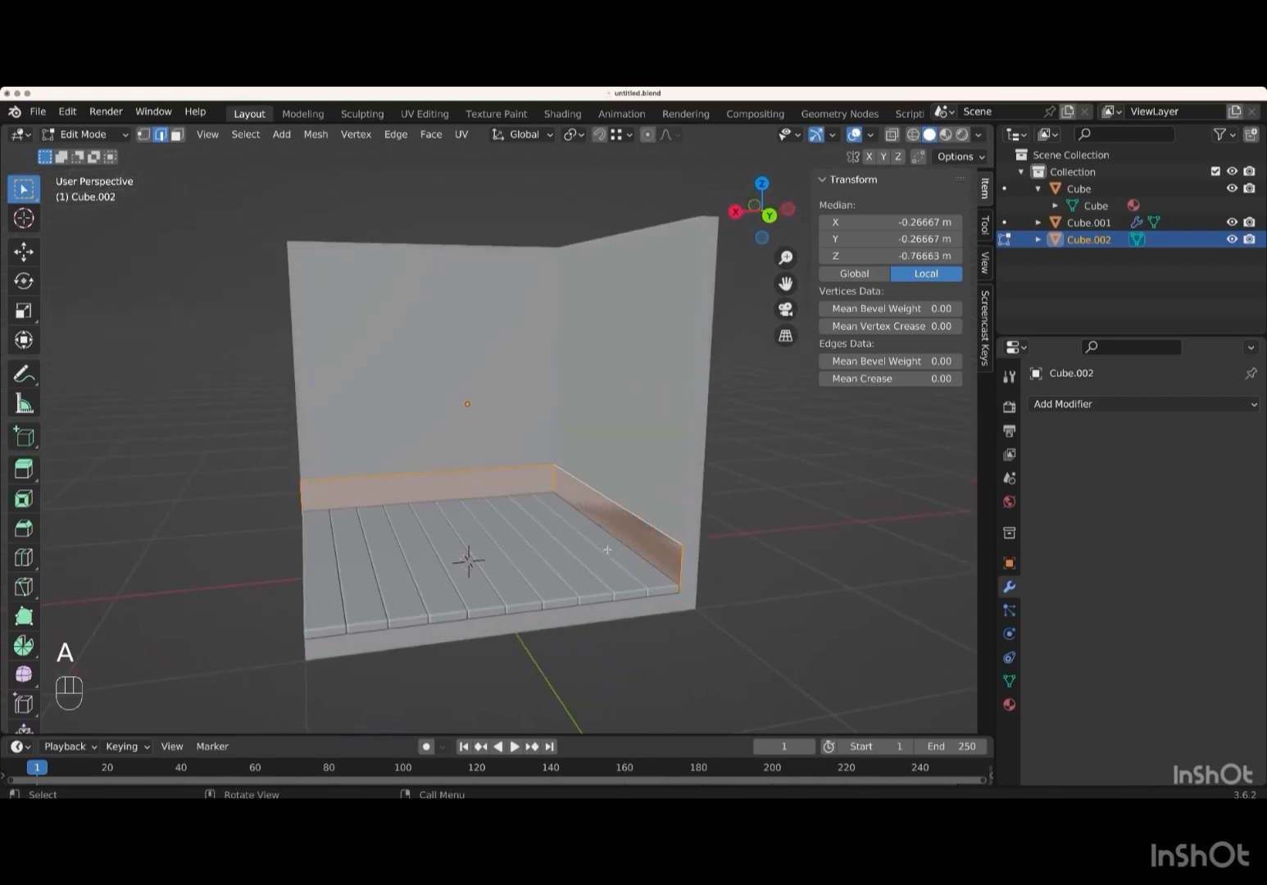
{"action": "key", "text": "alt+e"}
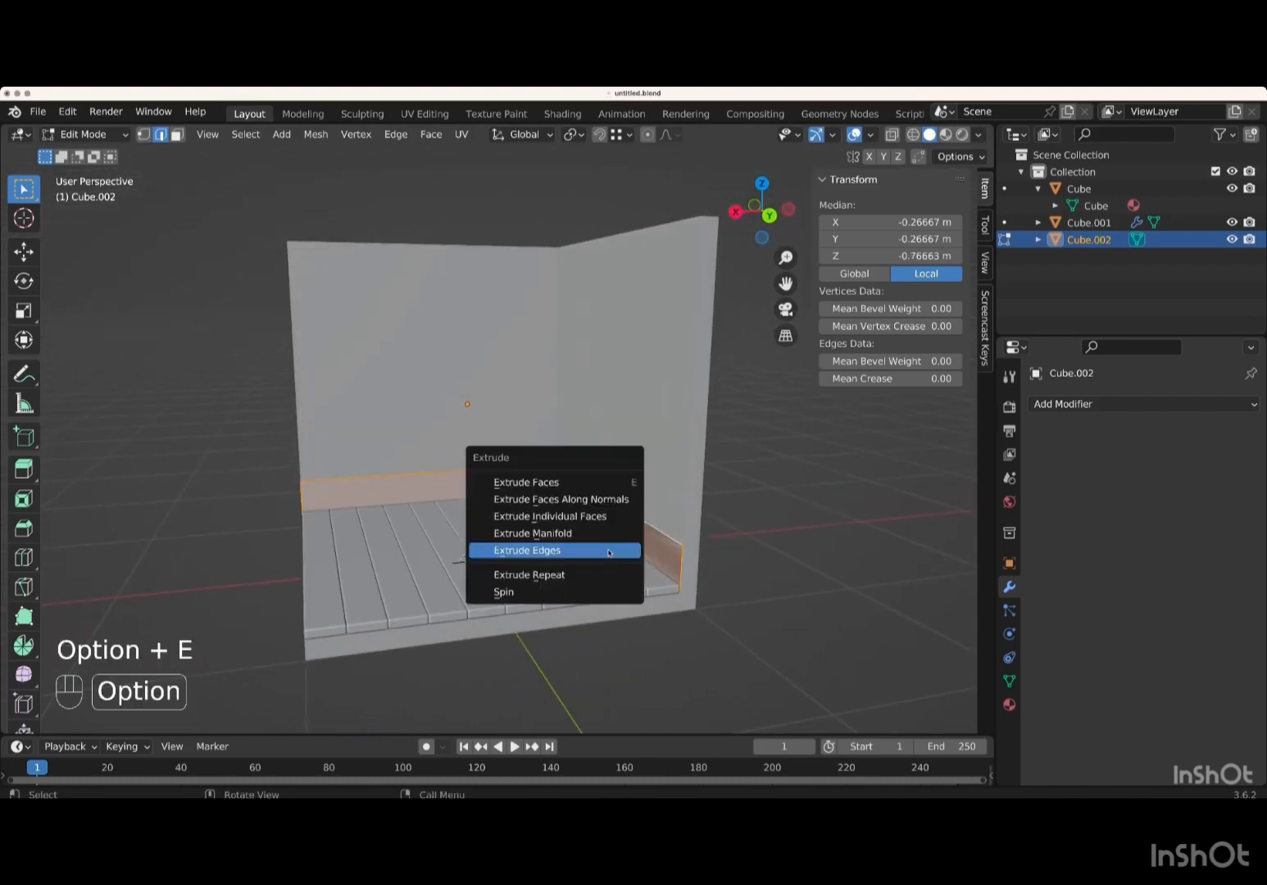
{"action": "left_click", "coordinate": [561, 499]}
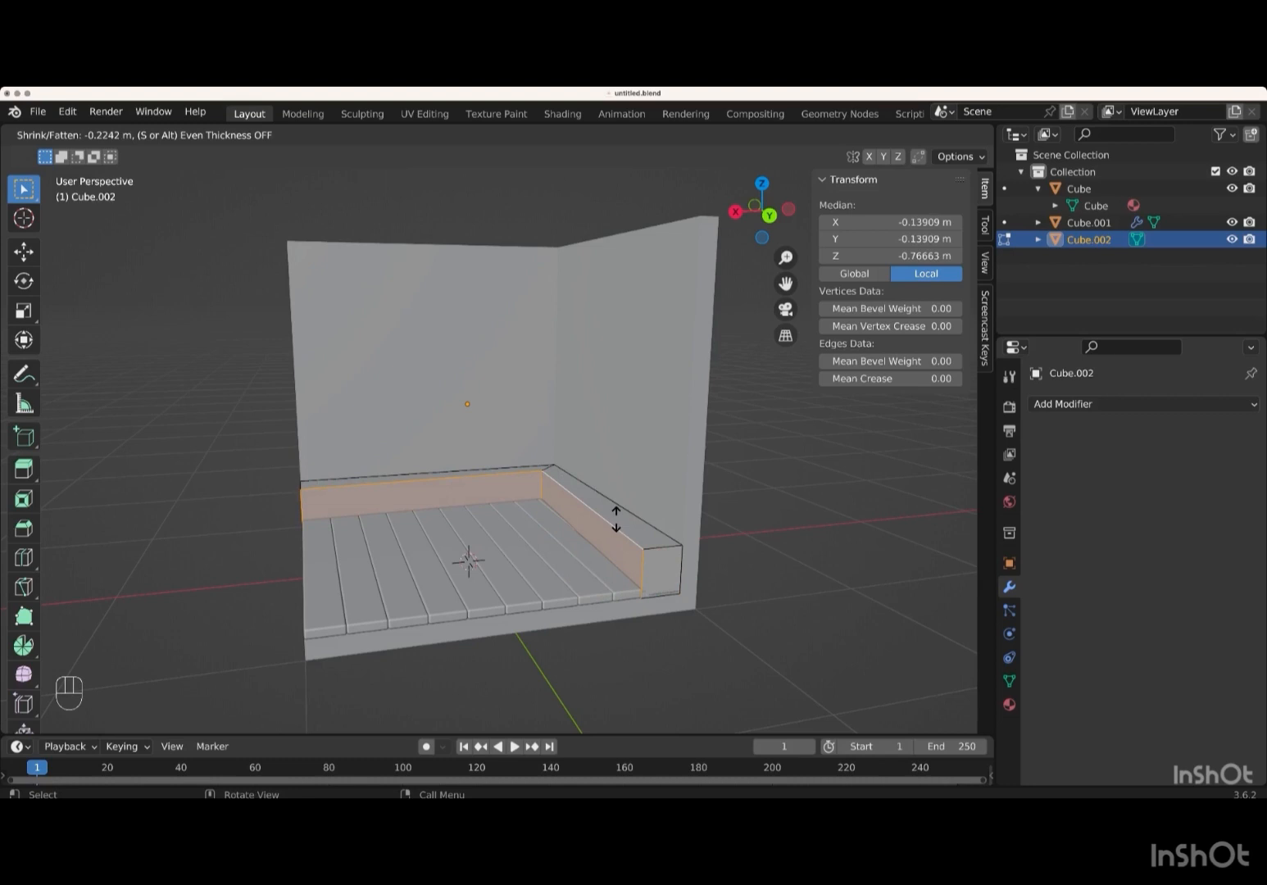
{"action": "key", "text": "s"}
{"action": "key", "text": "KP_0"}
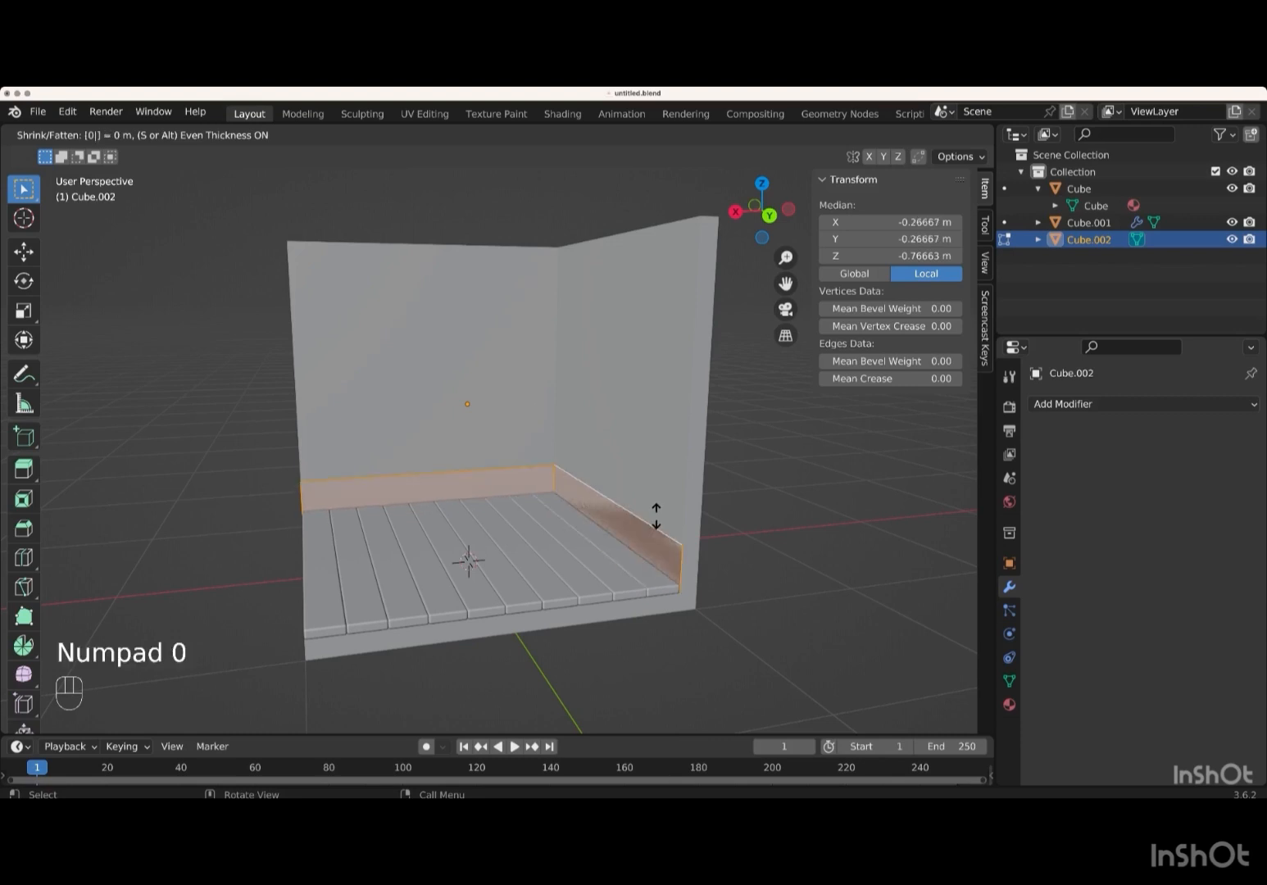
{"action": "key", "text": "KP_Decimal"}
{"action": "key", "text": "KP_0"}
{"action": "key", "text": "KP_5"}
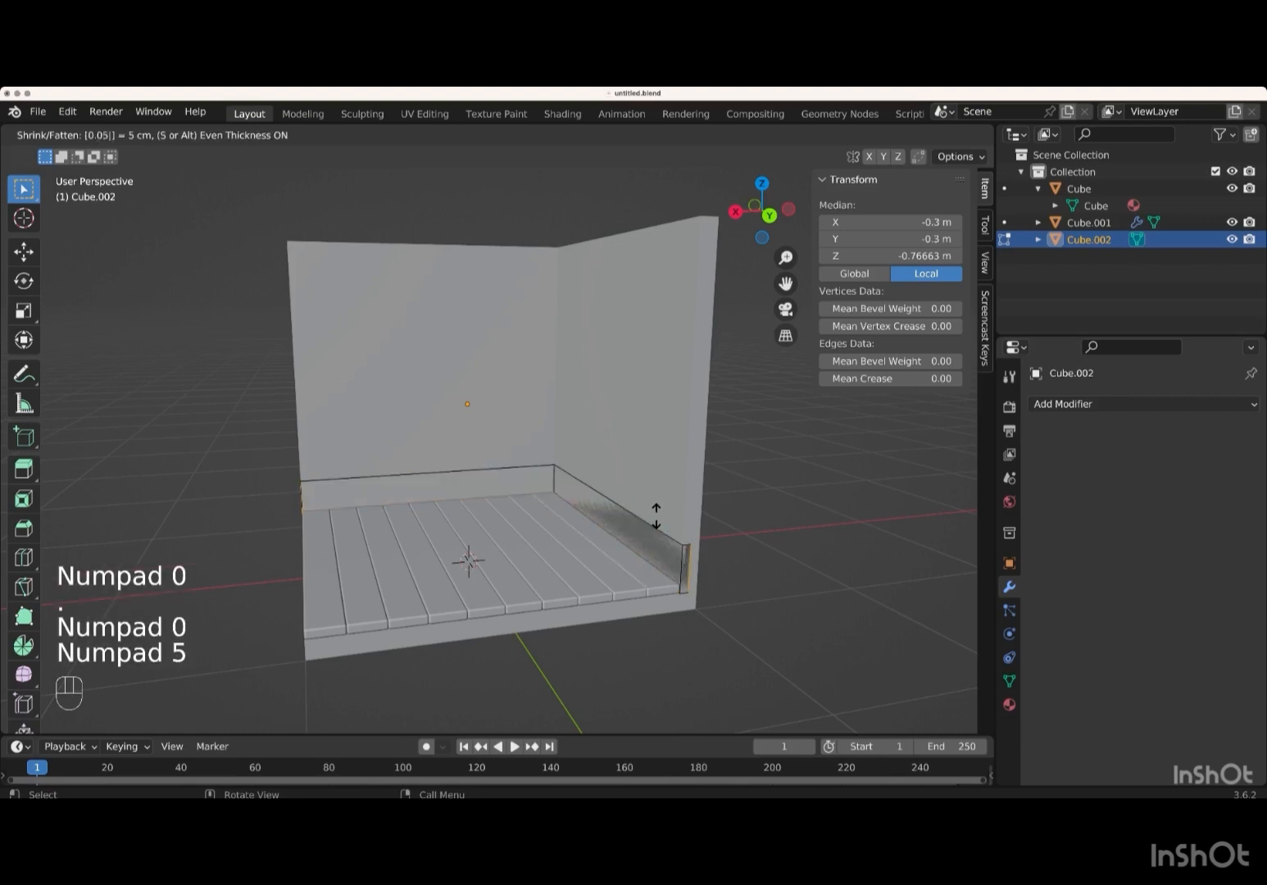
{"action": "key", "text": "KP_Subtract"}
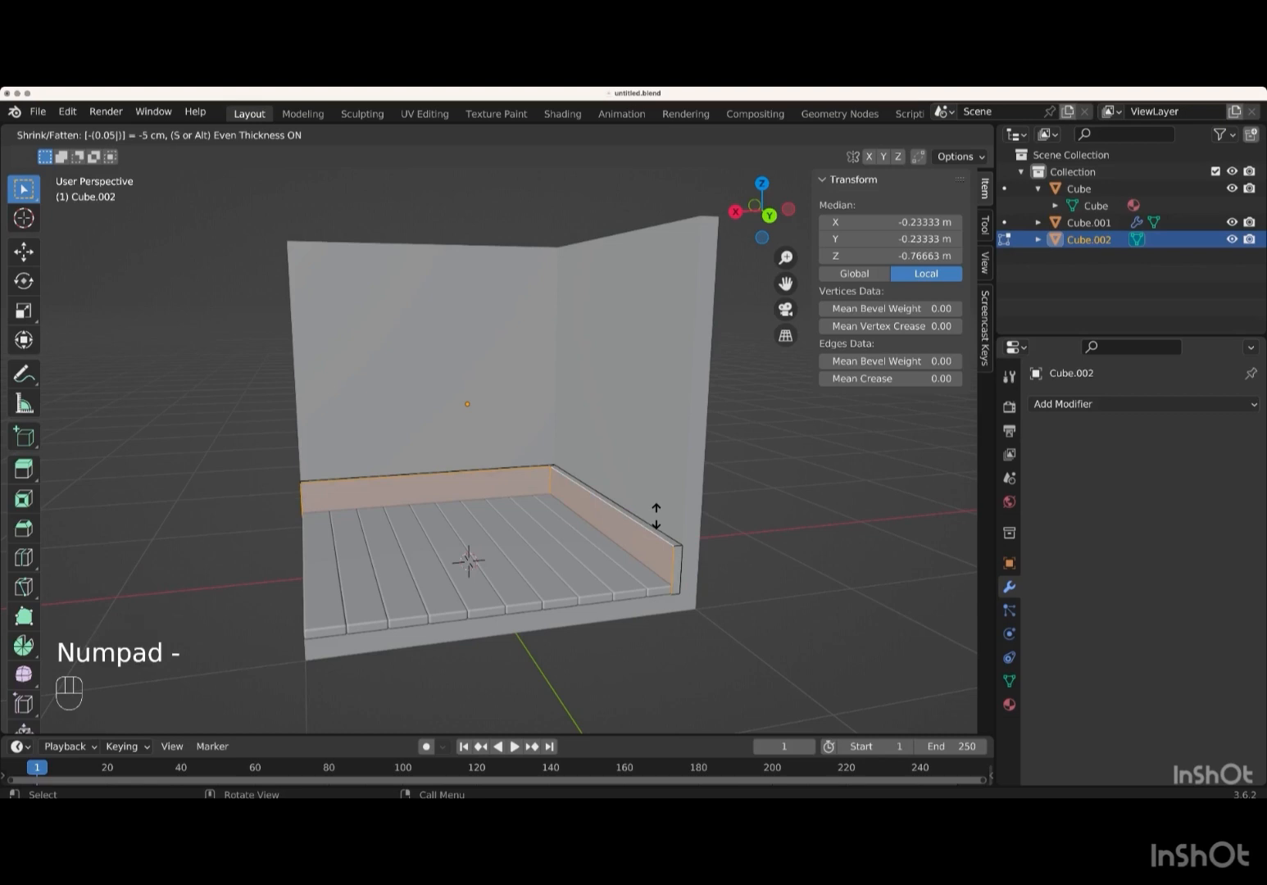
{"action": "key", "text": "Return"}
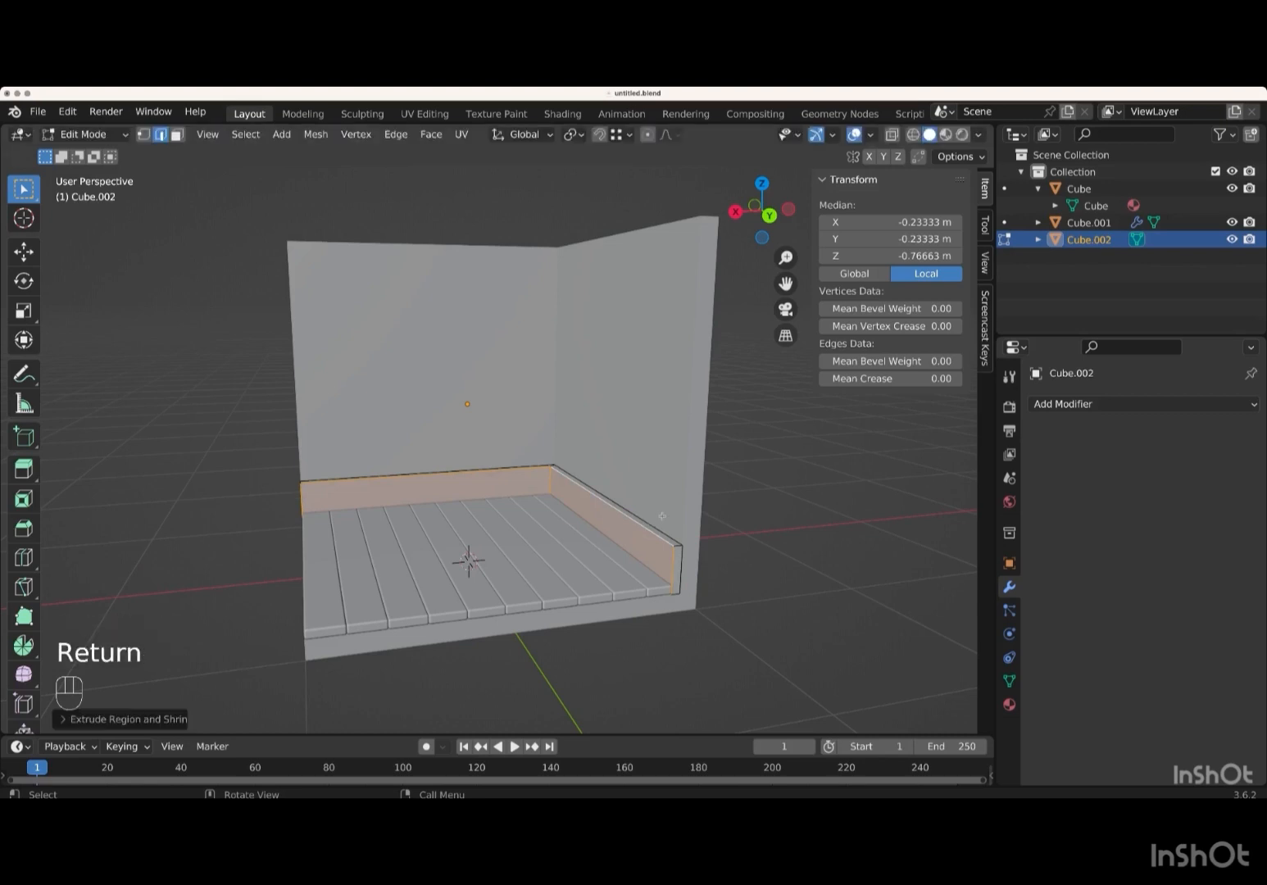
{"action": "middle_click_drag", "start_coordinate": [659, 520], "coordinate": [662, 515]}
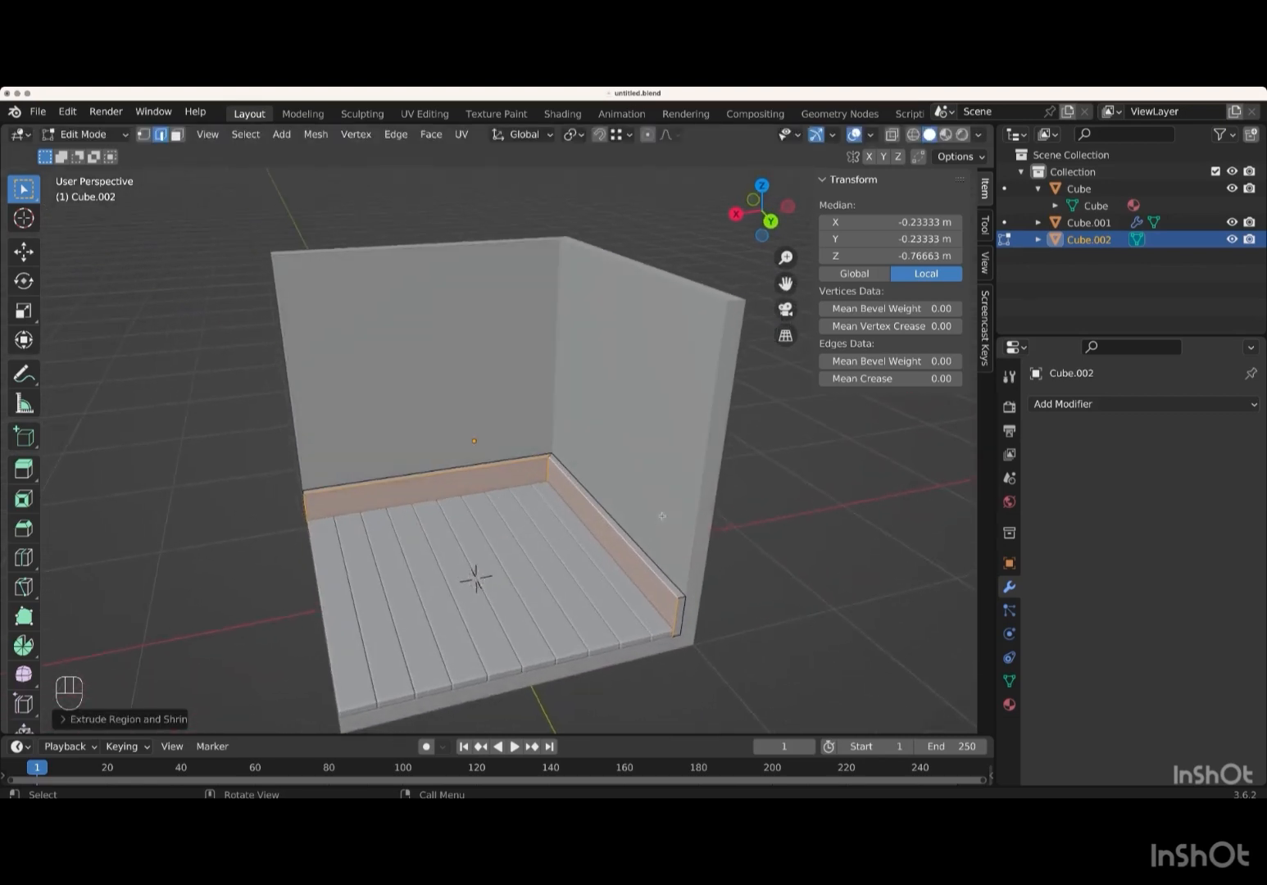
{"action": "key", "text": "Tab"}
{"action": "left_click", "coordinate": [792, 588]}
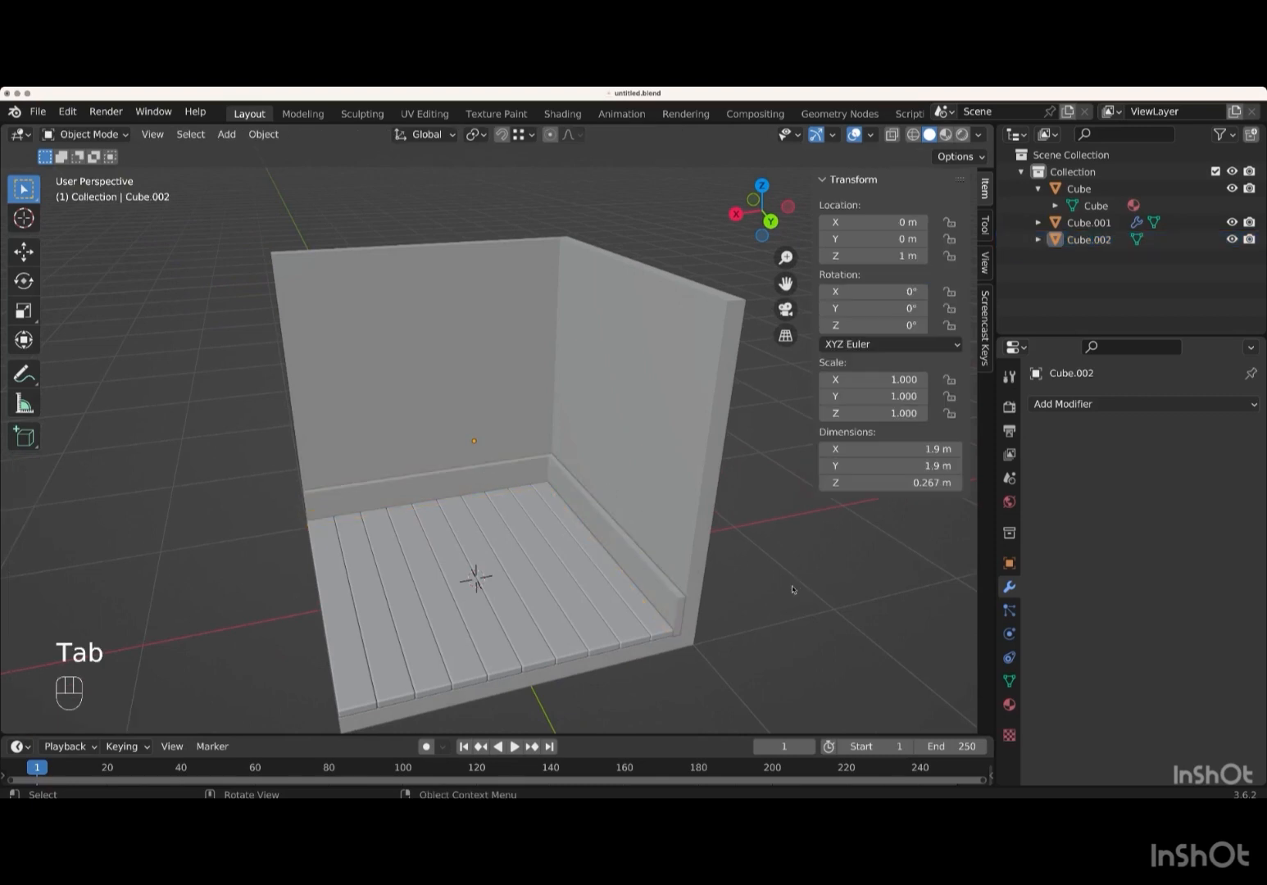
{"action": "middle_click_drag", "start_coordinate": [585, 565], "coordinate": [585, 568]}
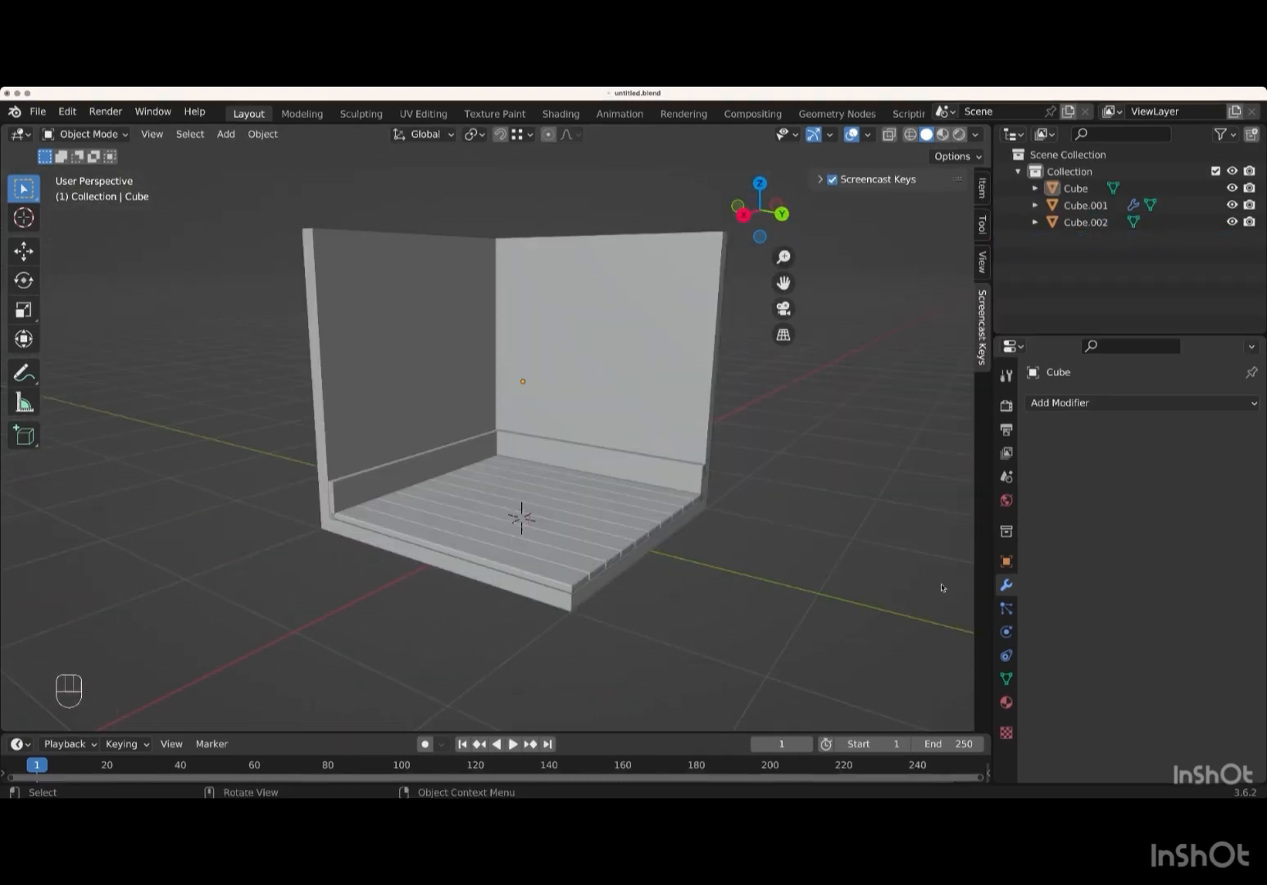
- Turn on the Face Orientation overlay to check the normals of the room objects
{"action": "middle_click_drag", "start_coordinate": [942, 587], "coordinate": [938, 588]}
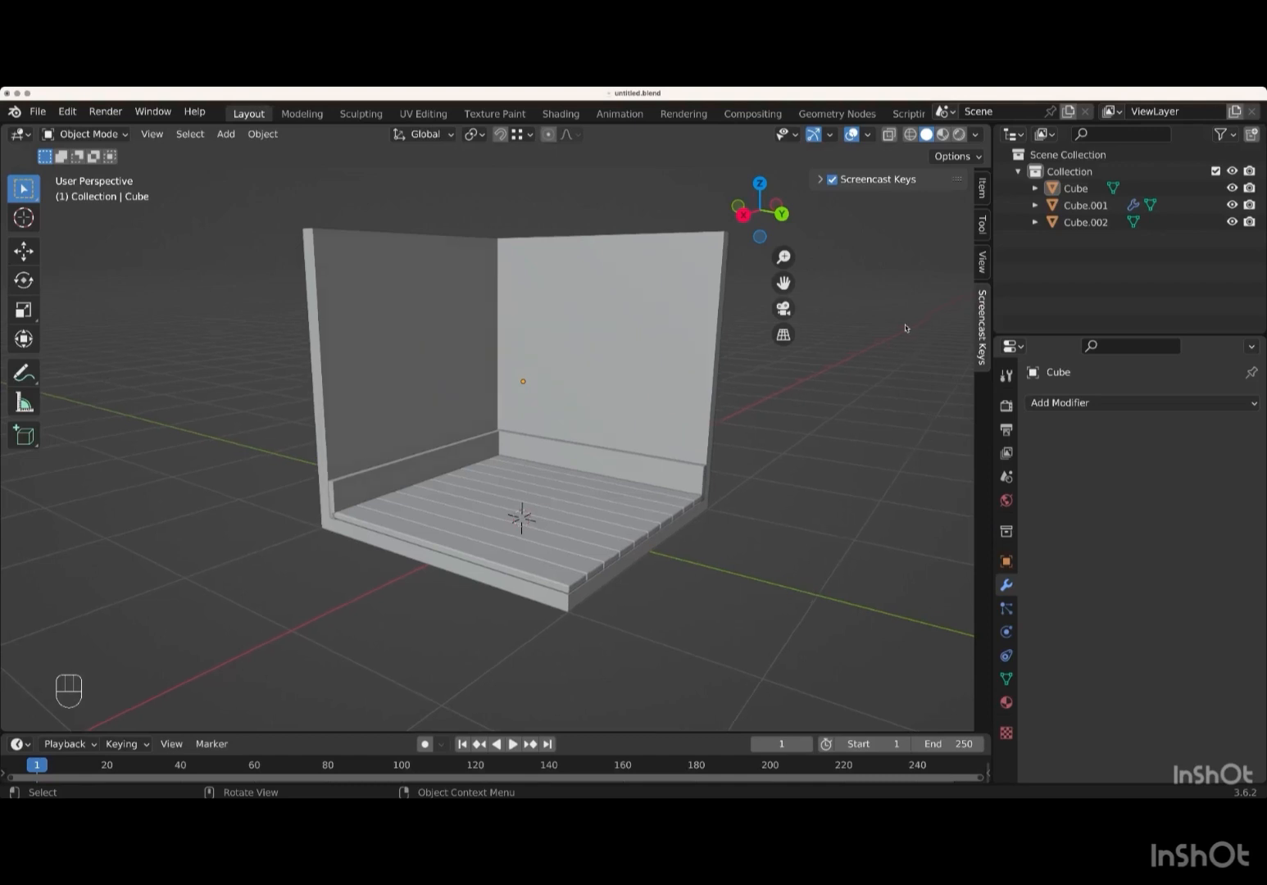
{"action": "left_click", "coordinate": [869, 136]}
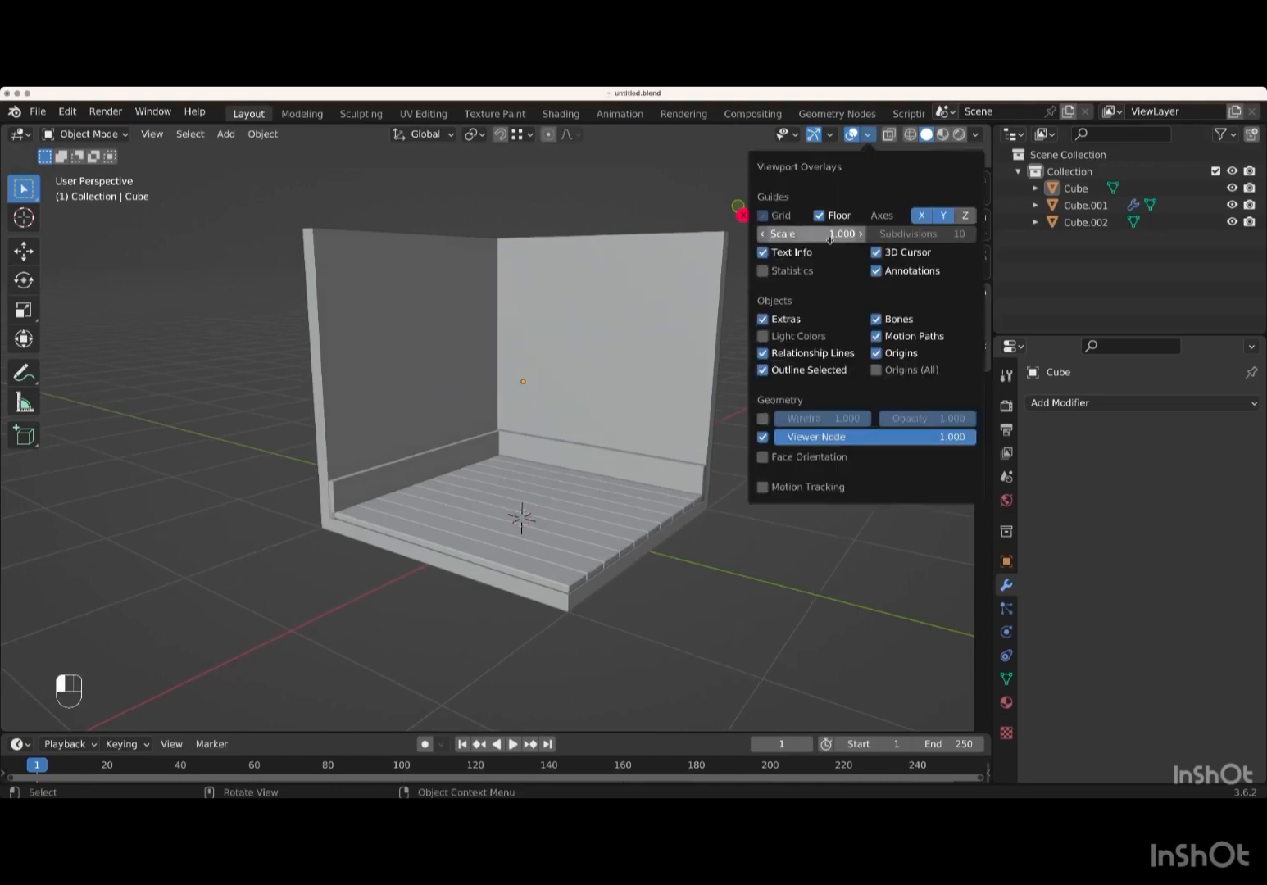
{"action": "left_click", "coordinate": [762, 457]}
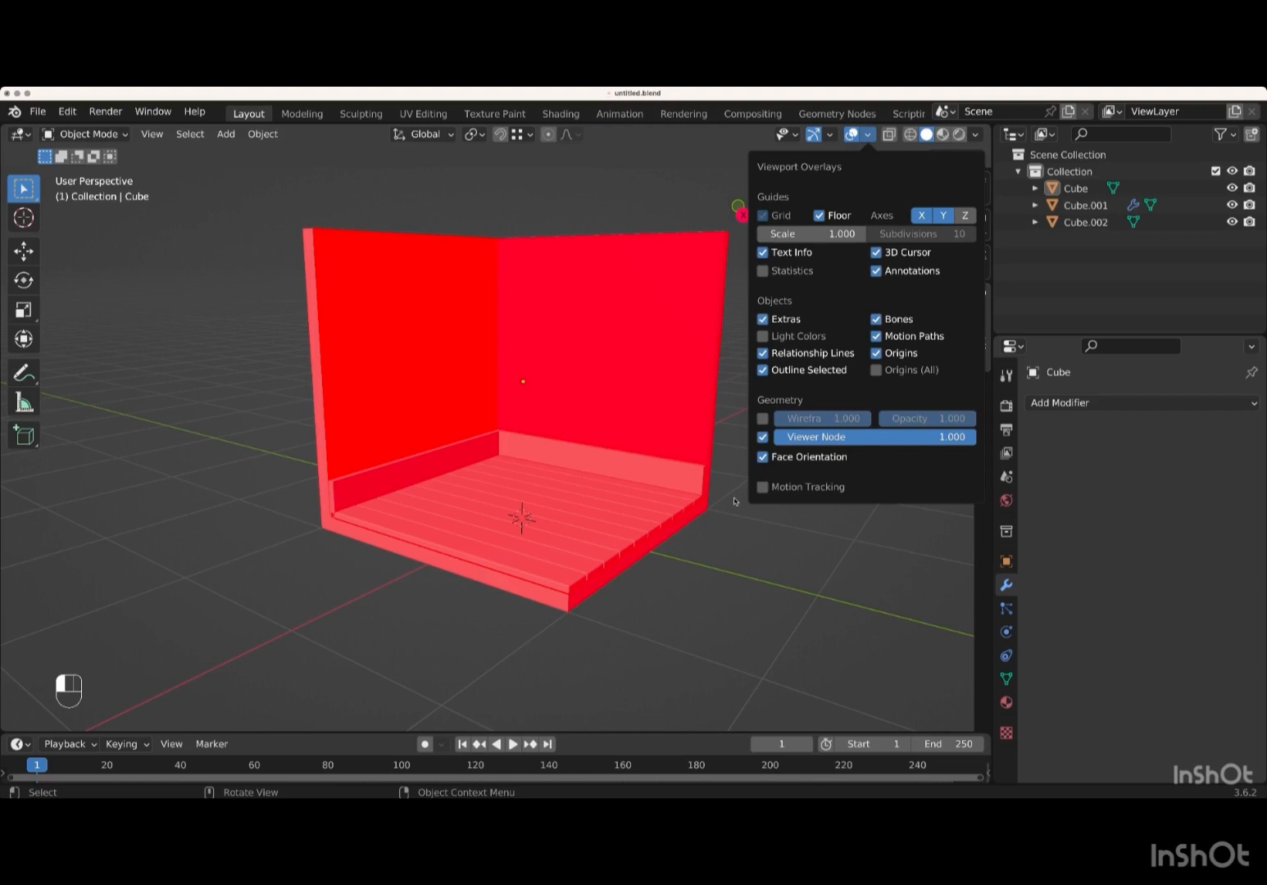
{"action": "left_click", "coordinate": [735, 501]}
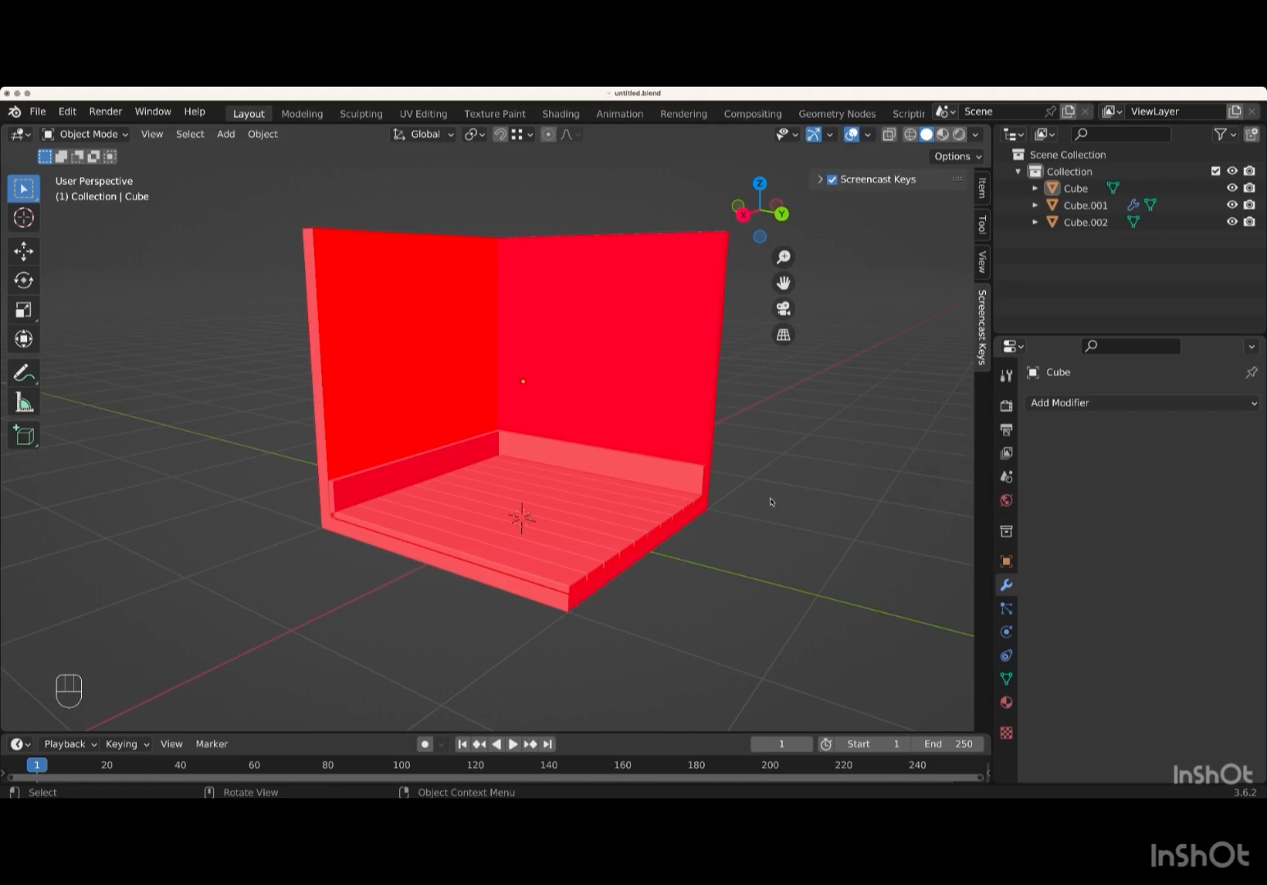
- Flip the normals of all faces on the walls, floor planks and baseboards together
{"action": "key", "text": "a"}
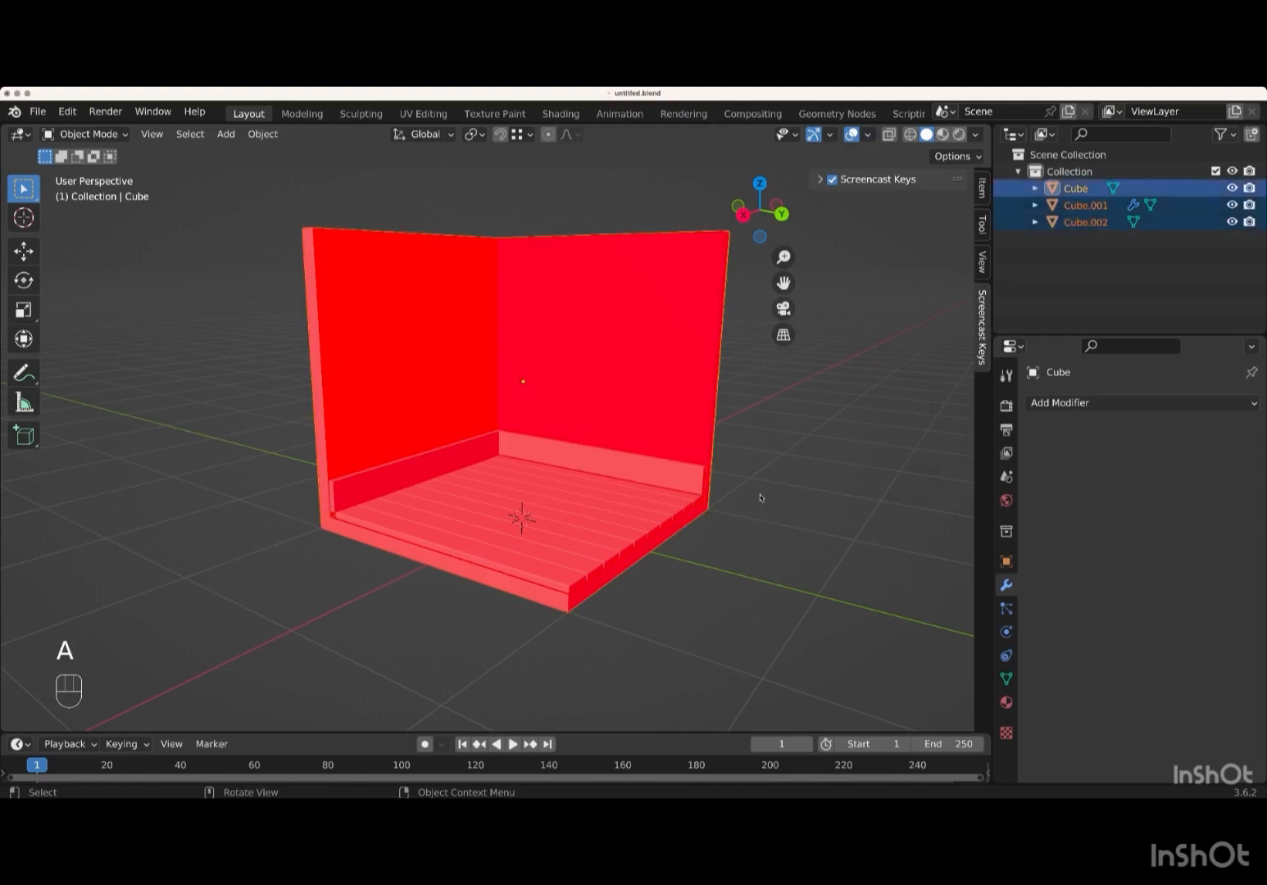
{"action": "key", "text": "Tab"}
{"action": "key", "text": "a"}
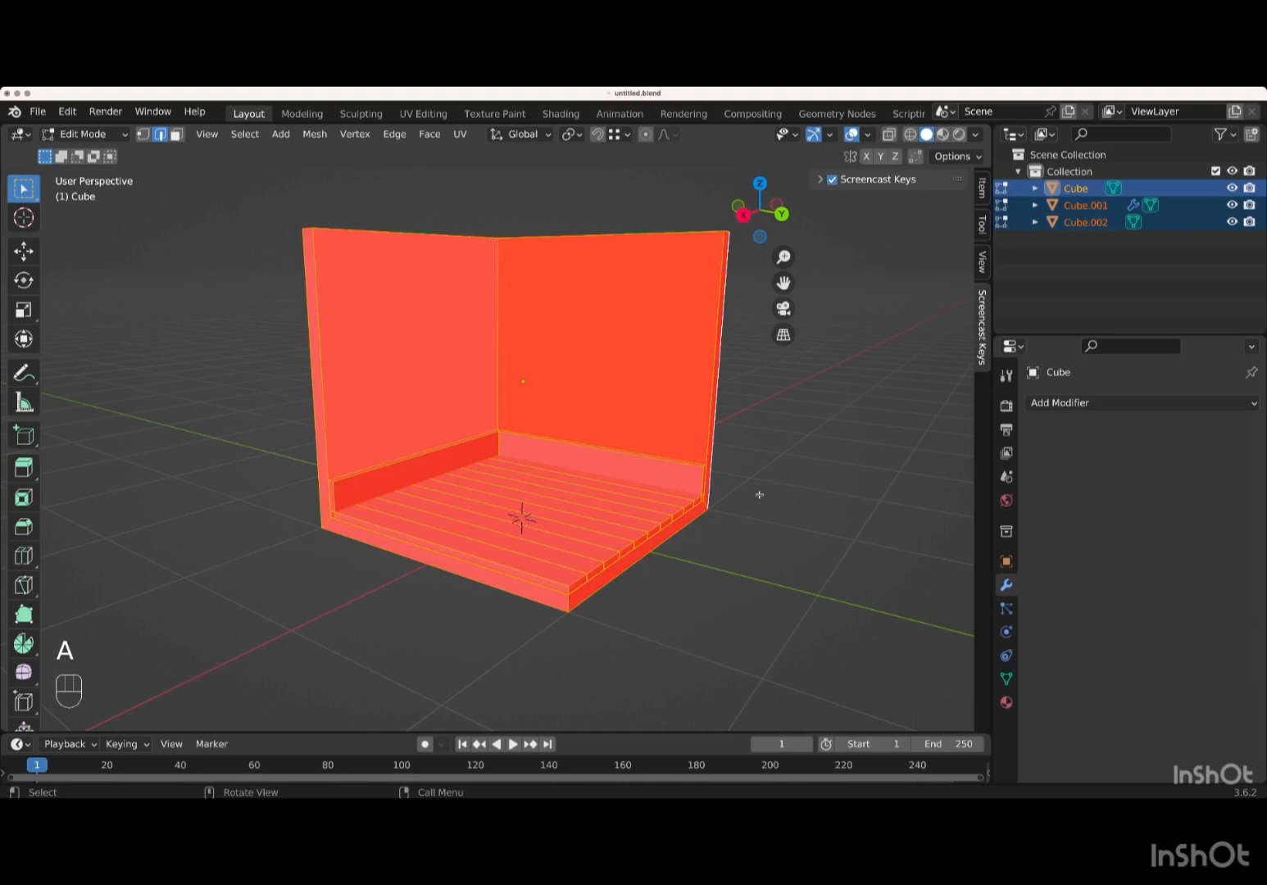
{"action": "key", "text": "alt+n"}
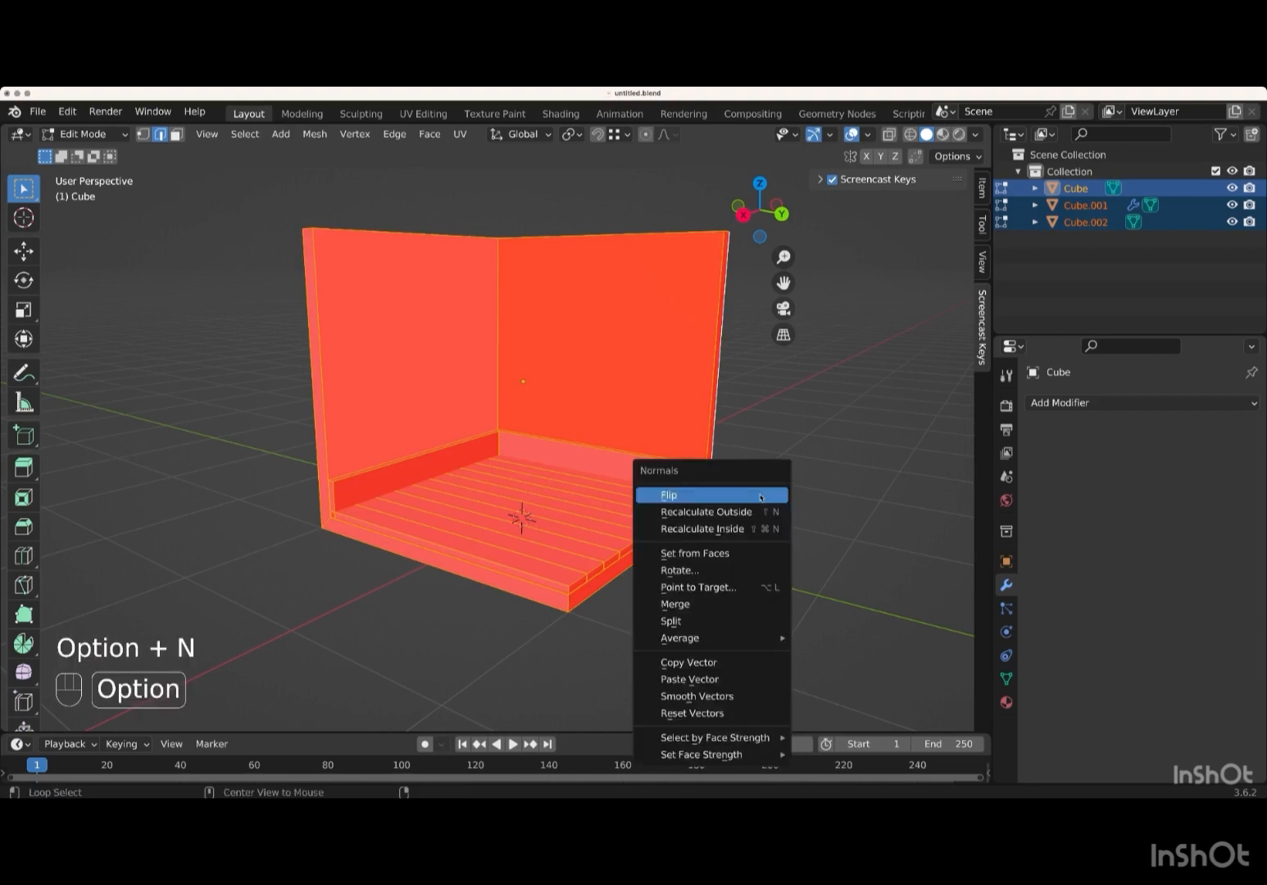
{"action": "left_click", "coordinate": [698, 497]}
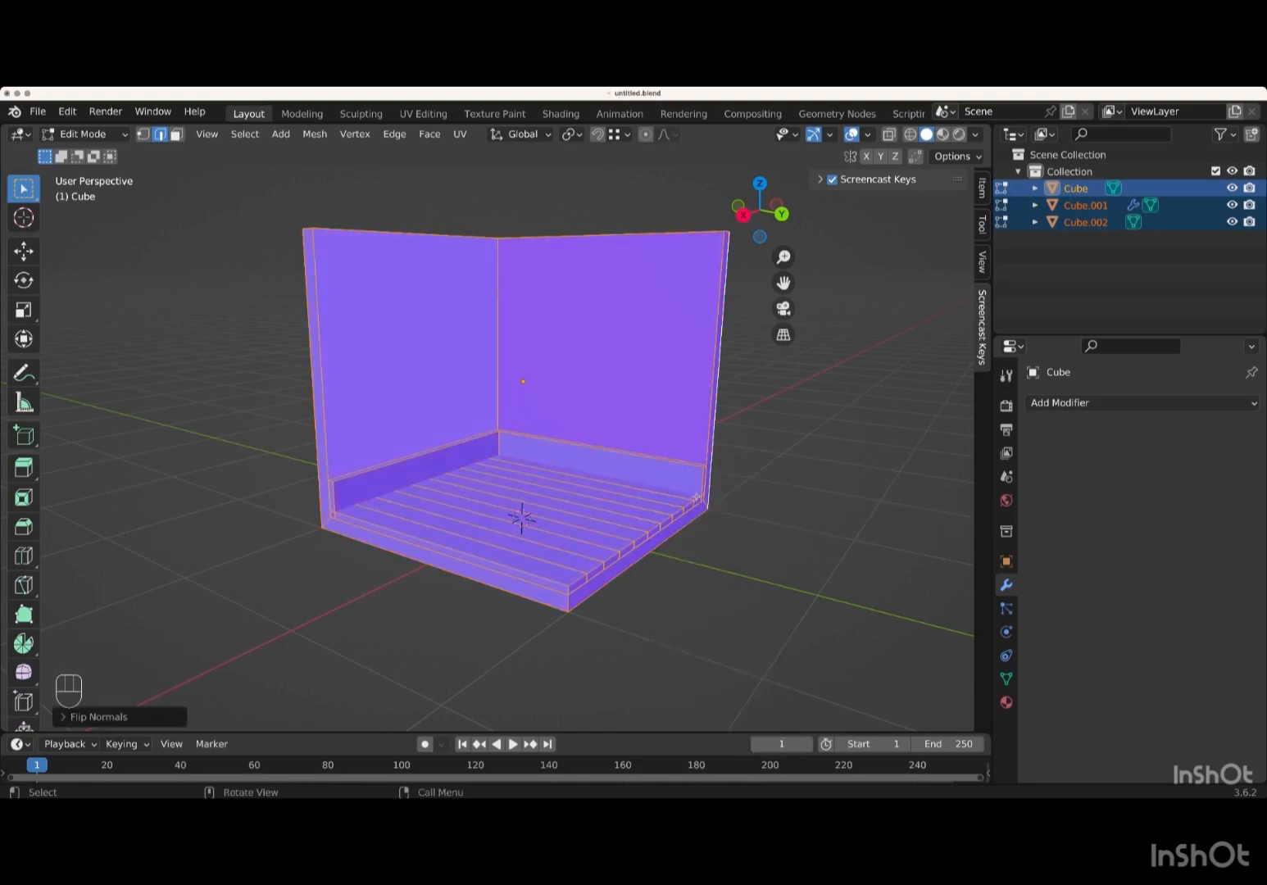
{"action": "middle_click_drag", "start_coordinate": [725, 497], "coordinate": [725, 498]}
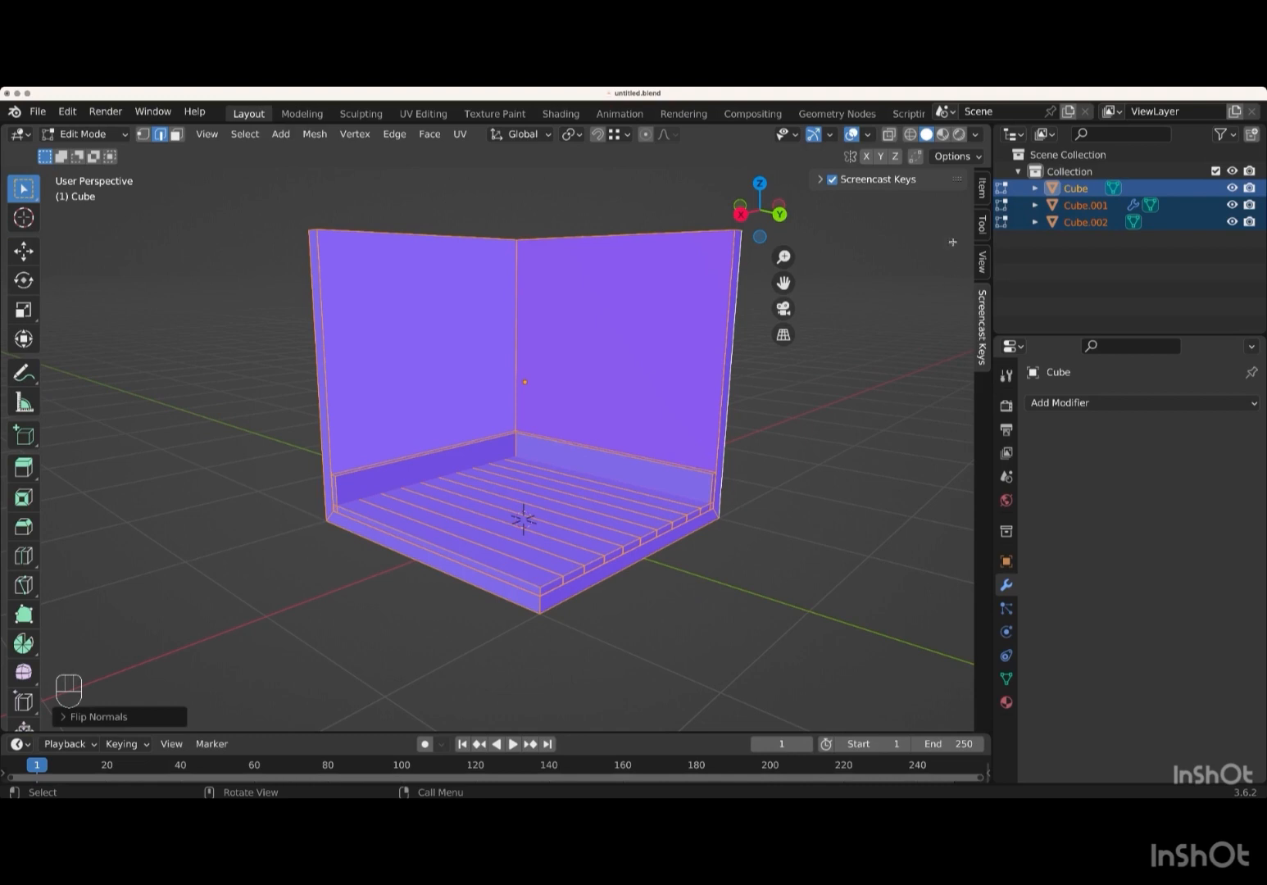
- Turn off the Face Orientation overlay and return the room objects to Object Mode
{"action": "left_click", "coordinate": [868, 135]}
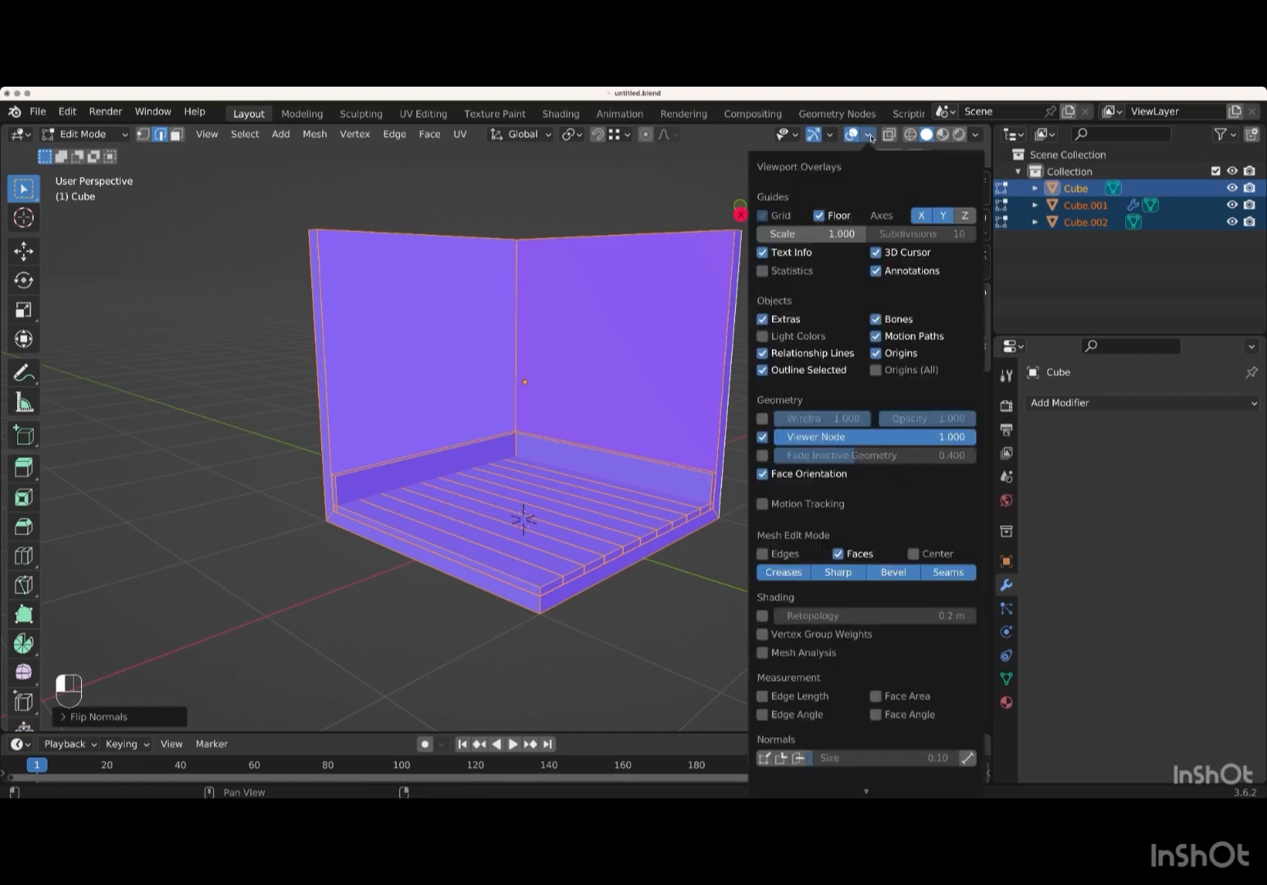
{"action": "left_click", "coordinate": [767, 475]}
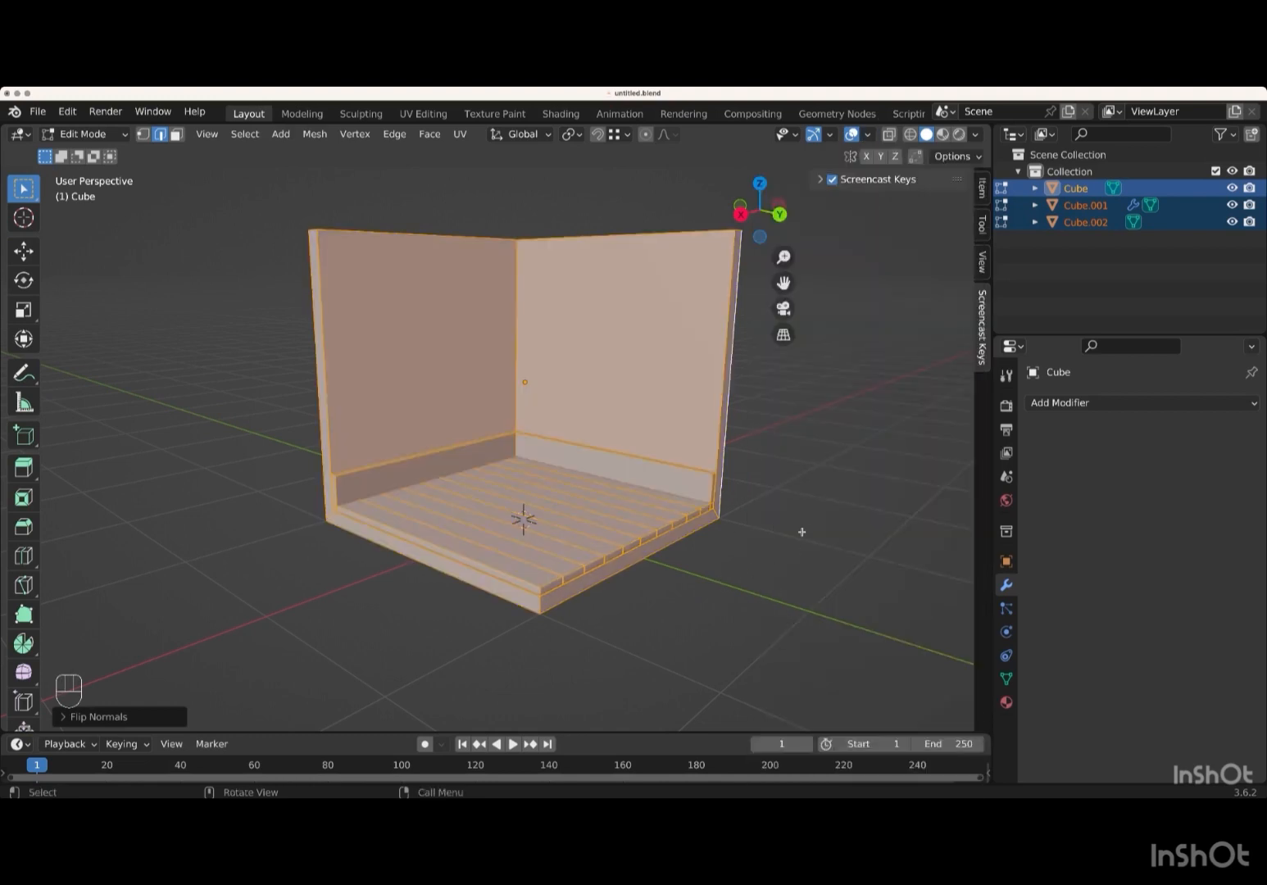
{"action": "middle_click_drag", "start_coordinate": [801, 528], "coordinate": [801, 527]}
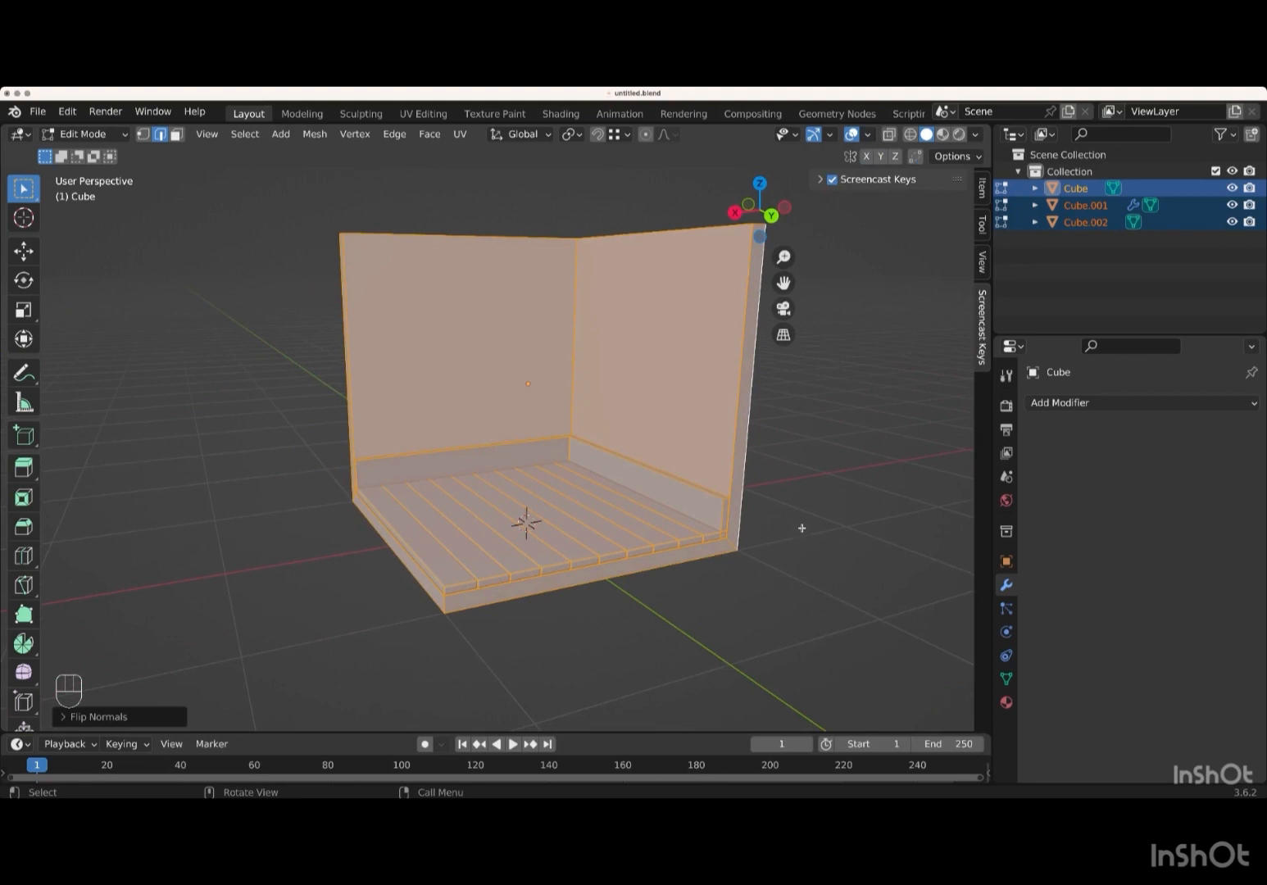
{"action": "key", "text": "Tab"}
- Snap the 3D cursor to the centre of the inner face of the wall running along the X axis
{"action": "left_click", "coordinate": [655, 411]}
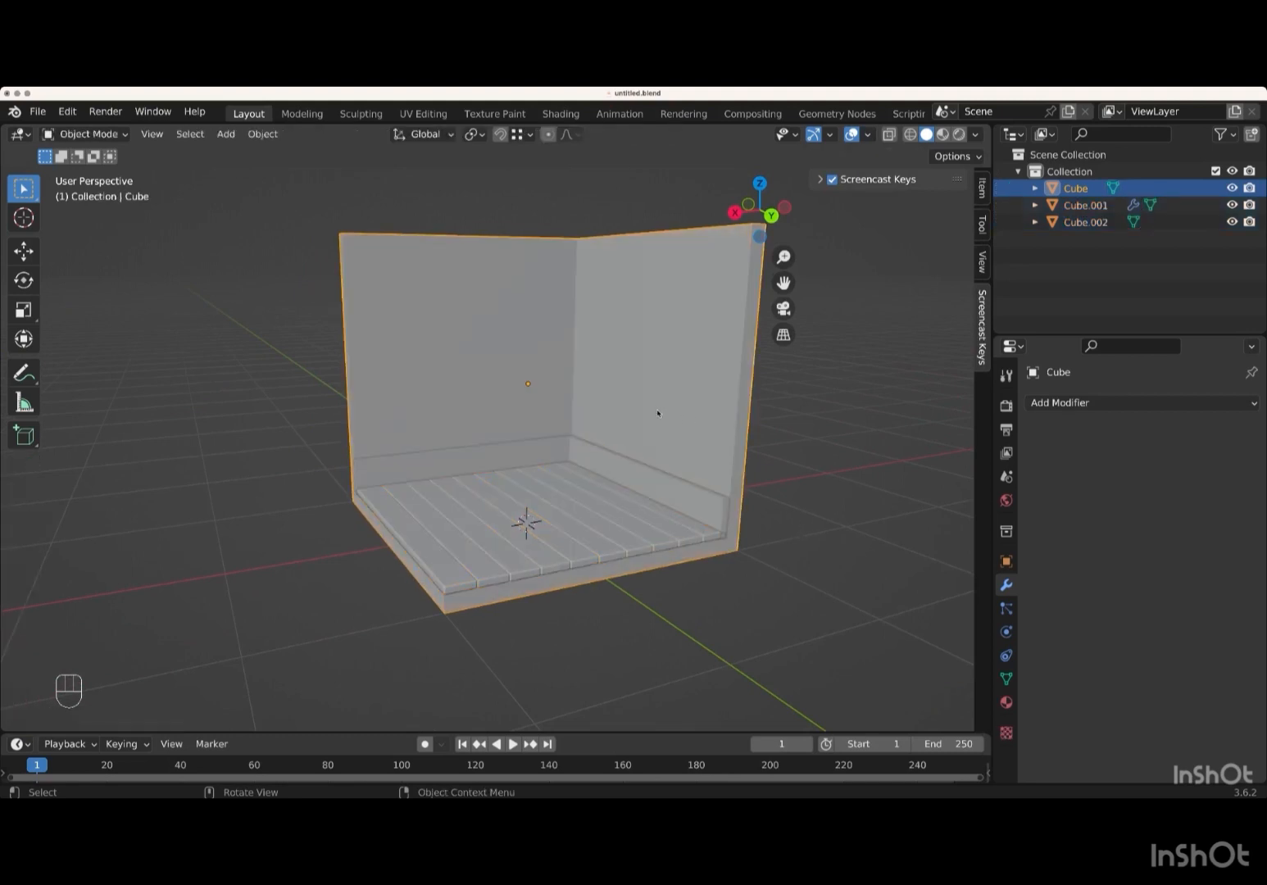
{"action": "key", "text": "Tab"}
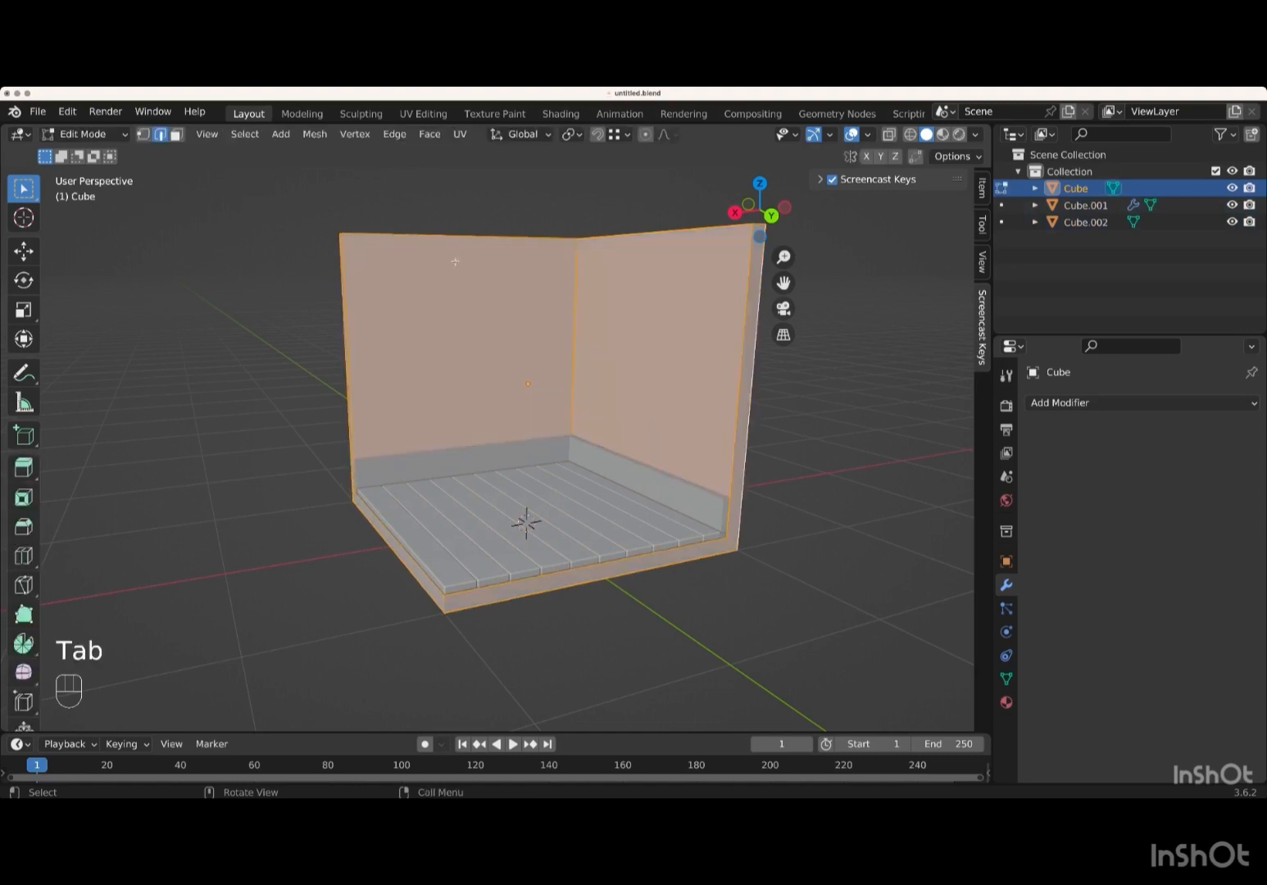
{"action": "left_click", "coordinate": [176, 134]}
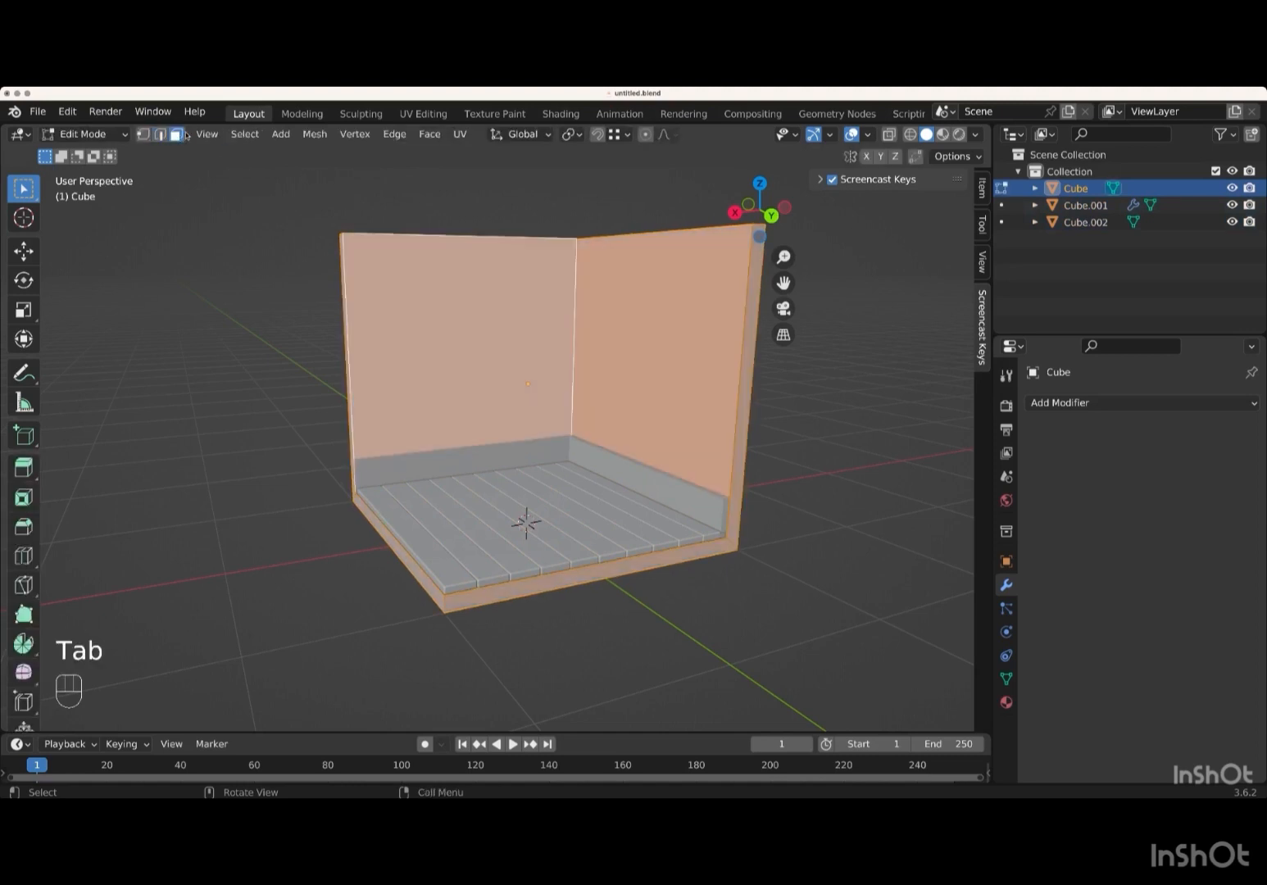
{"action": "left_click", "coordinate": [483, 355]}
{"action": "middle_click_drag", "start_coordinate": [483, 355], "coordinate": [514, 368]}
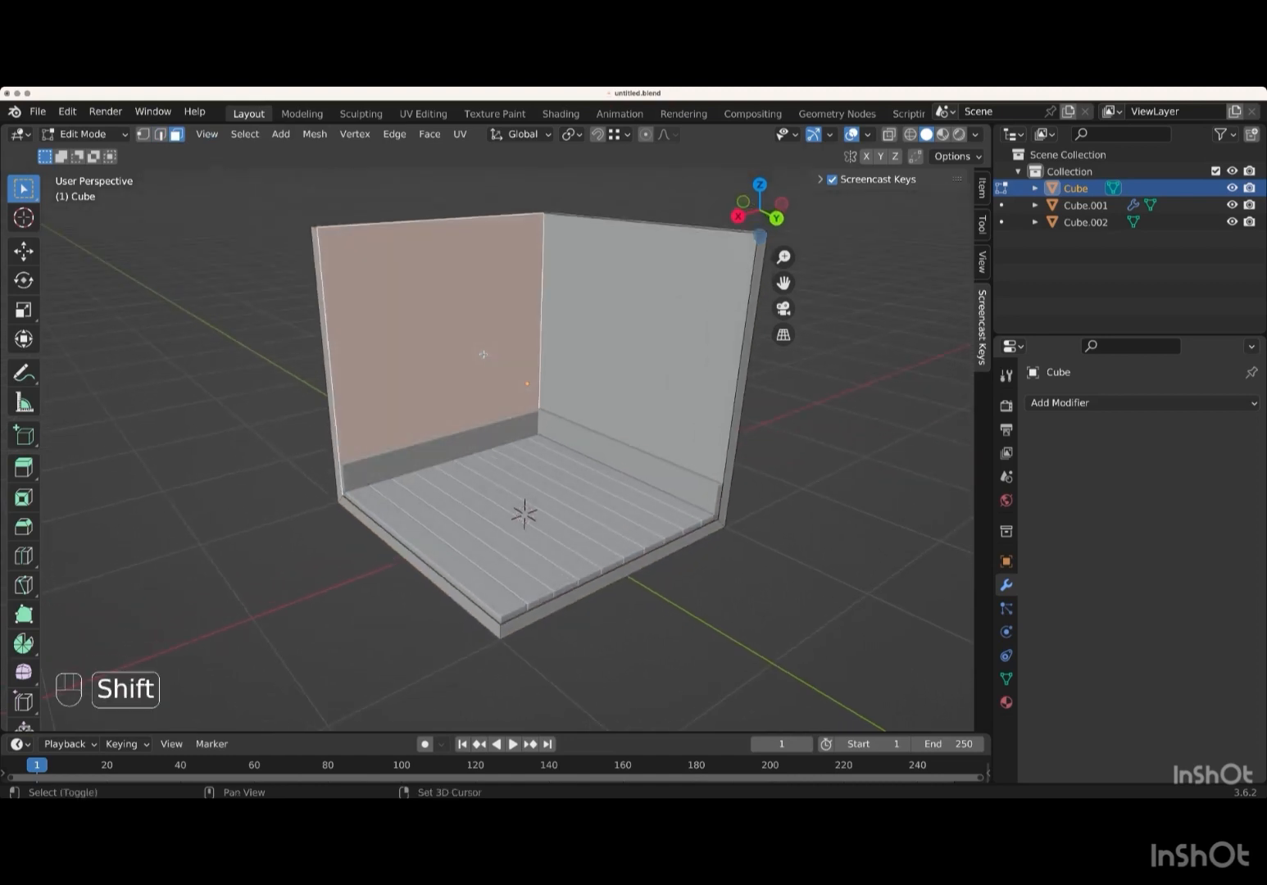
{"action": "key", "text": "shift+s"}
{"action": "left_click", "coordinate": [484, 453]}
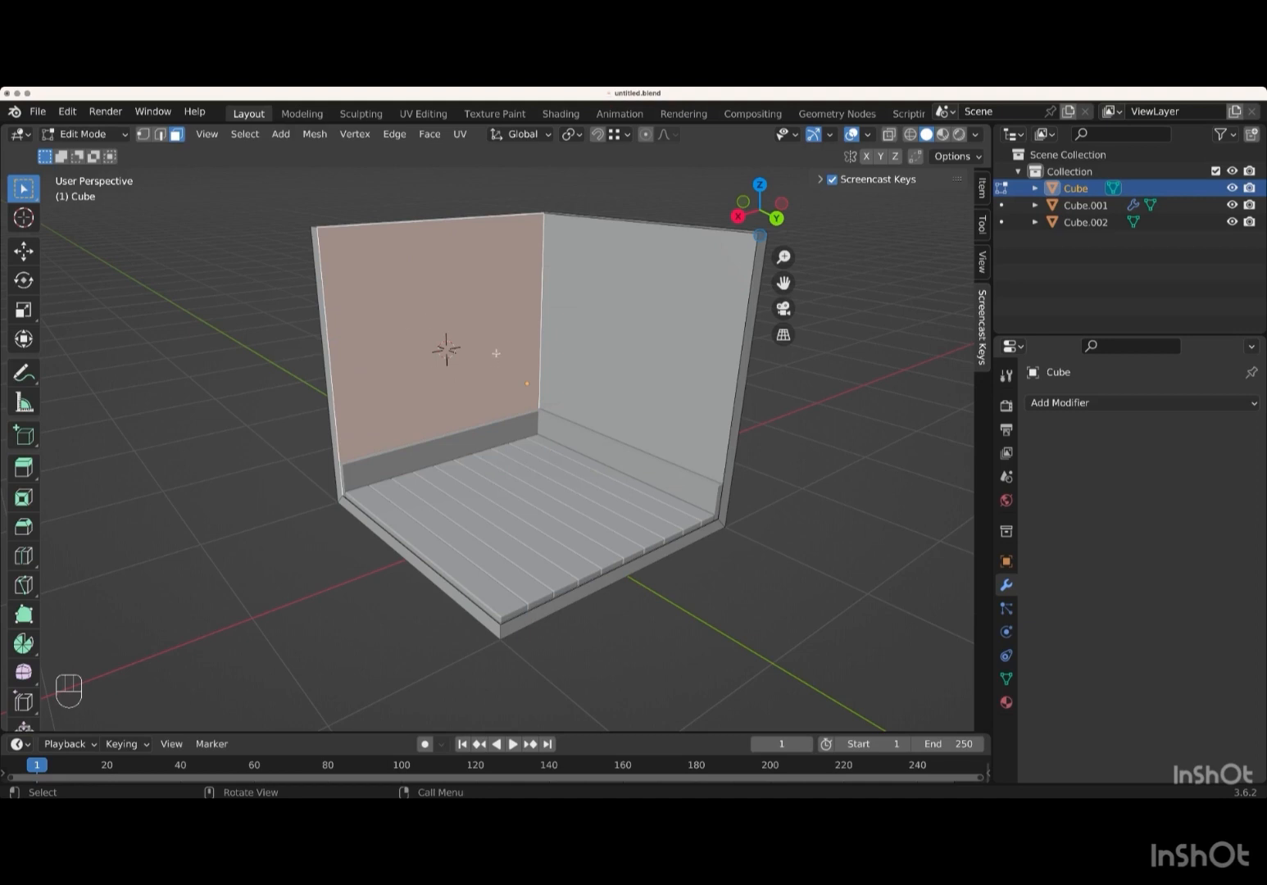
{"action": "scroll", "coordinate": [497, 354], "scroll_direction": "left", "scroll_amount": 2}
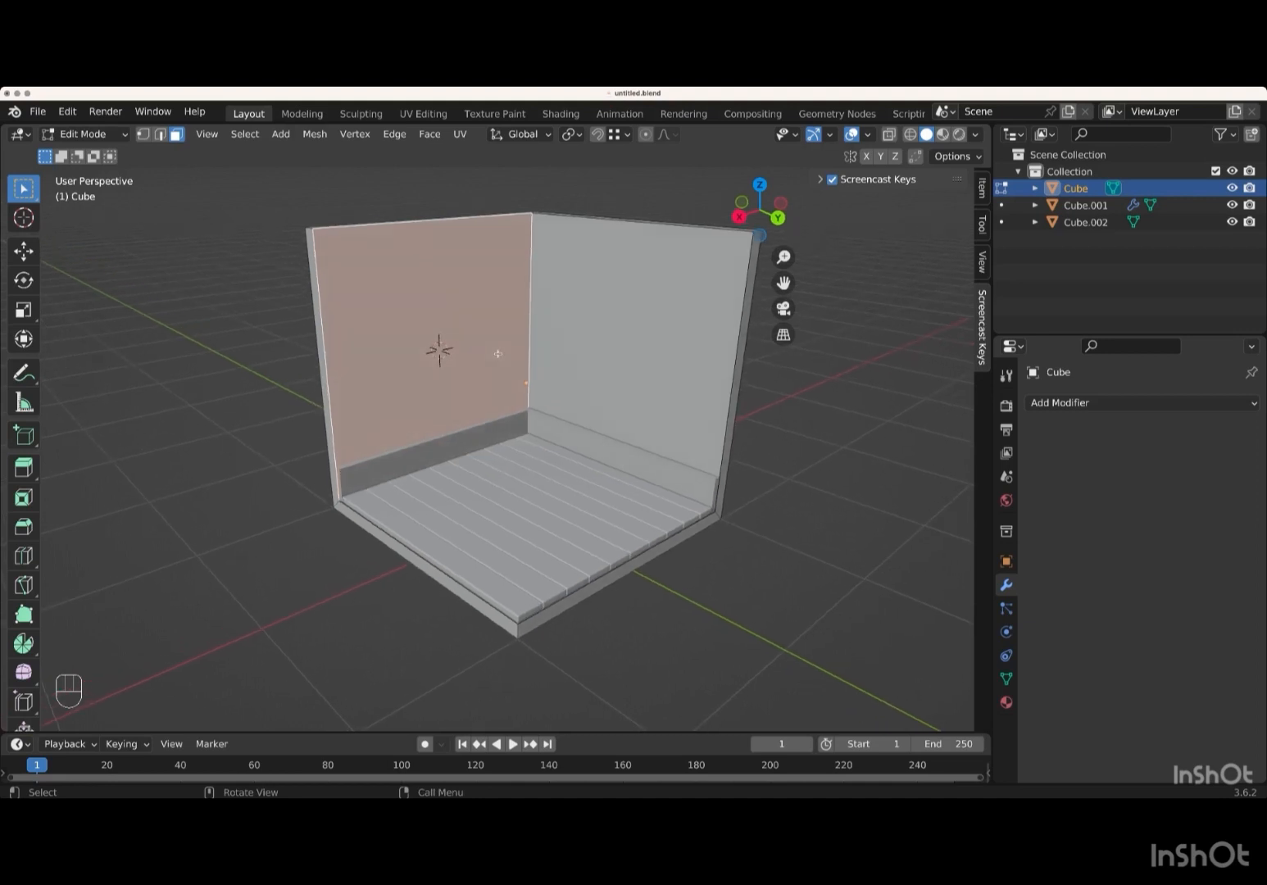
- Add a cube at the 3D cursor on the wall and scale it uniformly to about 0.3
{"action": "key", "text": "Tab"}
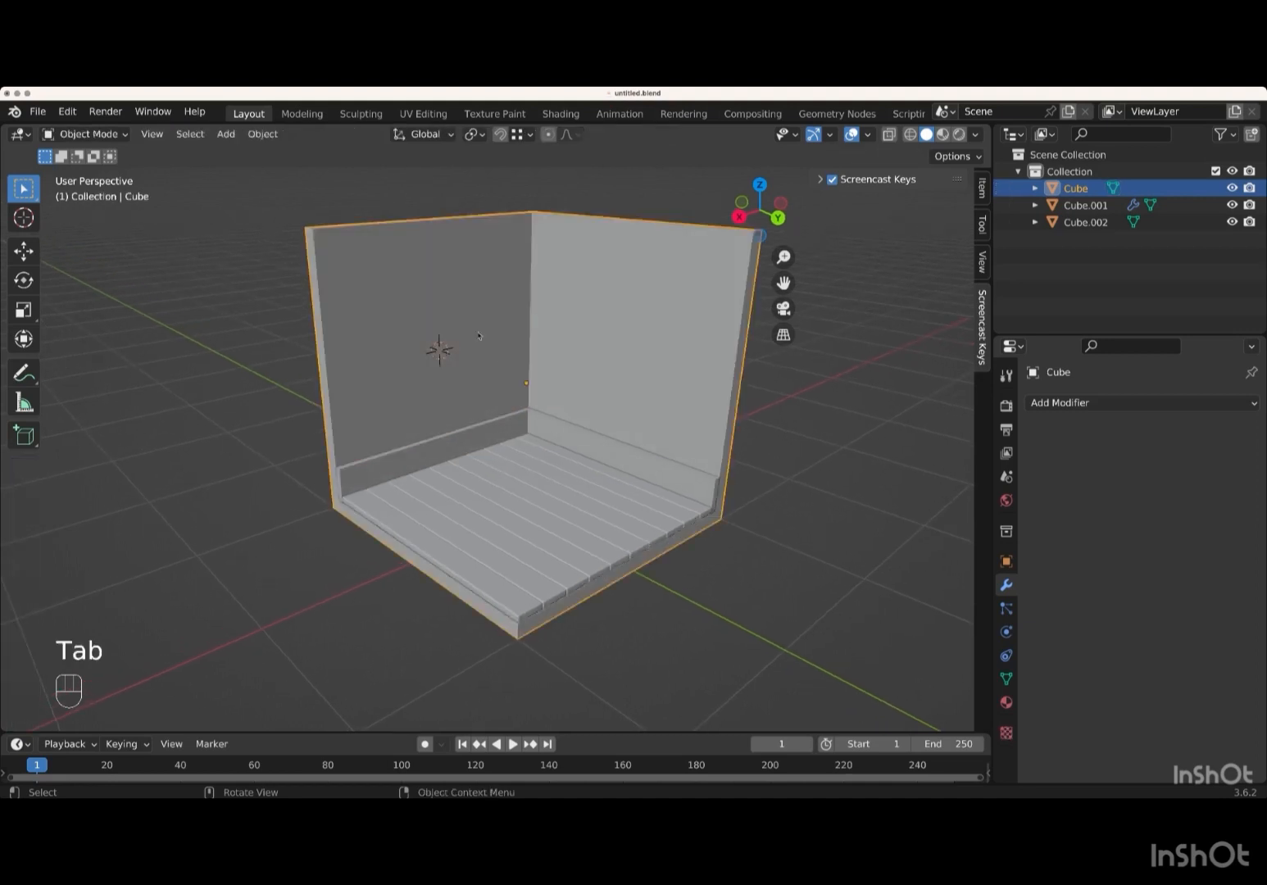
{"action": "left_click", "coordinate": [226, 133]}
{"action": "mouse_move", "coordinate": [249, 154]}
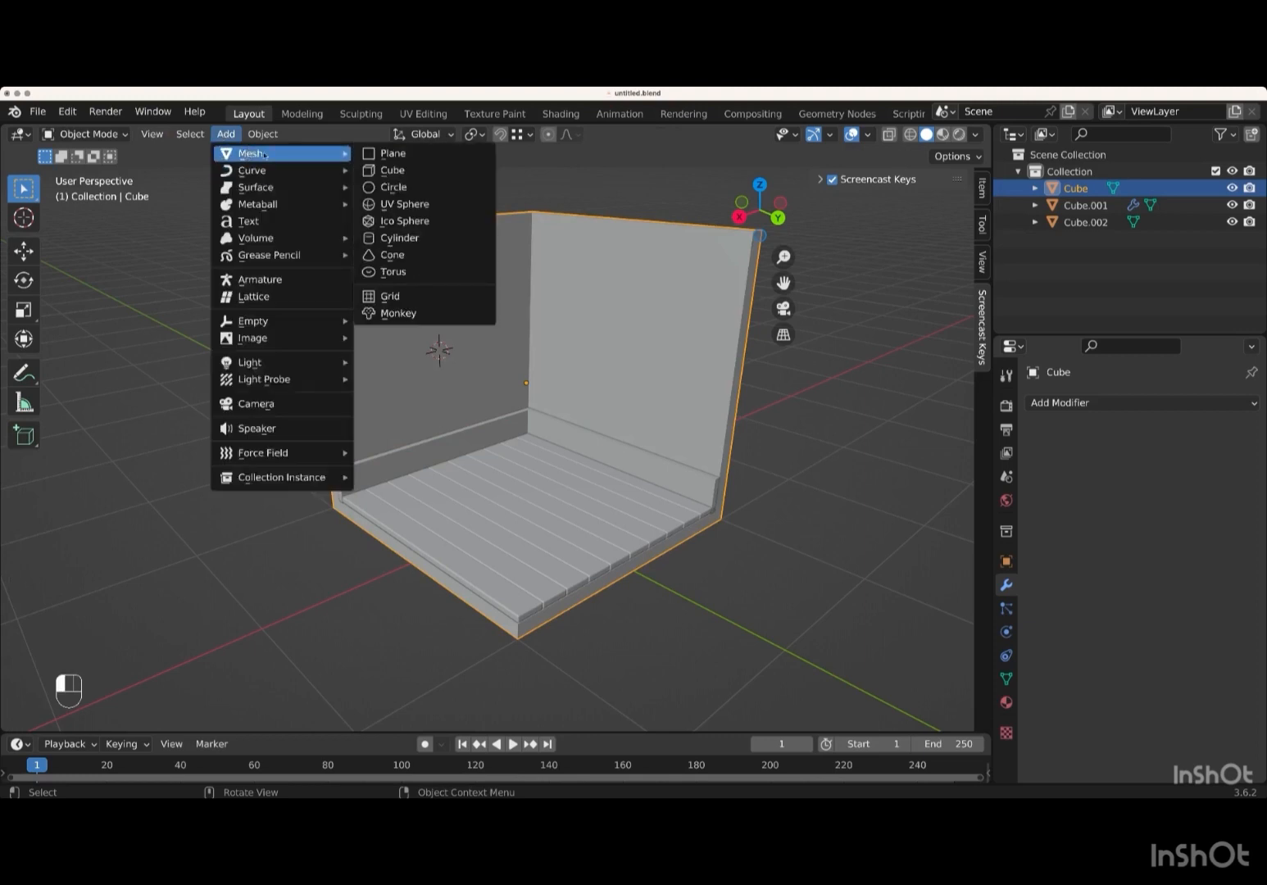
{"action": "left_click", "coordinate": [407, 169]}
{"action": "key", "text": "s"}
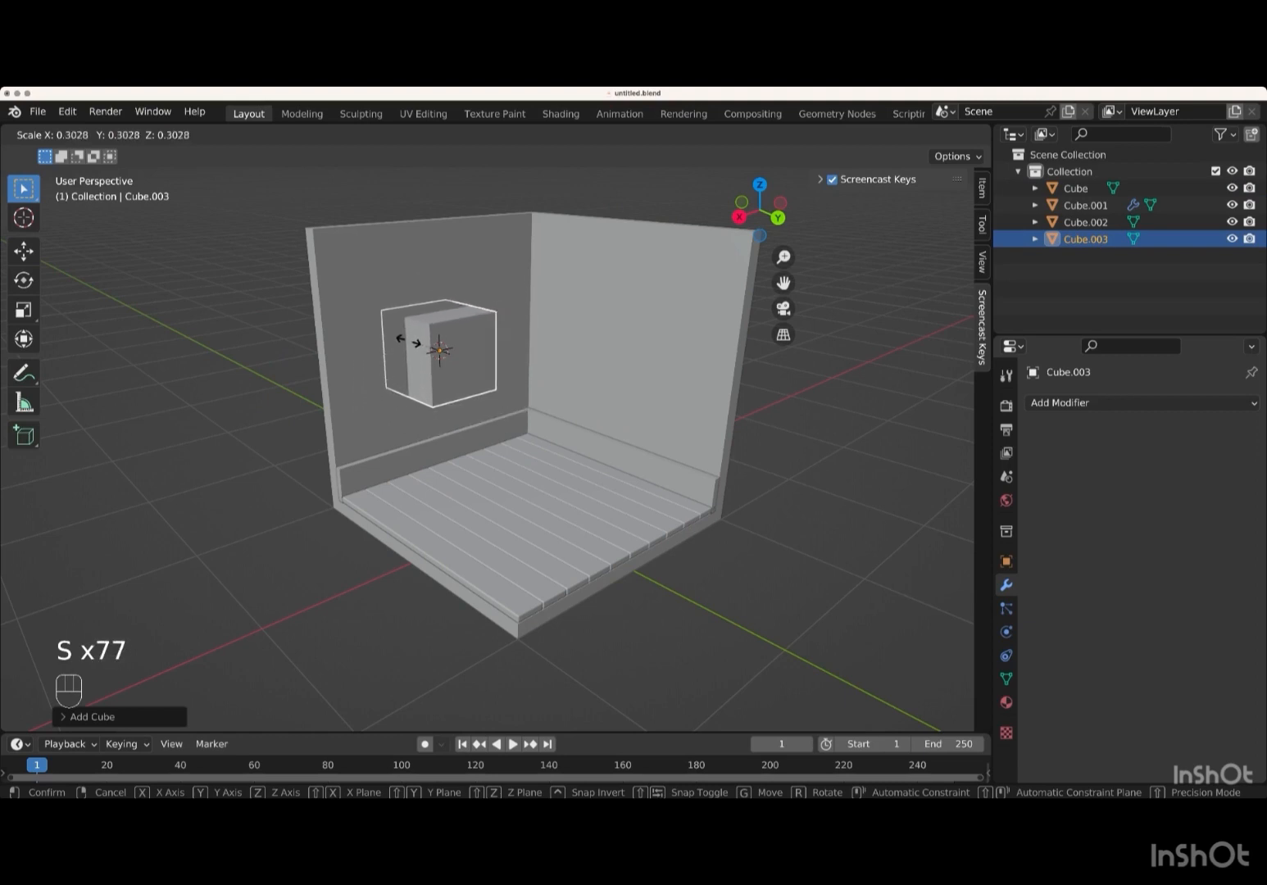
{"action": "key", "text": "Return"}
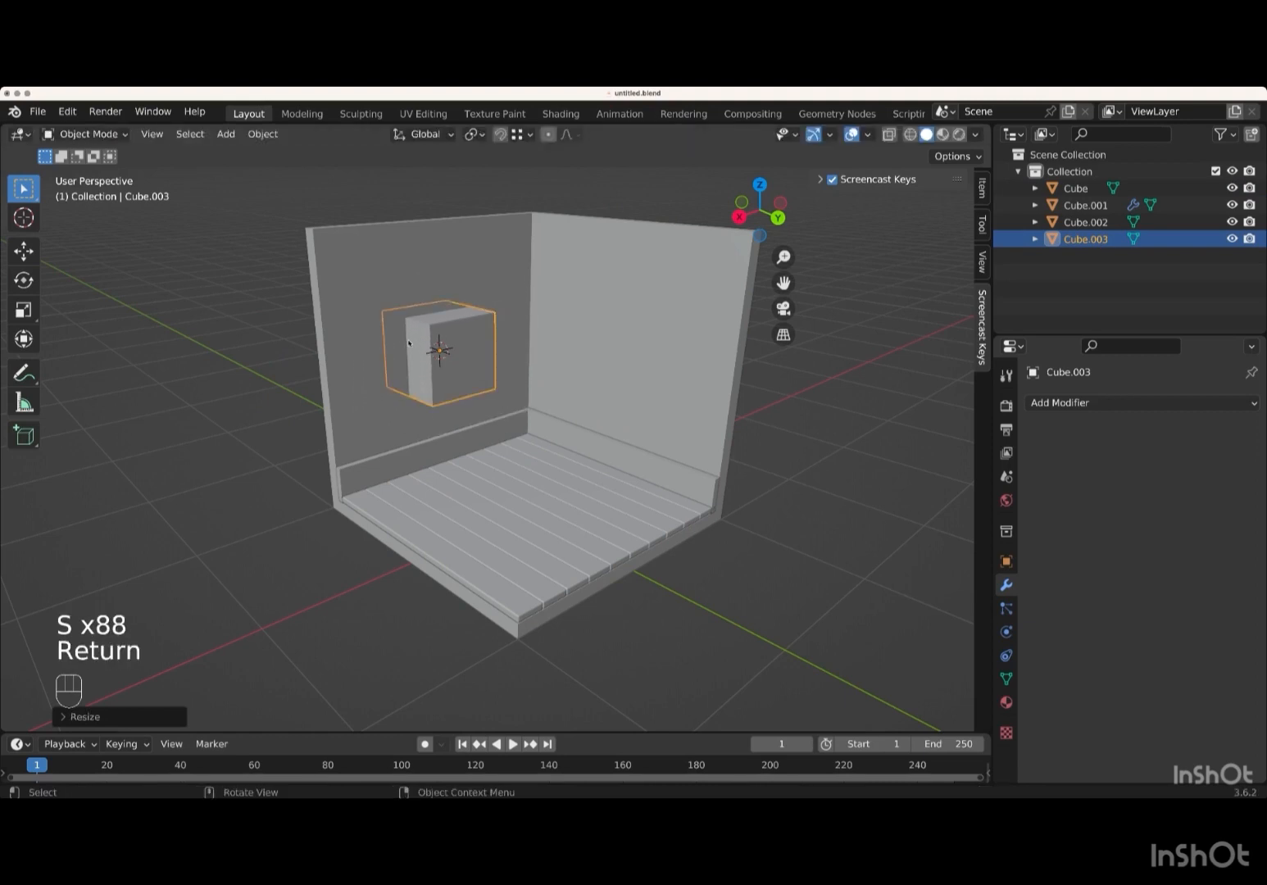
- Stretch the new cube along the global Z axis by a factor of about 1.3
{"action": "key", "text": "s"}
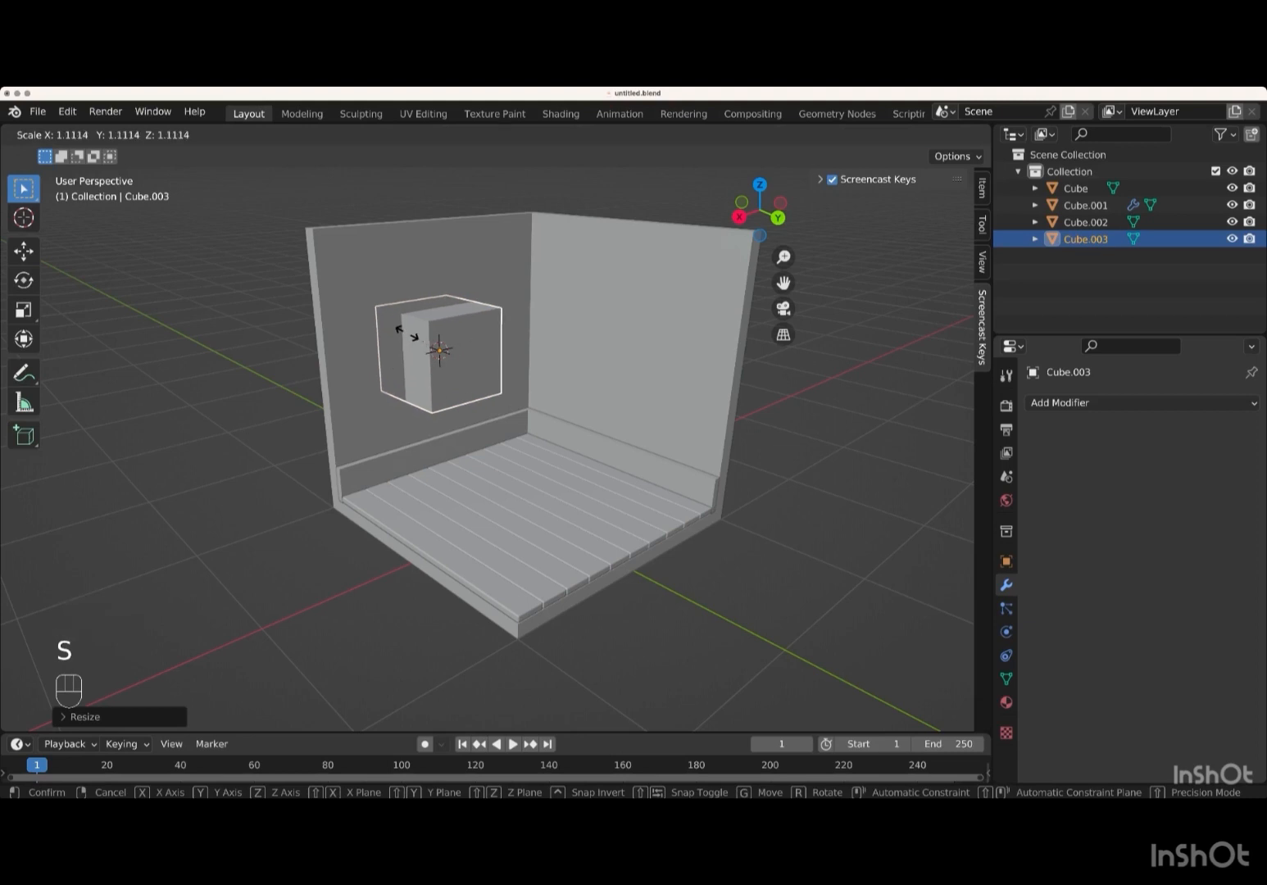
{"action": "key", "text": "z"}
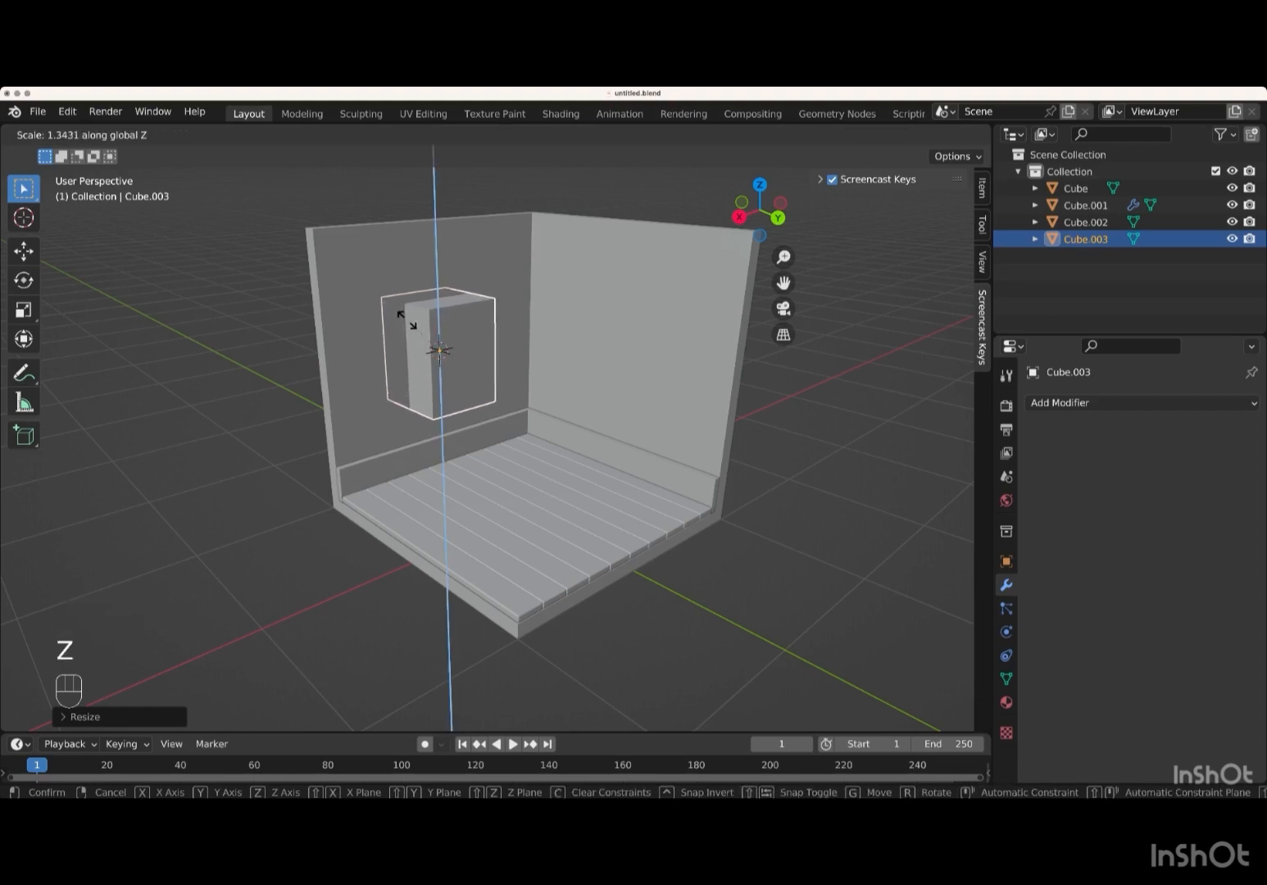
{"action": "key", "text": "Return"}
- Raise the stretched cube about 0.1 m along the global Z axis
{"action": "key", "text": "g"}
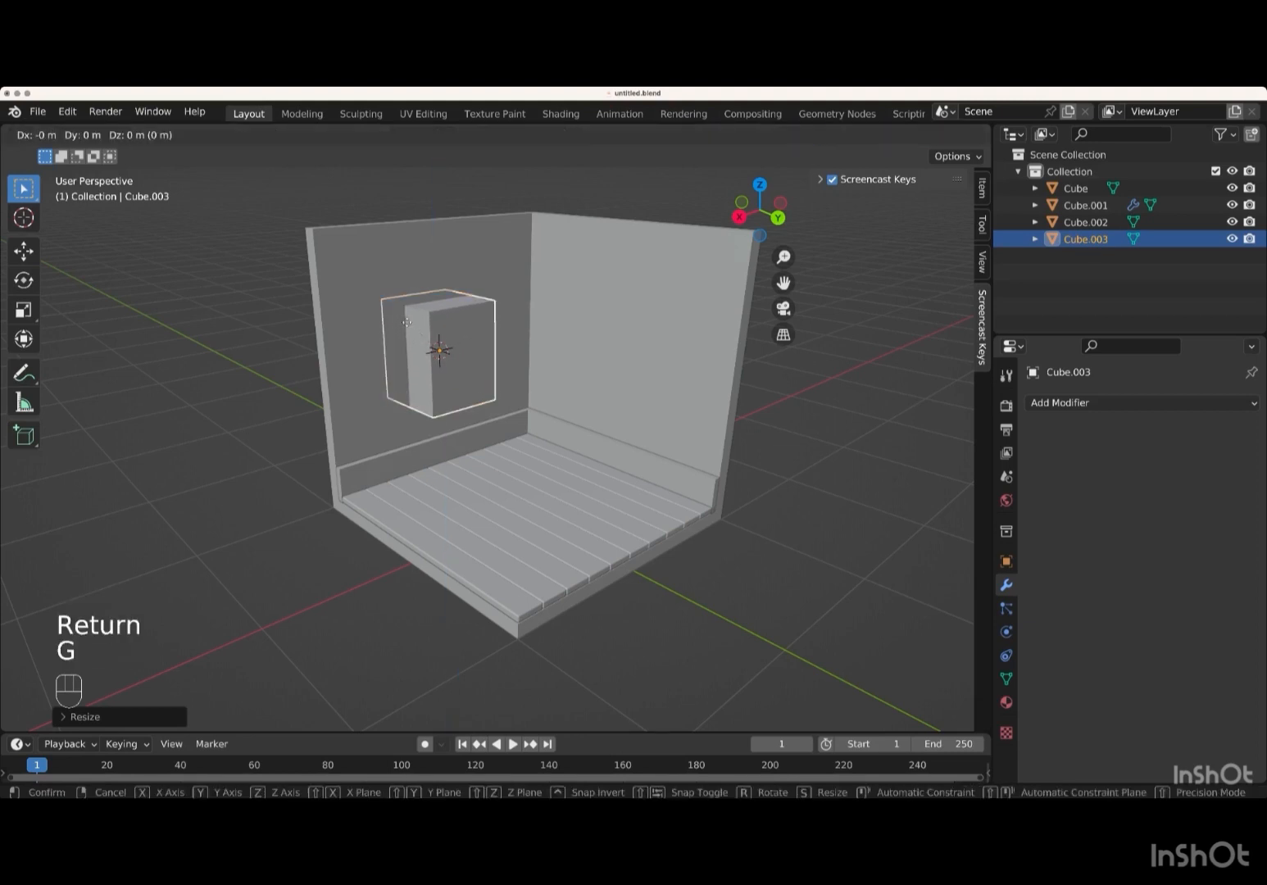
{"action": "key", "text": "z"}
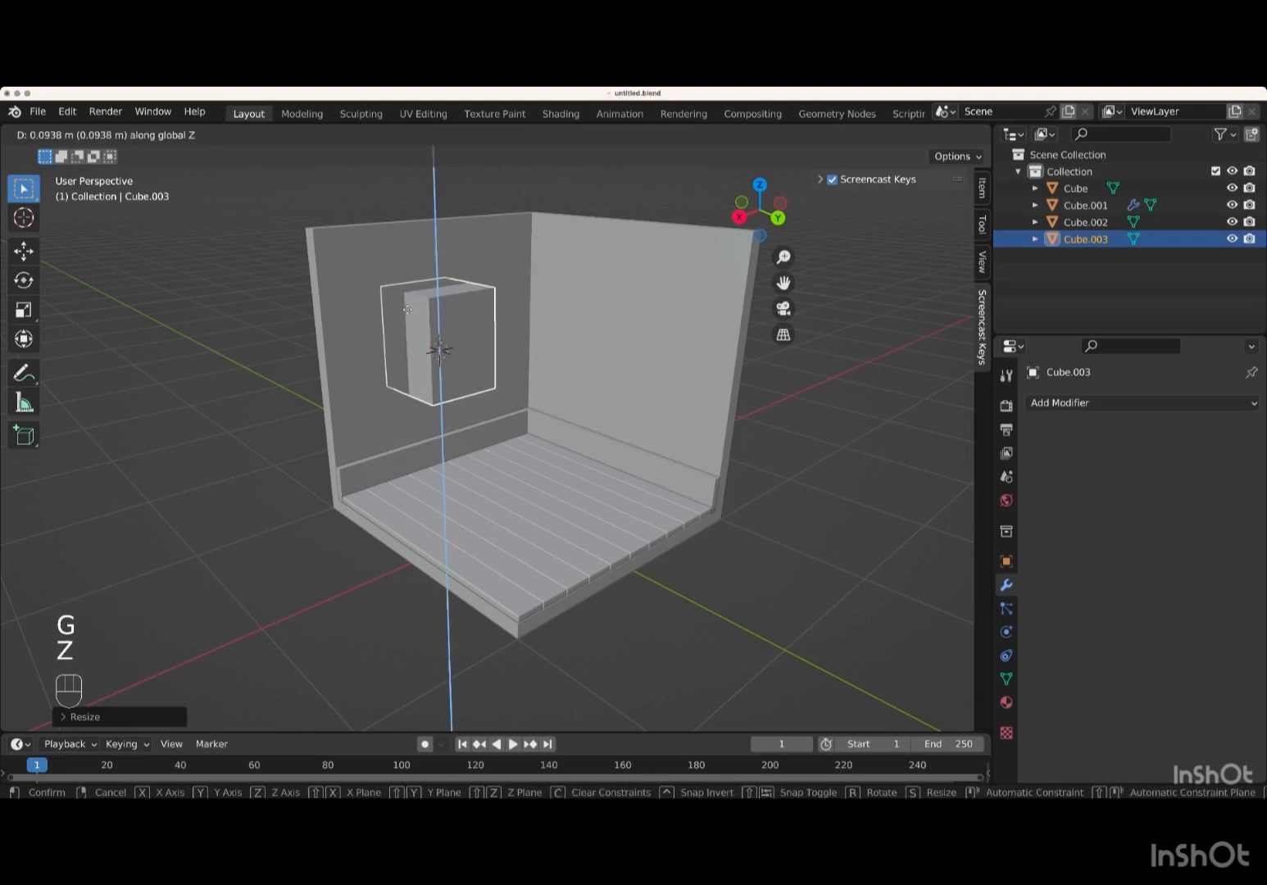
{"action": "key", "text": "Return"}
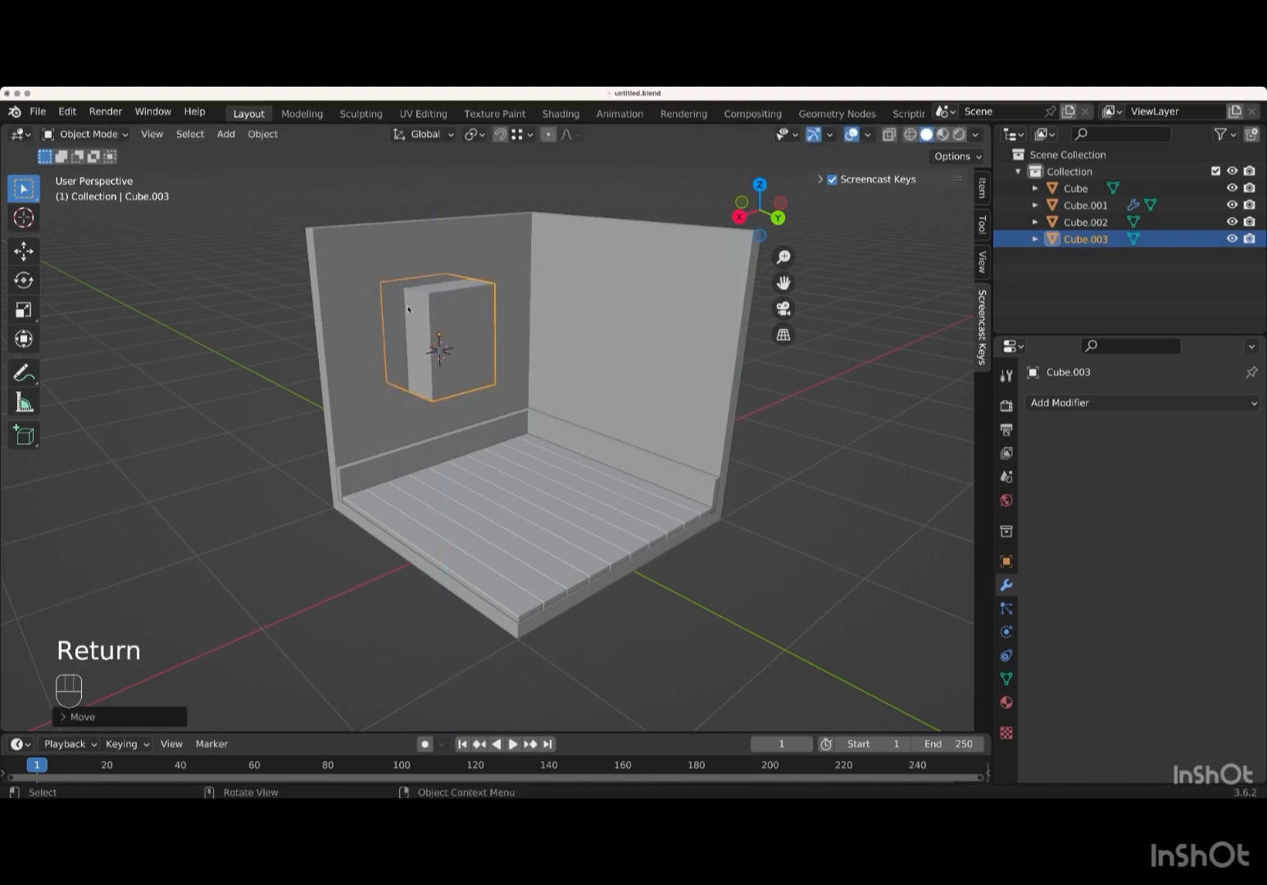
- Bevel the cube's two upper side edges in Edit Mode by about 0.97 m with 6 segments to form a rounded arch
{"action": "key", "text": "Tab"}
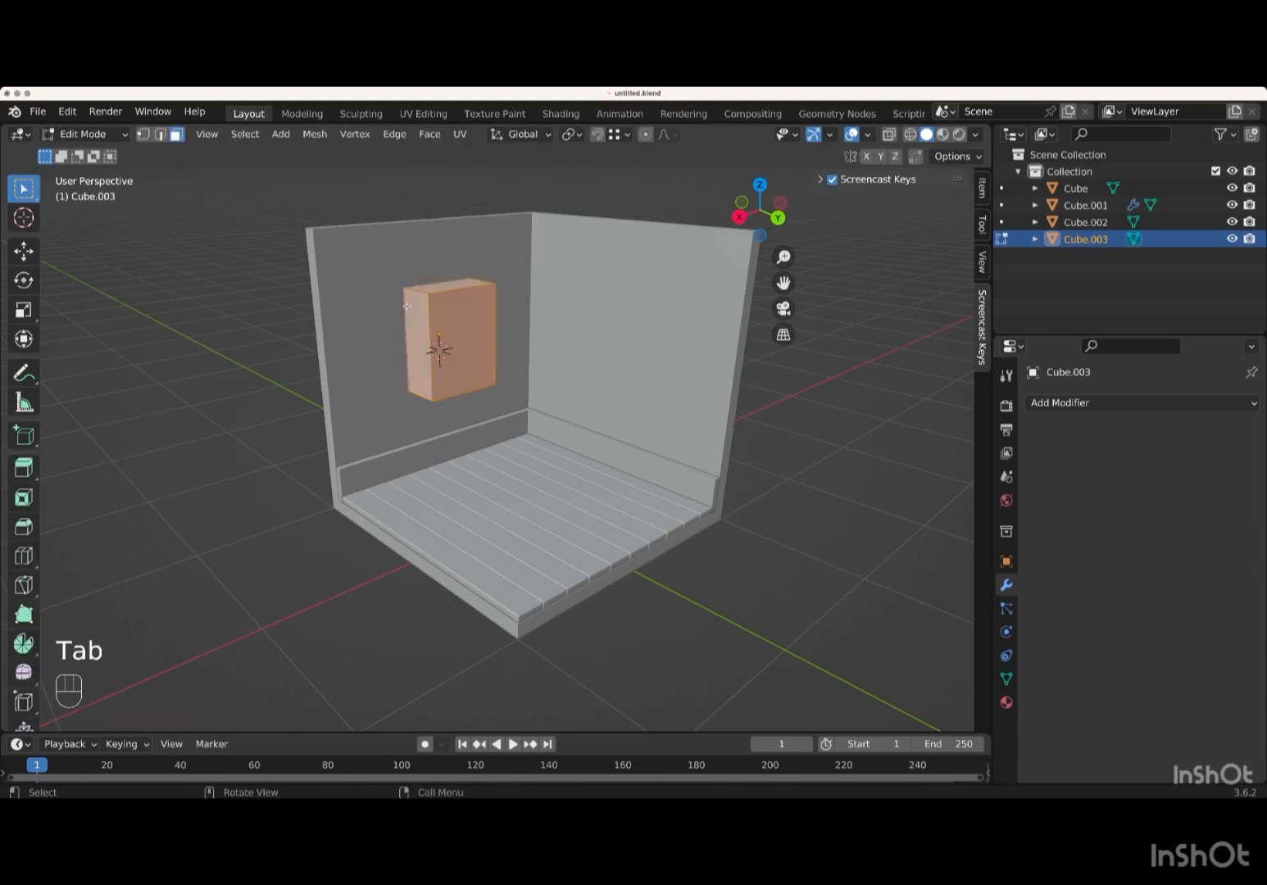
{"action": "left_click", "coordinate": [160, 134]}
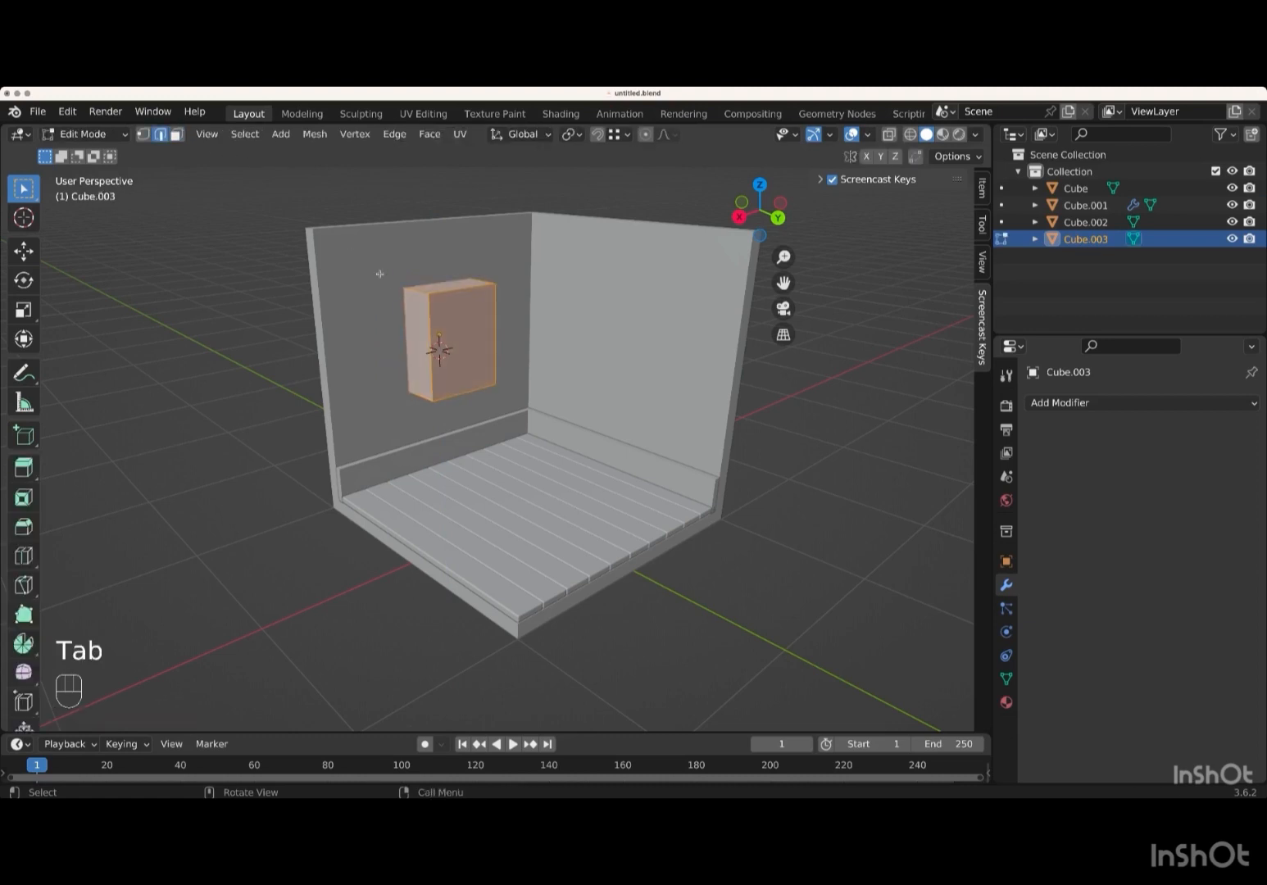
{"action": "middle_click_drag", "start_coordinate": [379, 274], "coordinate": [381, 275]}
{"action": "left_click", "coordinate": [415, 284]}
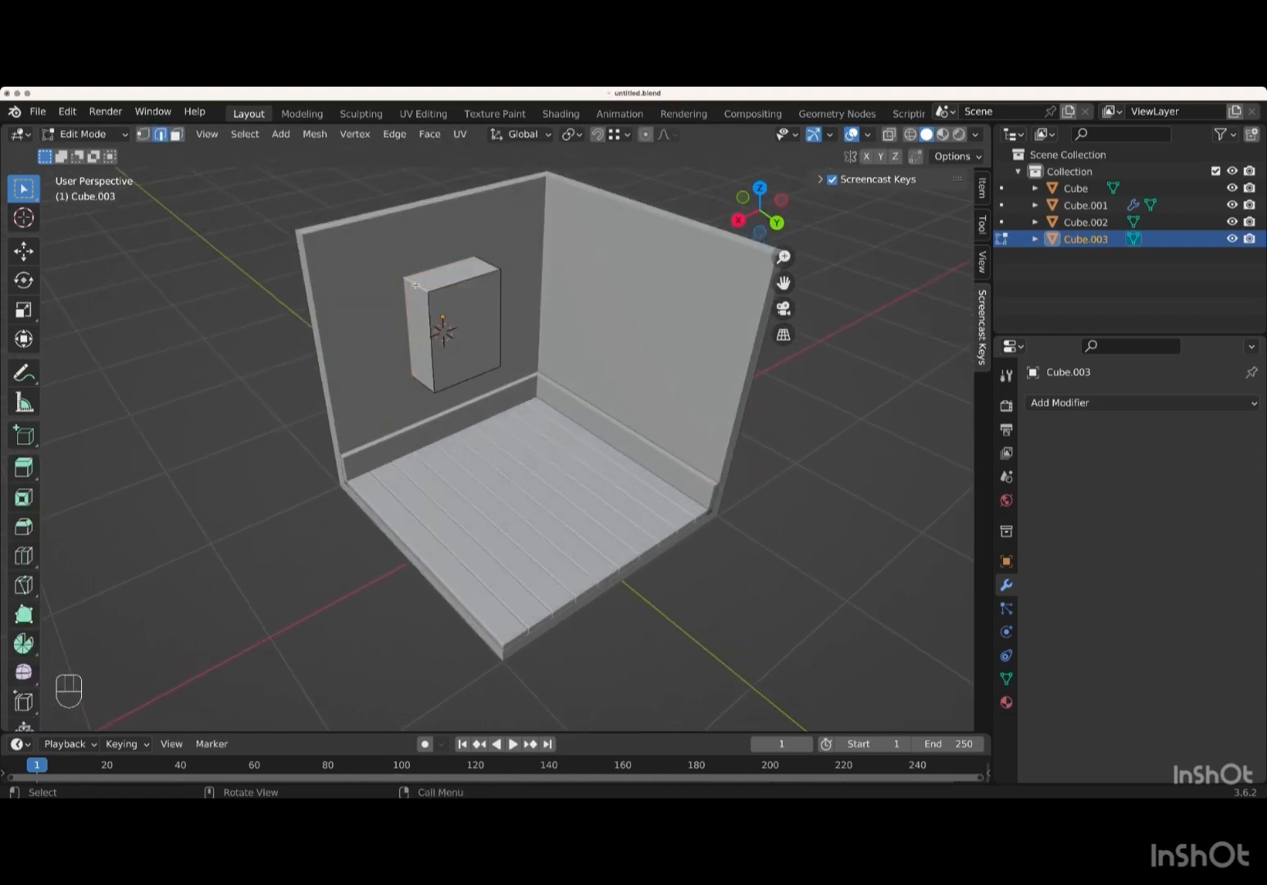
{"action": "left_click", "coordinate": [488, 262], "text": "shift"}
{"action": "key", "text": "ctrl+b"}
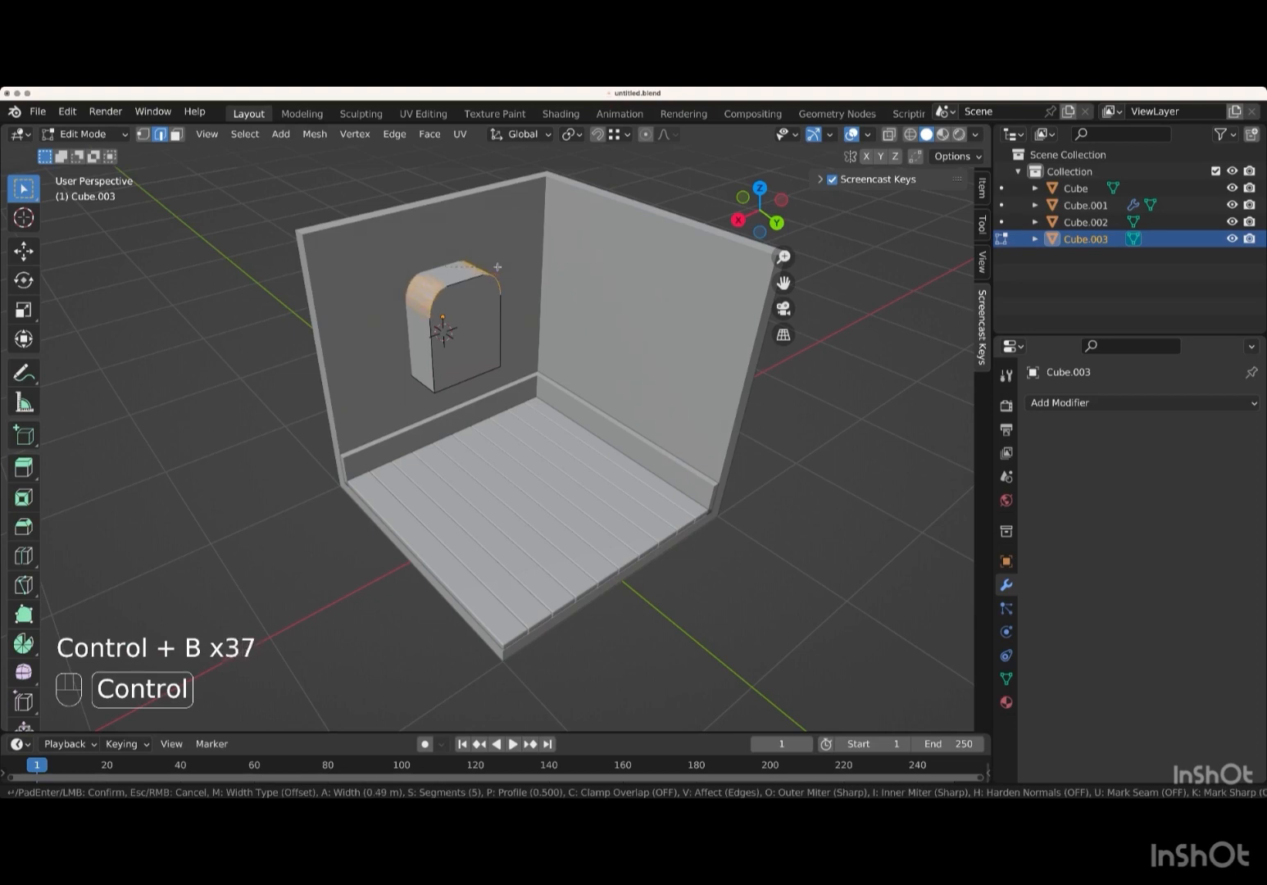
{"action": "scroll", "coordinate": [503, 266], "scroll_direction": "up", "scroll_amount": 1}
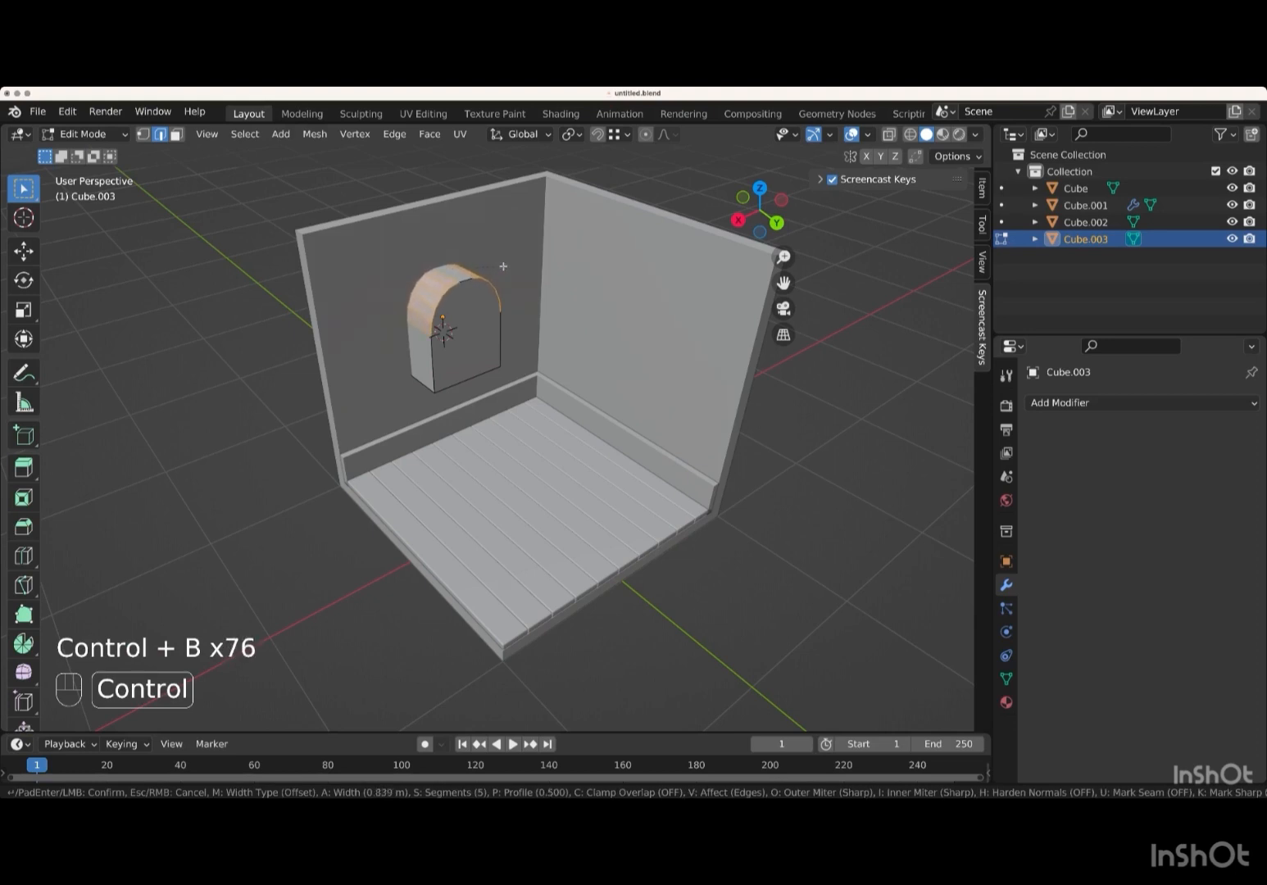
{"action": "scroll", "coordinate": [503, 266], "scroll_direction": "down", "scroll_amount": 1}
{"action": "scroll", "coordinate": [503, 266], "scroll_direction": "up", "scroll_amount": 2}
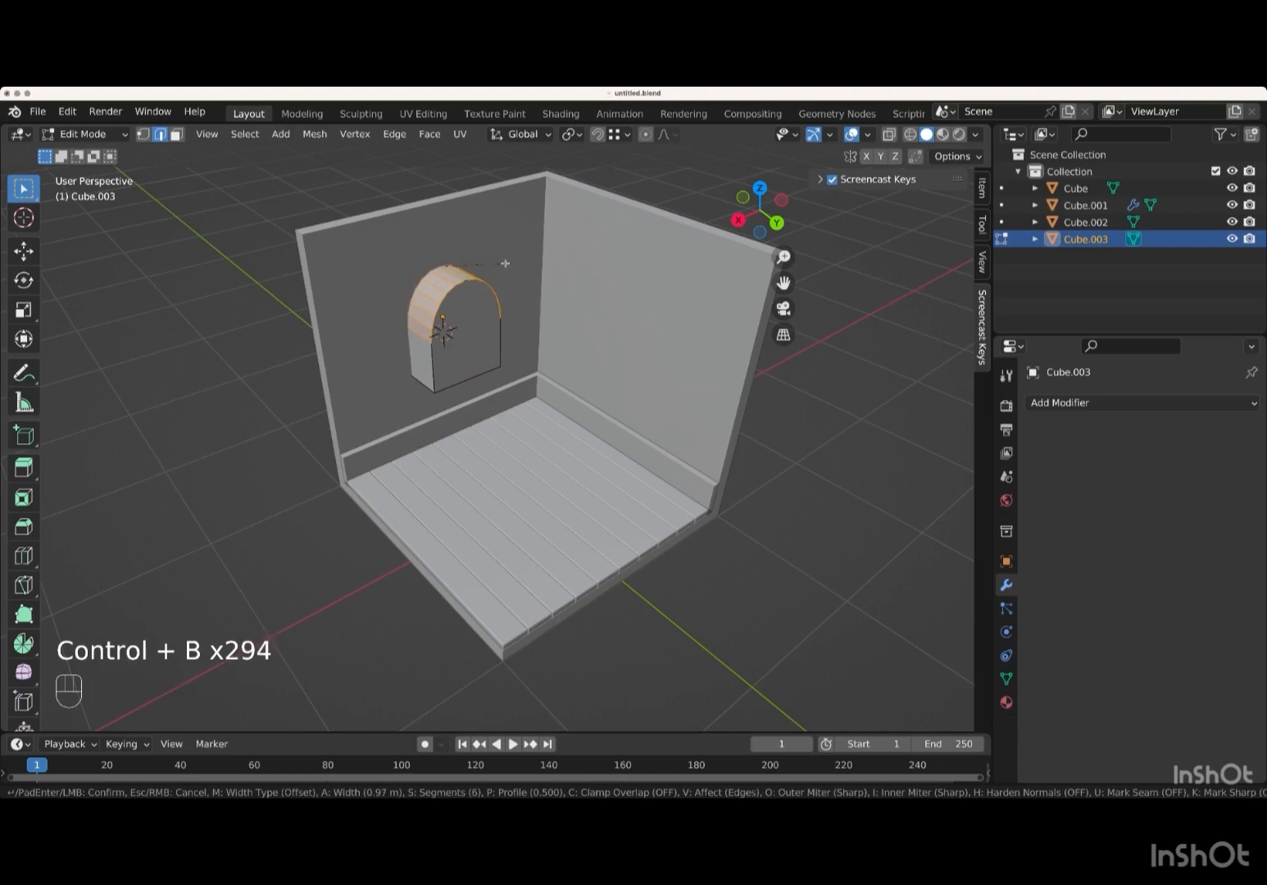
{"action": "key", "text": "Return"}
- Turn on X-ray and merge the two vertices at the peak of the arch's front face at their center
{"action": "scroll", "coordinate": [506, 263], "scroll_direction": "up", "scroll_amount": 5}
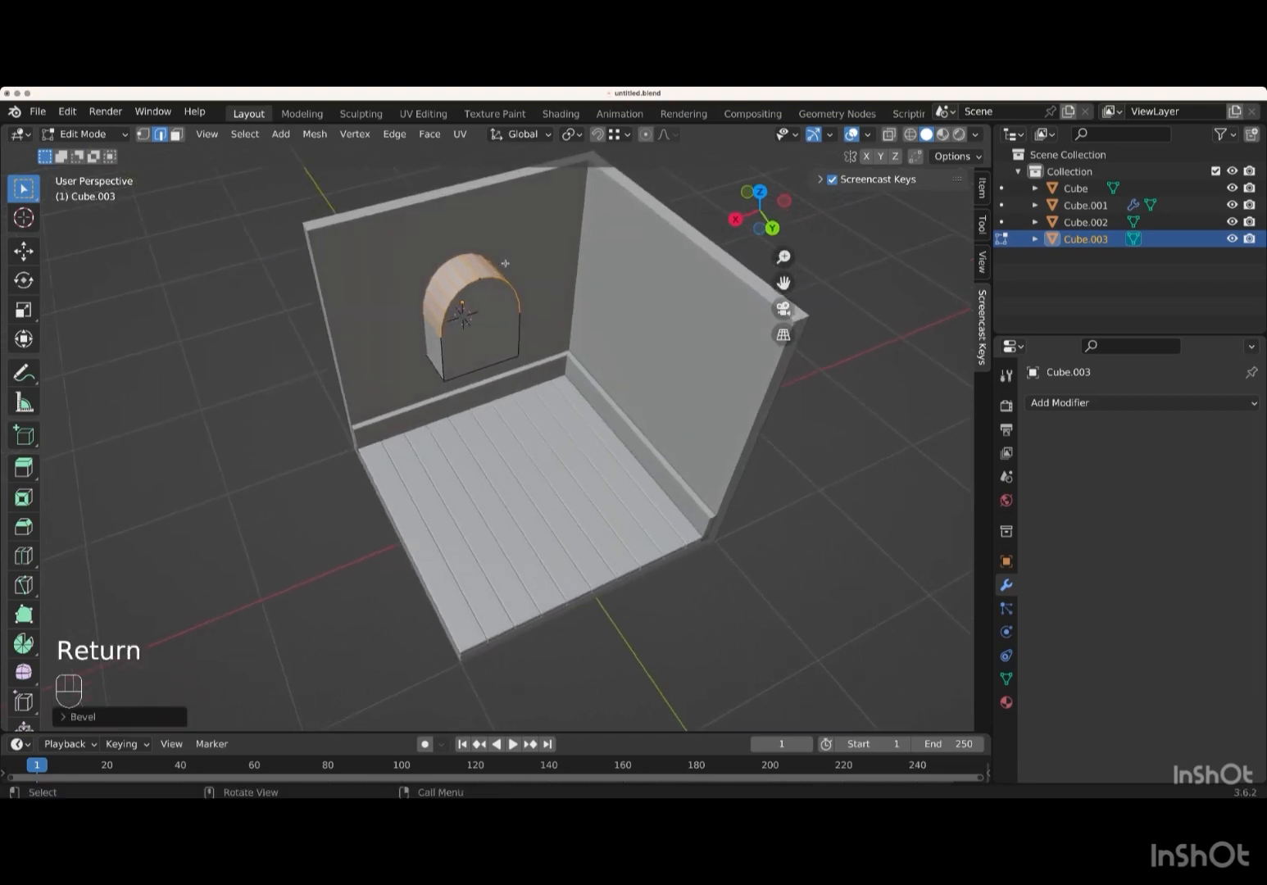
{"action": "key", "text": "KP_Add"}
{"action": "key", "text": "KP_Add"}
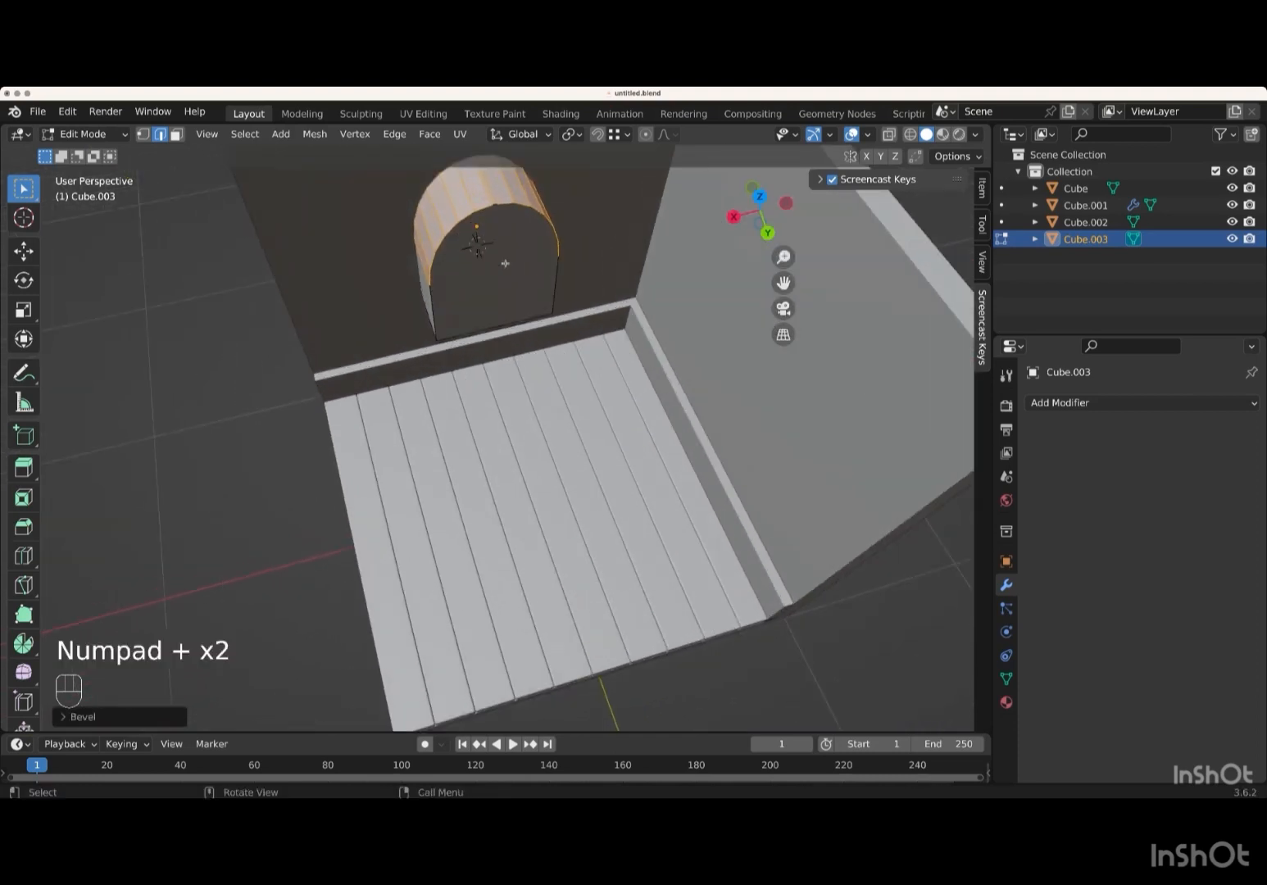
{"action": "scroll", "coordinate": [505, 263], "scroll_direction": "up", "scroll_amount": 8, "text": "shift"}
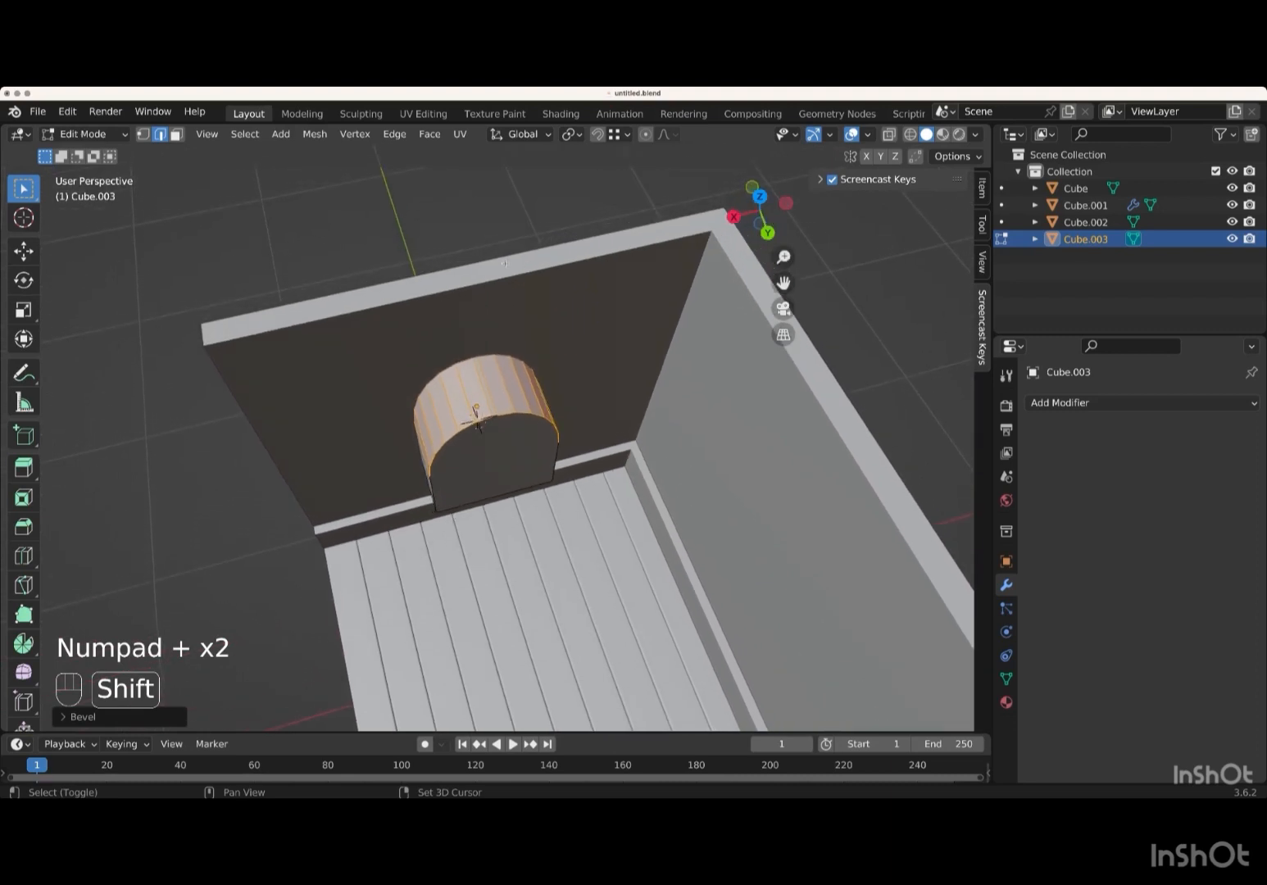
{"action": "scroll", "coordinate": [506, 263], "scroll_direction": "down", "scroll_amount": 5}
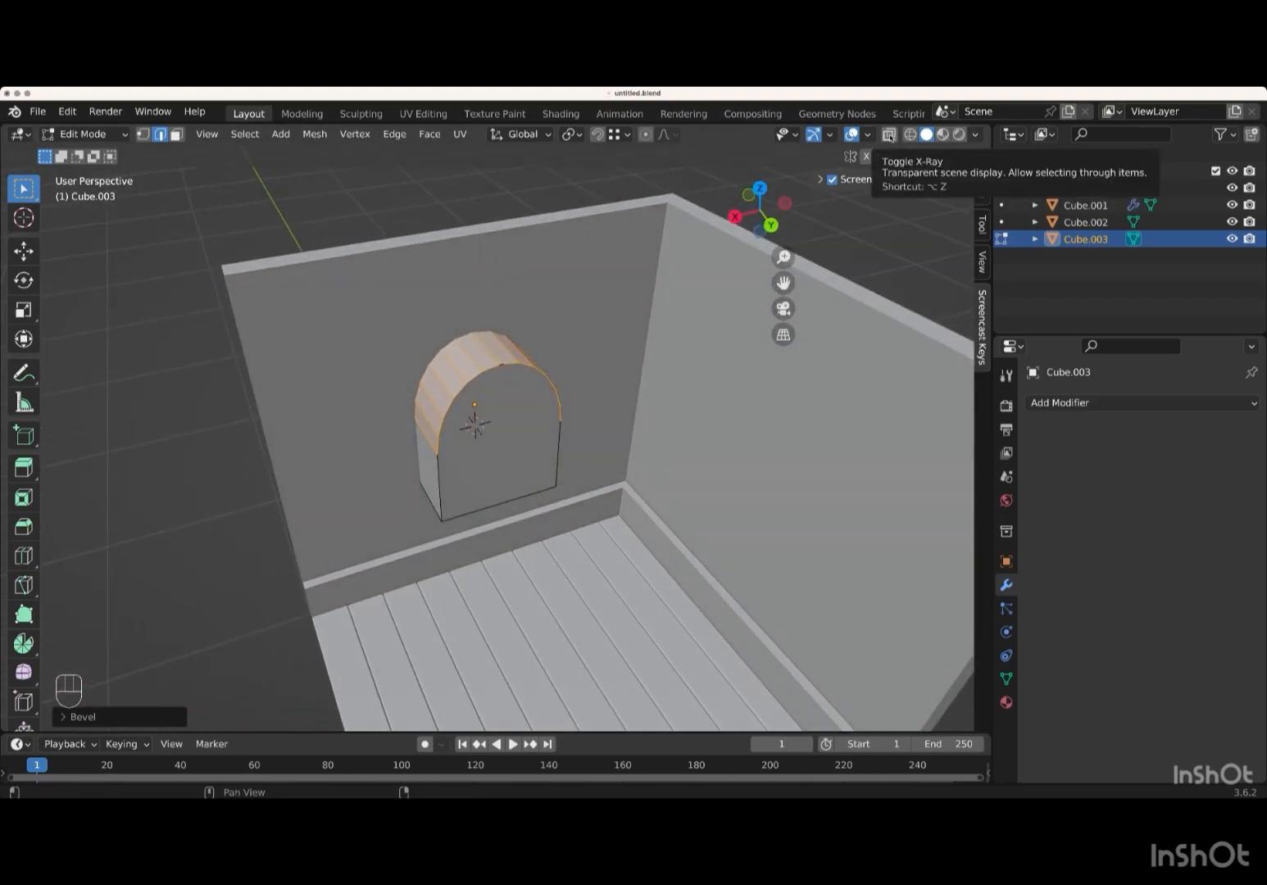
{"action": "left_click", "coordinate": [889, 134]}
{"action": "scroll", "coordinate": [218, 167], "scroll_direction": "up", "scroll_amount": 4}
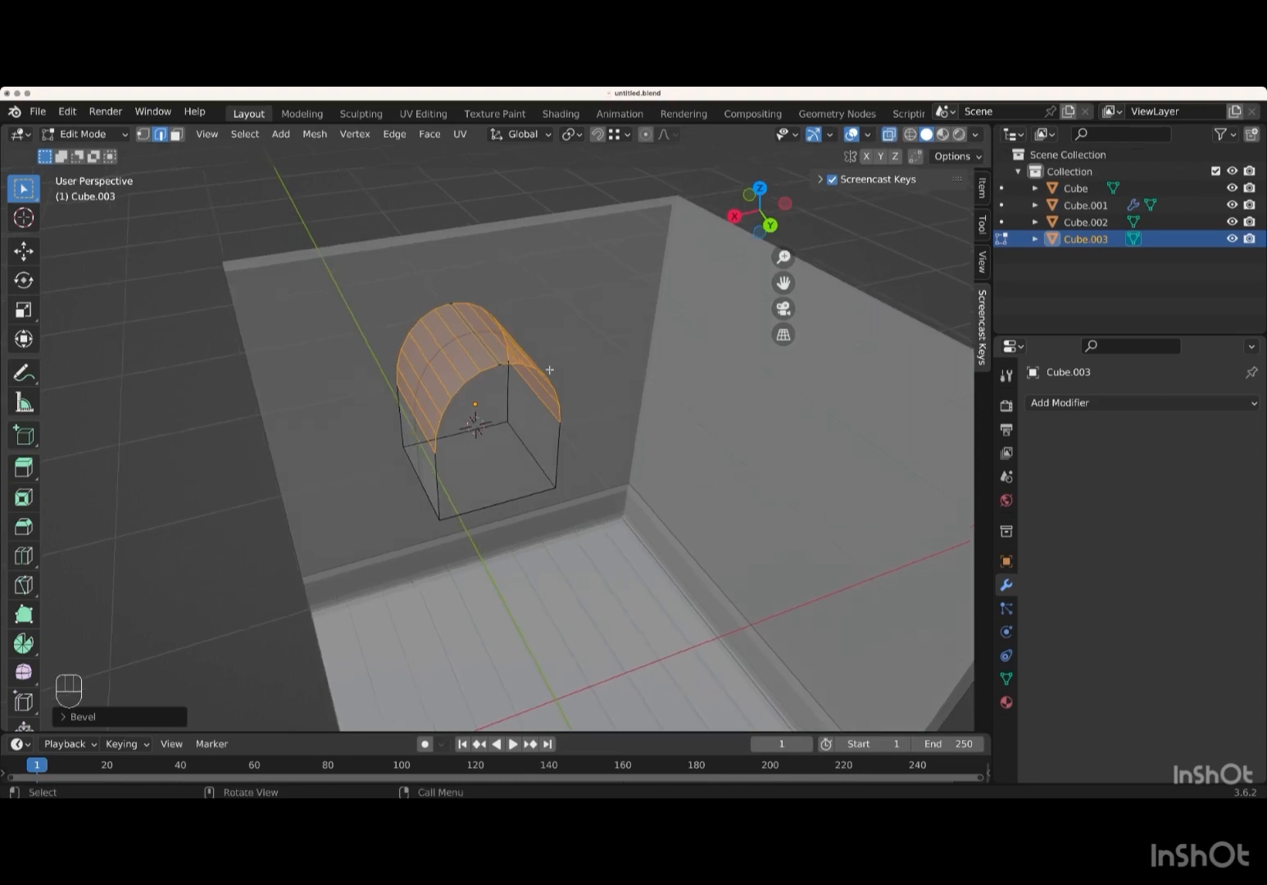
{"action": "left_click", "coordinate": [195, 189]}
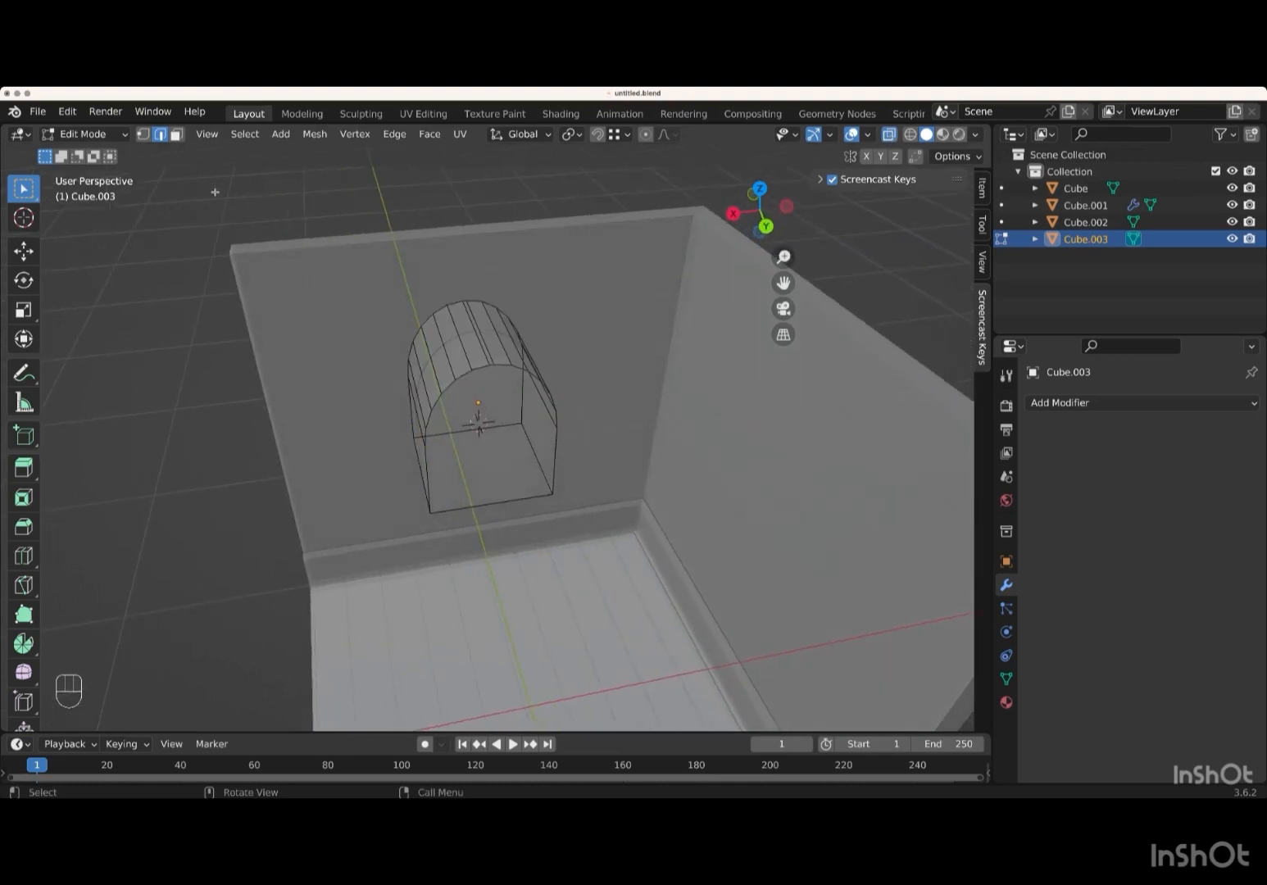
{"action": "left_click", "coordinate": [141, 135]}
{"action": "left_click_drag", "start_coordinate": [478, 360], "coordinate": [500, 371]}
{"action": "key", "text": "m"}
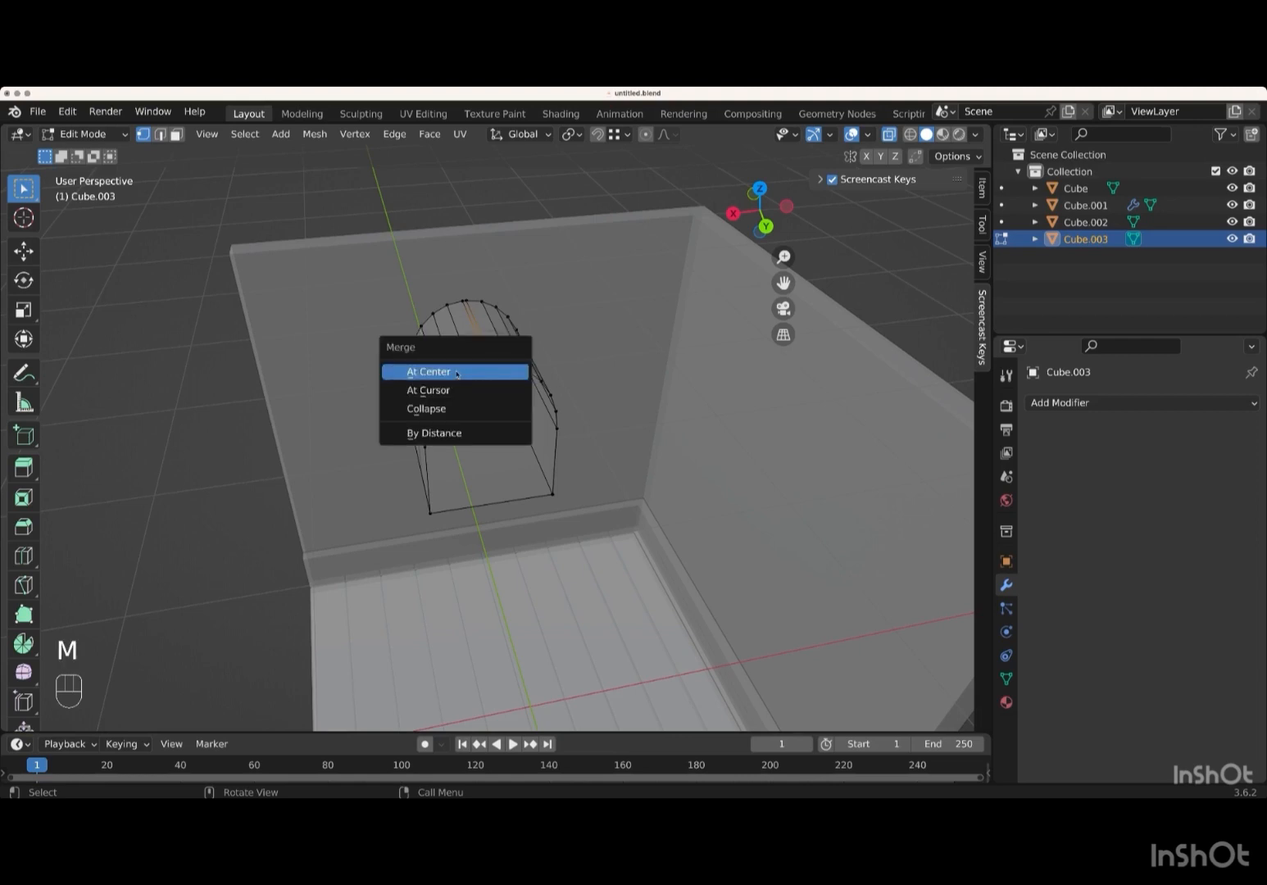
{"action": "left_click", "coordinate": [428, 372]}
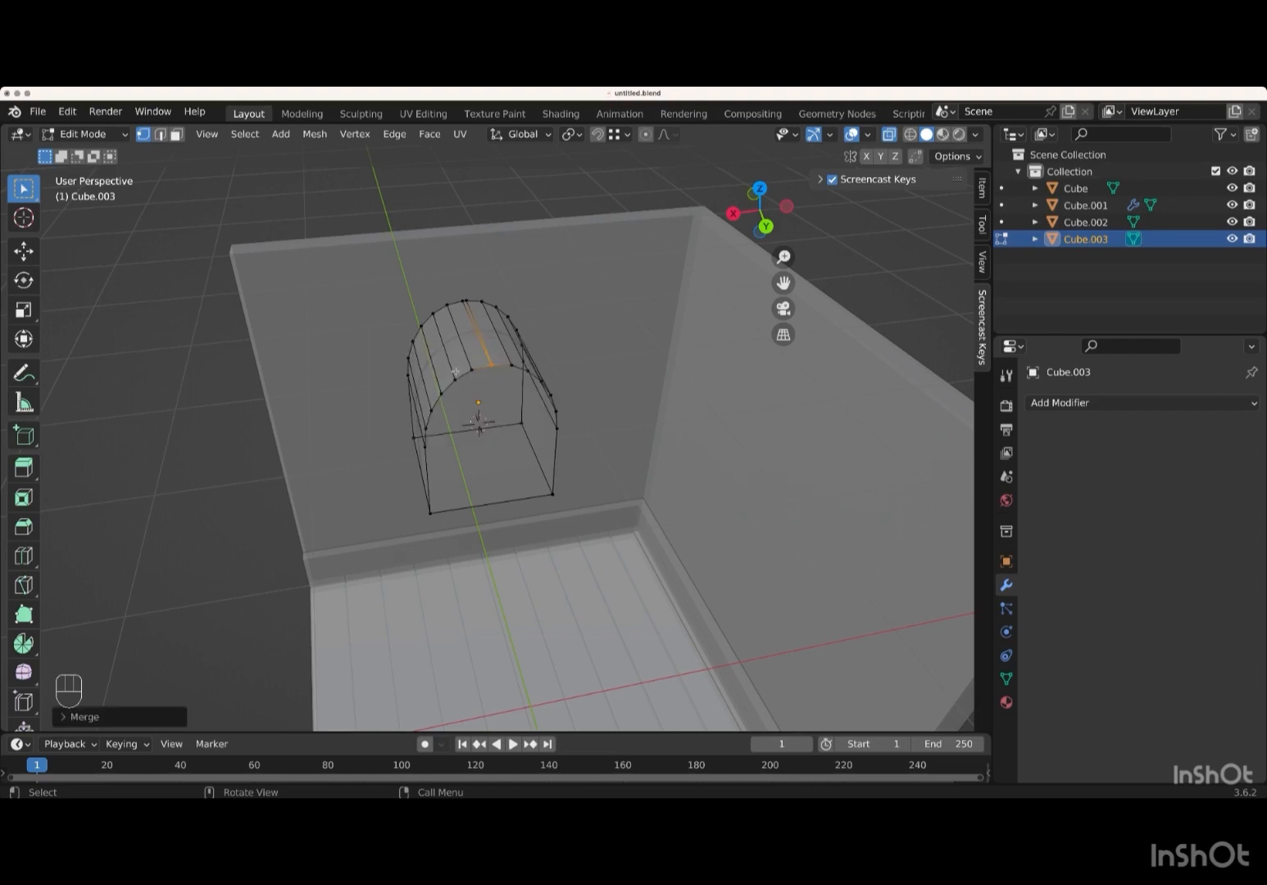
- Merge the two vertices at the peak of the arch's rear face at their center
{"action": "left_click", "coordinate": [473, 310]}
{"action": "key", "text": "m"}
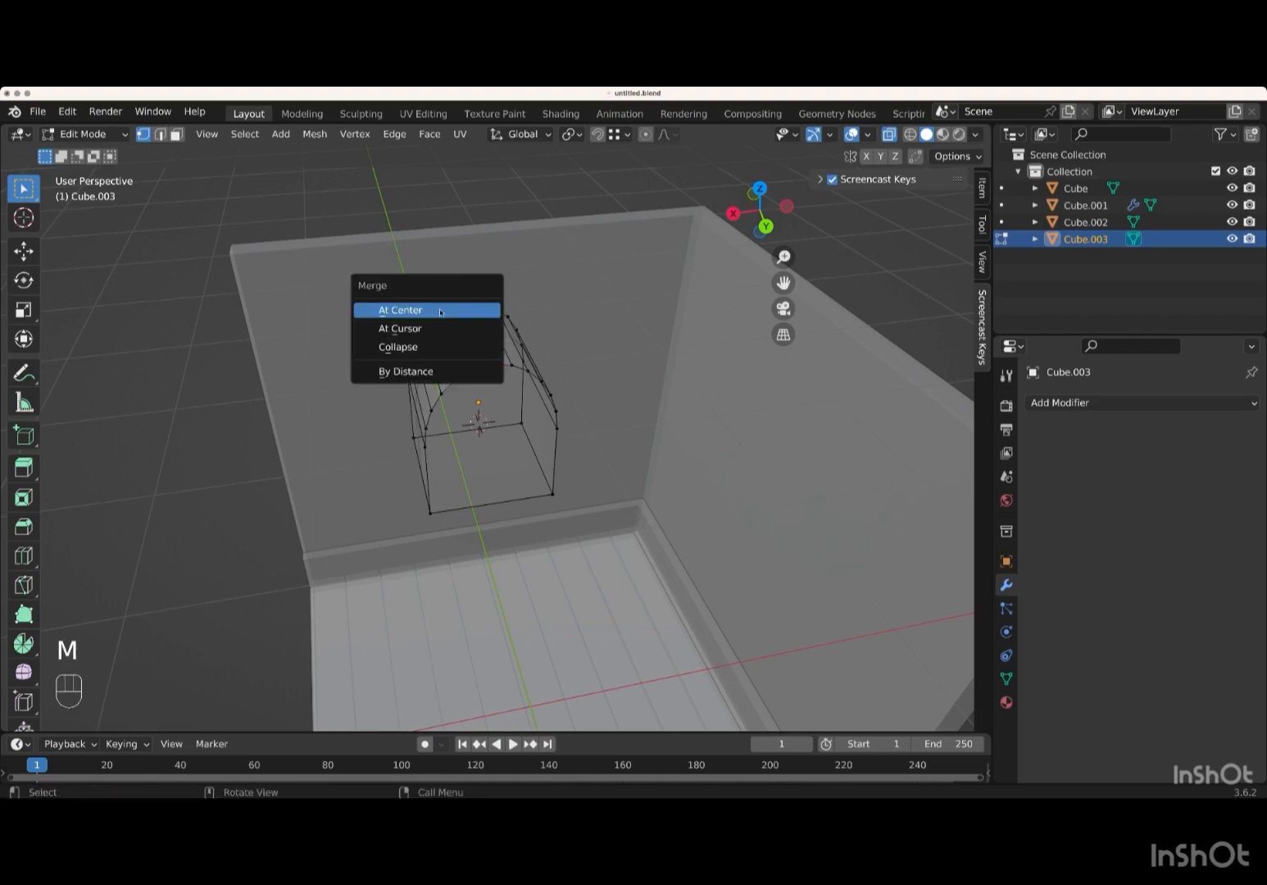
{"action": "left_click", "coordinate": [427, 311]}
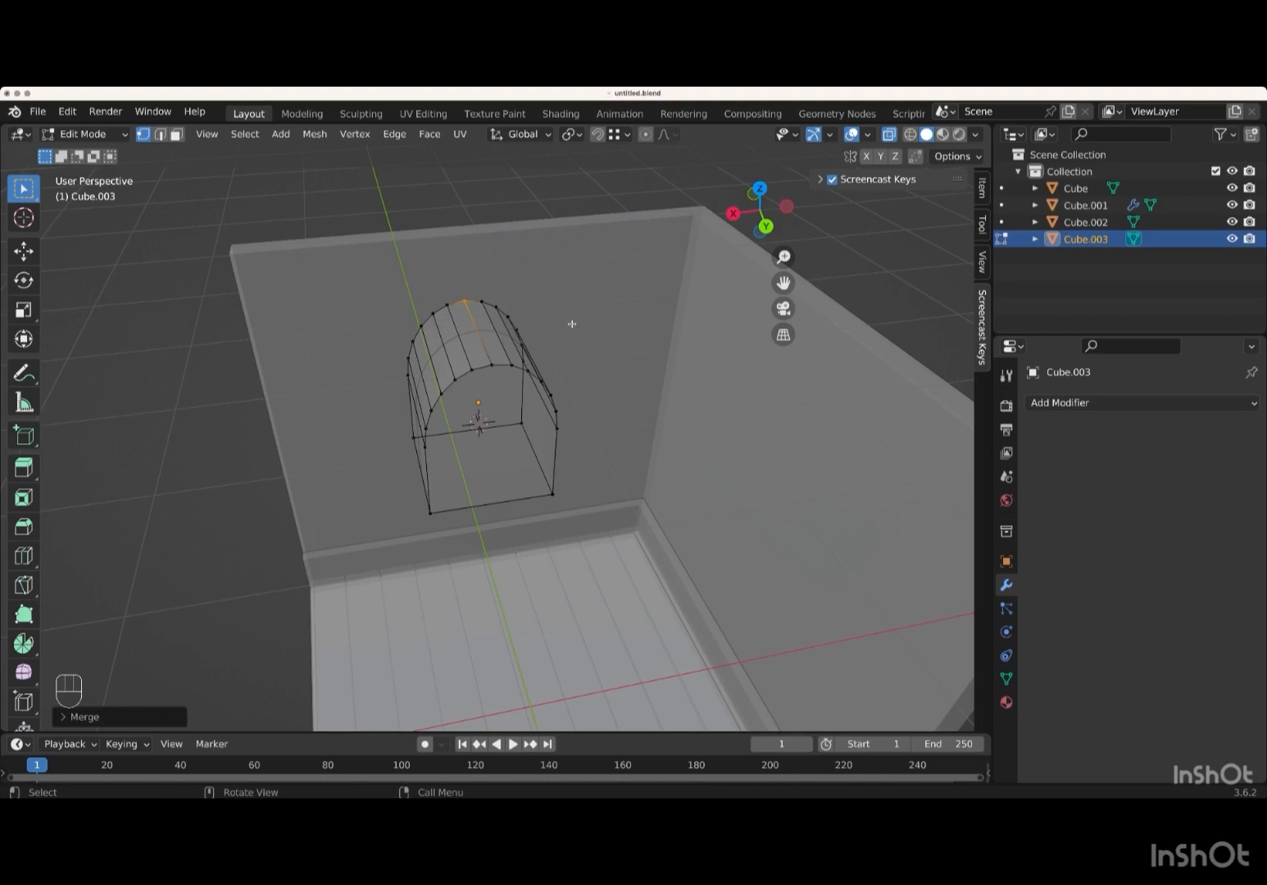
- Return the arched block to Object Mode and turn off X-ray
{"action": "key", "text": "Tab"}
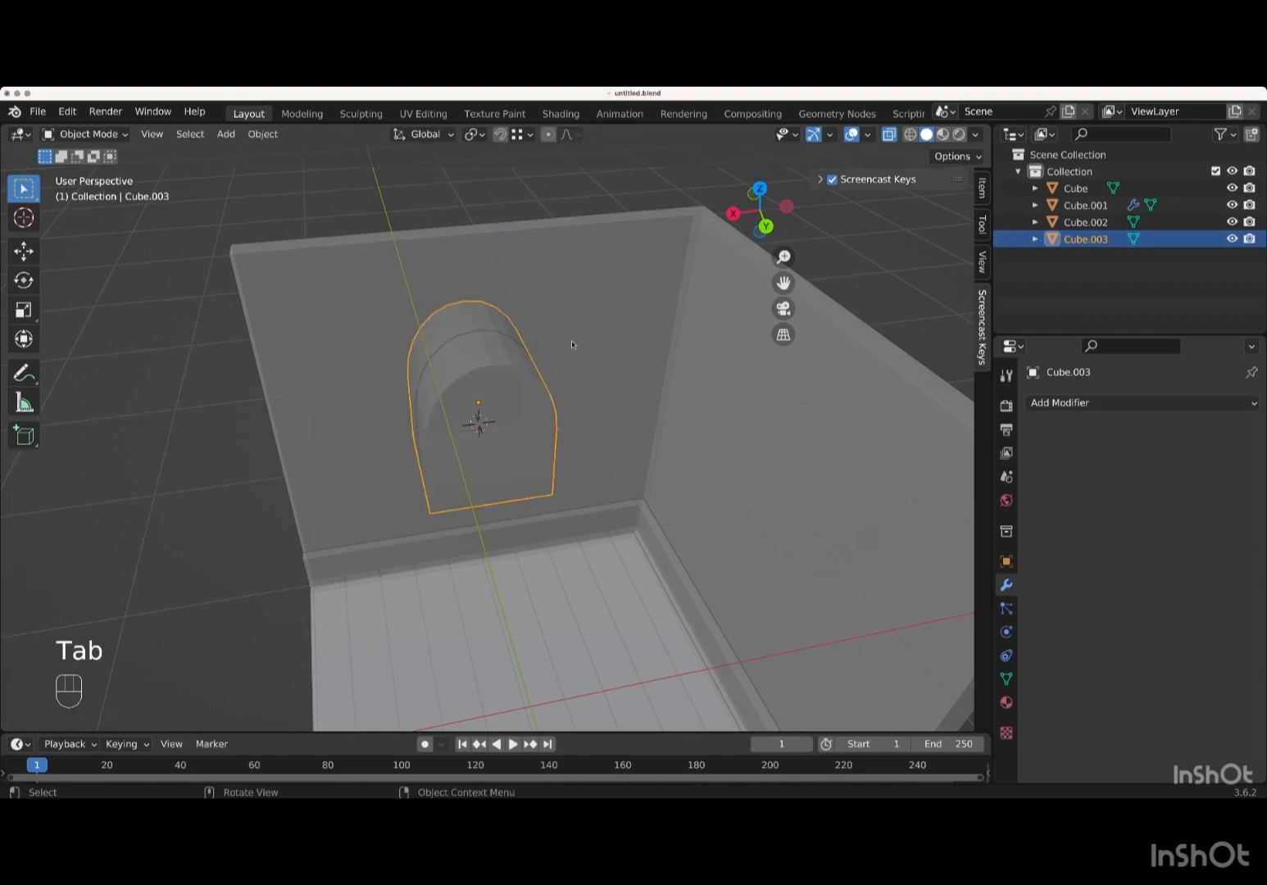
{"action": "middle_click_drag", "start_coordinate": [573, 346], "coordinate": [605, 342]}
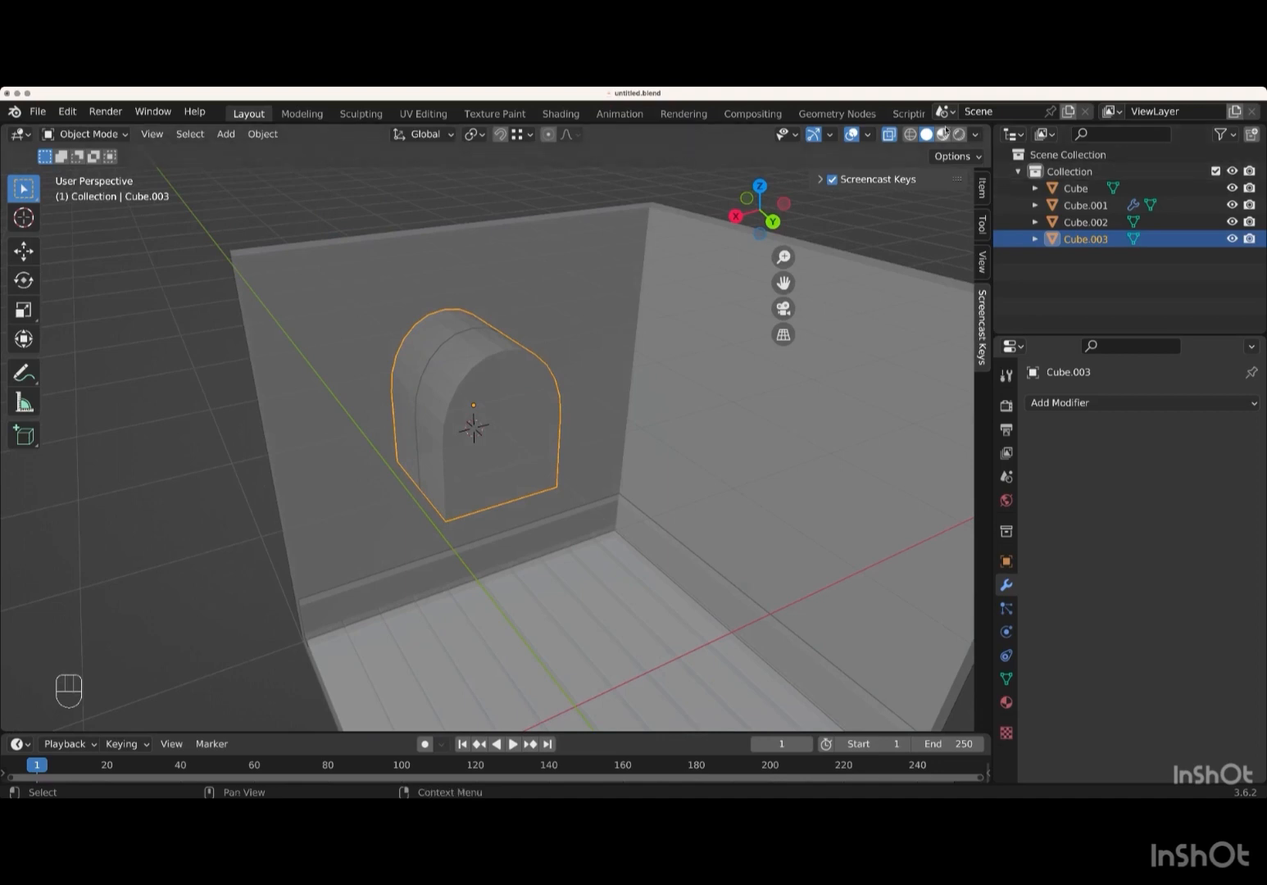
{"action": "left_click", "coordinate": [890, 136]}
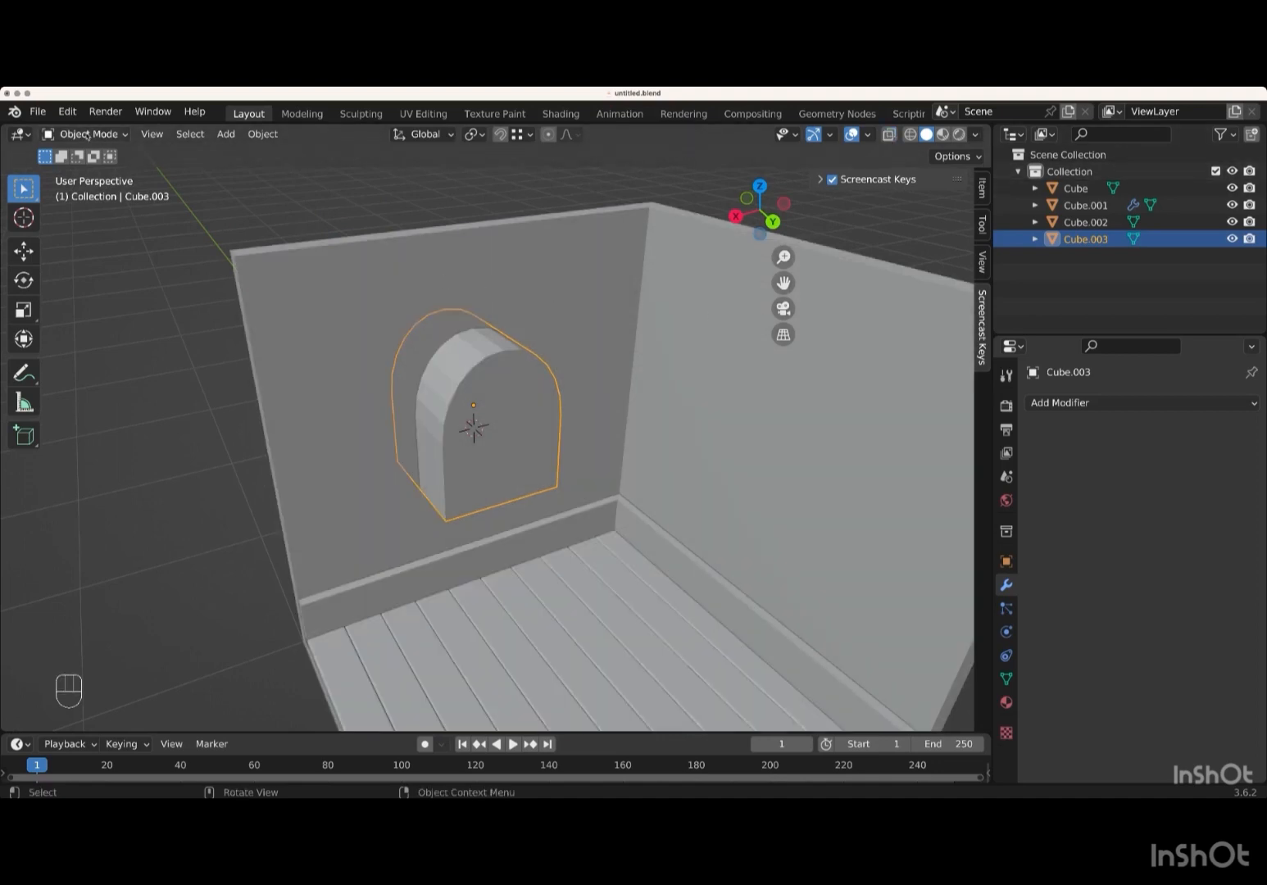
- Enable the Object: Bool Tool add-on, and add the walls to the selection as the active object alongside the arched block
{"action": "left_click", "coordinate": [67, 112]}
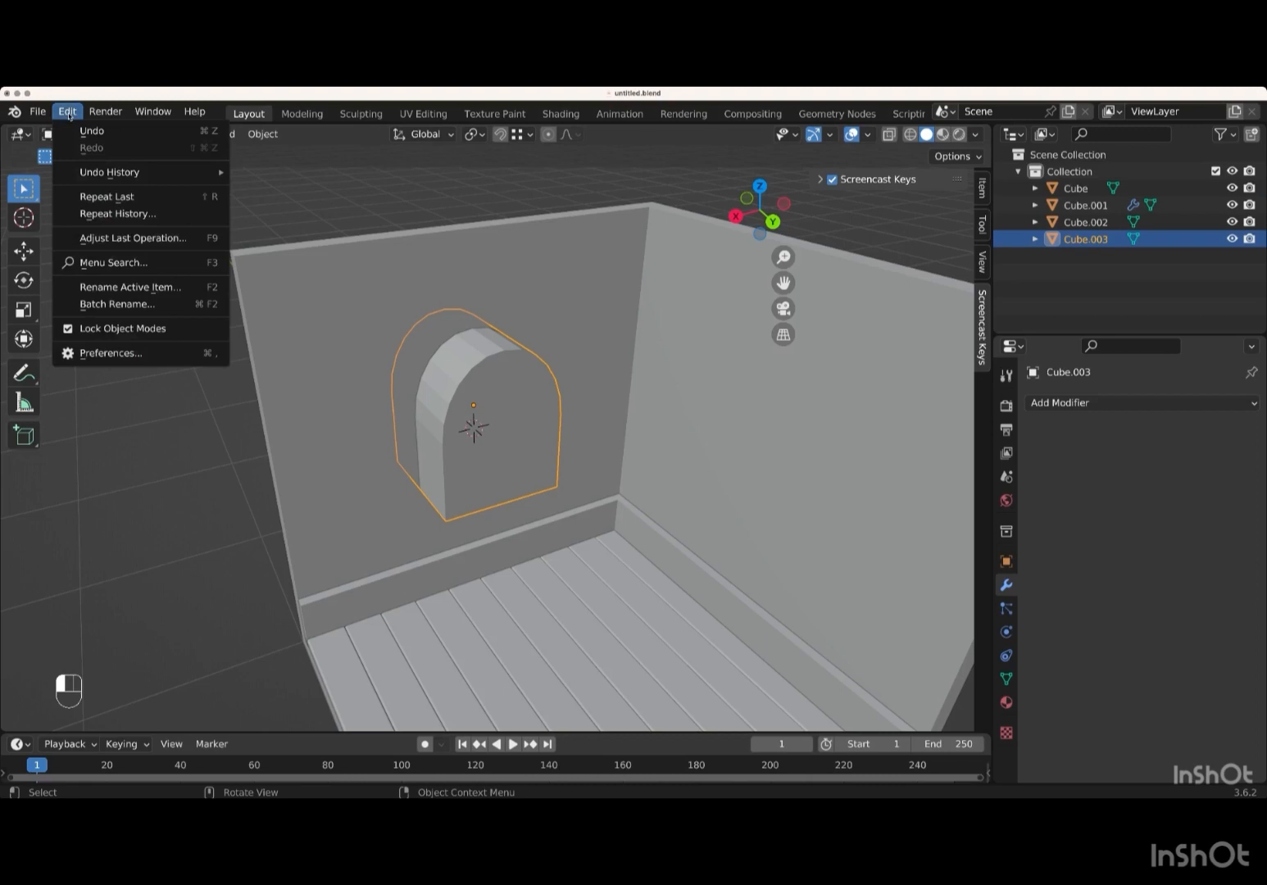
{"action": "left_click", "coordinate": [136, 354]}
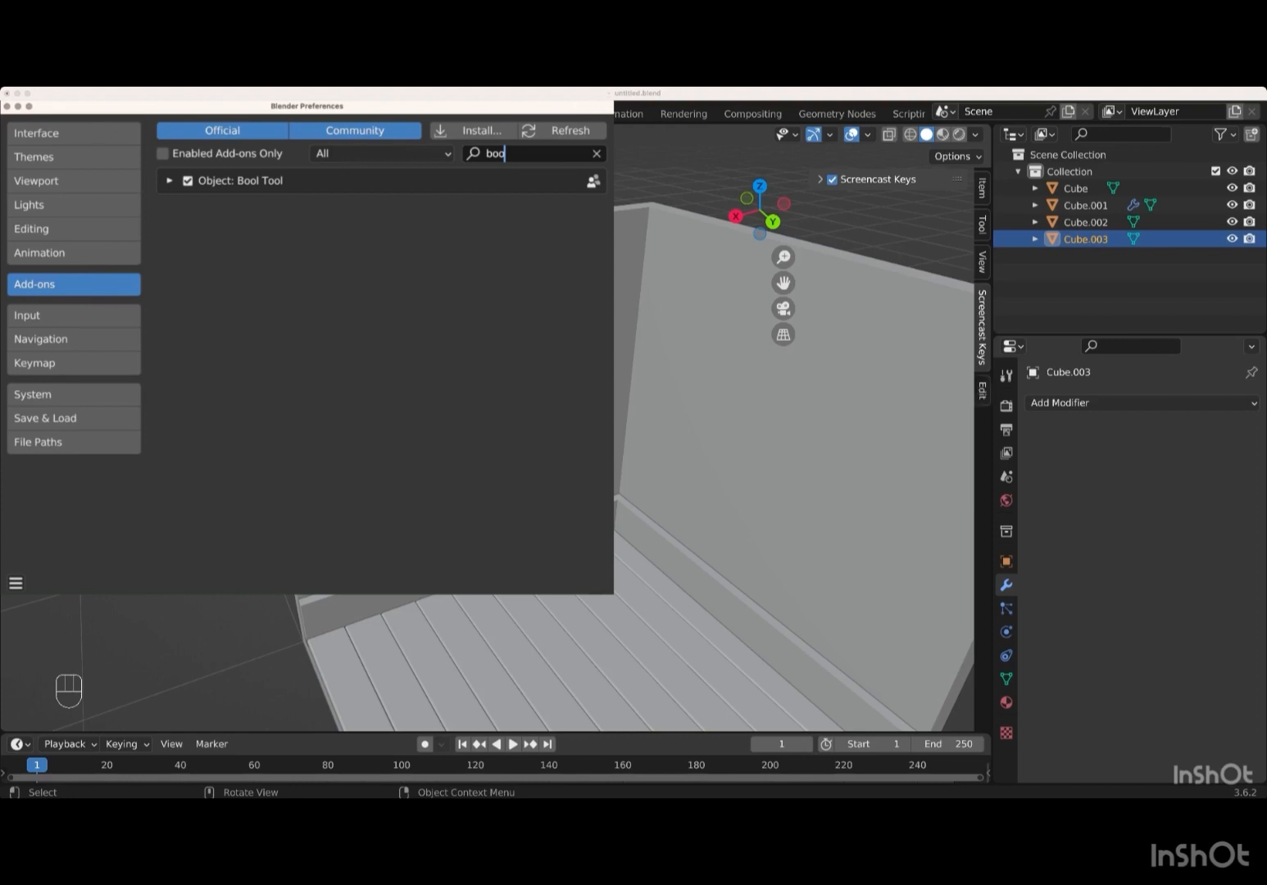
{"action": "left_click", "coordinate": [8, 106]}
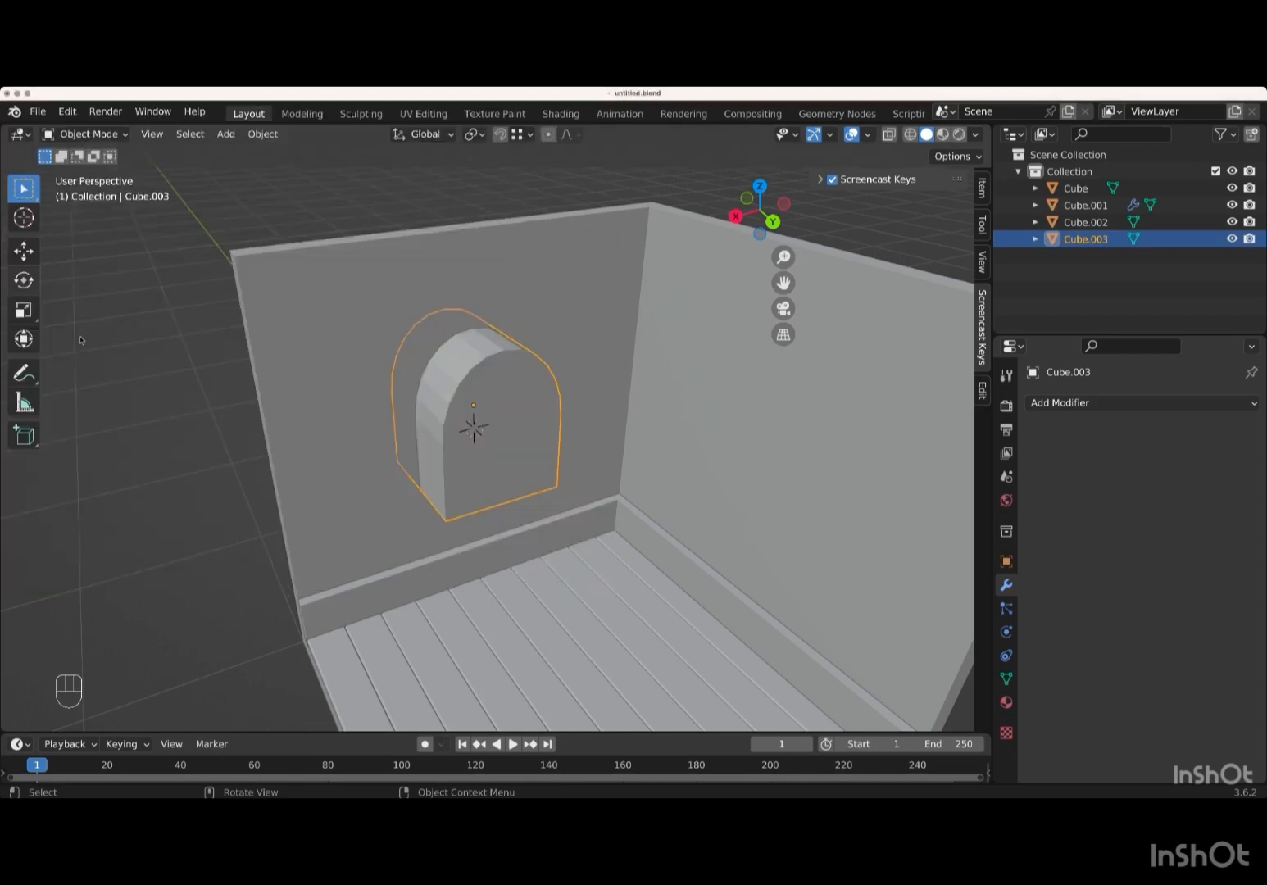
{"action": "left_click", "coordinate": [332, 508], "text": "shift"}
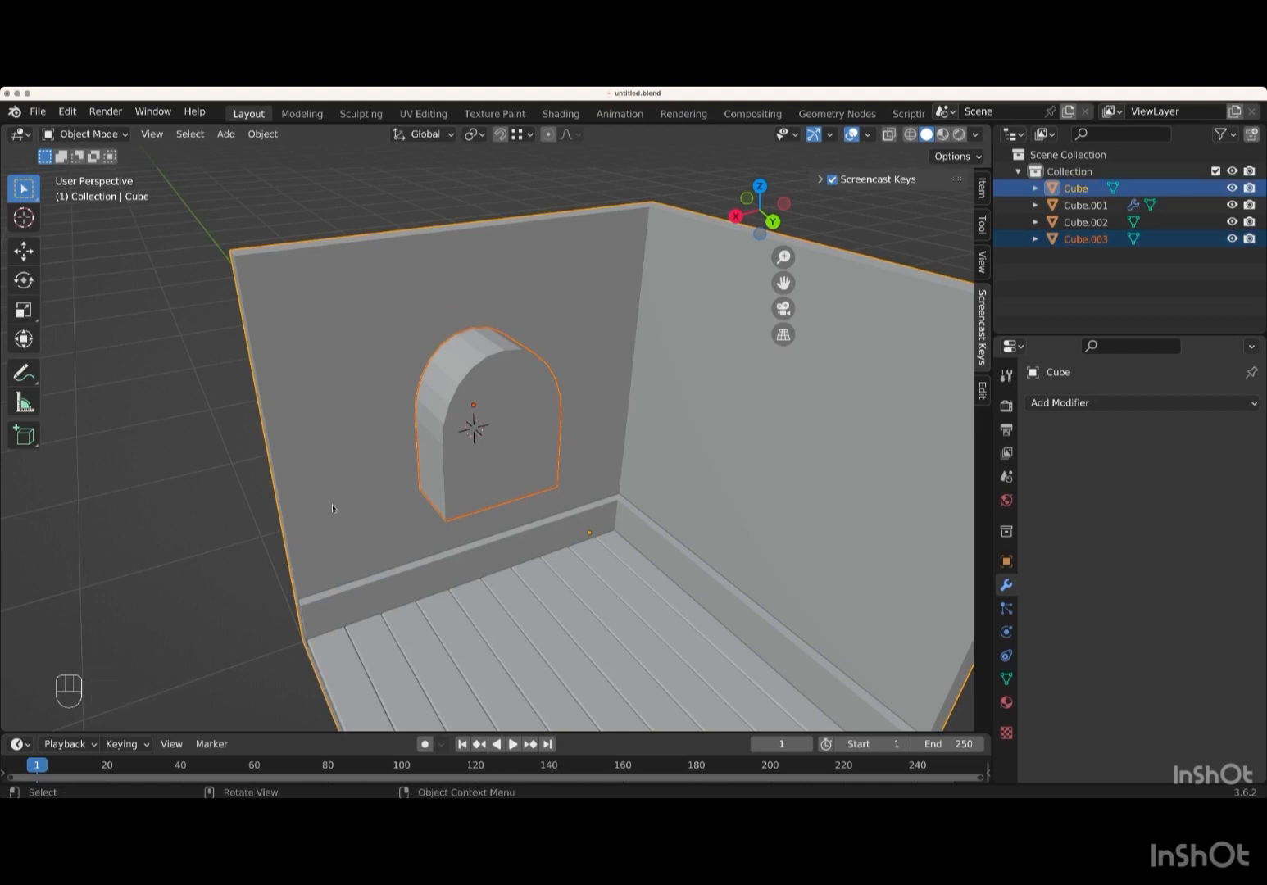
- Try a Bool Tool brush difference of the arched block from the walls, inspect both sides, and undo it
{"action": "key", "text": "ctrl+KP_Subtract"}
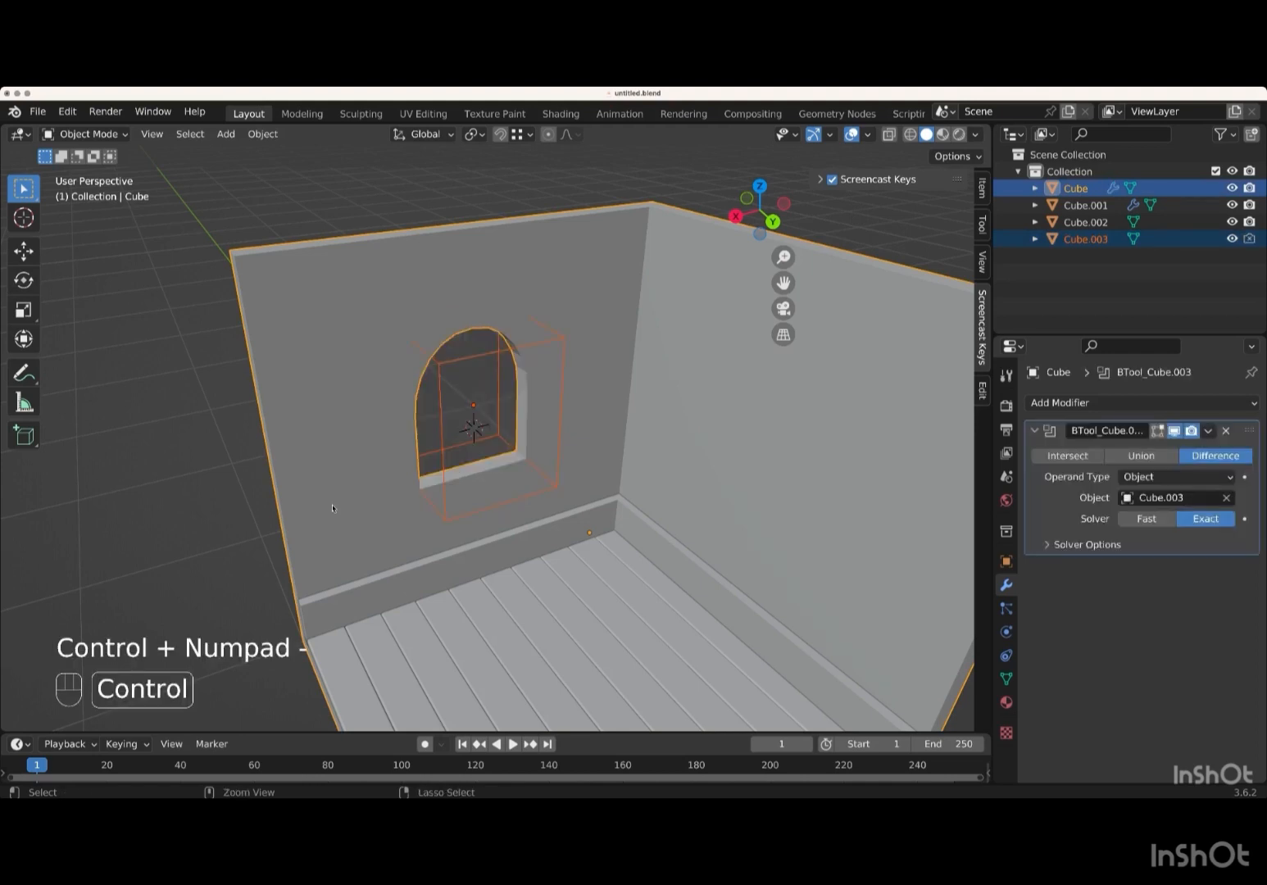
{"action": "scroll", "coordinate": [333, 508], "scroll_direction": "left", "scroll_amount": 10}
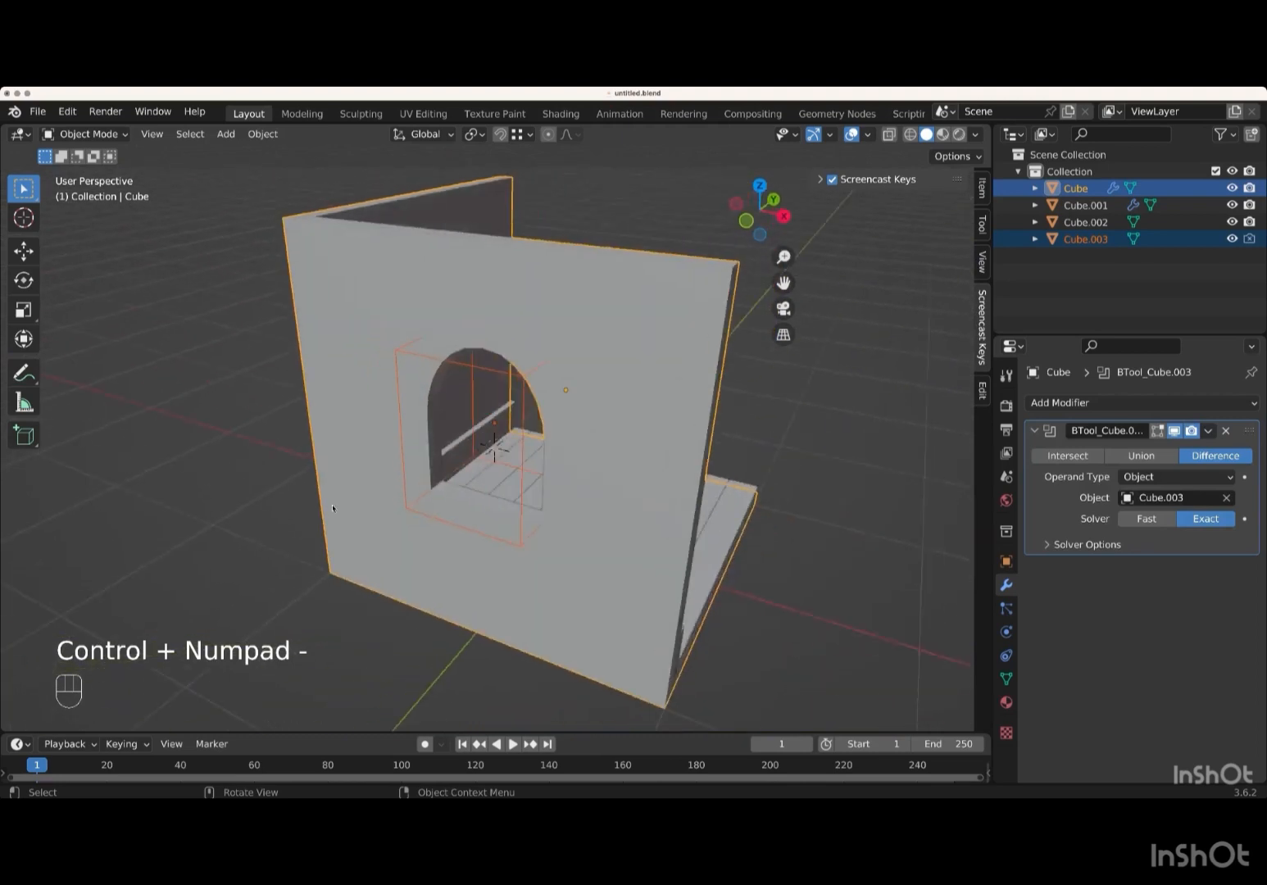
{"action": "scroll", "coordinate": [333, 508], "scroll_direction": "right", "scroll_amount": 6}
{"action": "scroll", "coordinate": [332, 508], "scroll_direction": "right", "scroll_amount": 8}
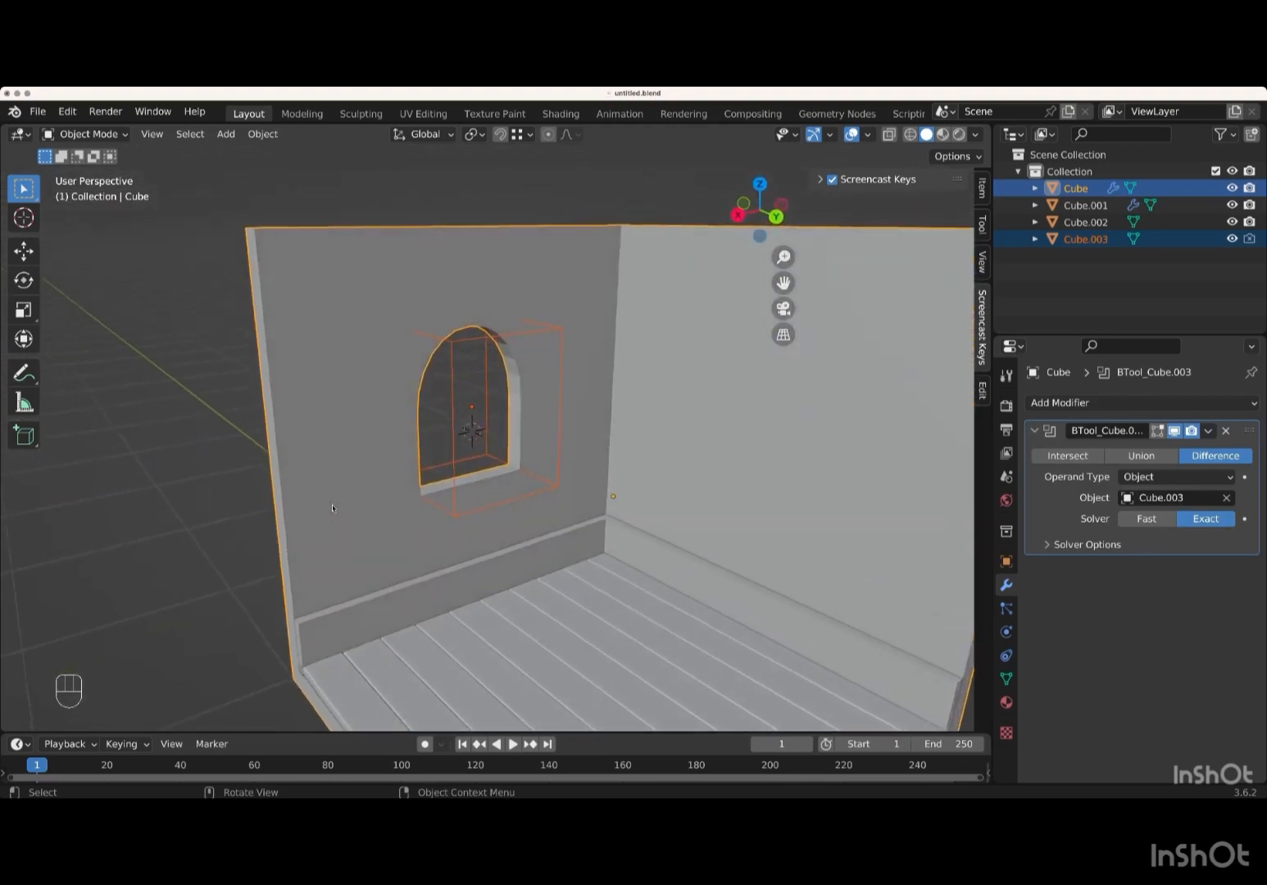
{"action": "scroll", "coordinate": [332, 508], "scroll_direction": "right", "scroll_amount": 2}
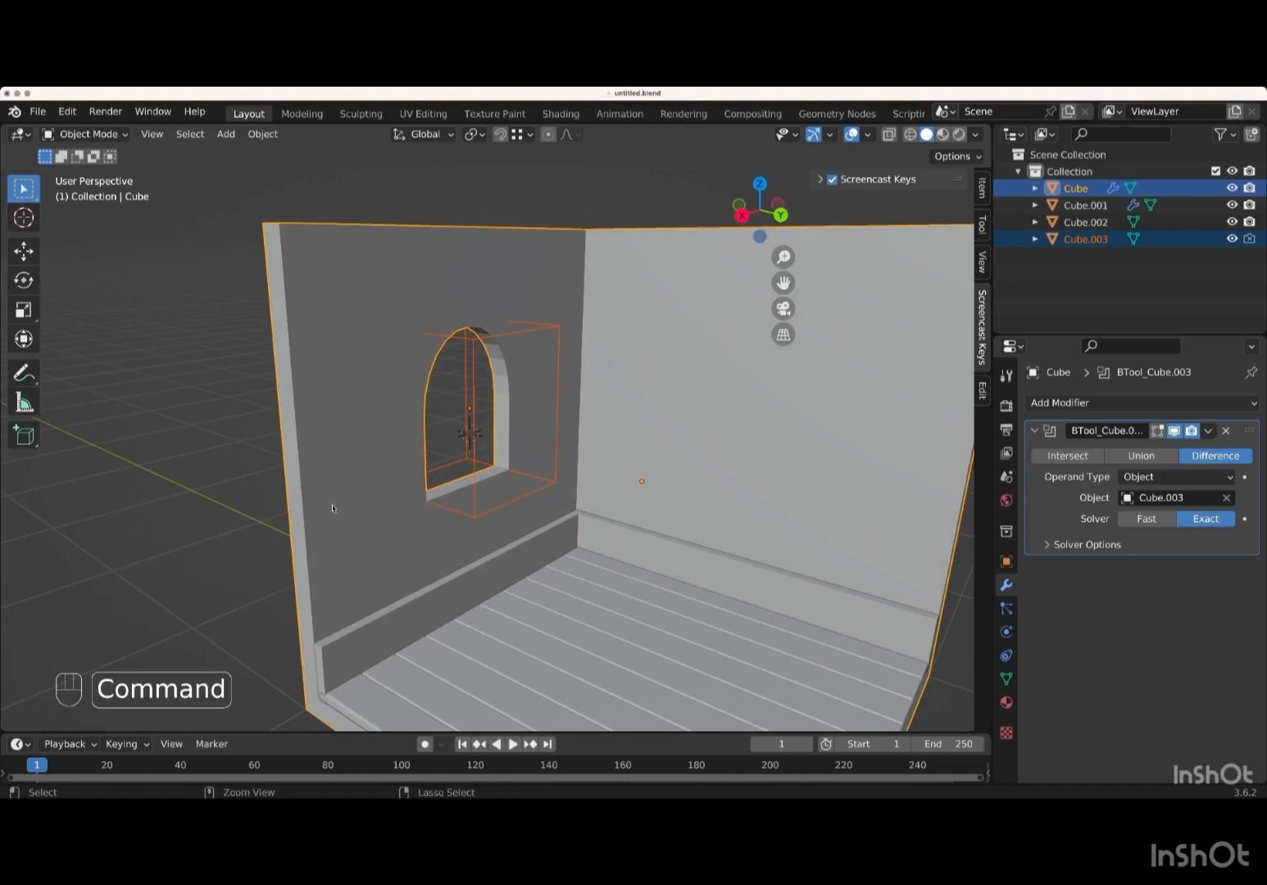
{"action": "key", "text": "super+z"}
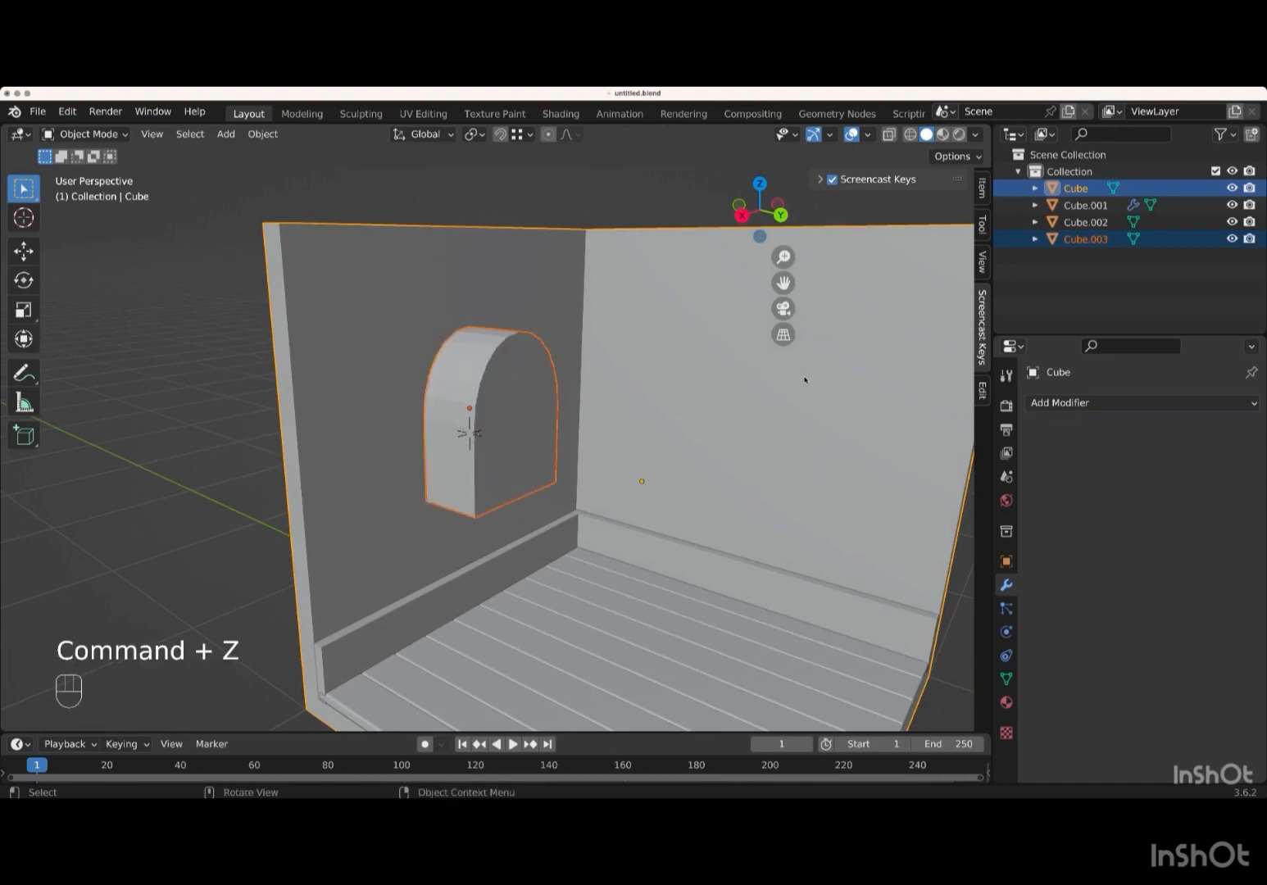
- Cut the arched window opening out of the wall with Bool Tool's Brush Boolean Difference
{"action": "scroll", "coordinate": [805, 379], "scroll_direction": "right", "scroll_amount": 10, "text": "shift"}
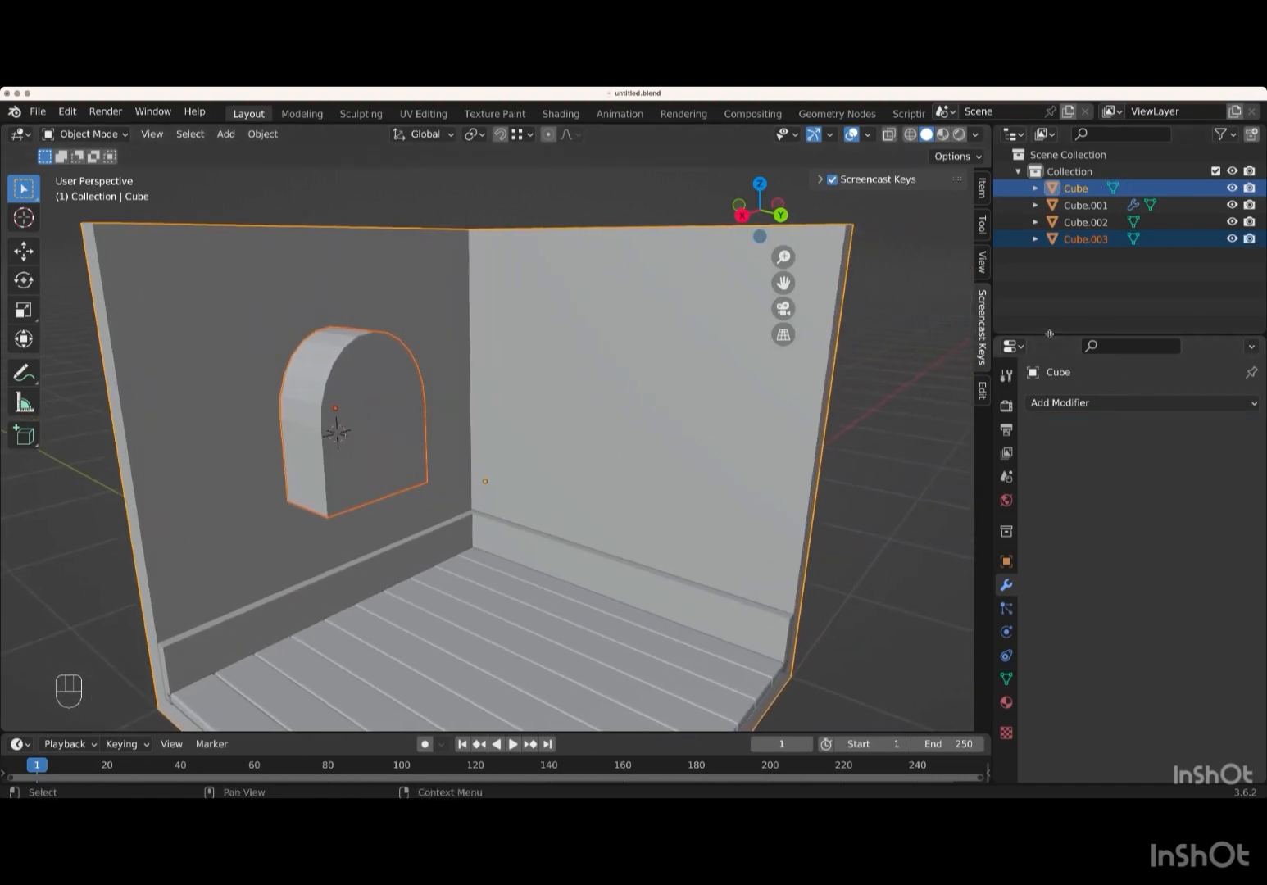
{"action": "left_click", "coordinate": [981, 390]}
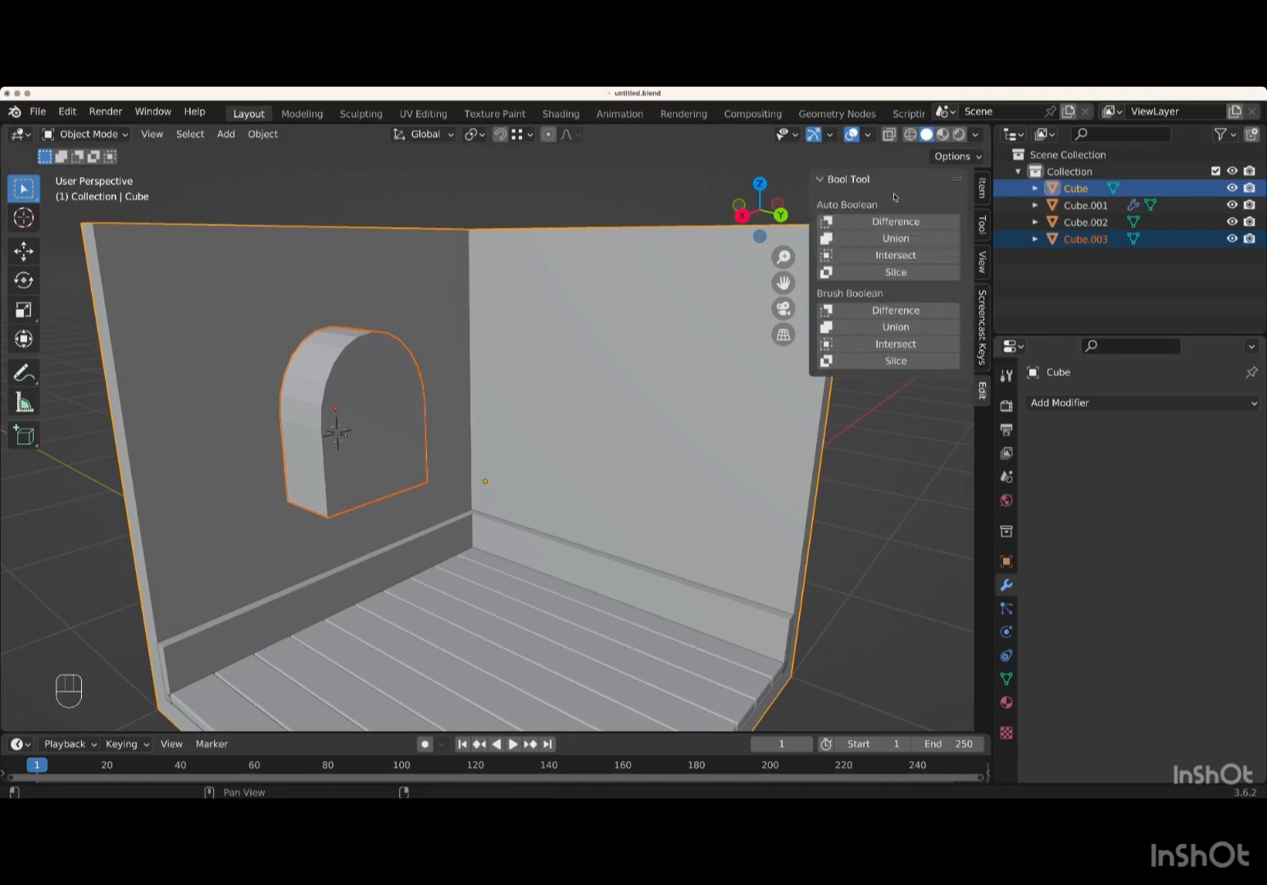
{"action": "left_click", "coordinate": [916, 312]}
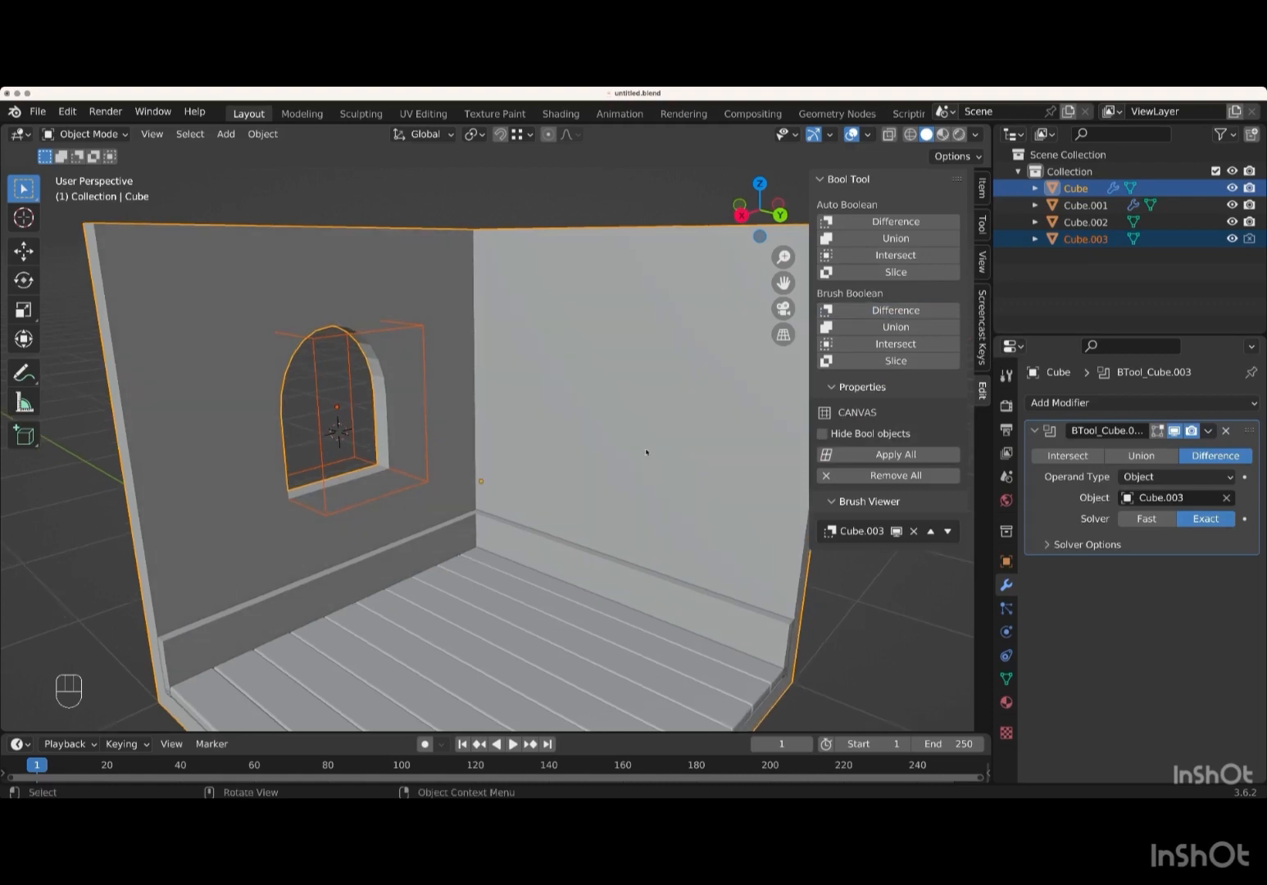
- Apply the BTool_Cube.003 Boolean modifier on the walls and hide the arched cutter block in the viewport
{"action": "middle_click_drag", "start_coordinate": [647, 452], "coordinate": [883, 565]}
{"action": "key", "text": "a"}
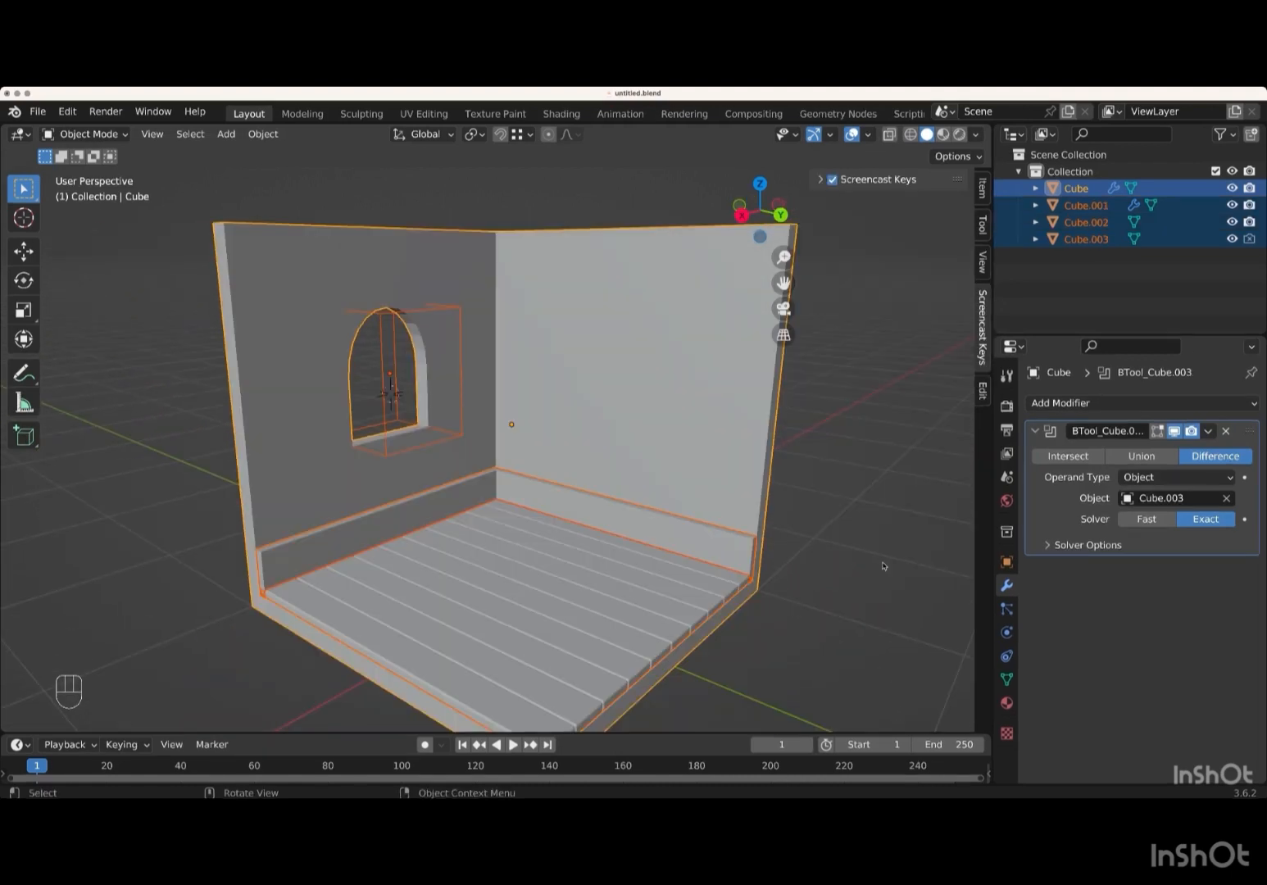
{"action": "left_click", "coordinate": [1208, 431]}
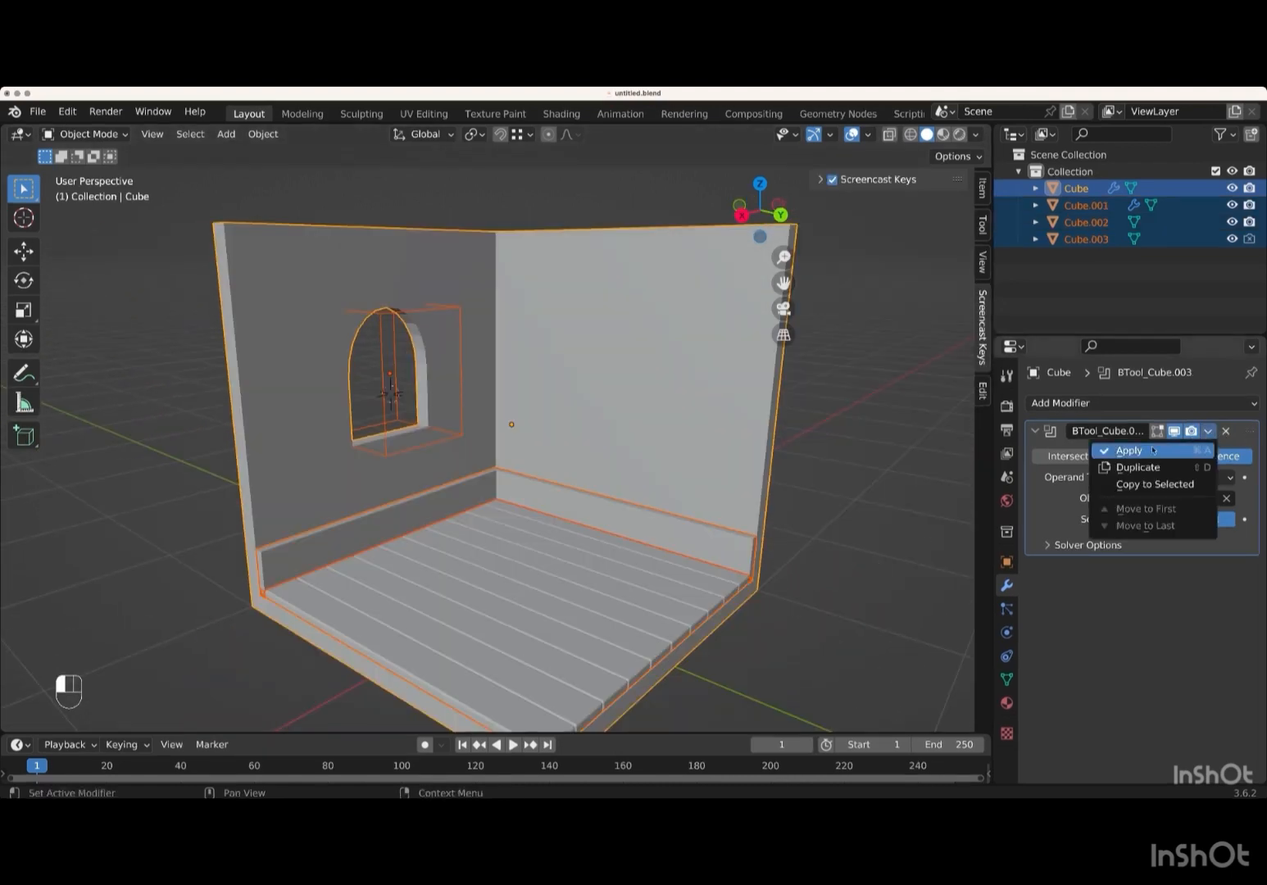
{"action": "left_click", "coordinate": [1146, 451]}
{"action": "left_click", "coordinate": [908, 474]}
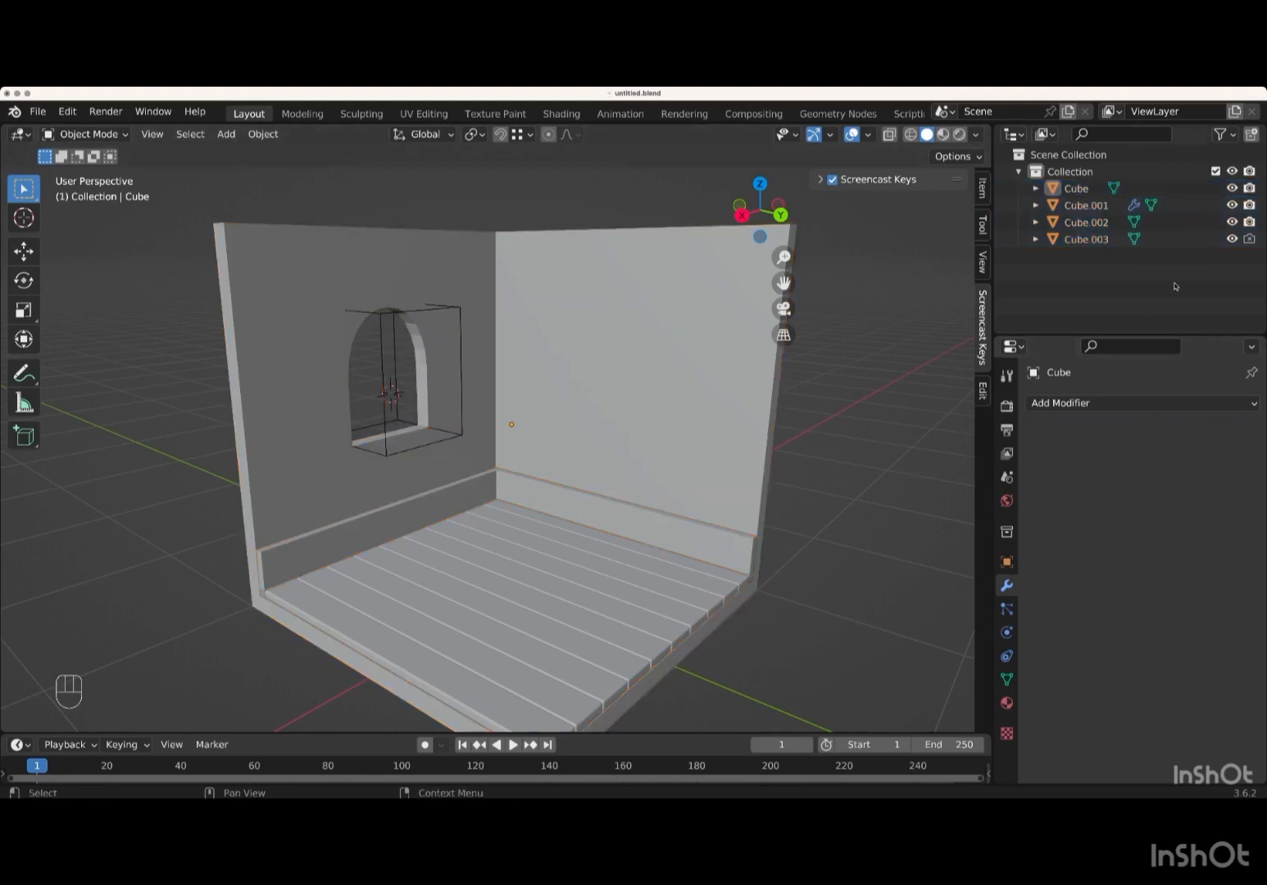
{"action": "left_click", "coordinate": [1232, 238]}
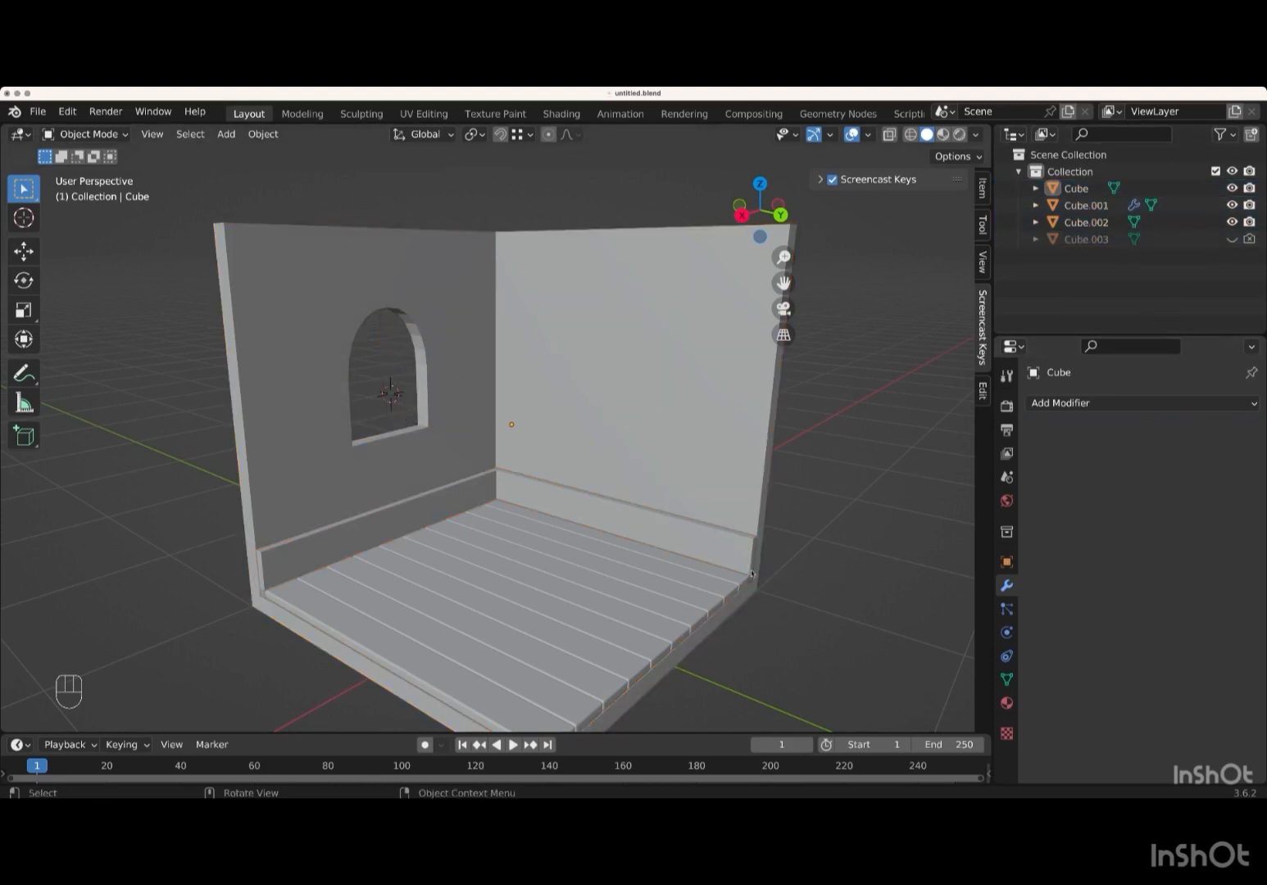
- Add a Bevel modifier with 3 segments to the baseboards
{"action": "left_click", "coordinate": [721, 553]}
{"action": "middle_click_drag", "start_coordinate": [721, 553], "coordinate": [721, 554]}
{"action": "key", "text": "KP_Add"}
{"action": "key", "text": "KP_Add"}
{"action": "left_click", "coordinate": [1109, 405]}
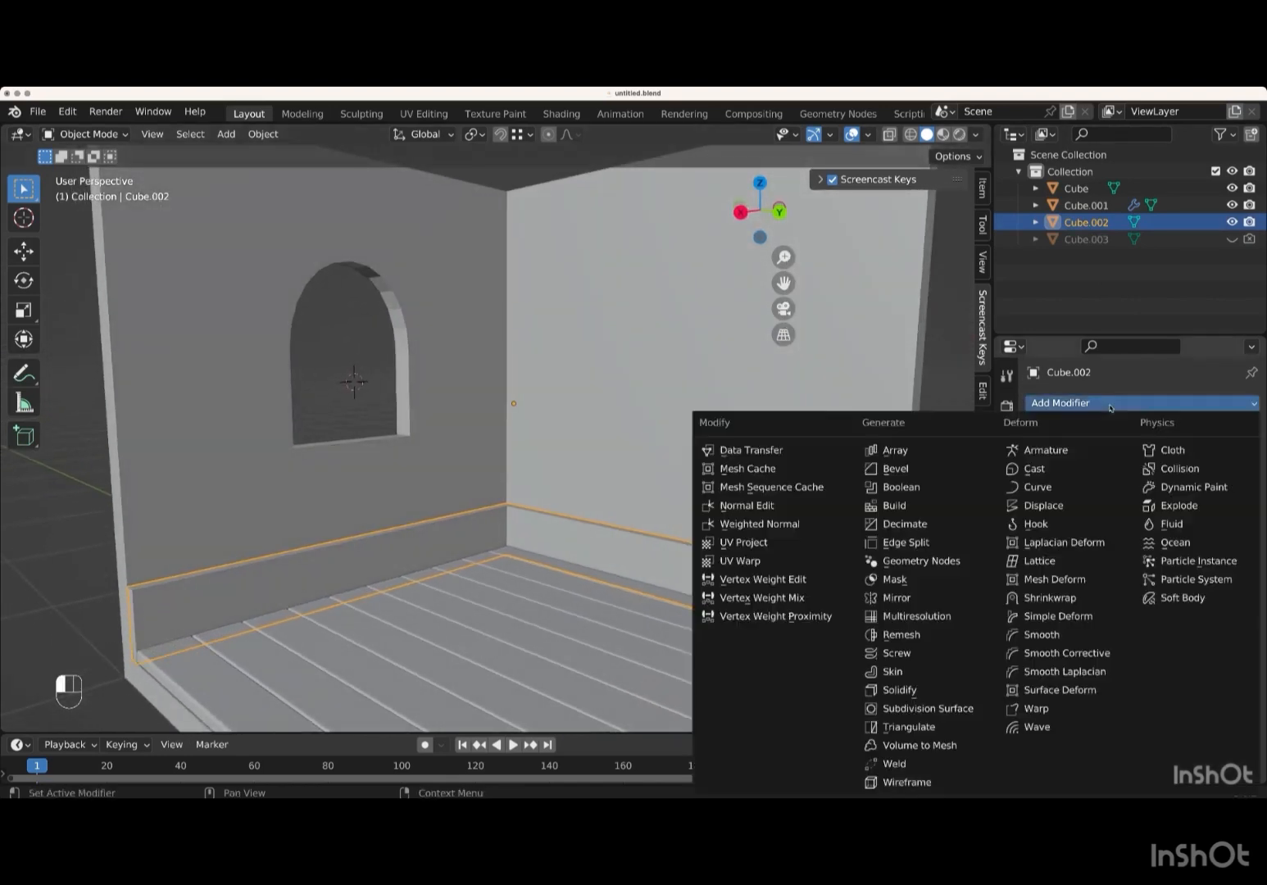
{"action": "left_click", "coordinate": [917, 472]}
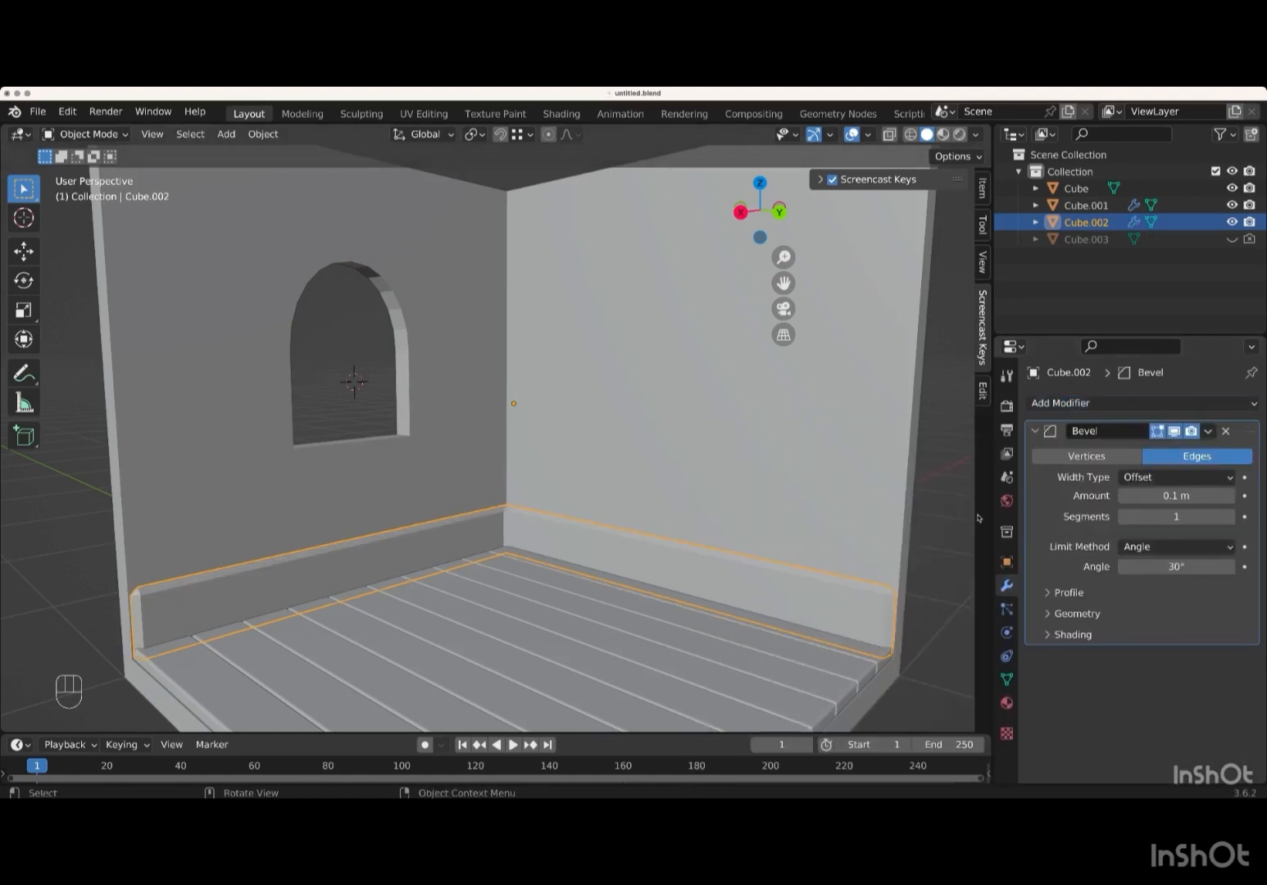
{"action": "left_click", "coordinate": [1229, 517]}
{"action": "left_click", "coordinate": [1231, 520]}
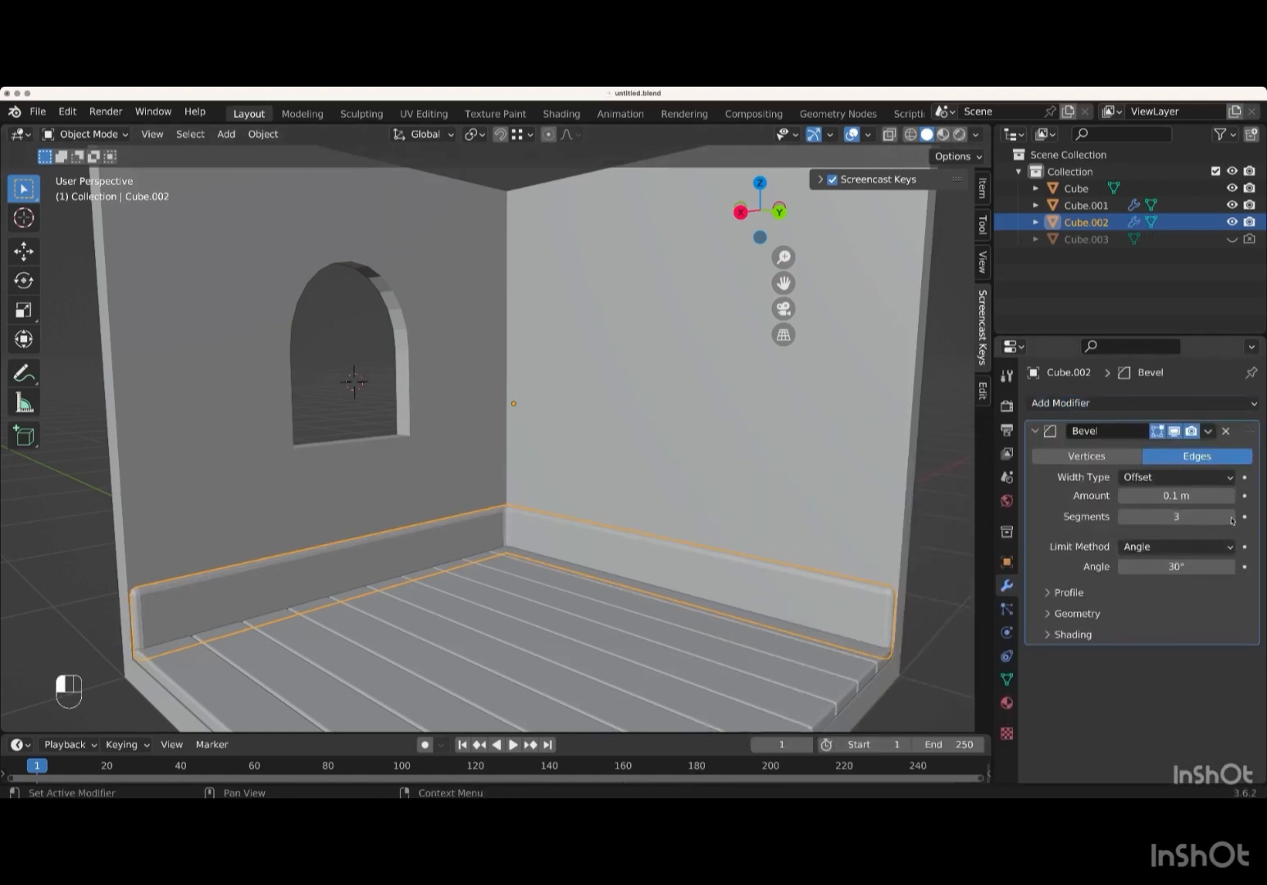
- Reduce the baseboards' bevel amount to 0.01 m
{"action": "left_click", "coordinate": [1122, 497]}
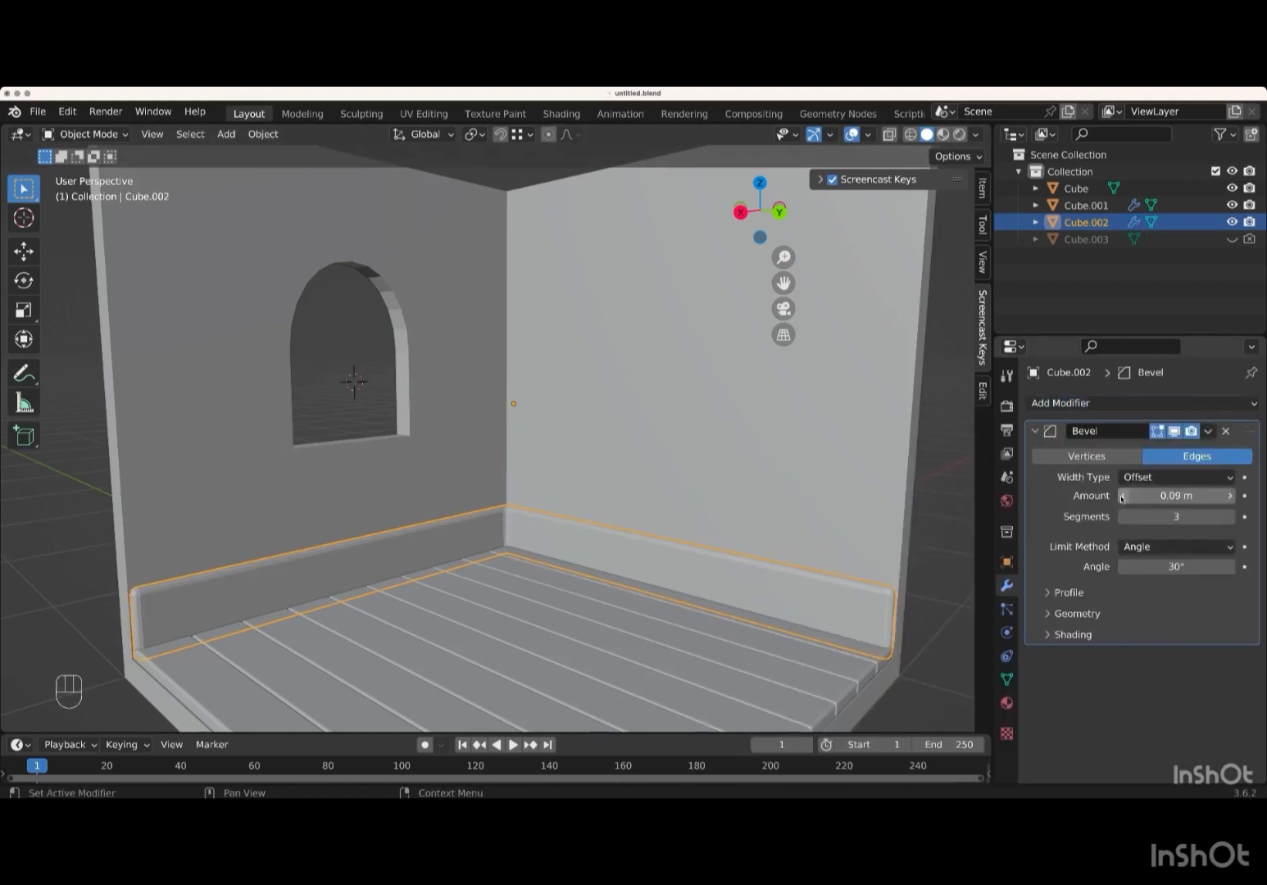
{"action": "left_click", "coordinate": [1122, 497]}
{"action": "left_click", "coordinate": [1121, 496]}
{"action": "left_click", "coordinate": [1121, 497]}
{"action": "left_click", "coordinate": [1122, 496]}
{"action": "left_click", "coordinate": [1122, 497]}
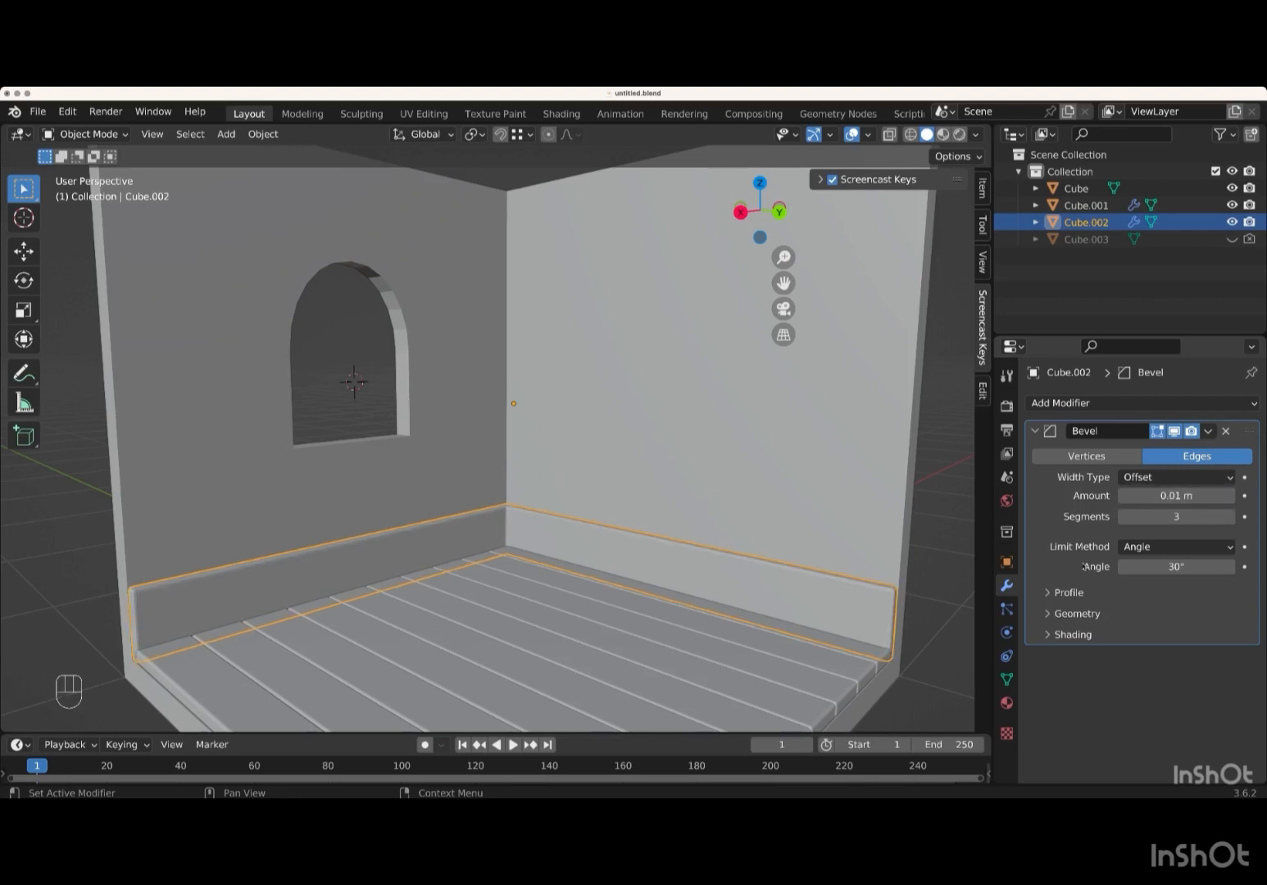
- Enable Auto Smooth for the baseboards' mesh and Harden Normals in their Bevel modifier's shading options
{"action": "left_click", "coordinate": [1006, 678]}
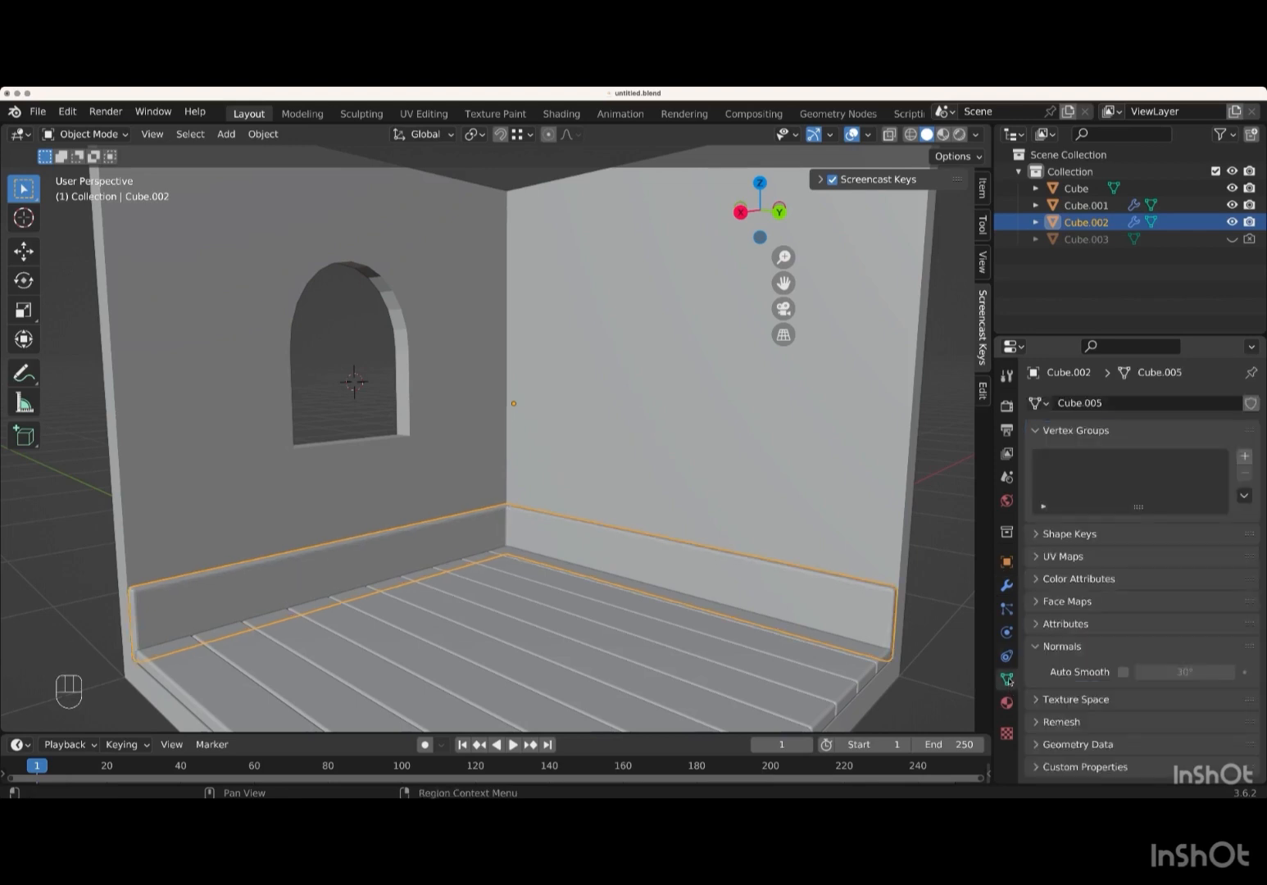
{"action": "left_click", "coordinate": [1122, 673]}
{"action": "left_click", "coordinate": [1006, 585]}
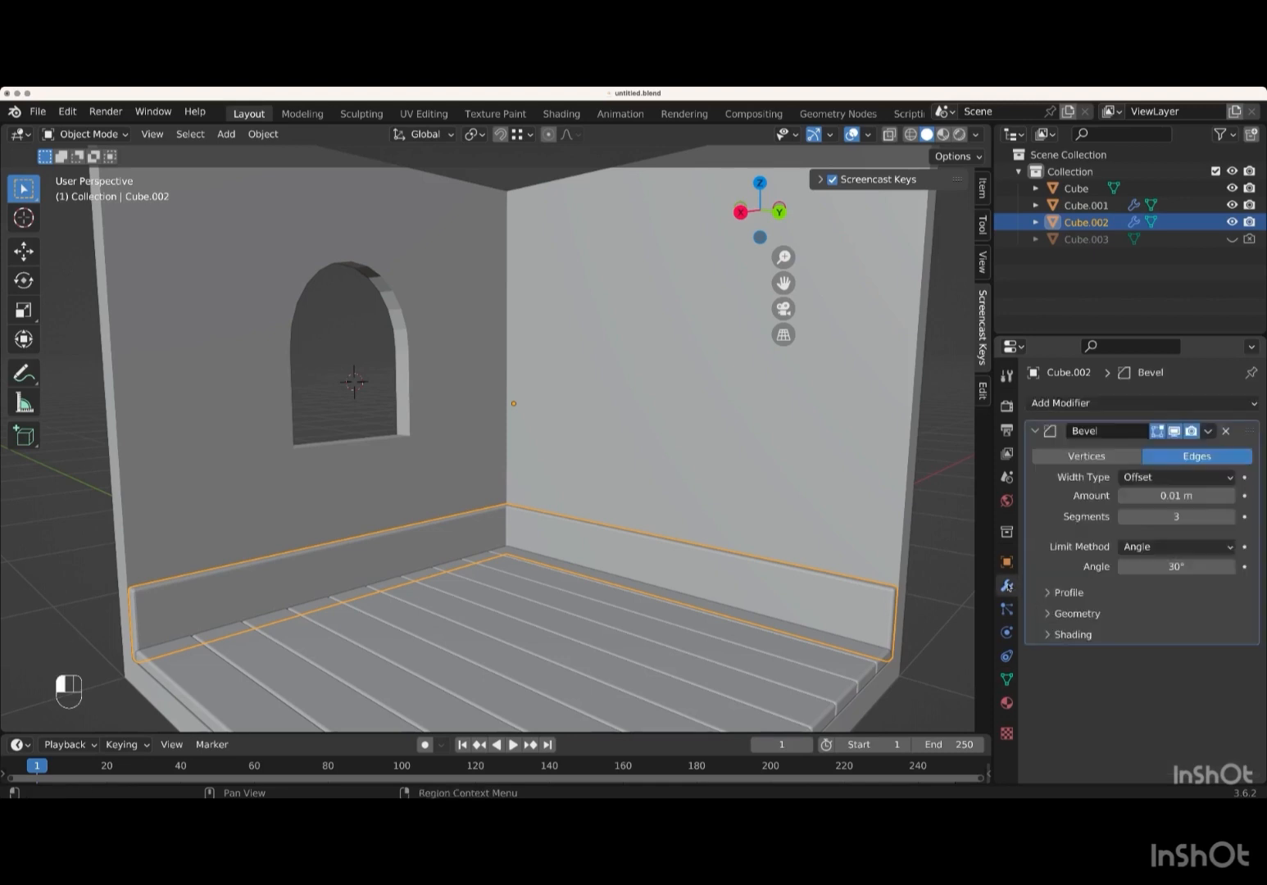
{"action": "left_click", "coordinate": [1052, 634]}
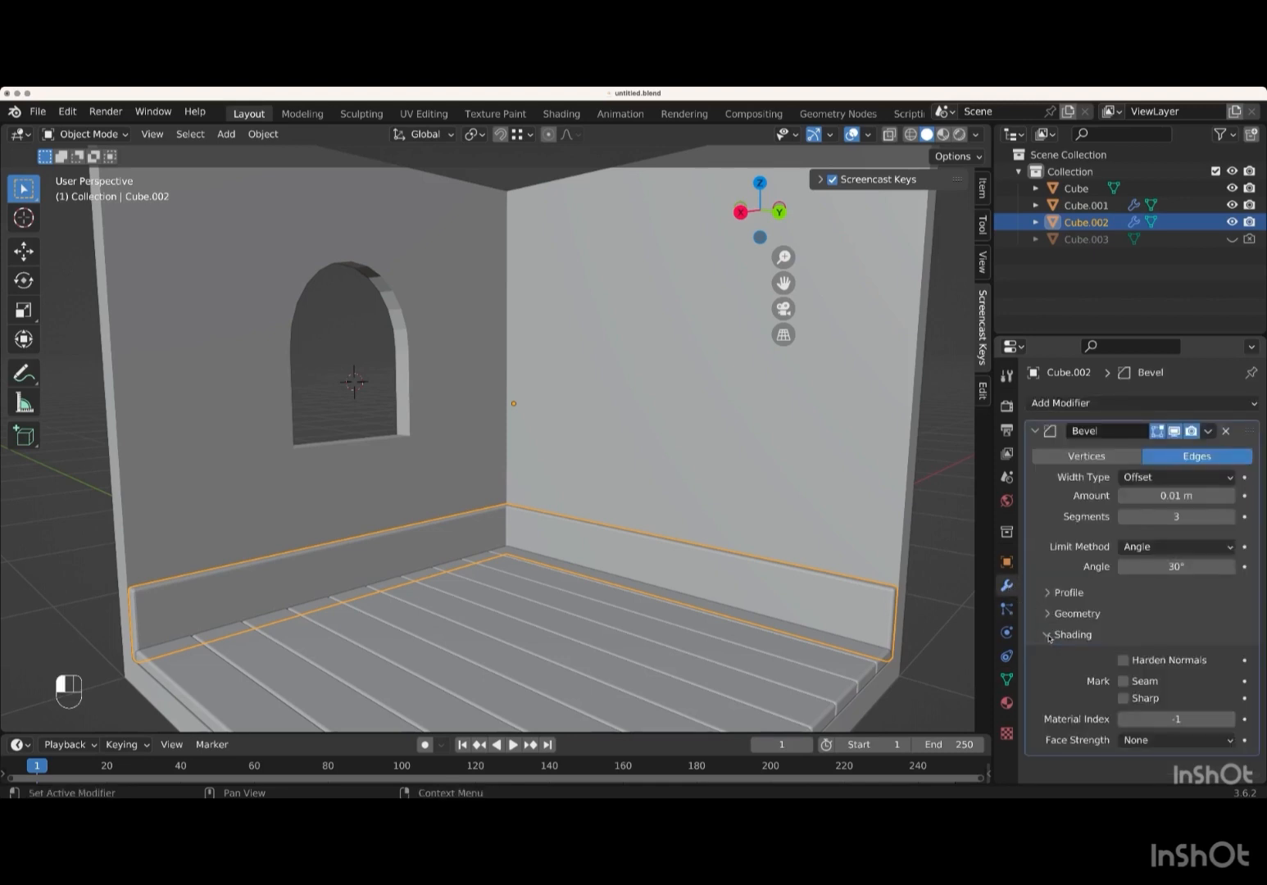
{"action": "left_click", "coordinate": [1122, 661]}
{"action": "middle_click_drag", "start_coordinate": [832, 602], "coordinate": [832, 607]}
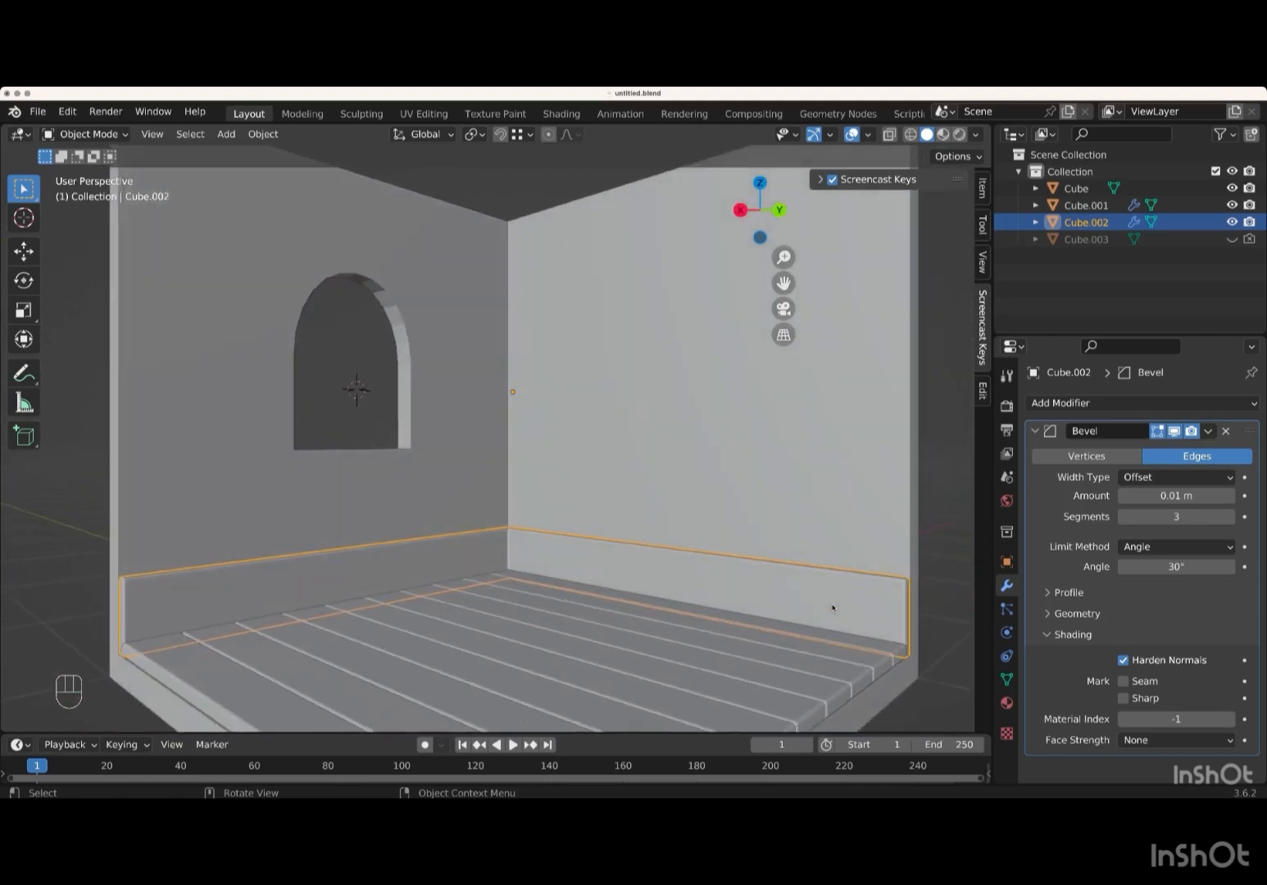
- Select the walls and open them in Edit Mode with face selection
{"action": "left_click", "coordinate": [944, 576]}
{"action": "left_click", "coordinate": [763, 496]}
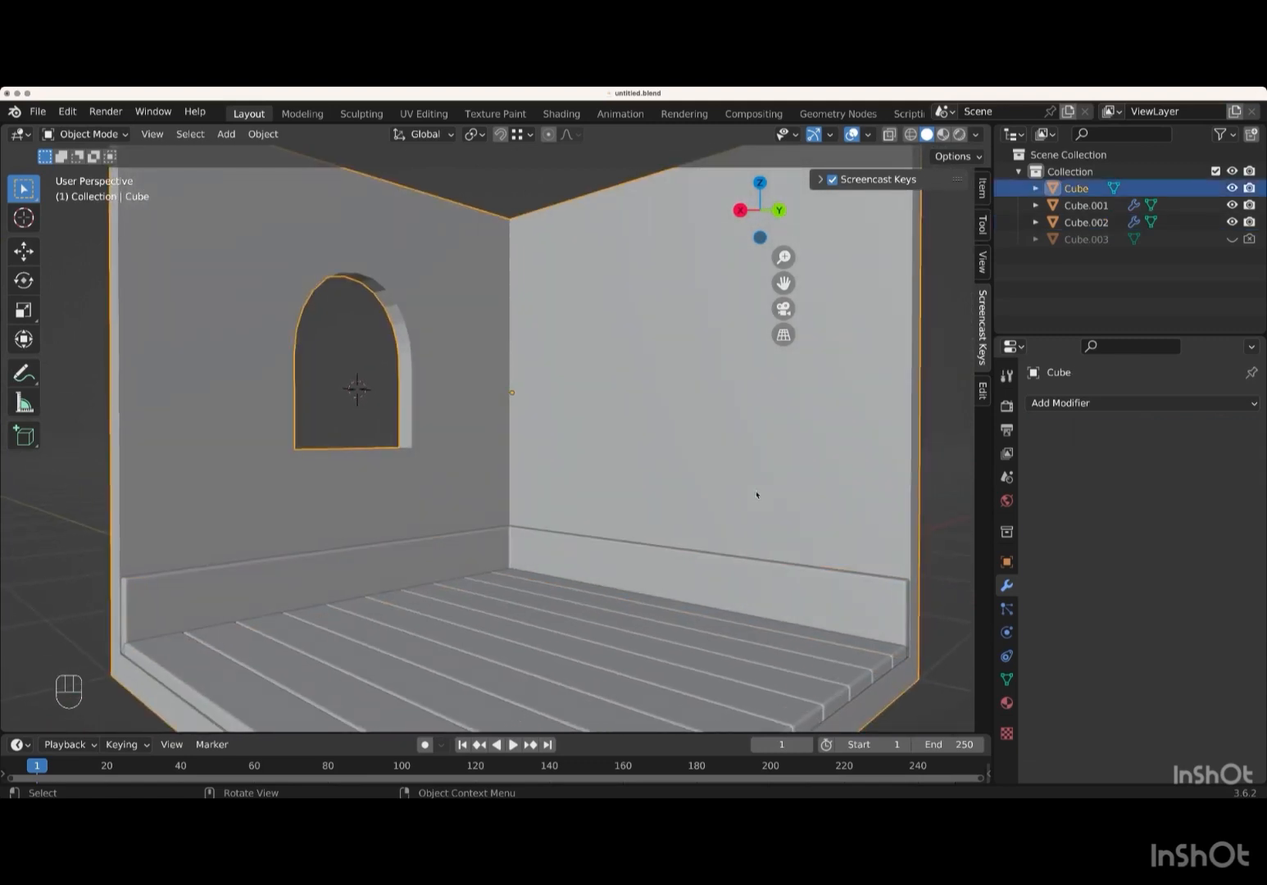
{"action": "middle_click_drag", "start_coordinate": [754, 495], "coordinate": [757, 494]}
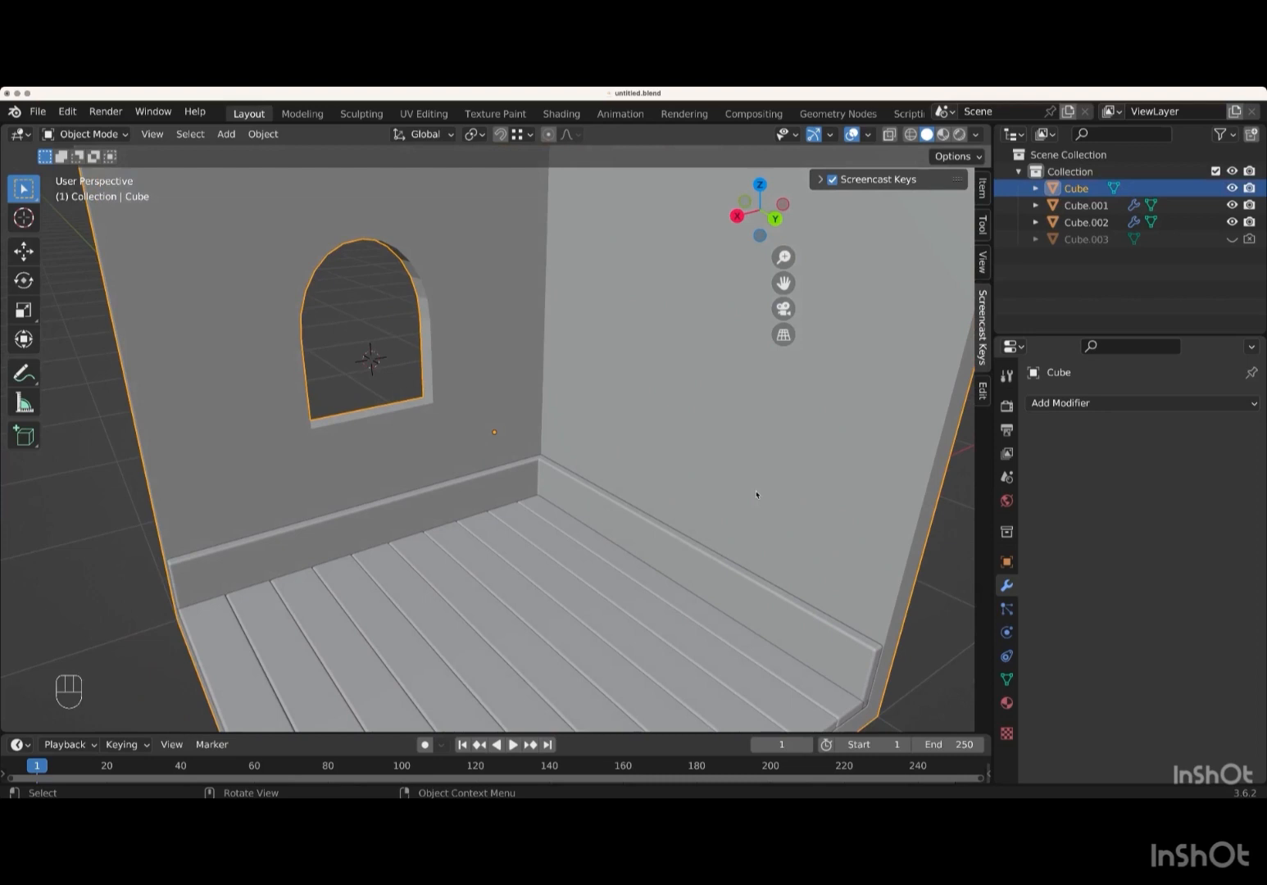
{"action": "key", "text": "Tab"}
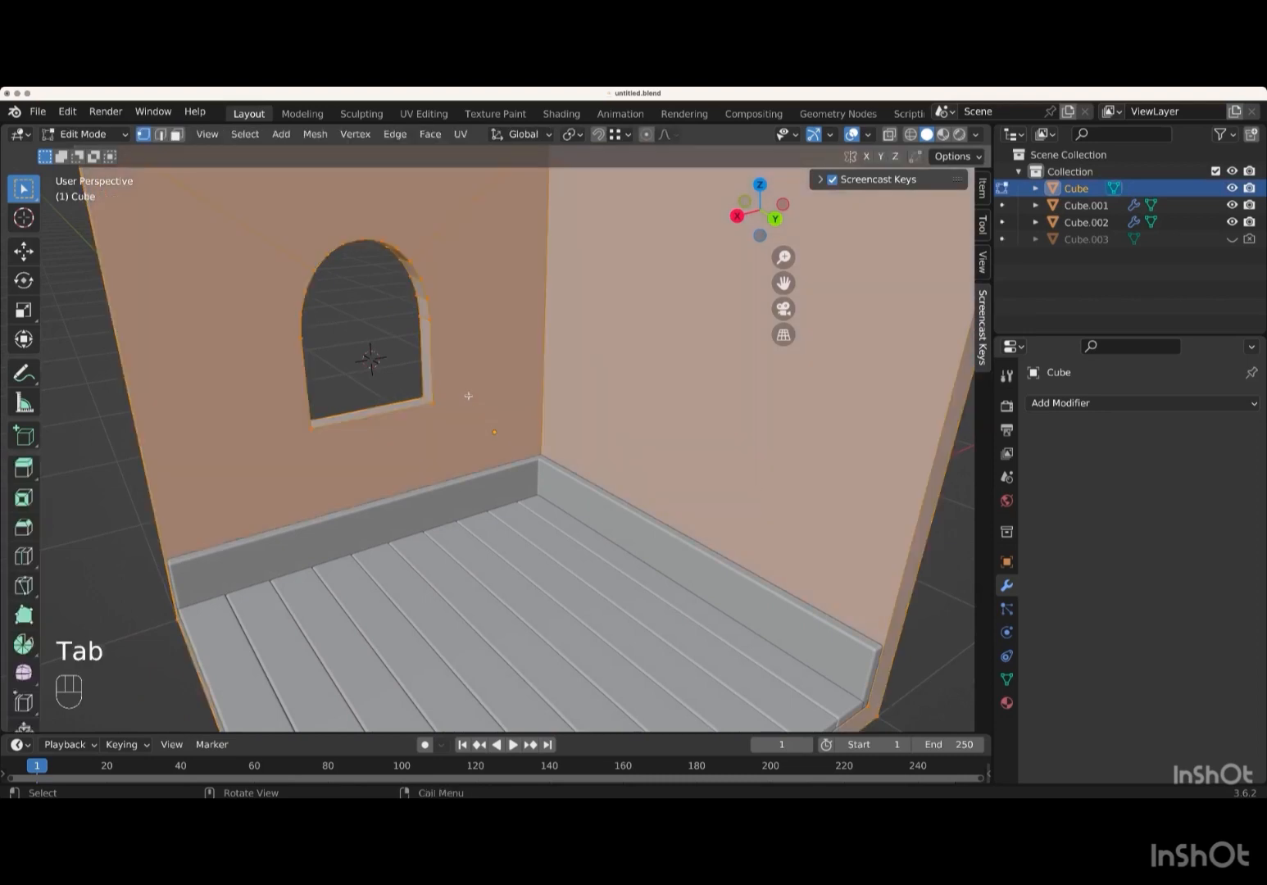
{"action": "left_click", "coordinate": [176, 135]}
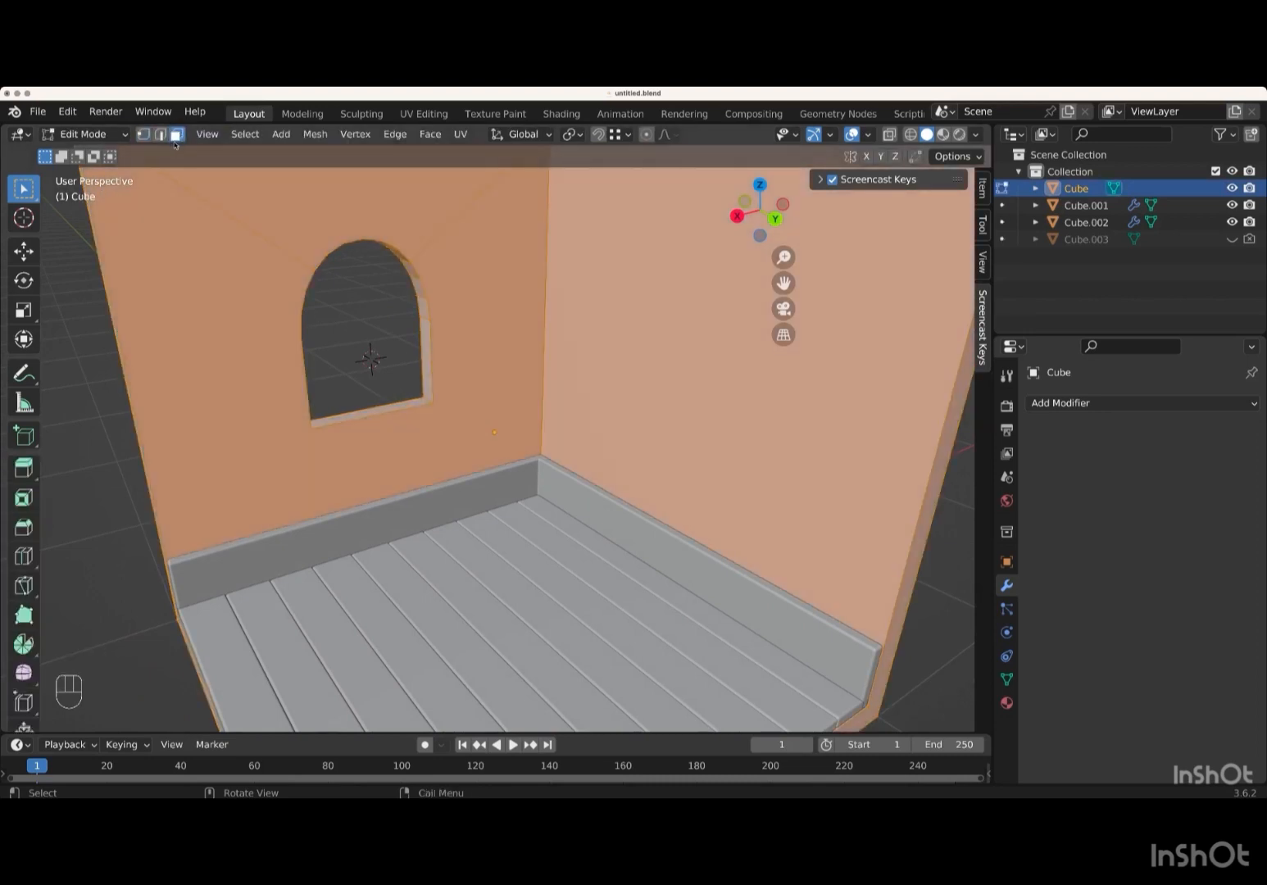
- Select the full loop of inner faces running around the arched window opening
{"action": "left_click", "coordinate": [427, 353]}
{"action": "scroll", "coordinate": [426, 352], "scroll_direction": "left", "scroll_amount": 3}
{"action": "scroll", "coordinate": [426, 352], "scroll_direction": "right", "scroll_amount": 1}
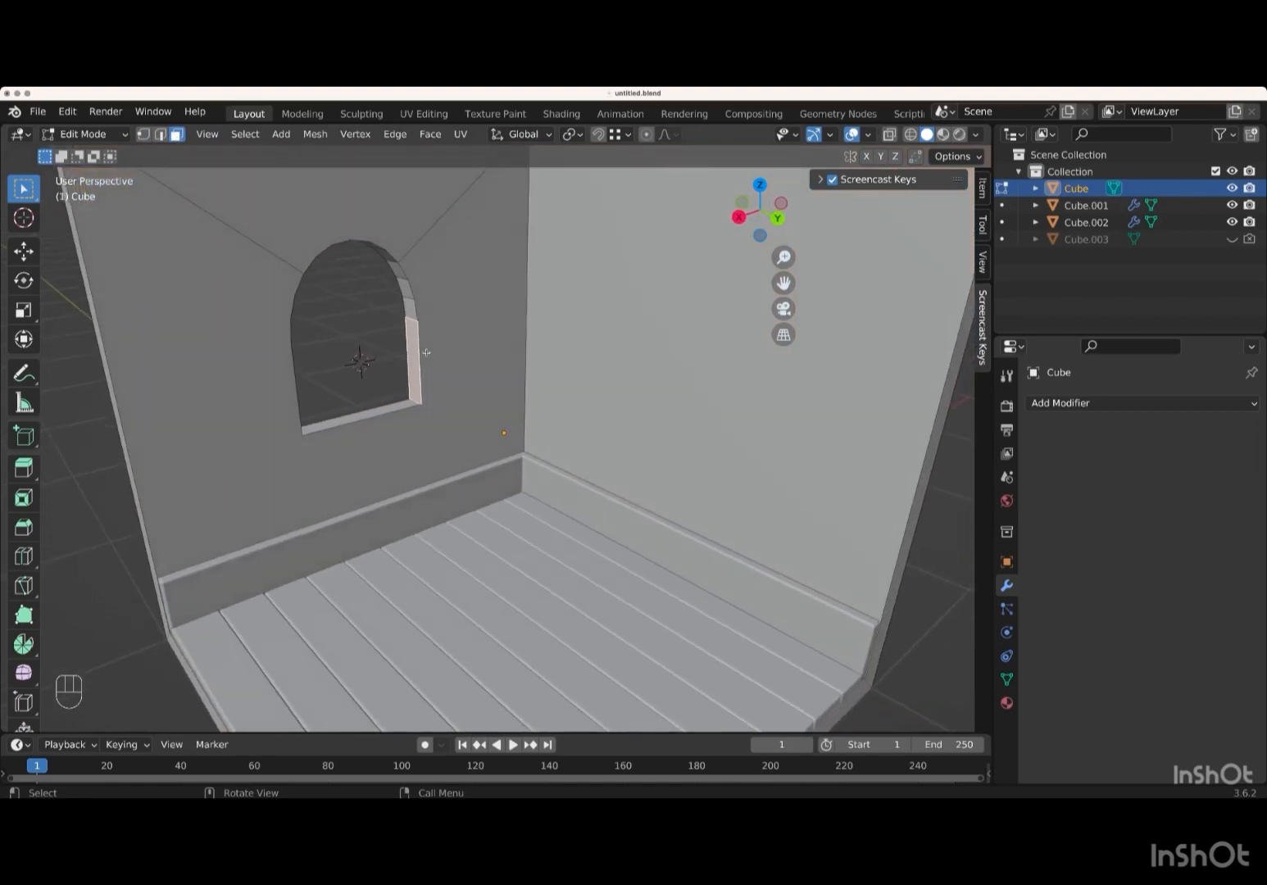
{"action": "scroll", "coordinate": [426, 352], "scroll_direction": "left", "scroll_amount": 5}
{"action": "key", "text": "shift"}
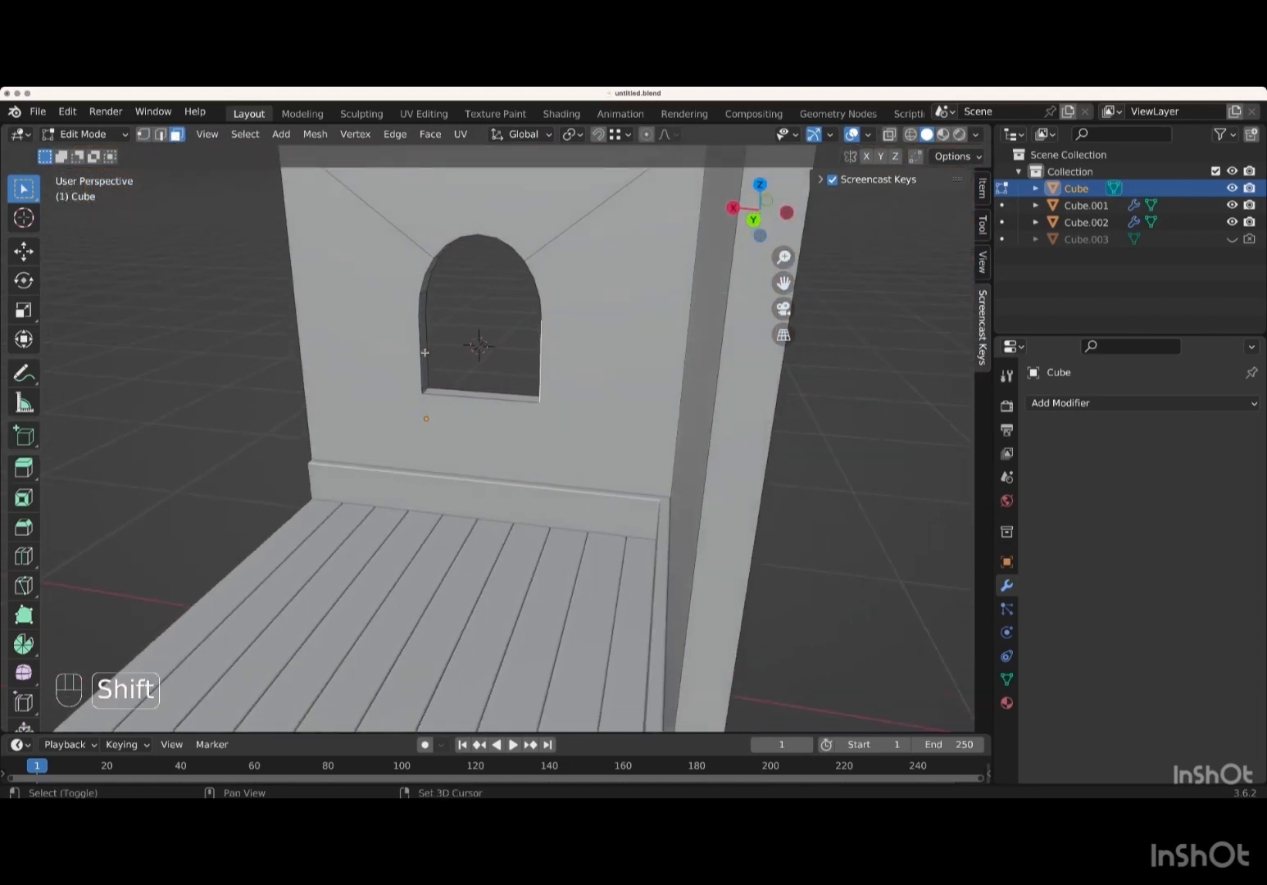
{"action": "scroll", "coordinate": [425, 353], "scroll_direction": "right", "scroll_amount": 5}
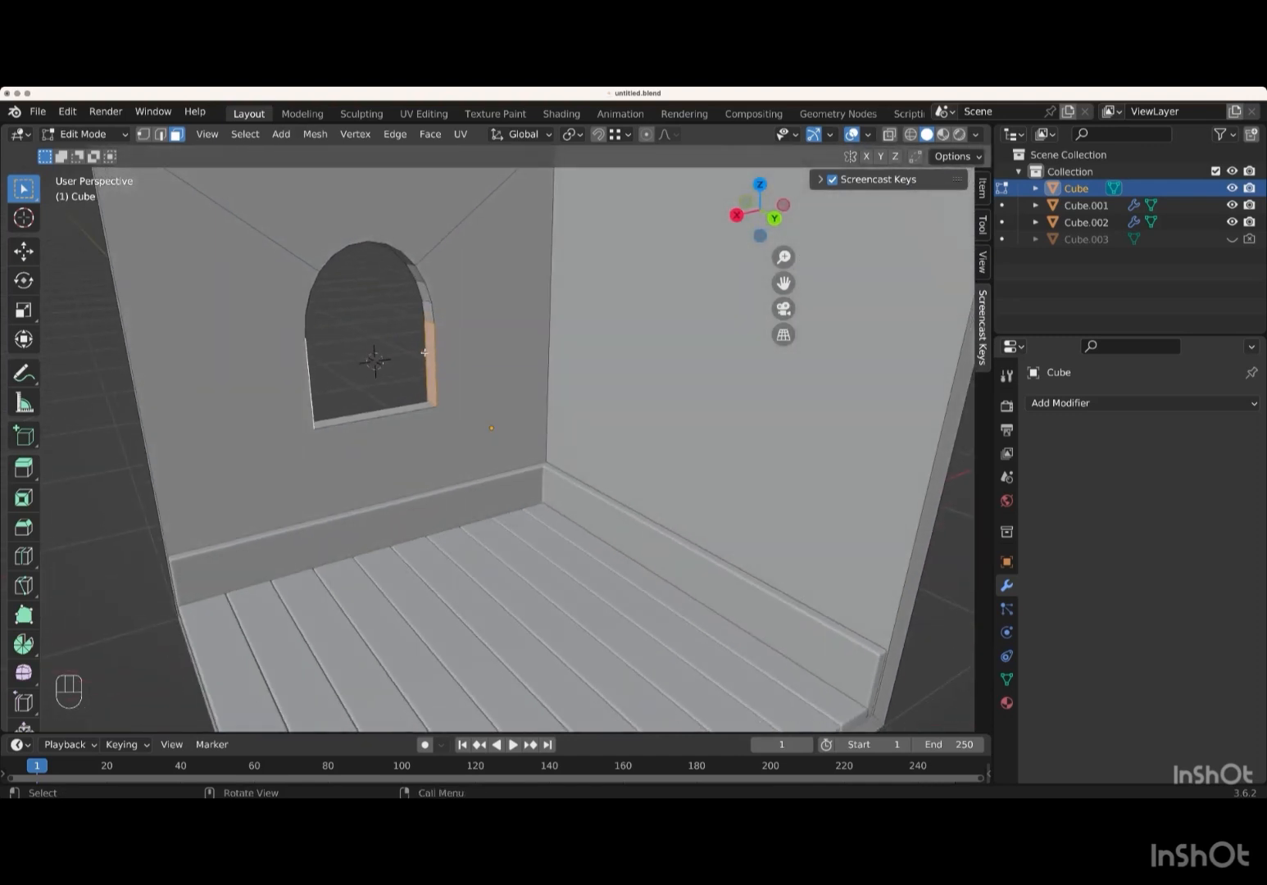
{"action": "key", "text": "alt"}
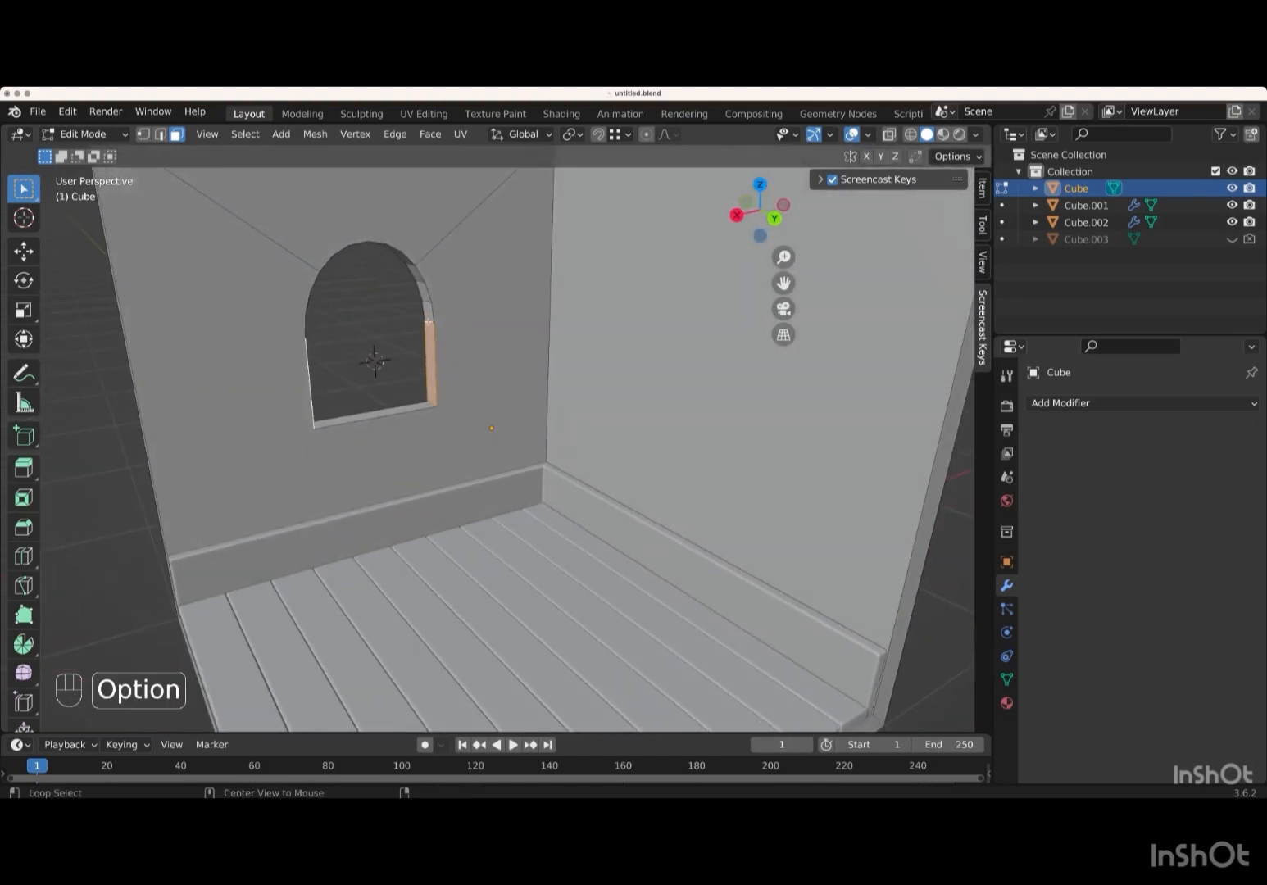
{"action": "left_click", "coordinate": [427, 313], "text": "alt"}
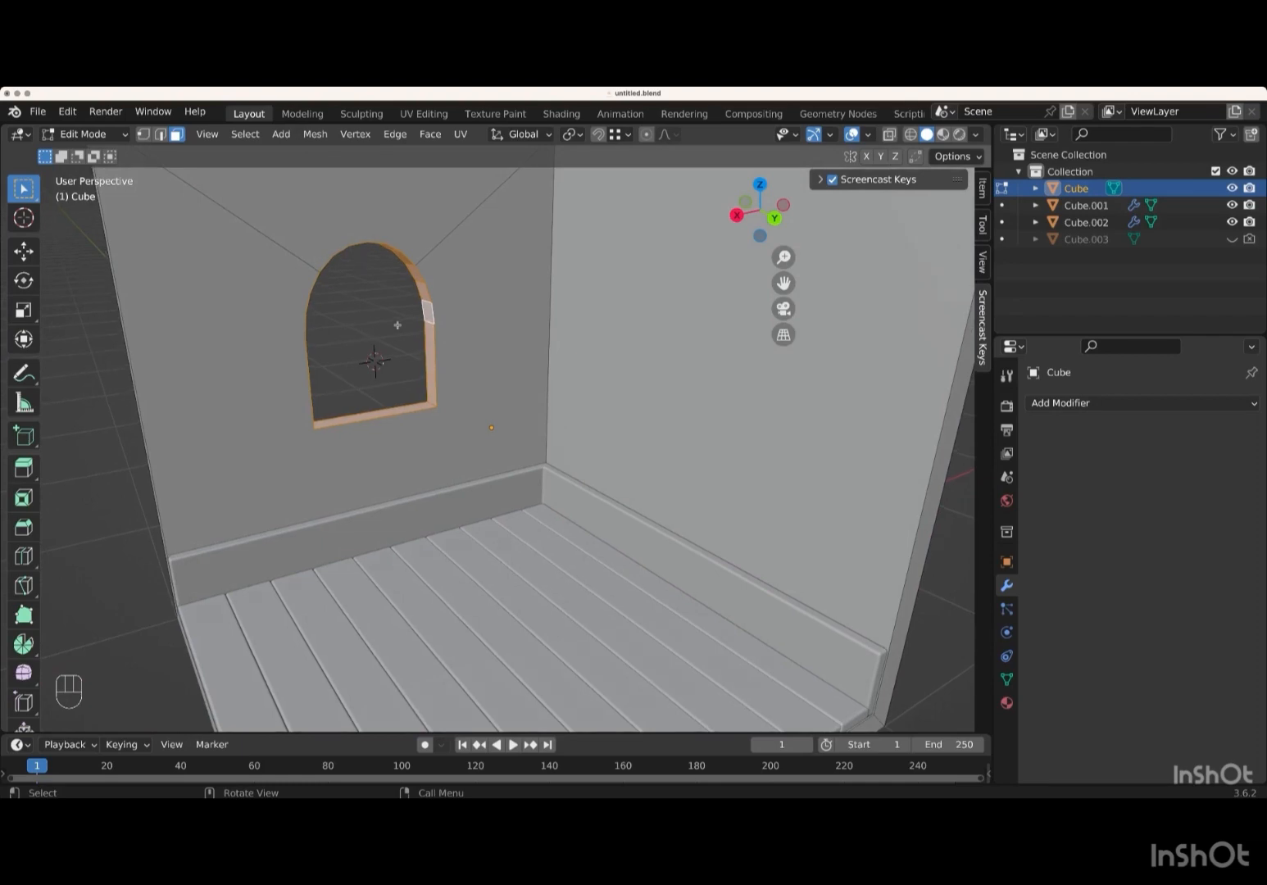
- Duplicate the window opening's inner face loop in place and separate the copy into its own object
{"action": "scroll", "coordinate": [398, 325], "scroll_direction": "down", "scroll_amount": 5}
{"action": "scroll", "coordinate": [397, 325], "scroll_direction": "left", "scroll_amount": 5}
{"action": "scroll", "coordinate": [397, 325], "scroll_direction": "up", "scroll_amount": 2}
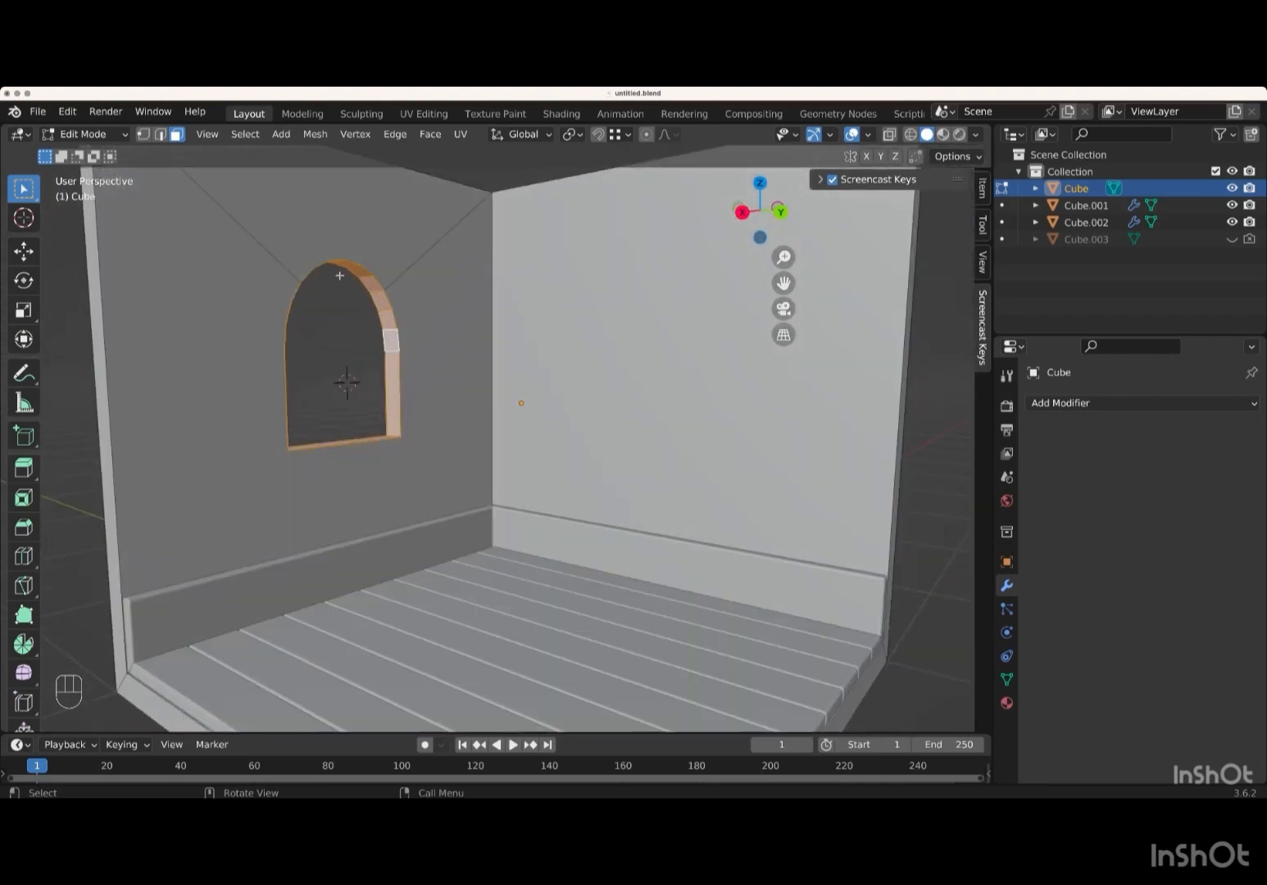
{"action": "scroll", "coordinate": [362, 410], "scroll_direction": "up", "scroll_amount": 5}
{"action": "scroll", "coordinate": [362, 409], "scroll_direction": "down", "scroll_amount": 4}
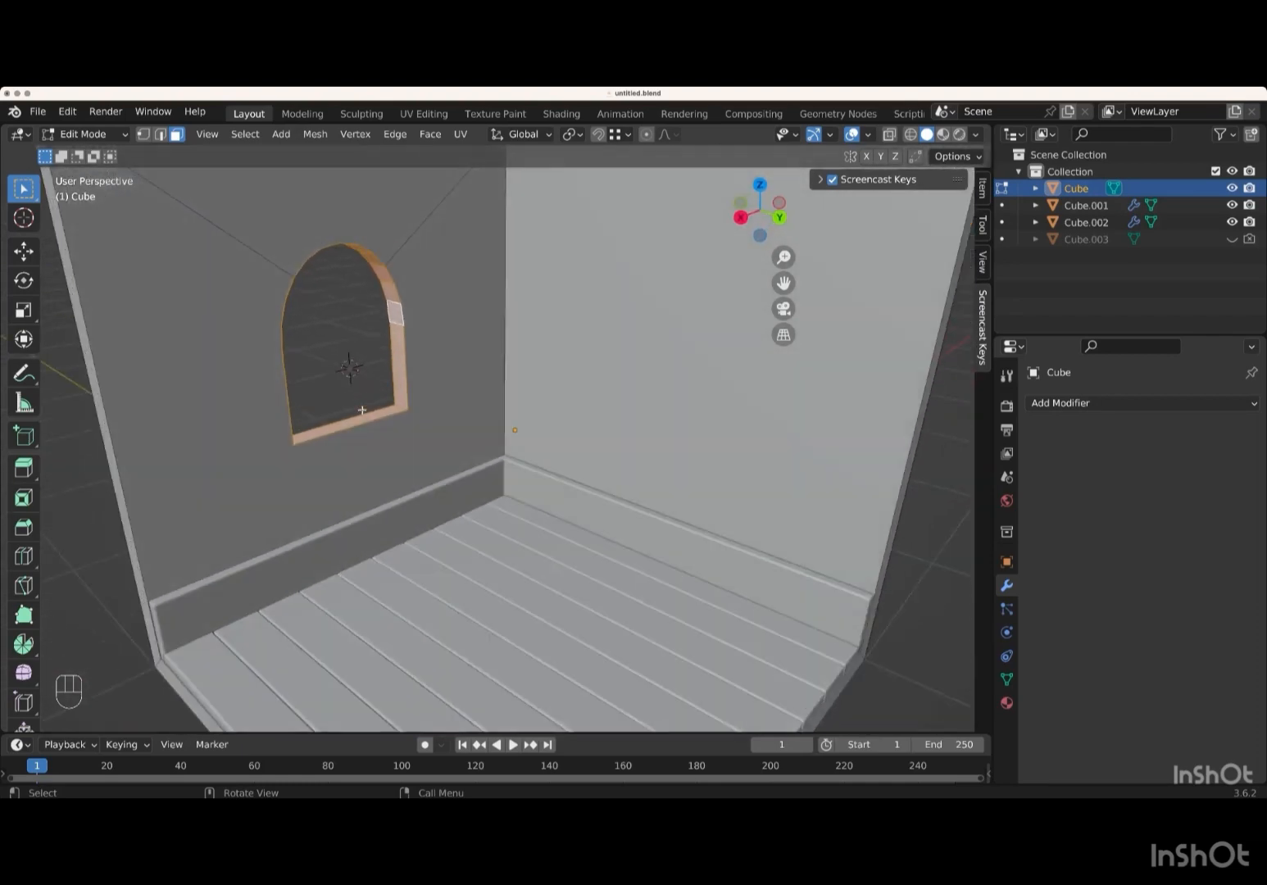
{"action": "key", "text": "shift+d"}
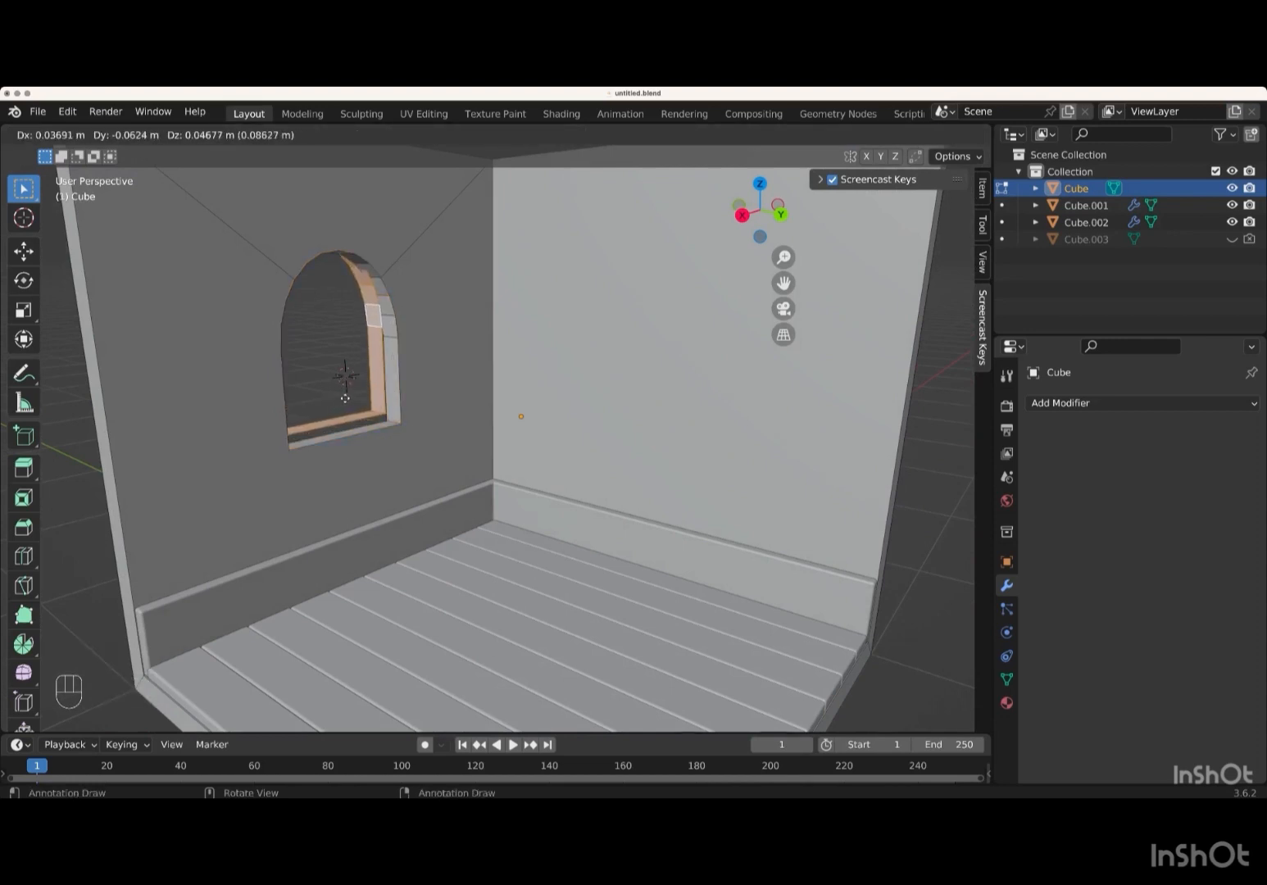
{"action": "right_click", "coordinate": [345, 398]}
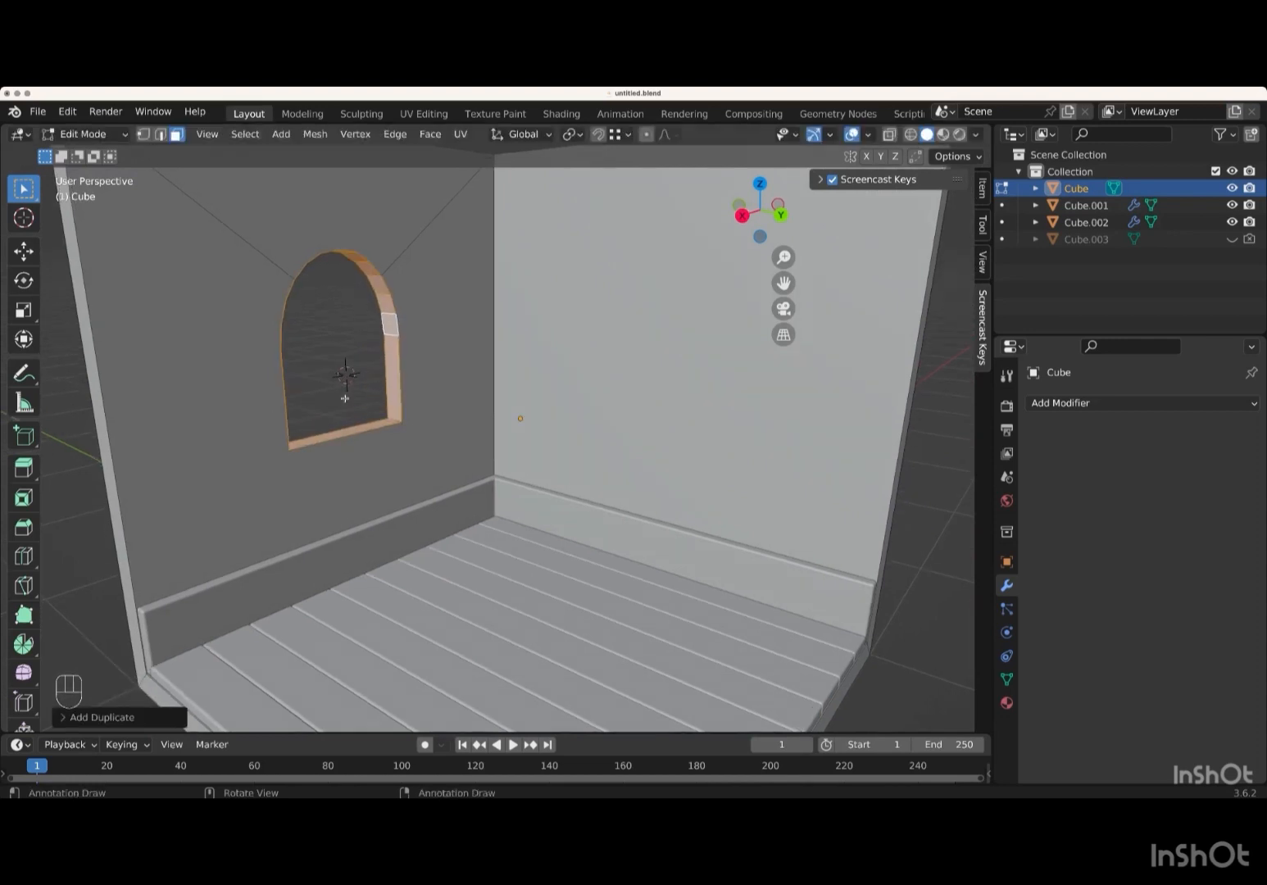
{"action": "key", "text": "p"}
{"action": "left_click", "coordinate": [307, 400]}
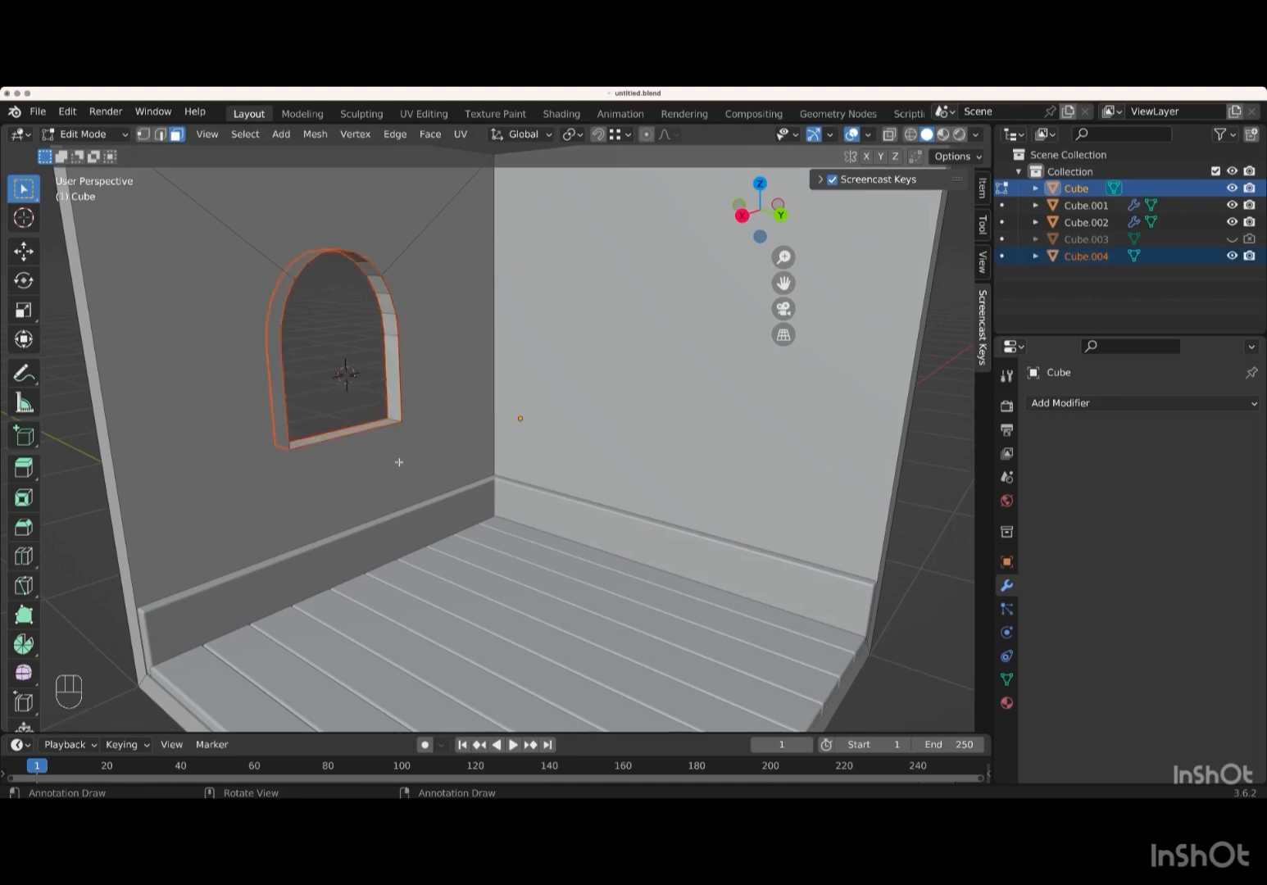
- Open the separated window-opening loop in Edit Mode and select all of its faces
{"action": "middle_click_drag", "start_coordinate": [399, 462], "coordinate": [435, 462]}
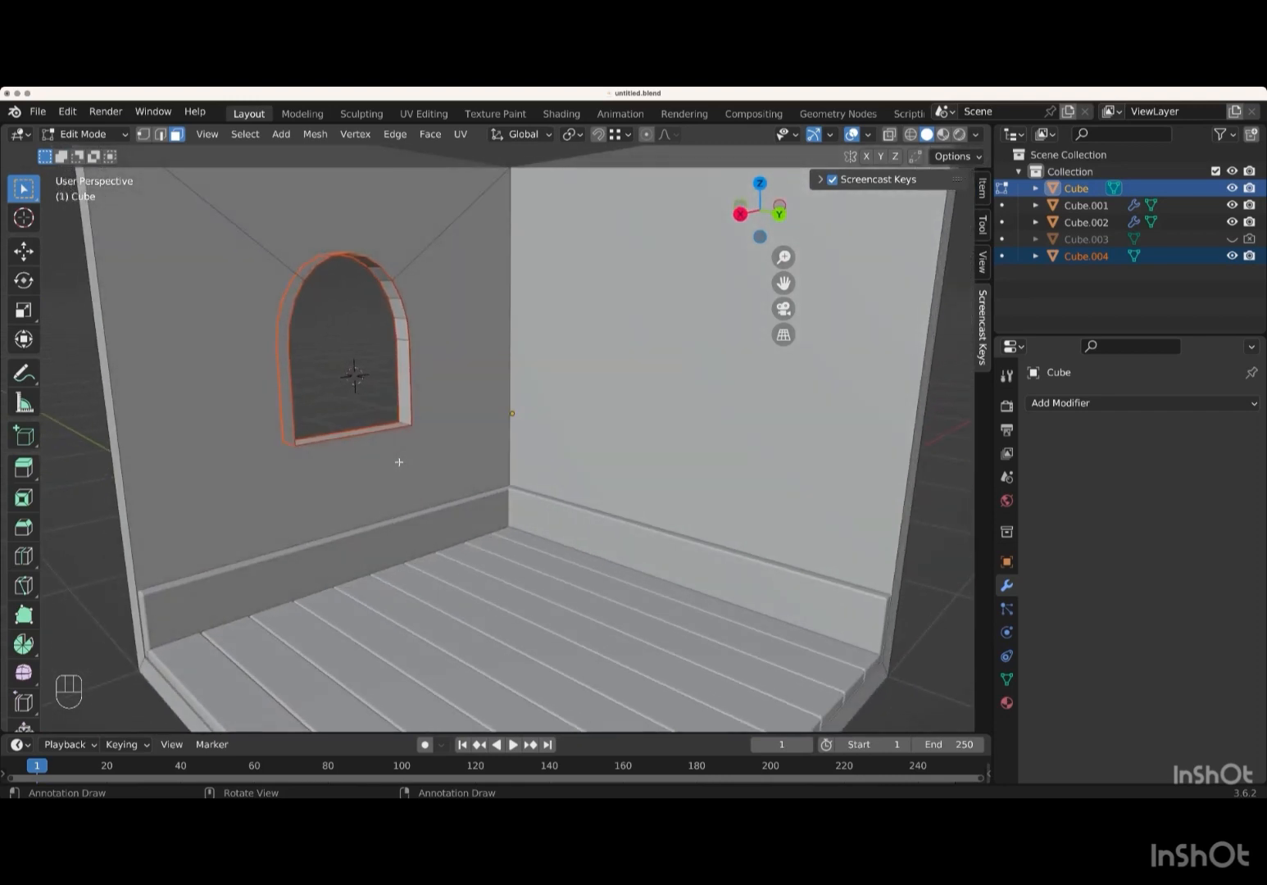
{"action": "key", "text": "Tab"}
{"action": "left_click", "coordinate": [1181, 258]}
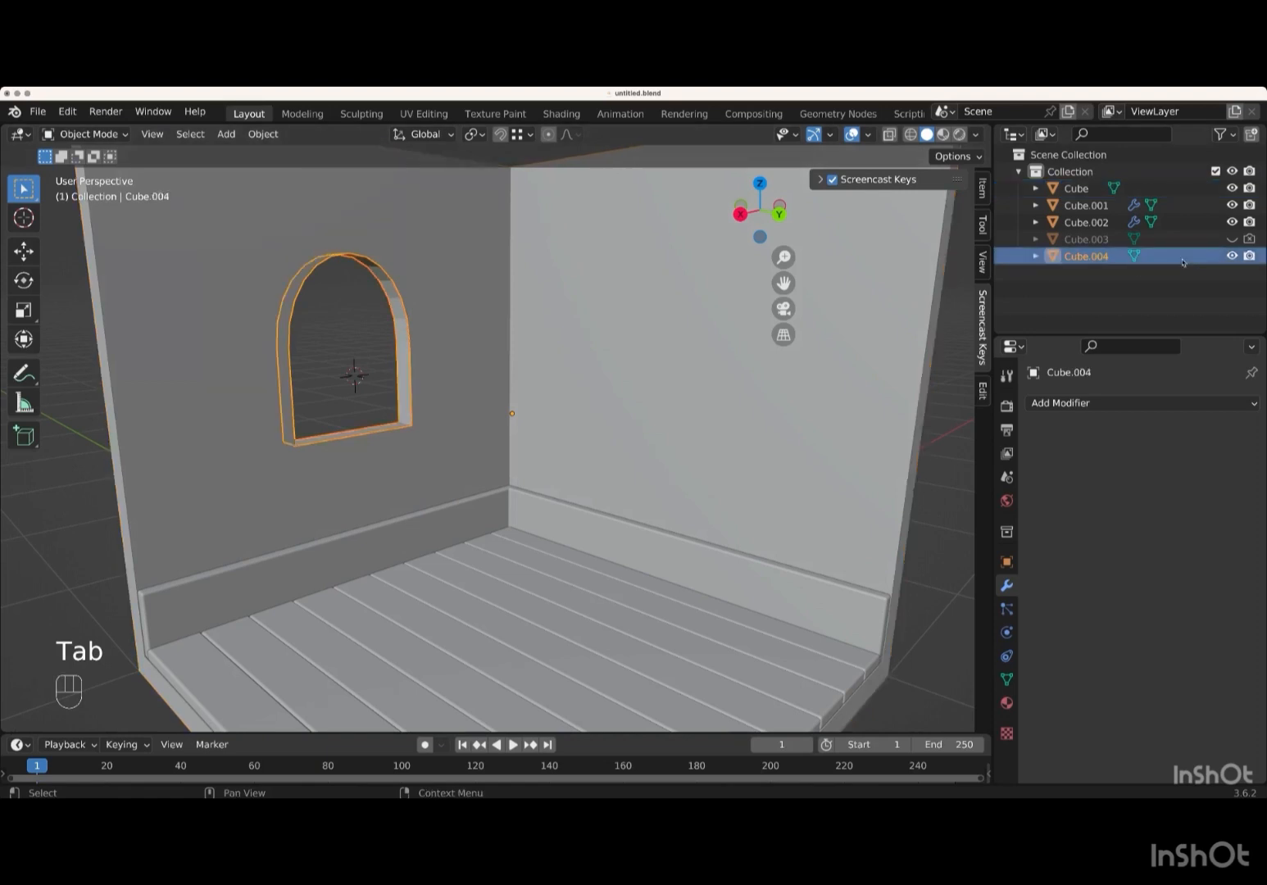
{"action": "key", "text": "Tab"}
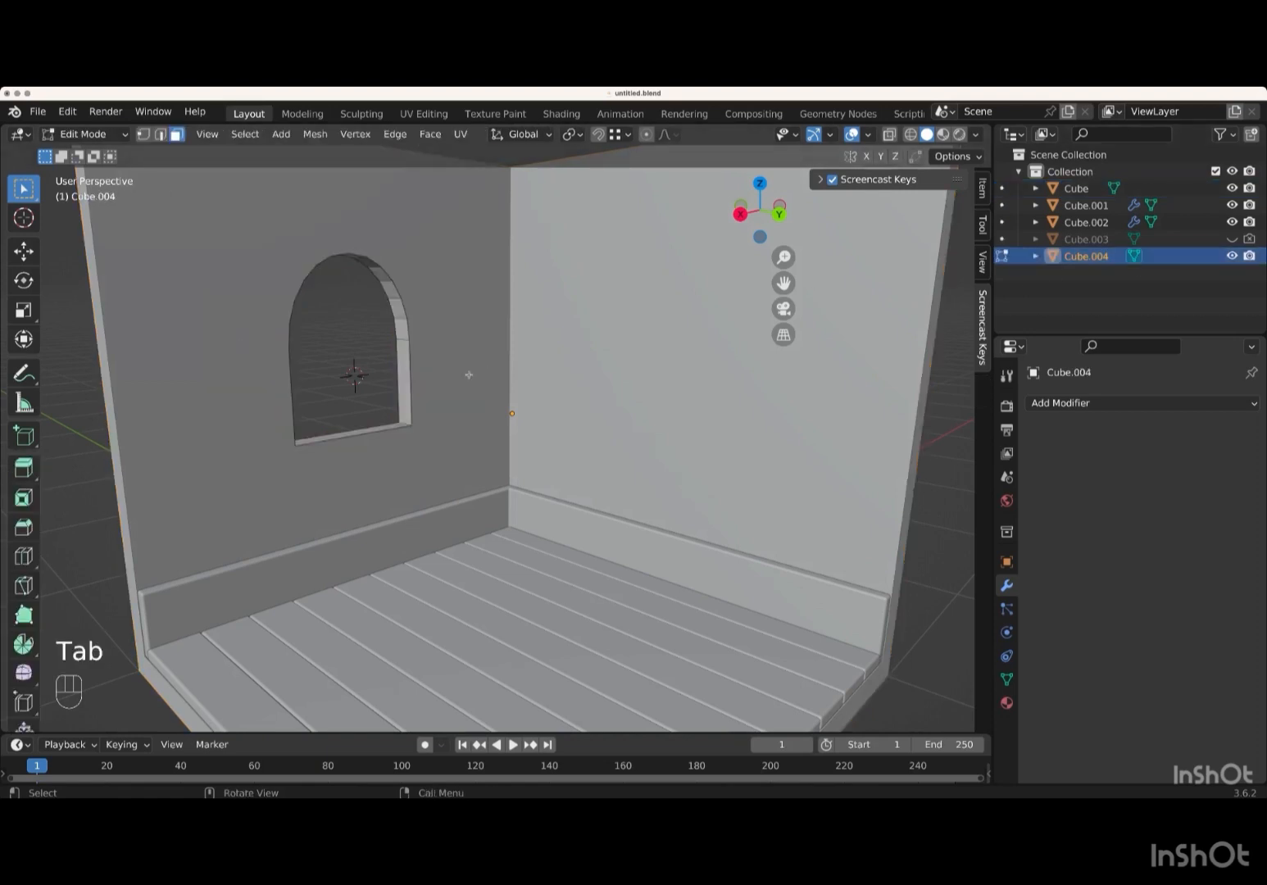
{"action": "key", "text": "a"}
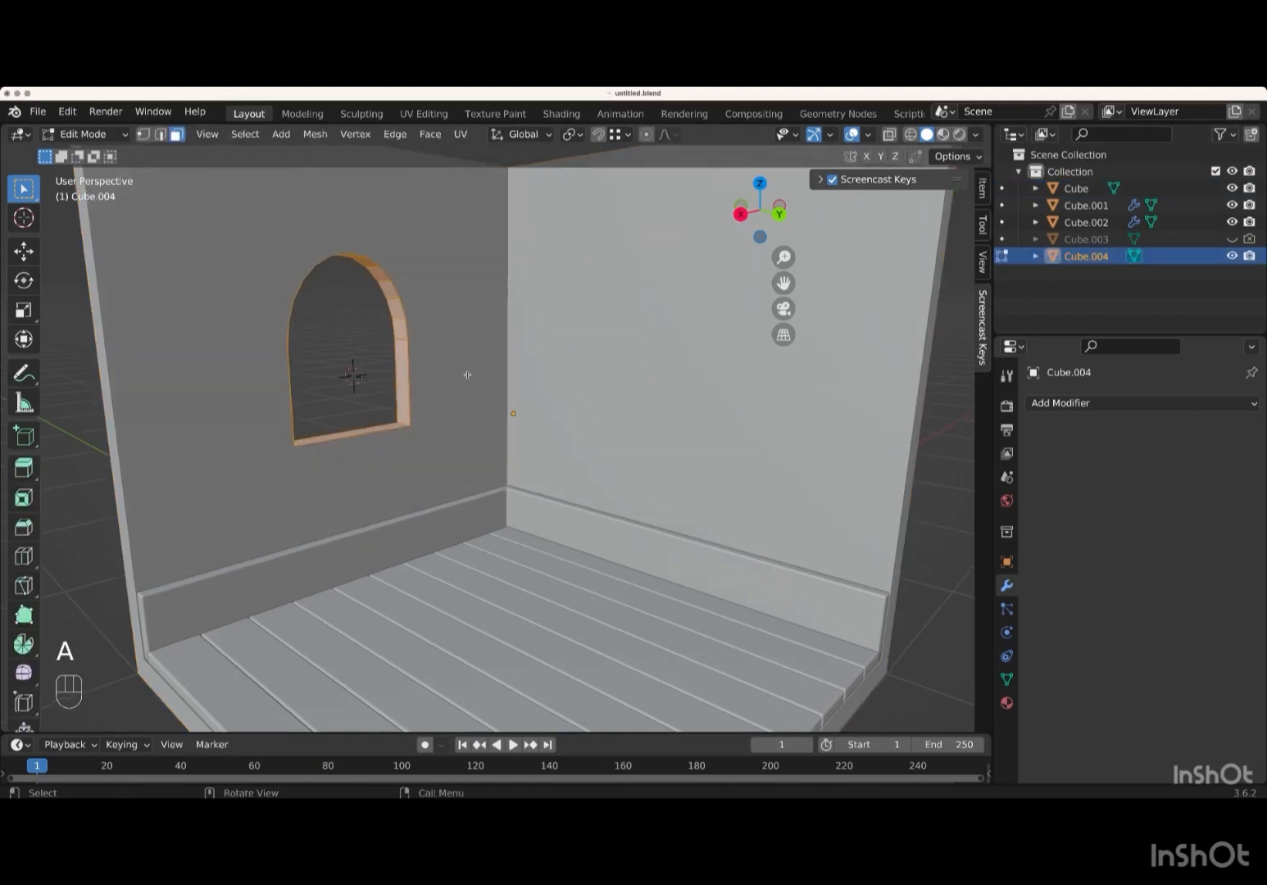
{"action": "scroll", "coordinate": [467, 374], "scroll_direction": "right", "scroll_amount": 3}
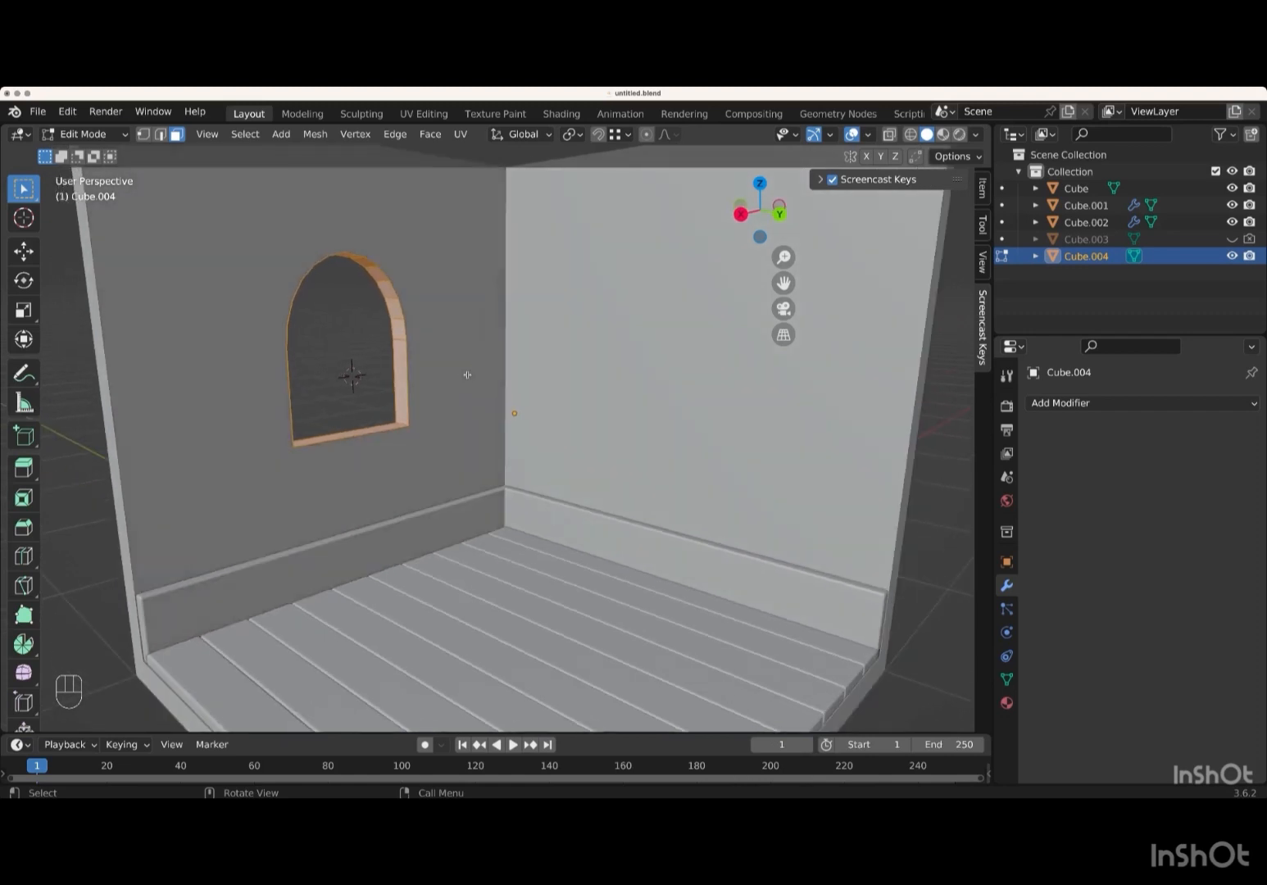
- Extrude the window loop's faces along their normals by 0.05 m with Even Thickness on
{"action": "key", "text": "alt+e"}
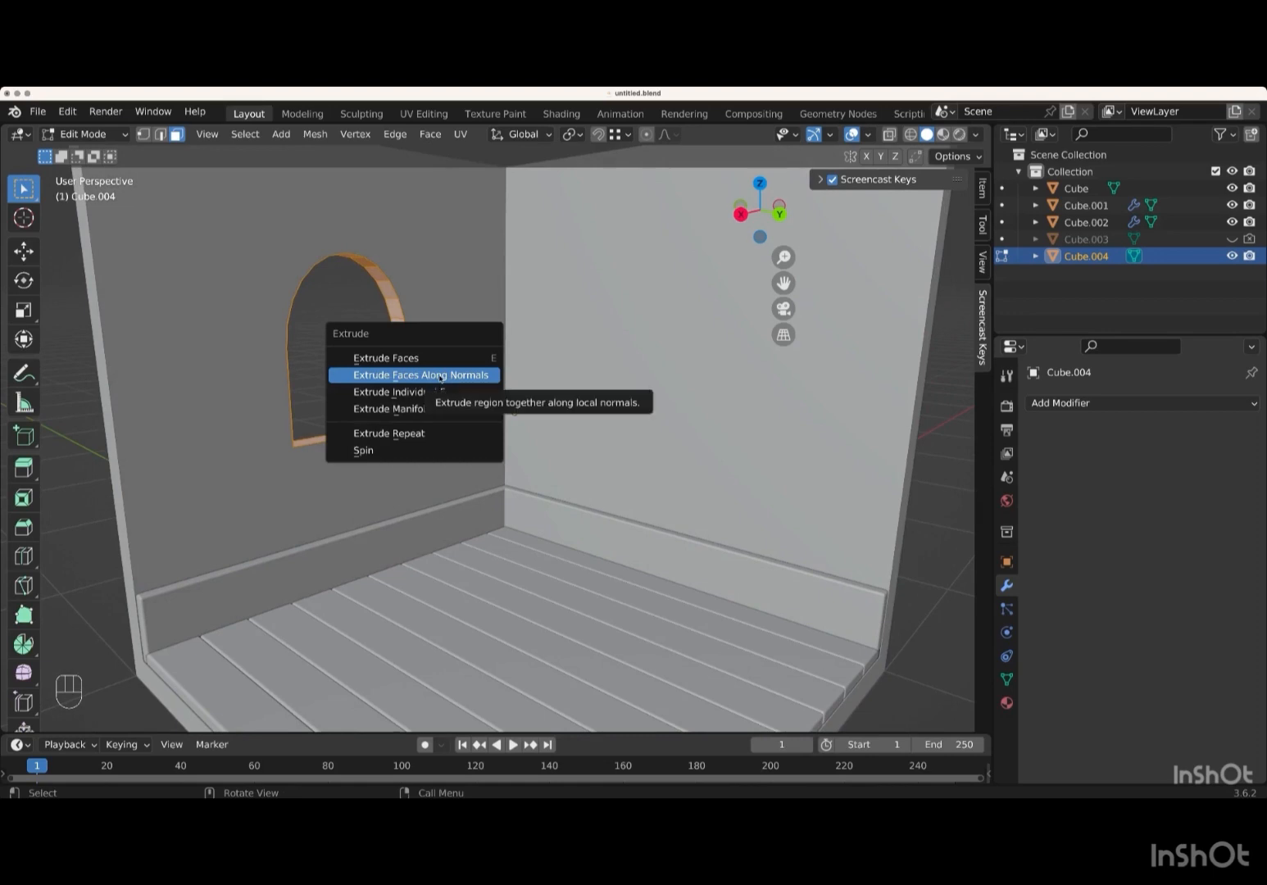
{"action": "left_click", "coordinate": [440, 376]}
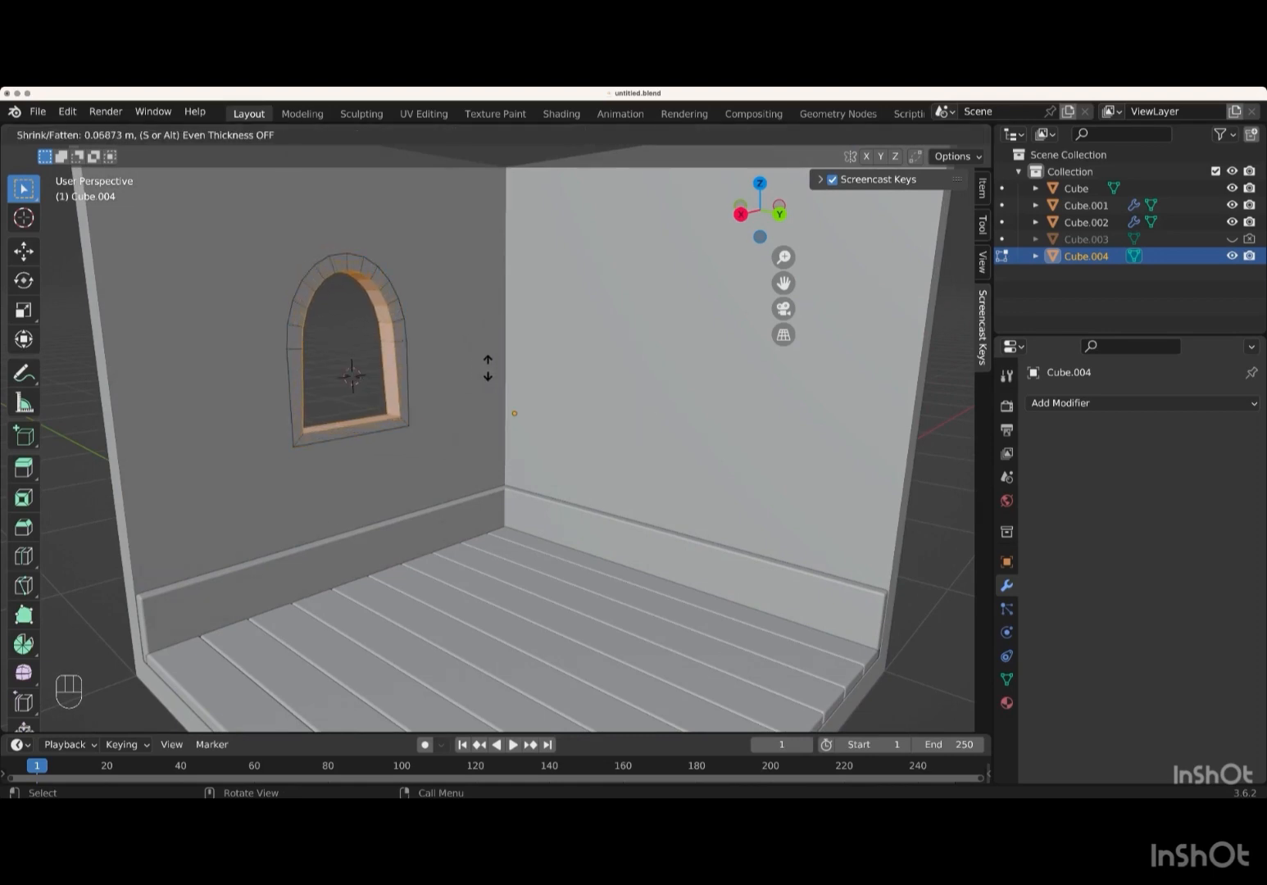
{"action": "key", "text": "s"}
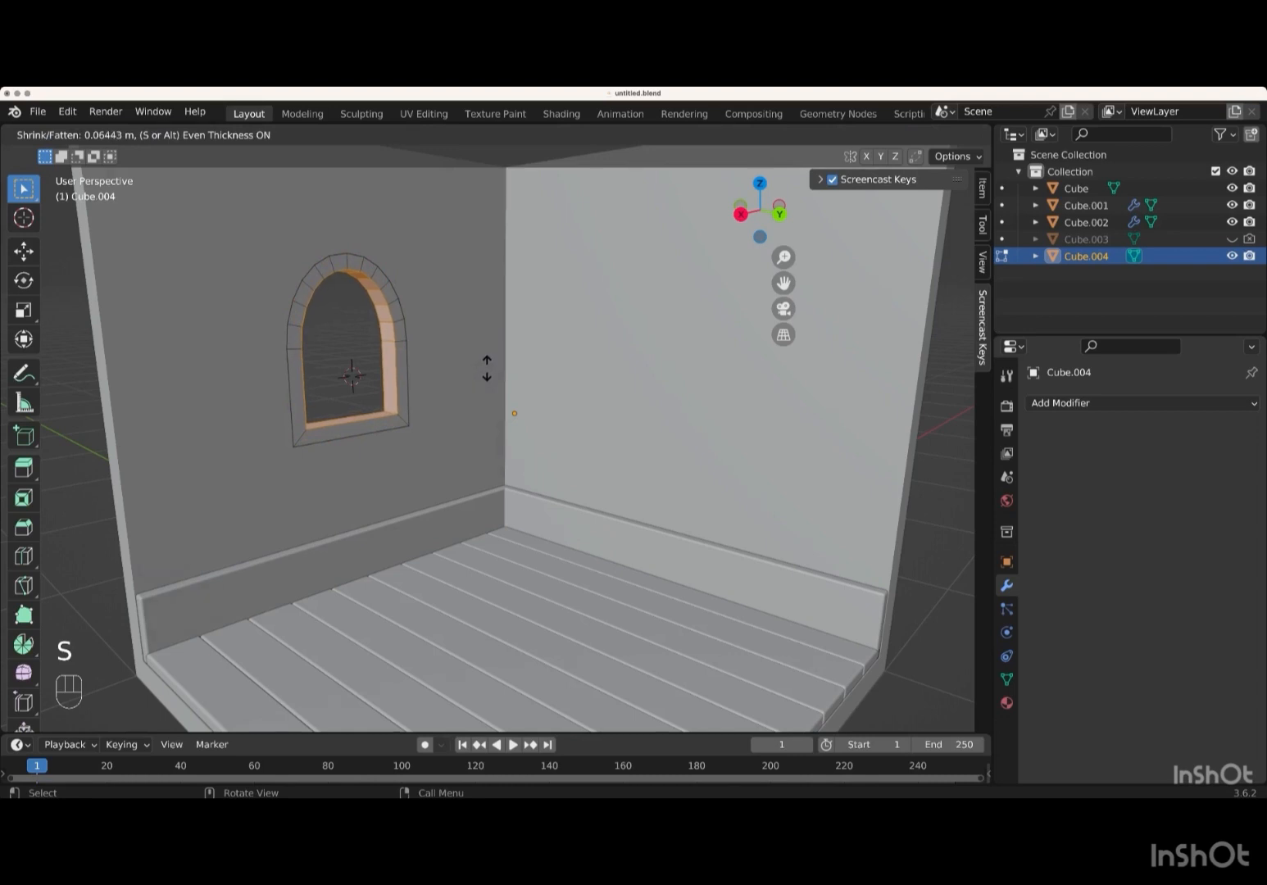
{"action": "type", "text": "0.05"}
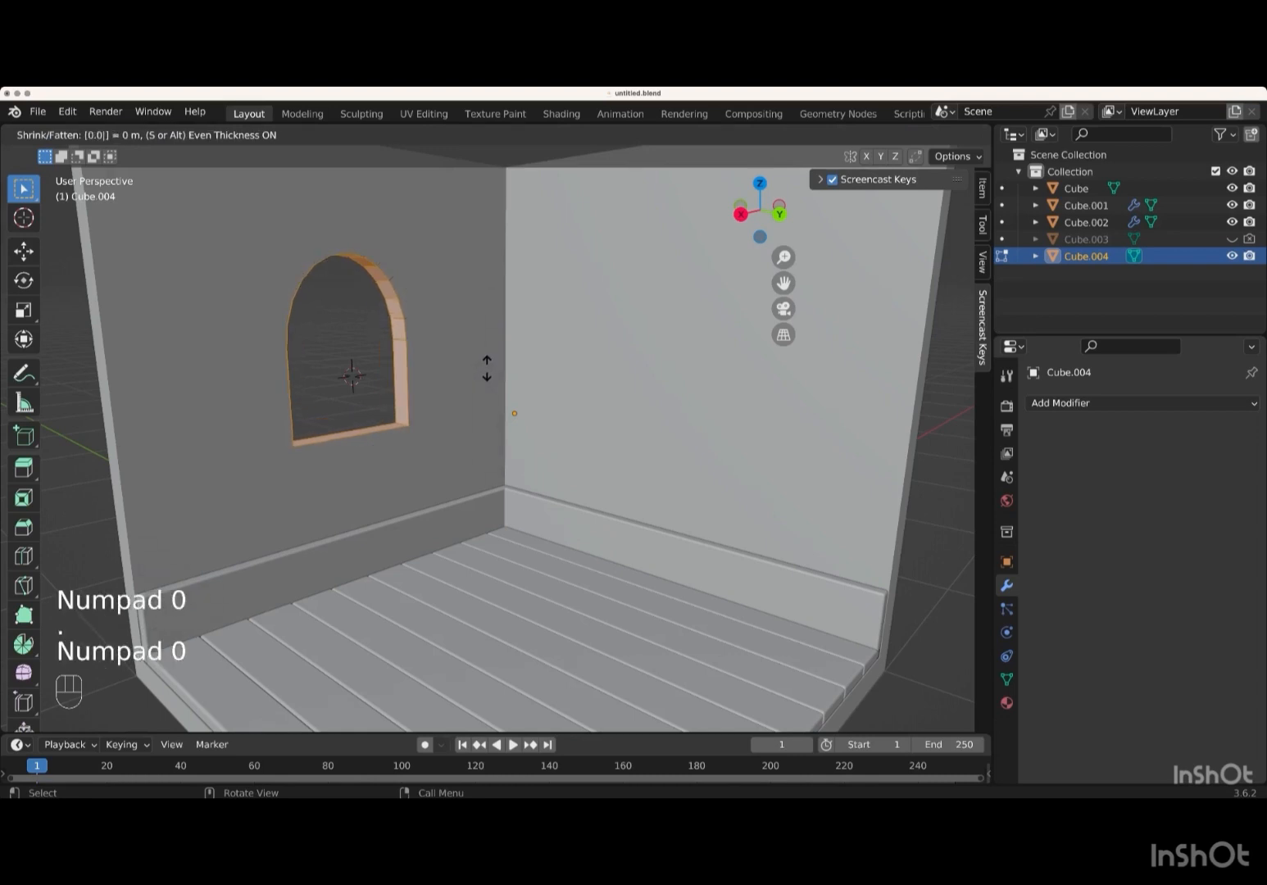
{"action": "key", "text": "KP_Subtract"}
{"action": "key", "text": "KP_Subtract"}
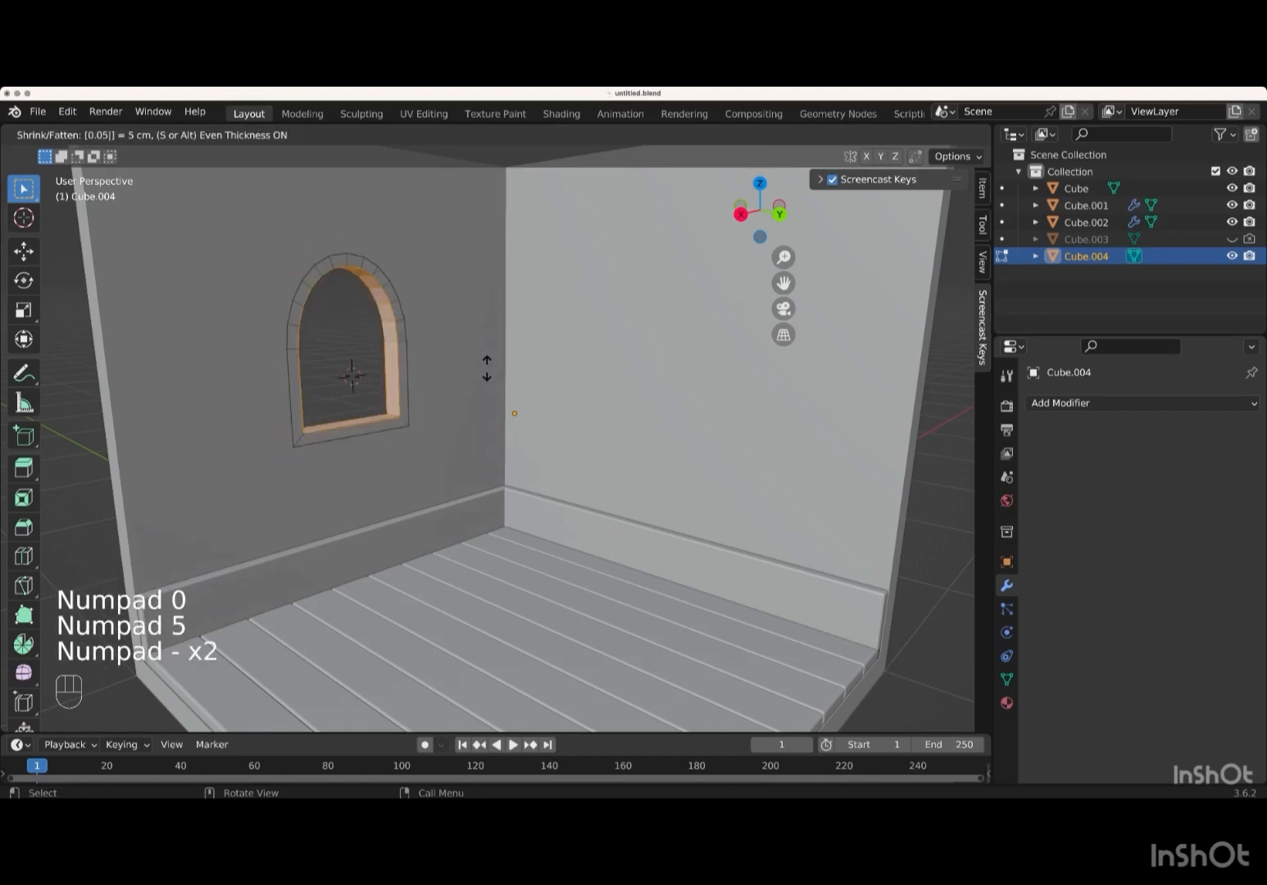
{"action": "key", "text": "Return"}
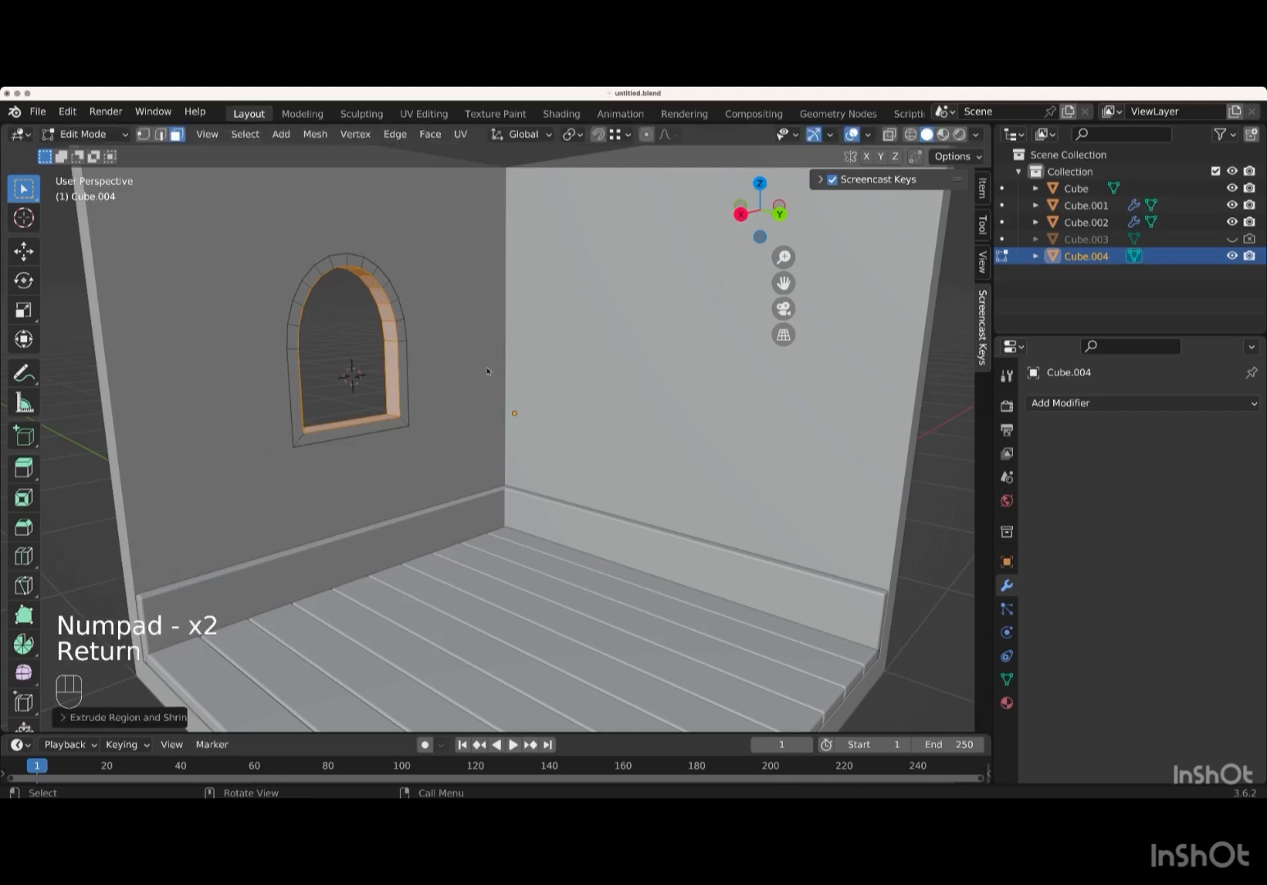
- Scale the entire window frame along the Y axis by about 1.95 and return to Object Mode
{"action": "scroll", "coordinate": [453, 399], "scroll_direction": "left", "scroll_amount": 5}
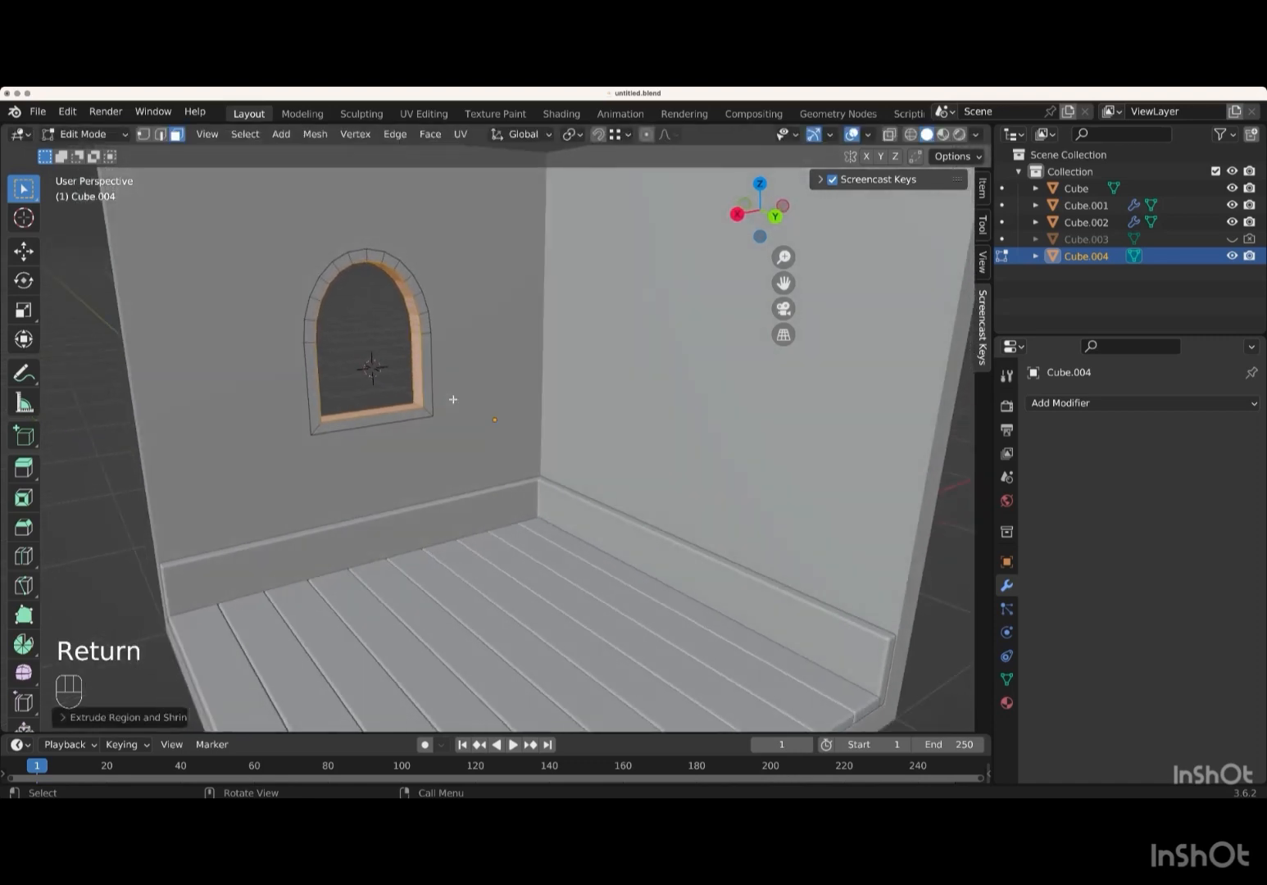
{"action": "key", "text": "a"}
{"action": "scroll", "coordinate": [453, 399], "scroll_direction": "left", "scroll_amount": 5}
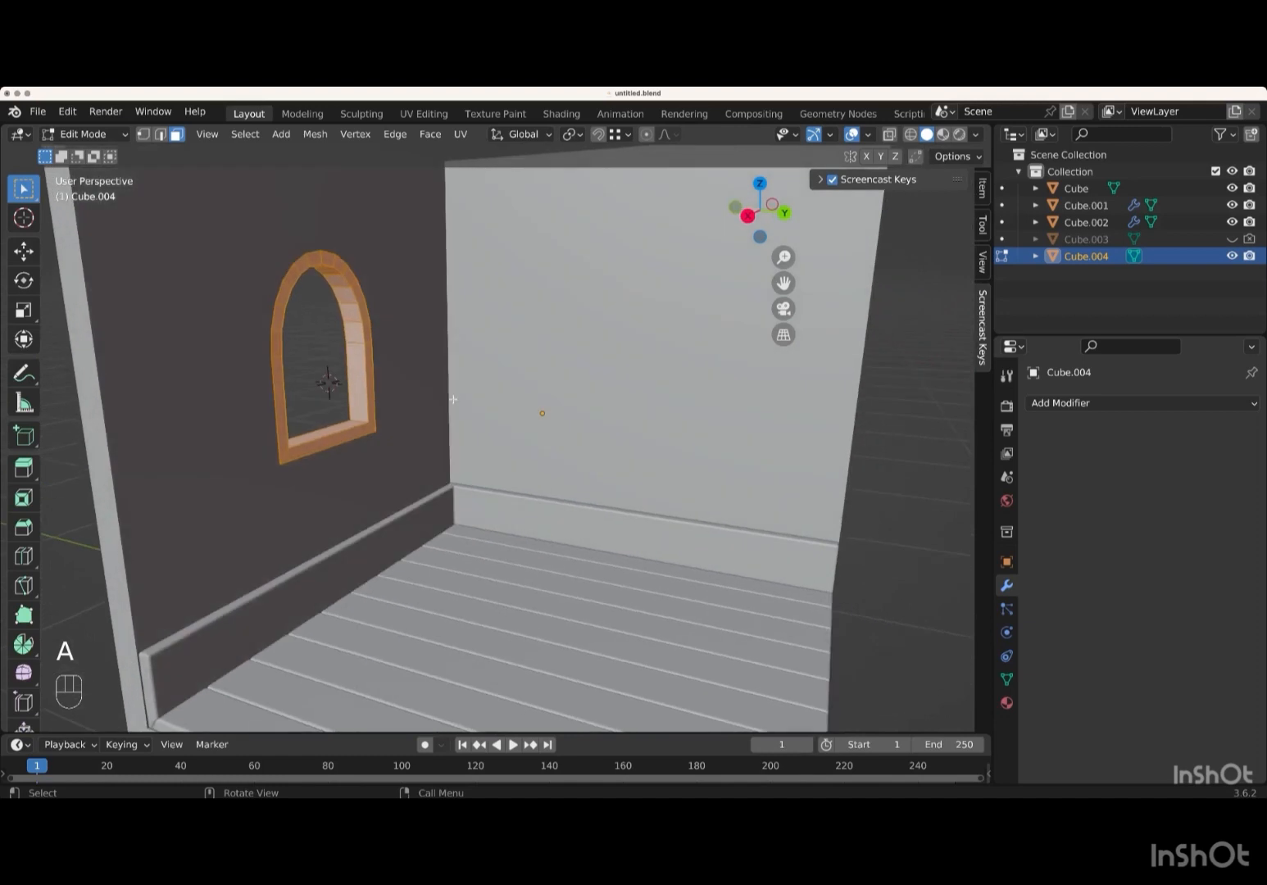
{"action": "key", "text": "s"}
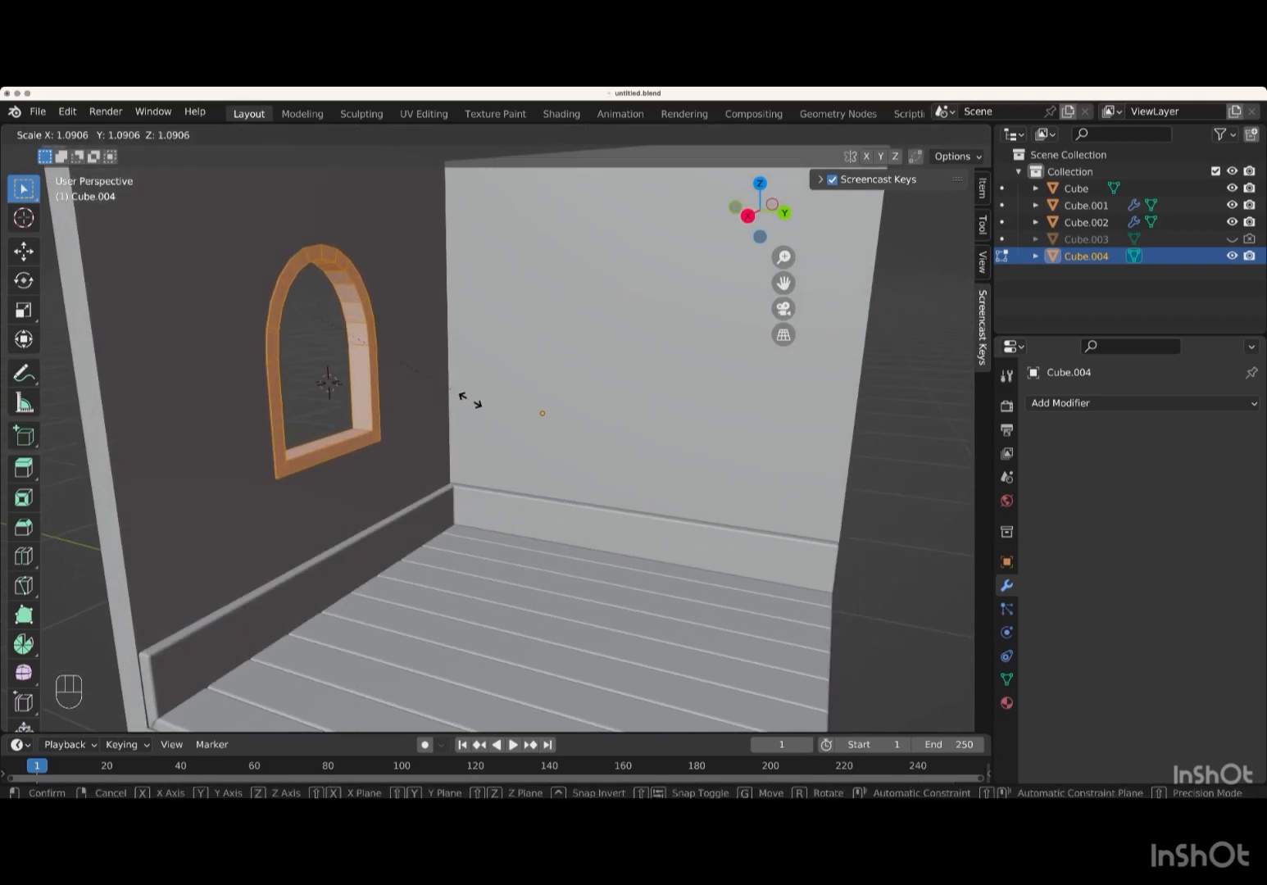
{"action": "key", "text": "y"}
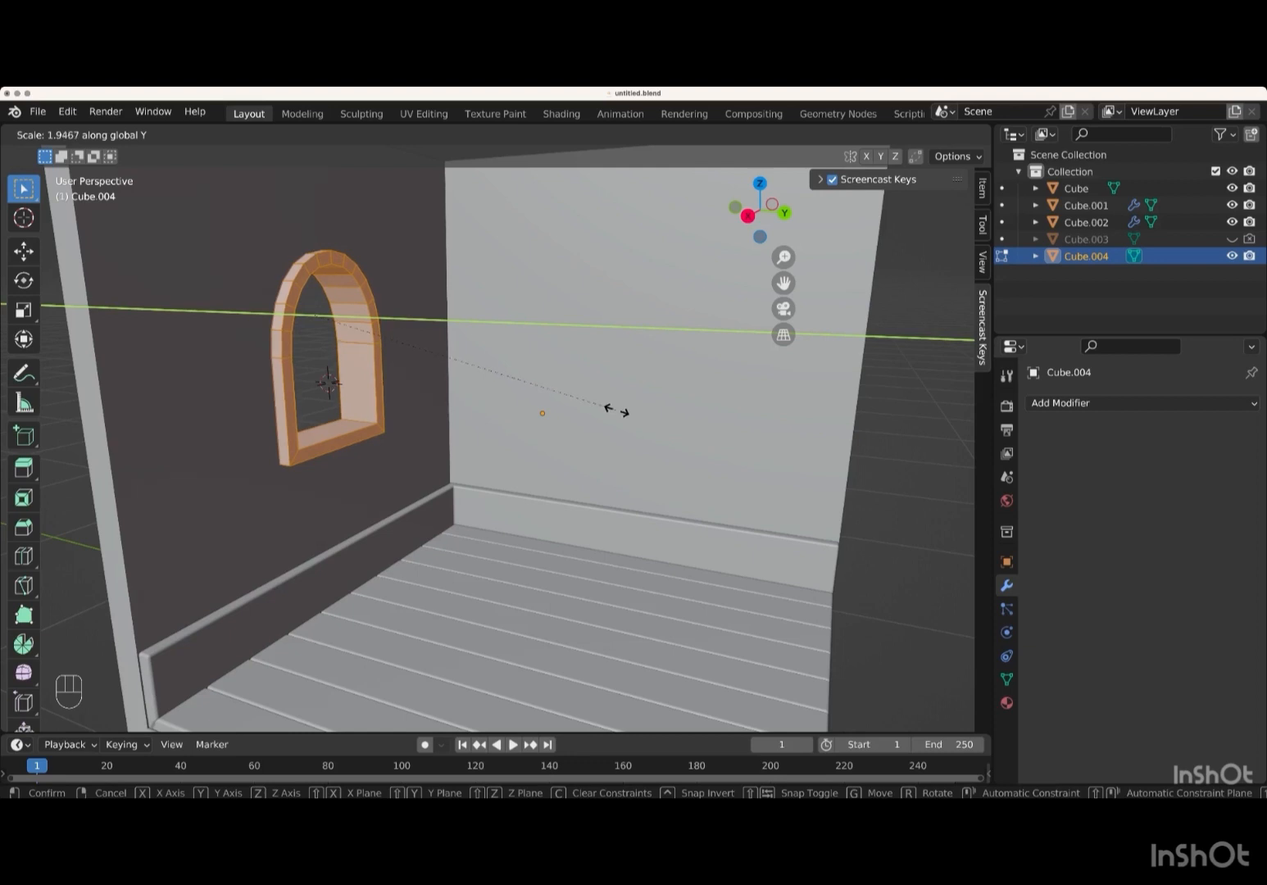
{"action": "key", "text": "Return"}
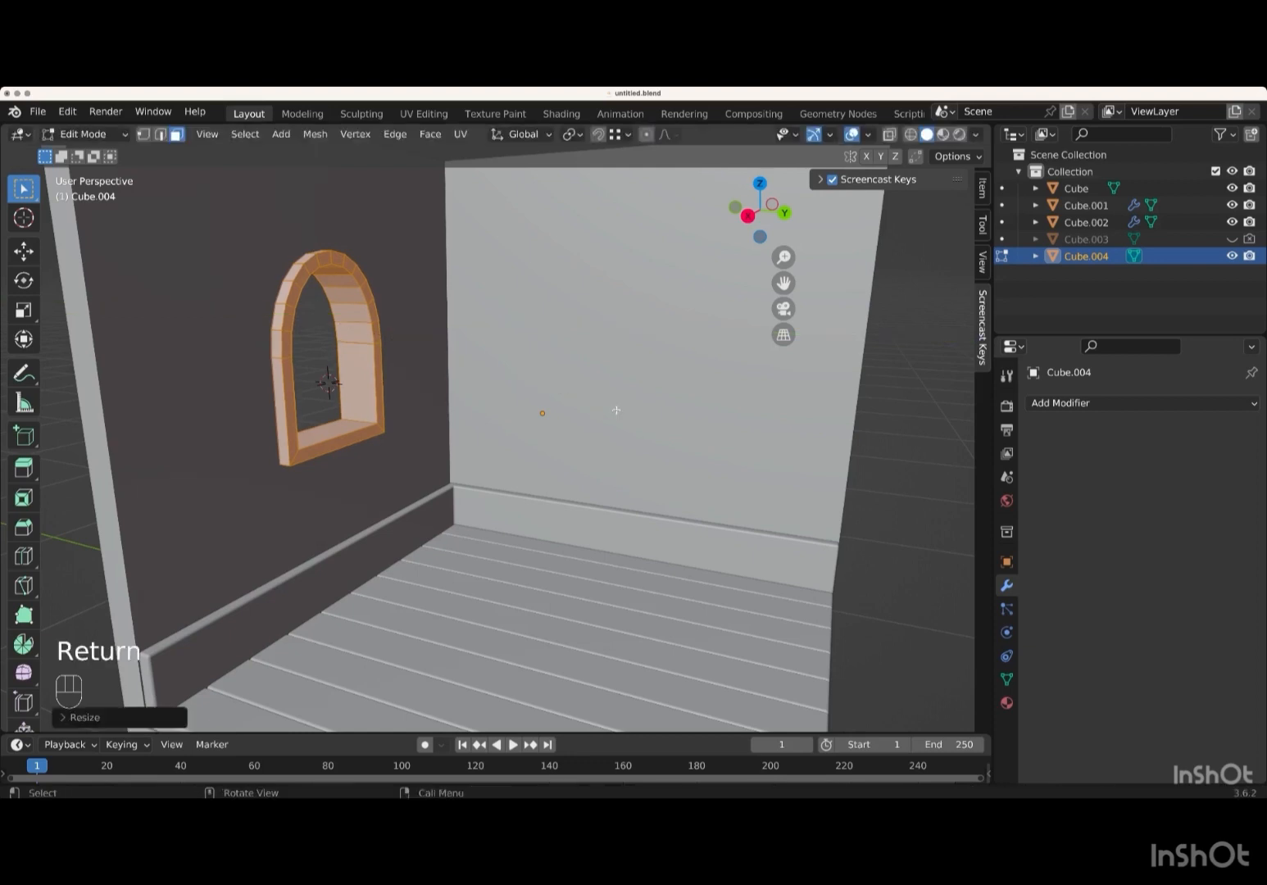
{"action": "scroll", "coordinate": [617, 410], "scroll_direction": "right", "scroll_amount": 10}
{"action": "scroll", "coordinate": [616, 409], "scroll_direction": "up", "scroll_amount": 5}
{"action": "key", "text": "a"}
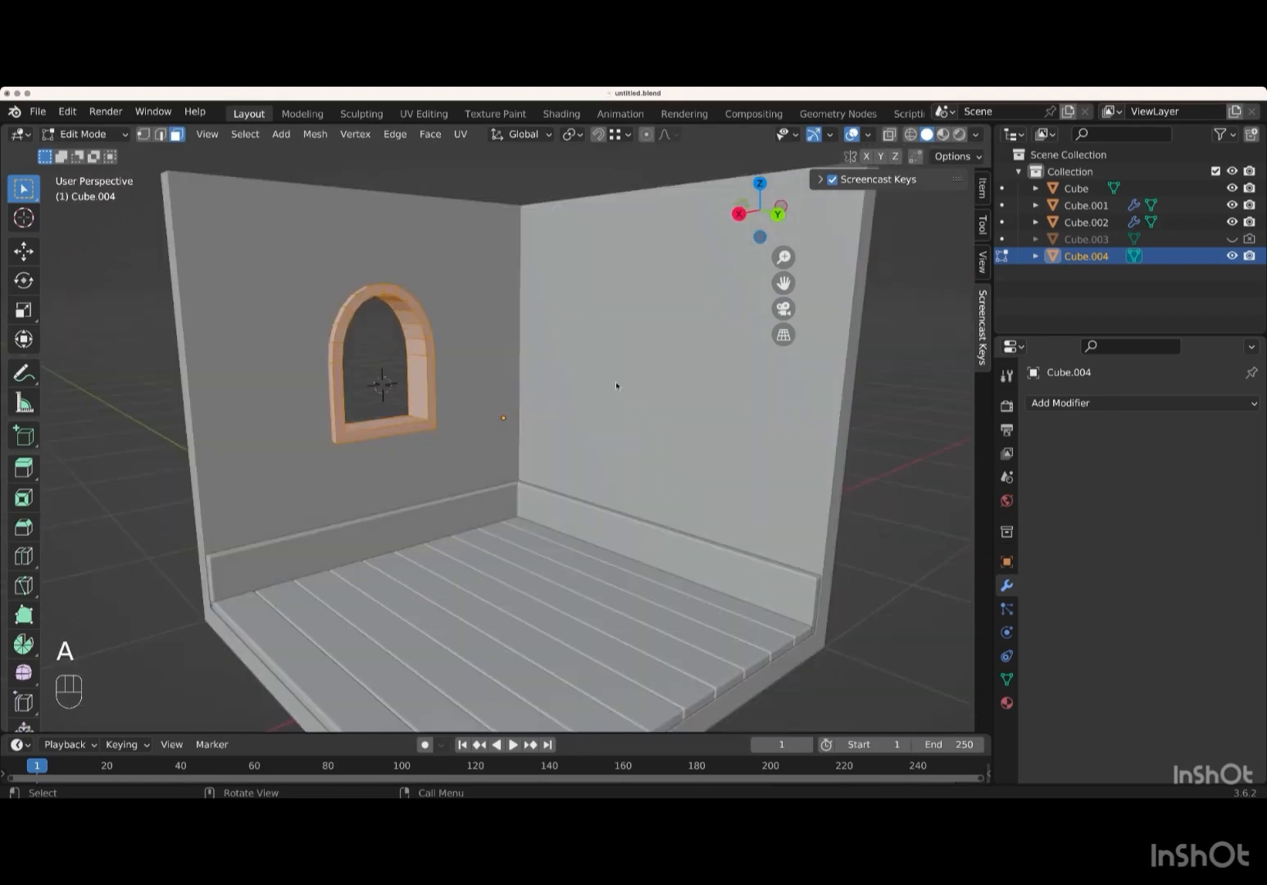
{"action": "scroll", "coordinate": [616, 385], "scroll_direction": "left", "scroll_amount": 3}
{"action": "key", "text": "Tab"}
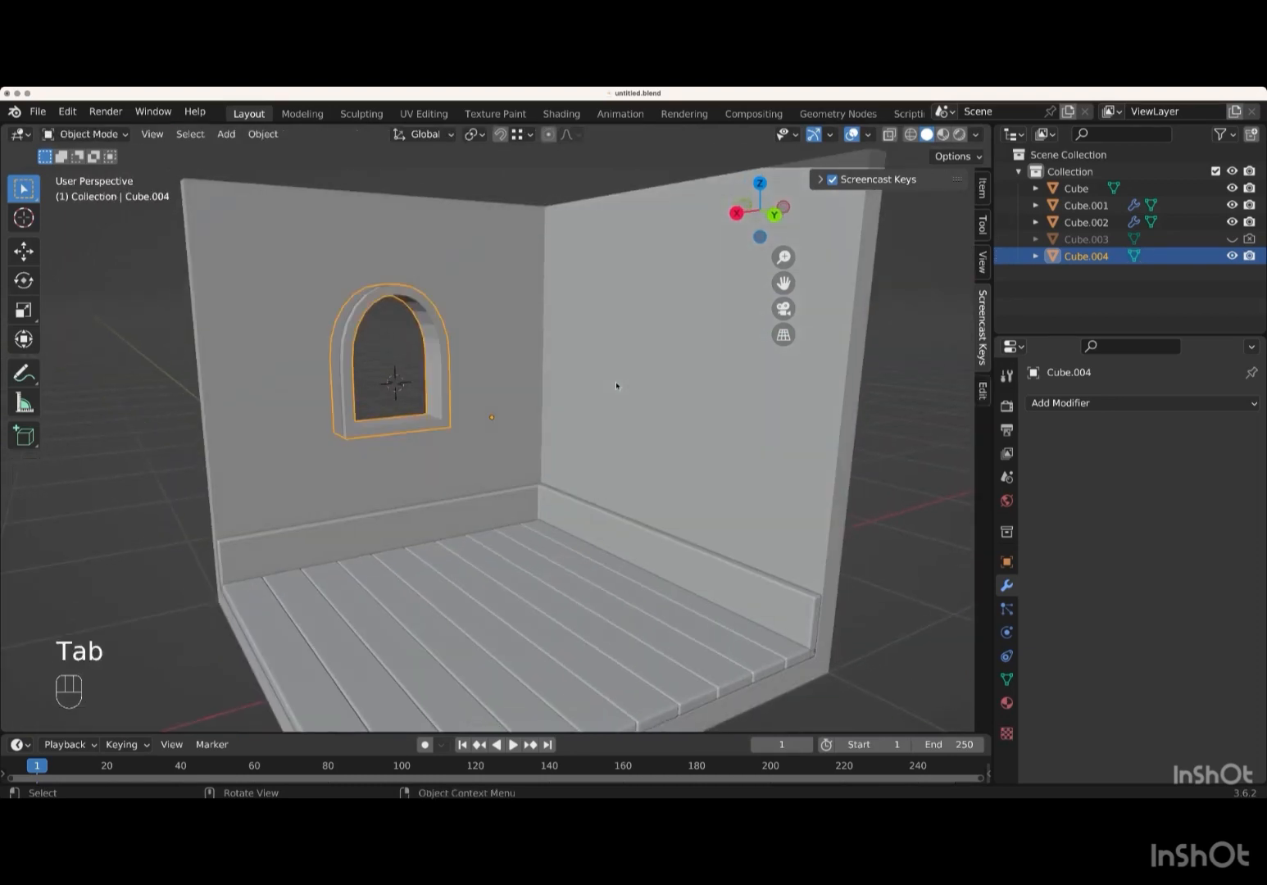
- Add a Bevel modifier with 3 segments to the window frame
{"action": "key", "text": "KP_Add"}
{"action": "key", "text": "KP_Add"}
{"action": "key", "text": "KP_Add"}
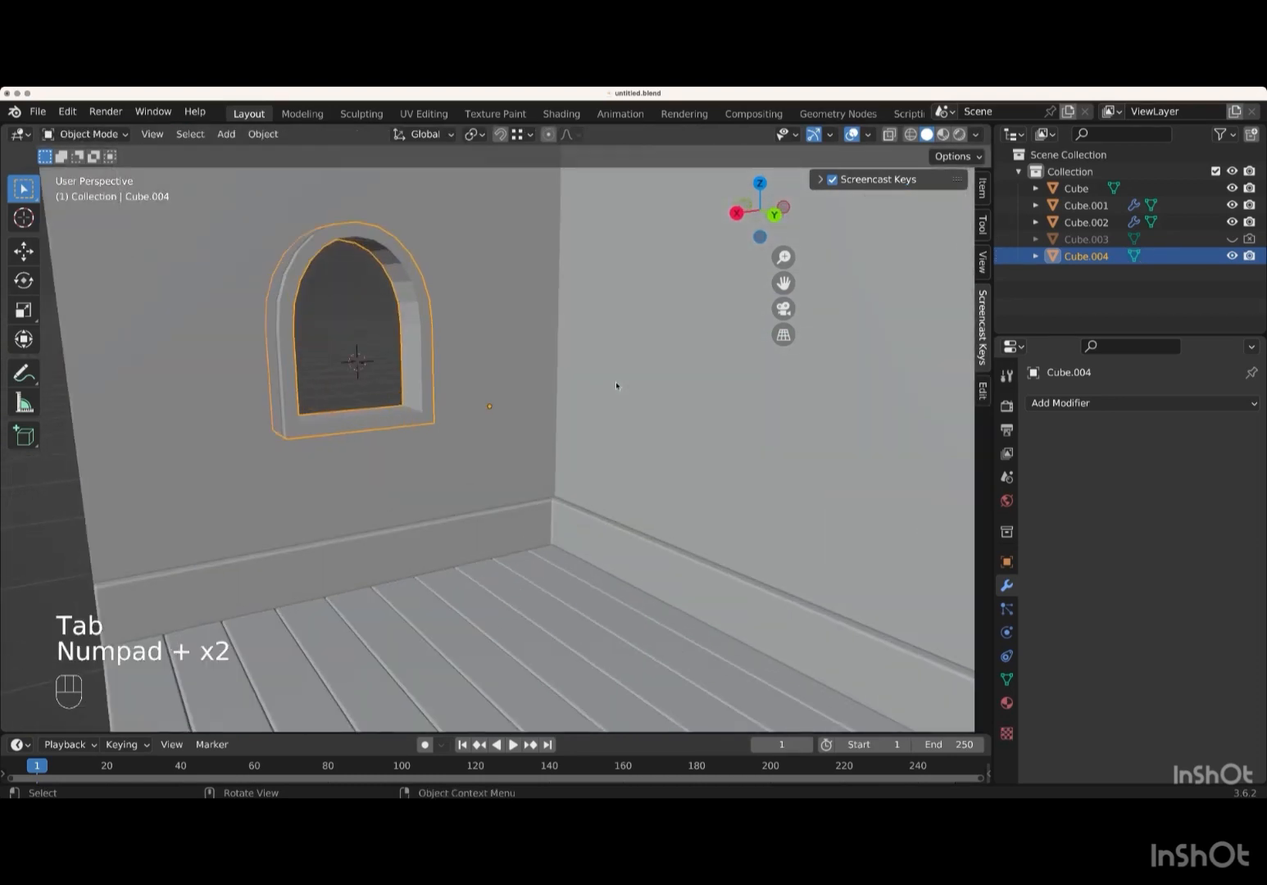
{"action": "left_click", "coordinate": [1119, 404]}
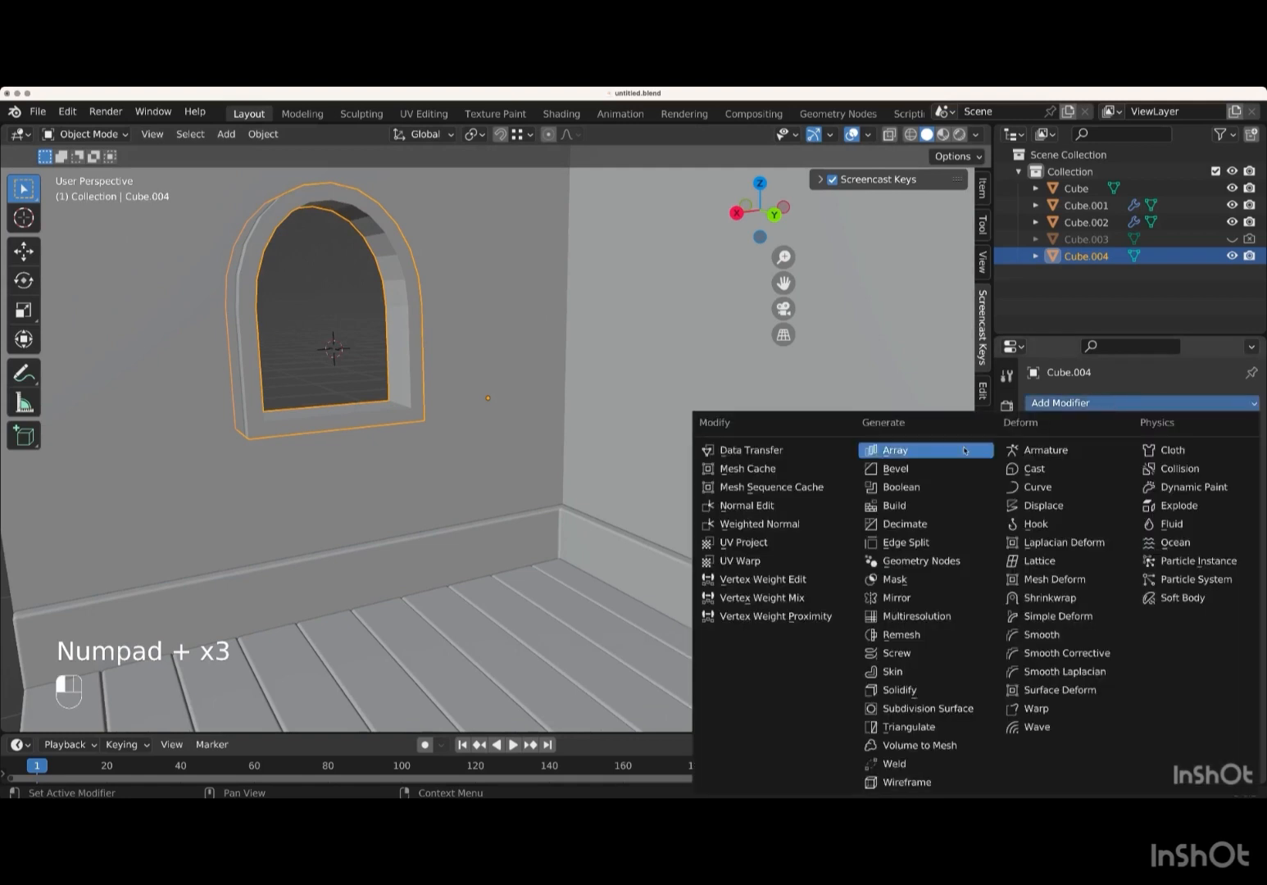
{"action": "left_click", "coordinate": [863, 469]}
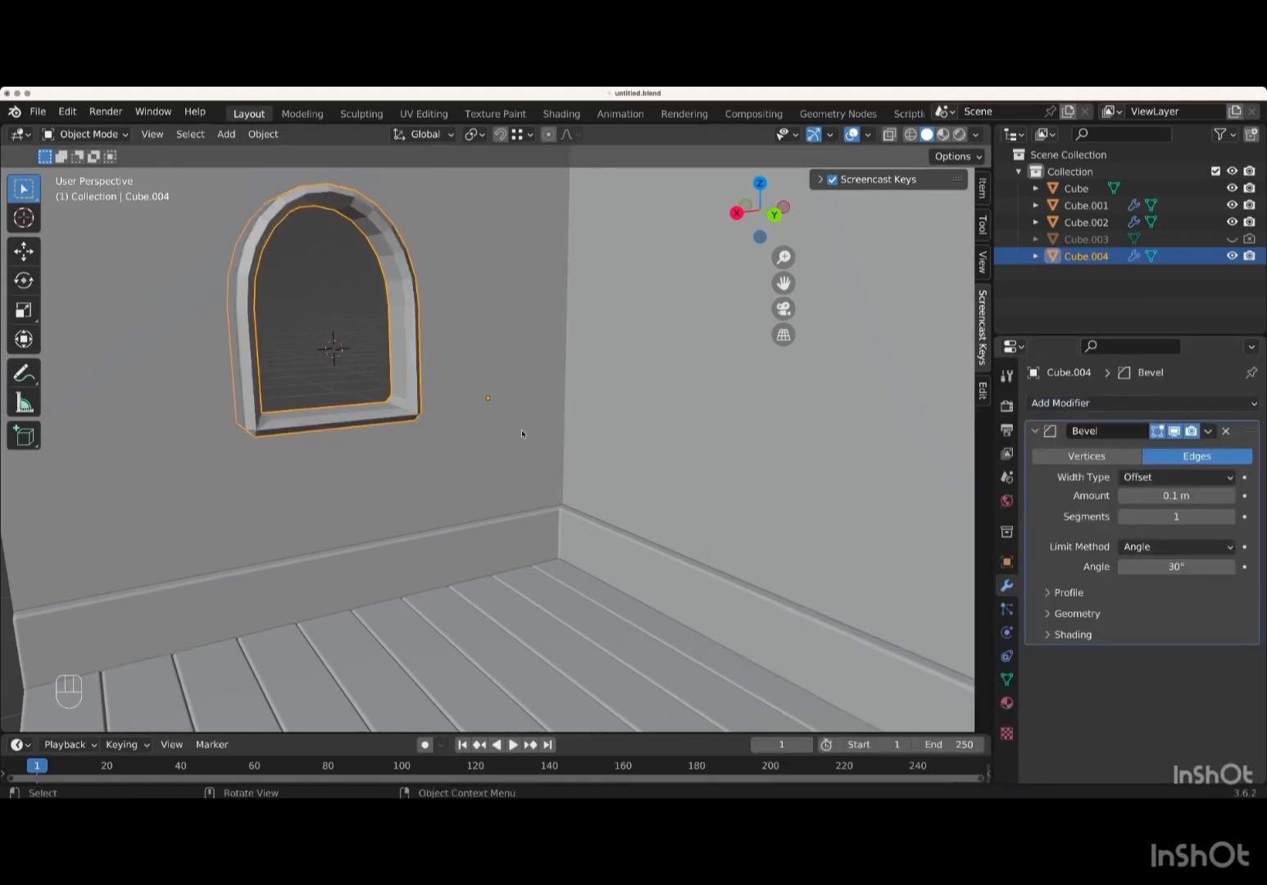
{"action": "middle_click_drag", "start_coordinate": [522, 430], "coordinate": [686, 544], "text": "shift"}
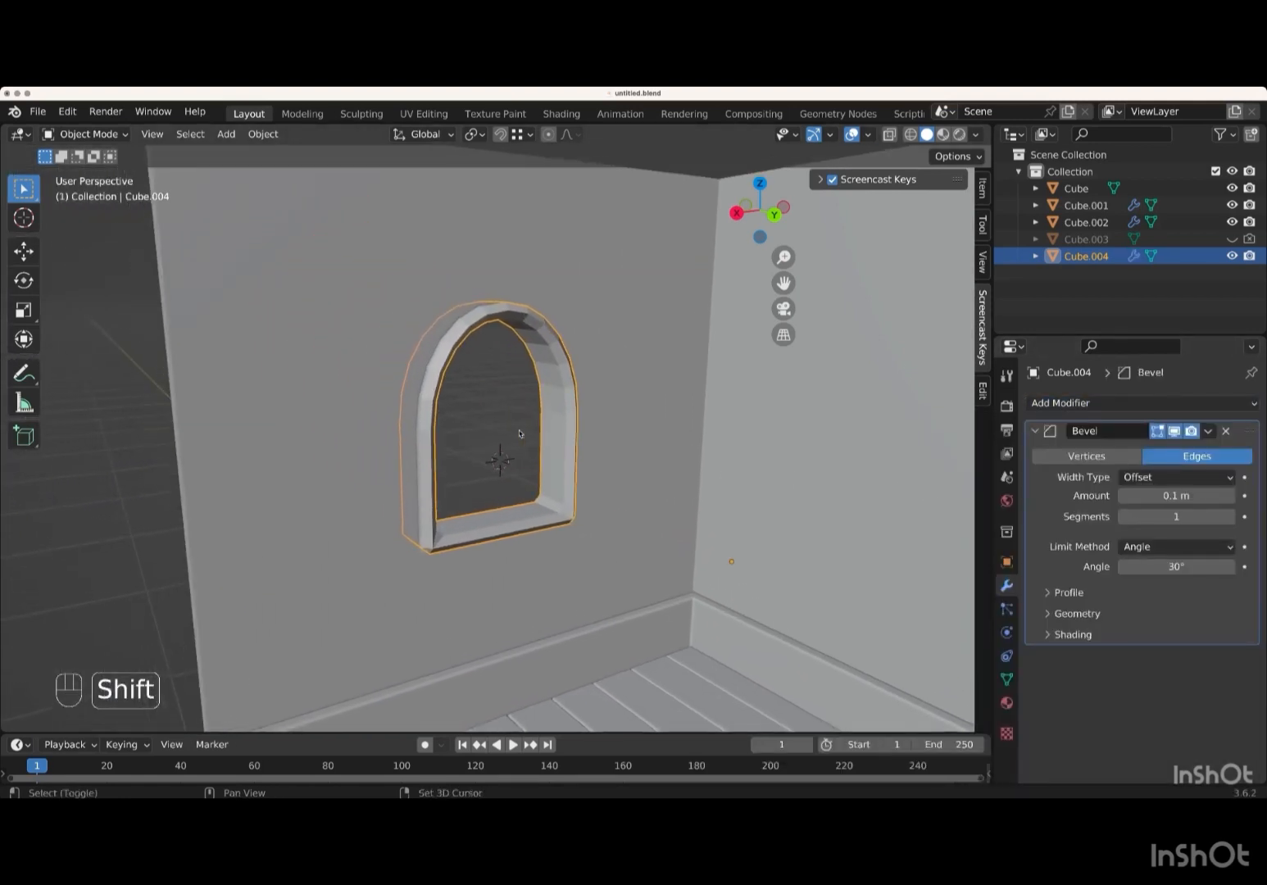
{"action": "key", "text": "KP_Add"}
{"action": "key", "text": "KP_Add"}
{"action": "key", "text": "KP_Add"}
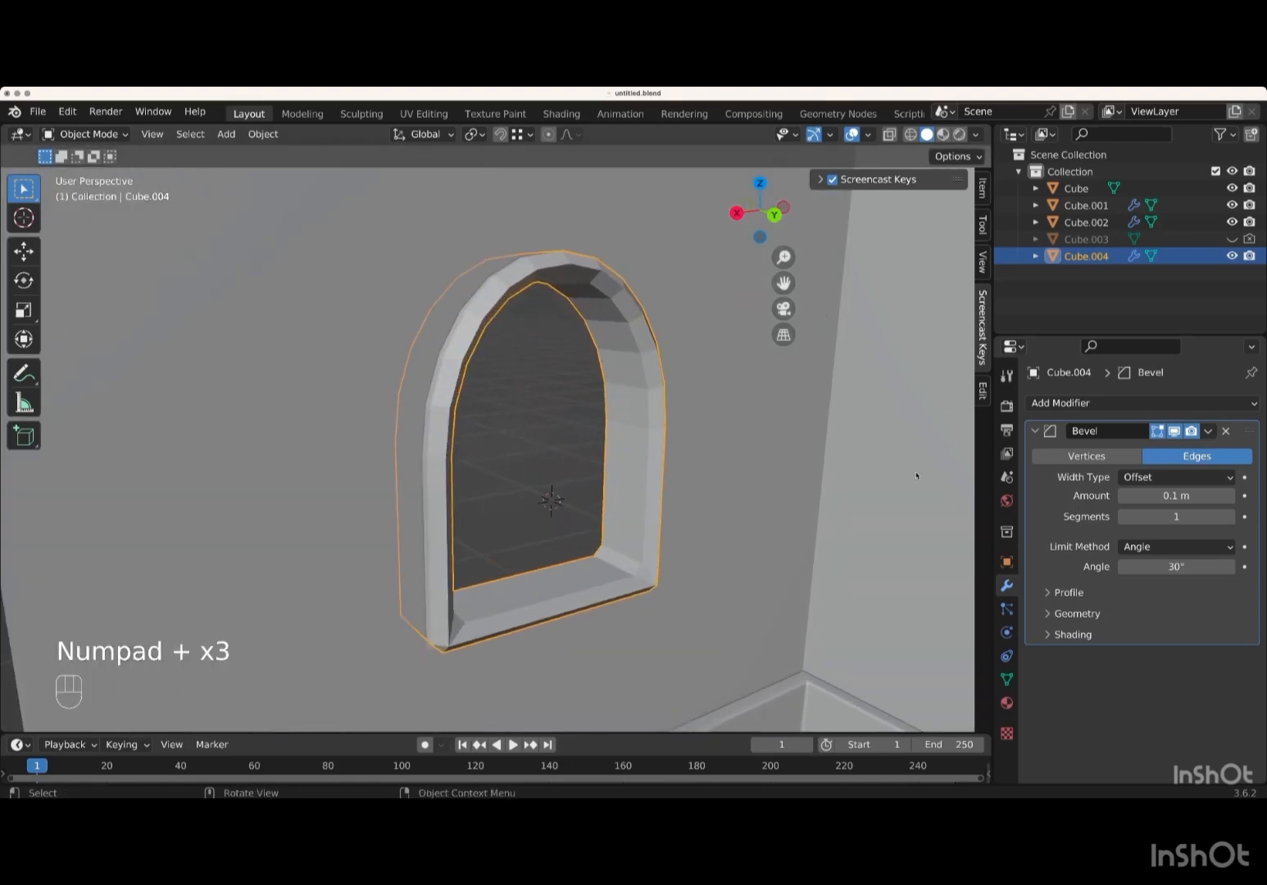
{"action": "left_click", "coordinate": [1230, 519]}
{"action": "left_click", "coordinate": [1230, 519]}
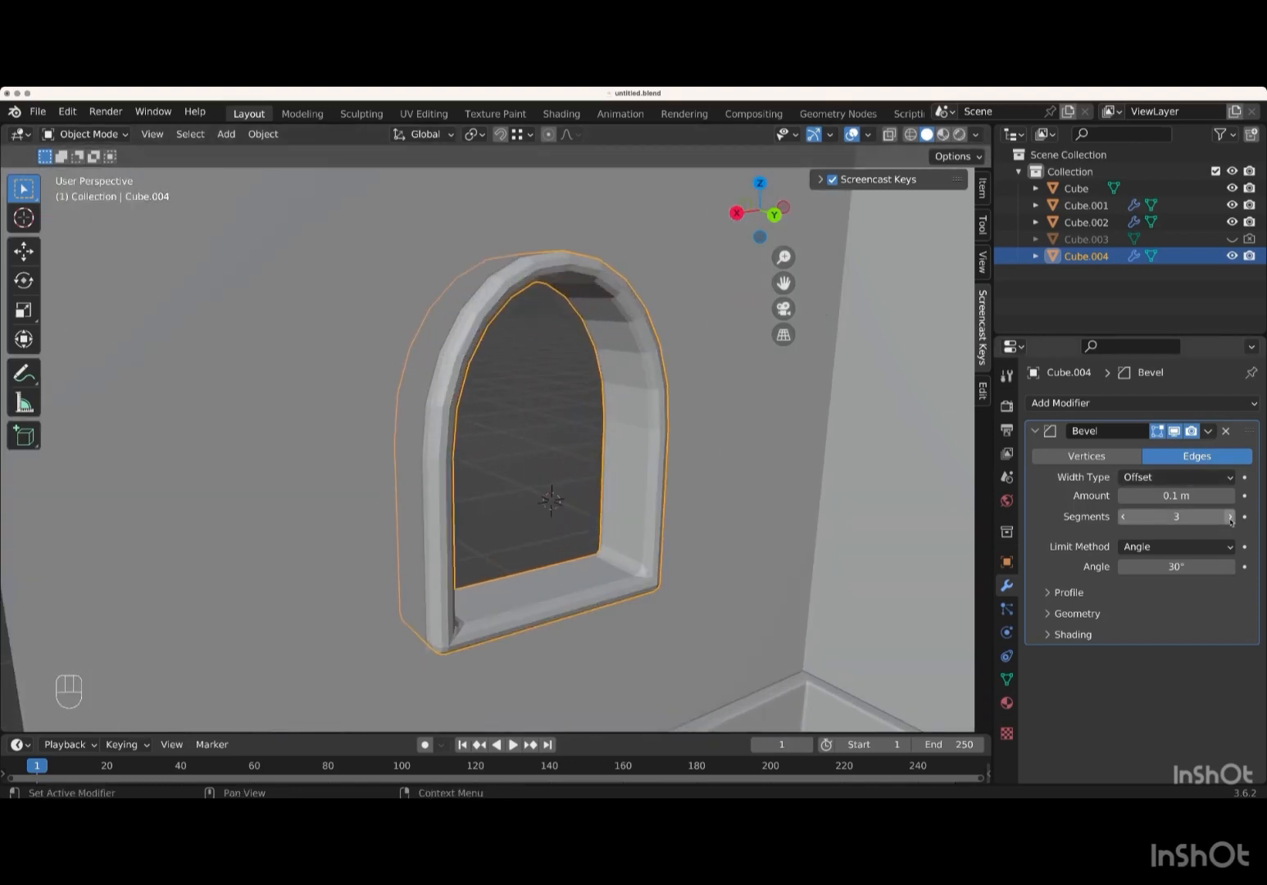
- Set the window frame's bevel amount to 0.01 m
{"action": "left_click", "coordinate": [1123, 497]}
{"action": "left_click", "coordinate": [1123, 496]}
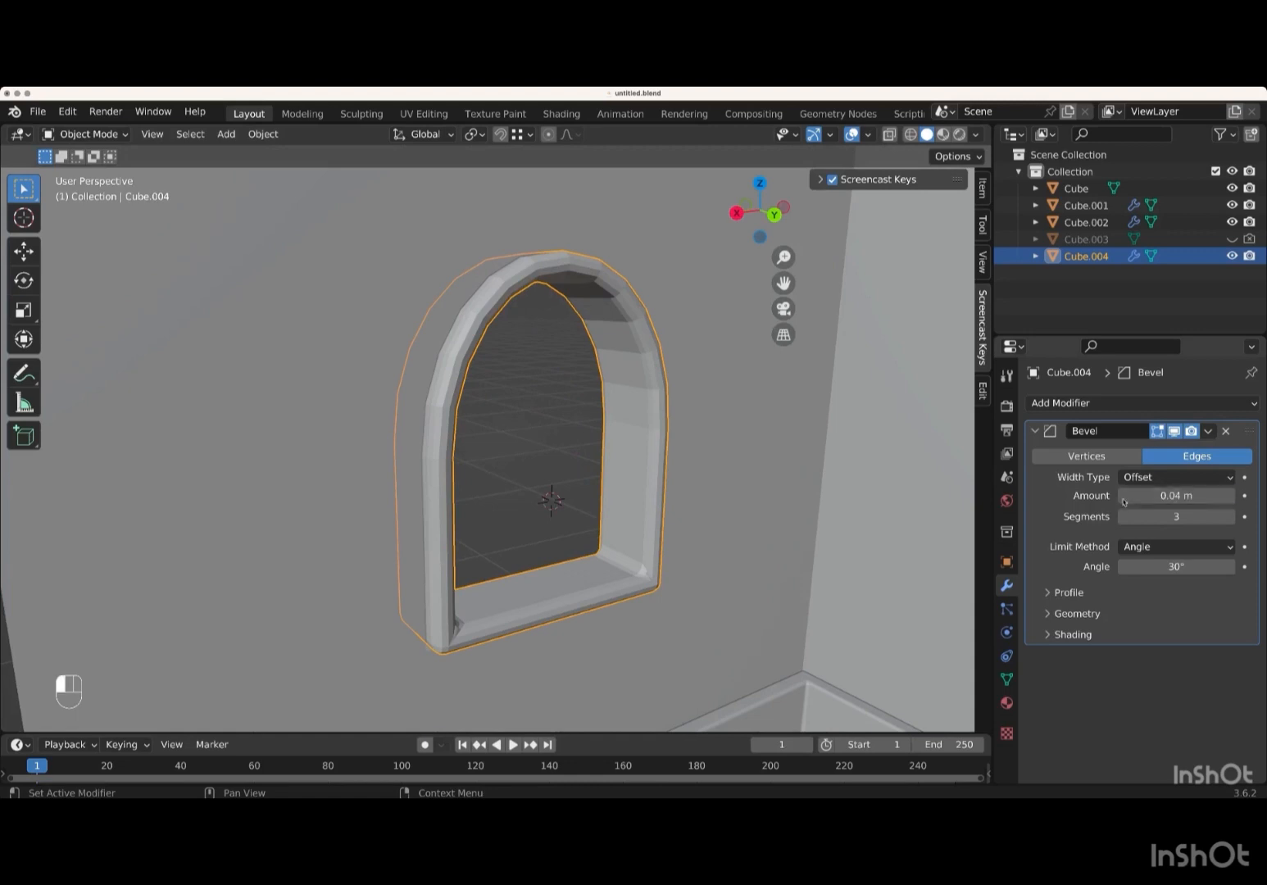
{"action": "left_click", "coordinate": [1123, 497]}
{"action": "left_click", "coordinate": [1123, 496]}
{"action": "left_click", "coordinate": [1123, 496]}
{"action": "left_click", "coordinate": [1124, 496]}
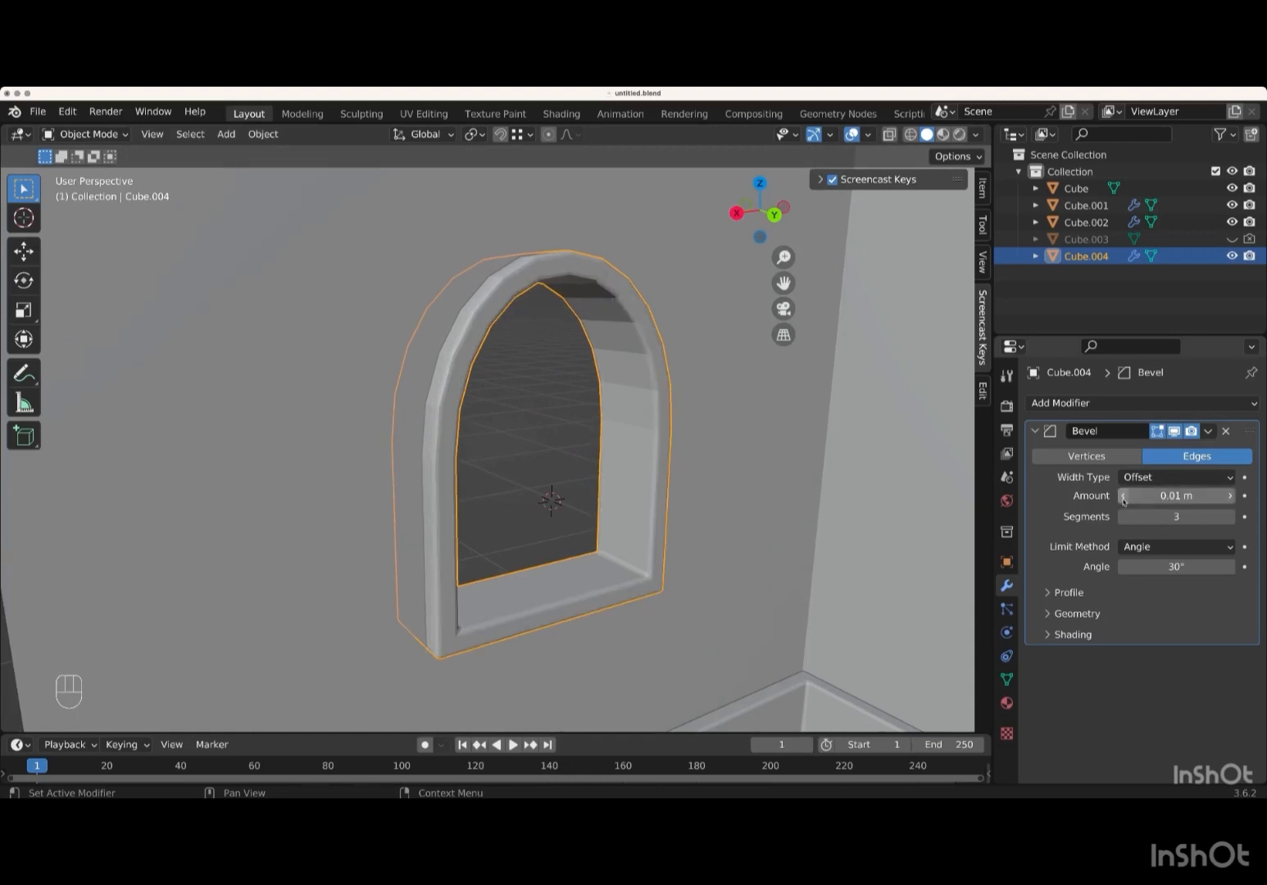
{"action": "left_click", "coordinate": [1230, 497]}
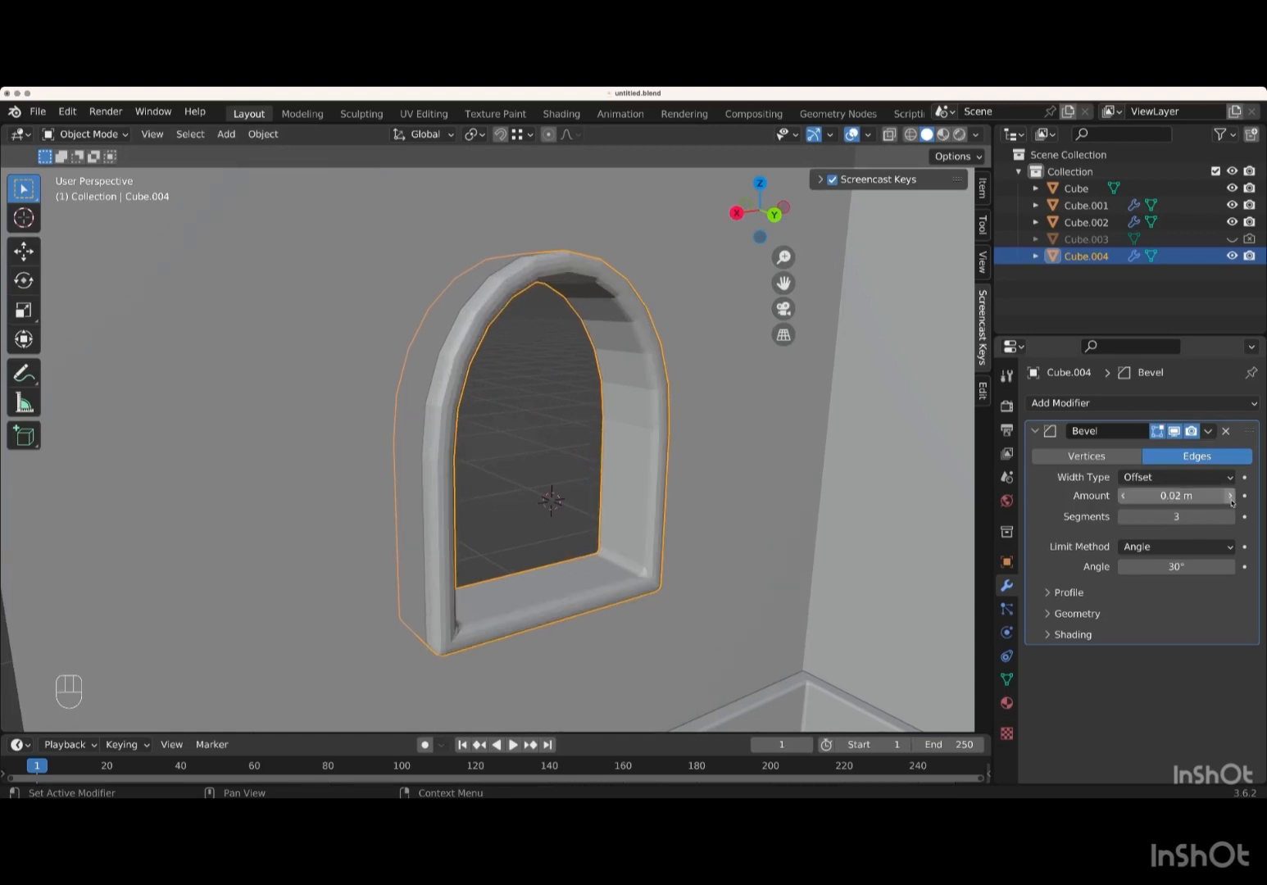
{"action": "left_click", "coordinate": [1123, 497]}
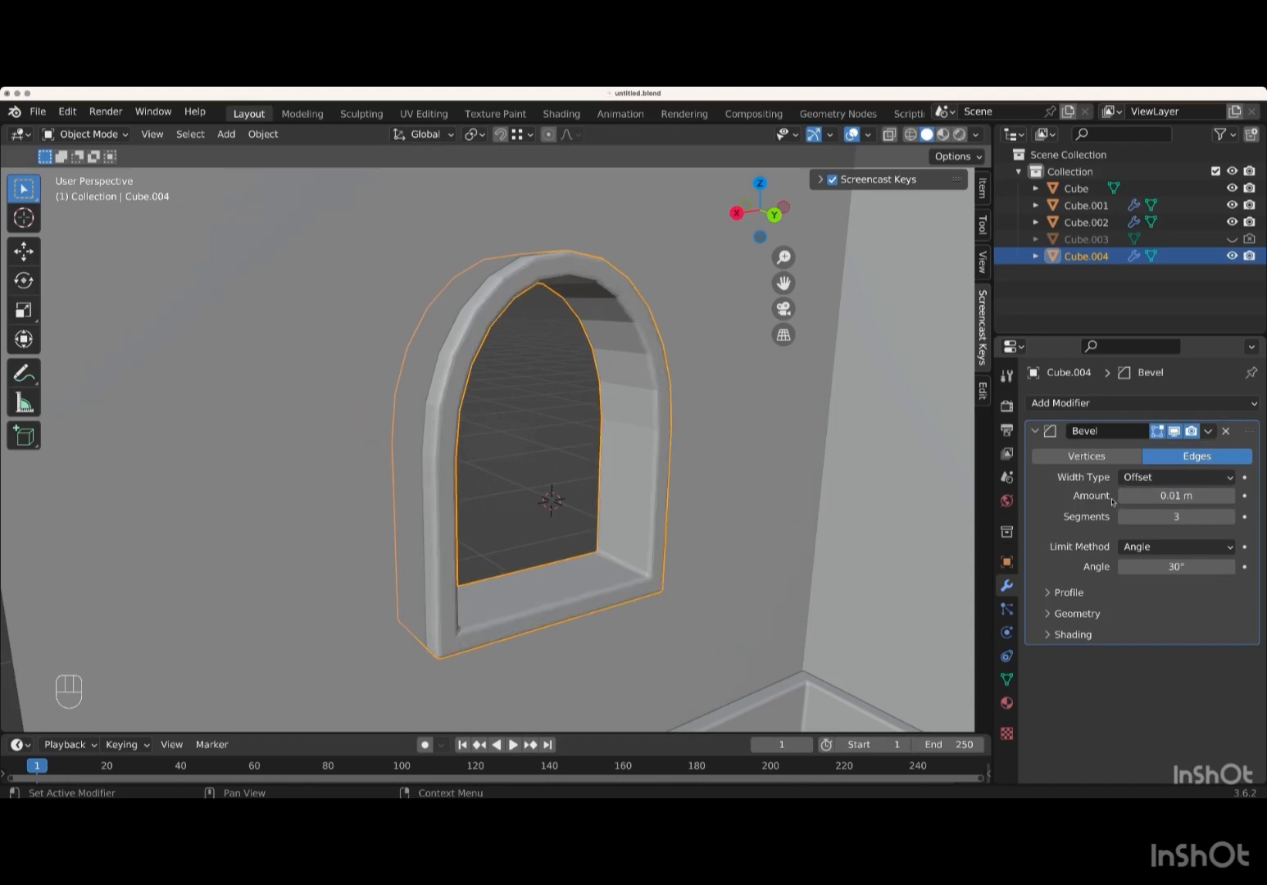
- Enable Auto Smooth for the window frame's mesh and Harden Normals in its Bevel modifier's shading options
{"action": "left_click", "coordinate": [1006, 678]}
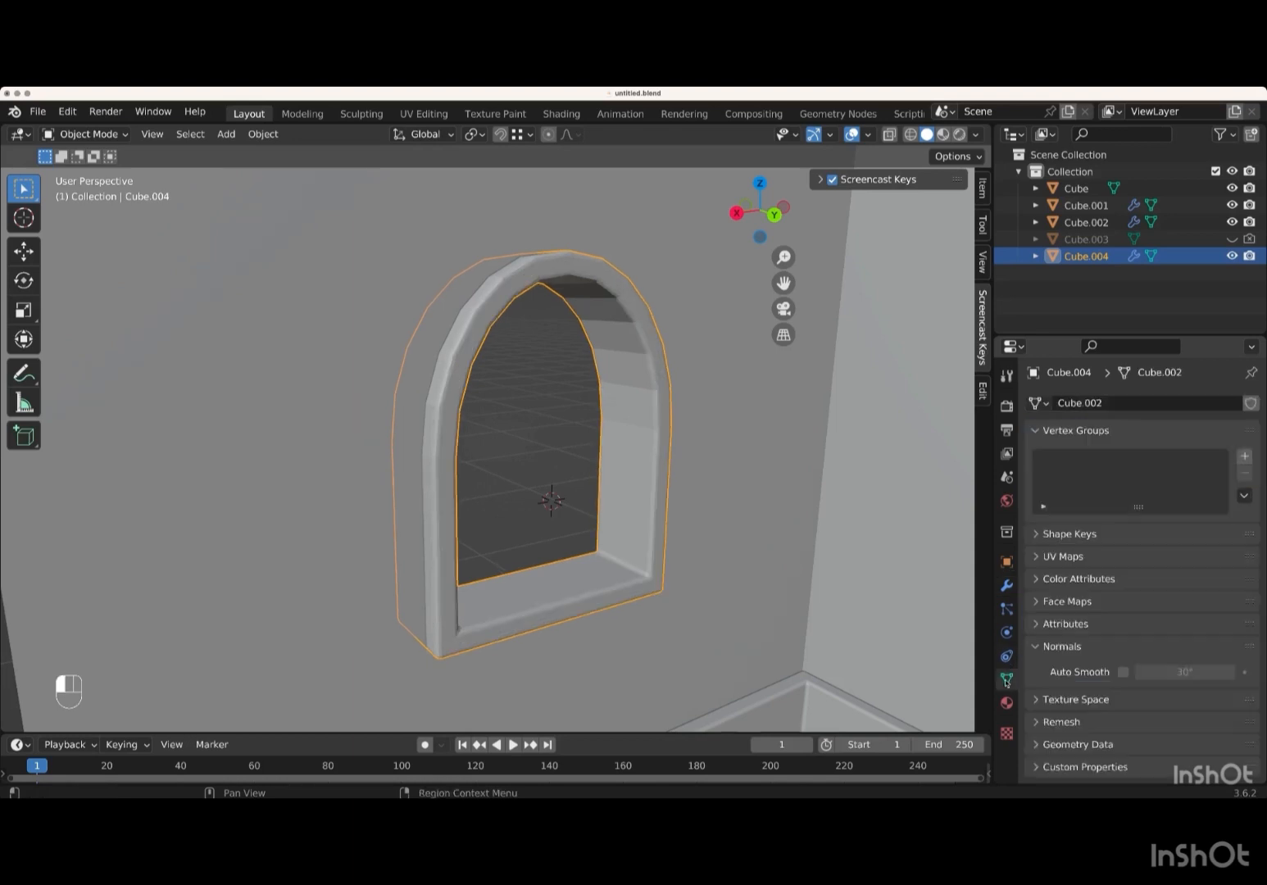
{"action": "left_click", "coordinate": [1123, 672]}
{"action": "left_click", "coordinate": [1006, 585]}
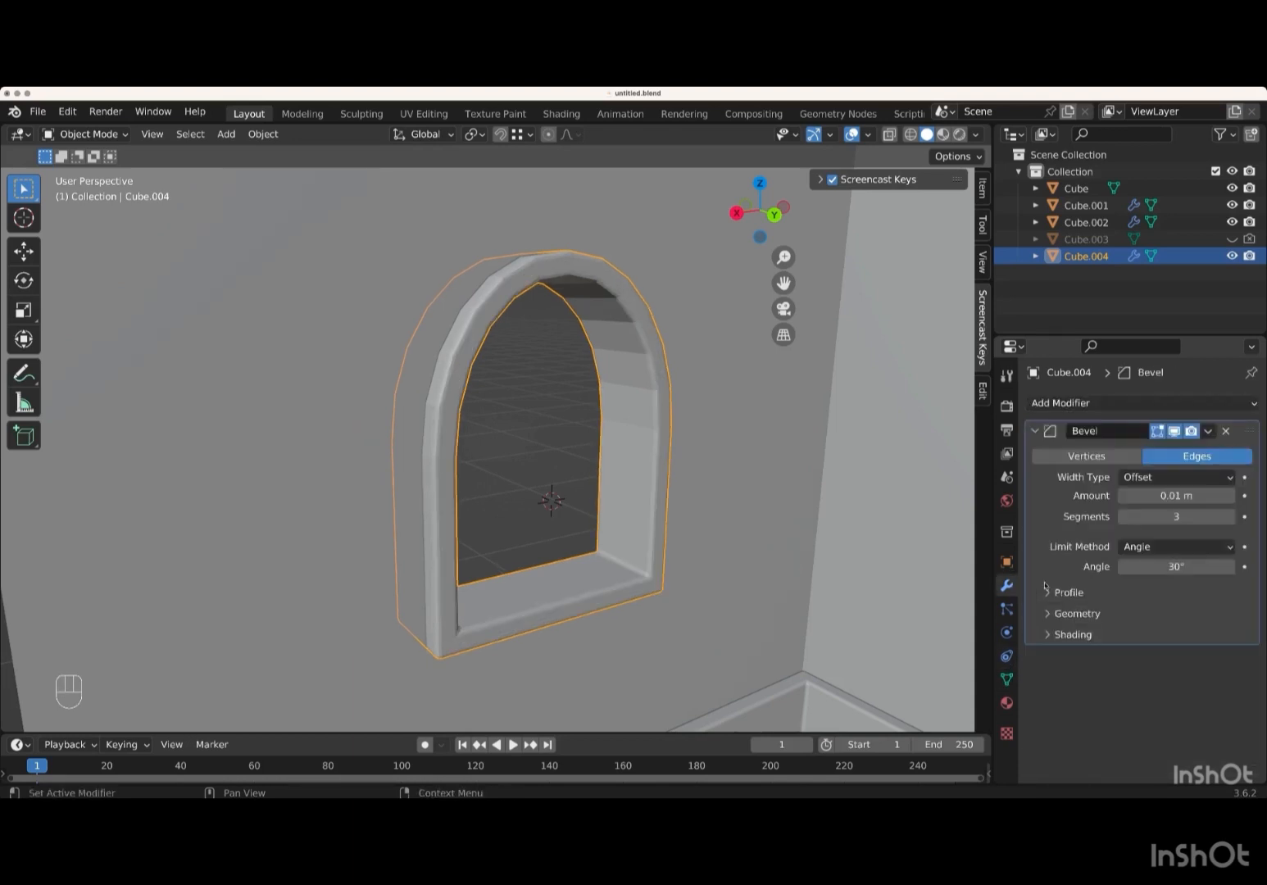
{"action": "left_click", "coordinate": [1048, 633]}
{"action": "left_click", "coordinate": [1123, 661]}
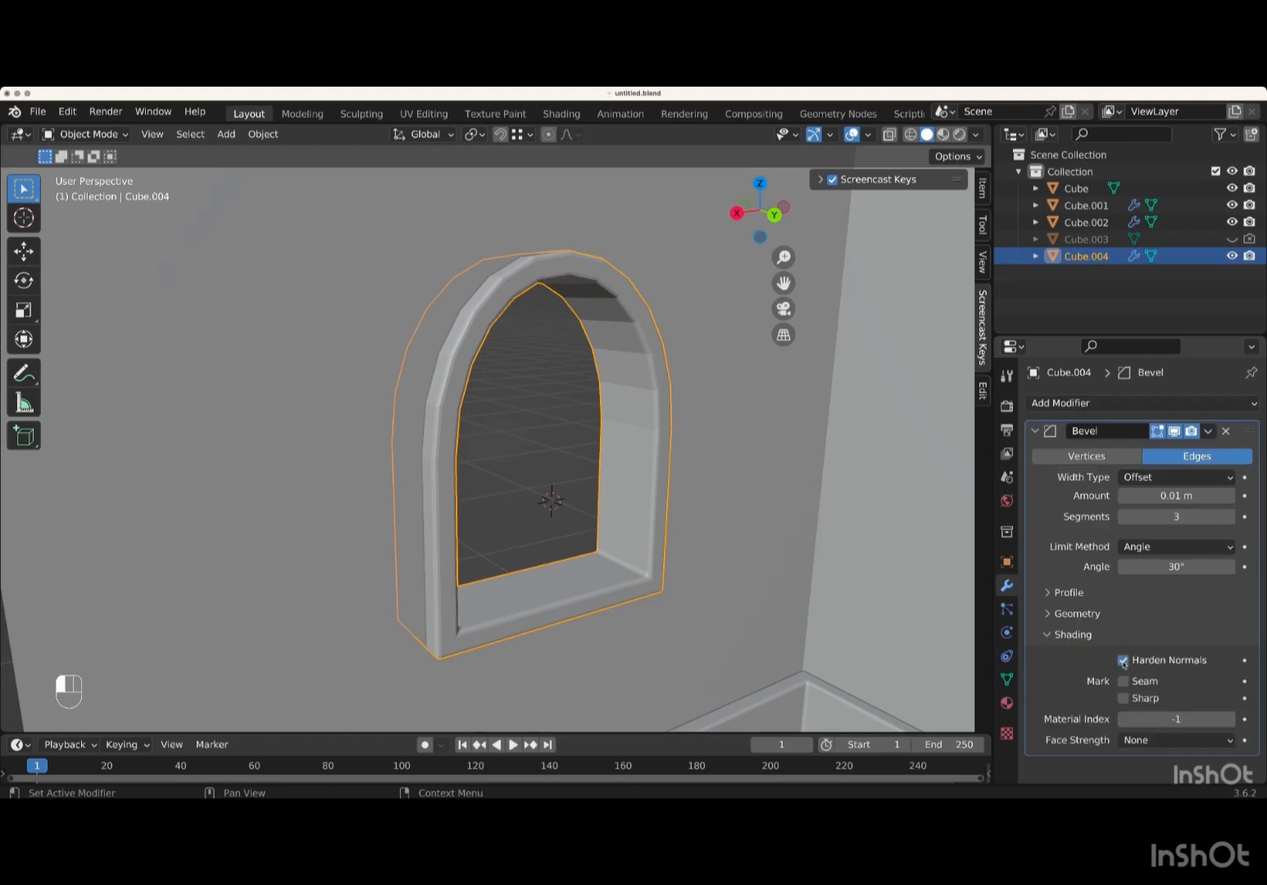
- Examine the beveled window frame's edges and its fit in the wall from the side and front
{"action": "scroll", "coordinate": [696, 540], "scroll_direction": "left", "scroll_amount": 5}
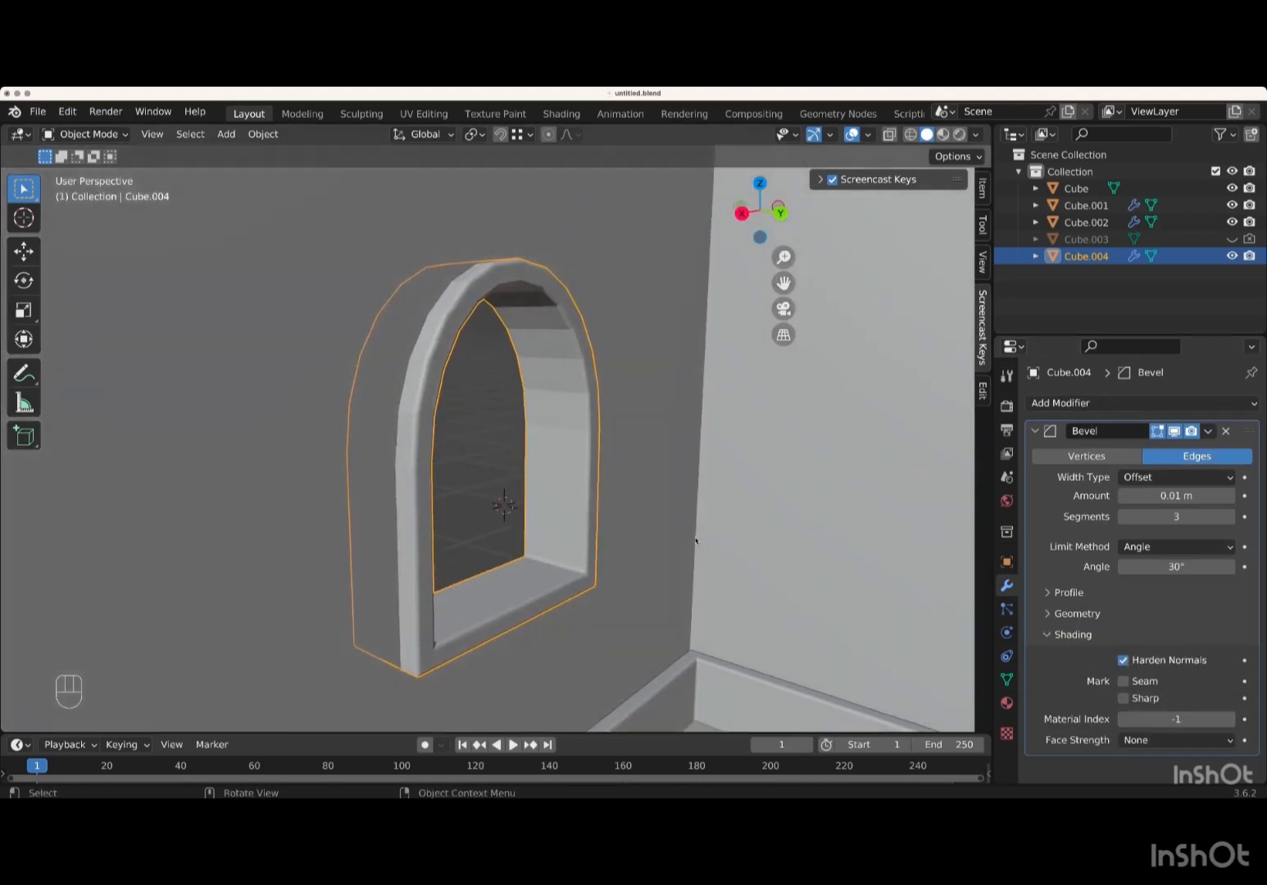
{"action": "scroll", "coordinate": [696, 540], "scroll_direction": "right", "scroll_amount": 10}
{"action": "scroll", "coordinate": [696, 540], "scroll_direction": "down", "scroll_amount": 10}
{"action": "scroll", "coordinate": [696, 540], "scroll_direction": "up", "scroll_amount": 10}
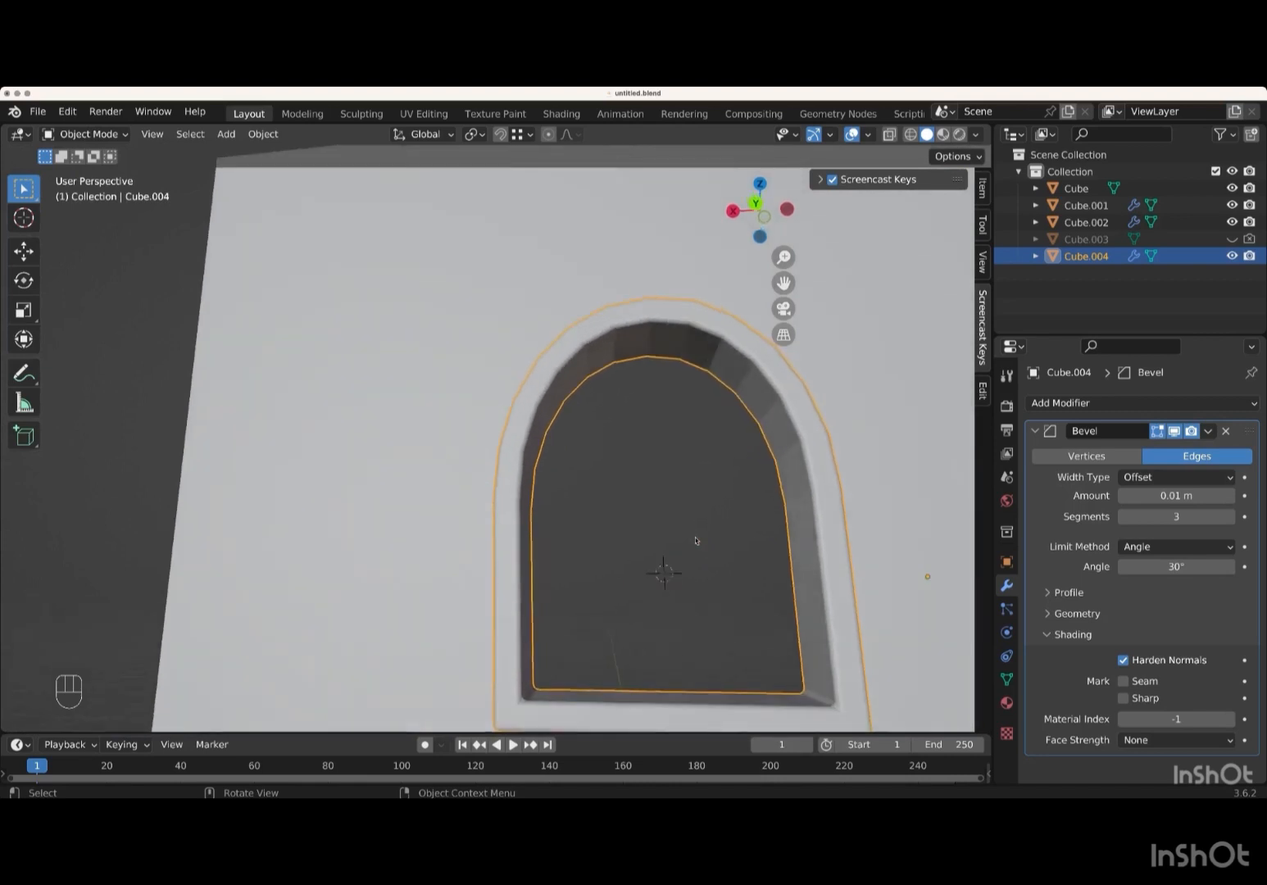
{"action": "key", "text": "KP_Subtract"}
{"action": "key", "text": "KP_Subtract"}
{"action": "key", "text": "KP_Subtract"}
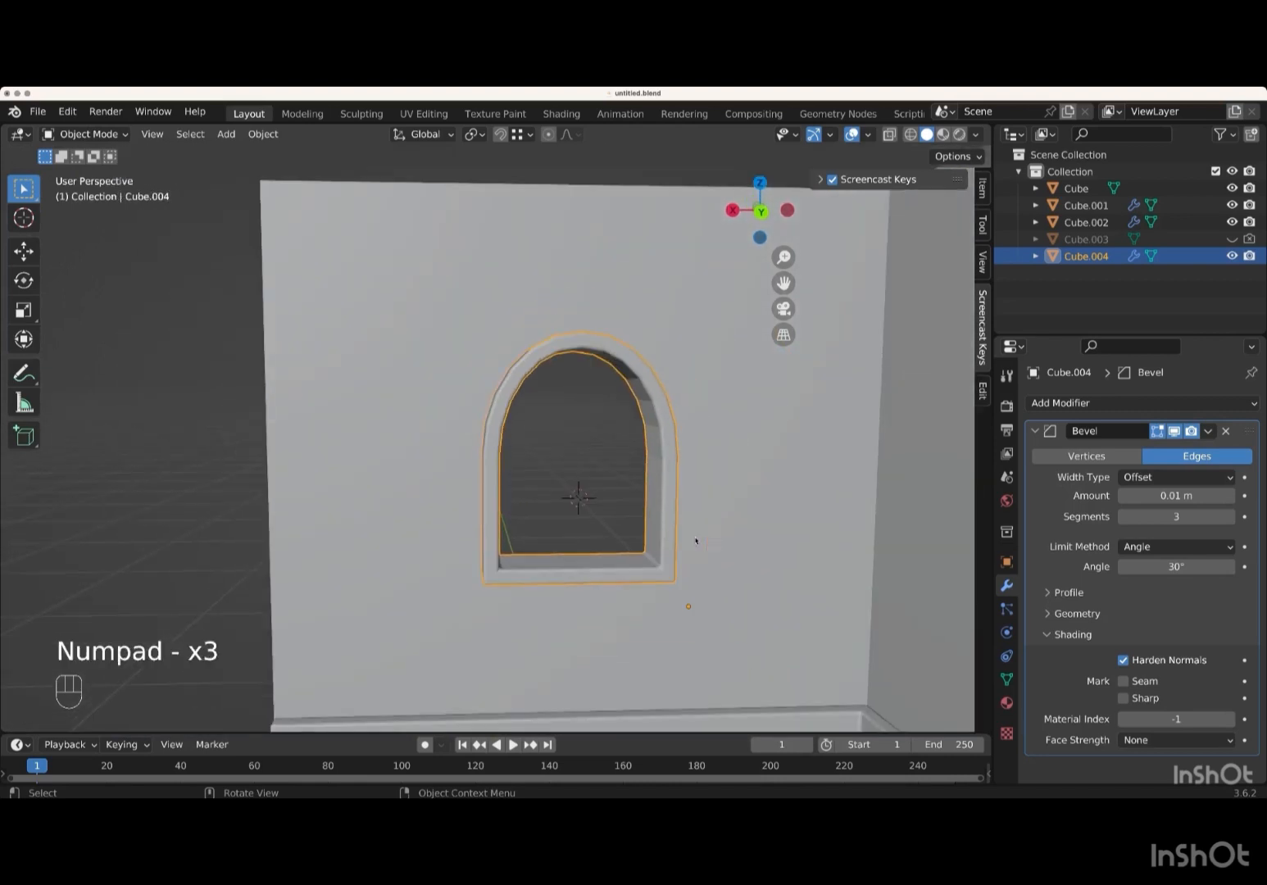
{"action": "scroll", "coordinate": [696, 540], "scroll_direction": "left", "scroll_amount": 5}
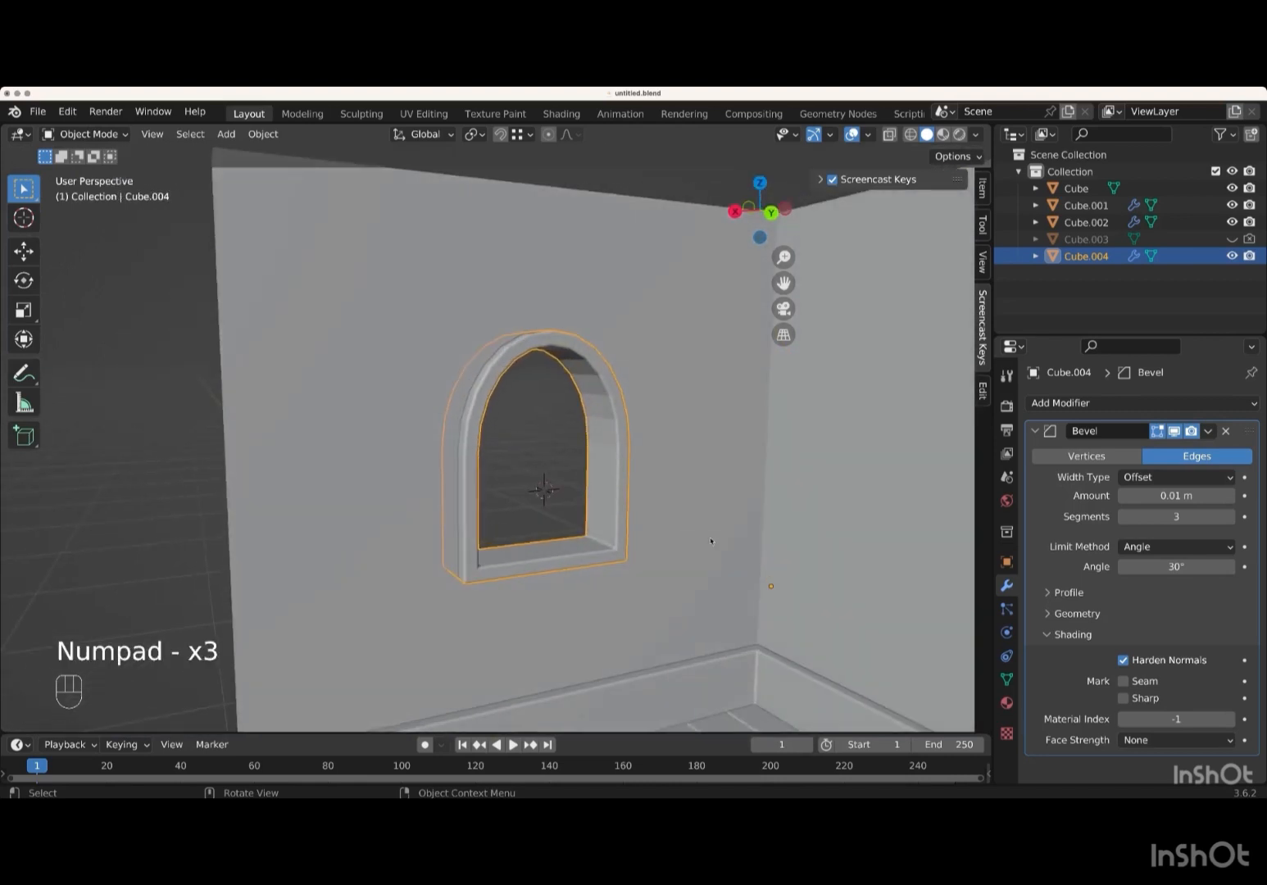
- Apply the Bevel modifiers of the window frame and the baseboards
{"action": "left_click", "coordinate": [1210, 432]}
{"action": "left_click", "coordinate": [1143, 451]}
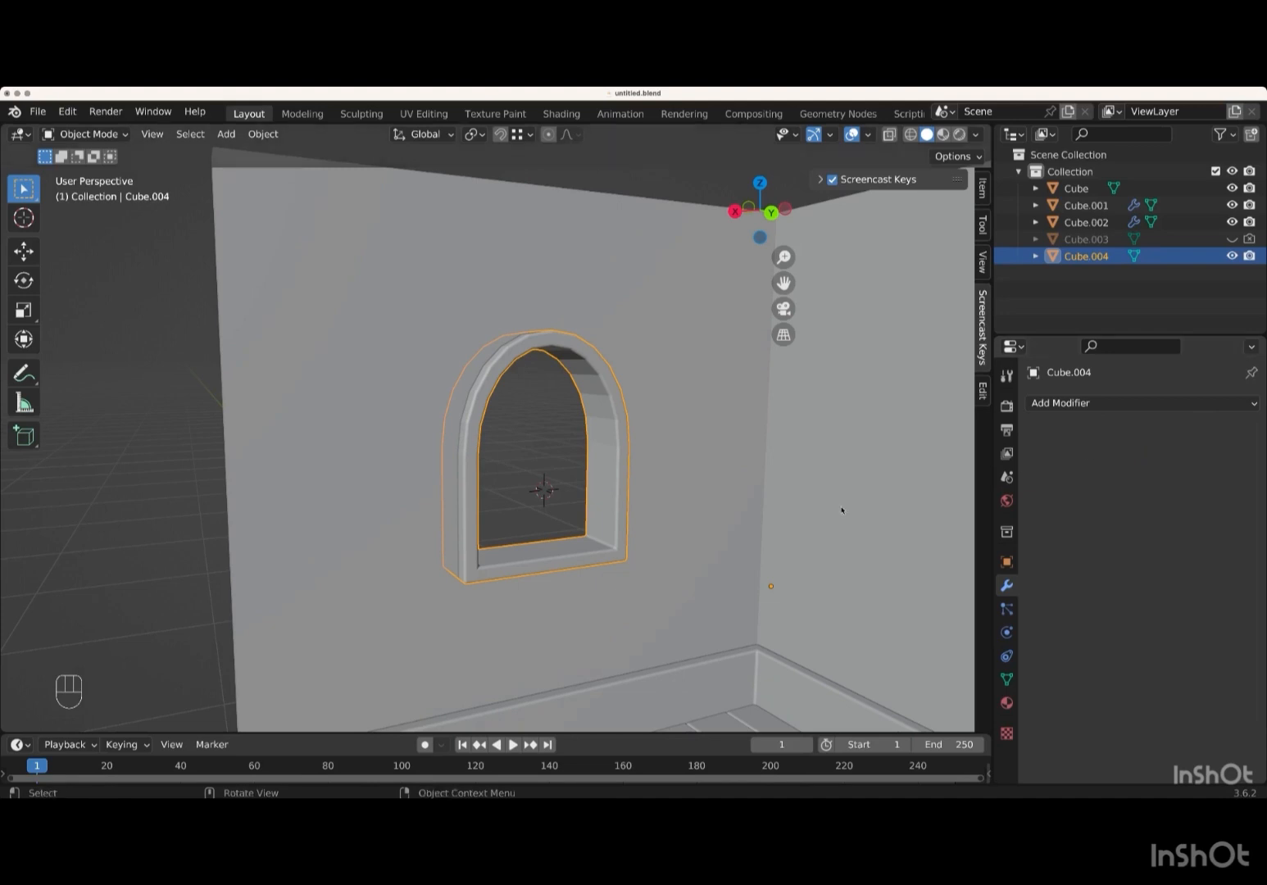
{"action": "key", "text": "KP_Subtract"}
{"action": "key", "text": "KP_Subtract"}
{"action": "key", "text": "KP_Subtract"}
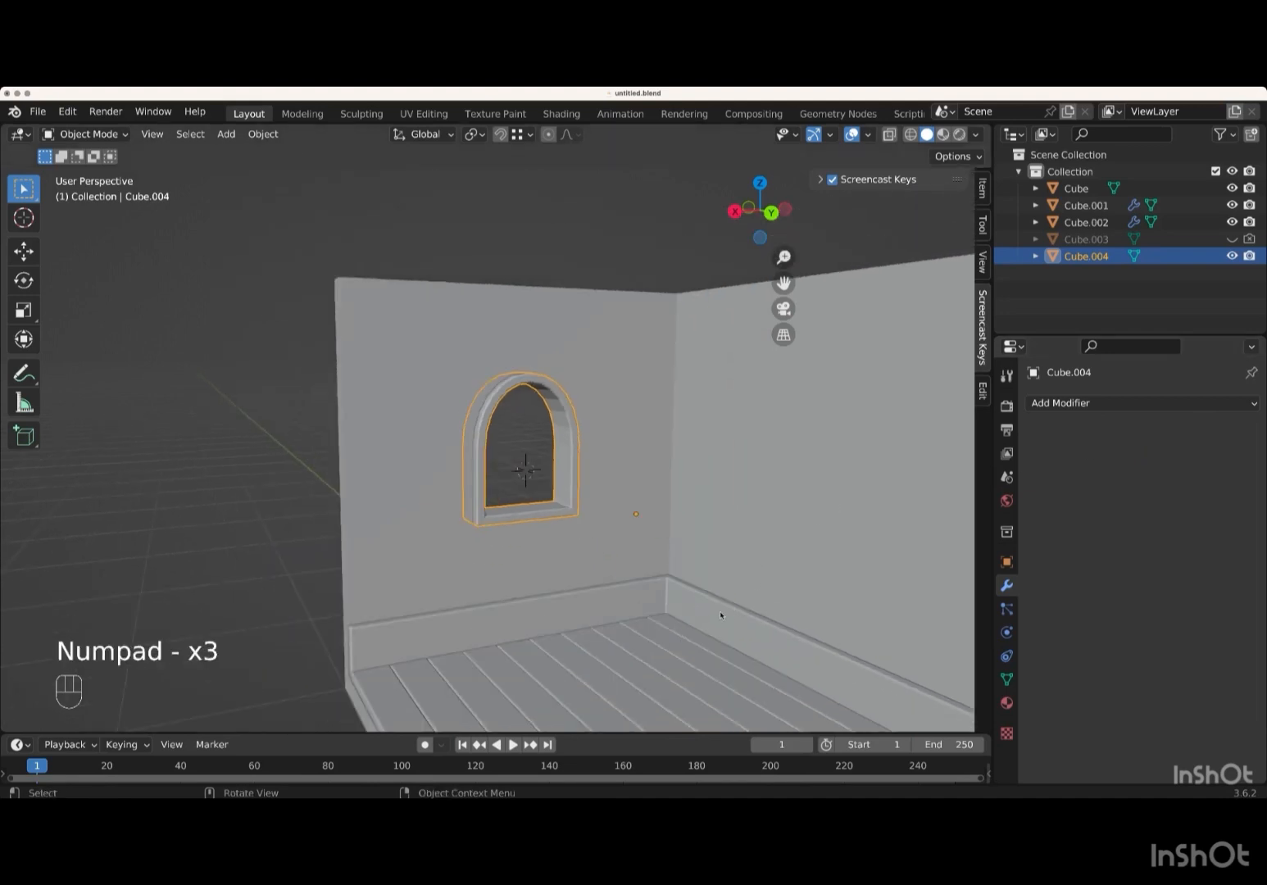
{"action": "left_click", "coordinate": [721, 615]}
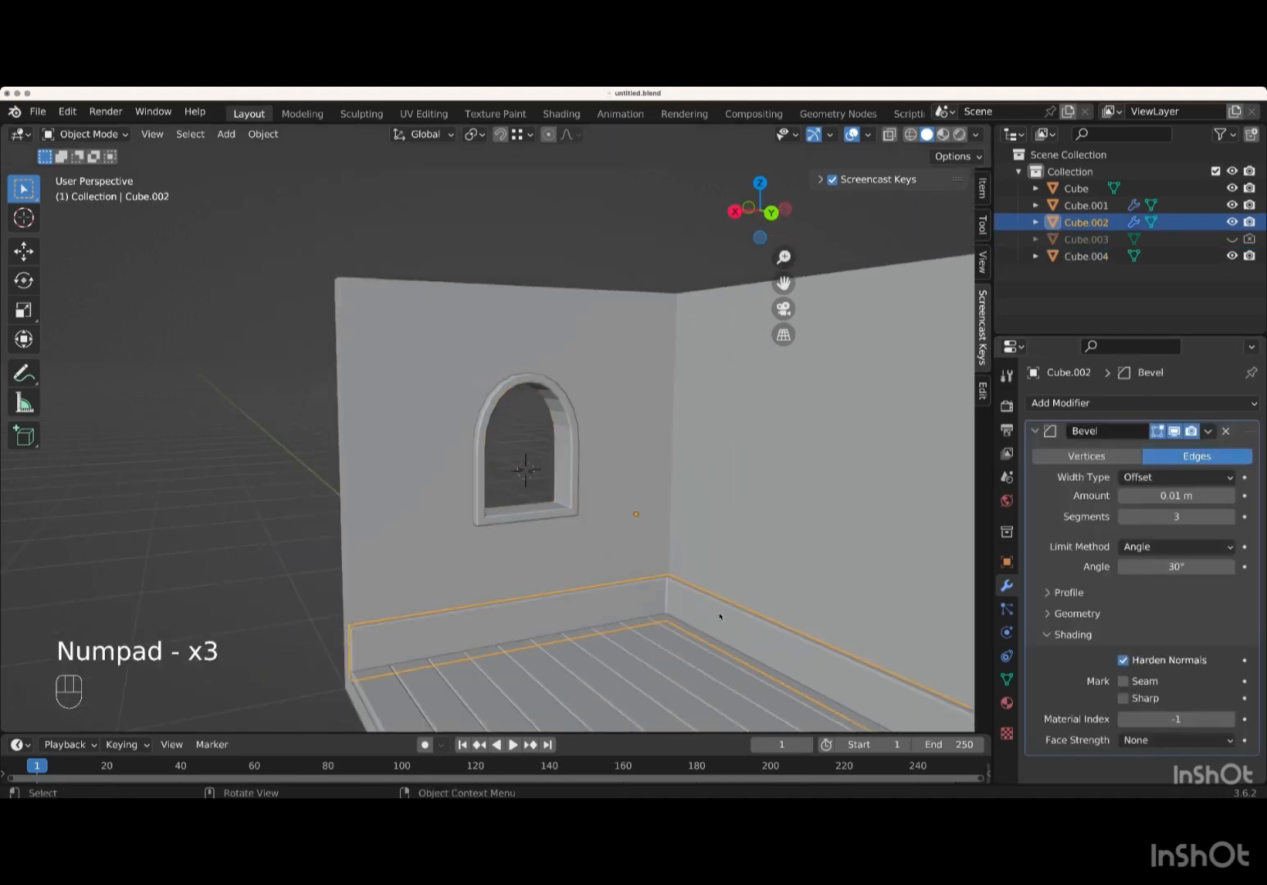
{"action": "left_click", "coordinate": [1209, 432]}
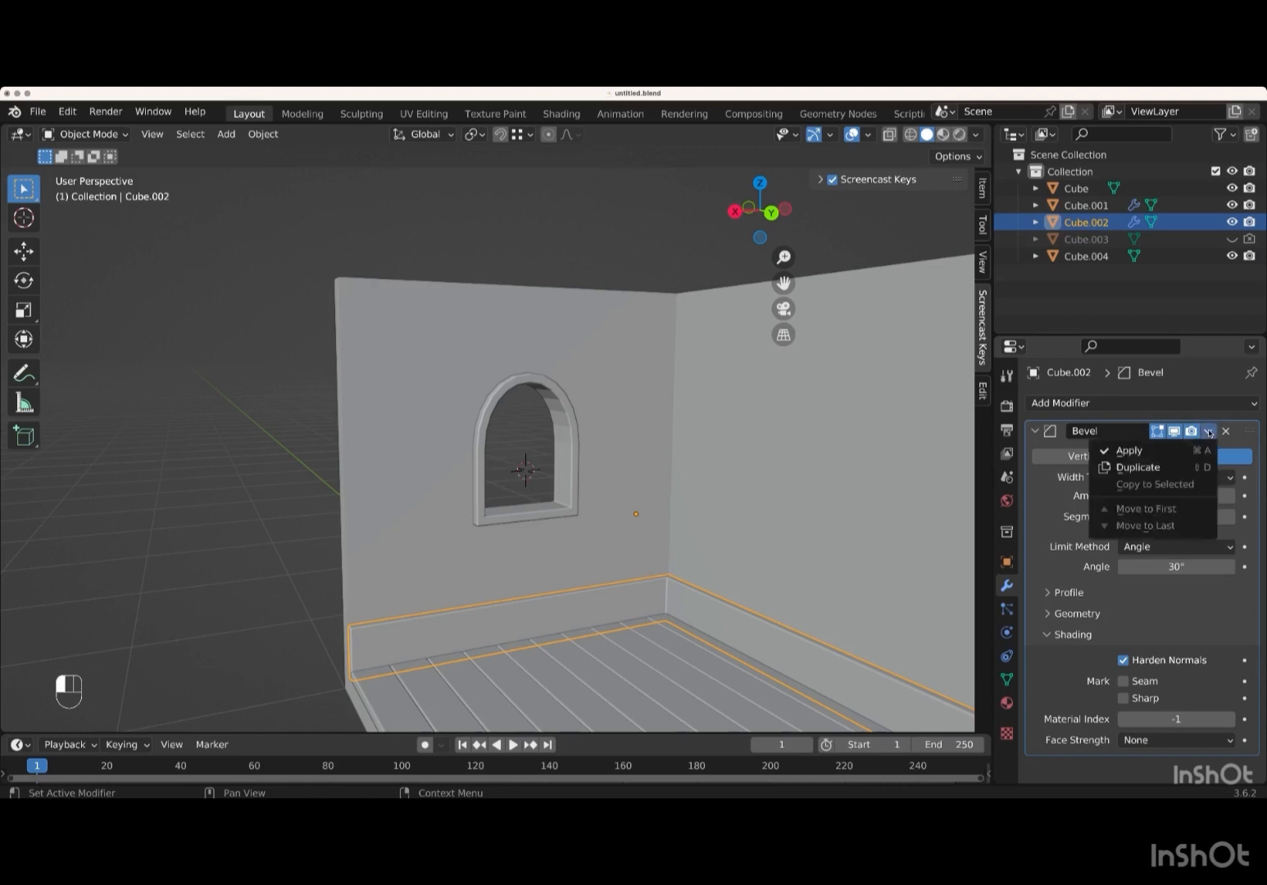
{"action": "left_click", "coordinate": [1129, 451]}
{"action": "scroll", "coordinate": [751, 501], "scroll_direction": "left", "scroll_amount": 3}
{"action": "scroll", "coordinate": [751, 501], "scroll_direction": "right", "scroll_amount": 4}
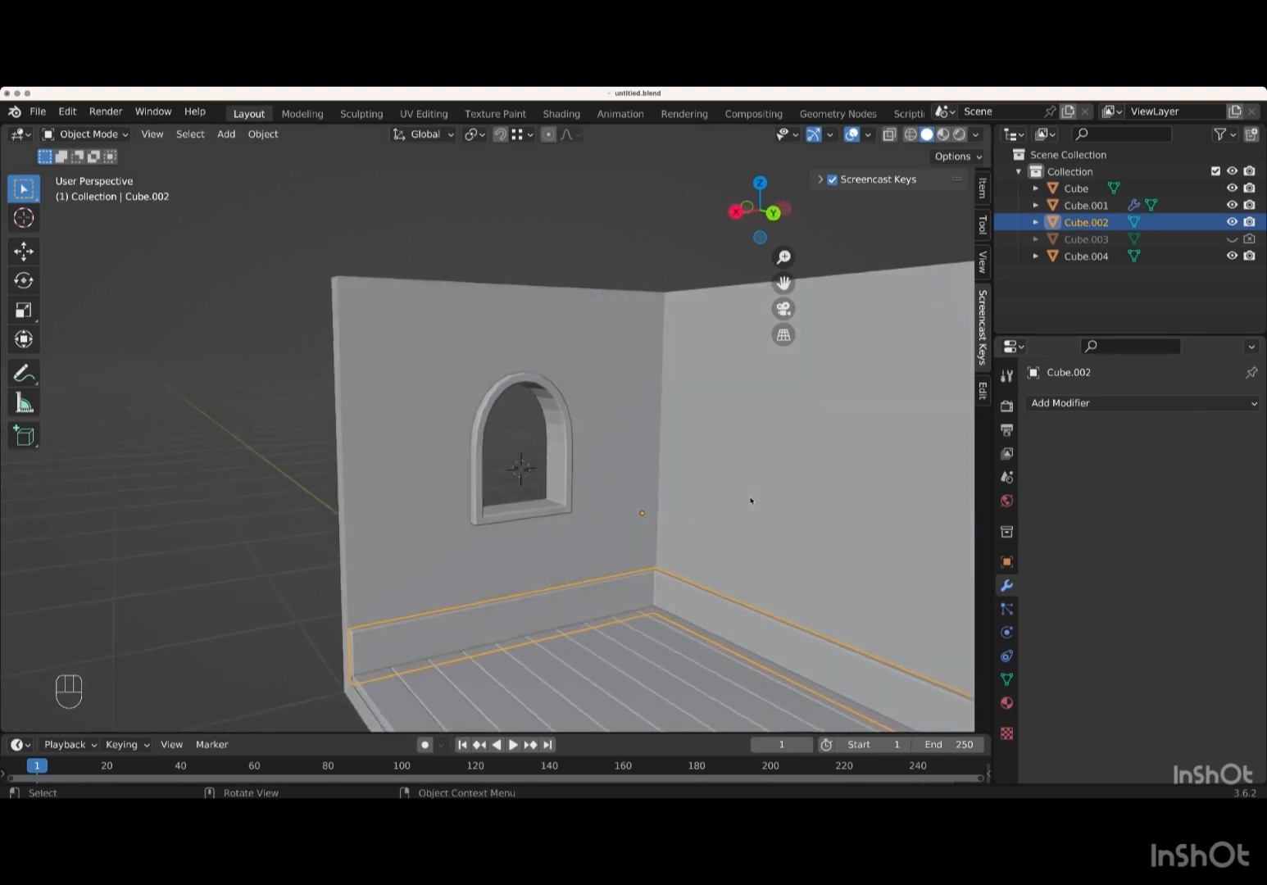
- Duplicate the inner bottom face of the window frame in place and separate the copy into its own object
{"action": "left_click", "coordinate": [577, 481]}
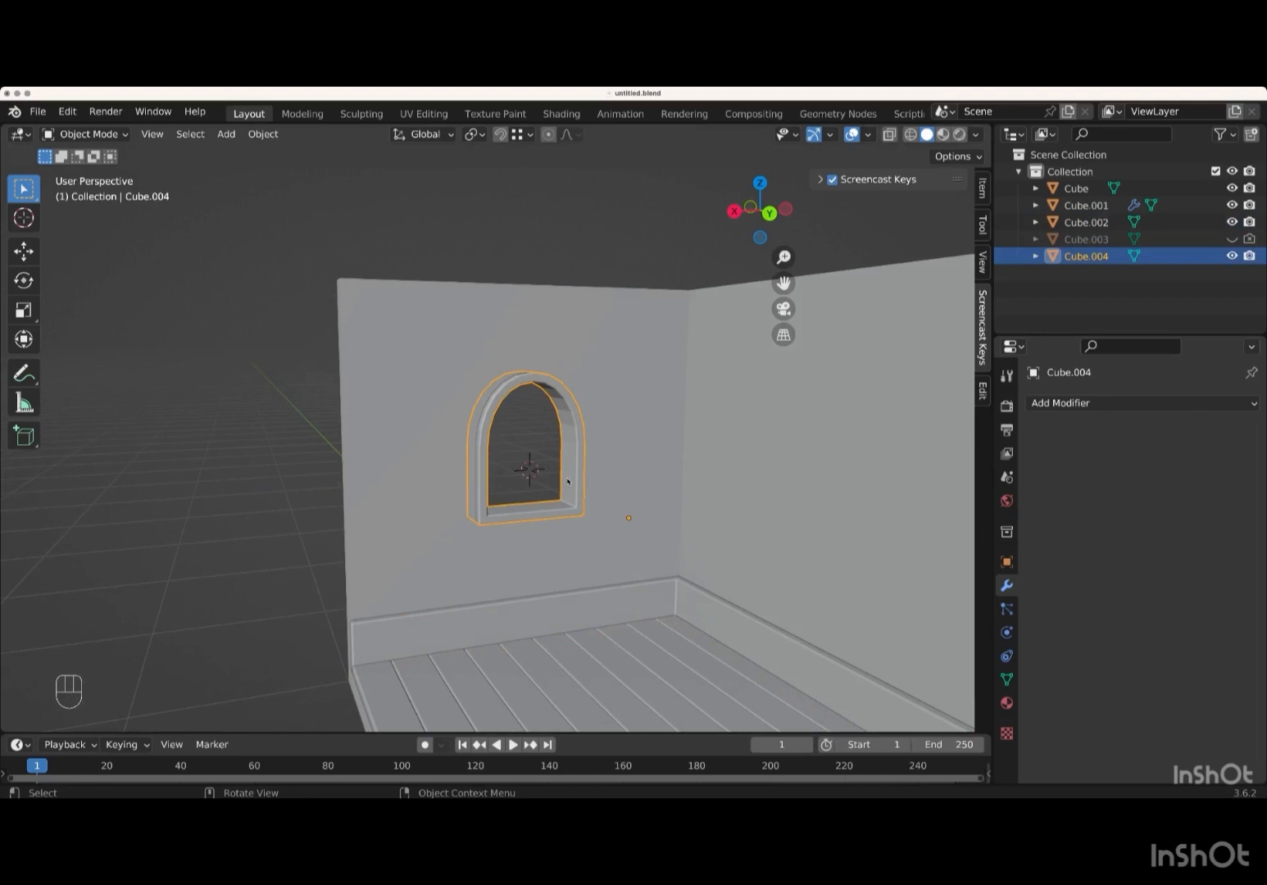
{"action": "key", "text": "Tab"}
{"action": "scroll", "coordinate": [566, 479], "scroll_direction": "up", "scroll_amount": 4}
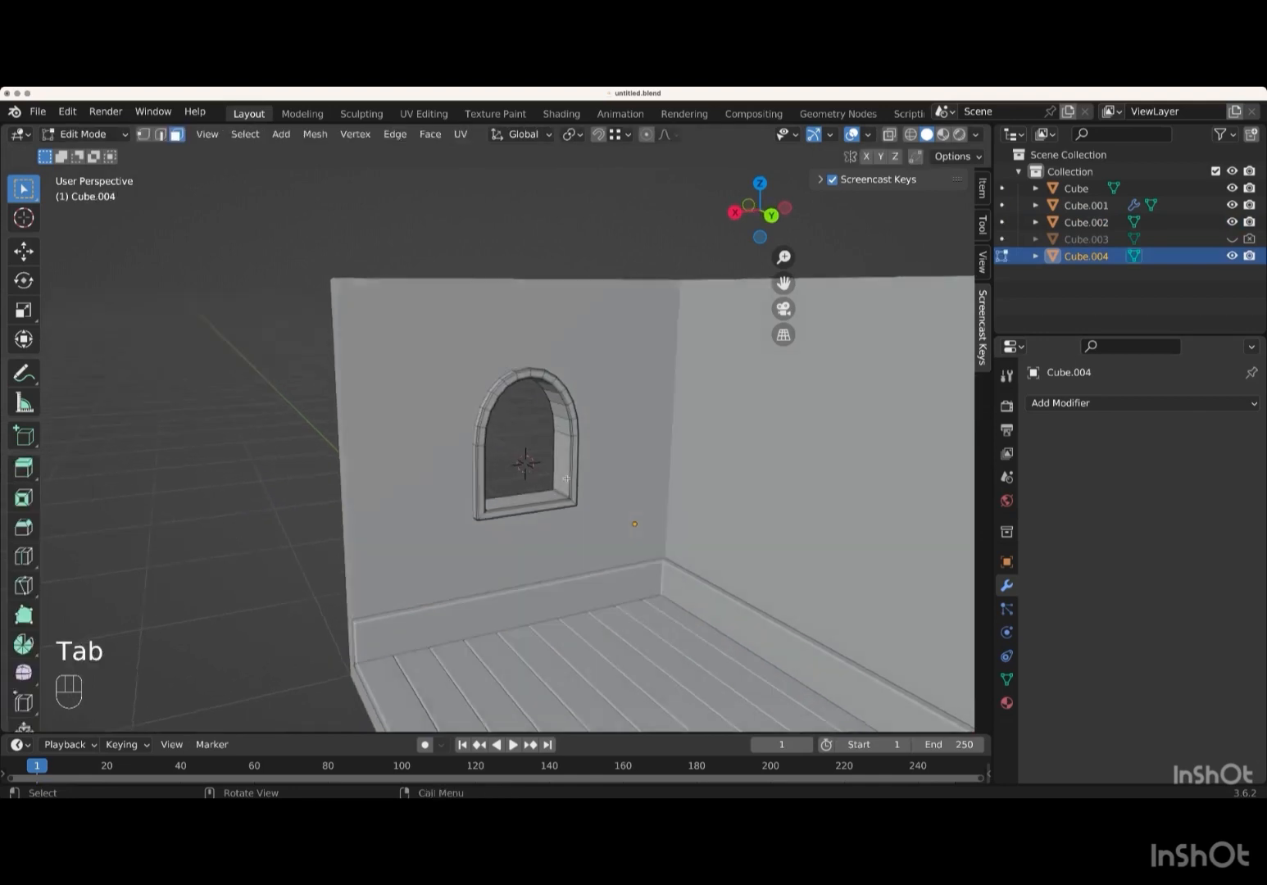
{"action": "left_click", "coordinate": [530, 477]}
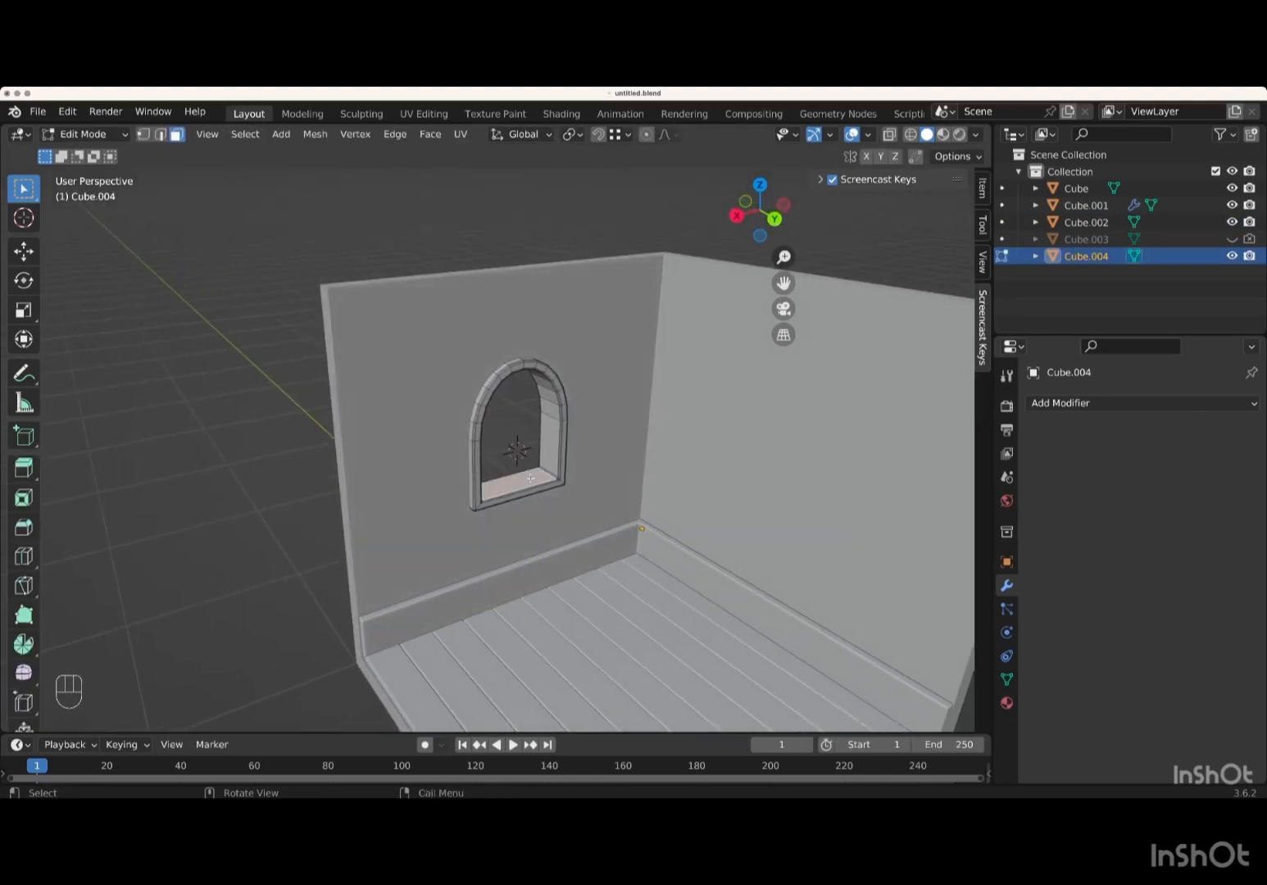
{"action": "scroll", "coordinate": [531, 478], "scroll_direction": "right", "scroll_amount": 2}
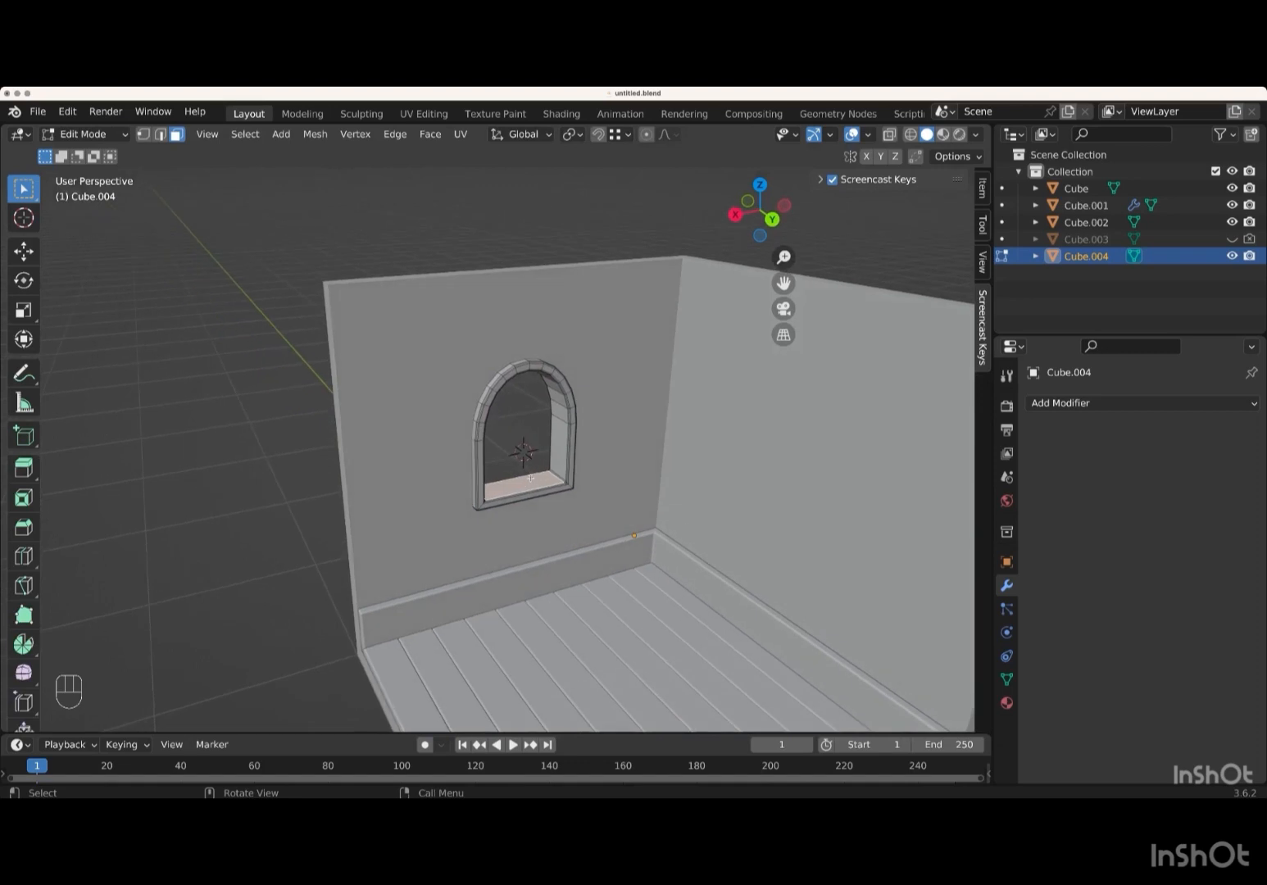
{"action": "key", "text": "shift+d"}
{"action": "right_click", "coordinate": [539, 445]}
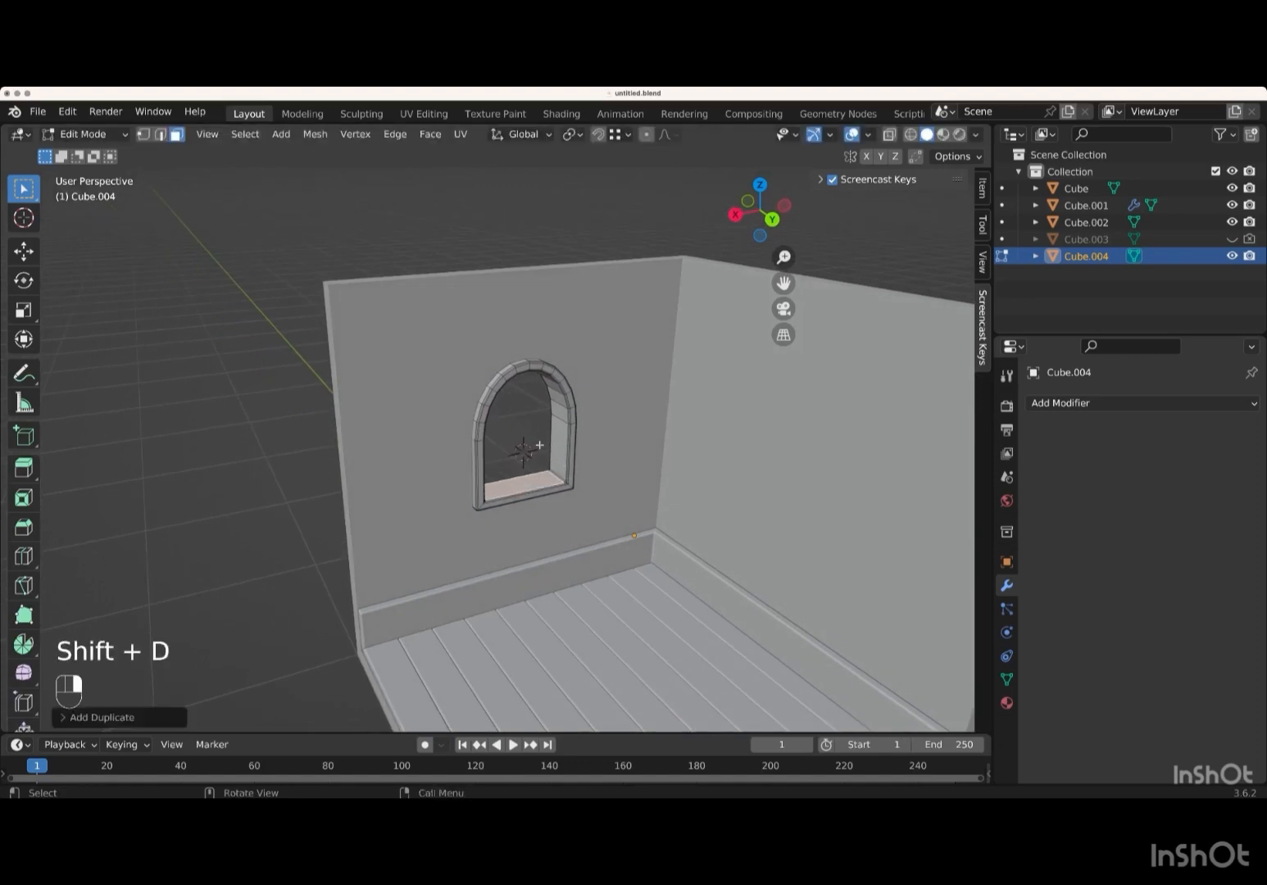
{"action": "key", "text": "p"}
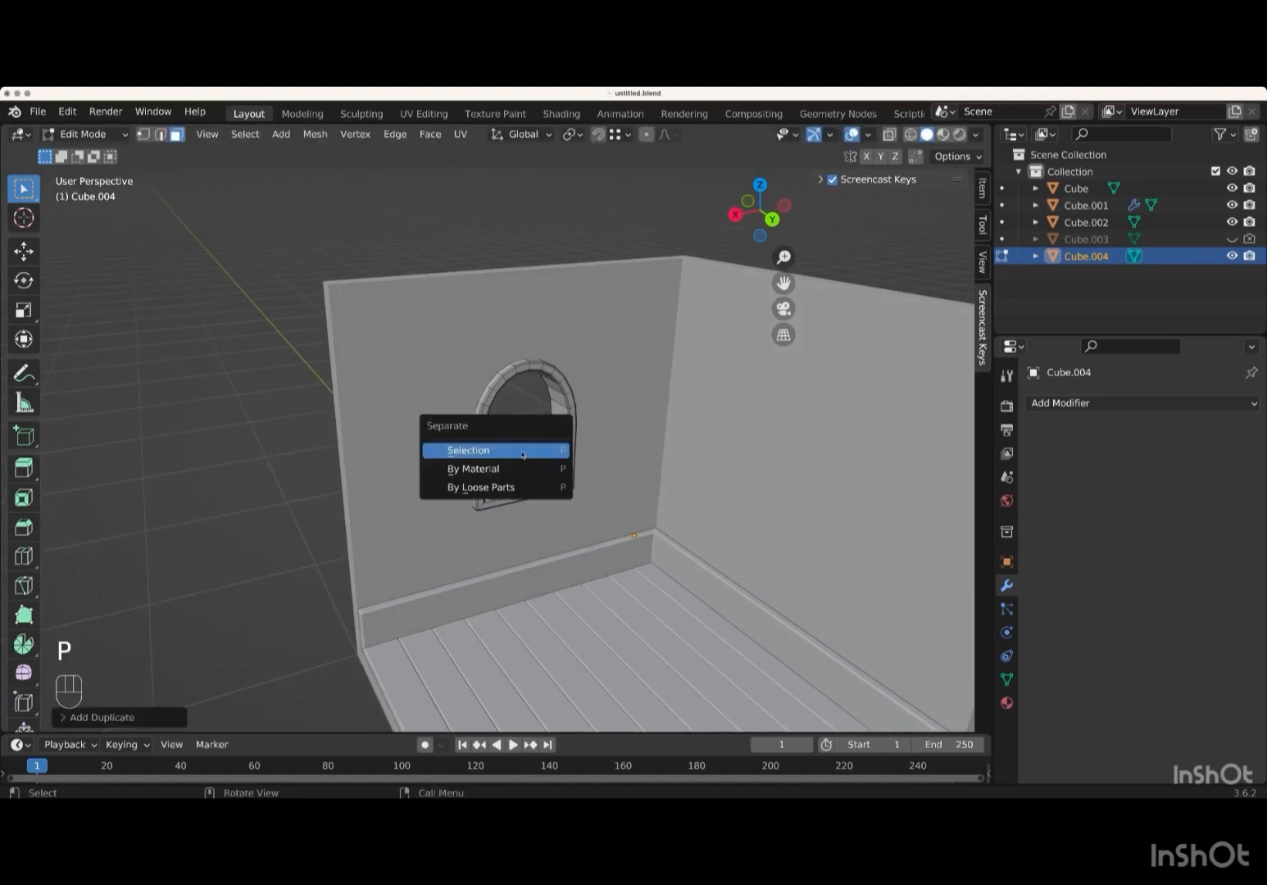
{"action": "left_click", "coordinate": [507, 450]}
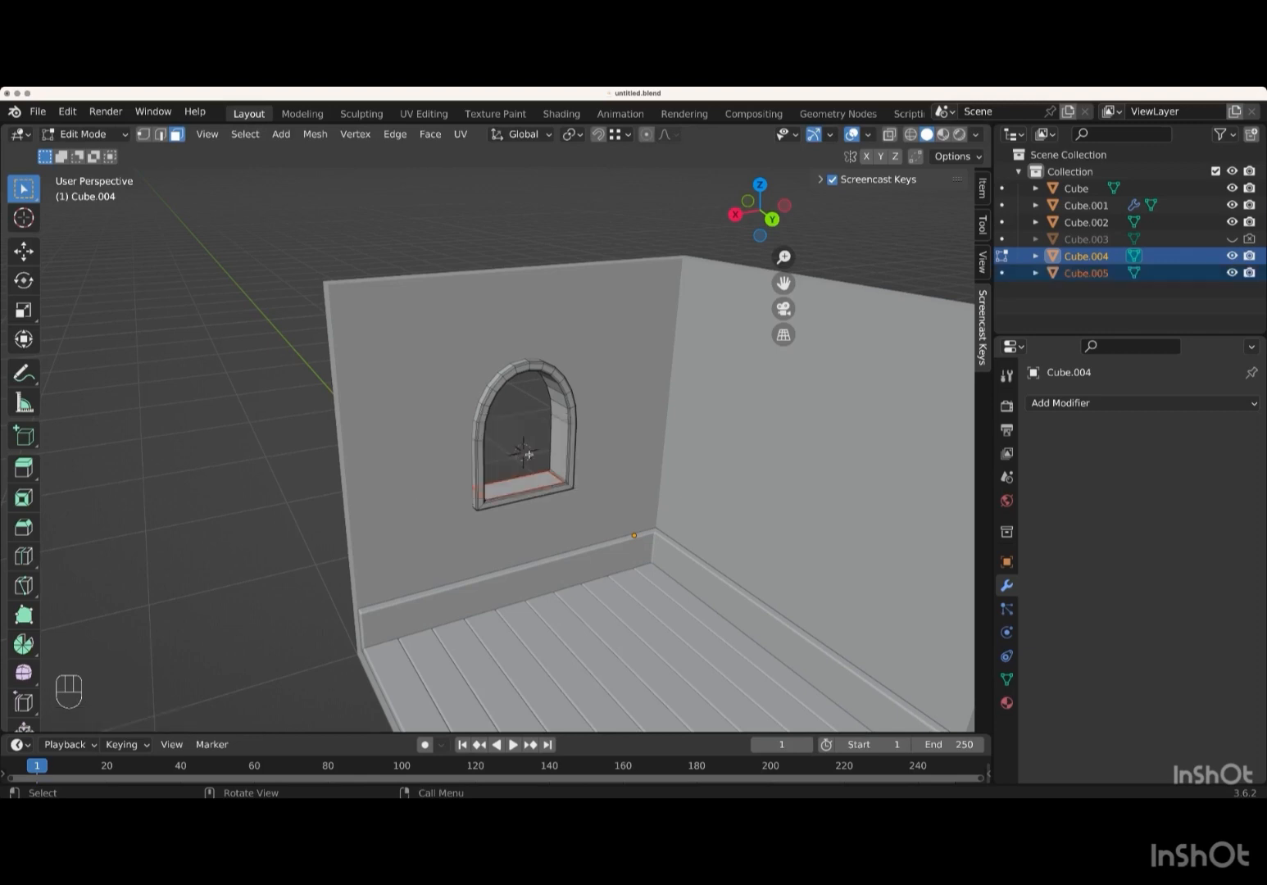
{"action": "scroll", "coordinate": [528, 456], "scroll_direction": "left", "scroll_amount": 2}
{"action": "key", "text": "Tab"}
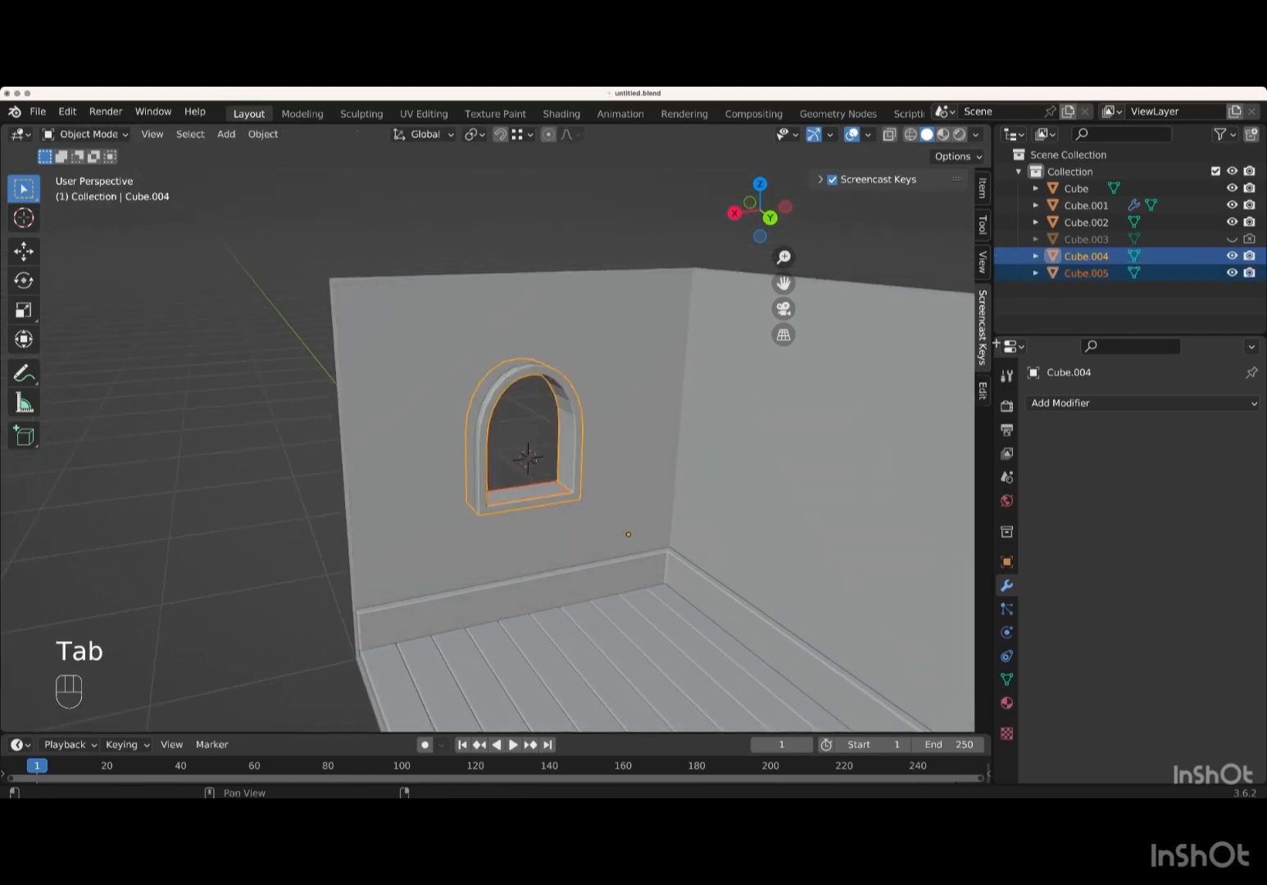
- Open the separated sill face for mesh editing and select all of its geometry
{"action": "left_click", "coordinate": [1172, 277]}
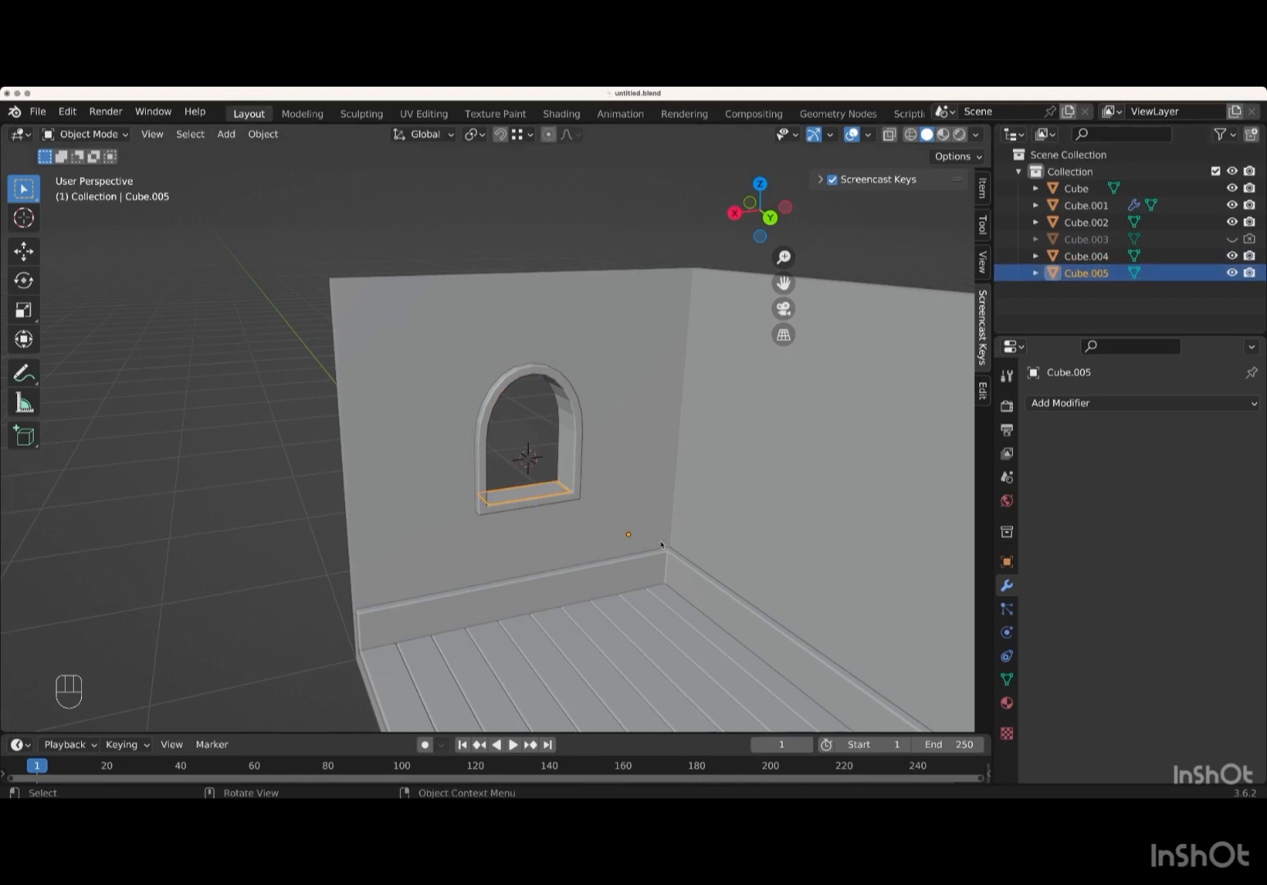
{"action": "key", "text": "Tab"}
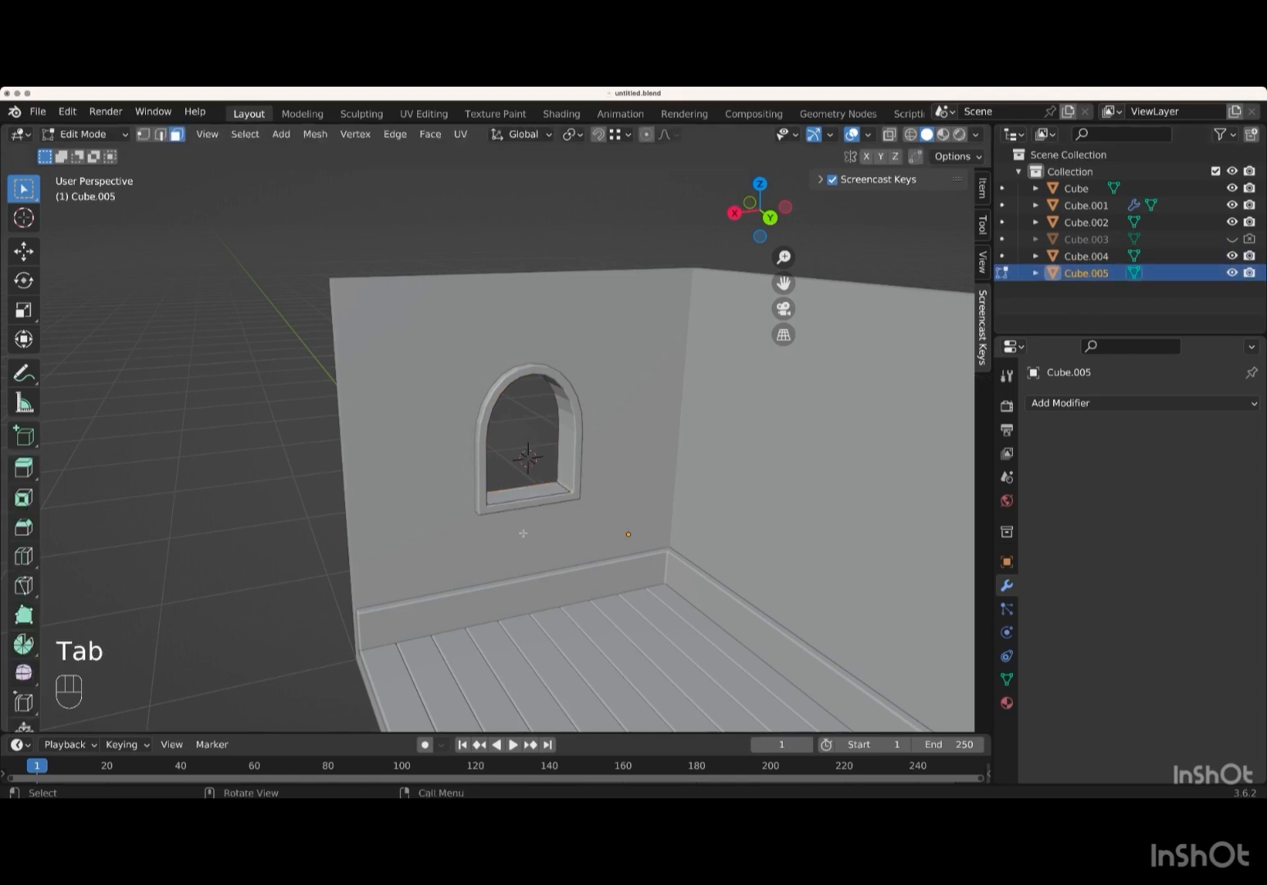
{"action": "key", "text": "a"}
{"action": "scroll", "coordinate": [523, 533], "scroll_direction": "down", "scroll_amount": 4}
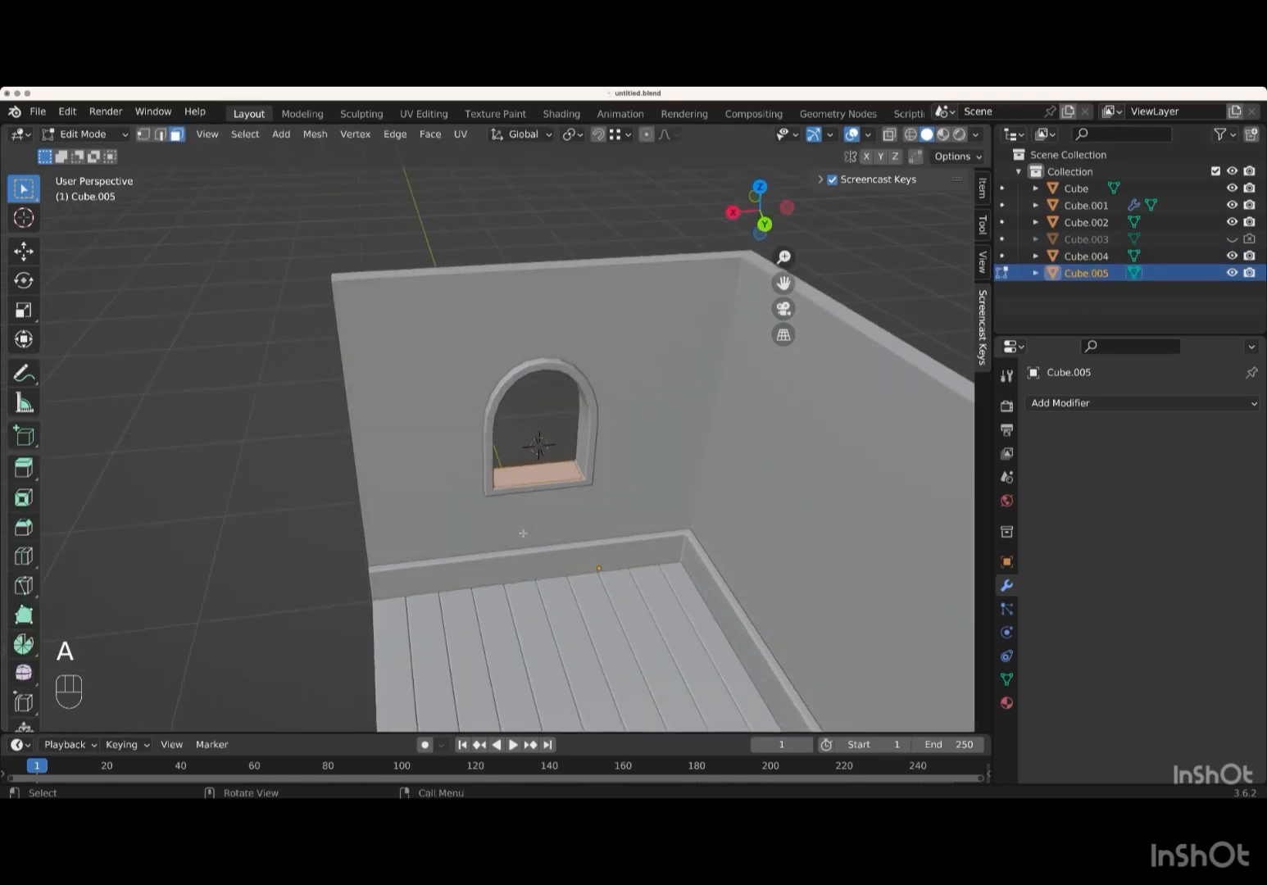
{"action": "scroll", "coordinate": [523, 533], "scroll_direction": "right", "scroll_amount": 3}
{"action": "key", "text": "e"}
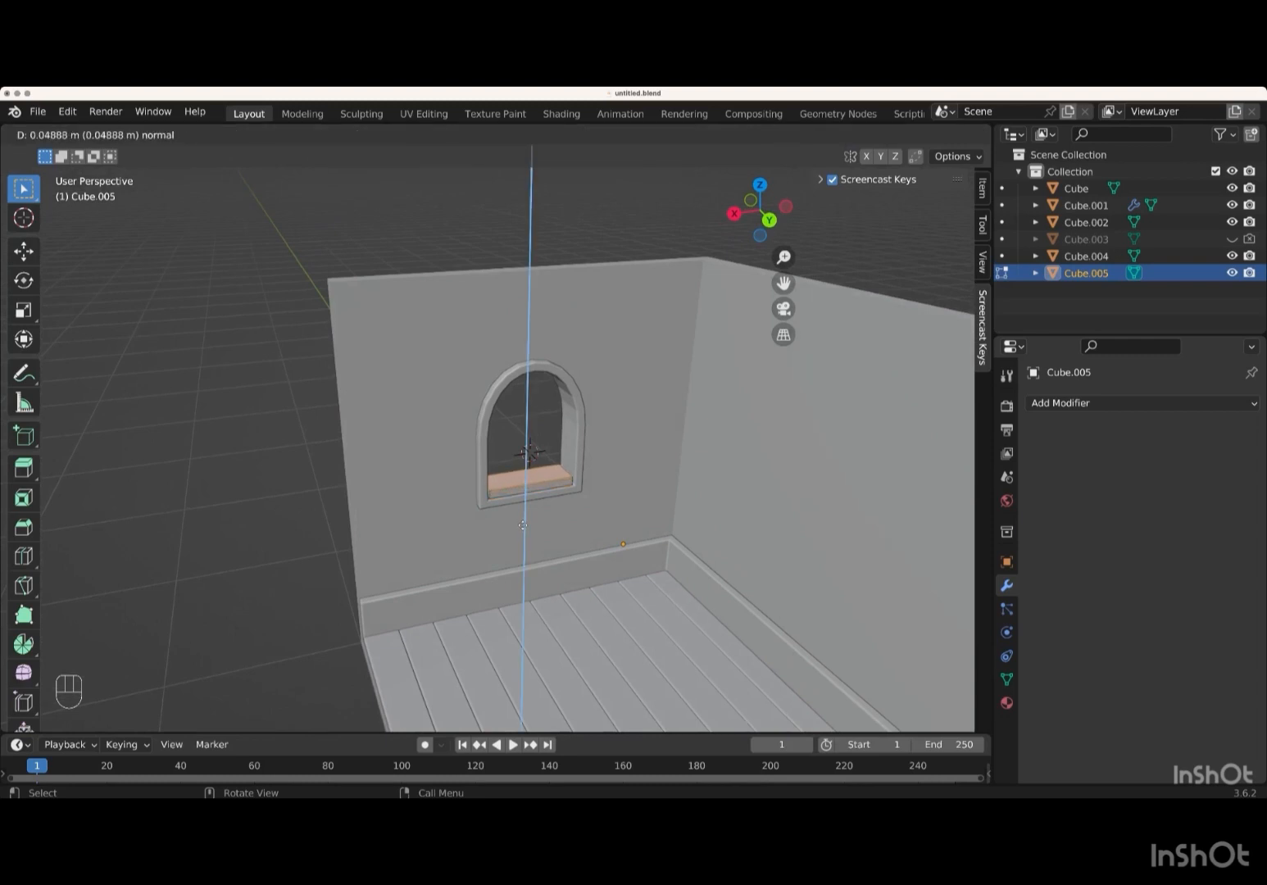
{"action": "key", "text": "KP_0"}
{"action": "type", "text": ",05"}
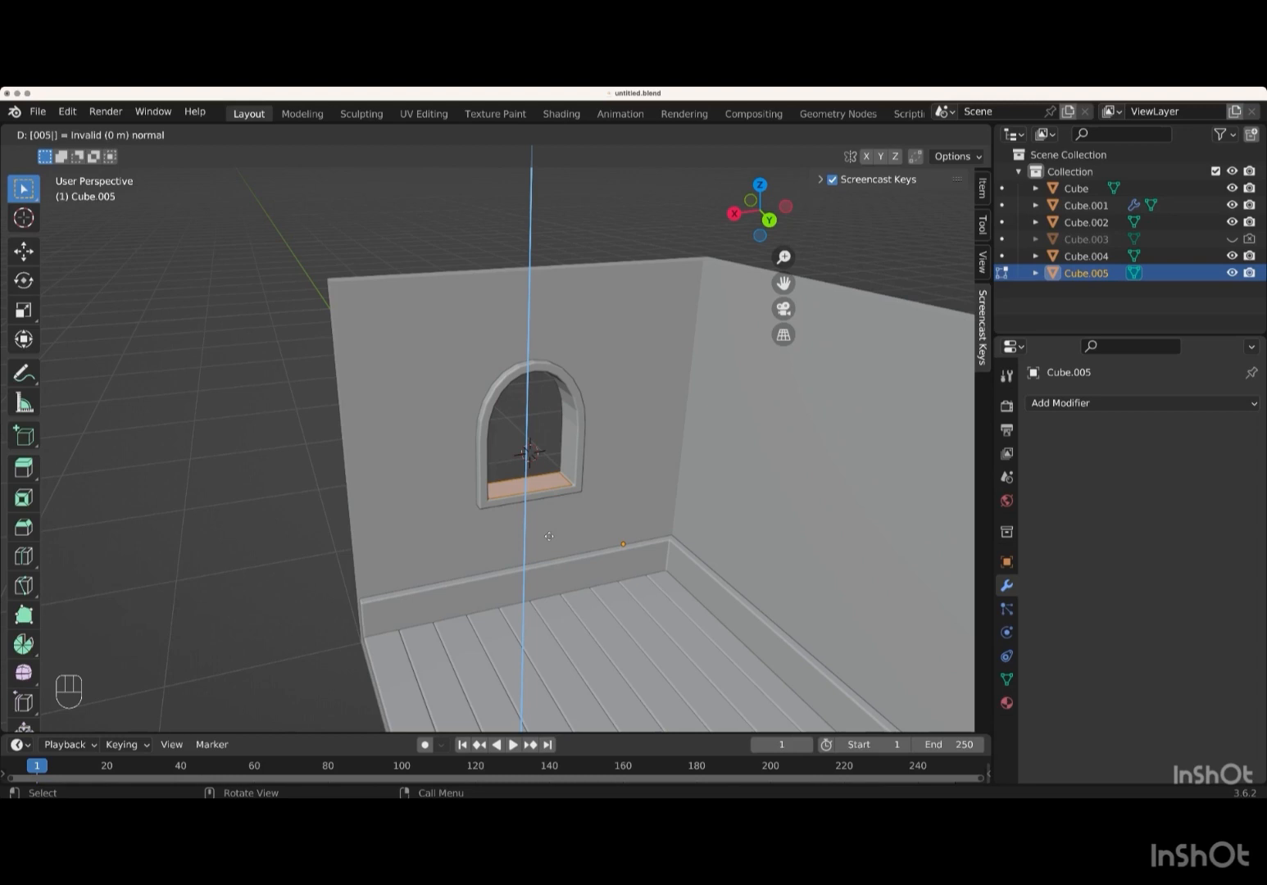
{"action": "key", "text": "Escape"}
- Extrude the separated sill face upward by 0.05 m to form a bar across the window opening
{"action": "scroll", "coordinate": [549, 536], "scroll_direction": "right", "scroll_amount": 5}
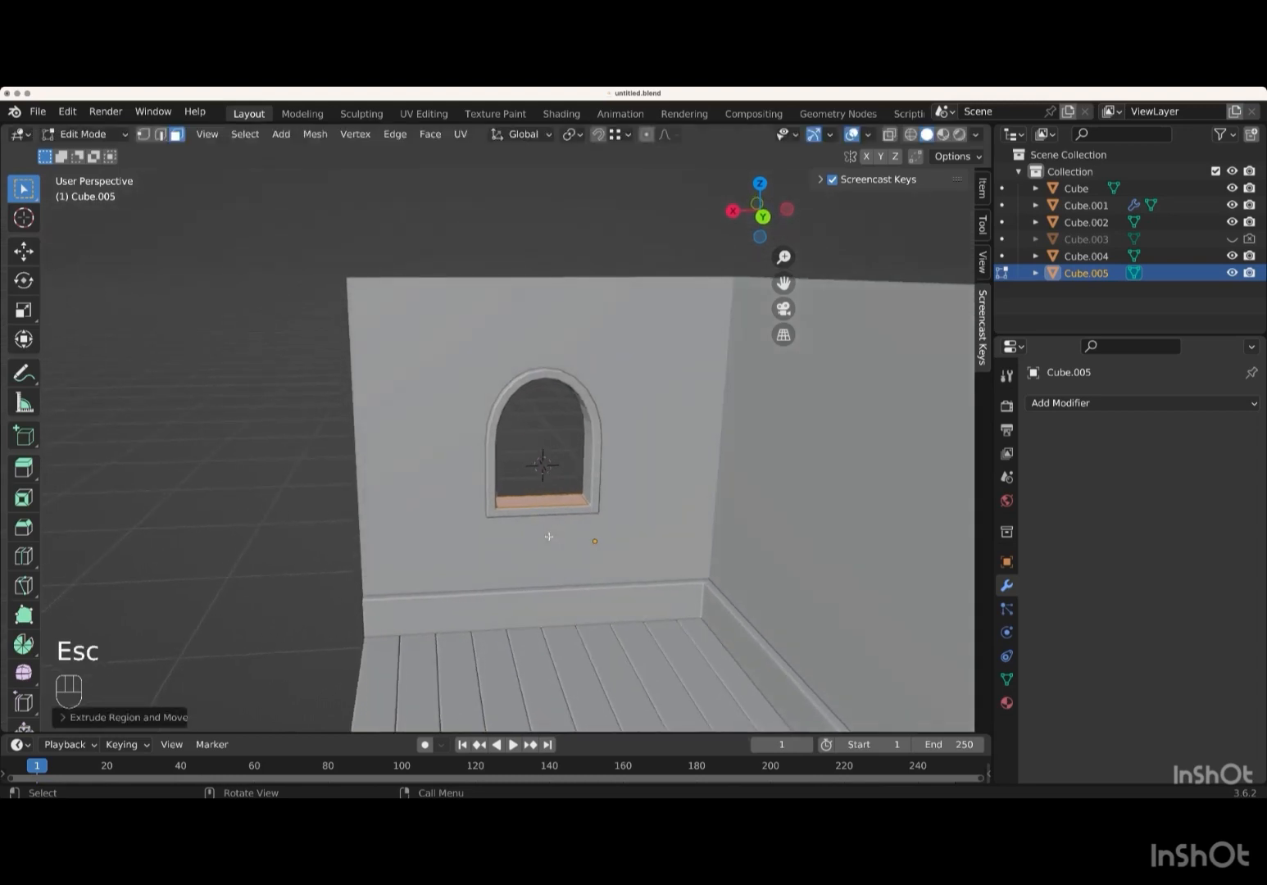
{"action": "key", "text": "e"}
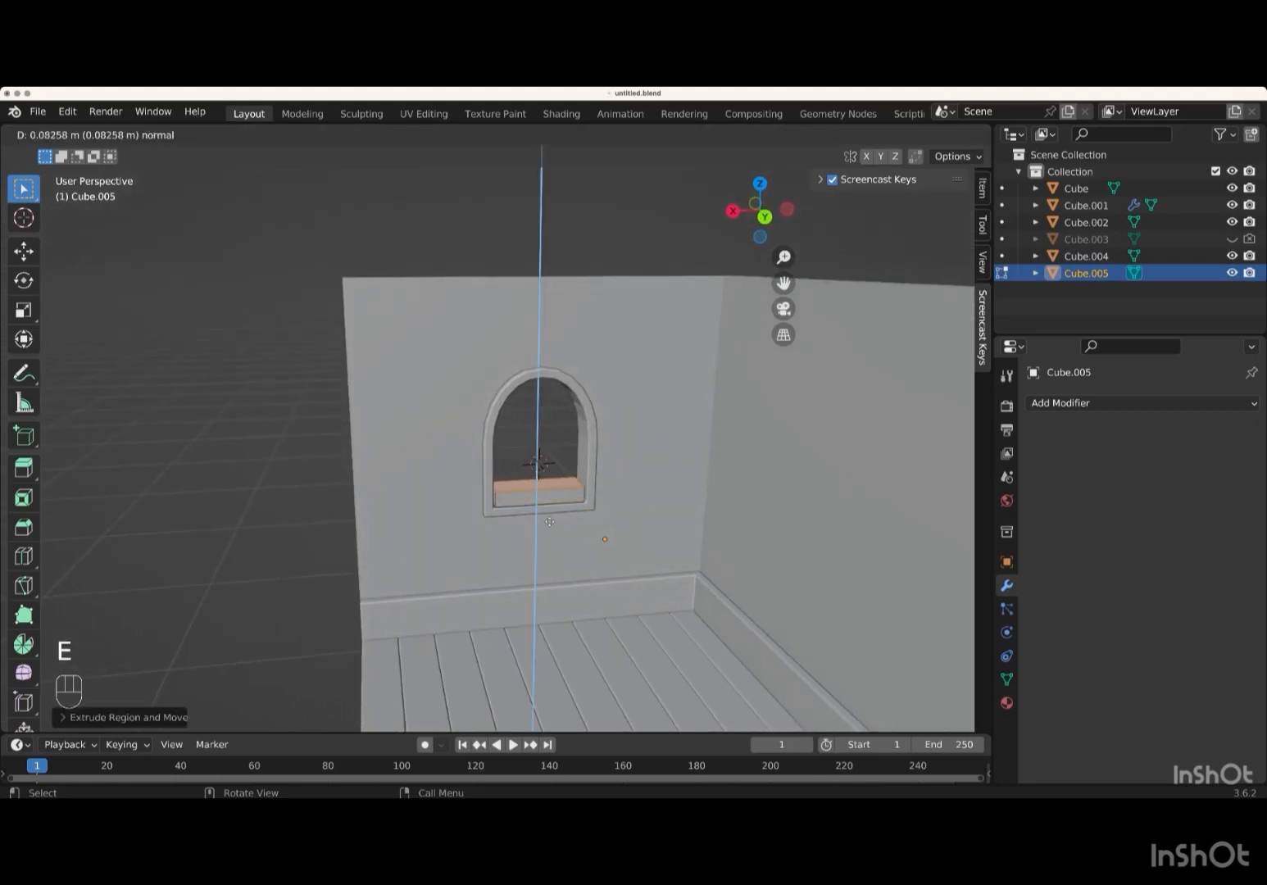
{"action": "key", "text": "KP_0"}
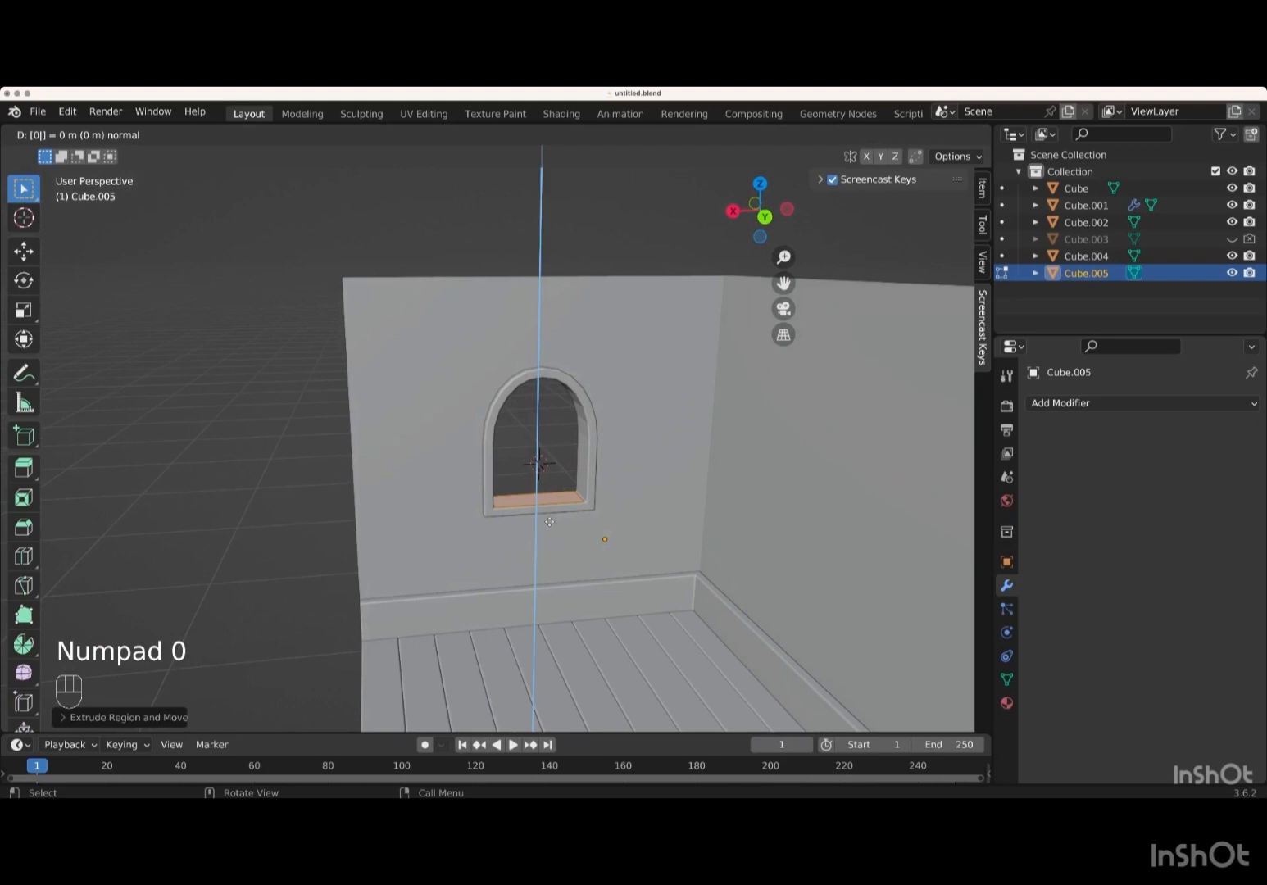
{"action": "key", "text": "period"}
{"action": "key", "text": "KP_0"}
{"action": "key", "text": "KP_5"}
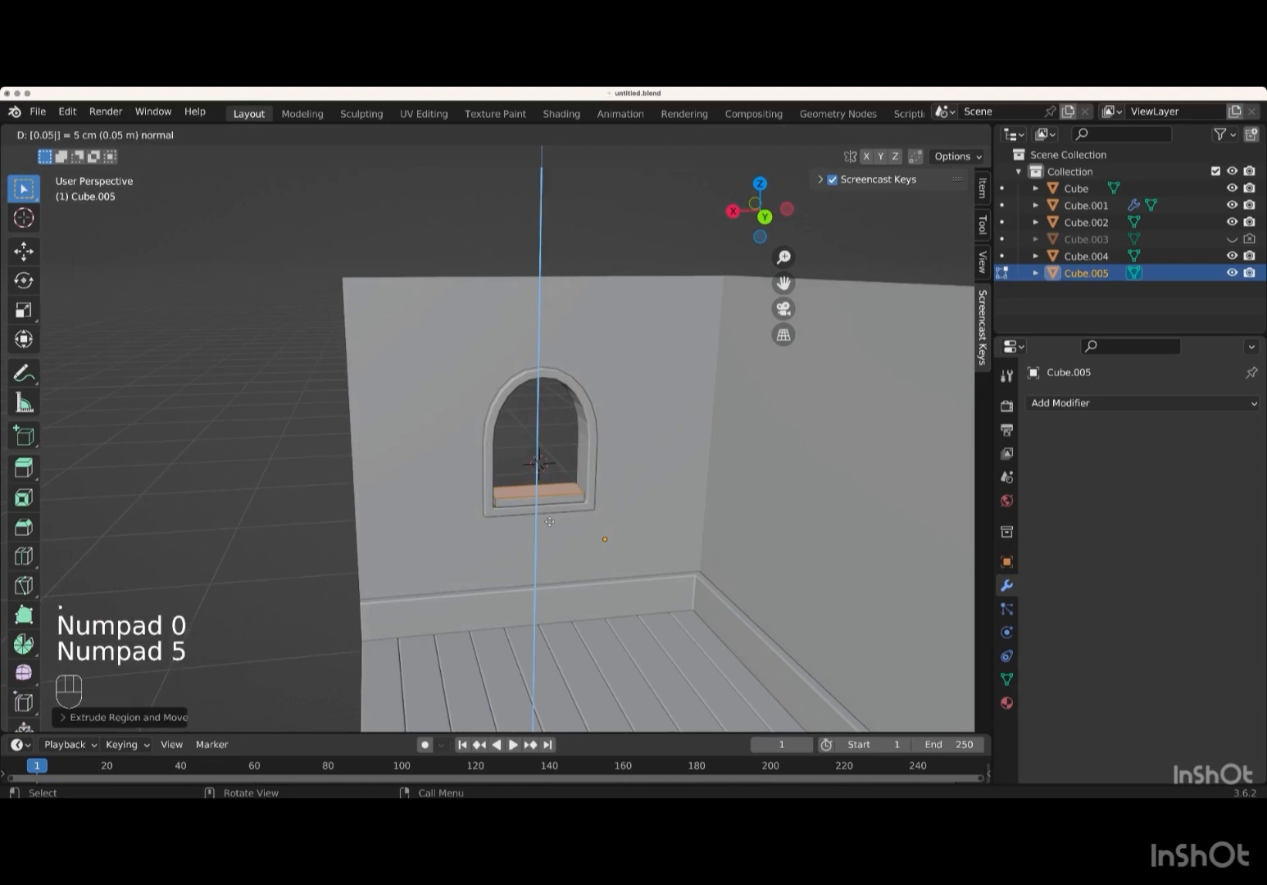
{"action": "key", "text": "Return"}
{"action": "scroll", "coordinate": [549, 521], "scroll_direction": "up", "scroll_amount": 10}
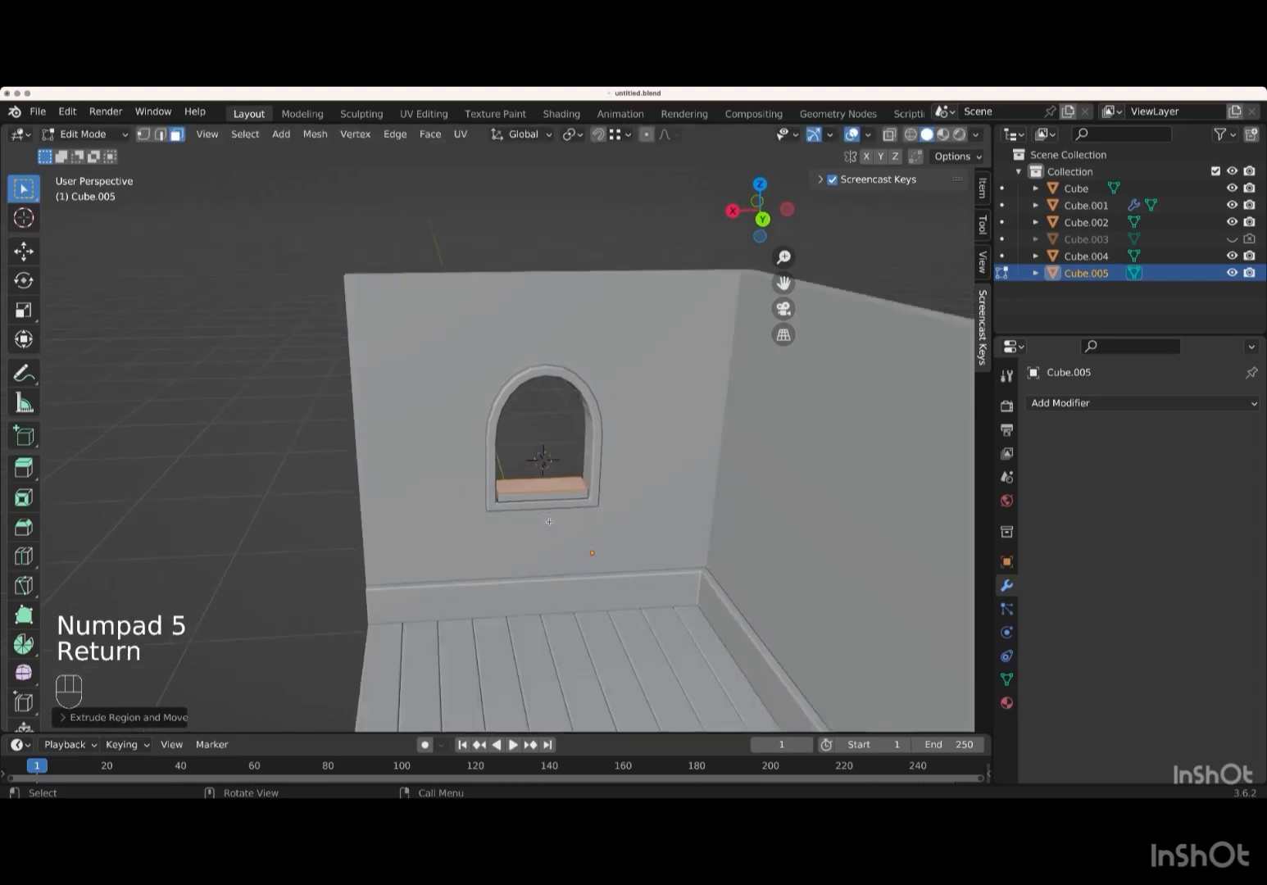
{"action": "scroll", "coordinate": [549, 522], "scroll_direction": "down", "scroll_amount": 10}
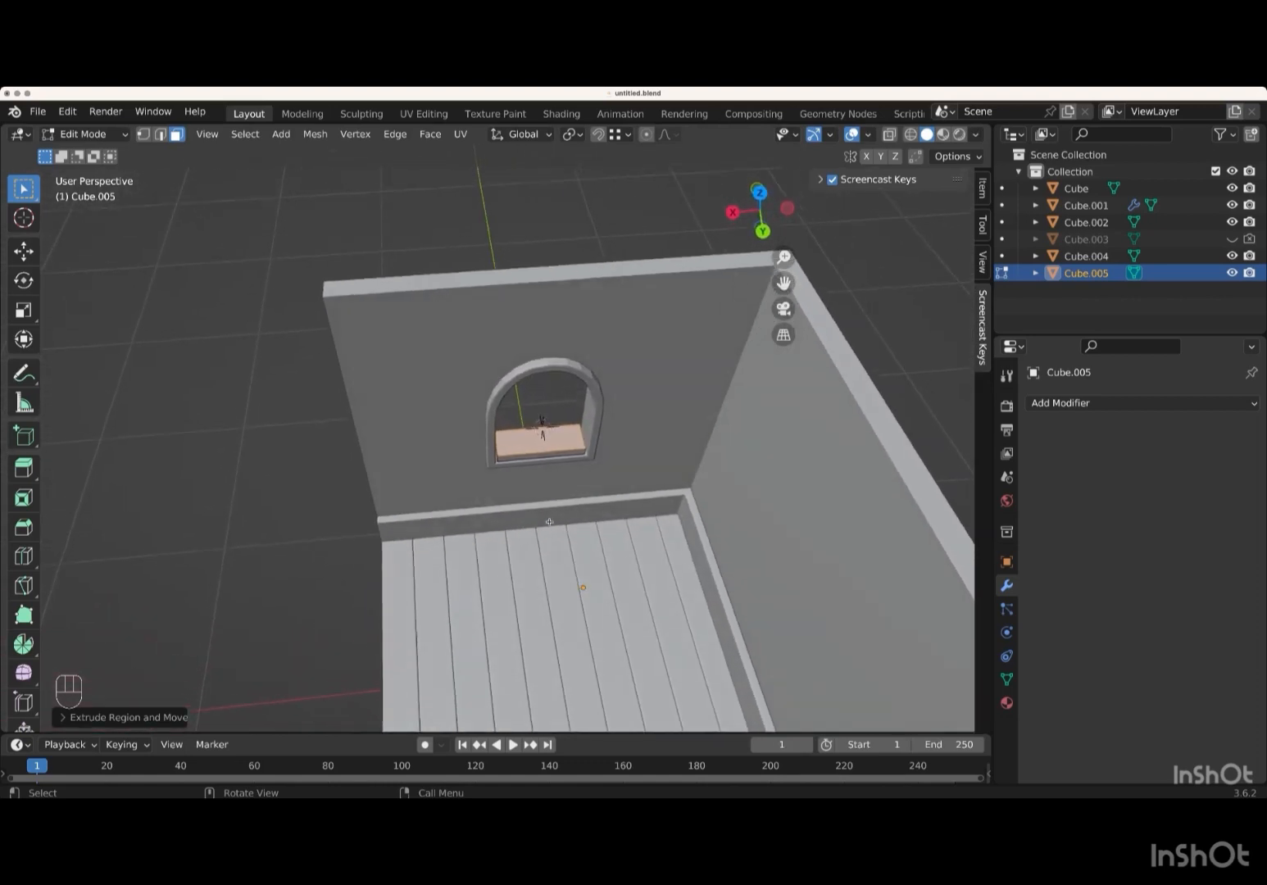
{"action": "scroll", "coordinate": [550, 521], "scroll_direction": "down", "scroll_amount": 5}
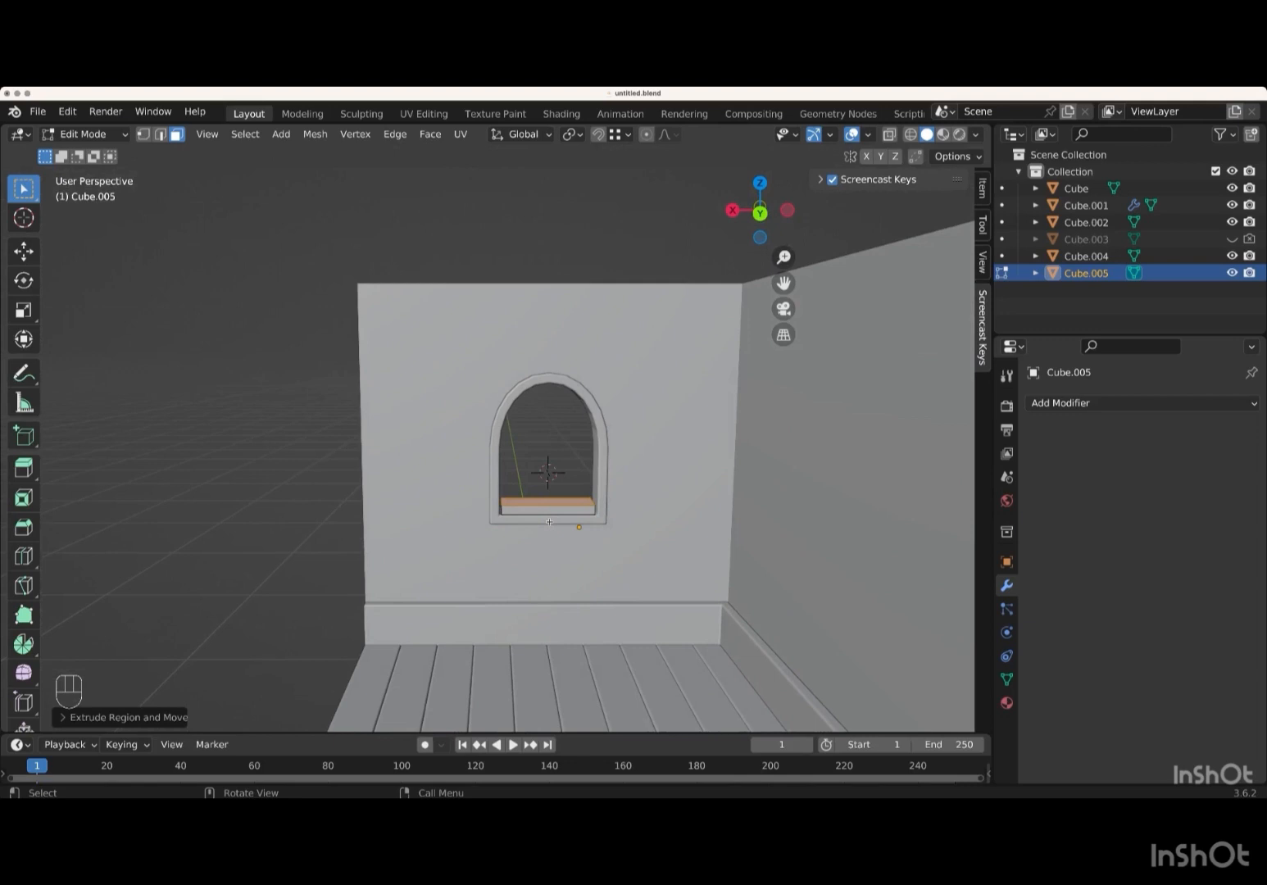
- Scale the whole bar along the X axis by about 1.17 so its ends reach into the window frame
{"action": "key", "text": "a"}
{"action": "key", "text": "s"}
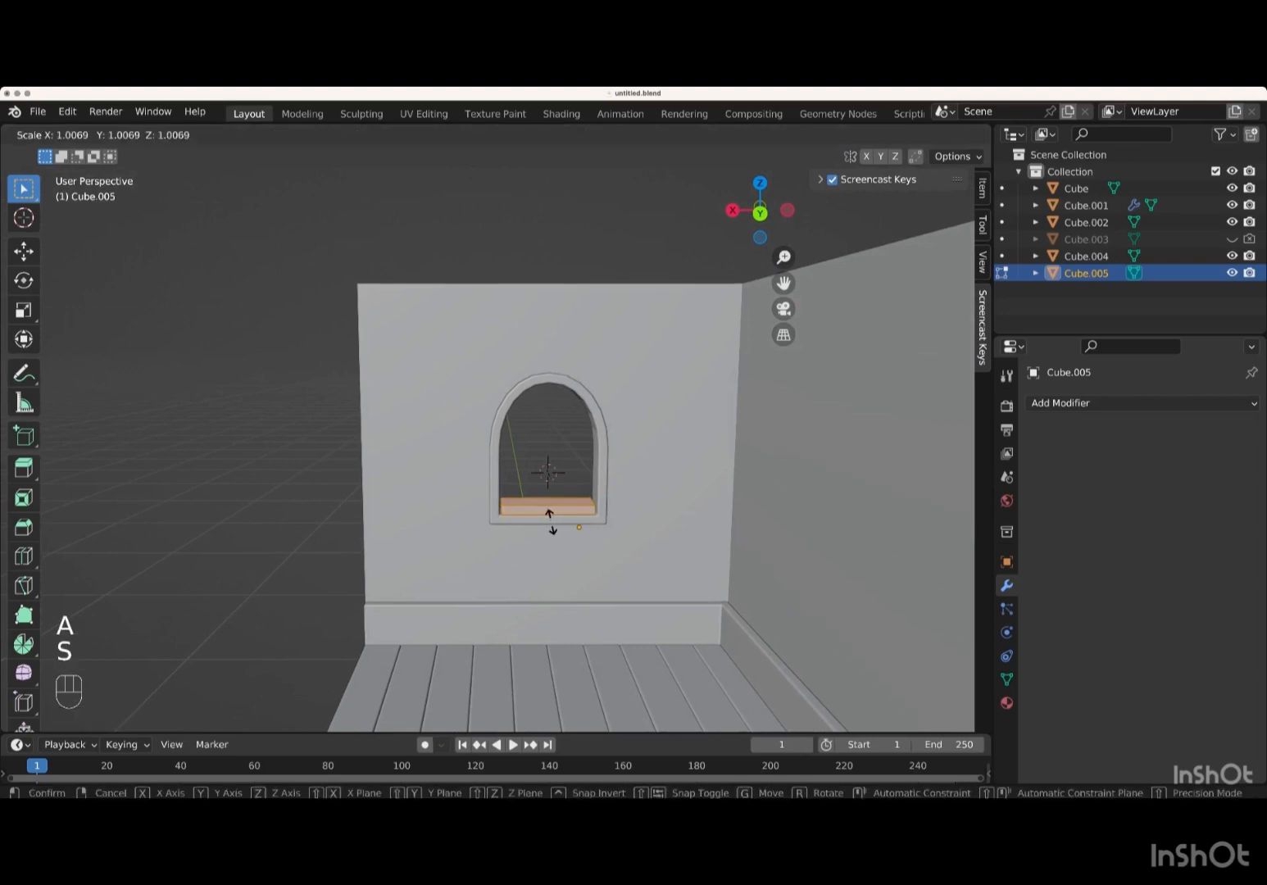
{"action": "key", "text": "x"}
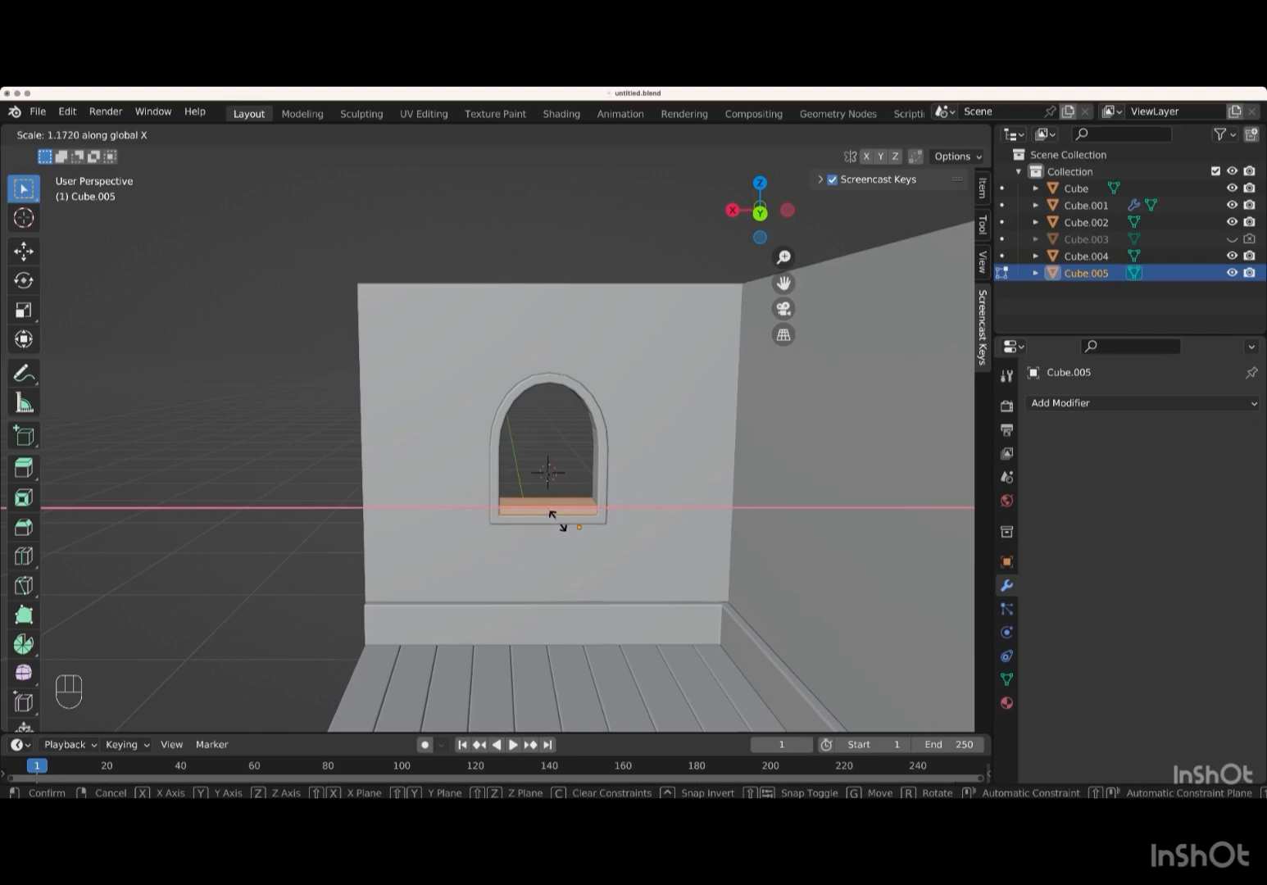
{"action": "key", "text": "Return"}
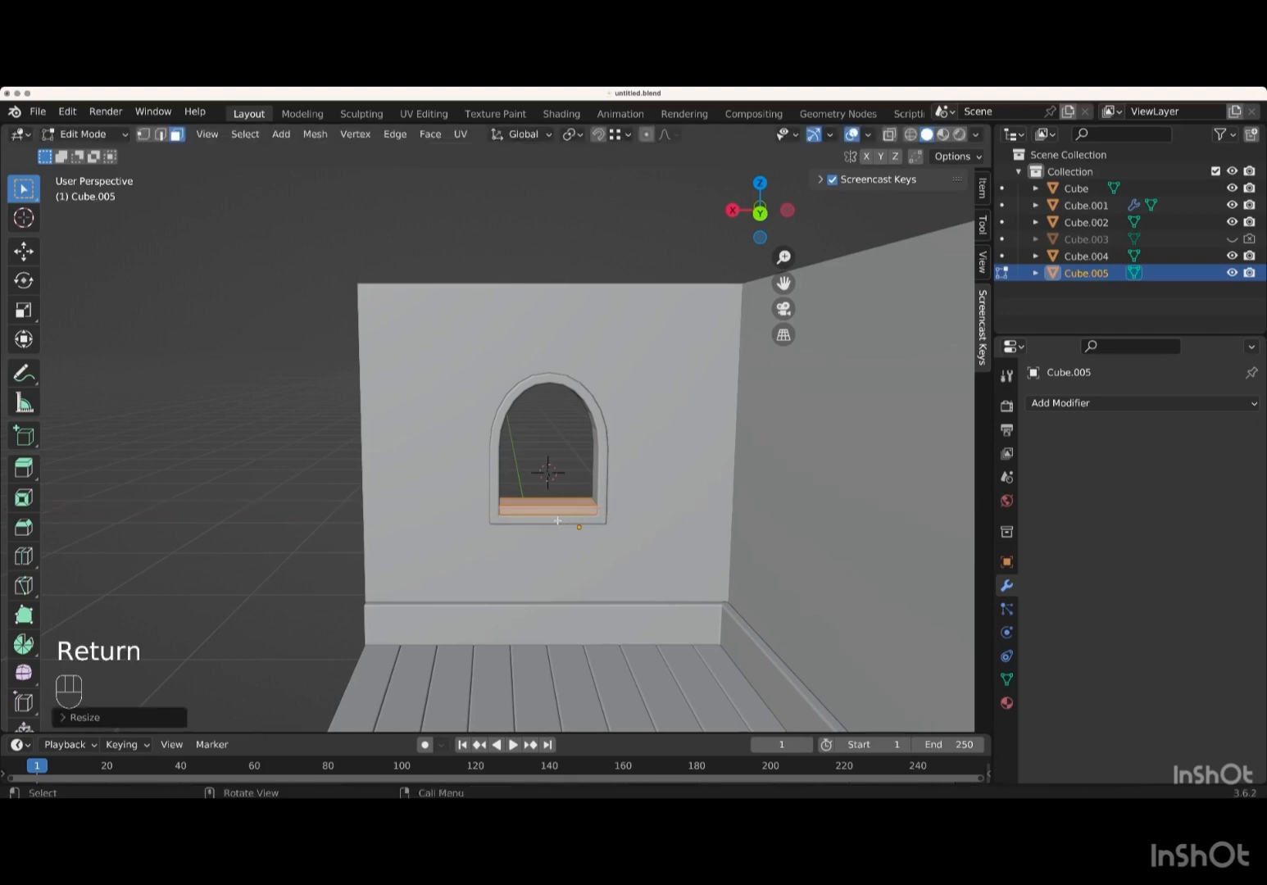
- Move the bar up along the Z axis by about 0.30 m to the middle of the window opening
{"action": "key", "text": "g"}
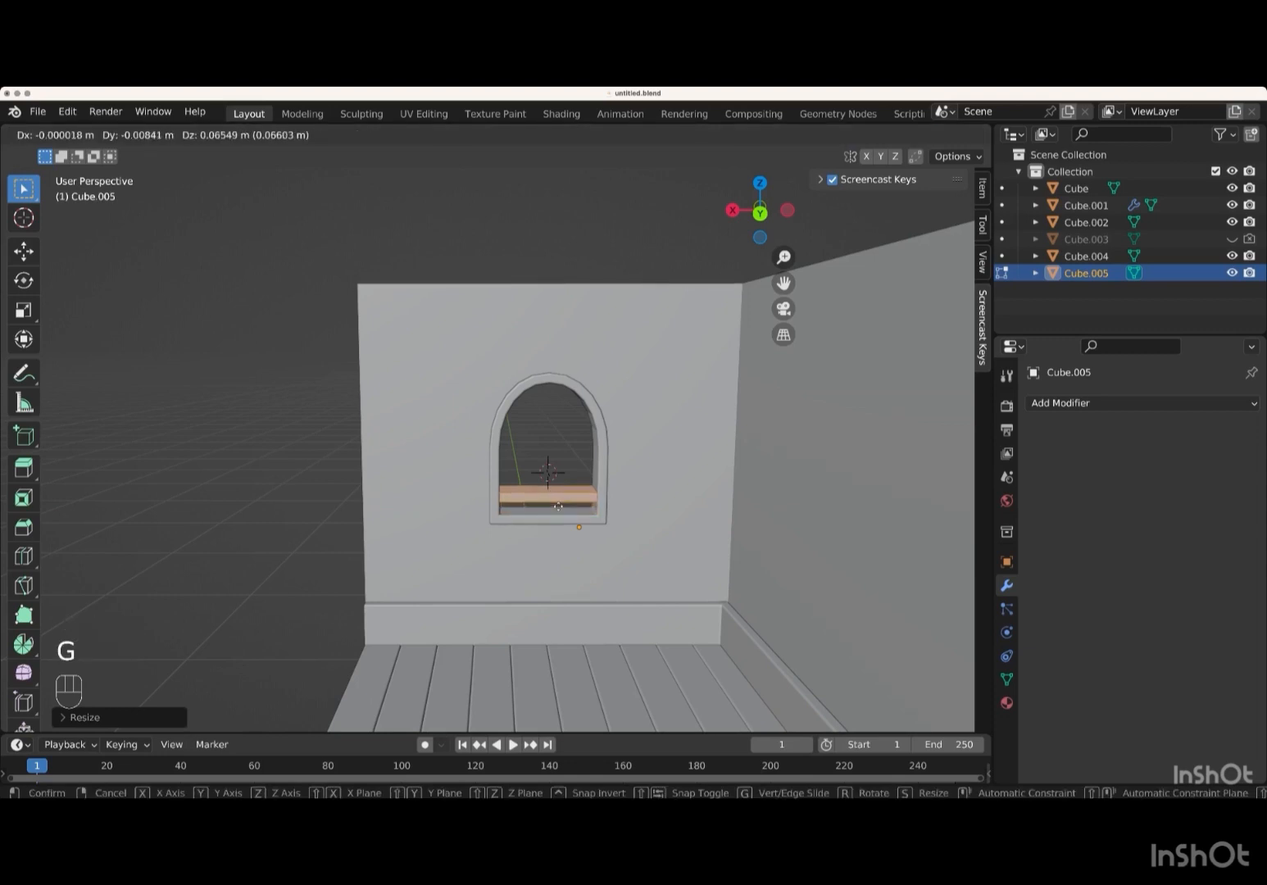
{"action": "key", "text": "z"}
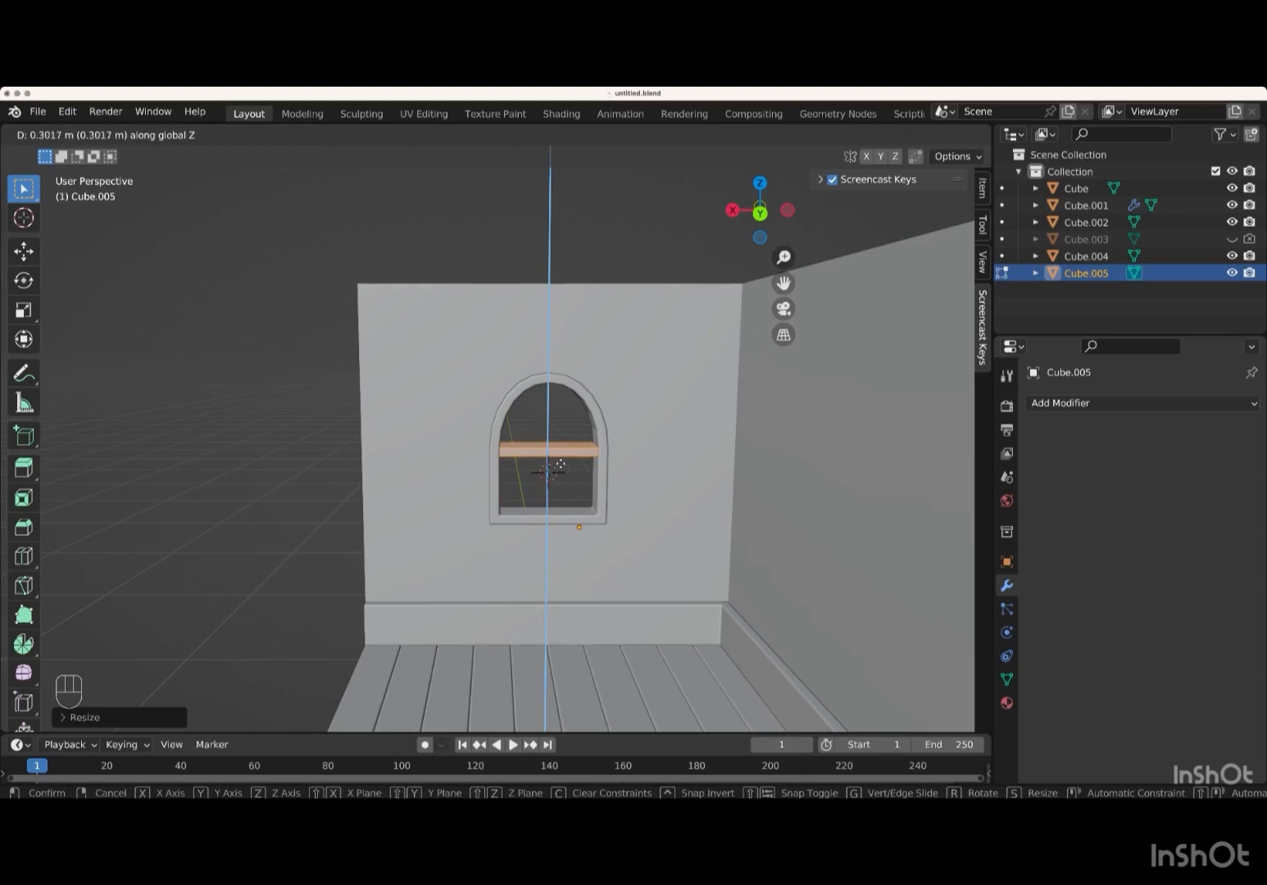
{"action": "key", "text": "Return"}
{"action": "scroll", "coordinate": [561, 464], "scroll_direction": "down", "scroll_amount": 5}
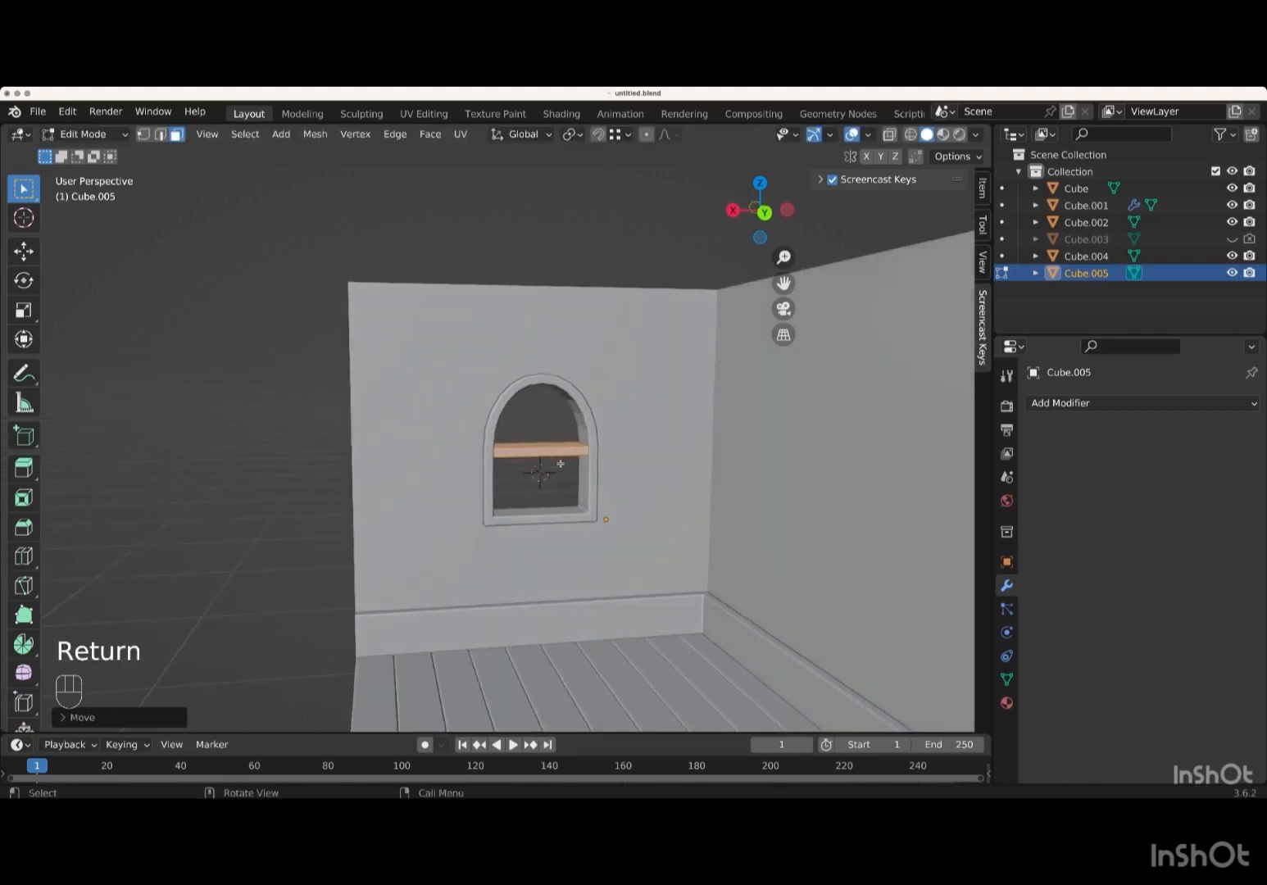
- Duplicate the horizontal window bar in place and rotate the copy 90° around the Y axis to form a vertical bar
{"action": "key", "text": "shift+d"}
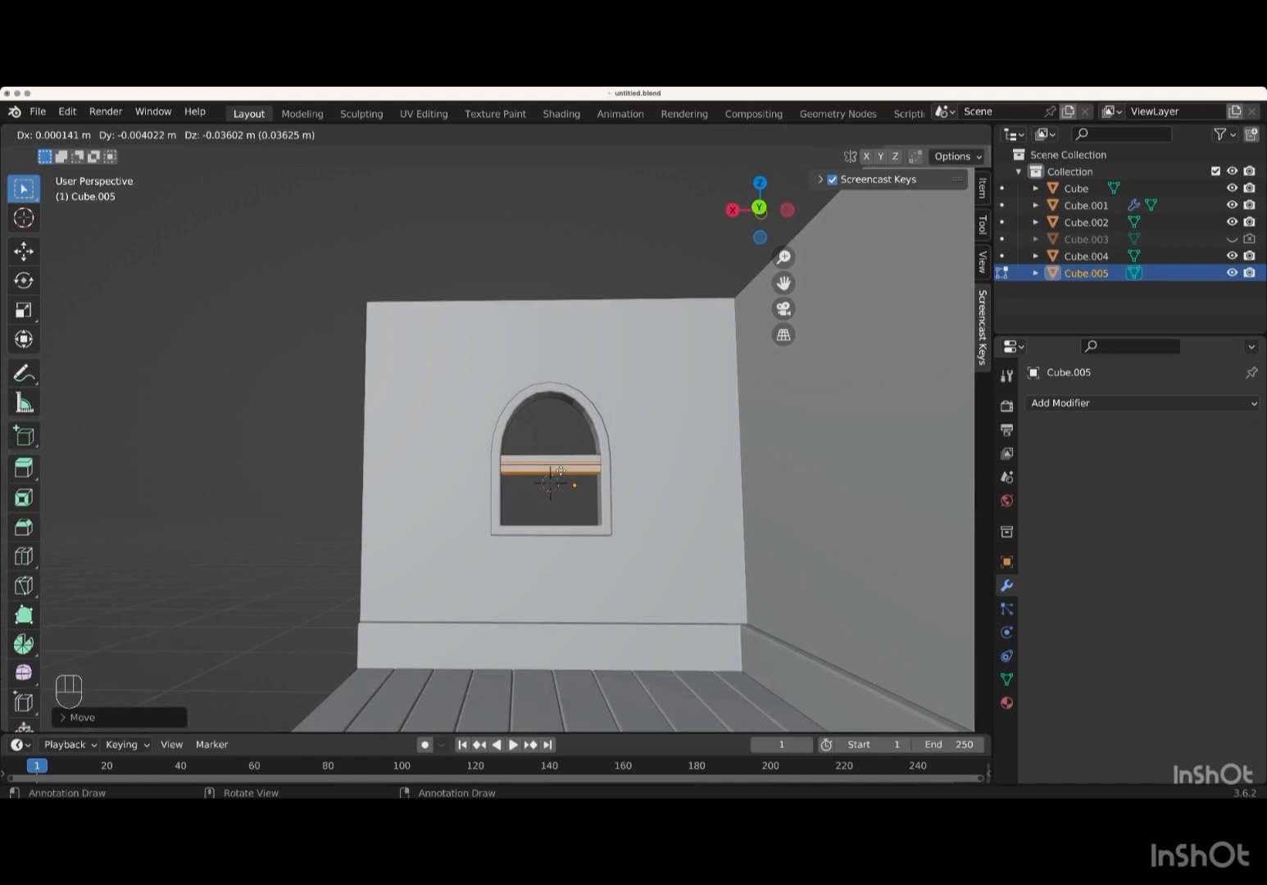
{"action": "key", "text": "r"}
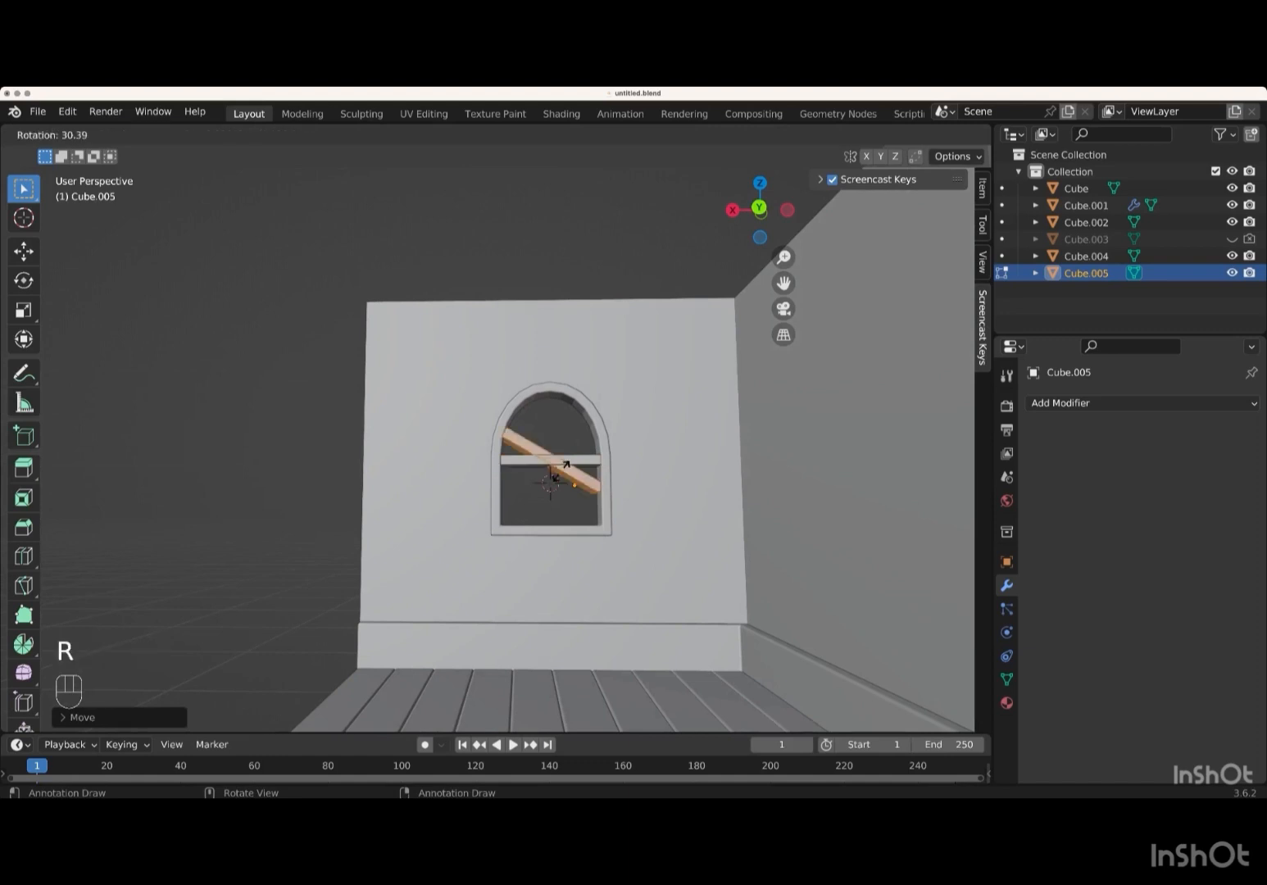
{"action": "key", "text": "y"}
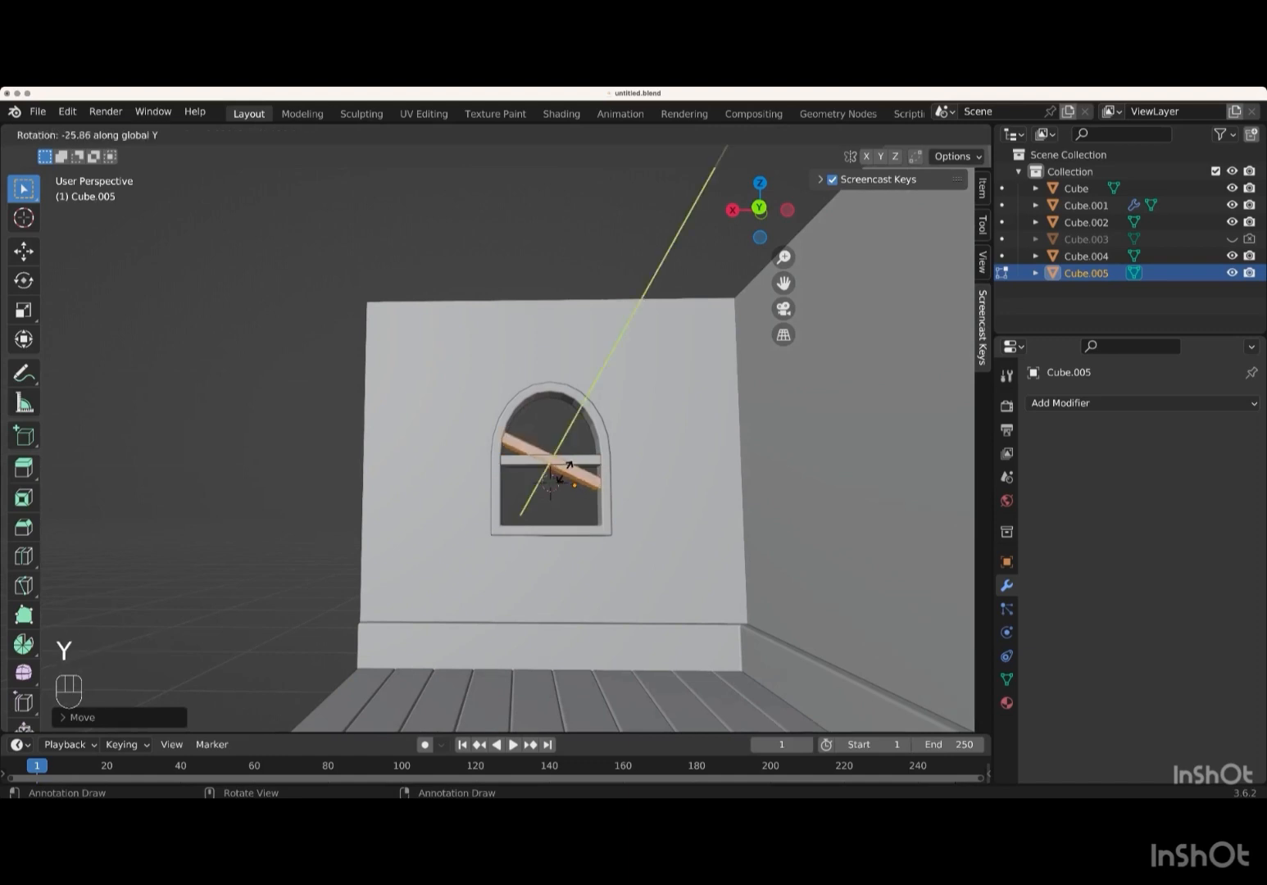
{"action": "key", "text": "KP_9"}
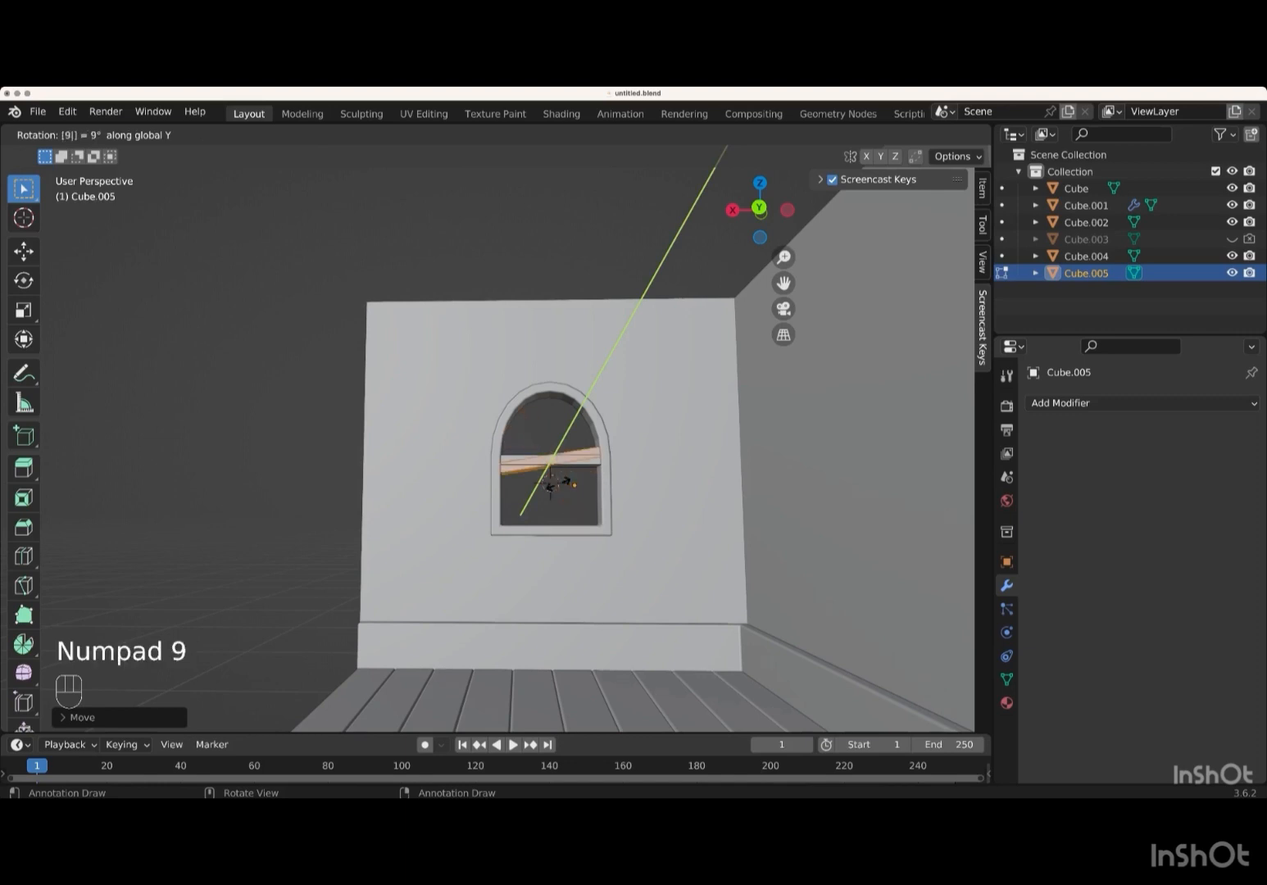
{"action": "key", "text": "KP_0"}
{"action": "key", "text": "Return"}
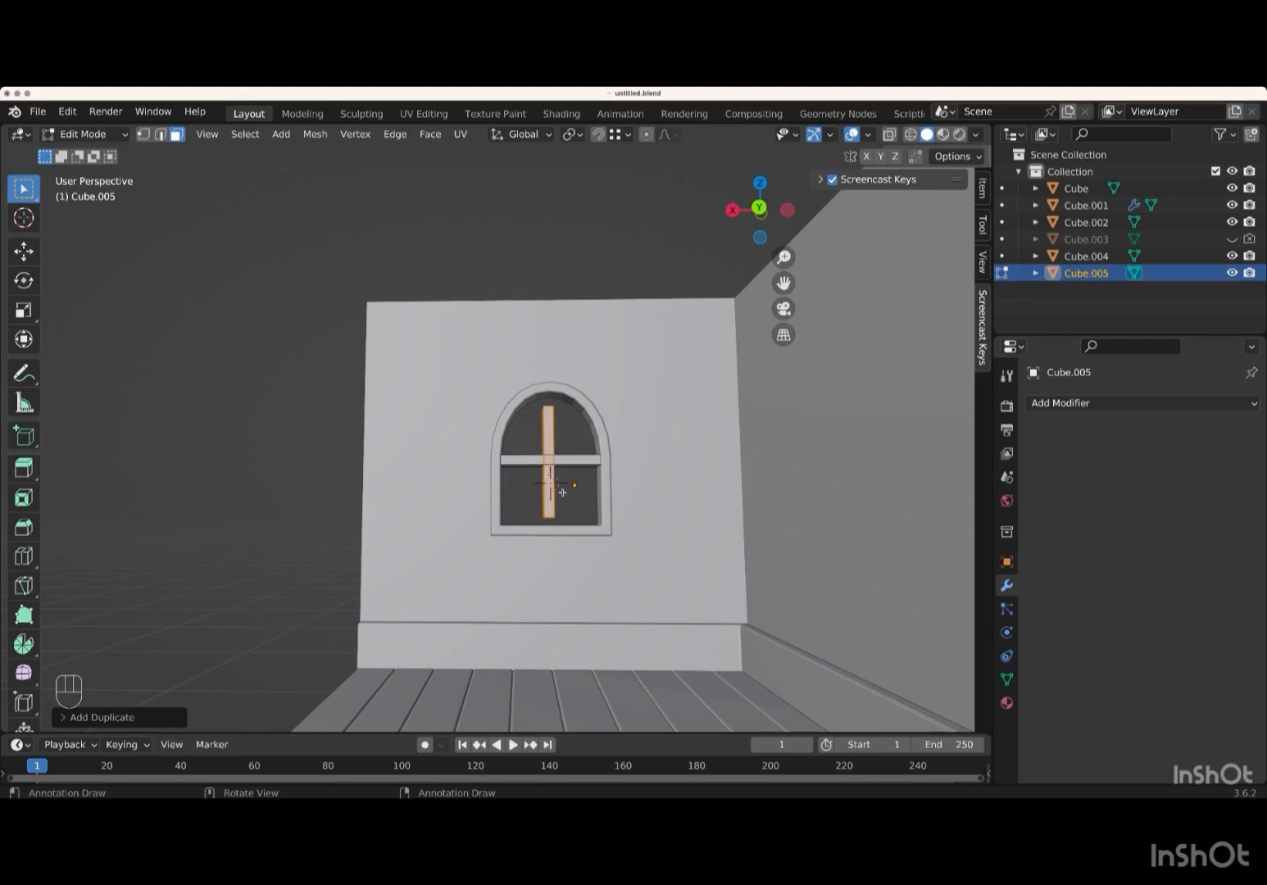
- Move the vertical bar down along the Z axis by about 0.17 m toward the window's lower half
{"action": "key", "text": "g"}
{"action": "key", "text": "y"}
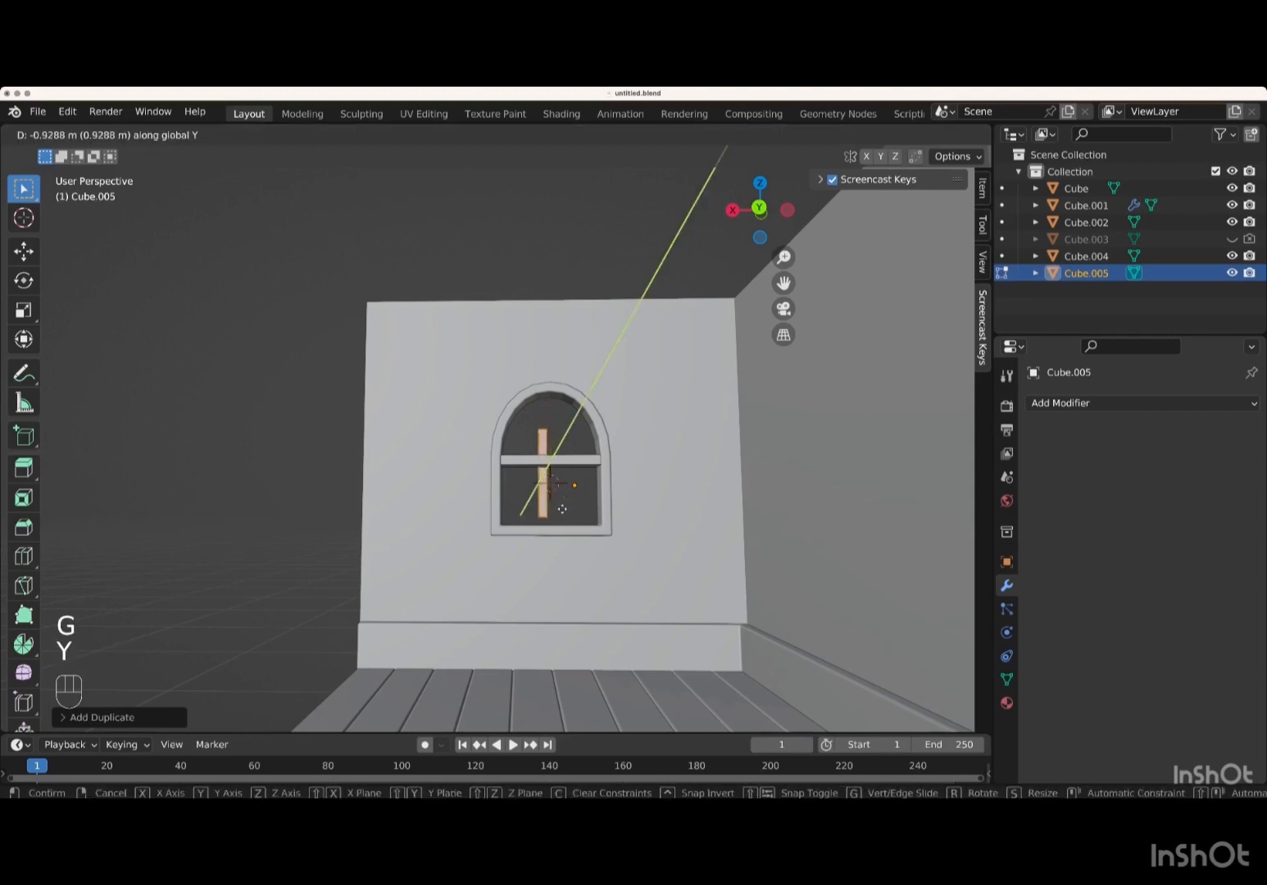
{"action": "key", "text": "z"}
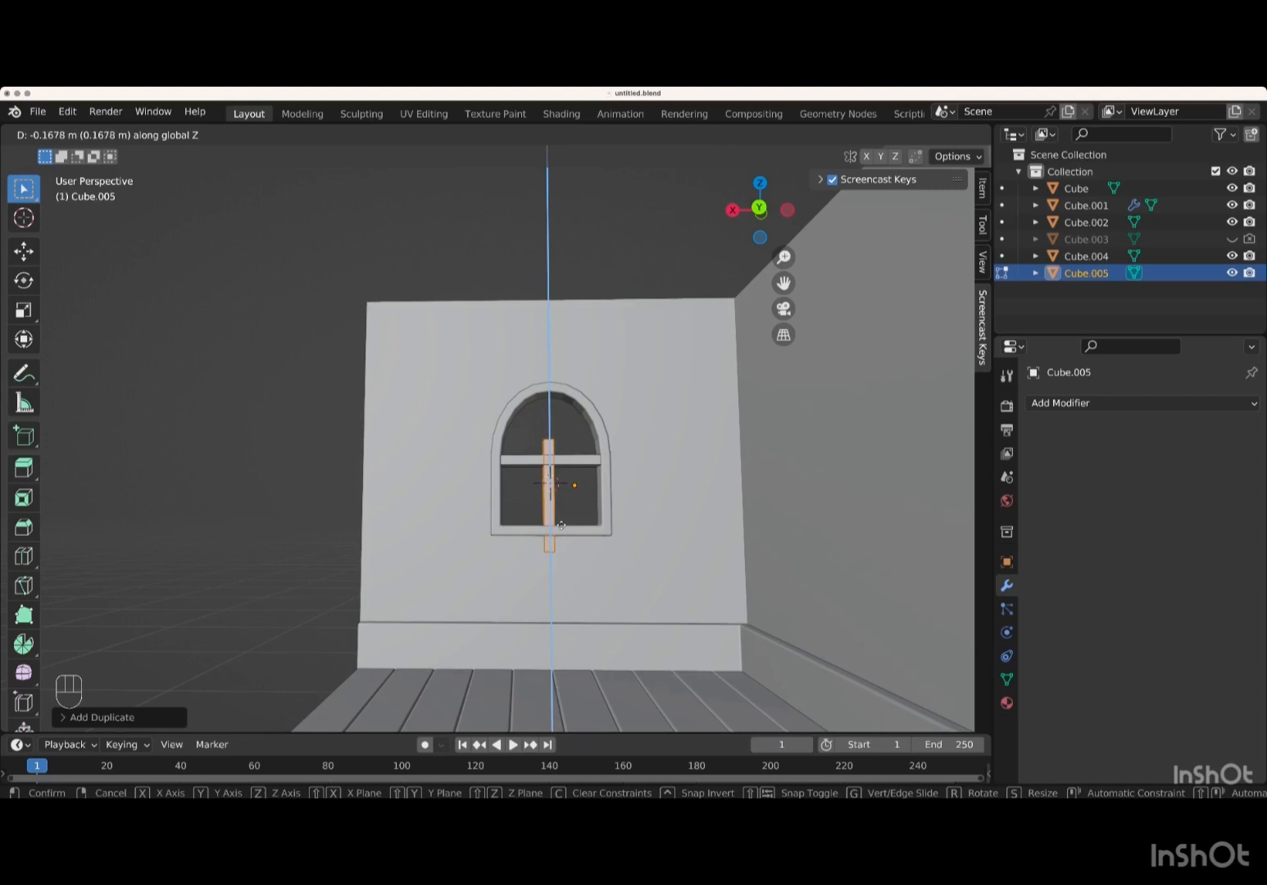
{"action": "key", "text": "Return"}
- Scale the vertical bar along Z by about 0.67 to fit below the crossbar, then leave mesh editing and deselect it
{"action": "key", "text": "s"}
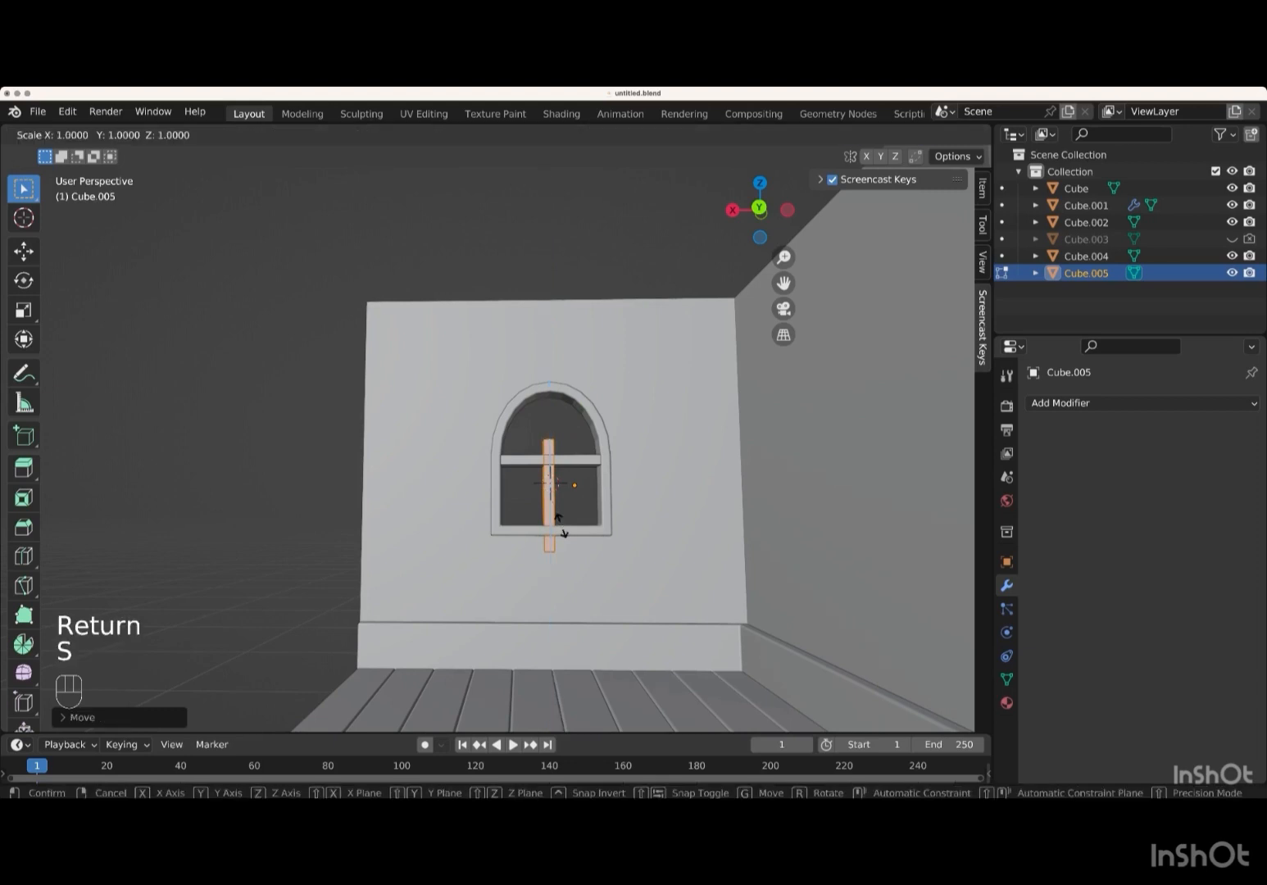
{"action": "key", "text": "z"}
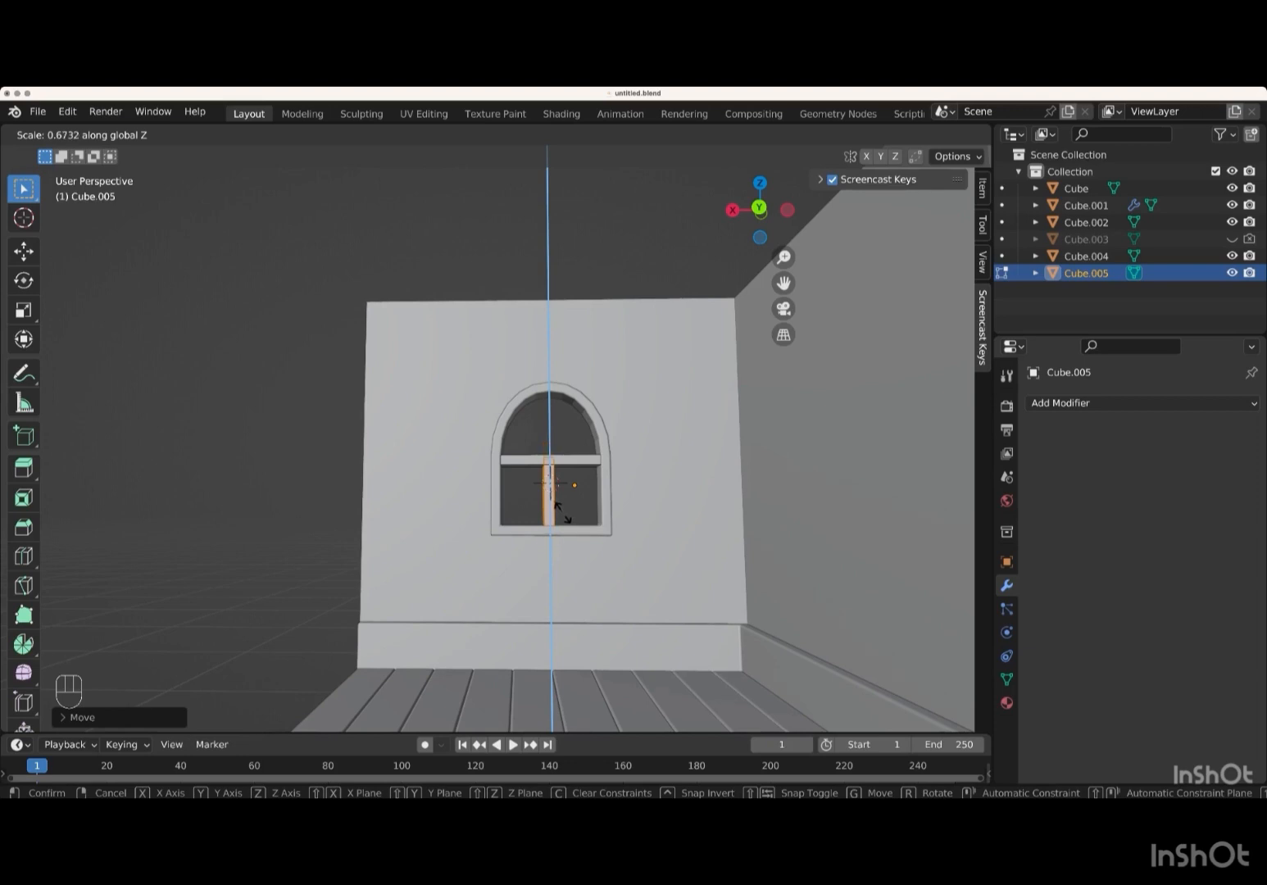
{"action": "key", "text": "Return"}
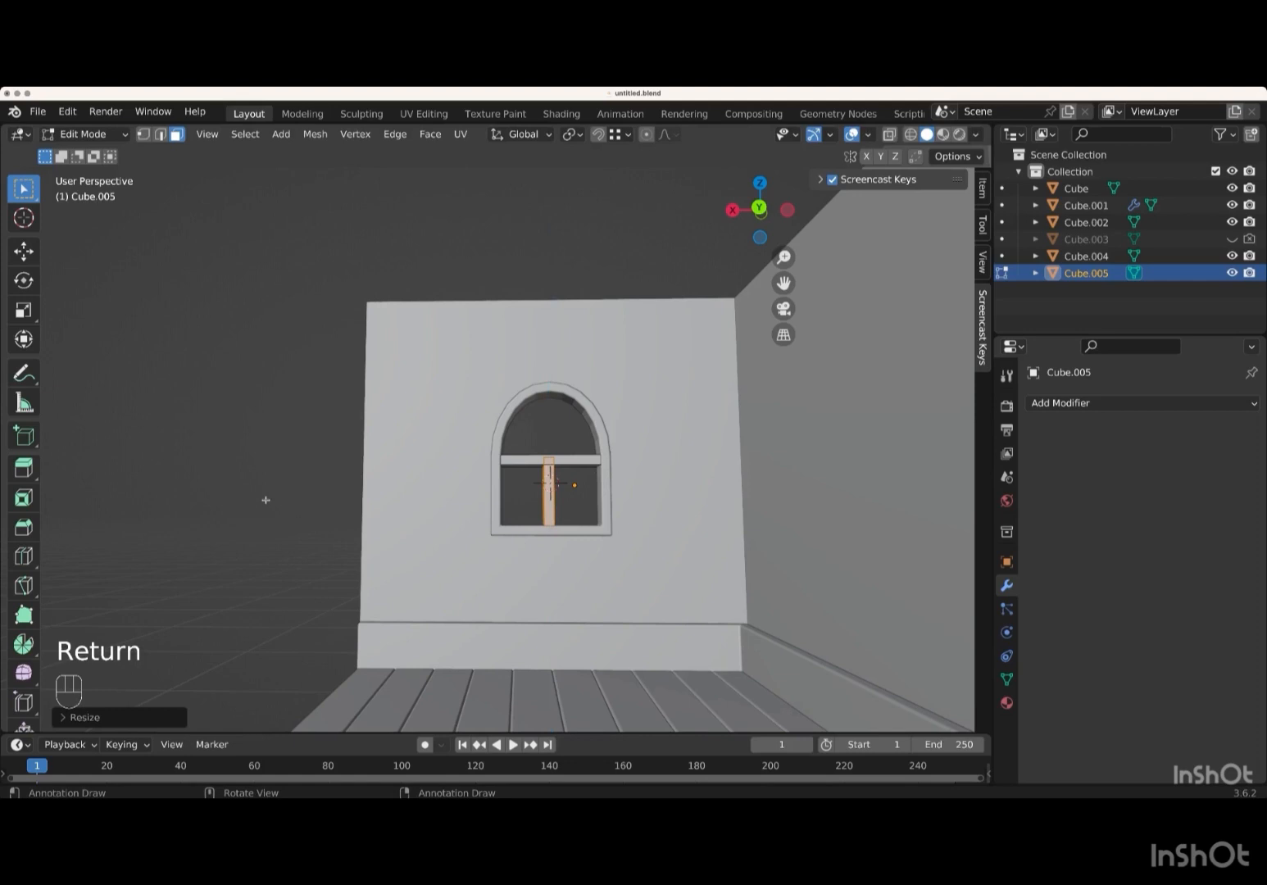
{"action": "key", "text": "Tab"}
{"action": "scroll", "coordinate": [266, 501], "scroll_direction": "up", "scroll_amount": 2}
{"action": "left_click", "coordinate": [266, 500]}
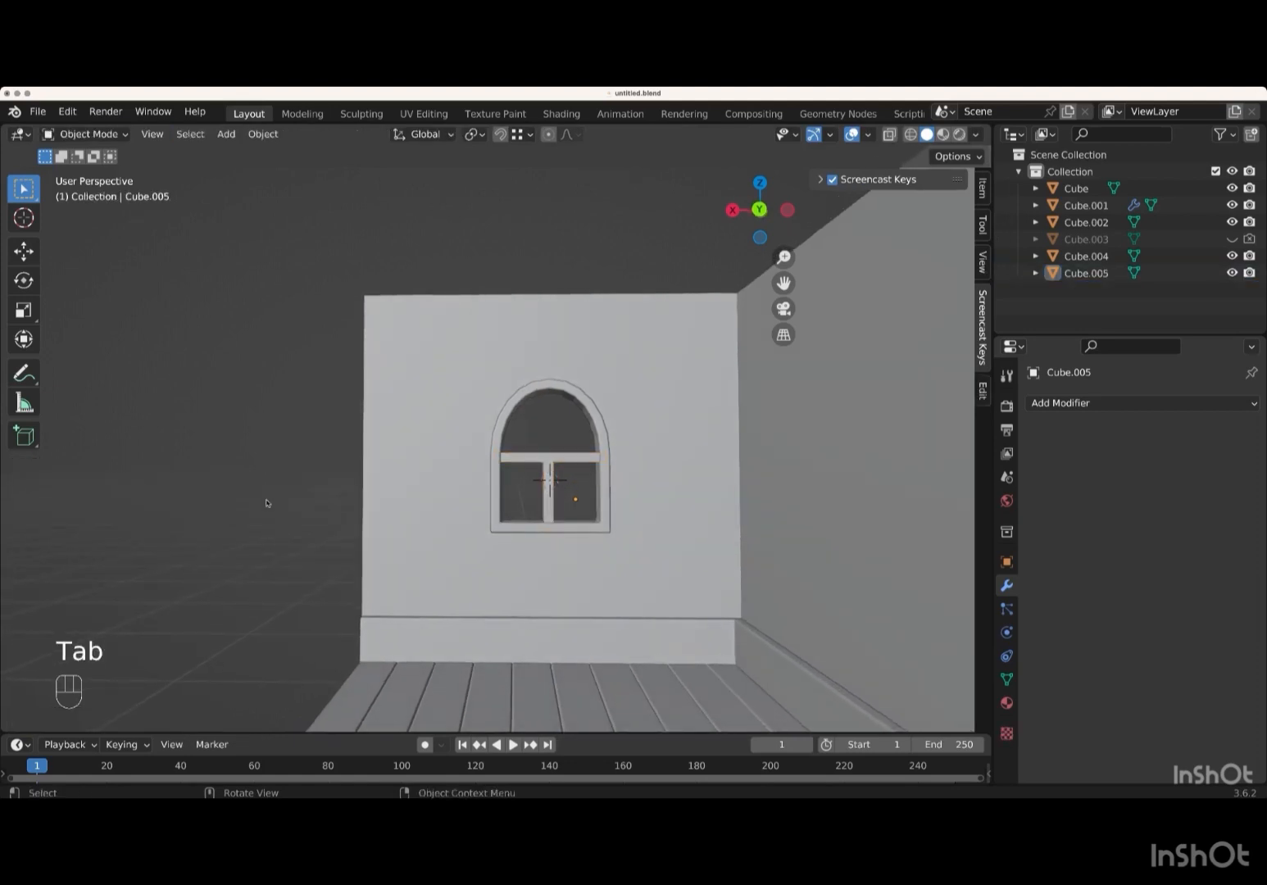
{"action": "scroll", "coordinate": [267, 503], "scroll_direction": "left", "scroll_amount": 10}
{"action": "scroll", "coordinate": [266, 503], "scroll_direction": "down", "scroll_amount": 3}
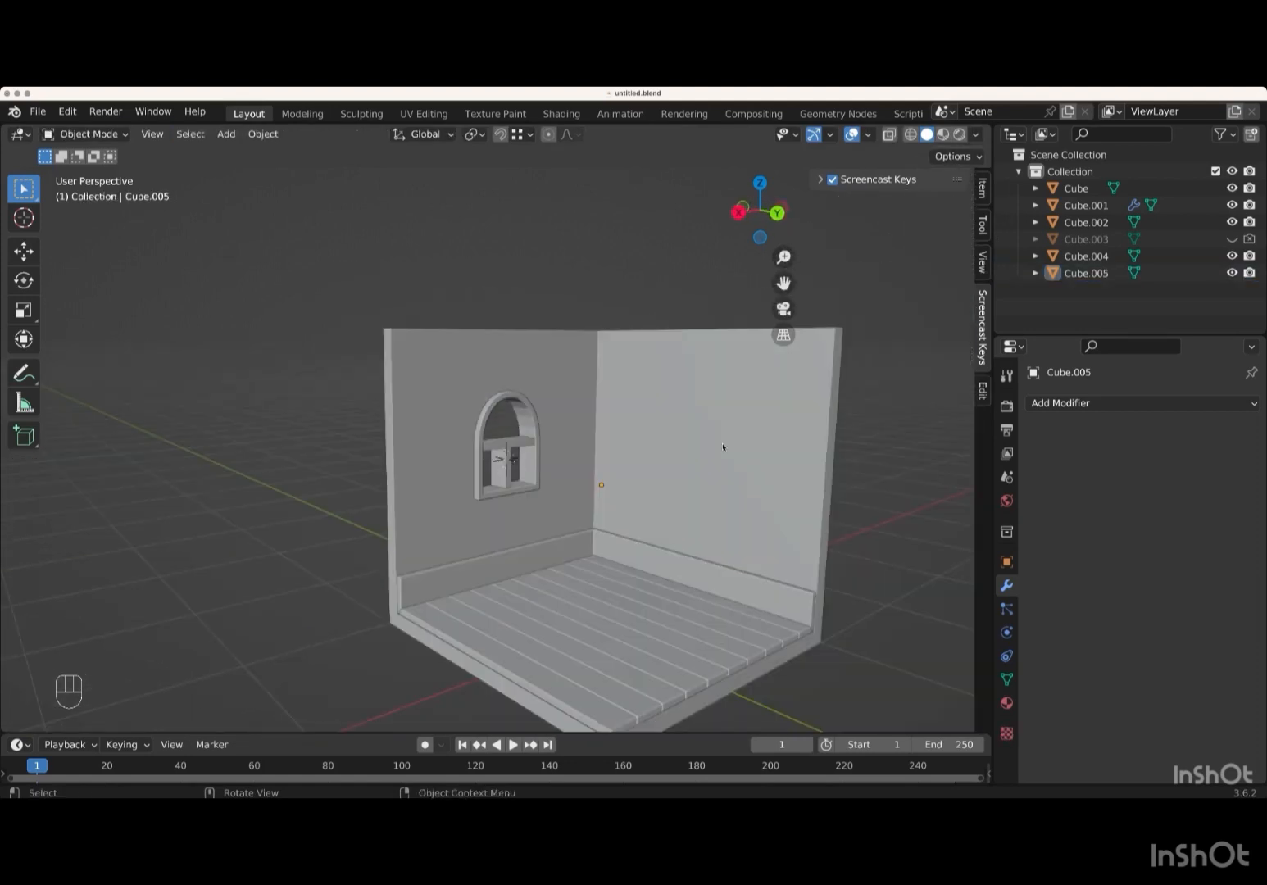
- Open the room mesh for editing and snap the 3D cursor to the wall face above the arched window
{"action": "left_click", "coordinate": [645, 450]}
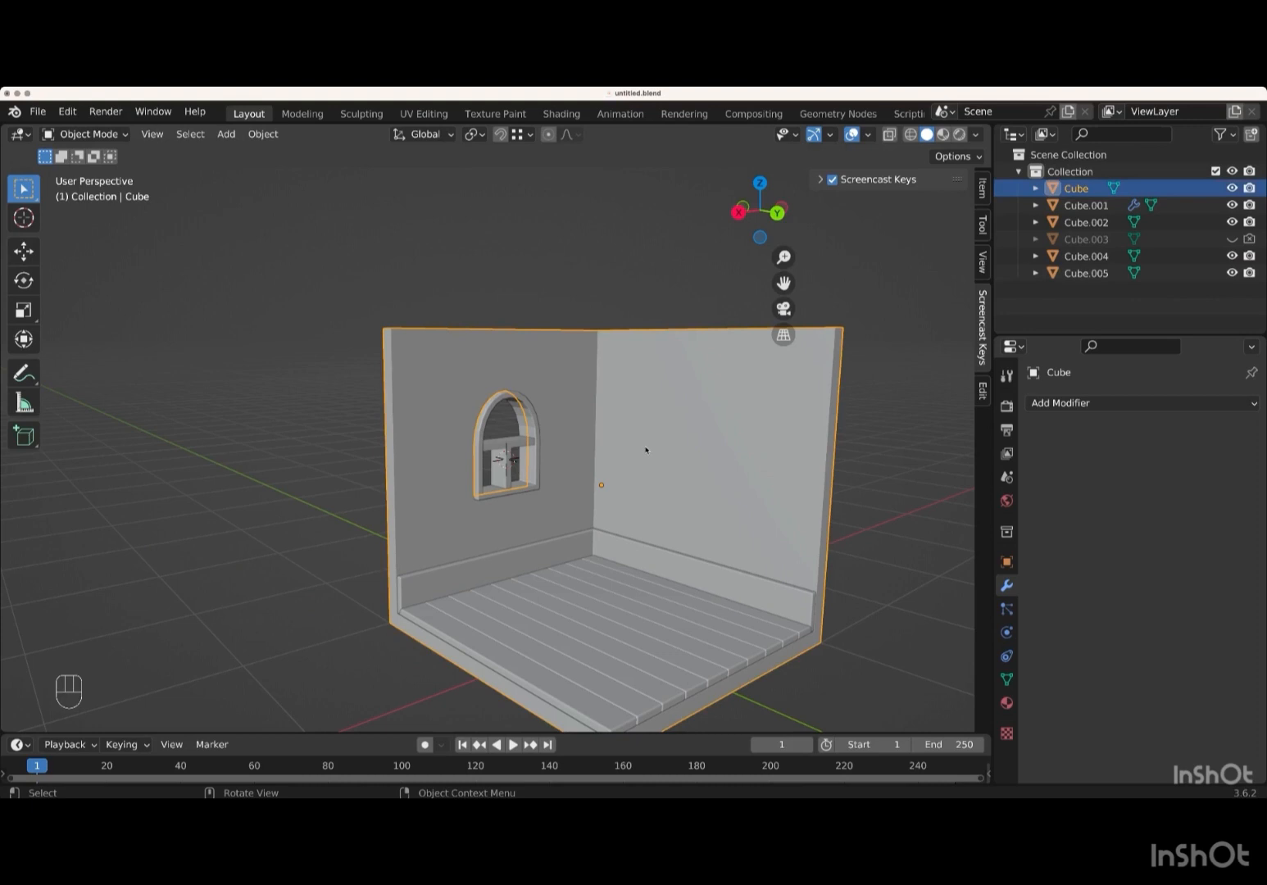
{"action": "key", "text": "Tab"}
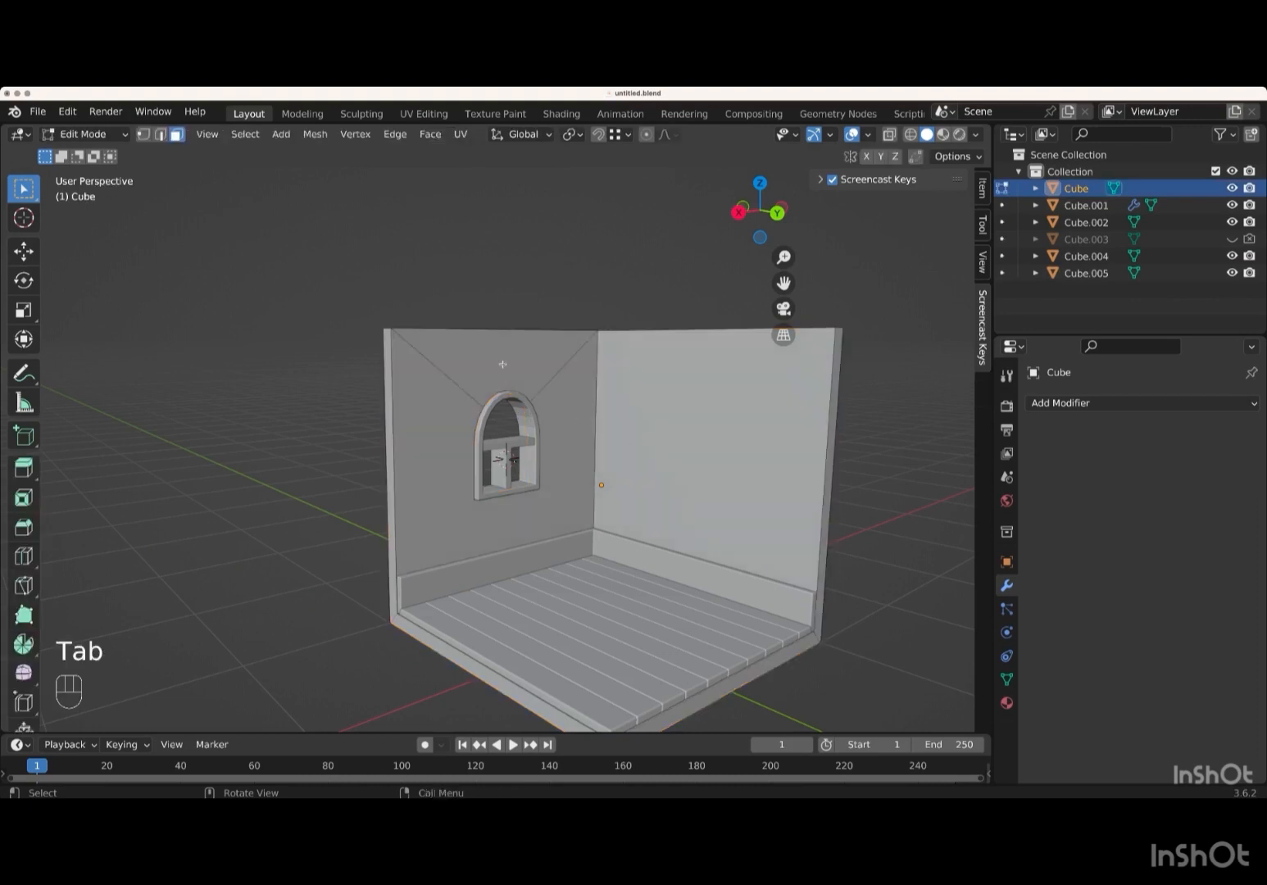
{"action": "left_click", "coordinate": [502, 365]}
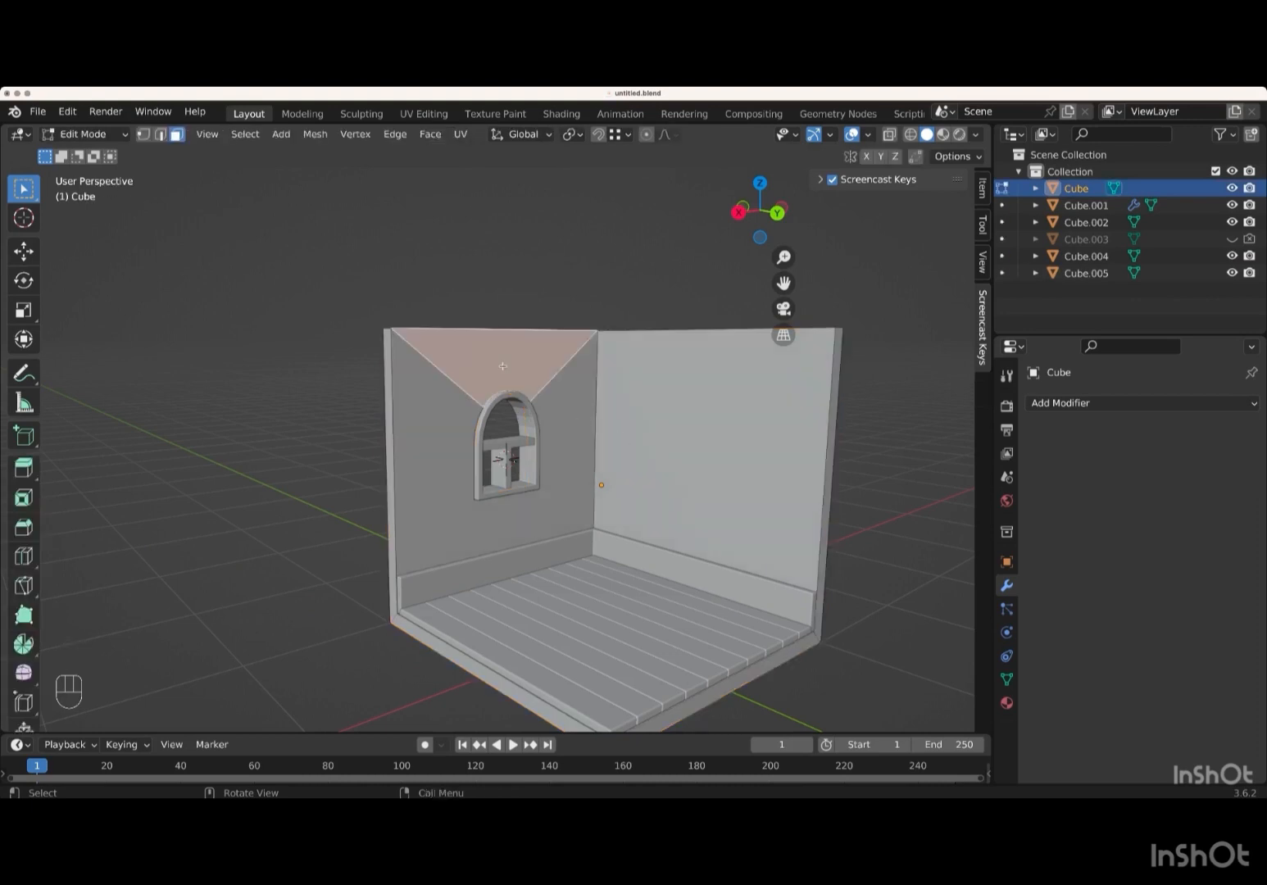
{"action": "key", "text": "shift+s"}
{"action": "left_click", "coordinate": [517, 466]}
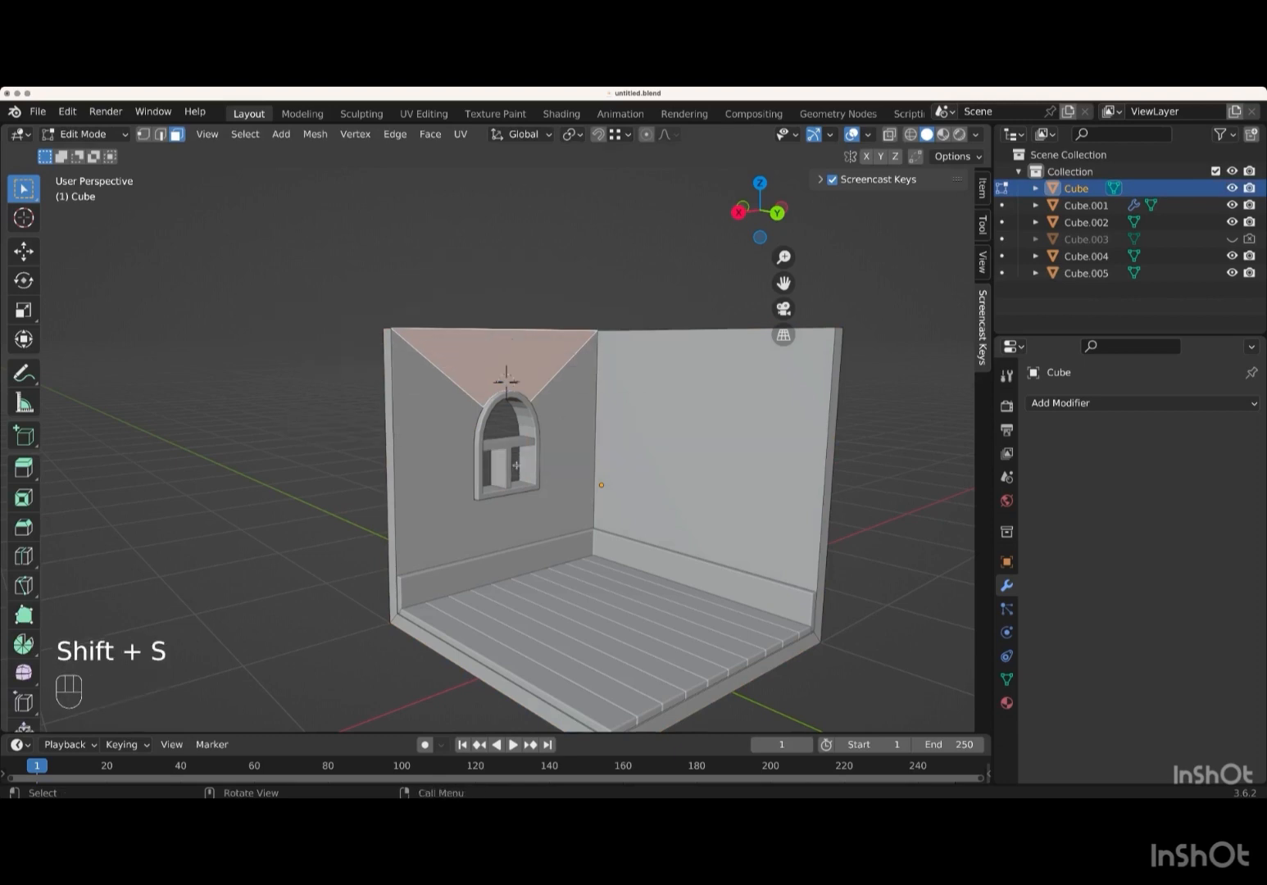
- Add a plane at the 3D cursor and rotate it 90° around the X axis to lie parallel to the window wall
{"action": "key", "text": "shift+a"}
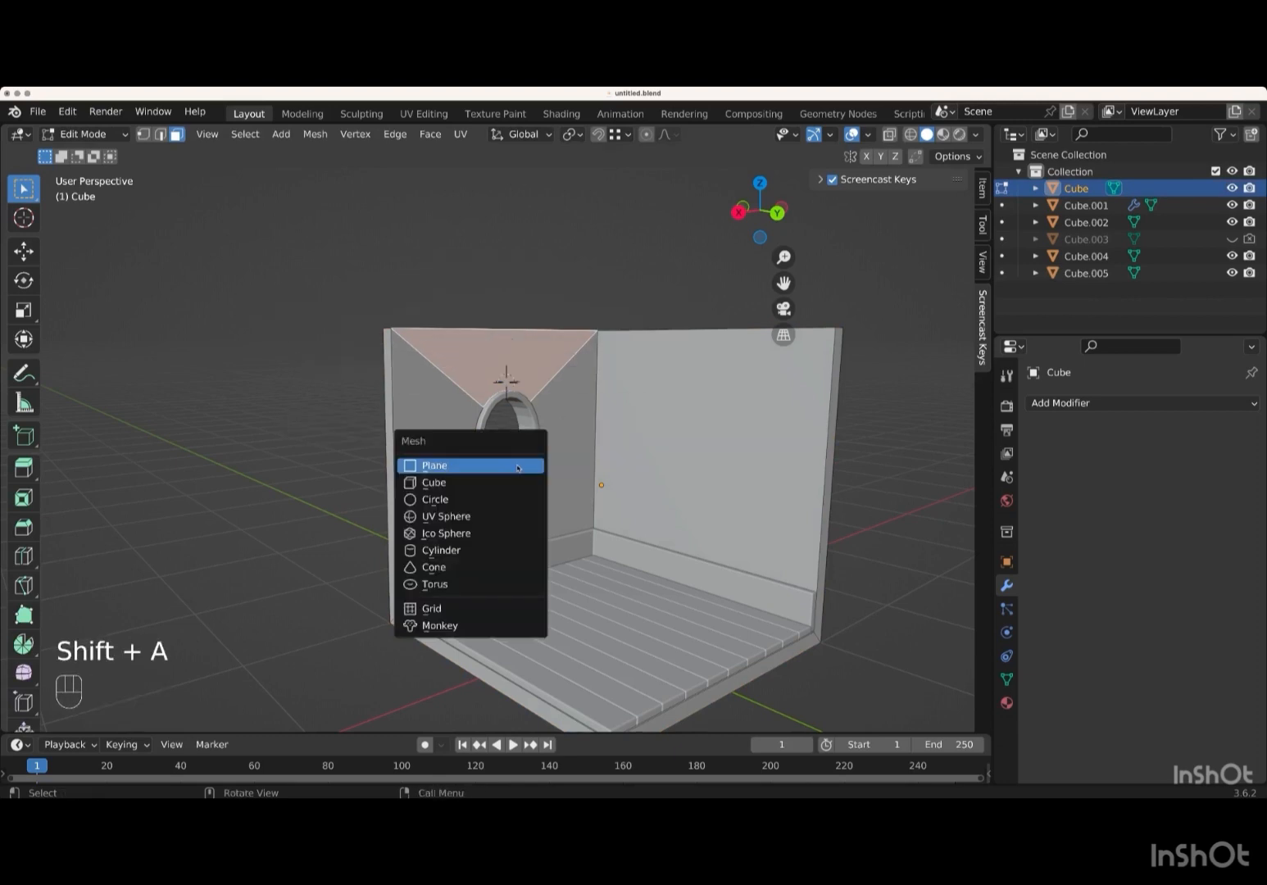
{"action": "left_click", "coordinate": [462, 466]}
{"action": "middle_click_drag", "start_coordinate": [471, 457], "coordinate": [471, 458]}
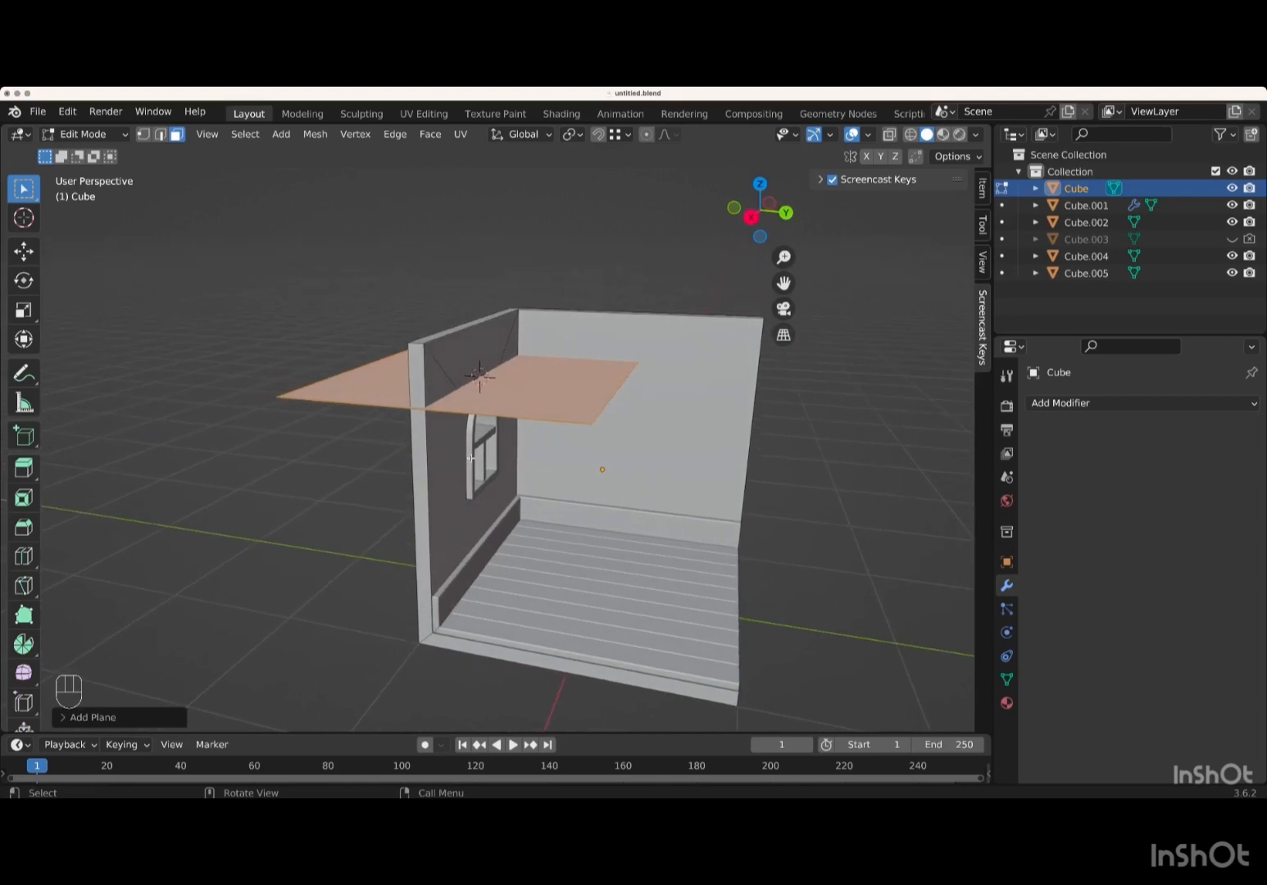
{"action": "key", "text": "r"}
{"action": "key", "text": "x"}
{"action": "key", "text": "KP_9"}
{"action": "key", "text": "KP_0"}
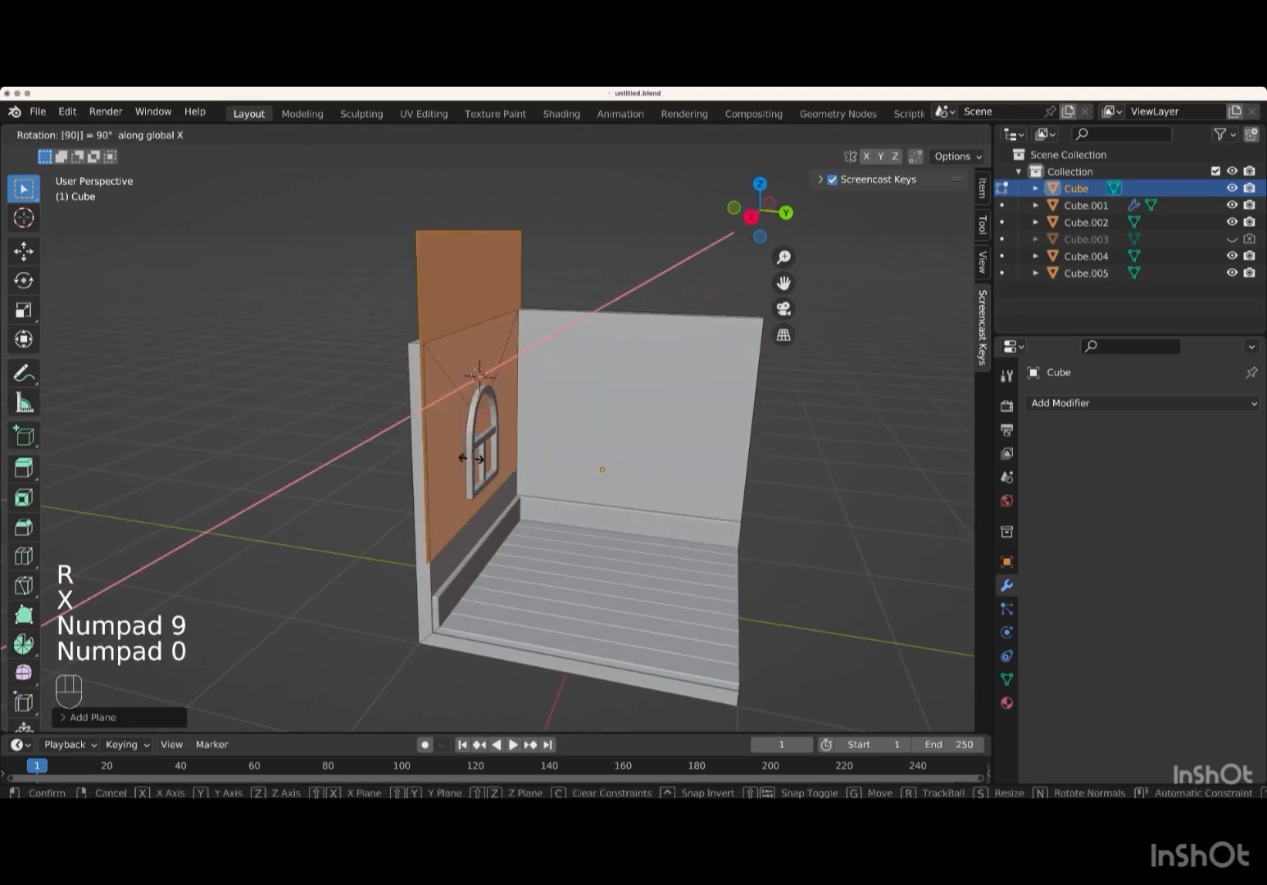
{"action": "key", "text": "Return"}
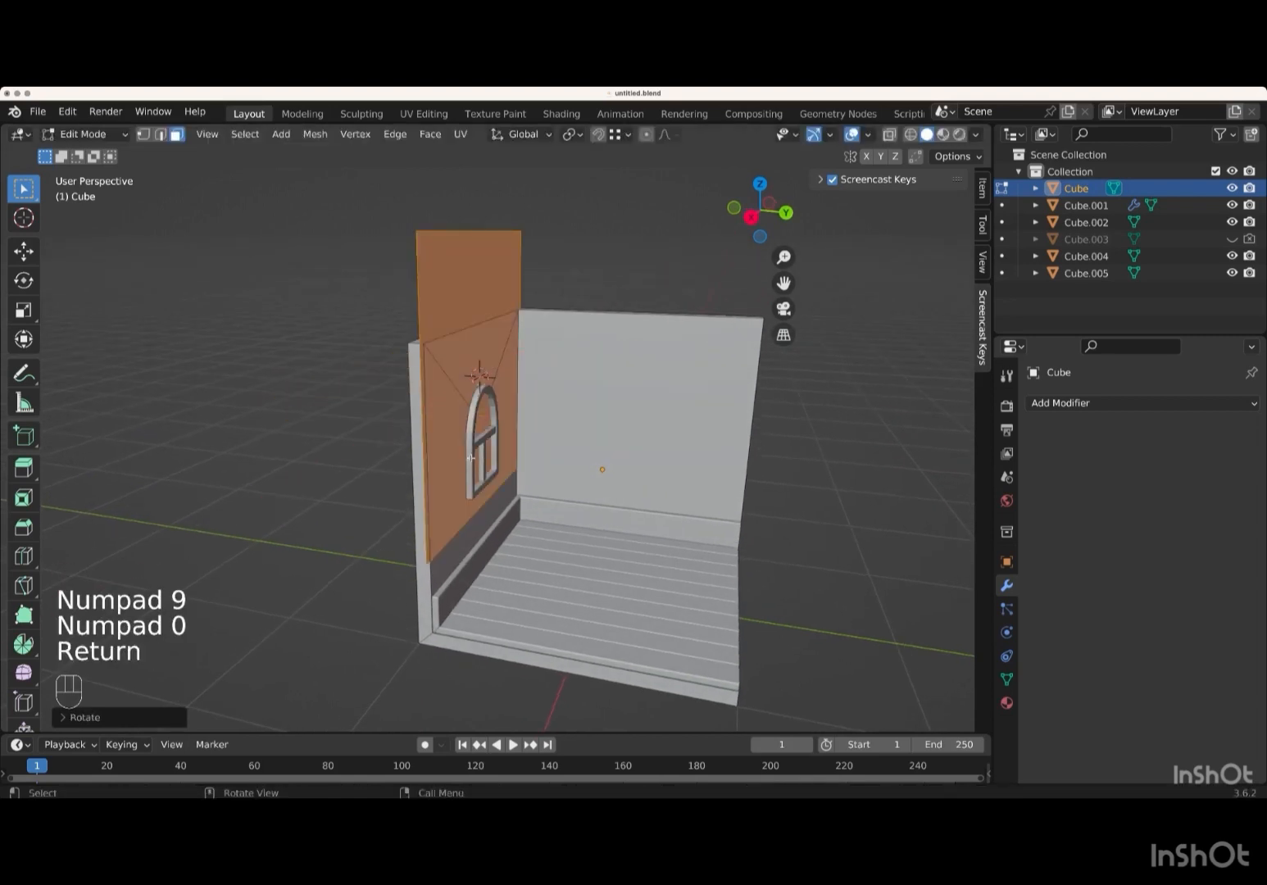
- Scale the plane down to about 0.12 and stretch it along X by about 5.68 into a wide strip above the window
{"action": "key", "text": "s"}
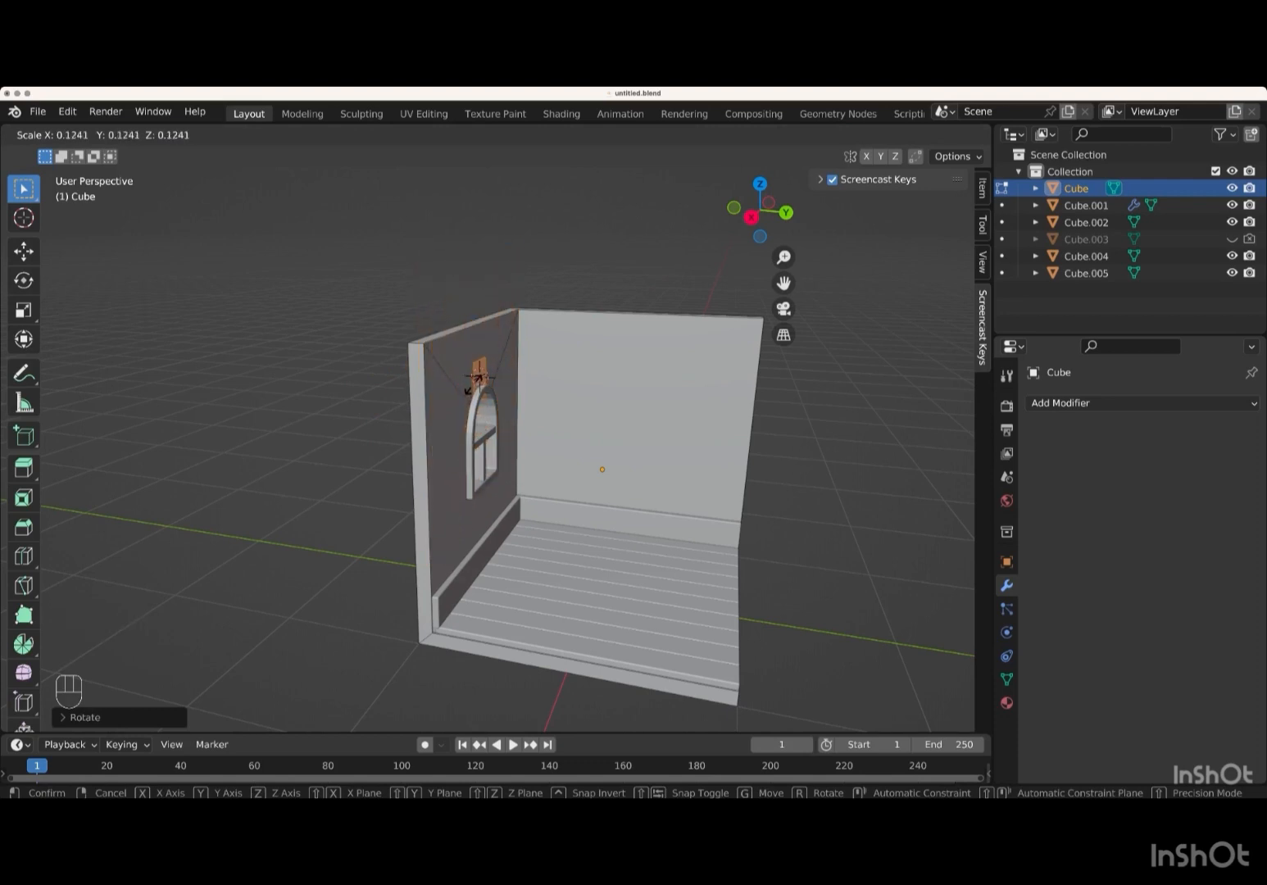
{"action": "key", "text": "Return"}
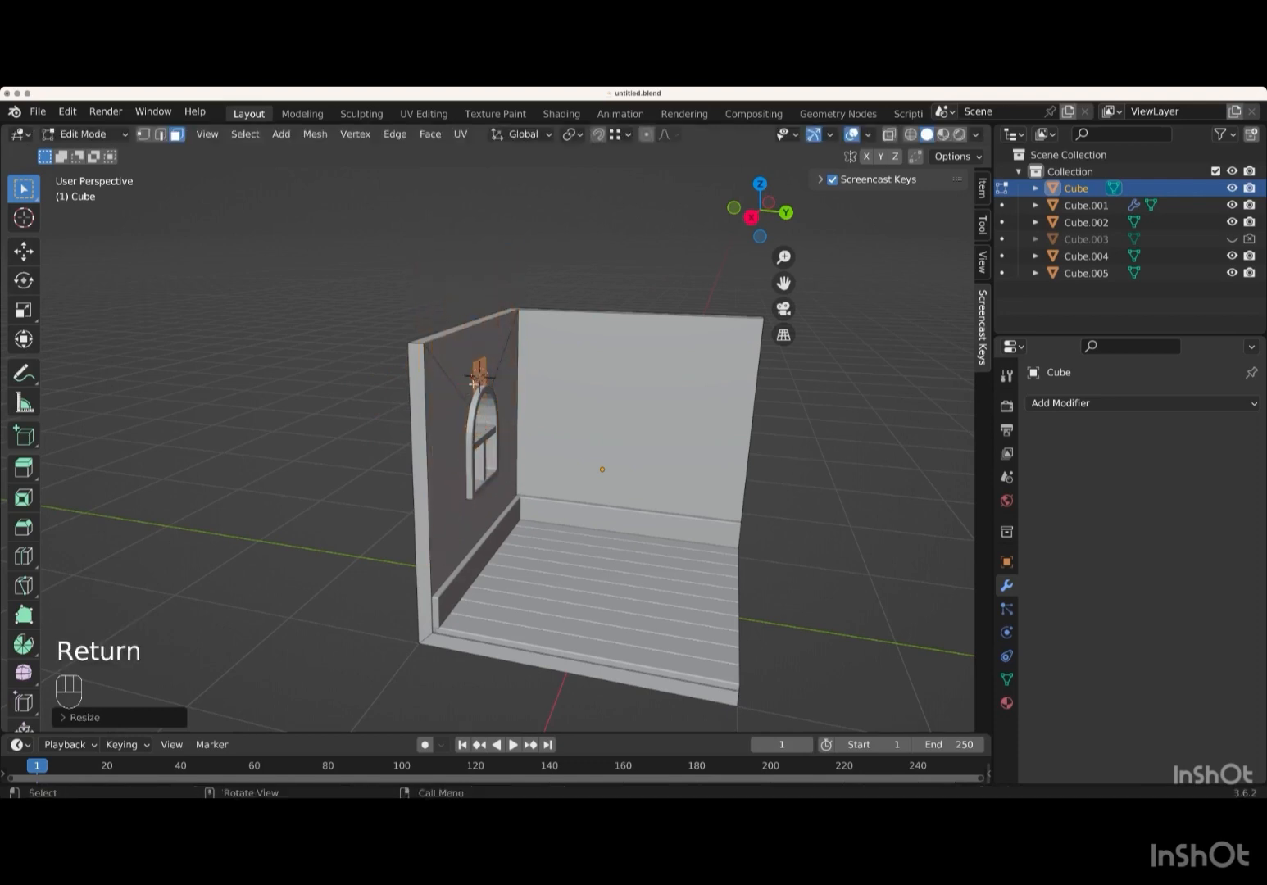
{"action": "middle_click_drag", "start_coordinate": [472, 384], "coordinate": [473, 384]}
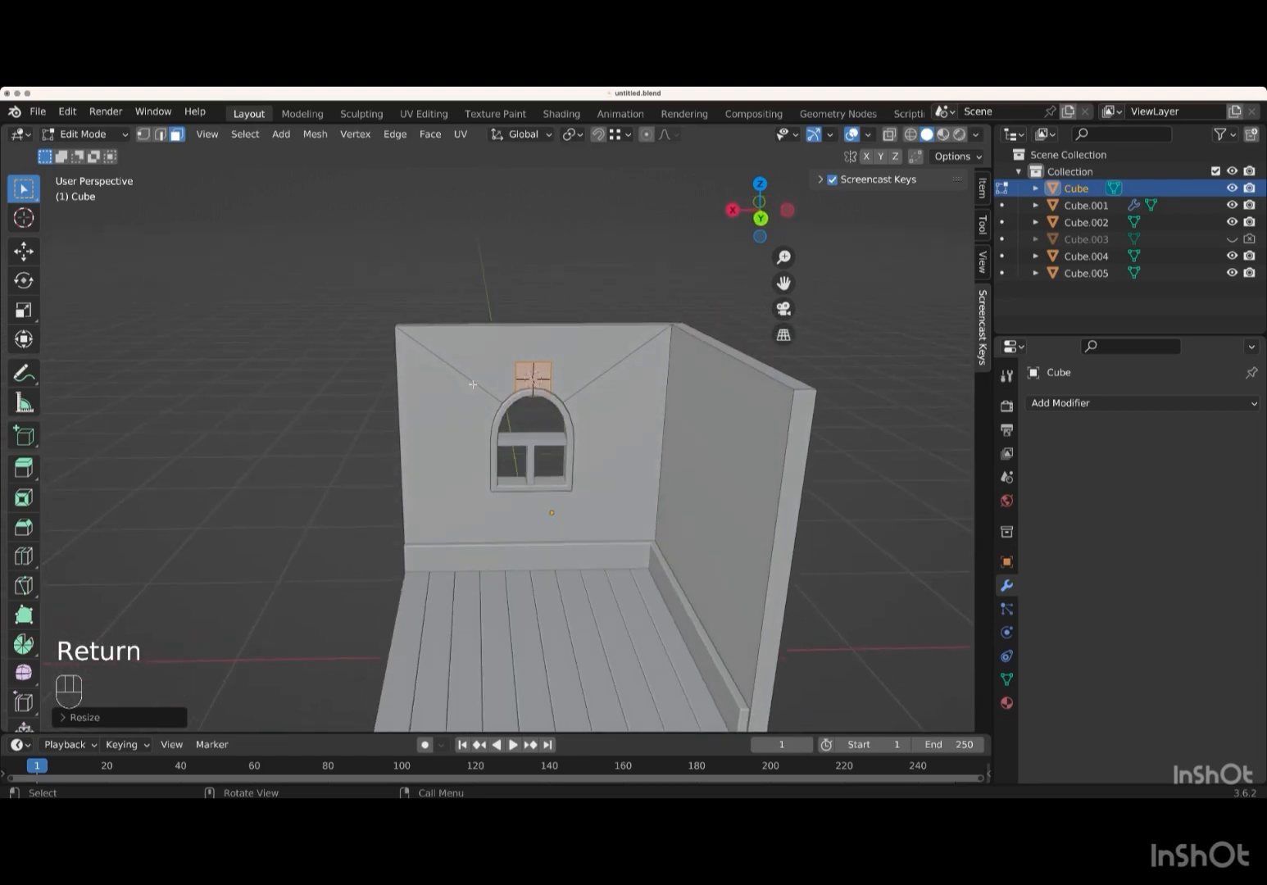
{"action": "key", "text": "s"}
{"action": "key", "text": "x"}
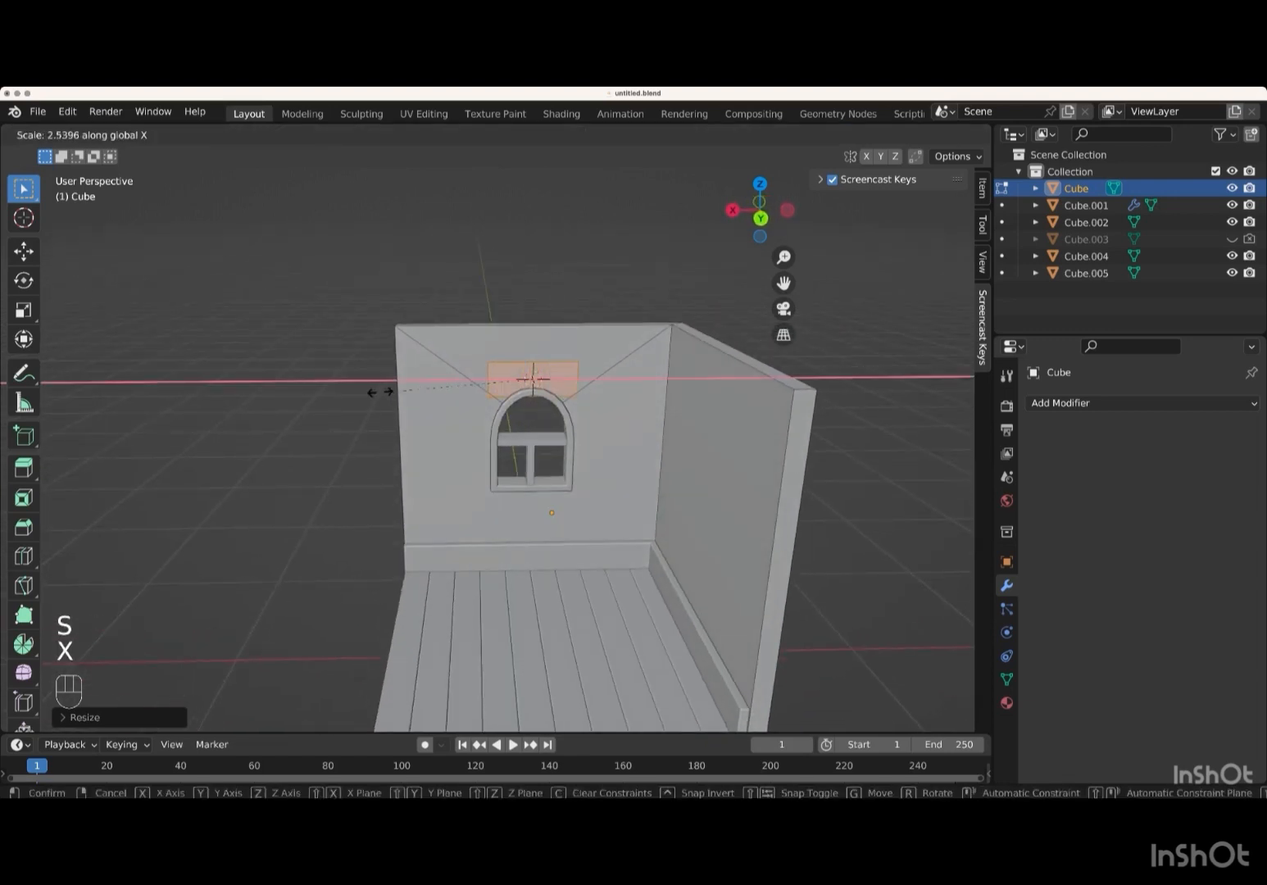
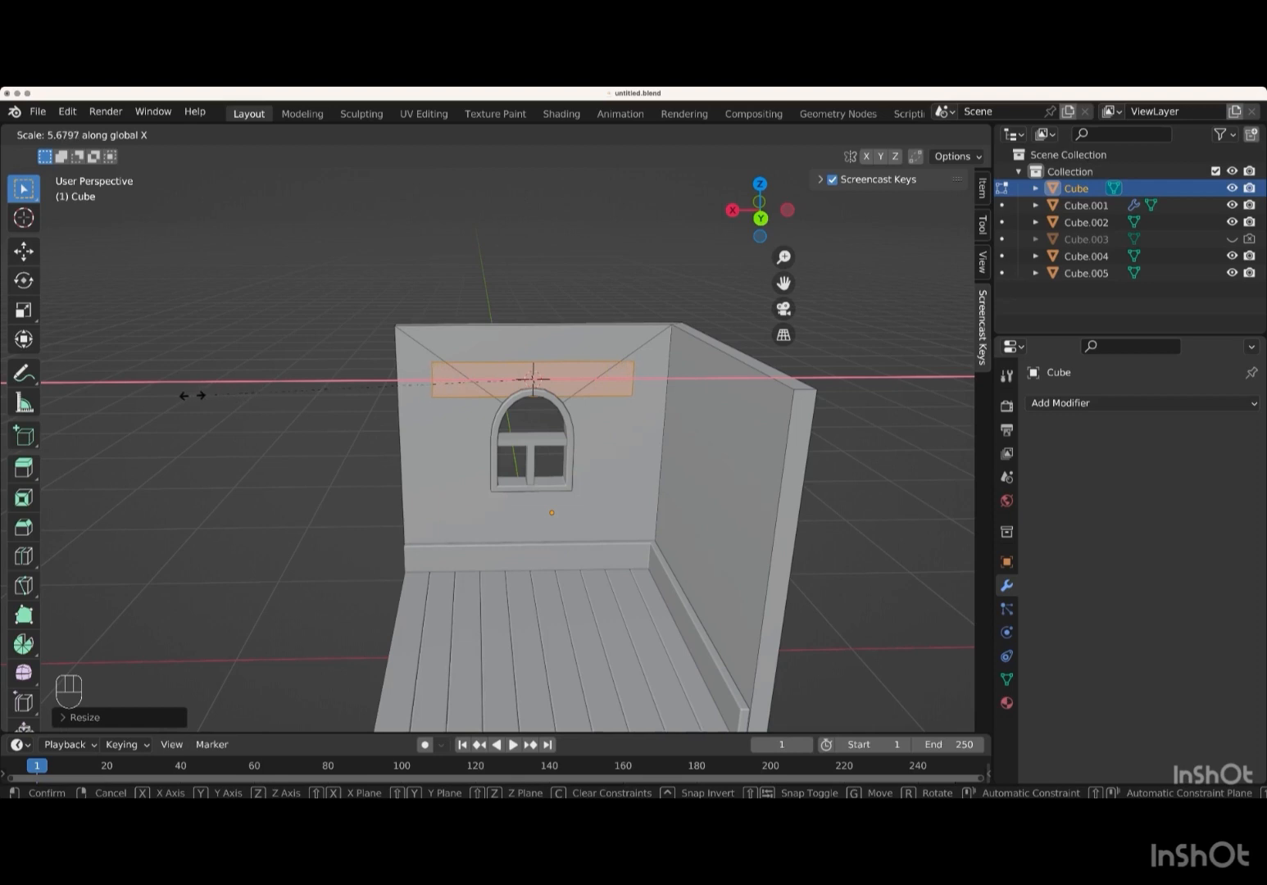
{"action": "key", "text": "Return"}
{"action": "scroll", "coordinate": [406, 428], "scroll_direction": "down", "scroll_amount": 2}
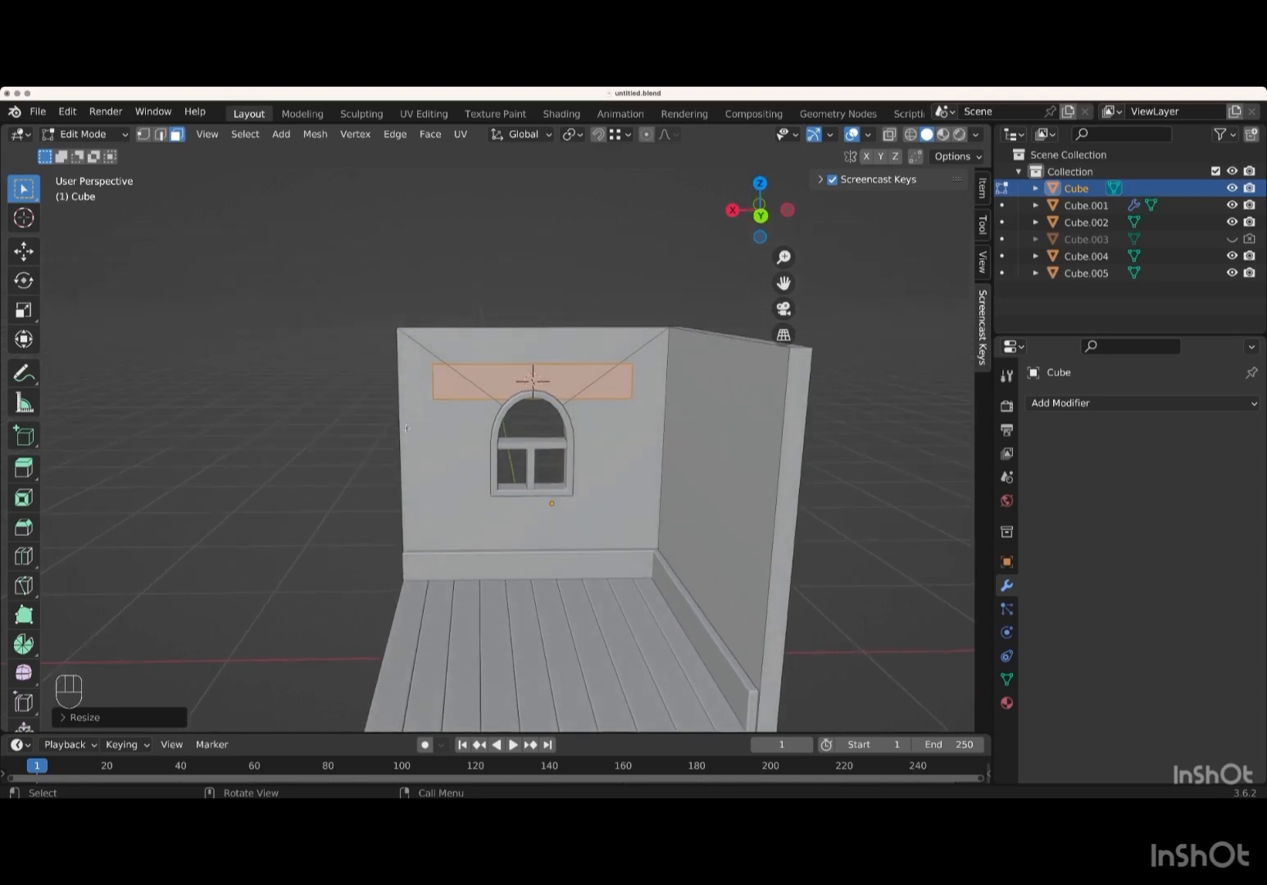
- Scale the strip along Z by about 0.82 and move it up about 0.06 m above the window arch
{"action": "key", "text": "s"}
{"action": "key", "text": "y"}
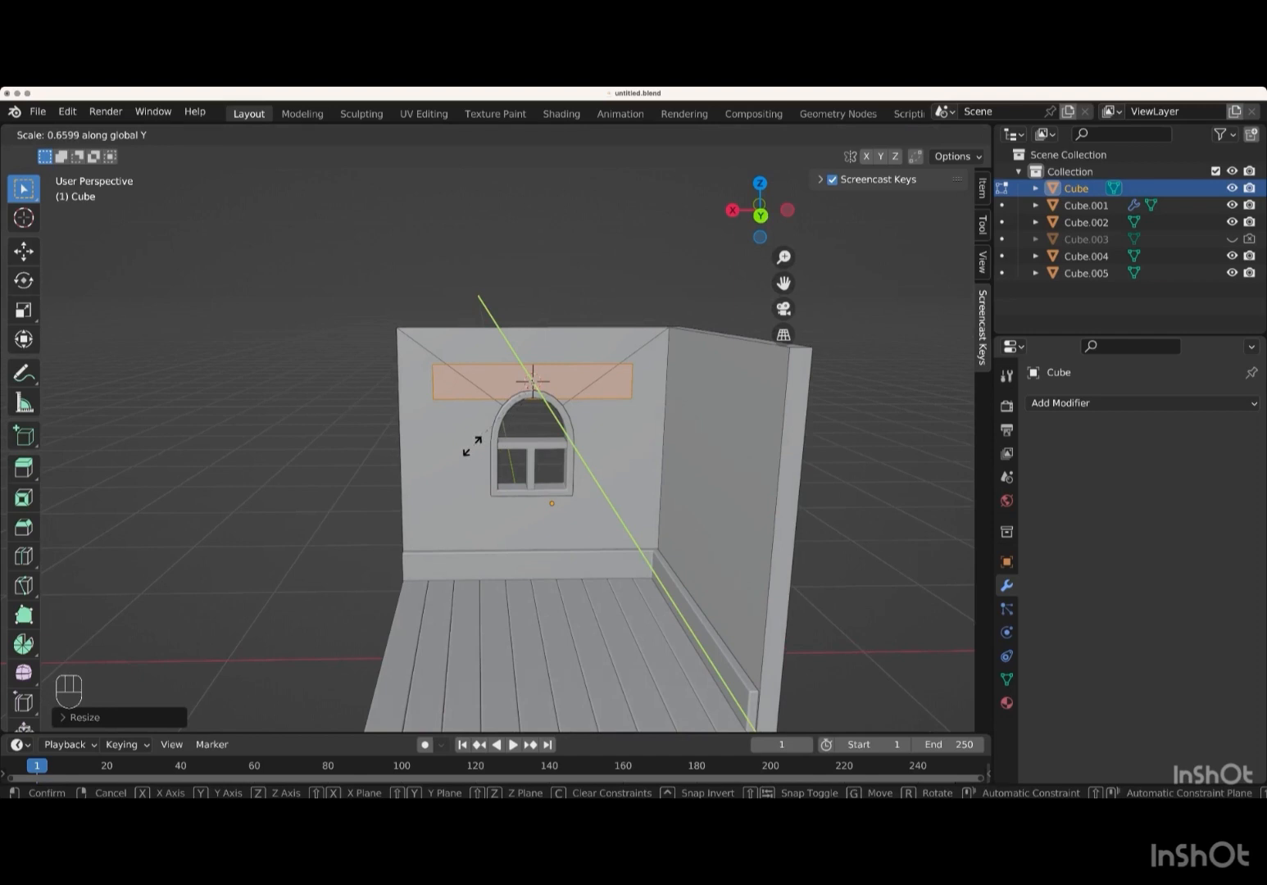
{"action": "key", "text": "z"}
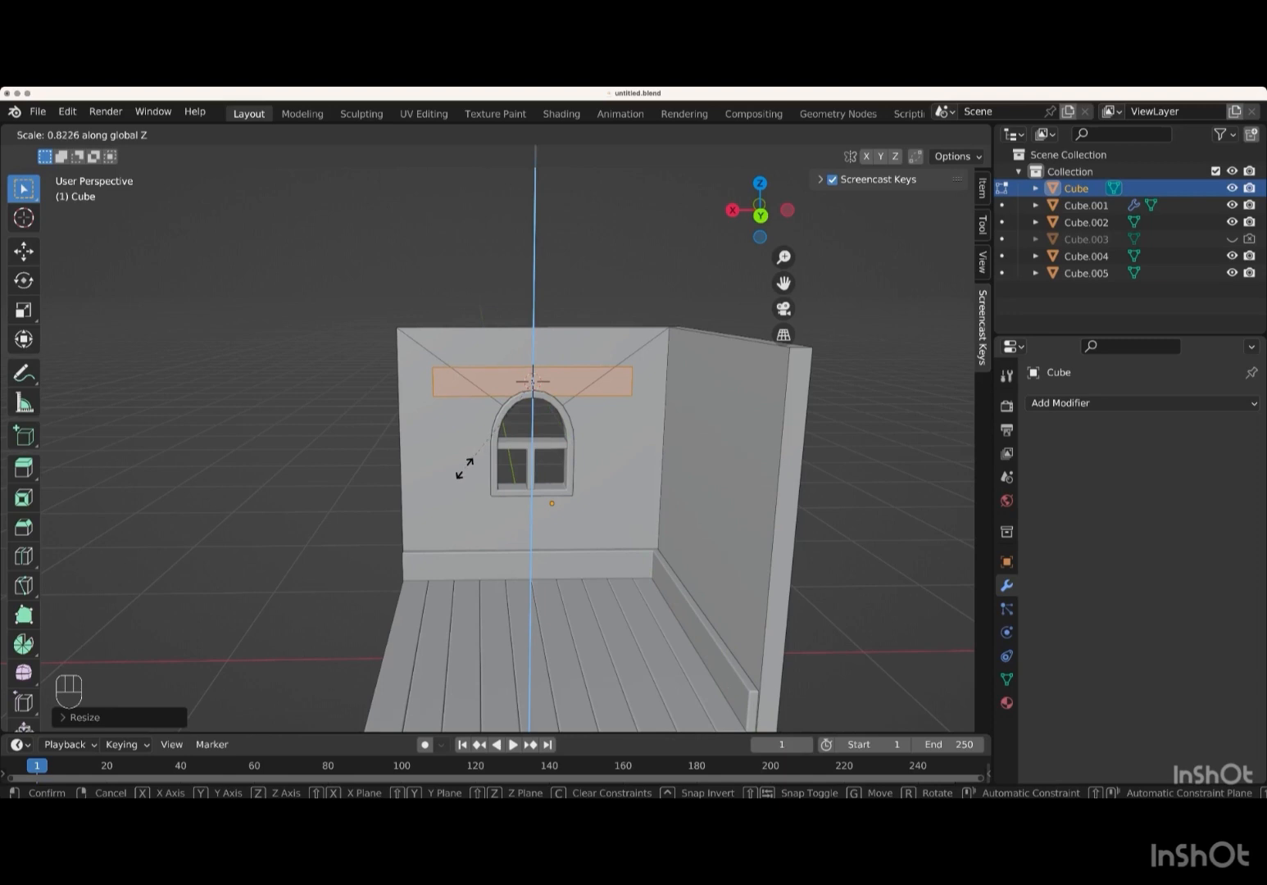
{"action": "key", "text": "Return"}
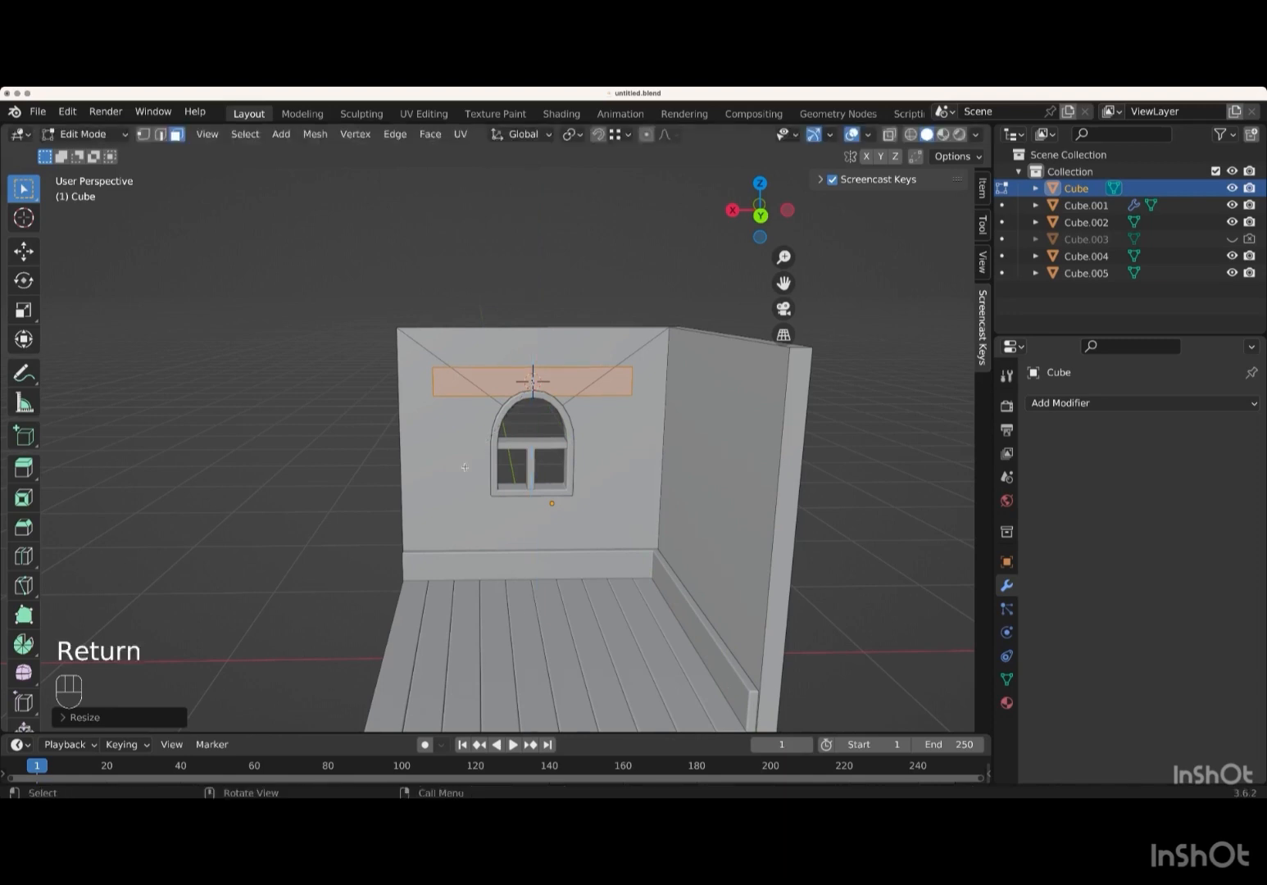
{"action": "key", "text": "g"}
{"action": "key", "text": "z"}
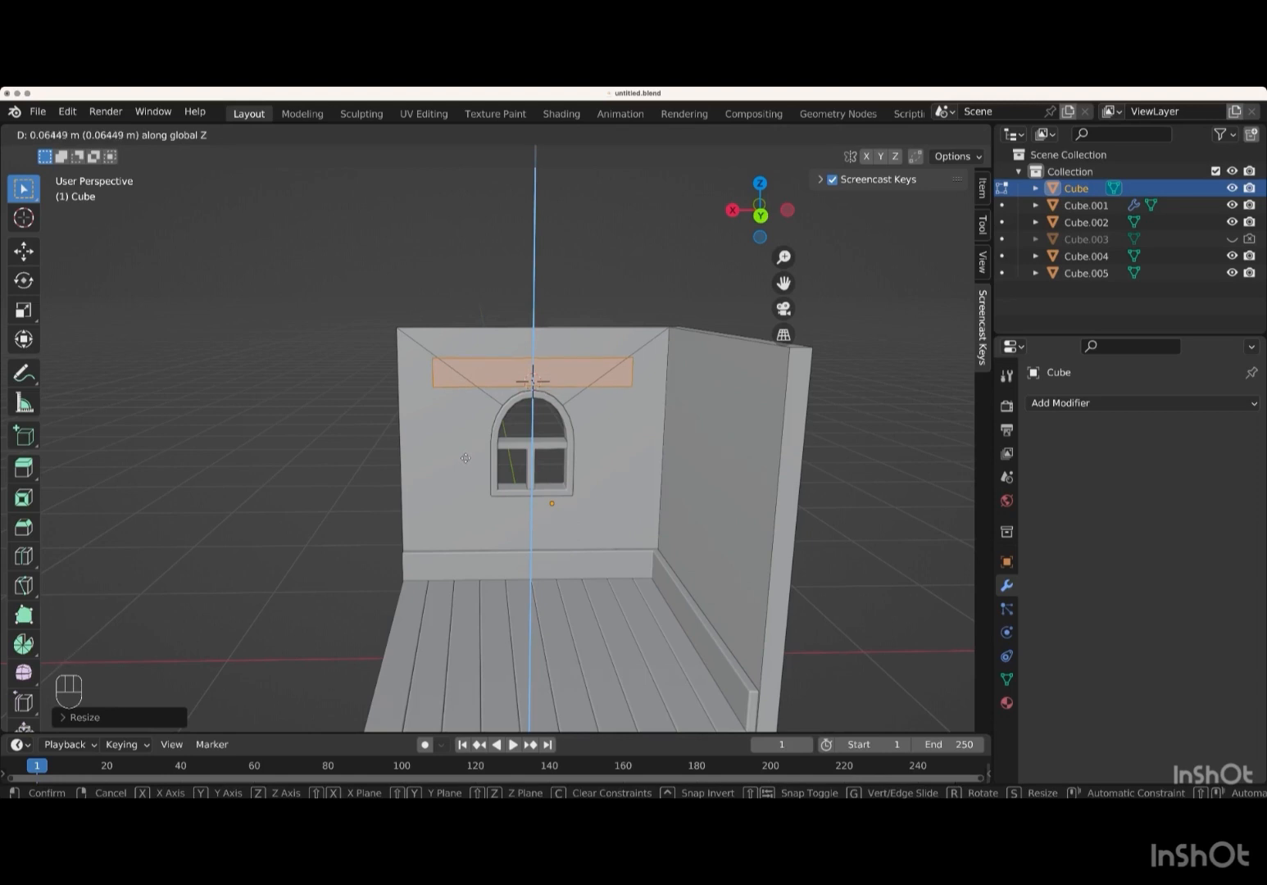
{"action": "key", "text": "Return"}
{"action": "middle_click_drag", "start_coordinate": [465, 458], "coordinate": [465, 458]}
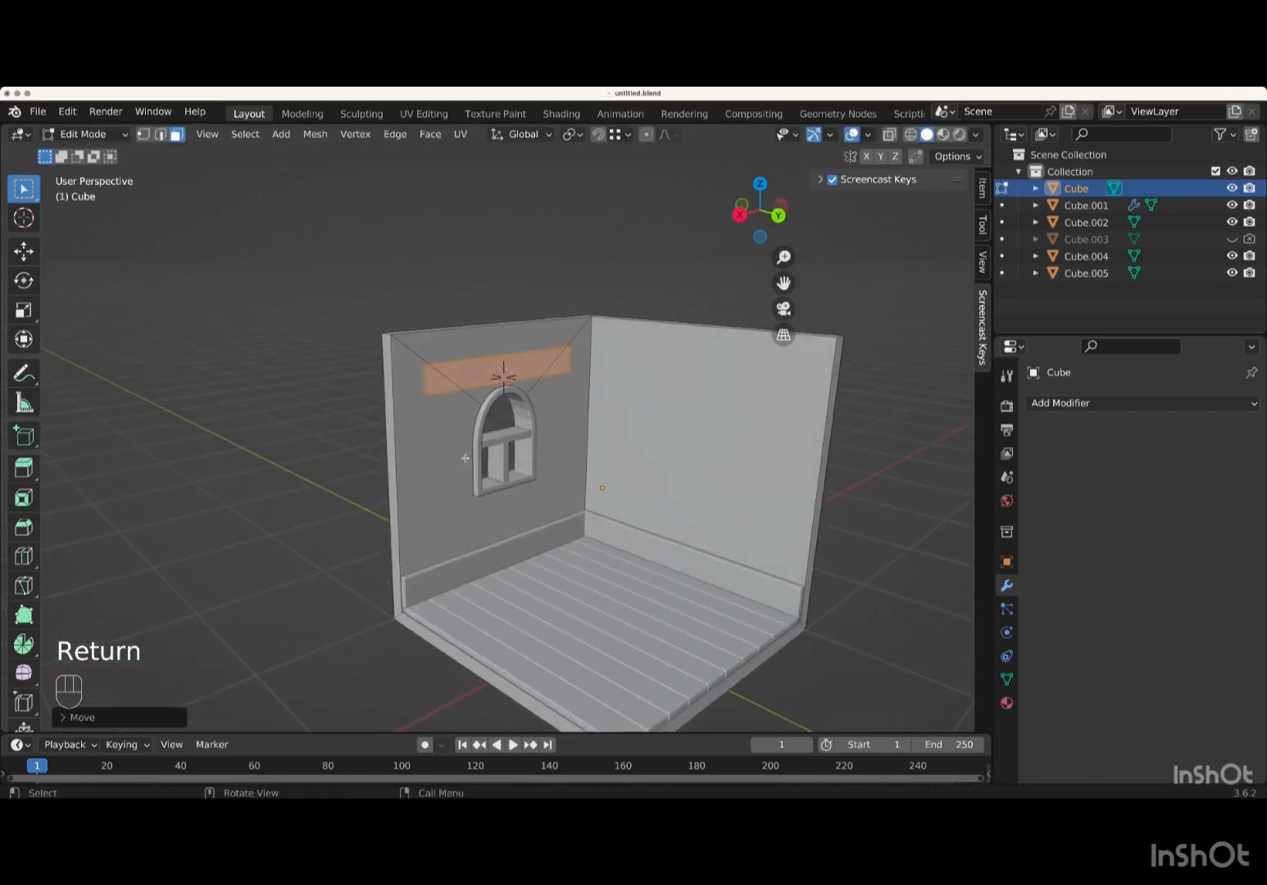
- Separate the selected strip from the room mesh into its own object and return to Object Mode
{"action": "key", "text": "p"}
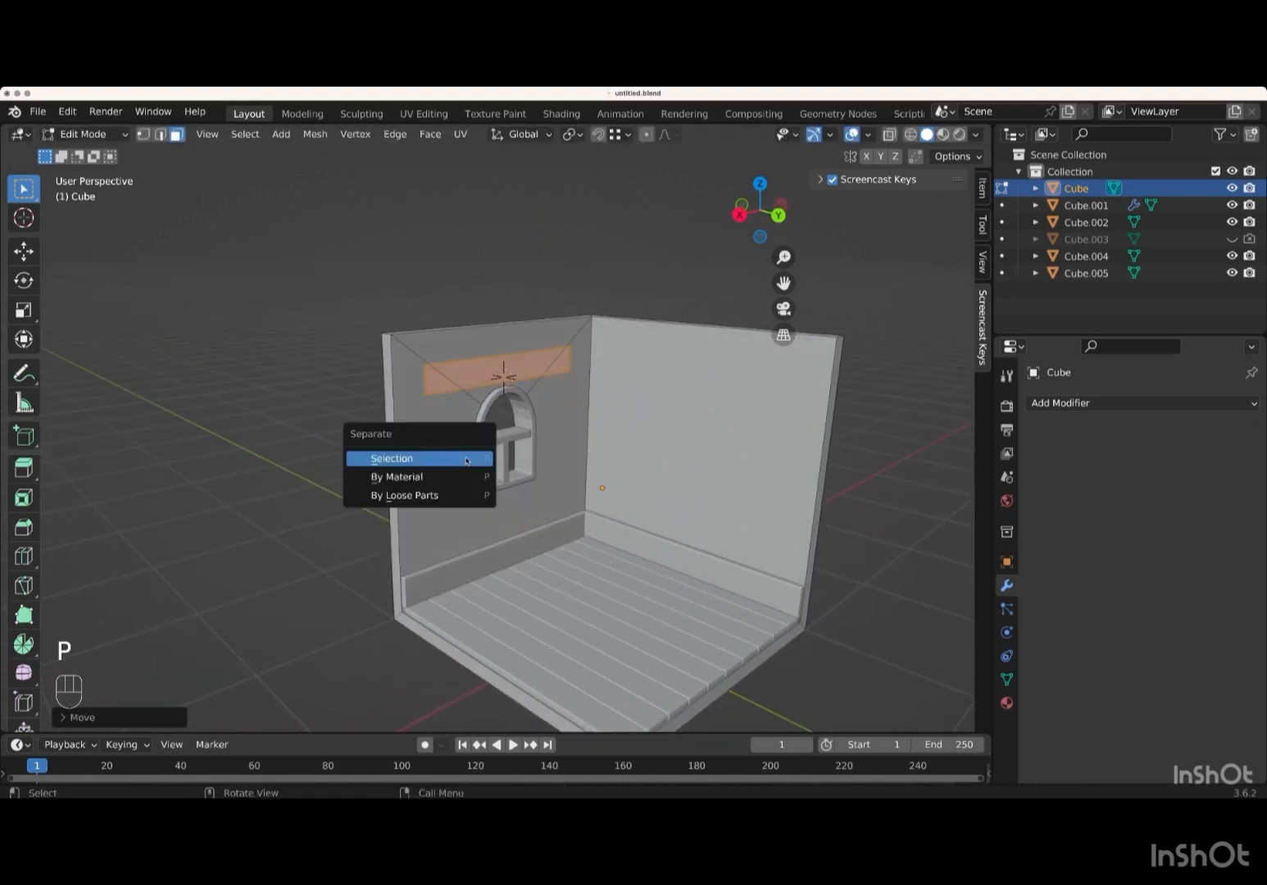
{"action": "left_click", "coordinate": [422, 459]}
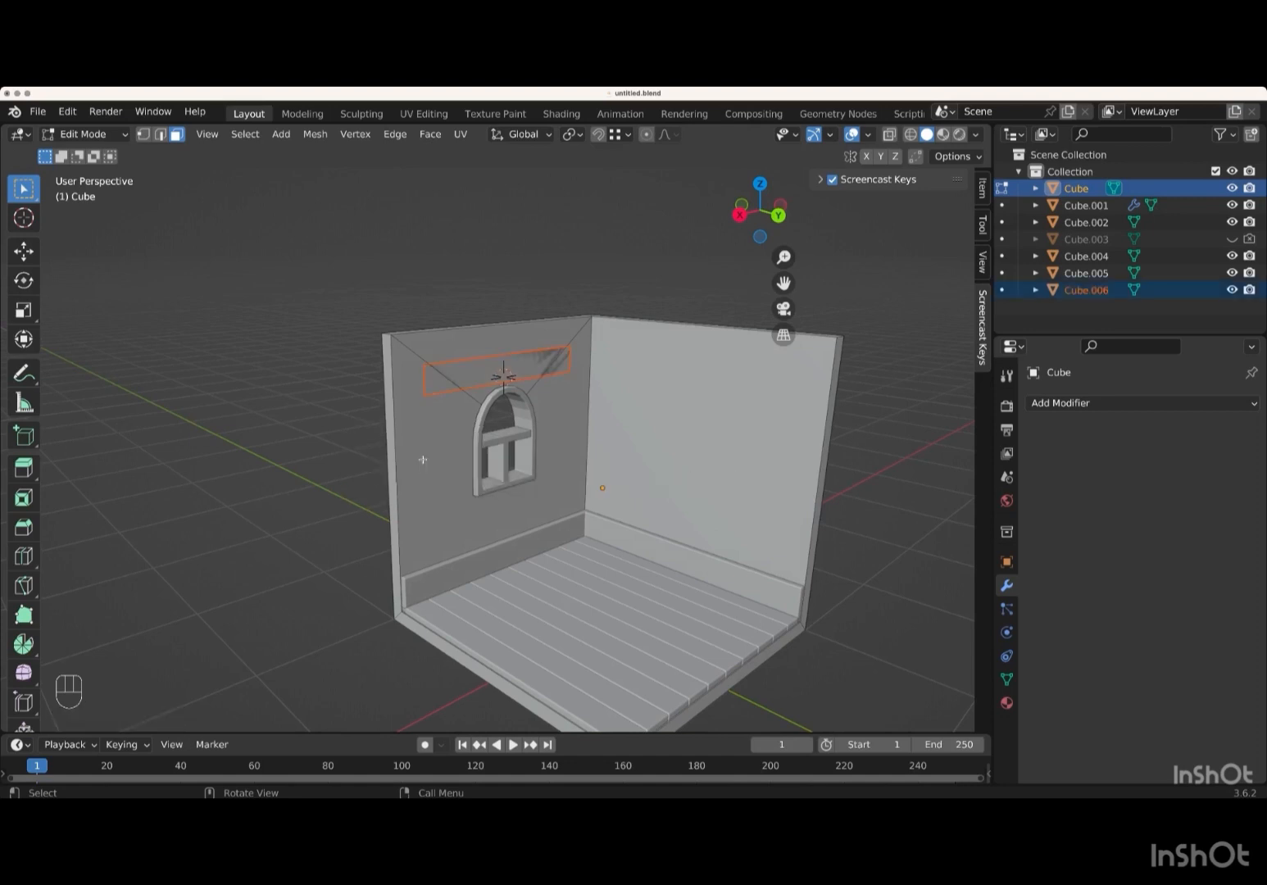
{"action": "middle_click_drag", "start_coordinate": [441, 419], "coordinate": [442, 420]}
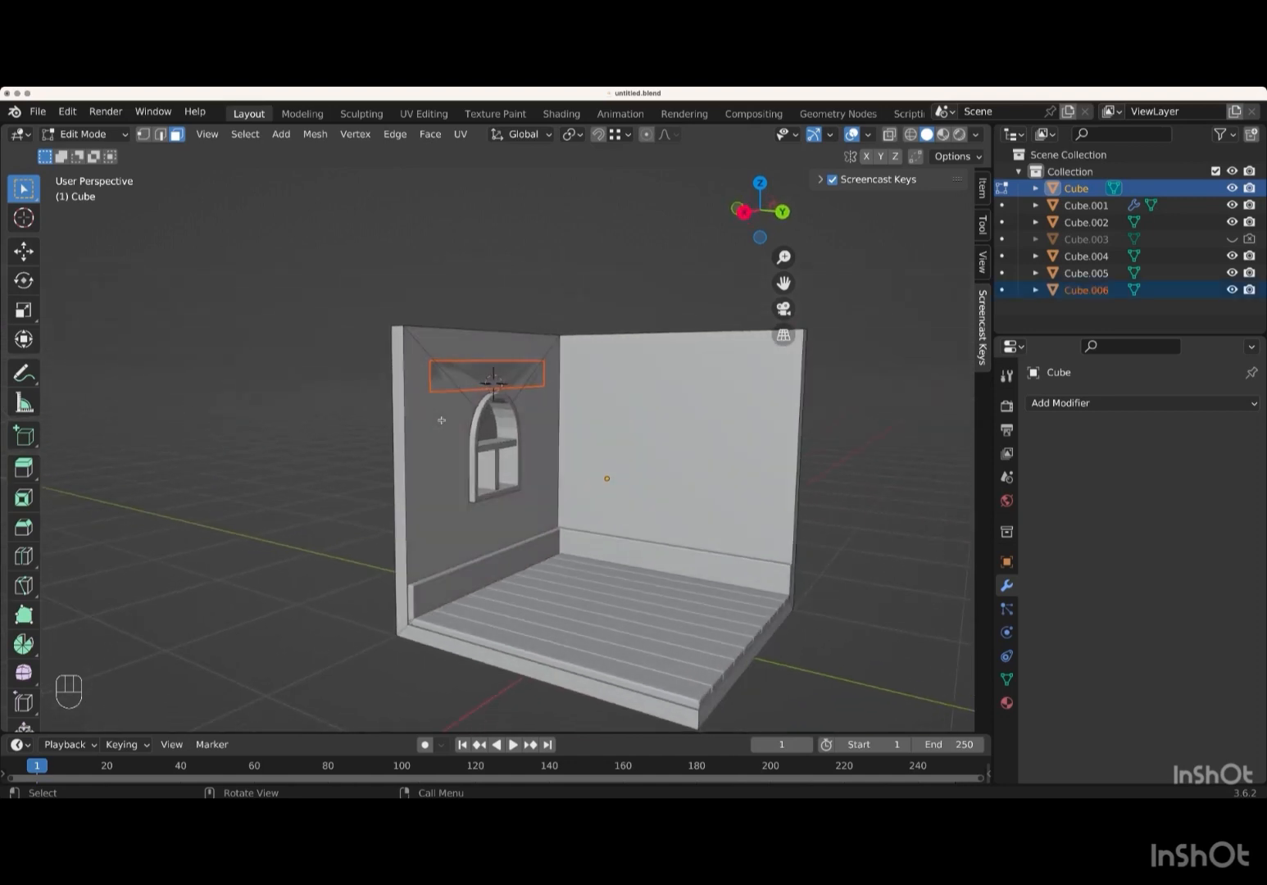
{"action": "key", "text": "Tab"}
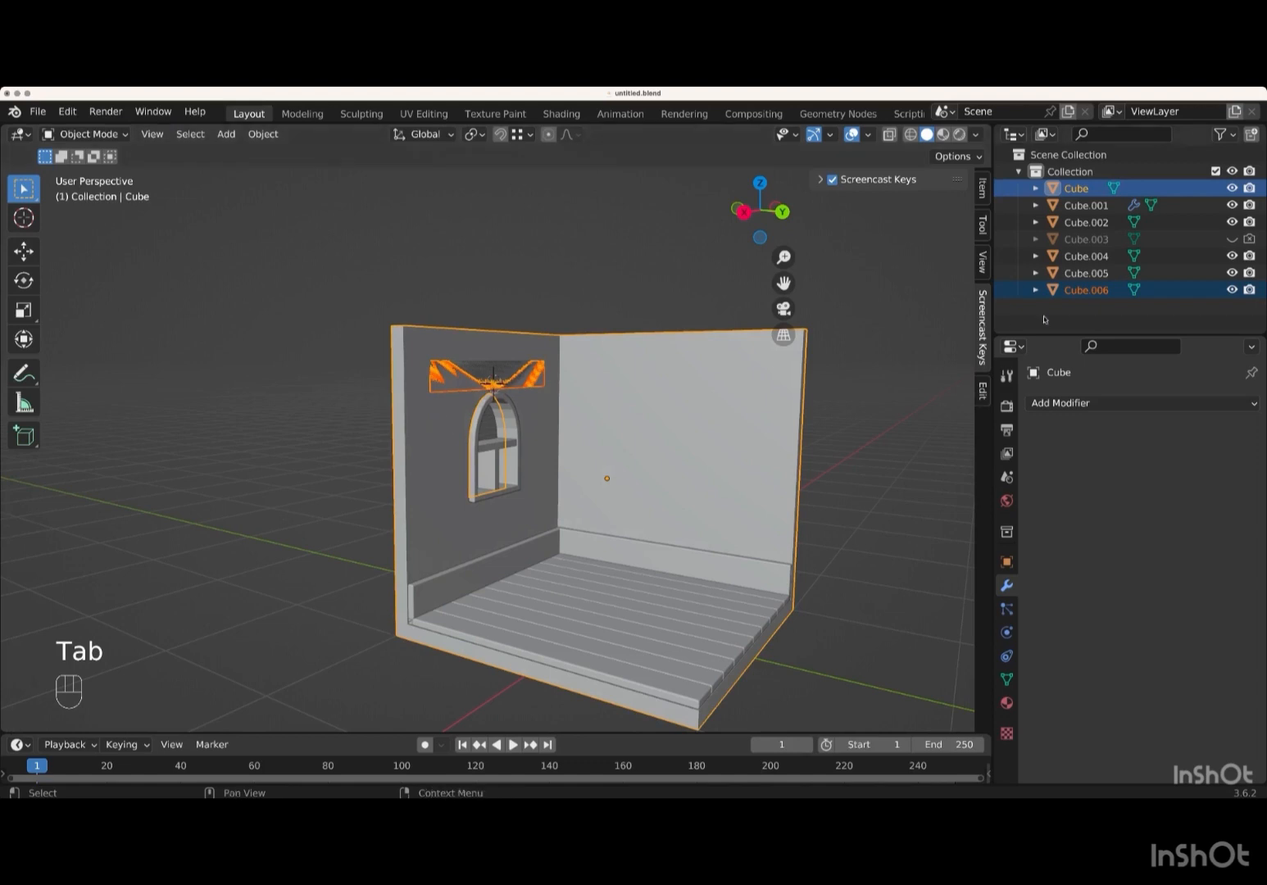
- Select the strip above the window and extrude all its faces by -0.15 m out from the wall into a box
{"action": "left_click", "coordinate": [1163, 291]}
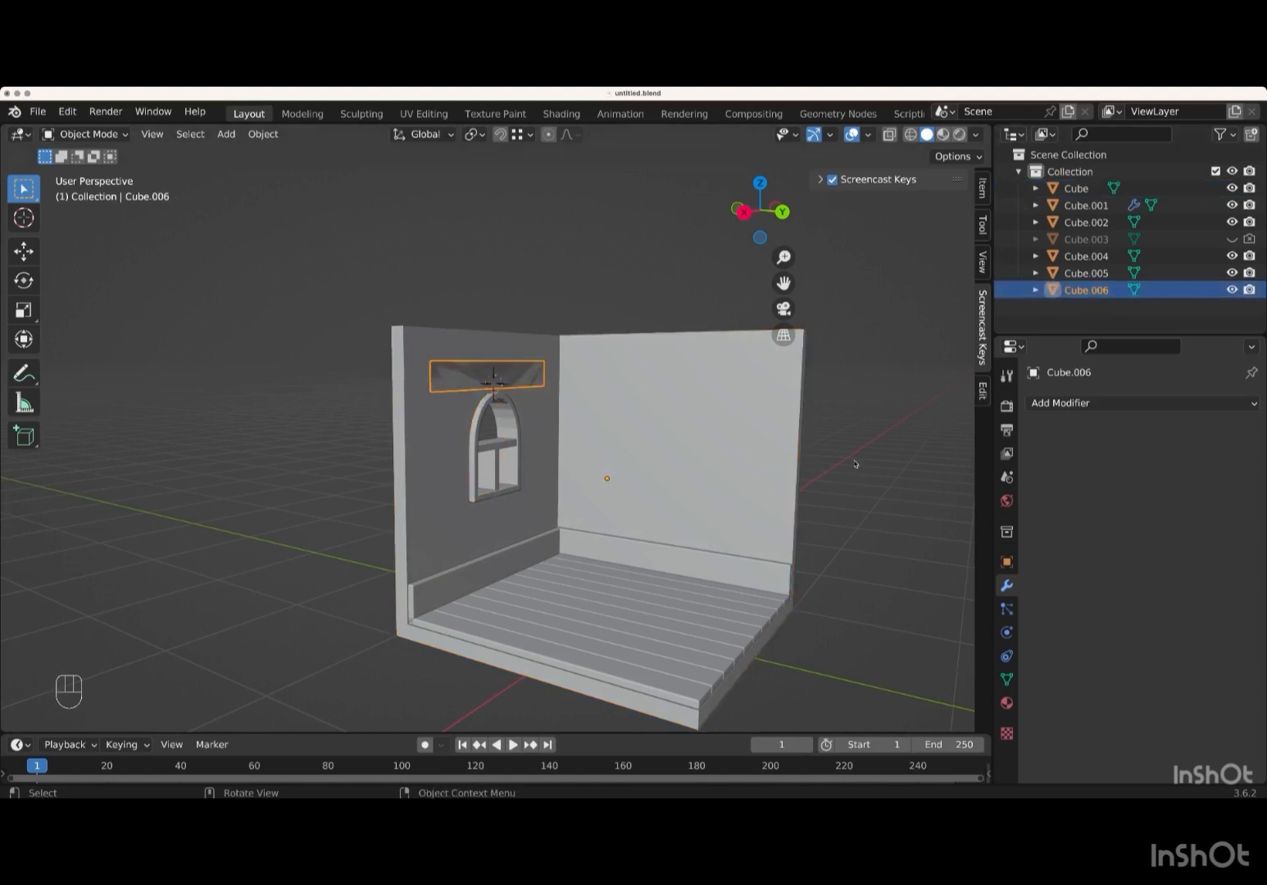
{"action": "key", "text": "Tab"}
{"action": "scroll", "coordinate": [665, 458], "scroll_direction": "left", "scroll_amount": 3}
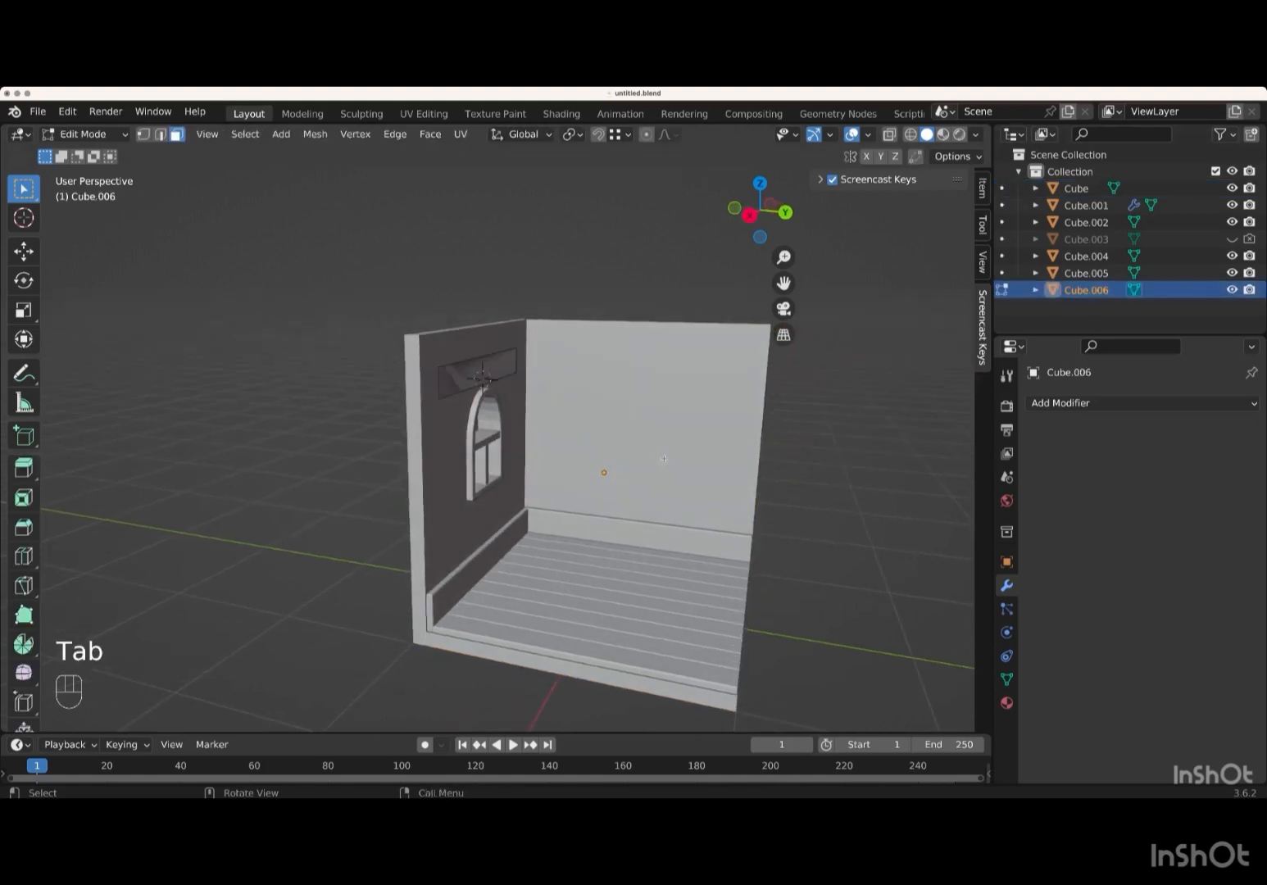
{"action": "key", "text": "a"}
{"action": "key", "text": "e"}
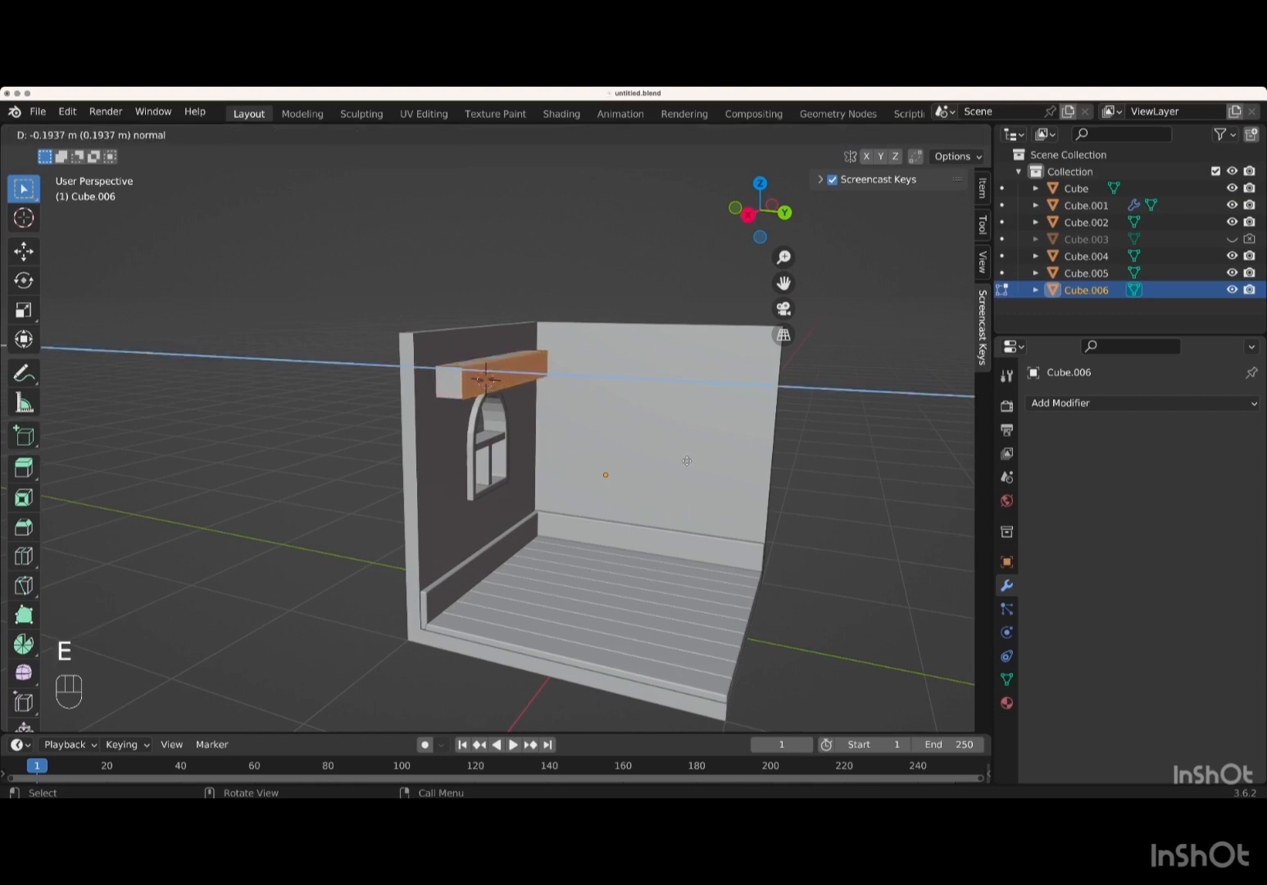
{"action": "type", "text": "0.15"}
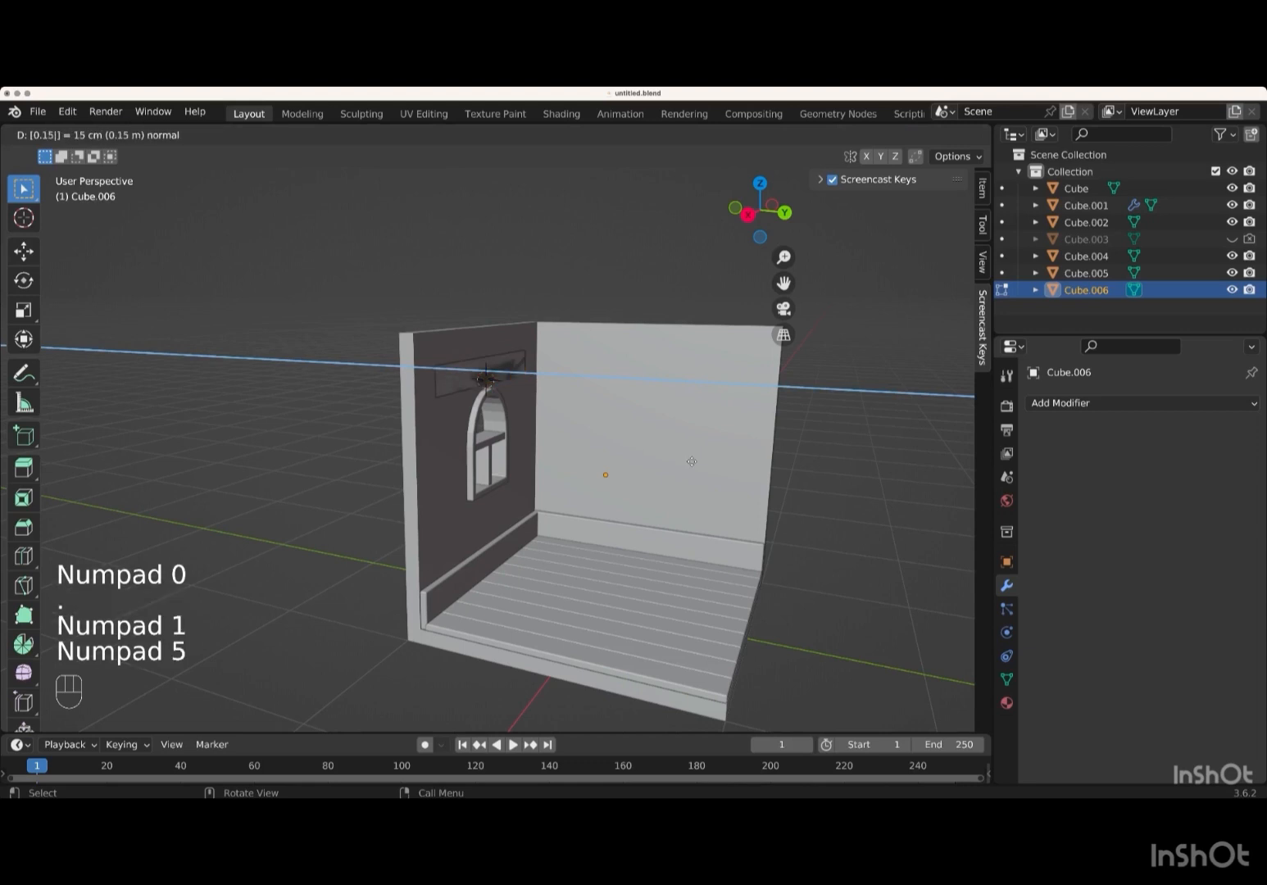
{"action": "type", "text": "-"}
{"action": "key", "text": "Return"}
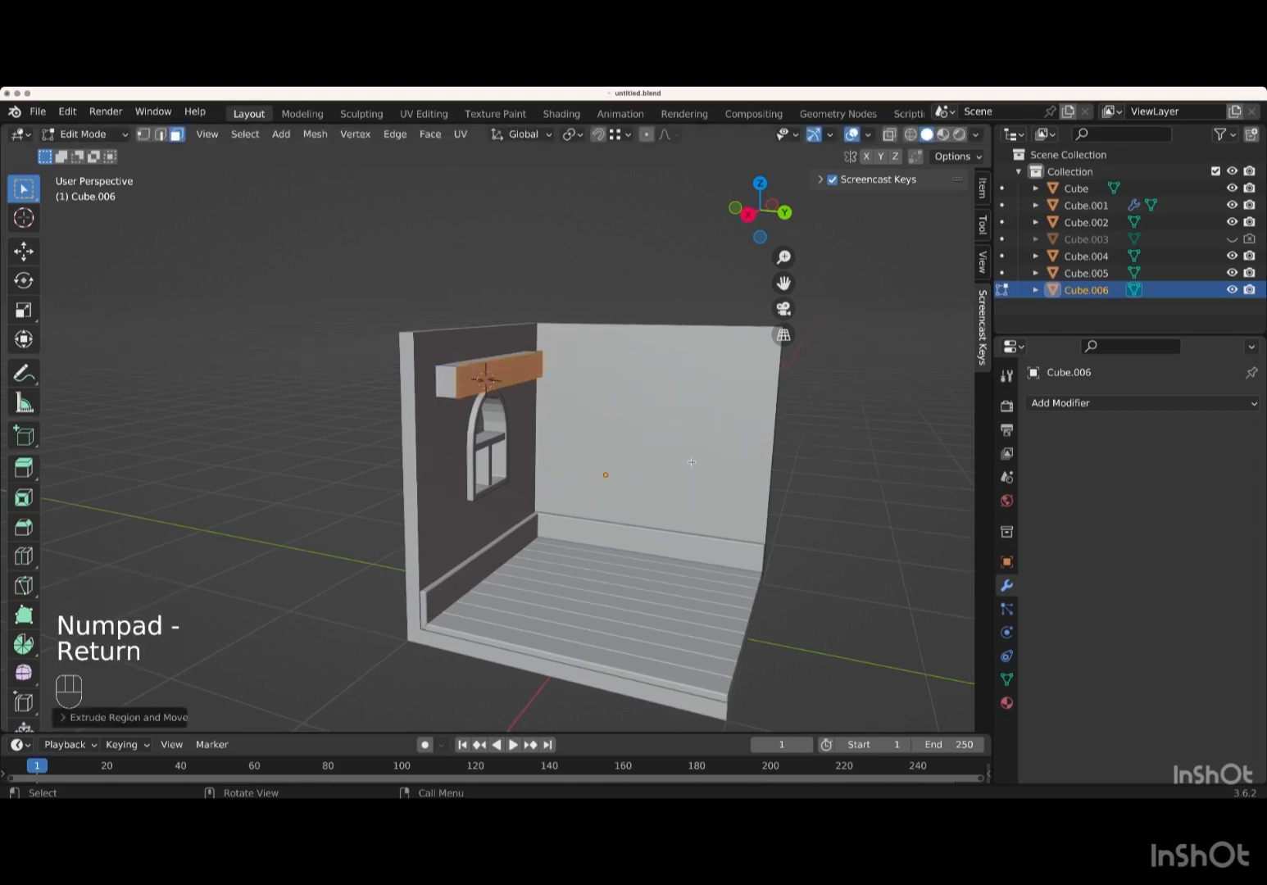
- Delete the front, bottom and back faces of the box above the window, leaving its top and two ends
{"action": "middle_click_drag", "start_coordinate": [692, 462], "coordinate": [685, 448]}
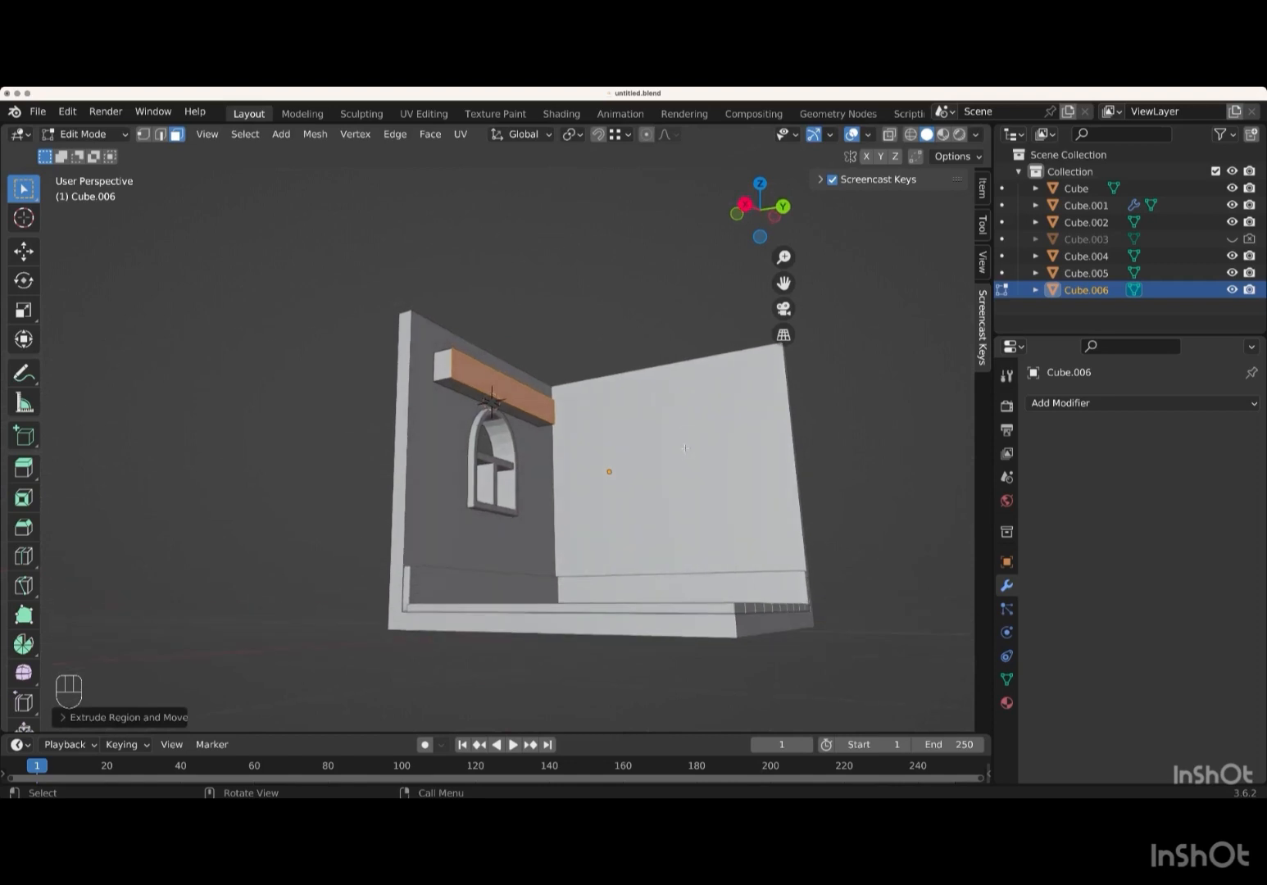
{"action": "left_click", "coordinate": [471, 373]}
{"action": "key", "text": "shift"}
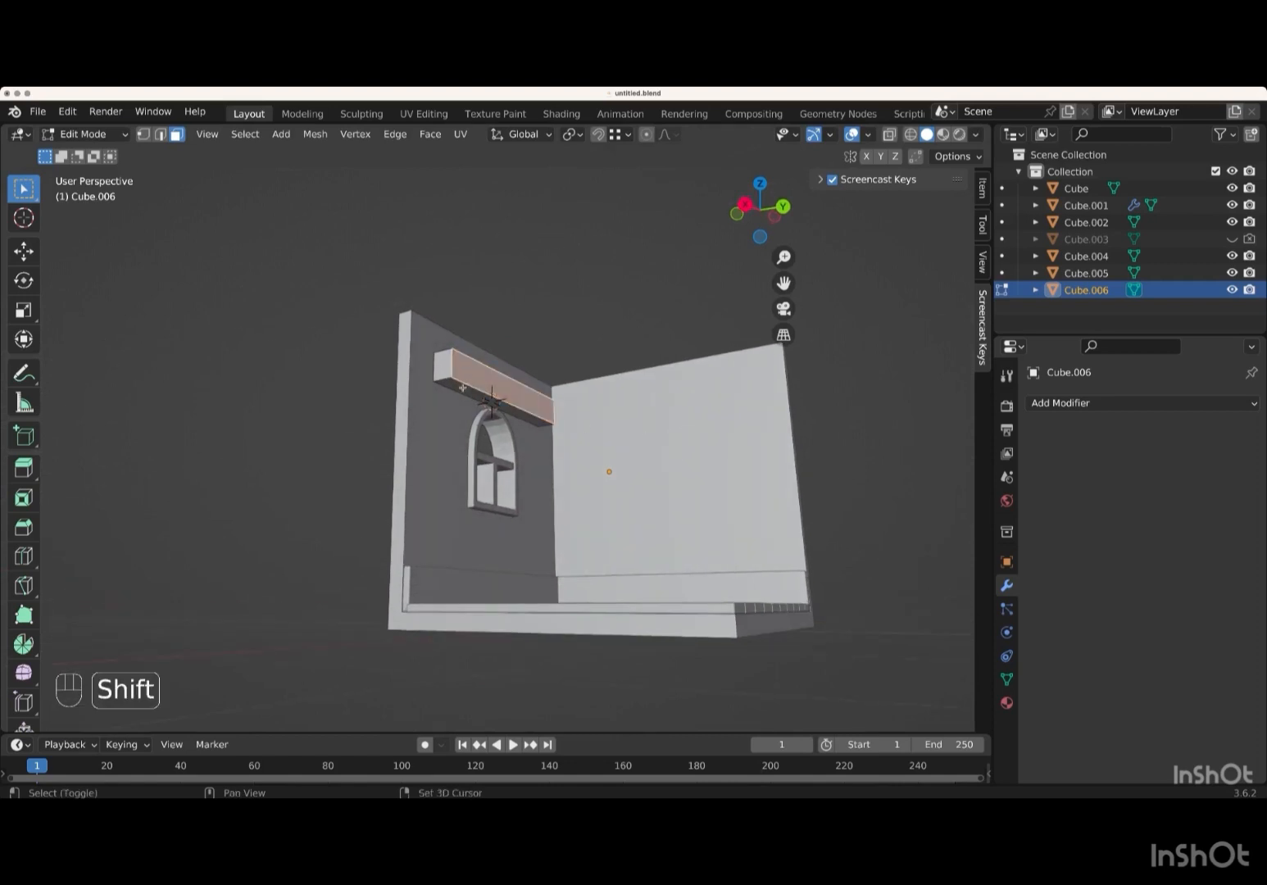
{"action": "left_click", "coordinate": [464, 390], "text": "shift"}
{"action": "mouse_move", "coordinate": [465, 390]}
{"action": "middle_mouse_down"}
{"action": "mouse_move", "coordinate": [464, 410]}
{"action": "mouse_move", "coordinate": [466, 394]}
{"action": "middle_mouse_up"}
{"action": "key", "text": "x"}
{"action": "left_click", "coordinate": [434, 391]}
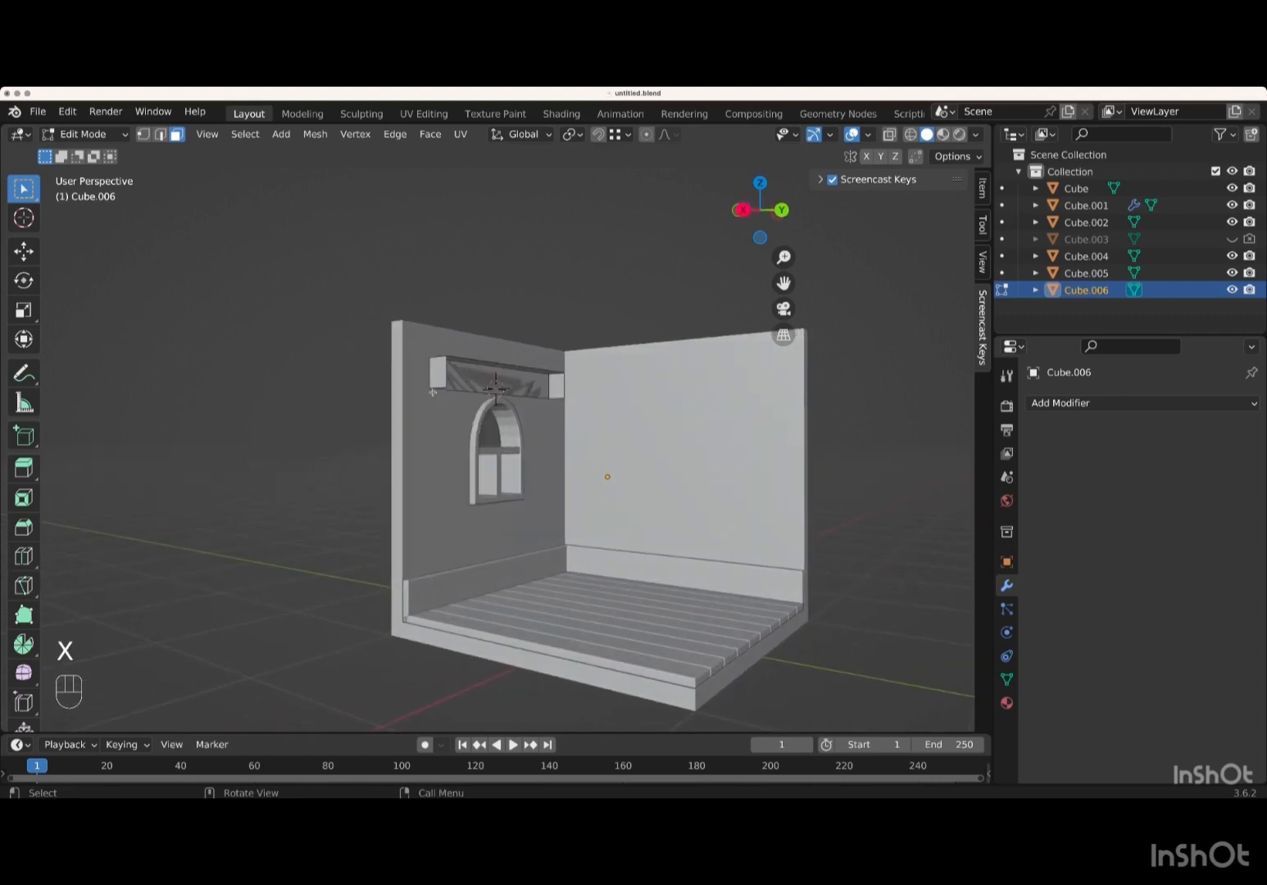
{"action": "left_click", "coordinate": [465, 383]}
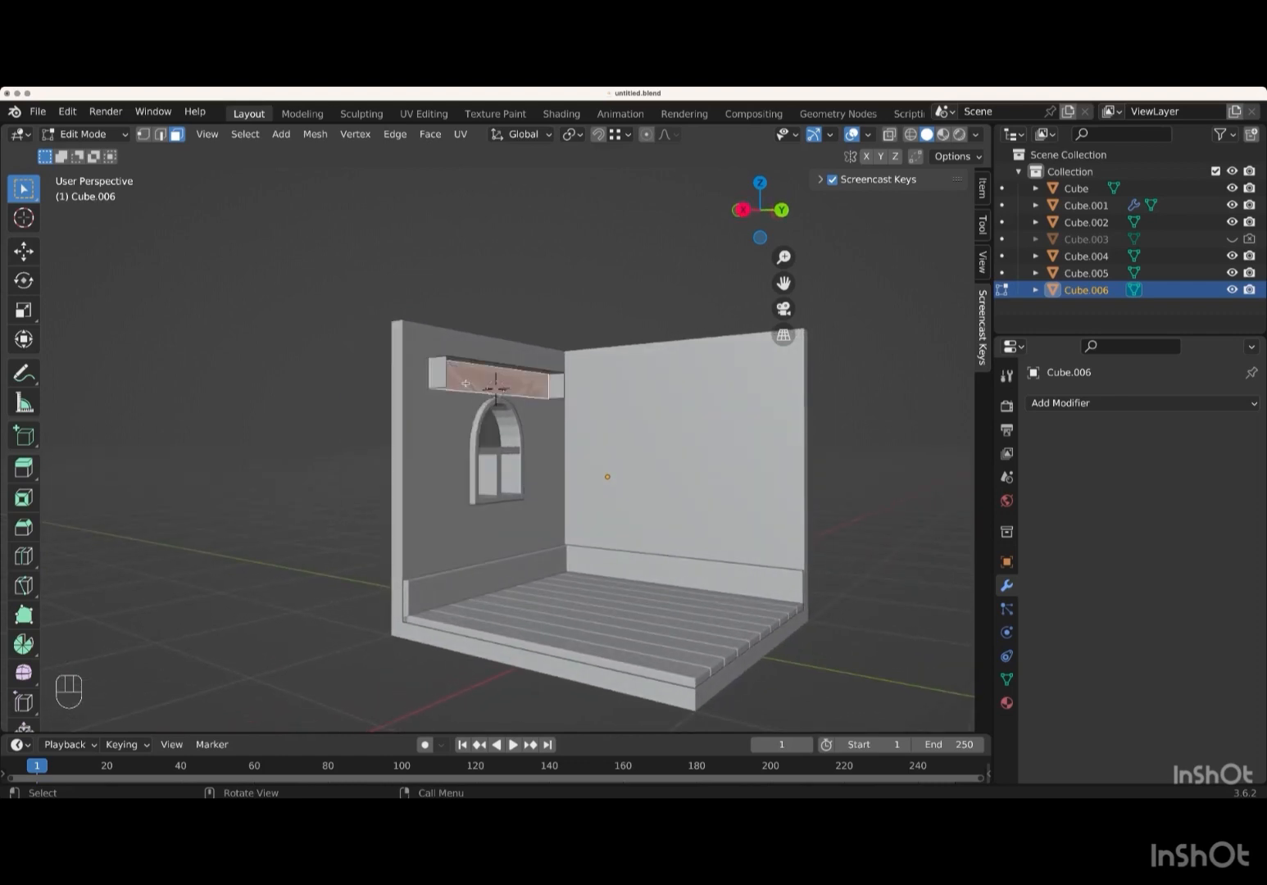
{"action": "key", "text": "x"}
{"action": "left_click", "coordinate": [435, 386]}
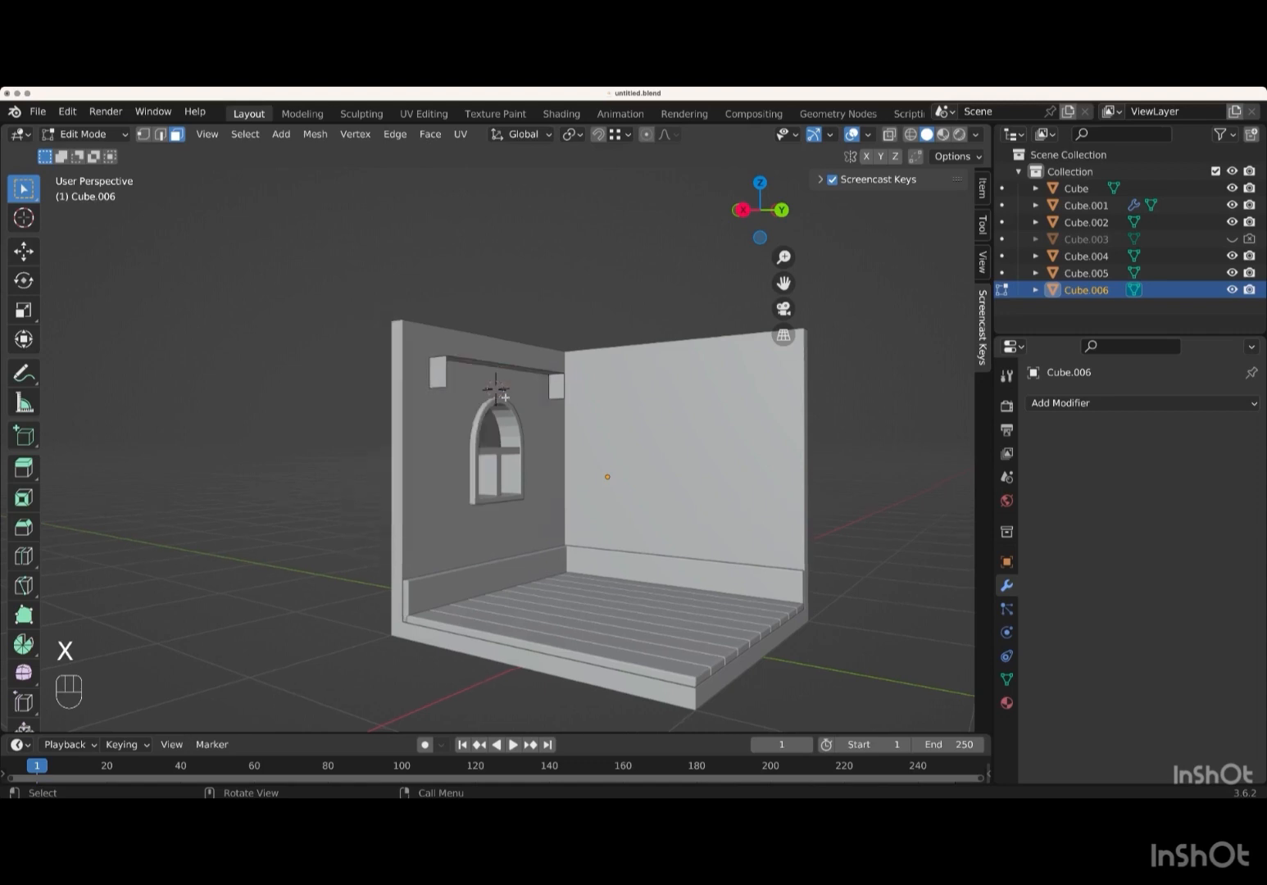
- Extrude the box's remaining top and end faces along their normals by 0.05 m with even thickness on
{"action": "scroll", "coordinate": [505, 397], "scroll_direction": "down", "scroll_amount": 5}
{"action": "scroll", "coordinate": [505, 398], "scroll_direction": "up", "scroll_amount": 4}
{"action": "scroll", "coordinate": [504, 398], "scroll_direction": "up", "scroll_amount": 2}
{"action": "key", "text": "a"}
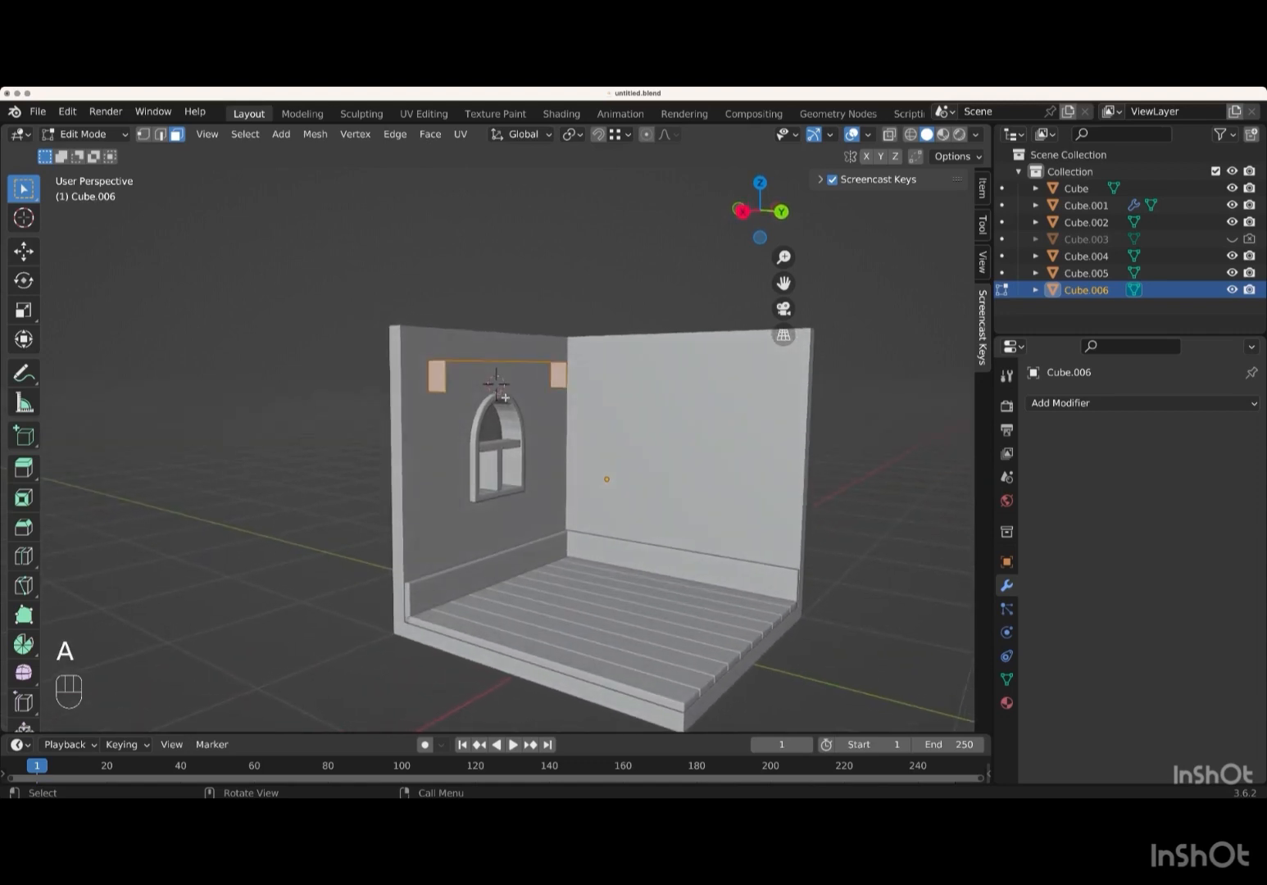
{"action": "scroll", "coordinate": [539, 406], "scroll_direction": "left", "scroll_amount": 3}
{"action": "scroll", "coordinate": [539, 406], "scroll_direction": "right", "scroll_amount": 4}
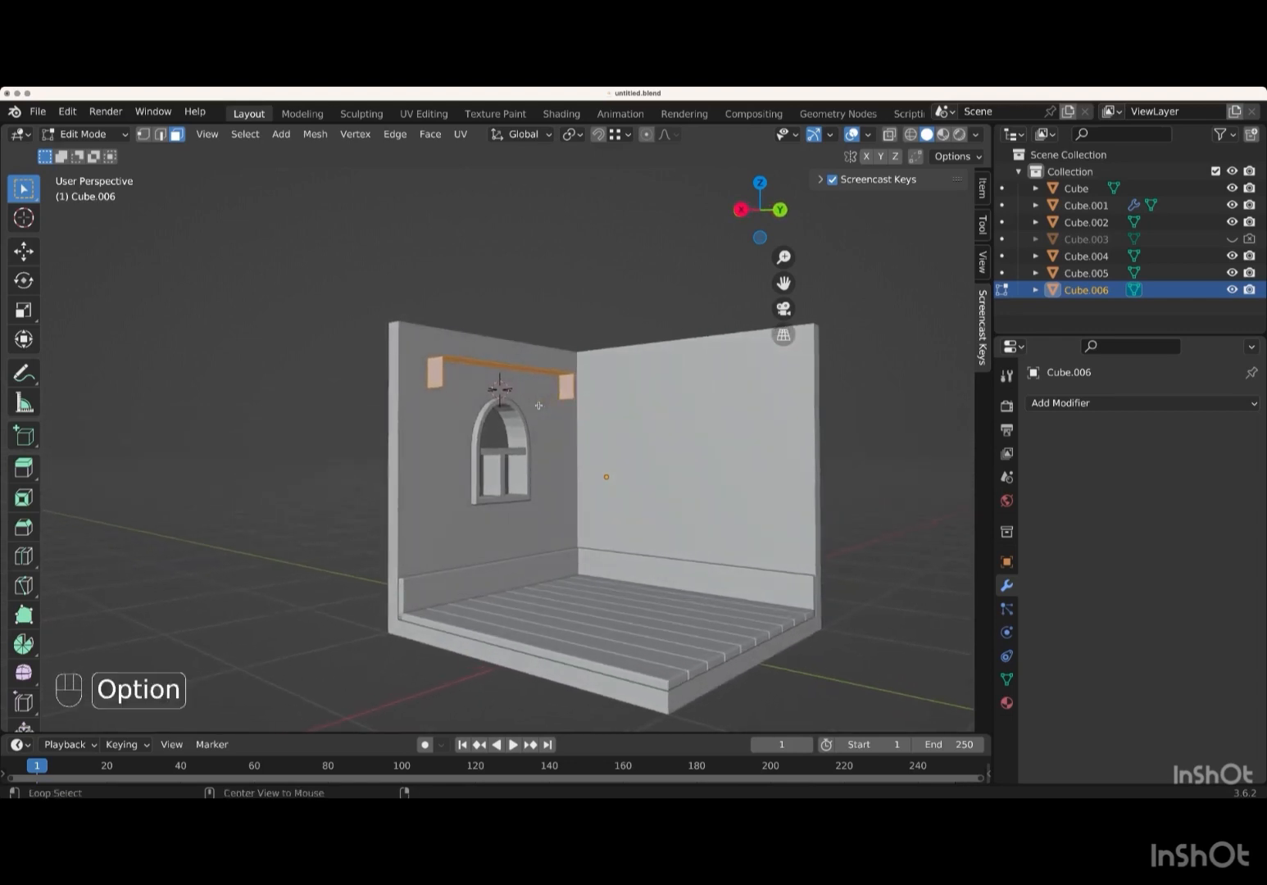
{"action": "key", "text": "alt+e"}
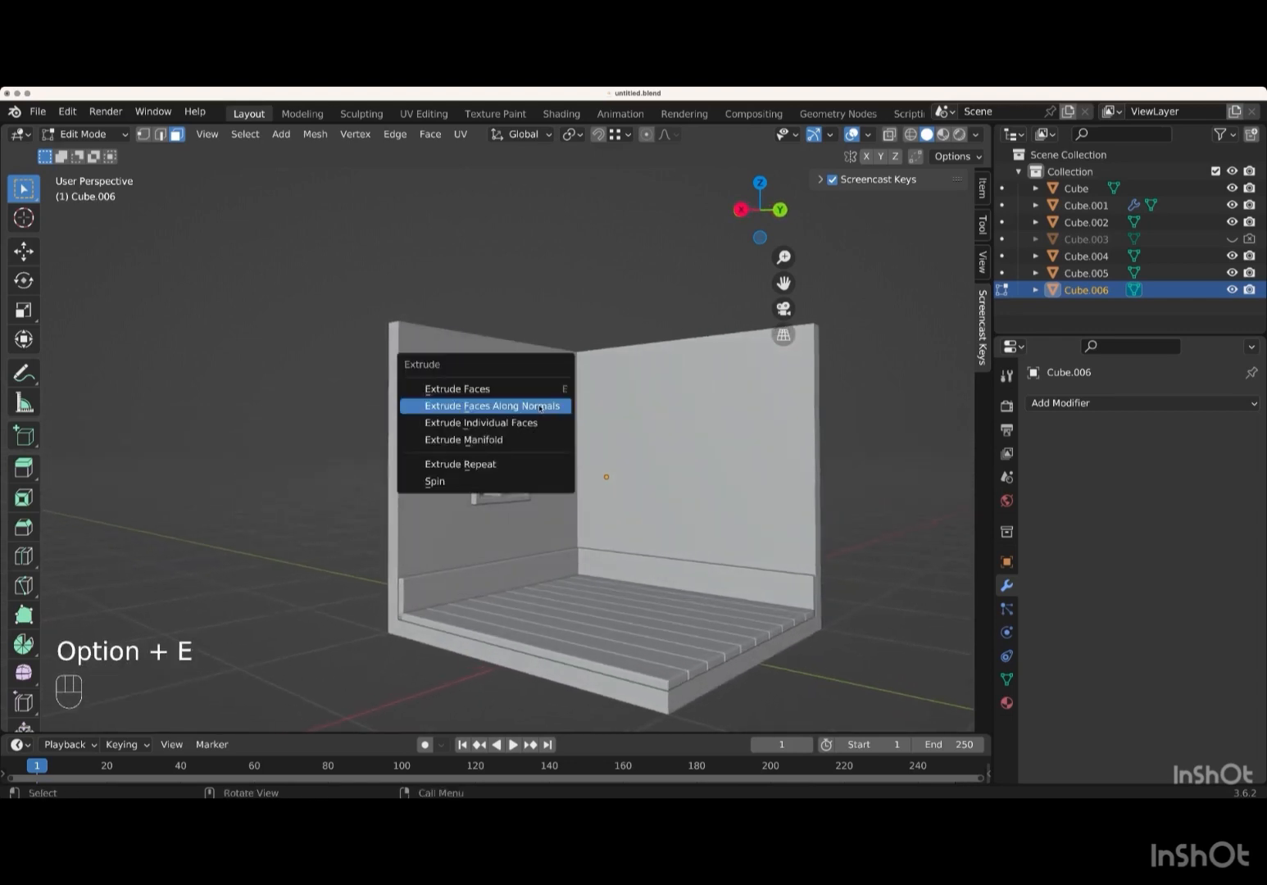
{"action": "left_click", "coordinate": [505, 407]}
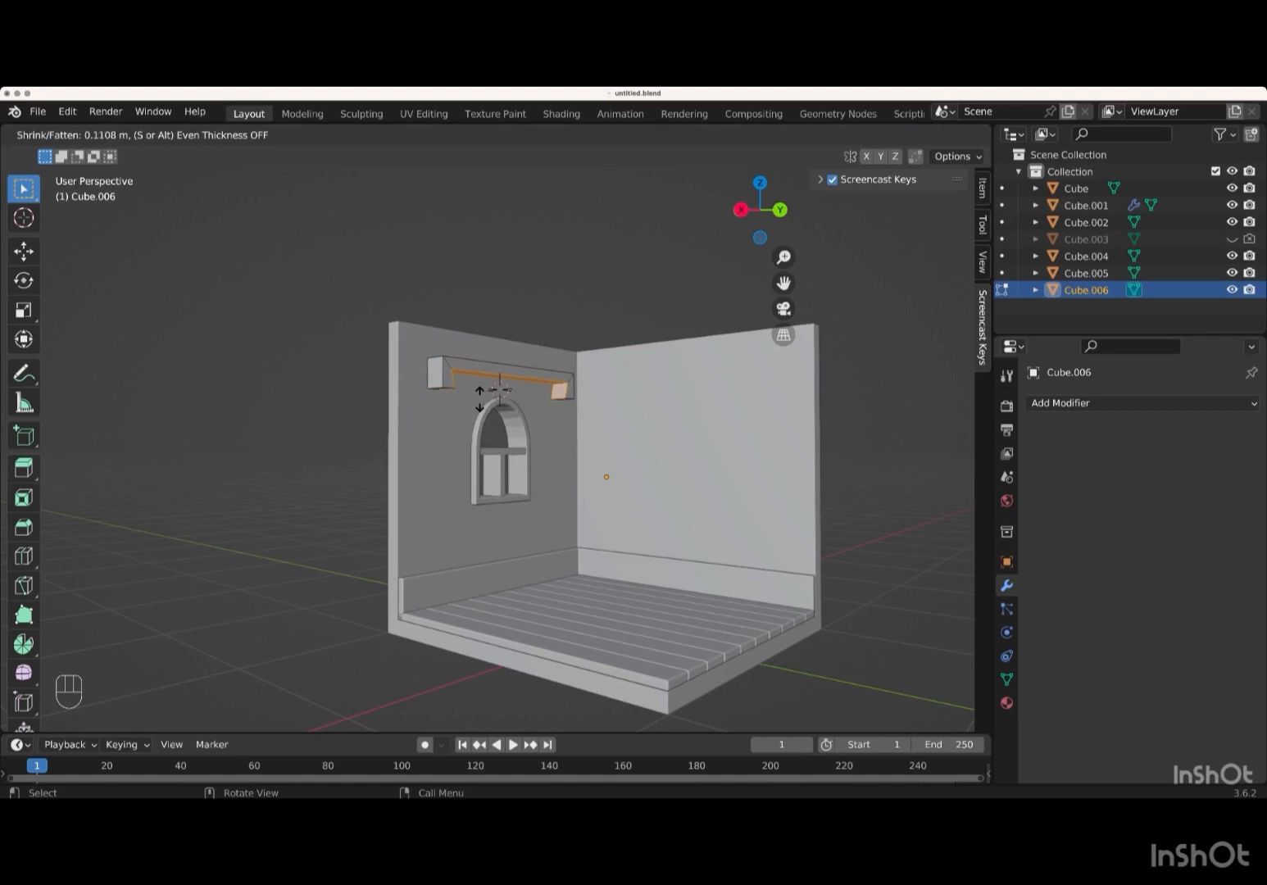
{"action": "key", "text": "s"}
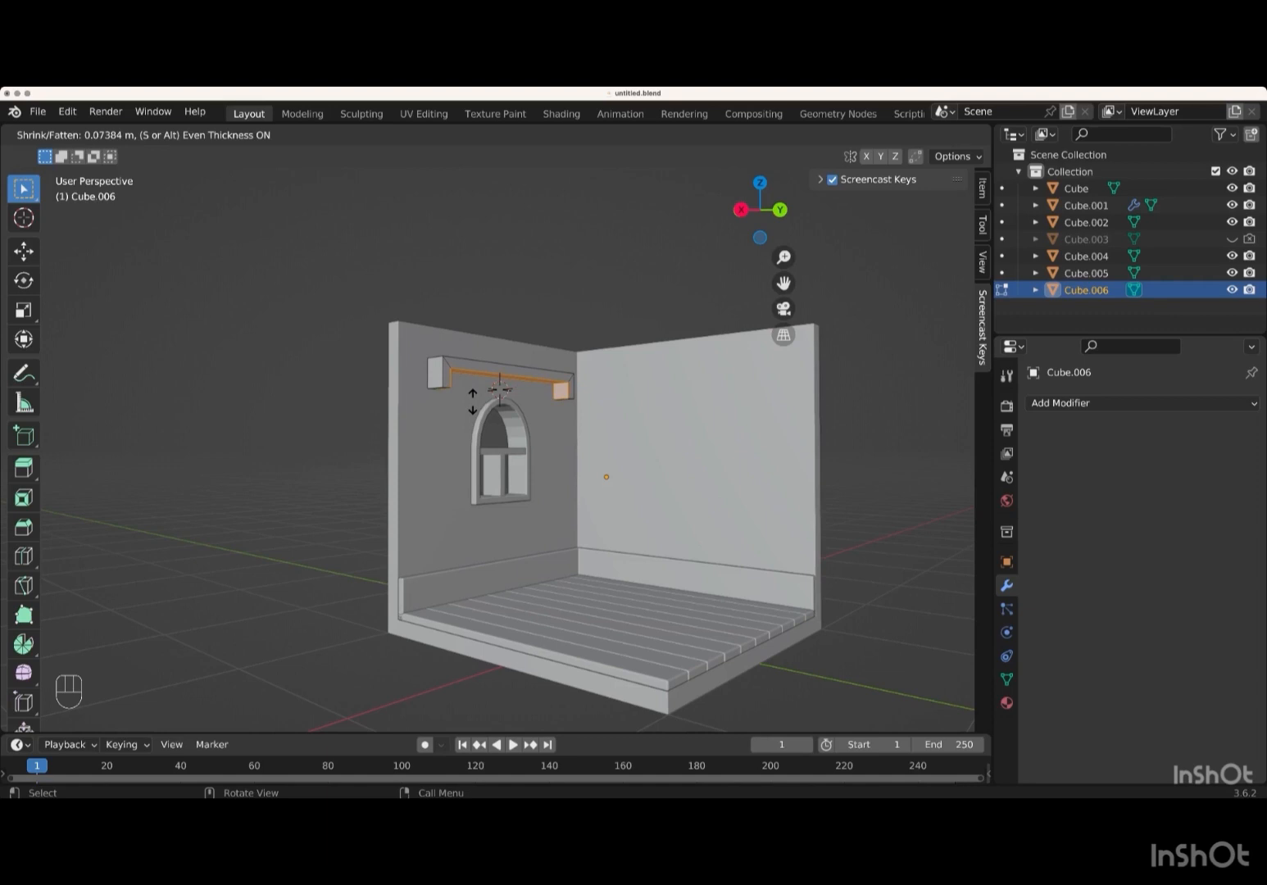
{"action": "key", "text": "KP_0"}
{"action": "key", "text": "KP_Decimal"}
{"action": "key", "text": "KP_0"}
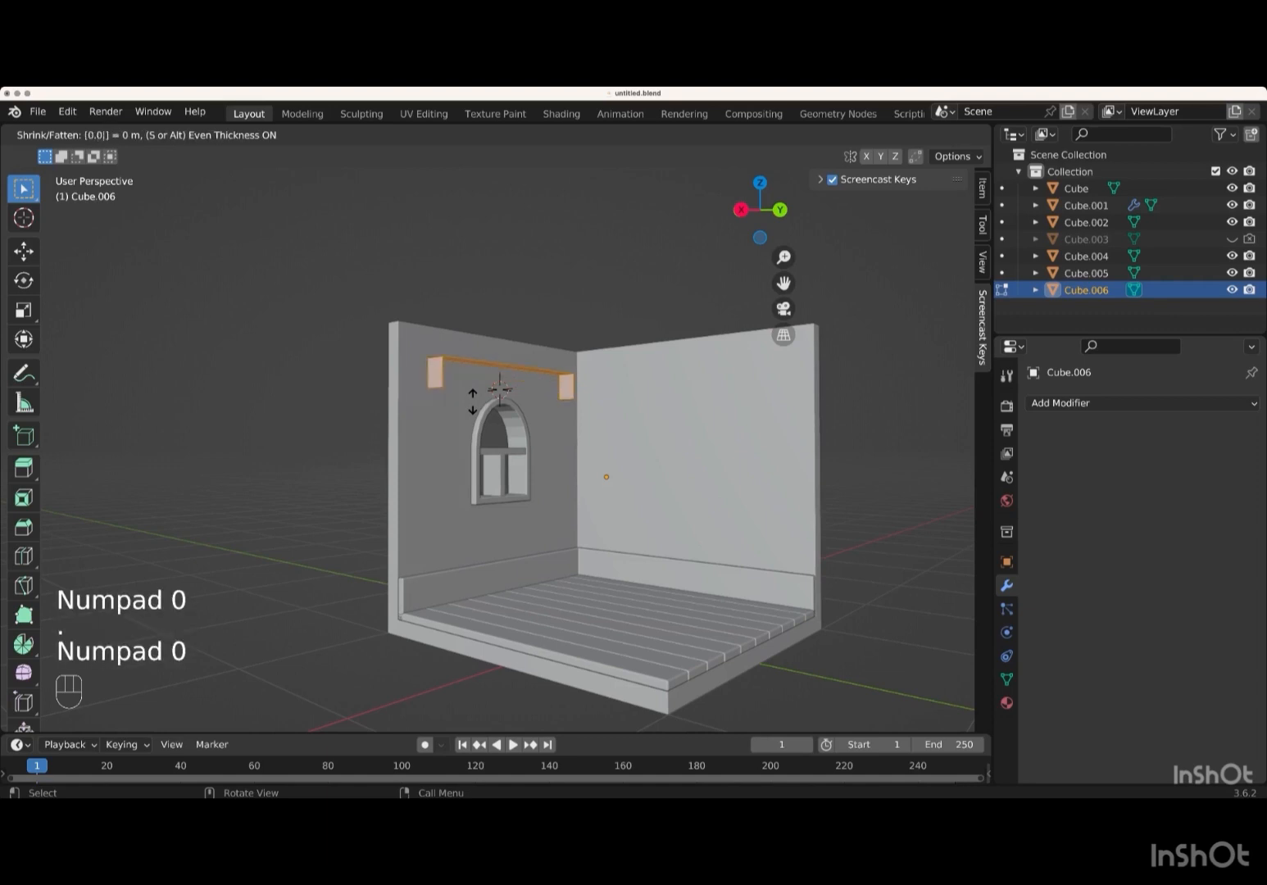
{"action": "key", "text": "KP_5"}
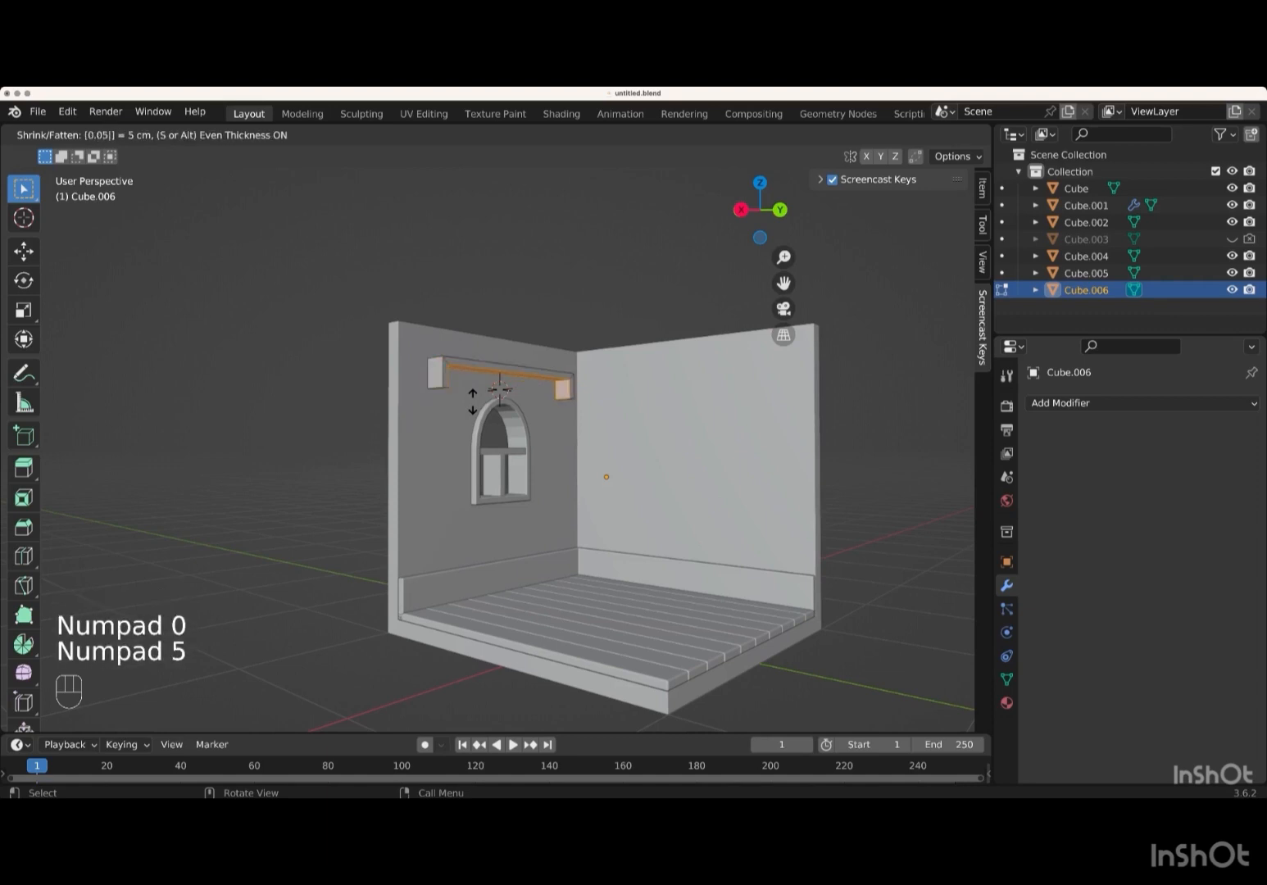
{"action": "key", "text": "Return"}
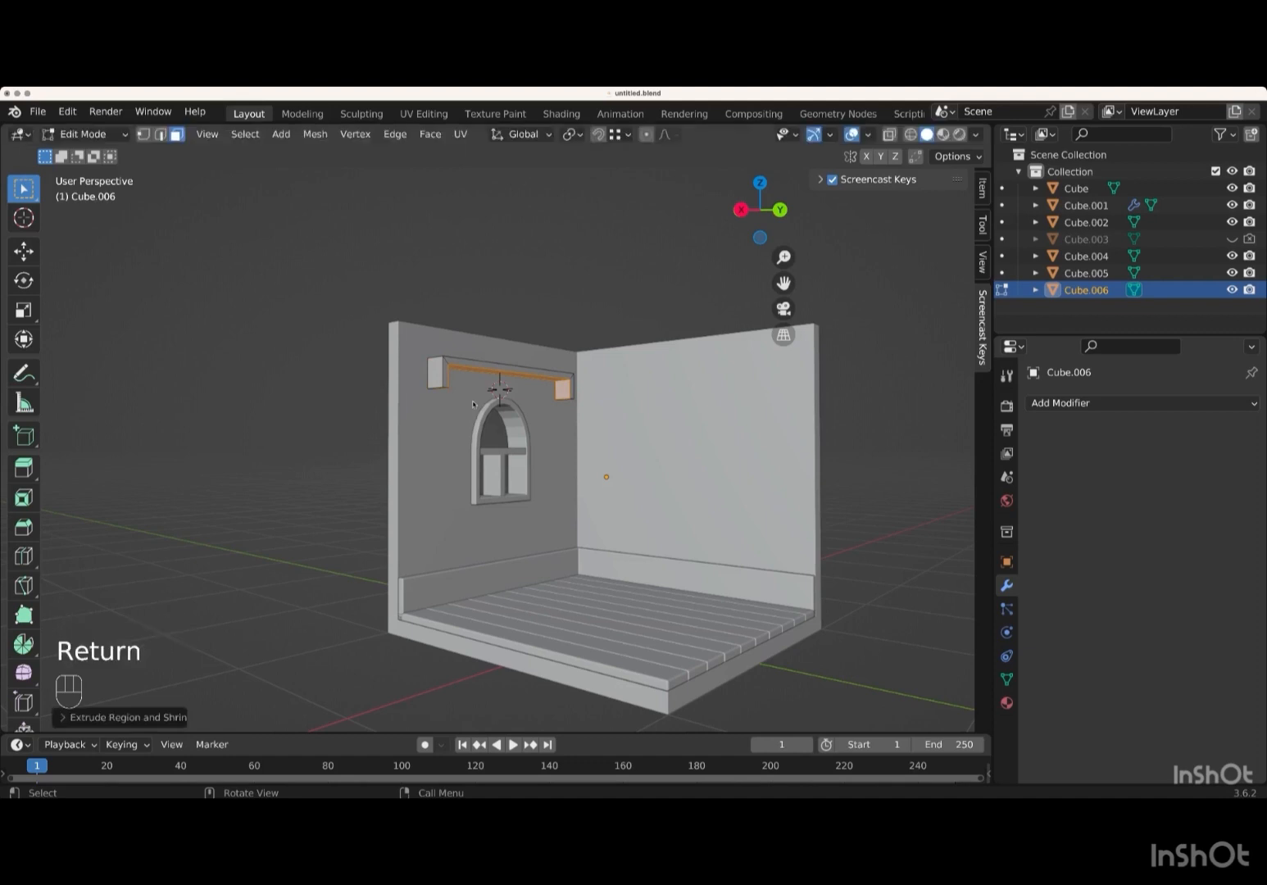
- Select the whole bracket-shaped piece above the window and add a Bevel modifier to it
{"action": "scroll", "coordinate": [473, 404], "scroll_direction": "right", "scroll_amount": 5}
{"action": "scroll", "coordinate": [473, 404], "scroll_direction": "up", "scroll_amount": 3}
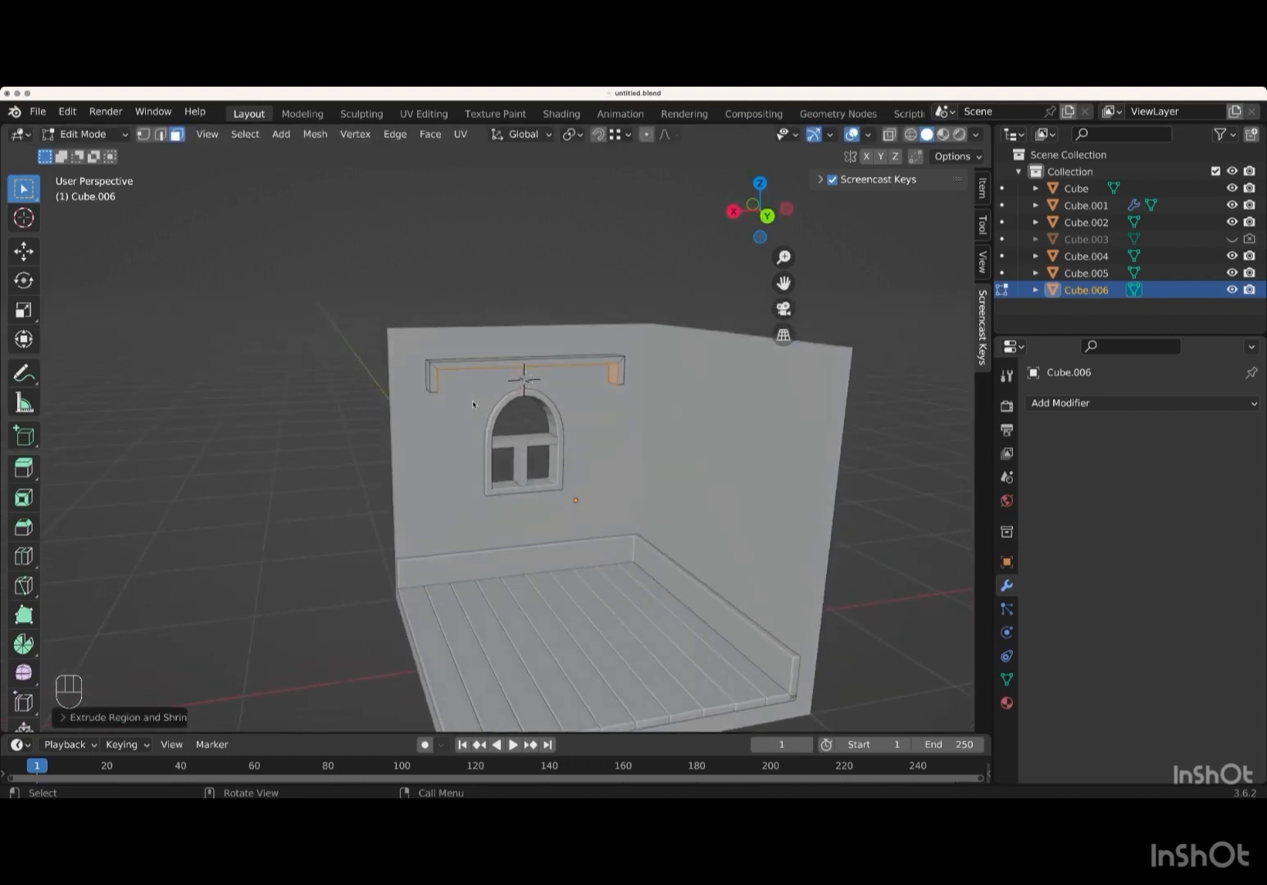
{"action": "key", "text": "KP_Add"}
{"action": "key", "text": "KP_Add"}
{"action": "key", "text": "KP_Add"}
{"action": "key", "text": "KP_Add"}
{"action": "key", "text": "KP_Add"}
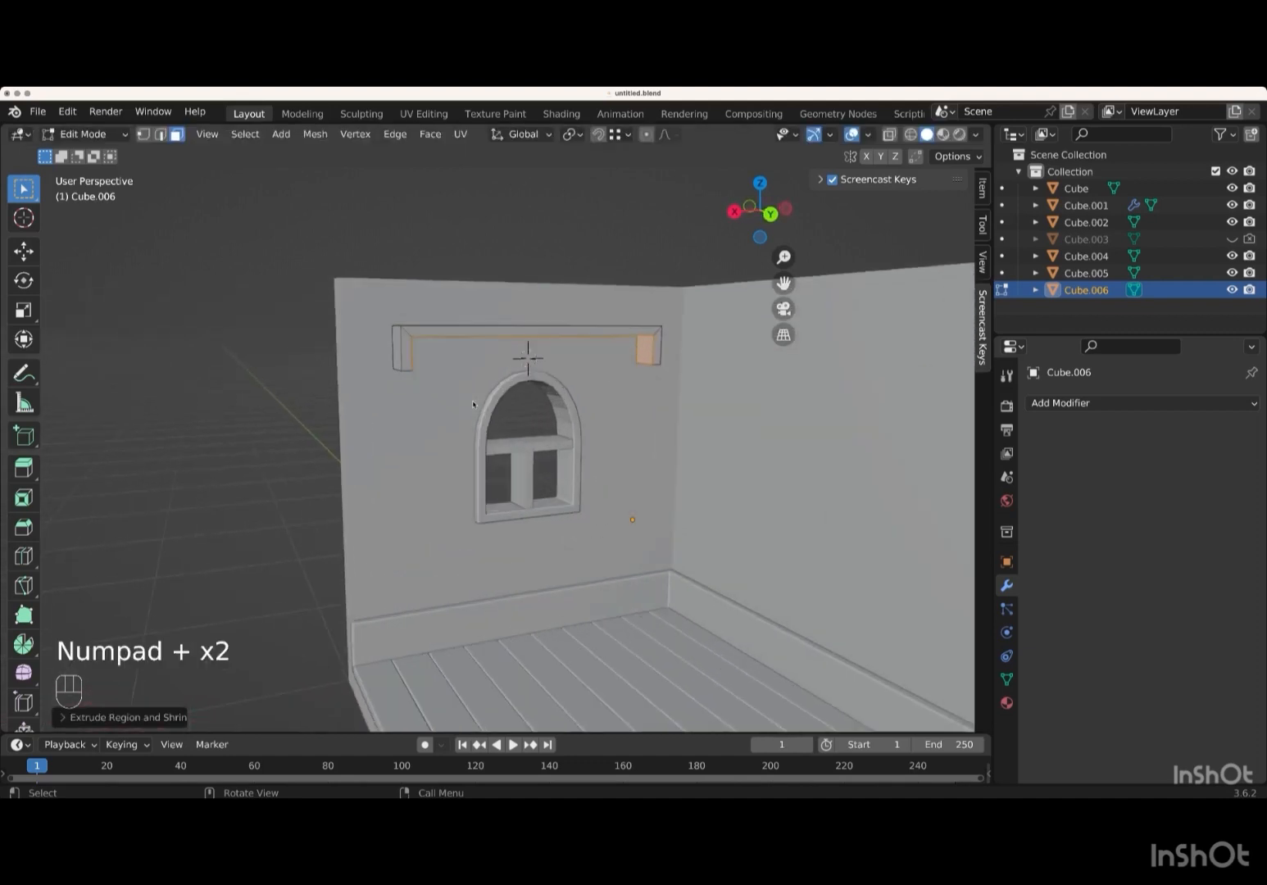
{"action": "scroll", "coordinate": [472, 405], "scroll_direction": "up", "scroll_amount": 3, "text": "shift"}
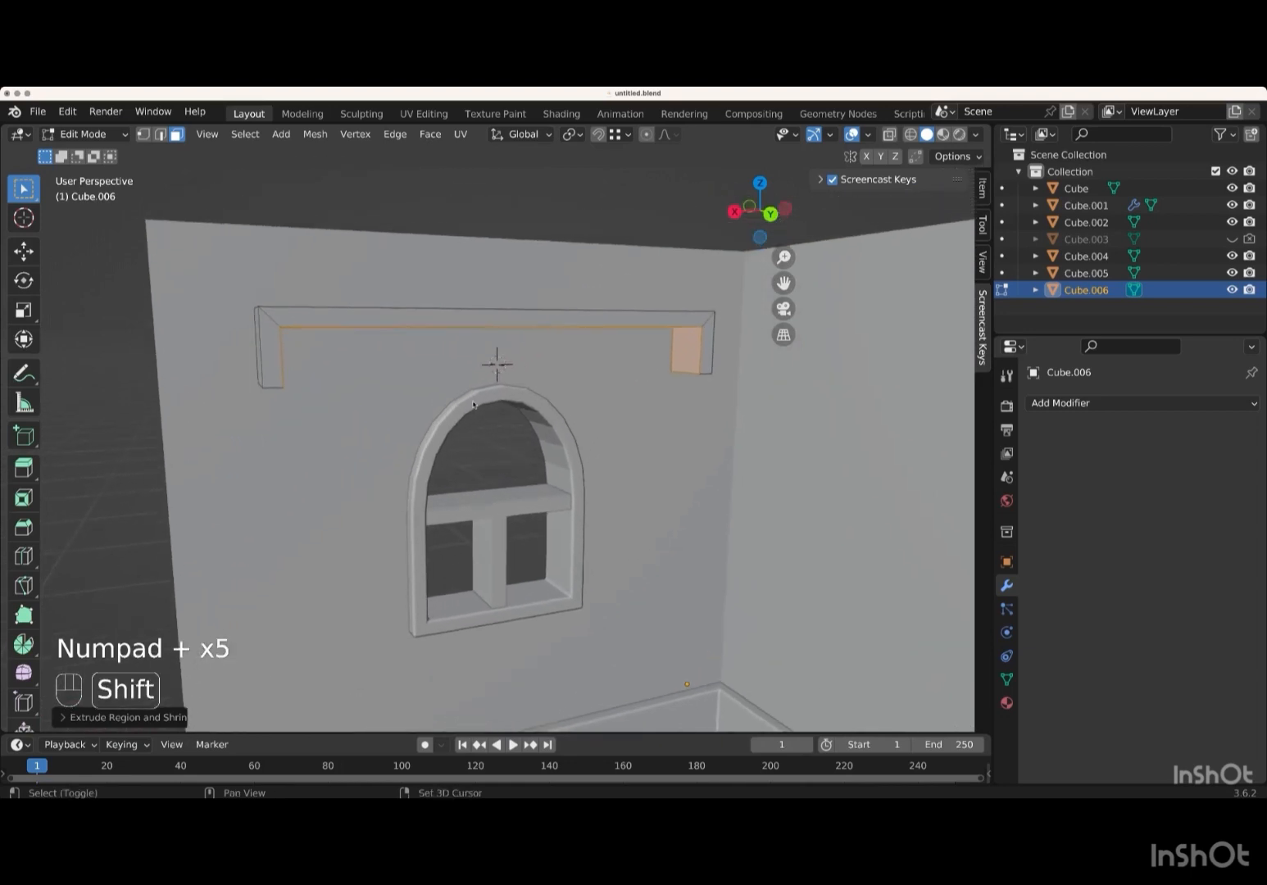
{"action": "scroll", "coordinate": [583, 424], "scroll_direction": "left", "scroll_amount": 3}
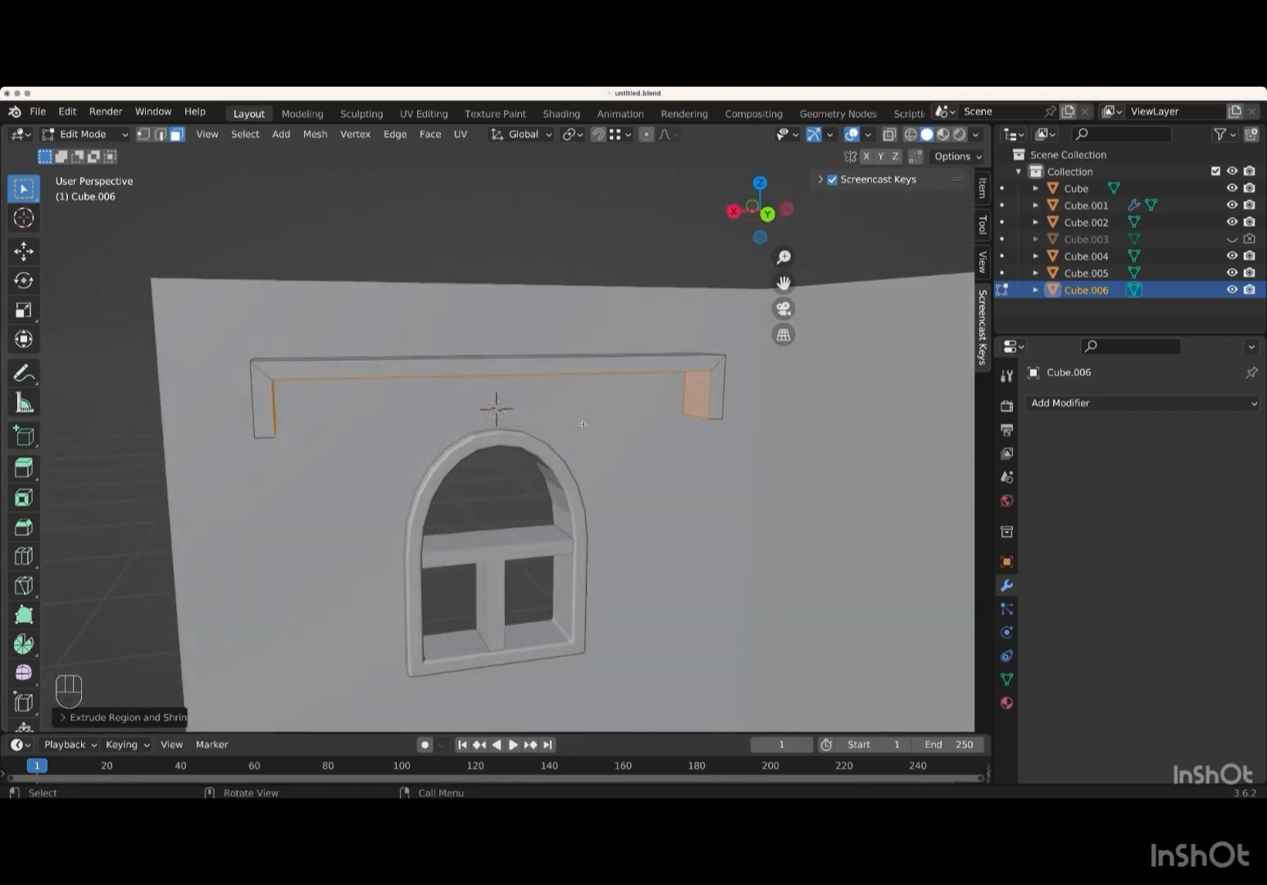
{"action": "key", "text": "a"}
{"action": "left_click", "coordinate": [1055, 404]}
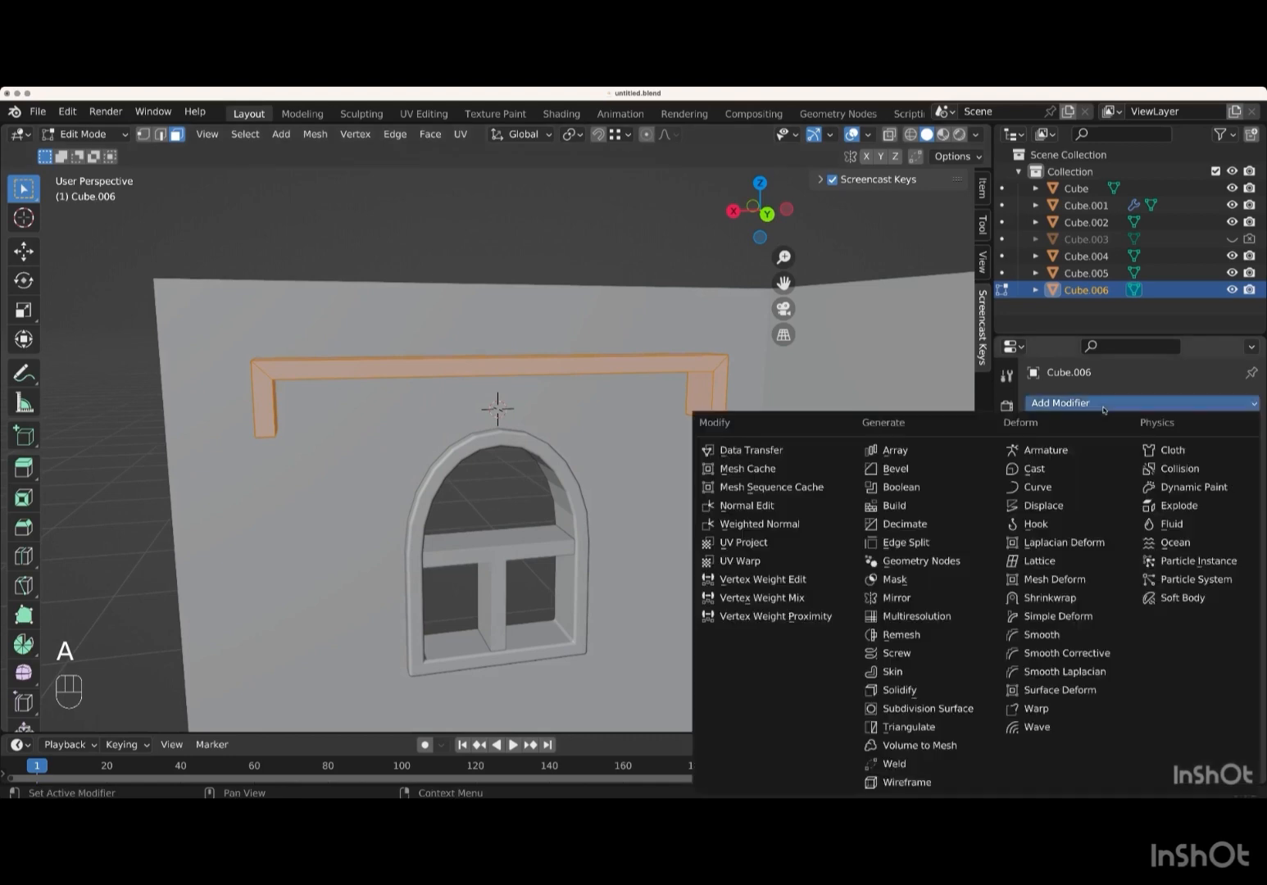
{"action": "left_click", "coordinate": [896, 469]}
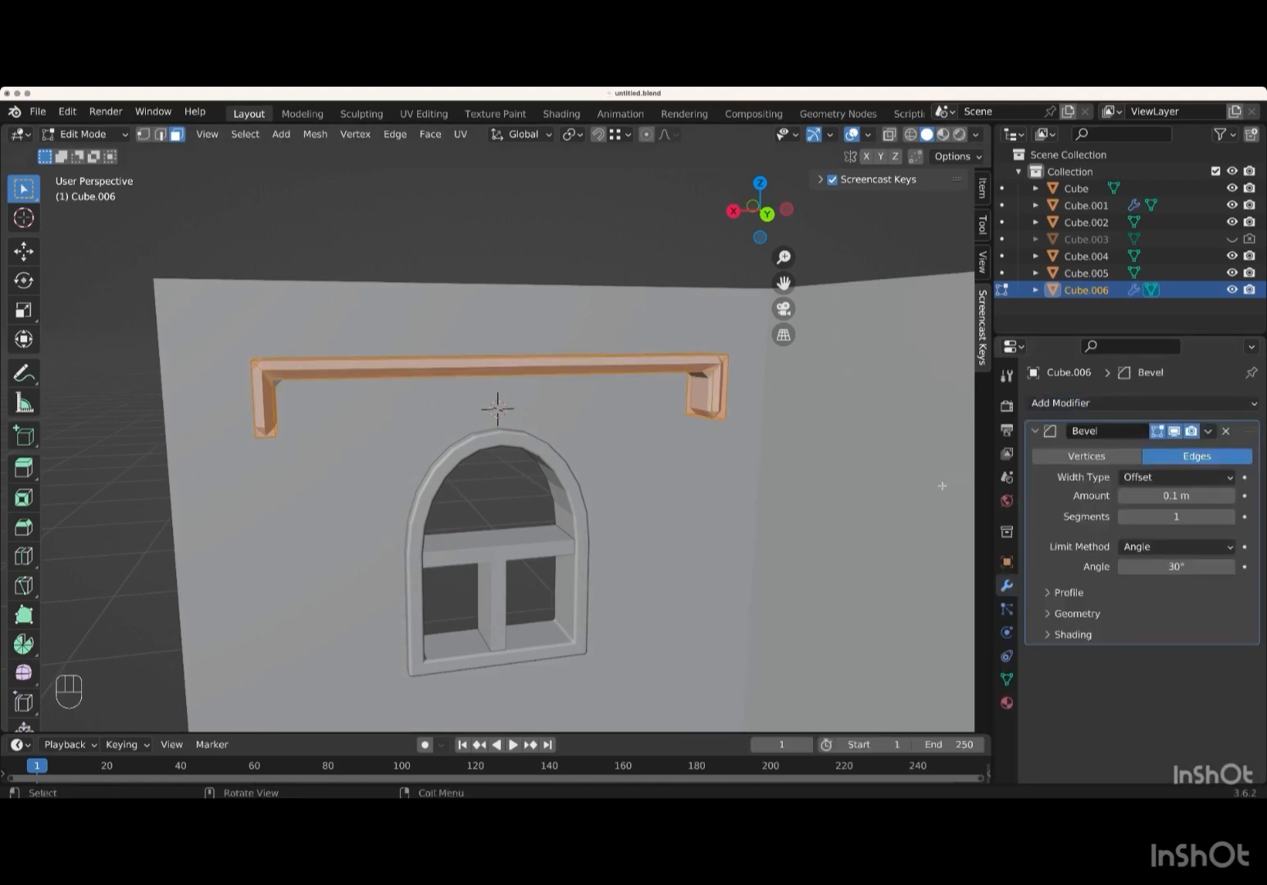
- Set the Bevel modifier to 3 segments with an amount of 0.01 m
{"action": "left_click", "coordinate": [1230, 517]}
{"action": "left_click", "coordinate": [1230, 517]}
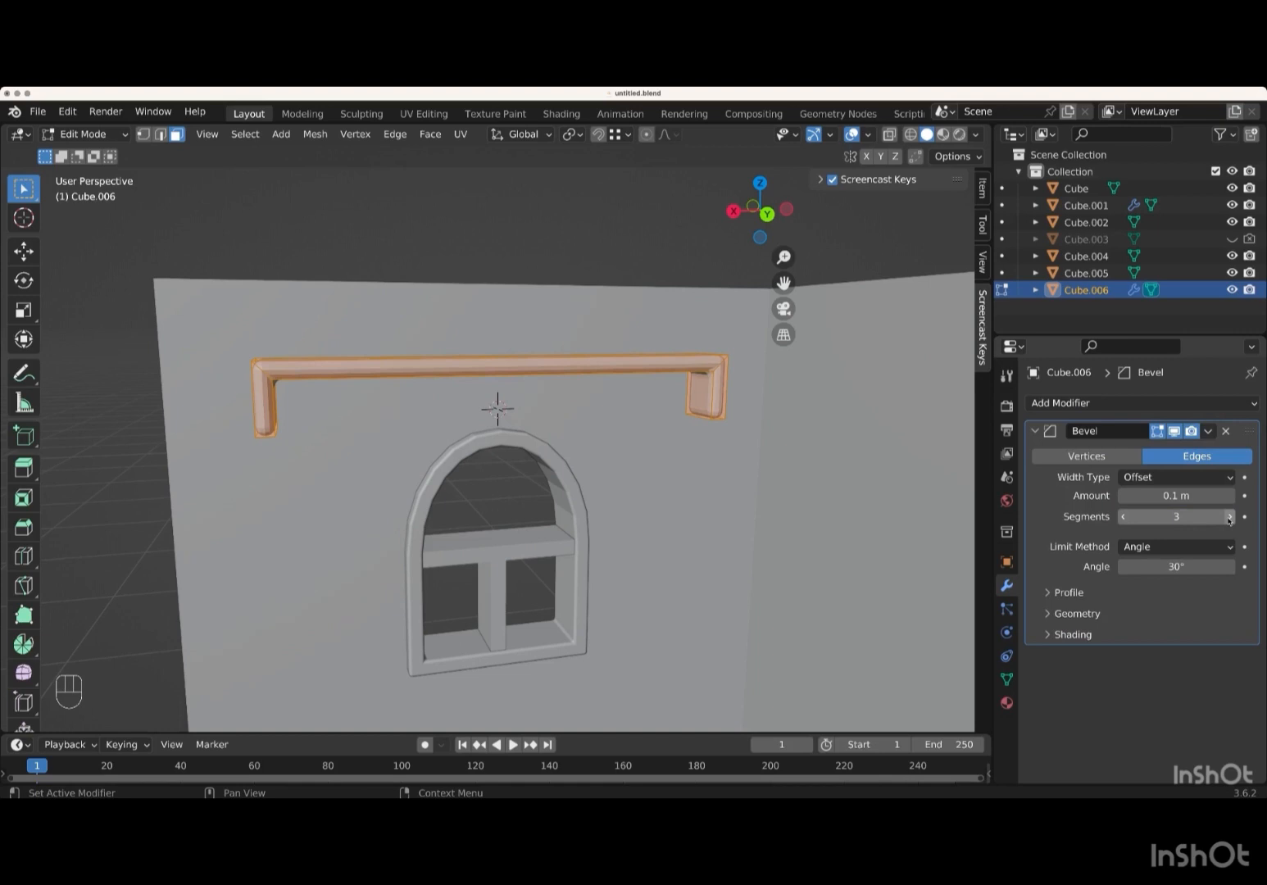
{"action": "left_click", "coordinate": [1123, 496]}
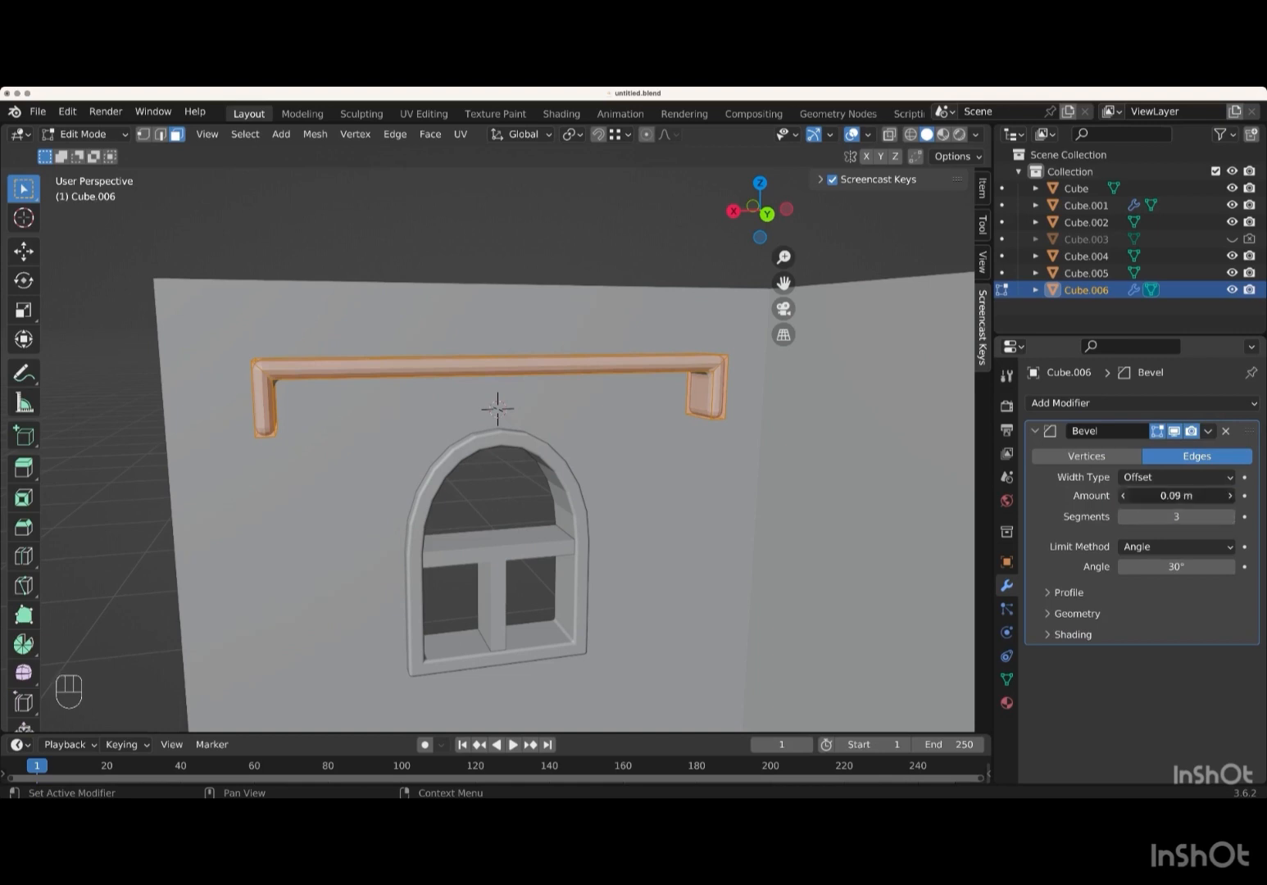
{"action": "left_click", "coordinate": [1123, 496]}
{"action": "left_click", "coordinate": [1123, 496]}
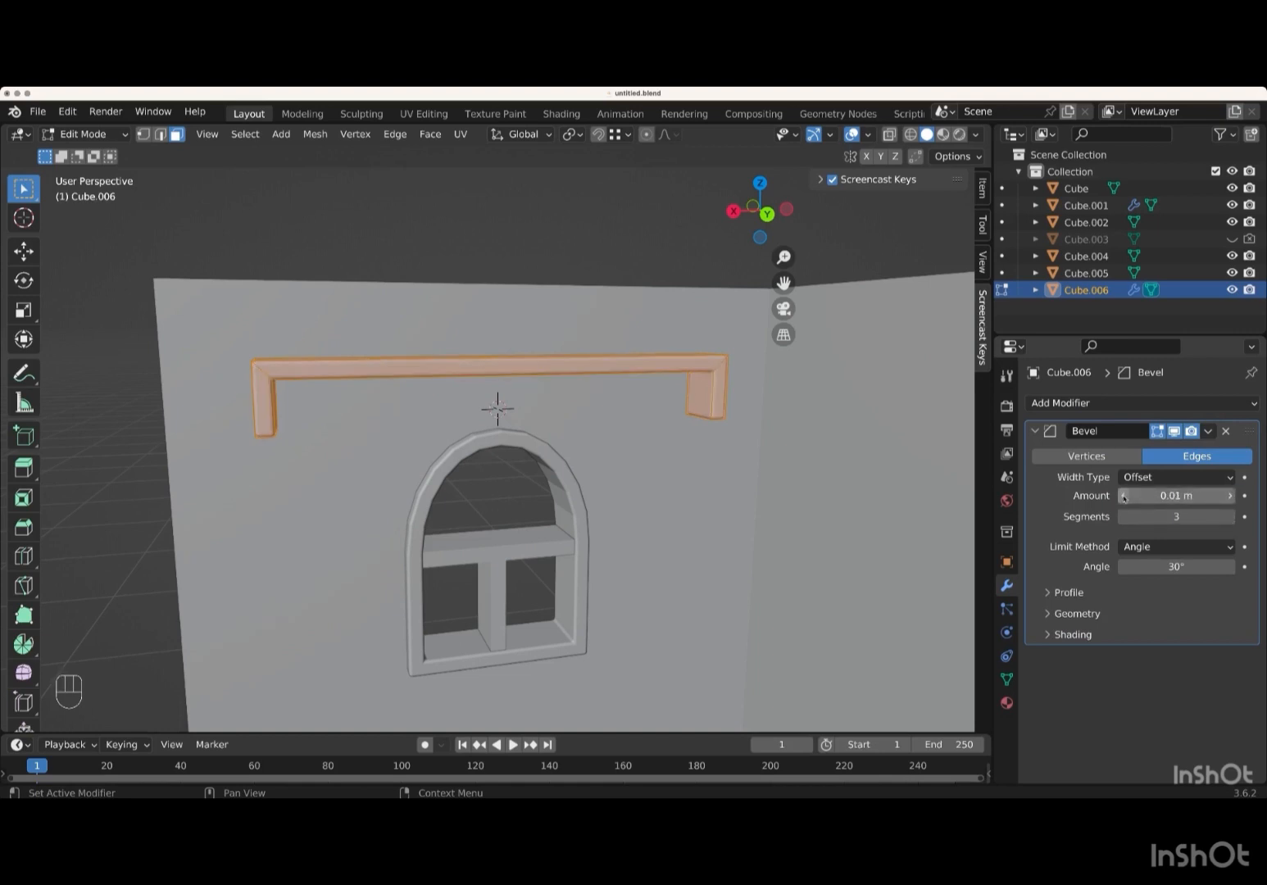
- Enable Harden Normals in the bevel's shading options and turn on Auto Smooth for the piece's mesh
{"action": "left_click", "coordinate": [1048, 636]}
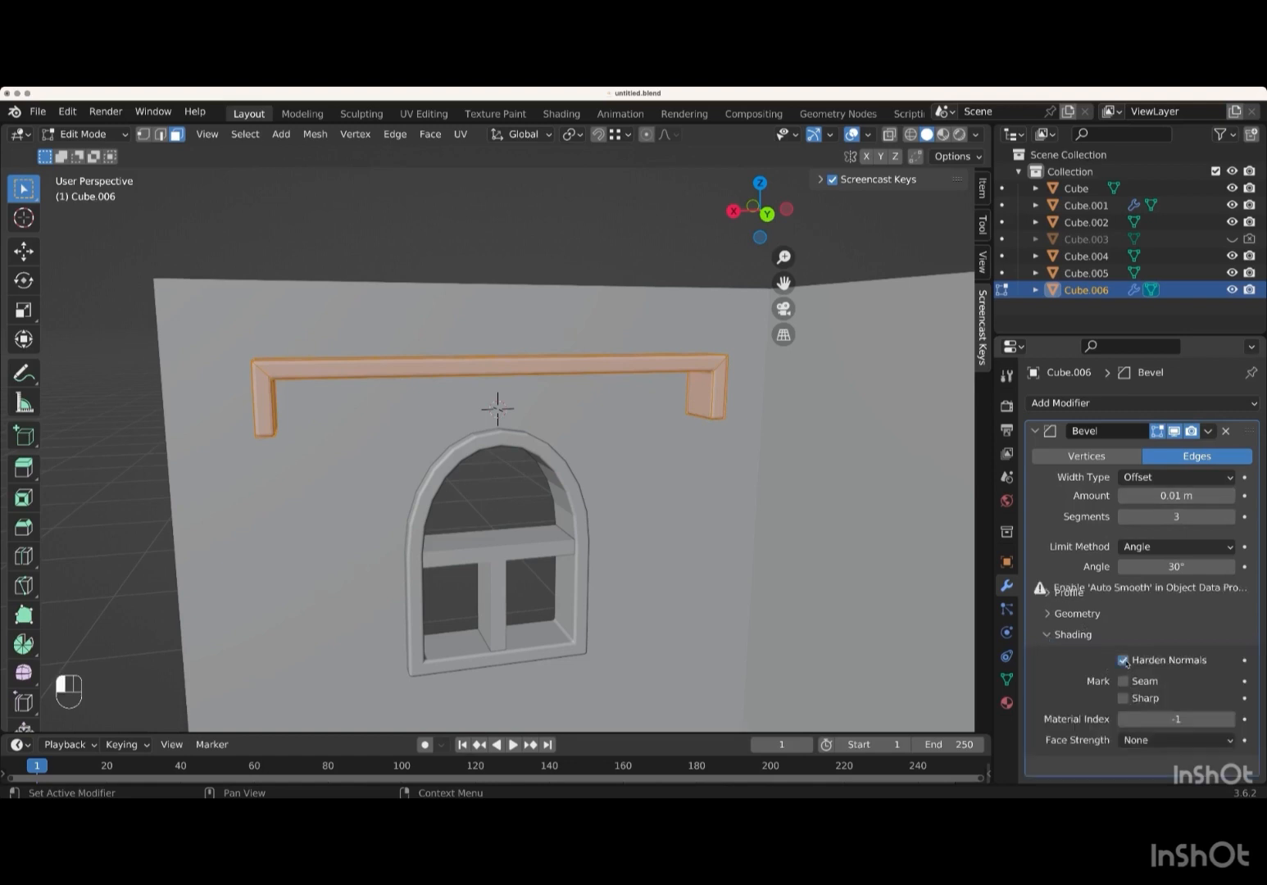
{"action": "left_click", "coordinate": [1008, 678]}
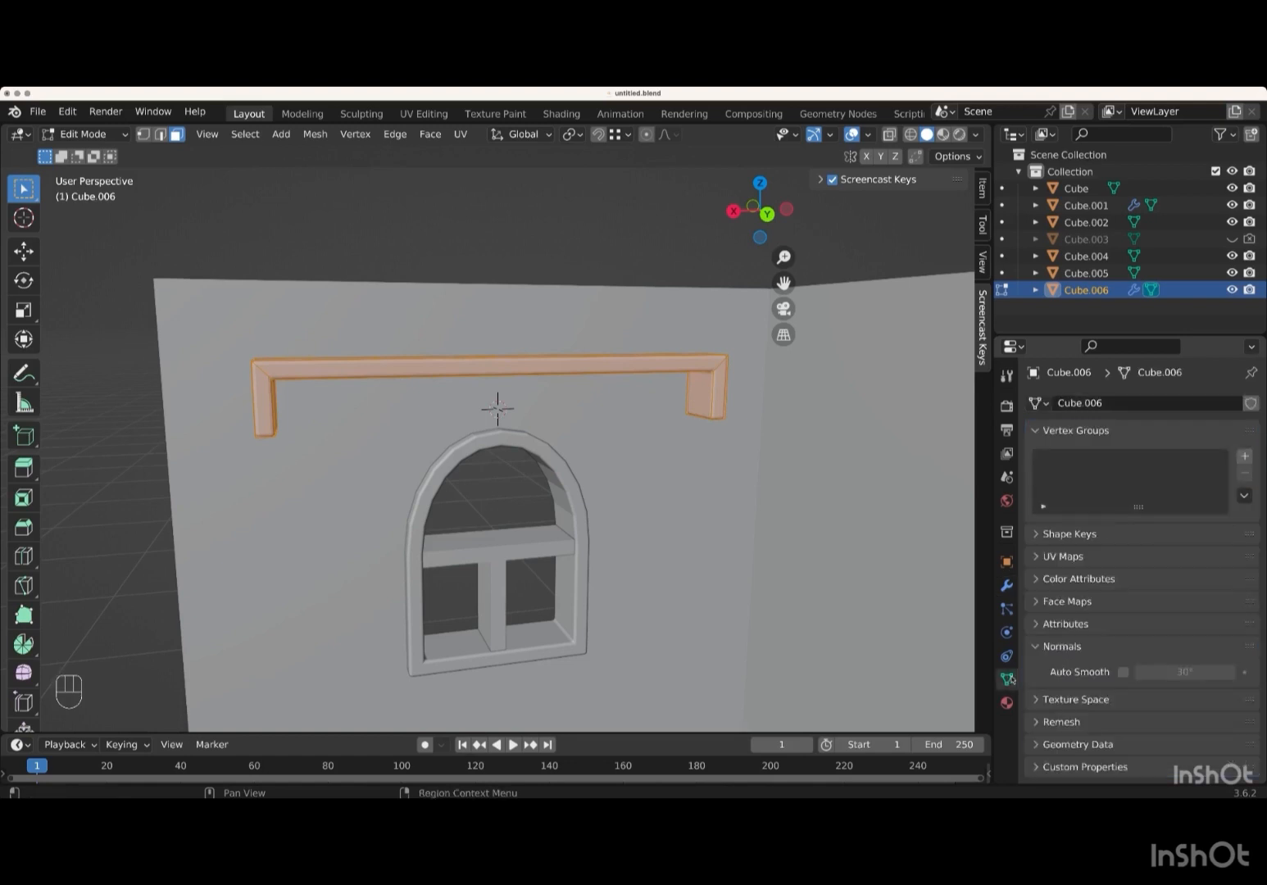
{"action": "left_click", "coordinate": [1123, 671]}
{"action": "scroll", "coordinate": [798, 530], "scroll_direction": "down", "scroll_amount": 5}
{"action": "scroll", "coordinate": [798, 529], "scroll_direction": "left", "scroll_amount": 5}
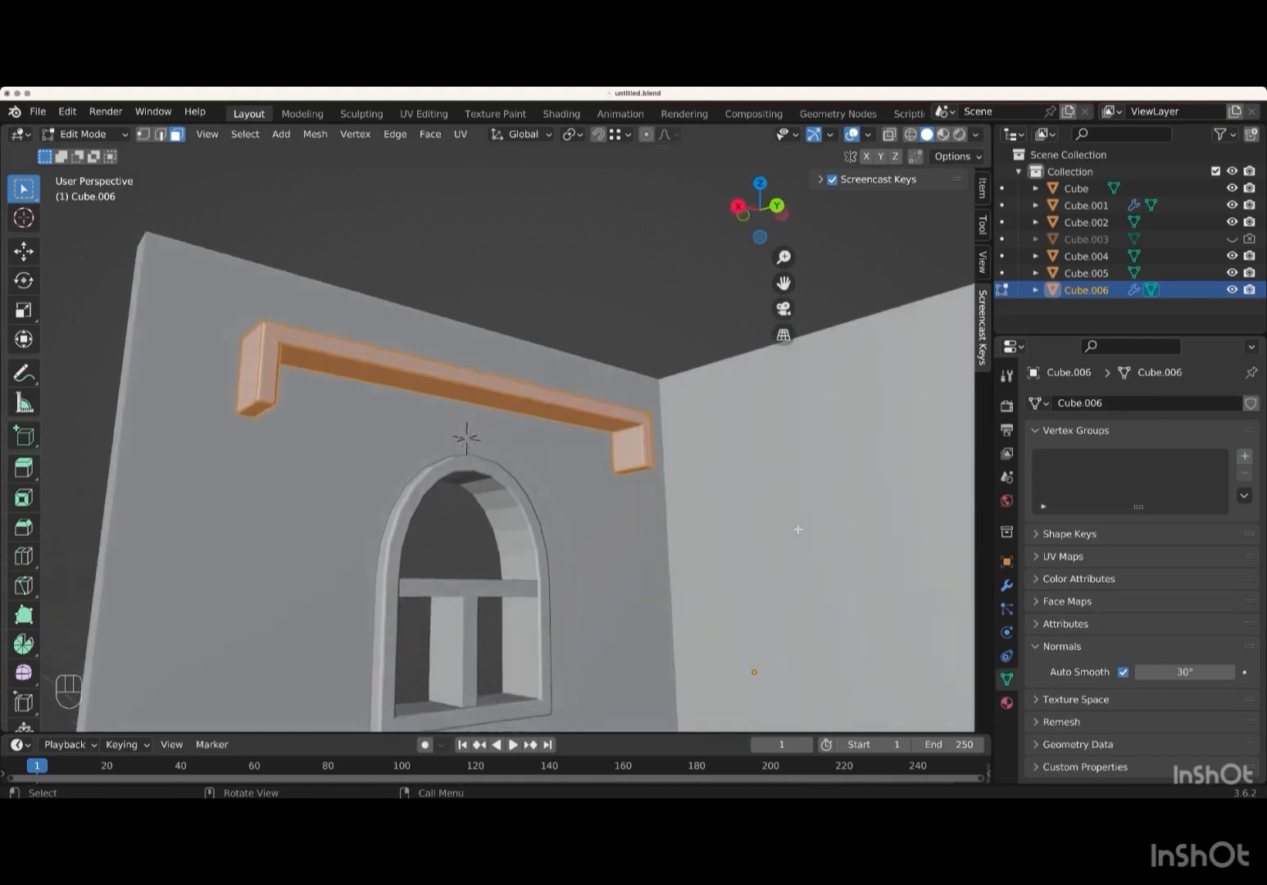
{"action": "scroll", "coordinate": [798, 529], "scroll_direction": "right", "scroll_amount": 5}
{"action": "scroll", "coordinate": [798, 530], "scroll_direction": "right", "scroll_amount": 2}
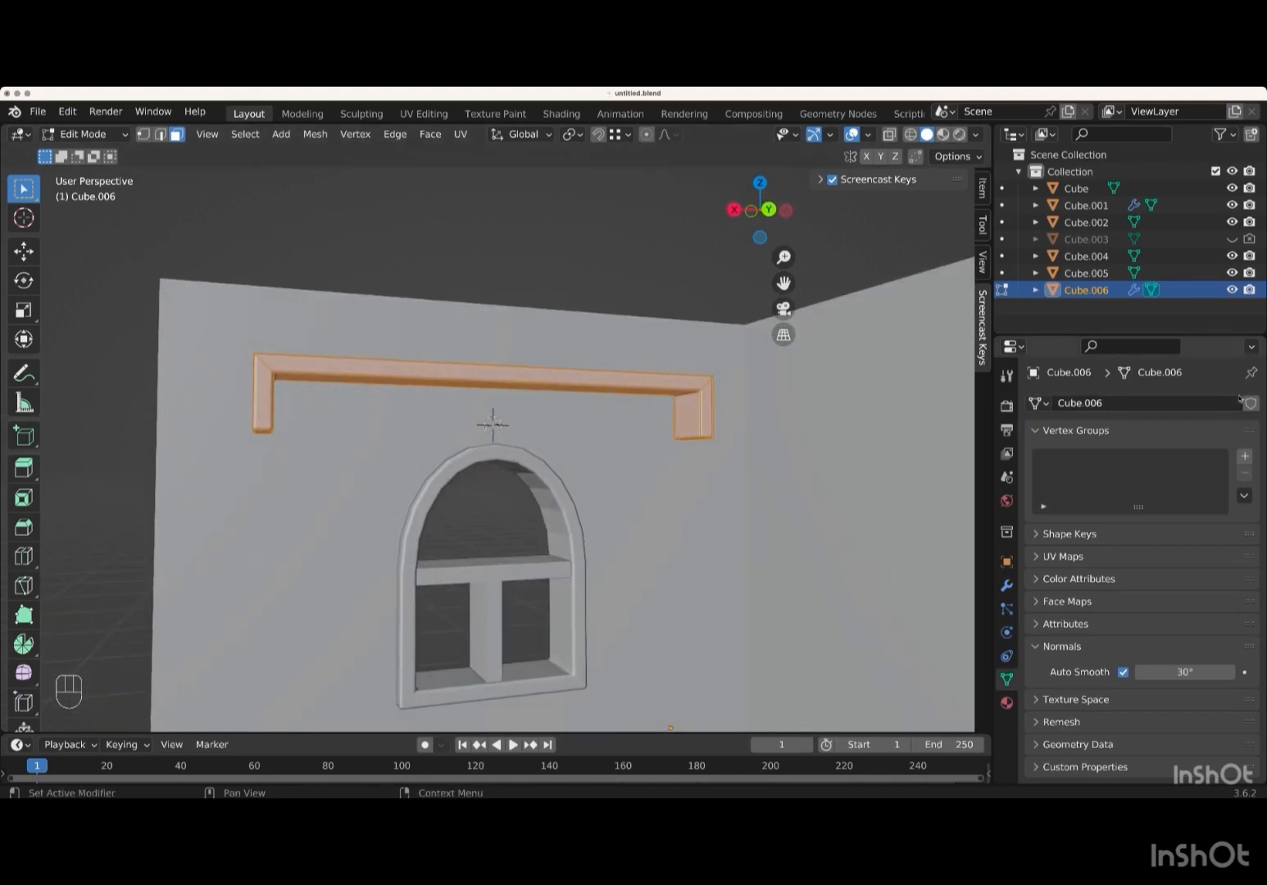
{"action": "left_click", "coordinate": [1007, 584]}
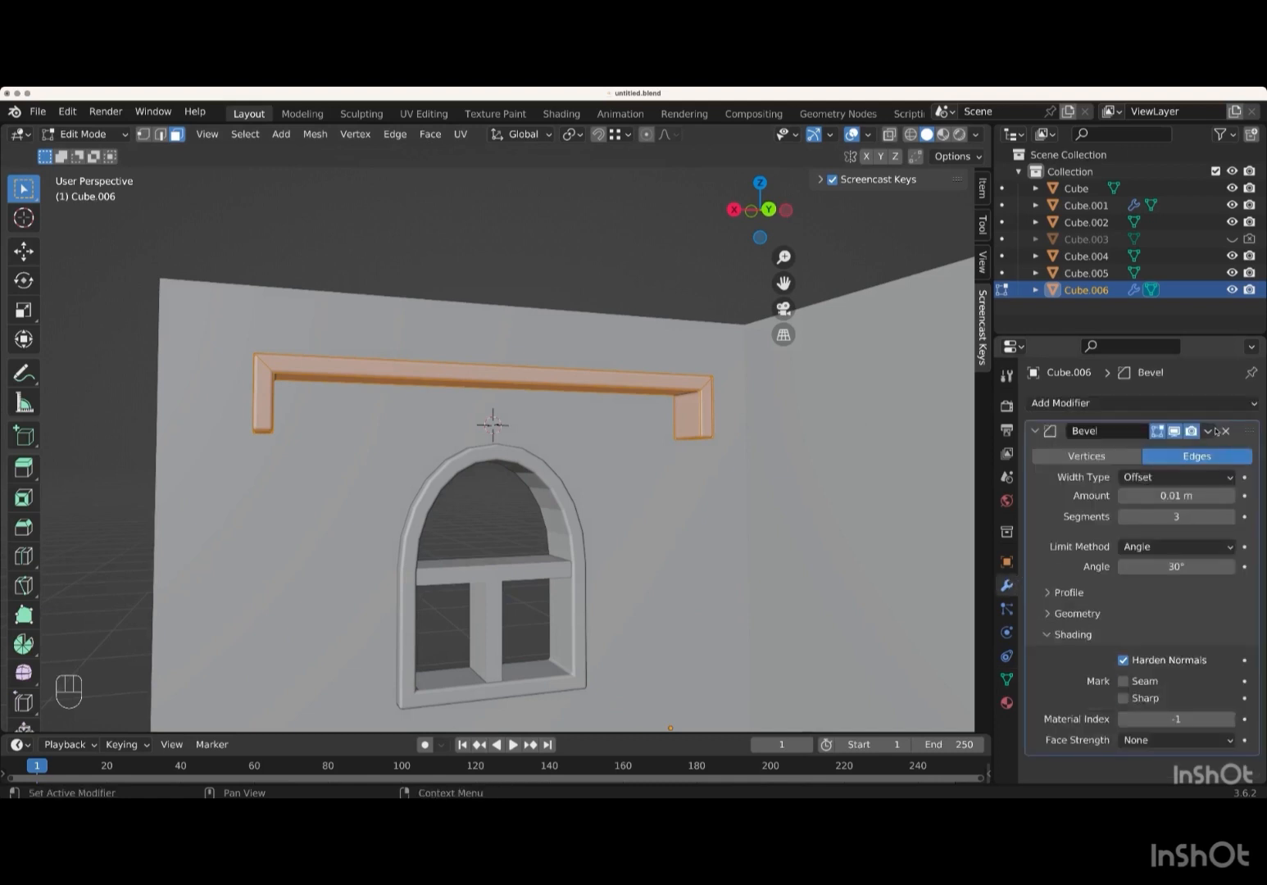
{"action": "left_click", "coordinate": [1210, 431]}
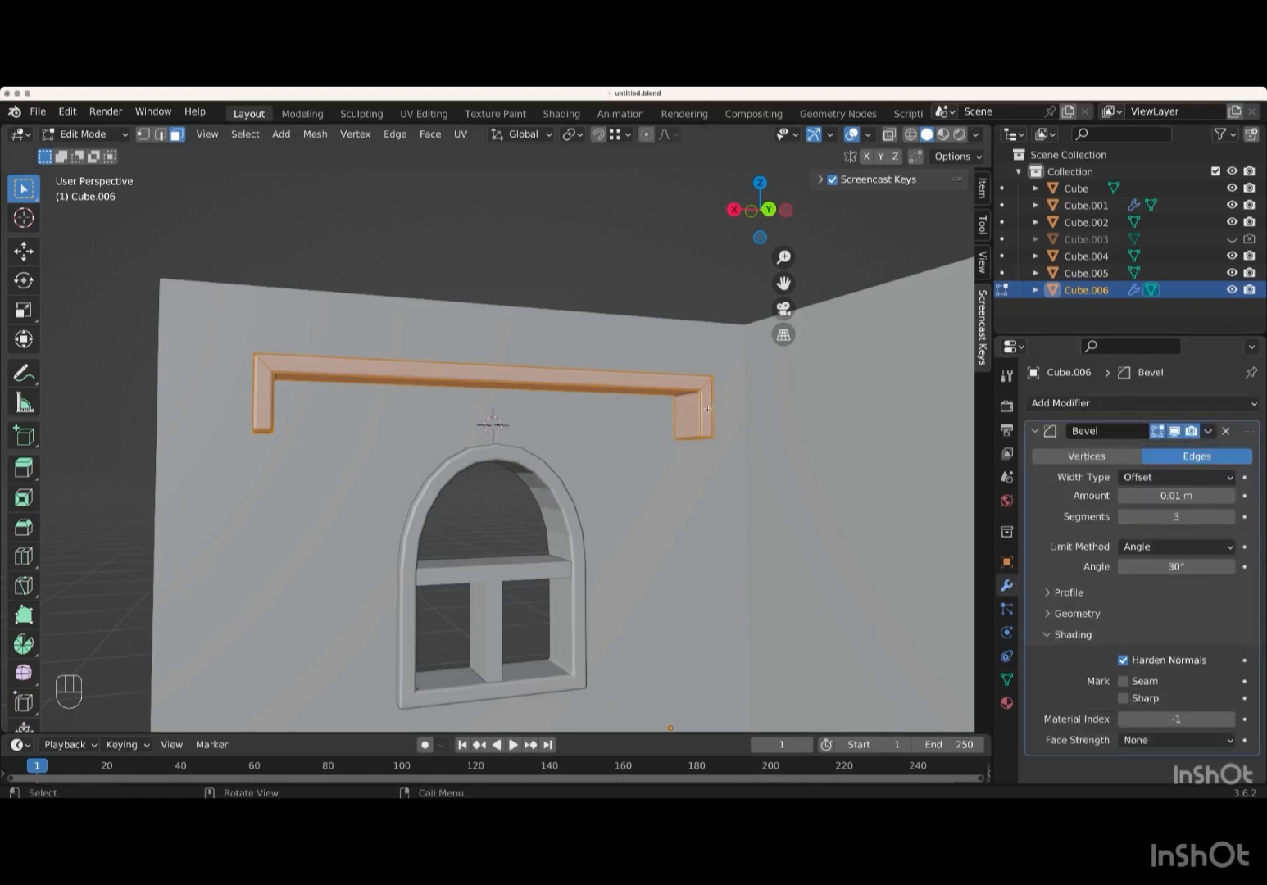
{"action": "key", "text": "alt+a"}
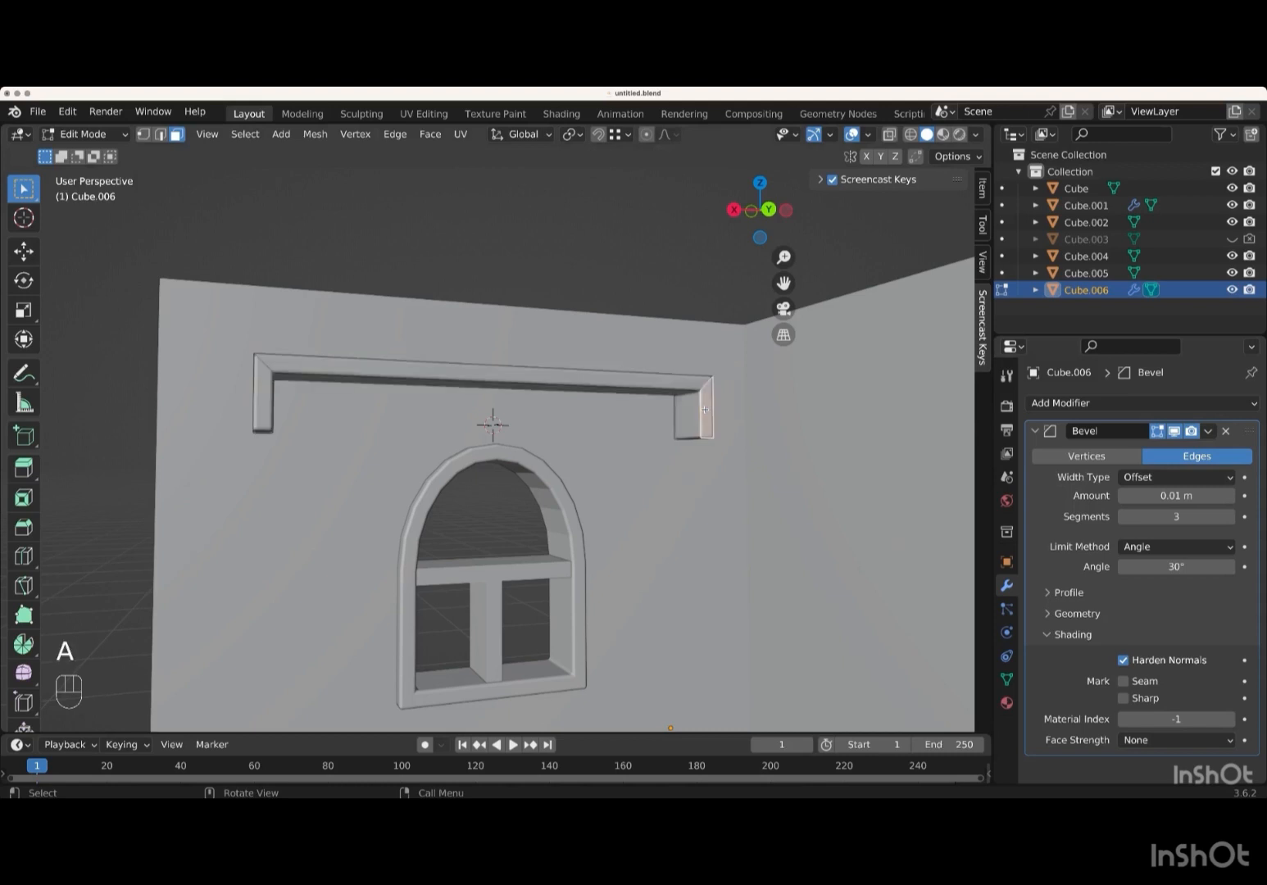
{"action": "key", "text": "a"}
{"action": "key", "text": "alt+a"}
{"action": "key", "text": "a"}
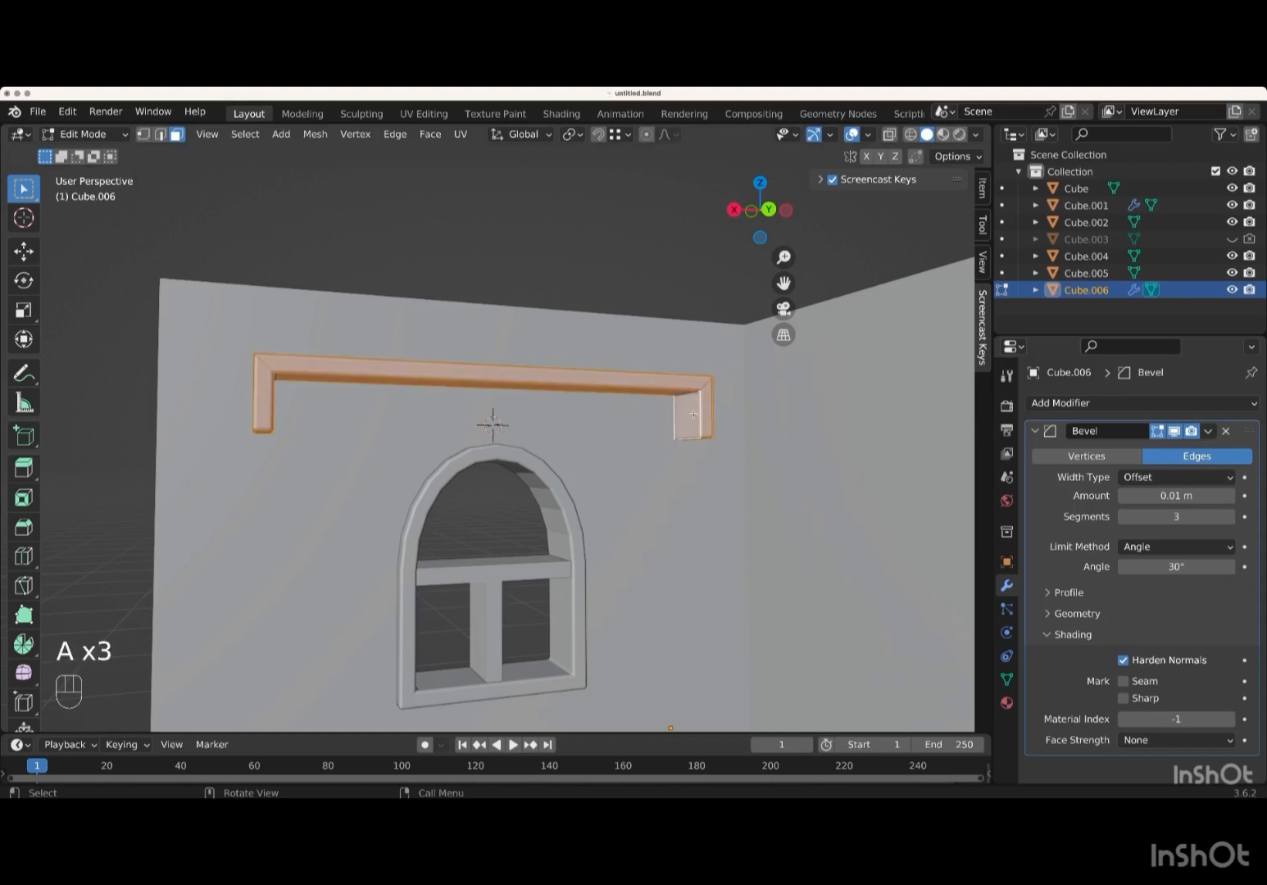
- Return the bracket-shaped piece above the window to Object Mode and apply its Bevel modifier
{"action": "left_click", "coordinate": [1206, 432]}
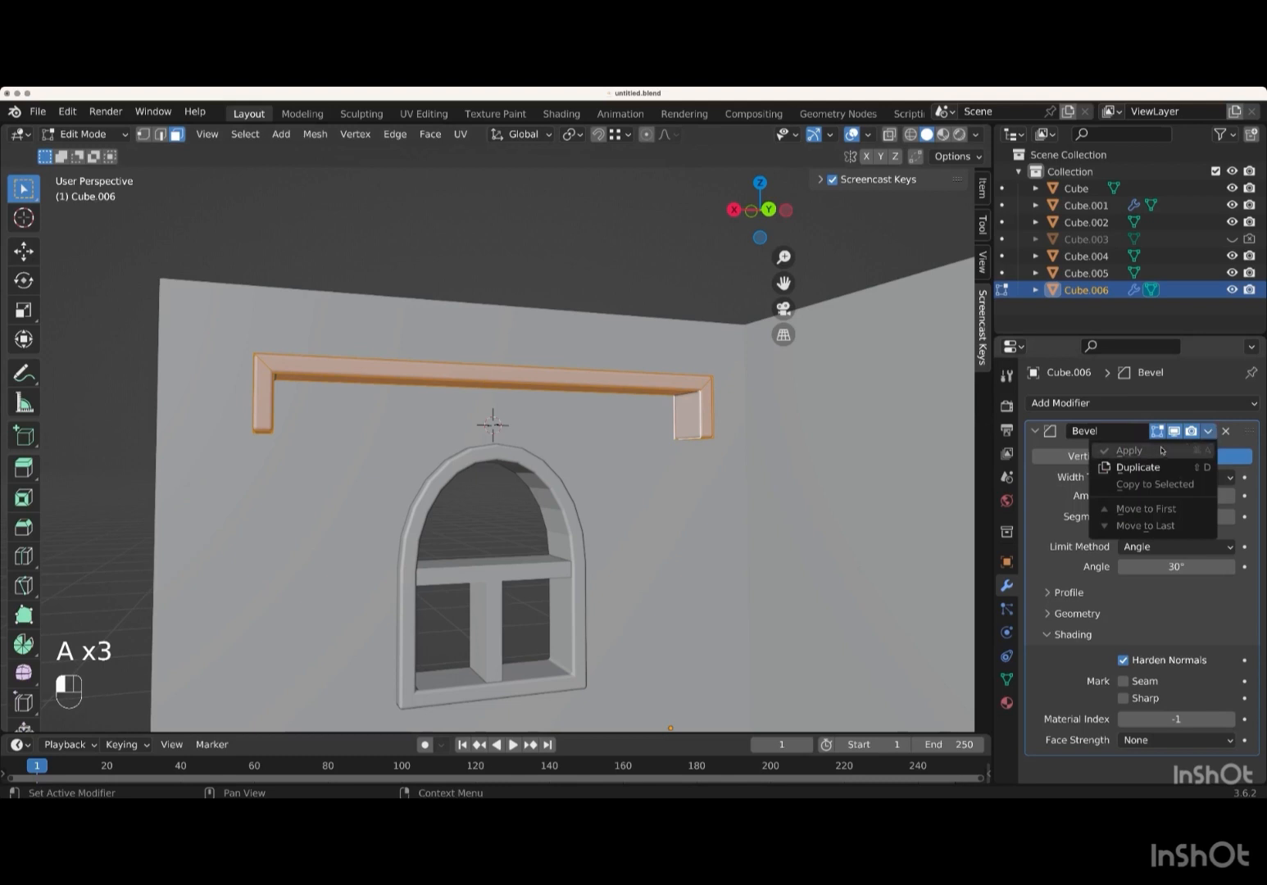
{"action": "mouse_move", "coordinate": [792, 494]}
{"action": "middle_mouse_down"}
{"action": "mouse_move", "coordinate": [835, 459]}
{"action": "mouse_move", "coordinate": [783, 489]}
{"action": "middle_mouse_up"}
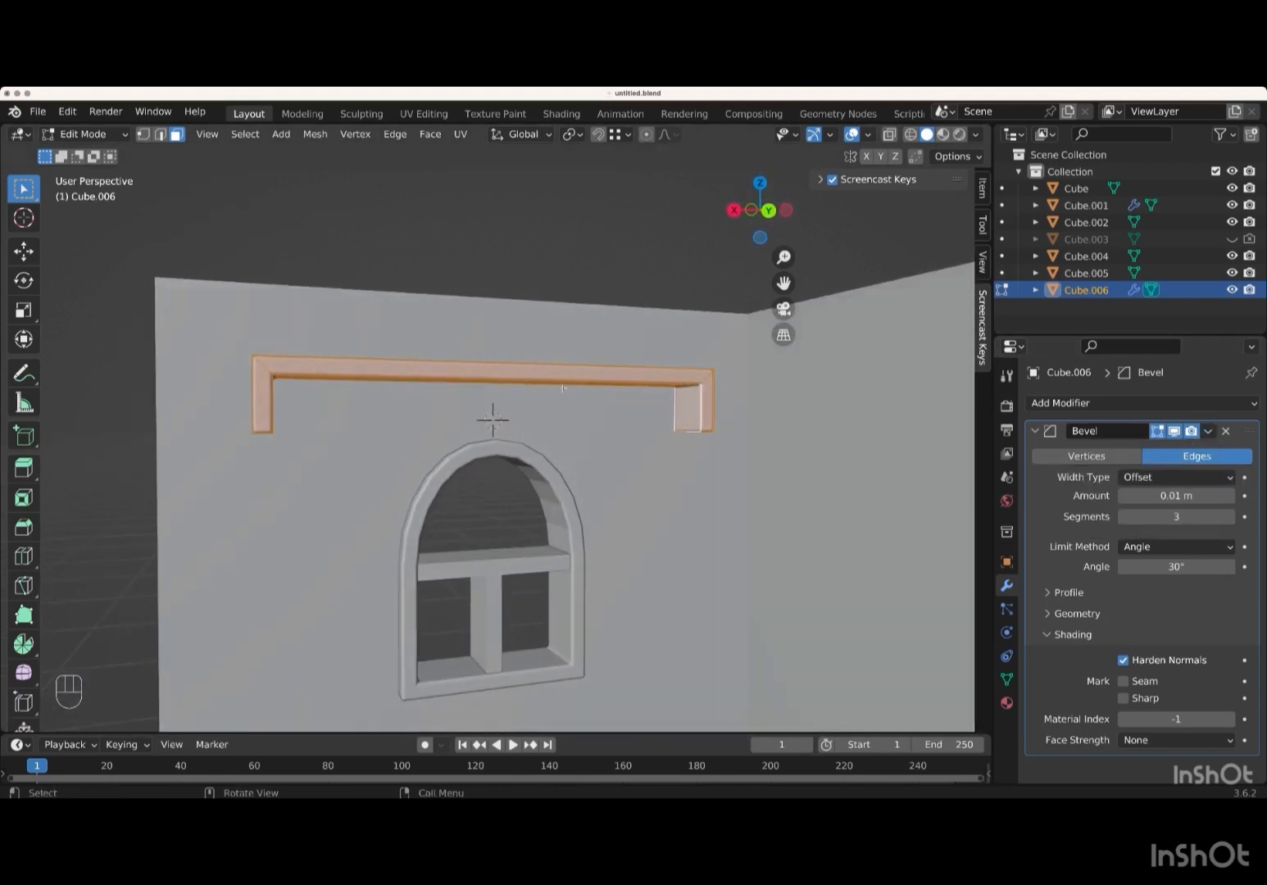
{"action": "key", "text": "Tab"}
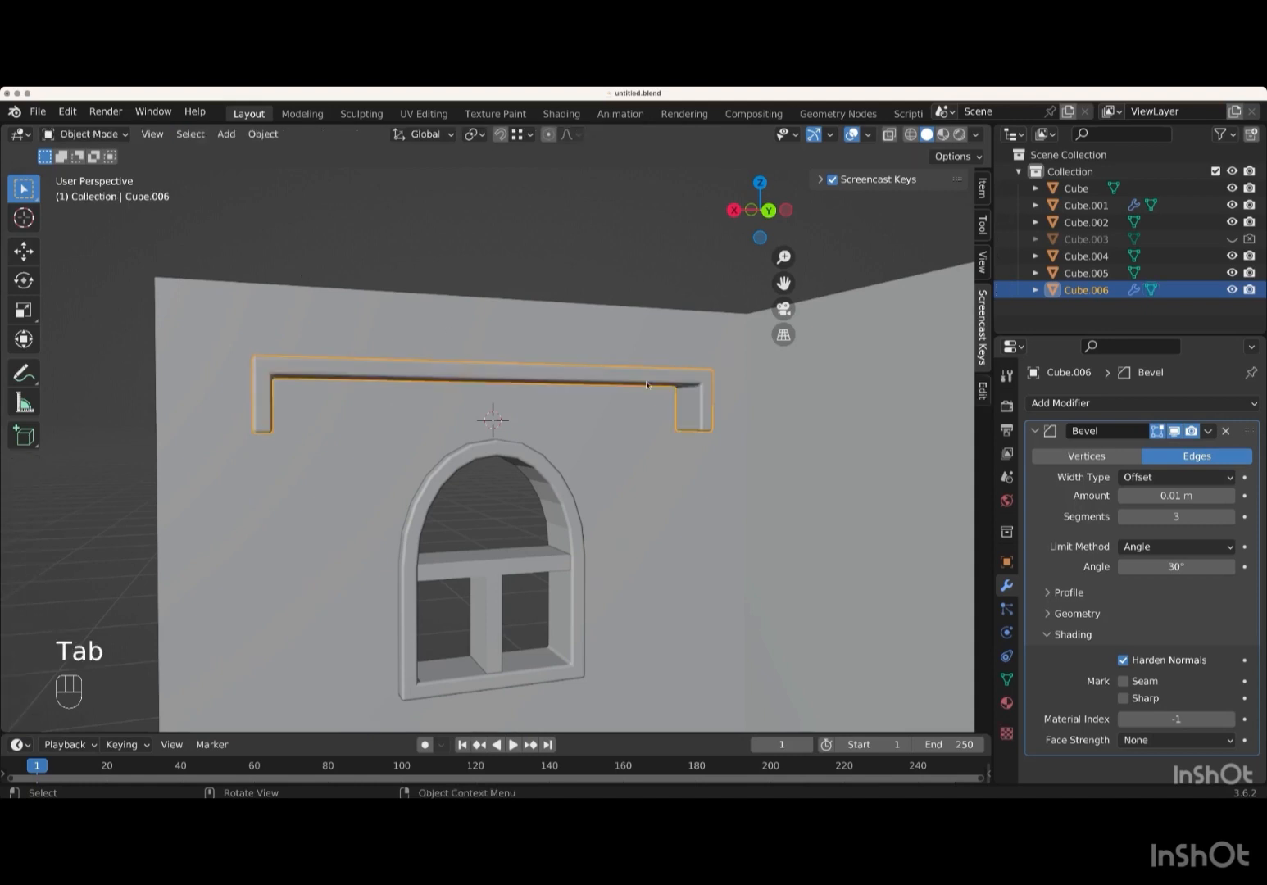
{"action": "left_click", "coordinate": [1206, 432]}
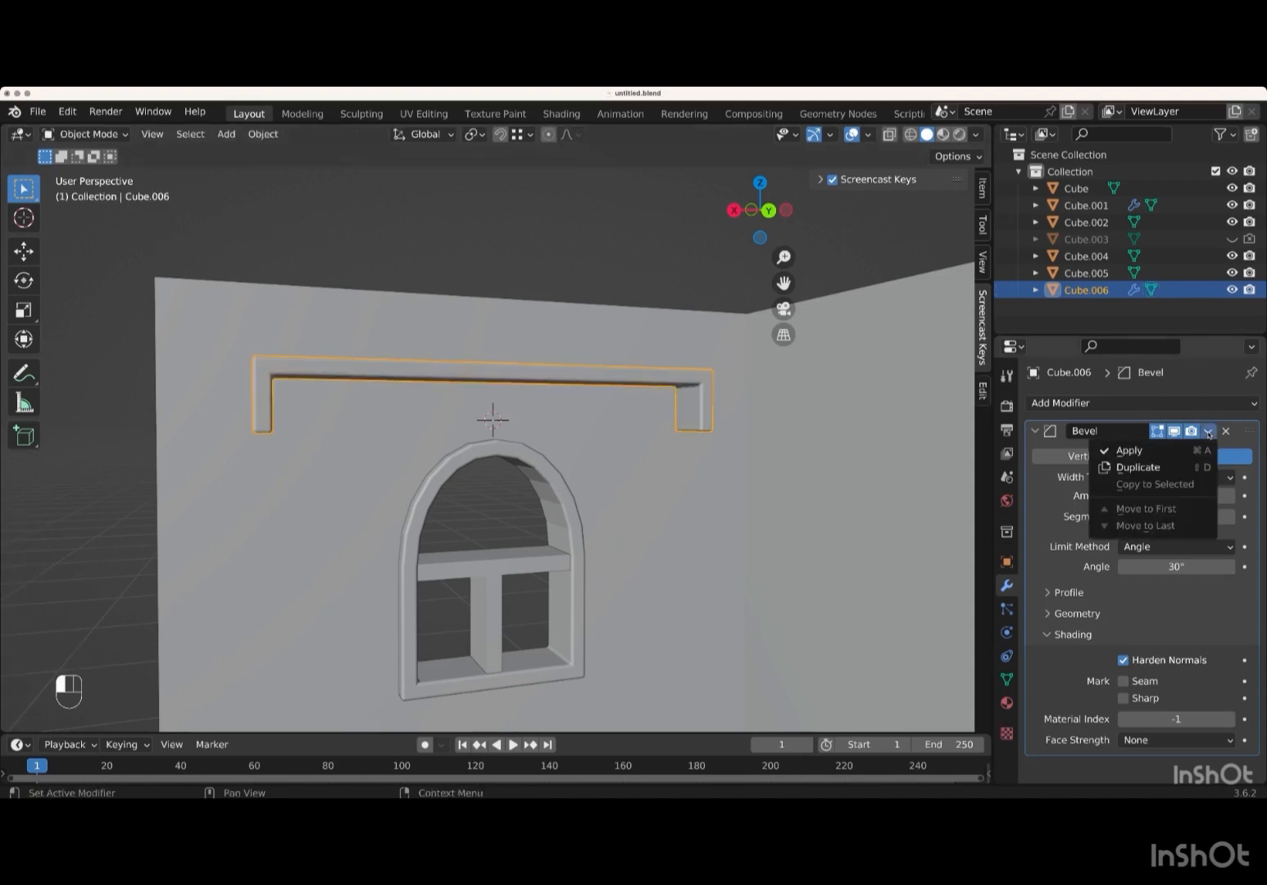
{"action": "left_click", "coordinate": [1133, 446]}
- In Edit Mode, snap the 3D cursor to the inner face of the bracket leg nearest the room corner
{"action": "scroll", "coordinate": [822, 464], "scroll_direction": "right", "scroll_amount": 5}
{"action": "scroll", "coordinate": [822, 463], "scroll_direction": "left", "scroll_amount": 8}
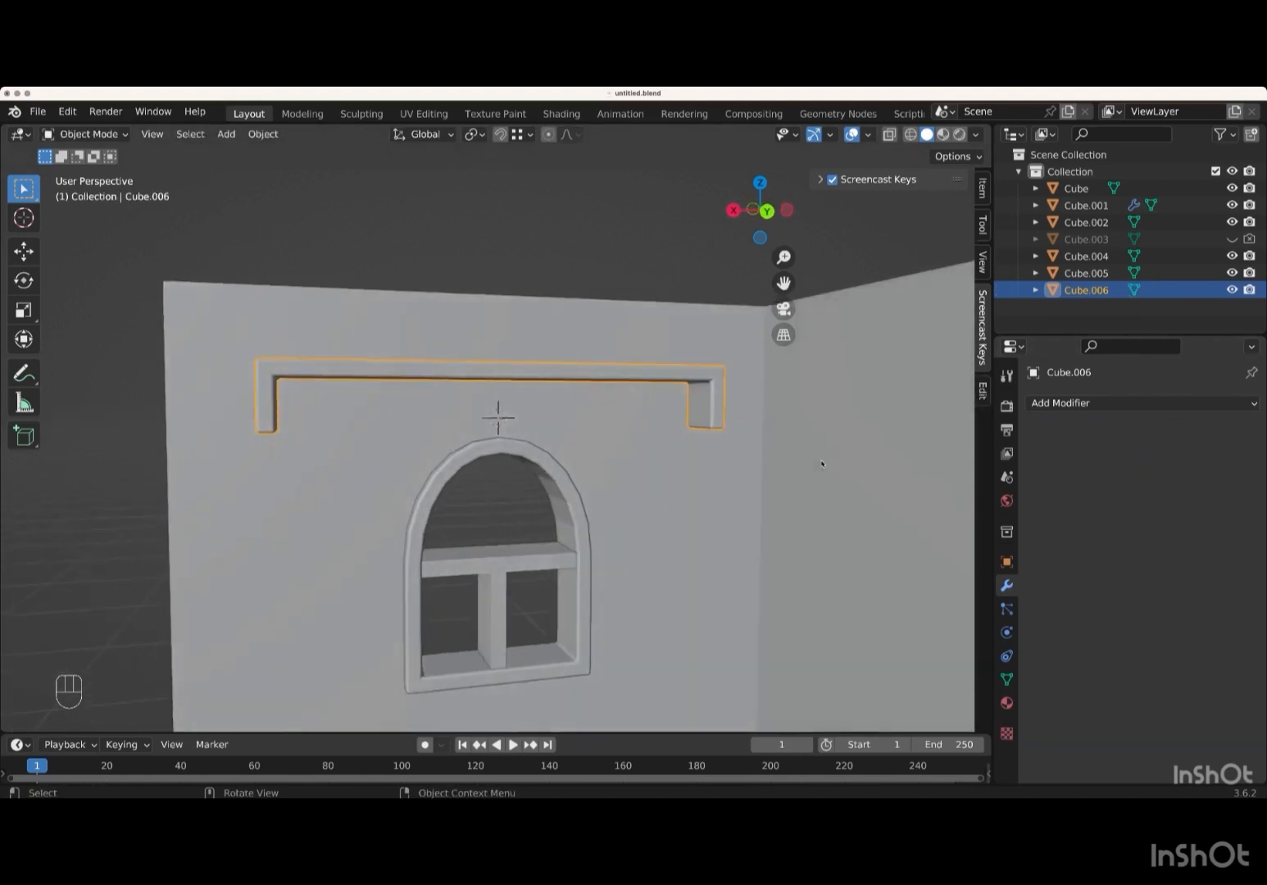
{"action": "scroll", "coordinate": [822, 464], "scroll_direction": "up", "scroll_amount": 2}
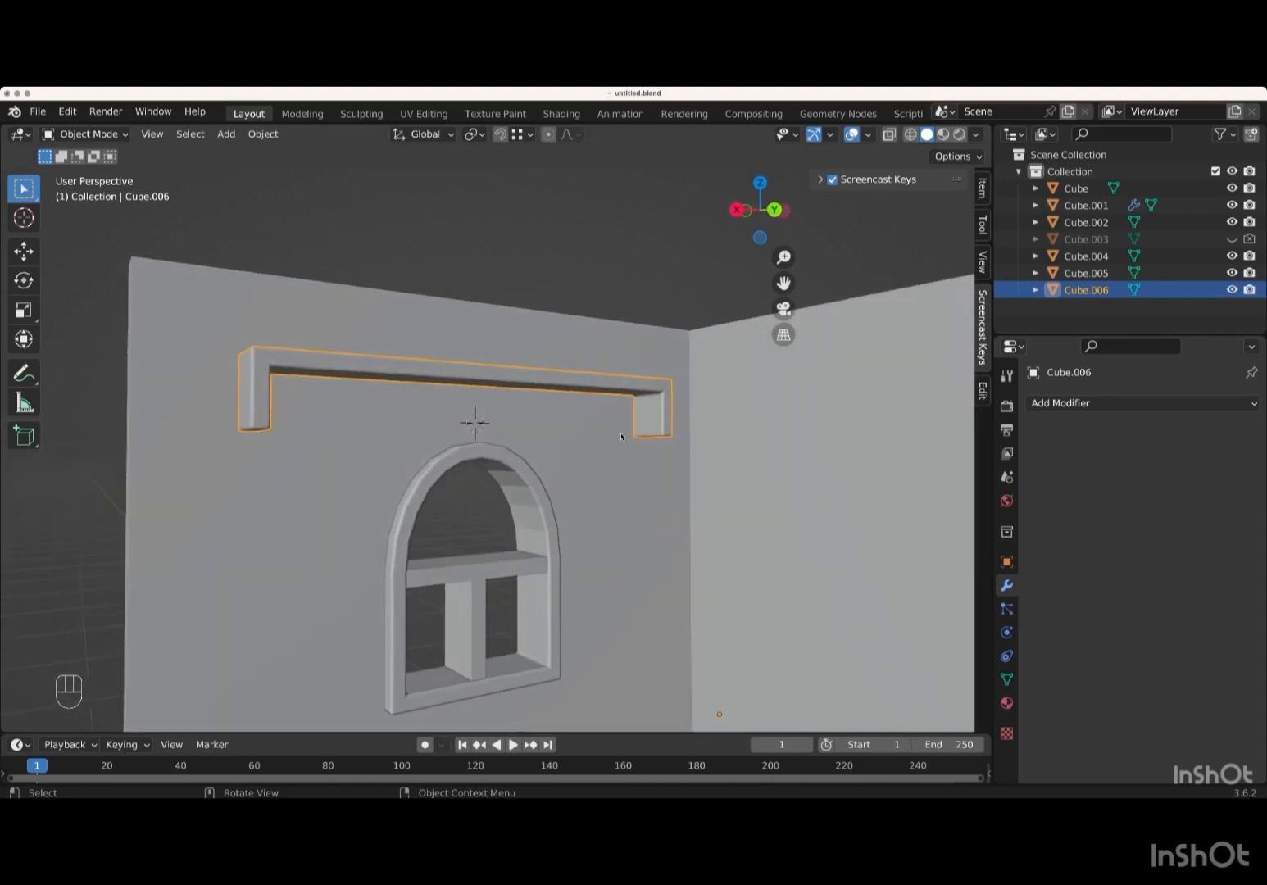
{"action": "key", "text": "Tab"}
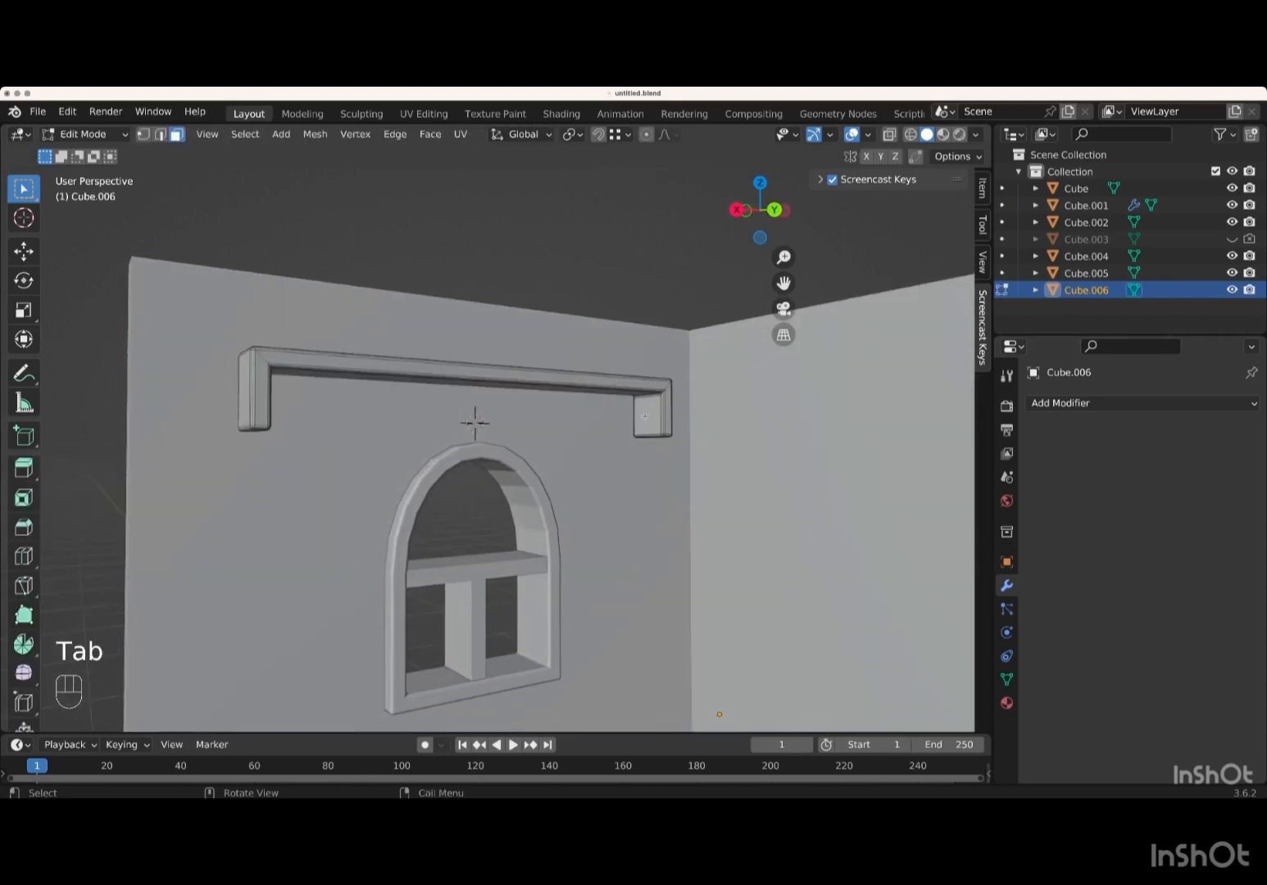
{"action": "left_click", "coordinate": [645, 415]}
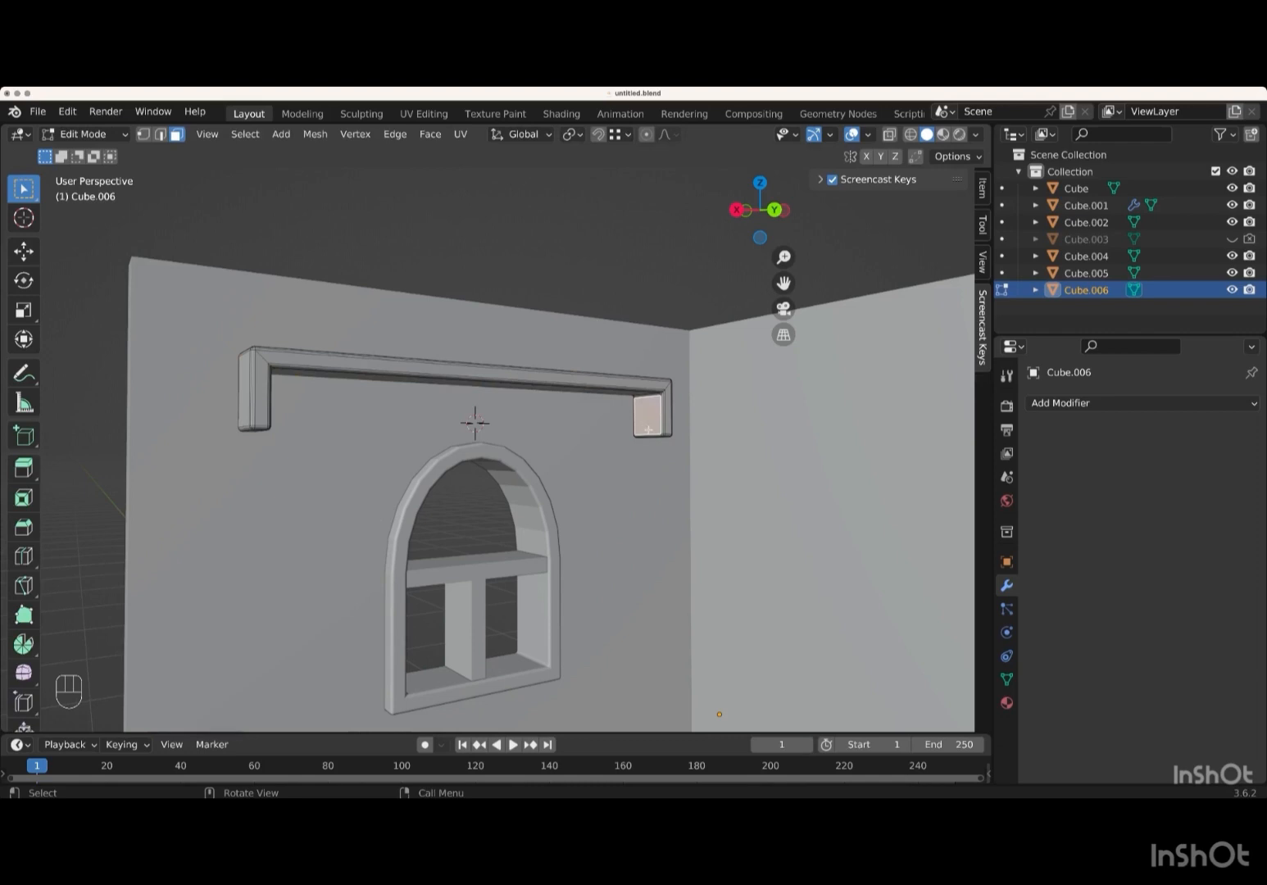
{"action": "key", "text": "shift+s"}
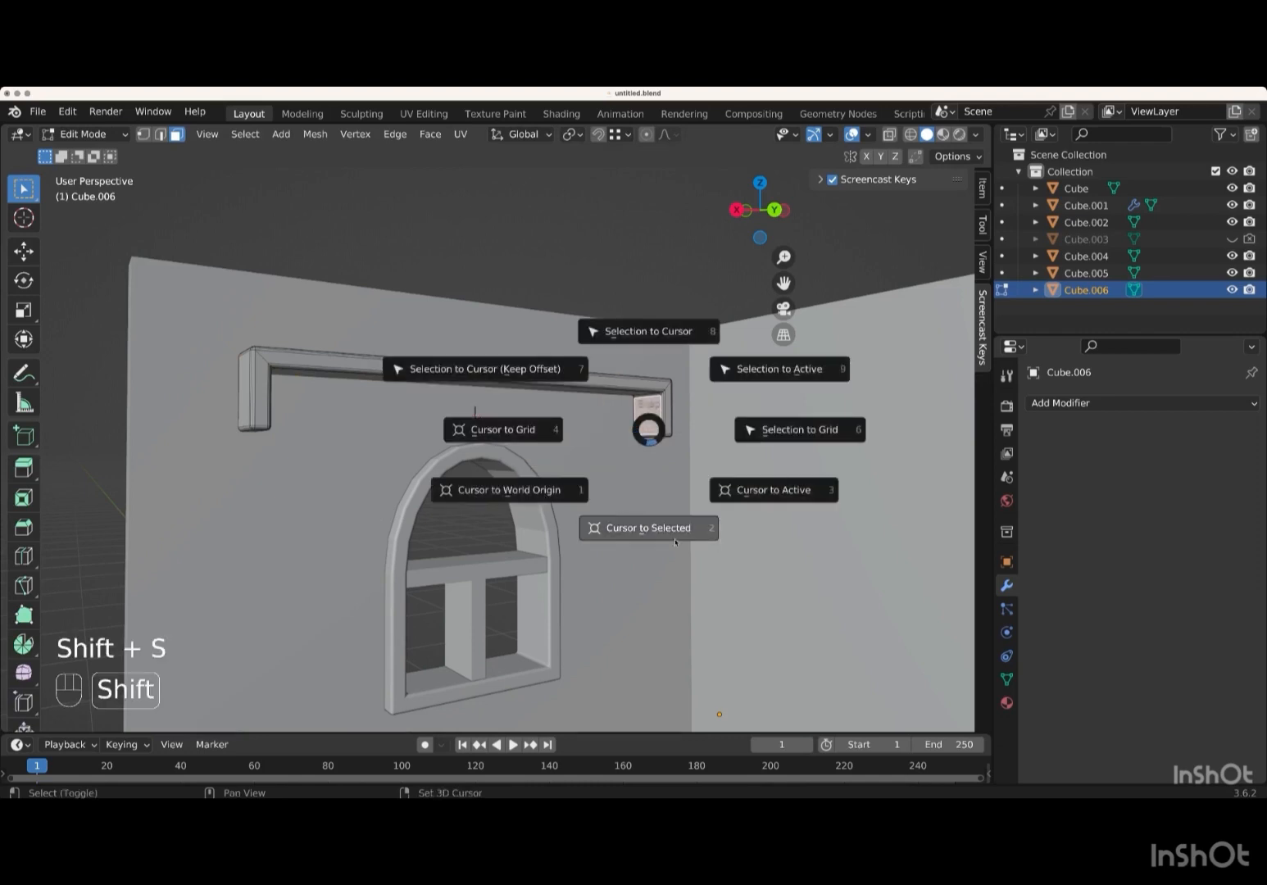
{"action": "left_click", "coordinate": [657, 522]}
- Add a cylinder at the 3D cursor within the bracket's mesh and scale it down to about 0.0535
{"action": "key", "text": "KP_Subtract"}
{"action": "key", "text": "KP_Subtract"}
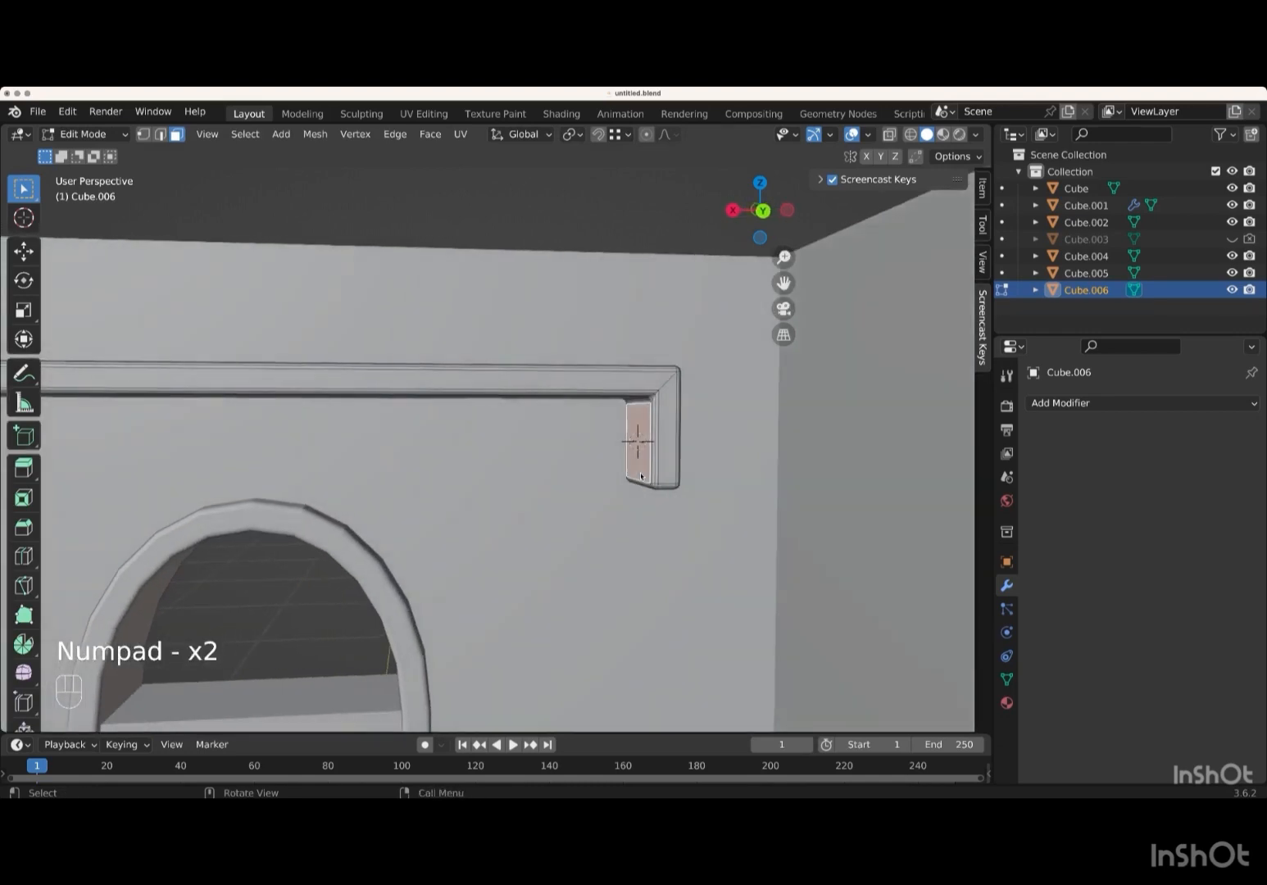
{"action": "key", "text": "shift+a"}
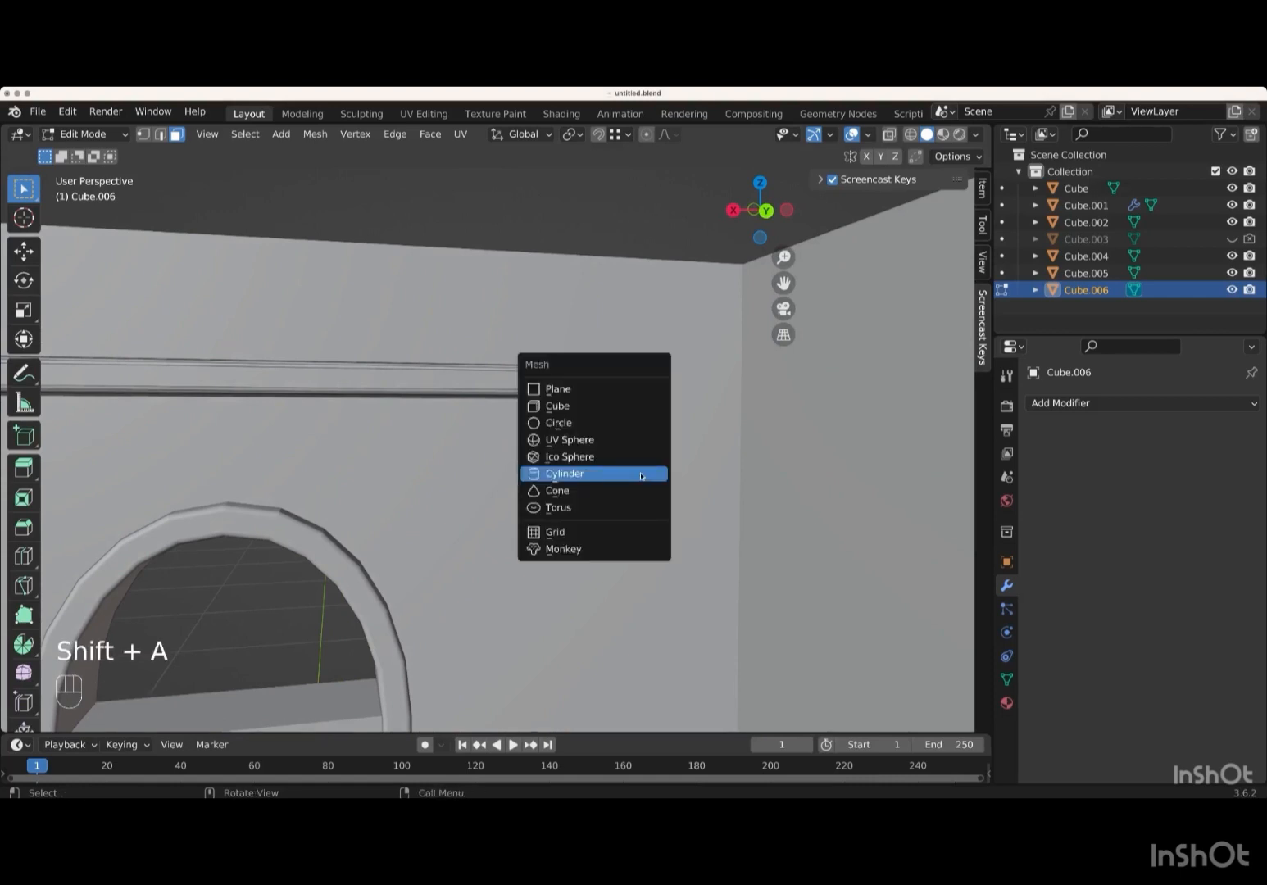
{"action": "left_click", "coordinate": [607, 474]}
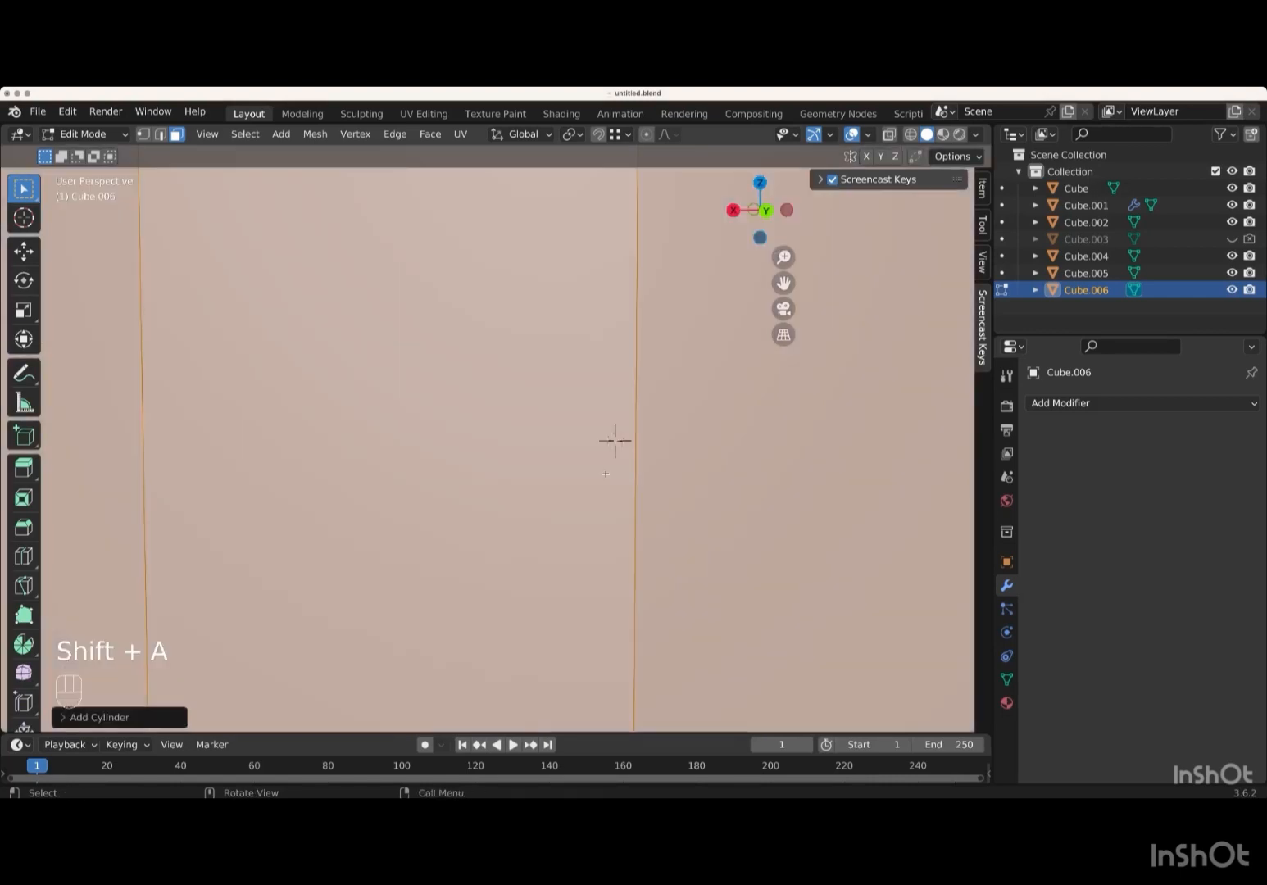
{"action": "key", "text": "s"}
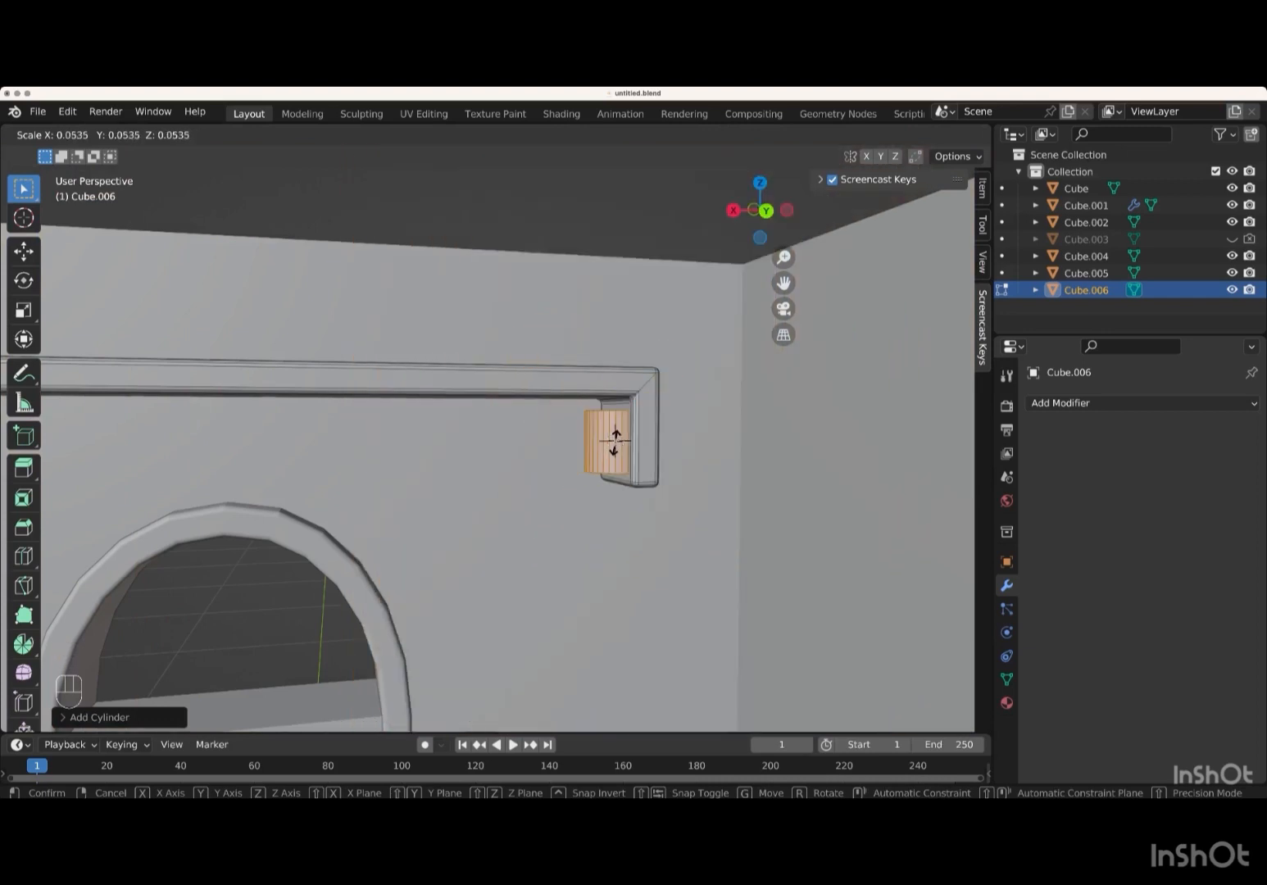
{"action": "key", "text": "Return"}
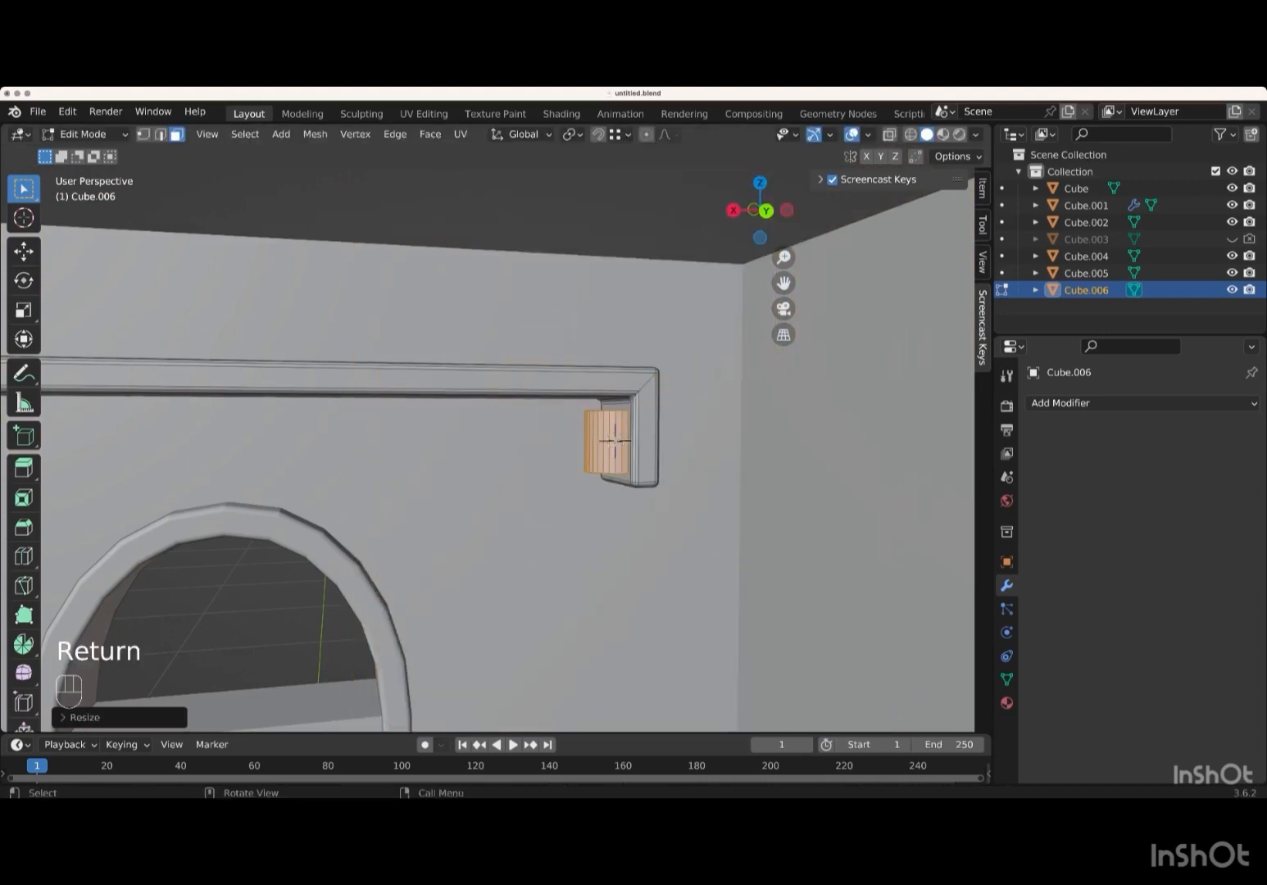
- Rotate the cylinder 90 degrees about the Y axis so it points along the bracket's length
{"action": "key", "text": "r"}
{"action": "key", "text": "y"}
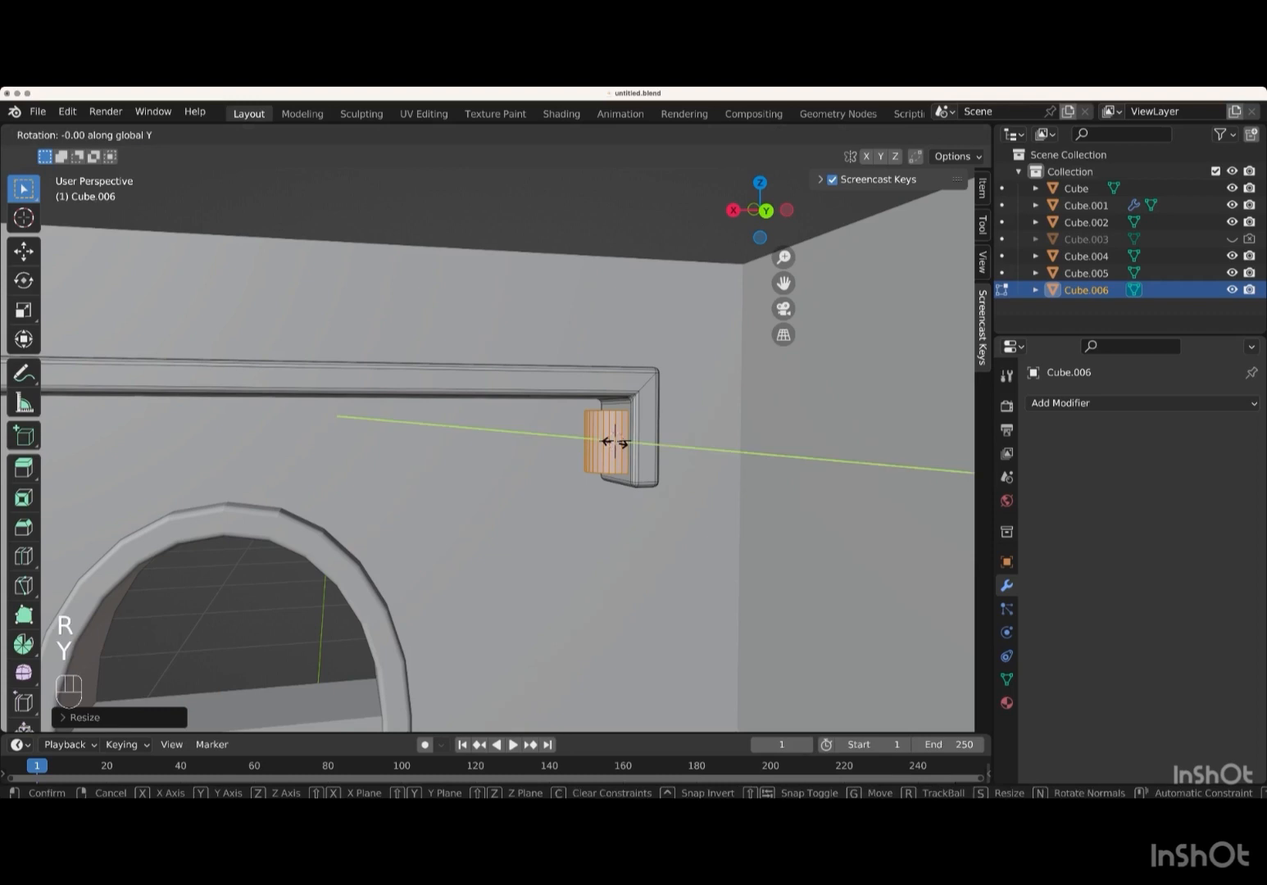
{"action": "key", "text": "KP_9"}
{"action": "key", "text": "KP_0"}
{"action": "key", "text": "Return"}
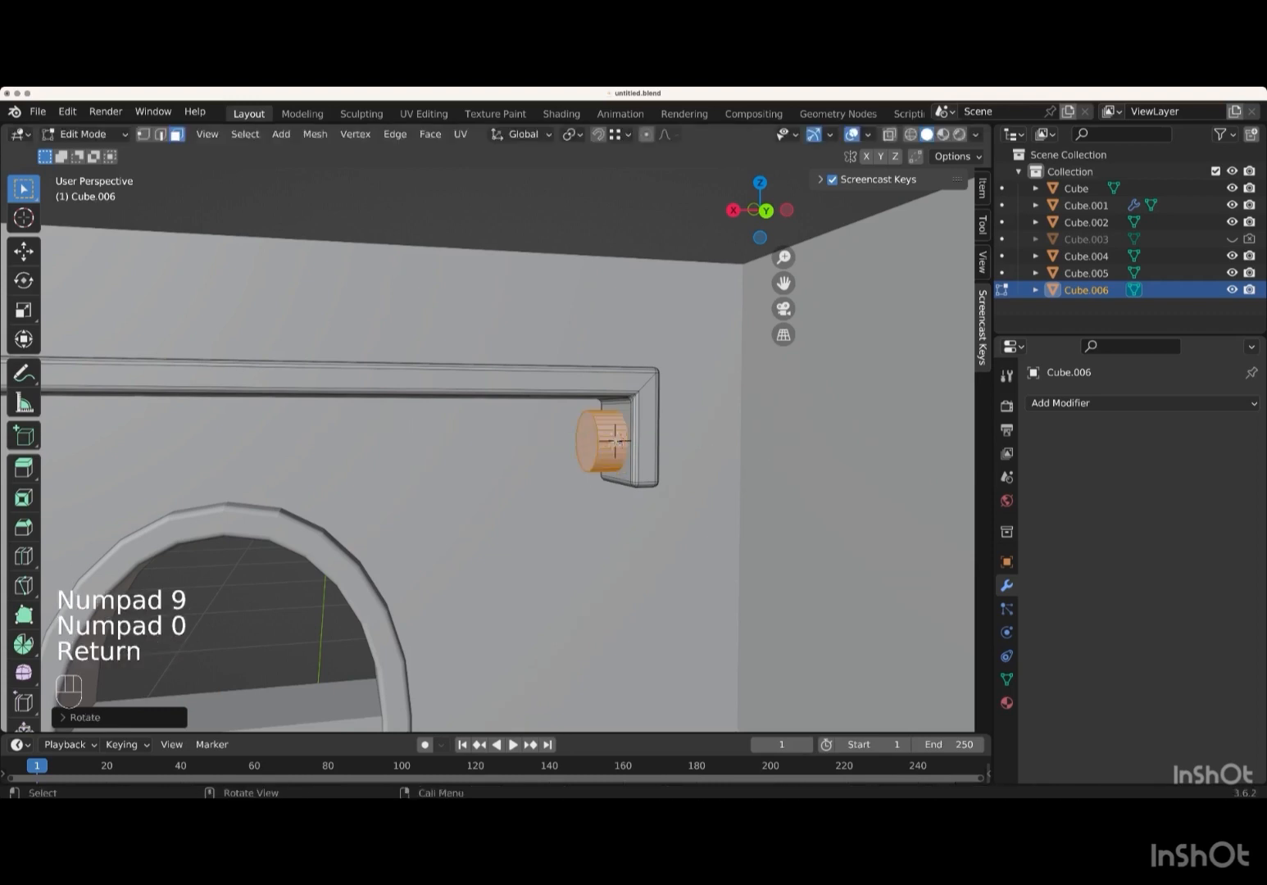
- Scale the cylinder uniformly by about 0.45 so it fits within the bracket leg's inner face
{"action": "key", "text": "s"}
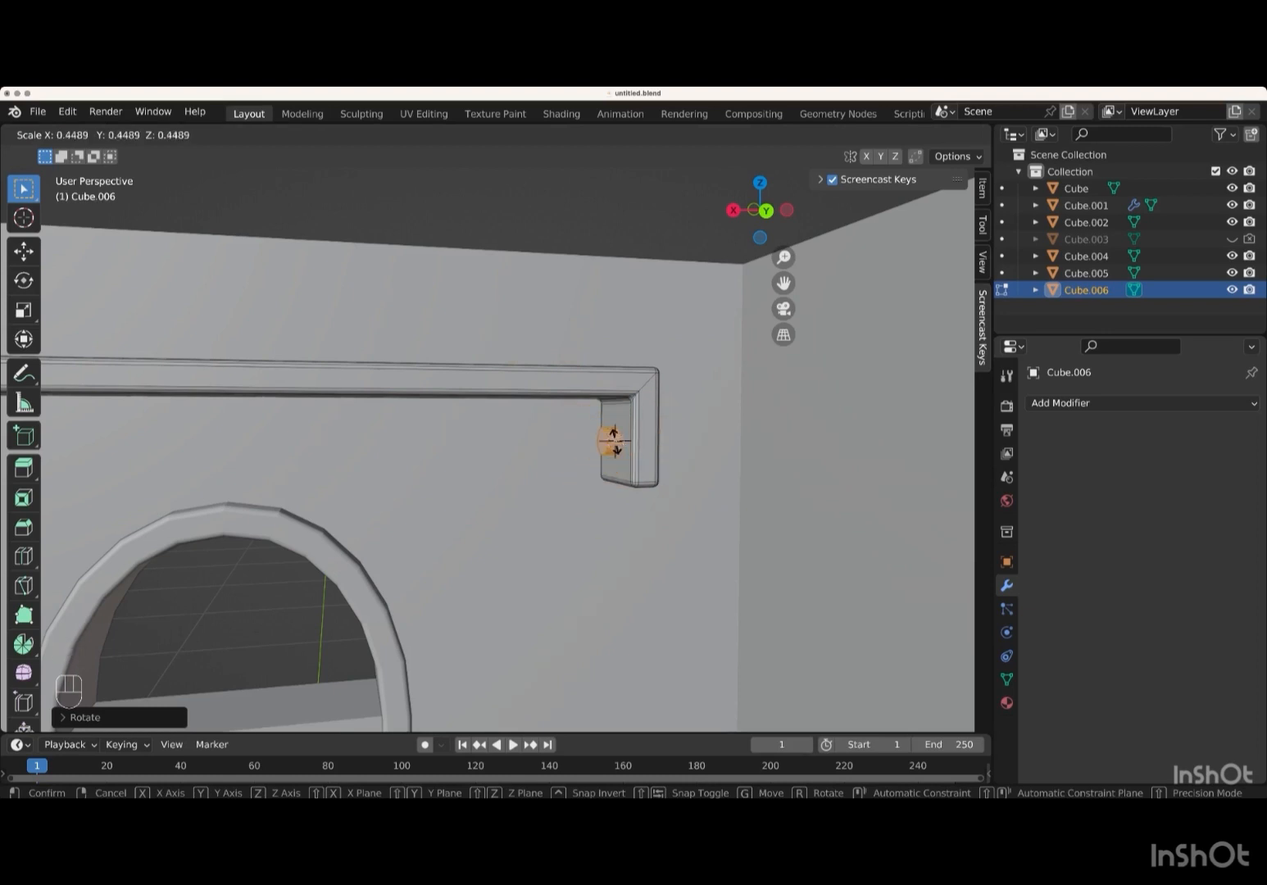
{"action": "key", "text": "Return"}
{"action": "scroll", "coordinate": [615, 441], "scroll_direction": "left", "scroll_amount": 10}
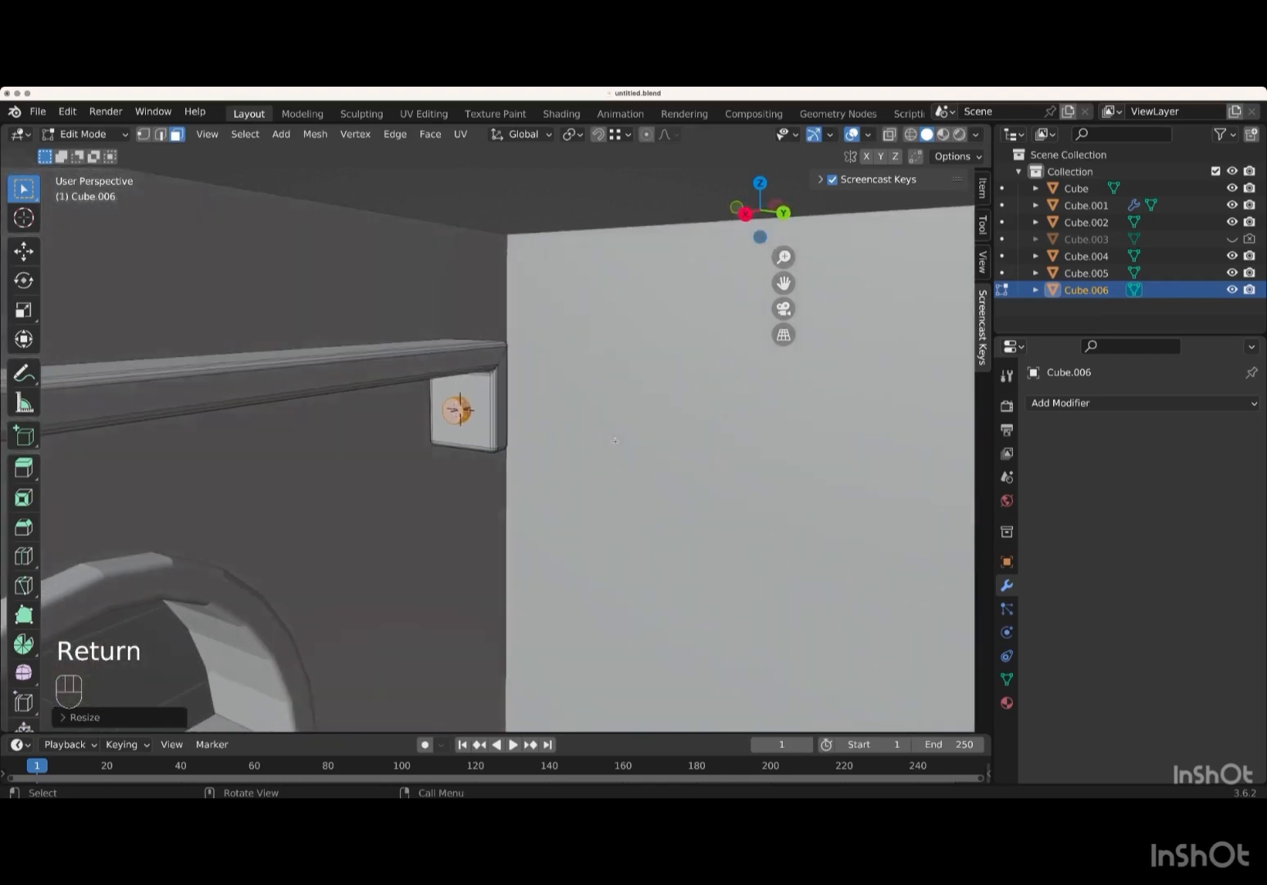
{"action": "scroll", "coordinate": [615, 441], "scroll_direction": "left", "scroll_amount": 10}
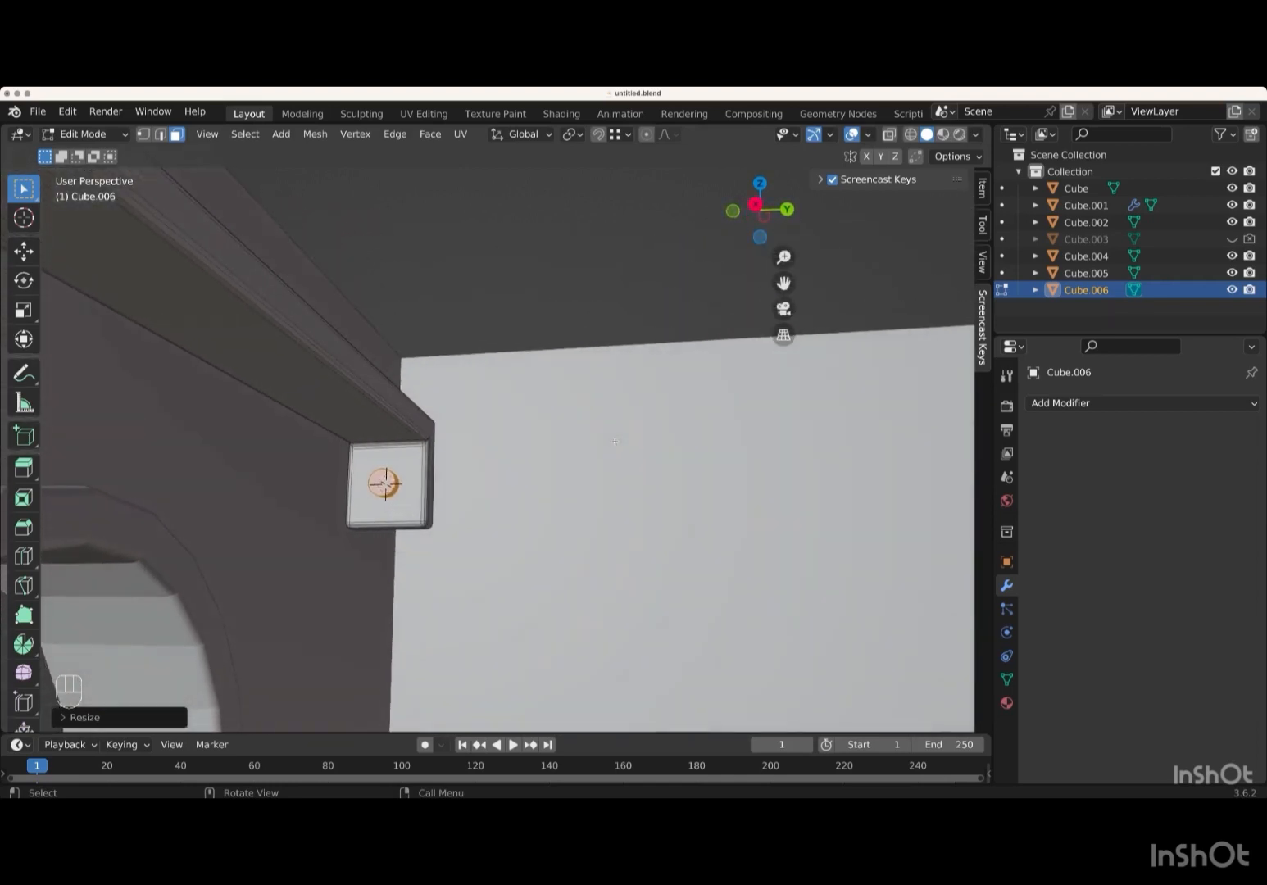
{"action": "scroll", "coordinate": [614, 441], "scroll_direction": "left", "scroll_amount": 10}
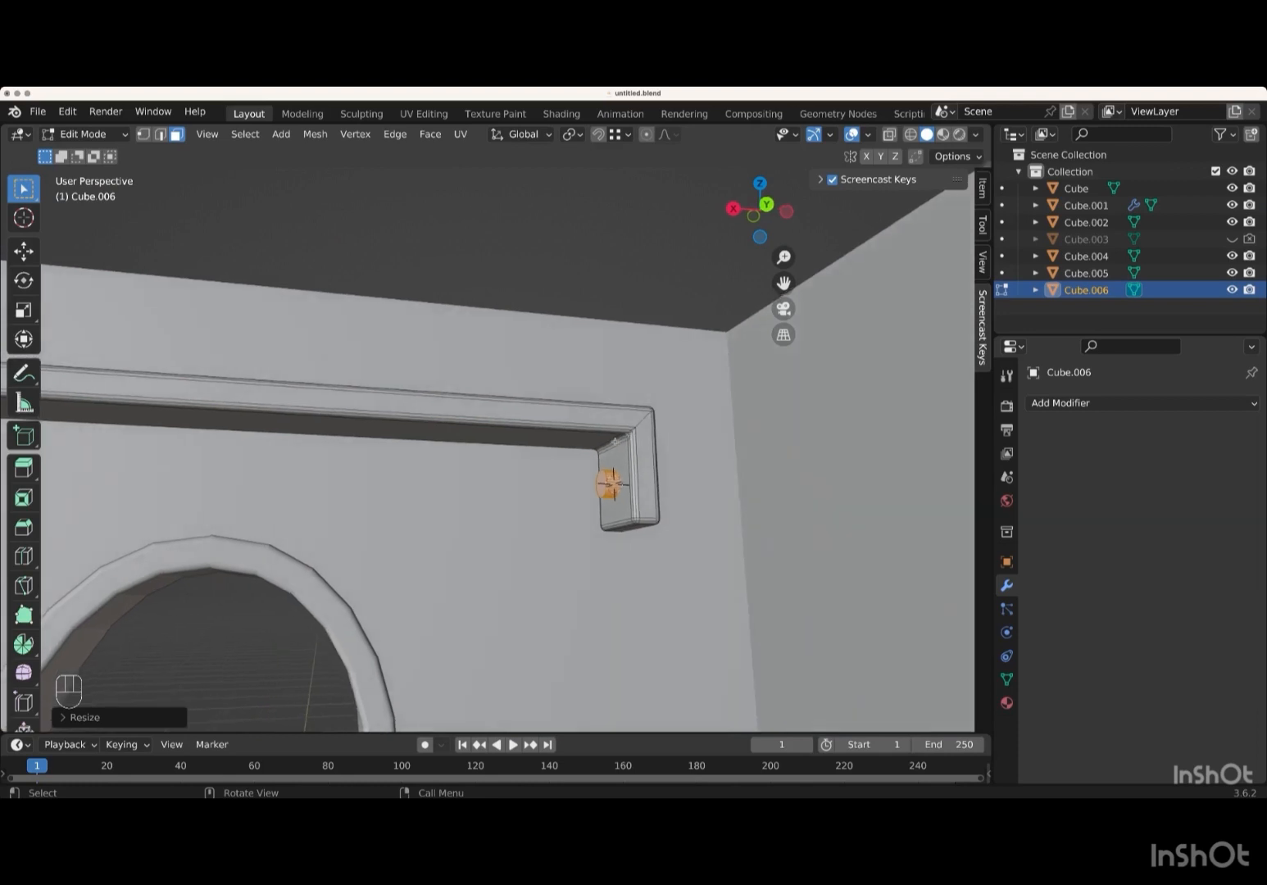
{"action": "scroll", "coordinate": [614, 441], "scroll_direction": "left", "scroll_amount": 3}
{"action": "key", "text": "KP_Subtract"}
{"action": "key", "text": "KP_Subtract"}
{"action": "key", "text": "KP_Subtract"}
{"action": "key", "text": "KP_Subtract"}
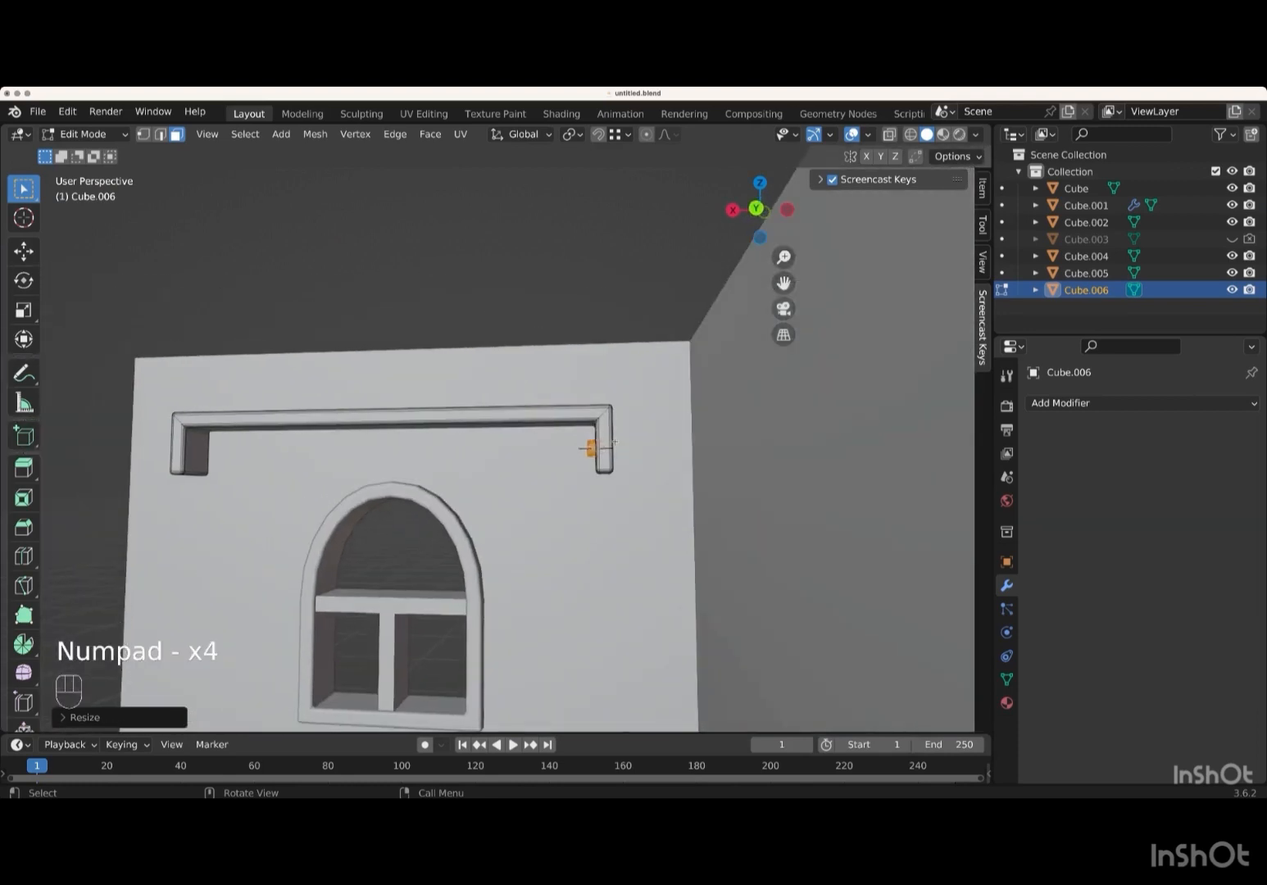
- Scale the small cylinder inside the curtain bracket's end down slightly so it fits within the bracket's inner face
{"action": "scroll", "coordinate": [615, 441], "scroll_direction": "left", "scroll_amount": 3}
{"action": "key", "text": "KP_Add"}
{"action": "key", "text": "KP_Add"}
{"action": "key", "text": "KP_Add"}
{"action": "key", "text": "KP_Add"}
{"action": "key", "text": "KP_Add"}
{"action": "key", "text": "KP_Add"}
{"action": "key", "text": "KP_Add"}
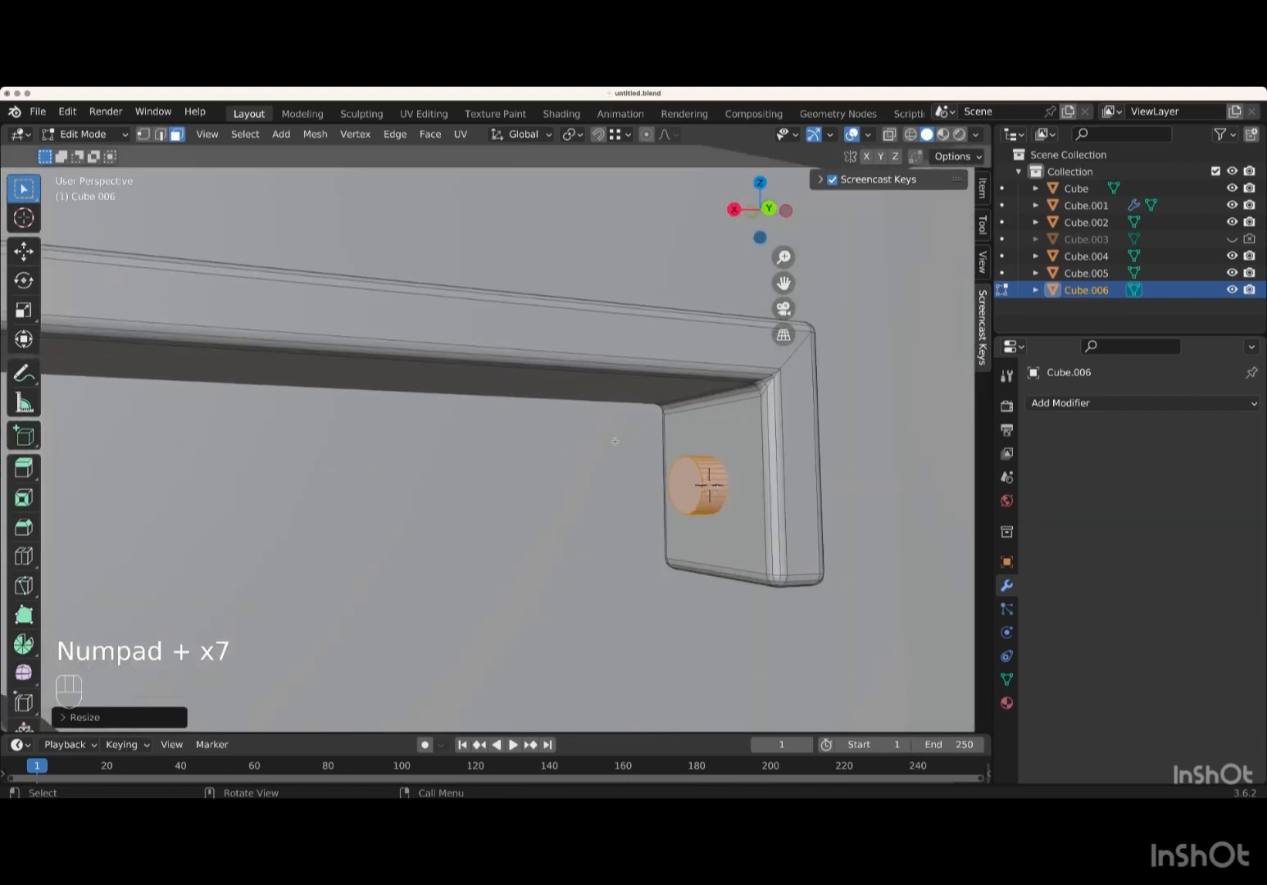
{"action": "key", "text": "s"}
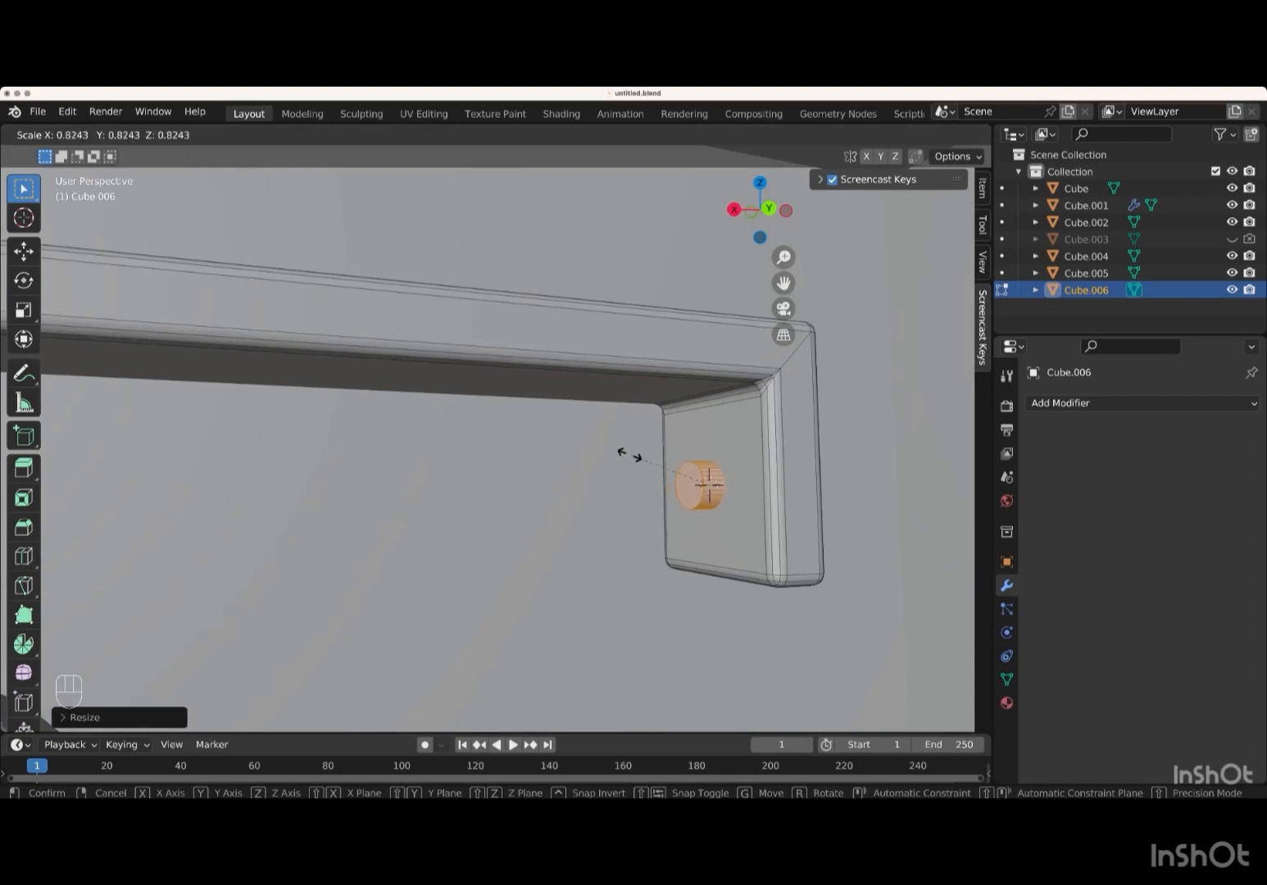
{"action": "key", "text": "Return"}
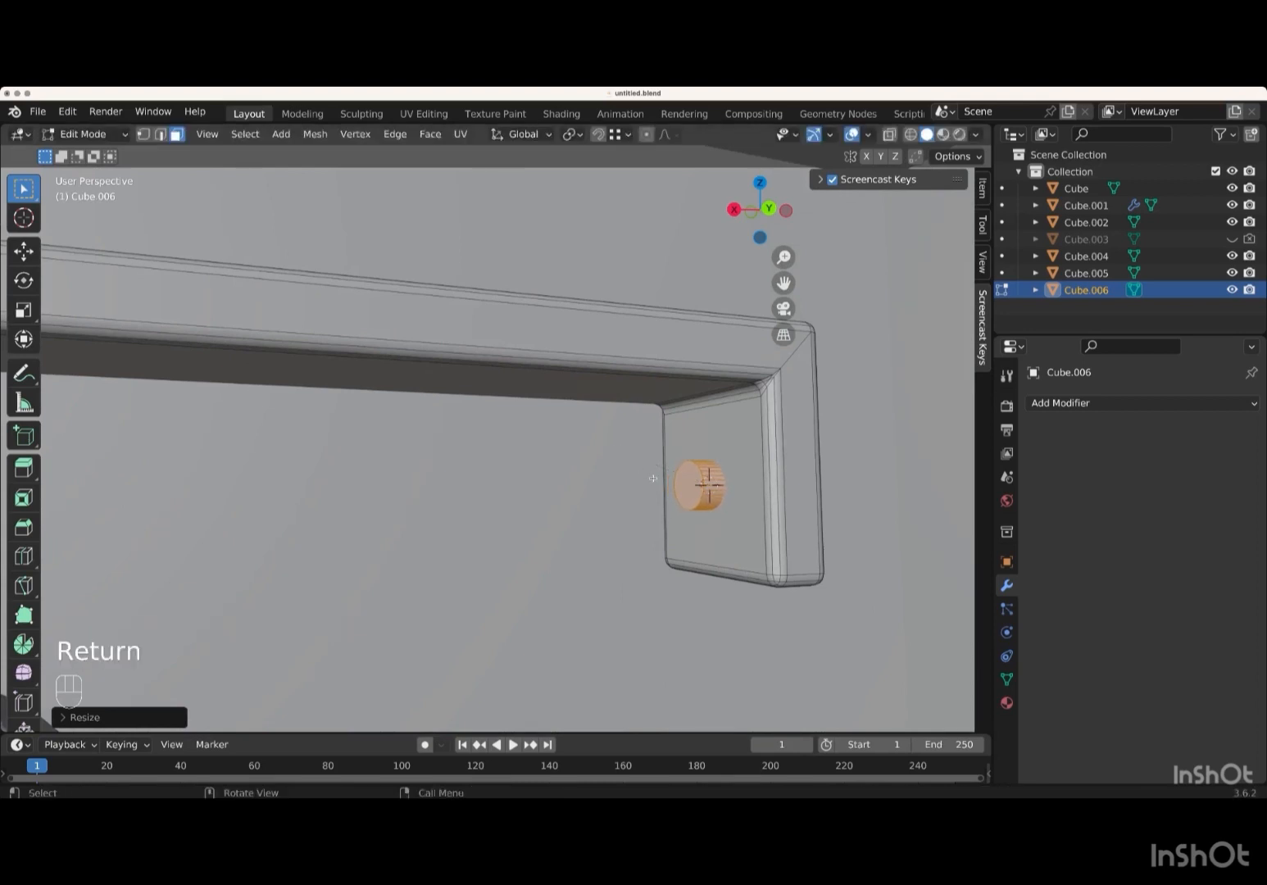
- Separate the selected cylinder from the bracket mesh into its own object and return to Object Mode
{"action": "key", "text": "KP_Subtract"}
{"action": "key", "text": "KP_Subtract"}
{"action": "key", "text": "KP_Subtract"}
{"action": "key", "text": "KP_Subtract"}
{"action": "key", "text": "KP_Subtract"}
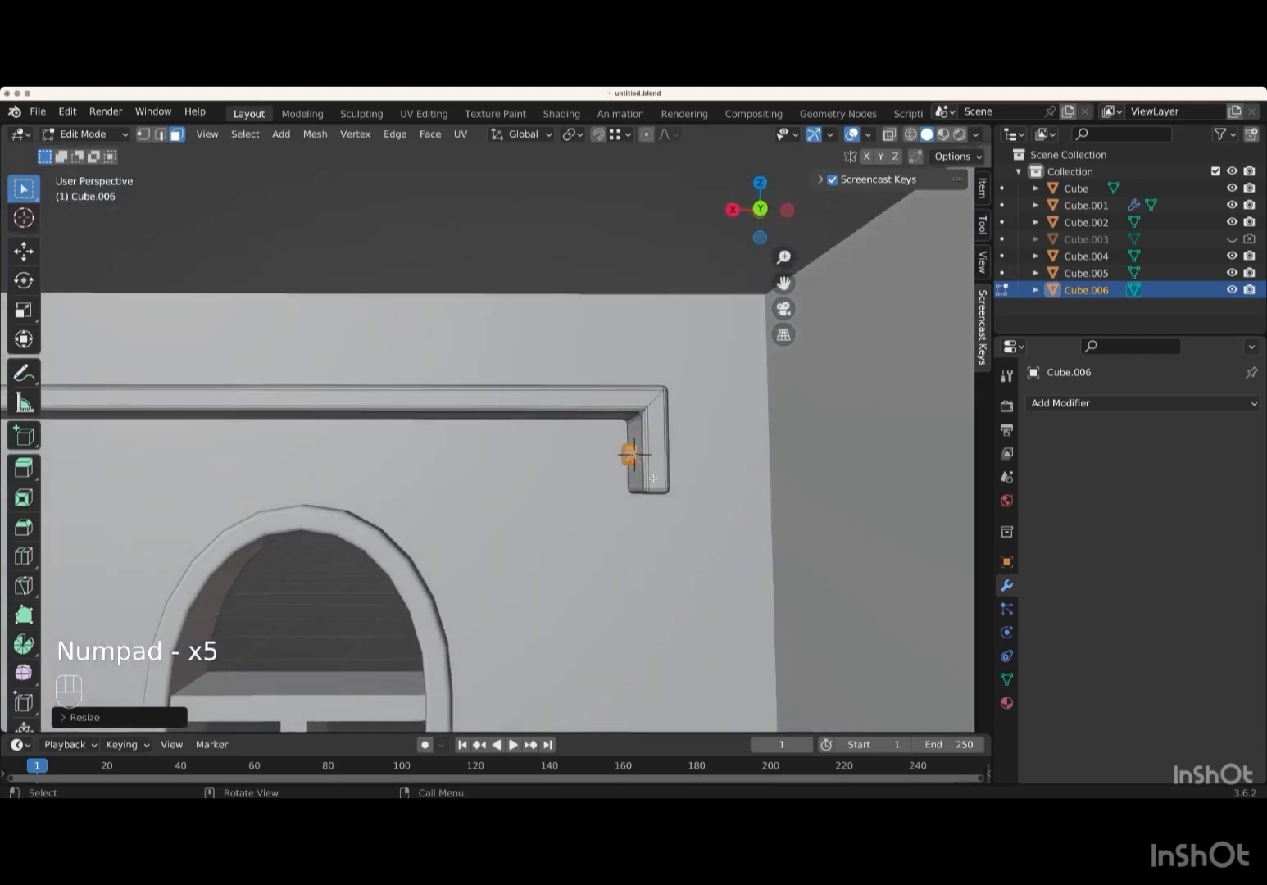
{"action": "scroll", "coordinate": [648, 478], "scroll_direction": "left", "scroll_amount": 10, "text": "shift"}
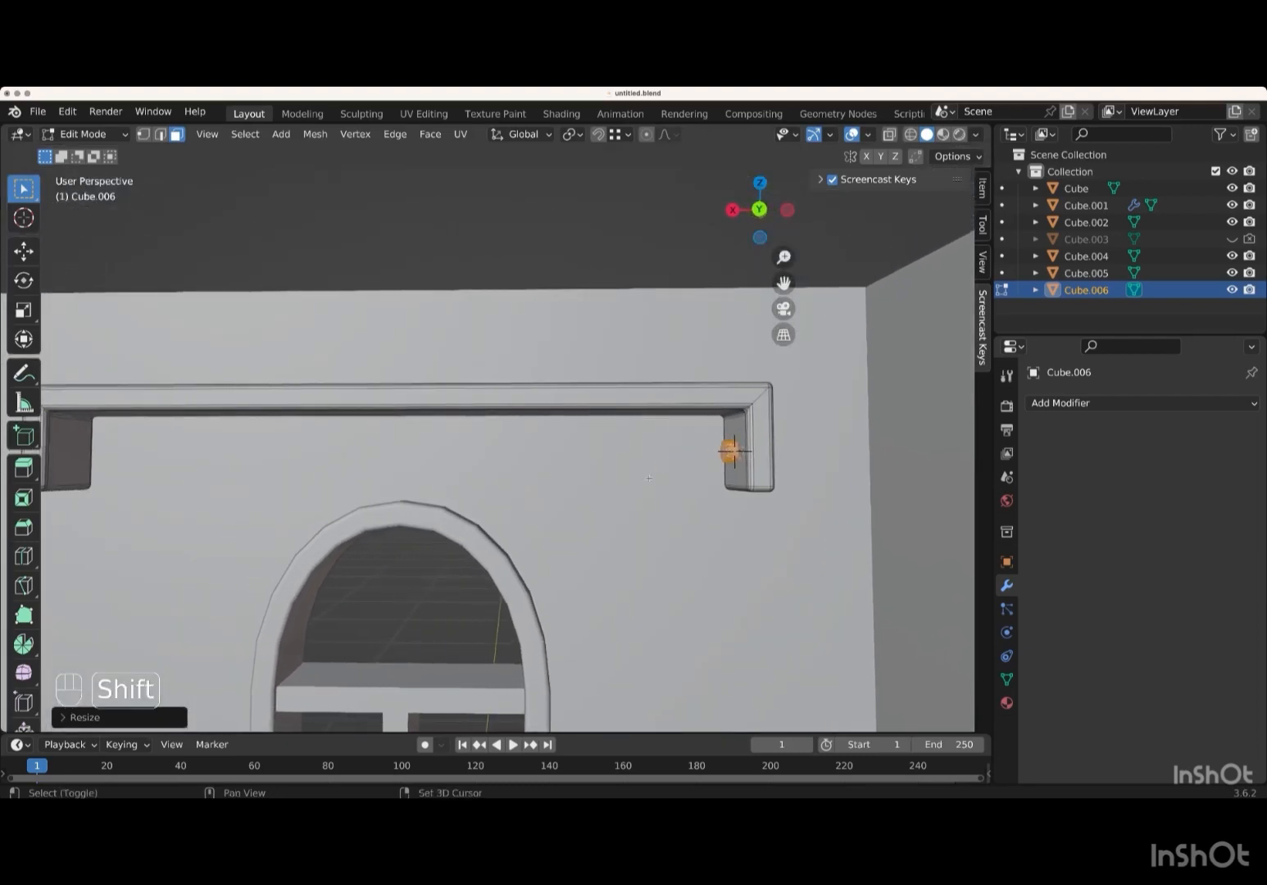
{"action": "scroll", "coordinate": [648, 479], "scroll_direction": "right", "scroll_amount": 5}
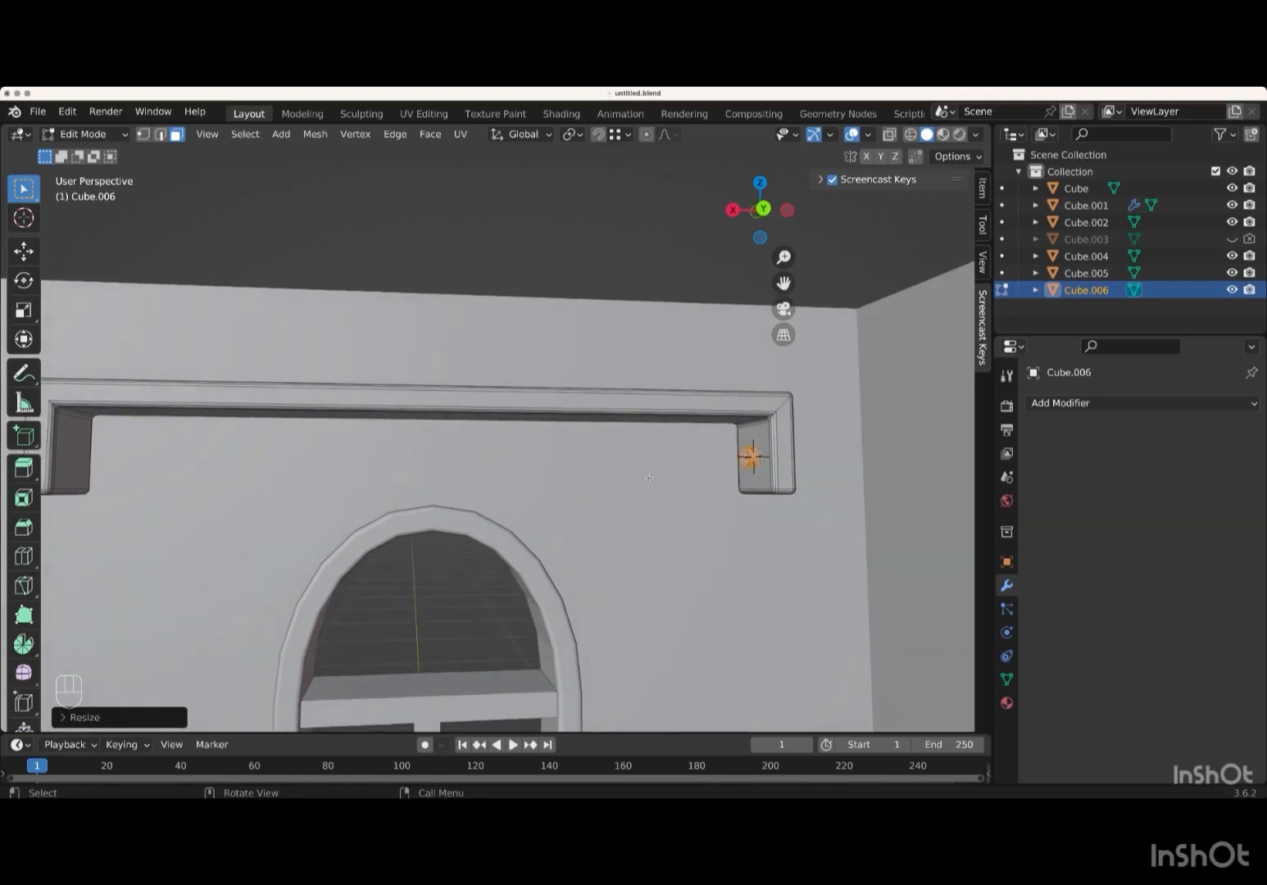
{"action": "key", "text": "p"}
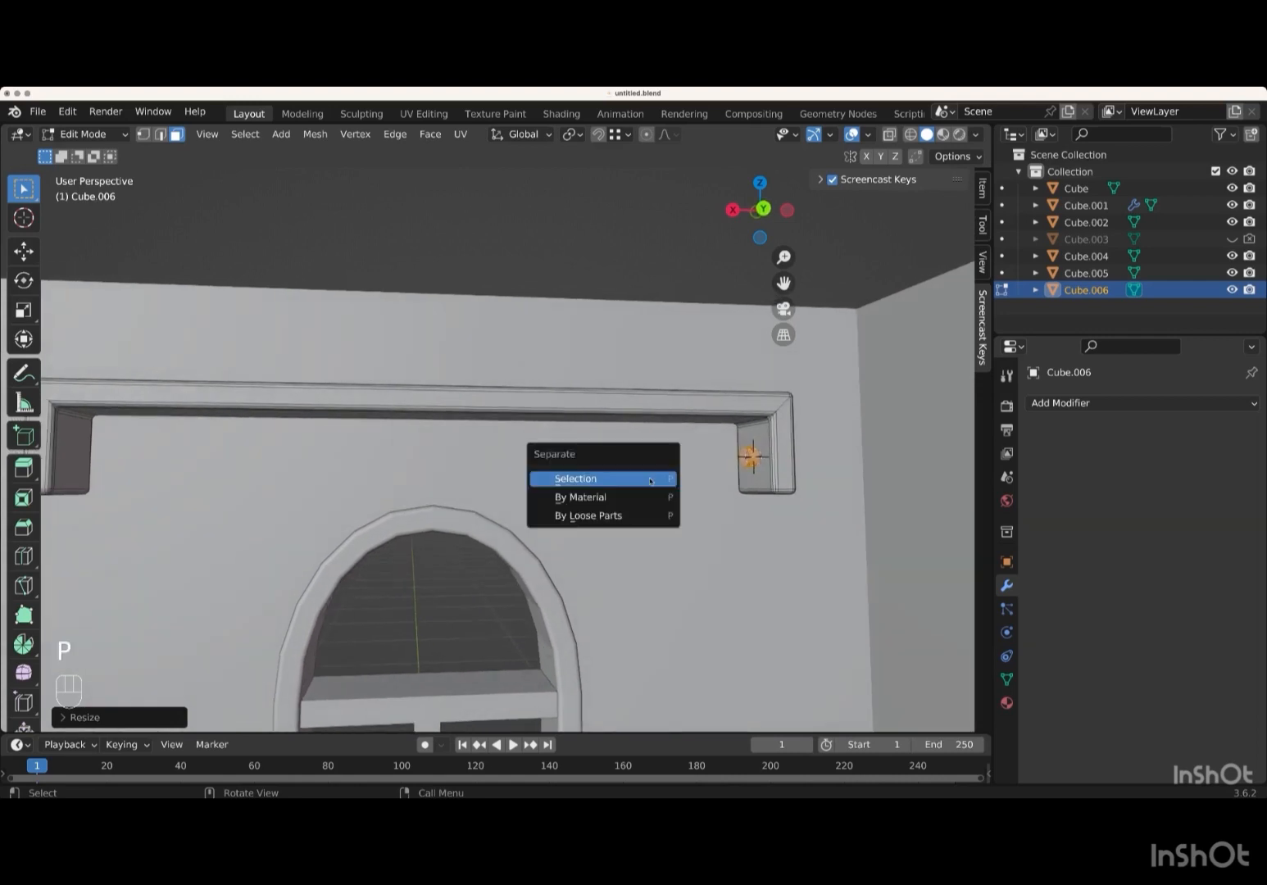
{"action": "left_click", "coordinate": [608, 480]}
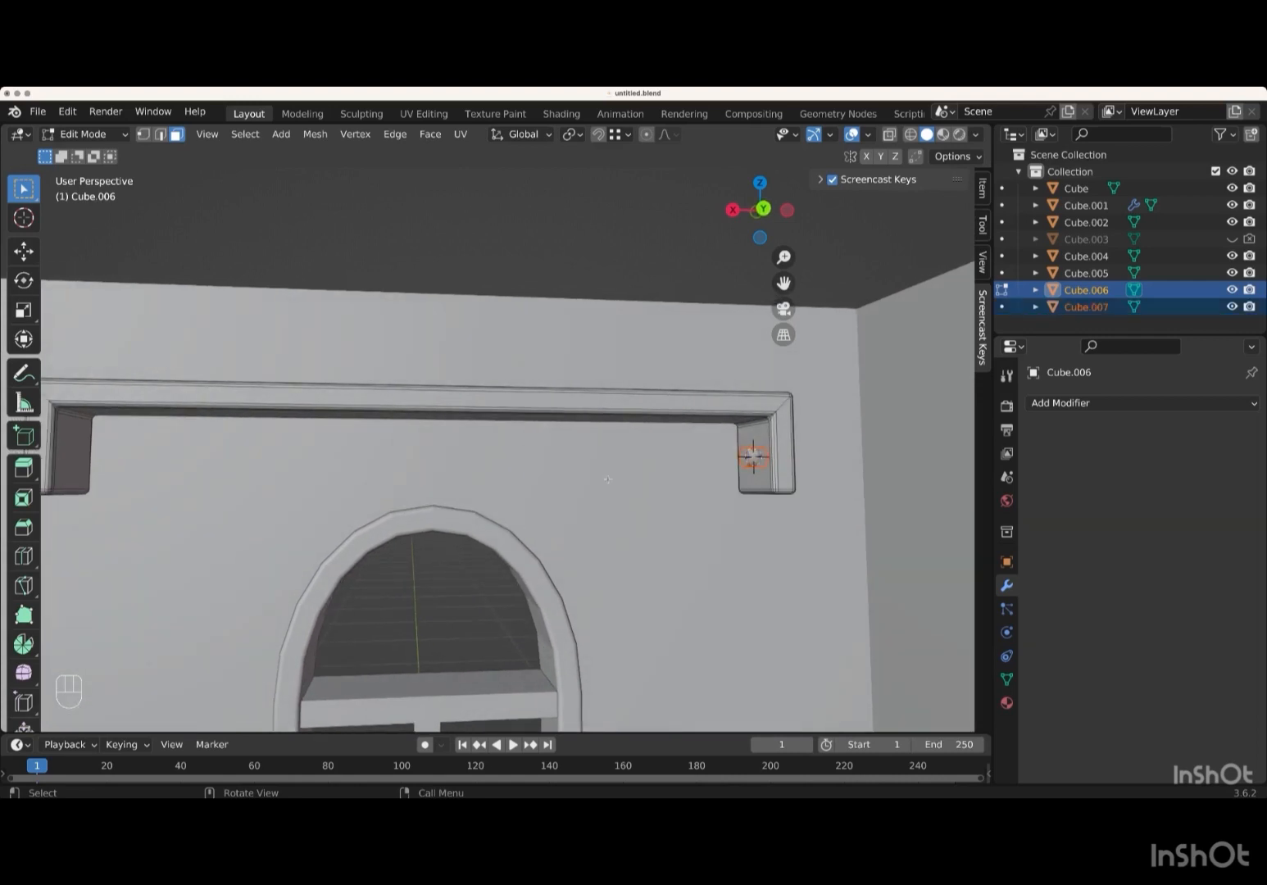
{"action": "scroll", "coordinate": [608, 479], "scroll_direction": "down", "scroll_amount": 5}
{"action": "scroll", "coordinate": [608, 480], "scroll_direction": "up", "scroll_amount": 8}
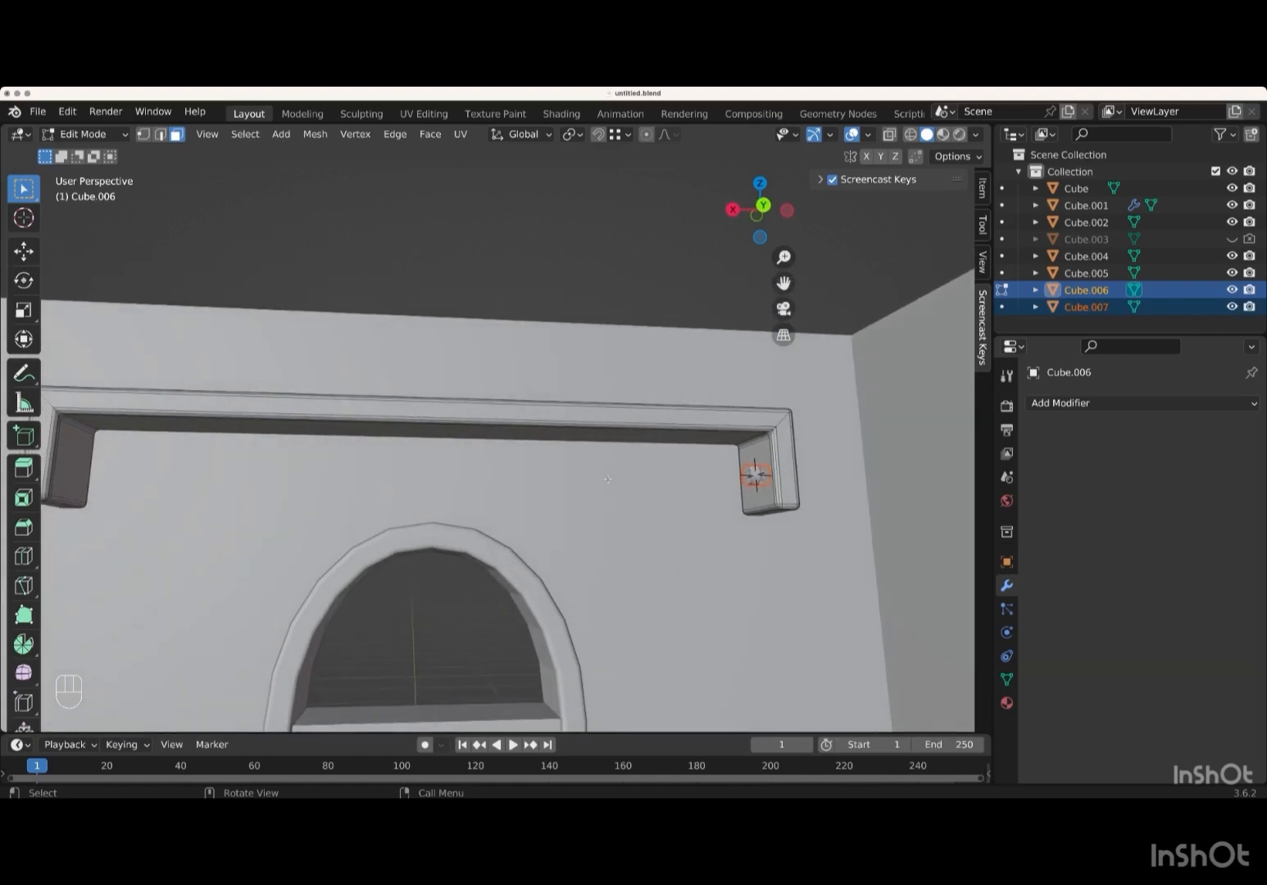
{"action": "scroll", "coordinate": [608, 480], "scroll_direction": "down", "scroll_amount": 2}
{"action": "key", "text": "Tab"}
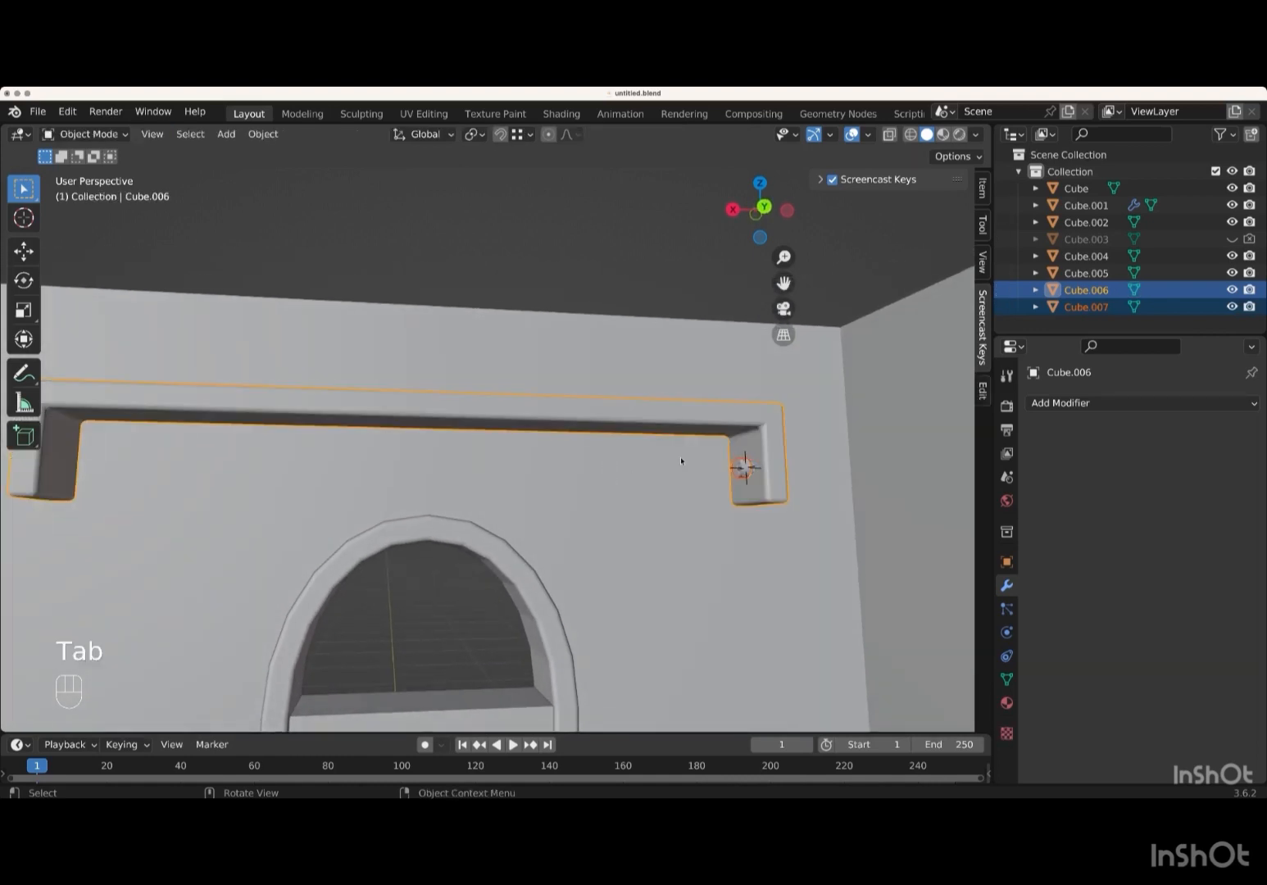
- Move the whole mesh of the separated cylinder along X to the middle of the bracket, above the arched window
{"action": "left_click", "coordinate": [1178, 307]}
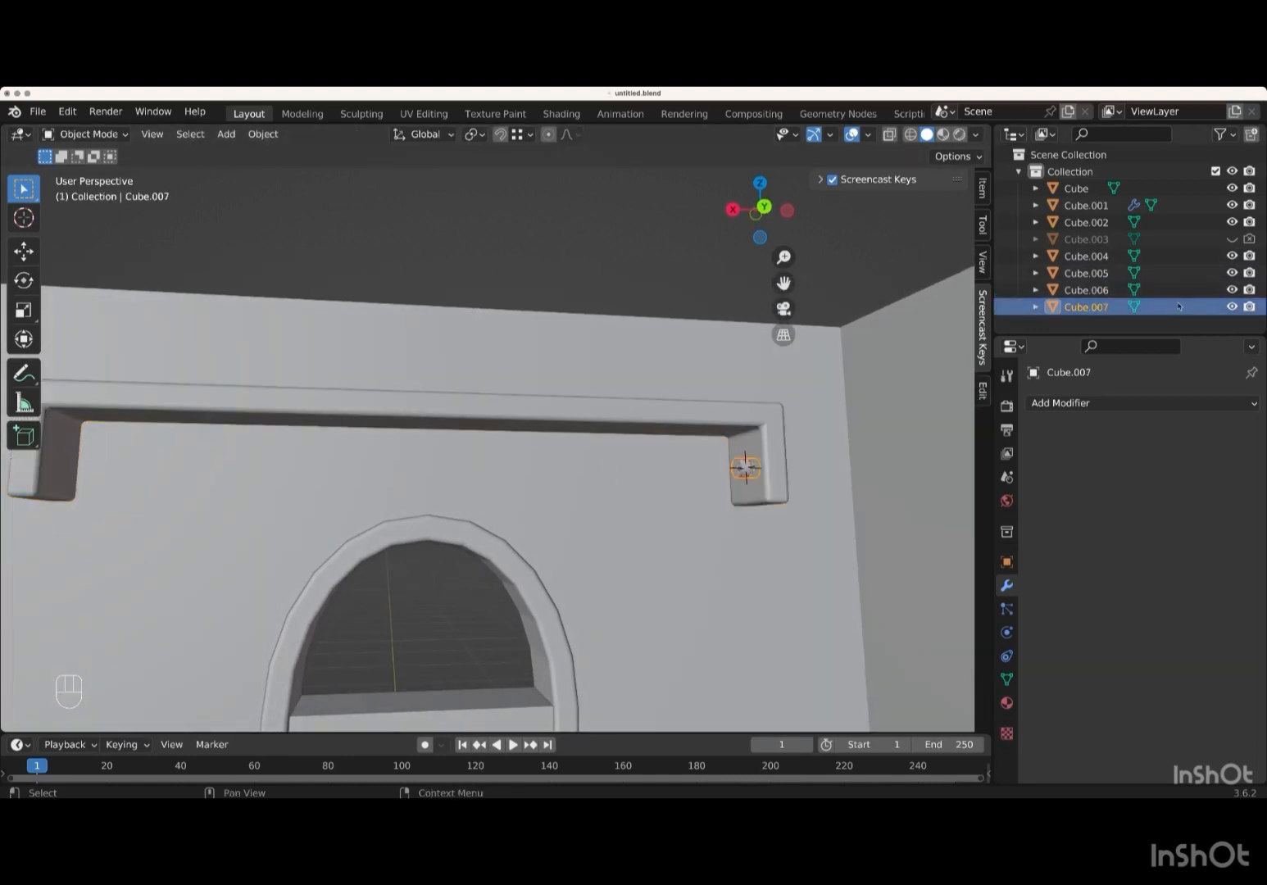
{"action": "key", "text": "Tab"}
{"action": "middle_click_drag", "start_coordinate": [853, 433], "coordinate": [767, 497]}
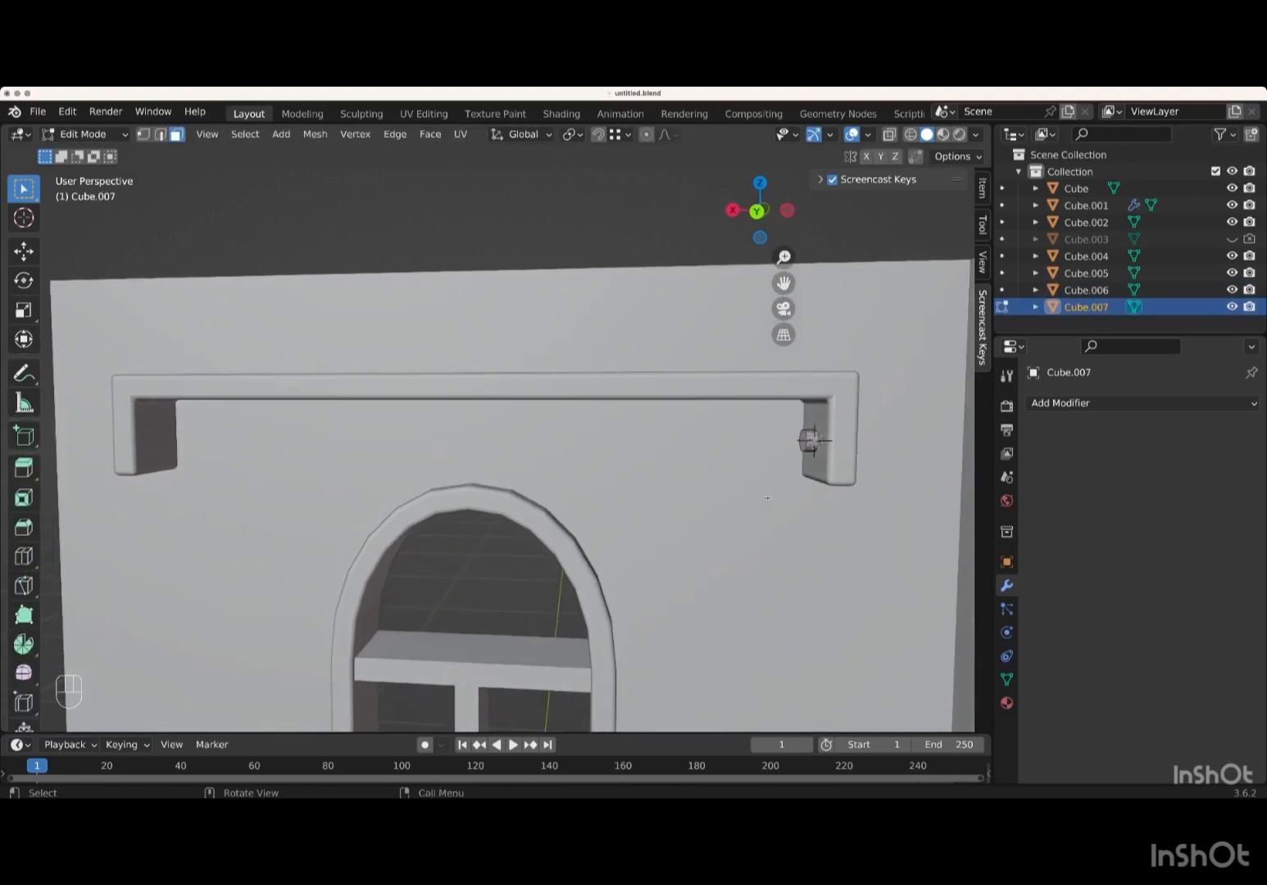
{"action": "key", "text": "a"}
{"action": "key", "text": "g"}
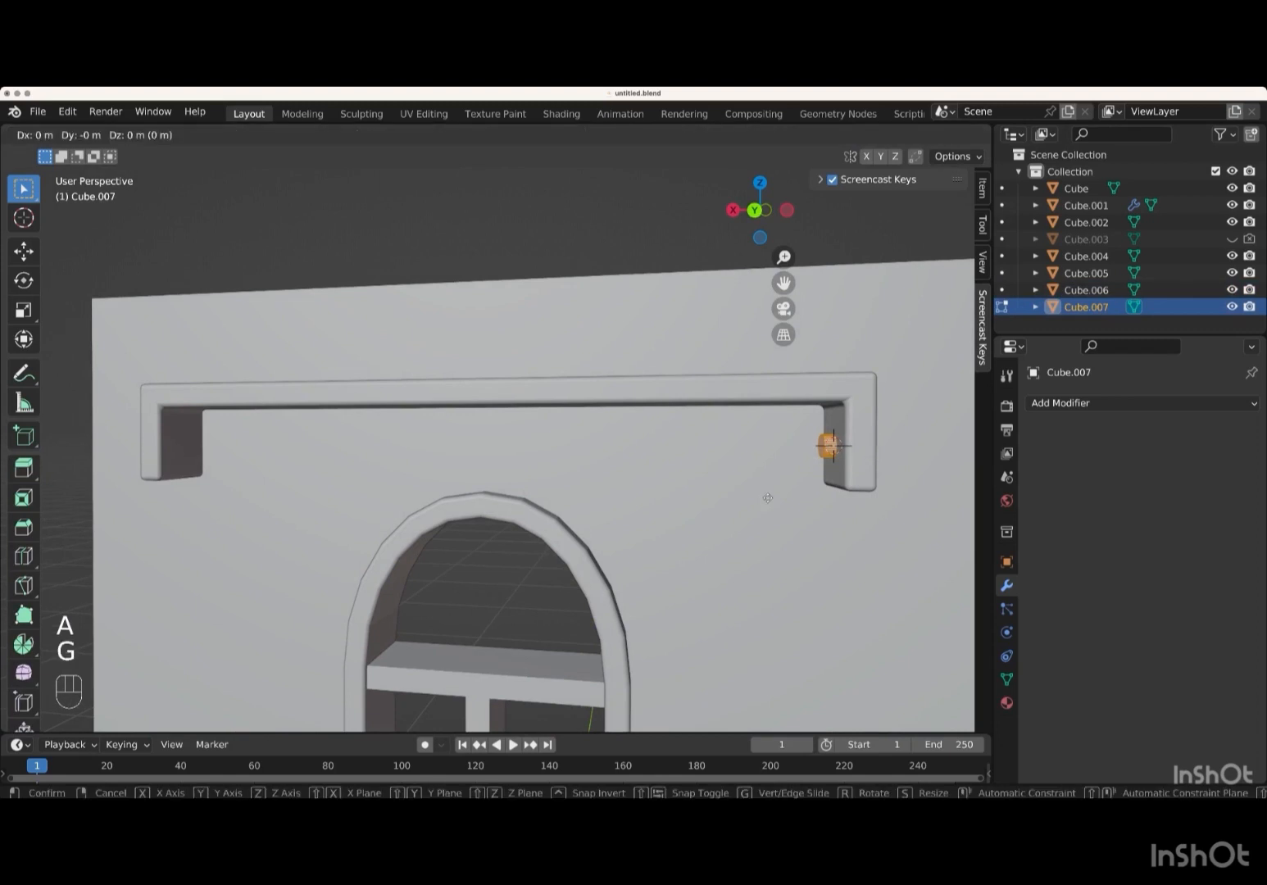
{"action": "key", "text": "x"}
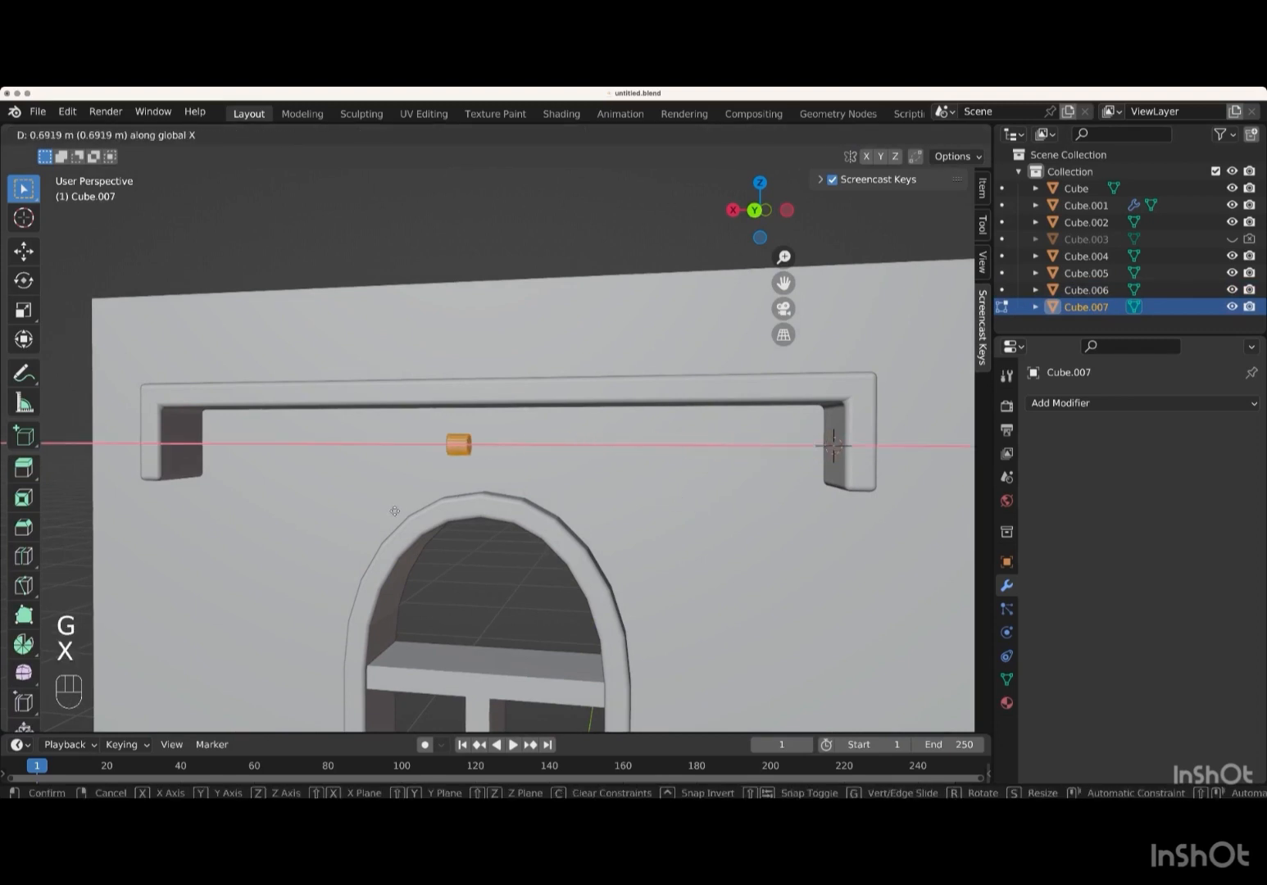
{"action": "key", "text": "Return"}
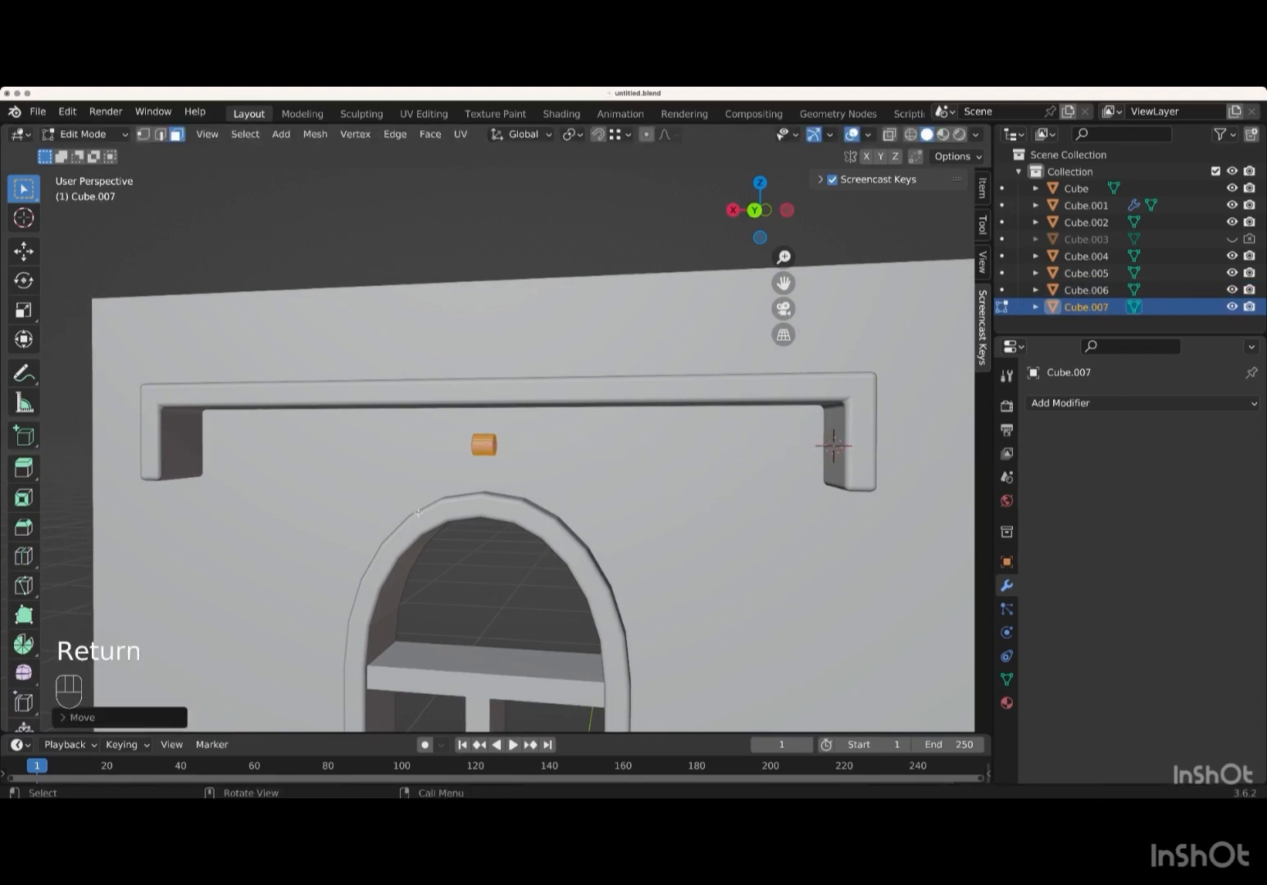
- Stretch the cylinder along X by a factor of about 33 into a rod spanning both bracket ends
{"action": "key", "text": "s"}
{"action": "key", "text": "x"}
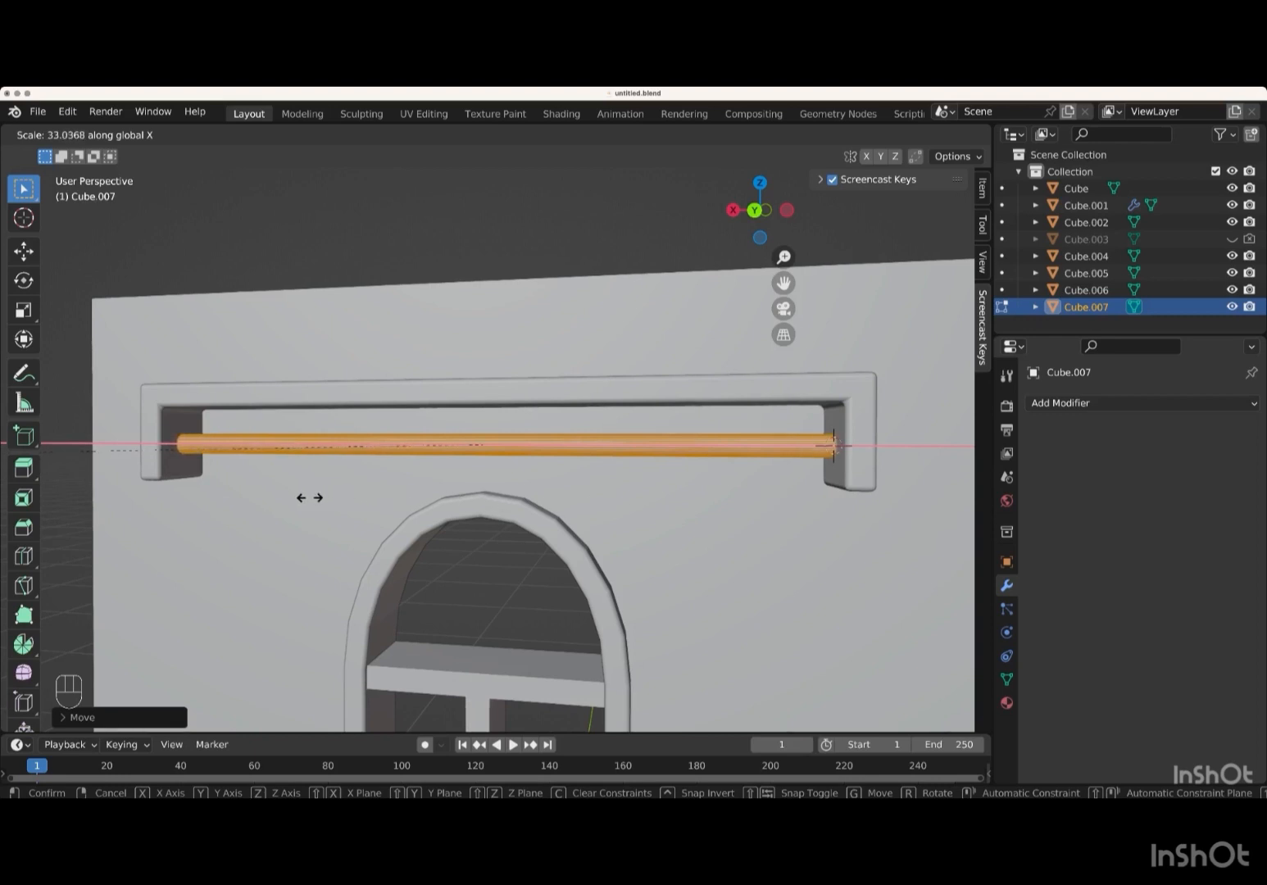
{"action": "key", "text": "Return"}
{"action": "middle_click_drag", "start_coordinate": [307, 497], "coordinate": [603, 523]}
{"action": "left_click", "coordinate": [503, 254]}
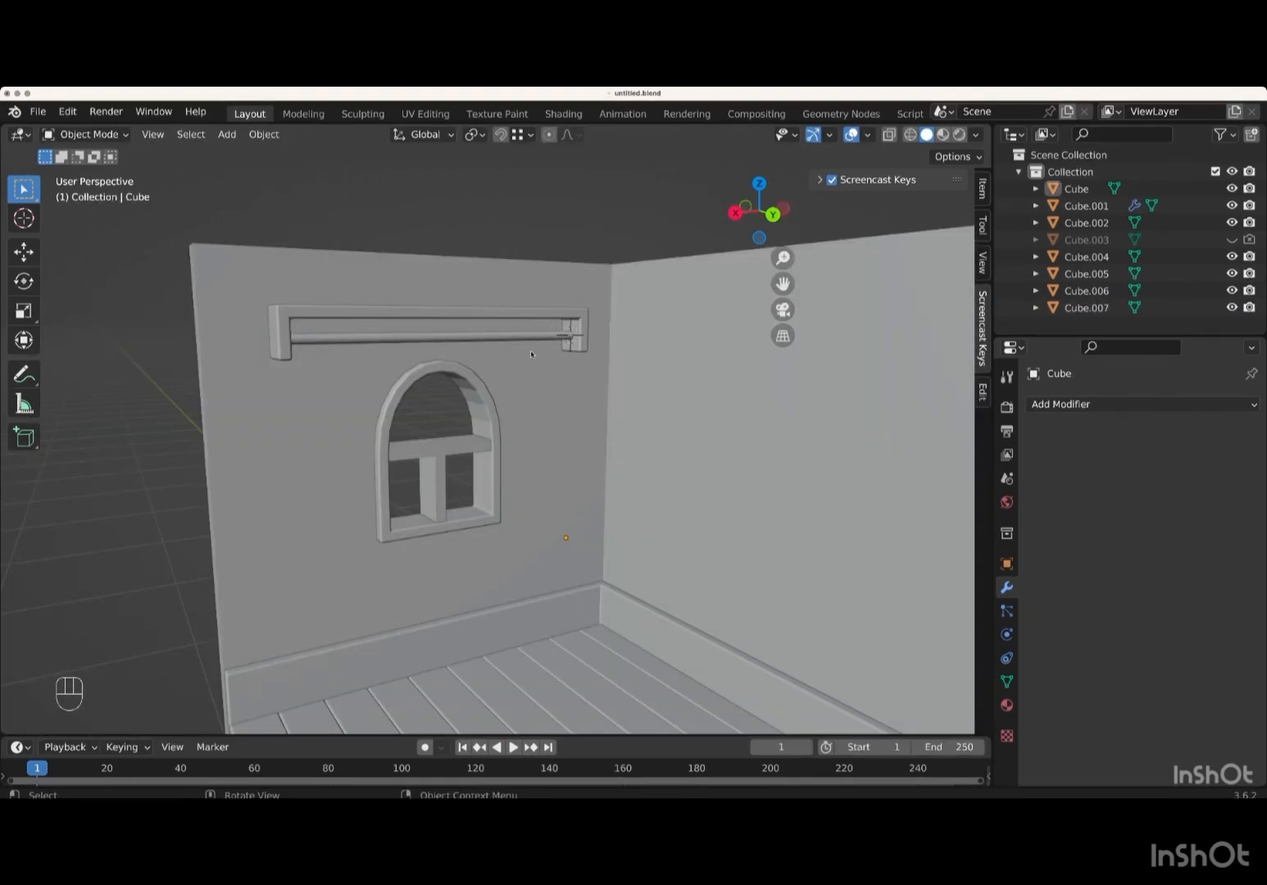
- Snap the 3D cursor to the centre of the curtain rod's whole mesh
{"action": "left_click", "coordinate": [514, 339]}
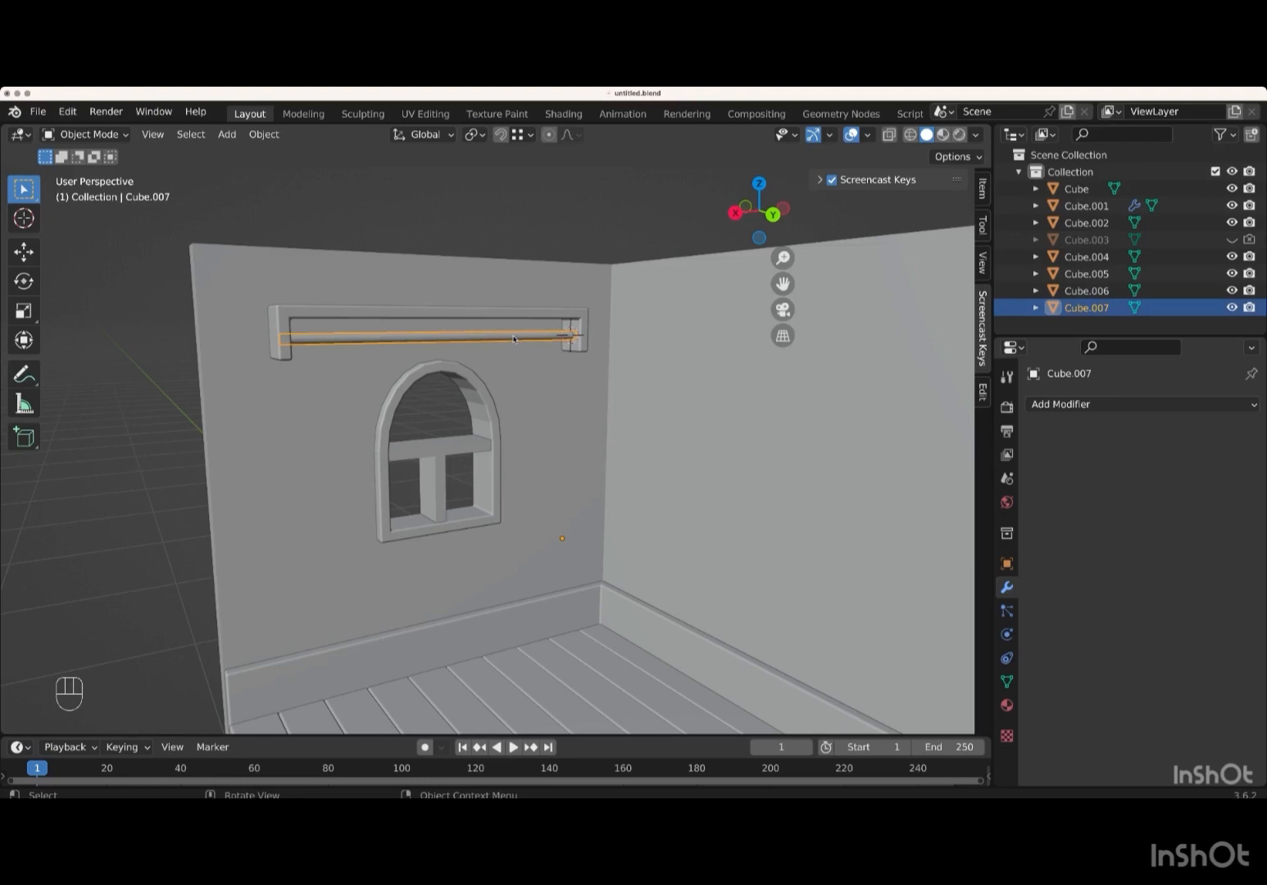
{"action": "key", "text": "Tab"}
{"action": "key", "text": "a"}
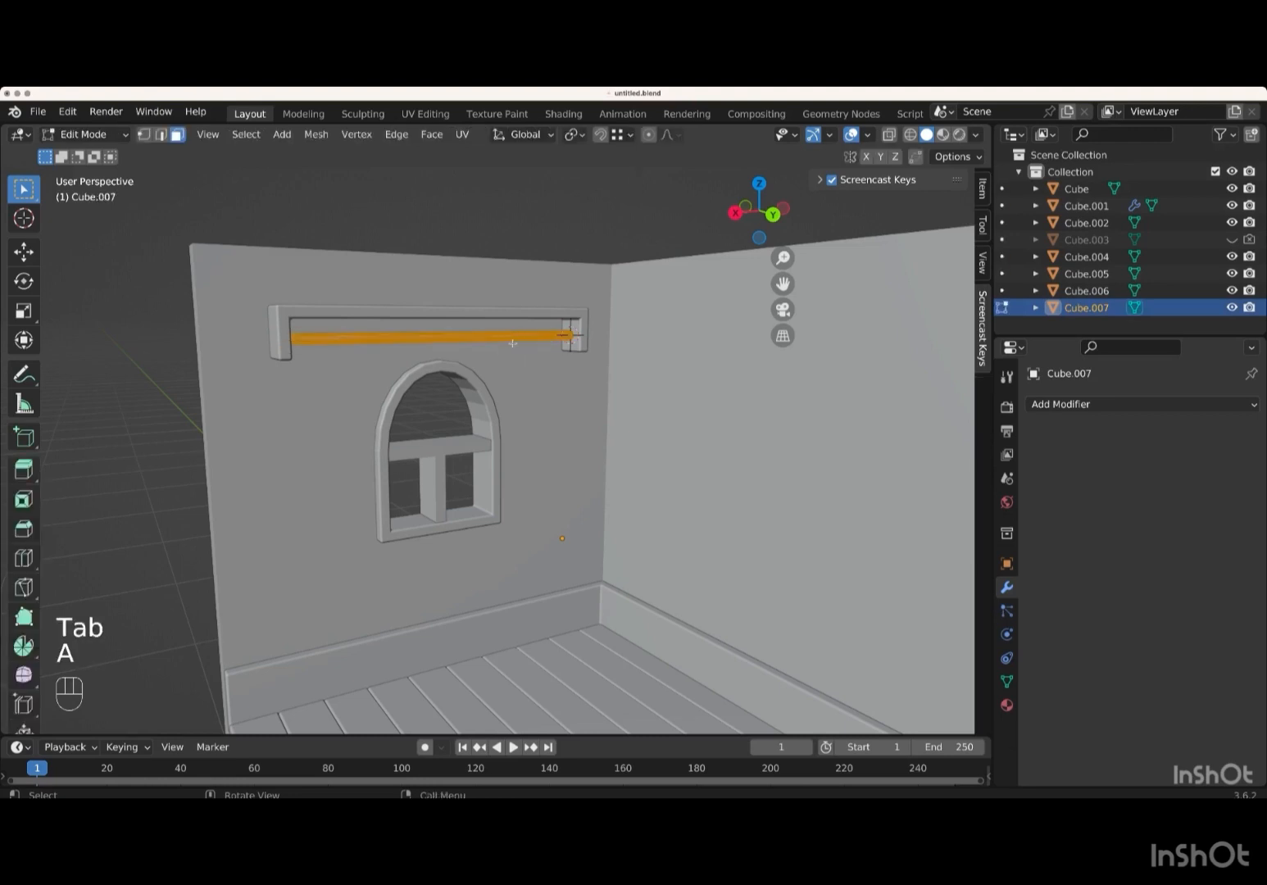
{"action": "key", "text": "shift+s"}
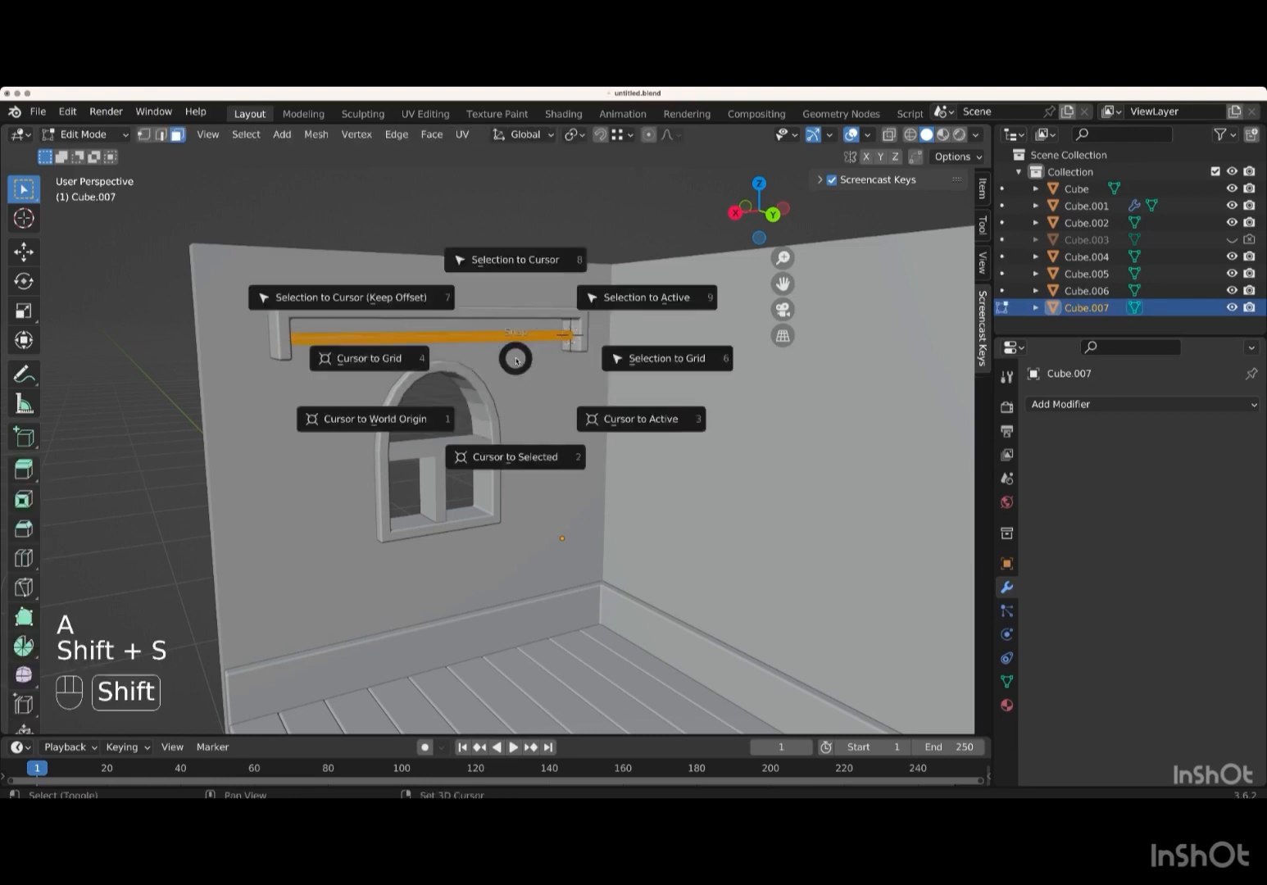
{"action": "left_click", "coordinate": [529, 458]}
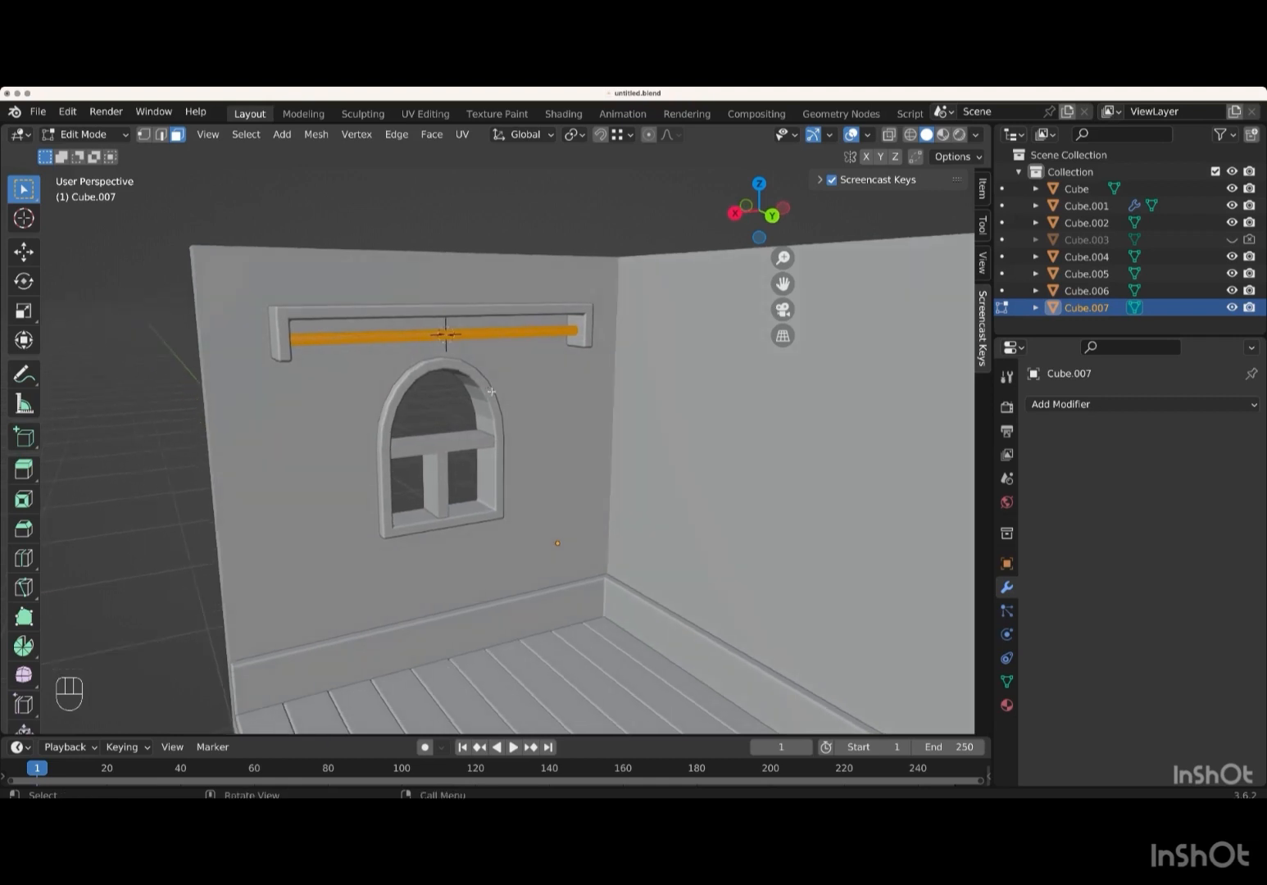
{"action": "key", "text": "Tab"}
- Add a plane at the 3D cursor and rotate it 90° about the X axis so it stands upright
{"action": "key", "text": "shift+a"}
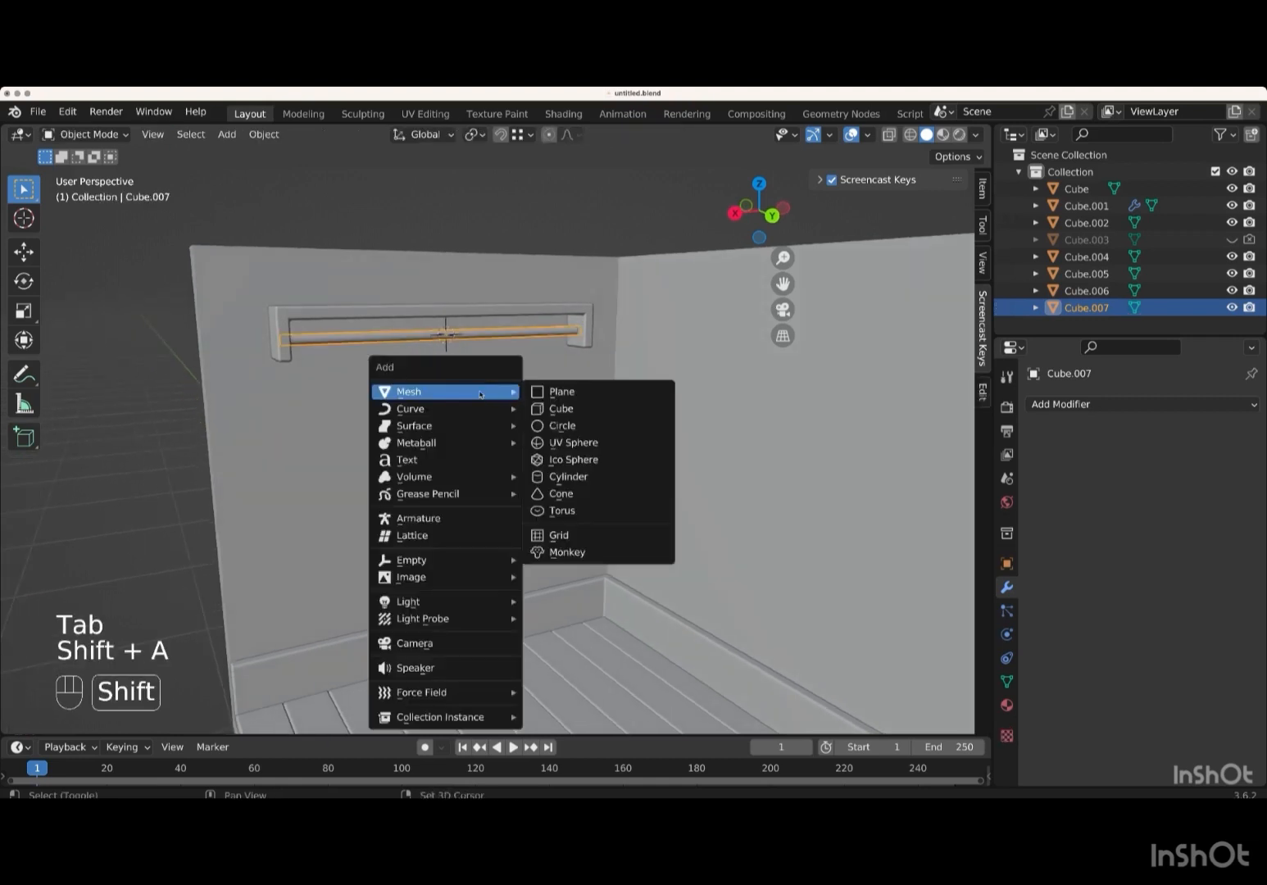
{"action": "left_click", "coordinate": [594, 394]}
{"action": "middle_click_drag", "start_coordinate": [594, 395], "coordinate": [600, 420]}
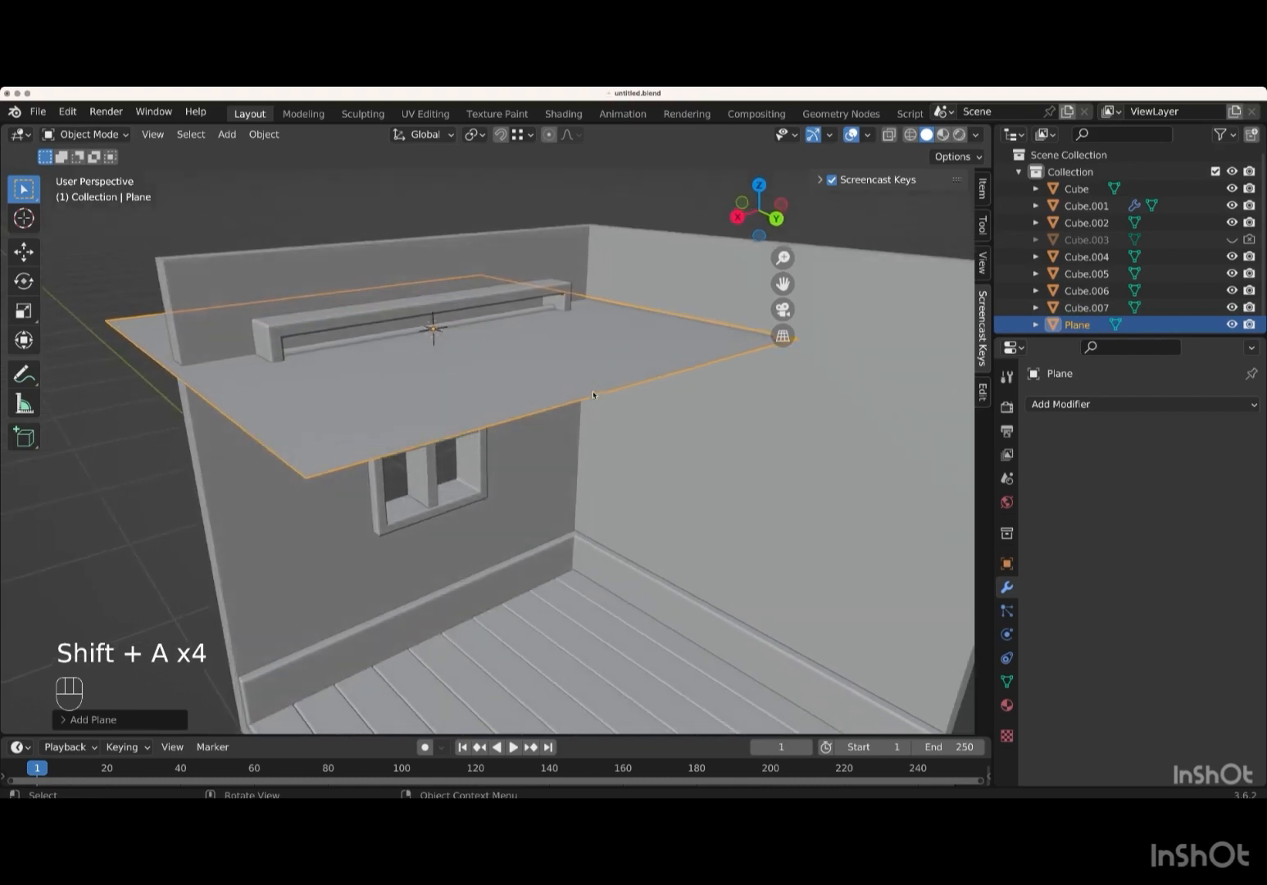
{"action": "key", "text": "r"}
{"action": "key", "text": "x"}
{"action": "key", "text": "KP_9"}
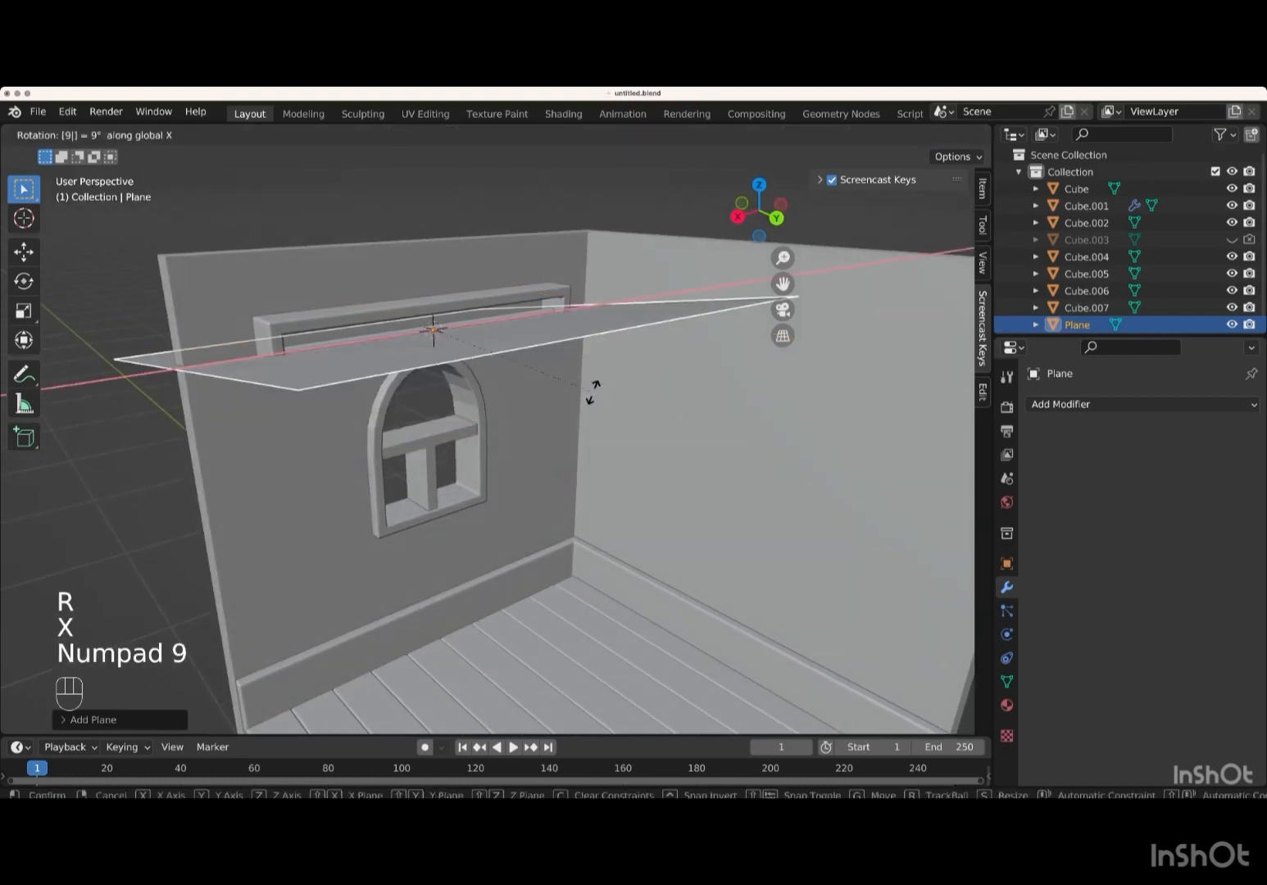
{"action": "key", "text": "KP_0"}
{"action": "key", "text": "Return"}
- Scale the upright plane down to about 0.23 of its size
{"action": "key", "text": "s"}
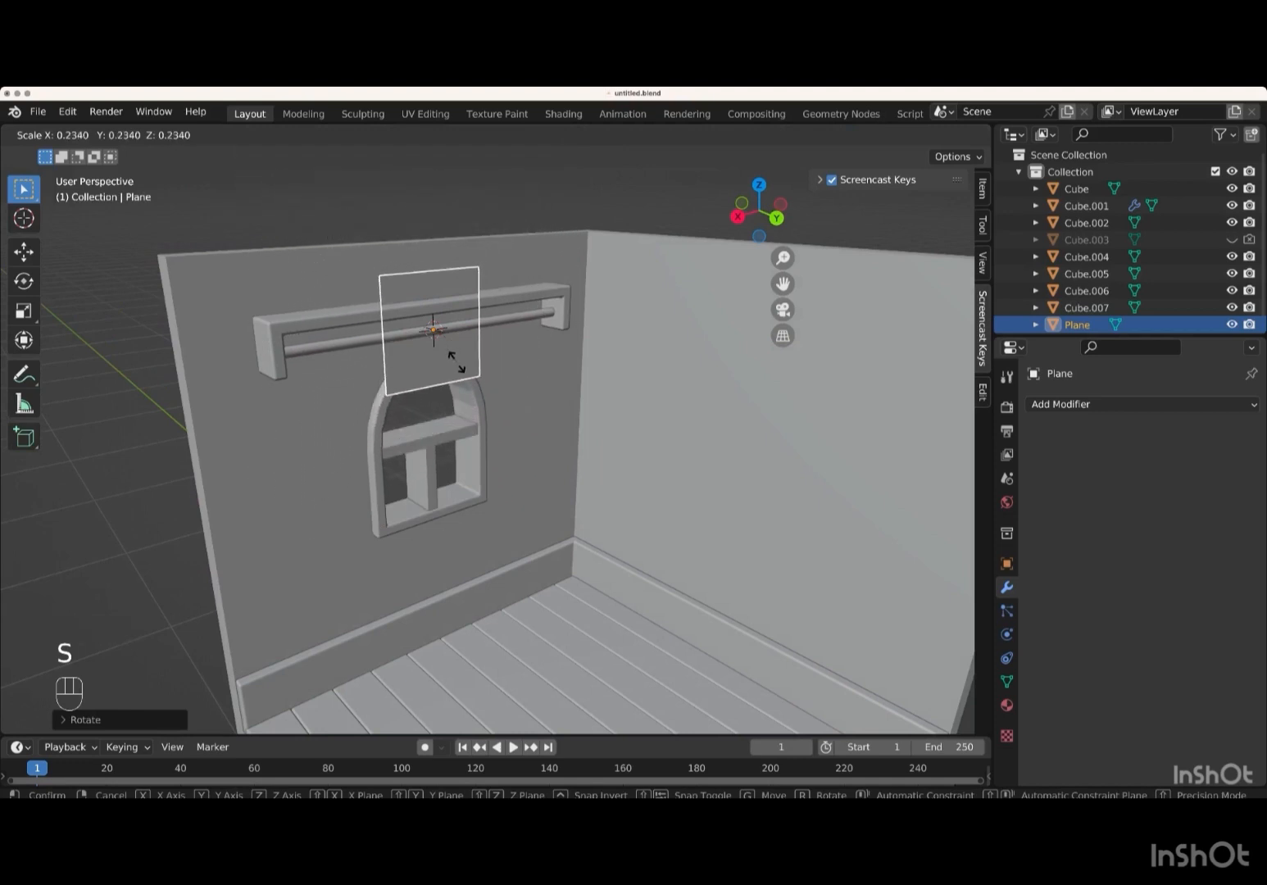
{"action": "key", "text": "Return"}
{"action": "scroll", "coordinate": [456, 364], "scroll_direction": "right", "scroll_amount": 5}
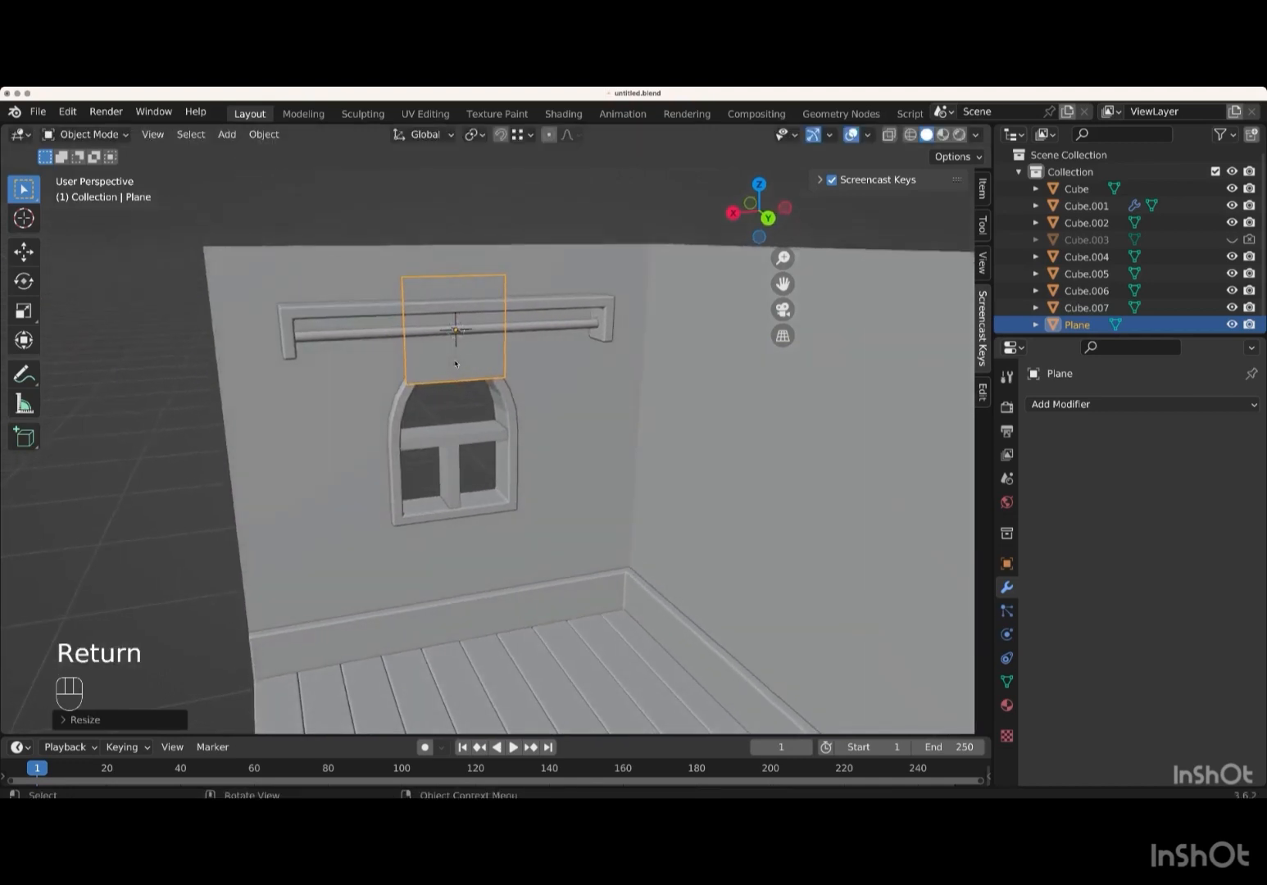
- Move the plane about 0.41 m along X and about -0.59 m along Z, beside the window
{"action": "key", "text": "g"}
{"action": "key", "text": "x"}
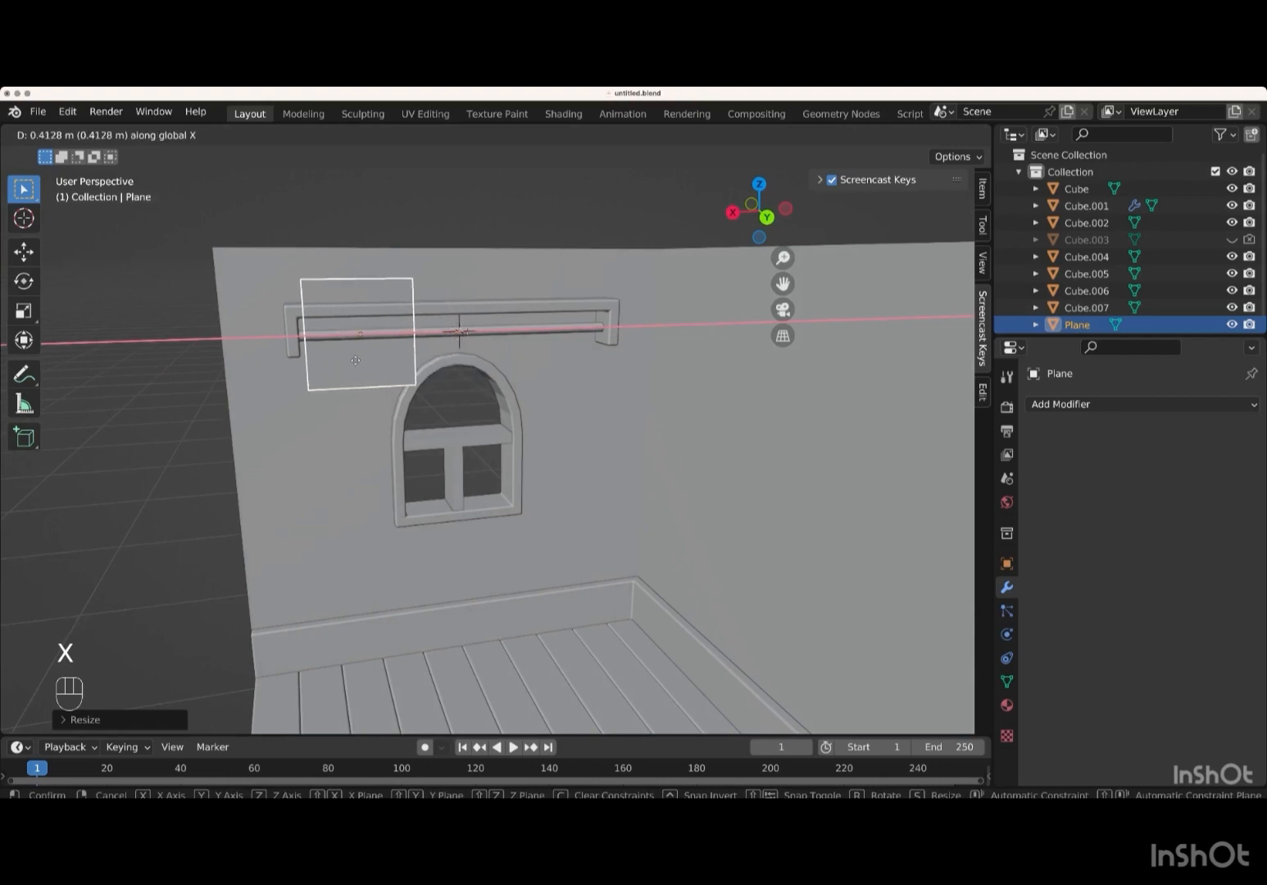
{"action": "key", "text": "Return"}
{"action": "key", "text": "g"}
{"action": "key", "text": "z"}
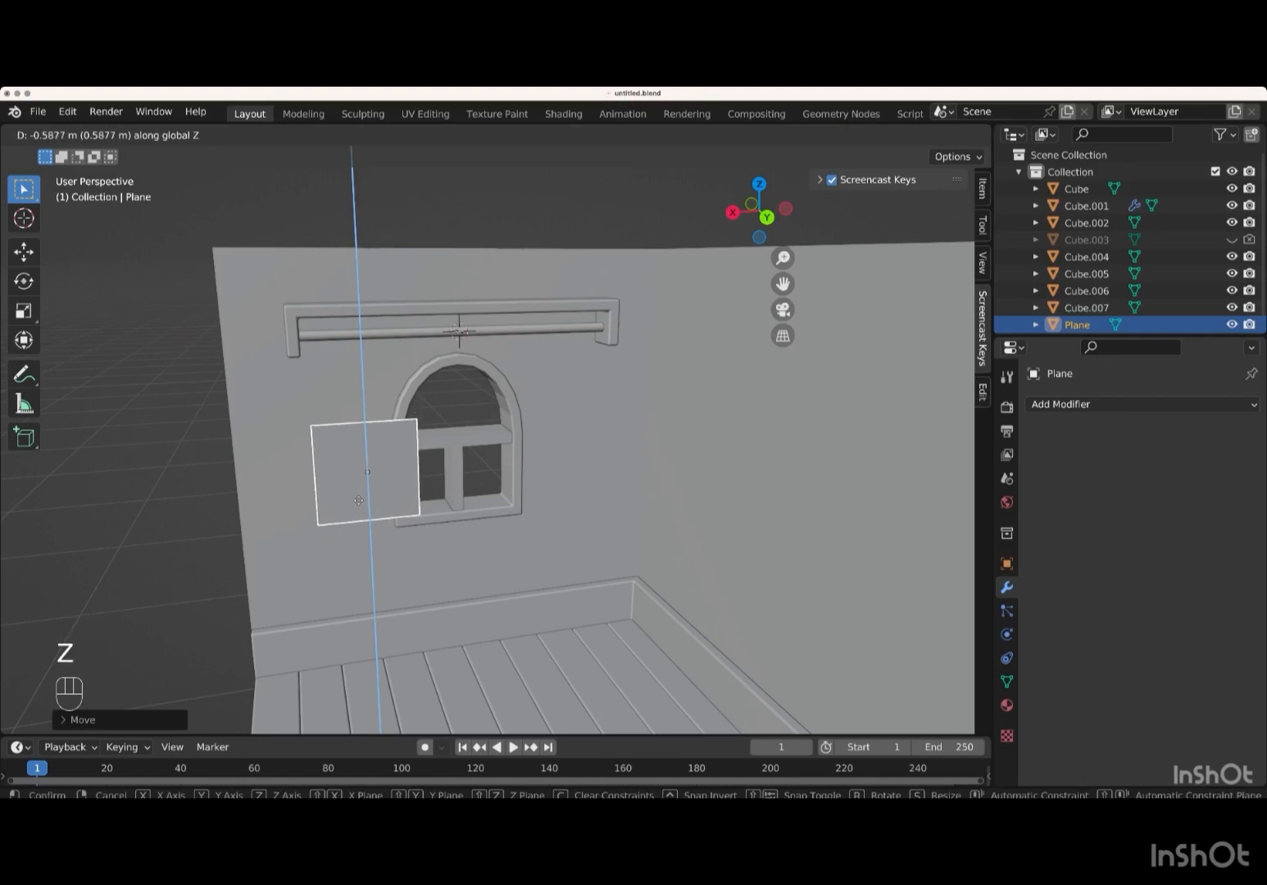
{"action": "key", "text": "Return"}
- Stretch the plane along Z by a factor of about 2.87 so it hangs from the rod like a curtain
{"action": "key", "text": "s"}
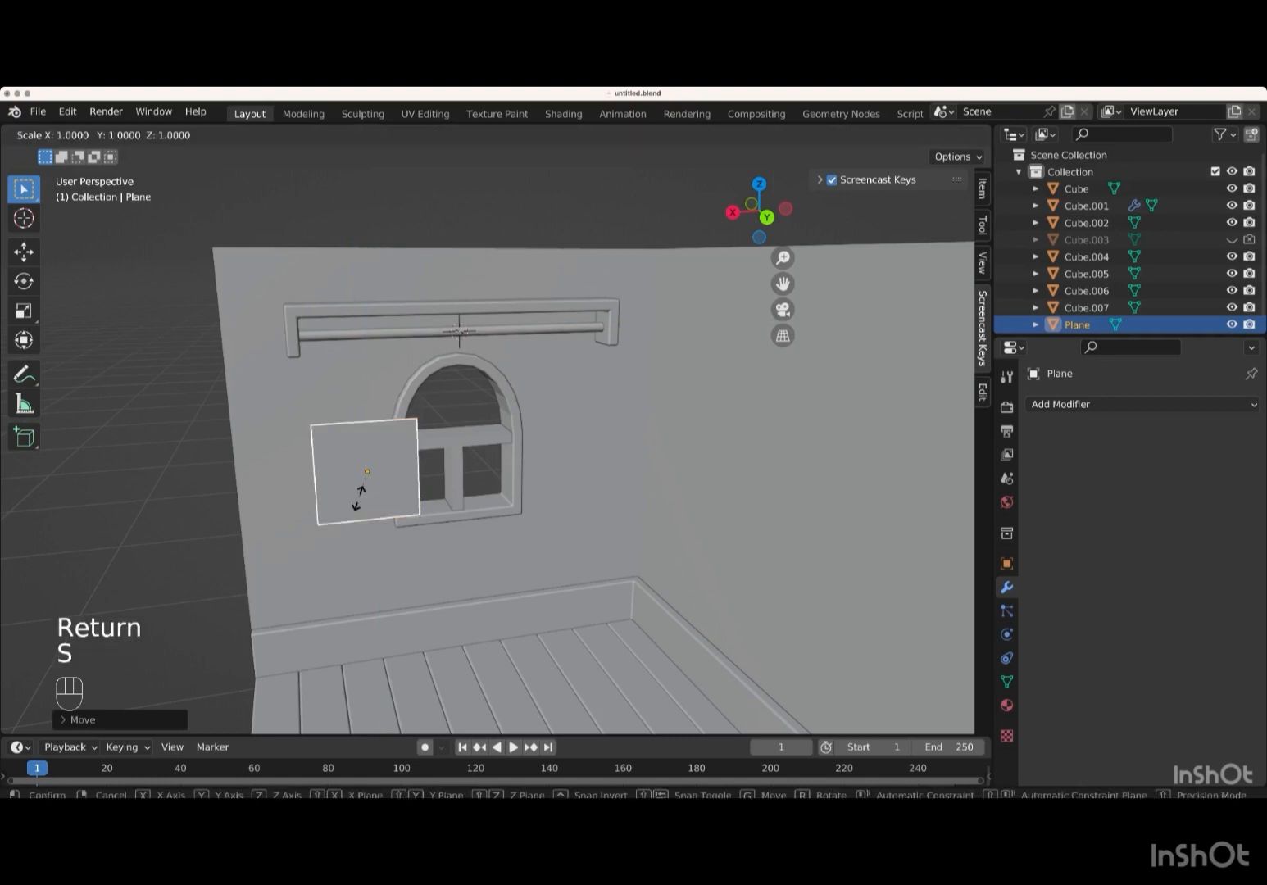
{"action": "key", "text": "z"}
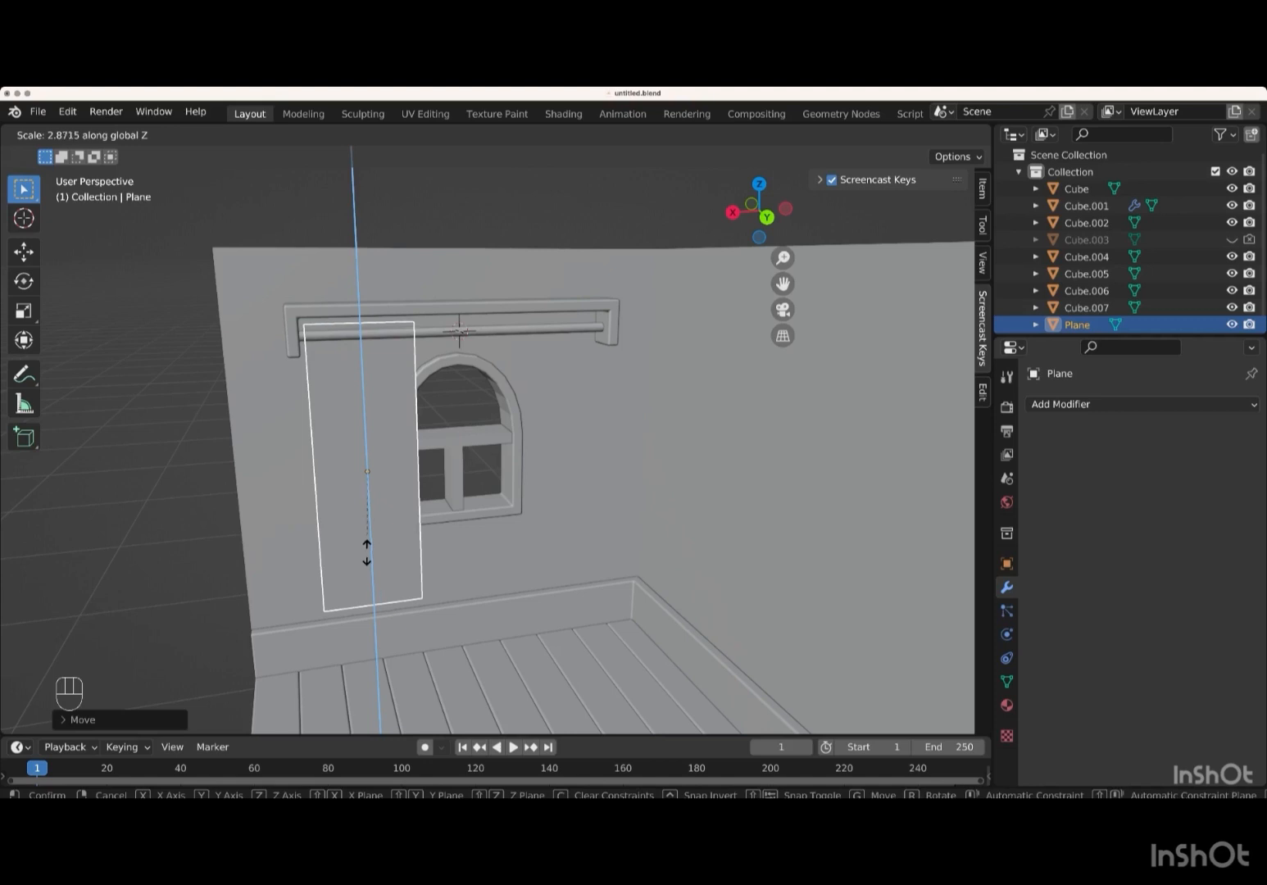
{"action": "key", "text": "Return"}
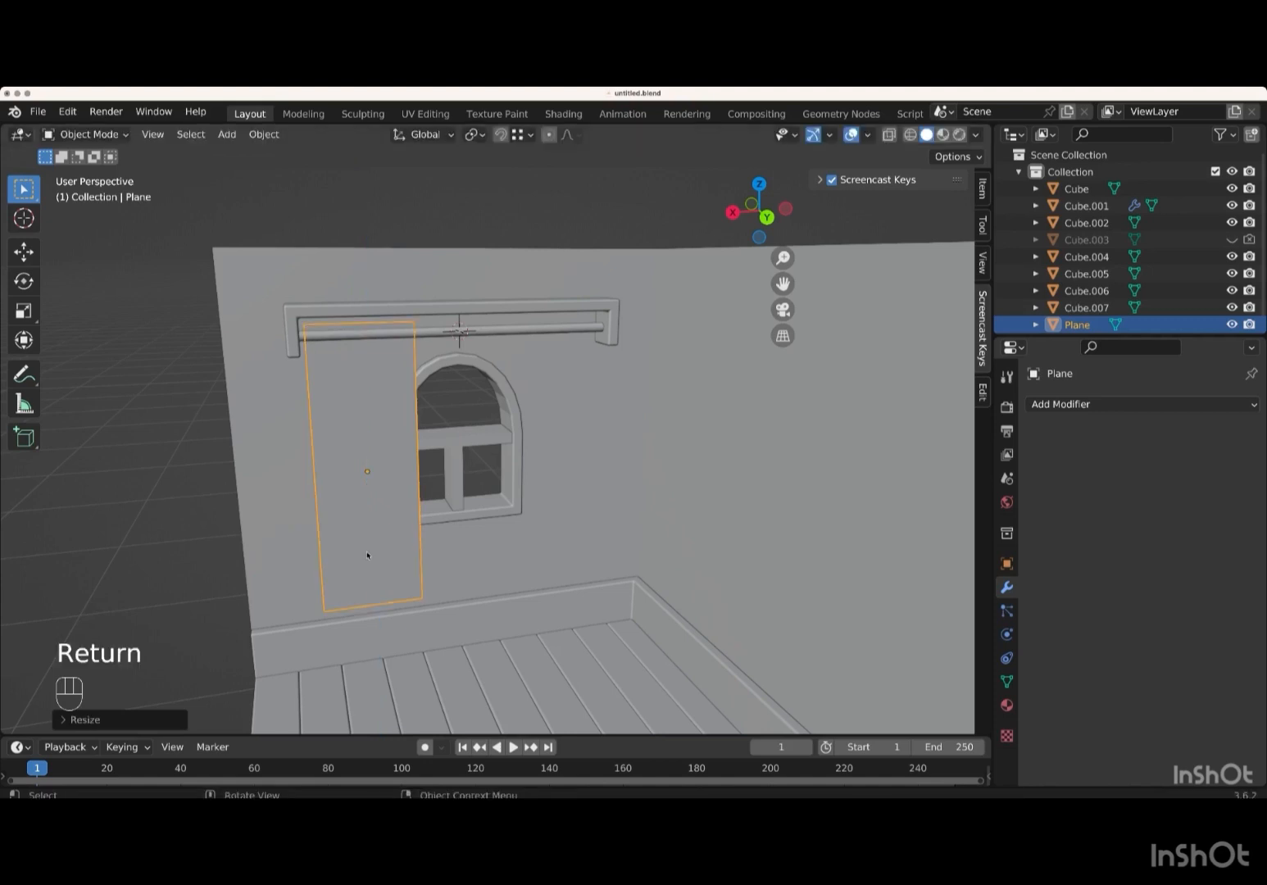
- Add nine evenly spaced vertical loop cuts across the curtain plane
{"action": "key", "text": "Tab"}
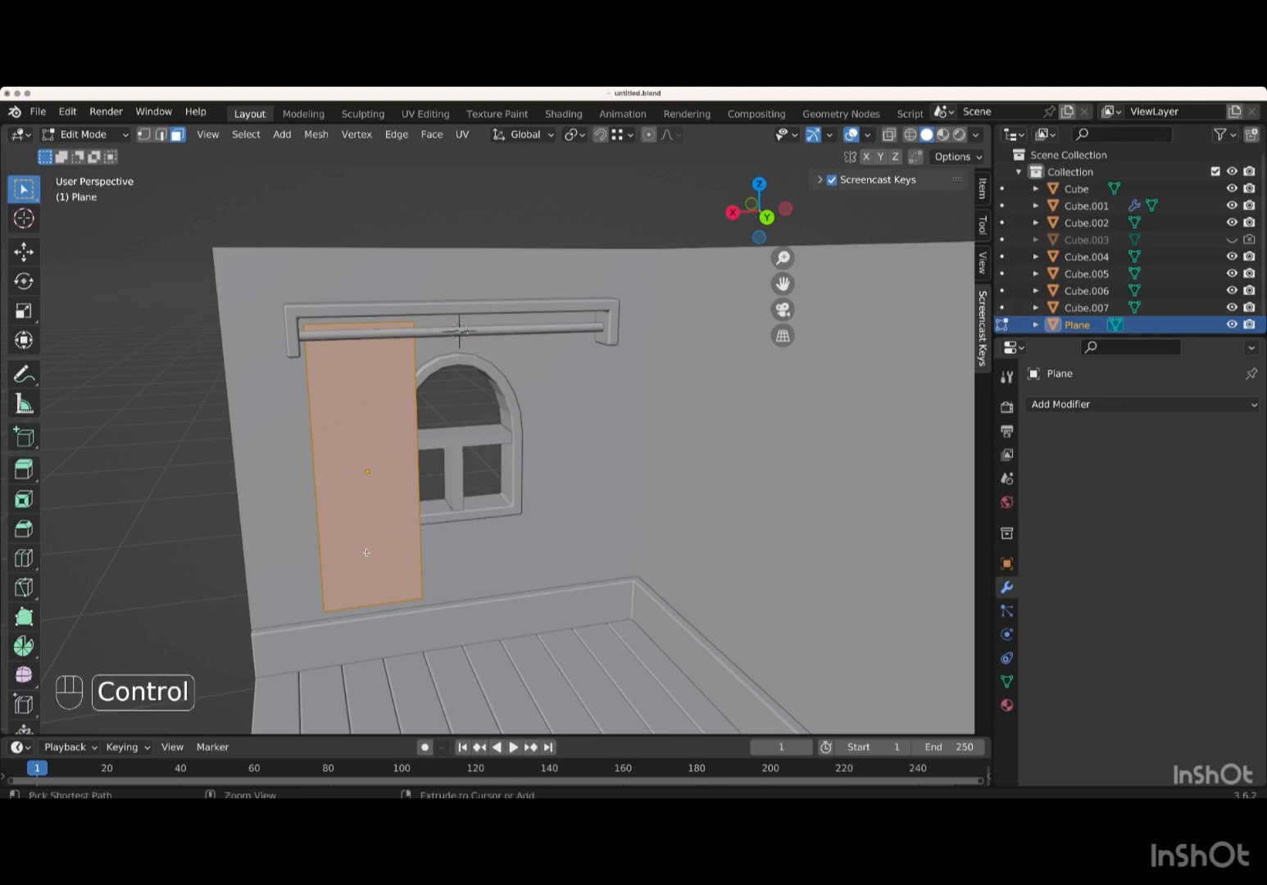
{"action": "key", "text": "ctrl+r"}
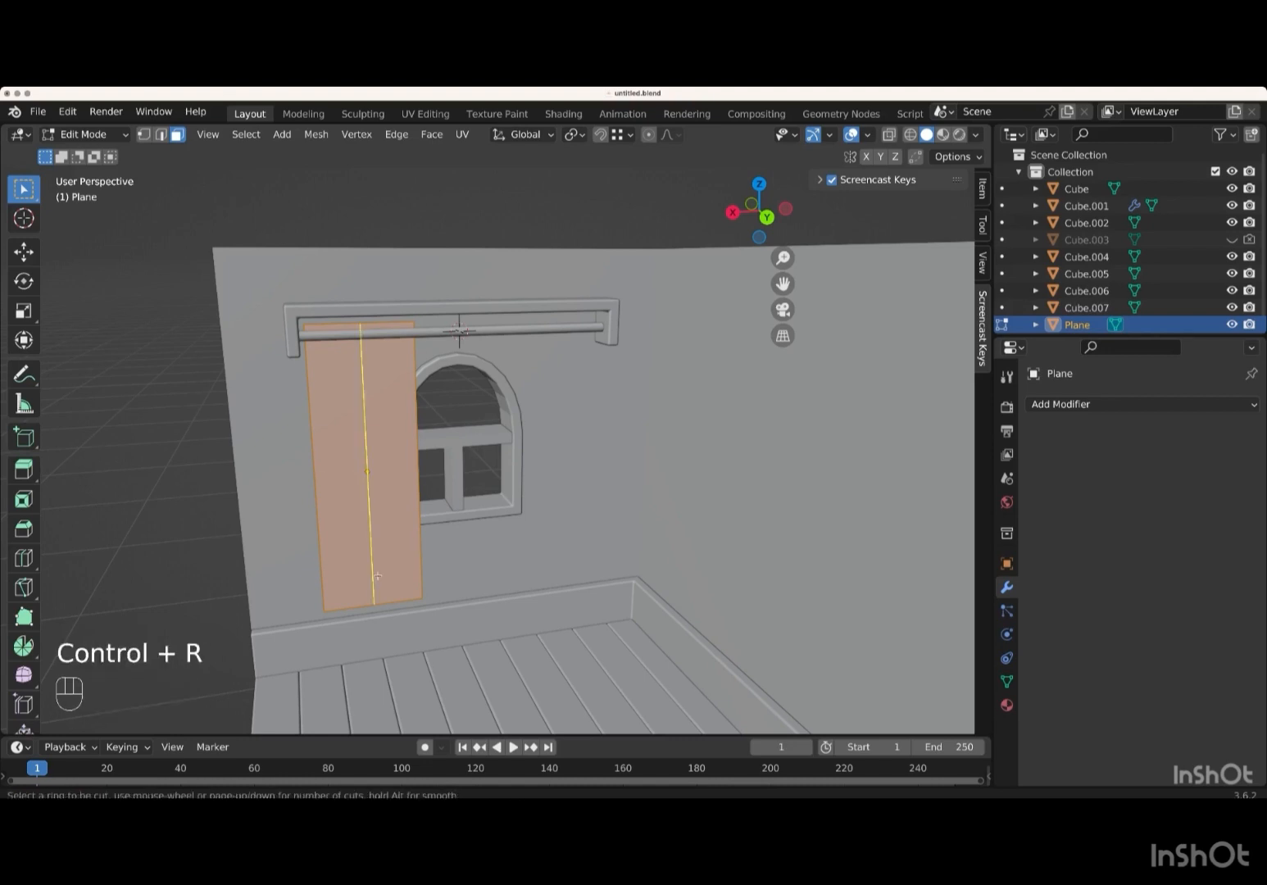
{"action": "scroll", "coordinate": [377, 576], "scroll_direction": "up", "scroll_amount": 6}
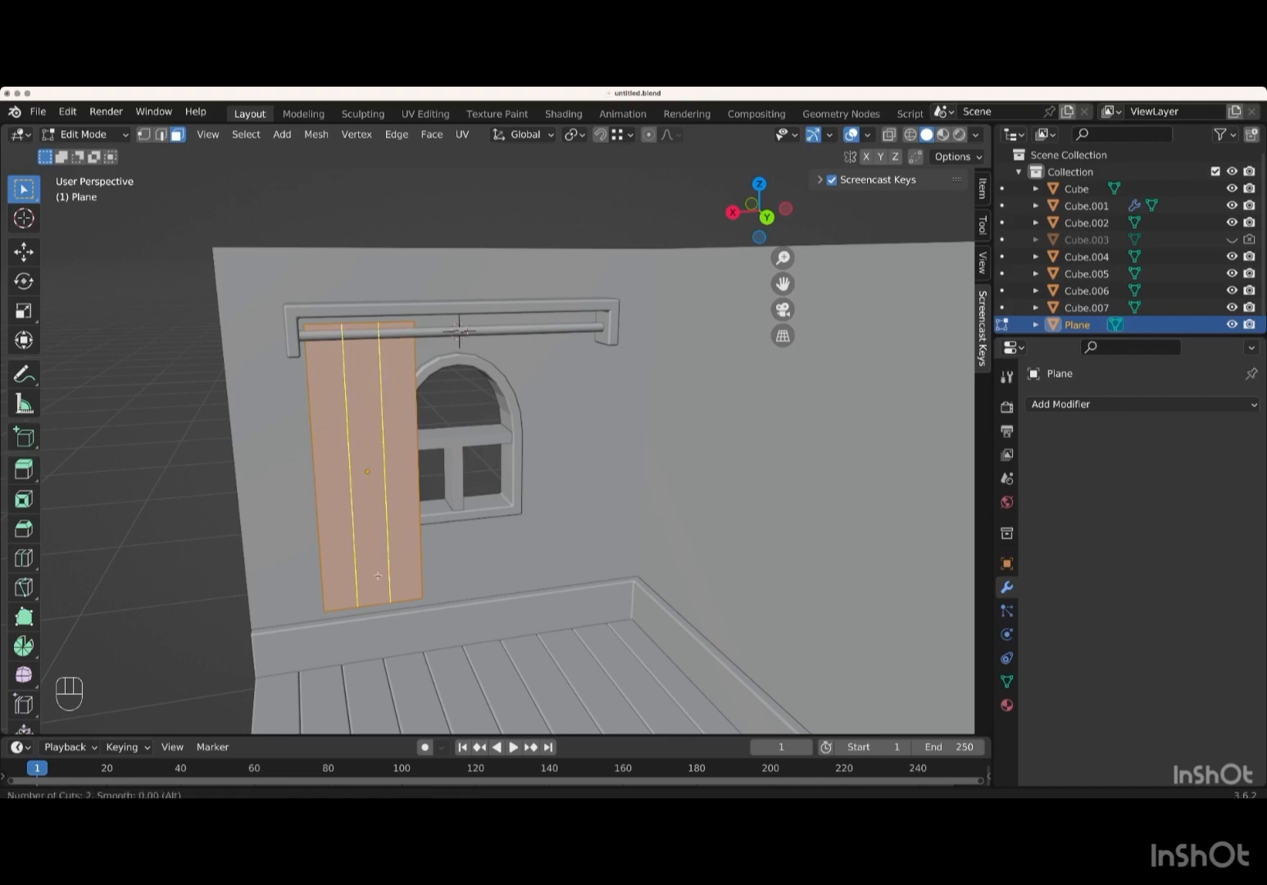
{"action": "scroll", "coordinate": [376, 576], "scroll_direction": "up", "scroll_amount": 2}
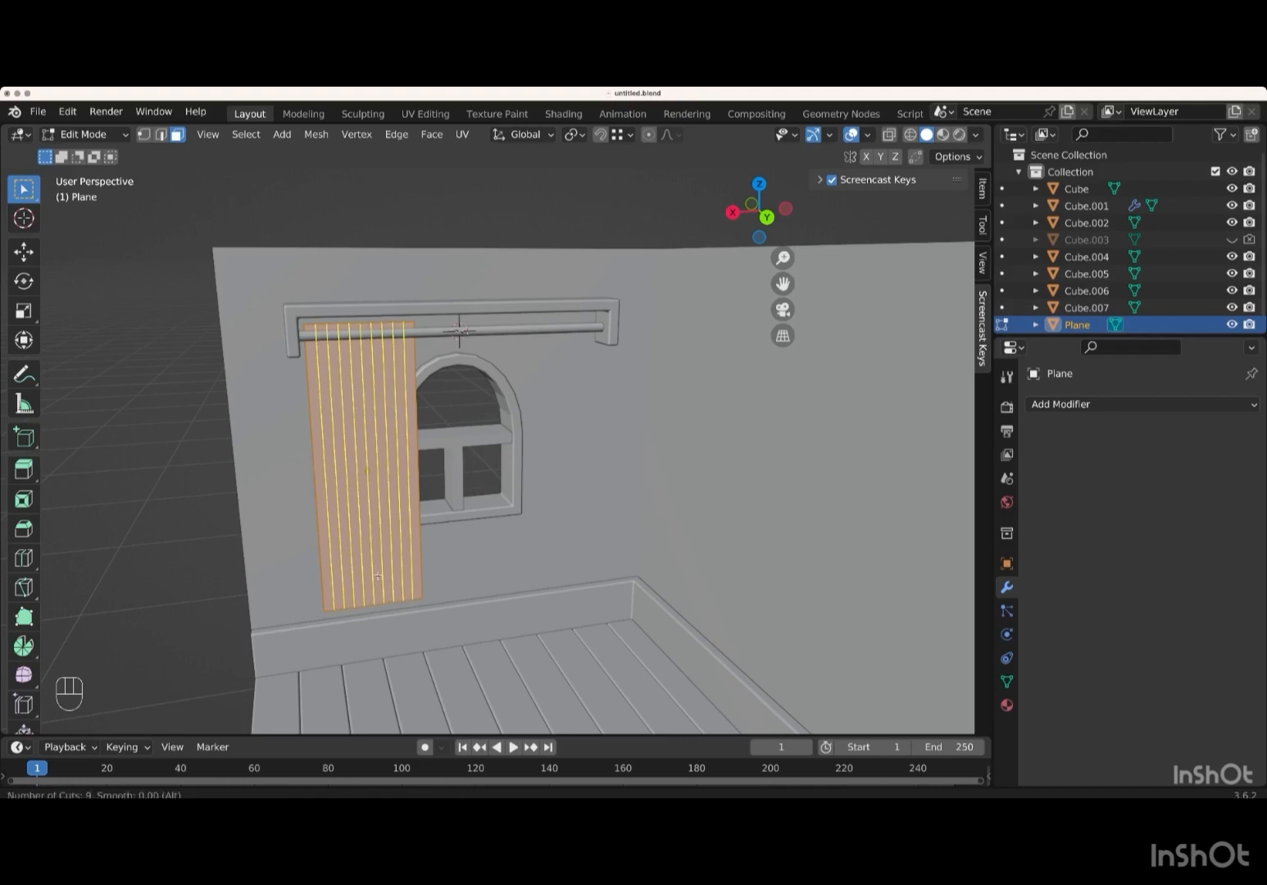
{"action": "left_click", "coordinate": [377, 577]}
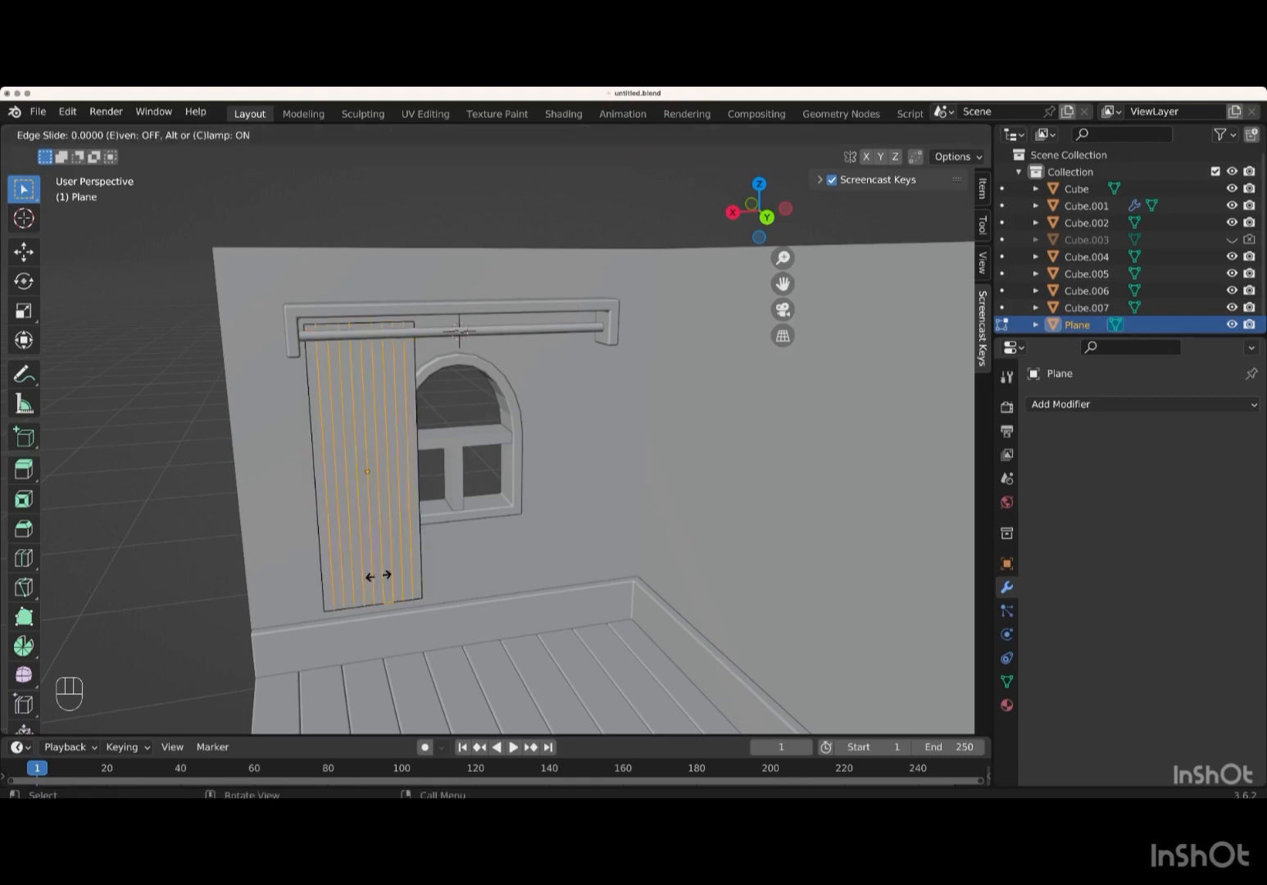
{"action": "left_click", "coordinate": [377, 576]}
{"action": "middle_click_drag", "start_coordinate": [377, 576], "coordinate": [362, 574]}
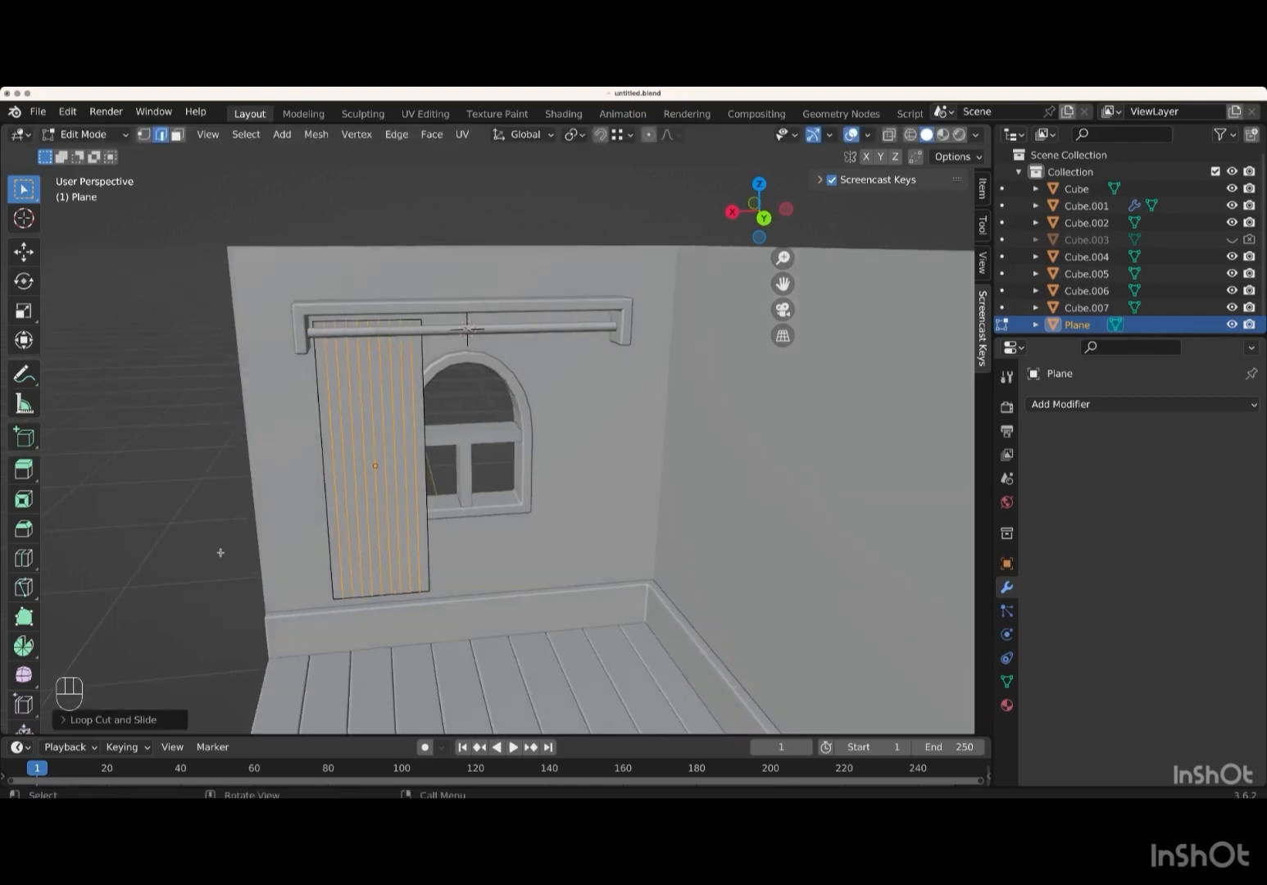
{"action": "left_click", "coordinate": [209, 542]}
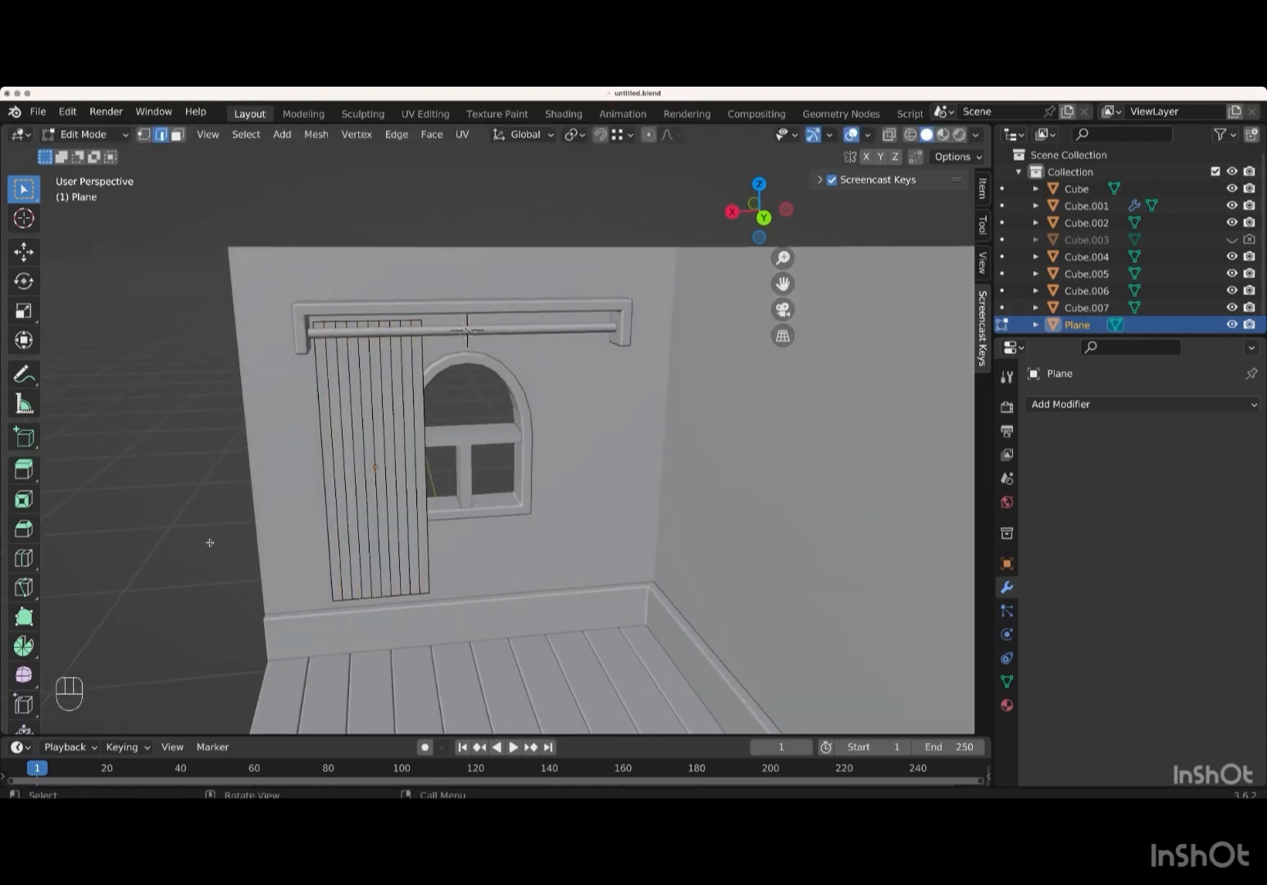
- Select every second vertical edge of the curtain, starting with the outermost cut, and move them about 0.15 m along Y to form zigzag folds
{"action": "key", "text": "ctrl+KP_1"}
{"action": "key", "text": "KP_Add"}
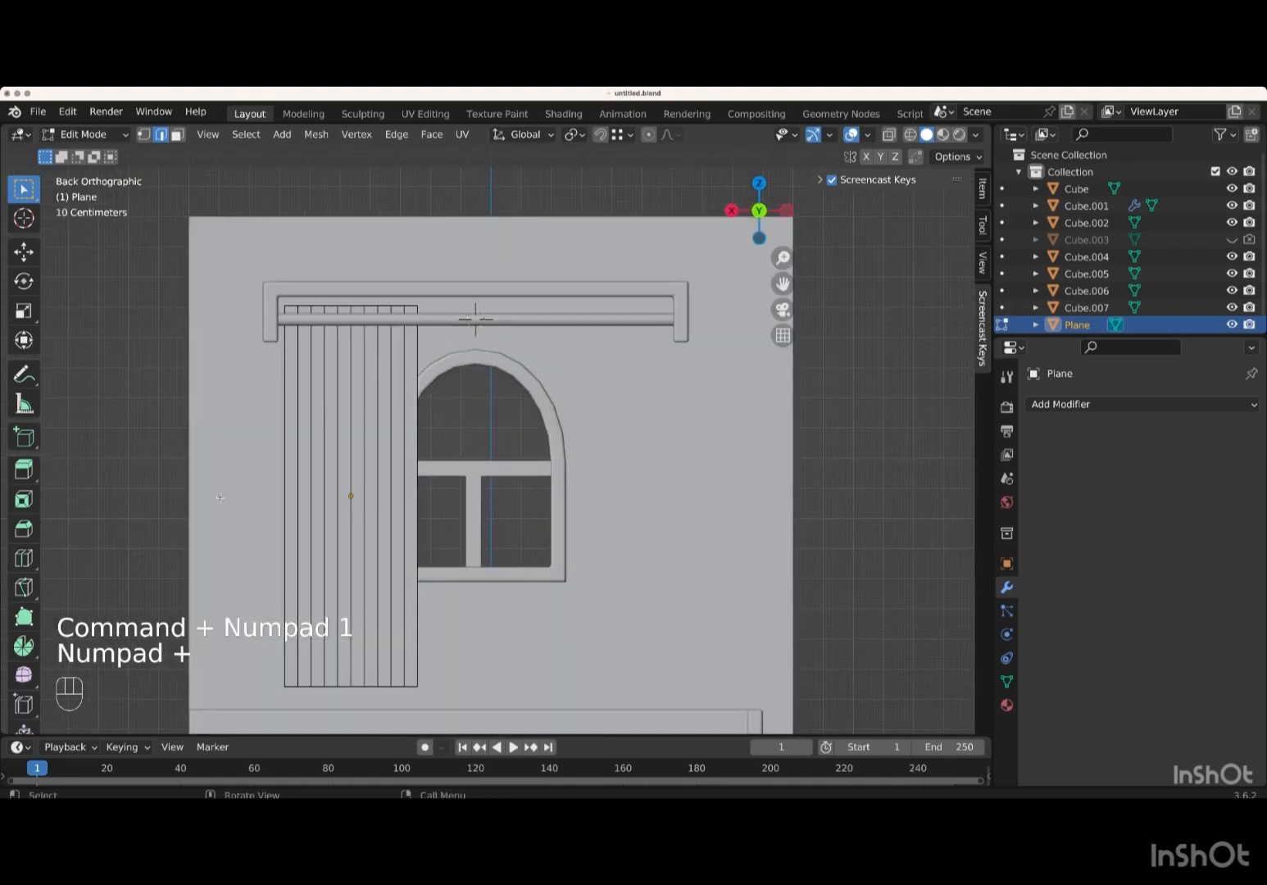
{"action": "left_click", "coordinate": [297, 506]}
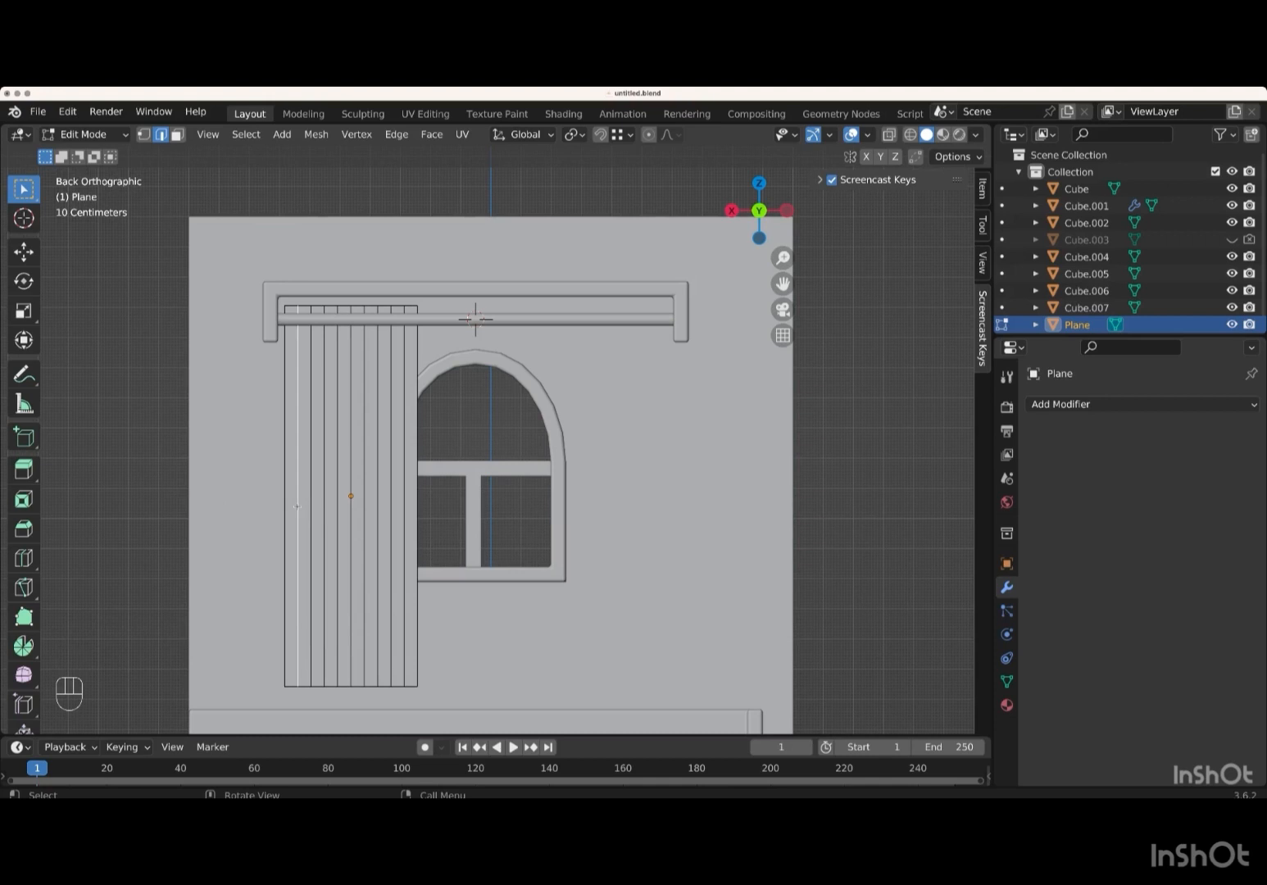
{"action": "key", "text": "shift"}
{"action": "left_click", "coordinate": [324, 506], "text": "shift"}
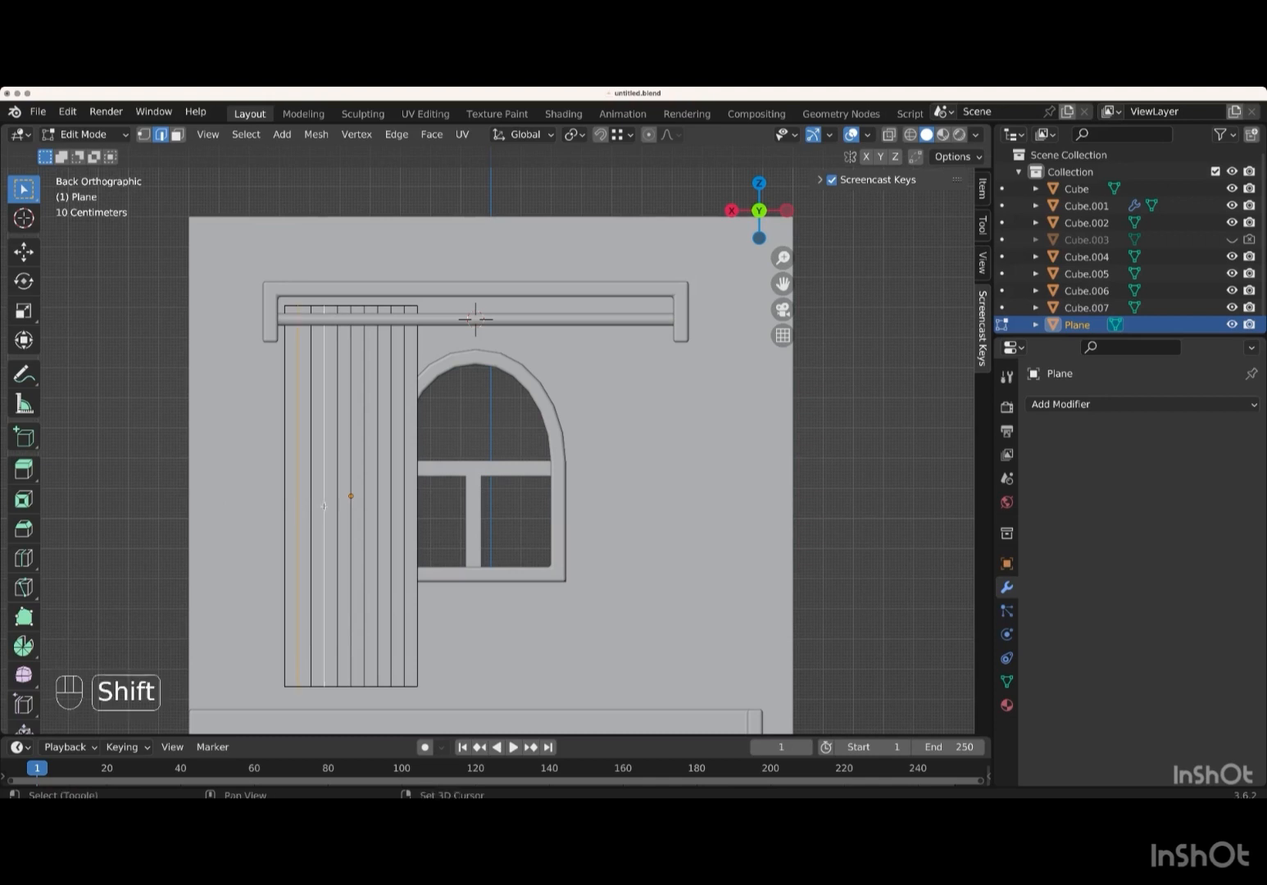
{"action": "left_click", "coordinate": [350, 505], "text": "shift"}
{"action": "left_click", "coordinate": [376, 508], "text": "shift"}
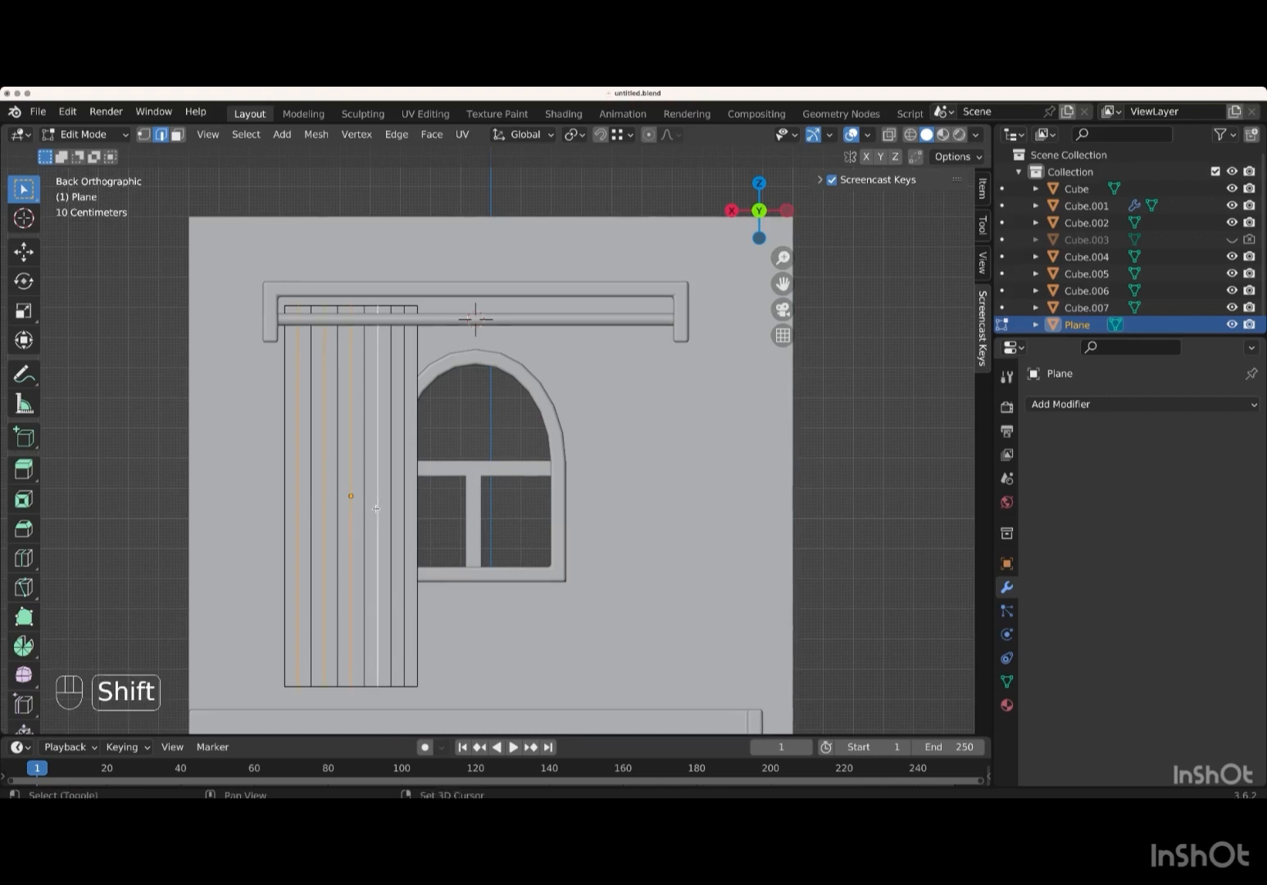
{"action": "left_click", "coordinate": [402, 509], "text": "shift"}
{"action": "mouse_move", "coordinate": [401, 509]}
{"action": "middle_mouse_down"}
{"action": "mouse_move", "coordinate": [385, 509]}
{"action": "mouse_move", "coordinate": [403, 509]}
{"action": "middle_mouse_up"}
{"action": "key", "text": "g"}
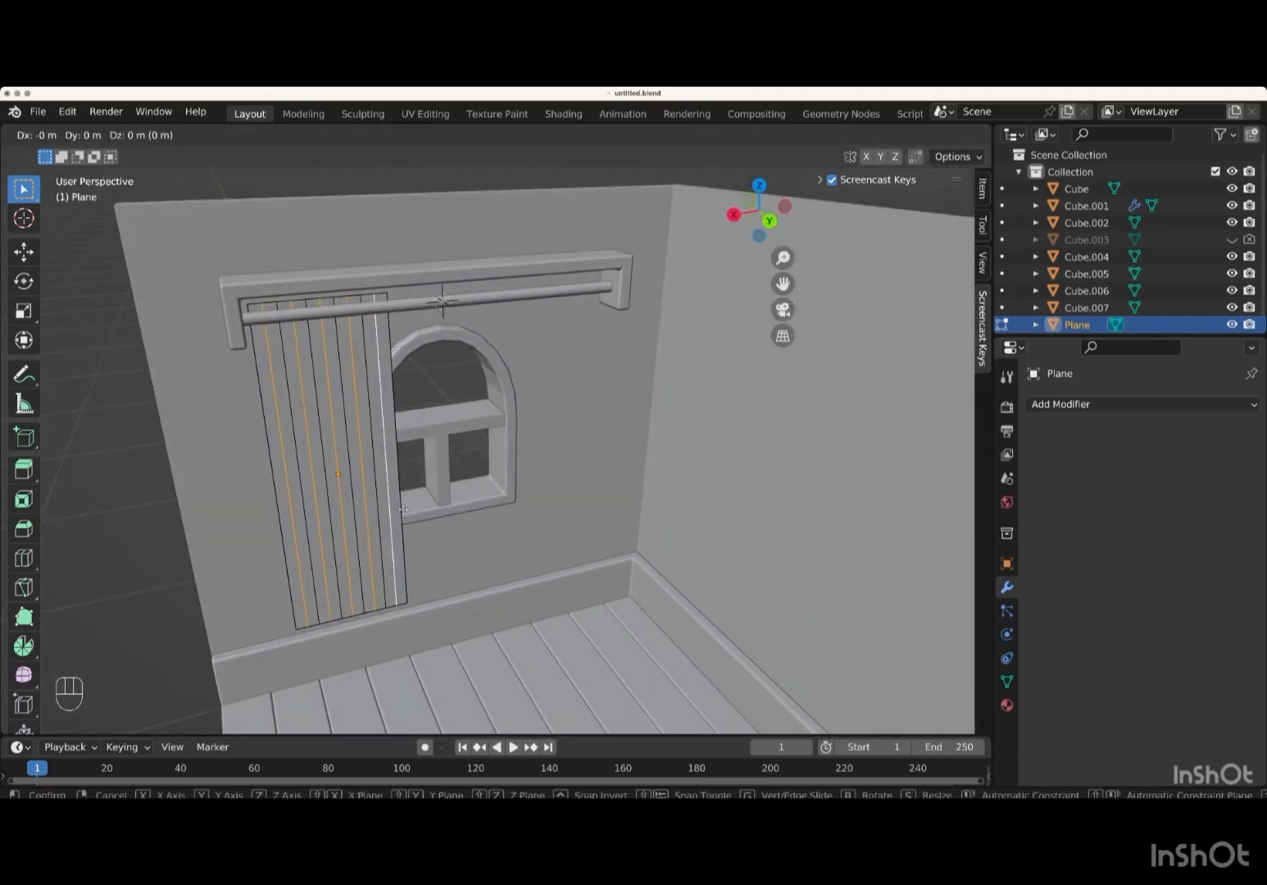
{"action": "key", "text": "y"}
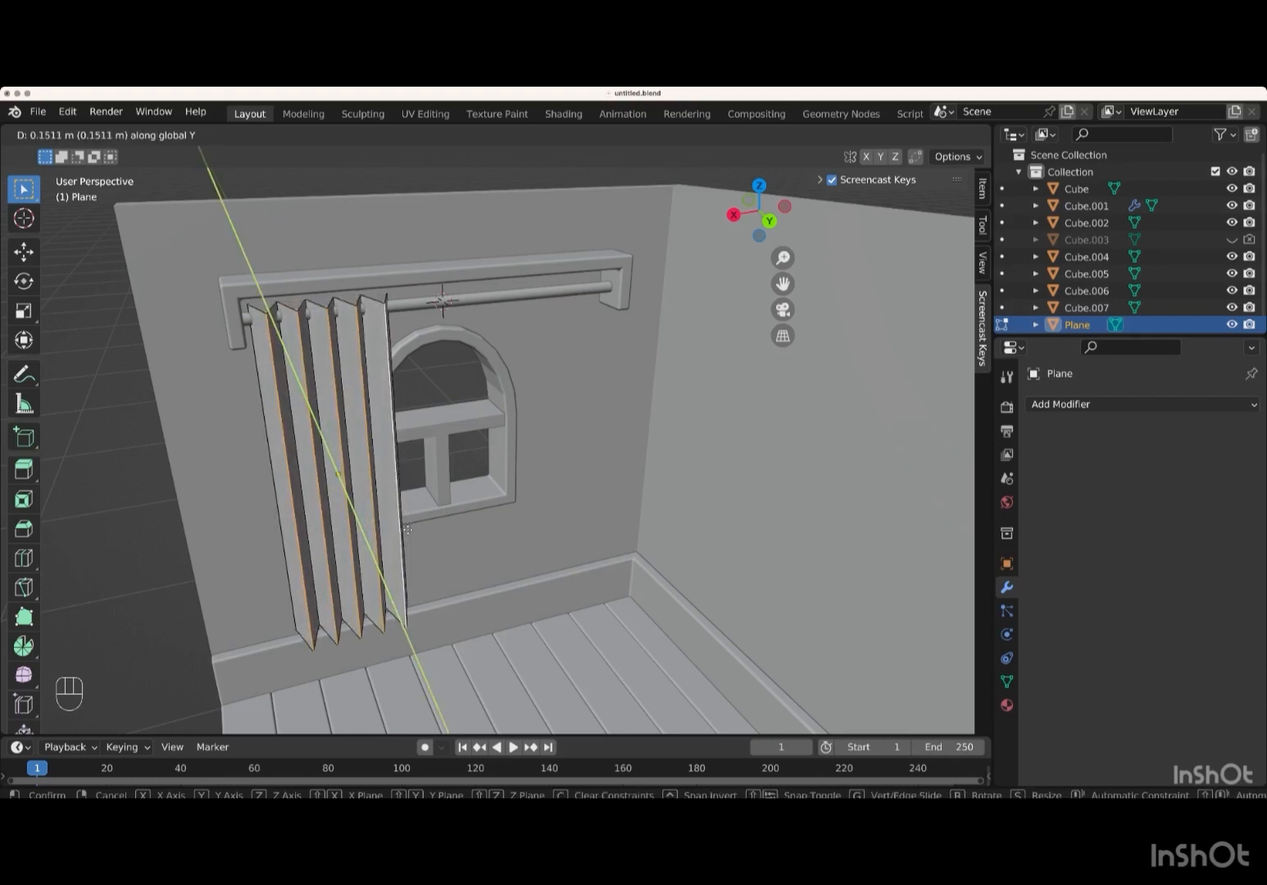
{"action": "key", "text": "Return"}
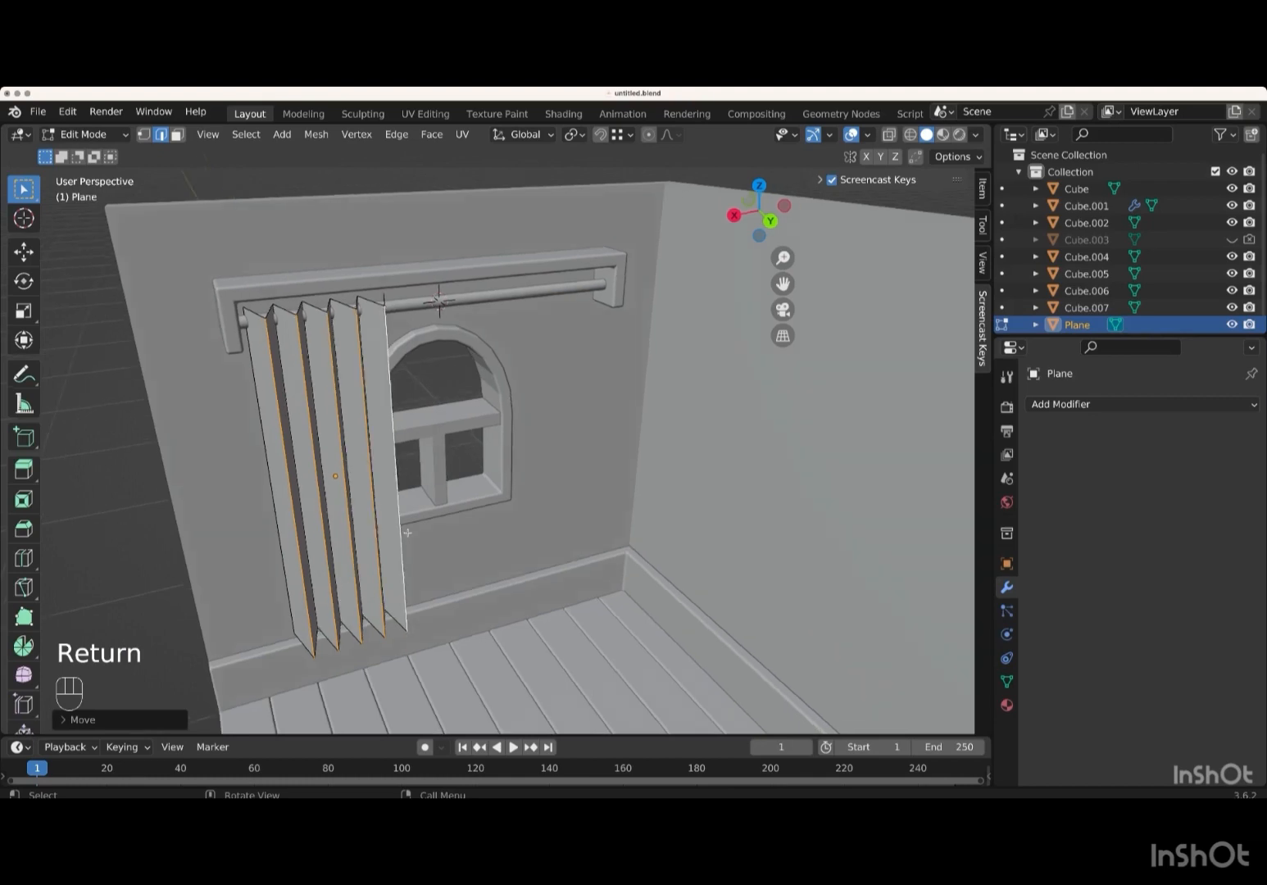
- With X-ray on and seen from the top, move the whole curtain mesh about -0.04 m along Y
{"action": "left_click_drag", "start_coordinate": [742, 207], "coordinate": [791, 207]}
{"action": "left_click", "coordinate": [889, 134]}
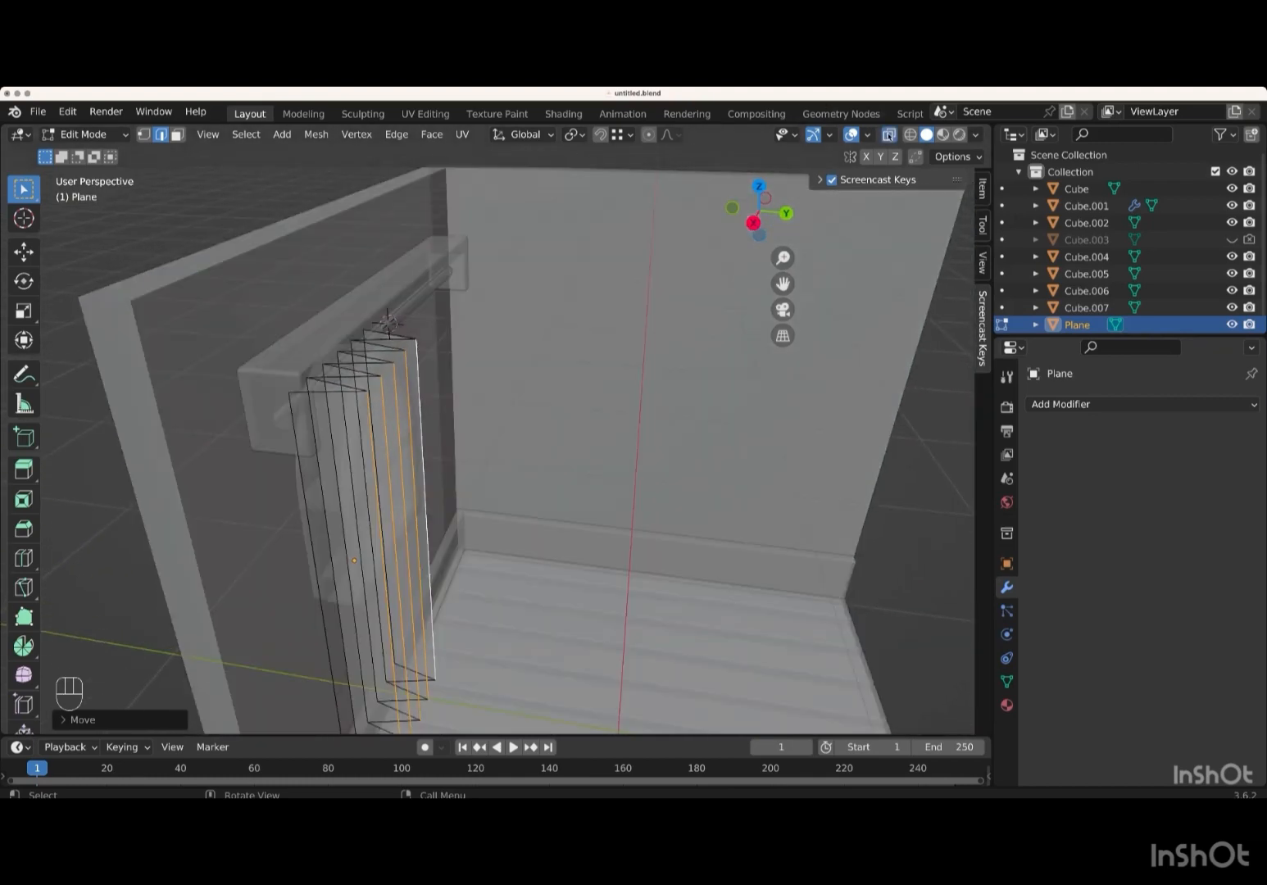
{"action": "key", "text": "KP_7"}
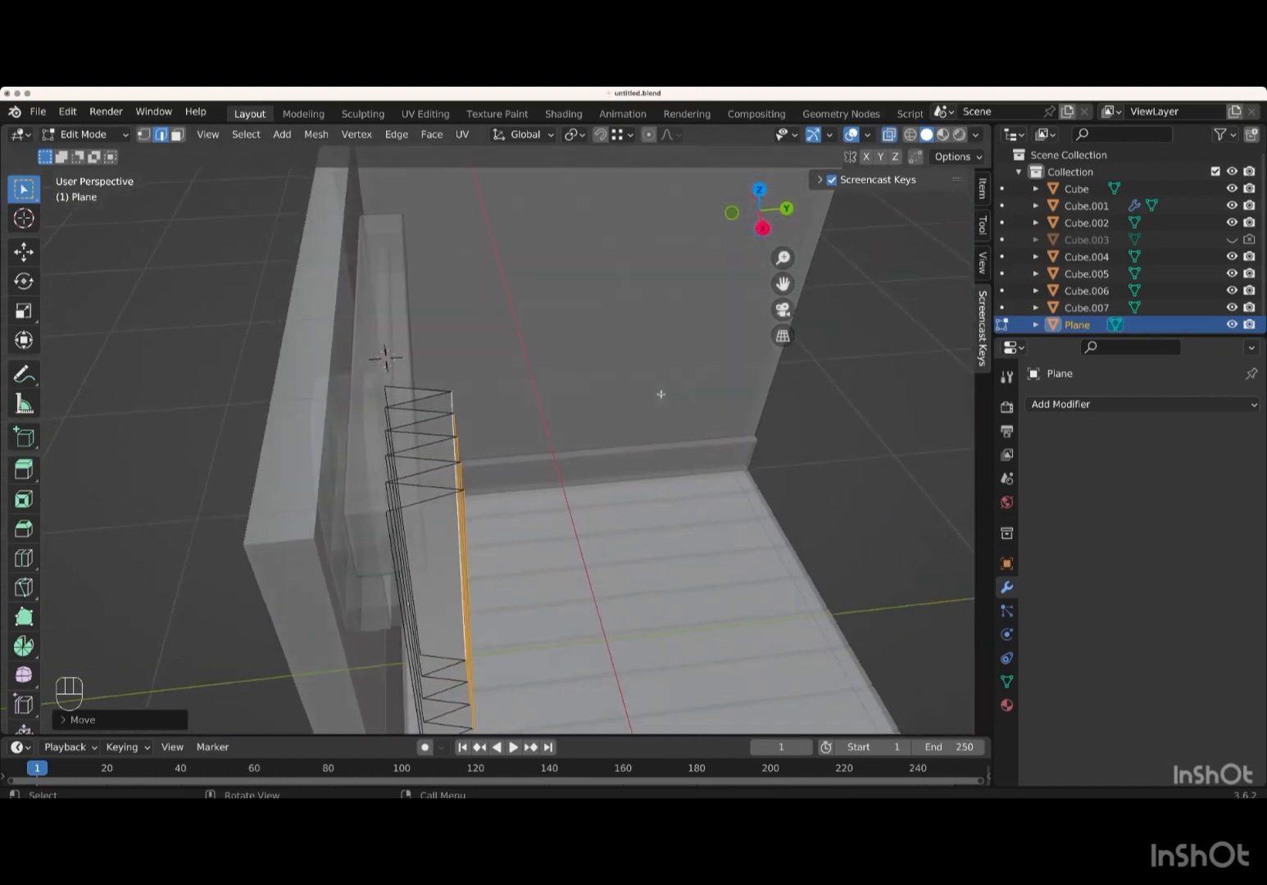
{"action": "key", "text": "a"}
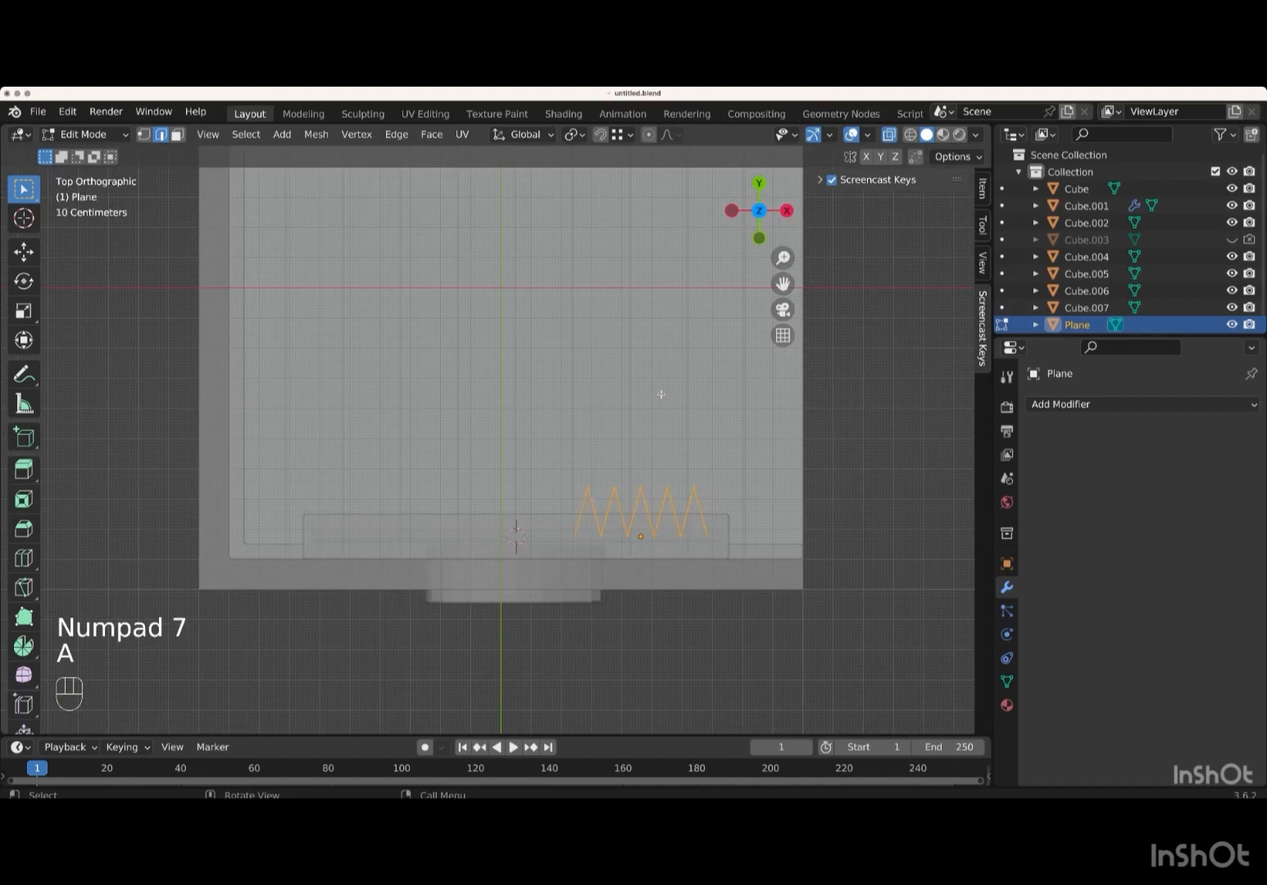
{"action": "key", "text": "g"}
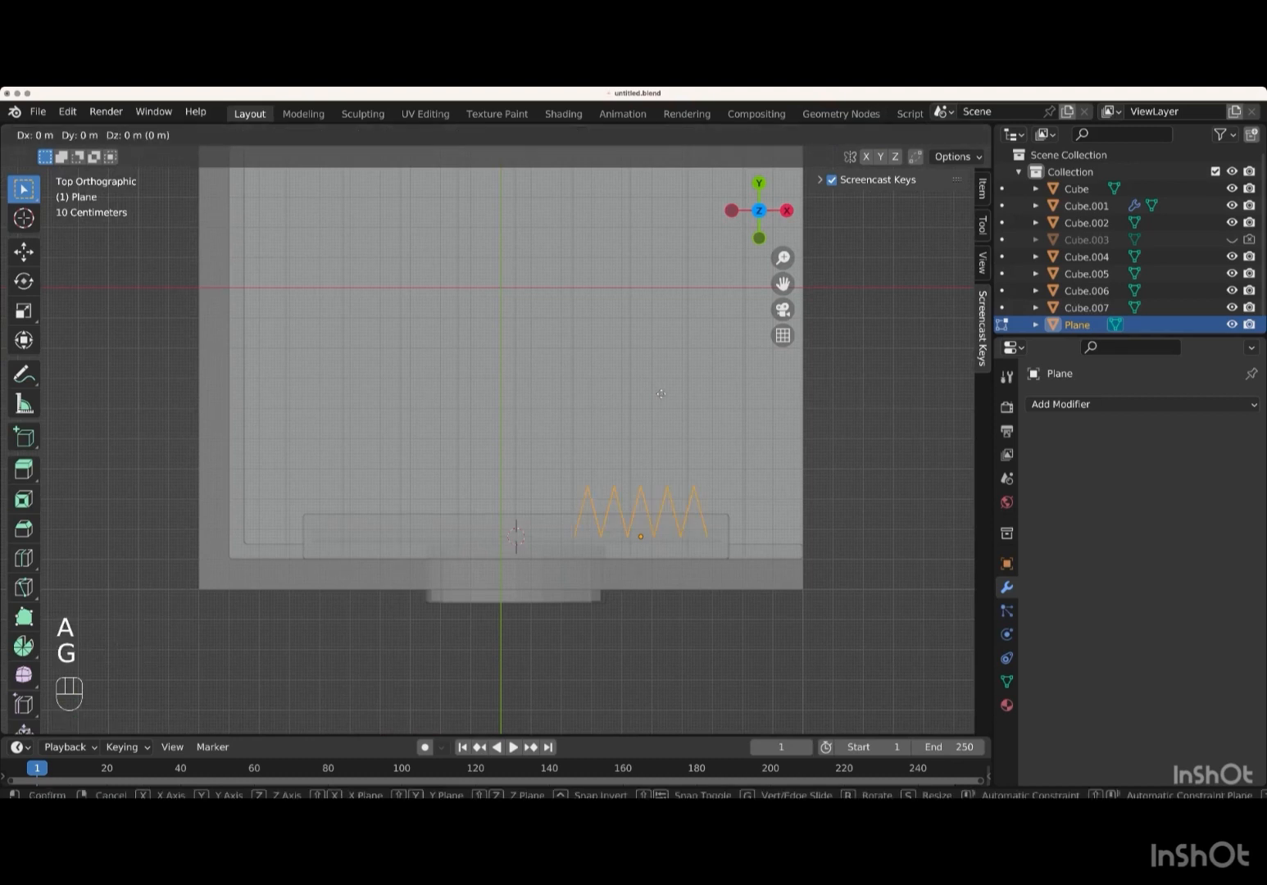
{"action": "key", "text": "y"}
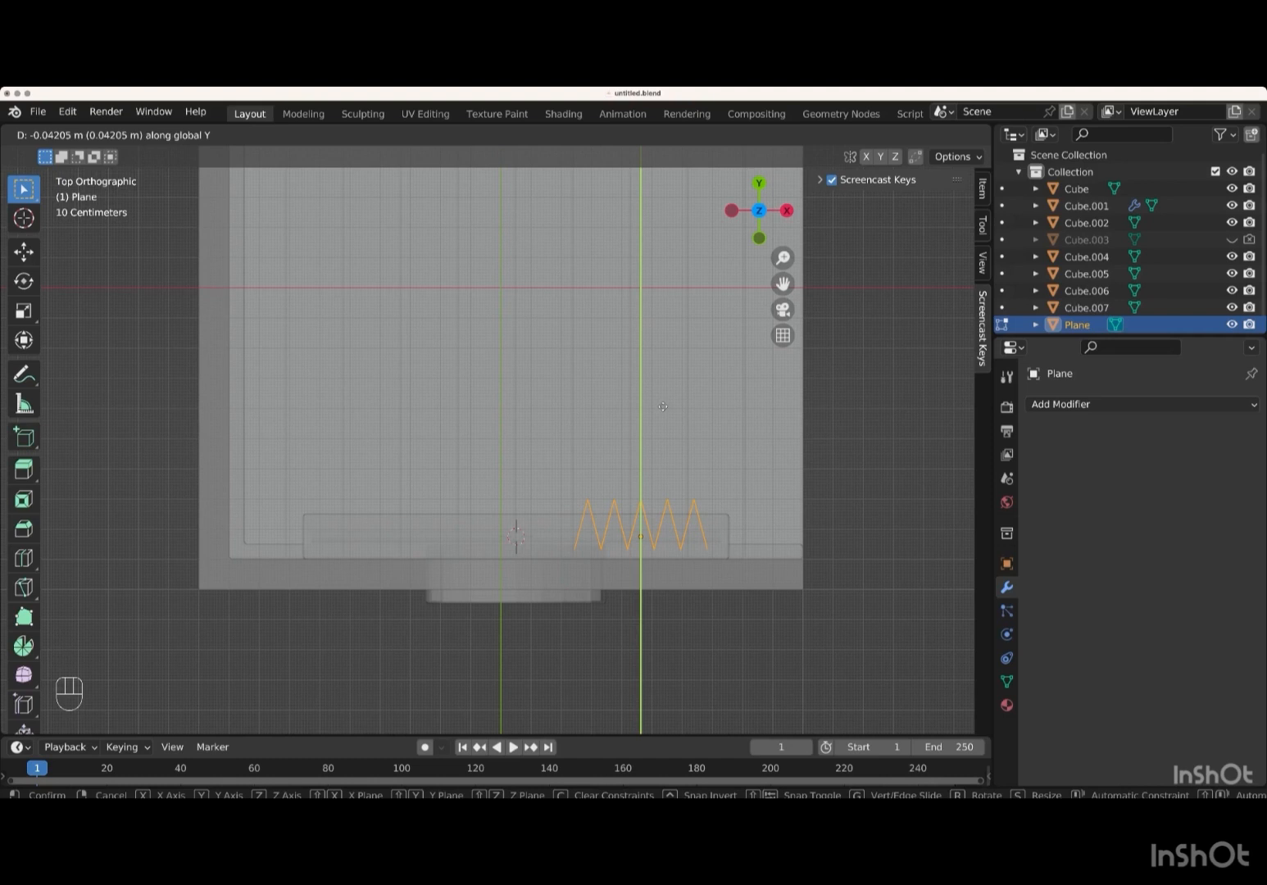
{"action": "key", "text": "Return"}
- Select the vertices at the front tips of the folds and move them back along Y to align with the bracket's front edge
{"action": "left_click", "coordinate": [144, 135]}
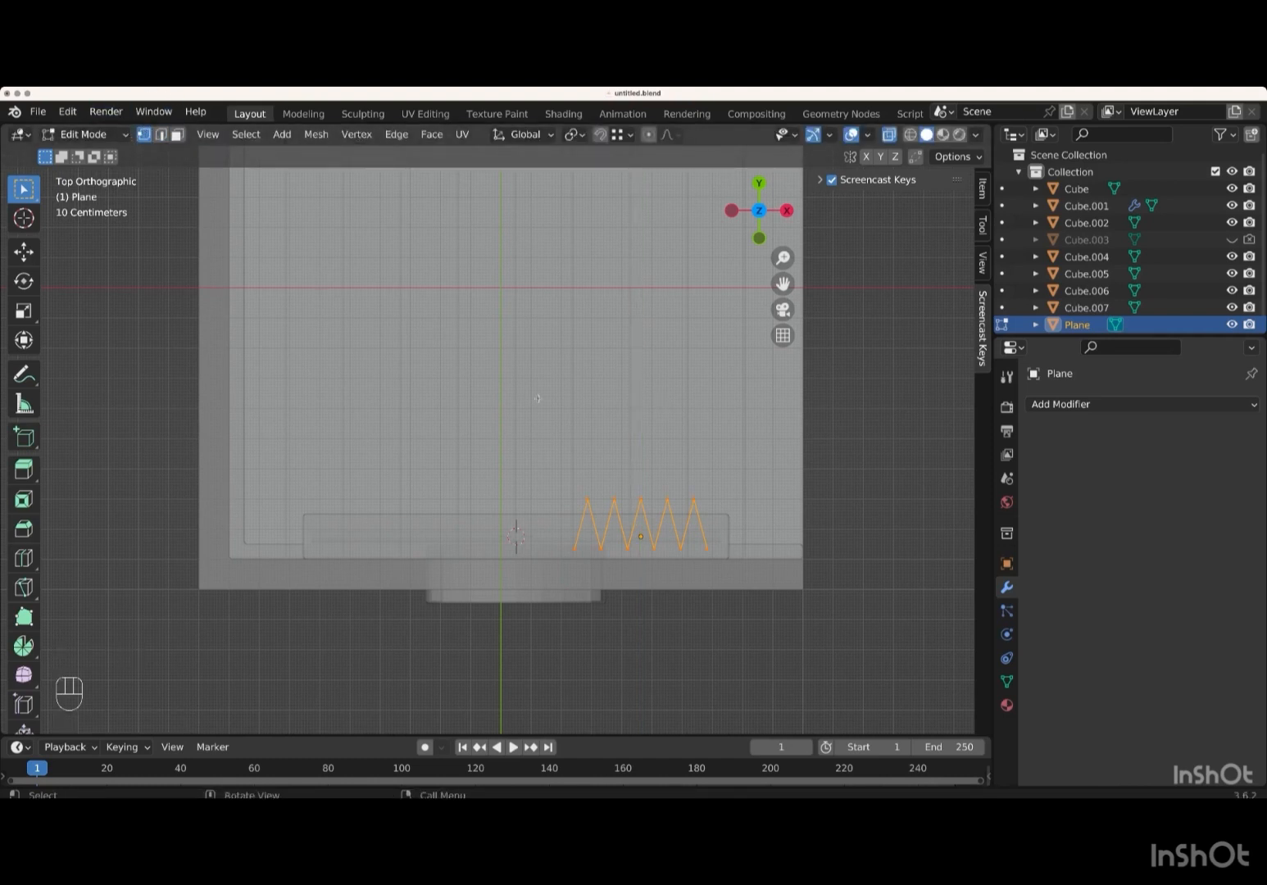
{"action": "left_click_drag", "start_coordinate": [573, 500], "coordinate": [617, 506]}
{"action": "left_click_drag", "start_coordinate": [699, 508], "coordinate": [704, 509]}
{"action": "key", "text": "g"}
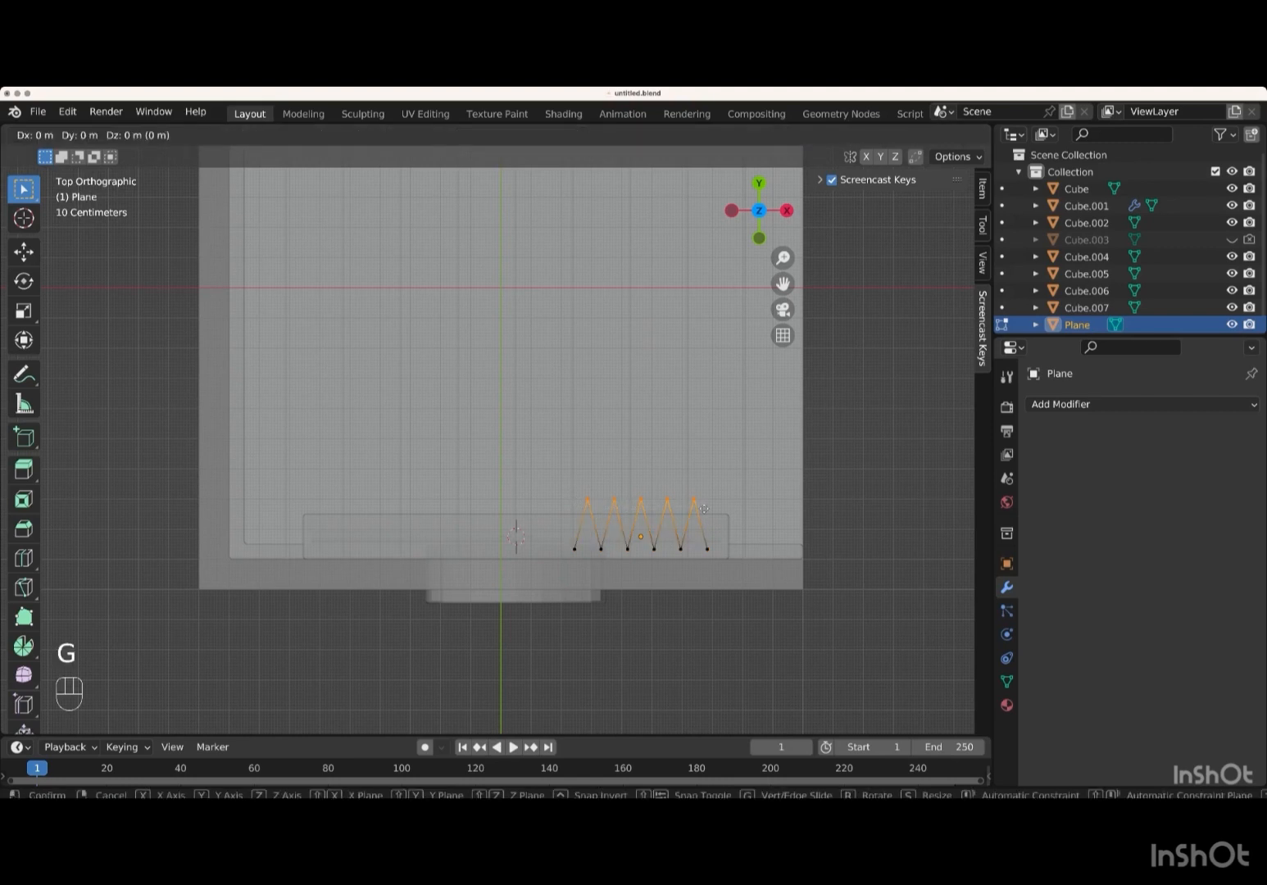
{"action": "key", "text": "y"}
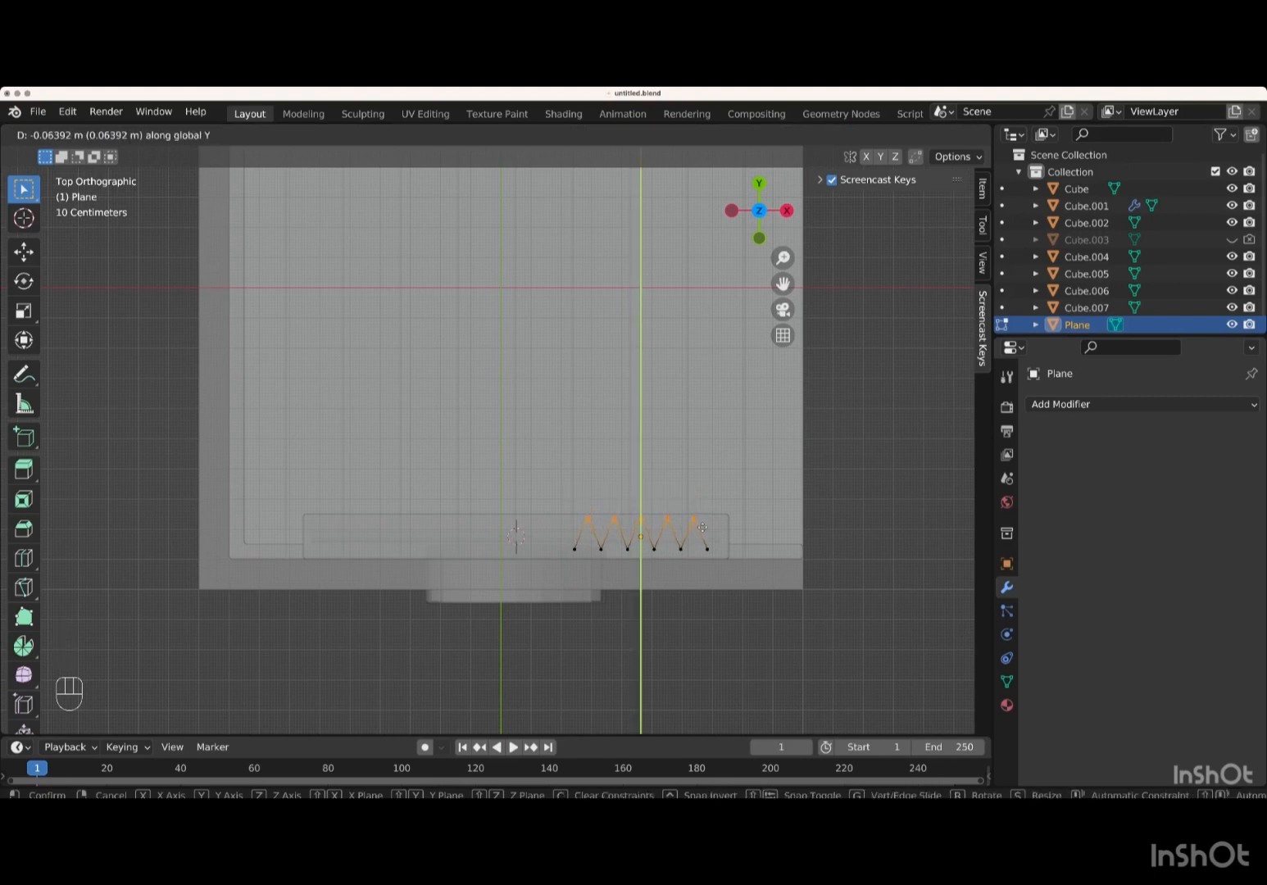
{"action": "key", "text": "Return"}
- Bevel all the curtain's fold edges with 4 segments and a width of about 0.195 m to round the zigzag into waves
{"action": "key", "text": "KP_Add"}
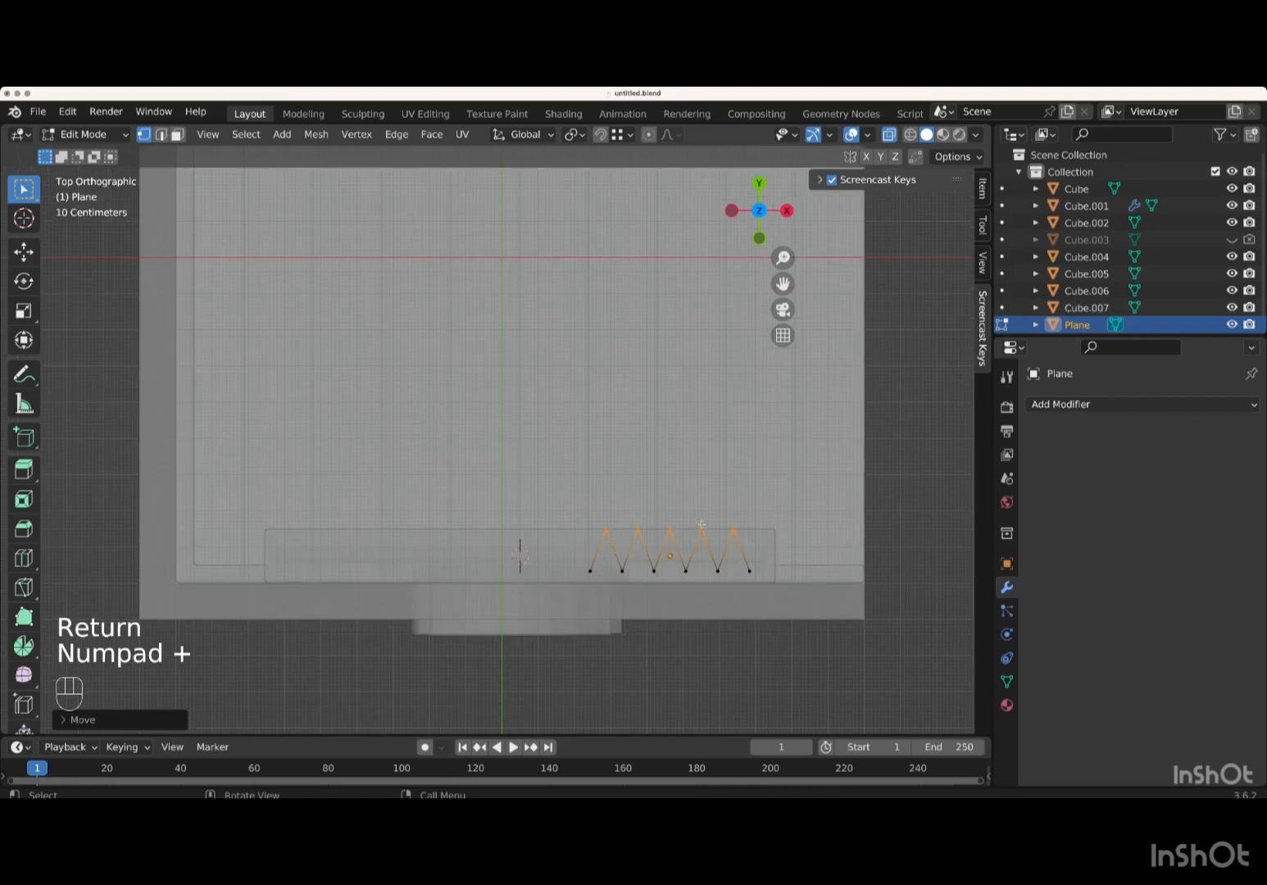
{"action": "key", "text": "KP_Add"}
{"action": "key", "text": "KP_Add"}
{"action": "scroll", "coordinate": [701, 524], "scroll_direction": "down", "scroll_amount": 2, "text": "shift"}
{"action": "scroll", "coordinate": [702, 523], "scroll_direction": "down", "scroll_amount": 3, "text": "shift"}
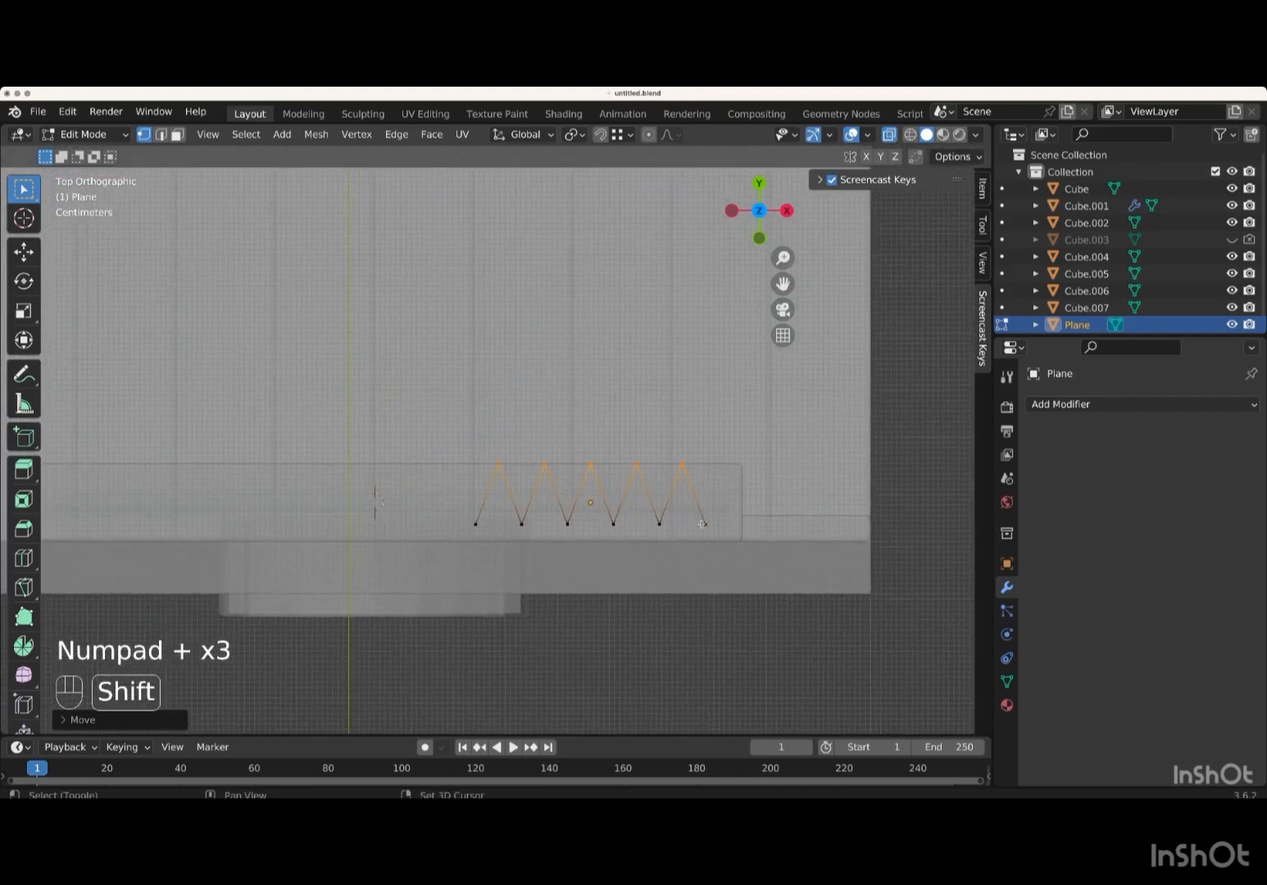
{"action": "key", "text": "KP_Add"}
{"action": "key", "text": "KP_Add"}
{"action": "key", "text": "KP_Add"}
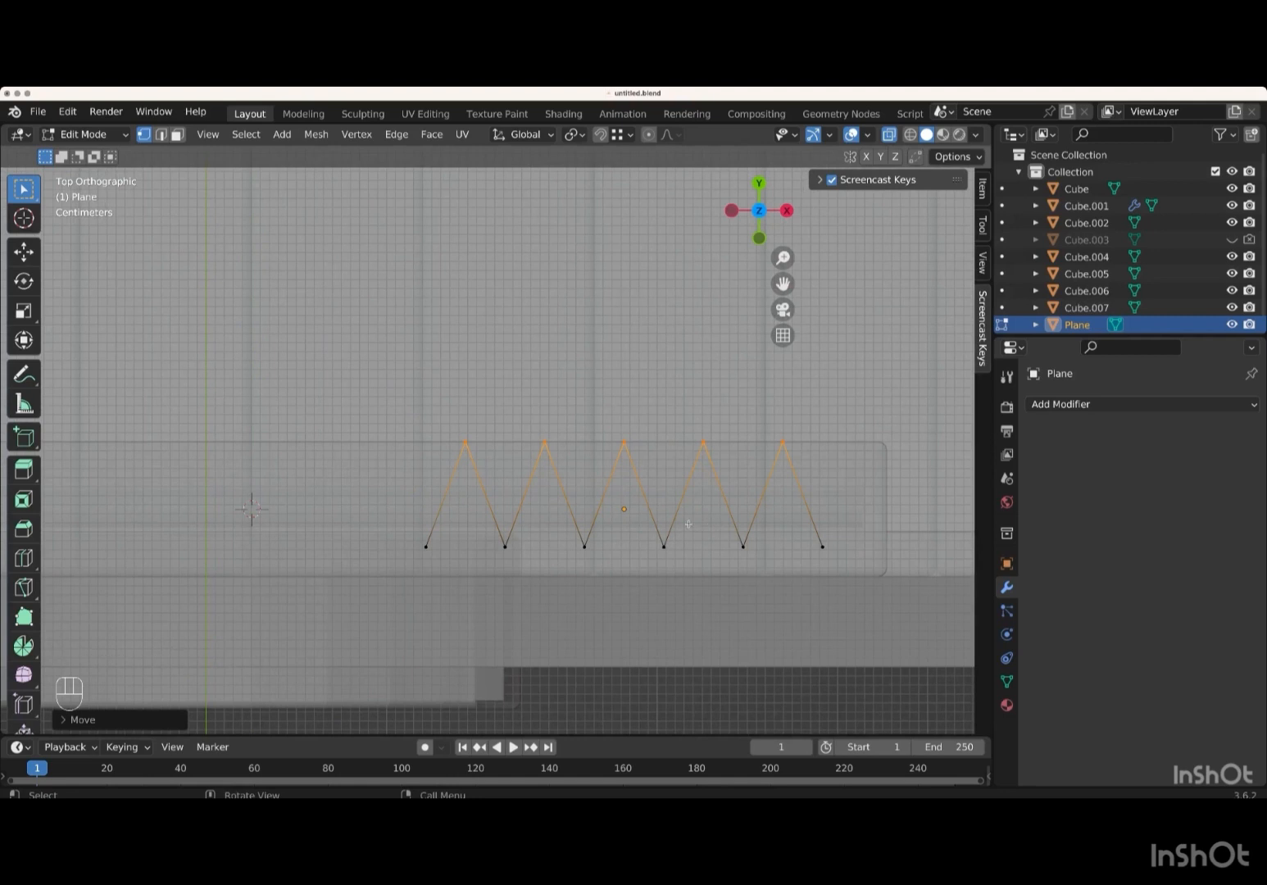
{"action": "key", "text": "a"}
{"action": "key", "text": "ctrl+b"}
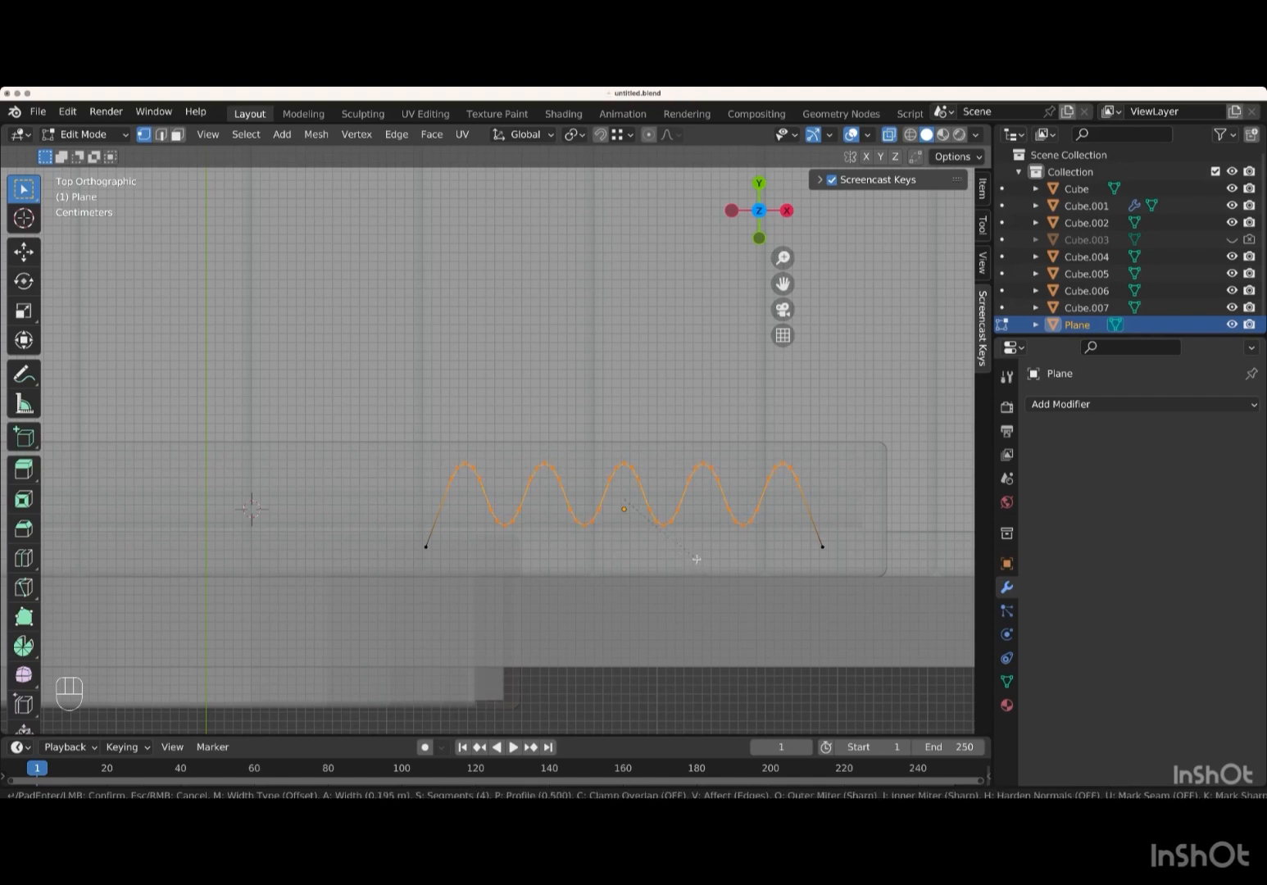
{"action": "key", "text": "Return"}
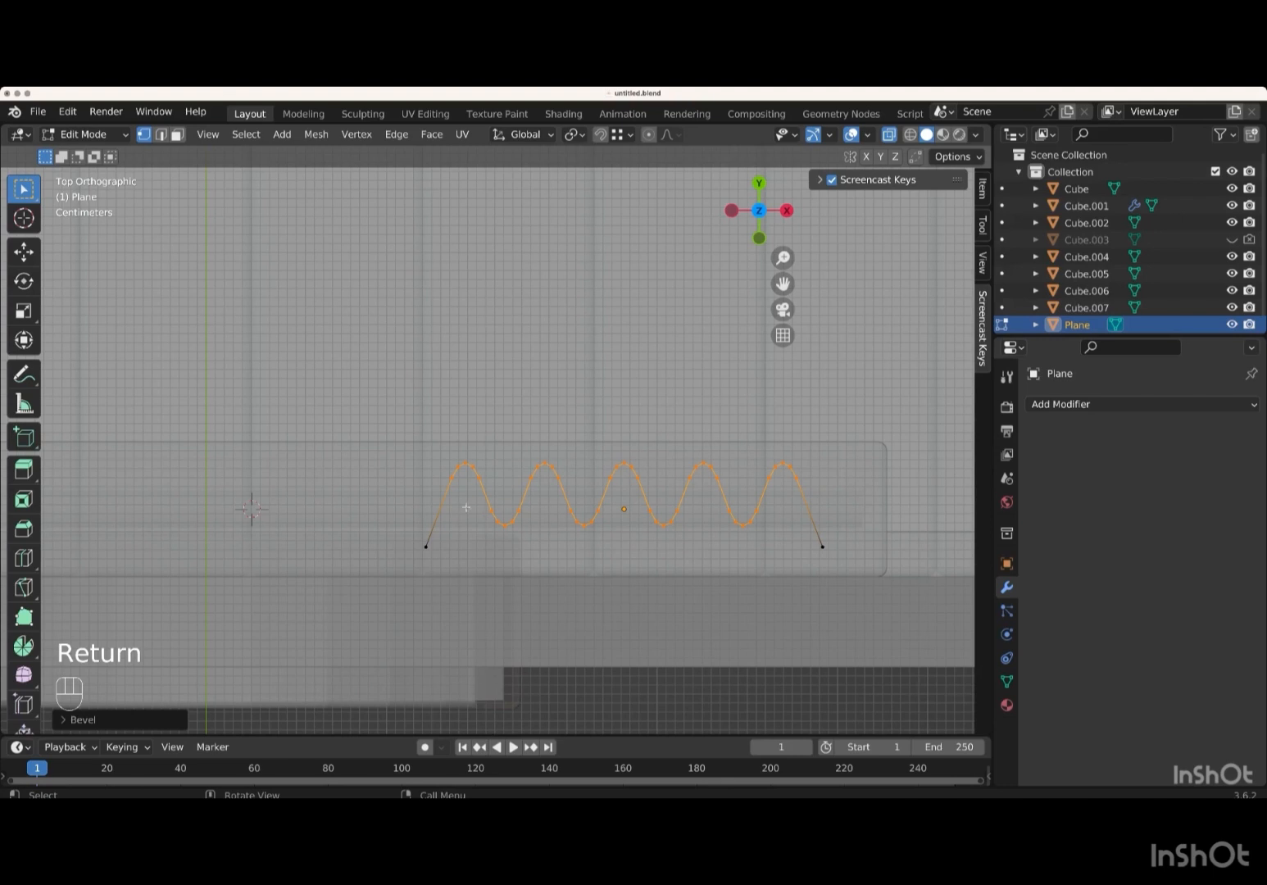
- Move the four rear fold curves about -0.024 m along Y, level with the curtain's outer end vertices
{"action": "left_click_drag", "start_coordinate": [478, 500], "coordinate": [783, 534]}
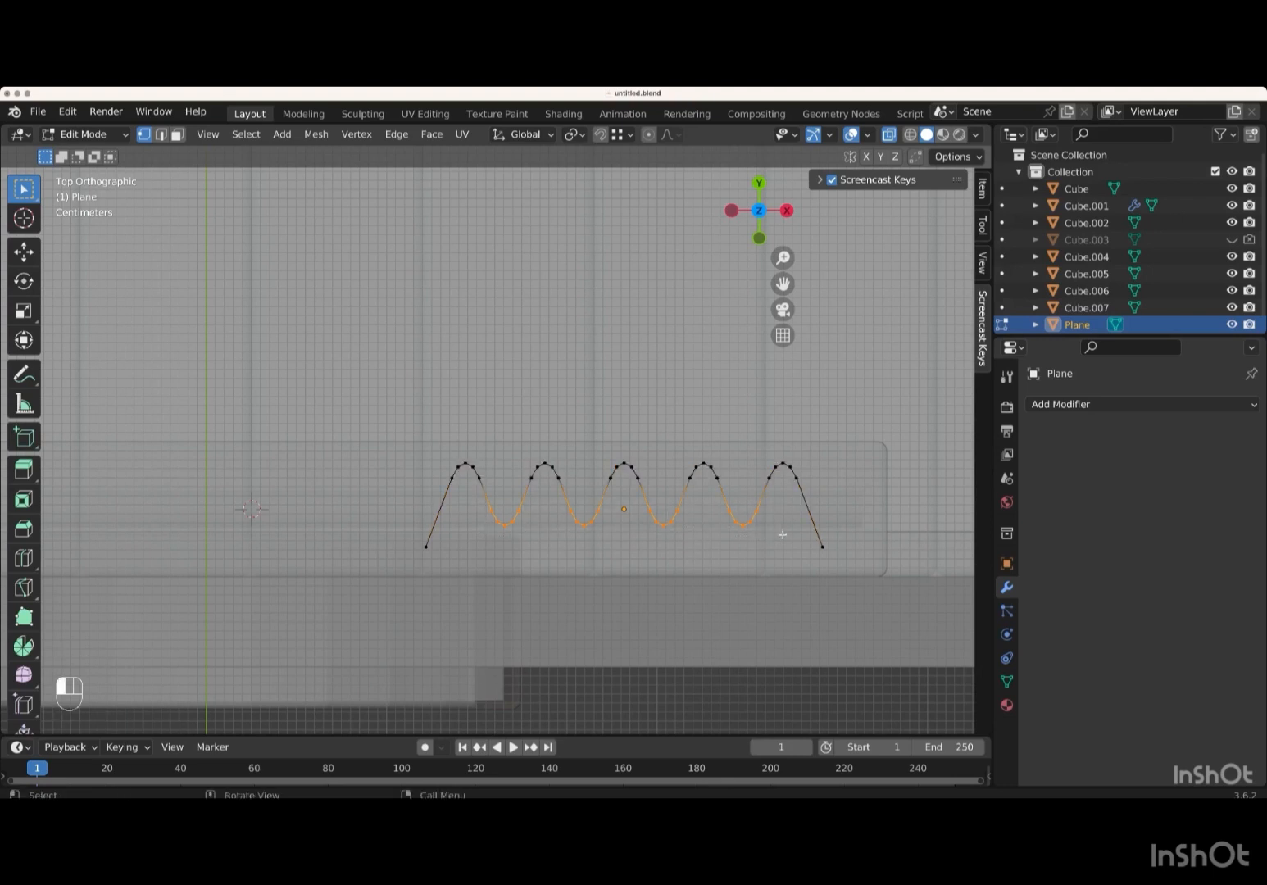
{"action": "key", "text": "g"}
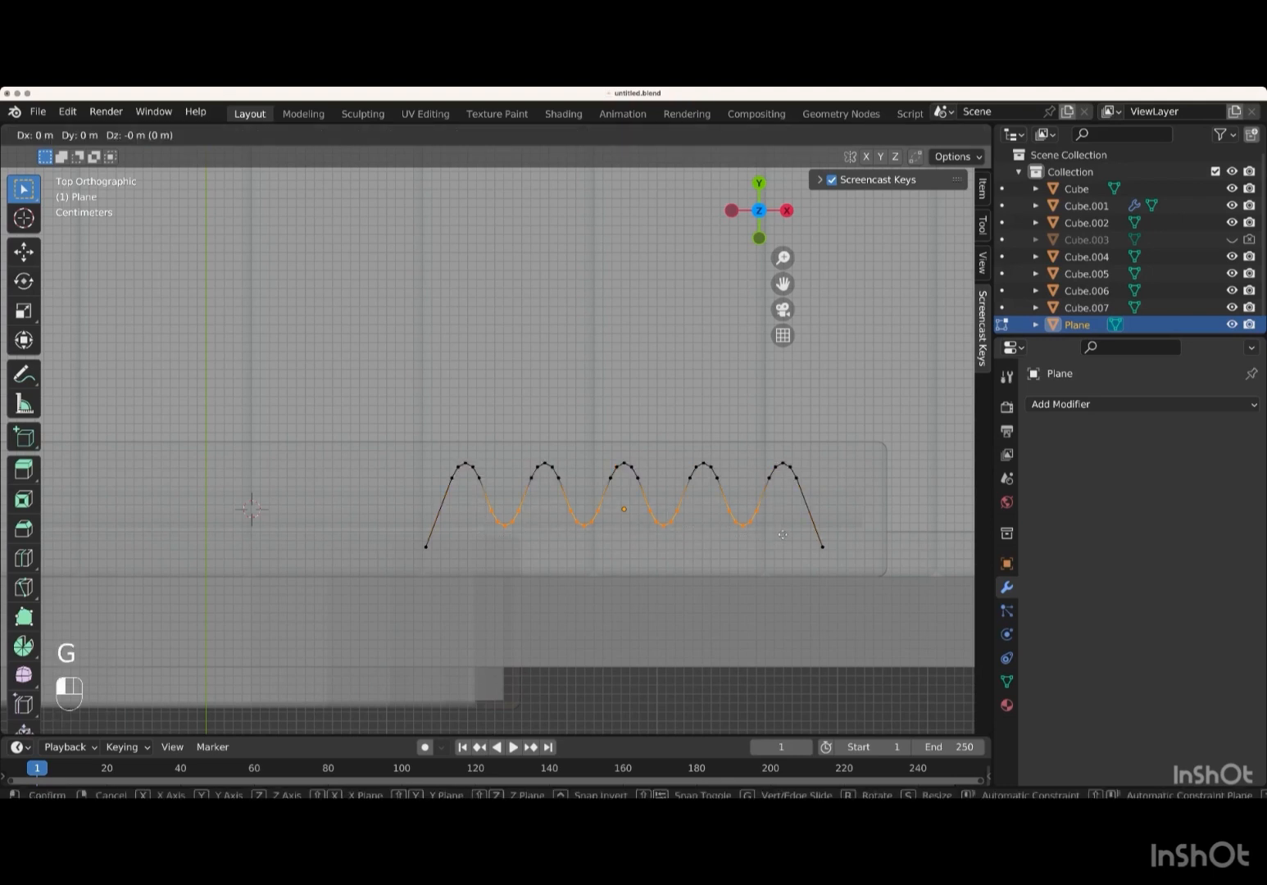
{"action": "key", "text": "y"}
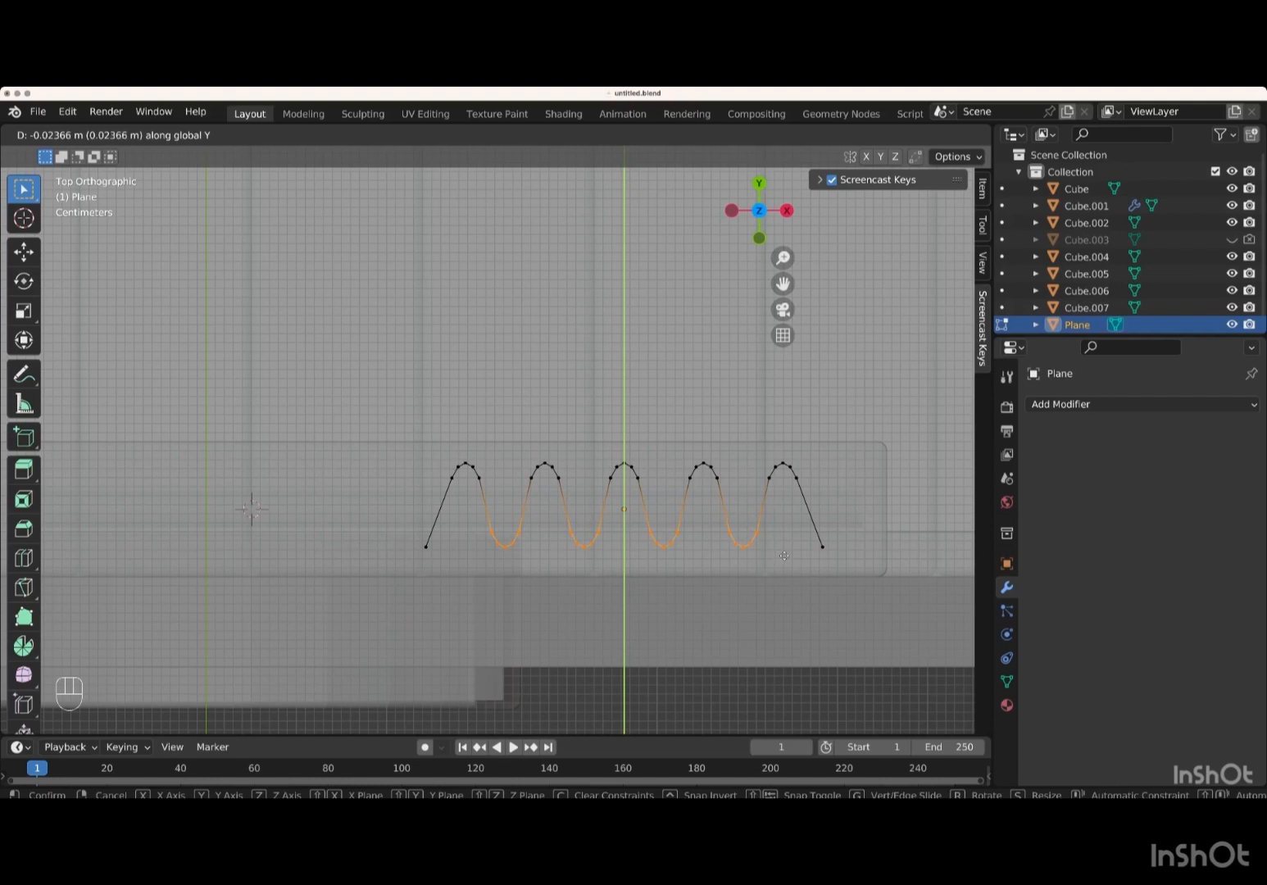
{"action": "key", "text": "Return"}
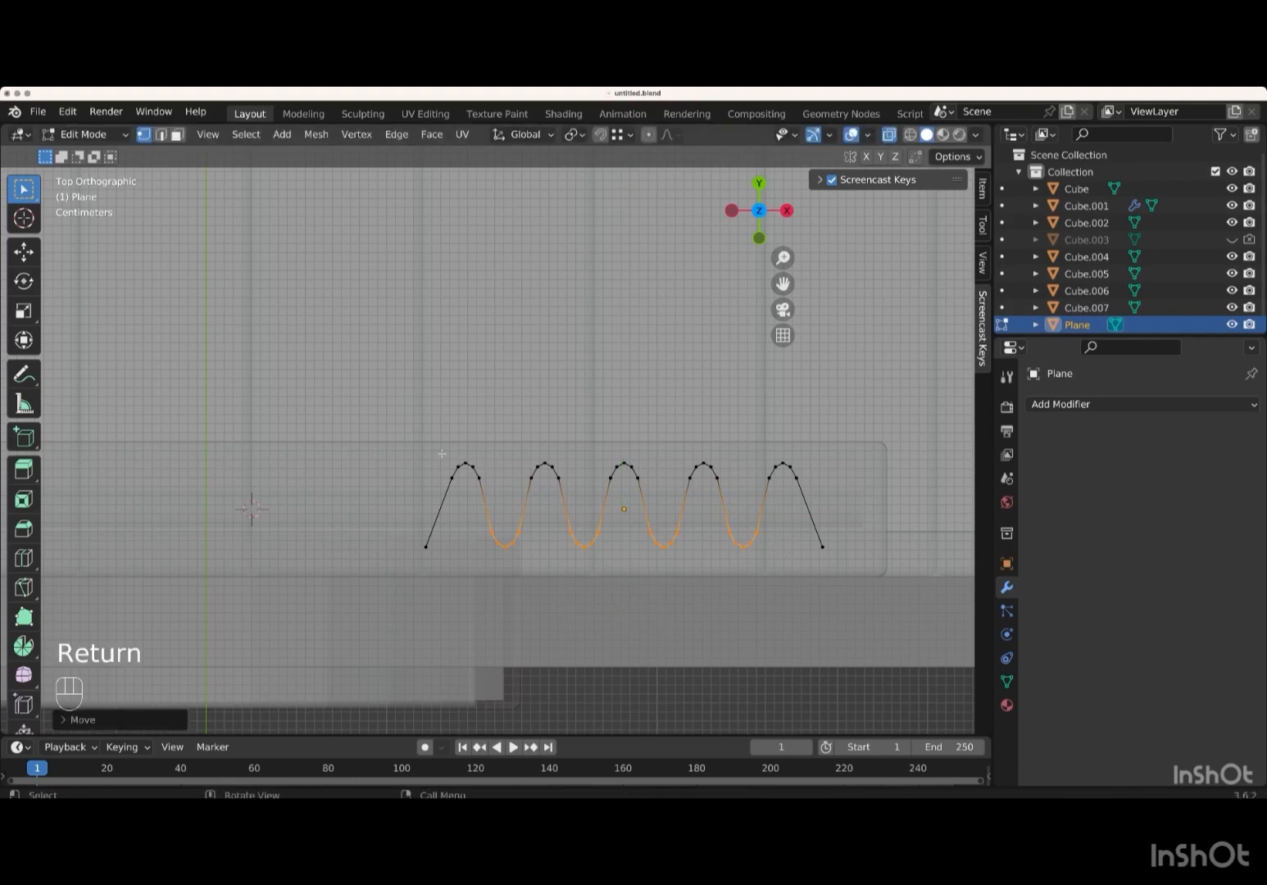
- Select the five front fold curves and move them about -0.01 m along Y
{"action": "left_click_drag", "start_coordinate": [441, 454], "coordinate": [622, 486]}
{"action": "key", "text": "ctrl+i"}
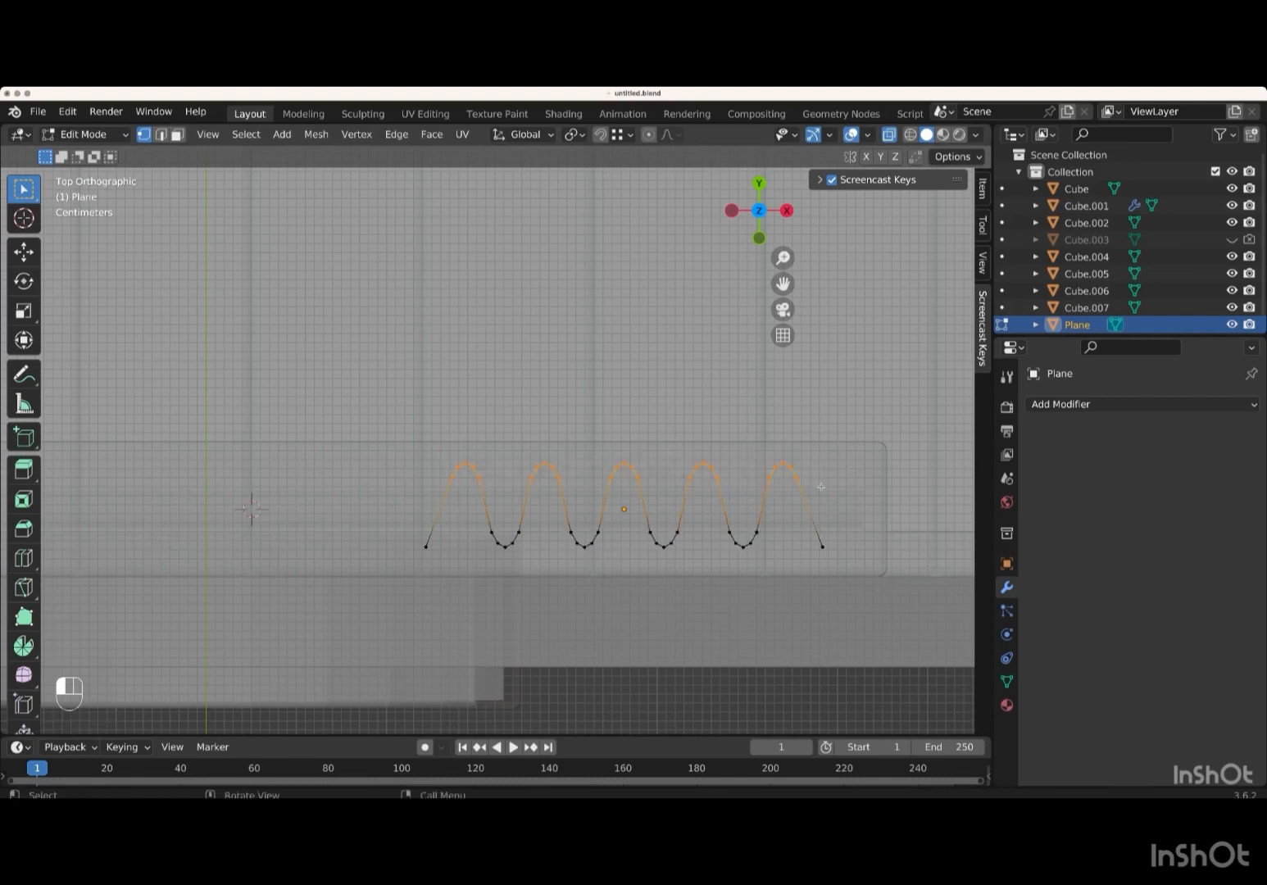
{"action": "key", "text": "g"}
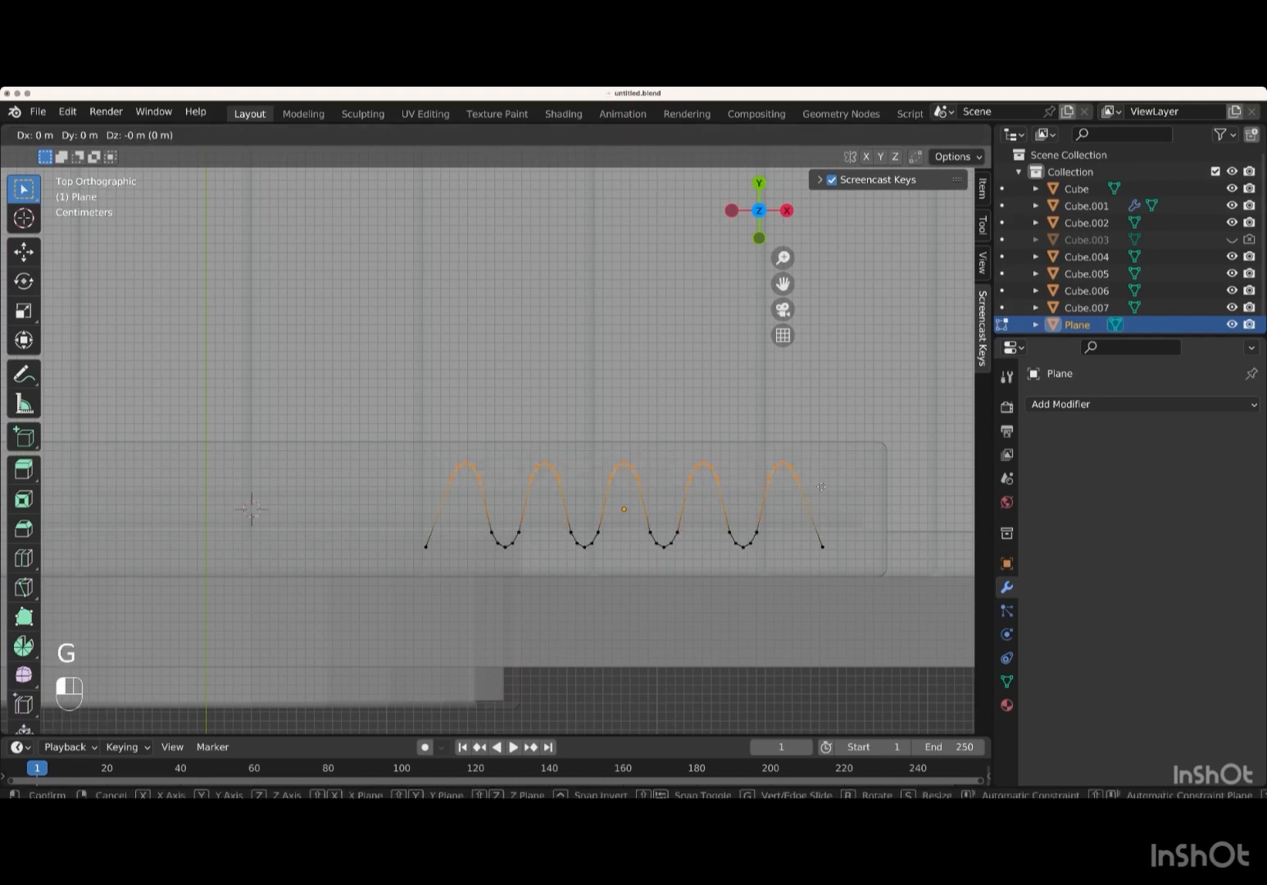
{"action": "key", "text": "y"}
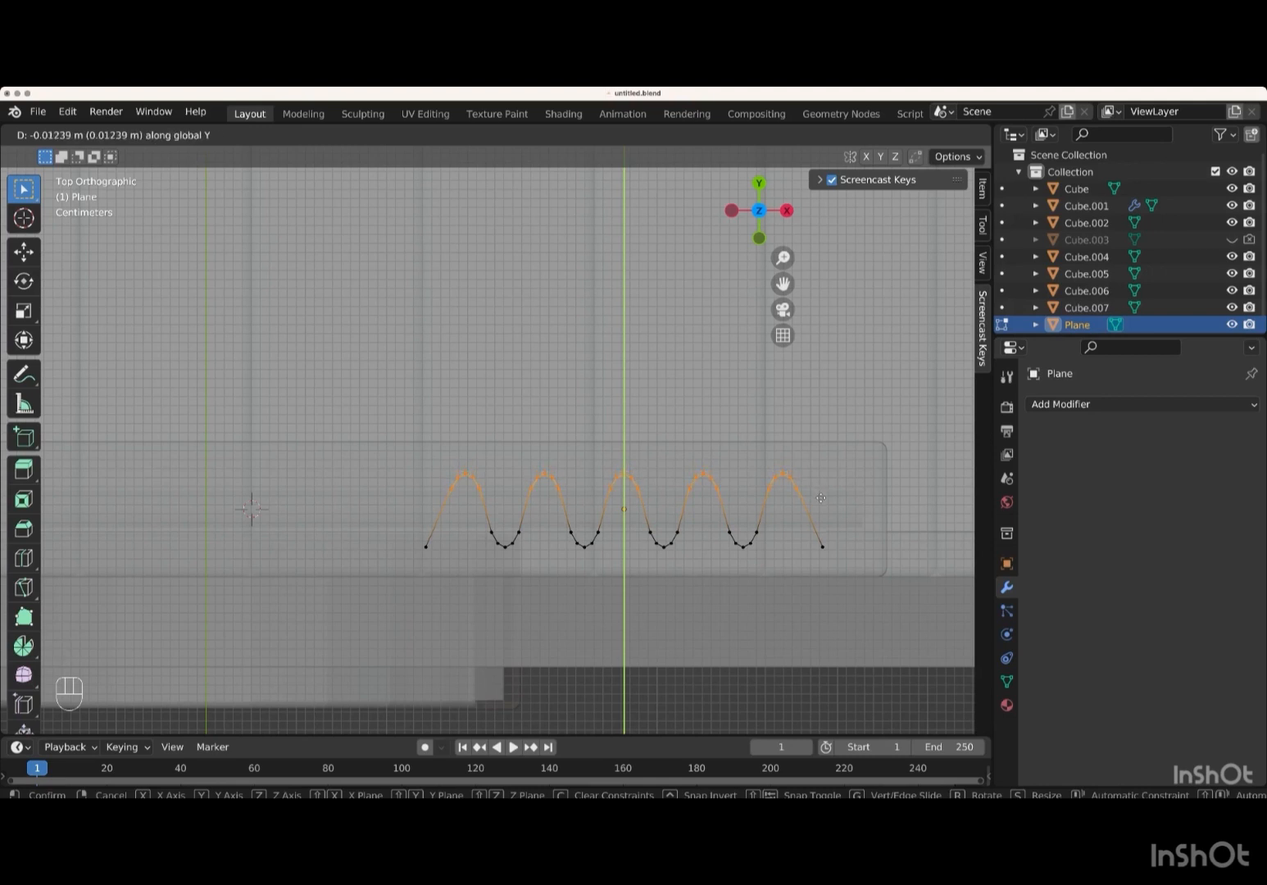
{"action": "left_click", "coordinate": [820, 499]}
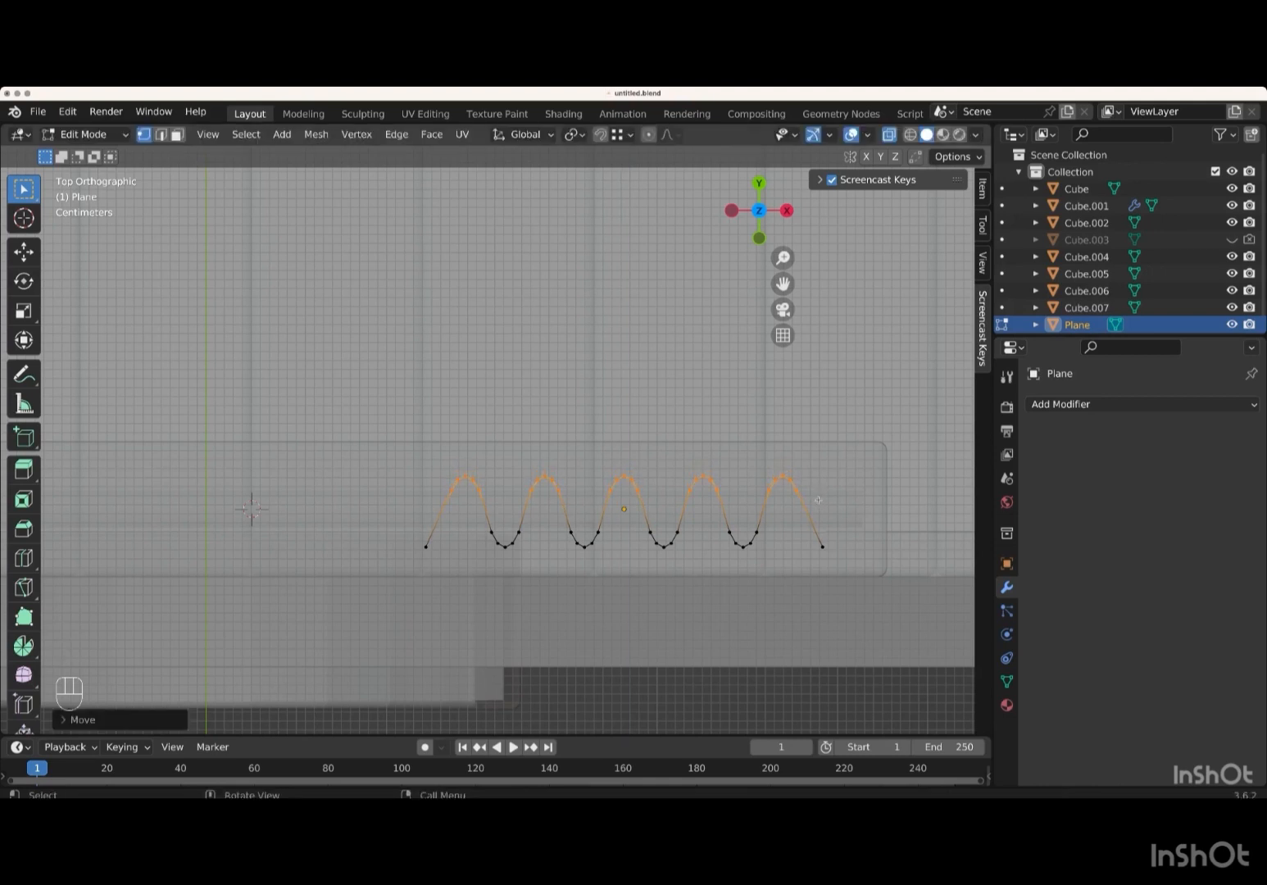
- Confirm the front fold move and turn off X-ray display to view the curtain as a solid
{"action": "key", "text": "Return"}
{"action": "scroll", "coordinate": [487, 375], "scroll_direction": "down", "scroll_amount": 10}
{"action": "scroll", "coordinate": [487, 375], "scroll_direction": "right", "scroll_amount": 15}
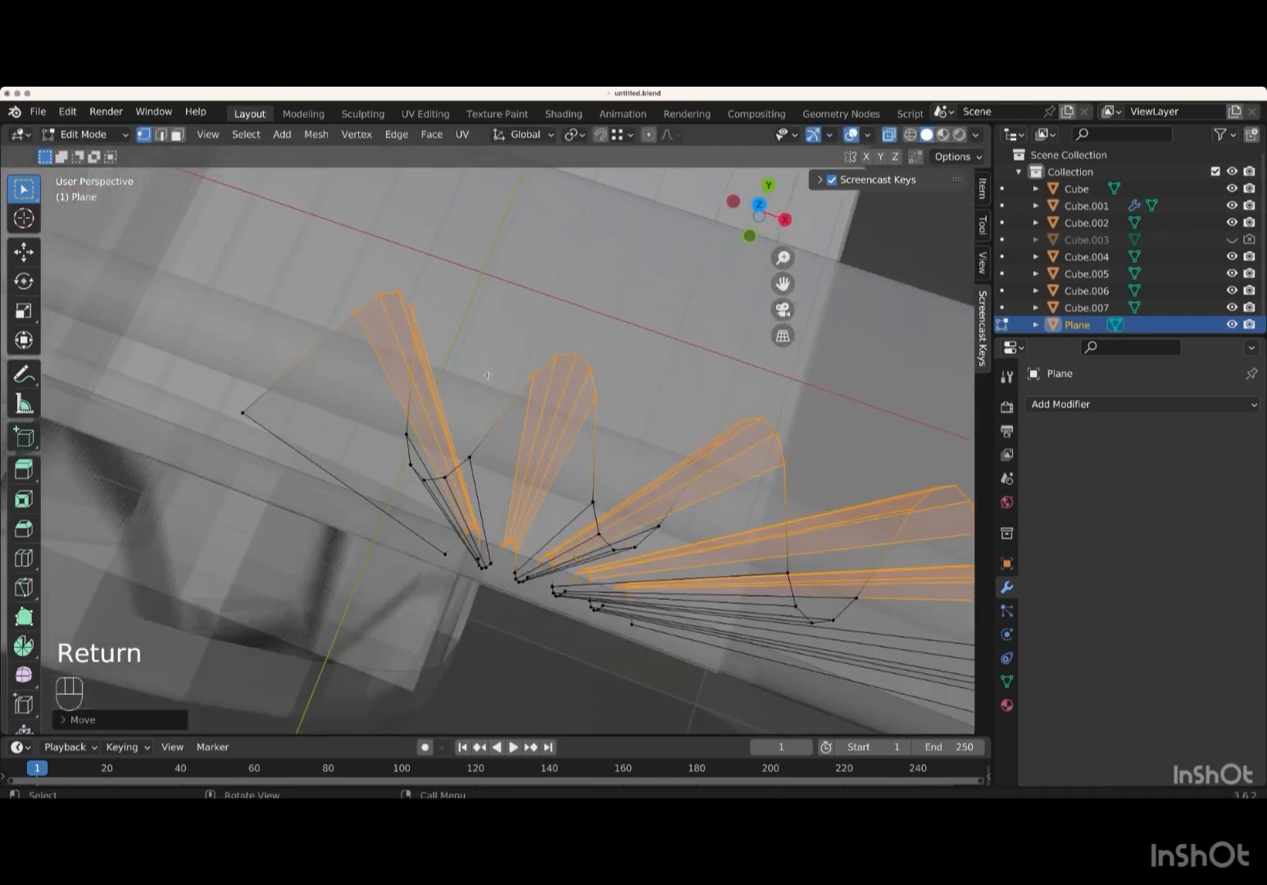
{"action": "scroll", "coordinate": [487, 375], "scroll_direction": "right", "scroll_amount": 10}
{"action": "scroll", "coordinate": [486, 375], "scroll_direction": "down", "scroll_amount": 6}
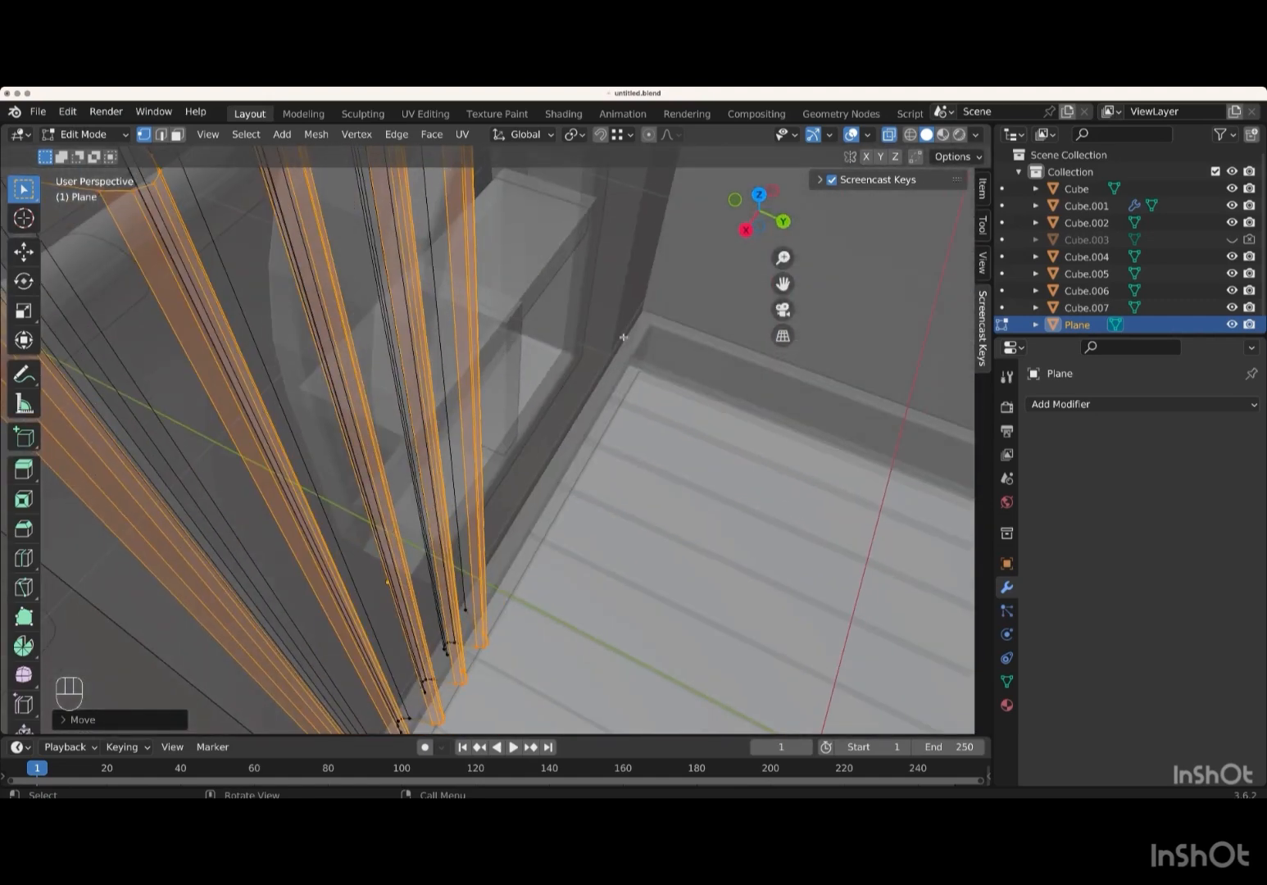
{"action": "key", "text": "alt+z"}
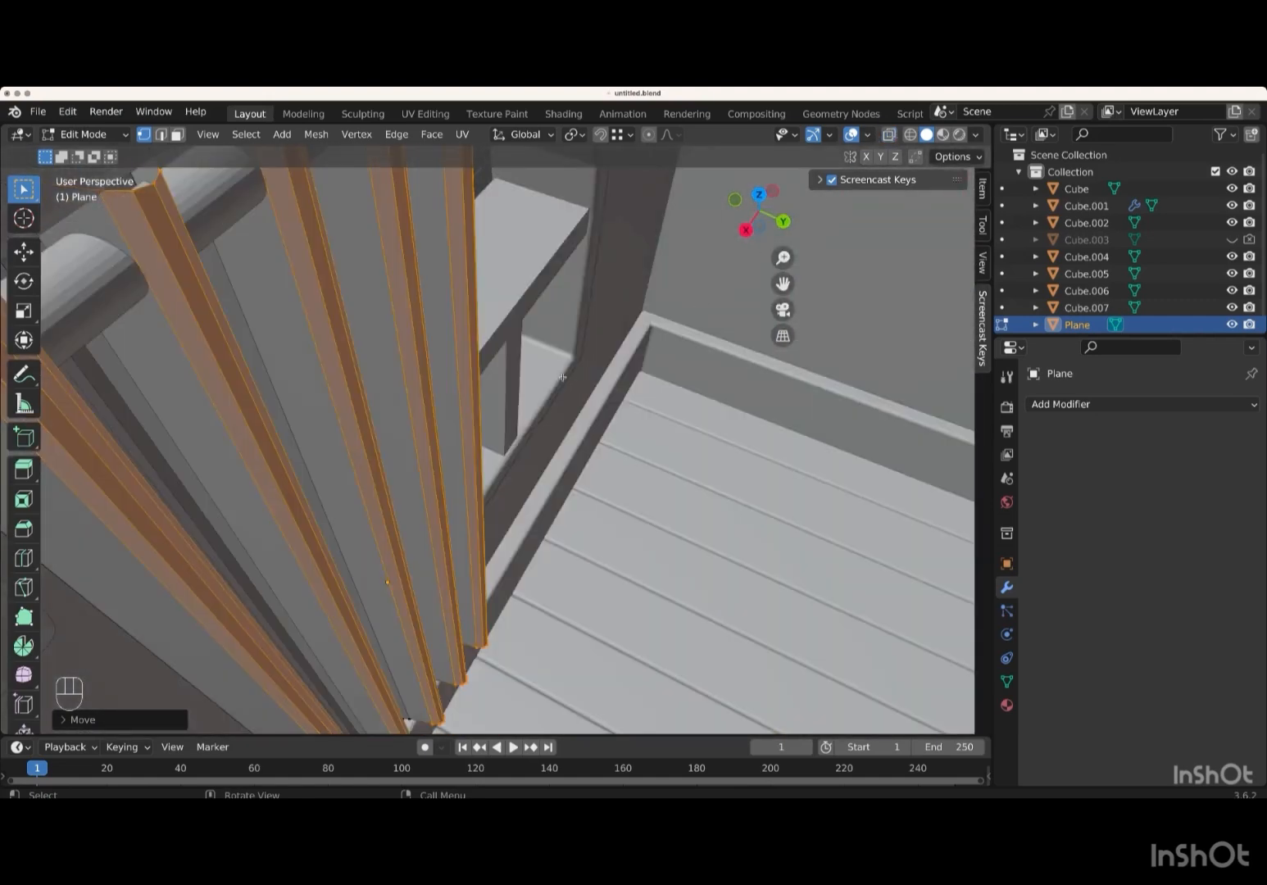
{"action": "key", "text": "KP_Subtract"}
{"action": "key", "text": "KP_Subtract"}
{"action": "key", "text": "KP_Subtract"}
{"action": "key", "text": "KP_Subtract"}
{"action": "scroll", "coordinate": [562, 376], "scroll_direction": "right", "scroll_amount": 5}
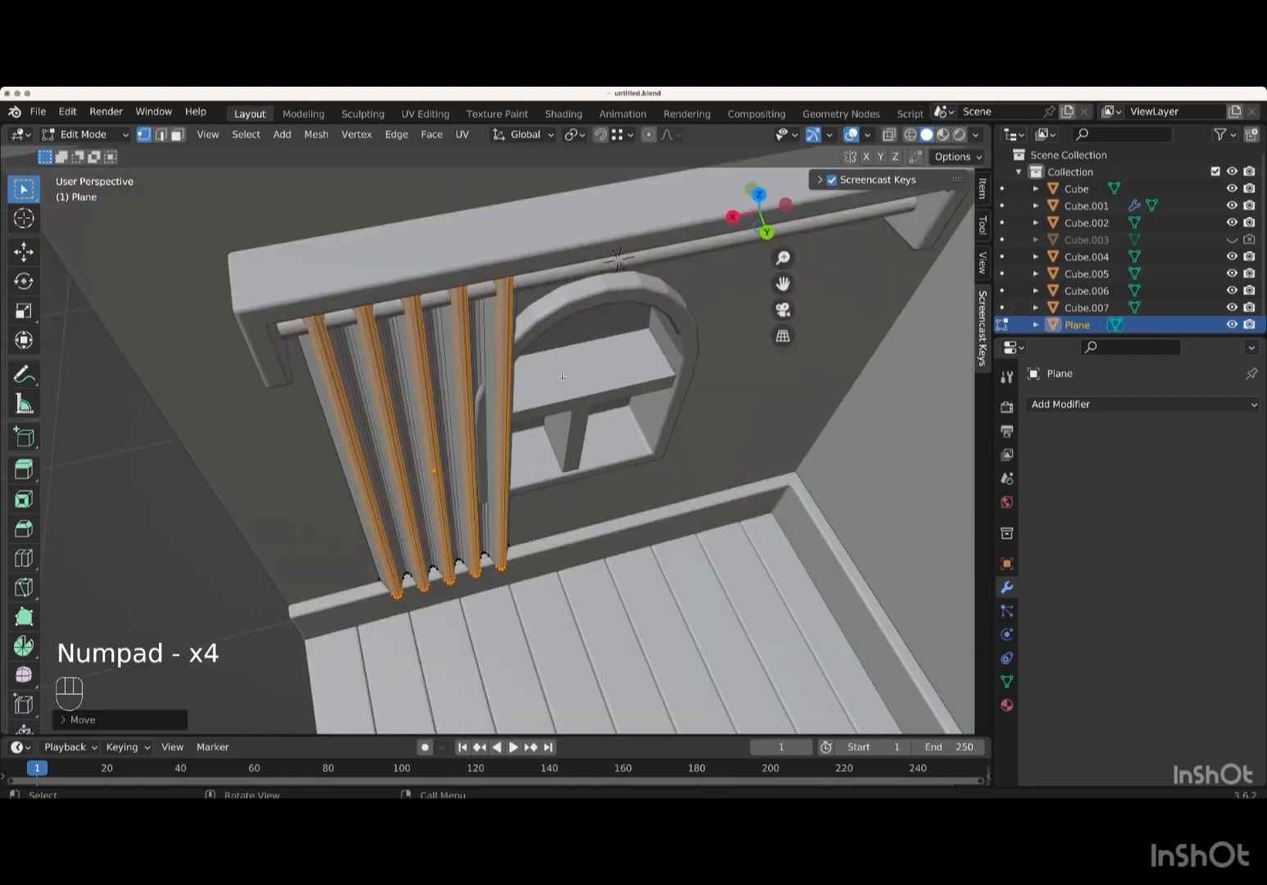
{"action": "scroll", "coordinate": [562, 377], "scroll_direction": "down", "scroll_amount": 8}
{"action": "scroll", "coordinate": [562, 377], "scroll_direction": "left", "scroll_amount": 4}
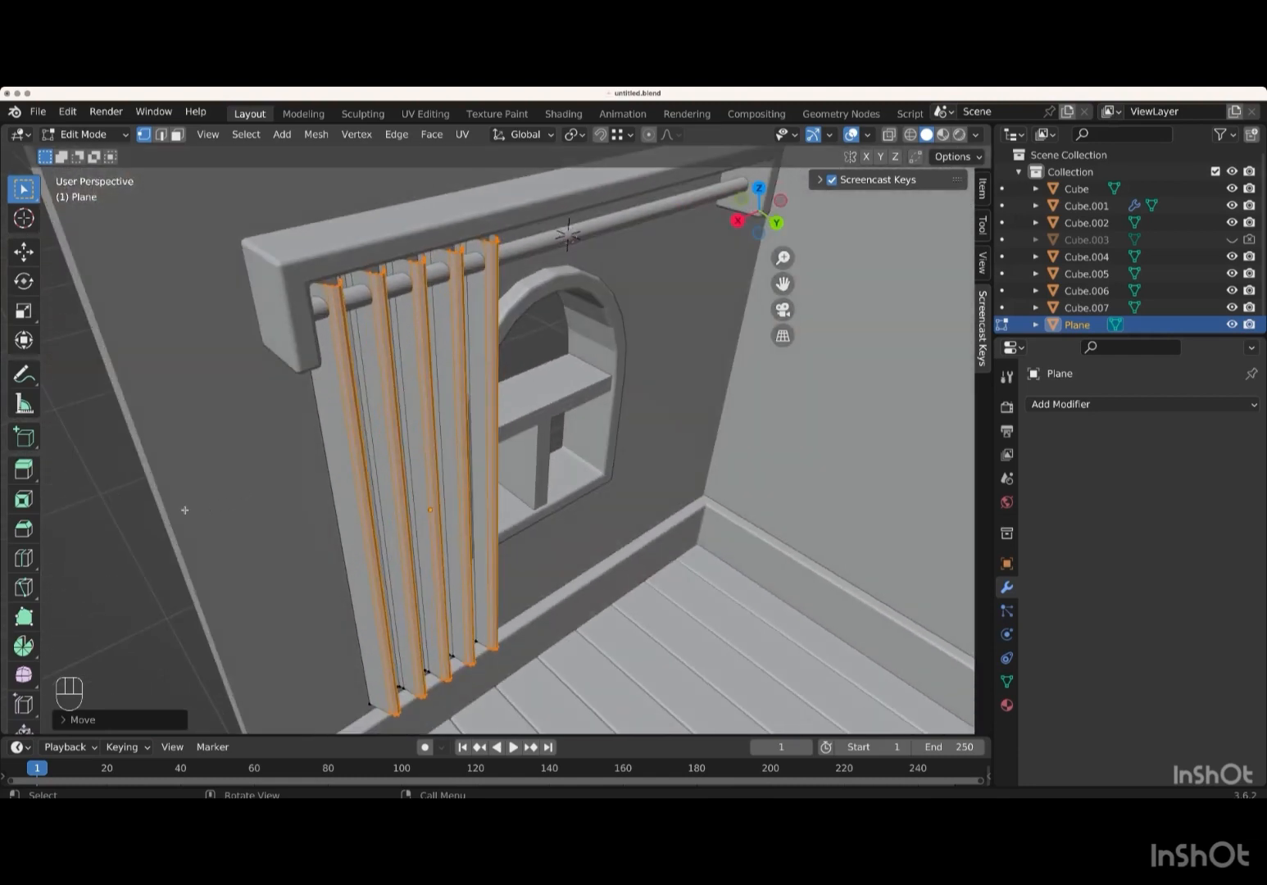
- Select all the curtain's faces and extrude them about -0.016 m along their normal to give it thickness
{"action": "key", "text": "a"}
{"action": "scroll", "coordinate": [181, 507], "scroll_direction": "left", "scroll_amount": 2}
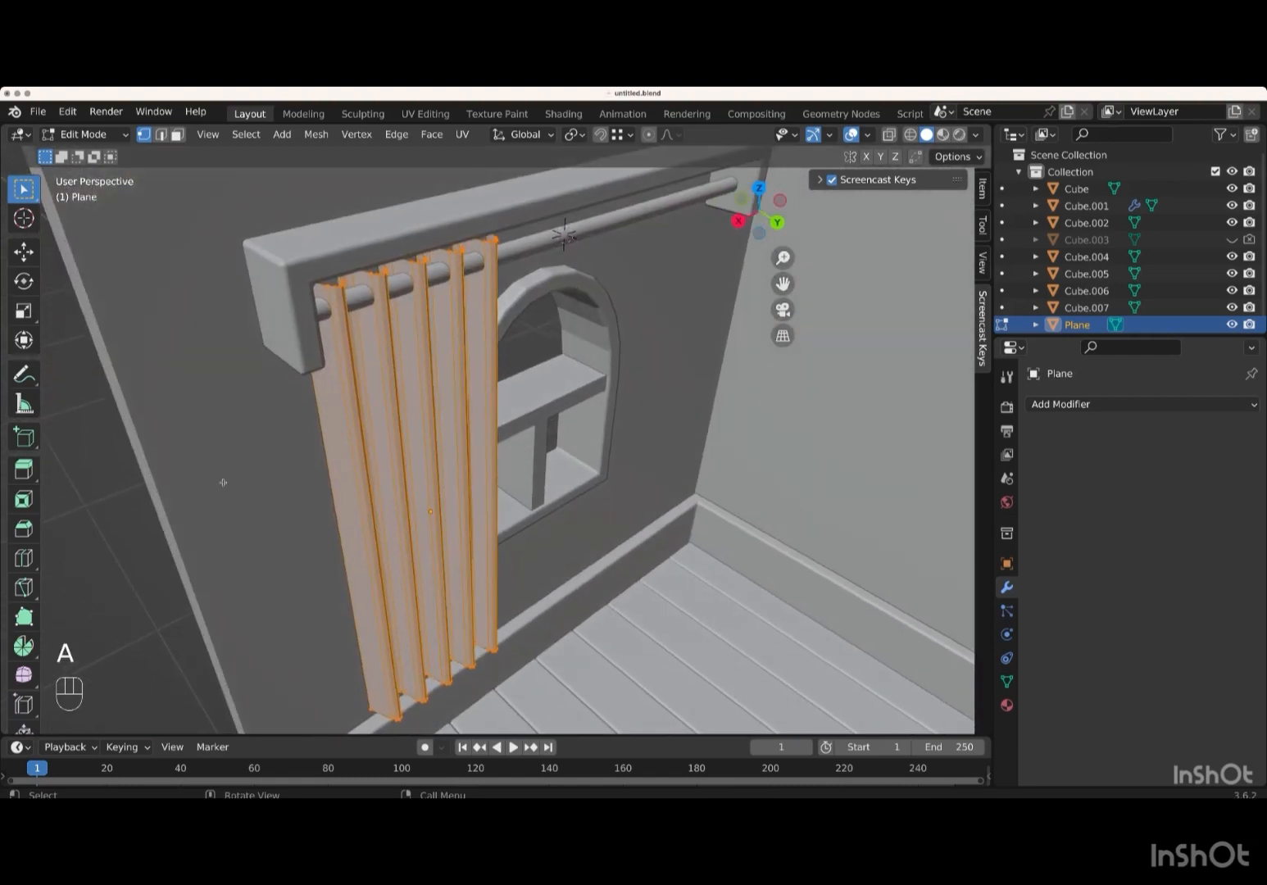
{"action": "left_click", "coordinate": [176, 136]}
{"action": "scroll", "coordinate": [413, 460], "scroll_direction": "right", "scroll_amount": 5}
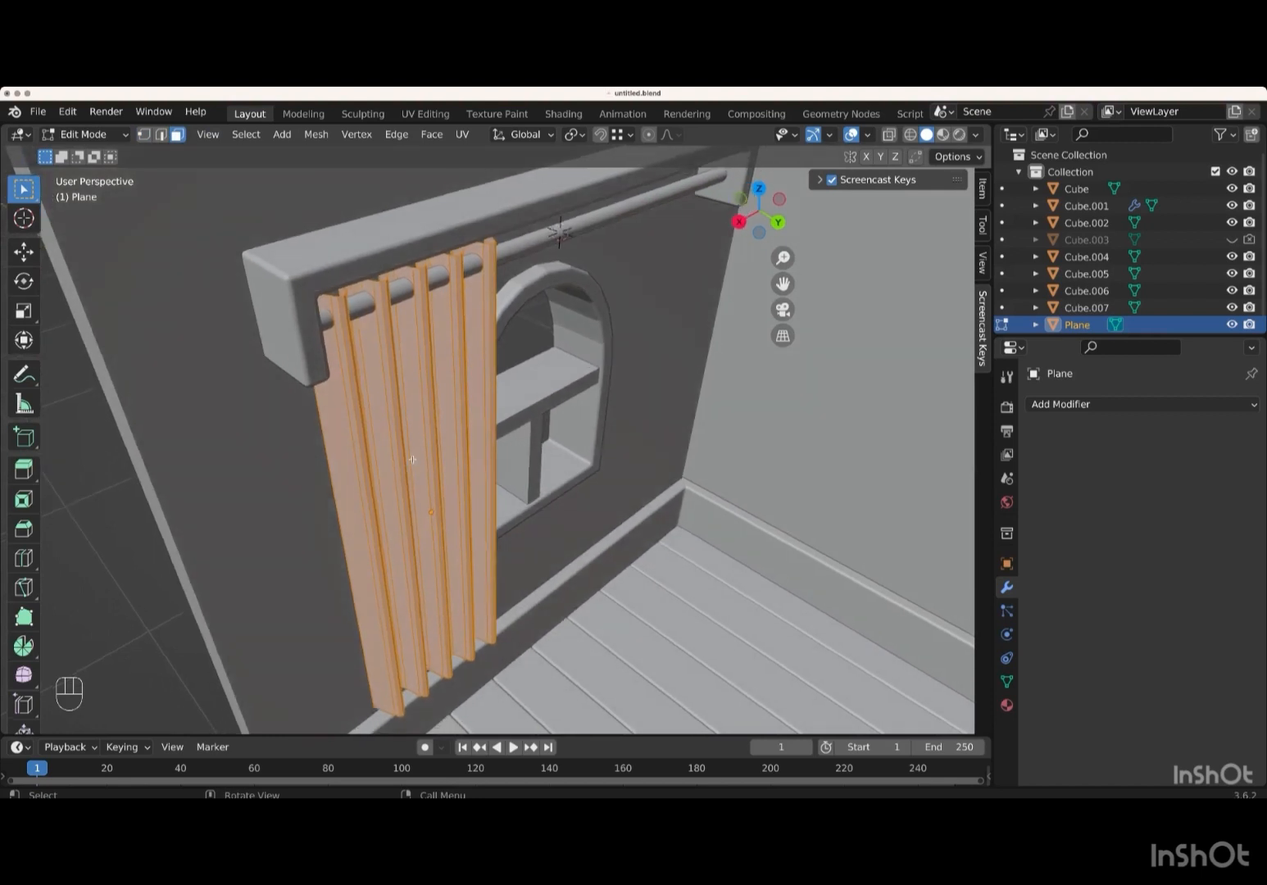
{"action": "scroll", "coordinate": [412, 459], "scroll_direction": "left", "scroll_amount": 5}
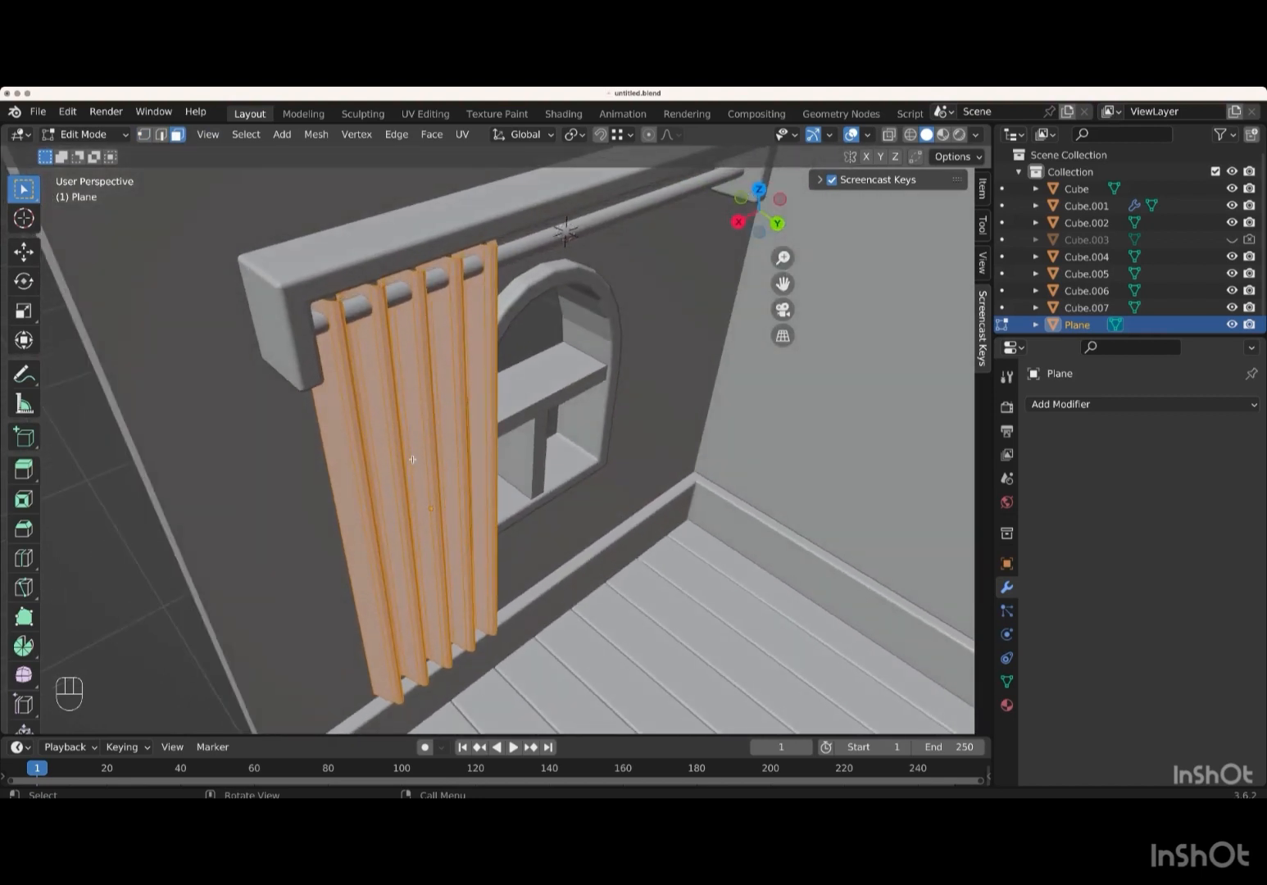
{"action": "key", "text": "e"}
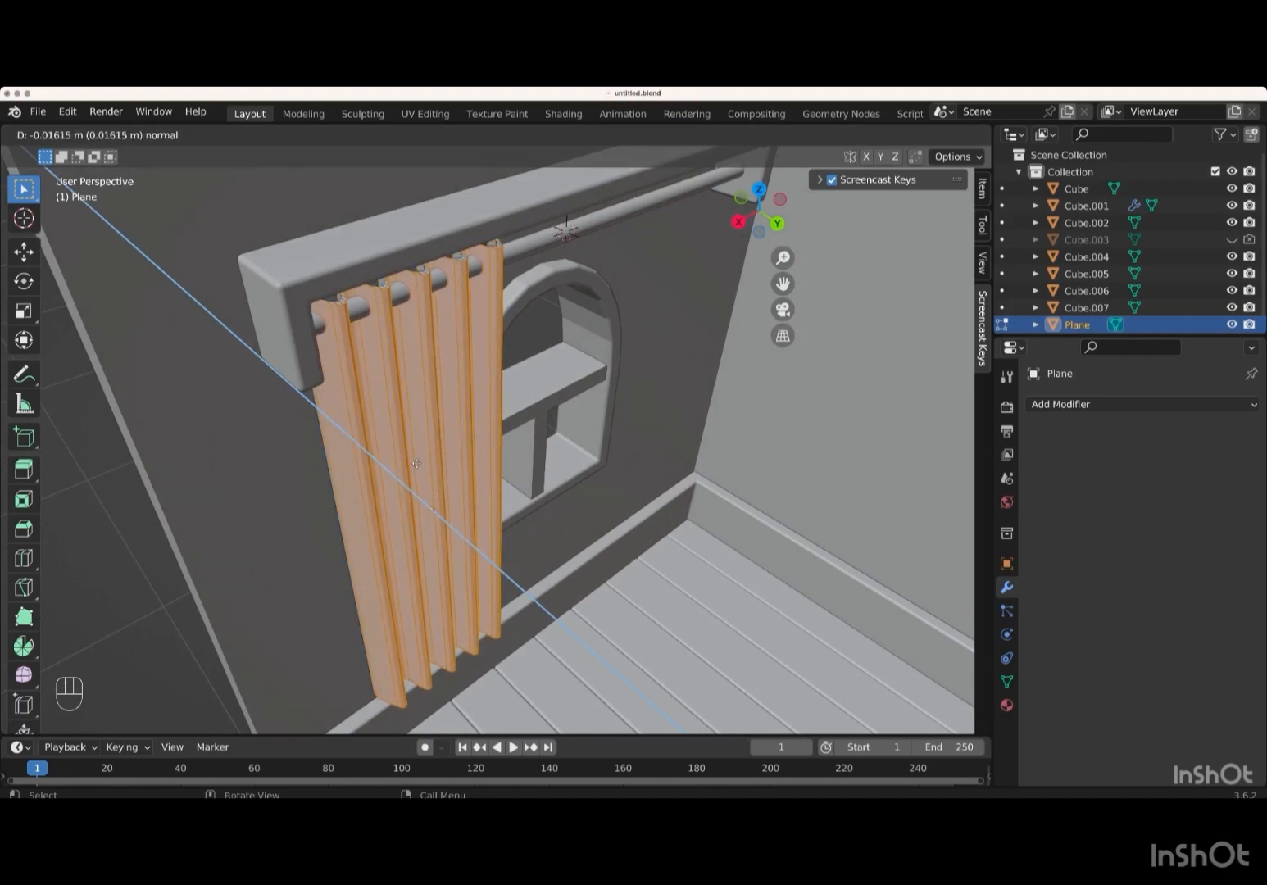
{"action": "key", "text": "Return"}
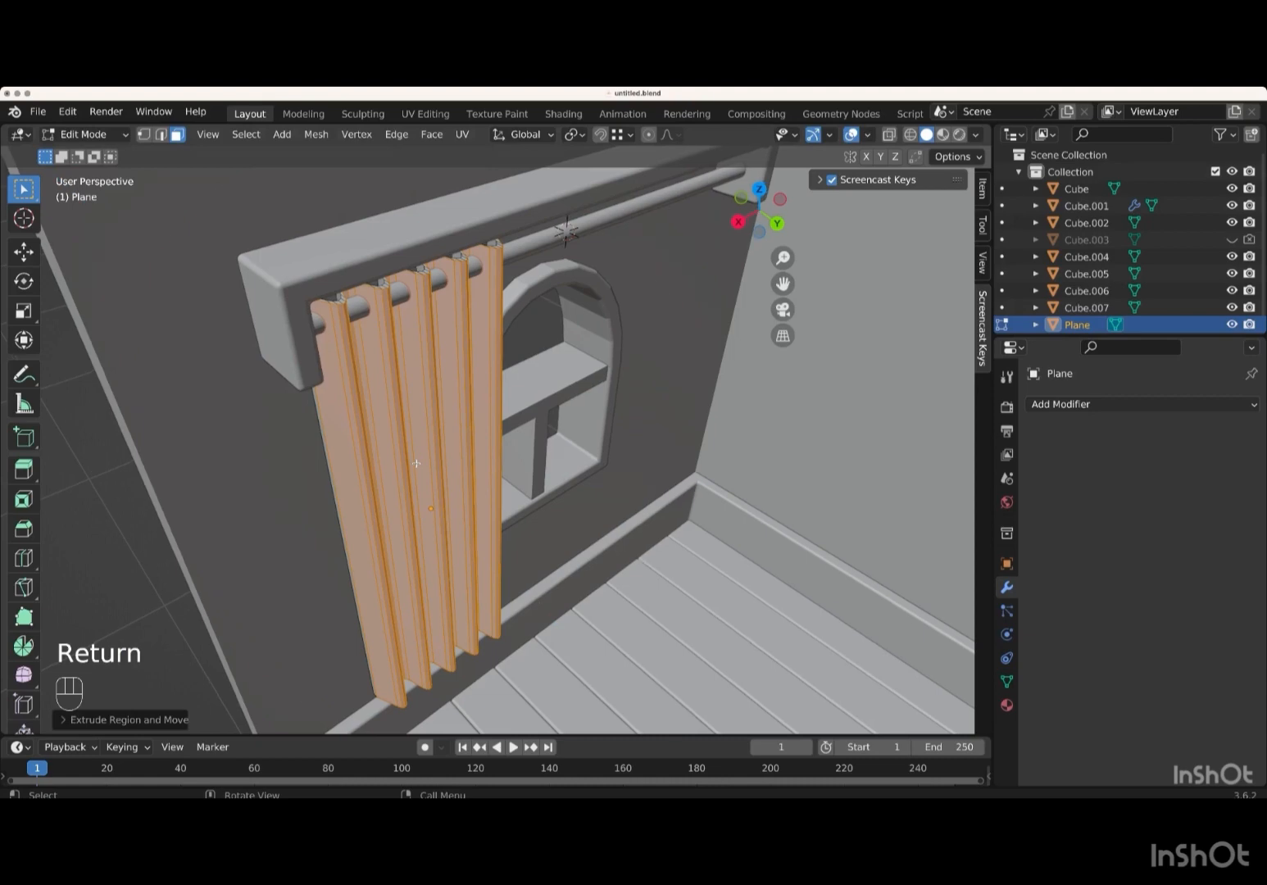
{"action": "scroll", "coordinate": [416, 464], "scroll_direction": "right", "scroll_amount": 5}
{"action": "scroll", "coordinate": [416, 464], "scroll_direction": "right", "scroll_amount": 5}
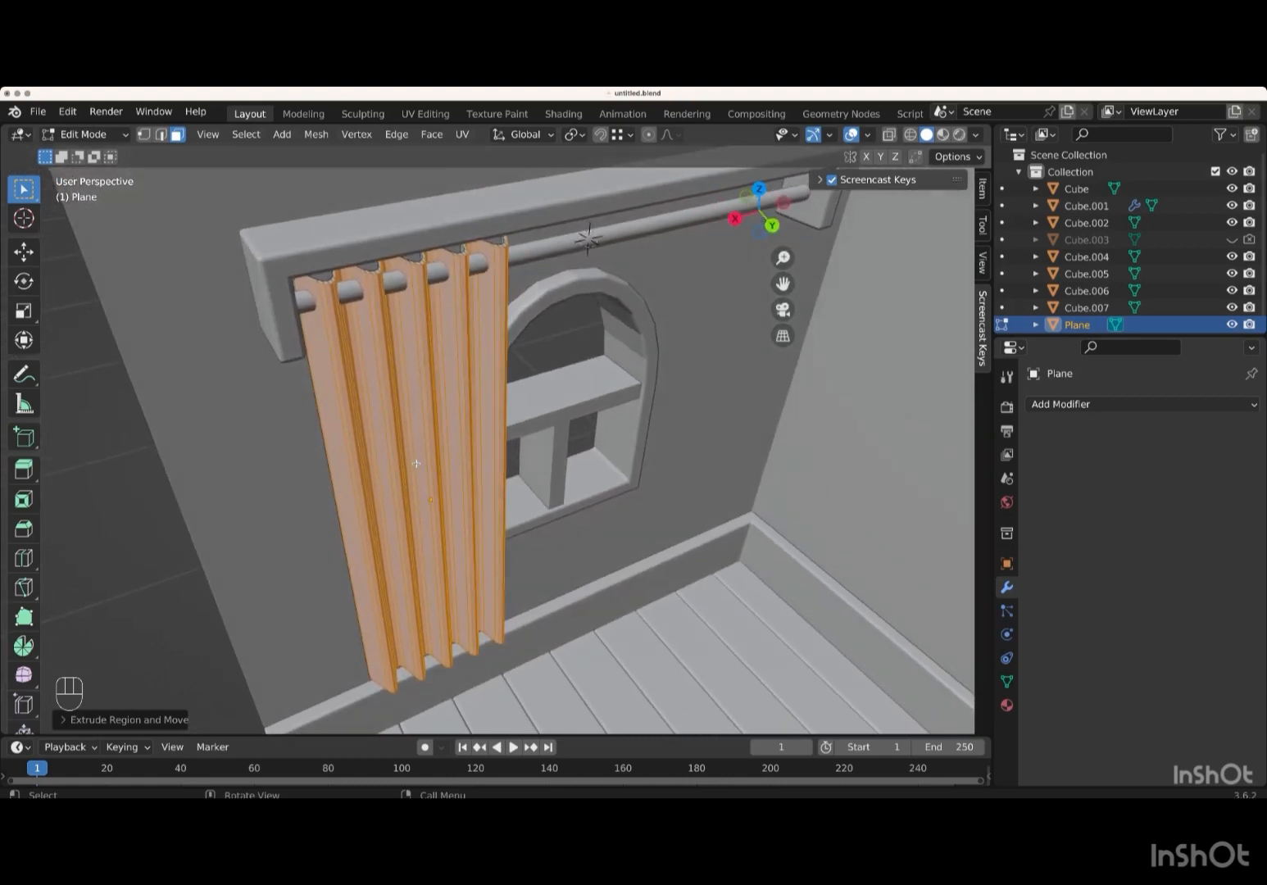
- Add a Subdivision Surface modifier to the whole curtain mesh and set its viewport levels to 2
{"action": "key", "text": "a"}
{"action": "scroll", "coordinate": [416, 464], "scroll_direction": "down", "scroll_amount": 3}
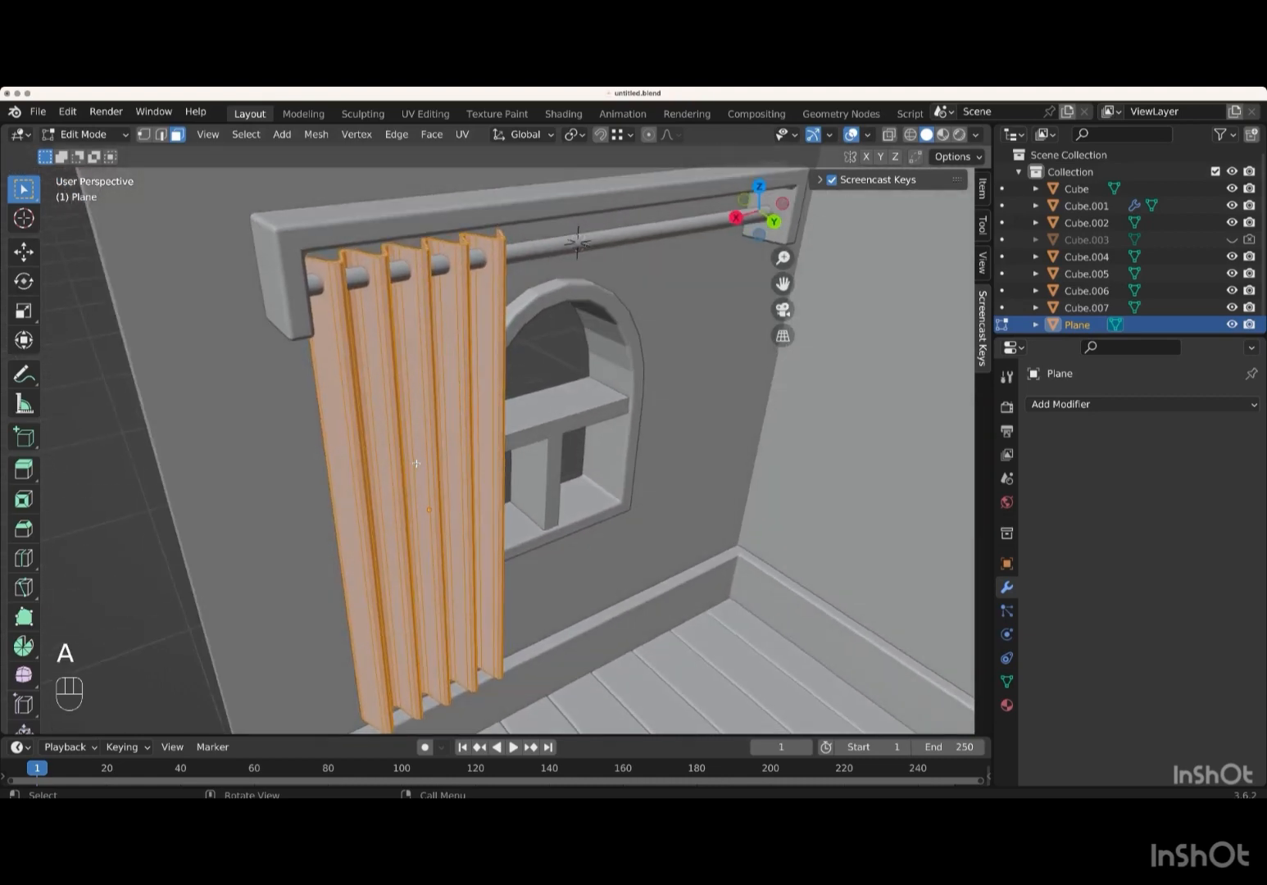
{"action": "scroll", "coordinate": [416, 463], "scroll_direction": "right", "scroll_amount": 4}
{"action": "scroll", "coordinate": [417, 464], "scroll_direction": "left", "scroll_amount": 2}
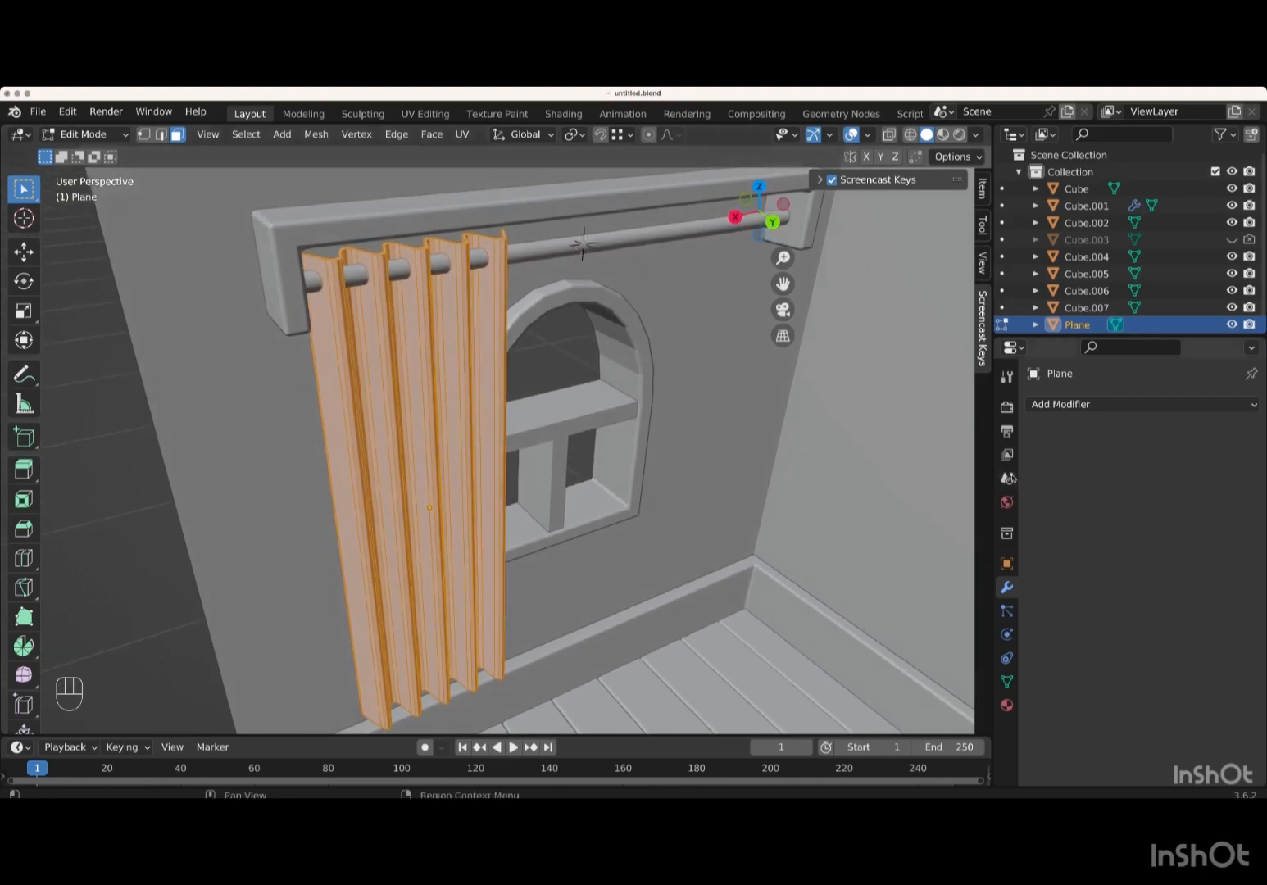
{"action": "left_click", "coordinate": [1107, 406]}
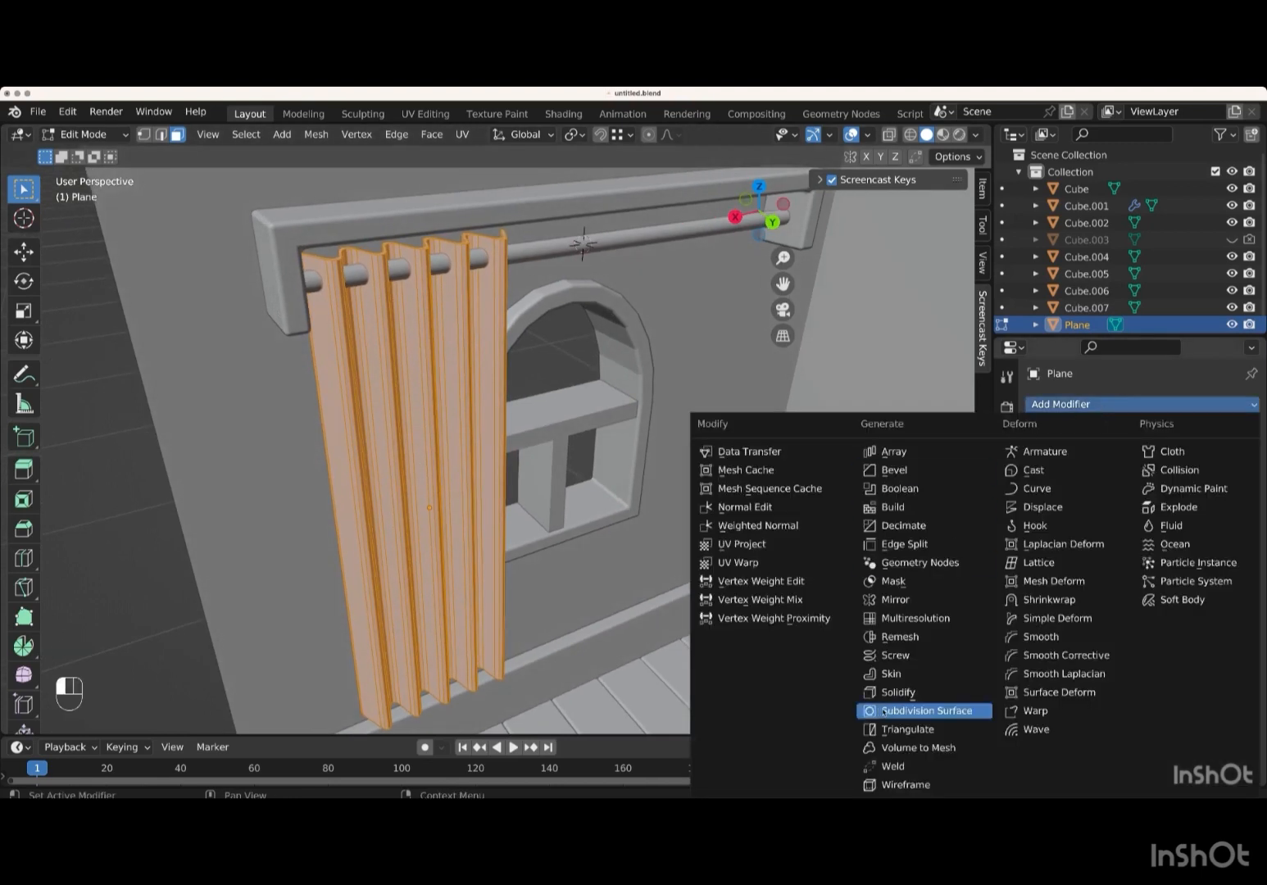
{"action": "left_click", "coordinate": [926, 711]}
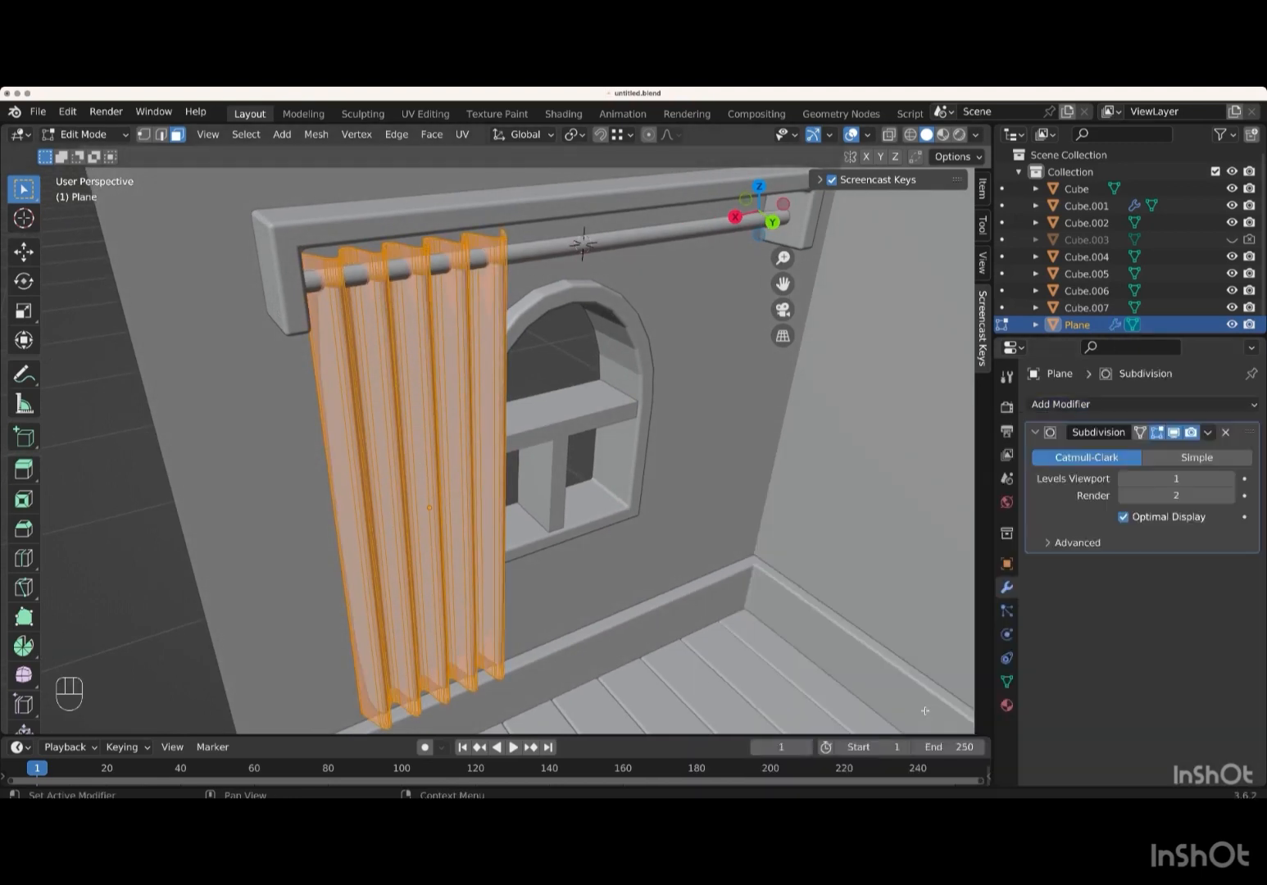
{"action": "left_click", "coordinate": [1229, 481]}
{"action": "scroll", "coordinate": [448, 615], "scroll_direction": "left", "scroll_amount": 5}
{"action": "scroll", "coordinate": [447, 615], "scroll_direction": "right", "scroll_amount": 4}
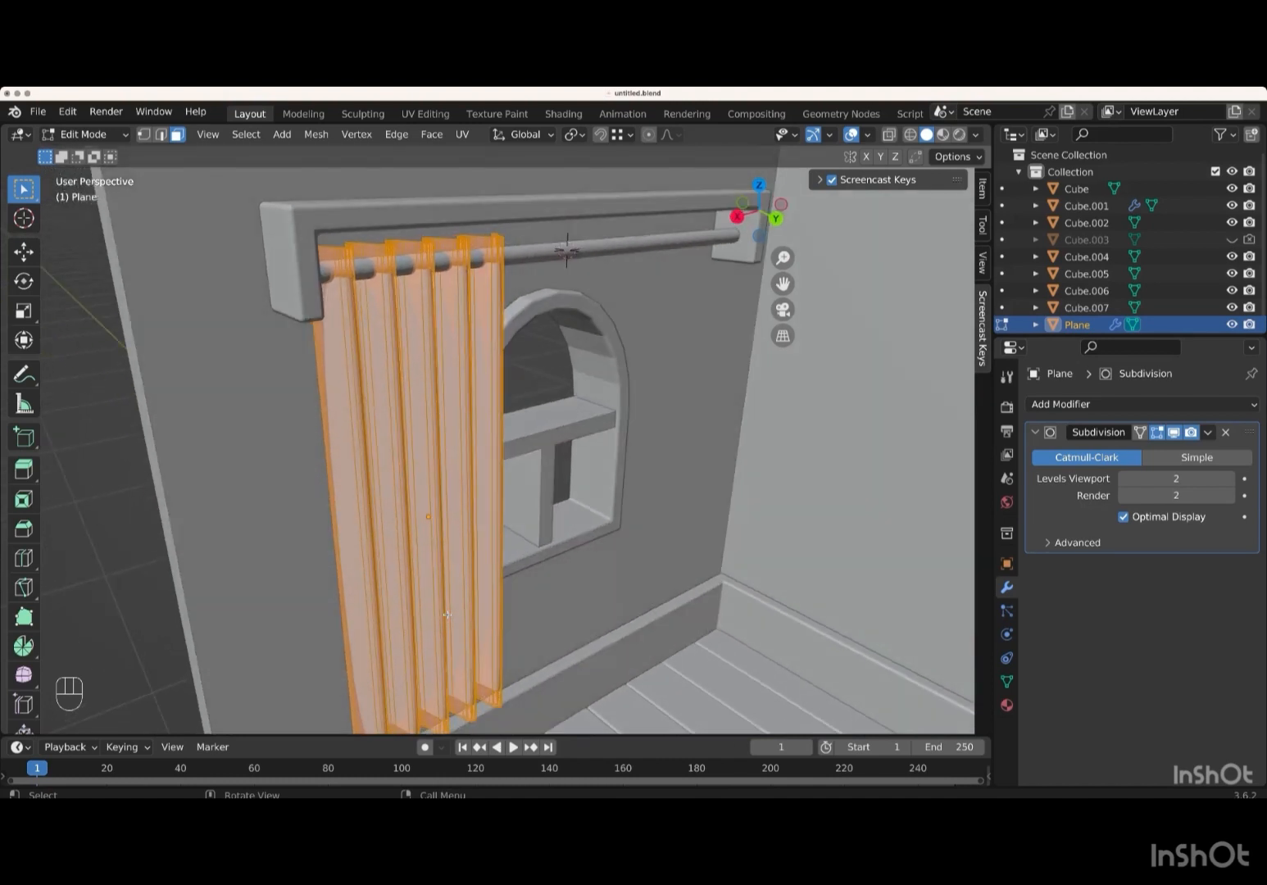
- Add two evenly spaced horizontal loop cuts across the curtain, without sliding them
{"action": "scroll", "coordinate": [424, 612], "scroll_direction": "up", "scroll_amount": 3}
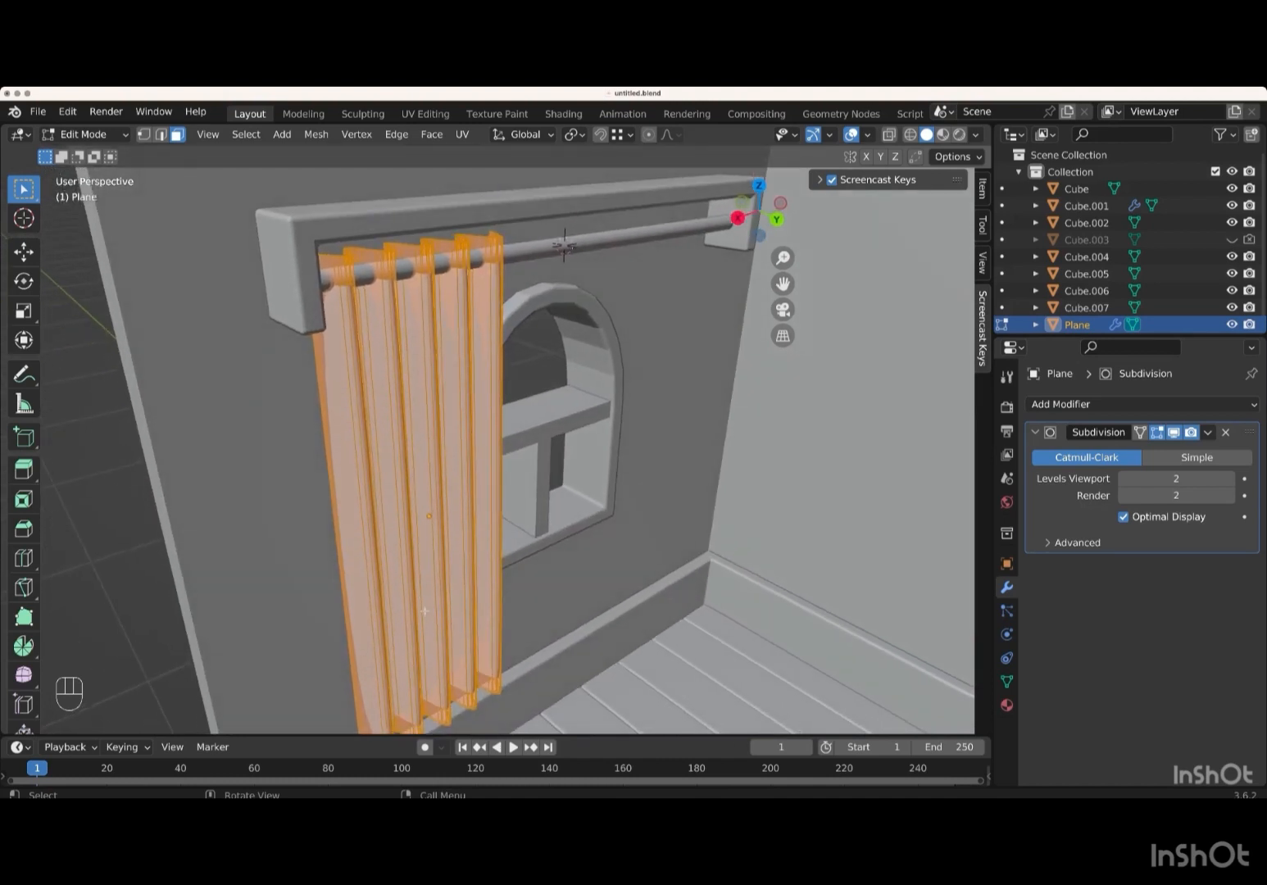
{"action": "left_click", "coordinate": [163, 135]}
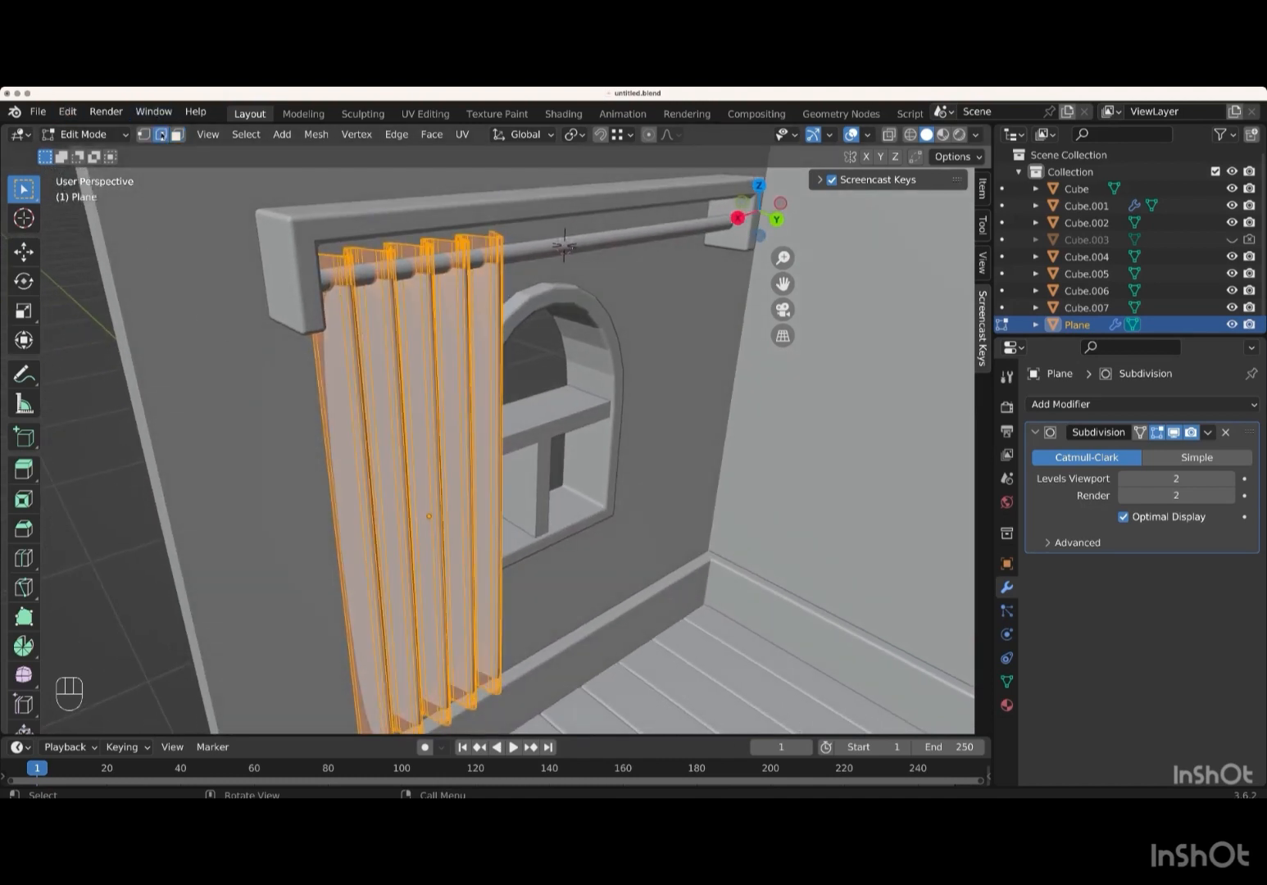
{"action": "scroll", "coordinate": [407, 454], "scroll_direction": "down", "scroll_amount": 6}
{"action": "scroll", "coordinate": [407, 454], "scroll_direction": "left", "scroll_amount": 5}
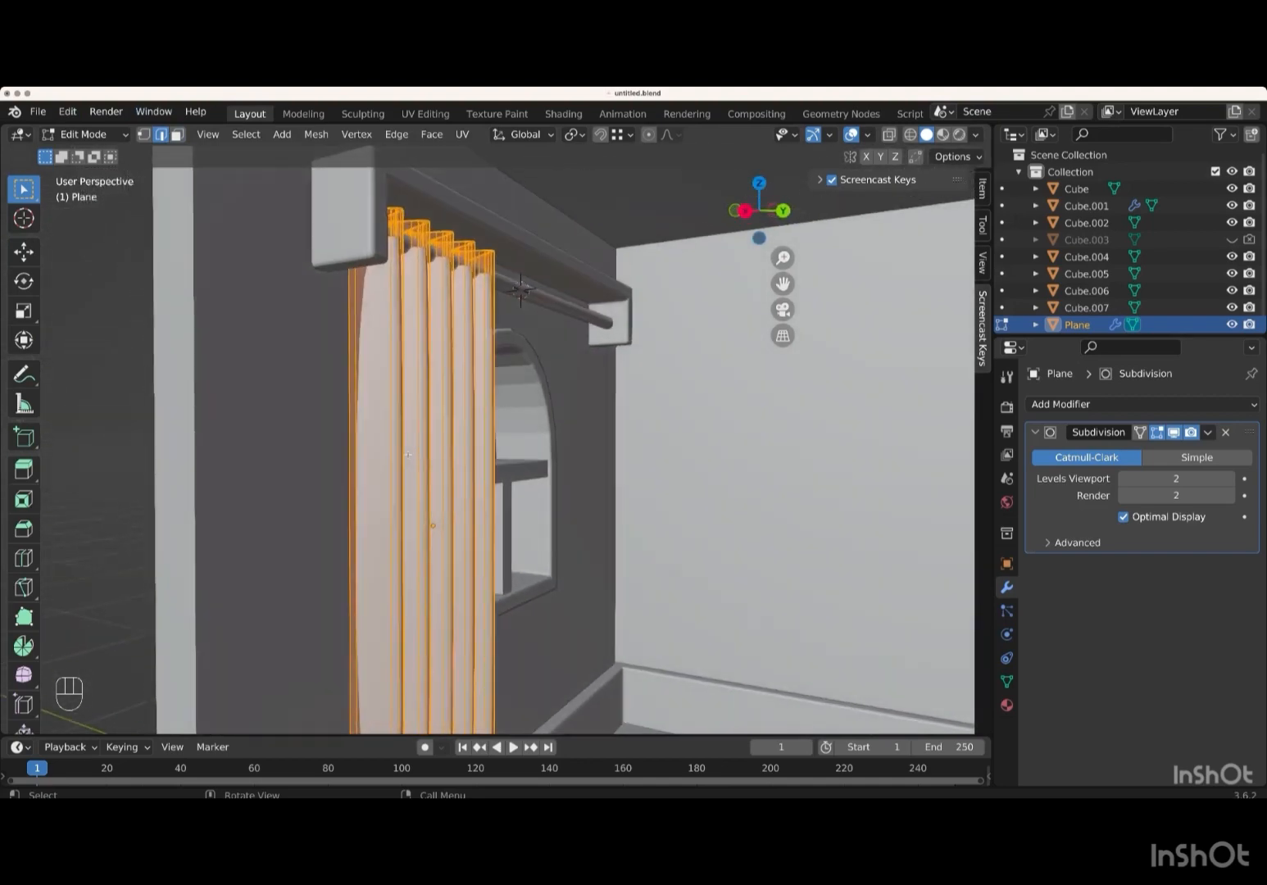
{"action": "scroll", "coordinate": [407, 453], "scroll_direction": "right", "scroll_amount": 6}
{"action": "scroll", "coordinate": [407, 454], "scroll_direction": "up", "scroll_amount": 4}
{"action": "scroll", "coordinate": [407, 454], "scroll_direction": "left", "scroll_amount": 6}
{"action": "key", "text": "KP_Subtract"}
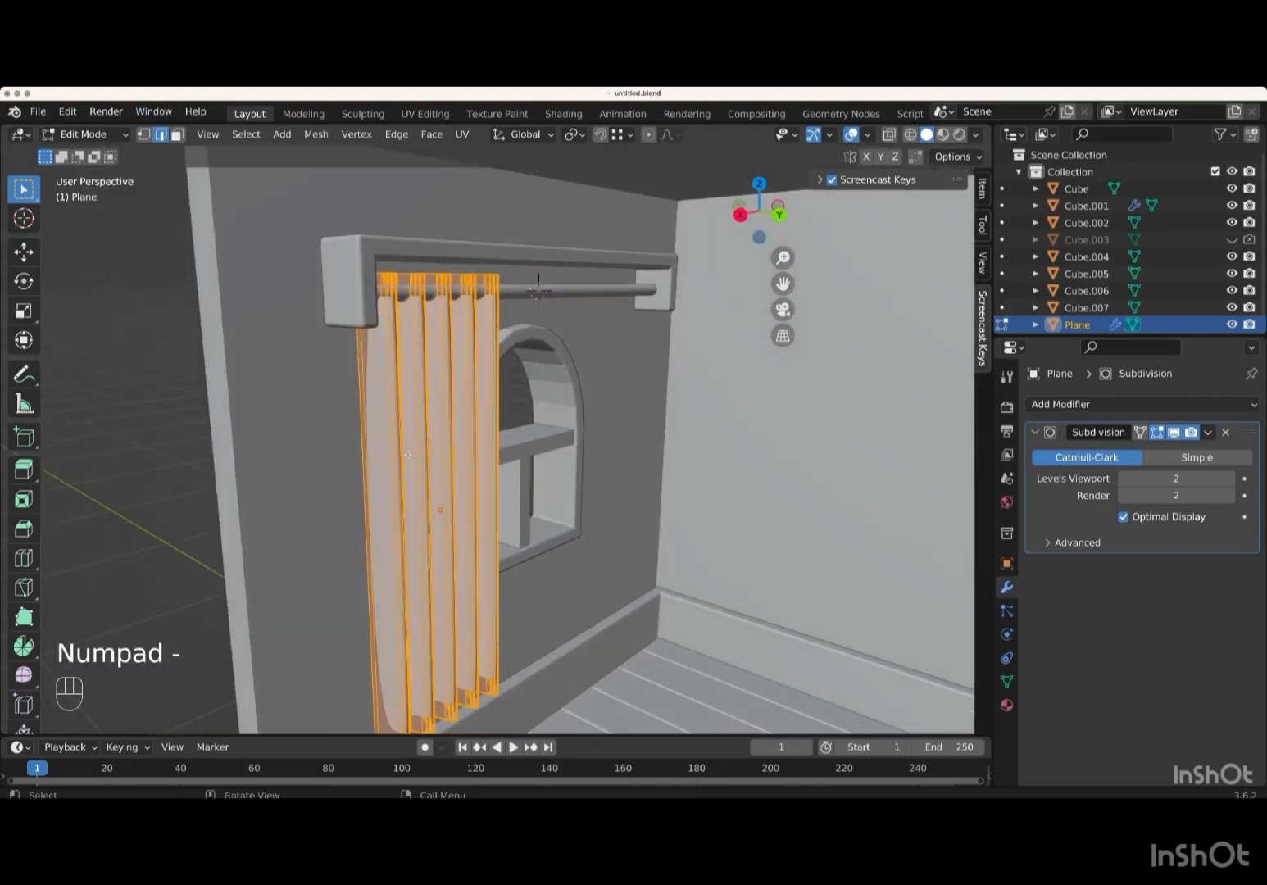
{"action": "scroll", "coordinate": [407, 454], "scroll_direction": "down", "scroll_amount": 1}
{"action": "scroll", "coordinate": [407, 454], "scroll_direction": "down", "scroll_amount": 5, "text": "shift"}
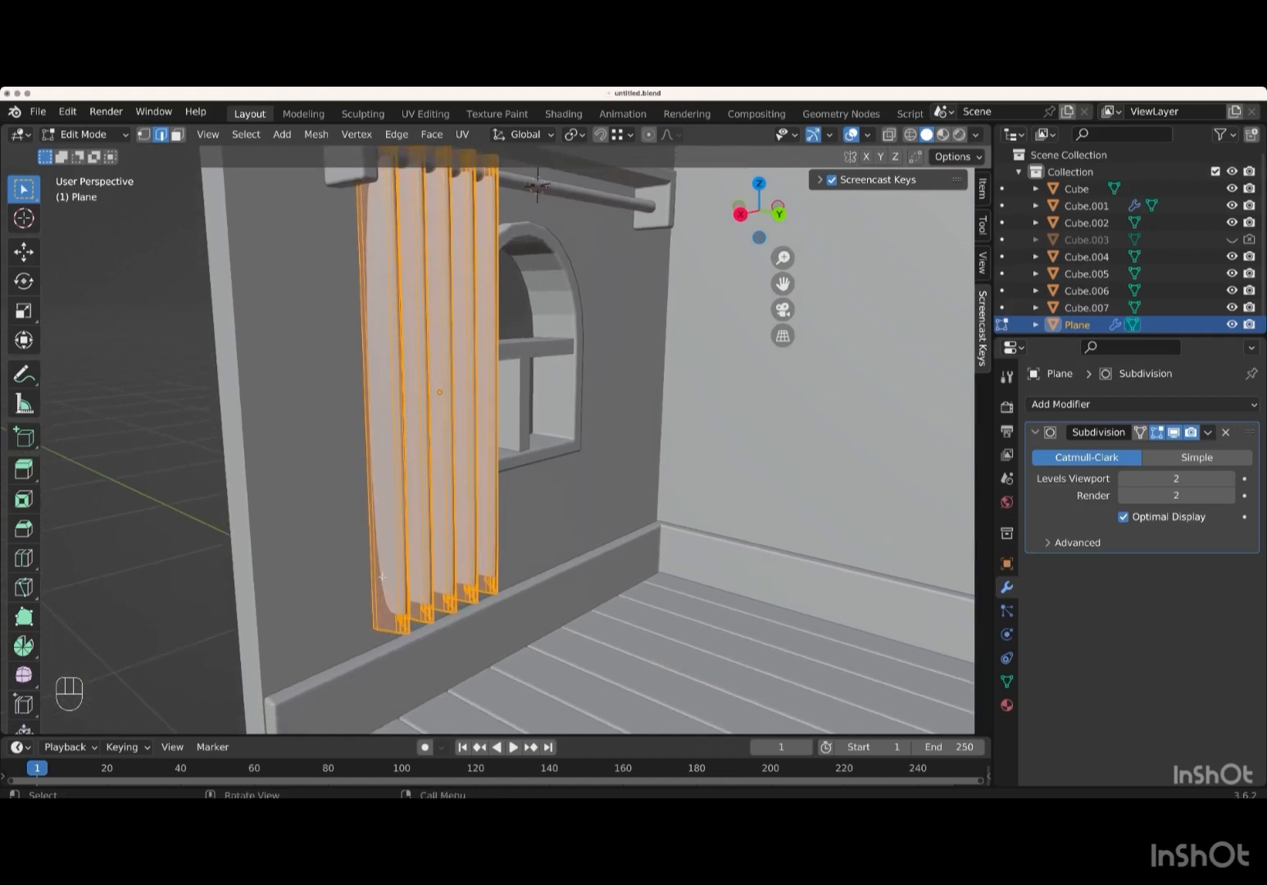
{"action": "scroll", "coordinate": [405, 568], "scroll_direction": "right", "scroll_amount": 3}
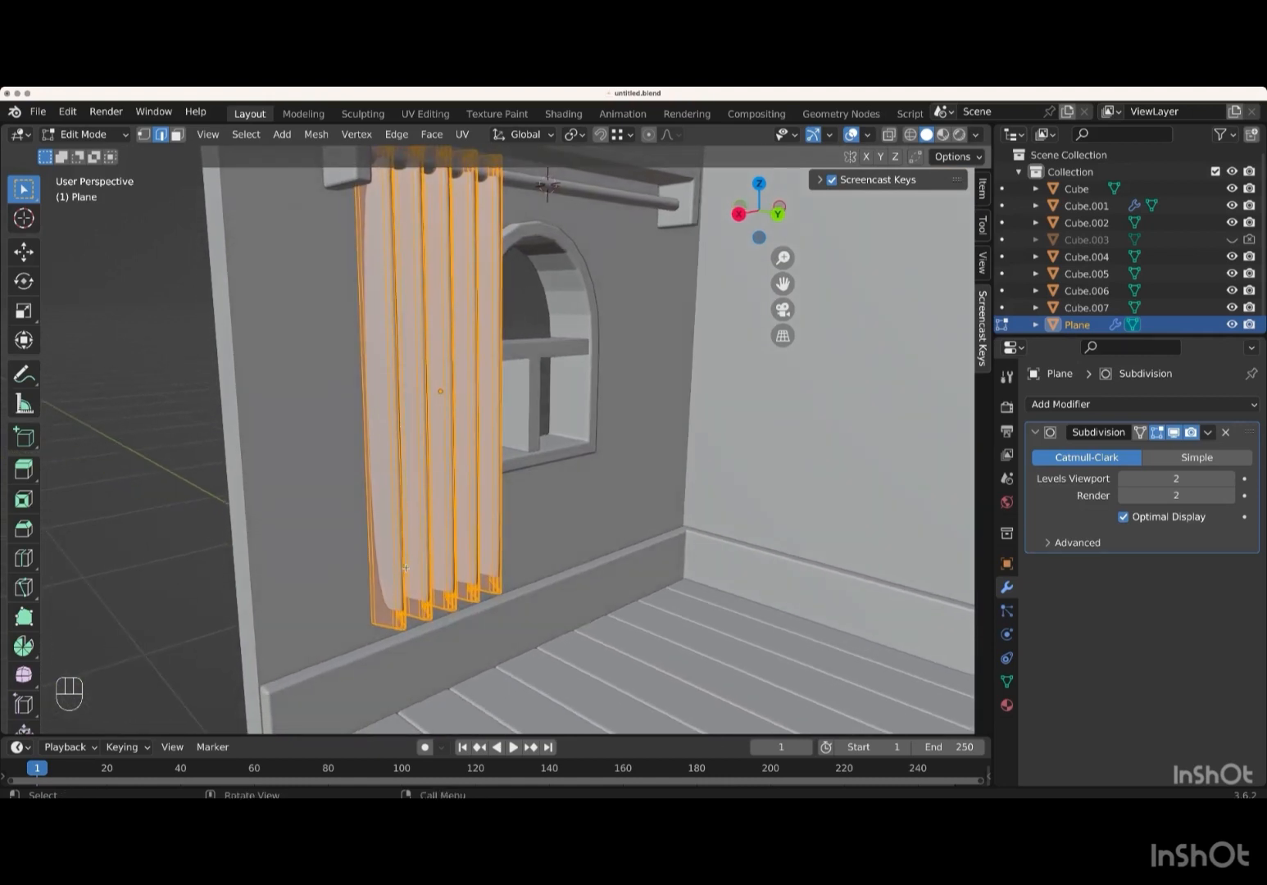
{"action": "scroll", "coordinate": [405, 568], "scroll_direction": "right", "scroll_amount": 2}
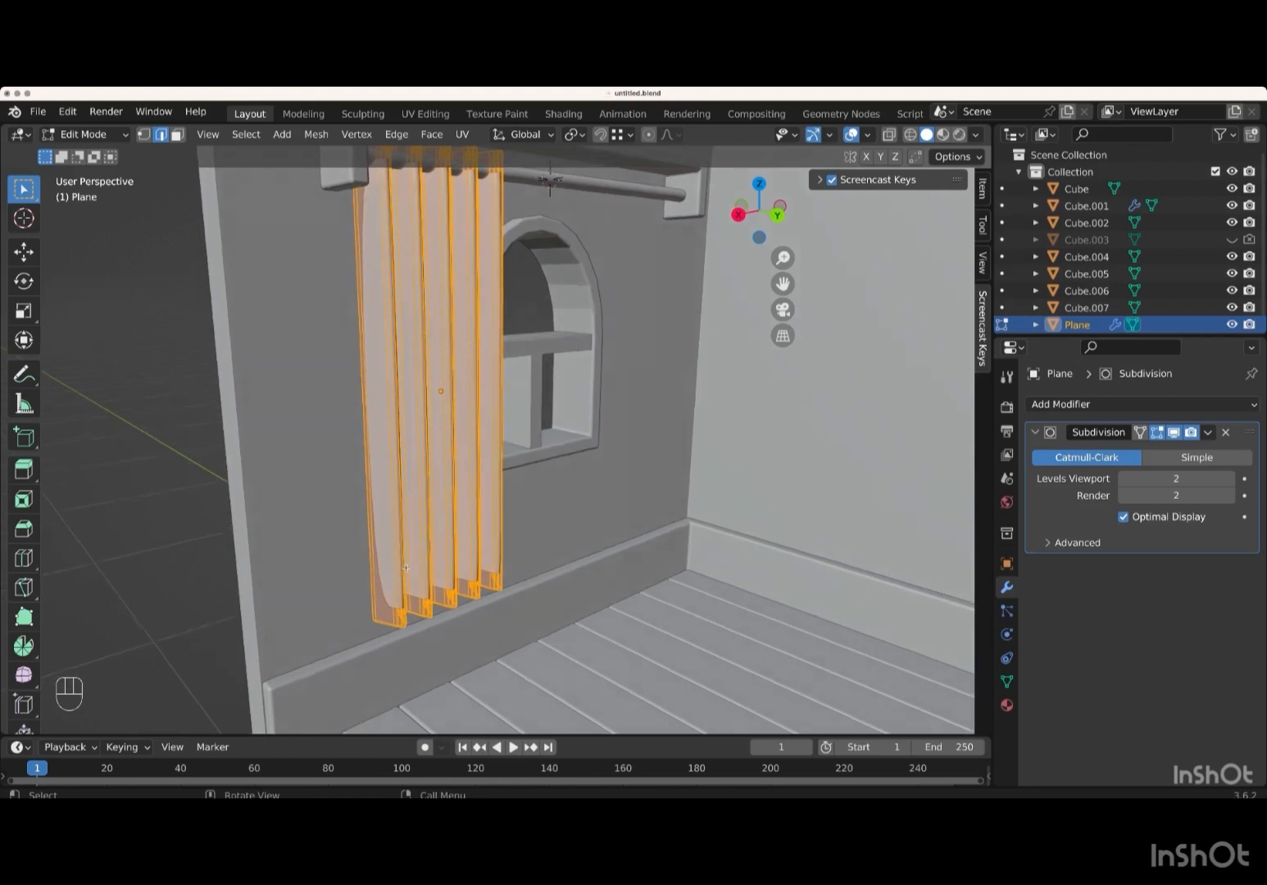
{"action": "key", "text": "ctrl+r"}
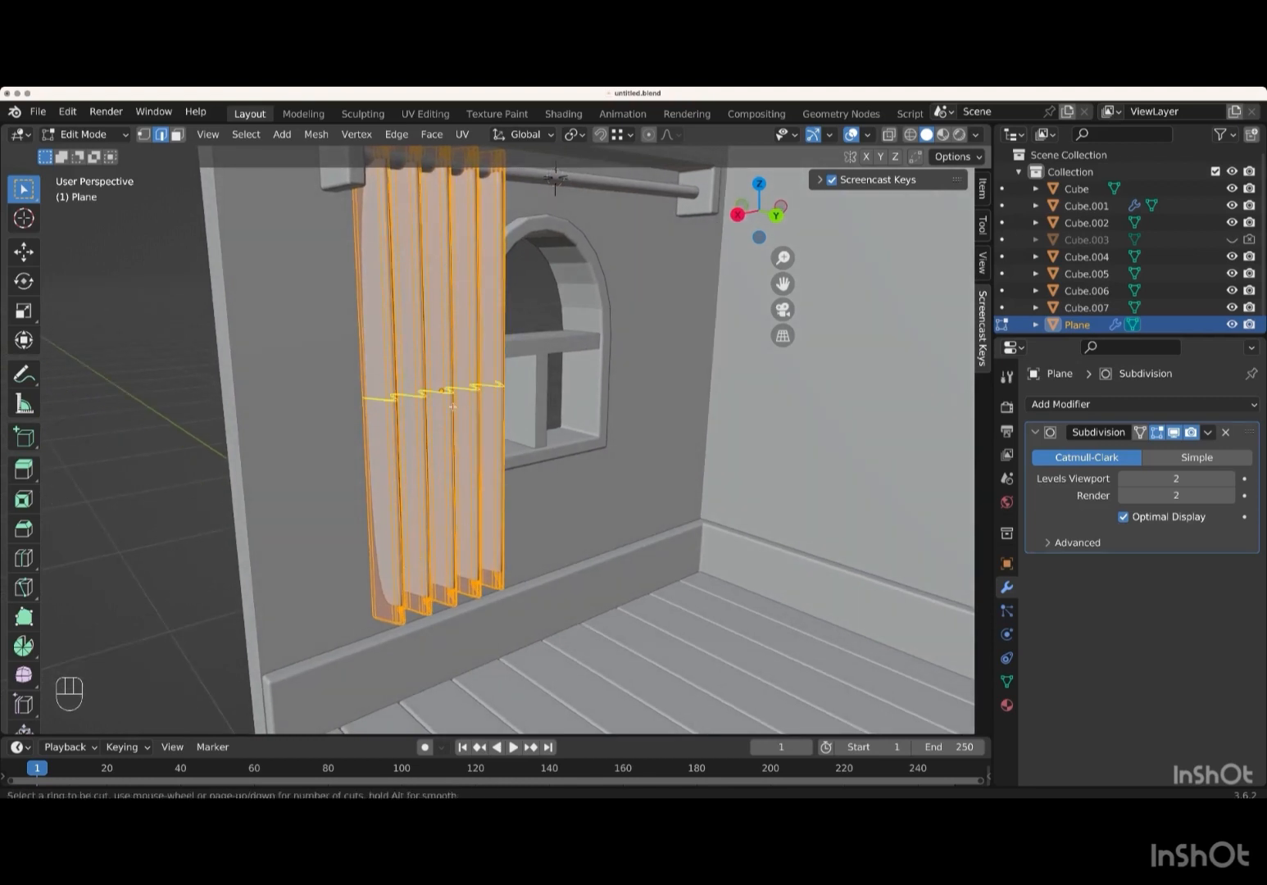
{"action": "scroll", "coordinate": [453, 405], "scroll_direction": "up", "scroll_amount": 1}
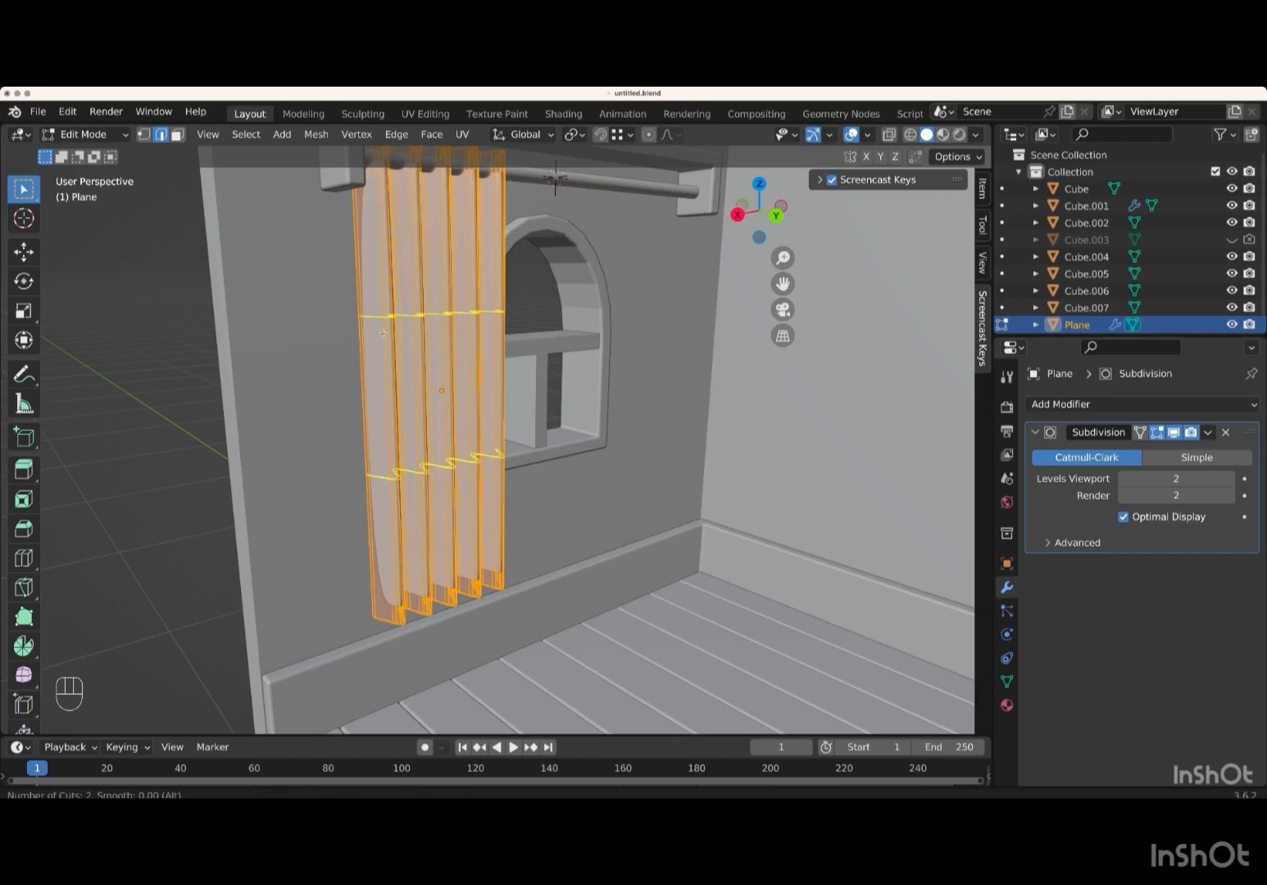
{"action": "left_click", "coordinate": [482, 347]}
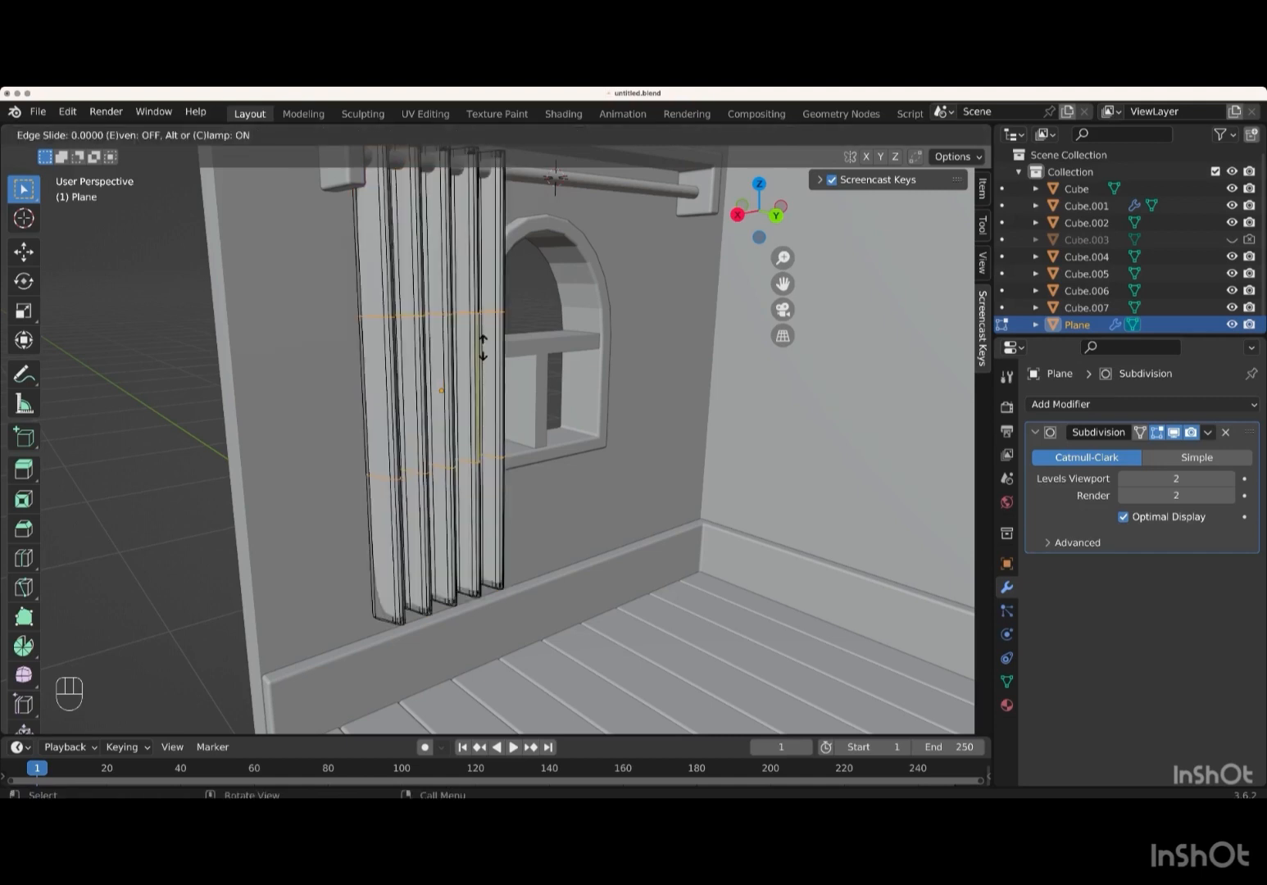
{"action": "right_click", "coordinate": [483, 348]}
{"action": "scroll", "coordinate": [482, 347], "scroll_direction": "right", "scroll_amount": 3}
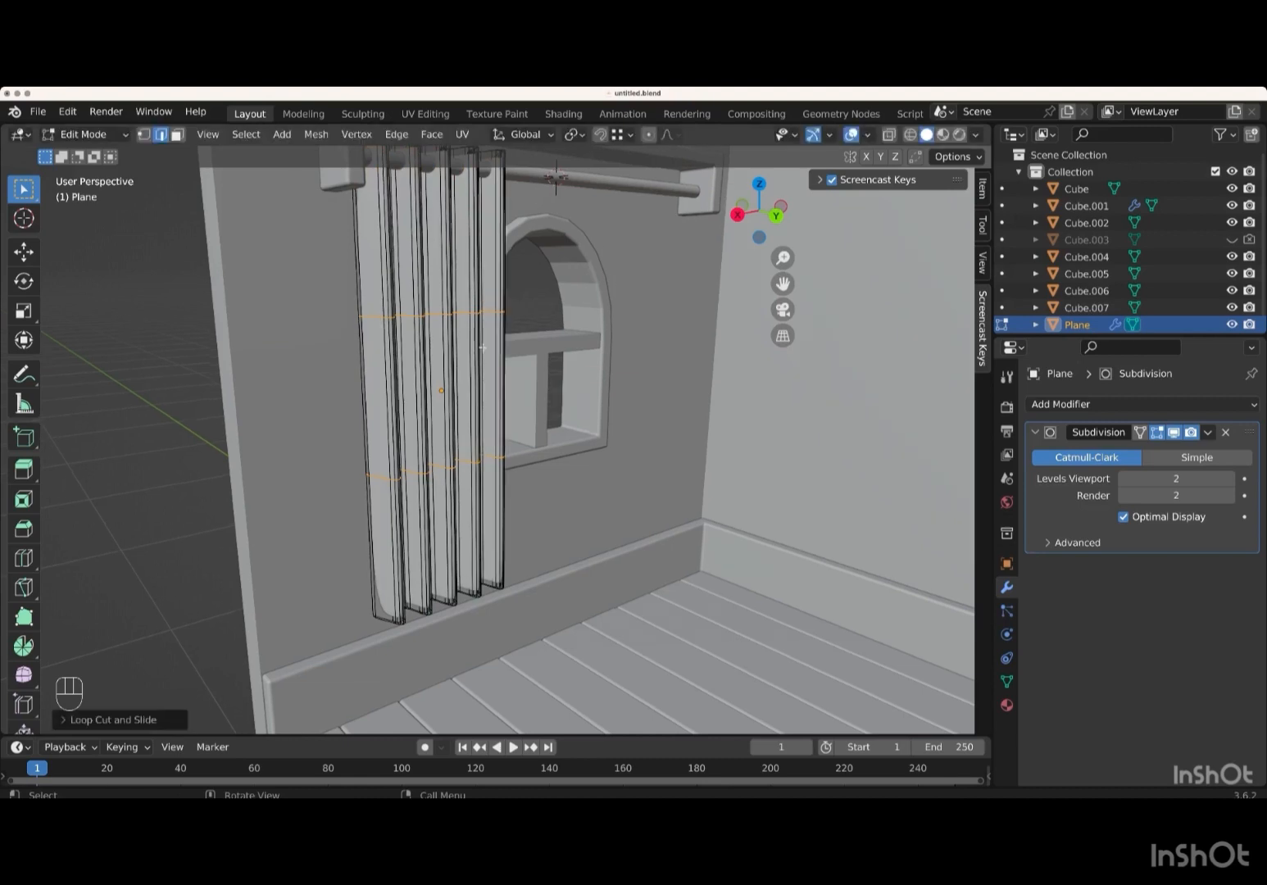
{"action": "scroll", "coordinate": [483, 348], "scroll_direction": "right", "scroll_amount": 3}
{"action": "key", "text": "s"}
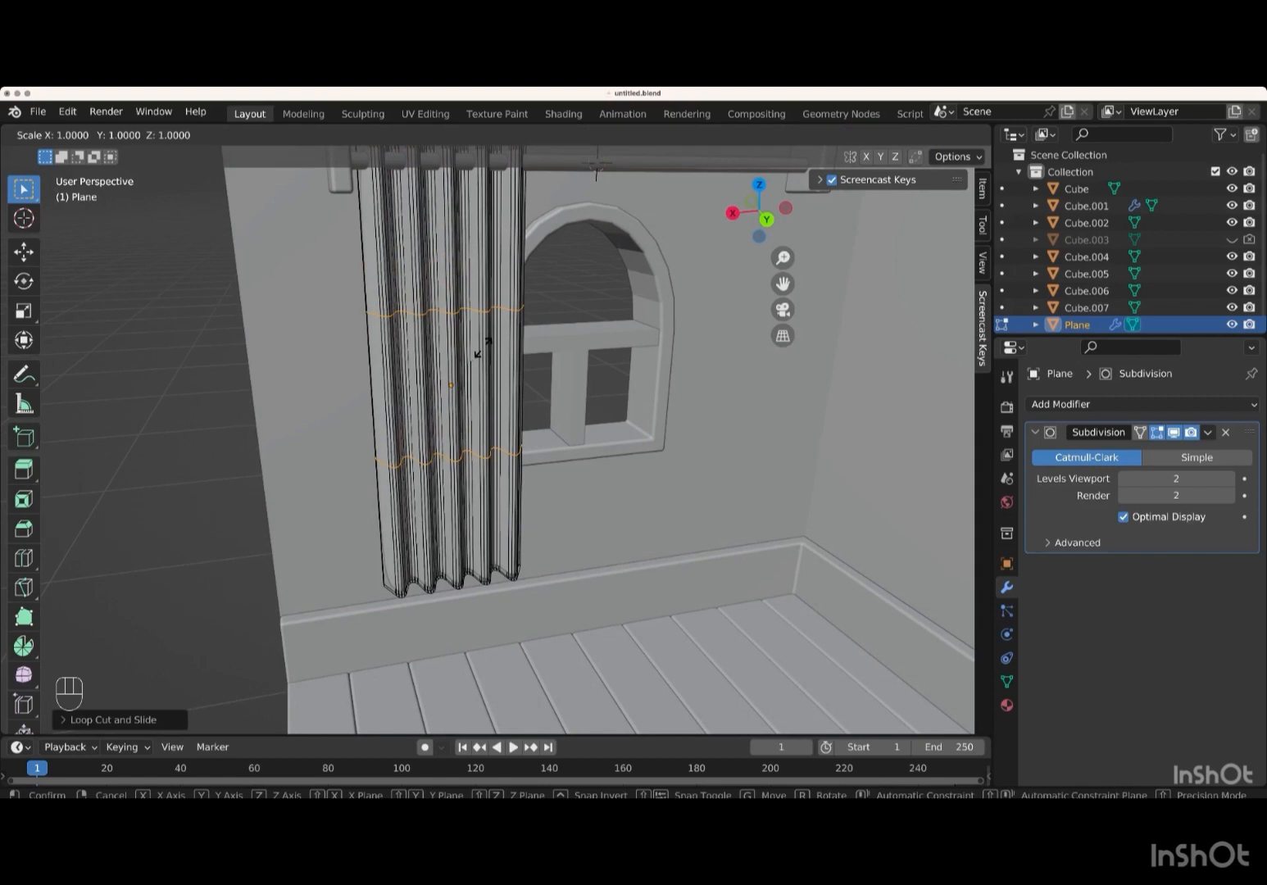
{"action": "key", "text": "shift"}
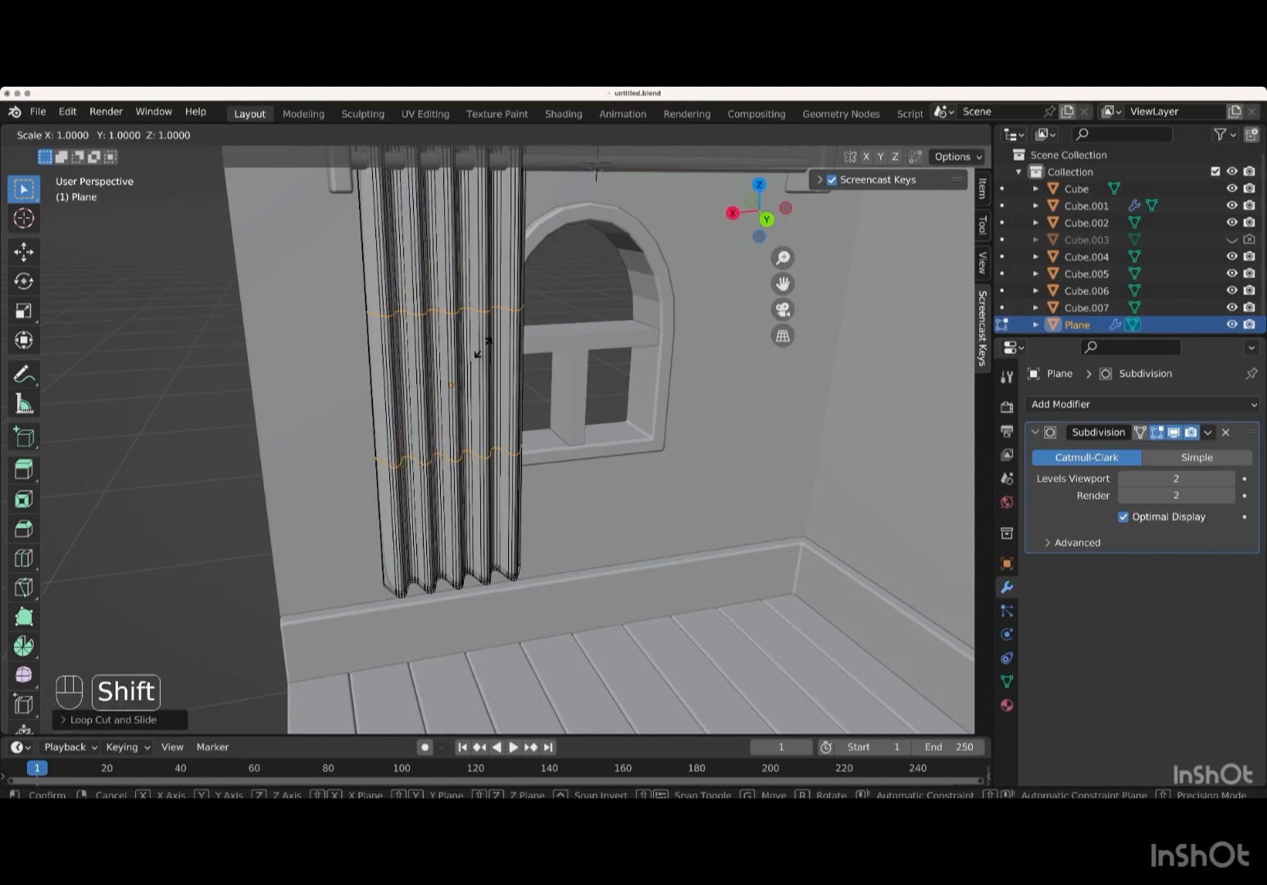
{"action": "key", "text": "Escape"}
- Scale the two loop cuts apart along Z by about 2.89, close to the curtain's top and bottom ends
{"action": "scroll", "coordinate": [483, 348], "scroll_direction": "up", "scroll_amount": 3, "text": "shift"}
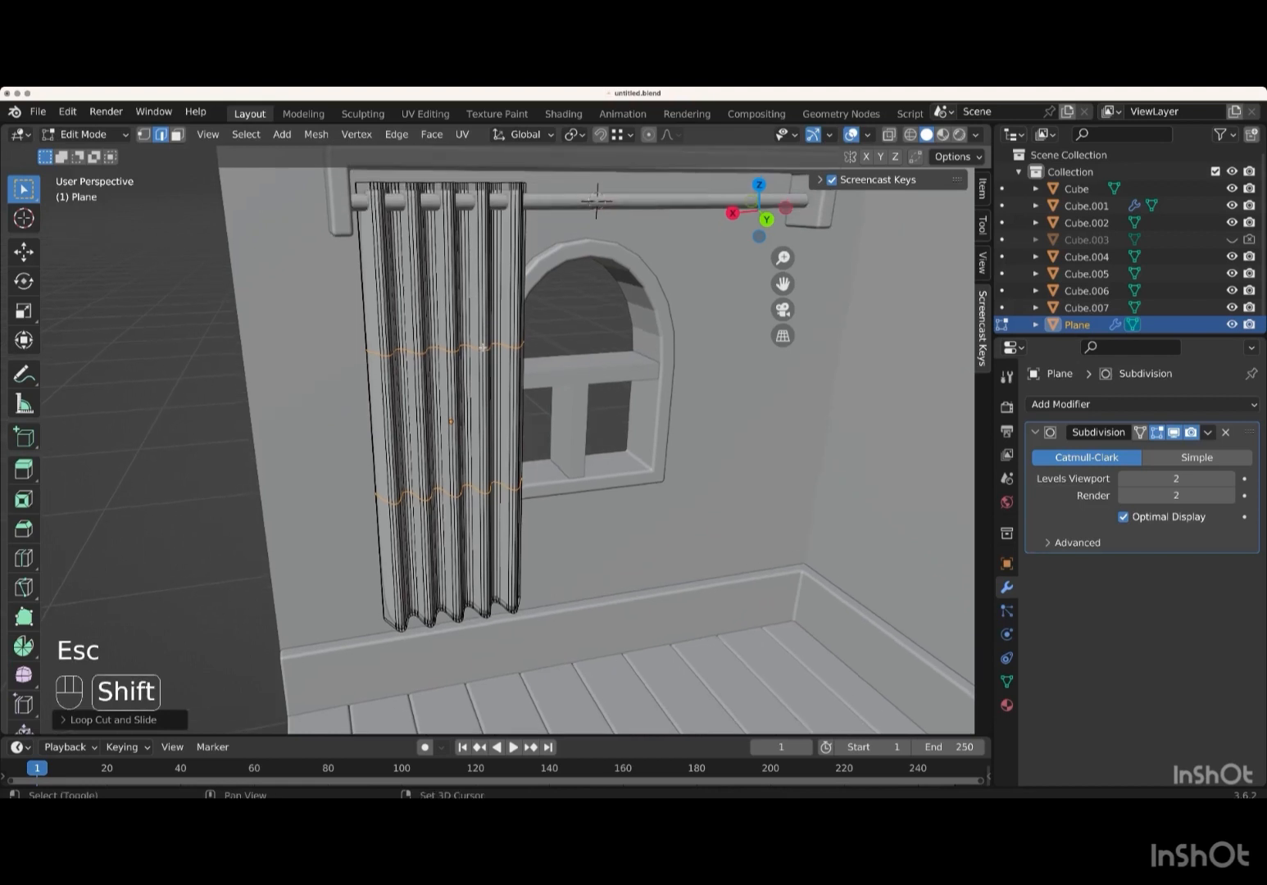
{"action": "scroll", "coordinate": [483, 348], "scroll_direction": "up", "scroll_amount": 2, "text": "shift"}
{"action": "key", "text": "s"}
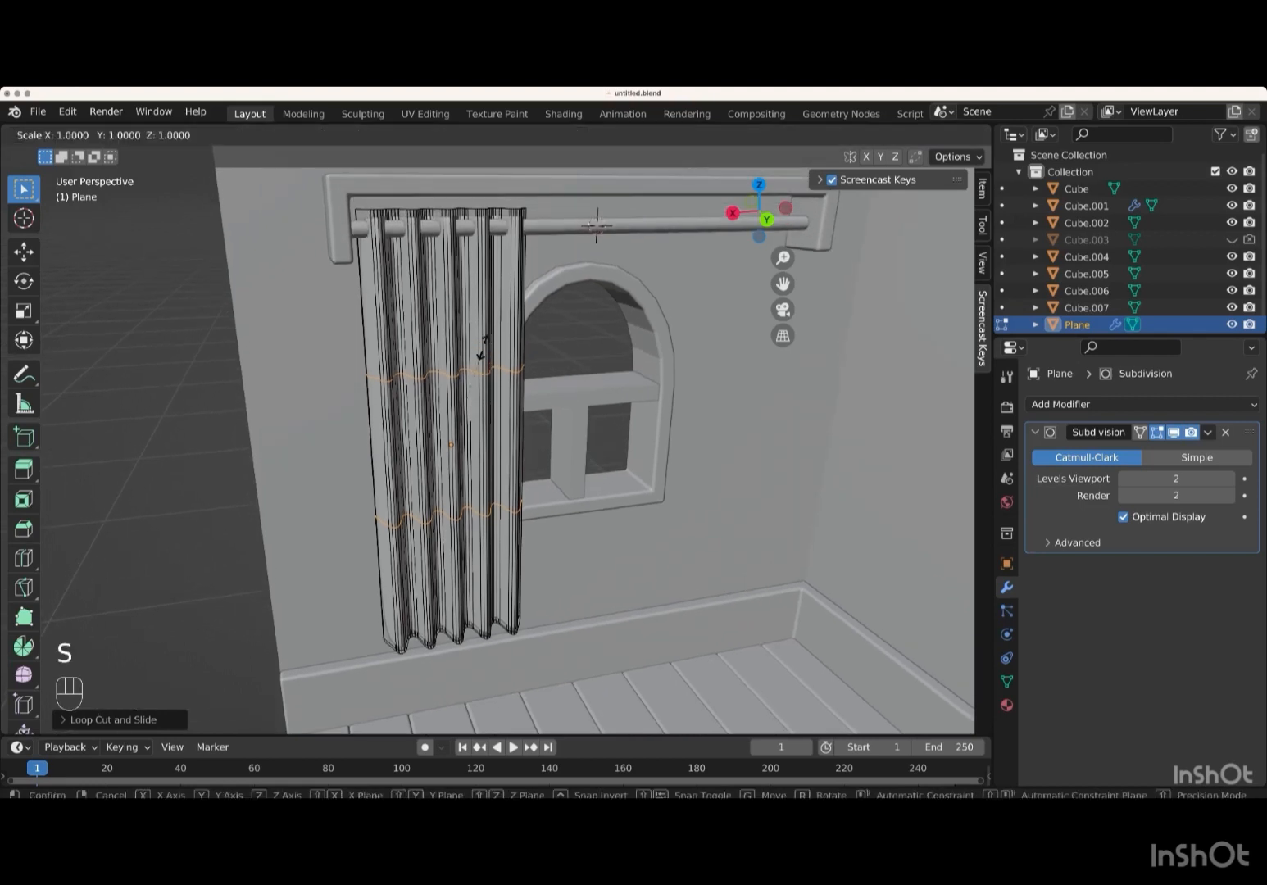
{"action": "key", "text": "y"}
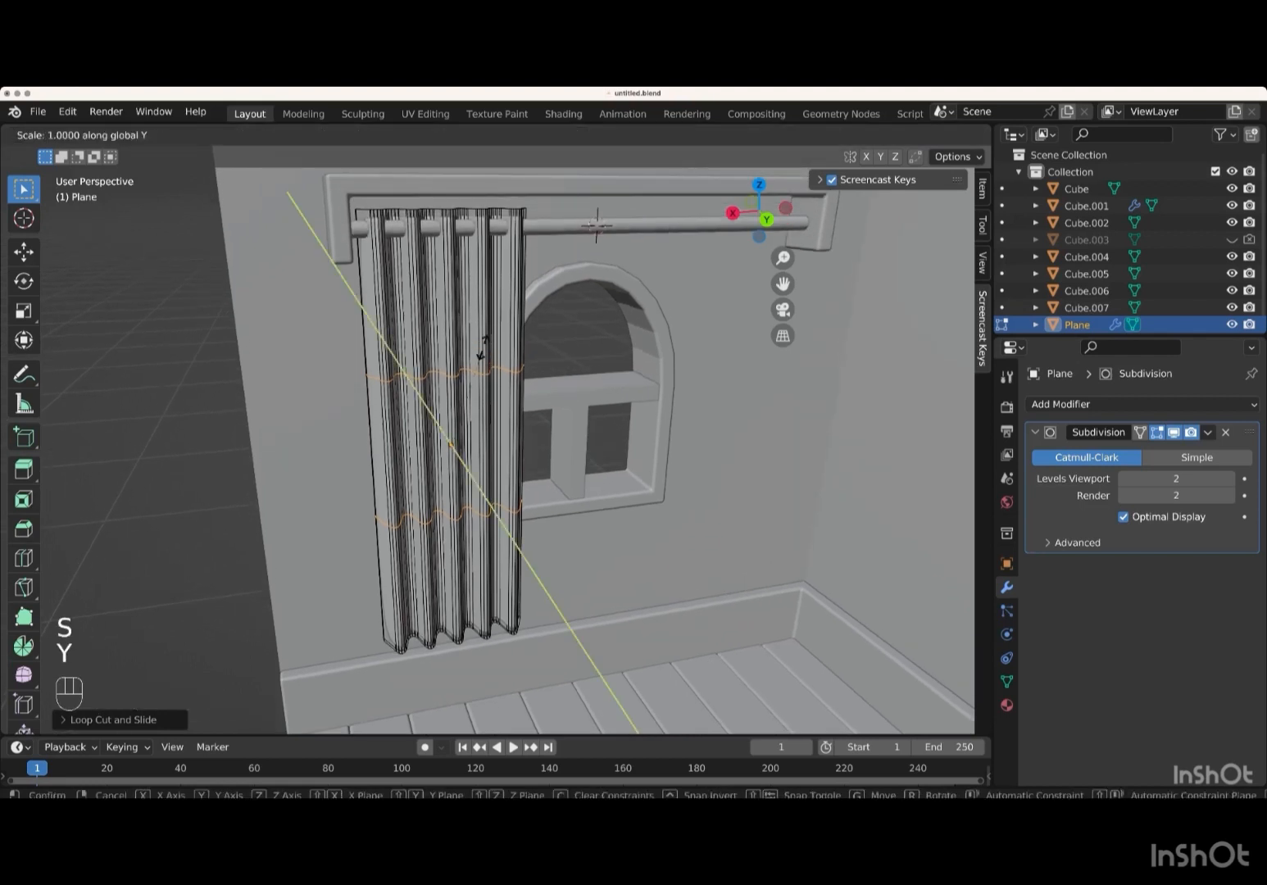
{"action": "key", "text": "z"}
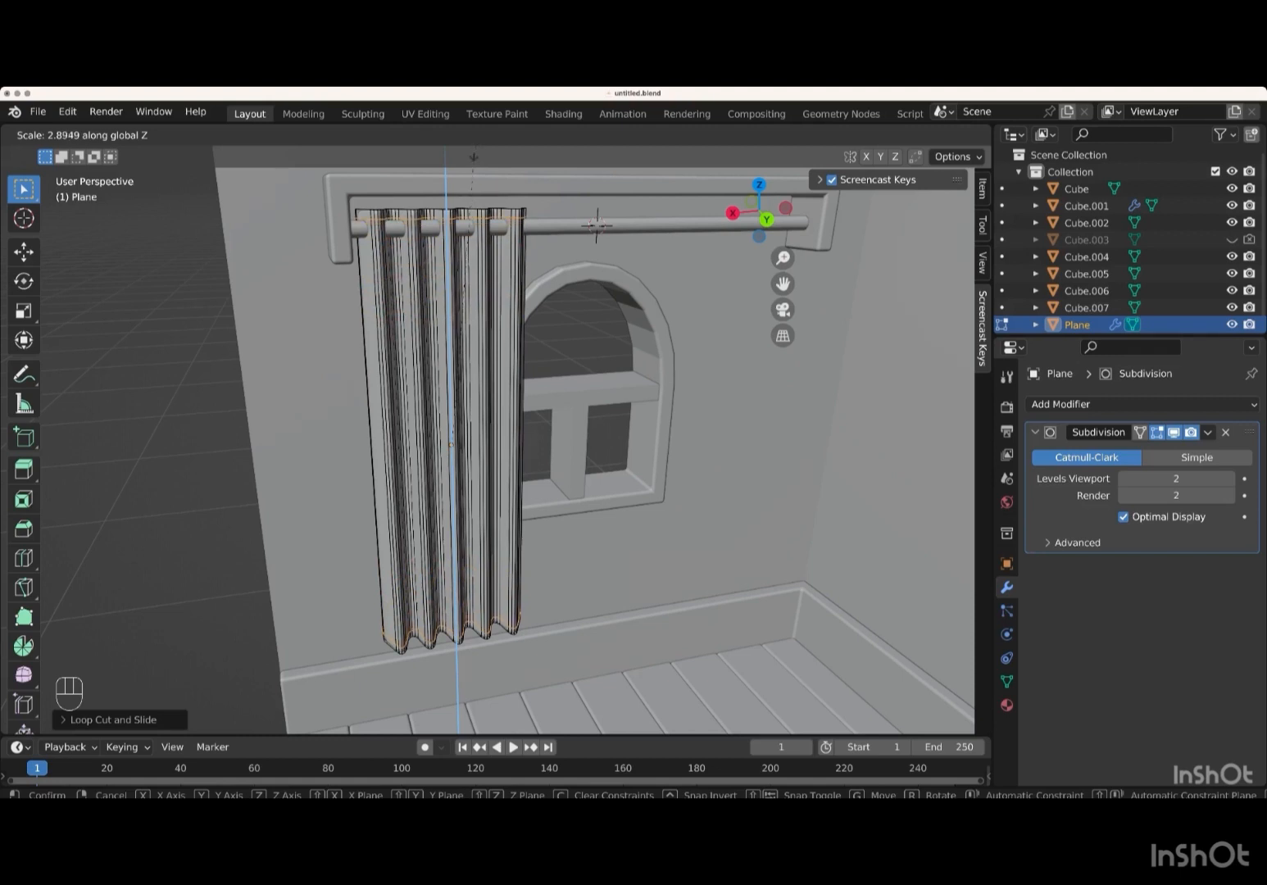
{"action": "key", "text": "Return"}
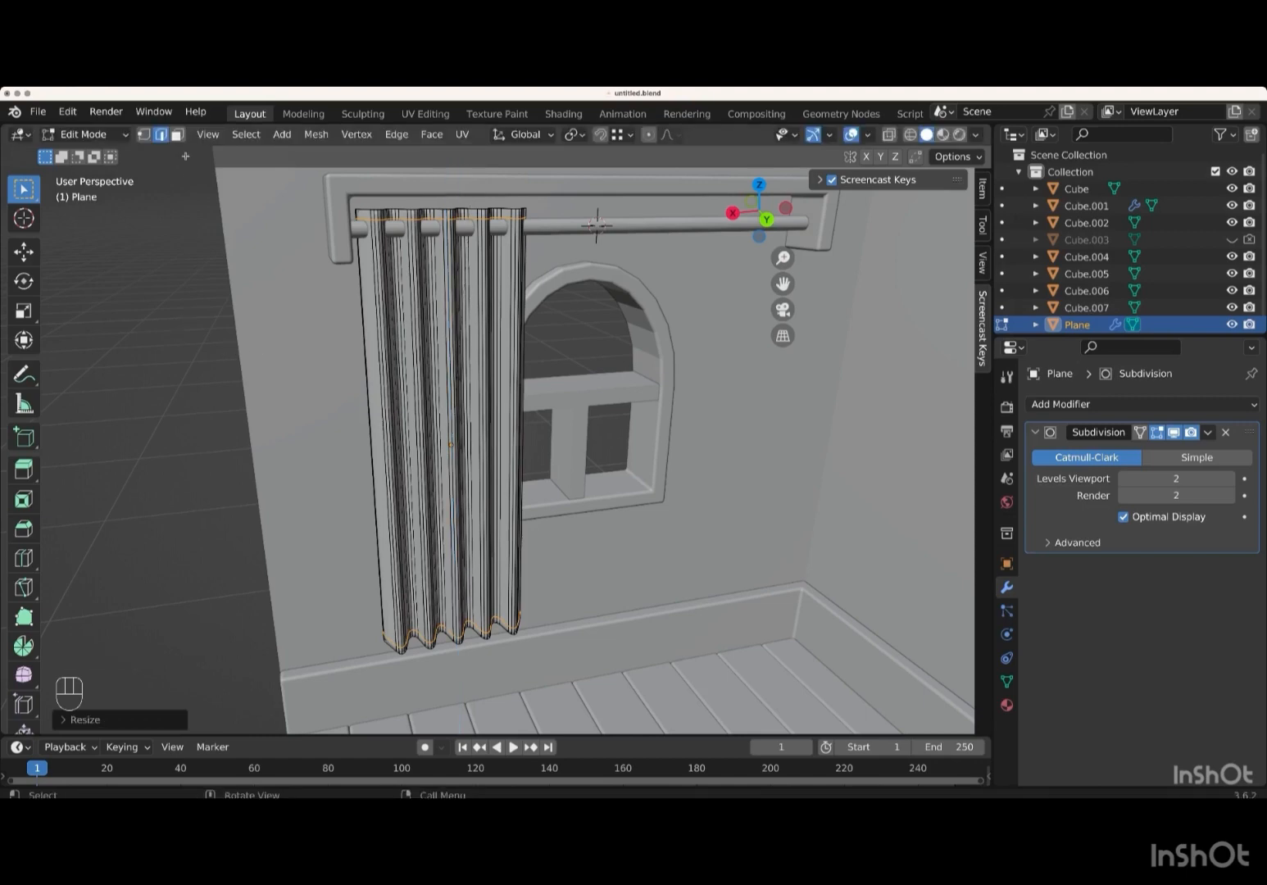
- Leave Edit Mode and apply the curtain's Subdivision modifier, leaving the curtain deselected
{"action": "left_click", "coordinate": [178, 135]}
{"action": "scroll", "coordinate": [239, 409], "scroll_direction": "right", "scroll_amount": 3}
{"action": "scroll", "coordinate": [240, 410], "scroll_direction": "right", "scroll_amount": 5}
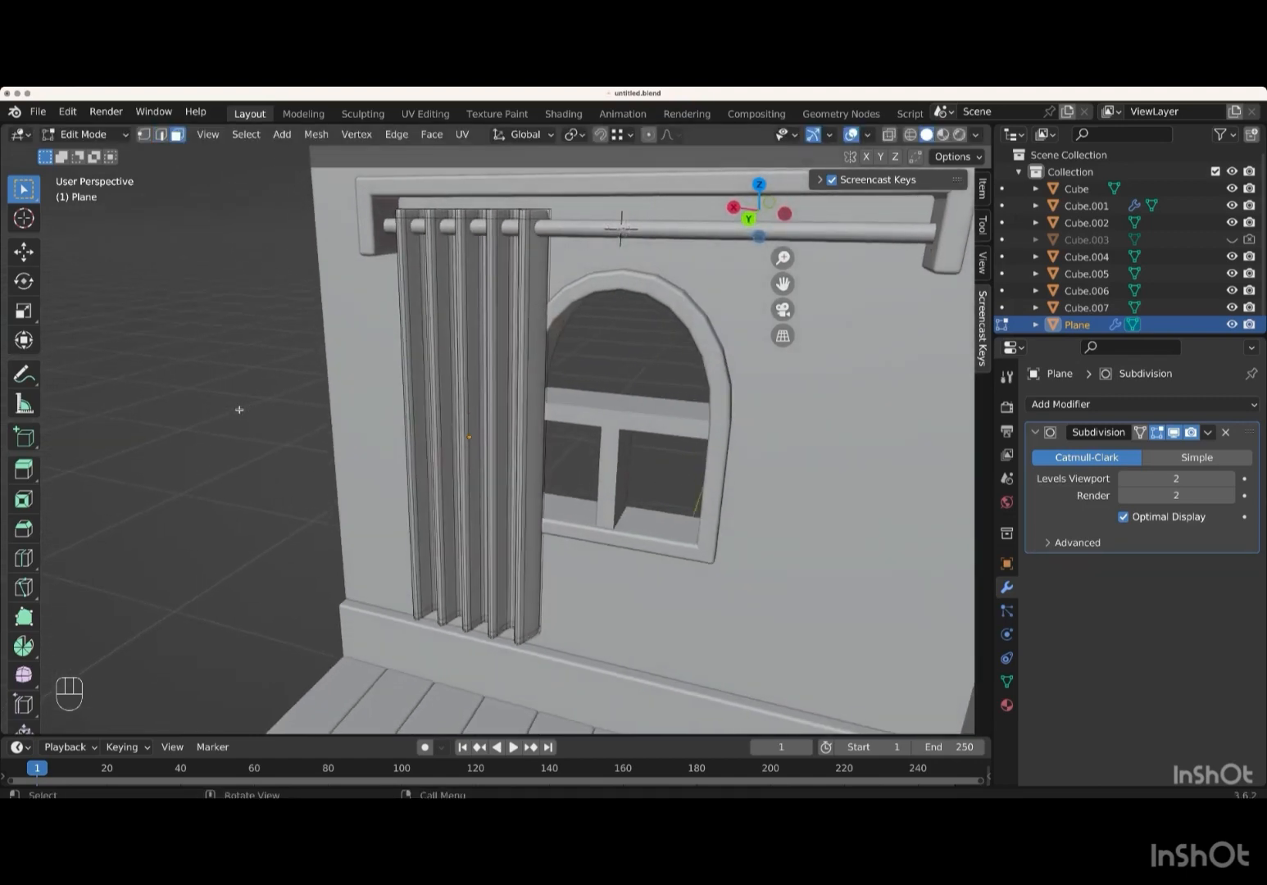
{"action": "scroll", "coordinate": [240, 409], "scroll_direction": "right", "scroll_amount": 3}
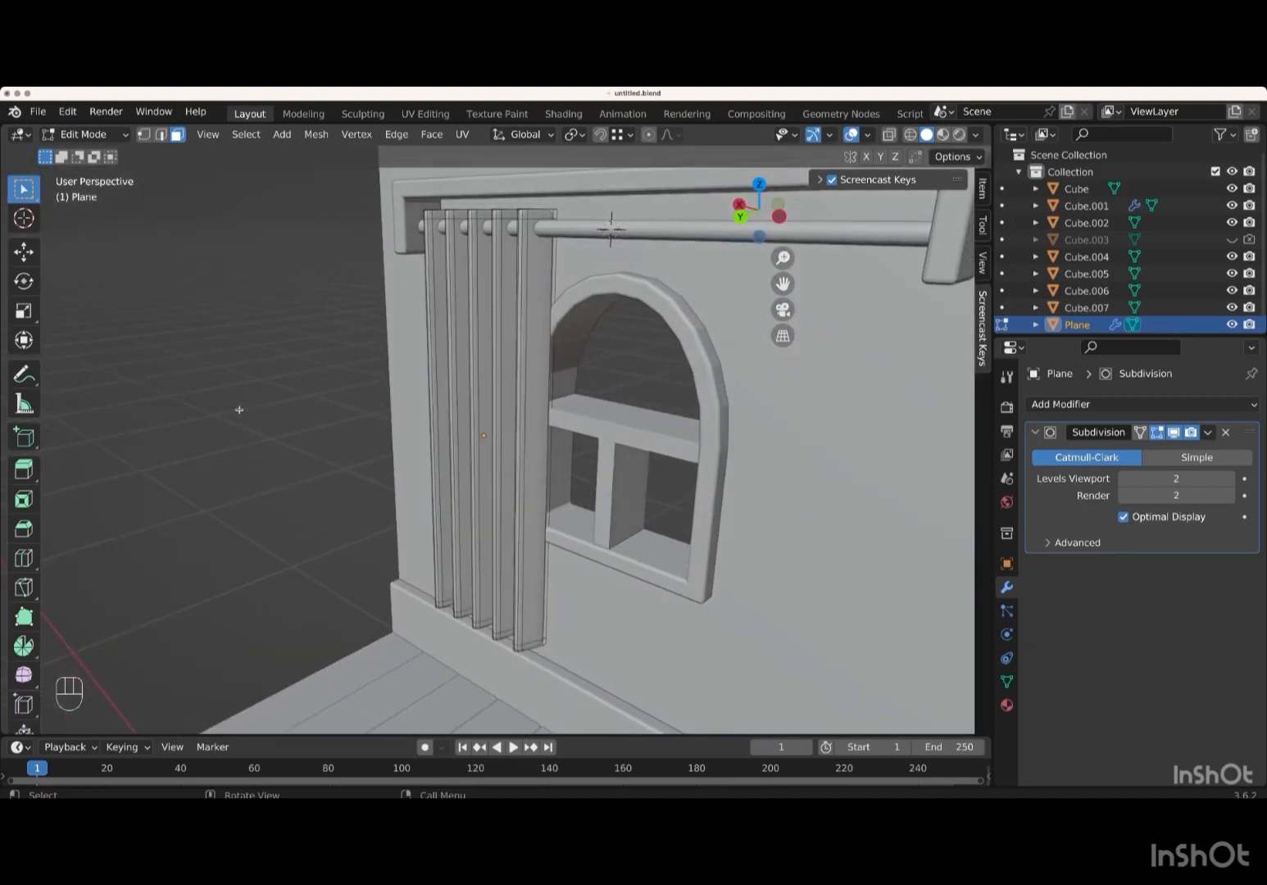
{"action": "key", "text": "Tab"}
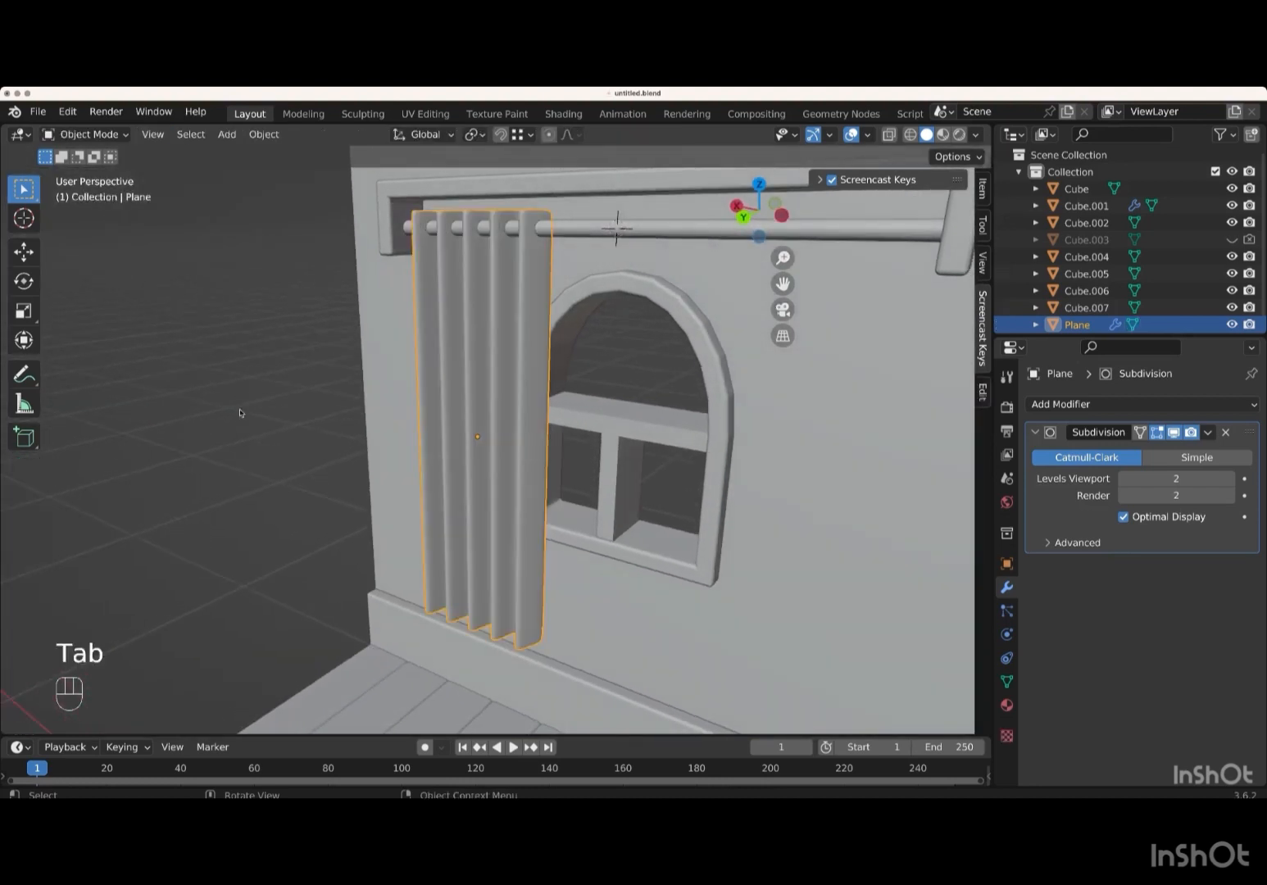
{"action": "left_click", "coordinate": [1208, 432]}
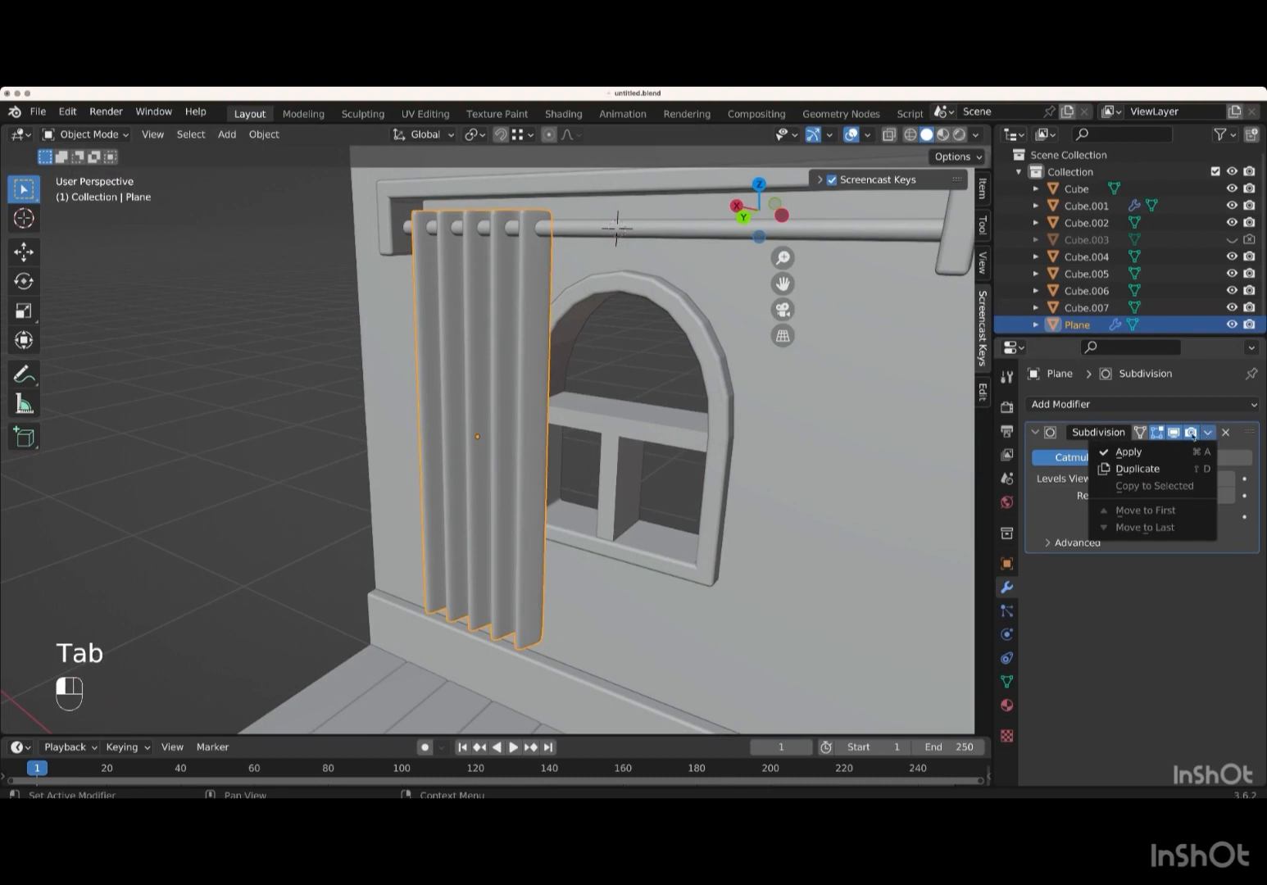
{"action": "left_click", "coordinate": [1139, 453]}
{"action": "left_click", "coordinate": [344, 527]}
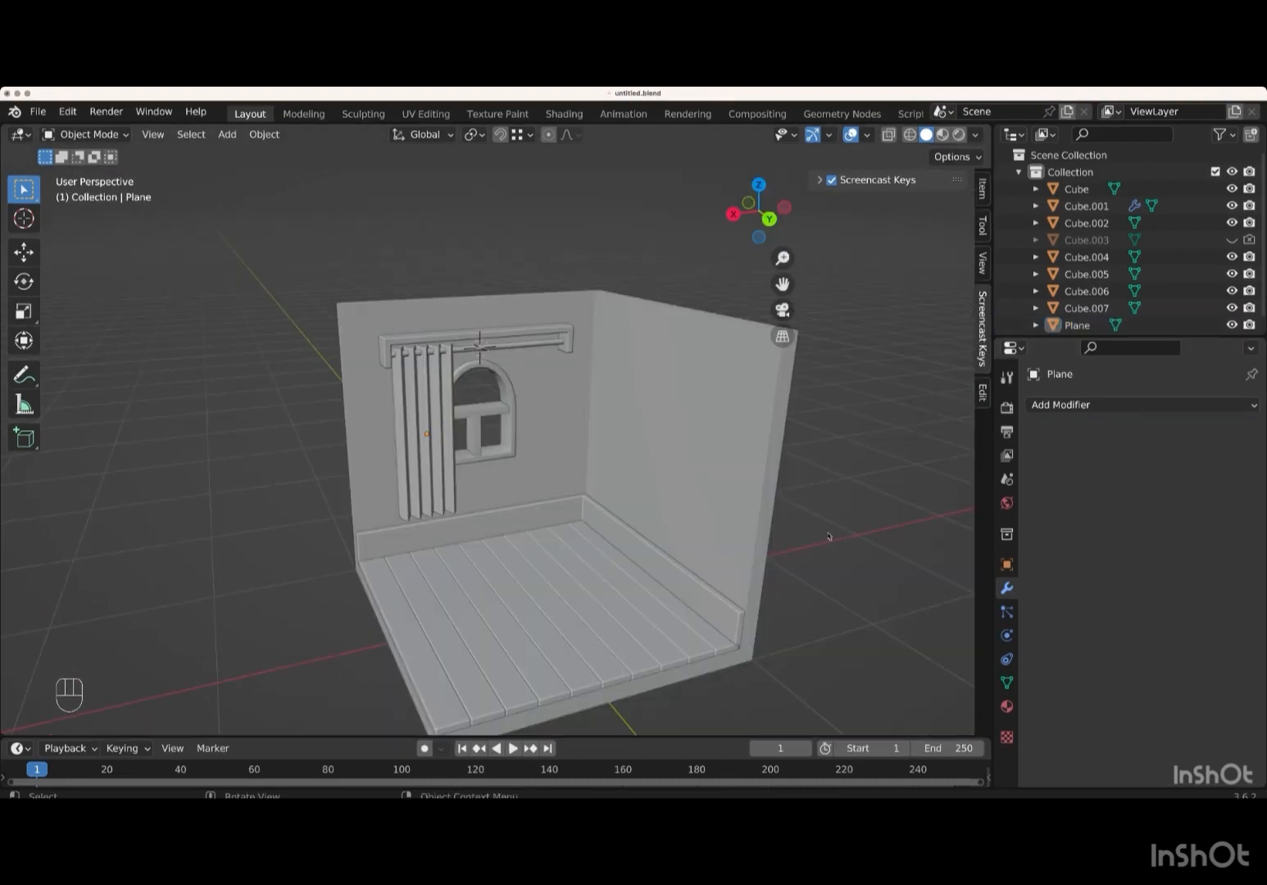
- Duplicate the curtain and move the copy about -0.83 m along X to the other side of the arched window
{"action": "left_click", "coordinate": [426, 473]}
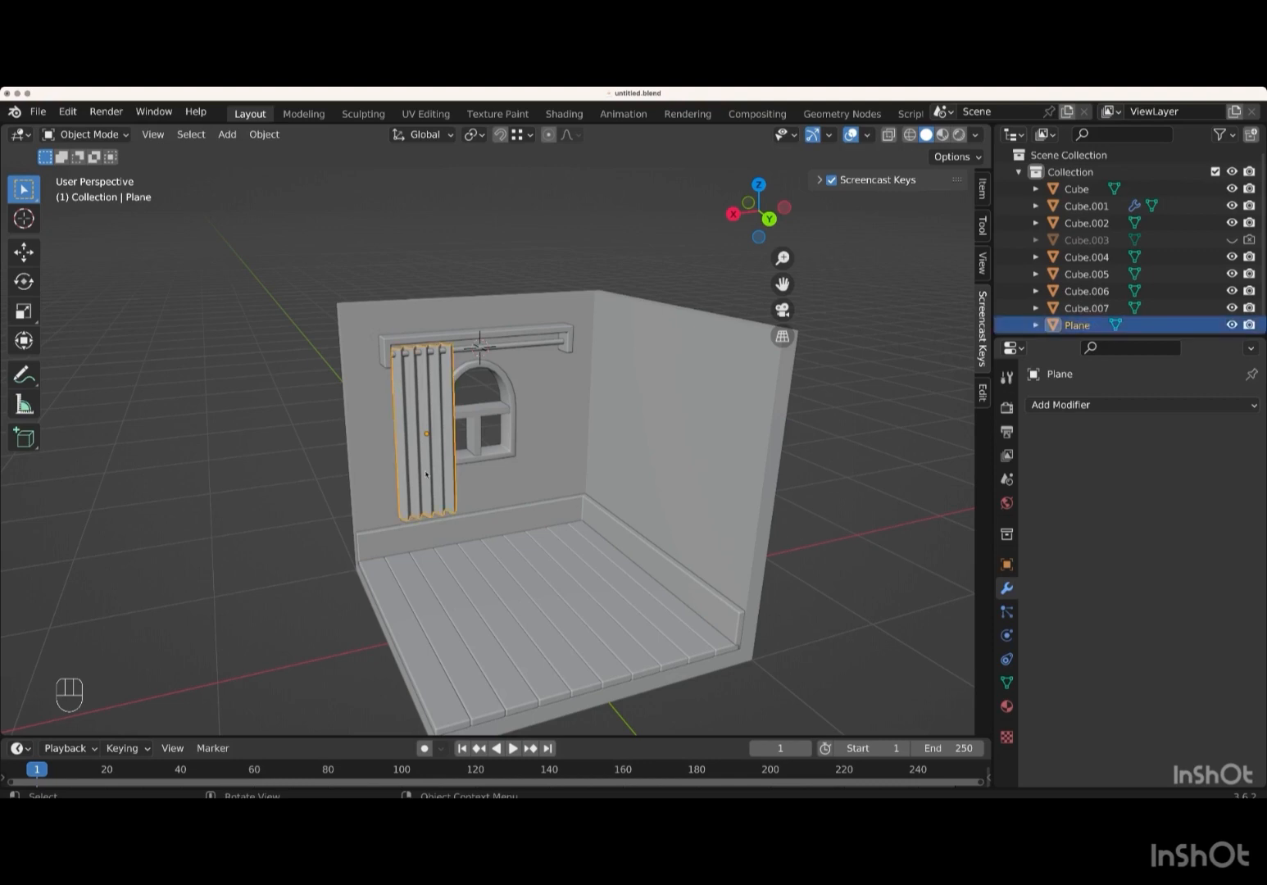
{"action": "key", "text": "shift+d"}
{"action": "right_click", "coordinate": [480, 477]}
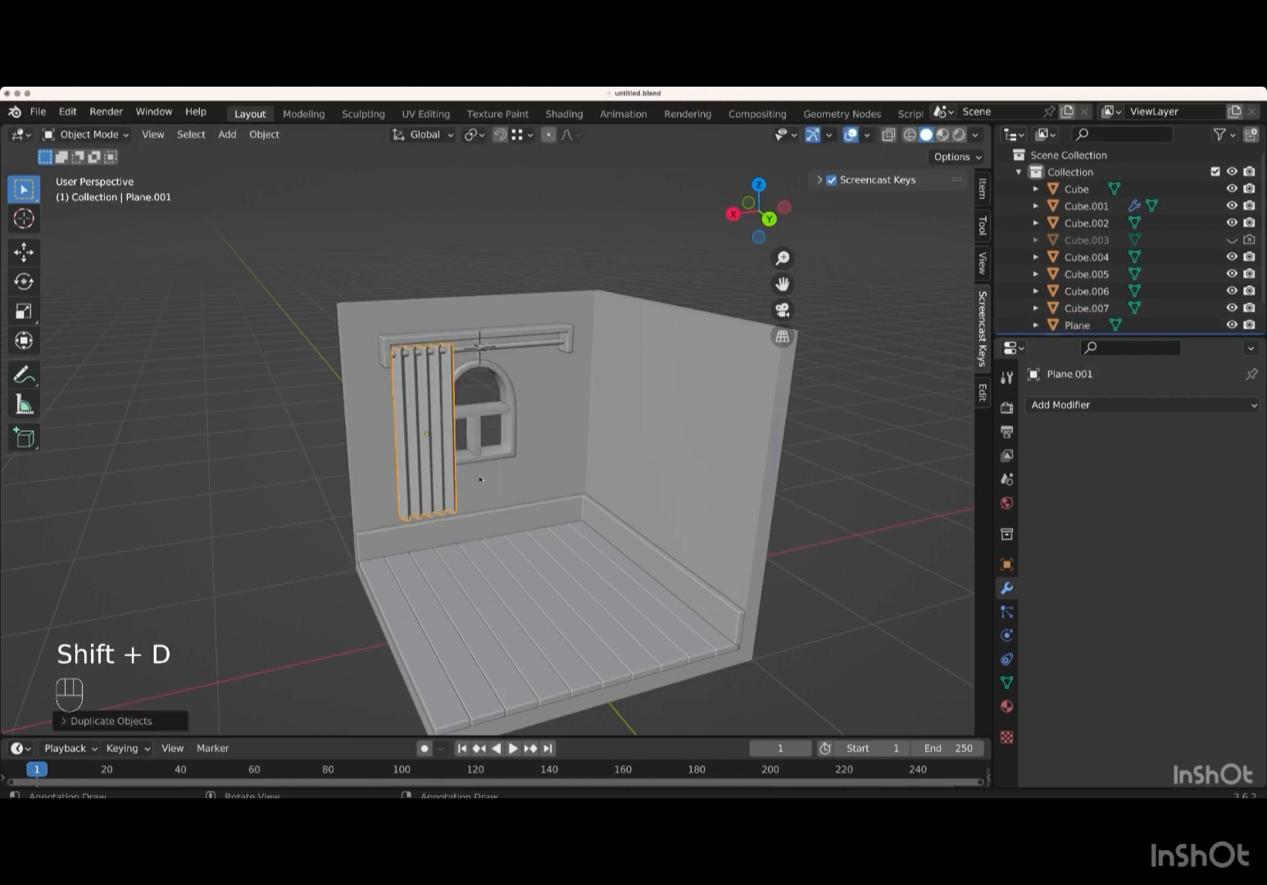
{"action": "key", "text": "super+KP_1"}
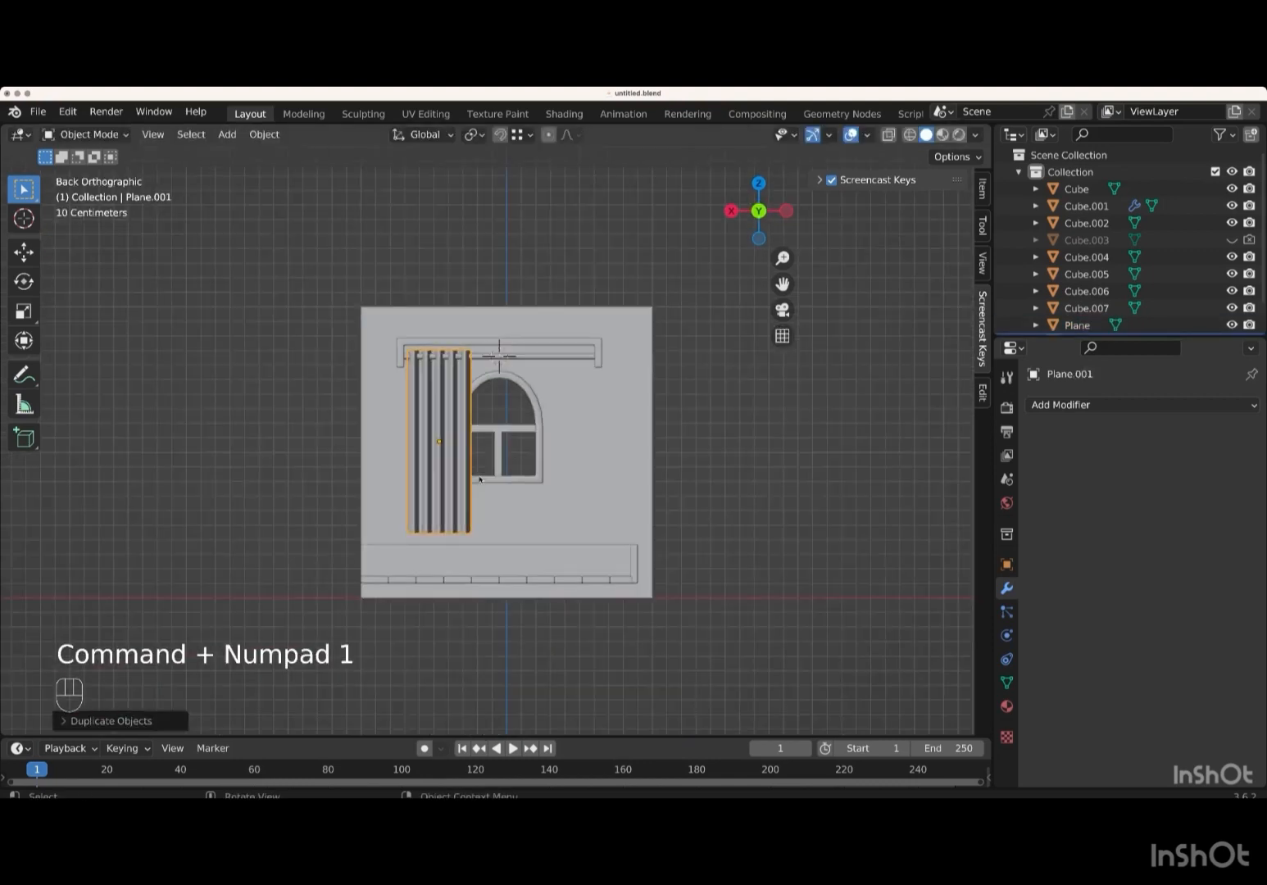
{"action": "key", "text": "g"}
{"action": "key", "text": "x"}
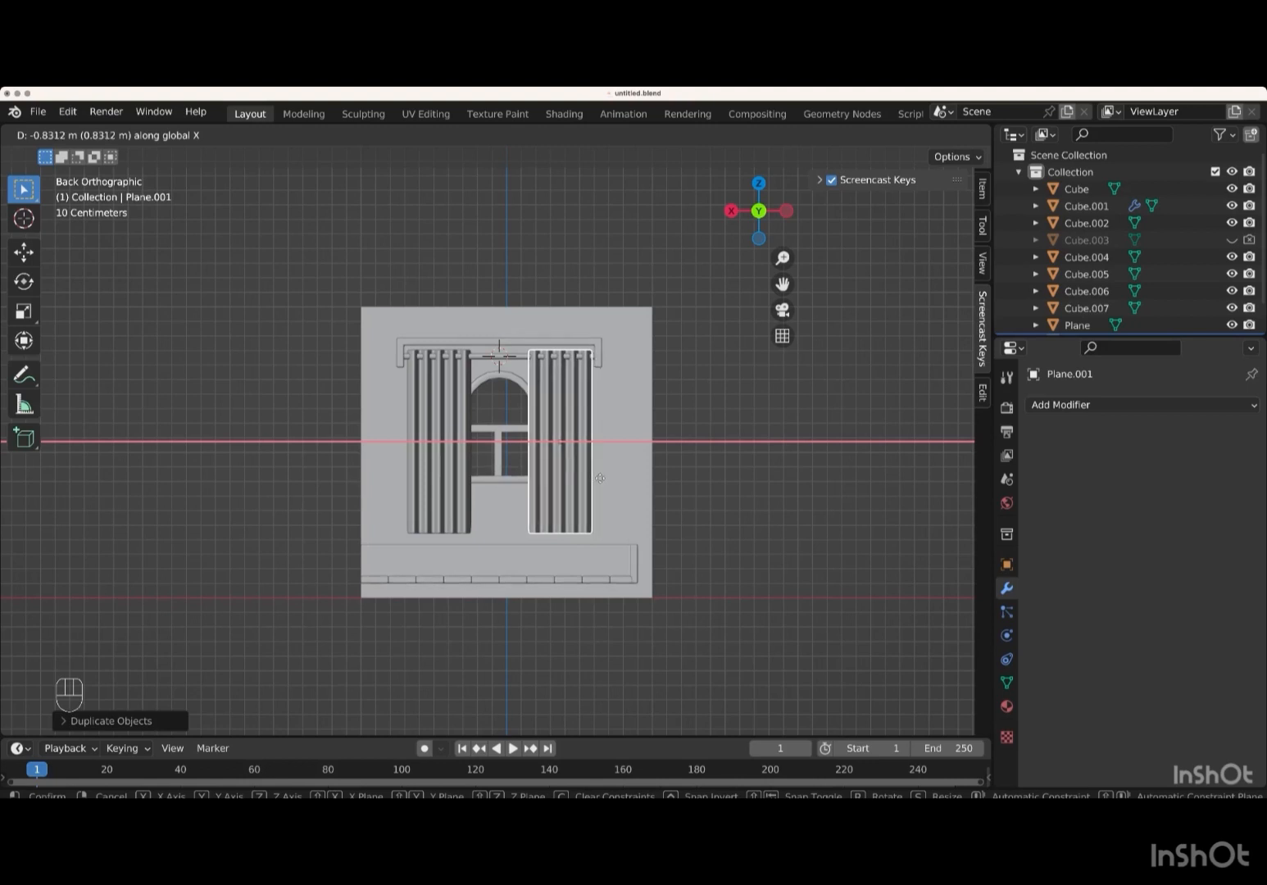
{"action": "key", "text": "Return"}
{"action": "middle_click_drag", "start_coordinate": [616, 497], "coordinate": [643, 521]}
{"action": "key", "text": "KP_Add"}
{"action": "key", "text": "KP_Add"}
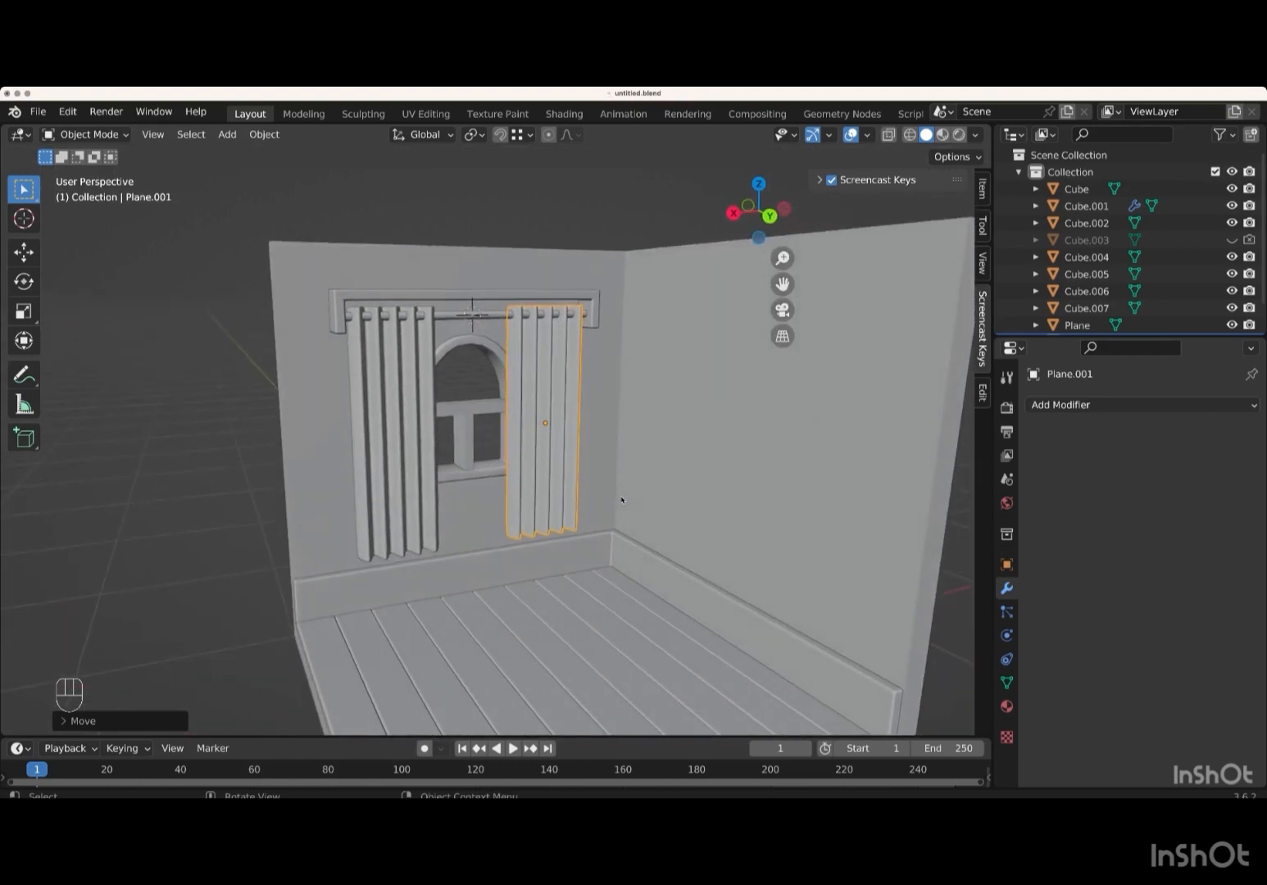
- Reset the 3D cursor to the world origin and add a mesh plane there
{"action": "key", "text": "shift+c"}
{"action": "middle_click_drag", "start_coordinate": [533, 614], "coordinate": [534, 615]}
{"action": "key", "text": "shift+a"}
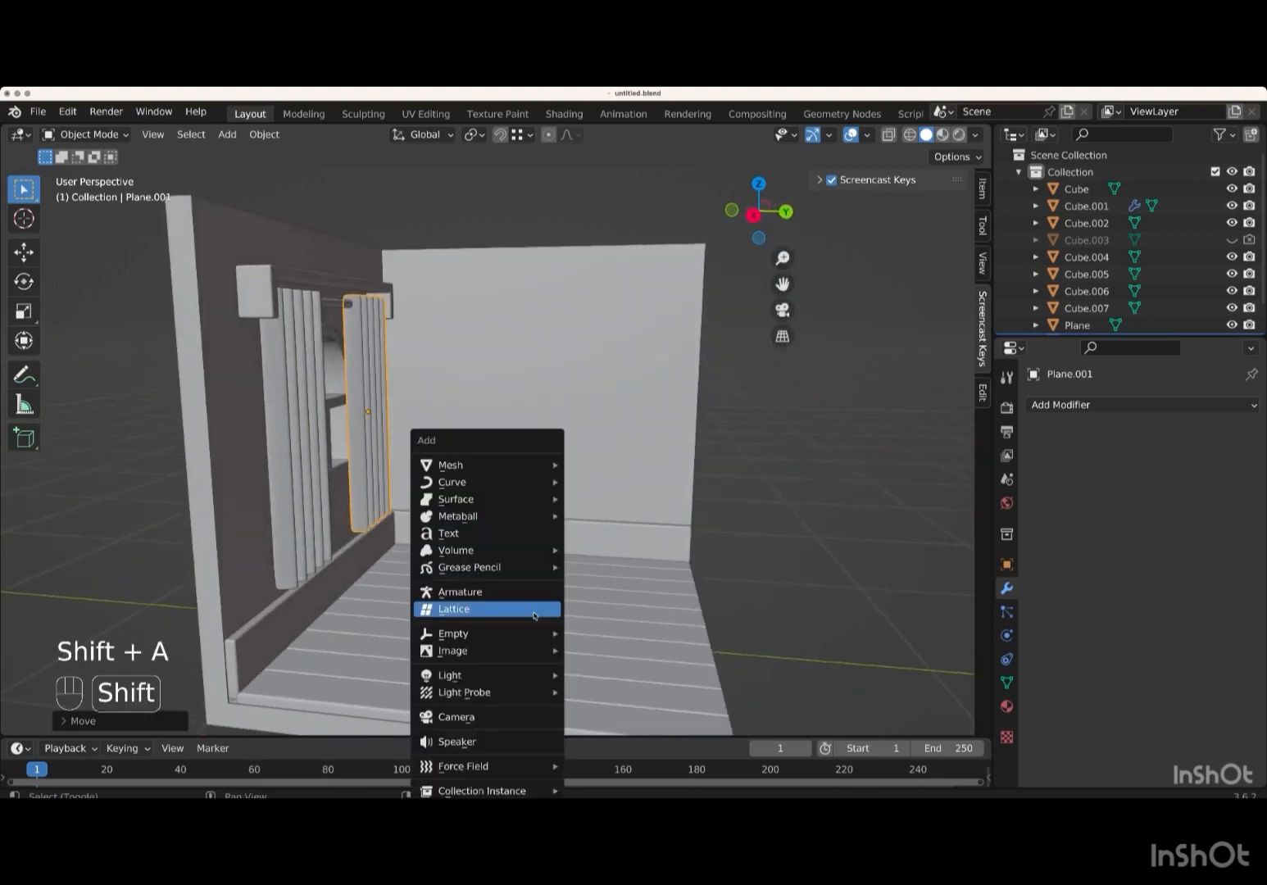
{"action": "mouse_move", "coordinate": [534, 464]}
{"action": "left_click", "coordinate": [635, 471]}
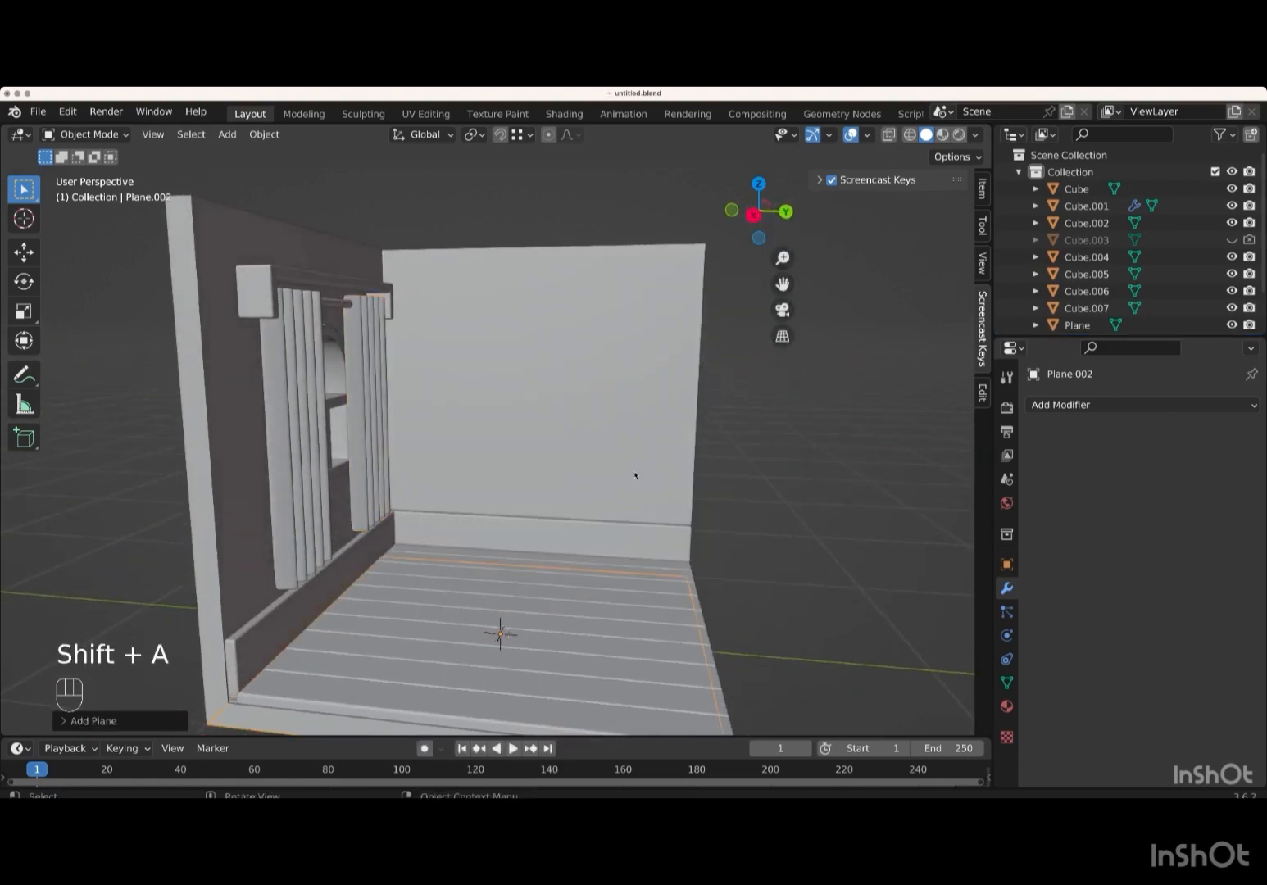
- Raise the new plane about 0.30 m along Z, above the floor
{"action": "scroll", "coordinate": [638, 546], "scroll_direction": "up", "scroll_amount": 2}
{"action": "key", "text": "KP_3"}
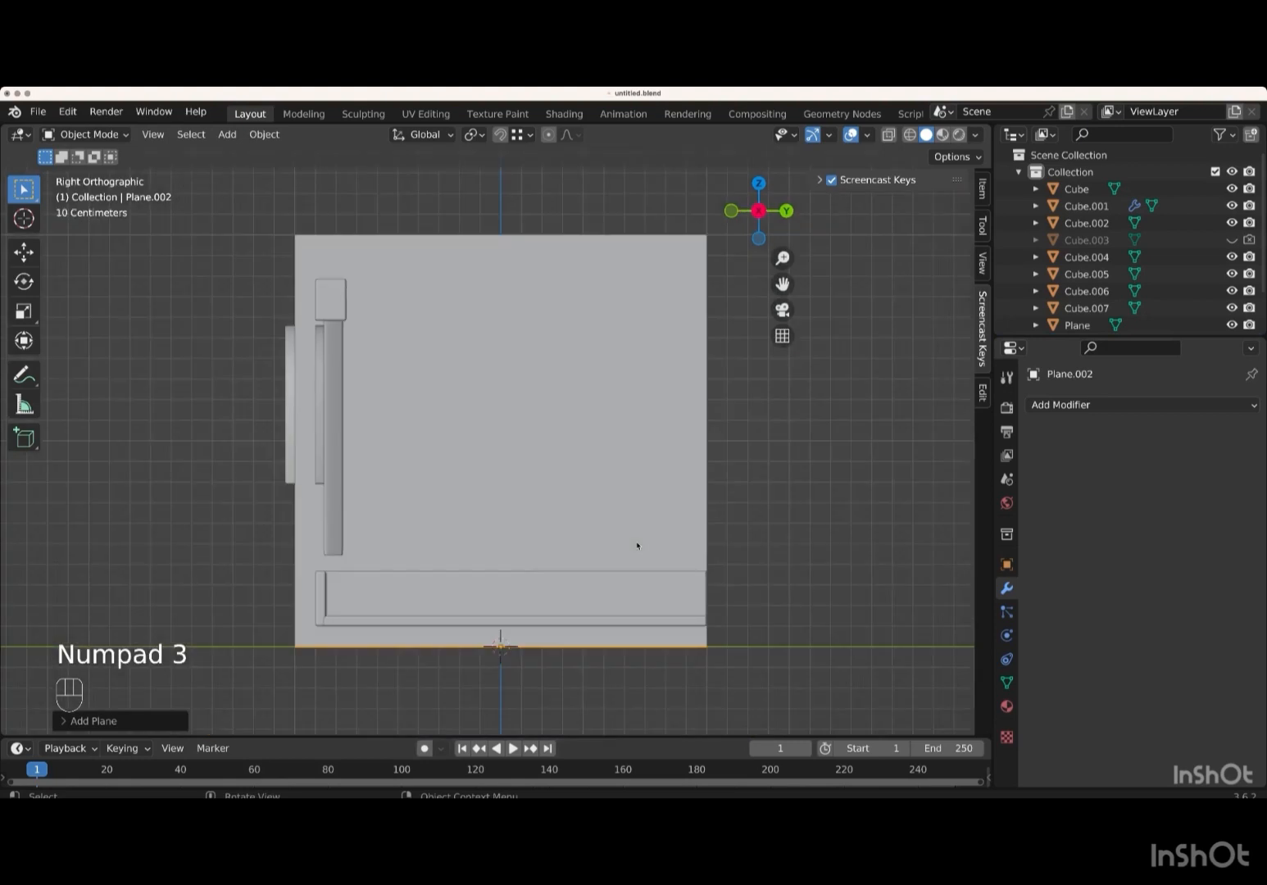
{"action": "key", "text": "g"}
{"action": "key", "text": "z"}
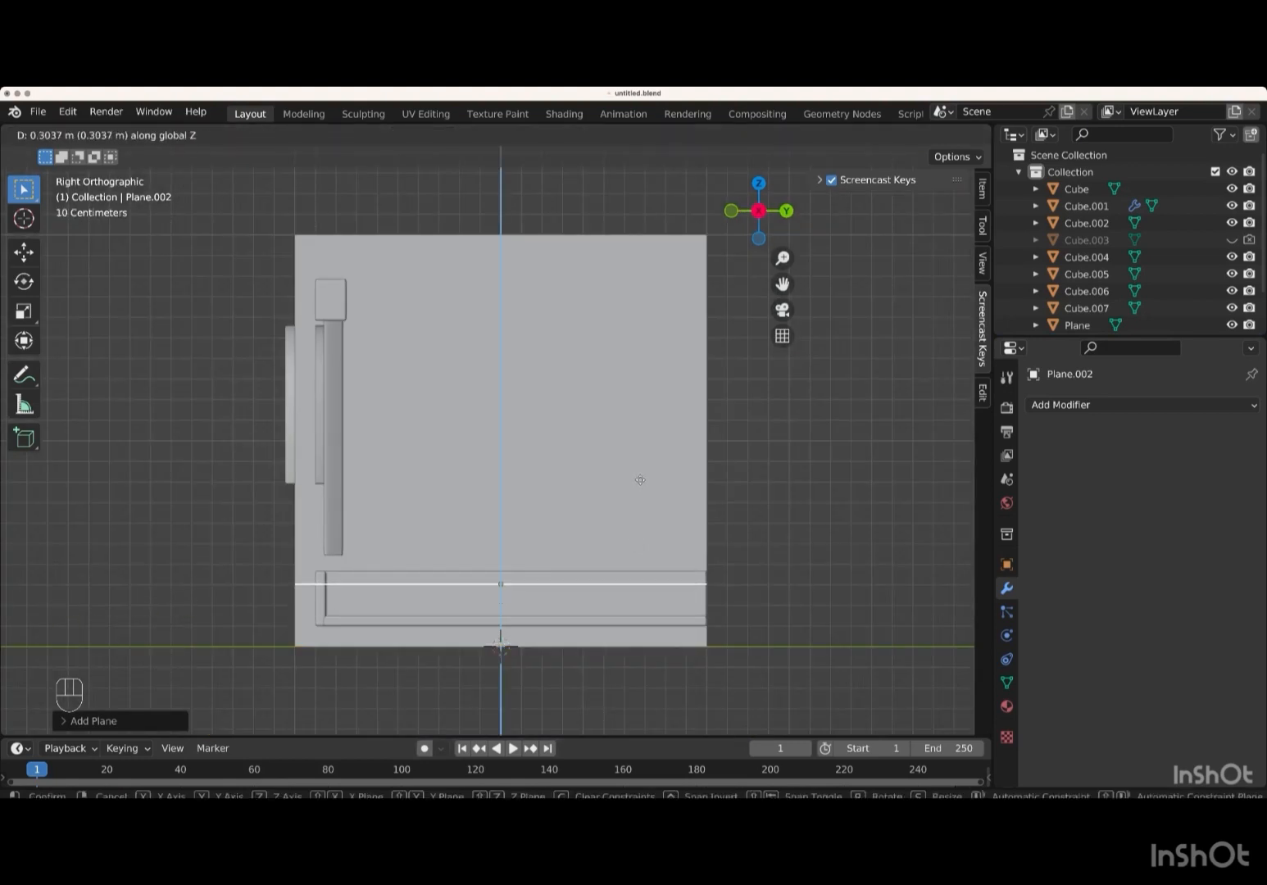
{"action": "key", "text": "Return"}
{"action": "scroll", "coordinate": [642, 483], "scroll_direction": "up", "scroll_amount": 5}
{"action": "scroll", "coordinate": [641, 484], "scroll_direction": "left", "scroll_amount": 8}
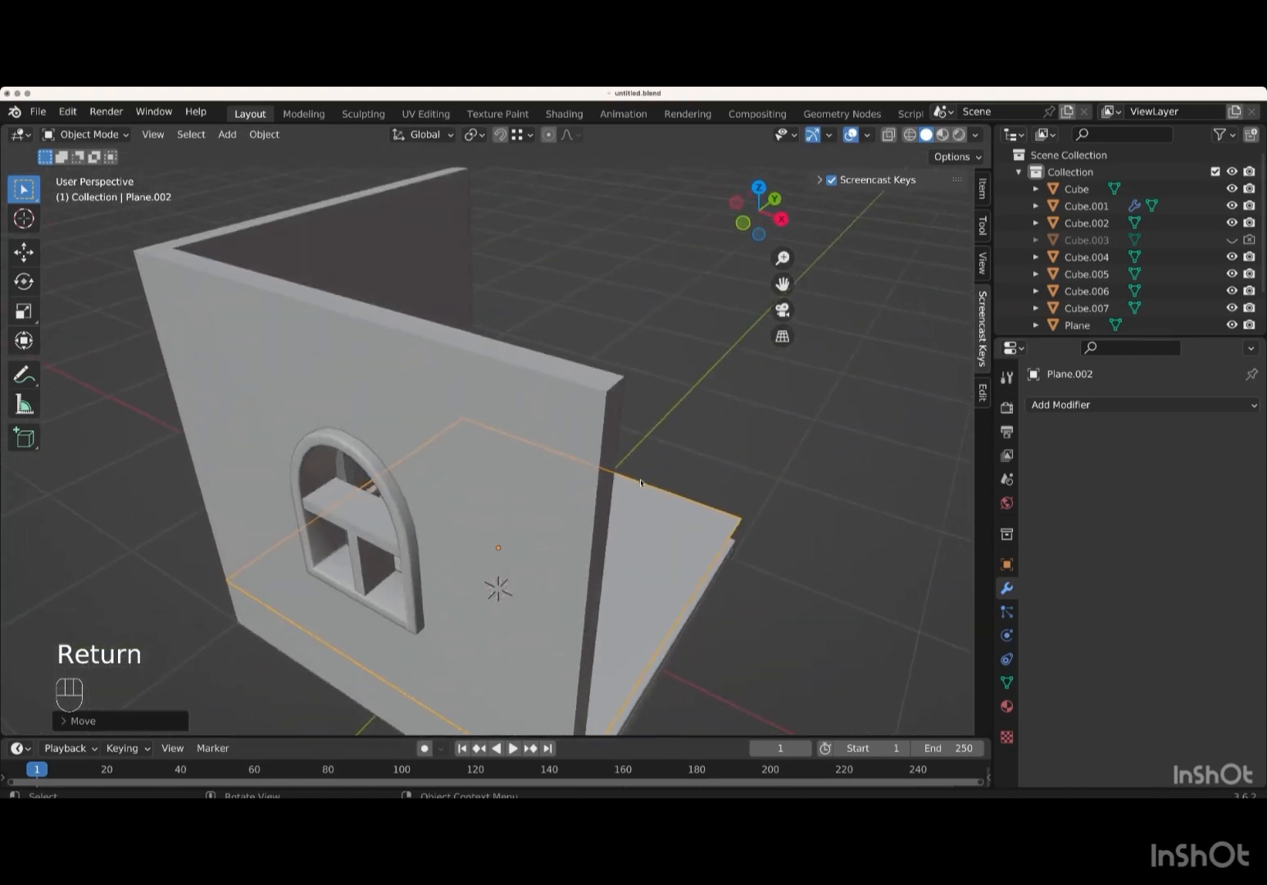
- Scale the plane down to about 0.296, and stretch it along X by about 1.65 into a rectangle
{"action": "key", "text": "KP_7"}
{"action": "key", "text": "s"}
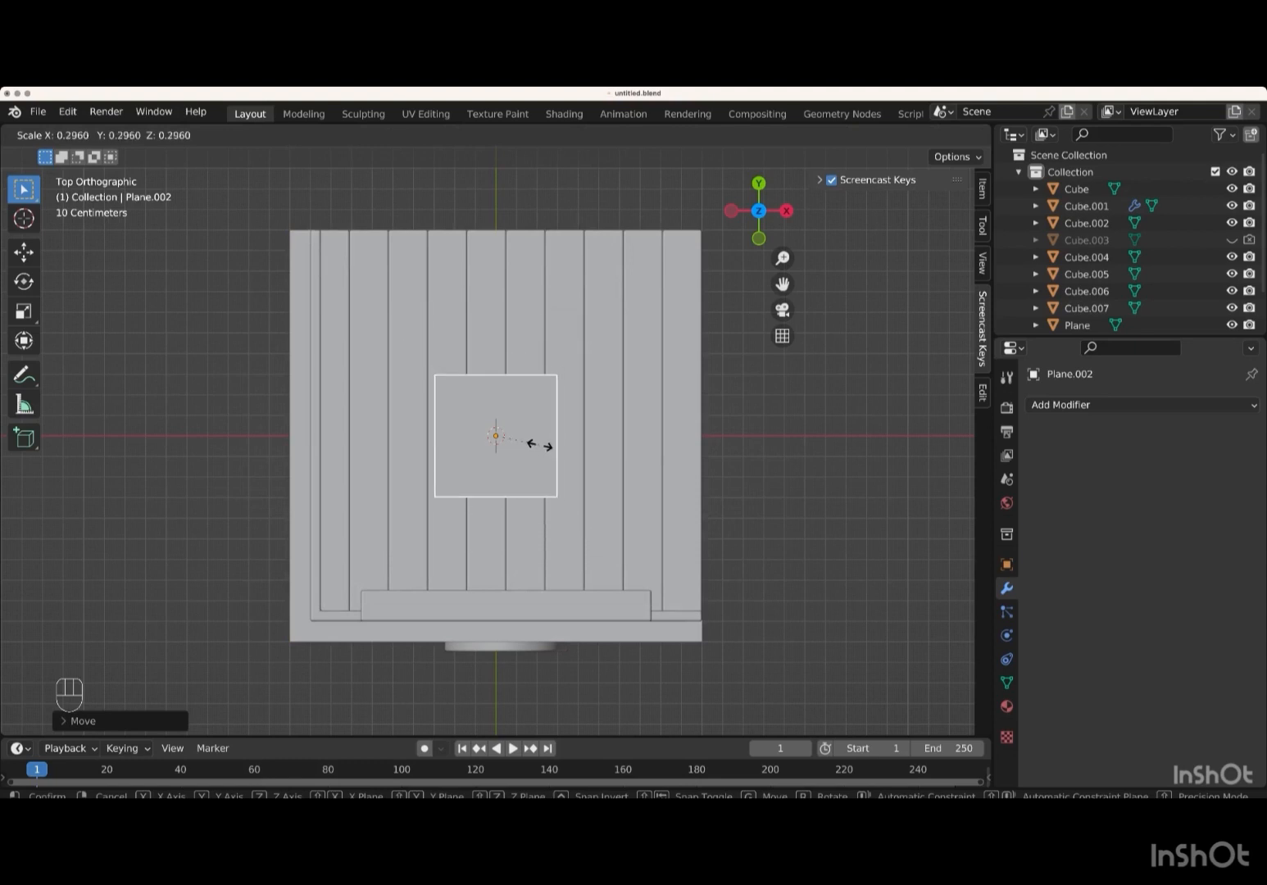
{"action": "key", "text": "Return"}
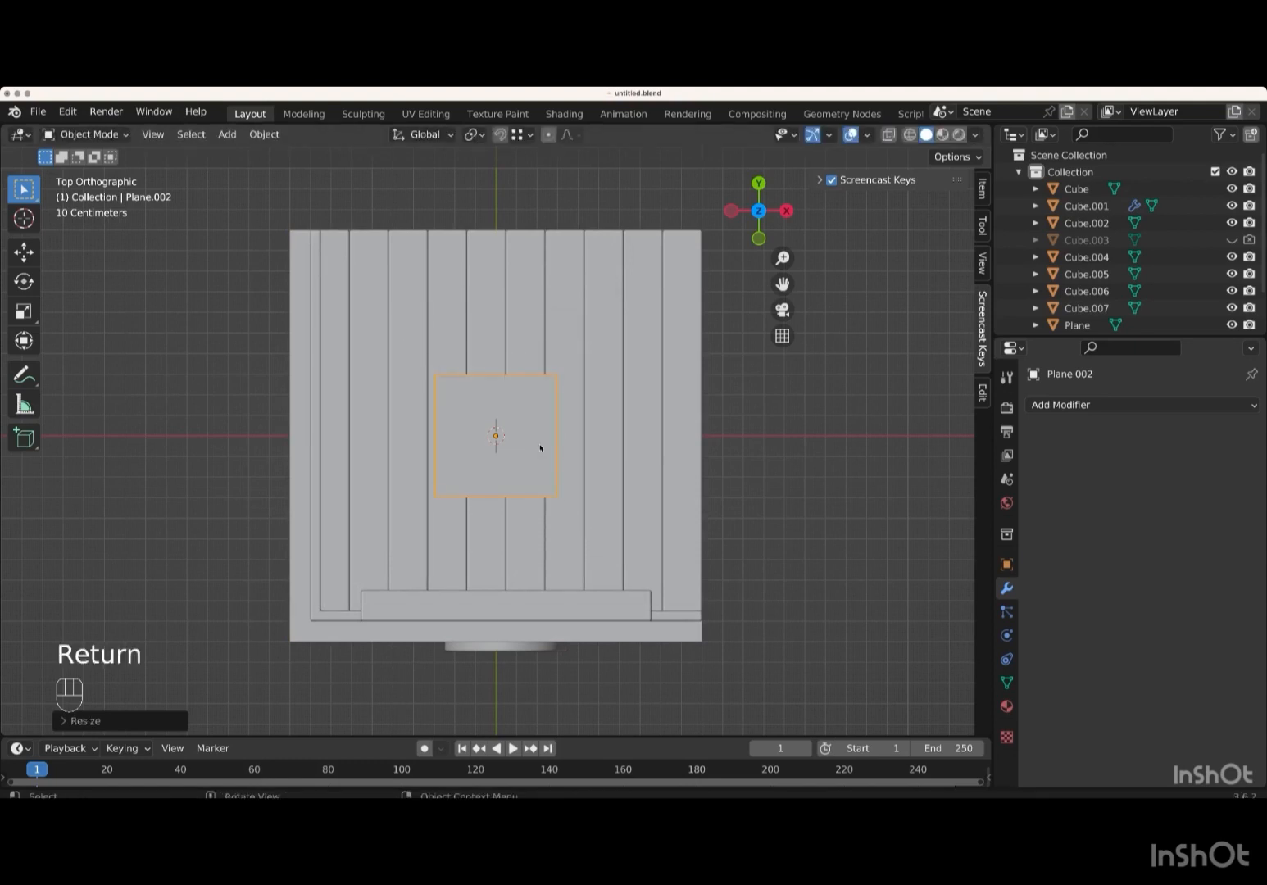
{"action": "key", "text": "s"}
{"action": "key", "text": "x"}
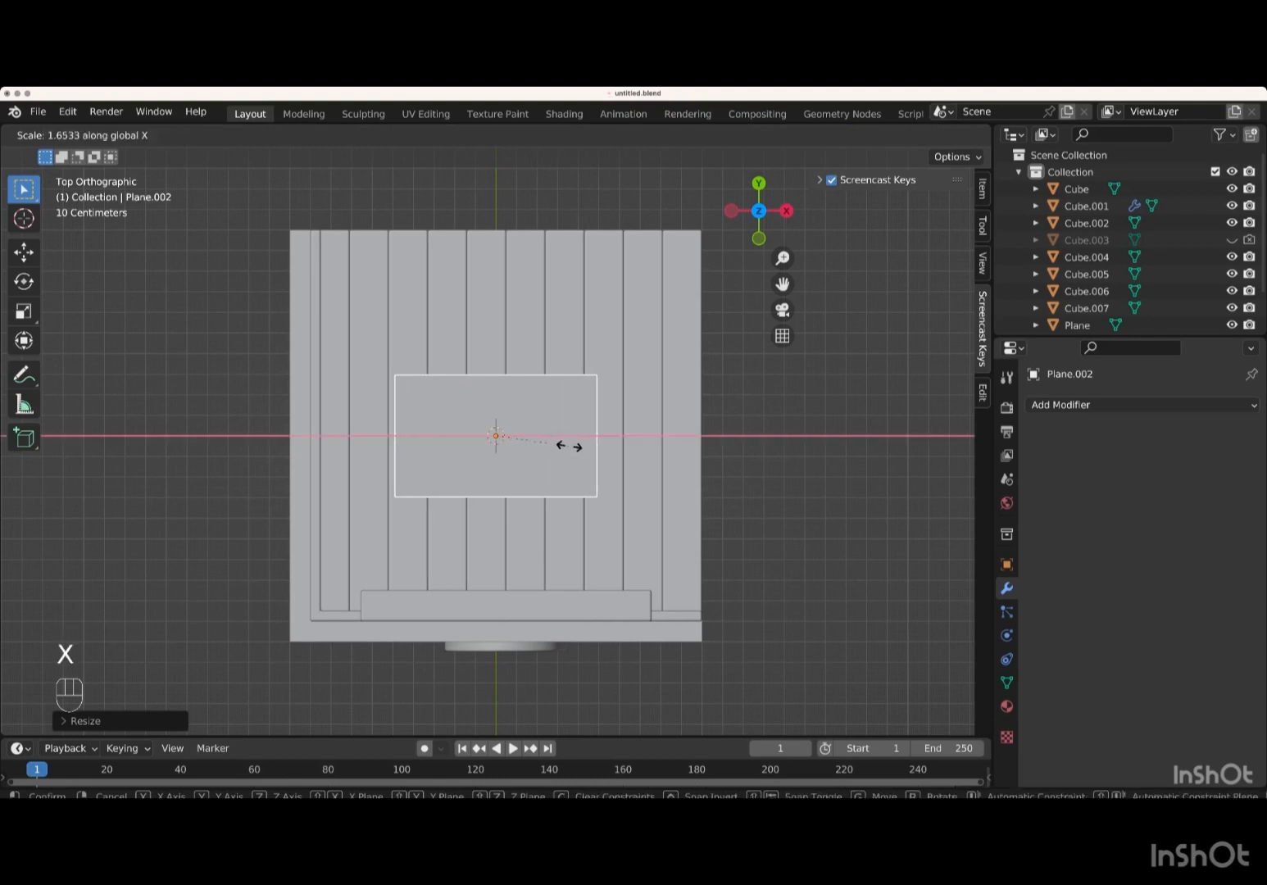
{"action": "key", "text": "Return"}
- Move the plane along Y close to the window wall, and shift it about 0.33 m along X toward the room's open side
{"action": "key", "text": "g"}
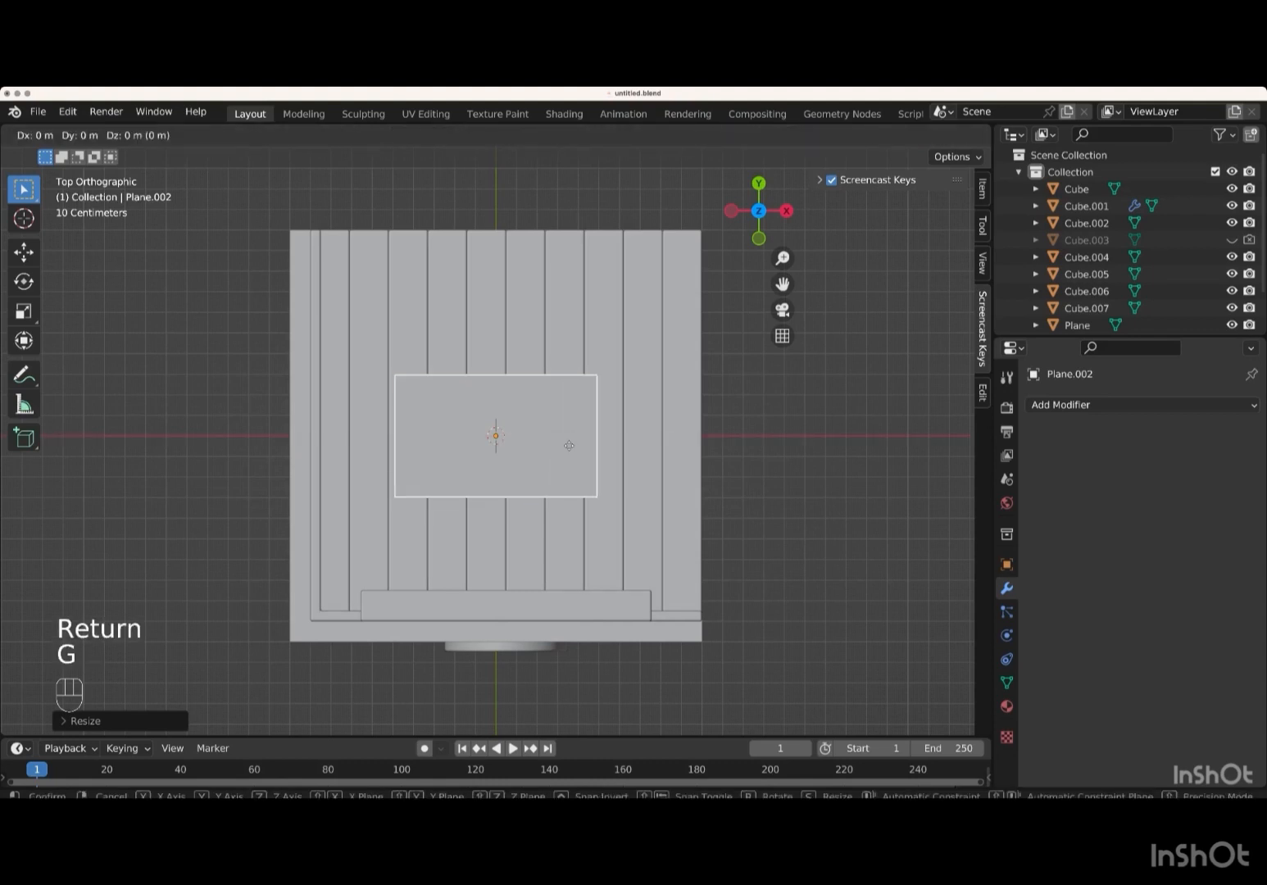
{"action": "key", "text": "y"}
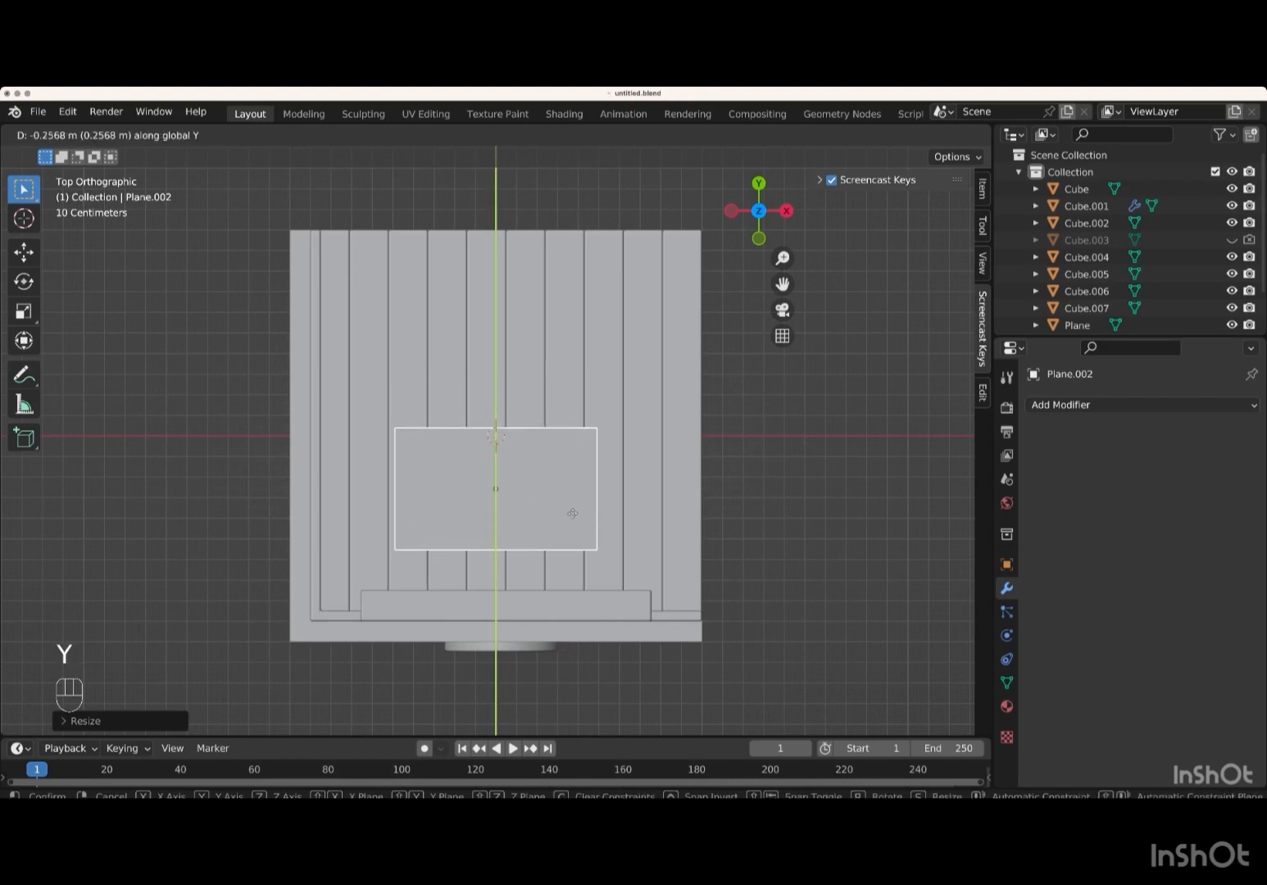
{"action": "key", "text": "Return"}
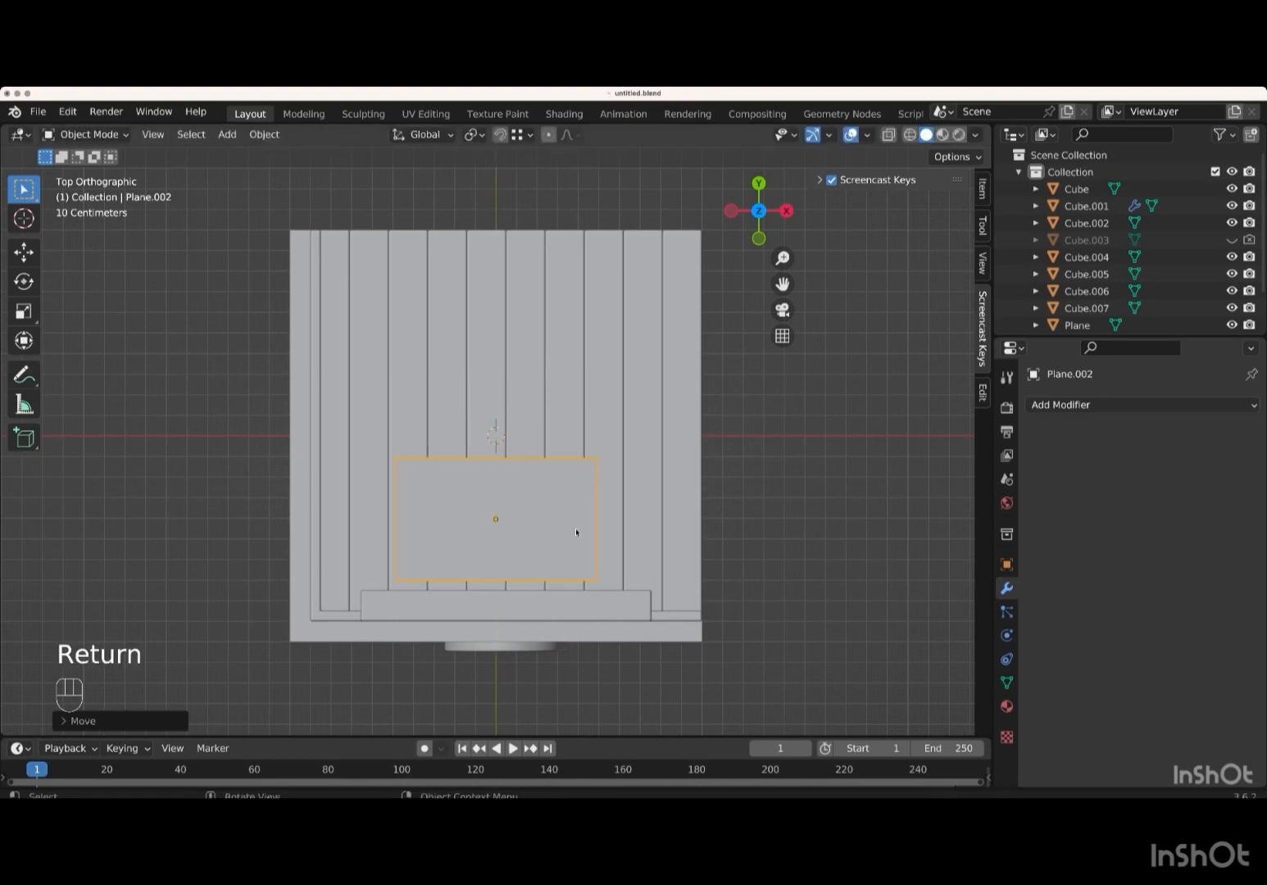
{"action": "key", "text": "g"}
{"action": "key", "text": "x"}
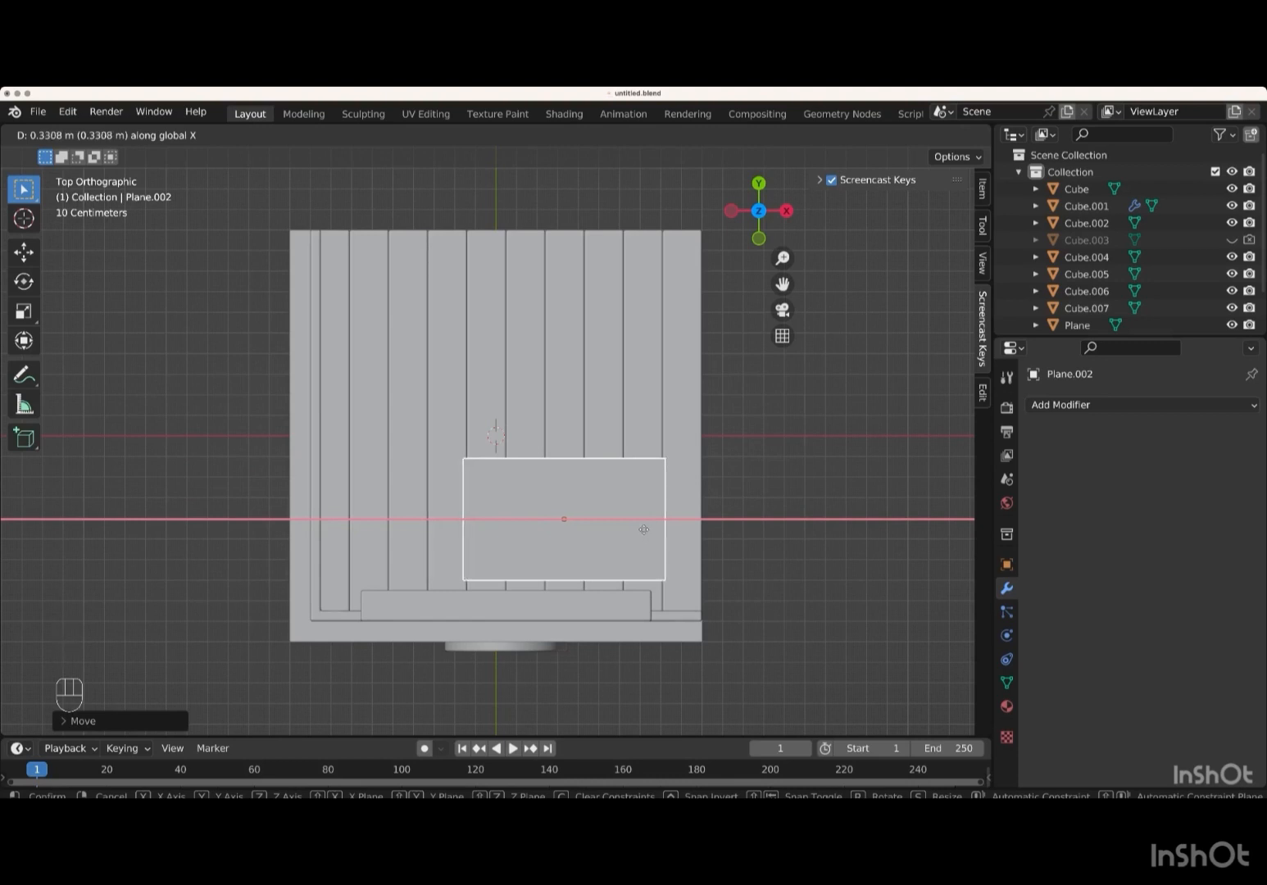
{"action": "key", "text": "Return"}
{"action": "scroll", "coordinate": [644, 532], "scroll_direction": "down", "scroll_amount": 3}
{"action": "scroll", "coordinate": [644, 532], "scroll_direction": "right", "scroll_amount": 10}
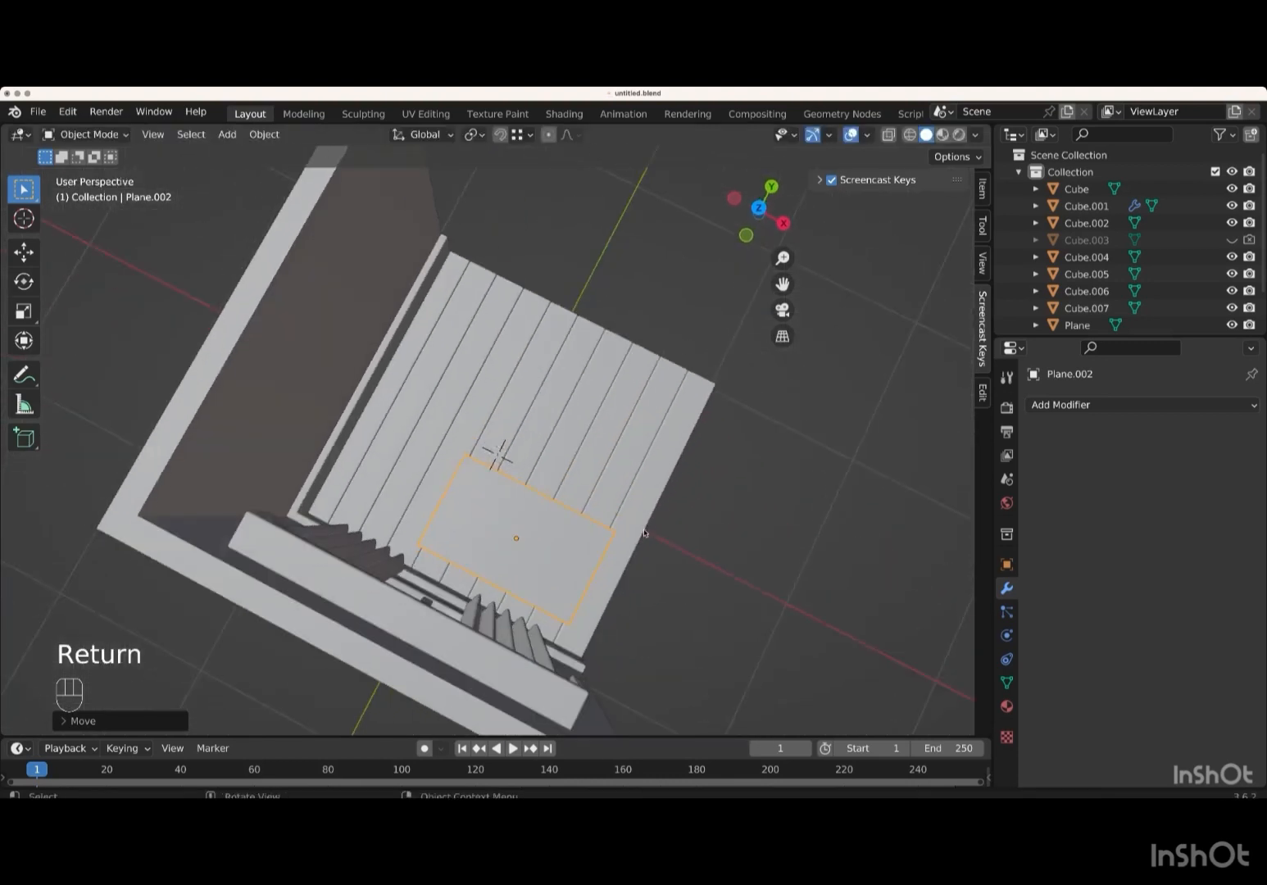
{"action": "scroll", "coordinate": [644, 532], "scroll_direction": "down", "scroll_amount": 8}
{"action": "scroll", "coordinate": [645, 533], "scroll_direction": "left", "scroll_amount": 10}
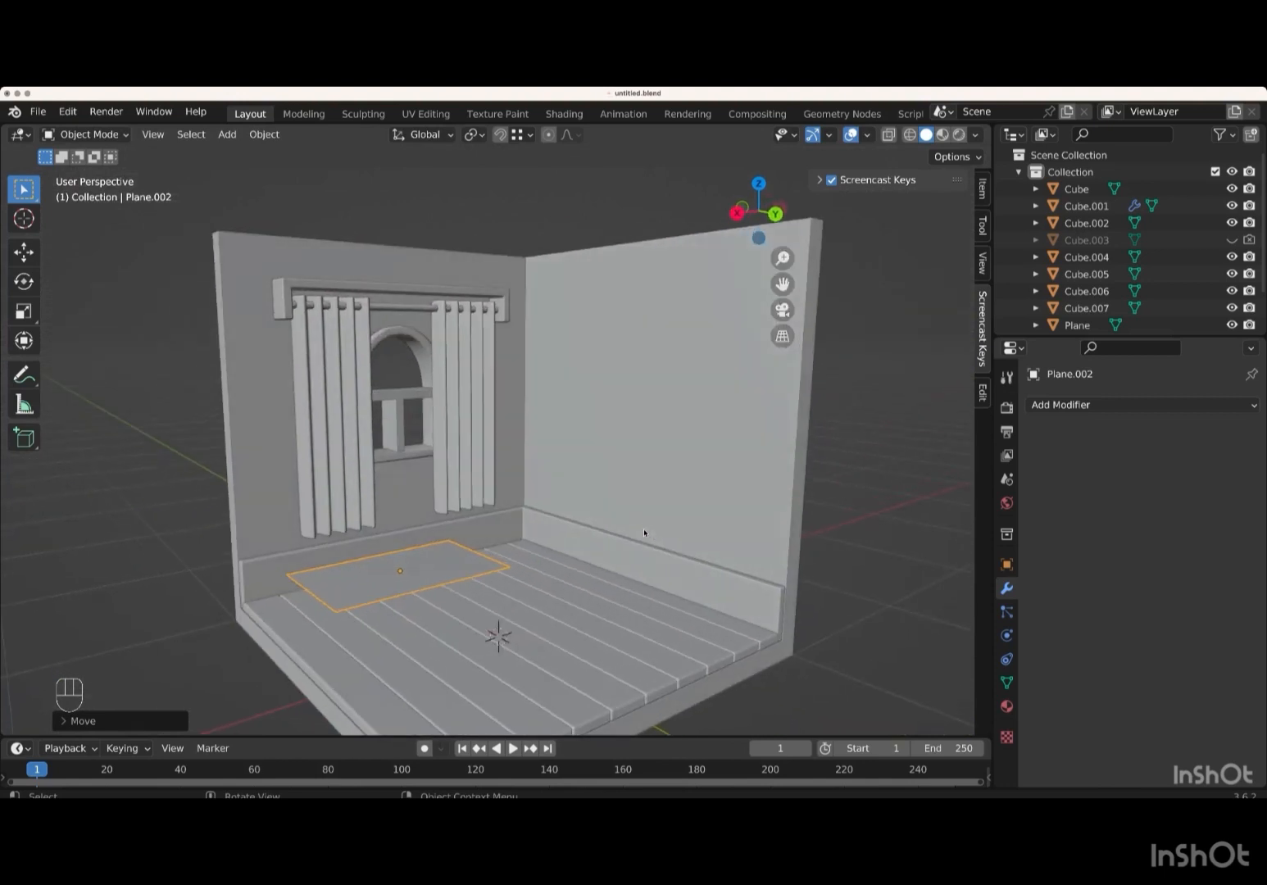
- Extrude the rectangular plane's face upward by about 0.15 m along its normal to form a block
{"action": "key", "text": "Tab"}
{"action": "scroll", "coordinate": [644, 530], "scroll_direction": "up", "scroll_amount": 10}
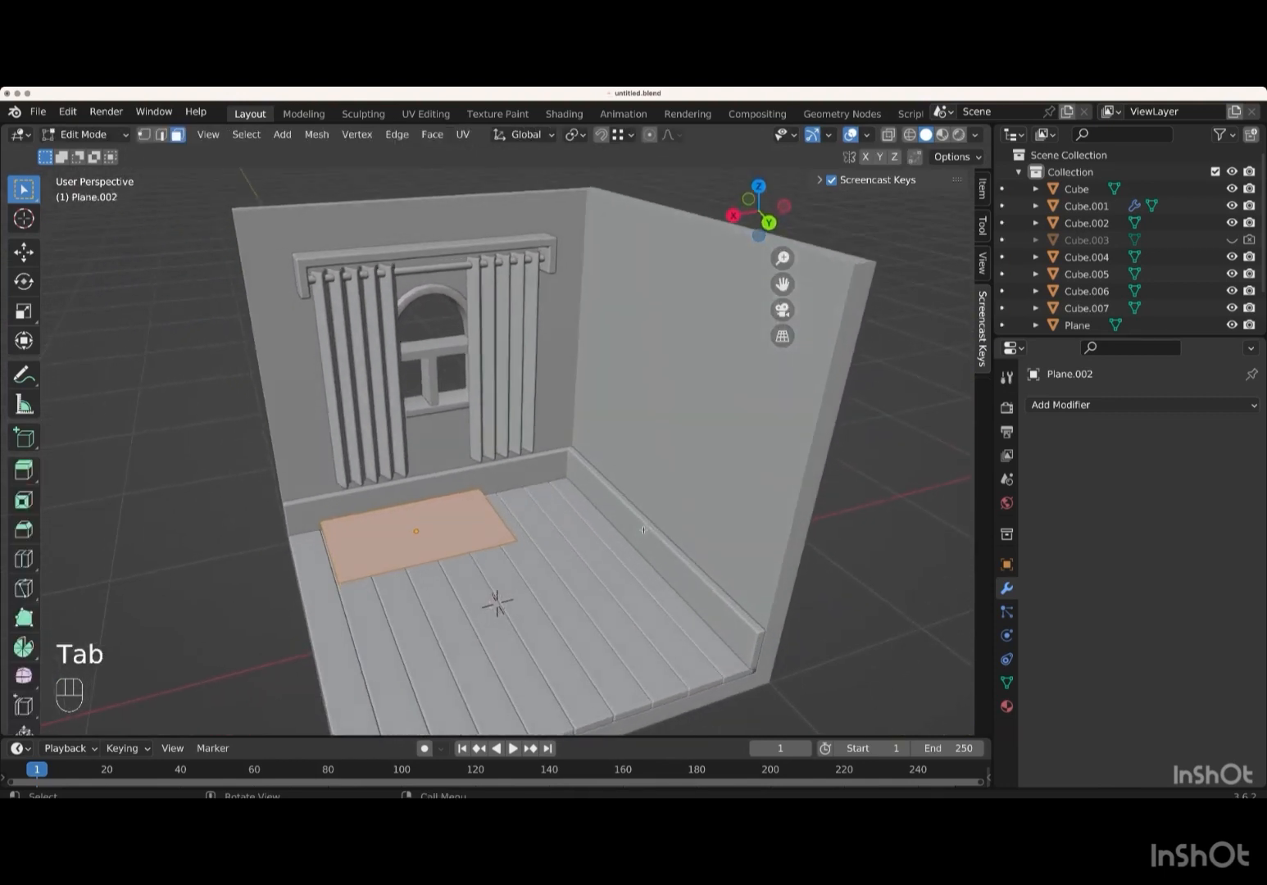
{"action": "scroll", "coordinate": [644, 530], "scroll_direction": "left", "scroll_amount": 5}
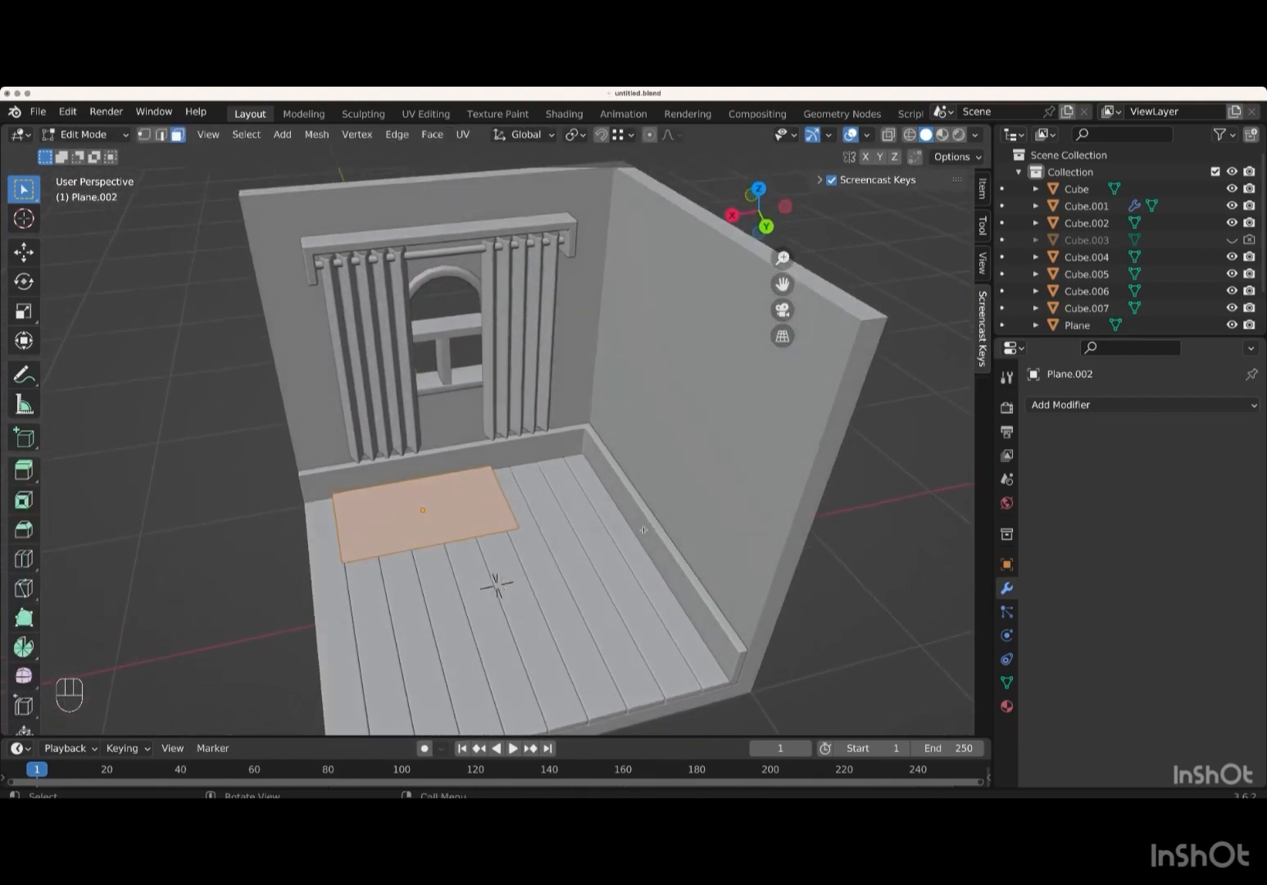
{"action": "key", "text": "e"}
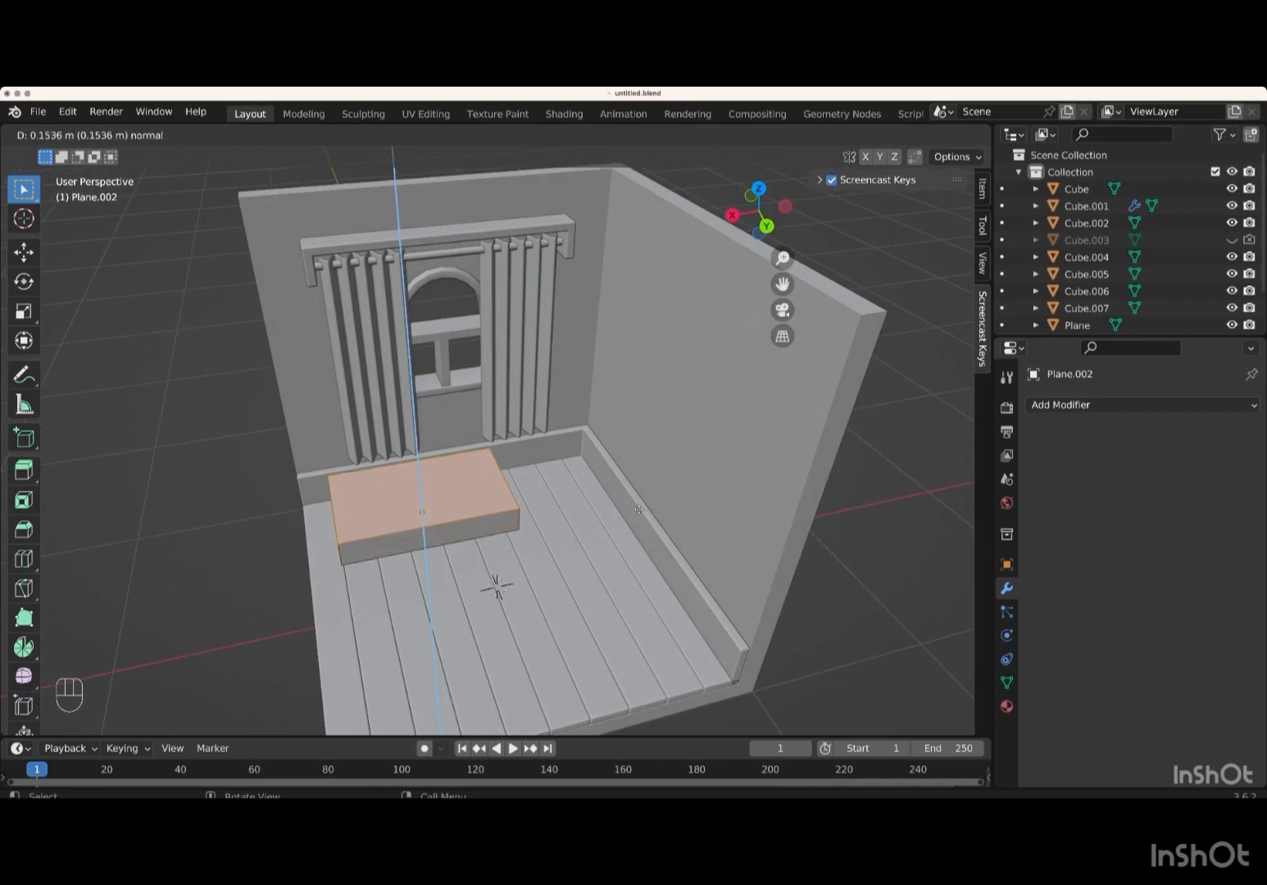
{"action": "key", "text": "Return"}
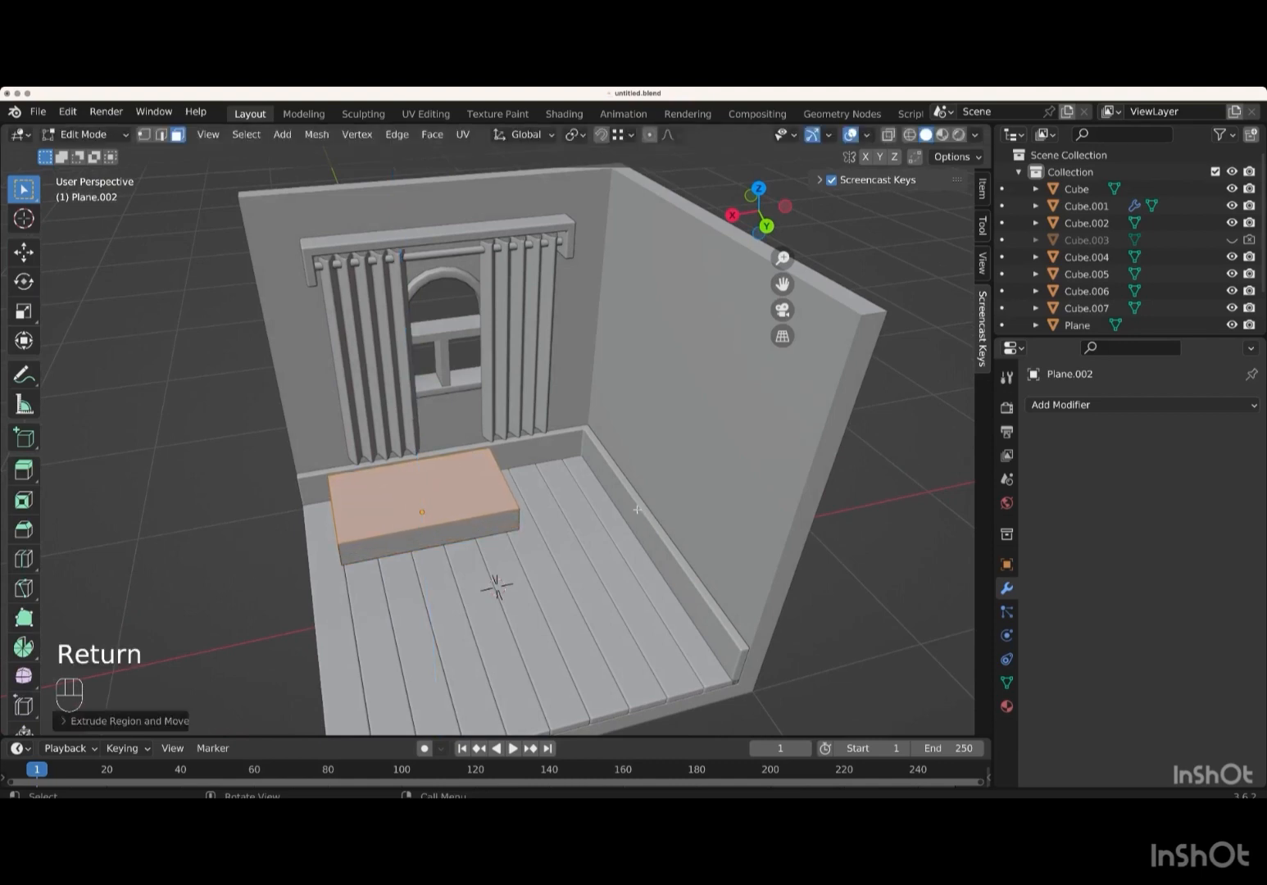
- Add a centred loop cut across the block's length and bevel it into two cuts near the block's short ends
{"action": "key", "text": "ctrl+r"}
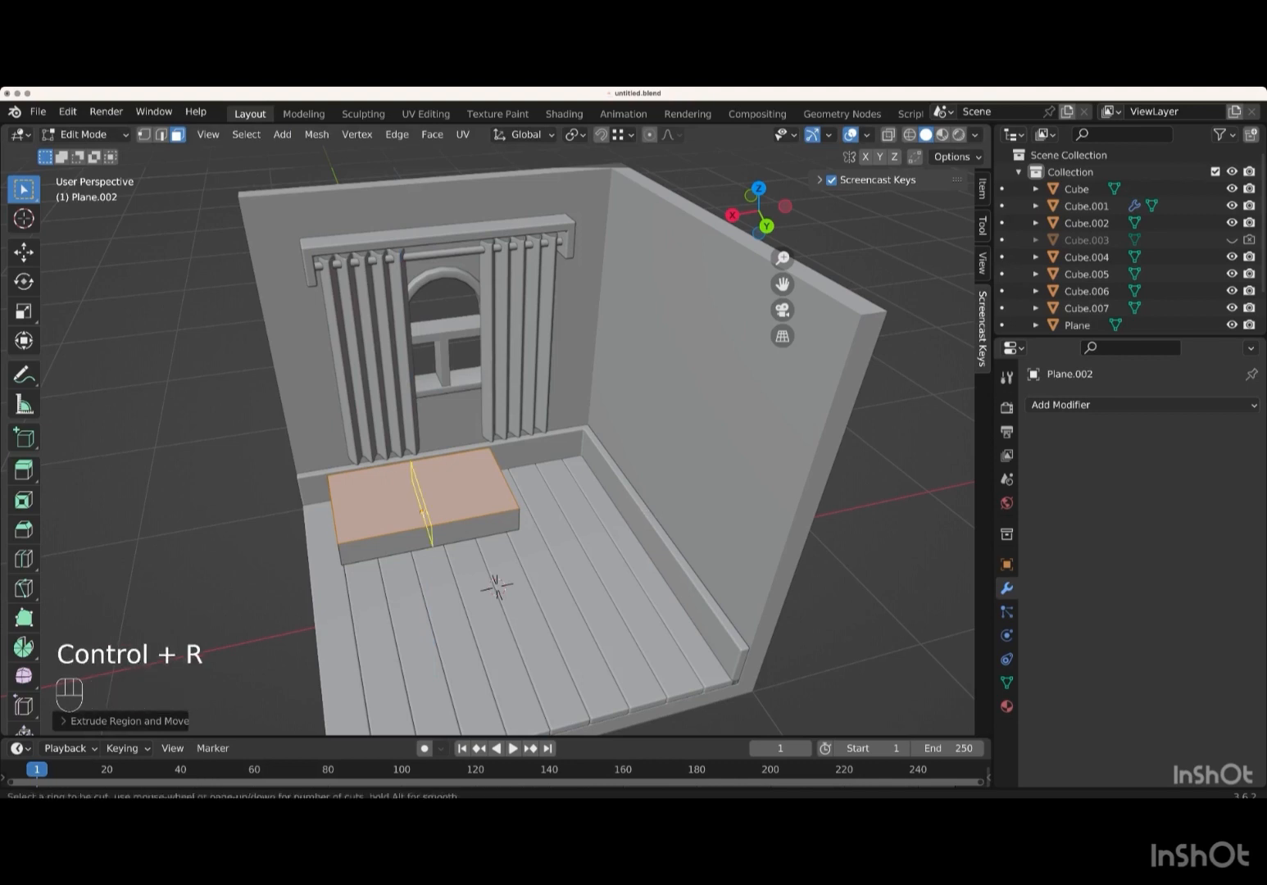
{"action": "left_click", "coordinate": [422, 512]}
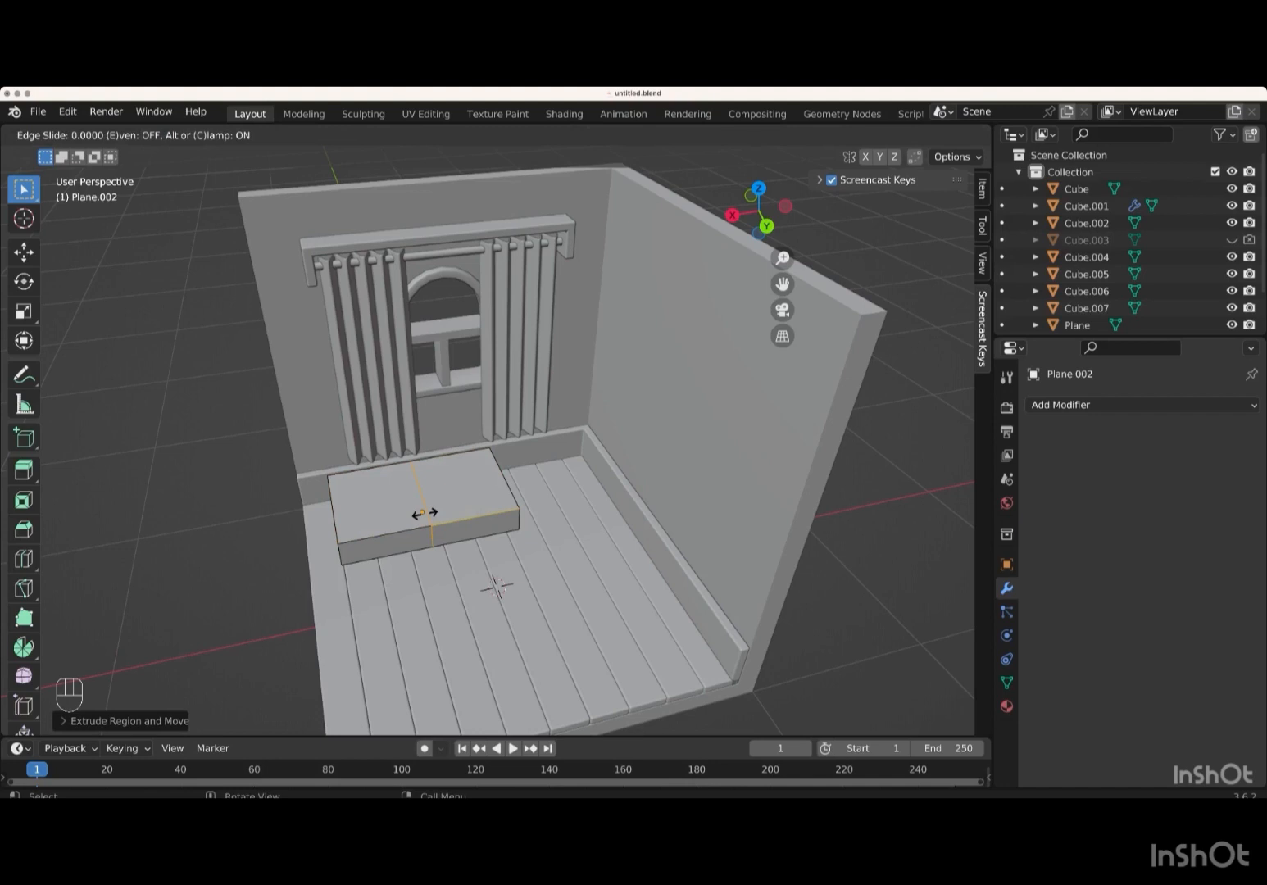
{"action": "left_click", "coordinate": [422, 513]}
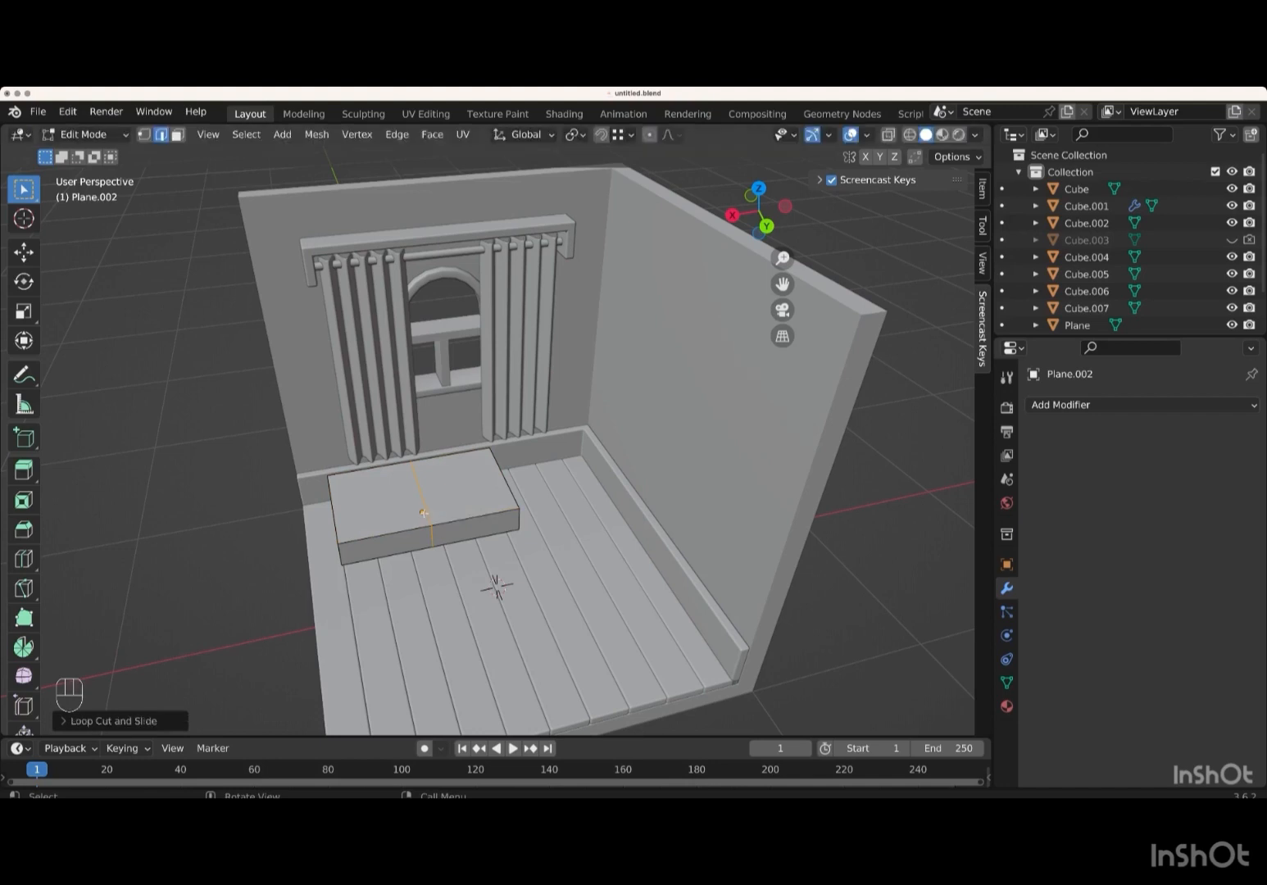
{"action": "key", "text": "ctrl+b"}
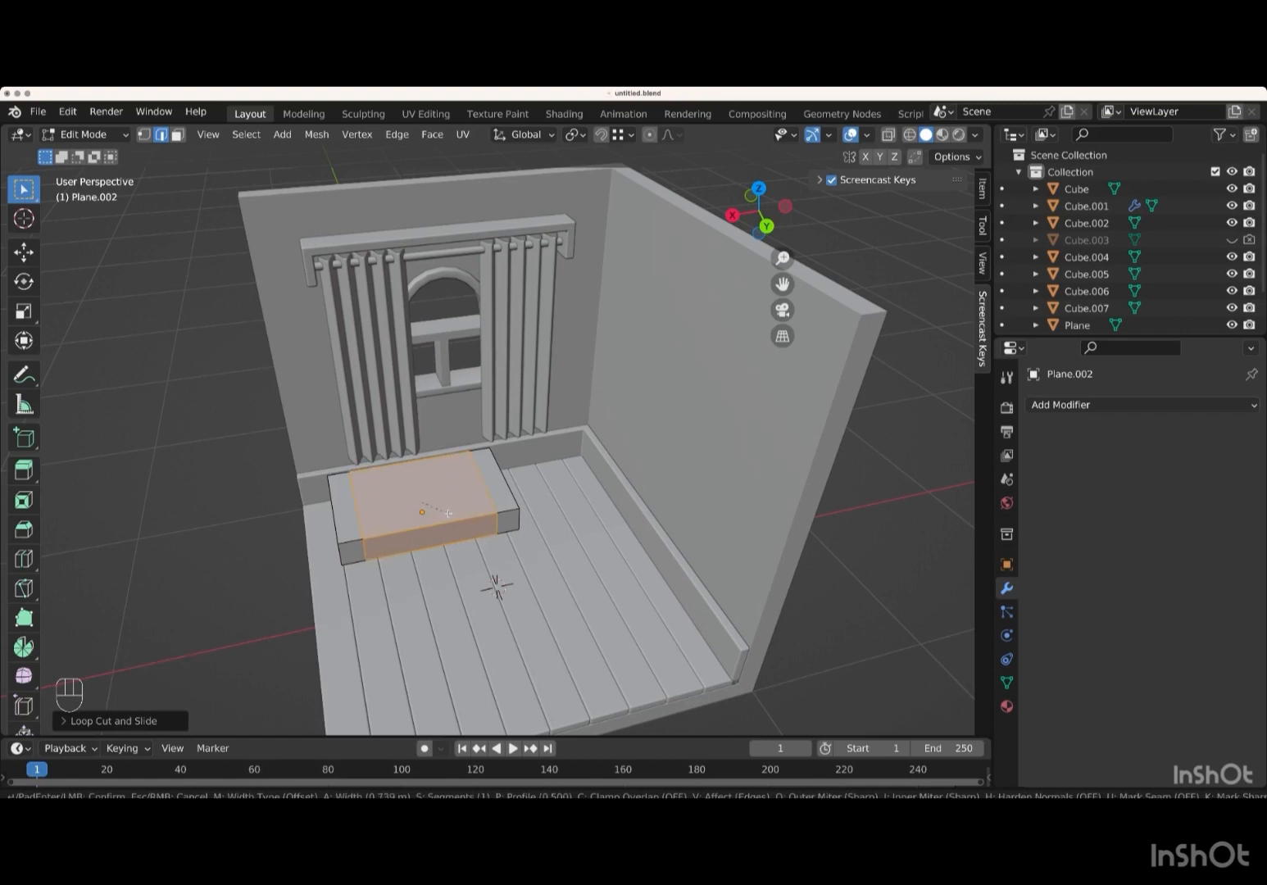
{"action": "key", "text": "Return"}
- Add a lengthwise loop cut to the block and slide it by about 0.55 toward the window wall
{"action": "mouse_move", "coordinate": [448, 513]}
{"action": "middle_mouse_down"}
{"action": "mouse_move", "coordinate": [443, 574]}
{"action": "mouse_move", "coordinate": [448, 513]}
{"action": "middle_mouse_up"}
{"action": "key", "text": "ctrl+r"}
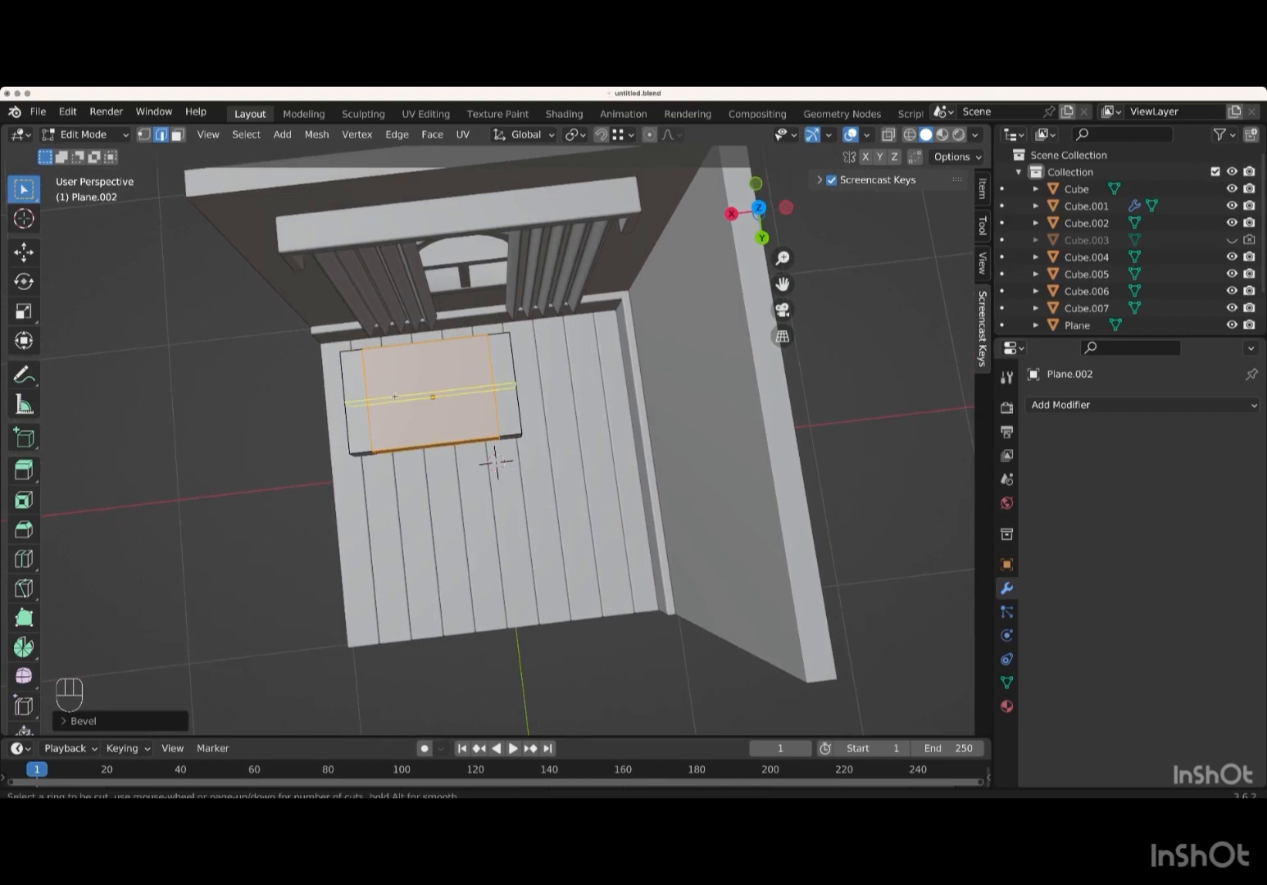
{"action": "left_click", "coordinate": [395, 397]}
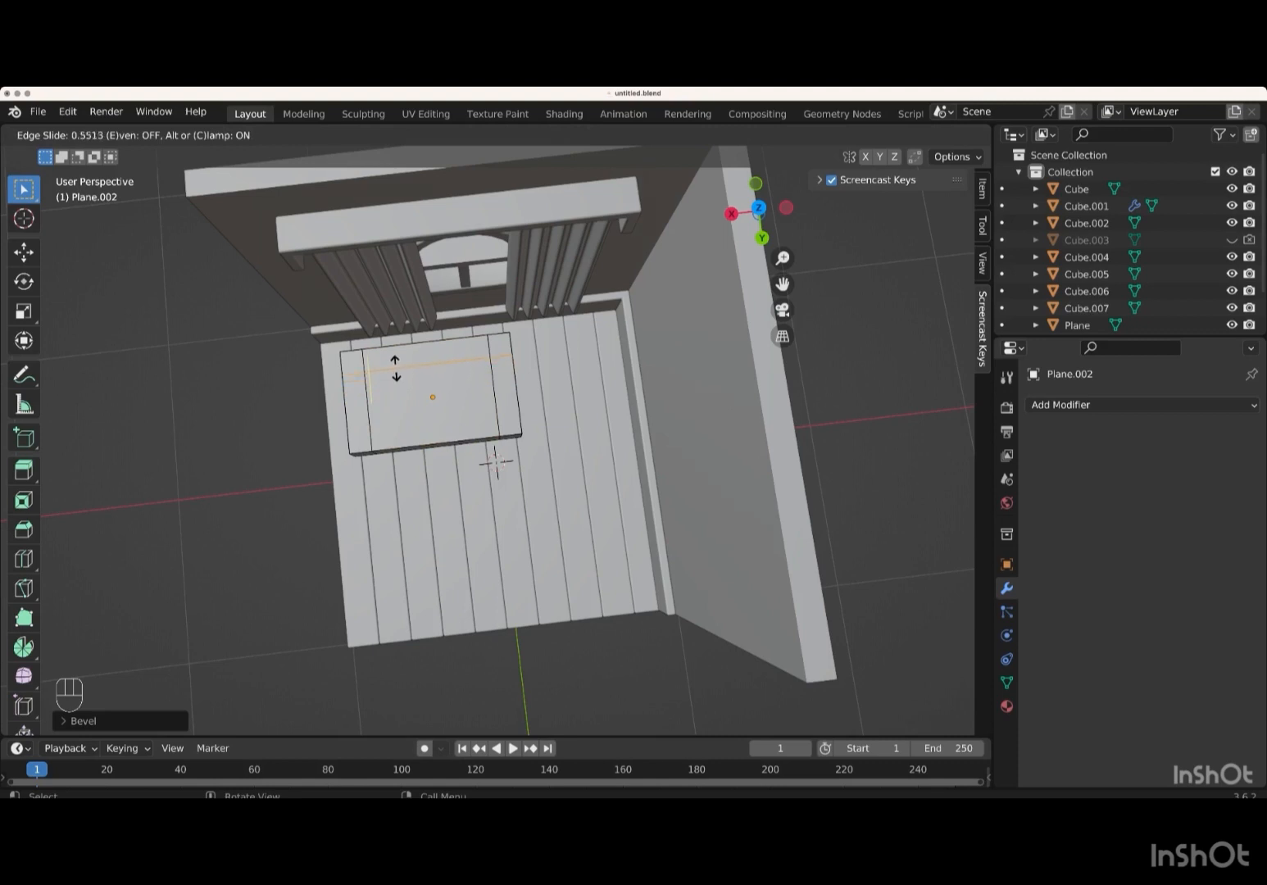
{"action": "key", "text": "Return"}
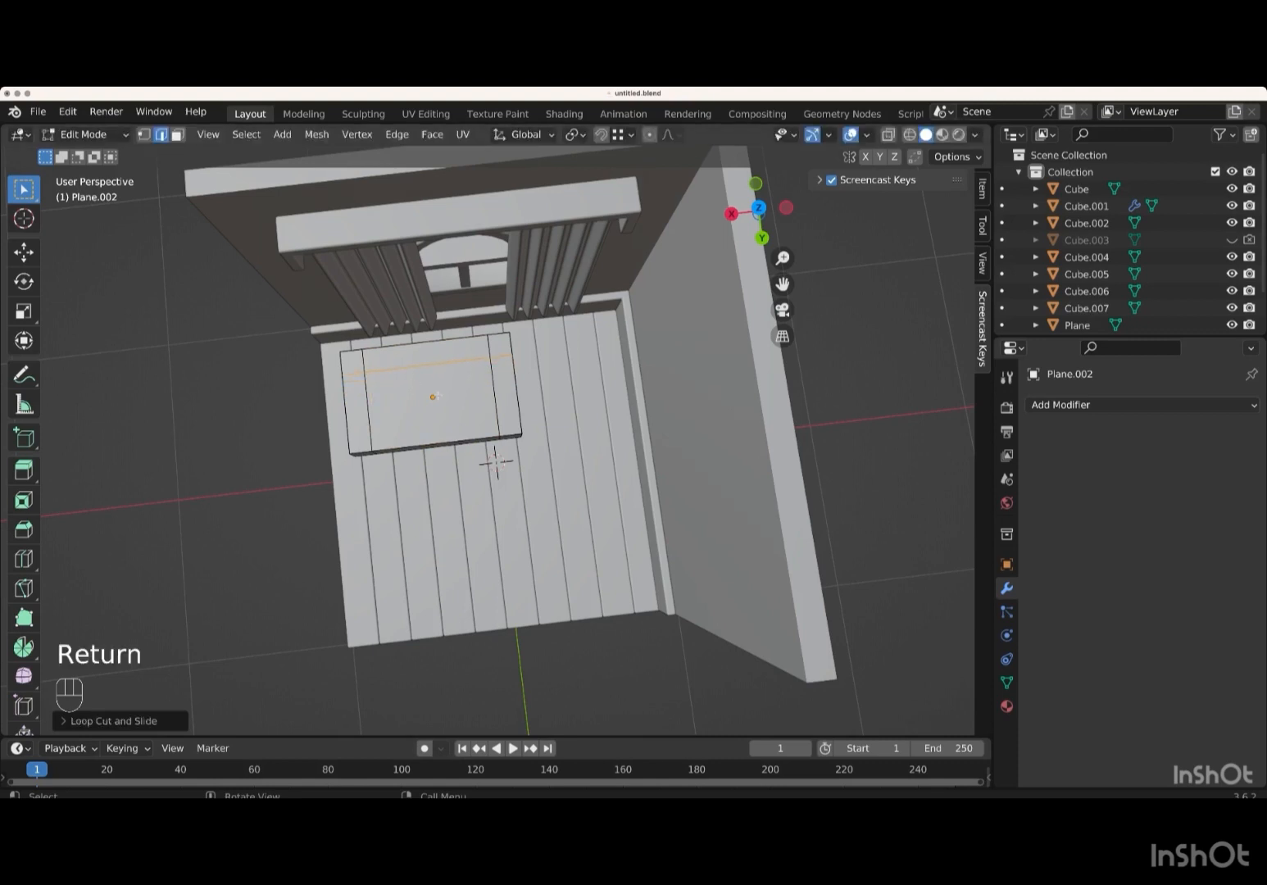
- Extrude the block's two end strips and rear strip upward by about 0.25 m to form the sofa's arms and backrest
{"action": "middle_click_drag", "start_coordinate": [435, 396], "coordinate": [393, 344]}
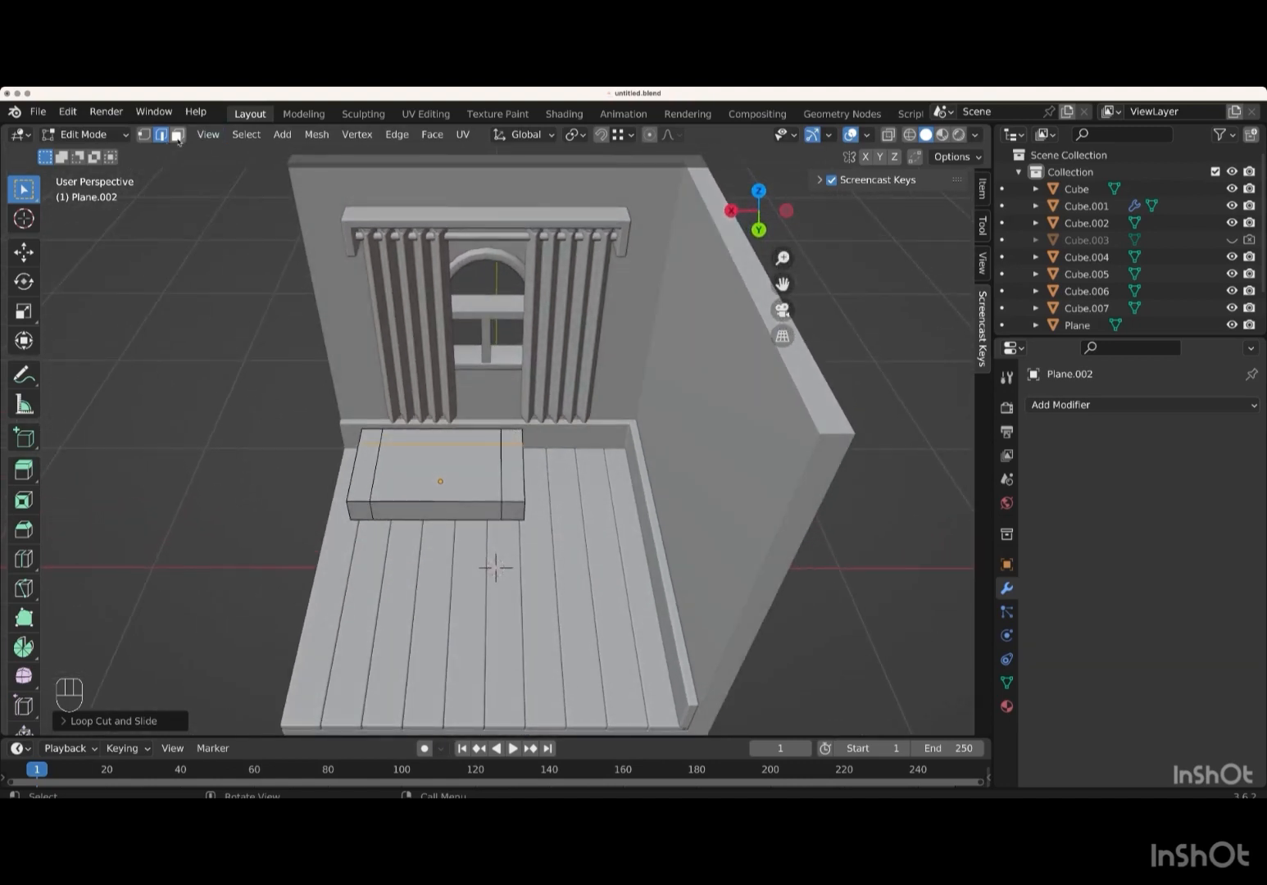
{"action": "left_click", "coordinate": [177, 135]}
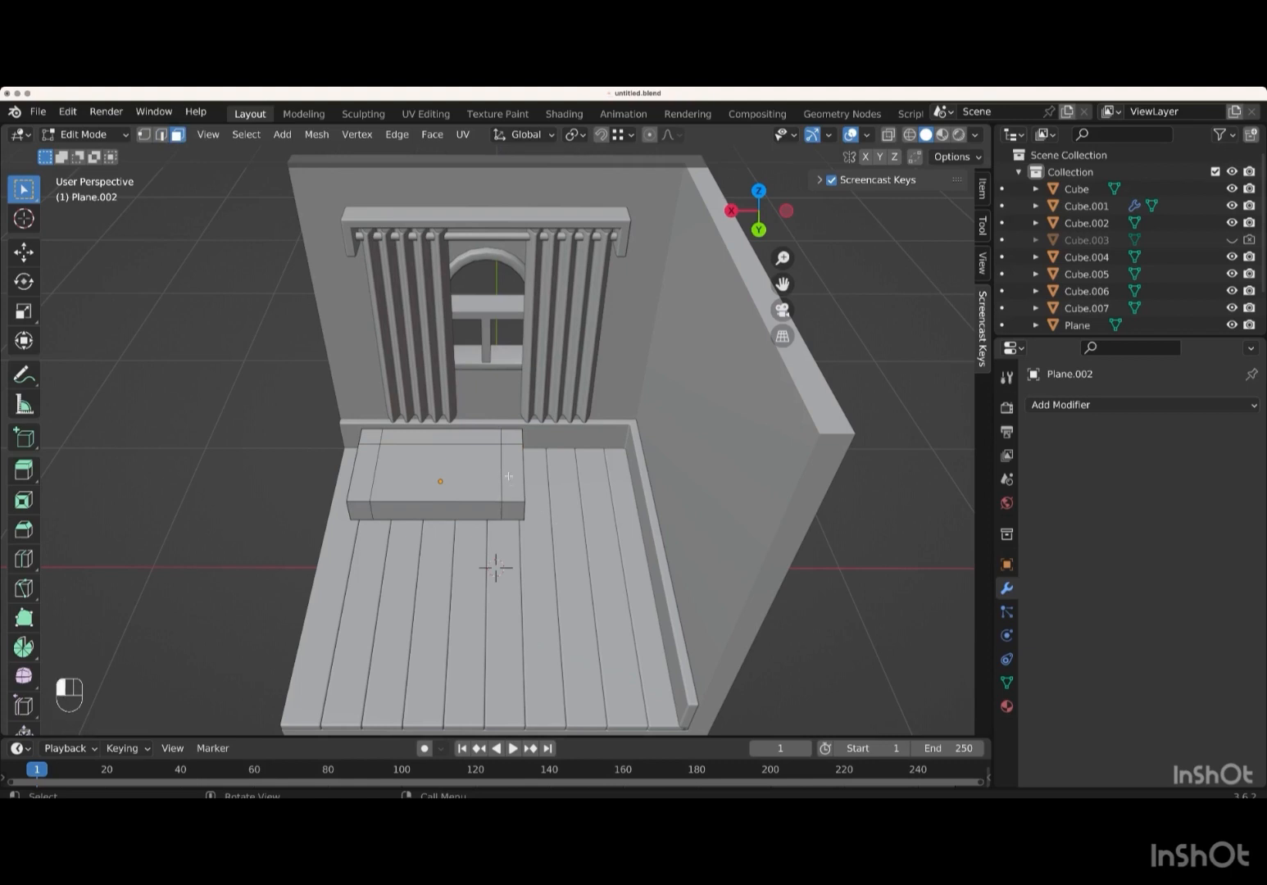
{"action": "left_click", "coordinate": [512, 447]}
{"action": "left_click", "coordinate": [445, 439], "text": "shift"}
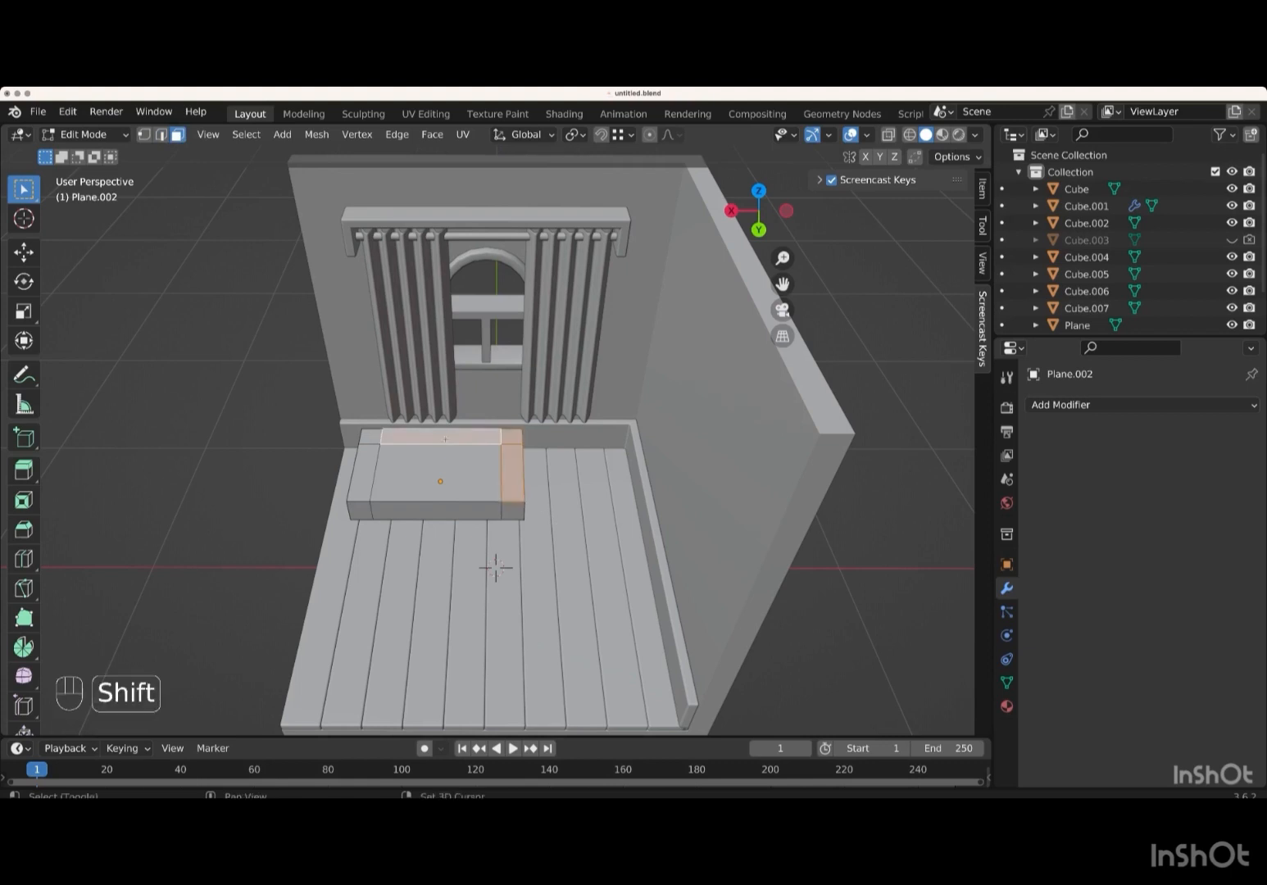
{"action": "left_click", "coordinate": [368, 463], "text": "shift"}
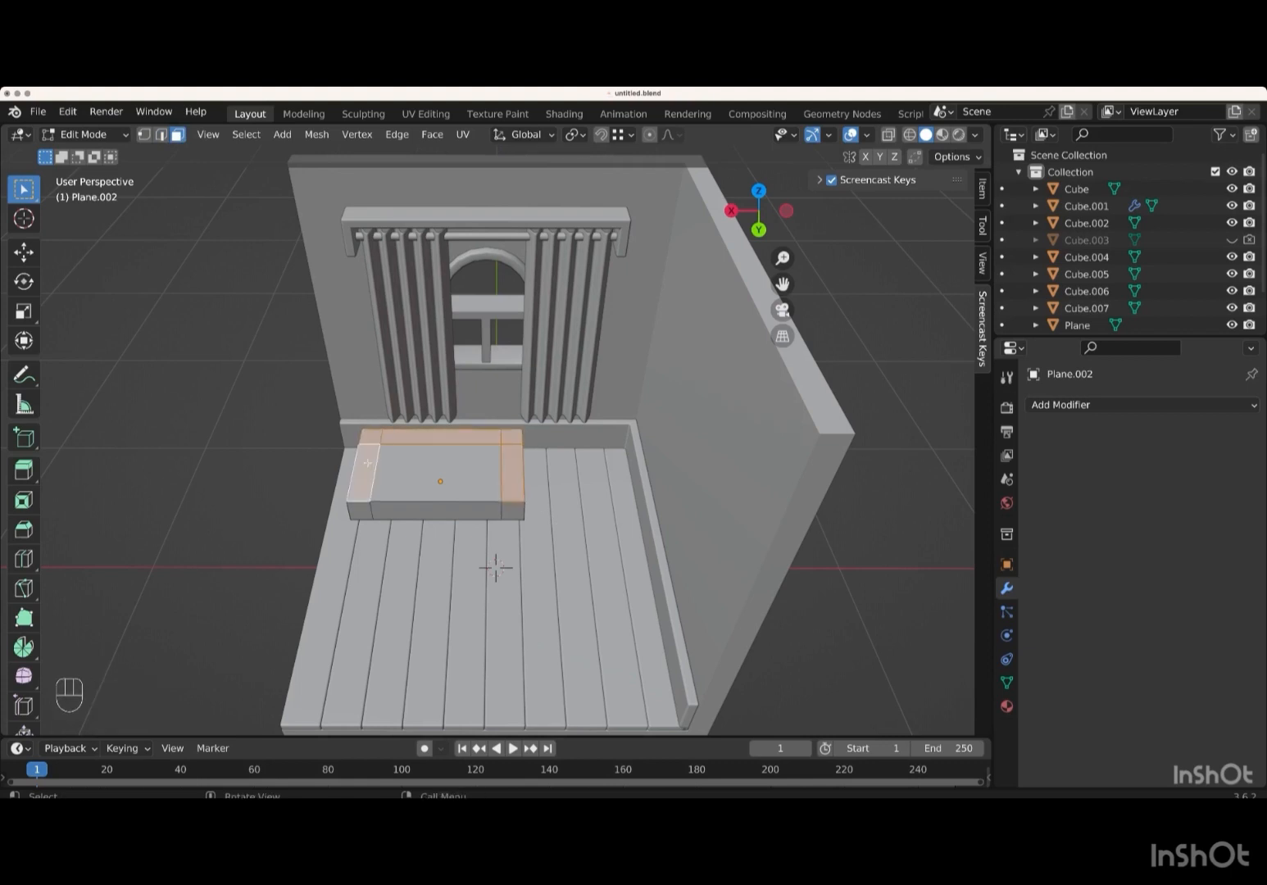
{"action": "key", "text": "e"}
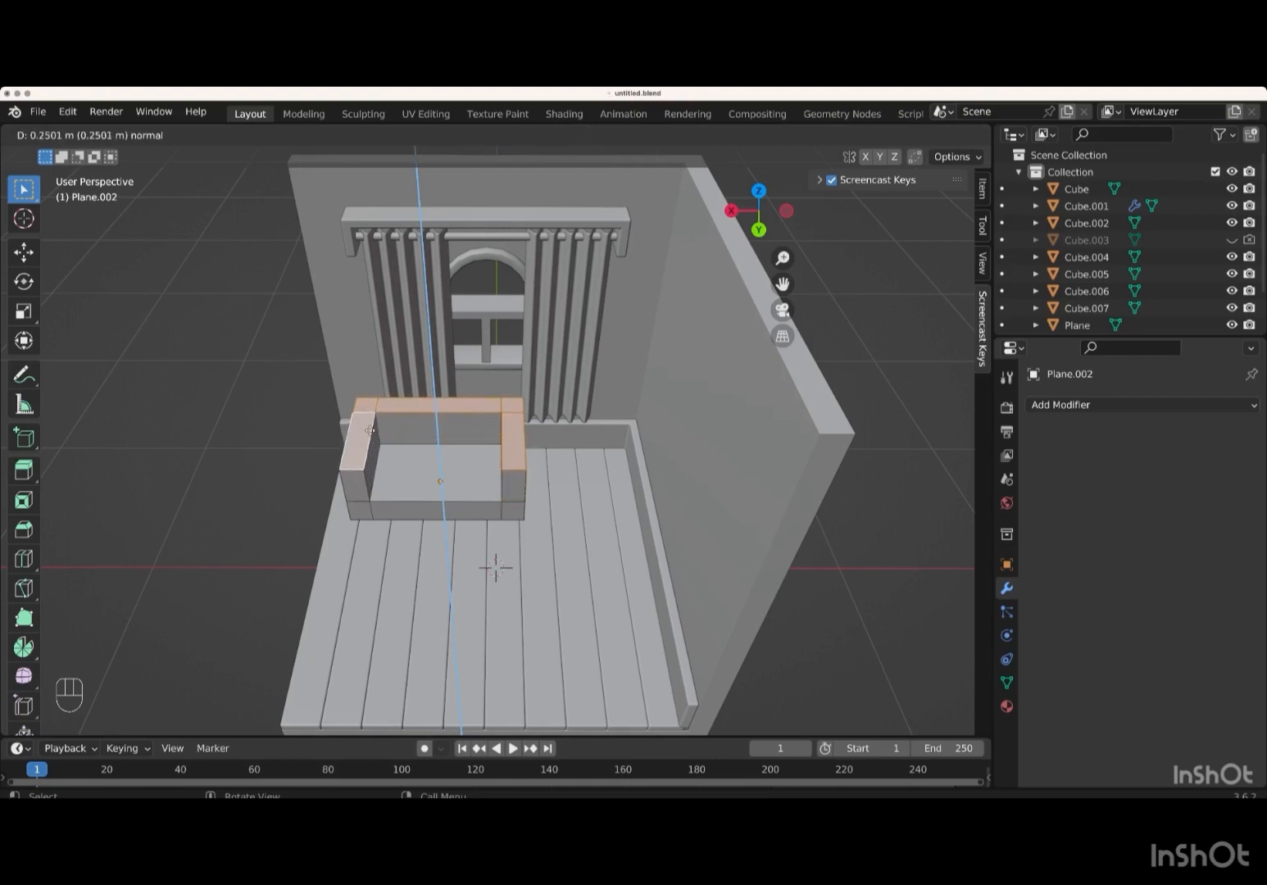
{"action": "key", "text": "Return"}
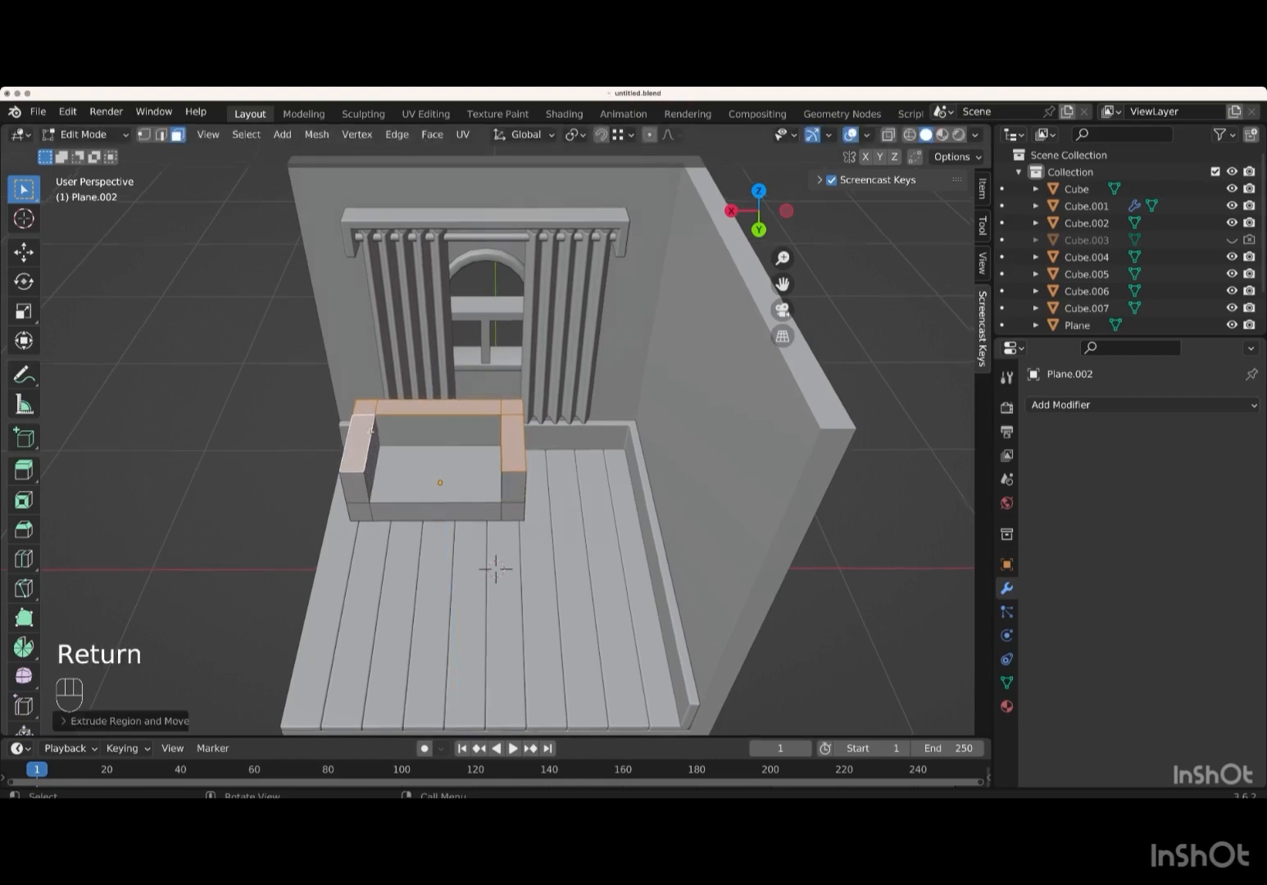
{"action": "mouse_move", "coordinate": [370, 429]}
{"action": "middle_mouse_down"}
{"action": "mouse_move", "coordinate": [352, 377]}
{"action": "mouse_move", "coordinate": [370, 432]}
{"action": "middle_mouse_up"}
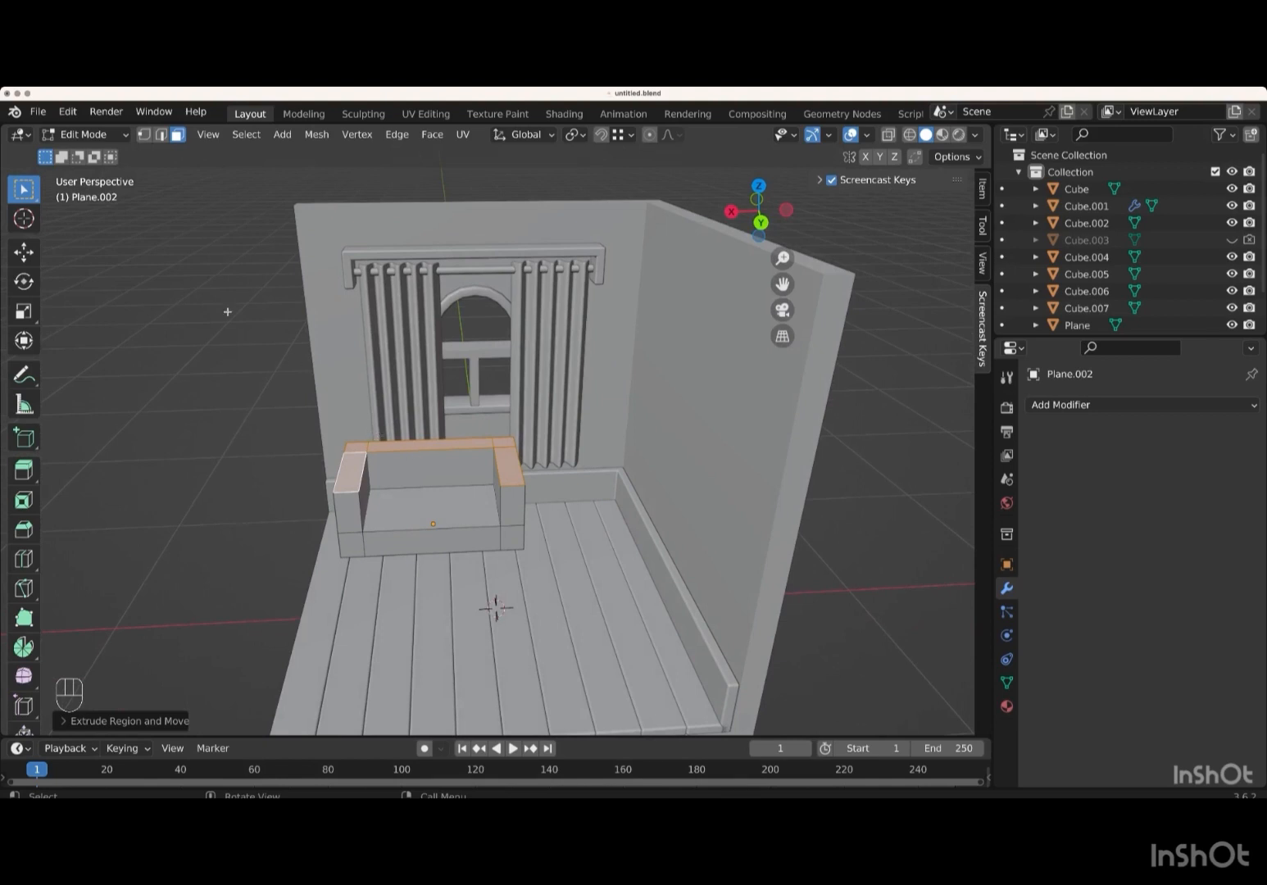
- Return to object mode and add a Bevel modifier with 3 segments to the sofa
{"action": "key", "text": "Tab"}
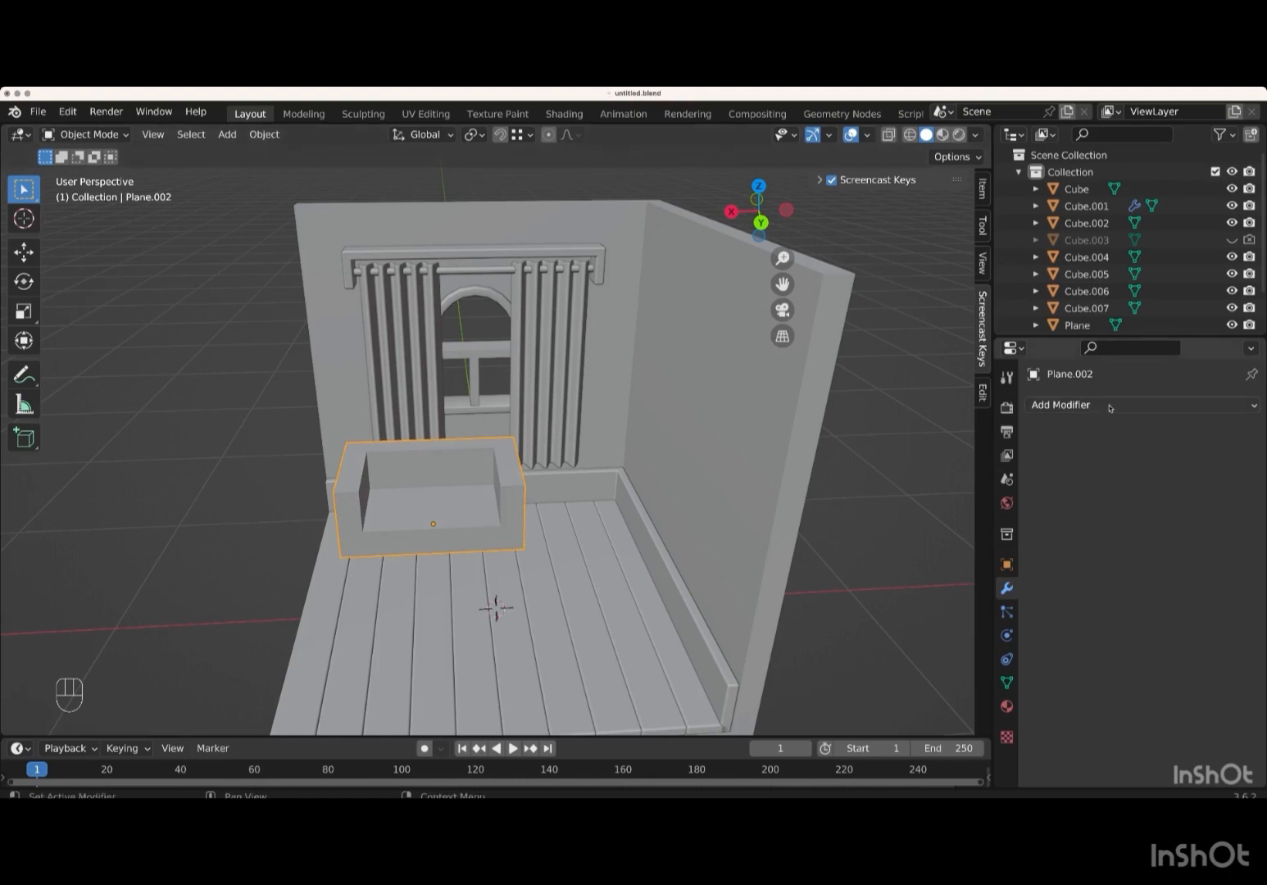
{"action": "left_click", "coordinate": [1106, 405]}
{"action": "left_click", "coordinate": [918, 472]}
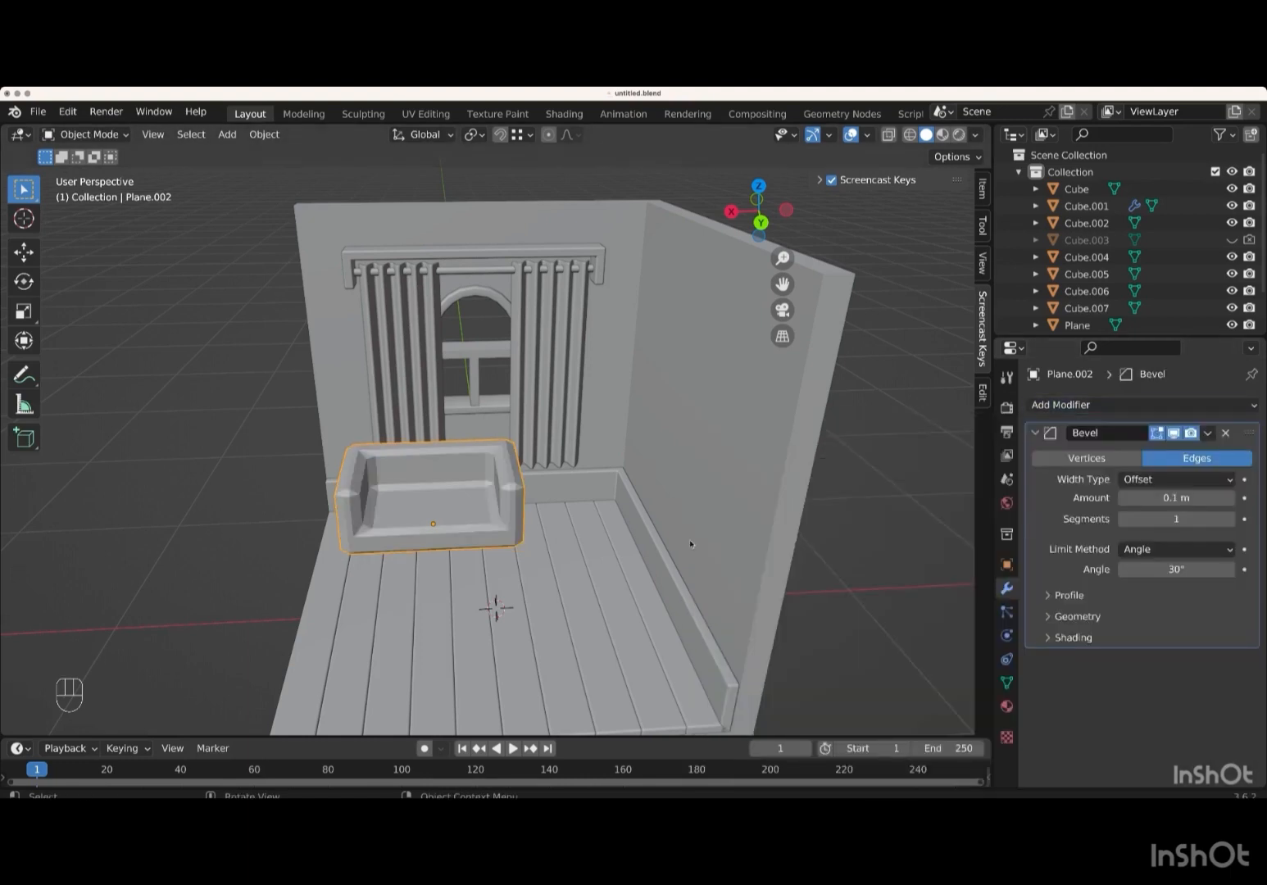
{"action": "left_click", "coordinate": [1231, 519]}
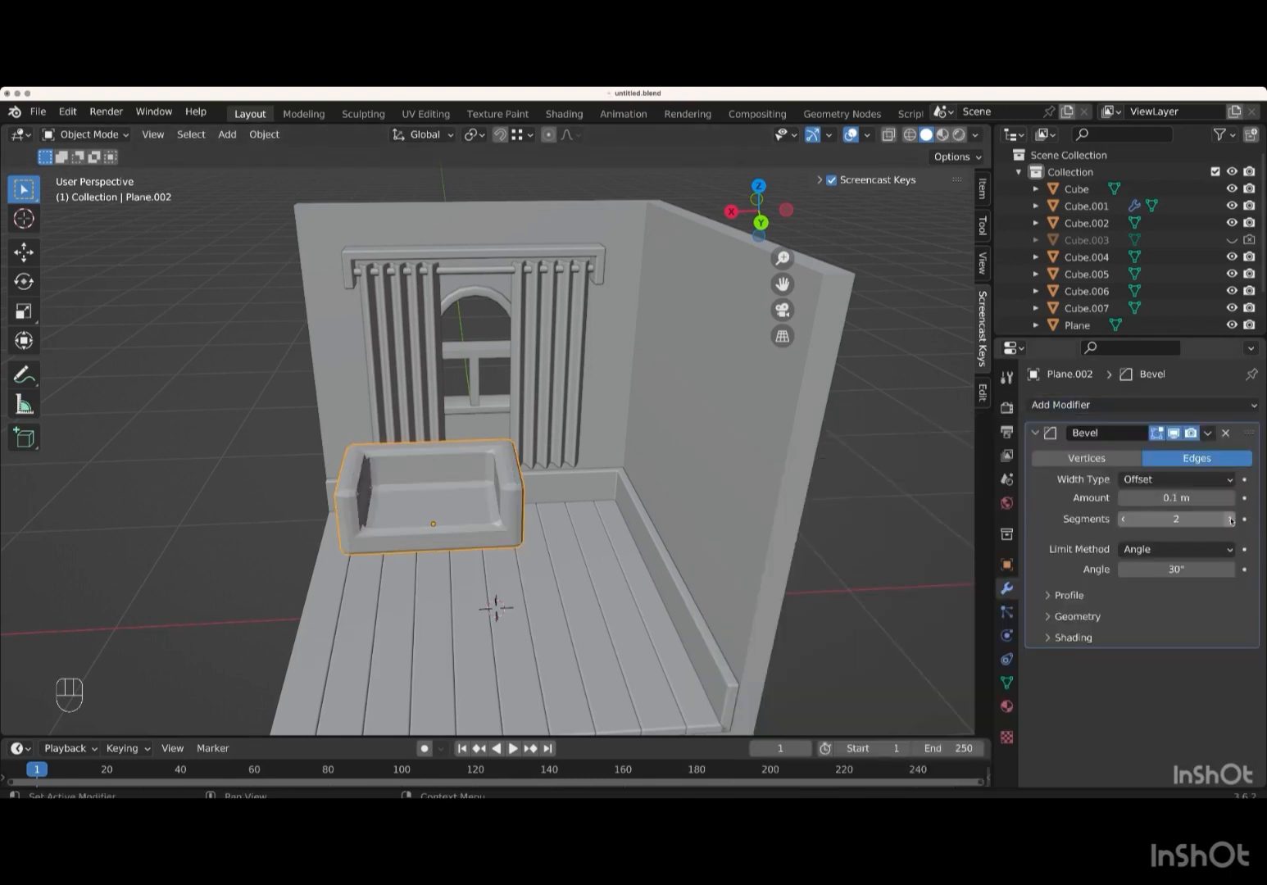
{"action": "left_click", "coordinate": [1231, 518]}
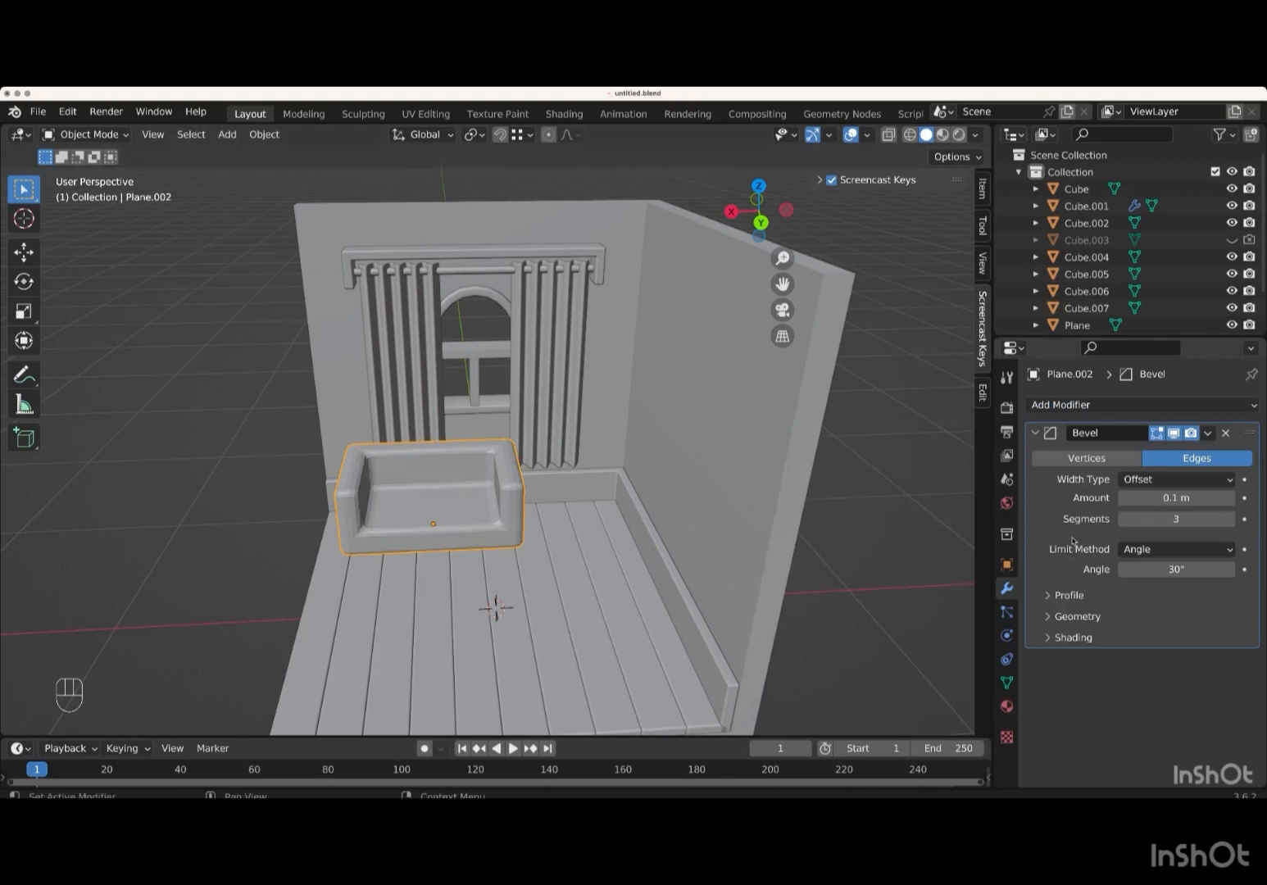
- Set the sofa's bevel amount to 0.05 m
{"action": "key", "text": "KP_Add"}
{"action": "key", "text": "KP_Add"}
{"action": "key", "text": "KP_Add"}
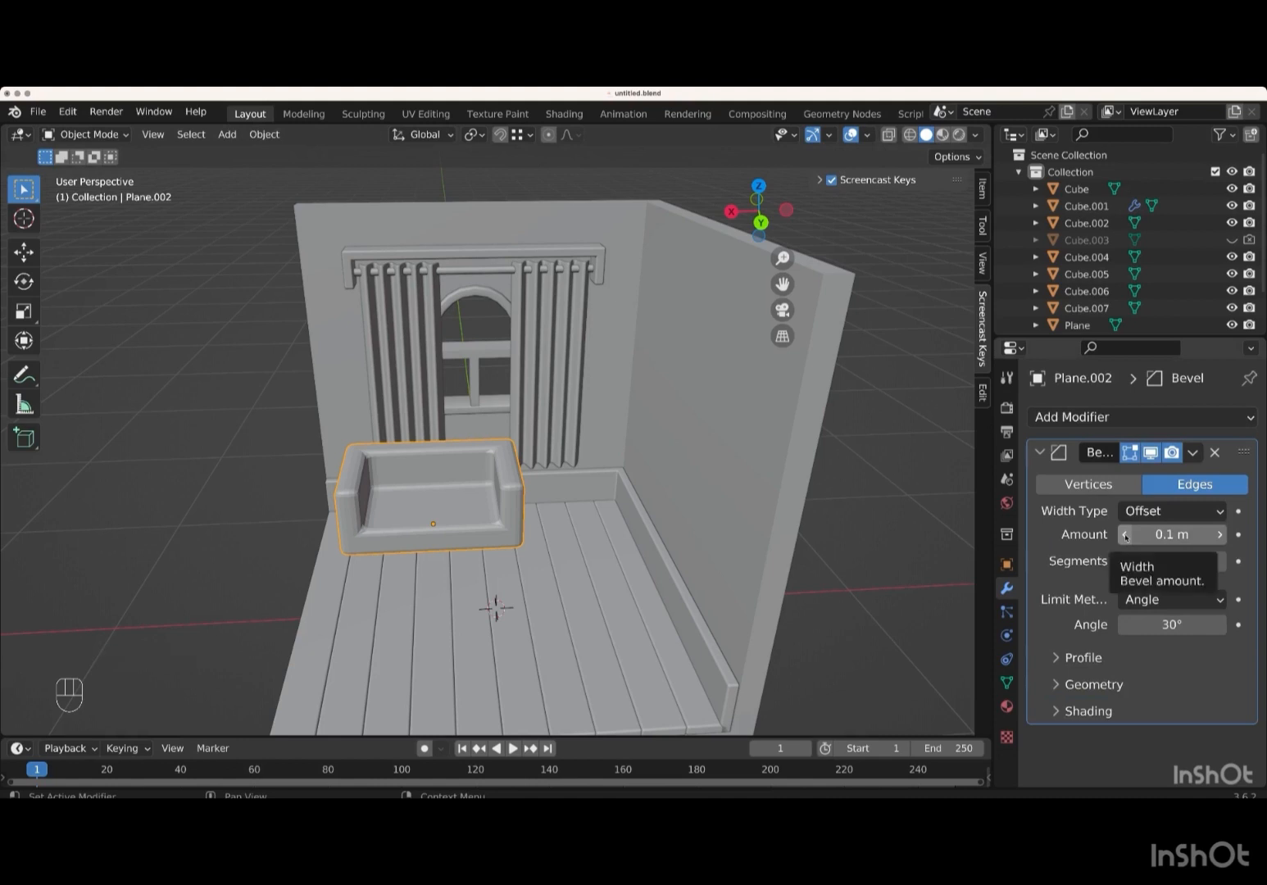
{"action": "left_click", "coordinate": [1125, 537]}
{"action": "left_click", "coordinate": [1125, 536]}
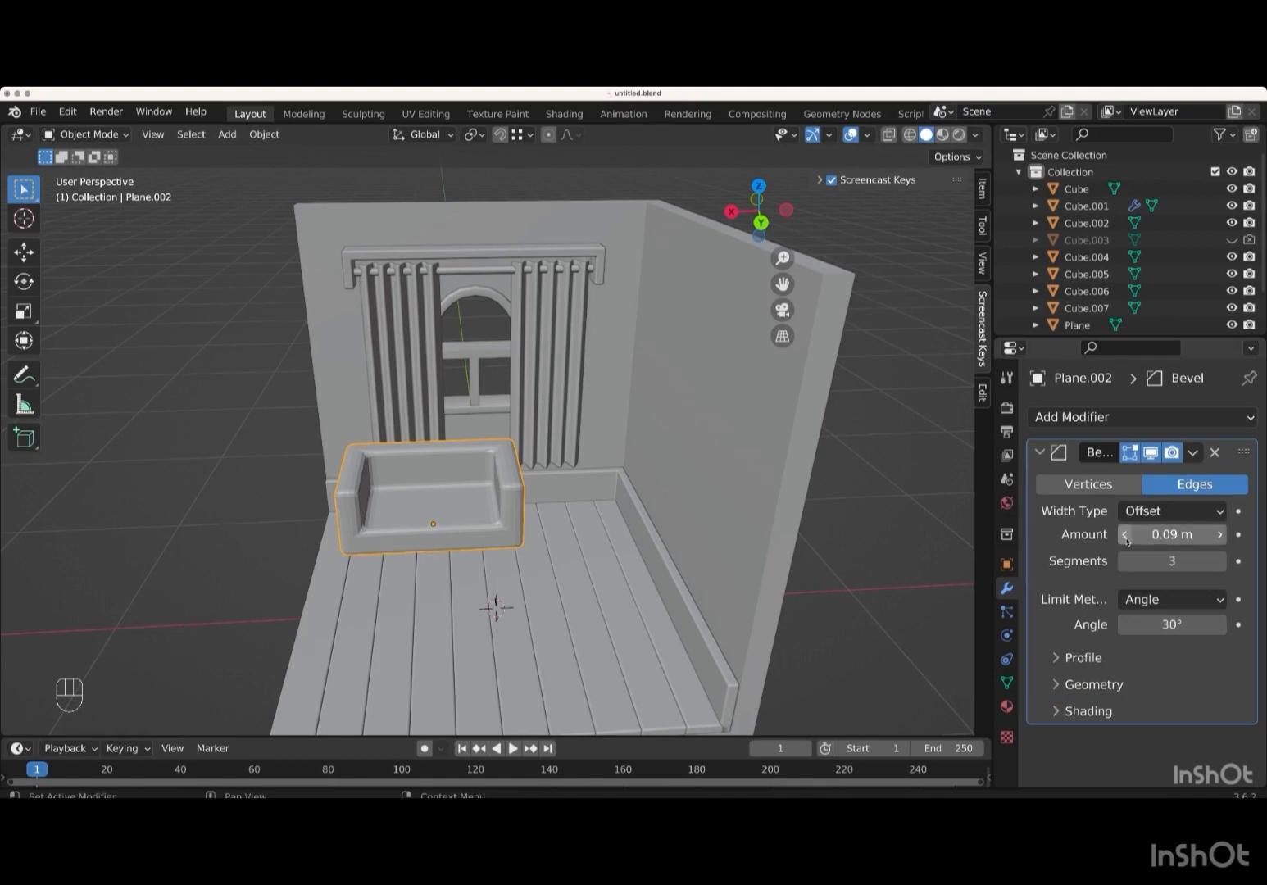
{"action": "left_click", "coordinate": [1125, 537]}
{"action": "left_click", "coordinate": [1125, 537]}
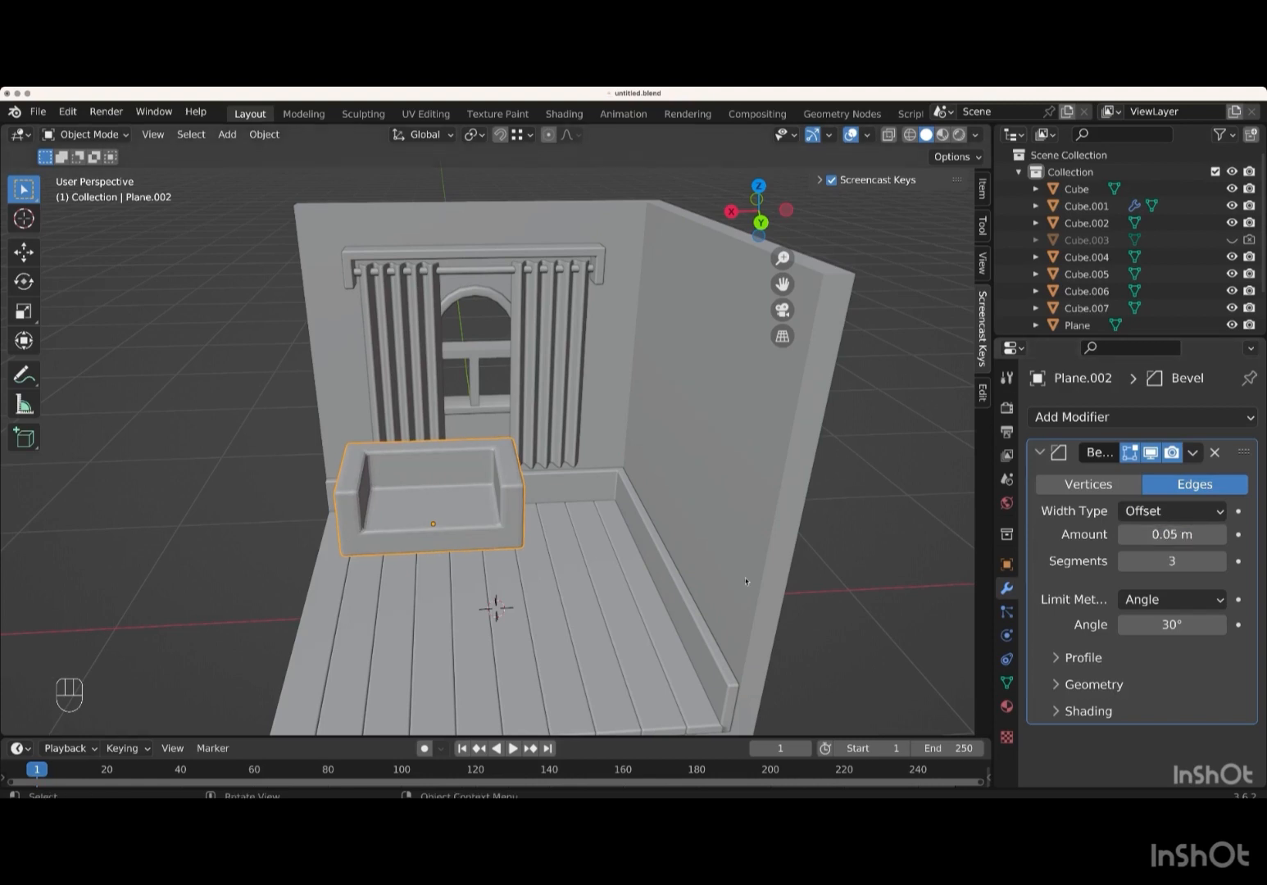
- Apply smooth shading to the sofa
{"action": "middle_click_drag", "start_coordinate": [709, 583], "coordinate": [755, 492]}
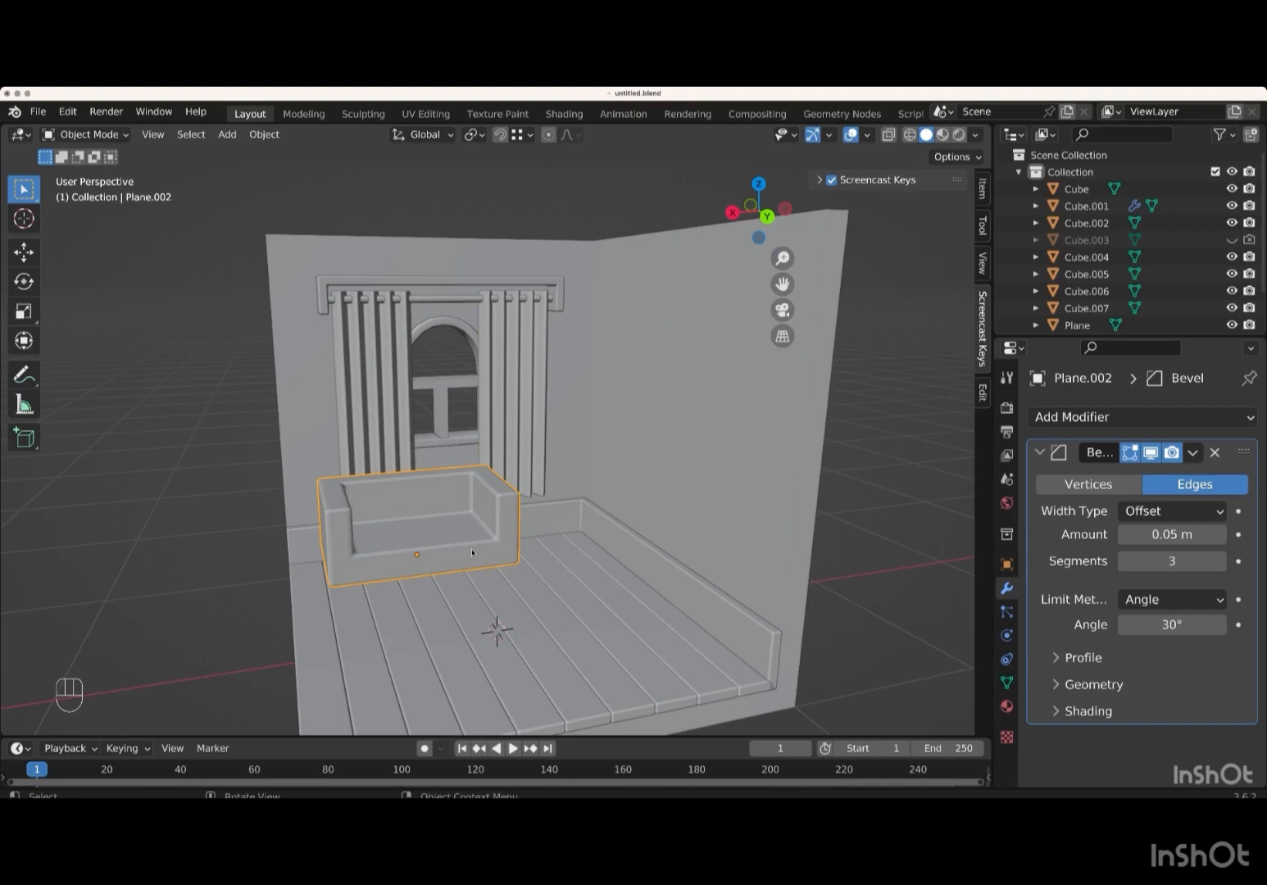
{"action": "key", "text": "KP_Add"}
{"action": "key", "text": "KP_Add"}
{"action": "key", "text": "KP_Add"}
{"action": "key", "text": "KP_Add"}
{"action": "right_click", "coordinate": [695, 459]}
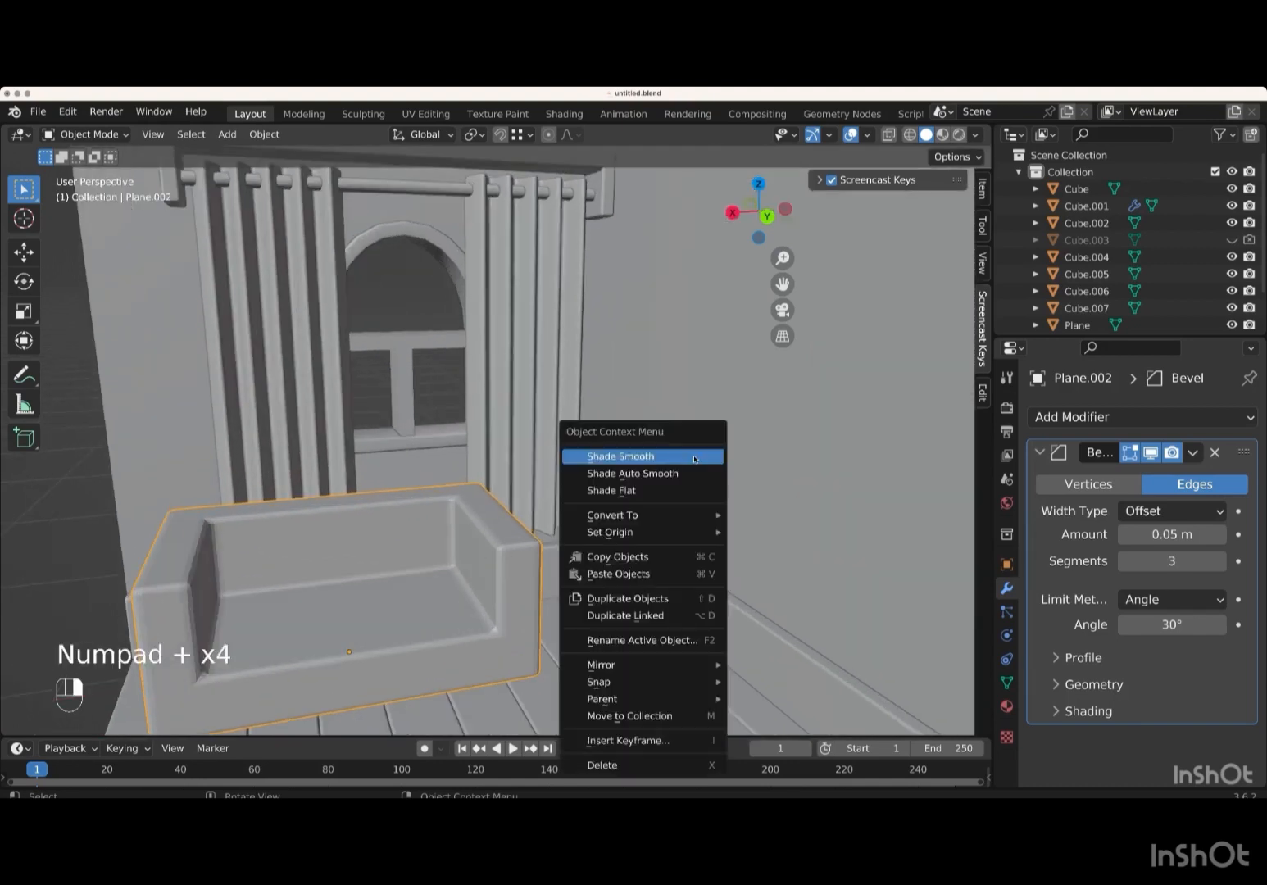
{"action": "left_click", "coordinate": [638, 457]}
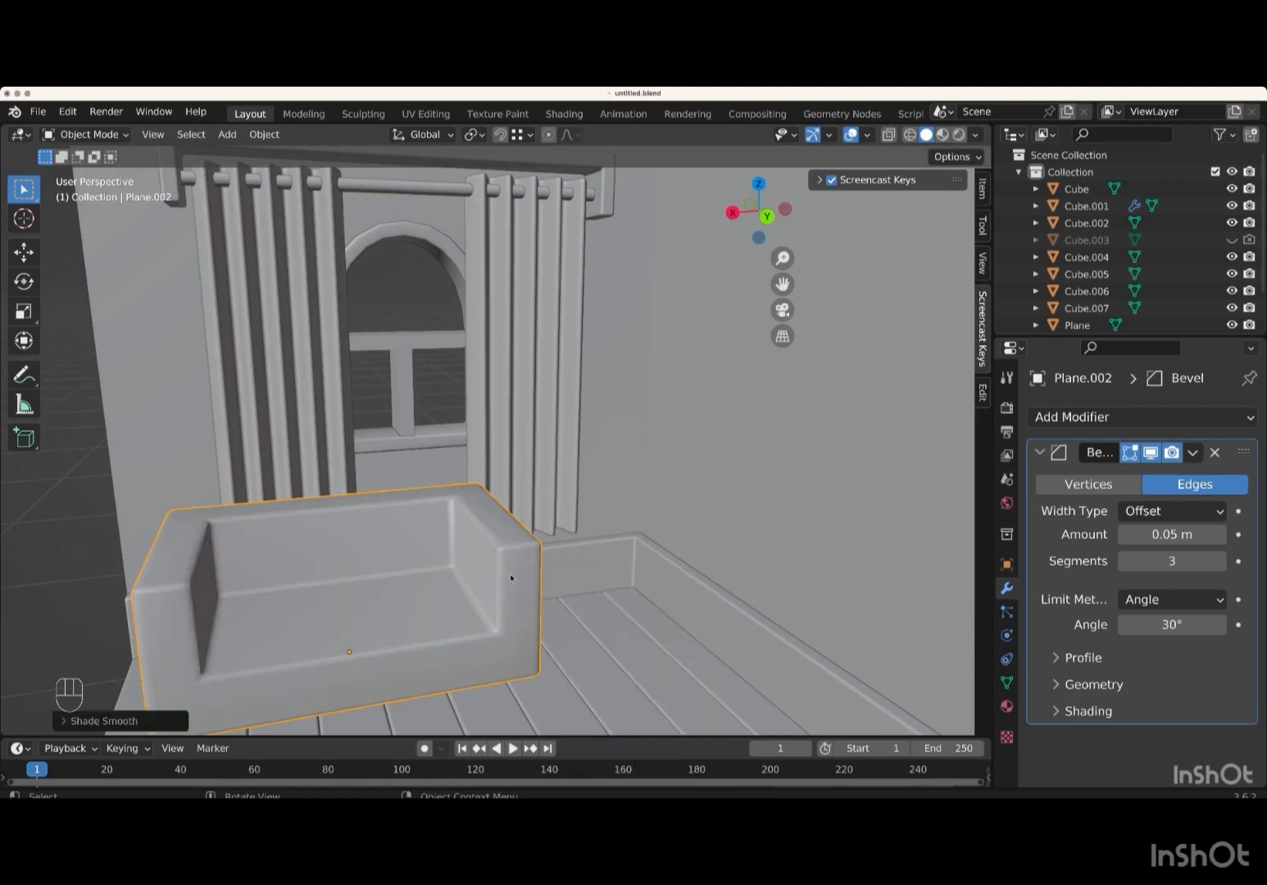
- Duplicate the sofa's seat face in place within the mesh
{"action": "scroll", "coordinate": [511, 578], "scroll_direction": "up", "scroll_amount": 5}
{"action": "scroll", "coordinate": [511, 578], "scroll_direction": "right", "scroll_amount": 8}
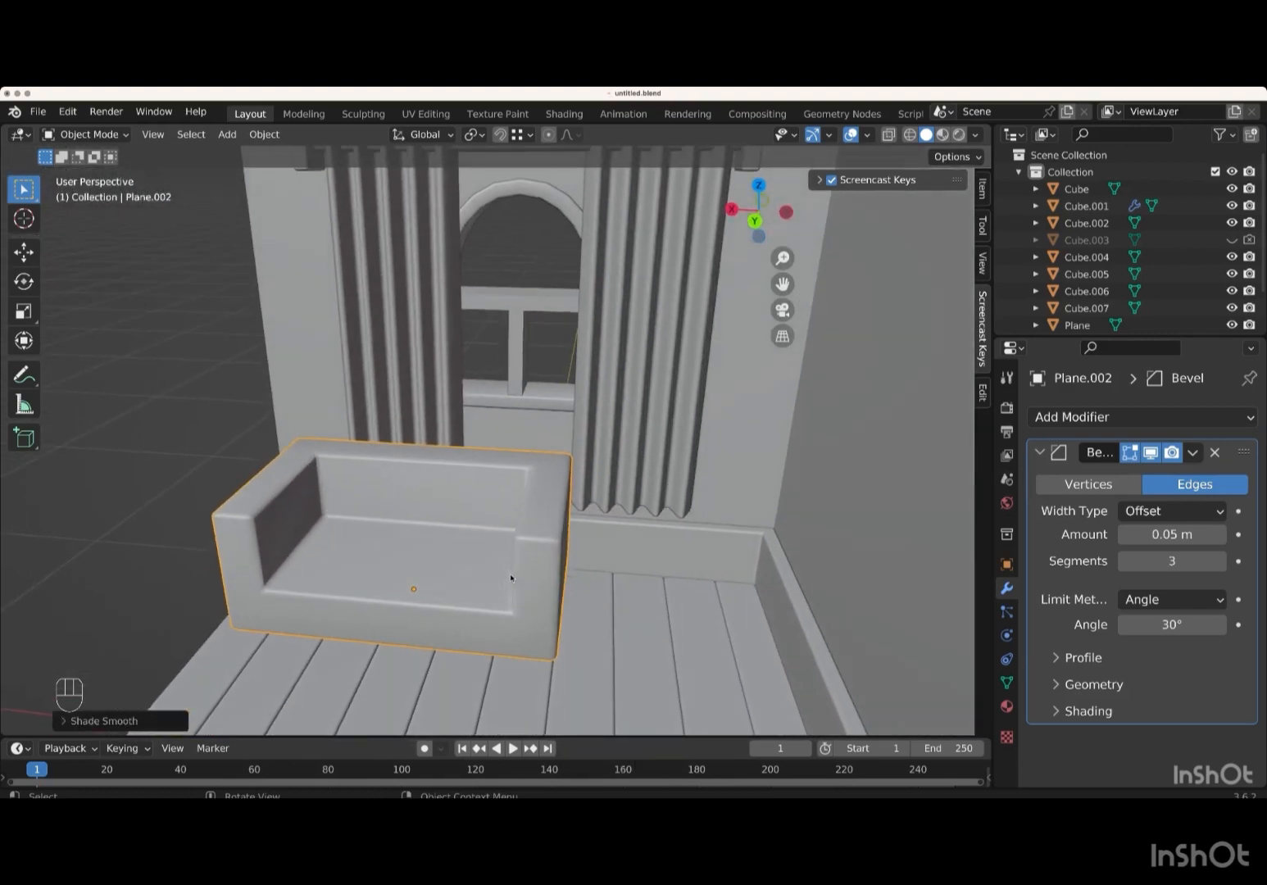
{"action": "scroll", "coordinate": [510, 577], "scroll_direction": "down", "scroll_amount": 2}
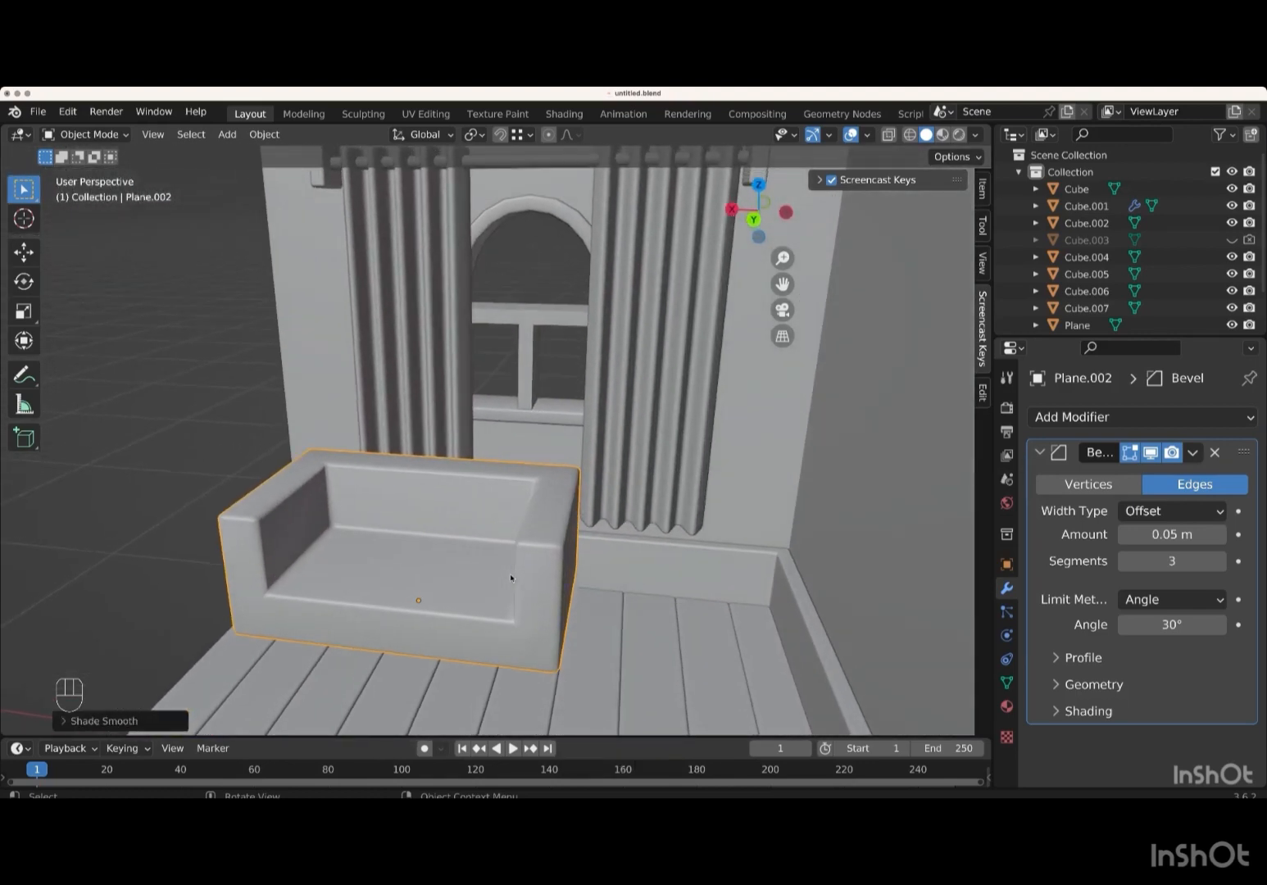
{"action": "key", "text": "Tab"}
{"action": "scroll", "coordinate": [381, 588], "scroll_direction": "left", "scroll_amount": 5}
{"action": "left_click", "coordinate": [379, 585]}
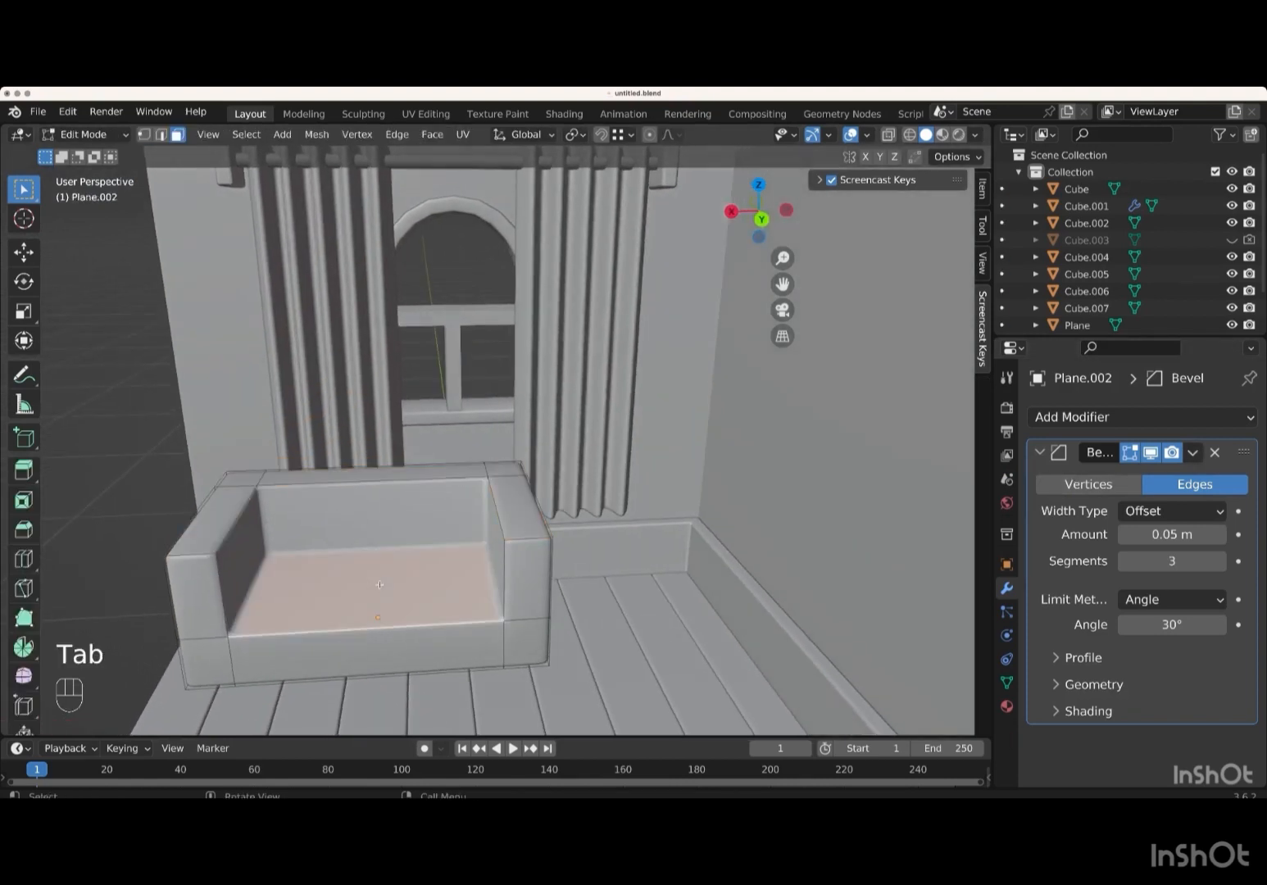
{"action": "key", "text": "shift+d"}
{"action": "key", "text": "shift+d"}
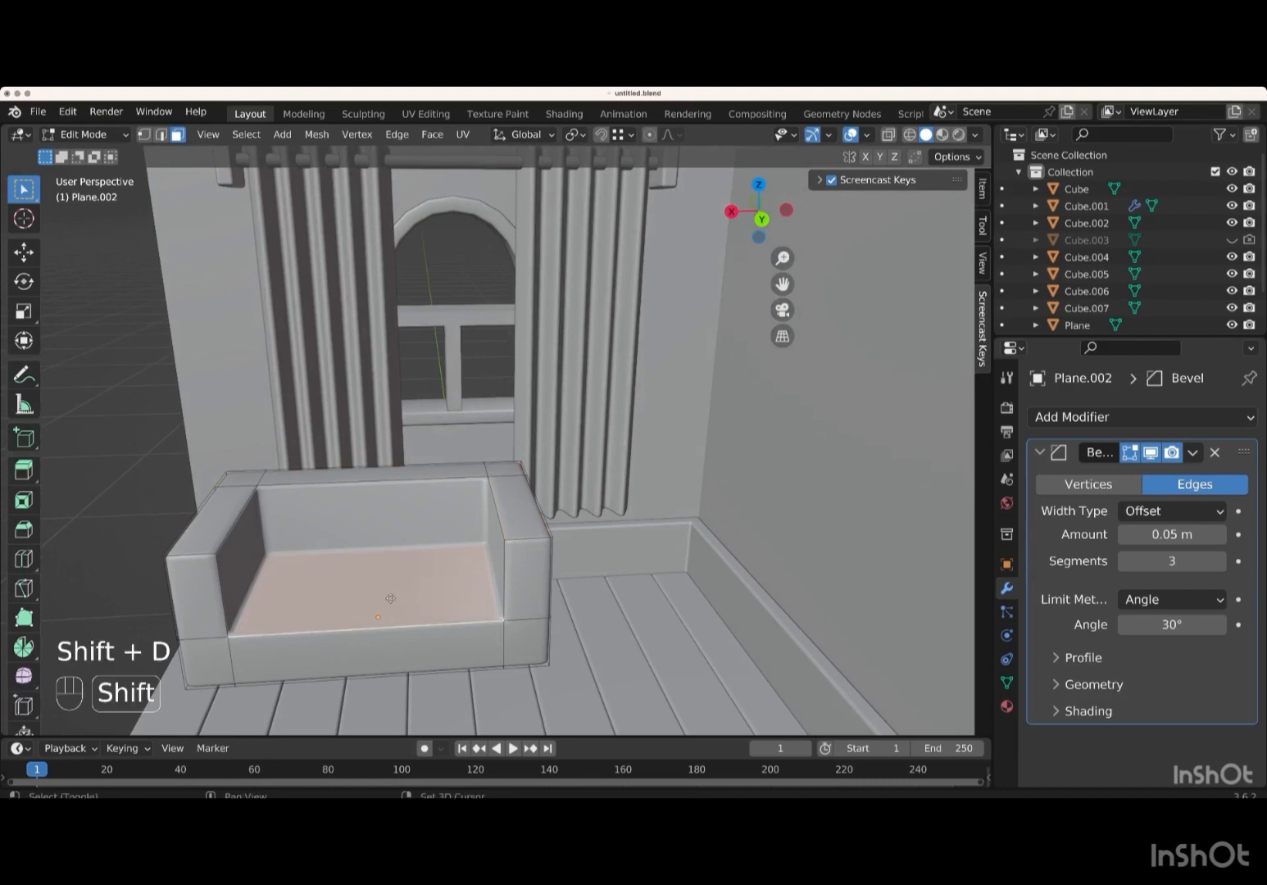
{"action": "right_click", "coordinate": [369, 552]}
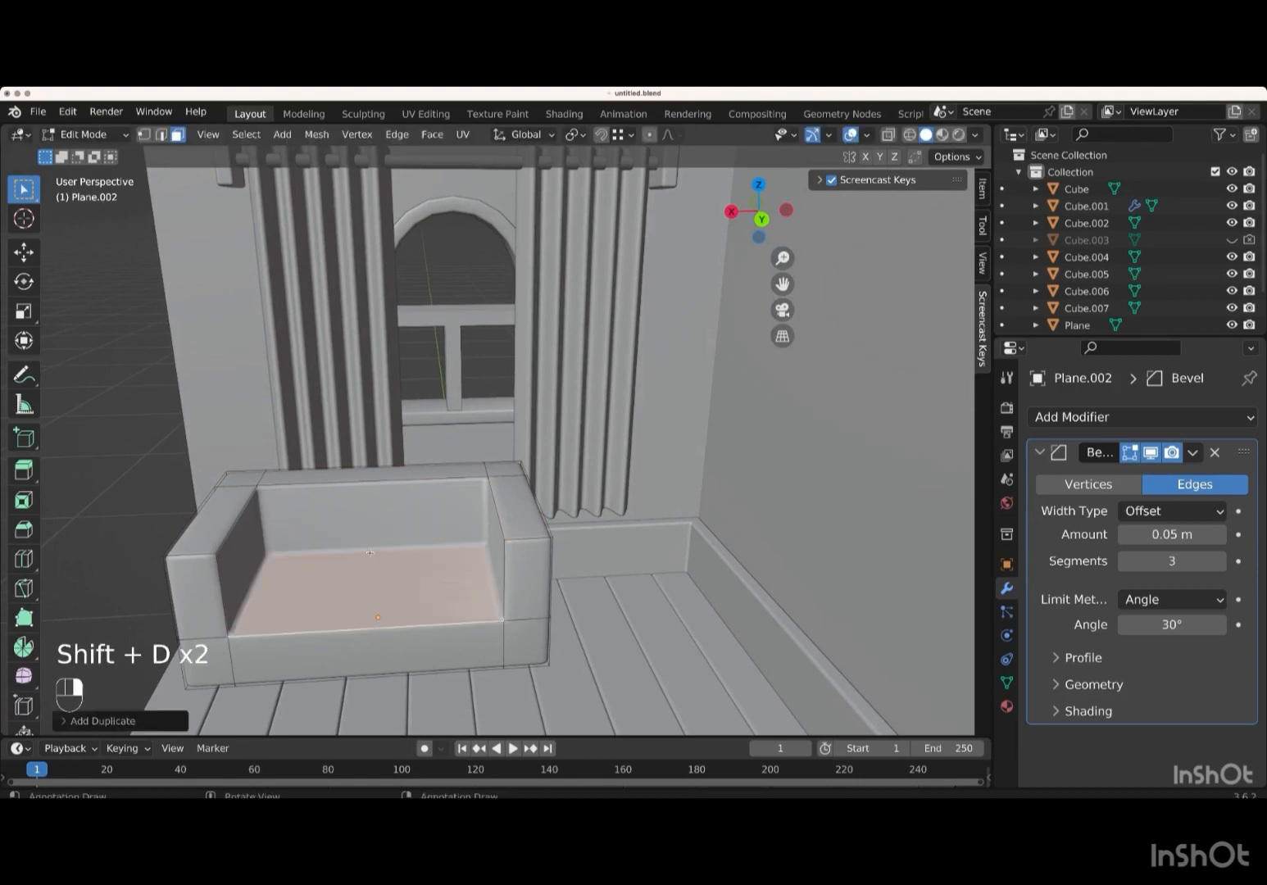
- Extrude the duplicated seat face upward by about 0.09 m to form a seat cushion
{"action": "scroll", "coordinate": [370, 553], "scroll_direction": "right", "scroll_amount": 1}
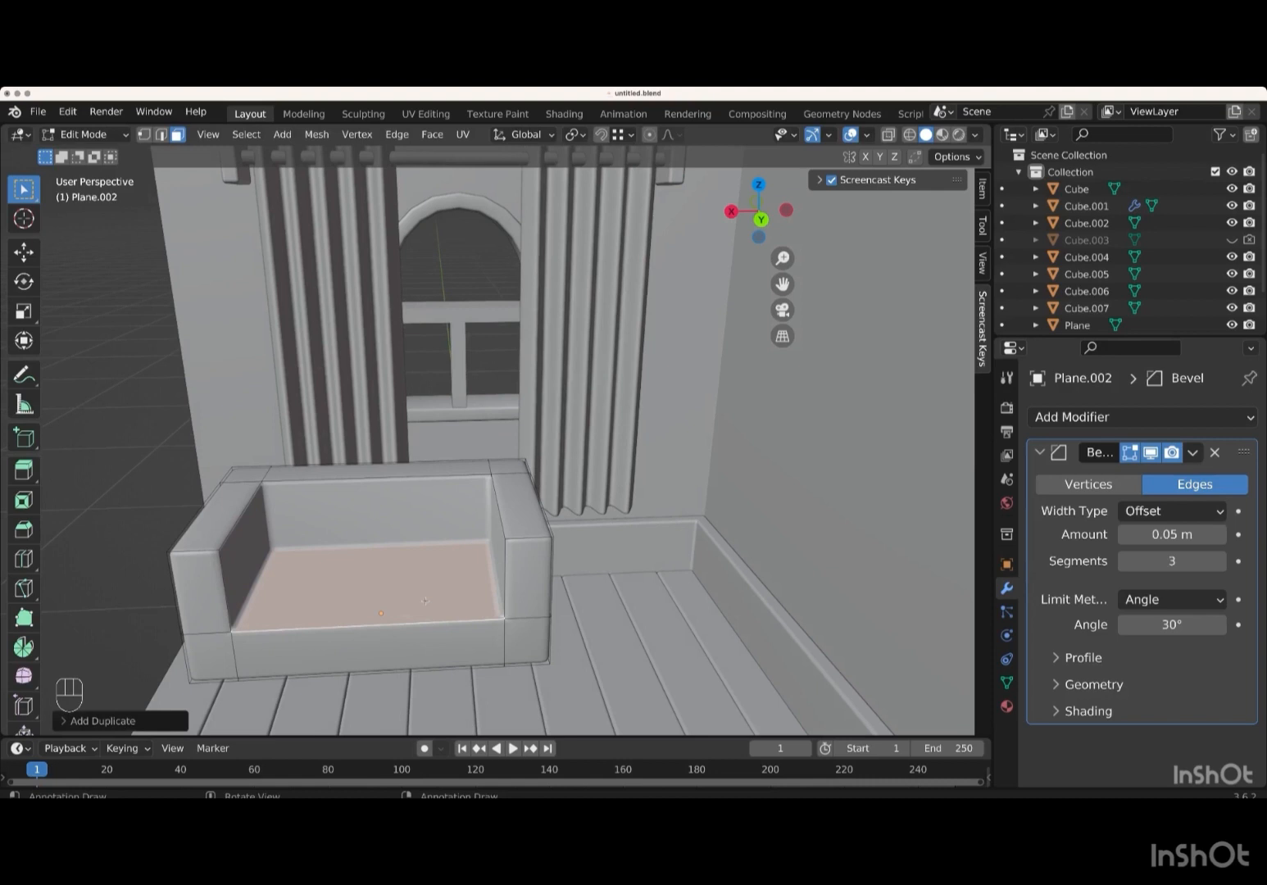
{"action": "key", "text": "e"}
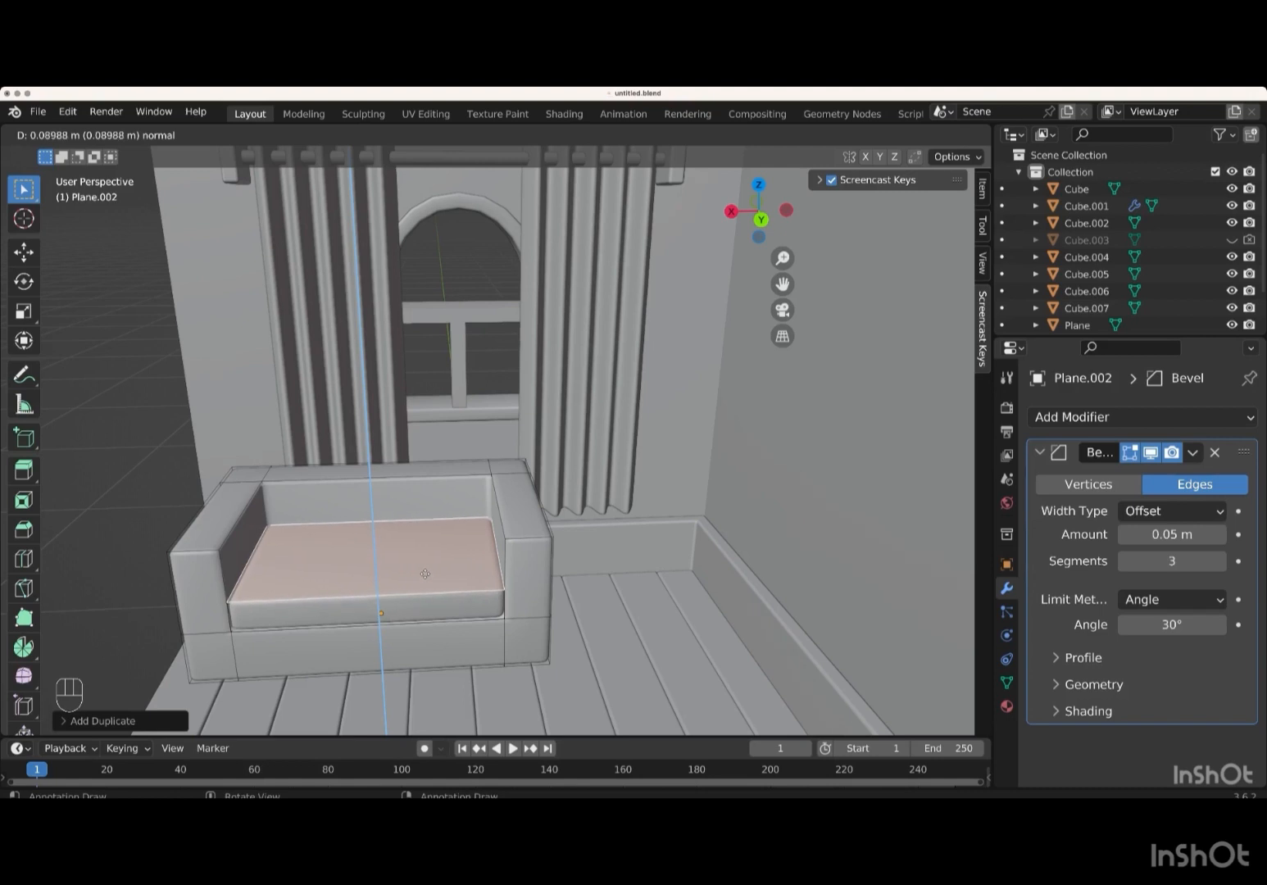
{"action": "key", "text": "Return"}
- Move the seat cushion's front face outward along Y by about 0.04 m
{"action": "scroll", "coordinate": [425, 573], "scroll_direction": "right", "scroll_amount": 5, "text": "shift"}
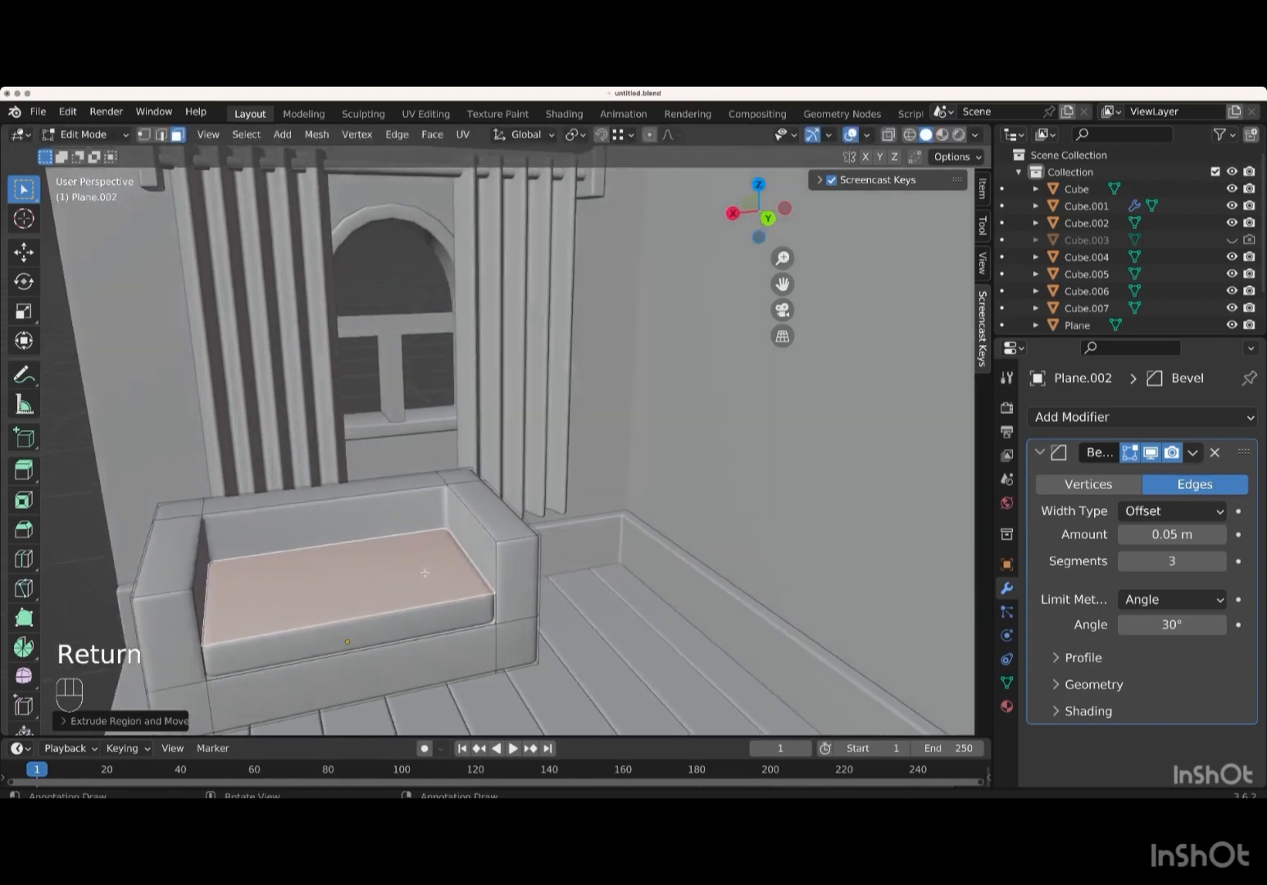
{"action": "scroll", "coordinate": [425, 573], "scroll_direction": "left", "scroll_amount": 10, "text": "shift"}
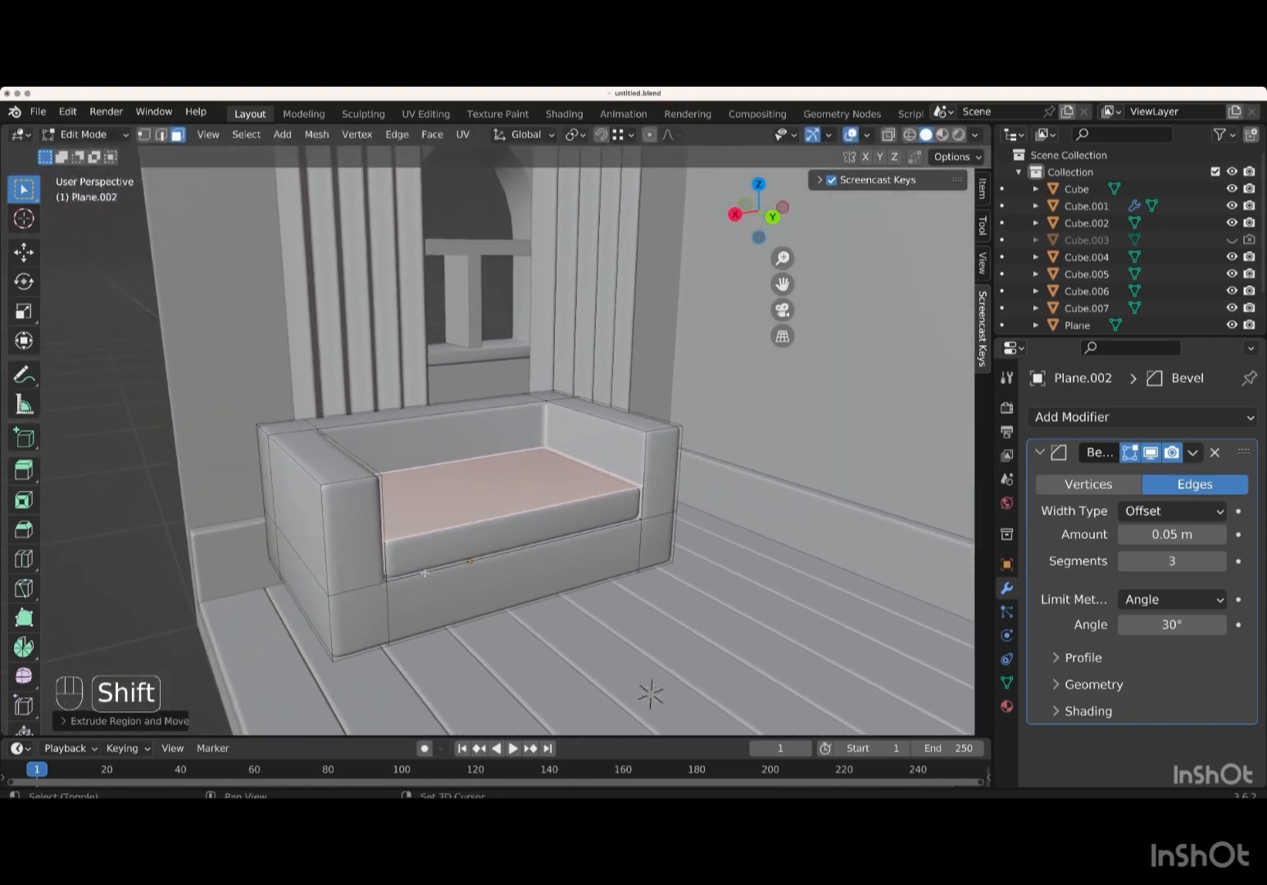
{"action": "scroll", "coordinate": [424, 573], "scroll_direction": "left", "scroll_amount": 5}
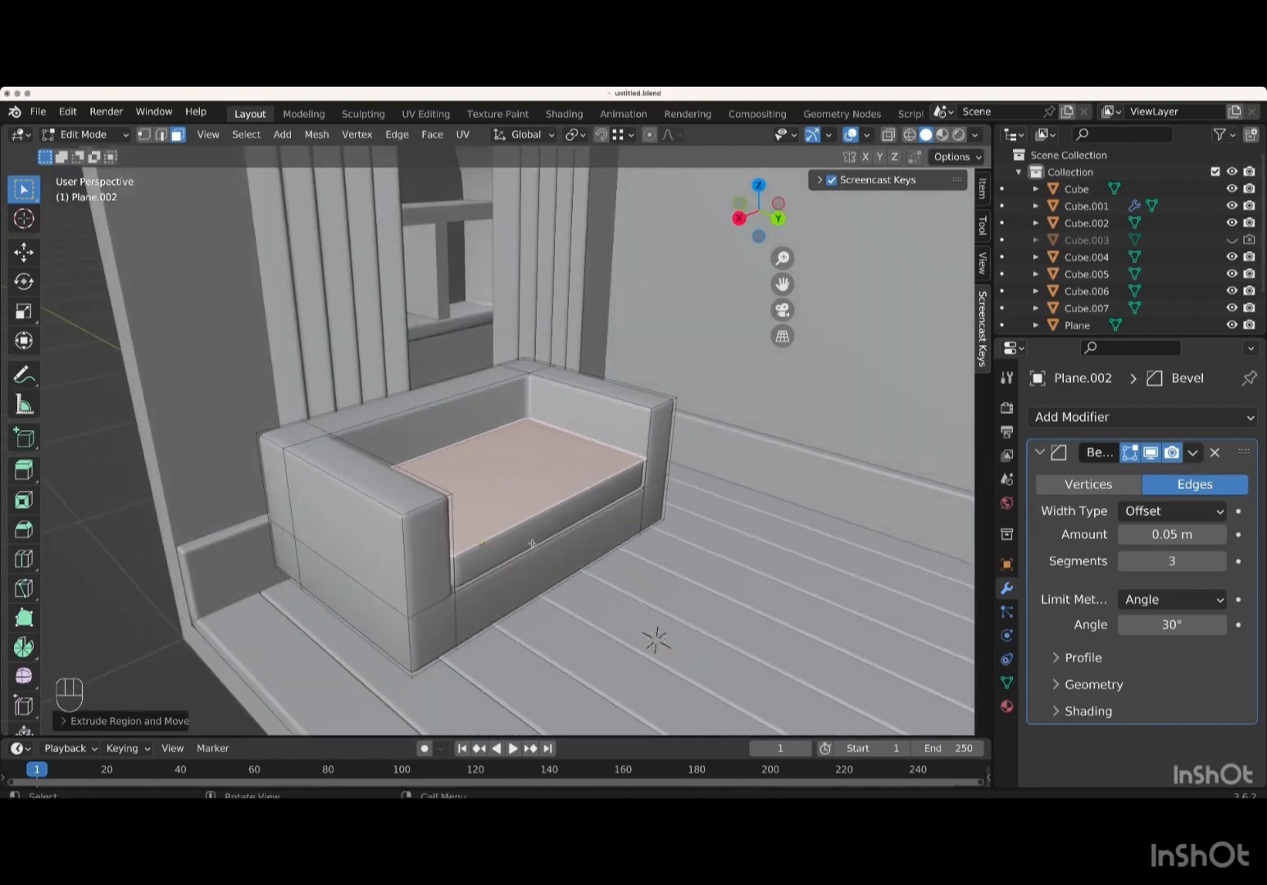
{"action": "left_click", "coordinate": [530, 536]}
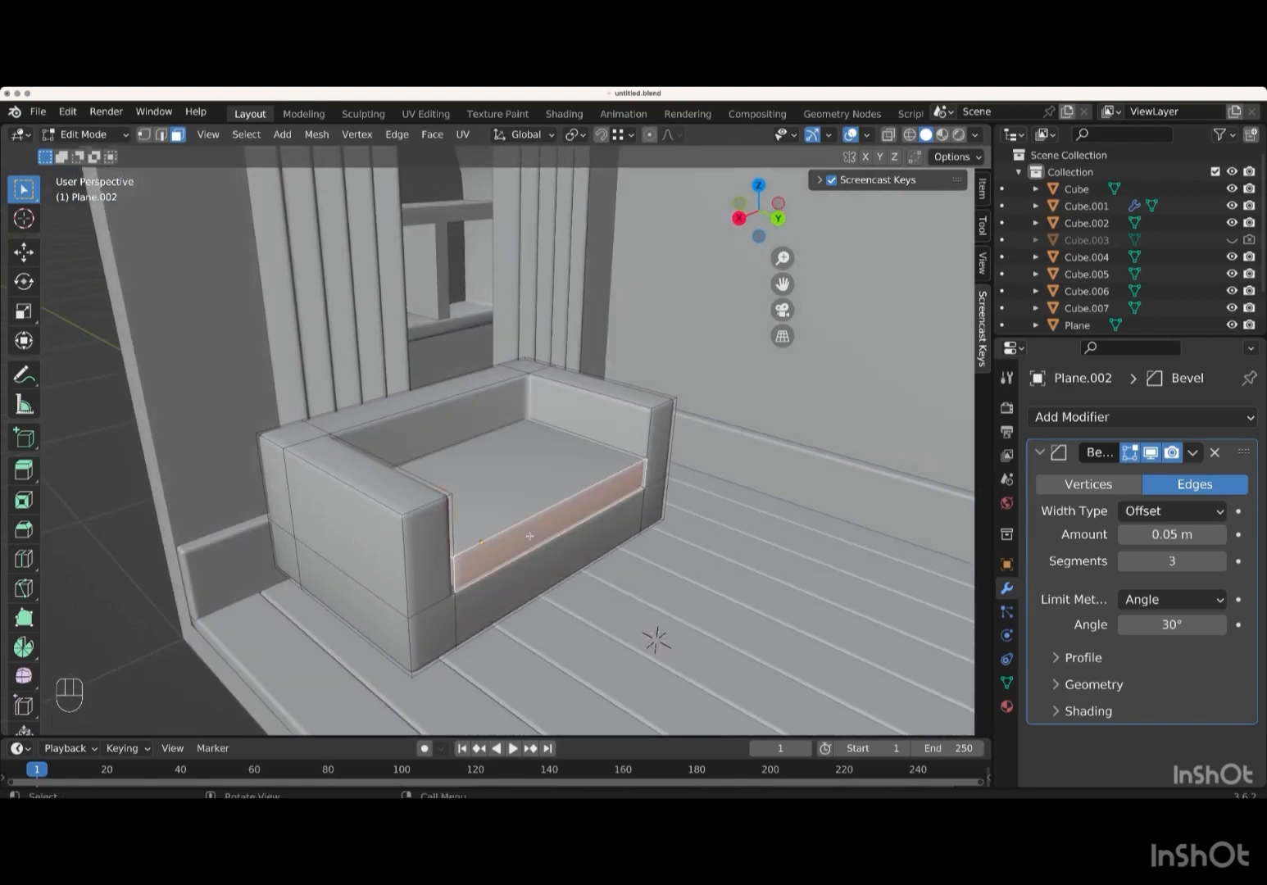
{"action": "key", "text": "g"}
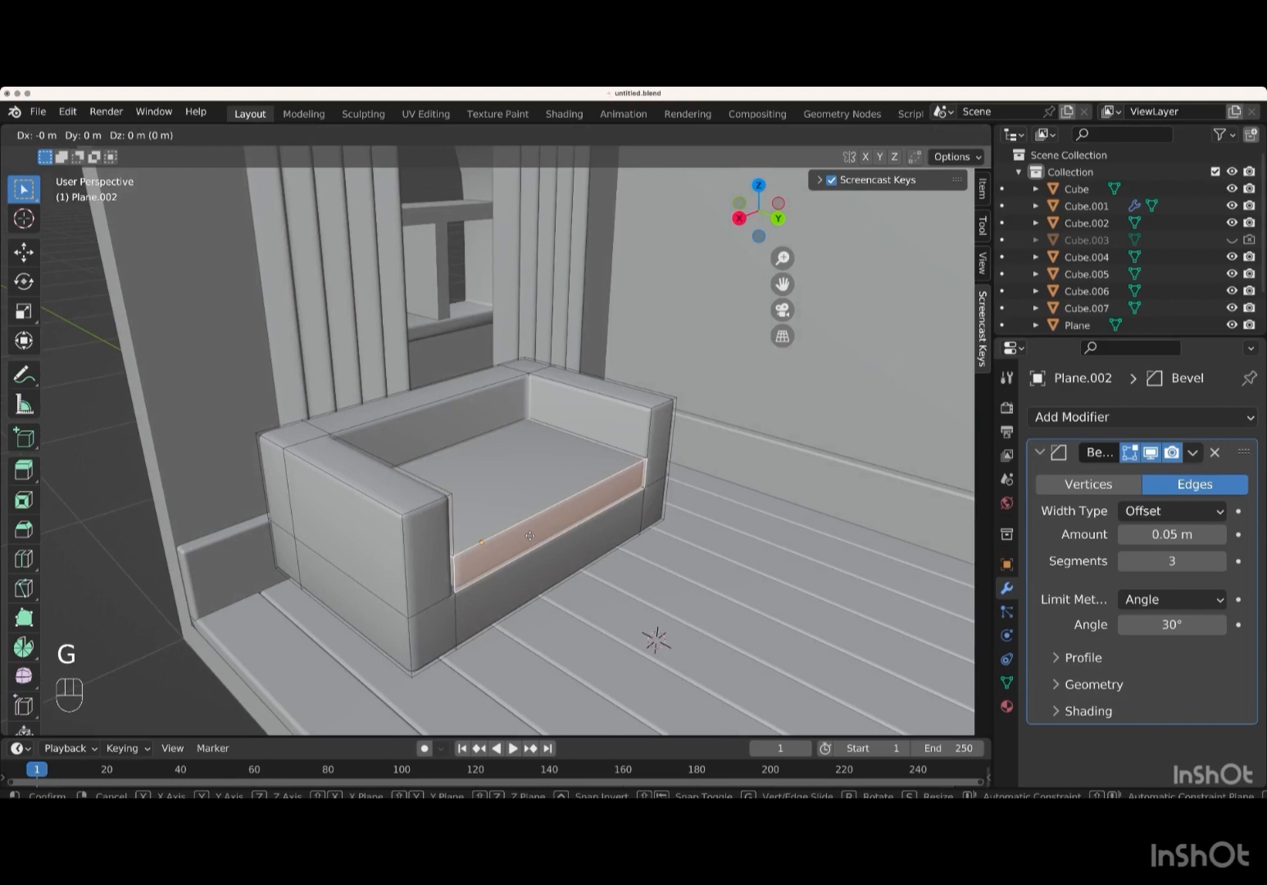
{"action": "key", "text": "y"}
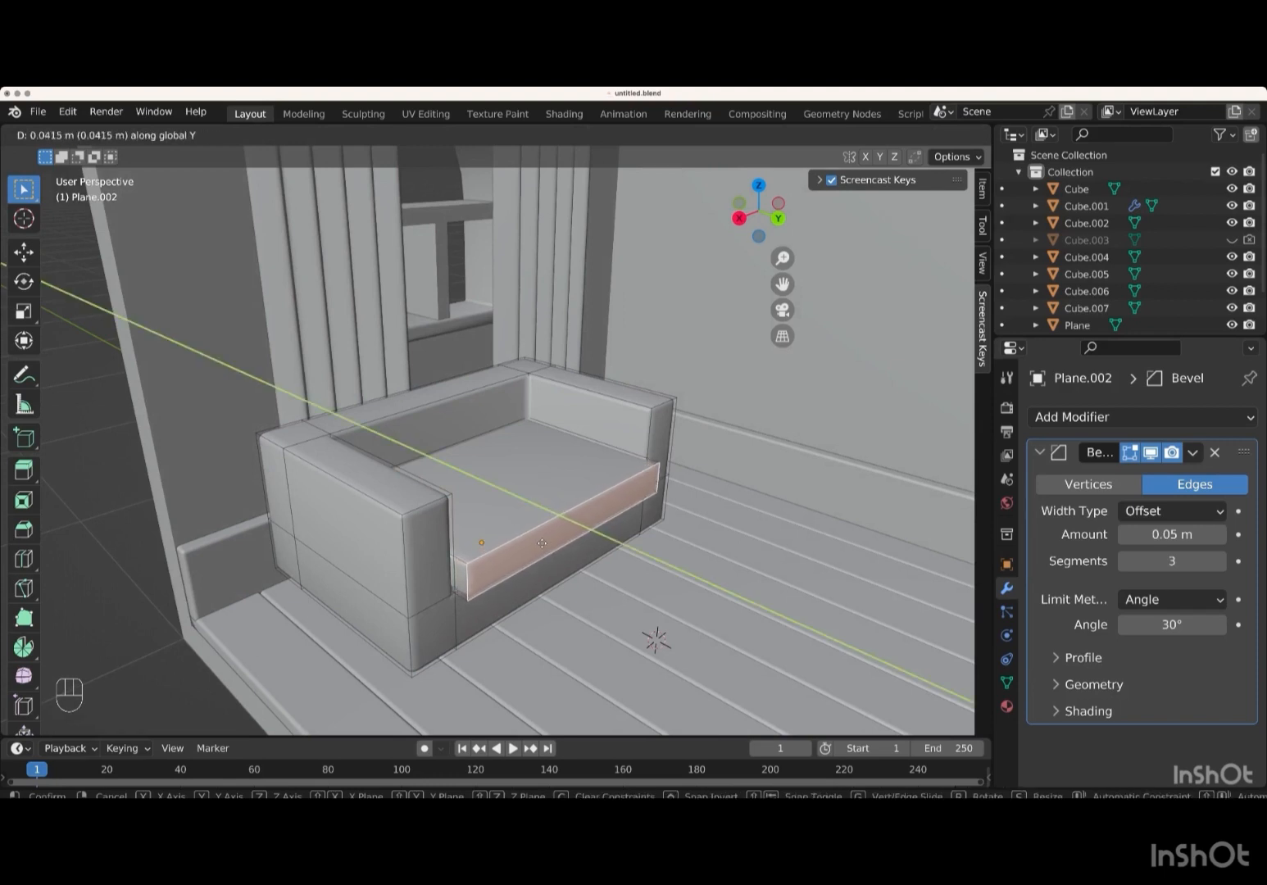
{"action": "key", "text": "Return"}
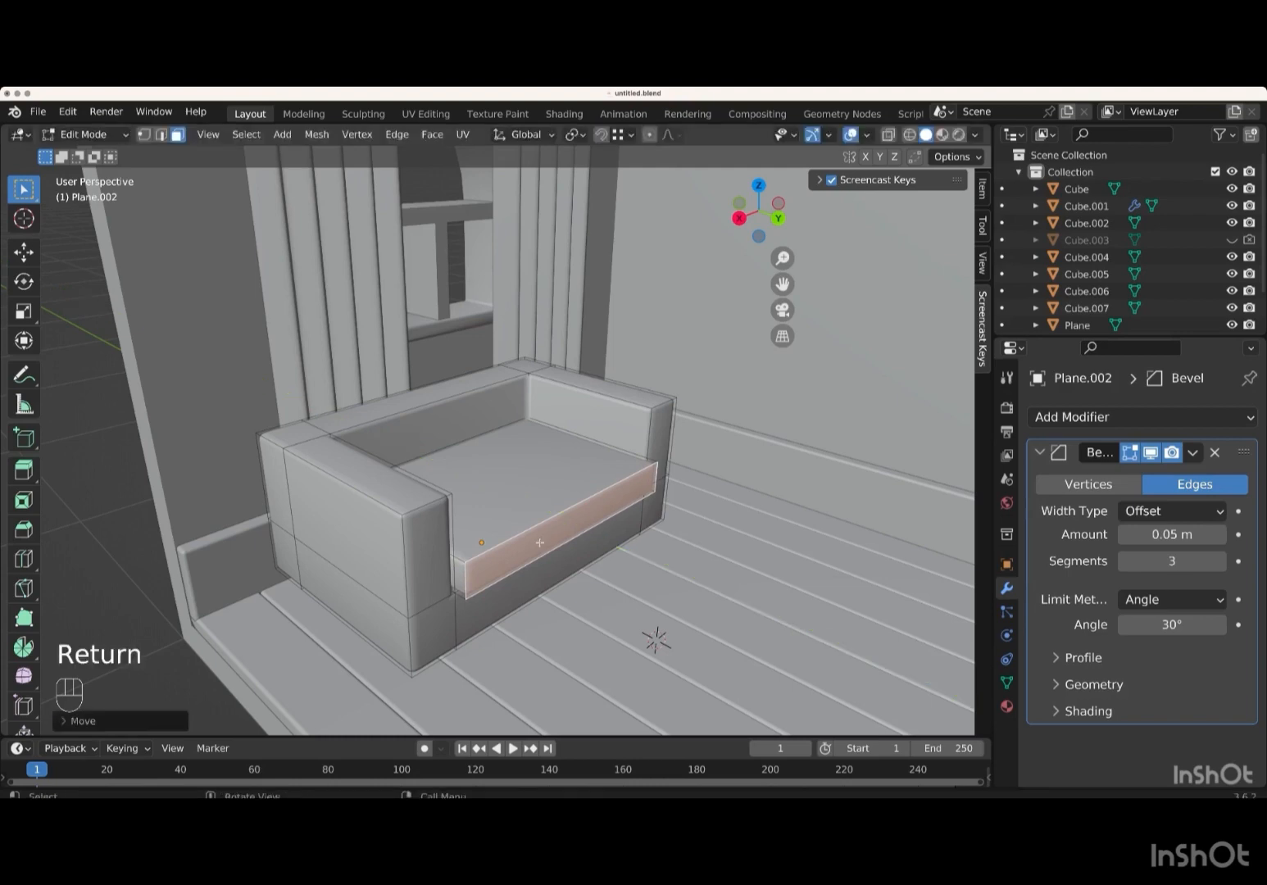
- Duplicate the sofa's inner backrest face in place and separate the copy into its own object
{"action": "middle_click_drag", "start_coordinate": [540, 542], "coordinate": [534, 502]}
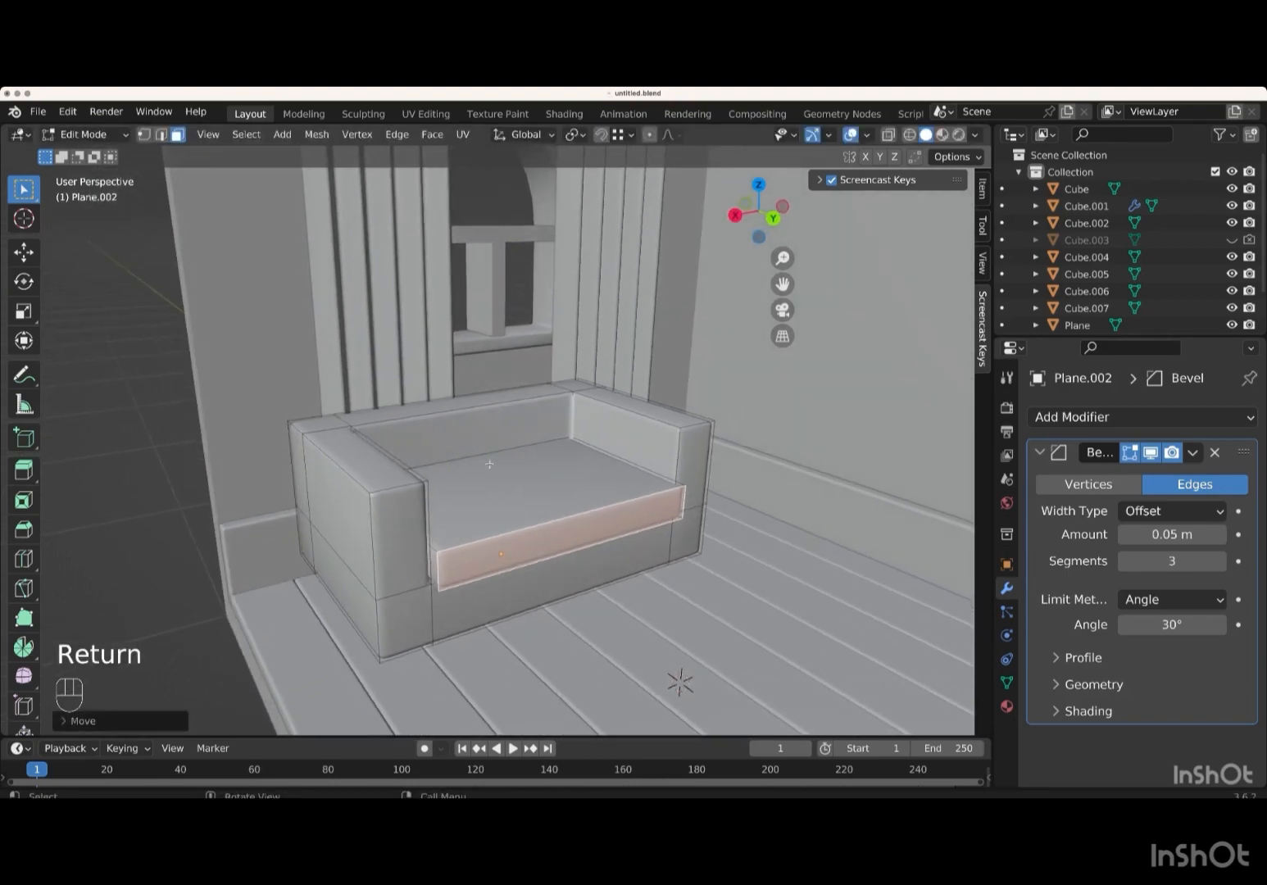
{"action": "middle_click_drag", "start_coordinate": [460, 444], "coordinate": [460, 443]}
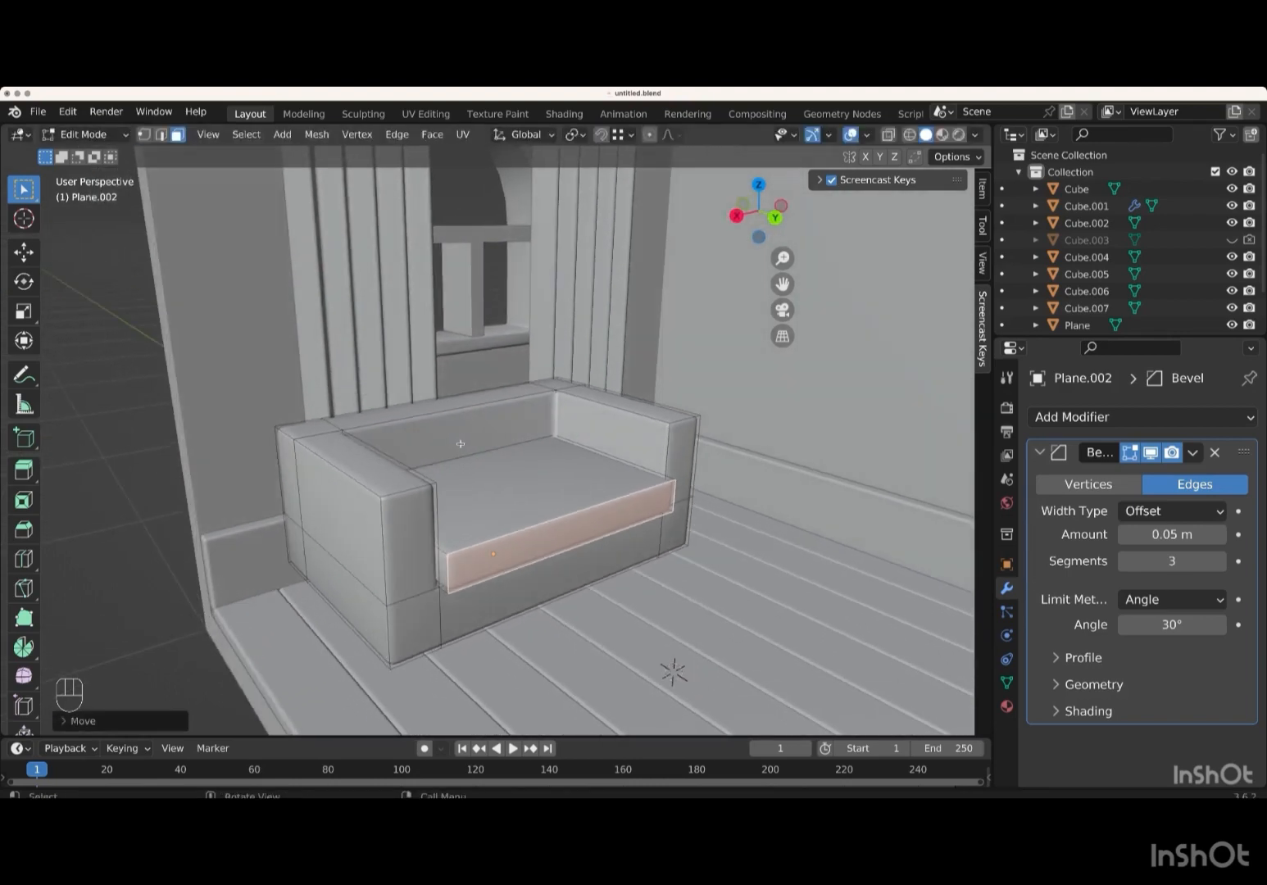
{"action": "left_click", "coordinate": [461, 443]}
{"action": "key", "text": "shift+d"}
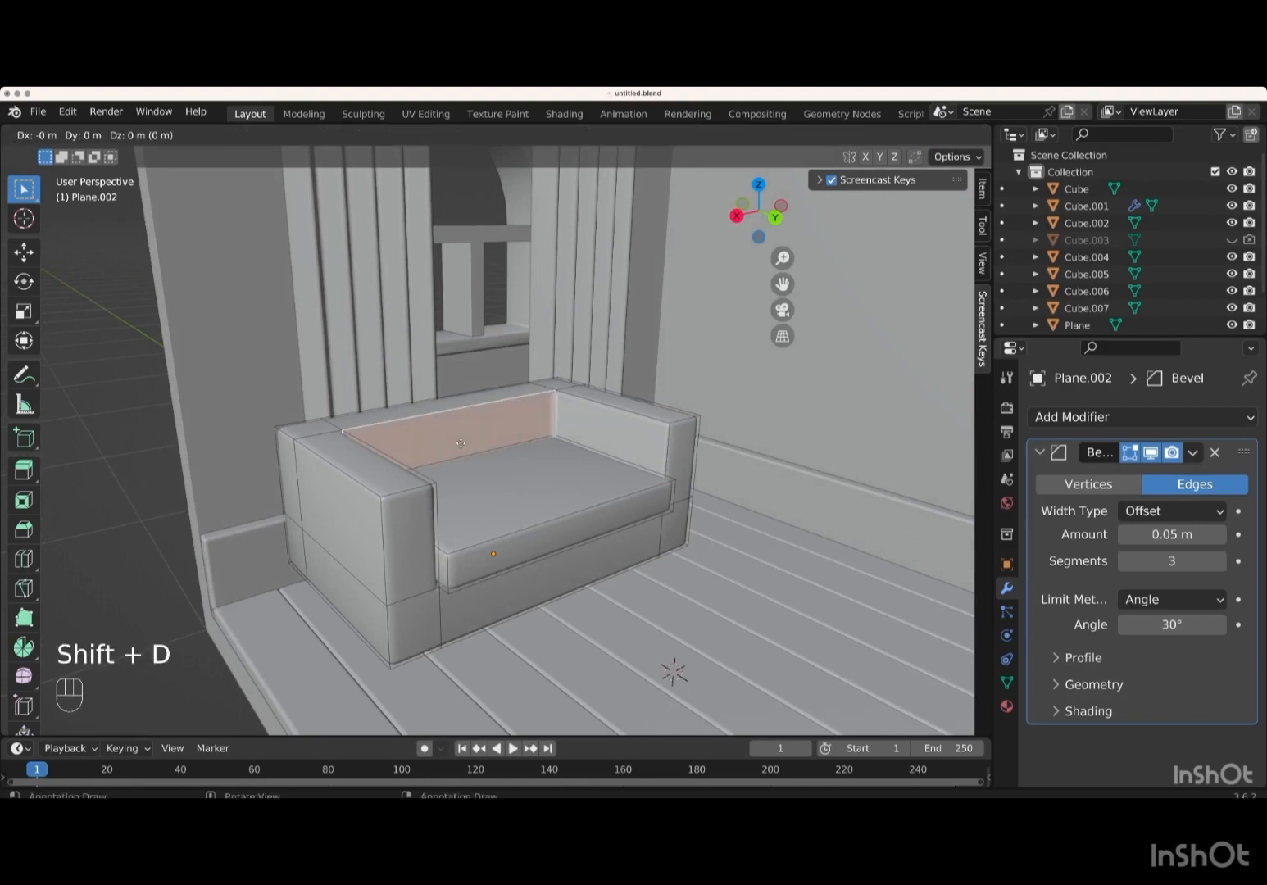
{"action": "right_click", "coordinate": [502, 459]}
{"action": "middle_click_drag", "start_coordinate": [502, 460], "coordinate": [501, 459]}
{"action": "key", "text": "p"}
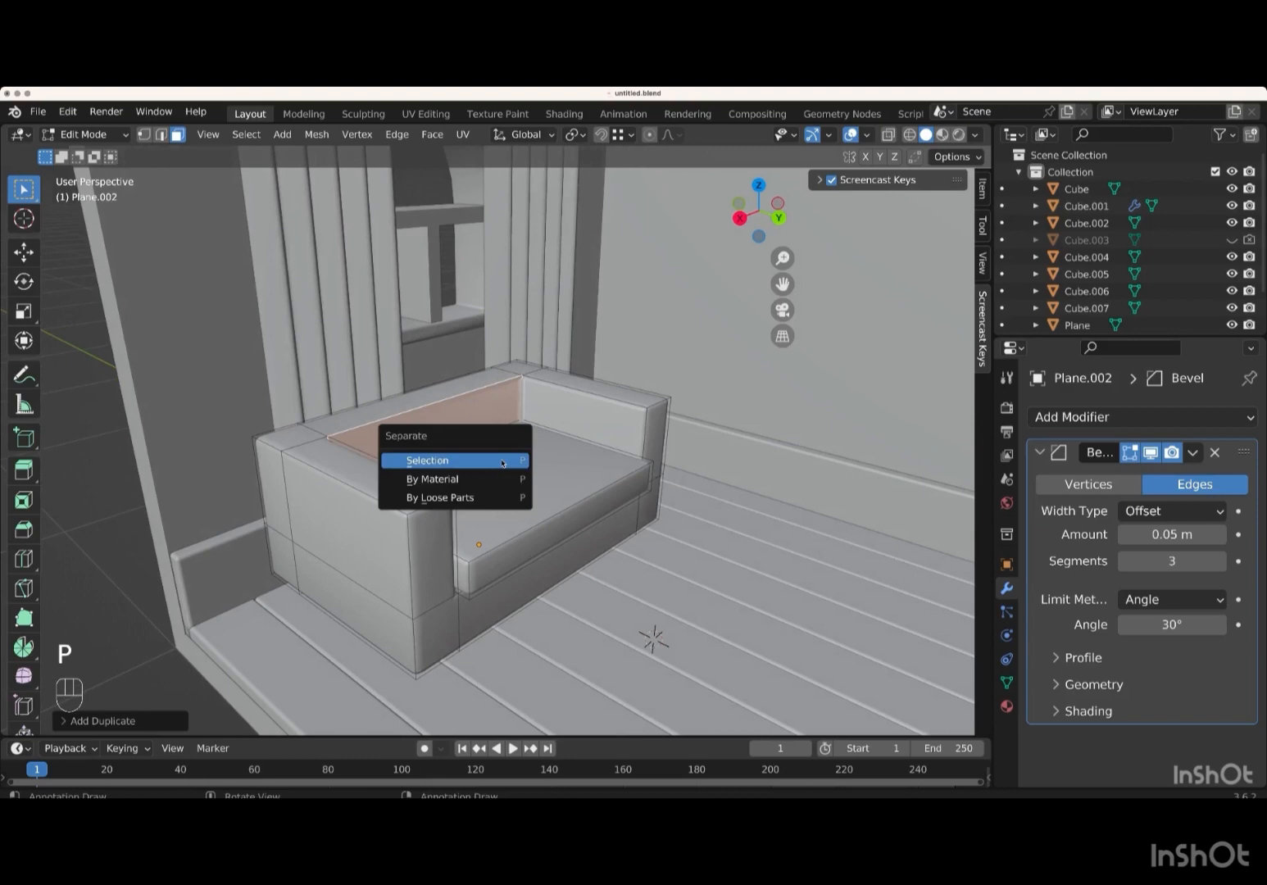
{"action": "left_click", "coordinate": [463, 464]}
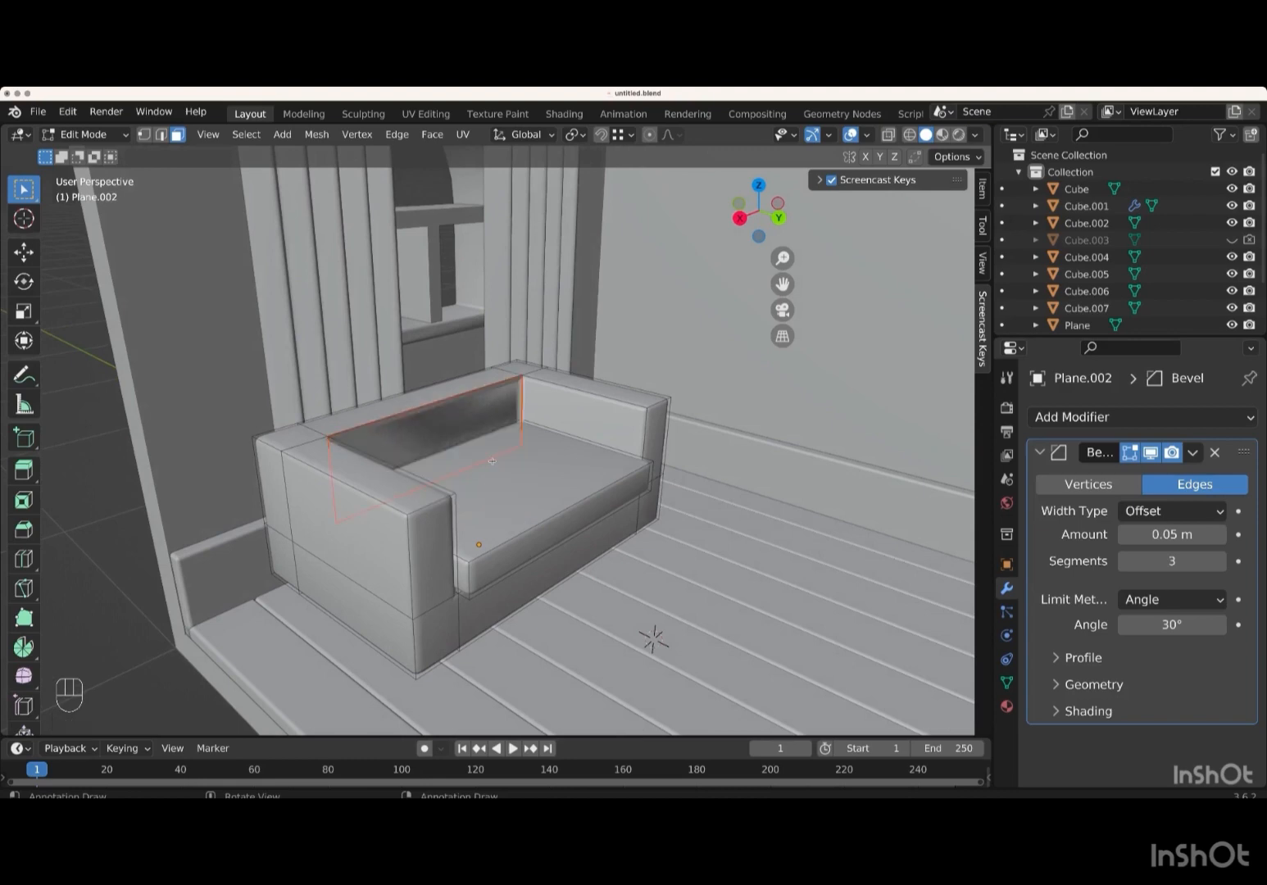
{"action": "middle_click_drag", "start_coordinate": [475, 460], "coordinate": [476, 459]}
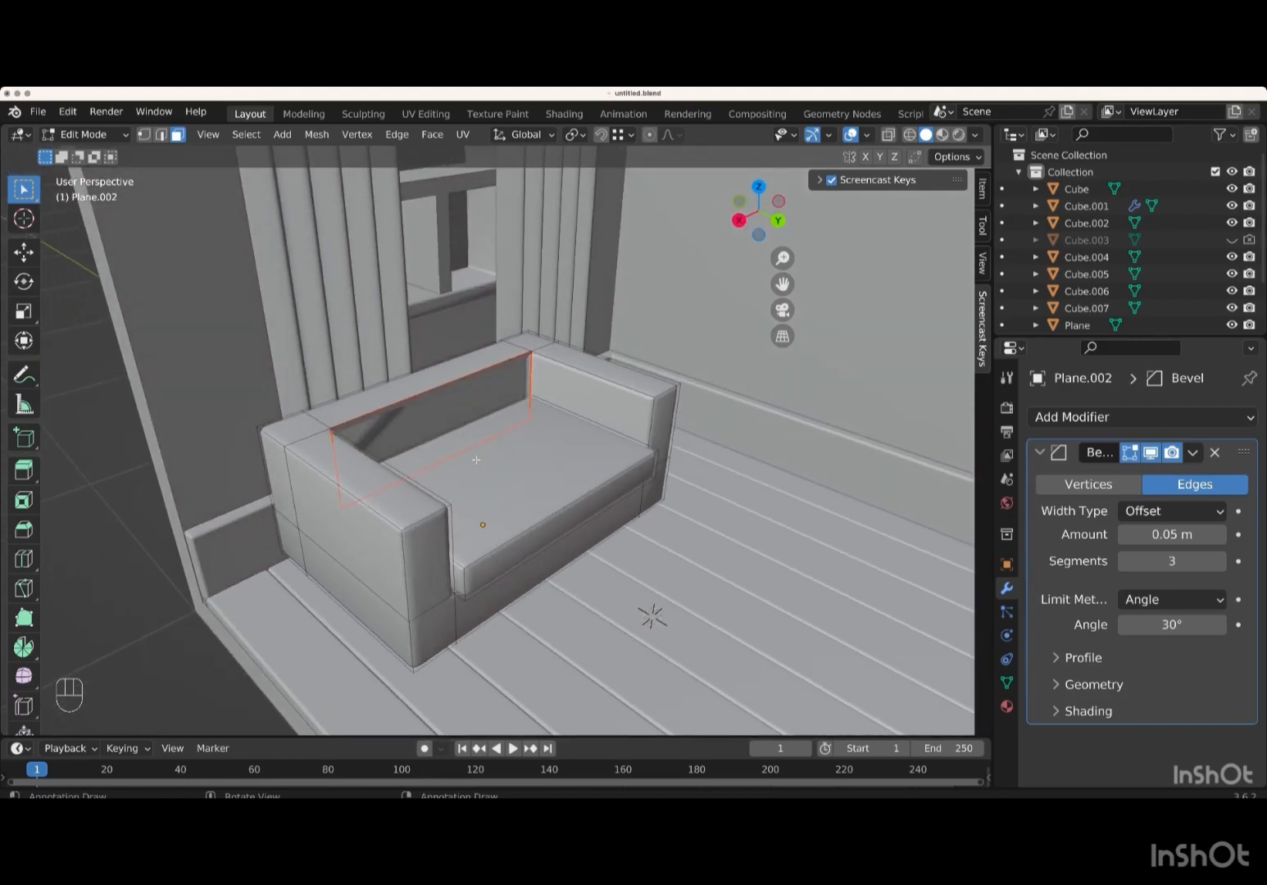
- Extrude the separated backrest face forward by about 0.11 m to form a back cushion
{"action": "key", "text": "Tab"}
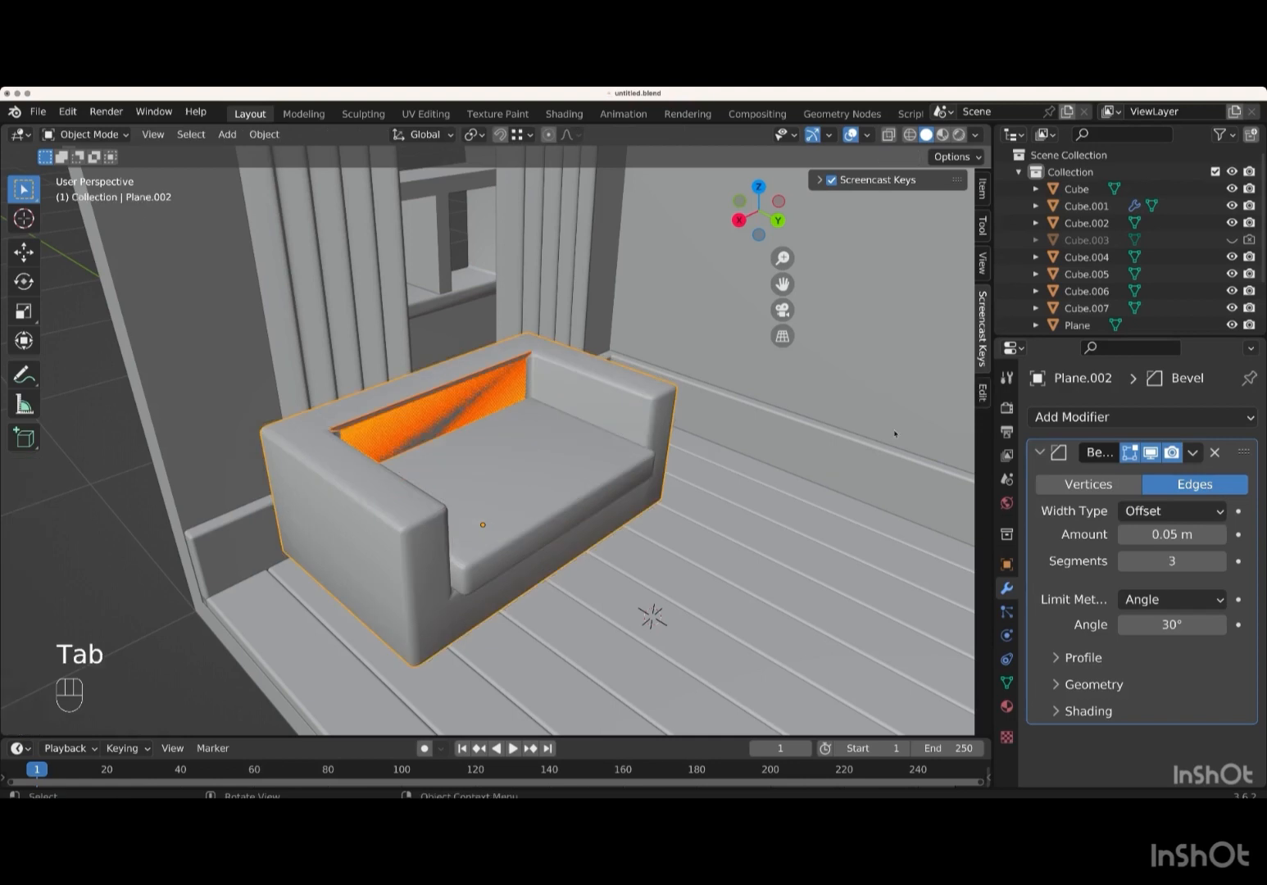
{"action": "scroll", "coordinate": [1197, 318], "scroll_direction": "down", "scroll_amount": 3}
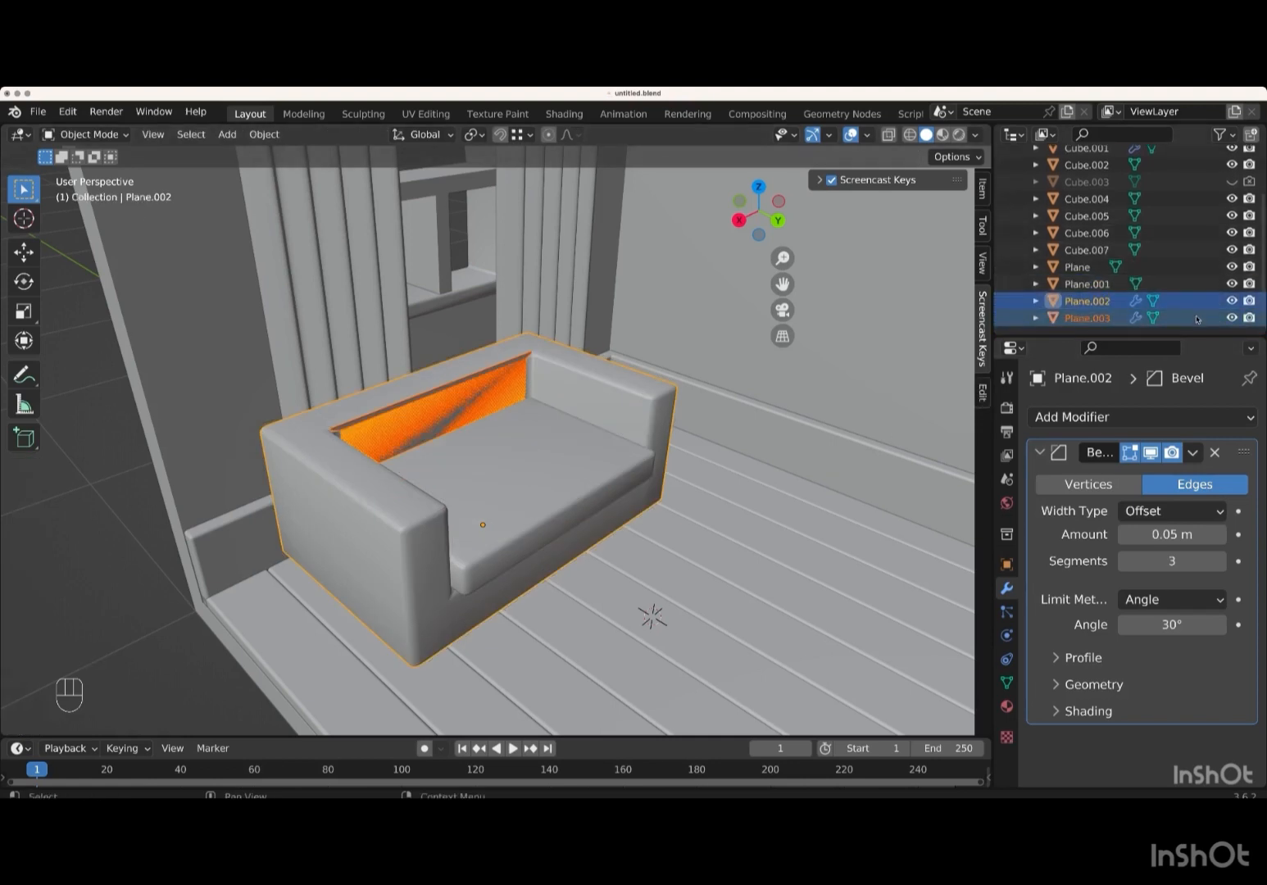
{"action": "left_click", "coordinate": [1197, 318]}
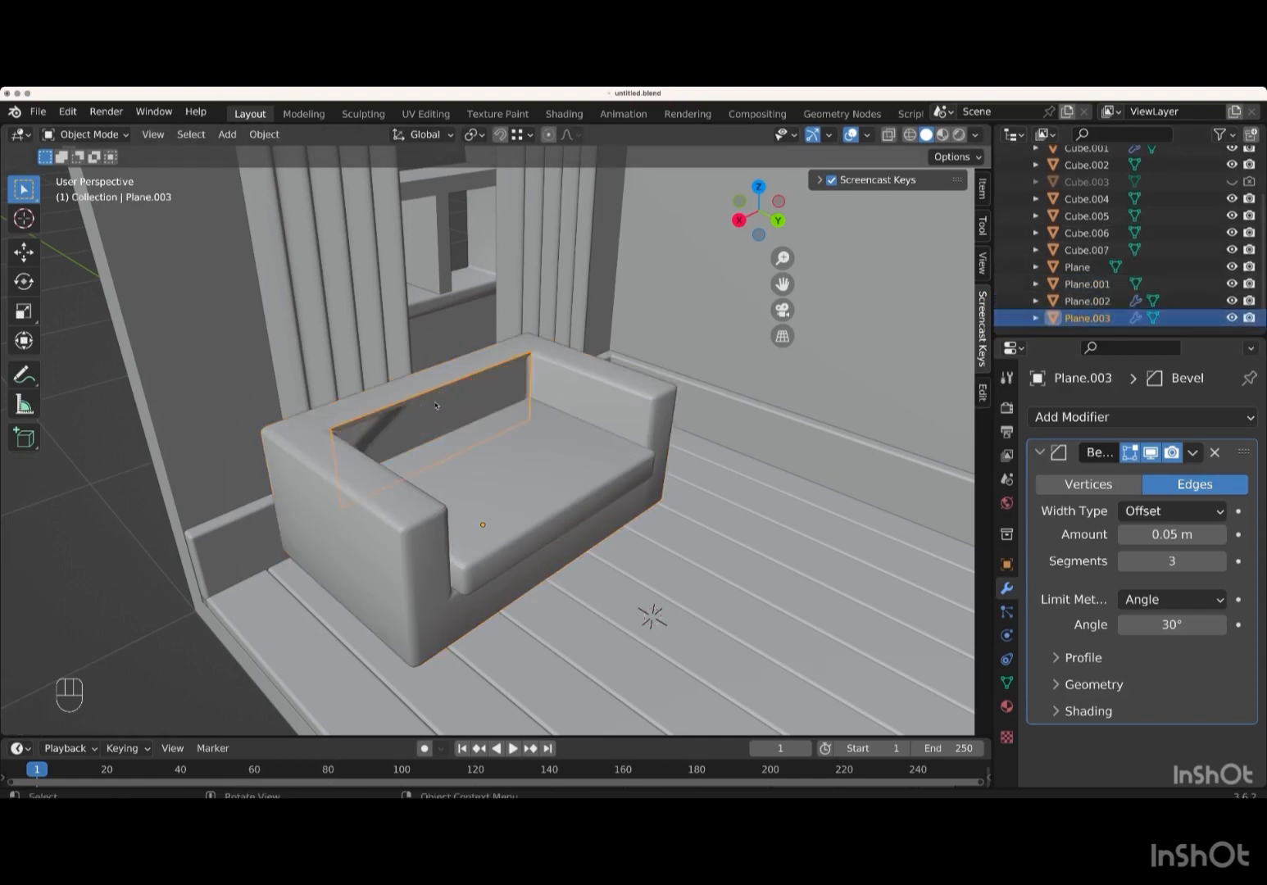
{"action": "key", "text": "Tab"}
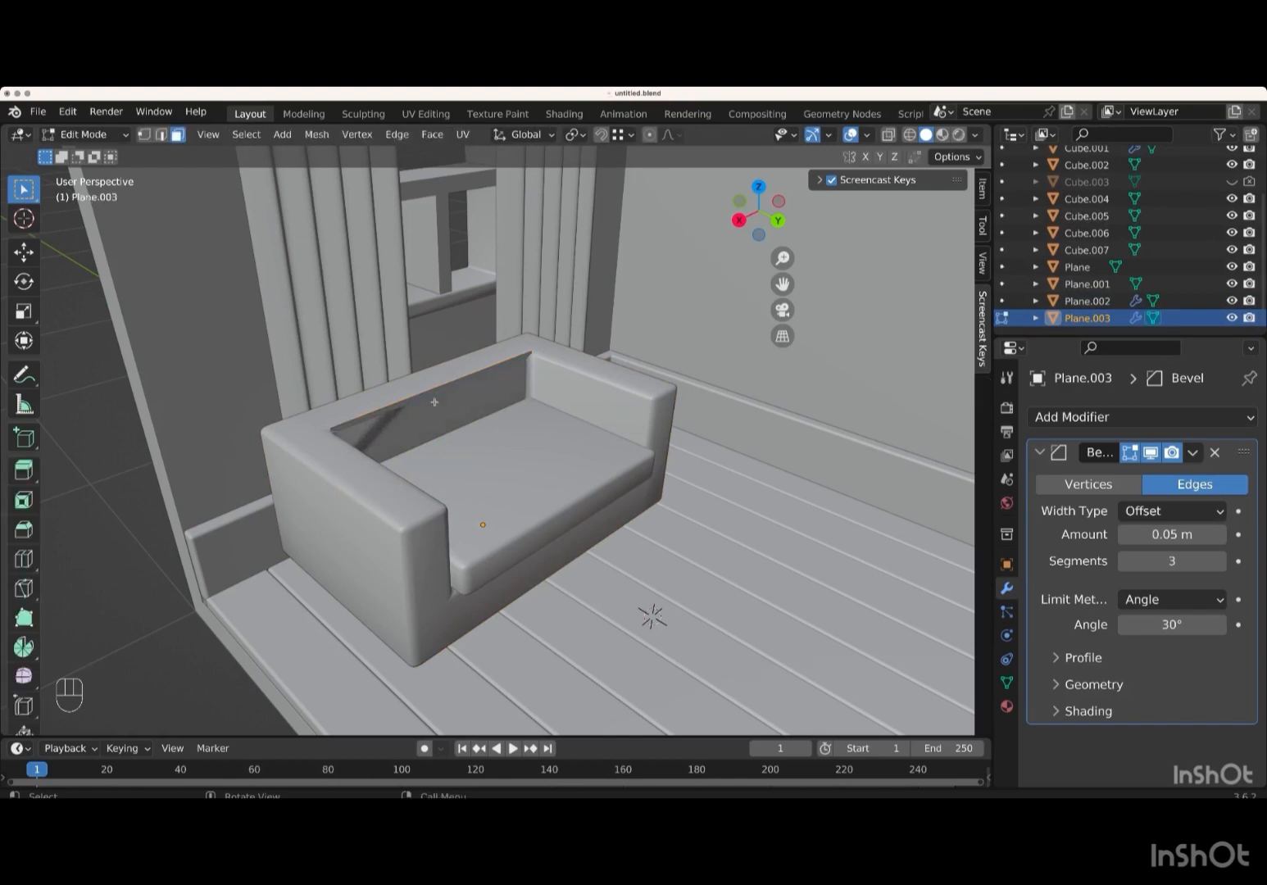
{"action": "key", "text": "e"}
{"action": "key", "text": "a"}
{"action": "key", "text": "e"}
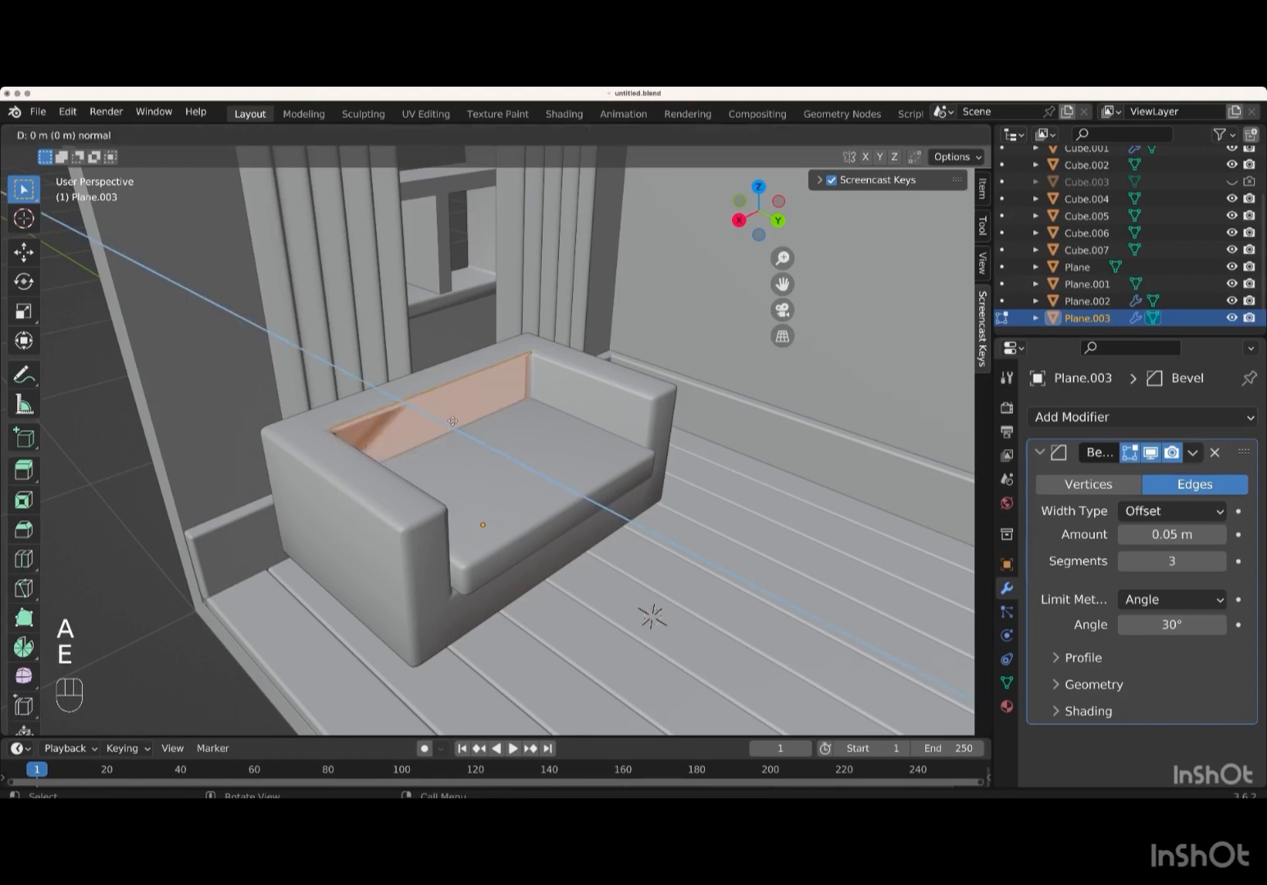
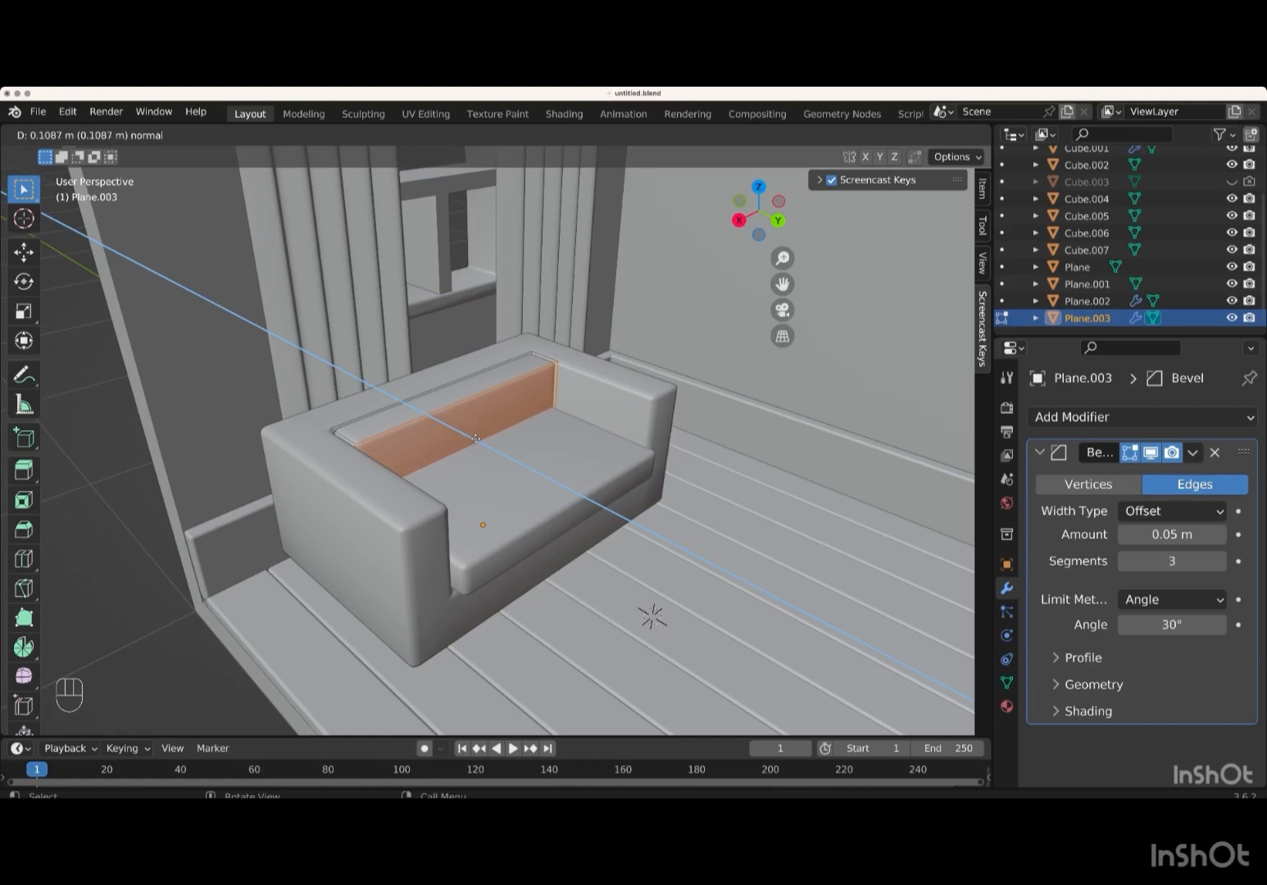
{"action": "key", "text": "Return"}
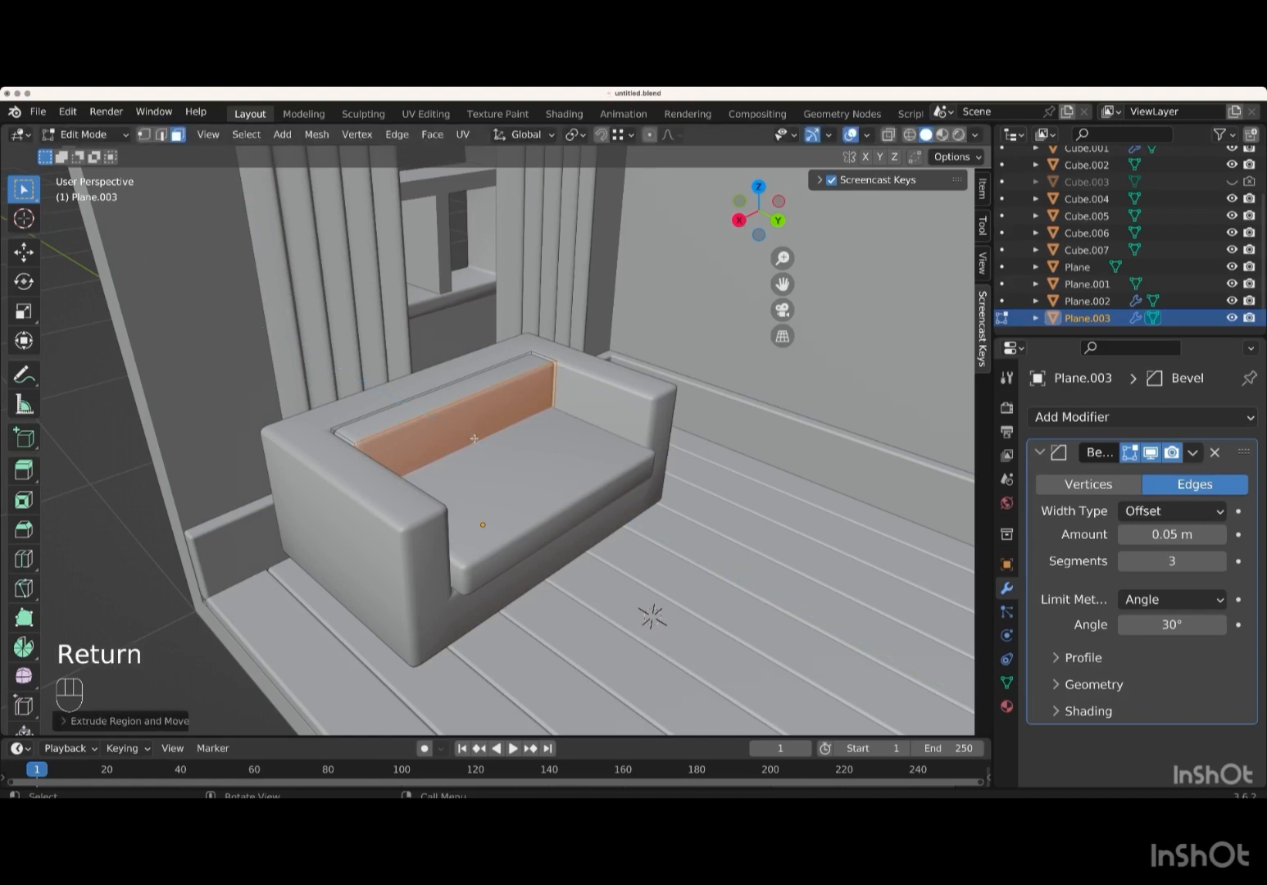
- Move the entire back cushion mesh up along Z by about 0.09 m
{"action": "key", "text": "a"}
{"action": "scroll", "coordinate": [473, 439], "scroll_direction": "down", "scroll_amount": 3}
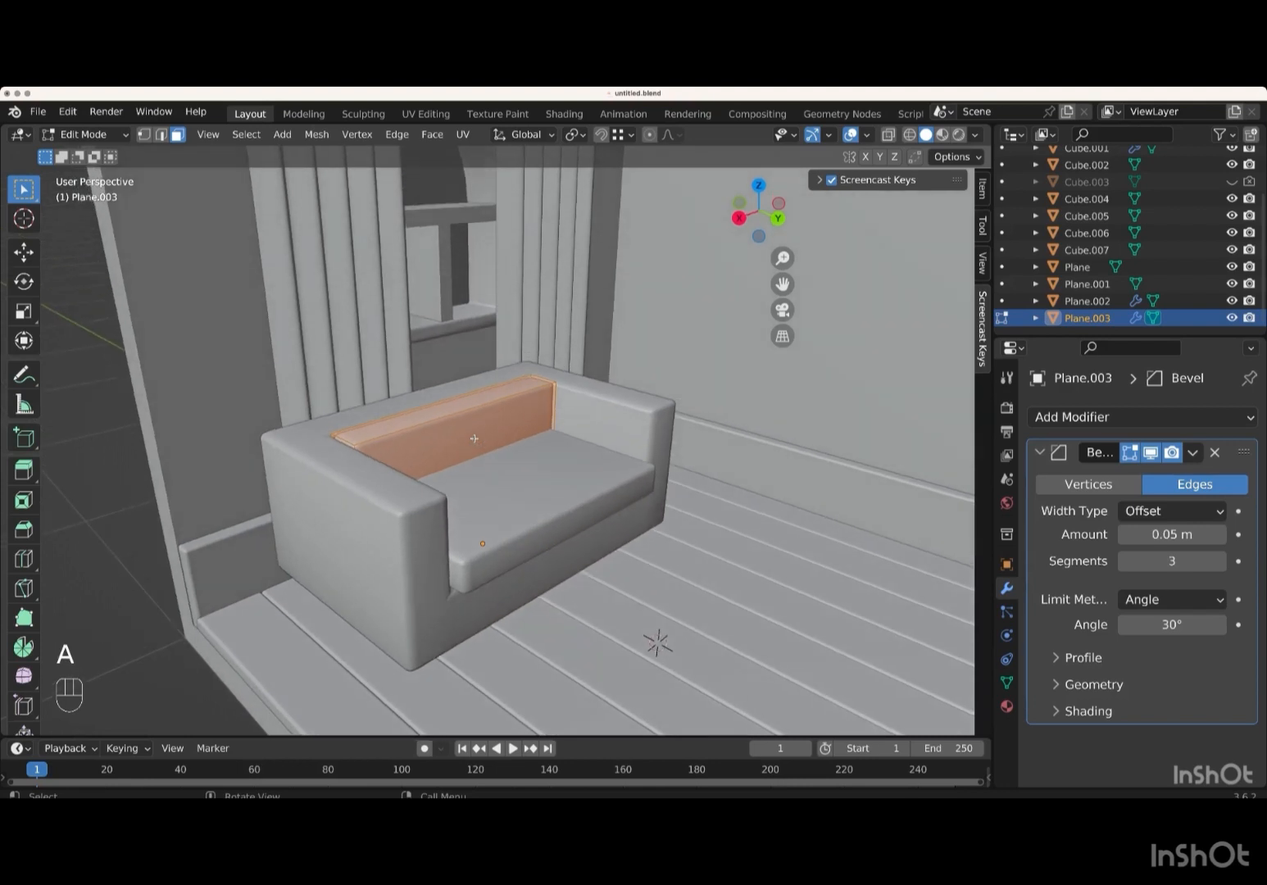
{"action": "key", "text": "g"}
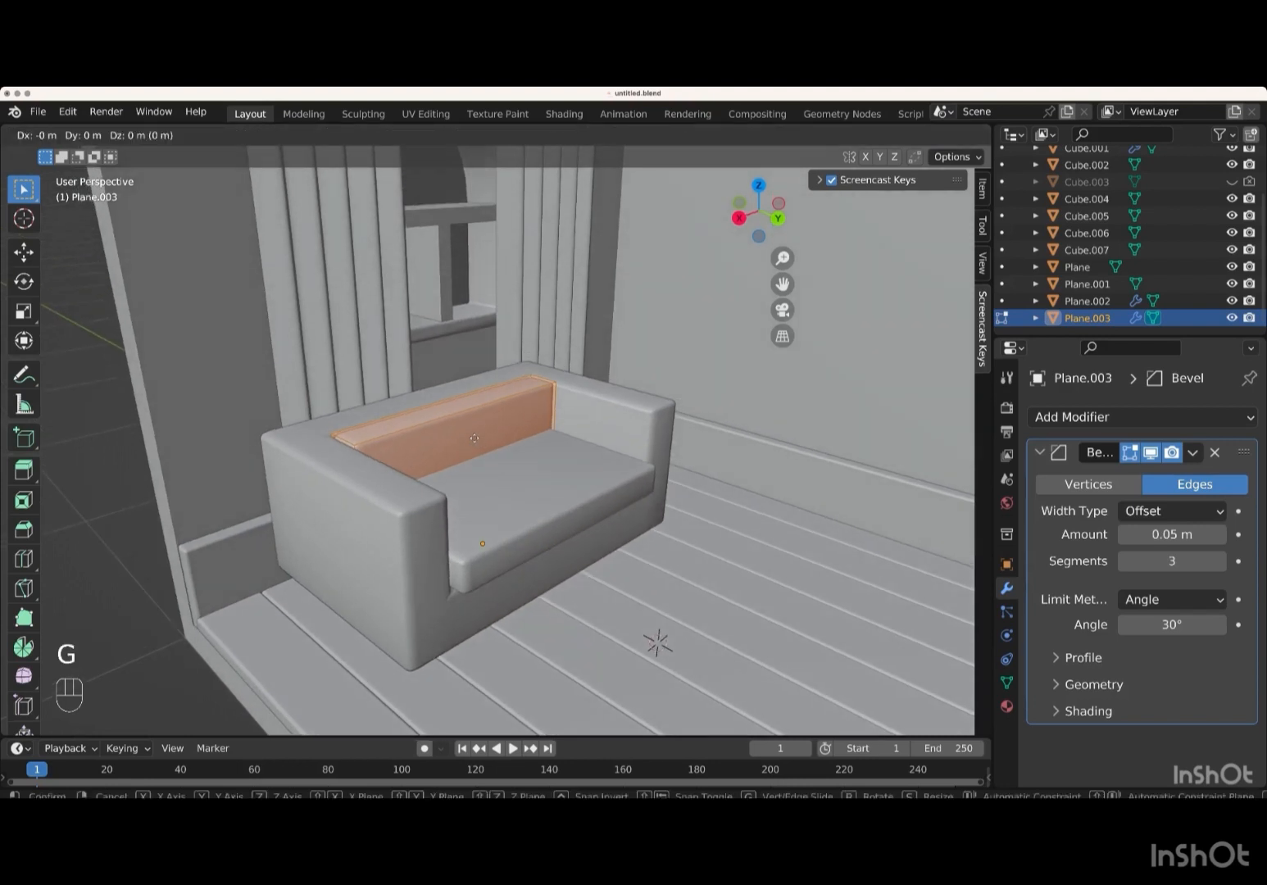
{"action": "key", "text": "z"}
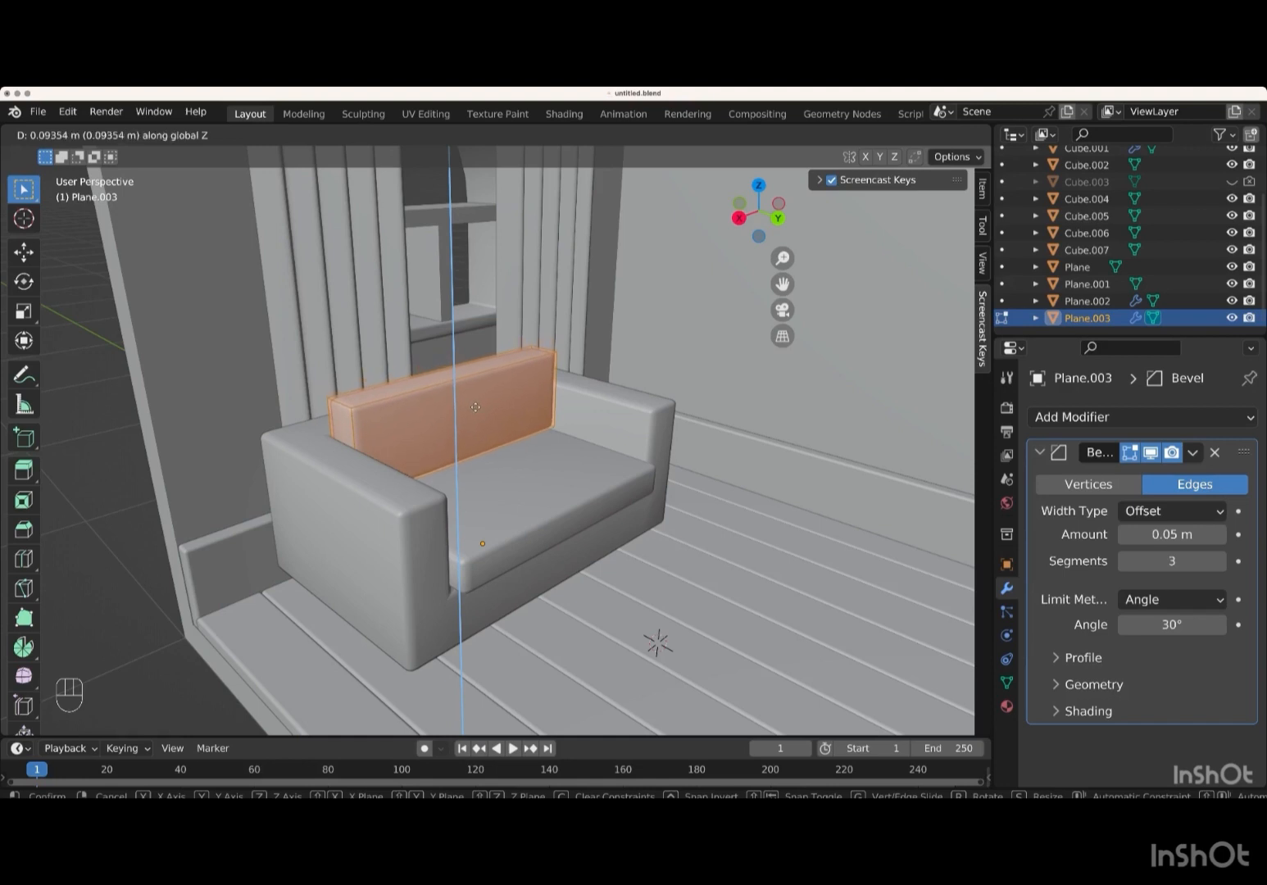
{"action": "key", "text": "Return"}
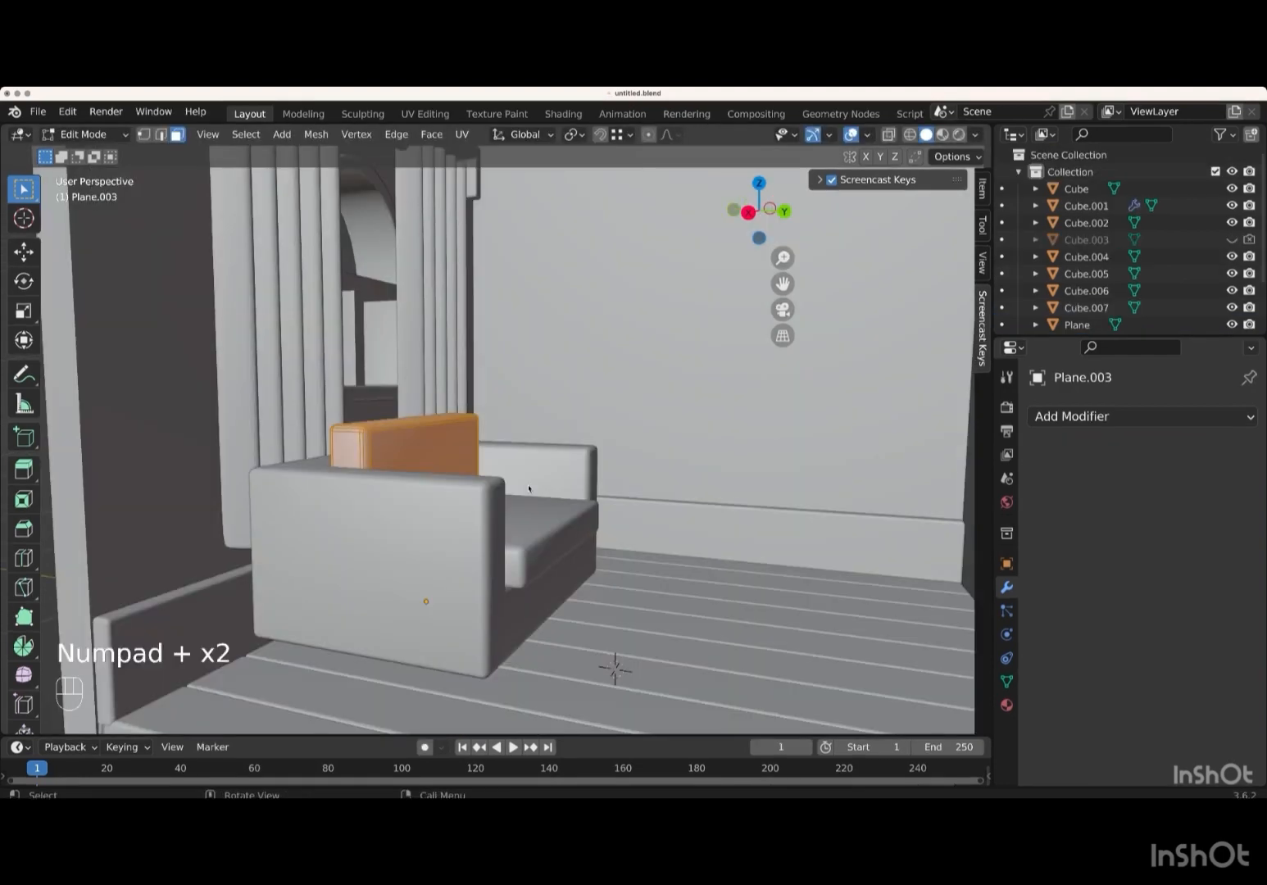
- Rotate the back cushion slightly about the global X axis so it leans against the backrest
{"action": "key", "text": "r"}
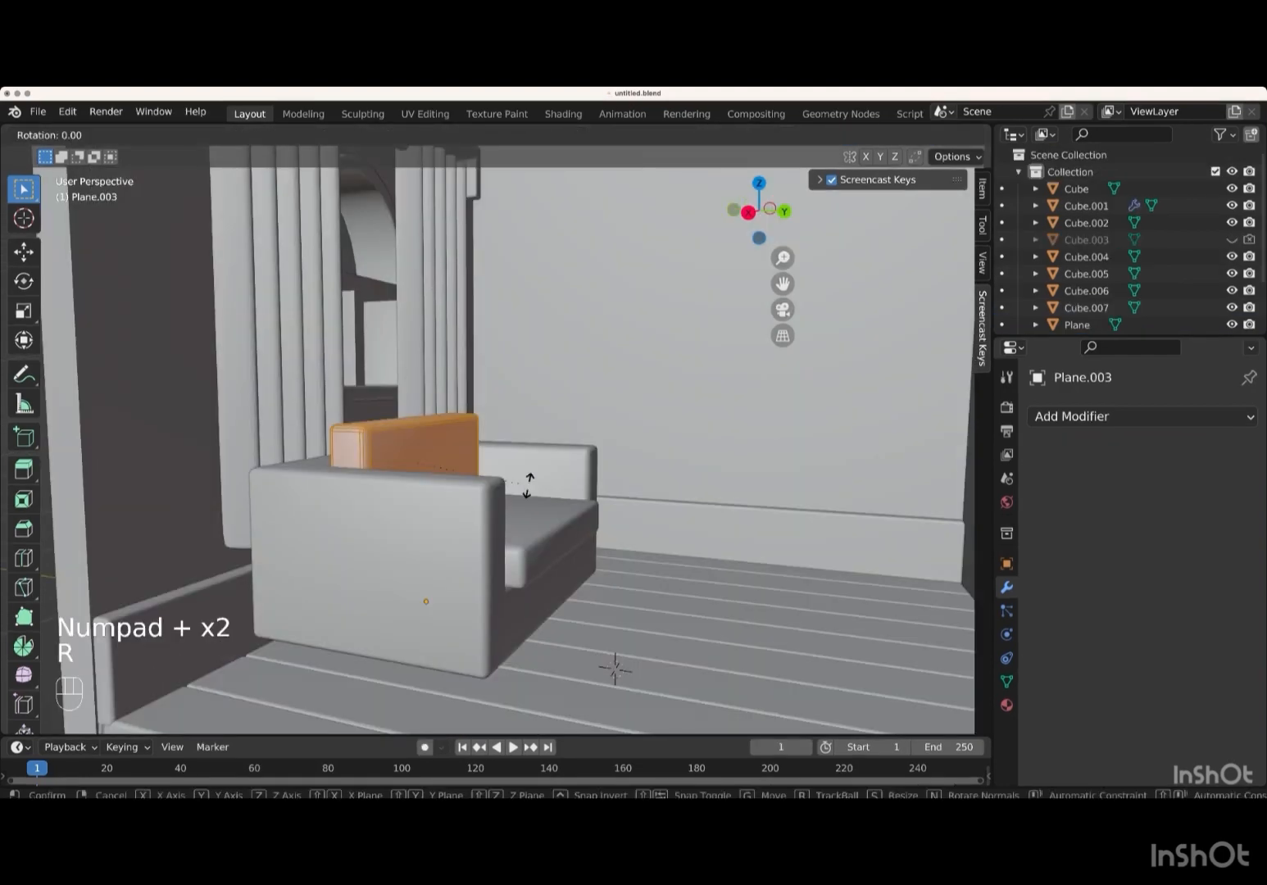
{"action": "key", "text": "x"}
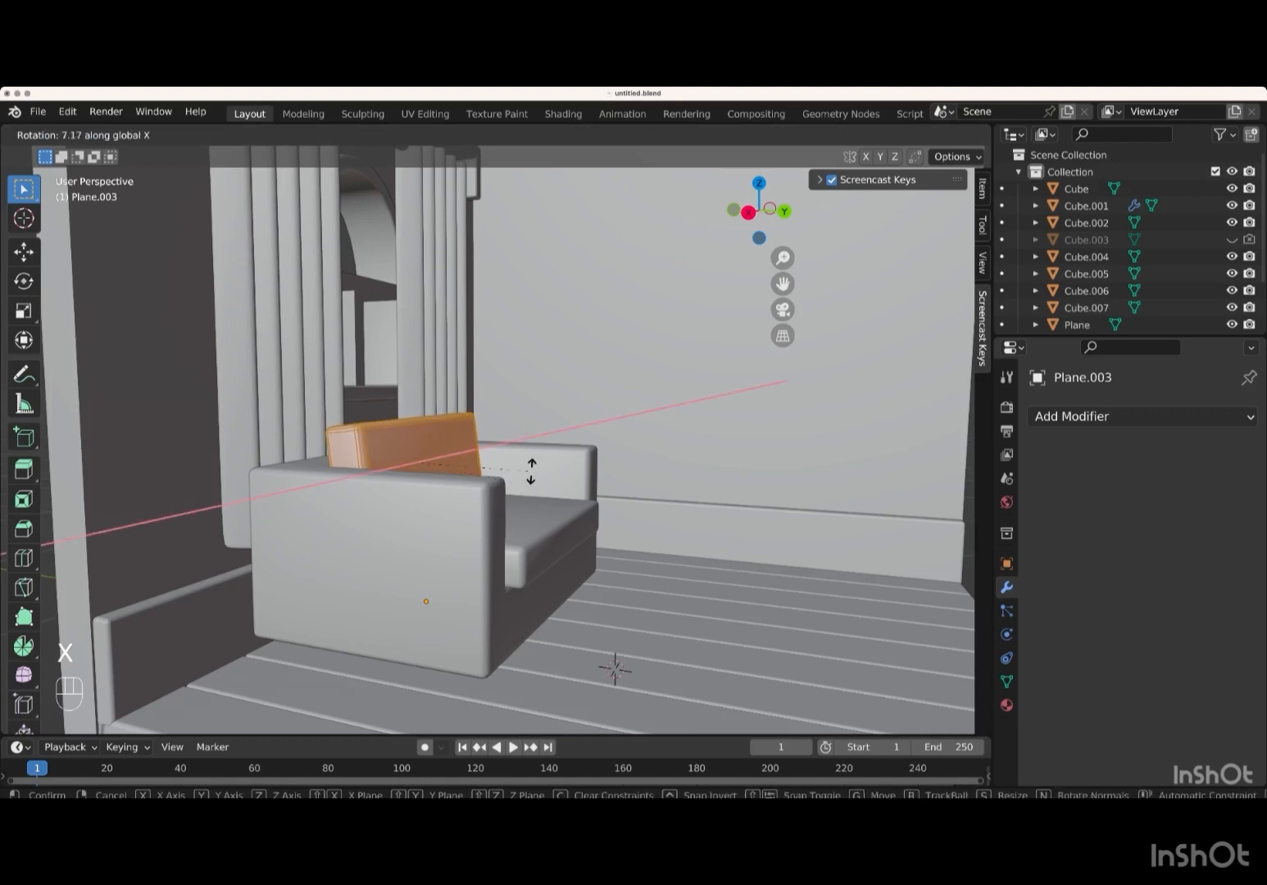
{"action": "key", "text": "Return"}
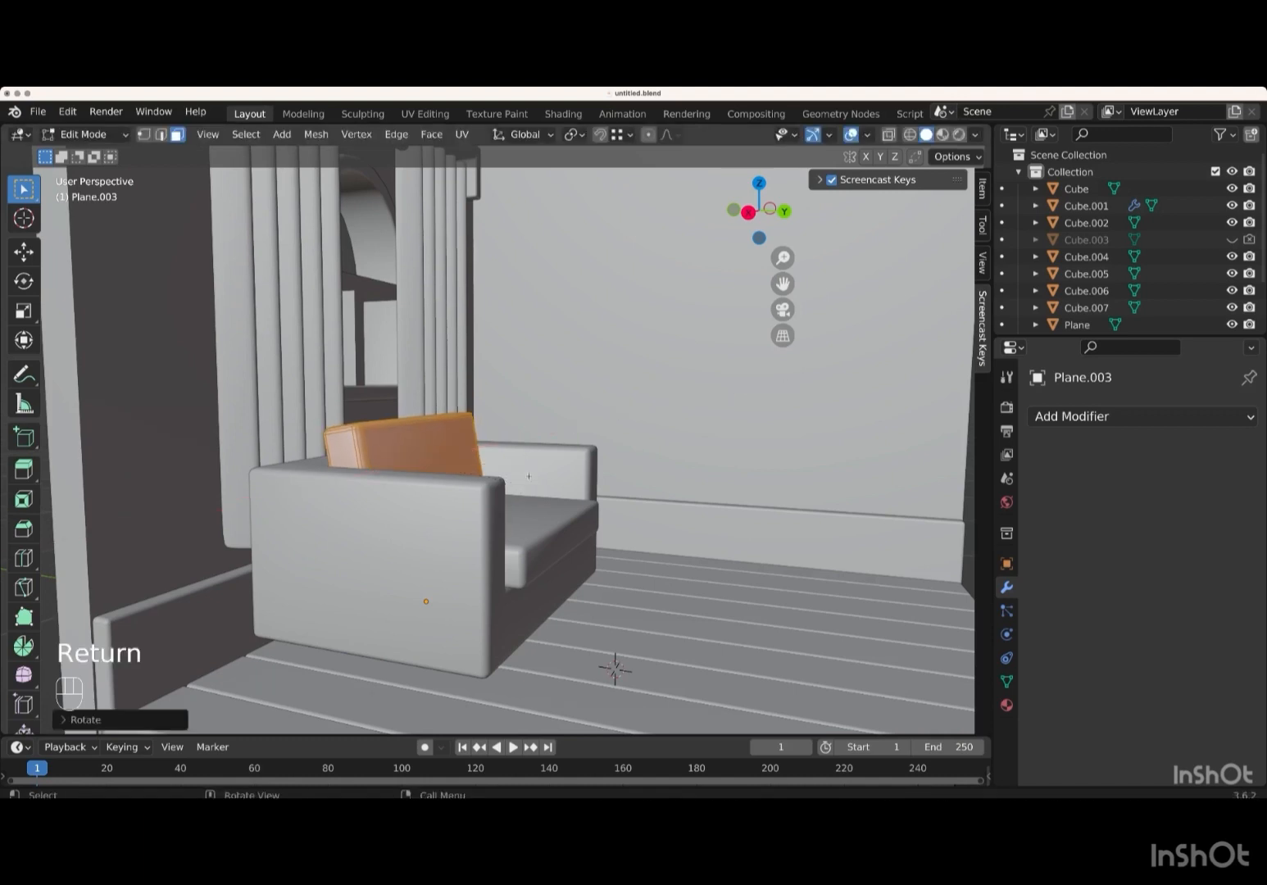
- Hide the room's walls and floor to expose the underside of the sofa
{"action": "key", "text": "Tab"}
{"action": "left_click", "coordinate": [147, 489]}
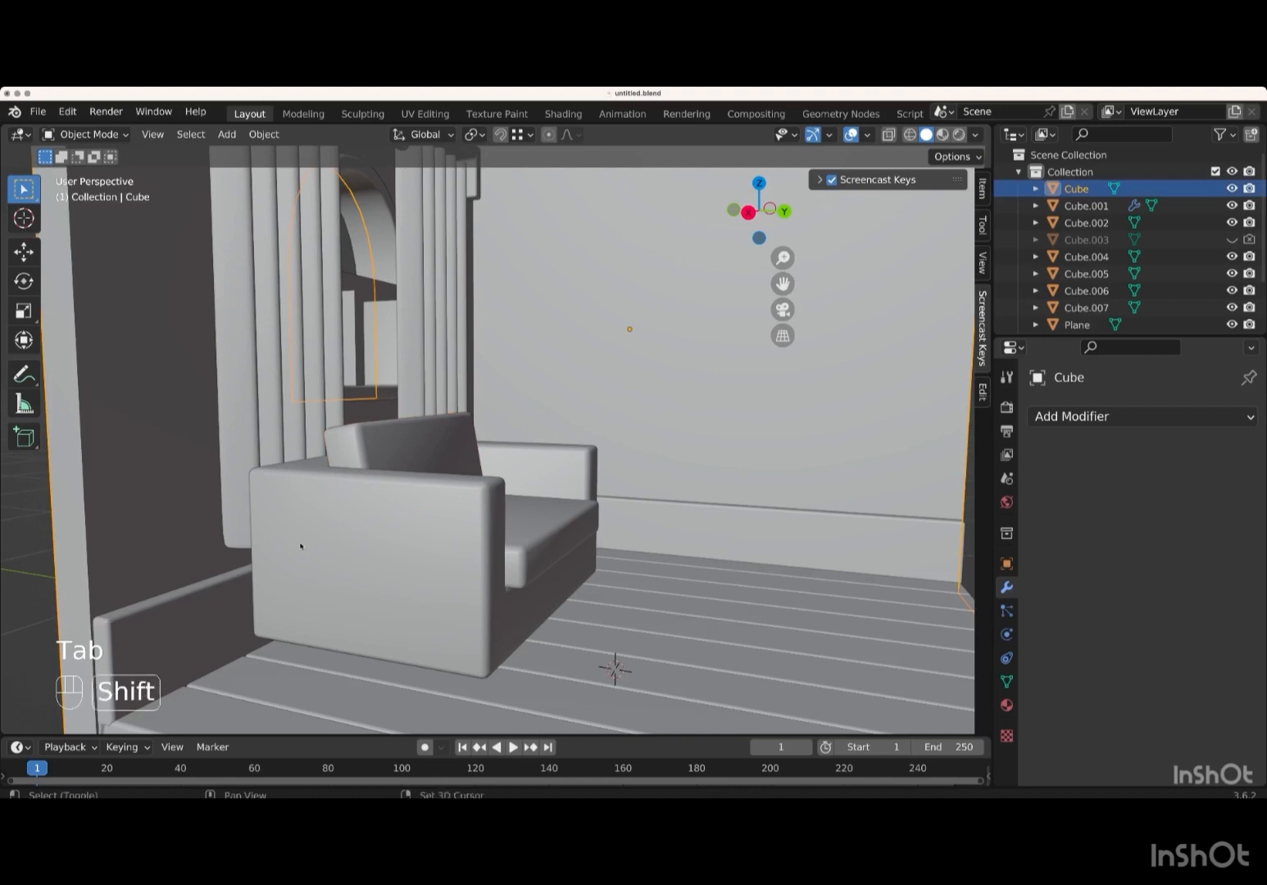
{"action": "left_click", "coordinate": [749, 647], "text": "shift"}
{"action": "left_click", "coordinate": [1231, 189]}
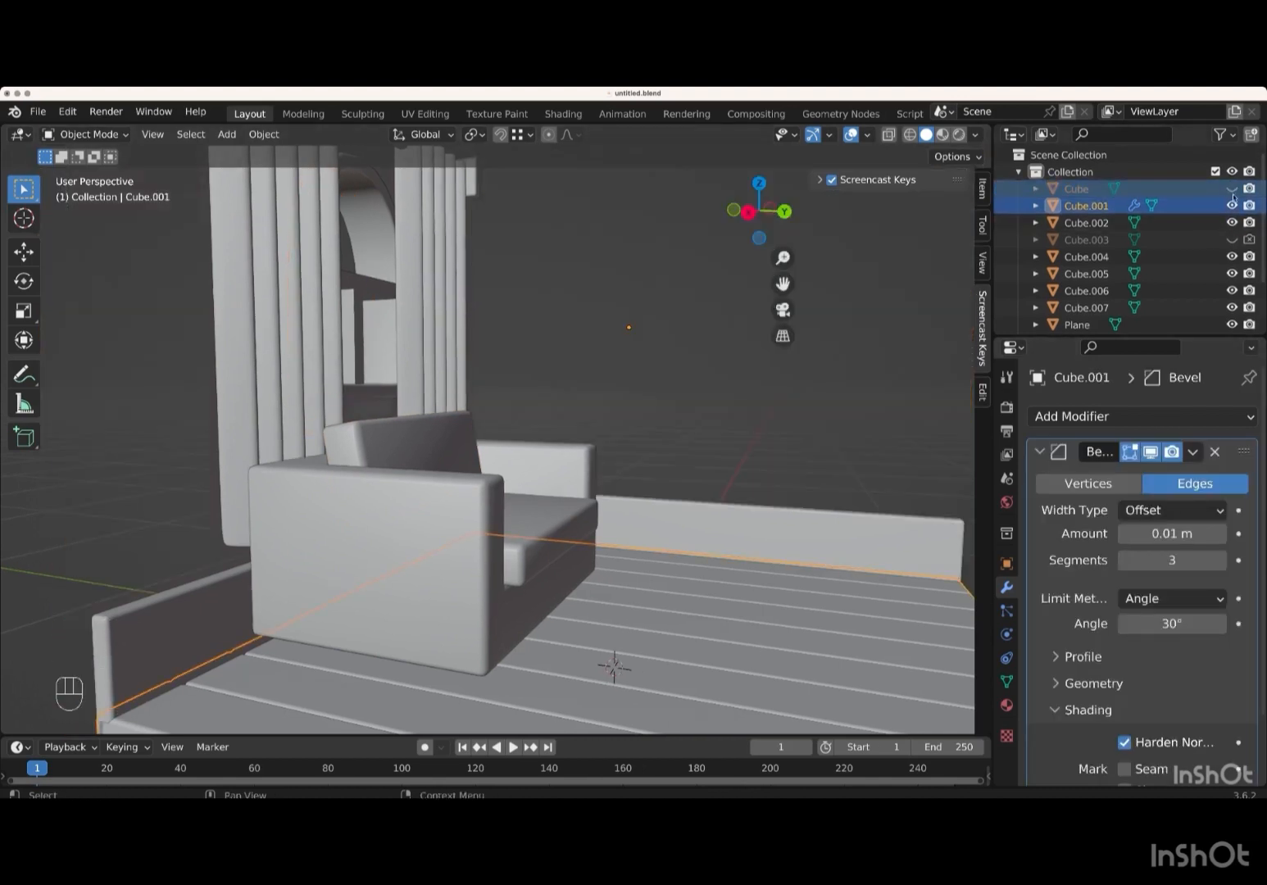
{"action": "left_click", "coordinate": [1231, 205]}
- Snap the 3D cursor to the centre of three border faces selected on the underside of the sofa
{"action": "left_click", "coordinate": [421, 552]}
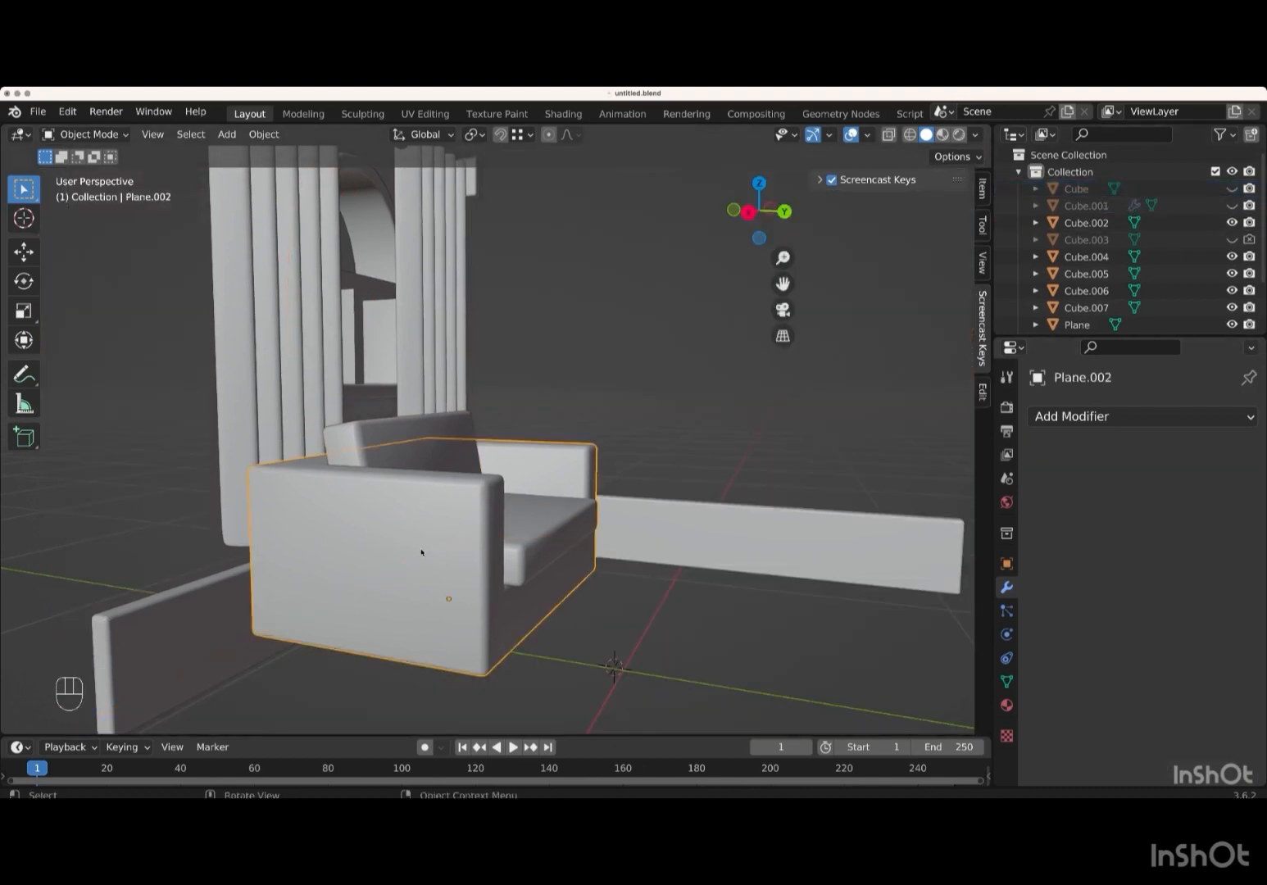
{"action": "key", "text": "Tab"}
{"action": "scroll", "coordinate": [420, 550], "scroll_direction": "down", "scroll_amount": 10}
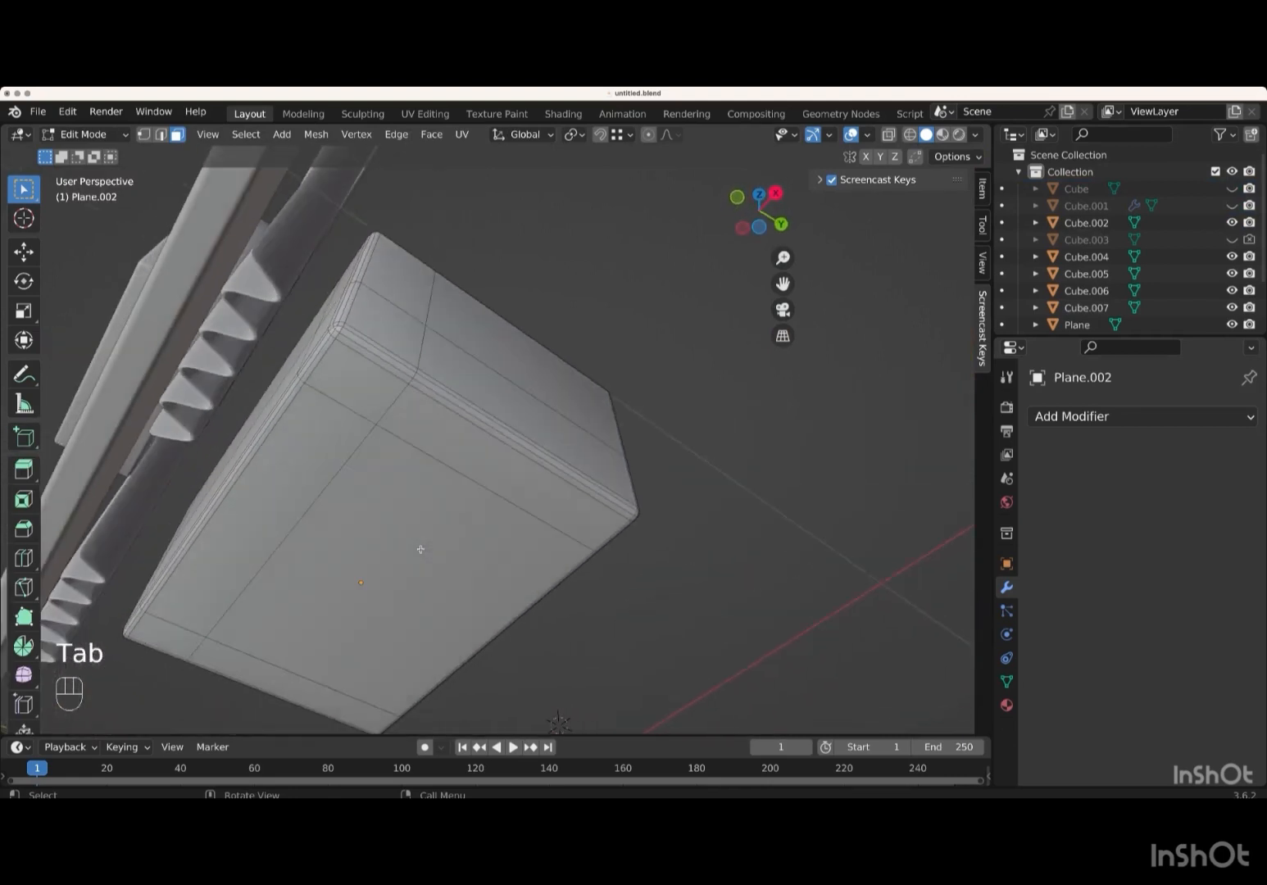
{"action": "scroll", "coordinate": [421, 549], "scroll_direction": "down", "scroll_amount": 2}
{"action": "left_click", "coordinate": [256, 674]}
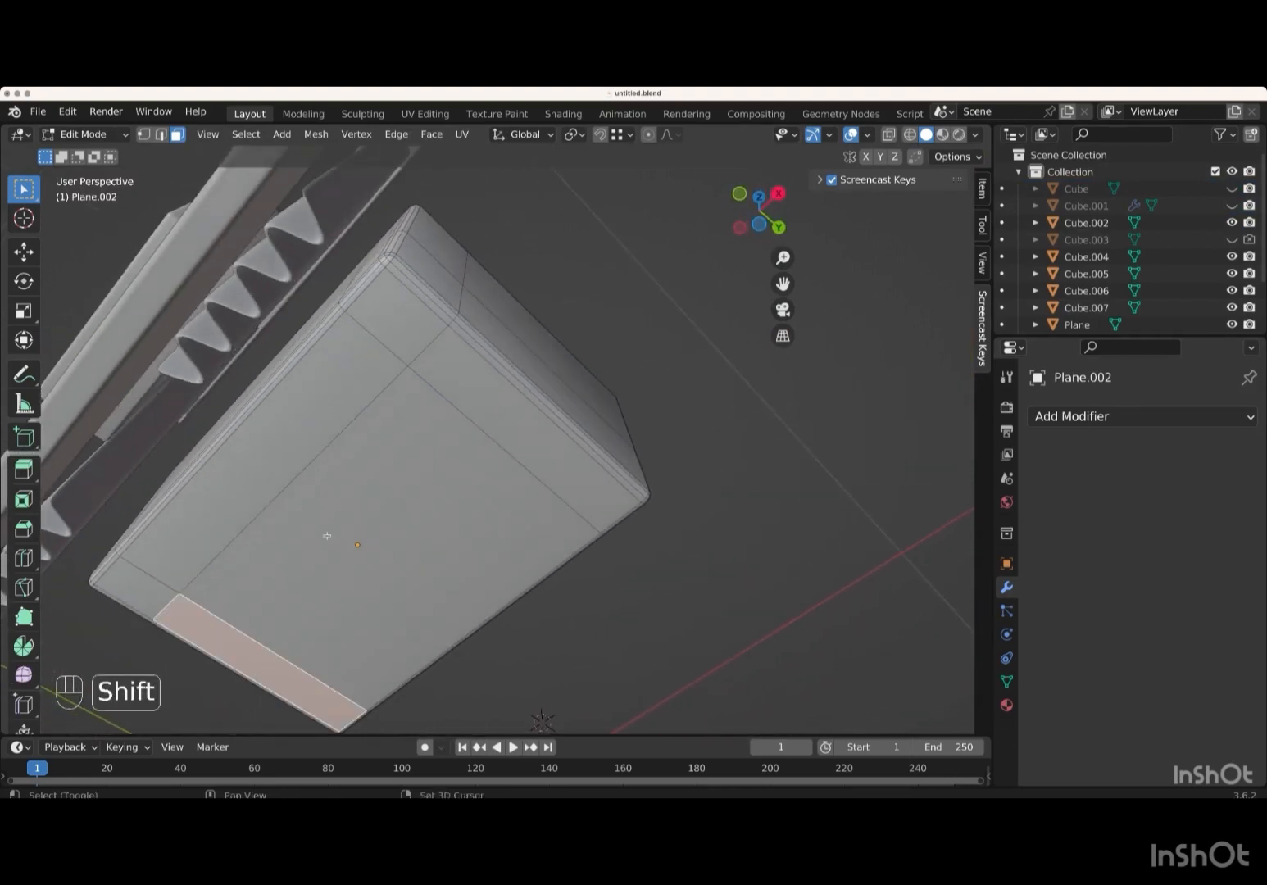
{"action": "left_click", "coordinate": [305, 458], "text": "shift"}
{"action": "left_click", "coordinate": [501, 419], "text": "shift"}
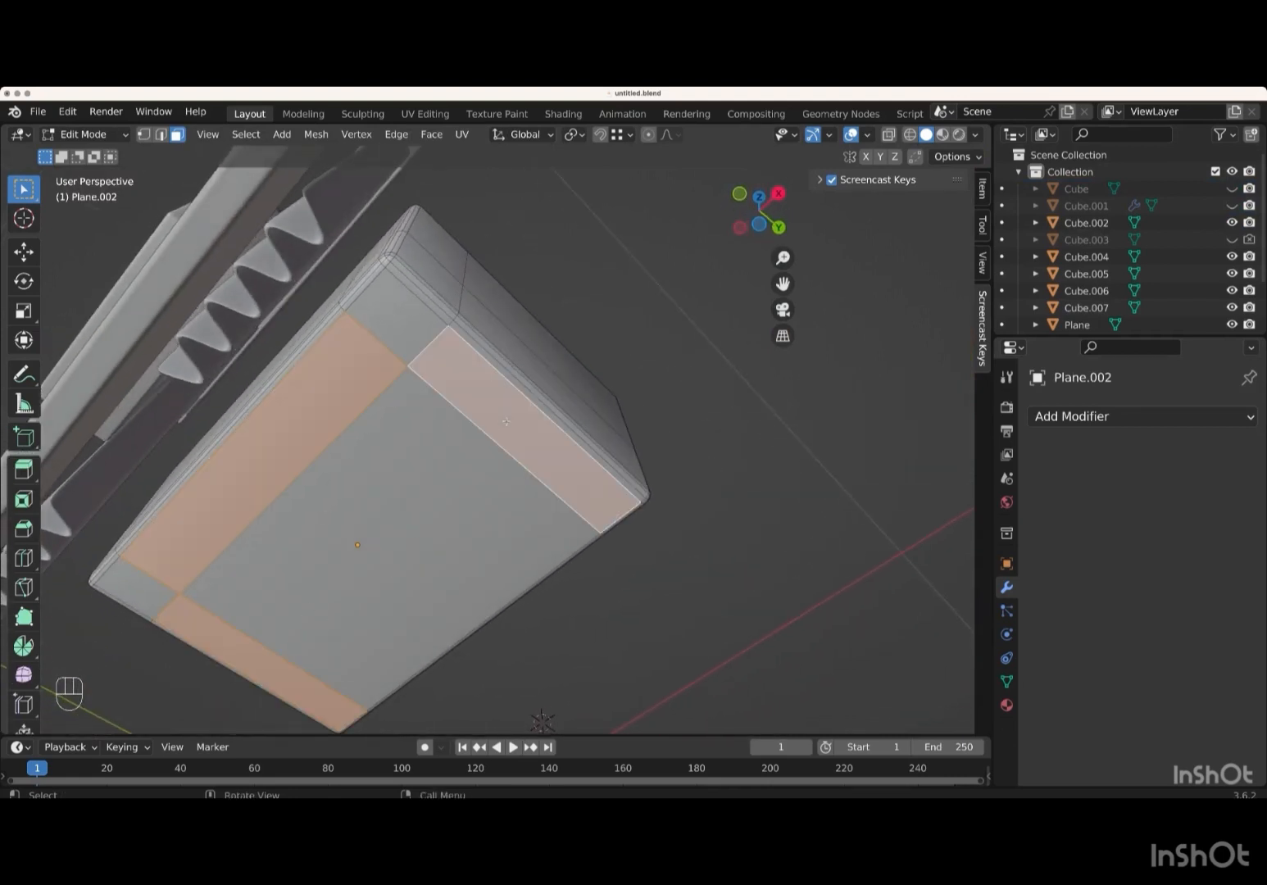
{"action": "key", "text": "shift+s"}
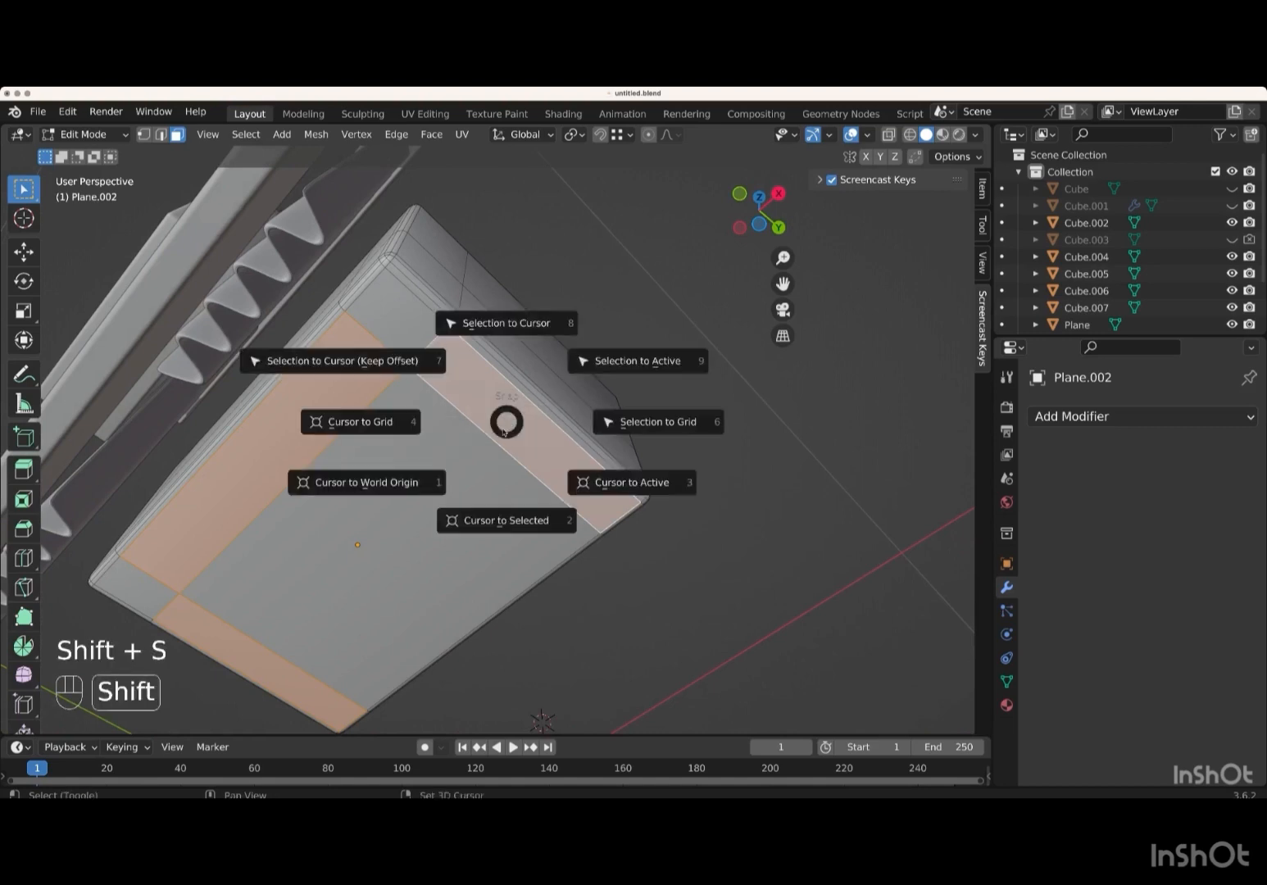
{"action": "left_click", "coordinate": [515, 521]}
{"action": "middle_click_drag", "start_coordinate": [515, 519], "coordinate": [447, 537]}
{"action": "key", "text": "Tab"}
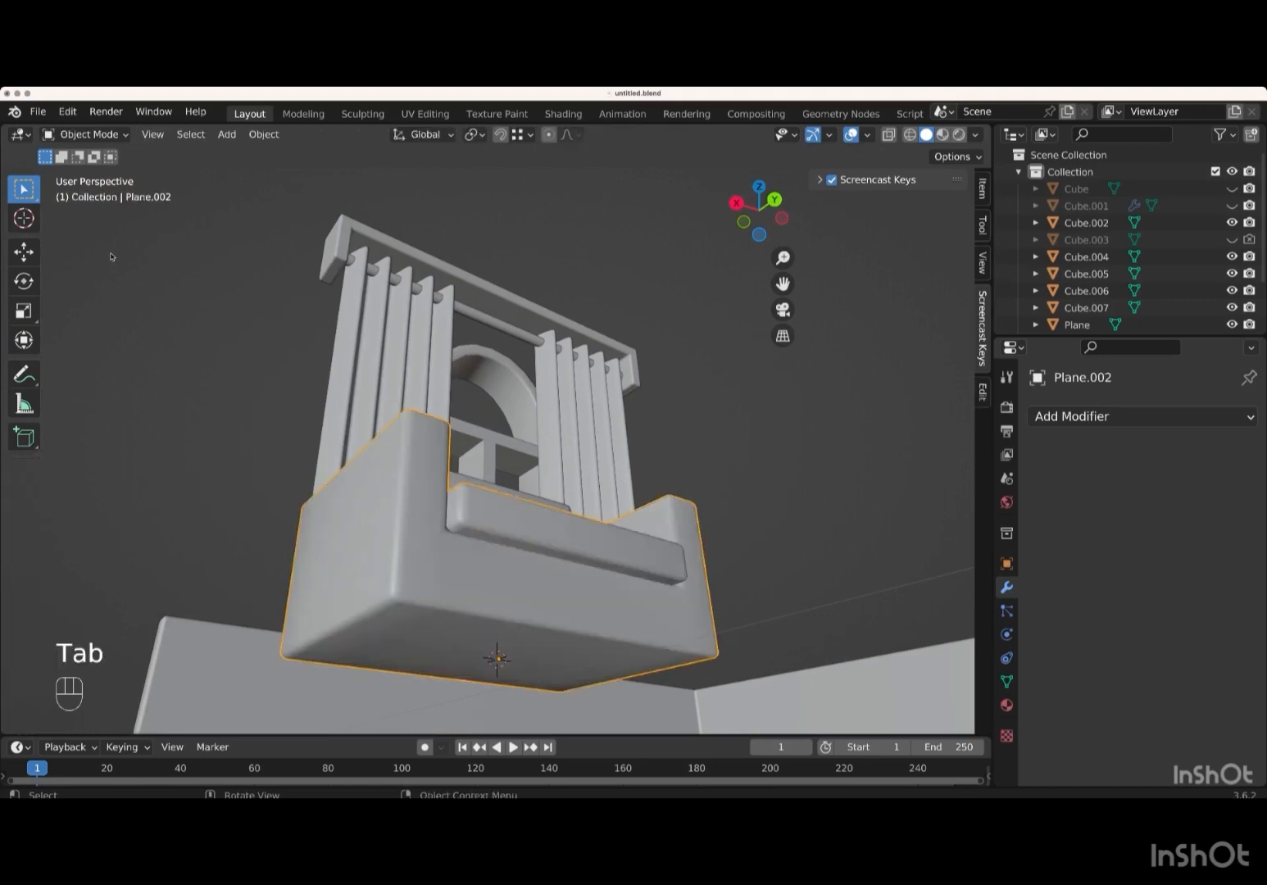
- Unhide the room's walls and floor
{"action": "middle_click_drag", "start_coordinate": [203, 263], "coordinate": [203, 360]}
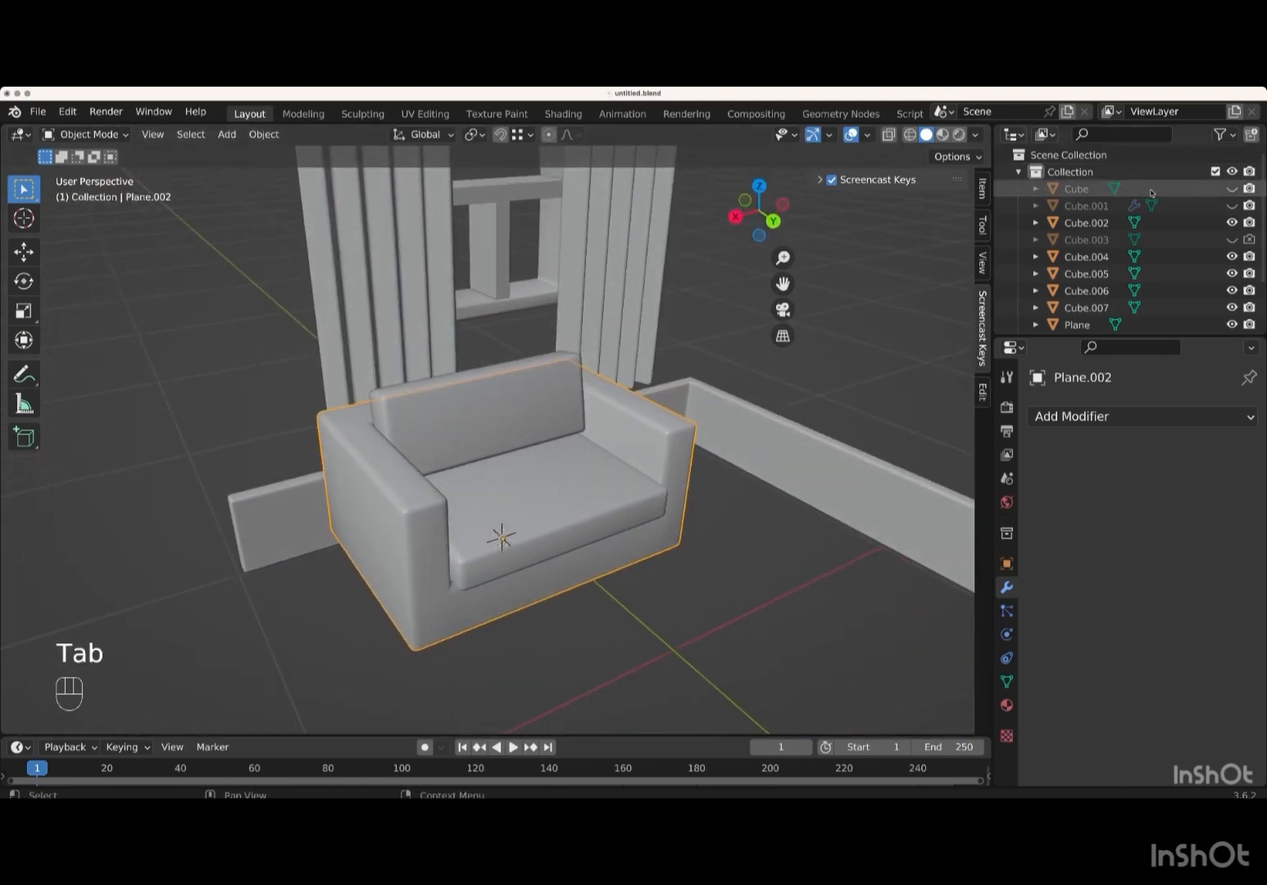
{"action": "left_click", "coordinate": [1231, 189]}
{"action": "left_click", "coordinate": [1232, 206]}
{"action": "middle_click_drag", "start_coordinate": [684, 566], "coordinate": [656, 557]}
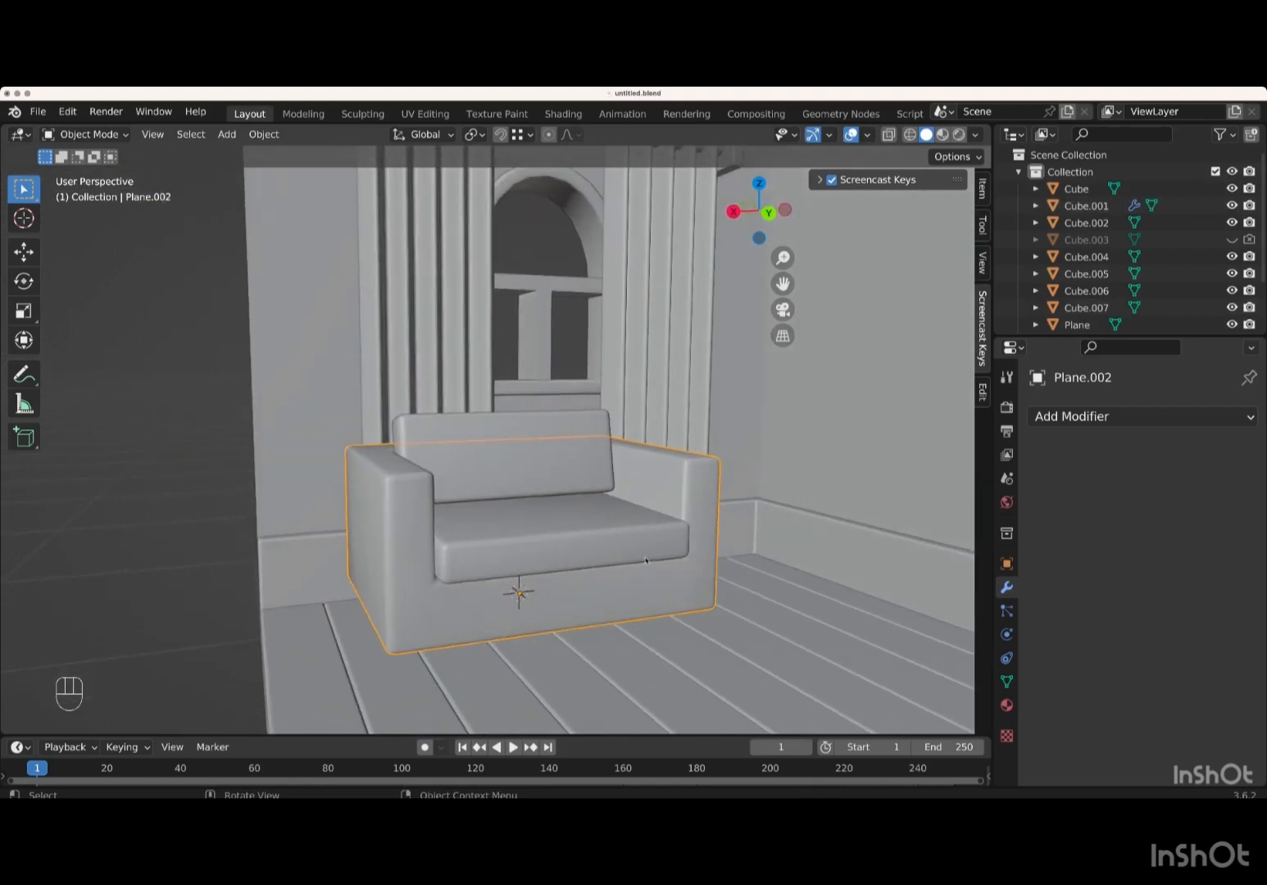
- Check the Add Mesh: Extra Objects add-on in the add-on preferences
{"action": "left_click", "coordinate": [68, 111]}
{"action": "left_click", "coordinate": [111, 354]}
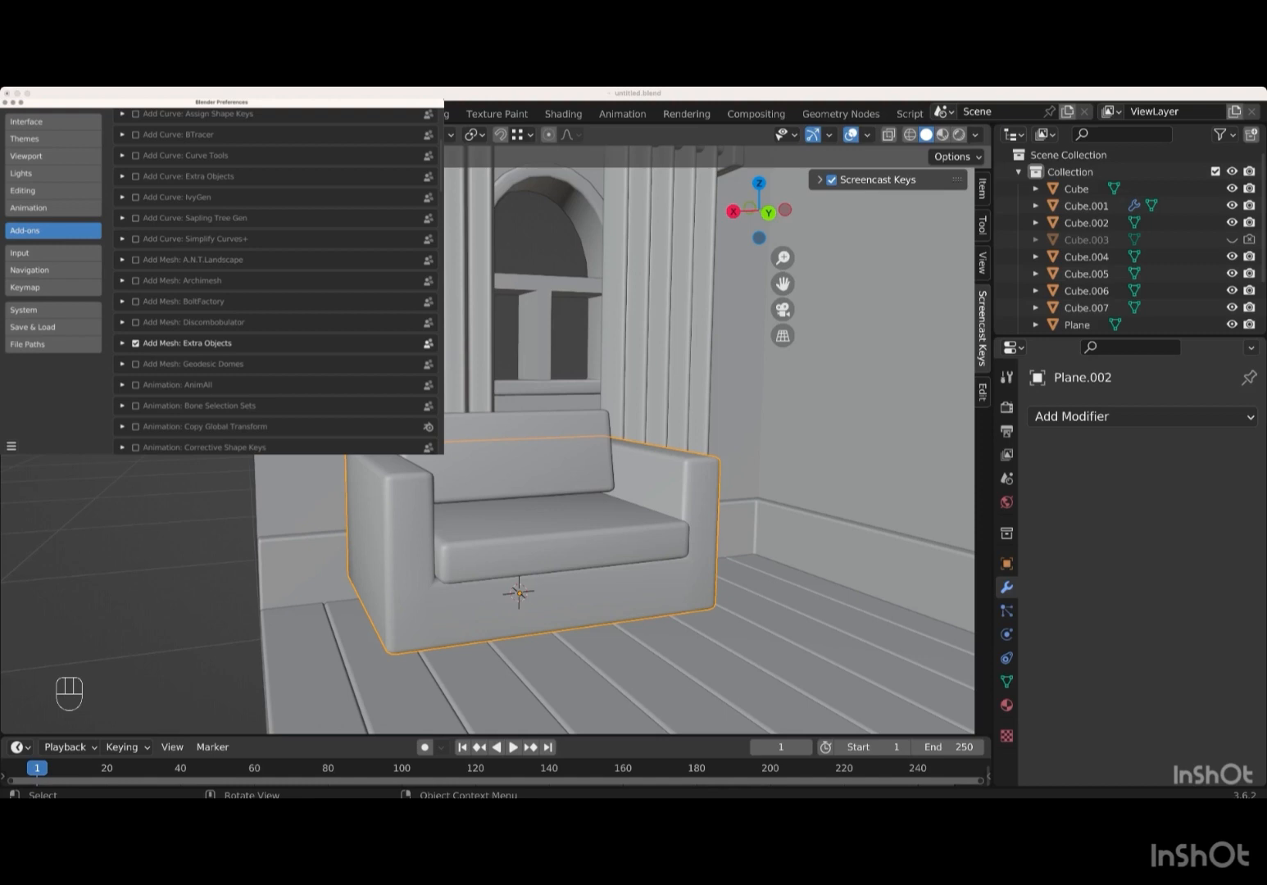
{"action": "left_click", "coordinate": [328, 457]}
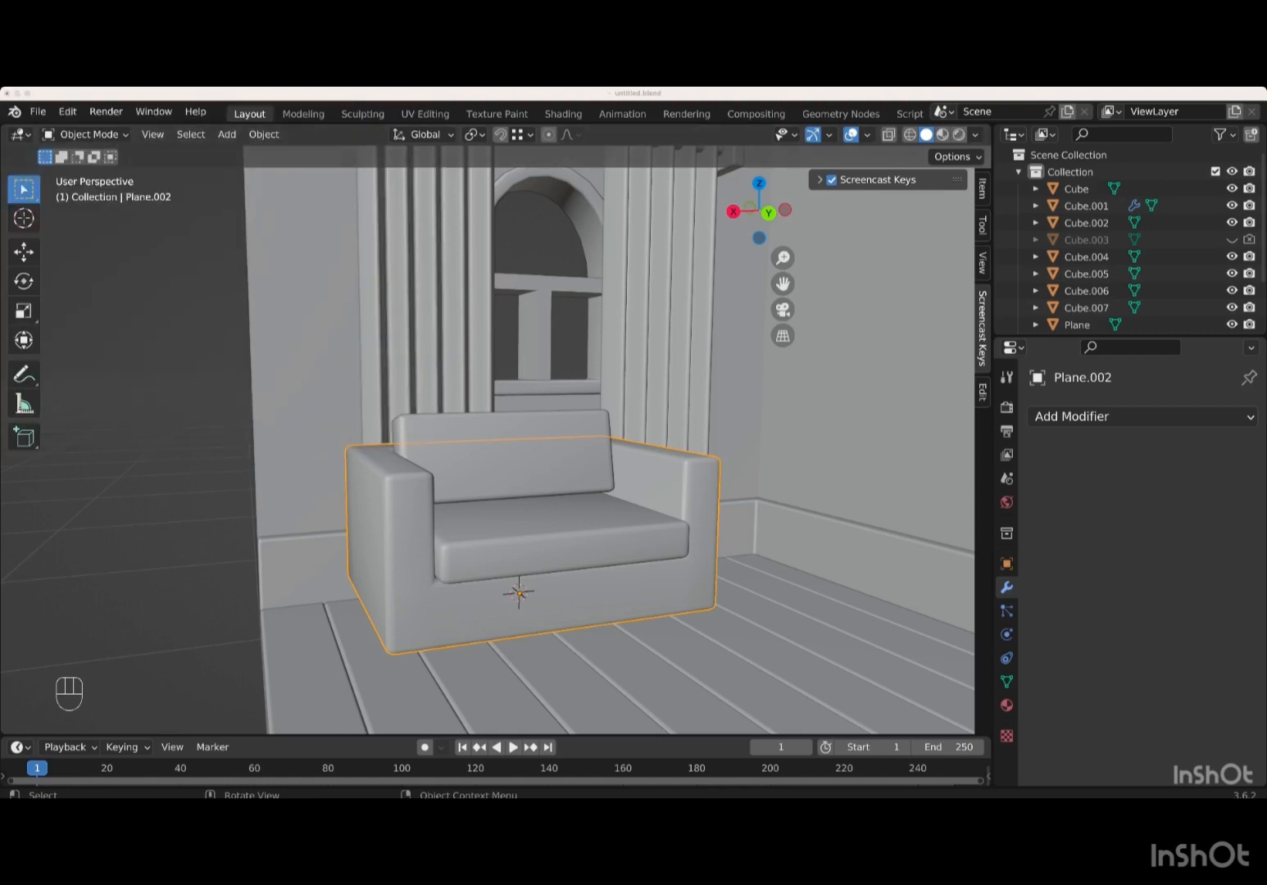
- Add a single-vertex mesh at the 3D cursor under the sofa in back view and switch to vertex selection
{"action": "scroll", "coordinate": [686, 584], "scroll_direction": "right", "scroll_amount": 3}
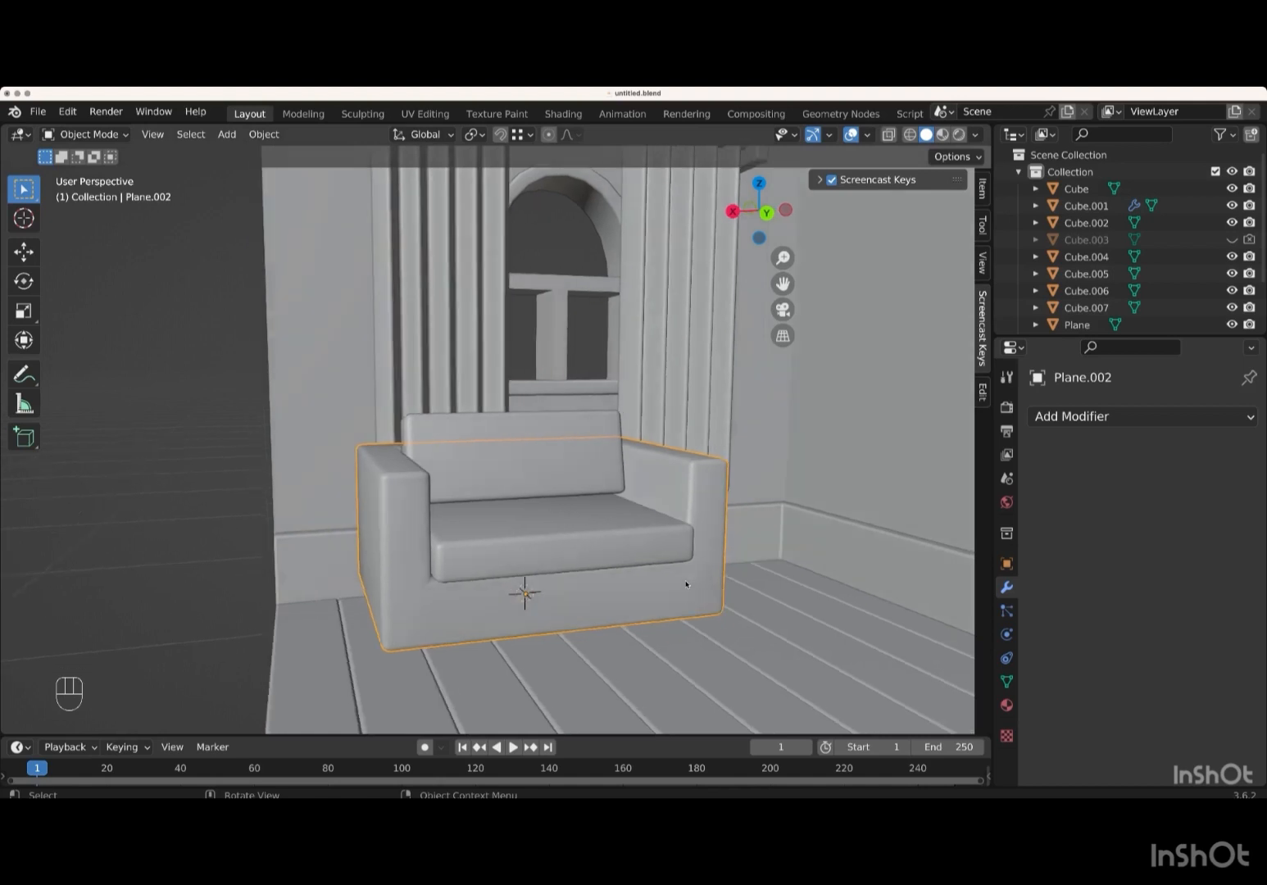
{"action": "scroll", "coordinate": [685, 584], "scroll_direction": "left", "scroll_amount": 1}
{"action": "key", "text": "super+KP_1"}
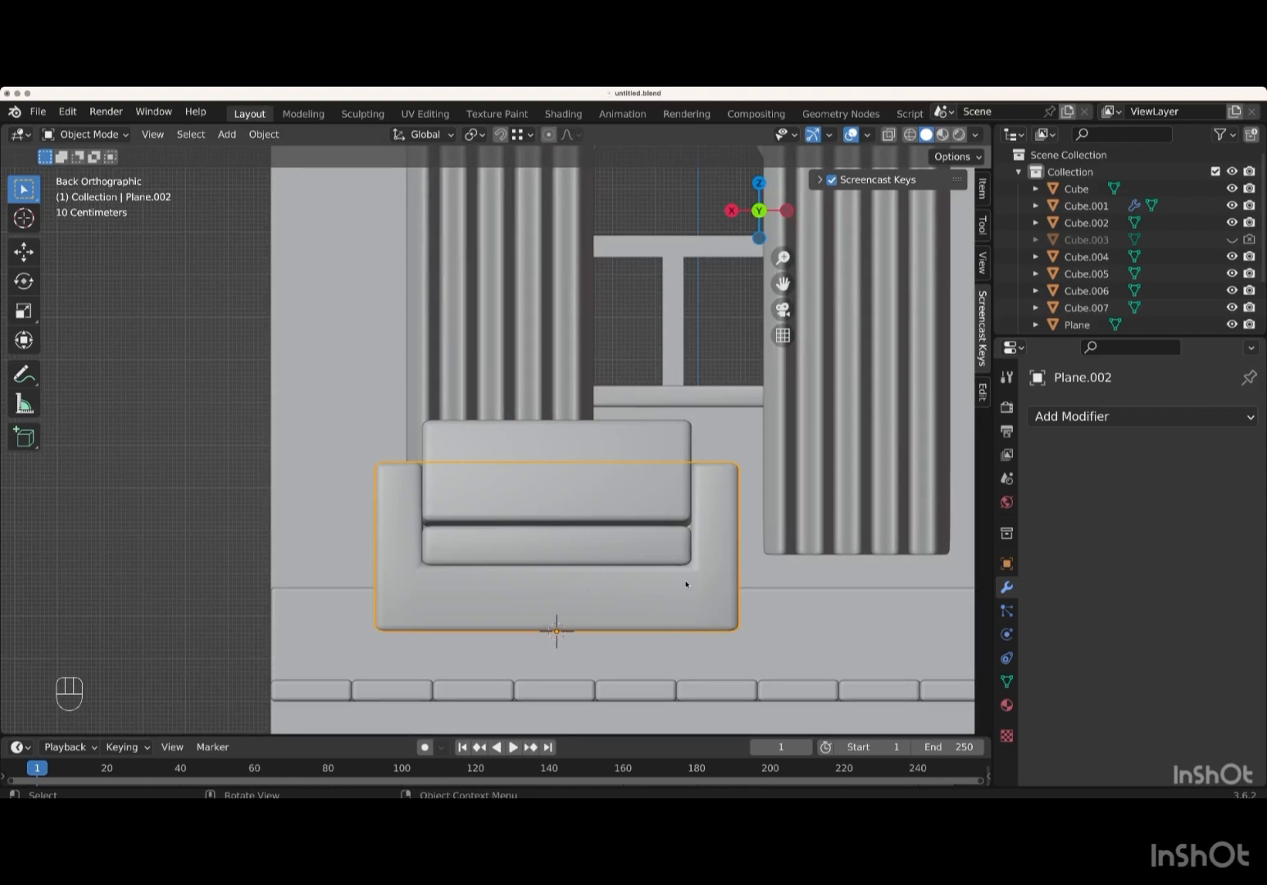
{"action": "key", "text": "shift+a"}
{"action": "mouse_move", "coordinate": [660, 463]}
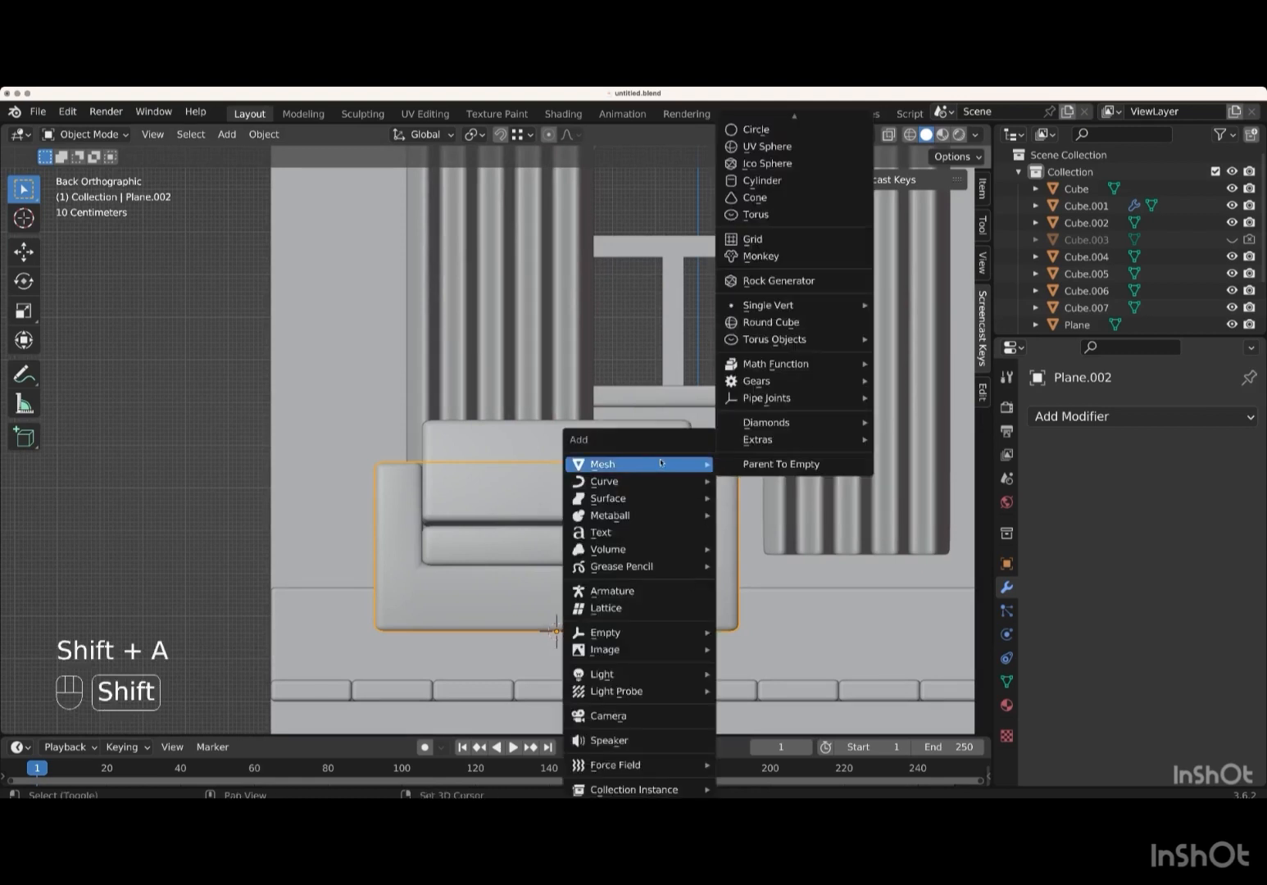
{"action": "mouse_move", "coordinate": [791, 305]}
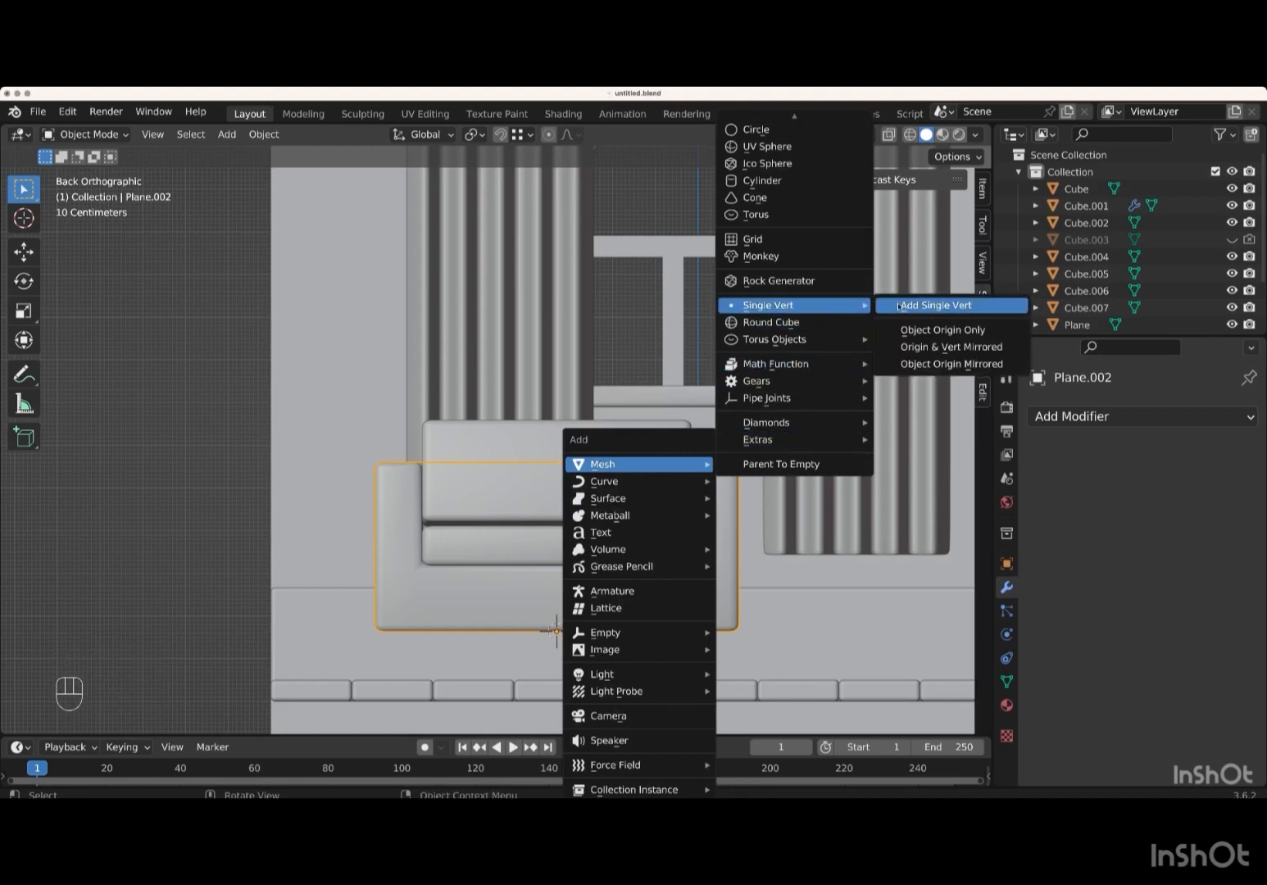
{"action": "left_click", "coordinate": [926, 307]}
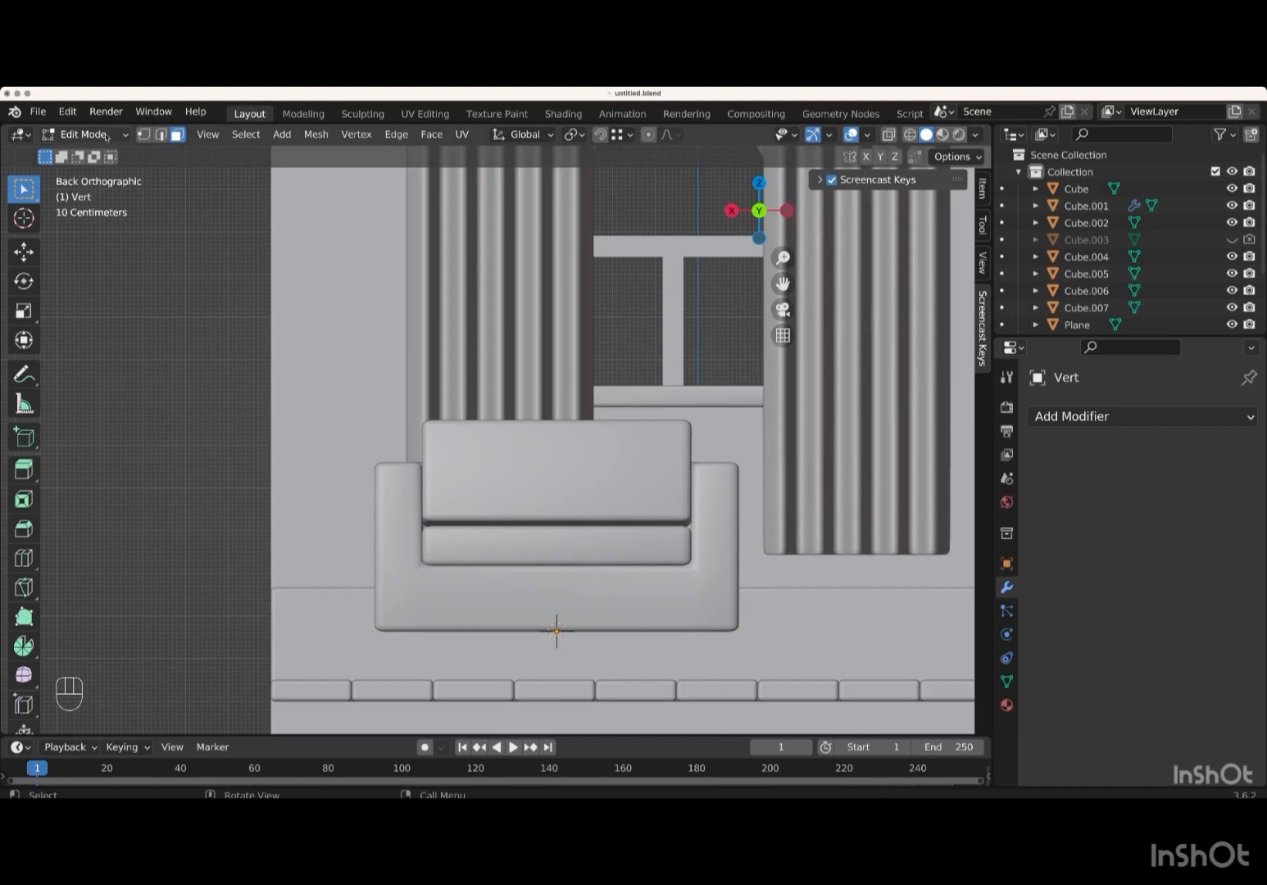
{"action": "left_click", "coordinate": [142, 135]}
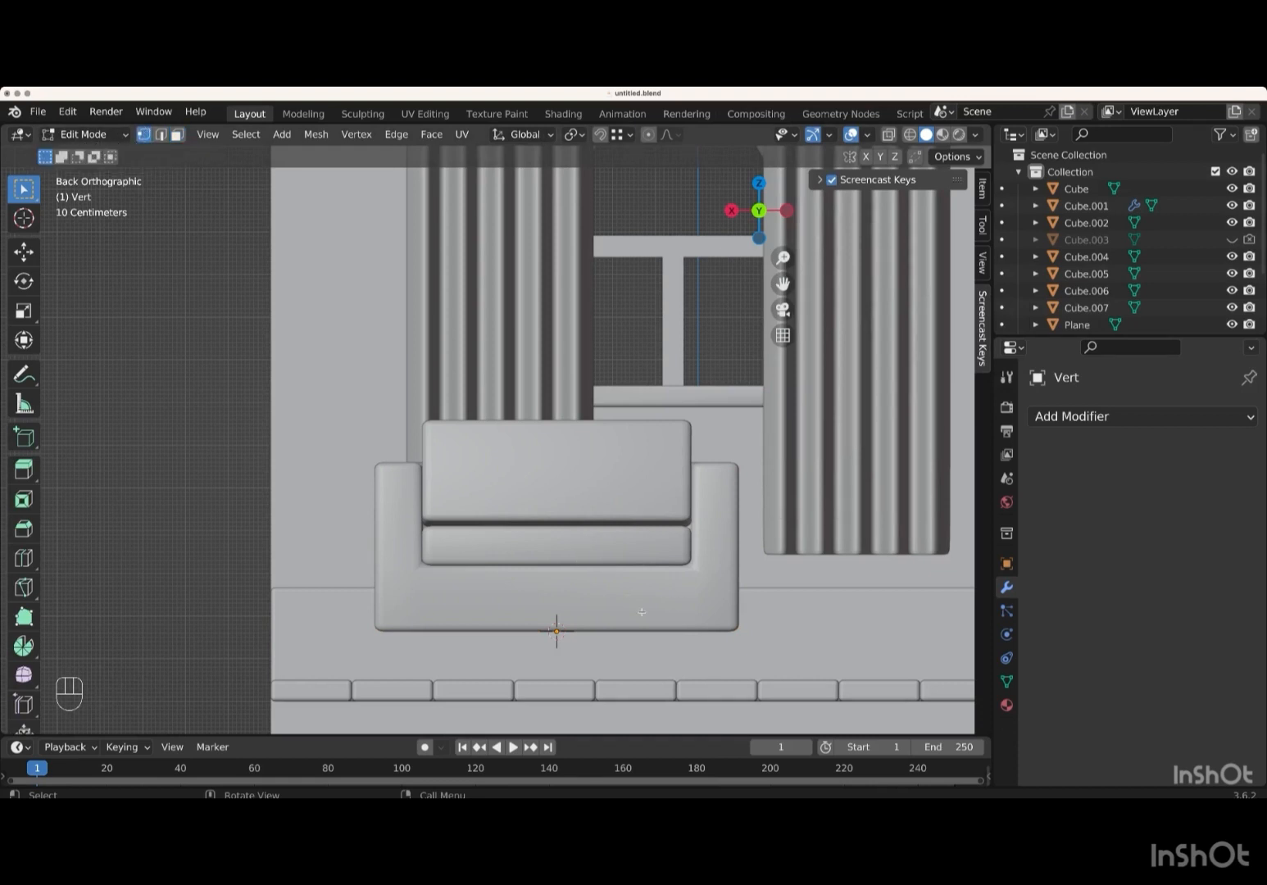
- Extrude the vertex diagonally down to the floor, about 0.05 m along X and 0.12 m down, as the leg's line
{"action": "key", "text": "e"}
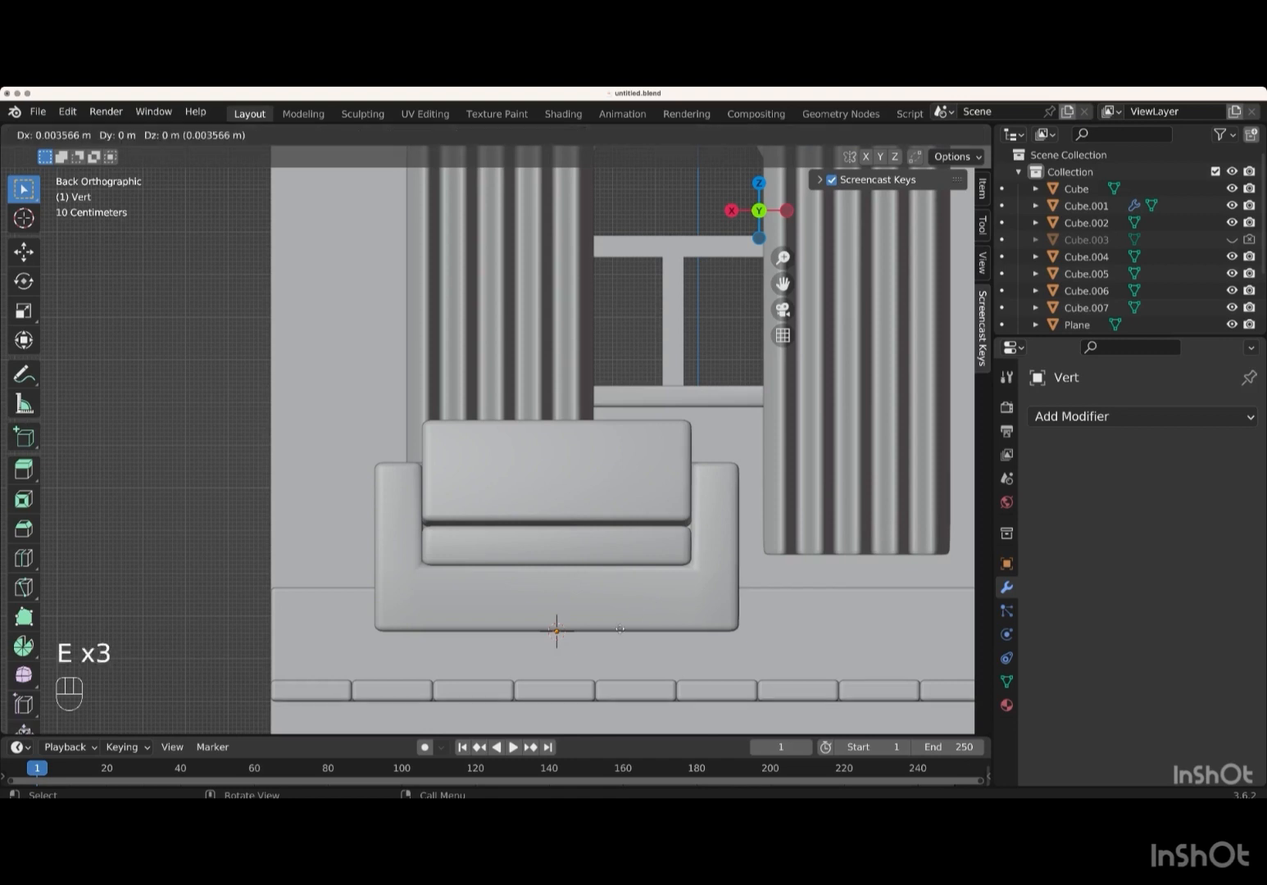
{"action": "key", "text": "e"}
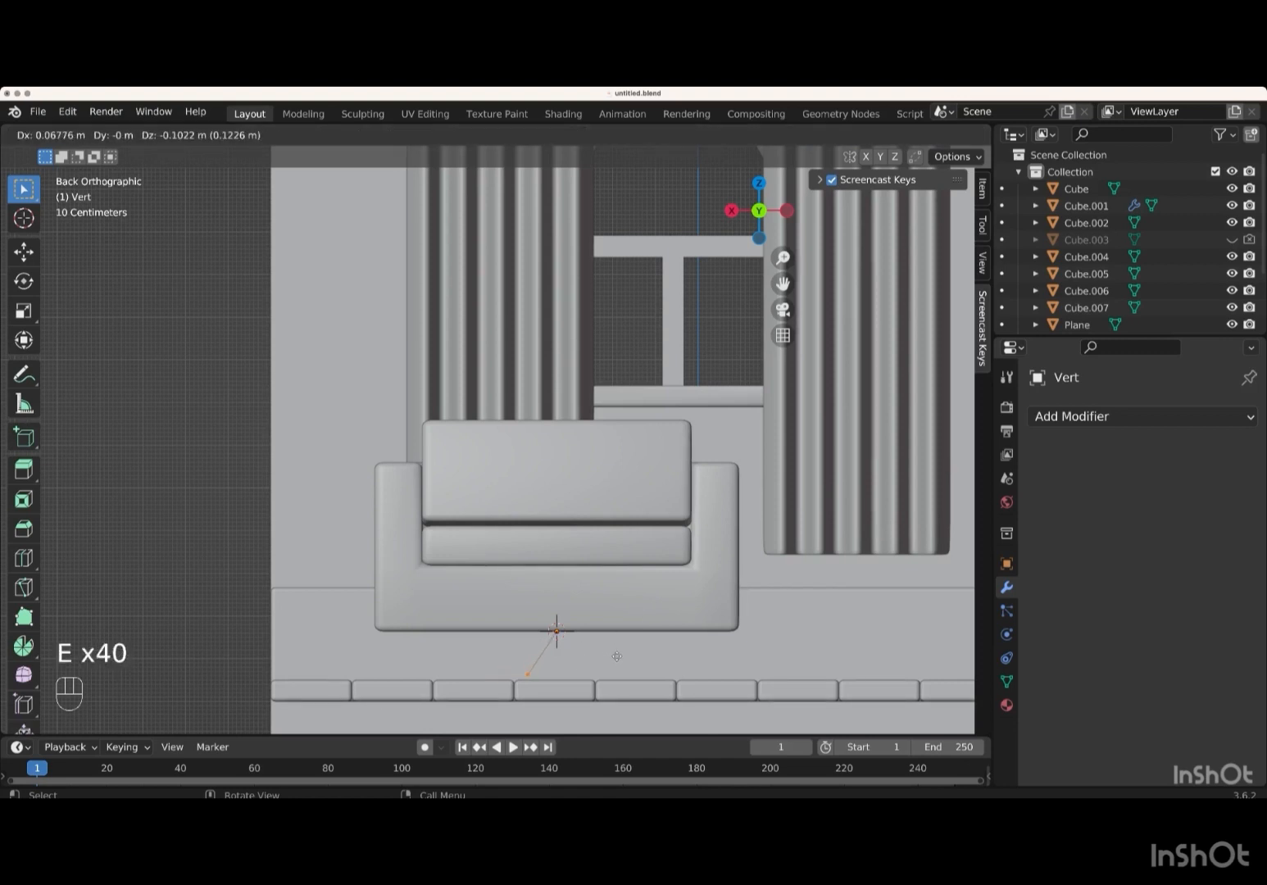
{"action": "key", "text": "e"}
{"action": "key", "text": "e"}
{"action": "key", "text": "e"}
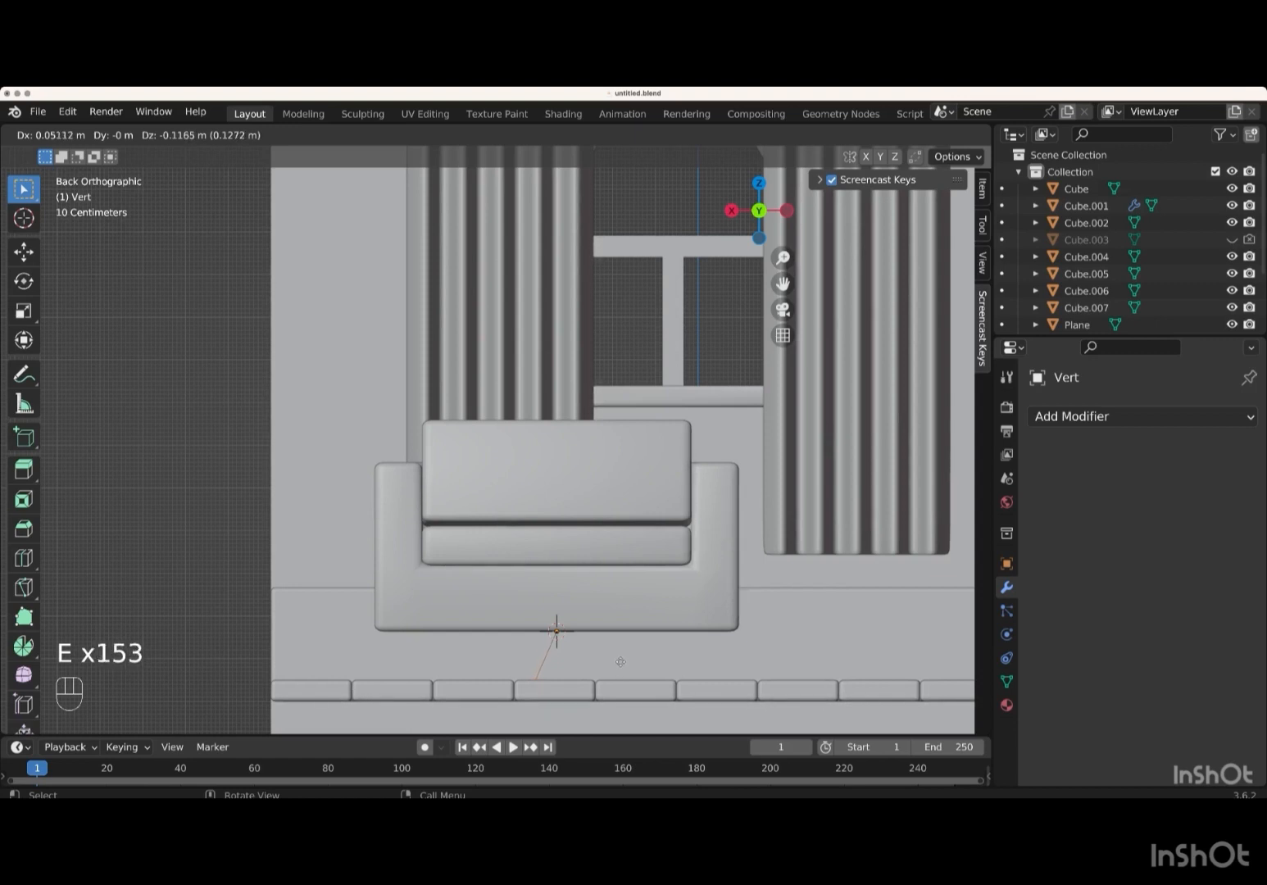
{"action": "key", "text": "Return"}
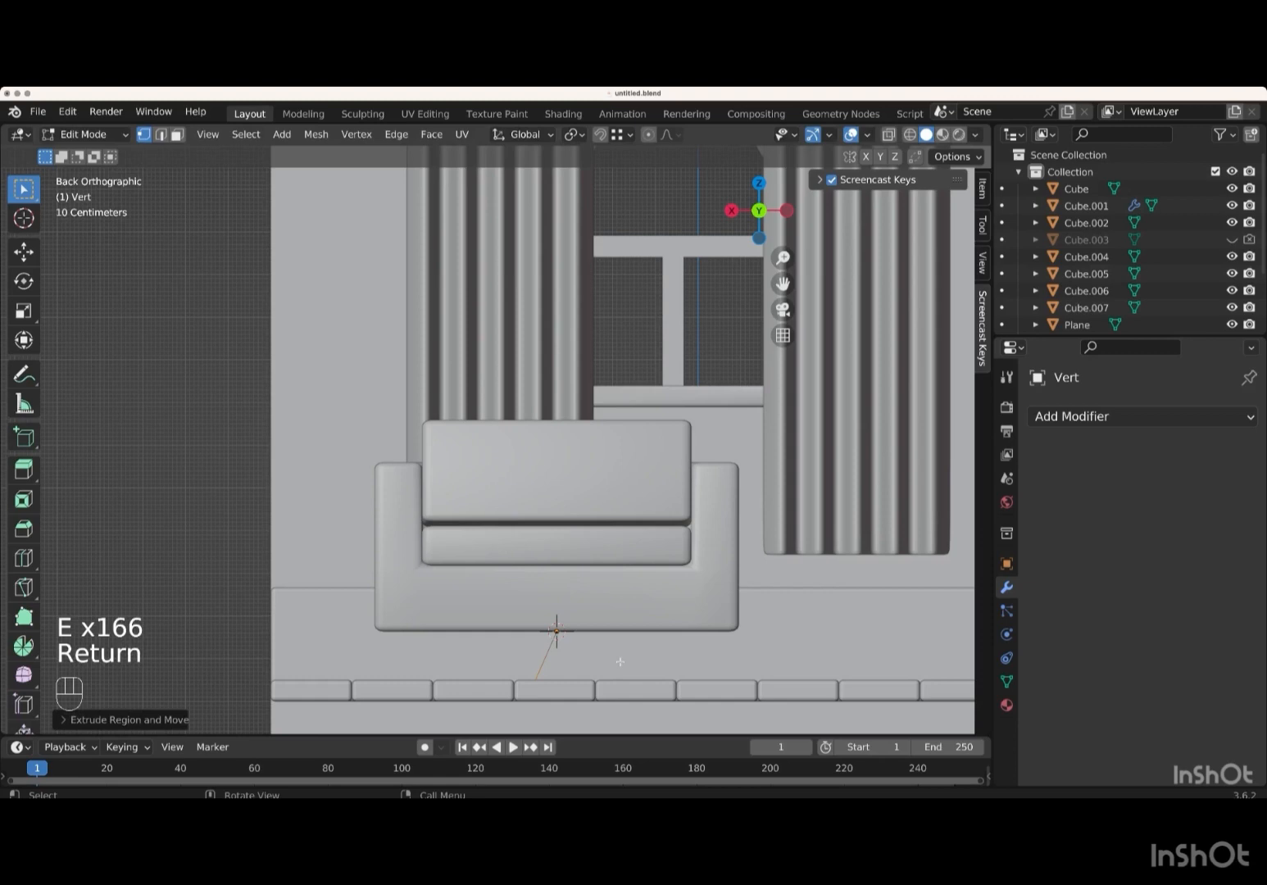
- Slant the leg line backward in side view by moving its lower vertex about -0.05 m along Y
{"action": "key", "text": "KP_3"}
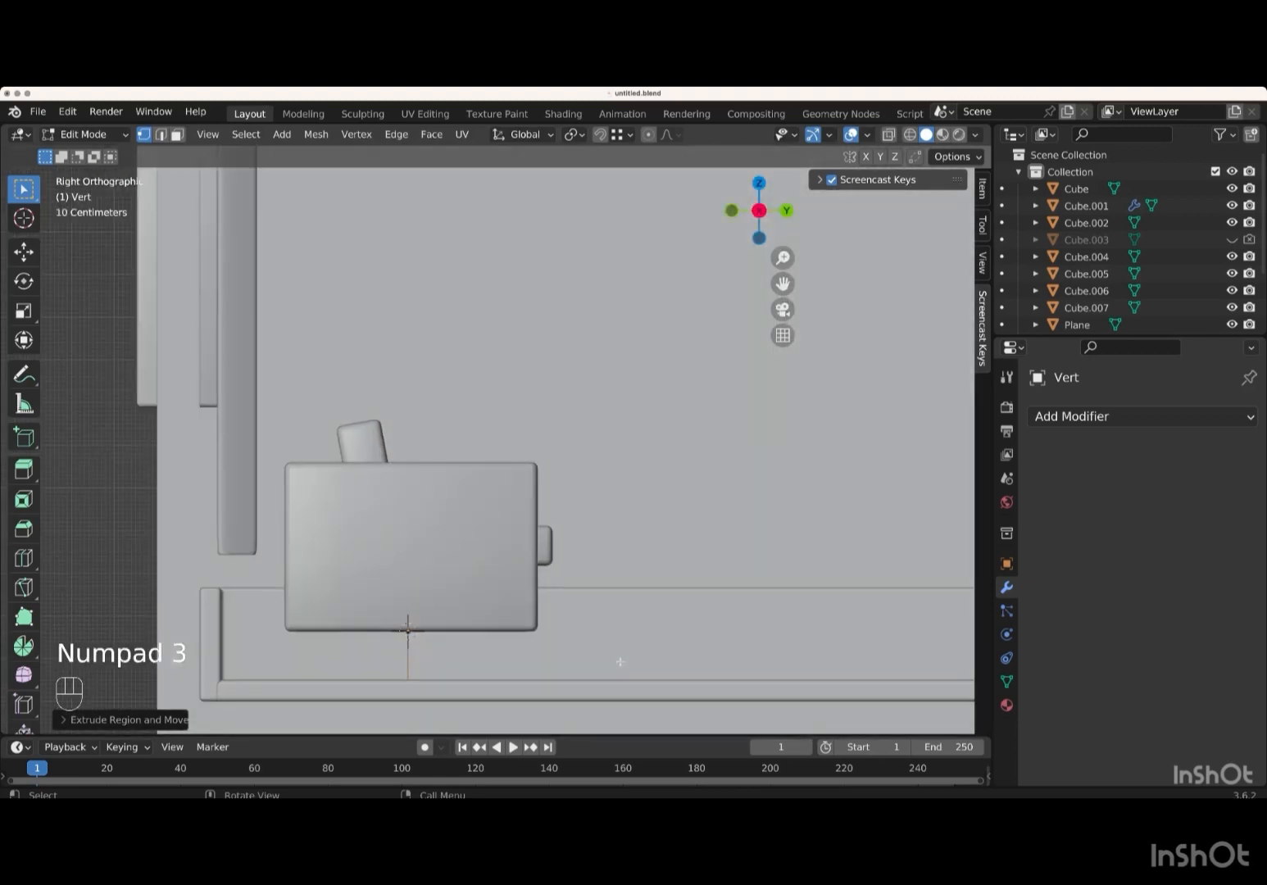
{"action": "key", "text": "g"}
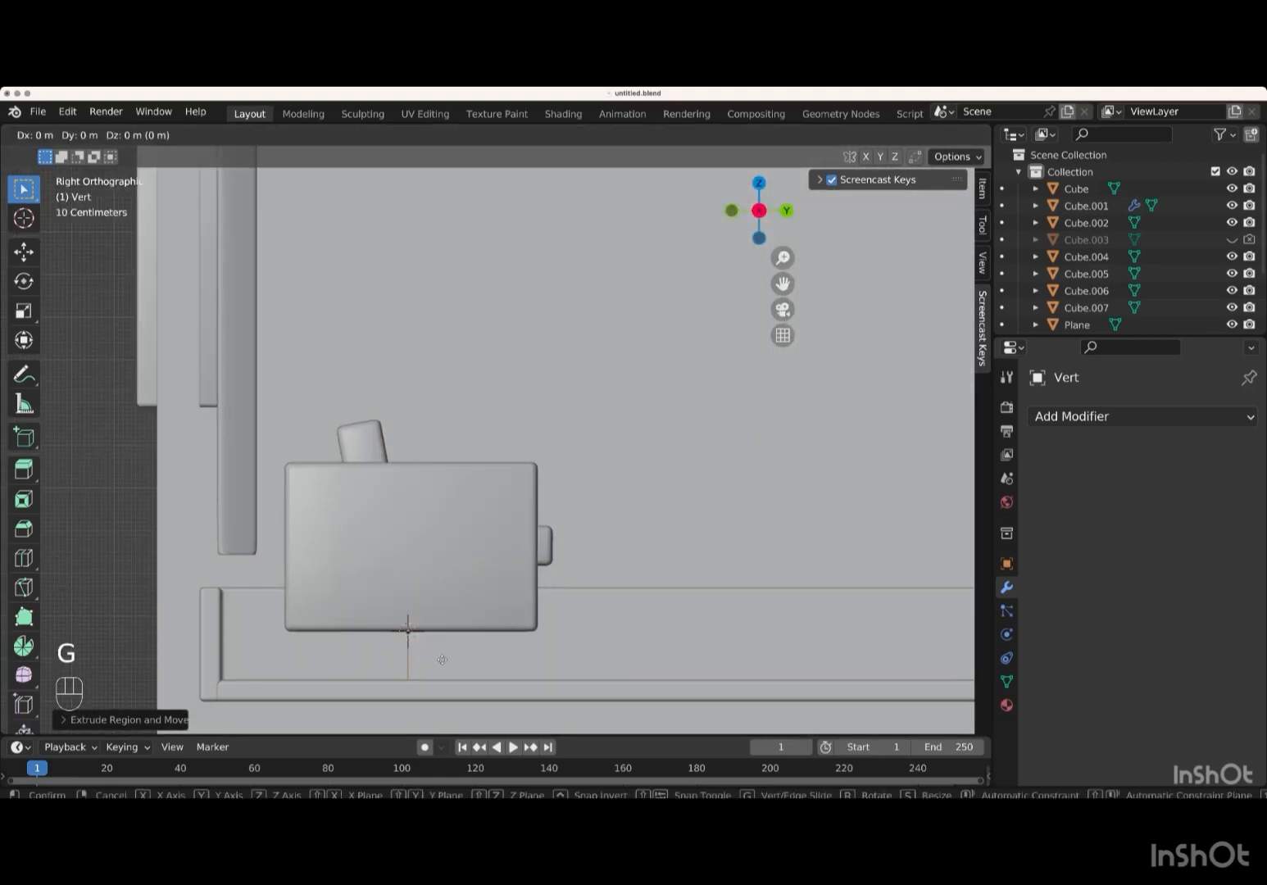
{"action": "key", "text": "y"}
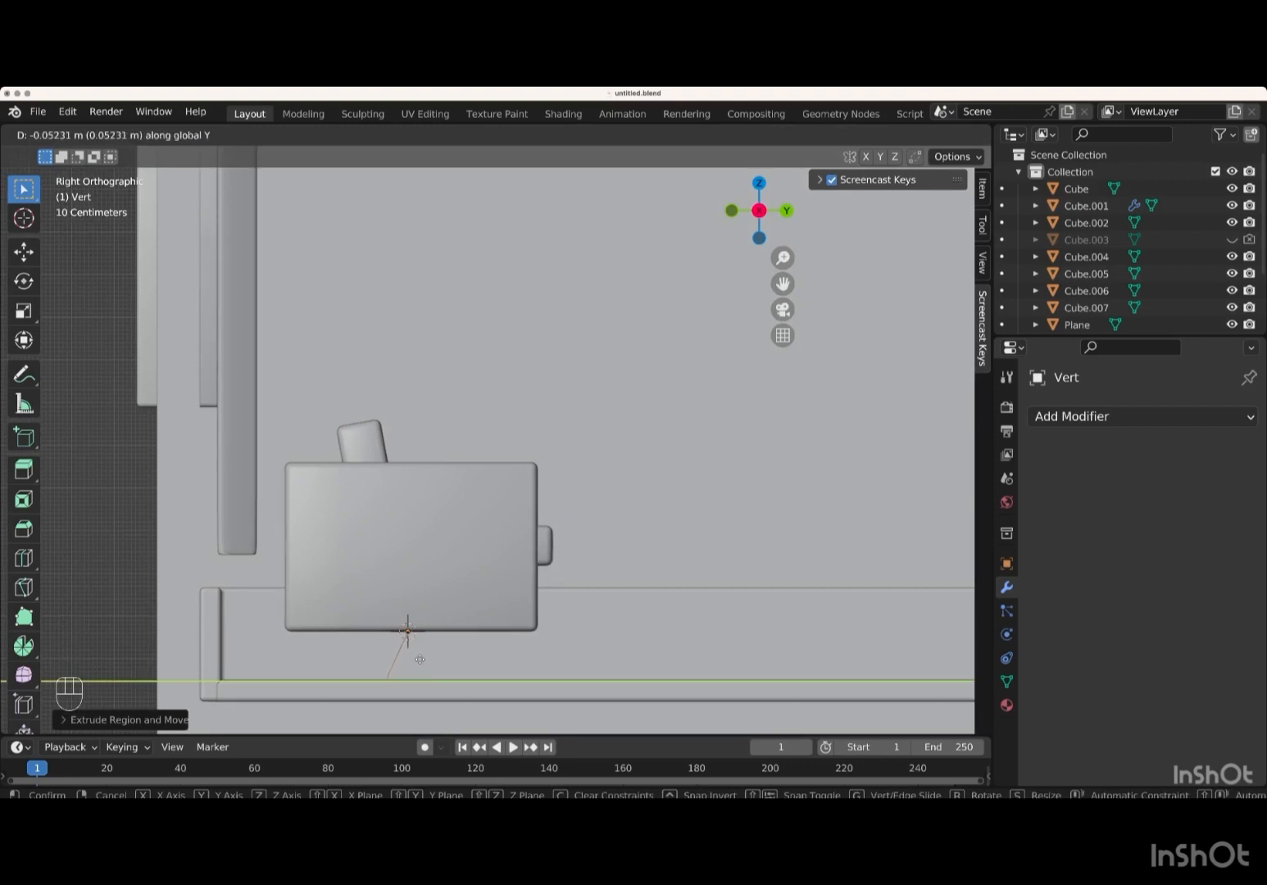
{"action": "key", "text": "Return"}
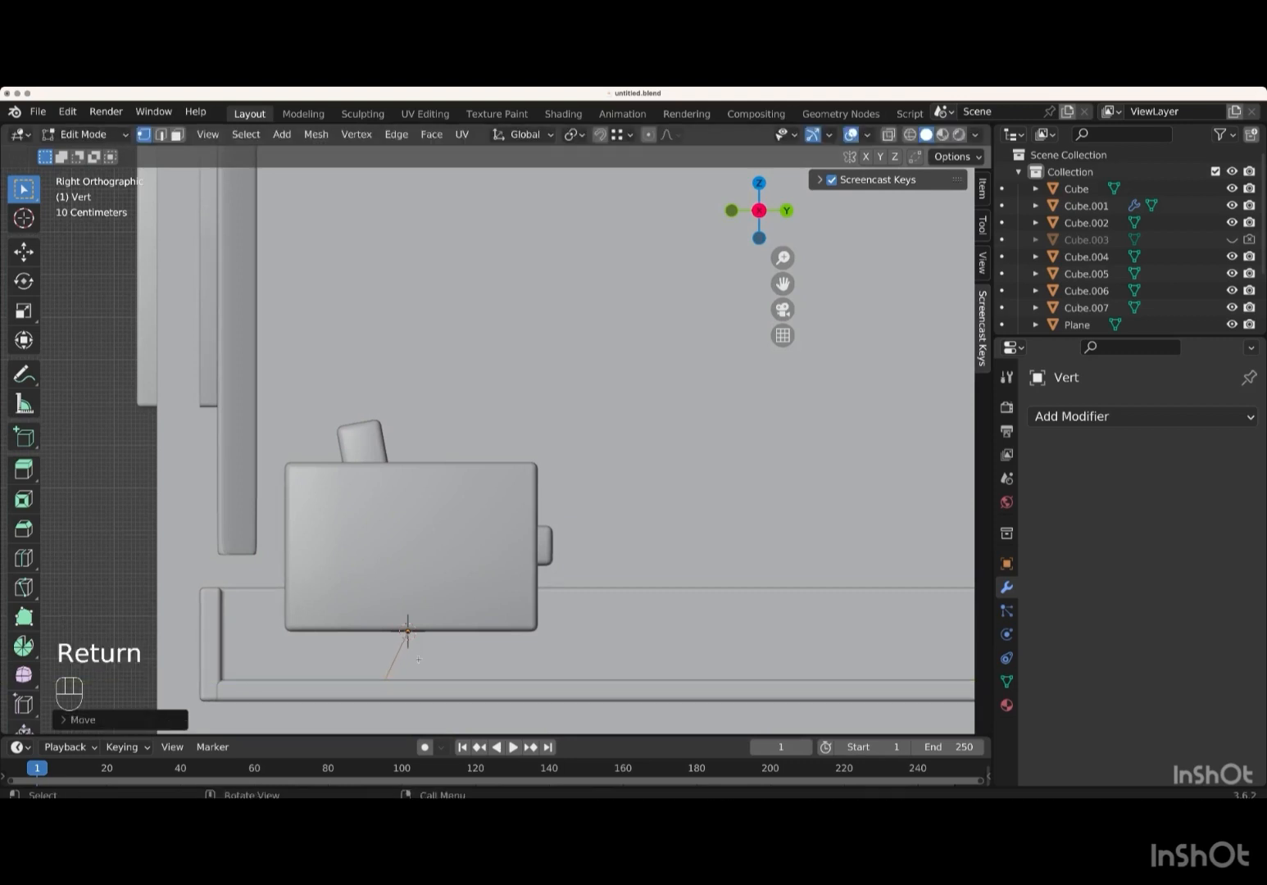
- Move the whole leg line under the sofa's back corner in X-ray top view, about 0.34 m in X and -0.2 m in Y
{"action": "scroll", "coordinate": [418, 659], "scroll_direction": "up", "scroll_amount": 5}
{"action": "scroll", "coordinate": [419, 659], "scroll_direction": "up", "scroll_amount": 3}
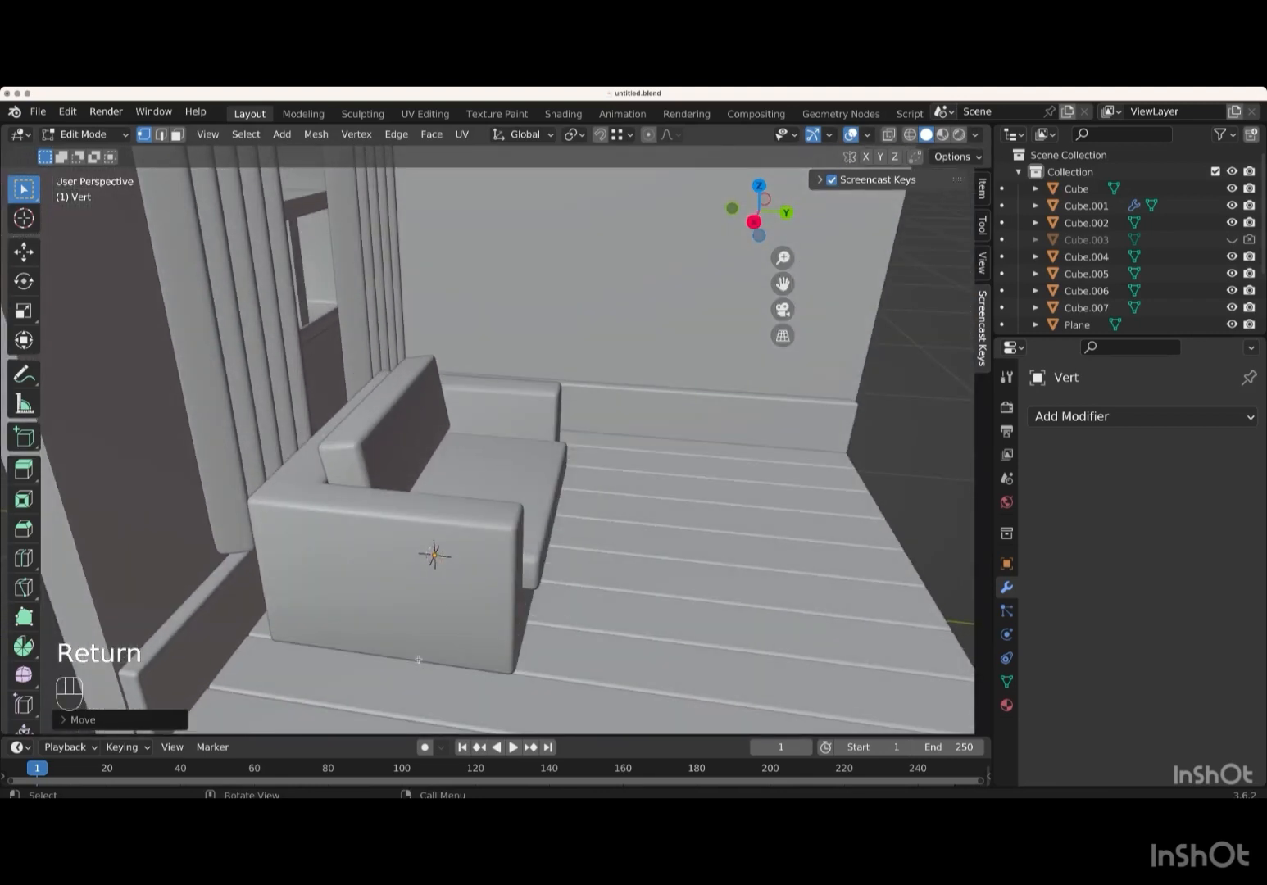
{"action": "key", "text": "KP_7"}
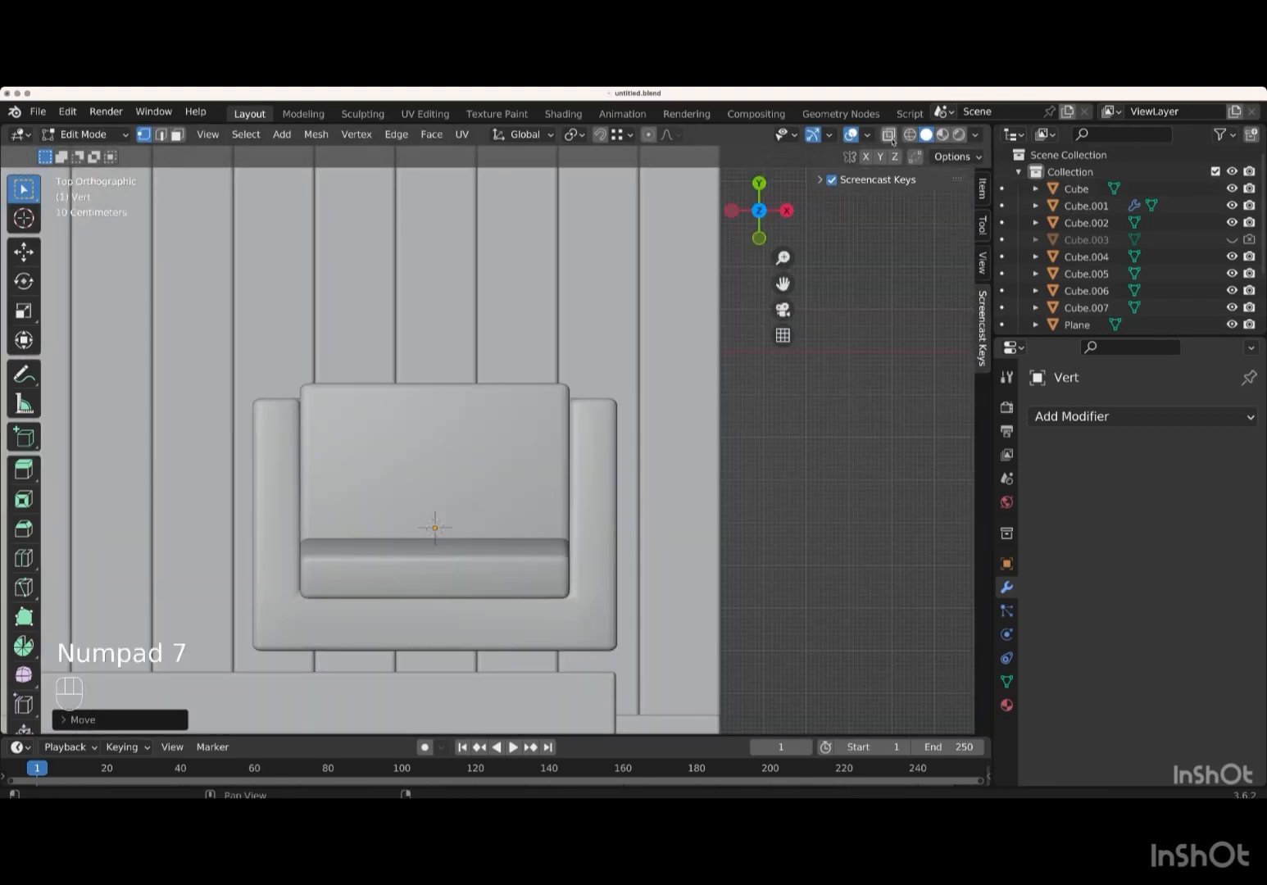
{"action": "key", "text": "alt+z"}
{"action": "key", "text": "a"}
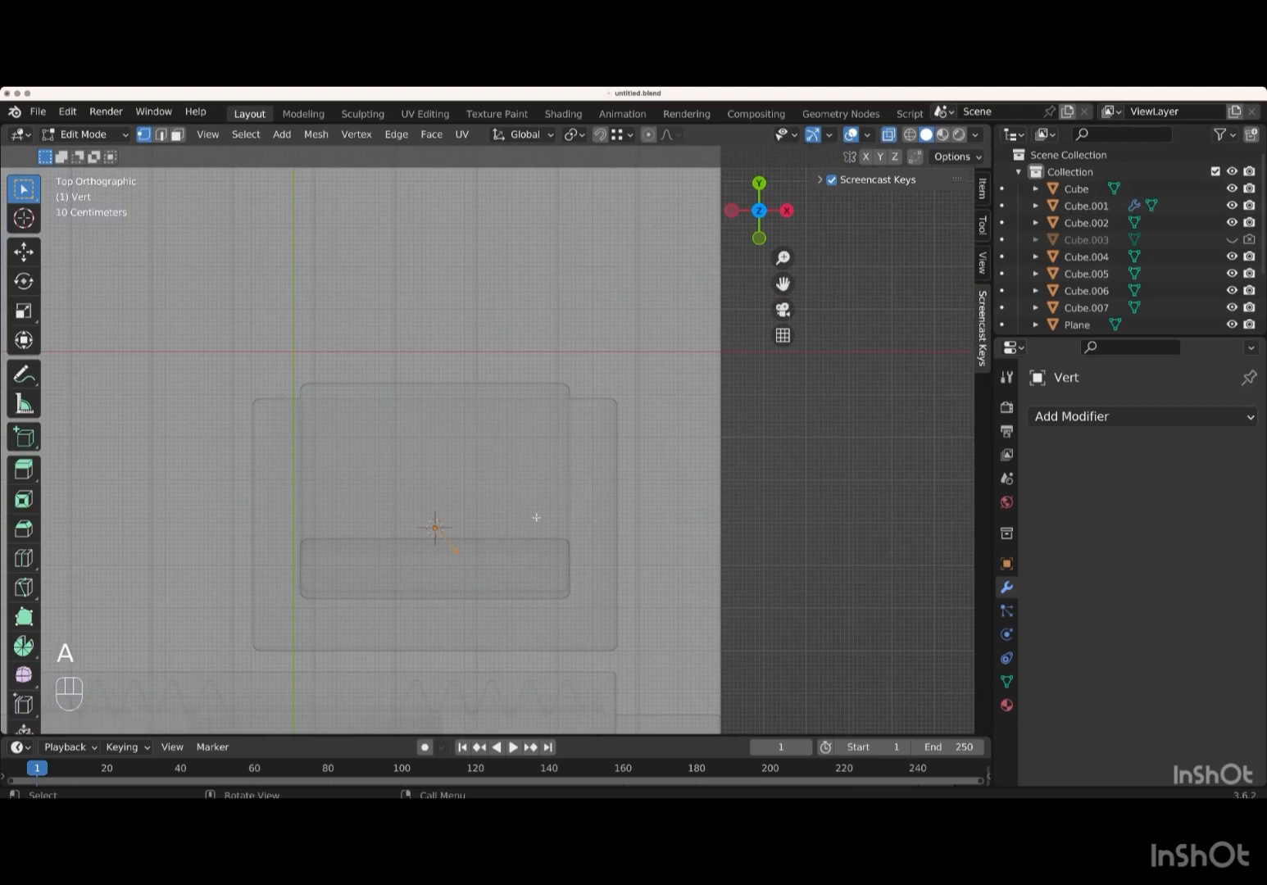
{"action": "key", "text": "g"}
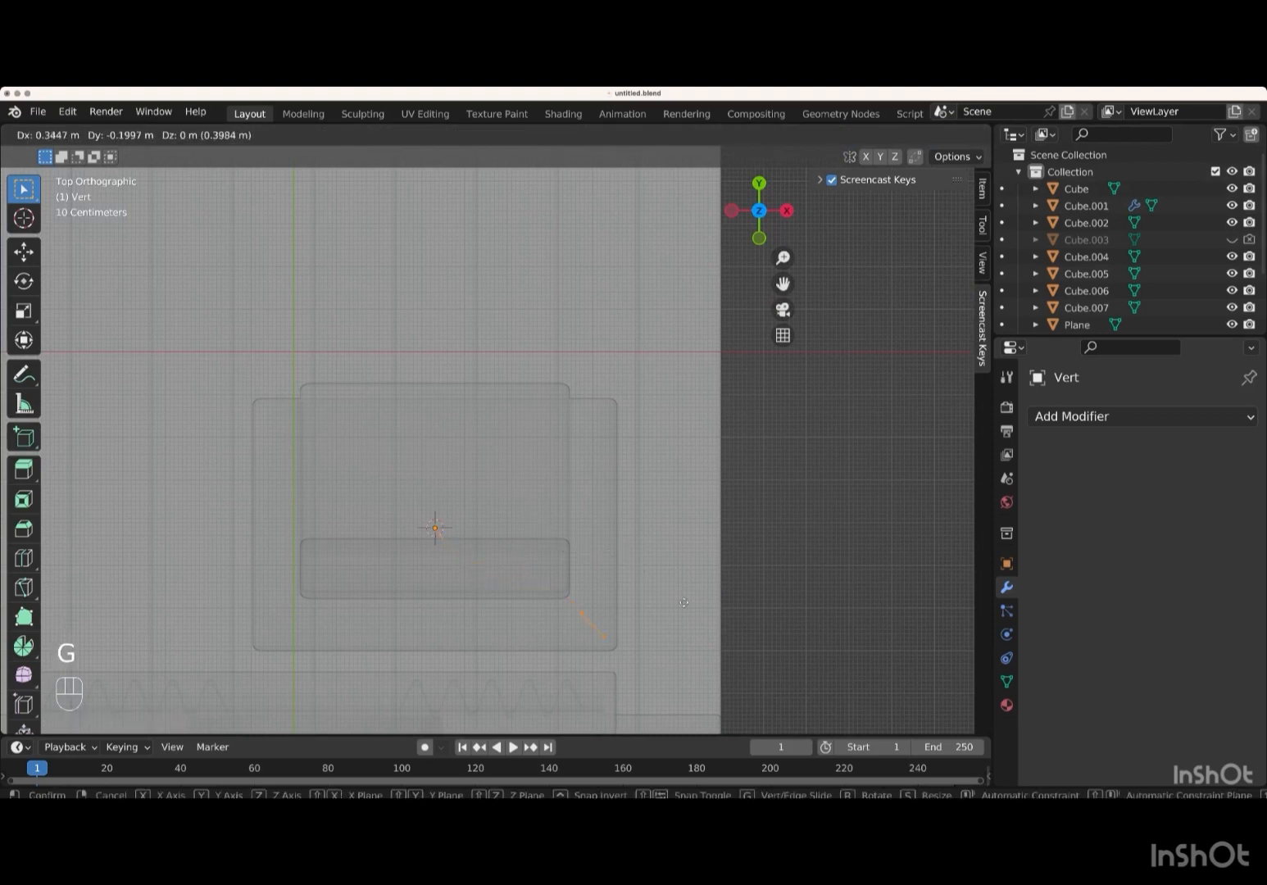
{"action": "key", "text": "Return"}
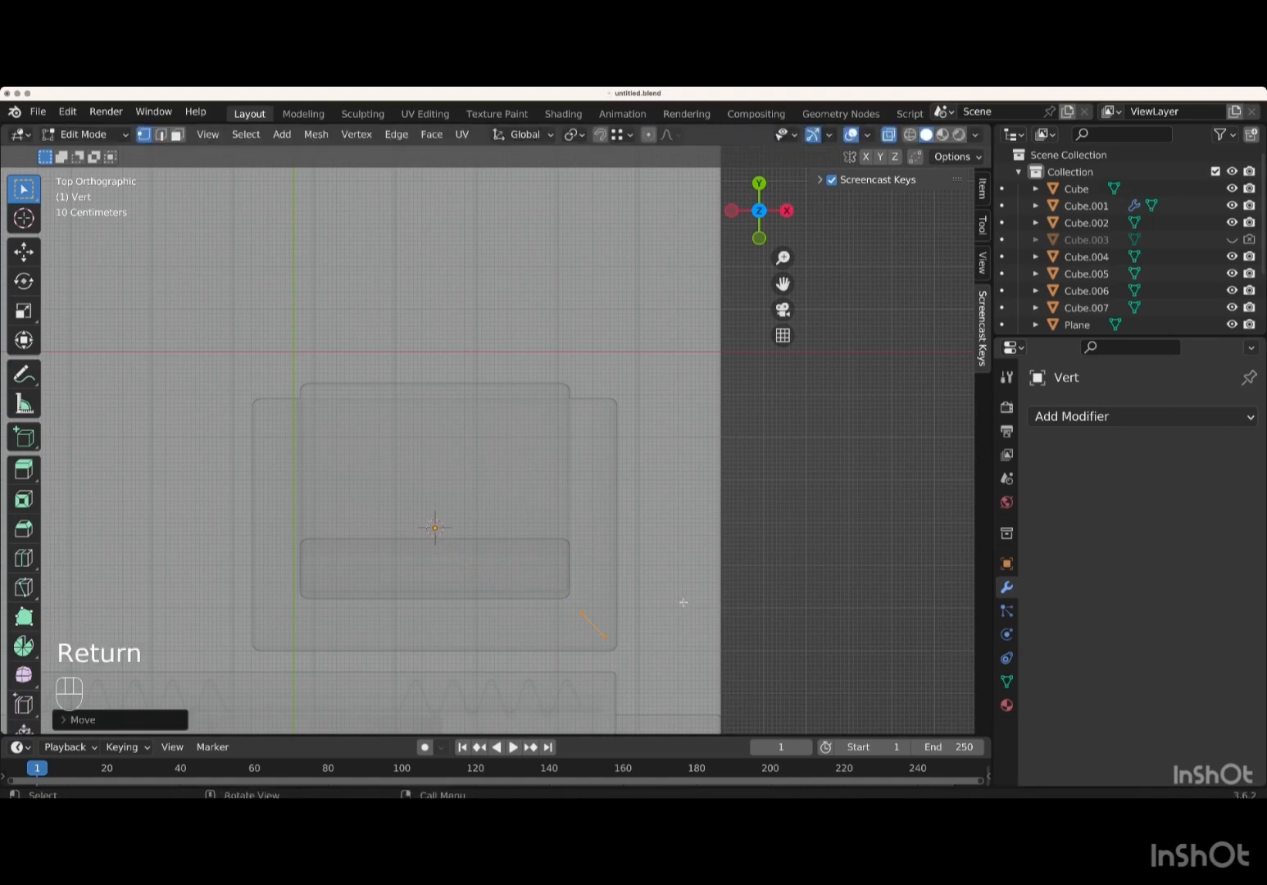
- Leave mesh editing and convert the leg line to a curve object
{"action": "key", "text": "Tab"}
{"action": "right_click", "coordinate": [673, 453]}
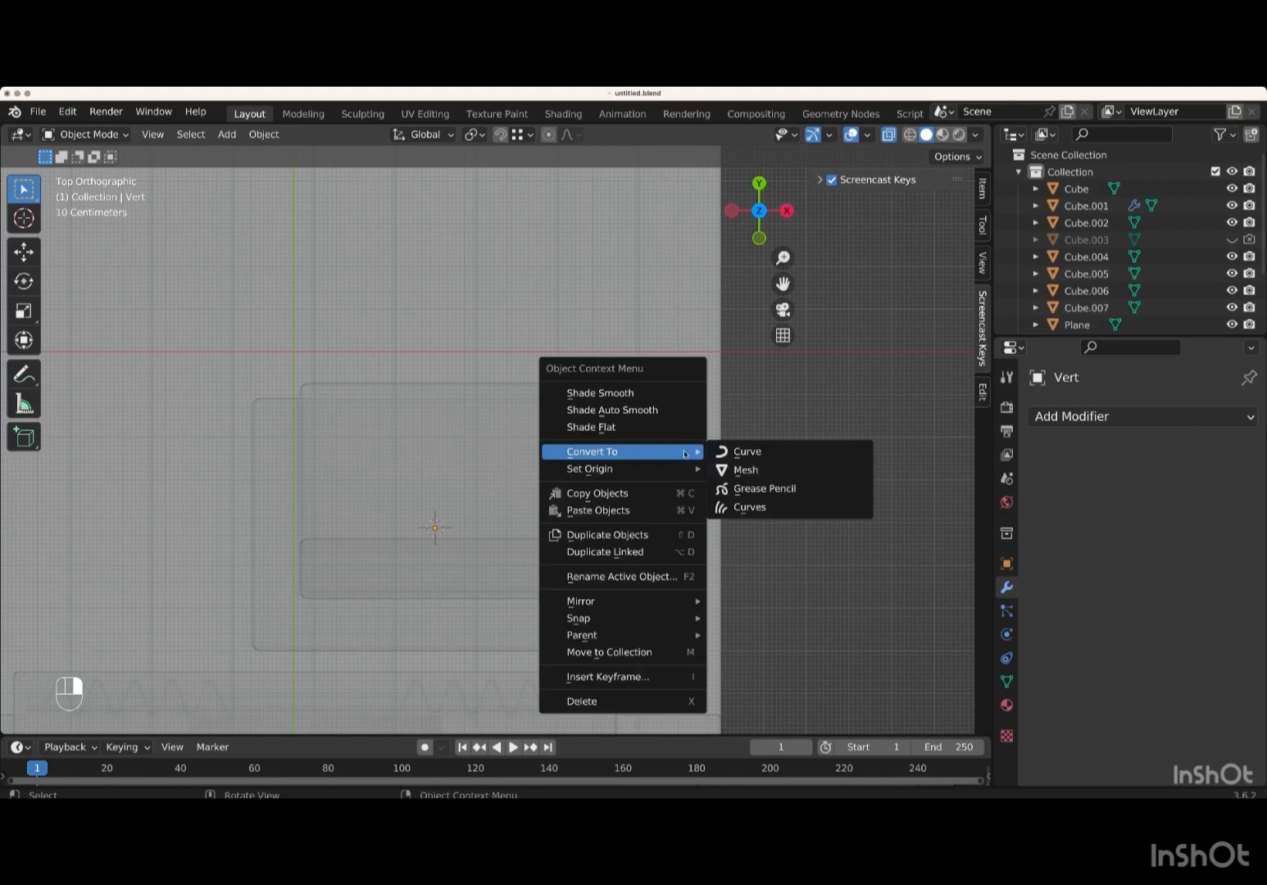
{"action": "left_click", "coordinate": [764, 454]}
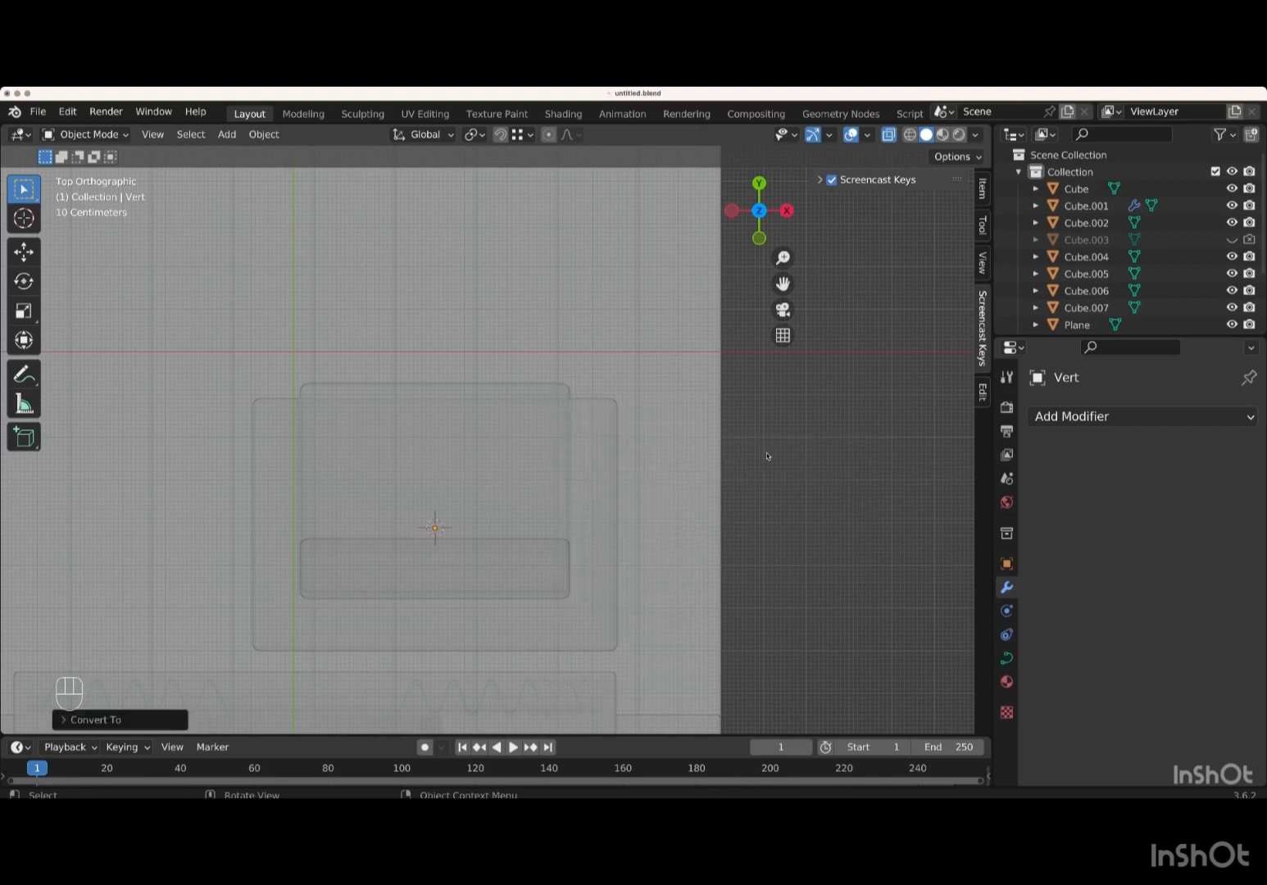
- Add a Mirror modifier on the X and Y axes to repeat the leg at all four corners, and turn X-ray off
{"action": "left_click", "coordinate": [1129, 419]}
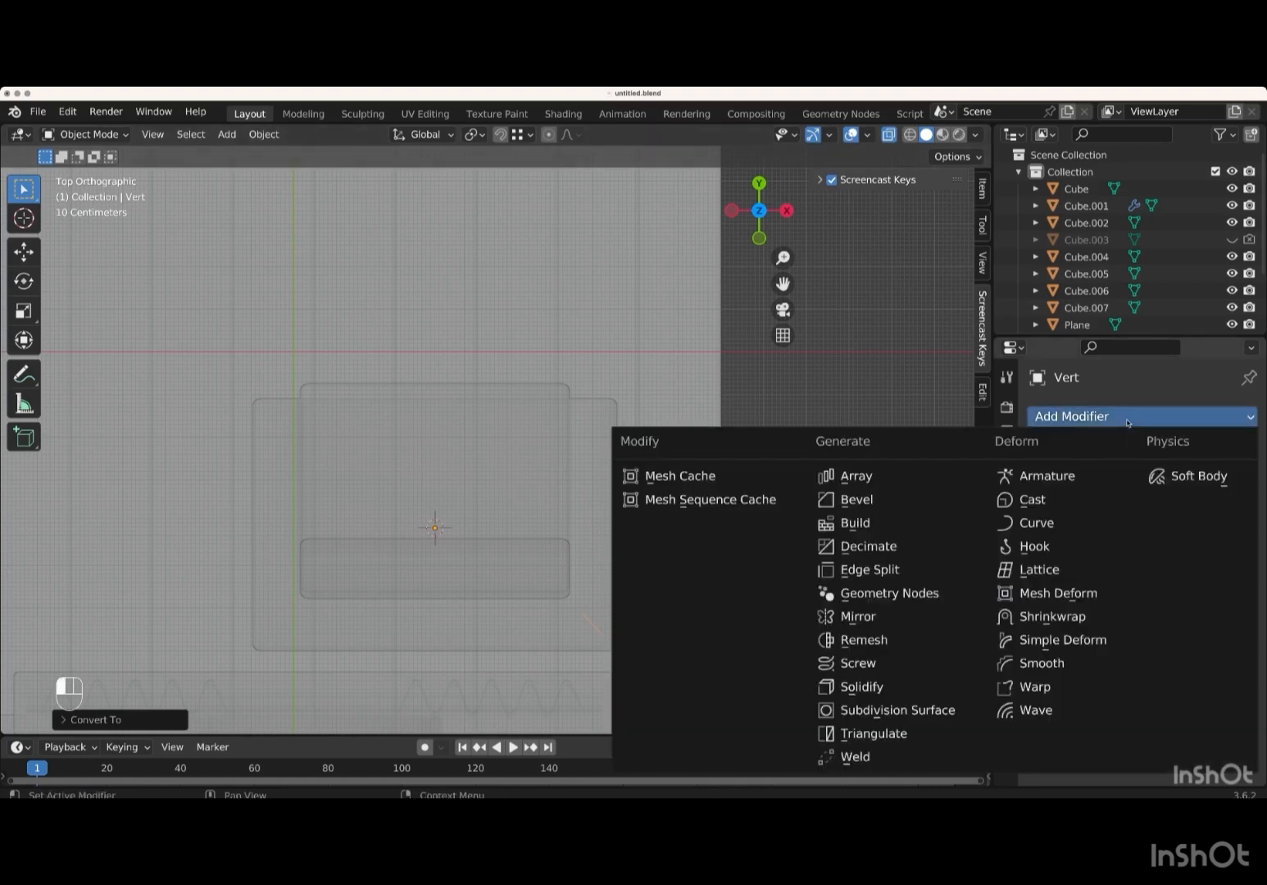
{"action": "left_click", "coordinate": [918, 620]}
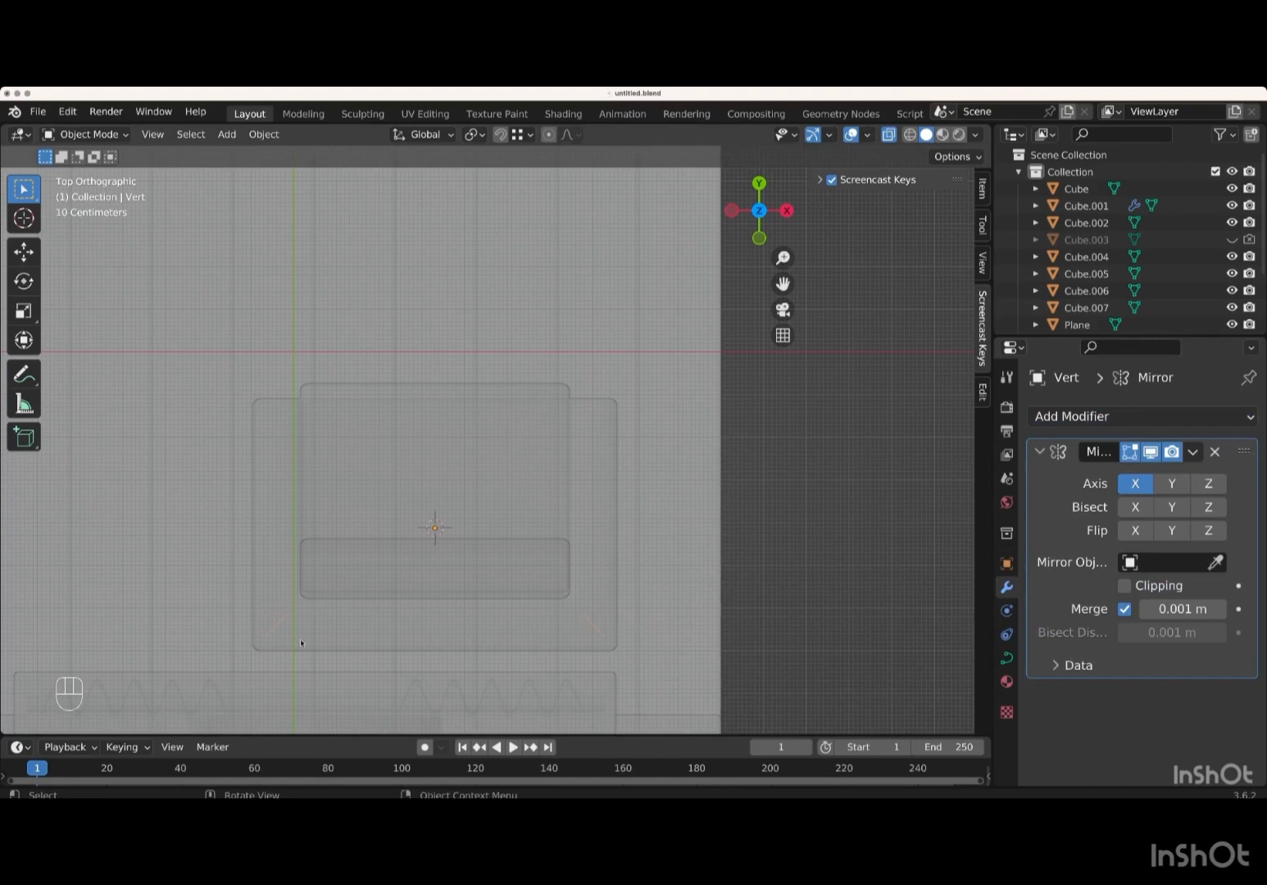
{"action": "left_click", "coordinate": [1172, 483]}
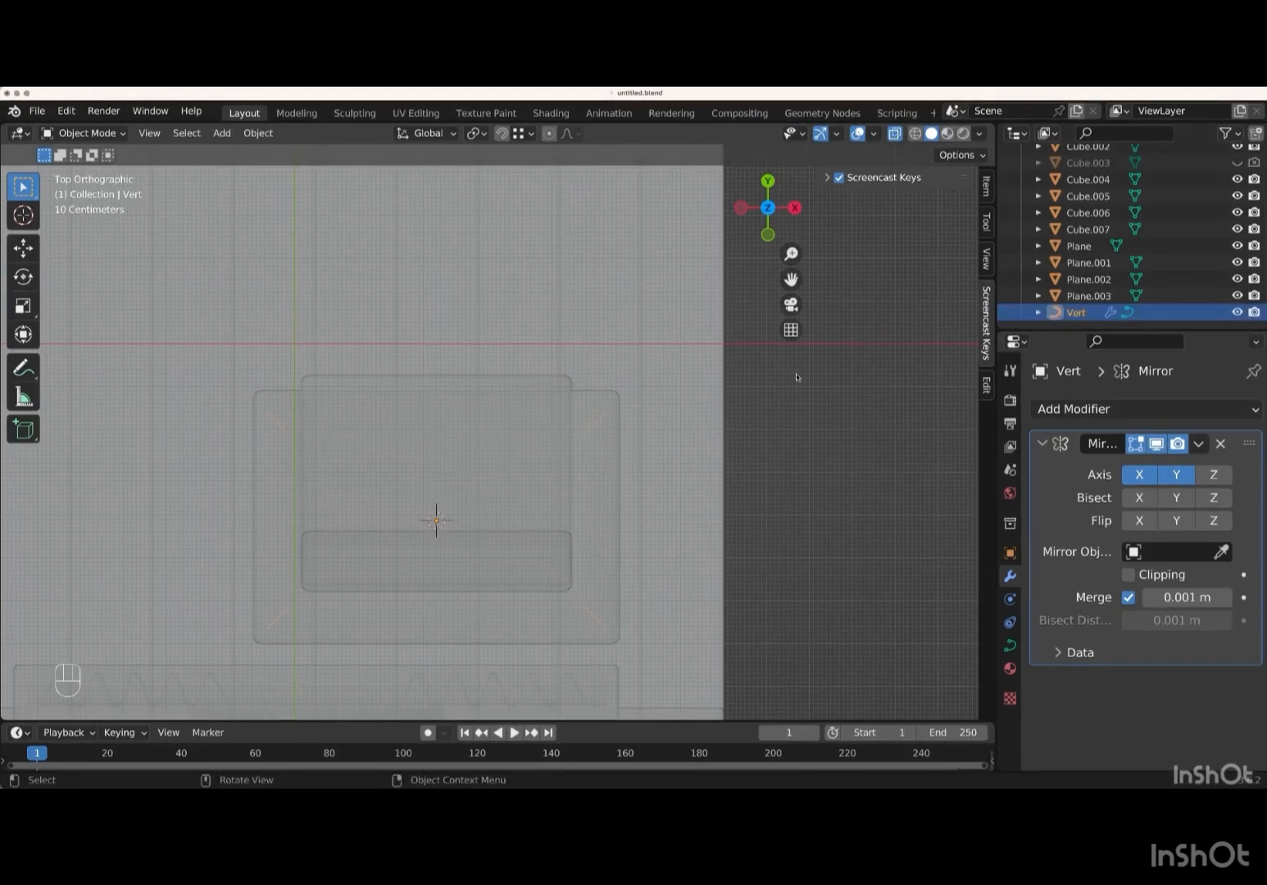
{"action": "key", "text": "alt+z"}
- Give the leg curve thickness with a round bevel of 0.02 m depth in its geometry settings
{"action": "scroll", "coordinate": [726, 520], "scroll_direction": "right", "scroll_amount": 10}
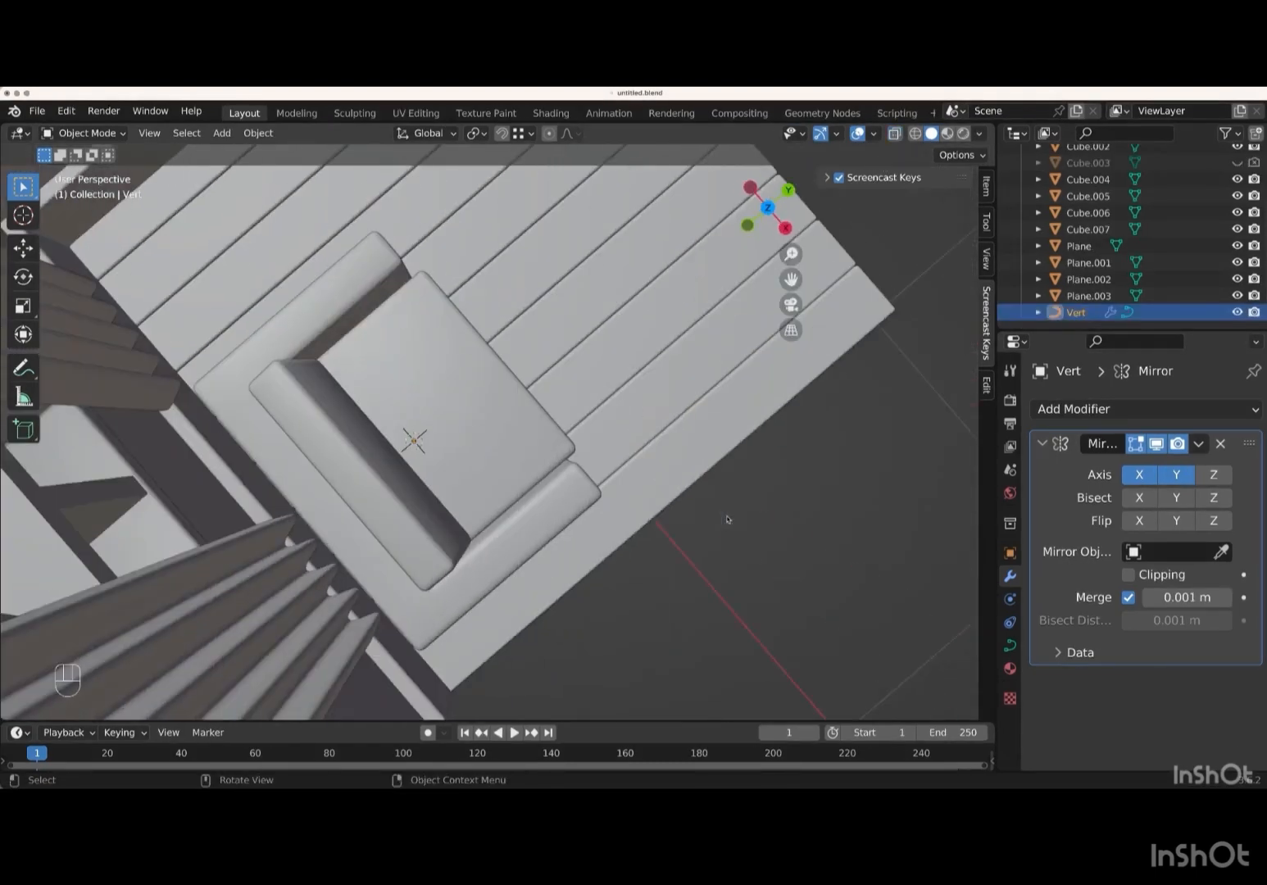
{"action": "scroll", "coordinate": [727, 520], "scroll_direction": "down", "scroll_amount": 5}
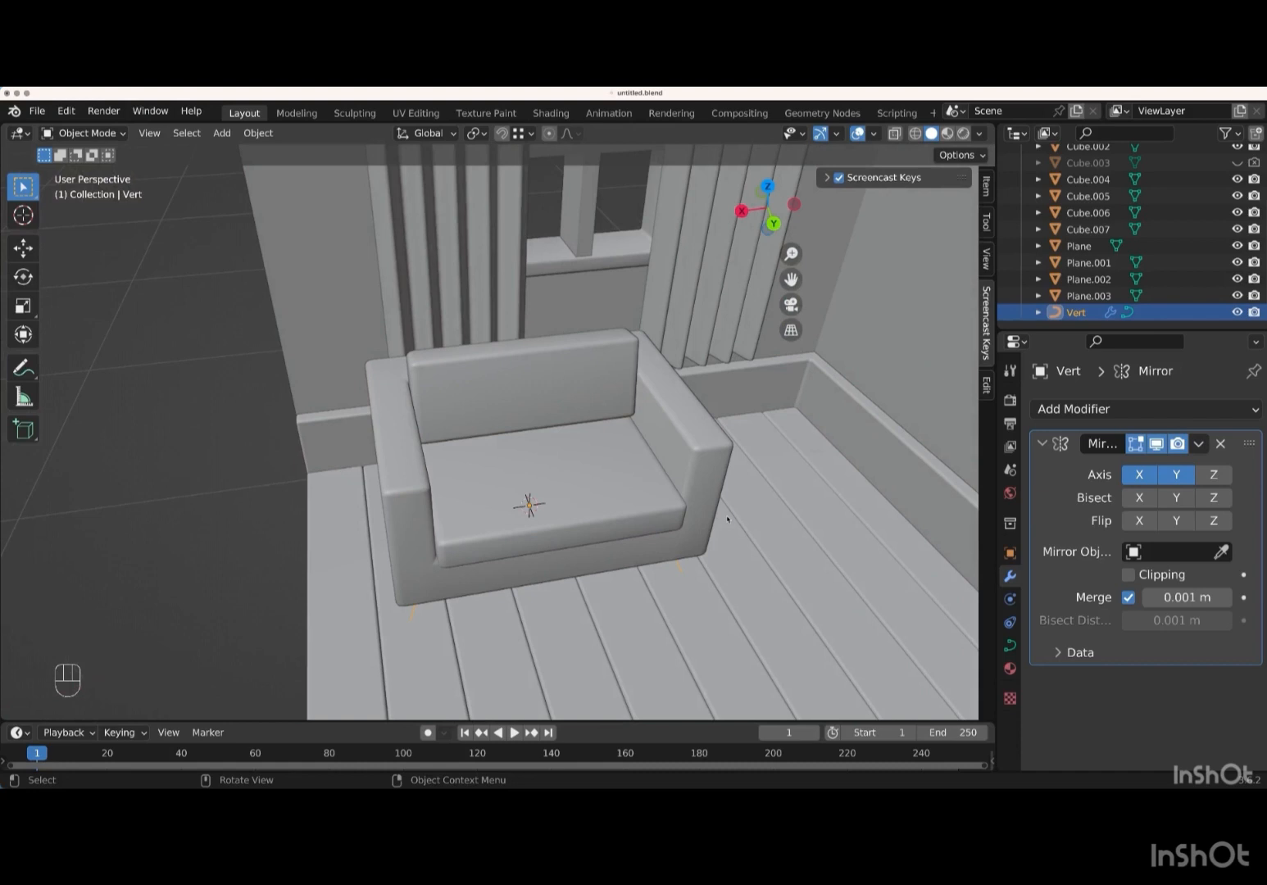
{"action": "left_click", "coordinate": [1010, 646]}
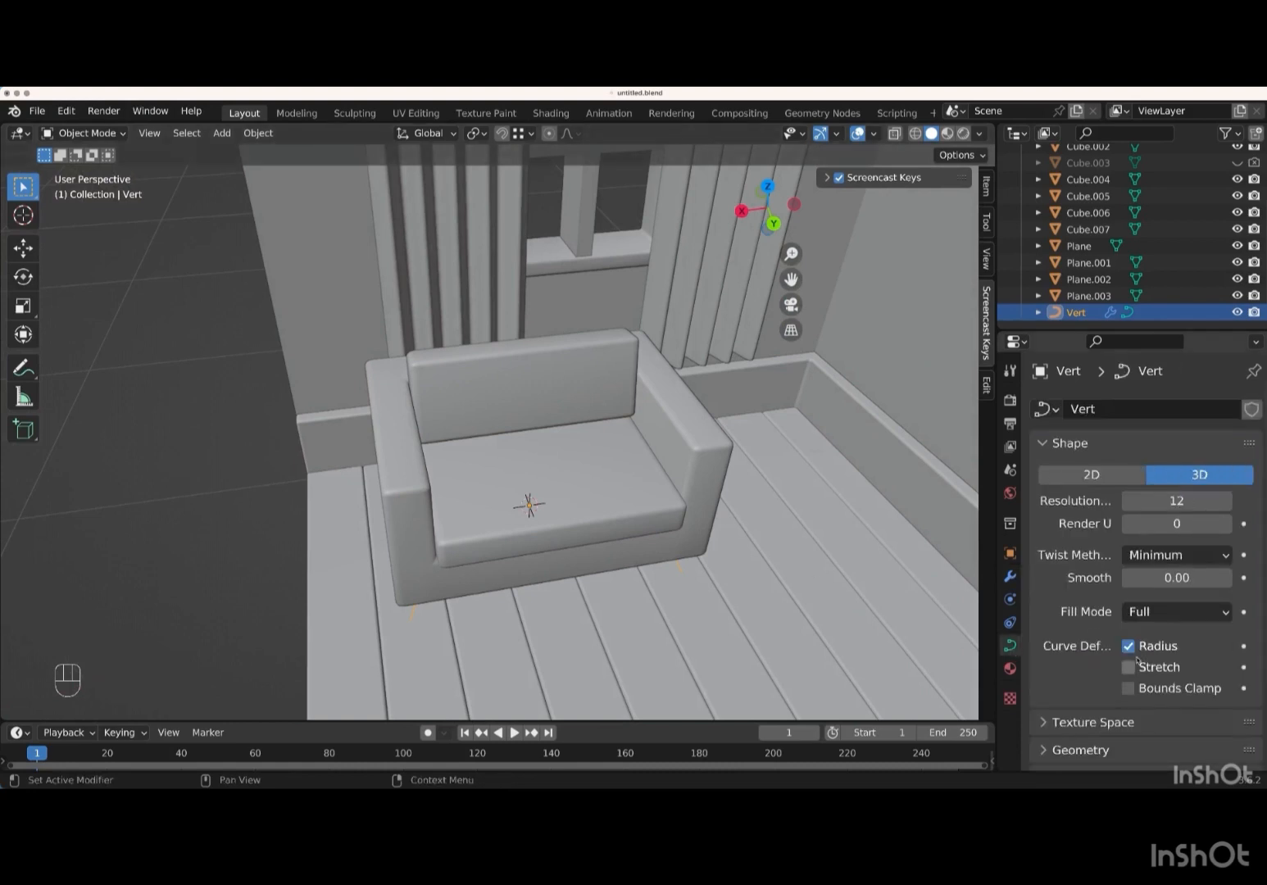
{"action": "scroll", "coordinate": [1025, 652], "scroll_direction": "down", "scroll_amount": 3}
{"action": "left_click", "coordinate": [1046, 647]}
{"action": "scroll", "coordinate": [1046, 647], "scroll_direction": "down", "scroll_amount": 3}
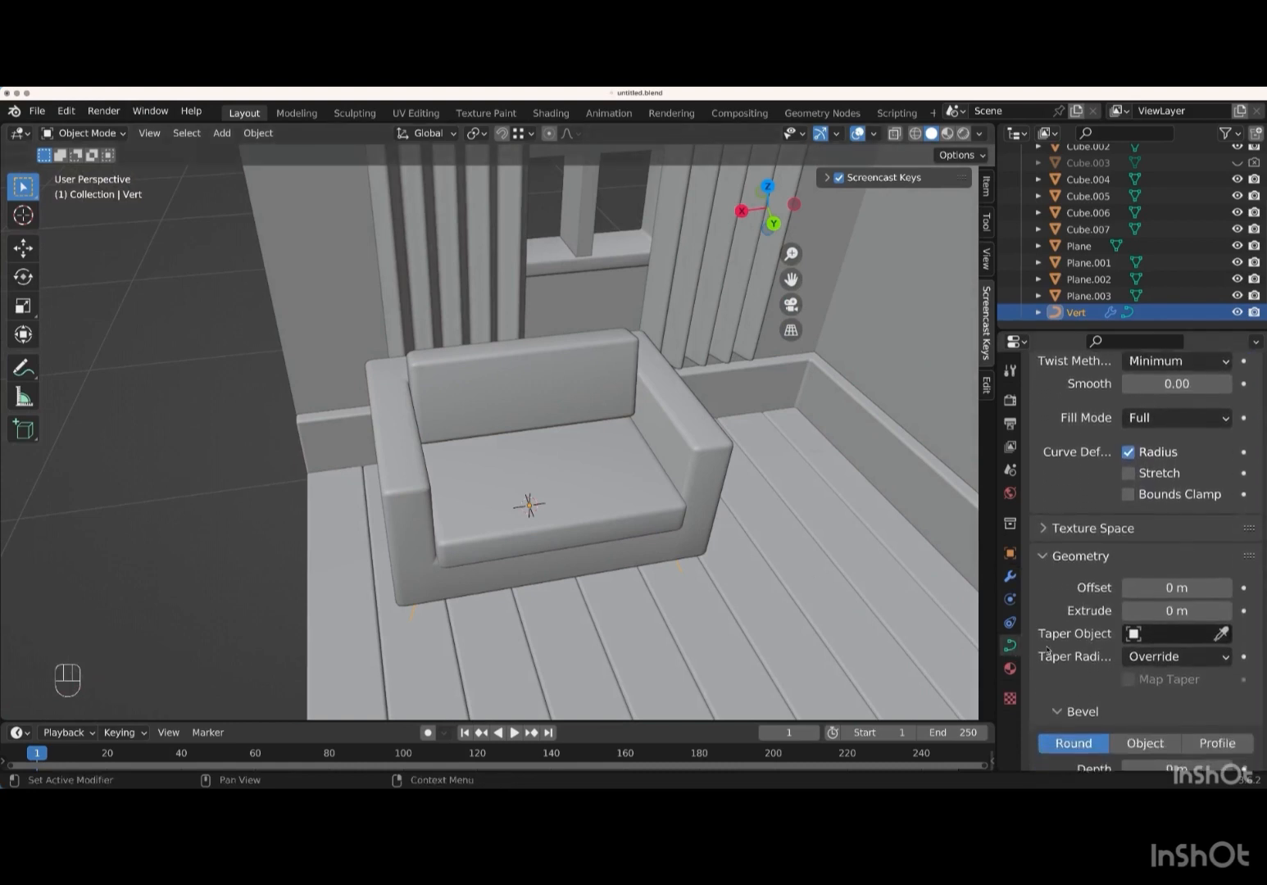
{"action": "scroll", "coordinate": [723, 624], "scroll_direction": "down", "scroll_amount": 3}
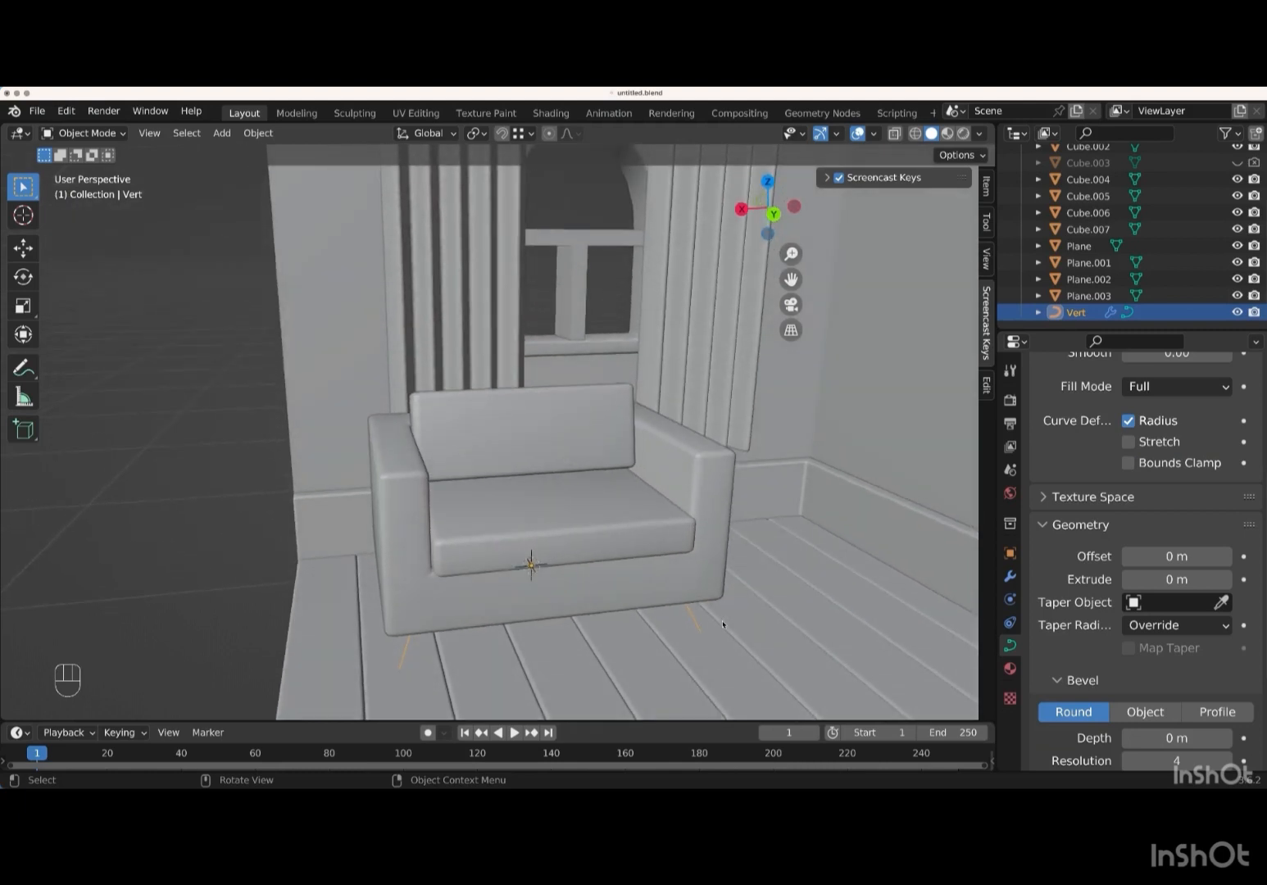
{"action": "middle_click_drag", "start_coordinate": [723, 624], "coordinate": [706, 538], "text": "shift"}
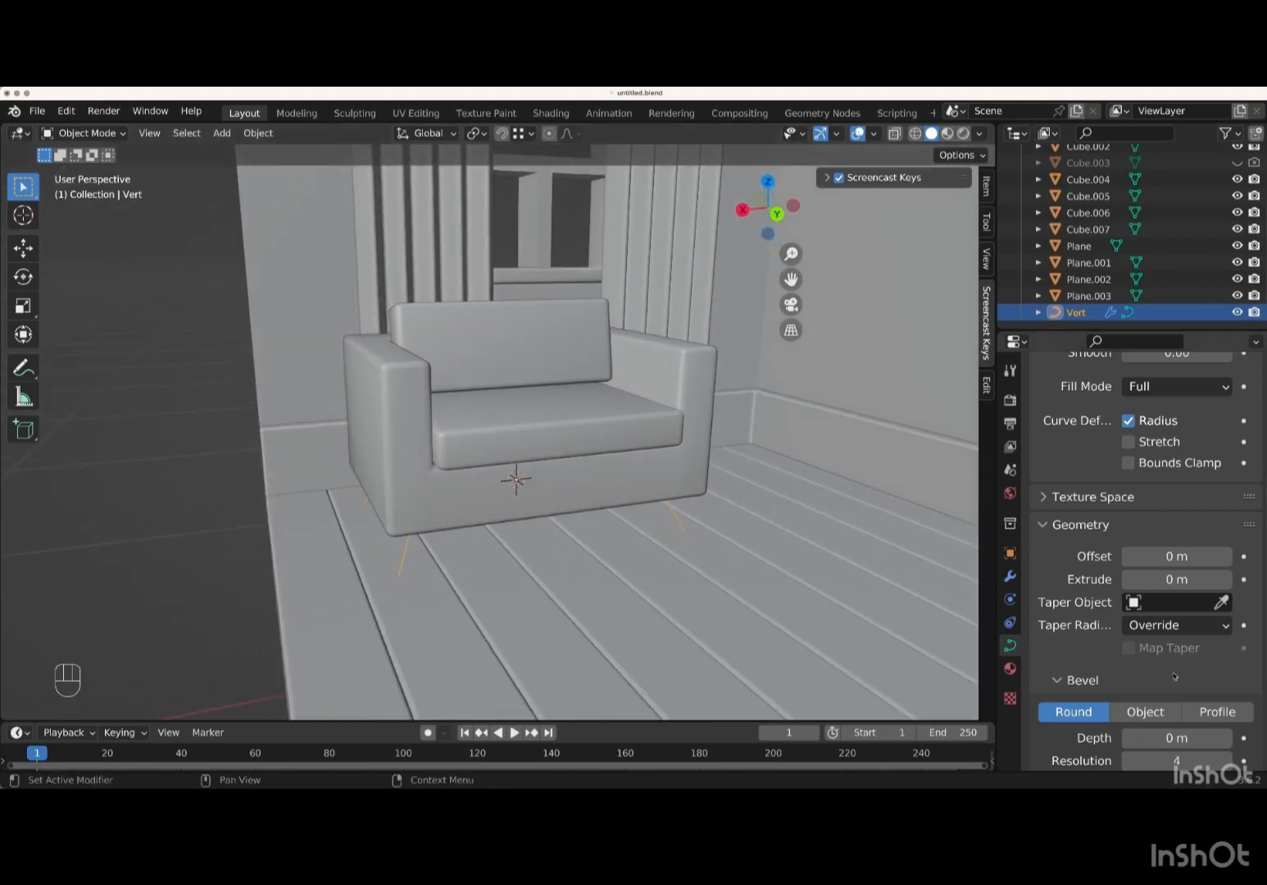
{"action": "scroll", "coordinate": [1179, 668], "scroll_direction": "down", "scroll_amount": 3}
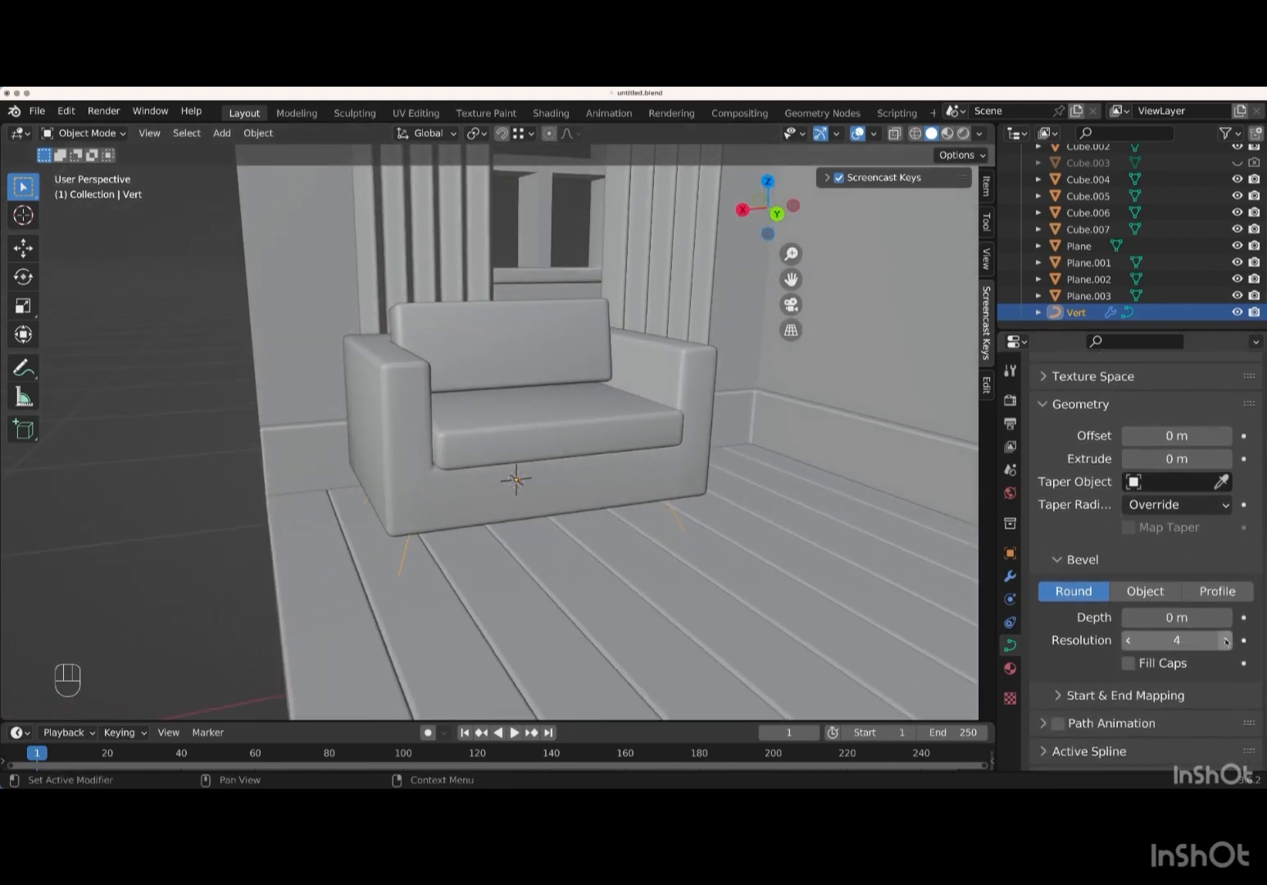
{"action": "mouse_move", "coordinate": [1162, 619]}
{"action": "left_mouse_down"}
{"action": "mouse_move", "coordinate": [1182, 620]}
{"action": "mouse_move", "coordinate": [1162, 619]}
{"action": "left_mouse_up"}
- Taper the sofa legs by fattening the leg curve's upper point by a factor of about 1.6
{"action": "key", "text": "Tab"}
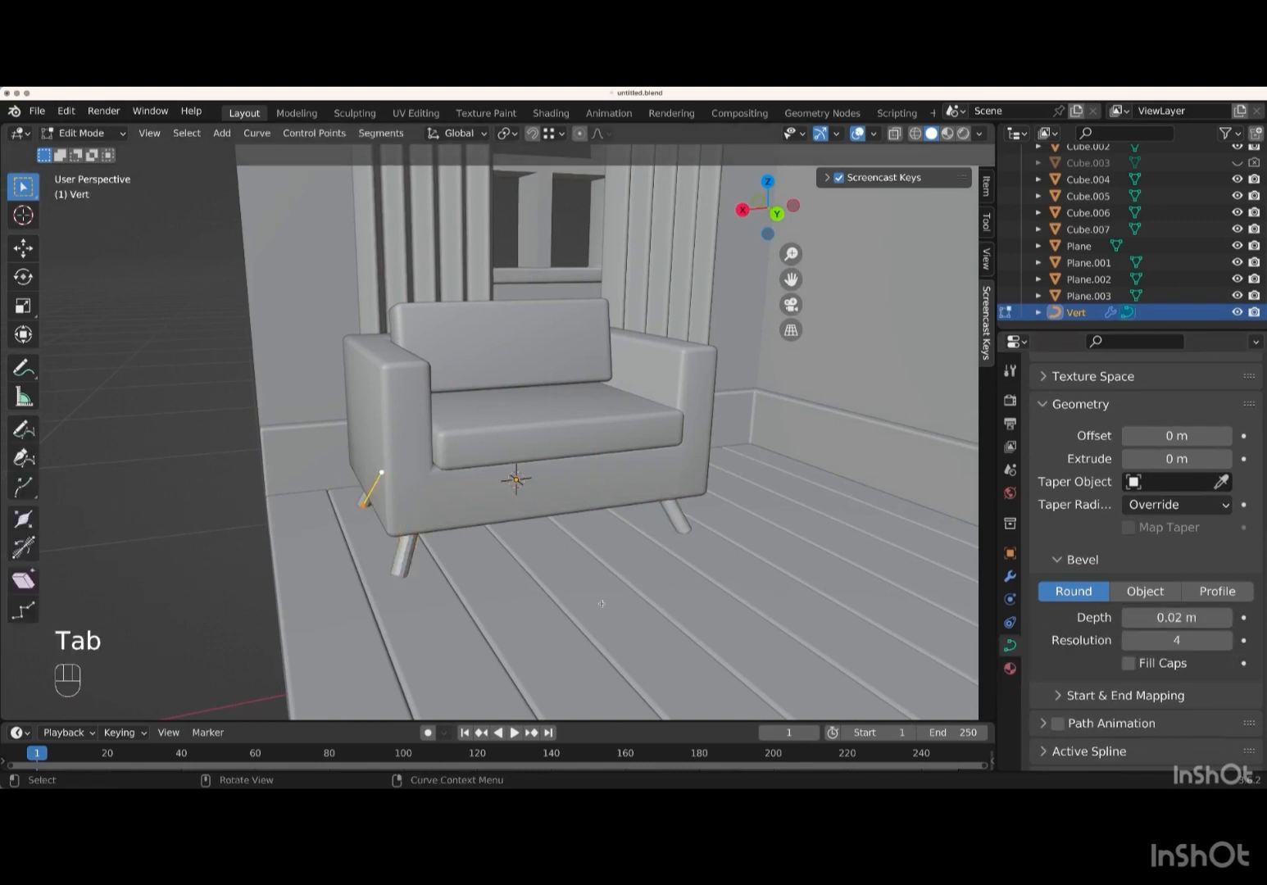
{"action": "middle_click_drag", "start_coordinate": [602, 606], "coordinate": [601, 603]}
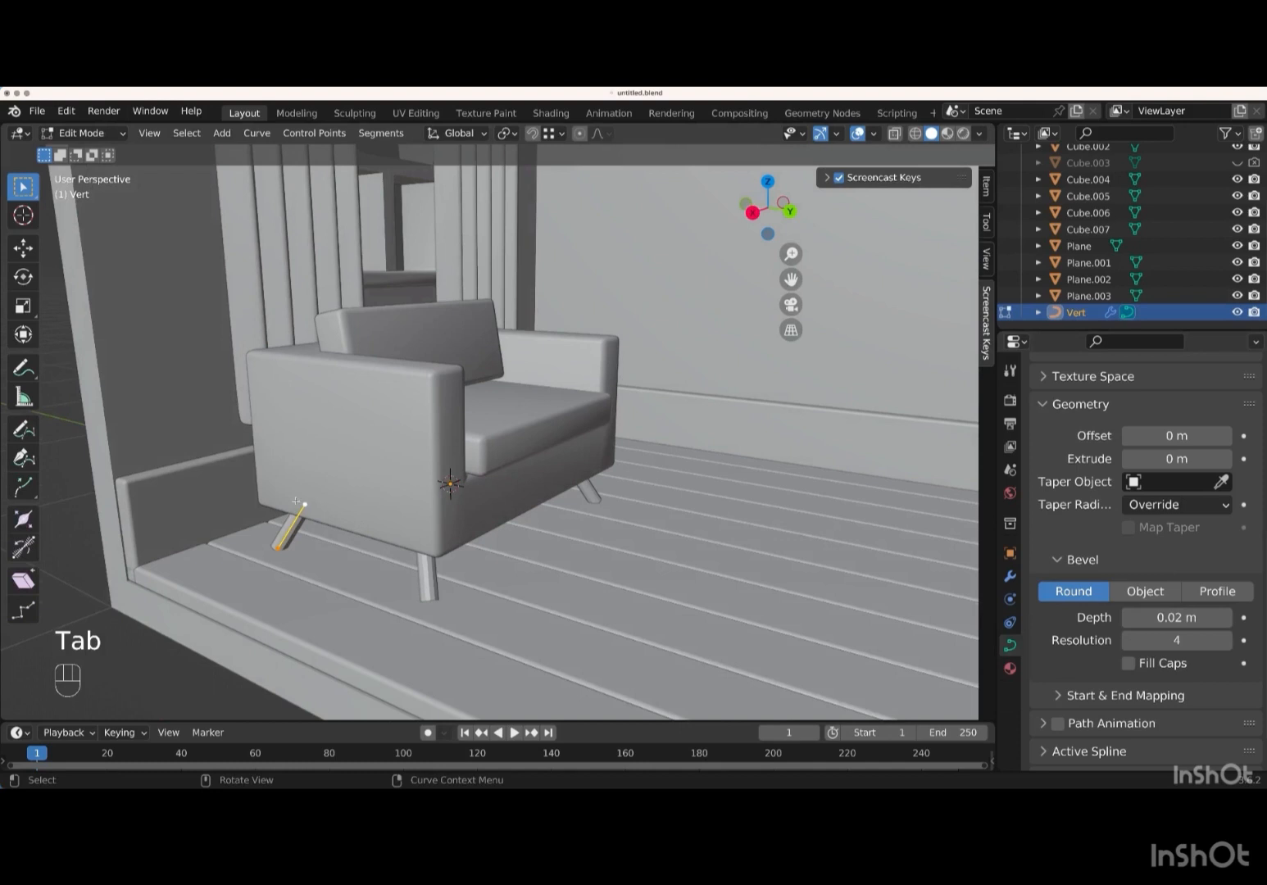
{"action": "middle_click_drag", "start_coordinate": [295, 501], "coordinate": [321, 512]}
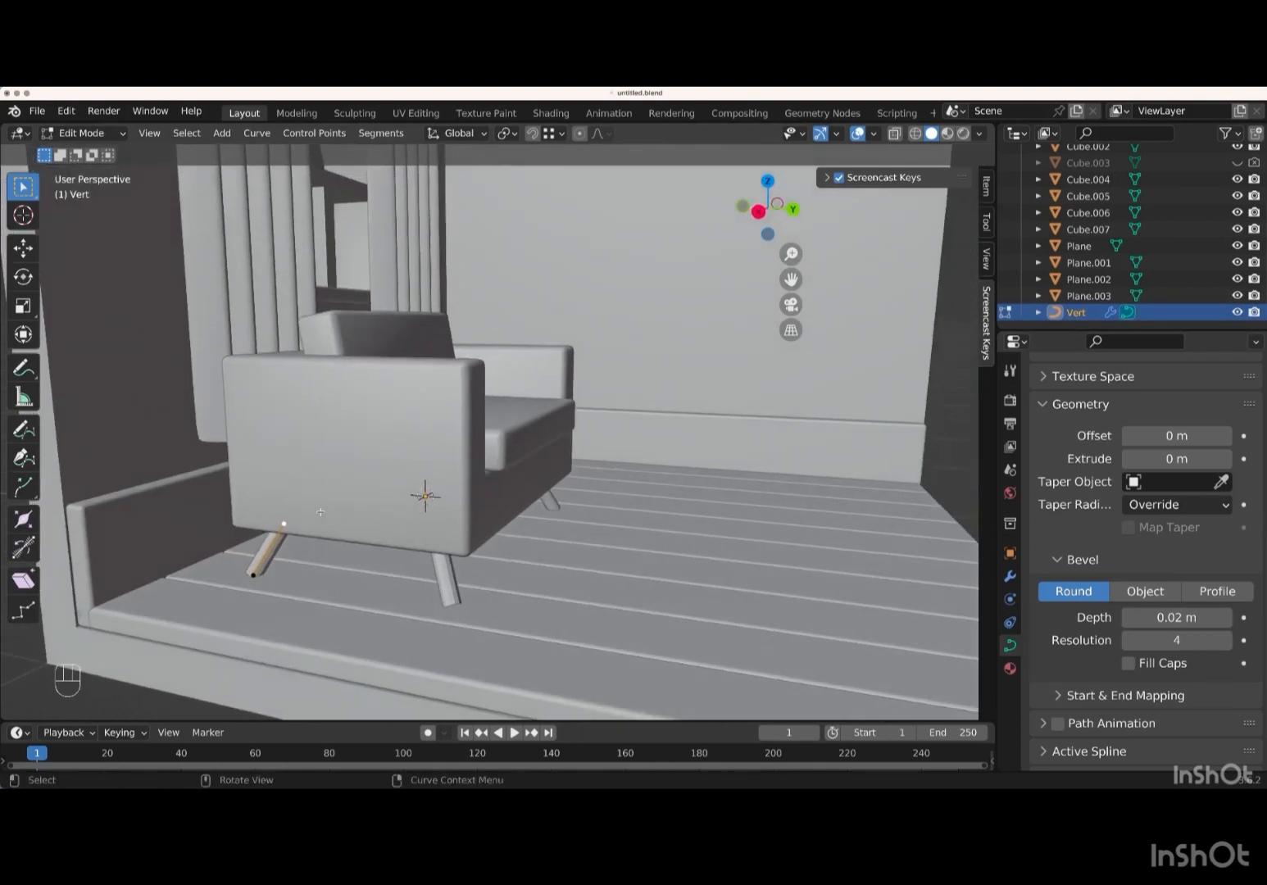
{"action": "key", "text": "alt+s"}
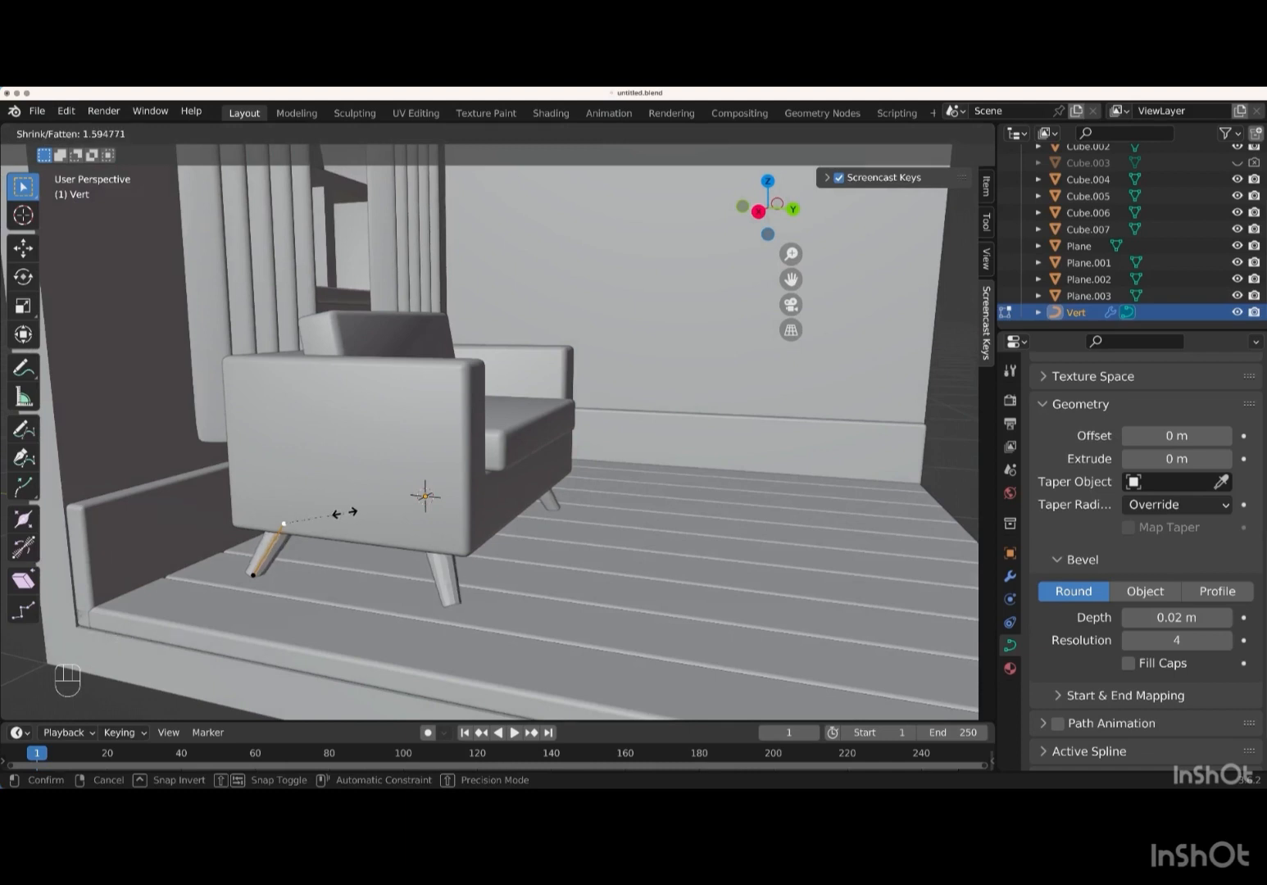
{"action": "key", "text": "Return"}
- Nudge the leg curve's upper point slightly up into the sofa base and adjust its lower point at the floor
{"action": "scroll", "coordinate": [346, 513], "scroll_direction": "left", "scroll_amount": 5}
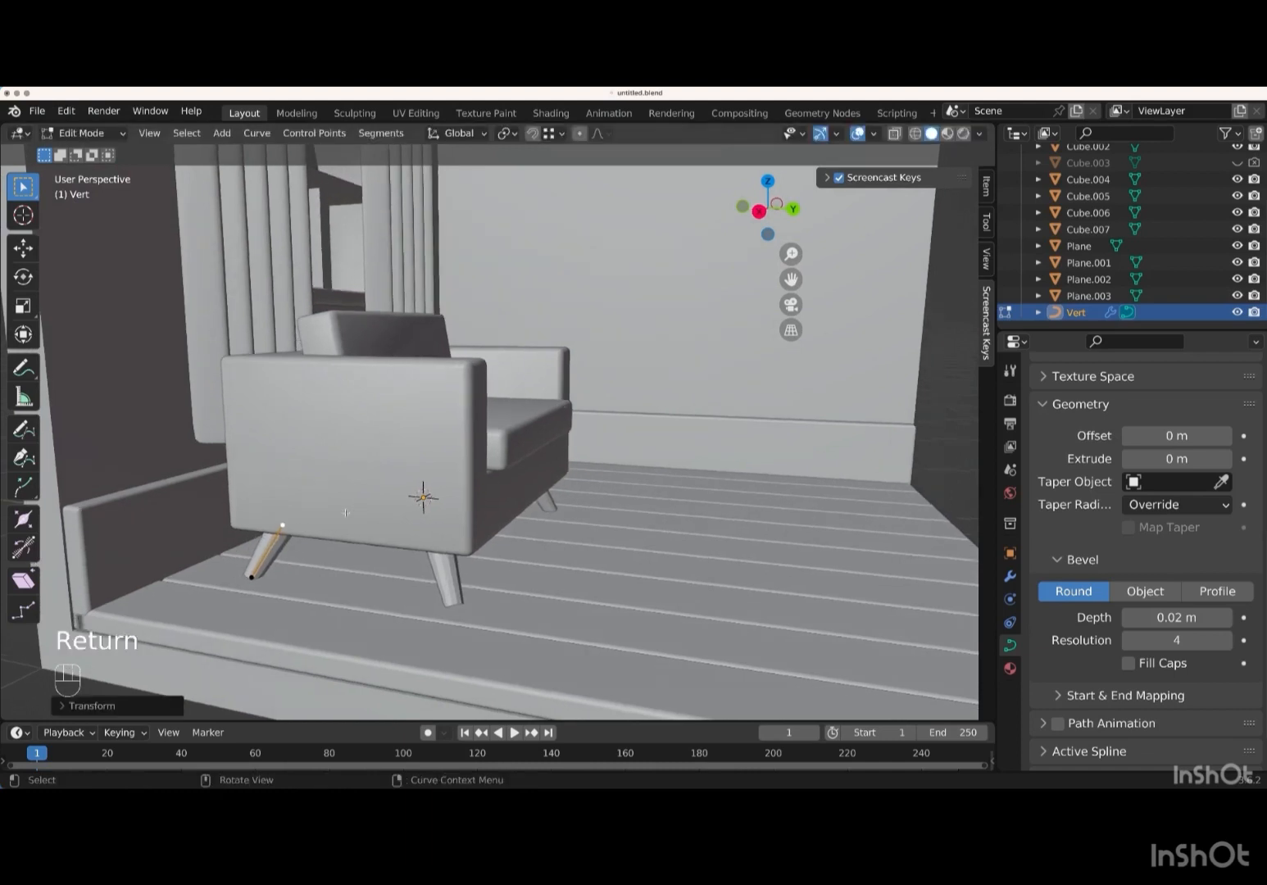
{"action": "scroll", "coordinate": [346, 513], "scroll_direction": "left", "scroll_amount": 4}
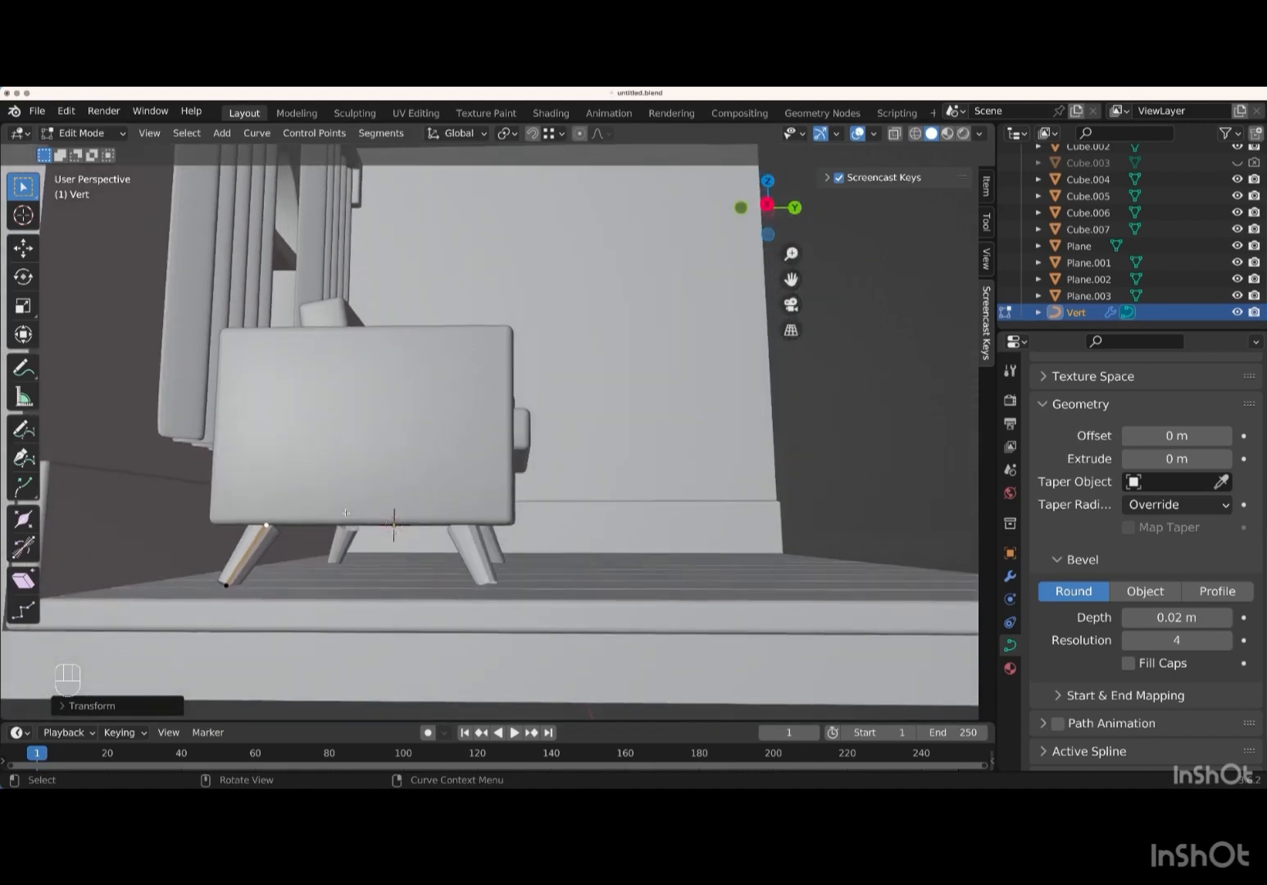
{"action": "key", "text": "g"}
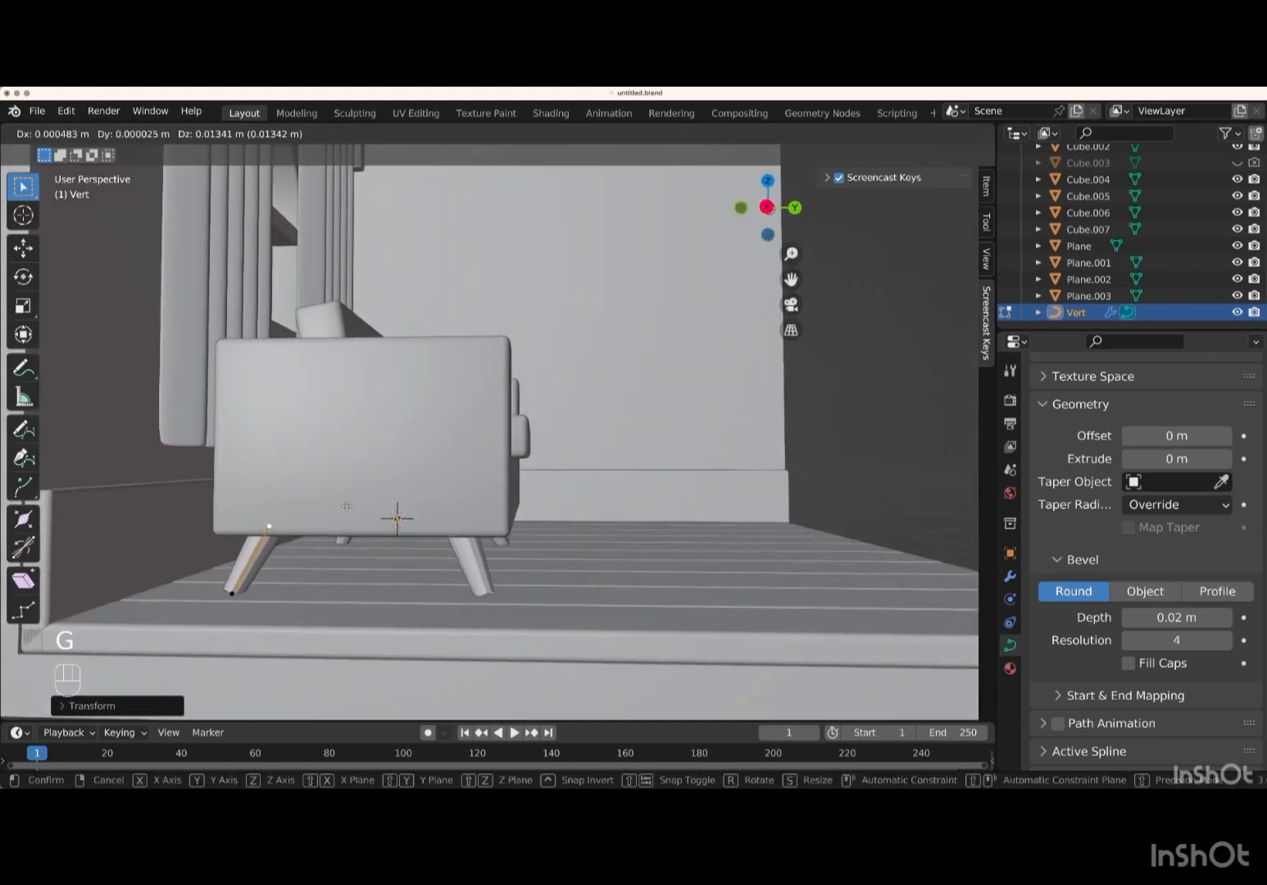
{"action": "key", "text": "Return"}
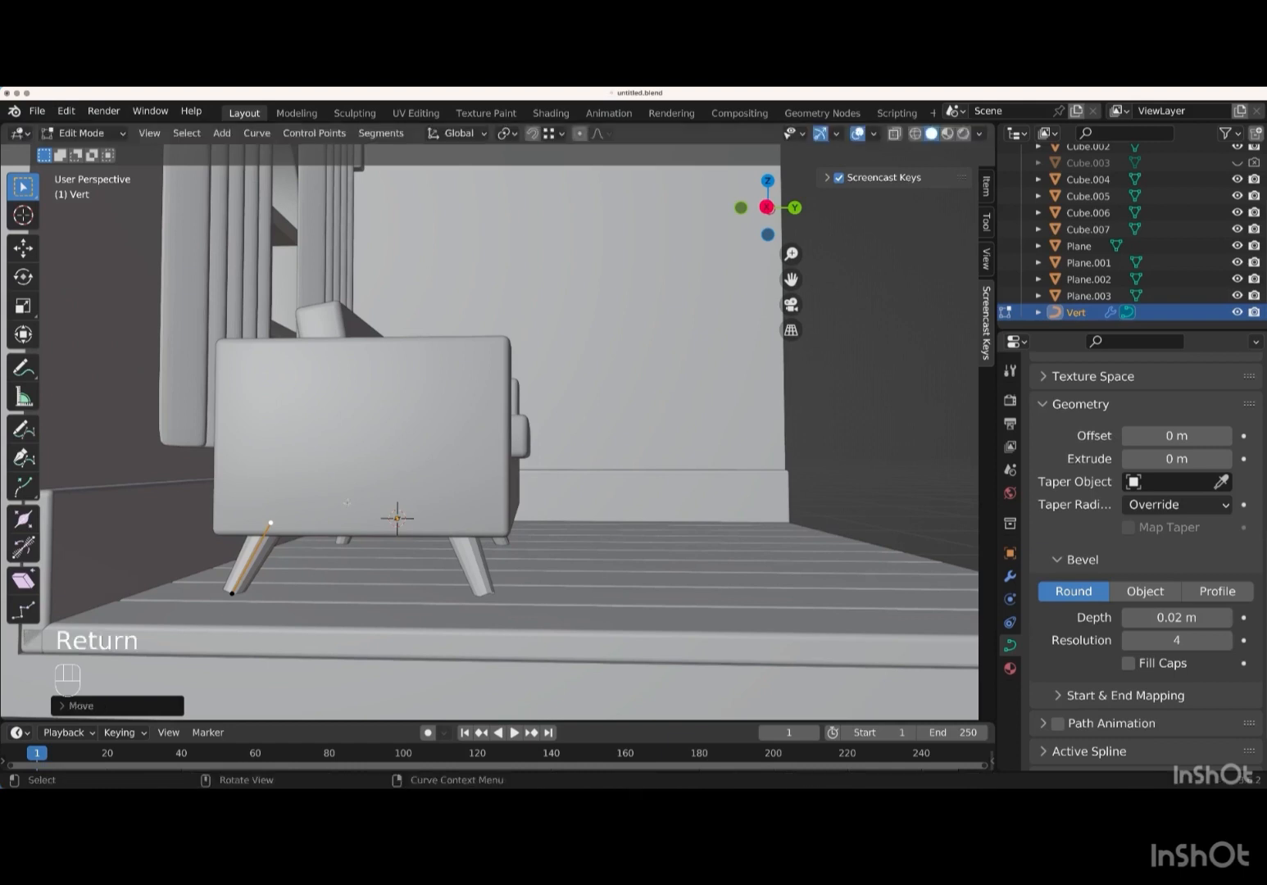
{"action": "left_click", "coordinate": [234, 595]}
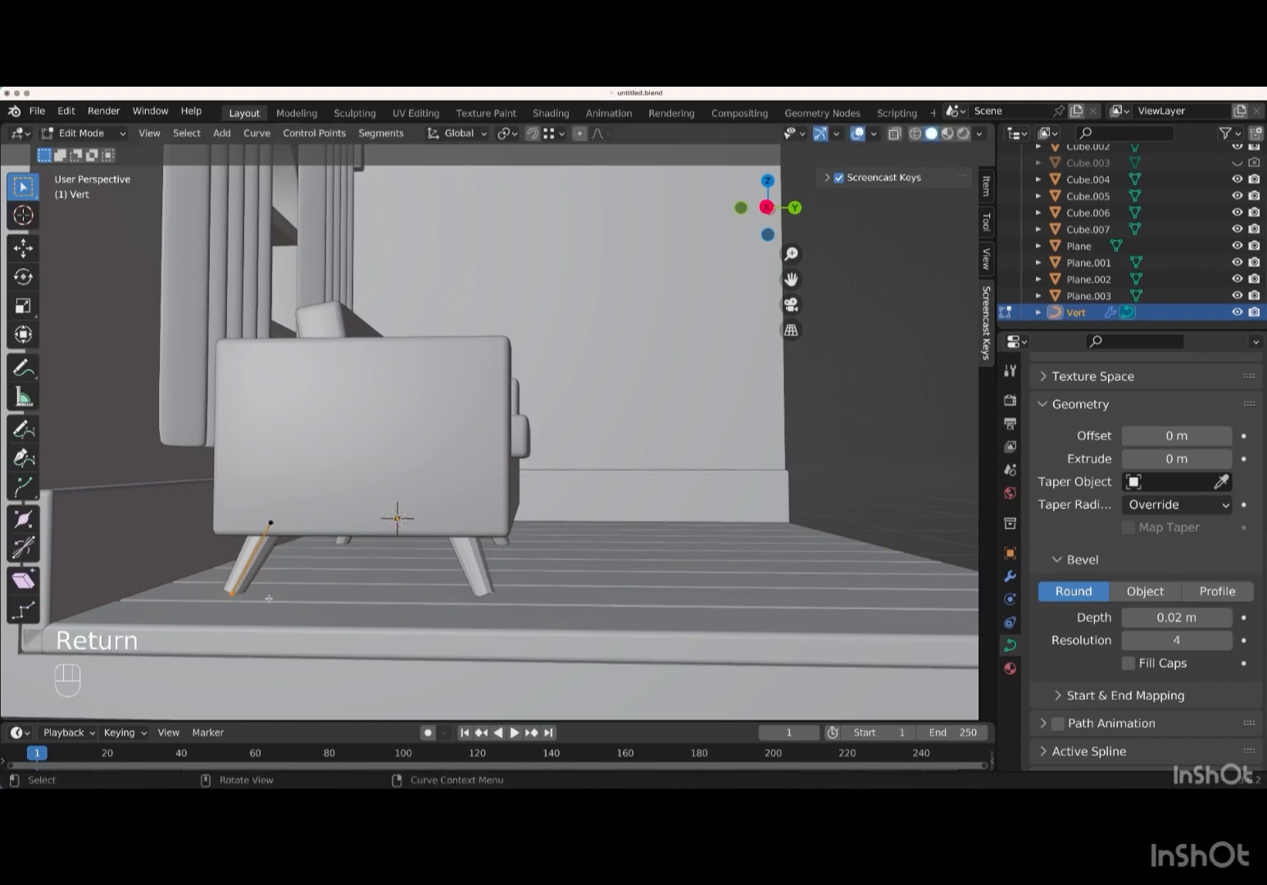
{"action": "key", "text": "g"}
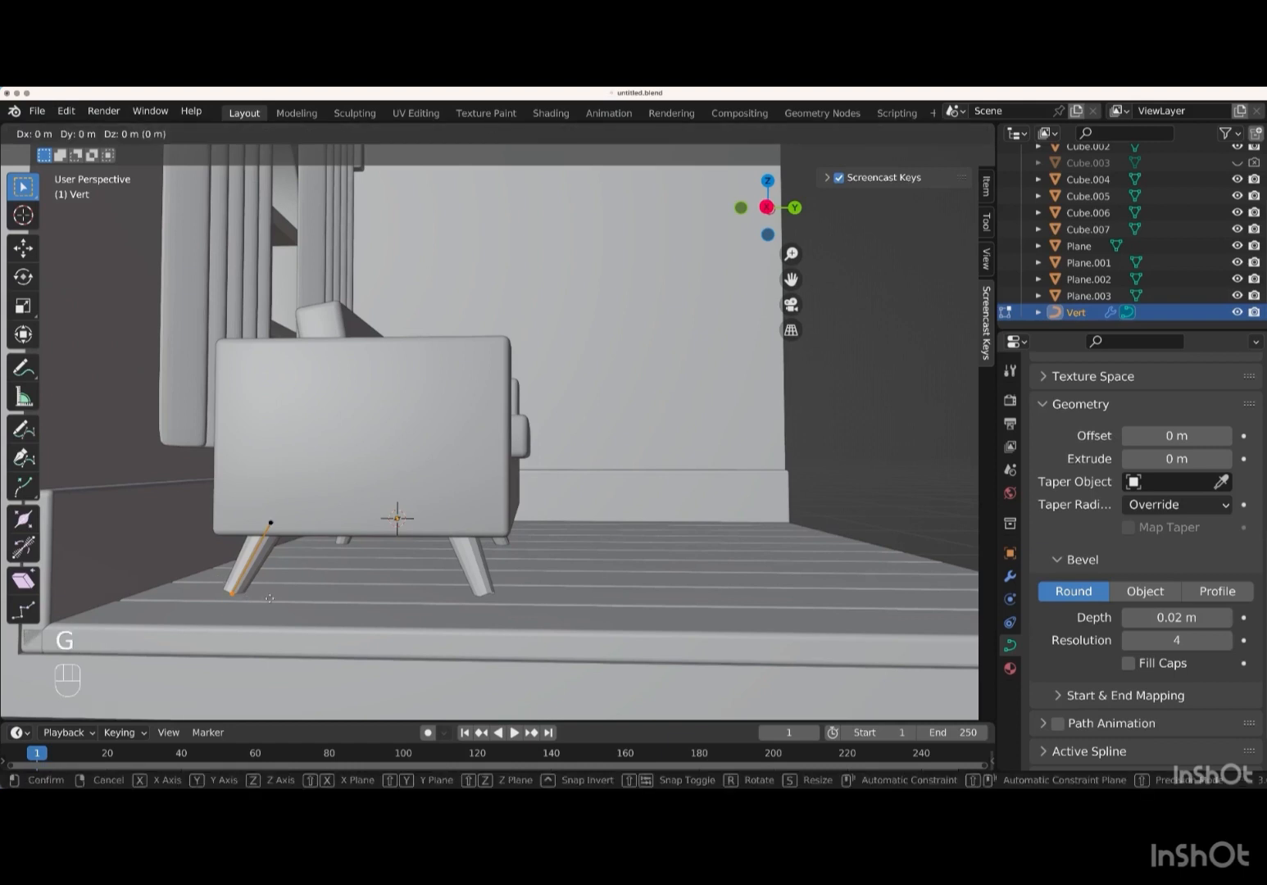
{"action": "key", "text": "Return"}
{"action": "middle_click_drag", "start_coordinate": [267, 604], "coordinate": [699, 564]}
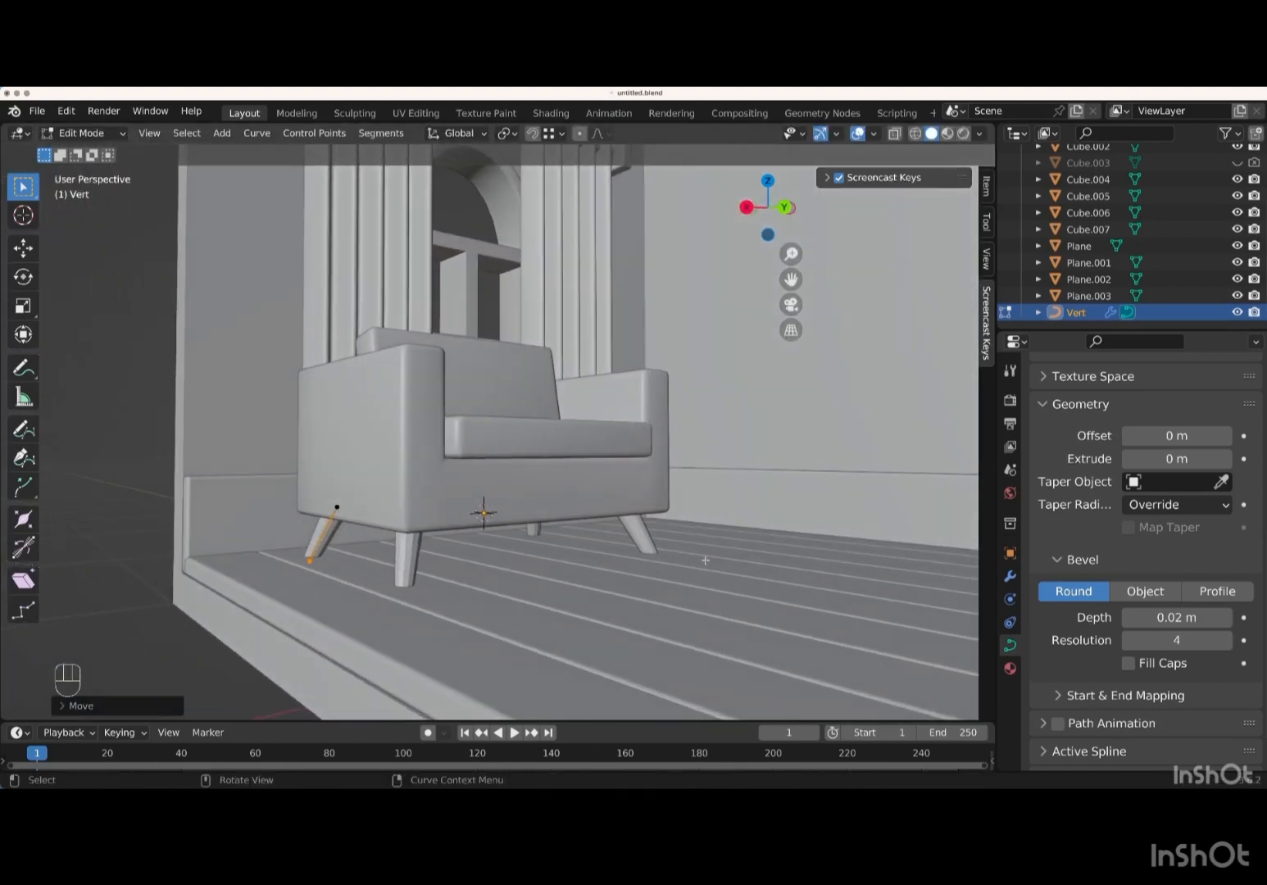
- Leave curve editing and shade the sofa legs smooth
{"action": "key", "text": "Tab"}
{"action": "right_click", "coordinate": [710, 427]}
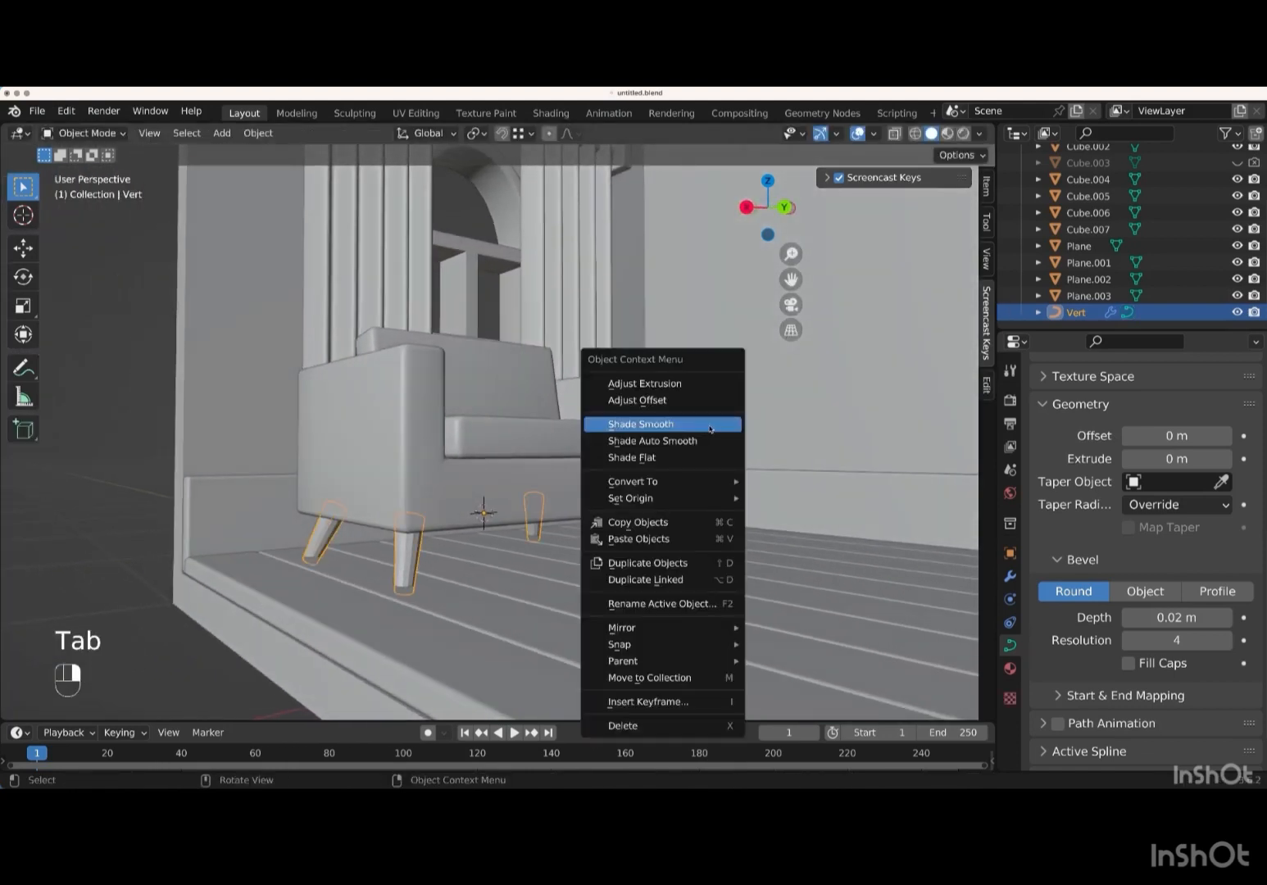
{"action": "left_click", "coordinate": [710, 427]}
- Select the sofa body and back cushion along with the legs and duplicate them in place in top view
{"action": "middle_click_drag", "start_coordinate": [711, 426], "coordinate": [565, 524]}
{"action": "left_click", "coordinate": [378, 457], "text": "shift"}
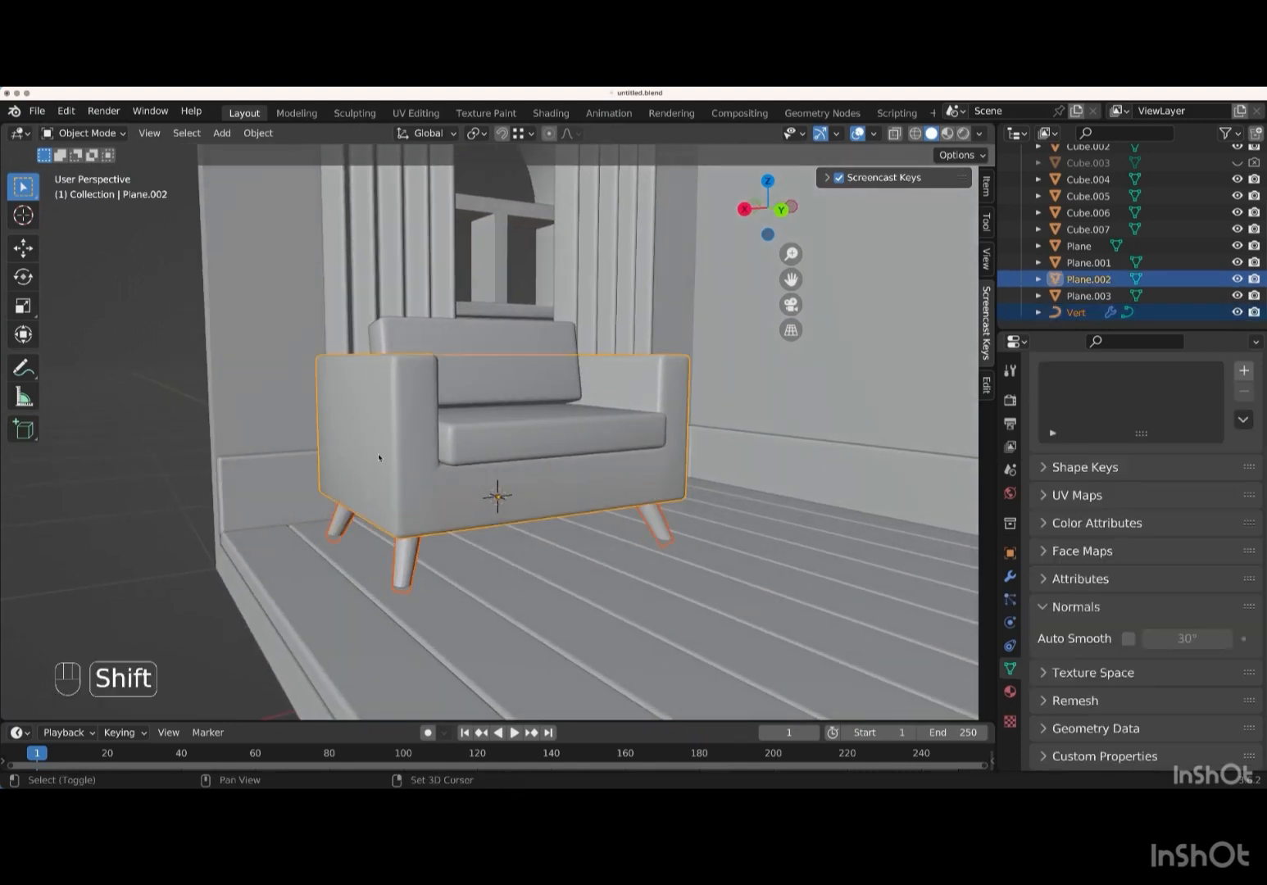
{"action": "left_click", "coordinate": [477, 347], "text": "shift"}
{"action": "middle_click_drag", "start_coordinate": [477, 347], "coordinate": [517, 482]}
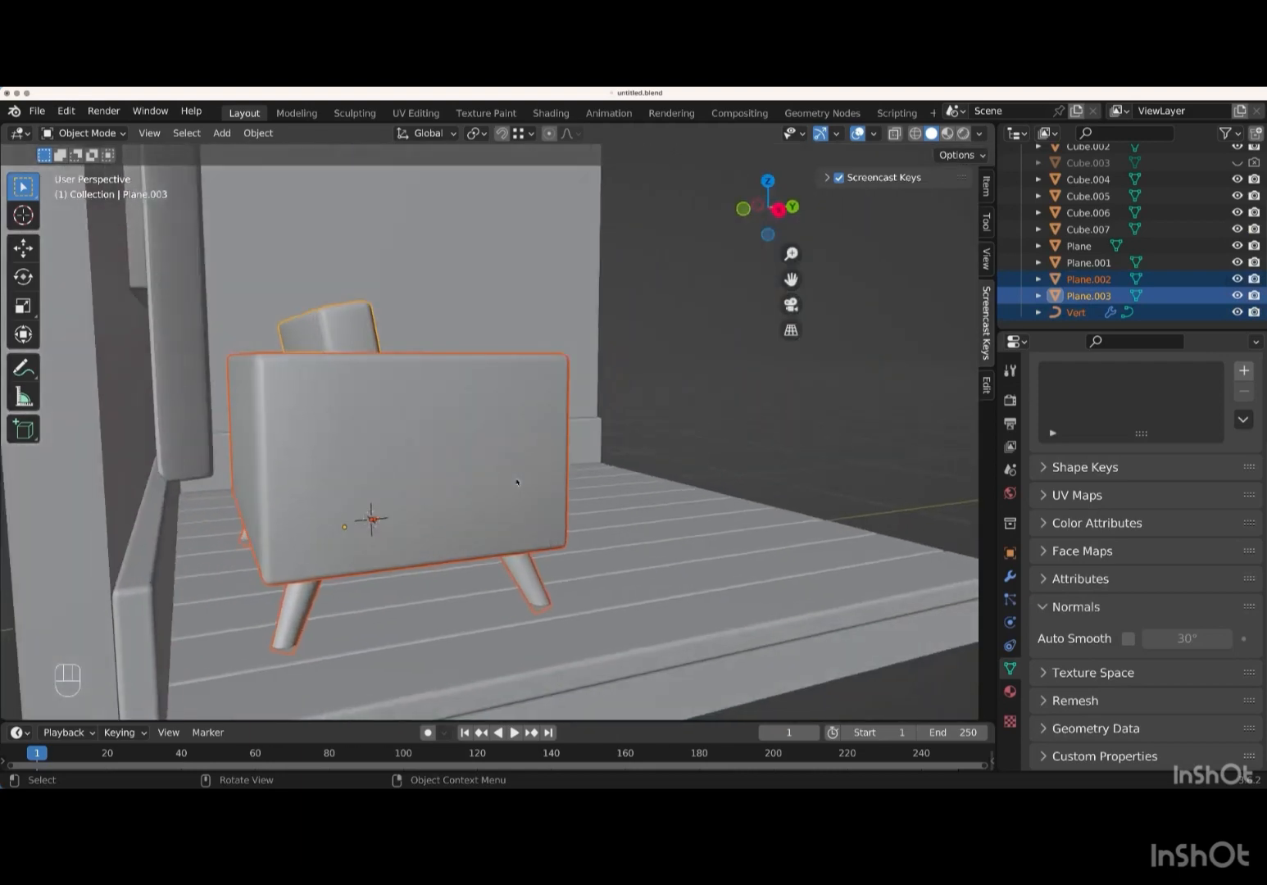
{"action": "key", "text": "KP_7"}
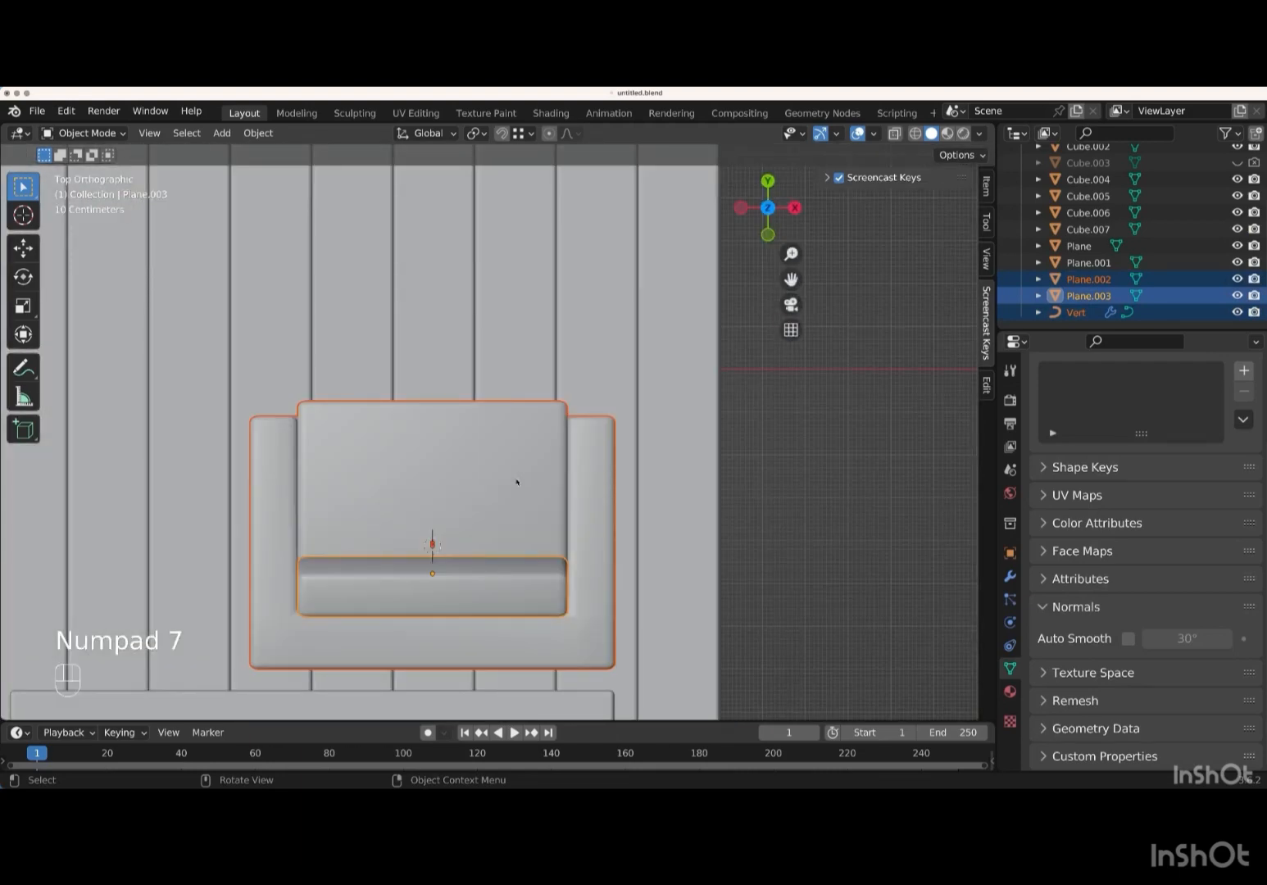
{"action": "key", "text": "KP_Subtract"}
{"action": "key", "text": "KP_Subtract"}
{"action": "key", "text": "KP_Subtract"}
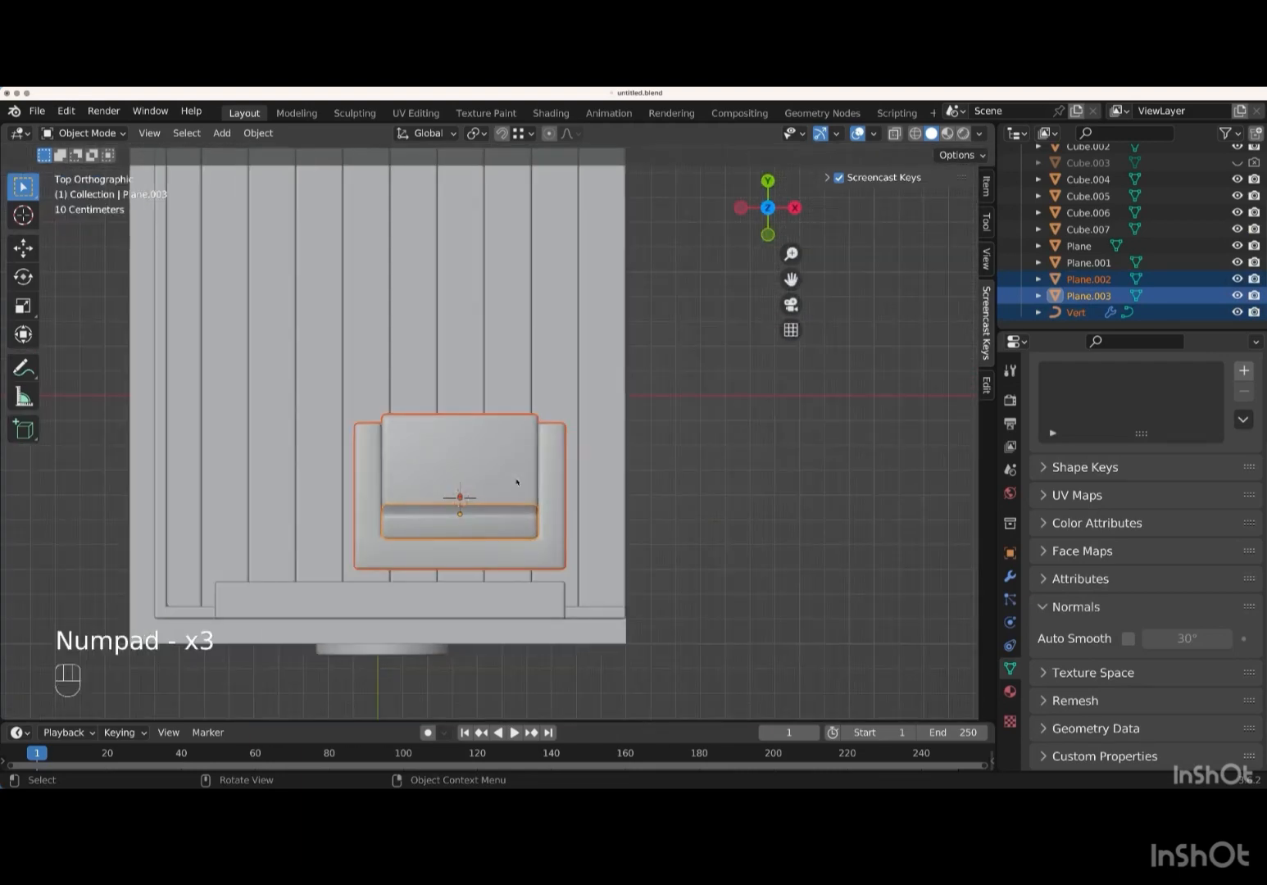
{"action": "scroll", "coordinate": [516, 482], "scroll_direction": "up", "scroll_amount": 2, "text": "shift"}
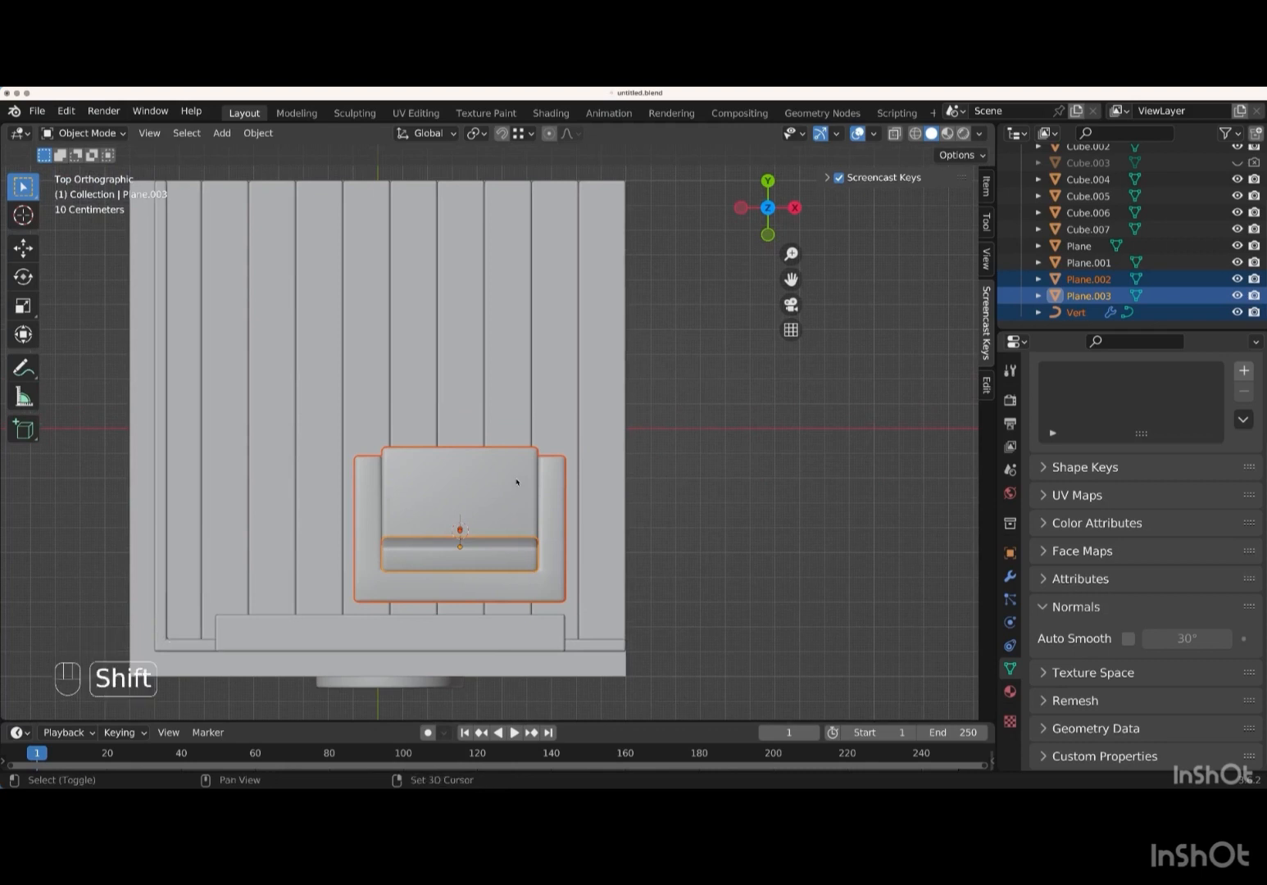
{"action": "key", "text": "shift+d"}
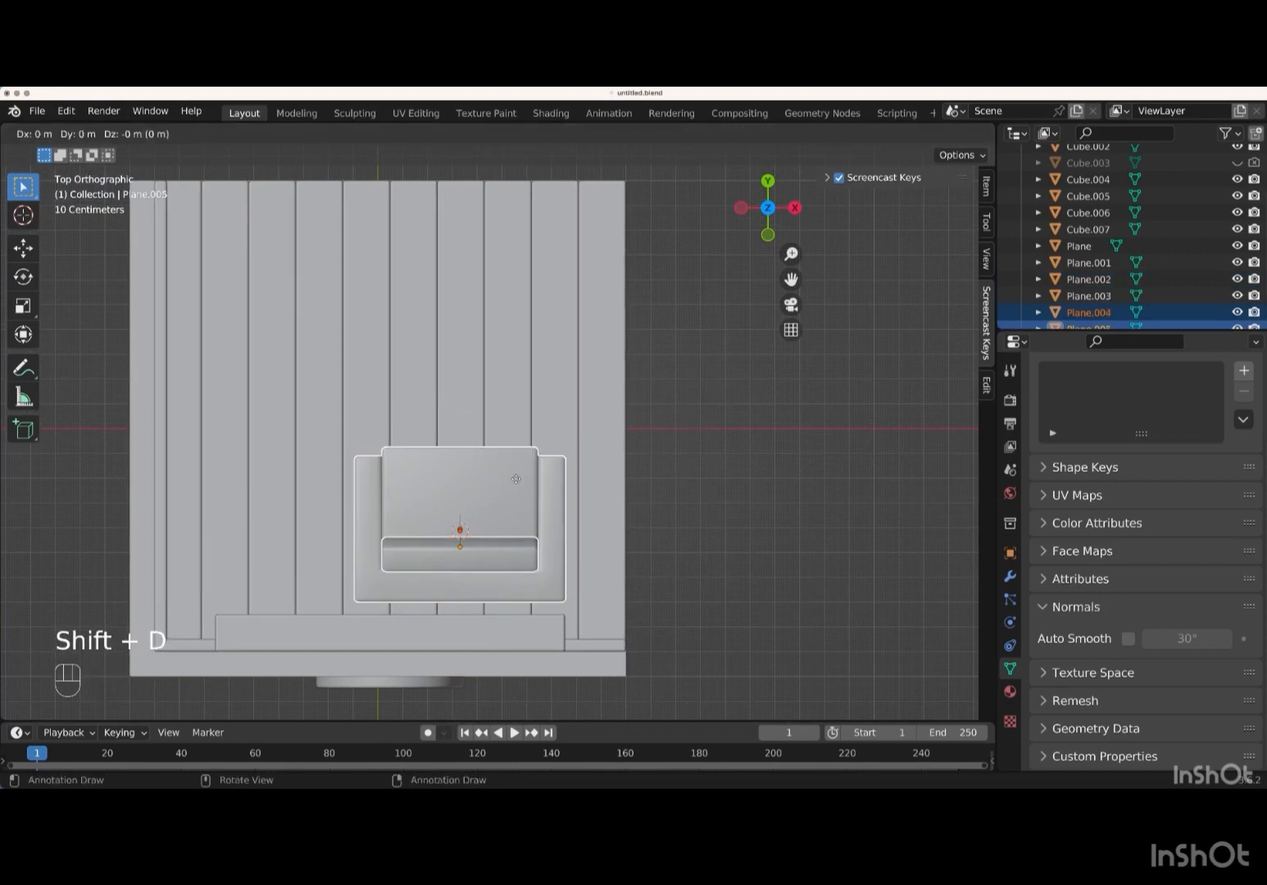
{"action": "right_click", "coordinate": [516, 481]}
{"action": "scroll", "coordinate": [517, 482], "scroll_direction": "down", "scroll_amount": 2}
{"action": "key", "text": "KP_7"}
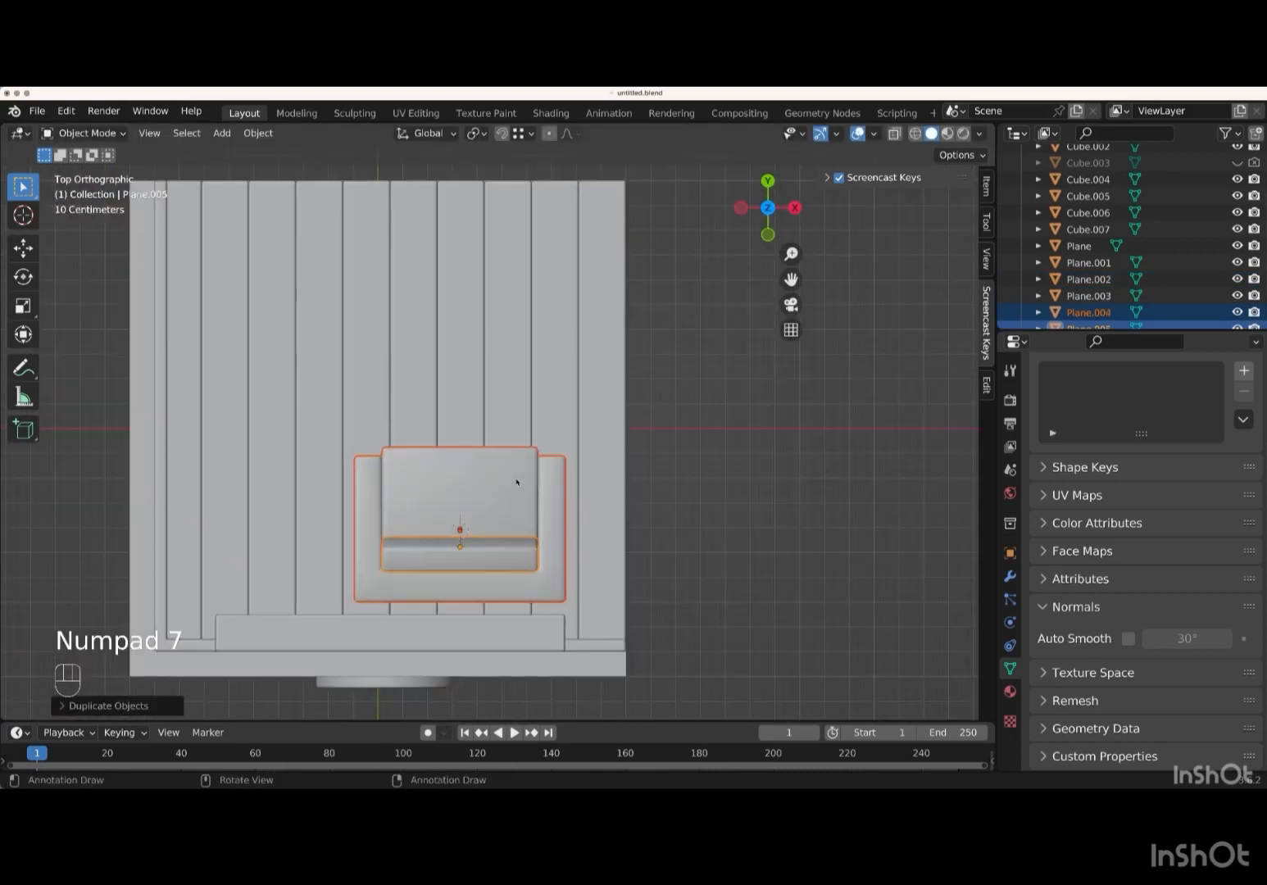
- Rotate the duplicated sofa -90° around the global Z axis
{"action": "key", "text": "r"}
{"action": "key", "text": "z"}
{"action": "key", "text": "KP_9"}
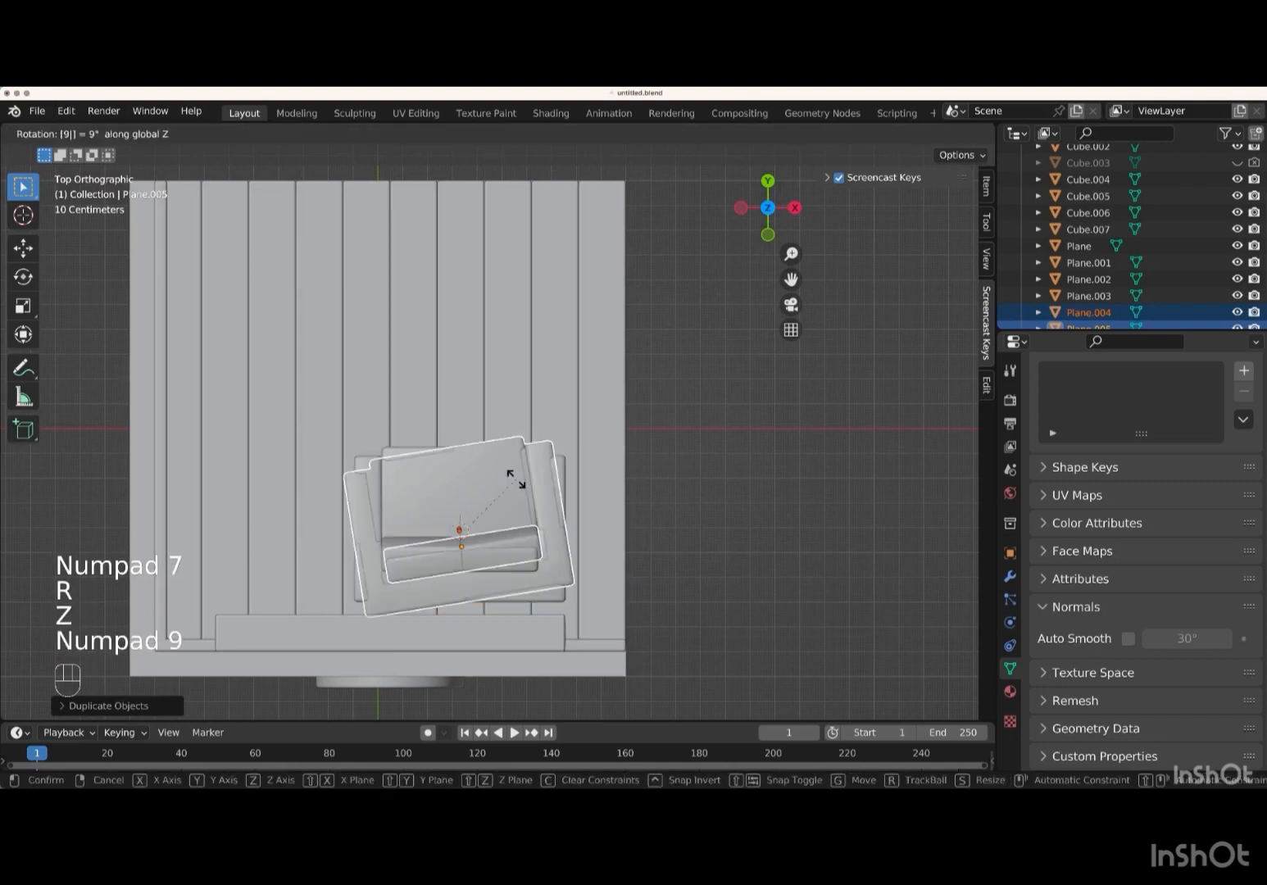
{"action": "key", "text": "KP_0"}
{"action": "key", "text": "KP_Subtract"}
{"action": "key", "text": "Return"}
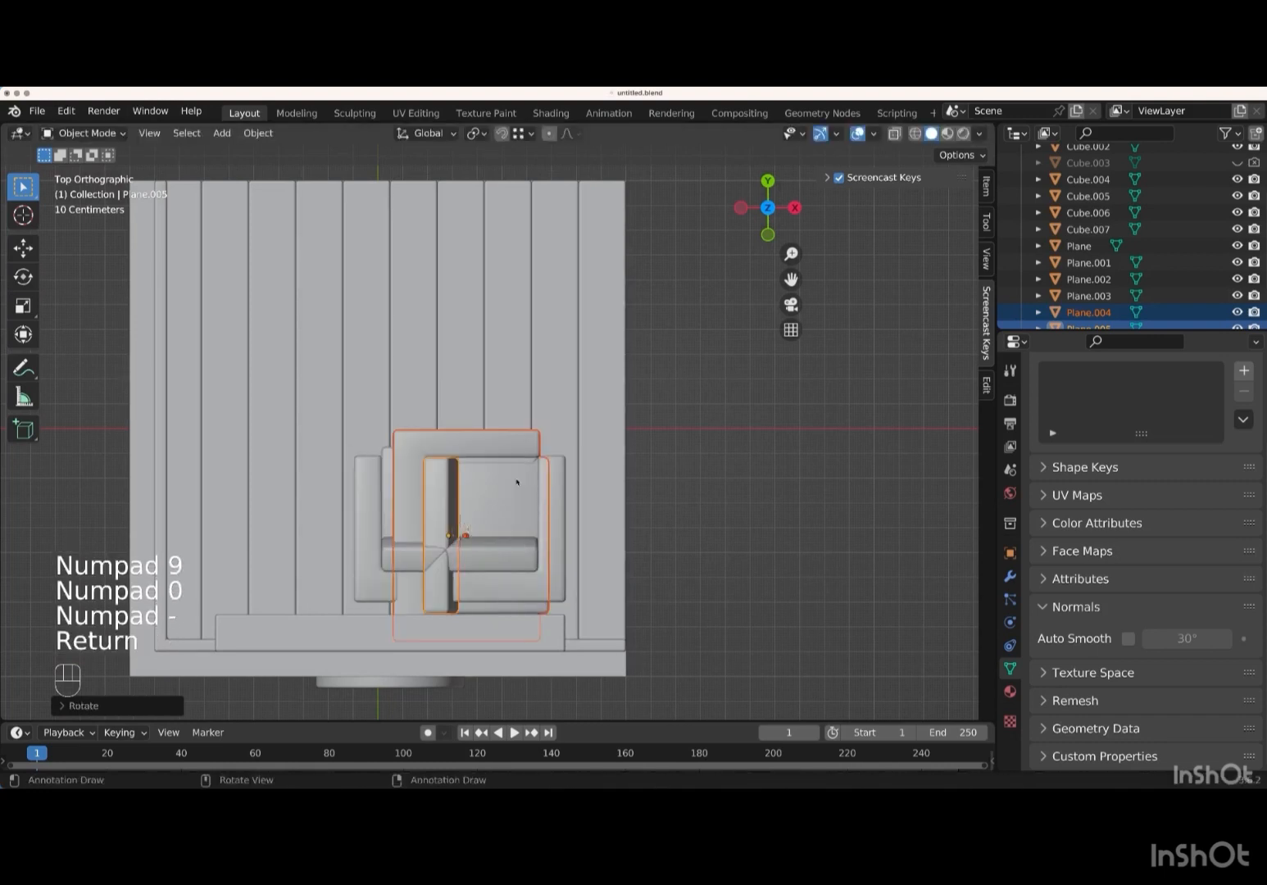
- Move the duplicated sofa about -0.85 m along X and 0.8 m along Y so it stands against the side wall
{"action": "key", "text": "g"}
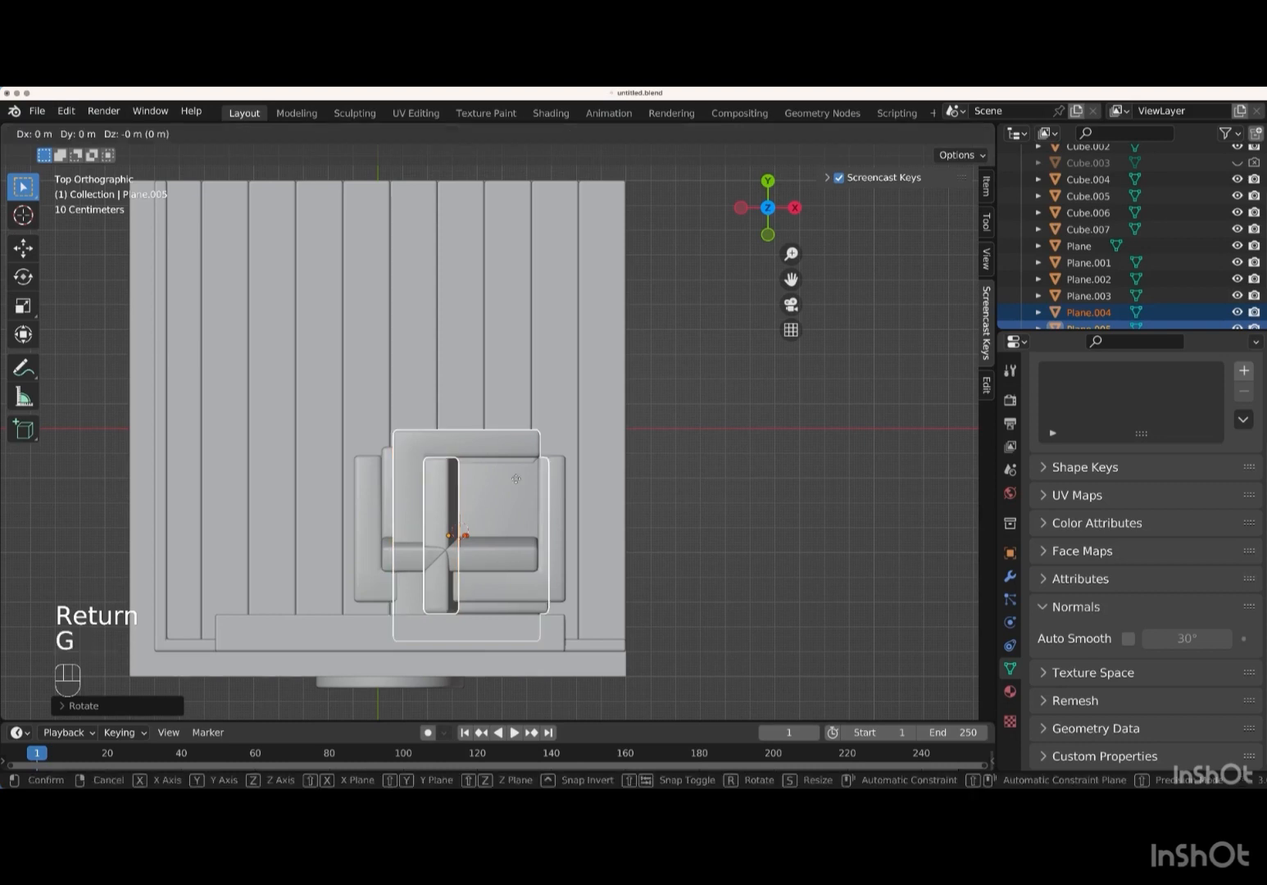
{"action": "key", "text": "x"}
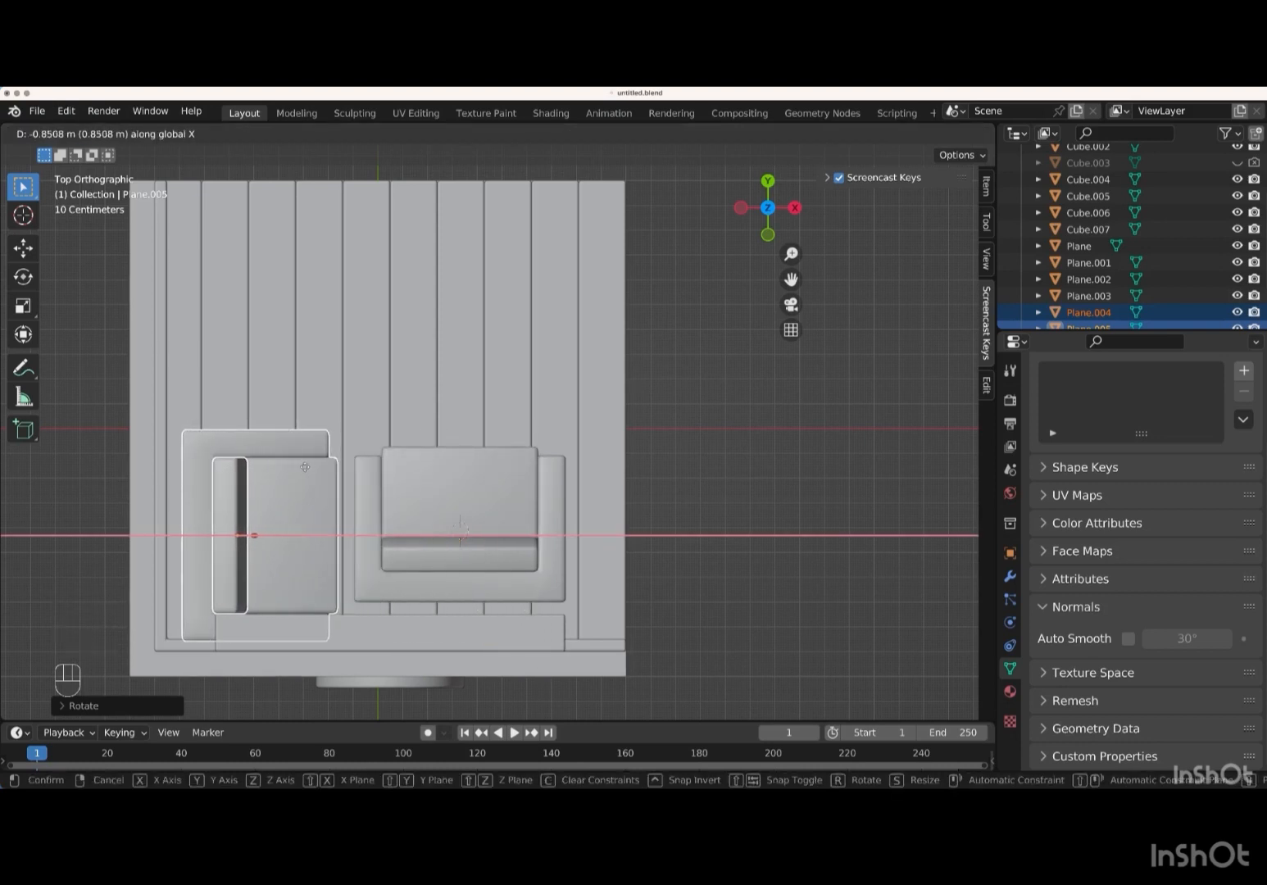
{"action": "key", "text": "Return"}
{"action": "key", "text": "g"}
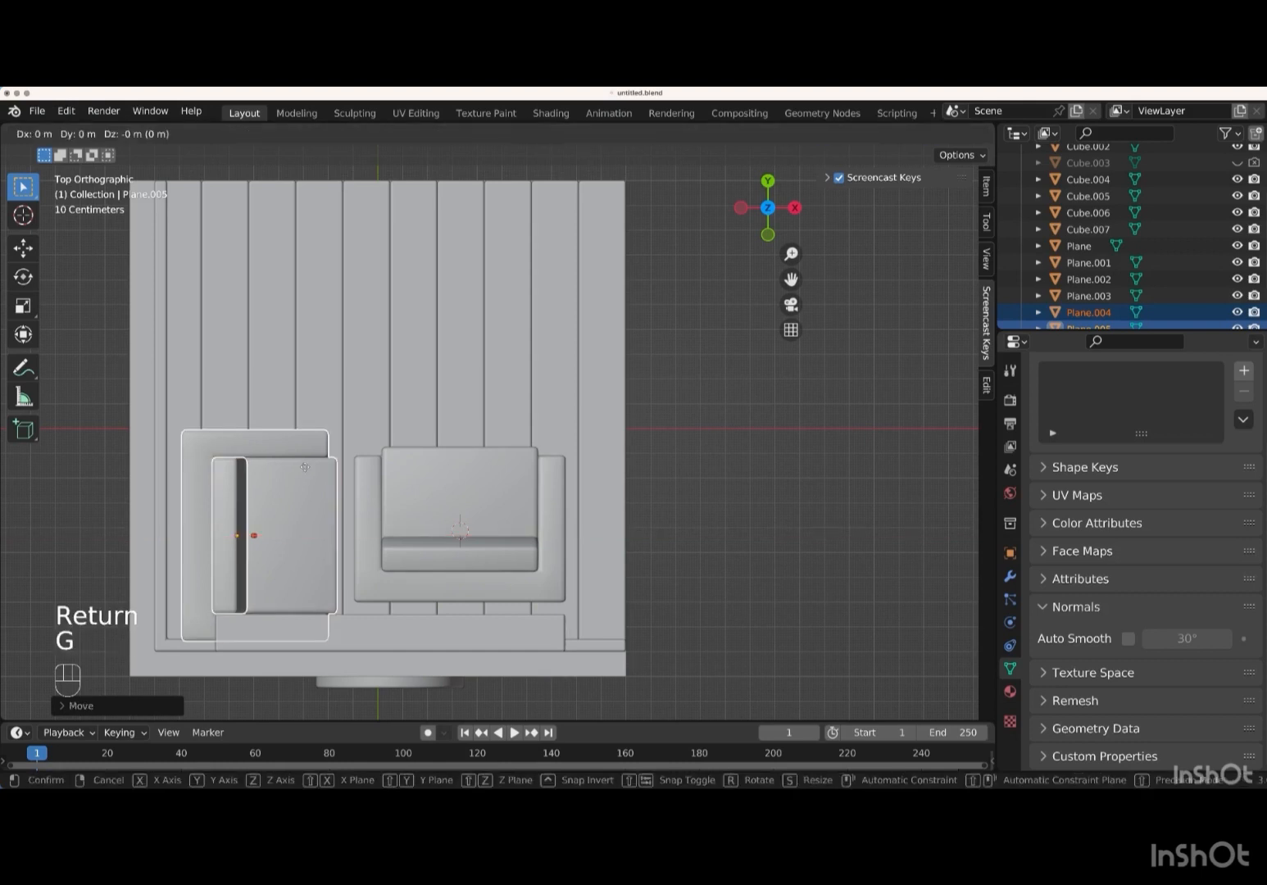
{"action": "key", "text": "y"}
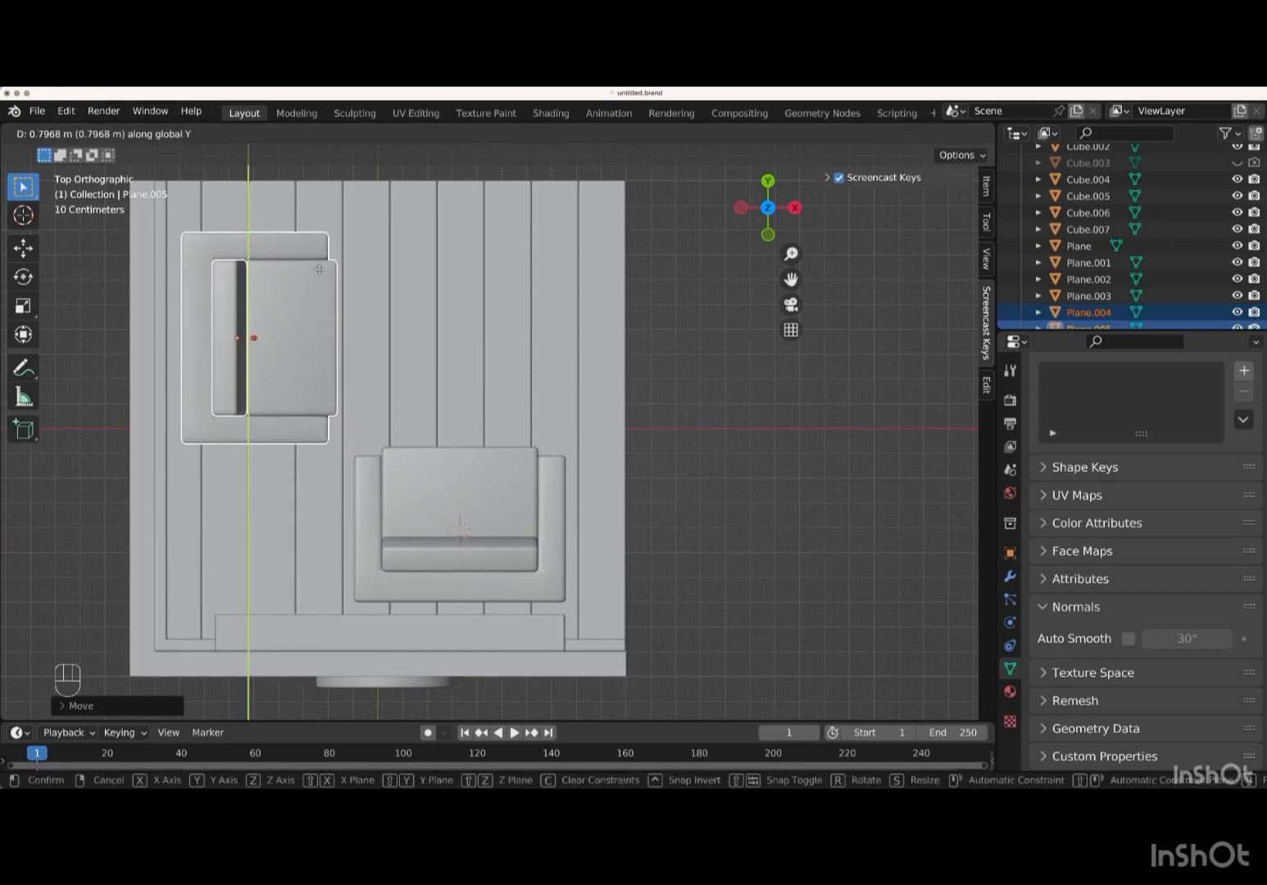
{"action": "key", "text": "Return"}
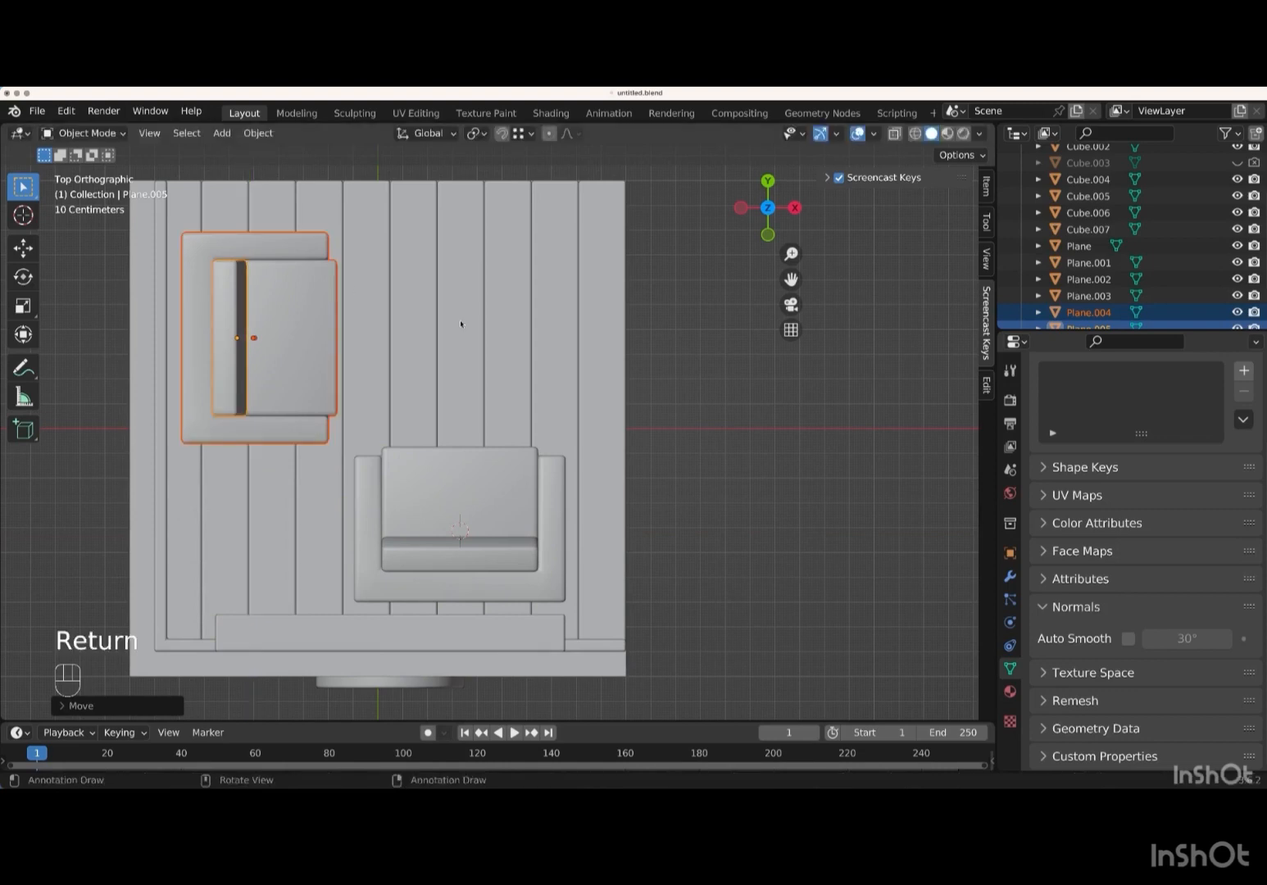
- Duplicate the legs of the sofa beneath the window, leaving the copy in place
{"action": "middle_click_drag", "start_coordinate": [461, 323], "coordinate": [461, 323]}
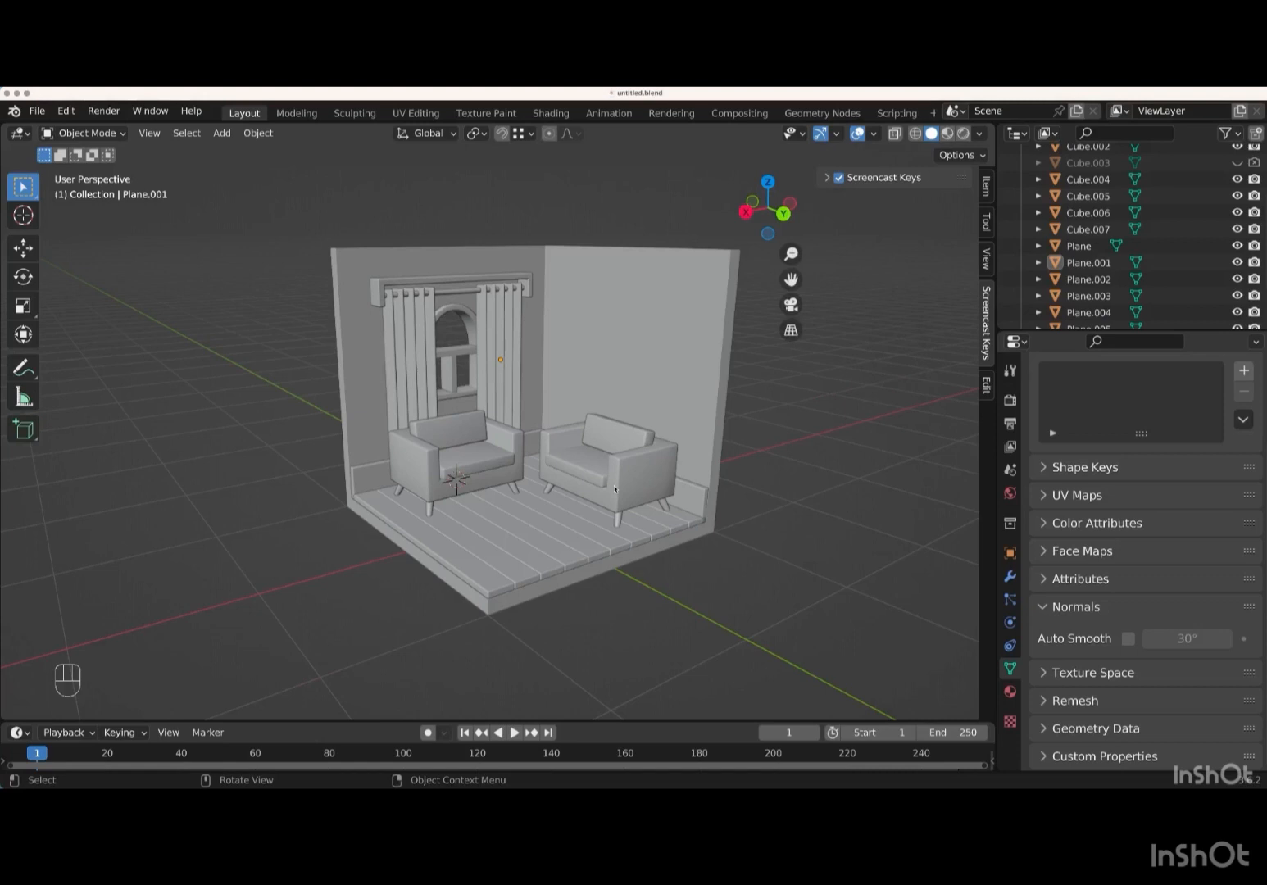
{"action": "key", "text": "KP_Add"}
{"action": "key", "text": "KP_Add"}
{"action": "key", "text": "KP_Add"}
{"action": "key", "text": "KP_Add"}
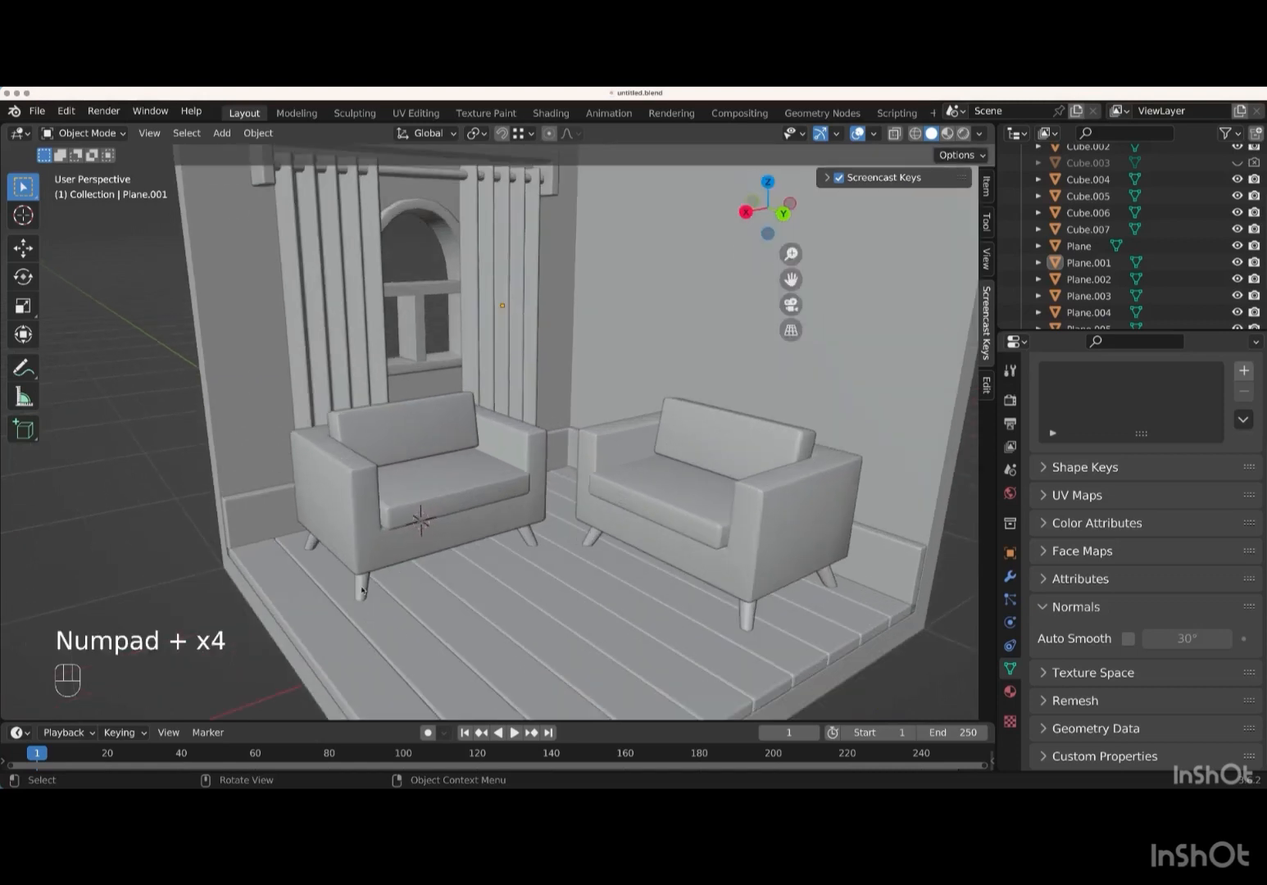
{"action": "left_click", "coordinate": [363, 590]}
{"action": "key", "text": "shift+d"}
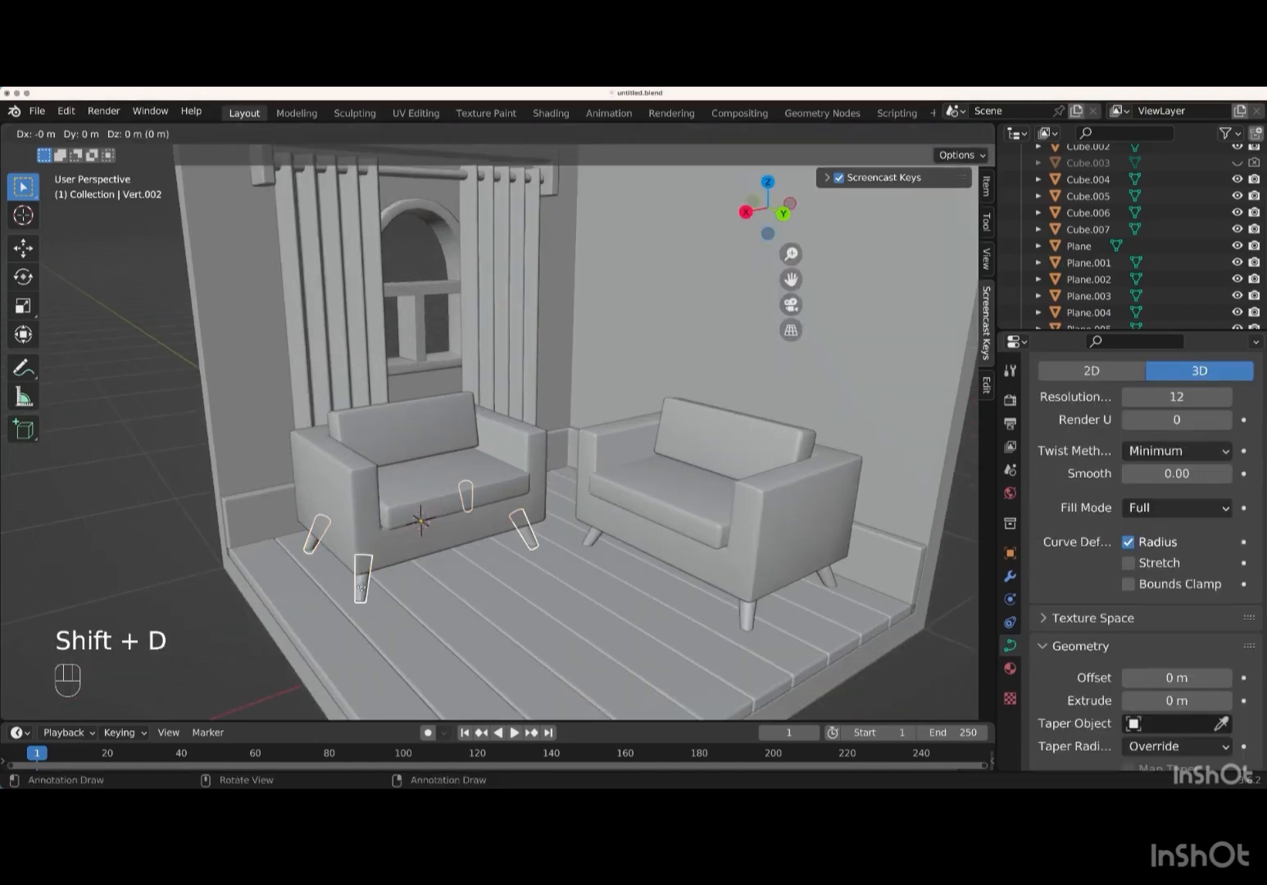
{"action": "right_click", "coordinate": [395, 588]}
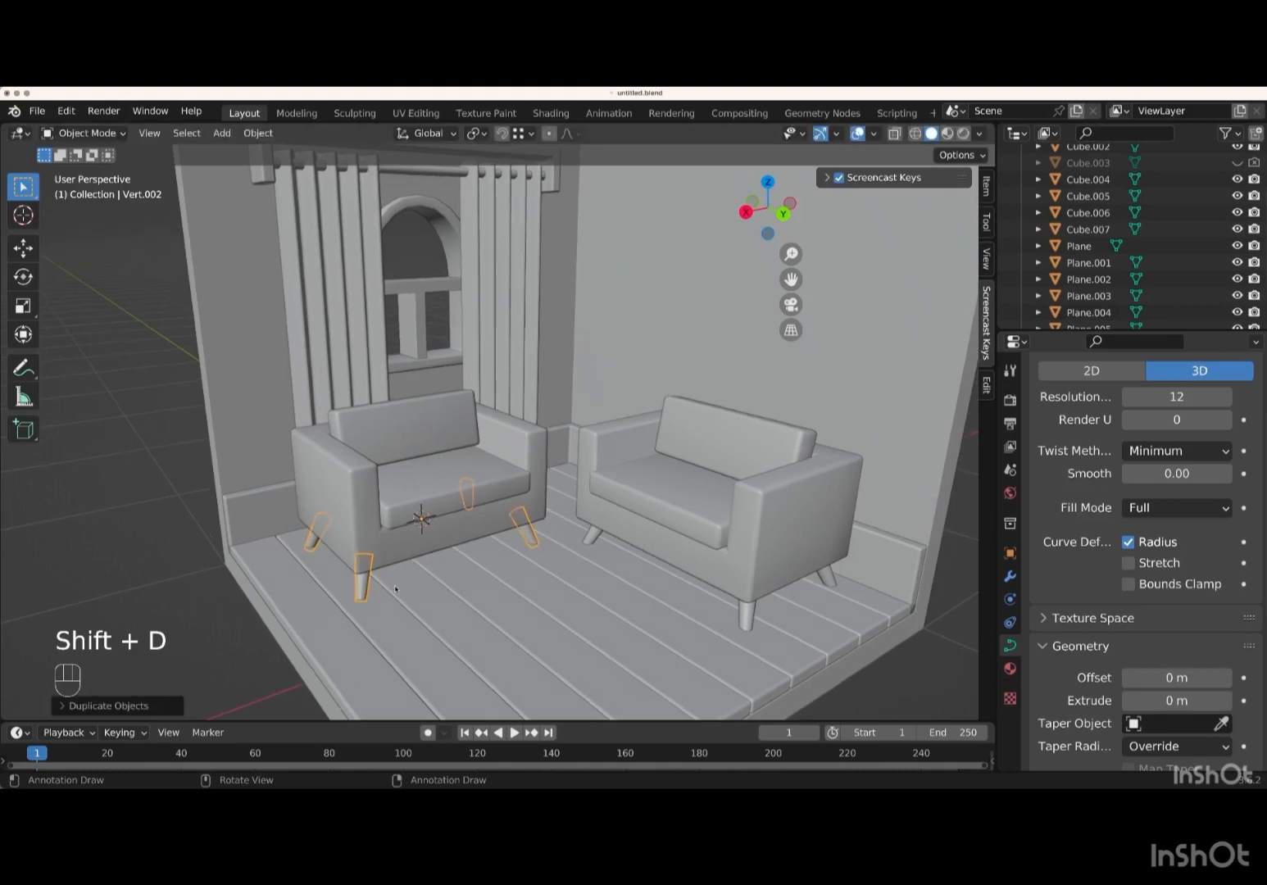
- Move the copied legs about 0.8 m along Y in right view and open their curve for point editing
{"action": "middle_click_drag", "start_coordinate": [395, 588], "coordinate": [395, 589]}
{"action": "key", "text": "KP_3"}
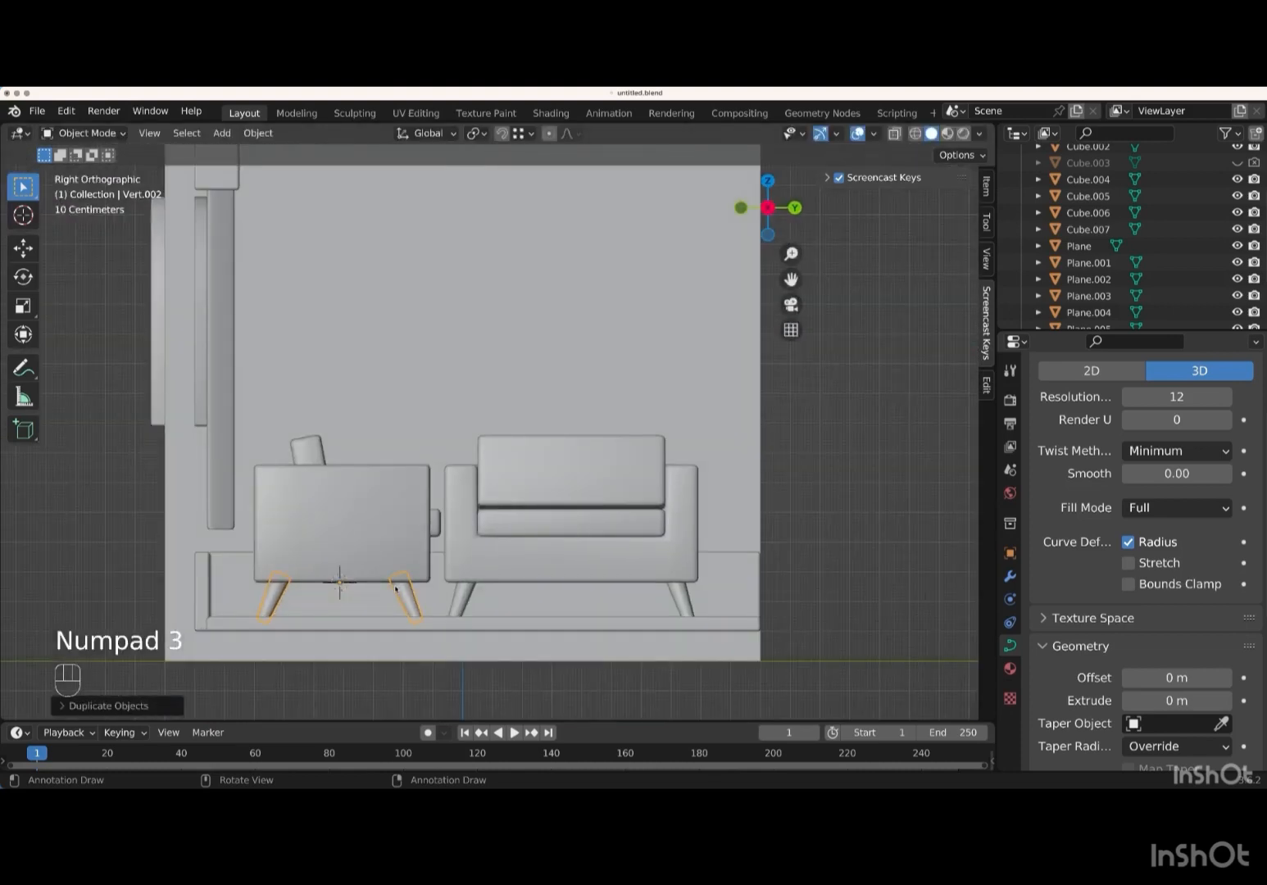
{"action": "key", "text": "g"}
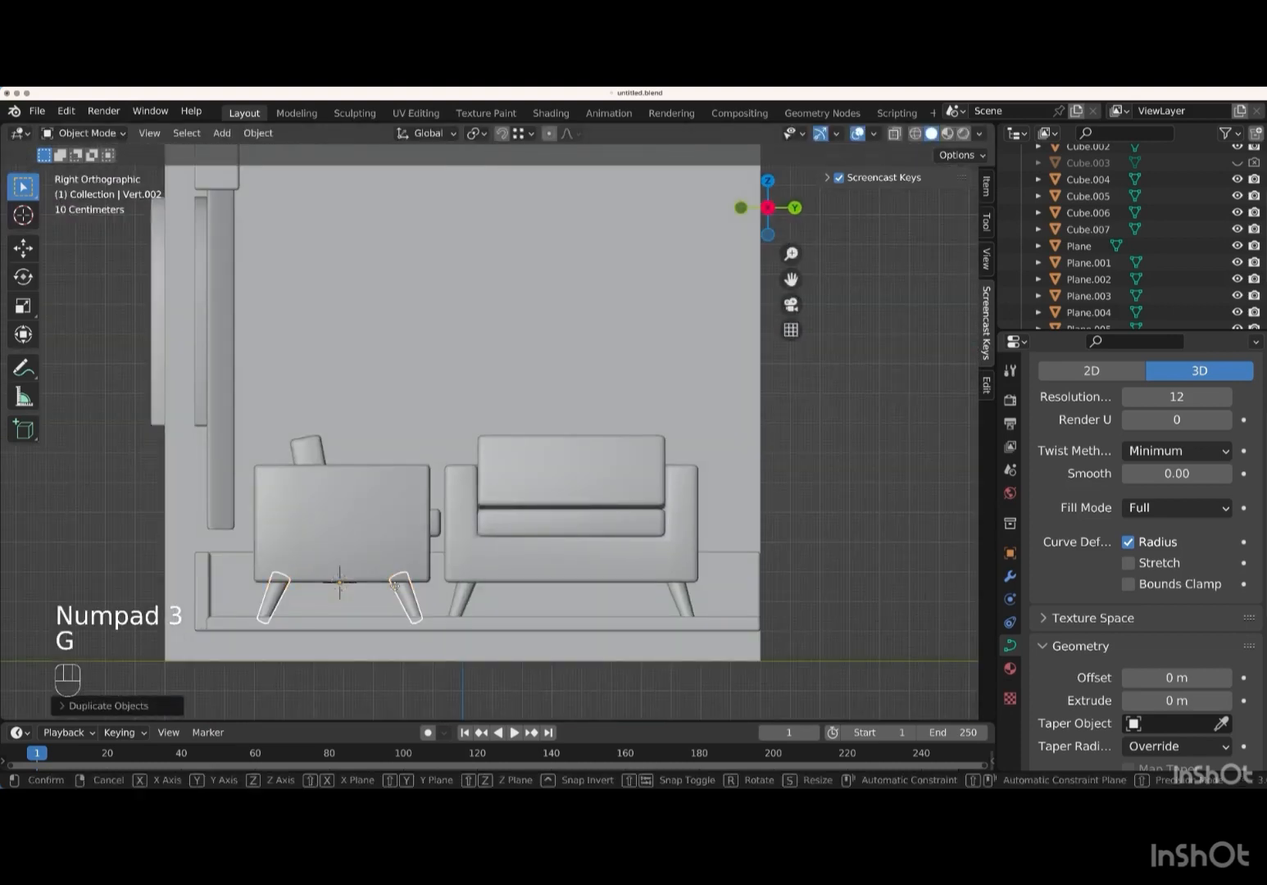
{"action": "key", "text": "y"}
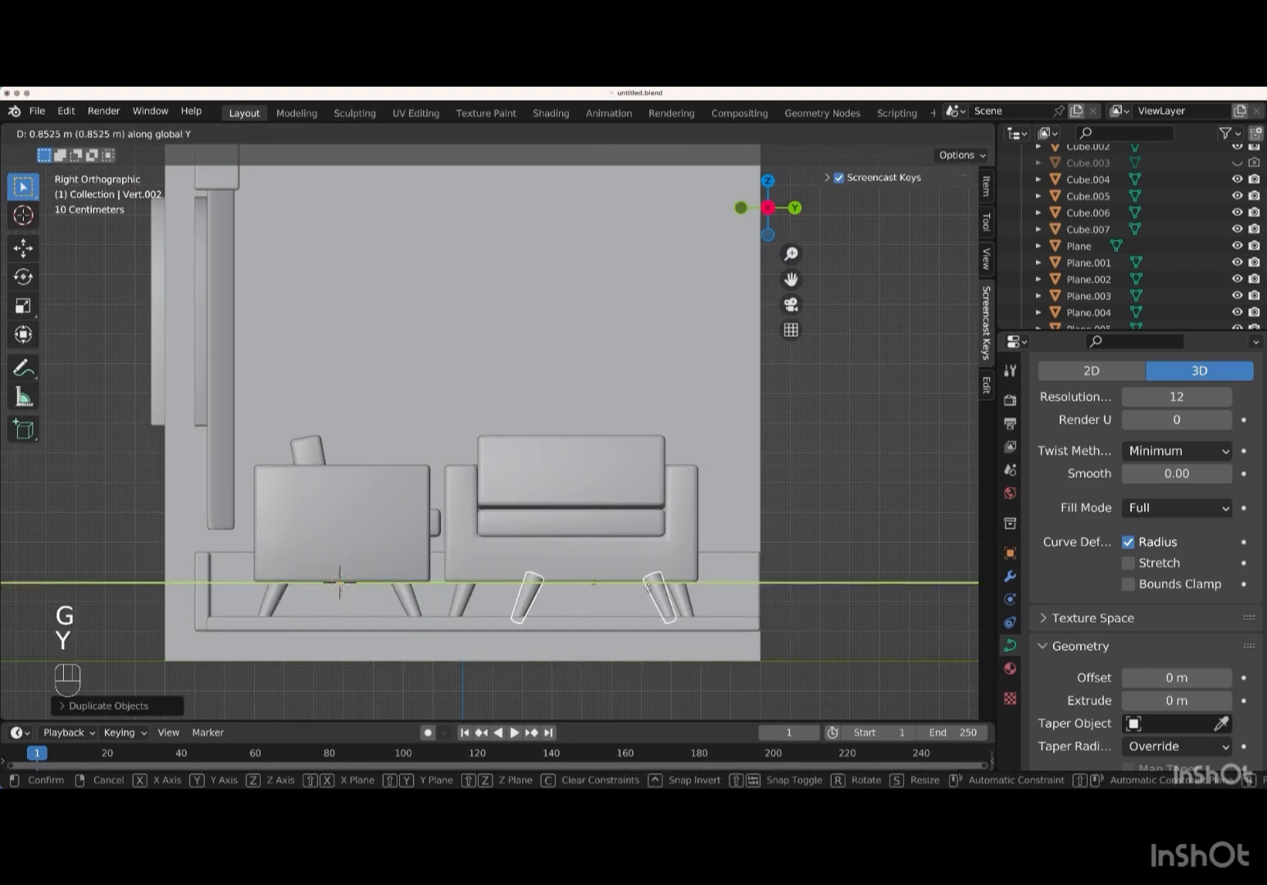
{"action": "key", "text": "Return"}
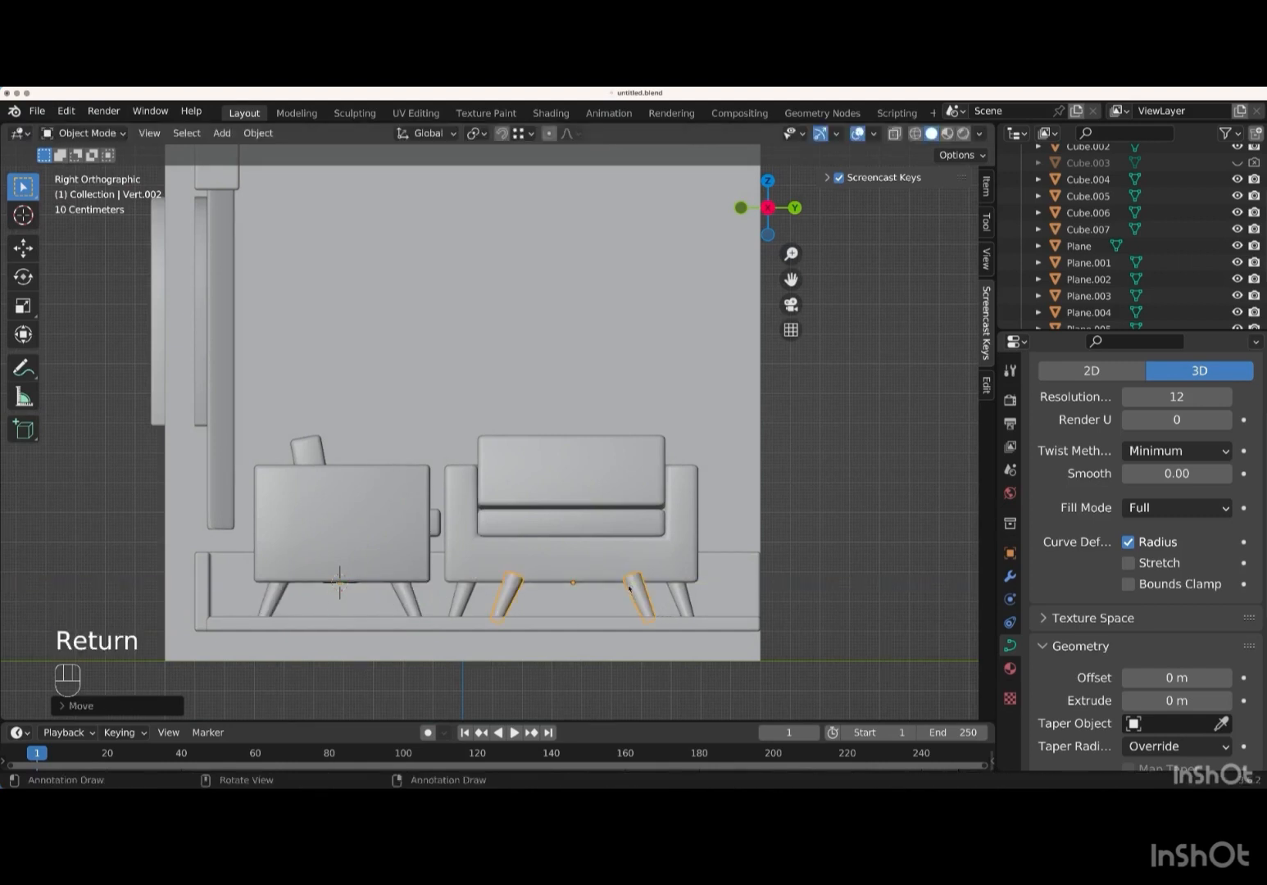
{"action": "key", "text": "Tab"}
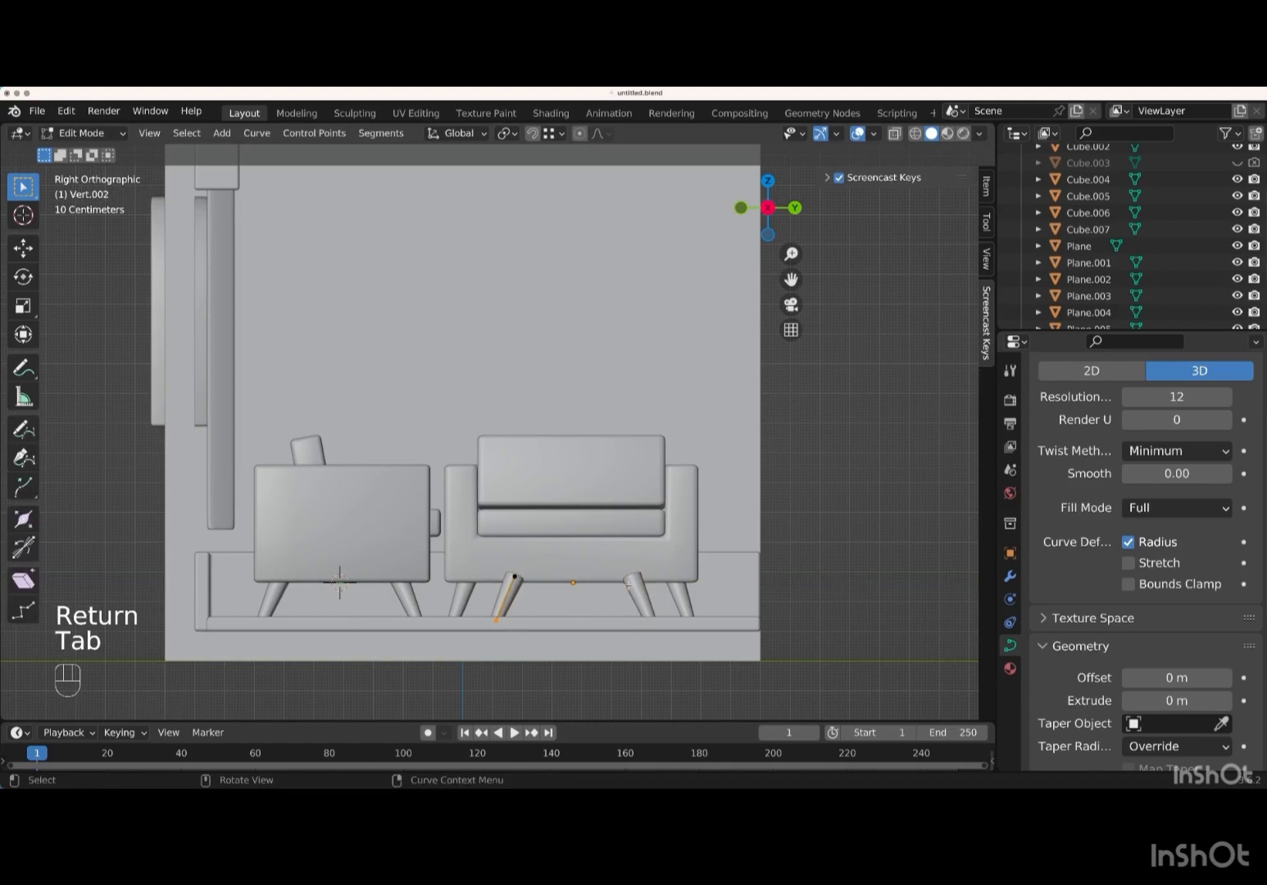
- Move all the copied leg's curve points about 0.03 m along Y and, in back view, about -0.16 m along X
{"action": "key", "text": "a"}
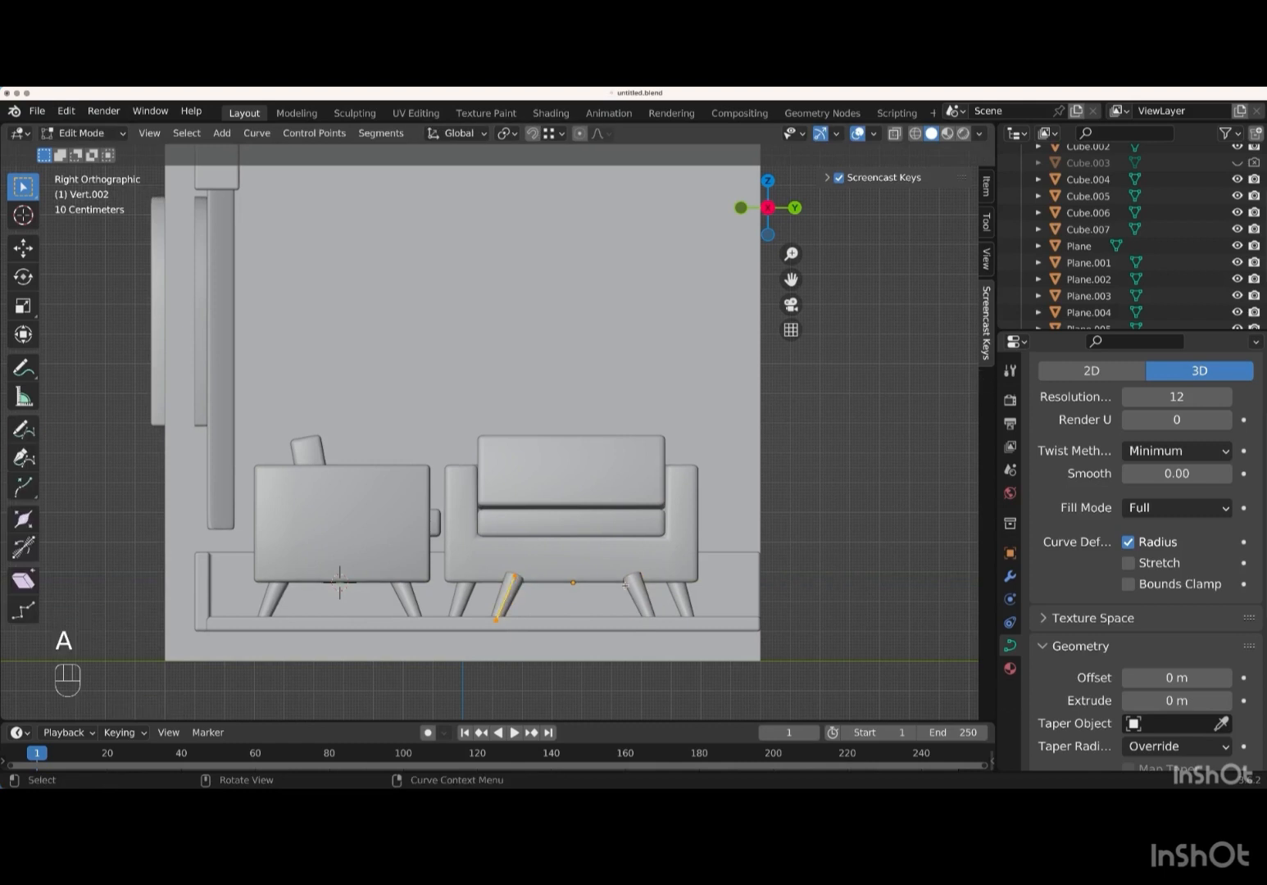
{"action": "key", "text": "g"}
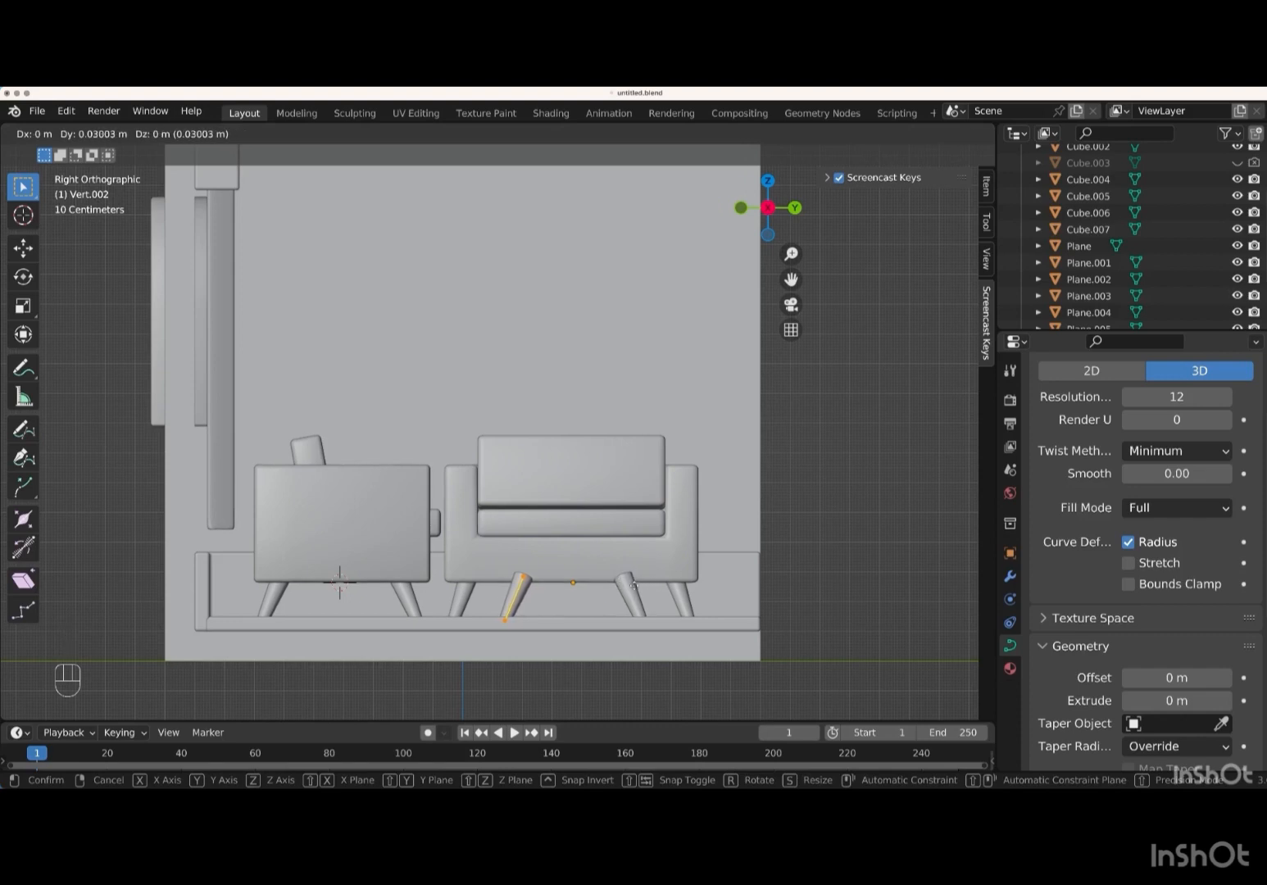
{"action": "key", "text": "Return"}
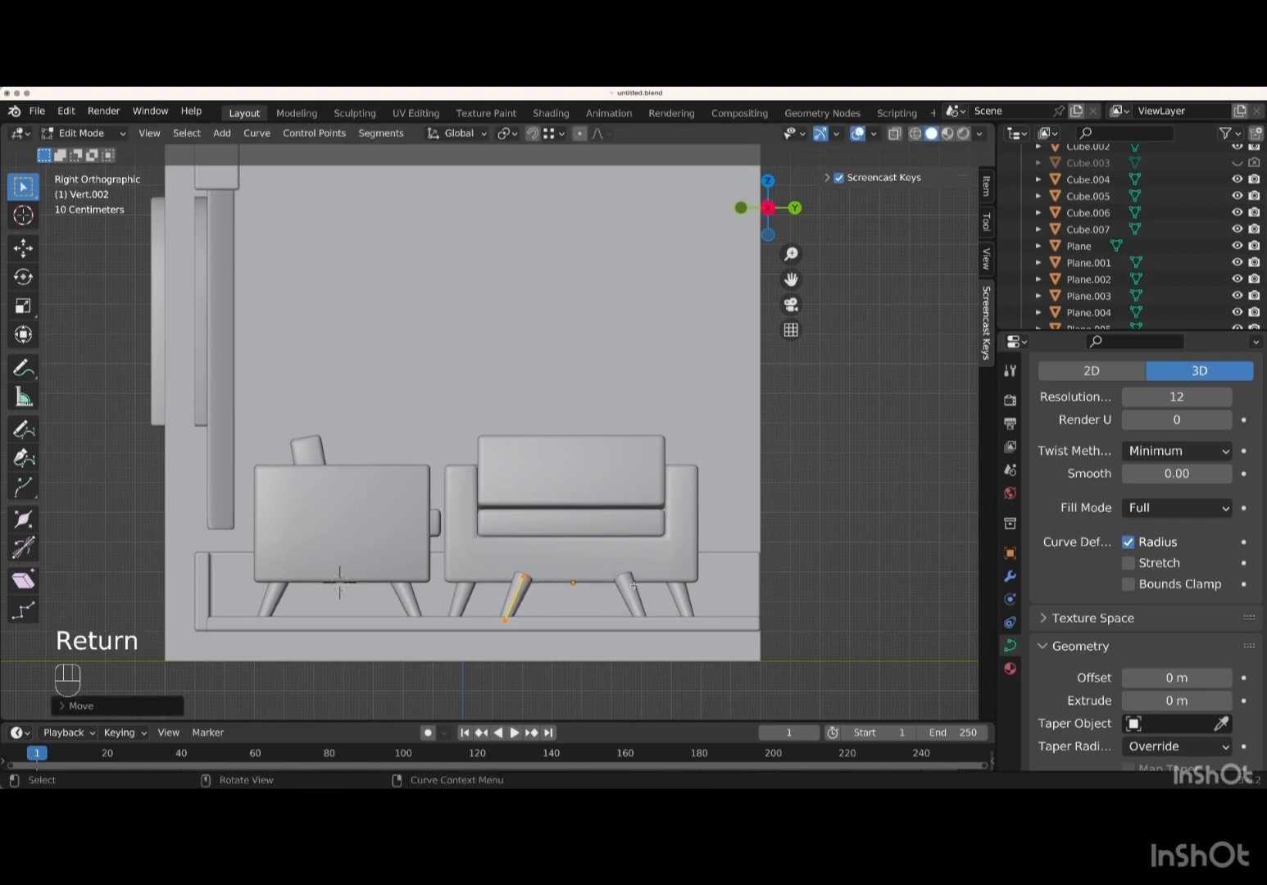
{"action": "key", "text": "super+KP_1"}
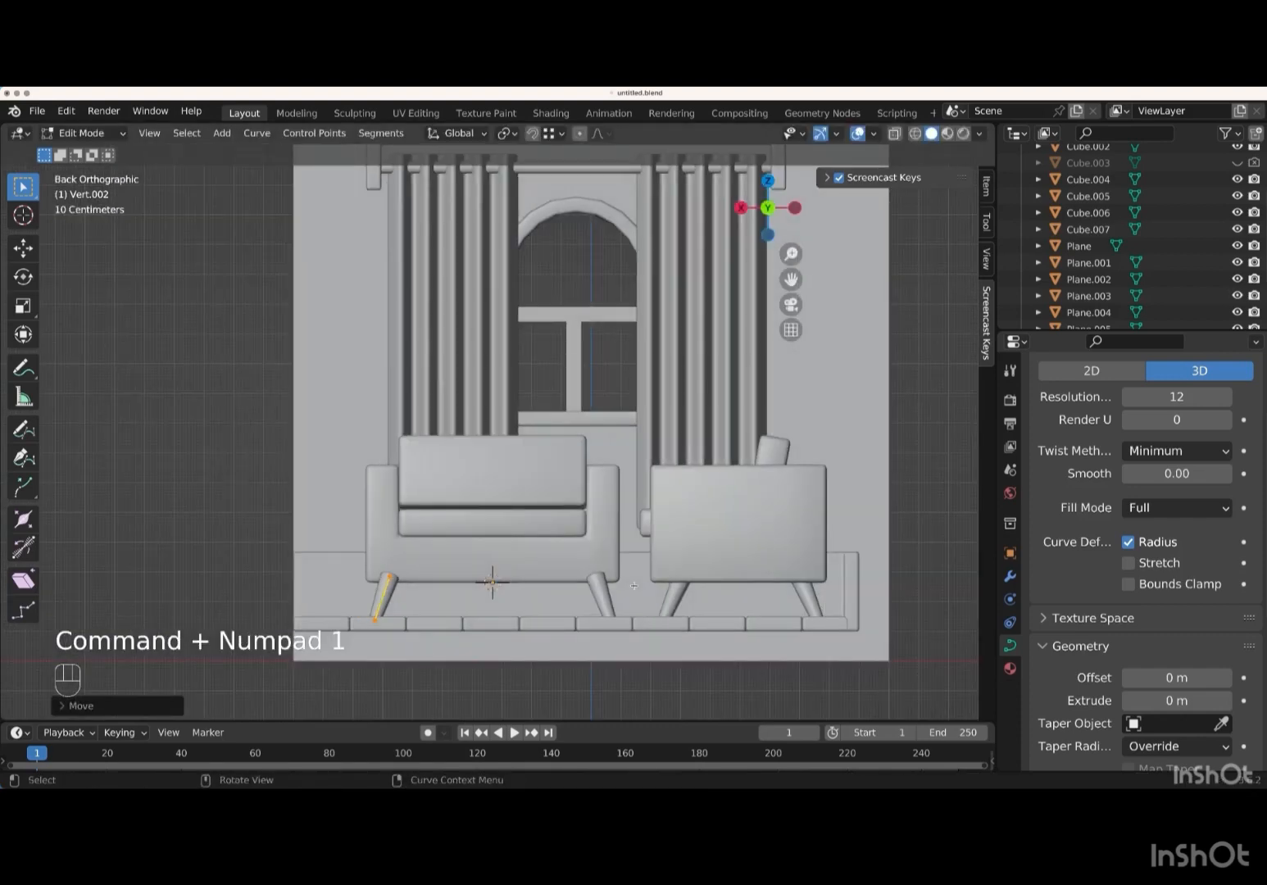
{"action": "key", "text": "g"}
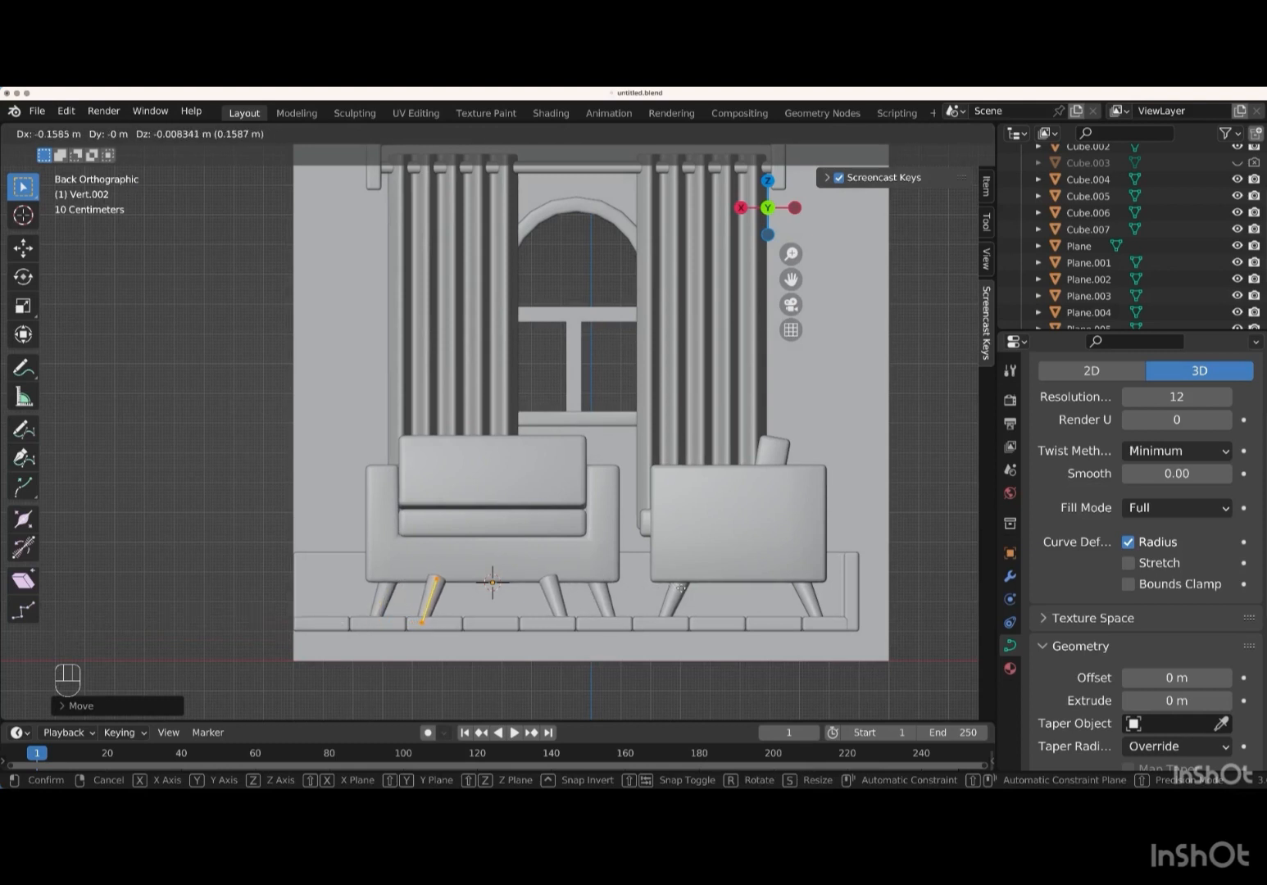
{"action": "key", "text": "Return"}
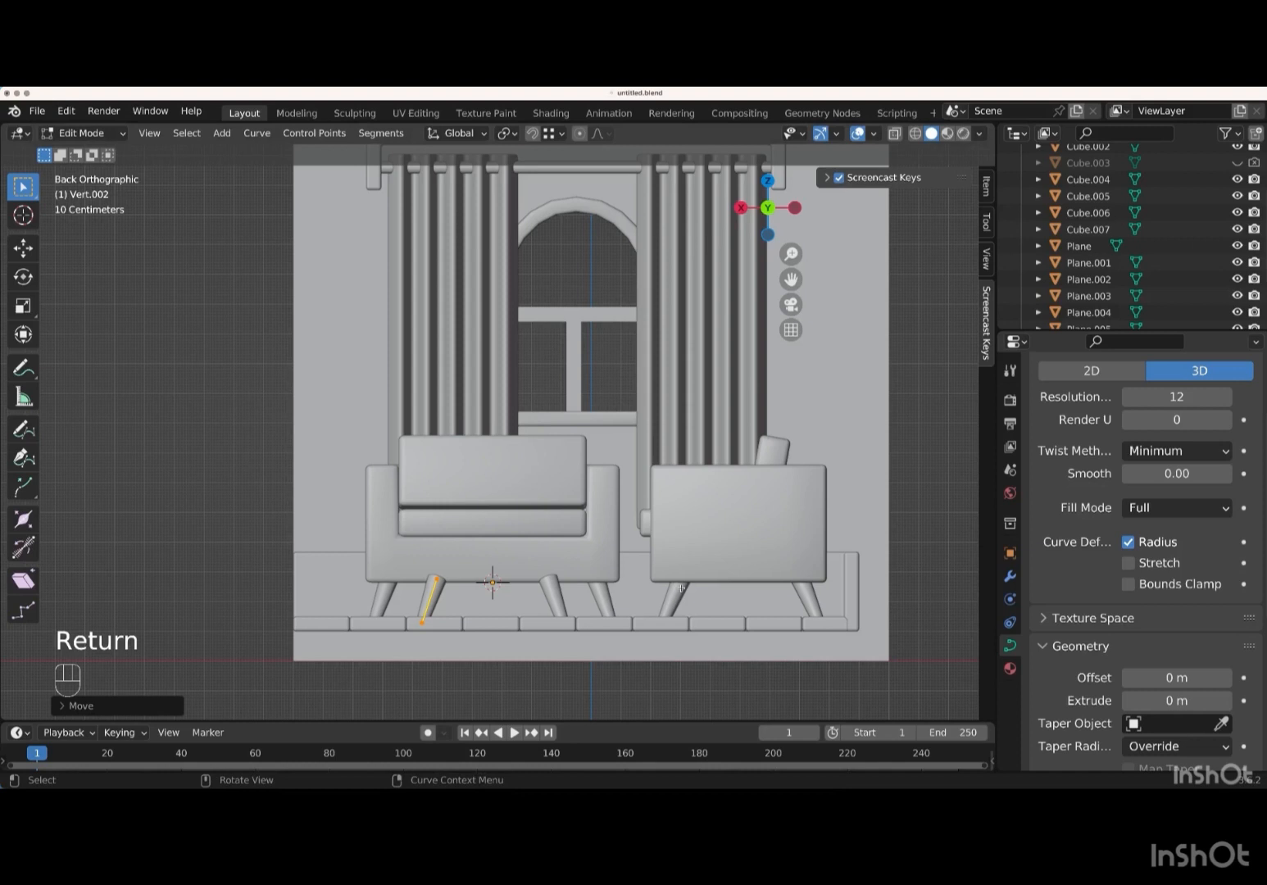
- Raise the leg's upper curve point about 0.14 m along Z to lengthen the legs, and return to Object Mode
{"action": "left_click", "coordinate": [450, 586]}
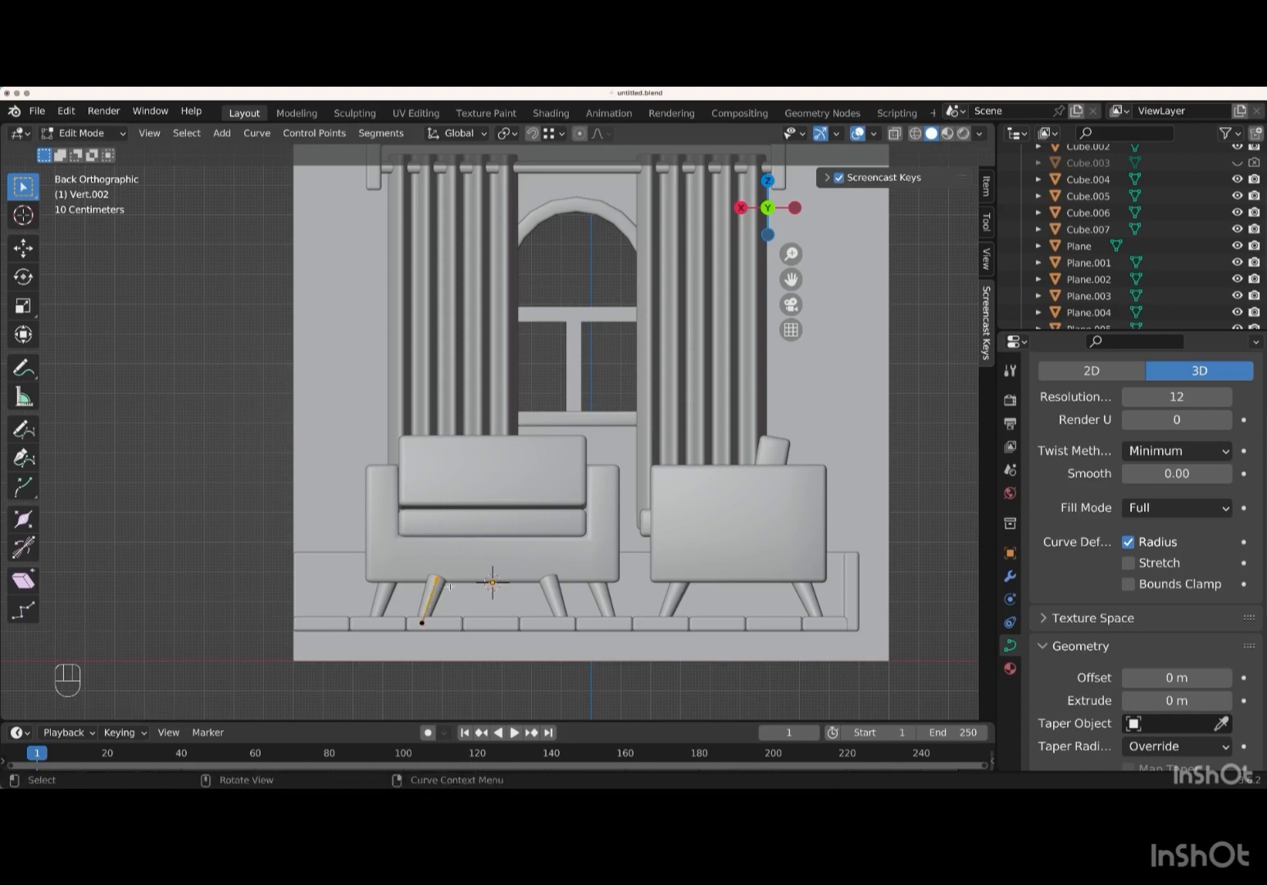
{"action": "key", "text": "g"}
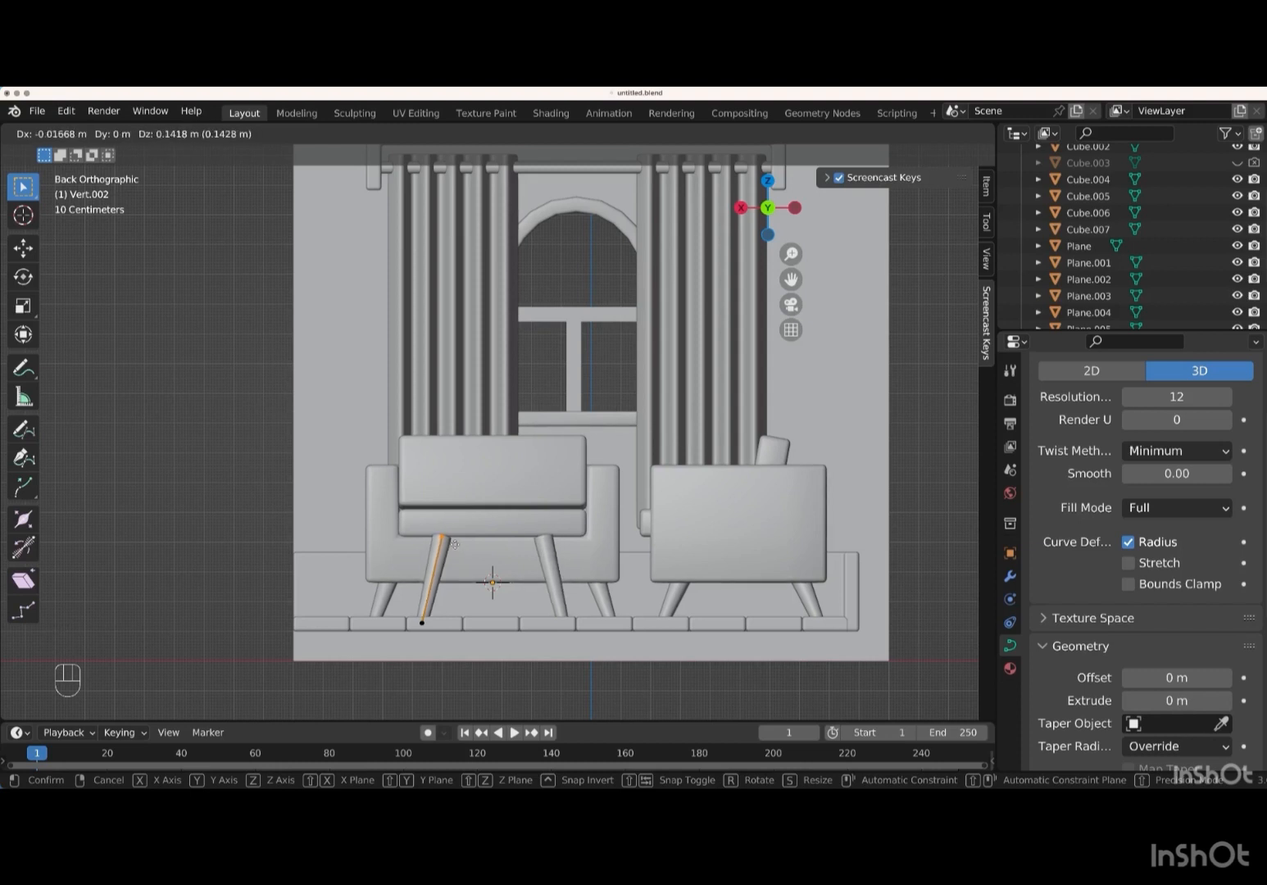
{"action": "key", "text": "Return"}
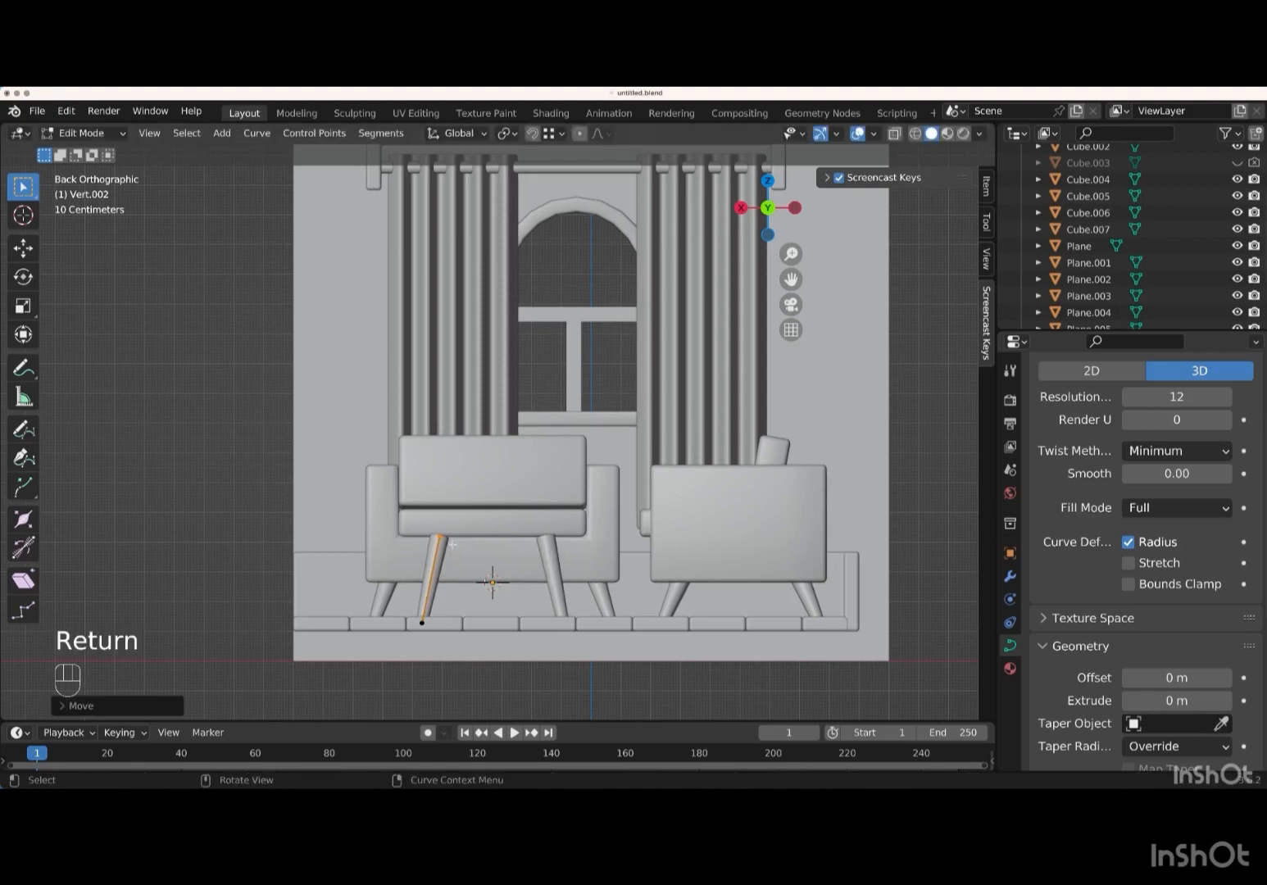
{"action": "middle_click_drag", "start_coordinate": [452, 543], "coordinate": [453, 547]}
{"action": "key", "text": "Tab"}
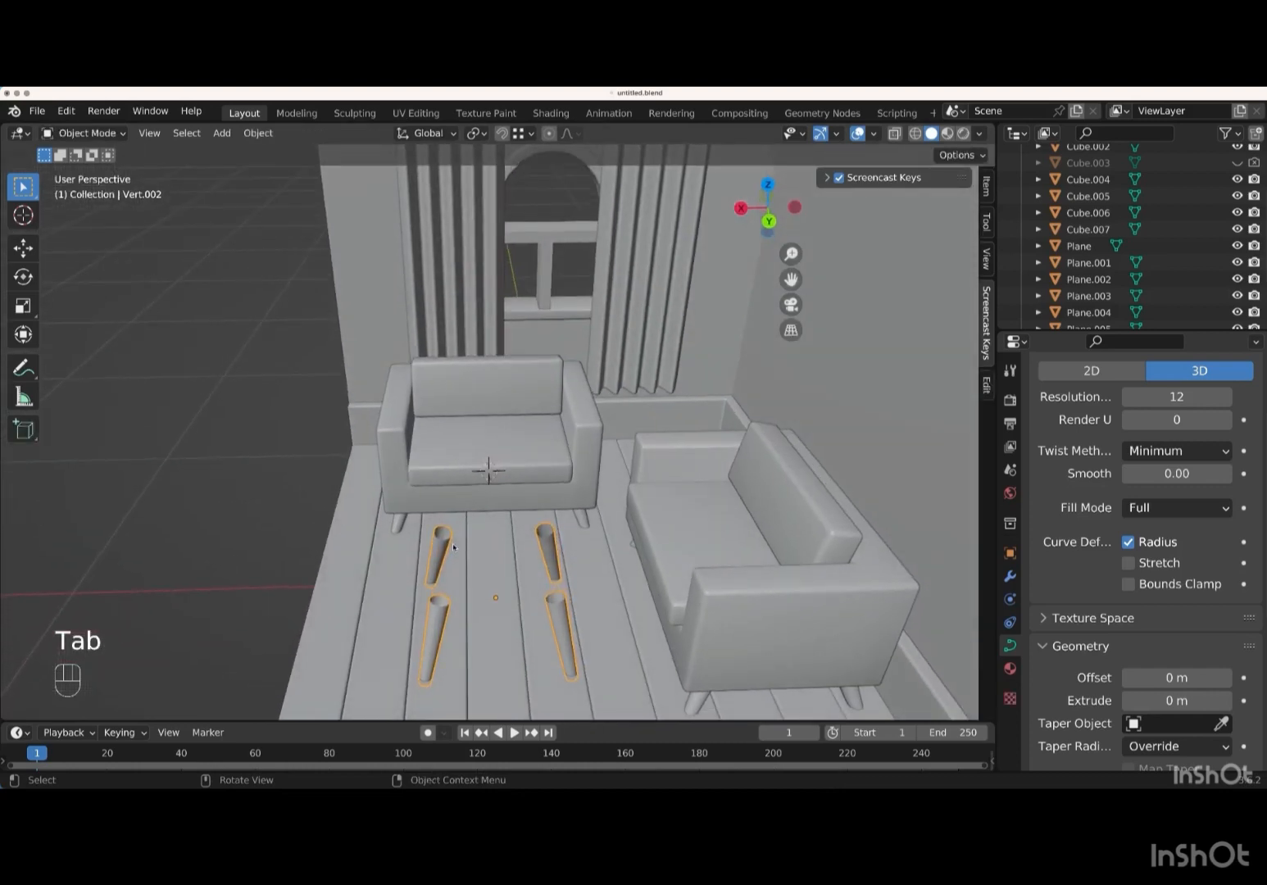
- Snap the 3D cursor to the centre of the copied legs
{"action": "key", "text": "shift+s"}
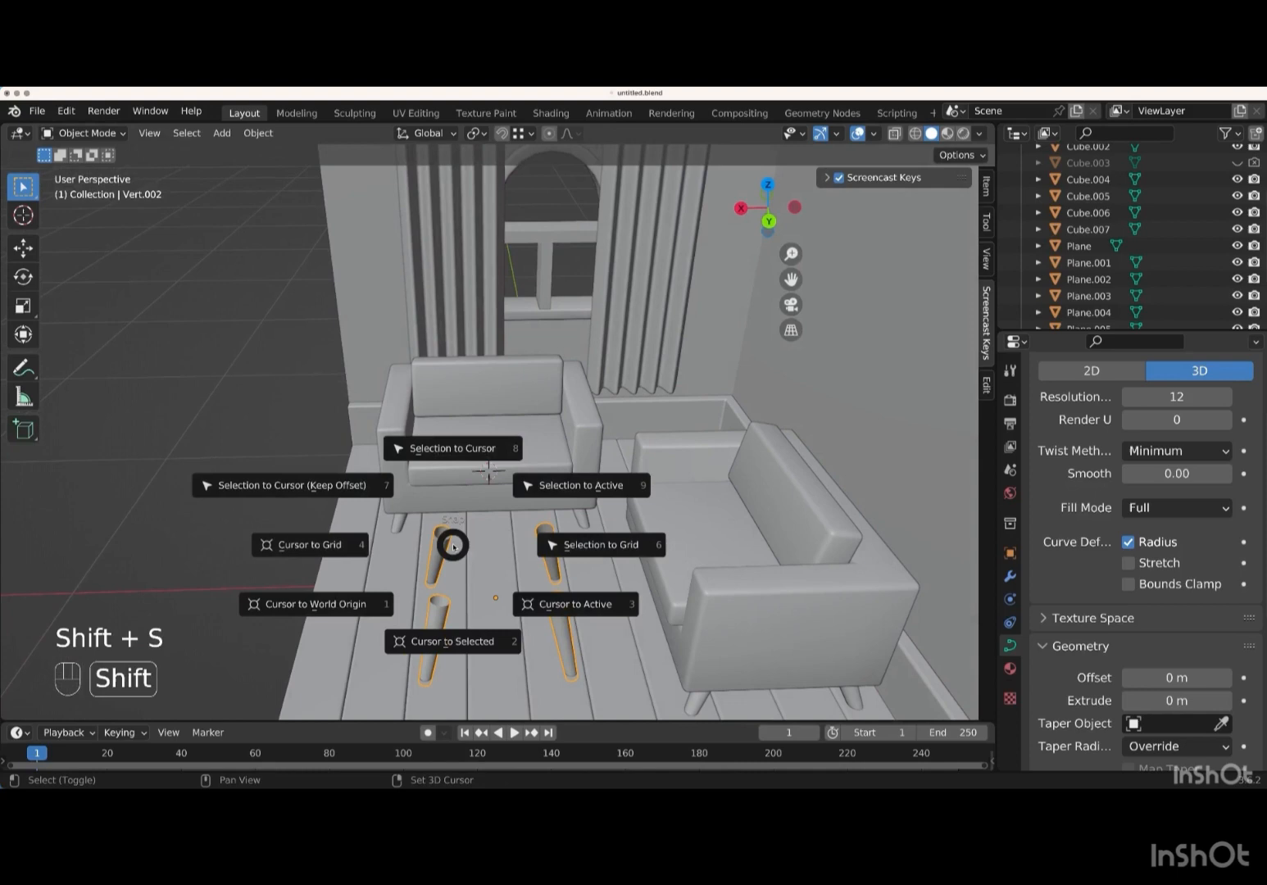
{"action": "left_click", "coordinate": [472, 647]}
{"action": "middle_click_drag", "start_coordinate": [472, 646], "coordinate": [608, 602]}
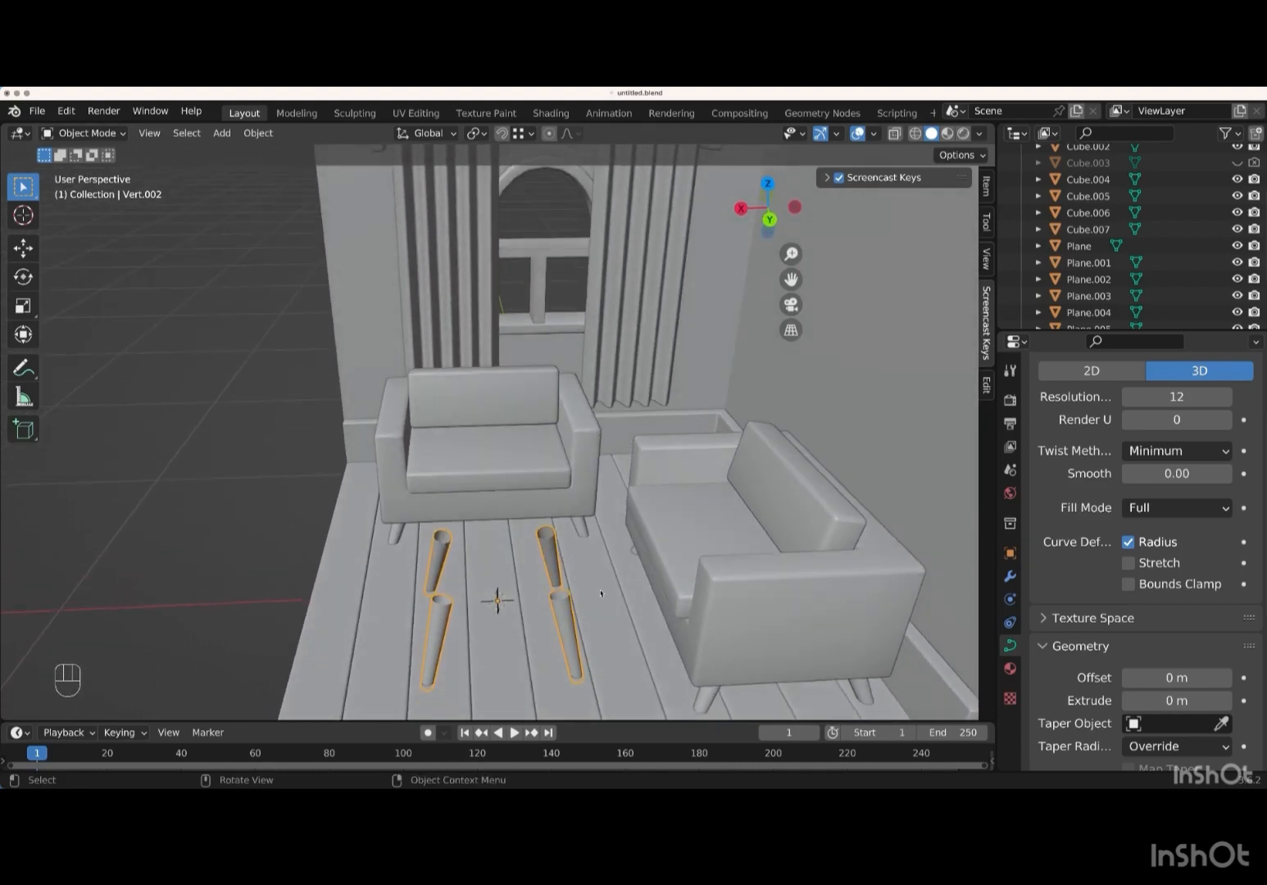
- Add a plane at the 3D cursor and scale it to about 0.3 so it covers the four legs
{"action": "key", "text": "shift+a"}
{"action": "mouse_move", "coordinate": [524, 456]}
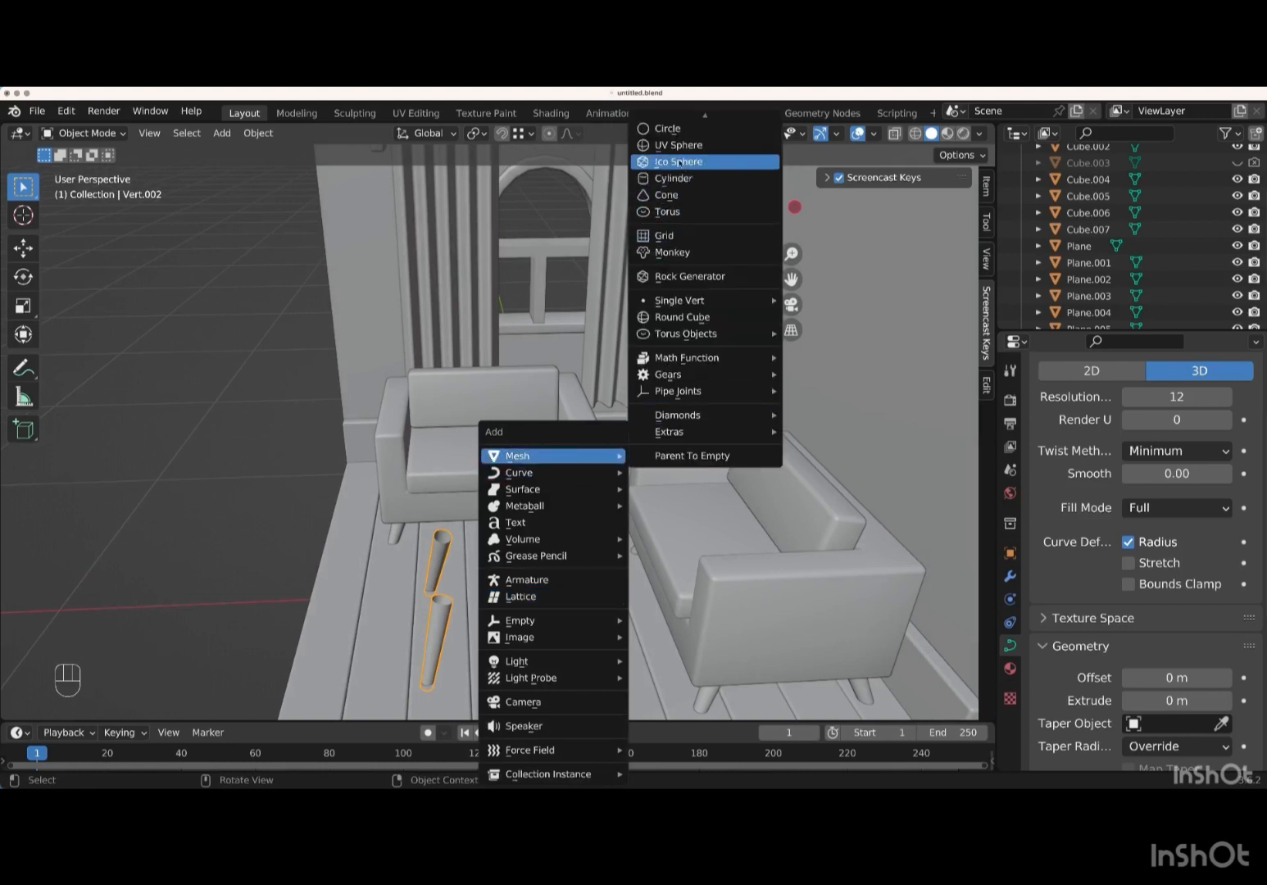
{"action": "left_click", "coordinate": [691, 124]}
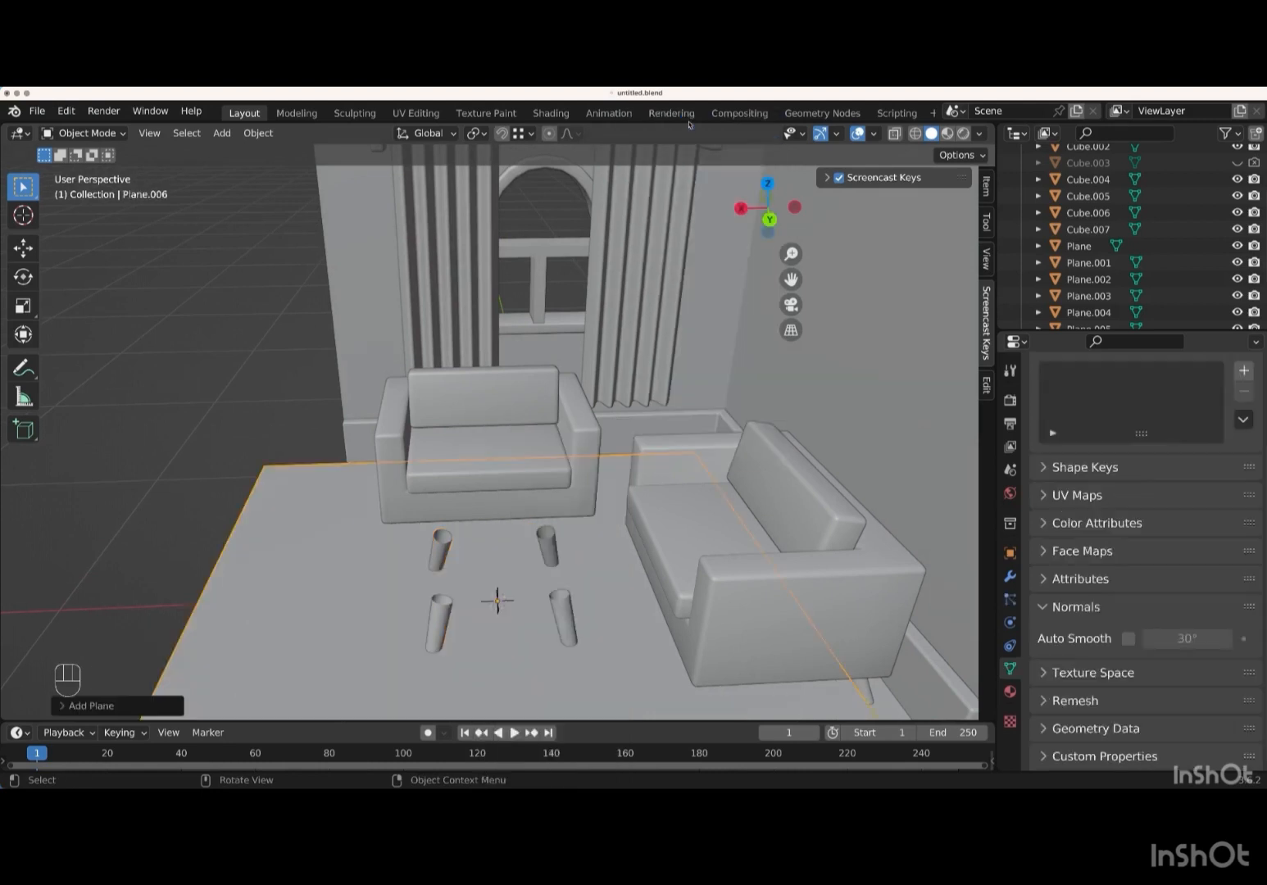
{"action": "key", "text": "s"}
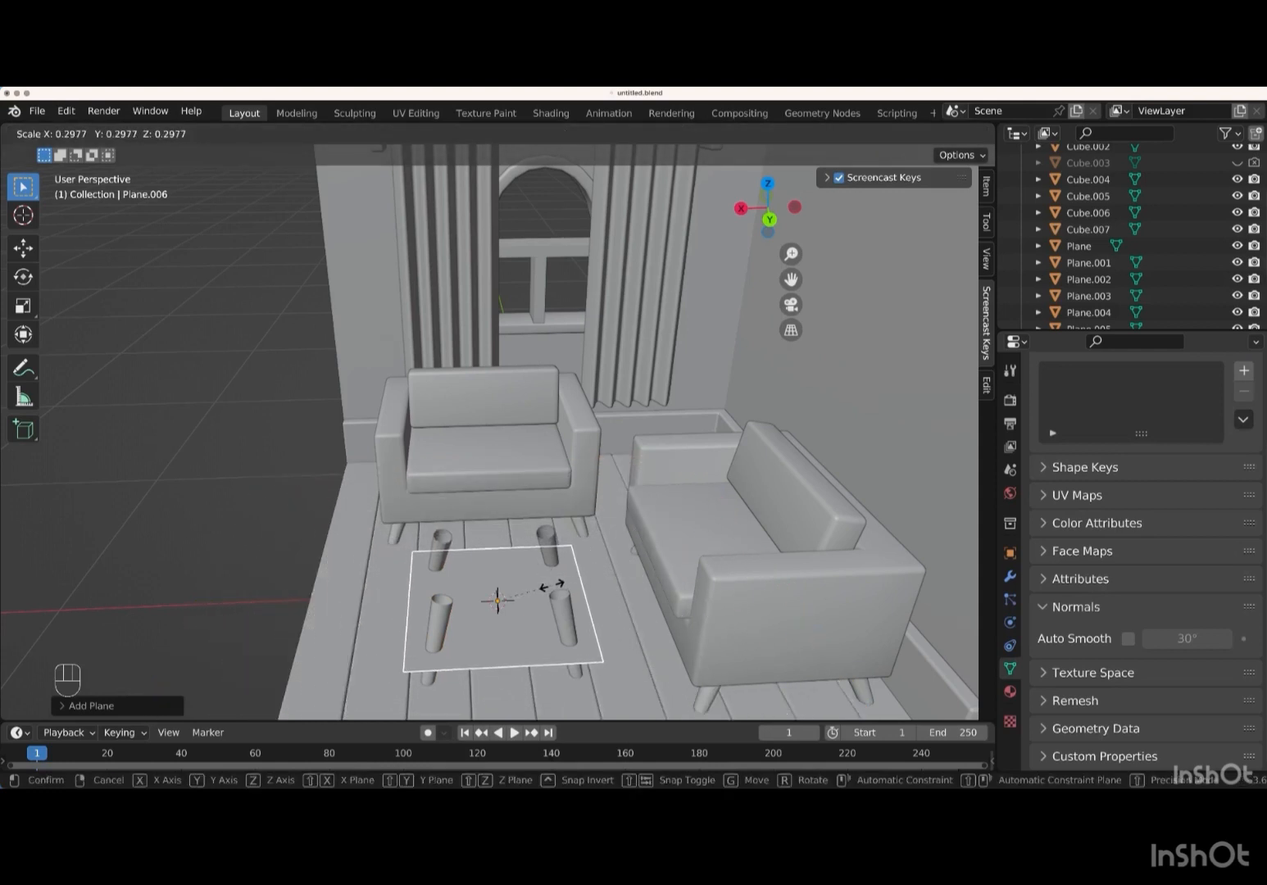
{"action": "key", "text": "Return"}
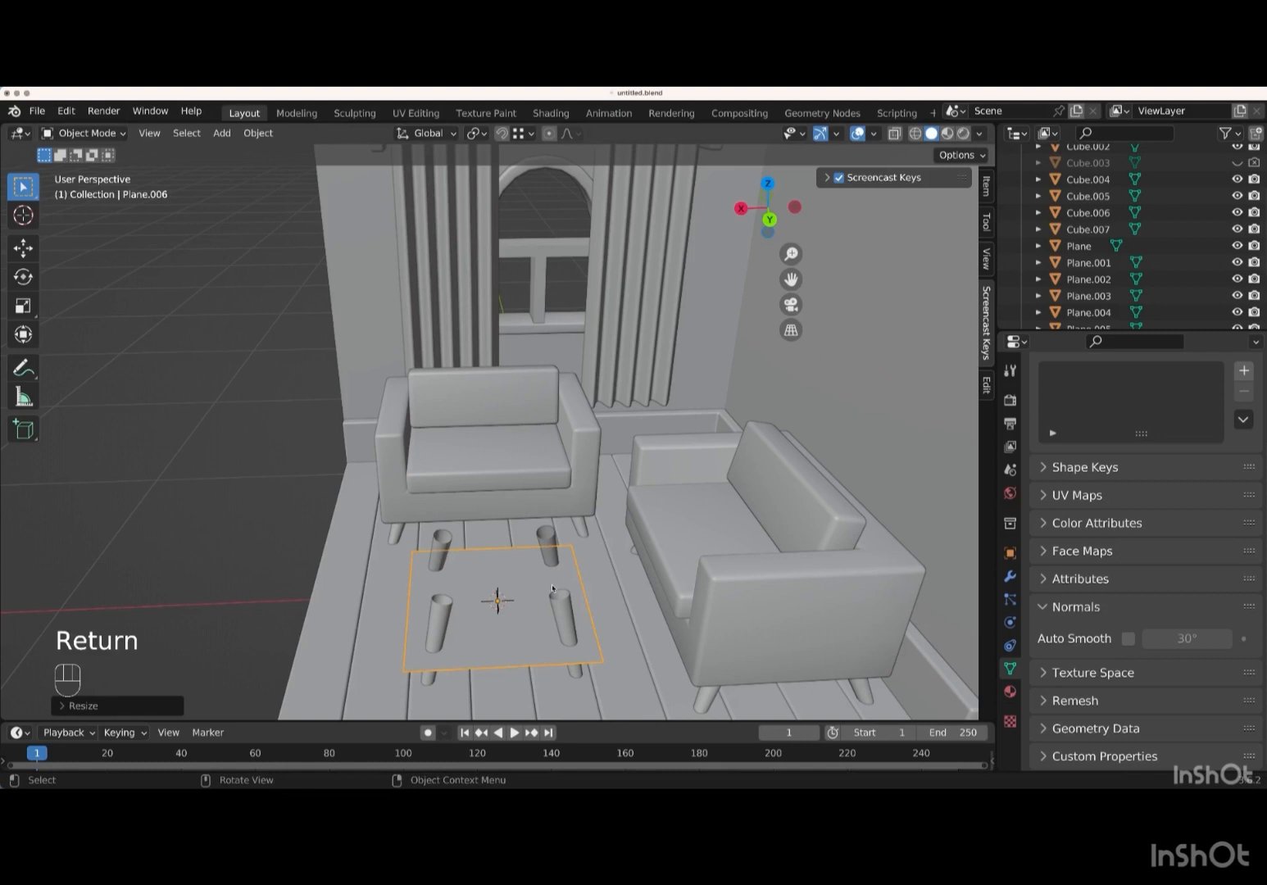
- Move the plane up about 0.12 m along Z in back view, near the tops of the legs
{"action": "key", "text": "super+KP_1"}
{"action": "key", "text": "g"}
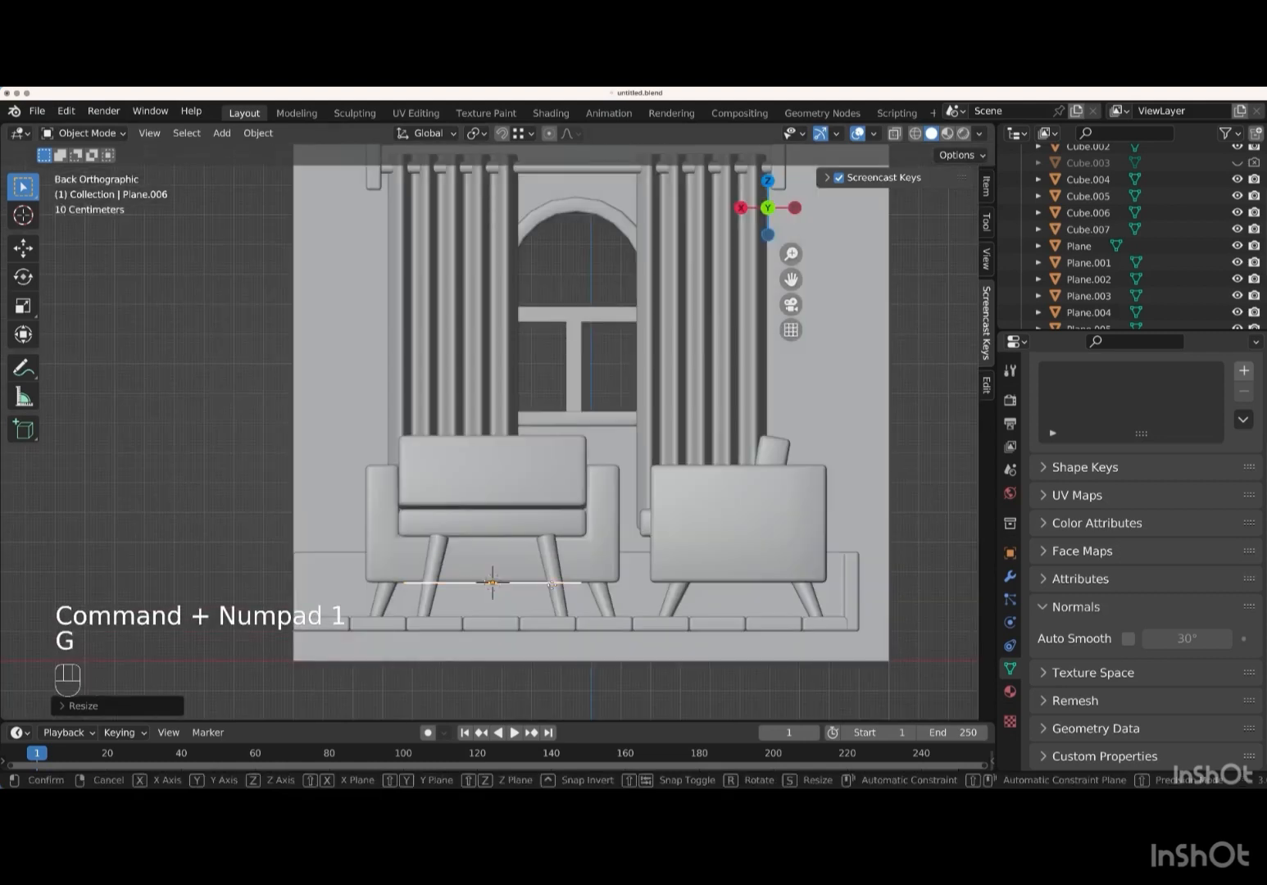
{"action": "key", "text": "z"}
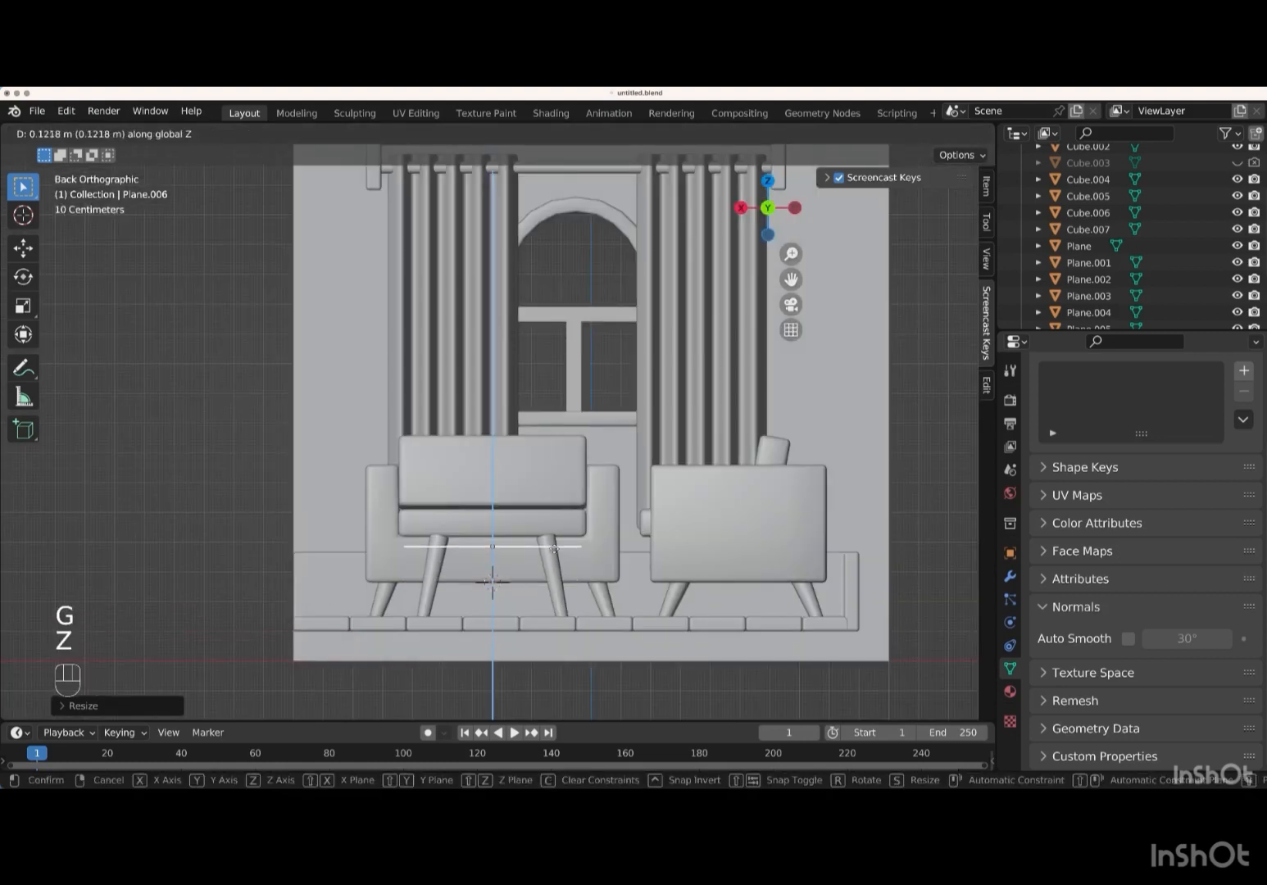
{"action": "key", "text": "Return"}
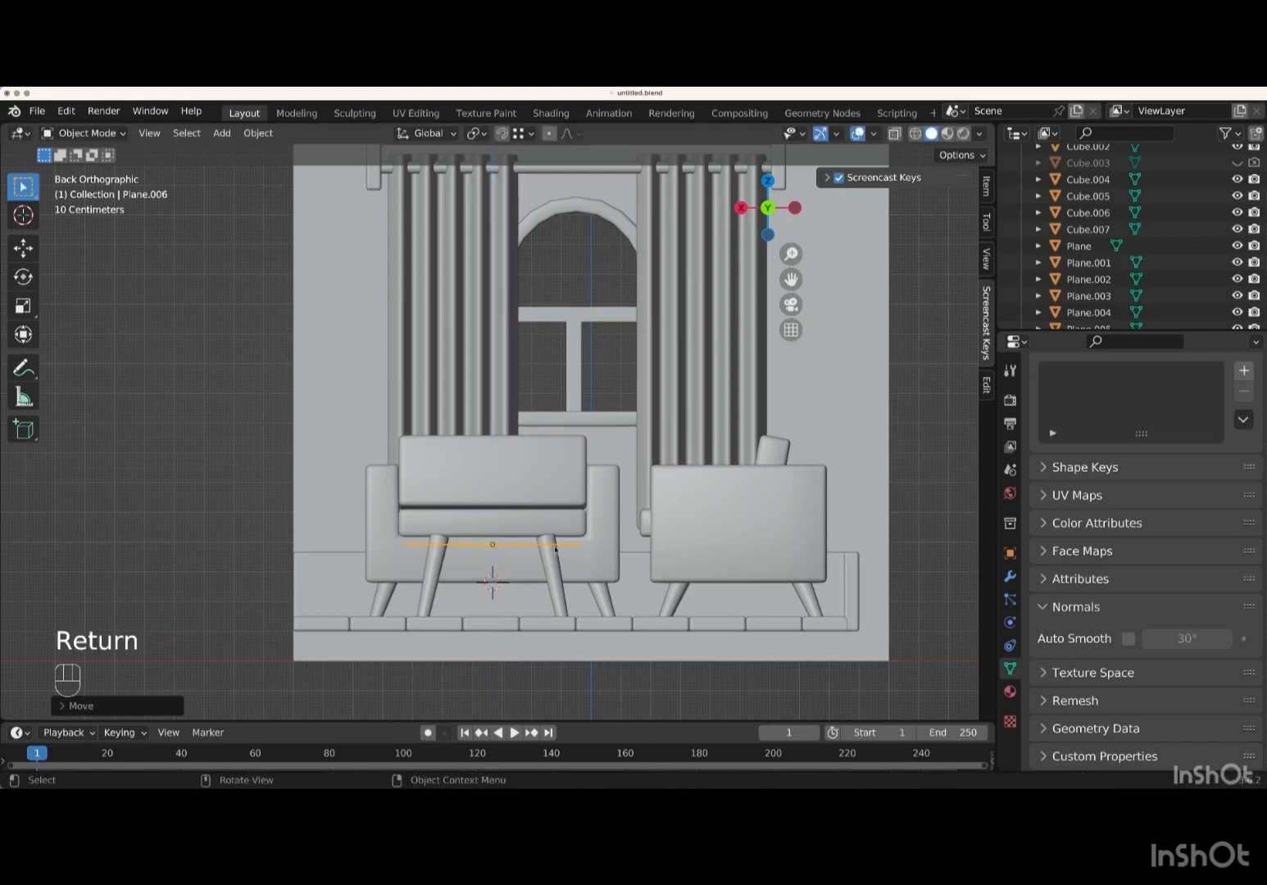
- Extrude the plane's face upward about 0.06 m to form a thick tabletop
{"action": "scroll", "coordinate": [555, 549], "scroll_direction": "up", "scroll_amount": 5}
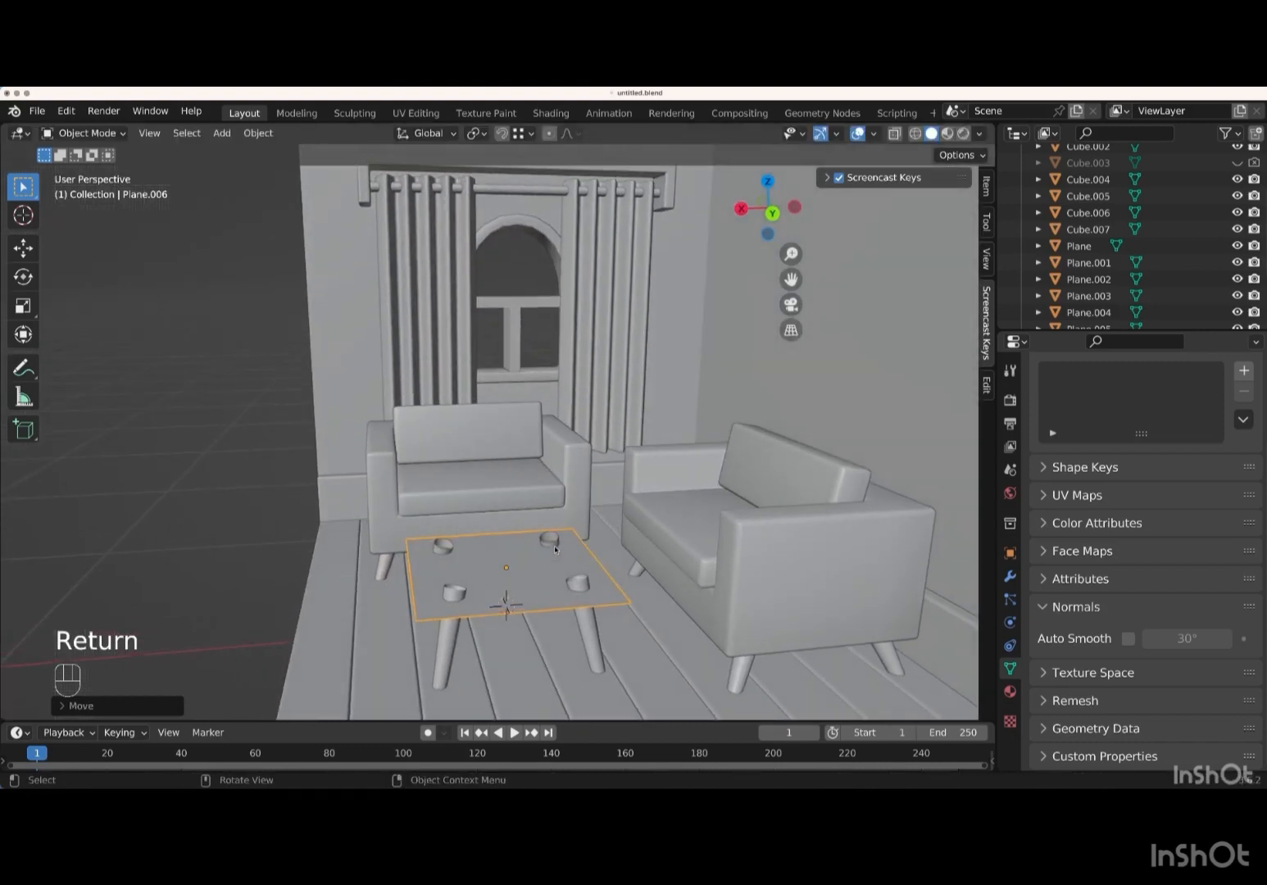
{"action": "scroll", "coordinate": [555, 549], "scroll_direction": "up", "scroll_amount": 1}
{"action": "key", "text": "Tab"}
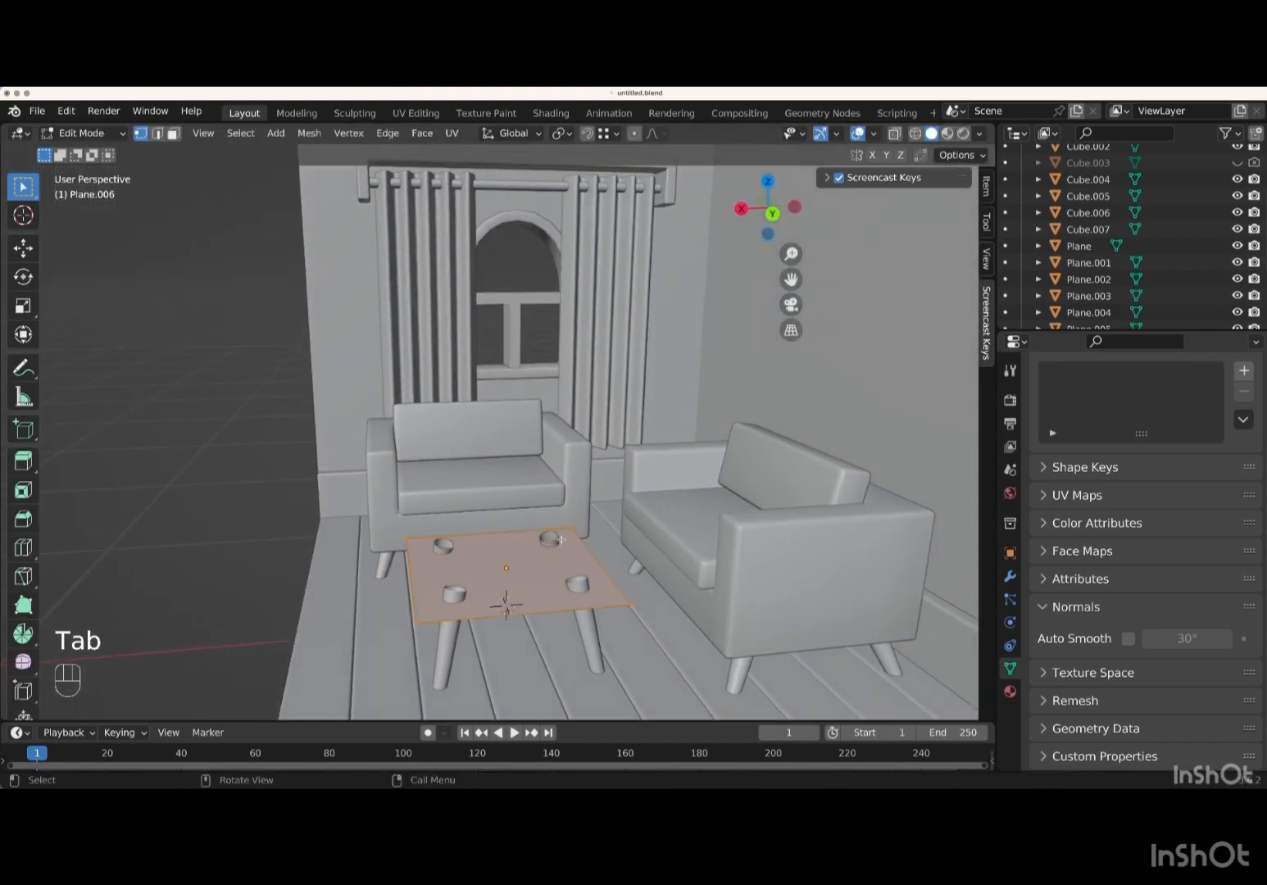
{"action": "key", "text": "e"}
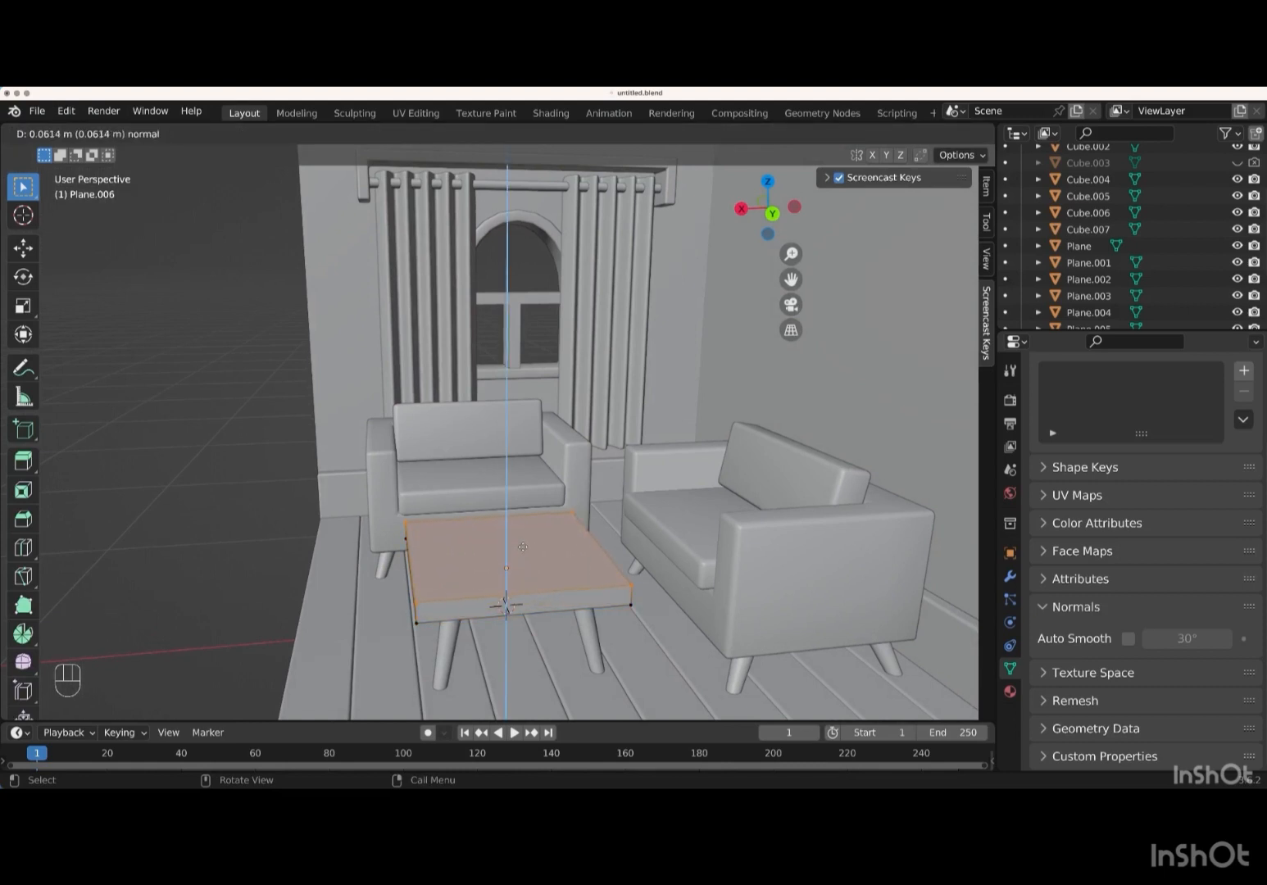
{"action": "key", "text": "Return"}
- Examine the tabletop's thickness and its fit on the legs from several sides
{"action": "scroll", "coordinate": [522, 546], "scroll_direction": "left", "scroll_amount": 10}
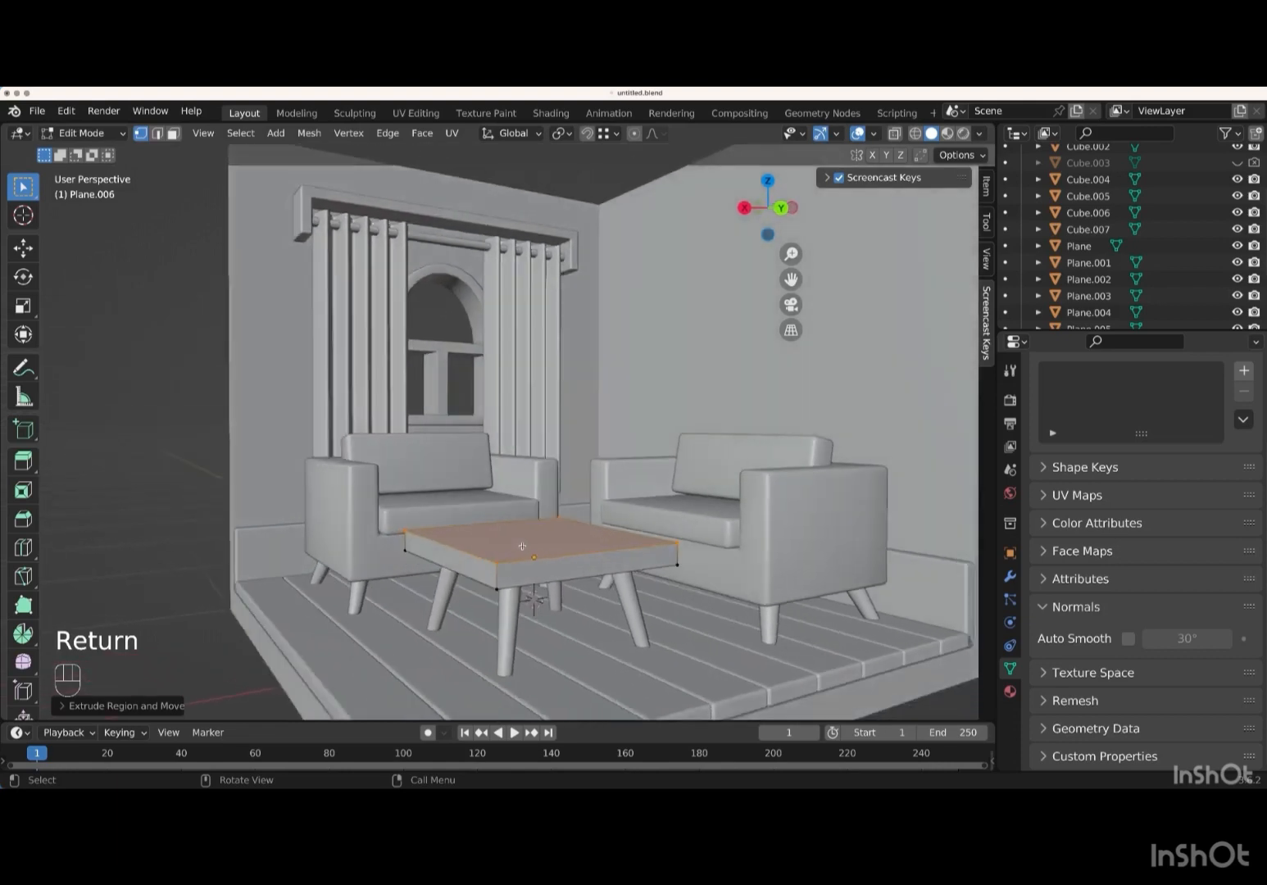
{"action": "scroll", "coordinate": [522, 546], "scroll_direction": "left", "scroll_amount": 10}
{"action": "scroll", "coordinate": [522, 546], "scroll_direction": "up", "scroll_amount": 5}
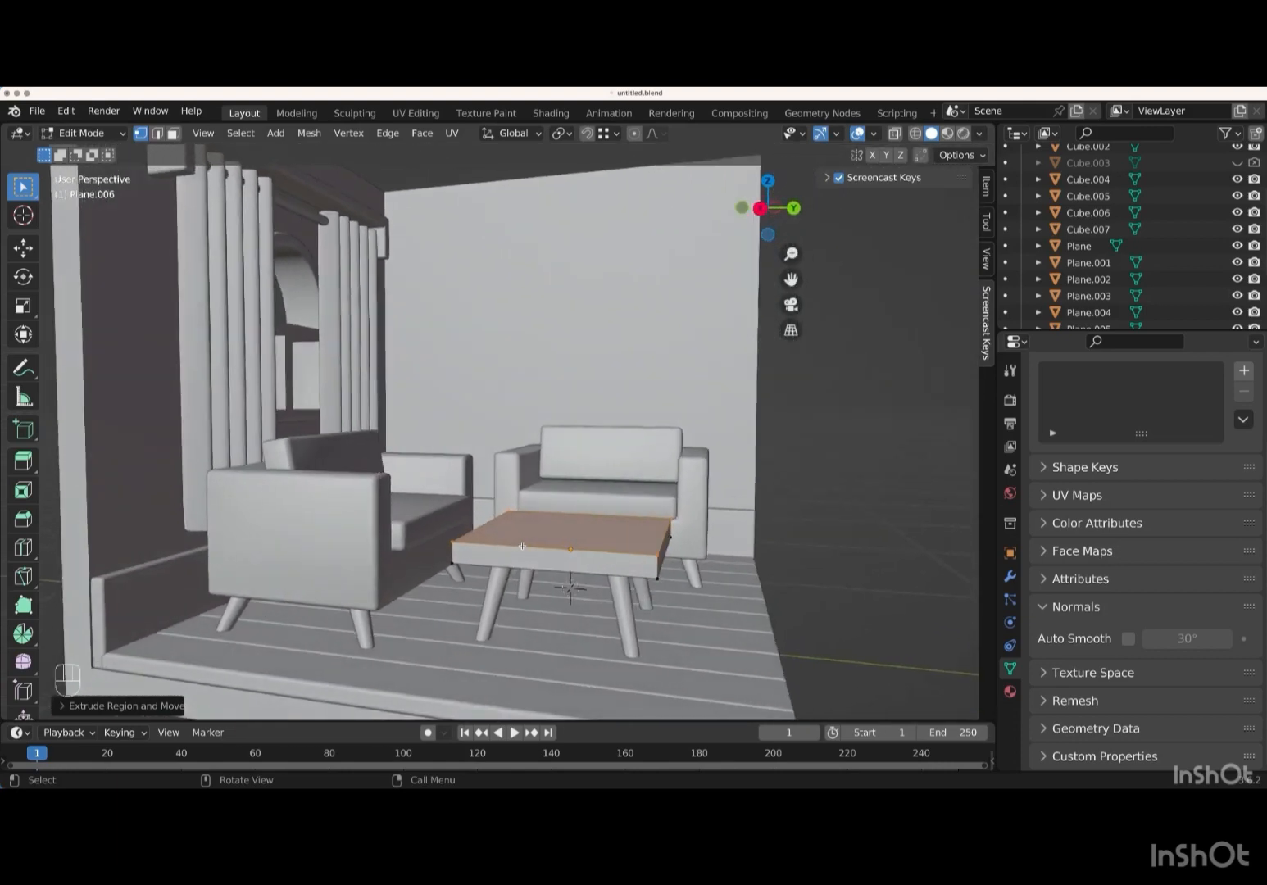
{"action": "scroll", "coordinate": [522, 546], "scroll_direction": "right", "scroll_amount": 6}
{"action": "scroll", "coordinate": [522, 546], "scroll_direction": "right", "scroll_amount": 3}
{"action": "scroll", "coordinate": [522, 546], "scroll_direction": "left", "scroll_amount": 10}
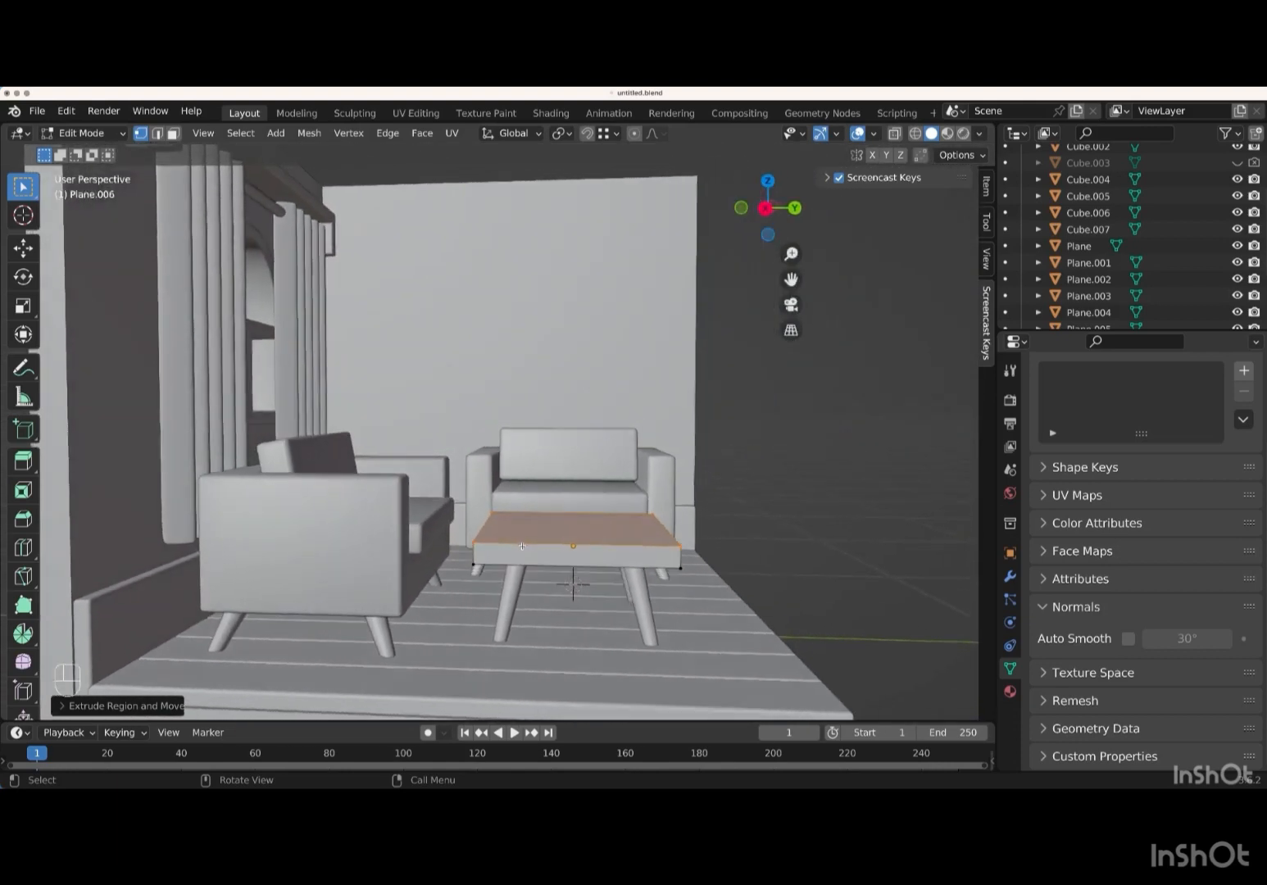
{"action": "scroll", "coordinate": [522, 546], "scroll_direction": "down", "scroll_amount": 5}
{"action": "scroll", "coordinate": [522, 546], "scroll_direction": "up", "scroll_amount": 10}
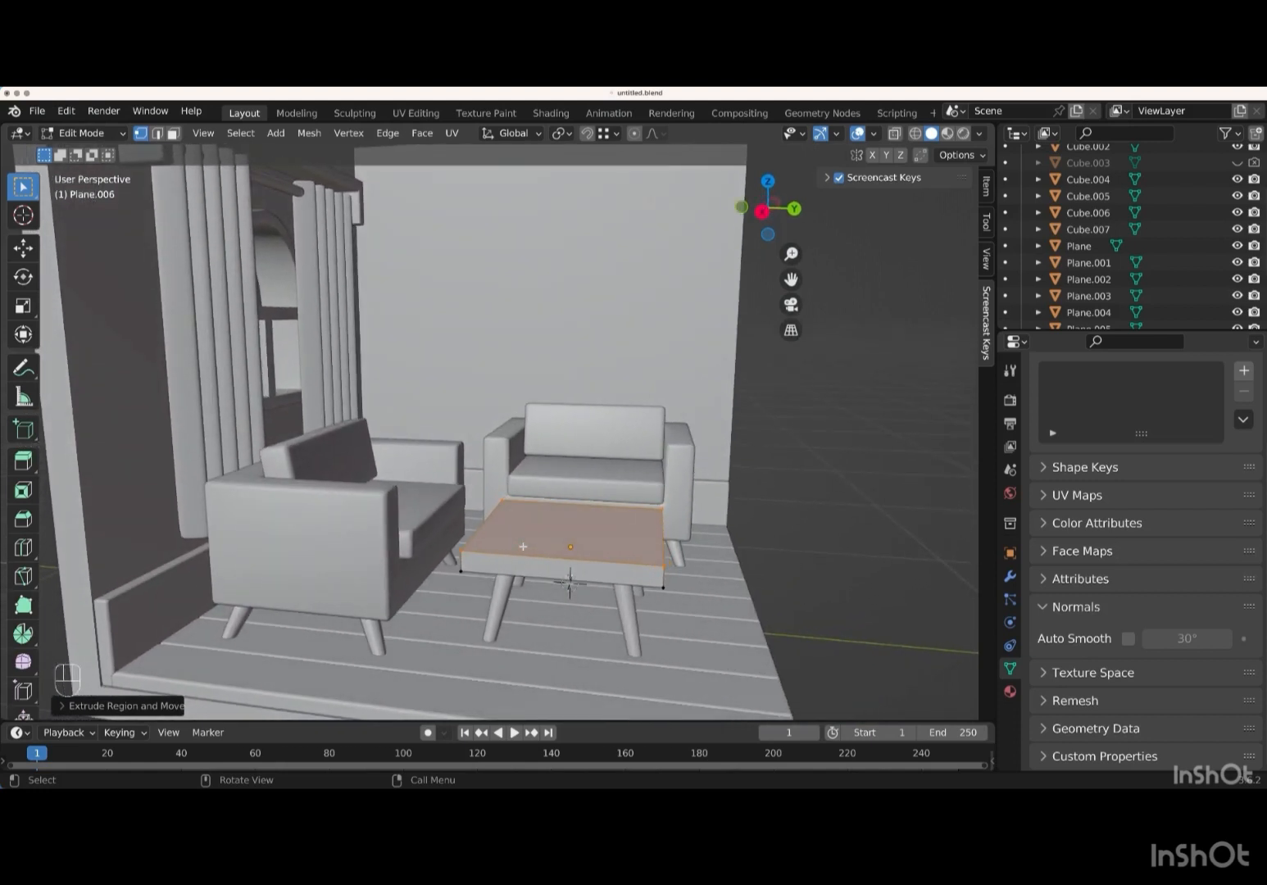
- Add a Bevel modifier to the tabletop with 3 segments and an amount of 0.08 m
{"action": "key", "text": "Tab"}
{"action": "left_click", "coordinate": [1010, 576]}
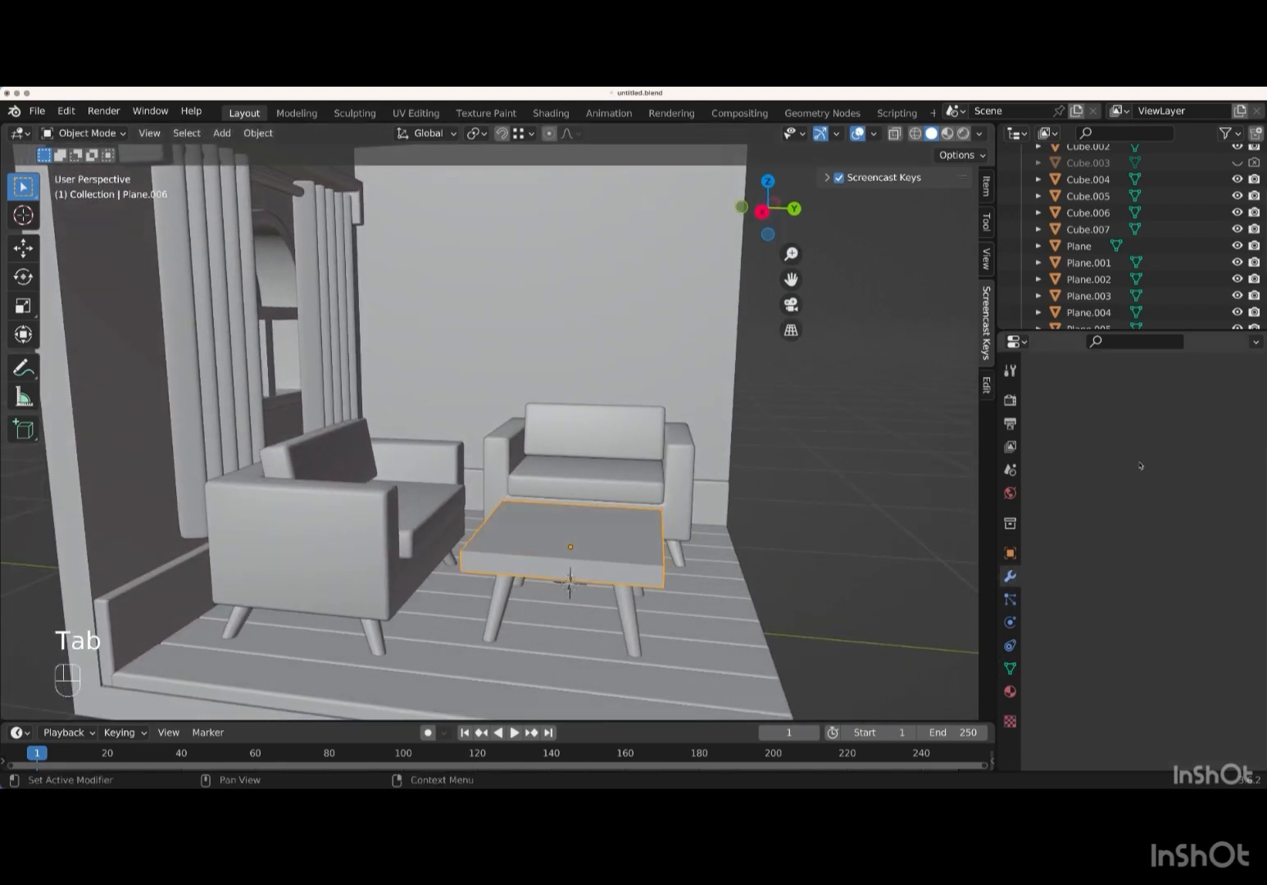
{"action": "left_click", "coordinate": [1131, 413]}
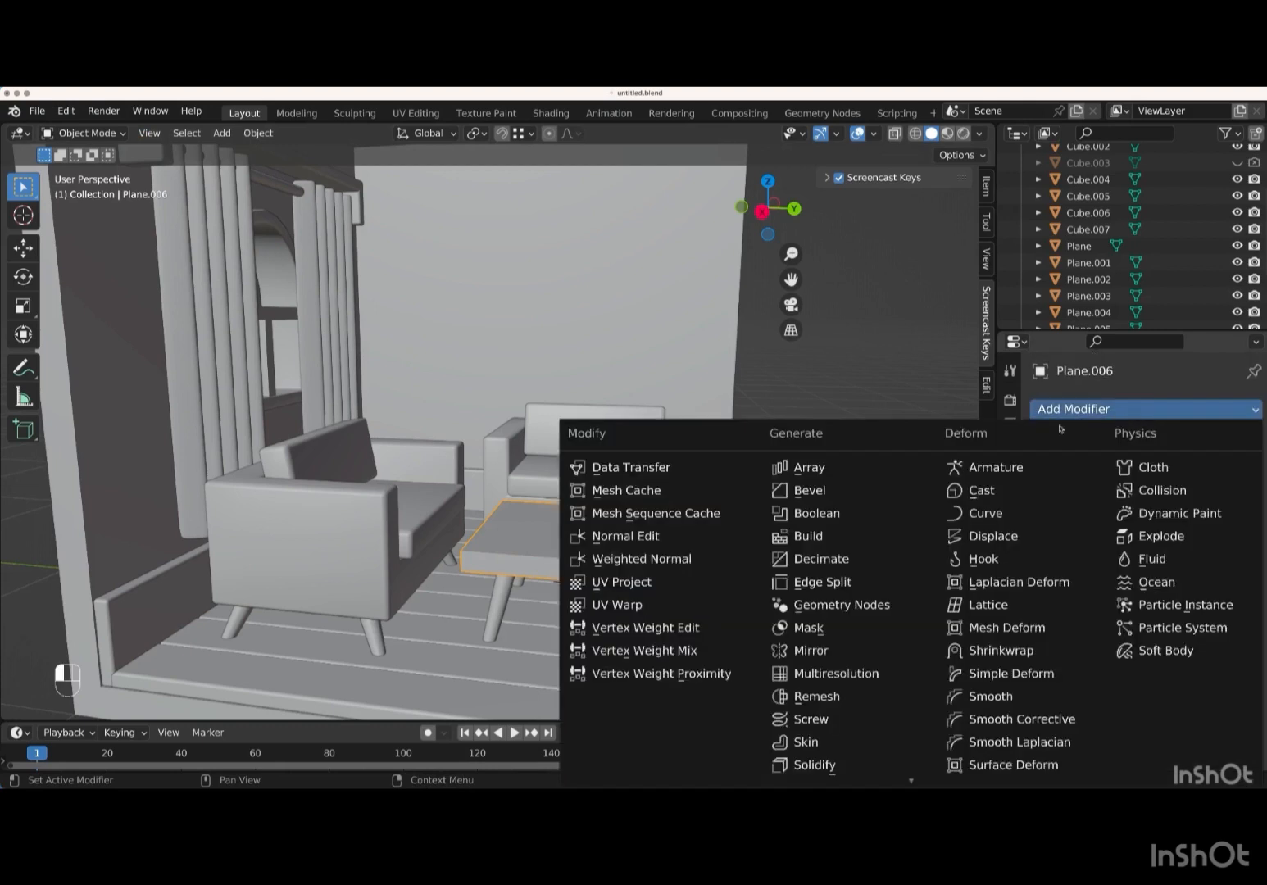
{"action": "left_click", "coordinate": [850, 496]}
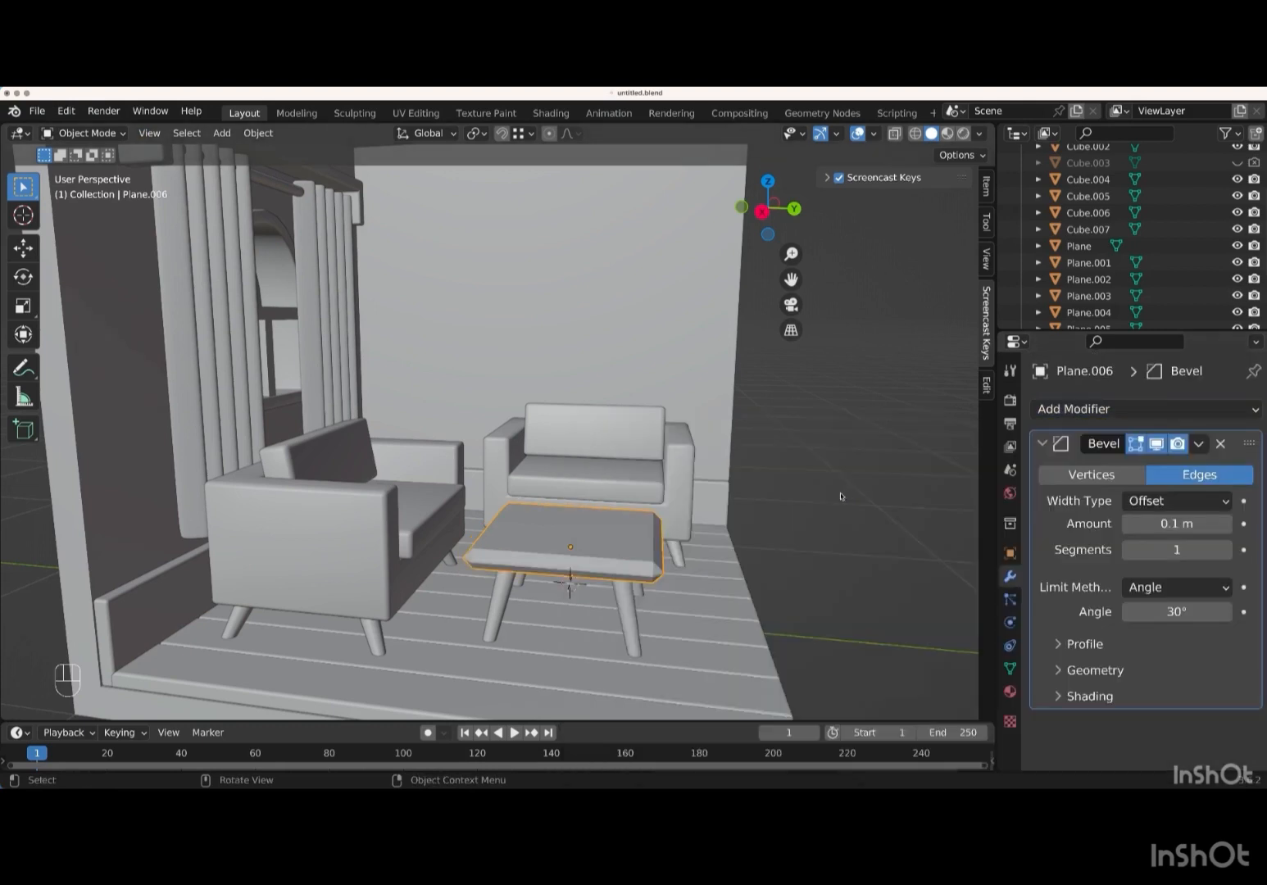
{"action": "left_click", "coordinate": [1224, 550]}
{"action": "left_click", "coordinate": [1224, 550]}
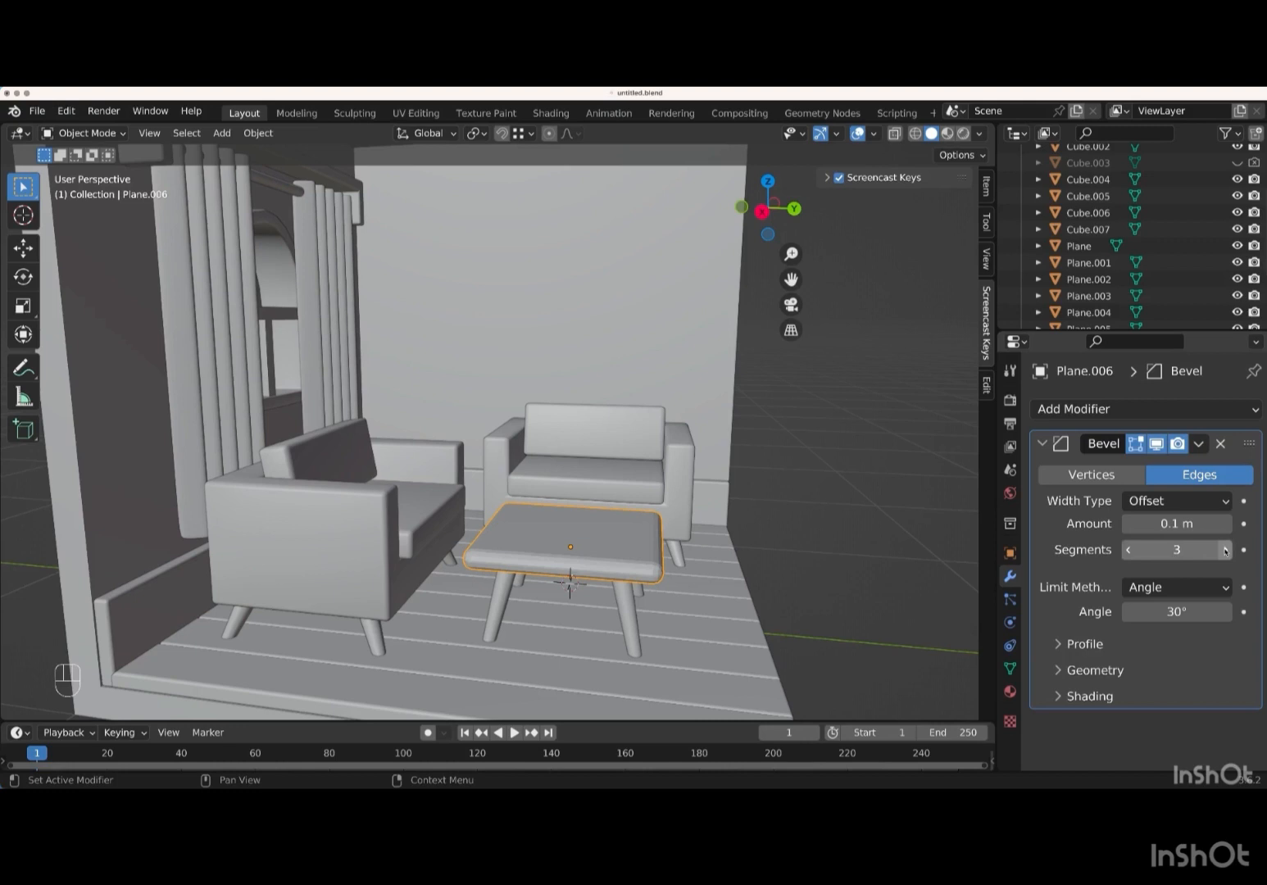
{"action": "left_click", "coordinate": [1129, 525]}
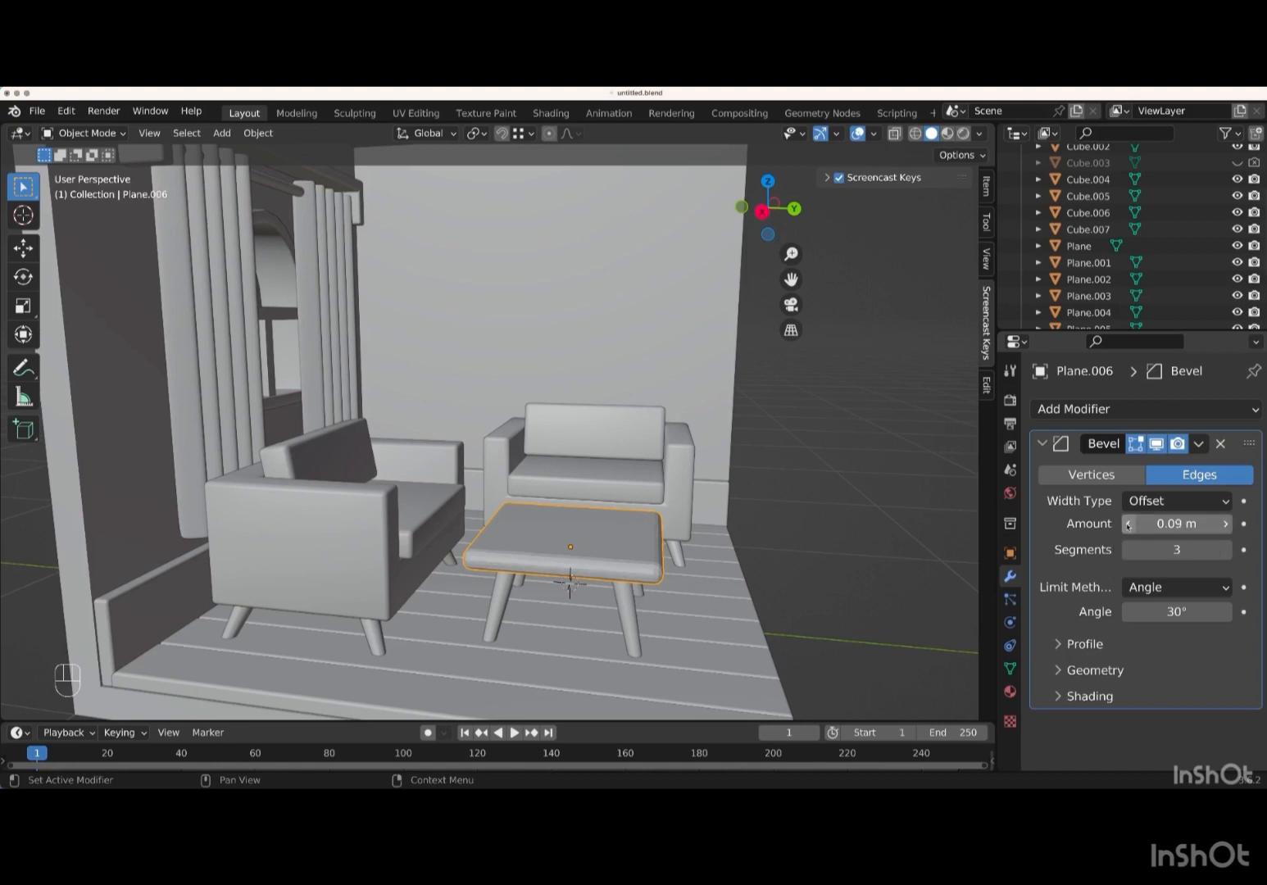
{"action": "left_click", "coordinate": [1128, 524]}
- Apply Shade Smooth to the tabletop
{"action": "left_click", "coordinate": [555, 545]}
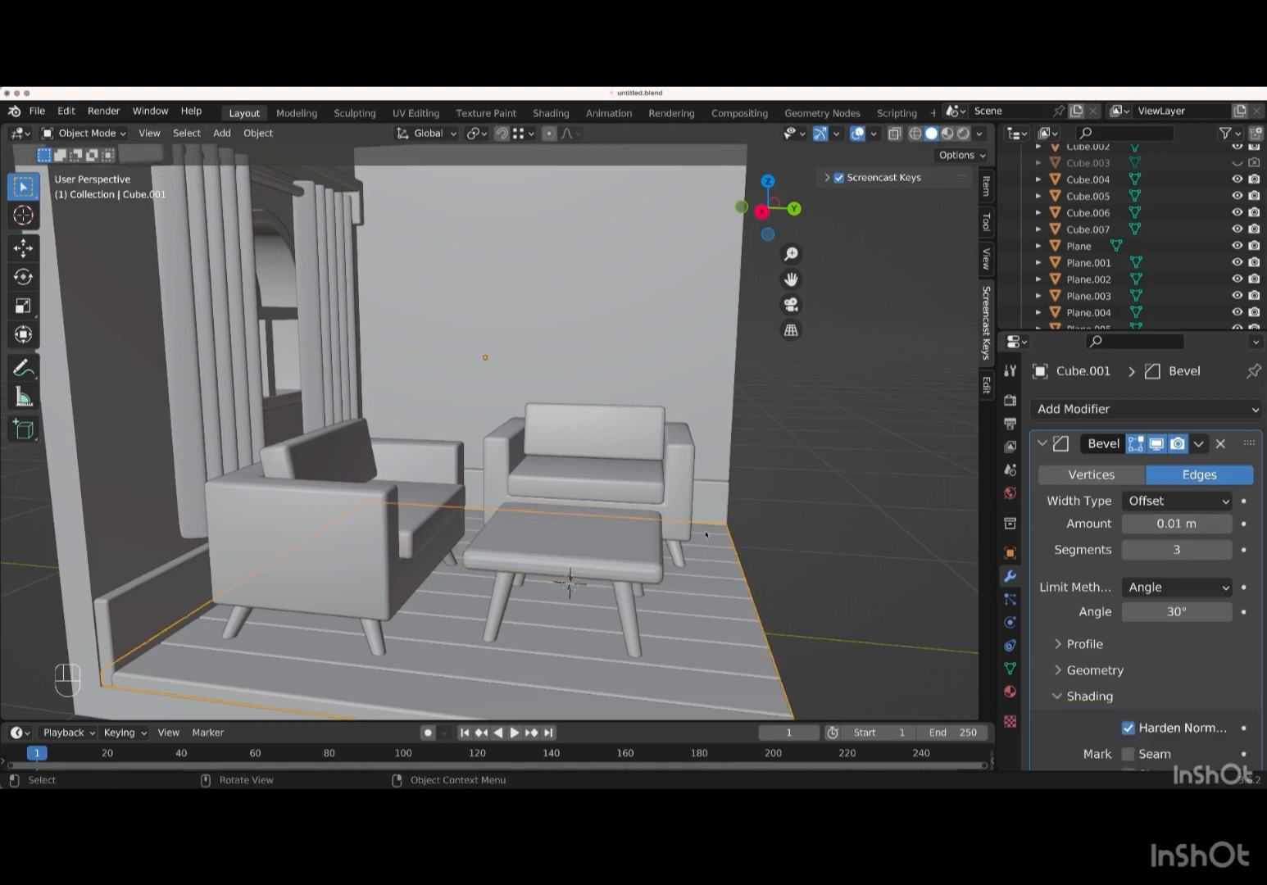
{"action": "right_click", "coordinate": [555, 545]}
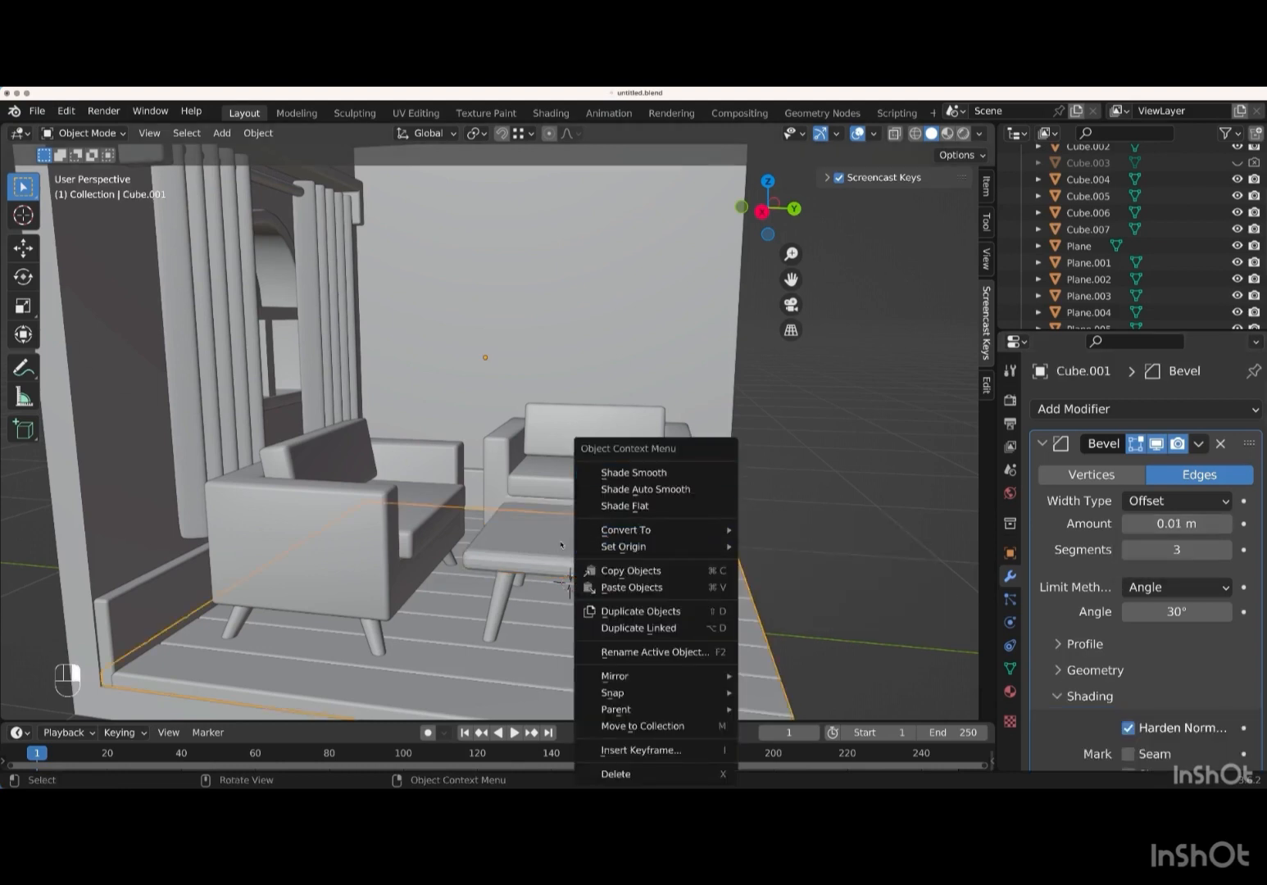
{"action": "left_click", "coordinate": [642, 544]}
{"action": "right_click", "coordinate": [734, 516]}
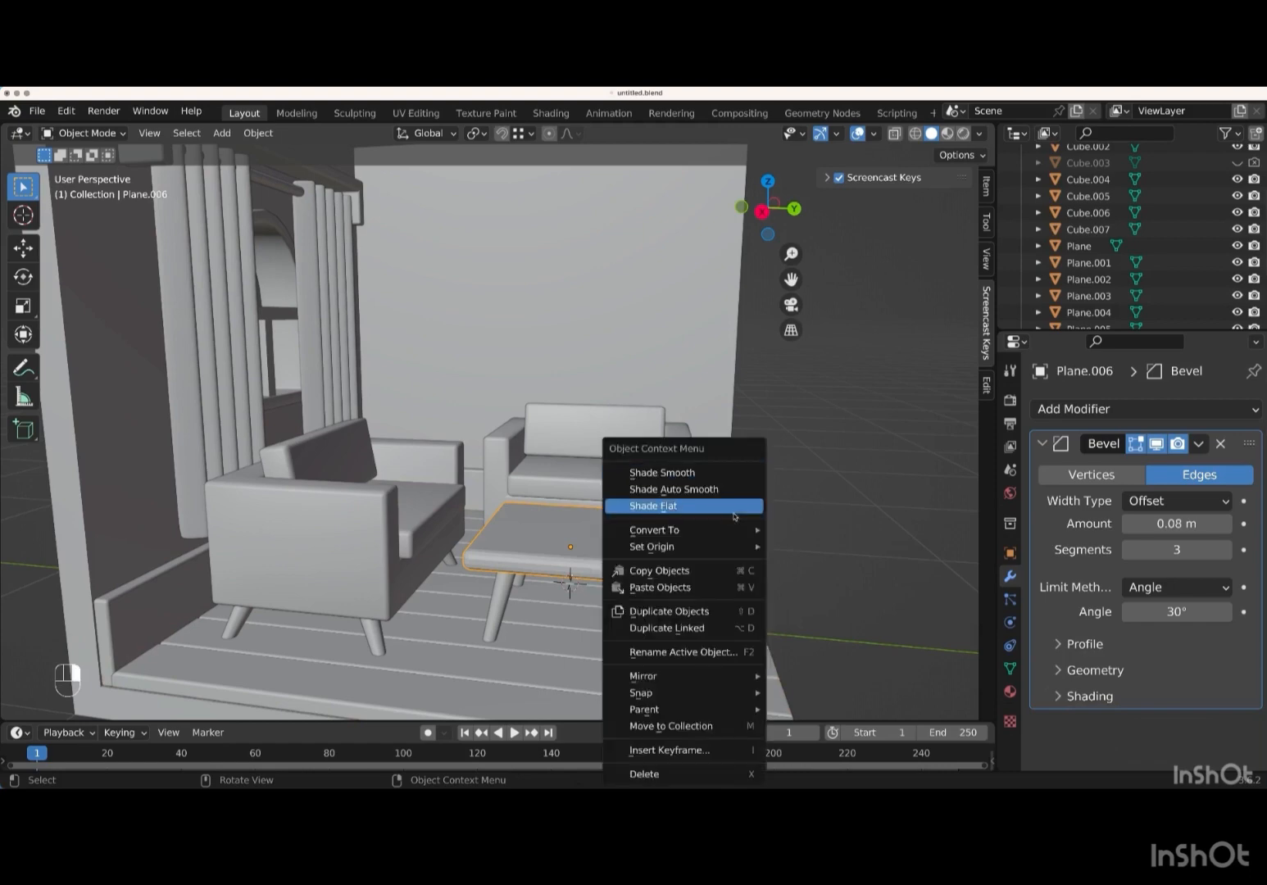
{"action": "left_click", "coordinate": [710, 473]}
- Move the coffee table's top and legs together about 0.12 m along the positive X axis
{"action": "middle_click_drag", "start_coordinate": [697, 579], "coordinate": [659, 521]}
{"action": "key", "text": "KP_Subtract"}
{"action": "key", "text": "KP_Subtract"}
{"action": "left_click", "coordinate": [508, 573]}
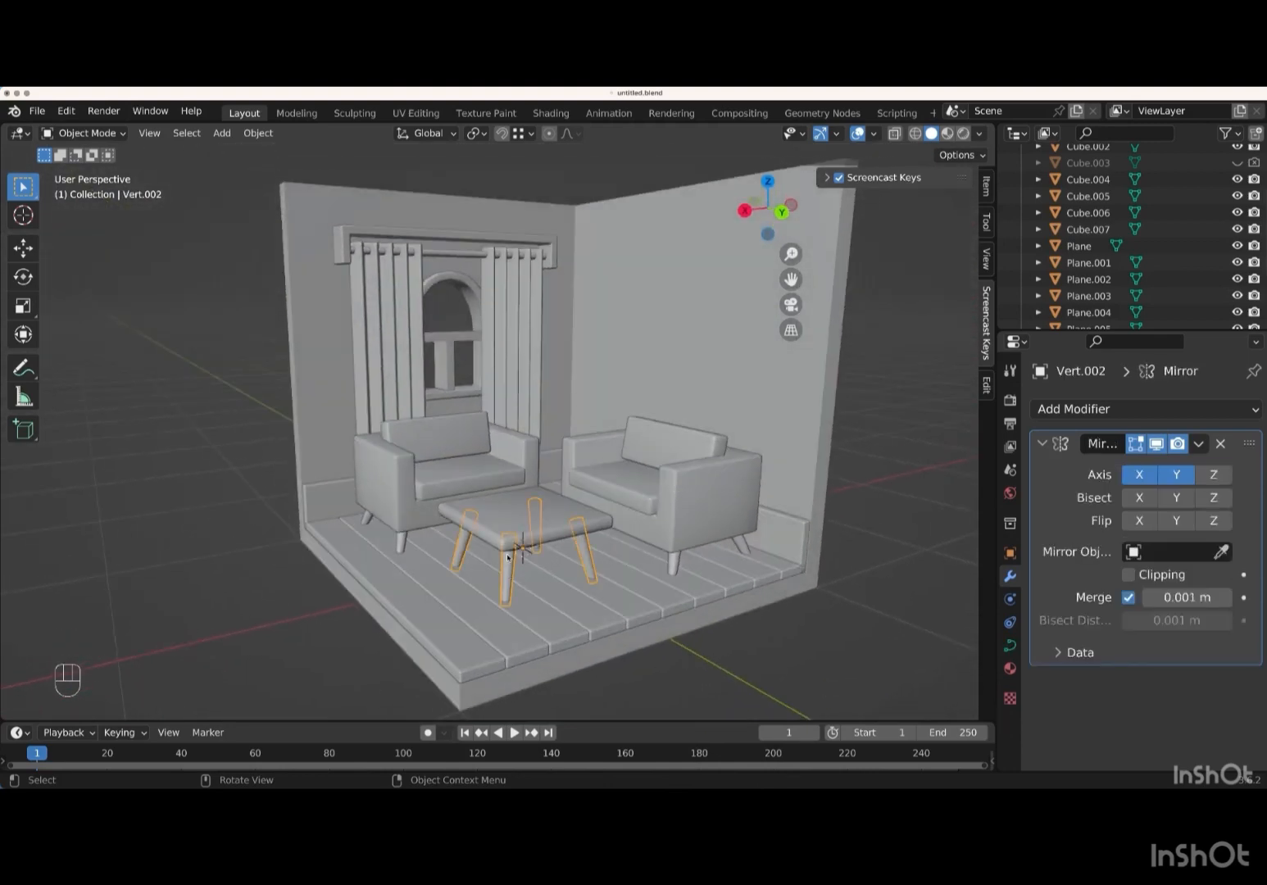
{"action": "left_click", "coordinate": [503, 510], "text": "shift"}
{"action": "key", "text": "KP_7"}
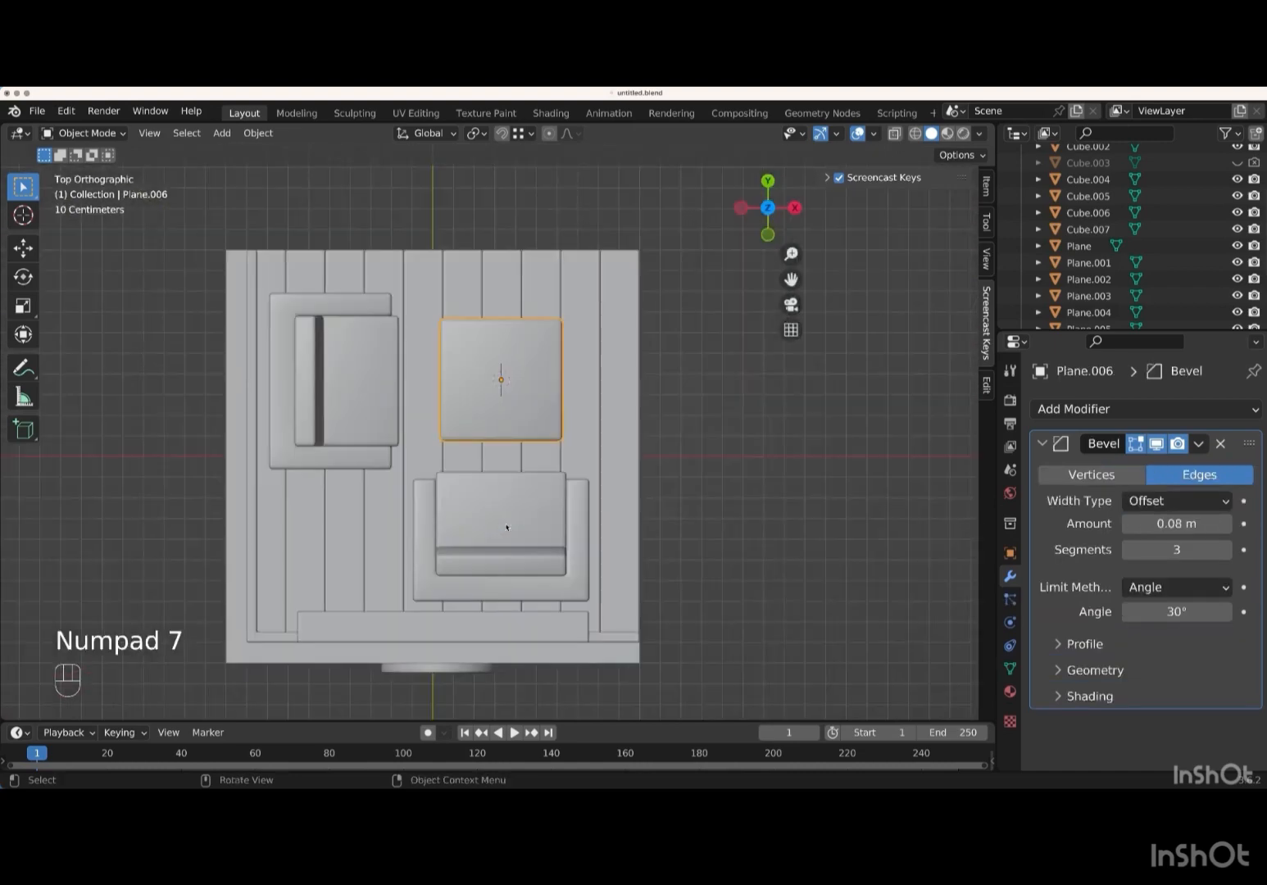
{"action": "key", "text": "g"}
{"action": "key", "text": "x"}
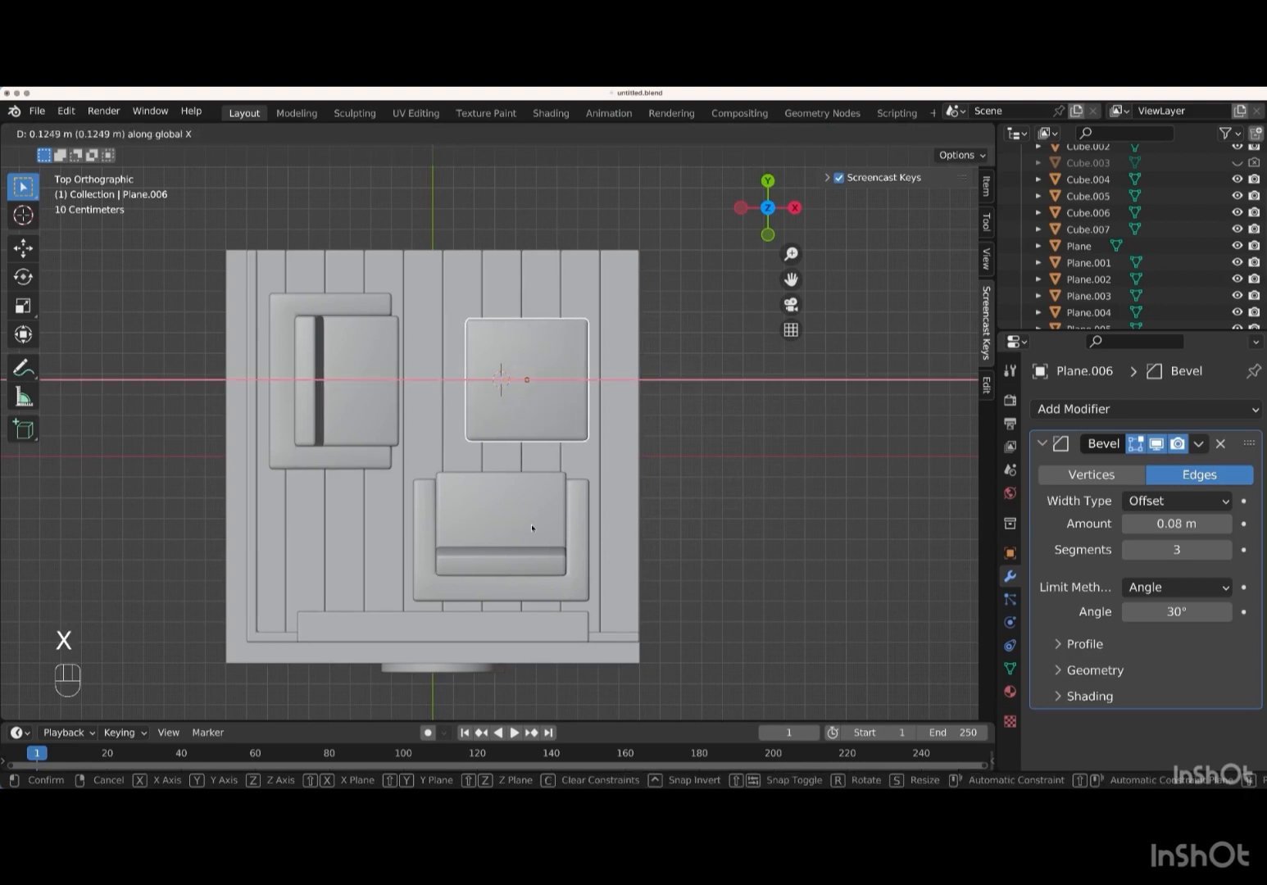
{"action": "key", "text": "Return"}
- Shift the coffee table's top and legs about 0.12 m along the positive Y axis
{"action": "key", "text": "g"}
{"action": "key", "text": "y"}
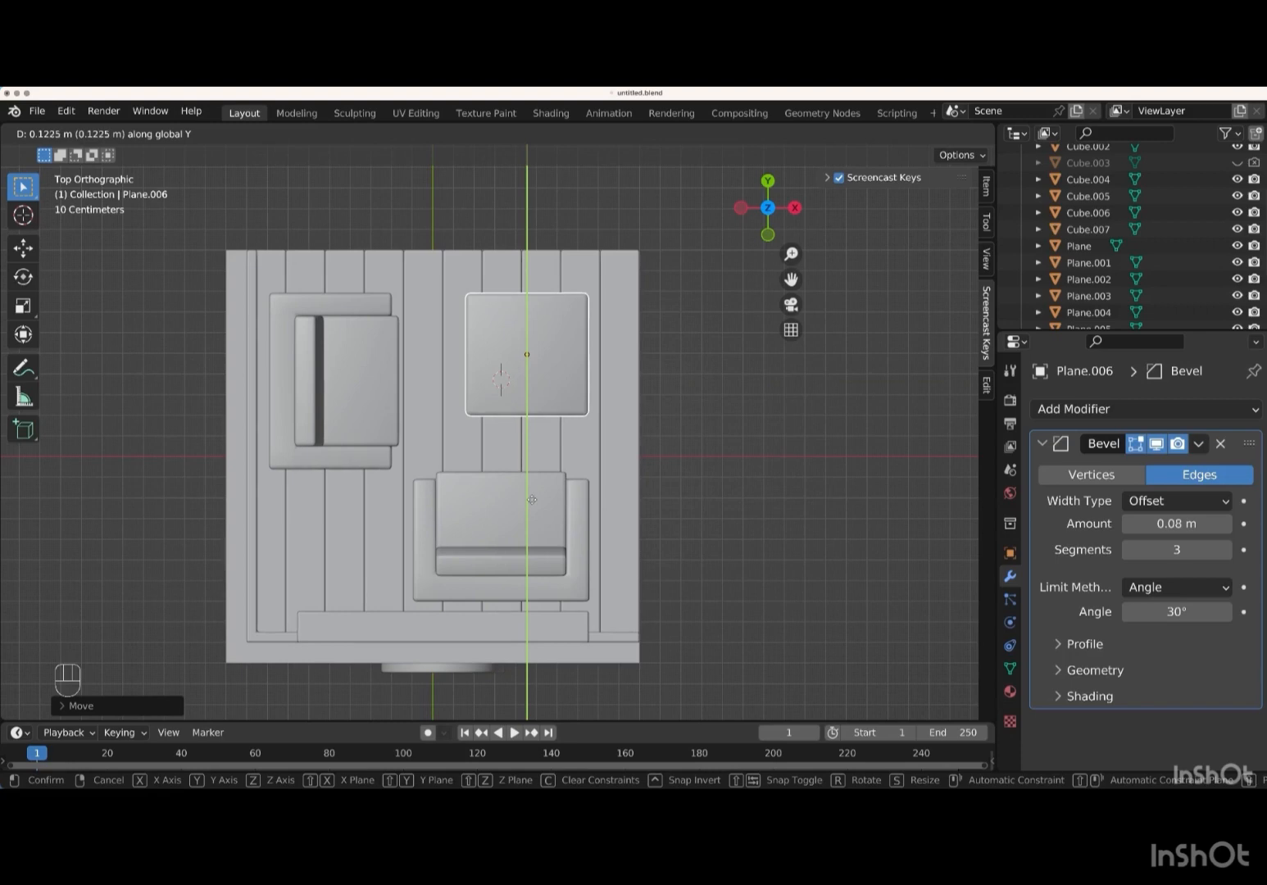
{"action": "key", "text": "Return"}
{"action": "left_click", "coordinate": [694, 567]}
{"action": "scroll", "coordinate": [694, 567], "scroll_direction": "down", "scroll_amount": 5}
{"action": "scroll", "coordinate": [694, 566], "scroll_direction": "right", "scroll_amount": 10}
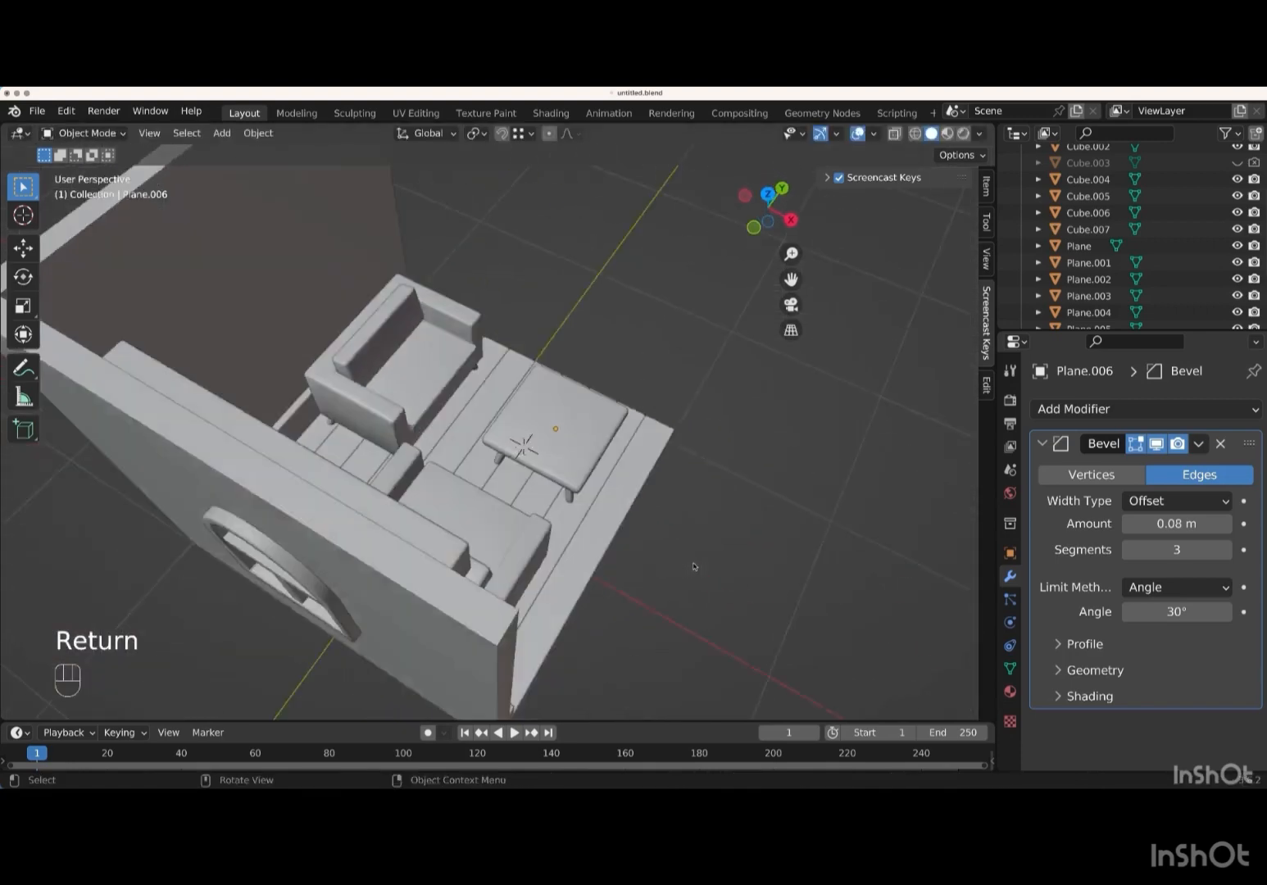
{"action": "scroll", "coordinate": [693, 566], "scroll_direction": "down", "scroll_amount": 5}
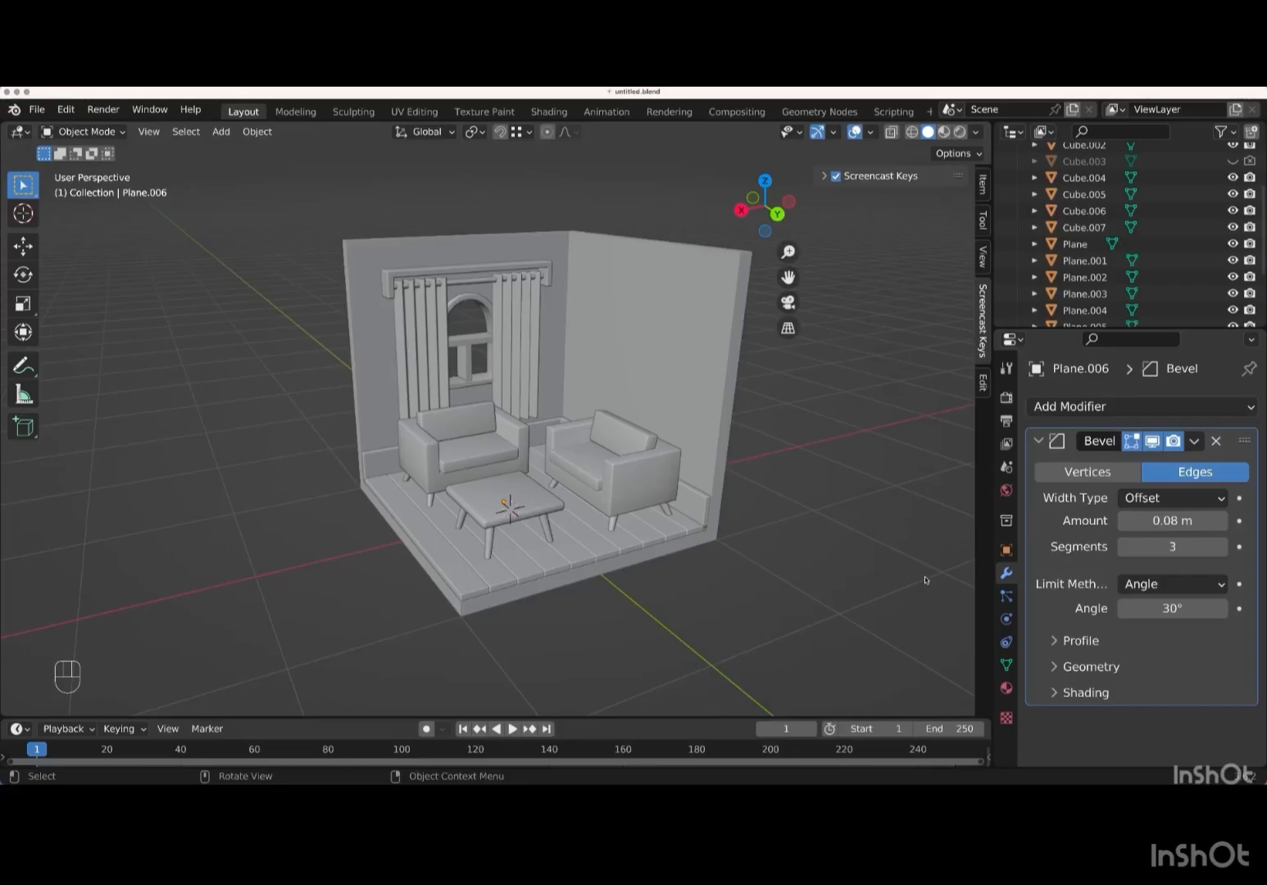
- Display the Face Orientation overlay briefly to check the normals of all objects in the room
{"action": "left_click", "coordinate": [871, 132]}
{"action": "left_click", "coordinate": [767, 449]}
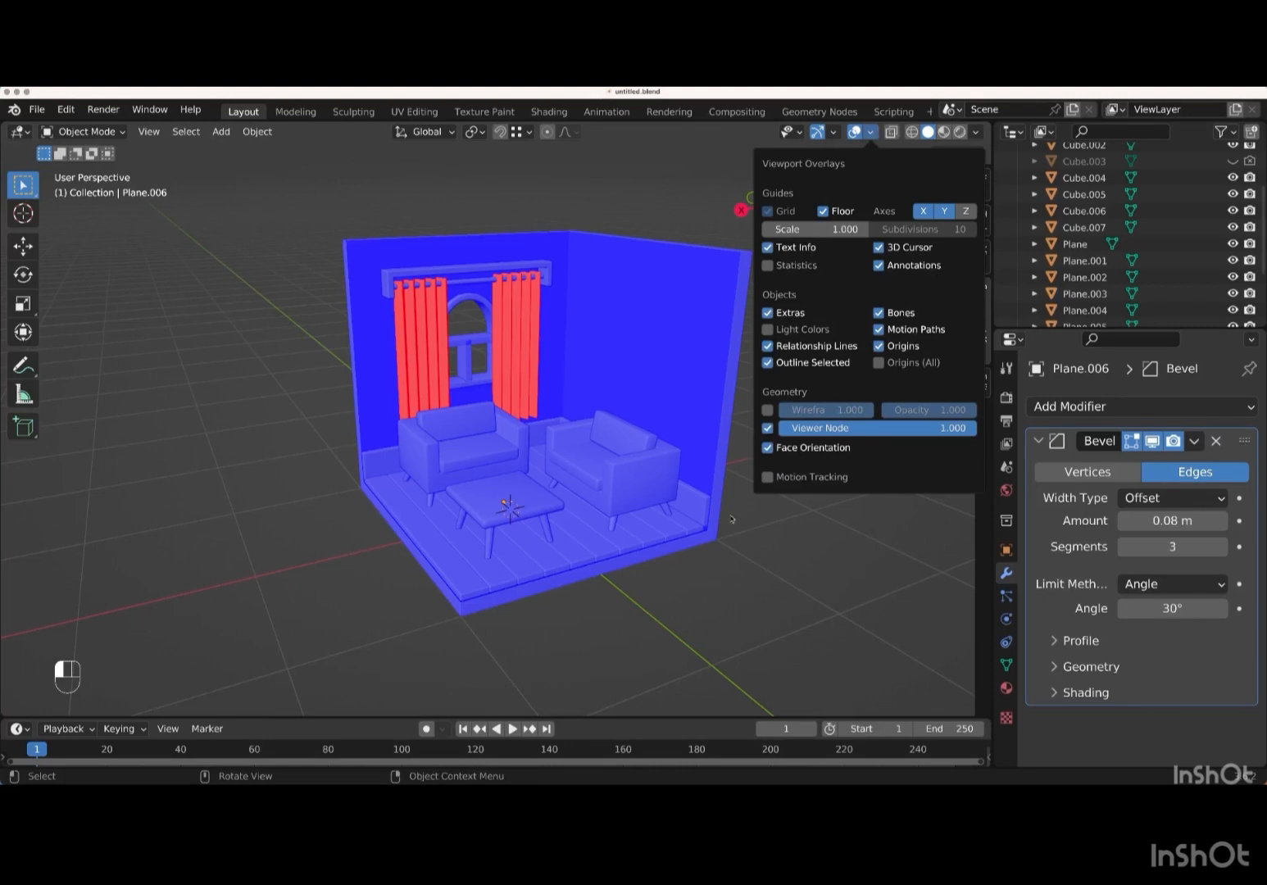
{"action": "left_click", "coordinate": [768, 449]}
- Flip the normals of all faces on both curtains
{"action": "left_click", "coordinate": [426, 388]}
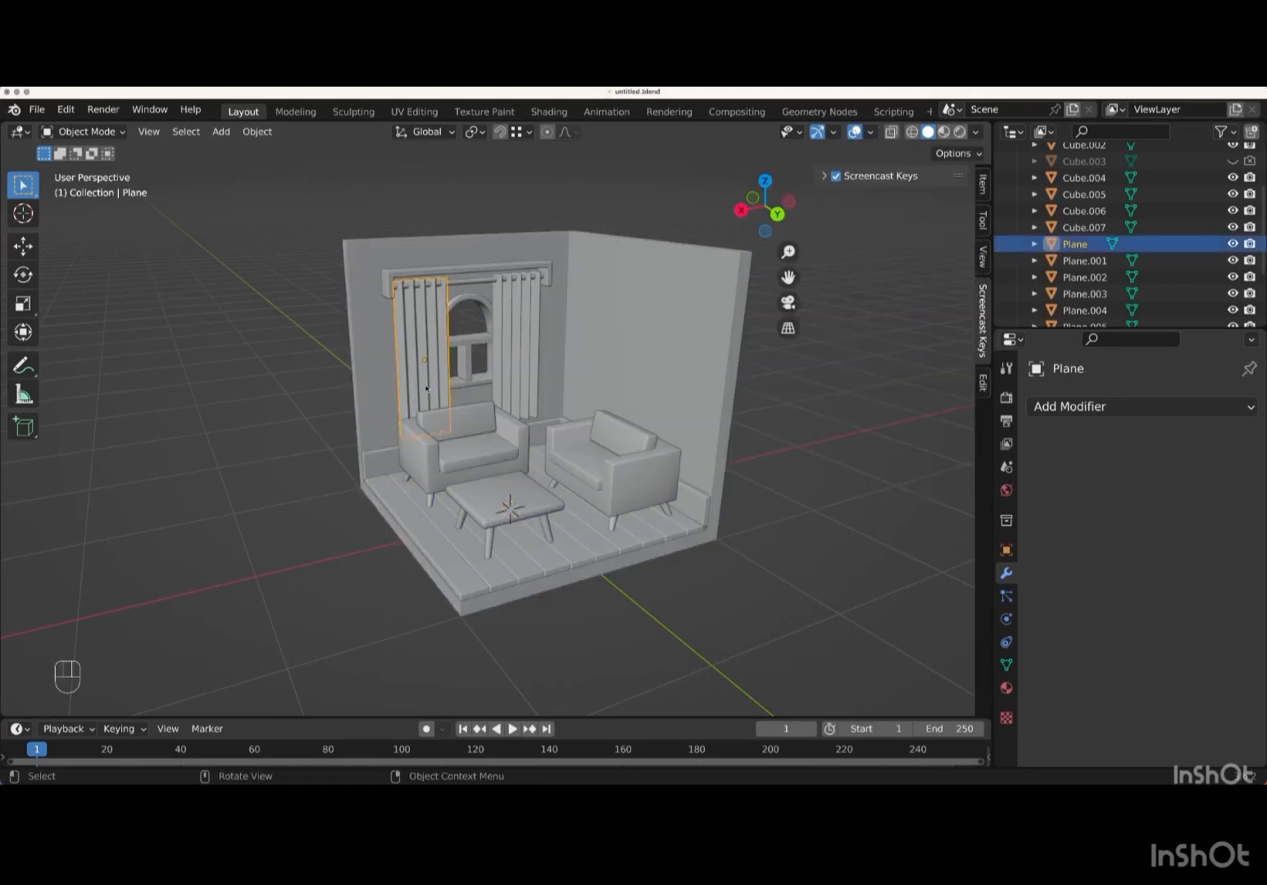
{"action": "left_click", "coordinate": [515, 386], "text": "shift"}
{"action": "key", "text": "Tab"}
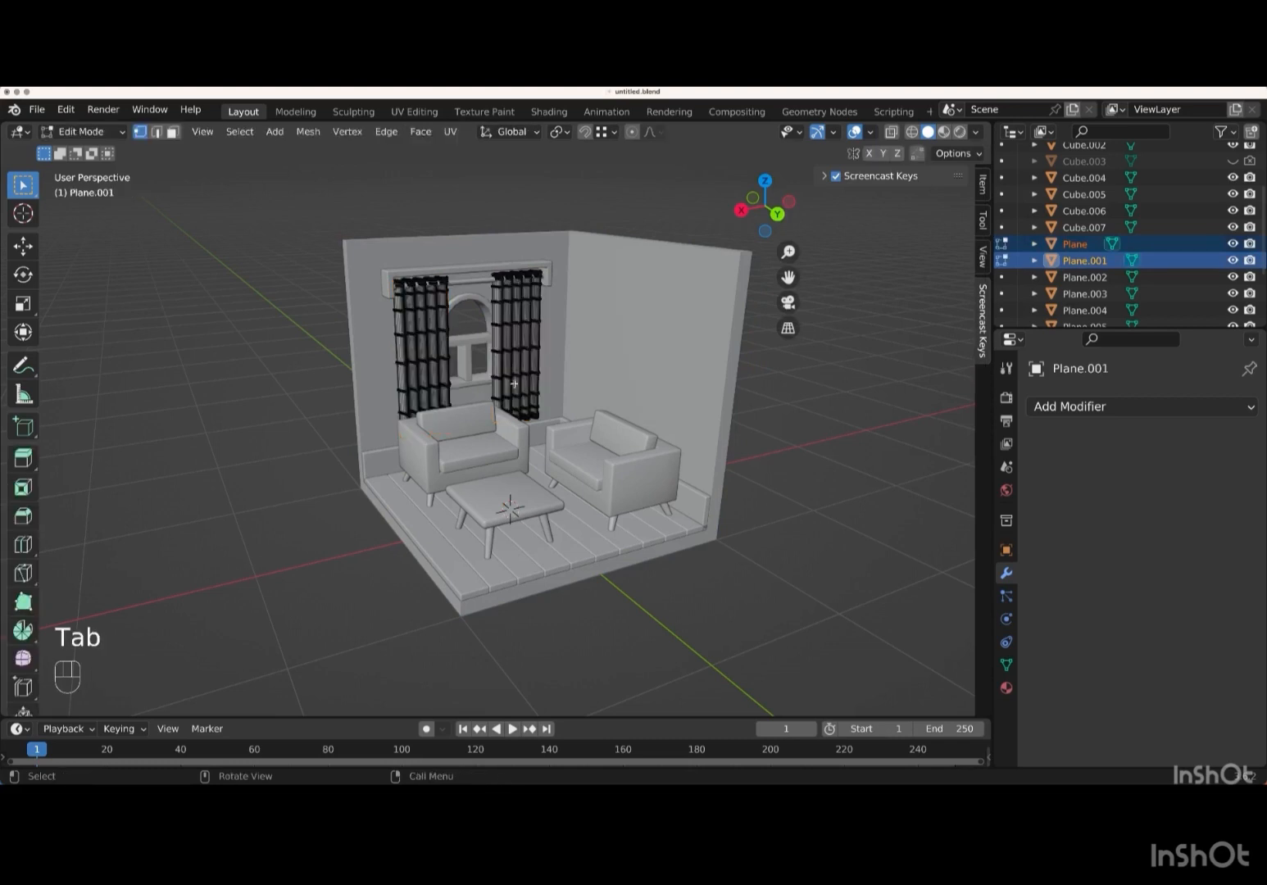
{"action": "key", "text": "a"}
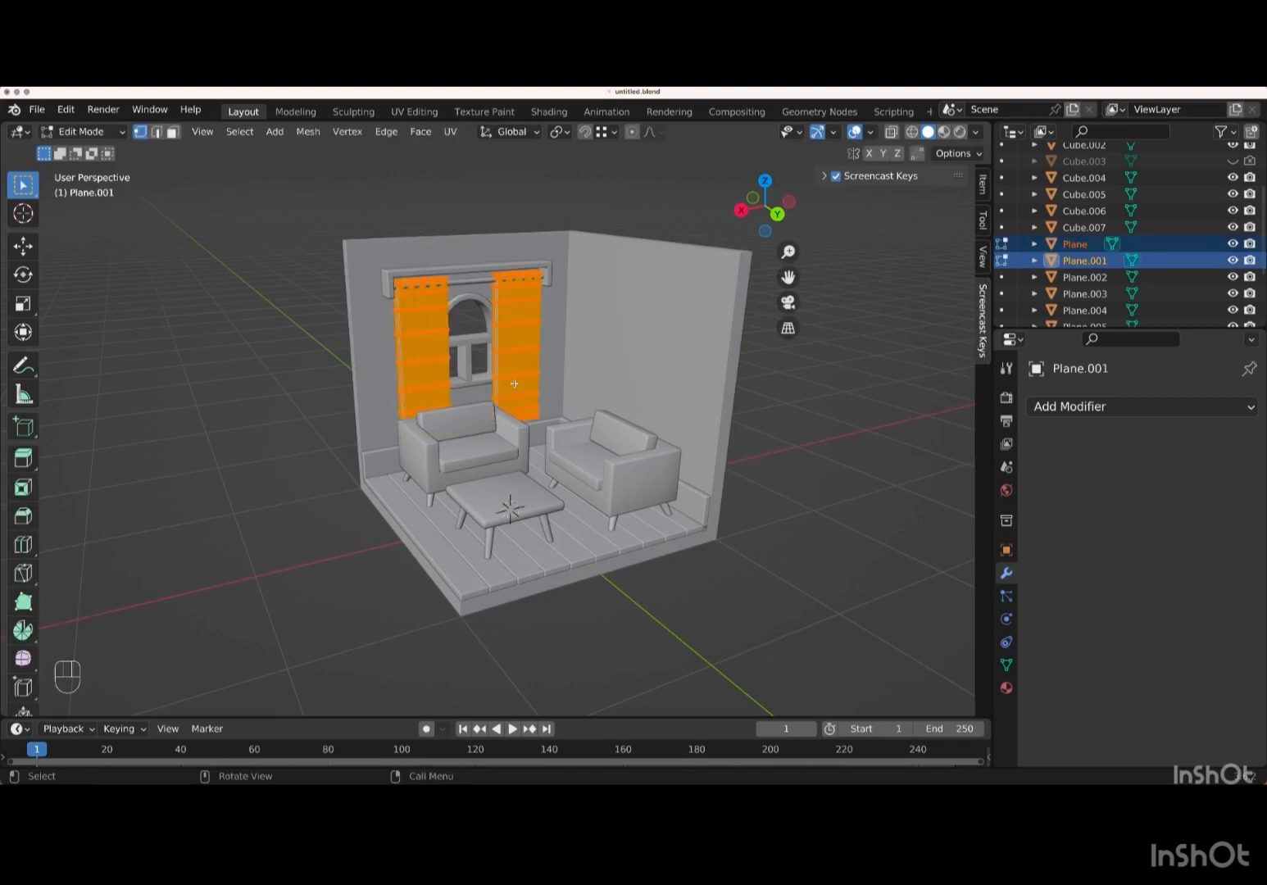
{"action": "key", "text": "alt+n"}
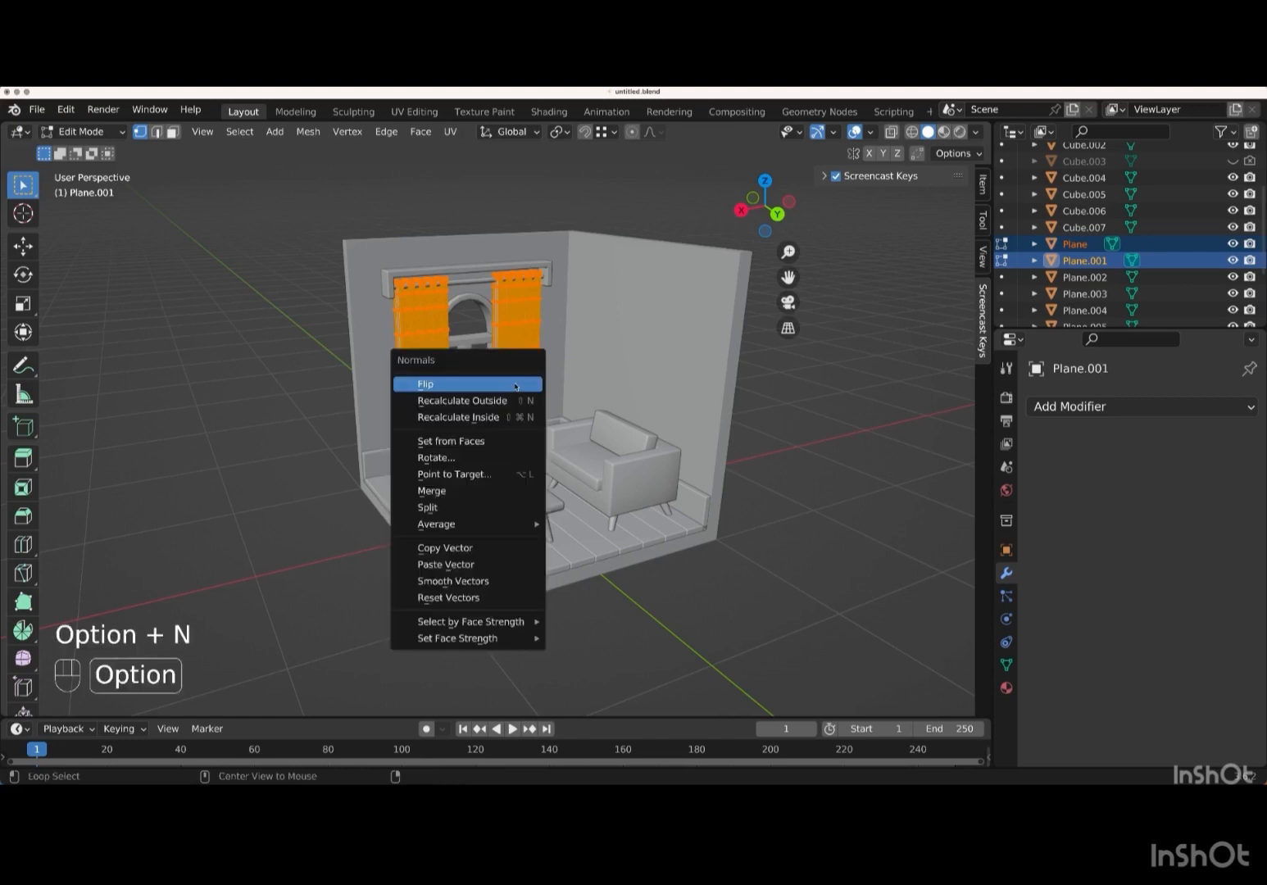
{"action": "left_click", "coordinate": [463, 386]}
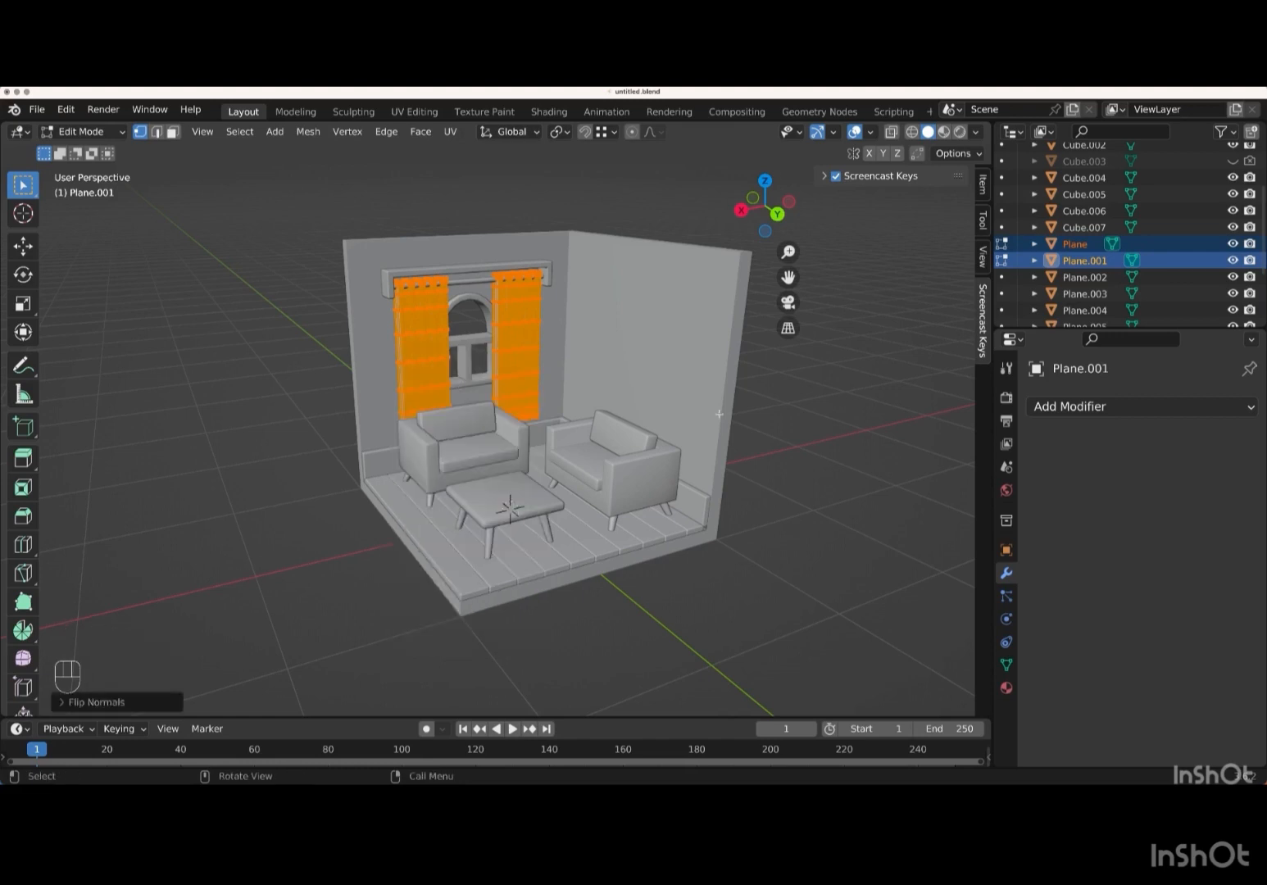
{"action": "key", "text": "Tab"}
- Recheck the curtains' normals with the Face Orientation overlay and turn the overlay off again
{"action": "left_click", "coordinate": [871, 131]}
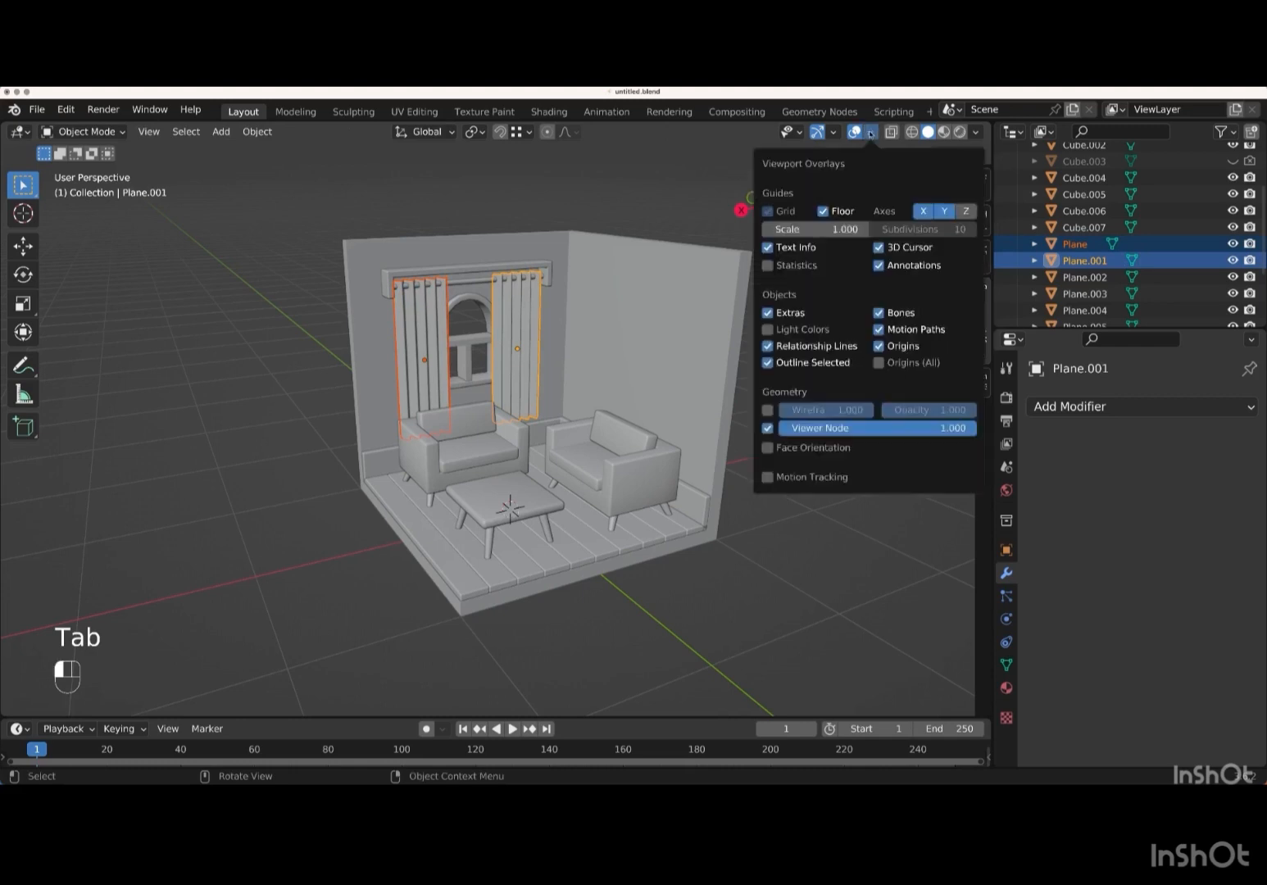
{"action": "left_click", "coordinate": [768, 447]}
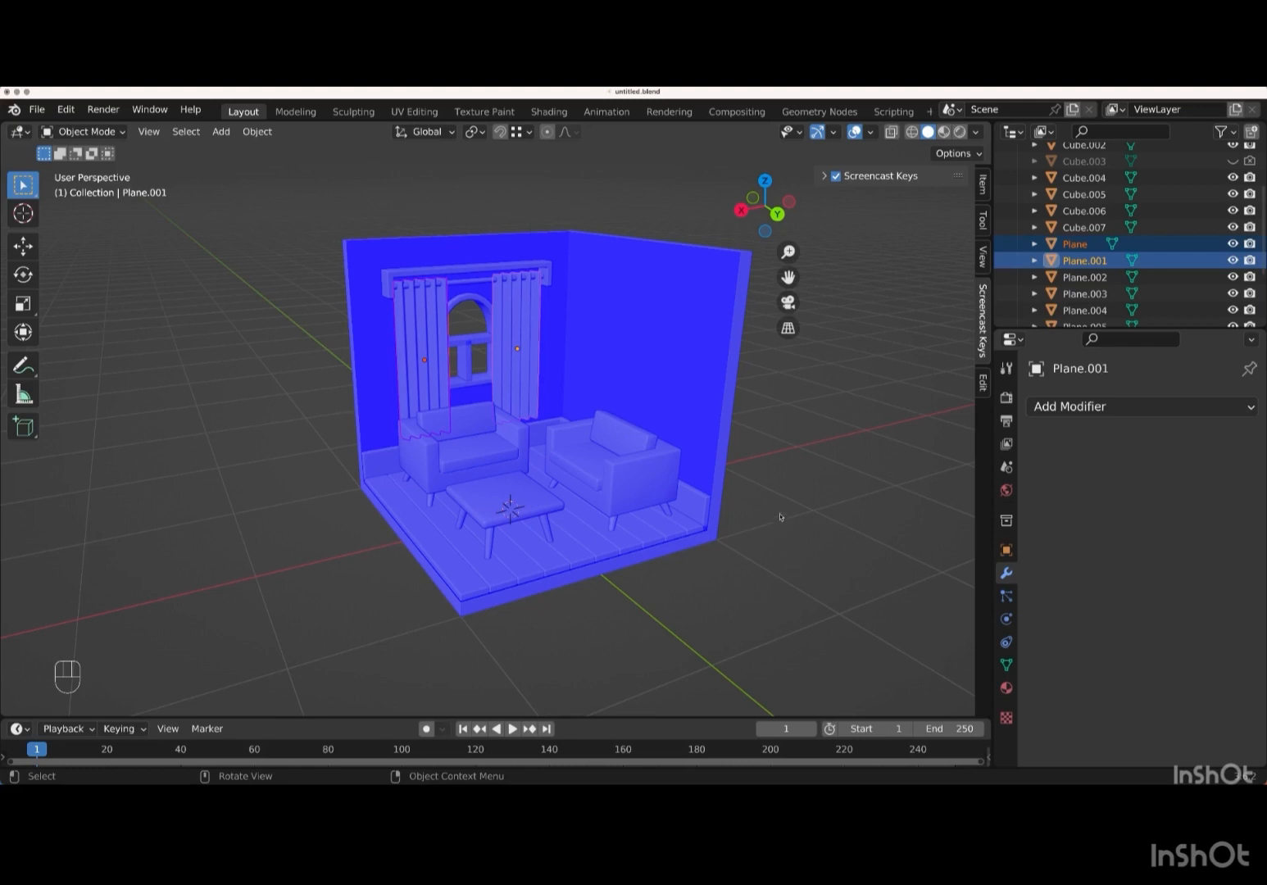
{"action": "left_click", "coordinate": [870, 131]}
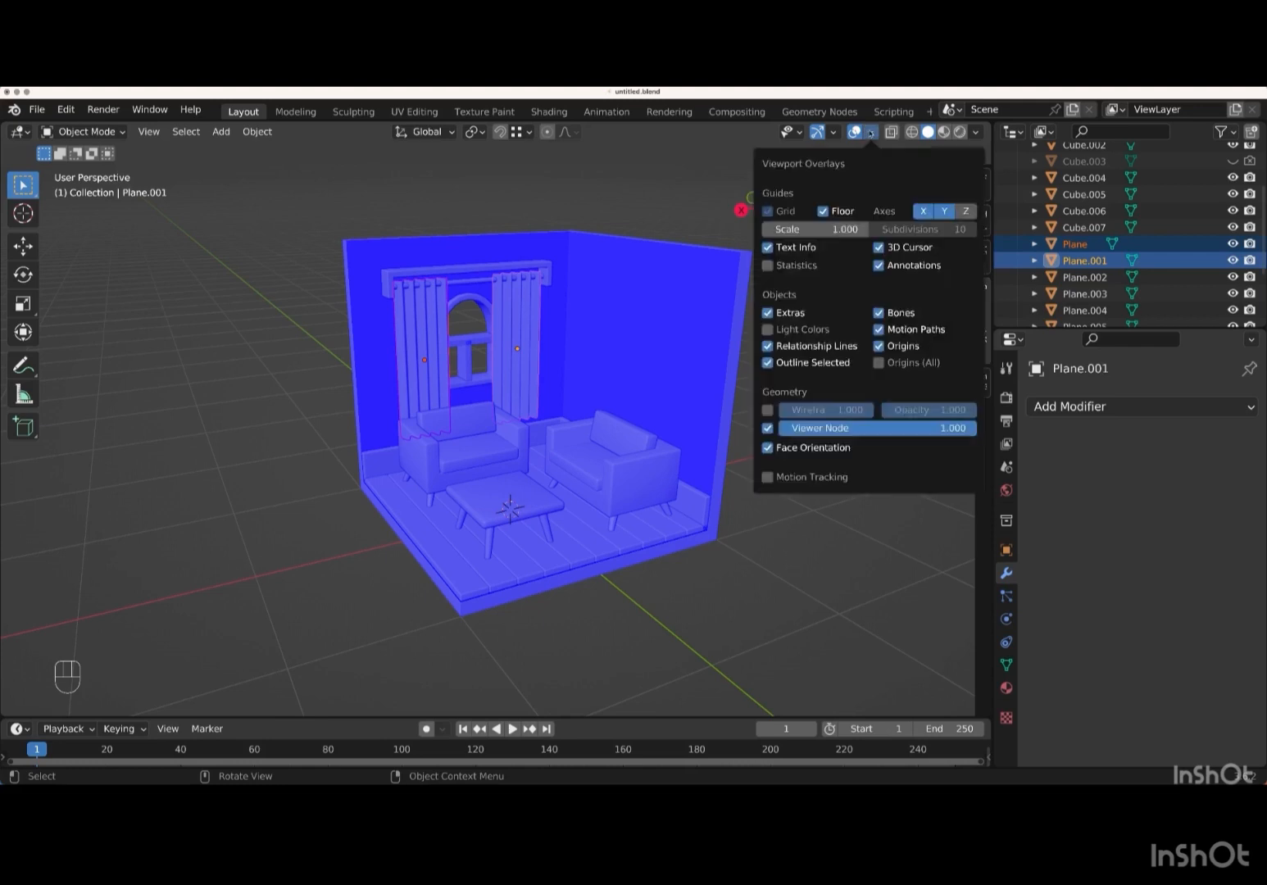
{"action": "left_click", "coordinate": [767, 447]}
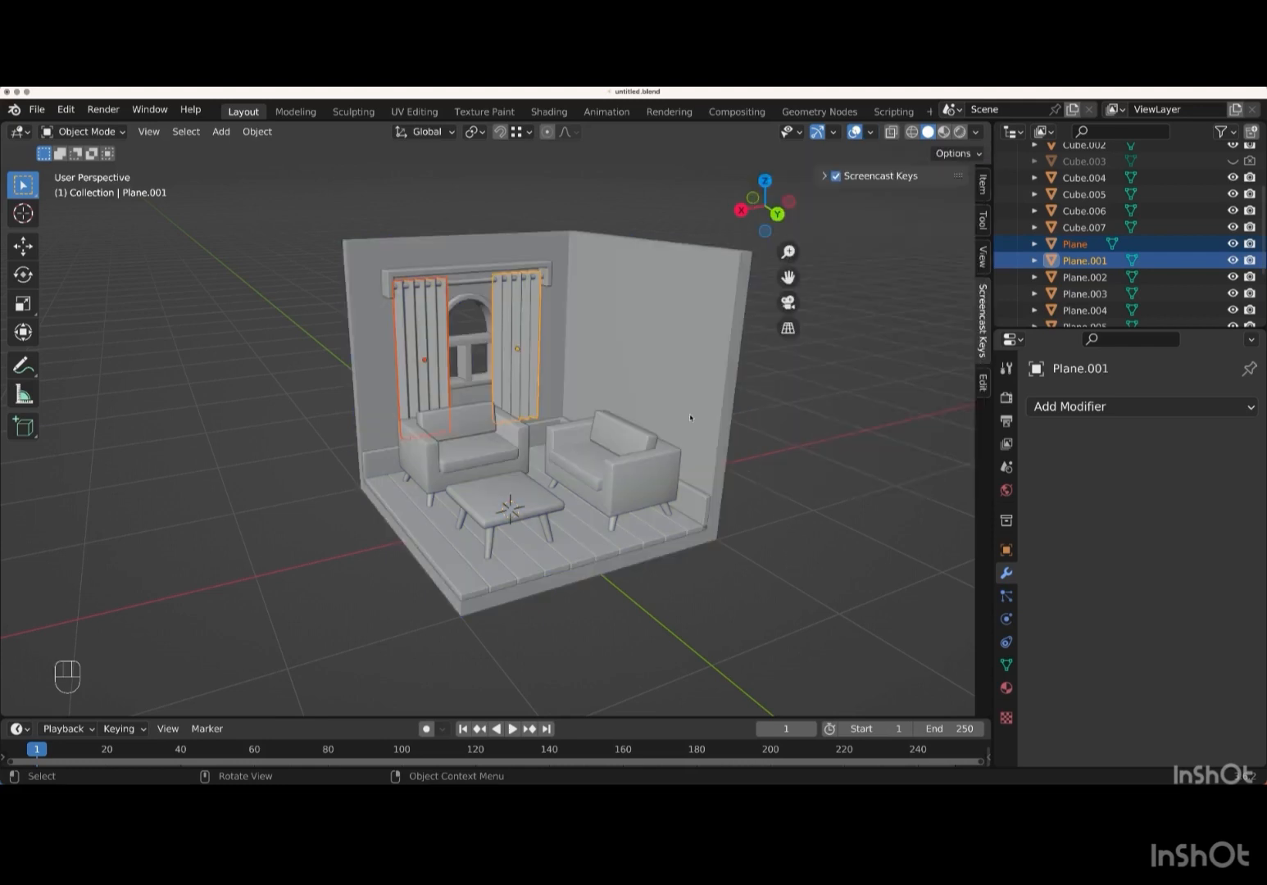
- Extrude the outer top edges of the room's two walls upward 0.1 m along Z
{"action": "left_click", "coordinate": [659, 356]}
{"action": "scroll", "coordinate": [660, 357], "scroll_direction": "up", "scroll_amount": 3}
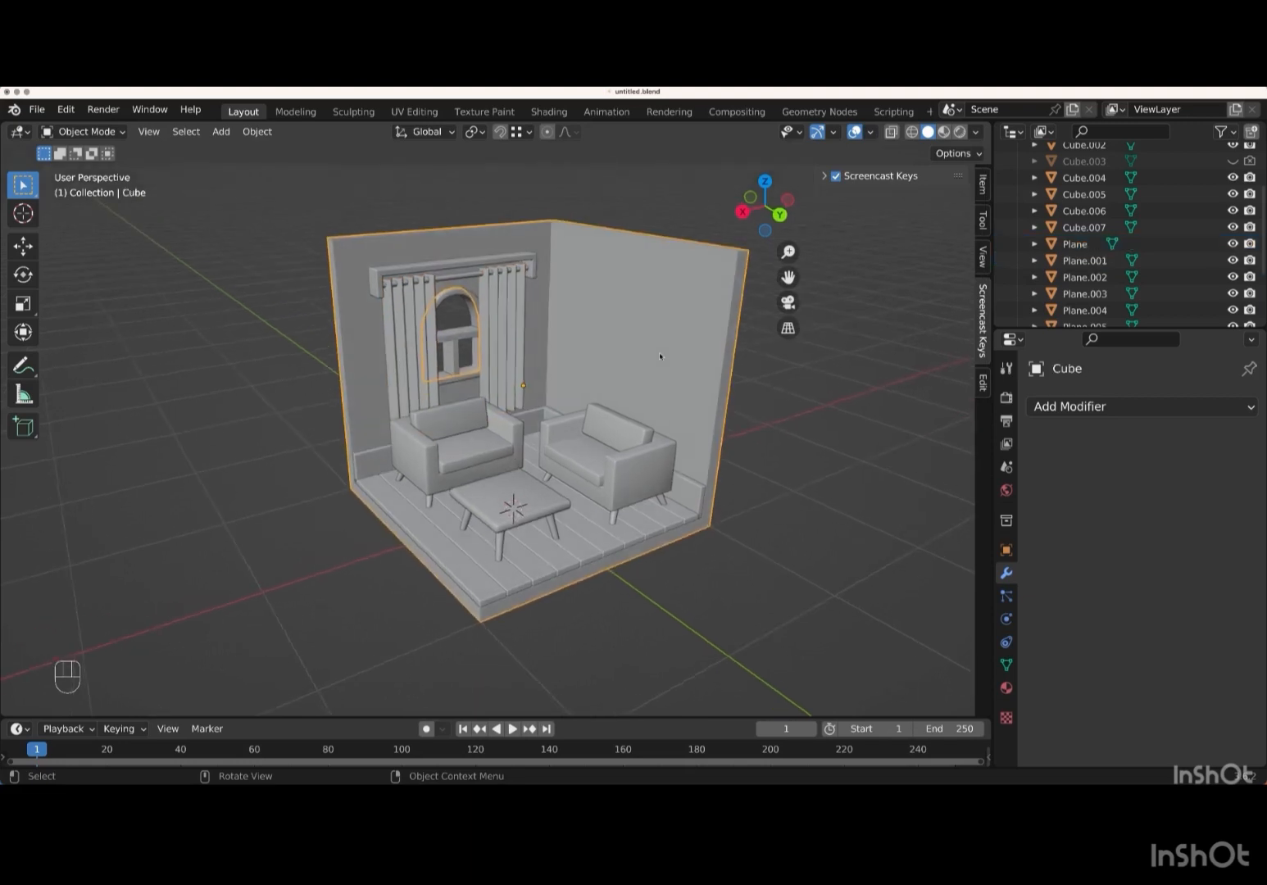
{"action": "key", "text": "Tab"}
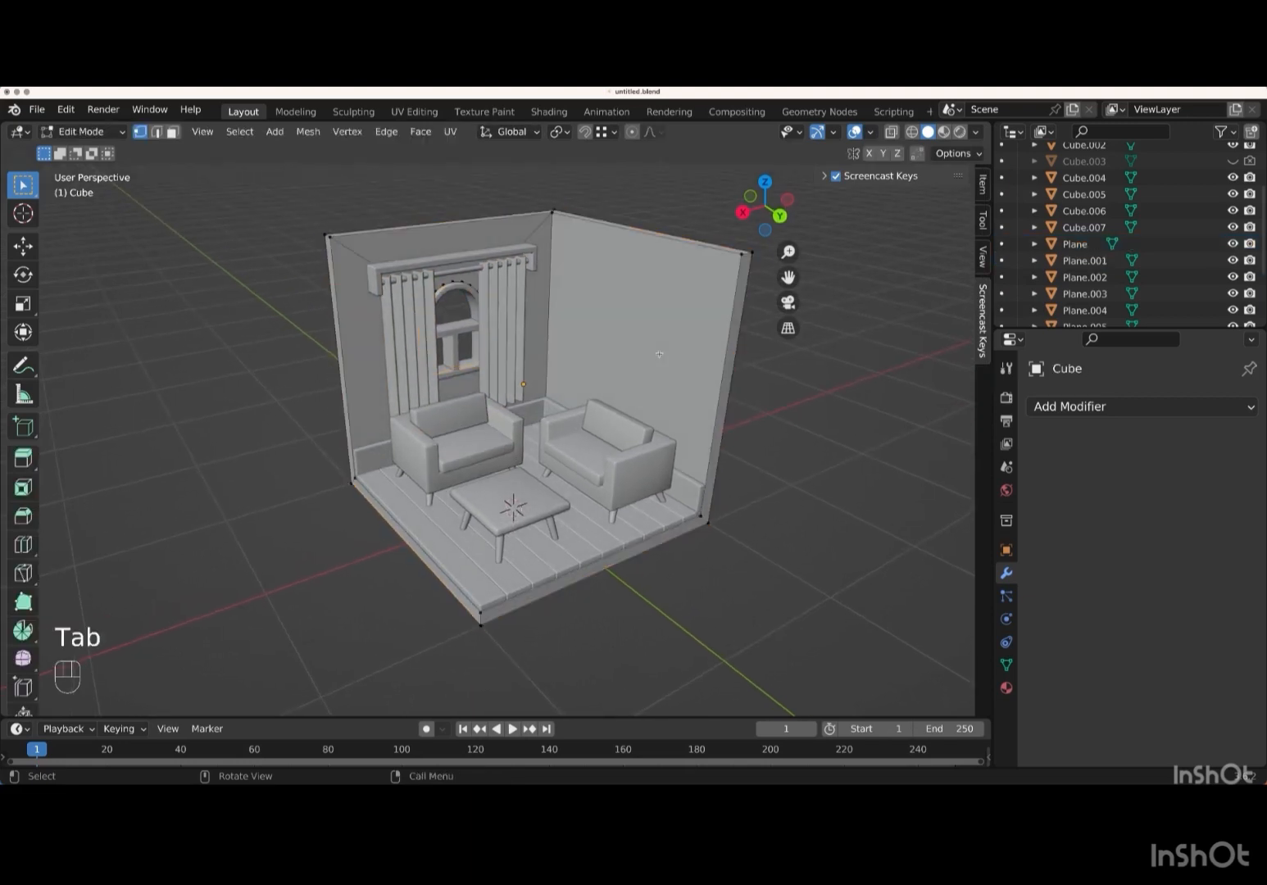
{"action": "scroll", "coordinate": [659, 355], "scroll_direction": "up", "scroll_amount": 5, "text": "shift"}
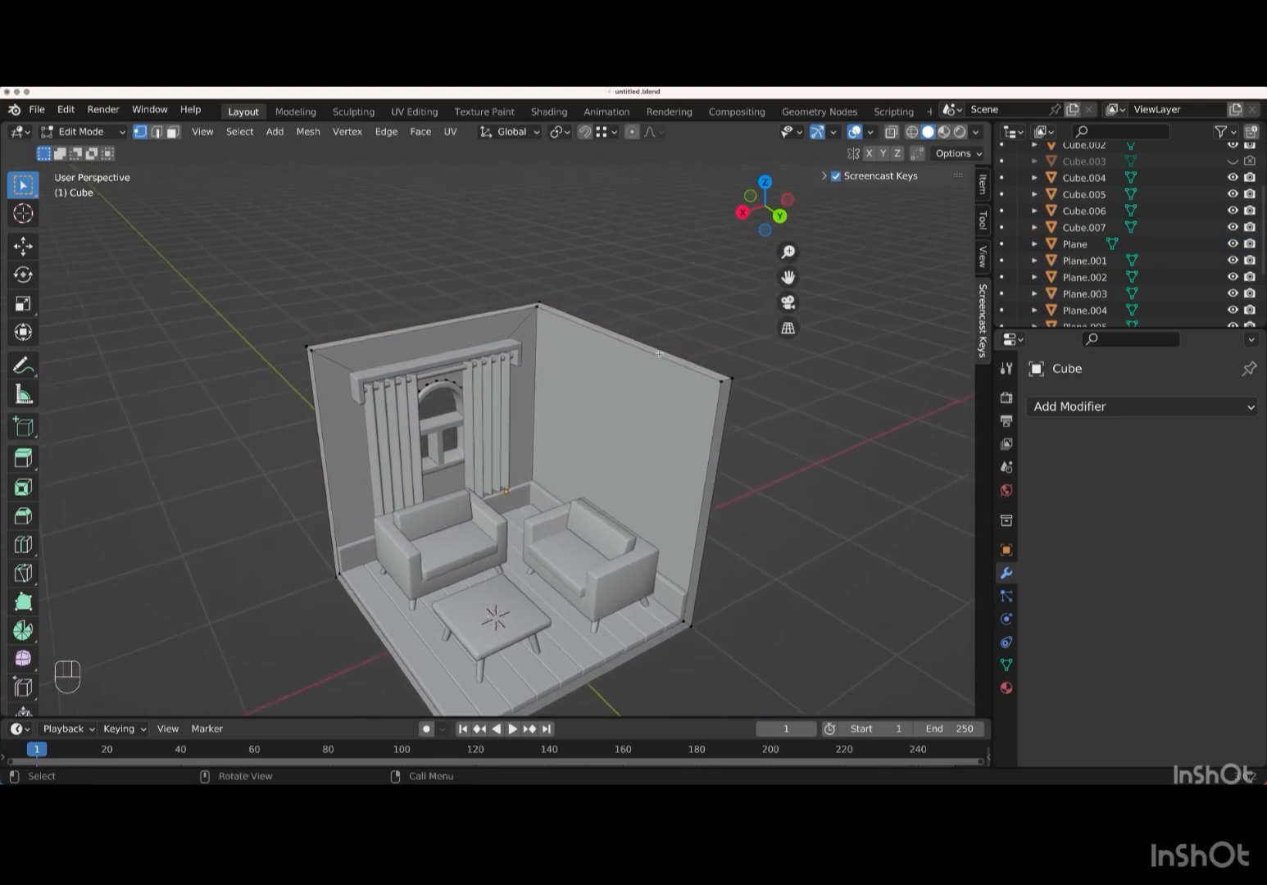
{"action": "scroll", "coordinate": [658, 355], "scroll_direction": "up", "scroll_amount": 2}
{"action": "key", "text": "KP_Add"}
{"action": "key", "text": "KP_Add"}
{"action": "scroll", "coordinate": [659, 354], "scroll_direction": "up", "scroll_amount": 2}
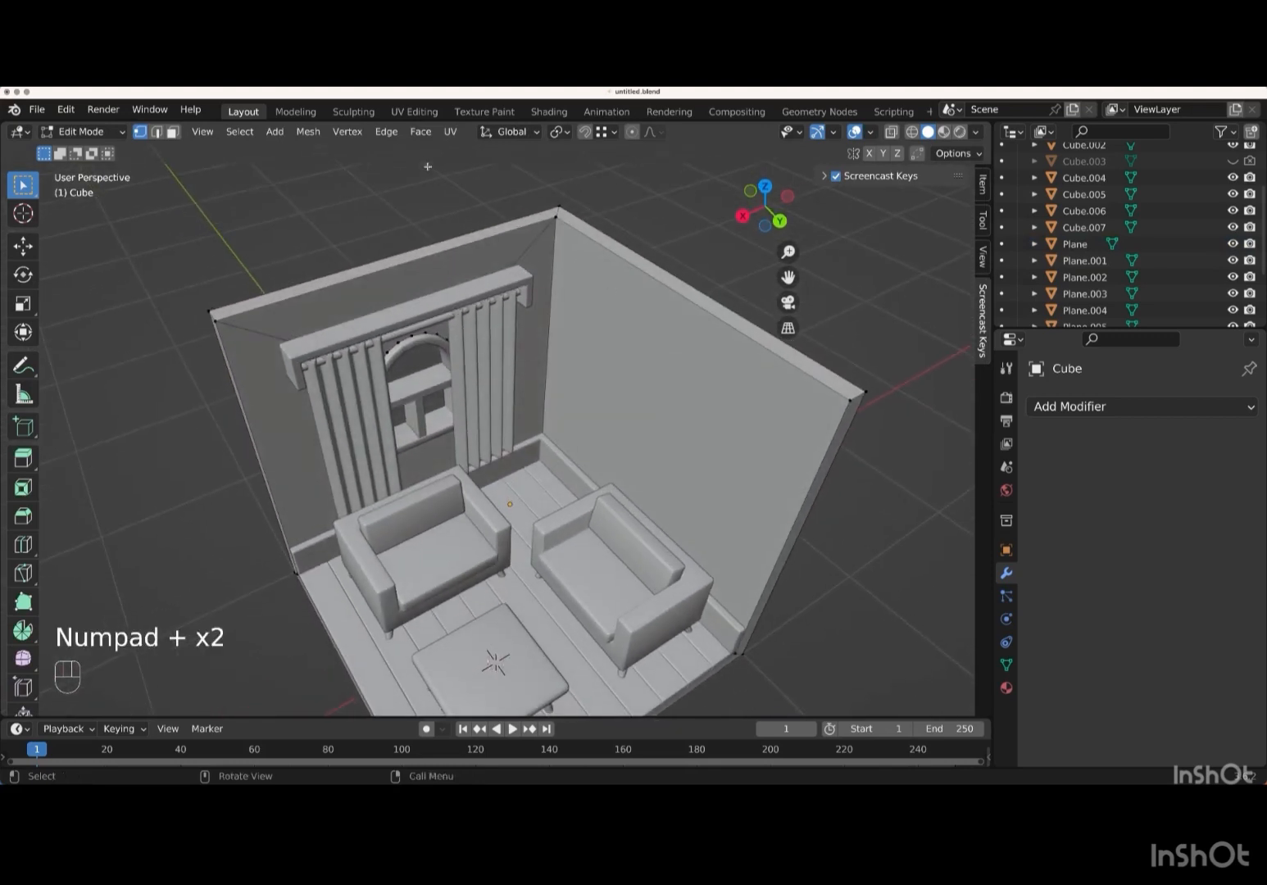
{"action": "left_click", "coordinate": [159, 135]}
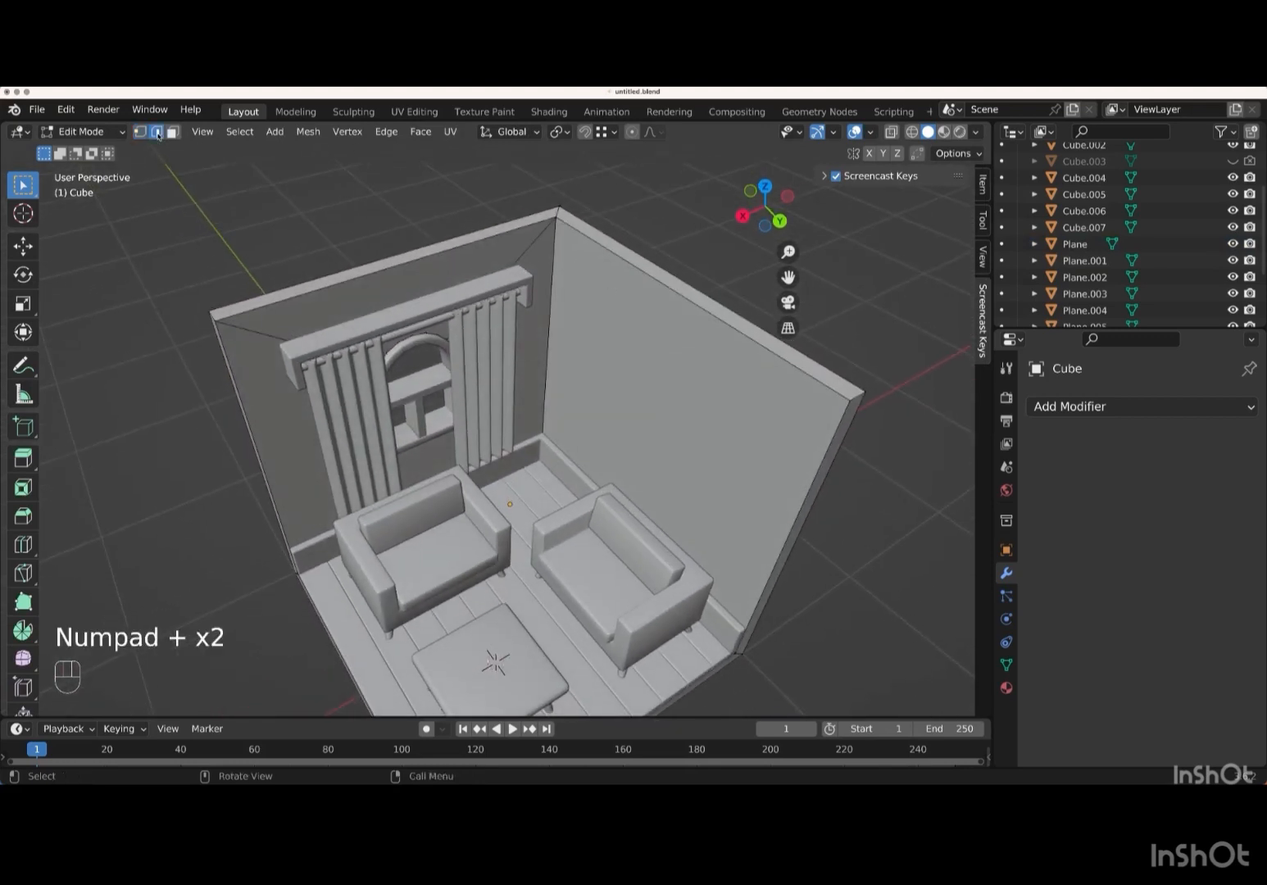
{"action": "left_click", "coordinate": [381, 260]}
{"action": "key", "text": "shift"}
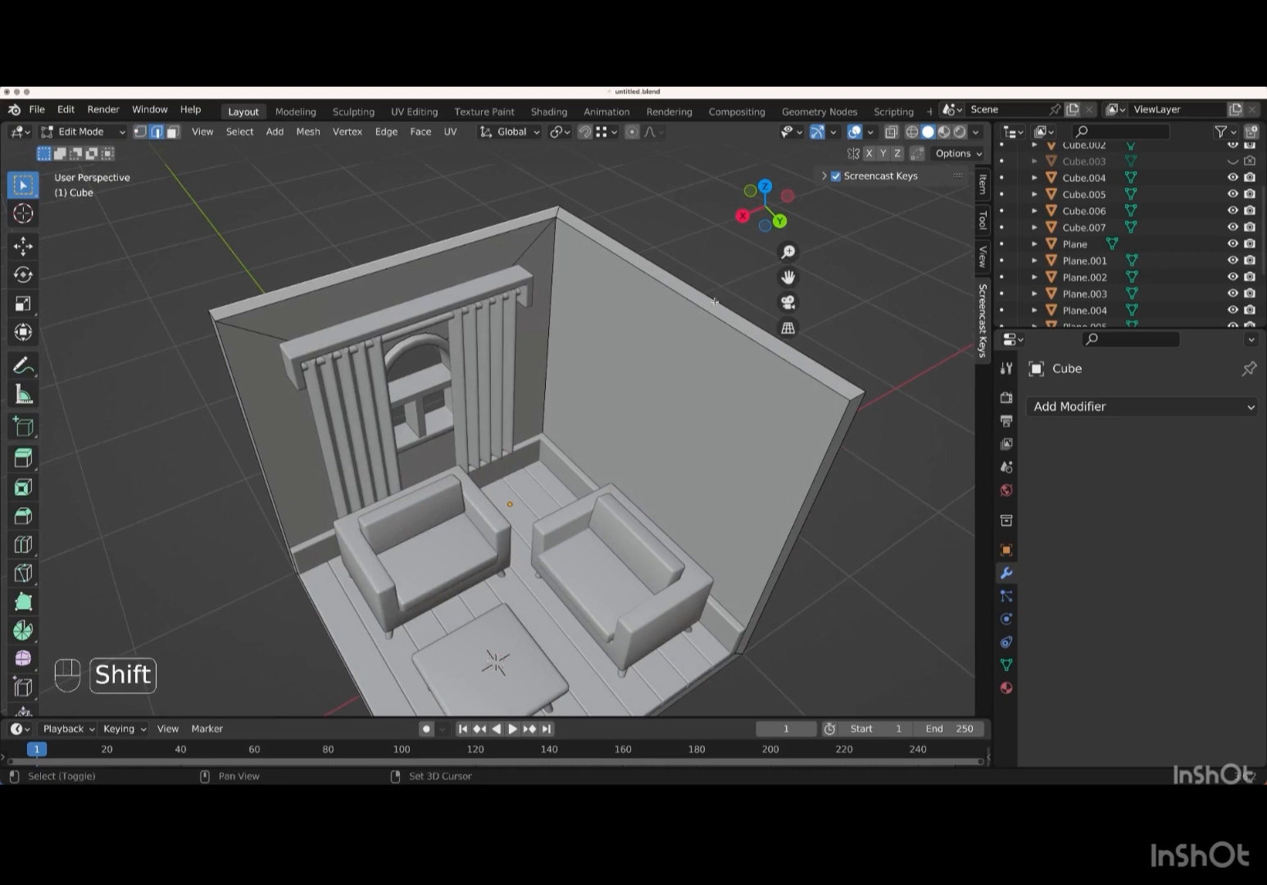
{"action": "left_click", "coordinate": [715, 302], "text": "shift"}
{"action": "scroll", "coordinate": [714, 302], "scroll_direction": "down", "scroll_amount": 3}
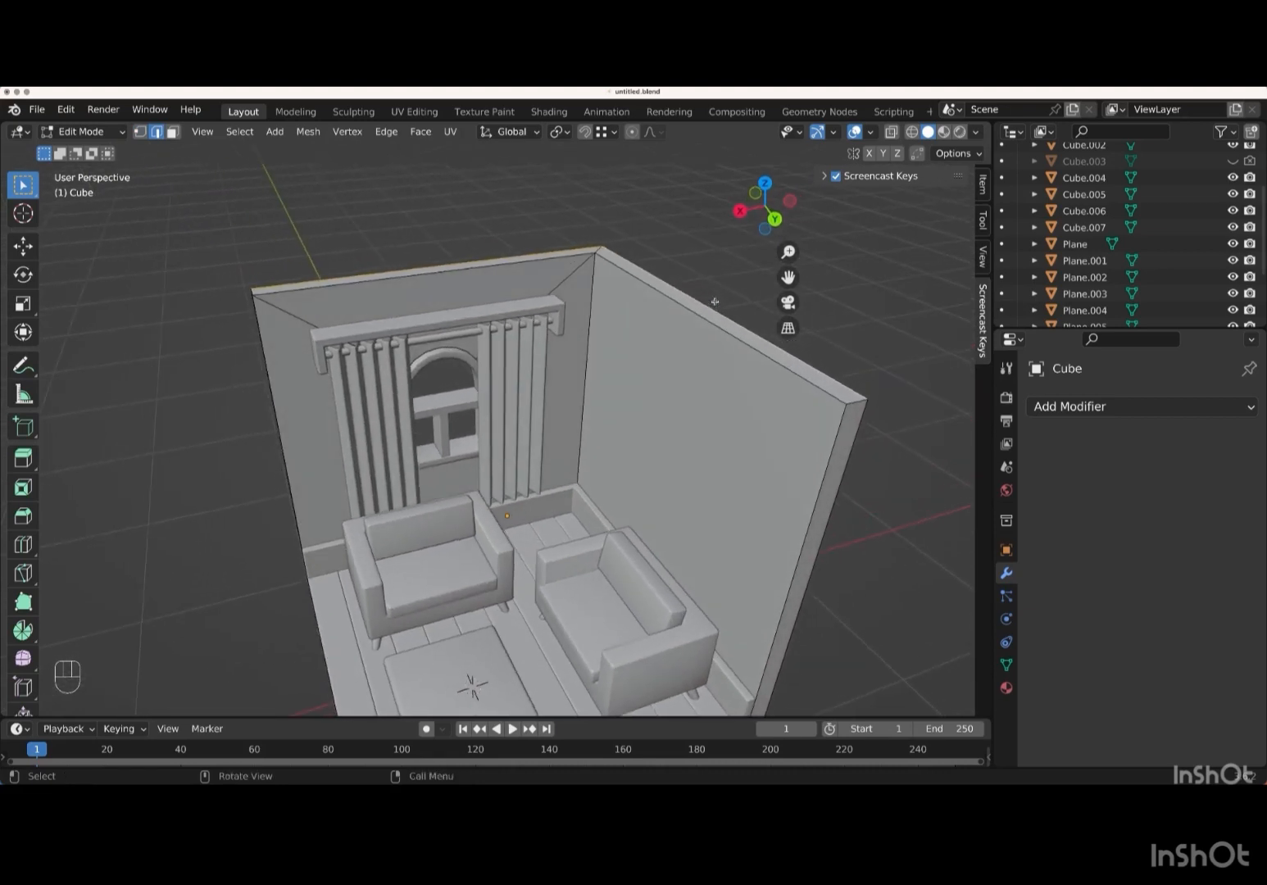
{"action": "key", "text": "e"}
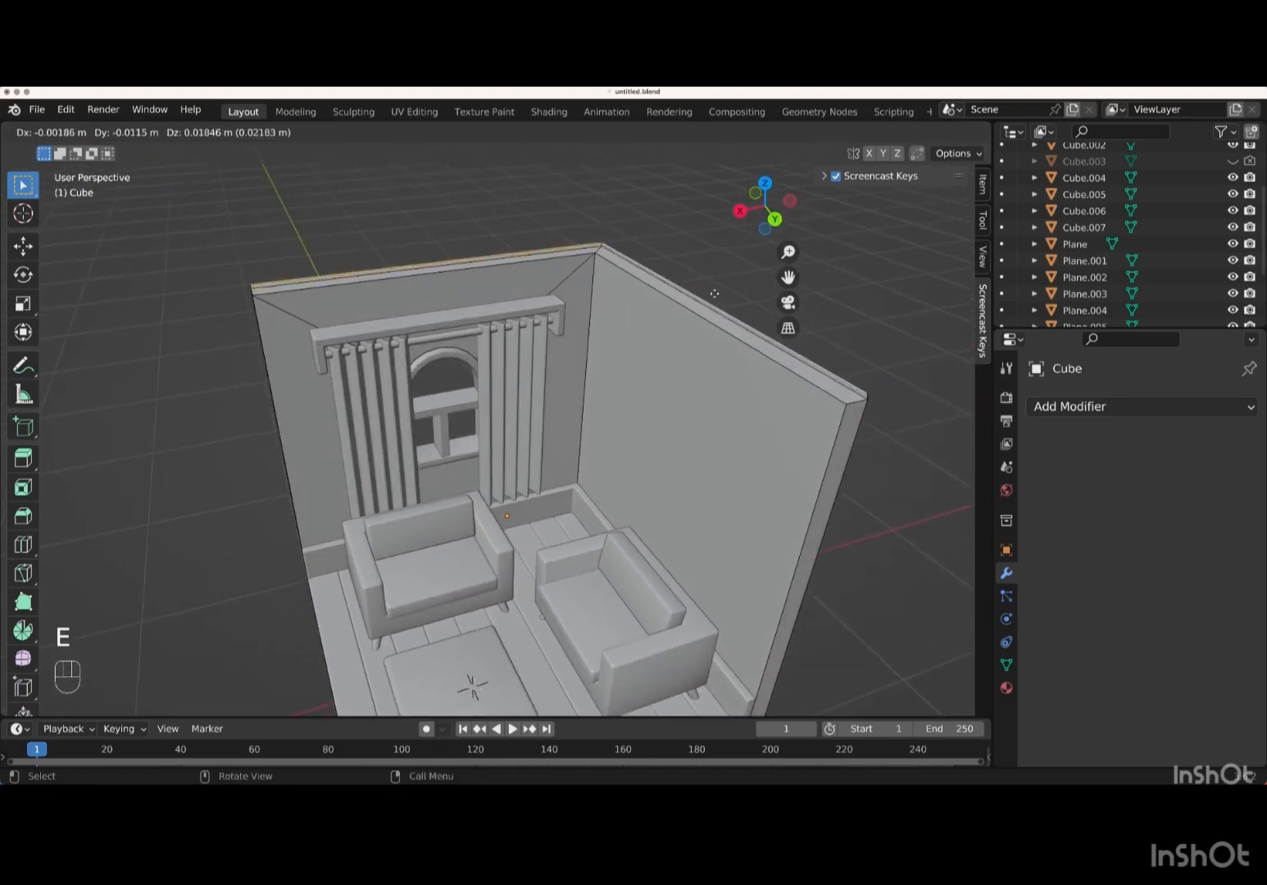
{"action": "key", "text": "z"}
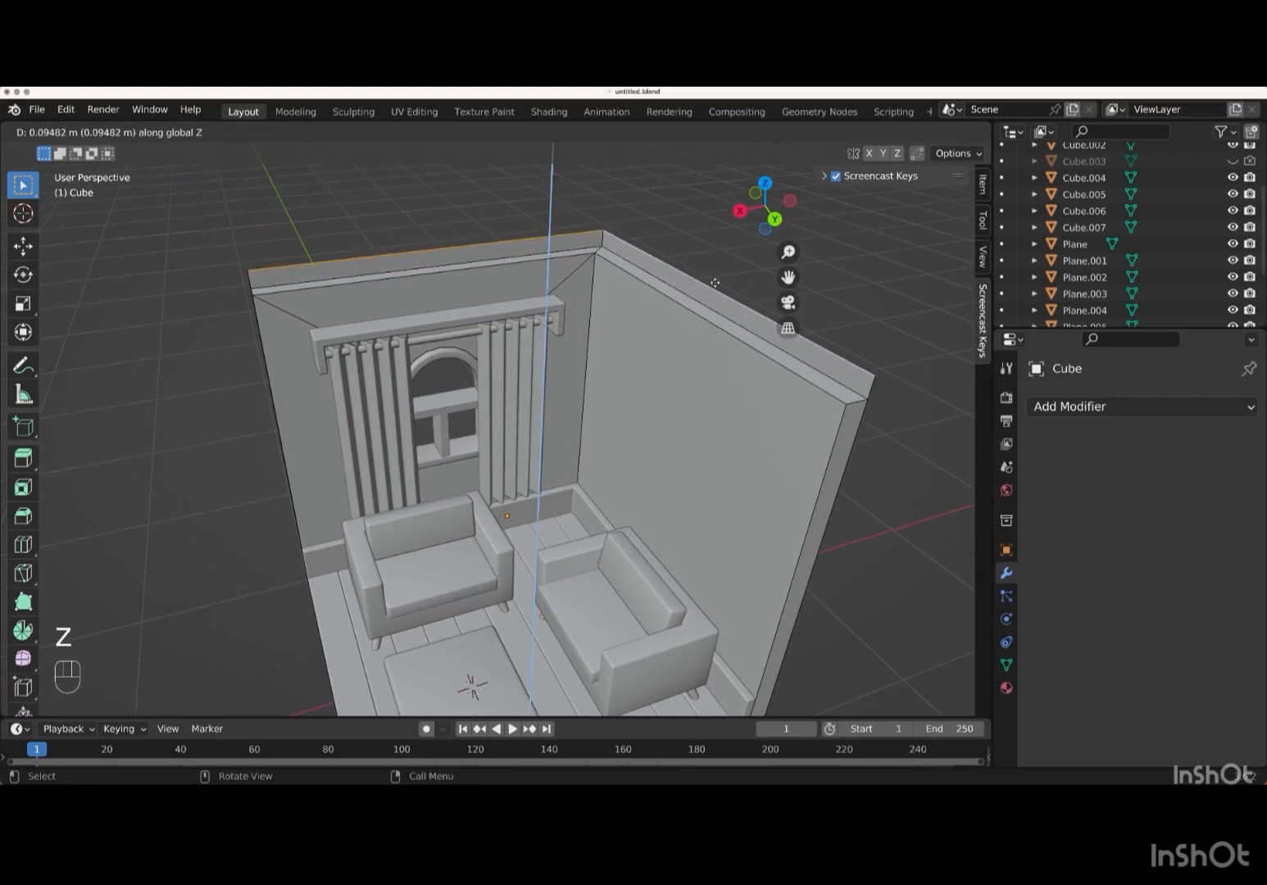
{"action": "key", "text": "KP_0"}
{"action": "key", "text": "period"}
{"action": "key", "text": "KP_1"}
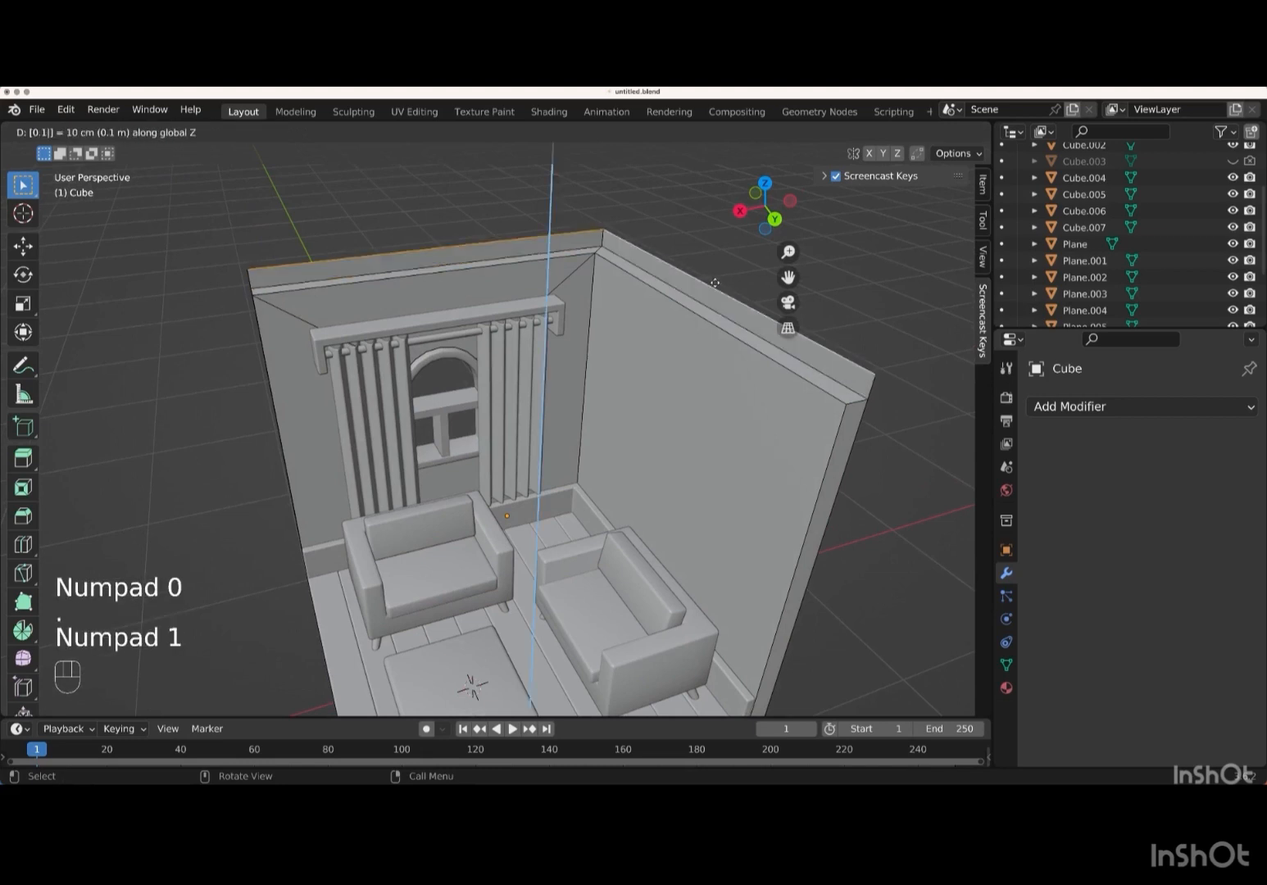
{"action": "key", "text": "Return"}
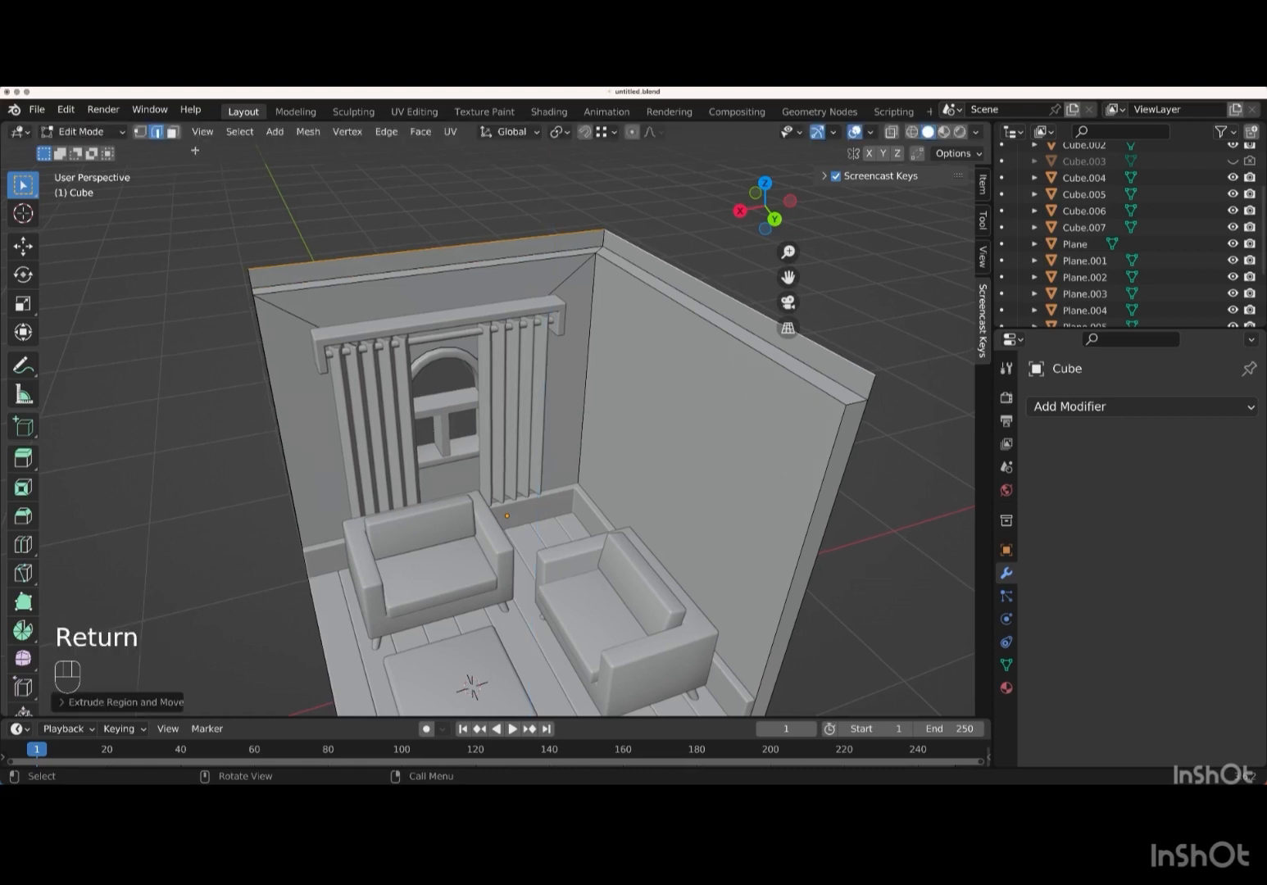
- Separate the two extruded faces above the walls from the room into their own object
{"action": "left_click", "coordinate": [173, 132]}
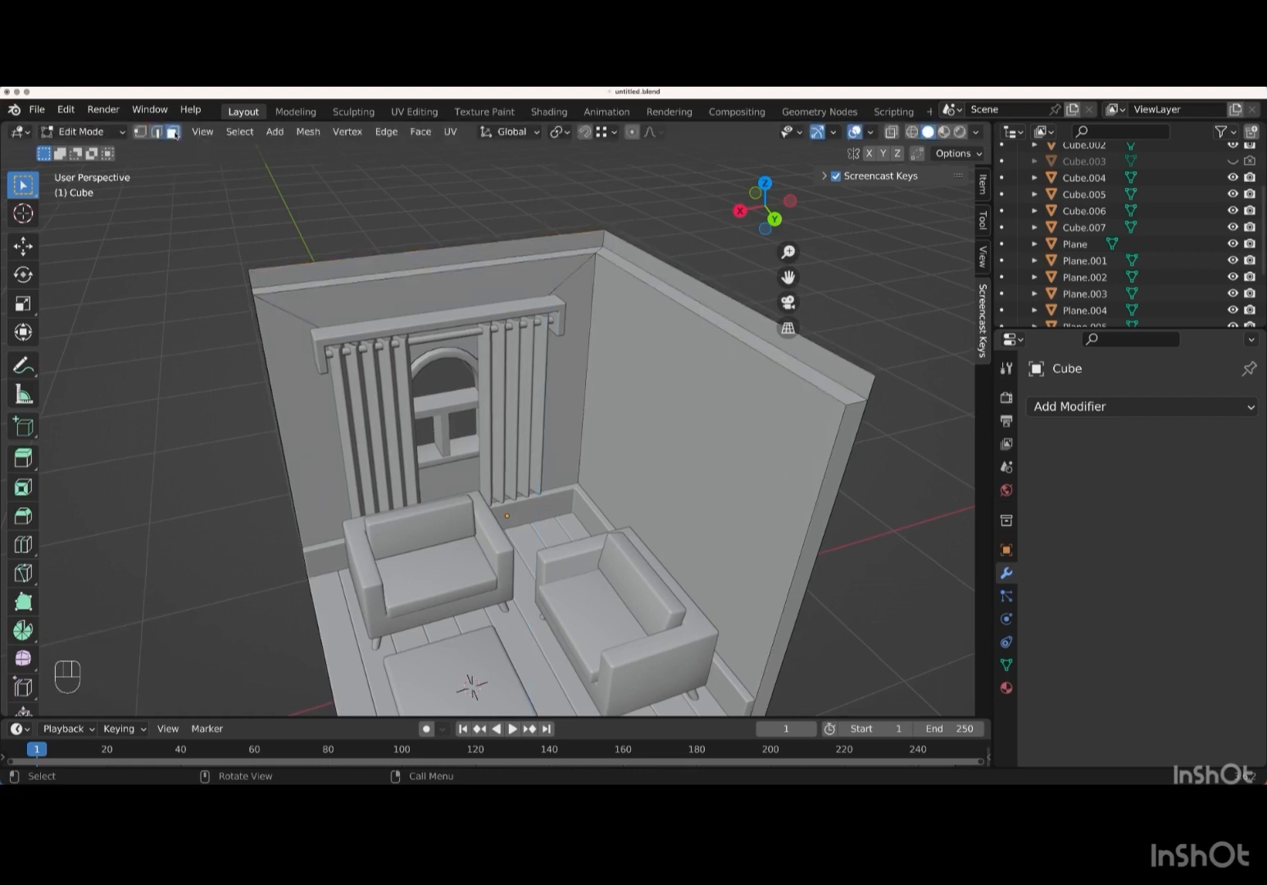
{"action": "left_click", "coordinate": [434, 261]}
{"action": "left_click", "coordinate": [708, 299], "text": "shift"}
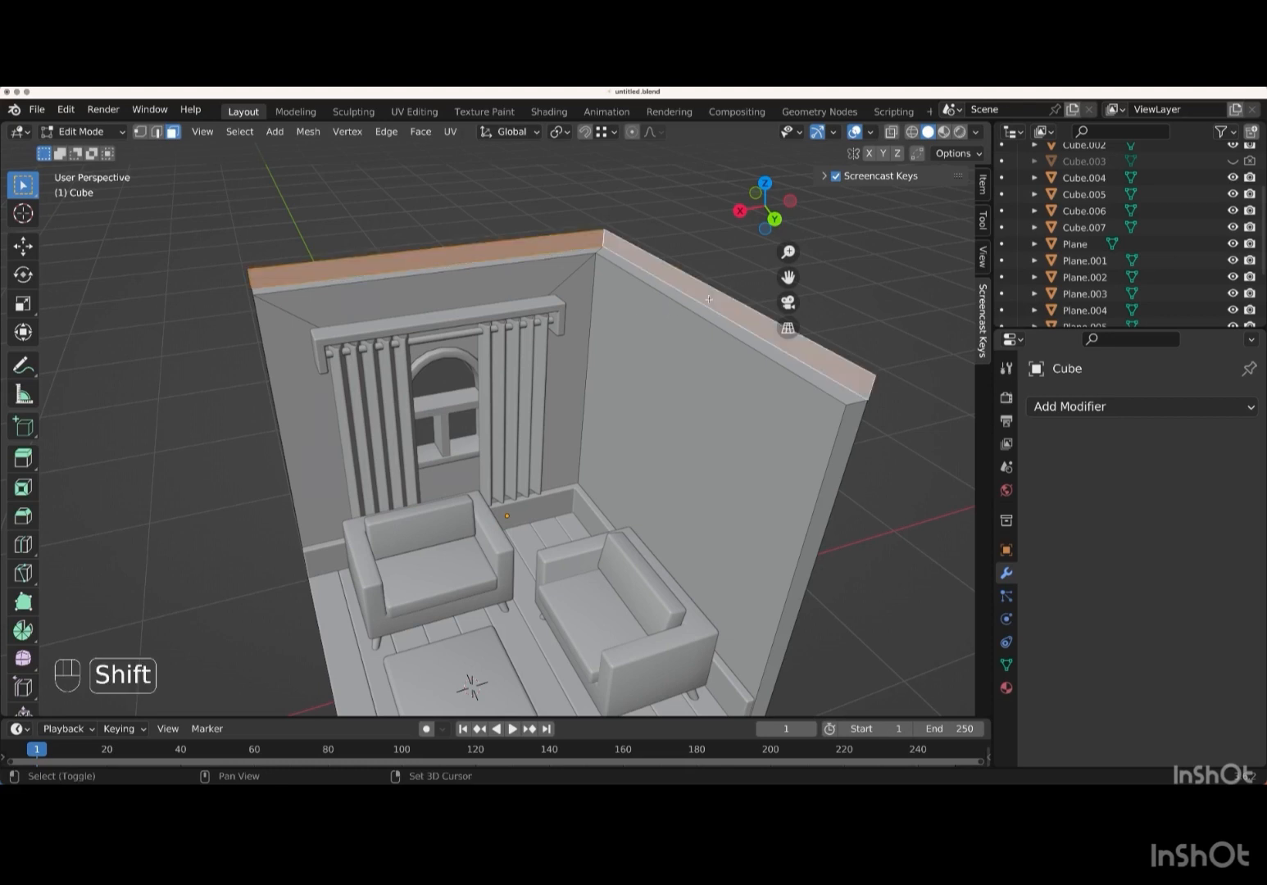
{"action": "middle_click_drag", "start_coordinate": [708, 299], "coordinate": [709, 299]}
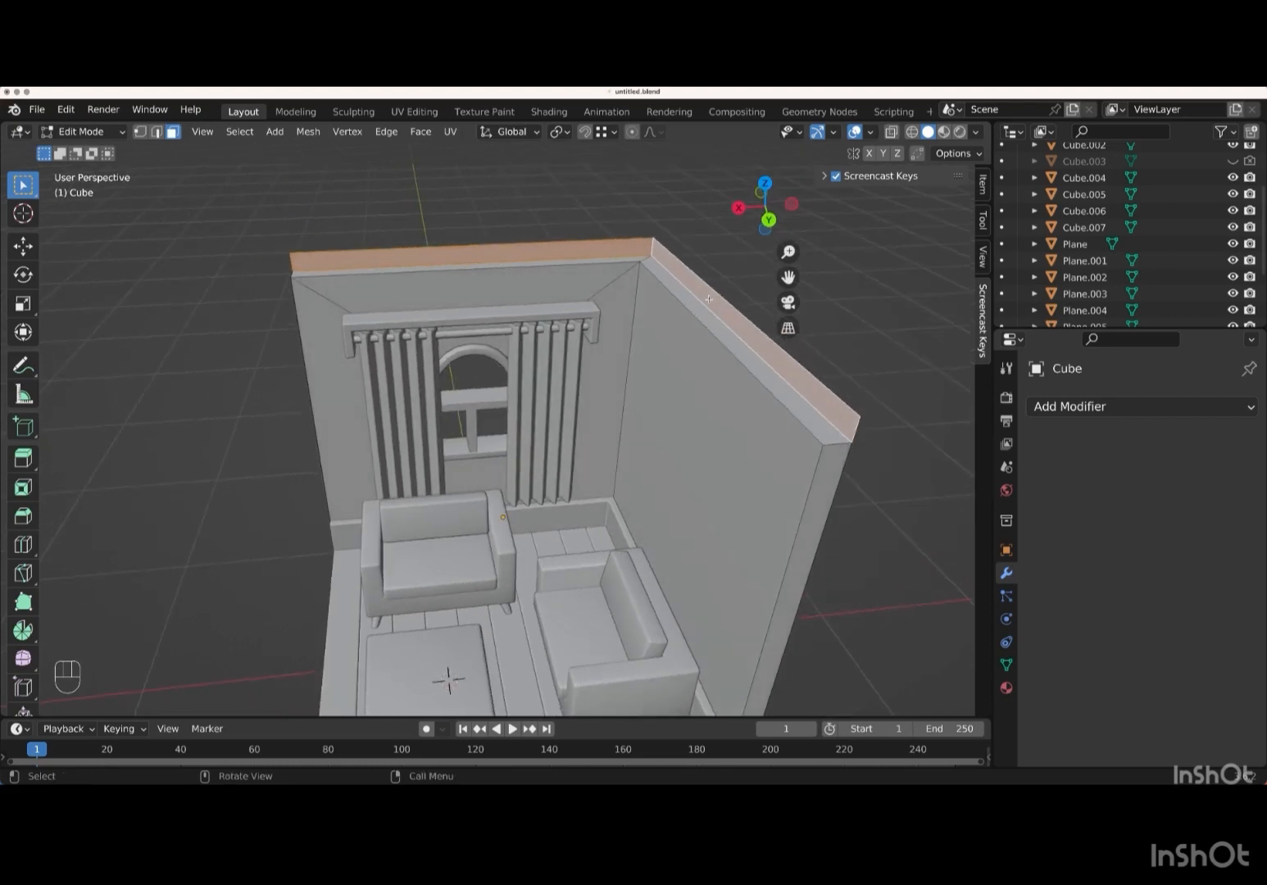
{"action": "key", "text": "p"}
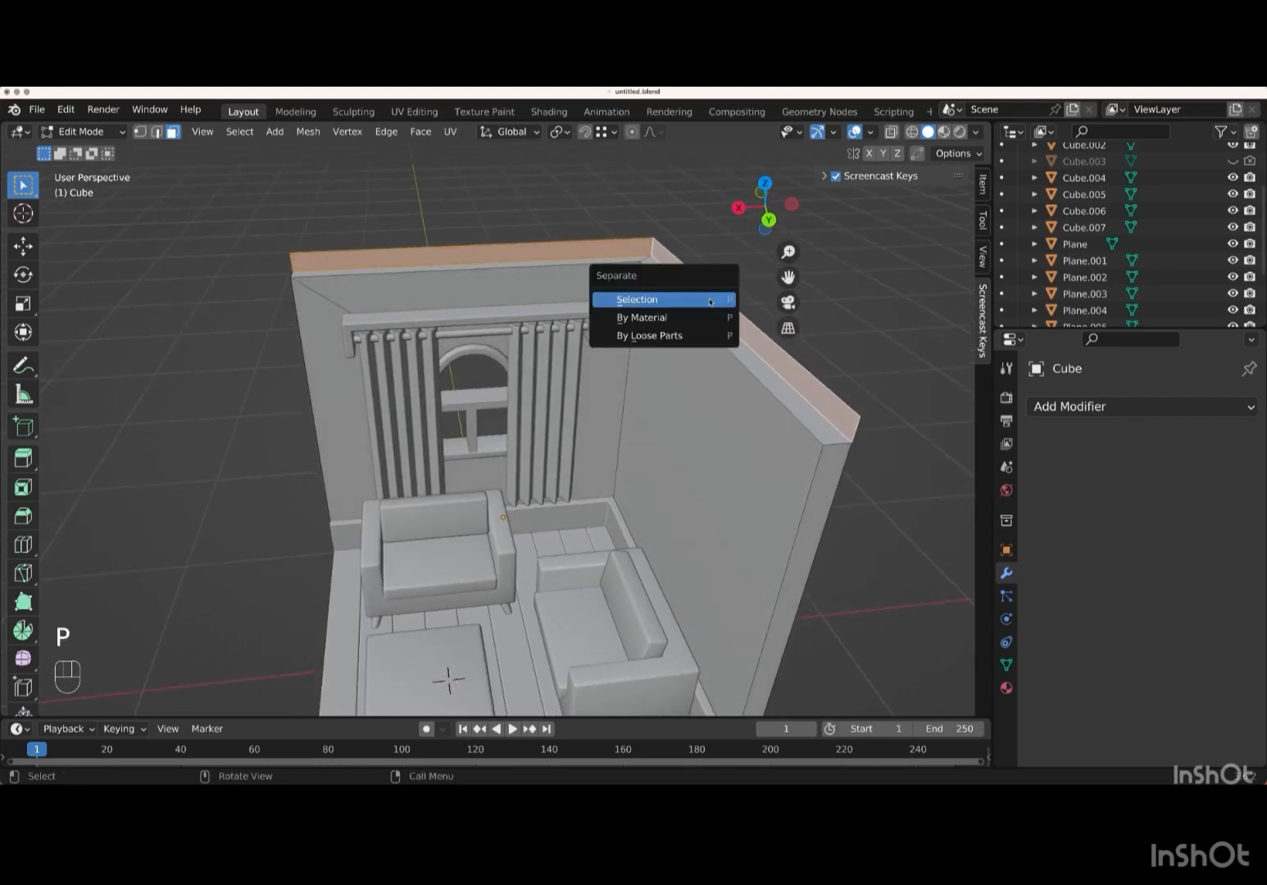
{"action": "left_click", "coordinate": [665, 300]}
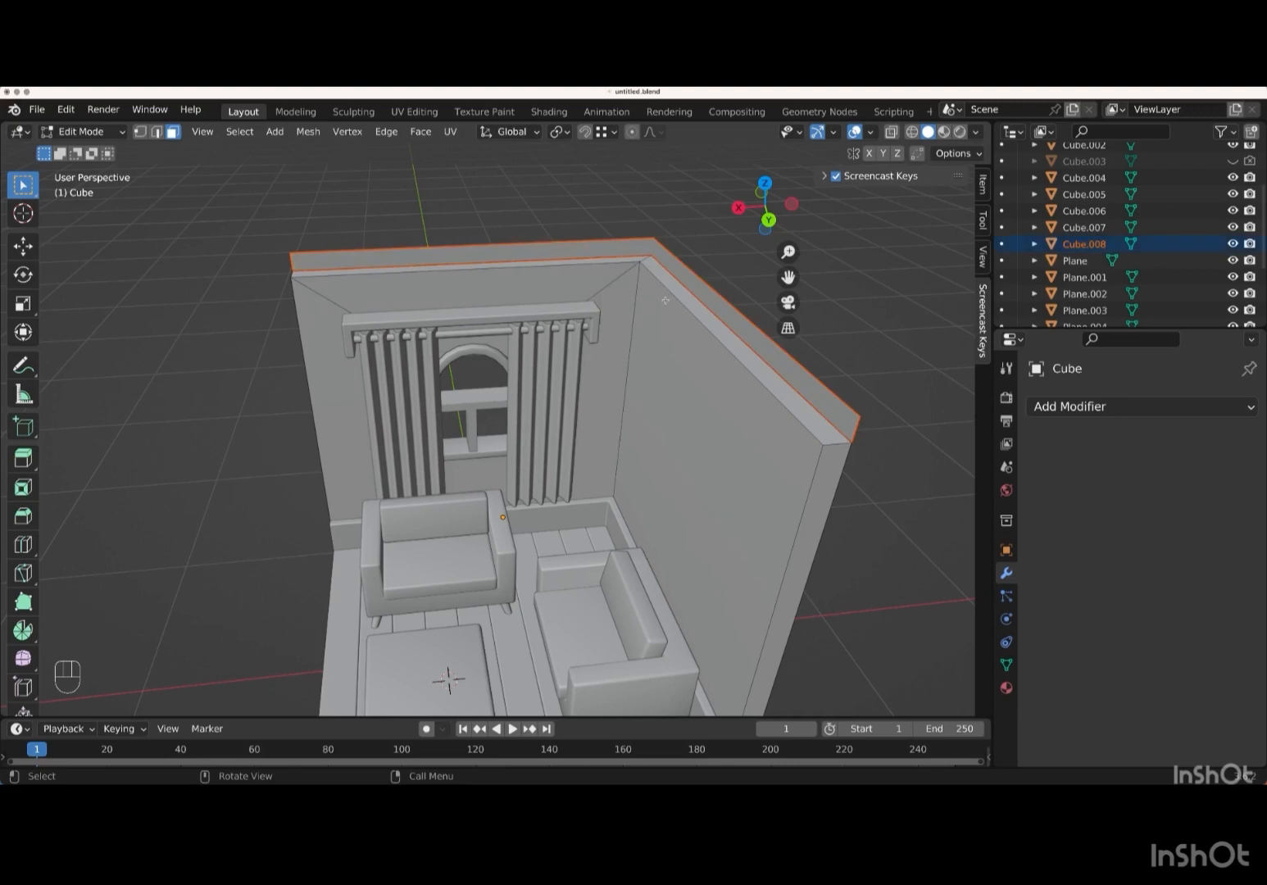
{"action": "key", "text": "Tab"}
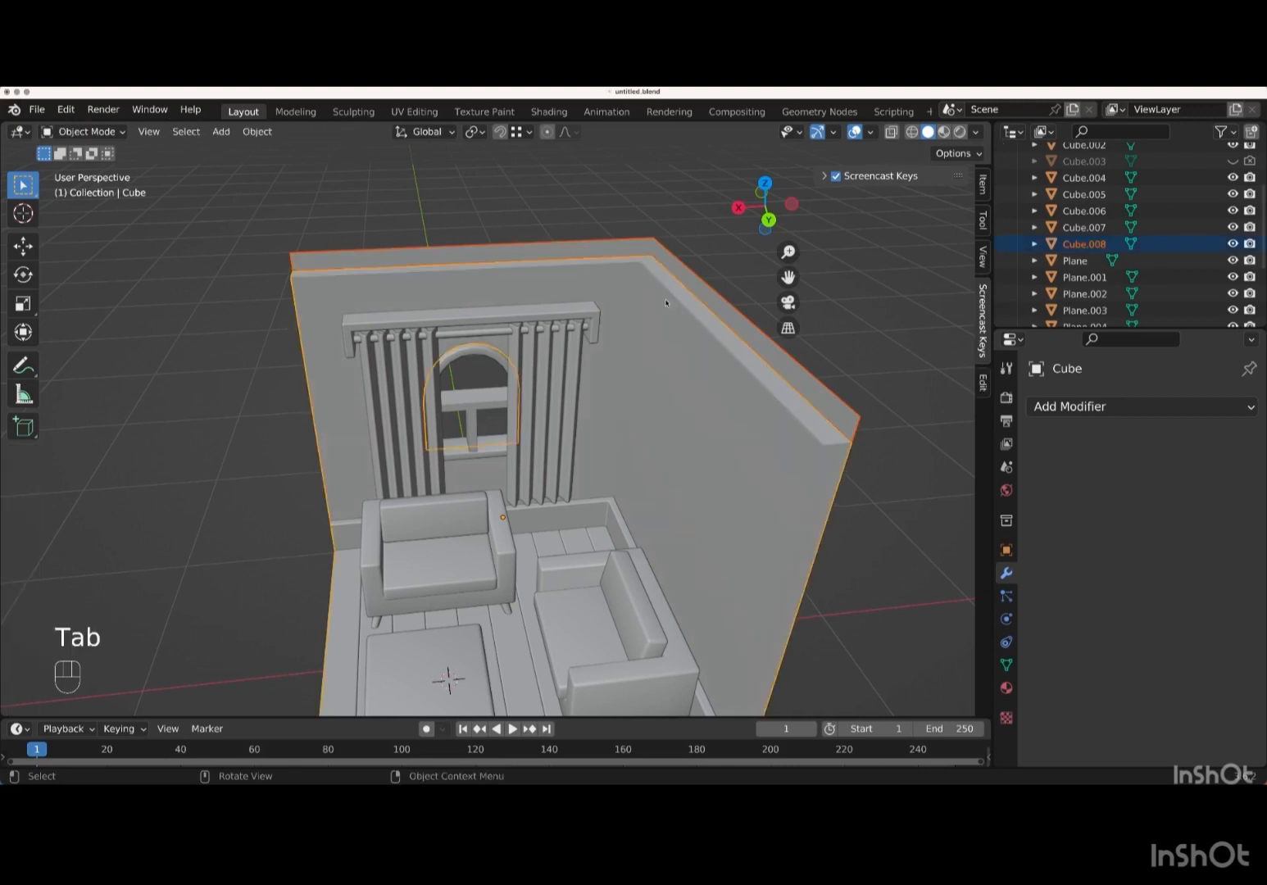
- Extrude all faces of the separated strip above the walls 0.2 m along their normals with Even Thickness on
{"action": "left_click", "coordinate": [793, 384]}
{"action": "key", "text": "Tab"}
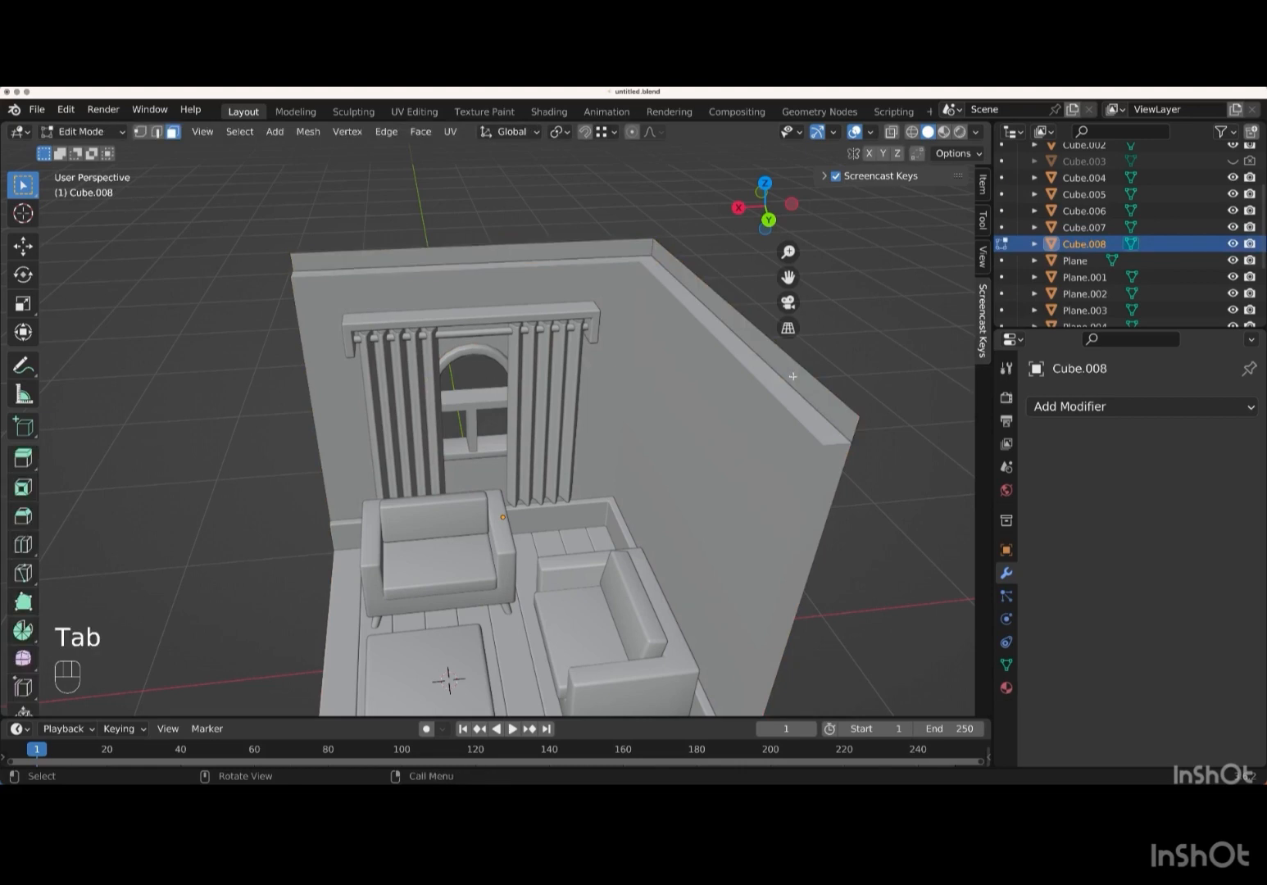
{"action": "key", "text": "a"}
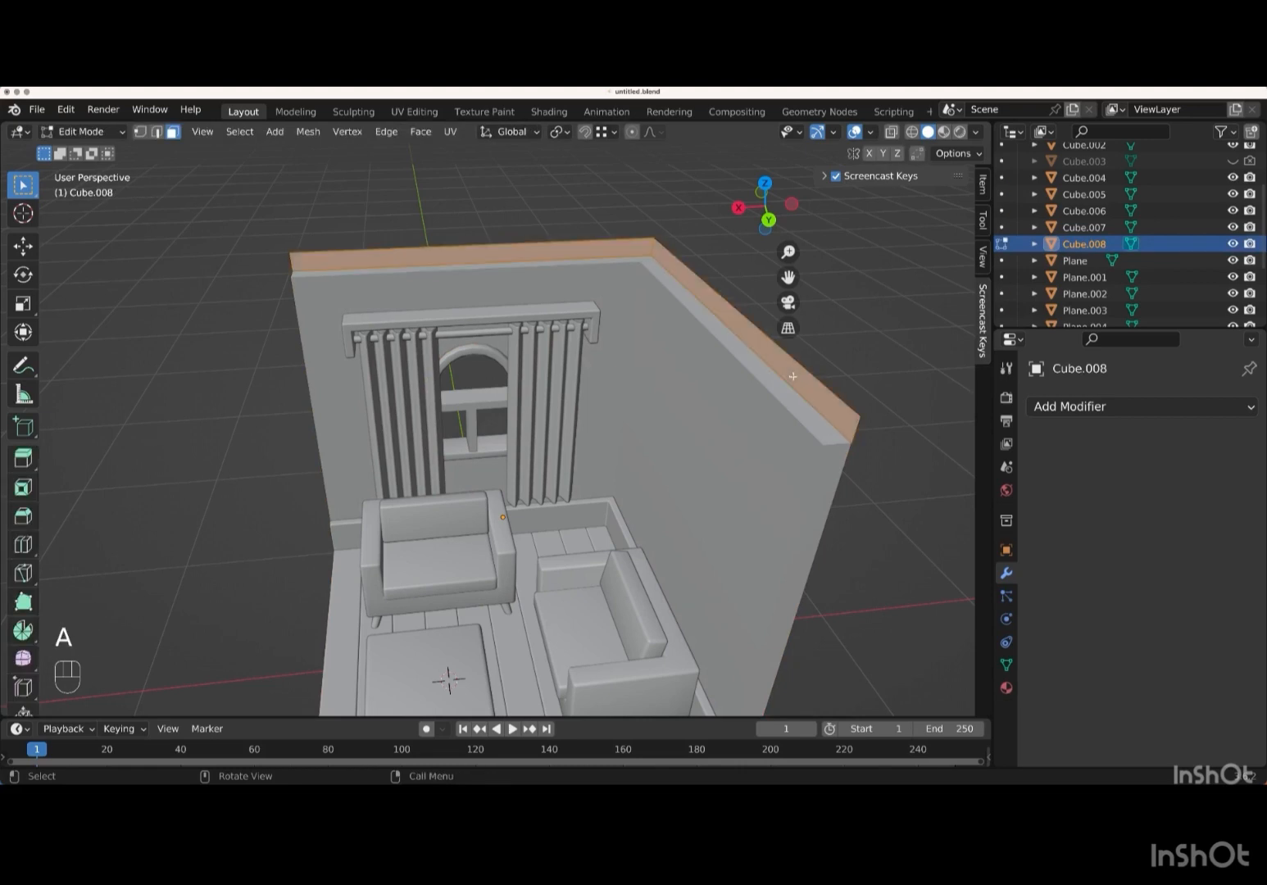
{"action": "key", "text": "alt+e"}
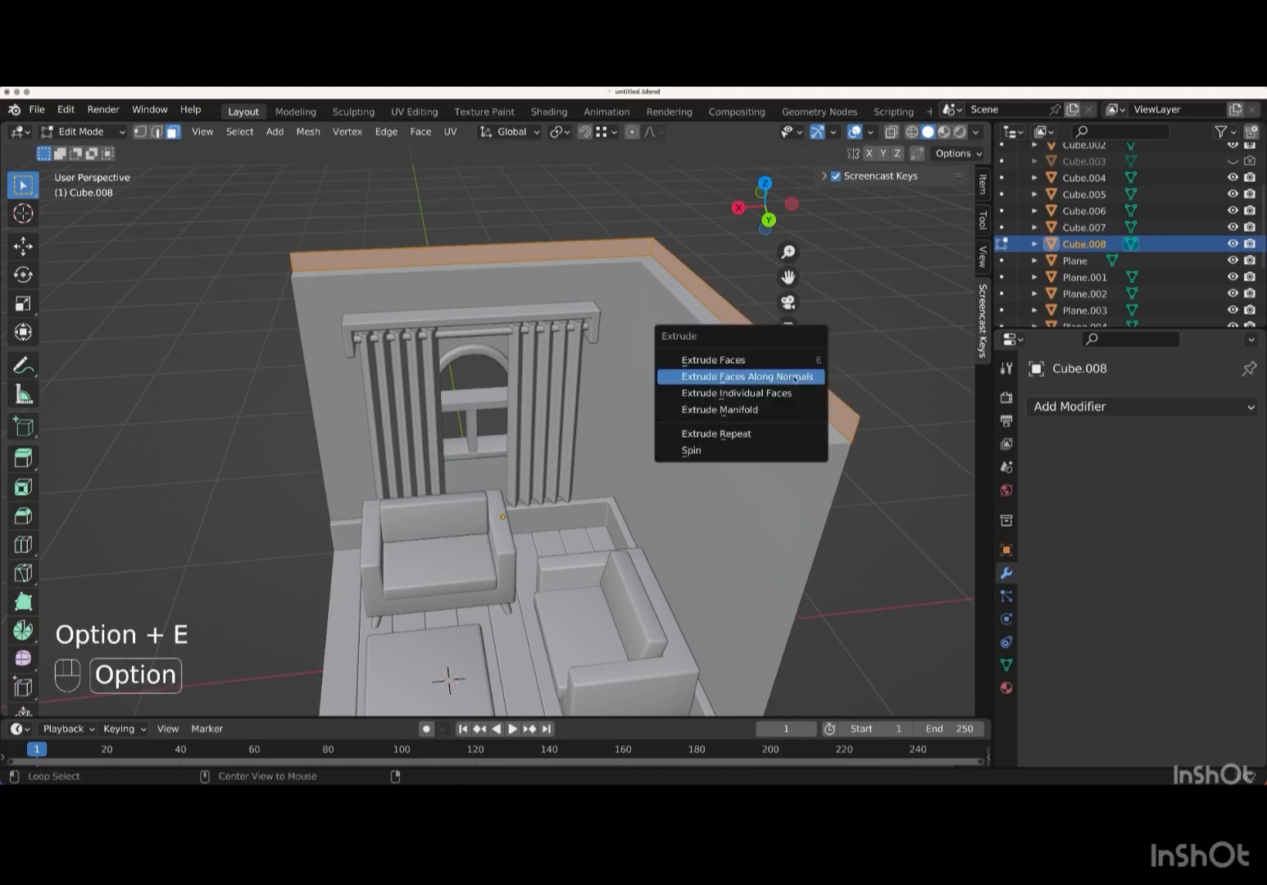
{"action": "left_click", "coordinate": [744, 379]}
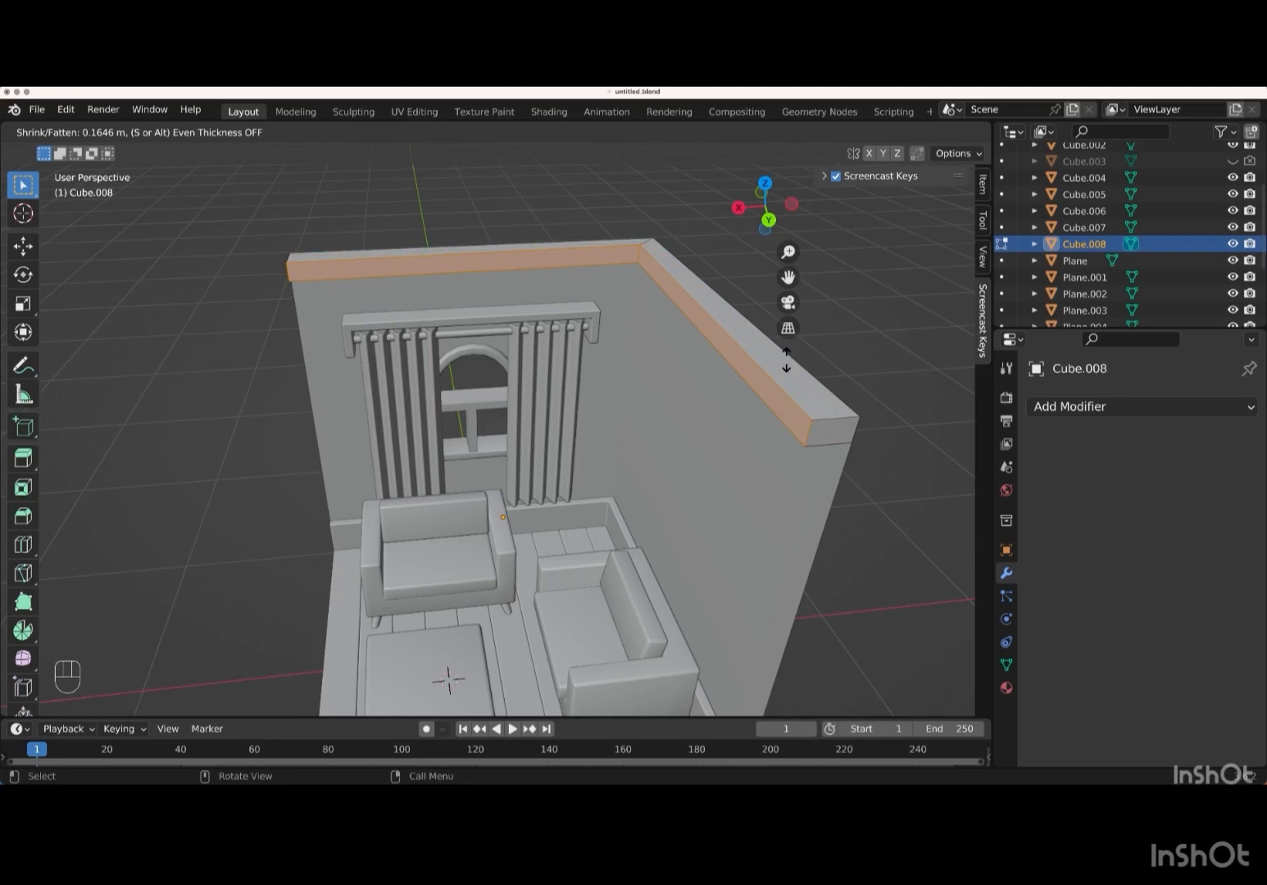
{"action": "key", "text": "s"}
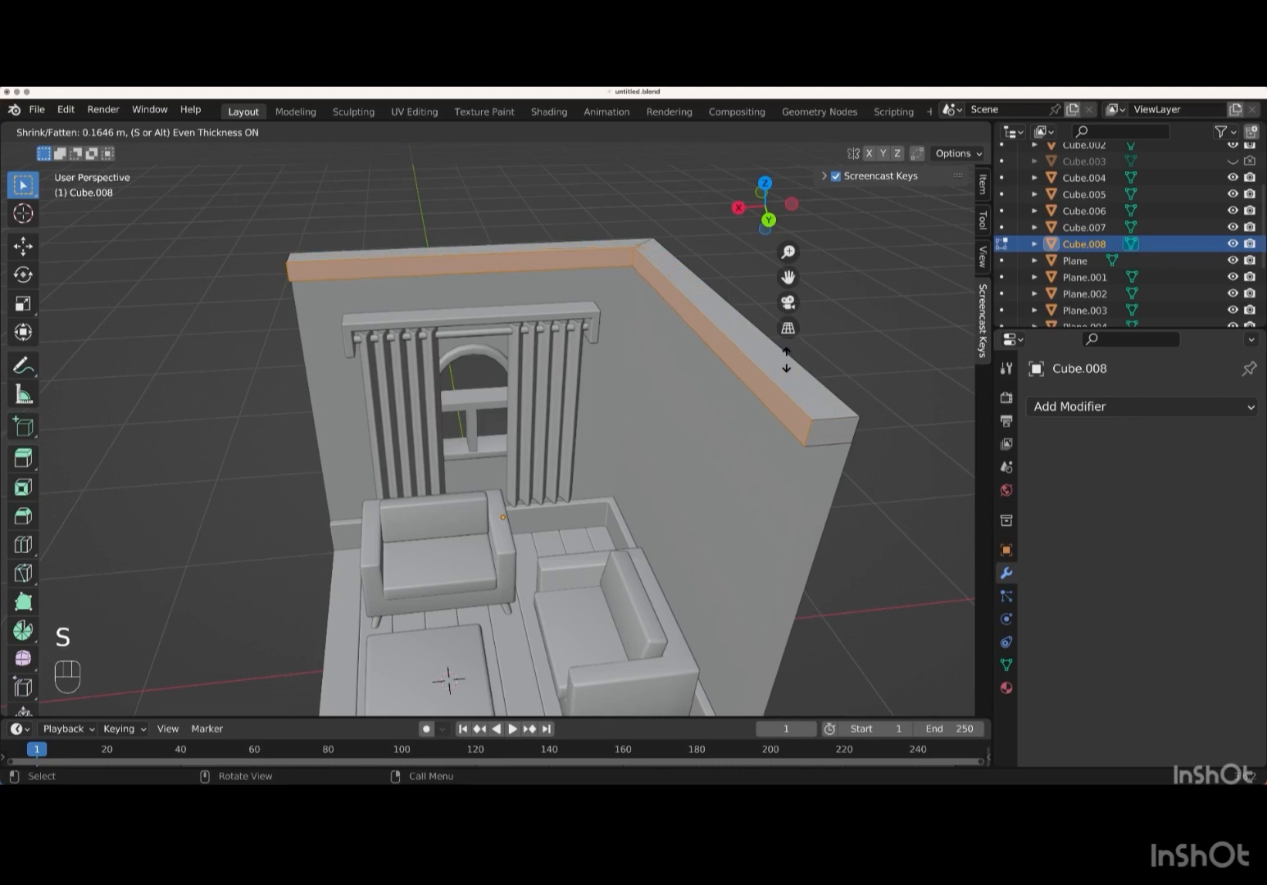
{"action": "key", "text": "KP_0"}
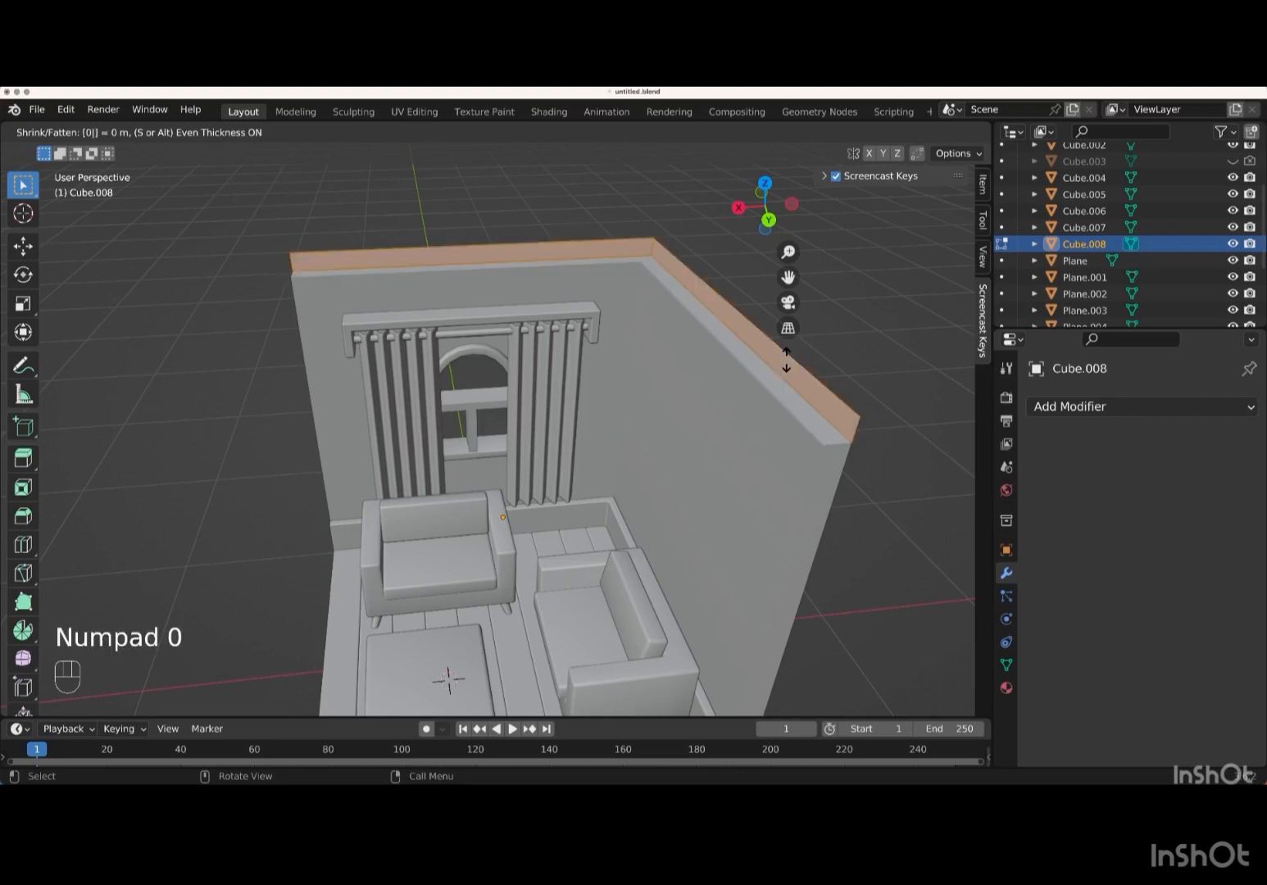
{"action": "type", "text": "."}
{"action": "key", "text": "KP_2"}
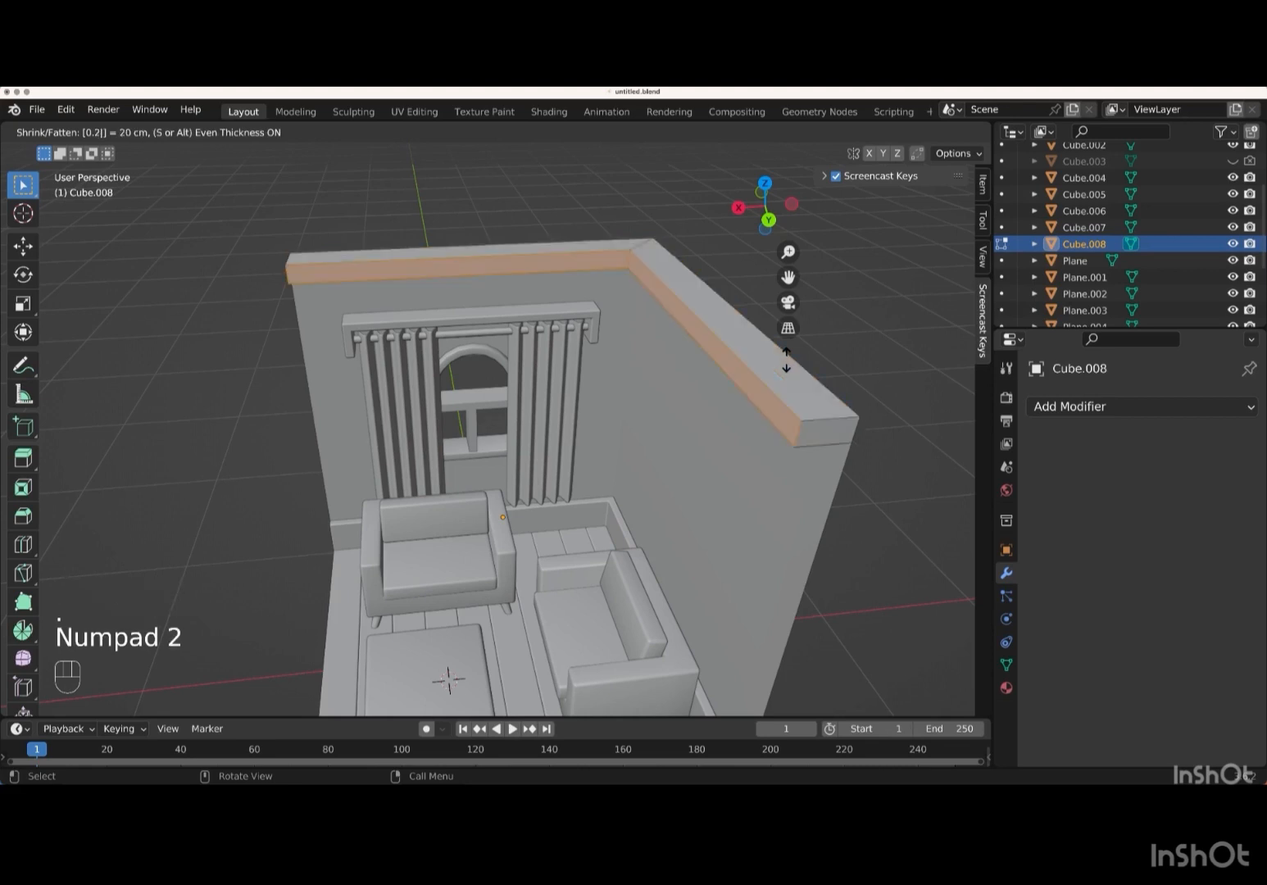
{"action": "key", "text": "Return"}
{"action": "middle_click_drag", "start_coordinate": [787, 361], "coordinate": [795, 427]}
{"action": "key", "text": "Tab"}
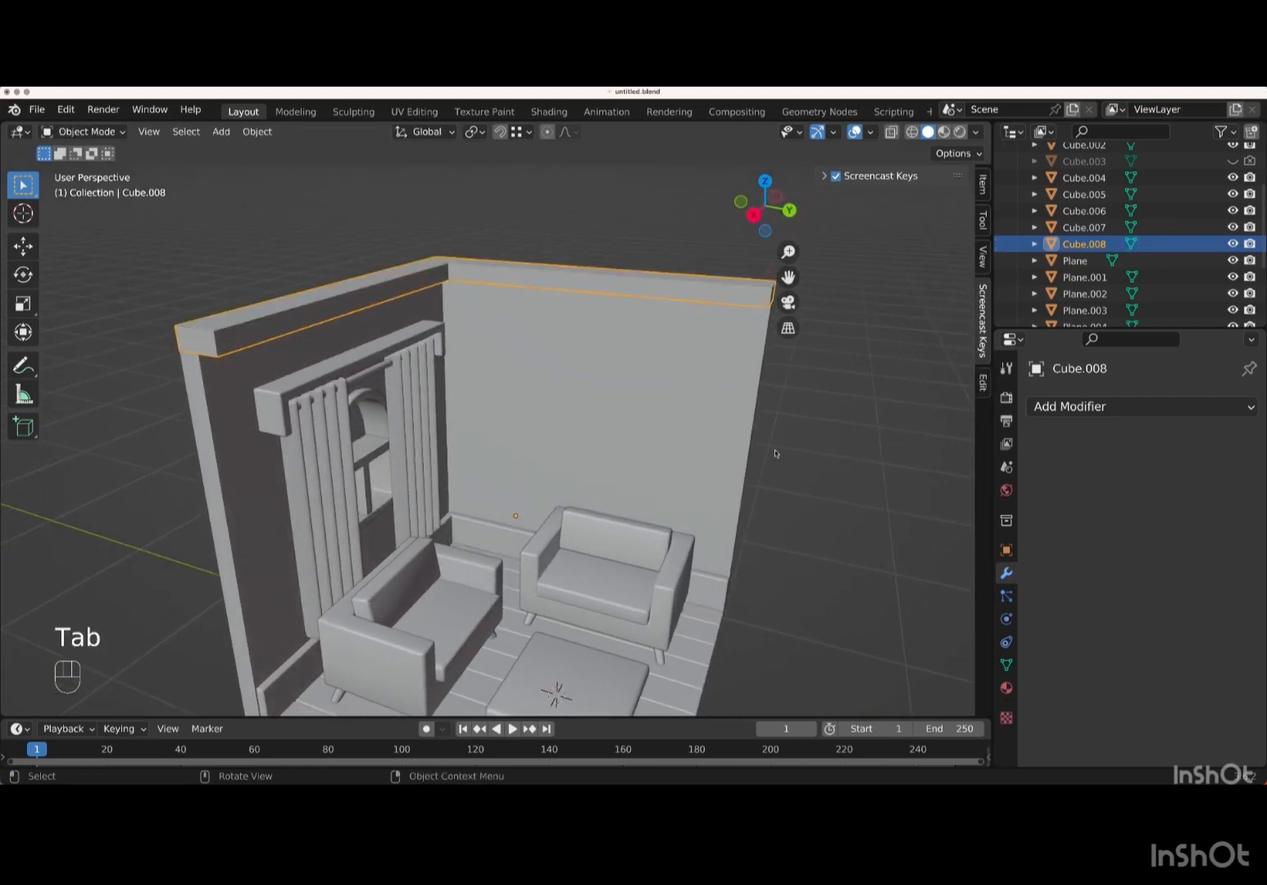
- Add a Bevel modifier to the strip above the walls with 3 segments and an amount of 0.01 m
{"action": "left_click", "coordinate": [1106, 405]}
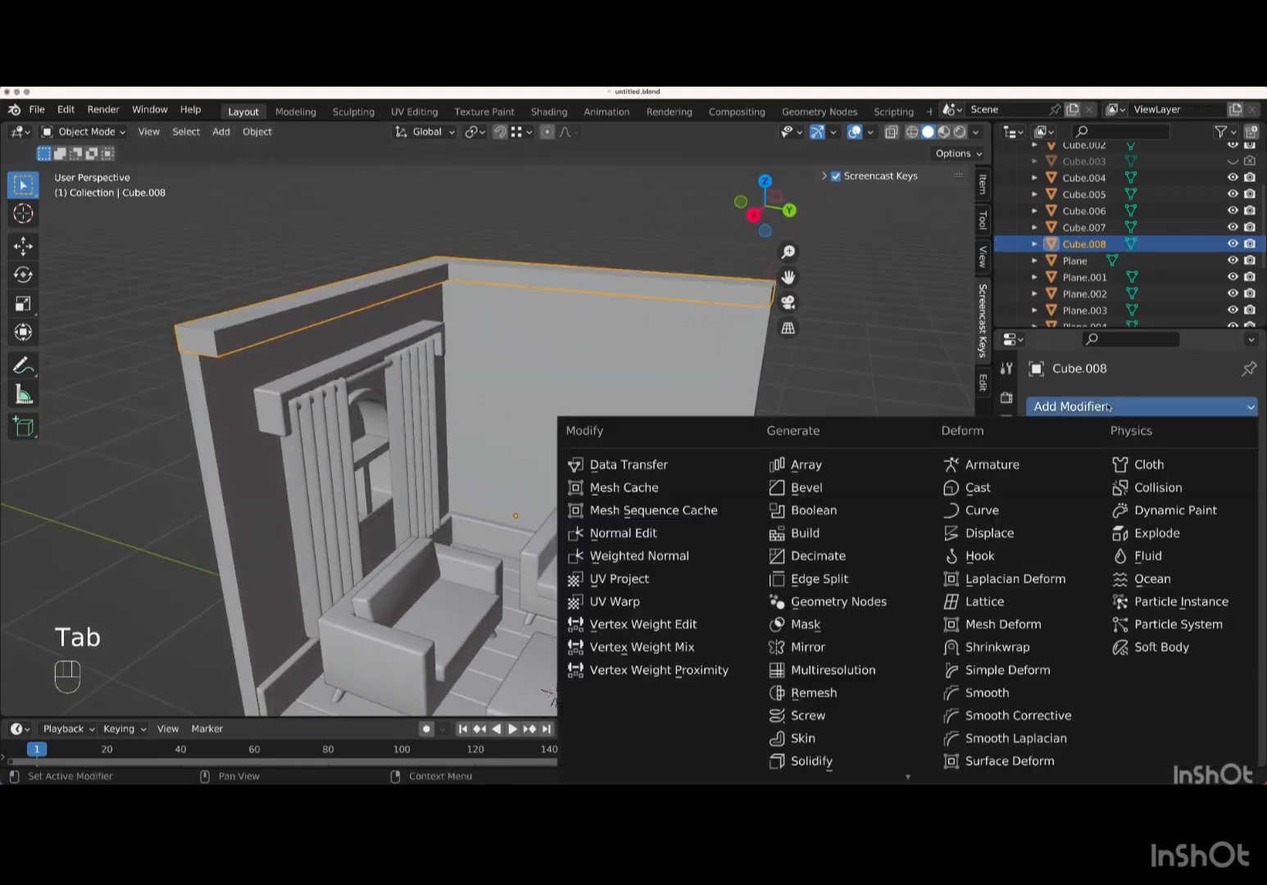
{"action": "left_click", "coordinate": [863, 490]}
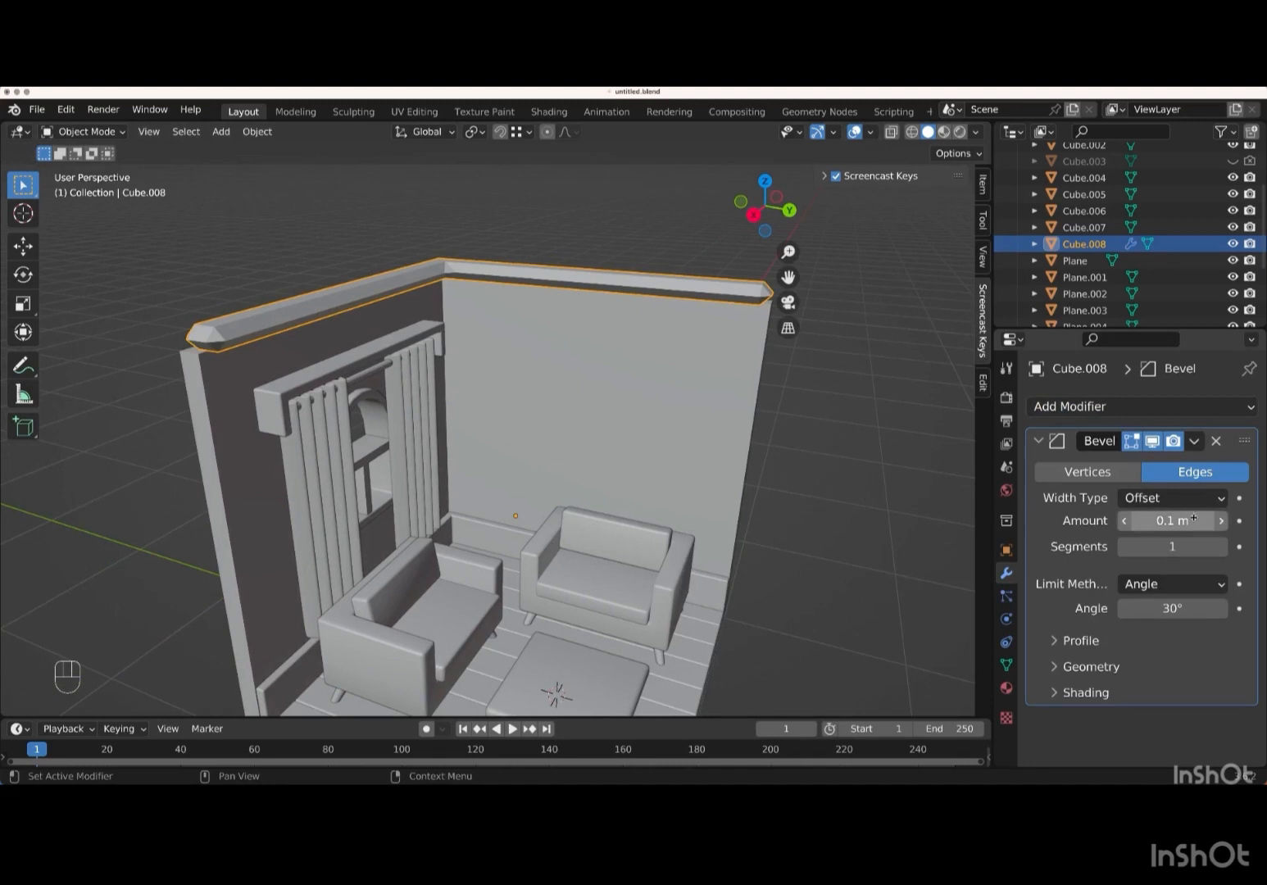
{"action": "left_click", "coordinate": [1220, 548]}
{"action": "left_click", "coordinate": [1220, 548]}
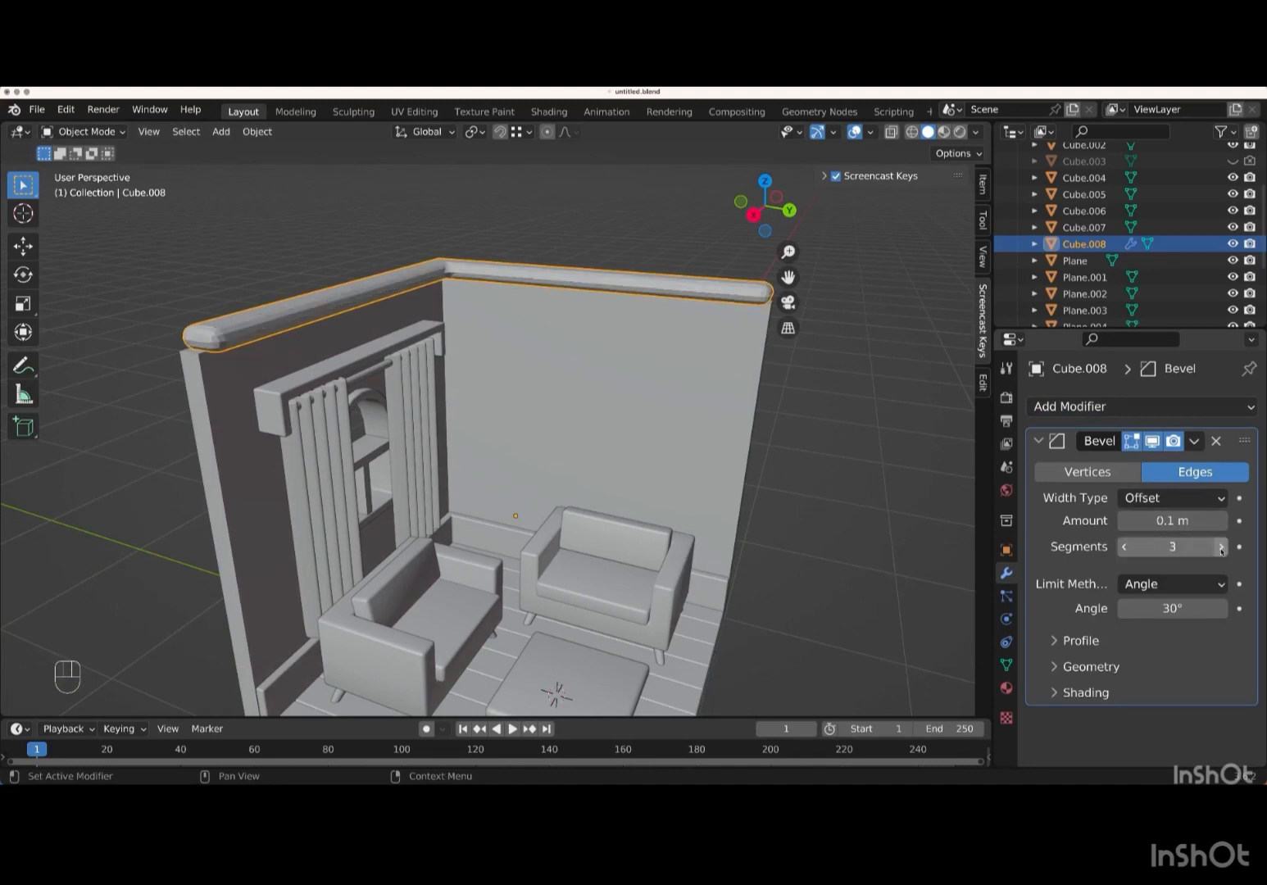
{"action": "left_click", "coordinate": [1123, 522]}
{"action": "left_click", "coordinate": [1123, 522]}
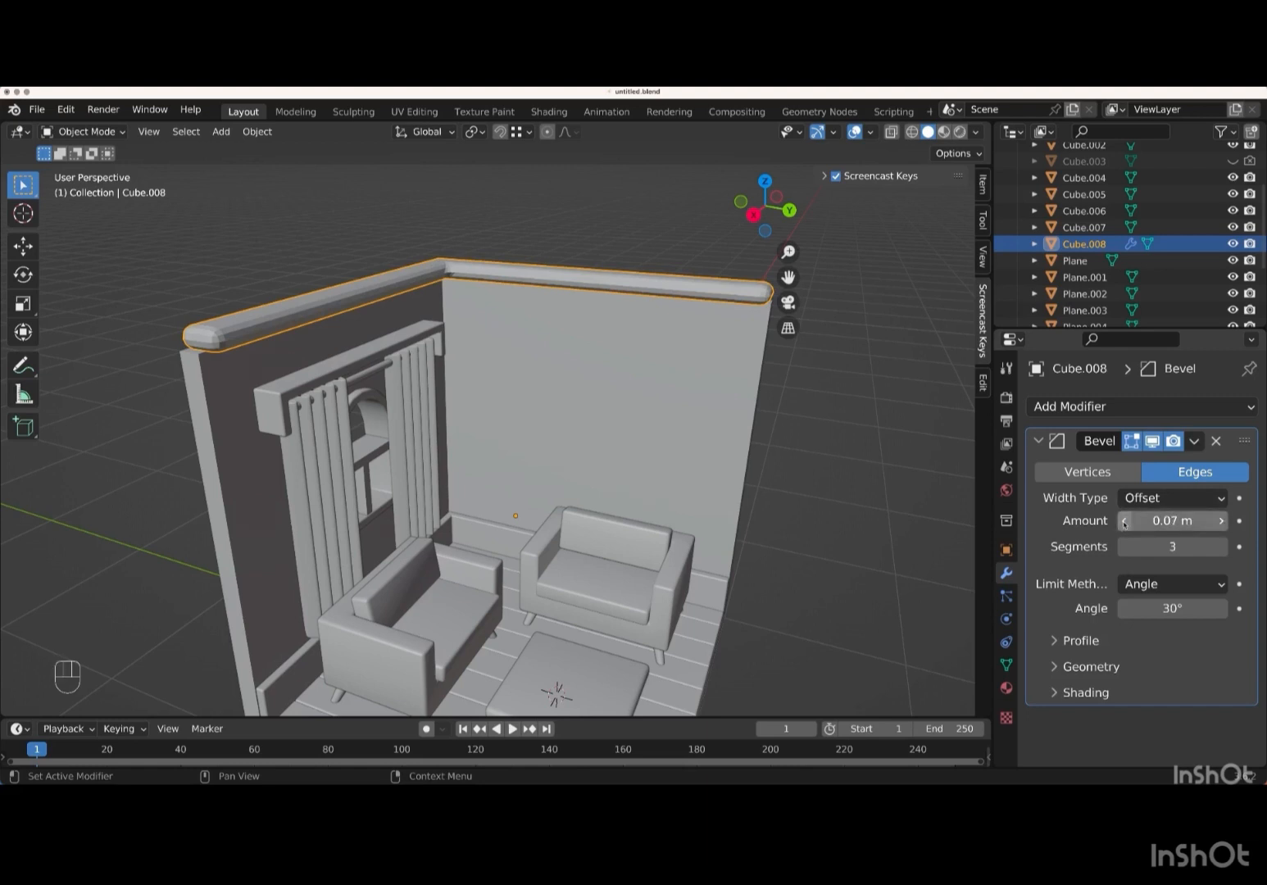
{"action": "left_click", "coordinate": [1124, 522]}
{"action": "left_click", "coordinate": [1124, 522]}
{"action": "left_click", "coordinate": [1124, 522]}
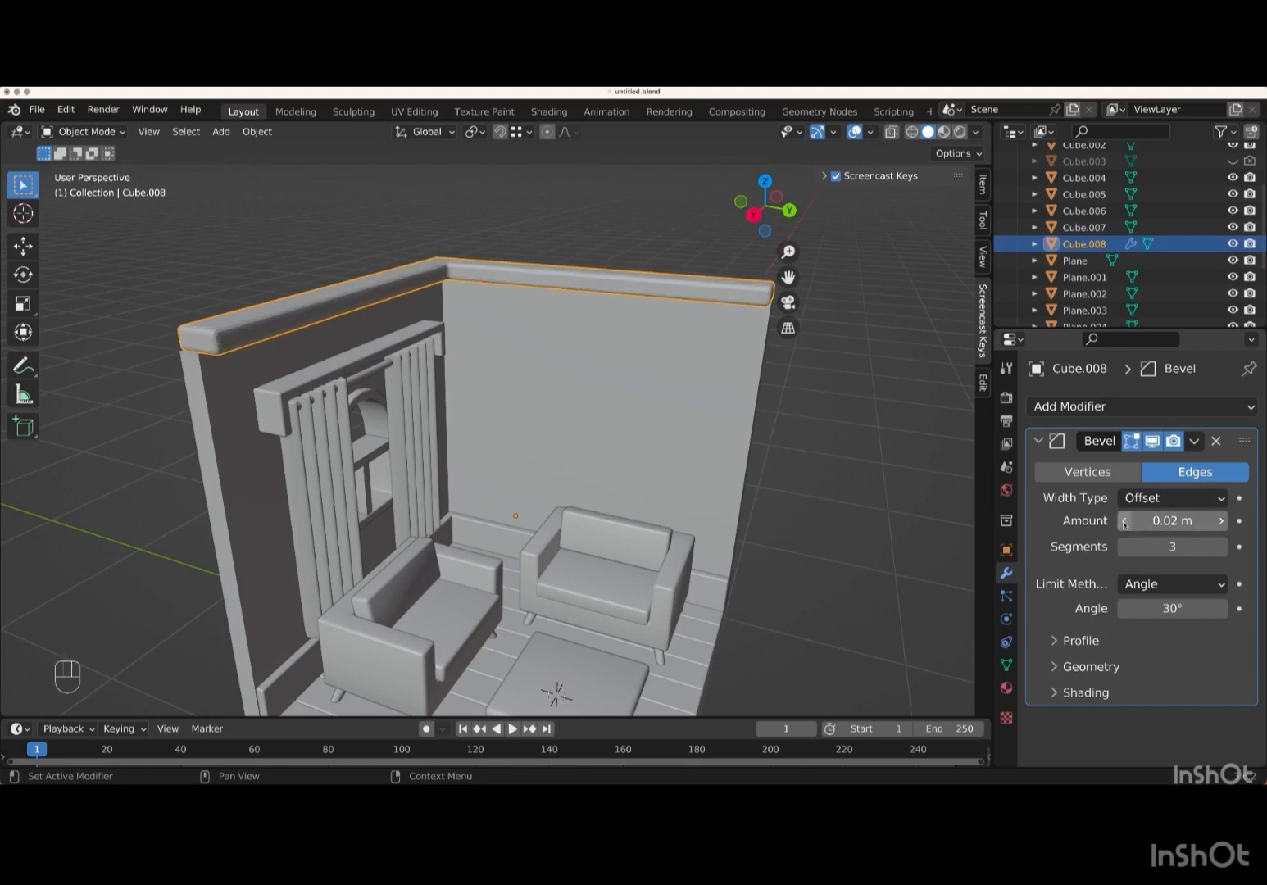
{"action": "left_click", "coordinate": [1124, 522]}
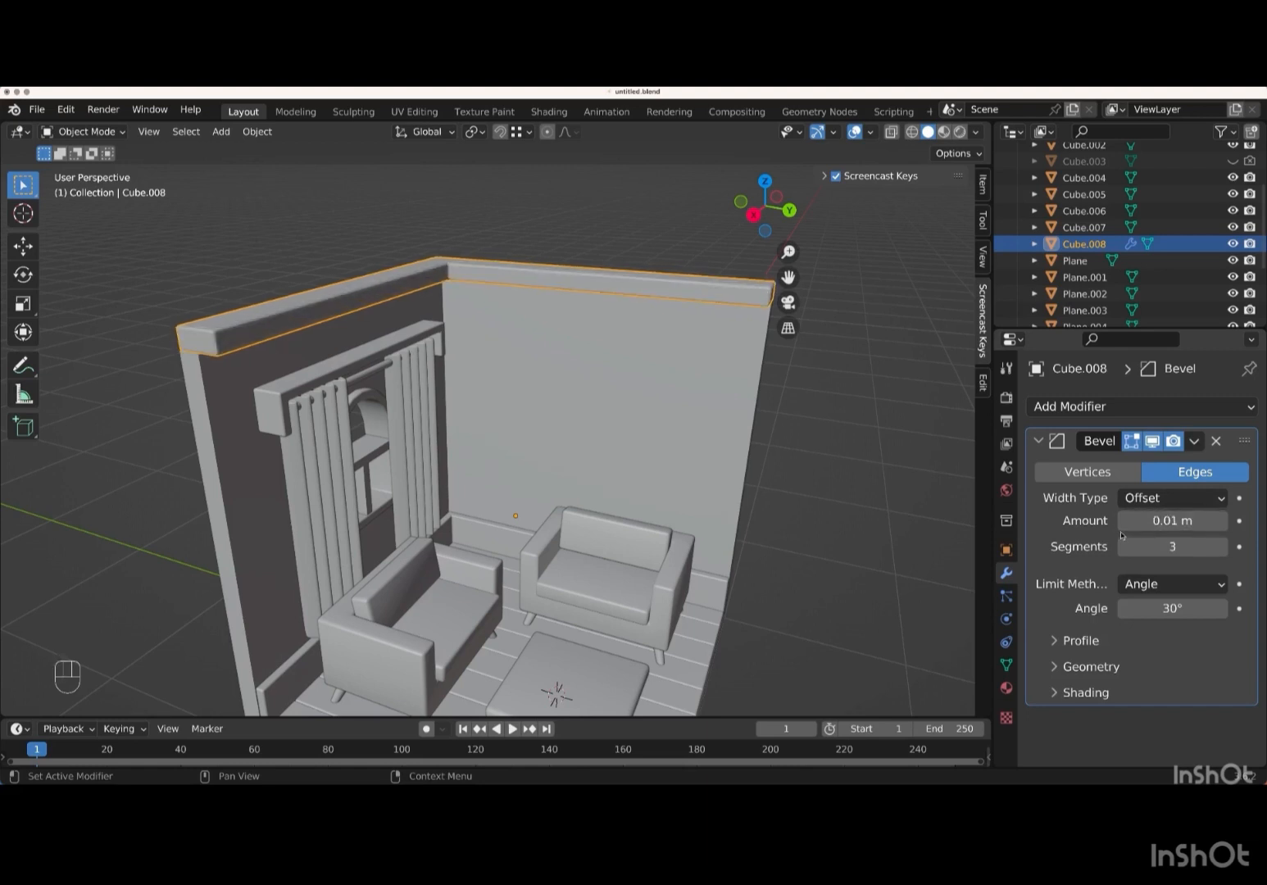
- Apply smooth shading to the beveled strip above the walls
{"action": "scroll", "coordinate": [944, 555], "scroll_direction": "right", "scroll_amount": 5}
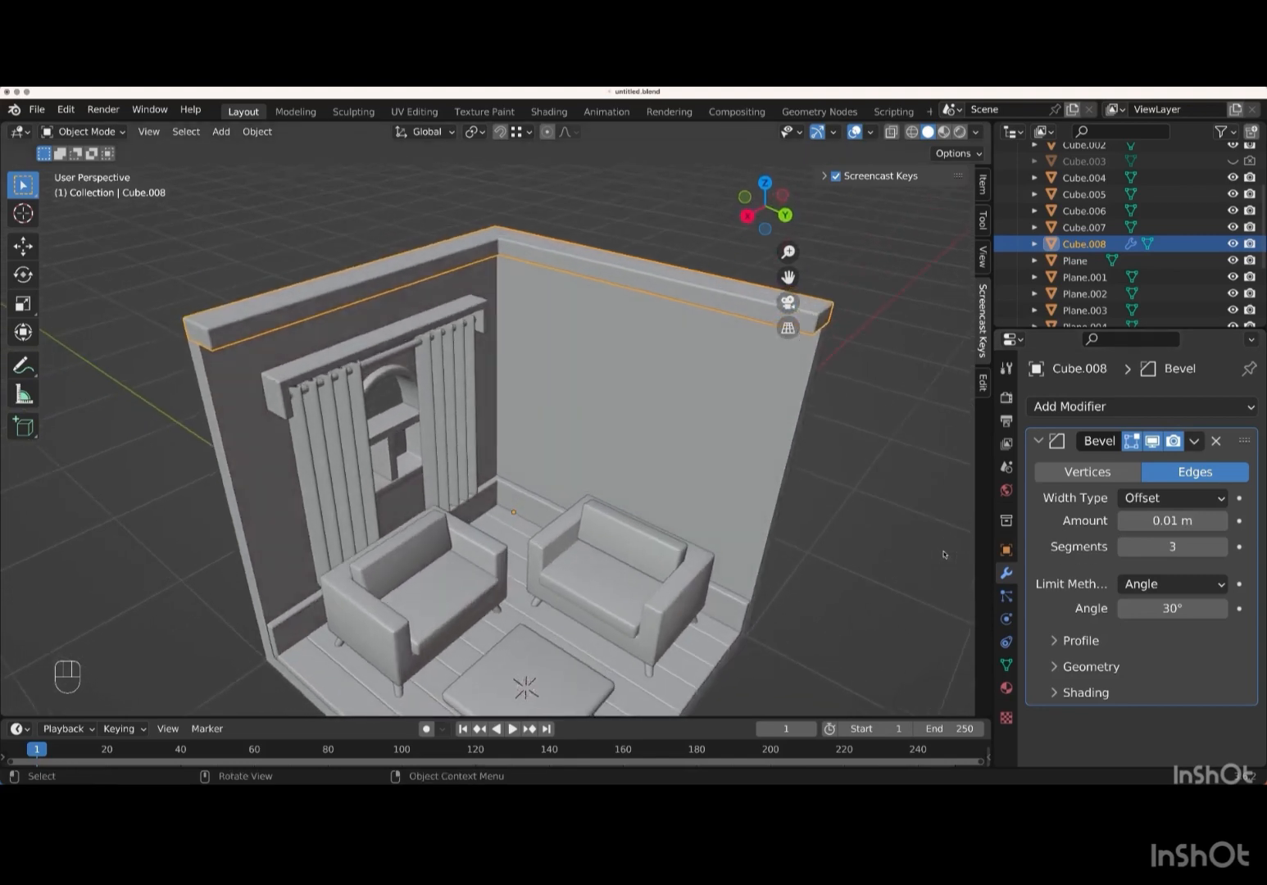
{"action": "scroll", "coordinate": [944, 554], "scroll_direction": "right", "scroll_amount": 5}
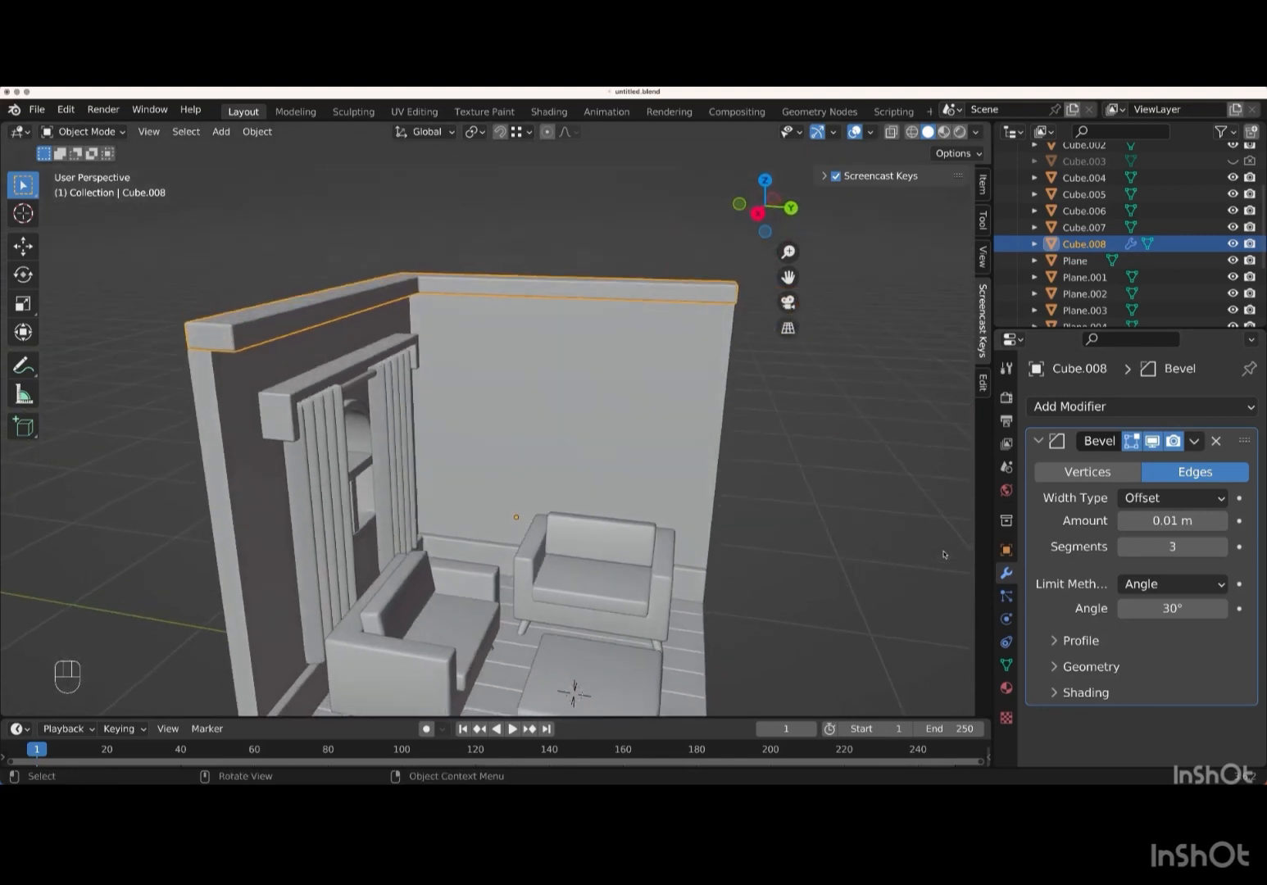
{"action": "right_click", "coordinate": [776, 456]}
{"action": "right_click", "coordinate": [776, 456]}
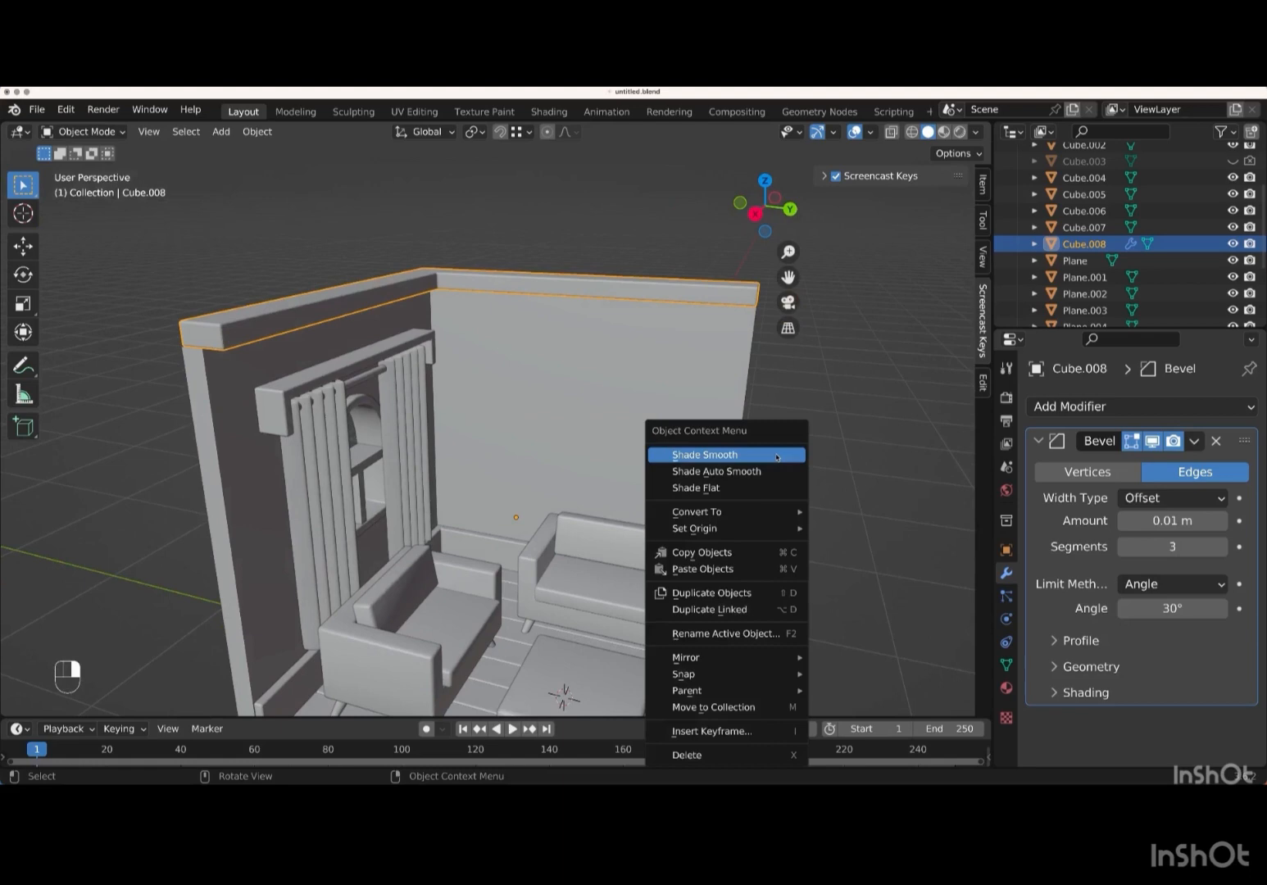
{"action": "left_click", "coordinate": [734, 456]}
- Open the strip's mesh in Edit Mode, viewed from the outer side of the window wall
{"action": "scroll", "coordinate": [551, 442], "scroll_direction": "down", "scroll_amount": 3}
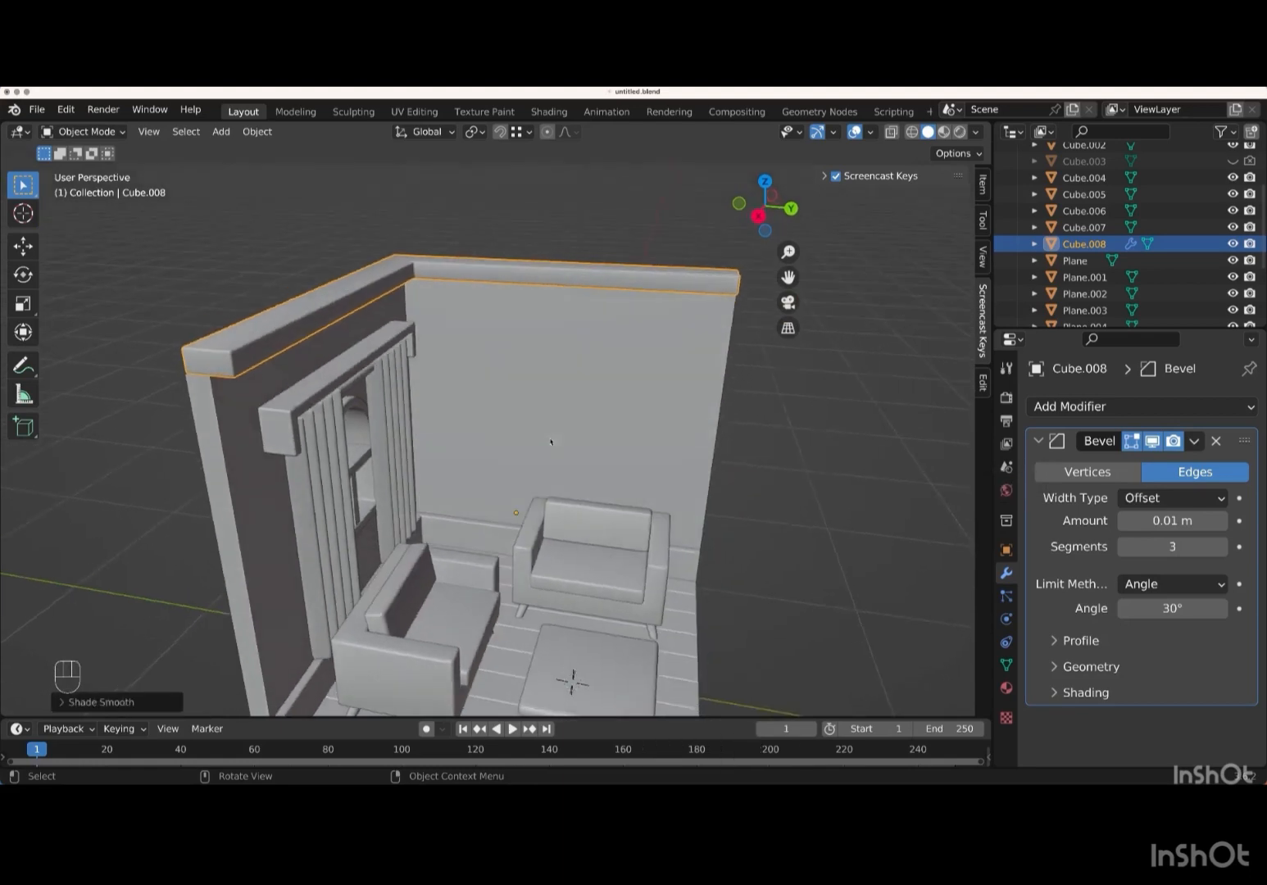
{"action": "scroll", "coordinate": [551, 442], "scroll_direction": "left", "scroll_amount": 5}
{"action": "key", "text": "Tab"}
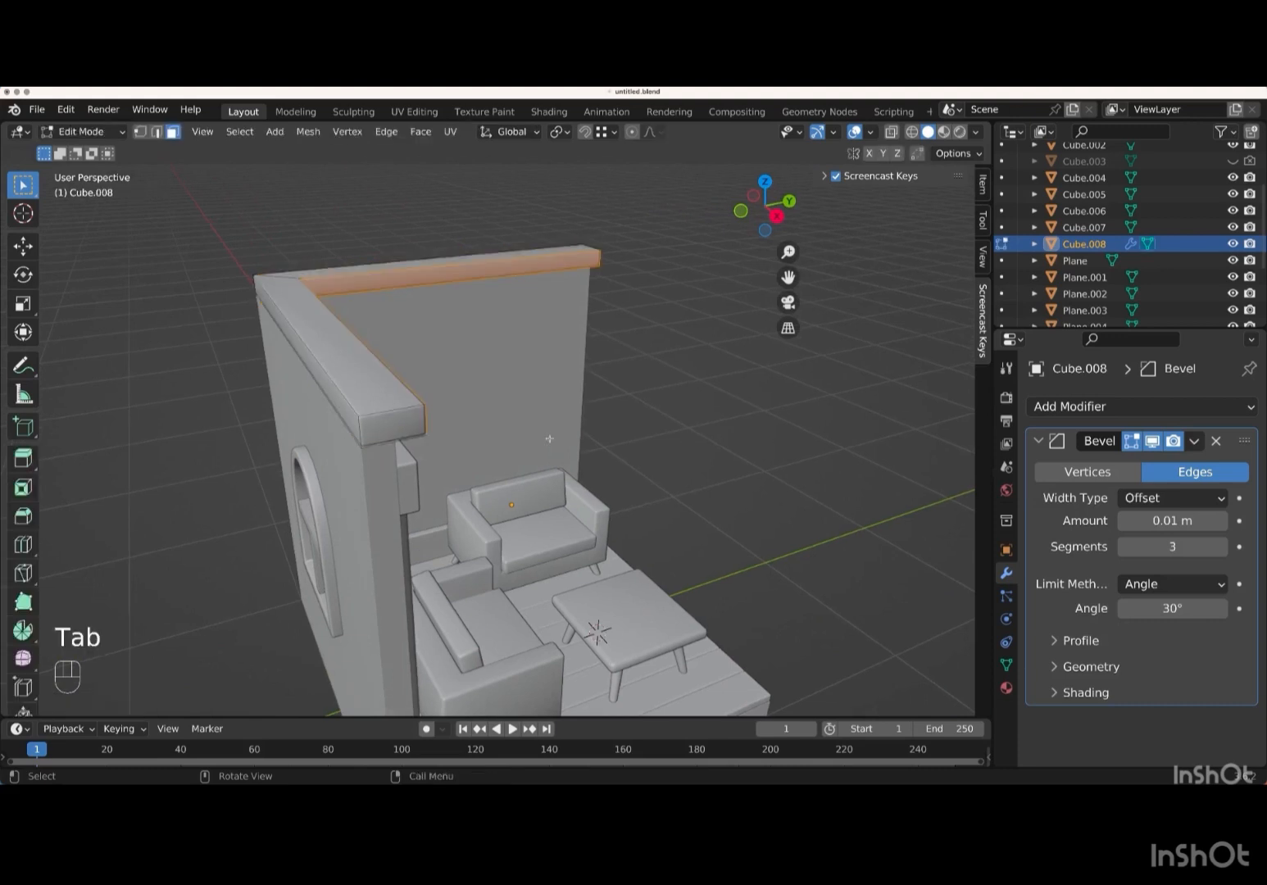
- Move the end face of the wall-top trim at the window wall's open end 0.02 m along X
{"action": "left_click", "coordinate": [410, 429]}
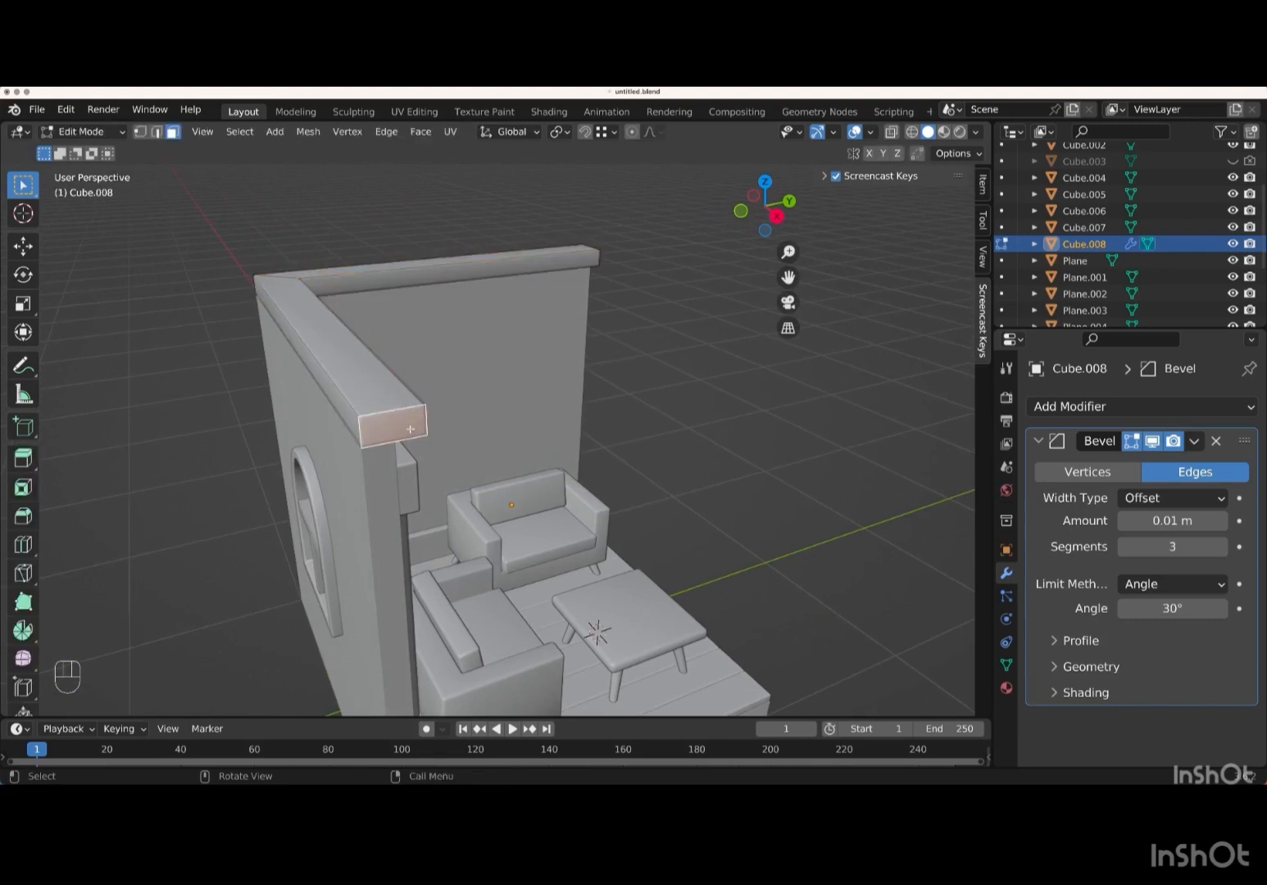
{"action": "key", "text": "g"}
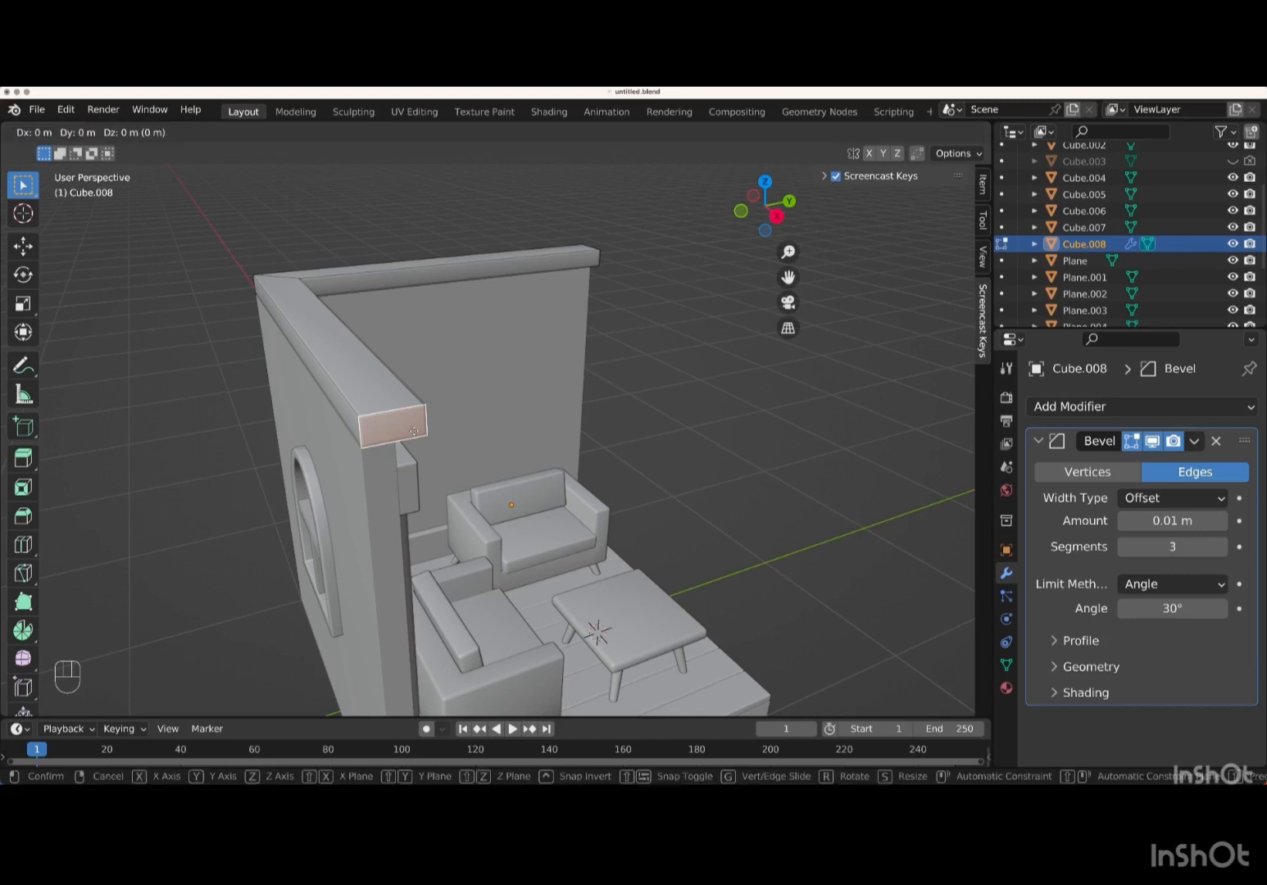
{"action": "key", "text": "x"}
{"action": "key", "text": "KP_0"}
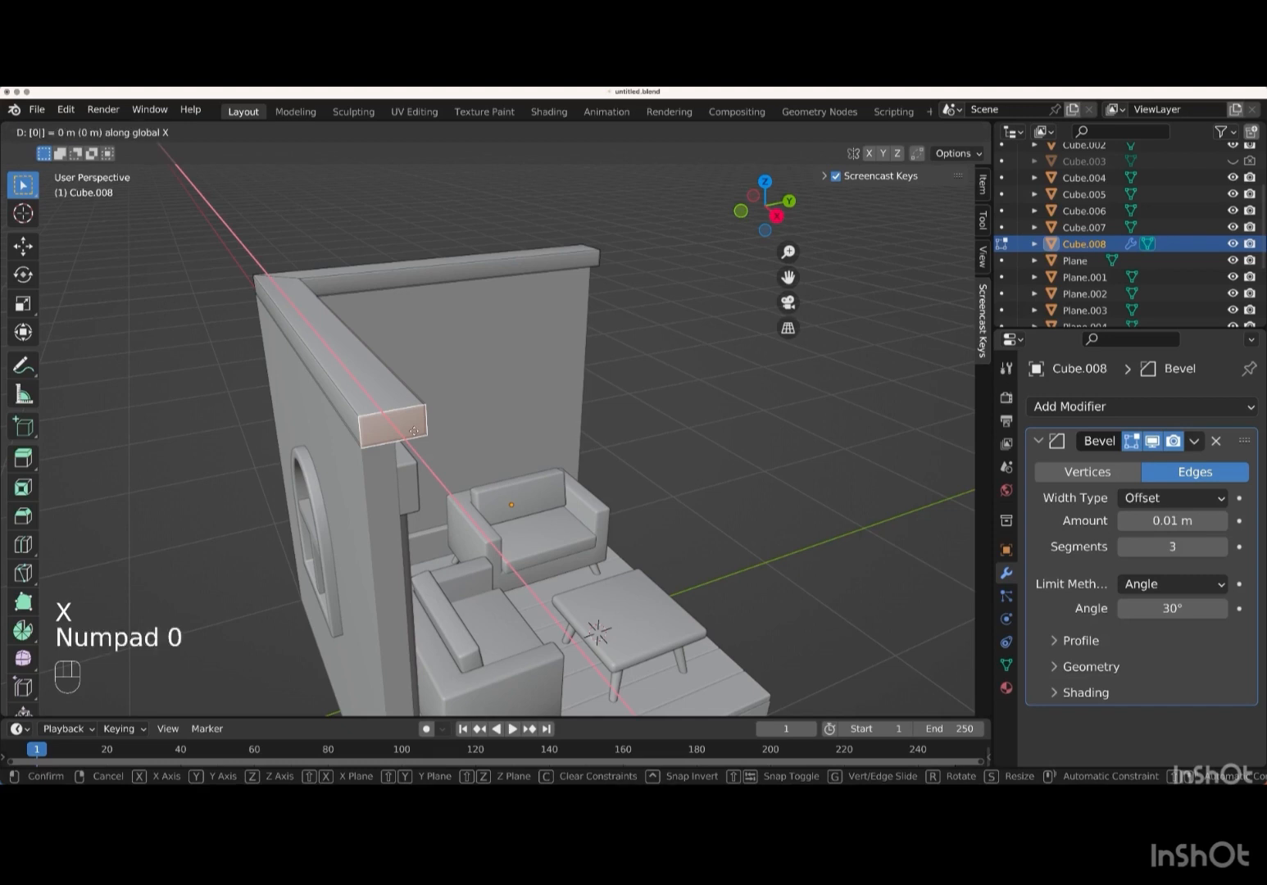
{"action": "key", "text": "period"}
{"action": "key", "text": "KP_0"}
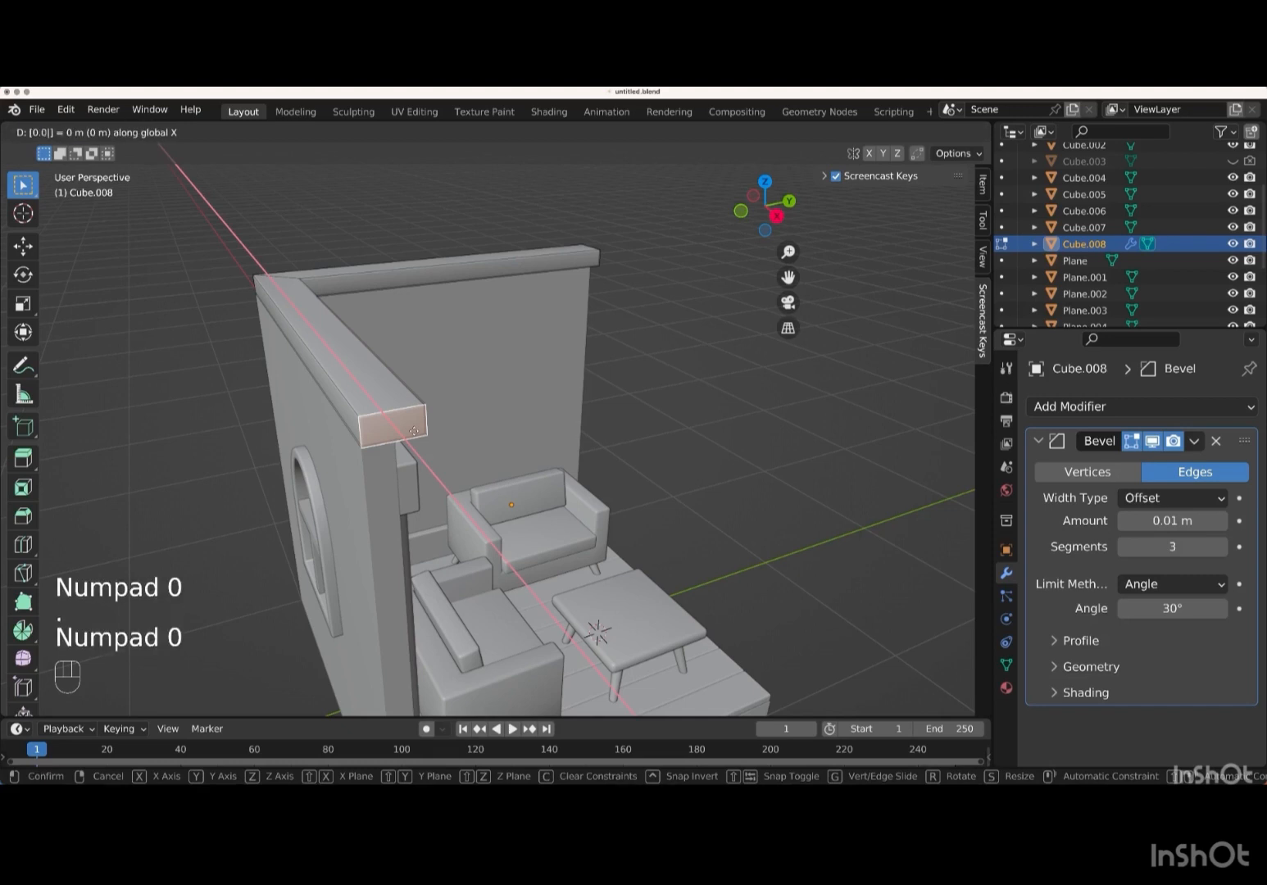
{"action": "key", "text": "KP_2"}
{"action": "key", "text": "Return"}
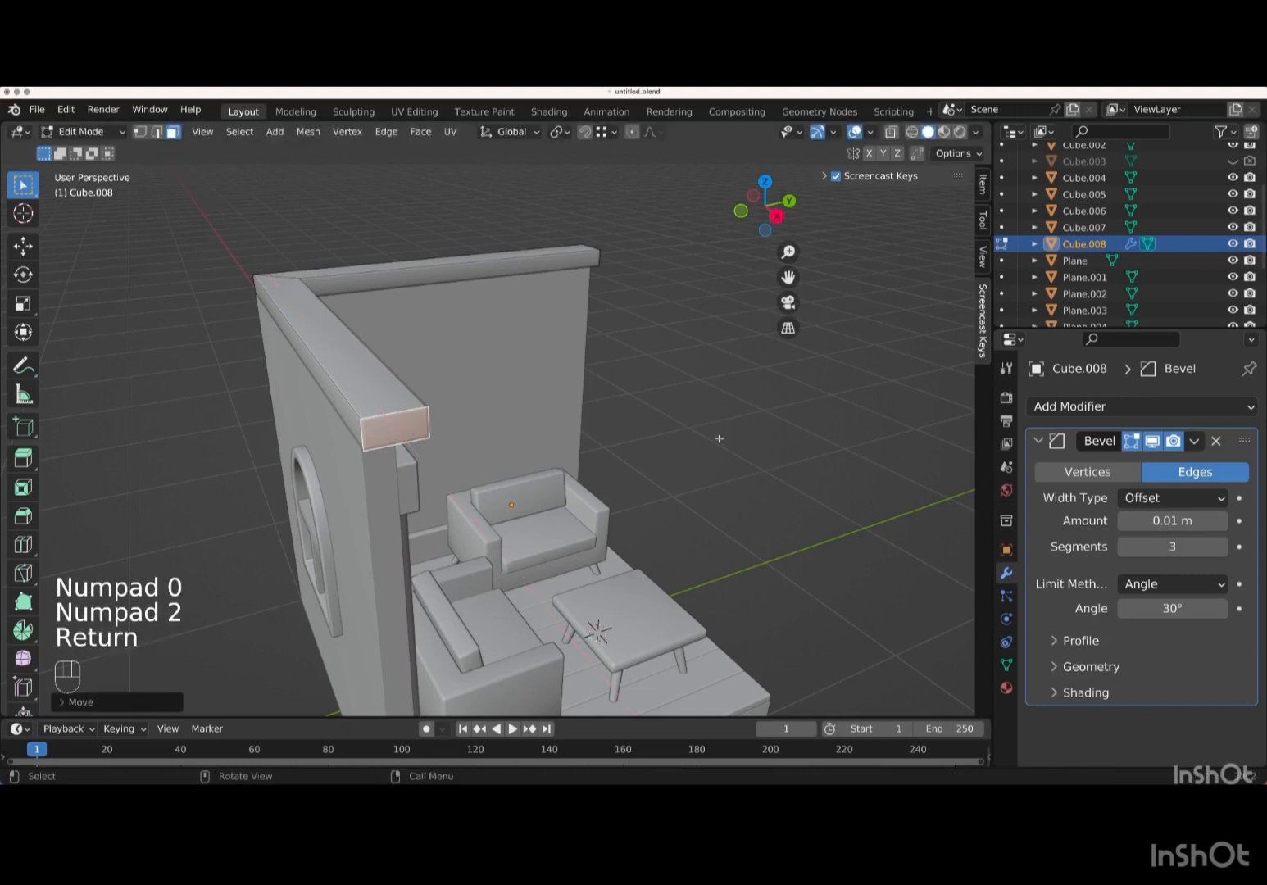
- Move the end face of the trim on the plain wall 0.02 m along Y and return to Object Mode
{"action": "scroll", "coordinate": [719, 438], "scroll_direction": "right", "scroll_amount": 10}
{"action": "scroll", "coordinate": [718, 438], "scroll_direction": "right", "scroll_amount": 2}
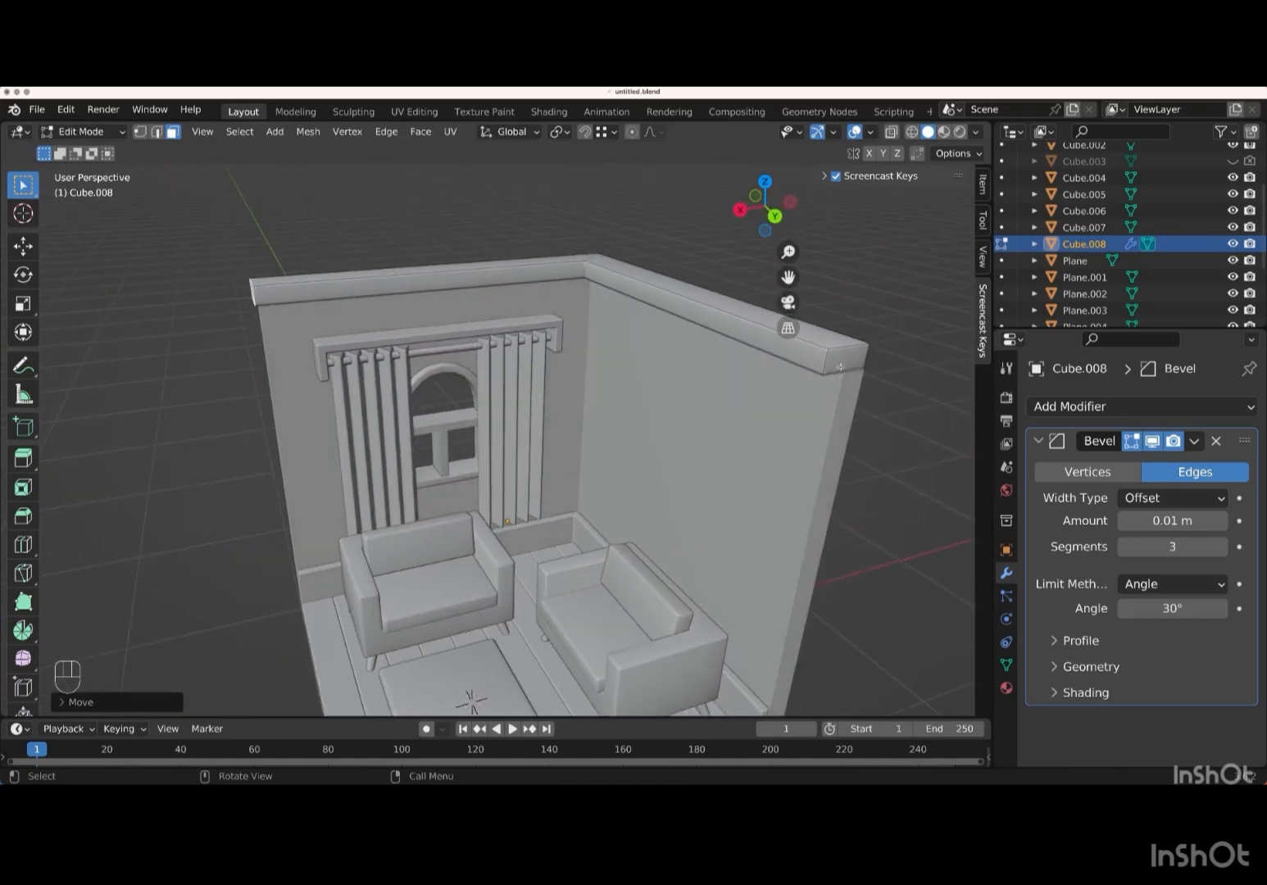
{"action": "left_click", "coordinate": [839, 362]}
{"action": "key", "text": "g"}
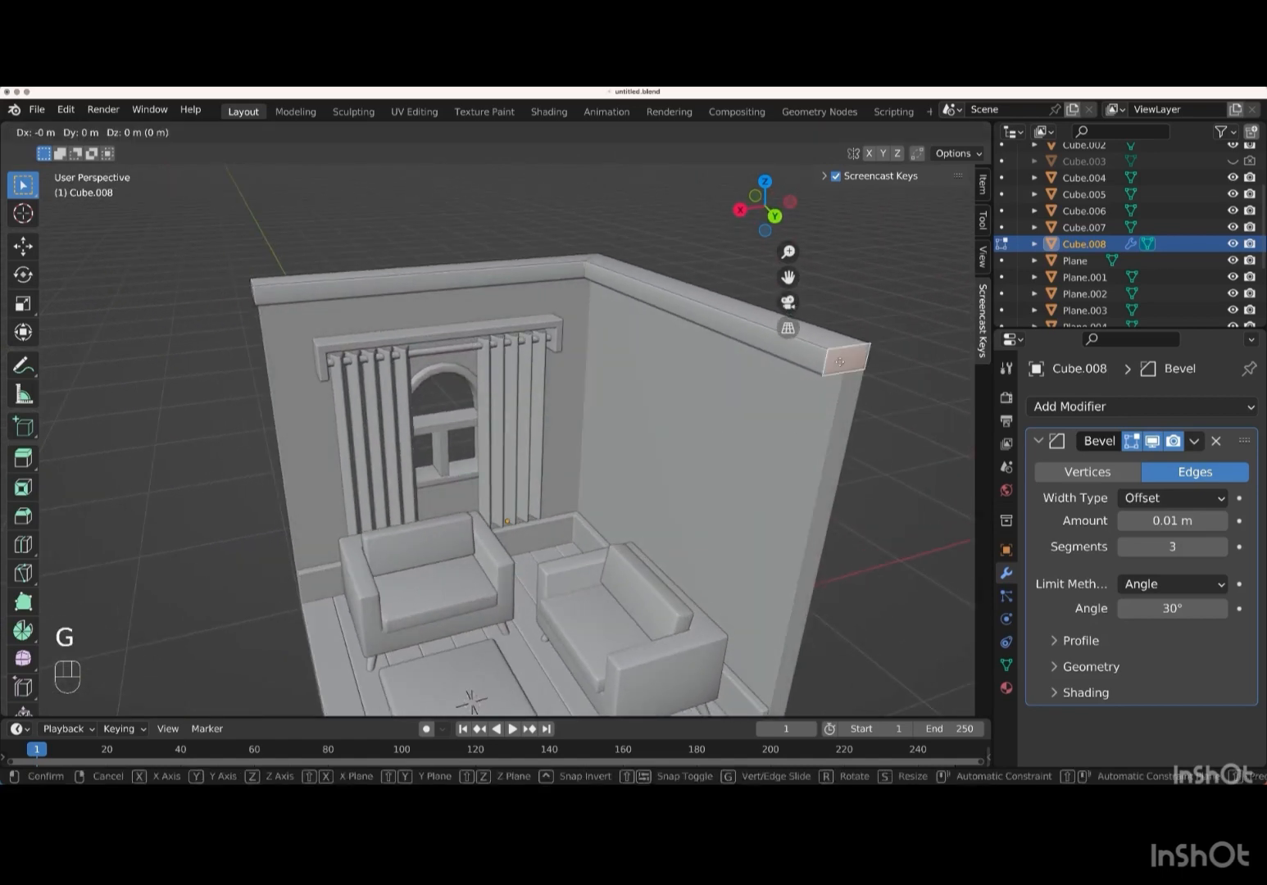
{"action": "type", "text": "y0.02"}
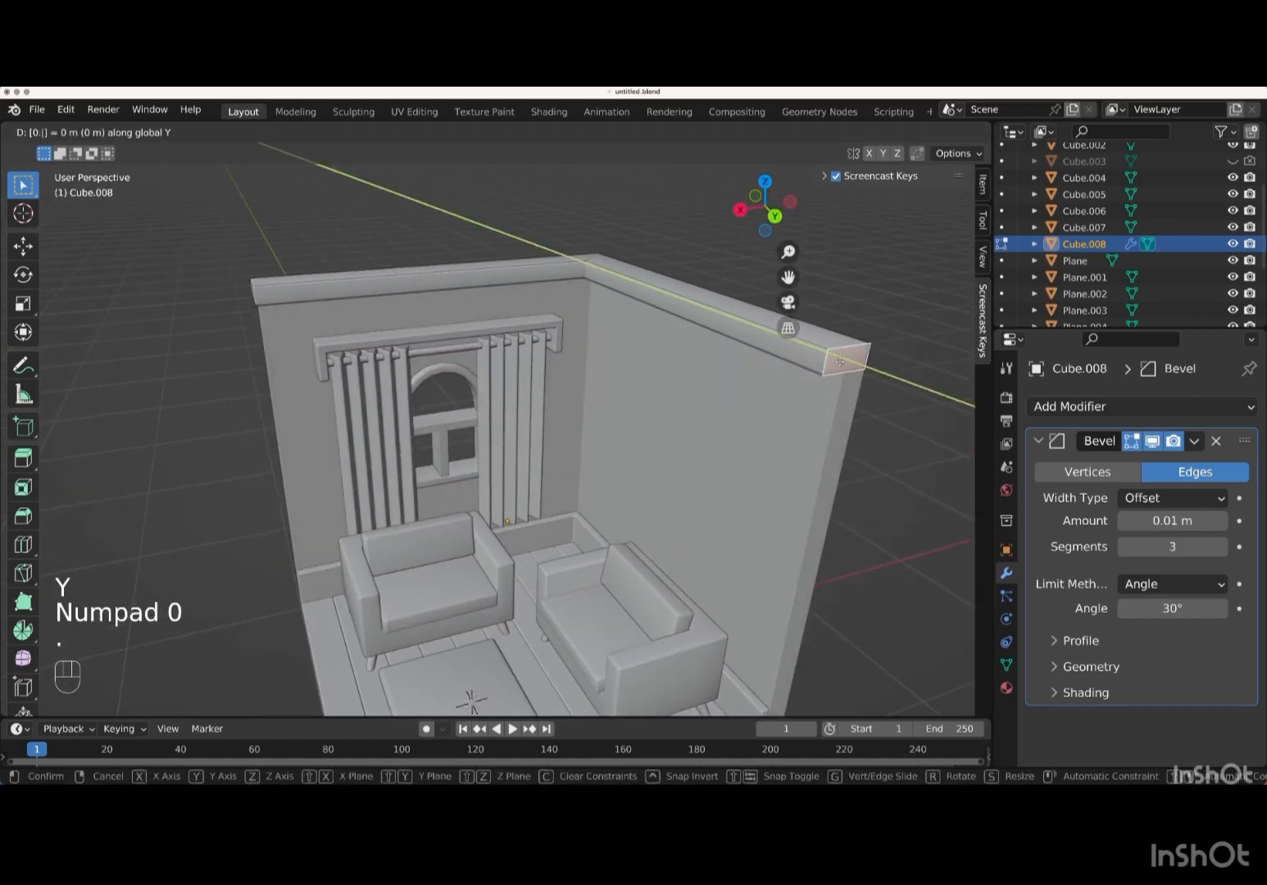
{"action": "key", "text": "Return"}
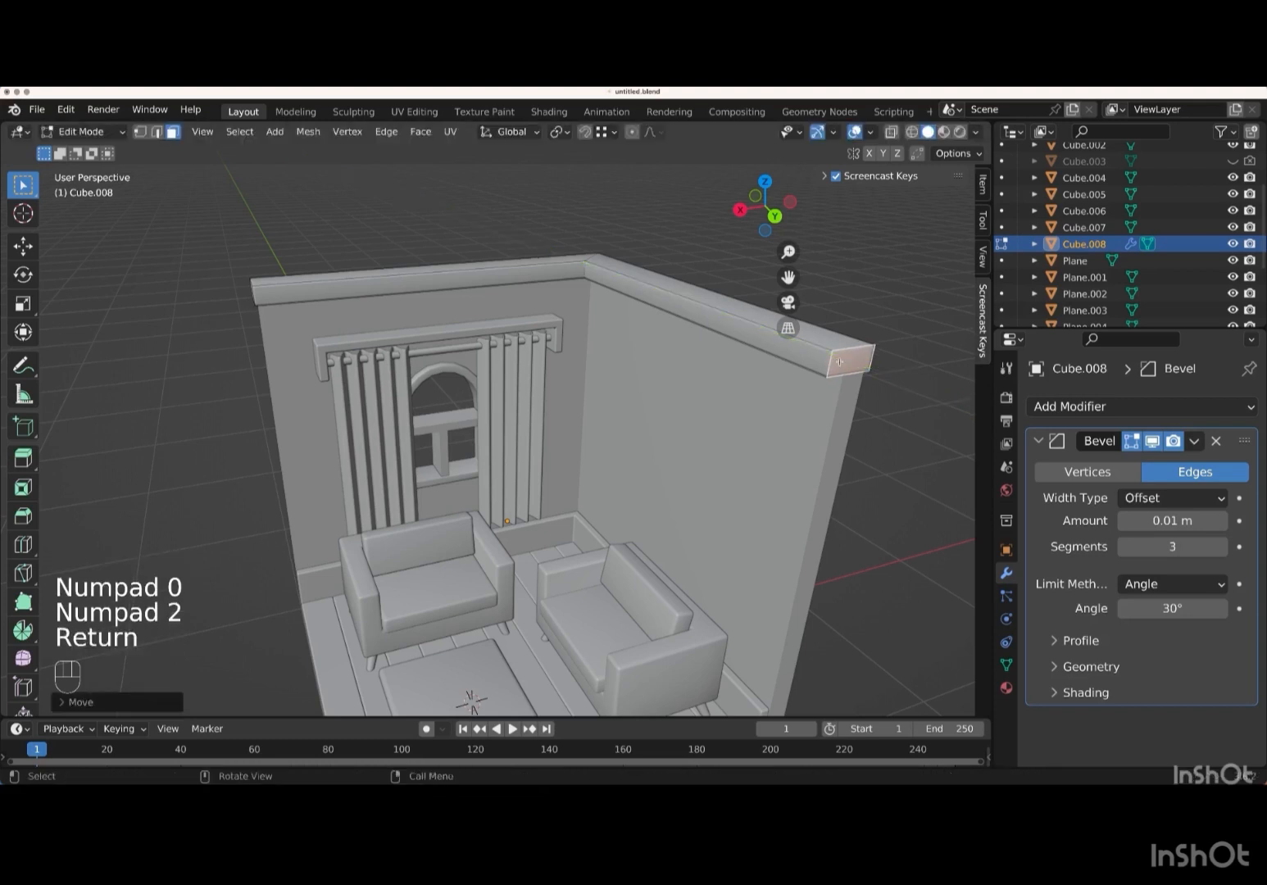
{"action": "left_click", "coordinate": [897, 521]}
{"action": "key", "text": "Tab"}
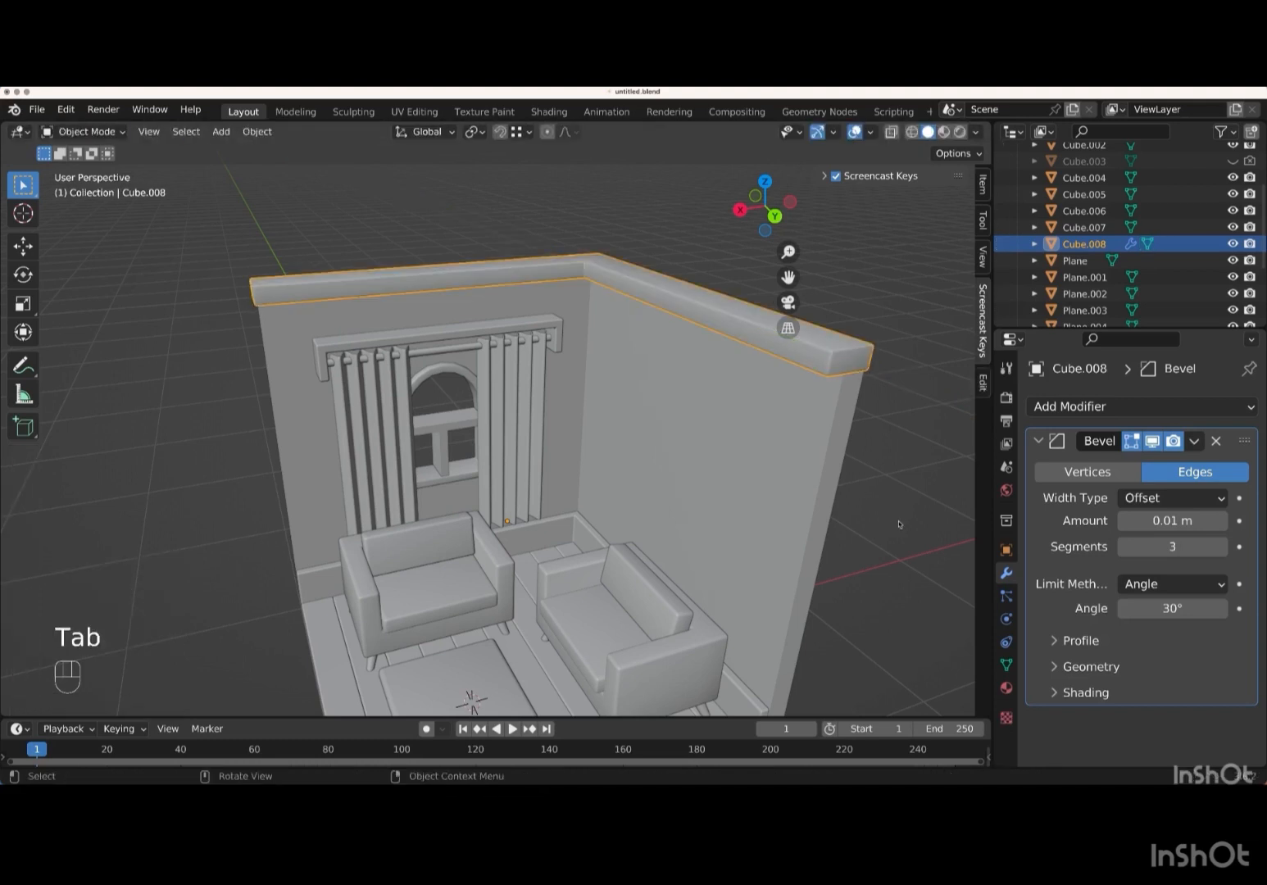
- Apply the Bevel modifier on the wall-top trim
{"action": "middle_click_drag", "start_coordinate": [849, 515], "coordinate": [917, 508]}
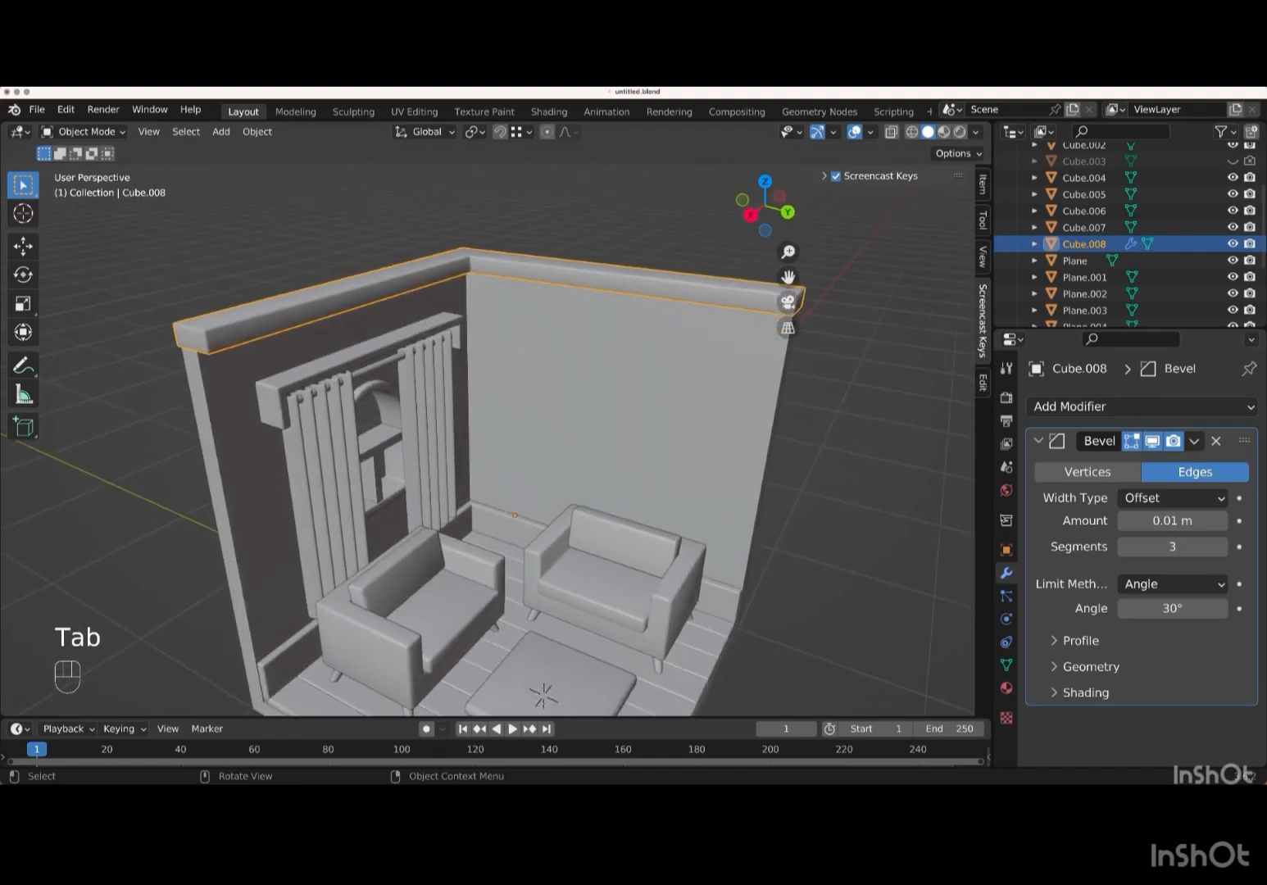
{"action": "left_click", "coordinate": [1193, 440]}
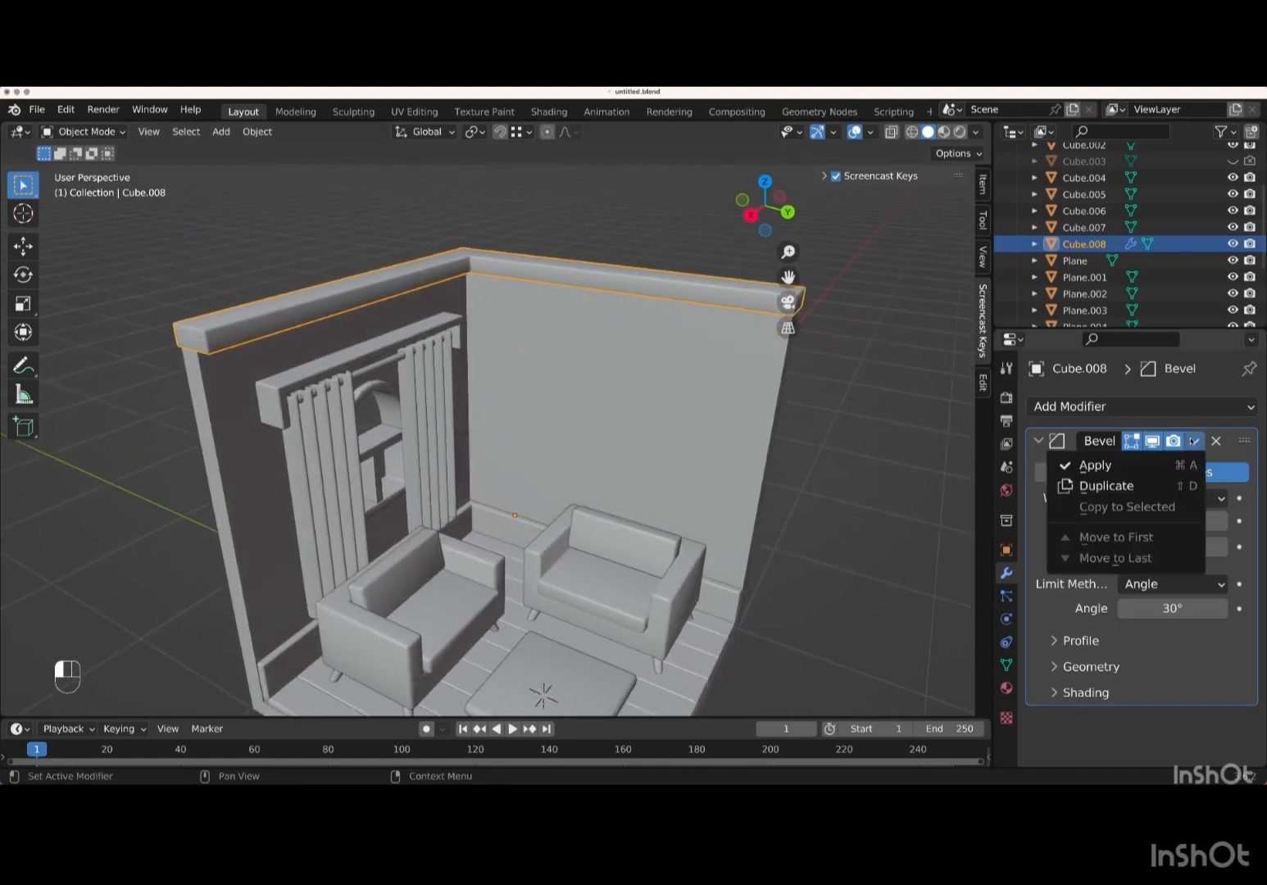
{"action": "left_click", "coordinate": [1121, 472]}
{"action": "middle_click_drag", "start_coordinate": [813, 498], "coordinate": [814, 494]}
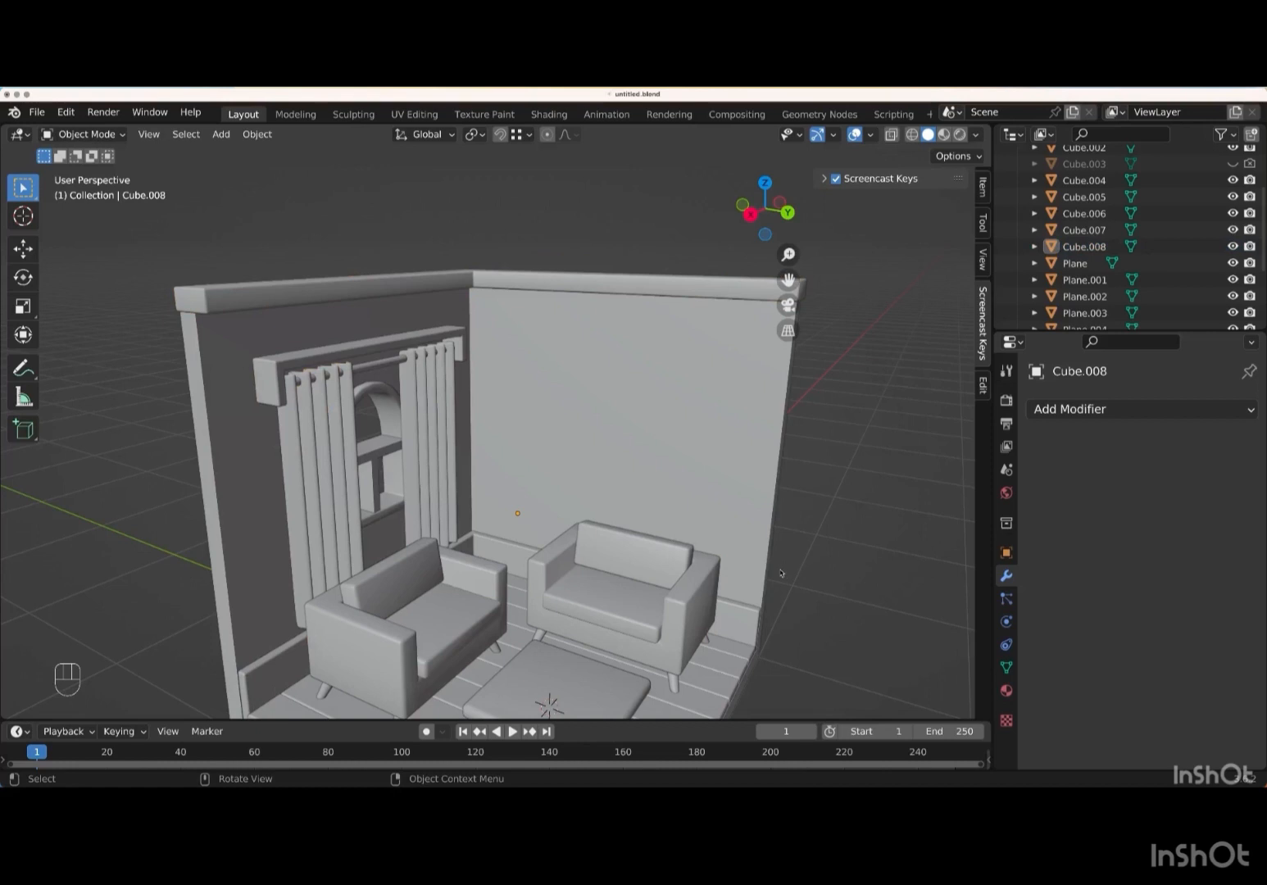
- Place the 3D cursor on the floor in the room corner between the two sofas, using the top view
{"action": "key", "text": "KP_7"}
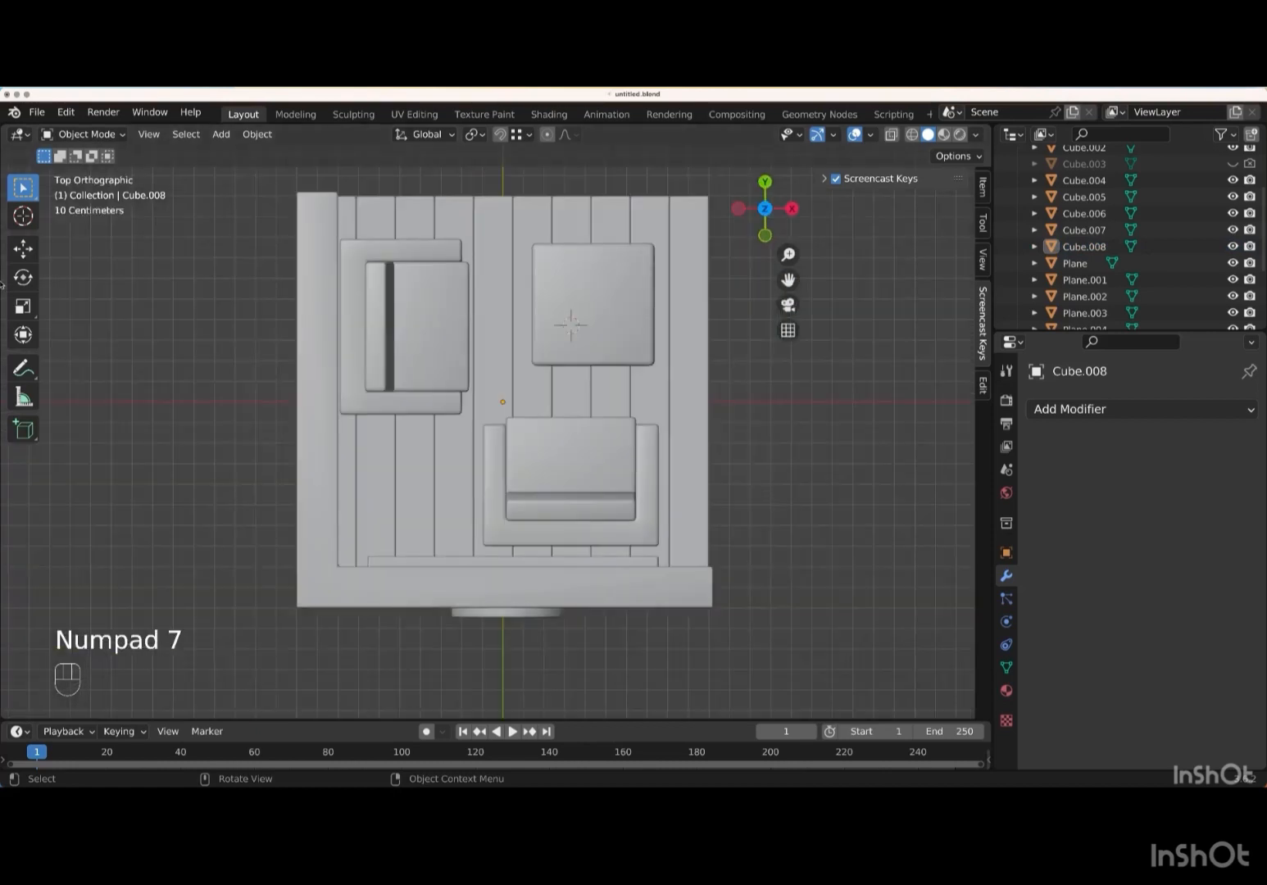
{"action": "left_click", "coordinate": [23, 216]}
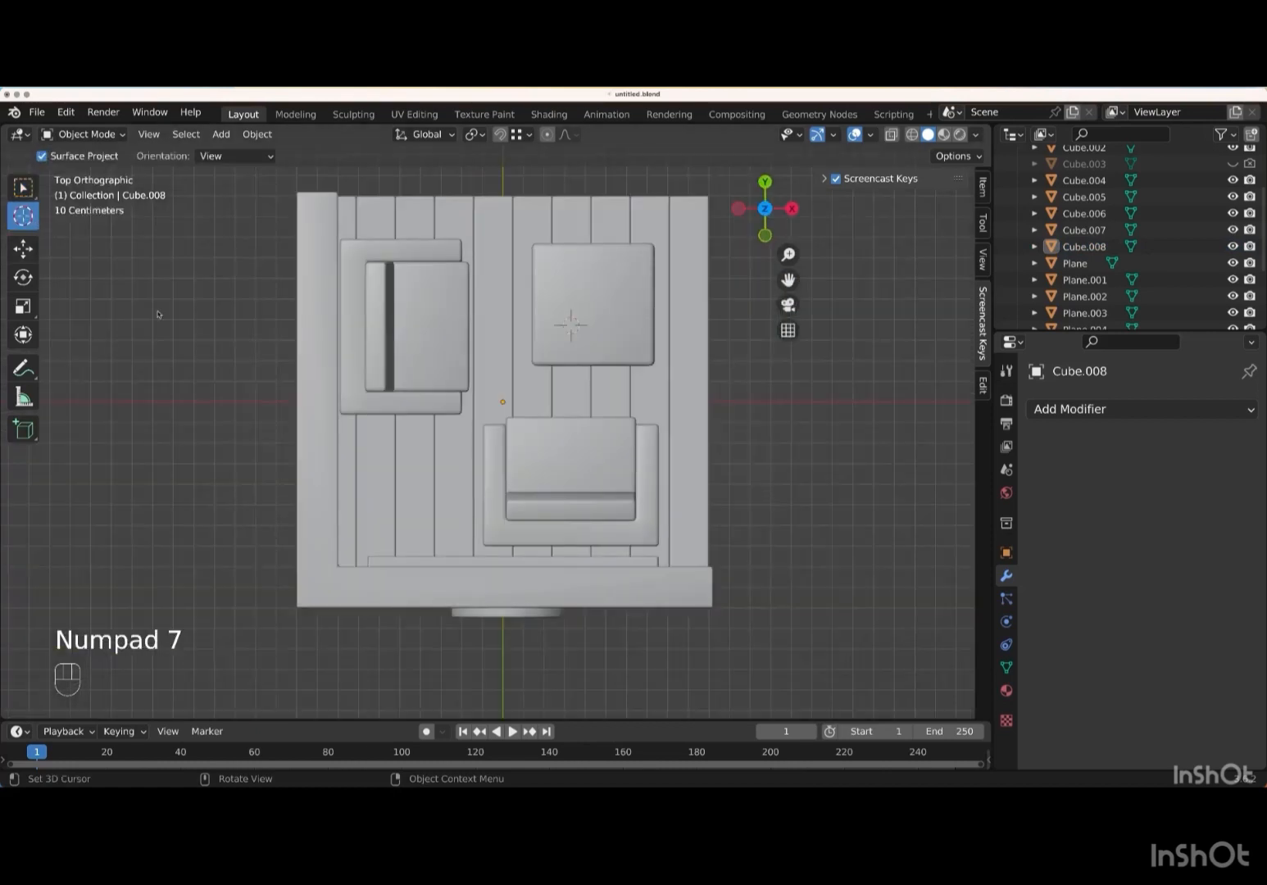
{"action": "left_click", "coordinate": [398, 490]}
{"action": "key", "text": "w"}
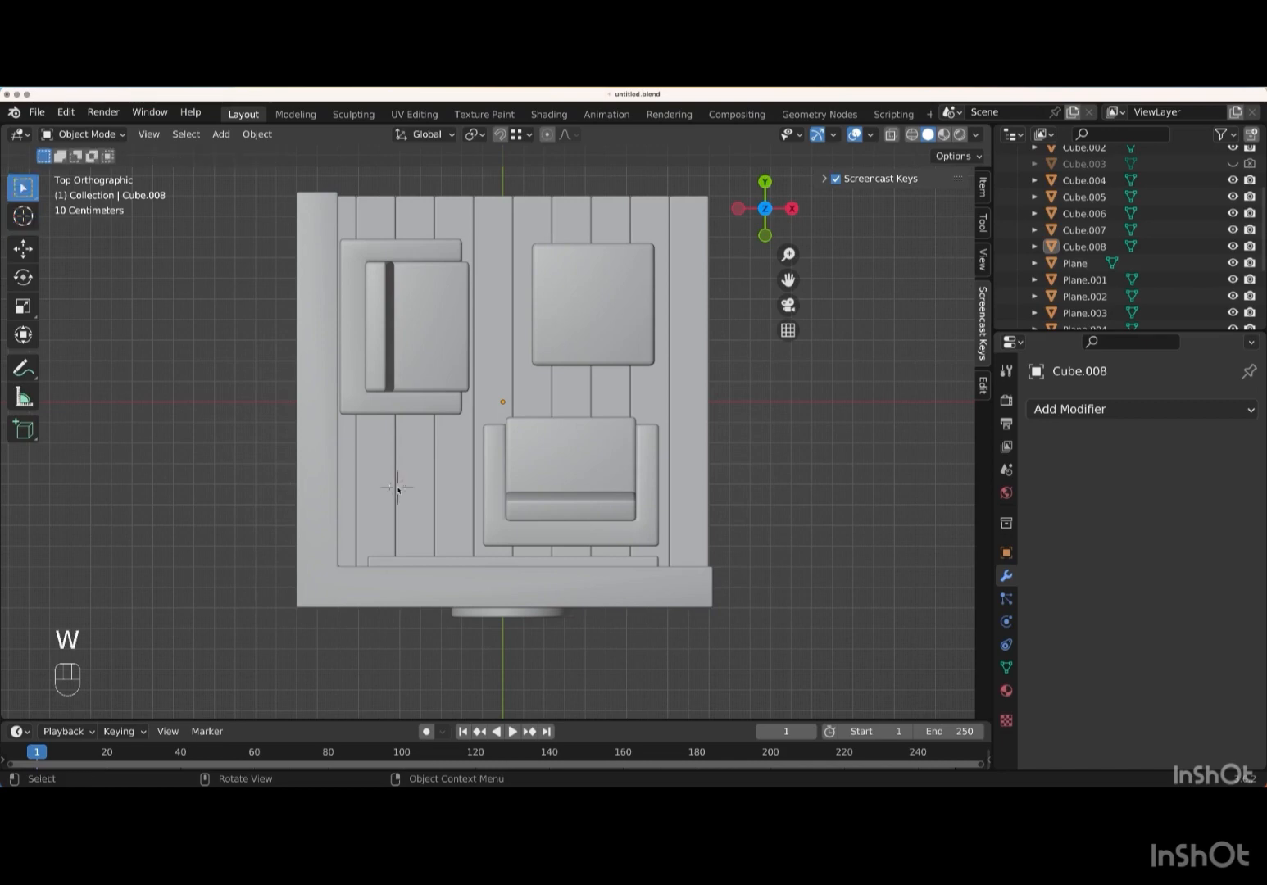
- Add a mesh circle with 24 vertices at the 3D cursor and scale it down to about 0.145
{"action": "middle_click_drag", "start_coordinate": [482, 491], "coordinate": [577, 441]}
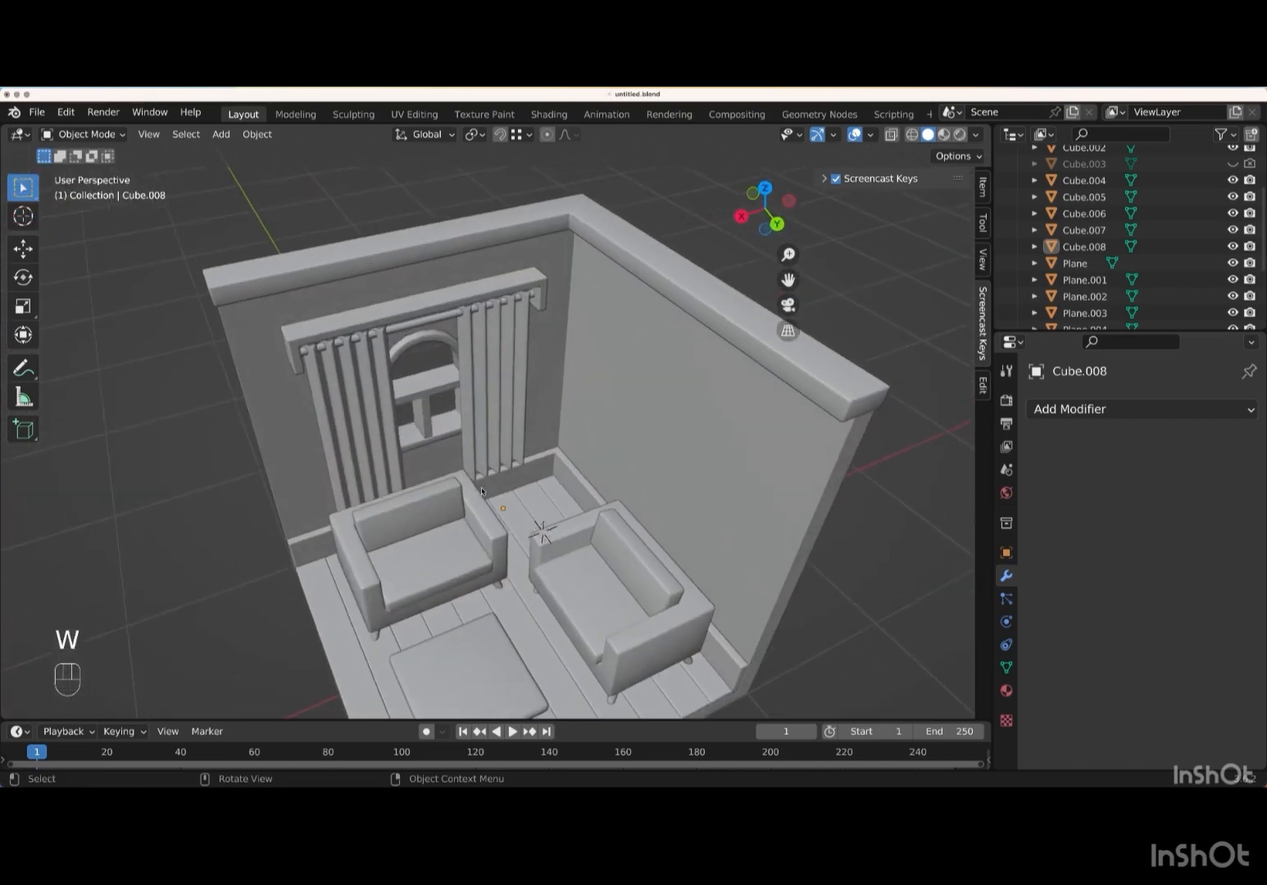
{"action": "key", "text": "shift+a"}
{"action": "mouse_move", "coordinate": [442, 456]}
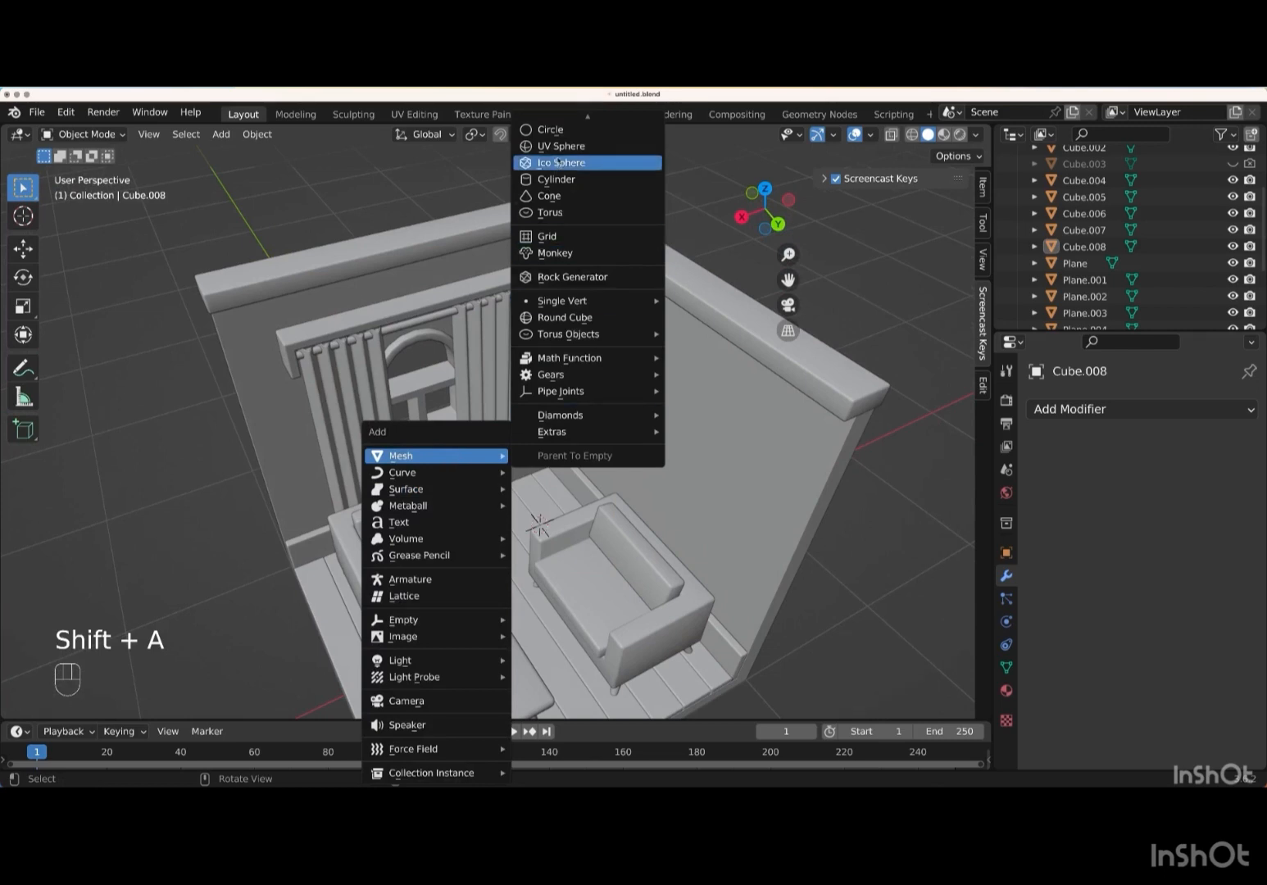
{"action": "left_click", "coordinate": [551, 130]}
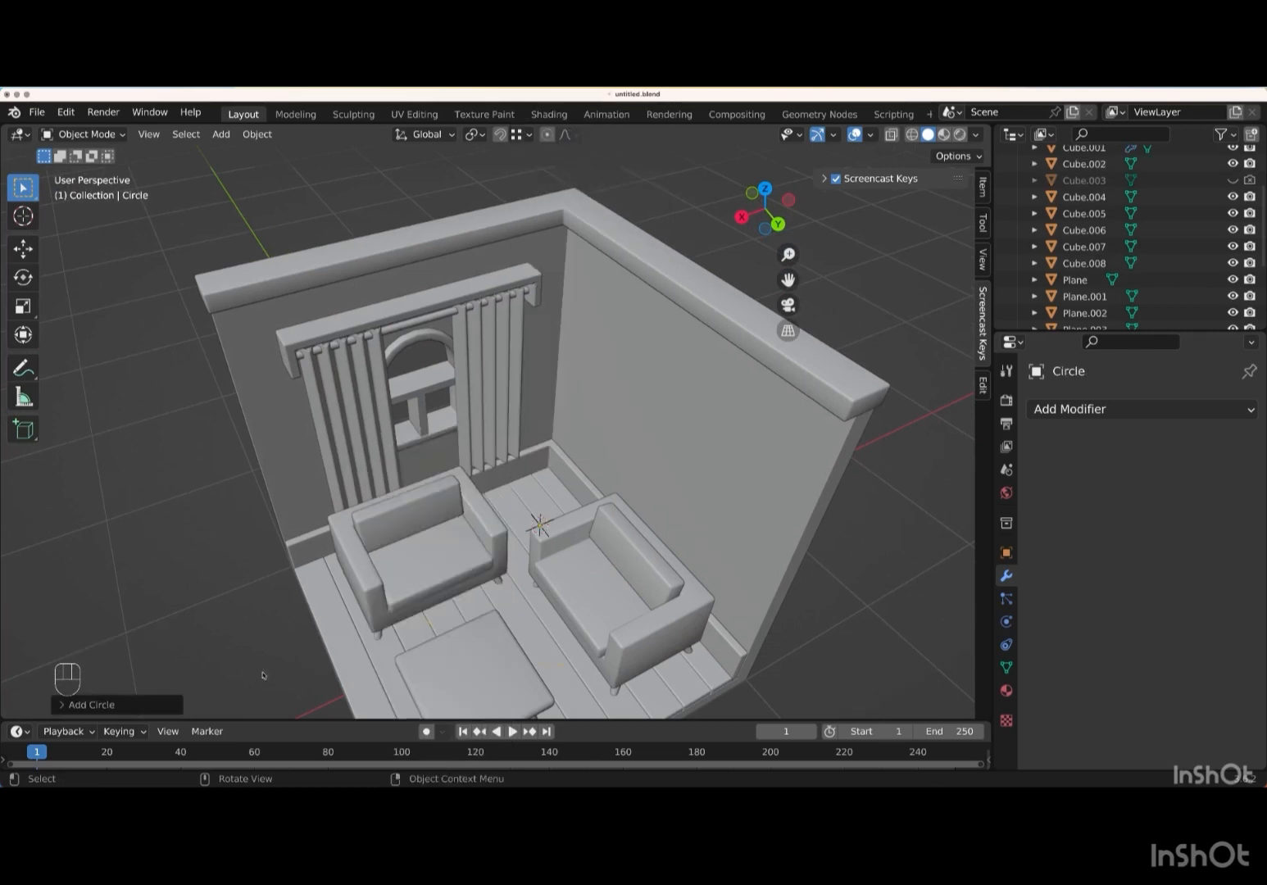
{"action": "left_click", "coordinate": [62, 705]}
{"action": "left_click", "coordinate": [215, 525]}
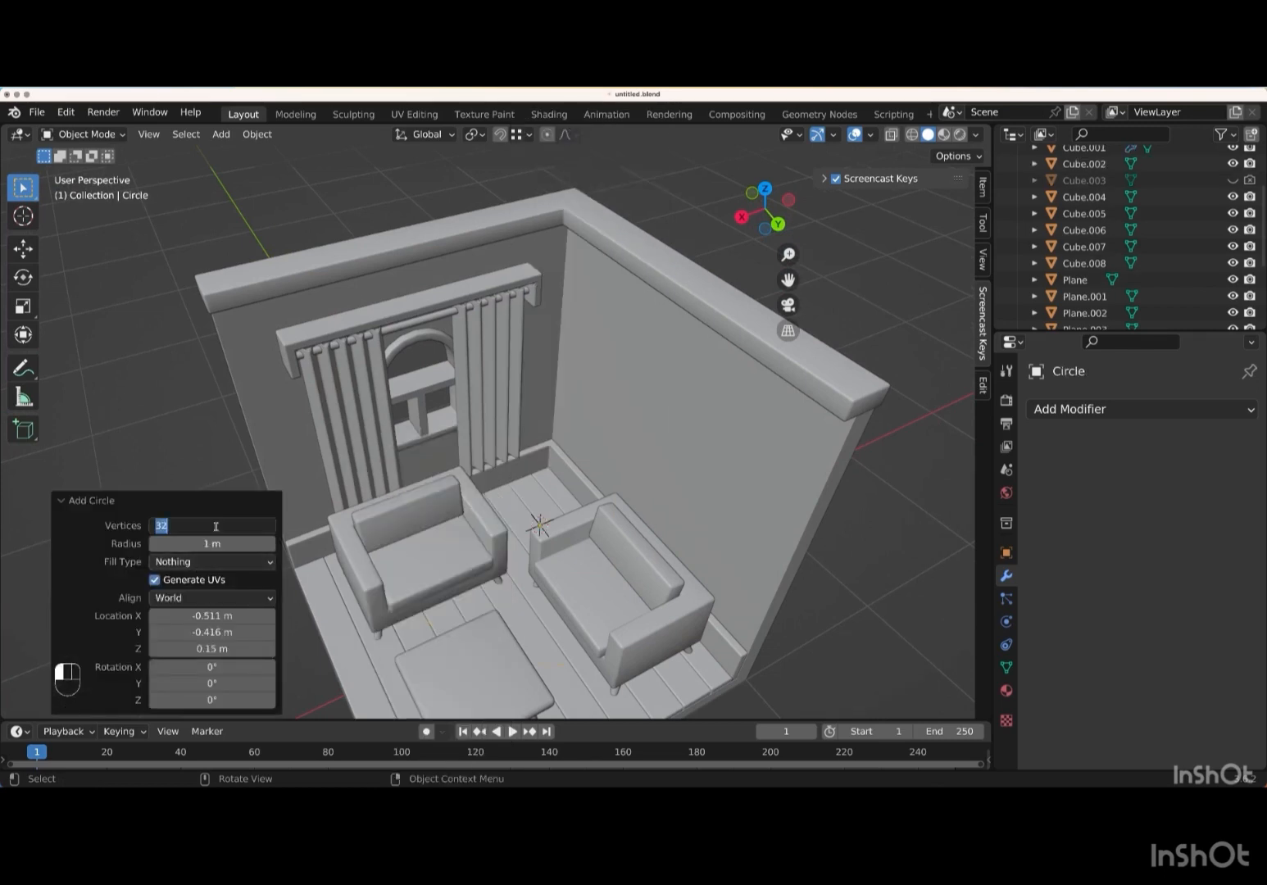
{"action": "type", "text": "24"}
{"action": "key", "text": "Return"}
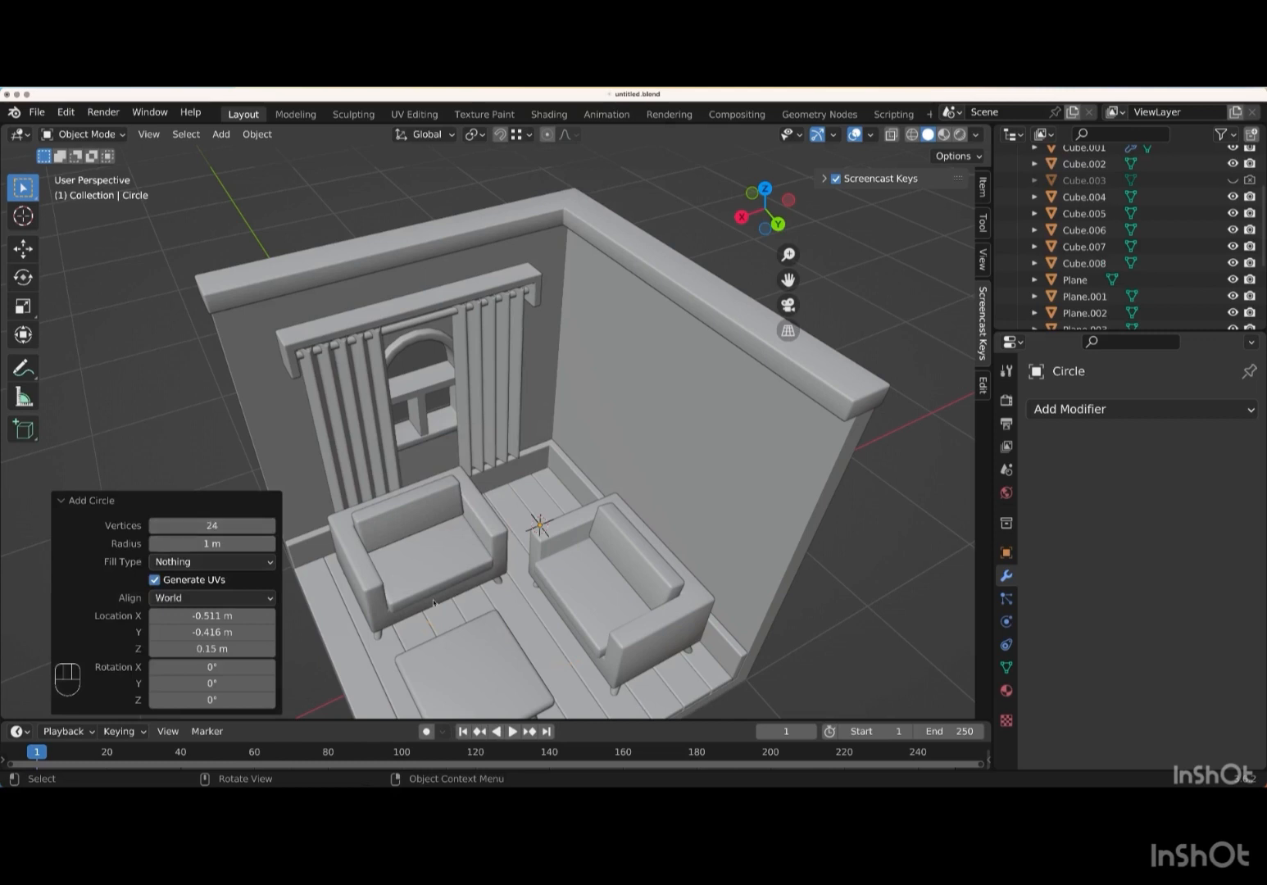
{"action": "key", "text": "s"}
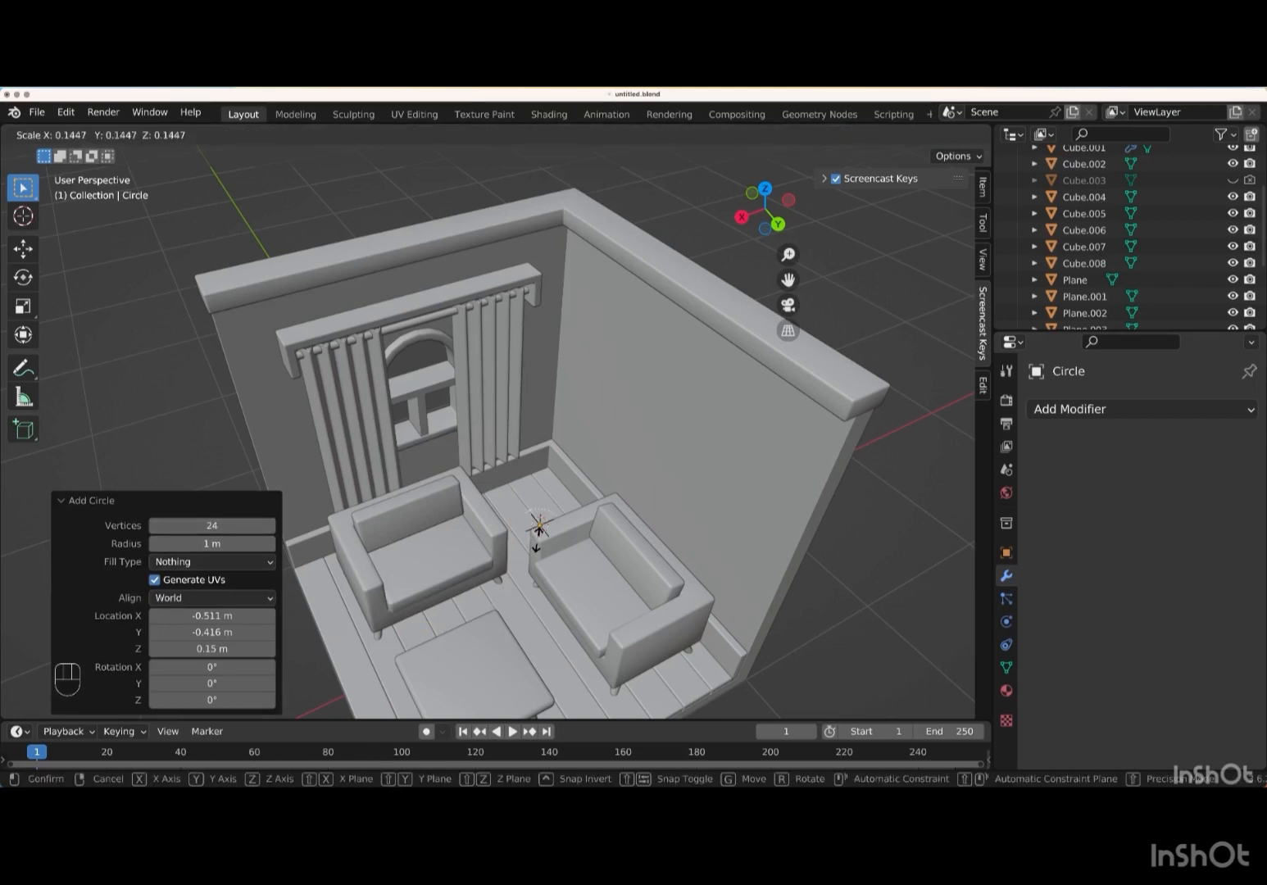
{"action": "key", "text": "Return"}
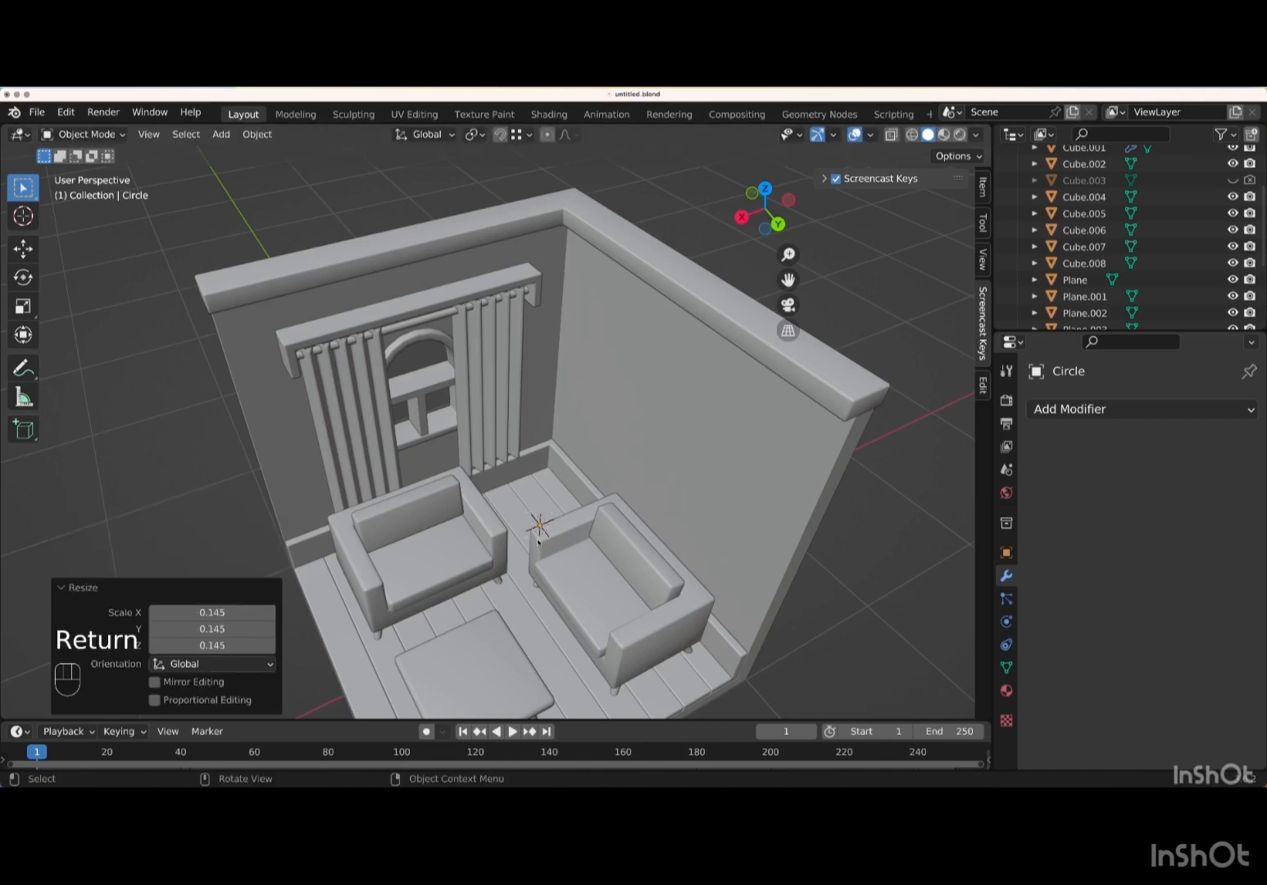
- Extrude the circle's vertices upward along Z by about 0.043 m in vertex select mode
{"action": "key", "text": "KP_Add"}
{"action": "key", "text": "KP_Add"}
{"action": "key", "text": "KP_Add"}
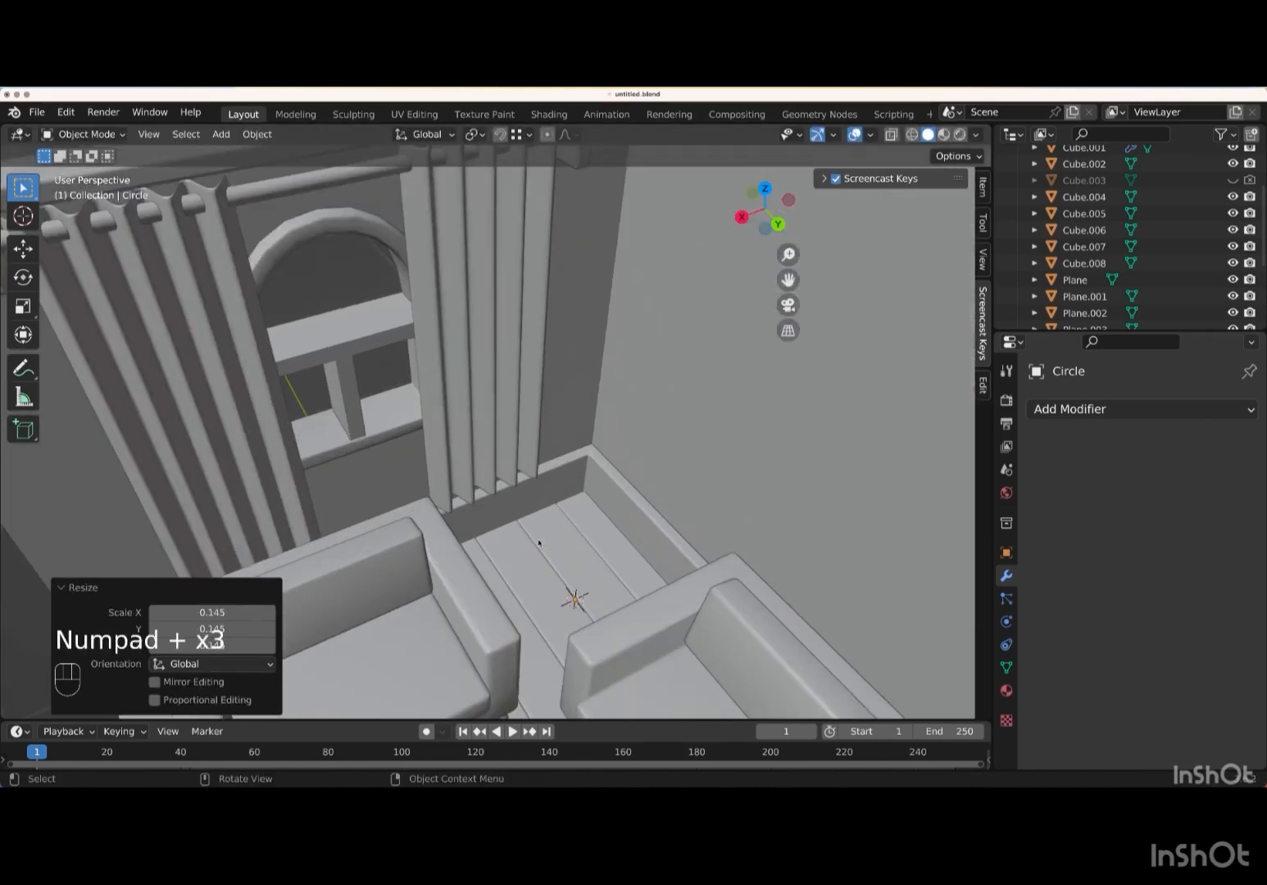
{"action": "middle_click_drag", "start_coordinate": [537, 541], "coordinate": [563, 571], "text": "shift"}
{"action": "scroll", "coordinate": [563, 574], "scroll_direction": "down", "scroll_amount": 5, "text": "shift"}
{"action": "scroll", "coordinate": [563, 574], "scroll_direction": "down", "scroll_amount": 8}
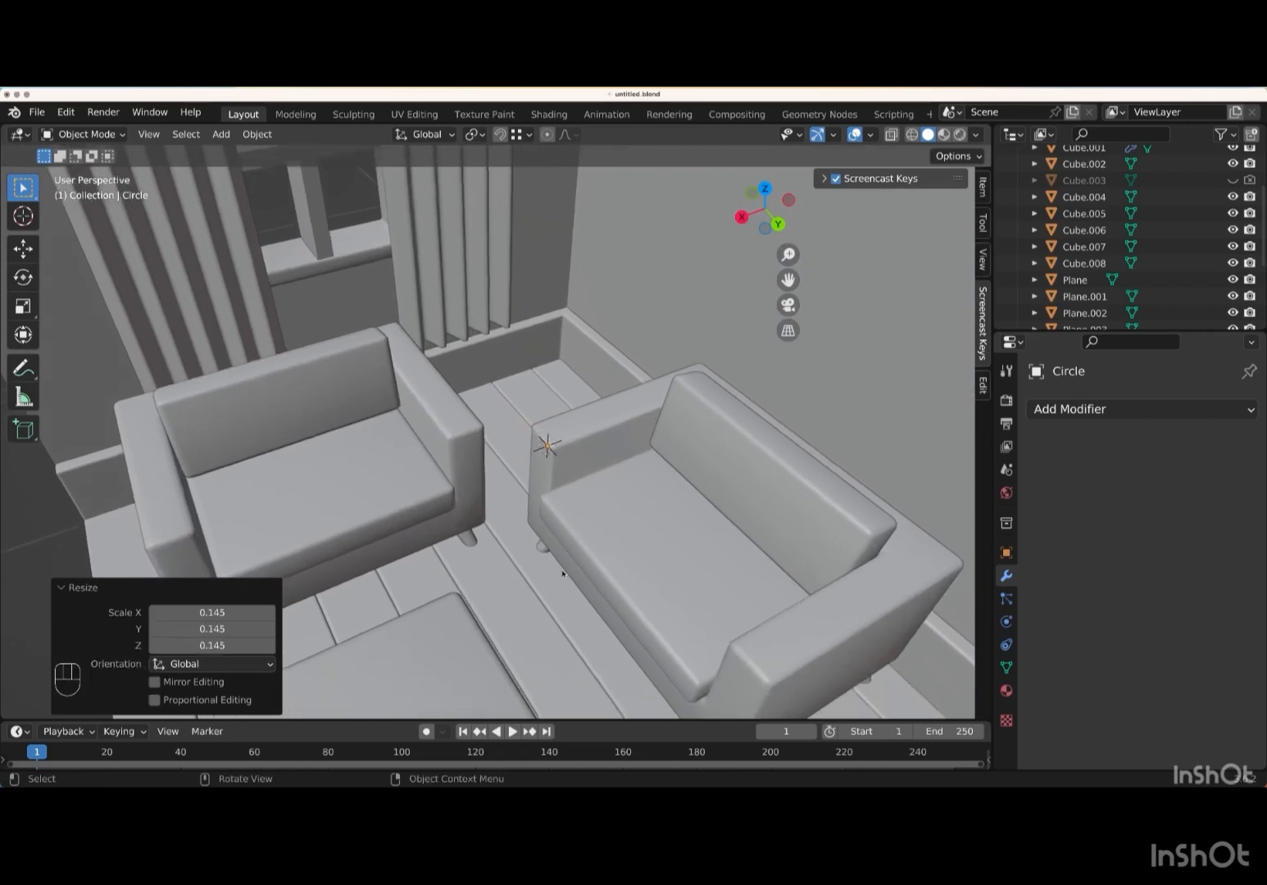
{"action": "key", "text": "Tab"}
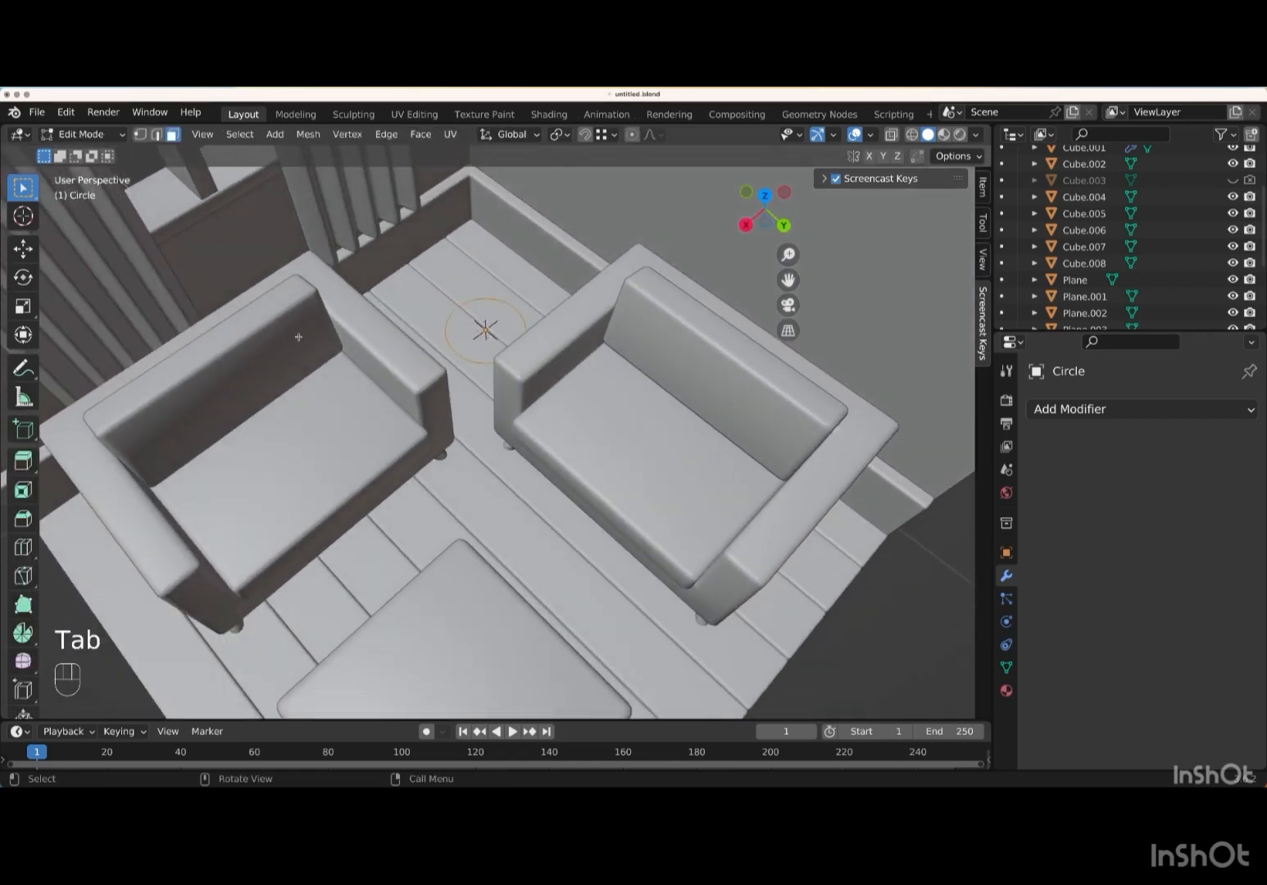
{"action": "left_click", "coordinate": [140, 134]}
{"action": "key", "text": "e"}
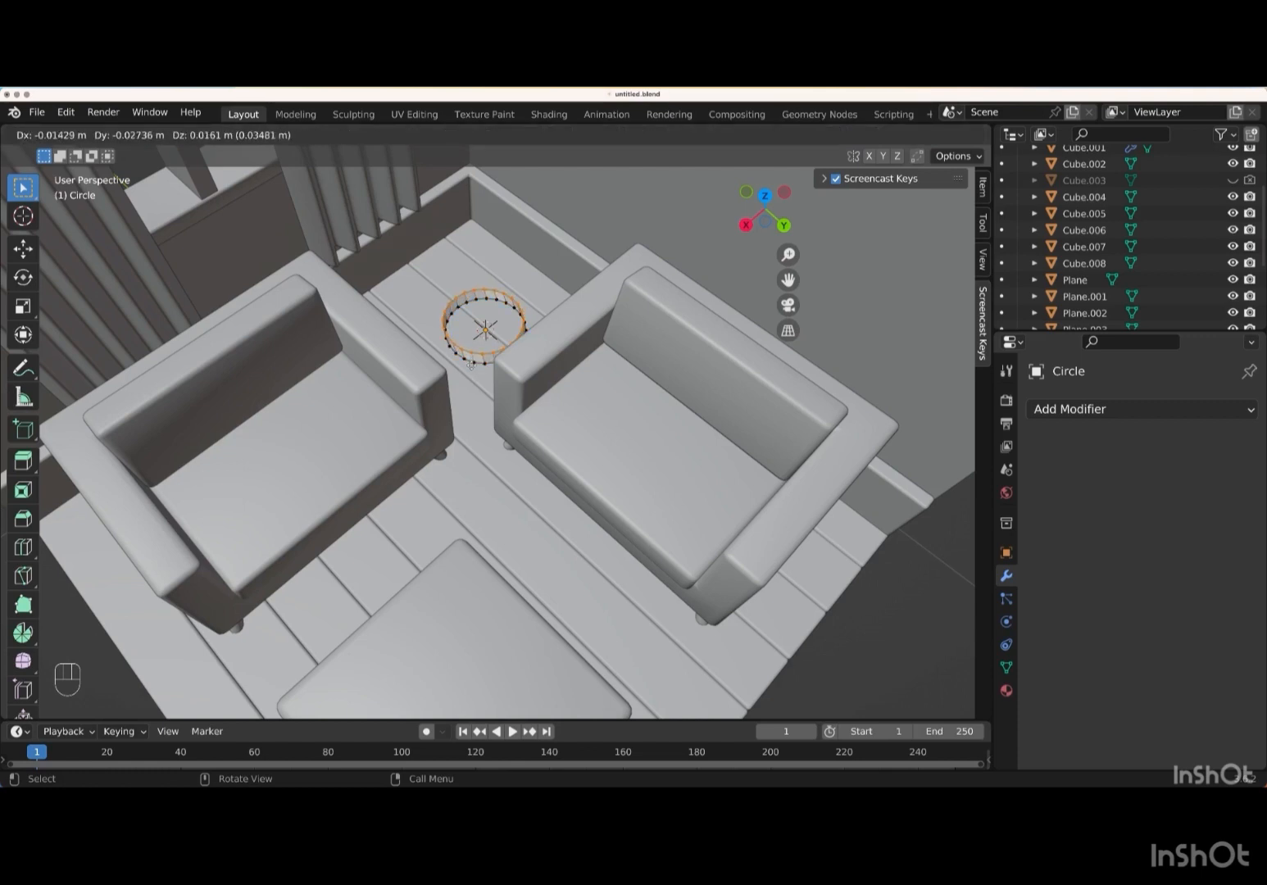
{"action": "key", "text": "z"}
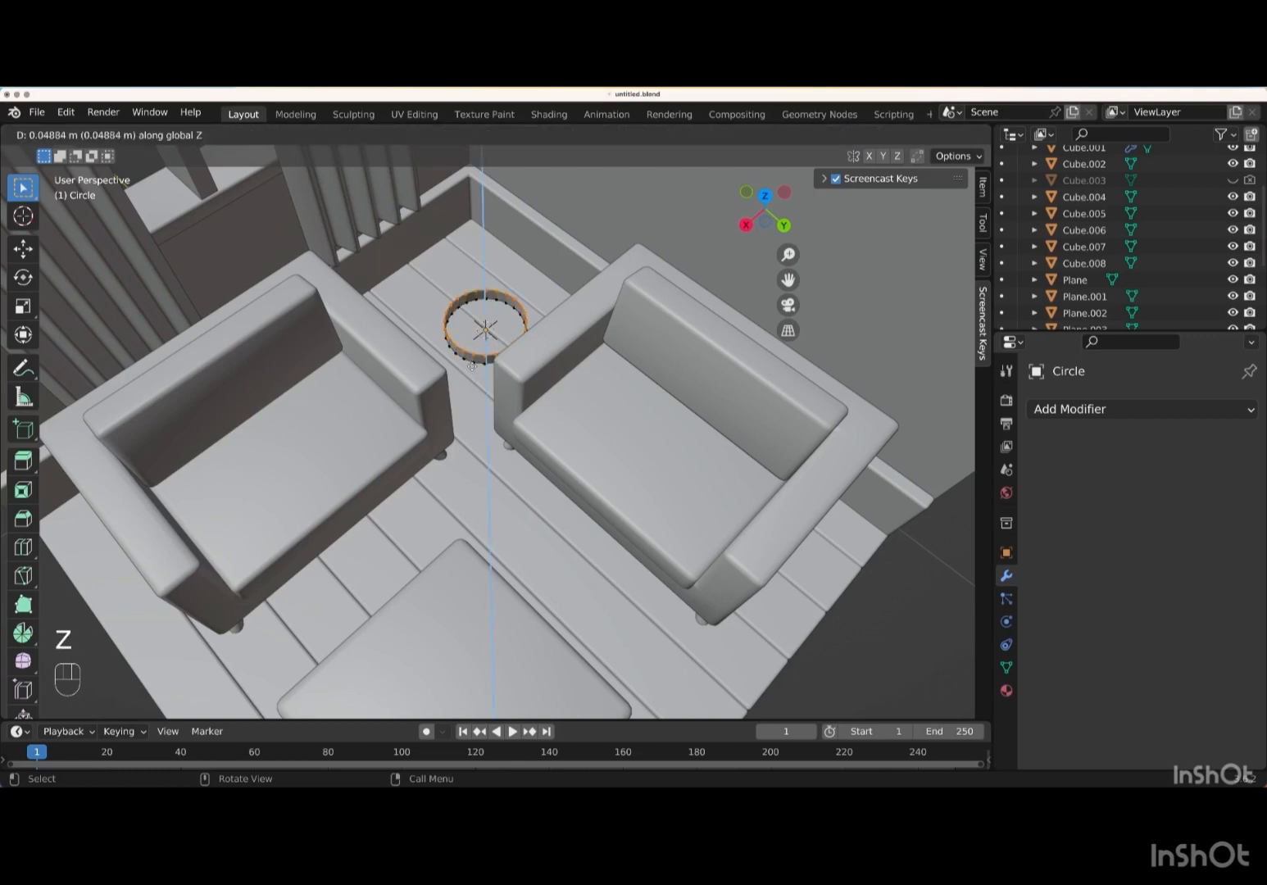
{"action": "key", "text": "Return"}
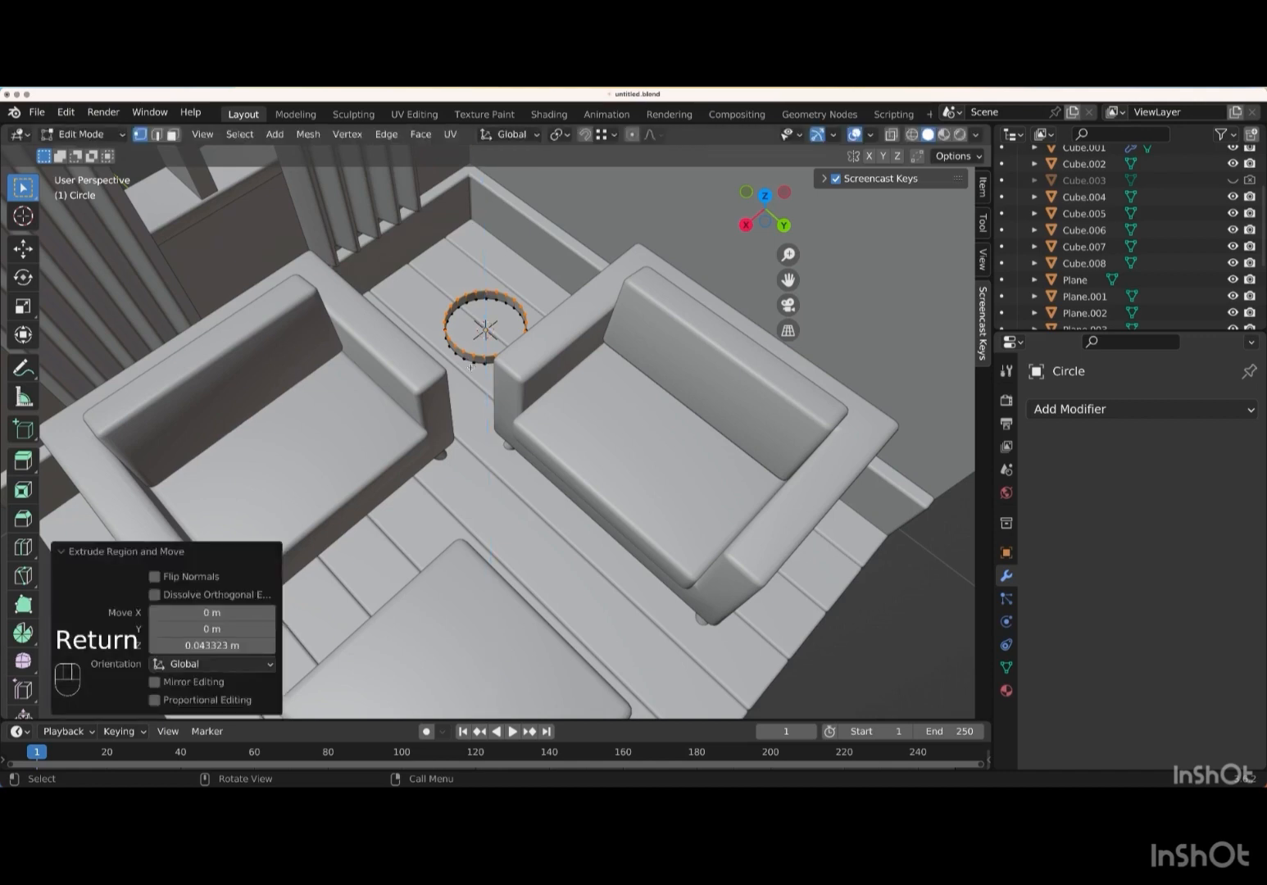
{"action": "key", "text": "Return"}
- Fill the extruded ring's upper edge loop with a face
{"action": "key", "text": "KP_Add"}
{"action": "key", "text": "KP_Add"}
{"action": "key", "text": "KP_Add"}
{"action": "key", "text": "KP_Add"}
{"action": "key", "text": "KP_Add"}
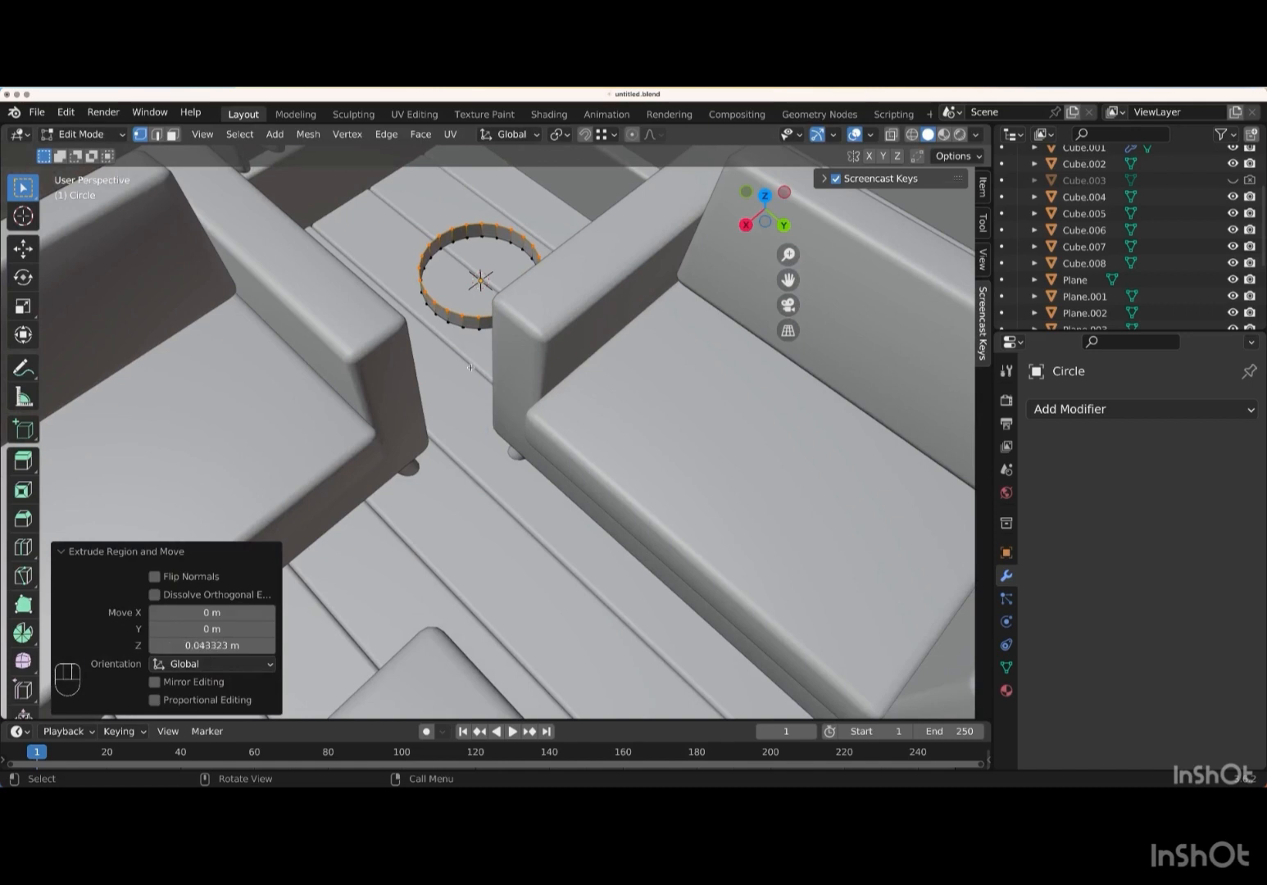
{"action": "scroll", "coordinate": [470, 367], "scroll_direction": "down", "scroll_amount": 5}
{"action": "scroll", "coordinate": [470, 367], "scroll_direction": "up", "scroll_amount": 5}
{"action": "scroll", "coordinate": [470, 367], "scroll_direction": "up", "scroll_amount": 1, "text": "shift"}
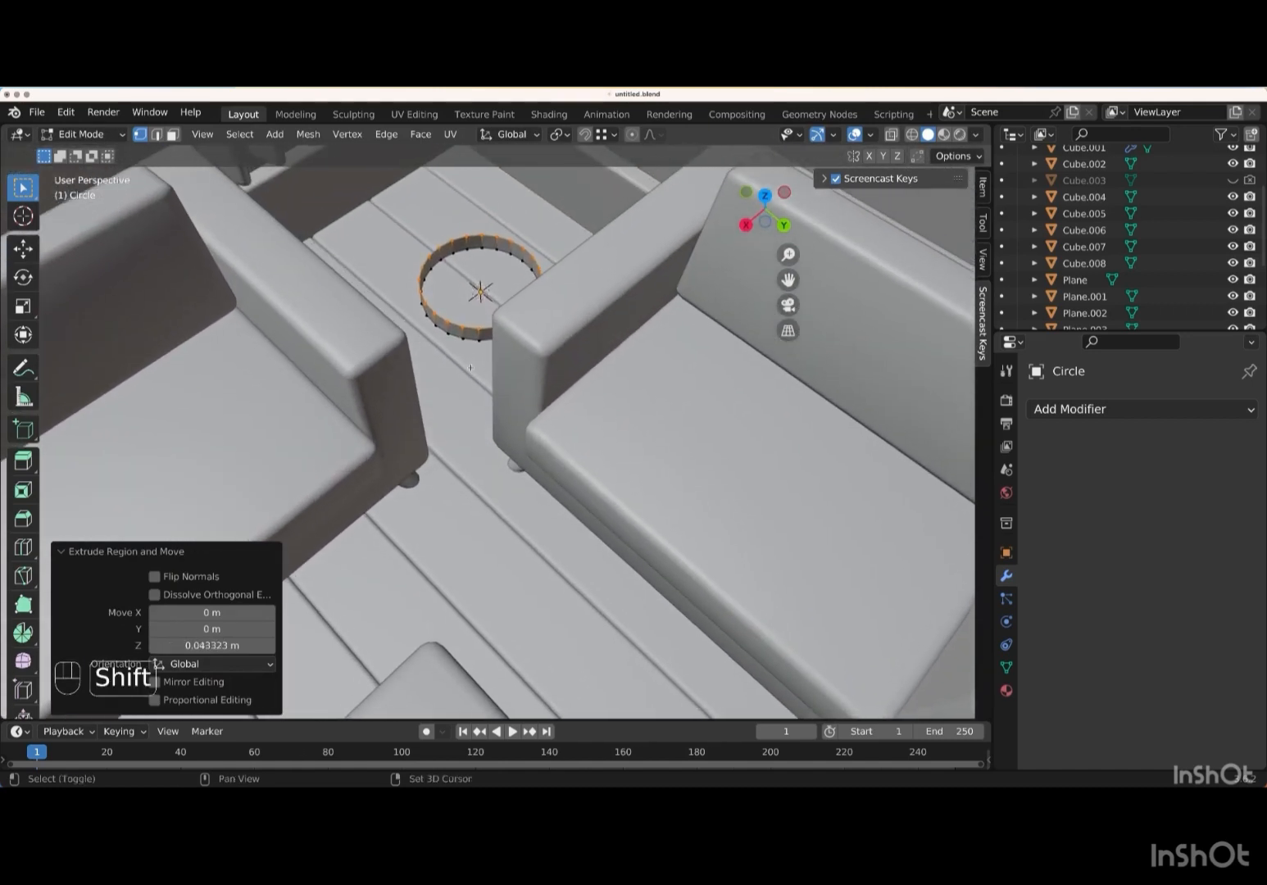
{"action": "scroll", "coordinate": [471, 367], "scroll_direction": "up", "scroll_amount": 3, "text": "shift"}
{"action": "key", "text": "f"}
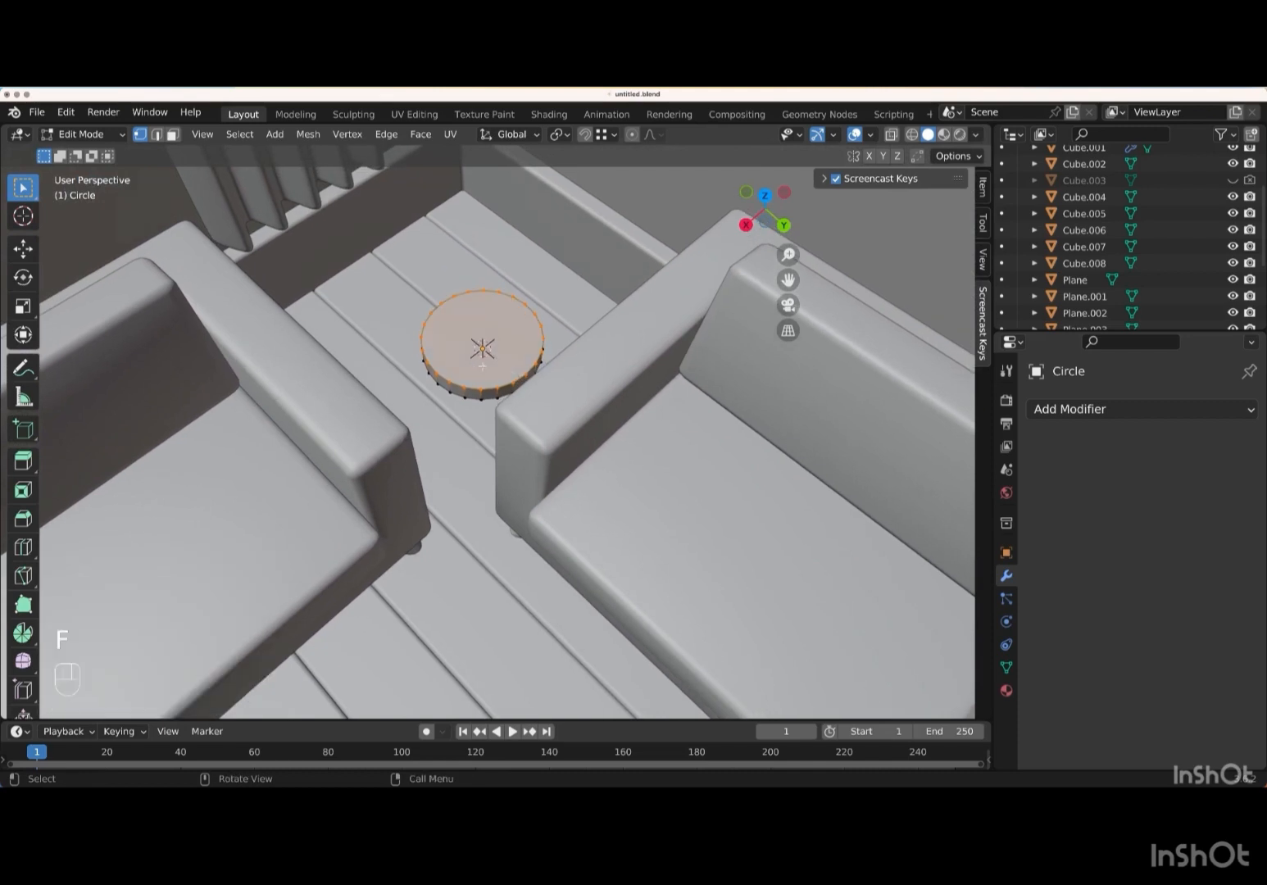
- Inset the circle's upper face by about 0.442 m and raise the inner face about 0.06 m along Z
{"action": "key", "text": "i"}
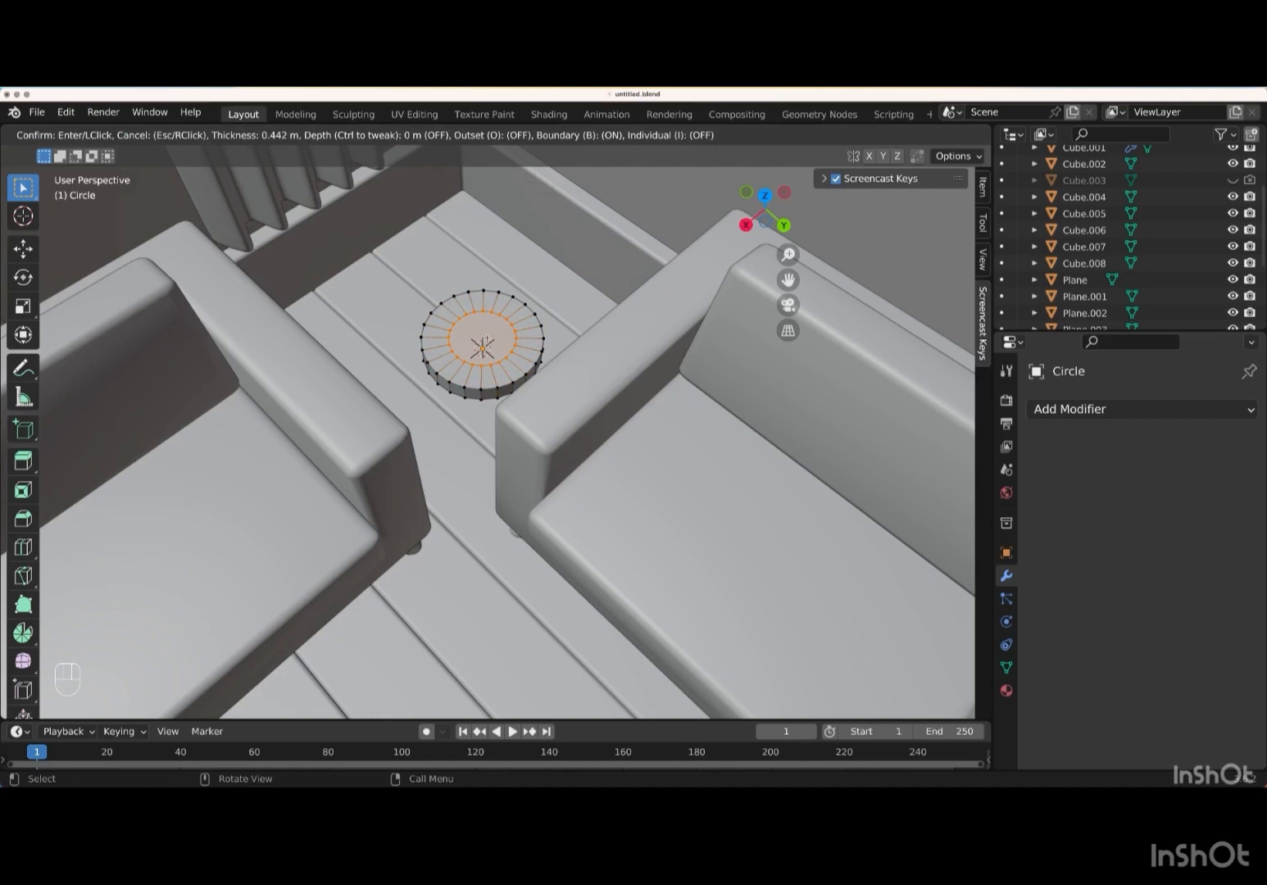
{"action": "key", "text": "Return"}
{"action": "key", "text": "g"}
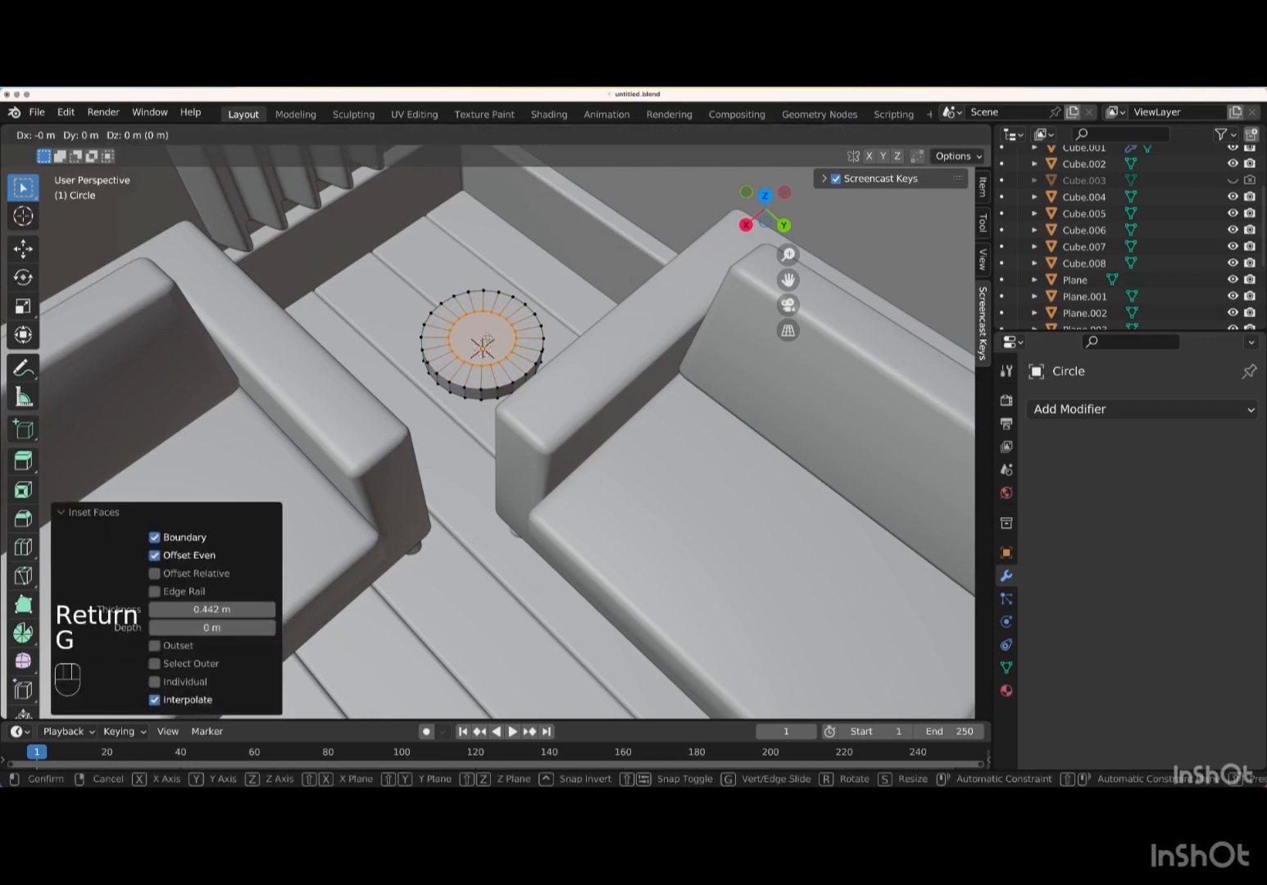
{"action": "key", "text": "z"}
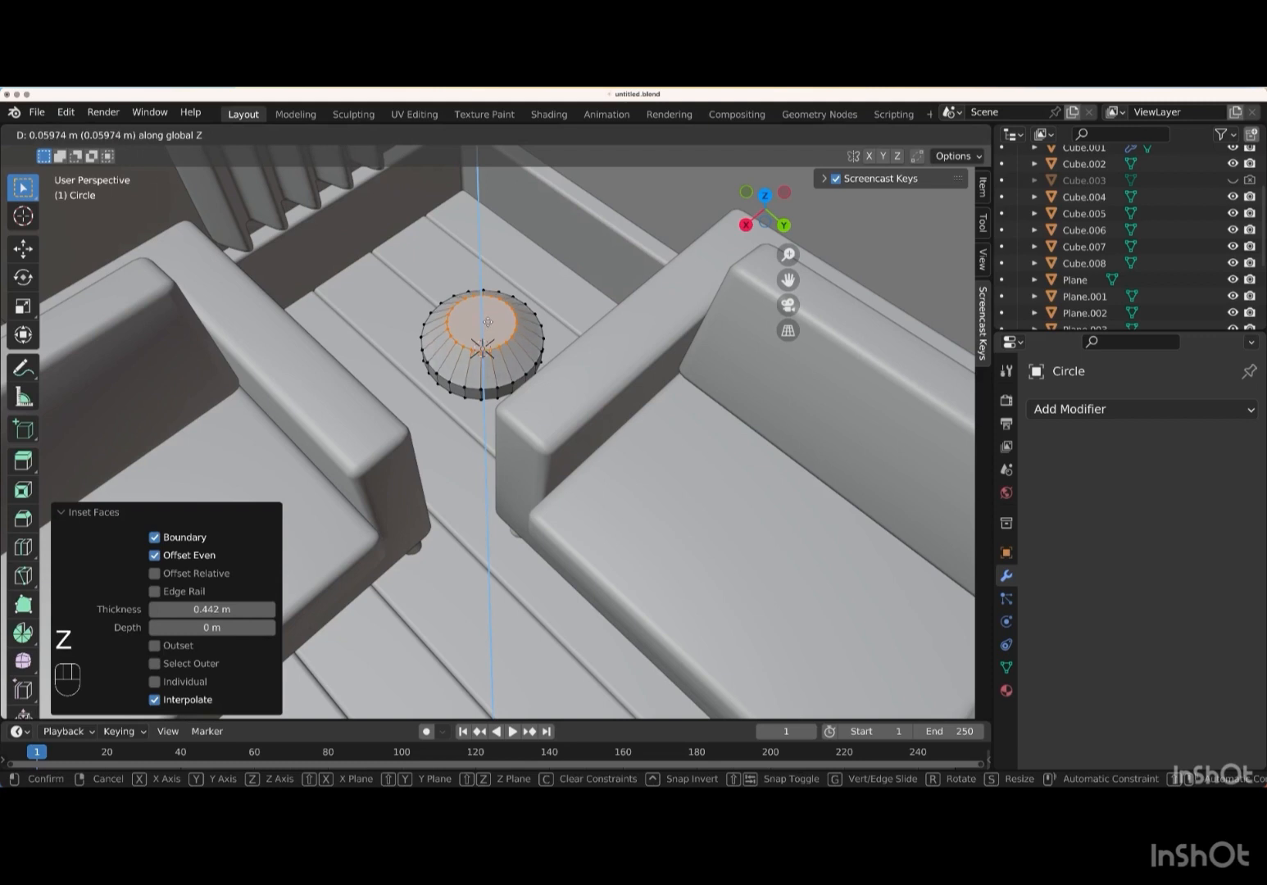
{"action": "key", "text": "Return"}
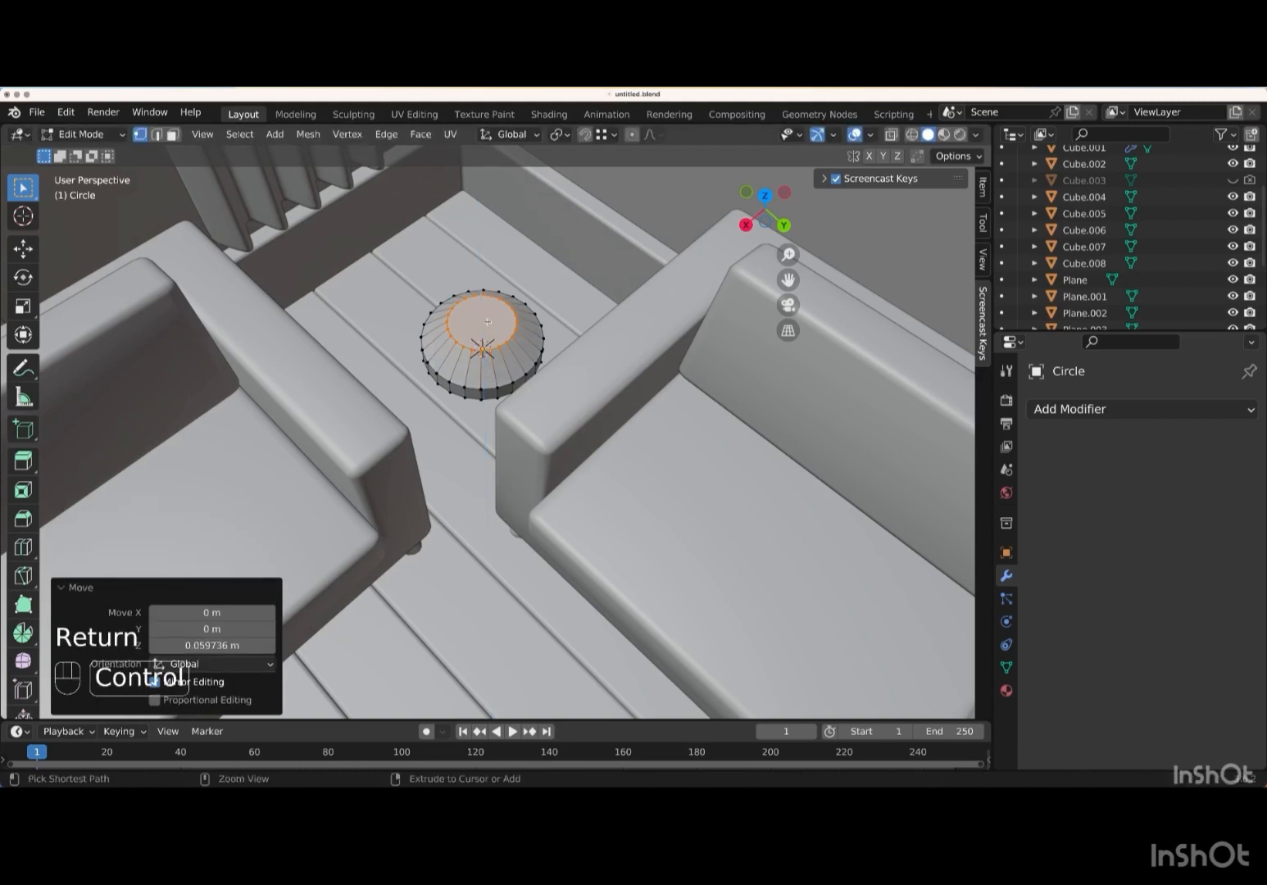
- Bevel the raised face's edges with a width of about 0.415 m and 5 segments to round the base into a dome
{"action": "key", "text": "ctrl+b"}
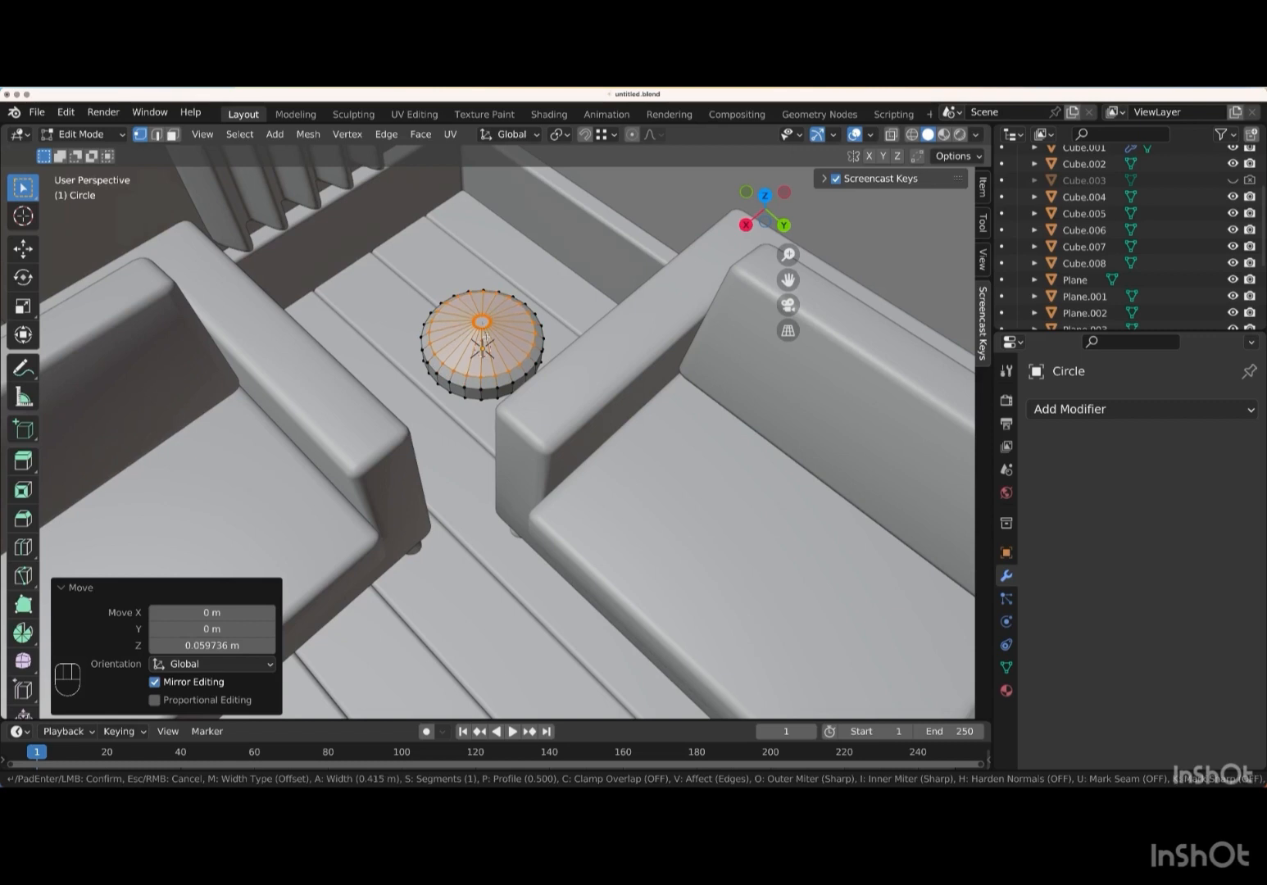
{"action": "scroll", "coordinate": [484, 337], "scroll_direction": "up", "scroll_amount": 2}
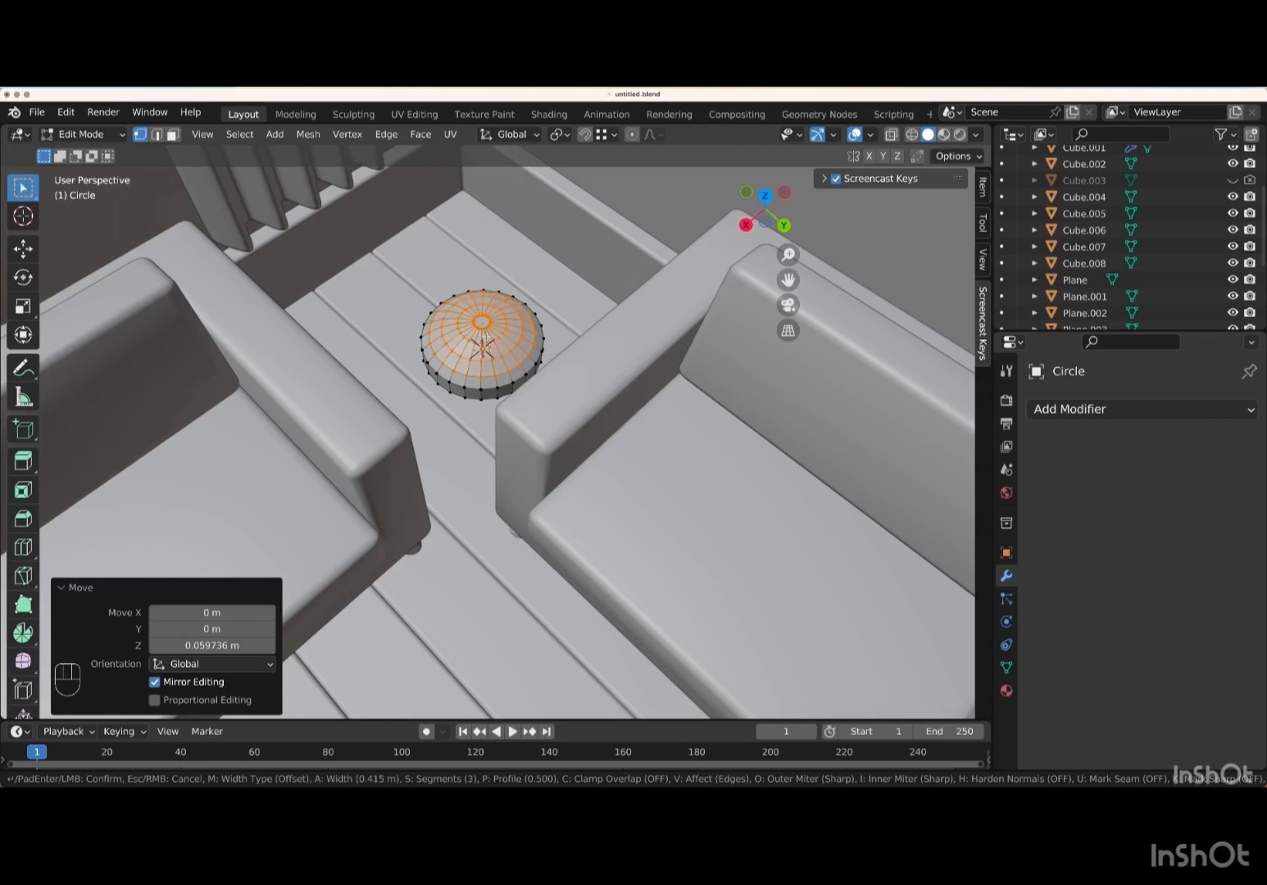
{"action": "scroll", "coordinate": [484, 337], "scroll_direction": "up", "scroll_amount": 2}
{"action": "key", "text": "Return"}
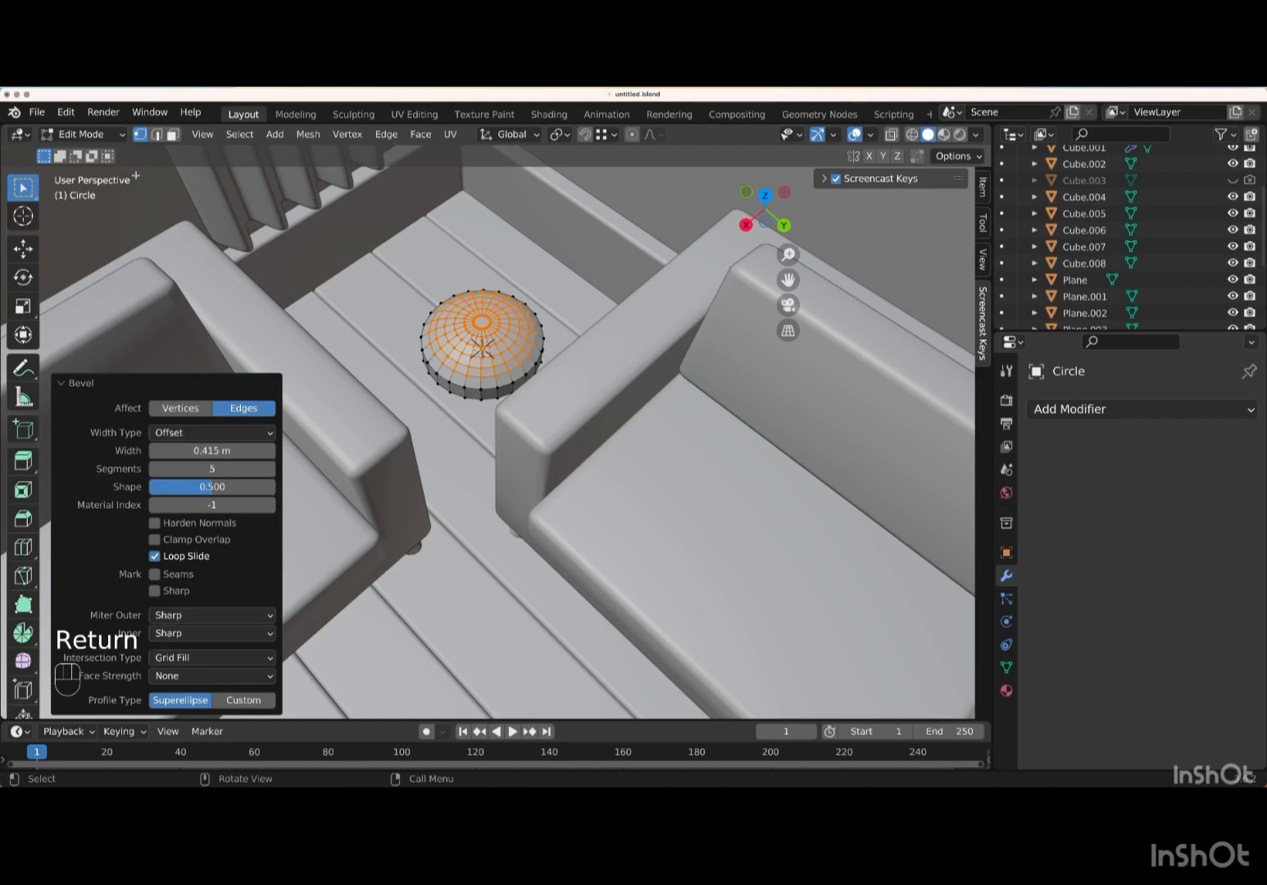
- Select the small face at the dome's peak and extrude it upward about 0.845 m to form the pole
{"action": "left_click", "coordinate": [172, 135]}
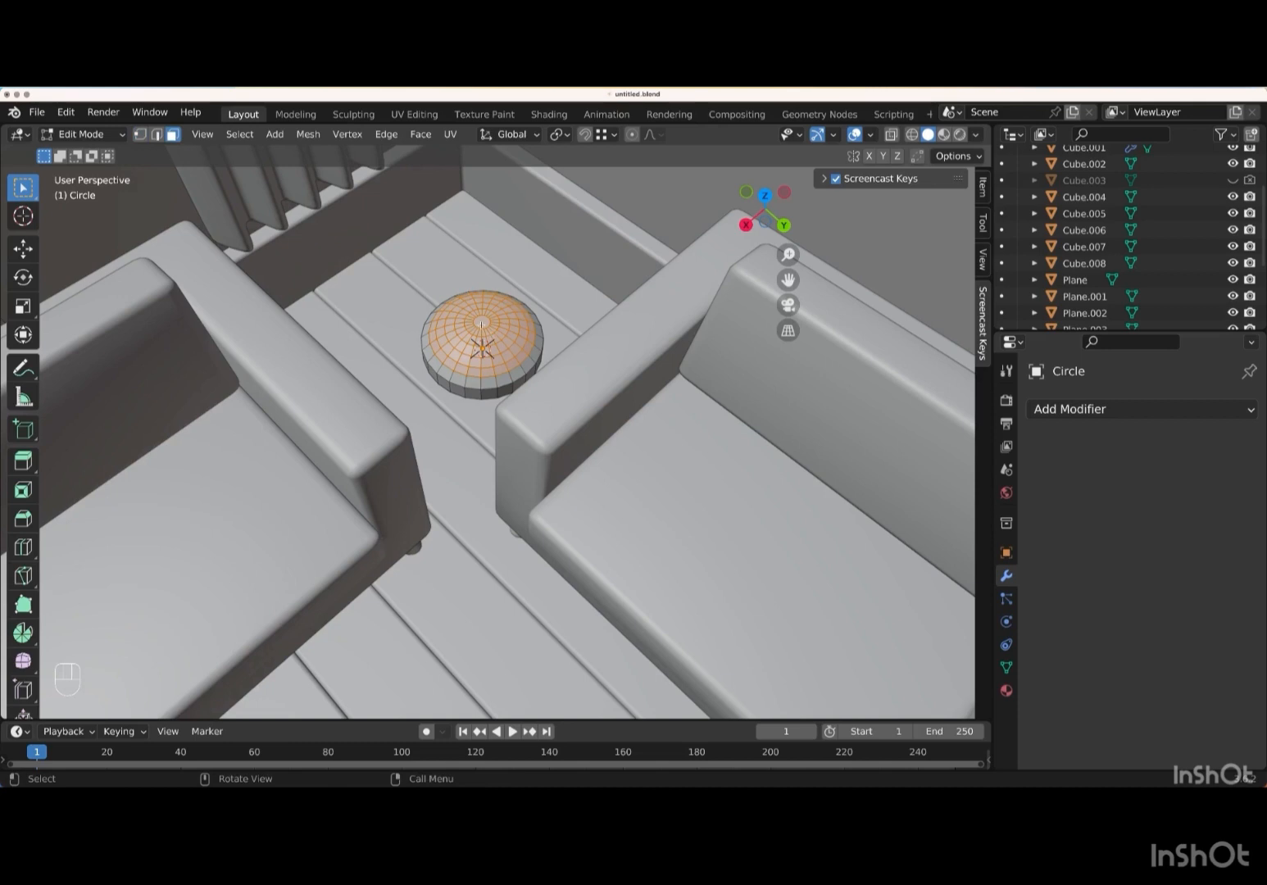
{"action": "left_click", "coordinate": [481, 324]}
{"action": "scroll", "coordinate": [500, 330], "scroll_direction": "up", "scroll_amount": 5}
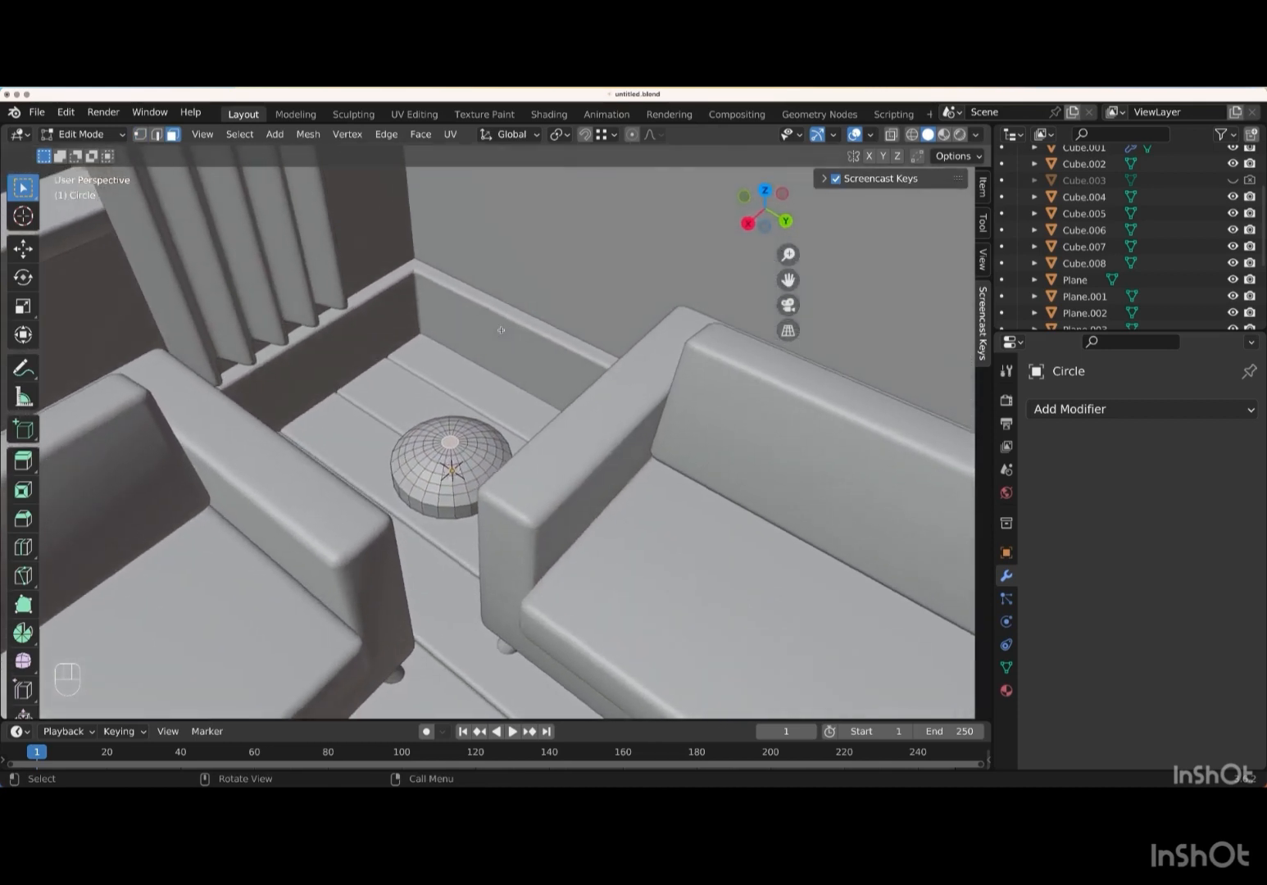
{"action": "scroll", "coordinate": [501, 330], "scroll_direction": "up", "scroll_amount": 5}
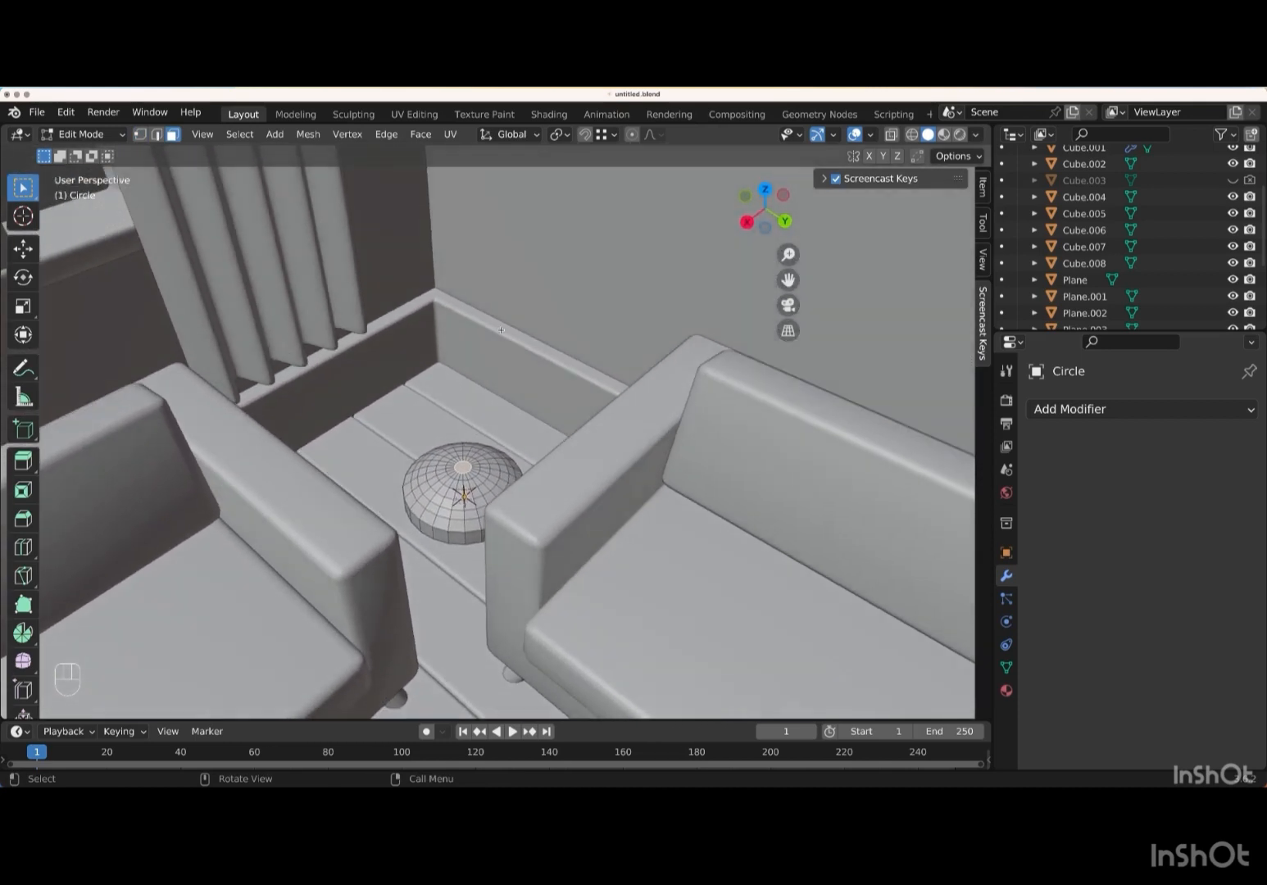
{"action": "left_click", "coordinate": [140, 135]}
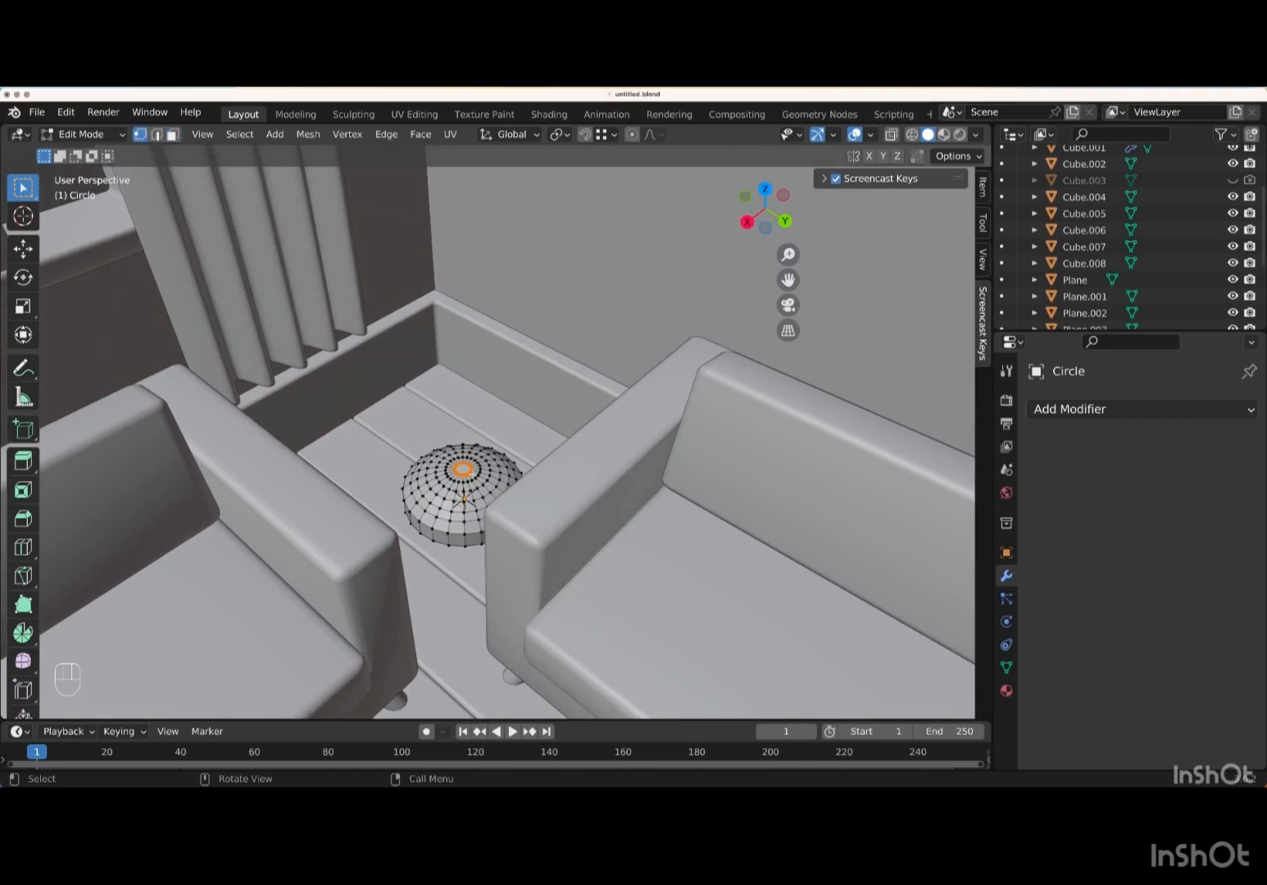
{"action": "scroll", "coordinate": [543, 517], "scroll_direction": "up", "scroll_amount": 5}
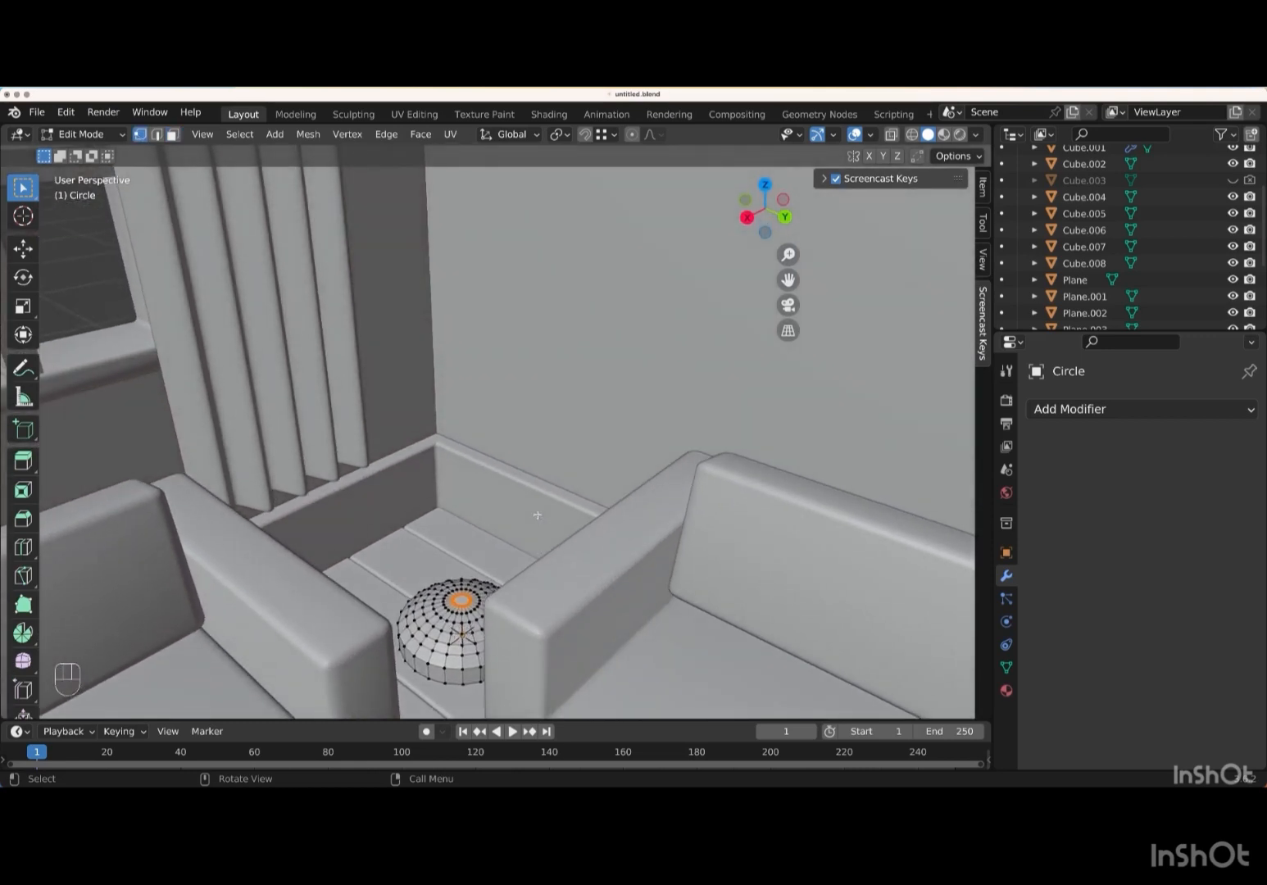
{"action": "key", "text": "e"}
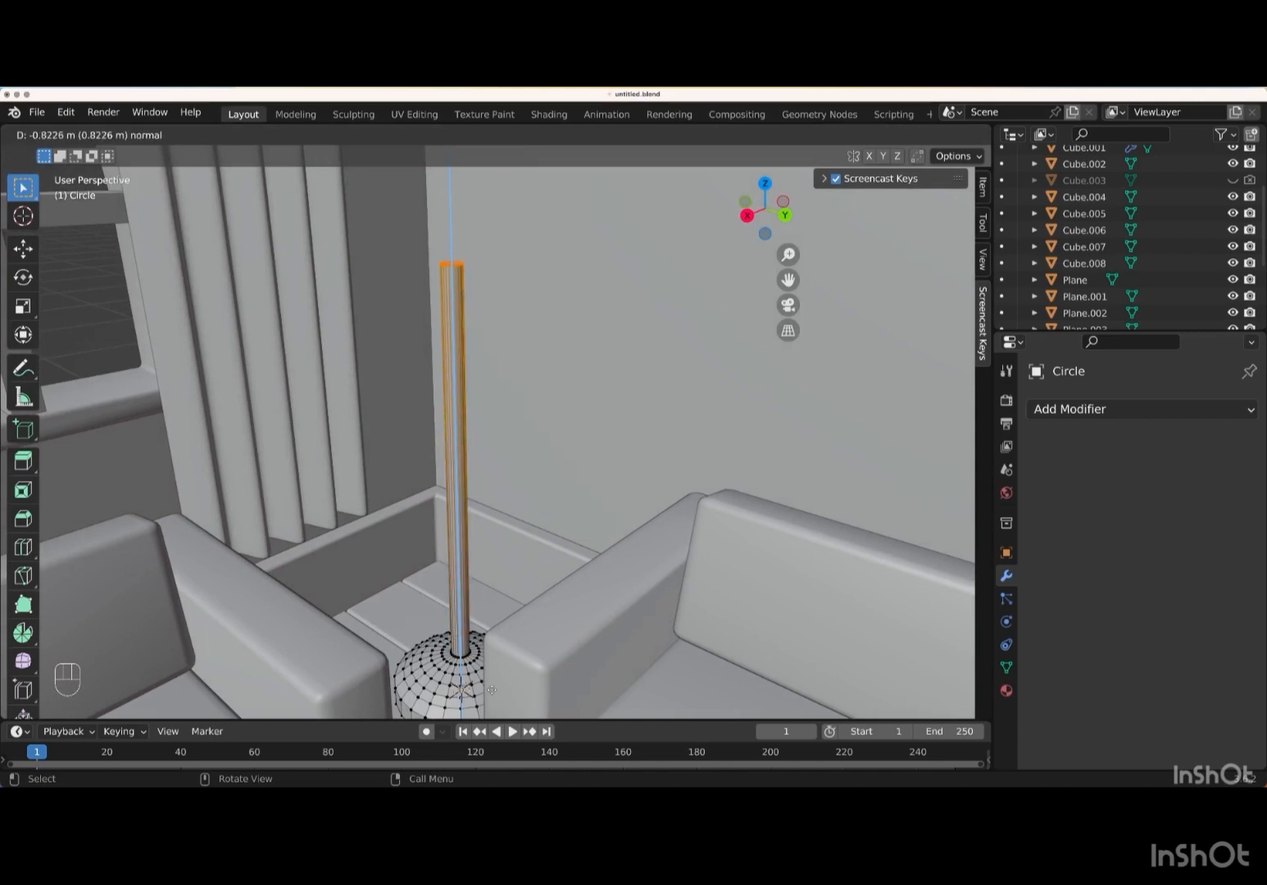
{"action": "key", "text": "Return"}
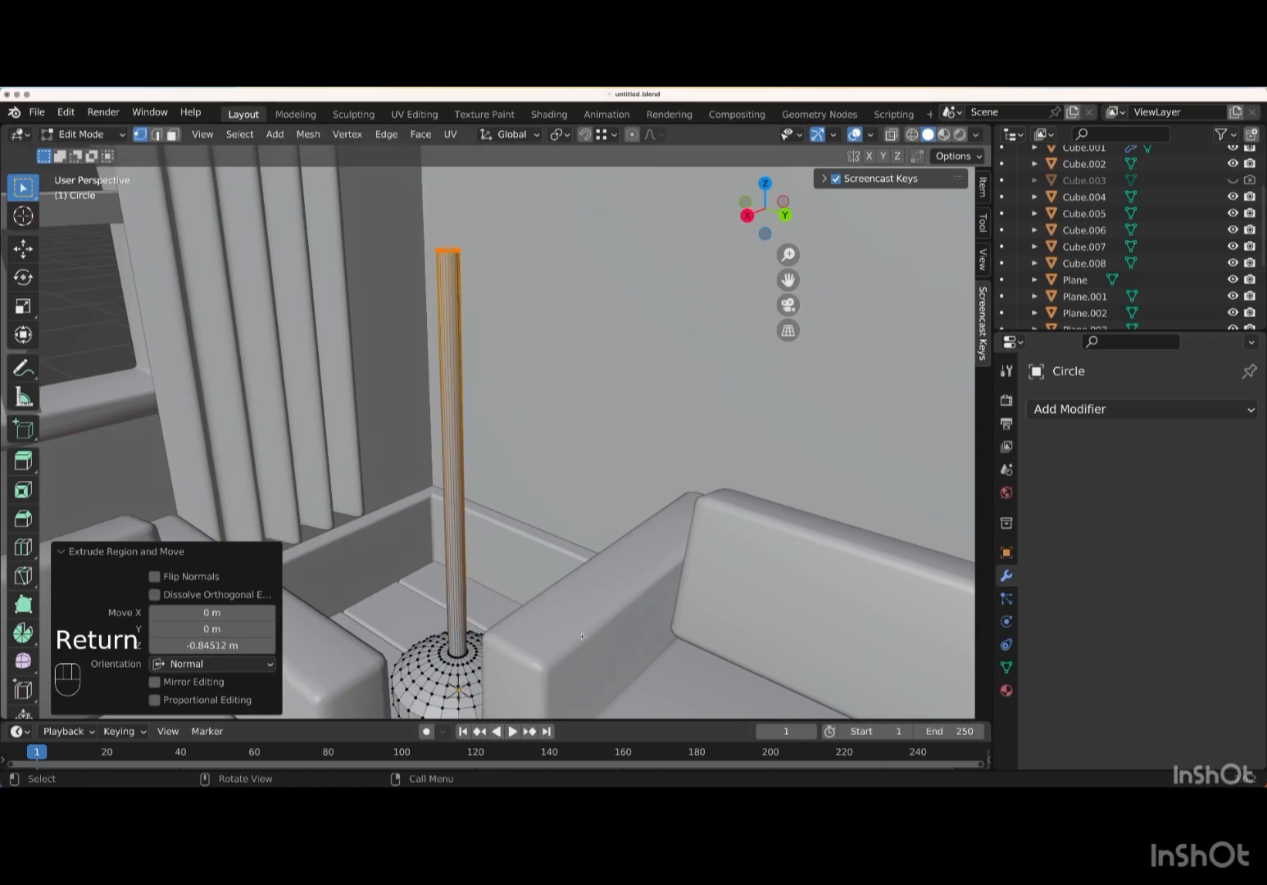
- Widen the pole's end into a disc by insetting outward with about 0.65 m thickness, and extrude the disc upward about 0.035 m
{"action": "key", "text": "KP_Subtract"}
{"action": "key", "text": "KP_Subtract"}
{"action": "key", "text": "KP_Subtract"}
{"action": "key", "text": "KP_Subtract"}
{"action": "key", "text": "KP_Subtract"}
{"action": "key", "text": "KP_Subtract"}
{"action": "key", "text": "KP_Subtract"}
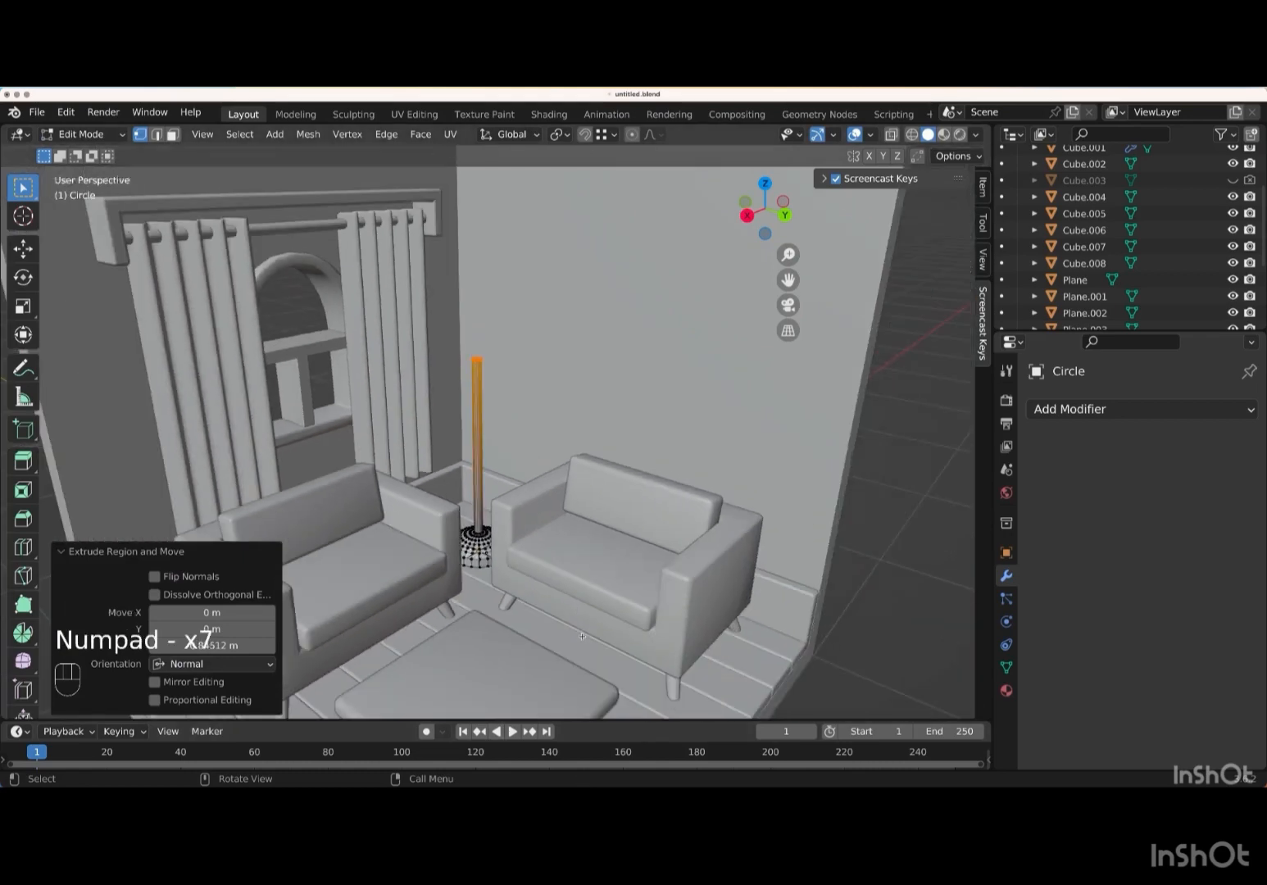
{"action": "middle_click_drag", "start_coordinate": [582, 636], "coordinate": [524, 524]}
{"action": "key", "text": "KP_Add"}
{"action": "key", "text": "KP_Add"}
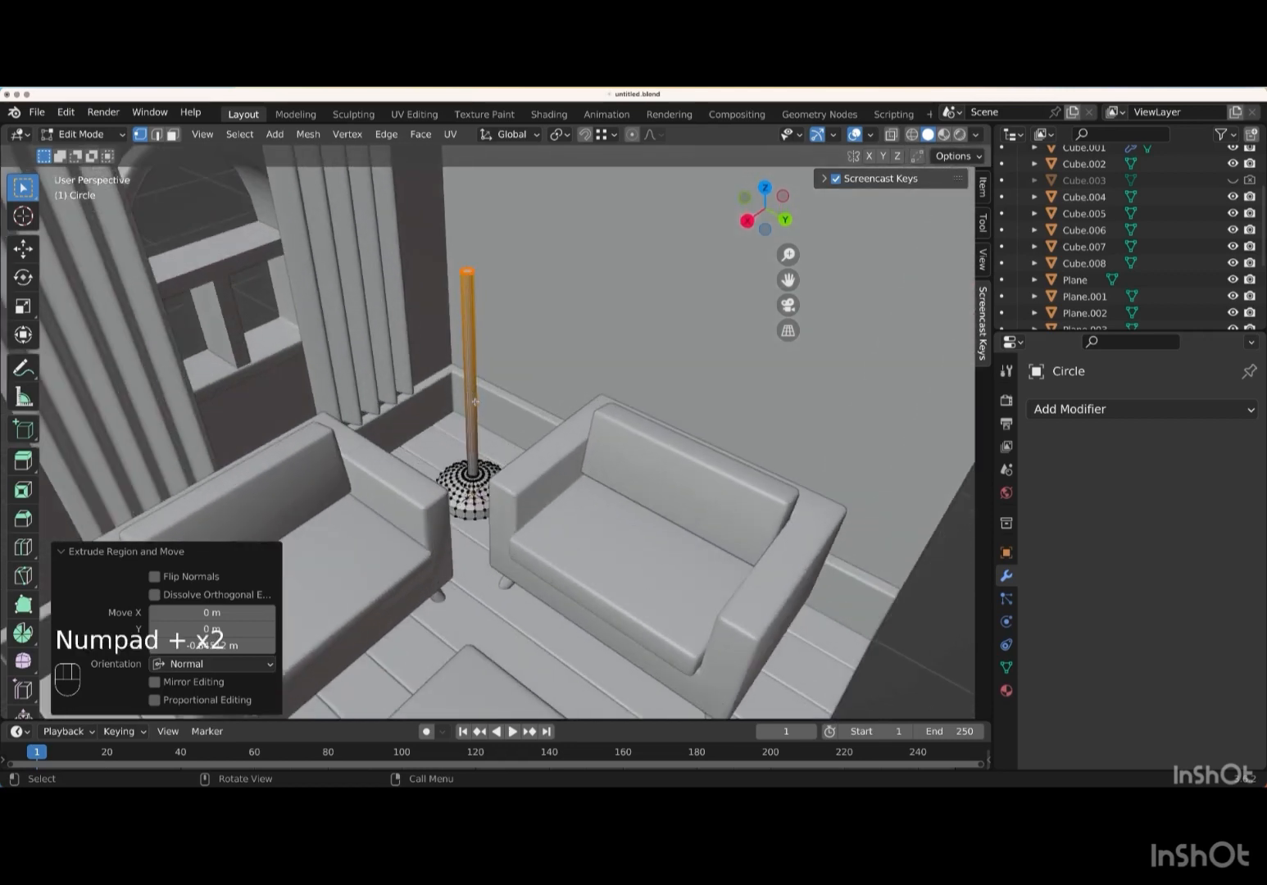
{"action": "middle_click_drag", "start_coordinate": [475, 402], "coordinate": [475, 474], "text": "shift"}
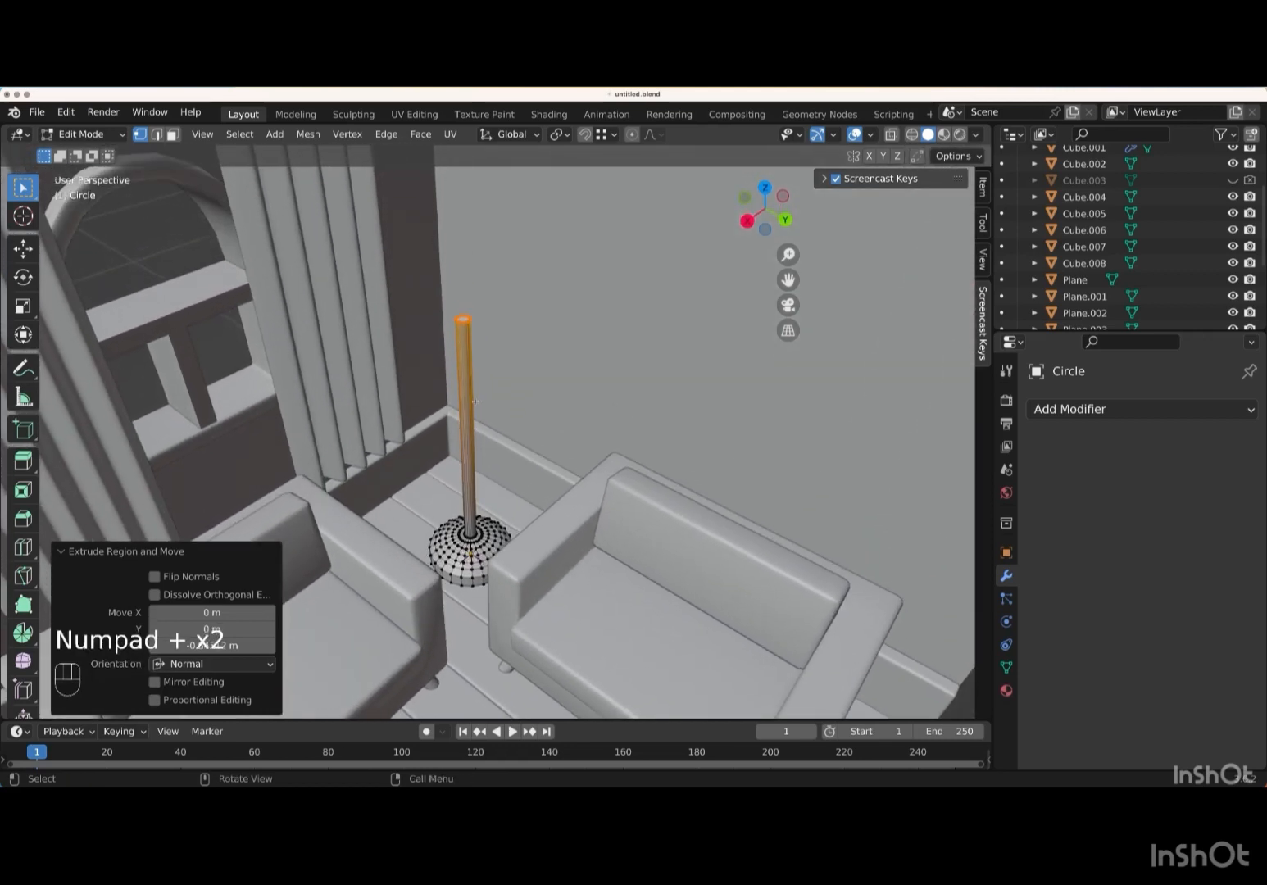
{"action": "key", "text": "i"}
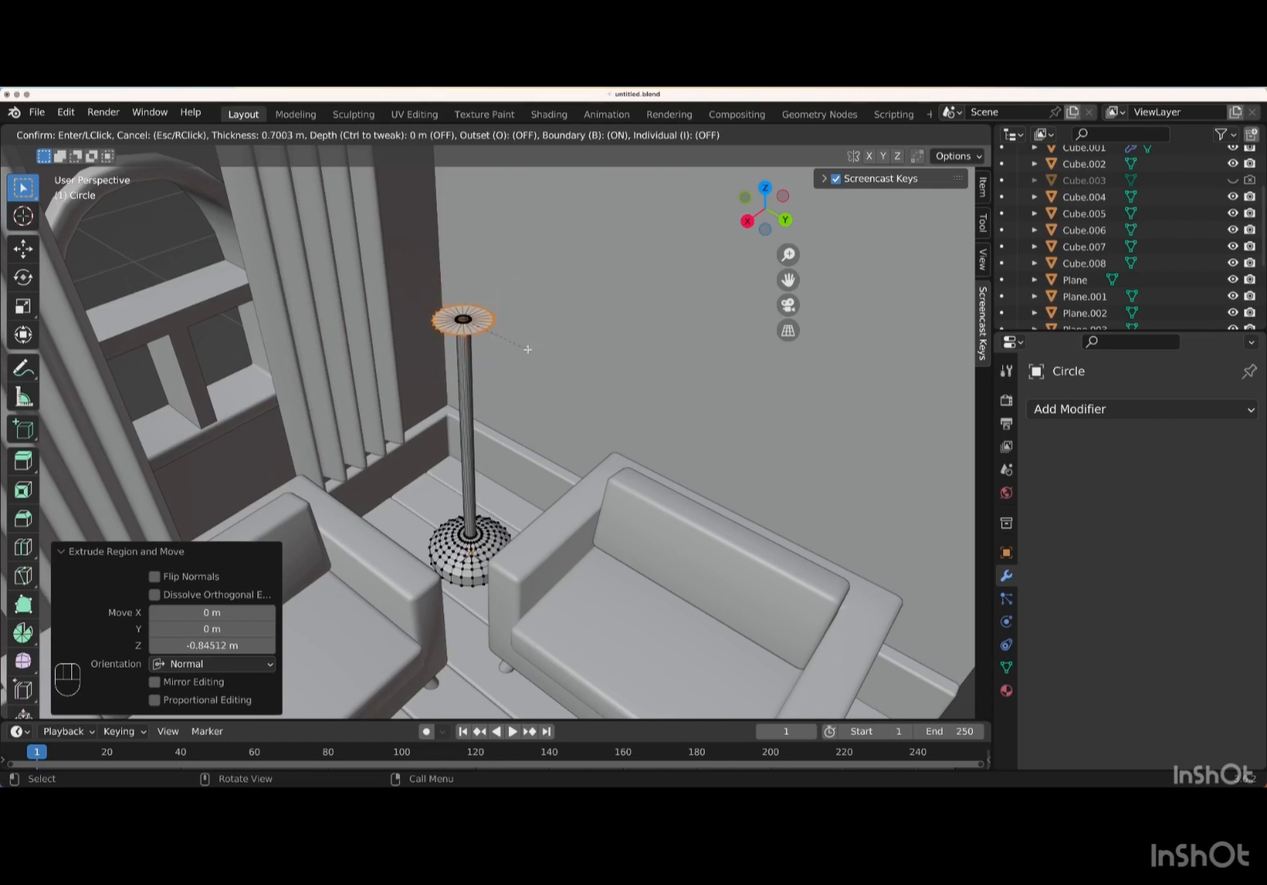
{"action": "key", "text": "Return"}
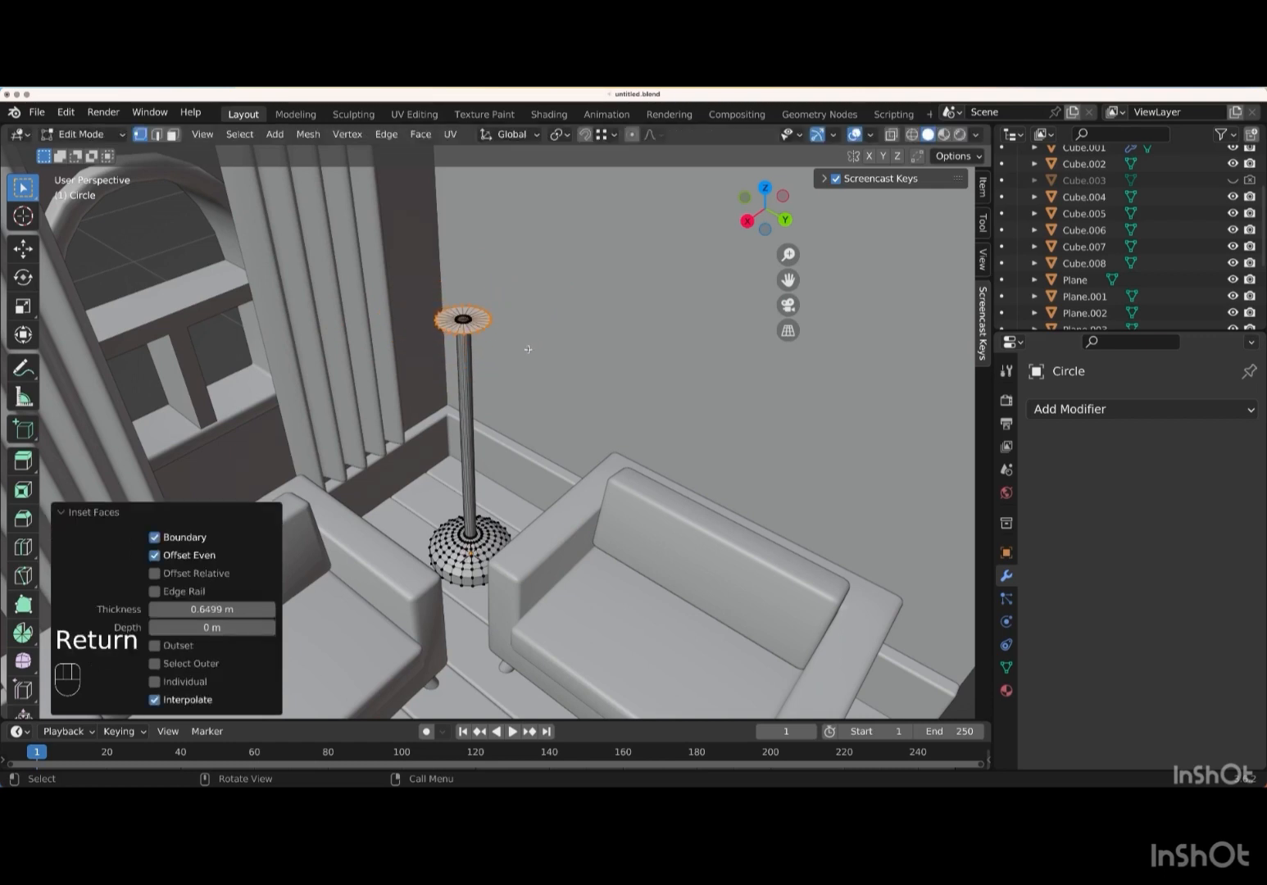
{"action": "key", "text": "e"}
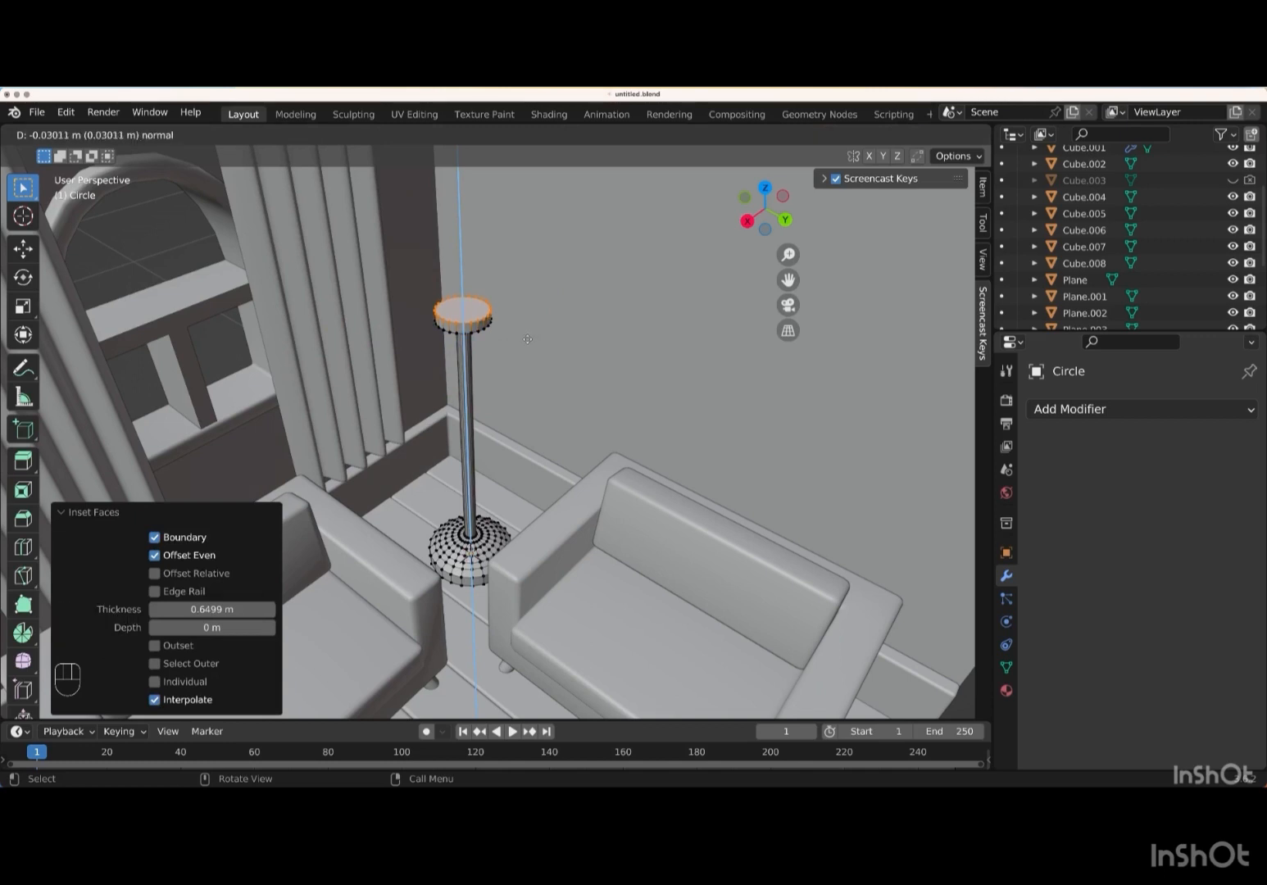
{"action": "key", "text": "Return"}
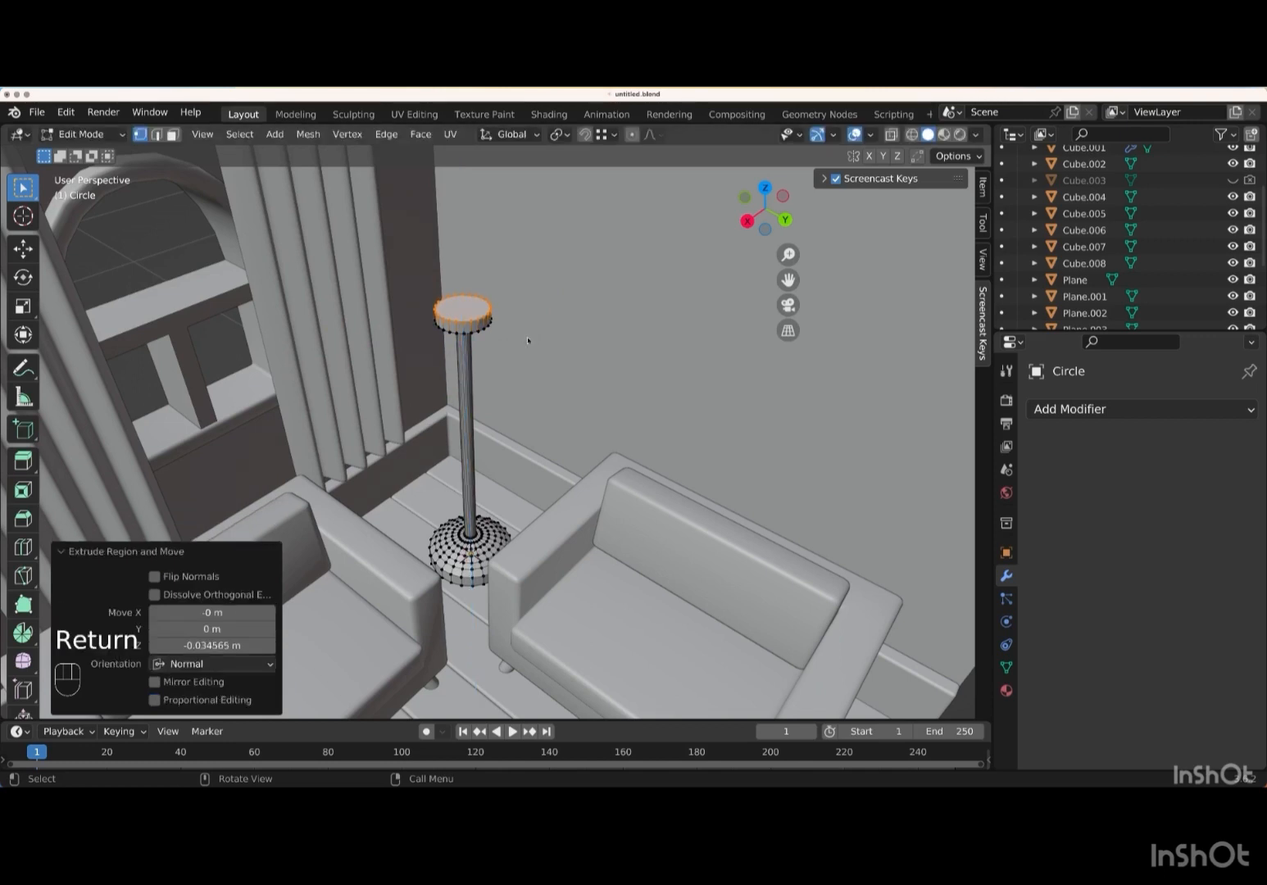
- Add a Bevel modifier to the stand in Object Mode with 3 segments and an amount of 0.05 m
{"action": "key", "text": "Tab"}
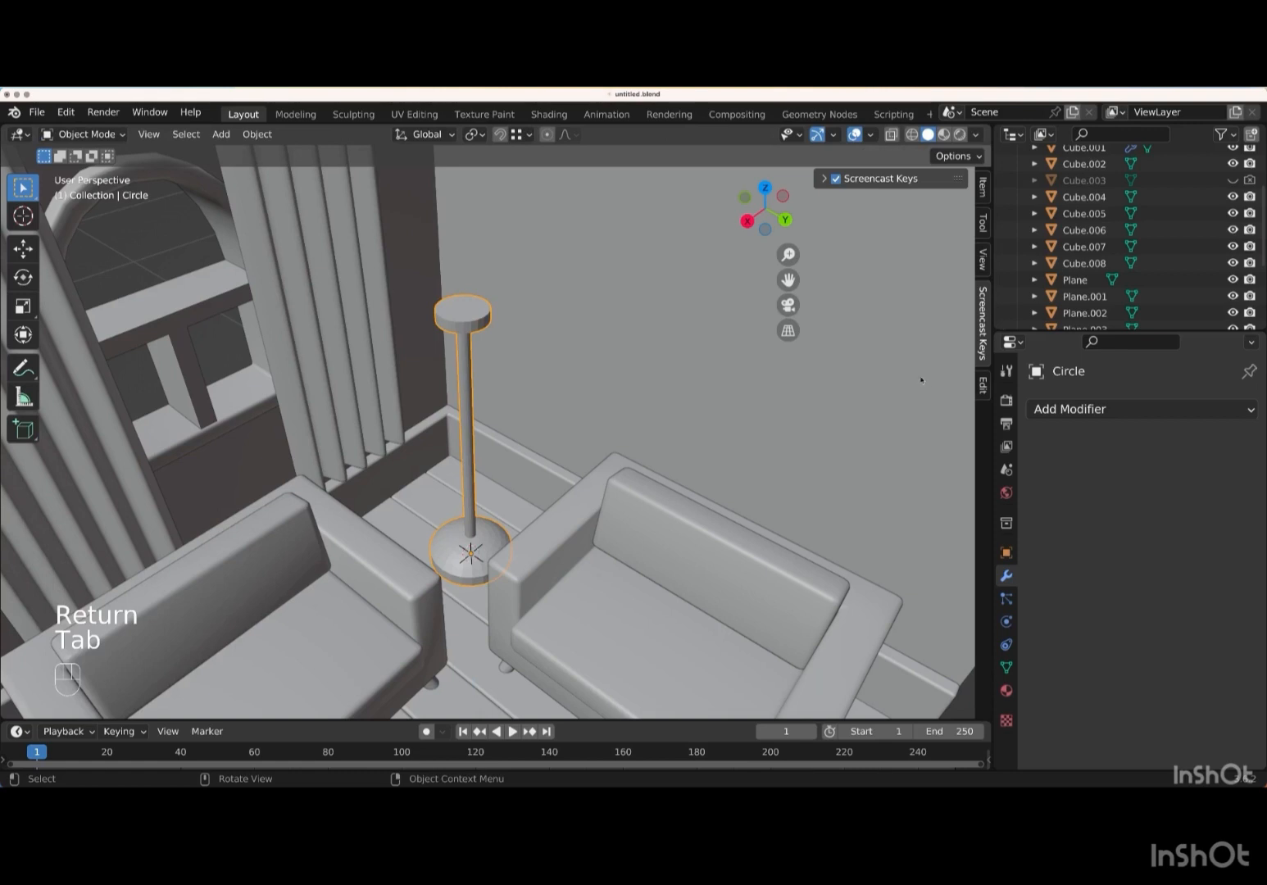
{"action": "left_click", "coordinate": [1057, 409]}
{"action": "left_click", "coordinate": [840, 492]}
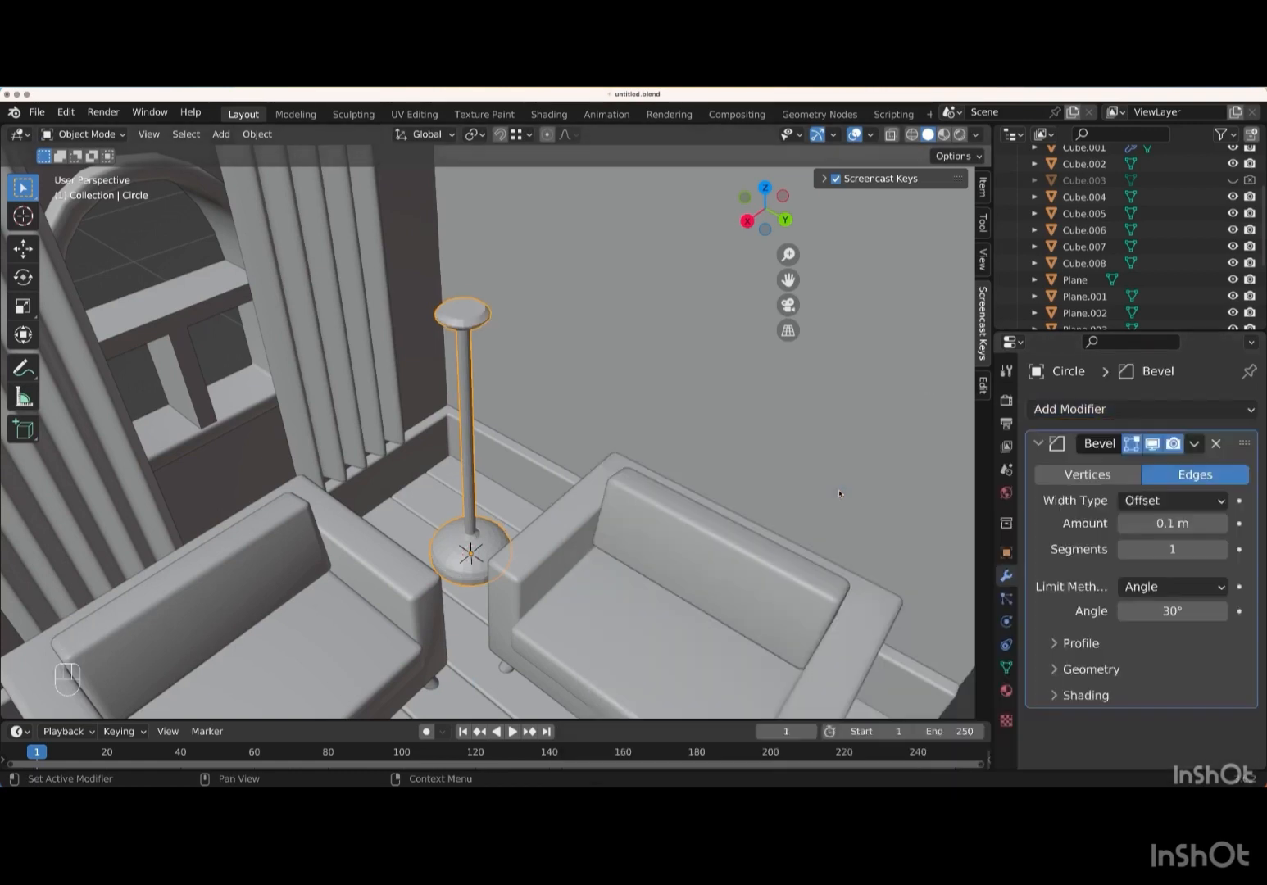
{"action": "left_click", "coordinate": [1221, 551]}
{"action": "left_click", "coordinate": [1220, 551]}
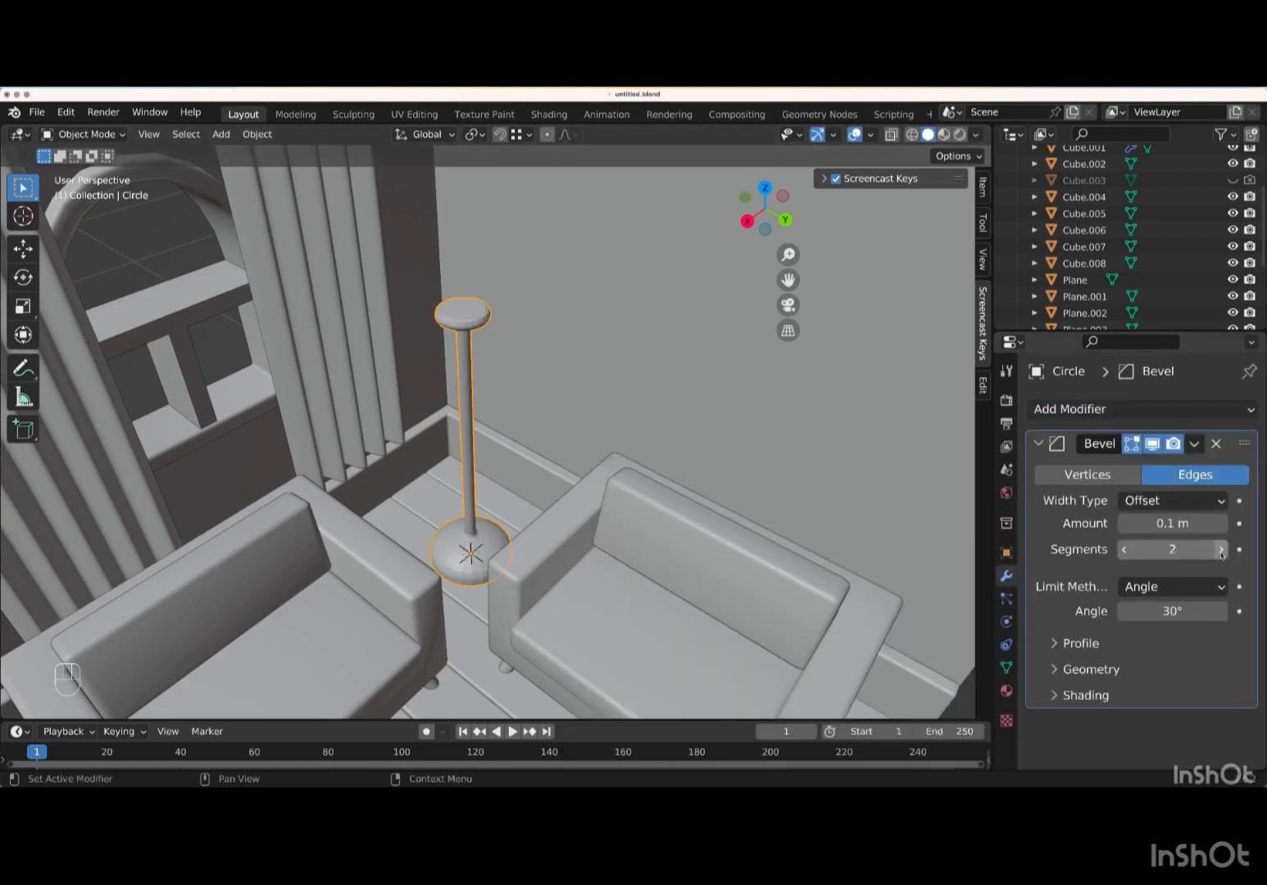
{"action": "left_click", "coordinate": [1123, 524]}
{"action": "left_click", "coordinate": [1123, 524]}
{"action": "left_click", "coordinate": [1124, 523]}
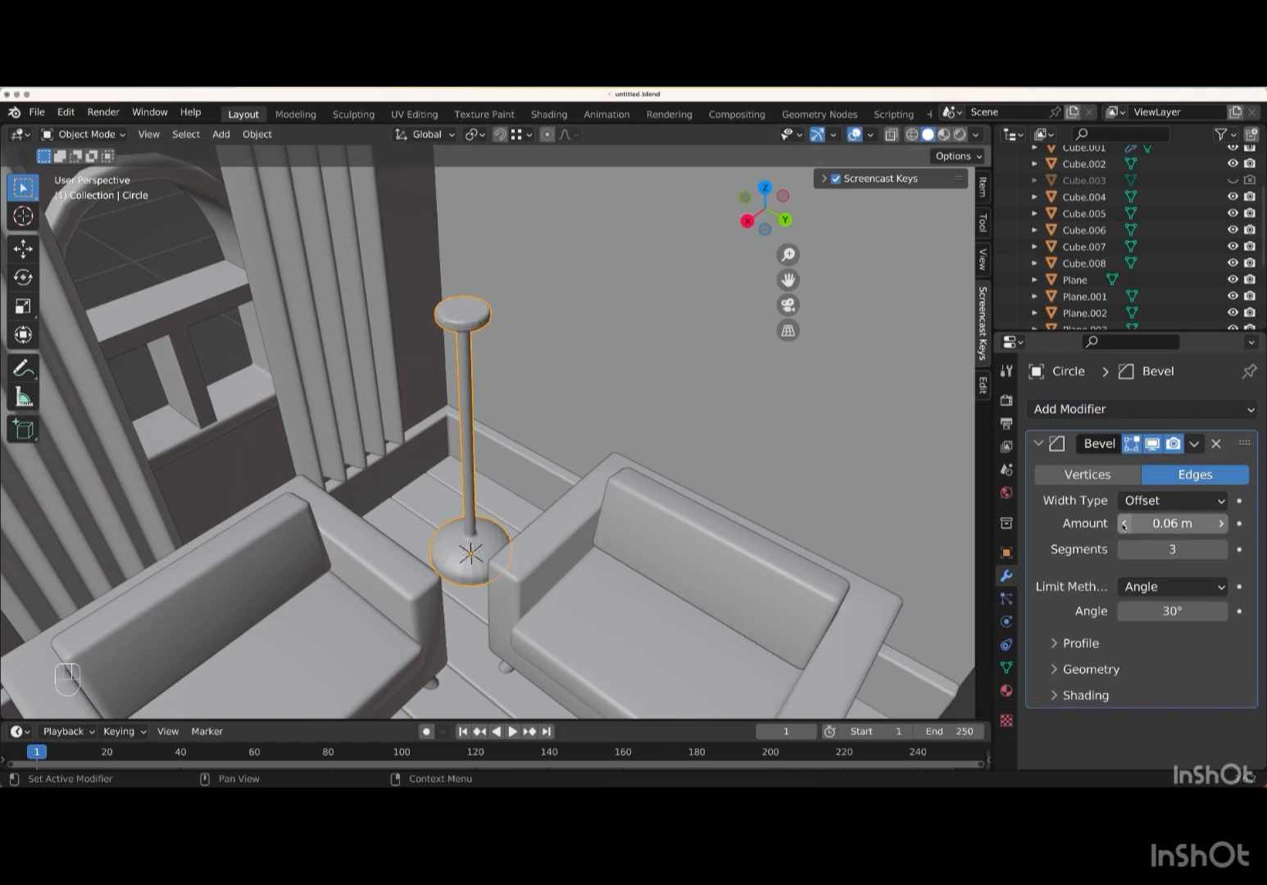
{"action": "left_click", "coordinate": [1123, 523]}
{"action": "left_click", "coordinate": [1124, 524]}
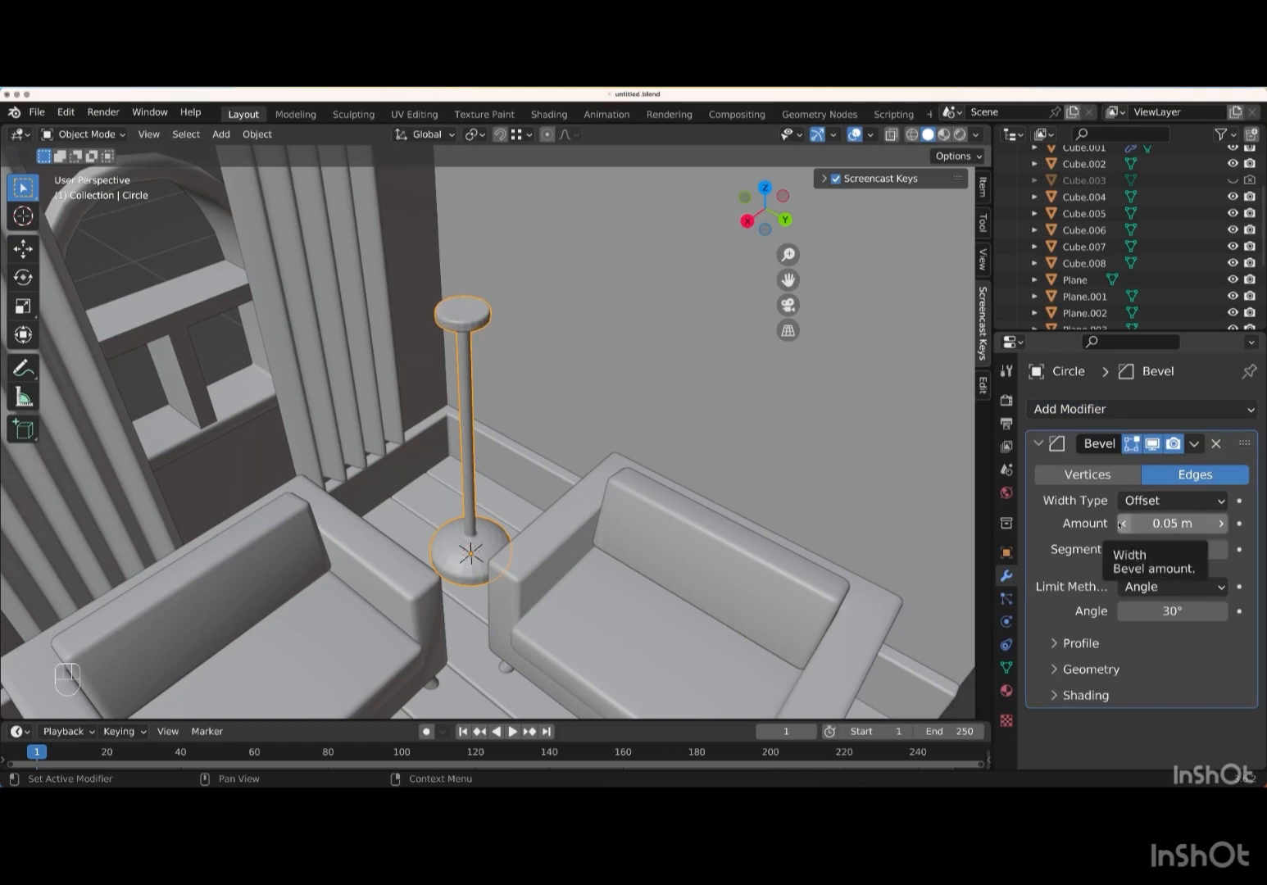
- Apply the stand's Bevel modifier and shade the object smooth
{"action": "left_click", "coordinate": [1194, 443]}
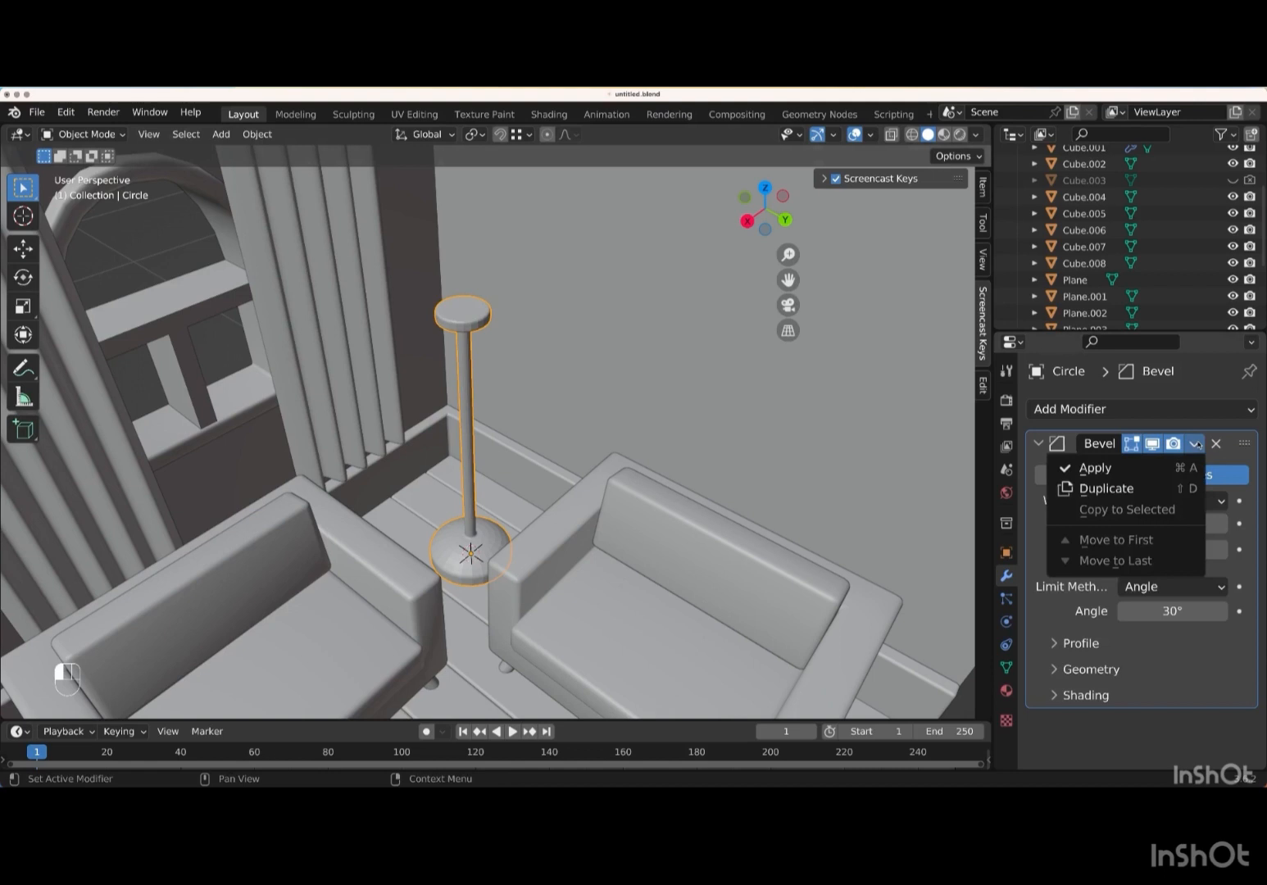
{"action": "left_click", "coordinate": [1131, 469]}
{"action": "right_click", "coordinate": [747, 436]}
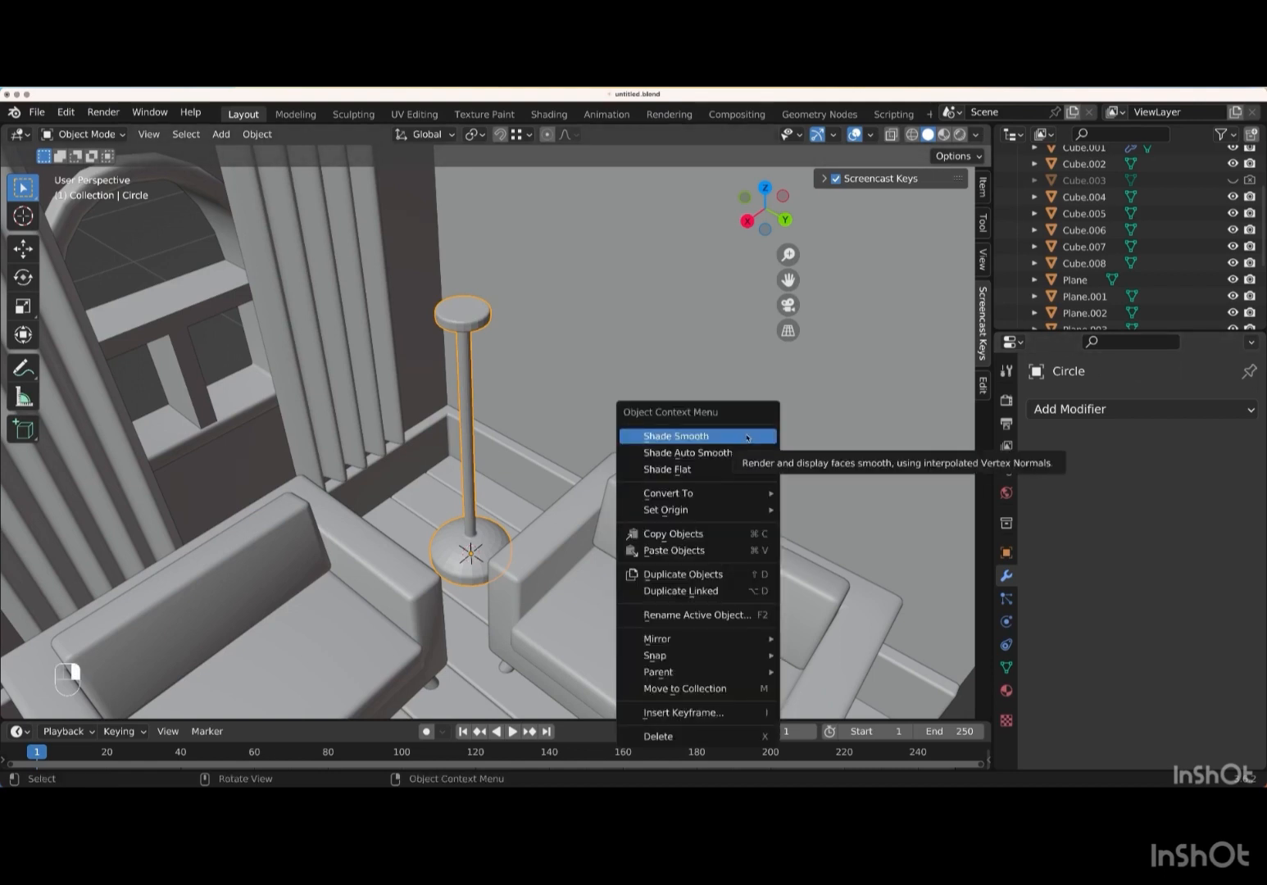
{"action": "left_click", "coordinate": [713, 440]}
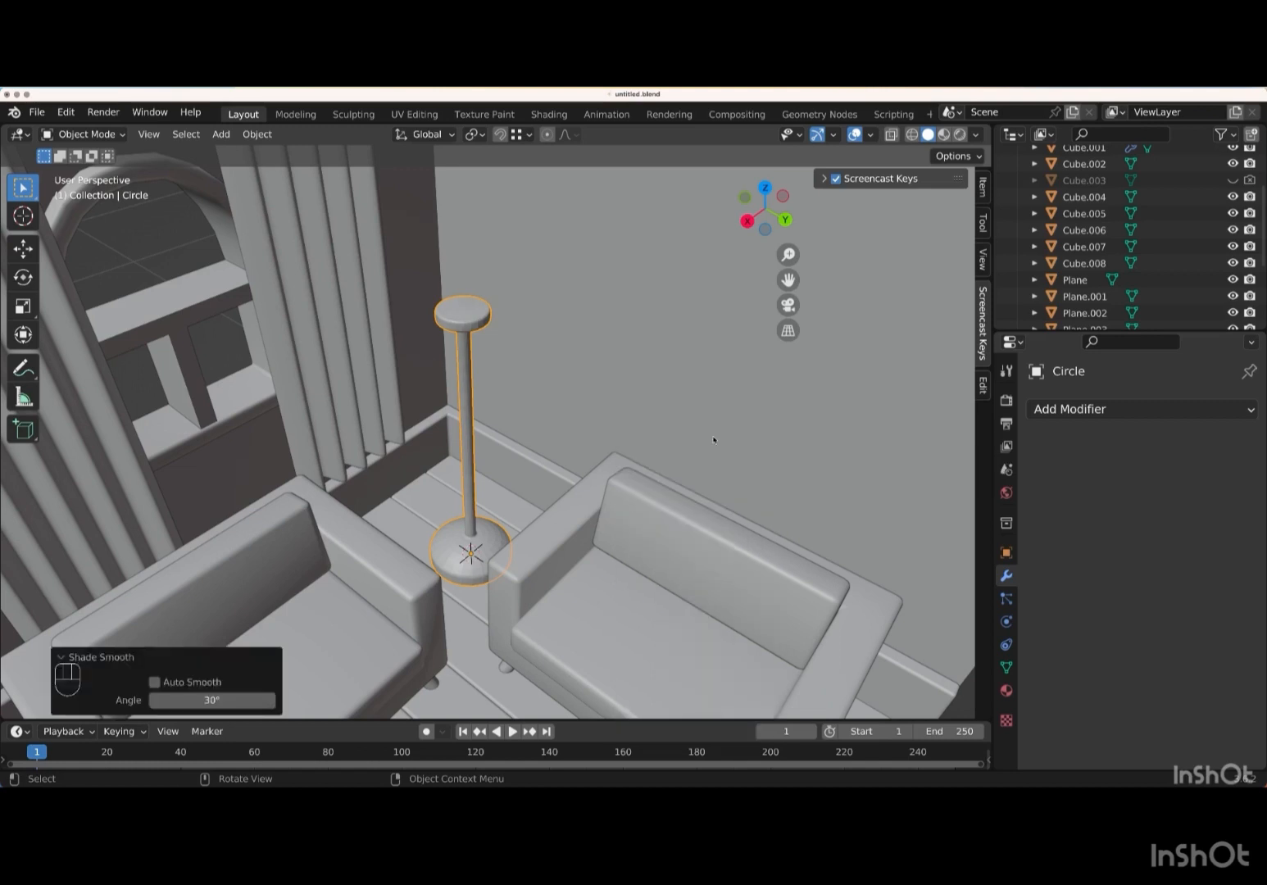
- Select the upper face of the stand's disc in face select mode and snap the 3D cursor to it
{"action": "scroll", "coordinate": [713, 440], "scroll_direction": "up", "scroll_amount": 5}
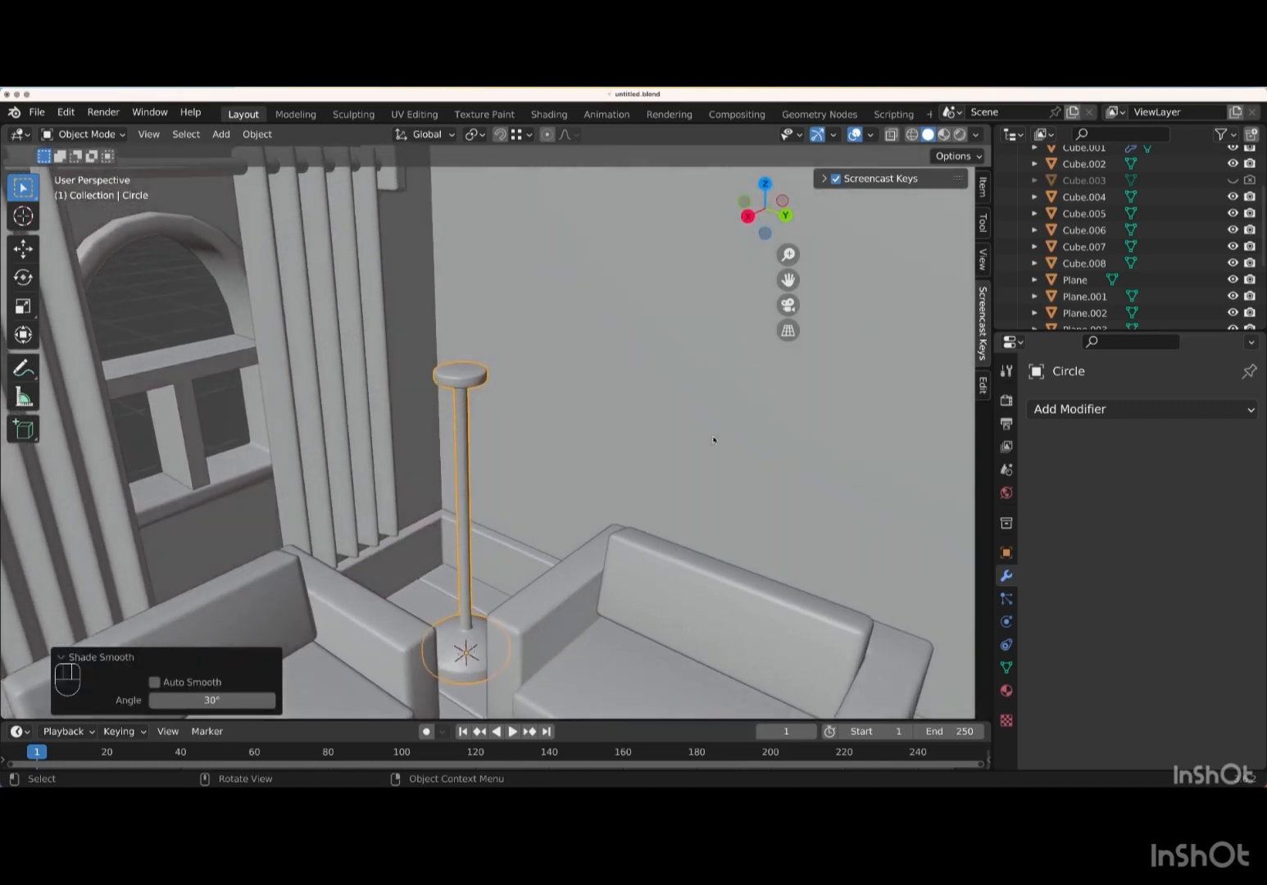
{"action": "key", "text": "Tab"}
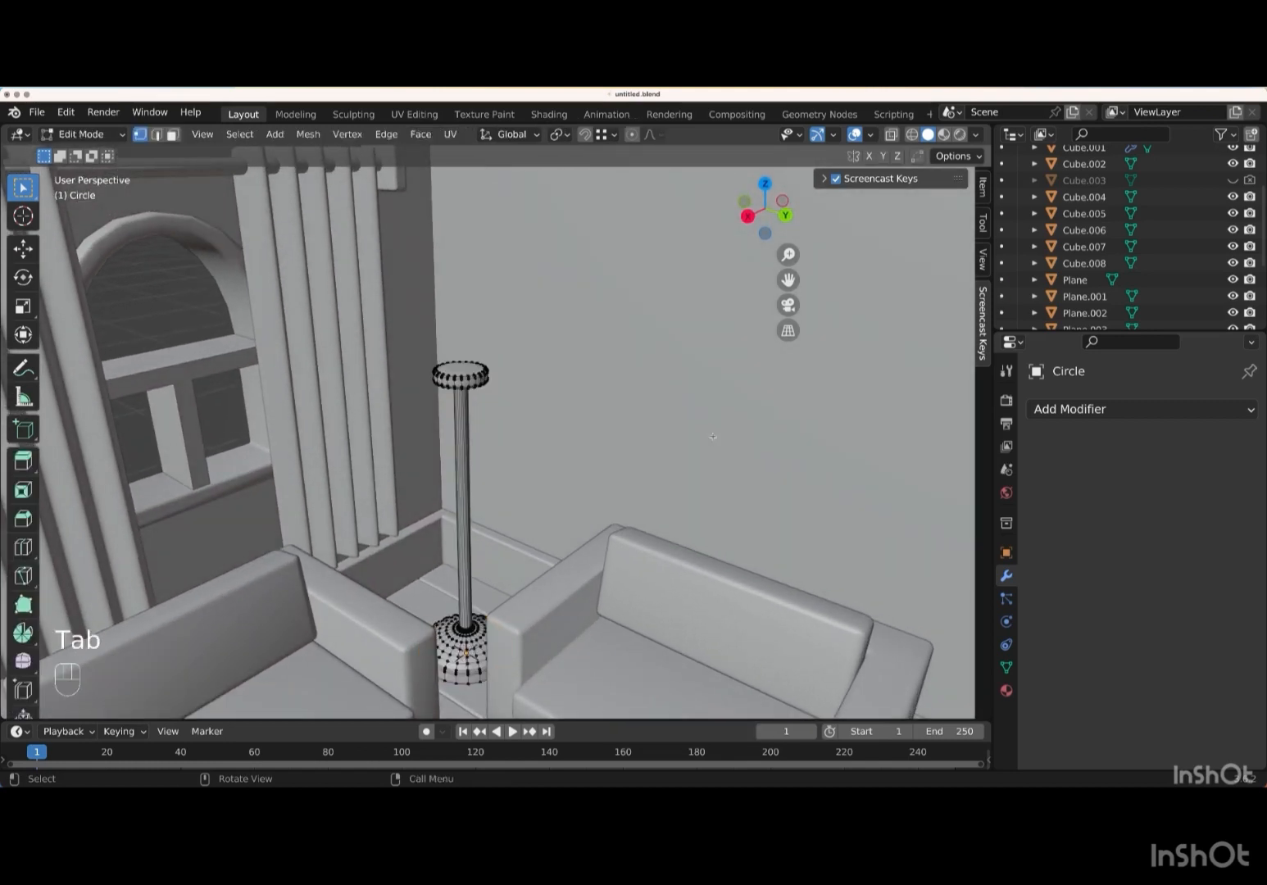
{"action": "middle_click_drag", "start_coordinate": [599, 393], "coordinate": [482, 379]}
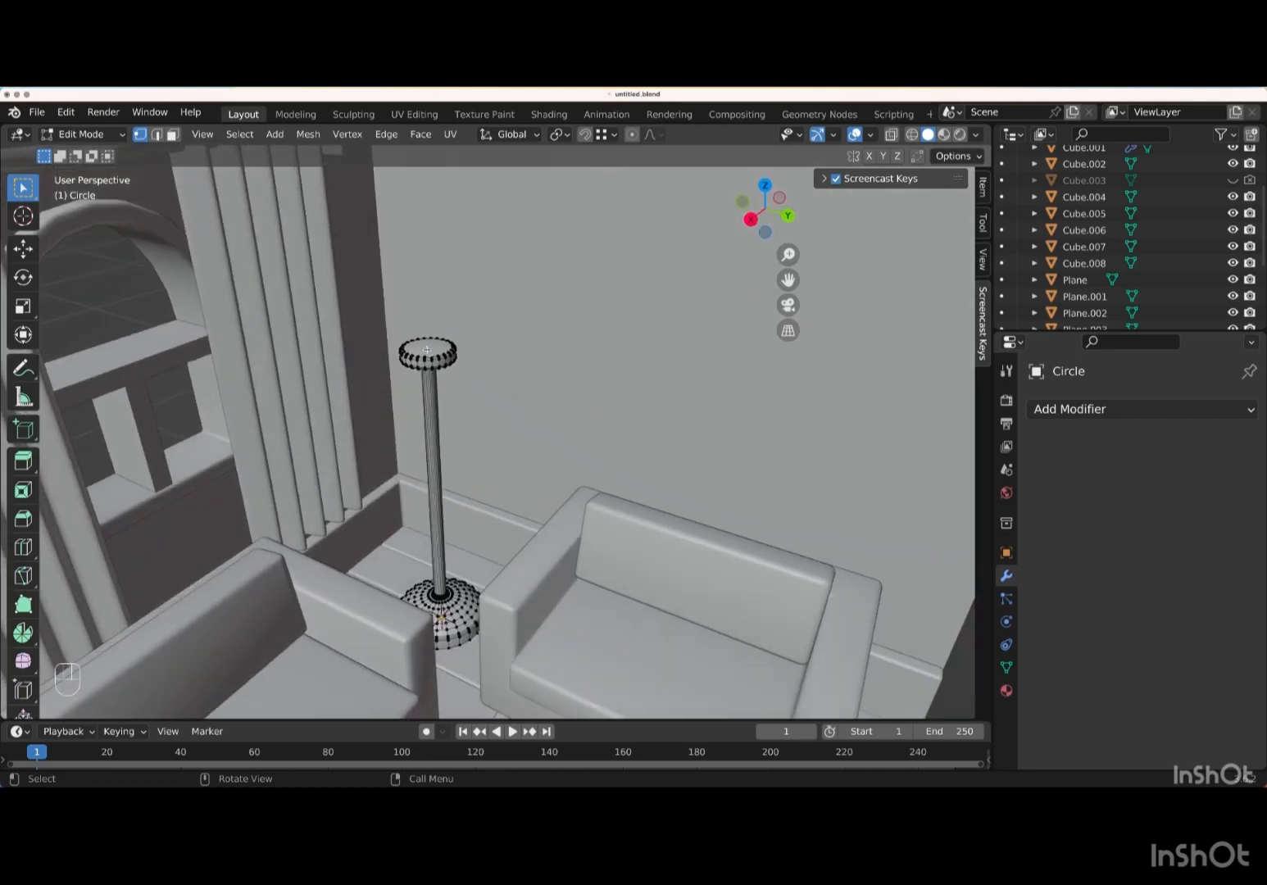
{"action": "key", "text": "3"}
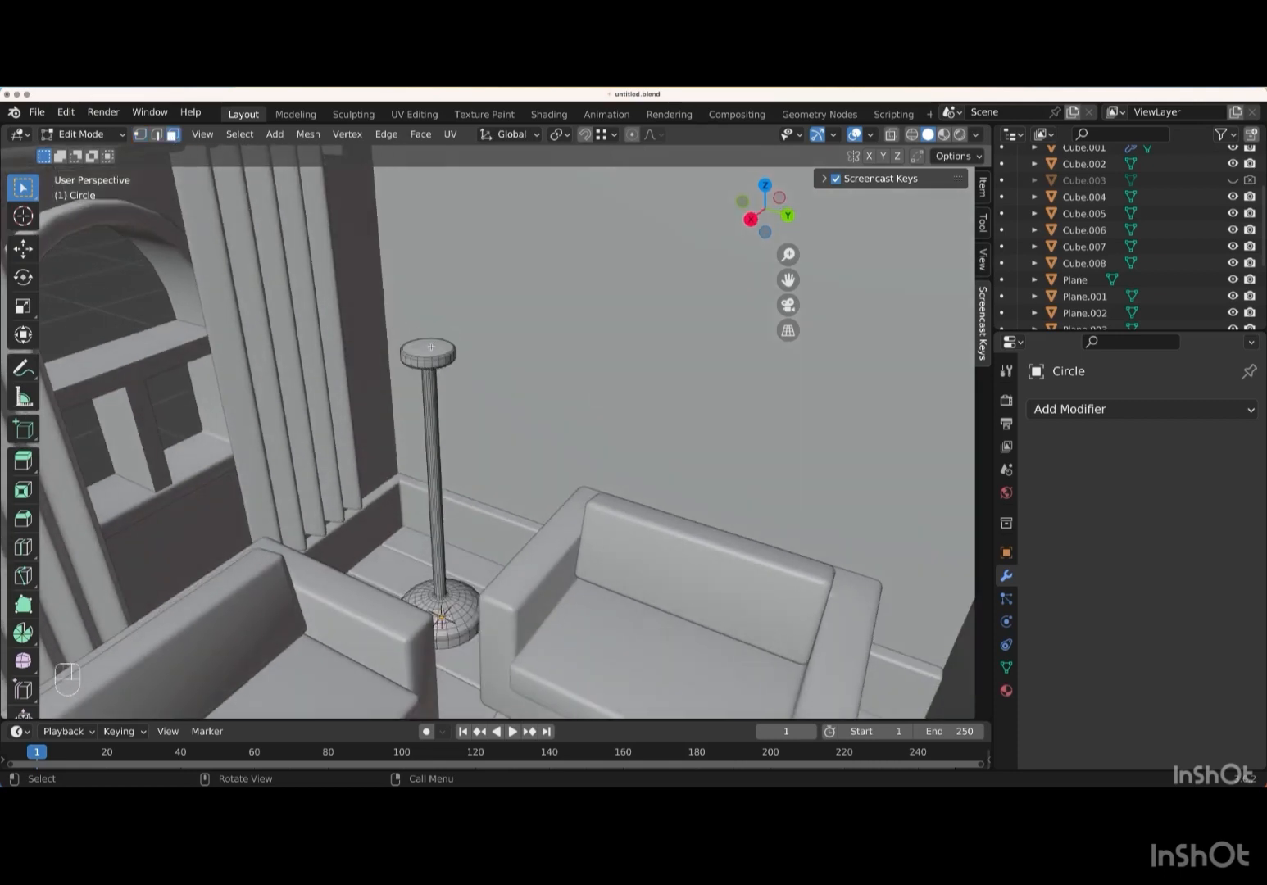
{"action": "left_click", "coordinate": [428, 347]}
{"action": "key", "text": "shift+s"}
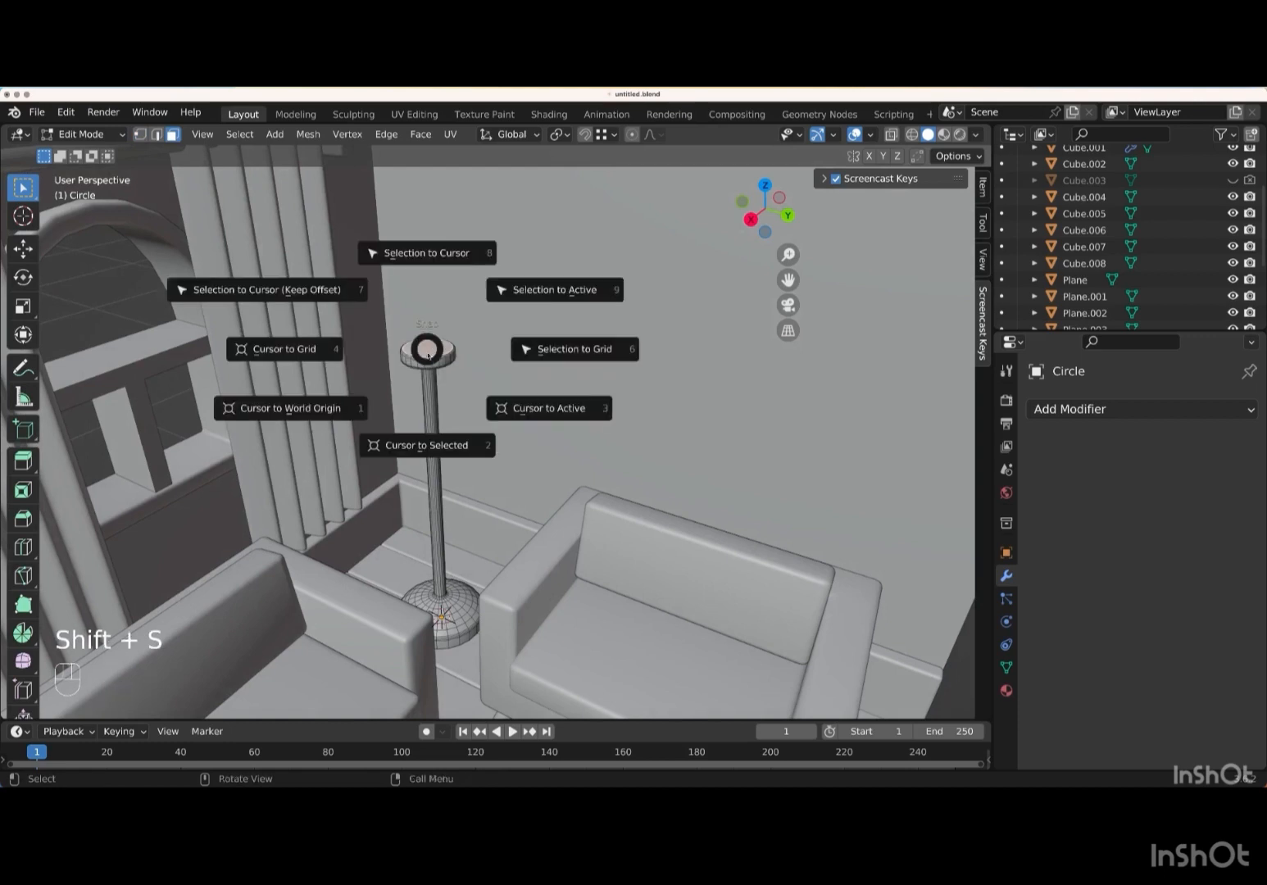
{"action": "left_click", "coordinate": [436, 447]}
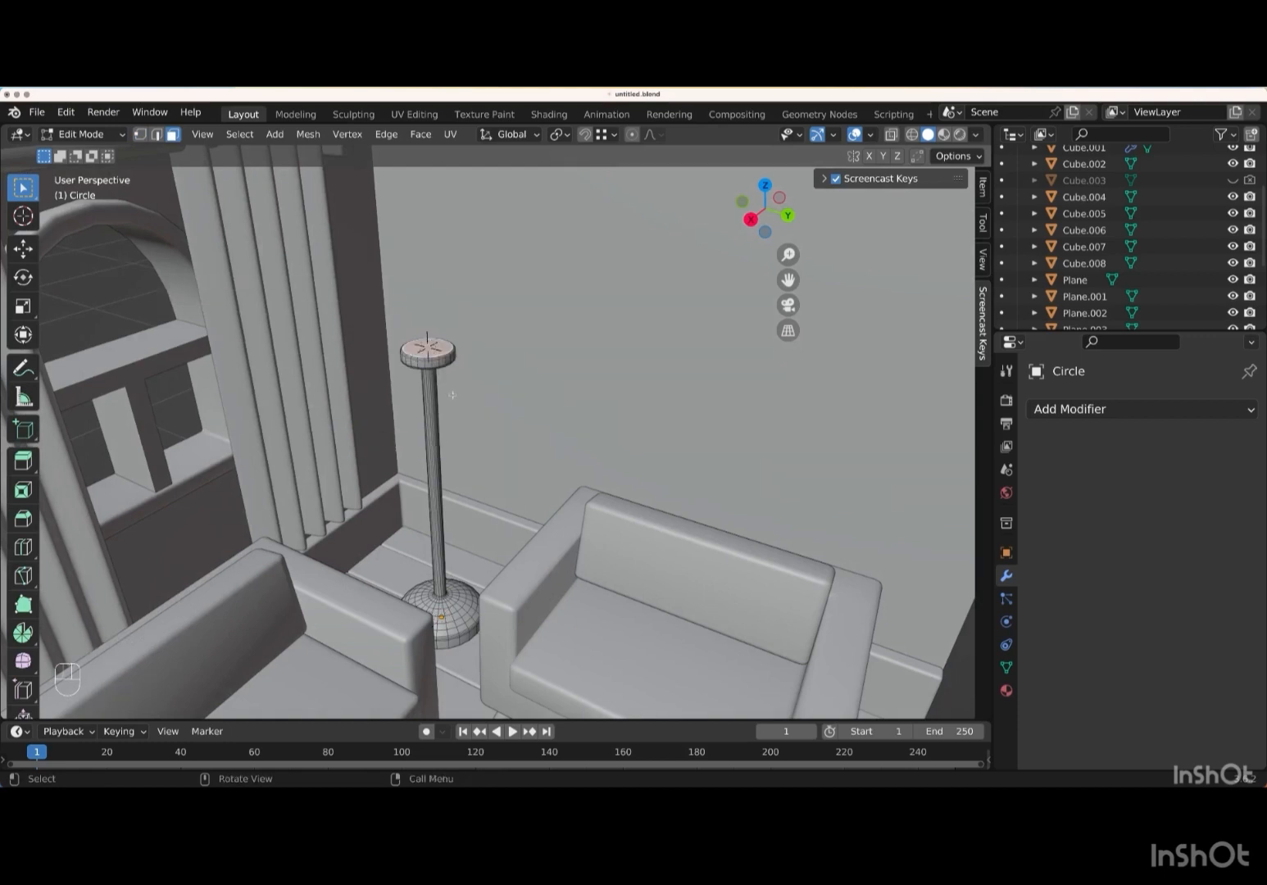
- Add a Round Cube to the stand's mesh at the 3D cursor using the Quadsphere preset
{"action": "scroll", "coordinate": [452, 395], "scroll_direction": "down", "scroll_amount": 10}
{"action": "scroll", "coordinate": [452, 395], "scroll_direction": "right", "scroll_amount": 2}
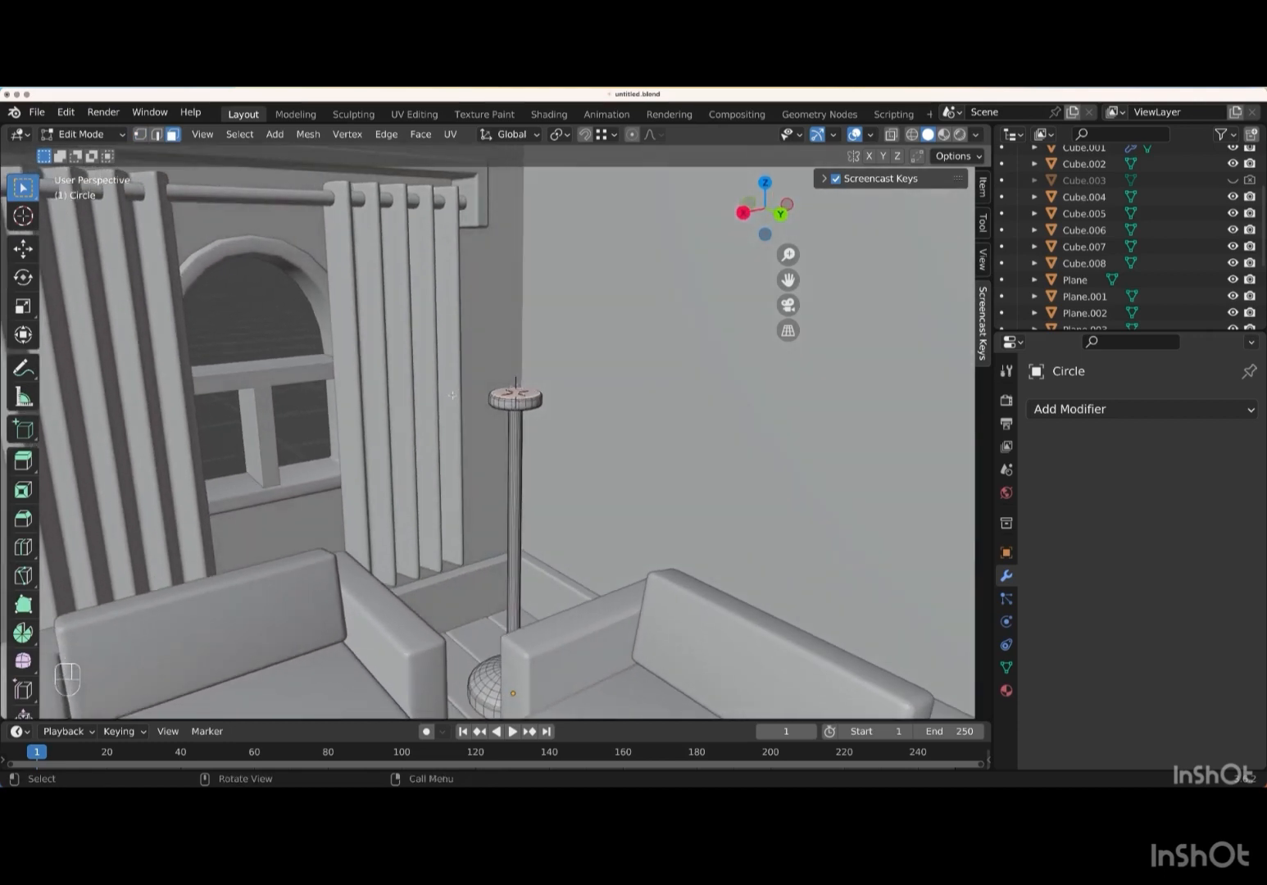
{"action": "key", "text": "shift+a"}
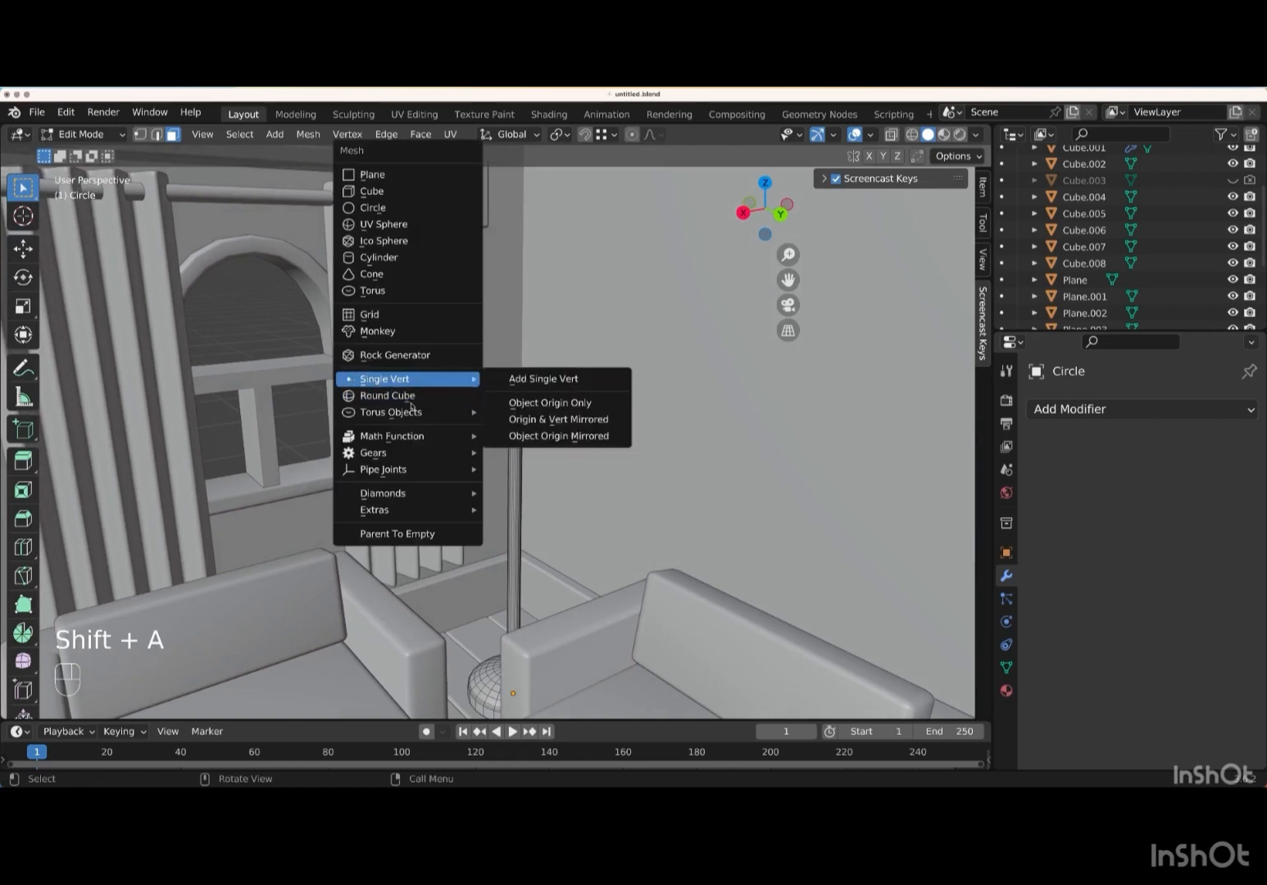
{"action": "left_click", "coordinate": [422, 399]}
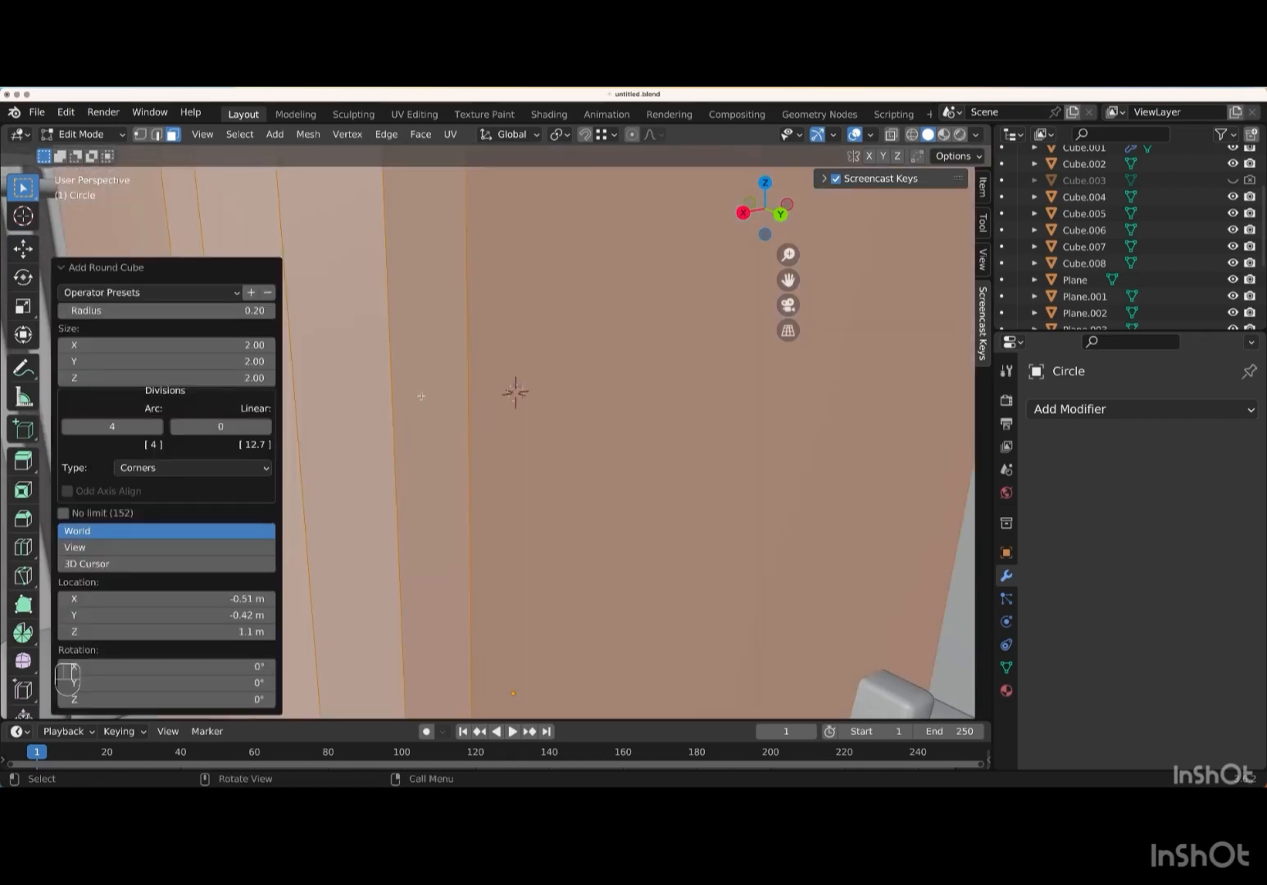
{"action": "left_click", "coordinate": [162, 293]}
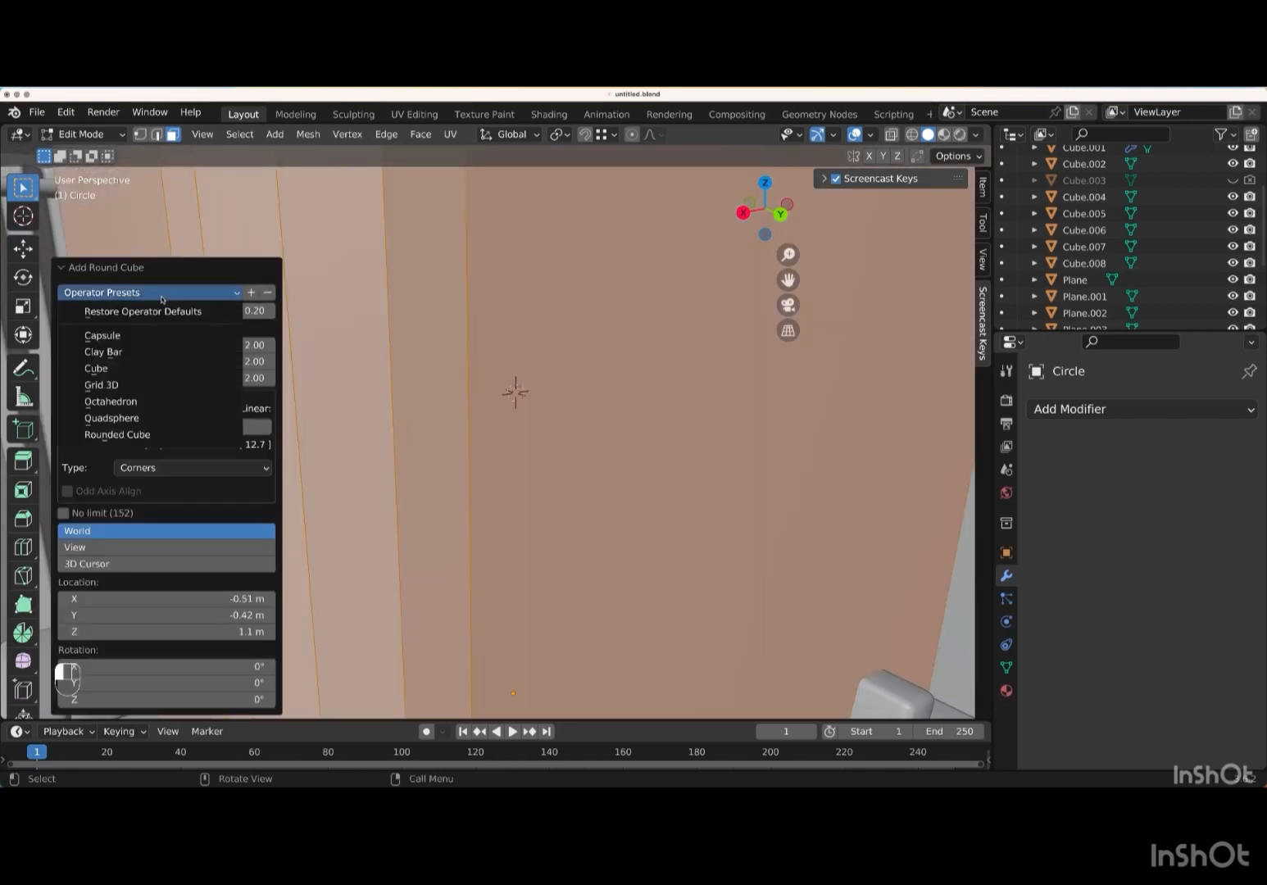
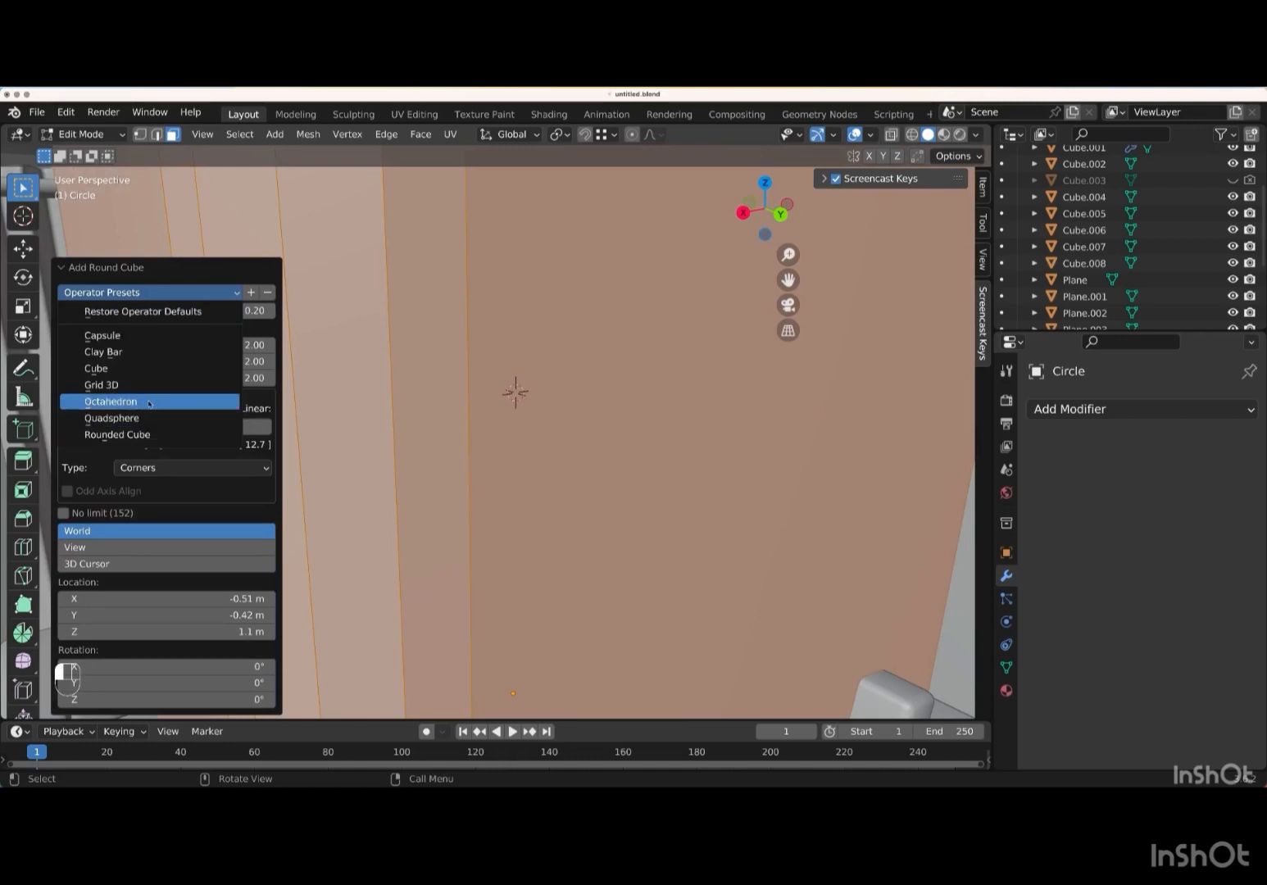
{"action": "left_click", "coordinate": [149, 402]}
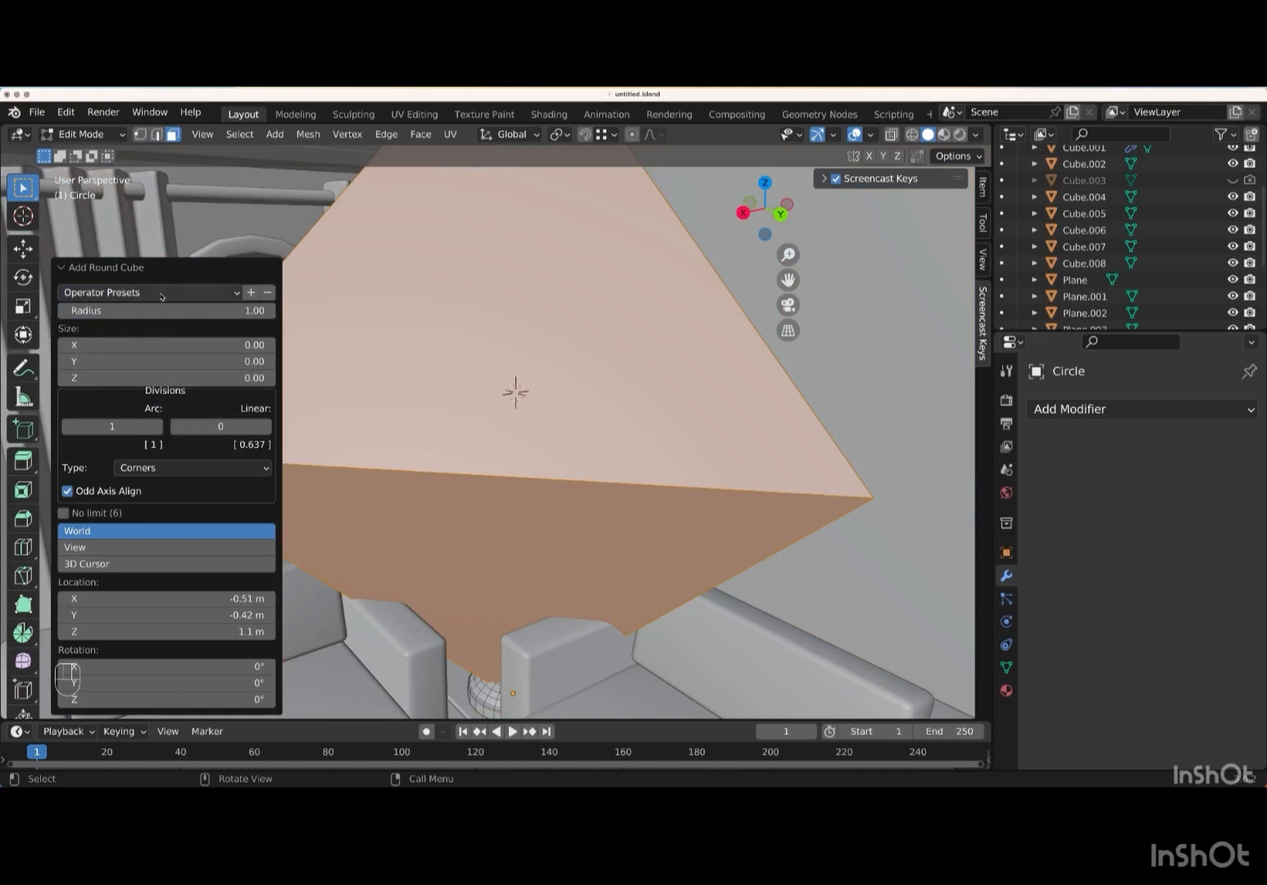
{"action": "left_click", "coordinate": [160, 294]}
{"action": "left_click", "coordinate": [141, 420]}
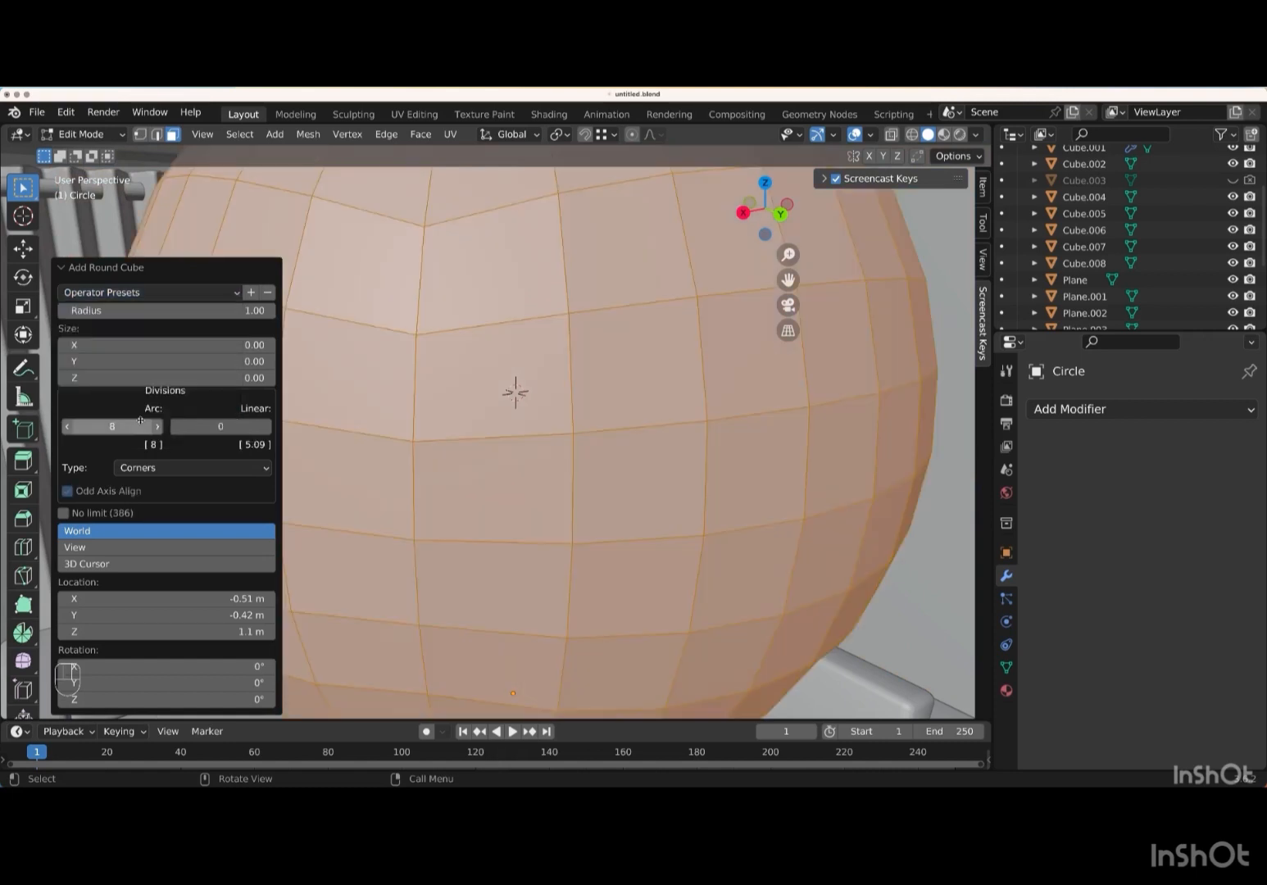
- Scale the new sphere down uniformly by a factor of about -0.046 so it fits within the stand's disc
{"action": "key", "text": "s"}
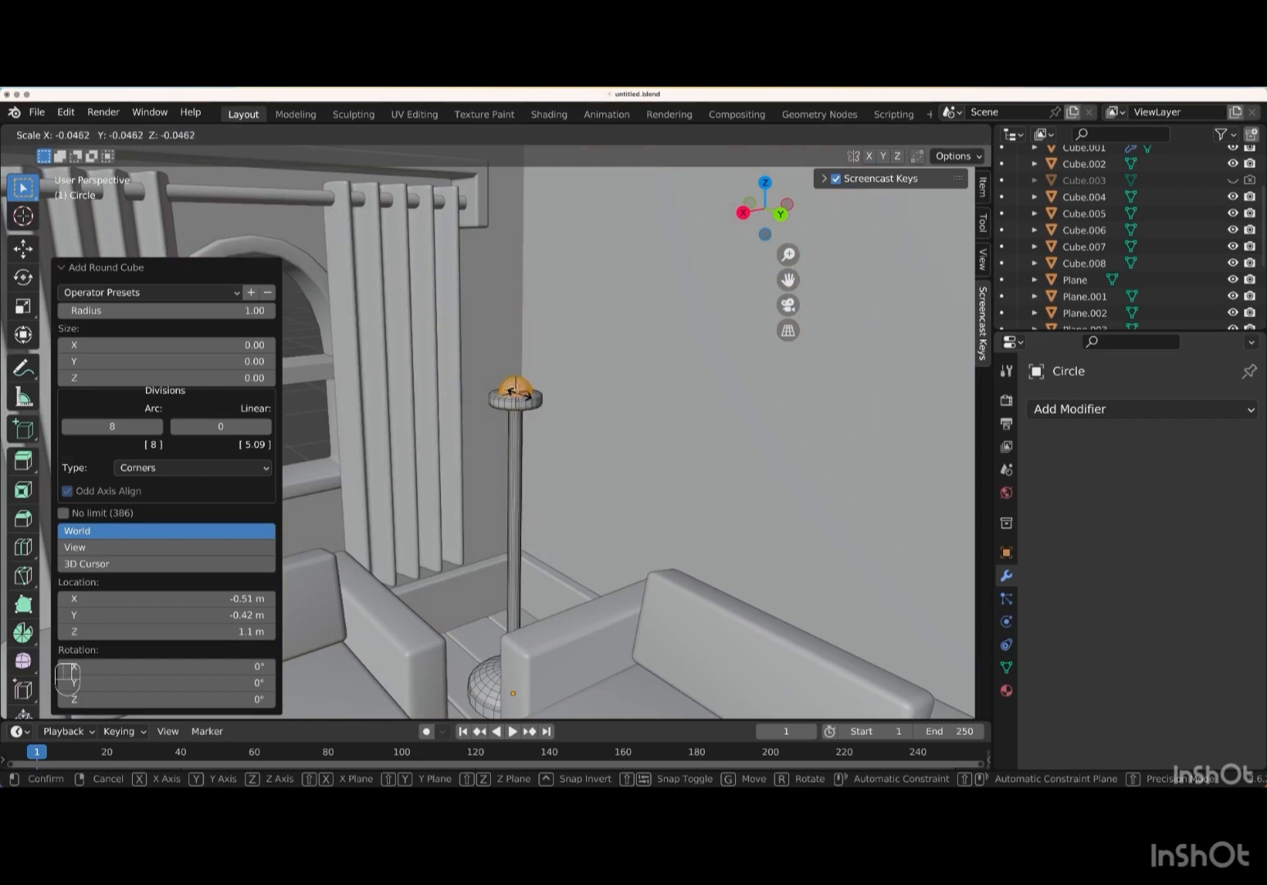
{"action": "key", "text": "Return"}
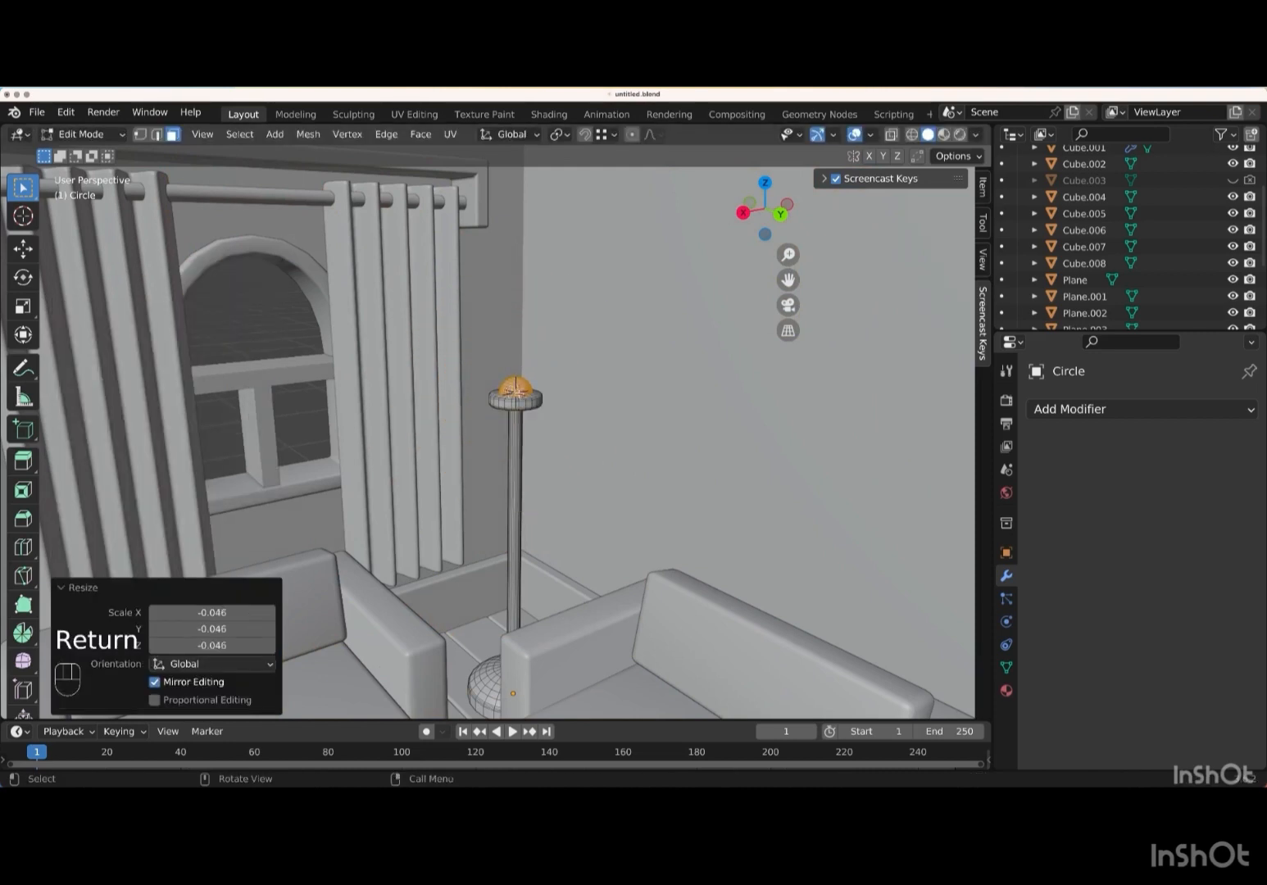
{"action": "key", "text": "g"}
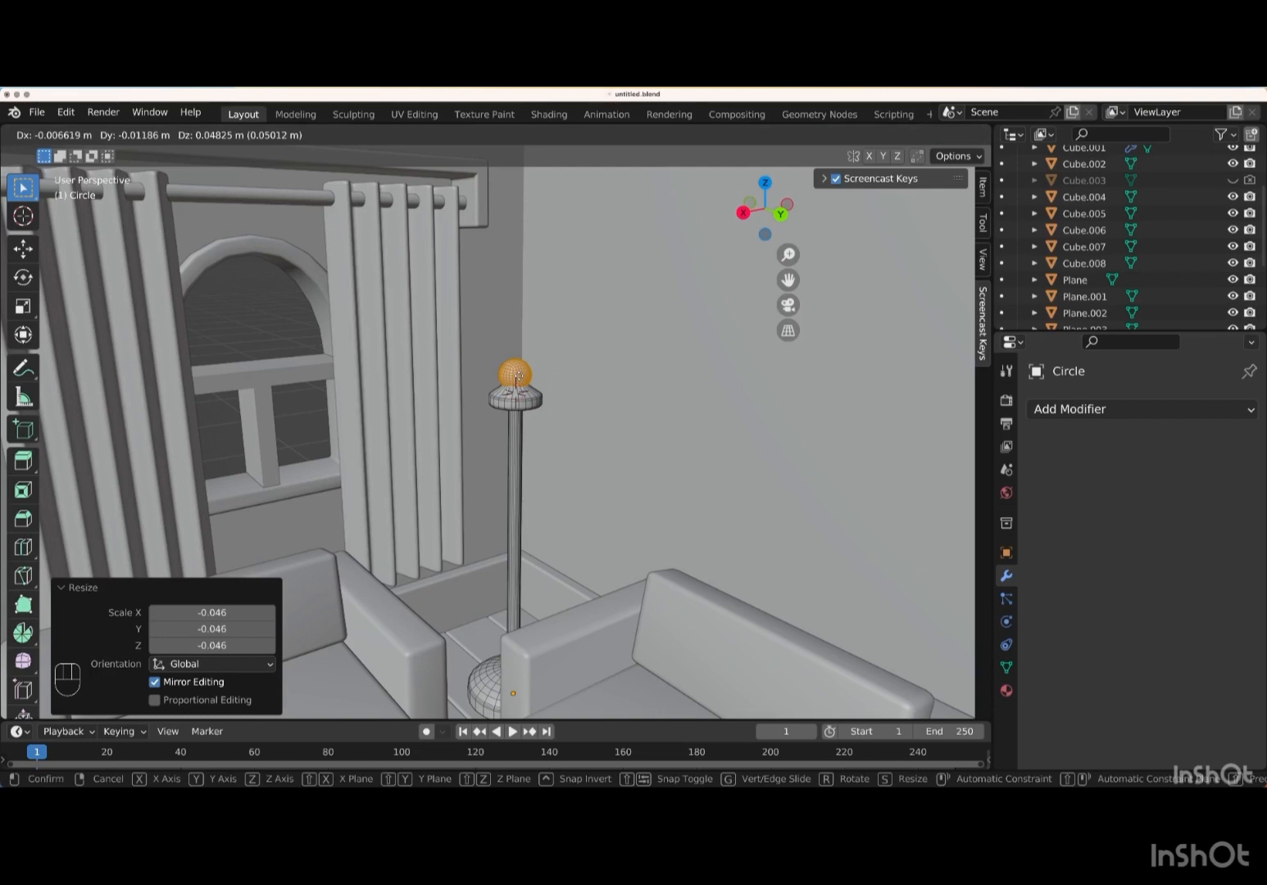
{"action": "key", "text": "Escape"}
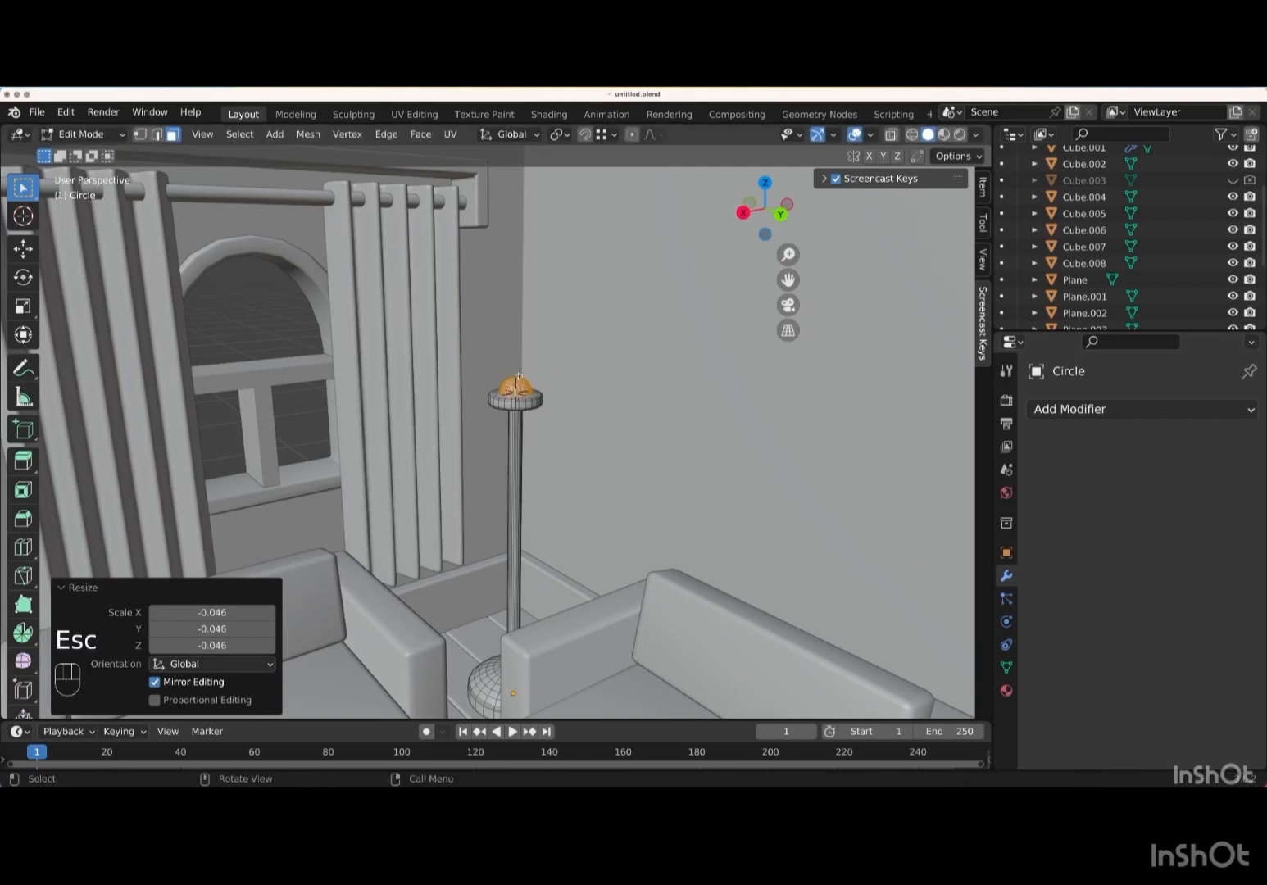
- Separate the sphere from the stand into its own object and select it in Object Mode
{"action": "key", "text": "p"}
{"action": "left_click", "coordinate": [495, 376]}
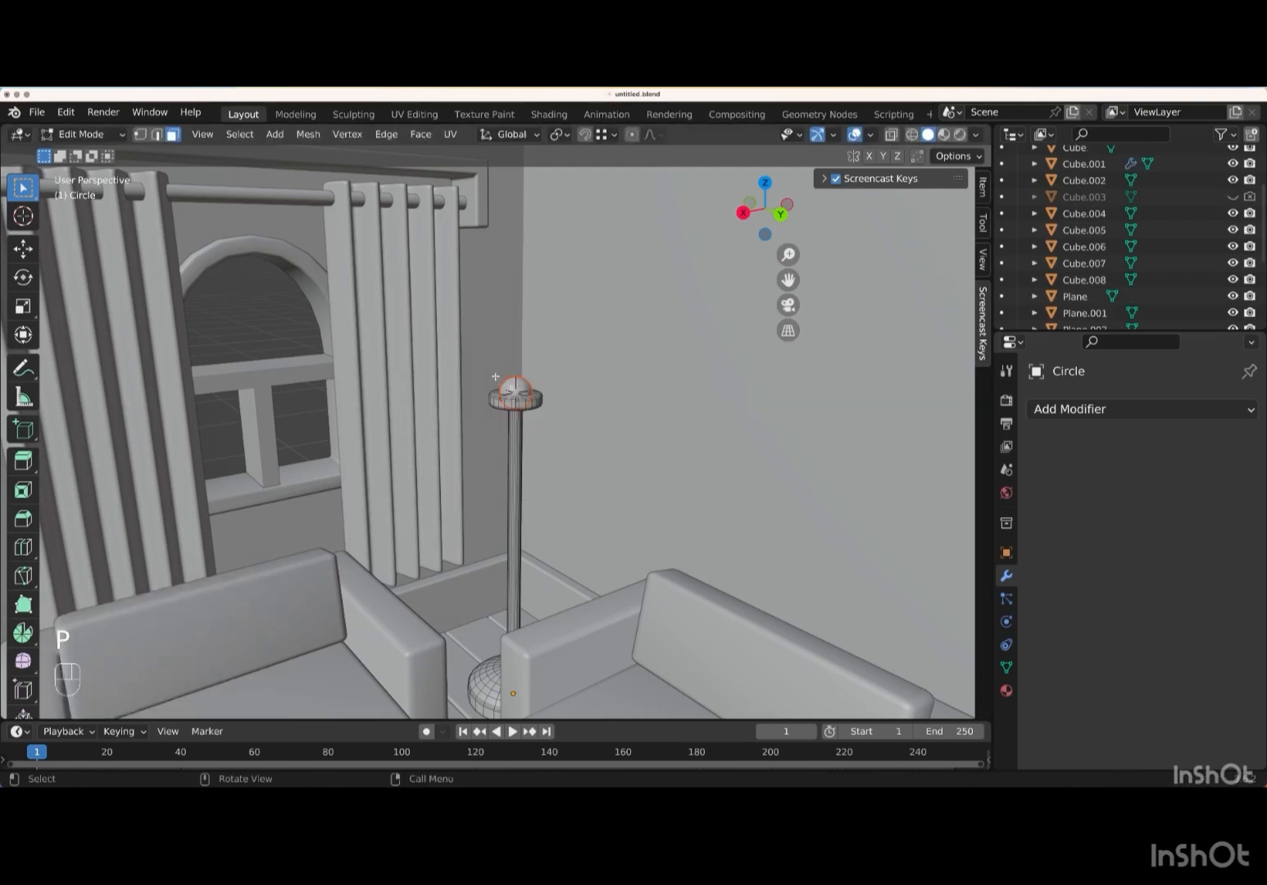
{"action": "key", "text": "Tab"}
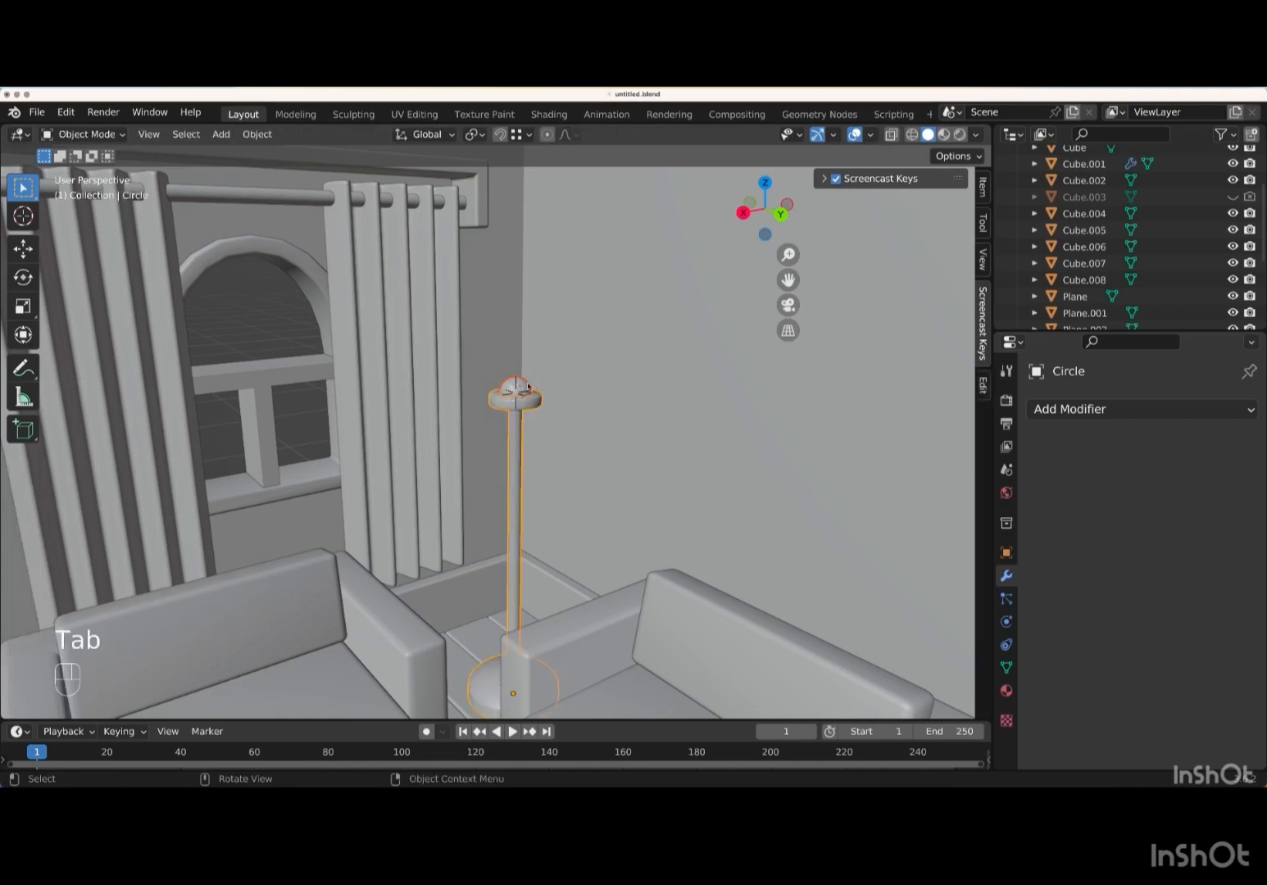
{"action": "left_click", "coordinate": [524, 386]}
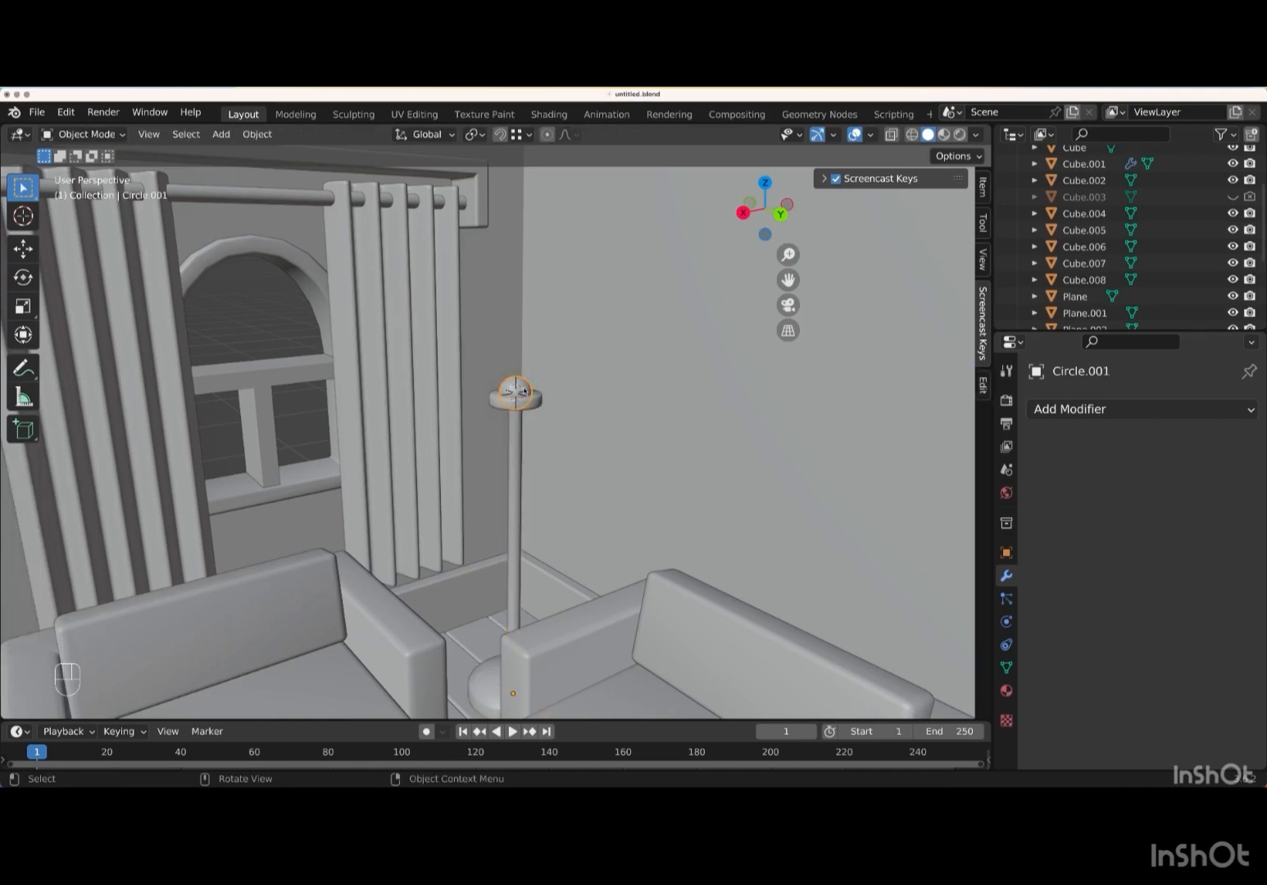
- Raise the whole sphere mesh about 0.045 m along Z so it rests on the stand's disc
{"action": "key", "text": "Tab"}
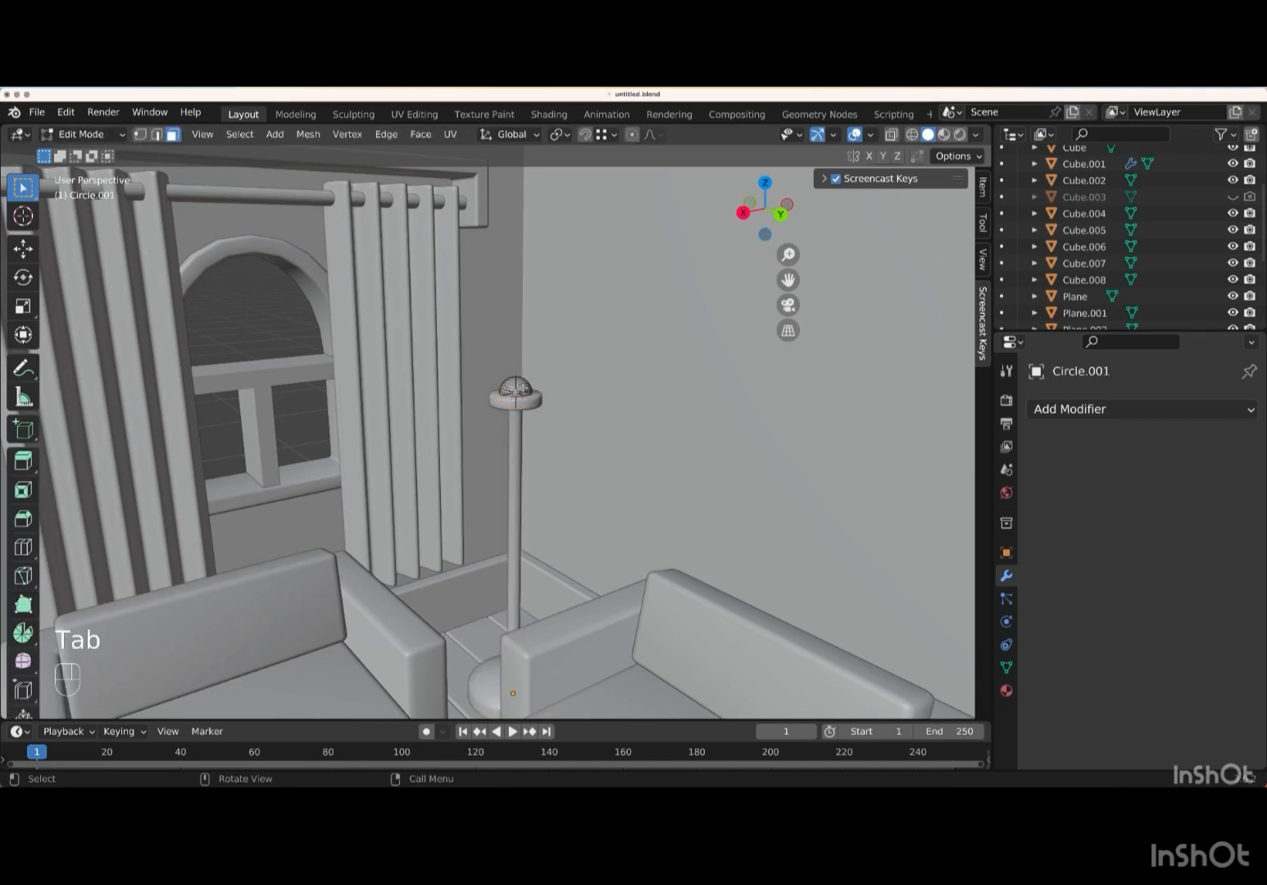
{"action": "key", "text": "a"}
{"action": "key", "text": "g"}
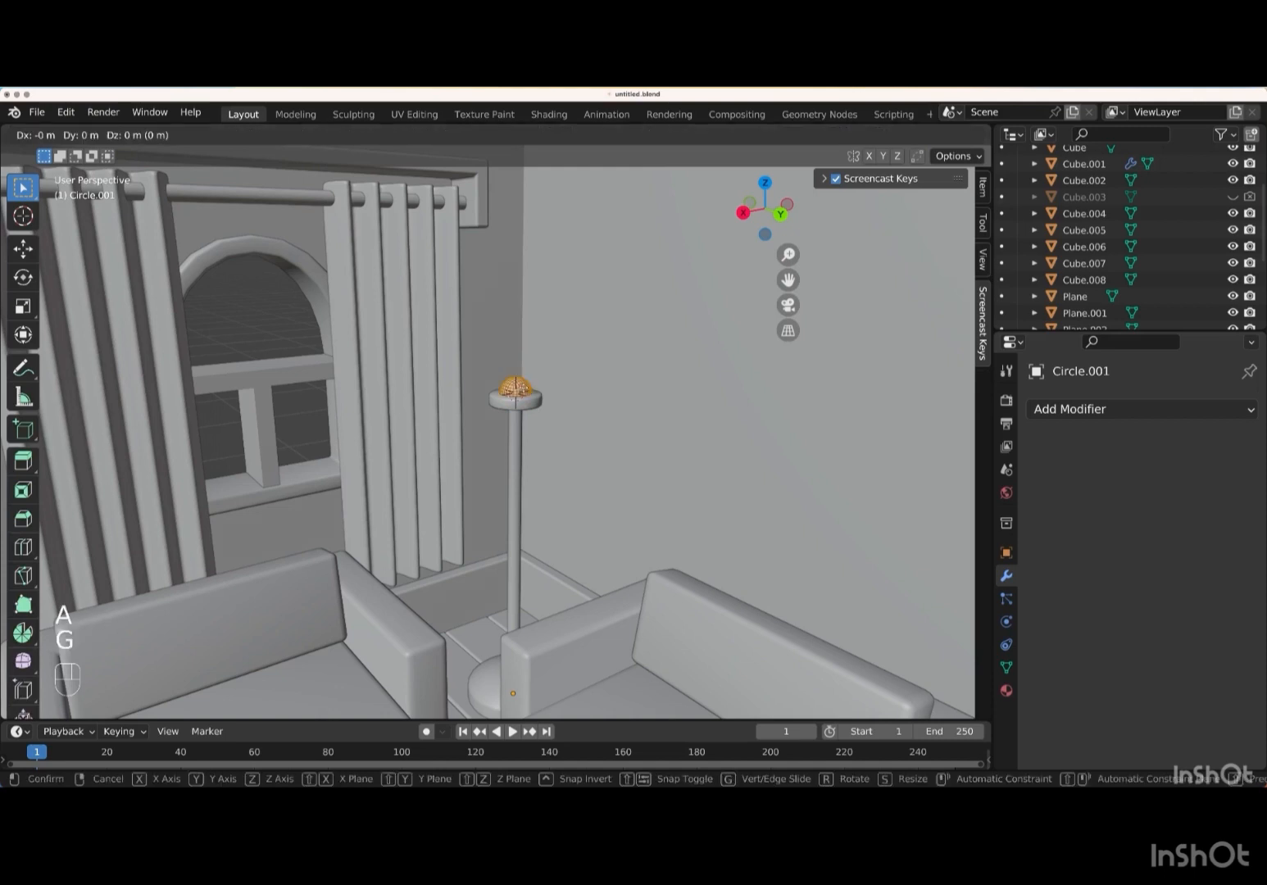
{"action": "key", "text": "z"}
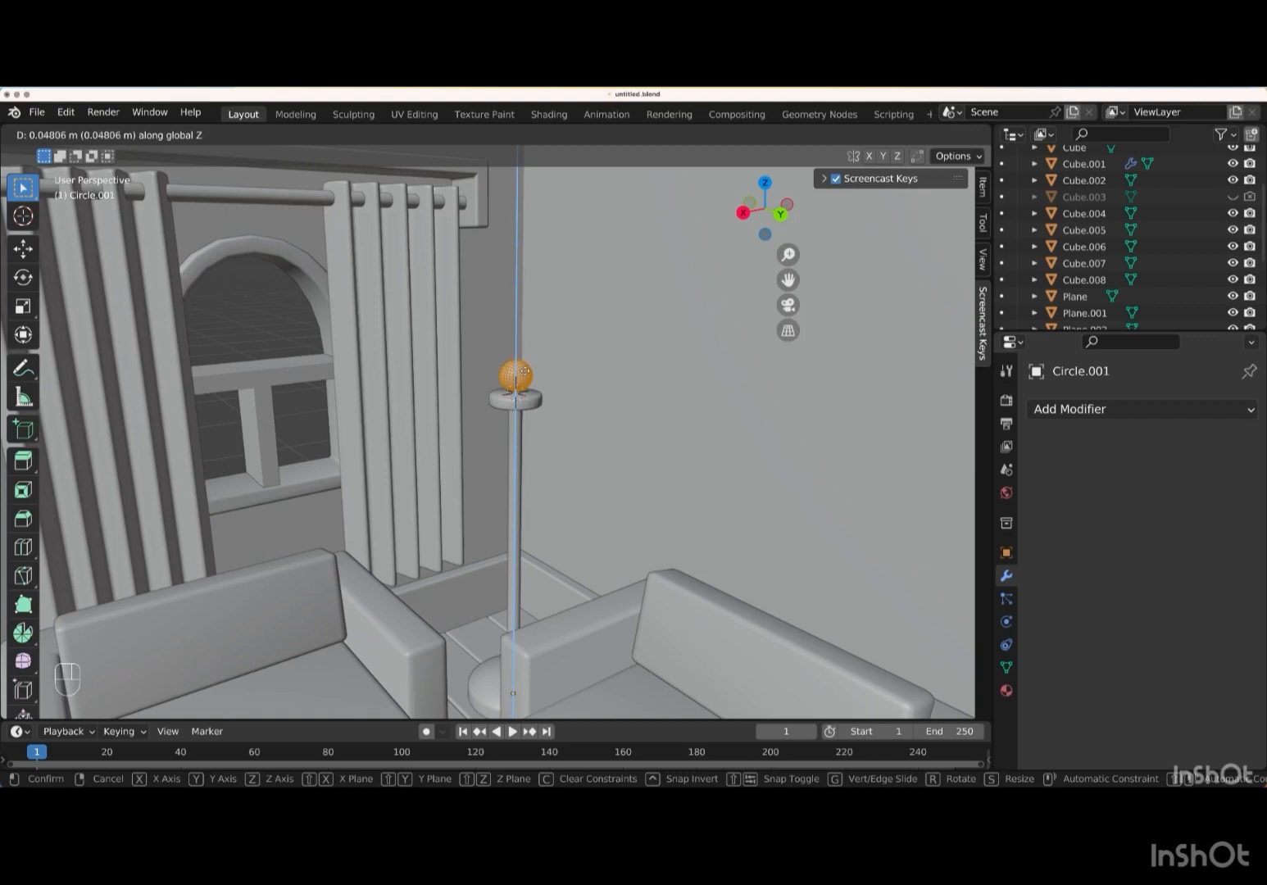
{"action": "key", "text": "Return"}
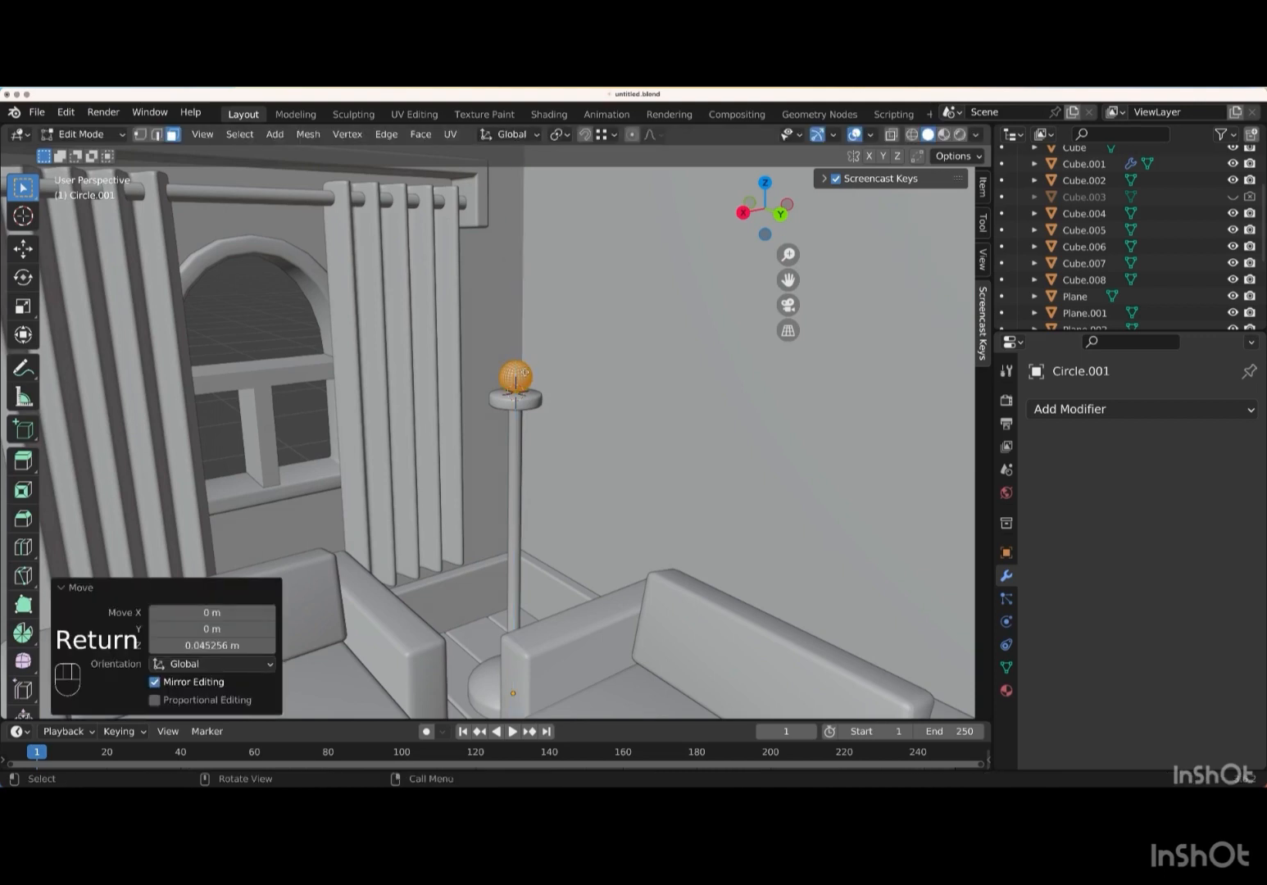
- Shade the sphere smooth in Object Mode
{"action": "key", "text": "KP_Add"}
{"action": "key", "text": "KP_Add"}
{"action": "key", "text": "KP_Add"}
{"action": "key", "text": "KP_Add"}
{"action": "key", "text": "KP_Add"}
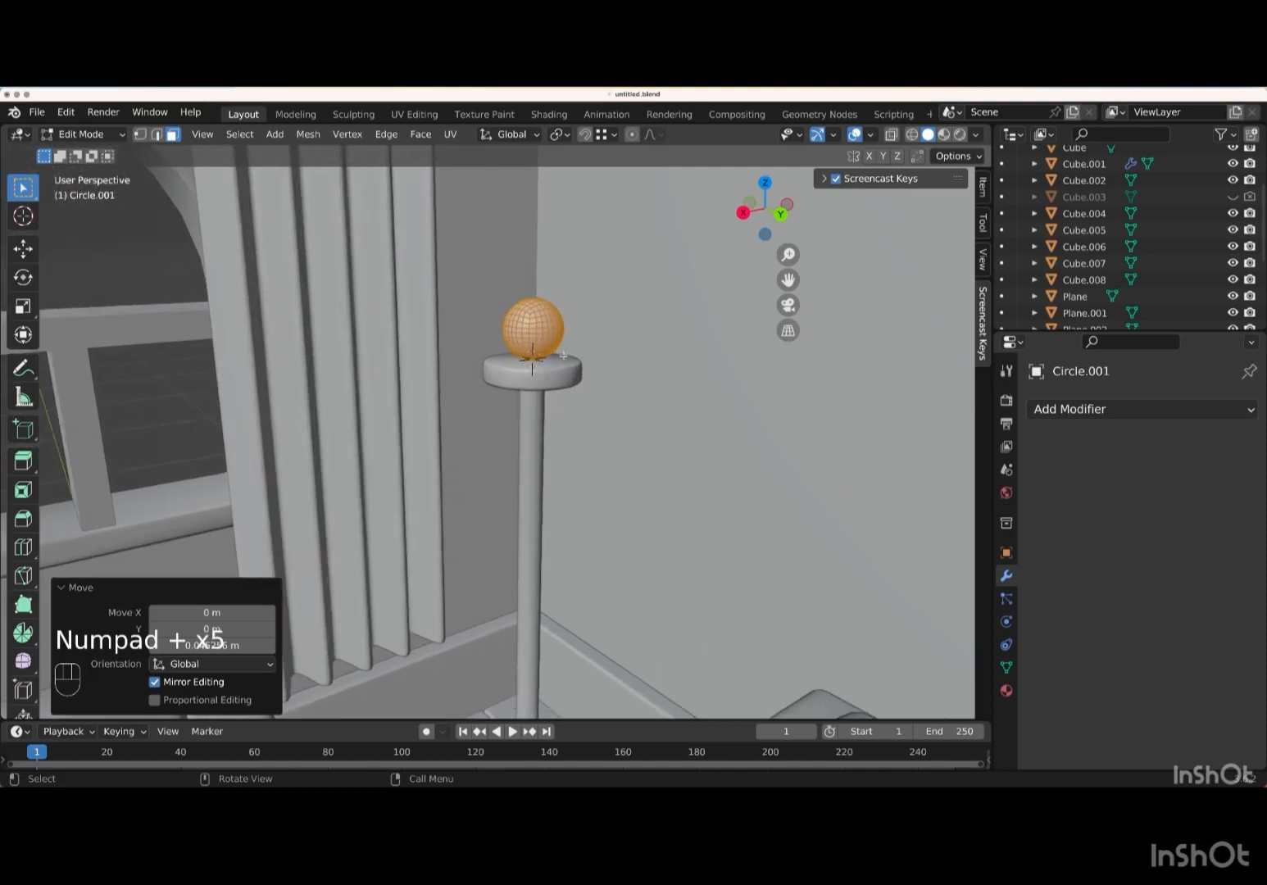
{"action": "key", "text": "Tab"}
{"action": "right_click", "coordinate": [695, 350]}
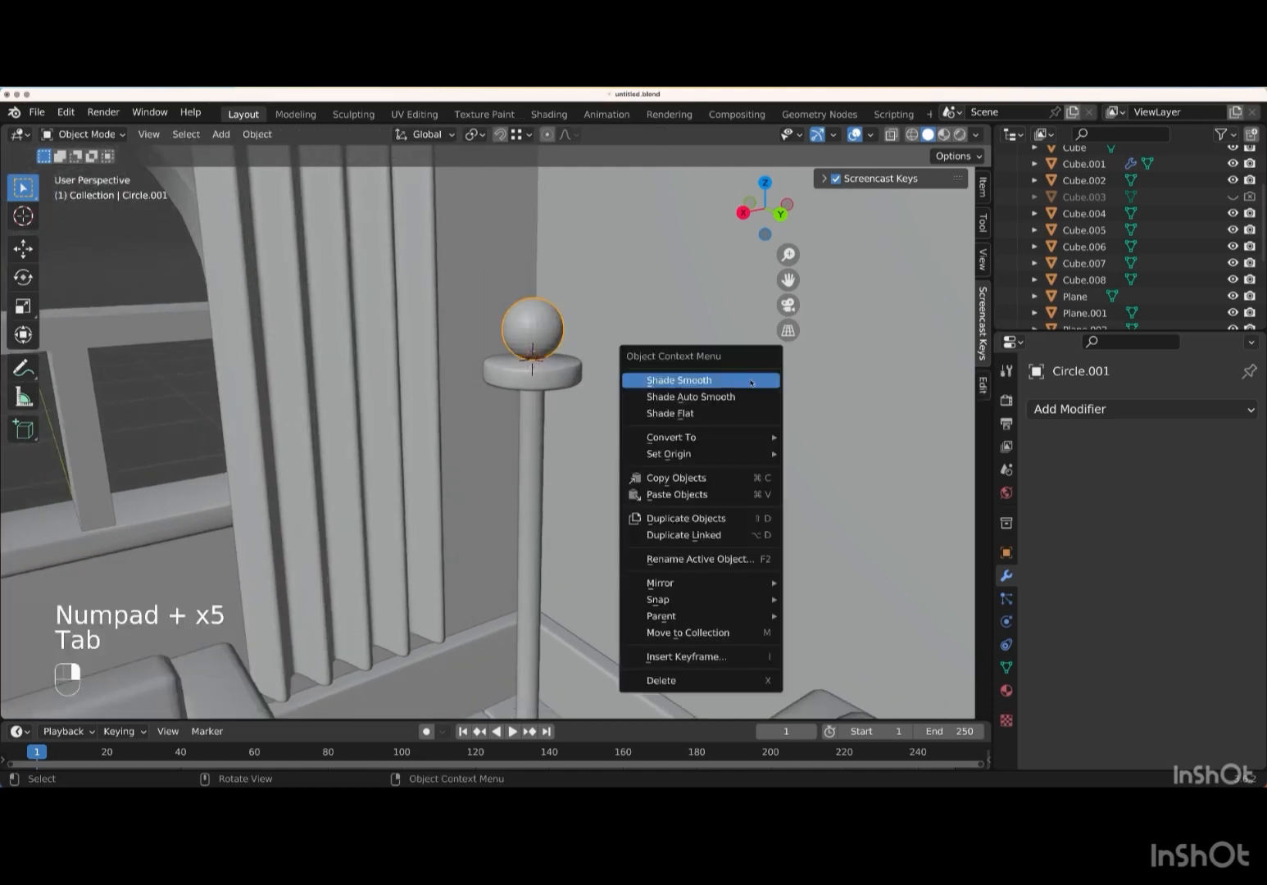
{"action": "left_click", "coordinate": [715, 379]}
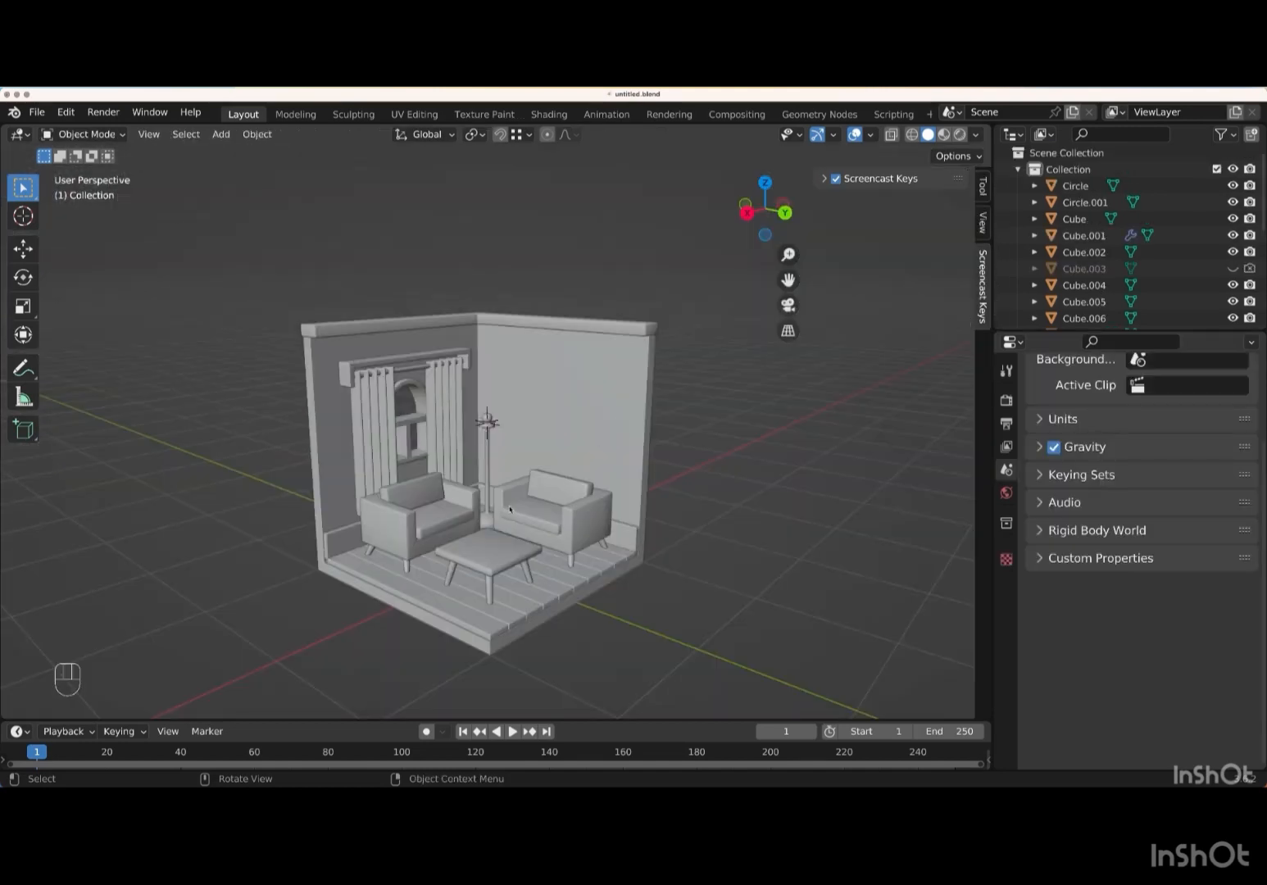
- Select all the stand's disc faces from the back orthographic view with X-ray, and snap the 3D cursor to them
{"action": "left_click", "coordinate": [488, 518]}
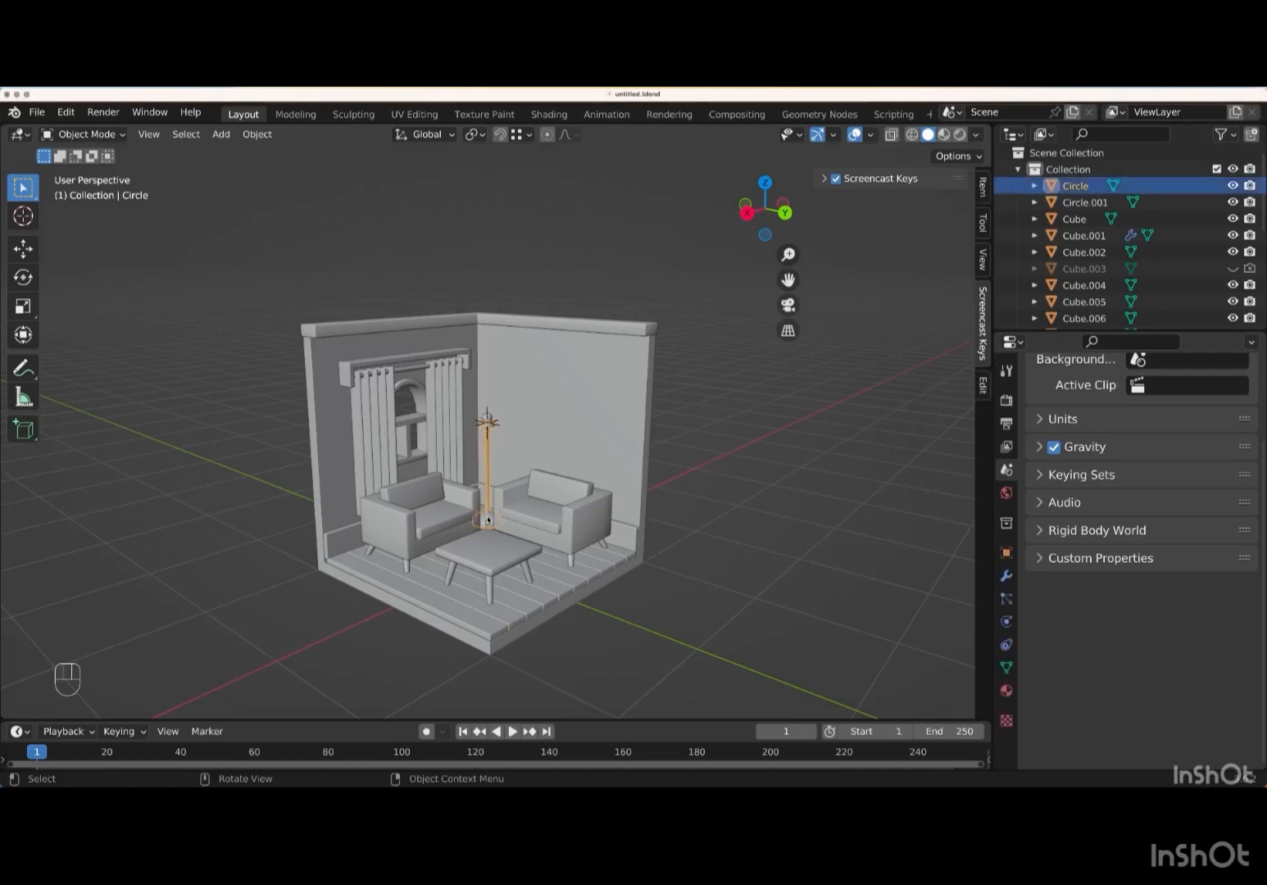
{"action": "key", "text": "Tab"}
{"action": "key", "text": "super+KP_1"}
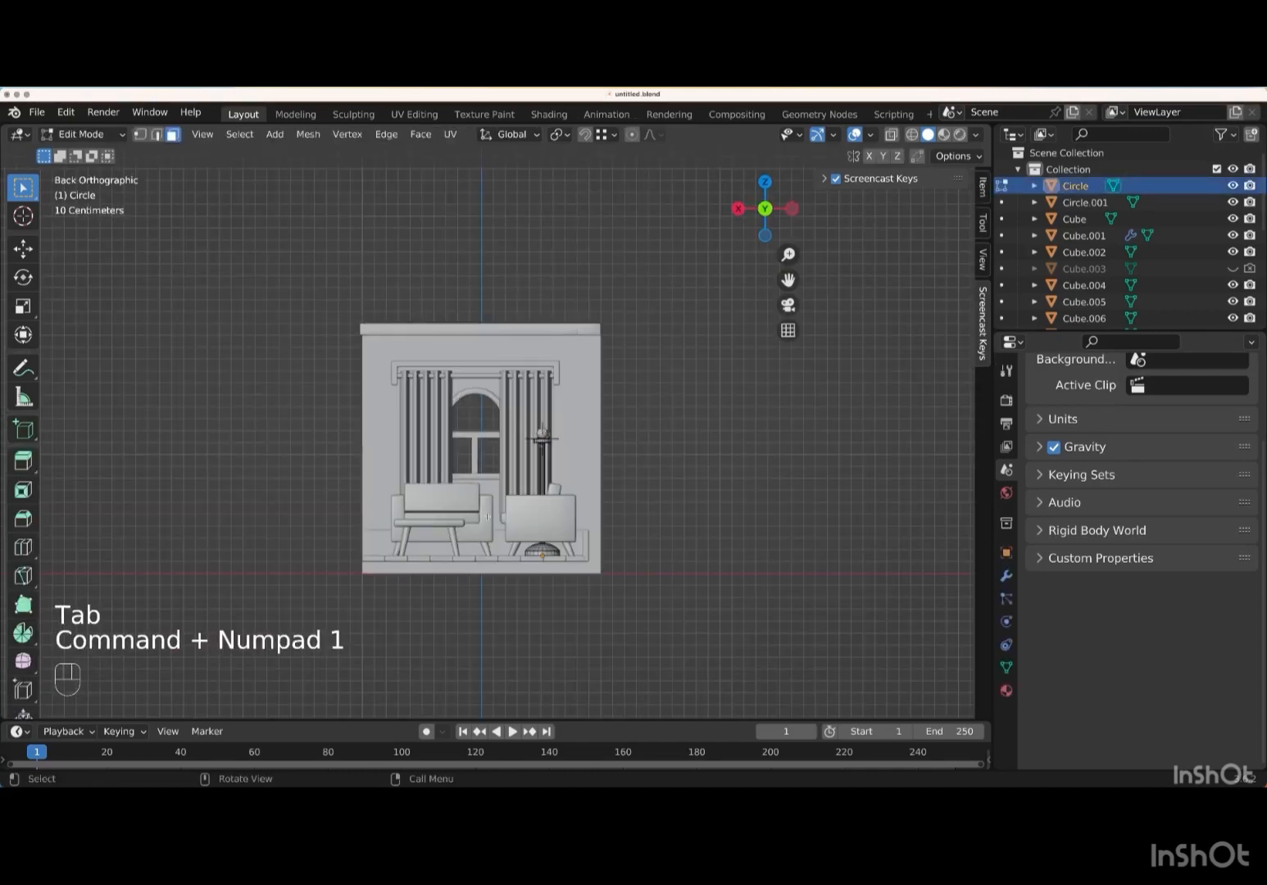
{"action": "key", "text": "KP_Add"}
{"action": "key", "text": "KP_Add"}
{"action": "key", "text": "KP_Add"}
{"action": "key", "text": "KP_Add"}
{"action": "key", "text": "KP_Add"}
{"action": "key", "text": "KP_Add"}
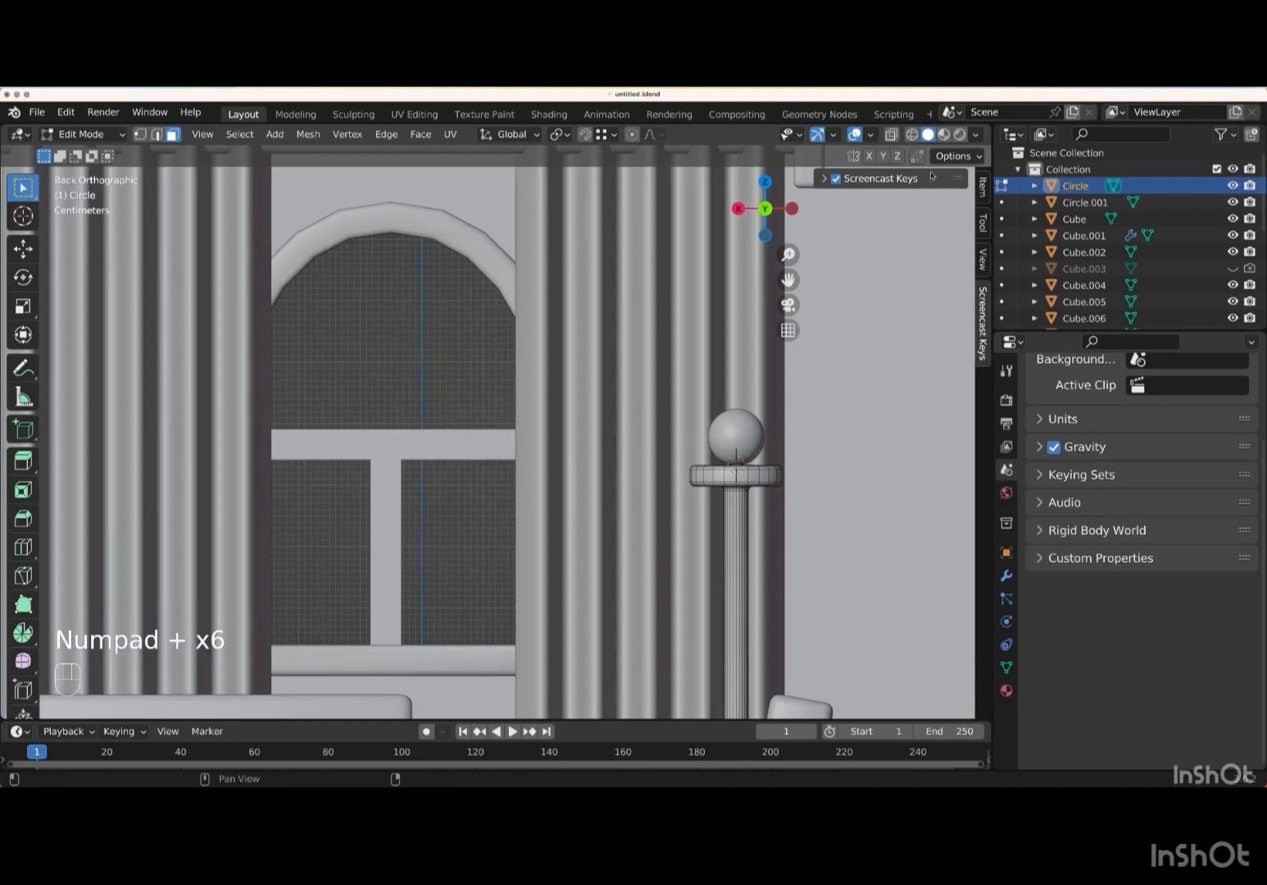
{"action": "left_click", "coordinate": [891, 134]}
{"action": "left_click_drag", "start_coordinate": [685, 473], "coordinate": [790, 477]}
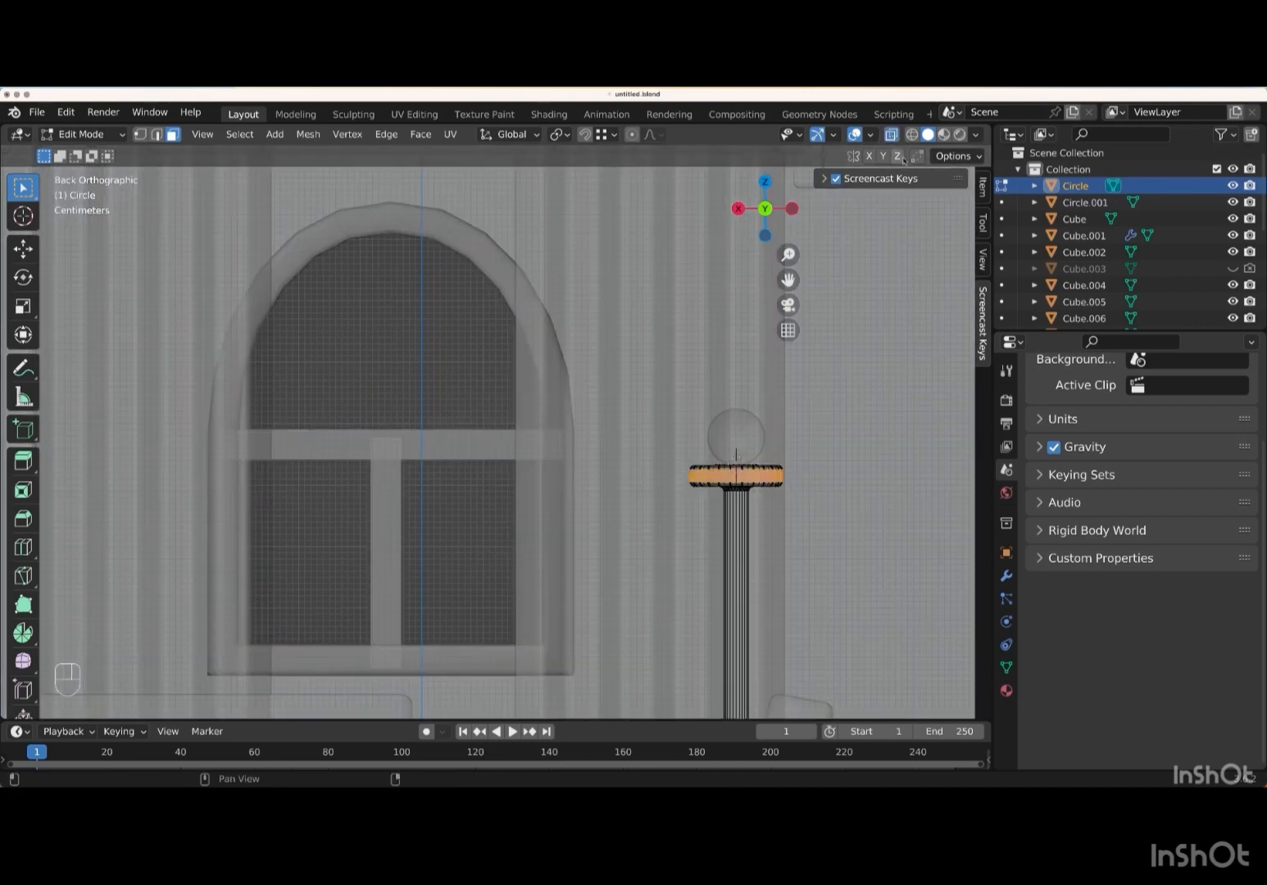
{"action": "left_click", "coordinate": [891, 135]}
{"action": "key", "text": "shift+s"}
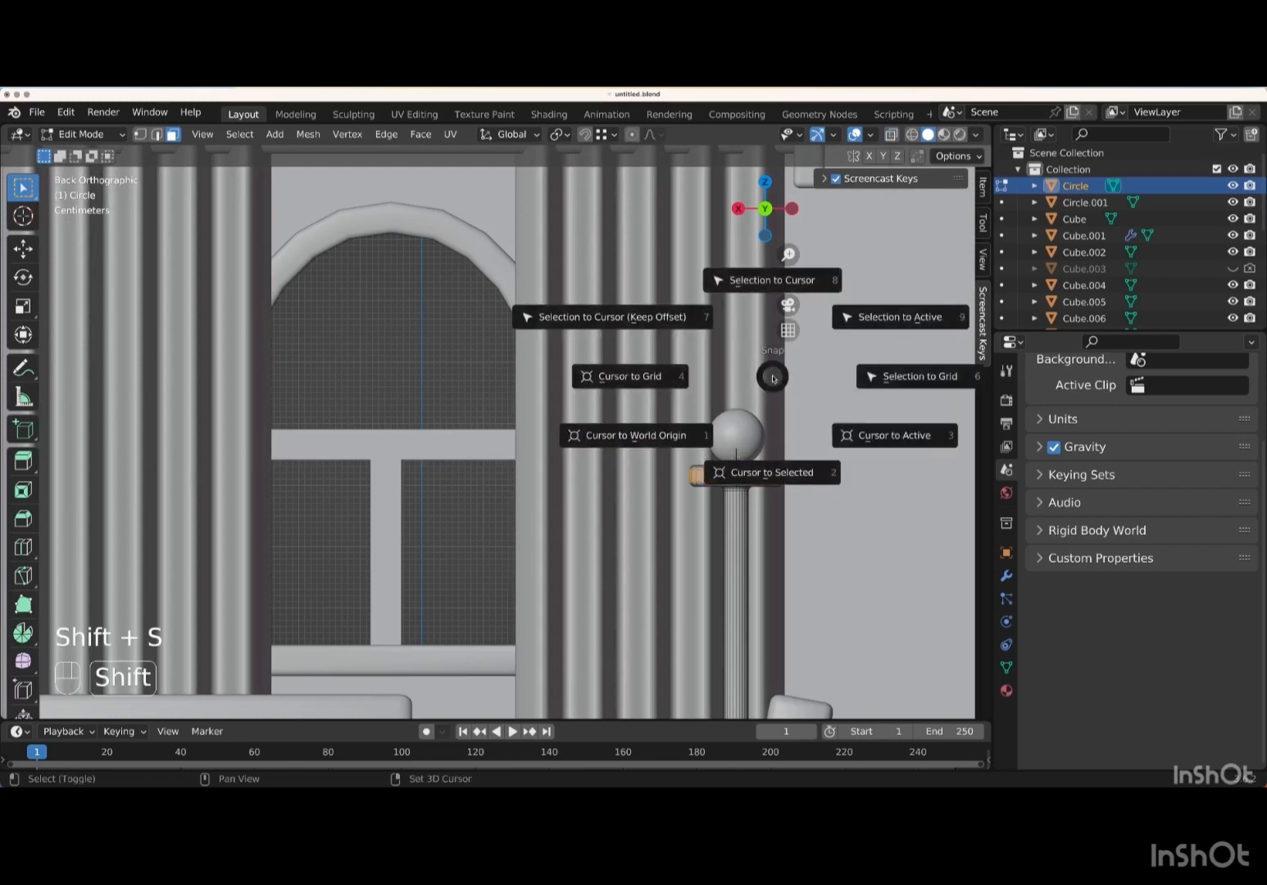
{"action": "key", "text": "shift+s"}
{"action": "left_click", "coordinate": [771, 507]}
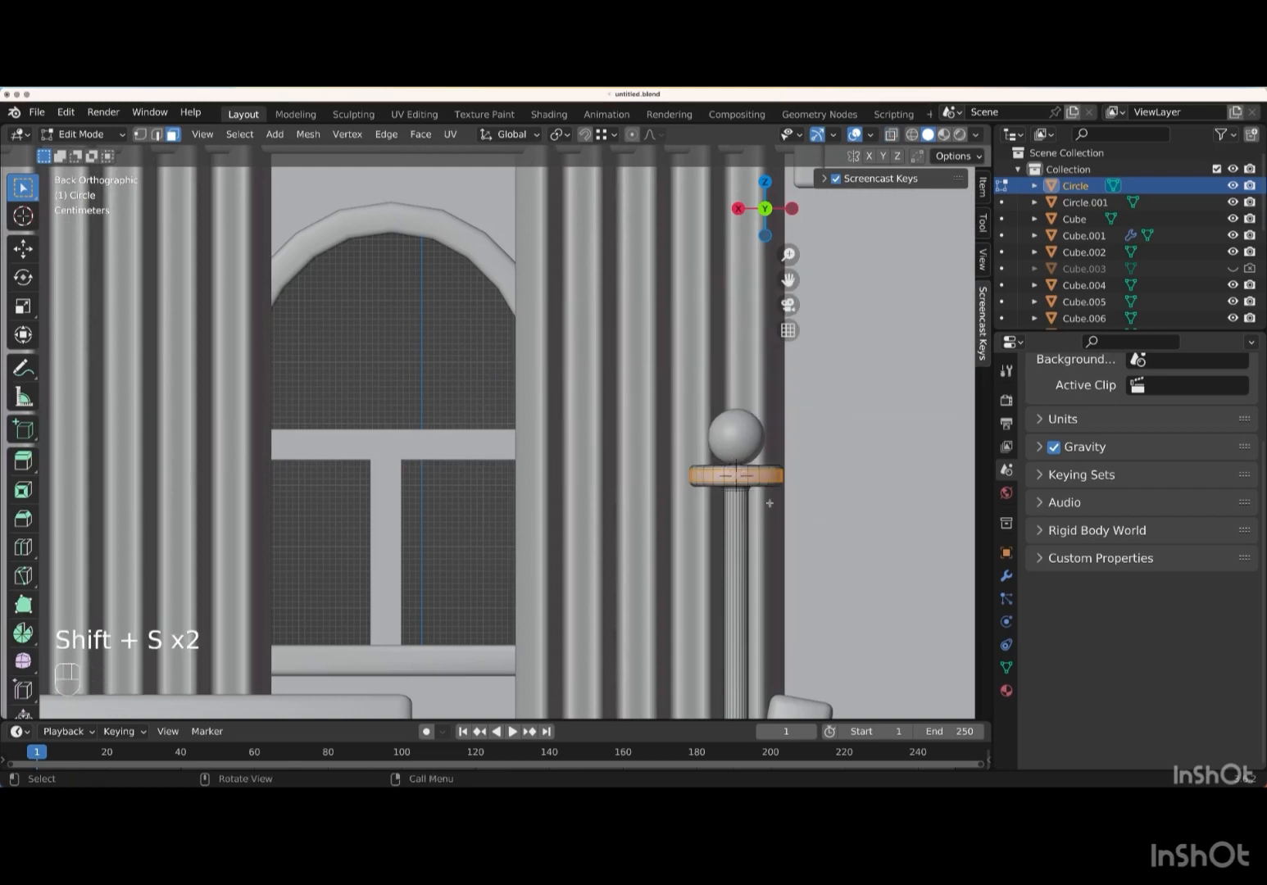
- Add a mesh circle with 24 vertices at the 3D cursor as a separate object in Object Mode
{"action": "key", "text": "Tab"}
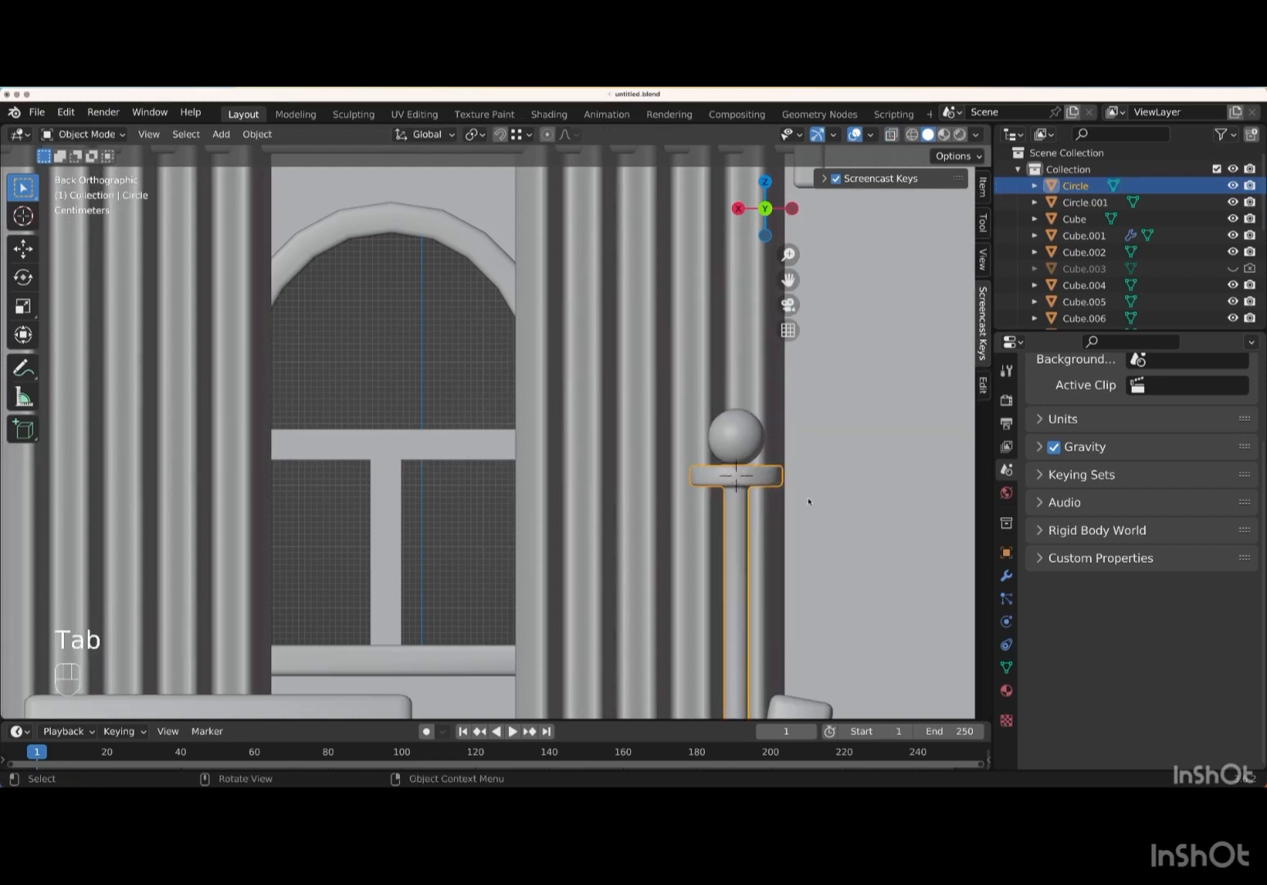
{"action": "middle_click_drag", "start_coordinate": [808, 502], "coordinate": [808, 502]}
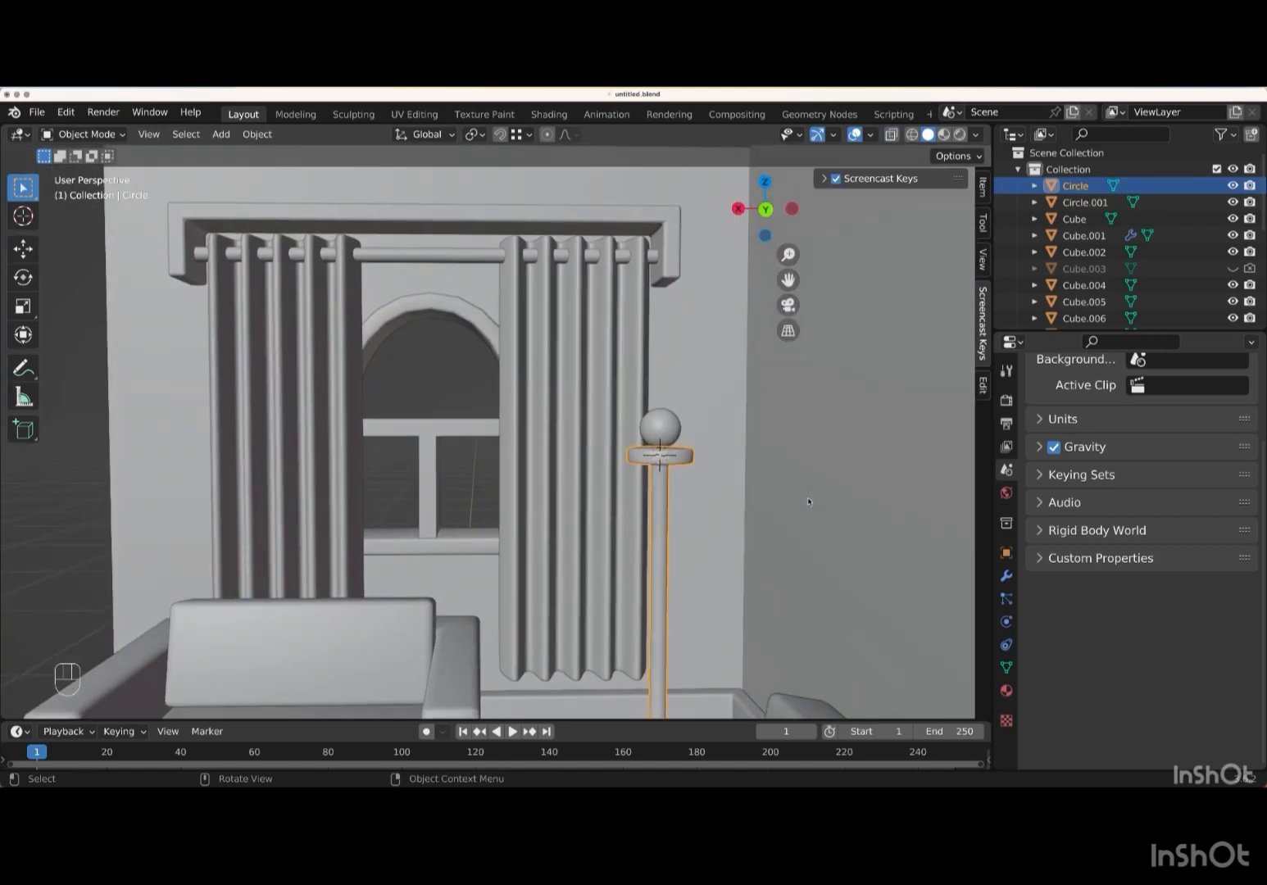
{"action": "key", "text": "shift+a"}
{"action": "mouse_move", "coordinate": [771, 457]}
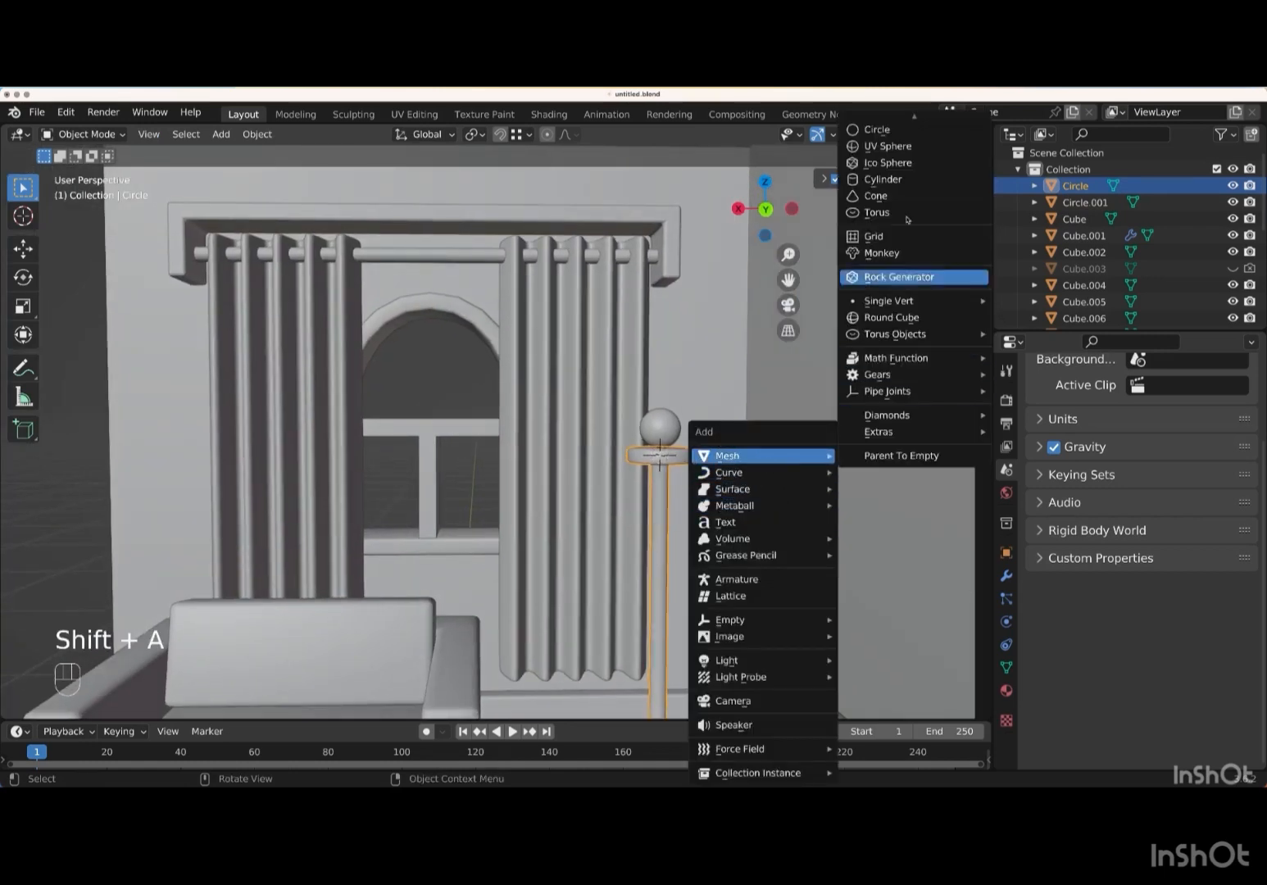
{"action": "left_click", "coordinate": [904, 134]}
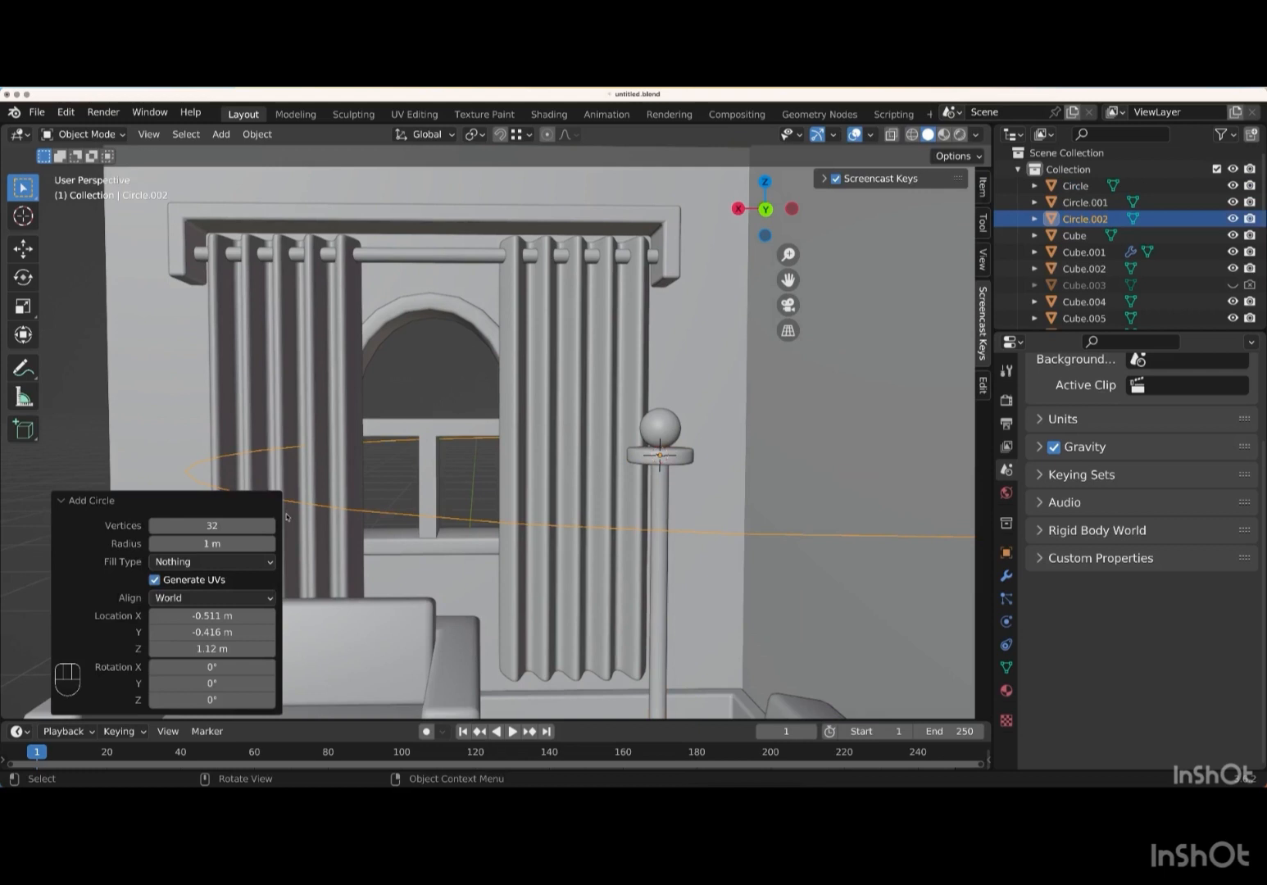
{"action": "left_click", "coordinate": [217, 528]}
{"action": "type", "text": "24"}
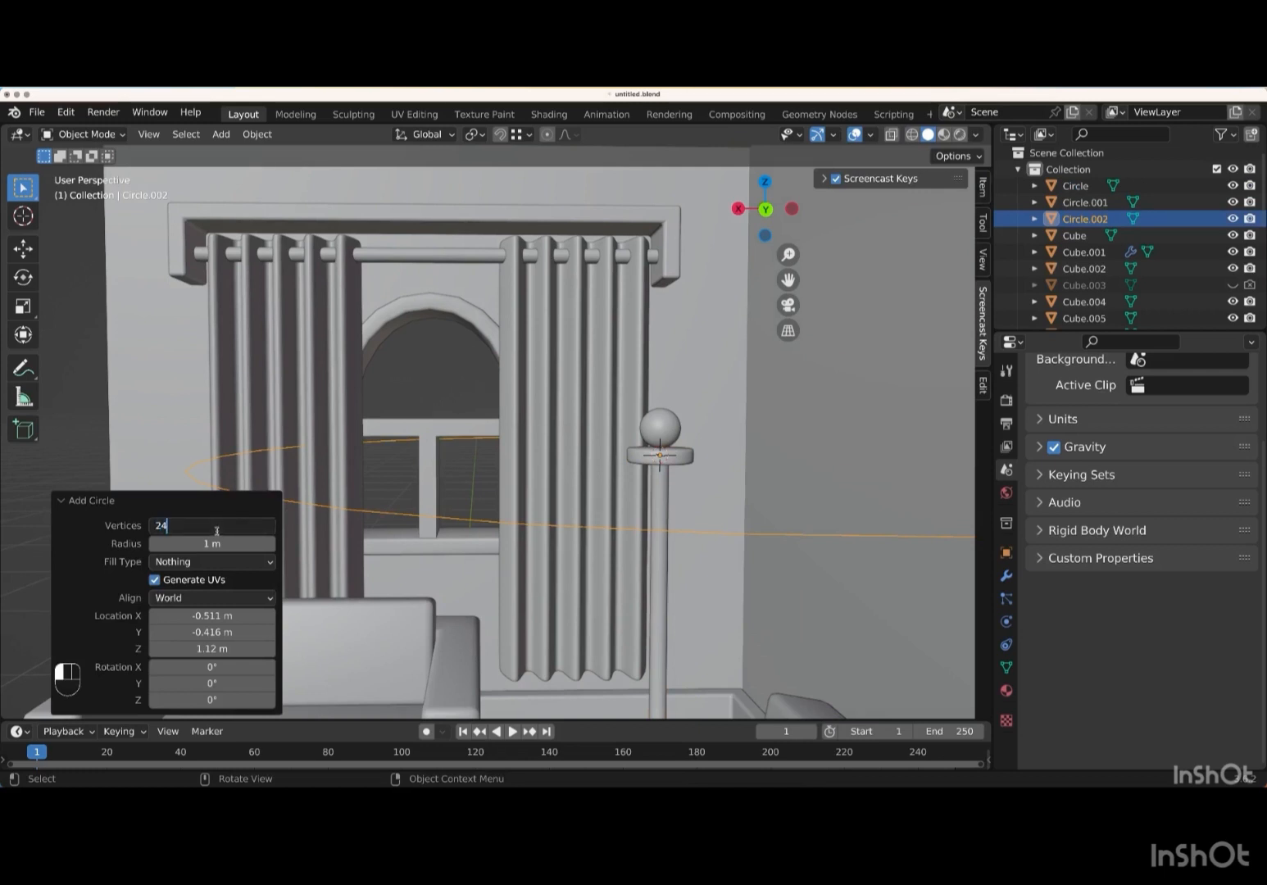
{"action": "key", "text": "Return"}
- Scale the new circle down uniformly to about 0.217 around the stand's disc
{"action": "key", "text": "s"}
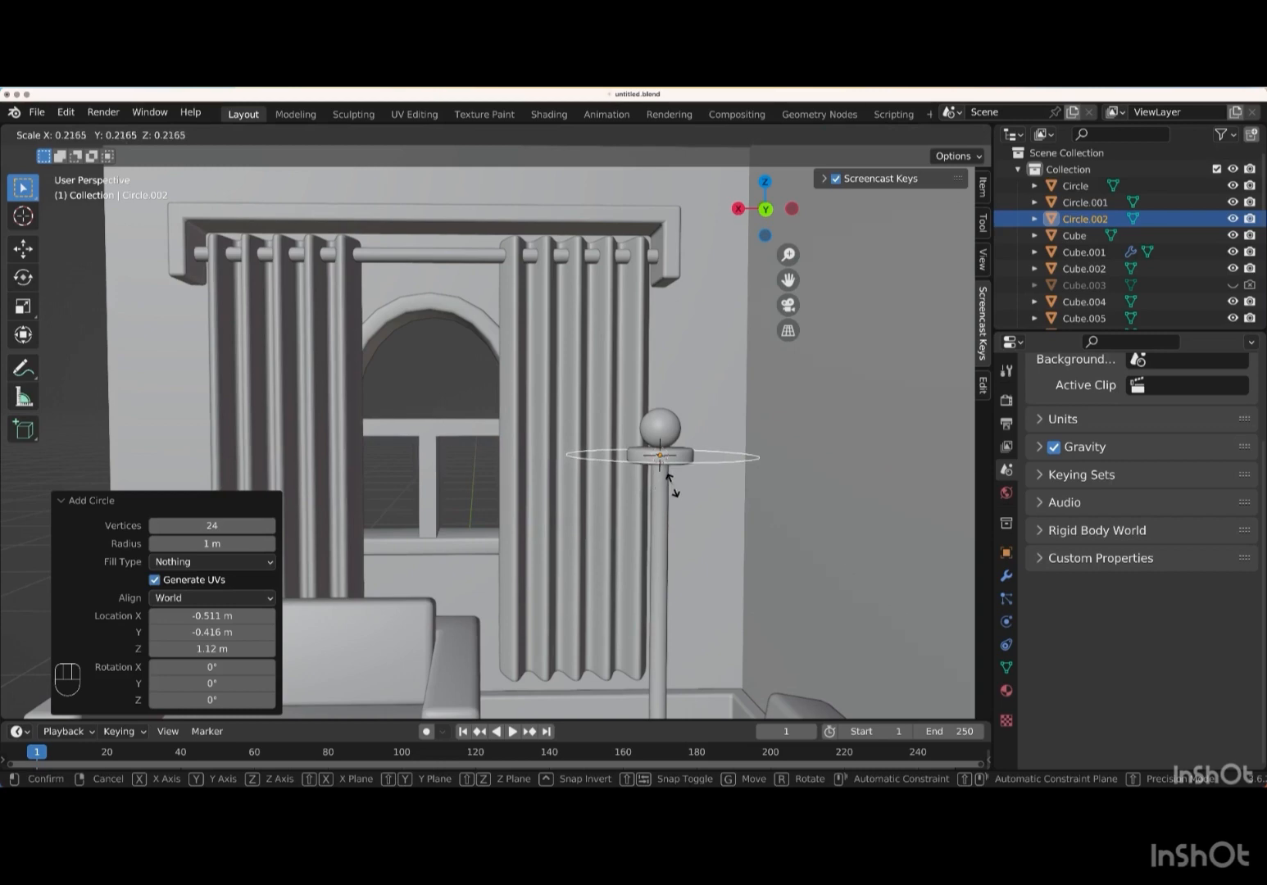
{"action": "key", "text": "Return"}
{"action": "key", "text": "KP_Subtract"}
{"action": "key", "text": "KP_Subtract"}
{"action": "key", "text": "KP_Subtract"}
{"action": "key", "text": "KP_Subtract"}
{"action": "key", "text": "KP_Subtract"}
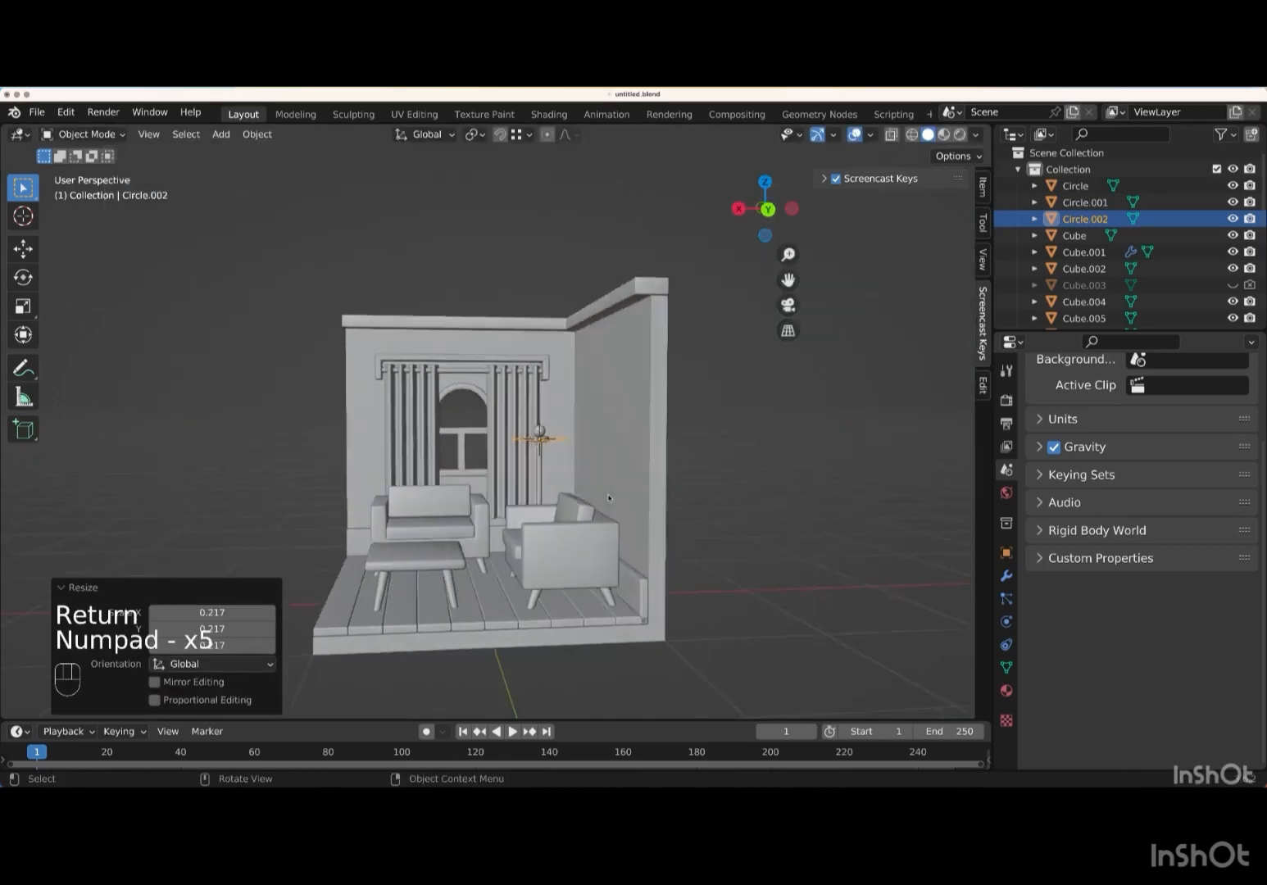
{"action": "scroll", "coordinate": [609, 498], "scroll_direction": "left", "scroll_amount": 10}
{"action": "scroll", "coordinate": [609, 498], "scroll_direction": "down", "scroll_amount": 3}
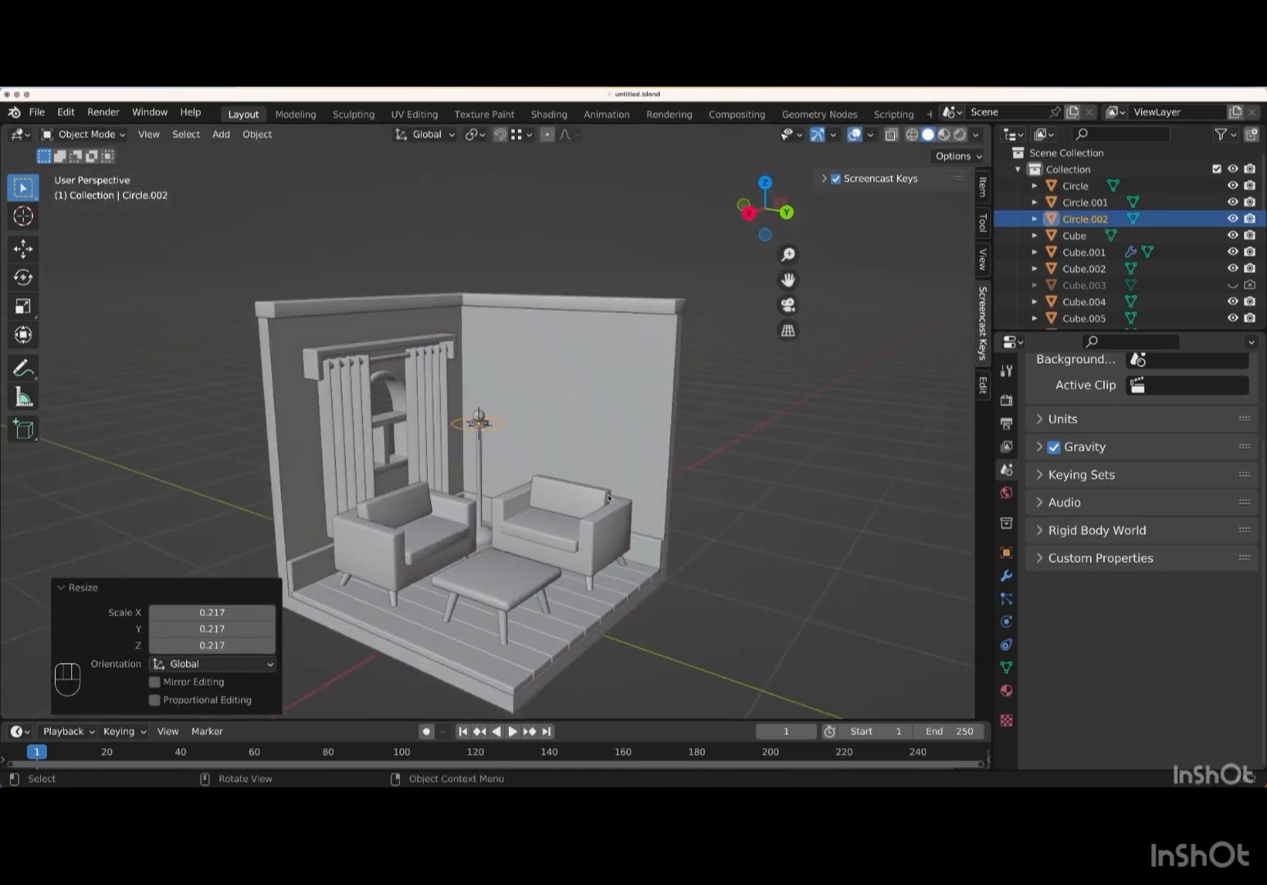
- Duplicate the circle around the stand's disc in place and hide the copy in the viewport
{"action": "key", "text": "KP_Add"}
{"action": "key", "text": "KP_Add"}
{"action": "key", "text": "KP_Add"}
{"action": "key", "text": "KP_Add"}
{"action": "key", "text": "KP_Add"}
{"action": "key", "text": "KP_Add"}
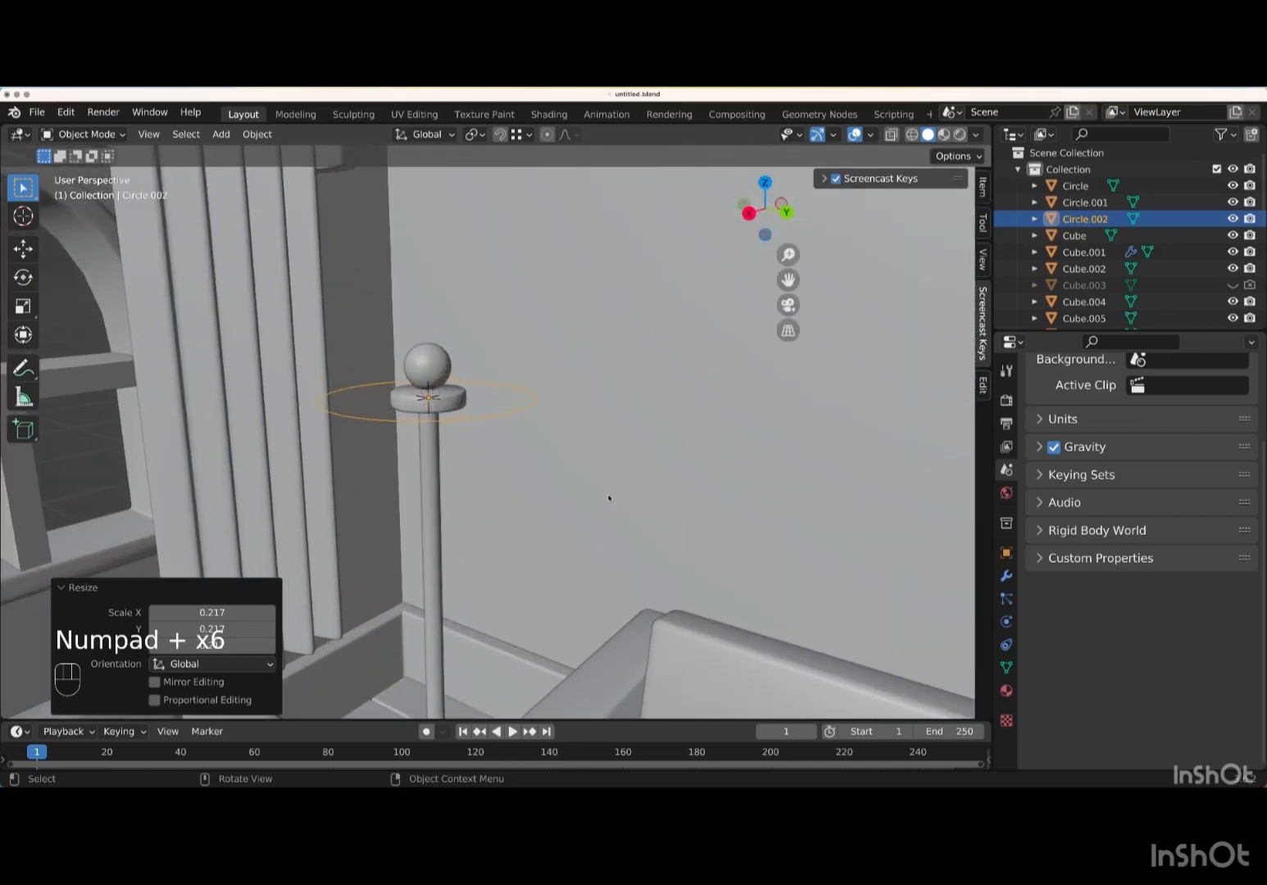
{"action": "key", "text": "shift+d"}
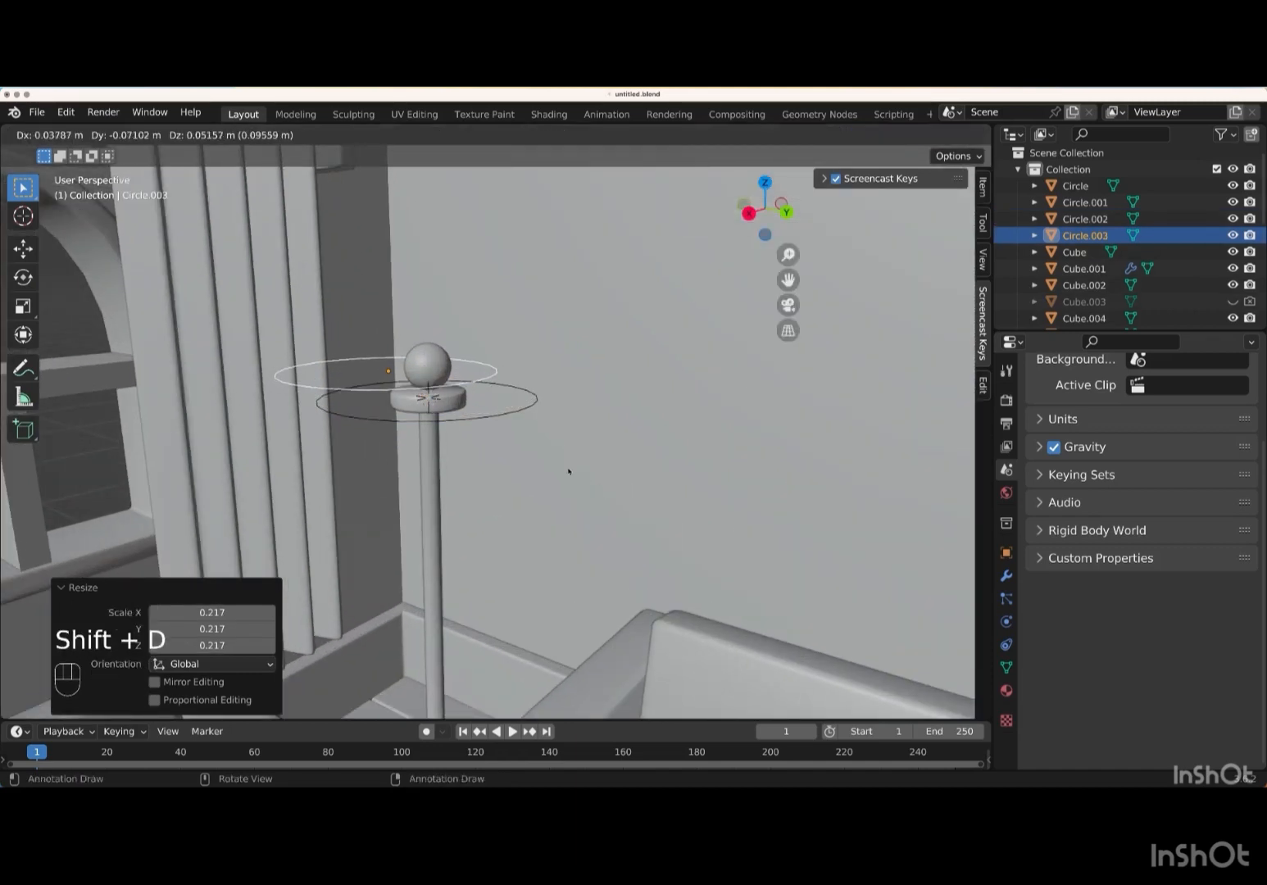
{"action": "right_click", "coordinate": [568, 471]}
{"action": "left_click", "coordinate": [1233, 235]}
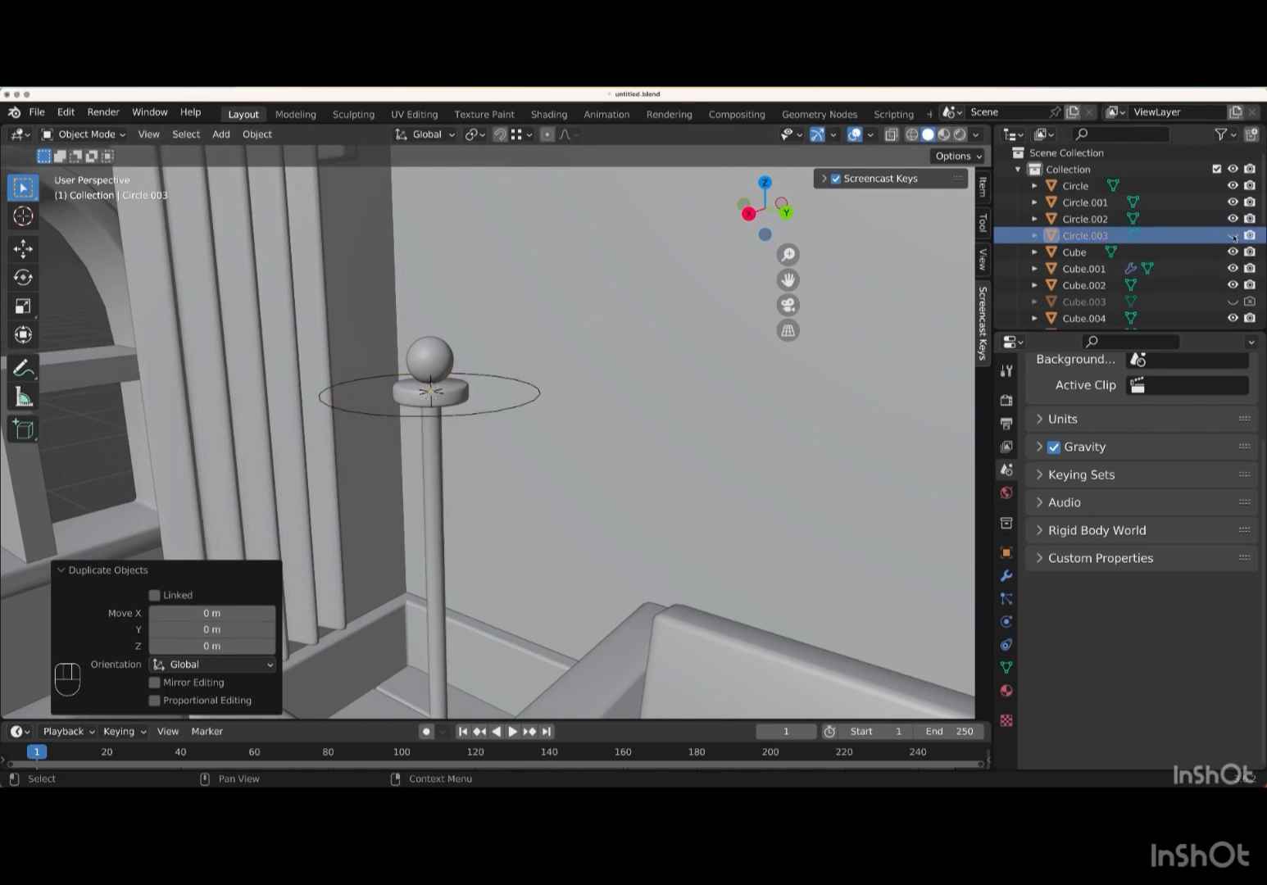
- Convert the original circle, Circle.002, to a curve and give it a round bevel depth of 0.02 m
{"action": "left_click", "coordinate": [1190, 221]}
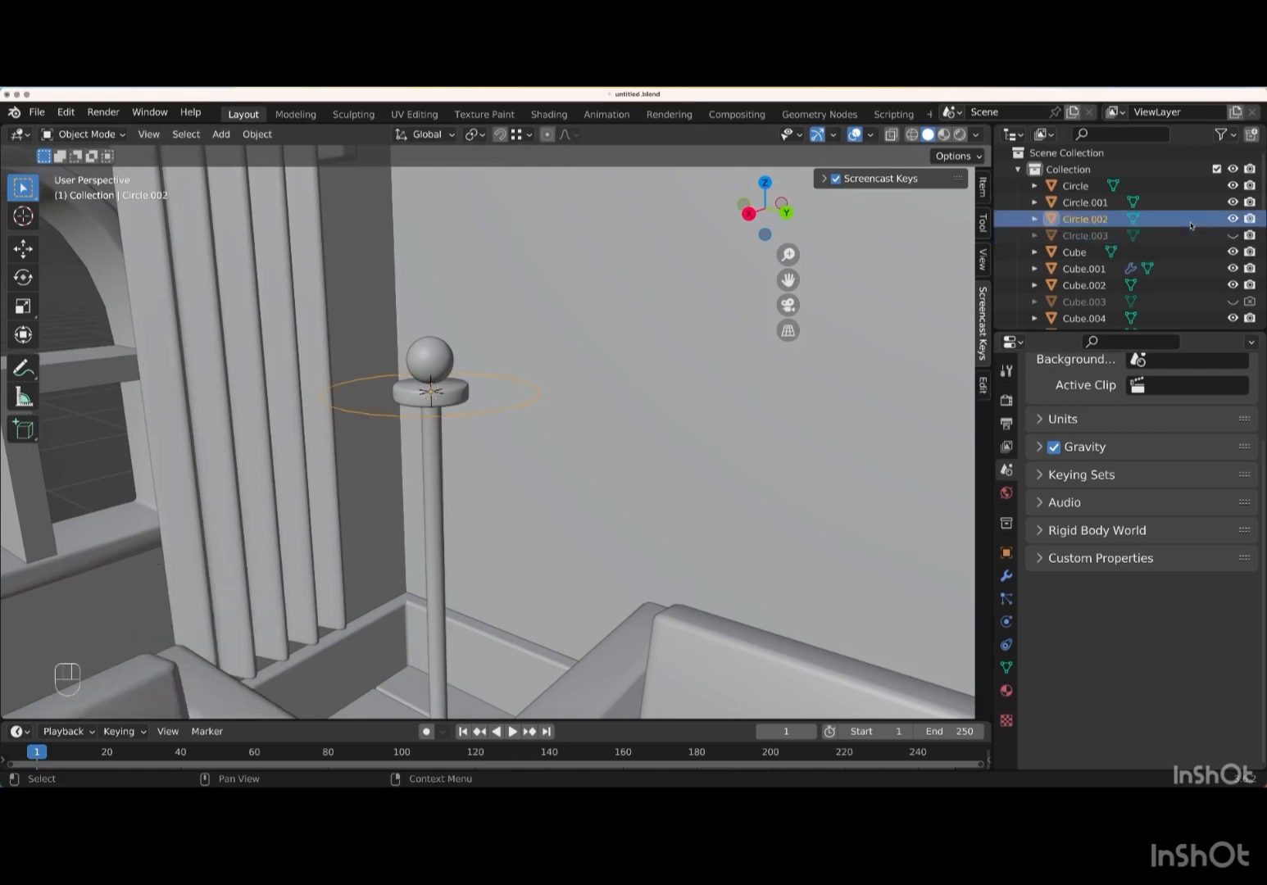
{"action": "right_click", "coordinate": [720, 413]}
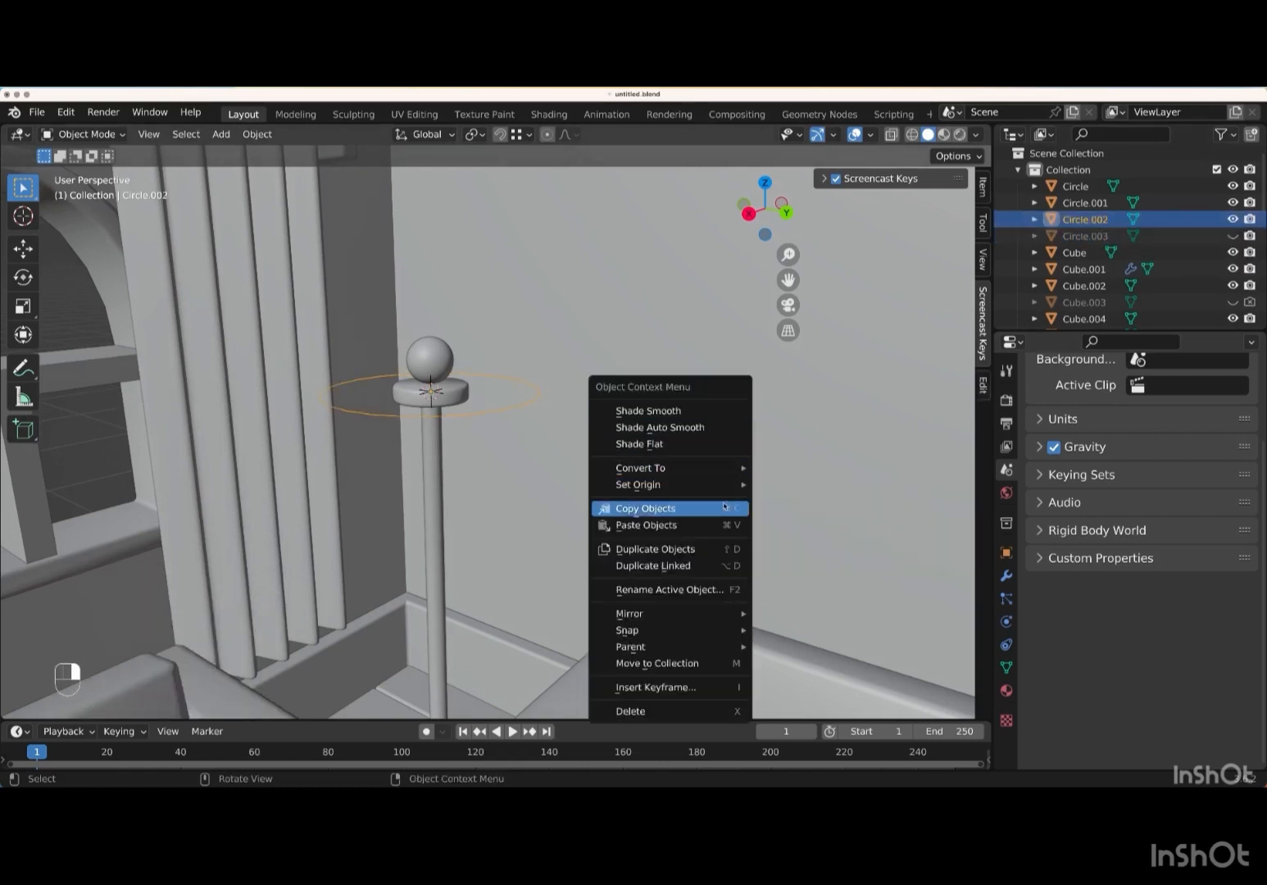
{"action": "left_click", "coordinate": [785, 467]}
{"action": "left_click", "coordinate": [1007, 644]}
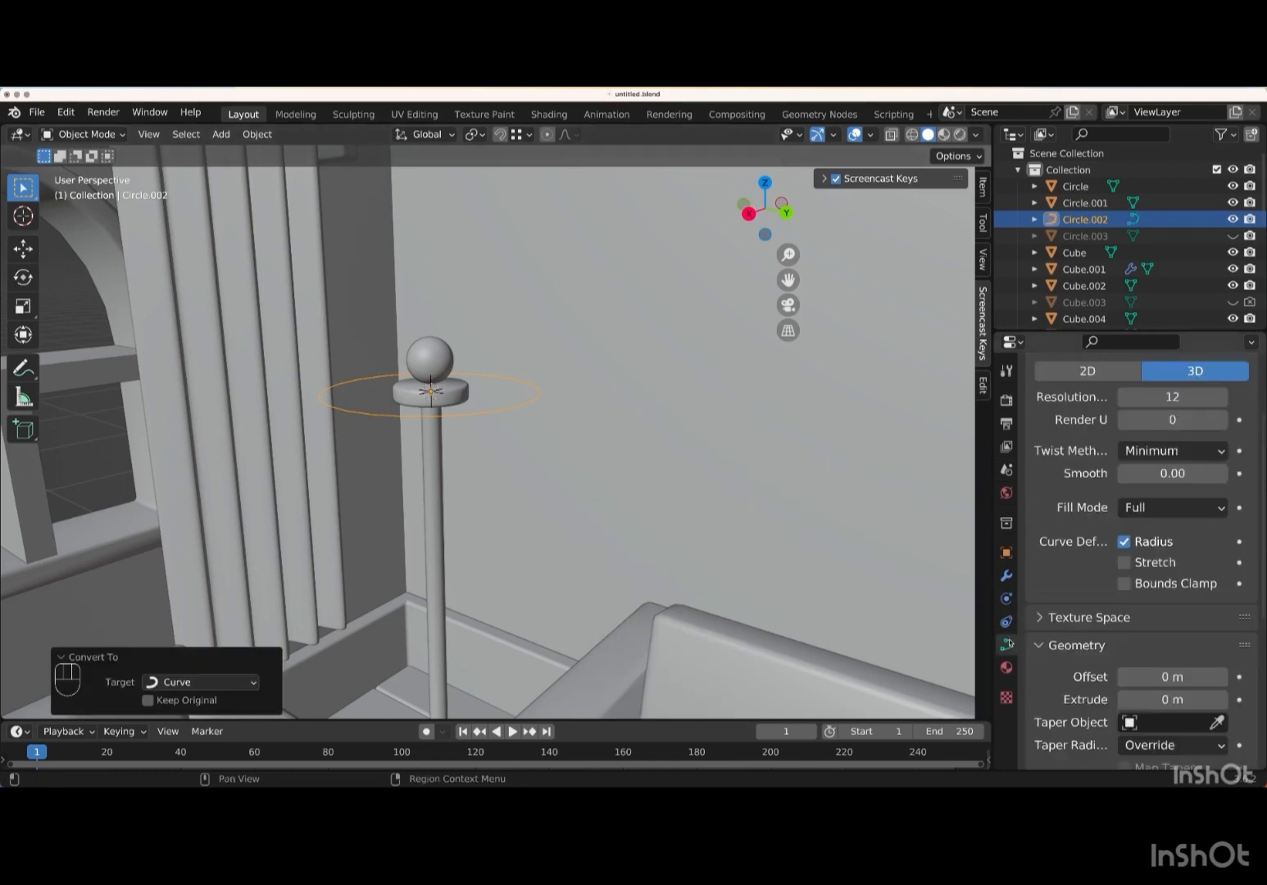
{"action": "scroll", "coordinate": [1143, 625], "scroll_direction": "down", "scroll_amount": 8}
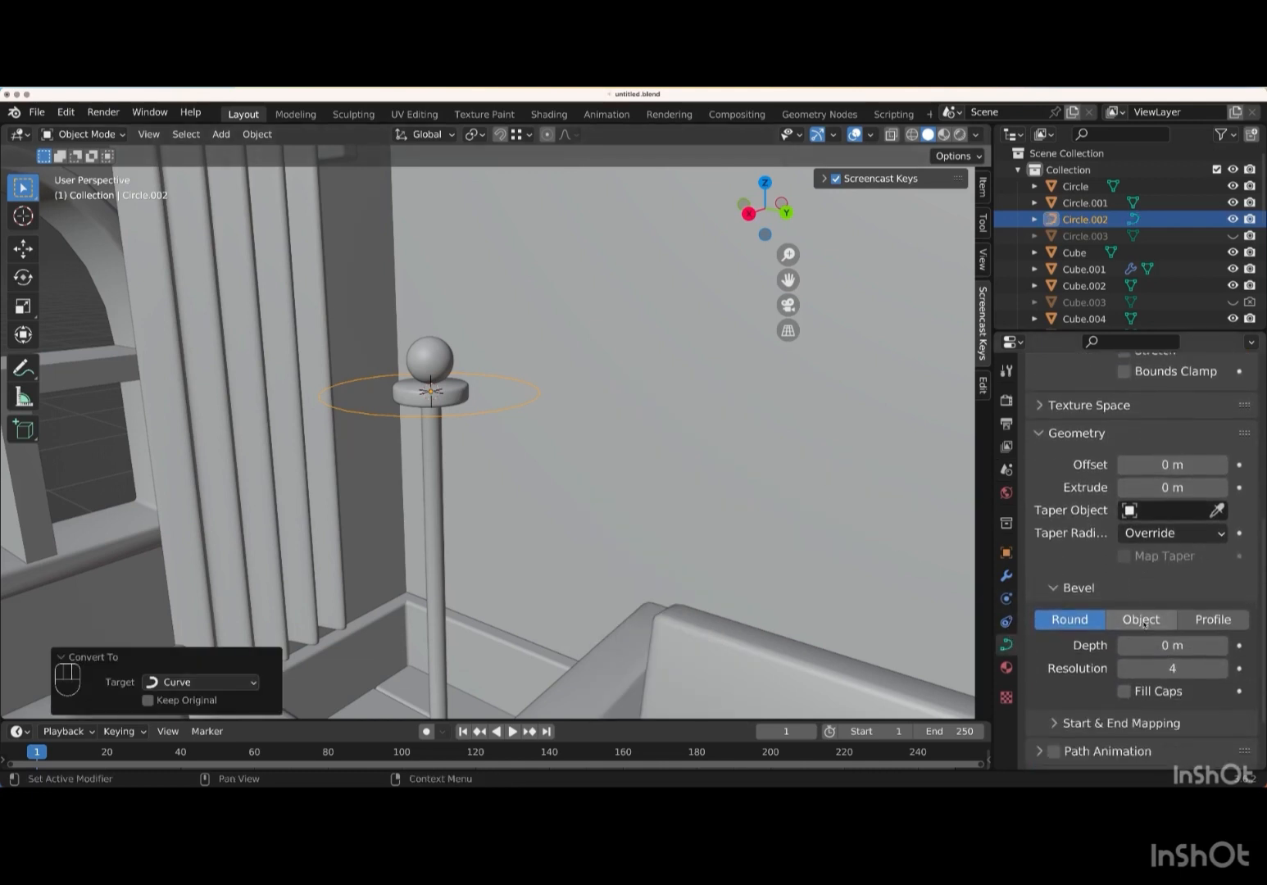
{"action": "left_click", "coordinate": [1220, 603]}
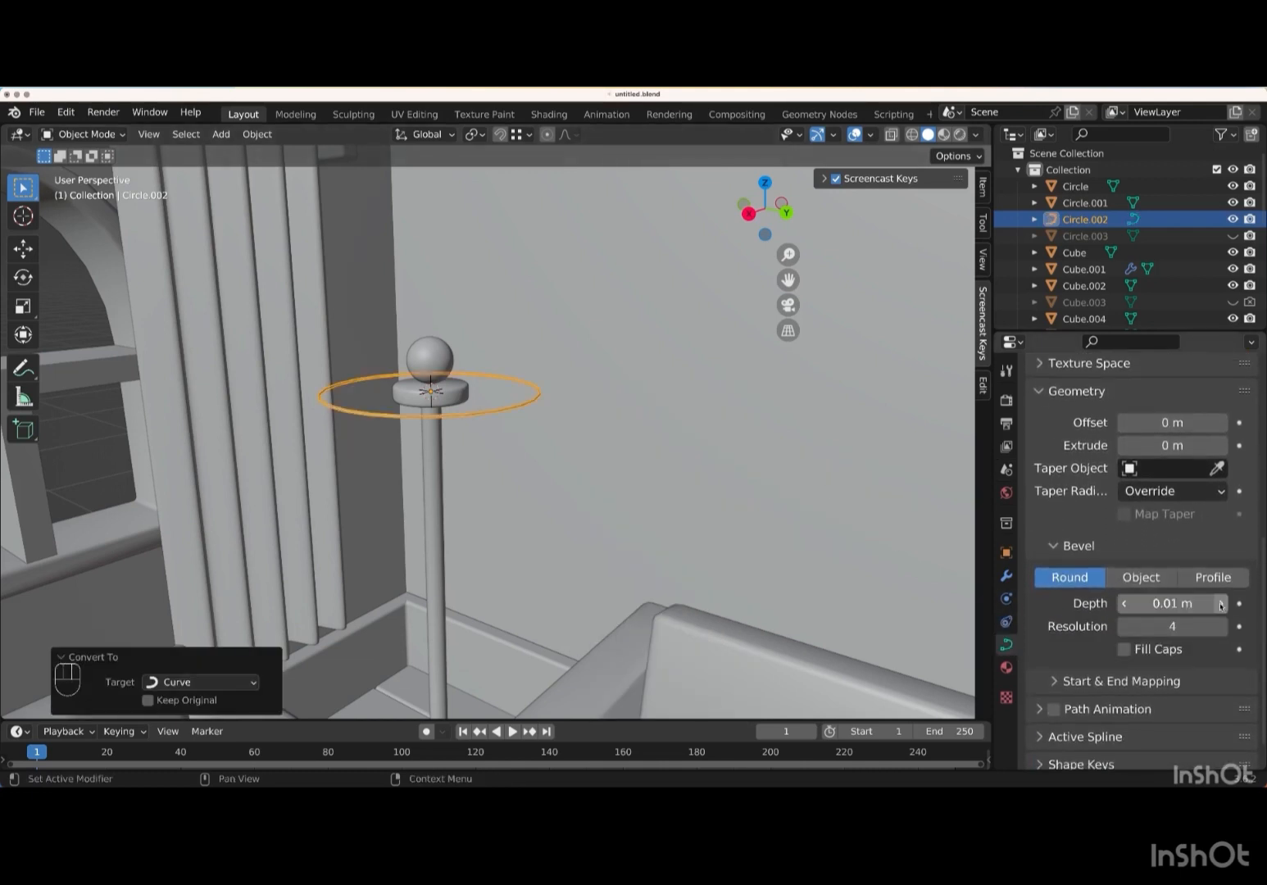
{"action": "left_click", "coordinate": [1220, 604]}
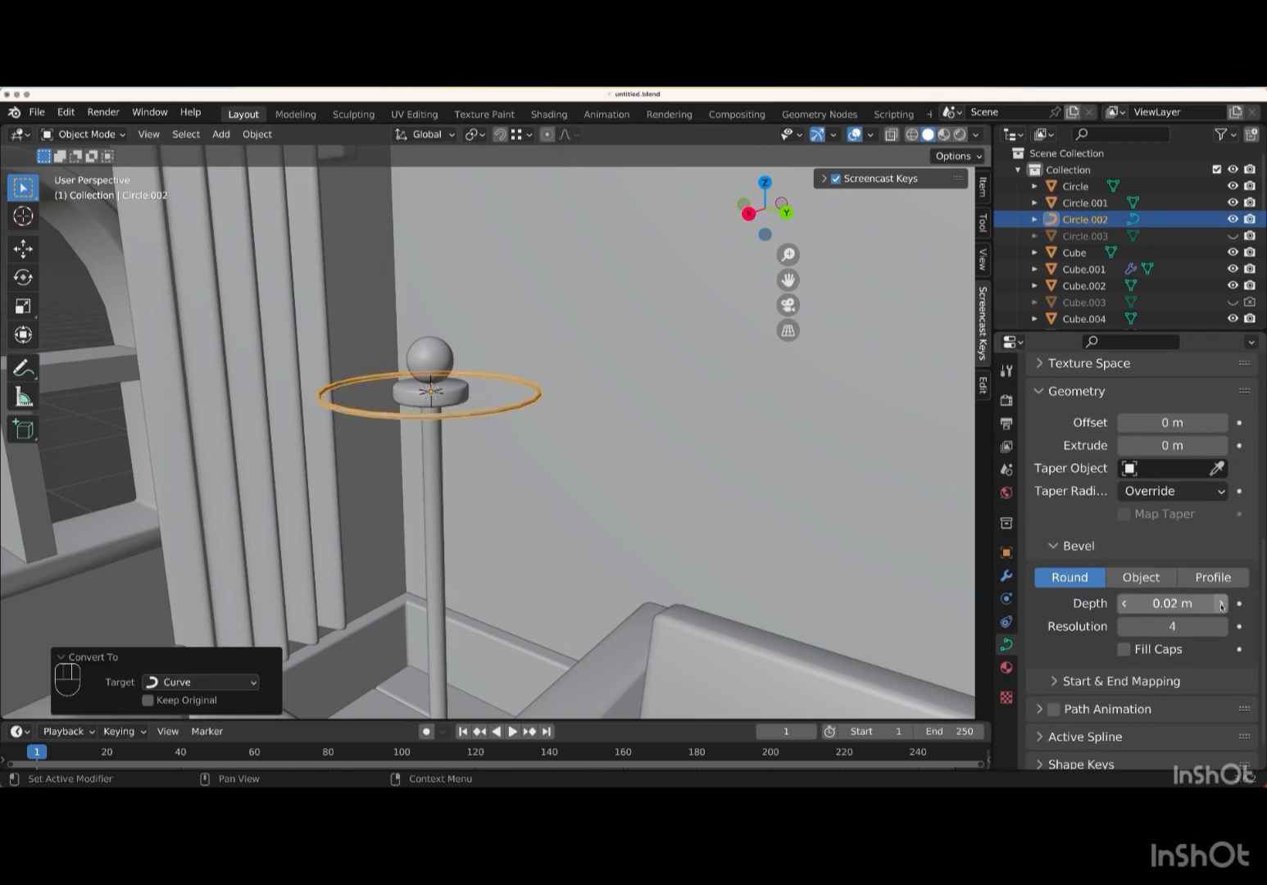
- Shade the beveled ring around the stand's disc smooth
{"action": "left_click", "coordinate": [686, 413]}
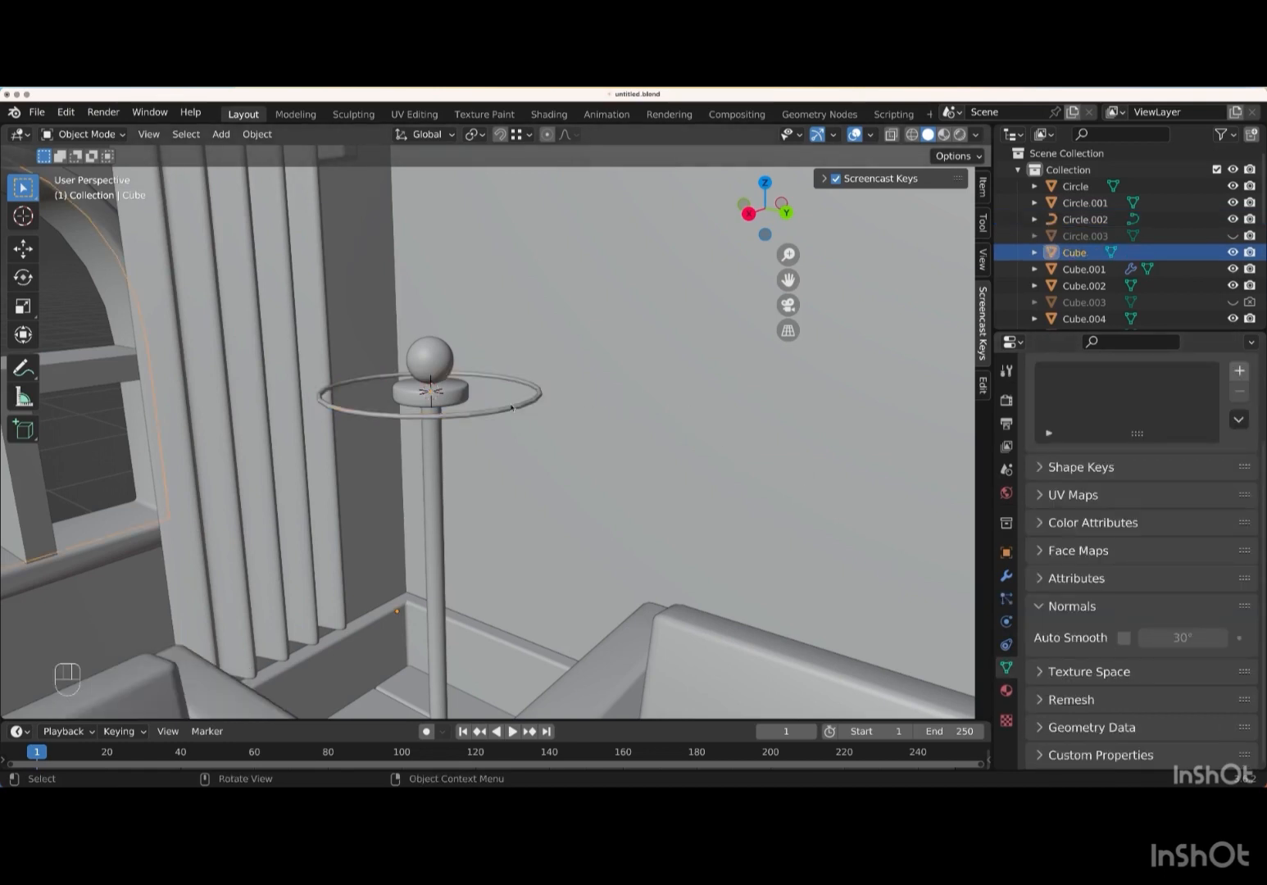
{"action": "left_click", "coordinate": [512, 408]}
{"action": "right_click", "coordinate": [688, 408]}
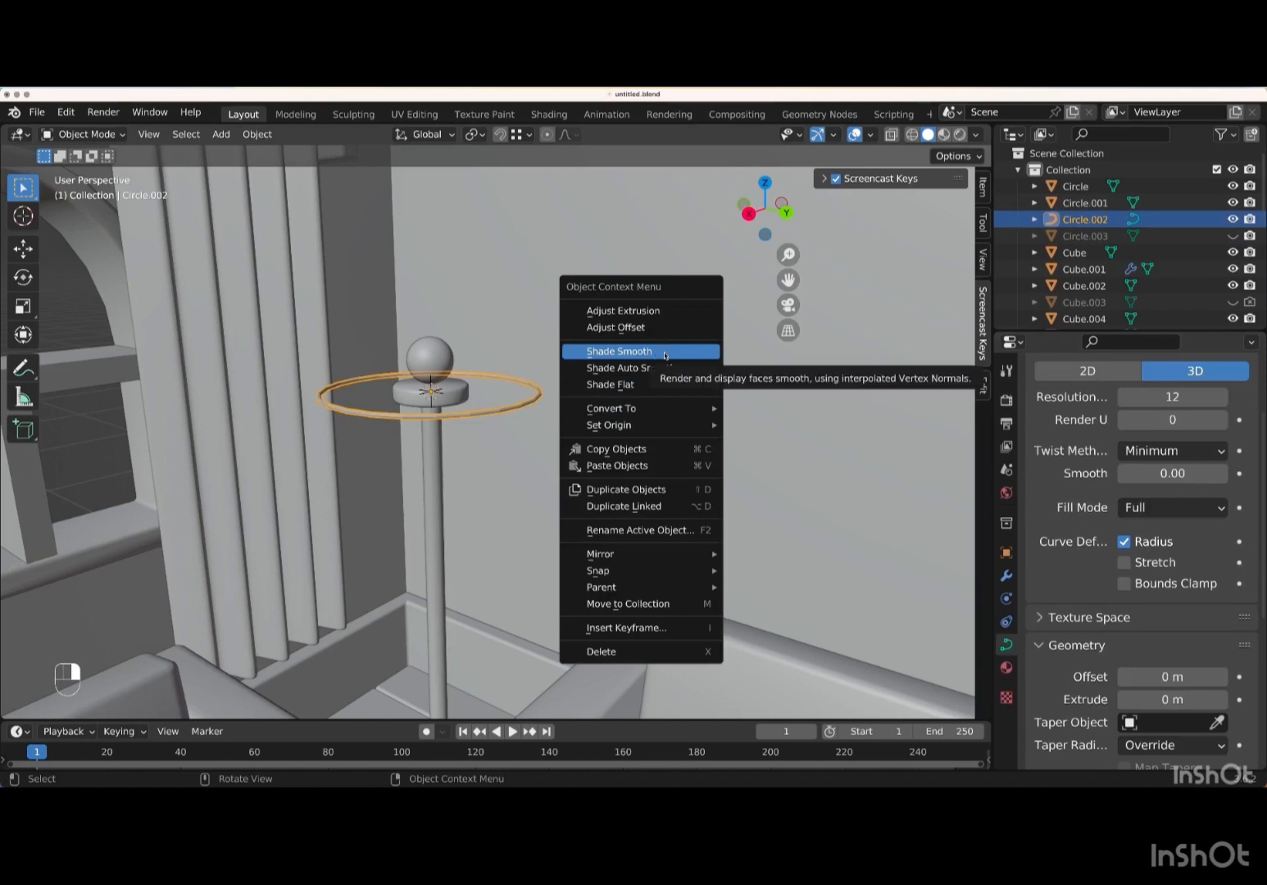
{"action": "left_click", "coordinate": [646, 354]}
{"action": "middle_click_drag", "start_coordinate": [639, 397], "coordinate": [628, 422]}
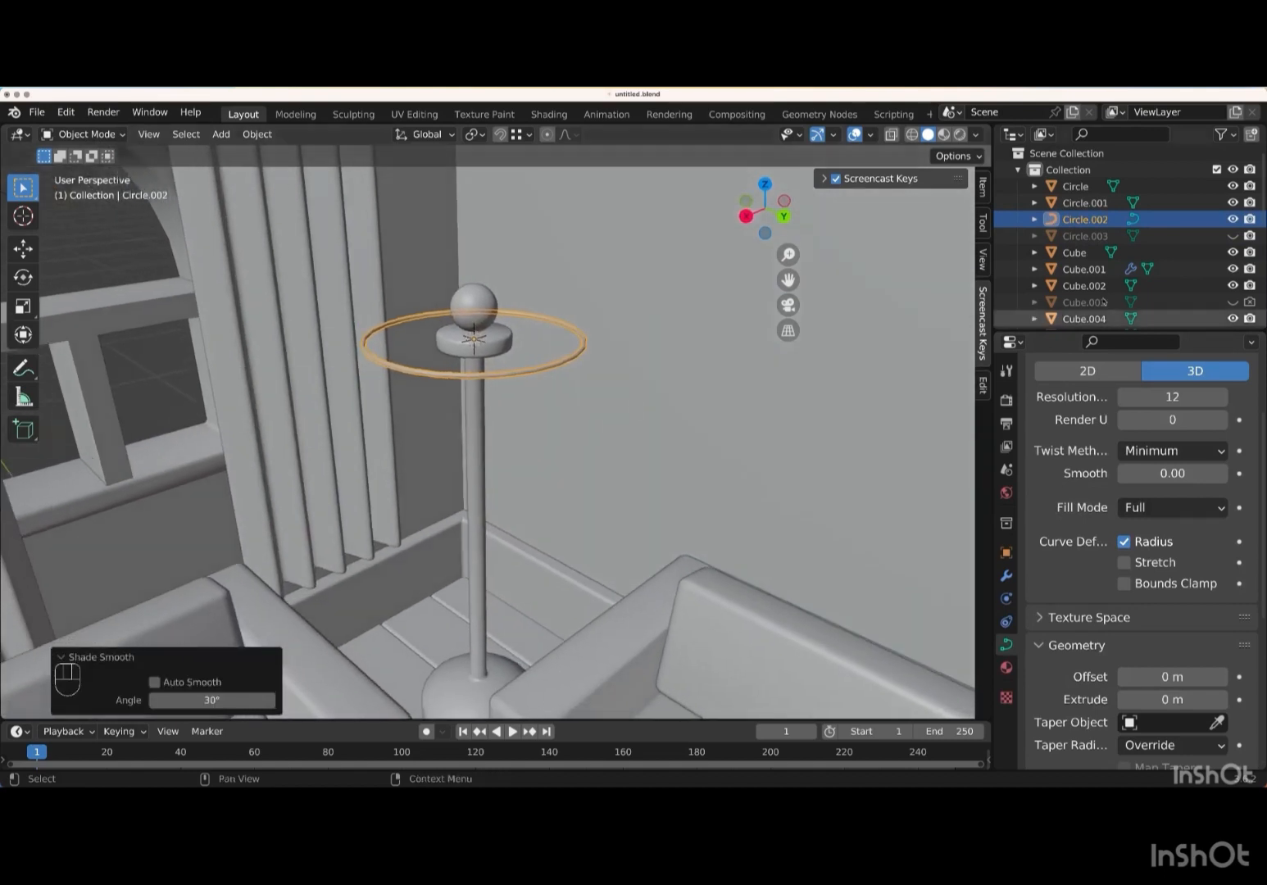
- Hide the beveled ring, unhide the duplicate Circle.003, and open it in Edit Mode with vertex selection
{"action": "left_click", "coordinate": [1232, 219]}
{"action": "left_click", "coordinate": [1232, 235]}
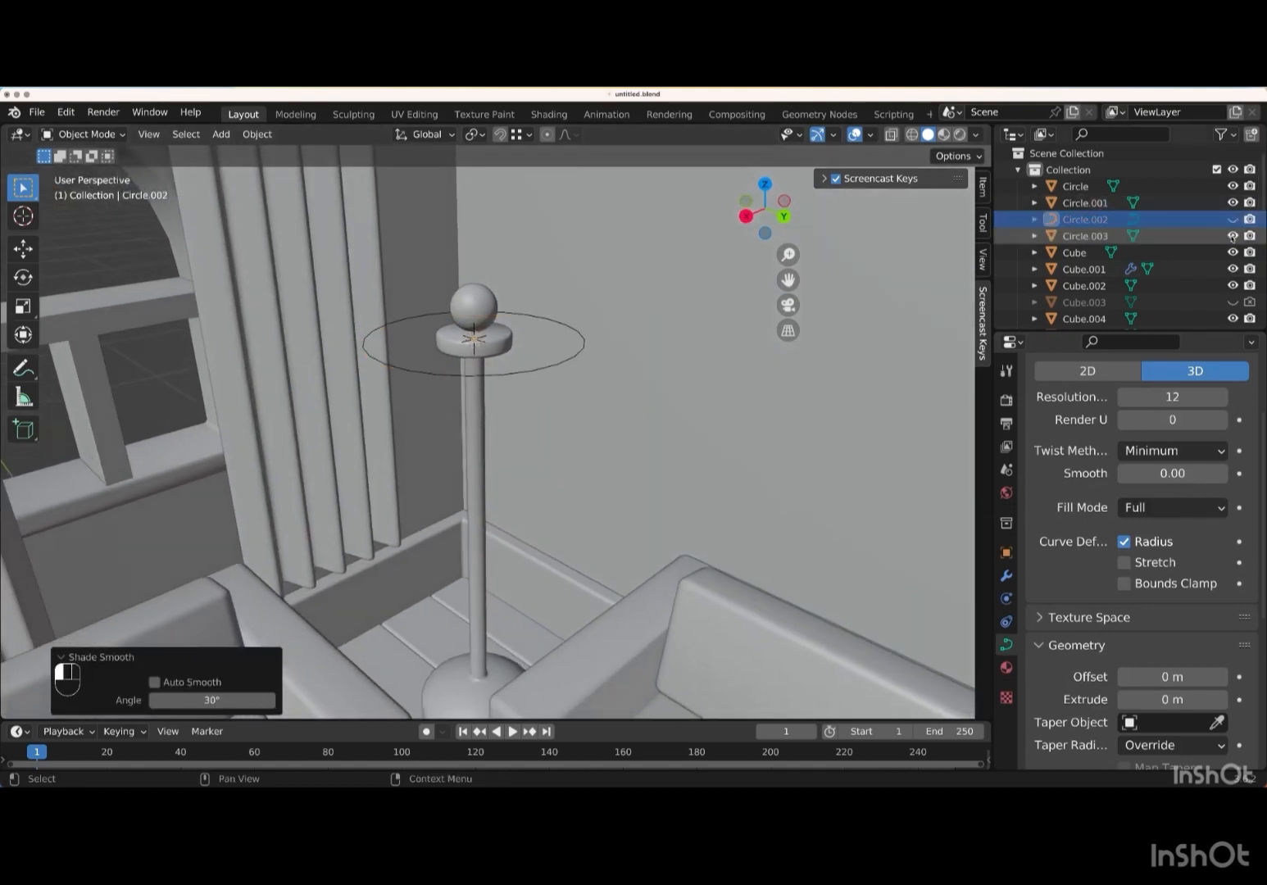
{"action": "left_click", "coordinate": [1179, 238]}
{"action": "scroll", "coordinate": [623, 349], "scroll_direction": "right", "scroll_amount": 5}
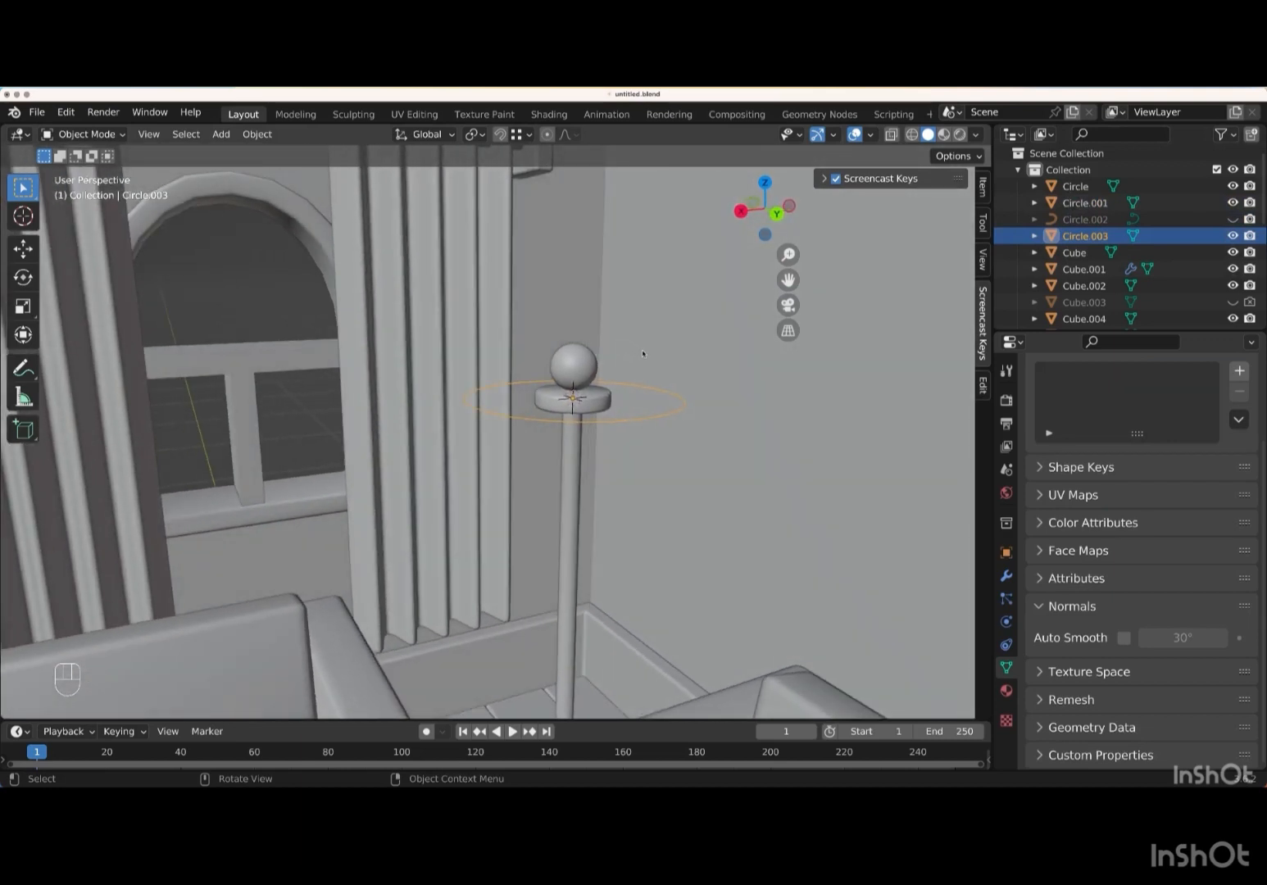
{"action": "key", "text": "Tab"}
{"action": "left_click", "coordinate": [141, 134]}
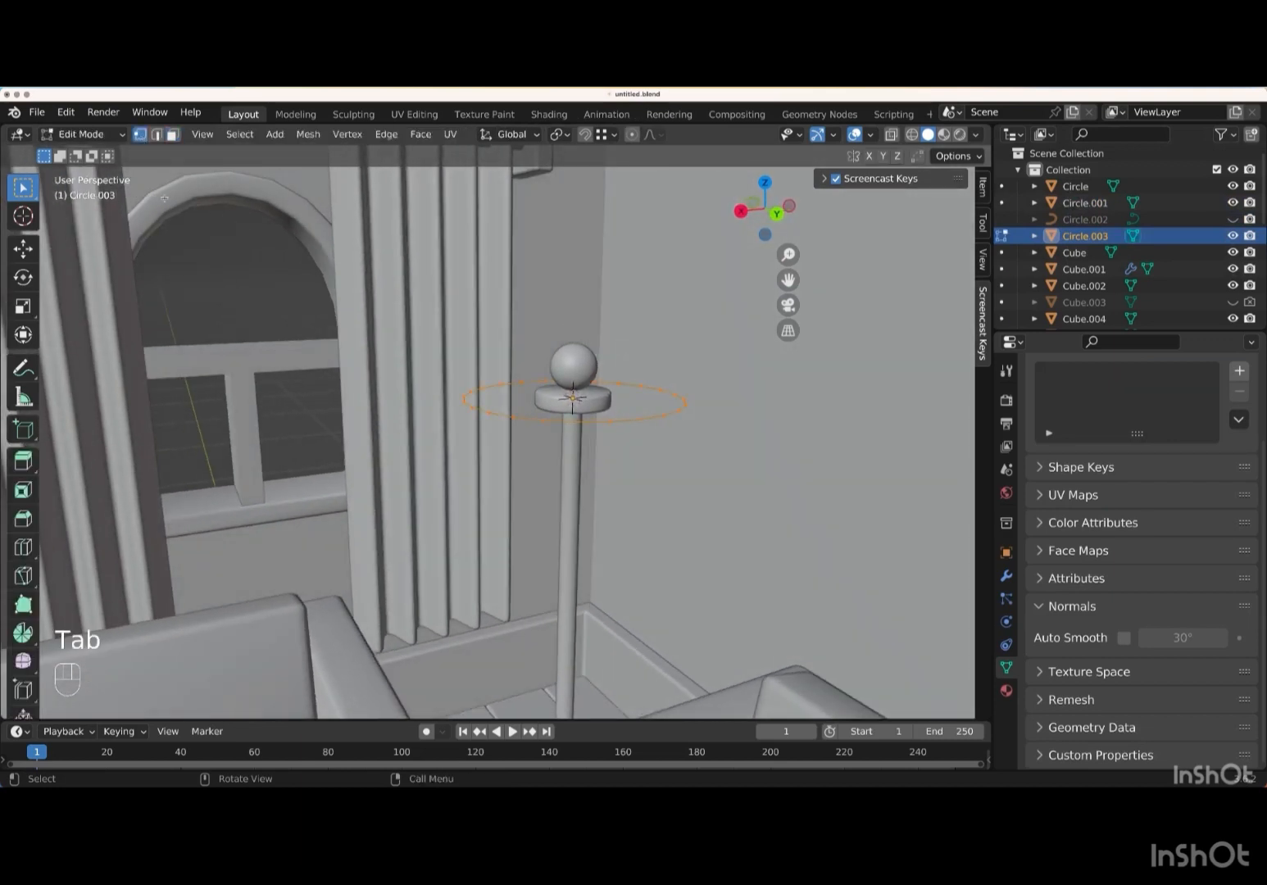
{"action": "key", "text": "e"}
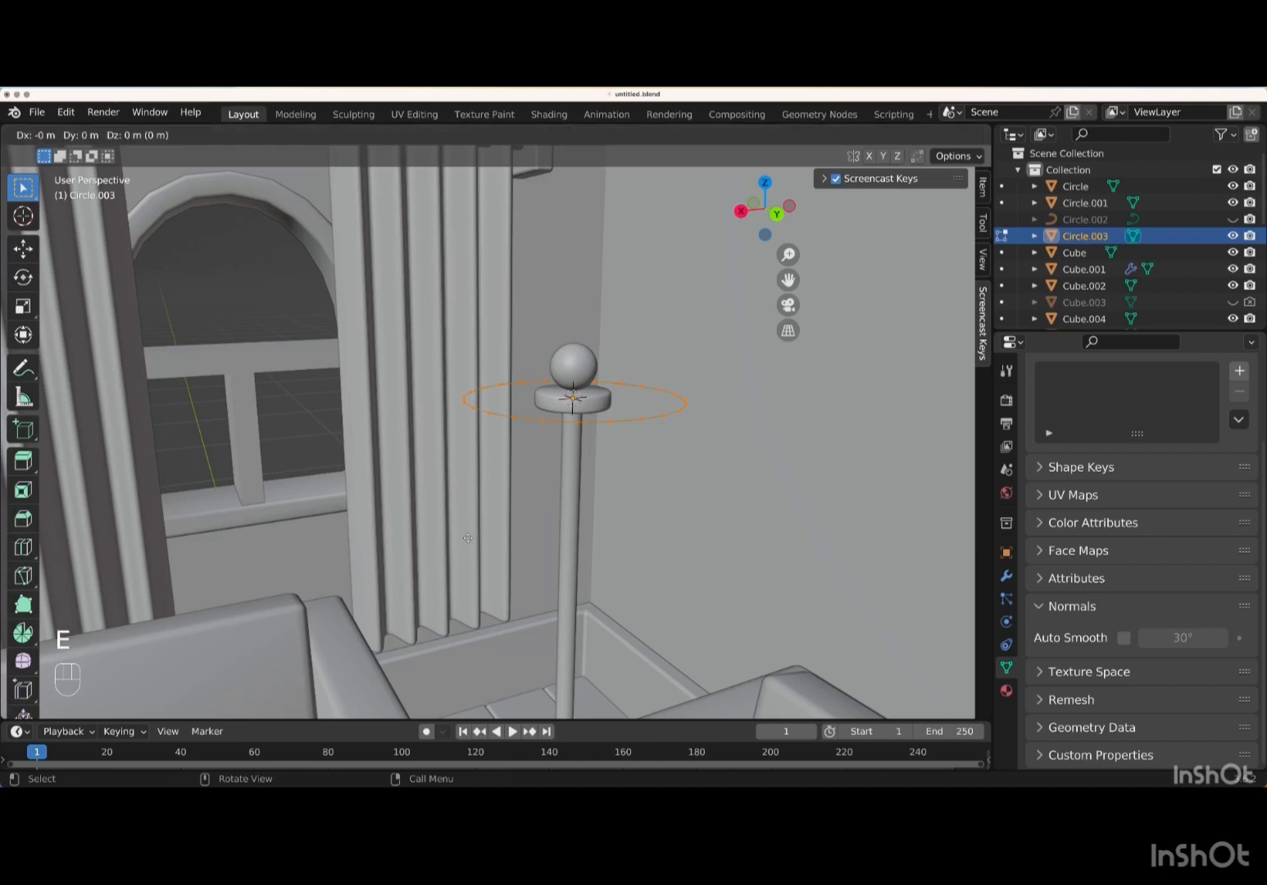
{"action": "key", "text": "z"}
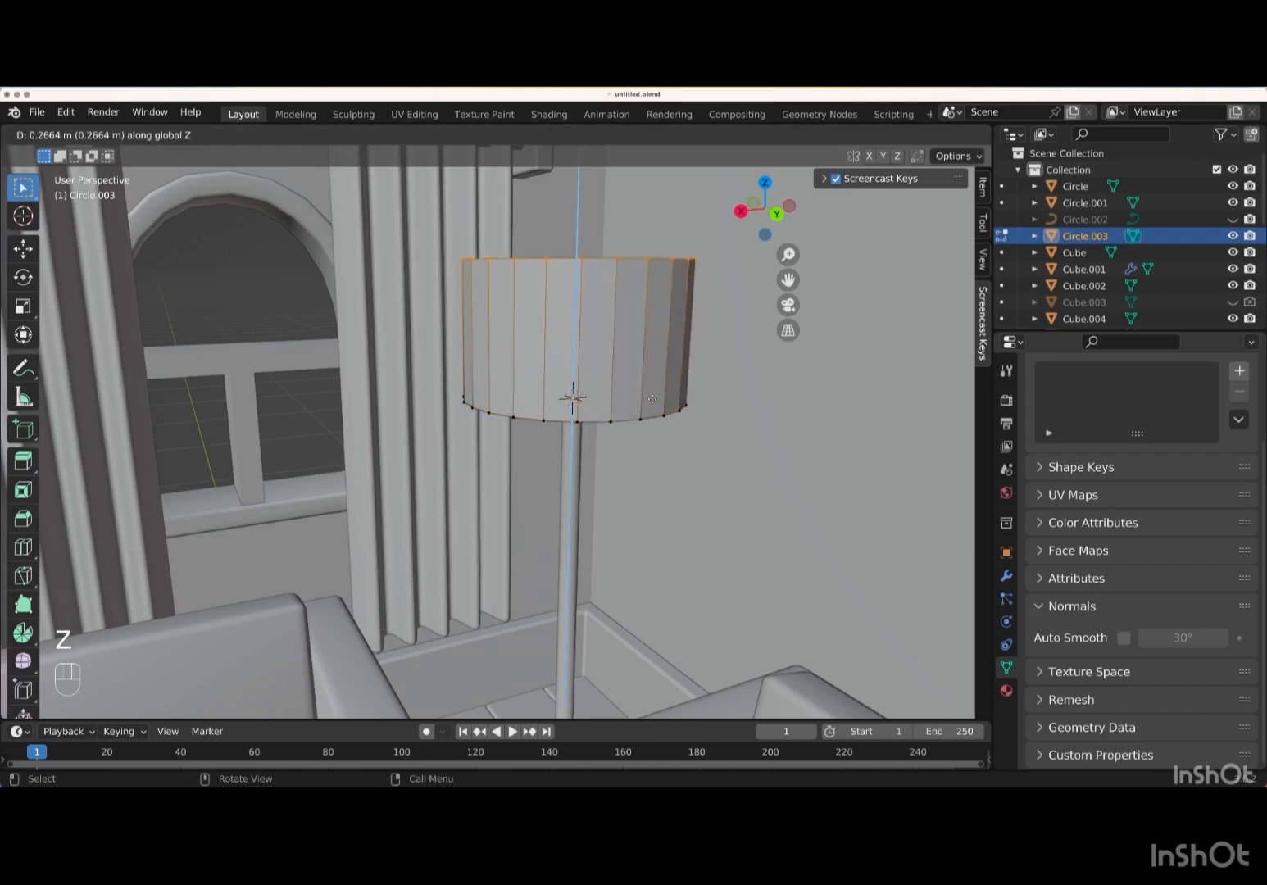
{"action": "key", "text": "Return"}
{"action": "scroll", "coordinate": [647, 405], "scroll_direction": "up", "scroll_amount": 5}
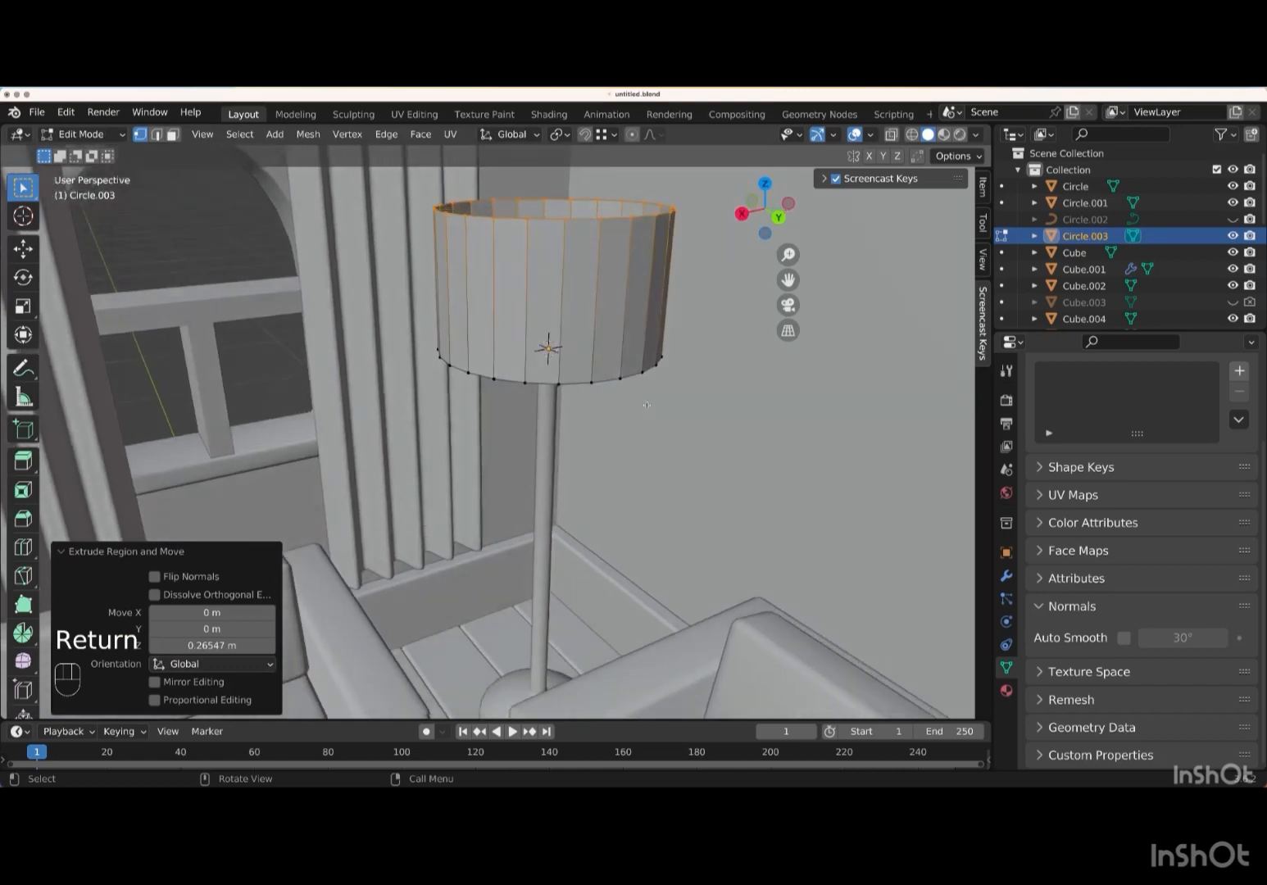
{"action": "scroll", "coordinate": [646, 404], "scroll_direction": "down", "scroll_amount": 3}
{"action": "scroll", "coordinate": [646, 405], "scroll_direction": "down", "scroll_amount": 4}
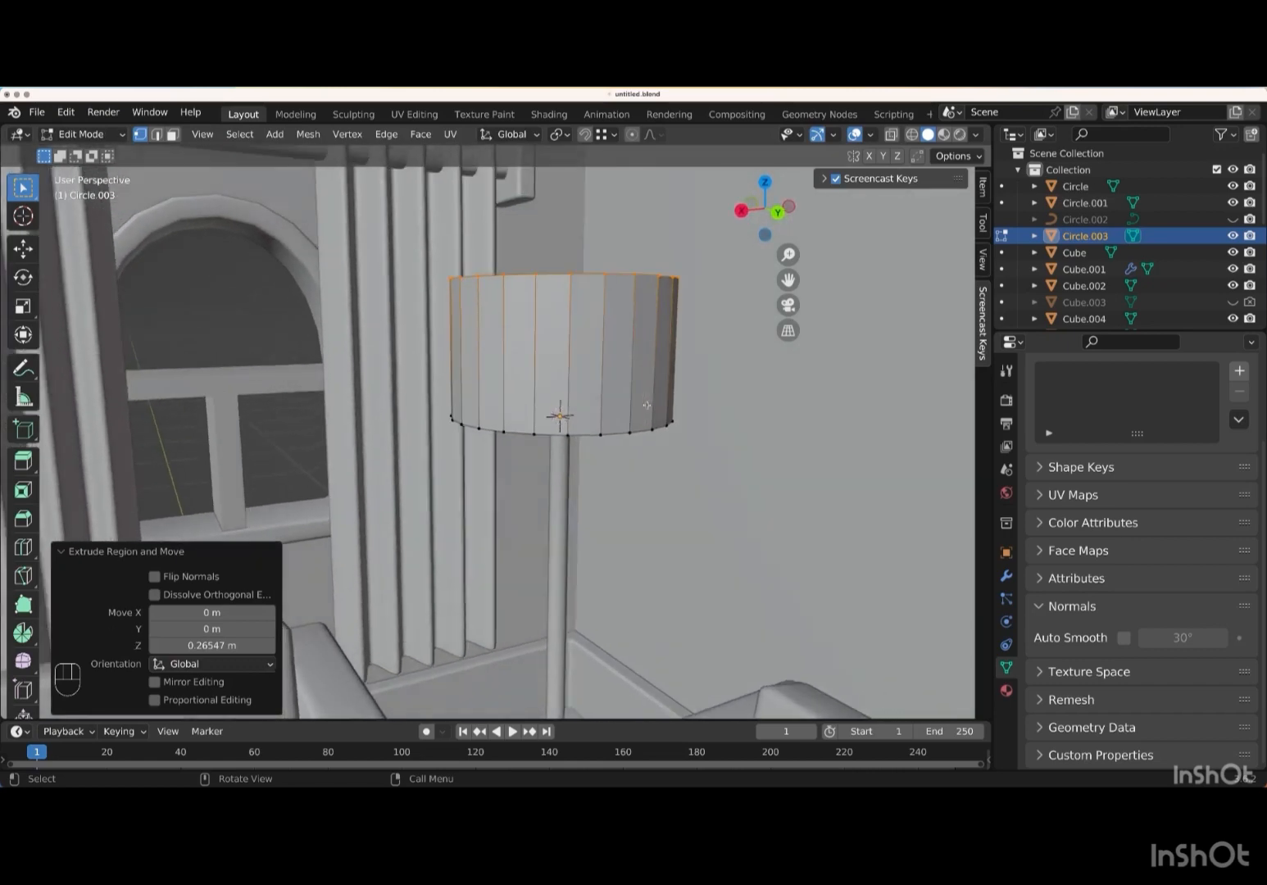
{"action": "key", "text": "KP_Subtract"}
{"action": "key", "text": "KP_Subtract"}
{"action": "key", "text": "KP_Subtract"}
{"action": "key", "text": "KP_Subtract"}
{"action": "key", "text": "KP_Subtract"}
{"action": "key", "text": "KP_Subtract"}
{"action": "key", "text": "KP_Subtract"}
{"action": "key", "text": "KP_Subtract"}
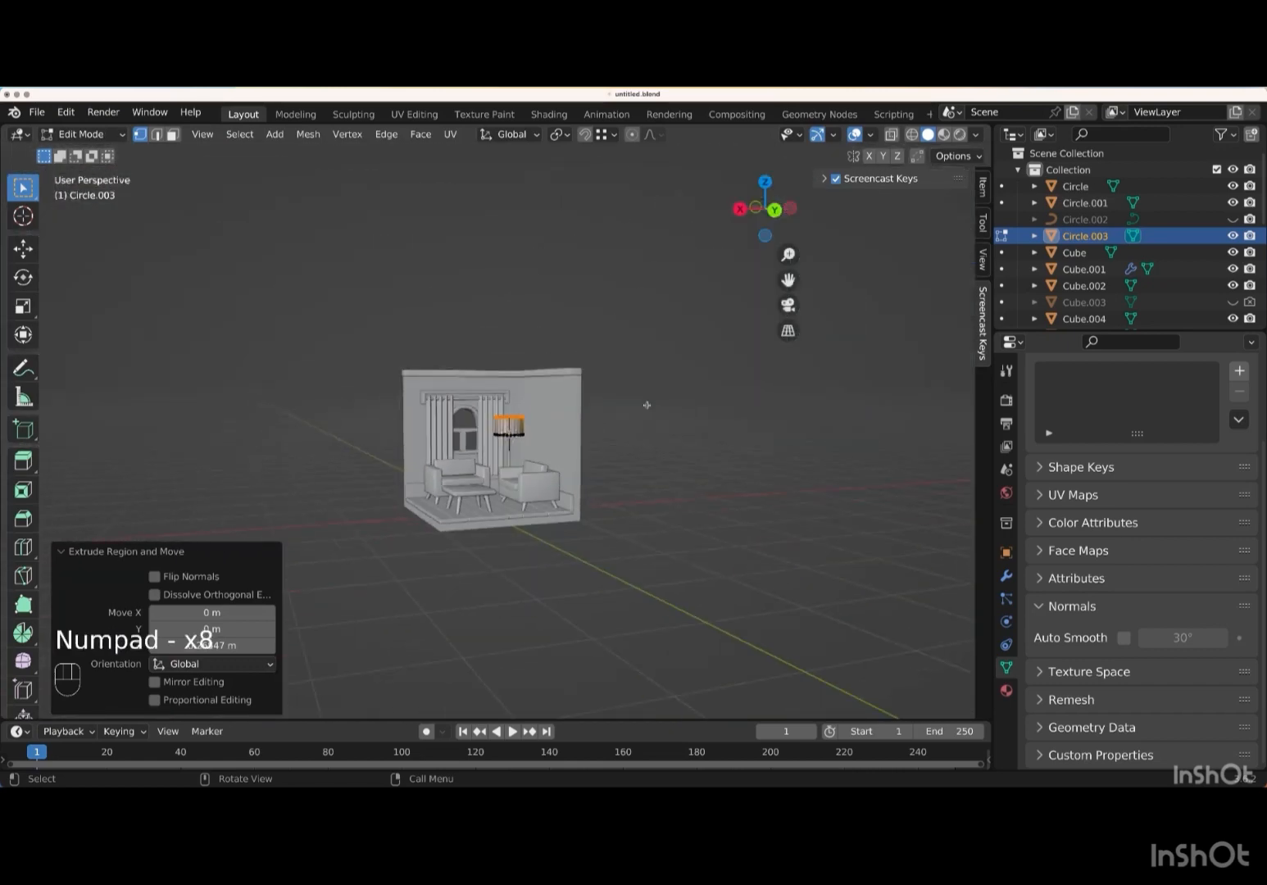
{"action": "scroll", "coordinate": [647, 405], "scroll_direction": "right", "scroll_amount": 4}
{"action": "scroll", "coordinate": [647, 404], "scroll_direction": "right", "scroll_amount": 3}
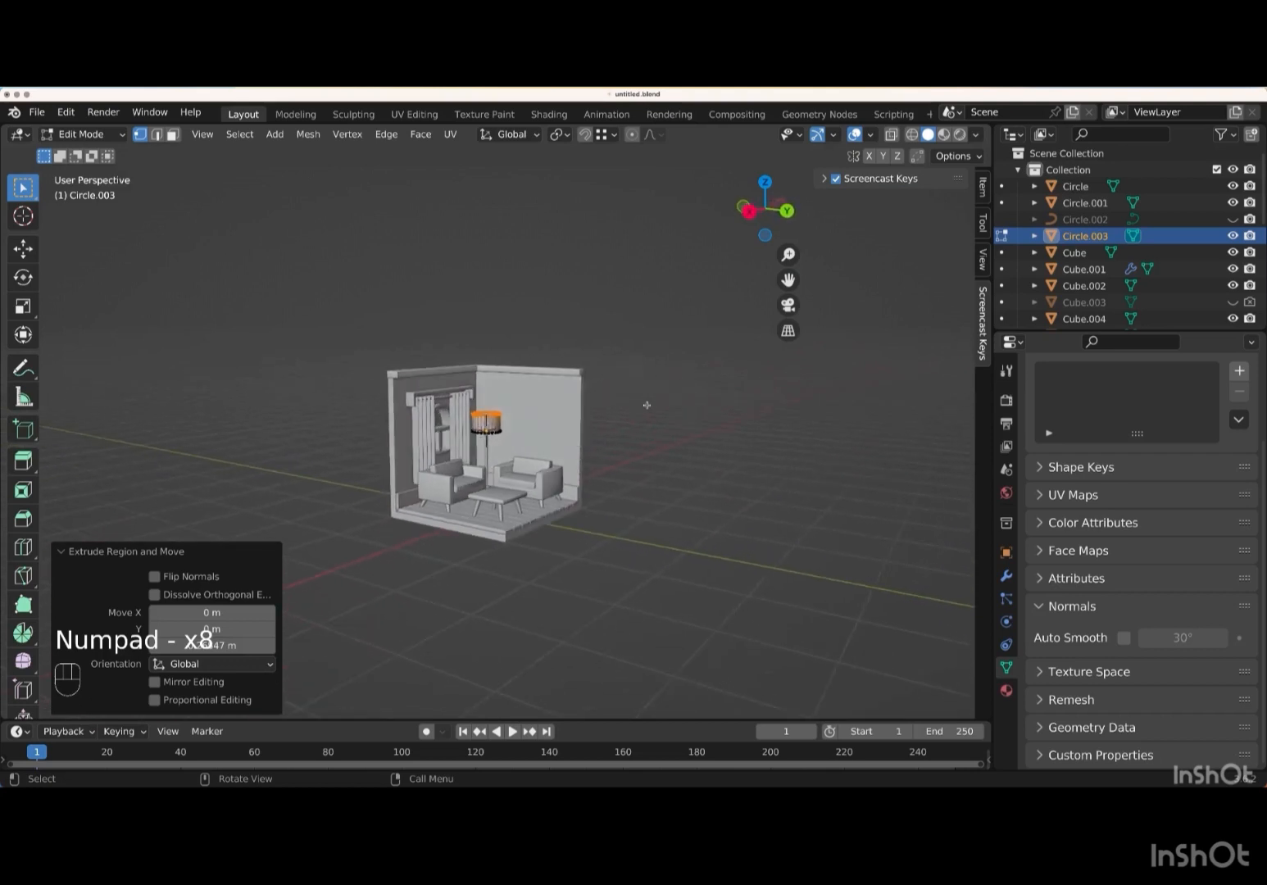
{"action": "key", "text": "KP_Add"}
{"action": "key", "text": "KP_Add"}
{"action": "key", "text": "KP_Add"}
{"action": "key", "text": "KP_Add"}
{"action": "key", "text": "KP_Add"}
{"action": "key", "text": "KP_Add"}
{"action": "key", "text": "KP_Add"}
{"action": "key", "text": "KP_Add"}
{"action": "key", "text": "KP_Add"}
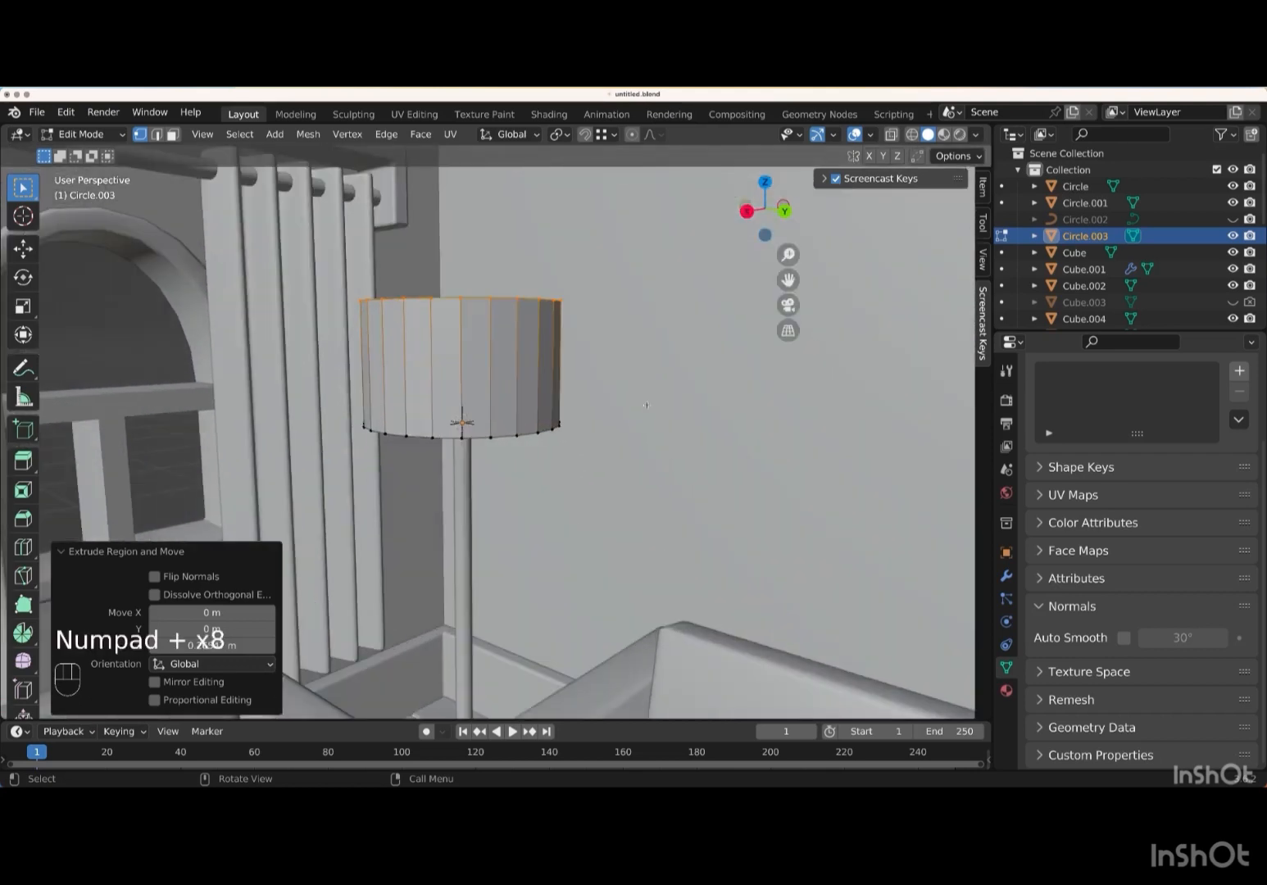
{"action": "key", "text": "super+z"}
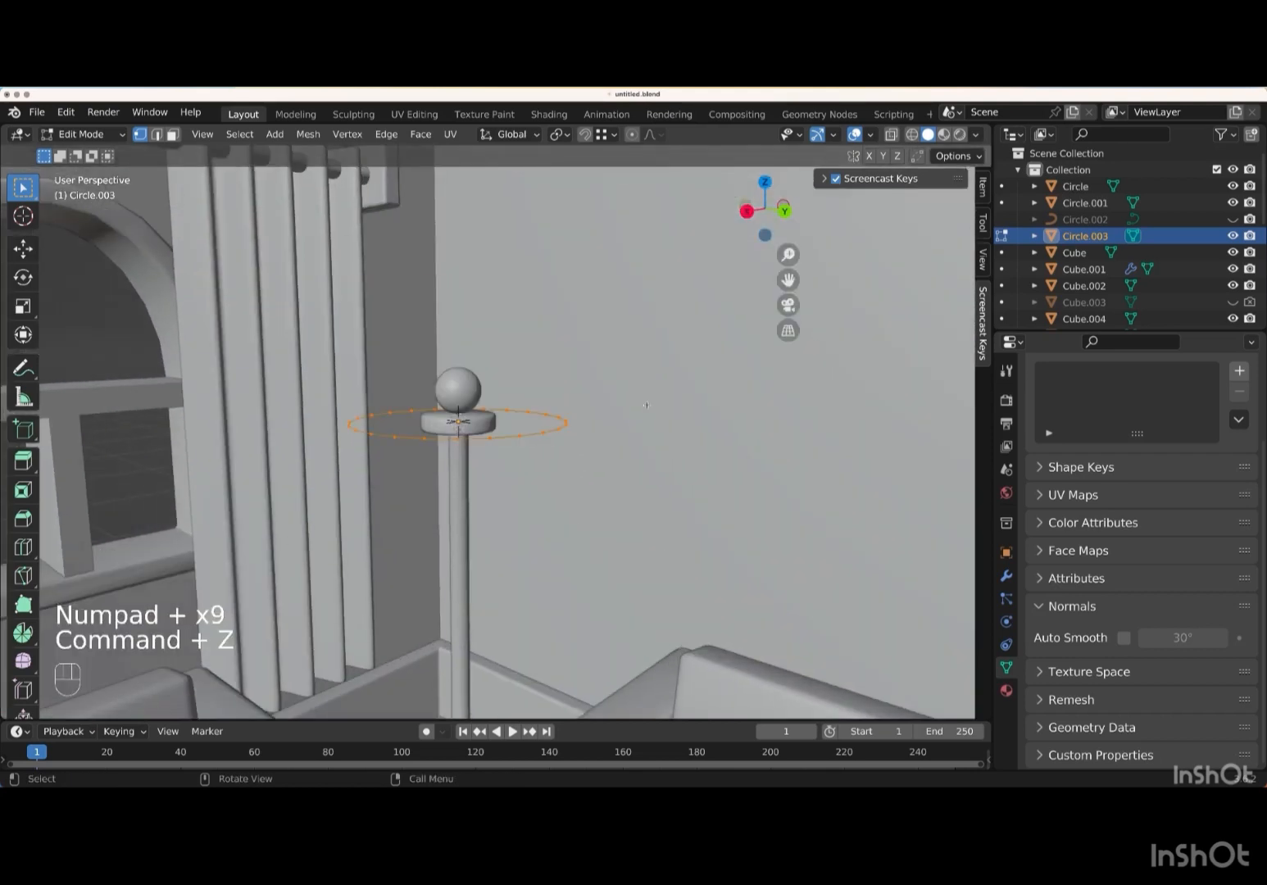
- Extrude the duplicate circle upward along Z by about 0.26 m to form the lampshade wall
{"action": "key", "text": "e"}
{"action": "key", "text": "z"}
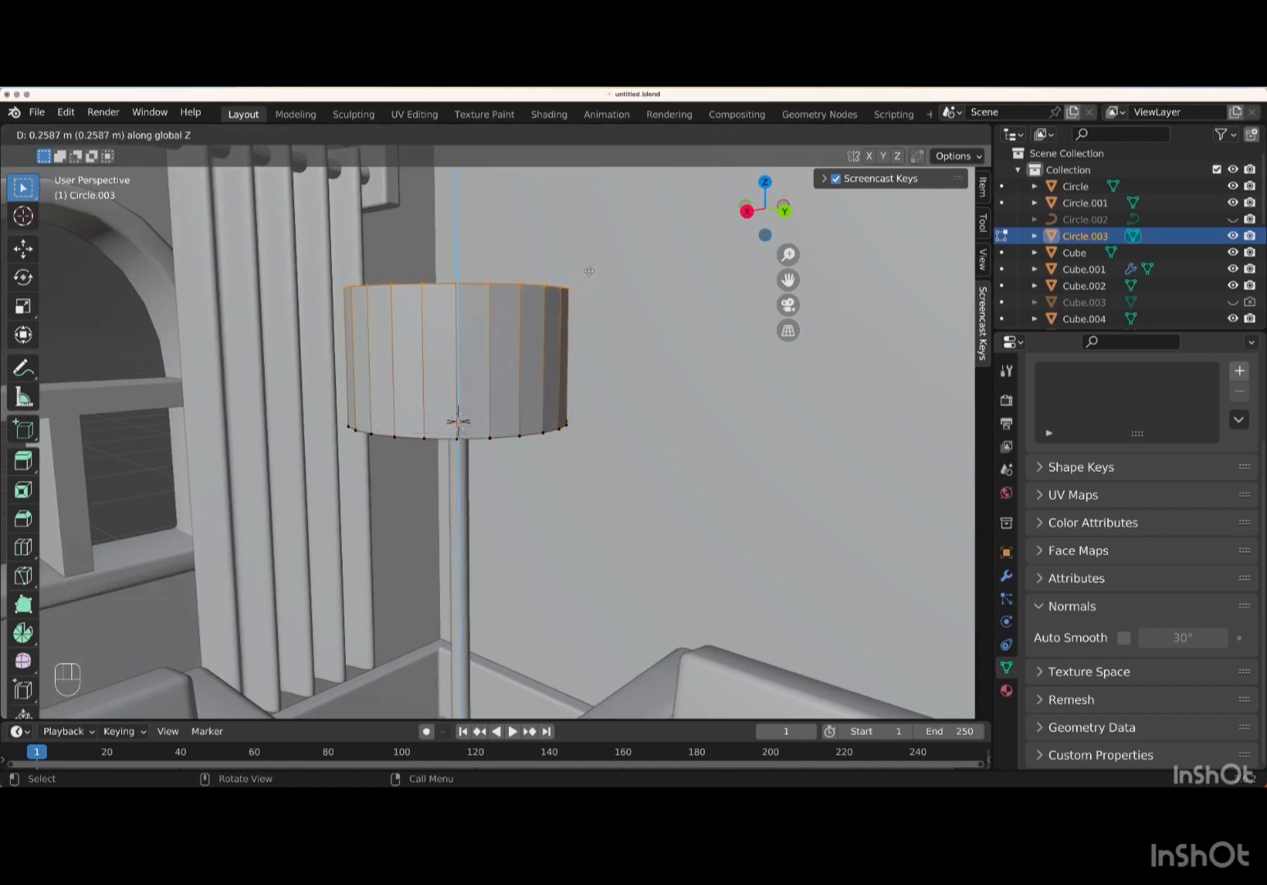
{"action": "key", "text": "Return"}
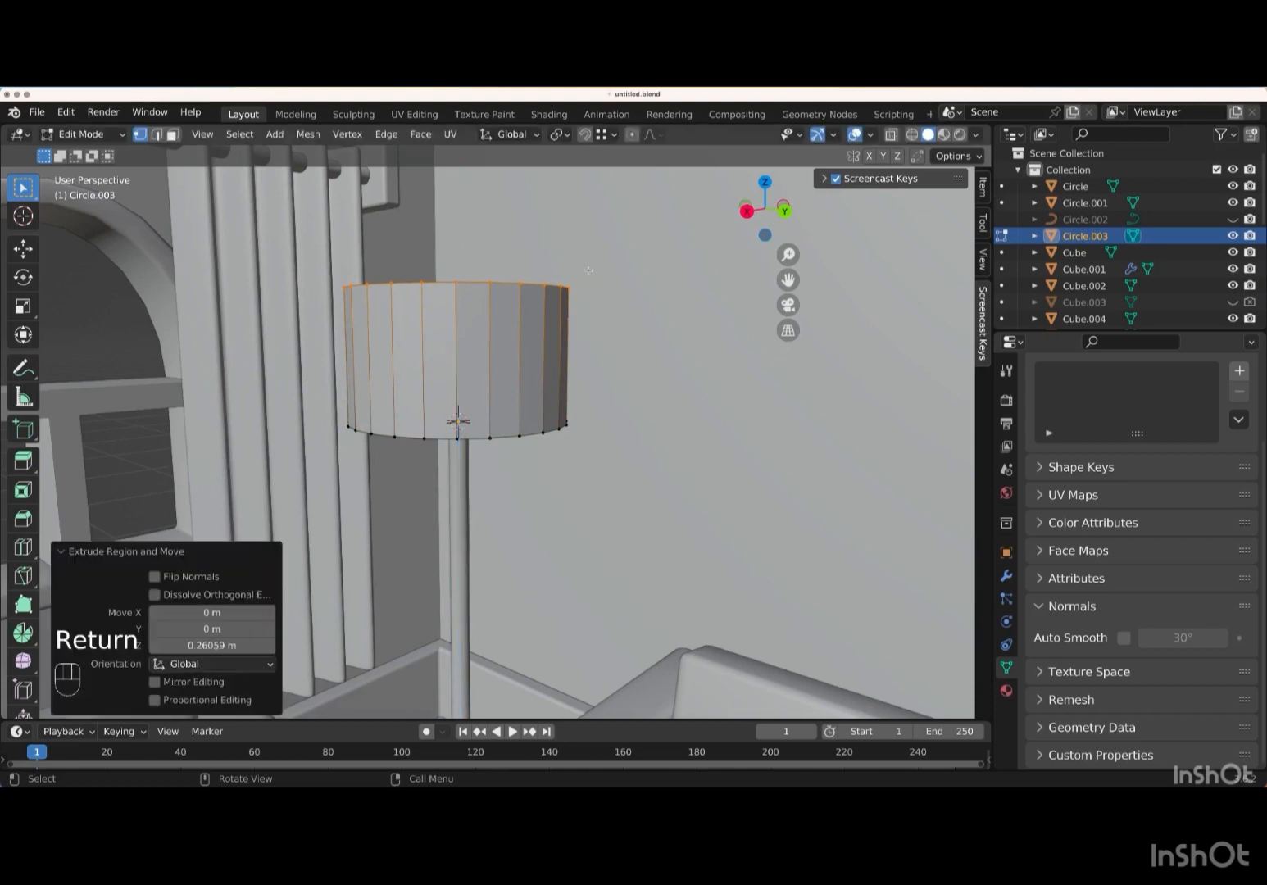
{"action": "middle_click_drag", "start_coordinate": [580, 290], "coordinate": [589, 299]}
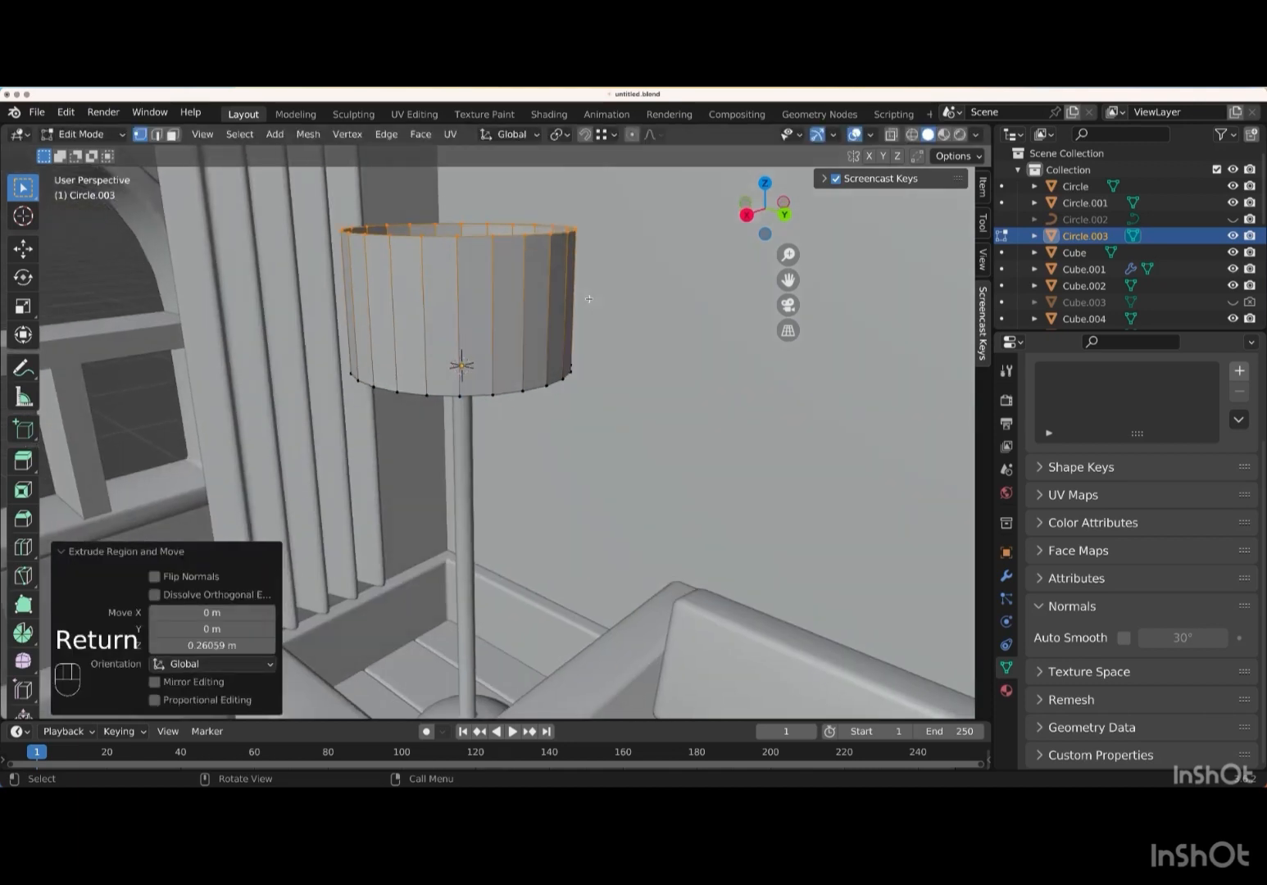
- From the back orthographic view with X-ray on, connect the lampshade's front and back bottom-rim middle vertices with an edge
{"action": "key", "text": "super+KP_1"}
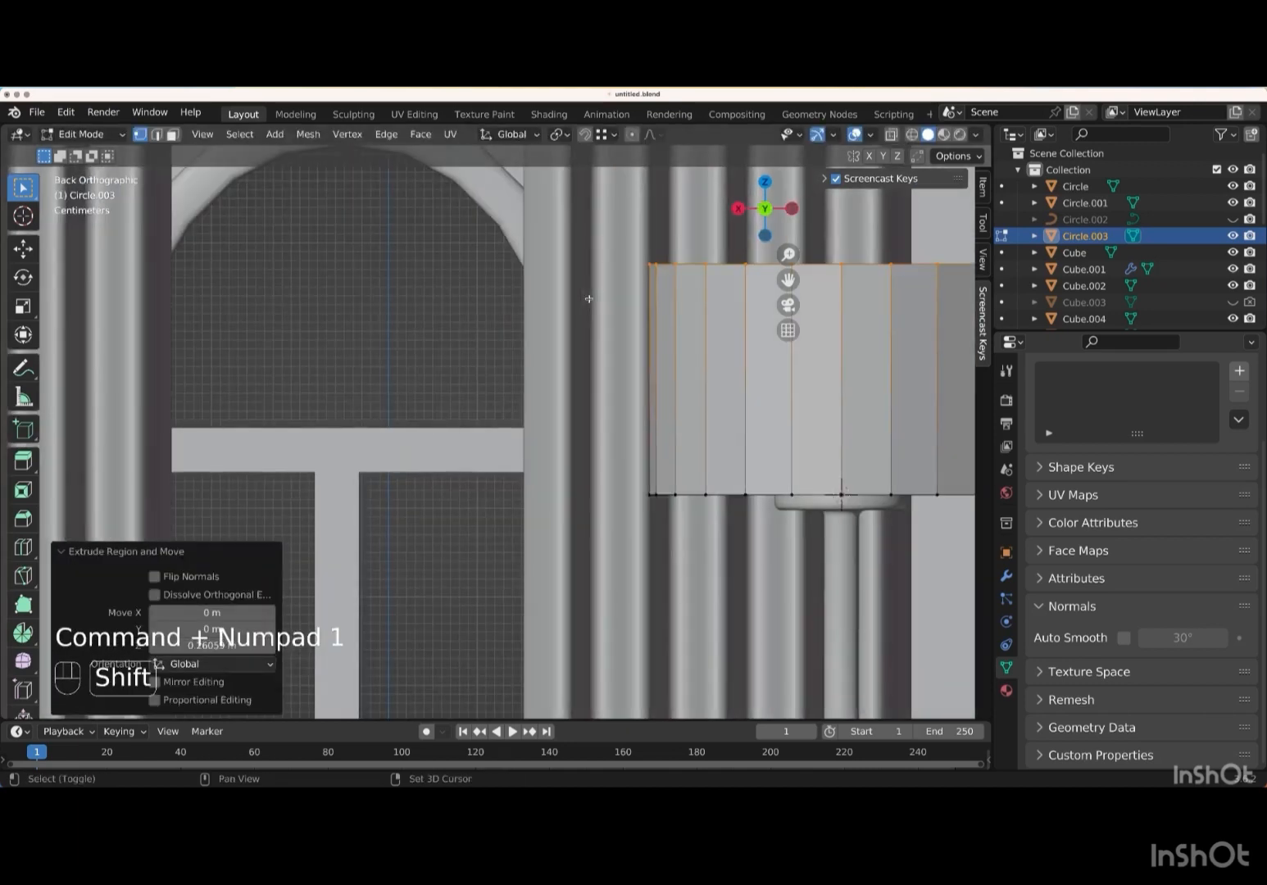
{"action": "middle_click_drag", "start_coordinate": [588, 298], "coordinate": [325, 298], "text": "shift"}
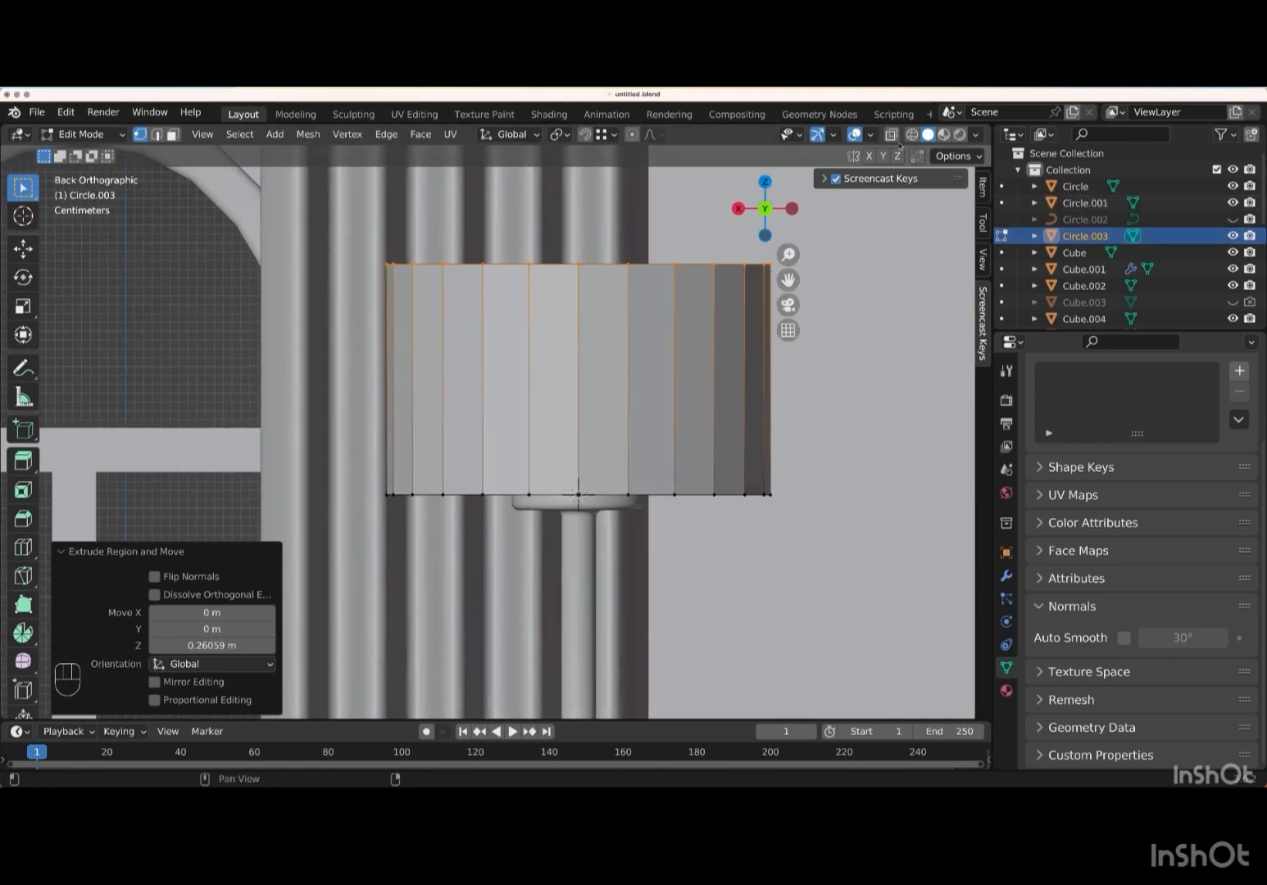
{"action": "left_click", "coordinate": [890, 134]}
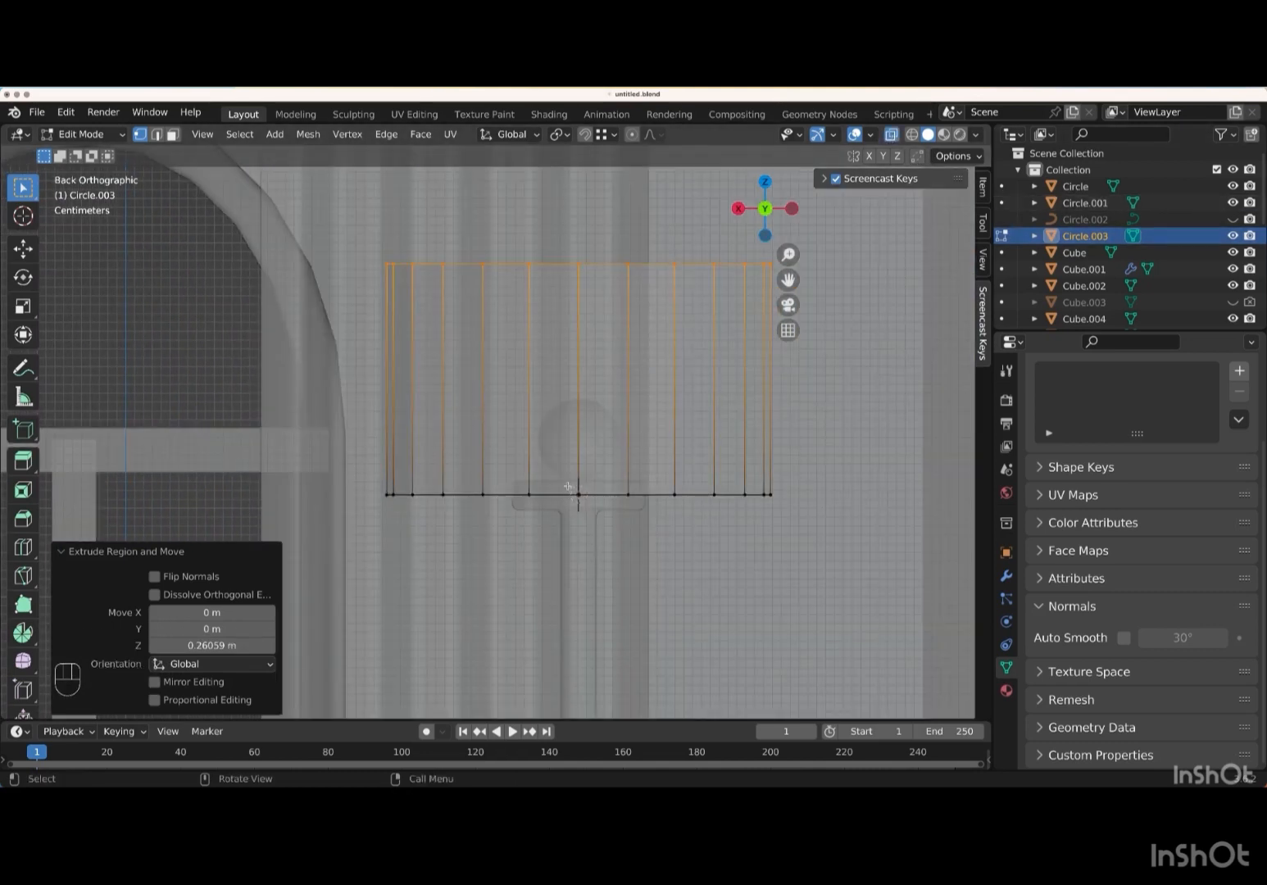
{"action": "left_click_drag", "start_coordinate": [578, 501], "coordinate": [591, 506]}
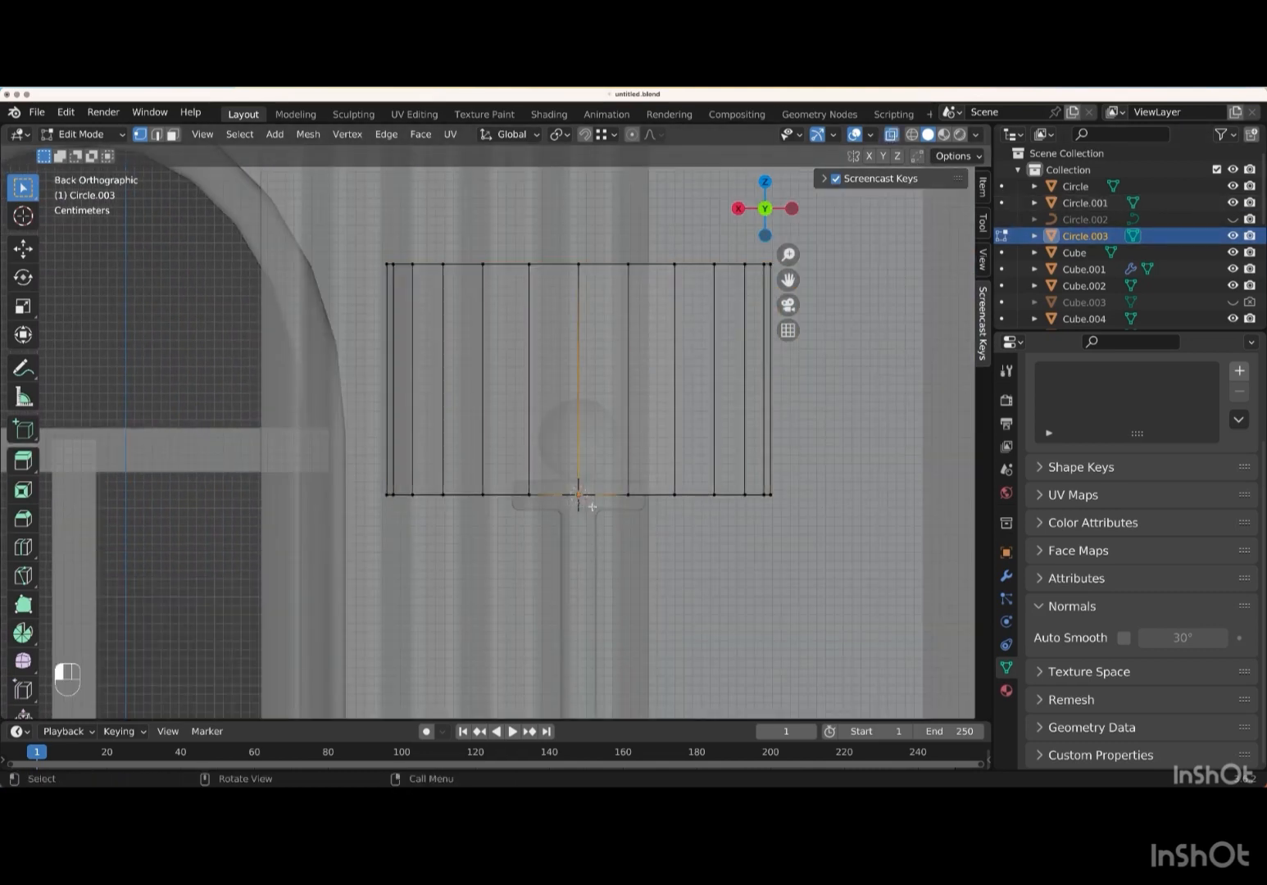
{"action": "scroll", "coordinate": [591, 507], "scroll_direction": "up", "scroll_amount": 10}
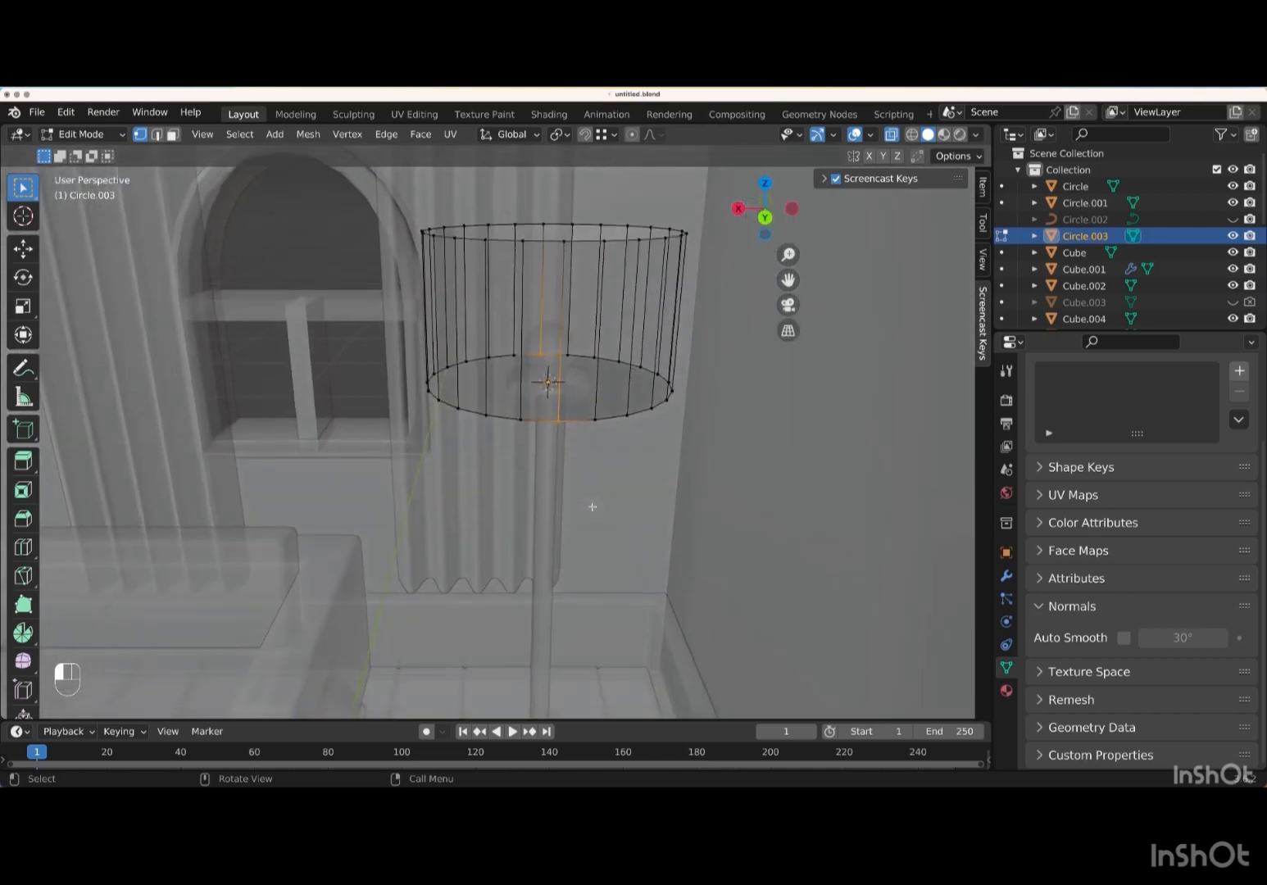
{"action": "key", "text": "f"}
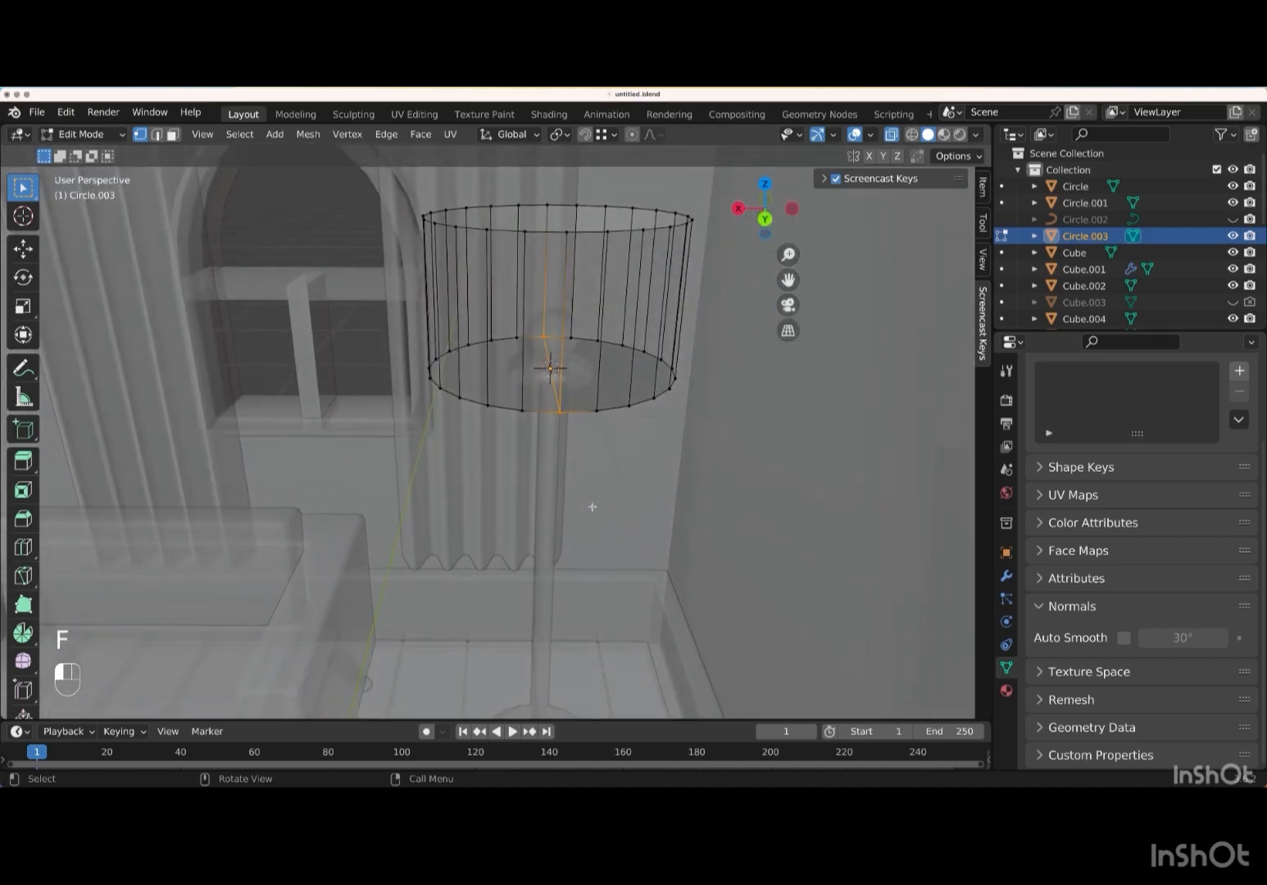
- From the right orthographic view, connect the lampshade's opposite middle bottom-rim vertices with an edge crossing the first one
{"action": "scroll", "coordinate": [591, 506], "scroll_direction": "up", "scroll_amount": 5}
{"action": "key", "text": "KP_3"}
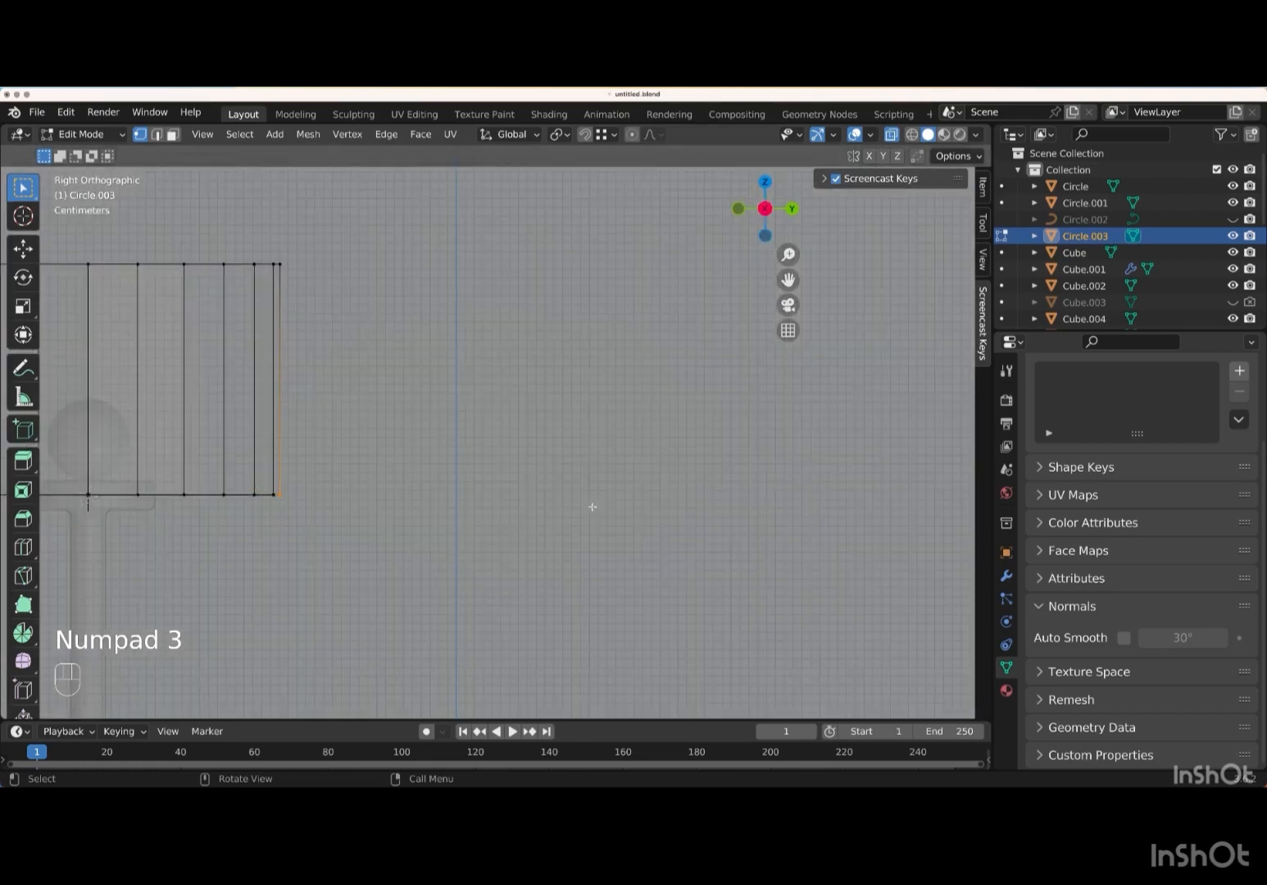
{"action": "scroll", "coordinate": [591, 506], "scroll_direction": "left", "scroll_amount": 10, "text": "shift"}
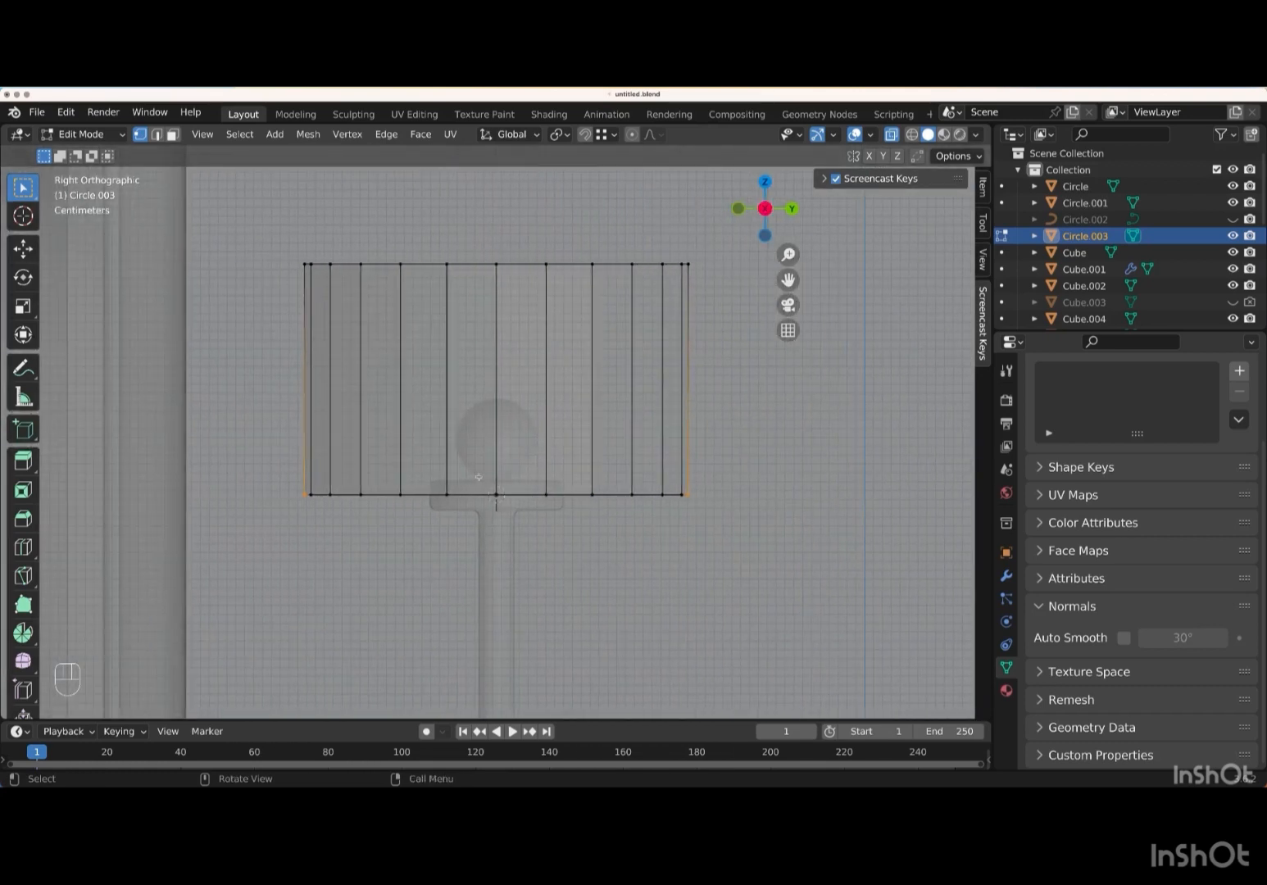
{"action": "left_click_drag", "start_coordinate": [504, 511], "coordinate": [505, 512]}
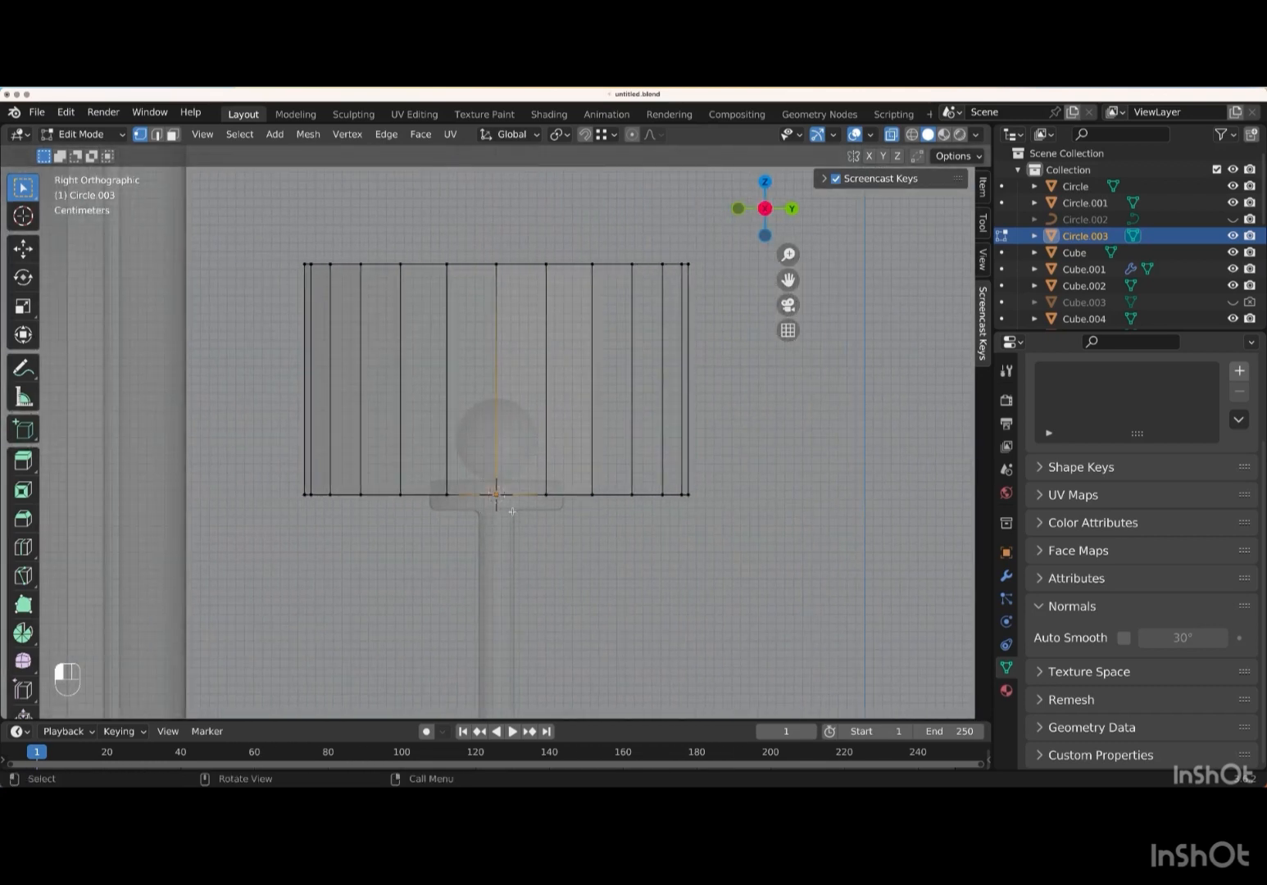
{"action": "scroll", "coordinate": [512, 511], "scroll_direction": "down", "scroll_amount": 10}
{"action": "key", "text": "f"}
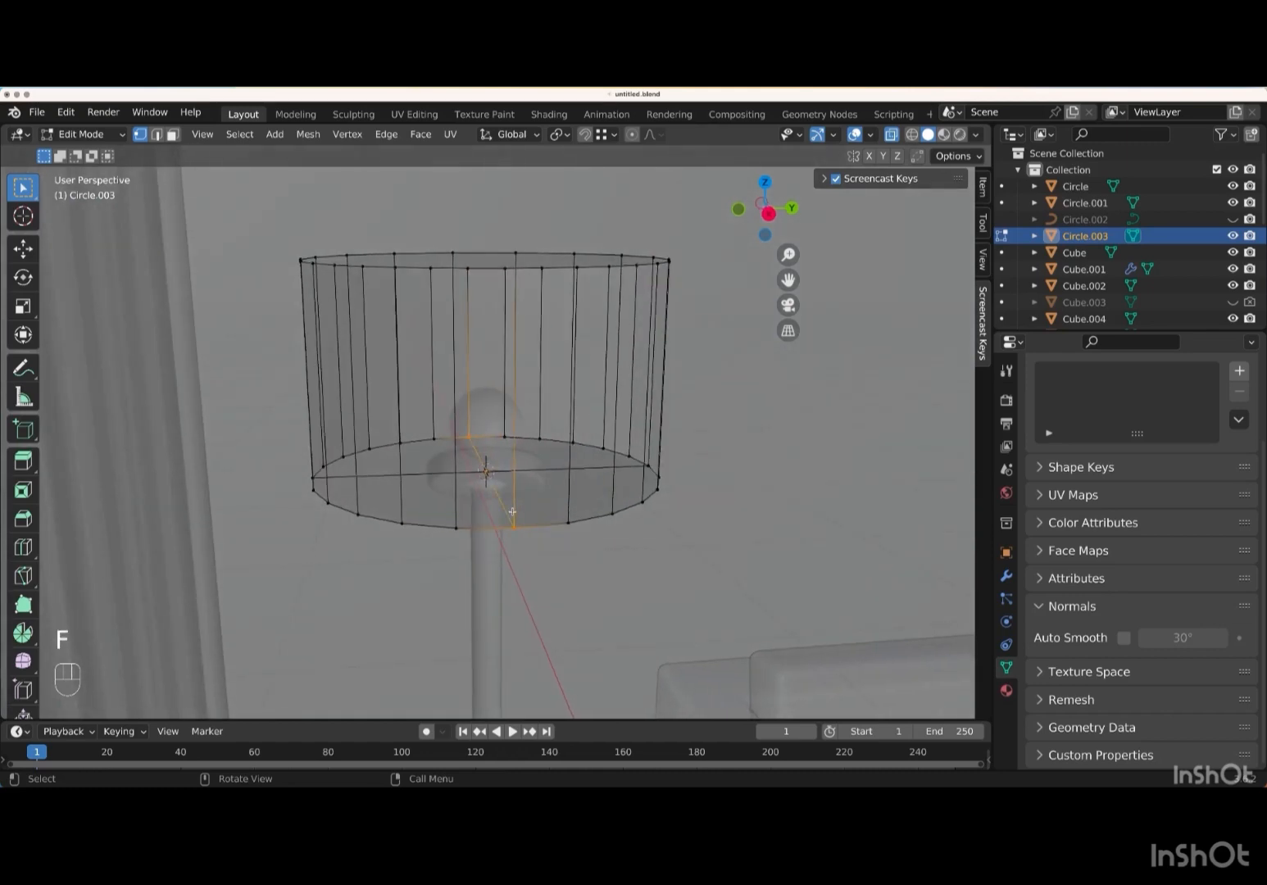
- Connect two more pairs of opposite bottom-rim vertices with diagonal edges, completing four supports that cross at the lampshade's centre
{"action": "scroll", "coordinate": [512, 511], "scroll_direction": "right", "scroll_amount": 10}
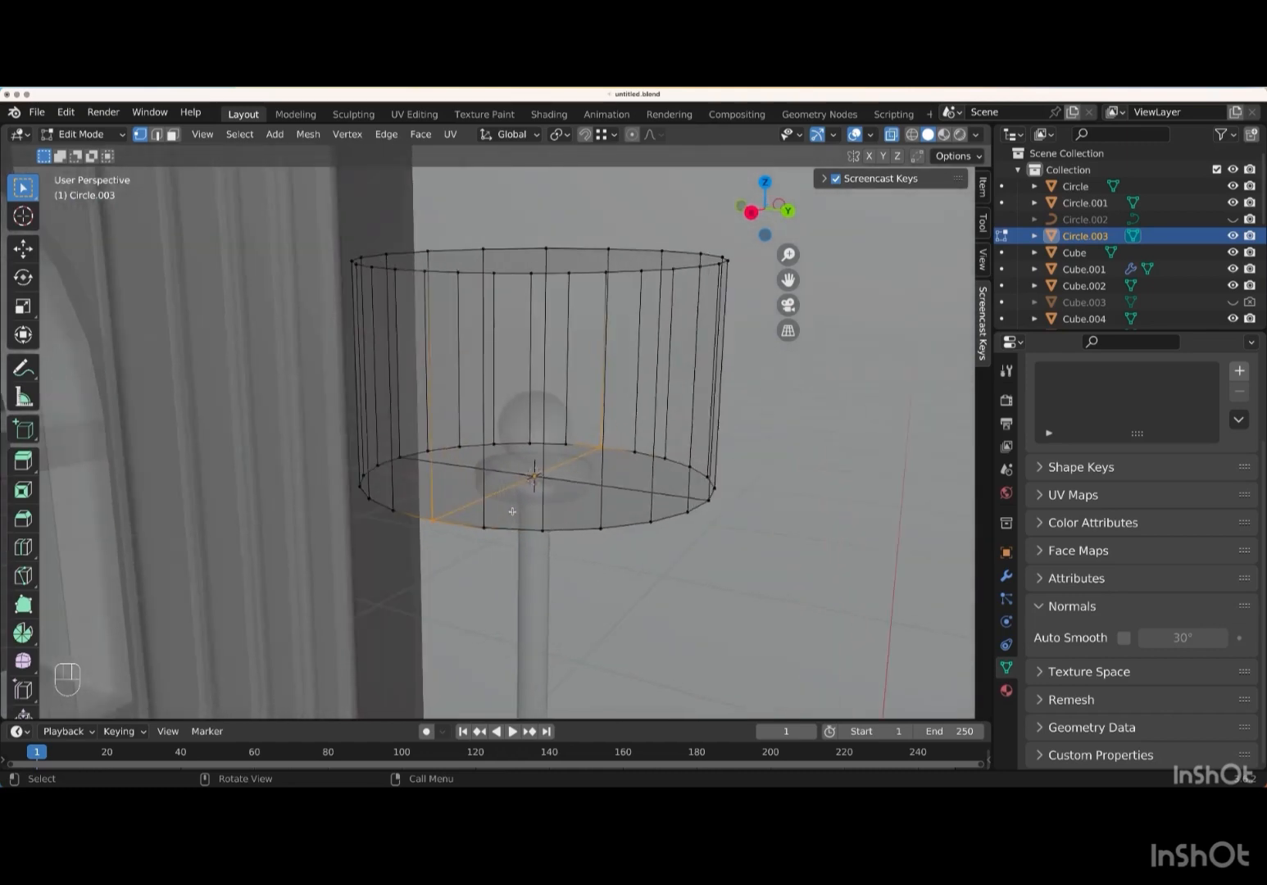
{"action": "scroll", "coordinate": [512, 511], "scroll_direction": "right", "scroll_amount": 8}
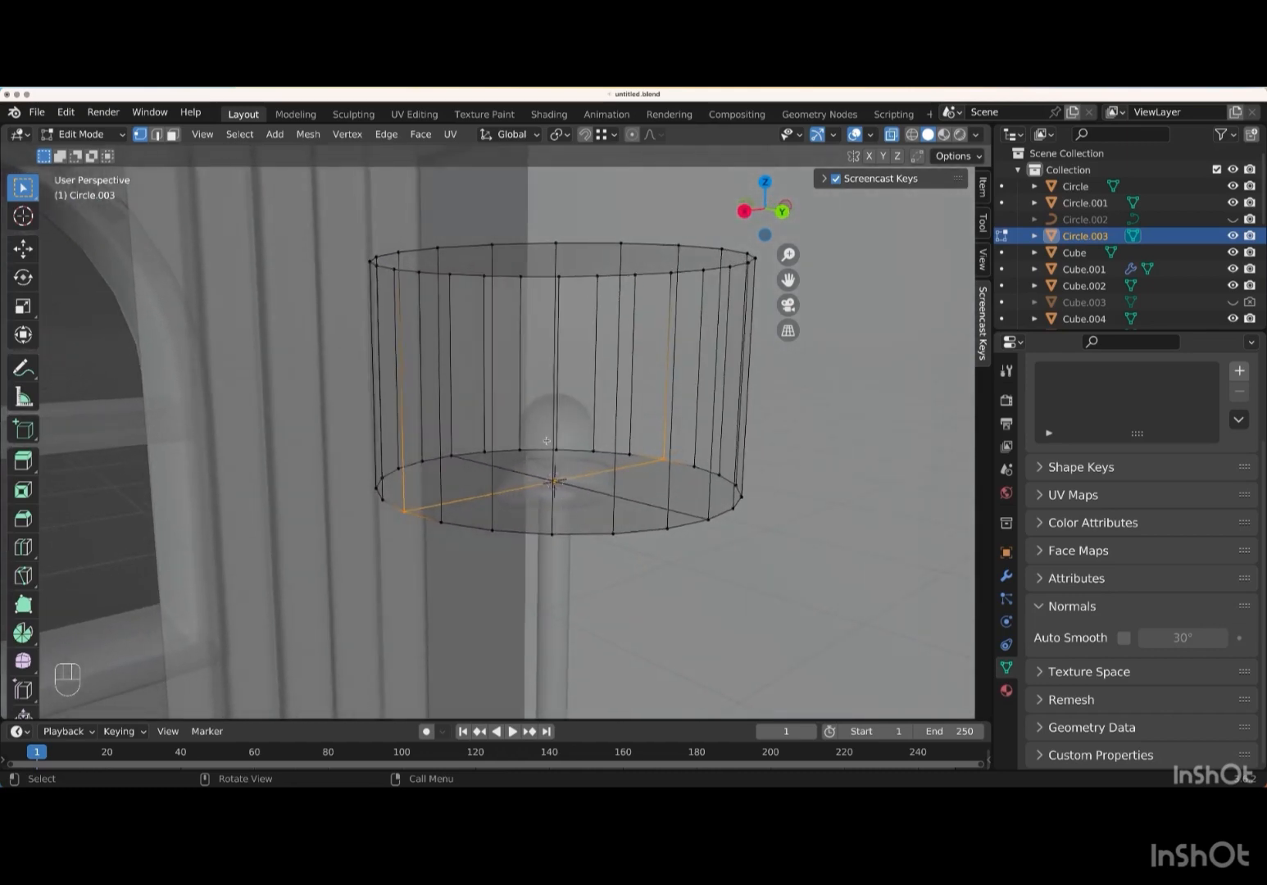
{"action": "left_click", "coordinate": [564, 563]}
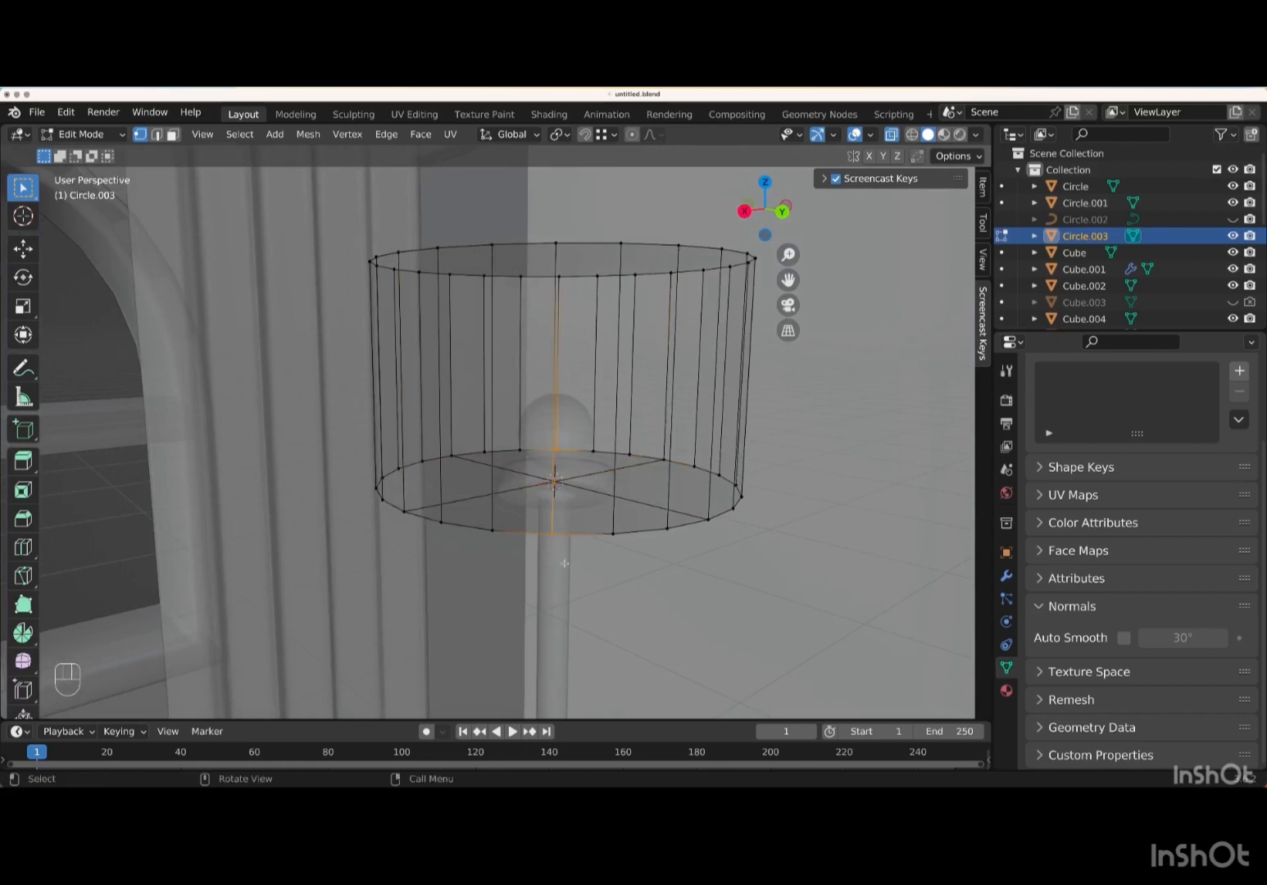
{"action": "scroll", "coordinate": [565, 563], "scroll_direction": "right", "scroll_amount": 5}
{"action": "key", "text": "f"}
{"action": "scroll", "coordinate": [565, 563], "scroll_direction": "right", "scroll_amount": 15}
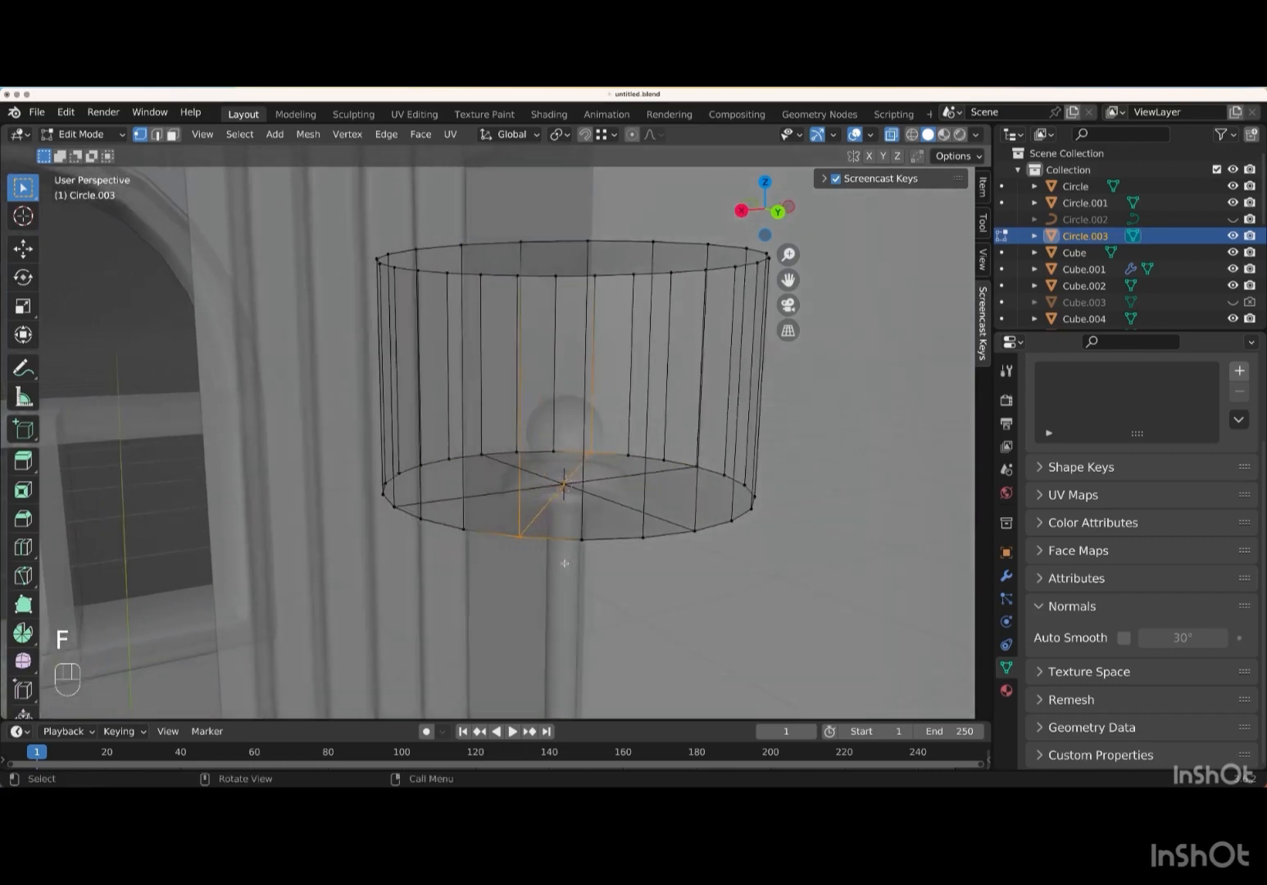
{"action": "scroll", "coordinate": [565, 563], "scroll_direction": "right", "scroll_amount": 15}
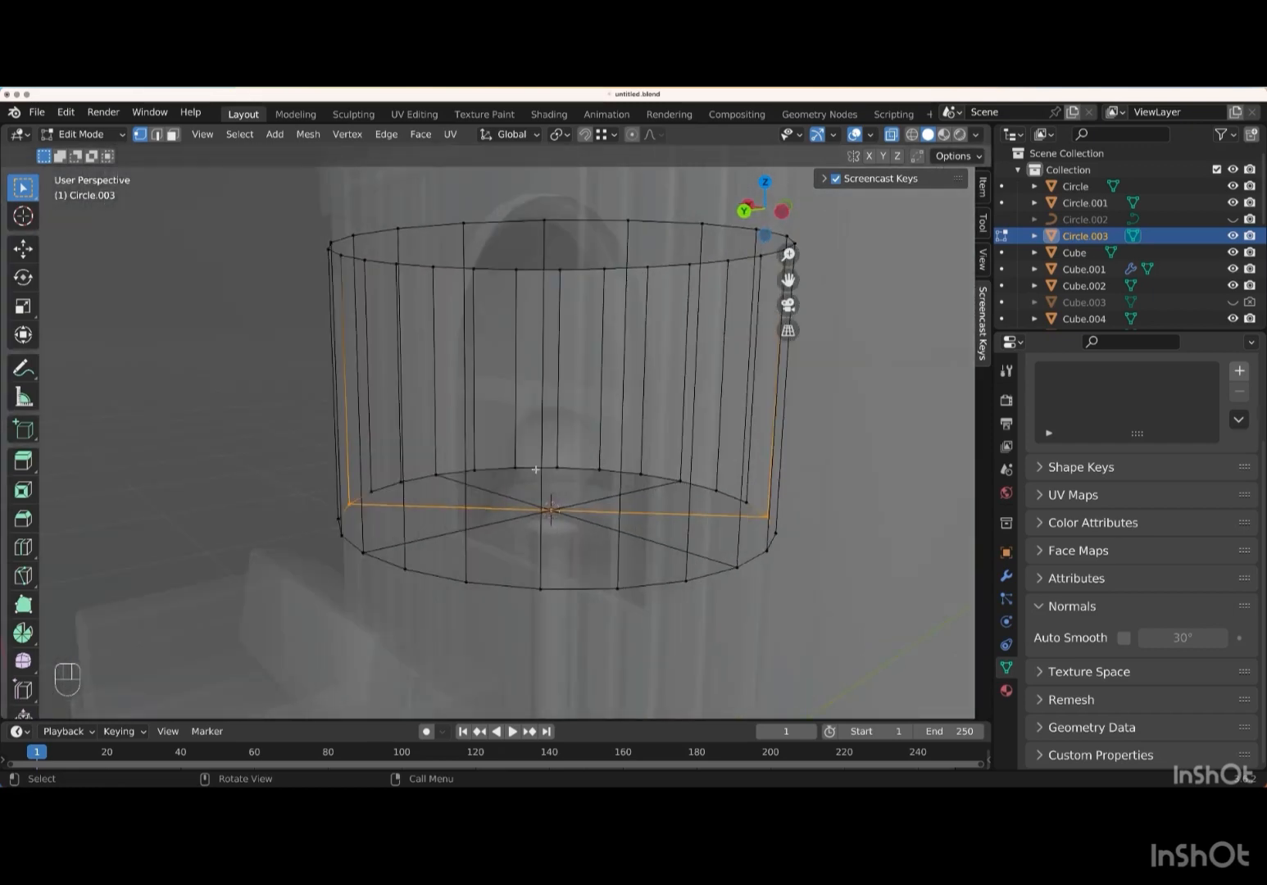
{"action": "left_click", "coordinate": [564, 606]}
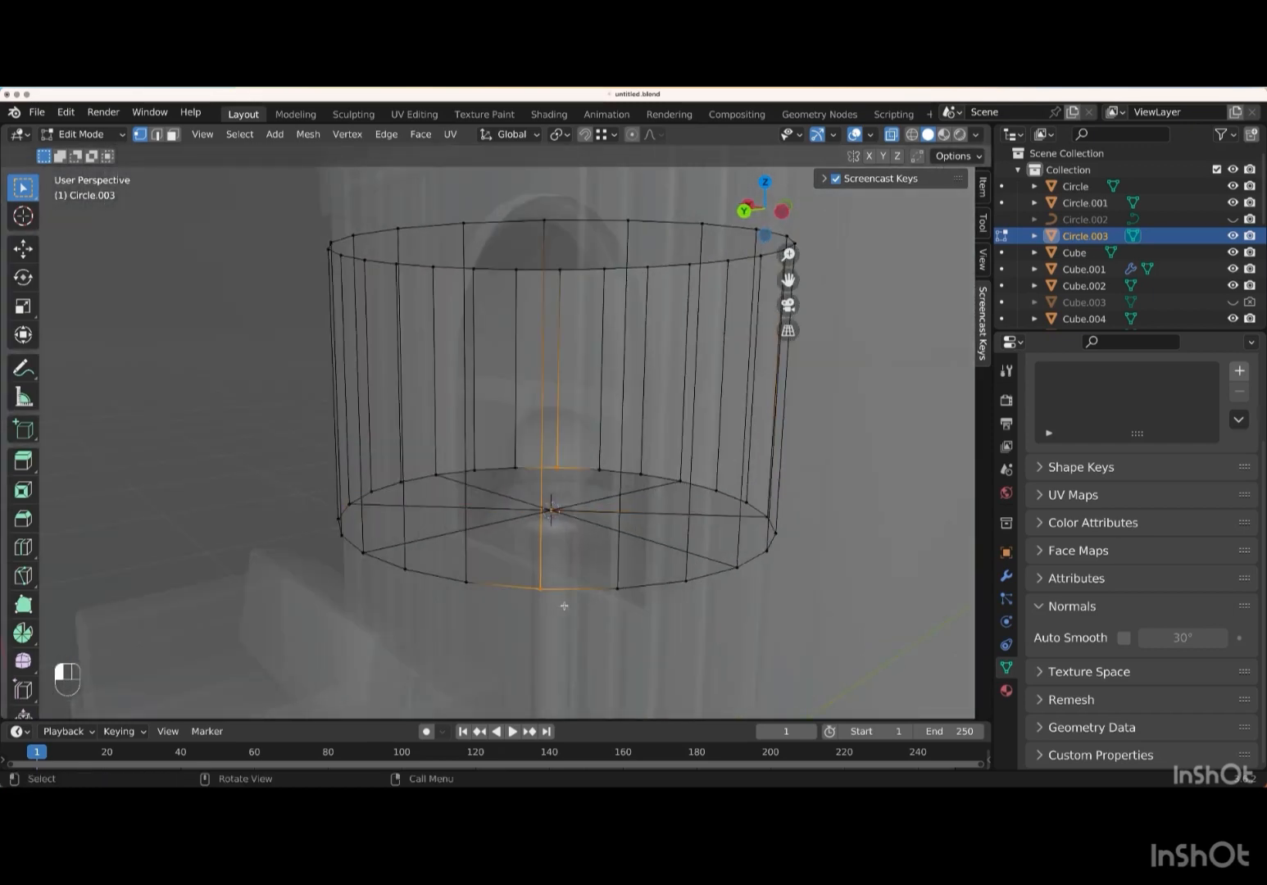
{"action": "key", "text": "f"}
{"action": "scroll", "coordinate": [564, 606], "scroll_direction": "up", "scroll_amount": 15}
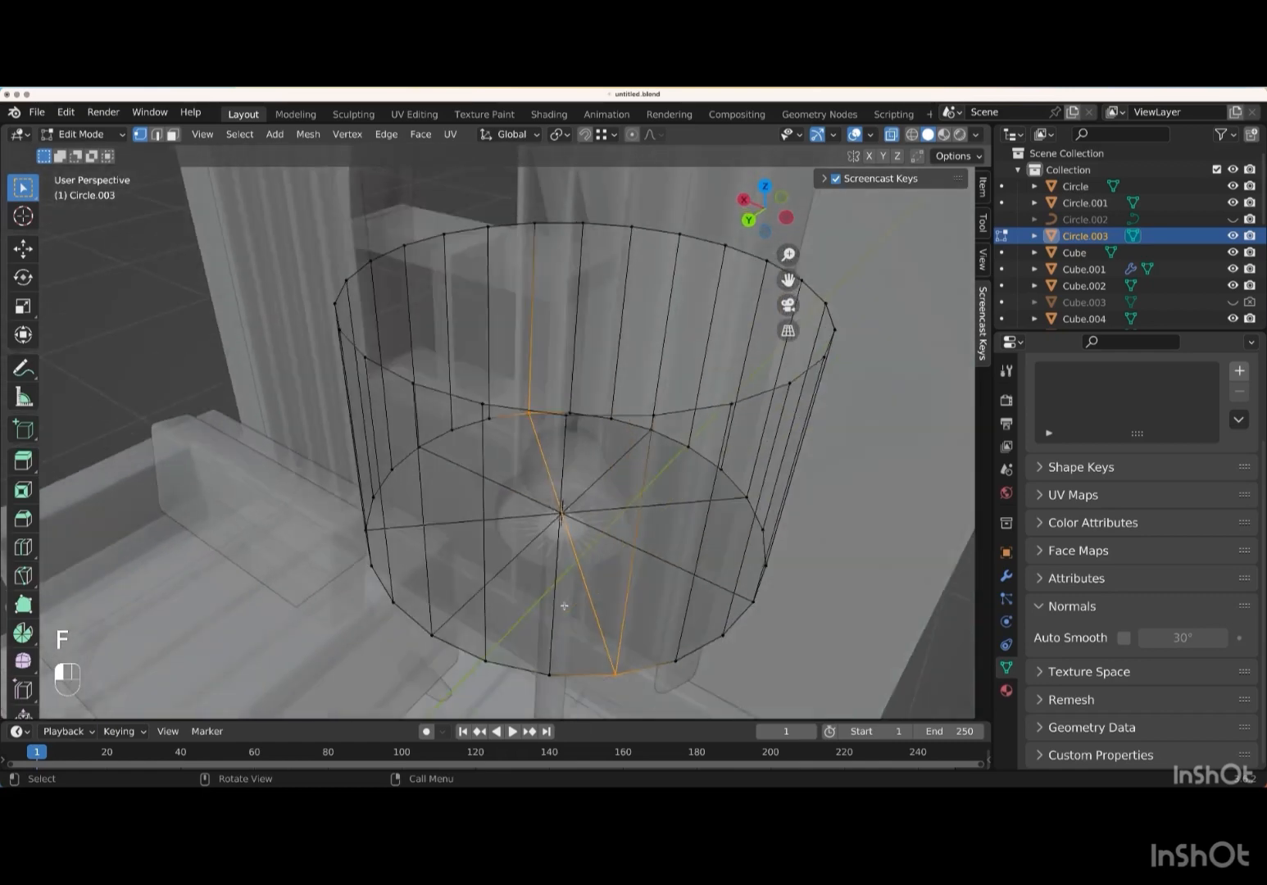
- Turn off X-ray, select the four crossing bottom edges in edge mode, and separate the selection into its own object
{"action": "key", "text": "alt+z"}
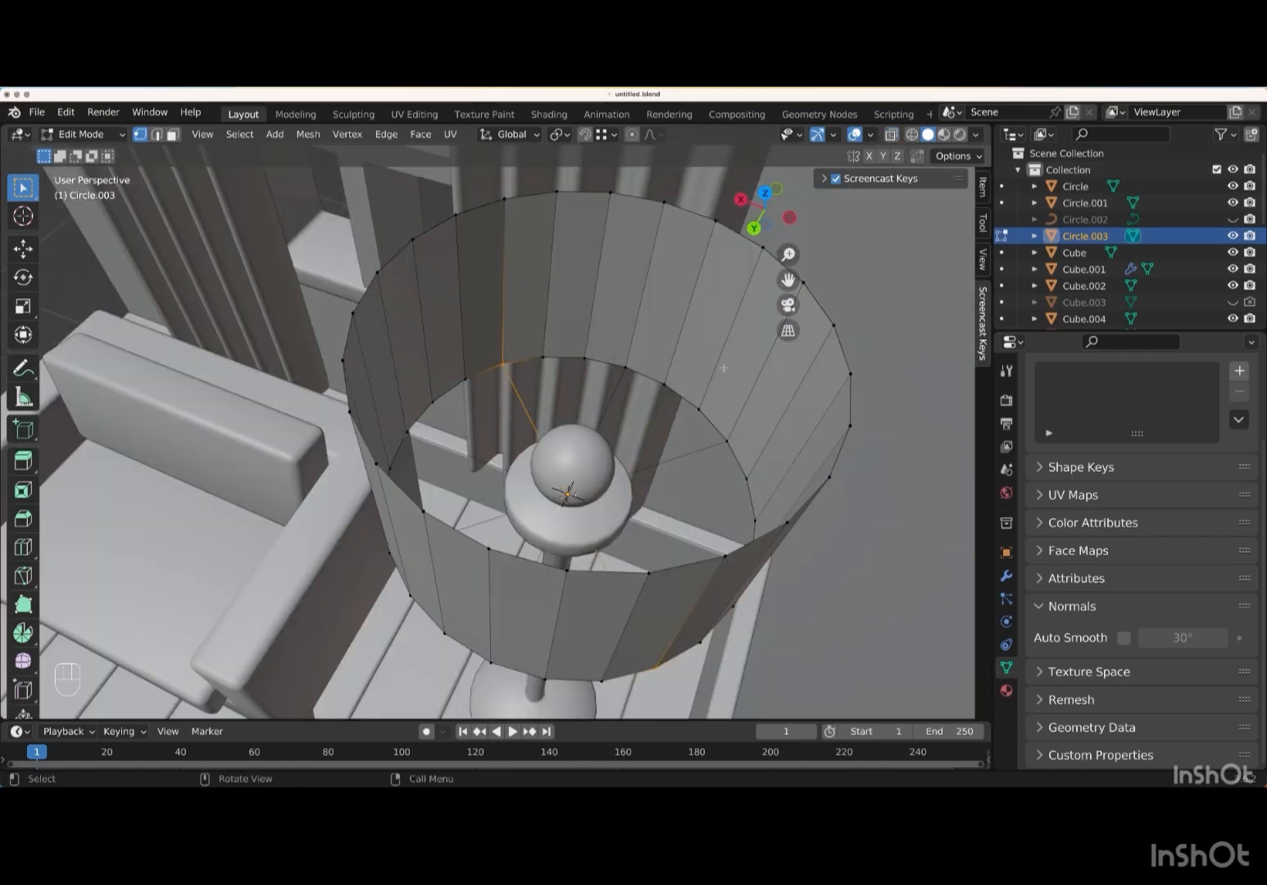
{"action": "middle_click_drag", "start_coordinate": [685, 448], "coordinate": [261, 237]}
{"action": "middle_click_drag", "start_coordinate": [172, 158], "coordinate": [153, 128]}
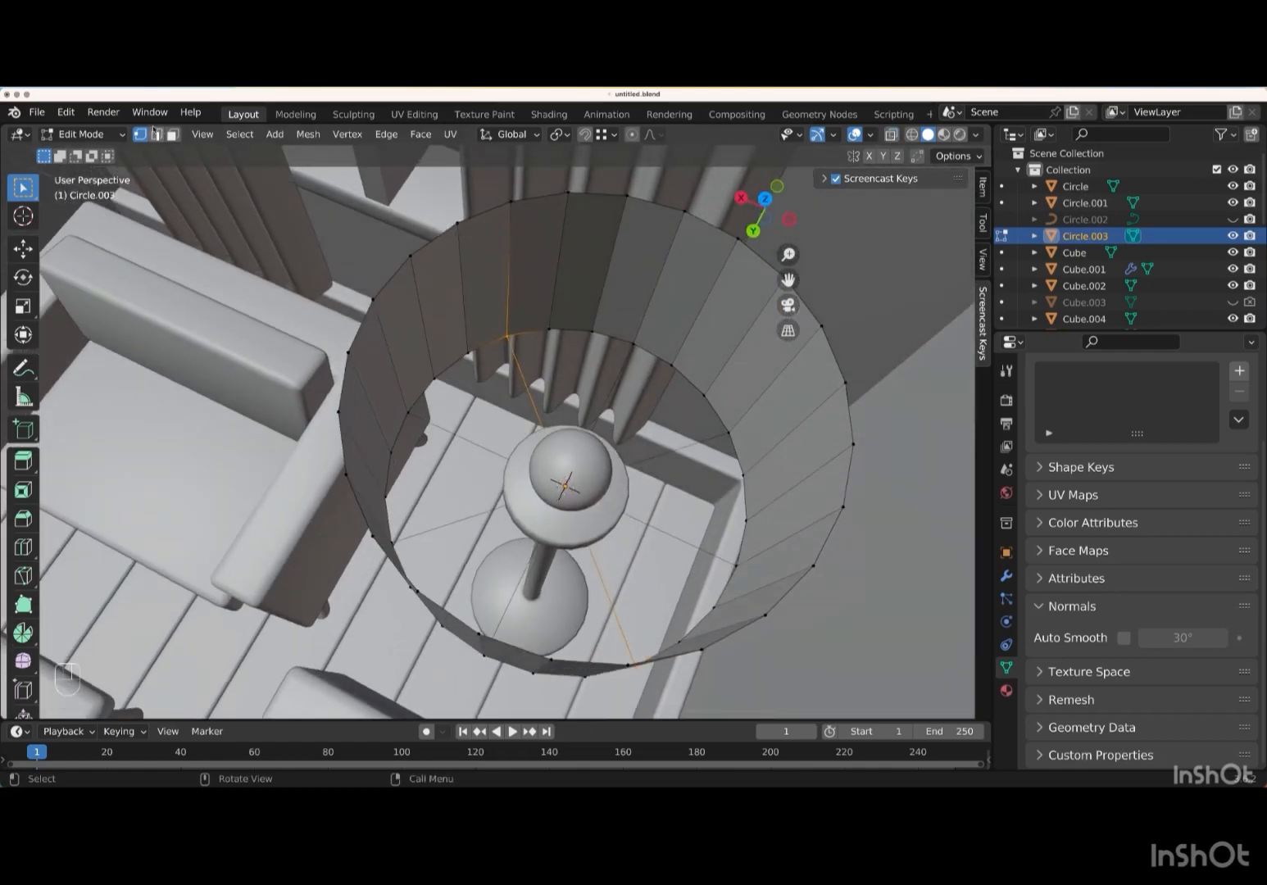
{"action": "key", "text": "2"}
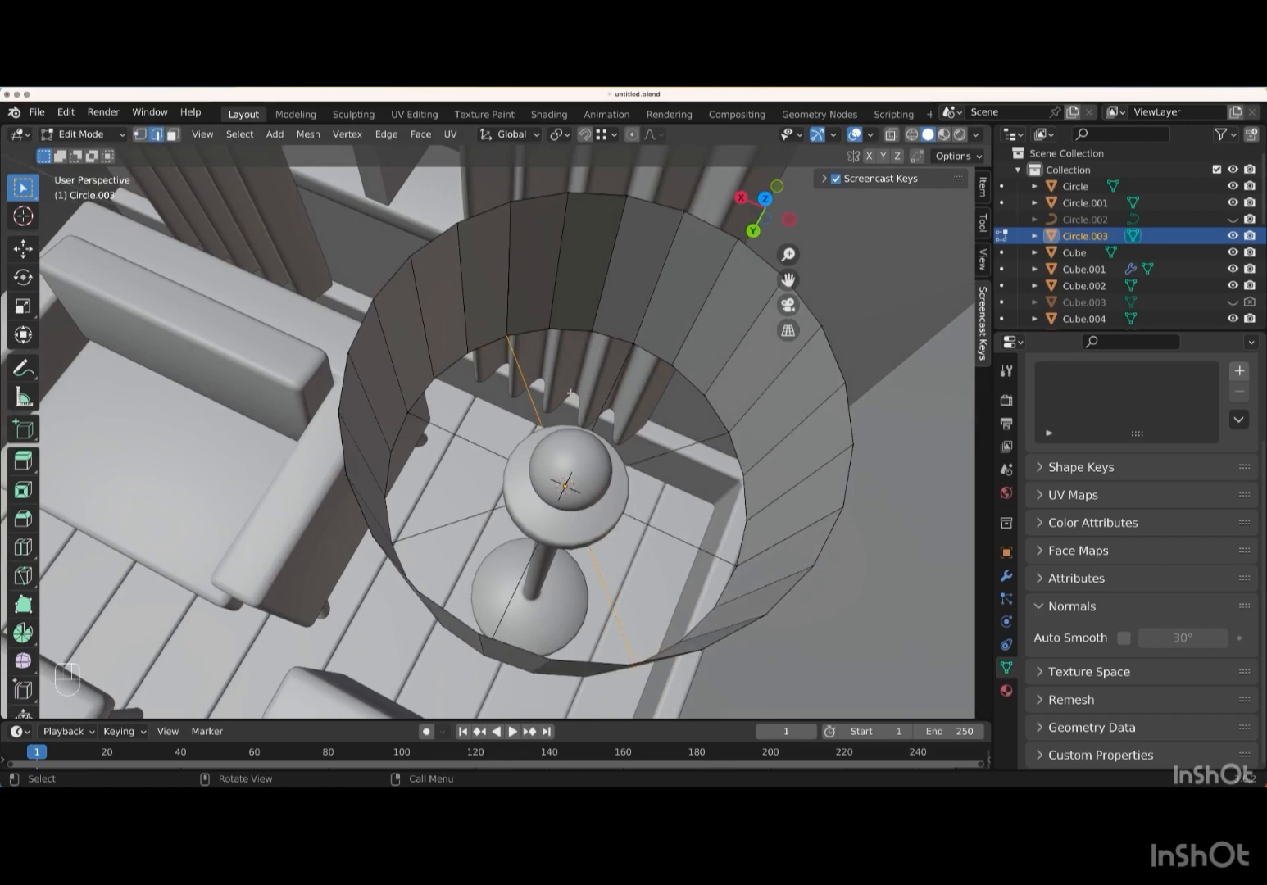
{"action": "middle_click_drag", "start_coordinate": [665, 518], "coordinate": [664, 491]}
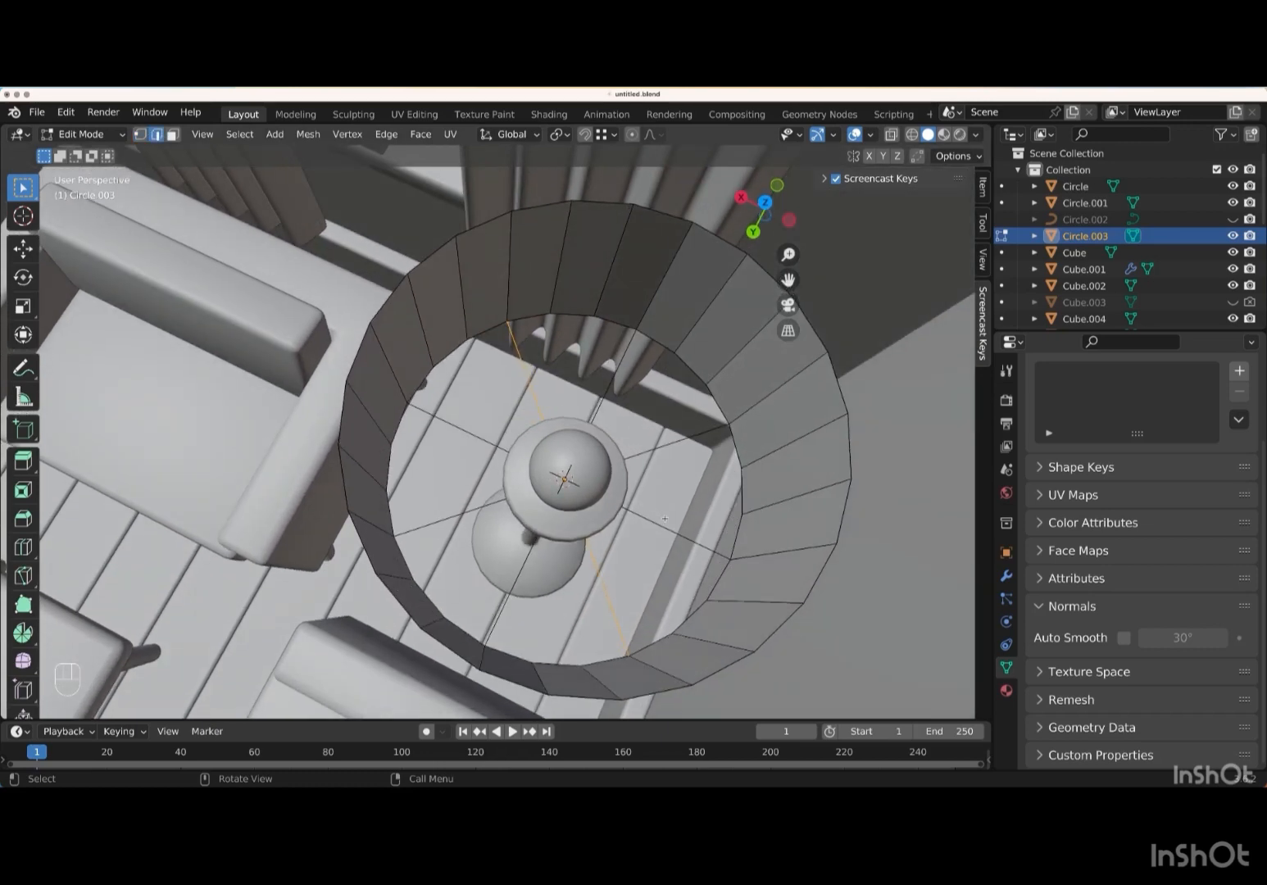
{"action": "key", "text": "shift"}
{"action": "left_click", "coordinate": [599, 407], "text": "shift"}
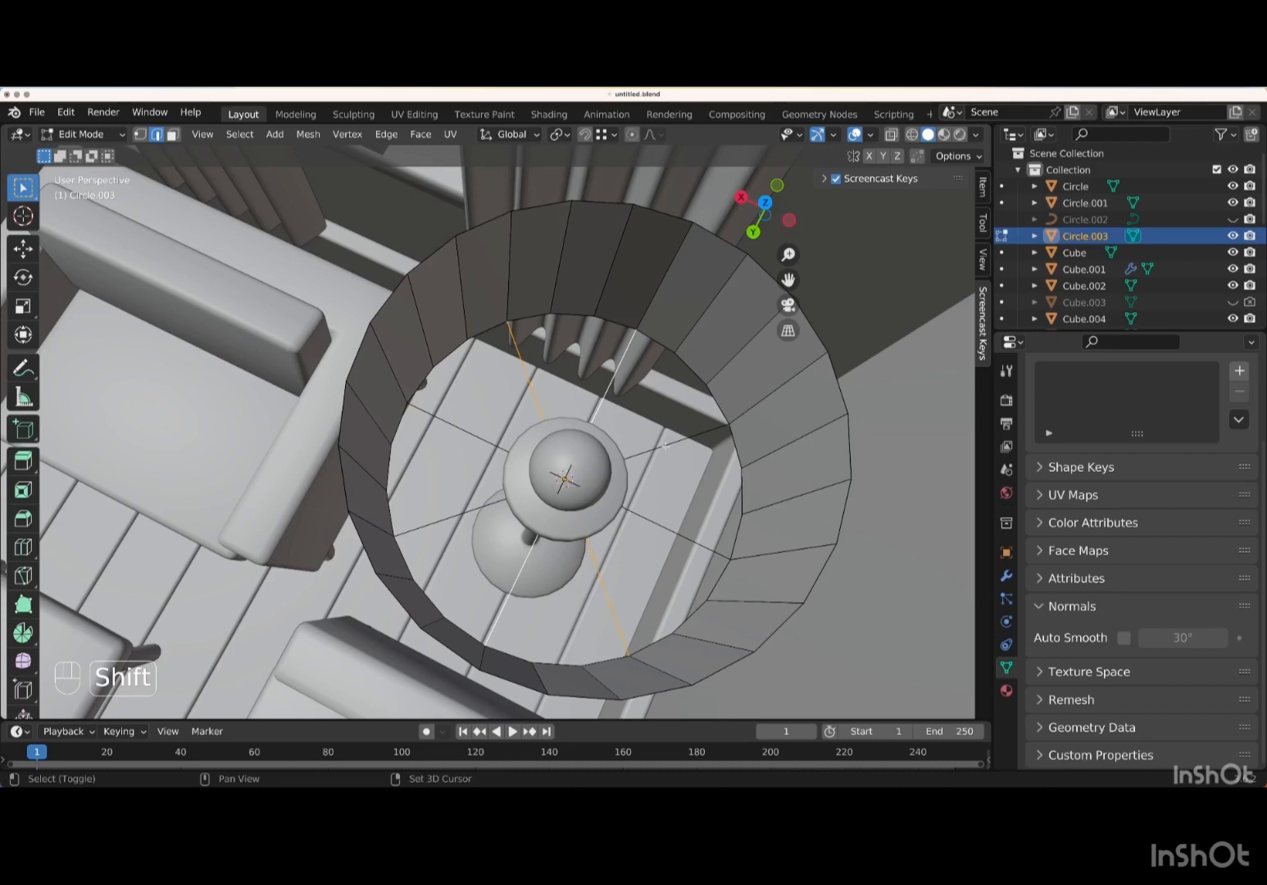
{"action": "left_click", "coordinate": [664, 445], "text": "shift"}
{"action": "left_click", "coordinate": [663, 528], "text": "shift"}
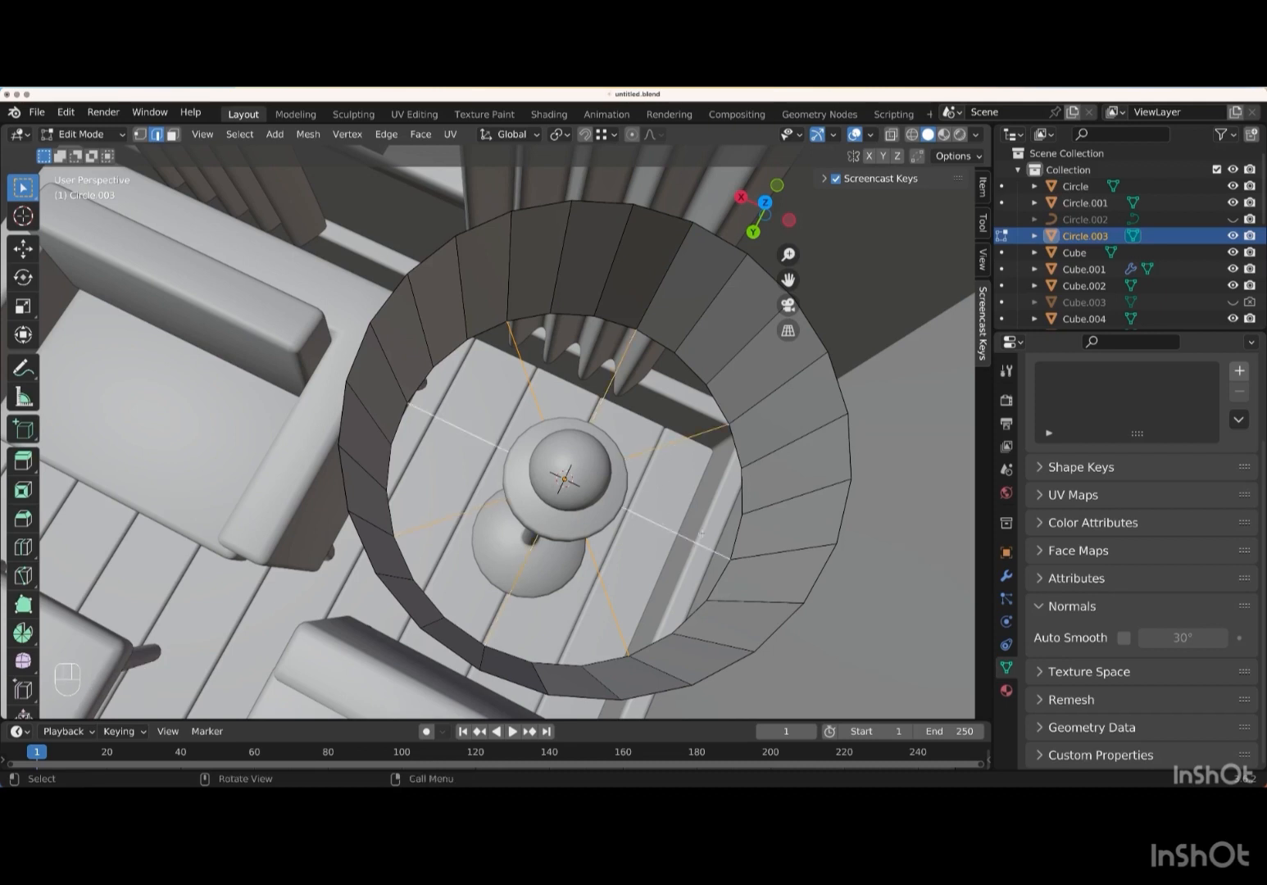
{"action": "key", "text": "p"}
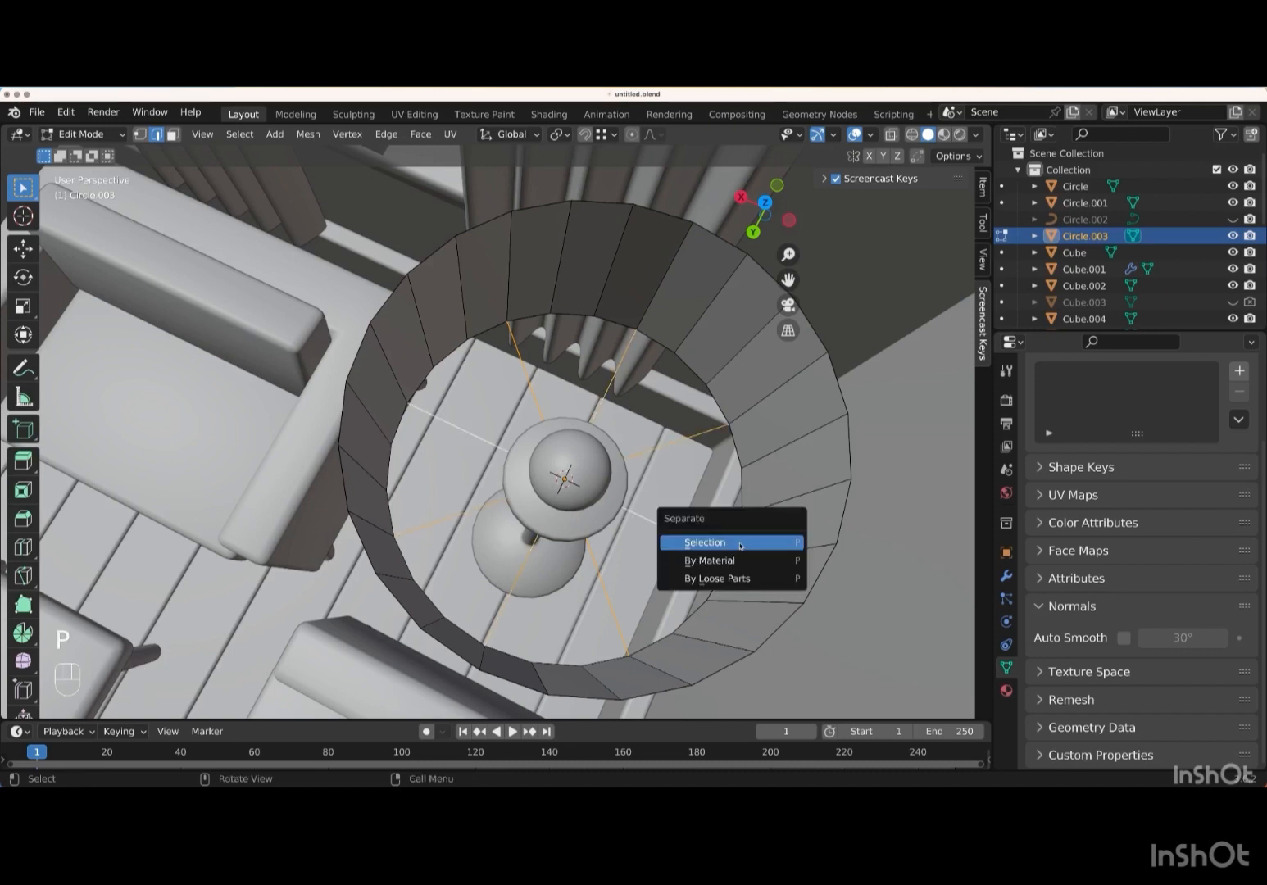
{"action": "left_click", "coordinate": [740, 546]}
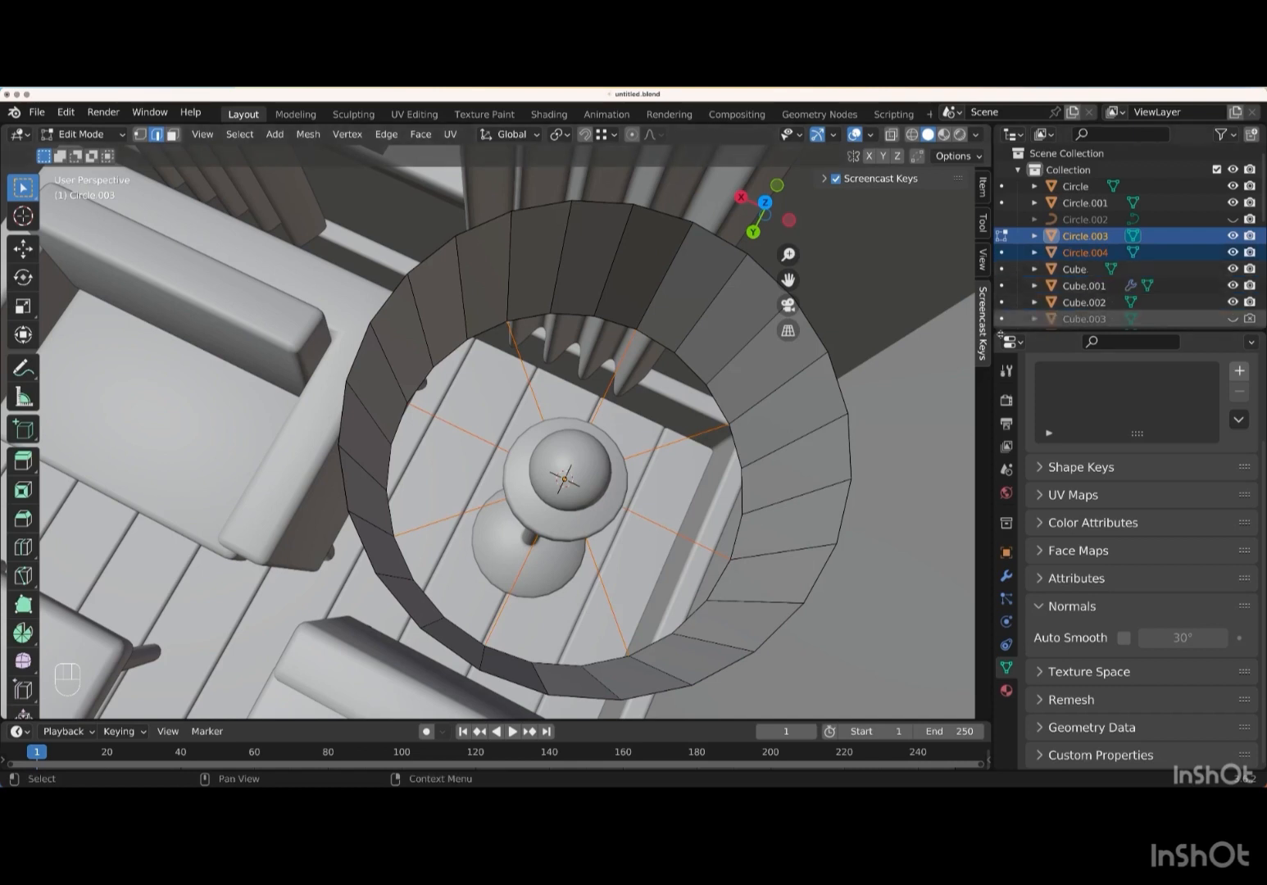
{"action": "key", "text": "Tab"}
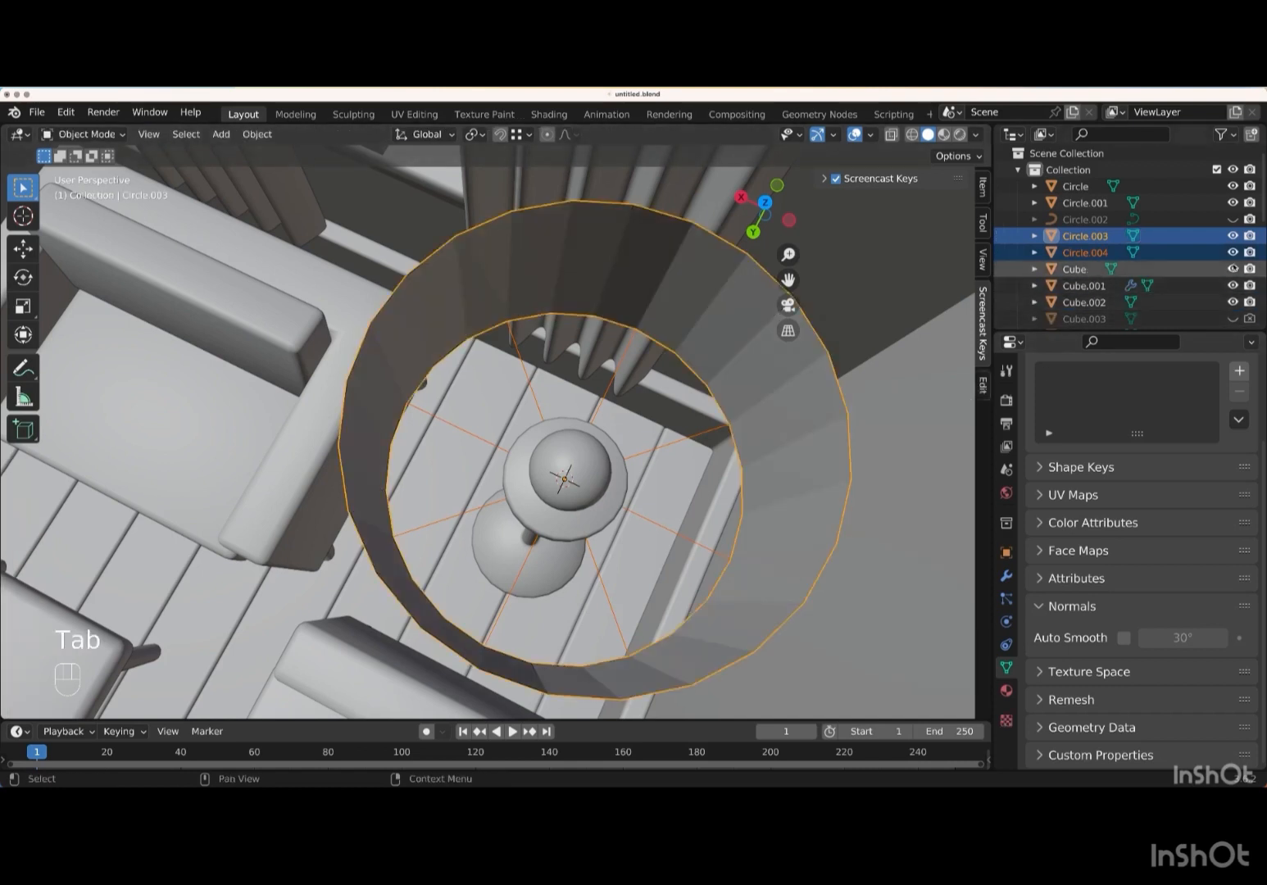
- Convert the separated support edges, Circle.004, to a curve and set its round bevel depth to 0.01 m
{"action": "left_click", "coordinate": [1085, 253]}
{"action": "right_click", "coordinate": [860, 506]}
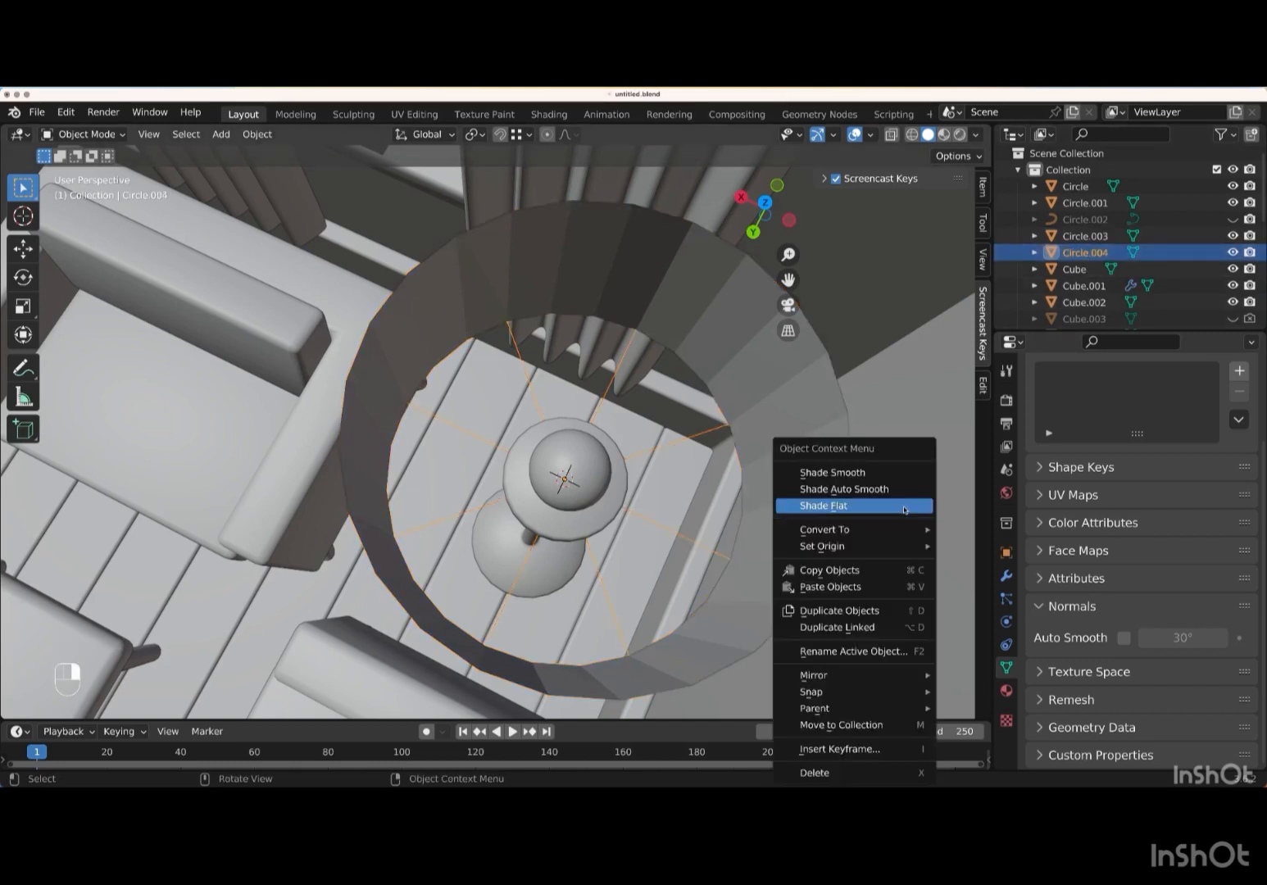
{"action": "mouse_move", "coordinate": [884, 537]}
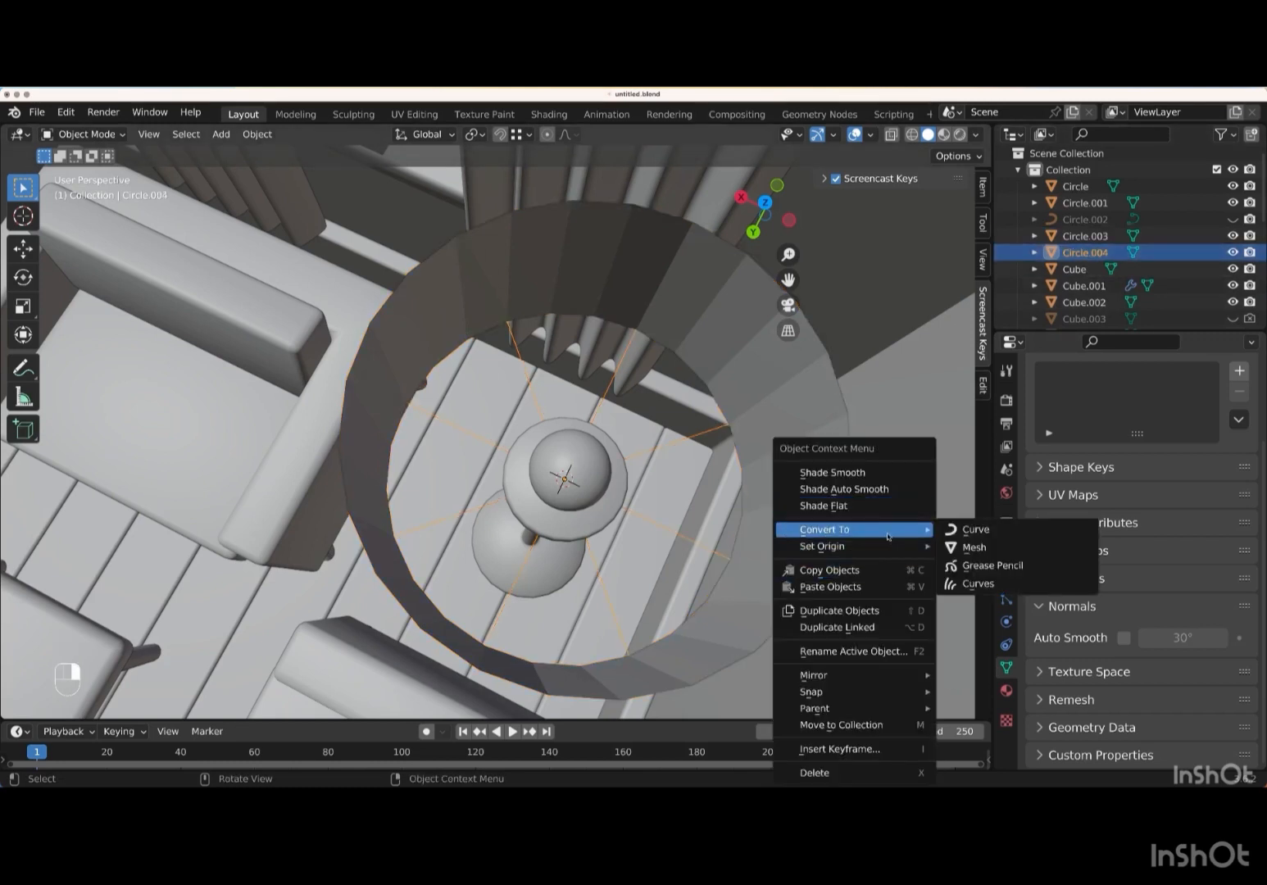
{"action": "left_click", "coordinate": [979, 531]}
{"action": "scroll", "coordinate": [1039, 611], "scroll_direction": "down", "scroll_amount": 2}
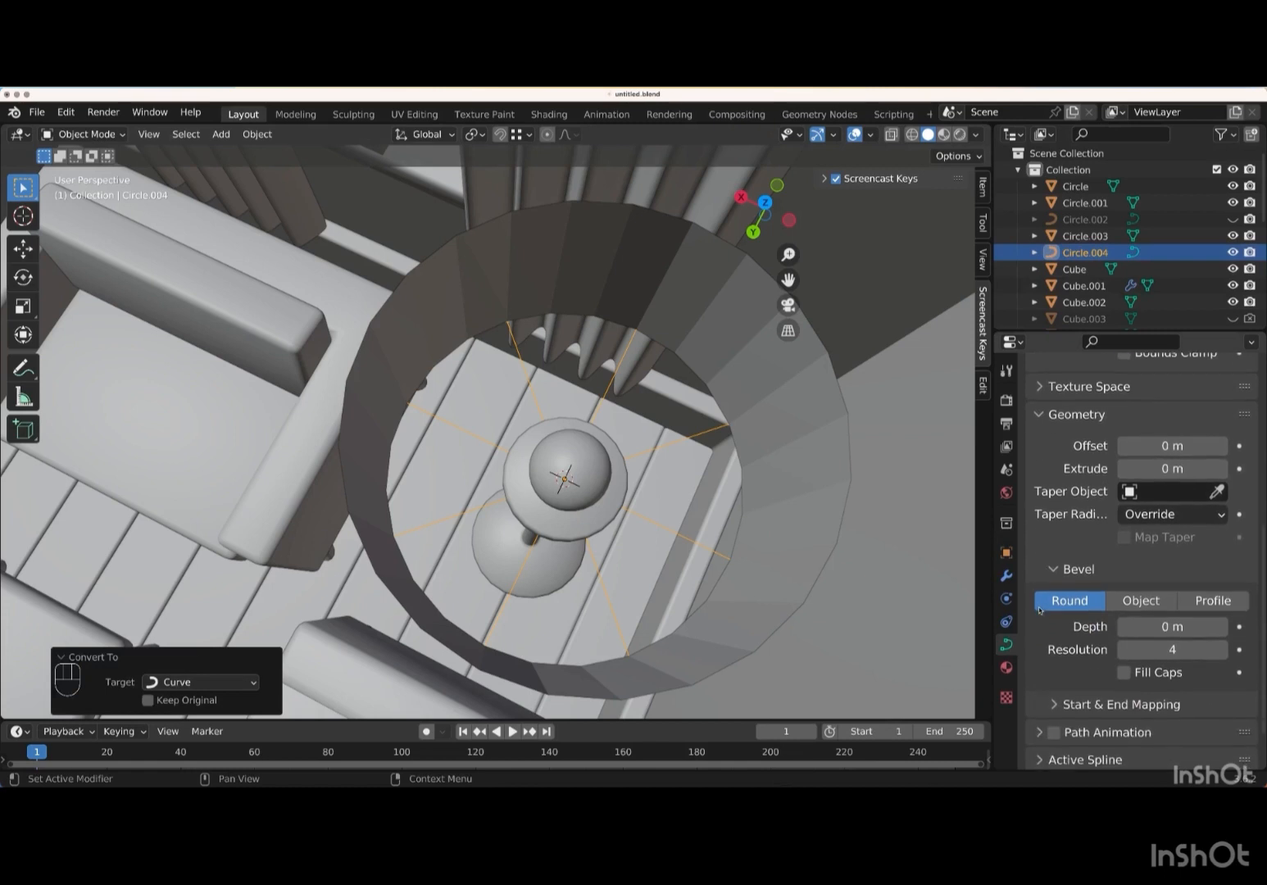
{"action": "left_click", "coordinate": [1221, 626]}
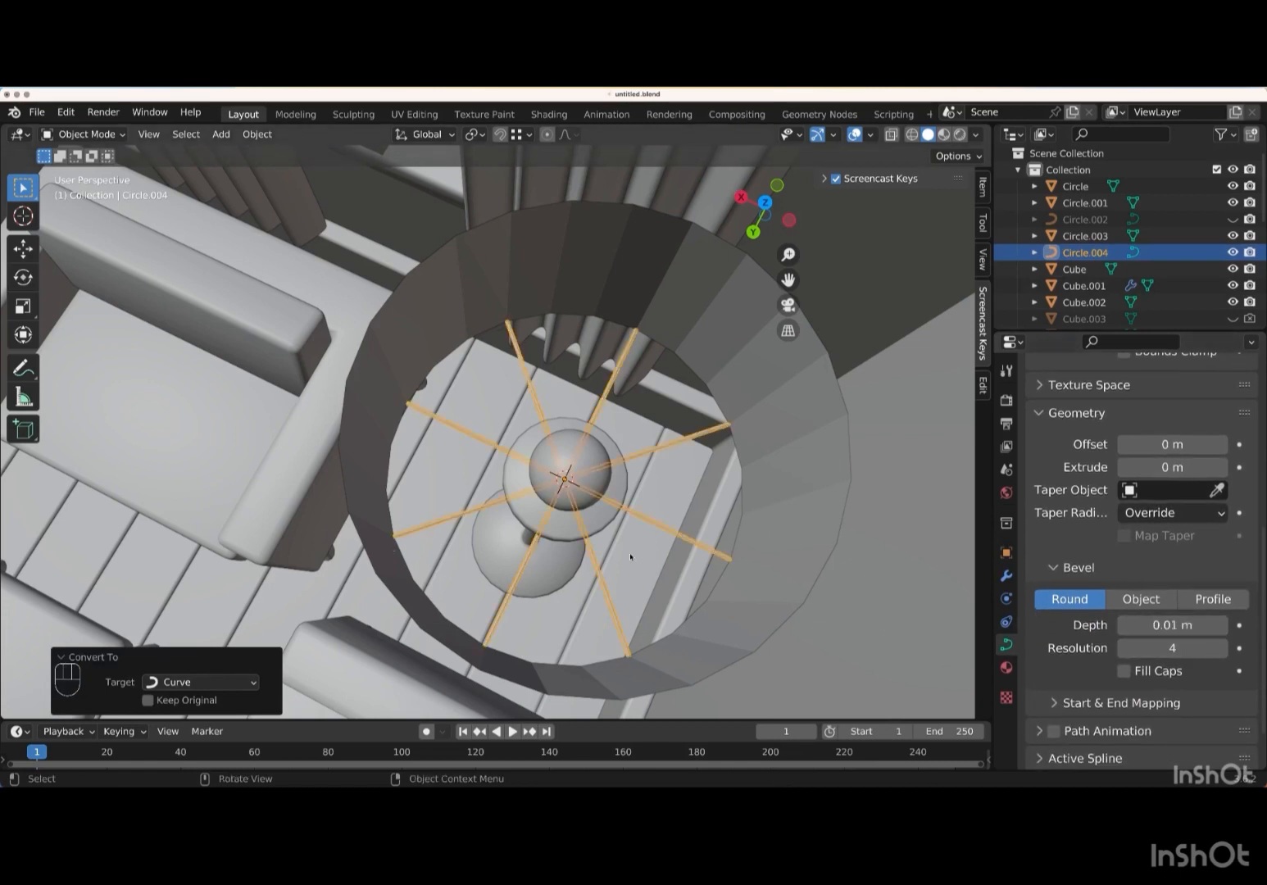
{"action": "left_click", "coordinate": [866, 308]}
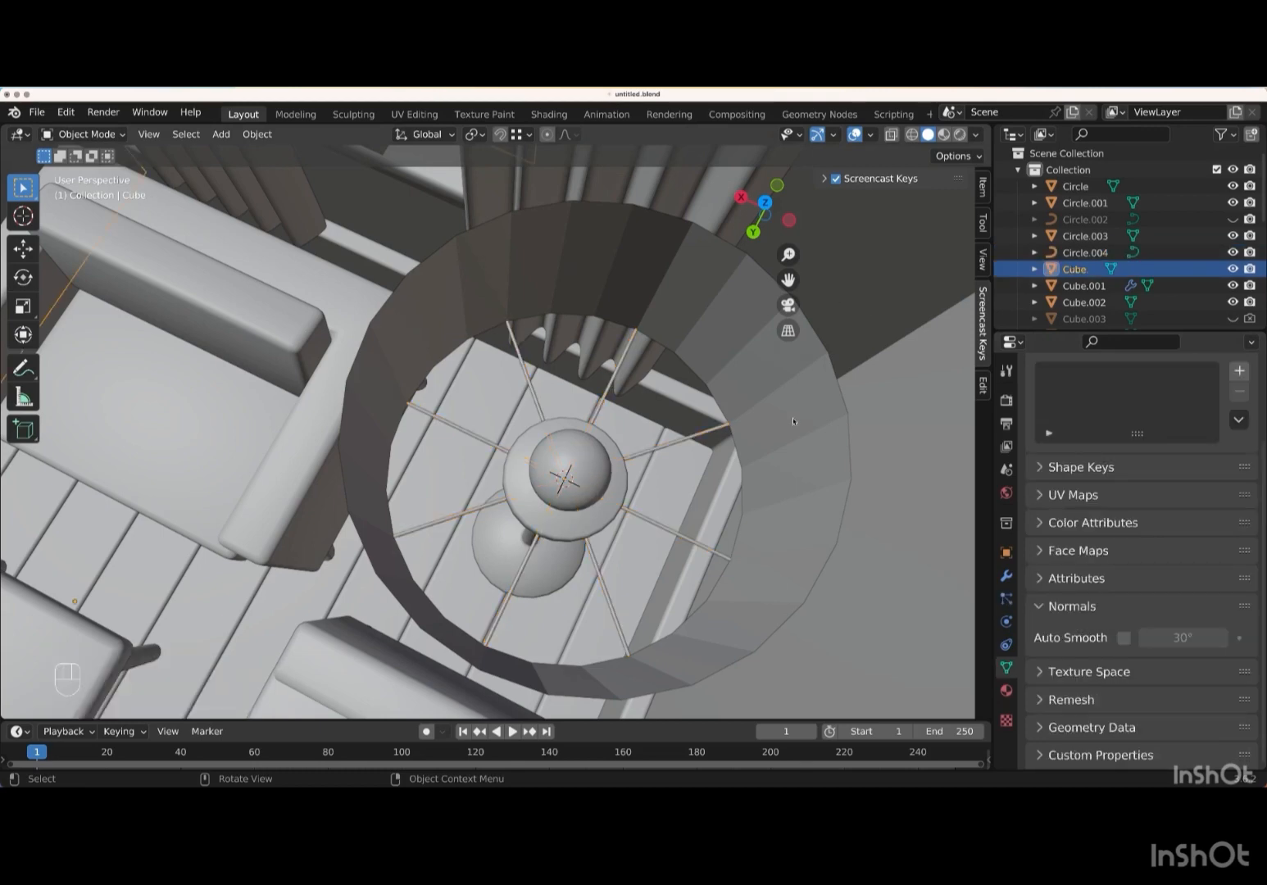
- Shade the lampshade wall, Circle.003, smooth
{"action": "key", "text": "KP_Subtract"}
{"action": "key", "text": "KP_Subtract"}
{"action": "key", "text": "KP_Subtract"}
{"action": "scroll", "coordinate": [670, 420], "scroll_direction": "down", "scroll_amount": 10}
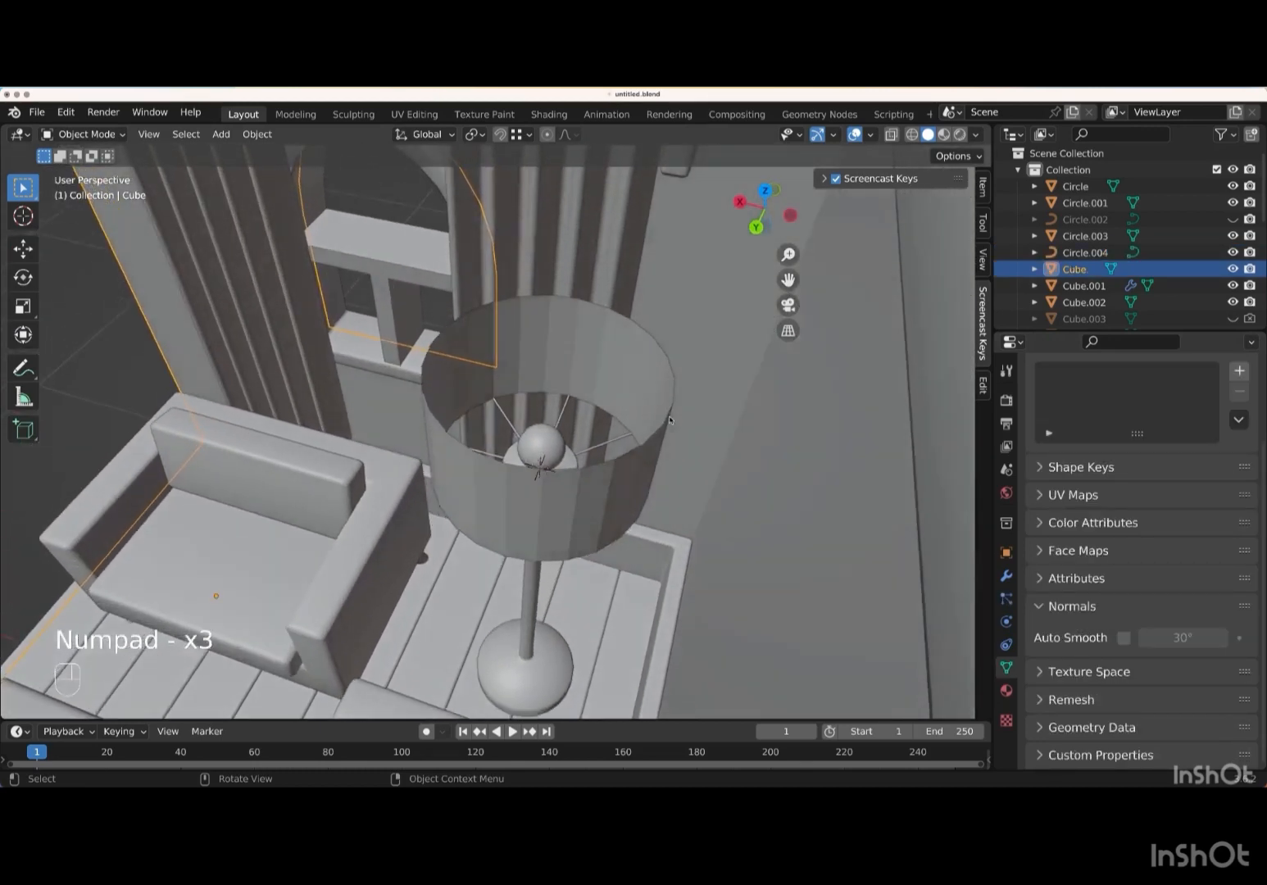
{"action": "left_click", "coordinate": [596, 481]}
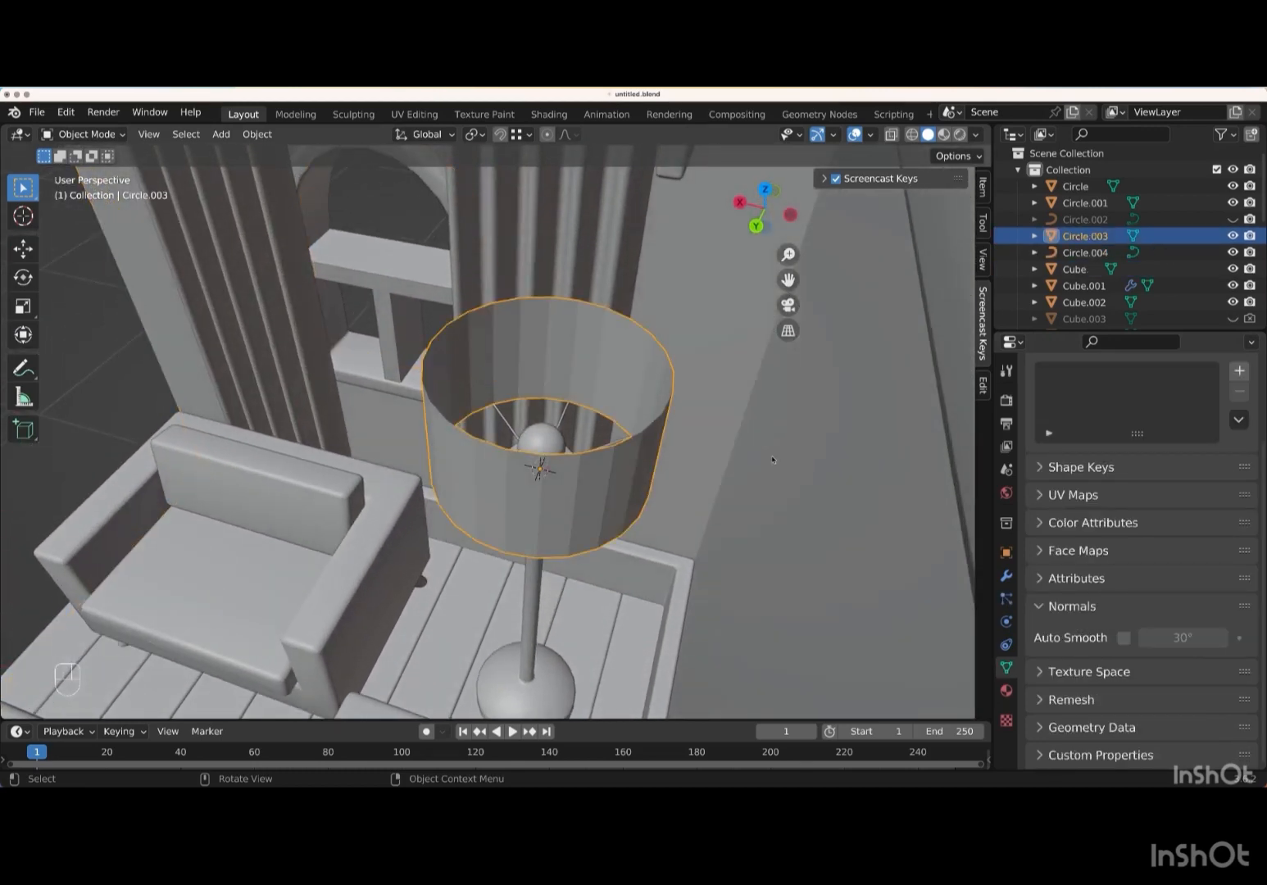
{"action": "scroll", "coordinate": [772, 460], "scroll_direction": "down", "scroll_amount": 10}
{"action": "right_click", "coordinate": [772, 460]}
{"action": "mouse_move", "coordinate": [773, 460]}
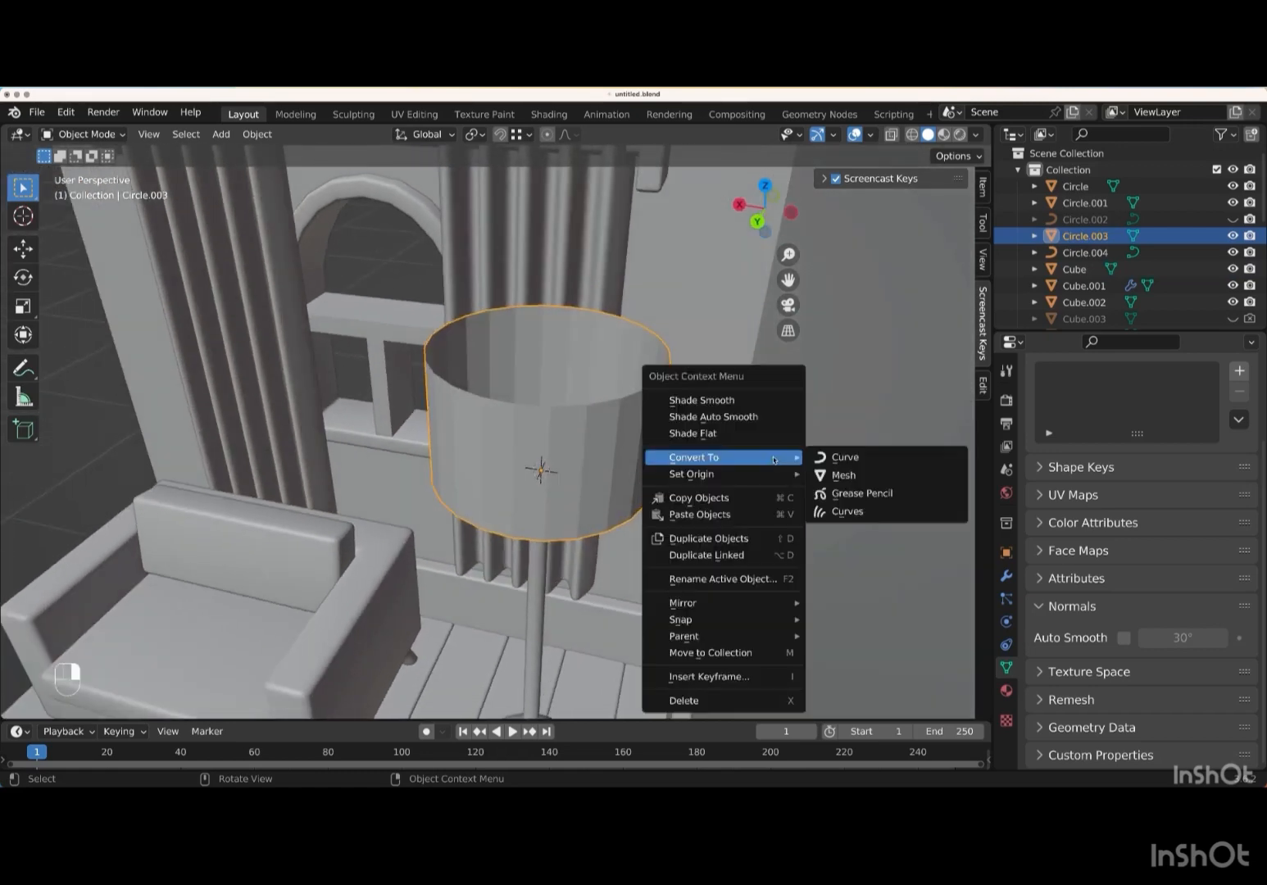
{"action": "left_click", "coordinate": [735, 402]}
{"action": "scroll", "coordinate": [721, 463], "scroll_direction": "down", "scroll_amount": 2}
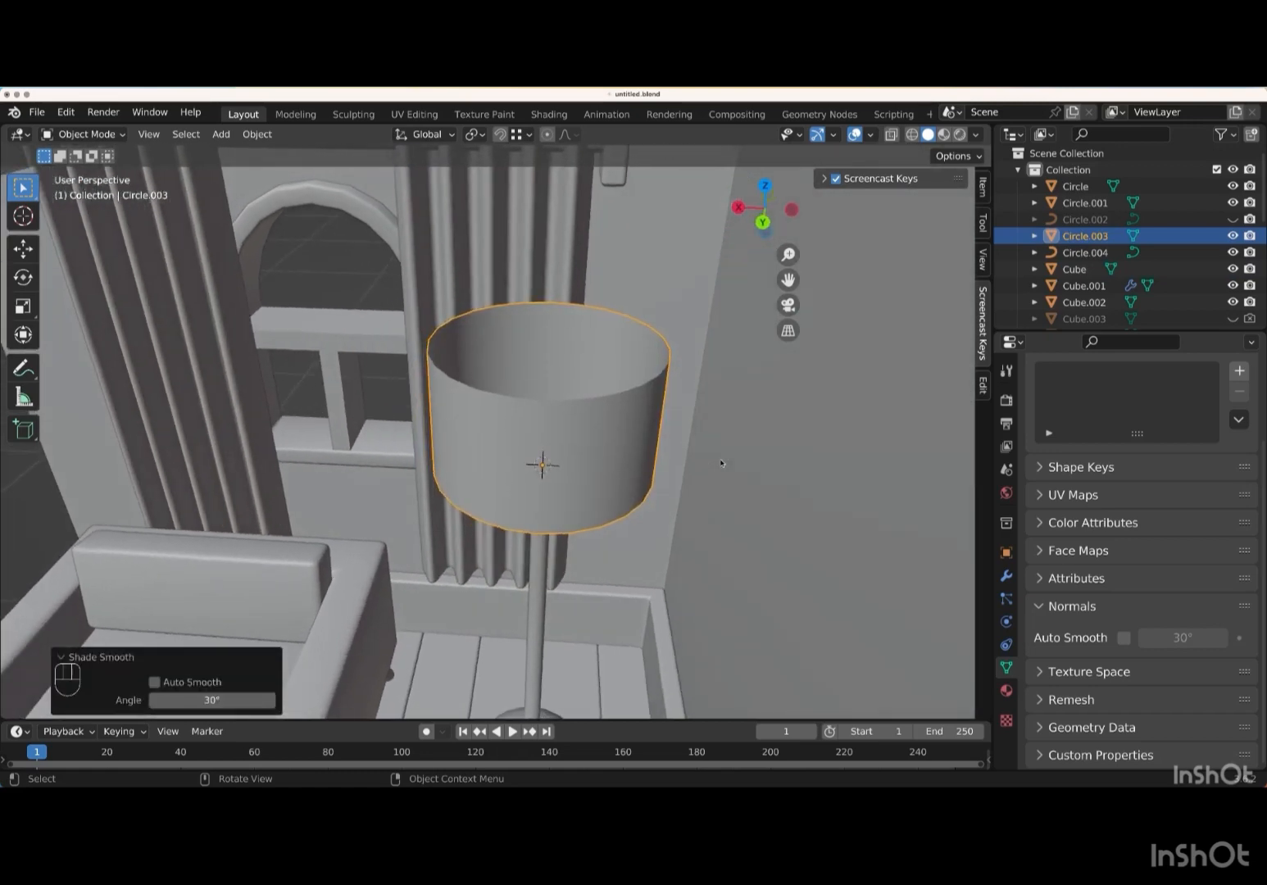
{"action": "scroll", "coordinate": [720, 463], "scroll_direction": "down", "scroll_amount": 10}
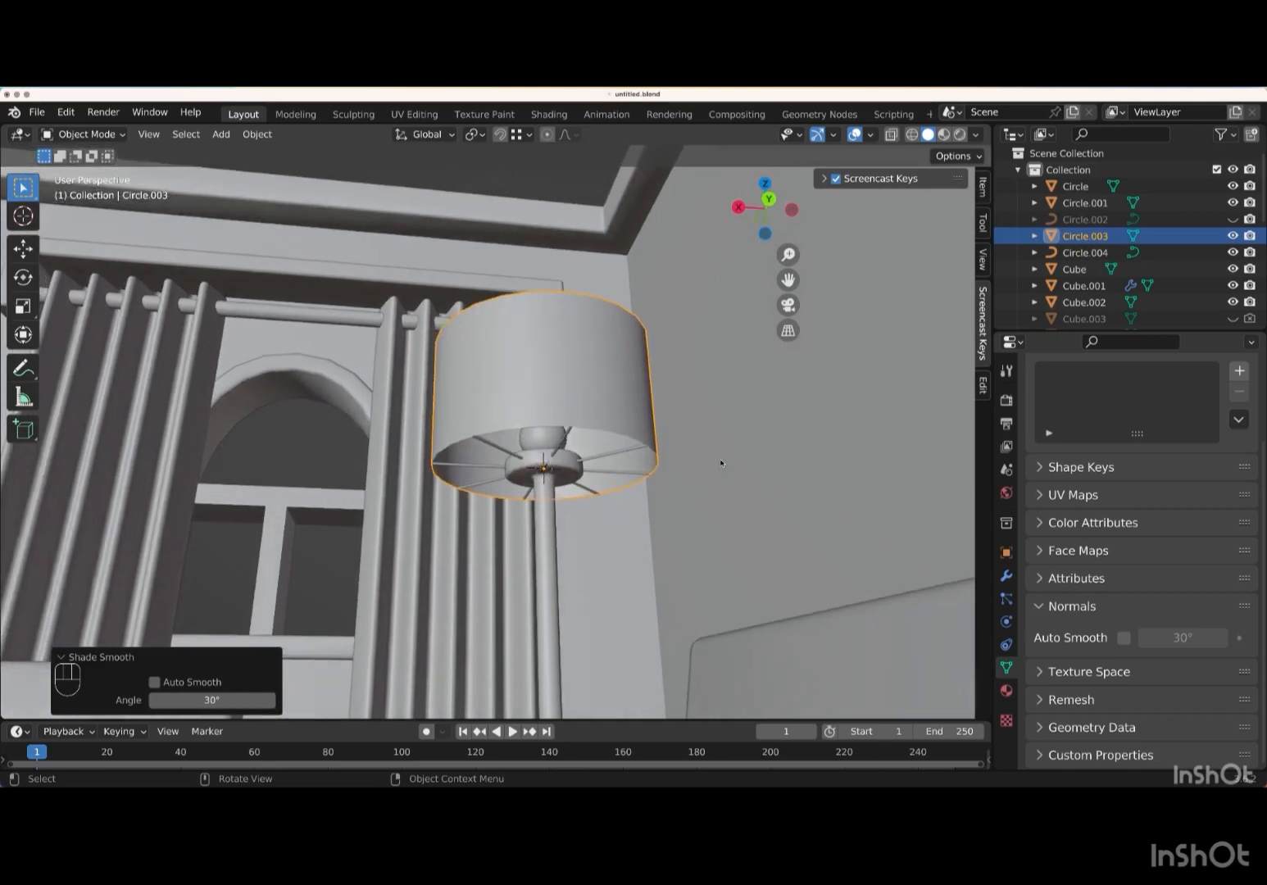
- Unhide the lampshade's bottom ring, Circle.002, and view the lamp straight from the back
{"action": "scroll", "coordinate": [721, 463], "scroll_direction": "up", "scroll_amount": 5}
{"action": "left_click", "coordinate": [1232, 219]}
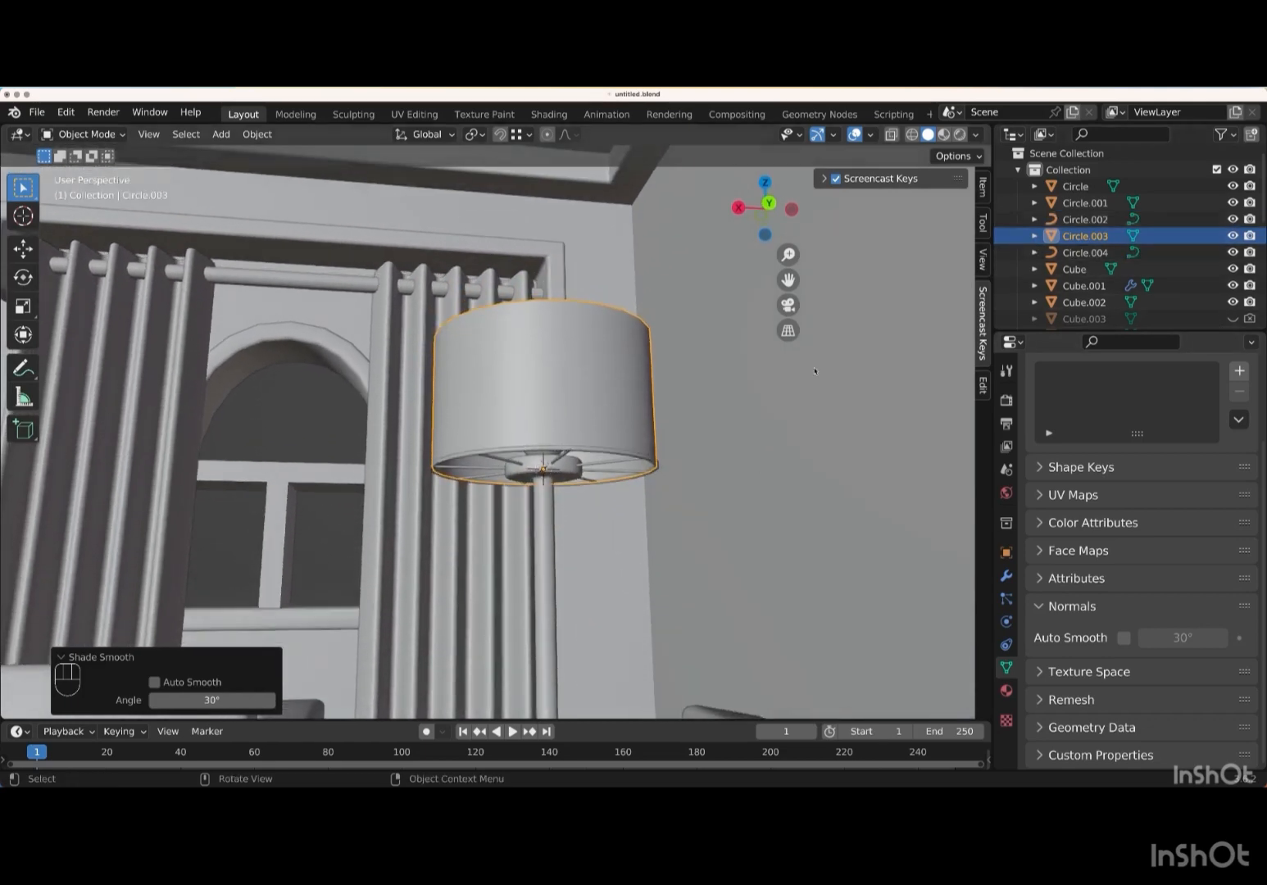
{"action": "scroll", "coordinate": [708, 461], "scroll_direction": "up", "scroll_amount": 6}
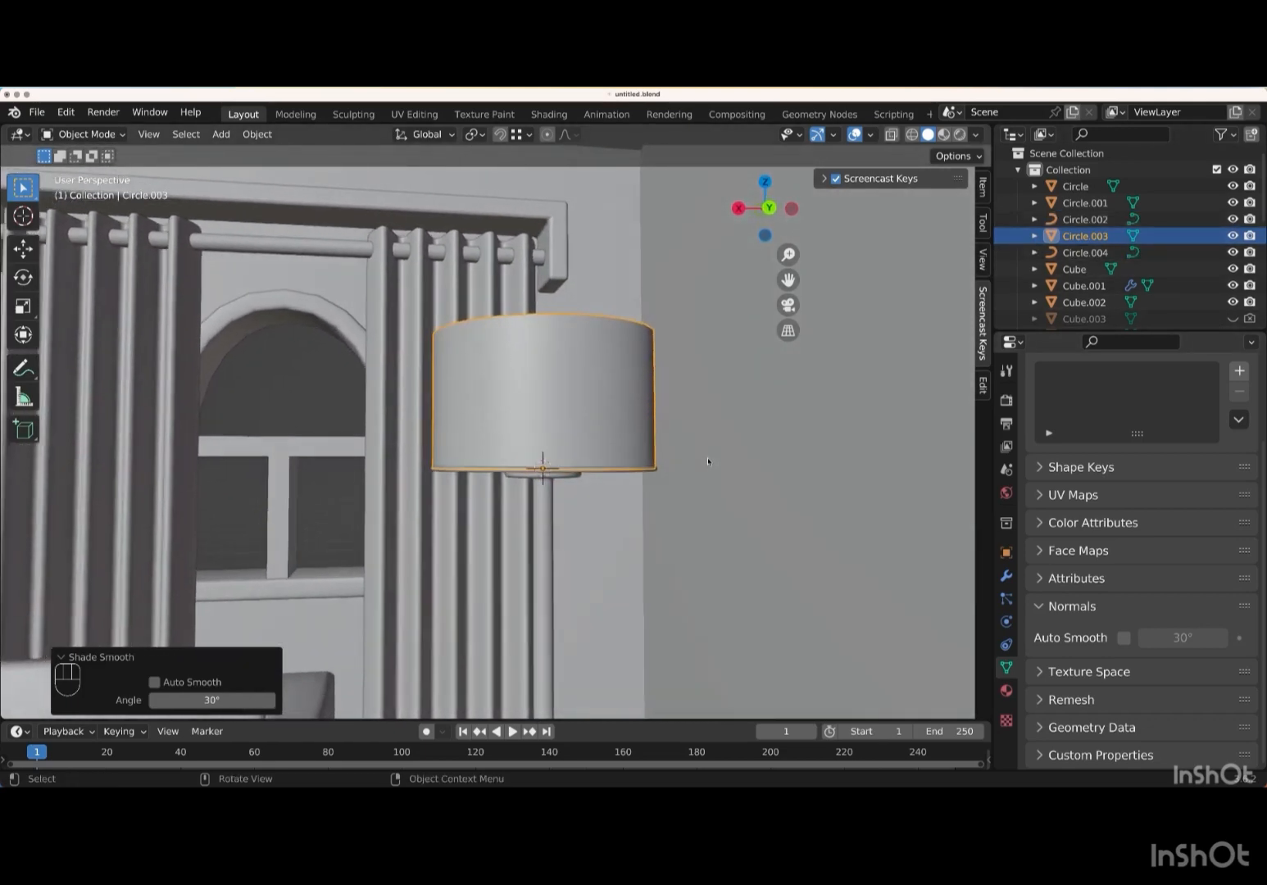
{"action": "key", "text": "super+KP_1"}
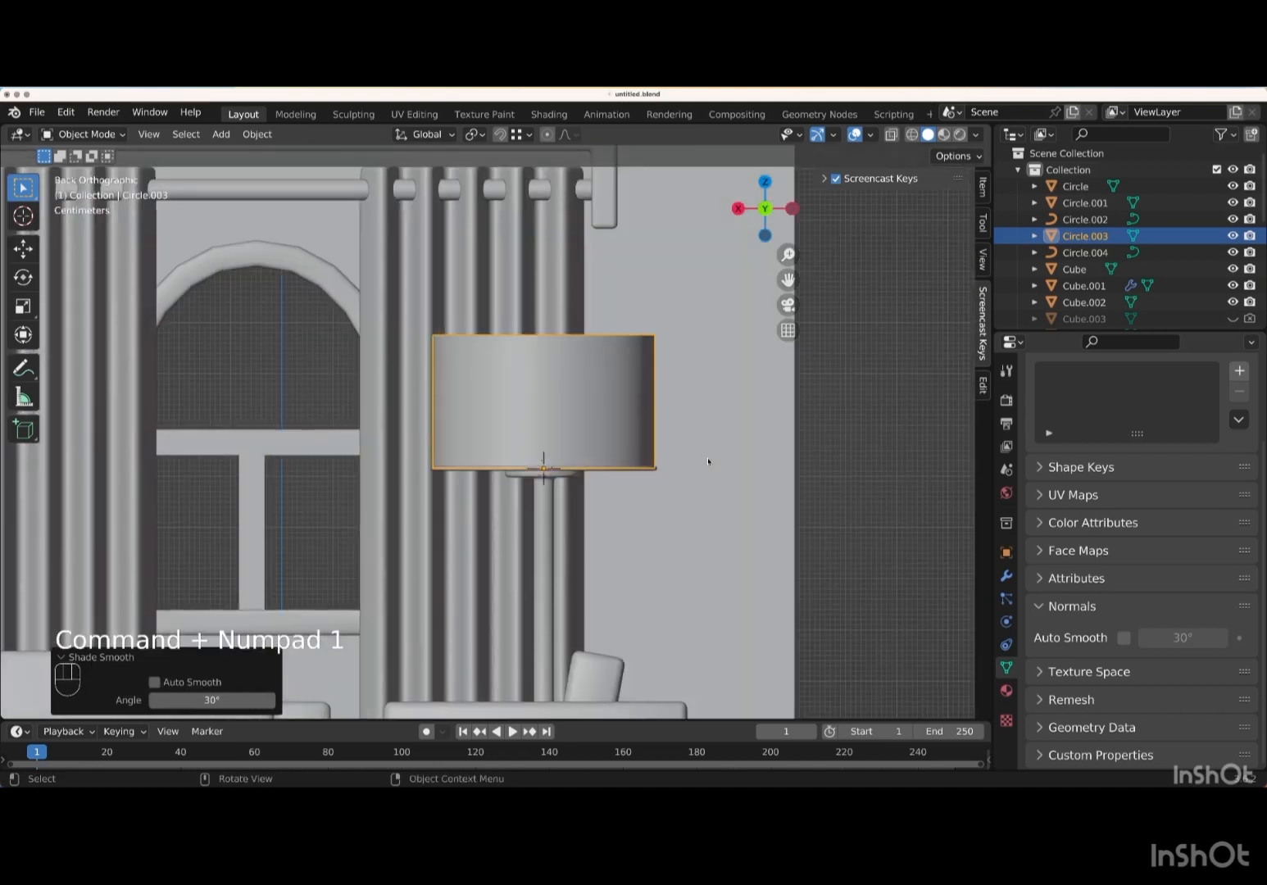
- Duplicate the lampshade's bottom ring and move the copy about 0.26 m up along Z onto the shade's top rim
{"action": "left_click", "coordinate": [636, 470]}
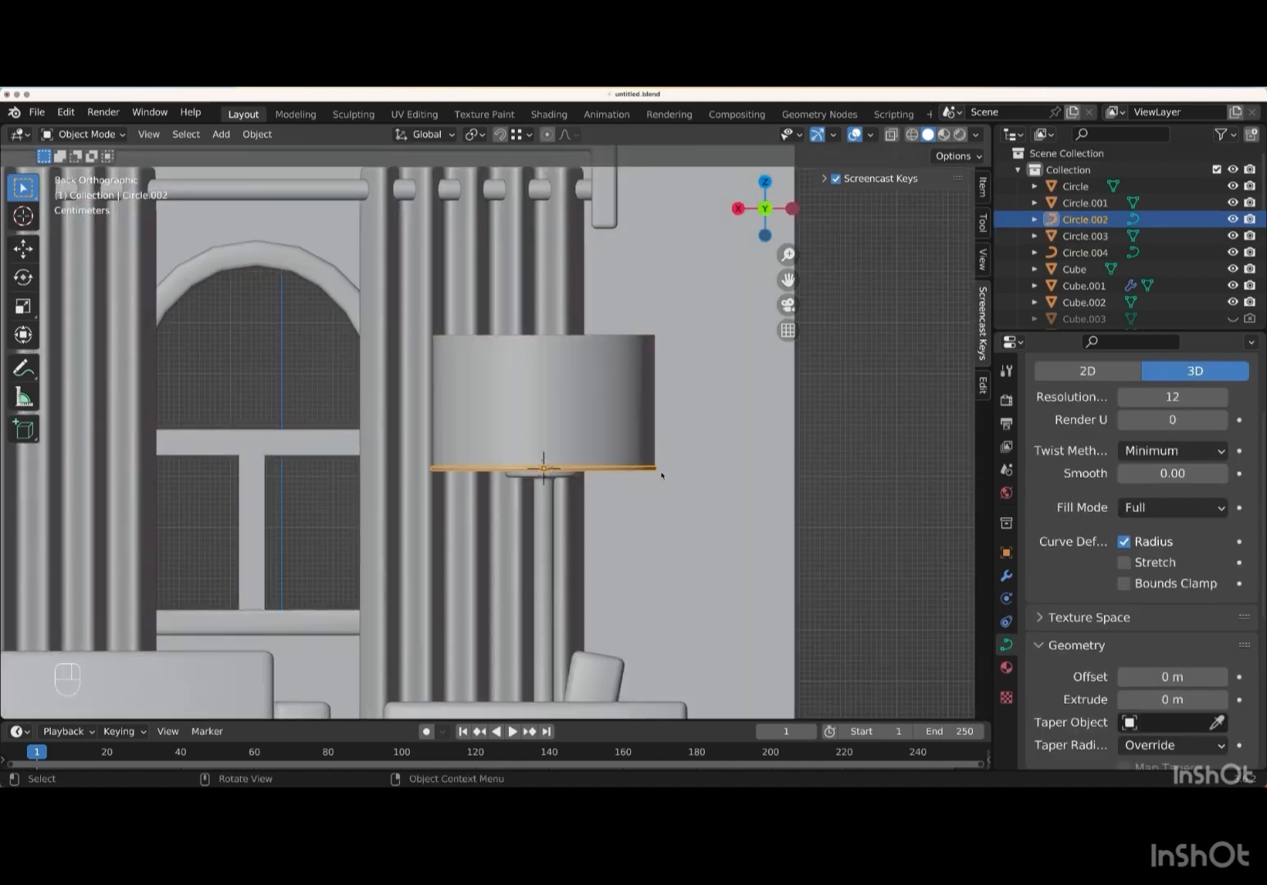
{"action": "key", "text": "shift+d"}
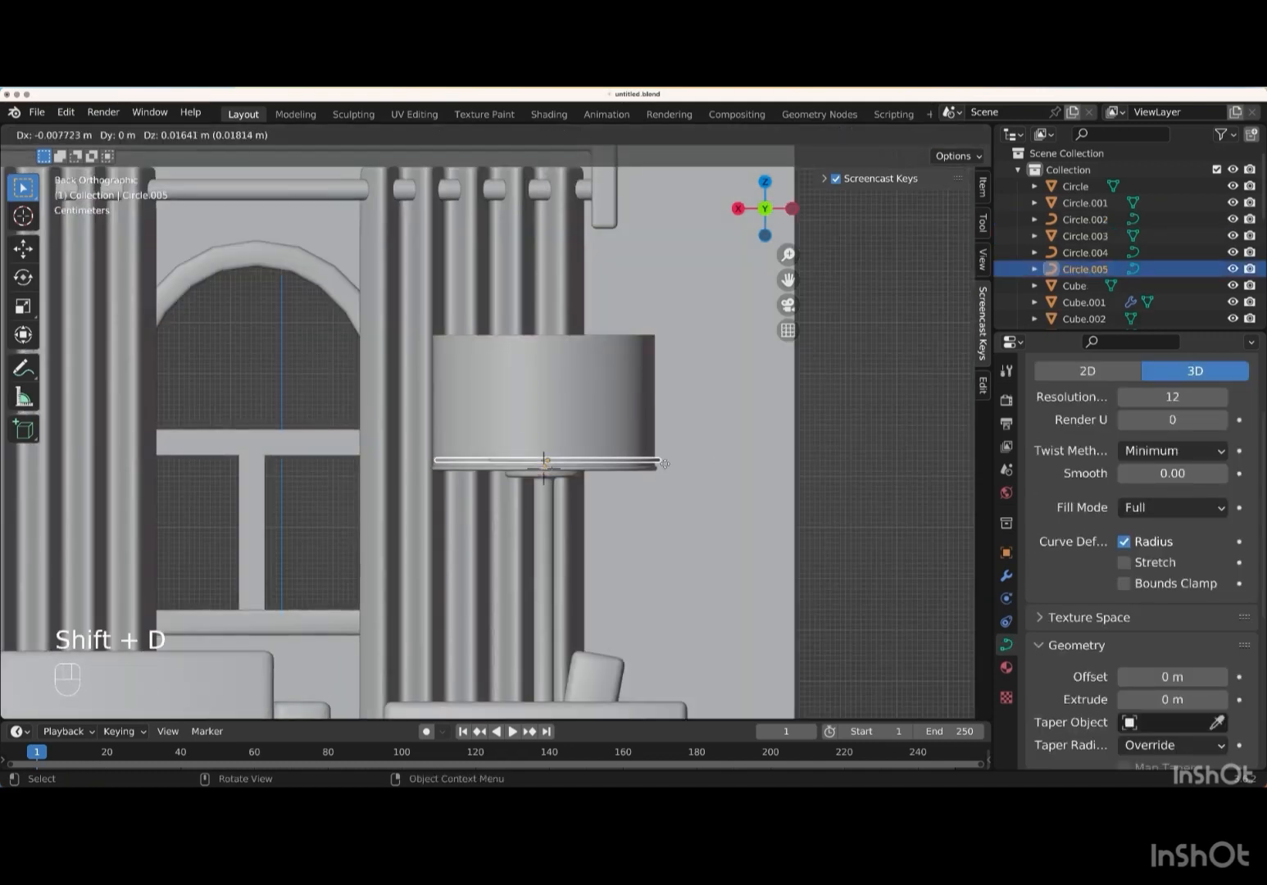
{"action": "right_click", "coordinate": [665, 468]}
{"action": "key", "text": "g"}
{"action": "key", "text": "z"}
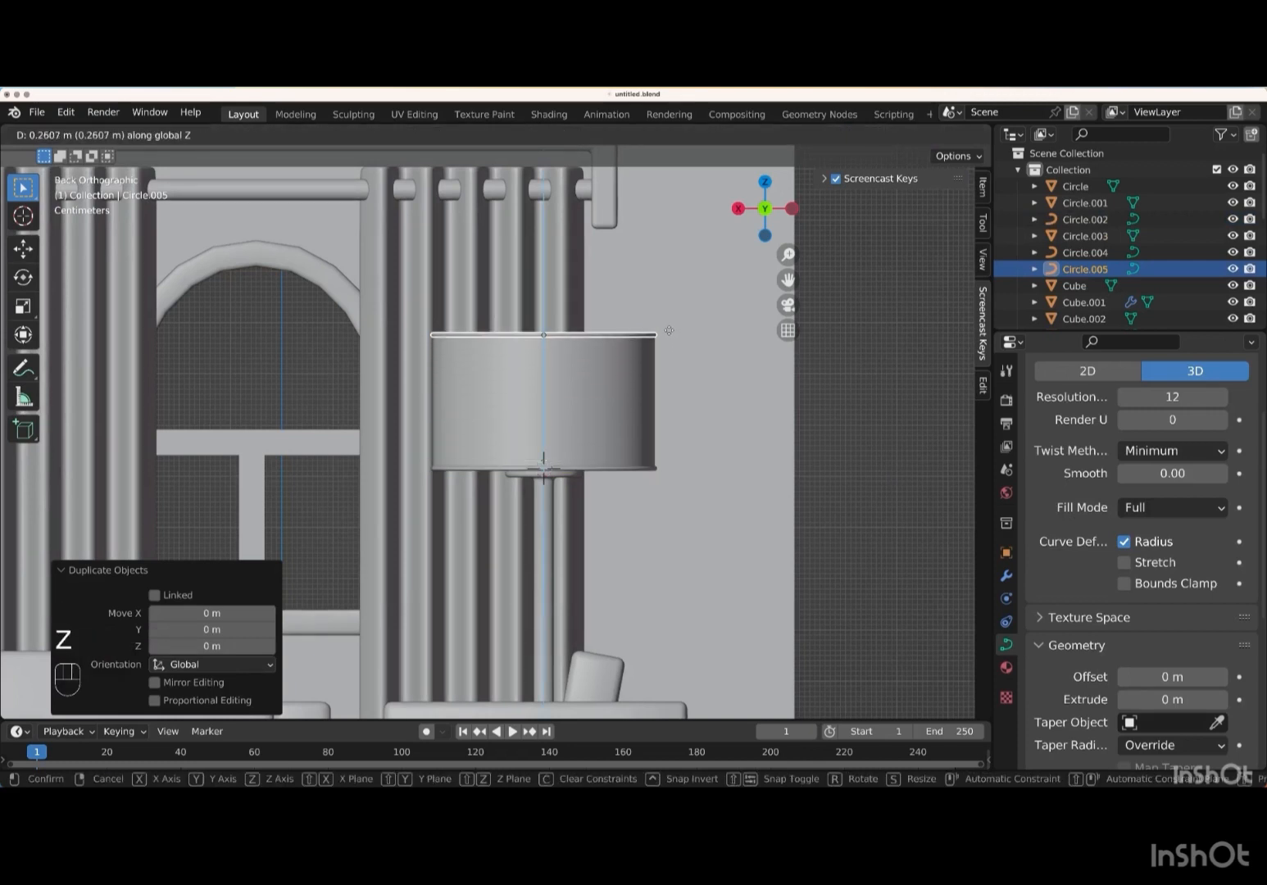
{"action": "key", "text": "Return"}
{"action": "middle_click_drag", "start_coordinate": [670, 338], "coordinate": [858, 481]}
{"action": "key", "text": "KP_Subtract"}
{"action": "key", "text": "KP_Subtract"}
{"action": "key", "text": "KP_Subtract"}
{"action": "key", "text": "KP_Subtract"}
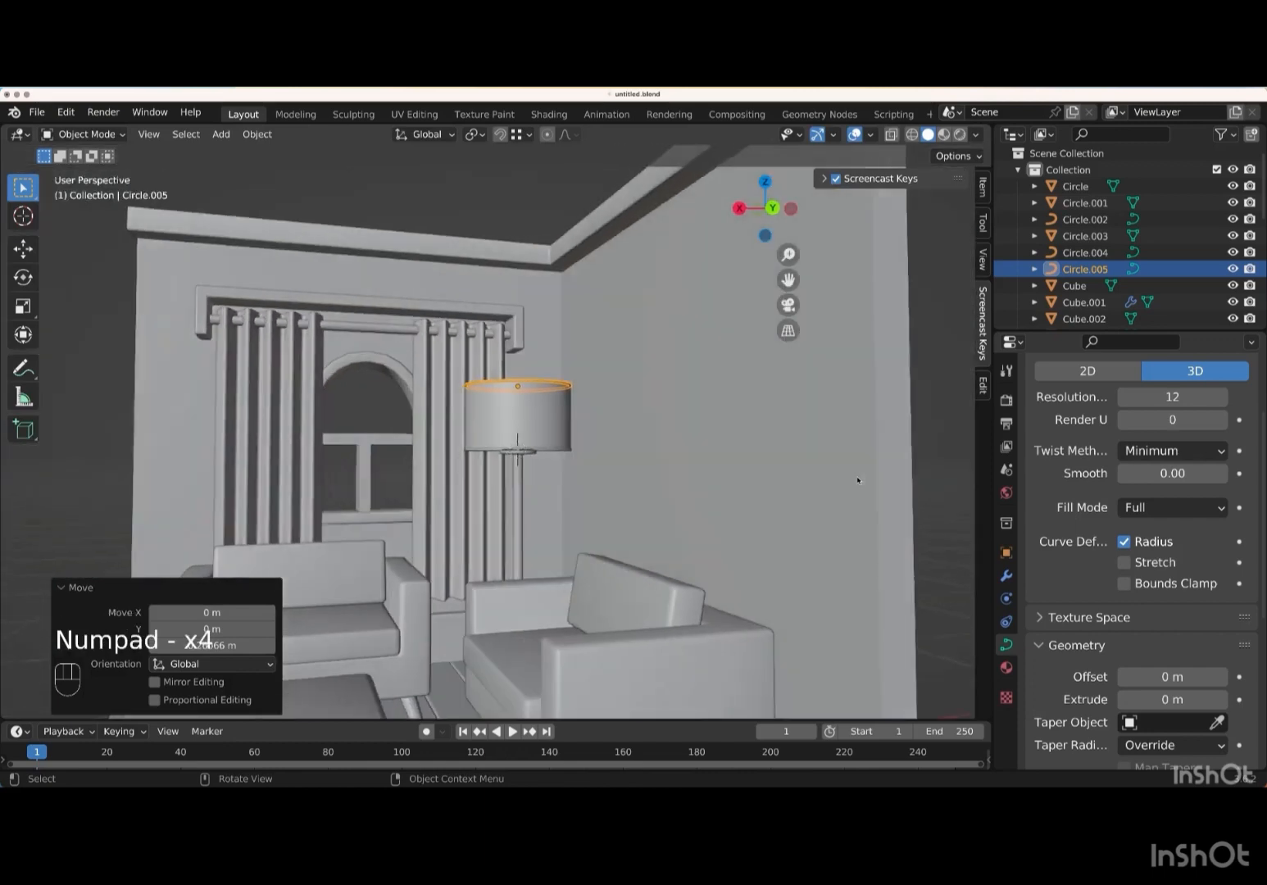
{"action": "left_click", "coordinate": [920, 481]}
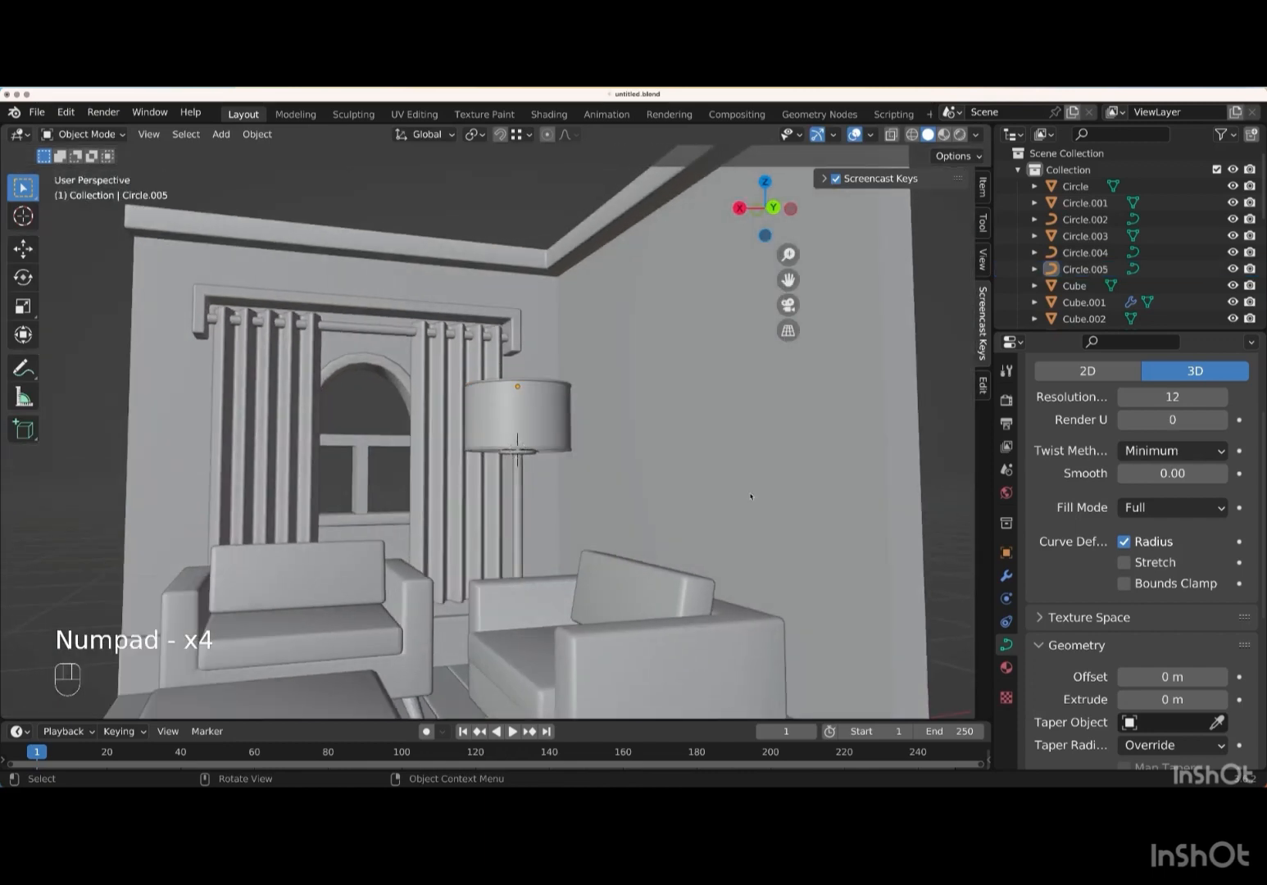
- Place the 3D cursor on the wall above the sofa in right view and add a plane mesh there
{"action": "scroll", "coordinate": [751, 496], "scroll_direction": "left", "scroll_amount": 5}
{"action": "scroll", "coordinate": [751, 496], "scroll_direction": "right", "scroll_amount": 3}
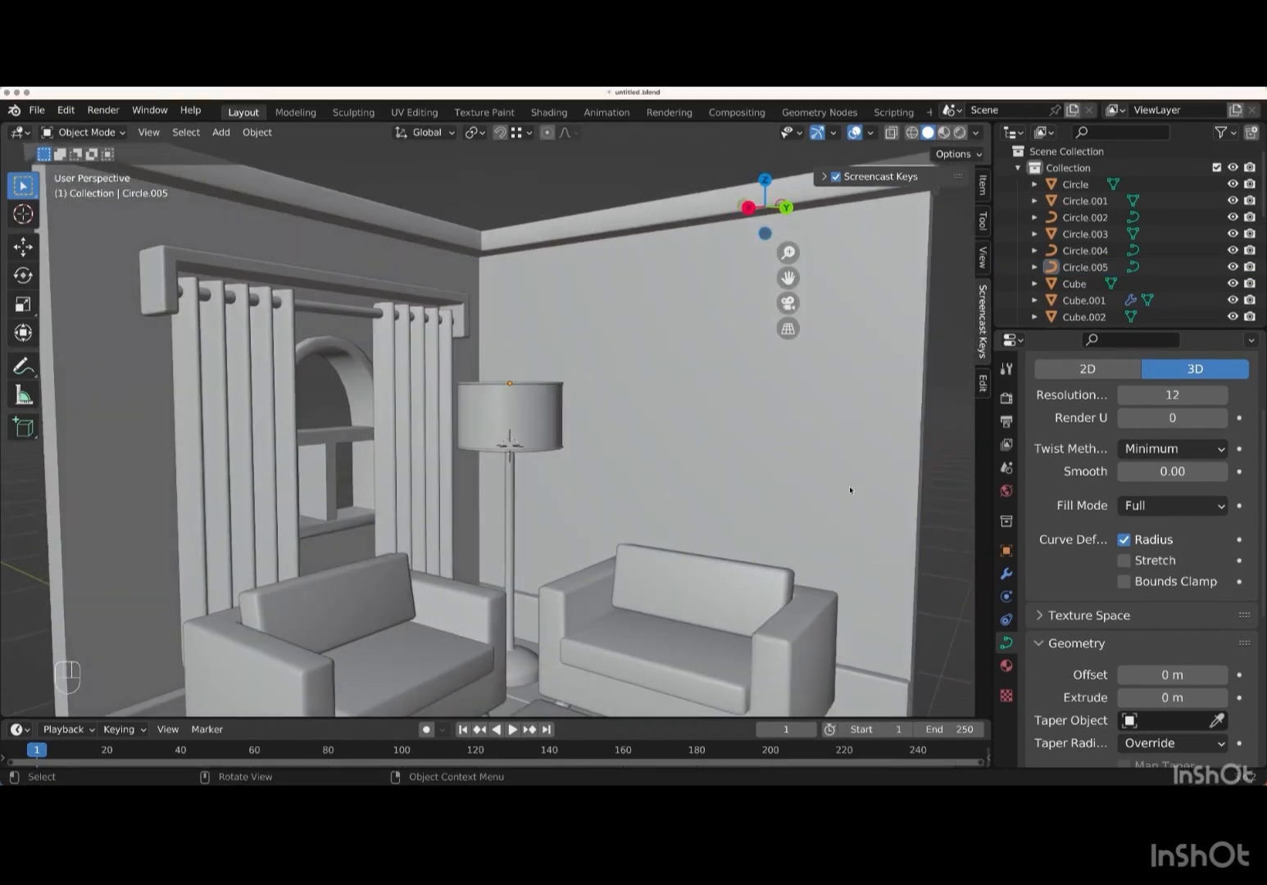
{"action": "key", "text": "KP_3"}
{"action": "left_click", "coordinate": [23, 214]}
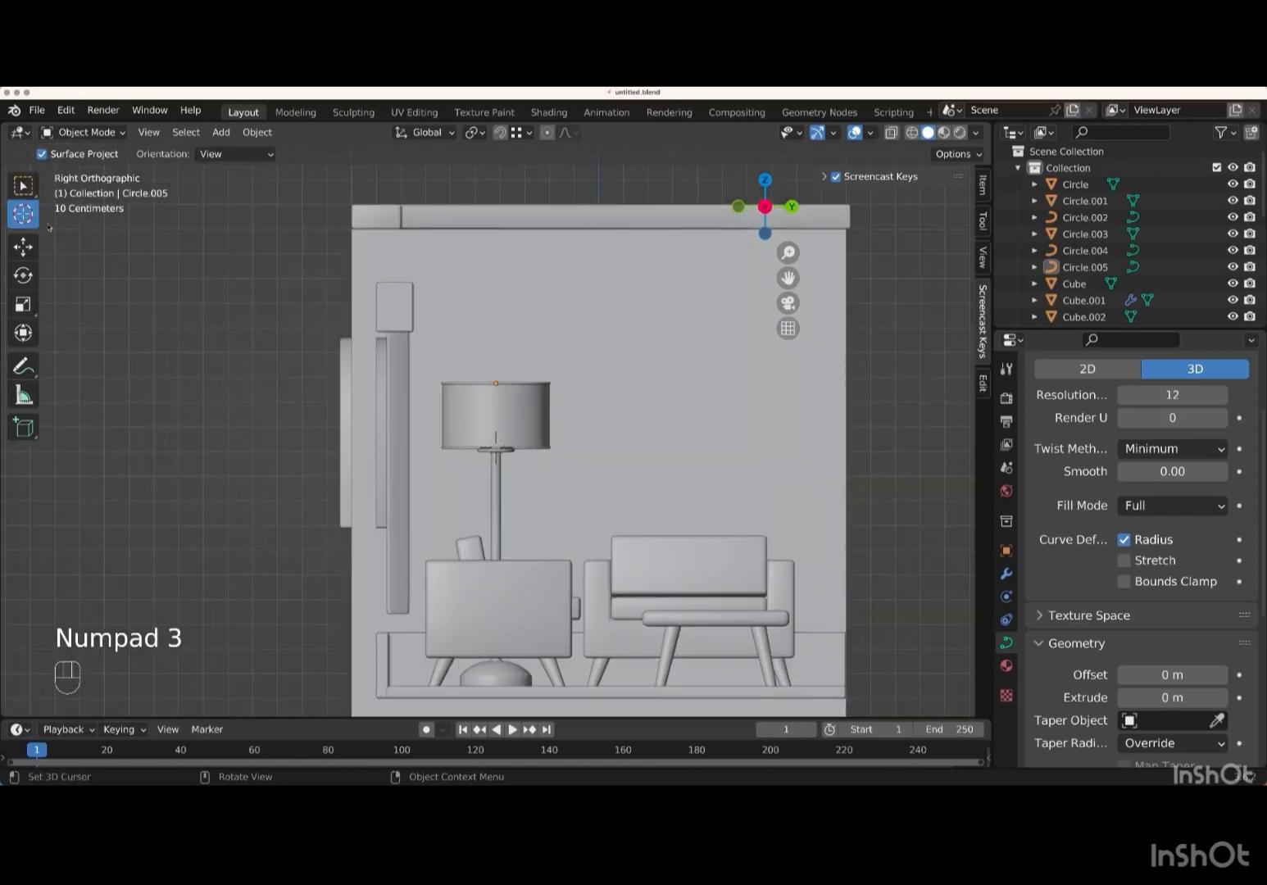
{"action": "left_click", "coordinate": [680, 412]}
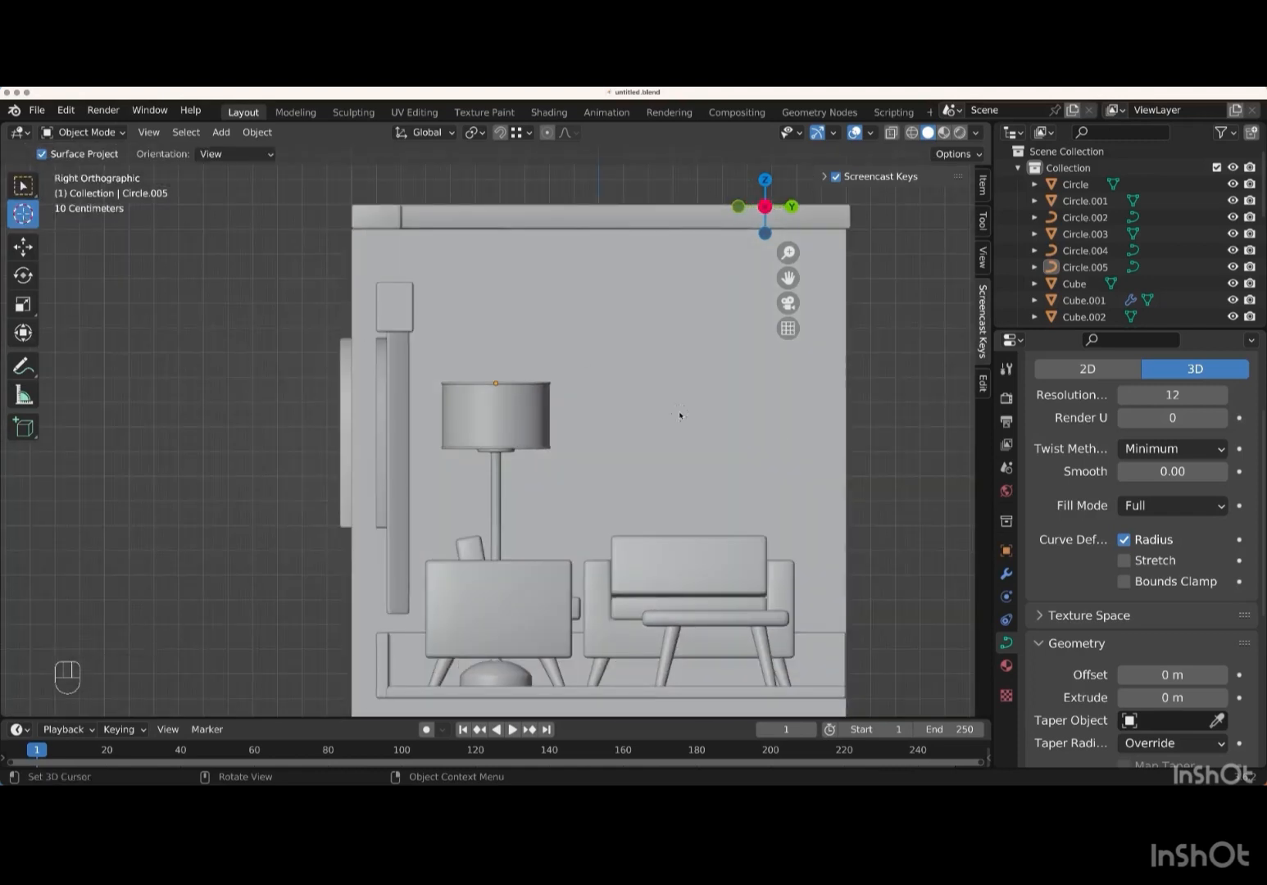
{"action": "key", "text": "w"}
{"action": "key", "text": "shift+a"}
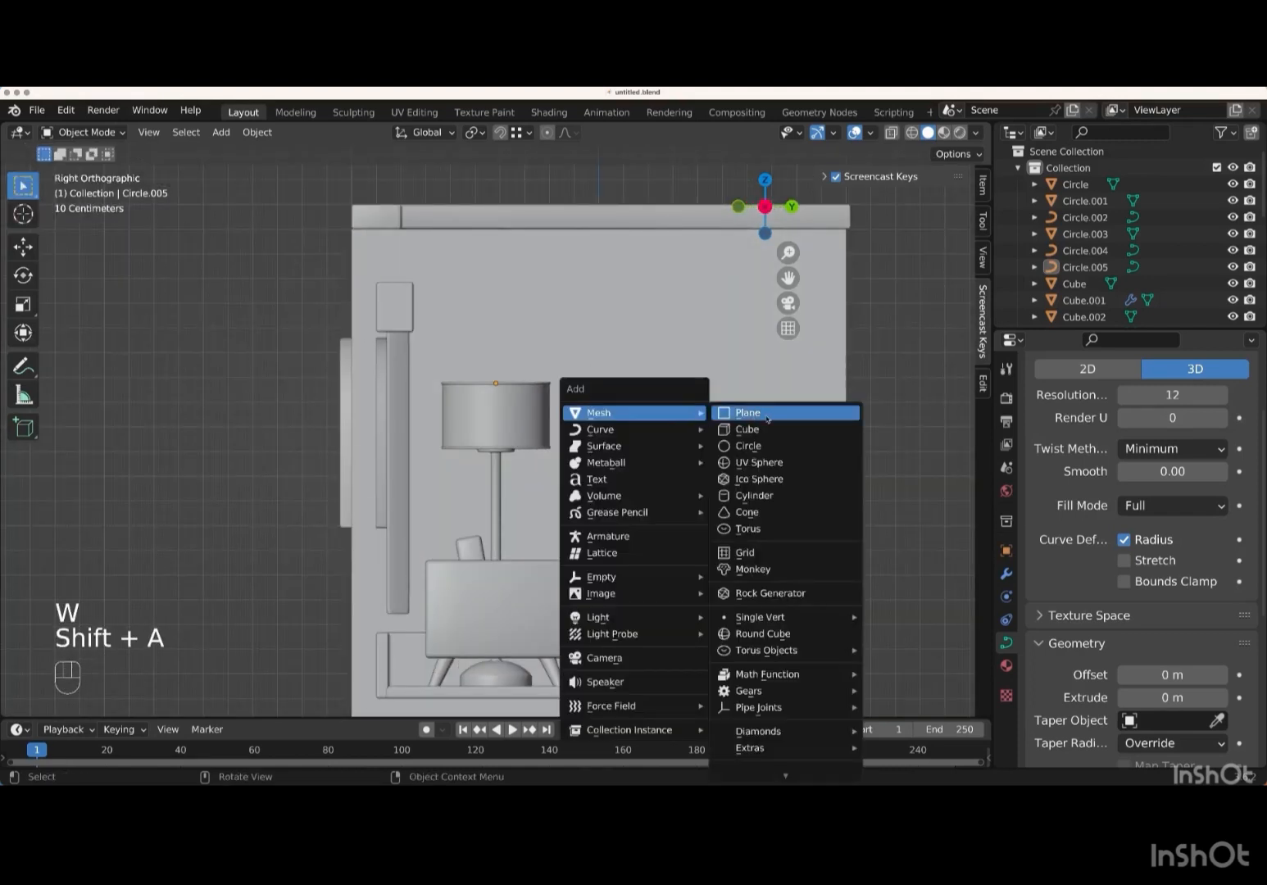
{"action": "left_click", "coordinate": [741, 414]}
{"action": "middle_click_drag", "start_coordinate": [770, 425], "coordinate": [771, 428]}
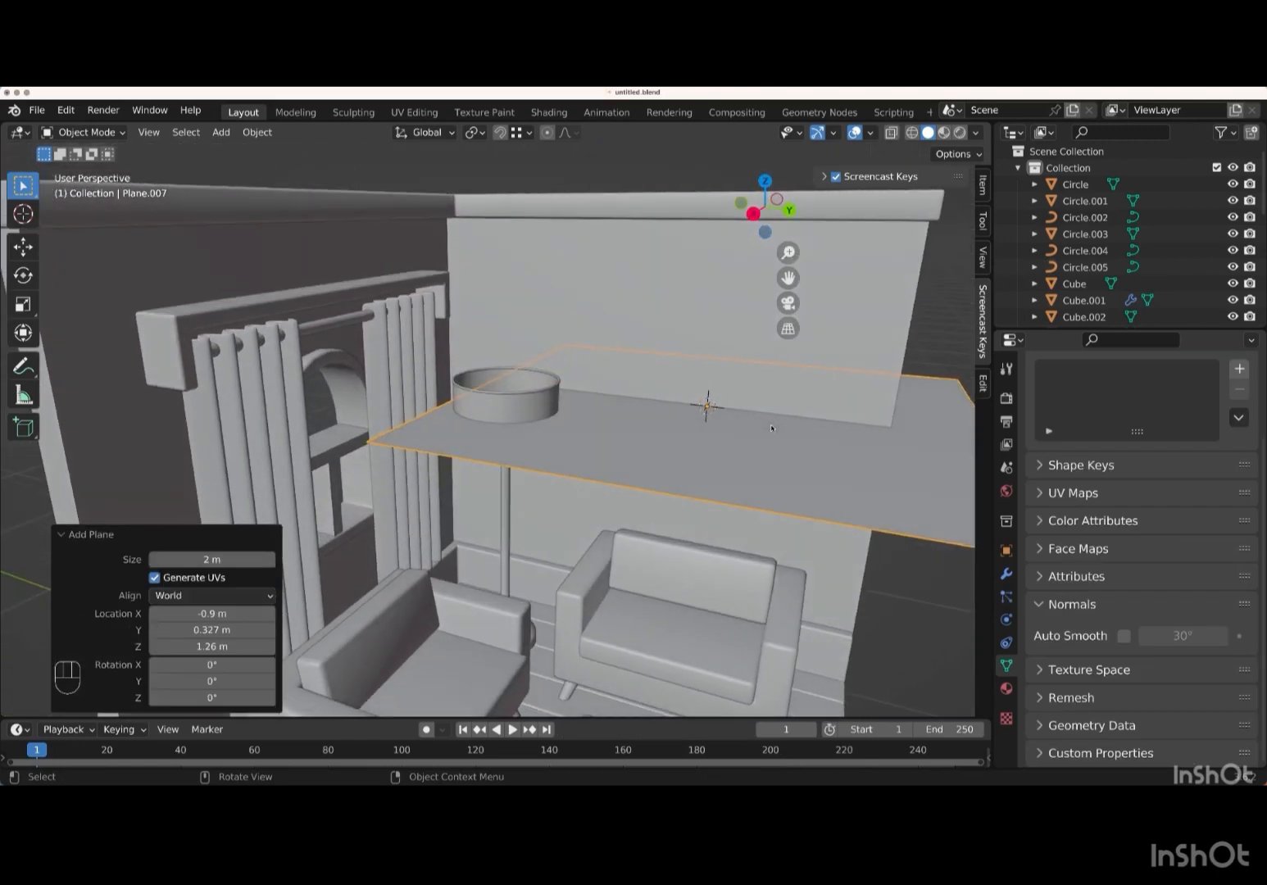
- Rotate the new plane 90° about the Y axis so it stands parallel to the side wall
{"action": "key", "text": "r"}
{"action": "key", "text": "y"}
{"action": "key", "text": "KP_9"}
{"action": "key", "text": "KP_0"}
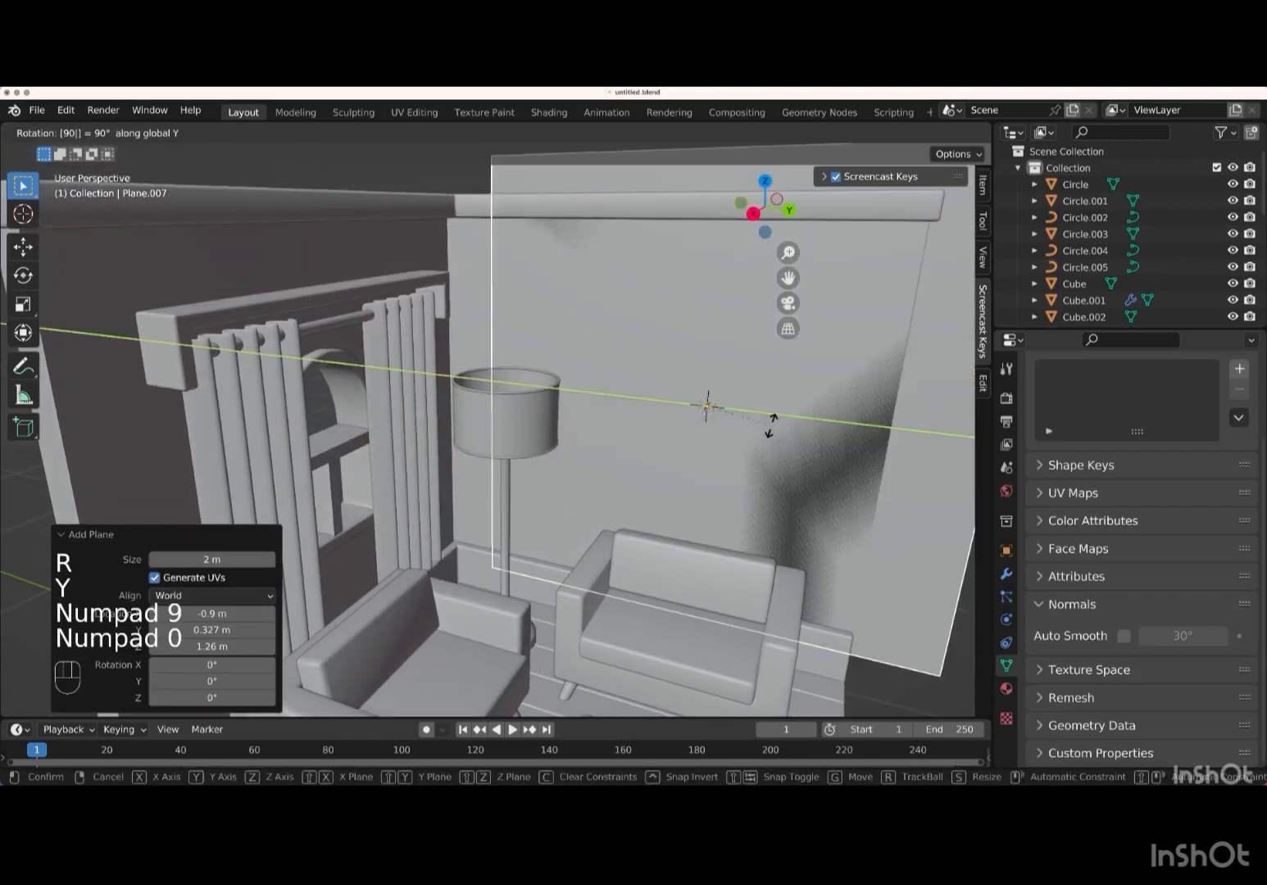
{"action": "key", "text": "Return"}
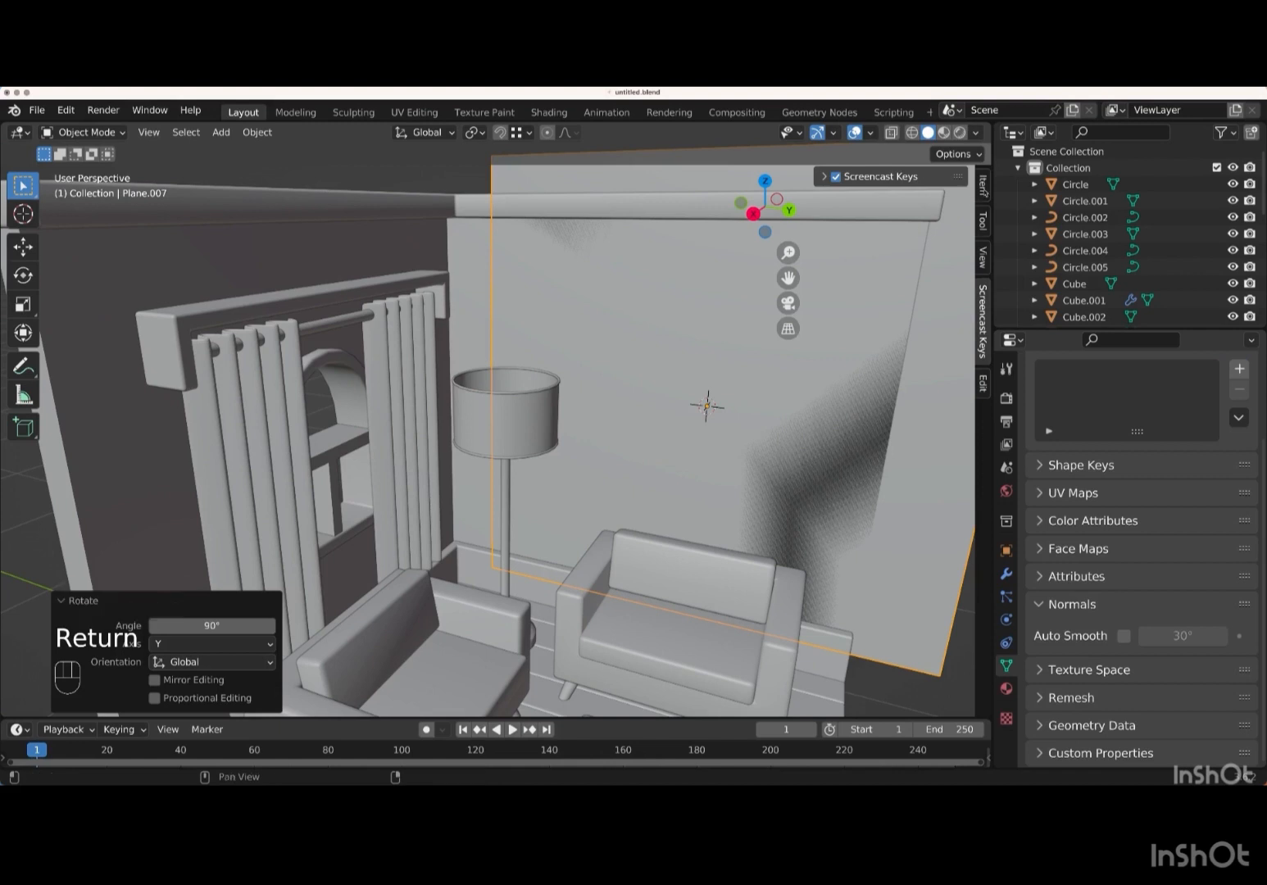
- Set the plane's Y dimension to 3 m and apply its scale
{"action": "left_click", "coordinate": [985, 194]}
{"action": "left_click", "coordinate": [936, 457]}
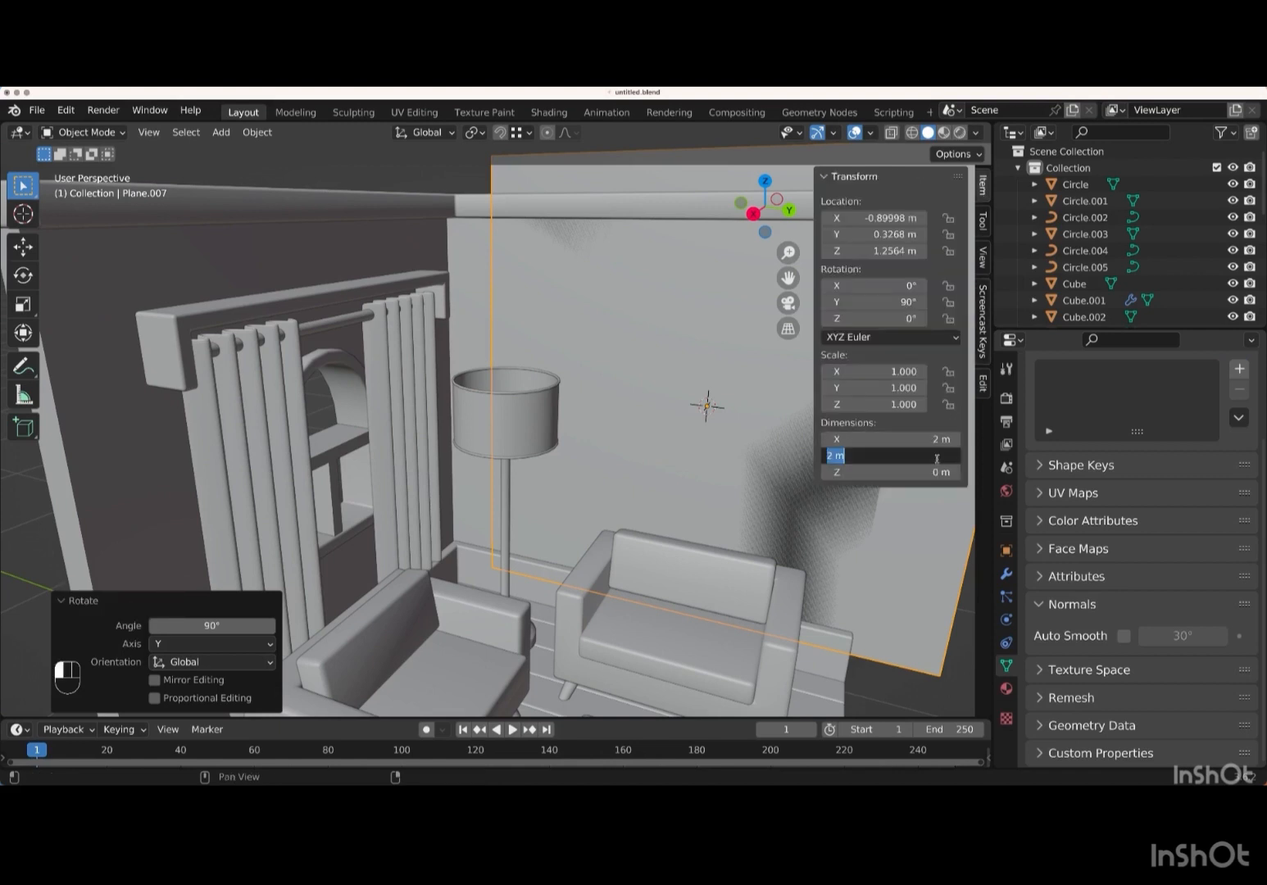
{"action": "type", "text": "3"}
{"action": "key", "text": "Return"}
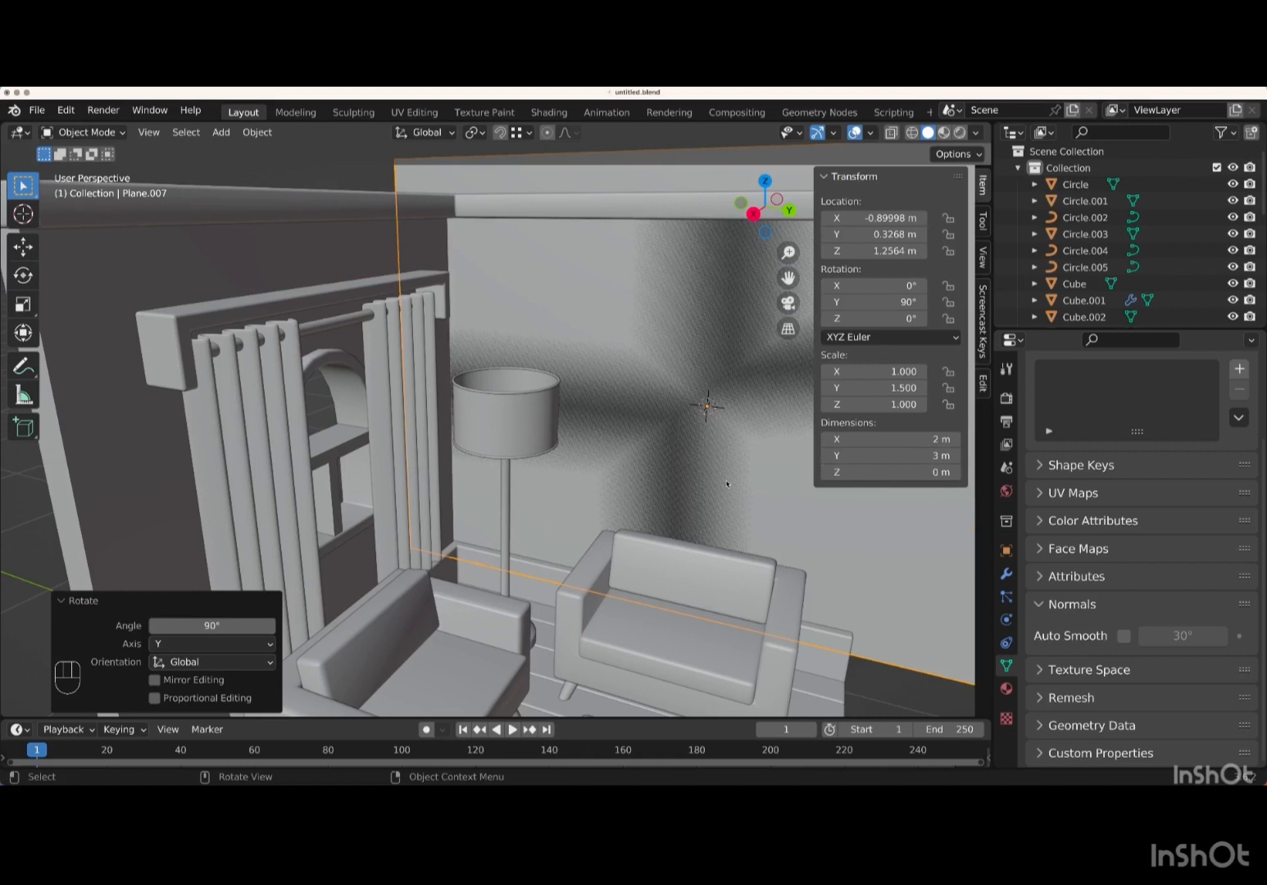
{"action": "key", "text": "ctrl+a"}
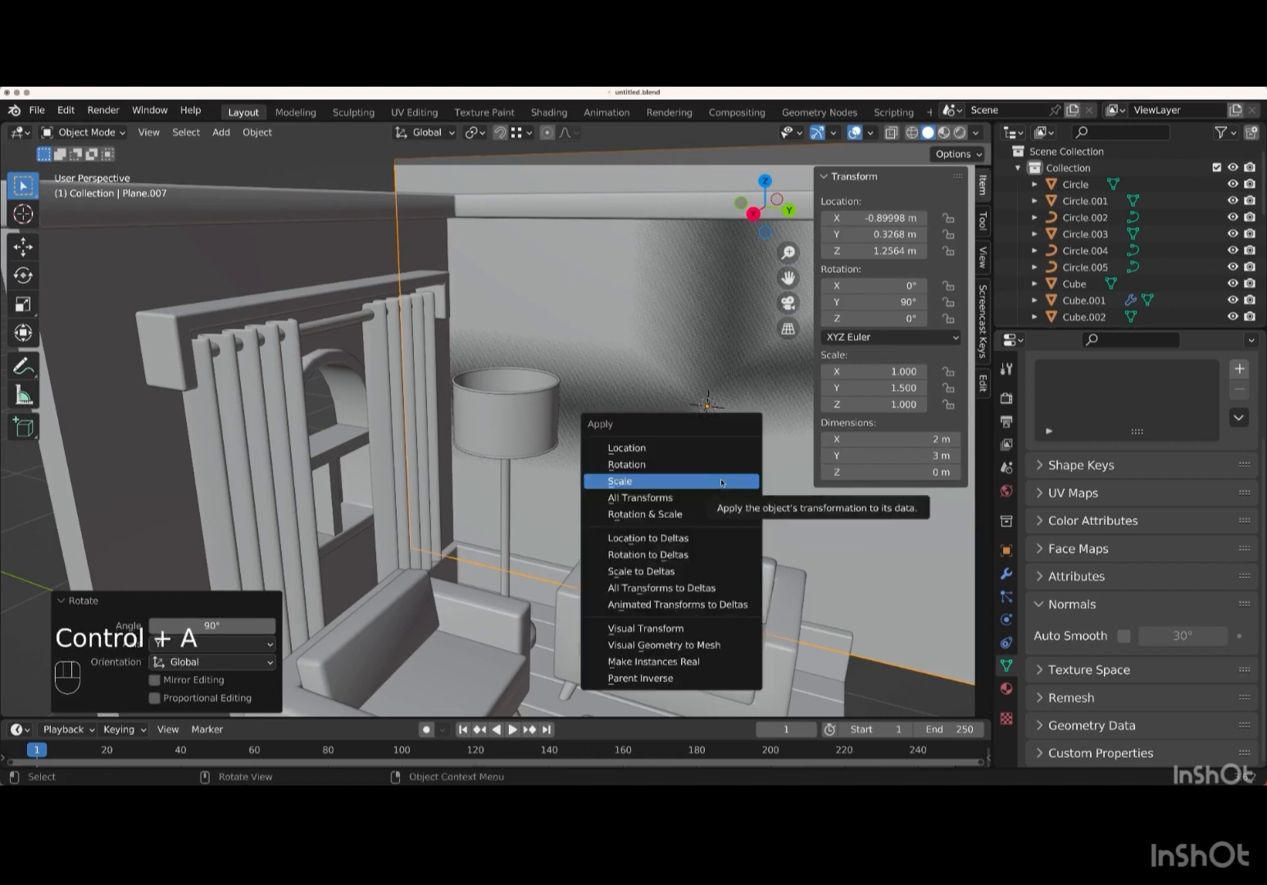
{"action": "left_click", "coordinate": [670, 482]}
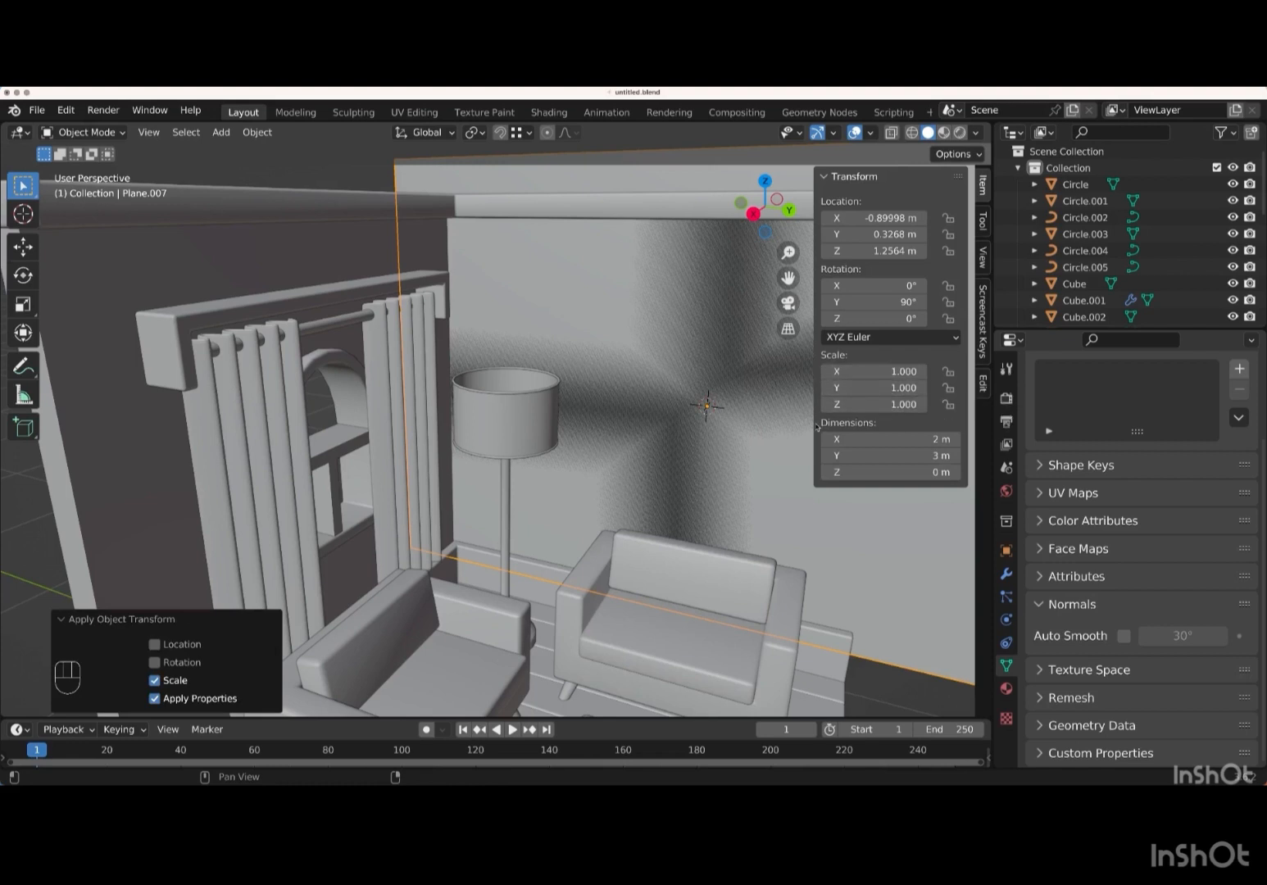
- Scale the plane uniformly by about 0.235 and again by about 0.854 to picture size above the sofa
{"action": "key", "text": "s"}
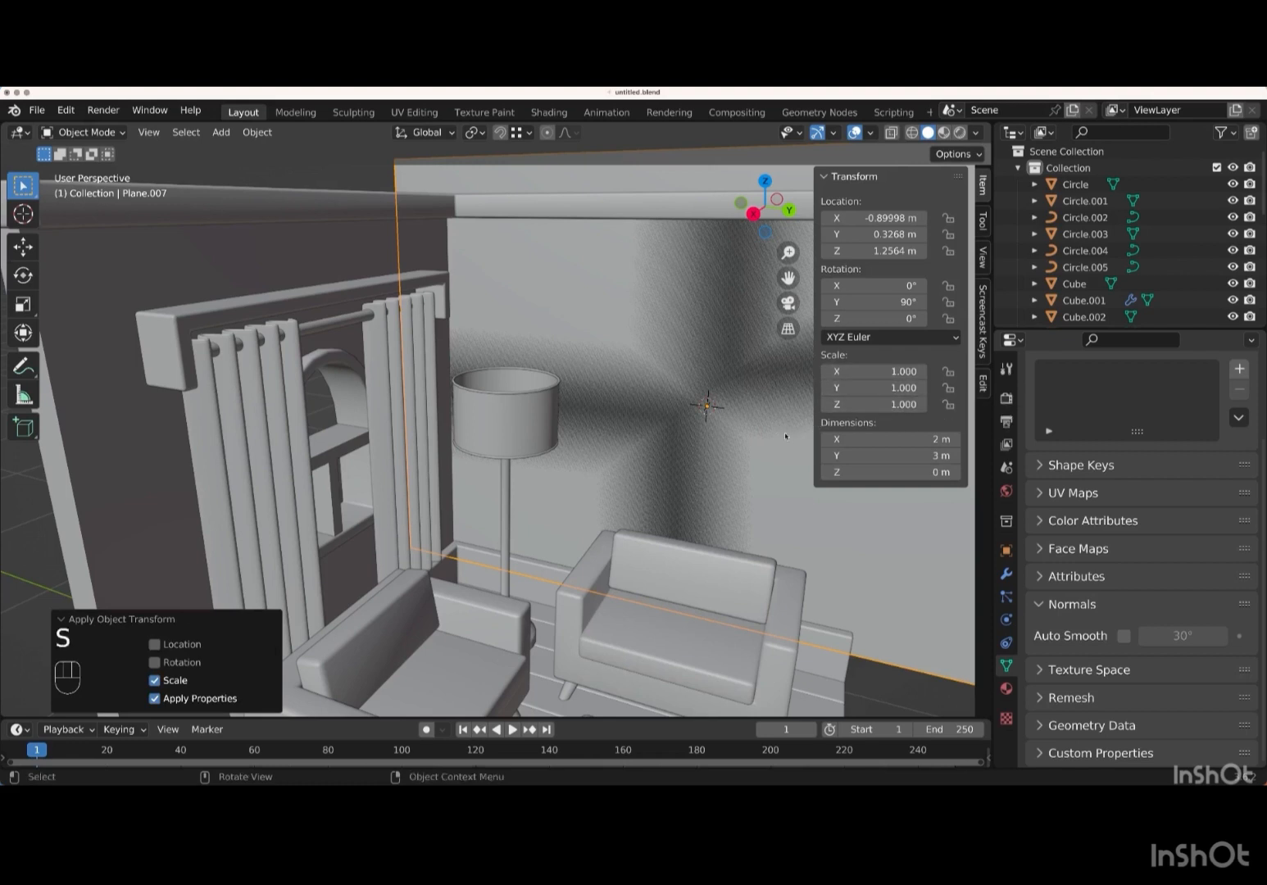
{"action": "key", "text": "Return"}
{"action": "mouse_move", "coordinate": [738, 464]}
{"action": "middle_mouse_down"}
{"action": "mouse_move", "coordinate": [713, 459]}
{"action": "mouse_move", "coordinate": [737, 464]}
{"action": "middle_mouse_up"}
{"action": "key", "text": "s"}
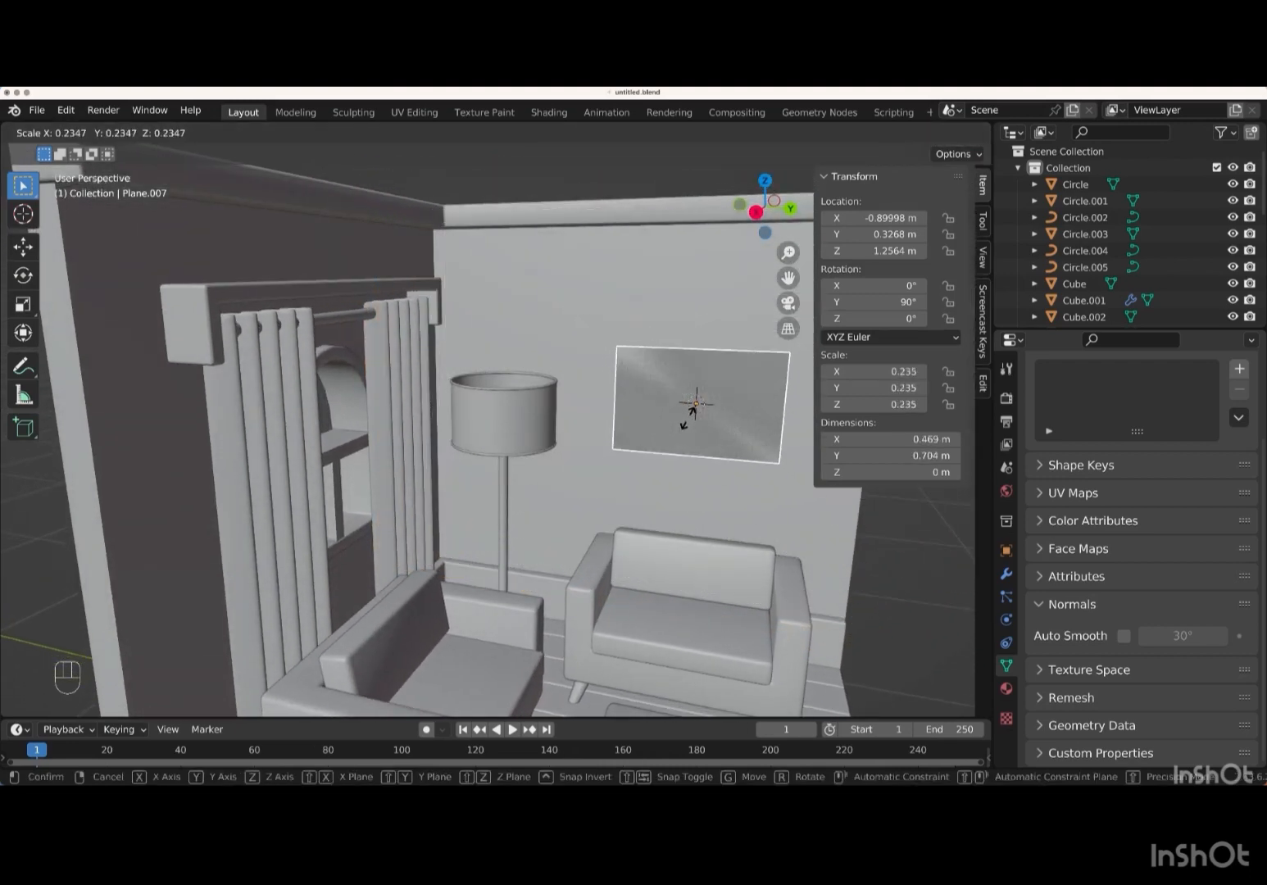
{"action": "key", "text": "Return"}
{"action": "mouse_move", "coordinate": [686, 407]}
{"action": "middle_mouse_down"}
{"action": "mouse_move", "coordinate": [682, 398]}
{"action": "mouse_move", "coordinate": [697, 424]}
{"action": "middle_mouse_up"}
{"action": "key", "text": "n"}
{"action": "key", "text": "KP_3"}
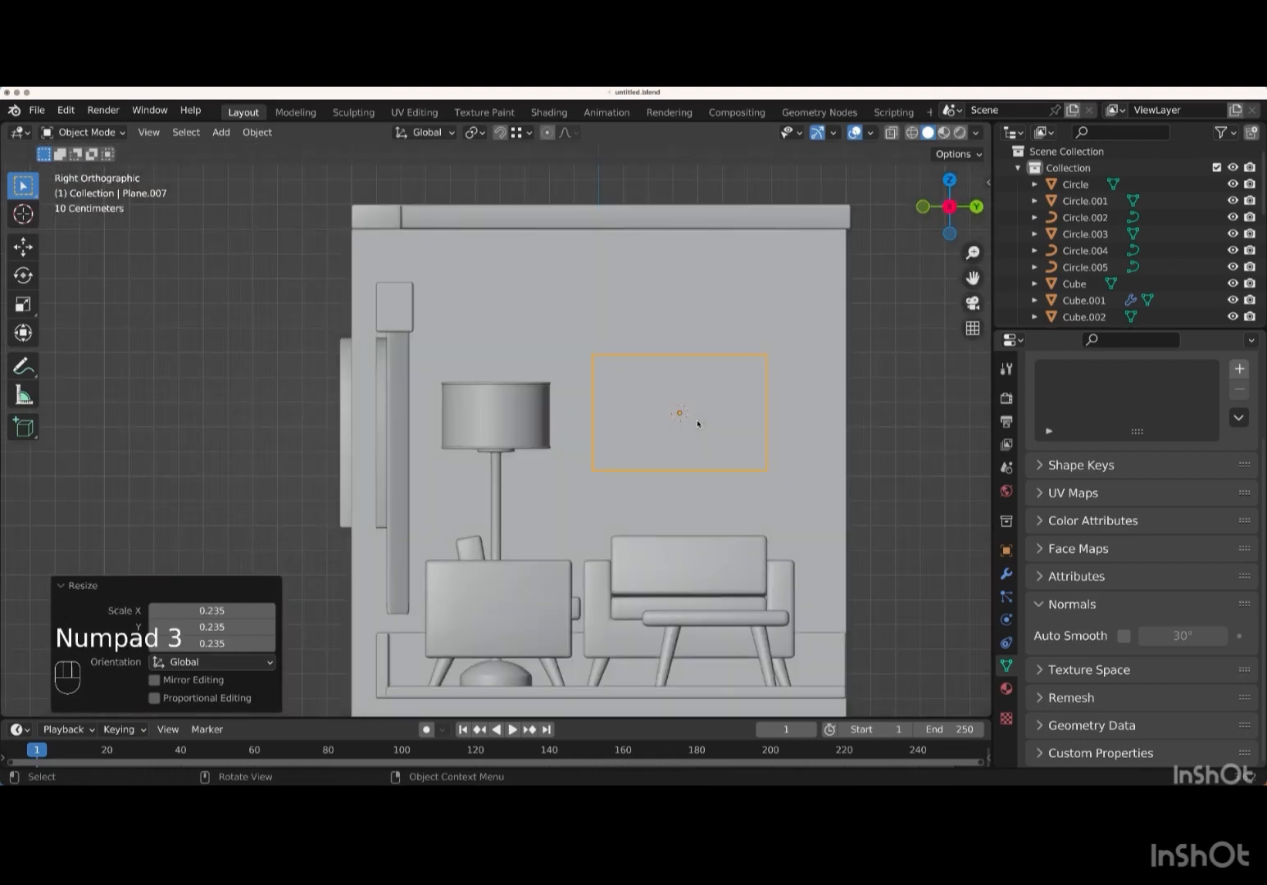
{"action": "key", "text": "s"}
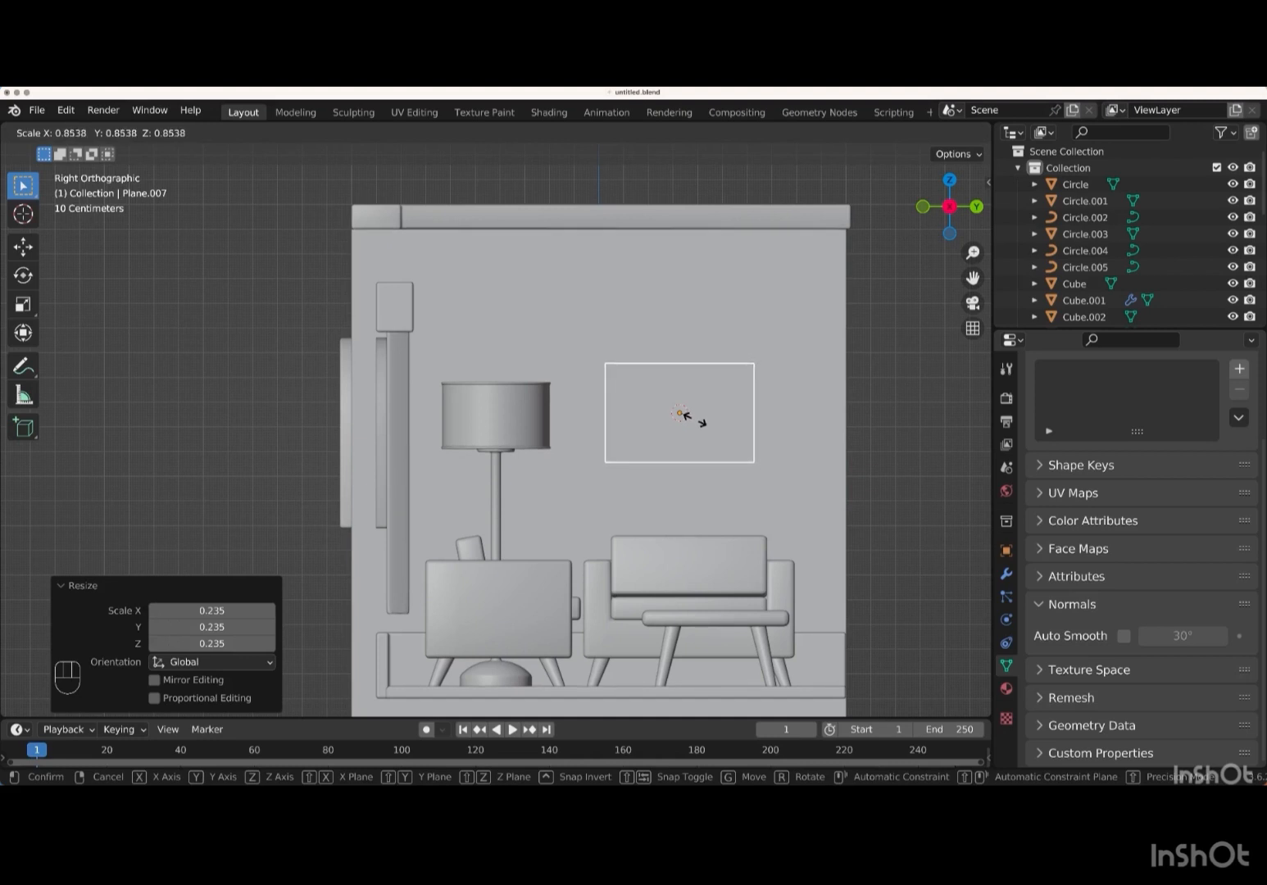
{"action": "key", "text": "Return"}
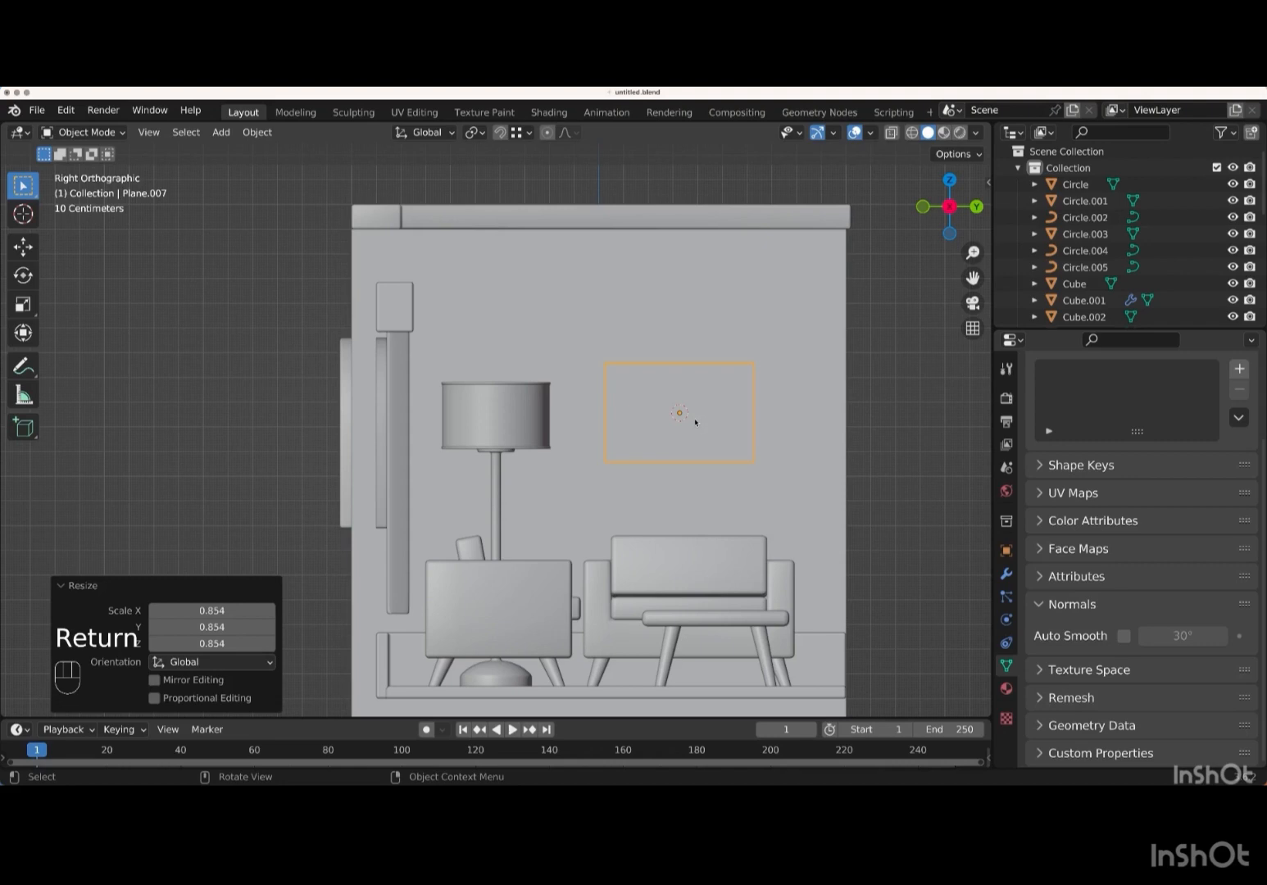
- Inset the plane's face by about 0.307 m to form a frame border and separate the inner face into its own object
{"action": "middle_click_drag", "start_coordinate": [694, 422], "coordinate": [695, 422]}
{"action": "key", "text": "Tab"}
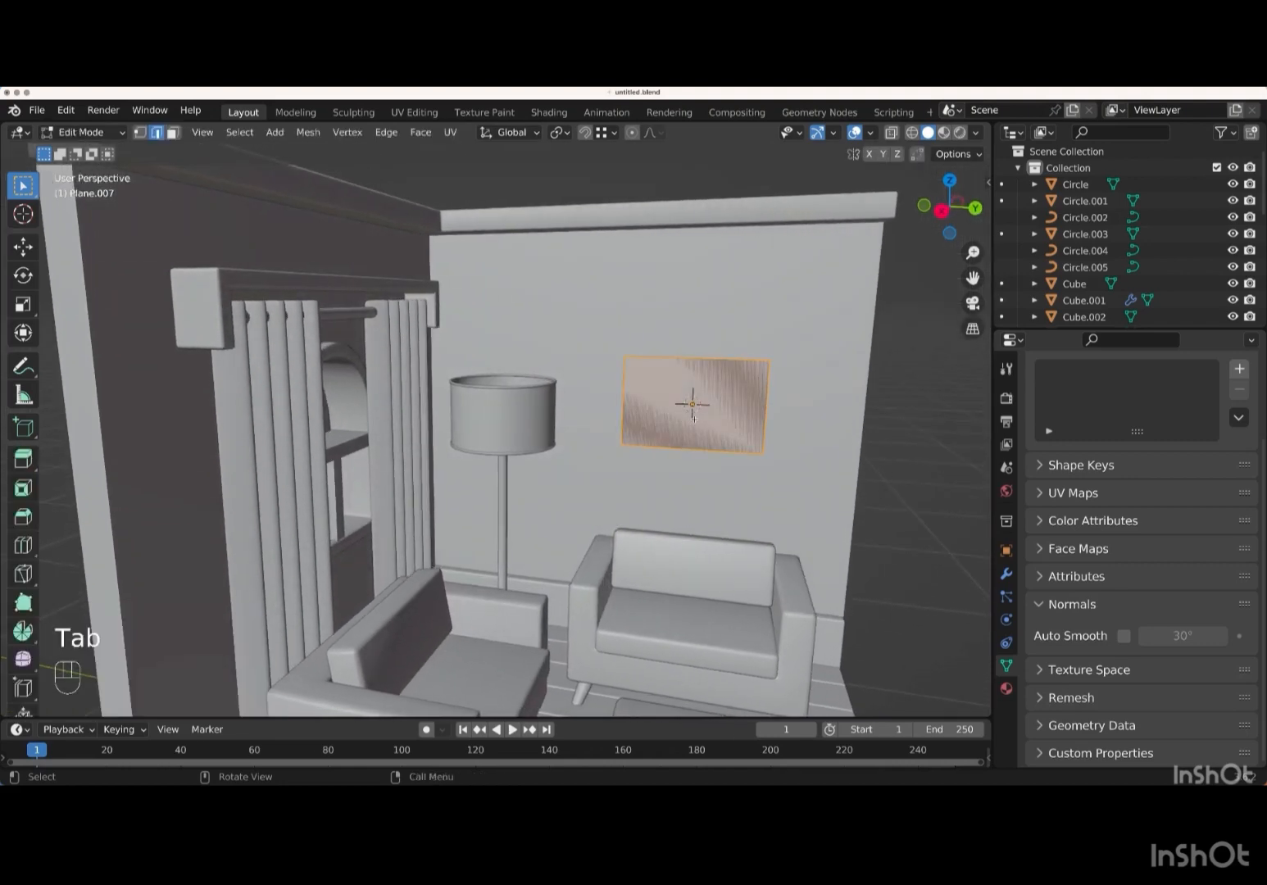
{"action": "left_click", "coordinate": [172, 134]}
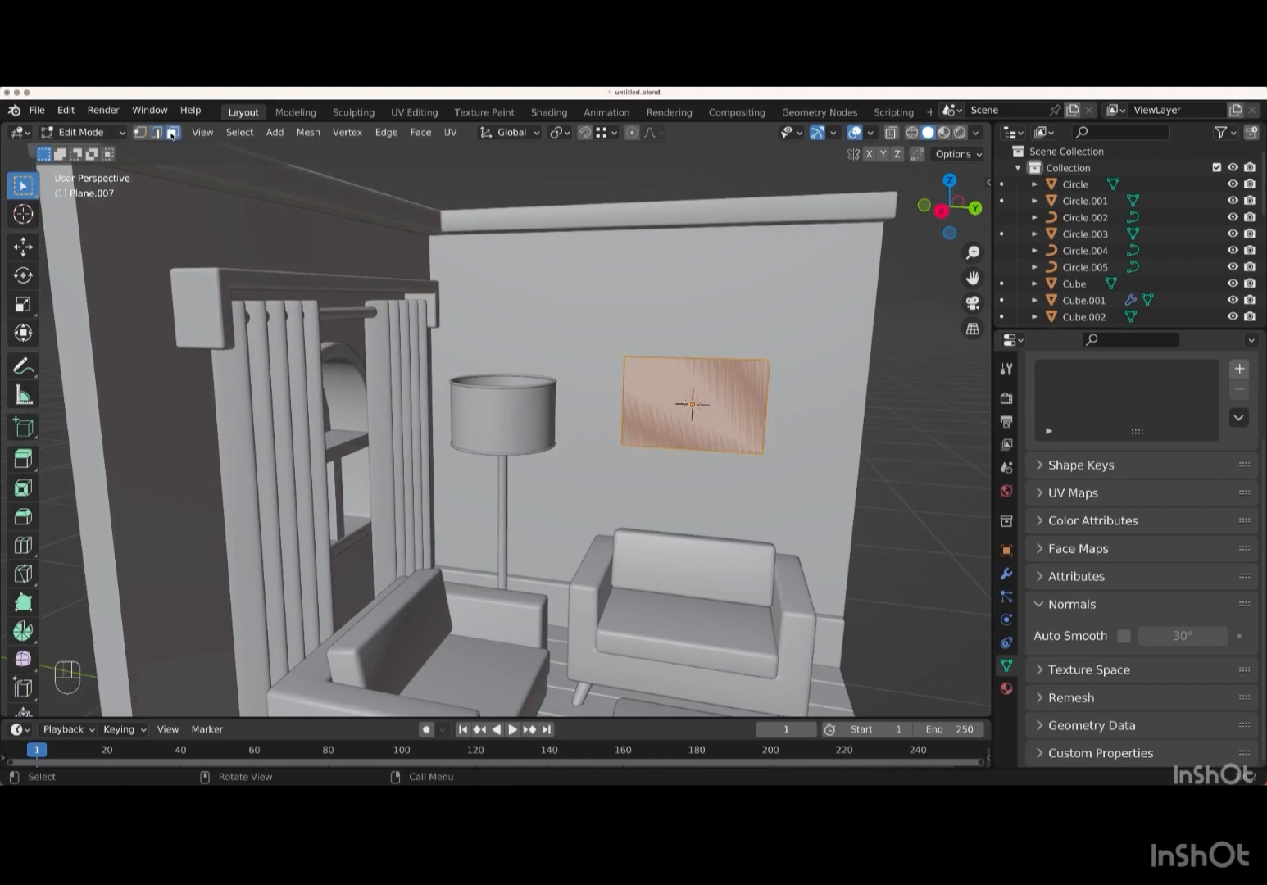
{"action": "key", "text": "i"}
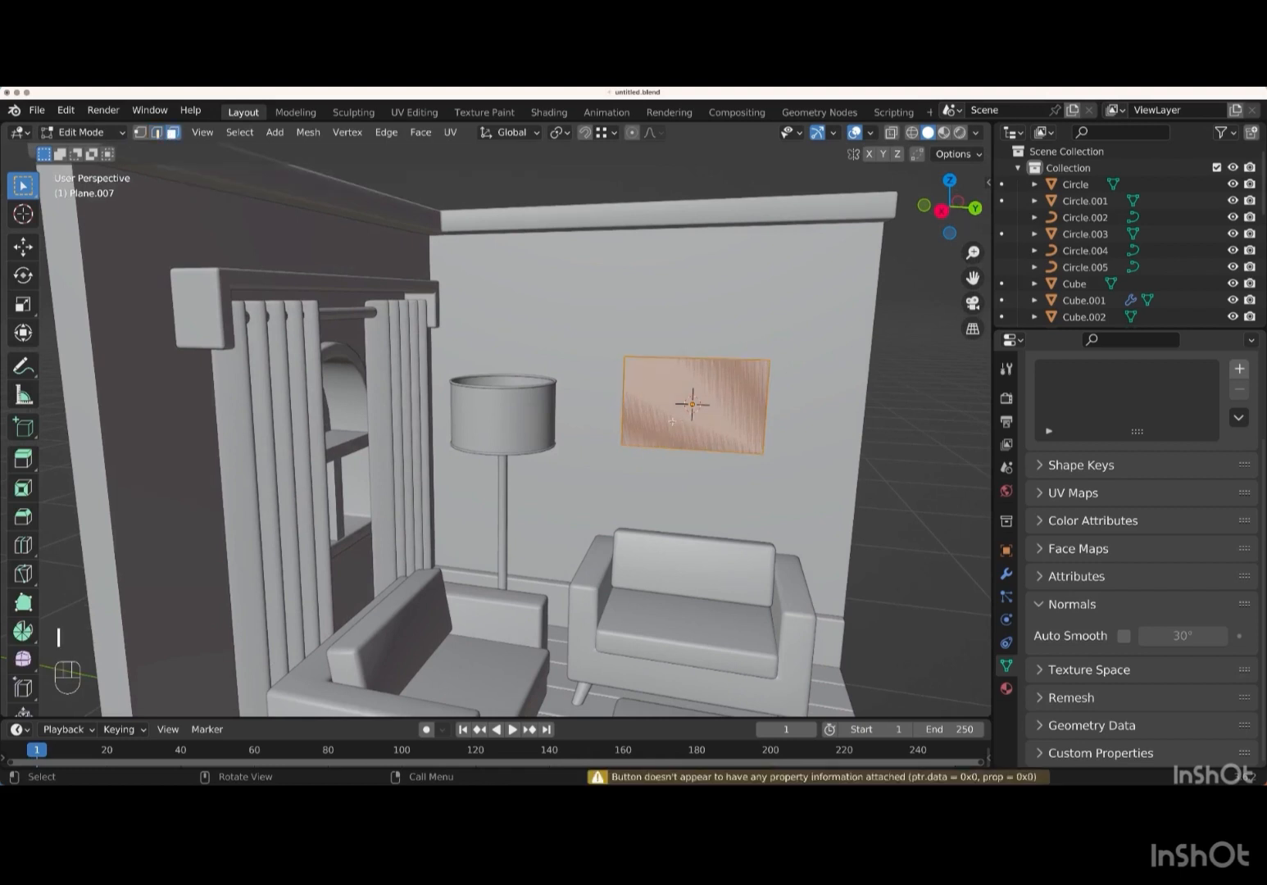
{"action": "key", "text": "a"}
{"action": "middle_click_drag", "start_coordinate": [655, 418], "coordinate": [660, 421]}
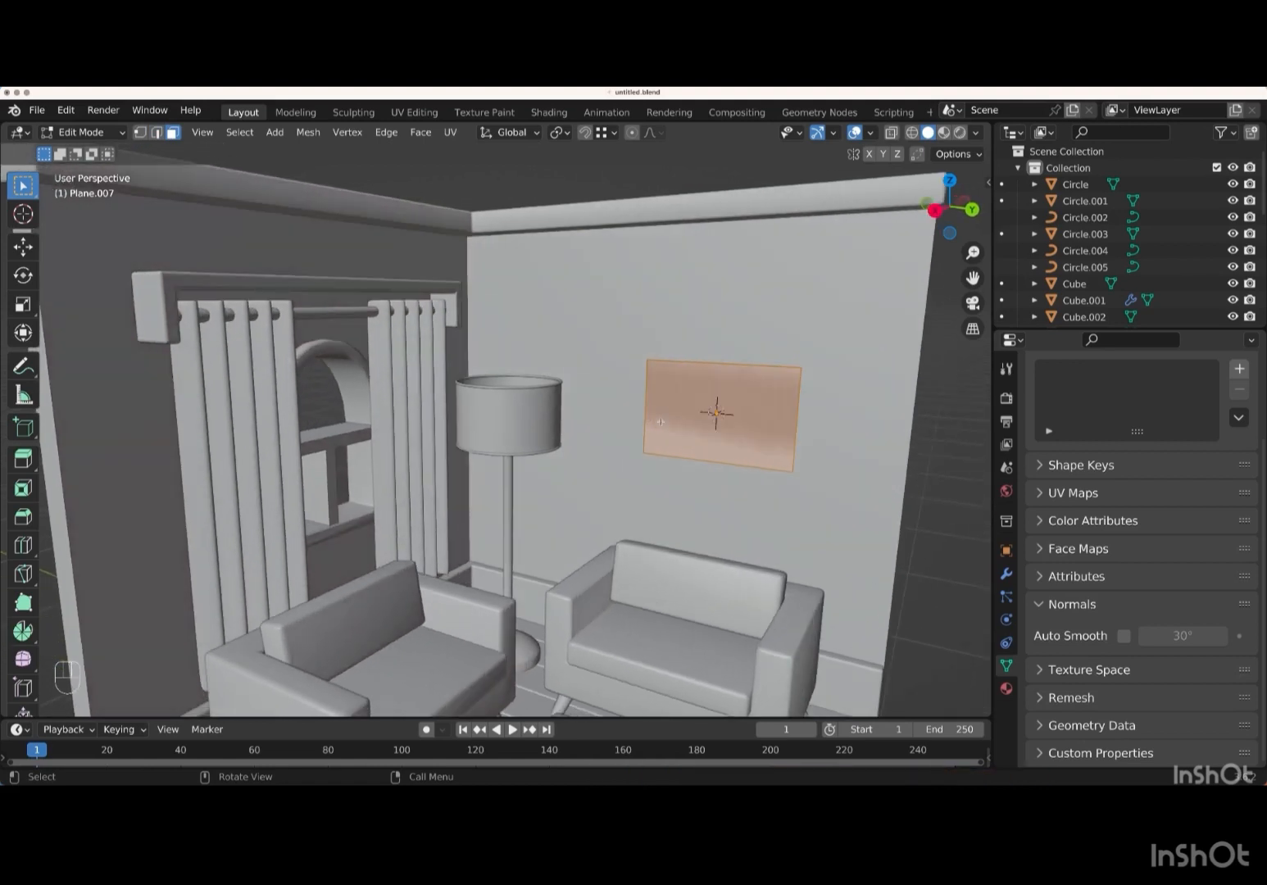
{"action": "key", "text": "i"}
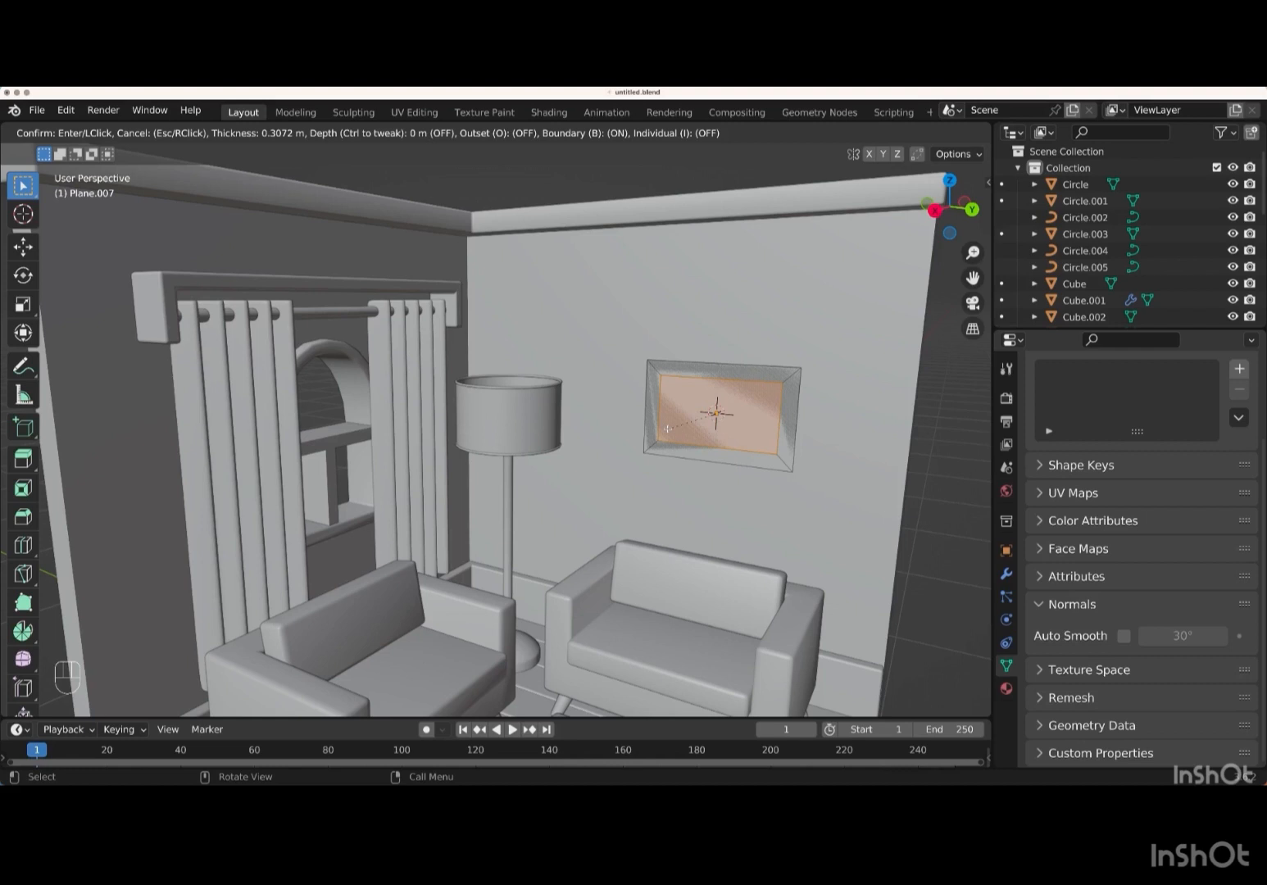
{"action": "key", "text": "Return"}
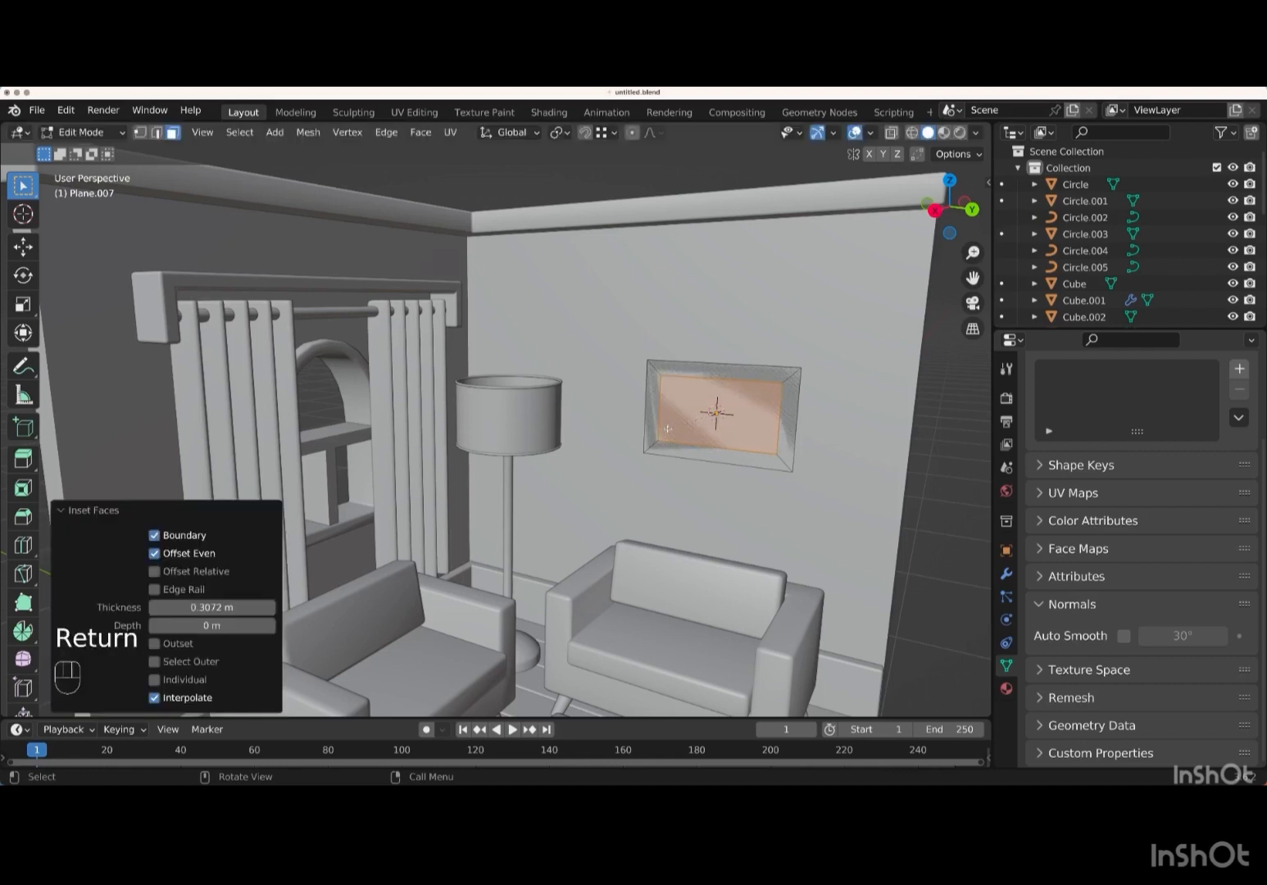
{"action": "key", "text": "p"}
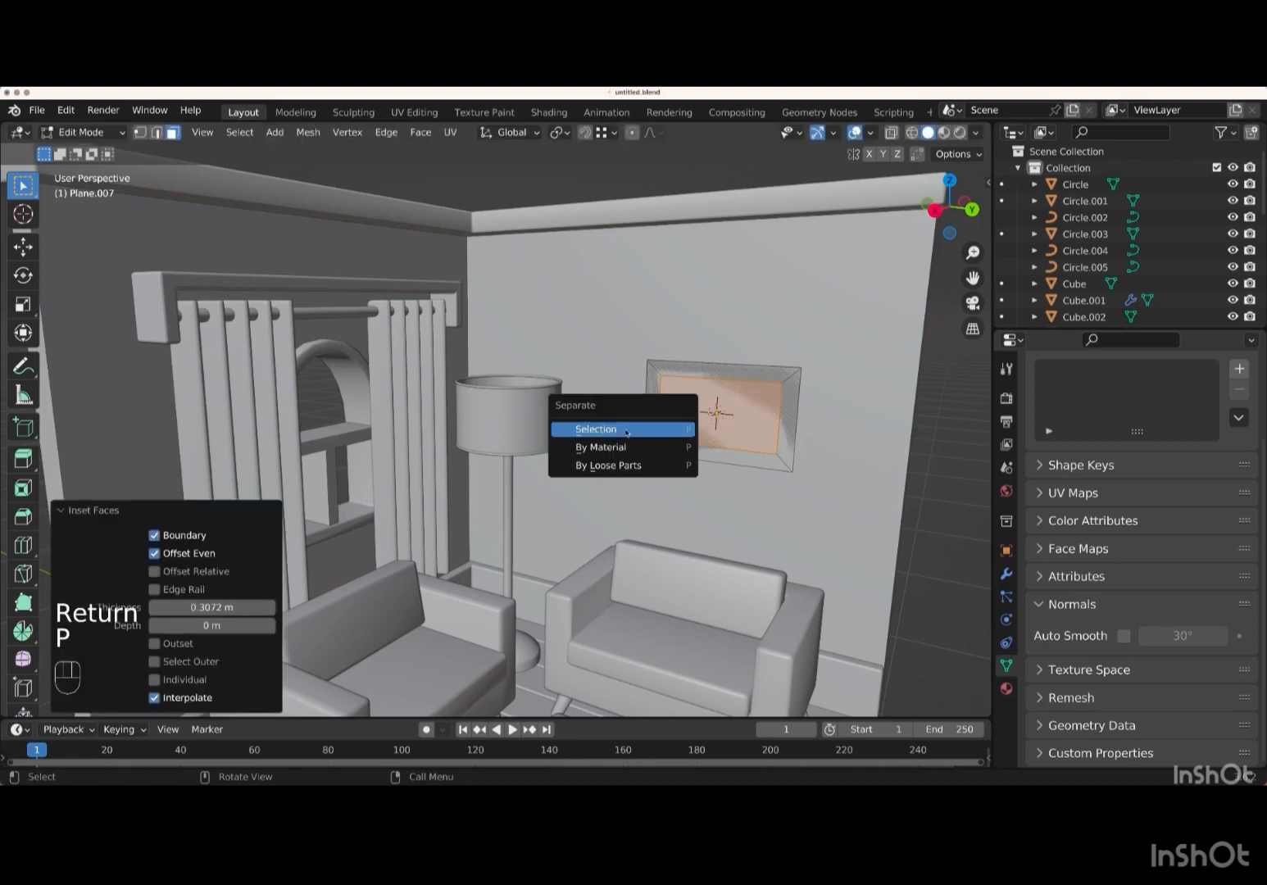
{"action": "left_click", "coordinate": [626, 431]}
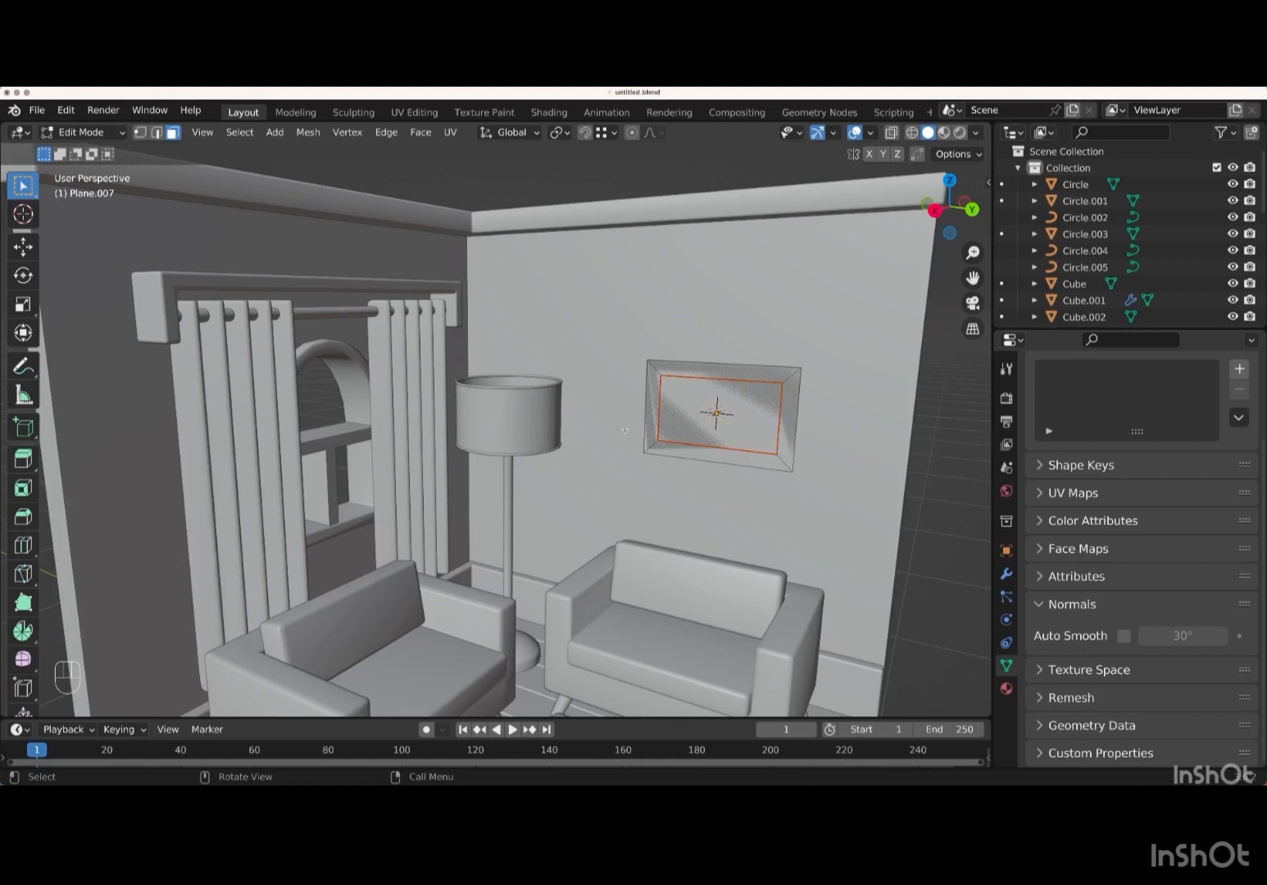
- Rip the four diagonal corner edges of the picture frame border to separate its sides, leaving them in place
{"action": "key", "text": "a"}
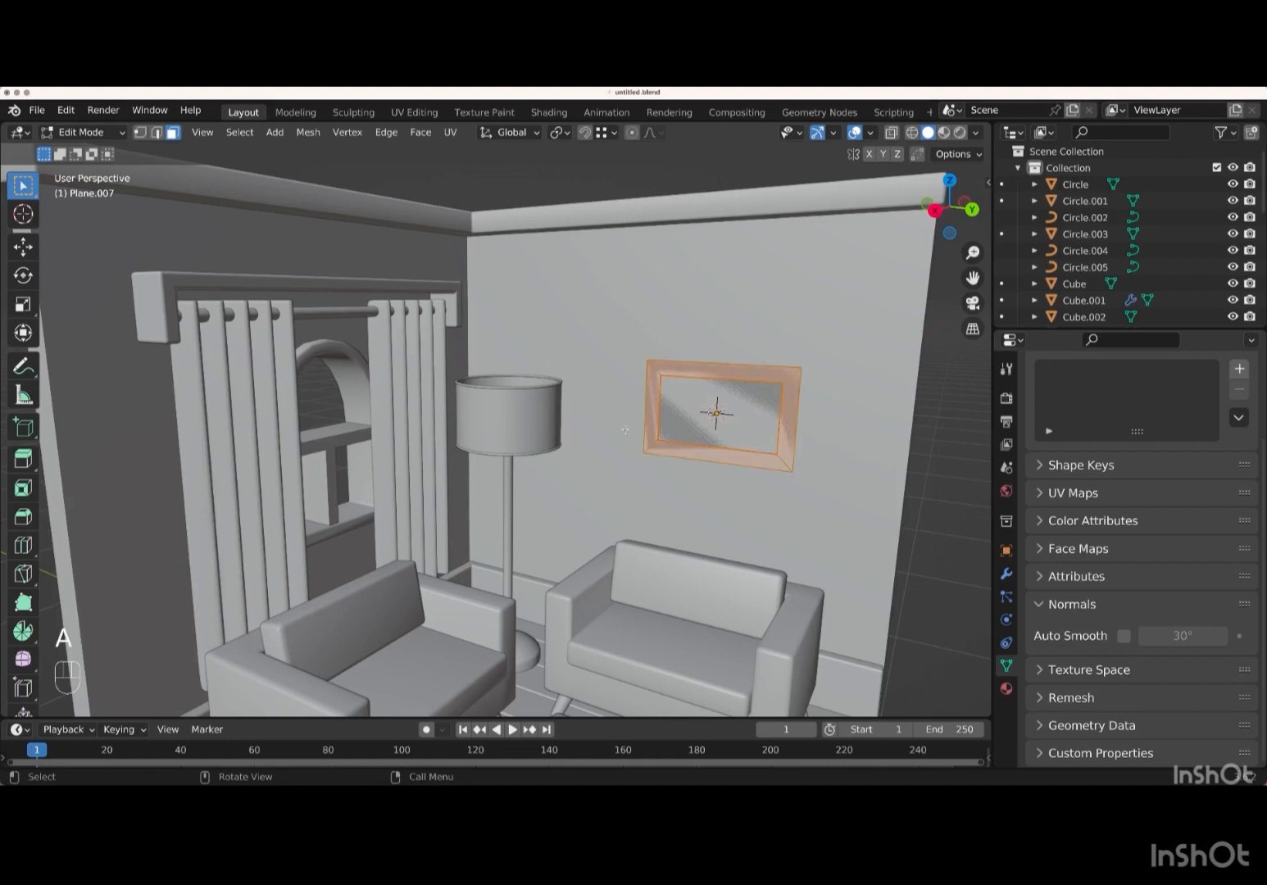
{"action": "left_click", "coordinate": [157, 133]}
{"action": "left_click", "coordinate": [654, 368], "text": "alt"}
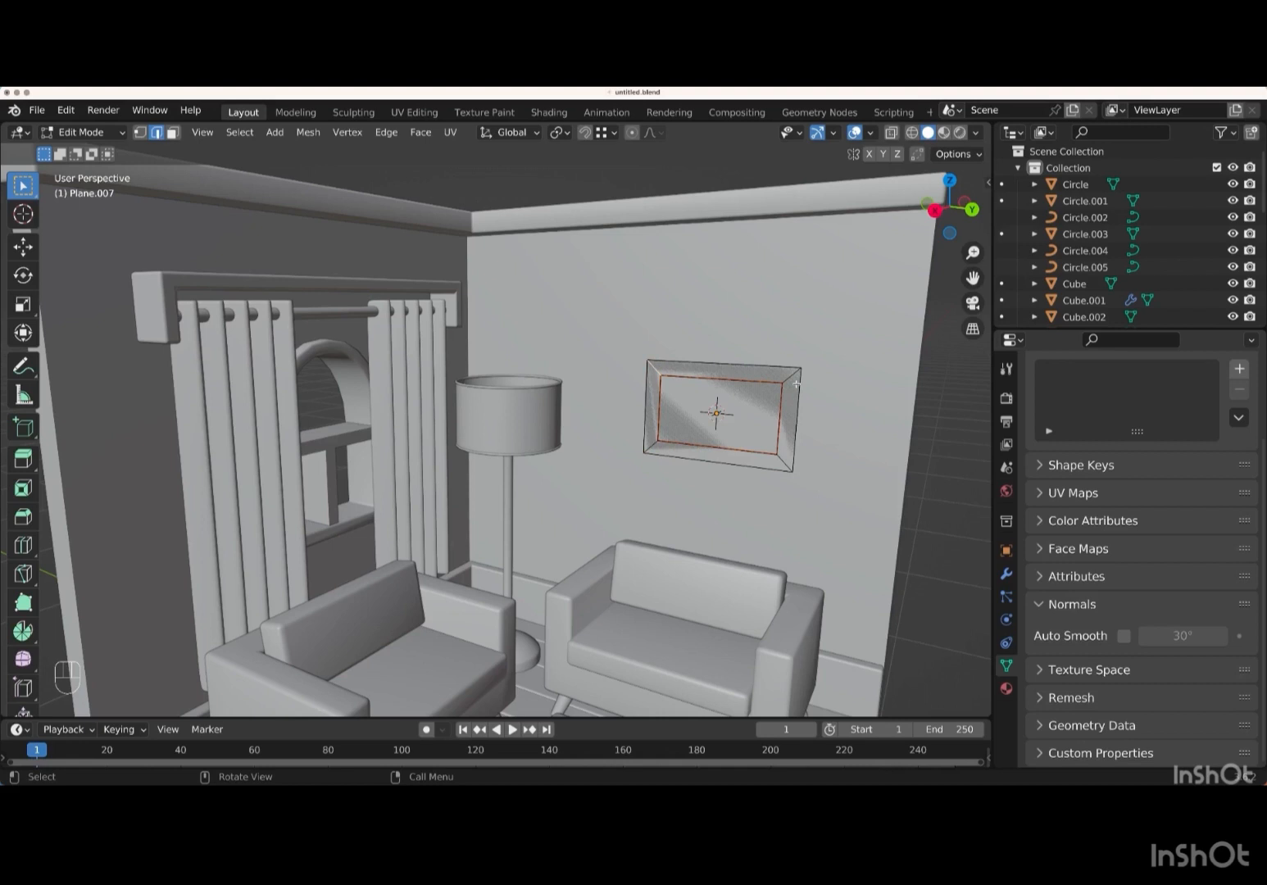
{"action": "left_click", "coordinate": [792, 378], "text": "ctrl+alt"}
{"action": "key", "text": "v"}
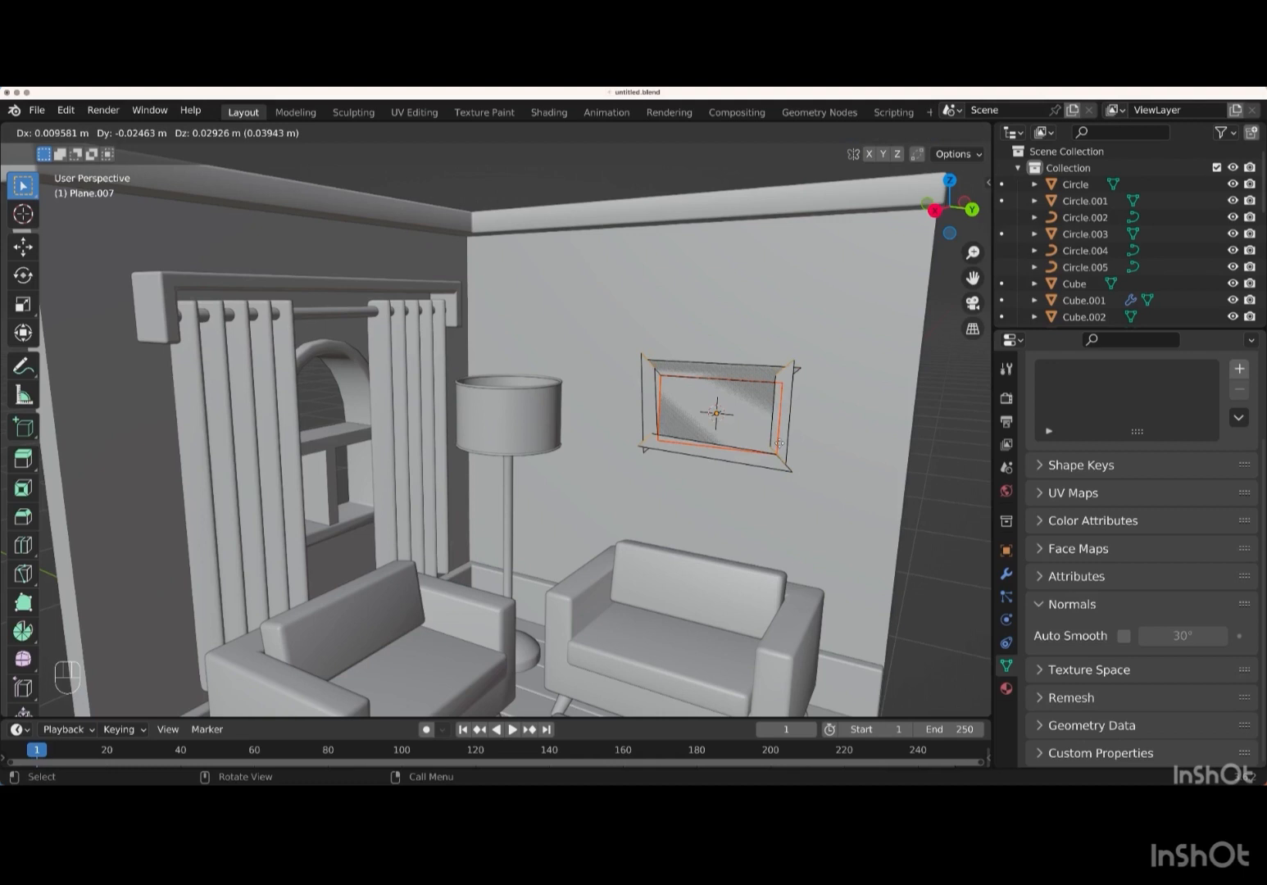
{"action": "right_click", "coordinate": [779, 443]}
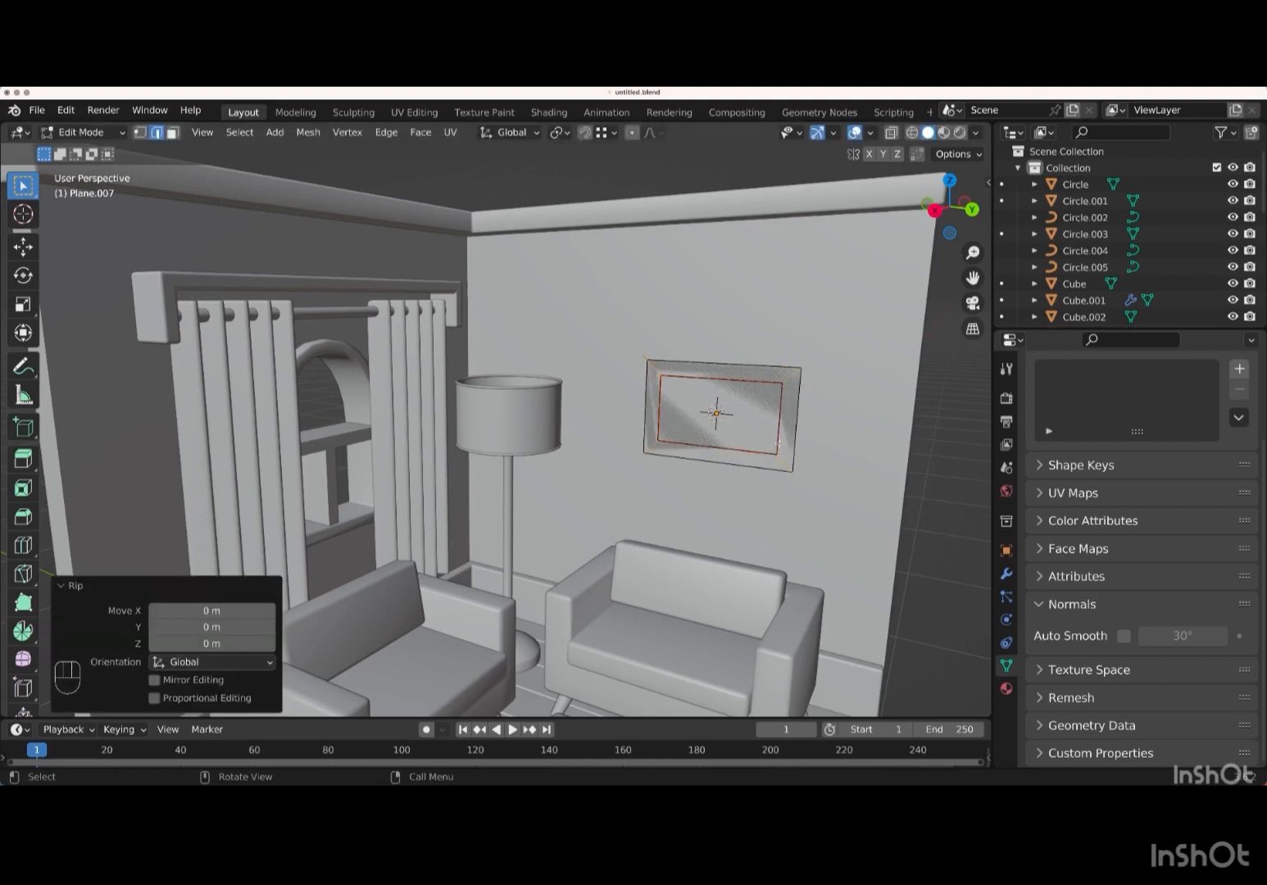
{"action": "scroll", "coordinate": [785, 445], "scroll_direction": "left", "scroll_amount": 1}
{"action": "scroll", "coordinate": [785, 445], "scroll_direction": "right", "scroll_amount": 3}
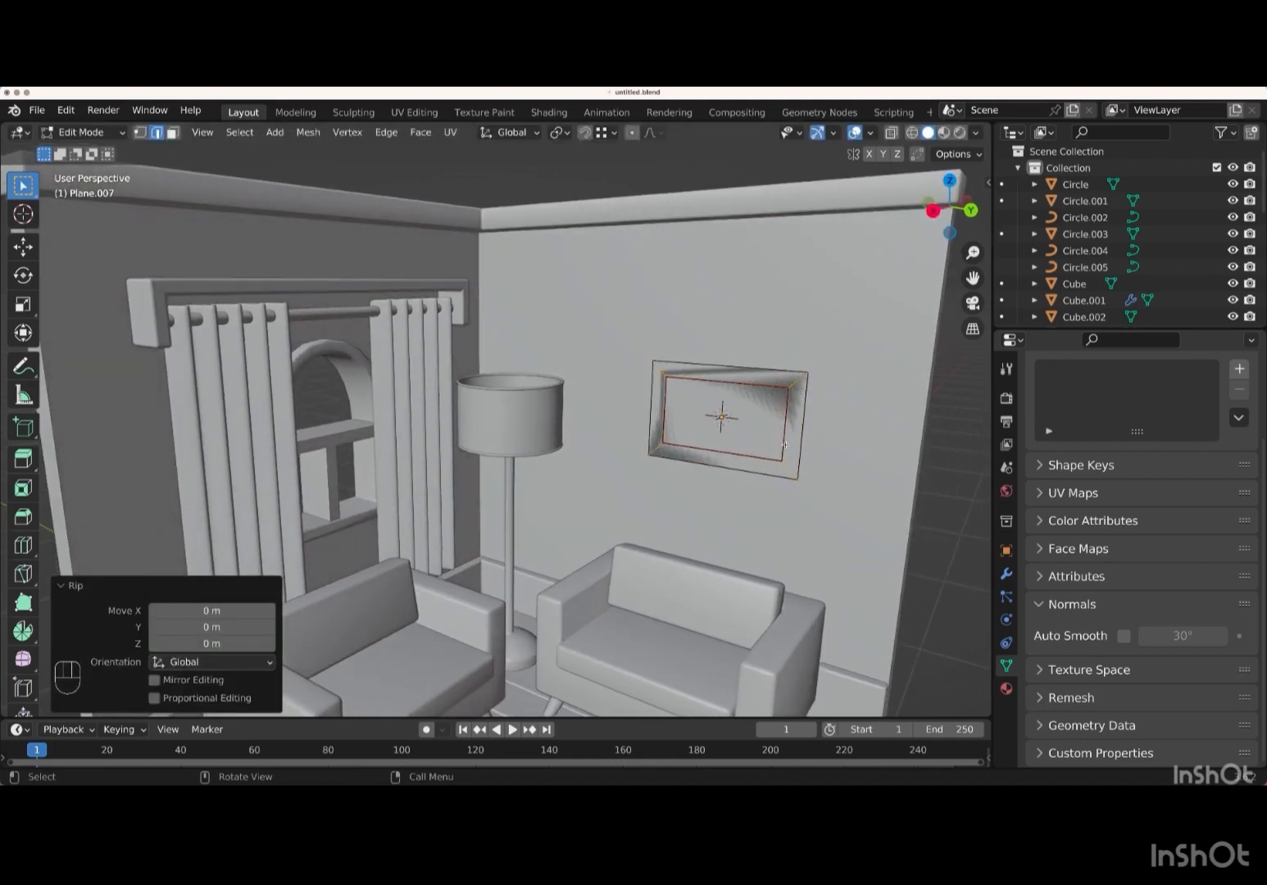
- Extrude all four sides of the picture frame 0.05 m outward along their normals
{"action": "key", "text": "a"}
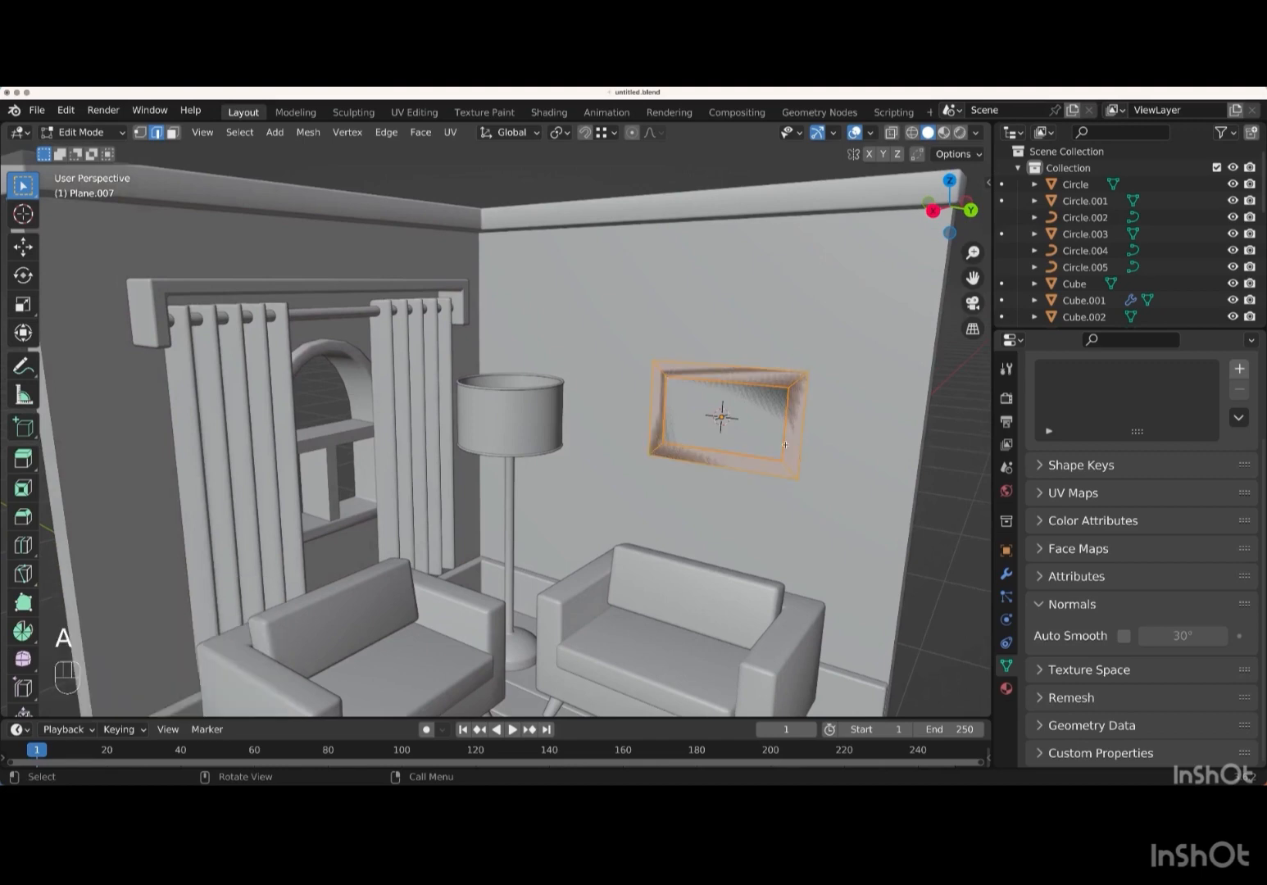
{"action": "scroll", "coordinate": [785, 445], "scroll_direction": "right", "scroll_amount": 5}
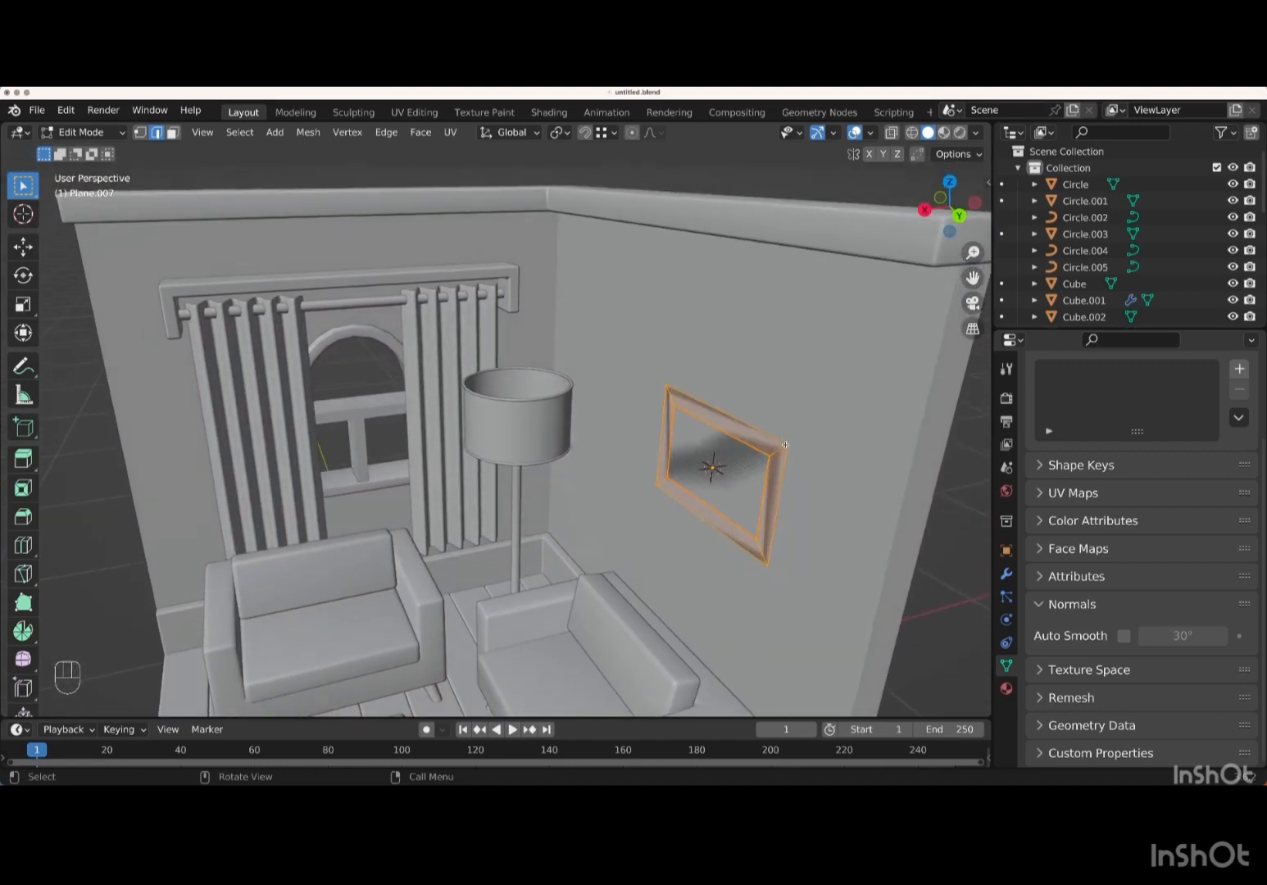
{"action": "key", "text": "e"}
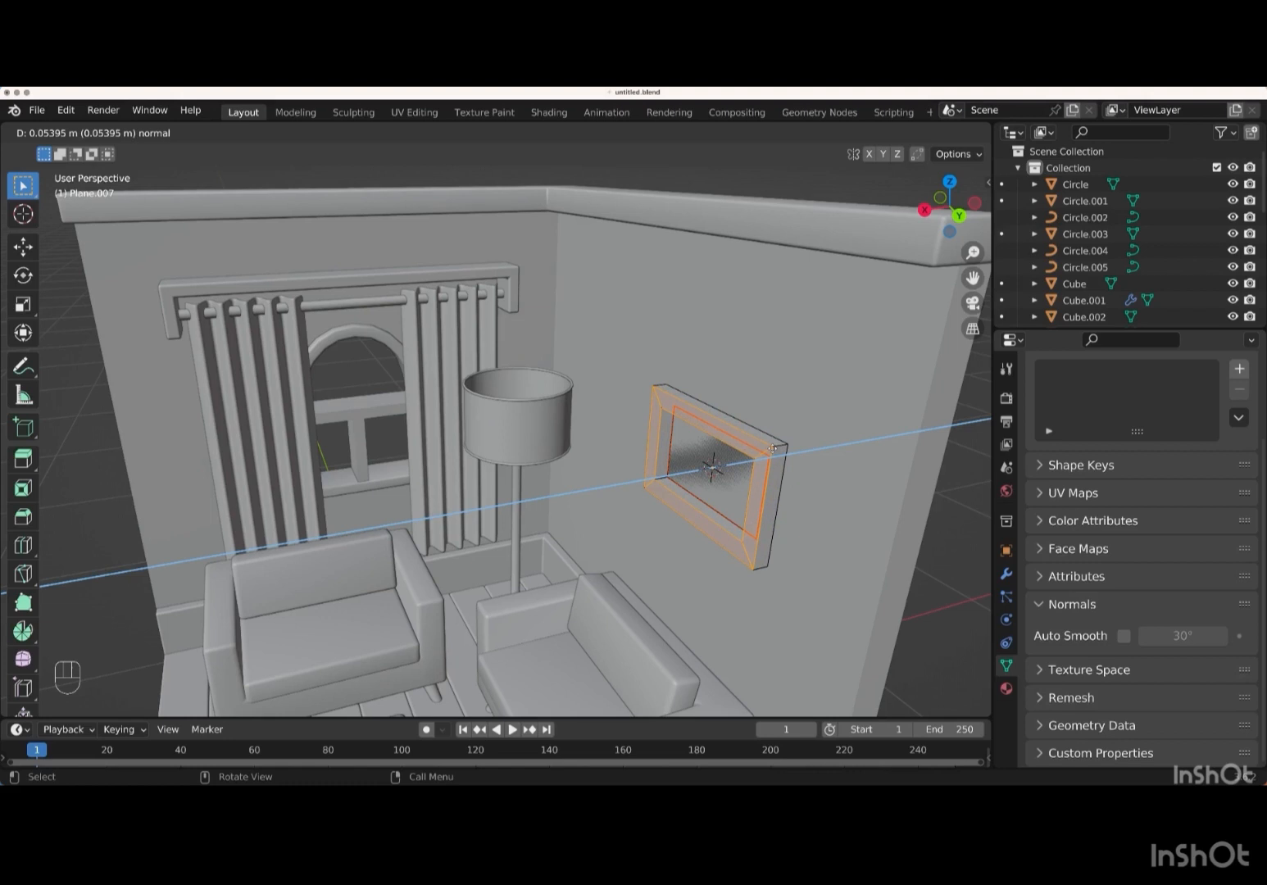
{"action": "key", "text": "KP_0"}
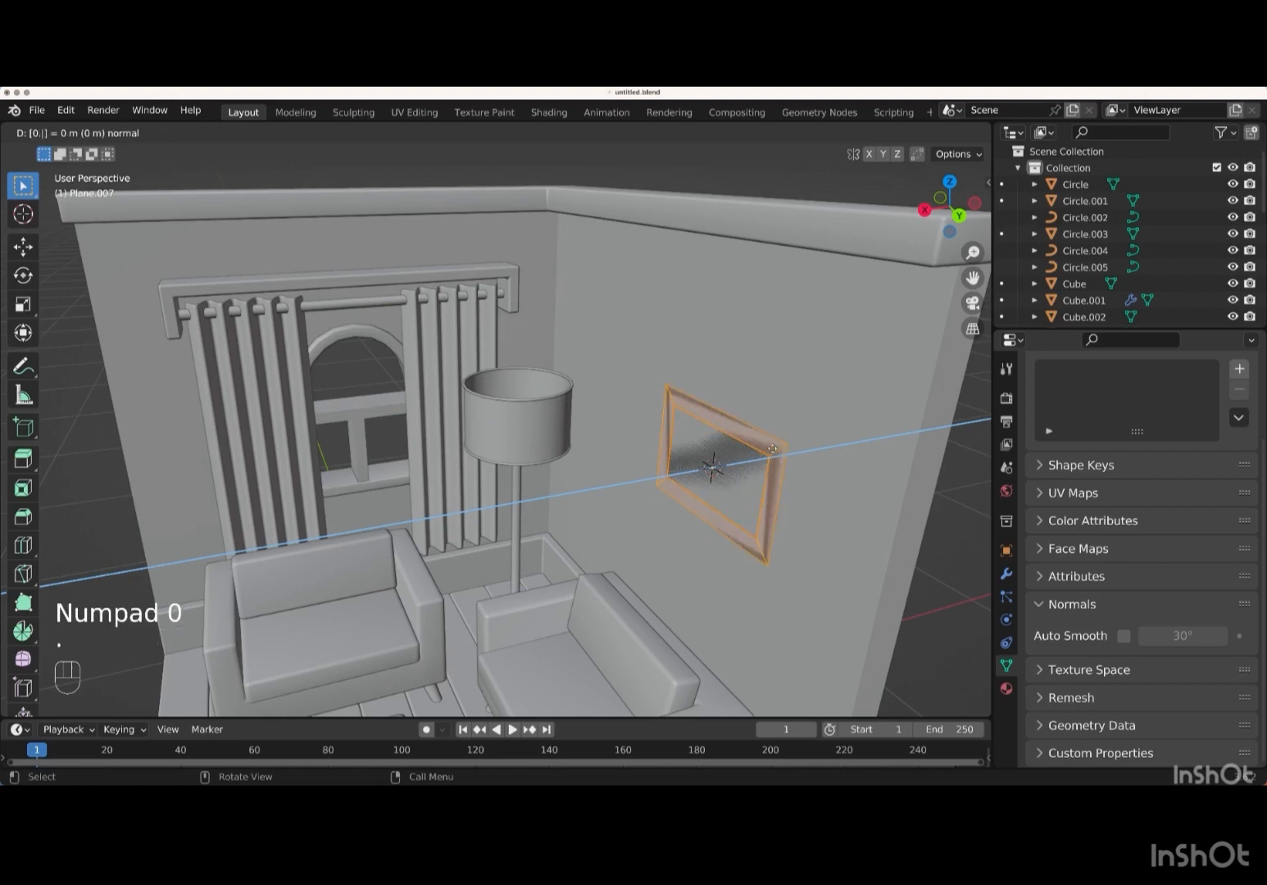
{"action": "key", "text": "KP_0"}
{"action": "key", "text": "KP_5"}
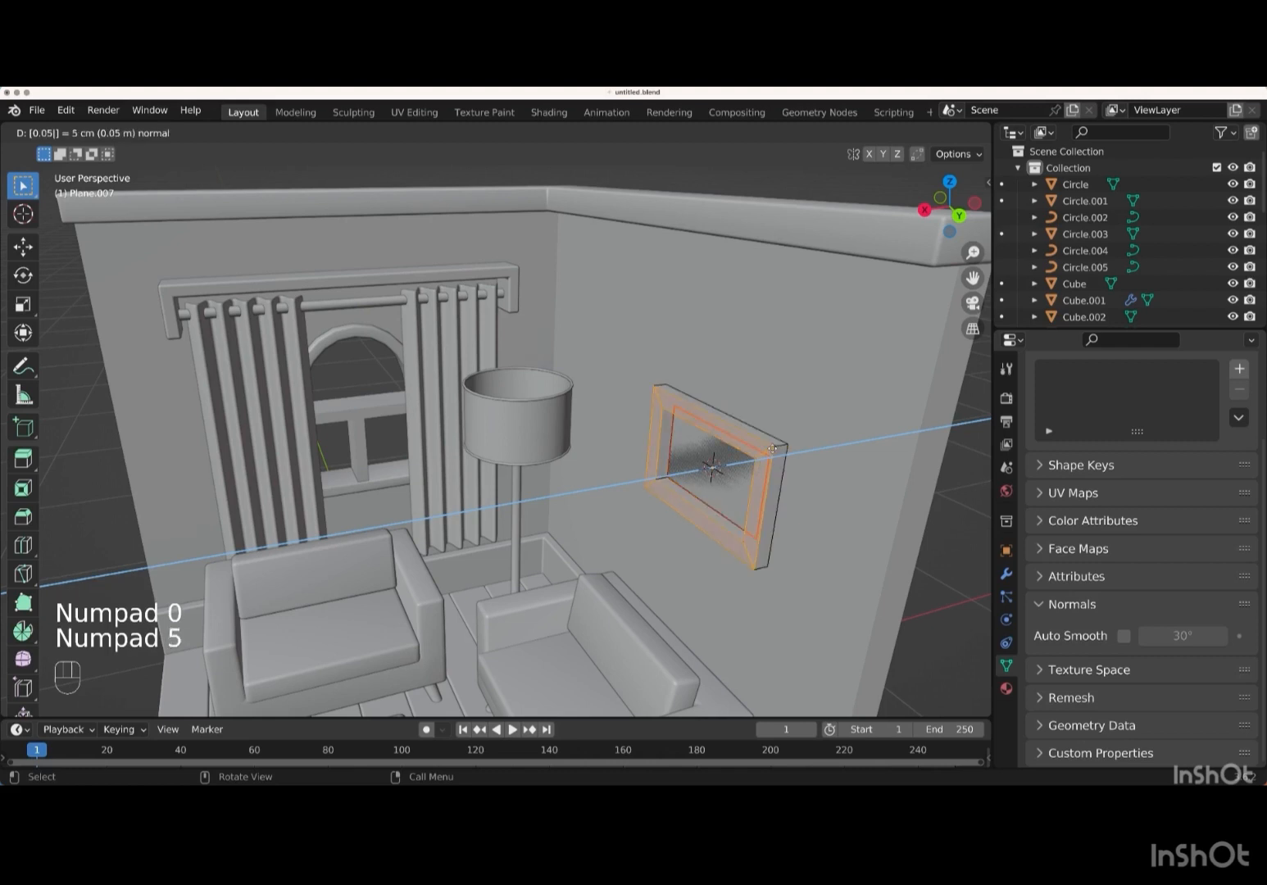
{"action": "key", "text": "Return"}
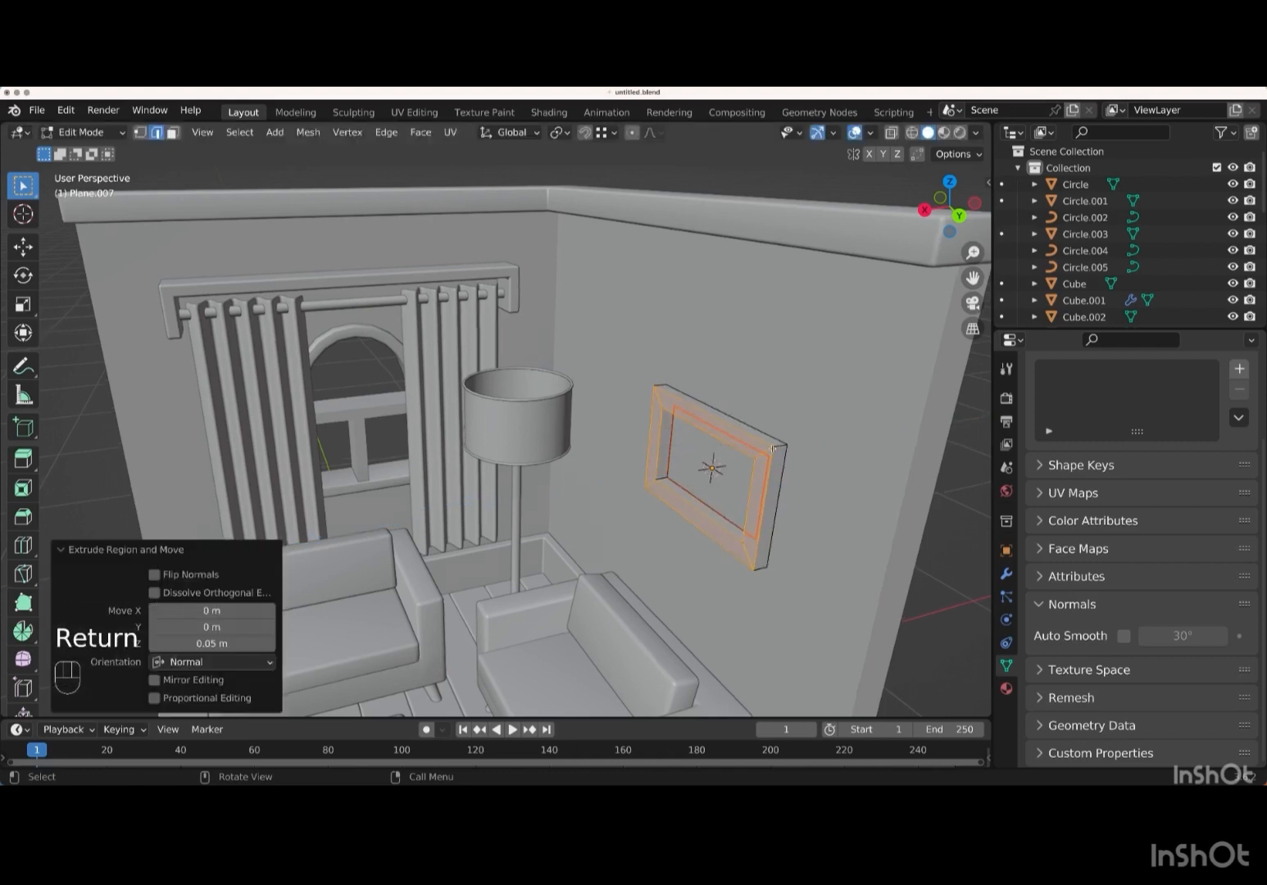
- Add a Bevel modifier with 3 segments to the picture frame
{"action": "scroll", "coordinate": [771, 449], "scroll_direction": "right", "scroll_amount": 3}
{"action": "key", "text": "a"}
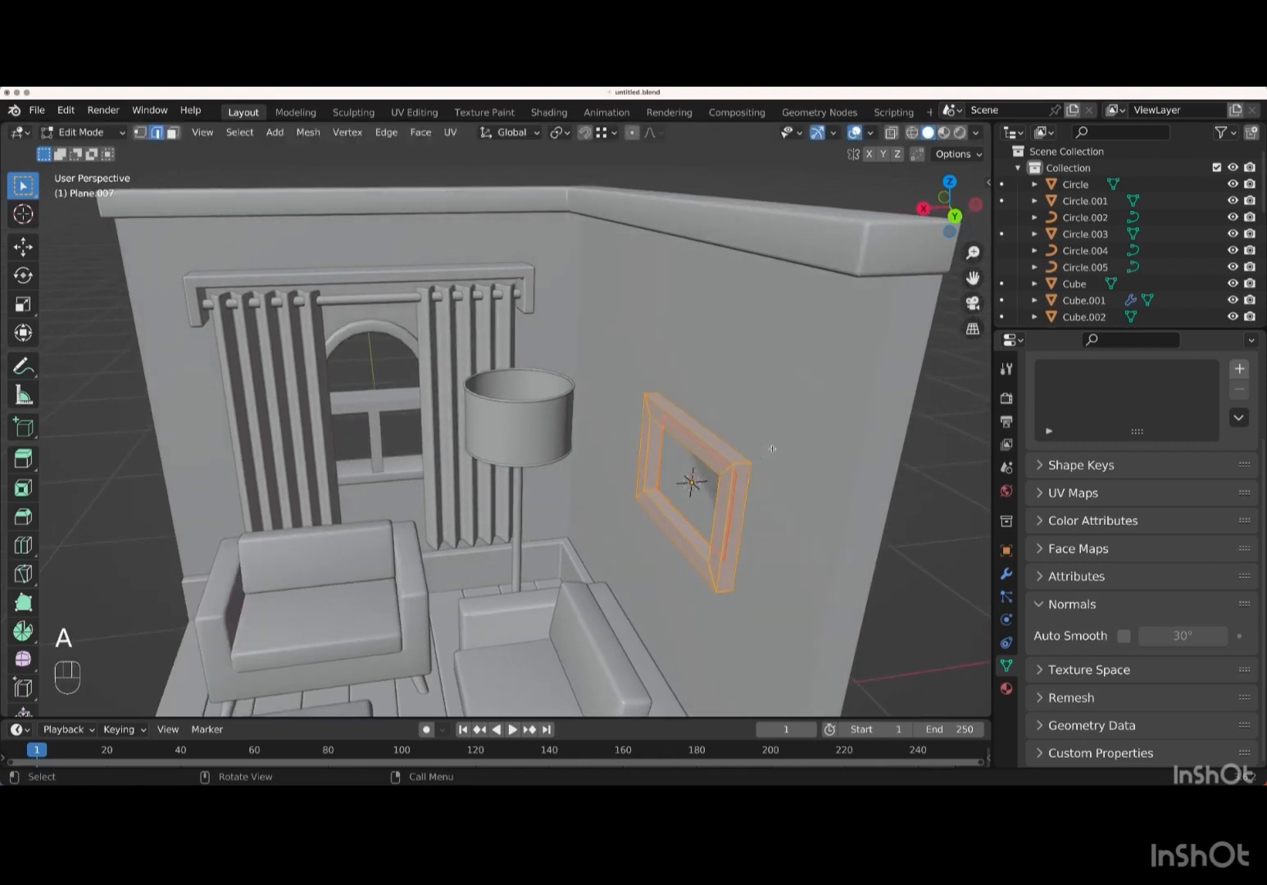
{"action": "scroll", "coordinate": [772, 448], "scroll_direction": "up", "scroll_amount": 2}
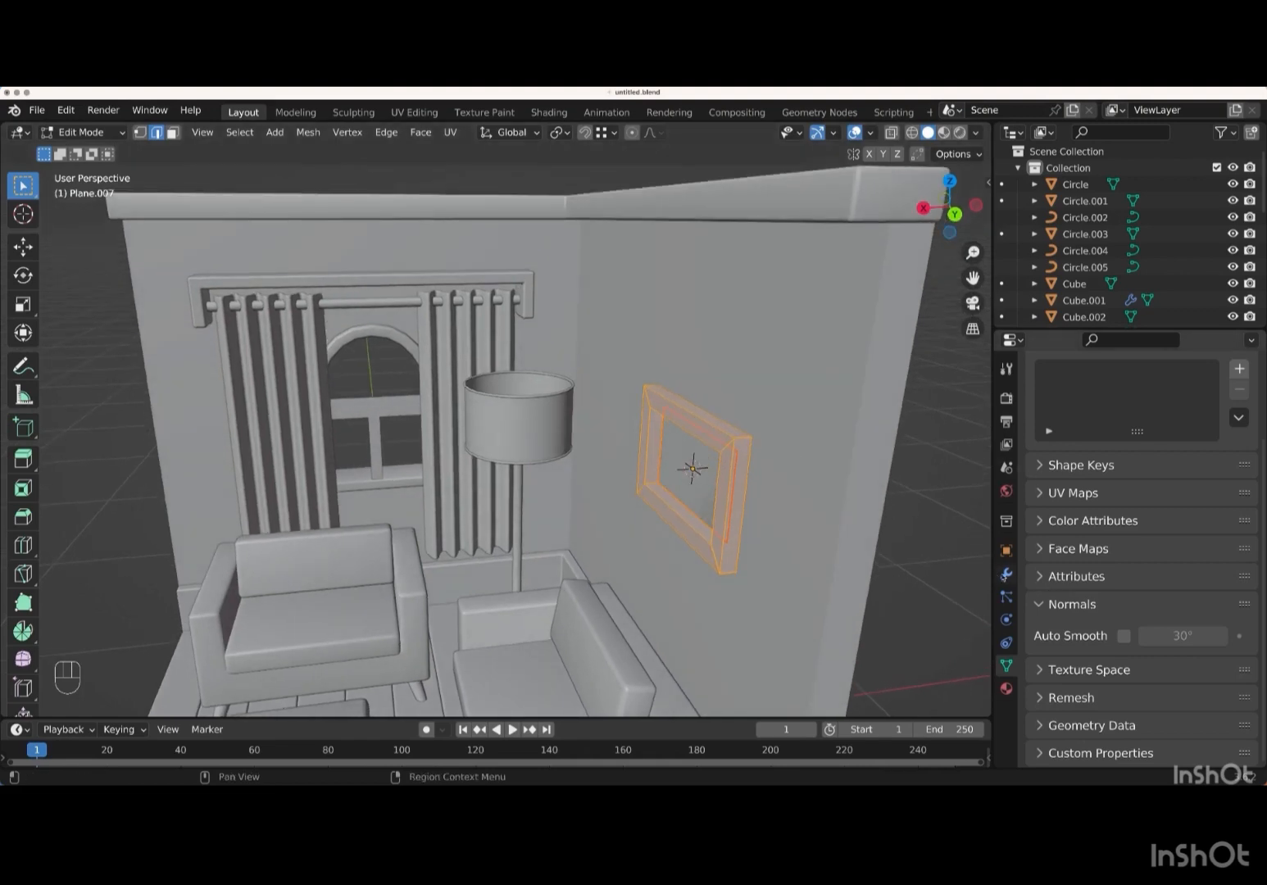
{"action": "left_click", "coordinate": [1007, 574]}
{"action": "left_click", "coordinate": [1067, 409]}
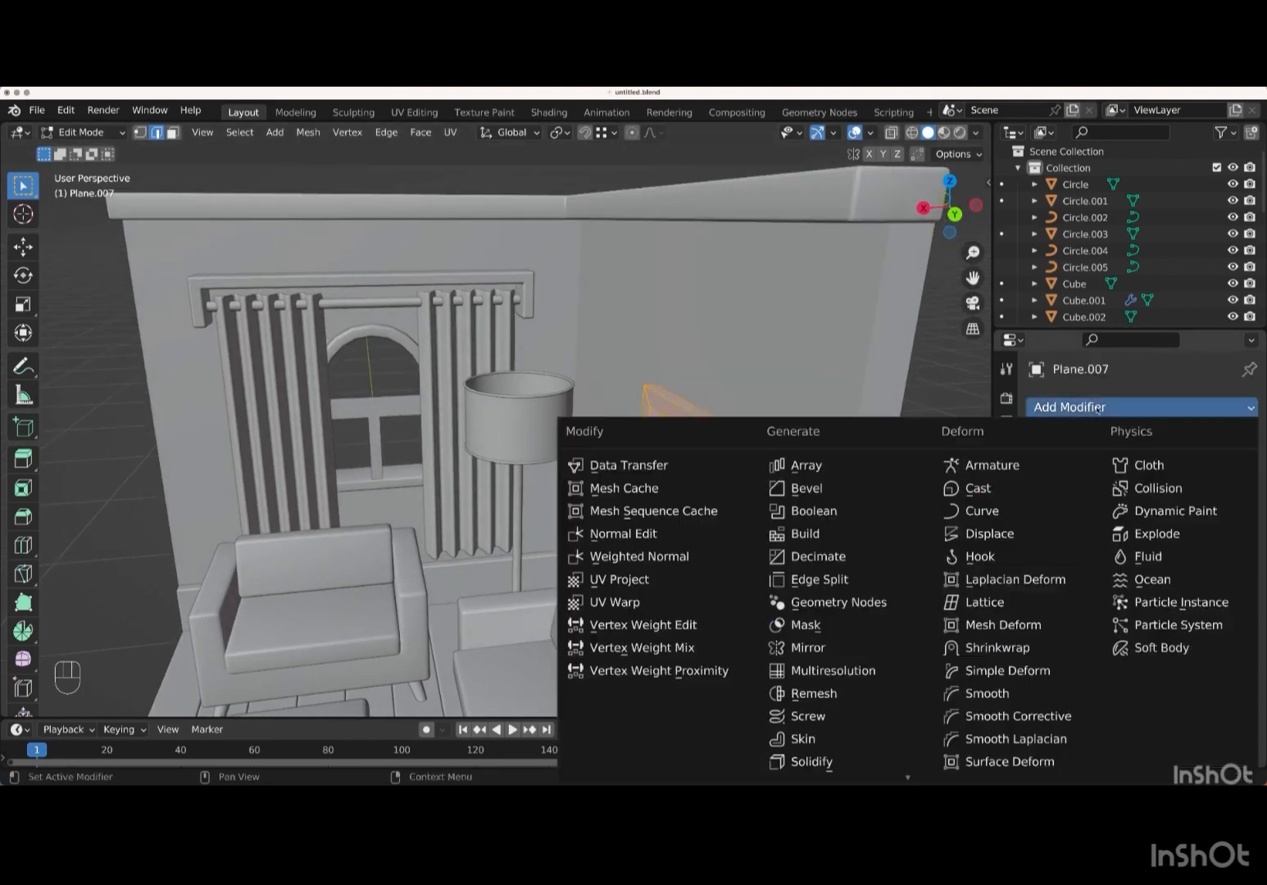
{"action": "left_click", "coordinate": [843, 488]}
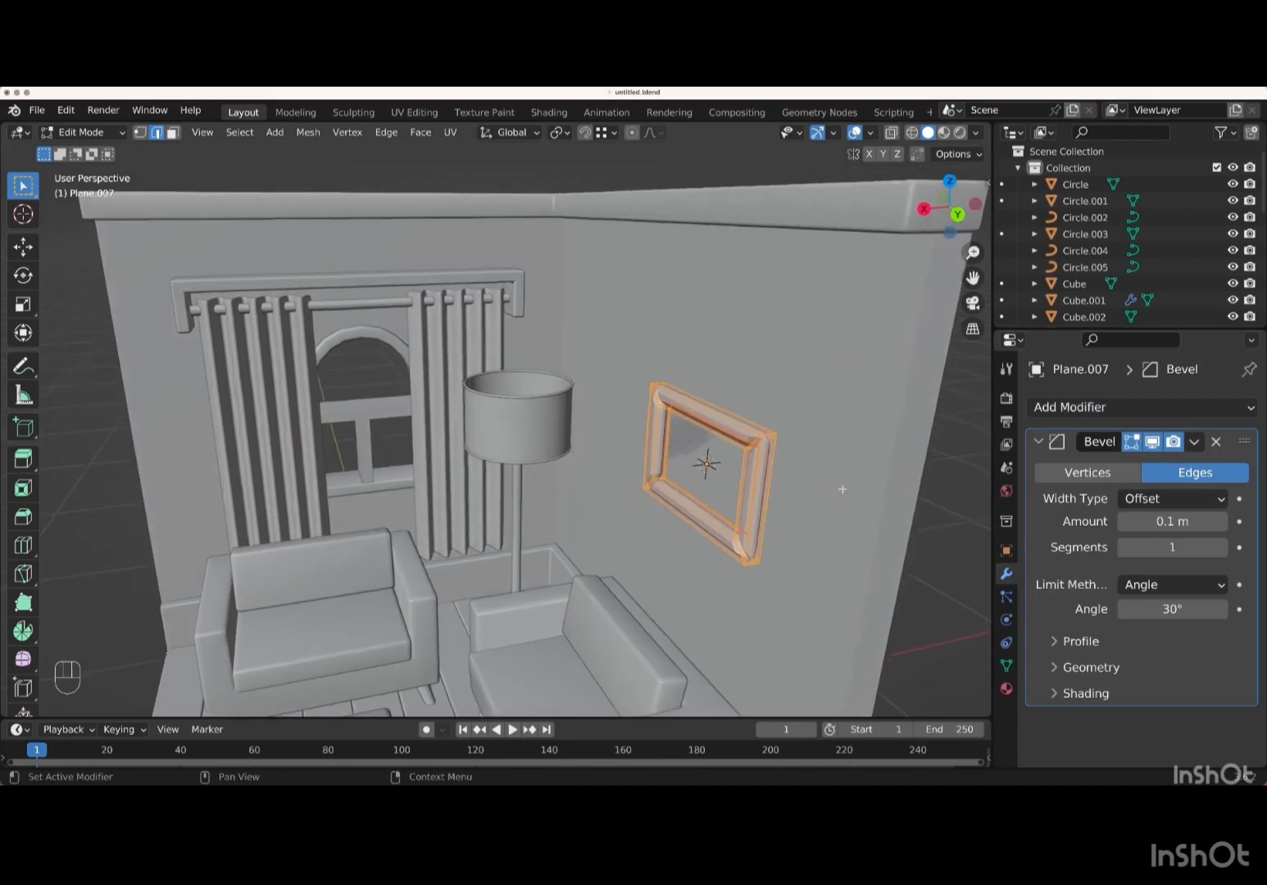
{"action": "left_click", "coordinate": [1220, 548]}
{"action": "left_click", "coordinate": [1220, 548]}
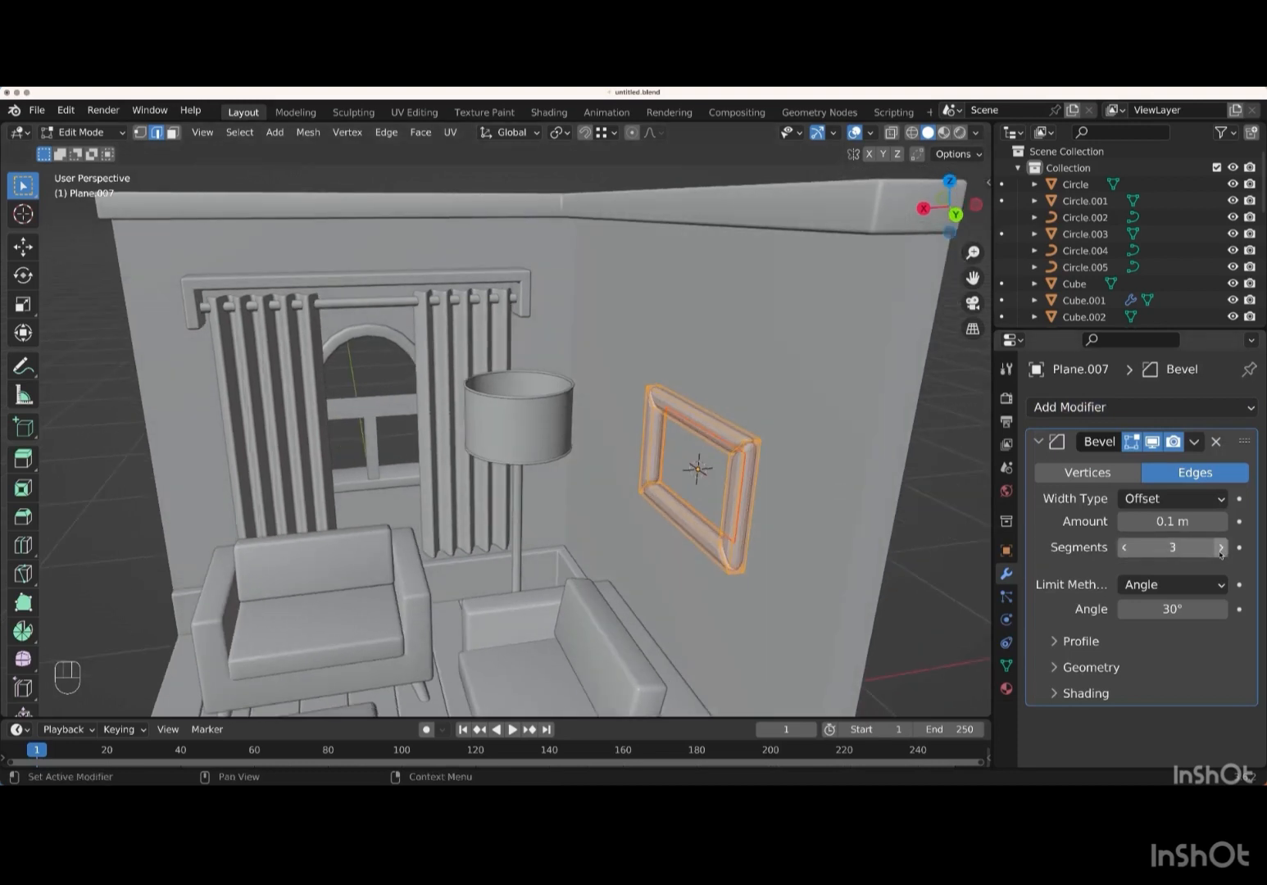
- Reduce the frame's bevel amount to 0.02 m and deselect the frame geometry
{"action": "left_click", "coordinate": [1125, 522]}
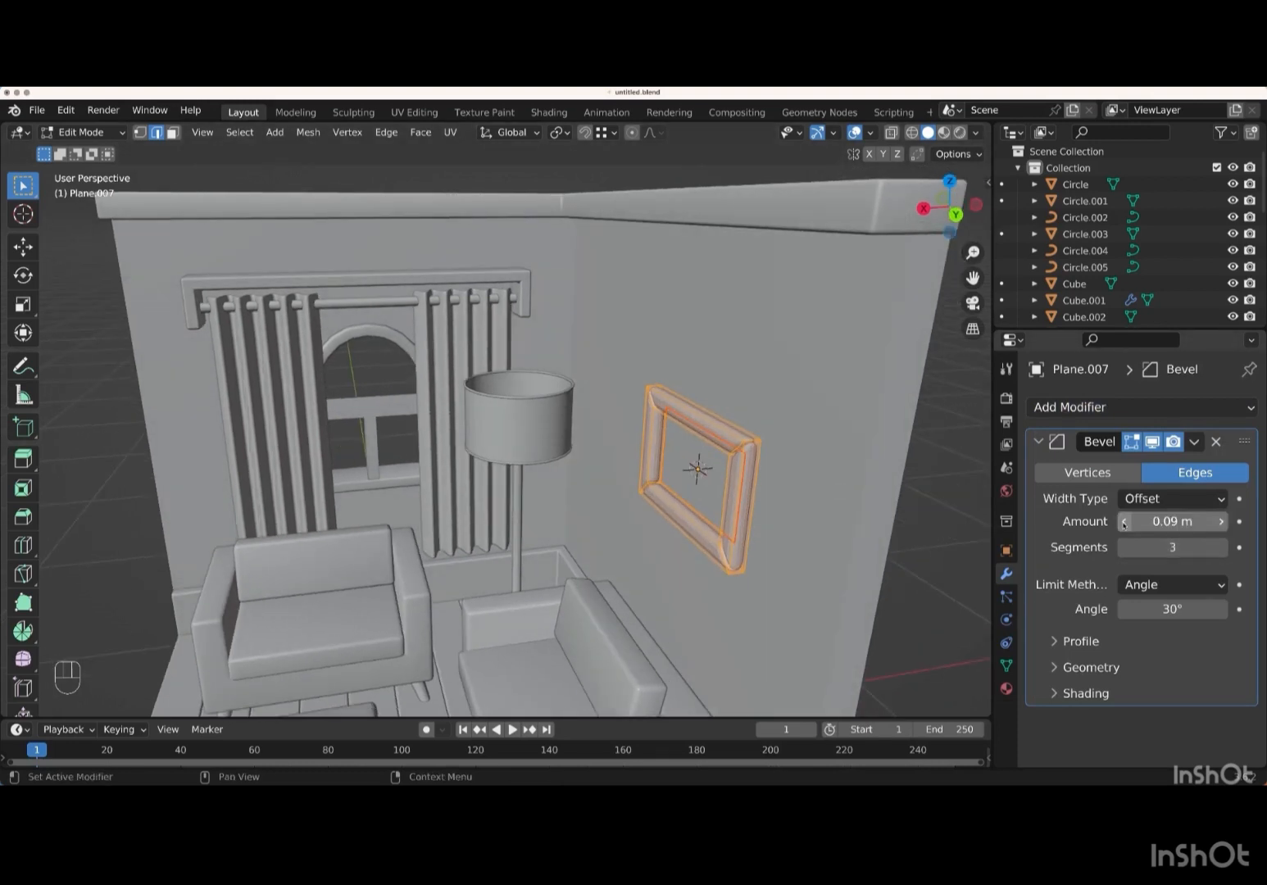
{"action": "left_click", "coordinate": [1124, 522]}
{"action": "left_click", "coordinate": [1124, 522]}
{"action": "left_click", "coordinate": [1124, 522]}
{"action": "left_click", "coordinate": [1124, 522]}
{"action": "left_click", "coordinate": [1124, 522]}
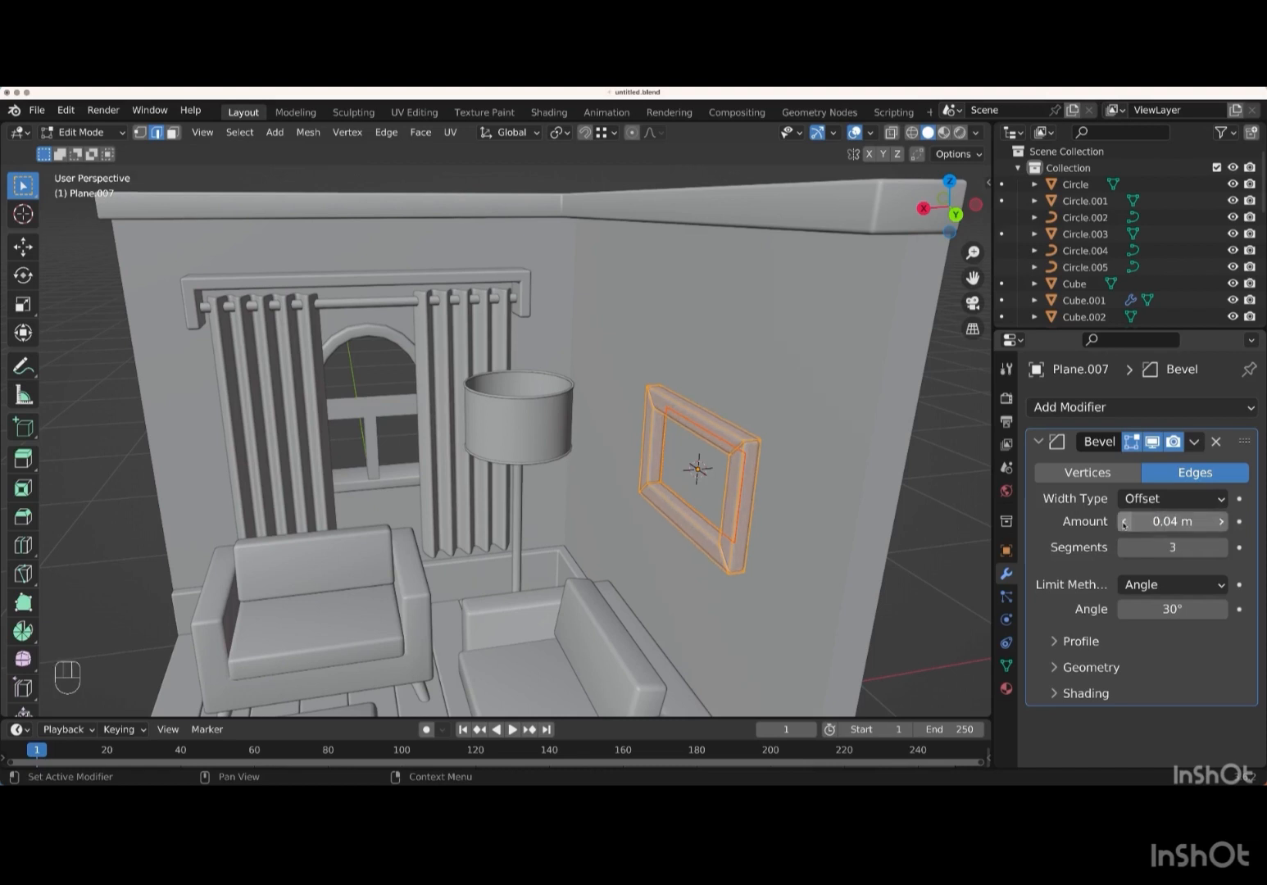
{"action": "left_click", "coordinate": [1124, 522]}
{"action": "left_click", "coordinate": [1124, 522]}
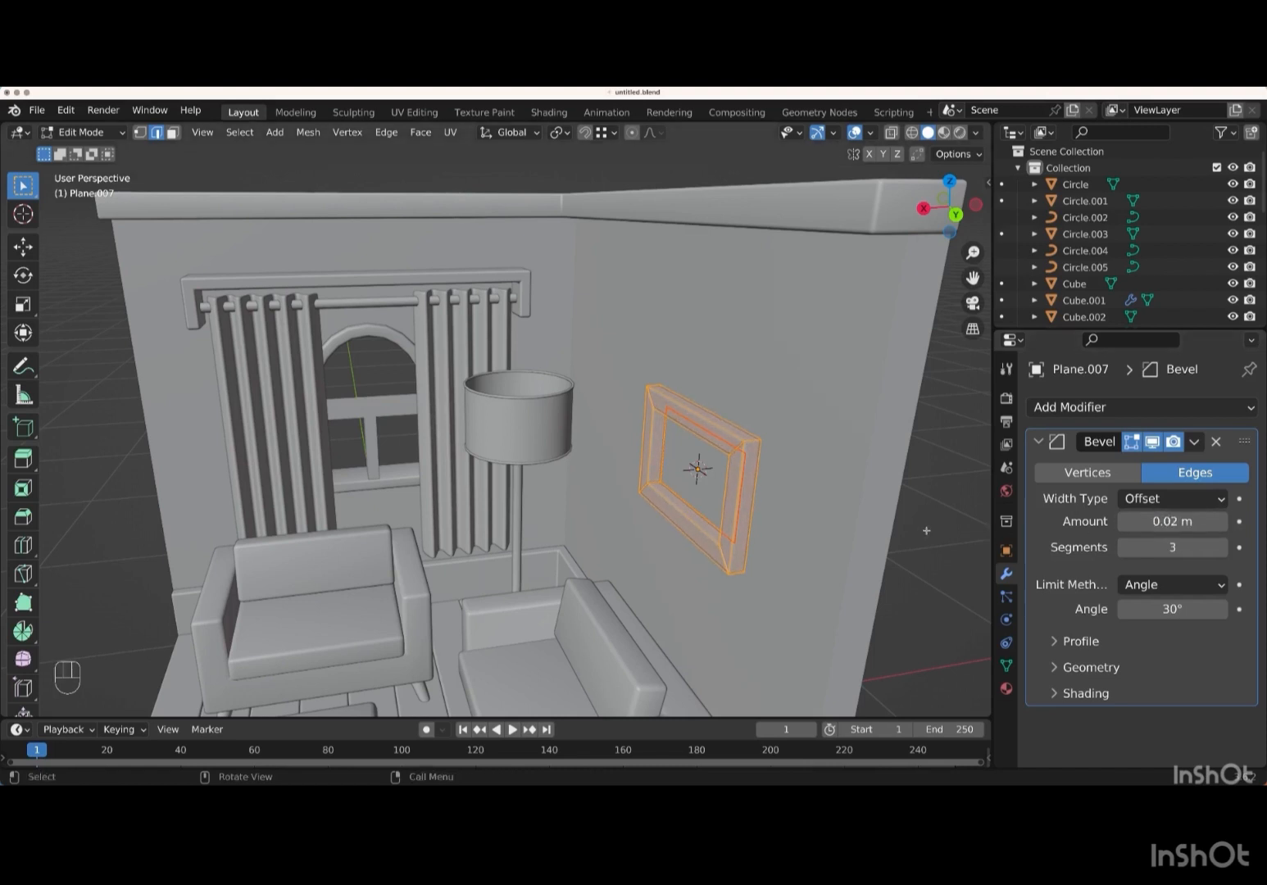
{"action": "scroll", "coordinate": [930, 531], "scroll_direction": "down", "scroll_amount": 5}
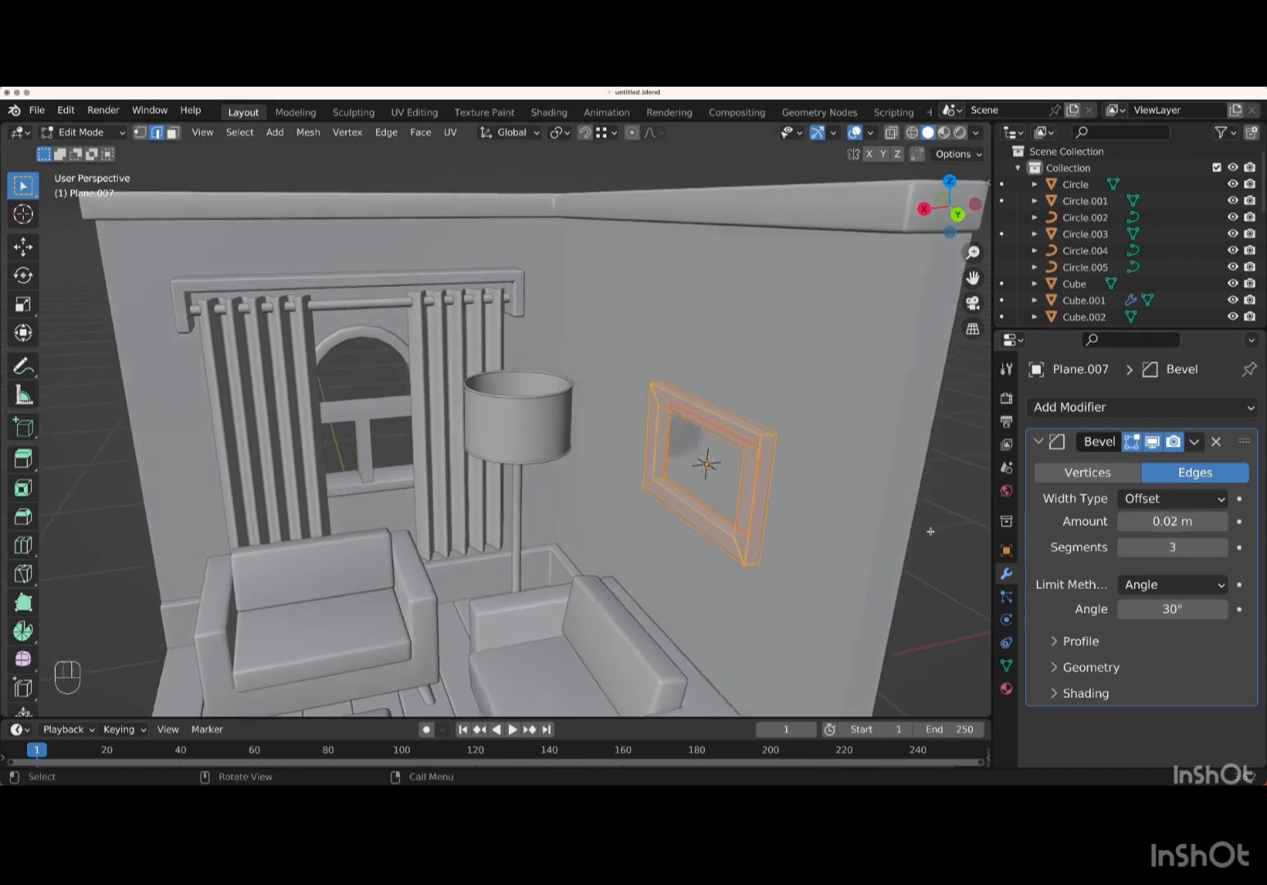
{"action": "left_click", "coordinate": [900, 523]}
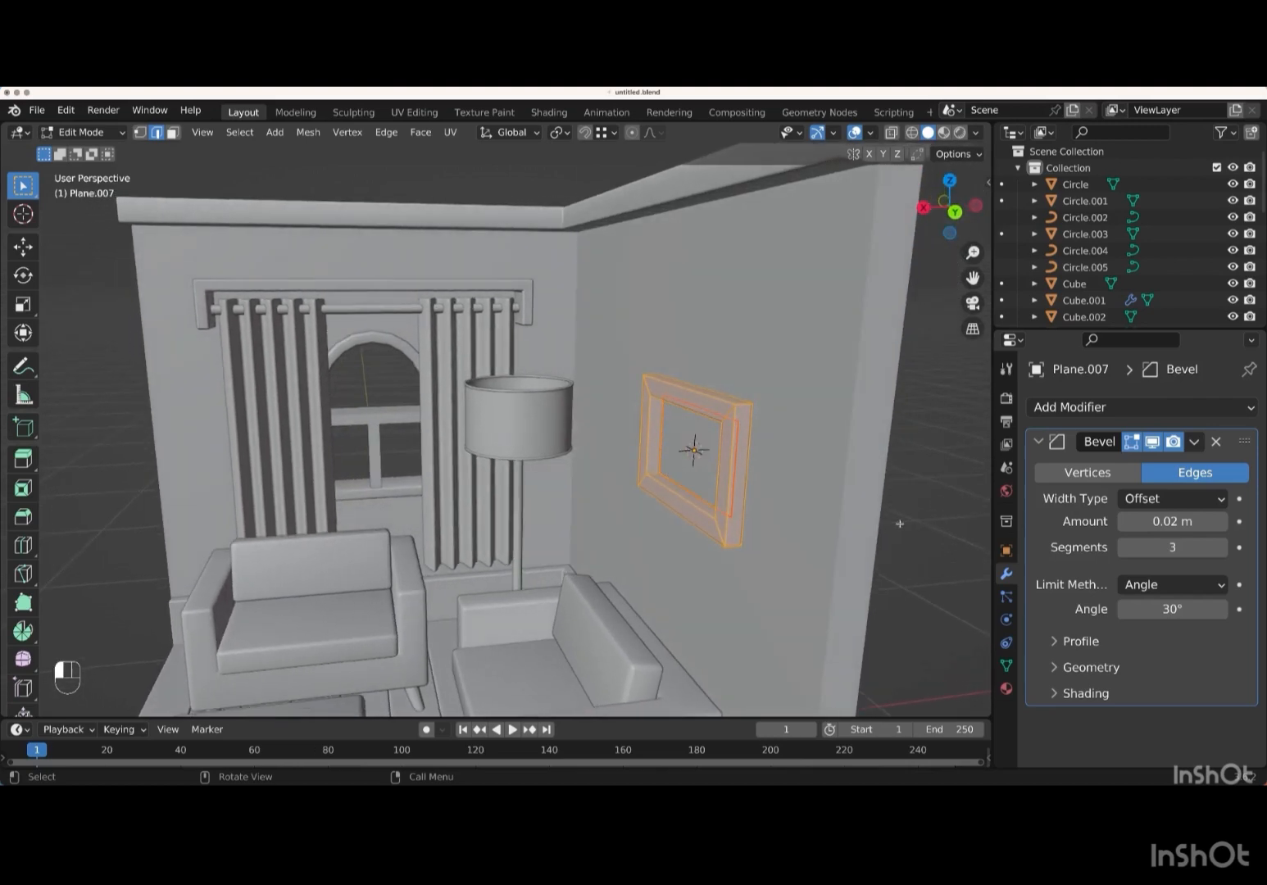
{"action": "scroll", "coordinate": [769, 501], "scroll_direction": "right", "scroll_amount": 5}
{"action": "scroll", "coordinate": [768, 502], "scroll_direction": "right", "scroll_amount": 5}
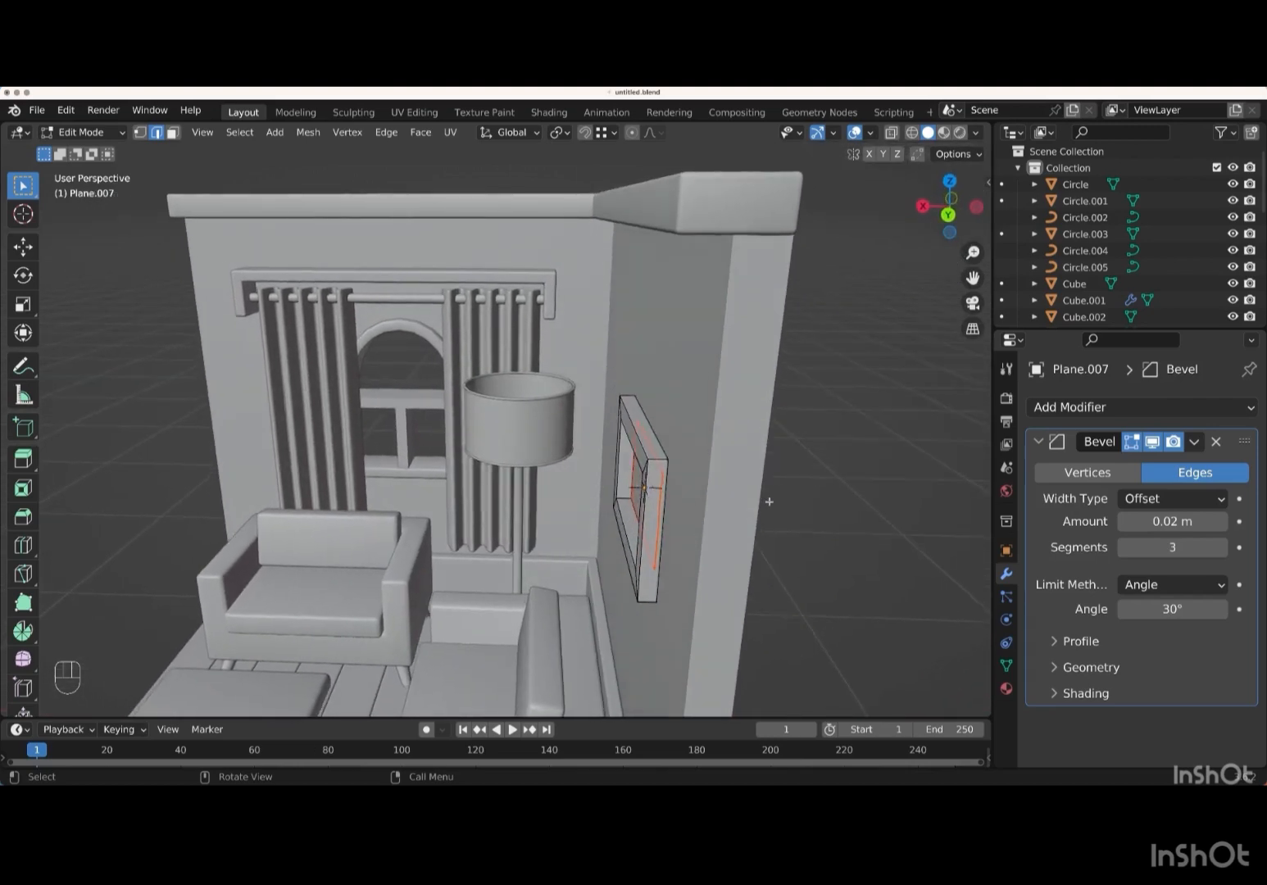
- Set the picture frame's bevel amount to 0.04 m
{"action": "key", "text": "KP_Add"}
{"action": "key", "text": "KP_Add"}
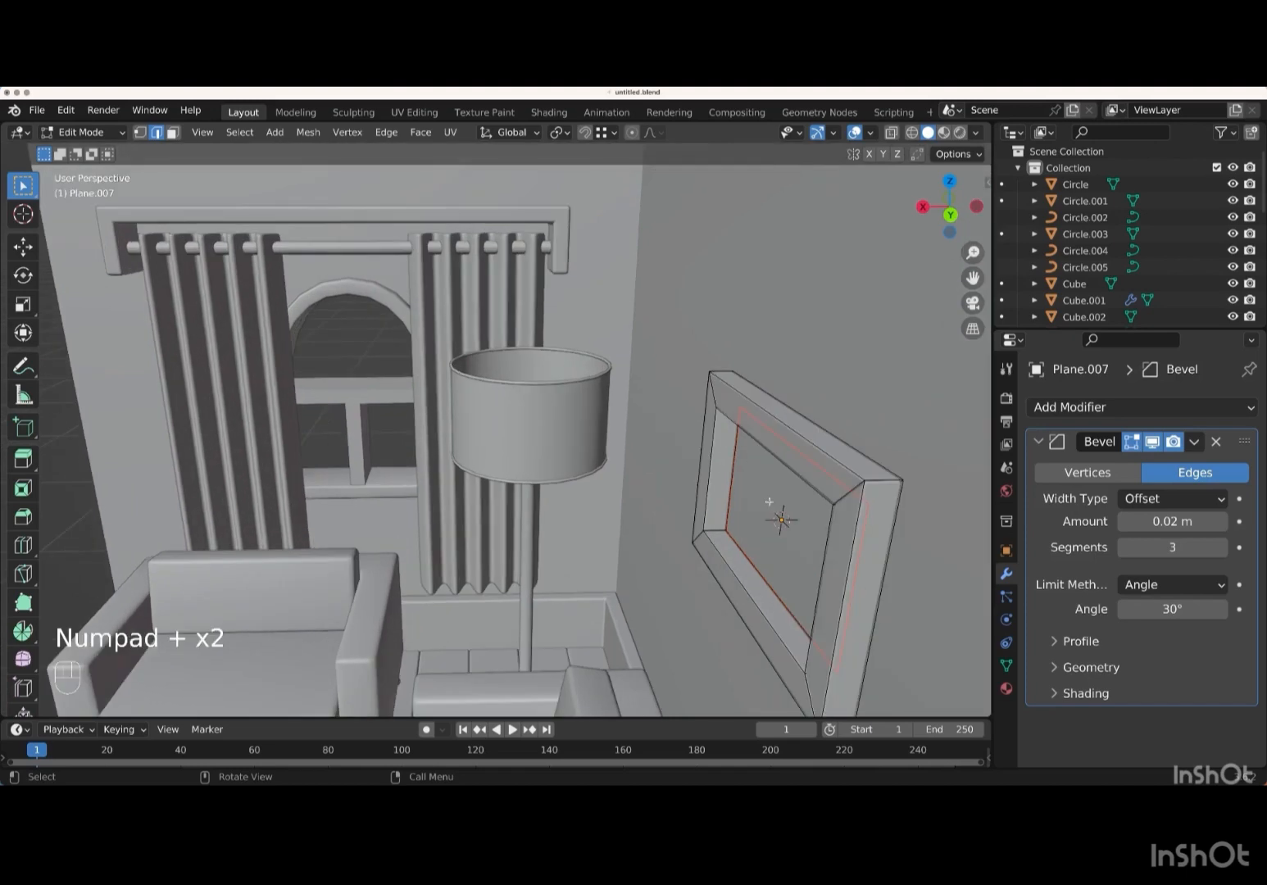
{"action": "scroll", "coordinate": [769, 501], "scroll_direction": "down", "scroll_amount": 2}
{"action": "left_click", "coordinate": [1223, 522]}
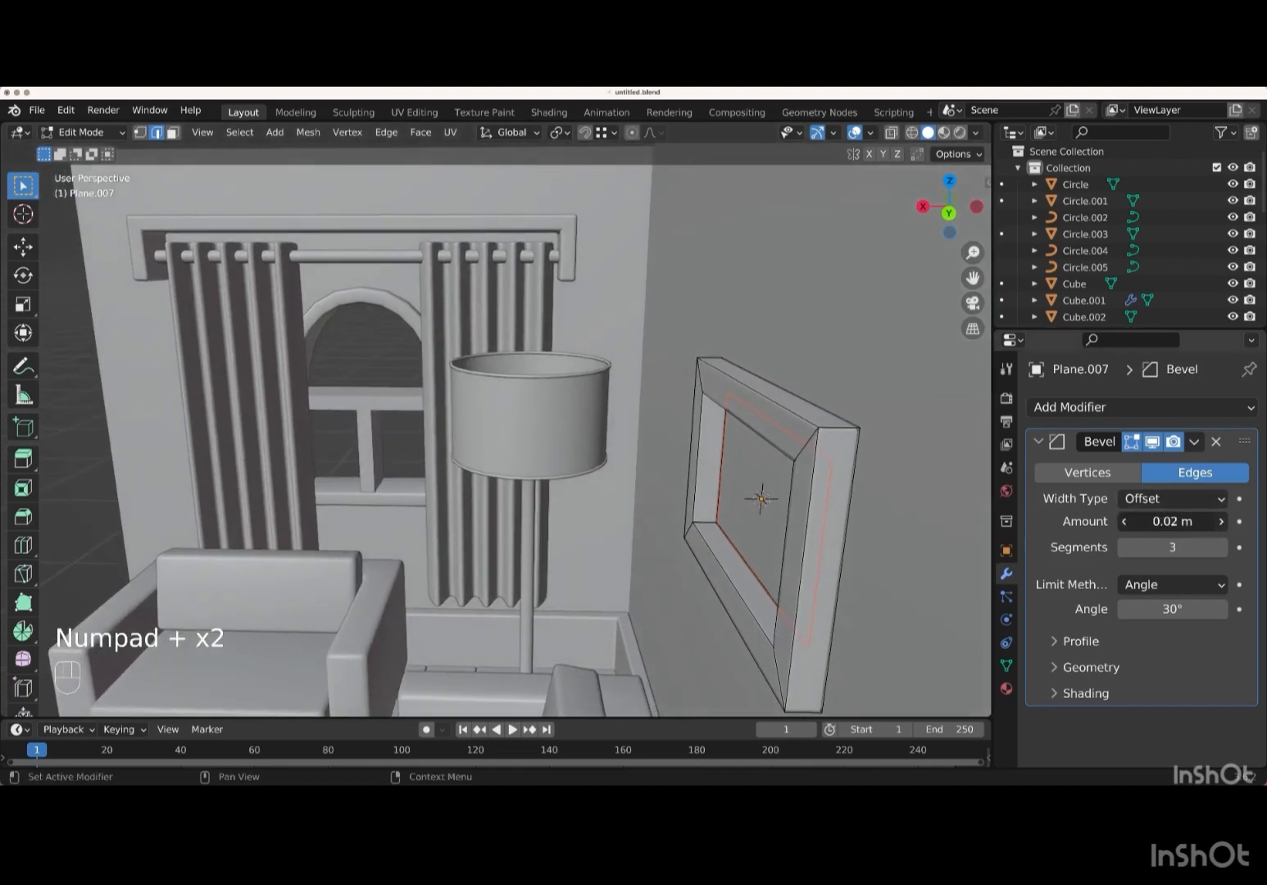
{"action": "left_click", "coordinate": [1222, 522]}
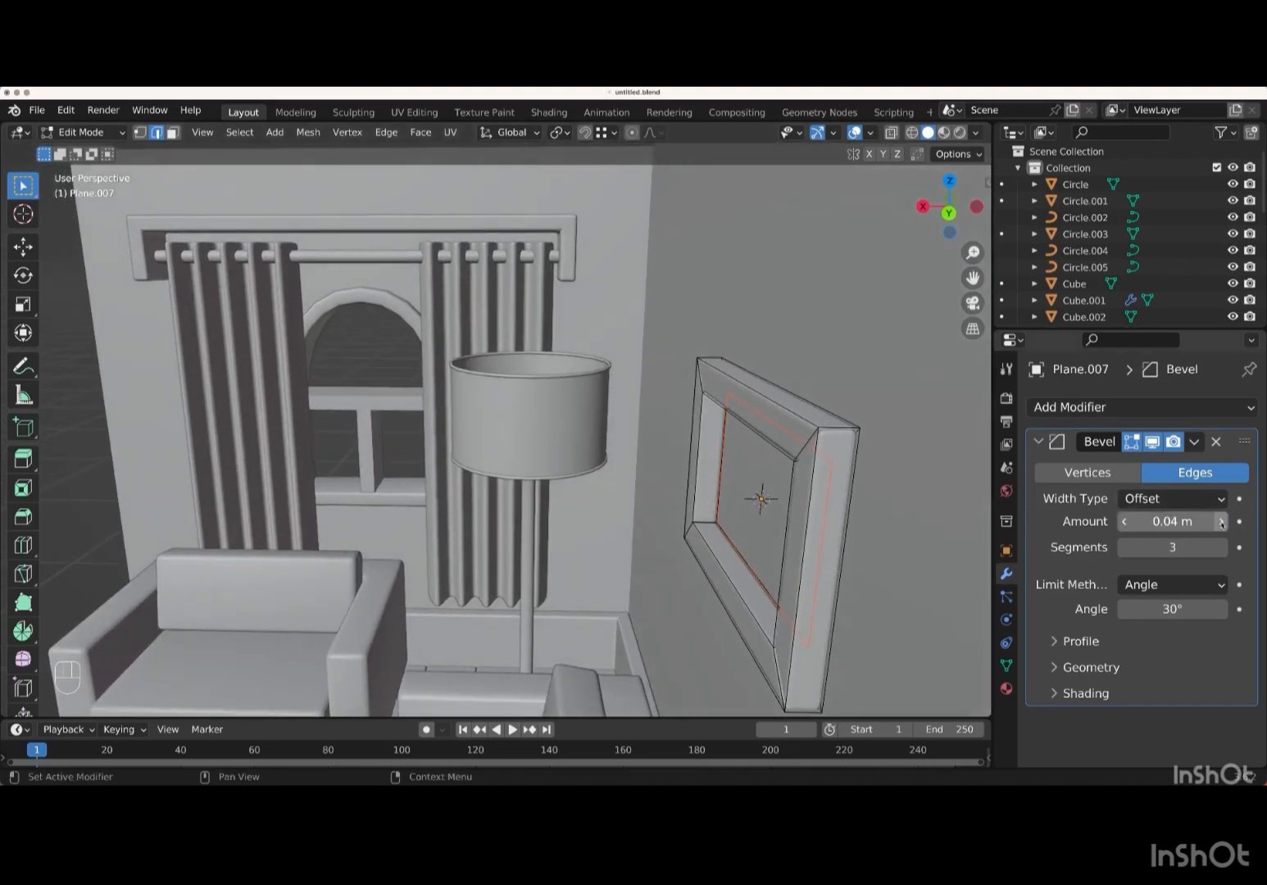
{"action": "scroll", "coordinate": [942, 512], "scroll_direction": "right", "scroll_amount": 10}
{"action": "scroll", "coordinate": [942, 512], "scroll_direction": "left", "scroll_amount": 8}
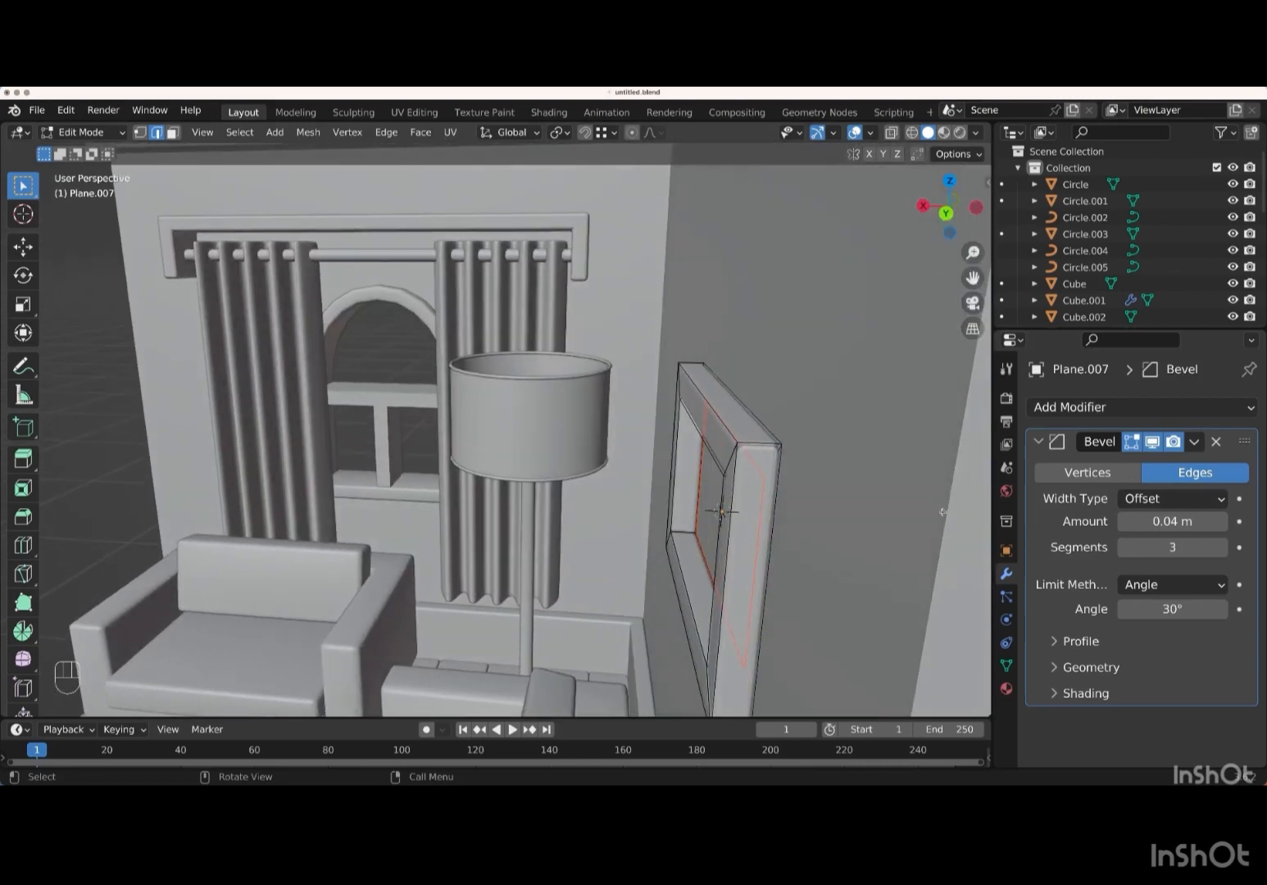
{"action": "scroll", "coordinate": [942, 512], "scroll_direction": "left", "scroll_amount": 2}
- Return to Object Mode and apply Shade Smooth to the picture frame and its inner panel
{"action": "key", "text": "Tab"}
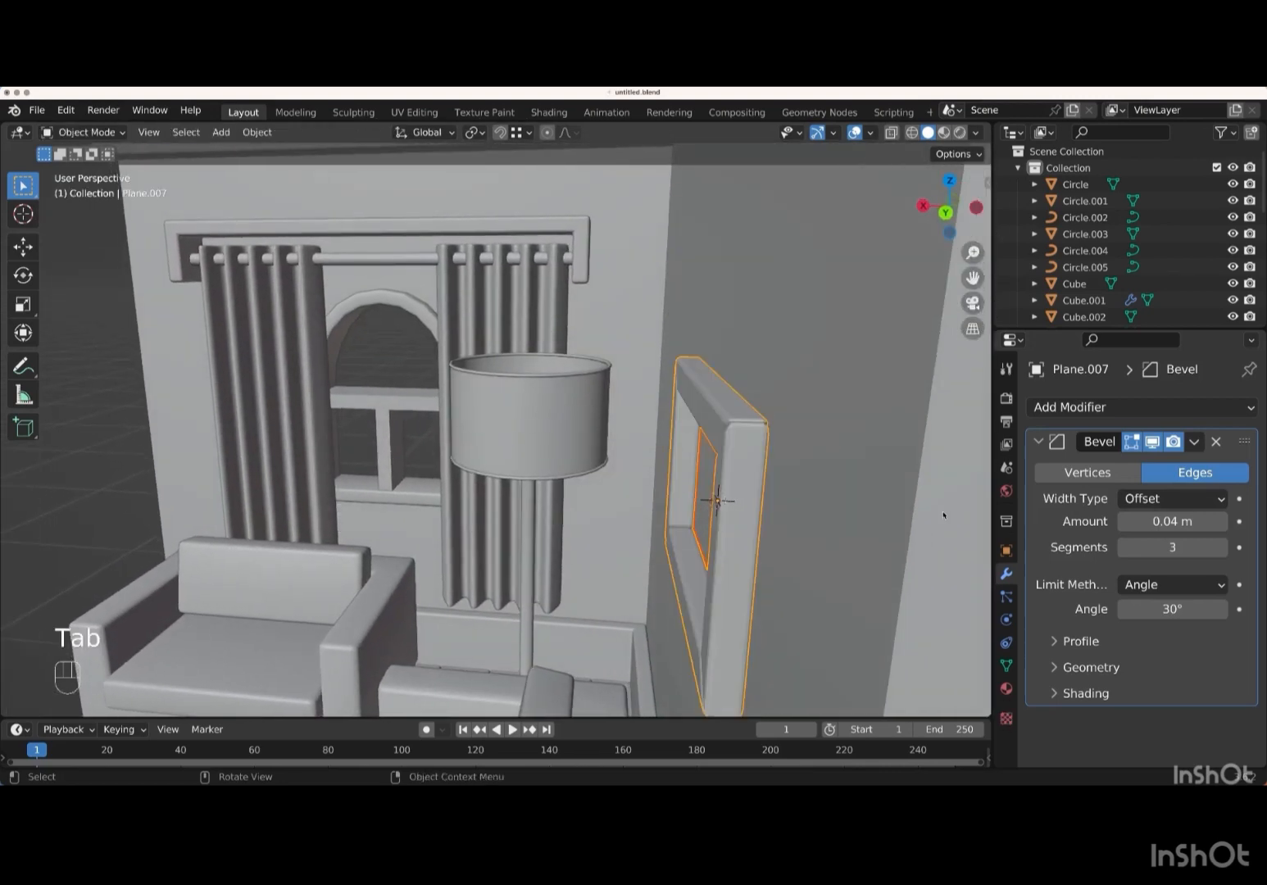
{"action": "scroll", "coordinate": [802, 471], "scroll_direction": "left", "scroll_amount": 10}
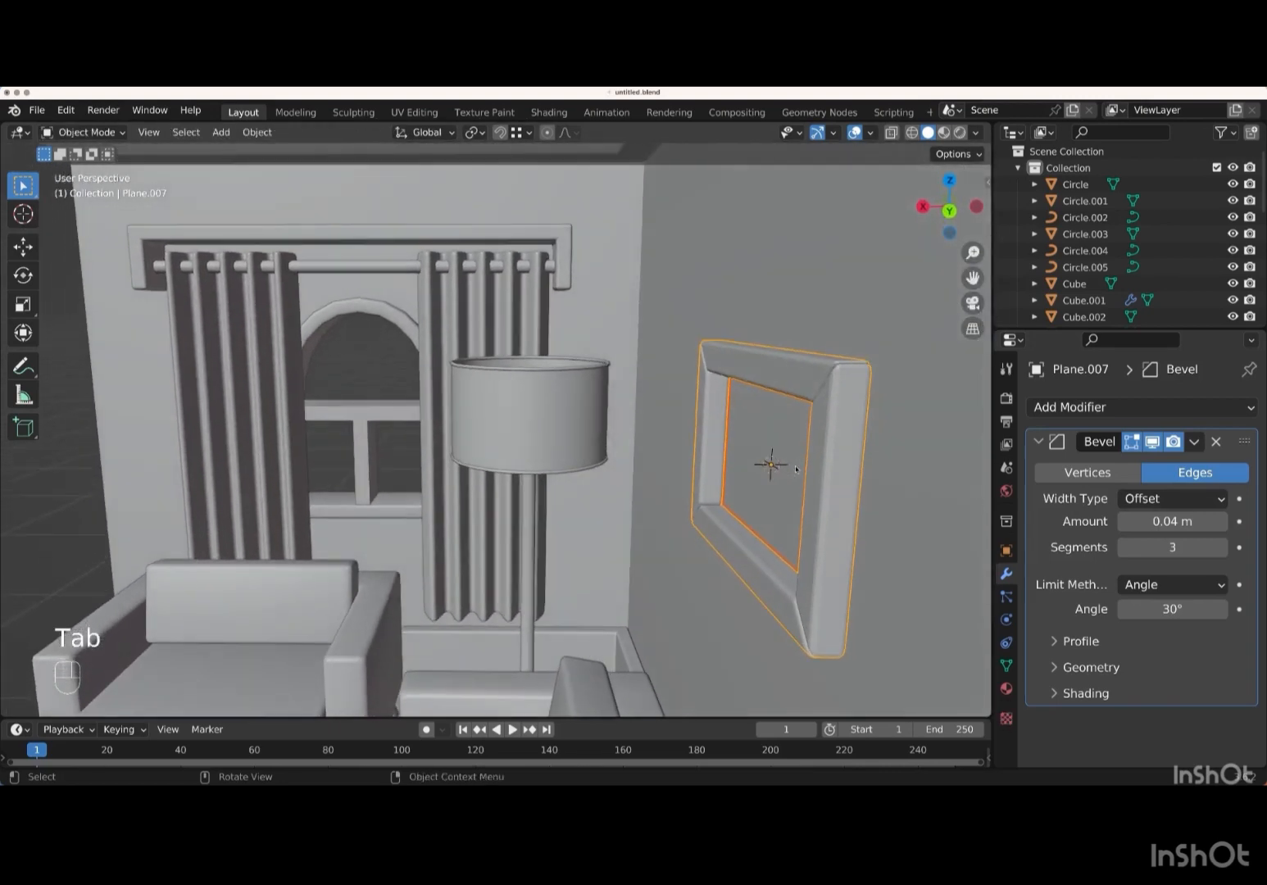
{"action": "right_click", "coordinate": [921, 461]}
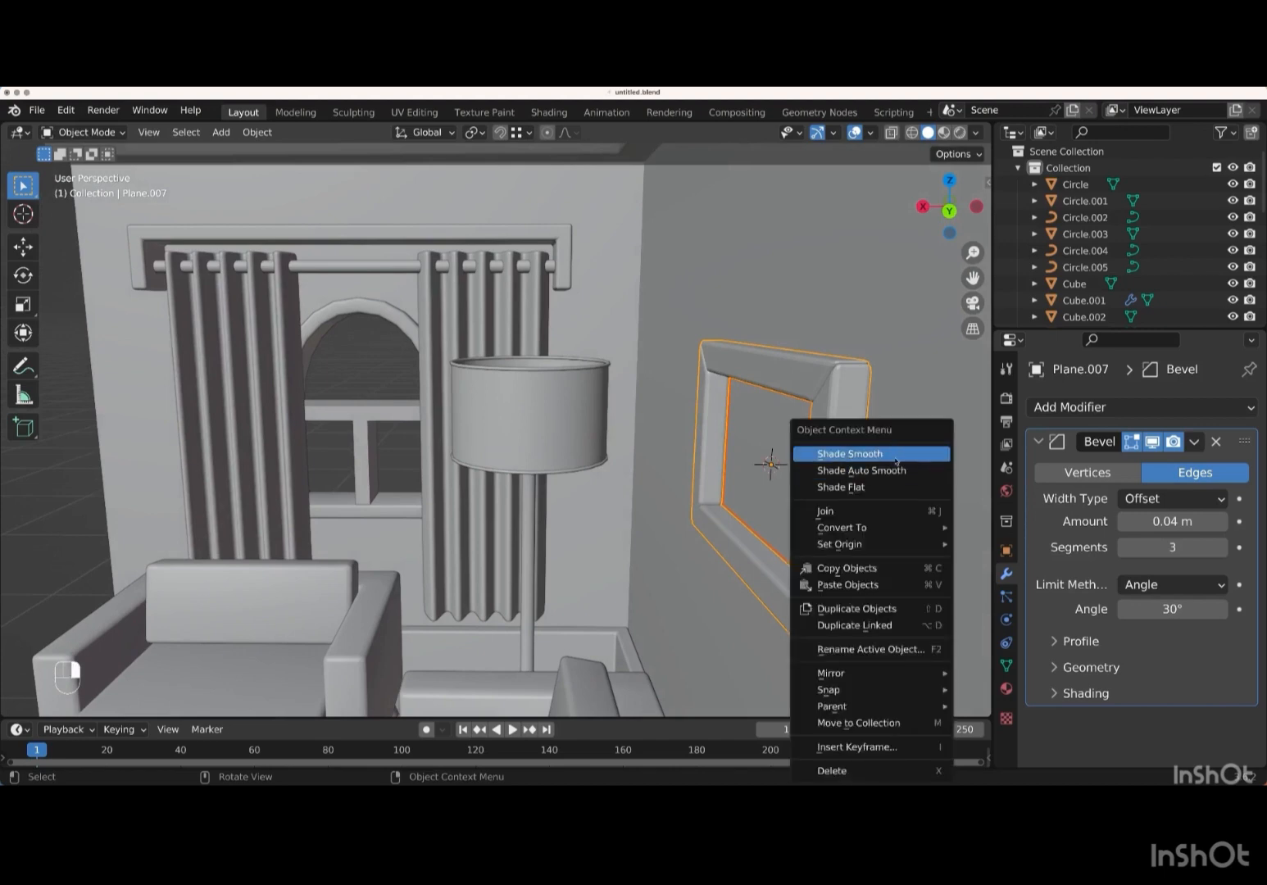
{"action": "left_click", "coordinate": [895, 452]}
{"action": "scroll", "coordinate": [799, 462], "scroll_direction": "left", "scroll_amount": 10}
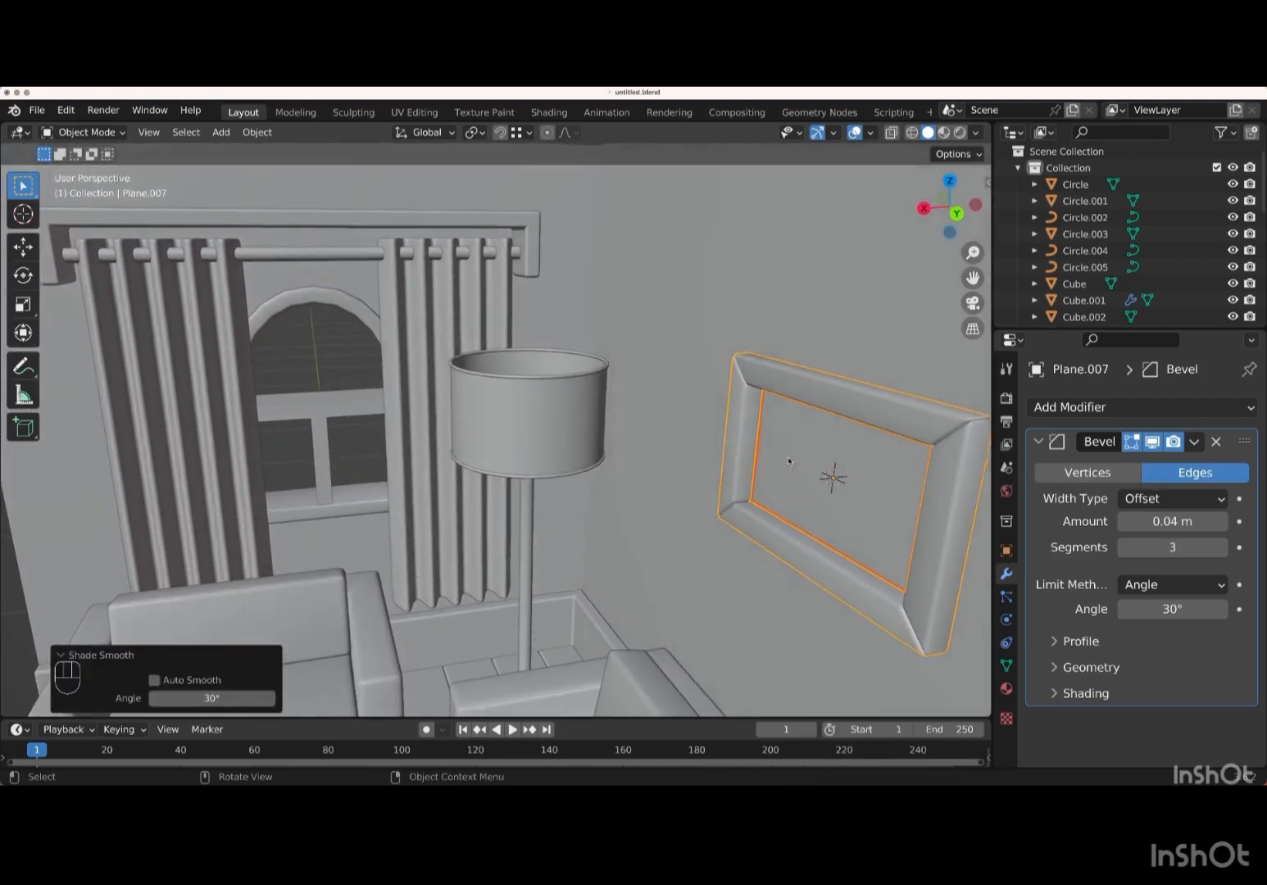
{"action": "key", "text": "KP_Subtract"}
{"action": "key", "text": "KP_Subtract"}
{"action": "scroll", "coordinate": [788, 462], "scroll_direction": "left", "scroll_amount": 10}
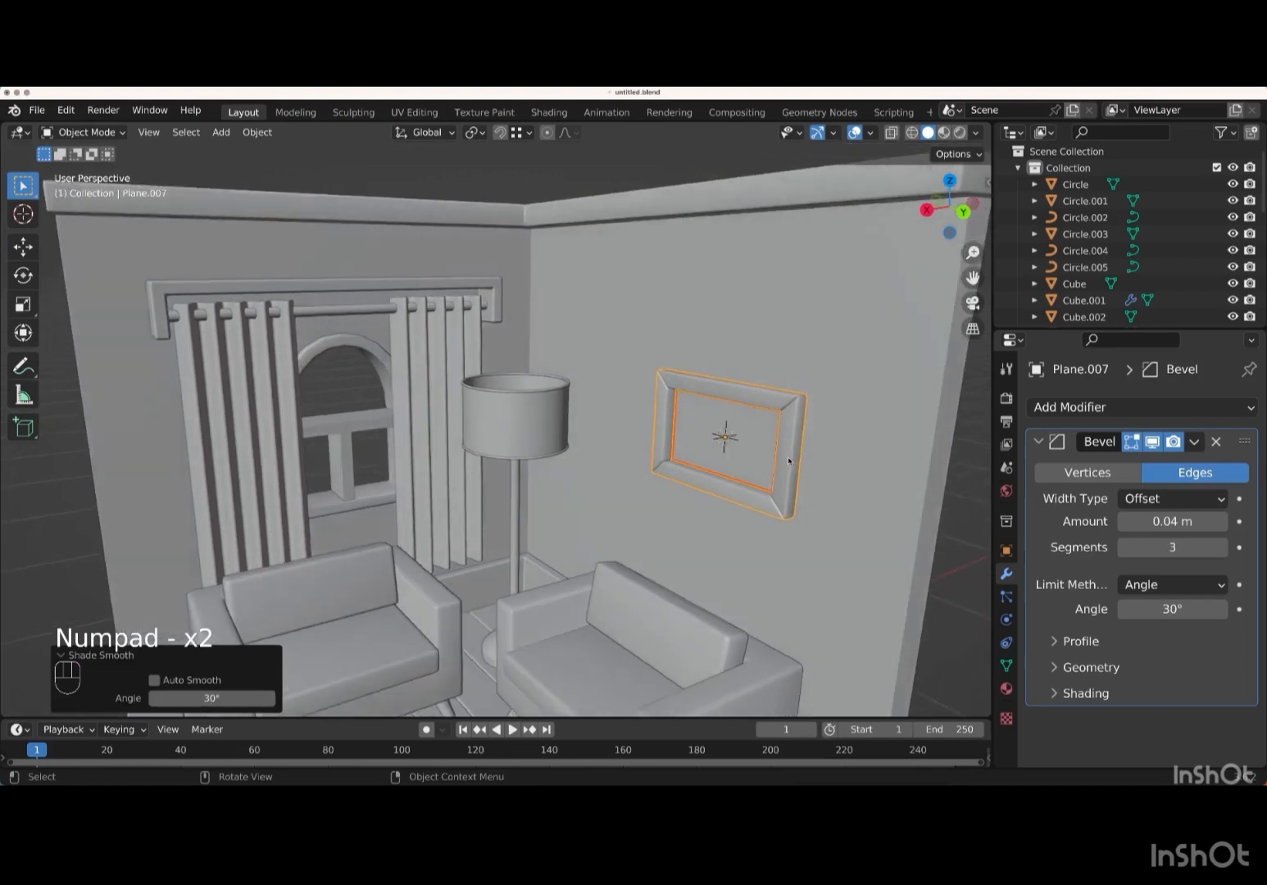
{"action": "scroll", "coordinate": [788, 461], "scroll_direction": "left", "scroll_amount": 8}
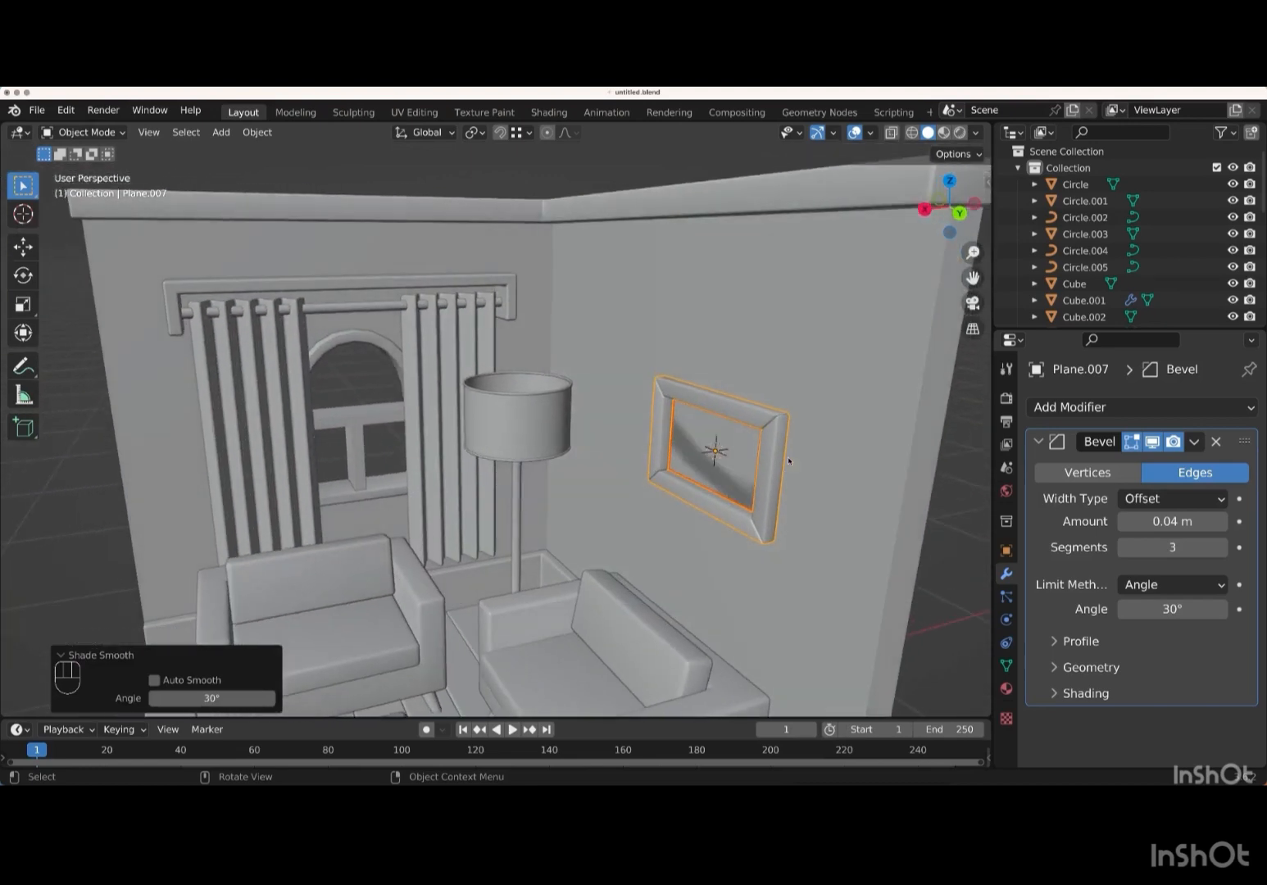
- Move the picture's inner panel about 0.02 m along the X axis, out from the wall inside the frame
{"action": "key", "text": "KP_Add"}
{"action": "left_click", "coordinate": [816, 461]}
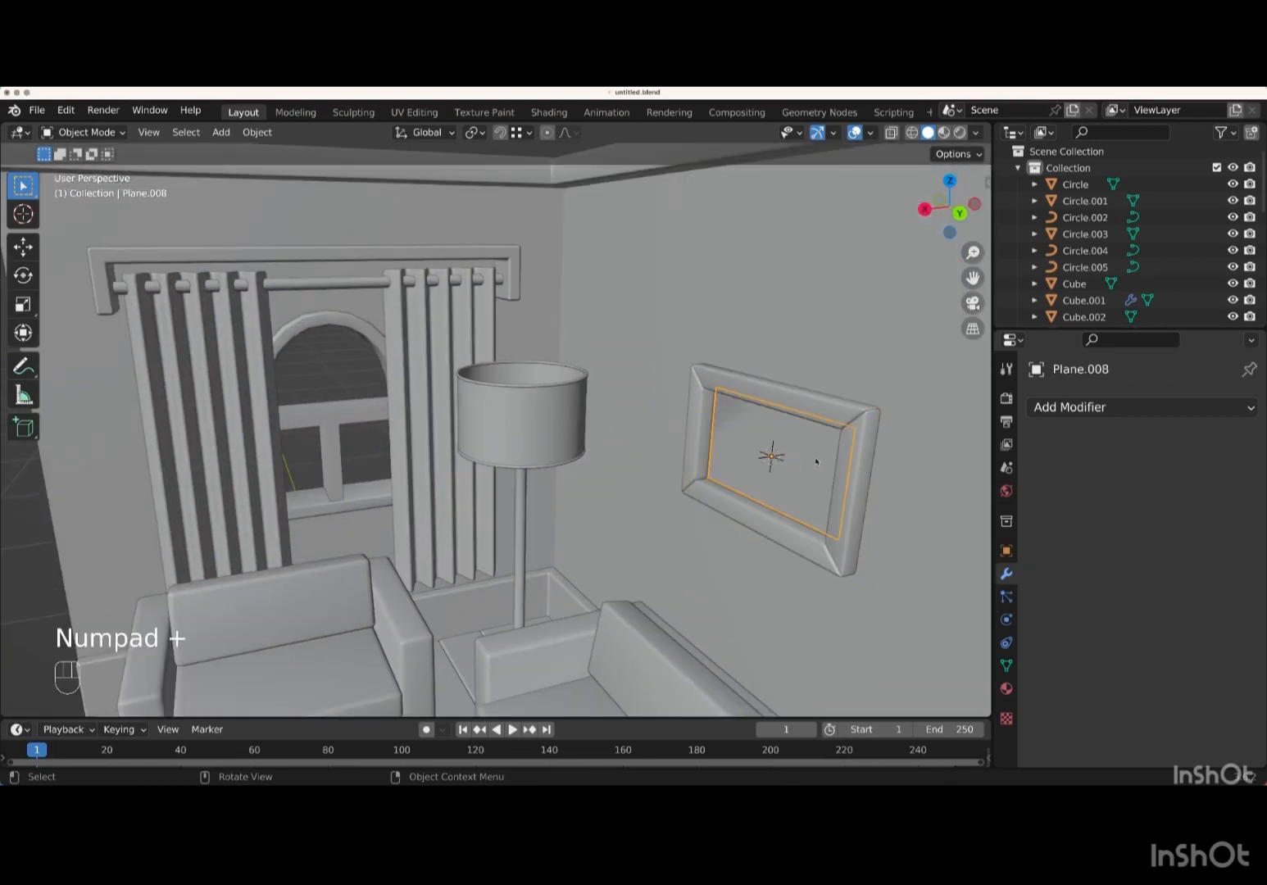
{"action": "scroll", "coordinate": [811, 460], "scroll_direction": "left", "scroll_amount": 10}
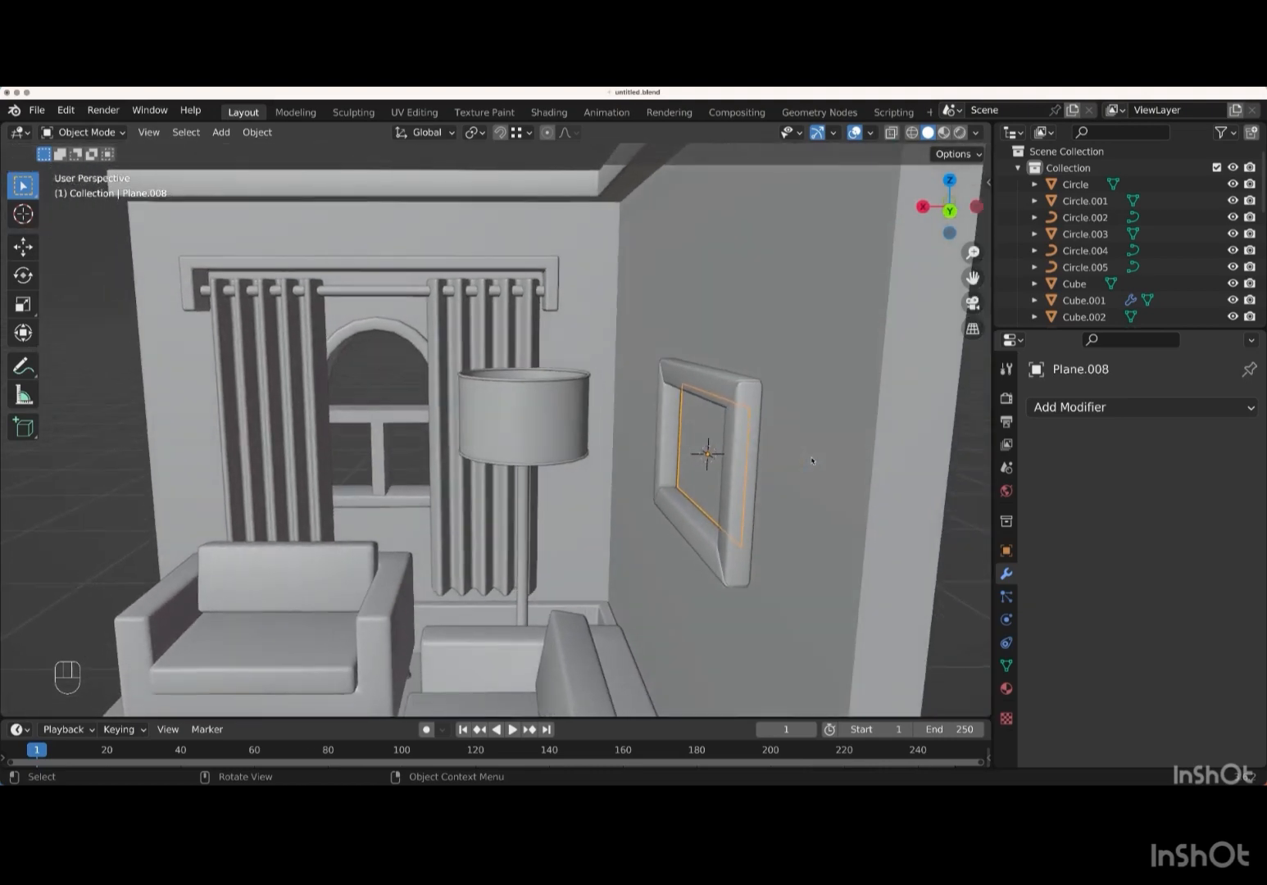
{"action": "scroll", "coordinate": [811, 461], "scroll_direction": "left", "scroll_amount": 3}
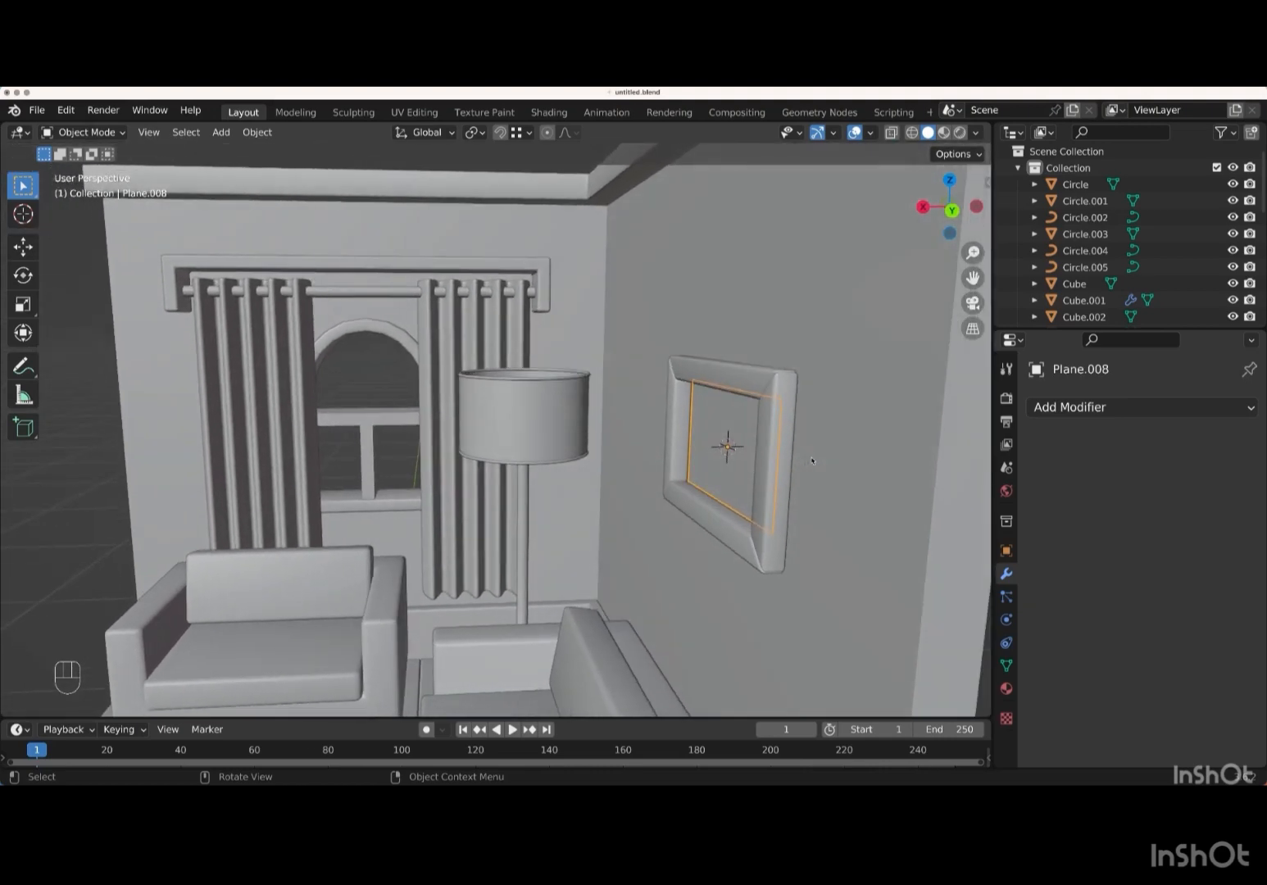
{"action": "key", "text": "g"}
{"action": "key", "text": "y"}
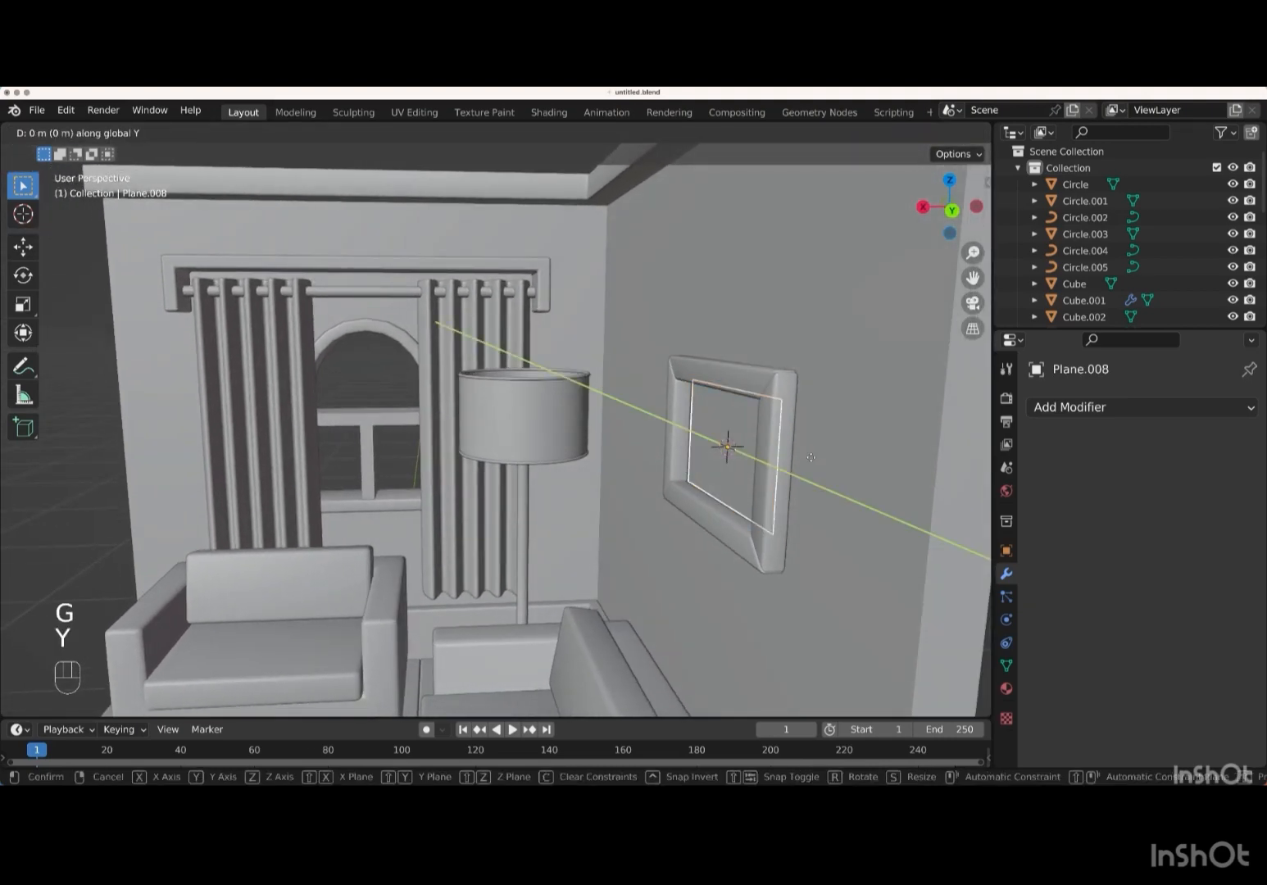
{"action": "key", "text": "x"}
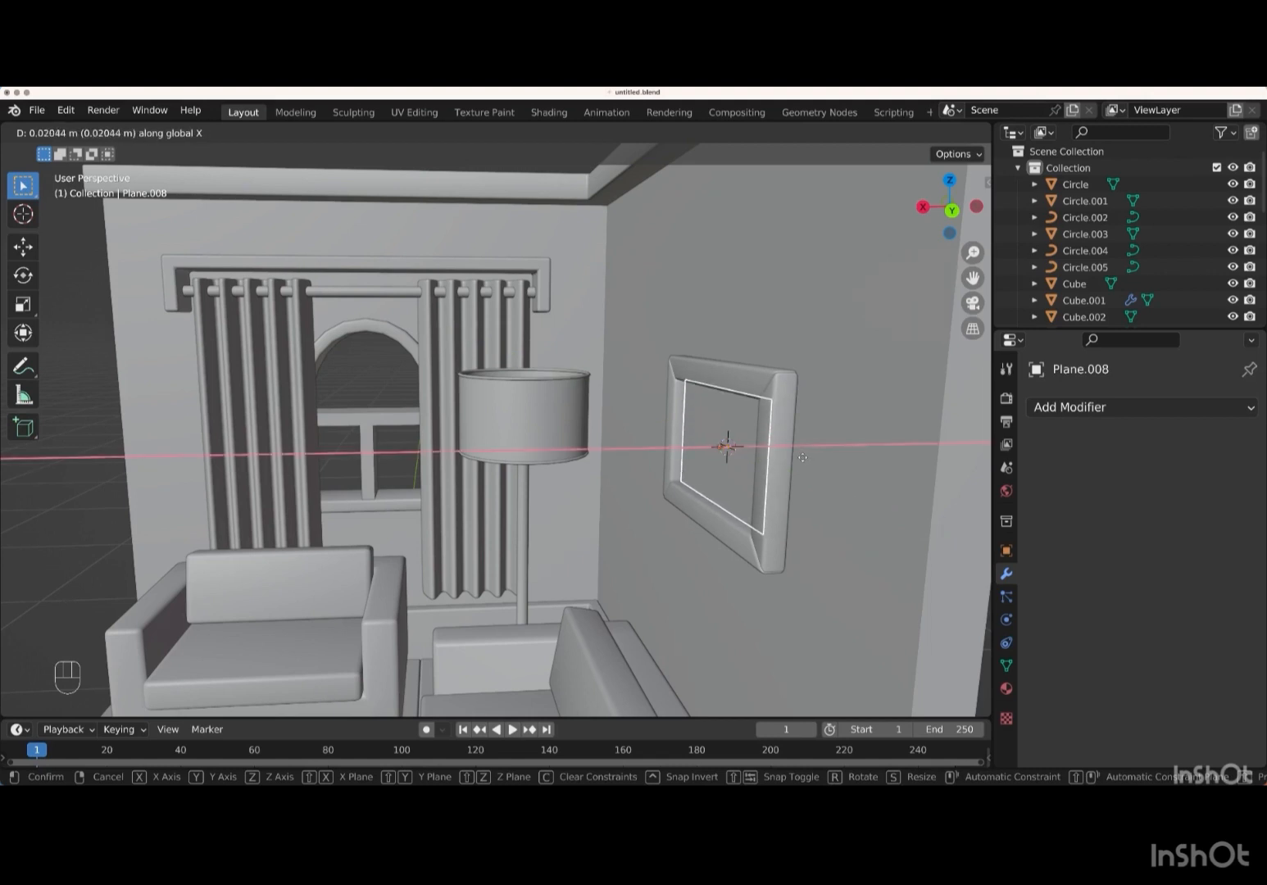
{"action": "left_click", "coordinate": [802, 457]}
{"action": "middle_click_drag", "start_coordinate": [542, 468], "coordinate": [547, 464]}
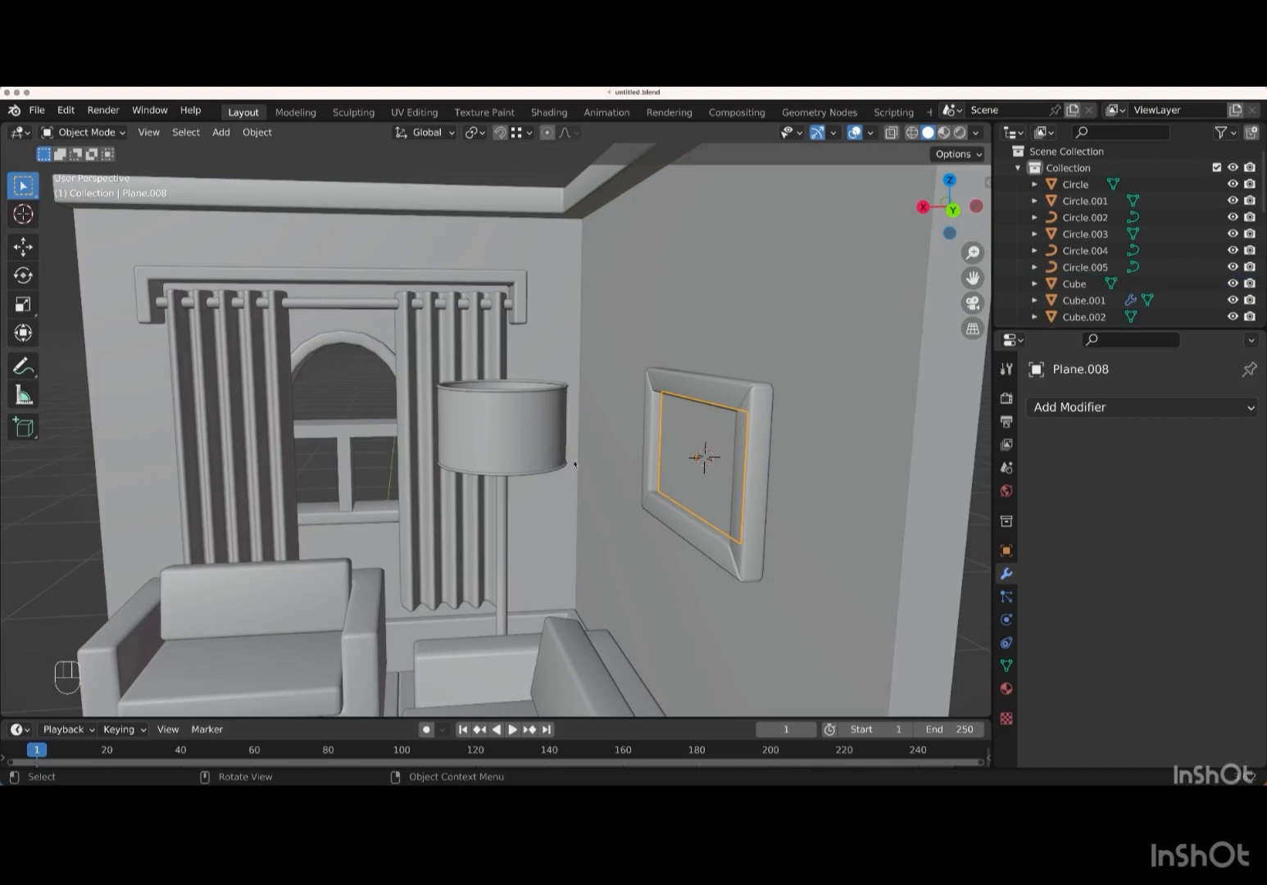
- In Edit Mode, select the picture frame's top edge at the back and snap the 3D cursor to it
{"action": "left_click", "coordinate": [690, 391]}
{"action": "scroll", "coordinate": [509, 394], "scroll_direction": "left", "scroll_amount": 4}
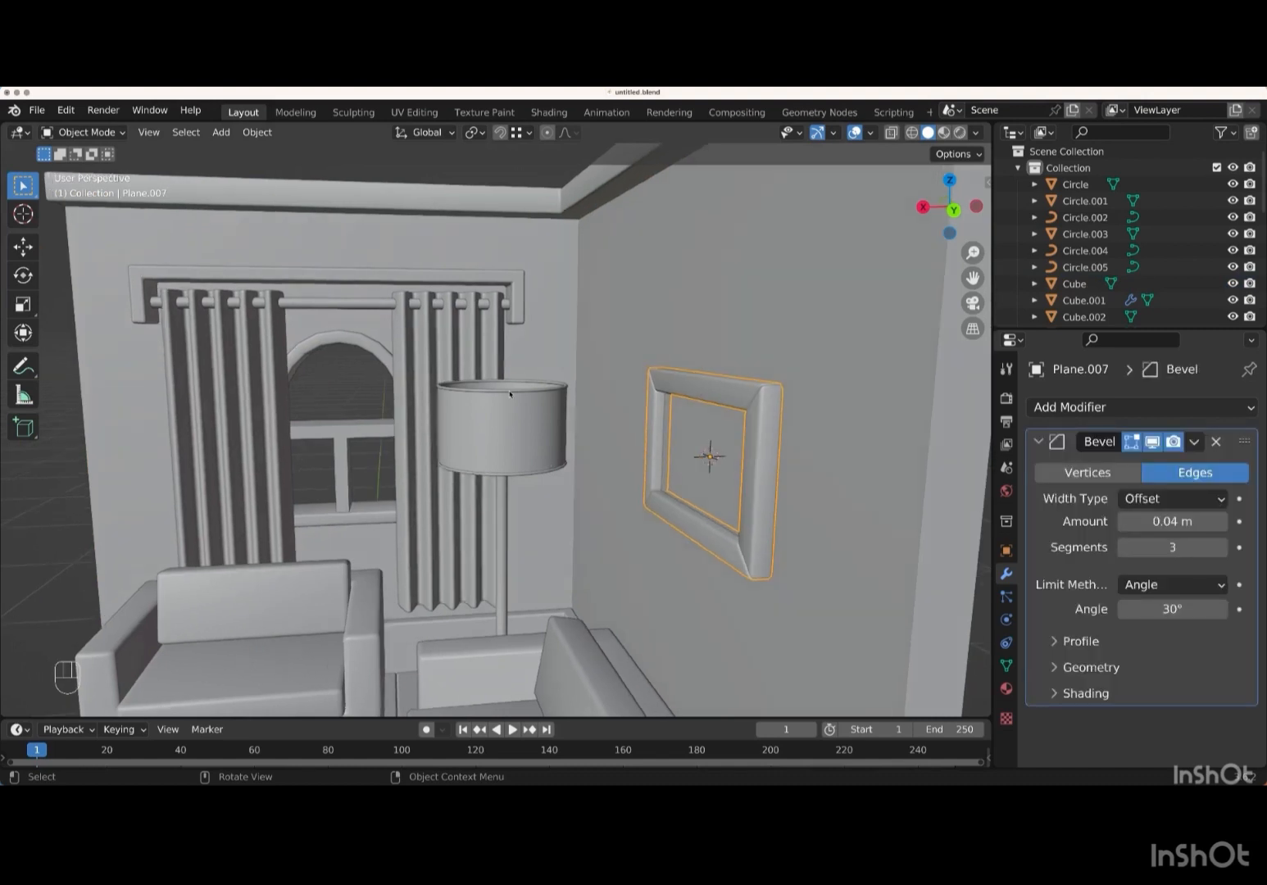
{"action": "scroll", "coordinate": [498, 393], "scroll_direction": "left", "scroll_amount": 2}
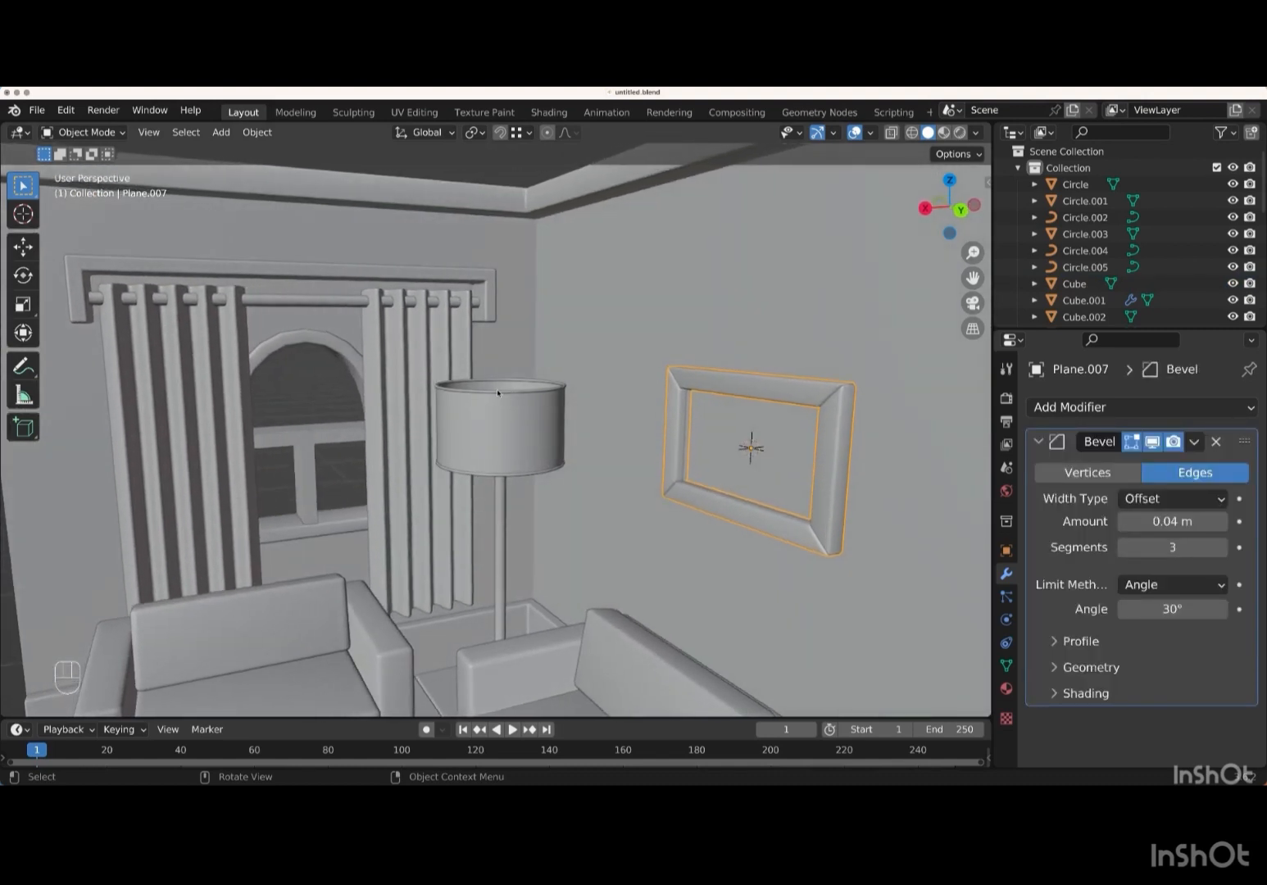
{"action": "key", "text": "Tab"}
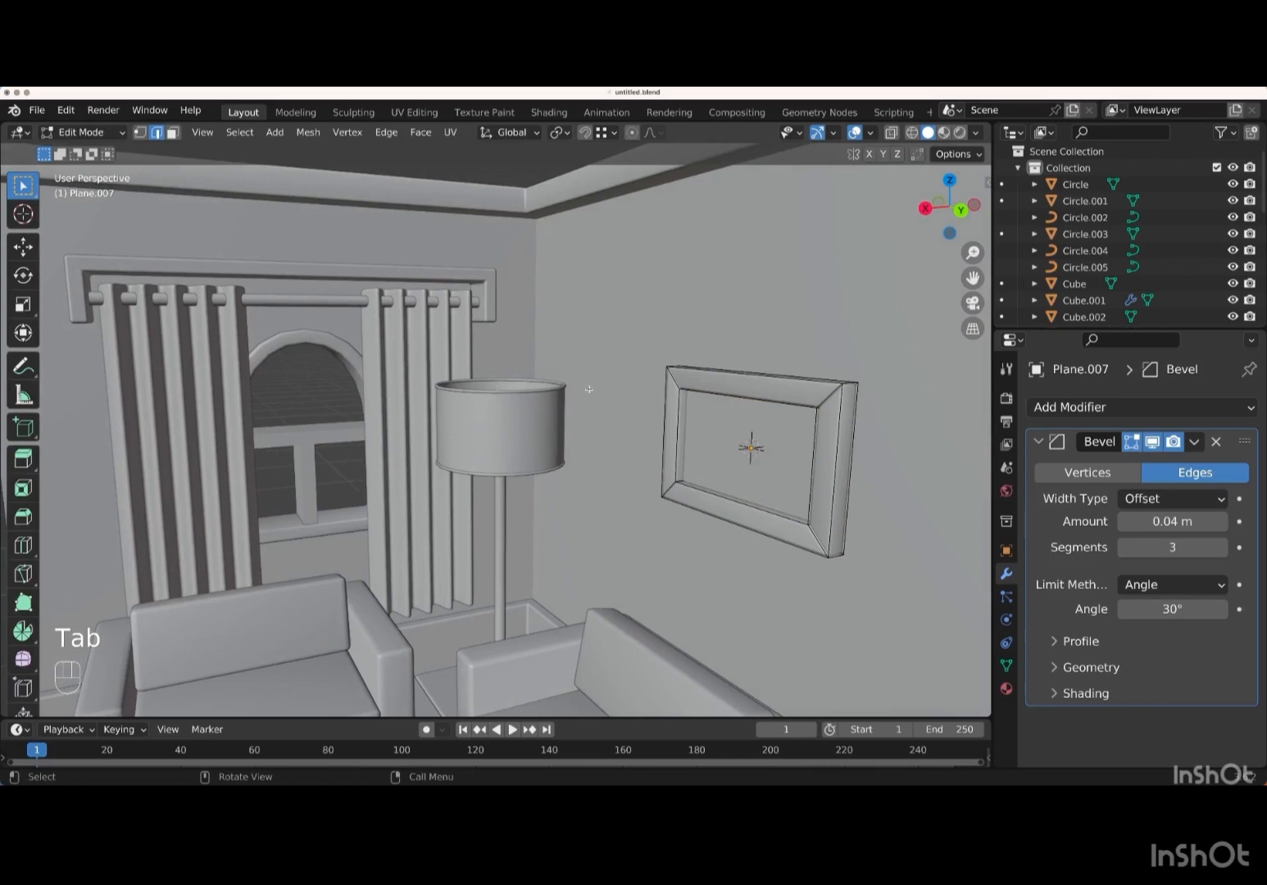
{"action": "scroll", "coordinate": [815, 416], "scroll_direction": "up", "scroll_amount": 5}
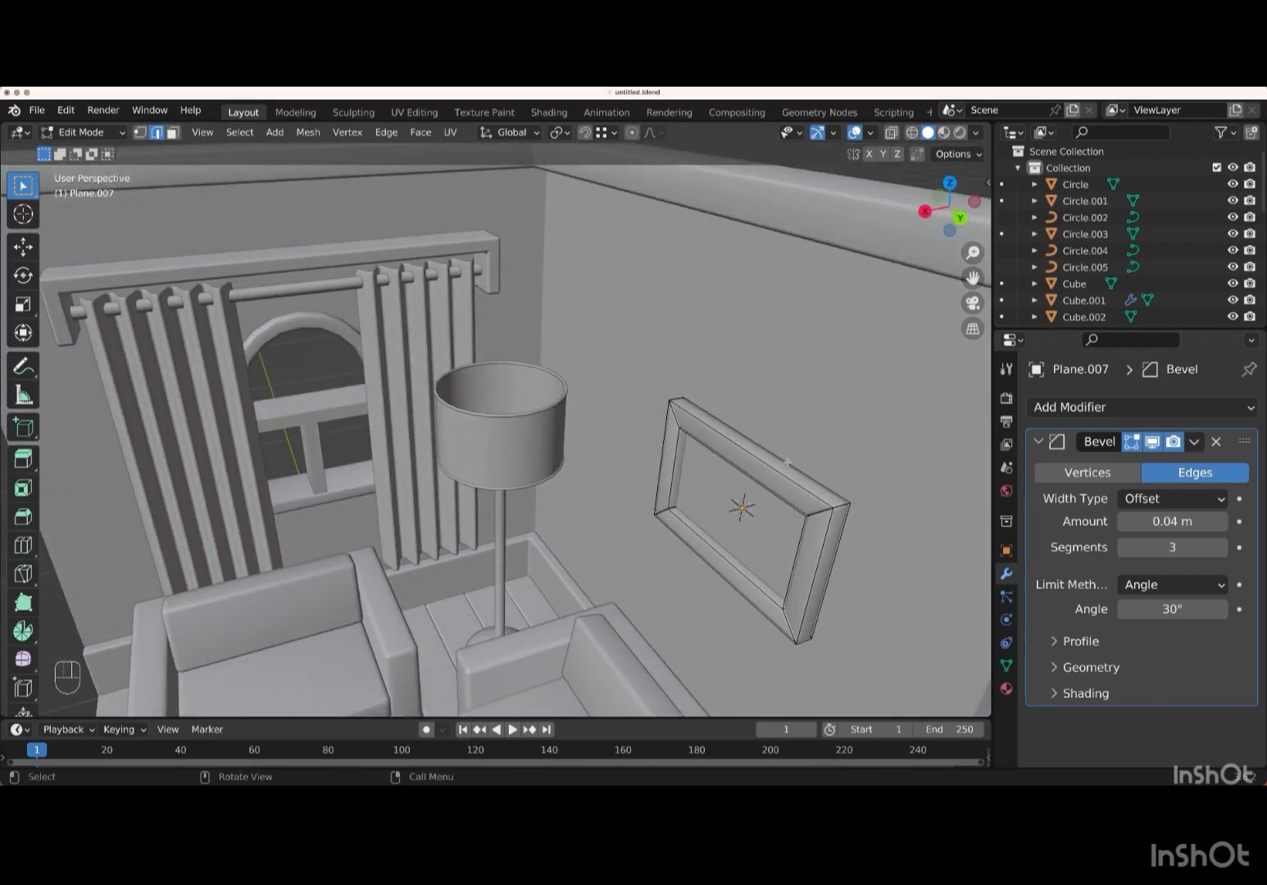
{"action": "scroll", "coordinate": [744, 469], "scroll_direction": "left", "scroll_amount": 5}
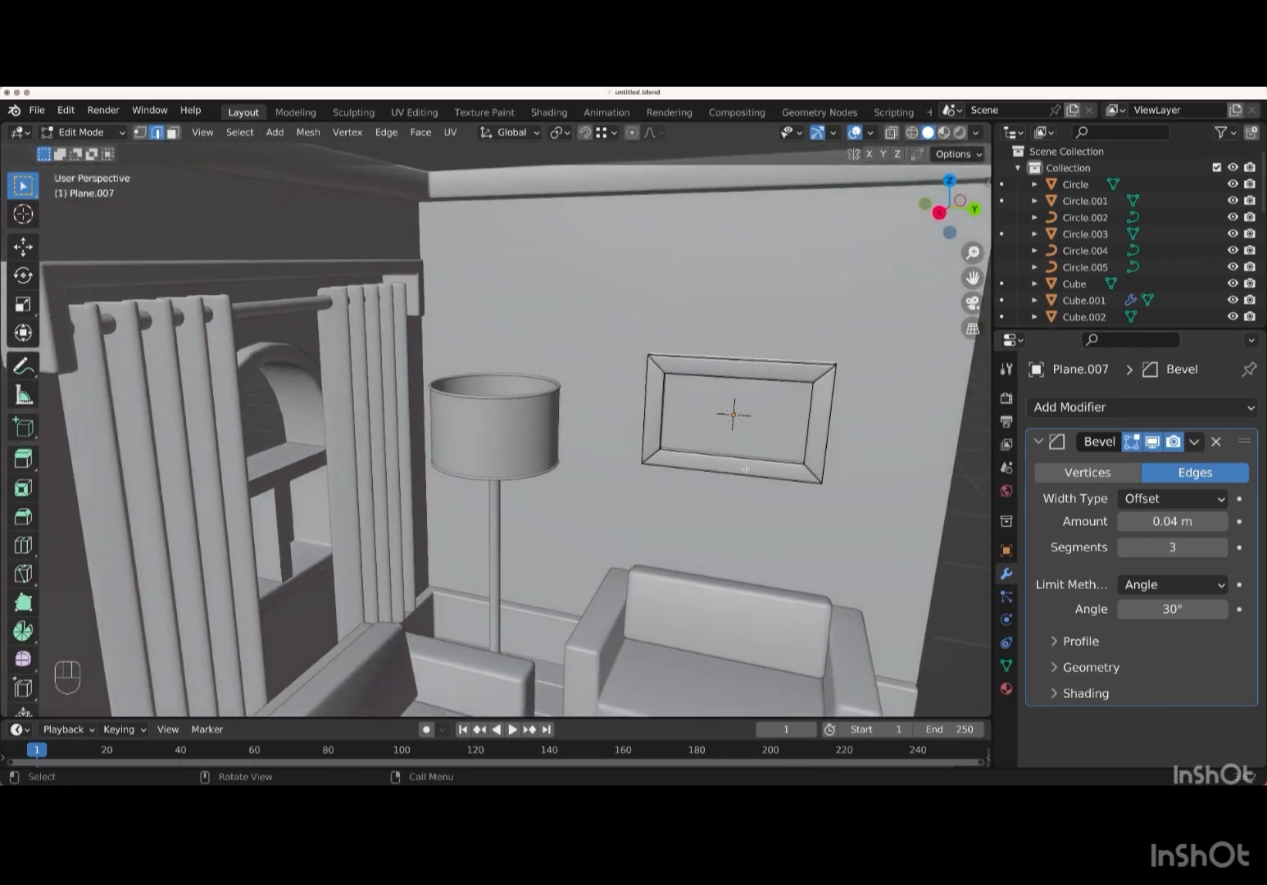
{"action": "scroll", "coordinate": [745, 469], "scroll_direction": "left", "scroll_amount": 2}
{"action": "key", "text": "shift+s"}
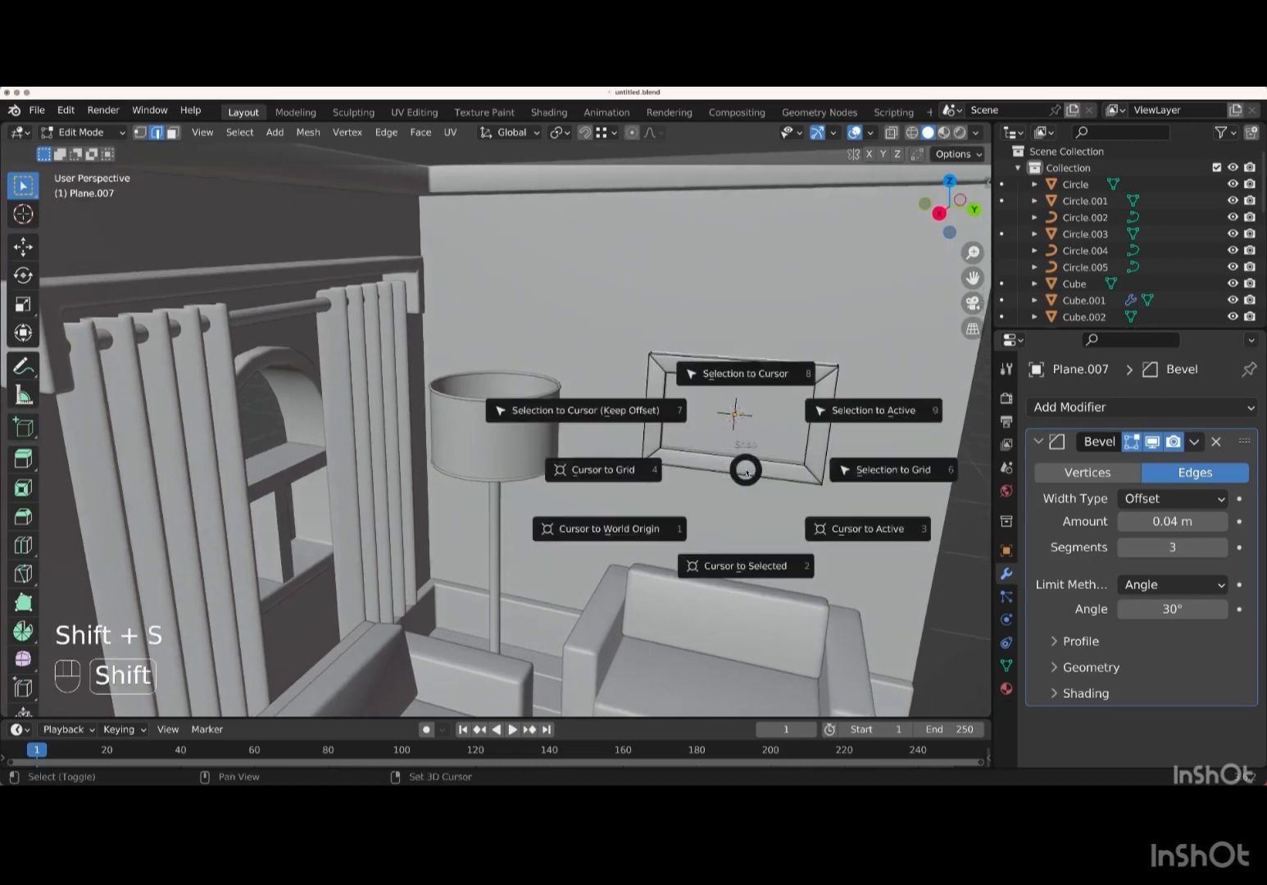
{"action": "left_click", "coordinate": [759, 566]}
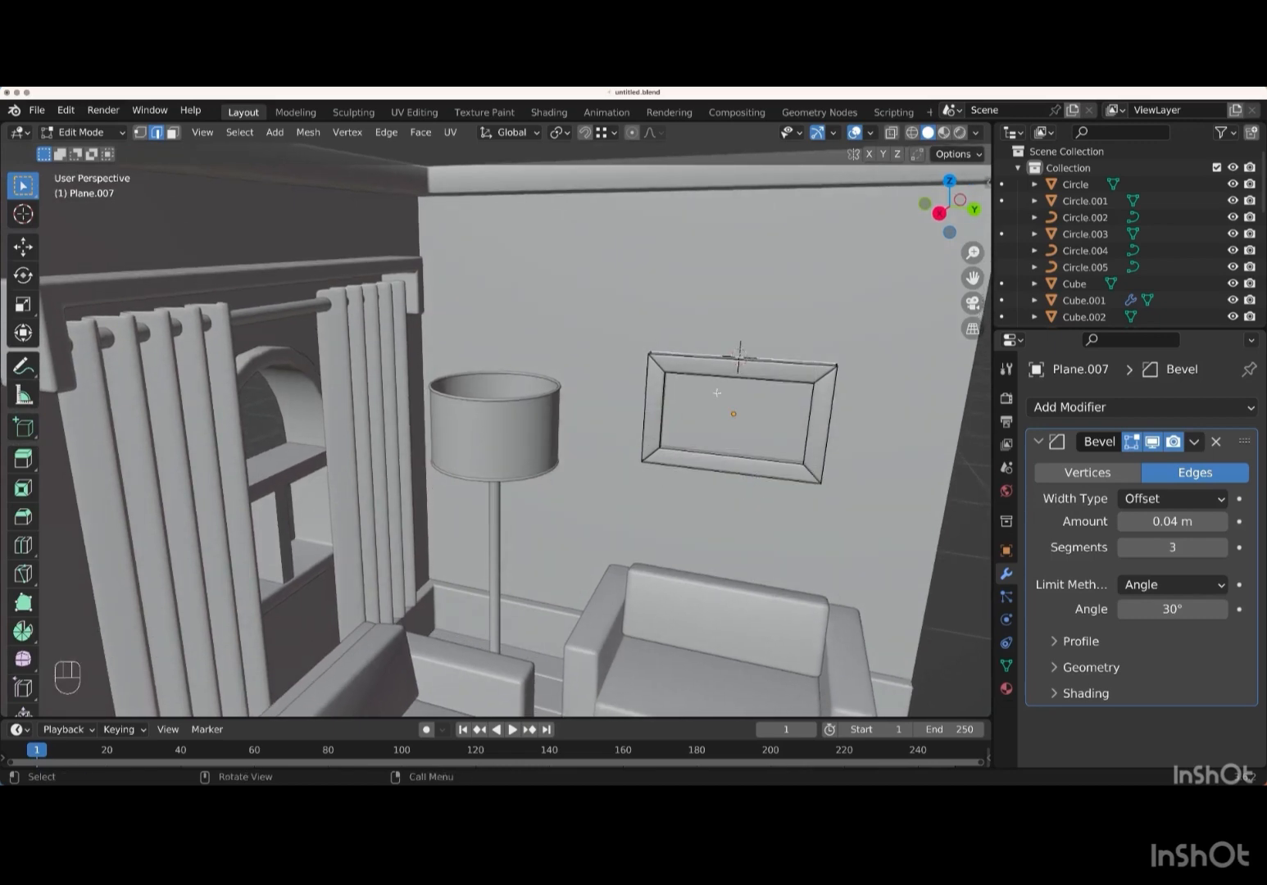
- Return to Object Mode and add a plane mesh at the 3D cursor above the picture frame
{"action": "scroll", "coordinate": [716, 394], "scroll_direction": "left", "scroll_amount": 4}
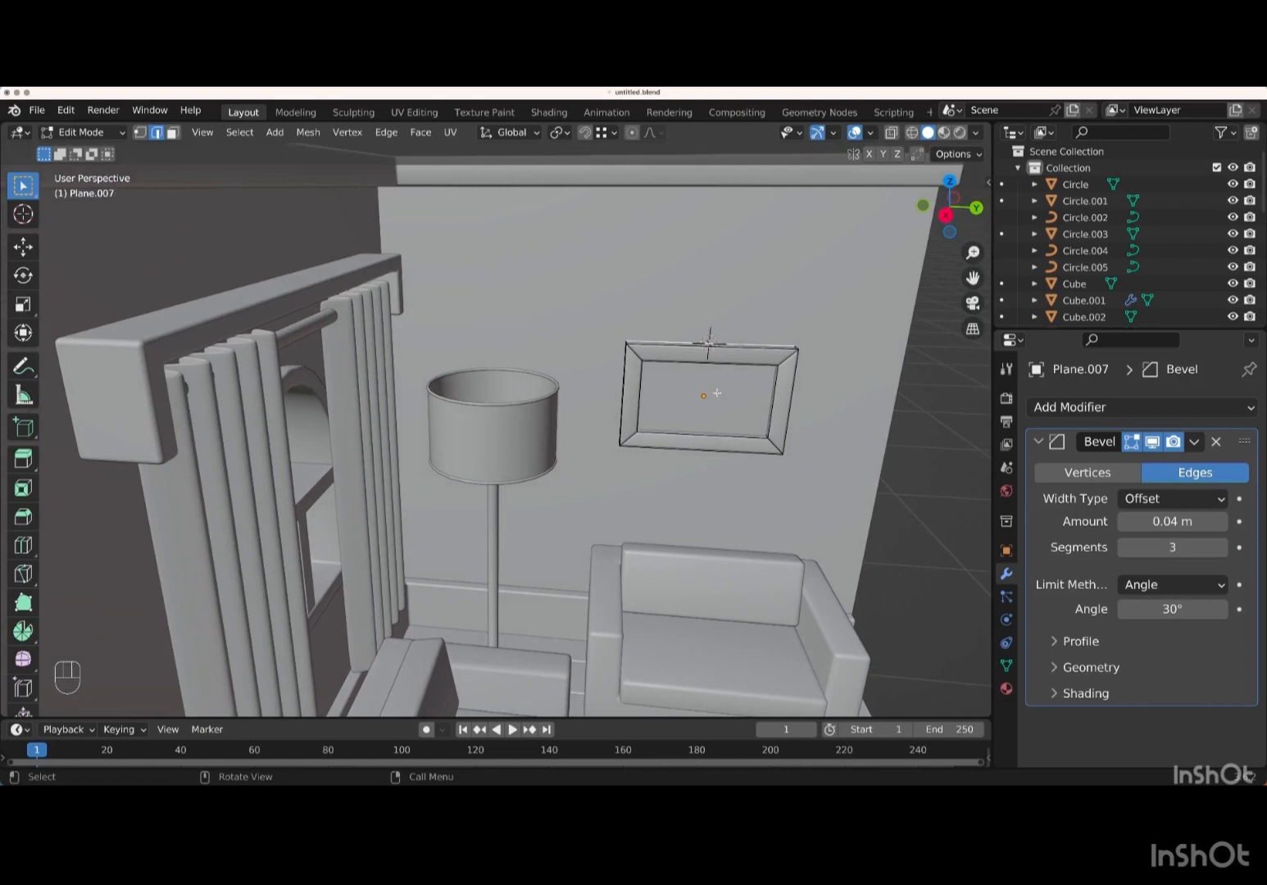
{"action": "scroll", "coordinate": [716, 394], "scroll_direction": "up", "scroll_amount": 5, "text": "shift"}
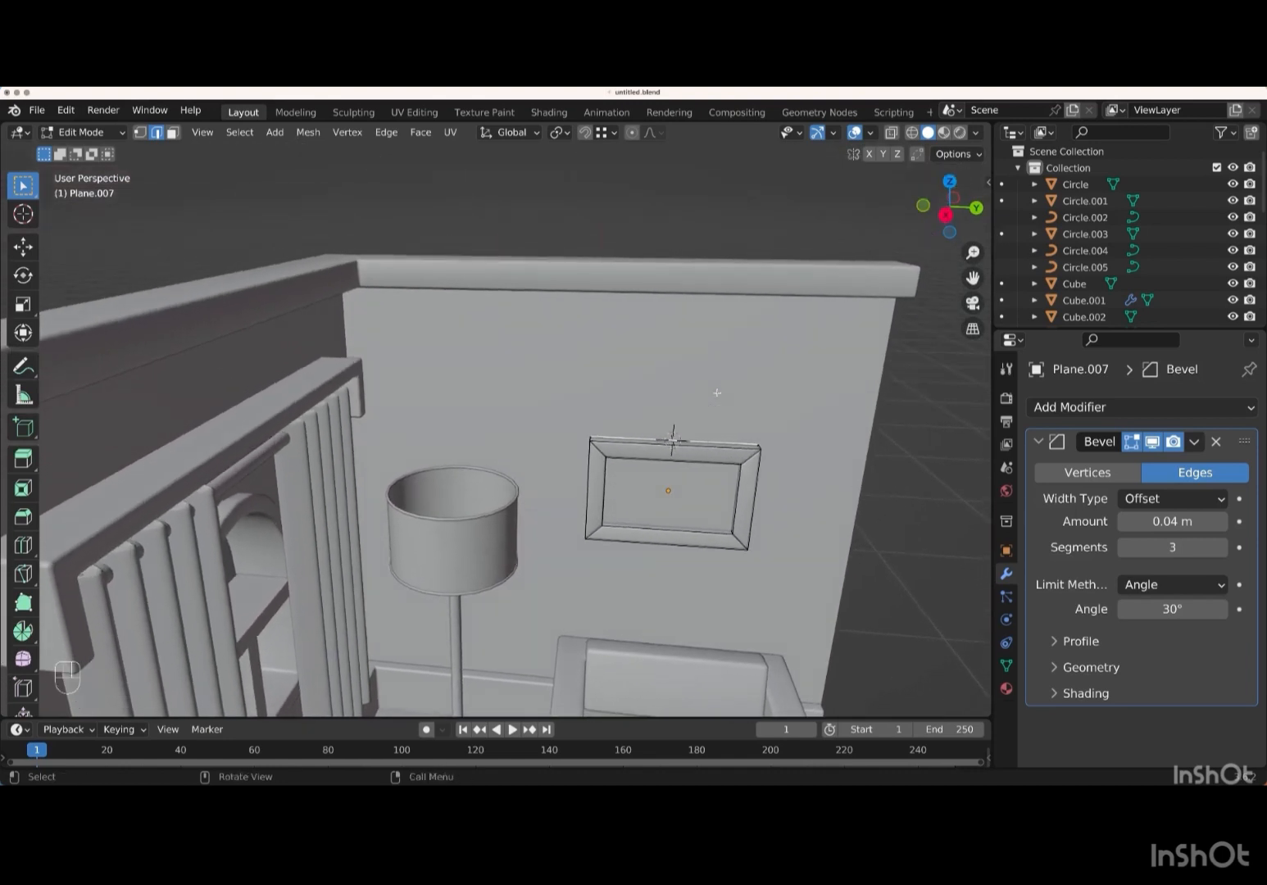
{"action": "key", "text": "Tab"}
{"action": "key", "text": "shift+a"}
{"action": "mouse_move", "coordinate": [718, 396]}
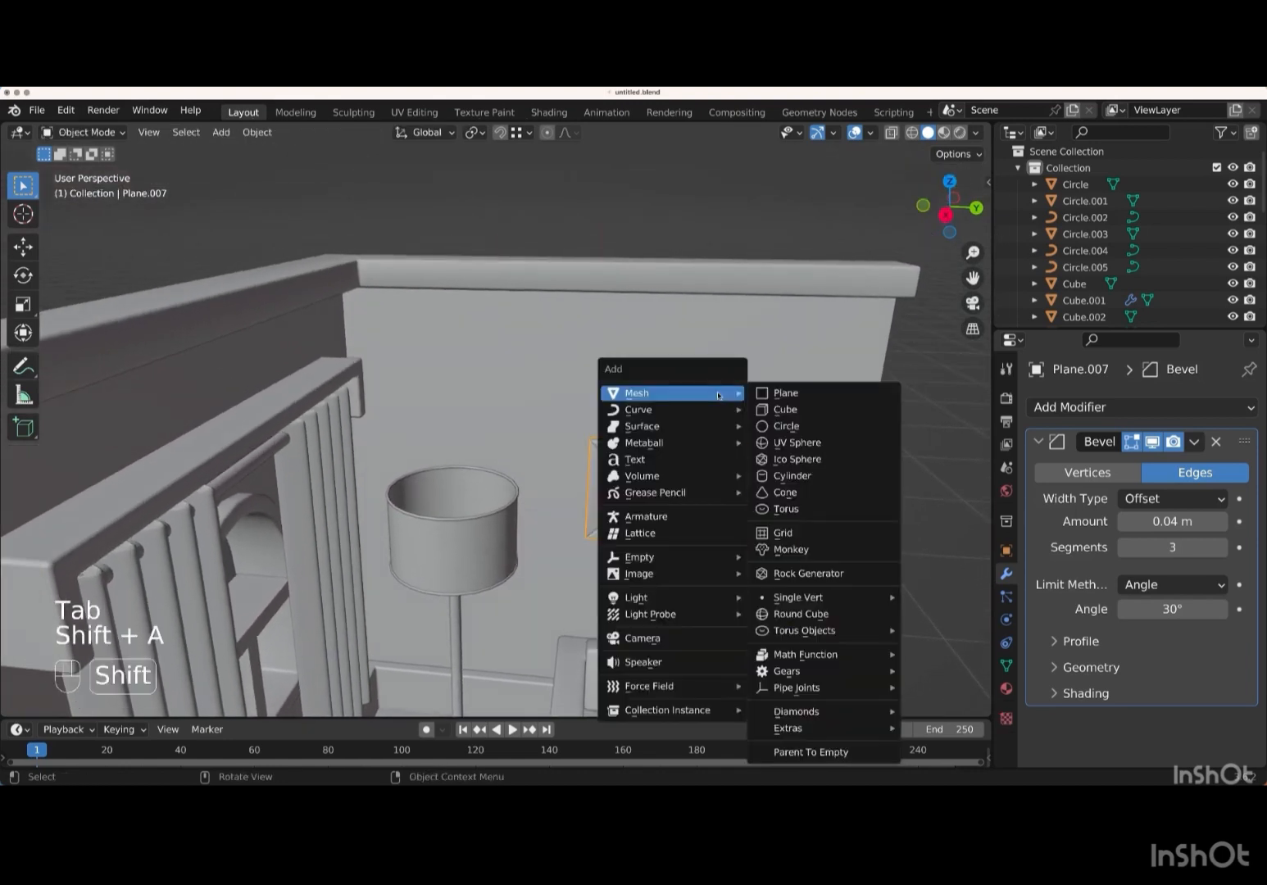
{"action": "left_click", "coordinate": [761, 397]}
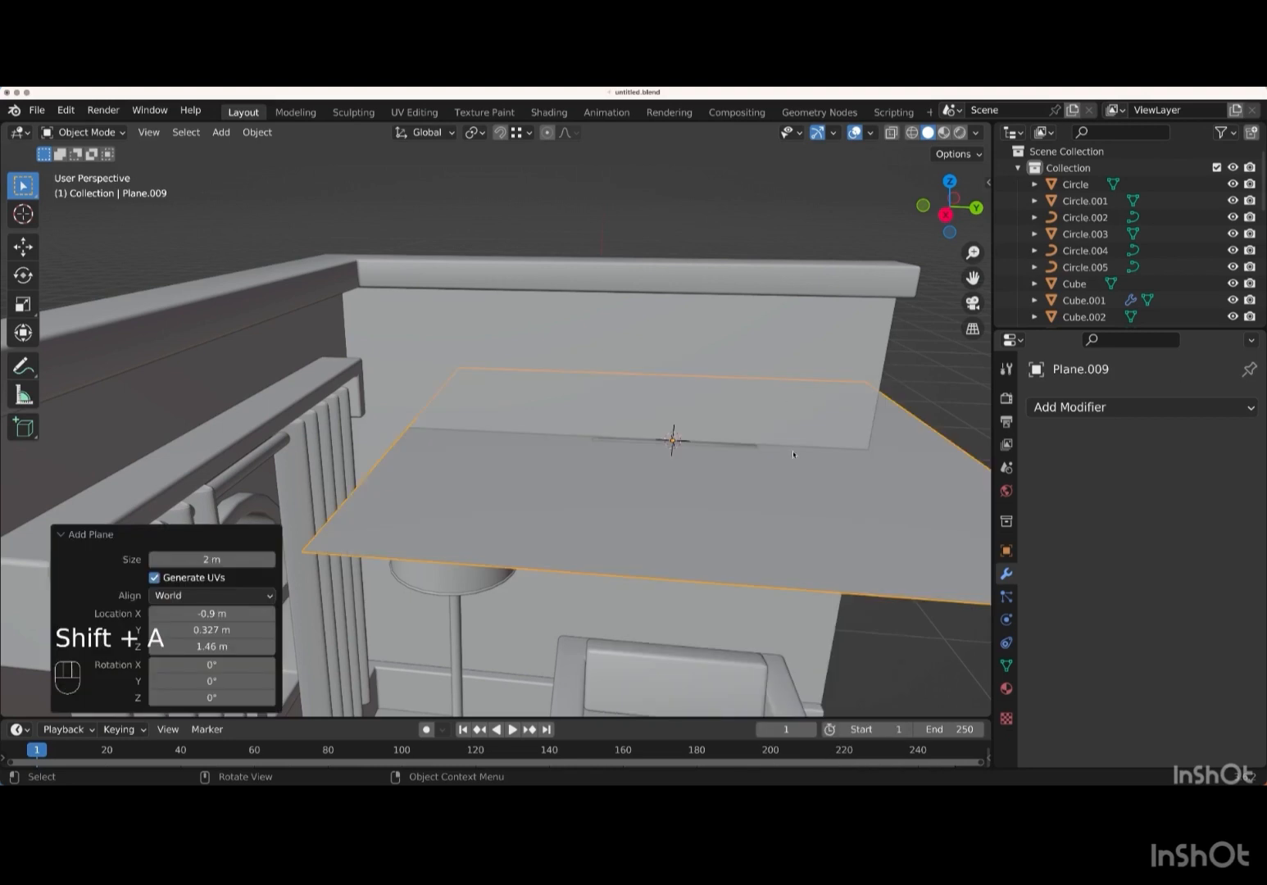
- Rotate the new plane 90° about the Y axis and scale it down uniformly to about 0.274
{"action": "key", "text": "r"}
{"action": "key", "text": "y"}
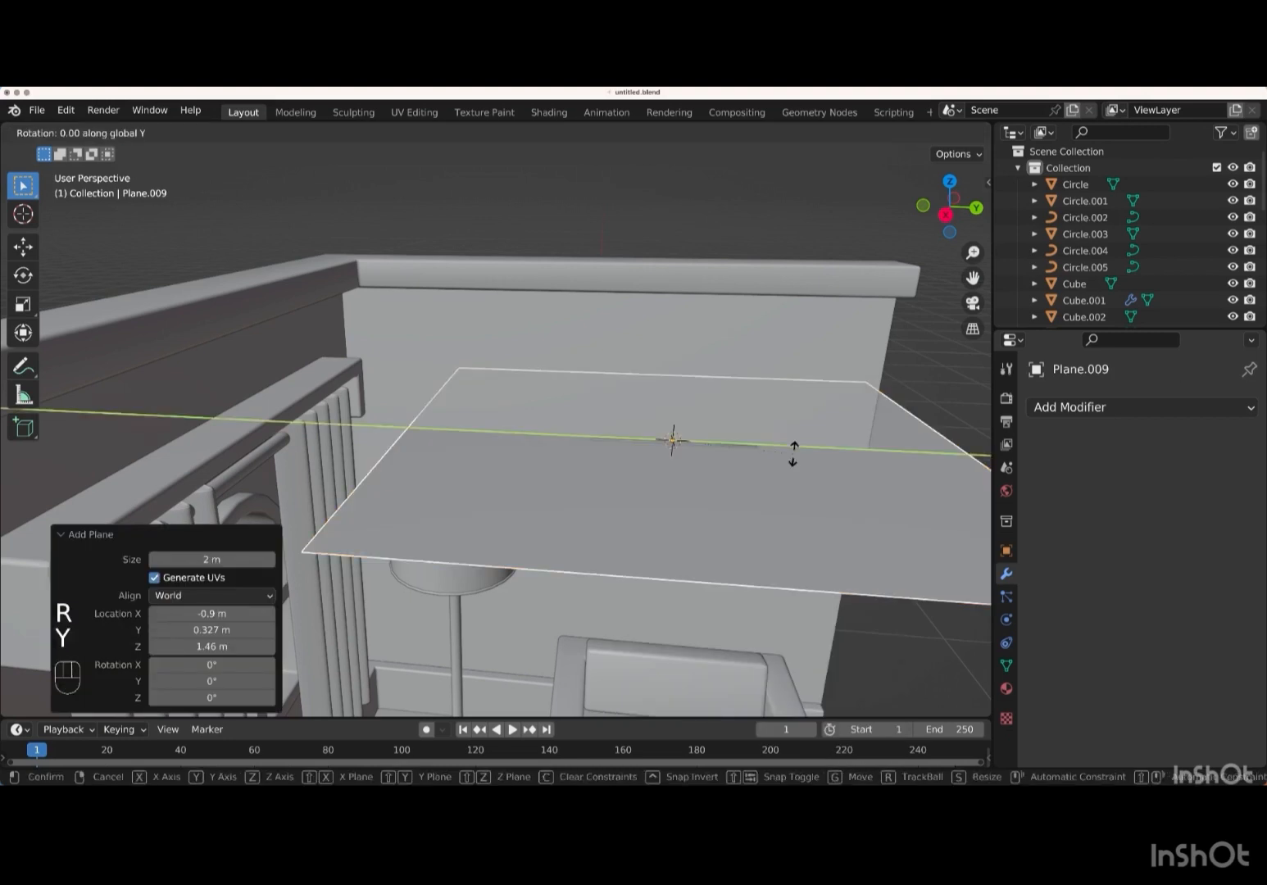
{"action": "key", "text": "KP_9"}
{"action": "key", "text": "KP_0"}
{"action": "key", "text": "Return"}
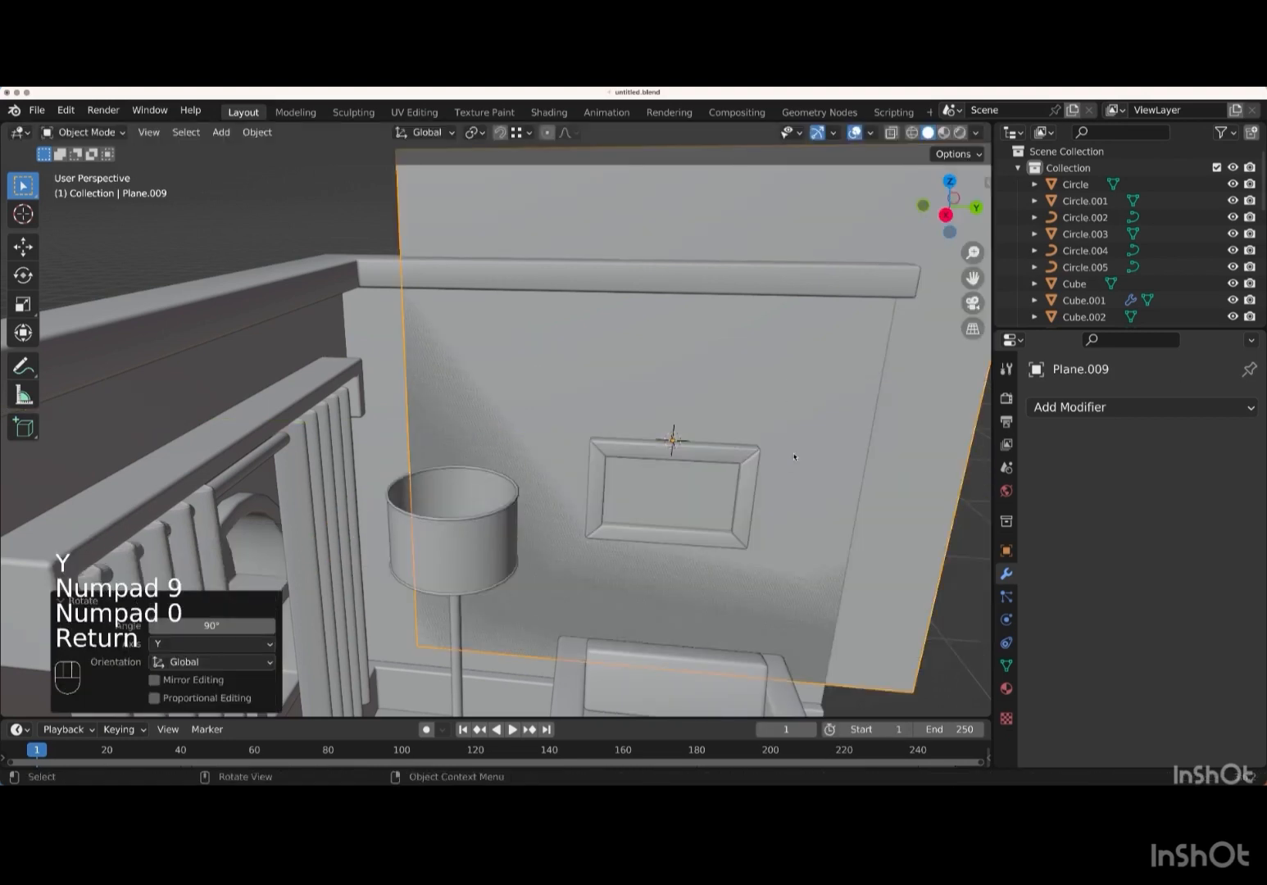
{"action": "middle_click_drag", "start_coordinate": [794, 456], "coordinate": [802, 443]}
{"action": "key", "text": "s"}
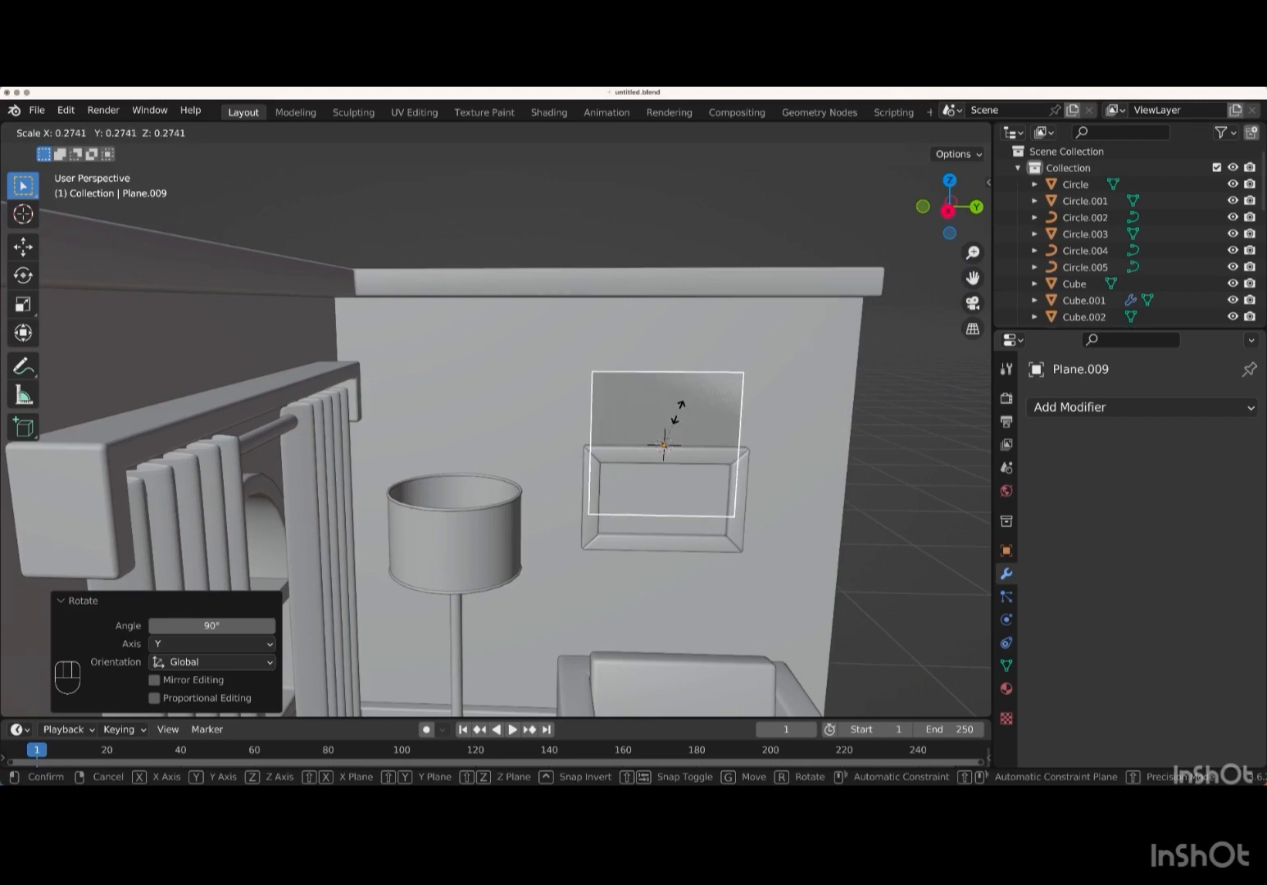
{"action": "key", "text": "Return"}
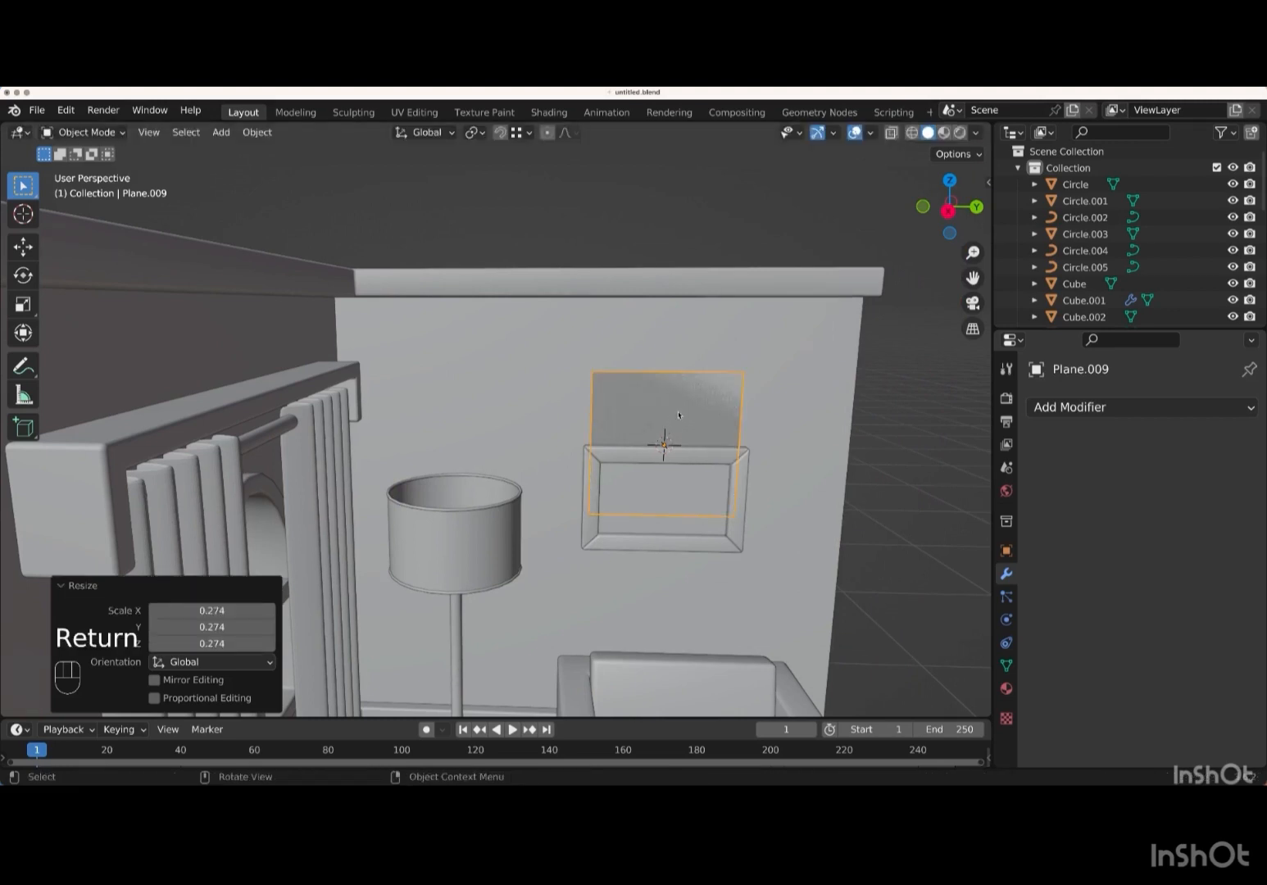
- In right orthographic view, move the plane up about 0.242 m along Z so its lower edge overlaps the frame's top
{"action": "scroll", "coordinate": [679, 416], "scroll_direction": "down", "scroll_amount": 3}
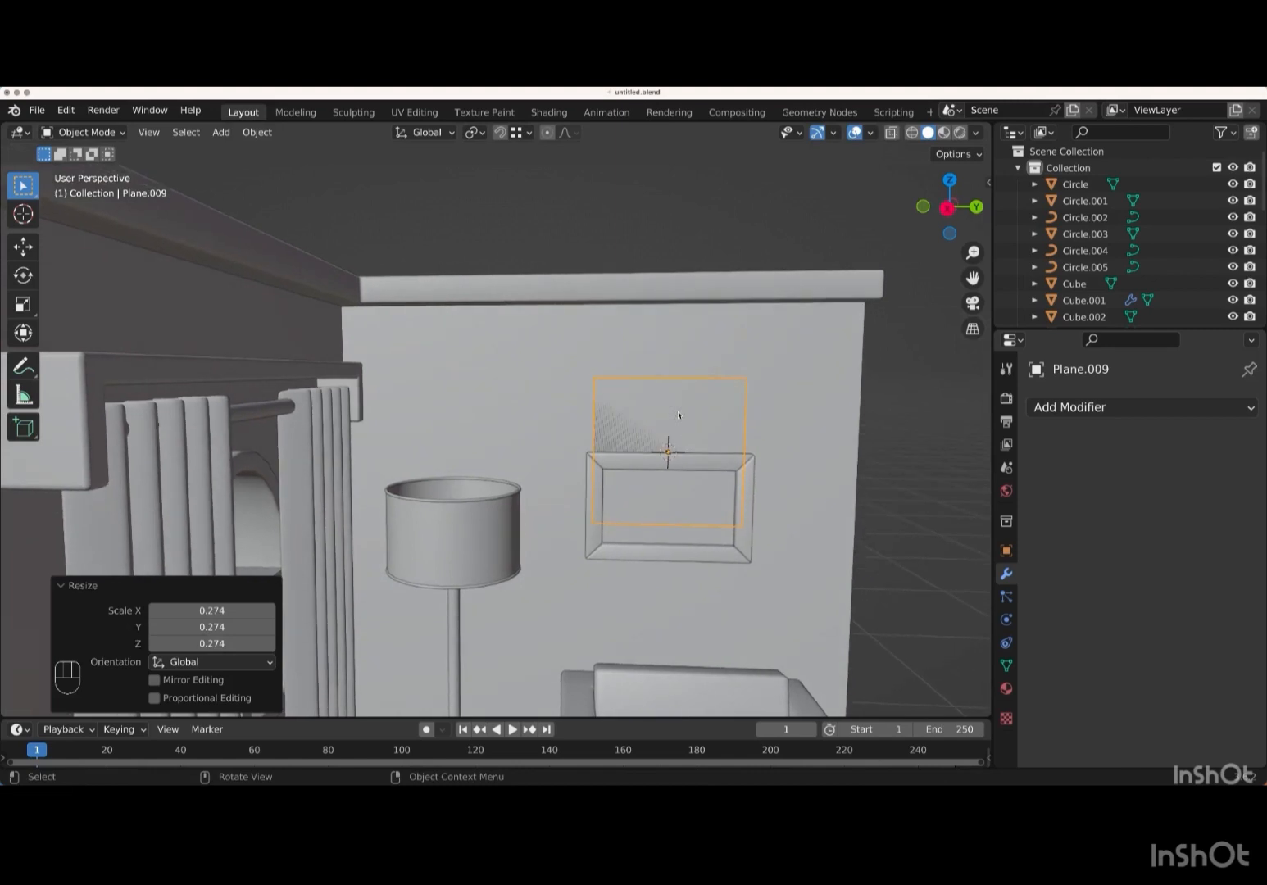
{"action": "key", "text": "KP_3"}
{"action": "key", "text": "g"}
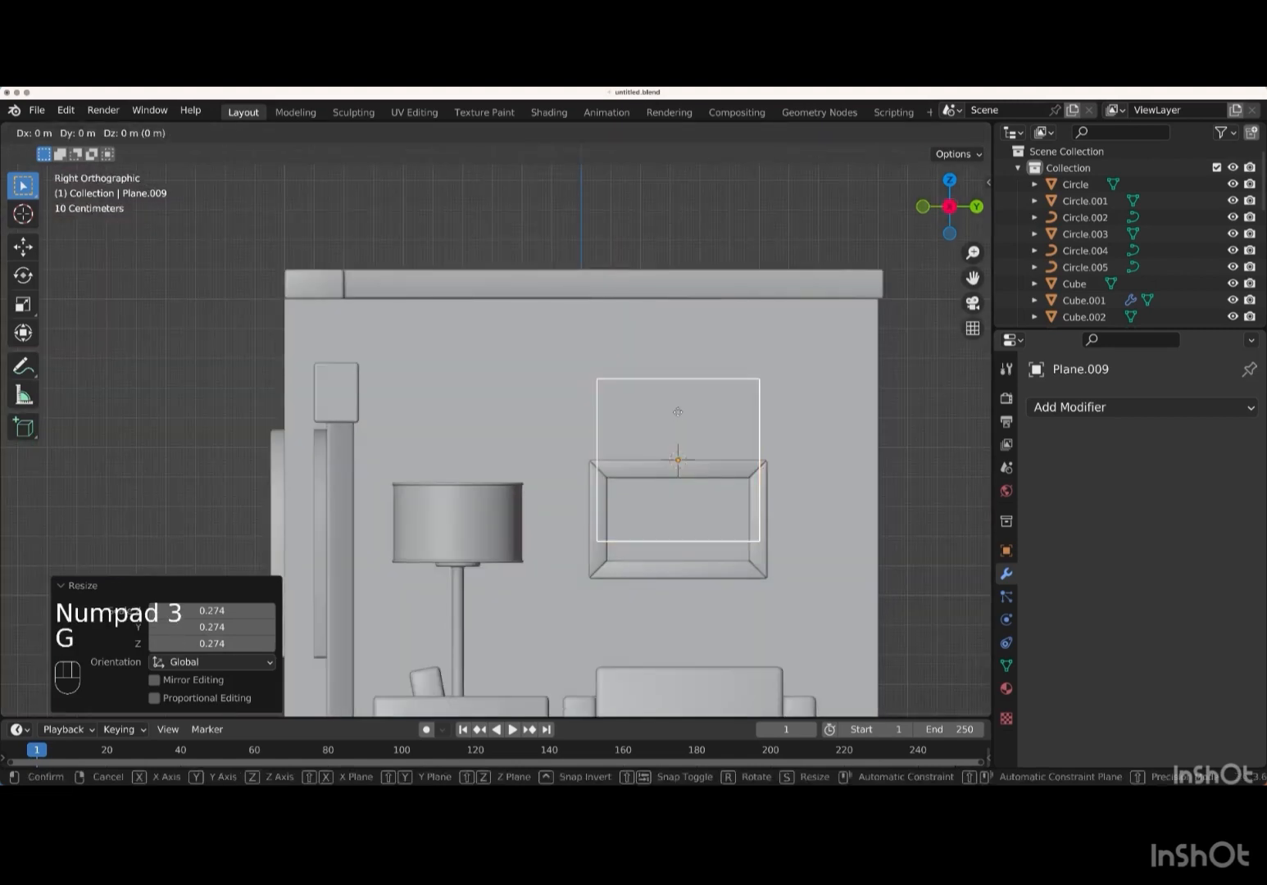
{"action": "key", "text": "z"}
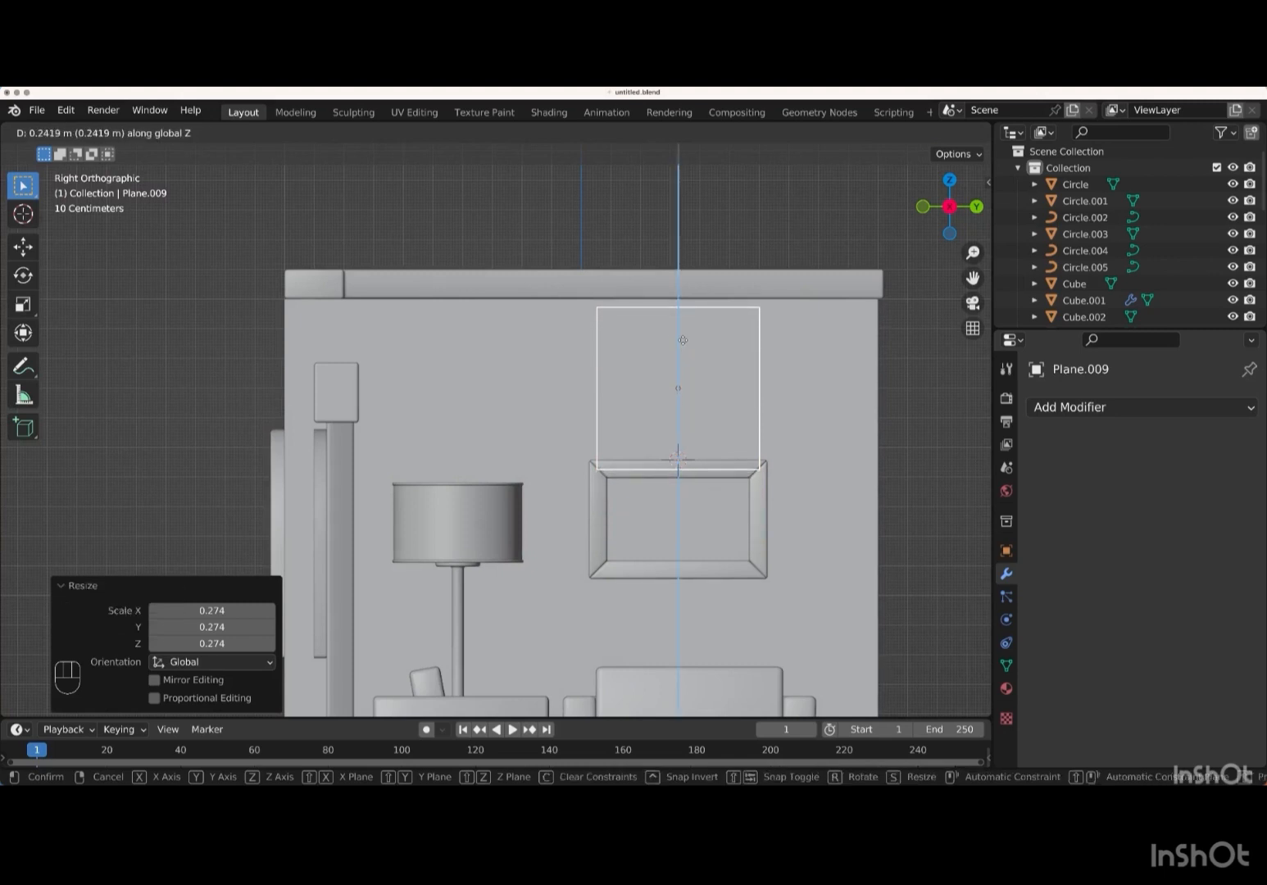
{"action": "key", "text": "Return"}
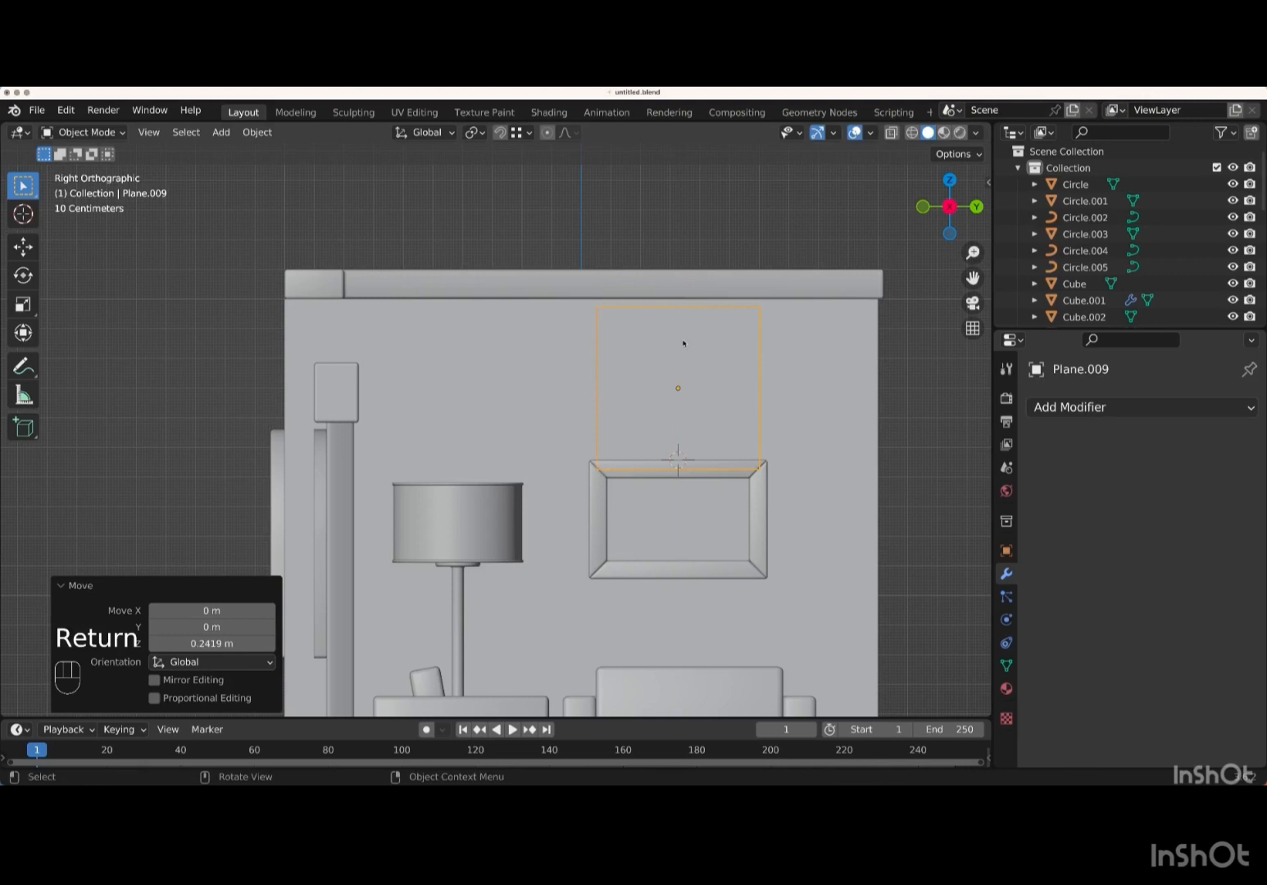
- Merge the plane's top edge at its center in Edit Mode to form a triangle above the frame
{"action": "key", "text": "Tab"}
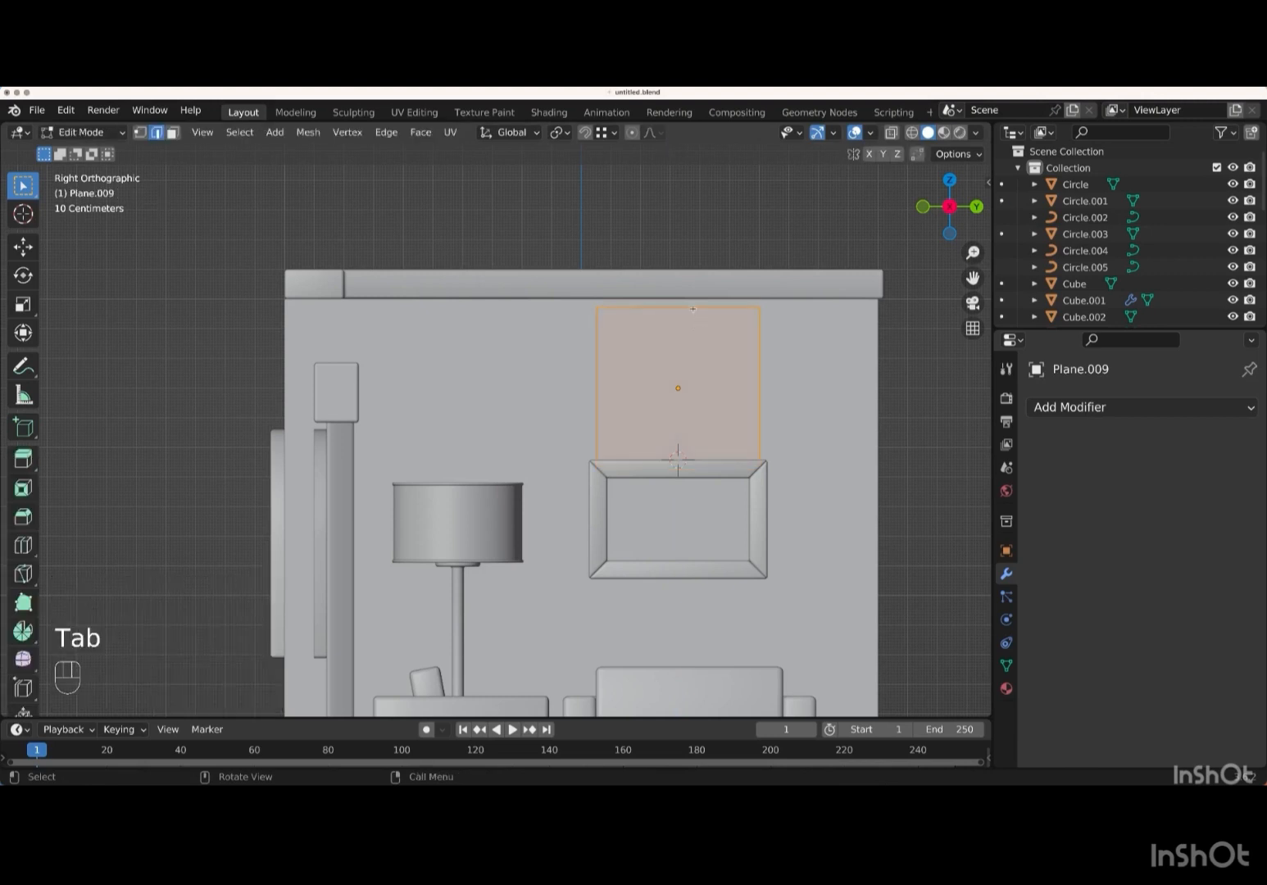
{"action": "left_click", "coordinate": [693, 308]}
{"action": "key", "text": "m"}
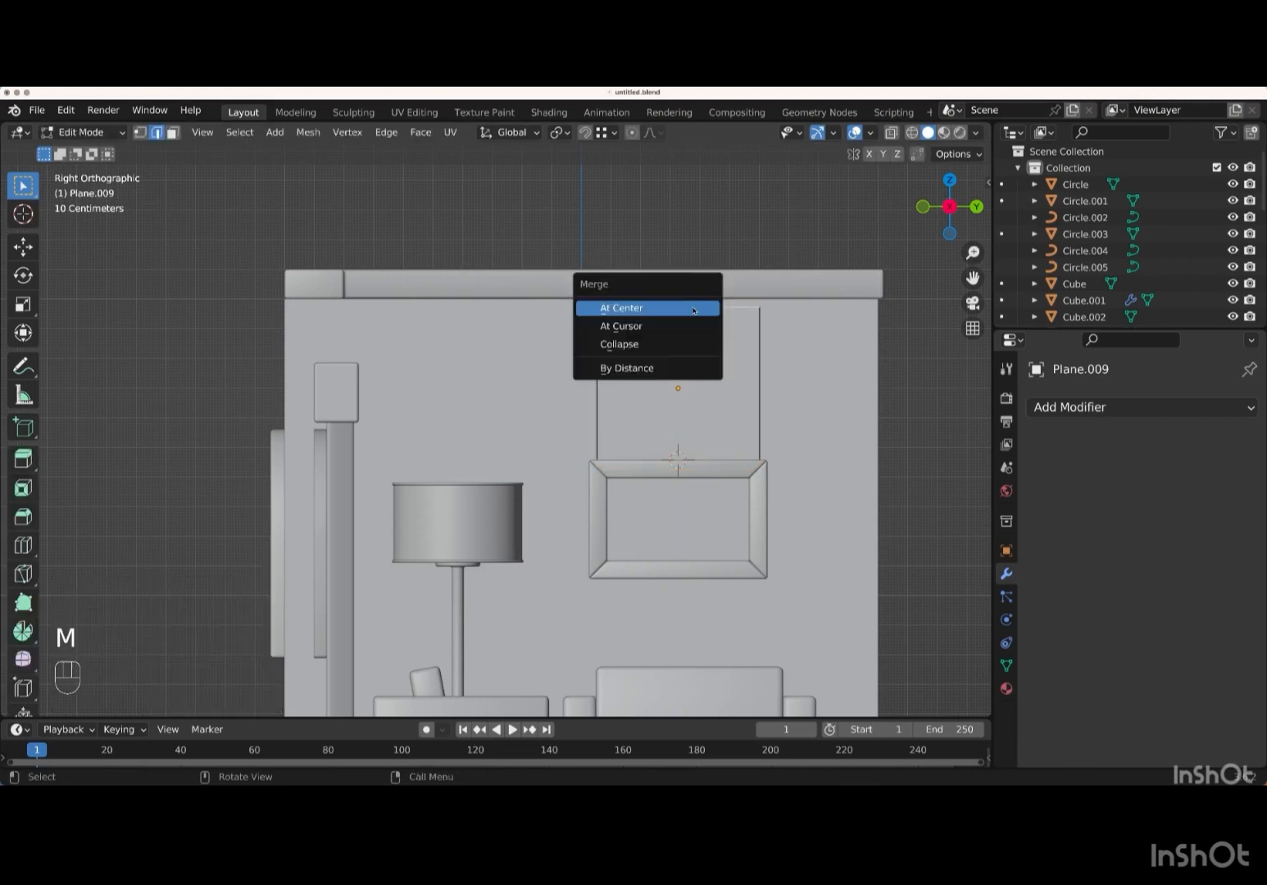
{"action": "left_click", "coordinate": [660, 310]}
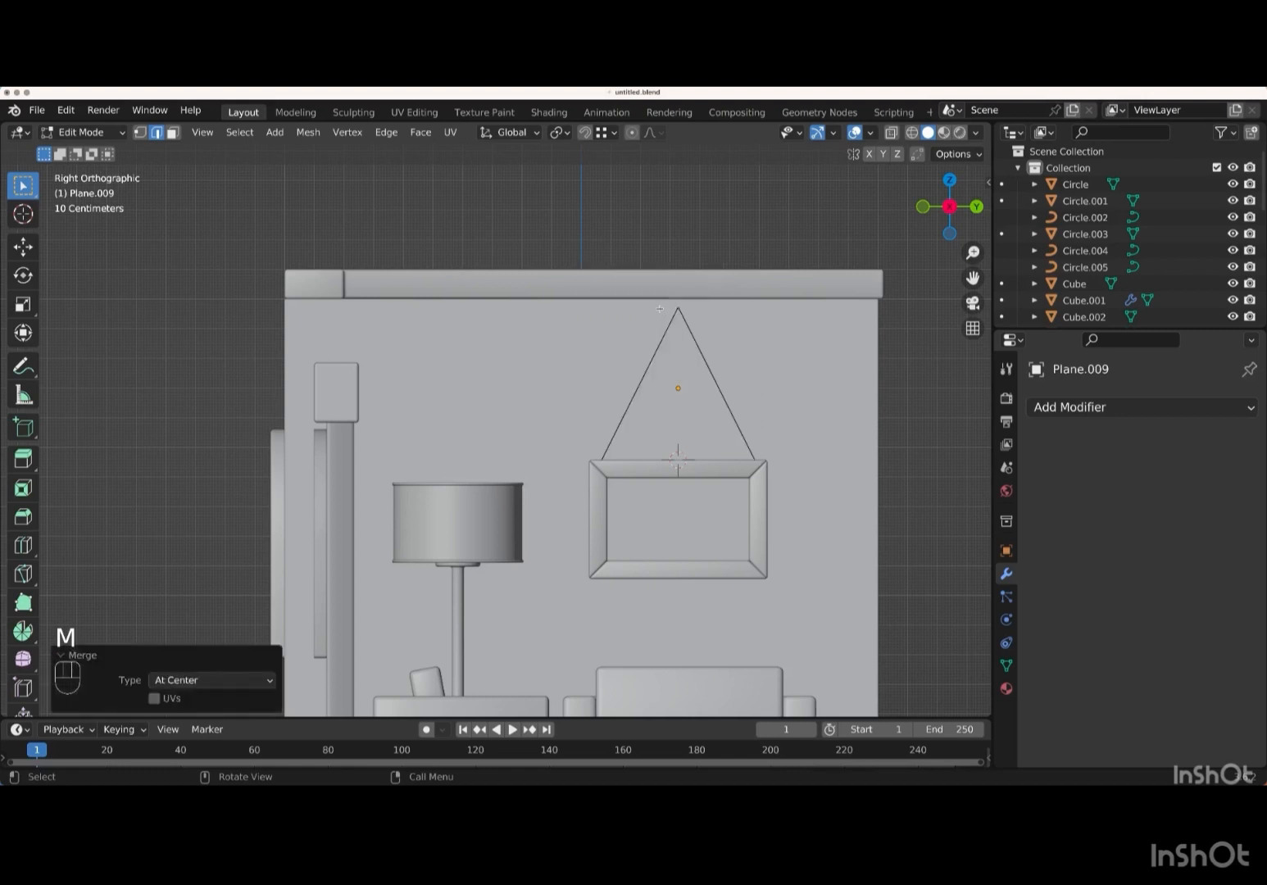
- Lower the triangle's top vertex about 0.444 m along Z to form a shallow hanging-string shape above the frame
{"action": "key", "text": "1"}
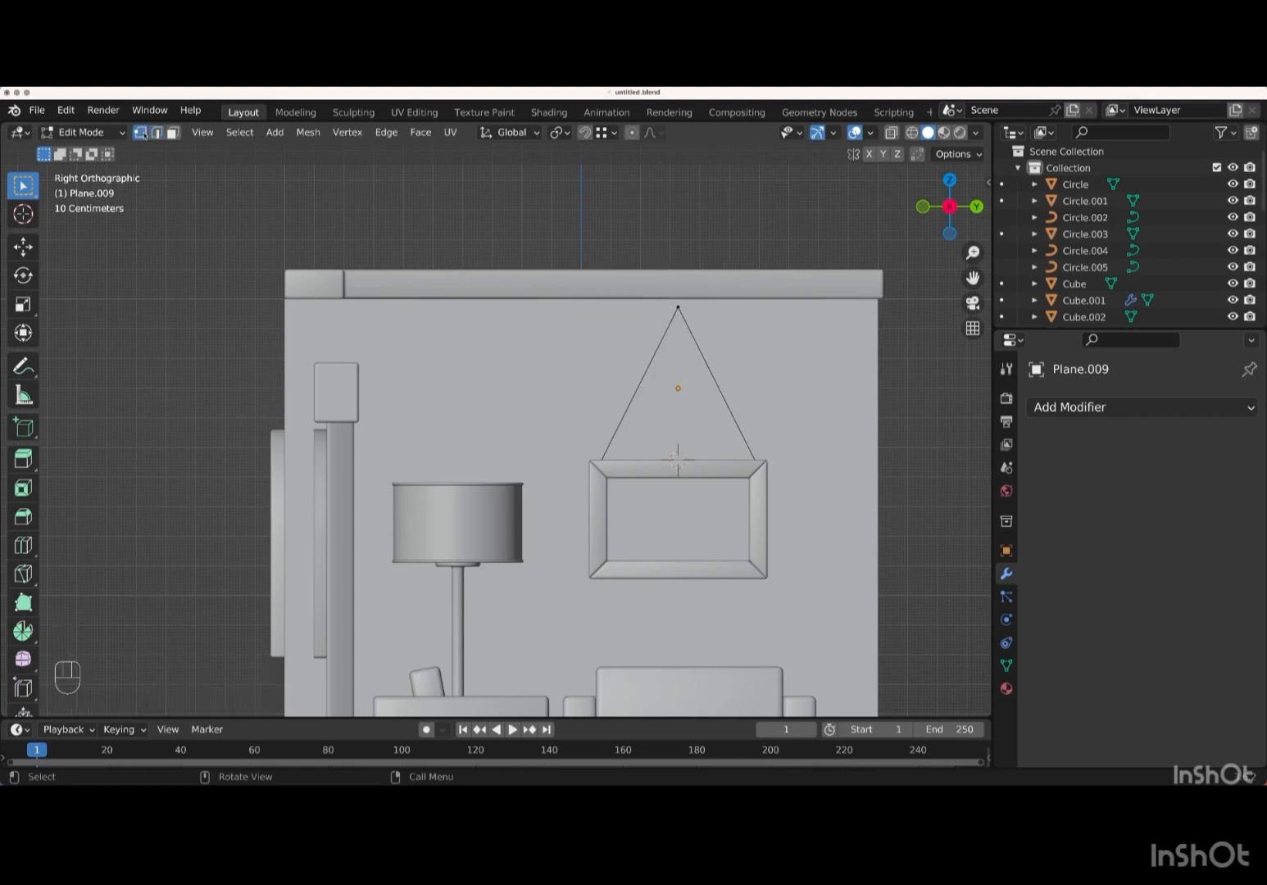
{"action": "left_click", "coordinate": [679, 310]}
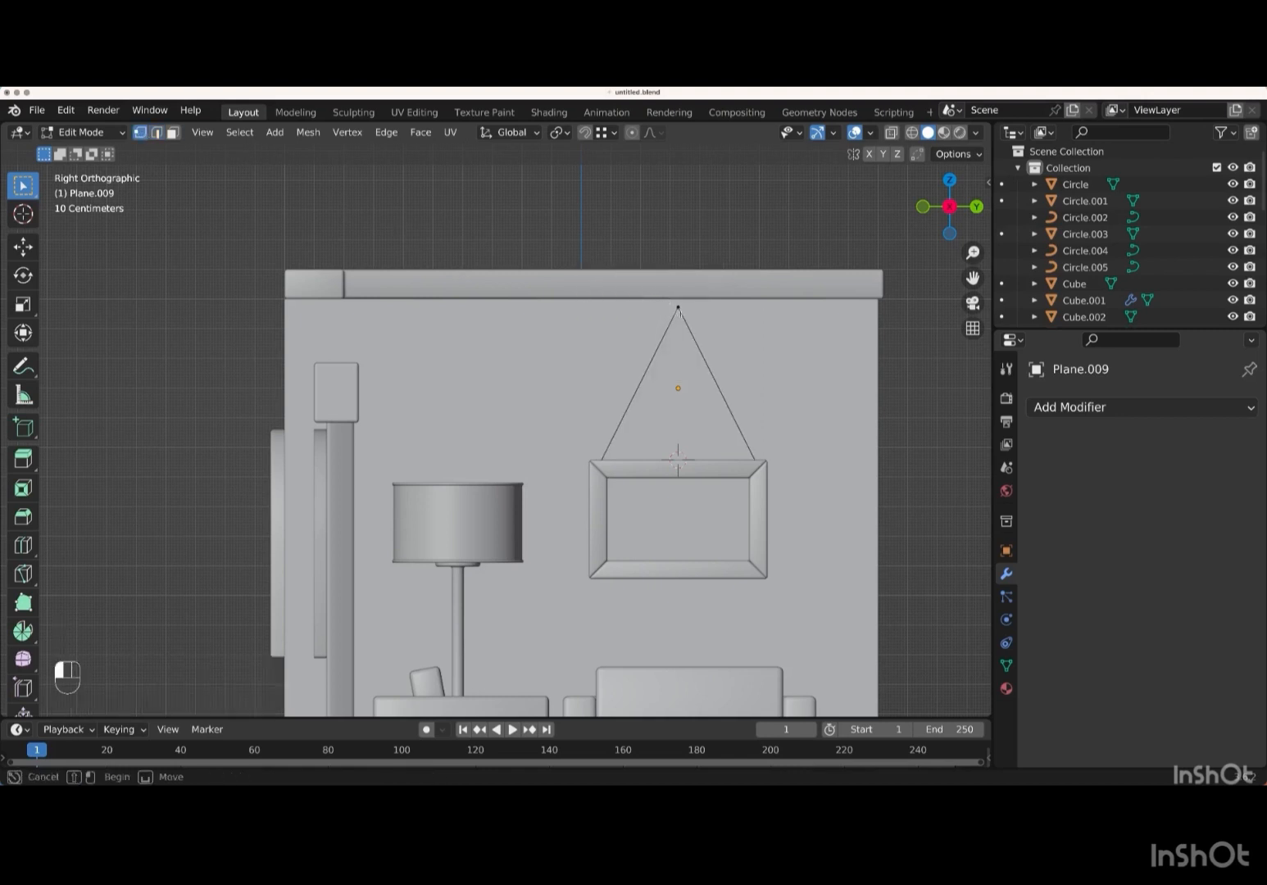
{"action": "left_click", "coordinate": [682, 313]}
{"action": "key", "text": "g"}
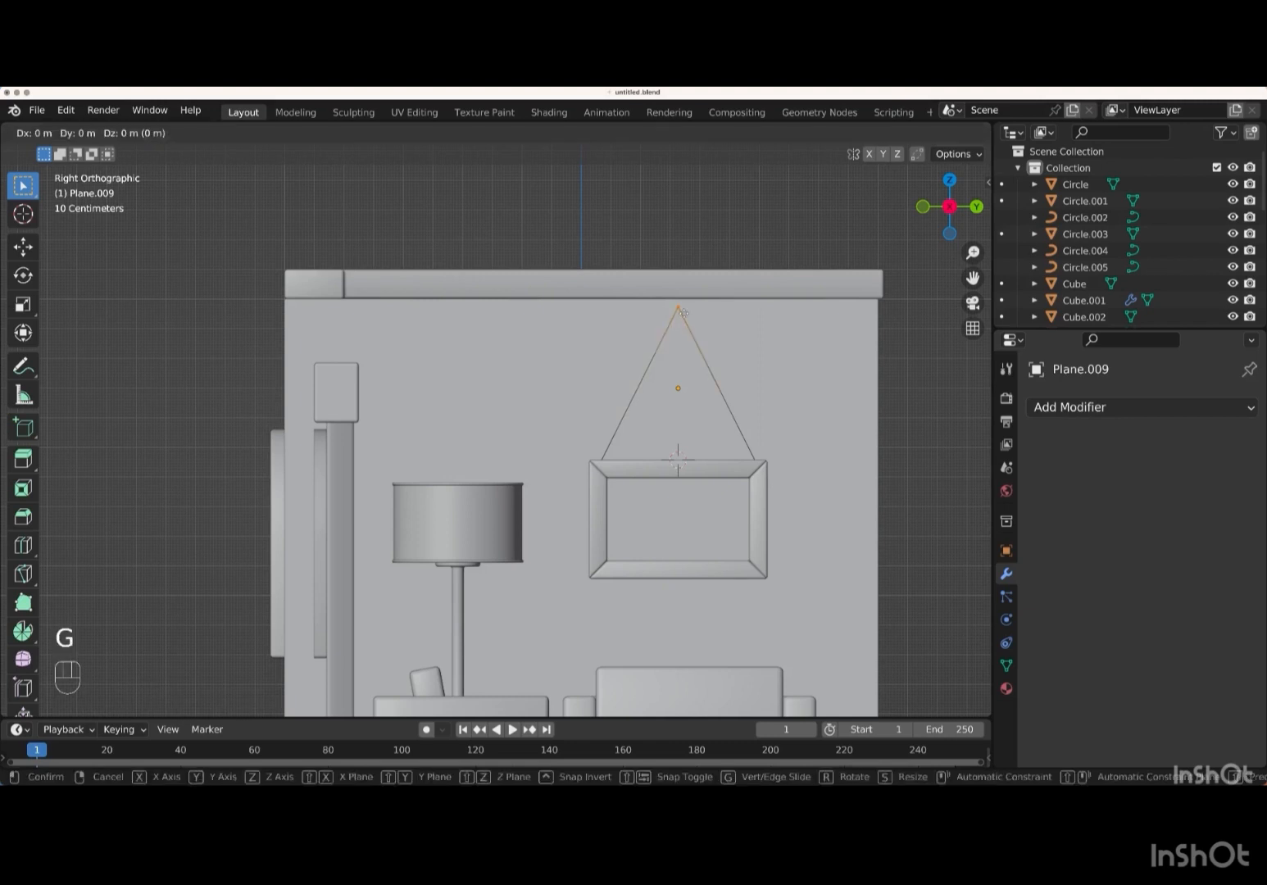
{"action": "key", "text": "z"}
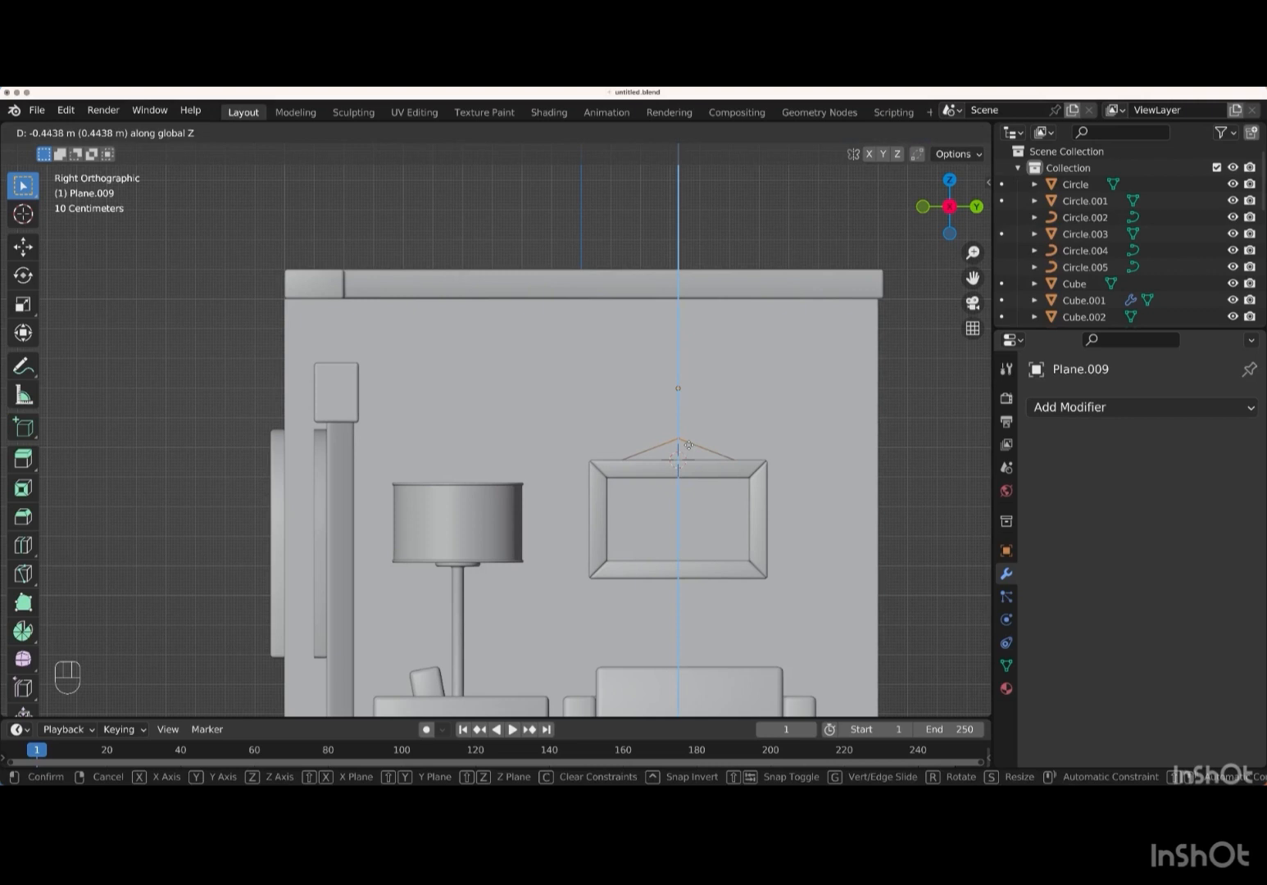
{"action": "key", "text": "Return"}
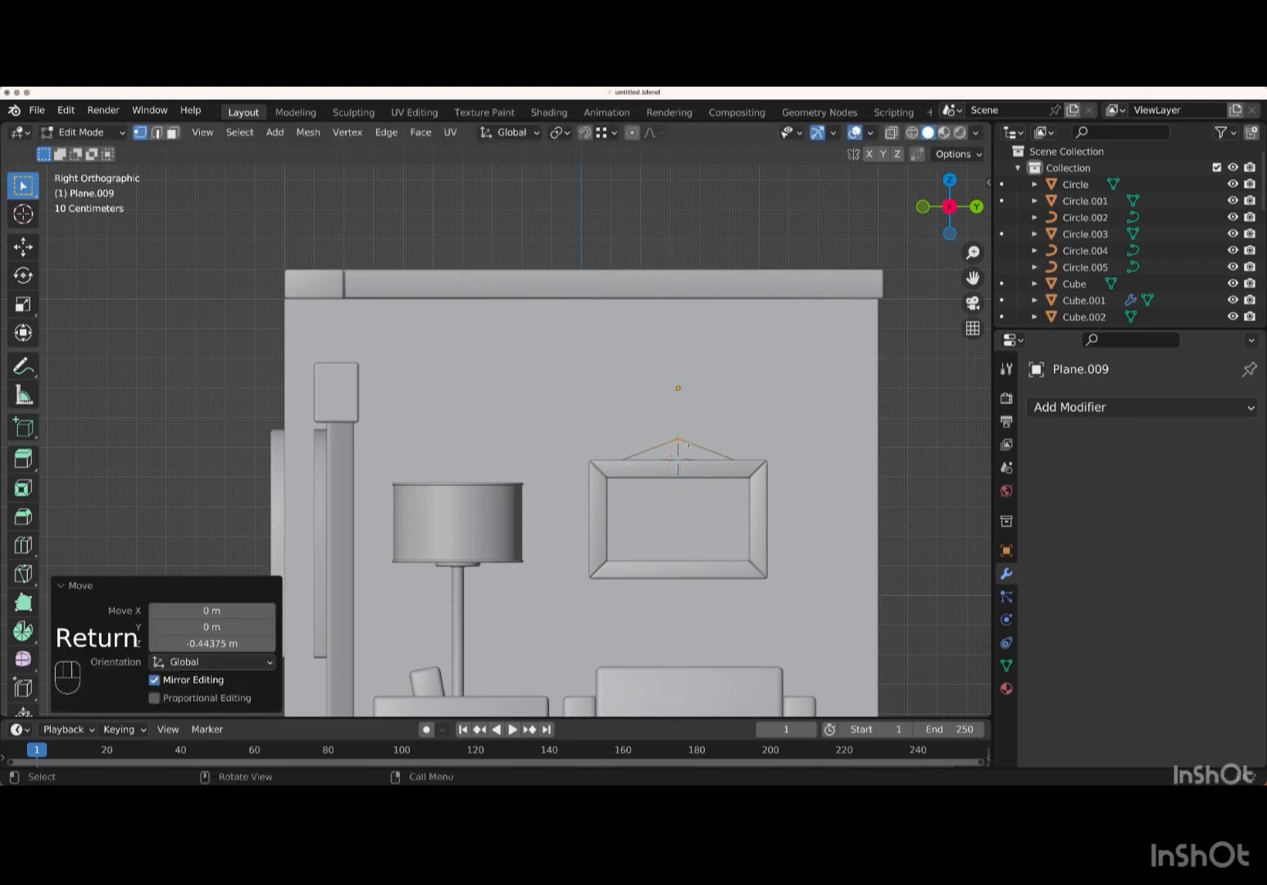
{"action": "mouse_move", "coordinate": [733, 464]}
{"action": "middle_mouse_down"}
{"action": "mouse_move", "coordinate": [721, 460]}
{"action": "mouse_move", "coordinate": [733, 464]}
{"action": "middle_mouse_up"}
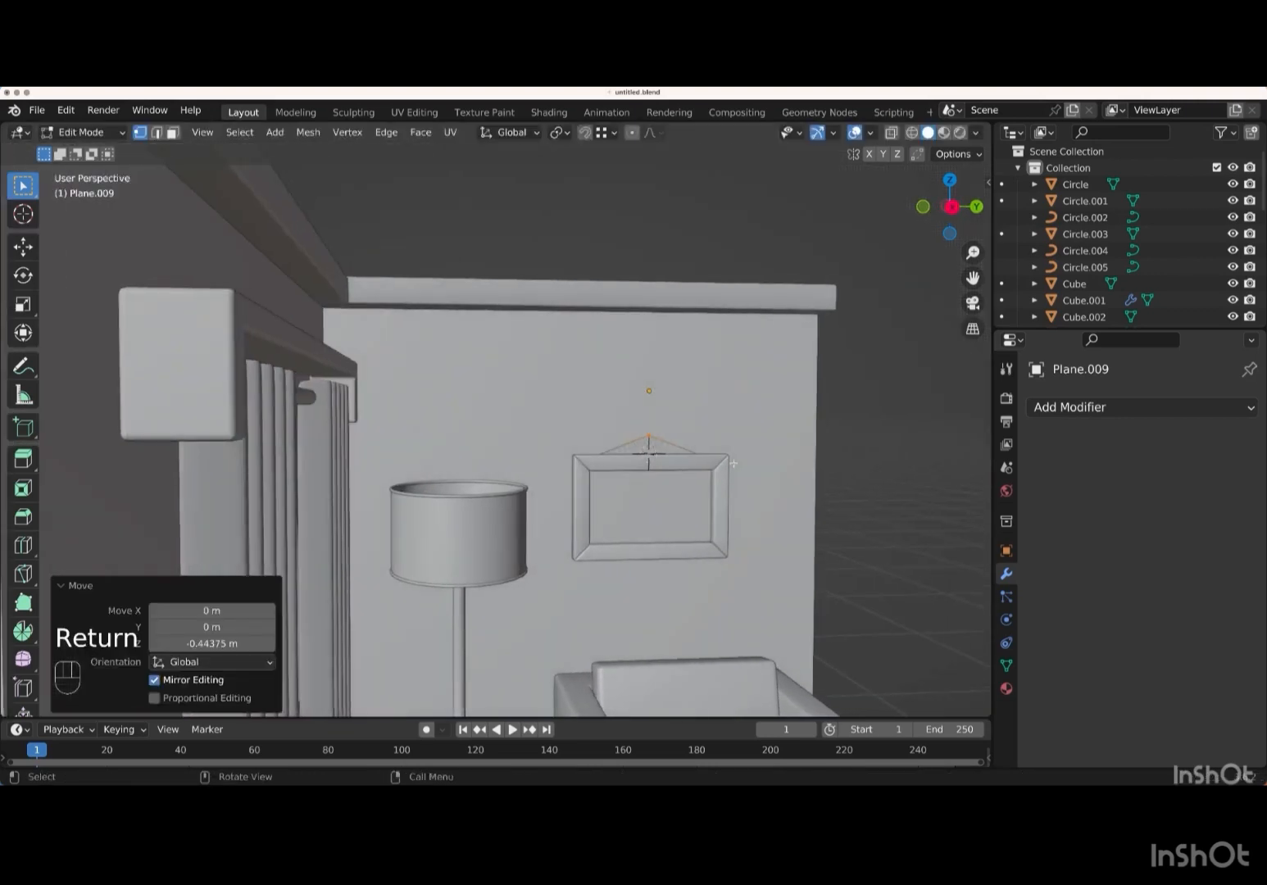
{"action": "key", "text": "KP_Add"}
{"action": "key", "text": "KP_Add"}
{"action": "key", "text": "KP_Add"}
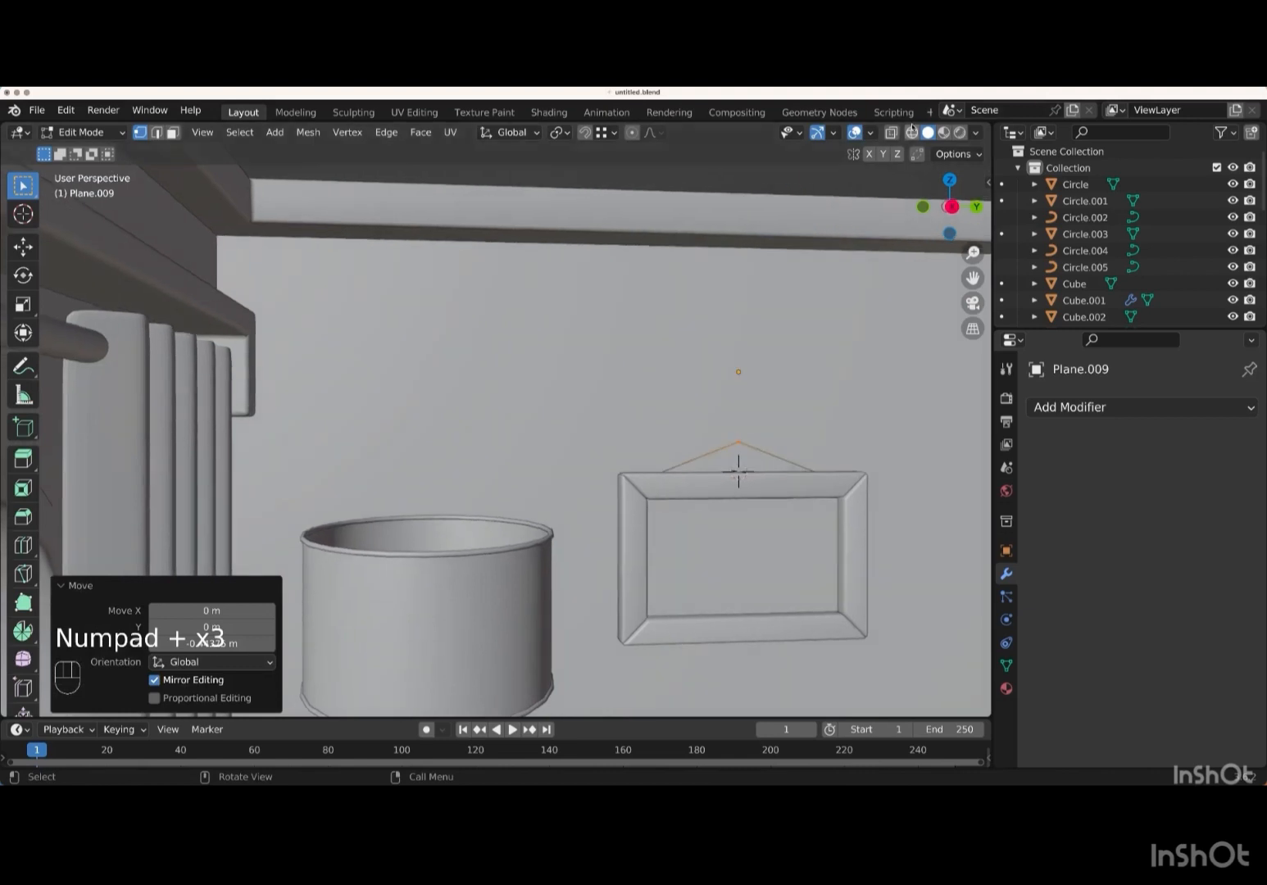
- Delete the bottom edge of the triangle with X-ray on, leaving only its two sloping edges above the frame
{"action": "left_click", "coordinate": [891, 132]}
{"action": "left_click", "coordinate": [781, 485]}
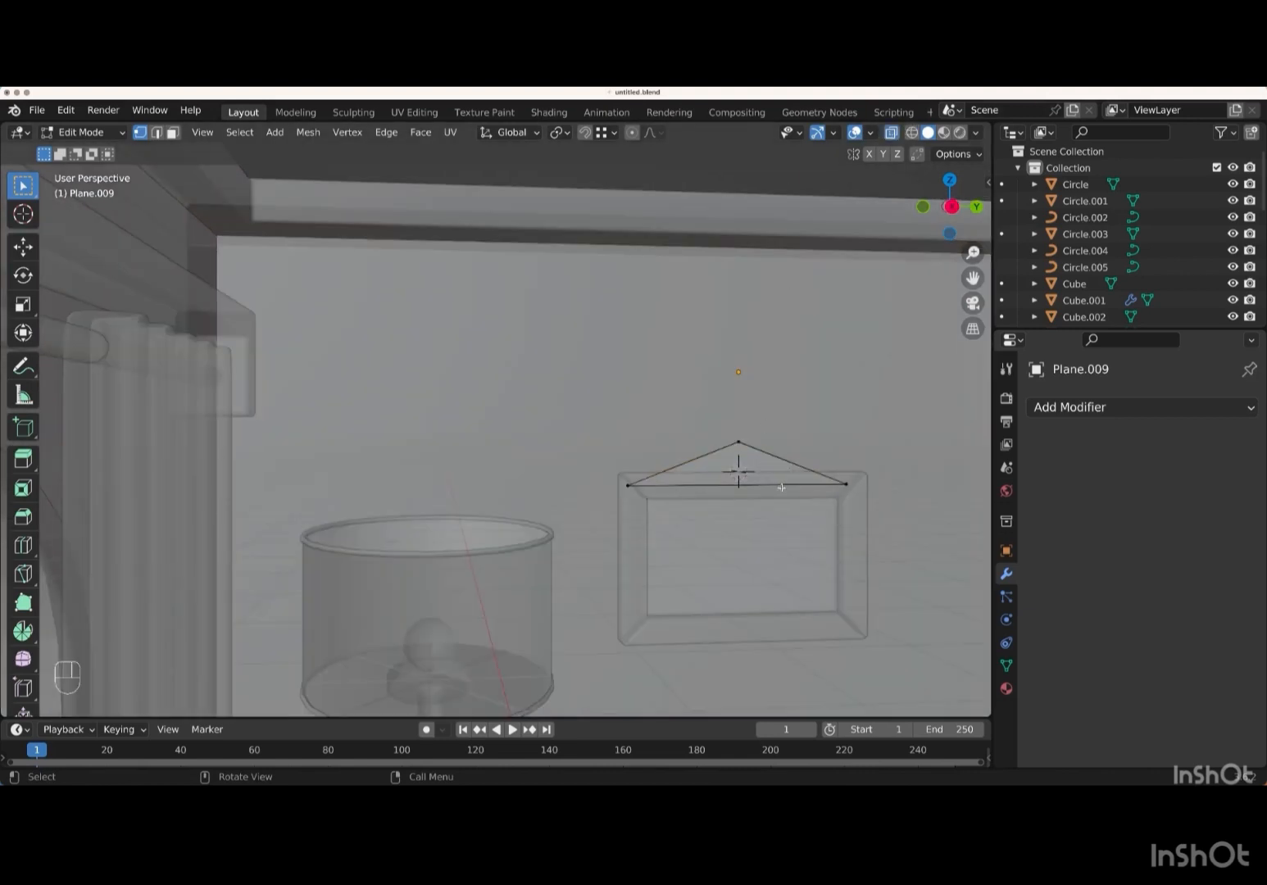
{"action": "left_click", "coordinate": [155, 132]}
{"action": "left_click", "coordinate": [755, 484]}
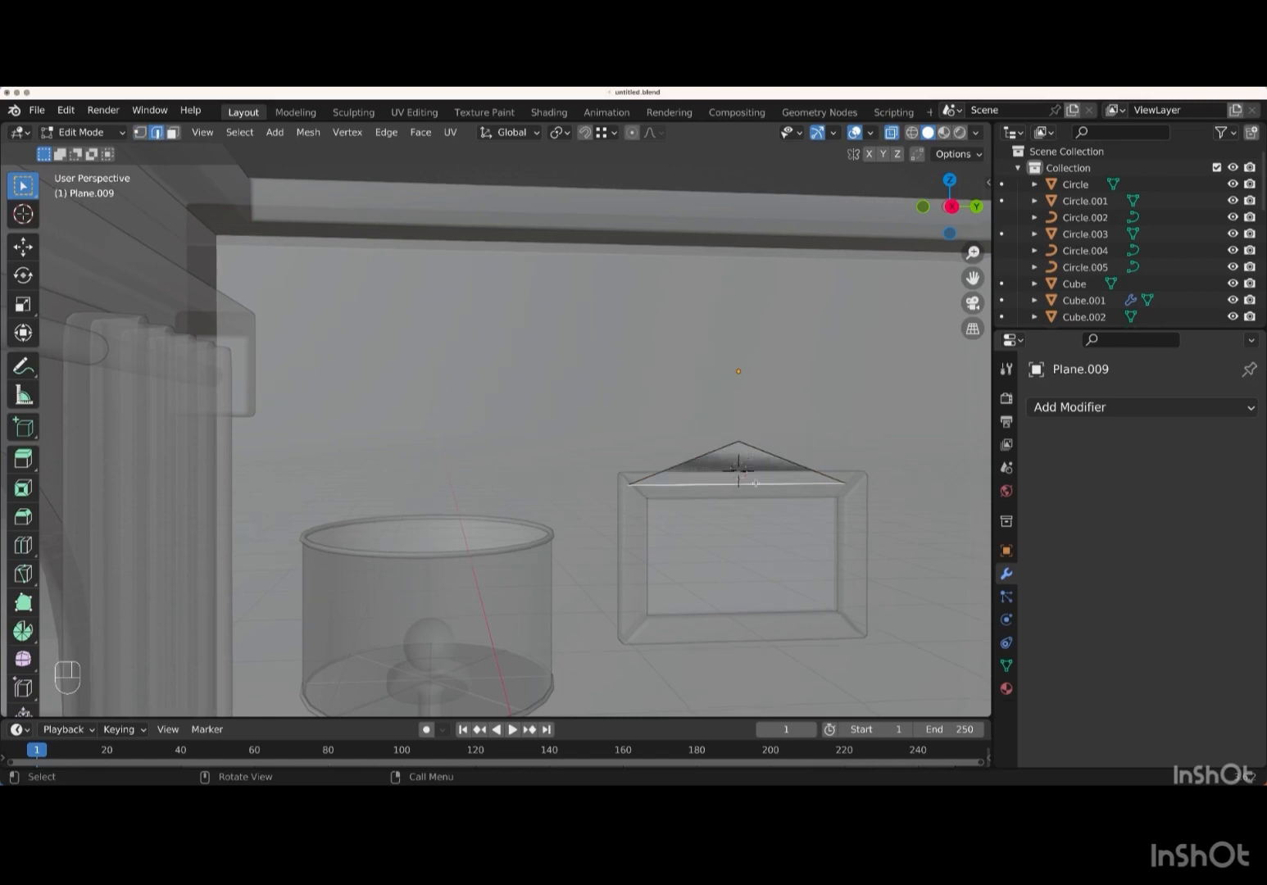
{"action": "middle_click_drag", "start_coordinate": [755, 483], "coordinate": [729, 483]}
{"action": "key", "text": "x"}
{"action": "left_click", "coordinate": [735, 485]}
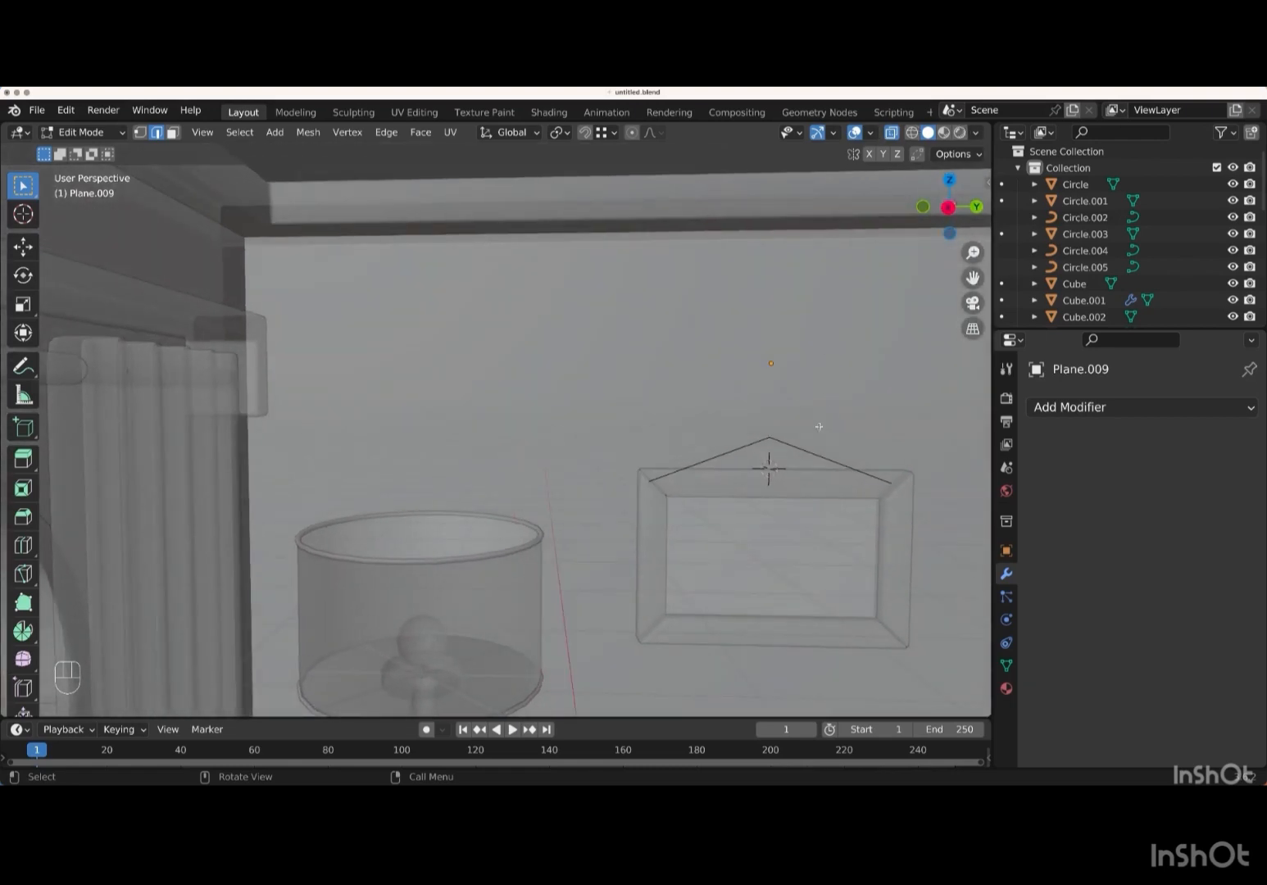
- Move the whole hanging string slightly up along Z in right orthographic view and turn X-ray off
{"action": "key", "text": "a"}
{"action": "key", "text": "KP_3"}
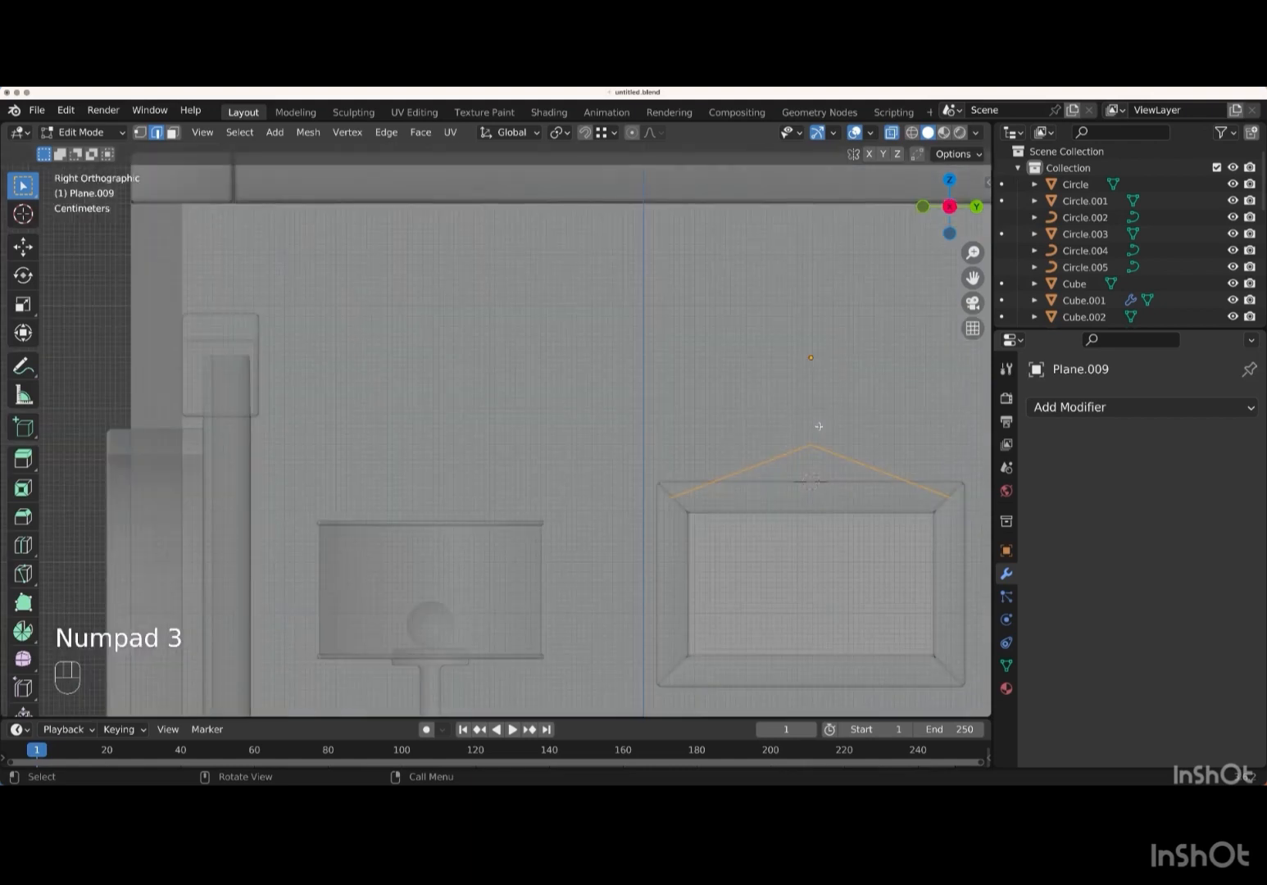
{"action": "key", "text": "g"}
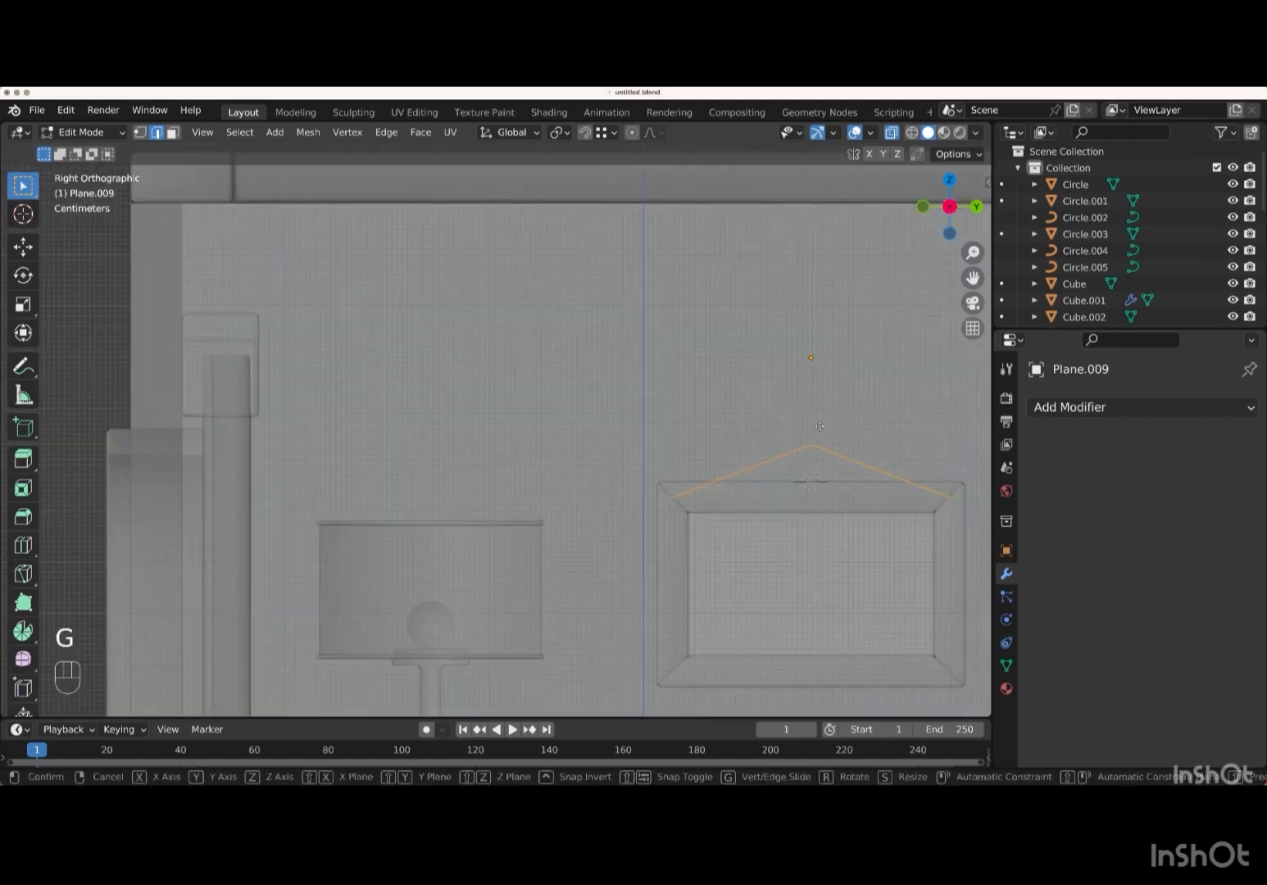
{"action": "key", "text": "z"}
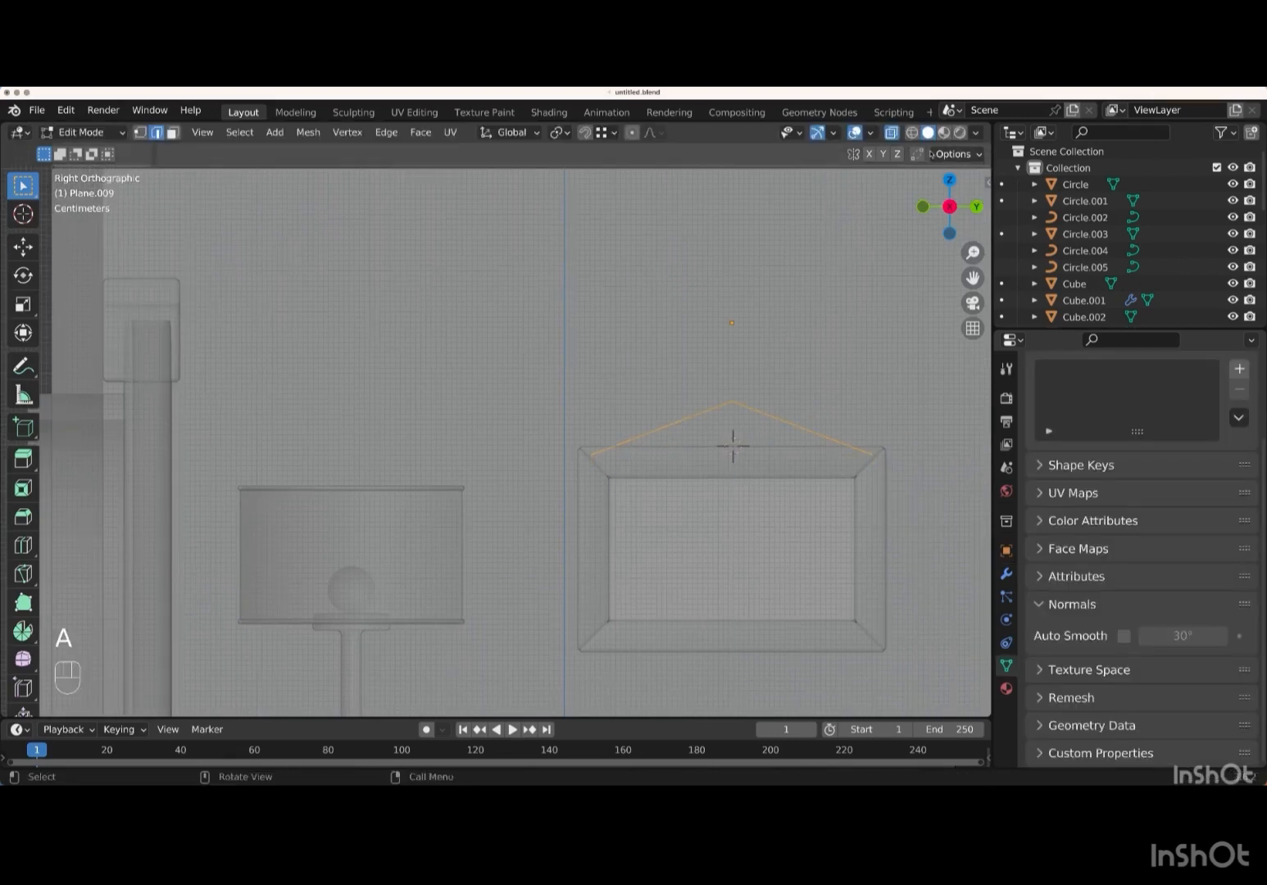
{"action": "key", "text": "alt+z"}
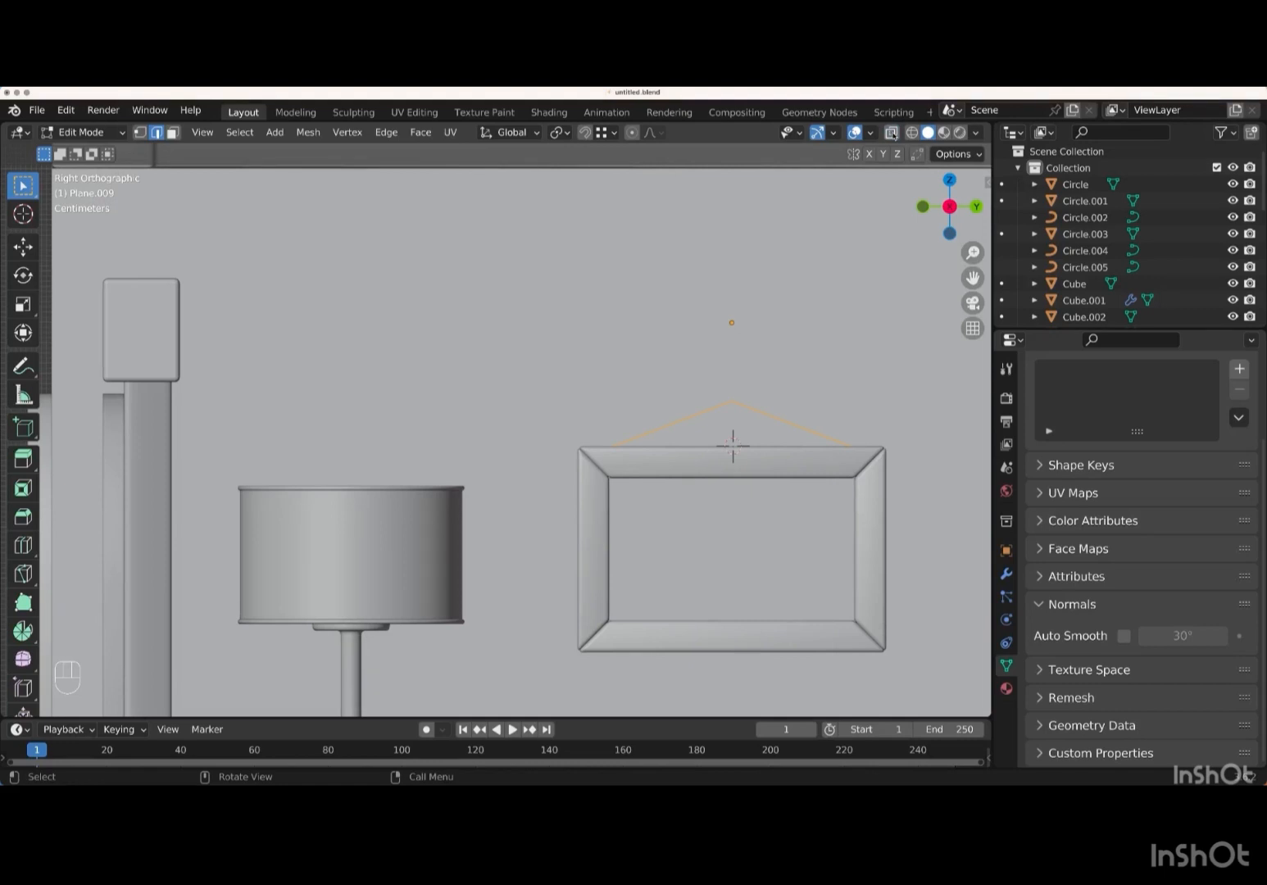
- Vertex-bevel the string's peak with 3 segments and a width of about 0.074 m
{"action": "left_click", "coordinate": [140, 132]}
{"action": "key", "text": "shift+ctrl+b"}
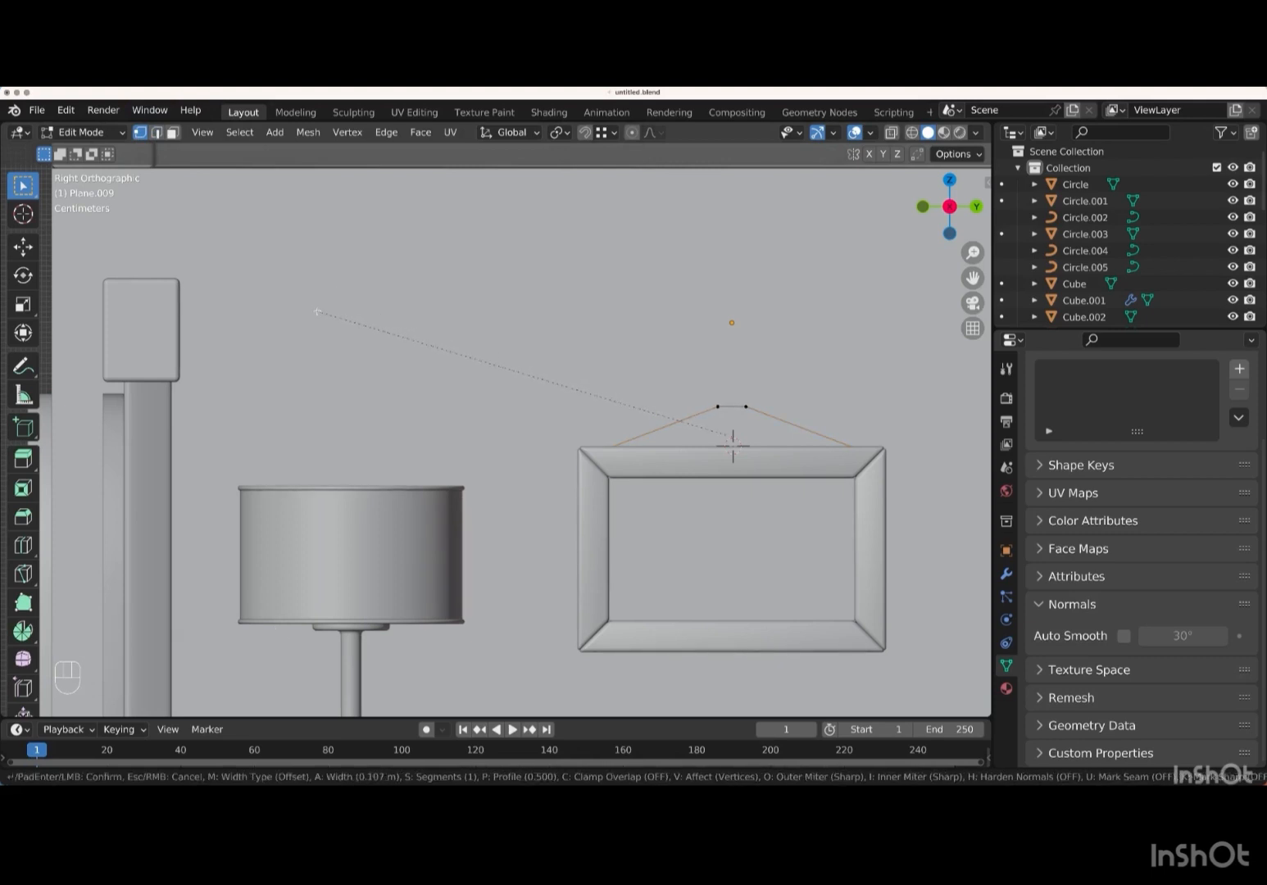
{"action": "scroll", "coordinate": [317, 311], "scroll_direction": "up", "scroll_amount": 2}
{"action": "left_click", "coordinate": [318, 311]}
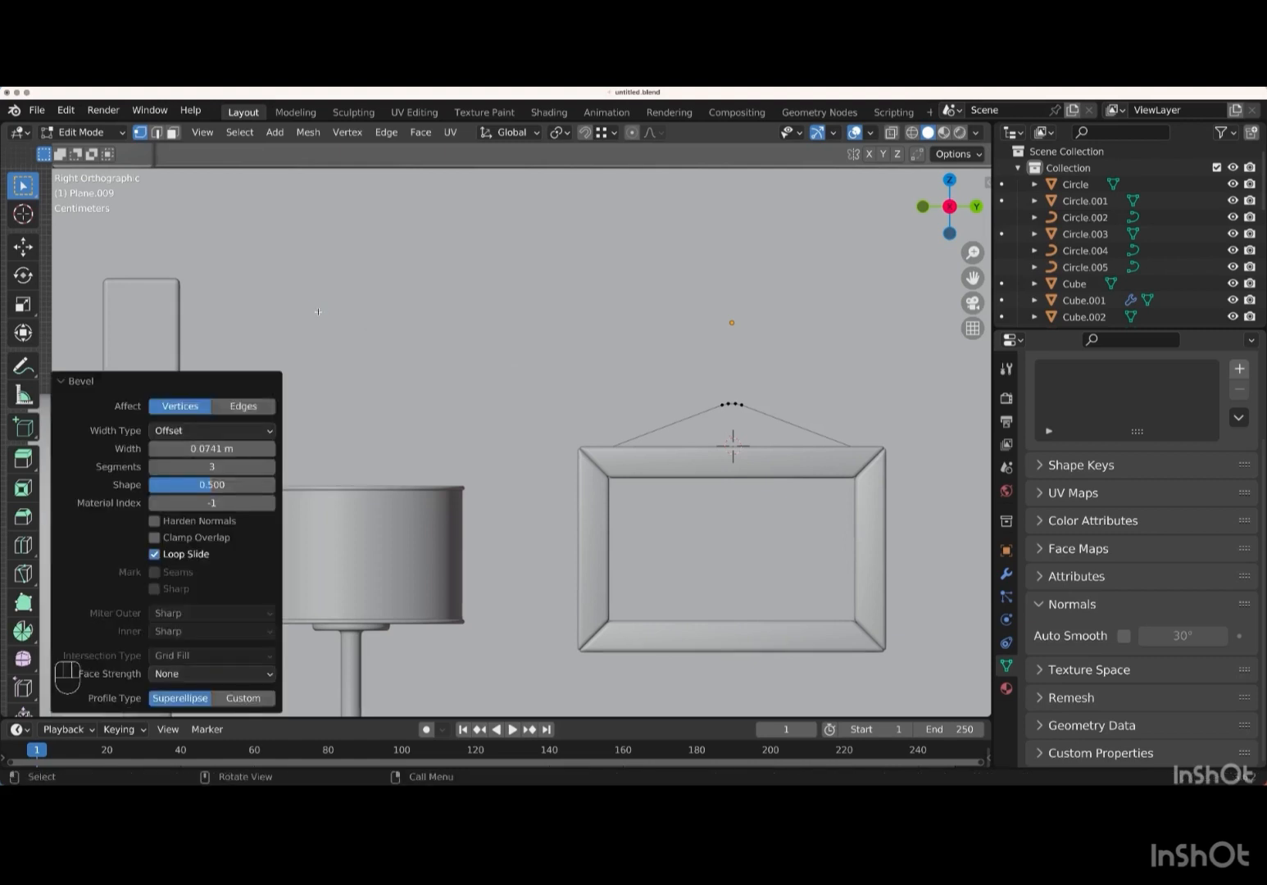
- Convert the string mesh to a curve and give it a round bevel depth of 0.01 m
{"action": "key", "text": "Tab"}
{"action": "right_click", "coordinate": [371, 317]}
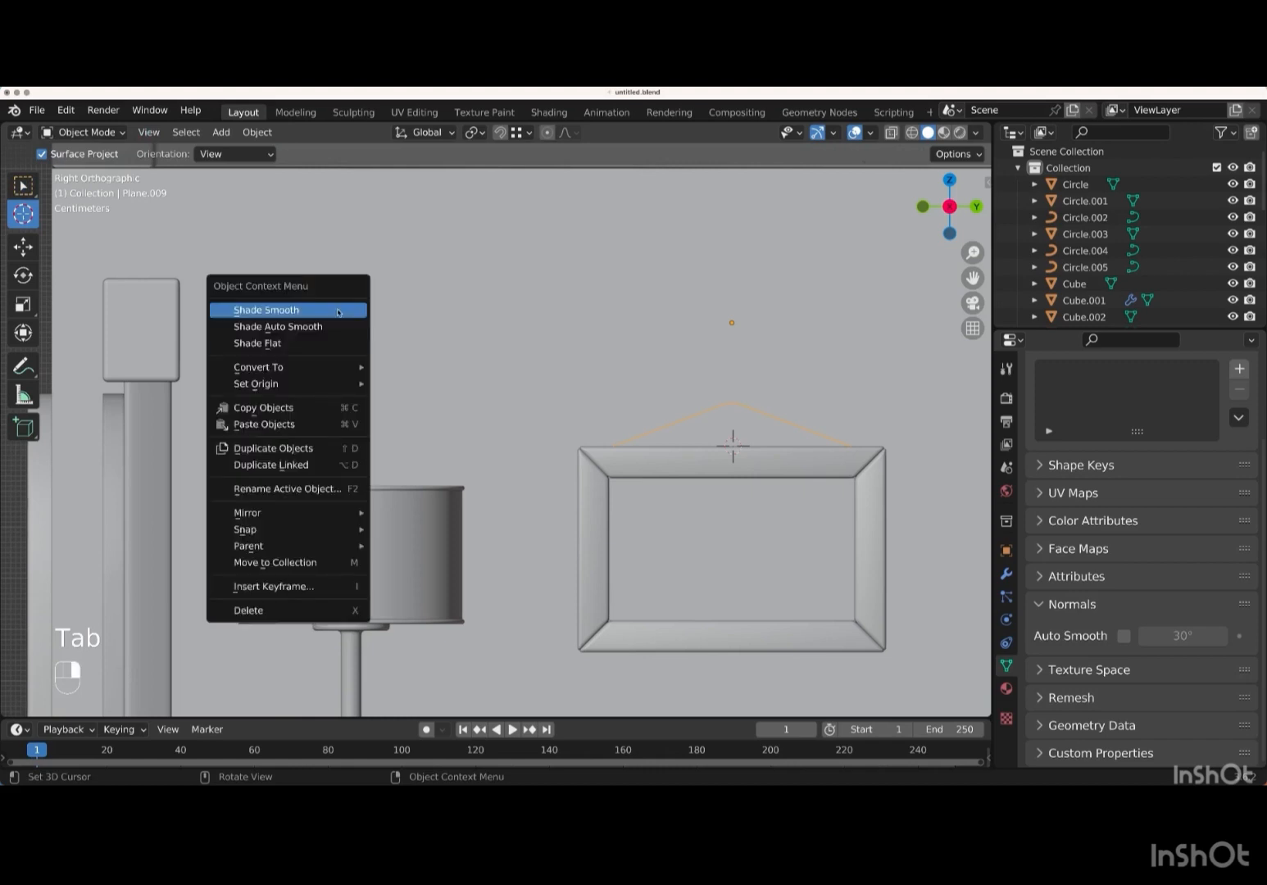
{"action": "mouse_move", "coordinate": [342, 366]}
{"action": "left_click", "coordinate": [408, 367]}
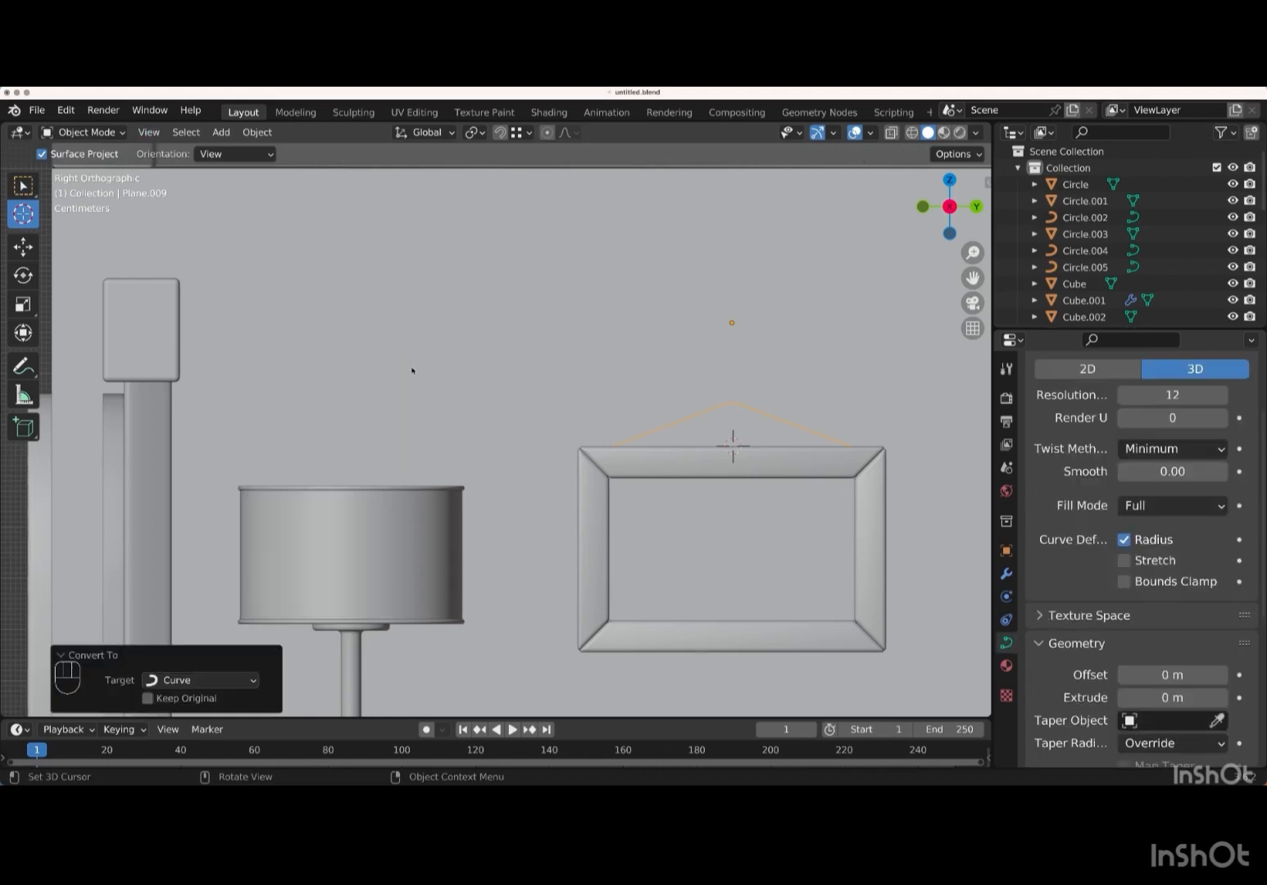
{"action": "scroll", "coordinate": [1073, 646], "scroll_direction": "down", "scroll_amount": 8}
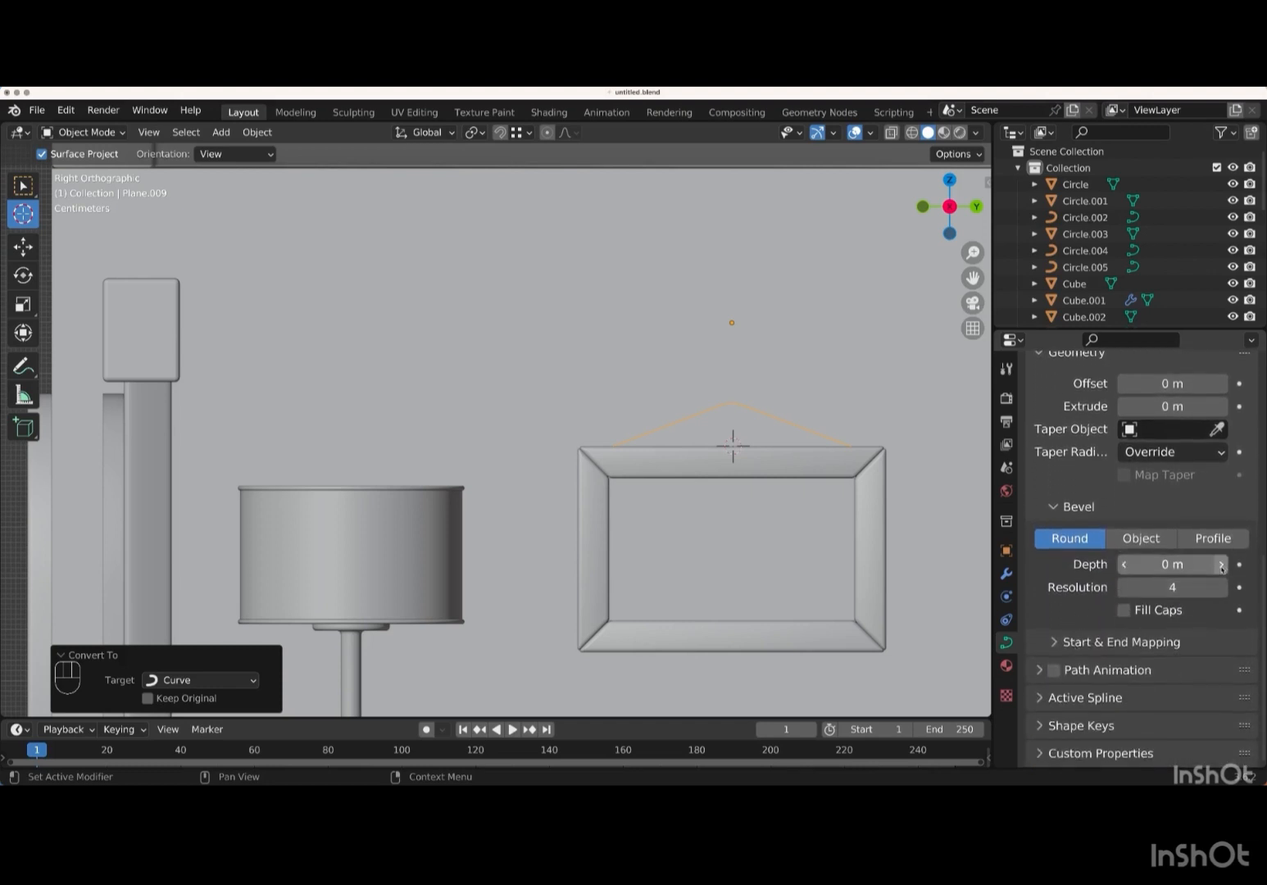
{"action": "left_click", "coordinate": [1220, 564]}
{"action": "scroll", "coordinate": [896, 529], "scroll_direction": "up", "scroll_amount": 2}
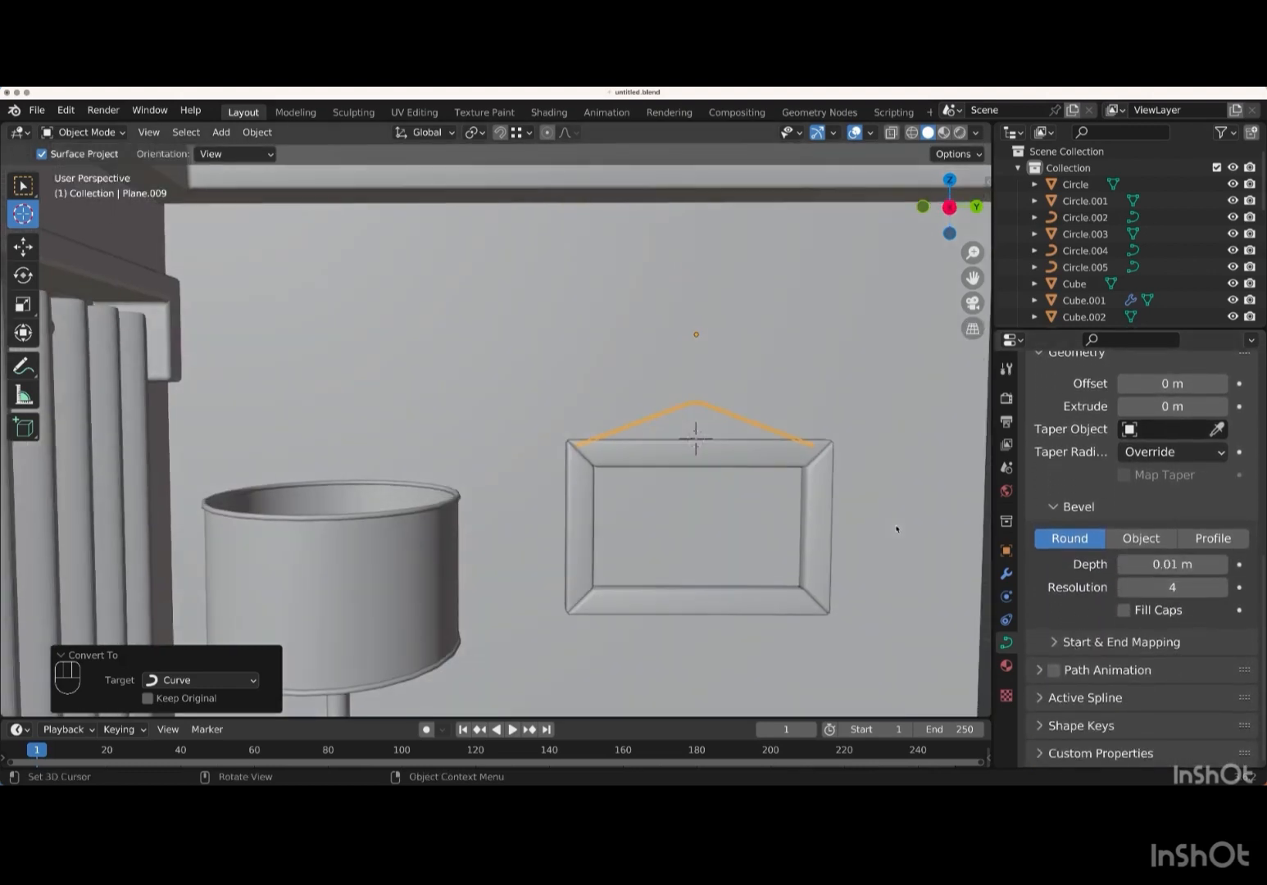
- Place the 3D cursor just below the string's peak in right orthographic view and return to the Select tool
{"action": "key", "text": "KP_3"}
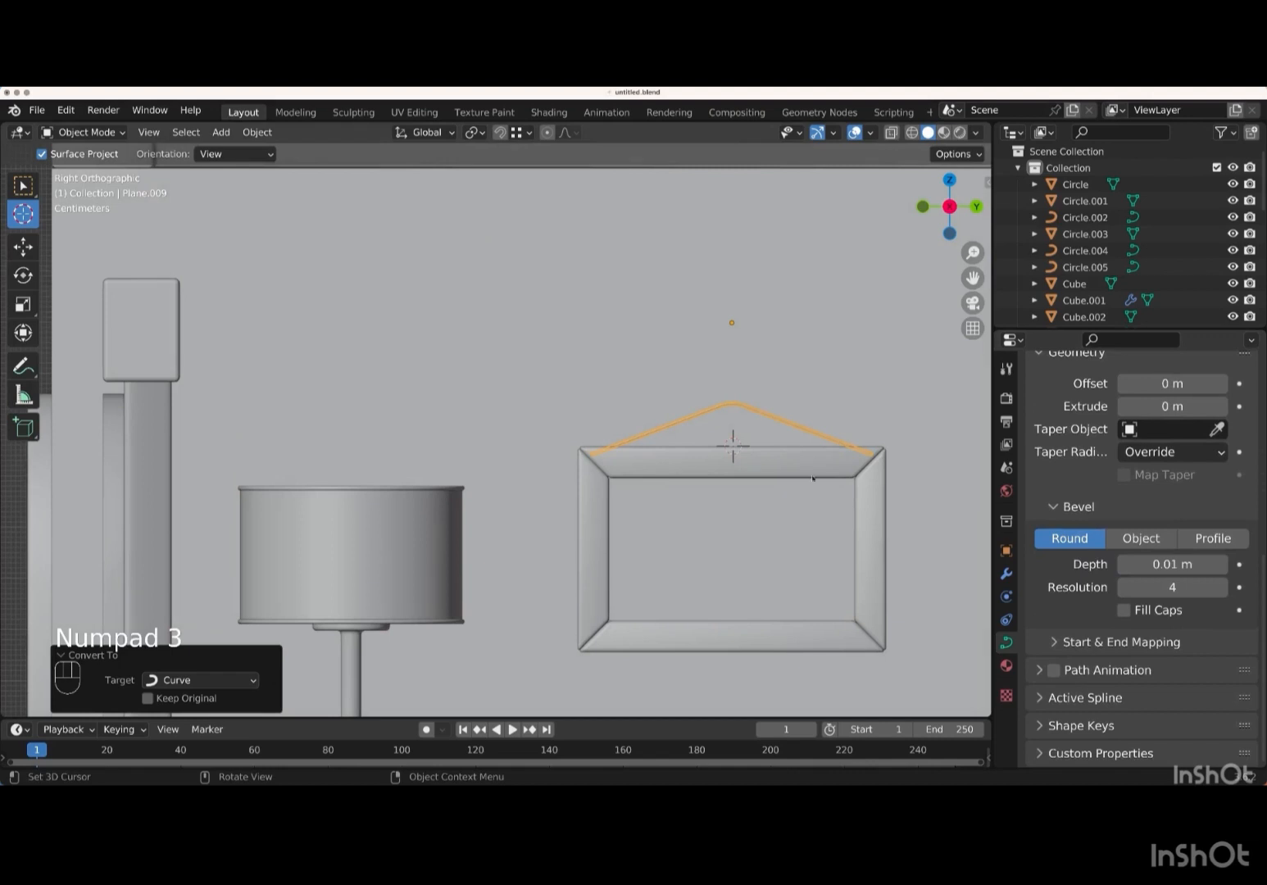
{"action": "left_click", "coordinate": [733, 415]}
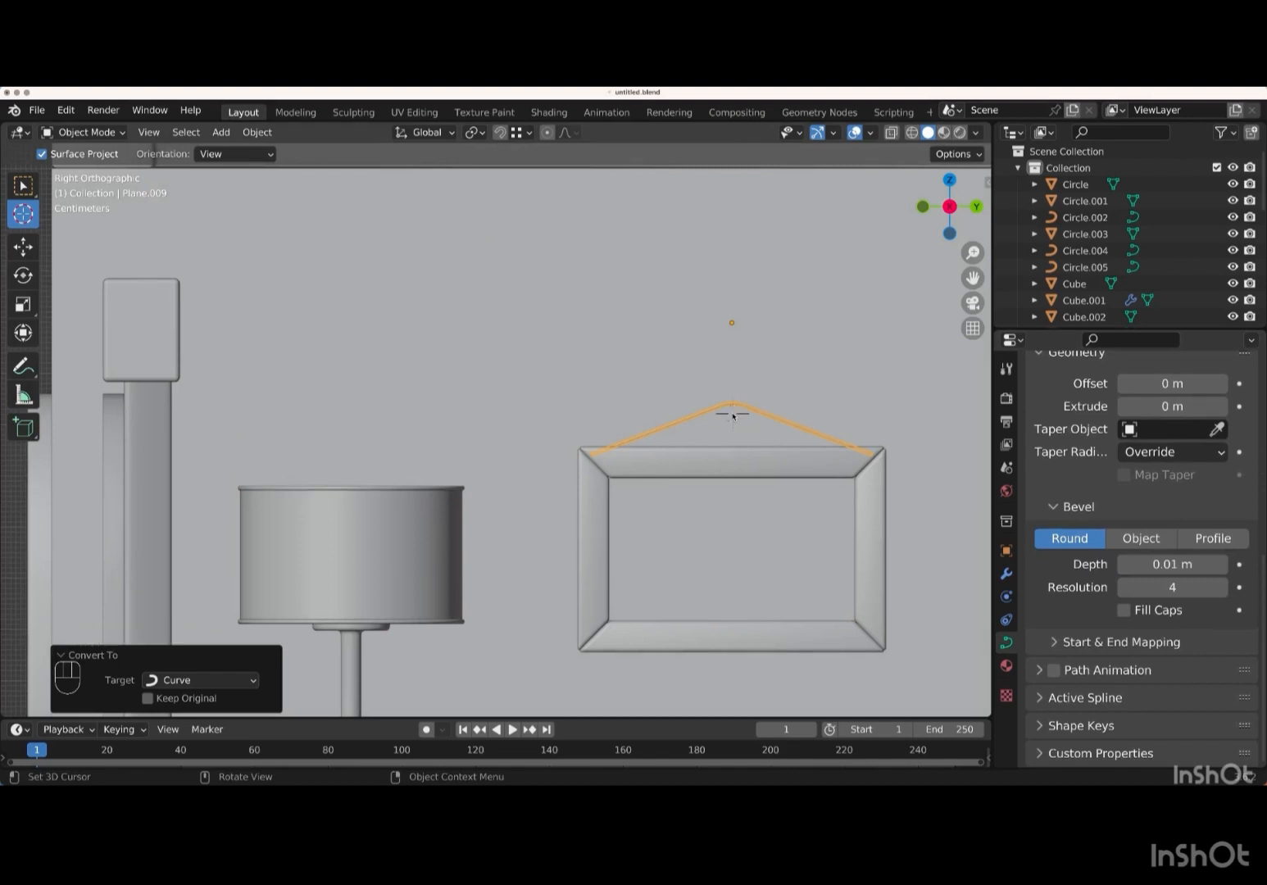
{"action": "key", "text": "w"}
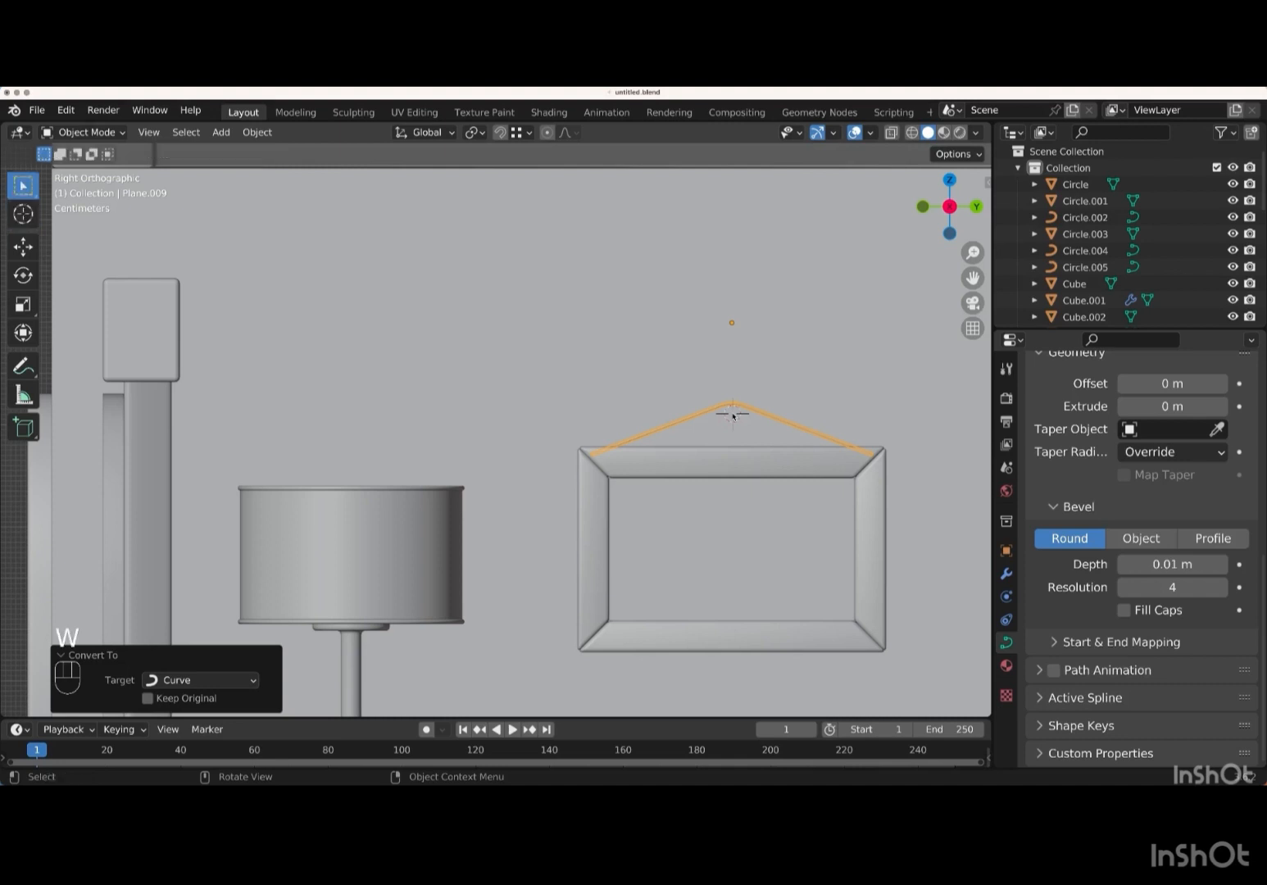
- Add a mesh circle with 12 vertices at the 3D cursor
{"action": "scroll", "coordinate": [734, 416], "scroll_direction": "right", "scroll_amount": 5}
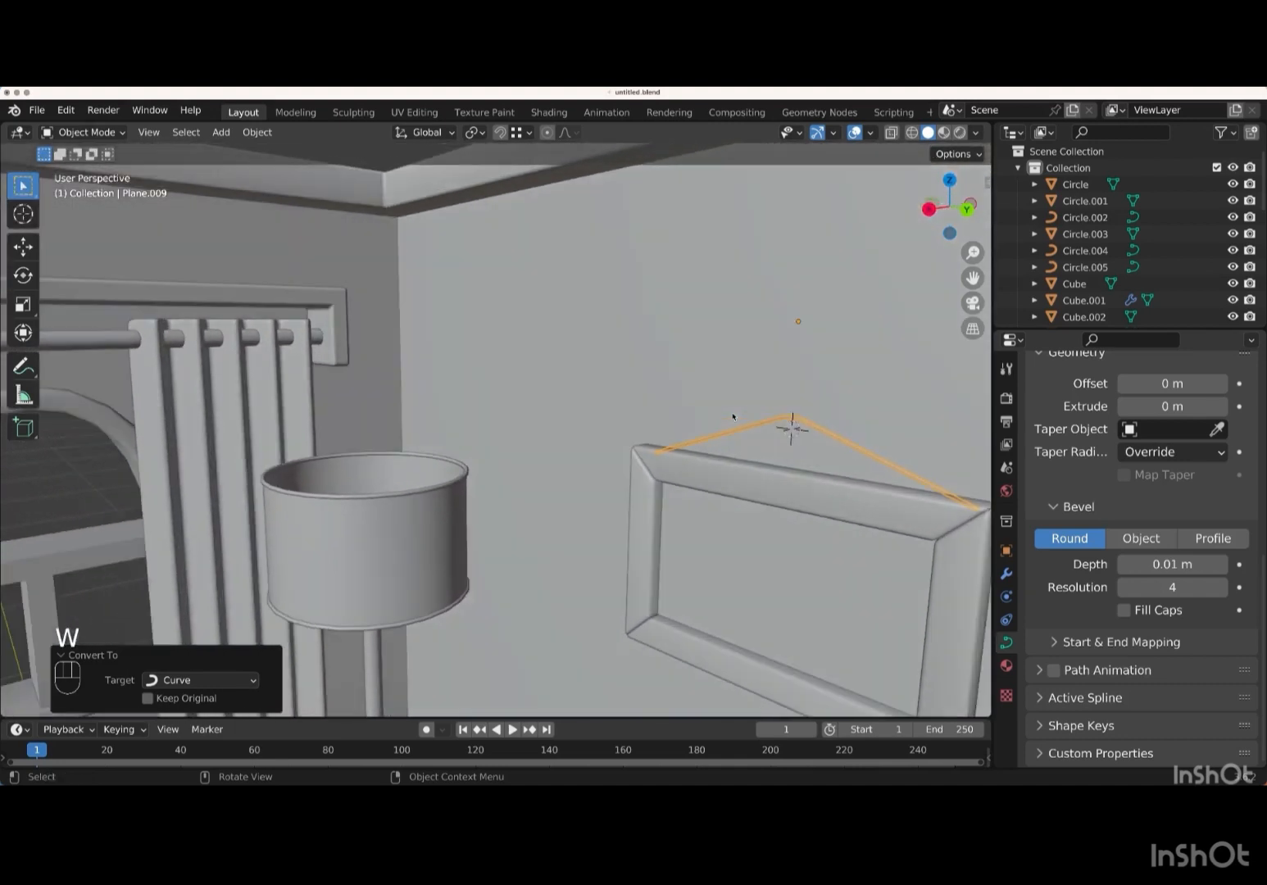
{"action": "key", "text": "shift+a"}
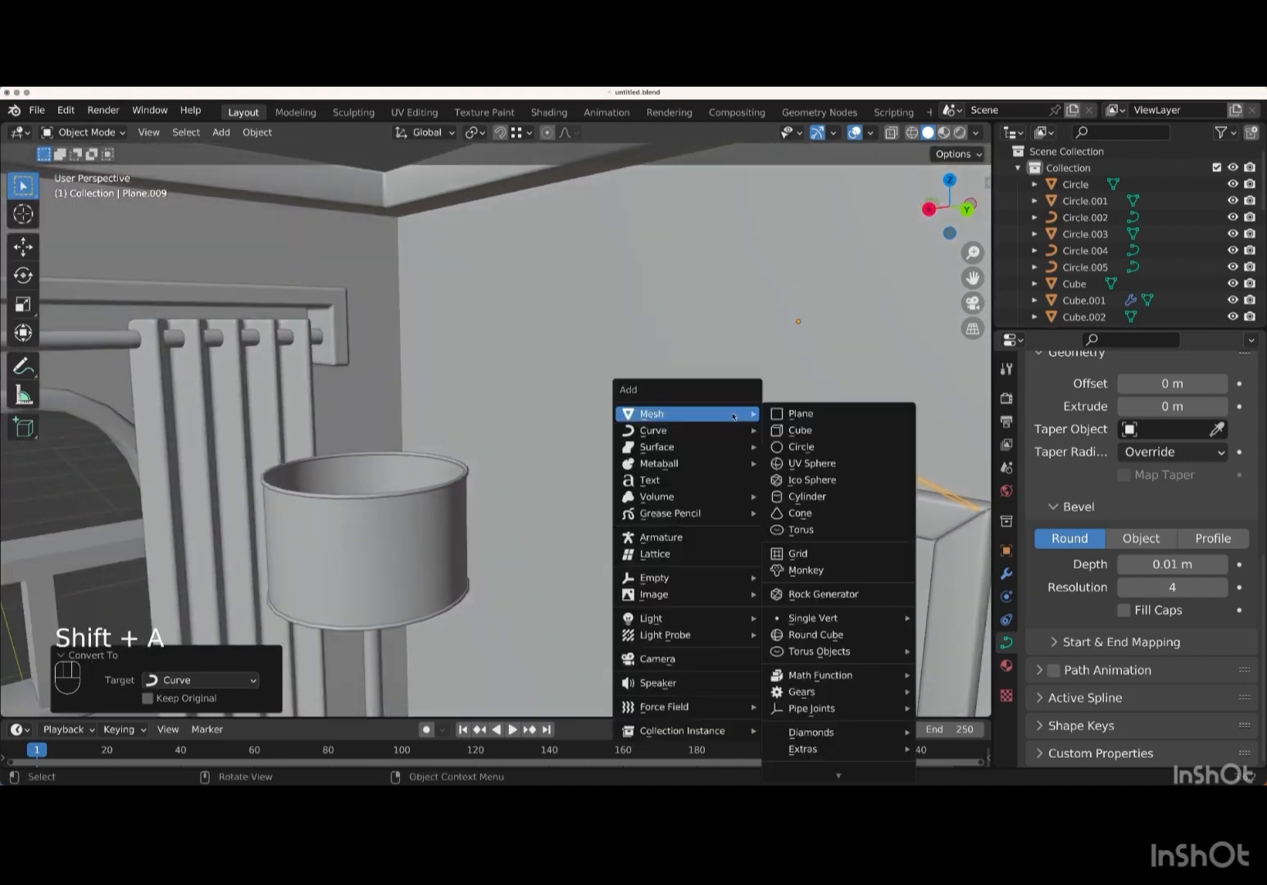
{"action": "left_click", "coordinate": [826, 449]}
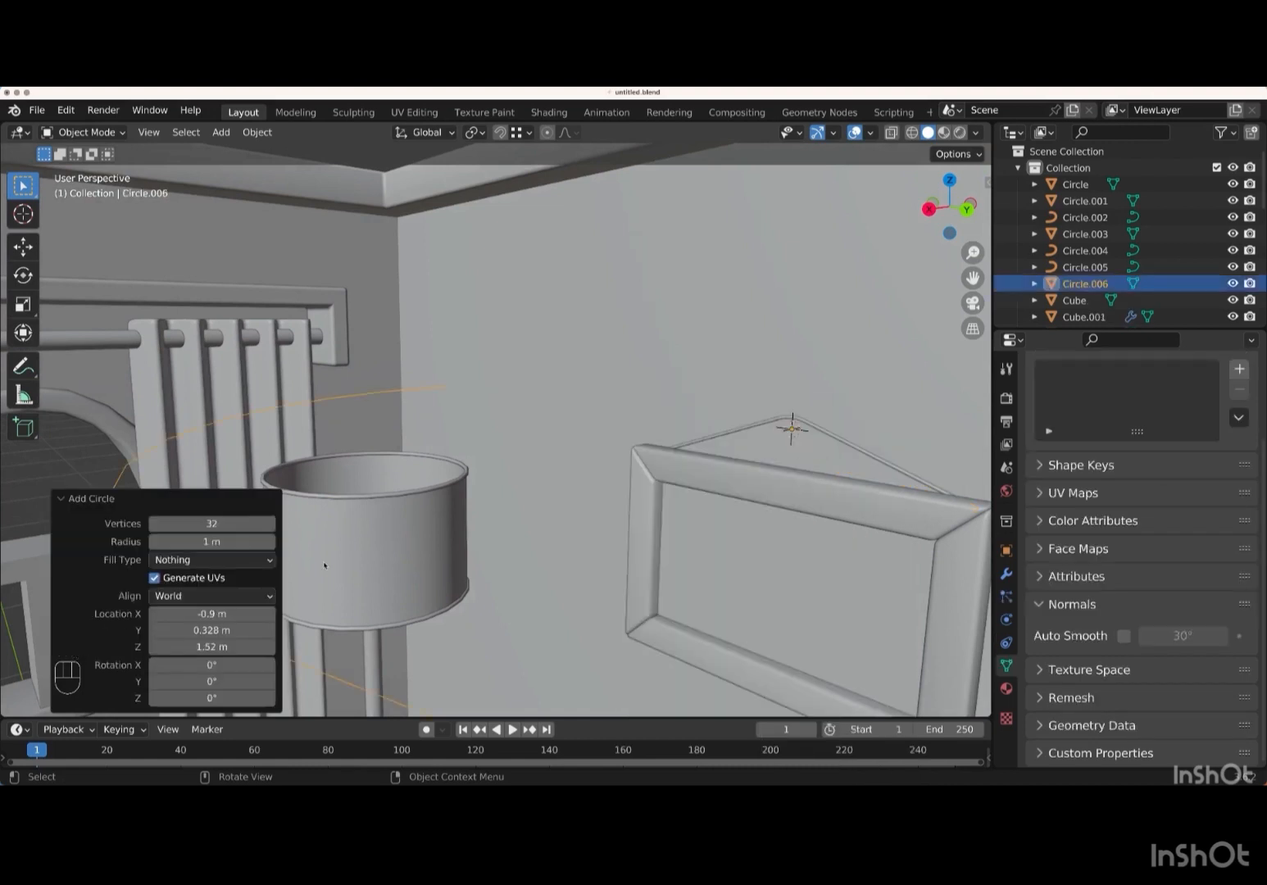
{"action": "left_click", "coordinate": [221, 527]}
{"action": "type", "text": "12"}
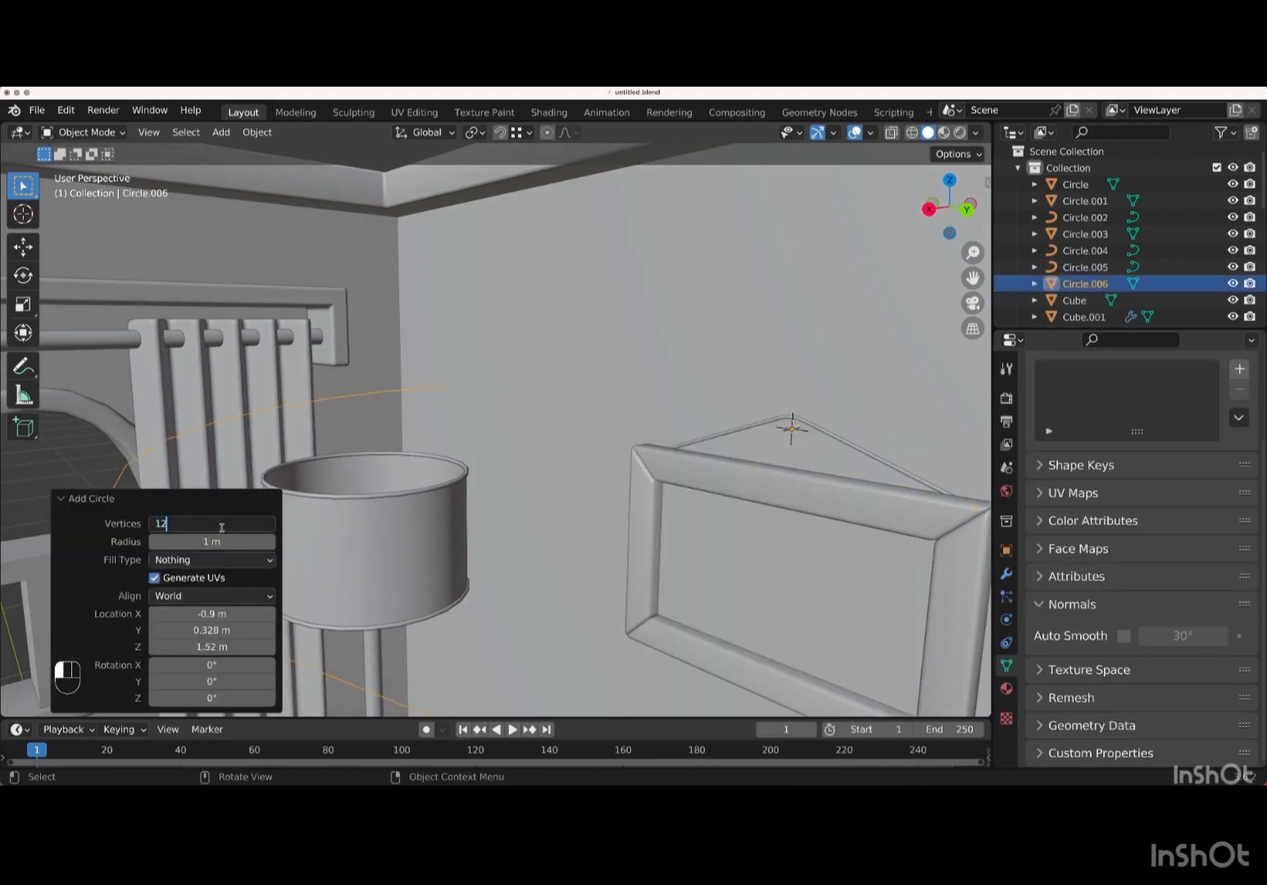
{"action": "key", "text": "Return"}
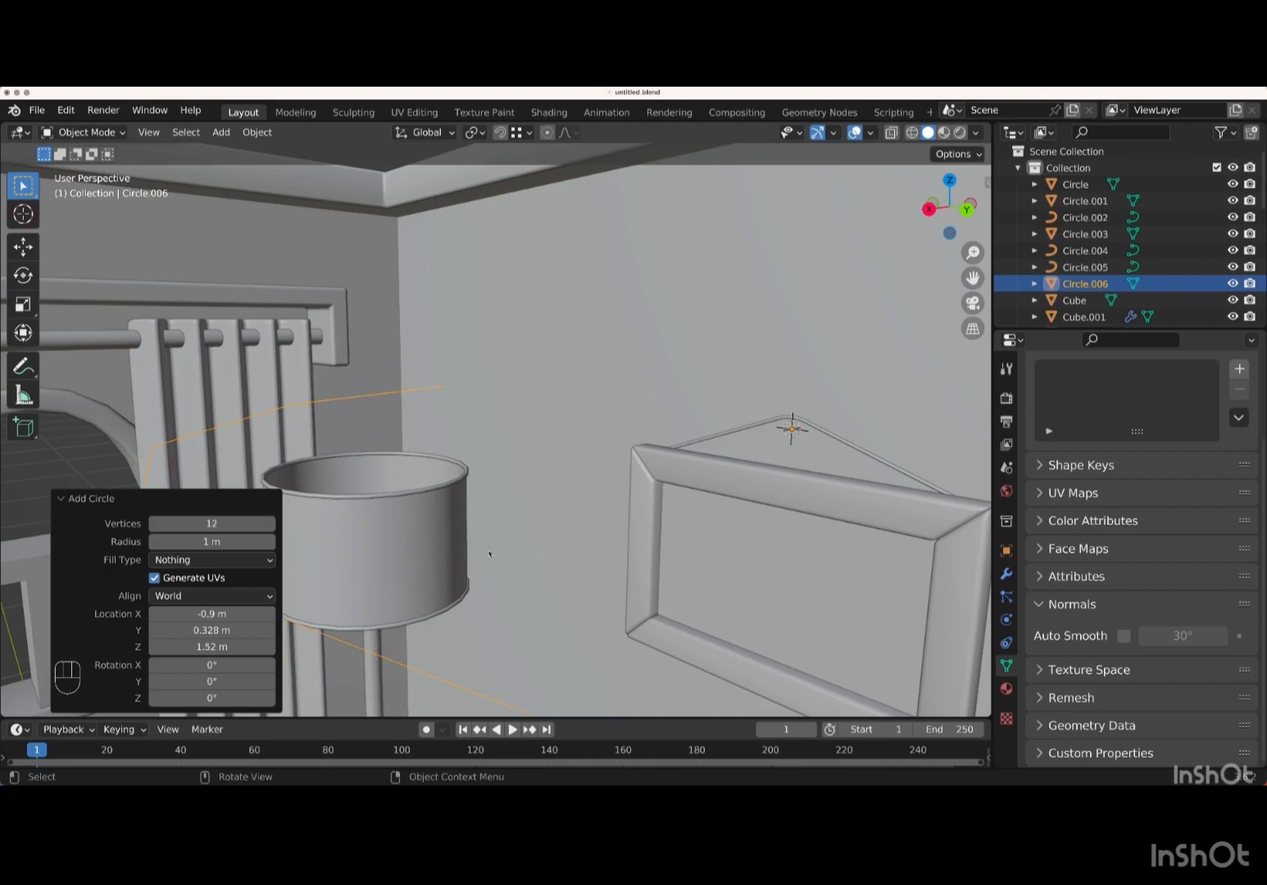
- Scale the circle to about 0.042, rotate it 90° about the Y axis and scale it again by about 0.332
{"action": "key", "text": "s"}
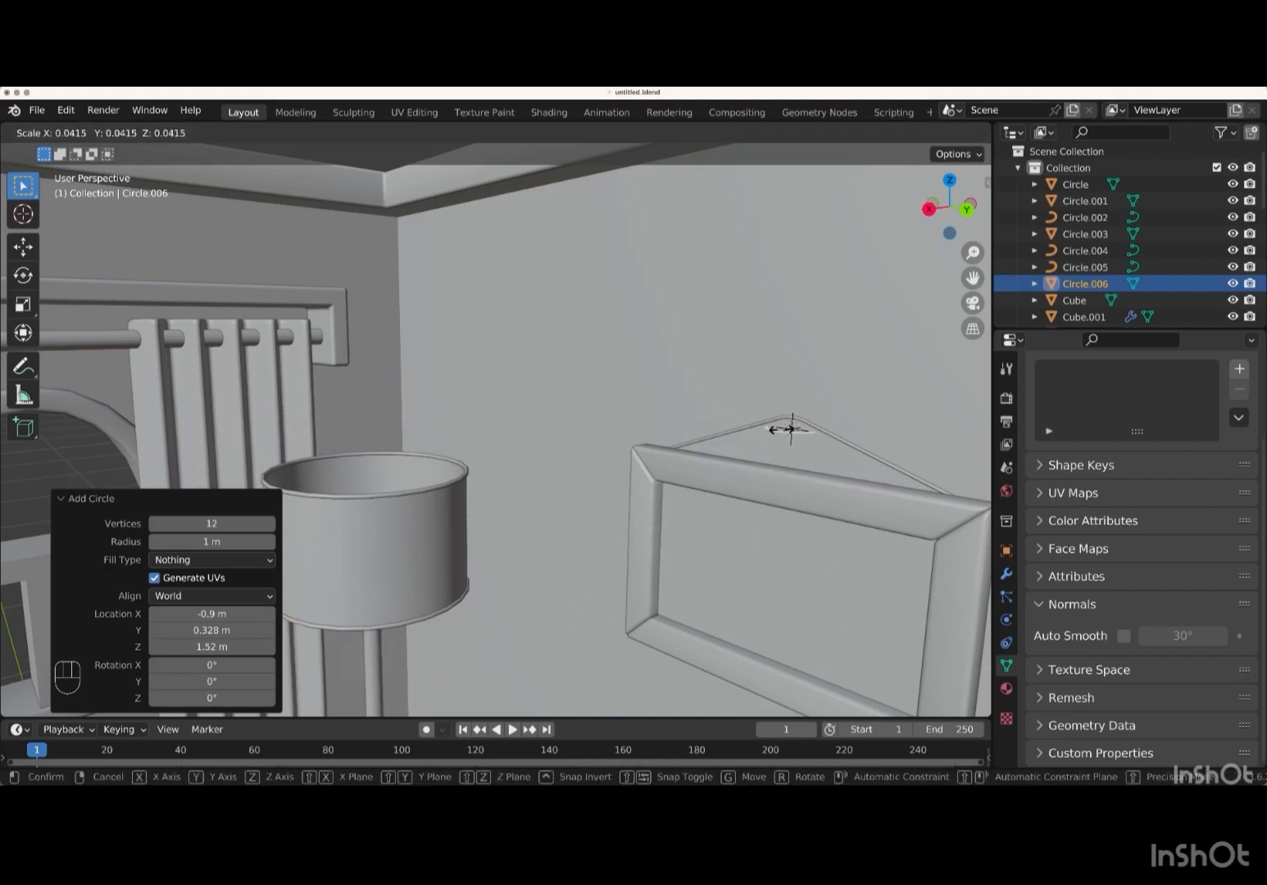
{"action": "key", "text": "Return"}
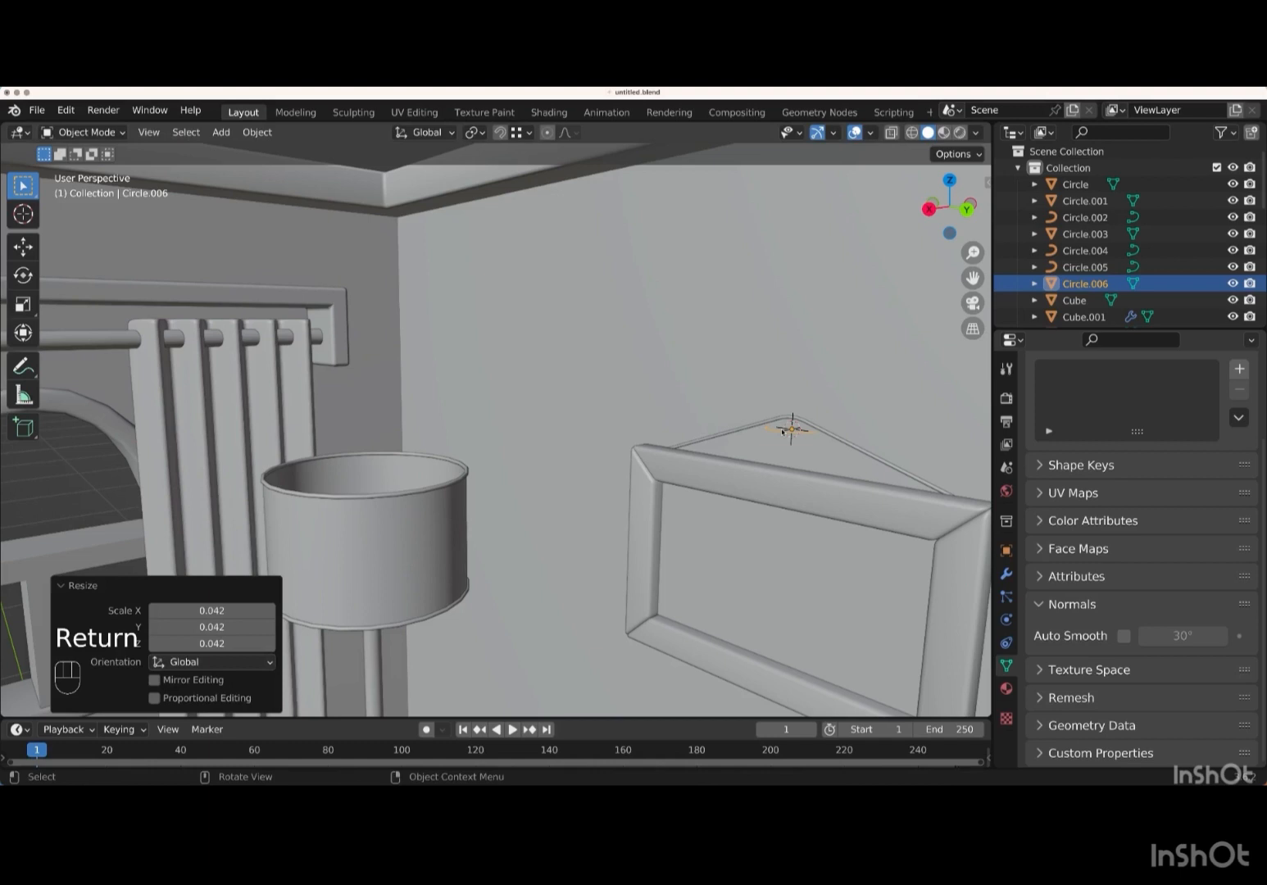
{"action": "key", "text": "r"}
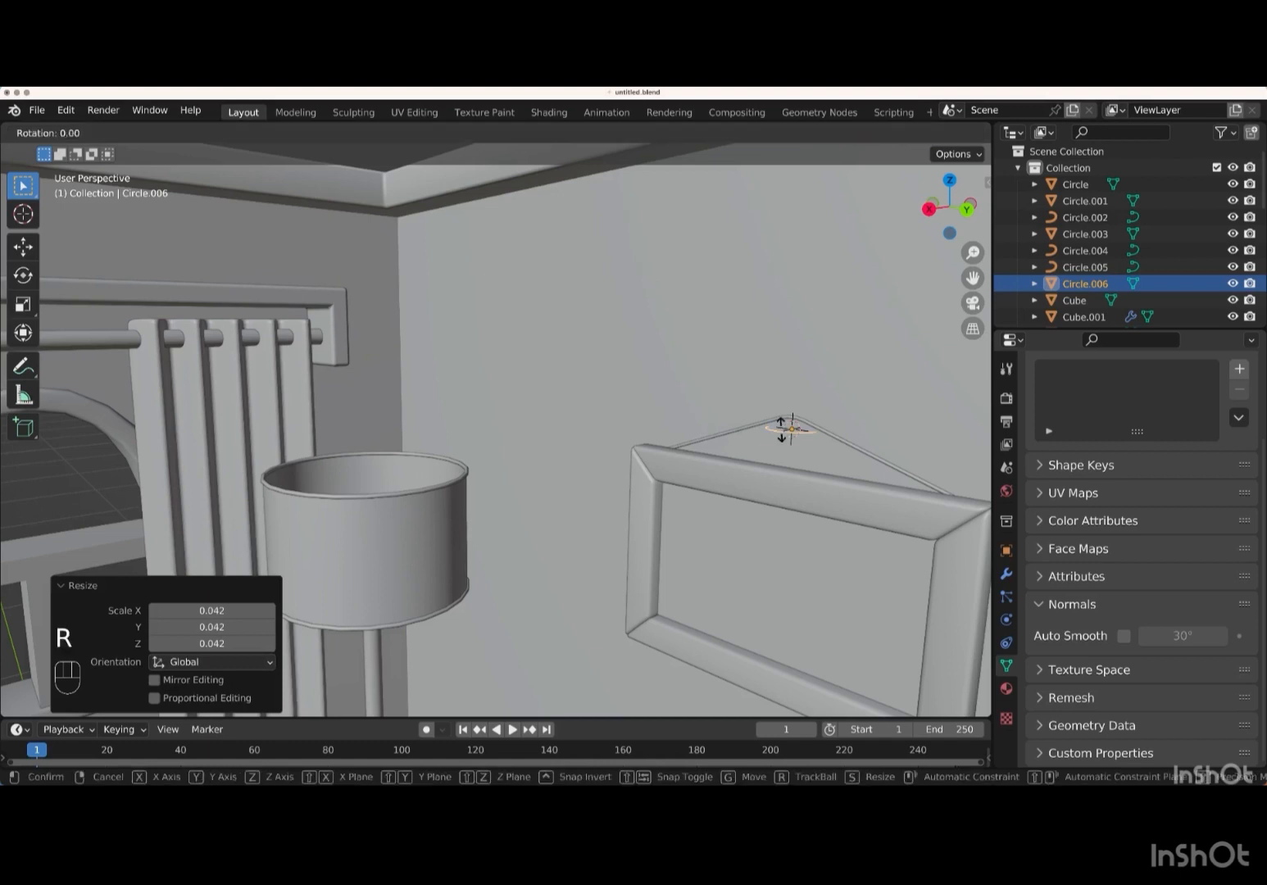
{"action": "key", "text": "y"}
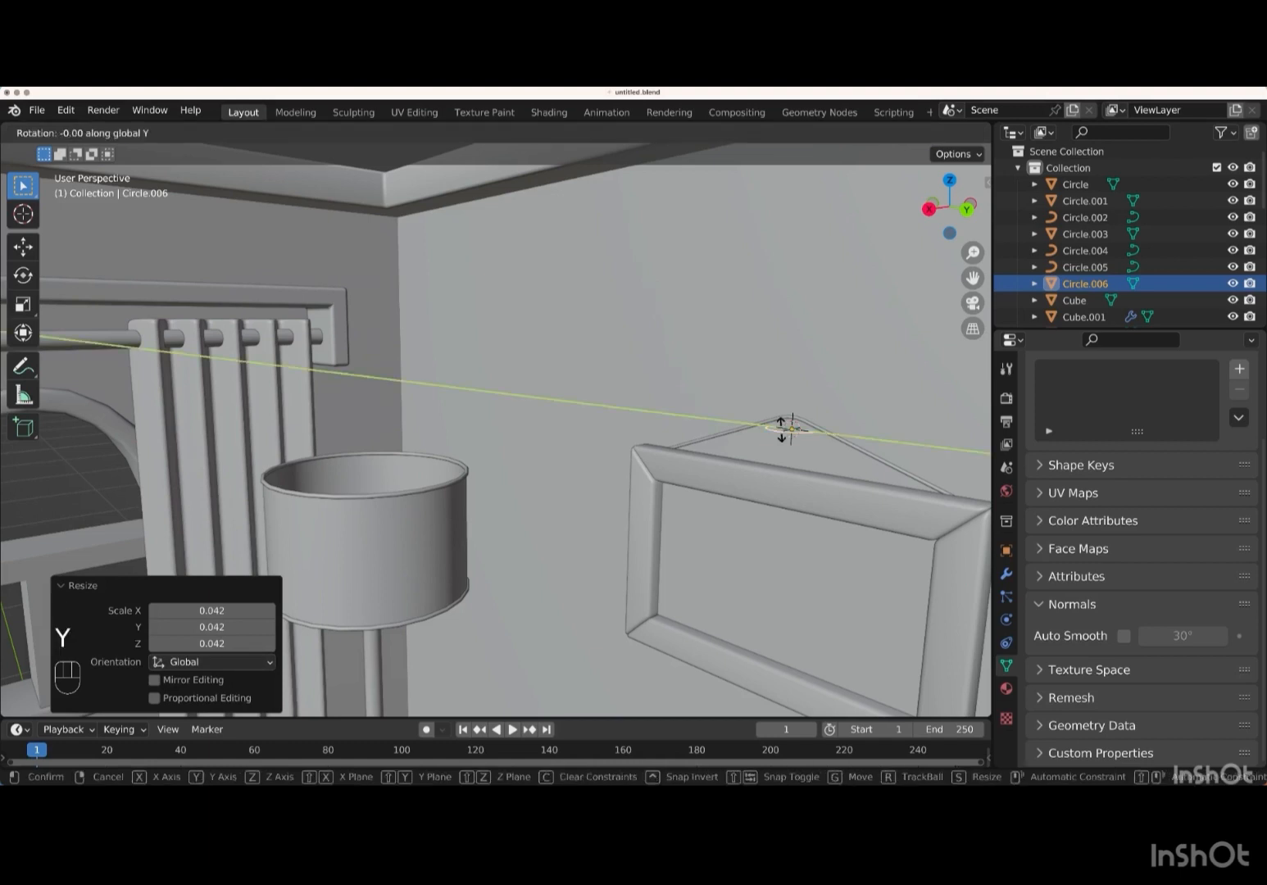
{"action": "key", "text": "KP_9"}
{"action": "key", "text": "KP_0"}
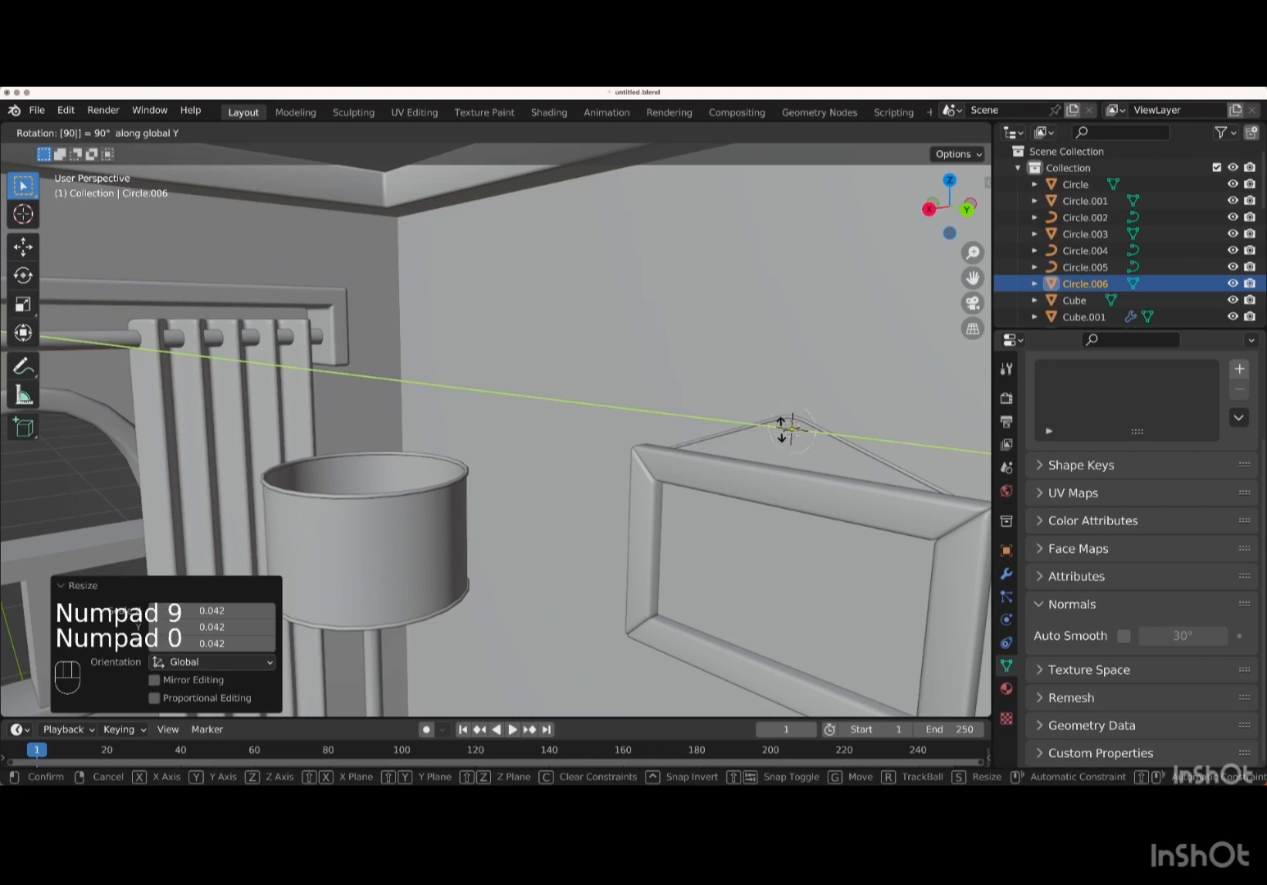
{"action": "key", "text": "Return"}
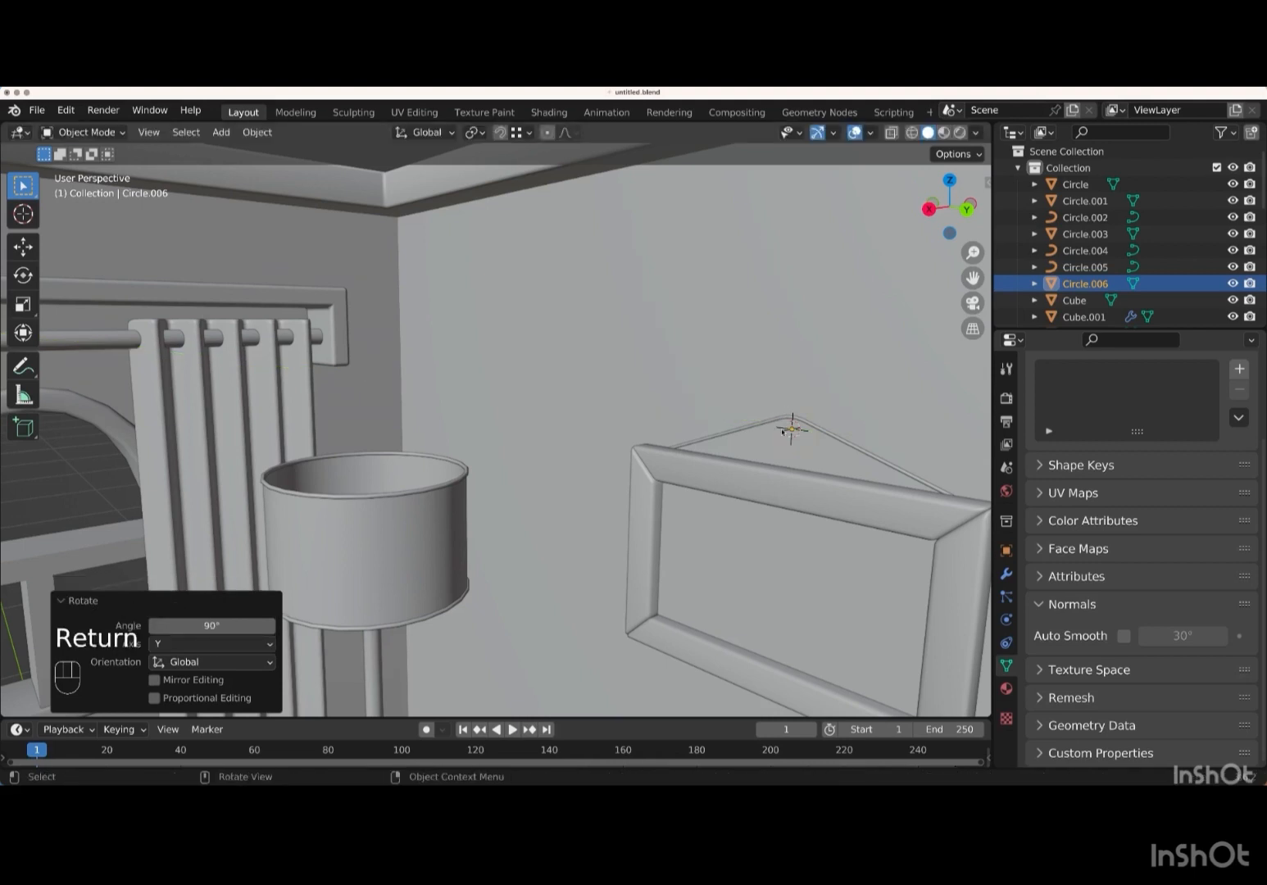
{"action": "key", "text": "s"}
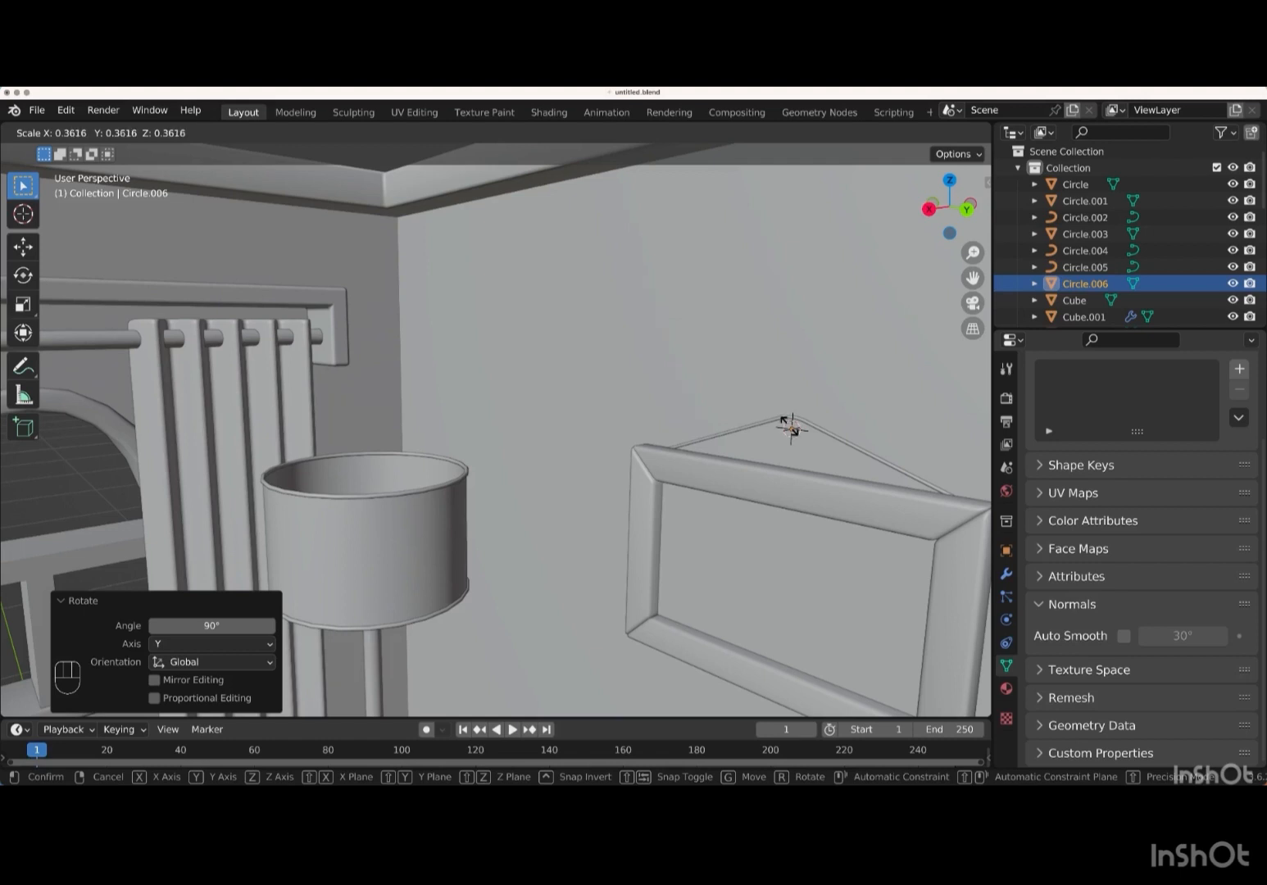
{"action": "key", "text": "Return"}
- Extrude the circle about 0.014 m along X in Edit Mode to start the nail under the string's peak
{"action": "scroll", "coordinate": [791, 428], "scroll_direction": "left", "scroll_amount": 5}
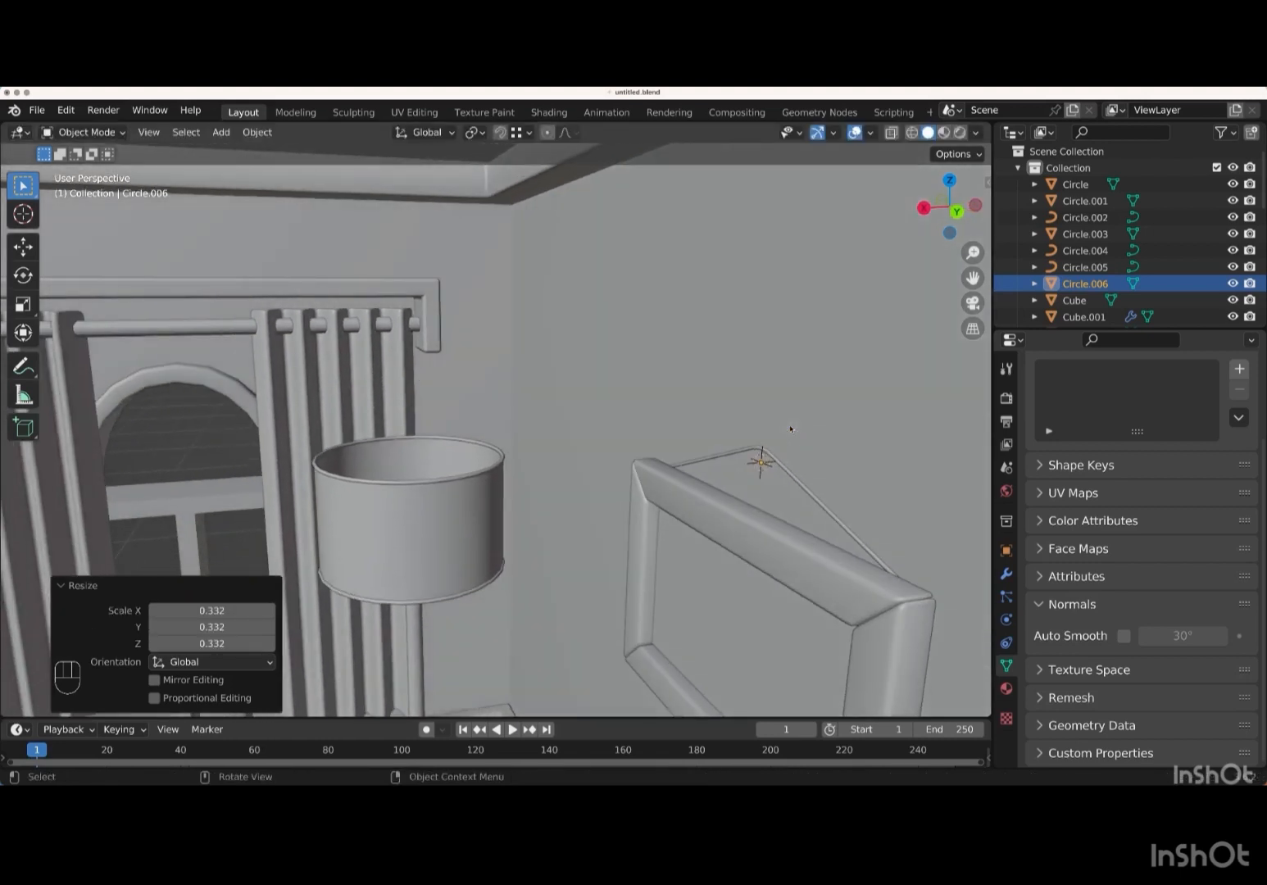
{"action": "key", "text": "Tab"}
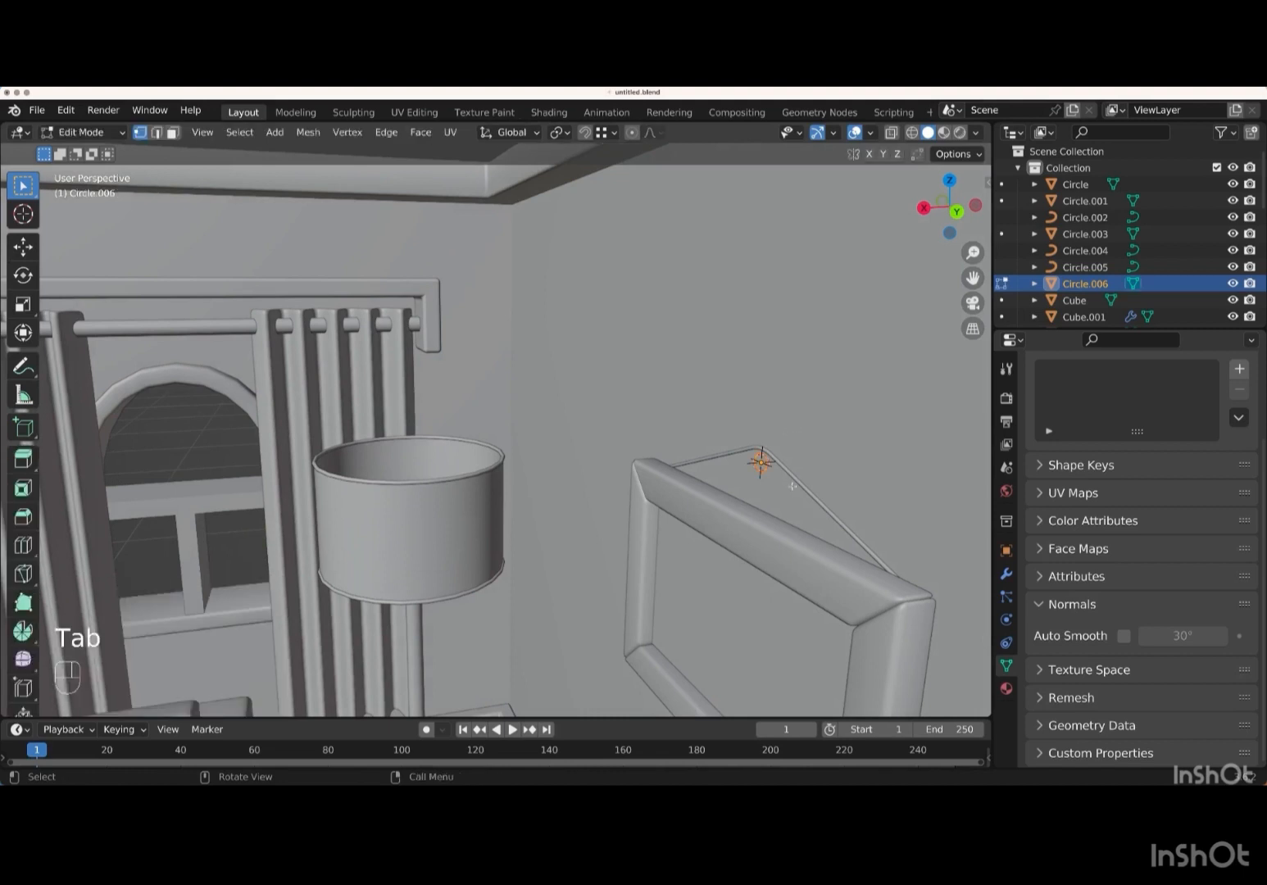
{"action": "key", "text": "e"}
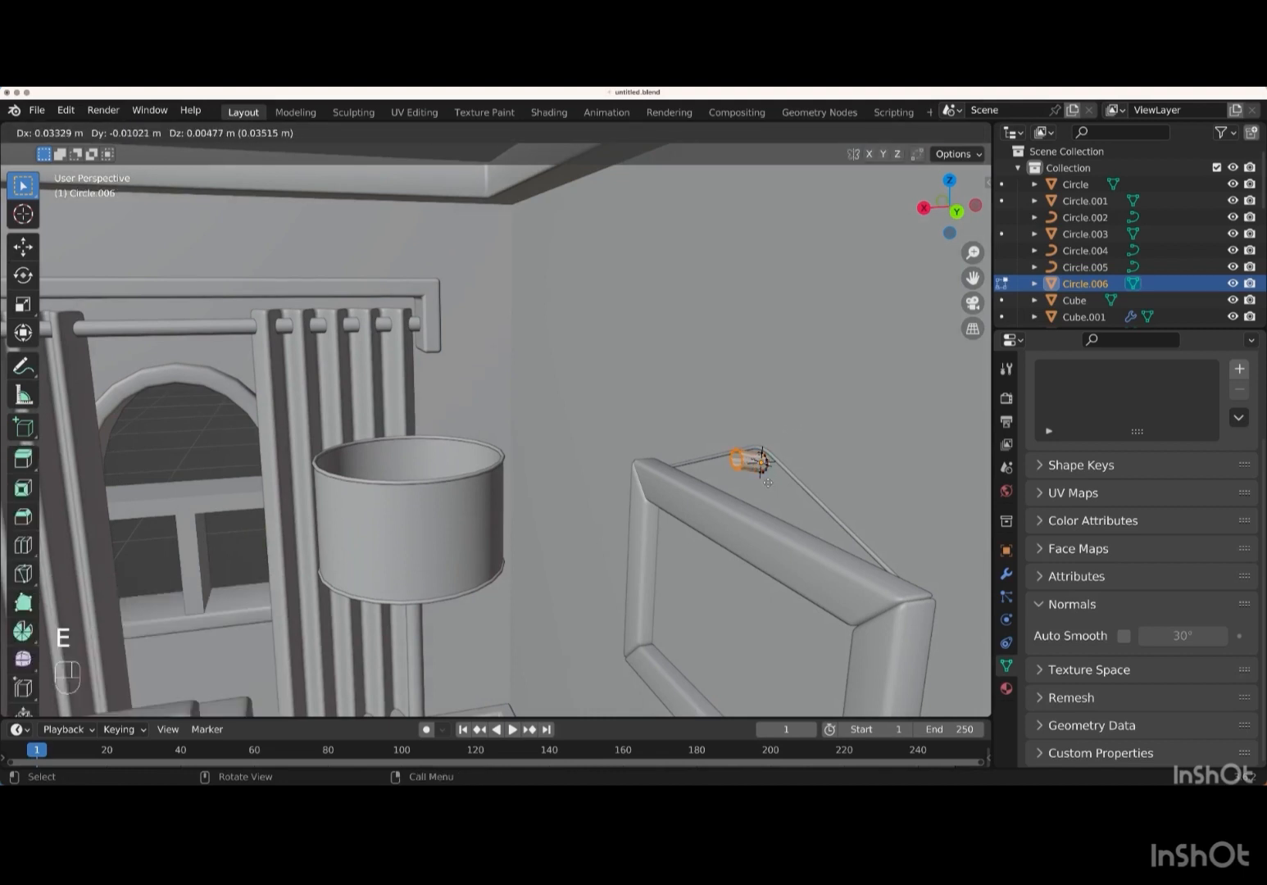
{"action": "key", "text": "x"}
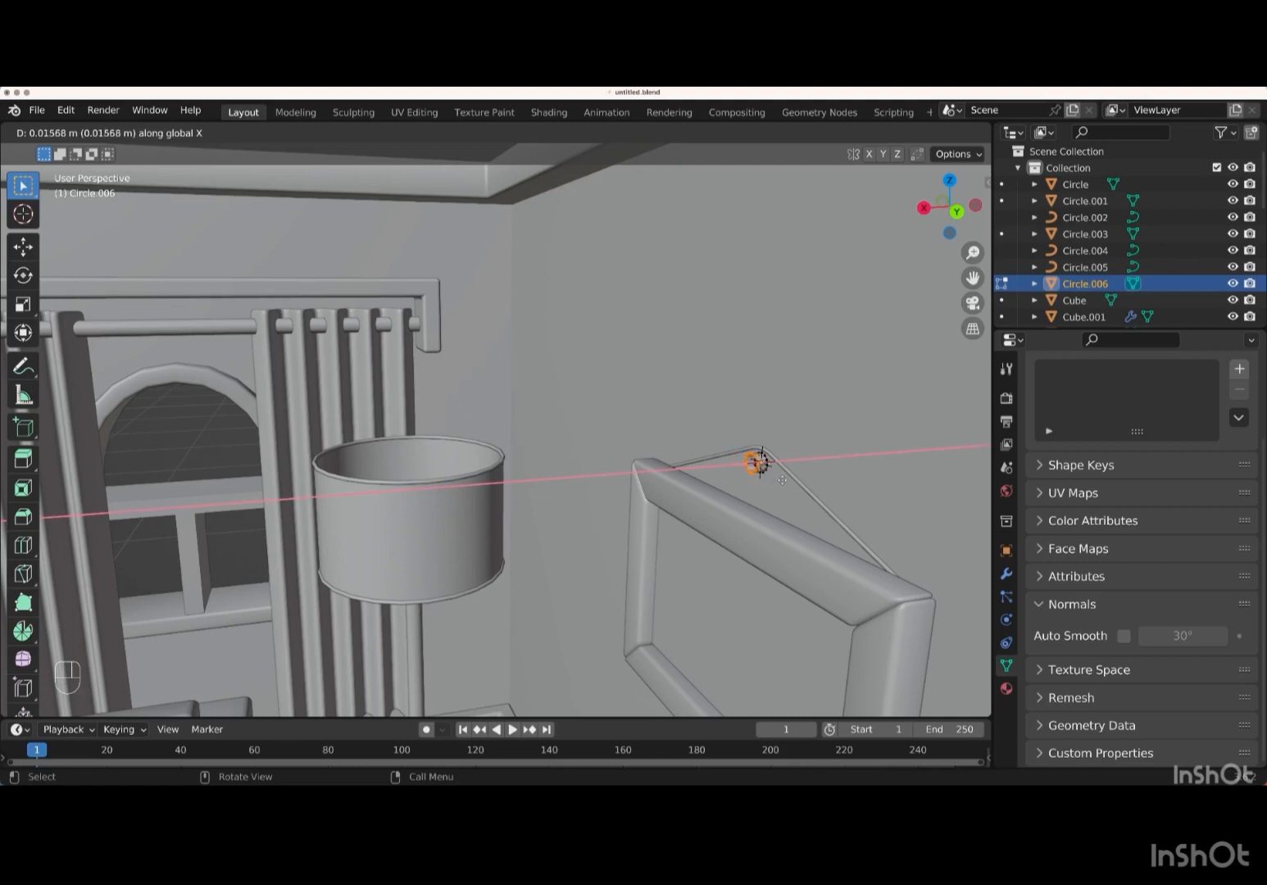
{"action": "key", "text": "Return"}
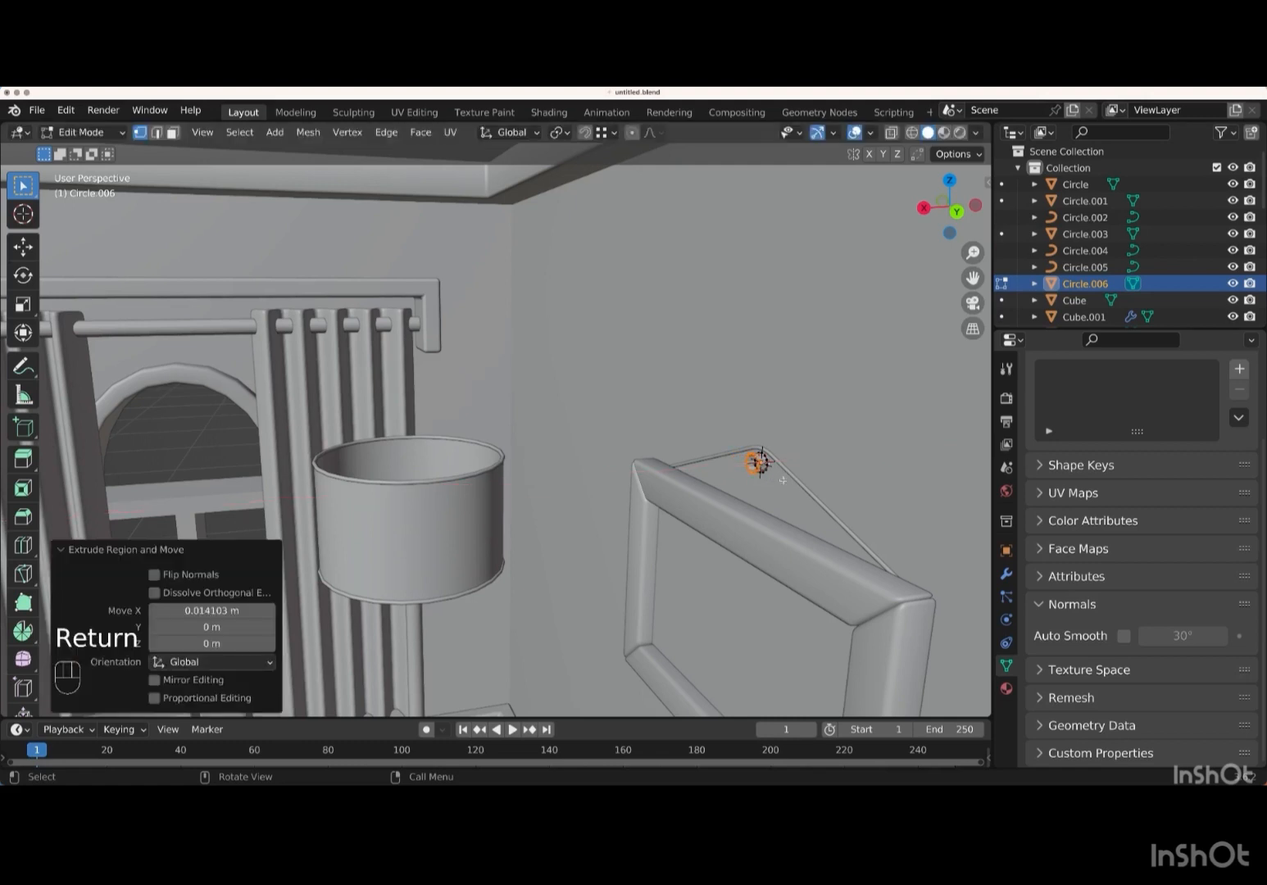
{"action": "key", "text": "KP_Add"}
{"action": "key", "text": "KP_Add"}
{"action": "scroll", "coordinate": [813, 493], "scroll_direction": "right", "scroll_amount": 5, "text": "shift"}
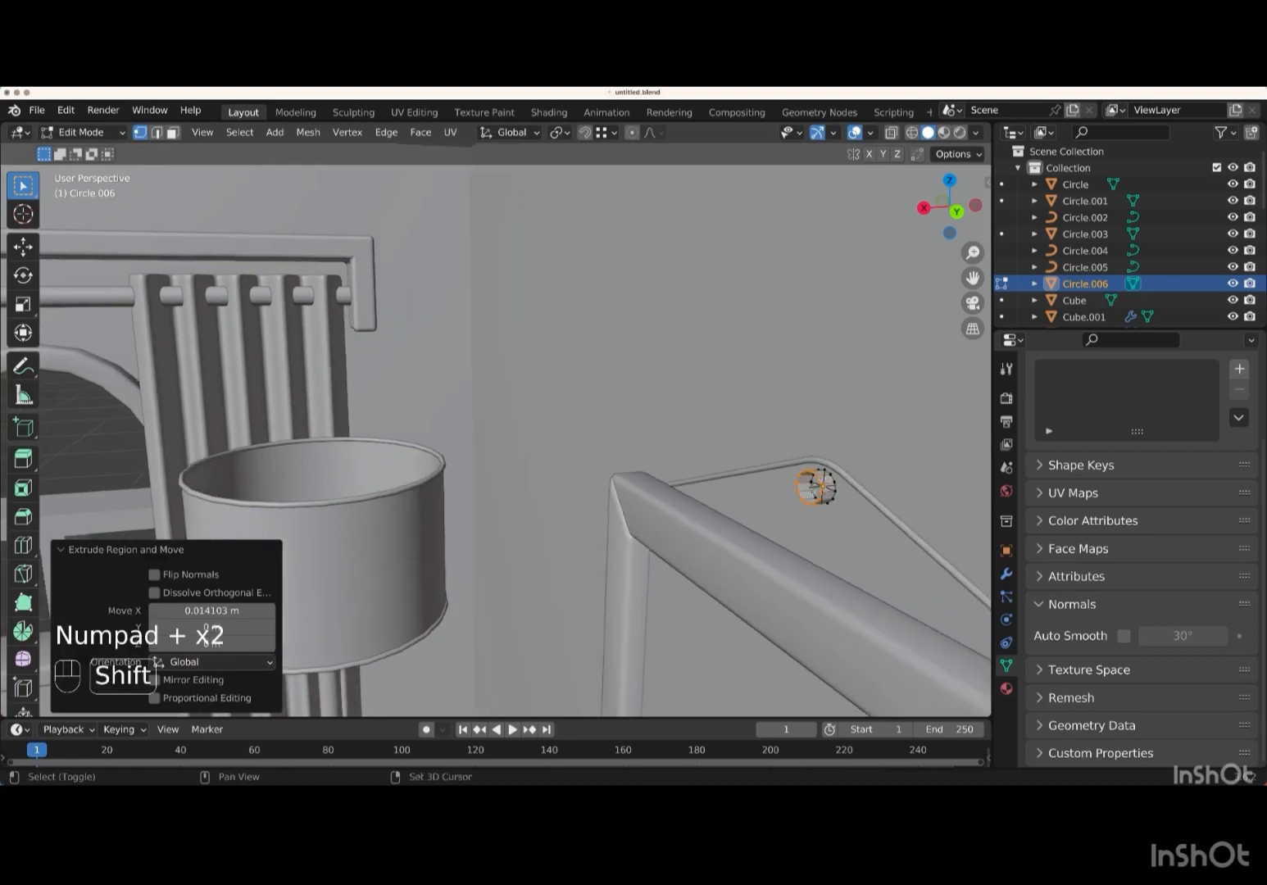
{"action": "scroll", "coordinate": [812, 492], "scroll_direction": "left", "scroll_amount": 5}
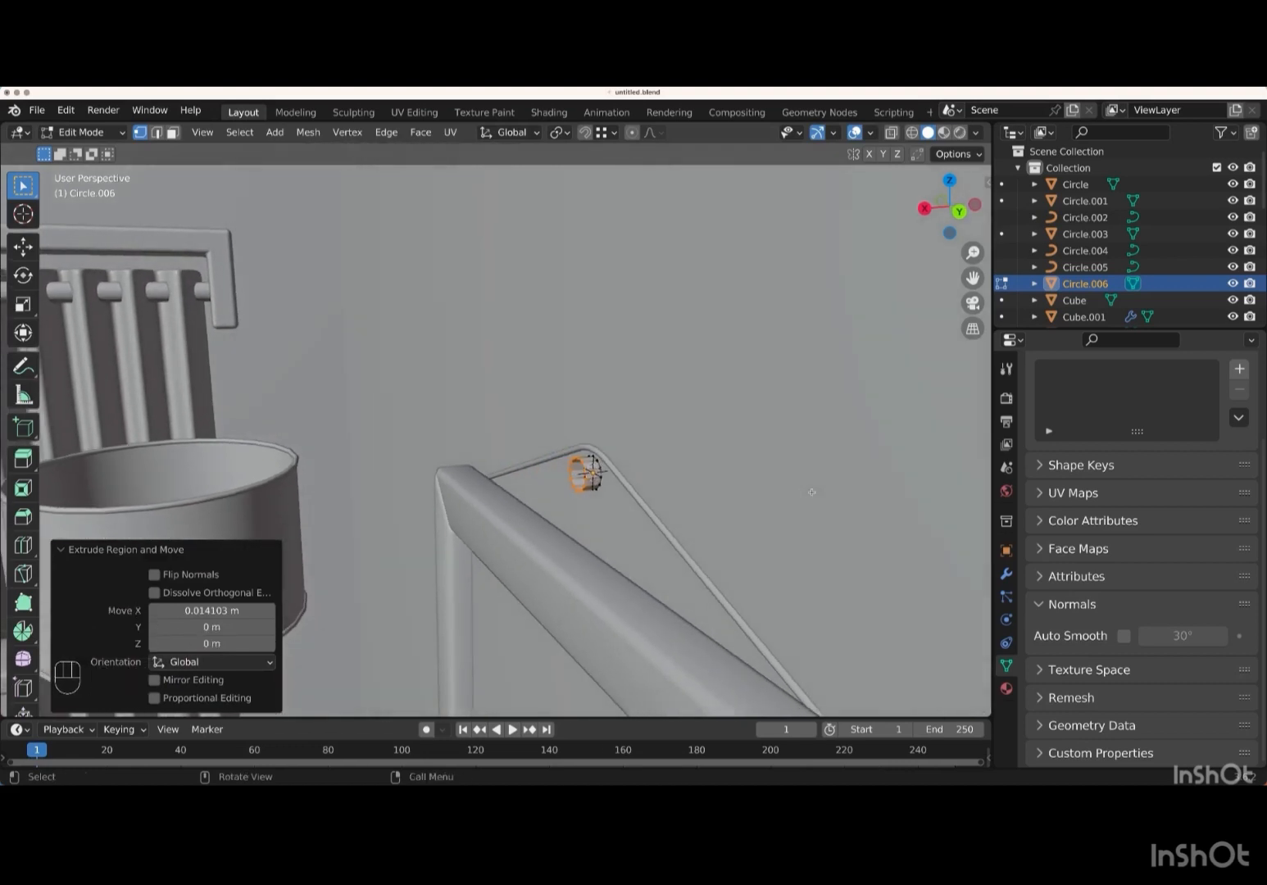
- Fill the nail's open front end with a face and inset it outward with a thickness of about 2.585 m
{"action": "key", "text": "KP_Add"}
{"action": "key", "text": "KP_Add"}
{"action": "key", "text": "f"}
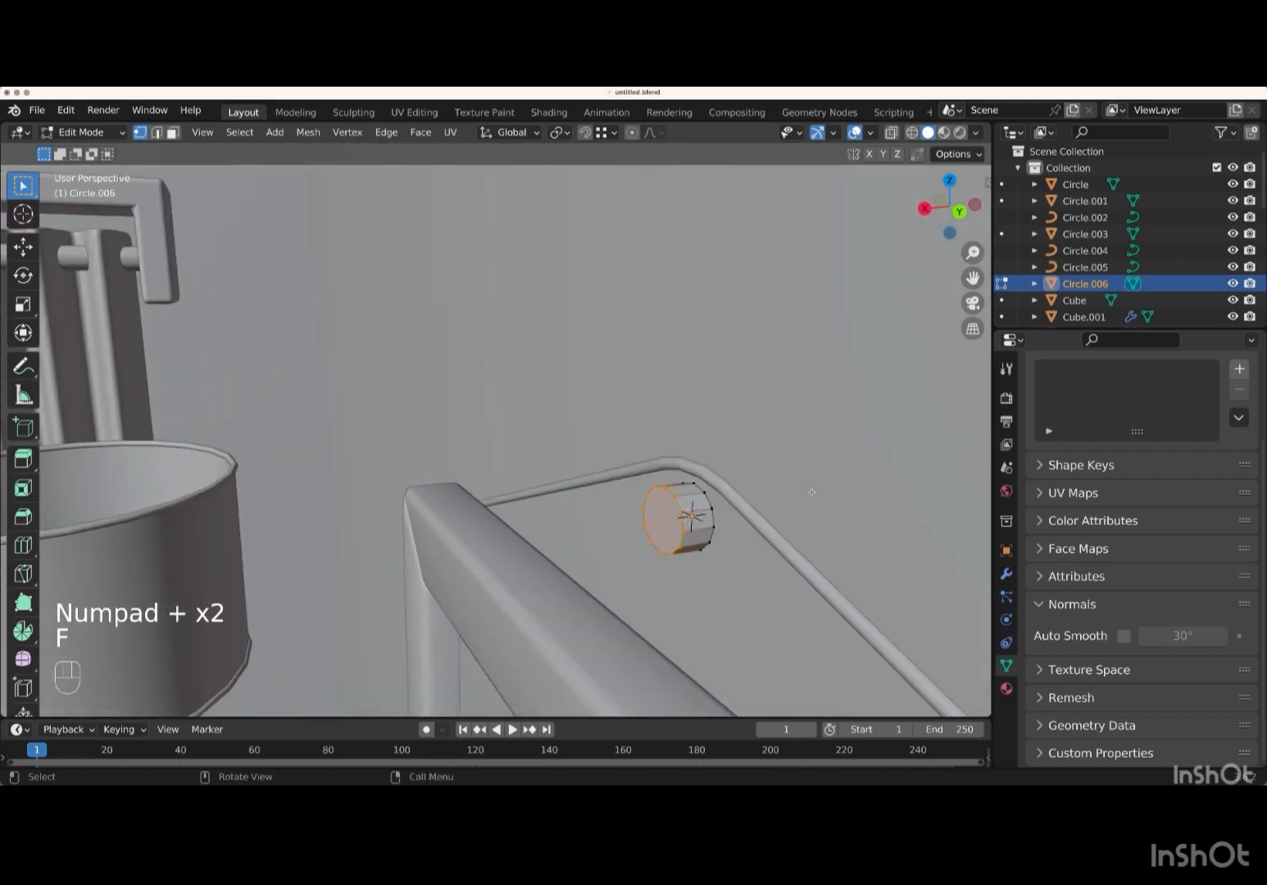
{"action": "key", "text": "i"}
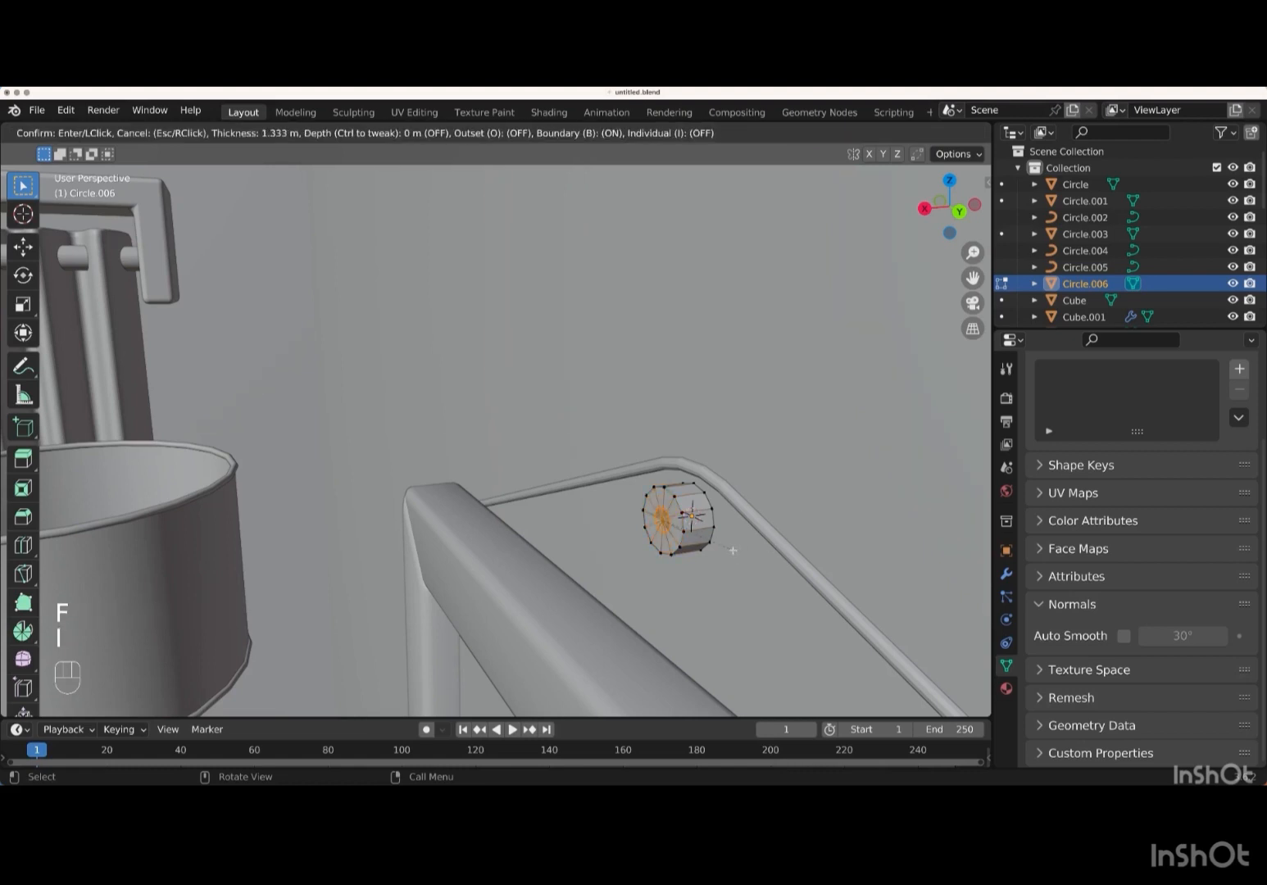
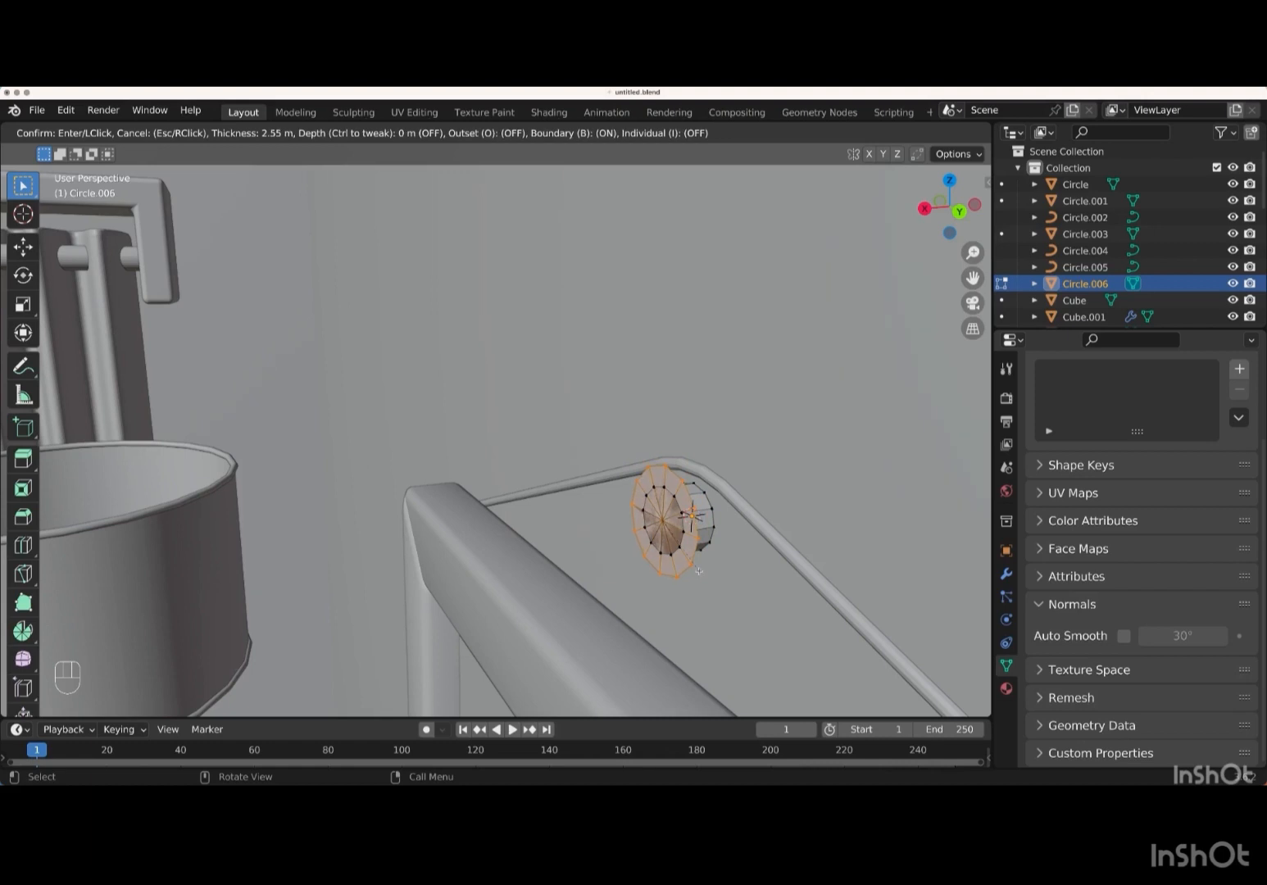
{"action": "key", "text": "Return"}
- Extrude the widened face about 0.013 m outward to form the nail head and return to Object Mode
{"action": "key", "text": "e"}
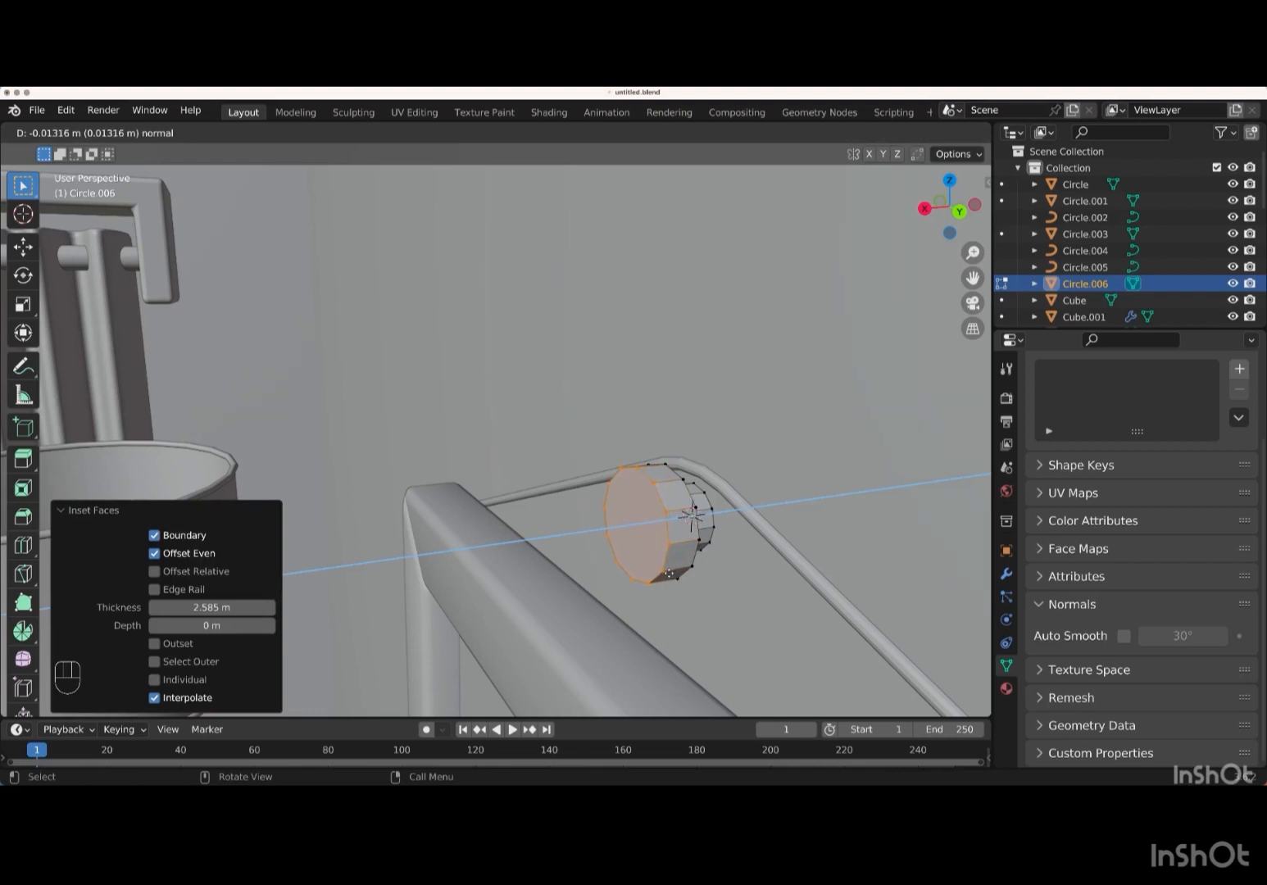
{"action": "key", "text": "Return"}
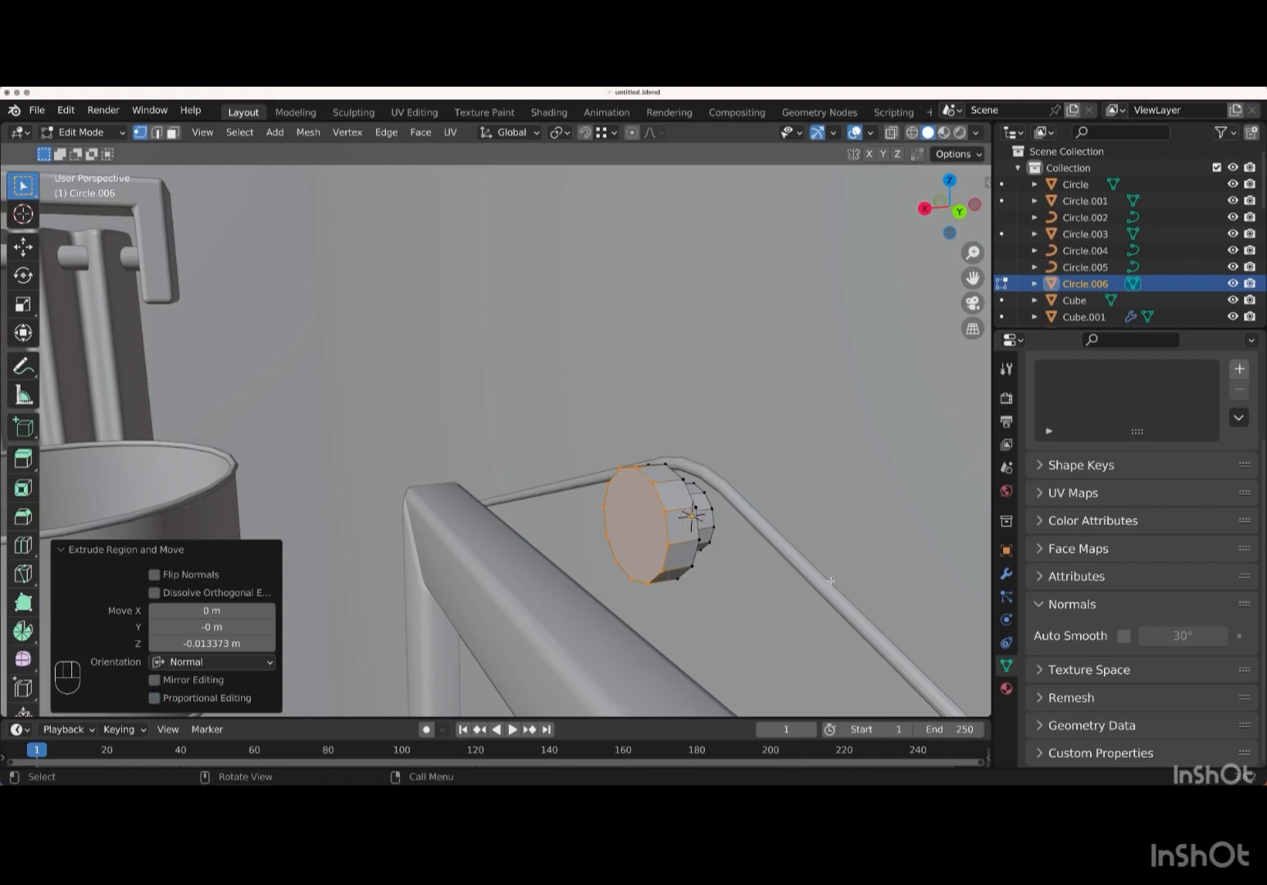
{"action": "key", "text": "Tab"}
- Add a Bevel modifier to the nail with 2 segments and an amount of 0.09 m
{"action": "scroll", "coordinate": [805, 580], "scroll_direction": "left", "scroll_amount": 5}
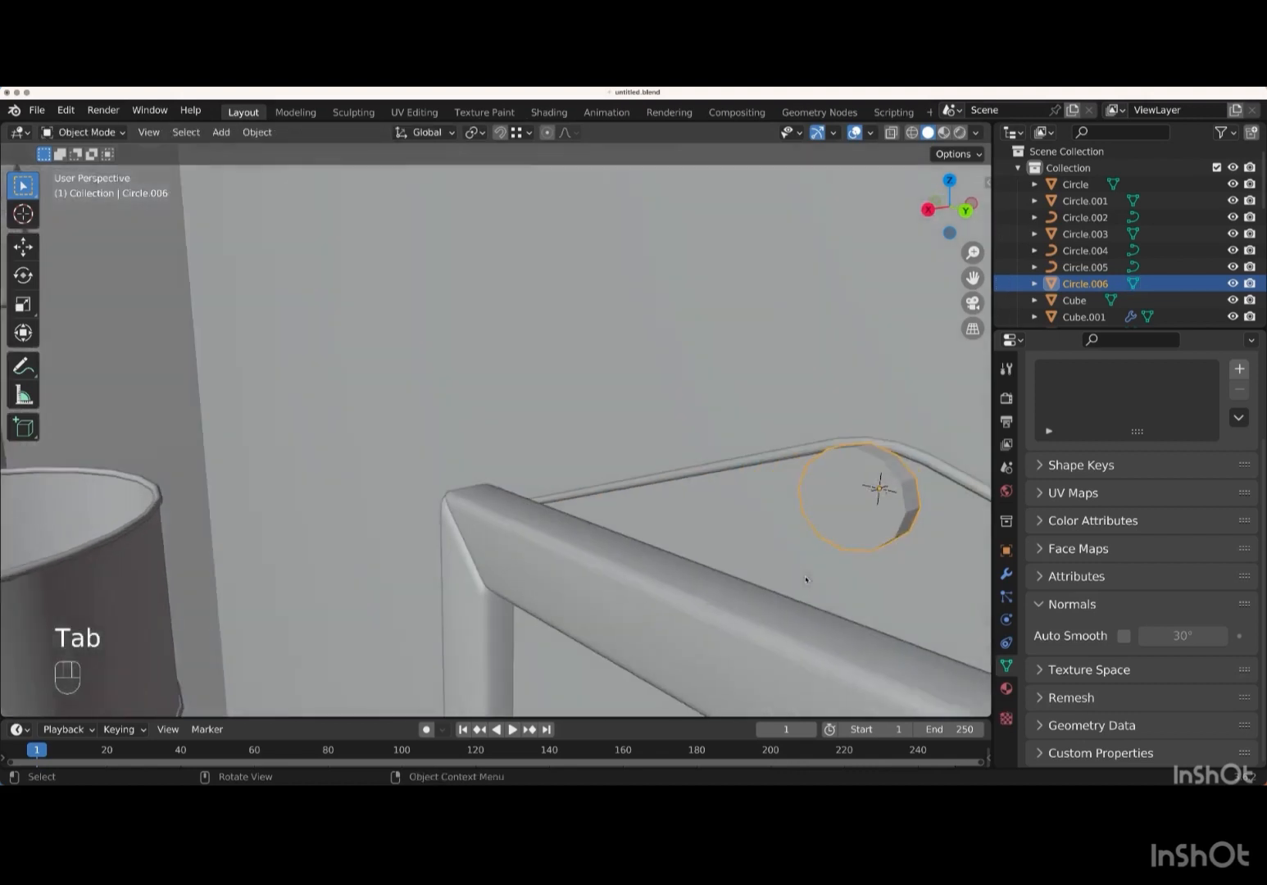
{"action": "scroll", "coordinate": [805, 579], "scroll_direction": "right", "scroll_amount": 8}
{"action": "left_click", "coordinate": [1006, 574]}
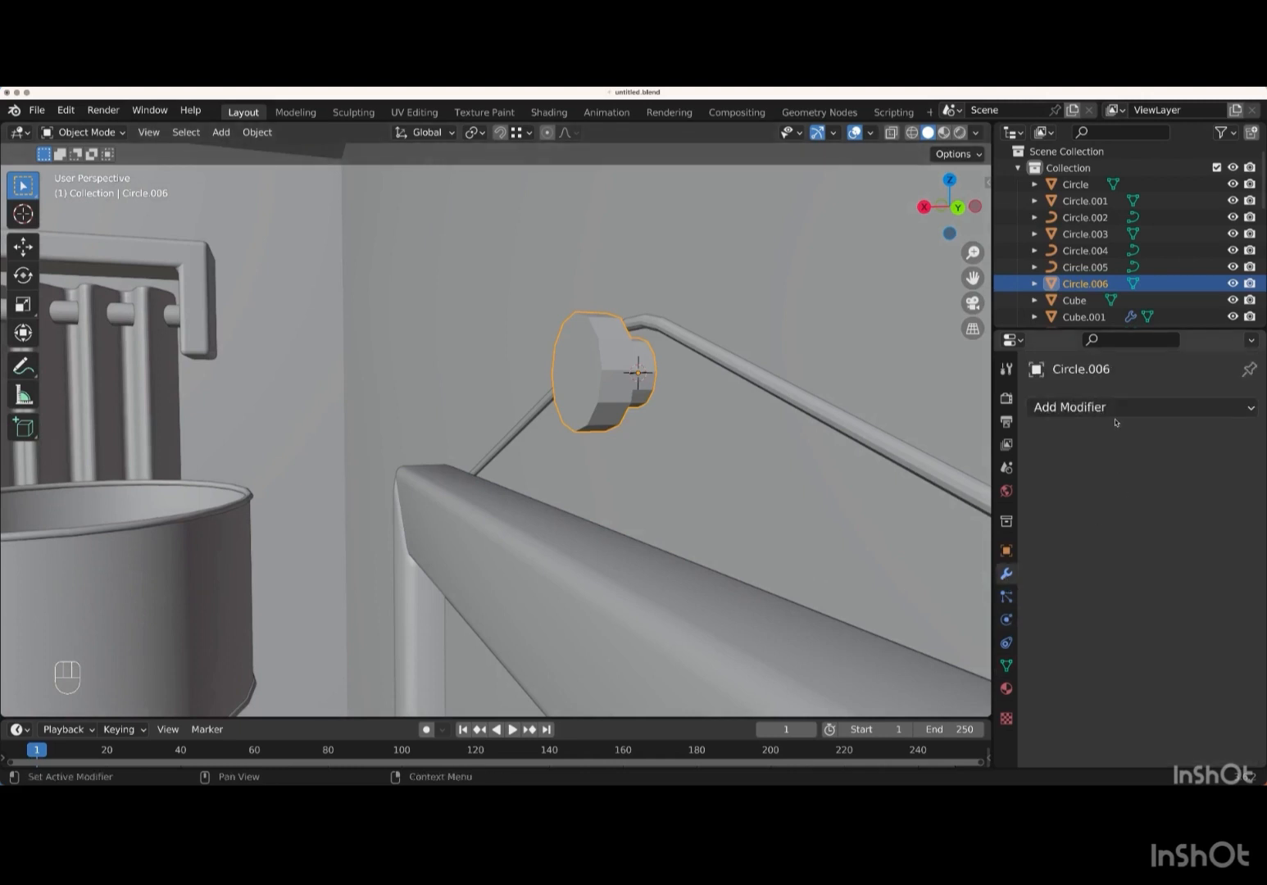
{"action": "scroll", "coordinate": [872, 451], "scroll_direction": "right", "scroll_amount": 8, "text": "shift"}
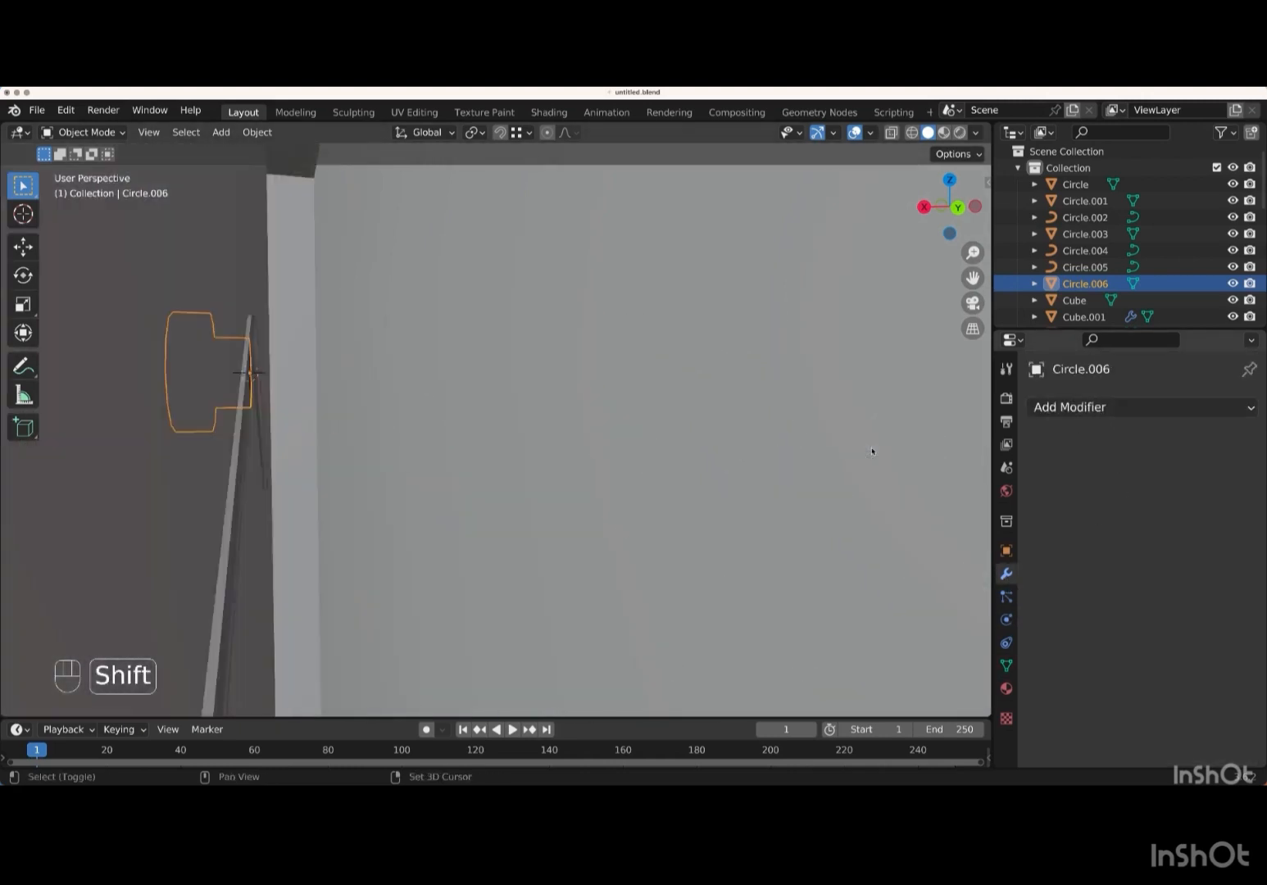
{"action": "scroll", "coordinate": [871, 452], "scroll_direction": "right", "scroll_amount": 3, "text": "shift"}
{"action": "scroll", "coordinate": [872, 452], "scroll_direction": "left", "scroll_amount": 10, "text": "shift"}
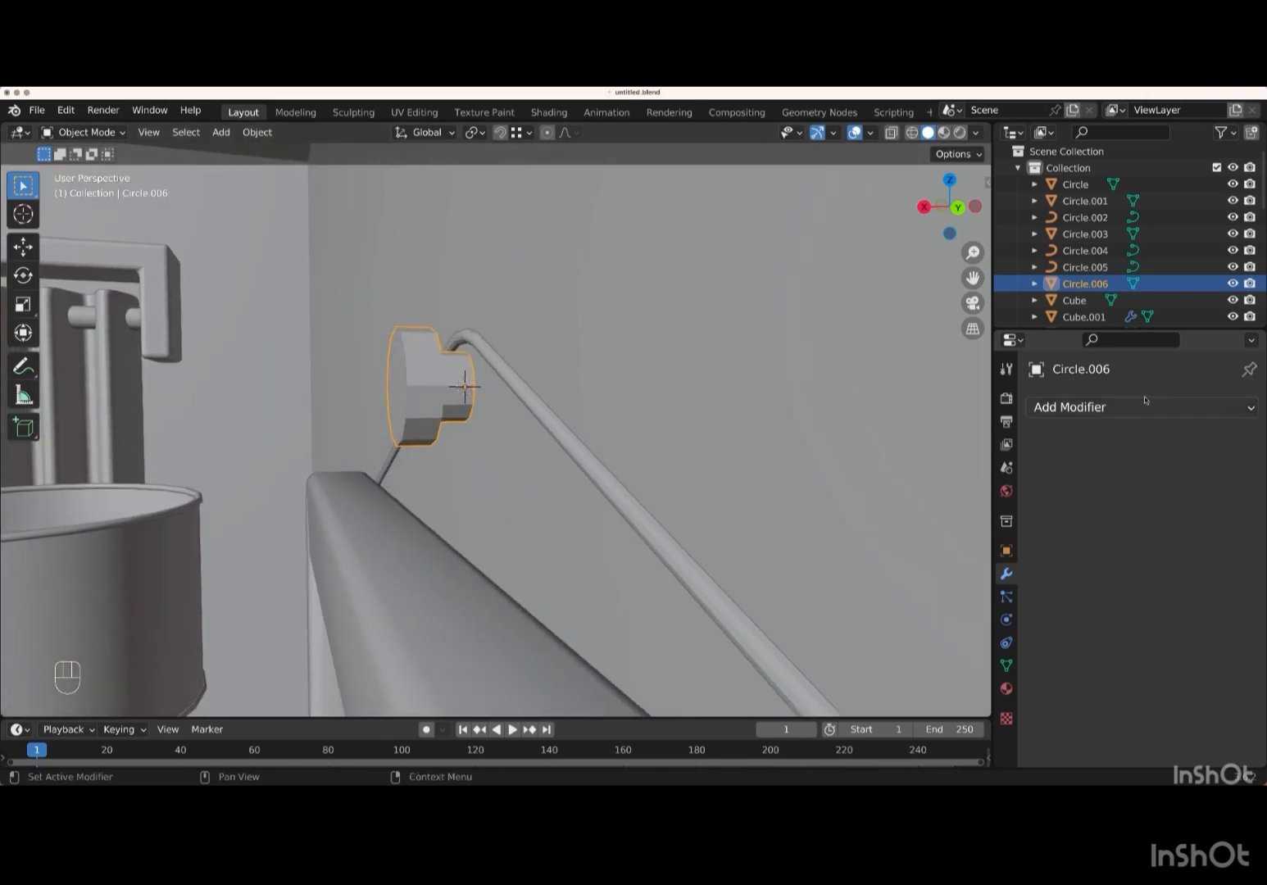
{"action": "left_click", "coordinate": [1145, 403]}
{"action": "left_click", "coordinate": [843, 491]}
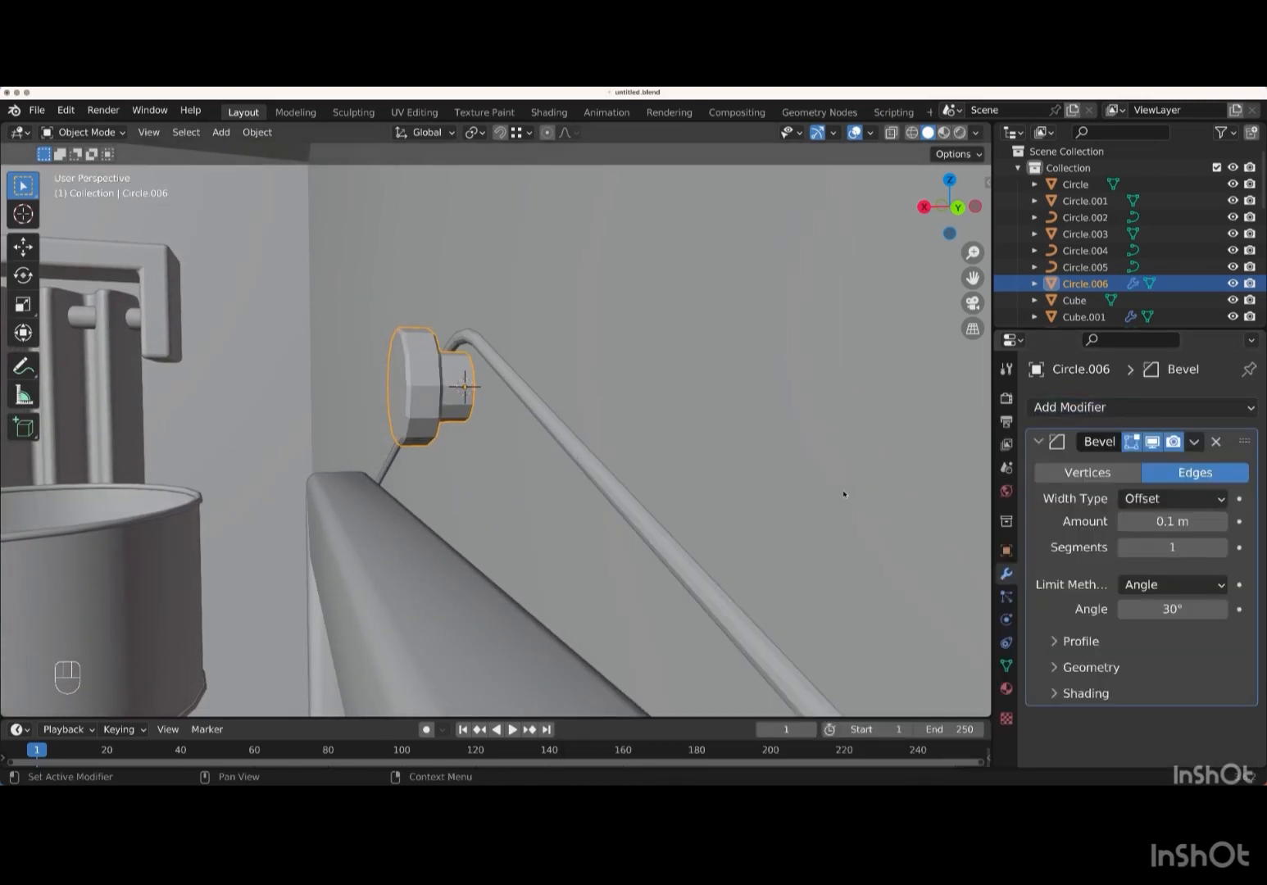
{"action": "left_click", "coordinate": [1221, 548]}
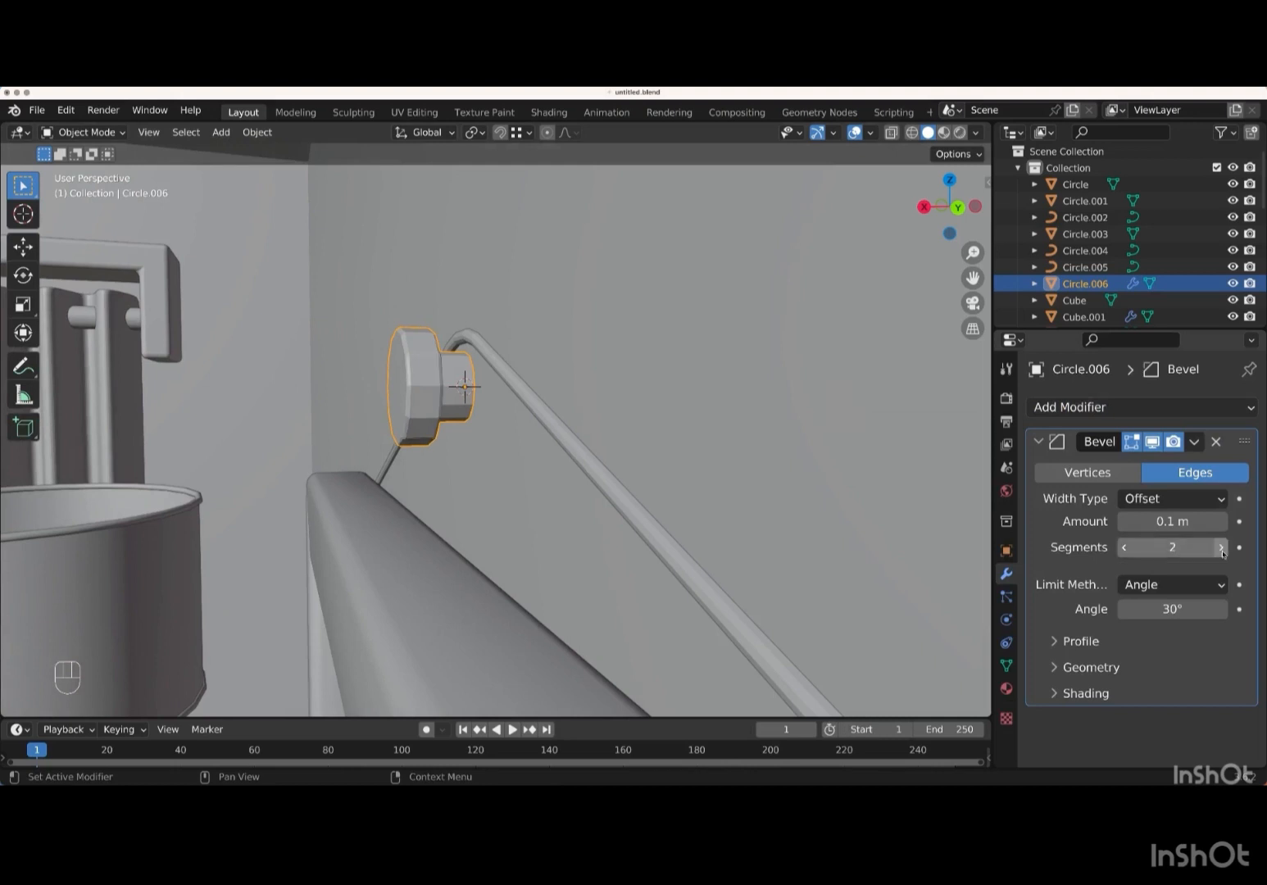
{"action": "left_click", "coordinate": [1221, 548]}
{"action": "left_click", "coordinate": [1125, 548]}
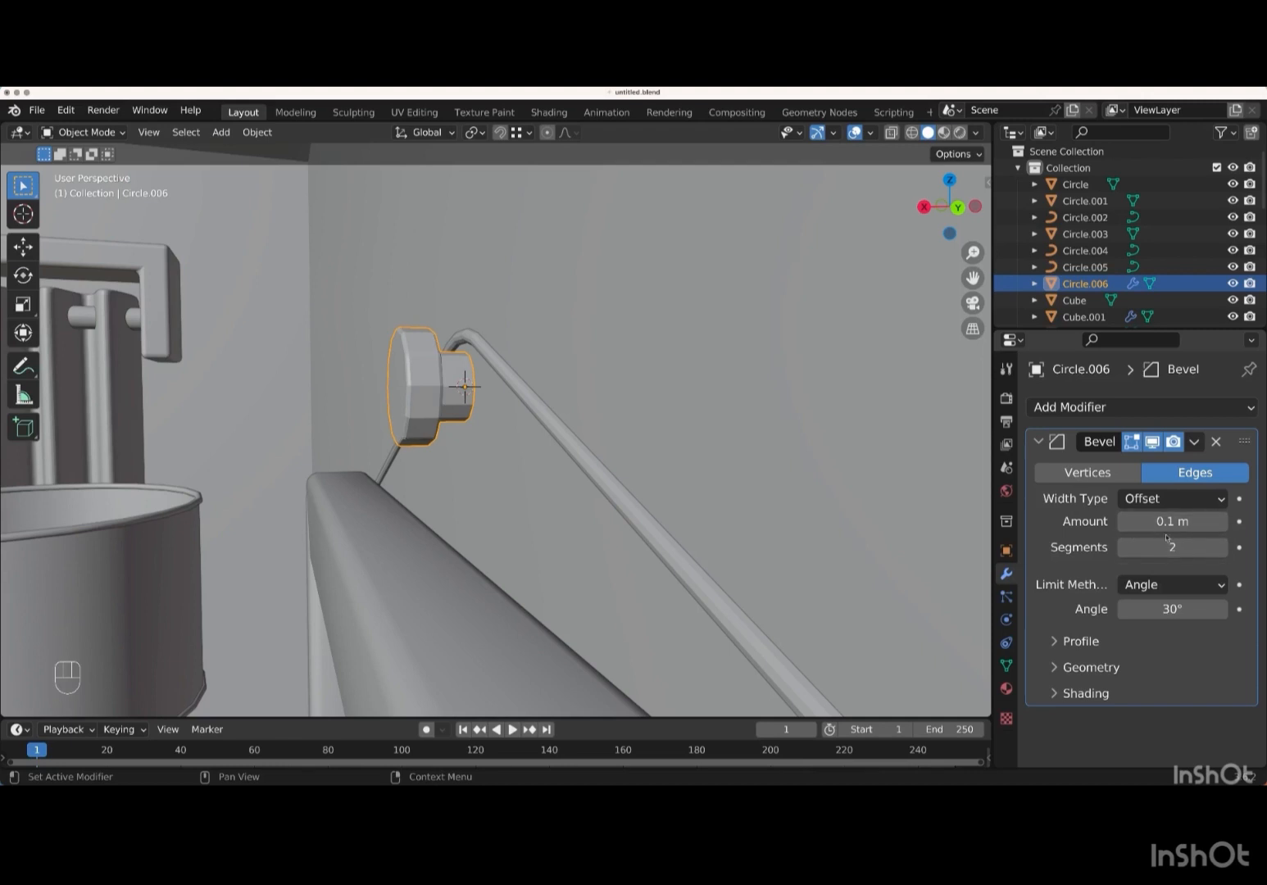
{"action": "left_click", "coordinate": [1125, 522]}
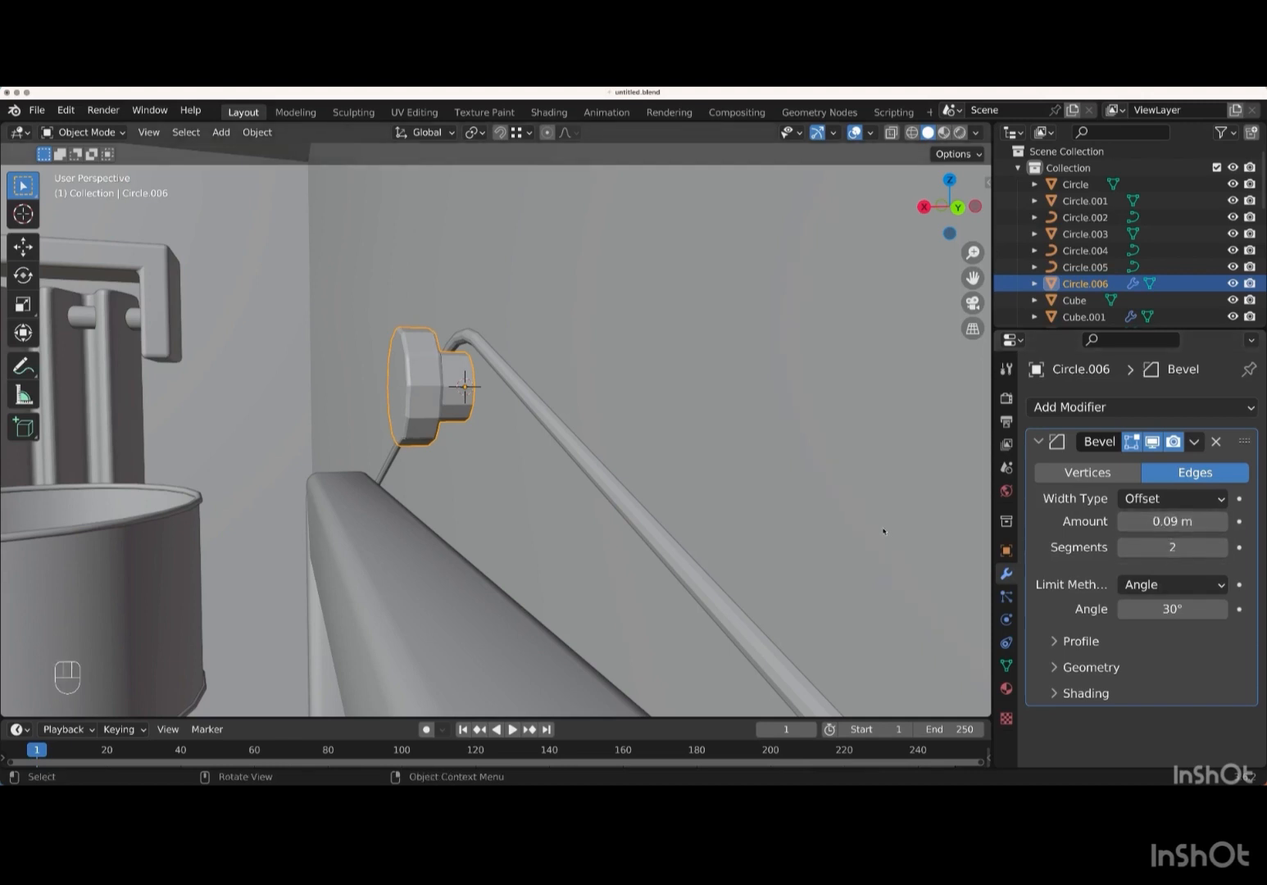
- Shade the nail smooth with Auto Smooth enabled and set its bevel to 0.21 m with 3 segments
{"action": "right_click", "coordinate": [776, 369]}
{"action": "mouse_move", "coordinate": [774, 371]}
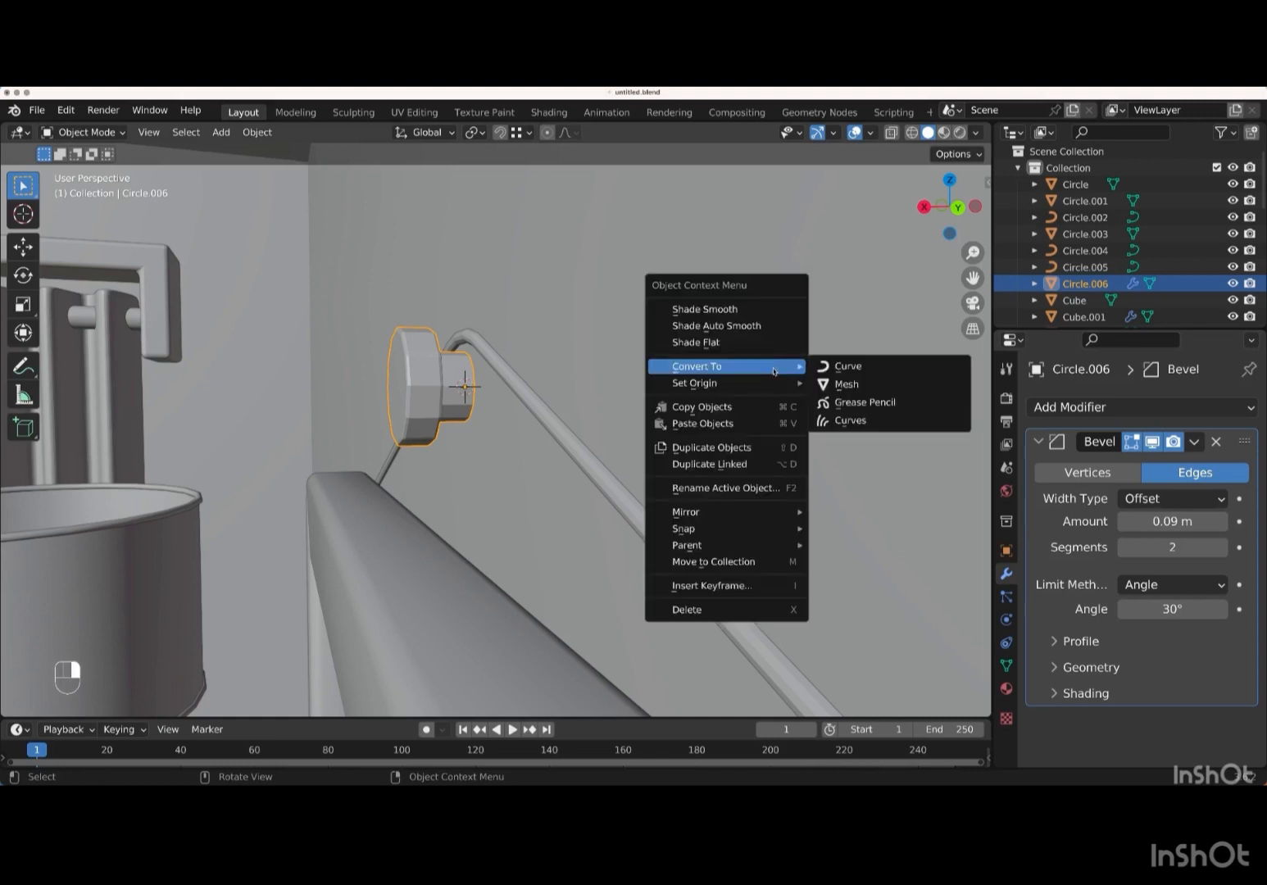
{"action": "left_click", "coordinate": [729, 311]}
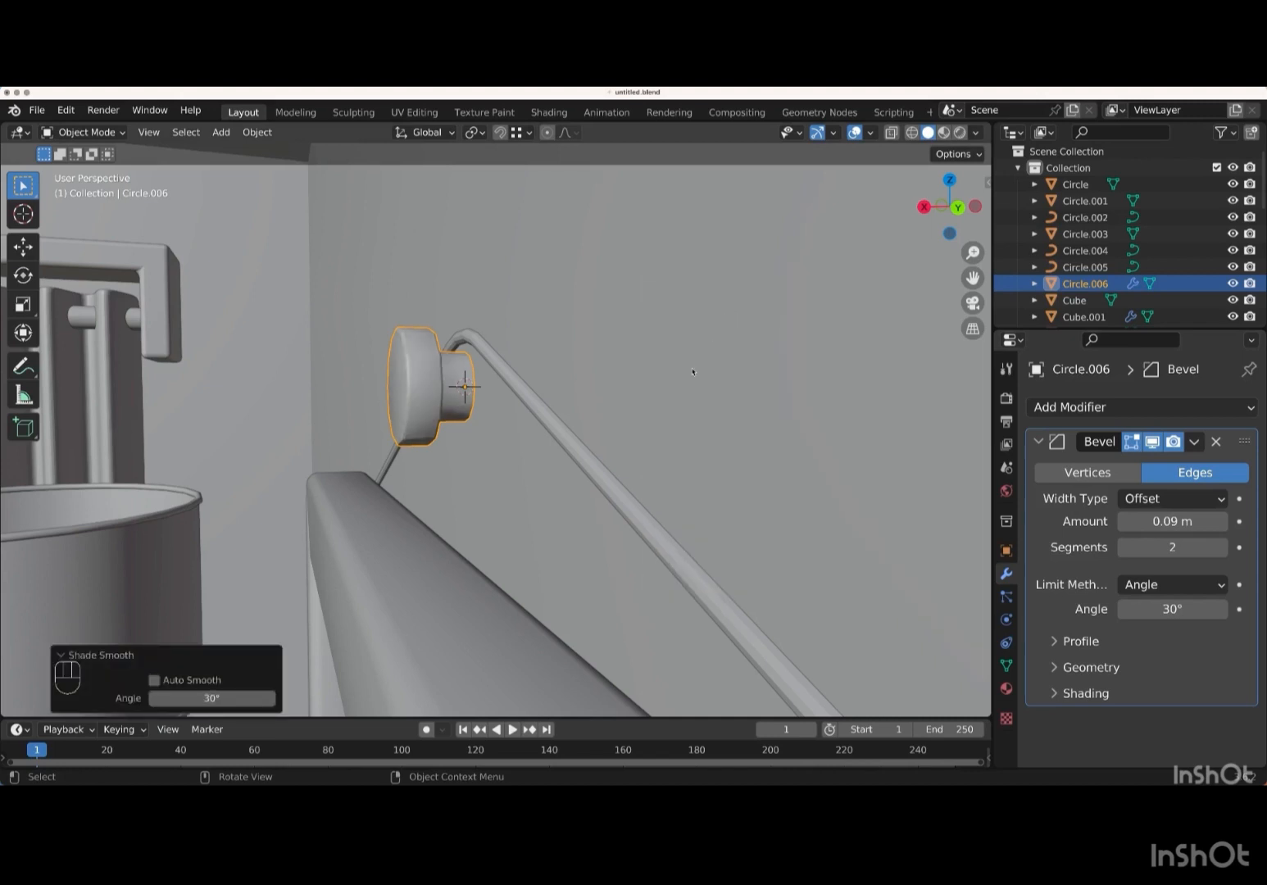
{"action": "left_click", "coordinate": [1006, 665]}
{"action": "scroll", "coordinate": [1122, 663], "scroll_direction": "down", "scroll_amount": 2}
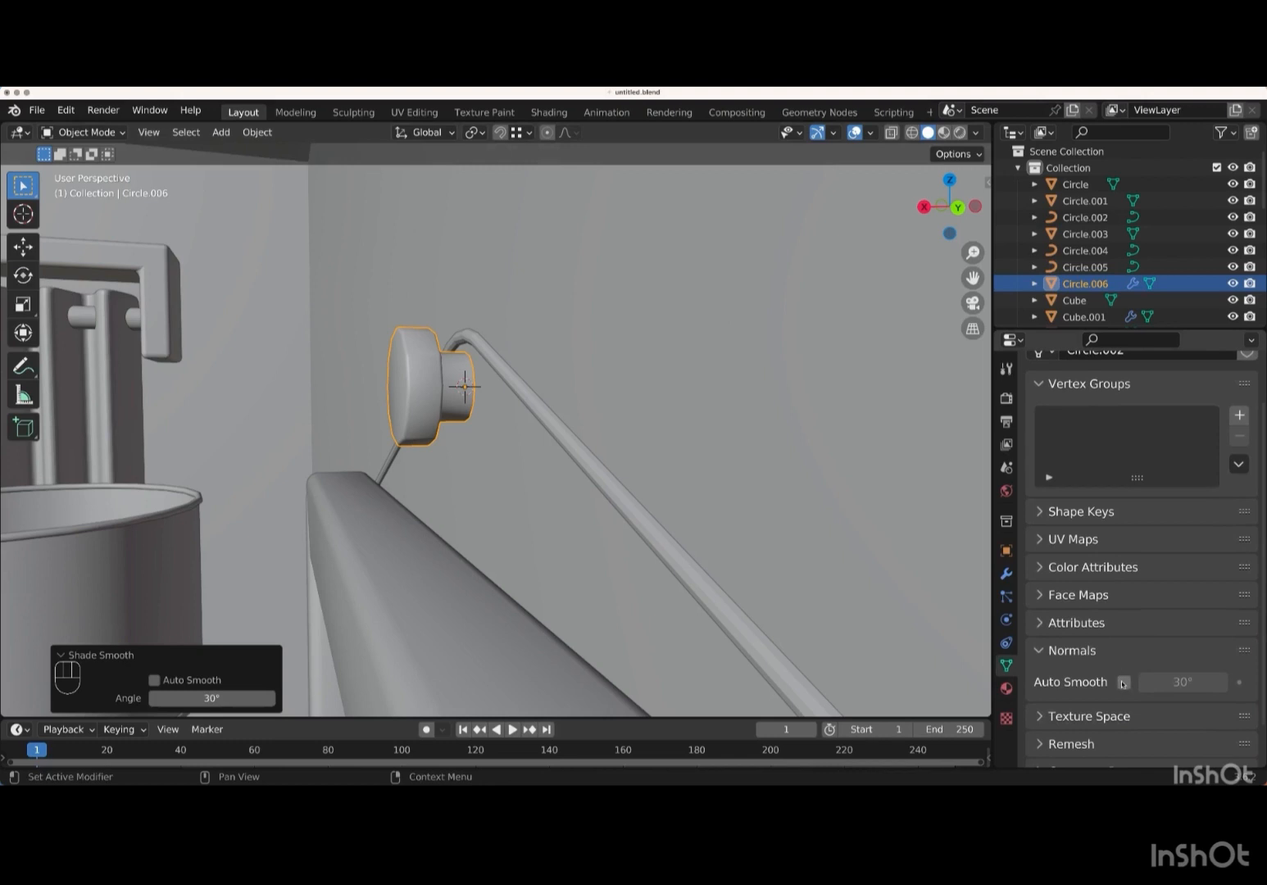
{"action": "left_click", "coordinate": [1123, 682]}
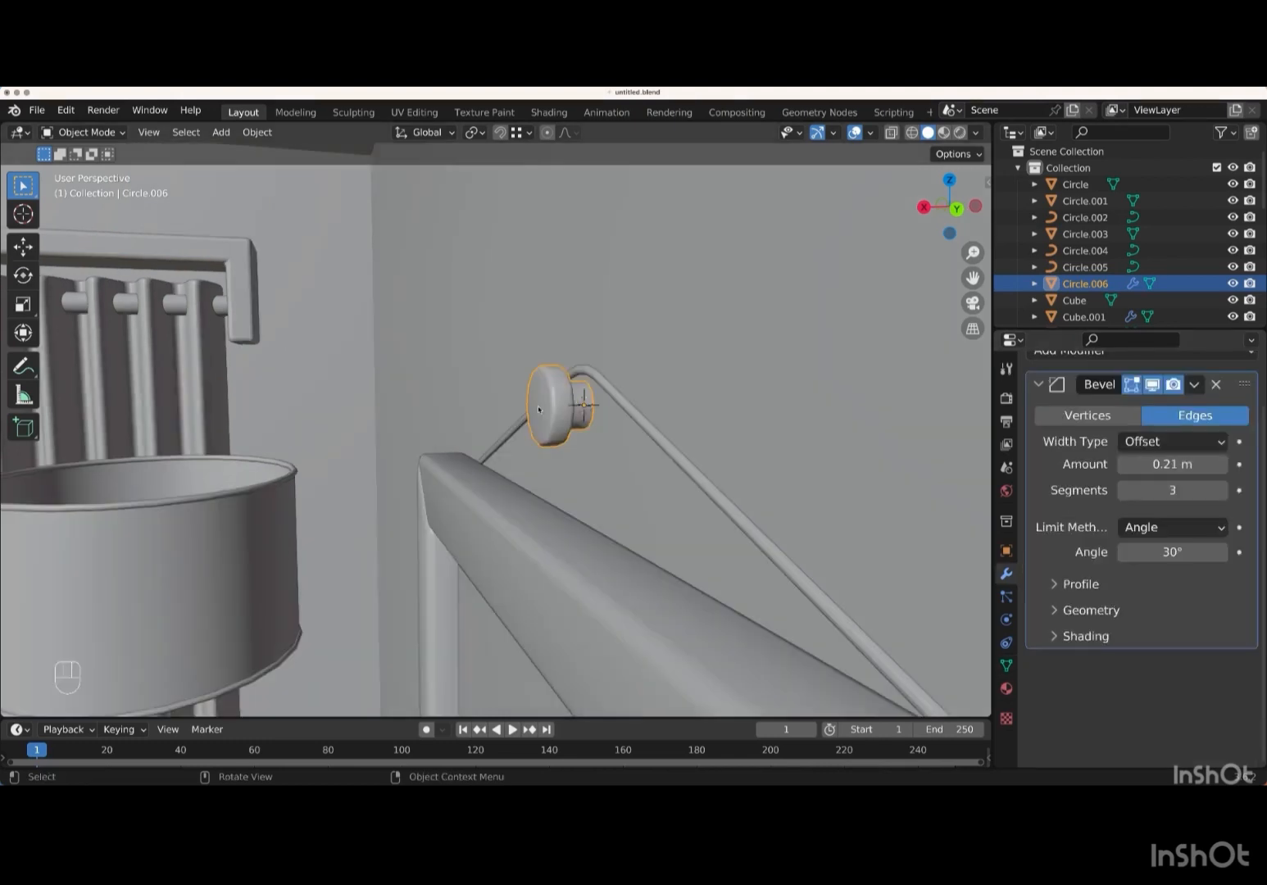
- Move the nail up about 0.0037 m and about 0.007 m along negative X toward the wall to sit against the string
{"action": "key", "text": "g"}
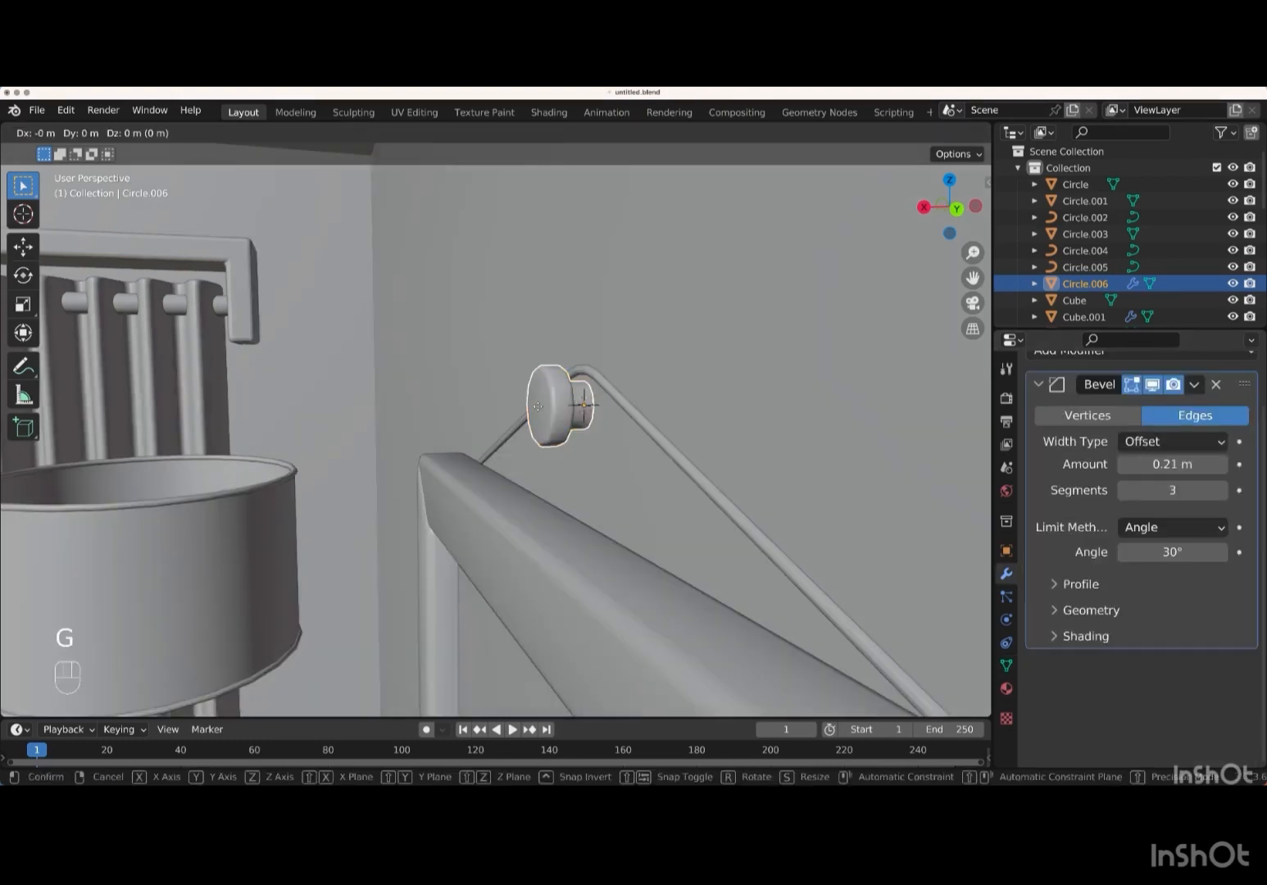
{"action": "key", "text": "z"}
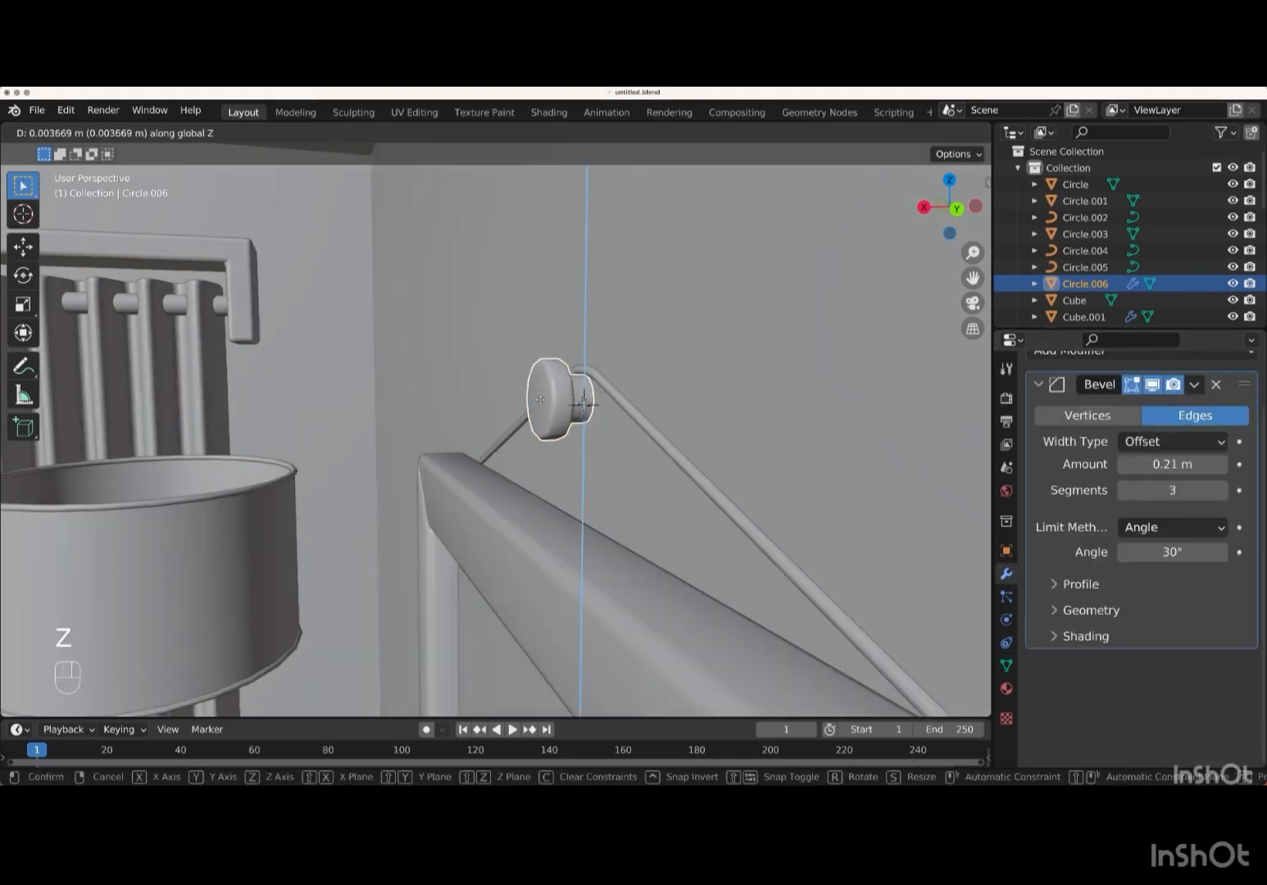
{"action": "key", "text": "Return"}
{"action": "scroll", "coordinate": [541, 403], "scroll_direction": "right", "scroll_amount": 3}
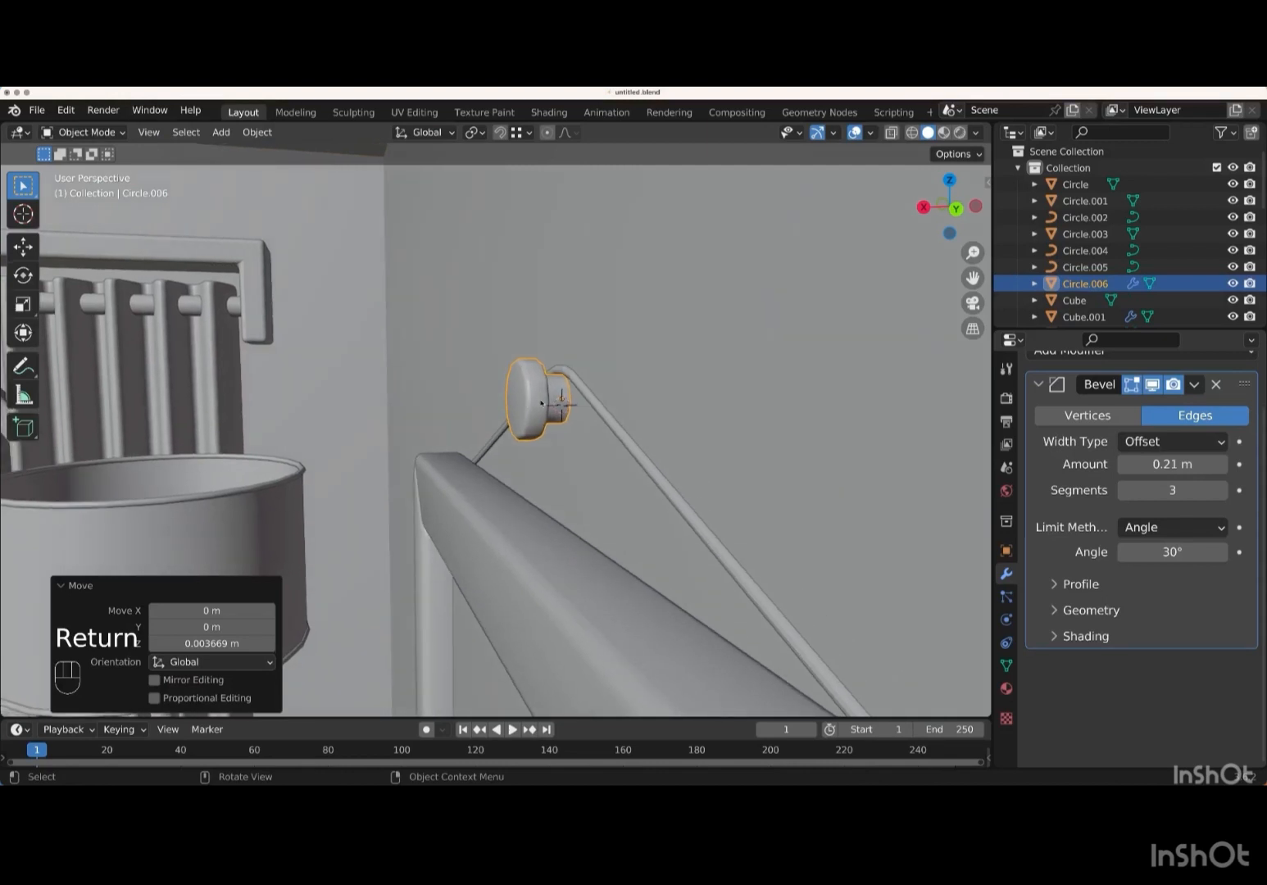
{"action": "key", "text": "g"}
{"action": "key", "text": "x"}
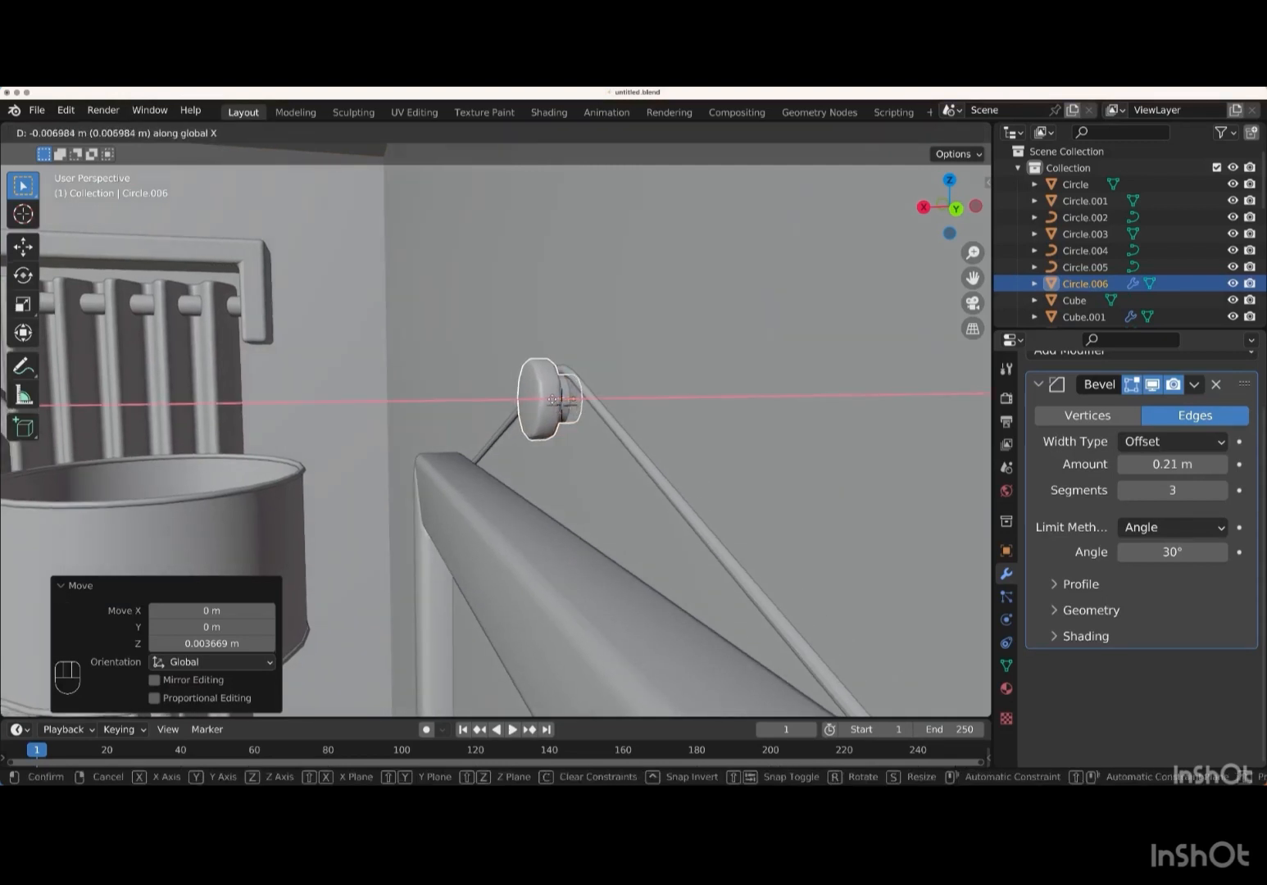
{"action": "key", "text": "Return"}
- Select the picture frame's hanging string and shade it smooth
{"action": "scroll", "coordinate": [552, 401], "scroll_direction": "right", "scroll_amount": 5}
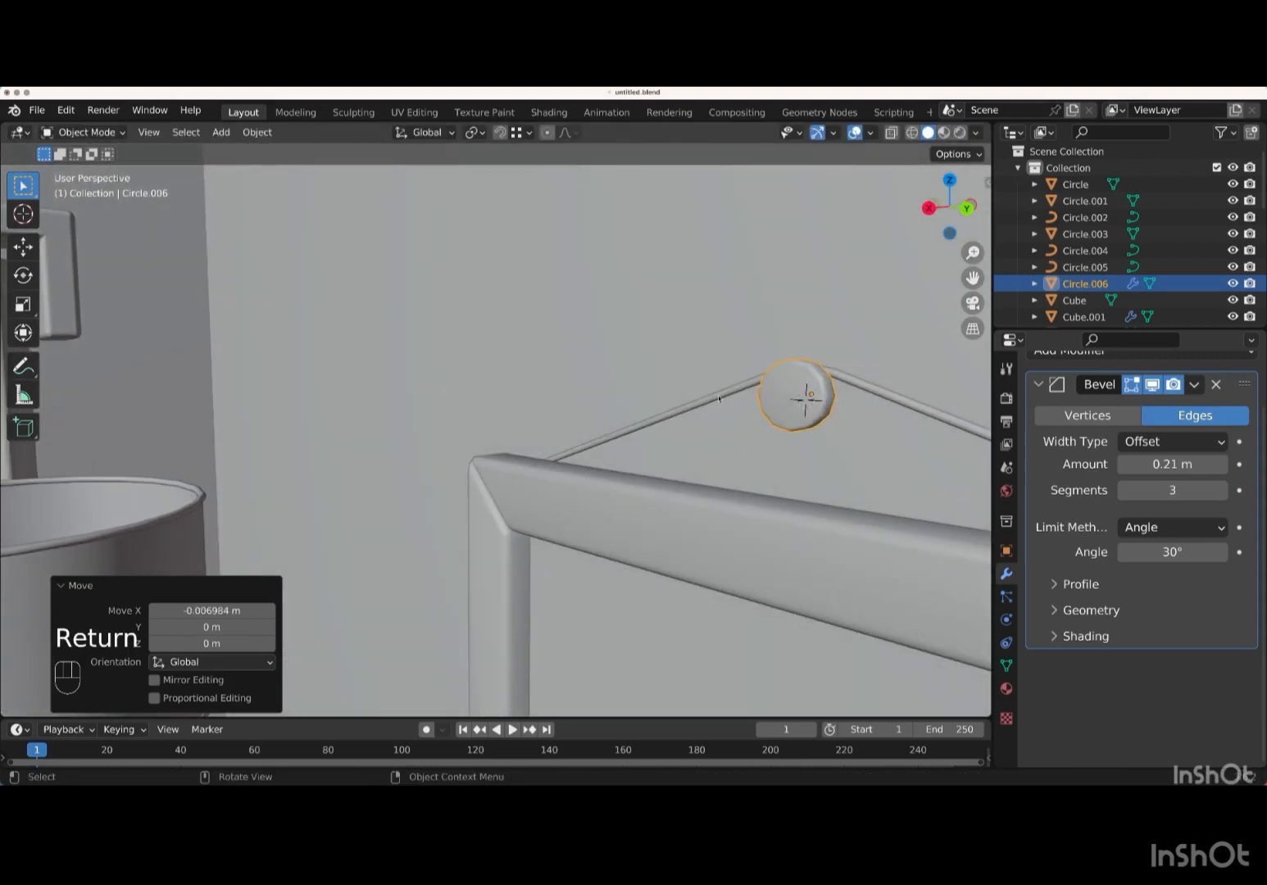
{"action": "left_click", "coordinate": [717, 401]}
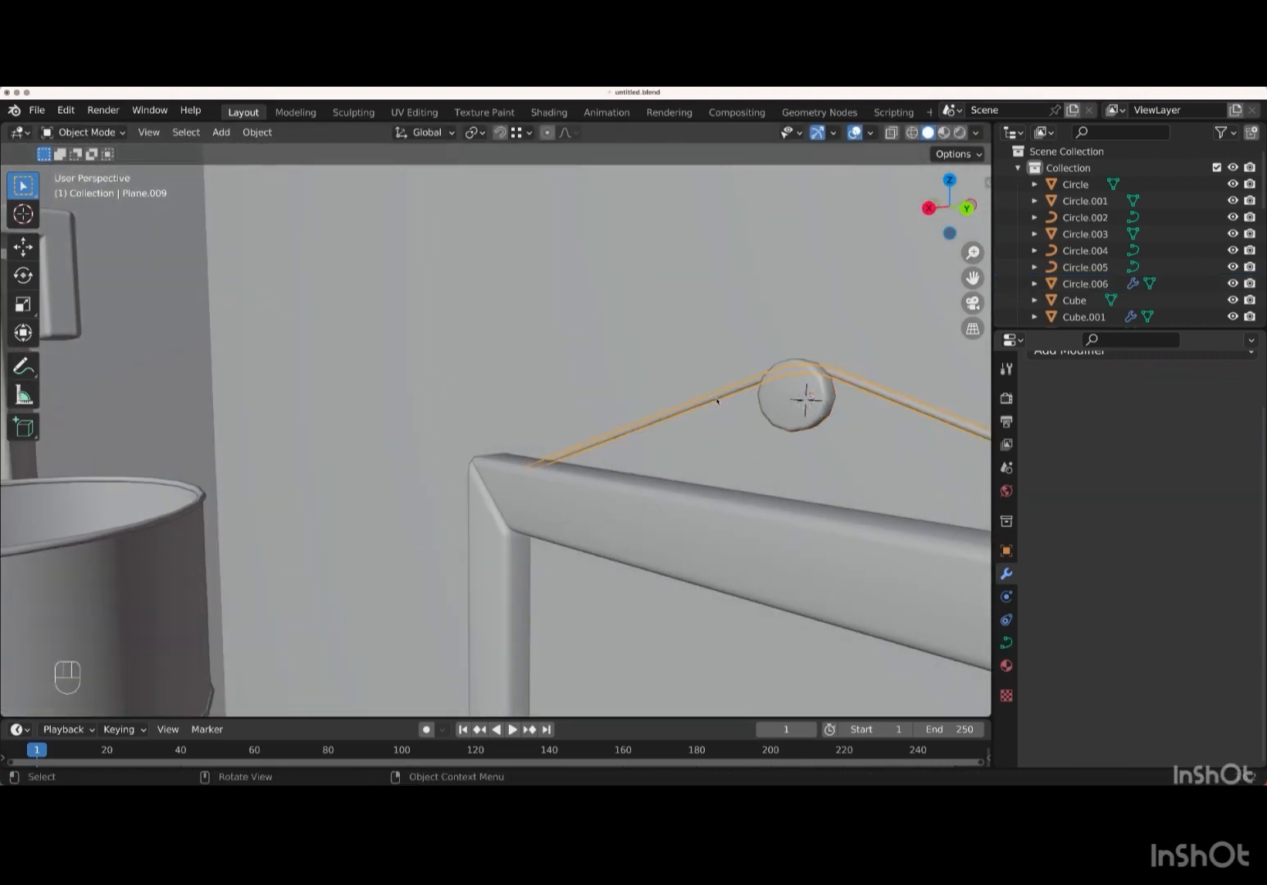
{"action": "right_click", "coordinate": [233, 340]}
{"action": "left_click", "coordinate": [192, 338]}
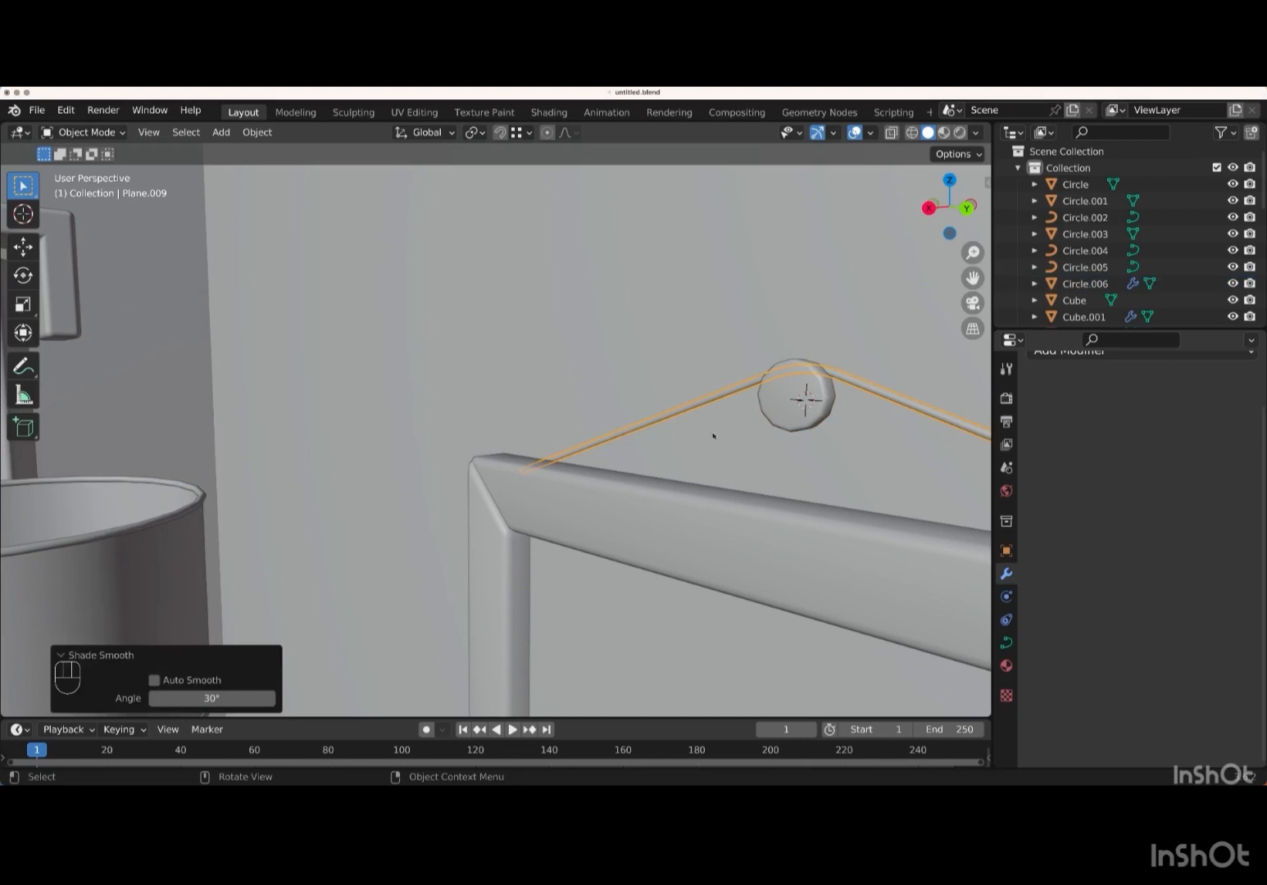
- Select the nail and picture frame together with the string and scale them to about 0.859 in right orthographic view
{"action": "left_click", "coordinate": [774, 394], "text": "shift"}
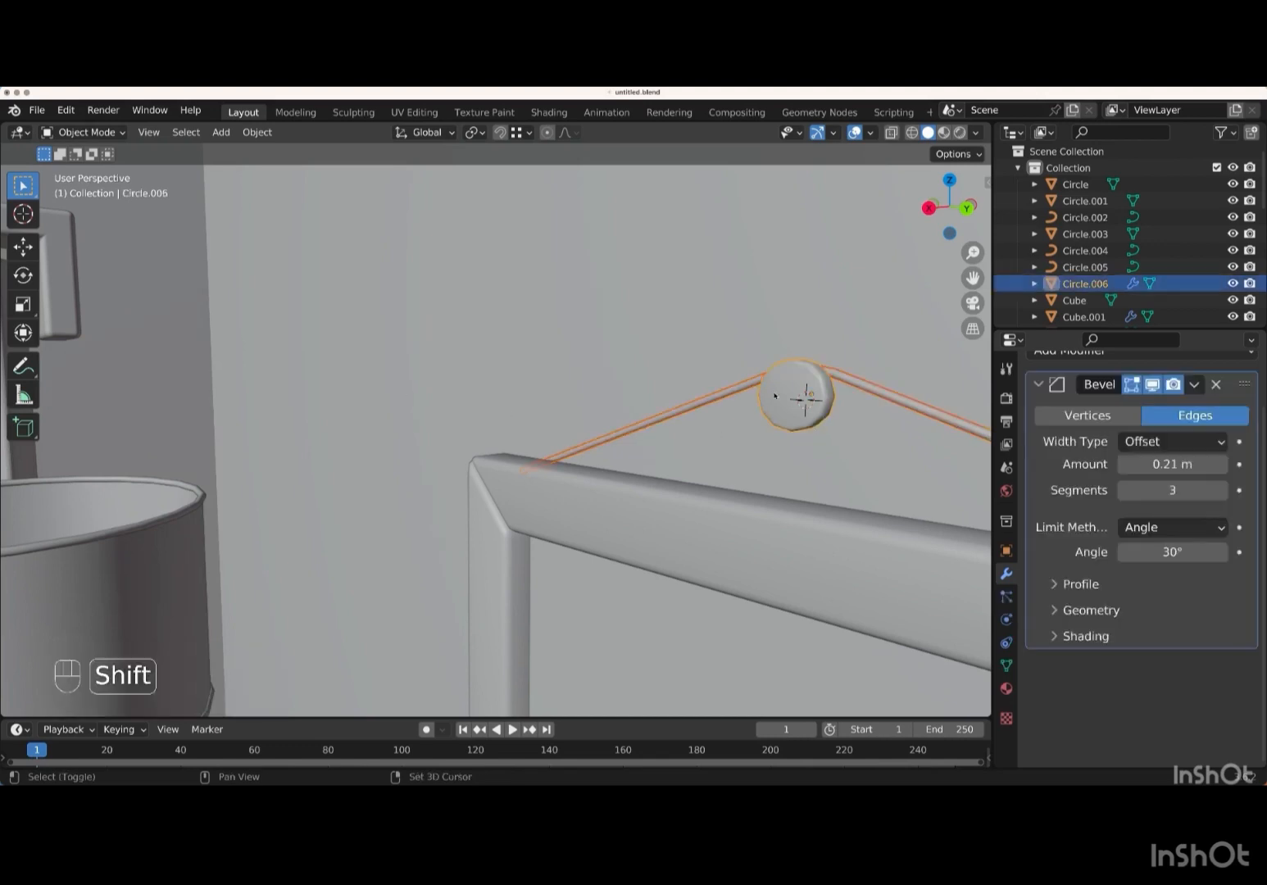
{"action": "left_click", "coordinate": [658, 524], "text": "shift"}
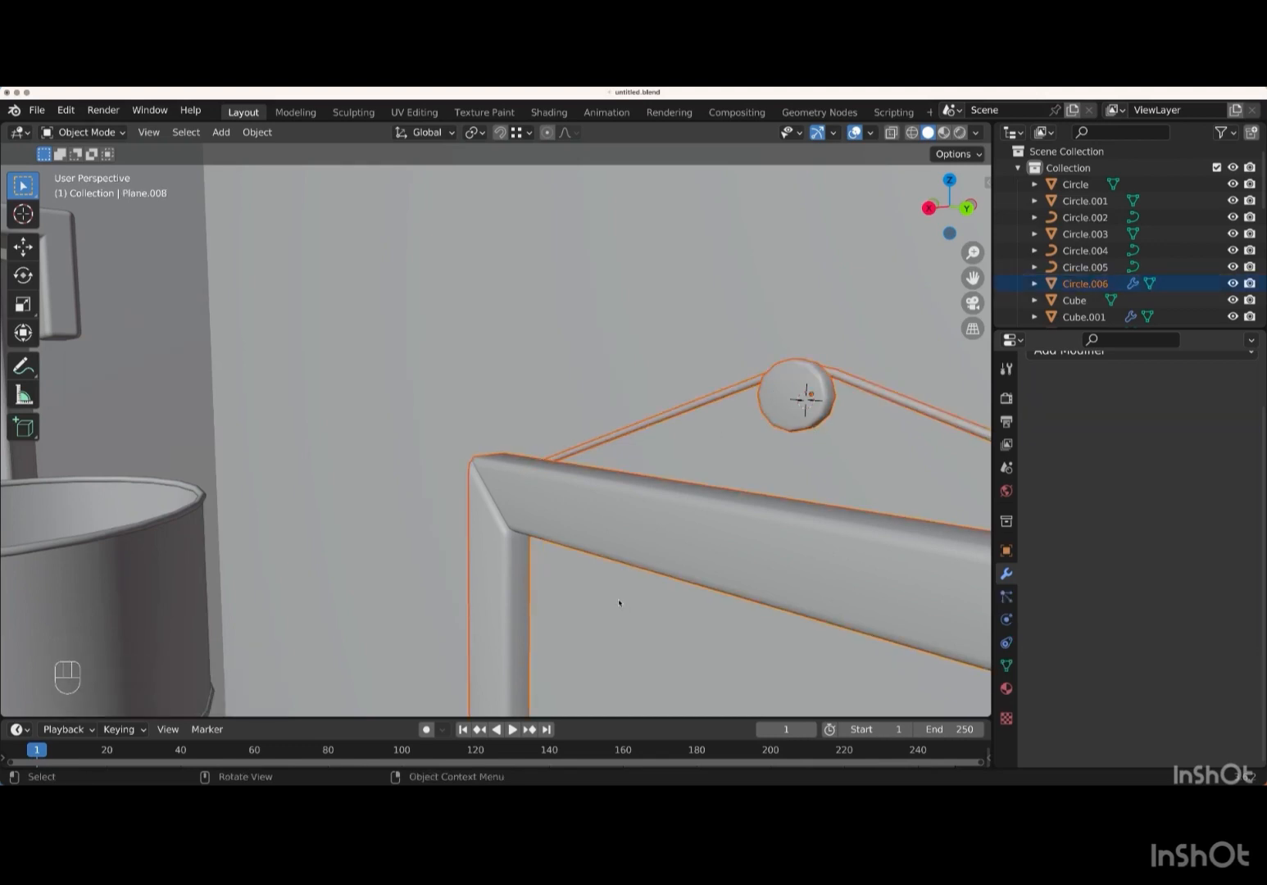
{"action": "key", "text": "KP_3"}
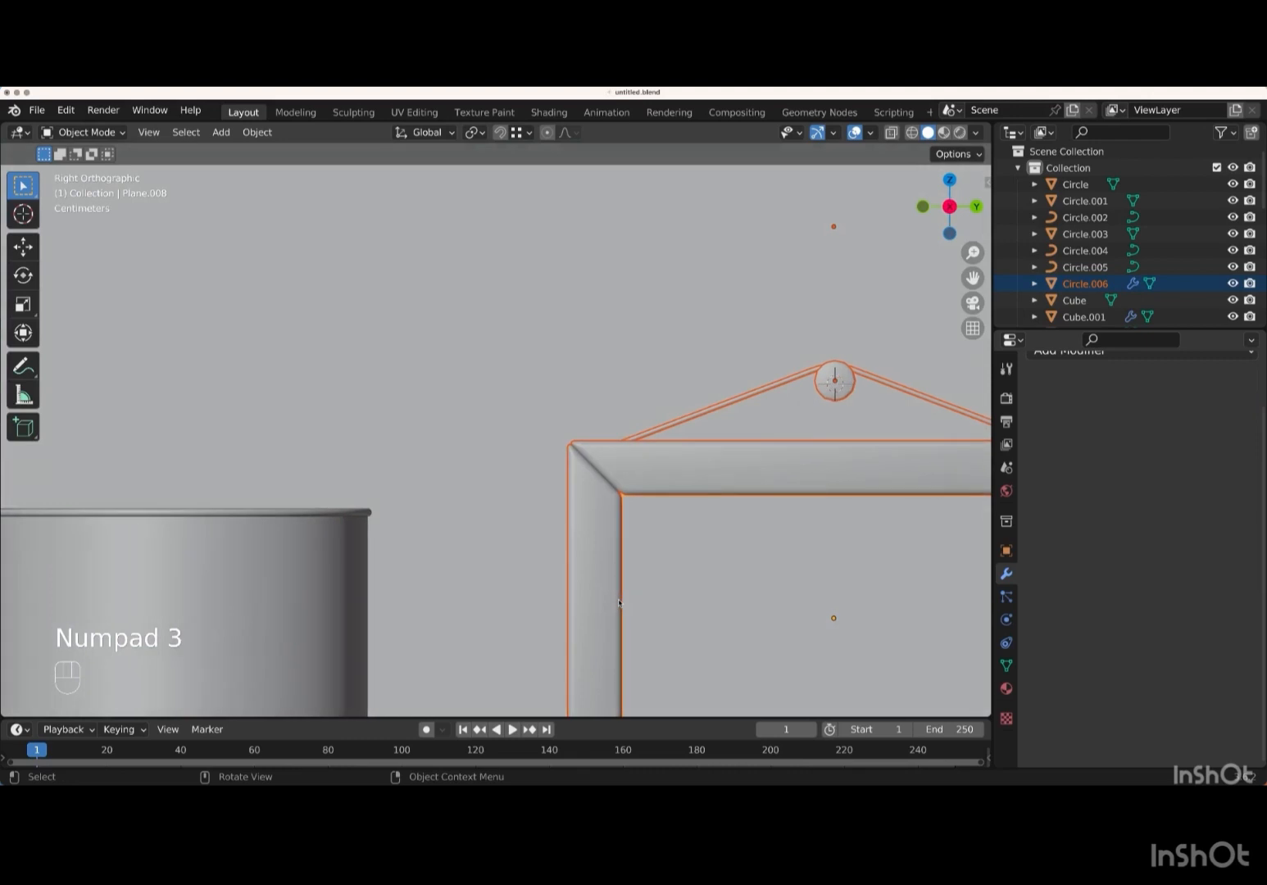
{"action": "key", "text": "KP_Subtract"}
{"action": "key", "text": "KP_Subtract"}
{"action": "key", "text": "KP_Subtract"}
{"action": "key", "text": "KP_Subtract"}
{"action": "key", "text": "KP_Subtract"}
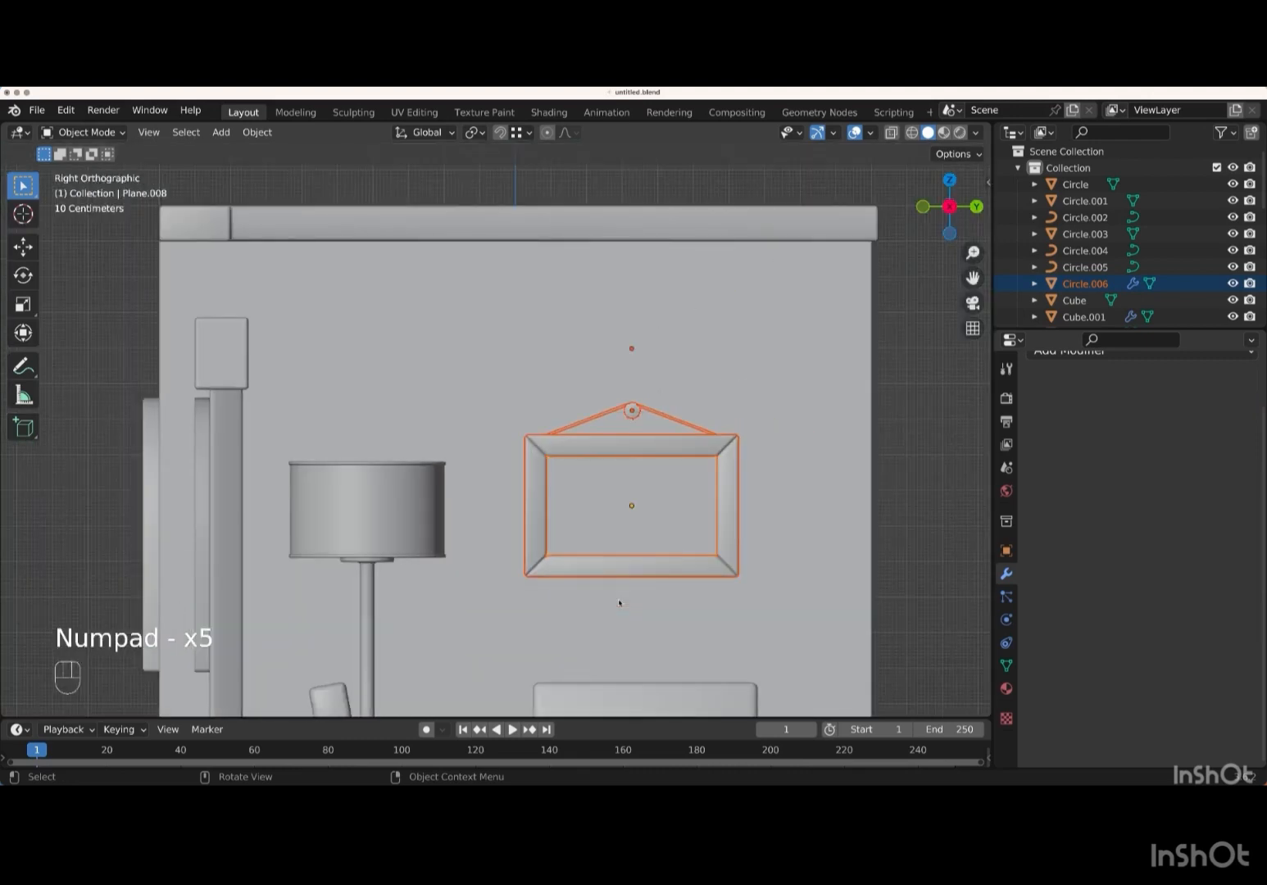
{"action": "key", "text": "s"}
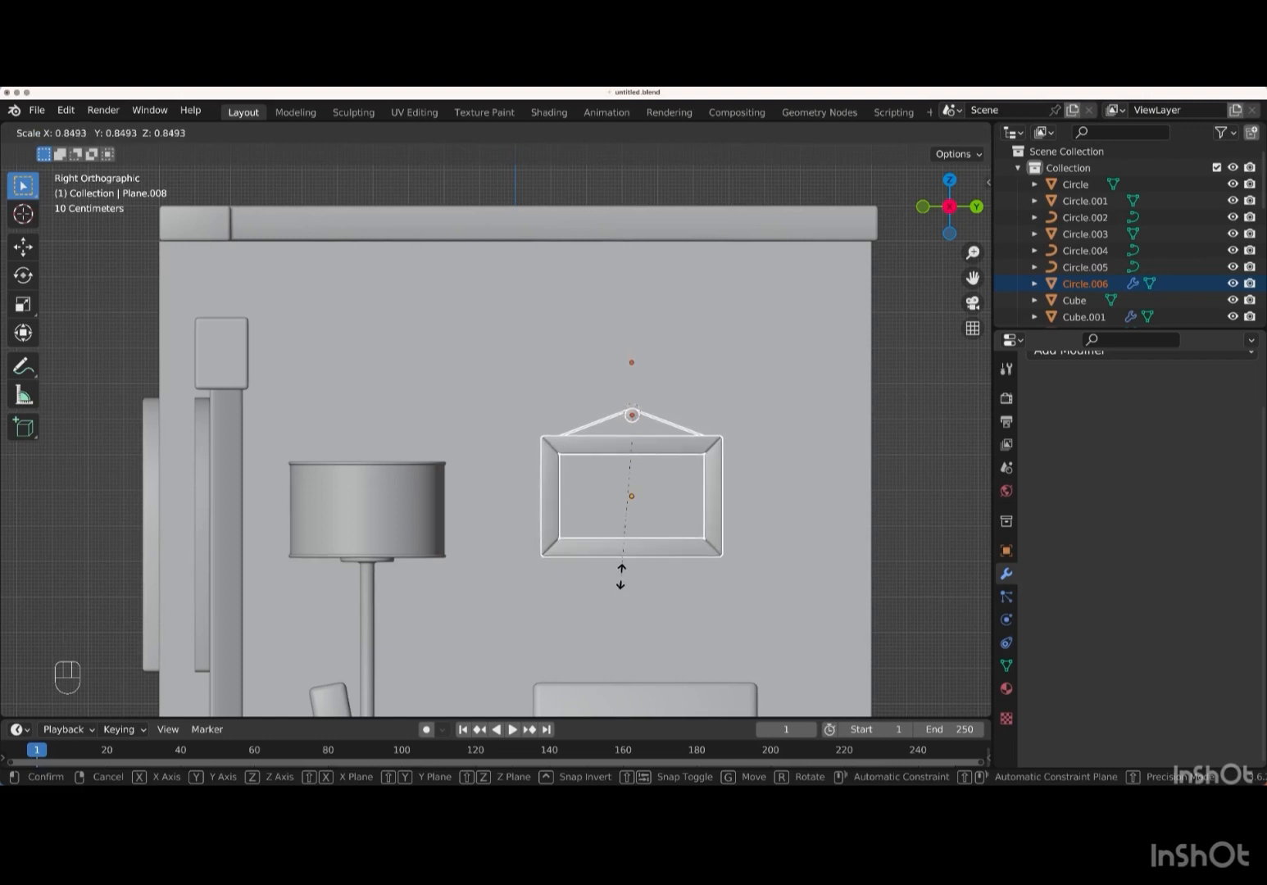
{"action": "key", "text": "Return"}
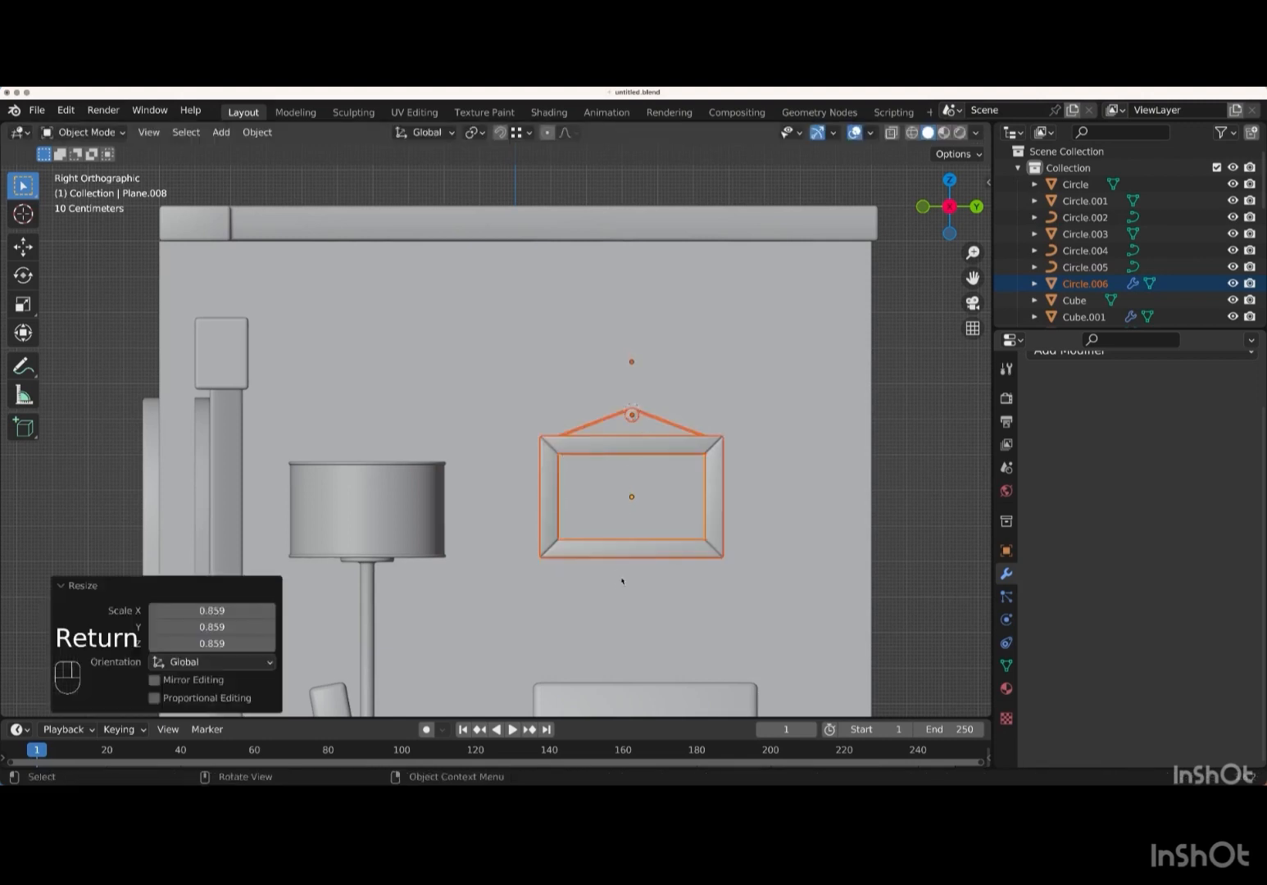
- Move the whole hanging picture down about 0.26 m along Z and about 0.076 m along Y, above the armchair
{"action": "key", "text": "KP_Subtract"}
{"action": "key", "text": "KP_Subtract"}
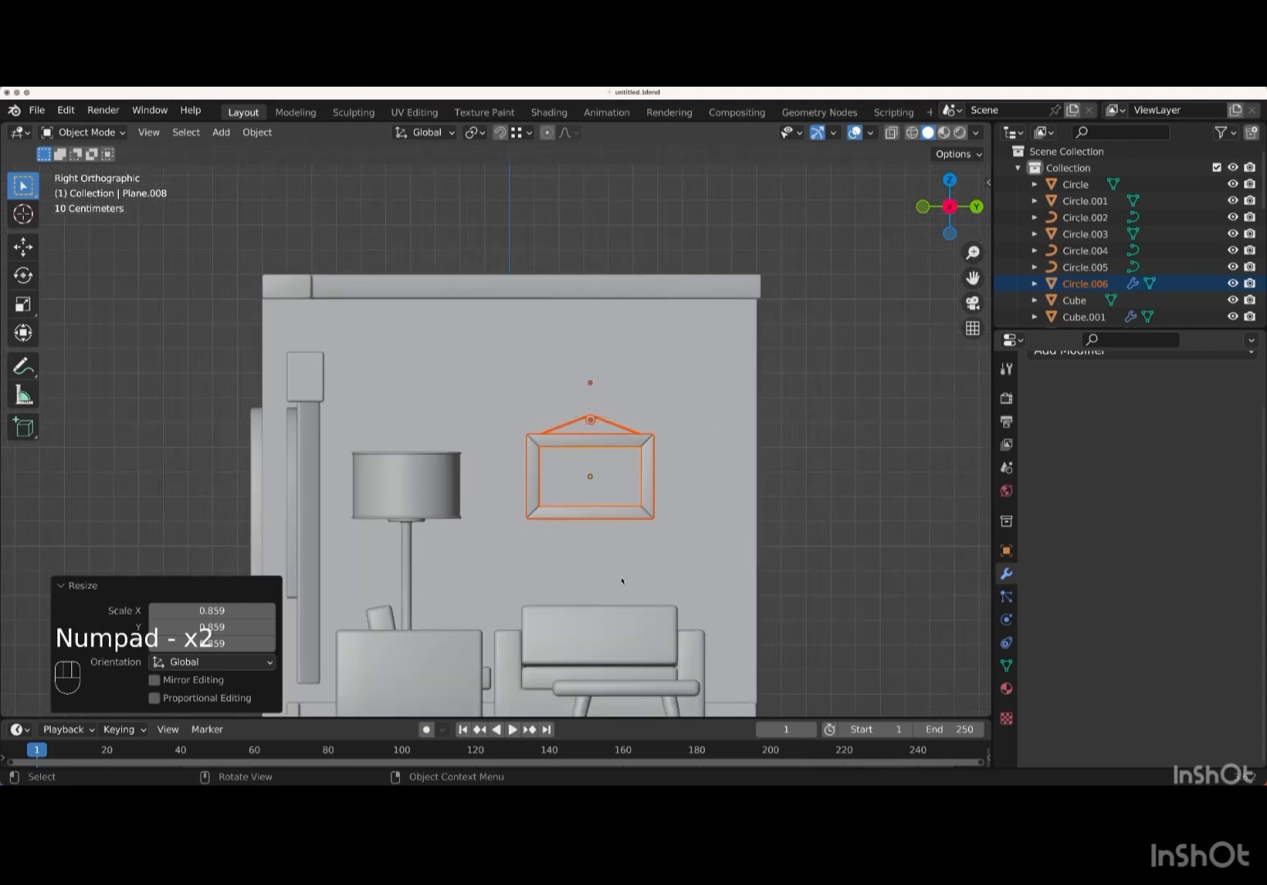
{"action": "key", "text": "g"}
{"action": "key", "text": "z"}
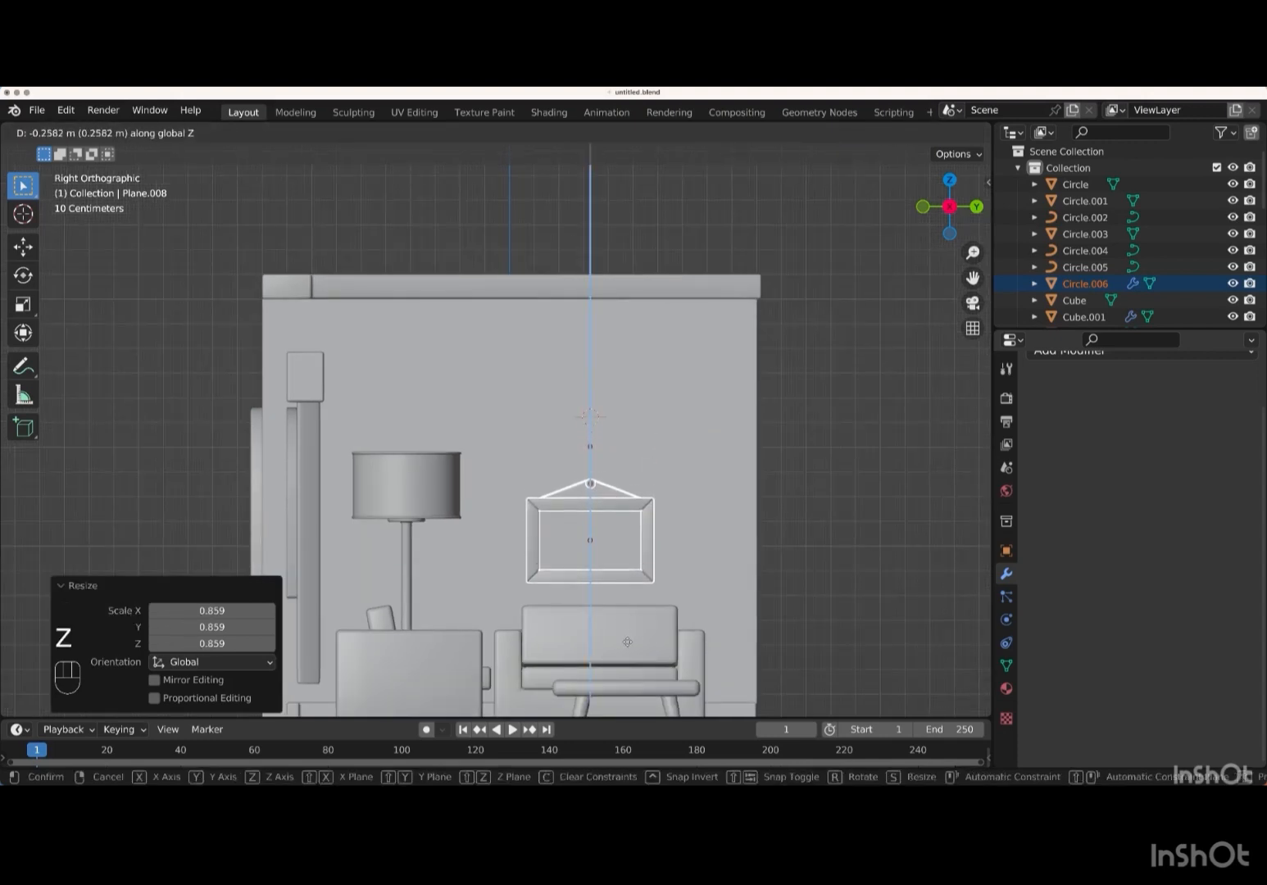
{"action": "key", "text": "Return"}
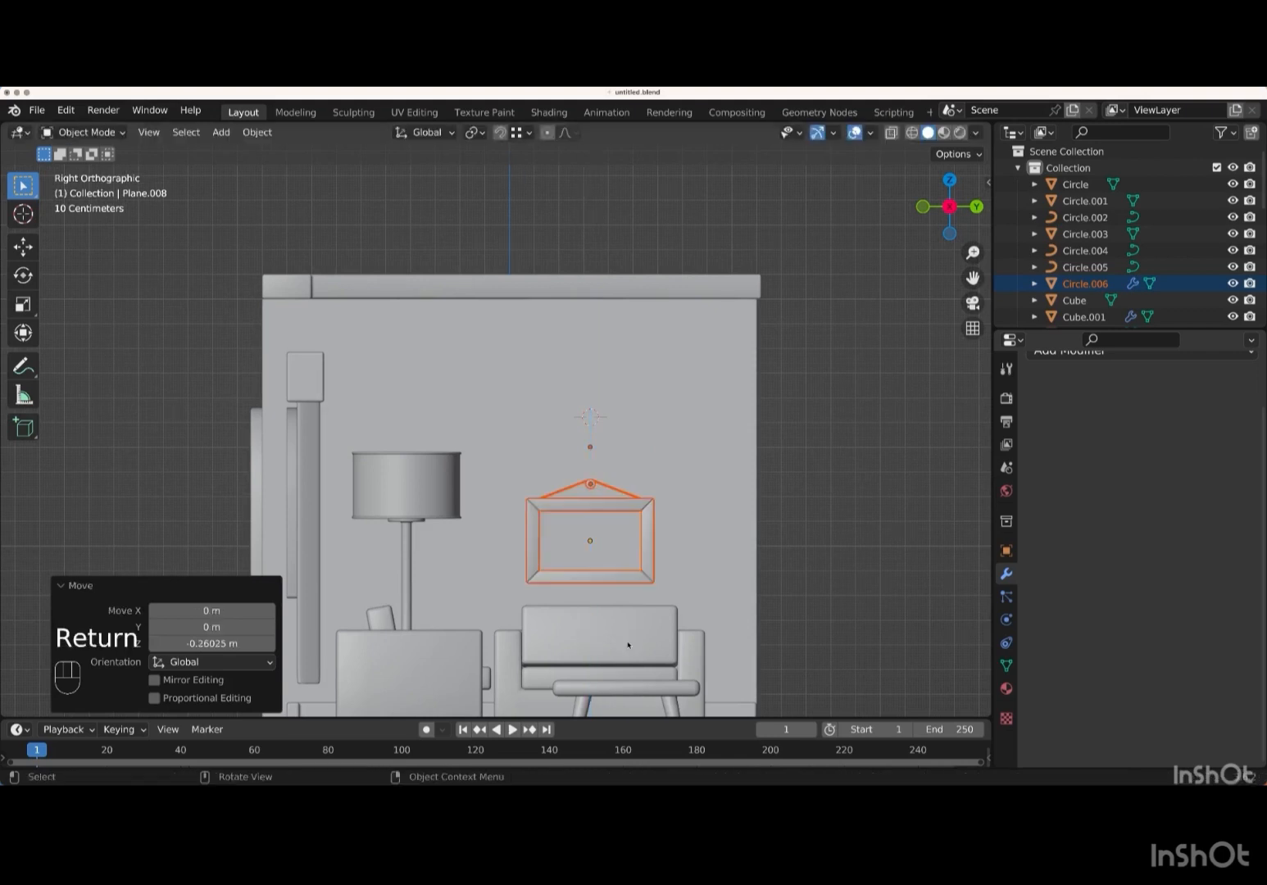
{"action": "key", "text": "g"}
{"action": "key", "text": "y"}
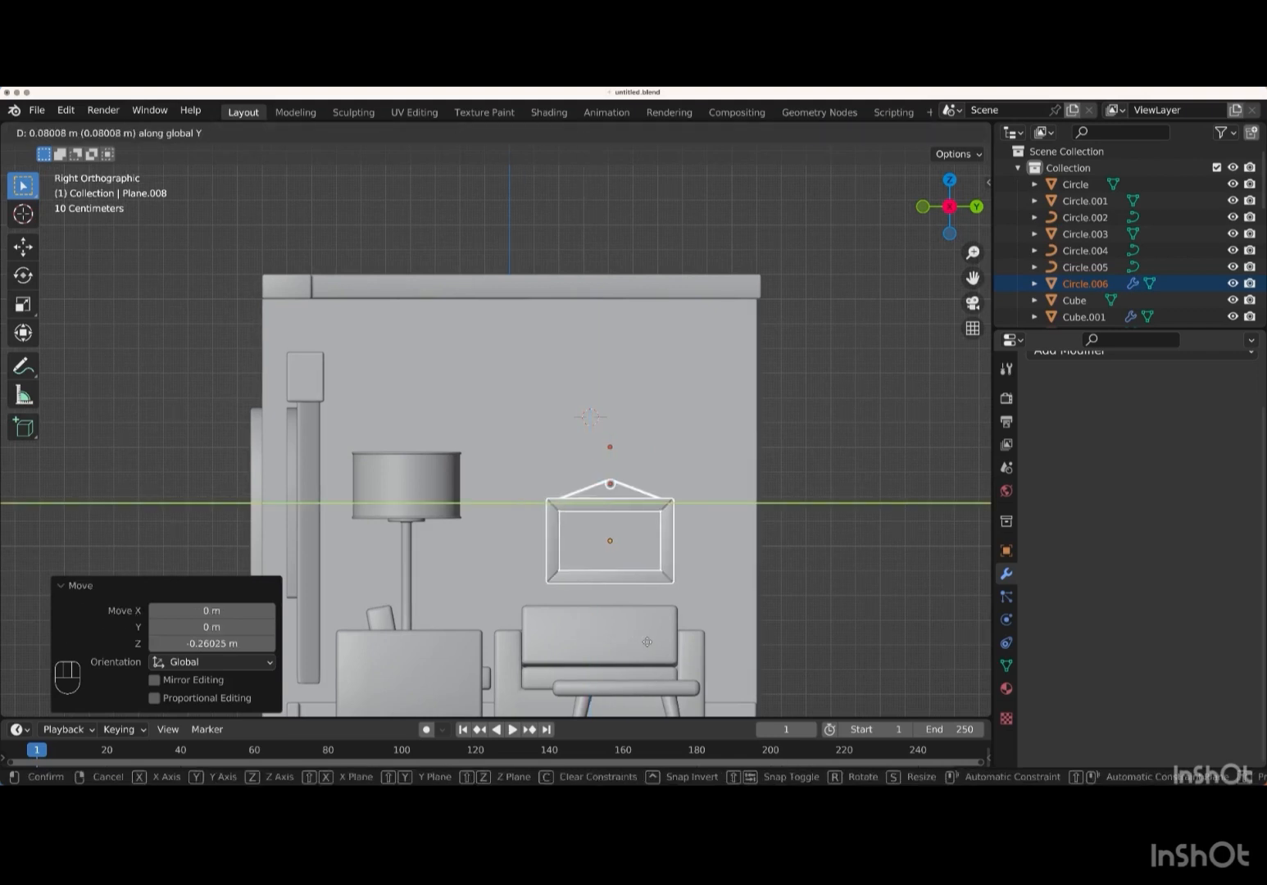
{"action": "key", "text": "Return"}
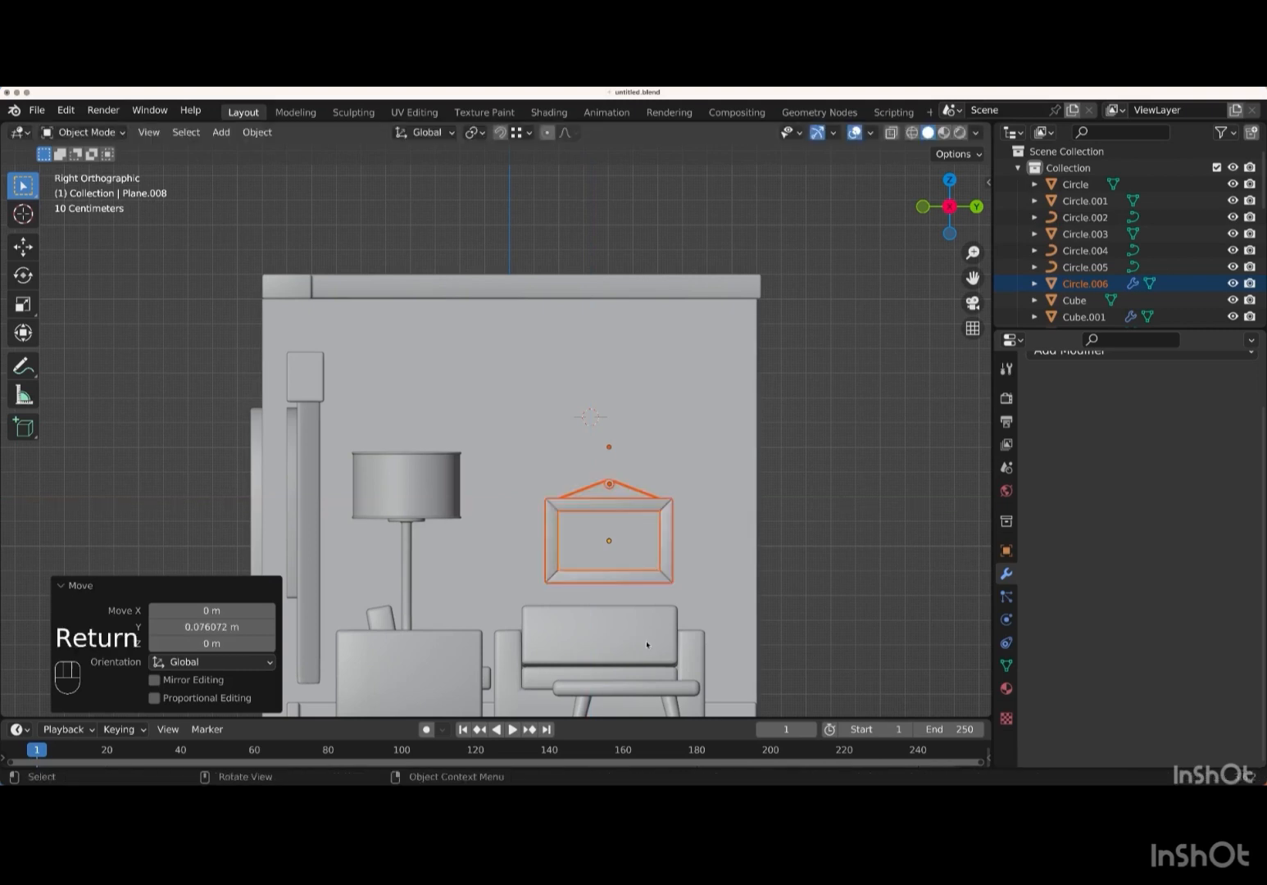
- Duplicate the hanging picture with its string and nail, and move the copy up about 0.52 m along Z
{"action": "key", "text": "shift+d"}
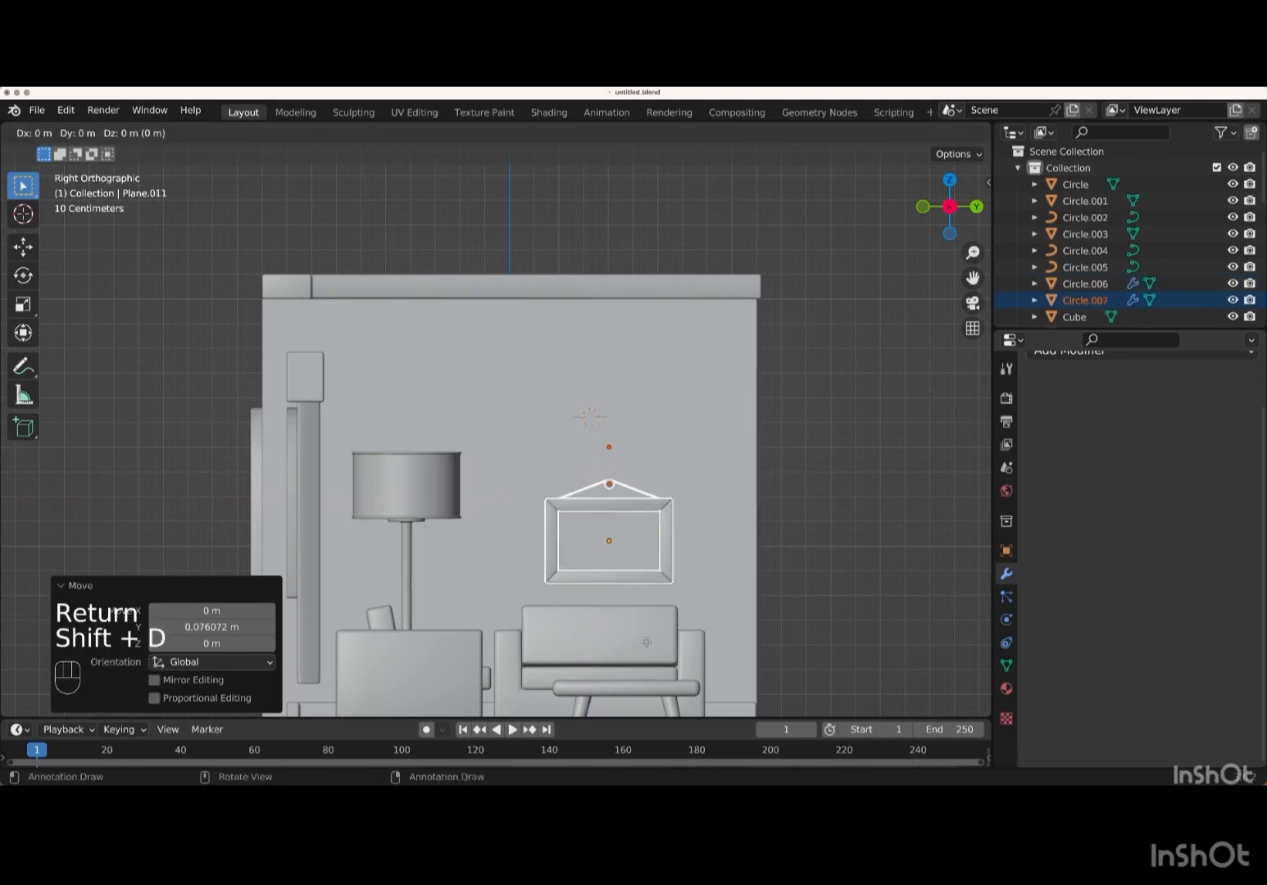
{"action": "right_click", "coordinate": [646, 642]}
{"action": "key", "text": "g"}
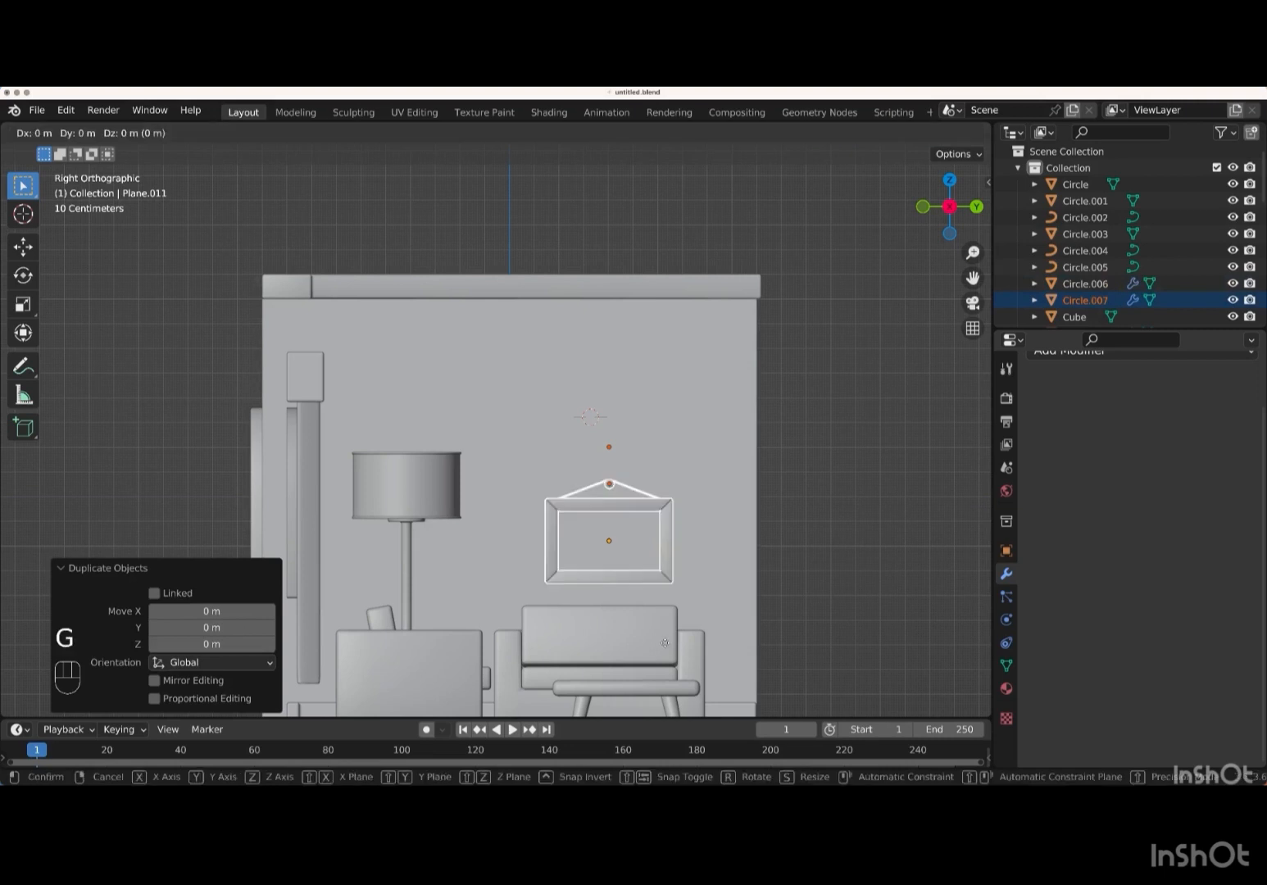
{"action": "key", "text": "z"}
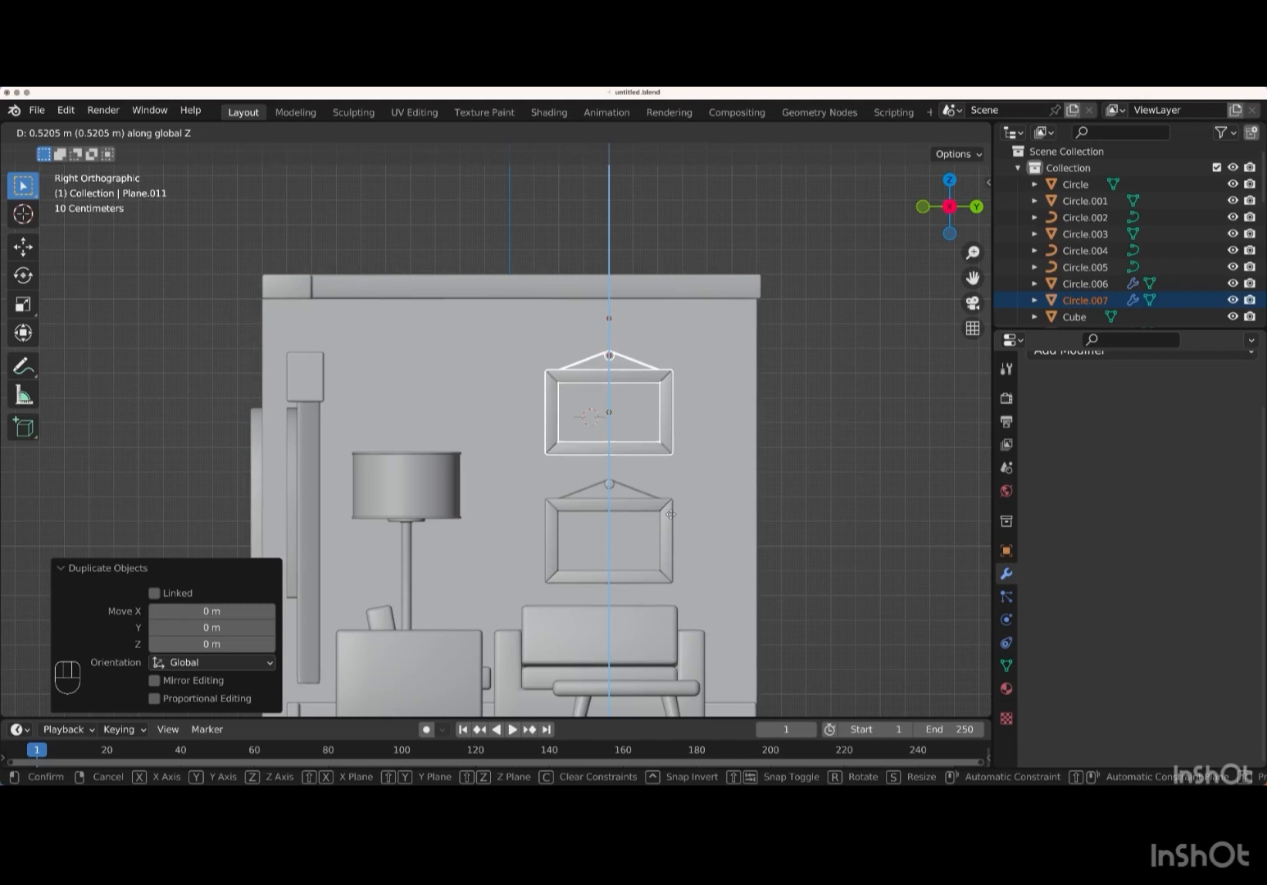
{"action": "key", "text": "Return"}
- Duplicate the upper hanging picture and move the copy about 0.70 m along negative Y, above the floor lamp
{"action": "key", "text": "shift+d"}
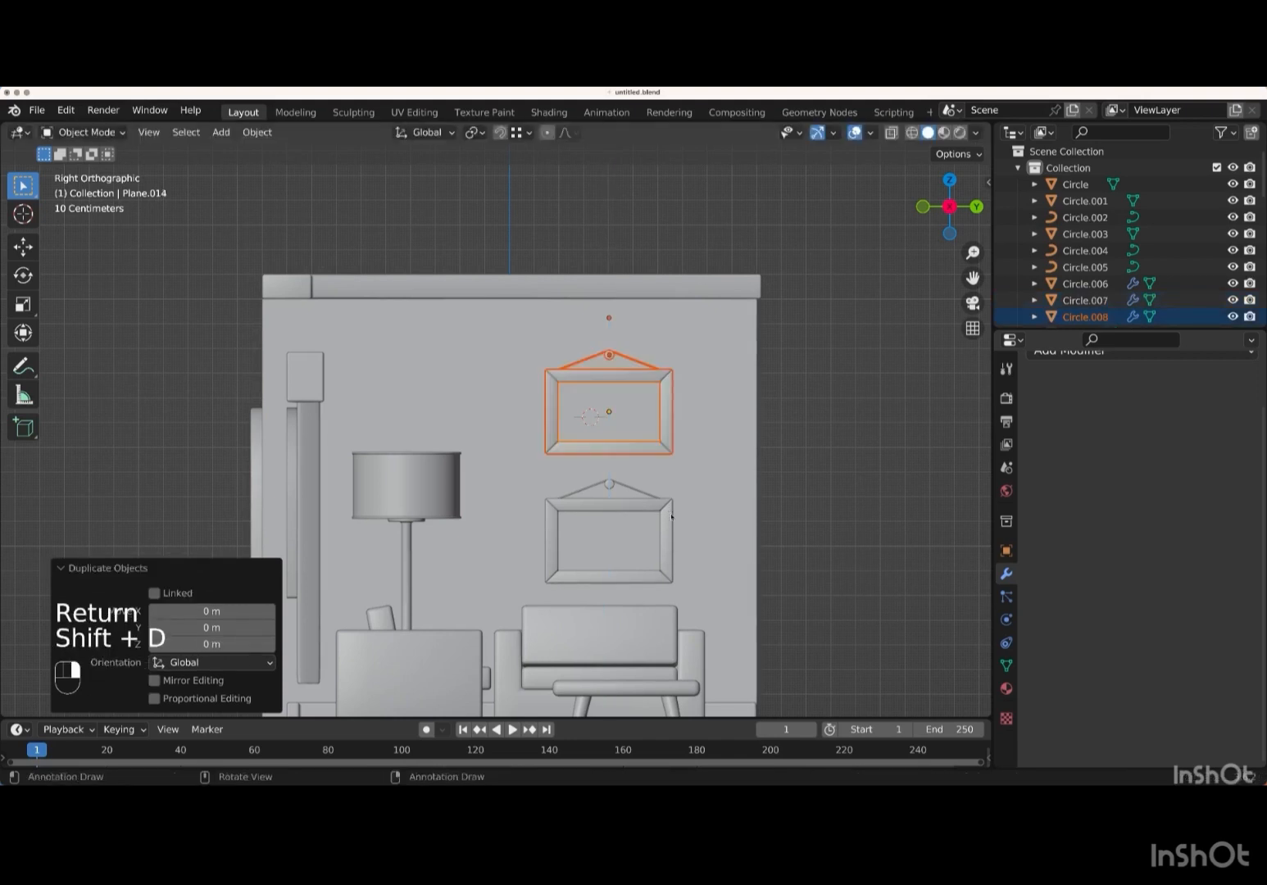
{"action": "key", "text": "g"}
{"action": "key", "text": "y"}
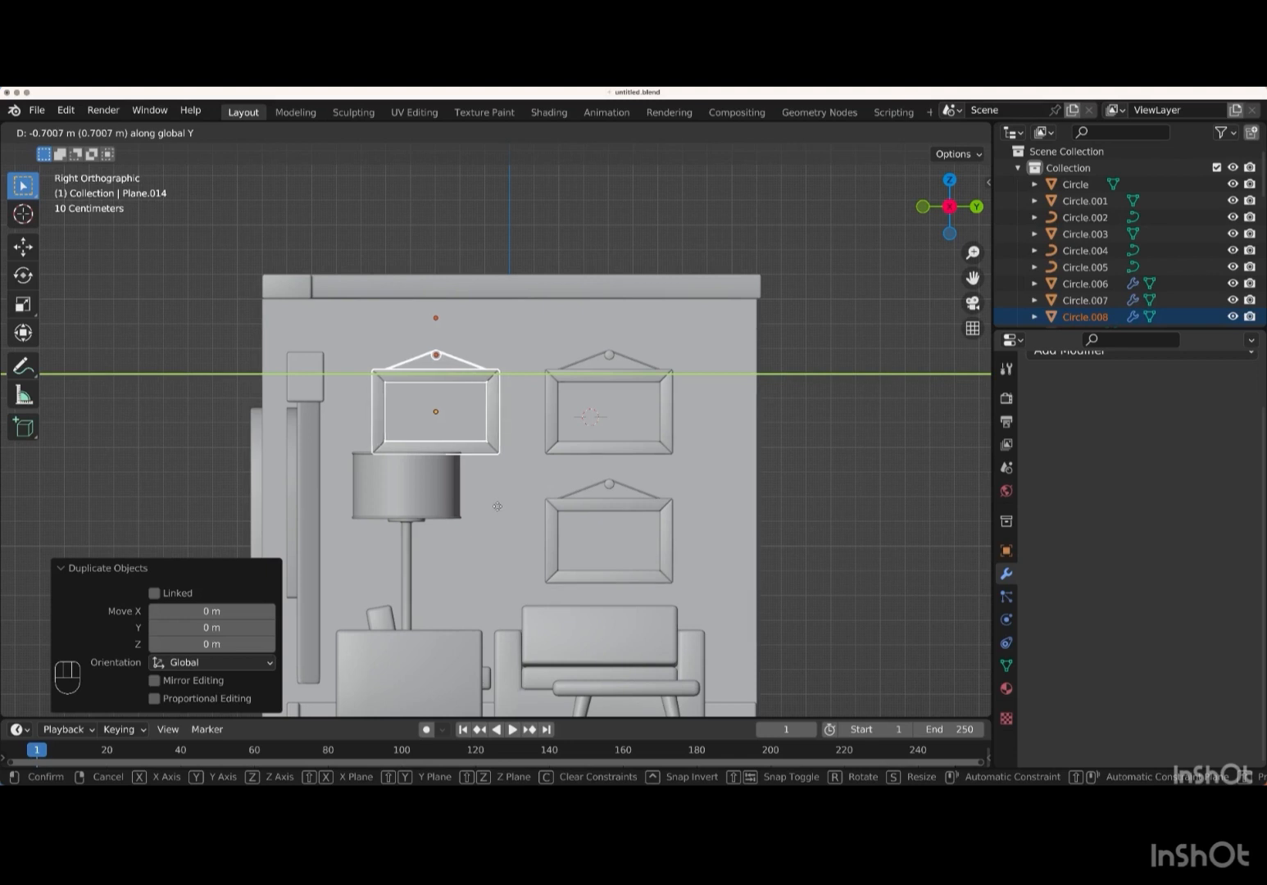
{"action": "key", "text": "Return"}
- Duplicate the picture above the floor lamp and move the copy down about 0.53 m along Z, level with the lower picture
{"action": "key", "text": "shift+d"}
{"action": "key", "text": "g"}
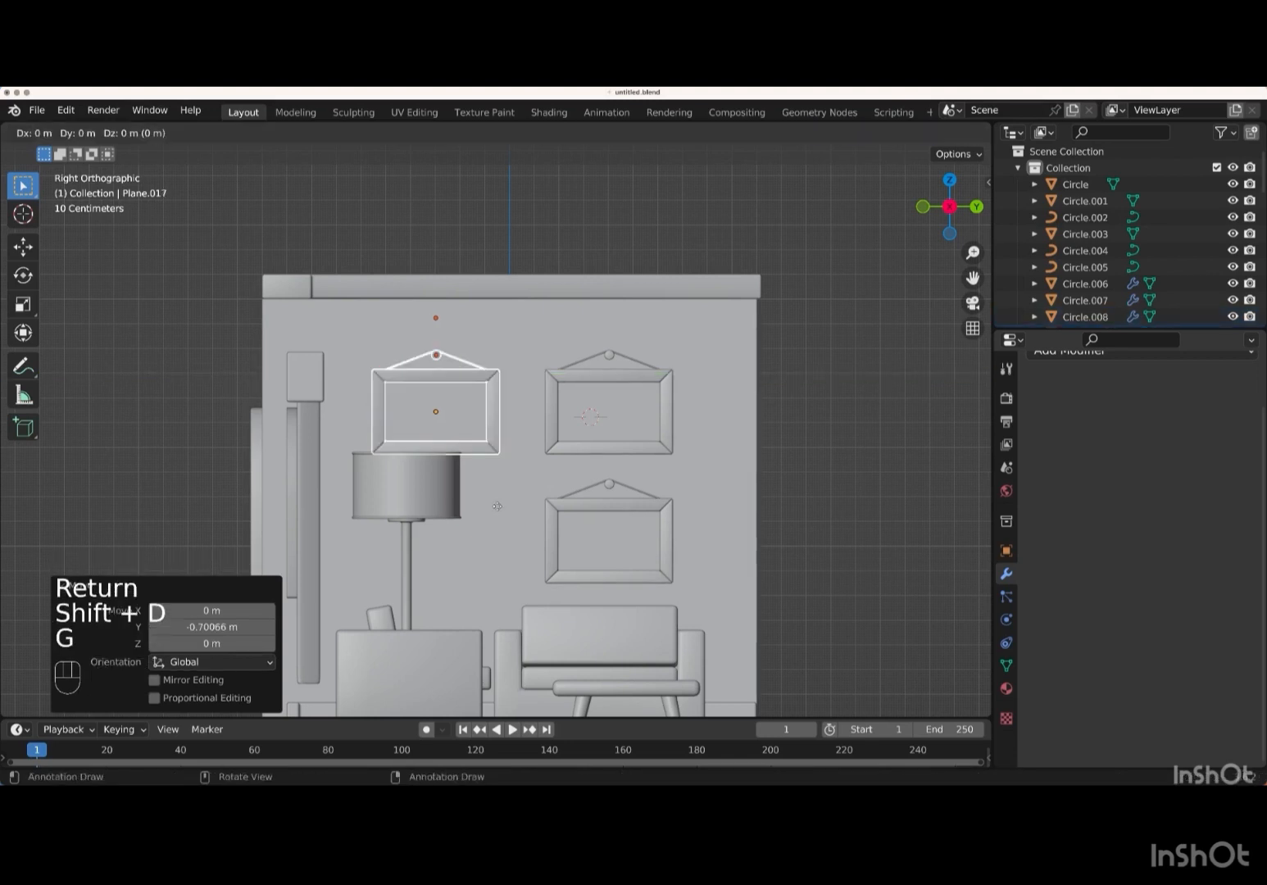
{"action": "key", "text": "z"}
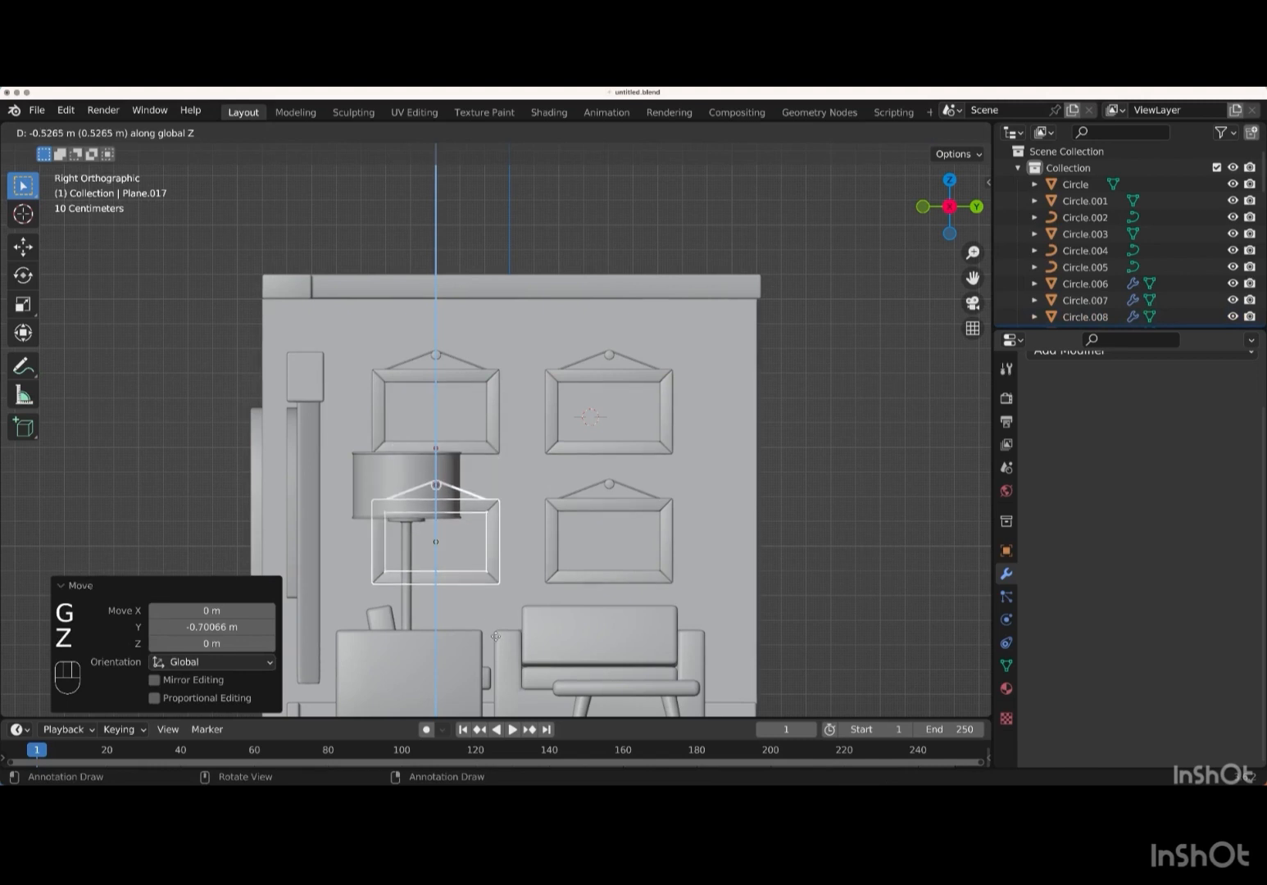
{"action": "key", "text": "Return"}
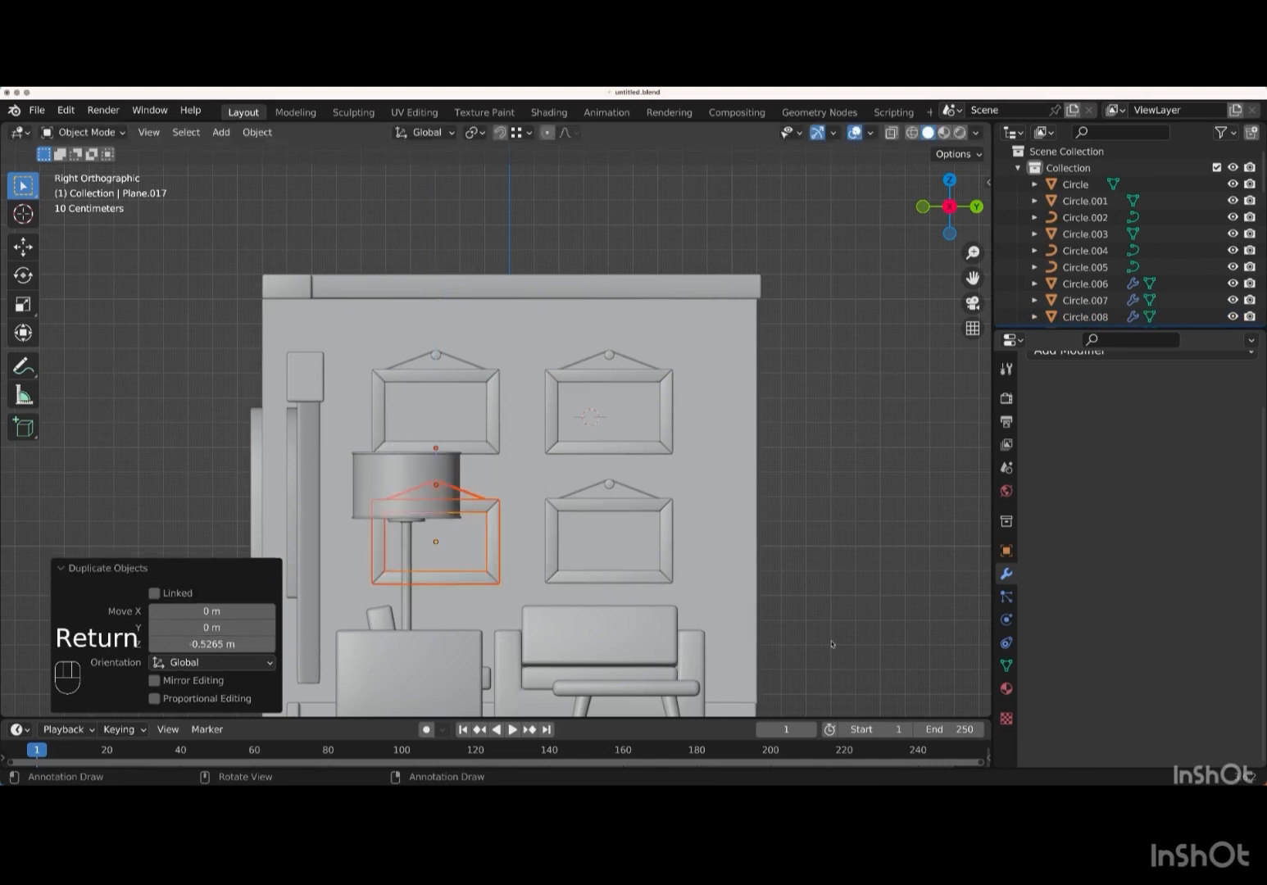
- Place the 3D cursor on the coffee table's top in top orthographic view, then return to the selection tool
{"action": "key", "text": "KP_Subtract"}
{"action": "key", "text": "KP_Subtract"}
{"action": "key", "text": "KP_Subtract"}
{"action": "middle_click_drag", "start_coordinate": [840, 608], "coordinate": [839, 608]}
{"action": "key", "text": "KP_7"}
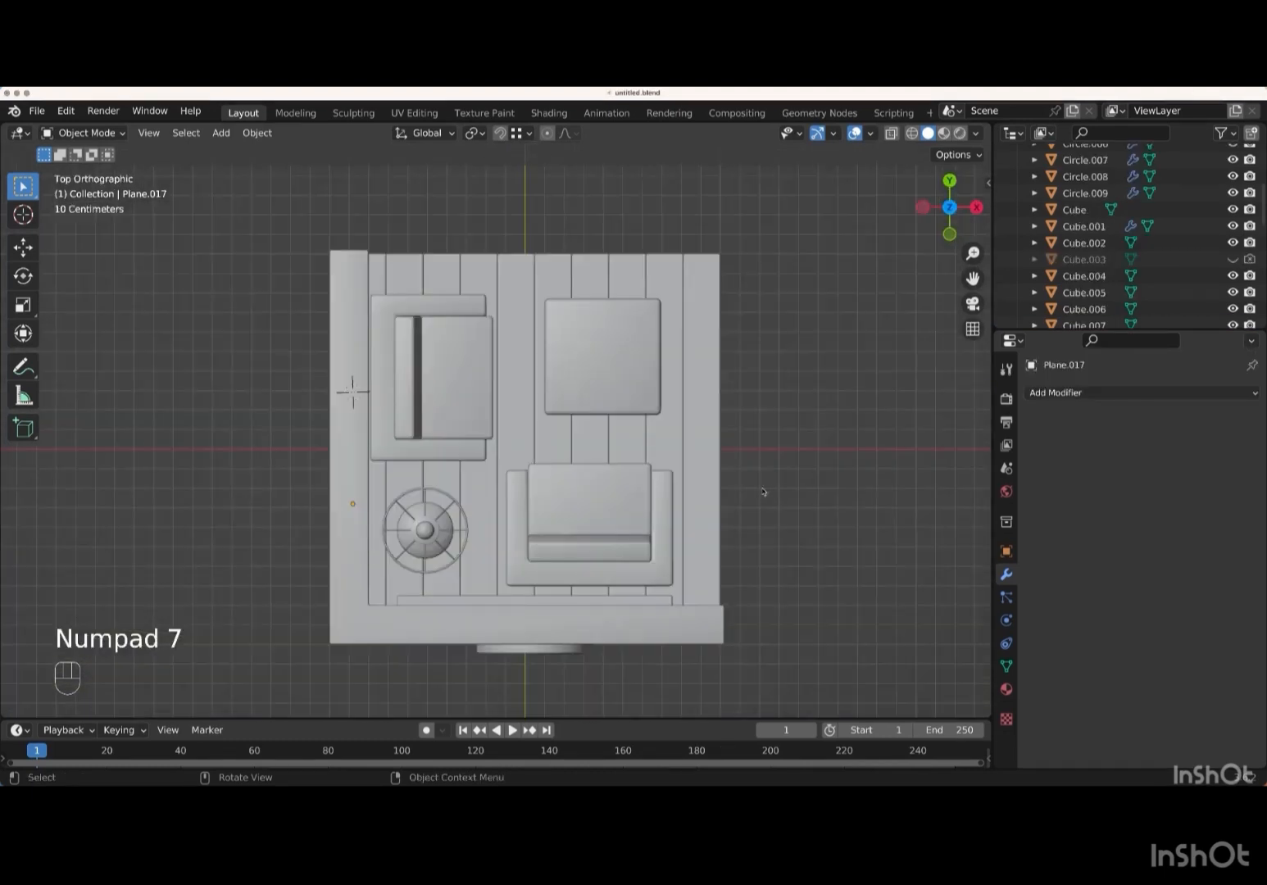
{"action": "left_click", "coordinate": [23, 215]}
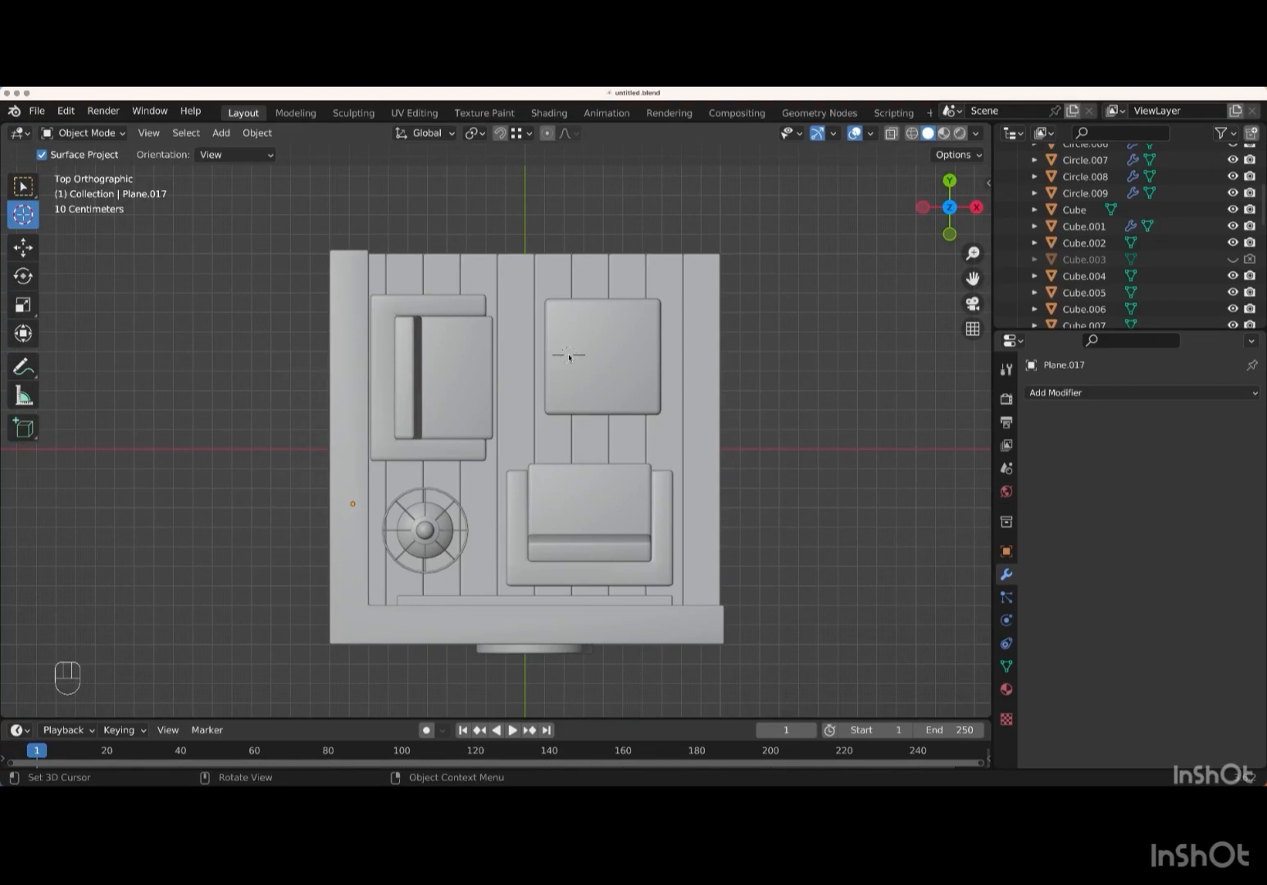
{"action": "key", "text": "w"}
- Add a mesh circle with 16 vertices at the 3D cursor on the coffee table and scale it down to about 0.089
{"action": "middle_click_drag", "start_coordinate": [569, 357], "coordinate": [676, 447]}
{"action": "scroll", "coordinate": [678, 446], "scroll_direction": "right", "scroll_amount": 5}
{"action": "scroll", "coordinate": [678, 447], "scroll_direction": "down", "scroll_amount": 6, "text": "shift"}
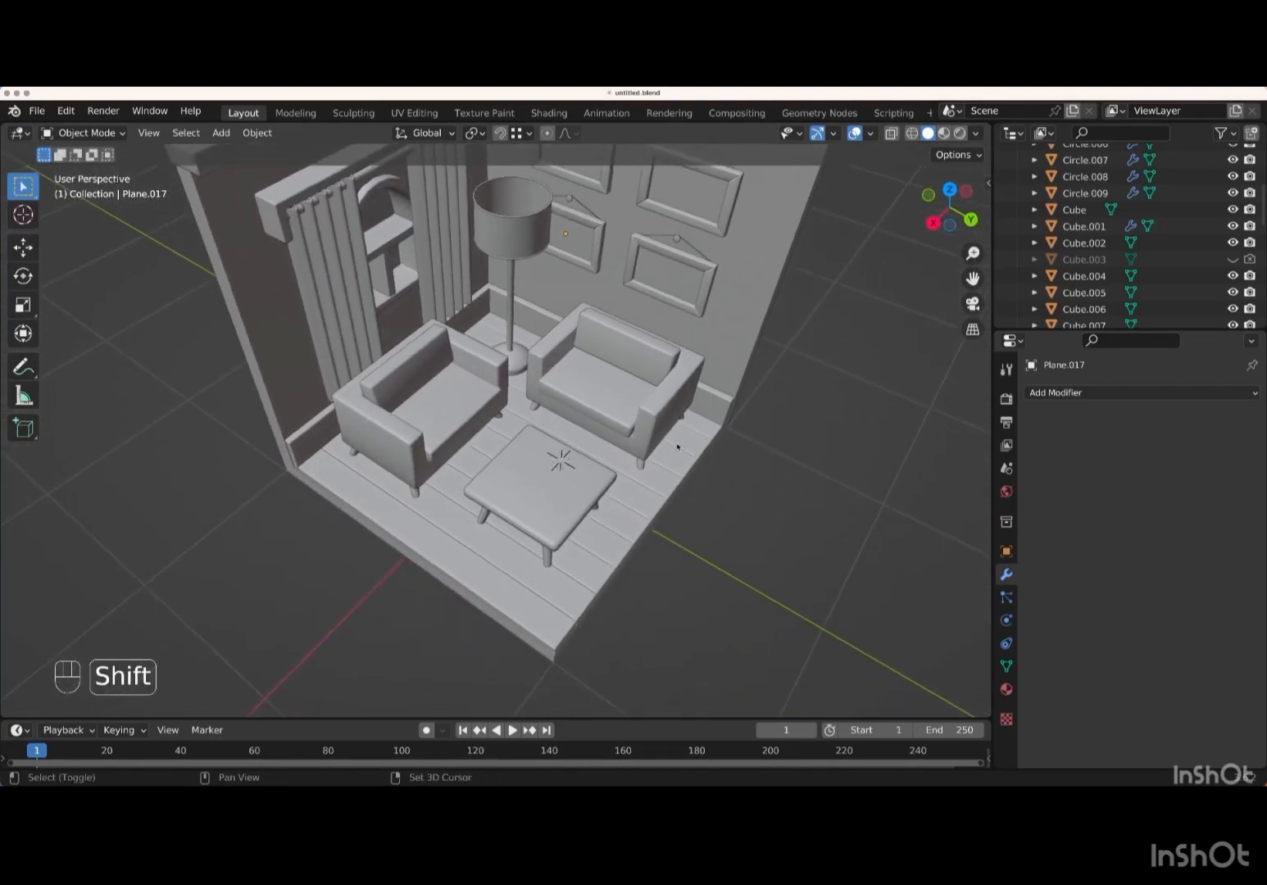
{"action": "key", "text": "shift+a"}
{"action": "mouse_move", "coordinate": [678, 447]}
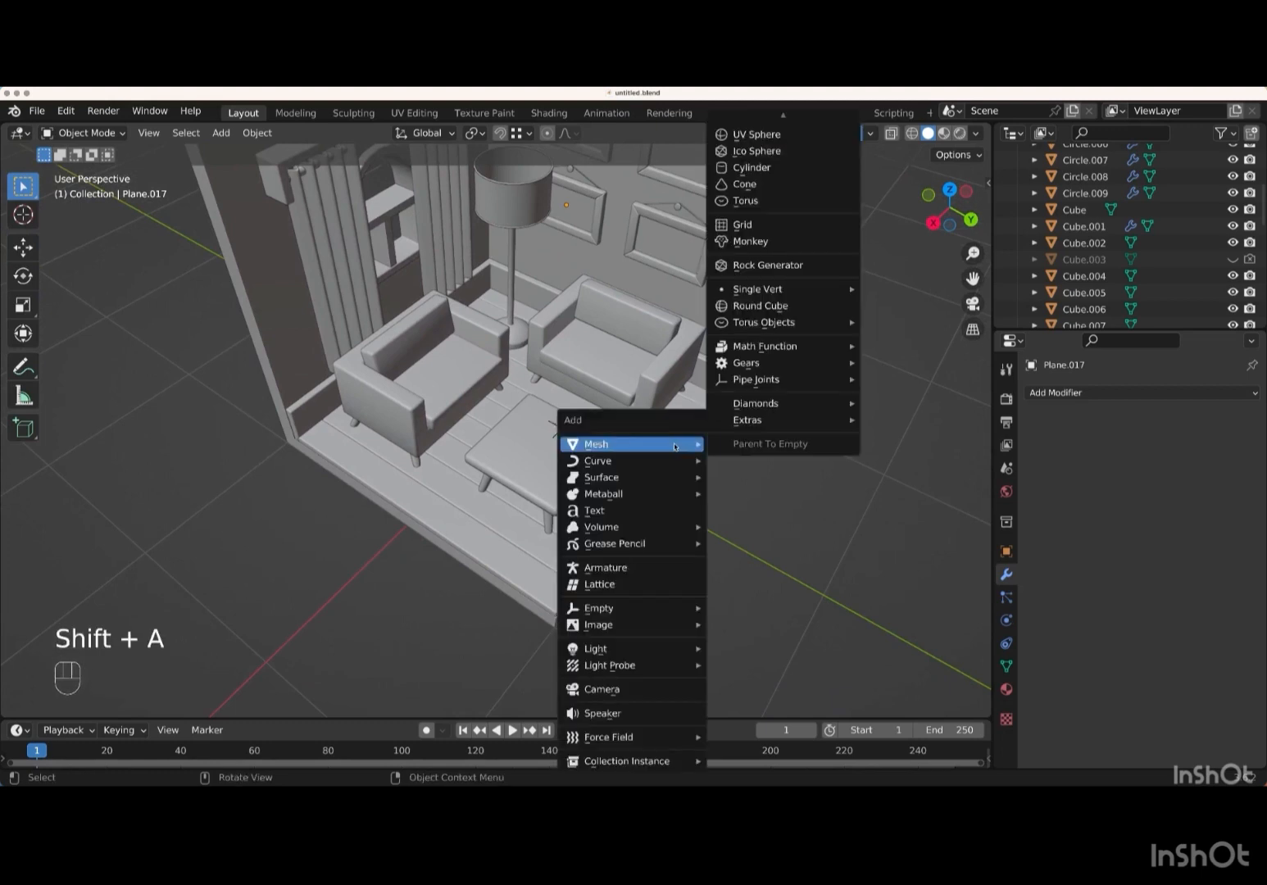
{"action": "mouse_move", "coordinate": [785, 125]}
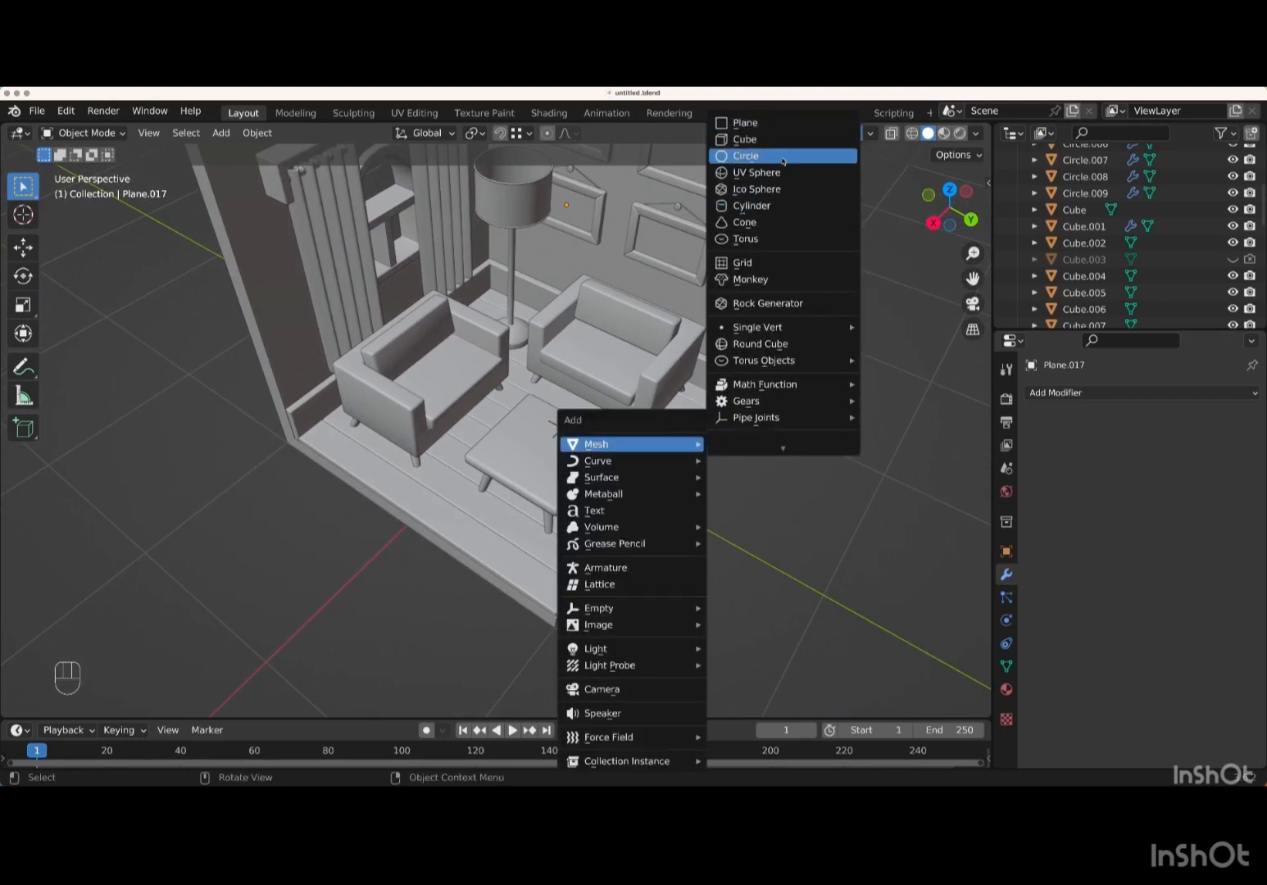
{"action": "left_click", "coordinate": [753, 152]}
{"action": "left_click", "coordinate": [205, 525]}
{"action": "type", "text": "16"}
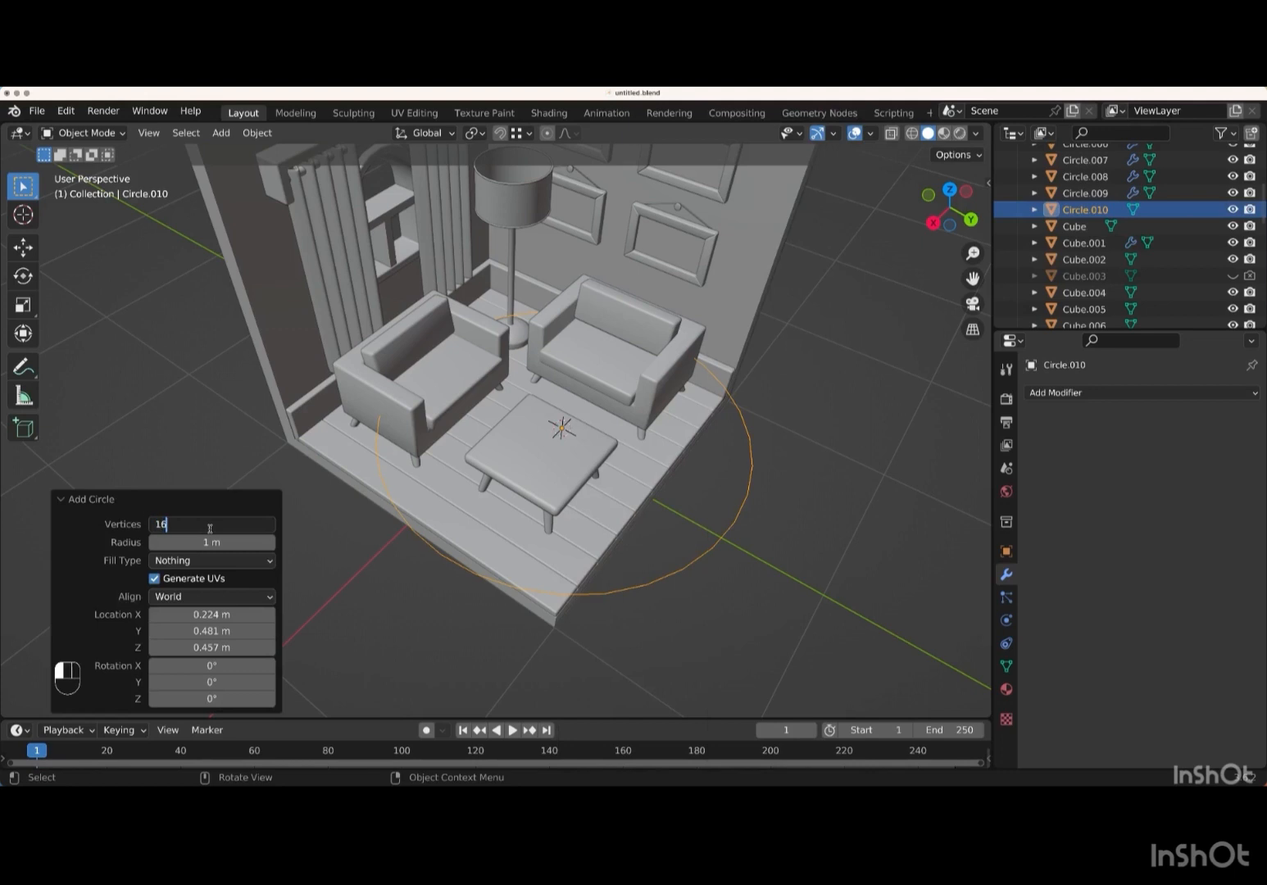
{"action": "key", "text": "Return"}
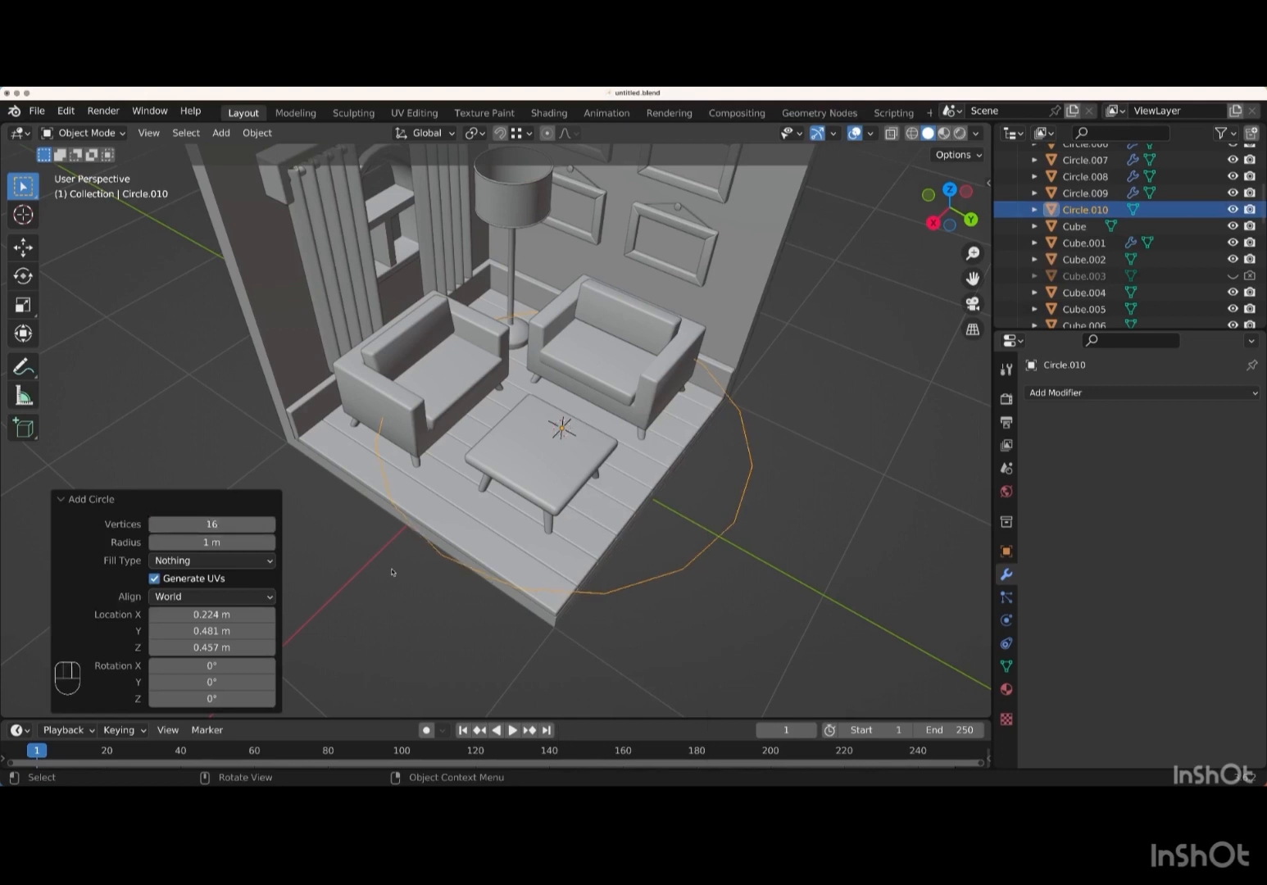
{"action": "key", "text": "s"}
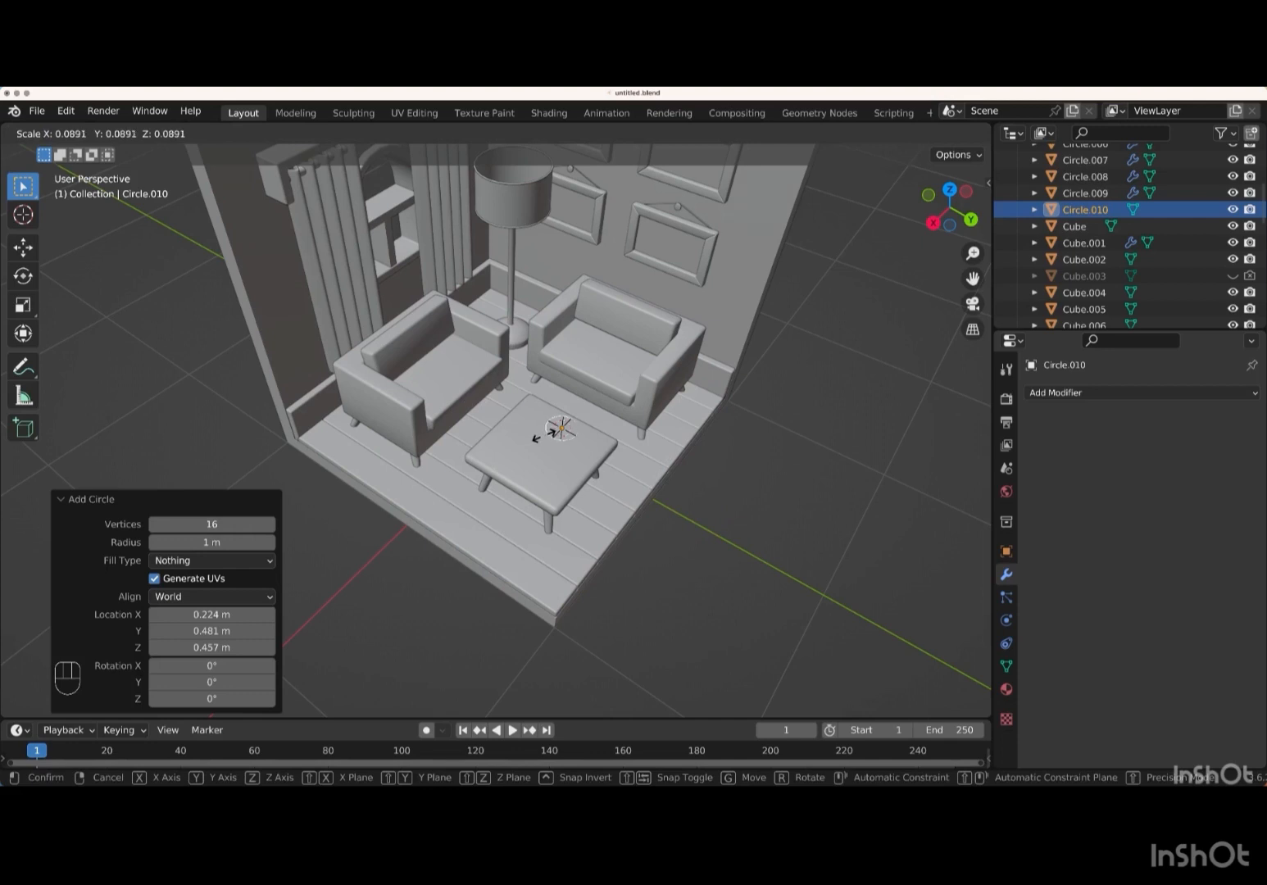
- Scale the new circle on the coffee table to about 0.088 and fill it with a face
{"action": "key", "text": "Return"}
{"action": "key", "text": "KP_Add"}
{"action": "key", "text": "KP_Add"}
{"action": "key", "text": "KP_Add"}
{"action": "key", "text": "KP_Add"}
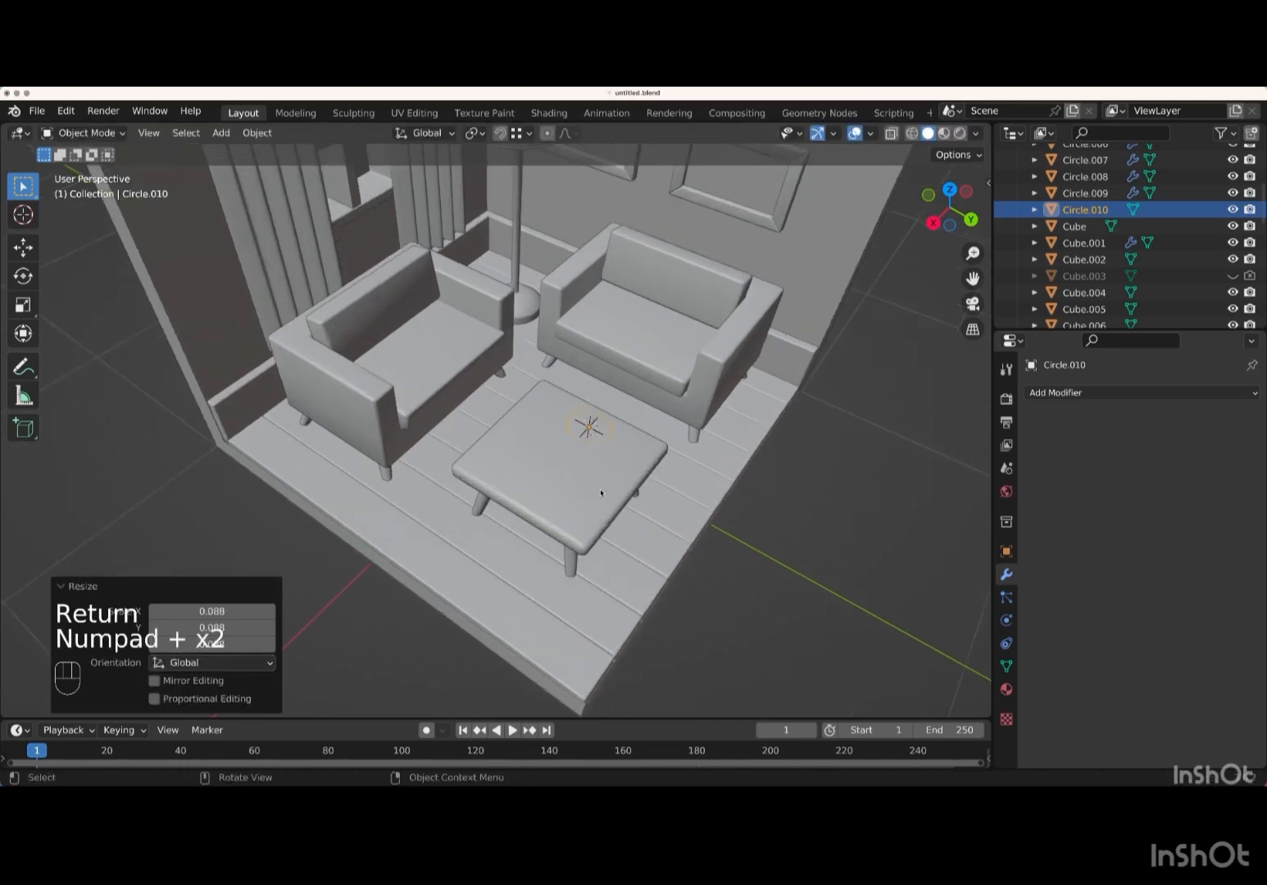
{"action": "scroll", "coordinate": [616, 499], "scroll_direction": "right", "scroll_amount": 5, "text": "shift"}
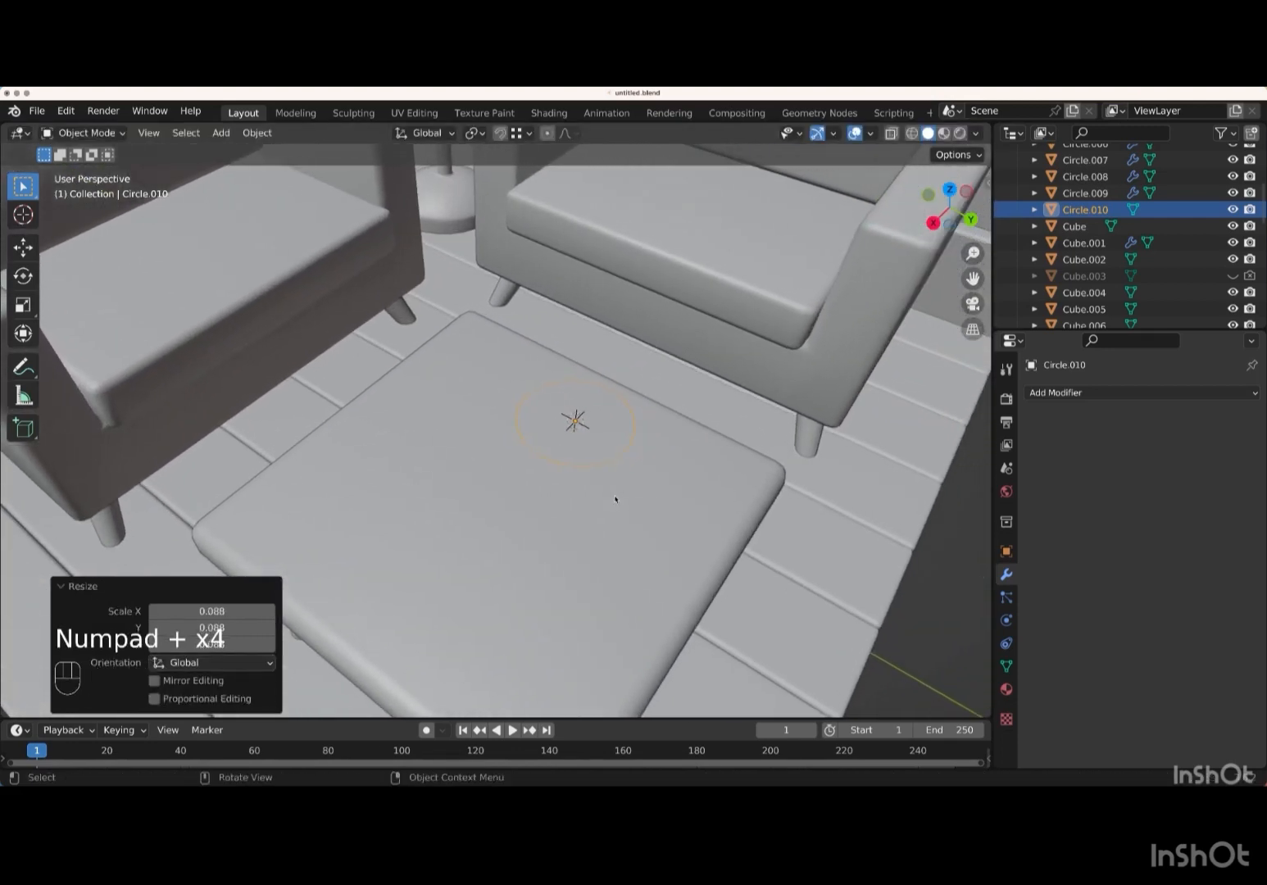
{"action": "key", "text": "Tab"}
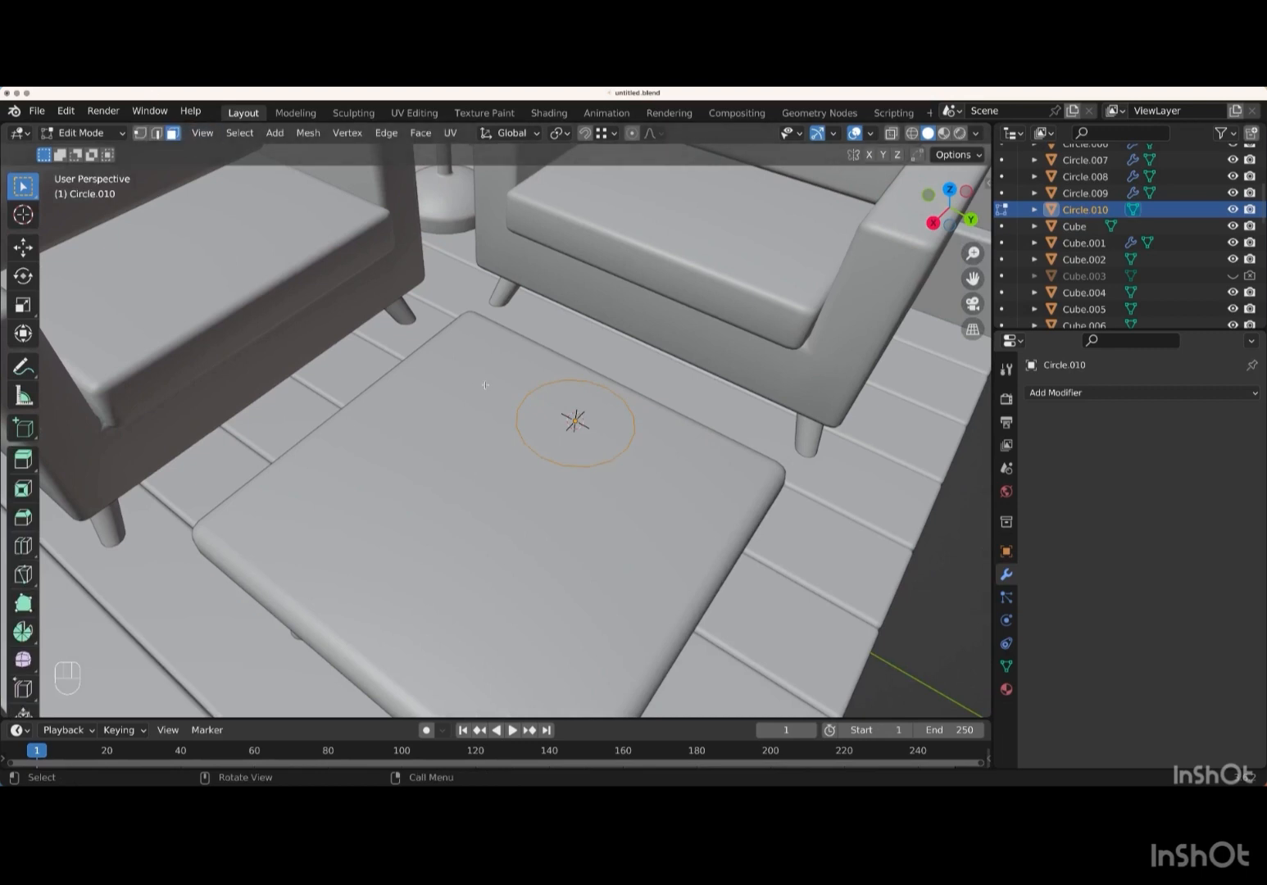
{"action": "key", "text": "1"}
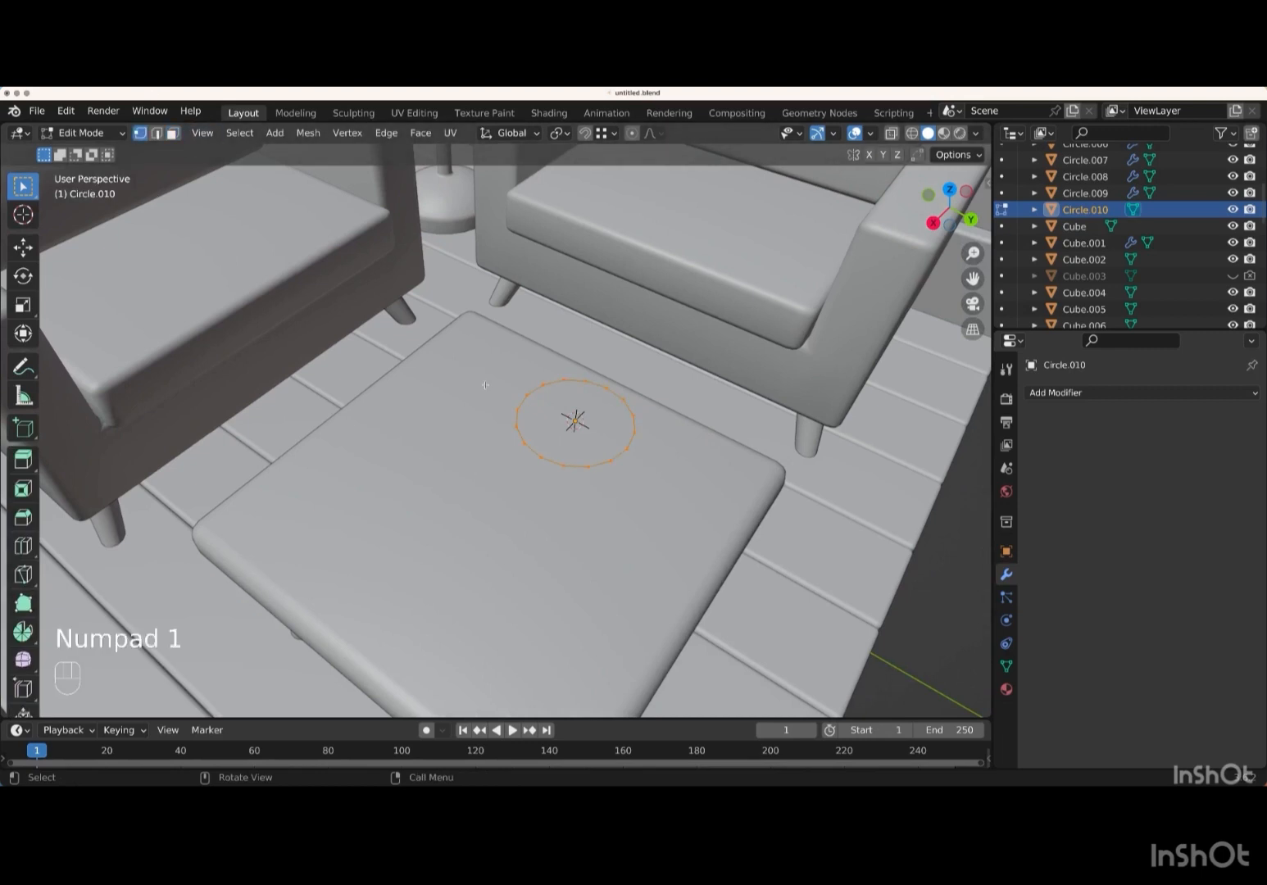
{"action": "key", "text": "f"}
- Extrude the filled circle upward along Z by about 0.023 m
{"action": "scroll", "coordinate": [485, 384], "scroll_direction": "left", "scroll_amount": 3}
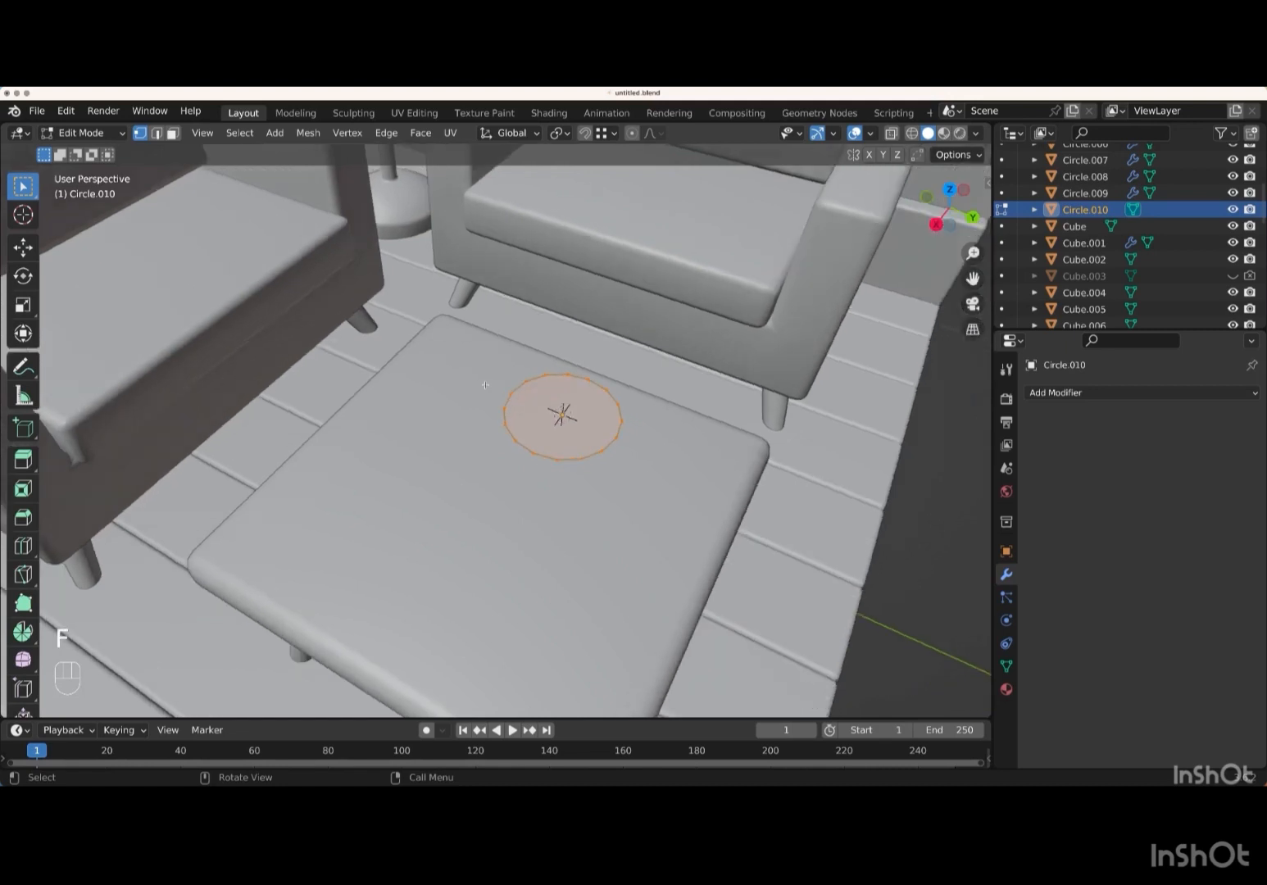
{"action": "key", "text": "e"}
{"action": "key", "text": "z"}
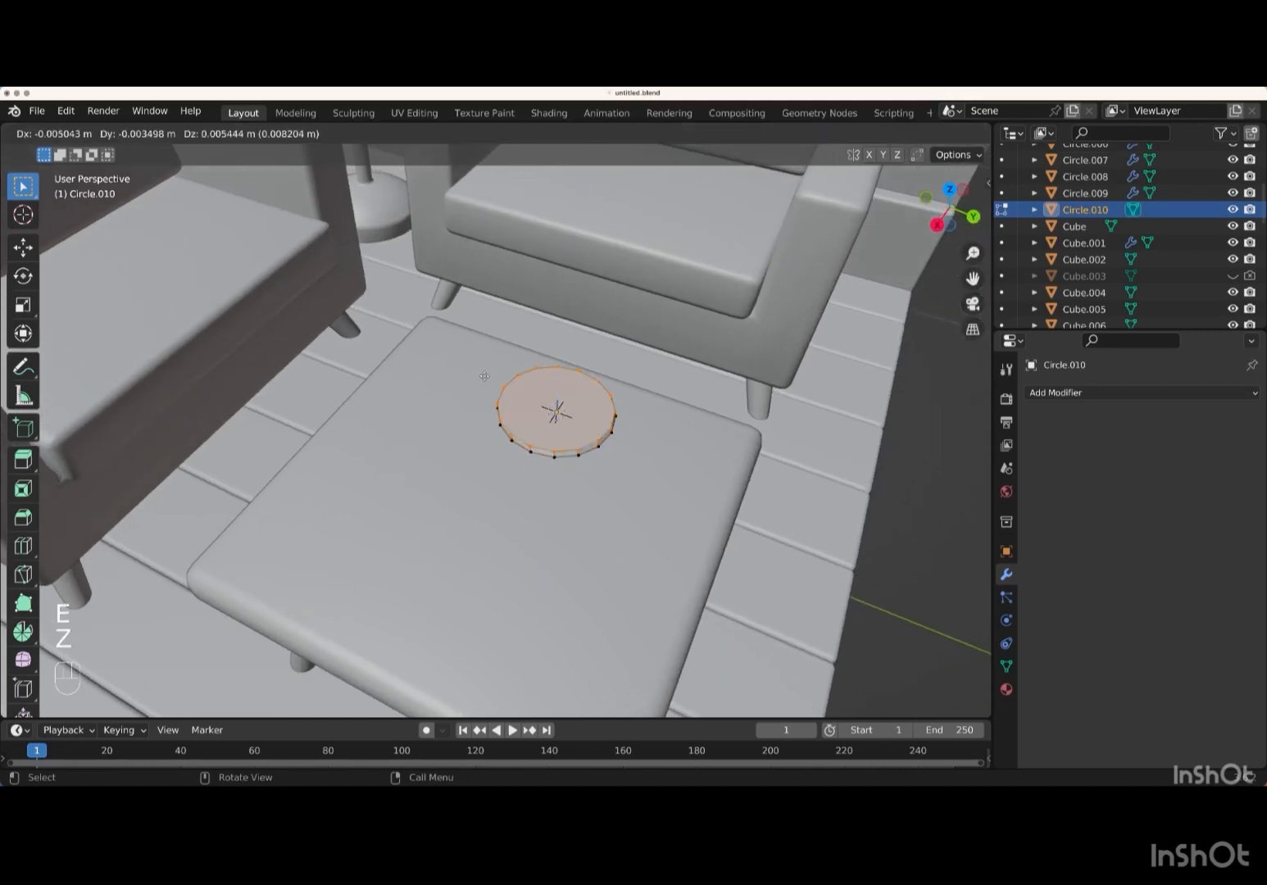
{"action": "key", "text": "z"}
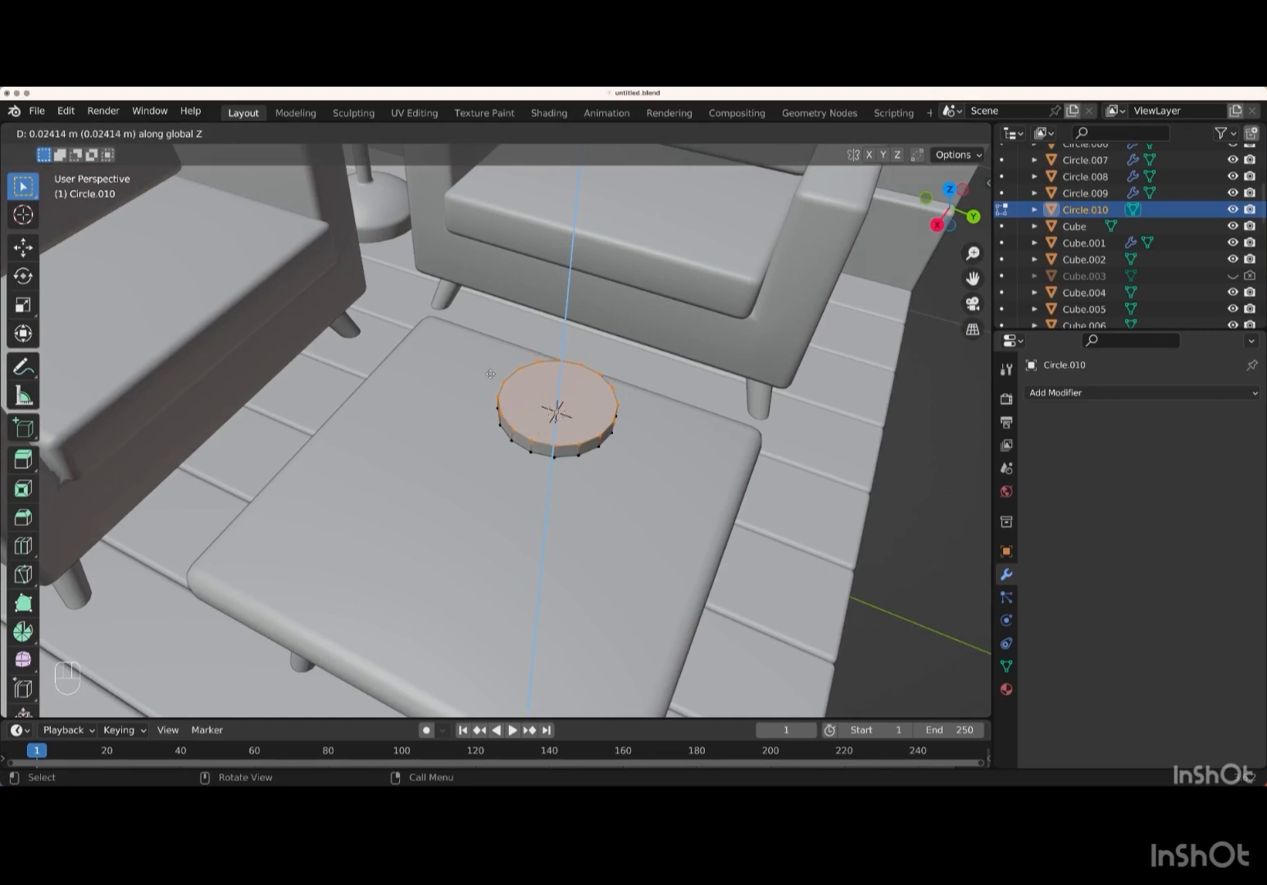
{"action": "key", "text": "Return"}
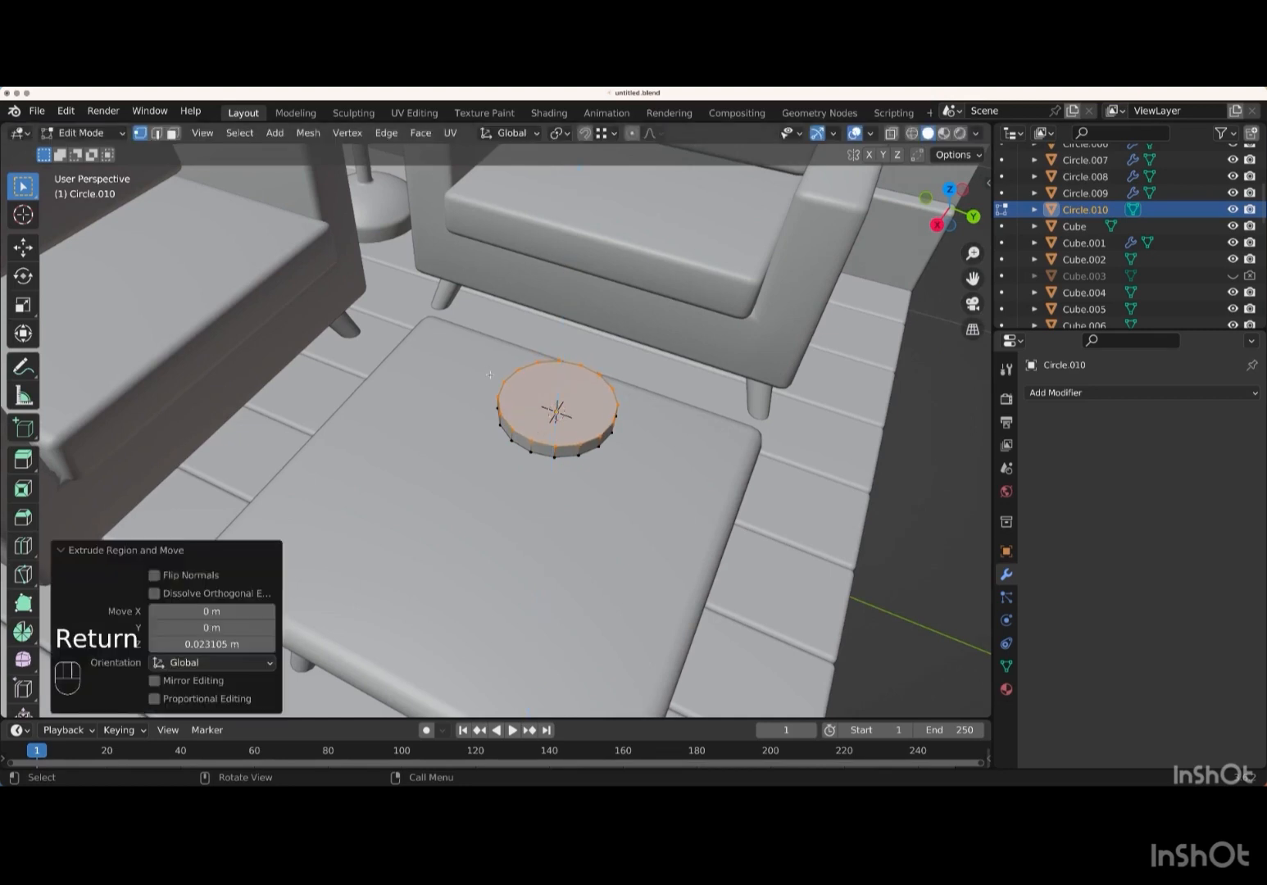
- Scale the extruded top face by about 1.145 and delete that face to open the dish
{"action": "key", "text": "s"}
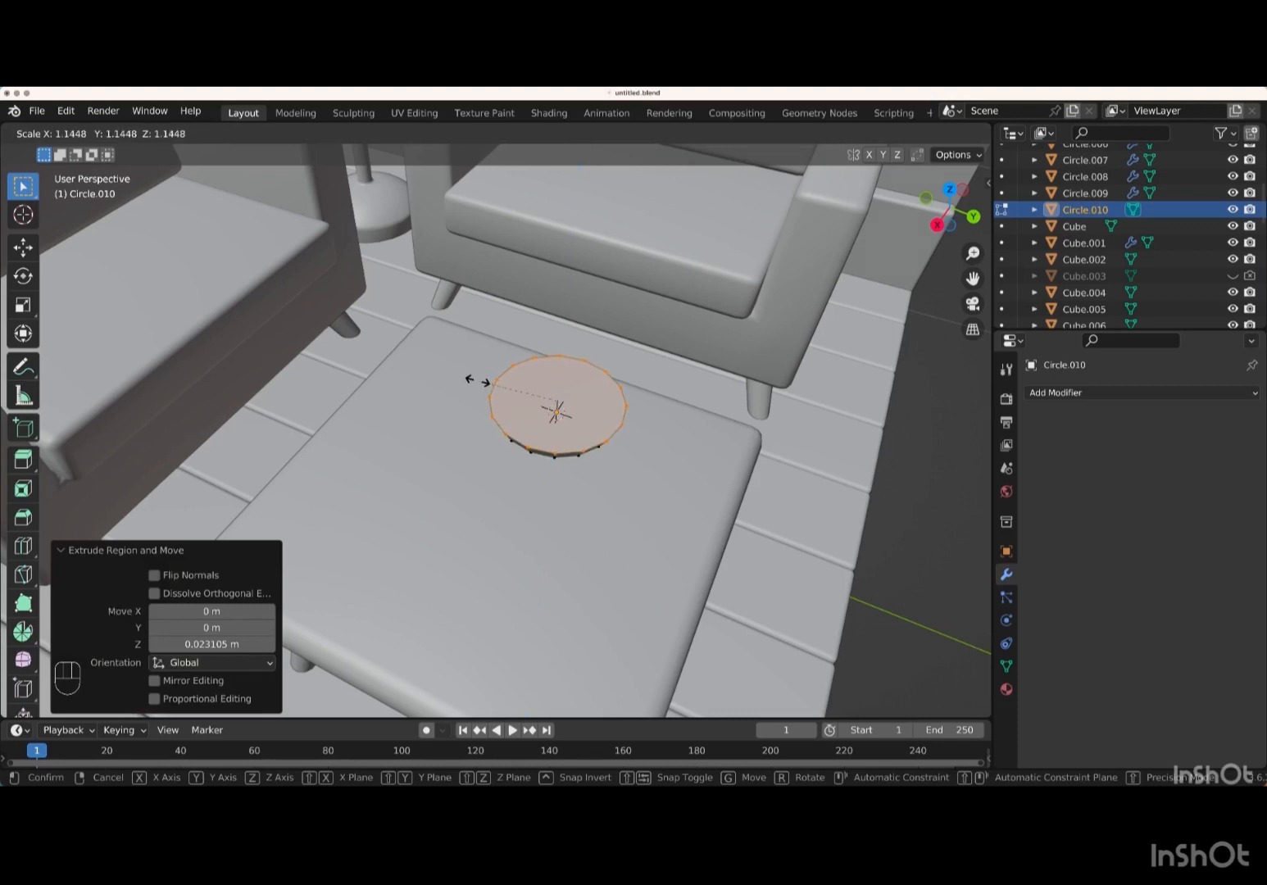
{"action": "key", "text": "Return"}
{"action": "key", "text": "x"}
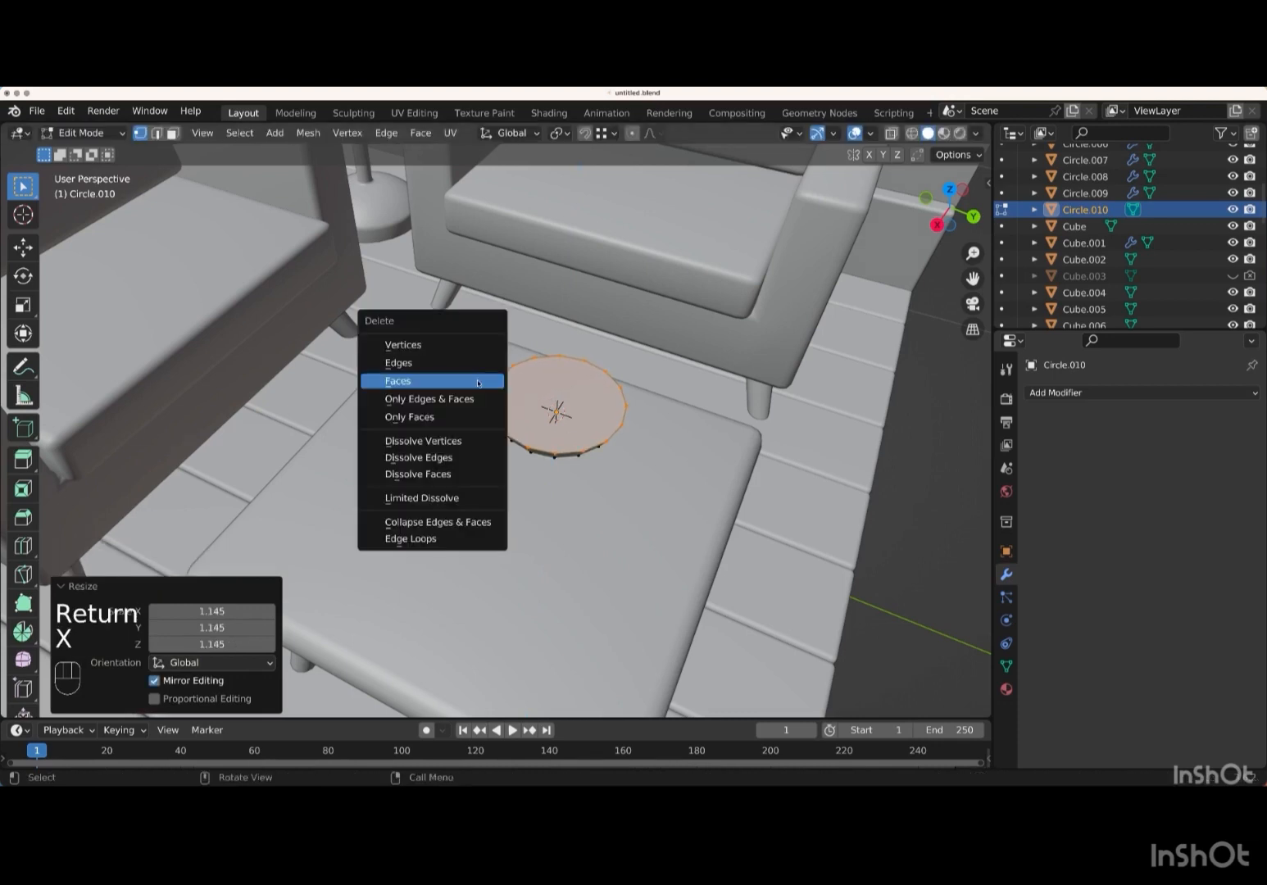
{"action": "left_click", "coordinate": [433, 382]}
- Extrude the dish's upper edge loop outward into a rim, scaling it by about 1.328
{"action": "middle_click_drag", "start_coordinate": [591, 416], "coordinate": [586, 413]}
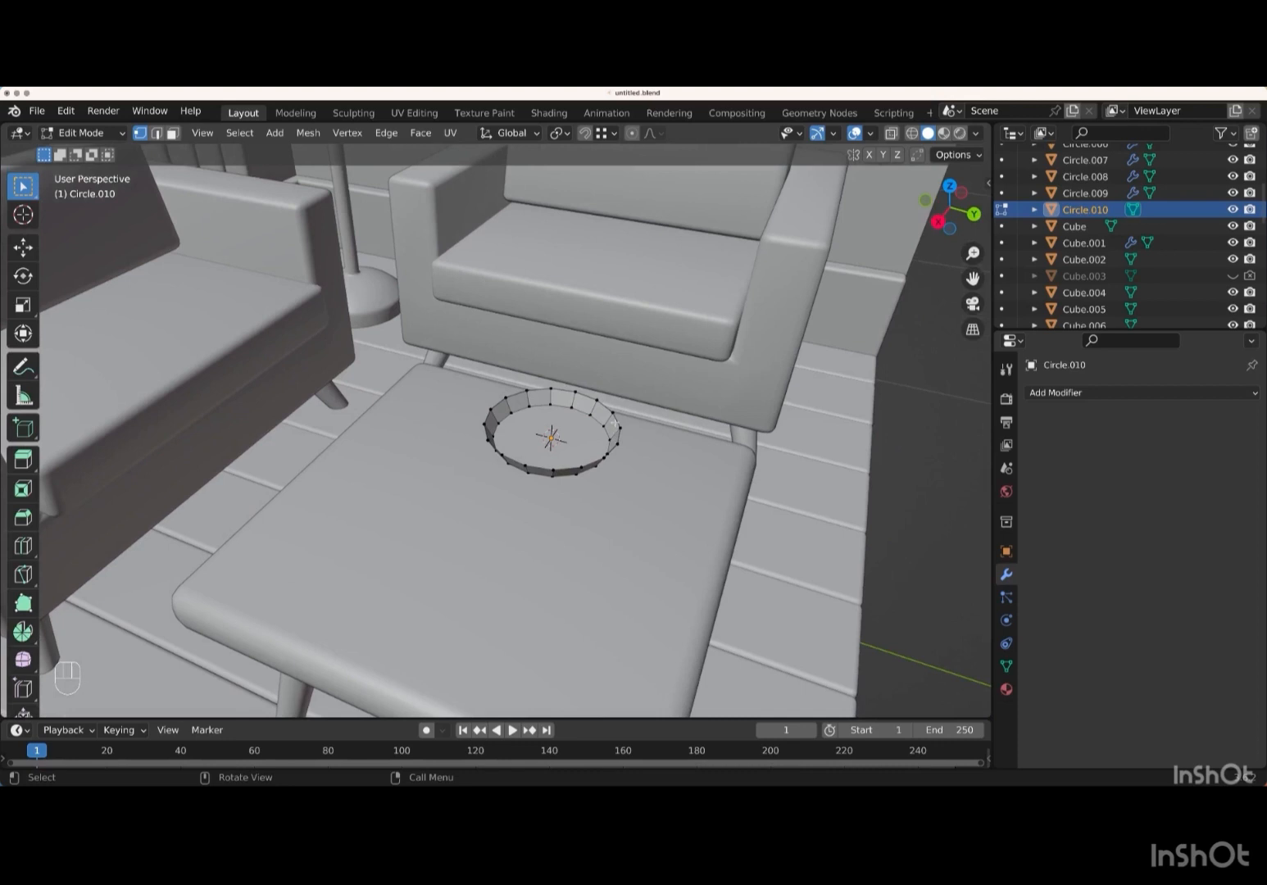
{"action": "left_click", "coordinate": [623, 431]}
{"action": "key", "text": "alt"}
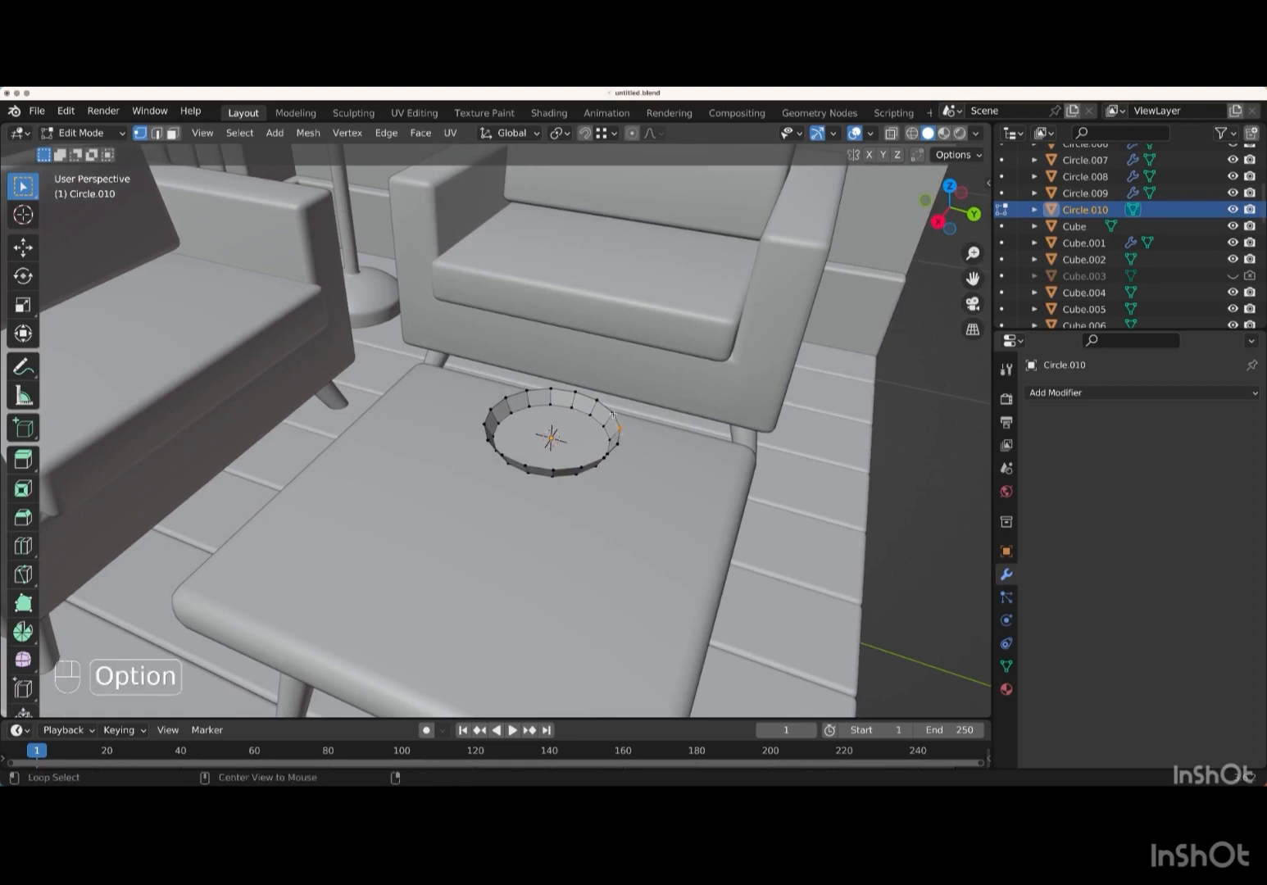
{"action": "left_click", "coordinate": [613, 413], "text": "alt"}
{"action": "middle_click_drag", "start_coordinate": [573, 419], "coordinate": [502, 443]}
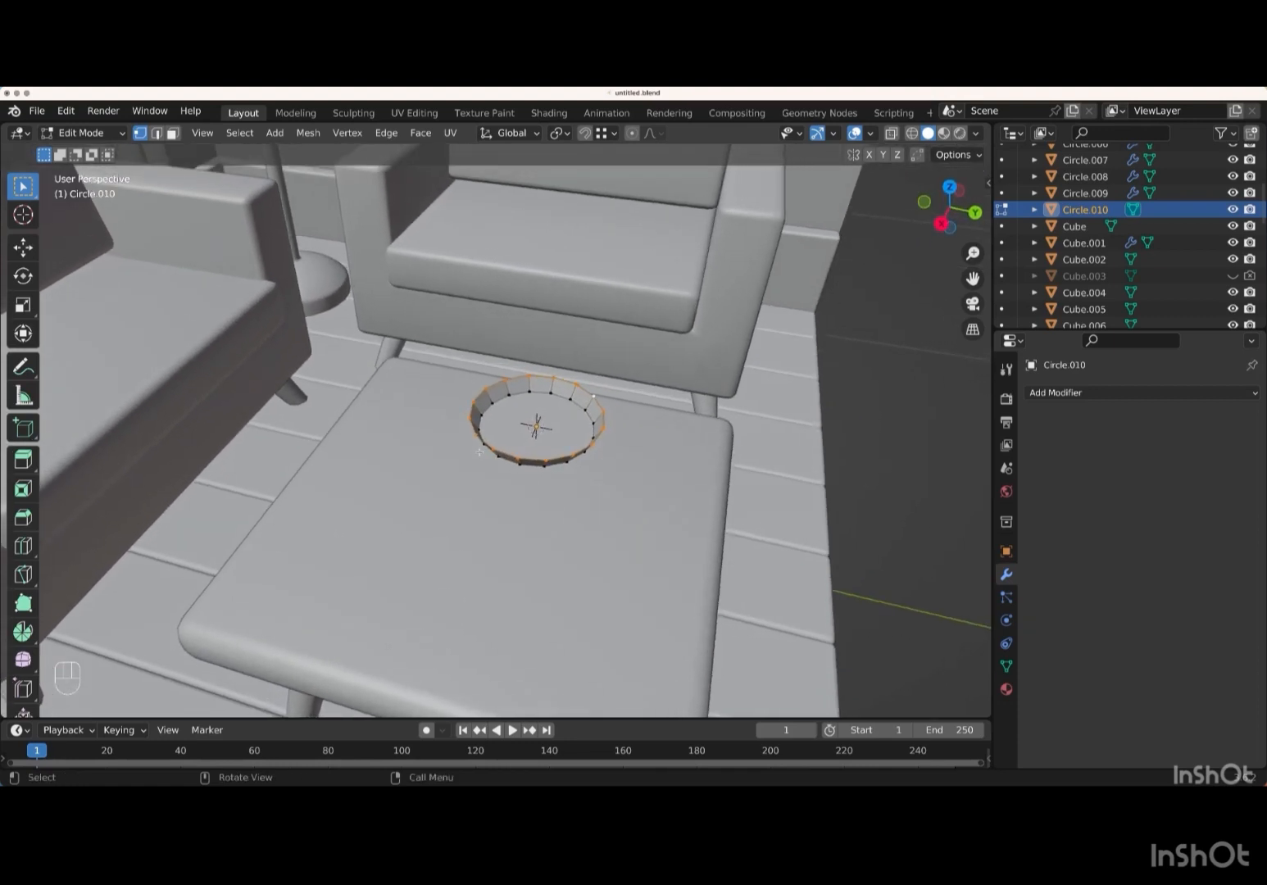
{"action": "key", "text": "e"}
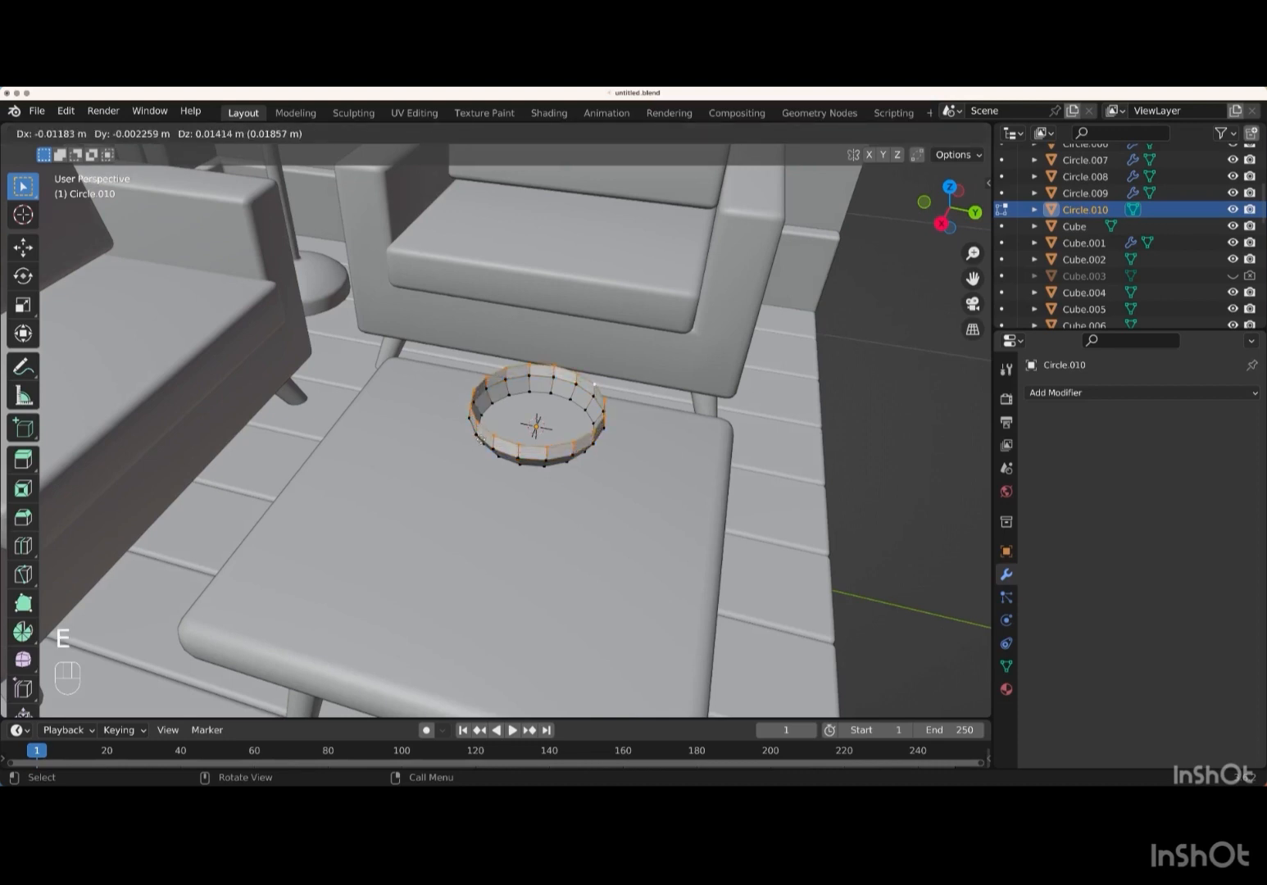
{"action": "left_click", "coordinate": [480, 439]}
{"action": "key", "text": "s"}
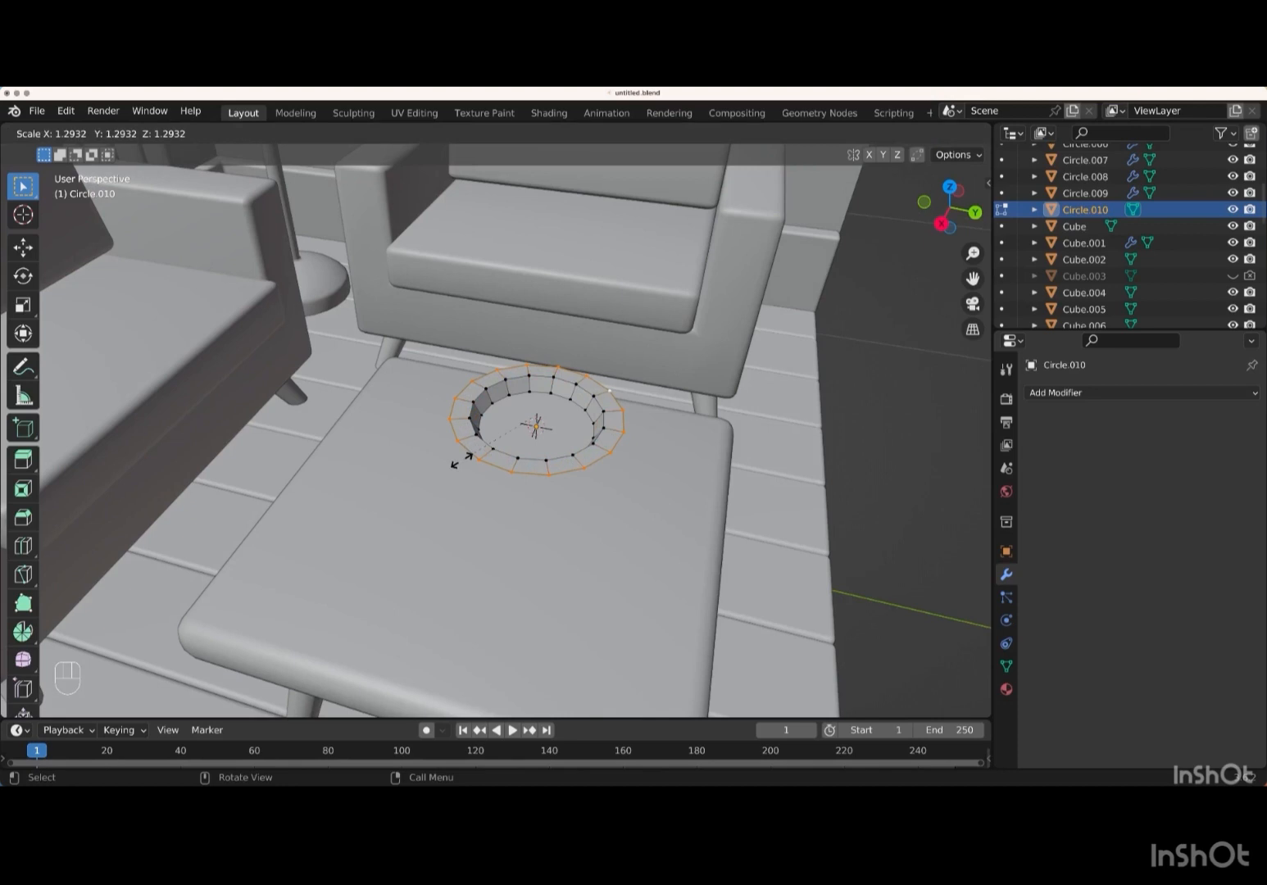
{"action": "key", "text": "Return"}
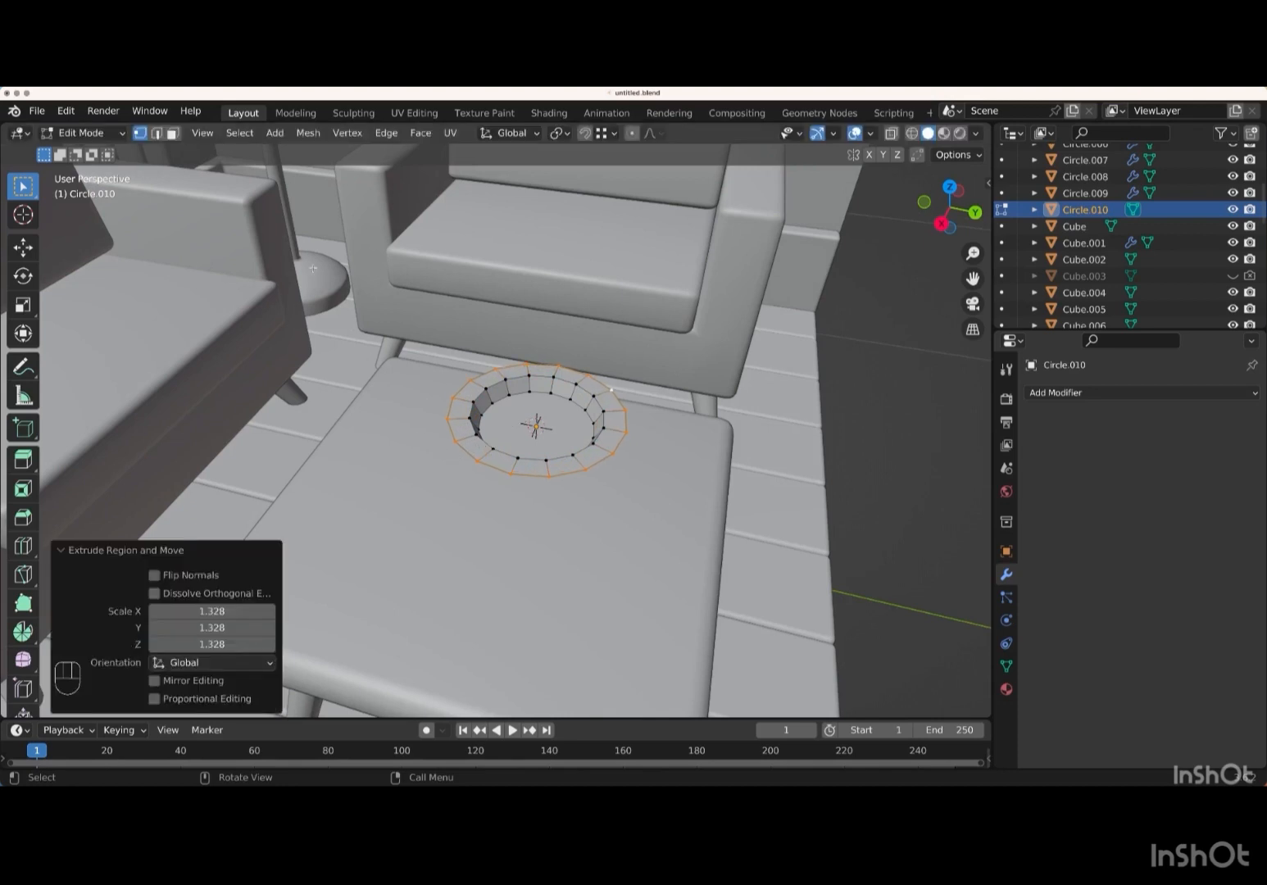
- Raise the rim's outer edge loop about 0.01 m along Z and return to Object Mode
{"action": "key", "text": "2"}
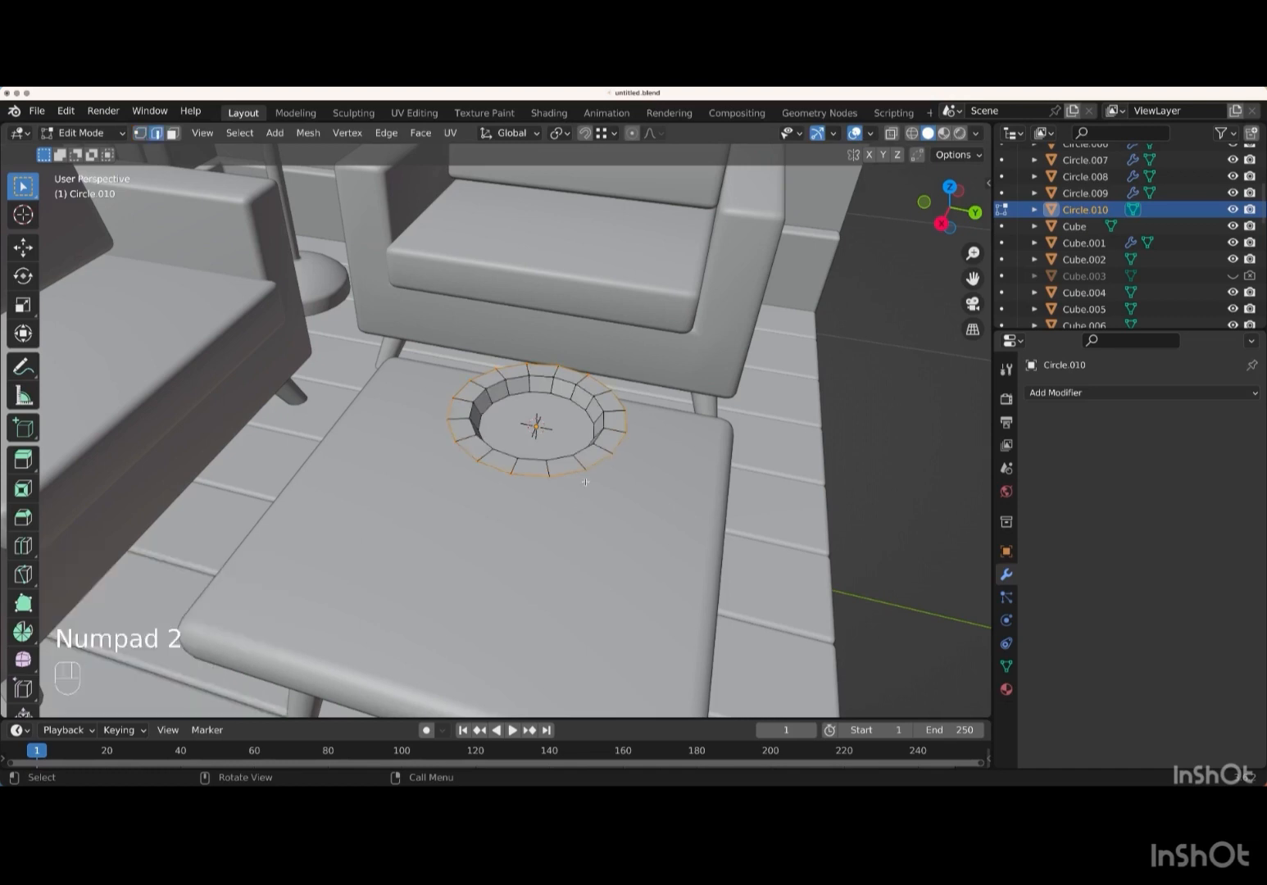
{"action": "key", "text": "g"}
{"action": "key", "text": "z"}
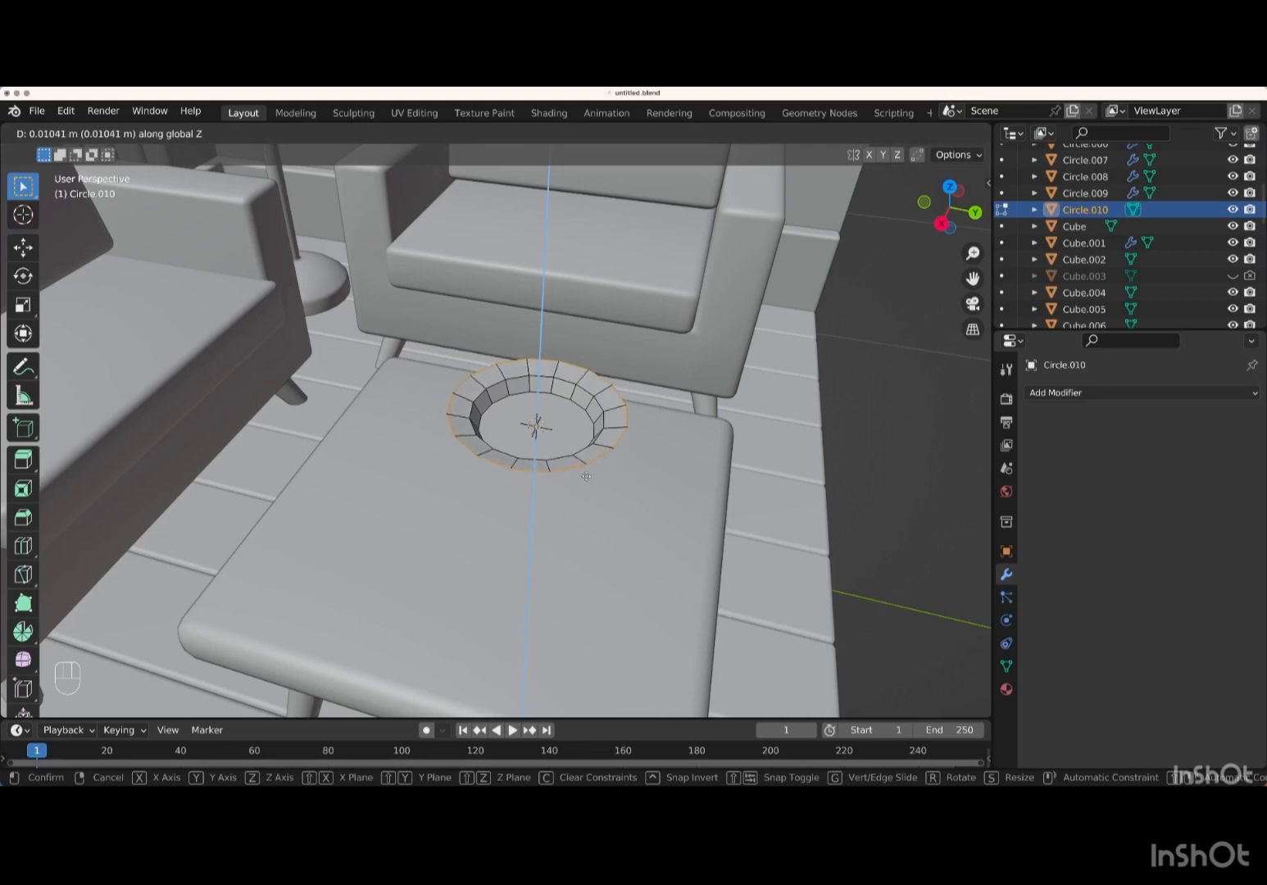
{"action": "key", "text": "Return"}
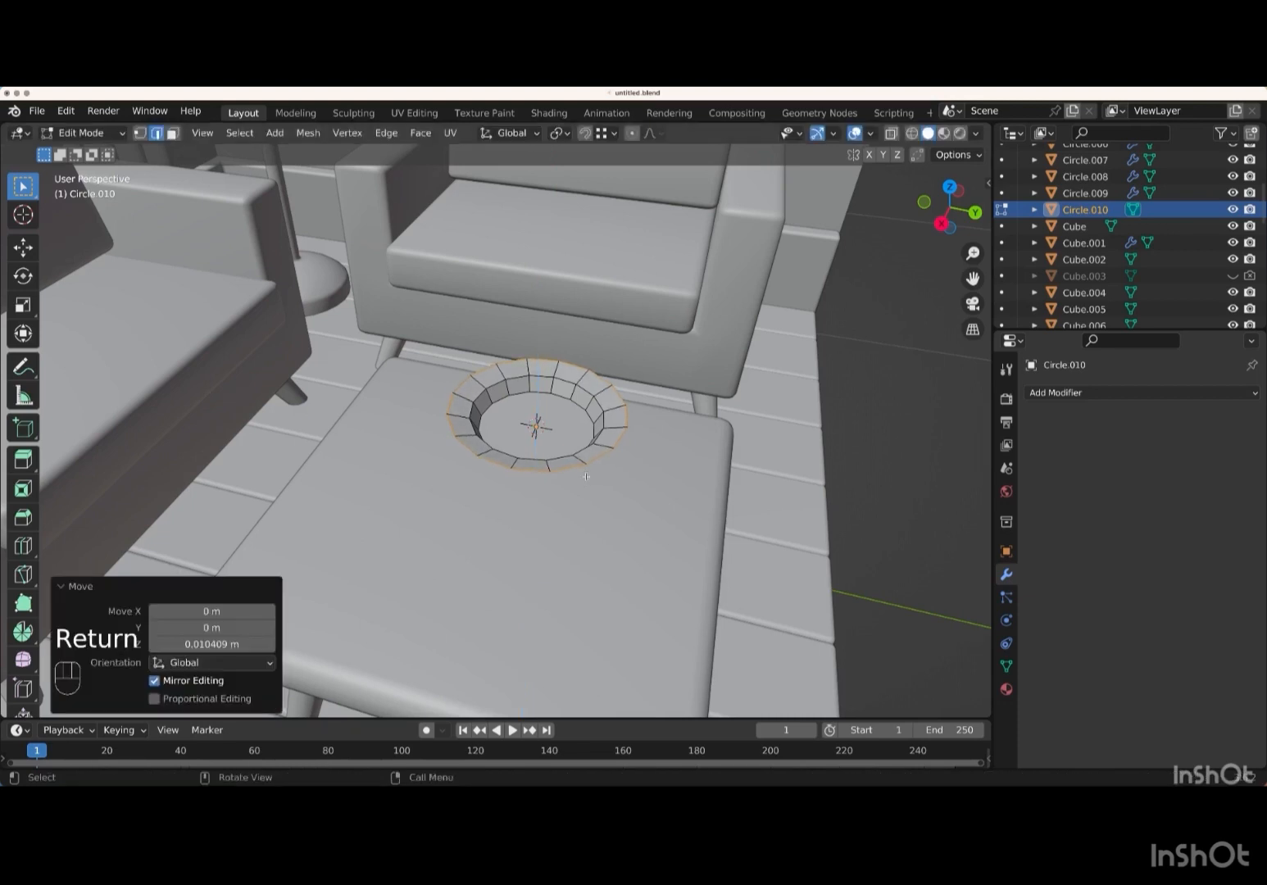
{"action": "key", "text": "Tab"}
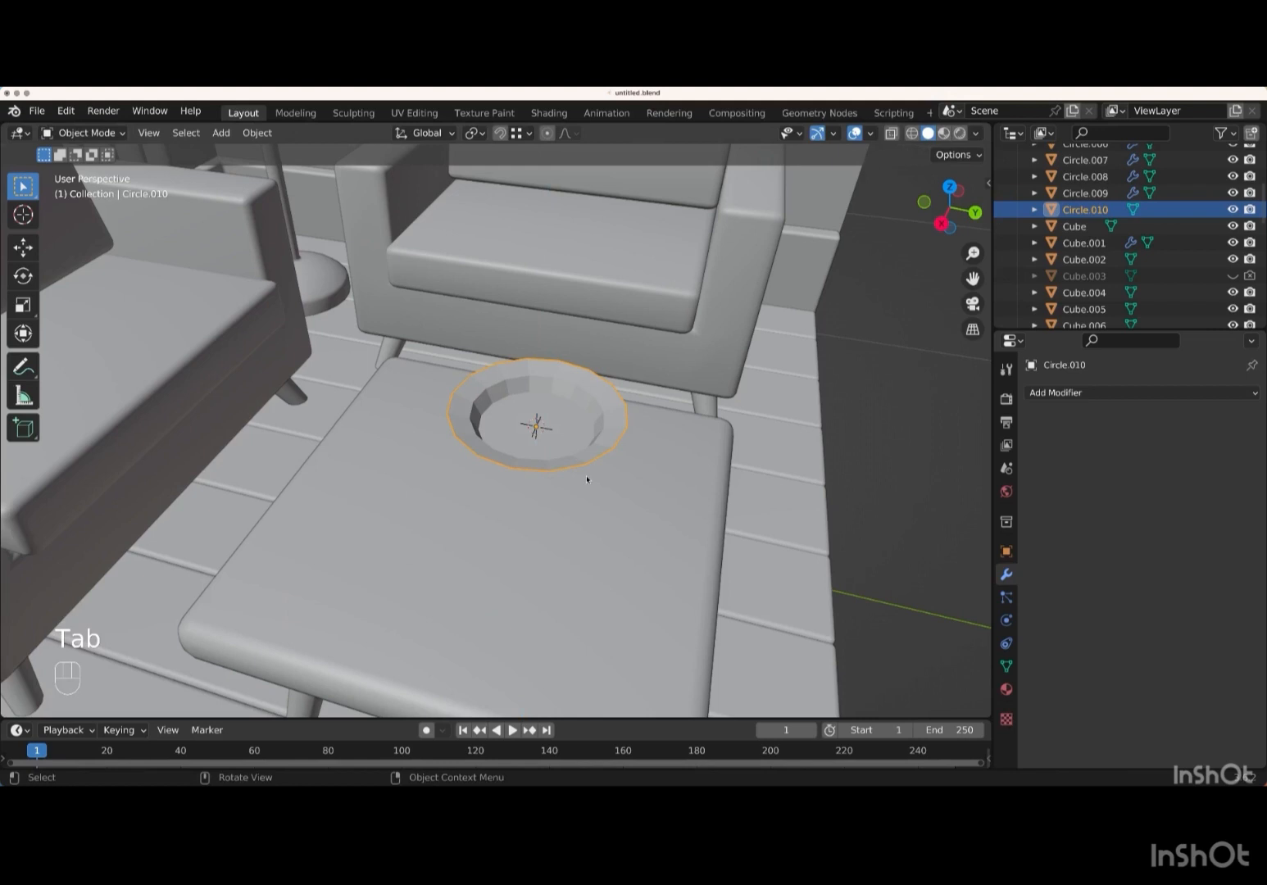
- Apply the dish's scale and add a Subdivision Surface modifier with 2 viewport levels
{"action": "key", "text": "ctrl+a"}
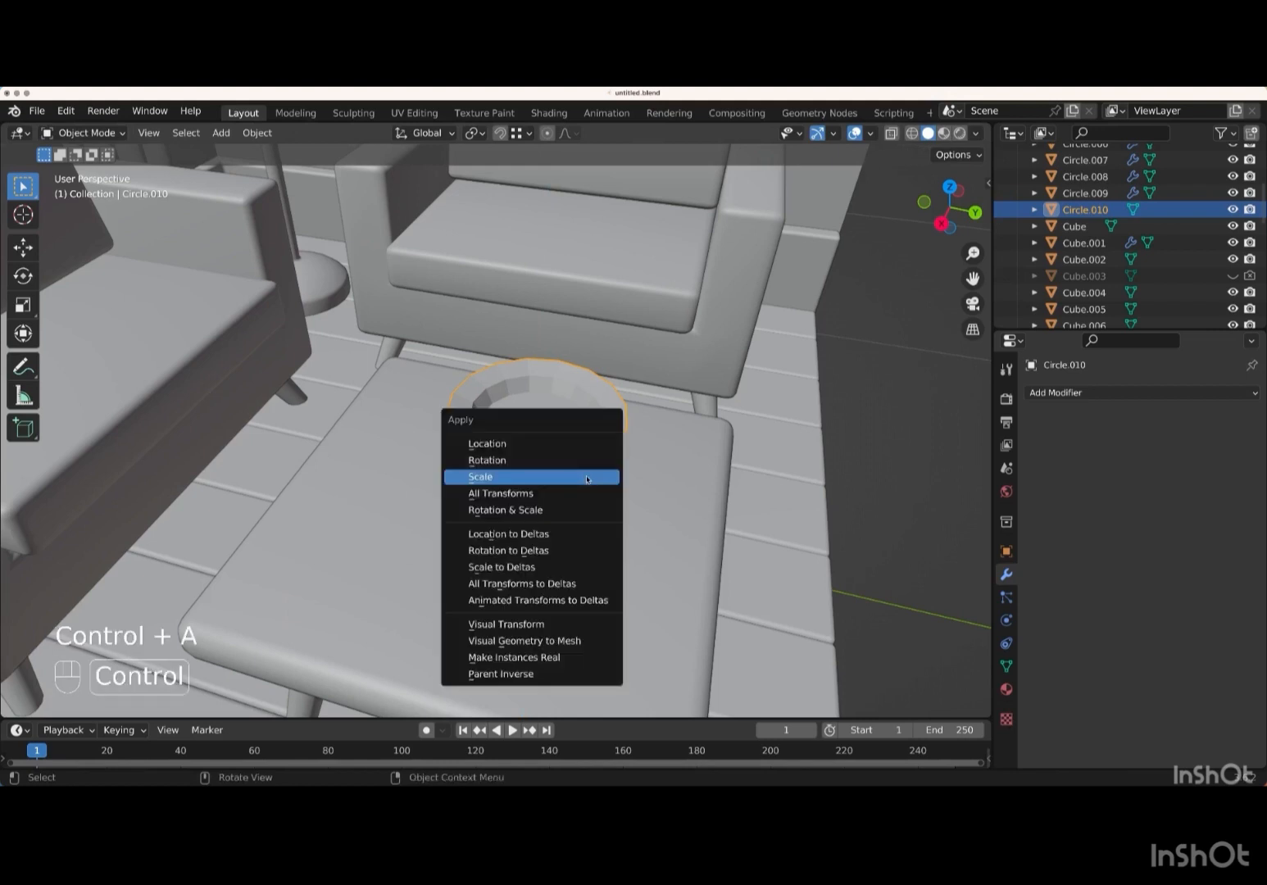
{"action": "left_click", "coordinate": [534, 479]}
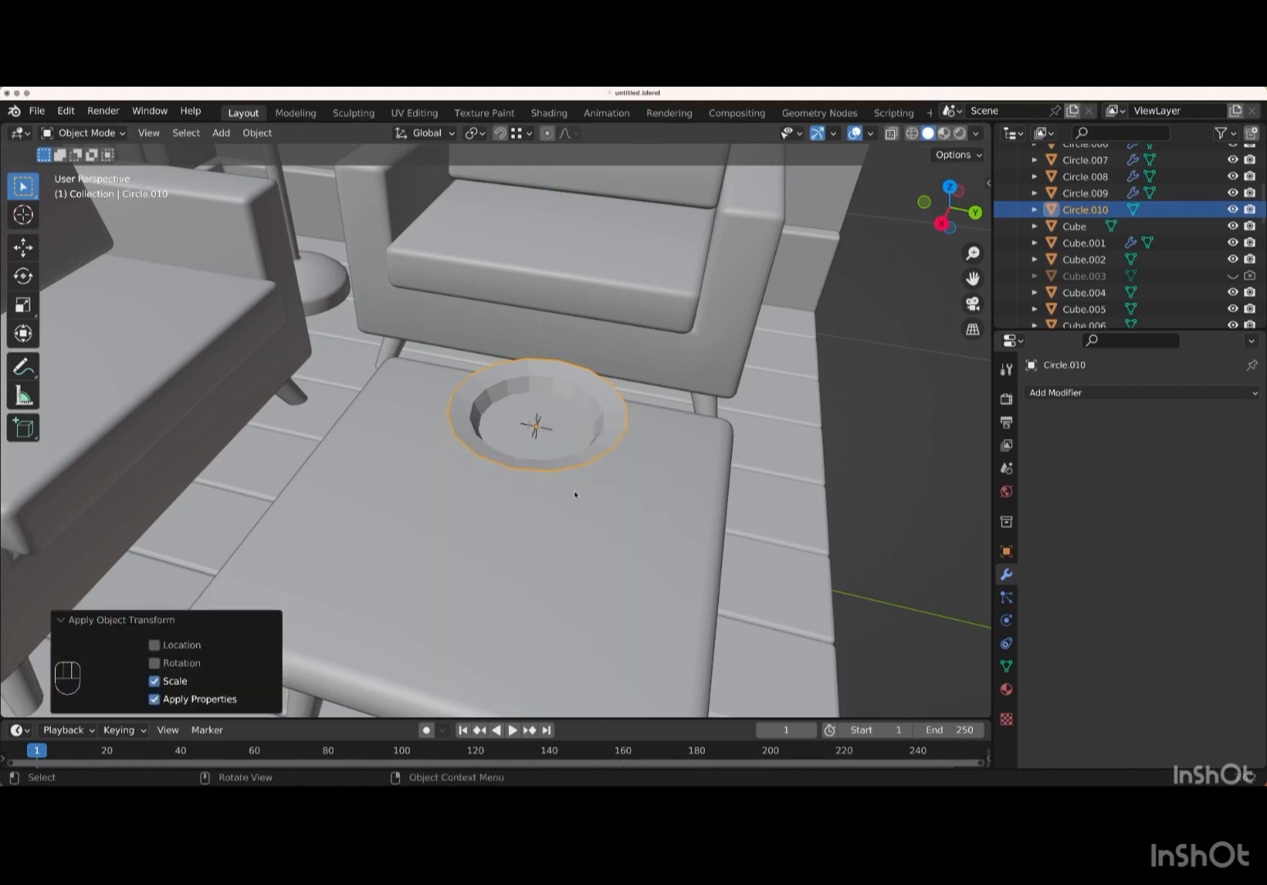
{"action": "scroll", "coordinate": [573, 495], "scroll_direction": "right", "scroll_amount": 3}
{"action": "scroll", "coordinate": [575, 494], "scroll_direction": "right", "scroll_amount": 10}
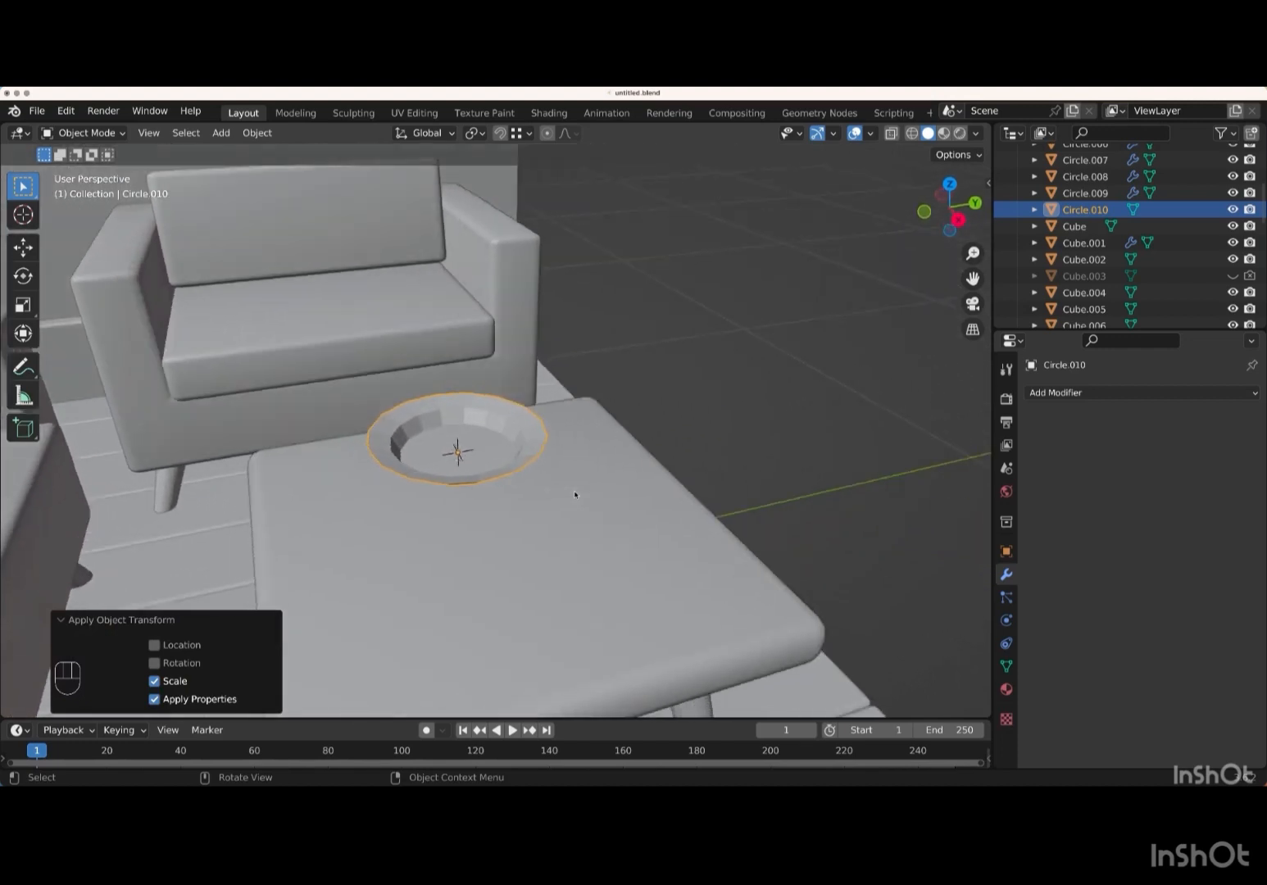
{"action": "left_click", "coordinate": [1061, 393]}
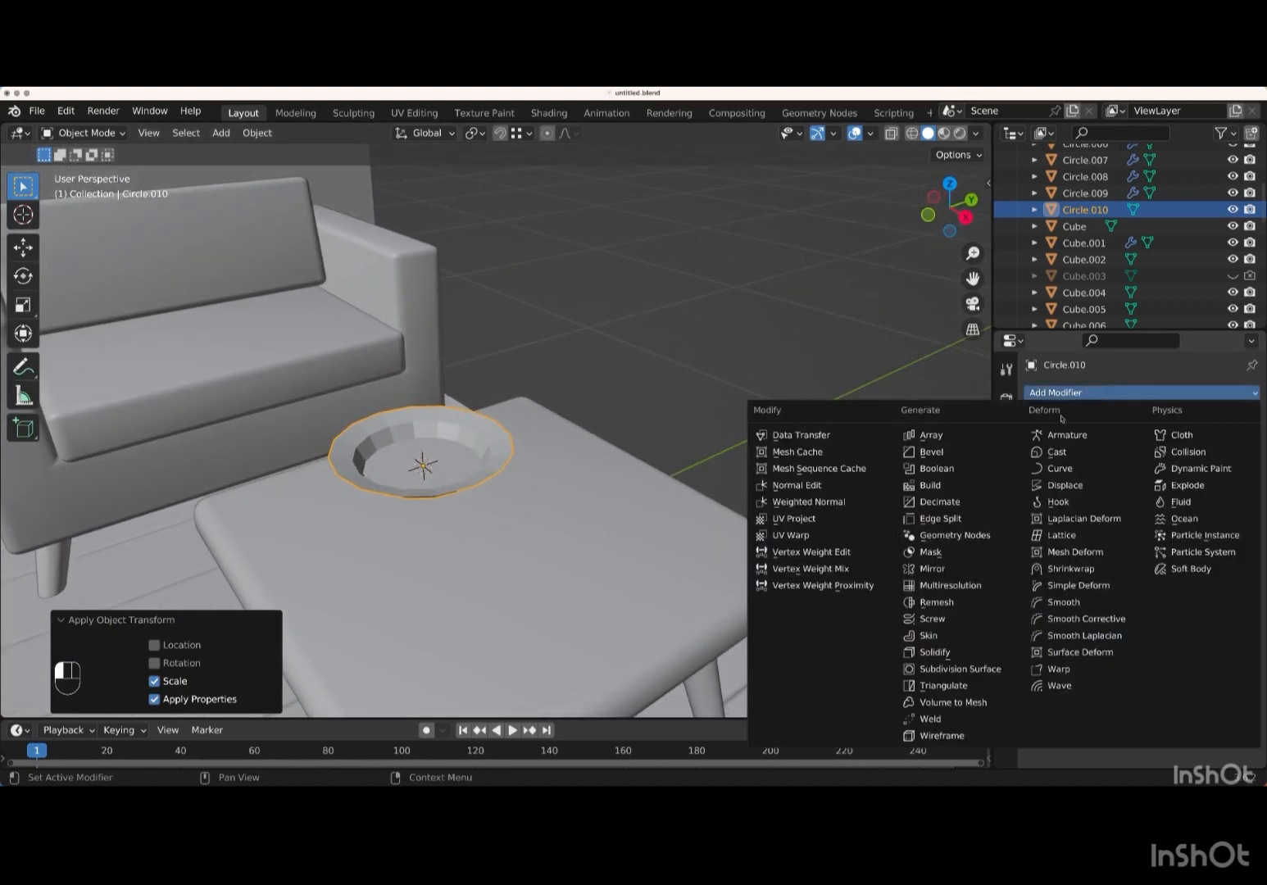
{"action": "left_click", "coordinate": [967, 668]}
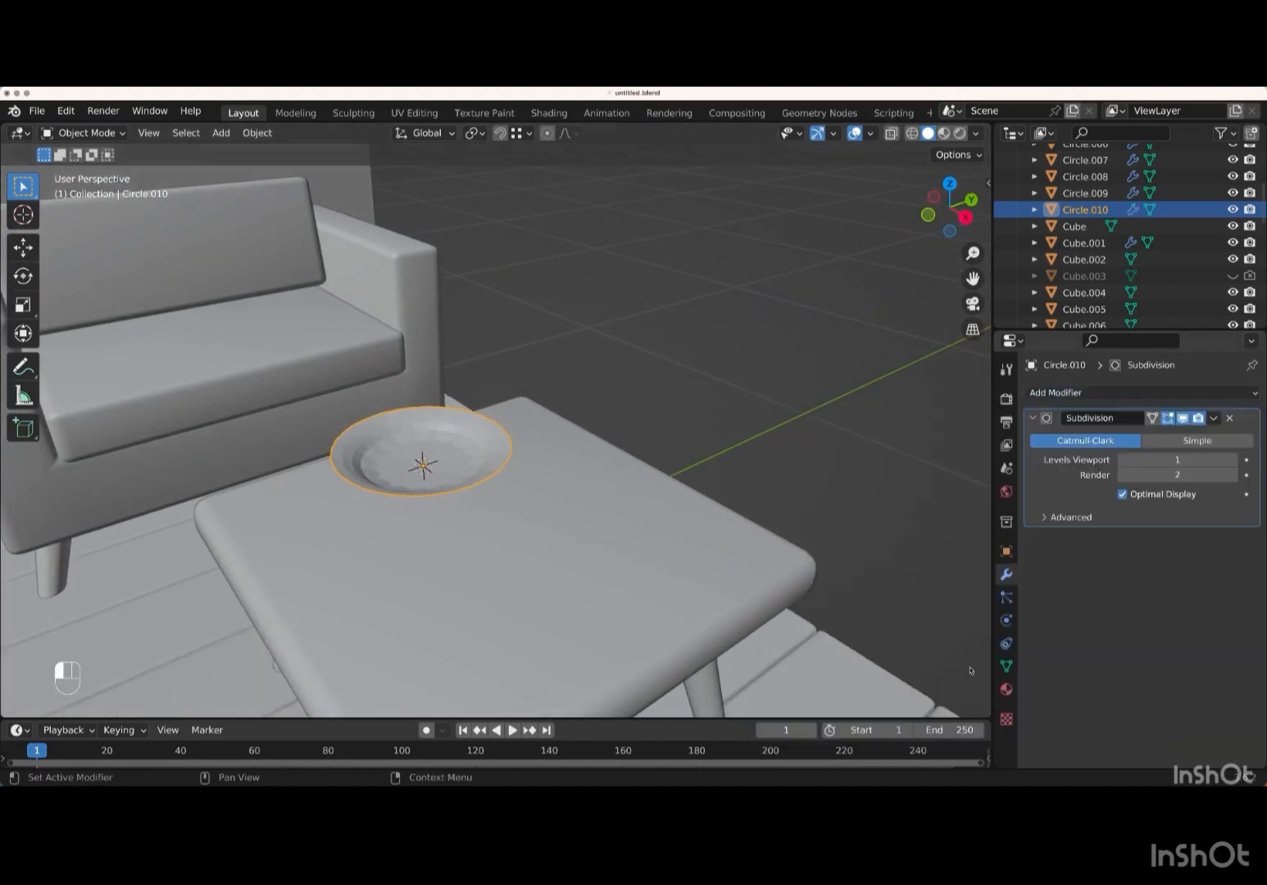
{"action": "left_click", "coordinate": [1233, 460]}
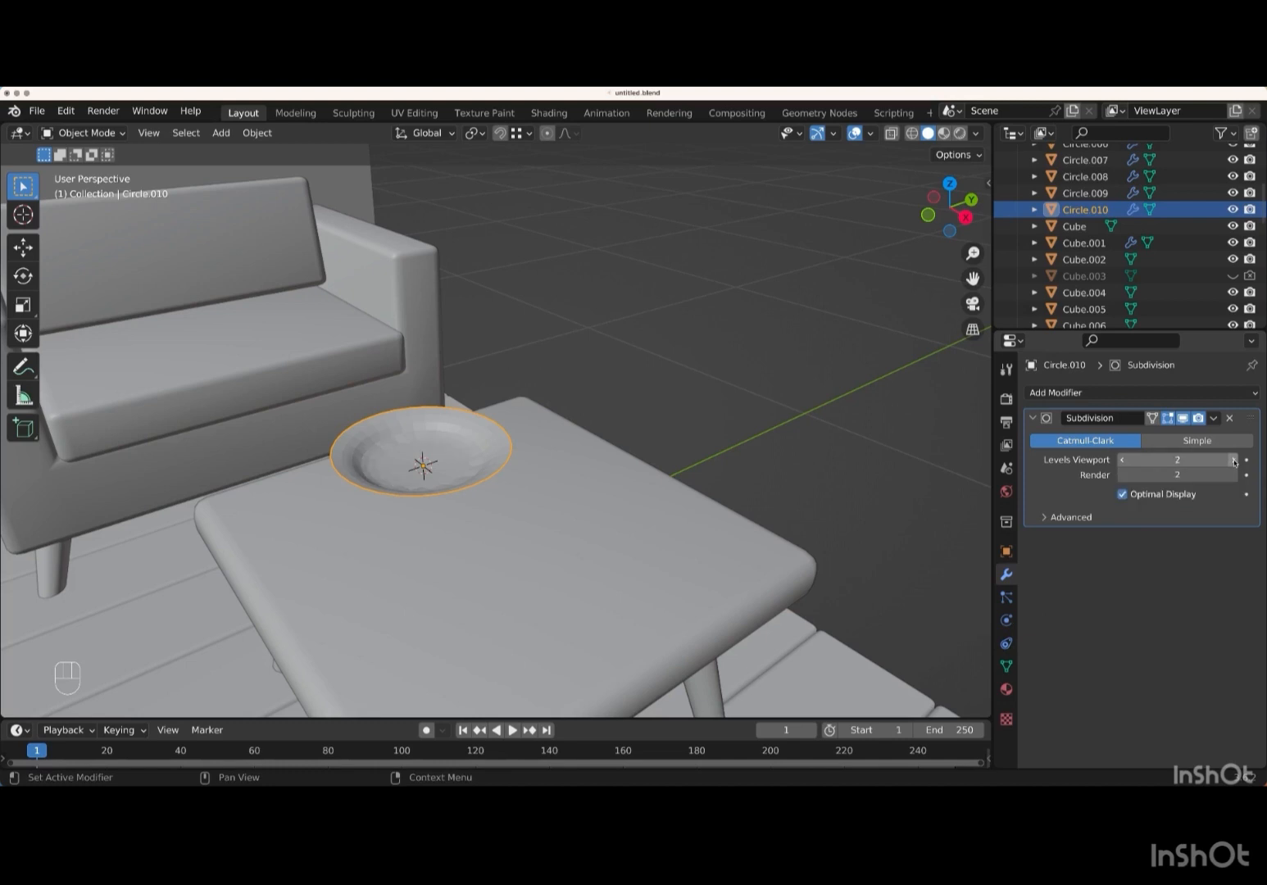
{"action": "left_click", "coordinate": [1034, 420]}
- Add a Solidify modifier to the dish with a thickness of 0.02 m
{"action": "left_click", "coordinate": [1106, 396]}
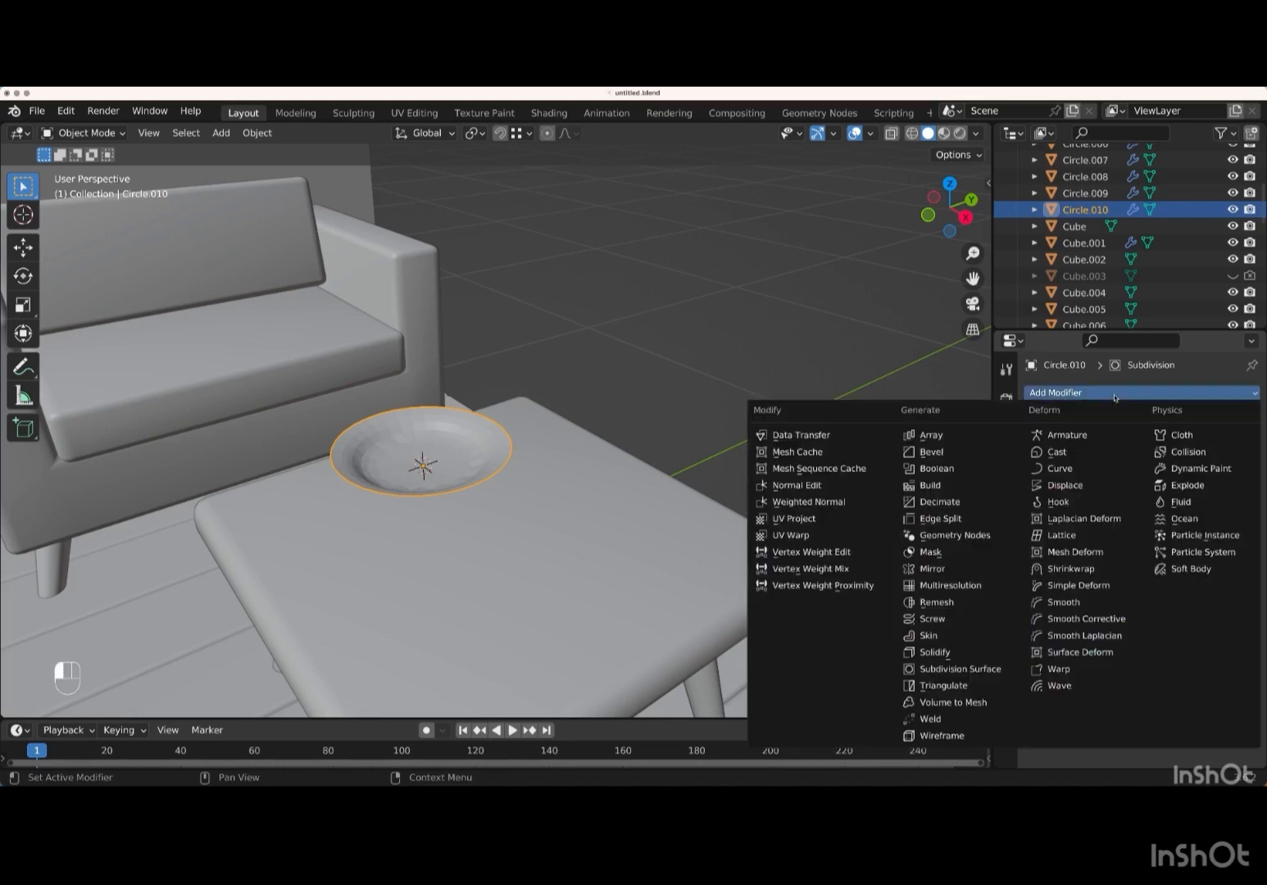
{"action": "left_click", "coordinate": [965, 654]}
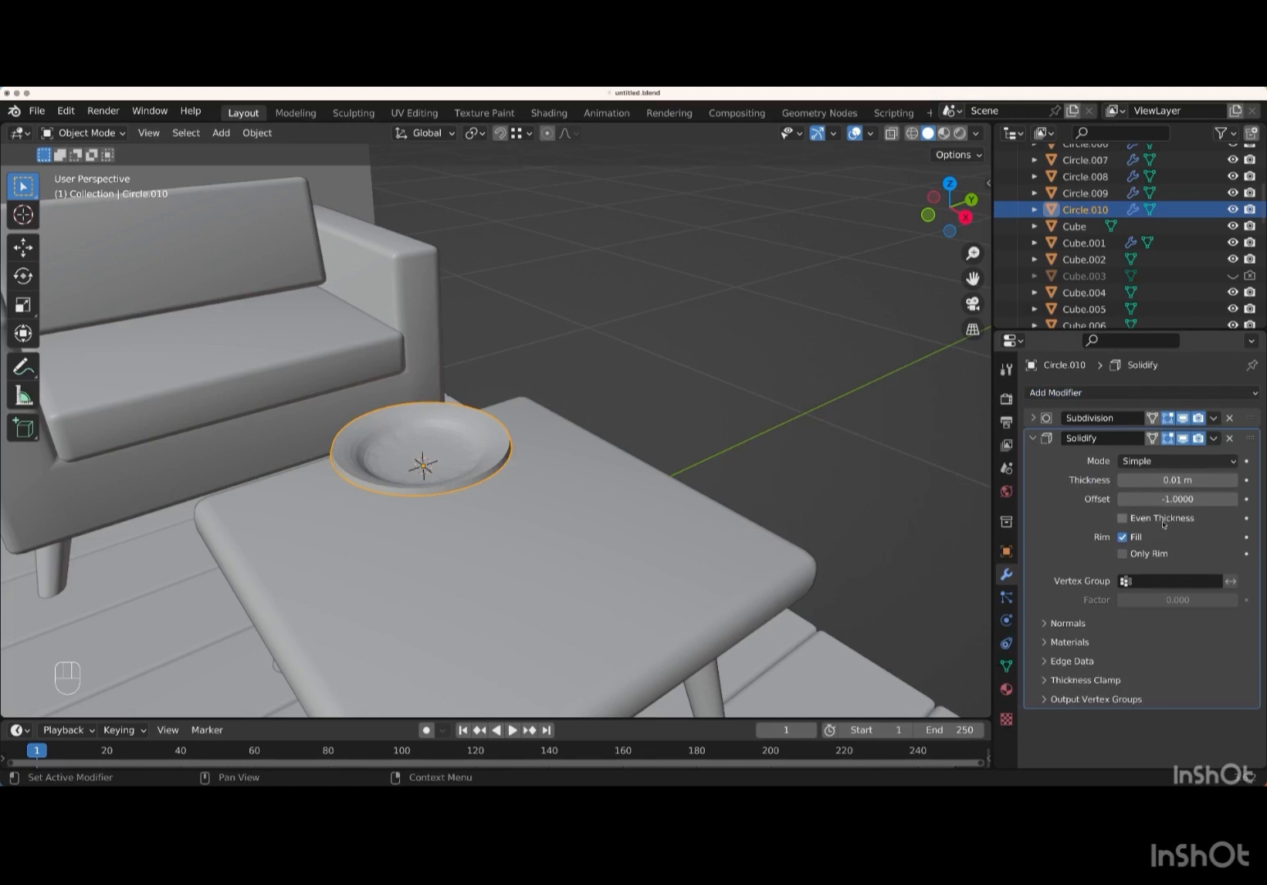
{"action": "left_click", "coordinate": [1233, 482]}
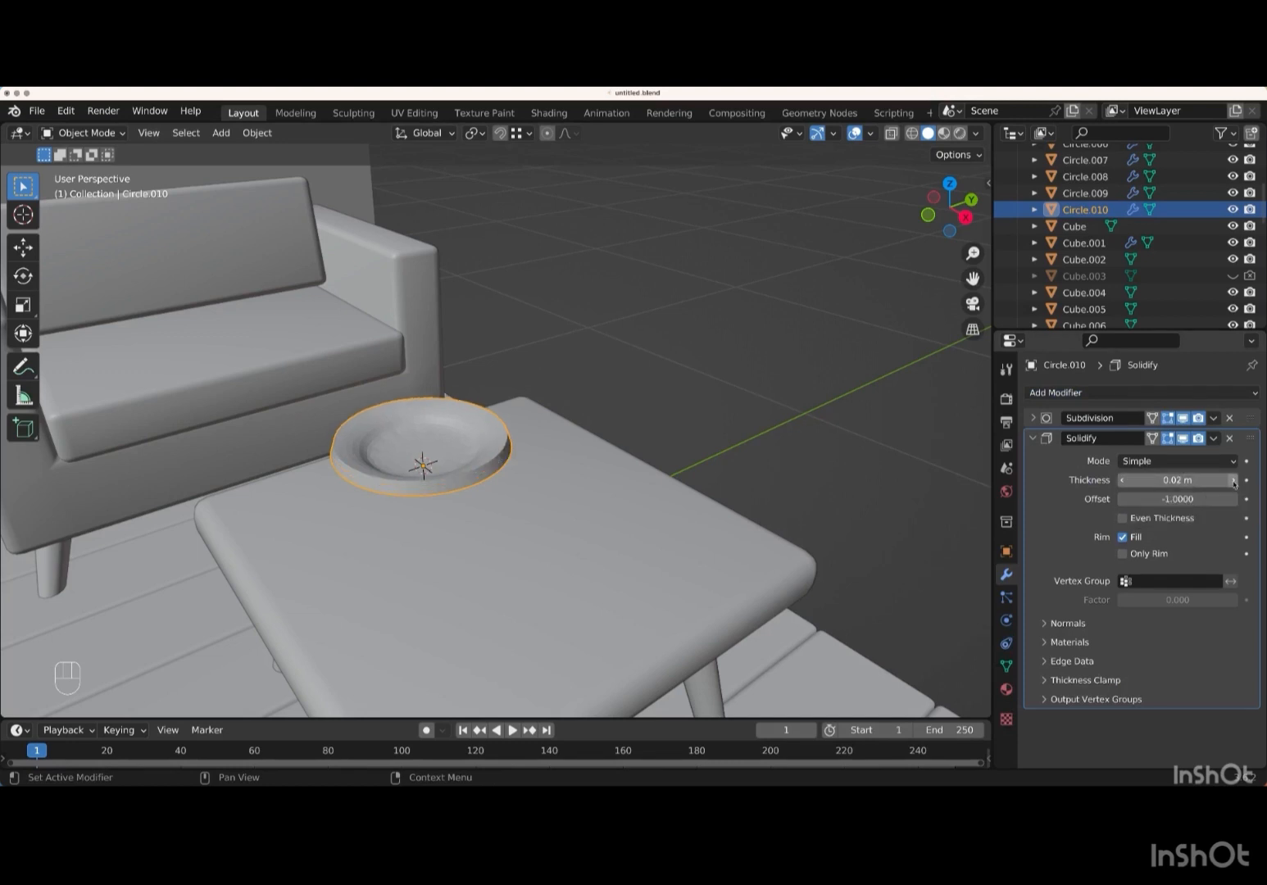
{"action": "left_click", "coordinate": [1033, 438]}
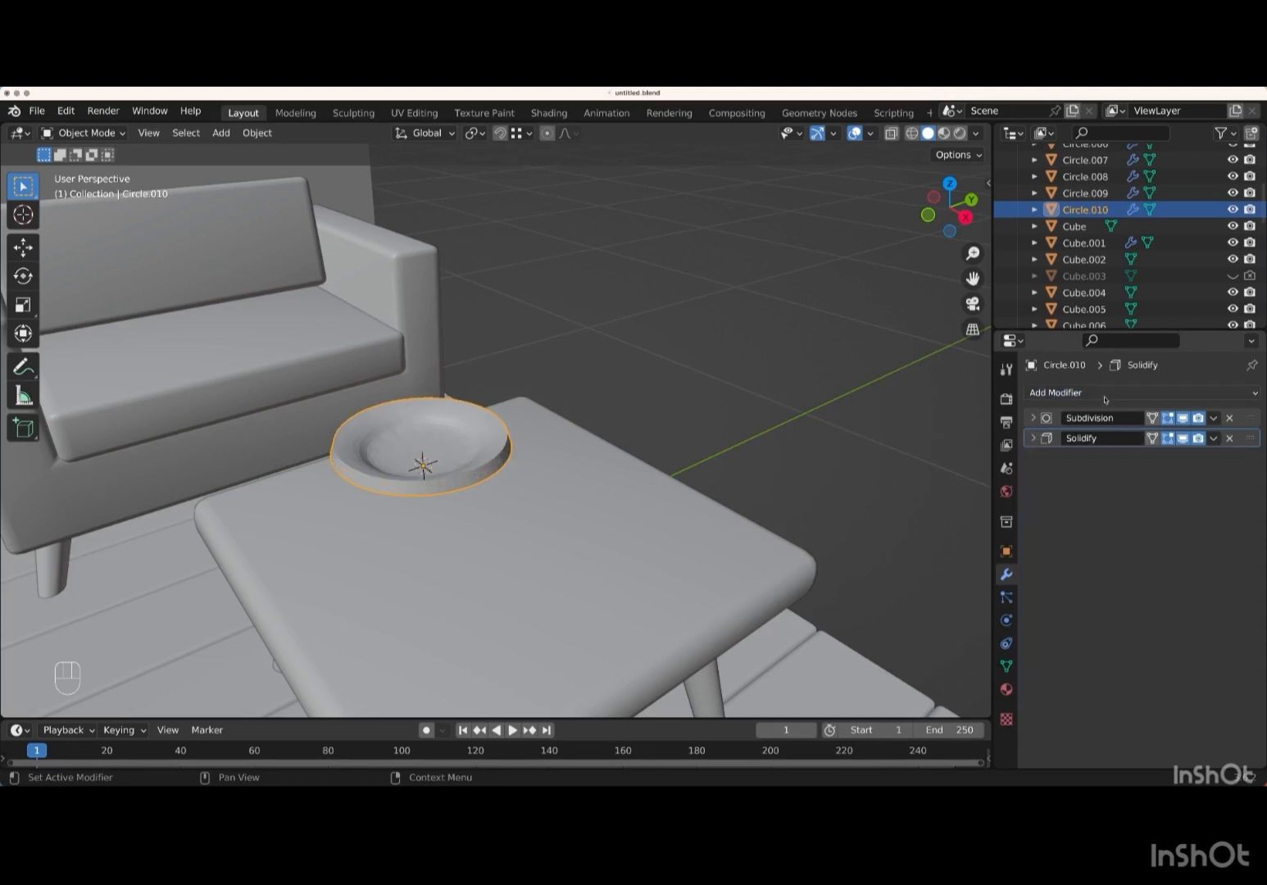
- Add a Bevel modifier to the dish with 3 segments
{"action": "left_click", "coordinate": [1104, 399]}
{"action": "left_click", "coordinate": [965, 456]}
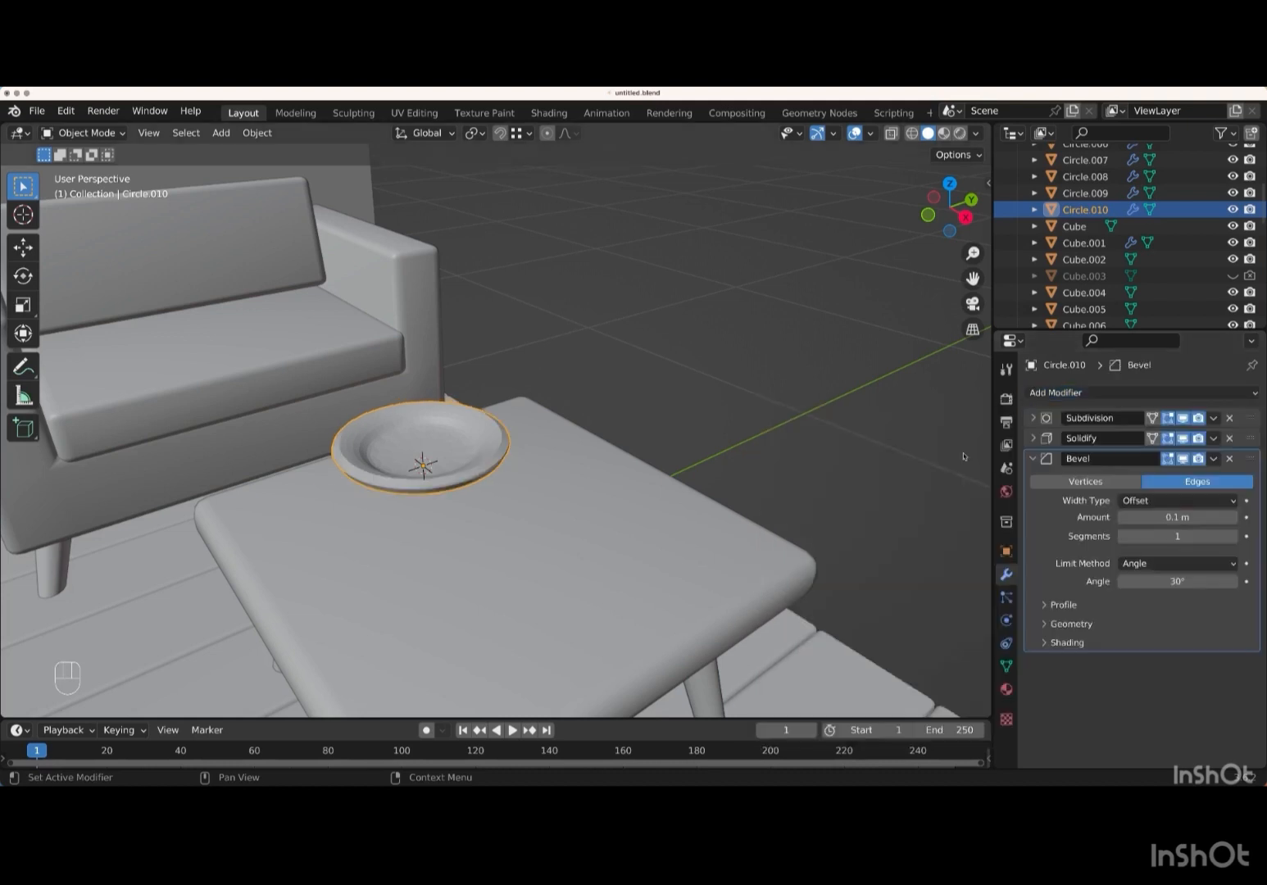
{"action": "left_click", "coordinate": [1232, 536]}
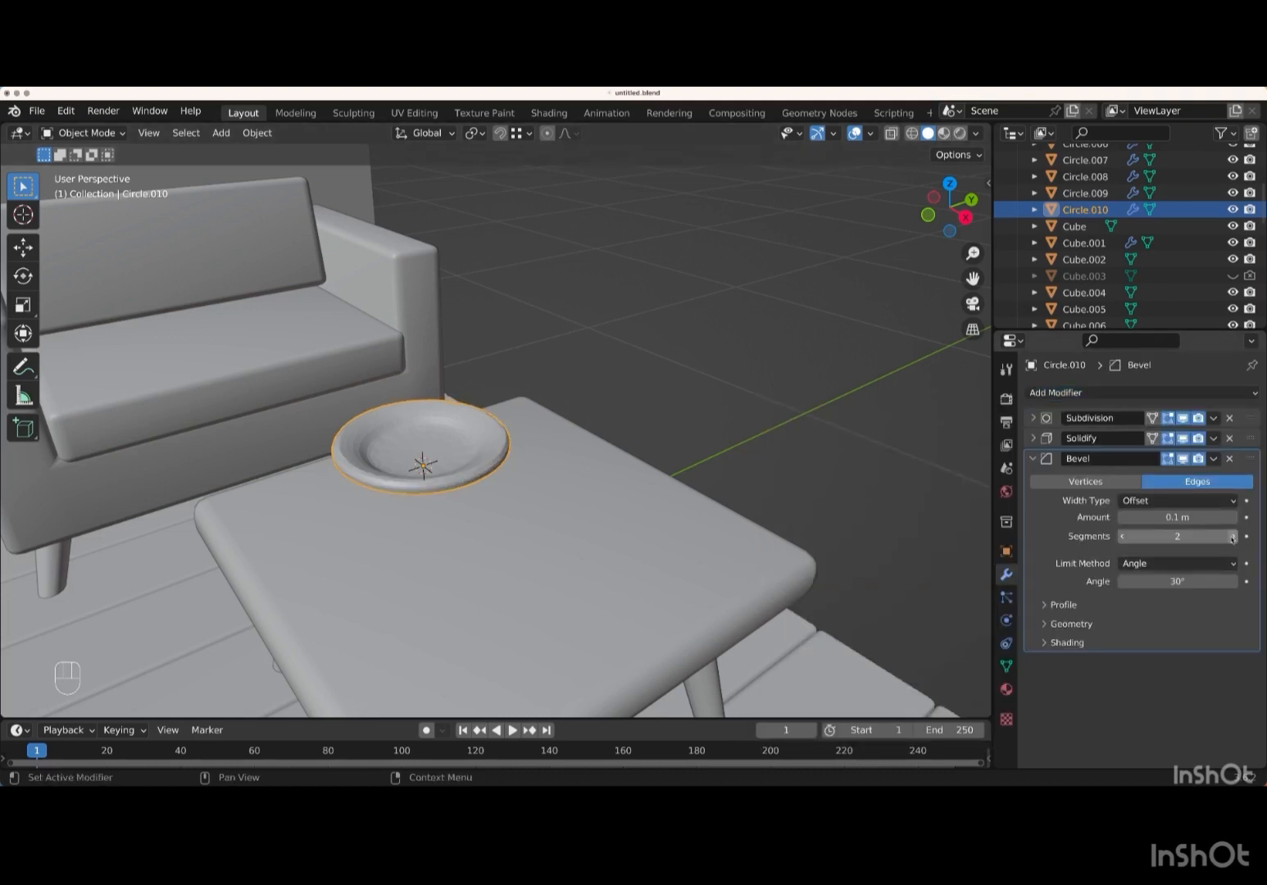
{"action": "left_click", "coordinate": [1233, 537]}
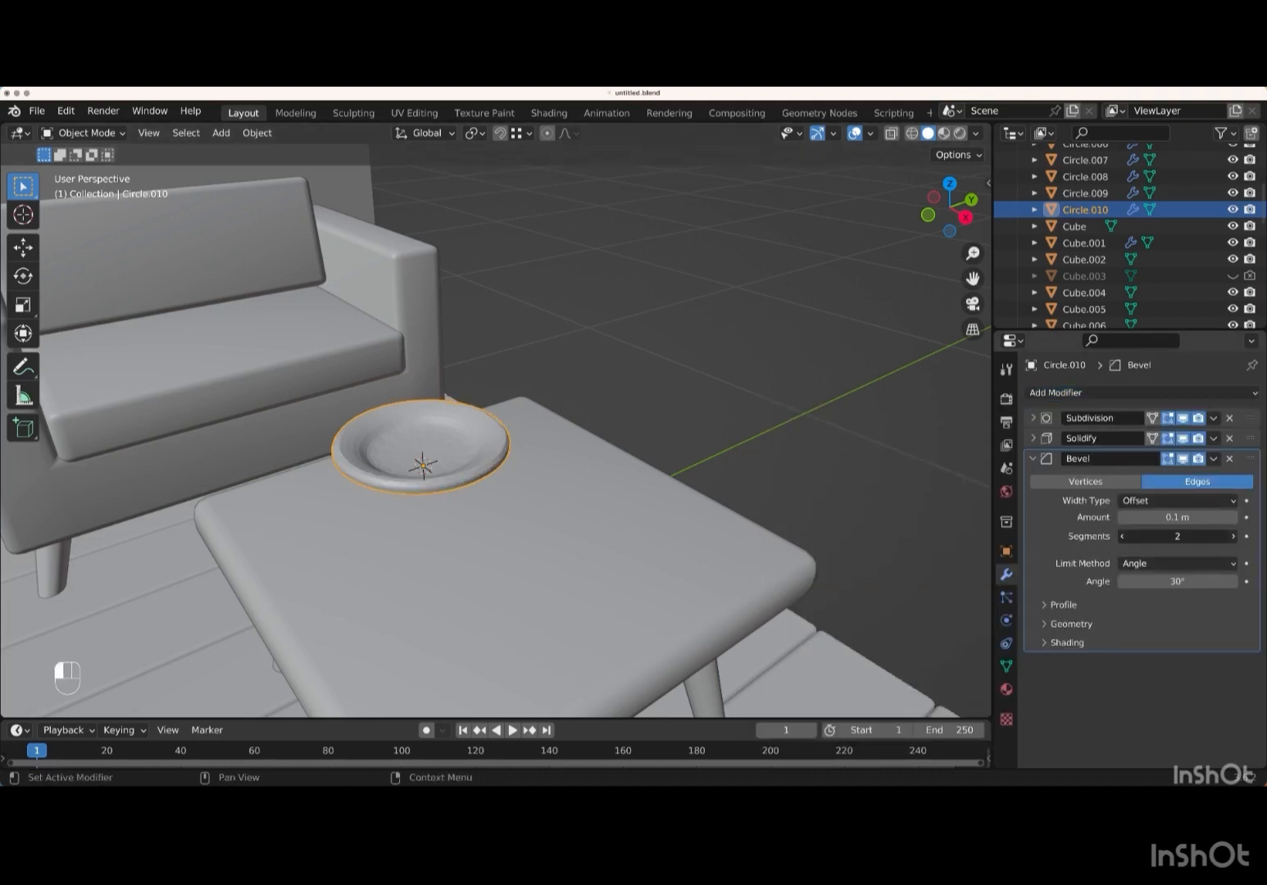
- Apply smooth shading to the dish on the coffee table
{"action": "right_click", "coordinate": [700, 336]}
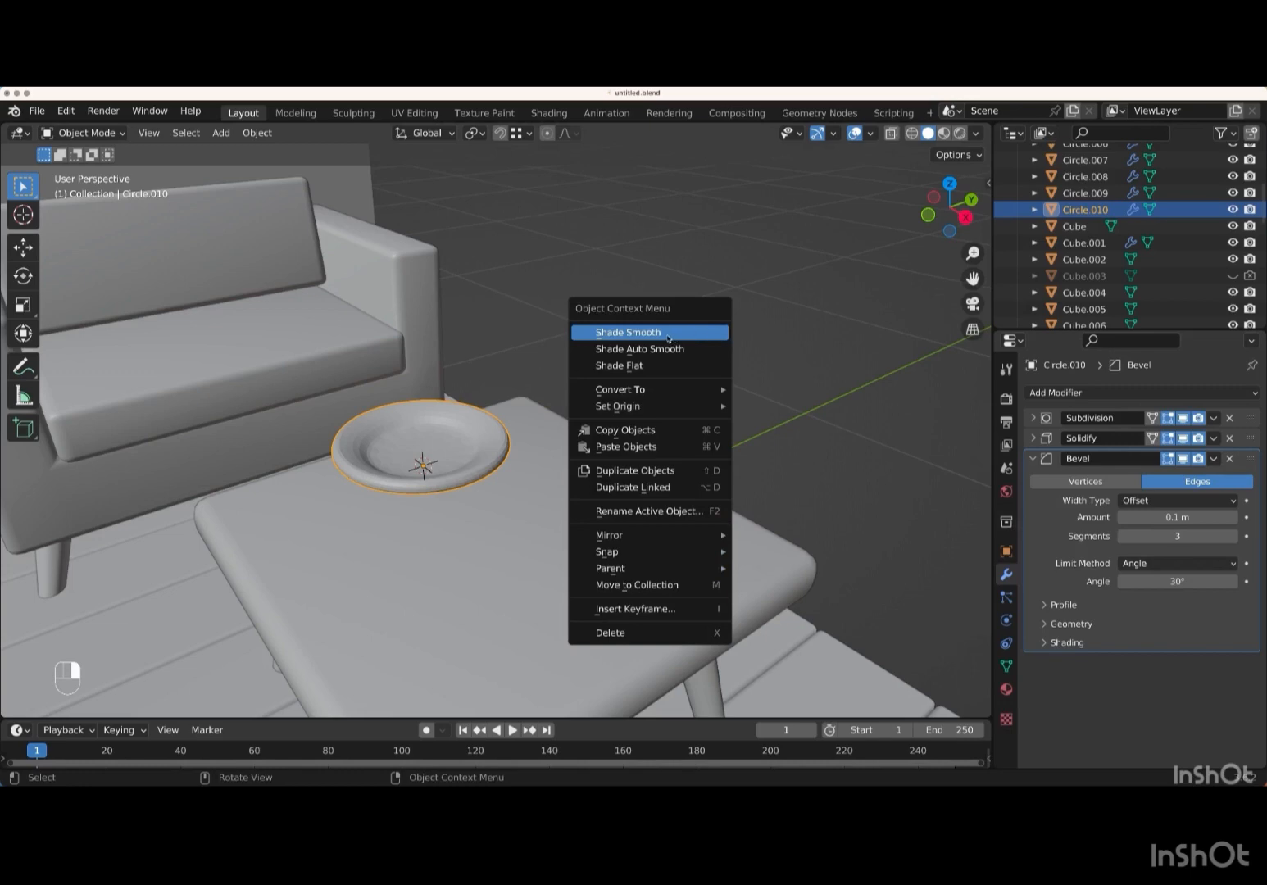
{"action": "left_click", "coordinate": [668, 337]}
{"action": "middle_click_drag", "start_coordinate": [647, 409], "coordinate": [579, 505]}
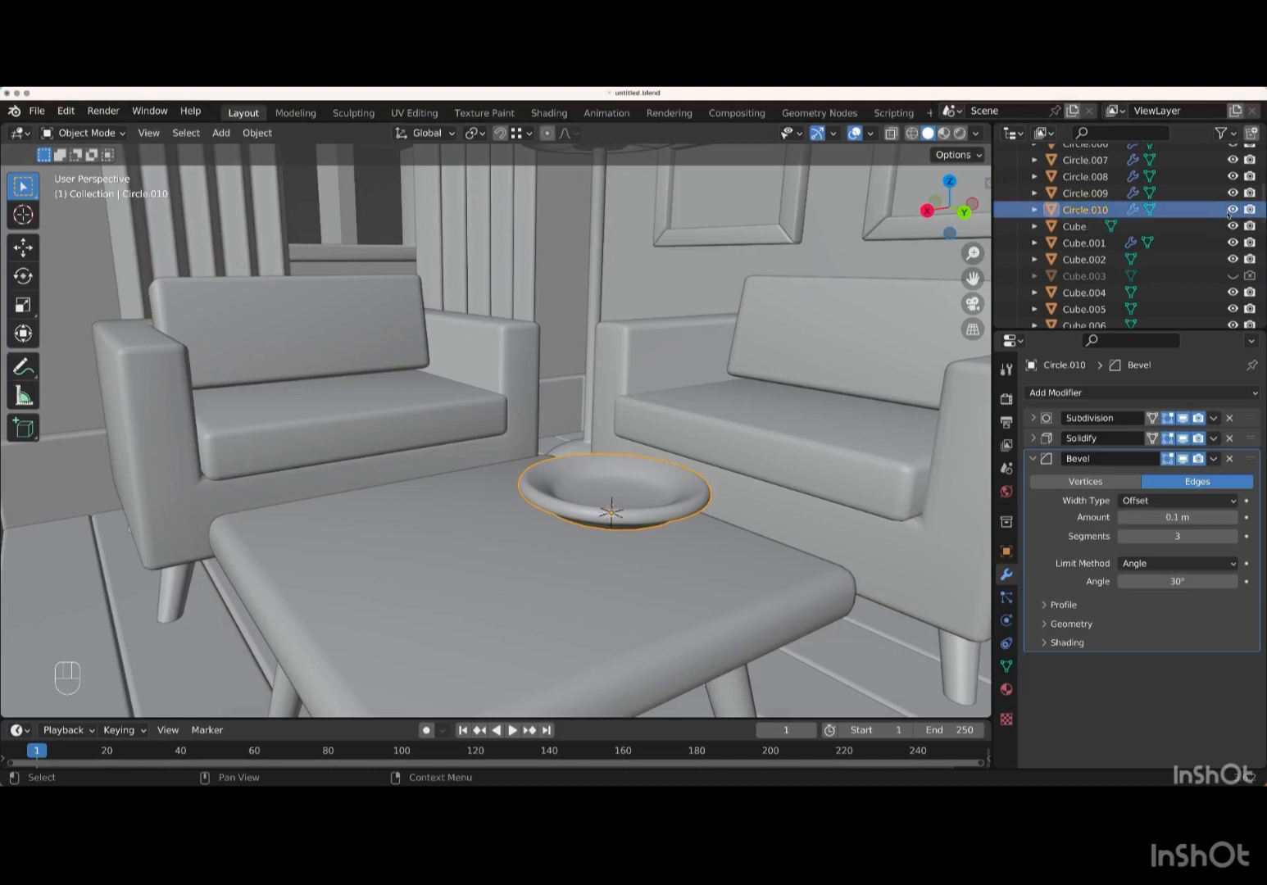
- Hide the dish and add a circle mesh with 12 vertices at the 3D cursor on the coffee table
{"action": "key", "text": "h"}
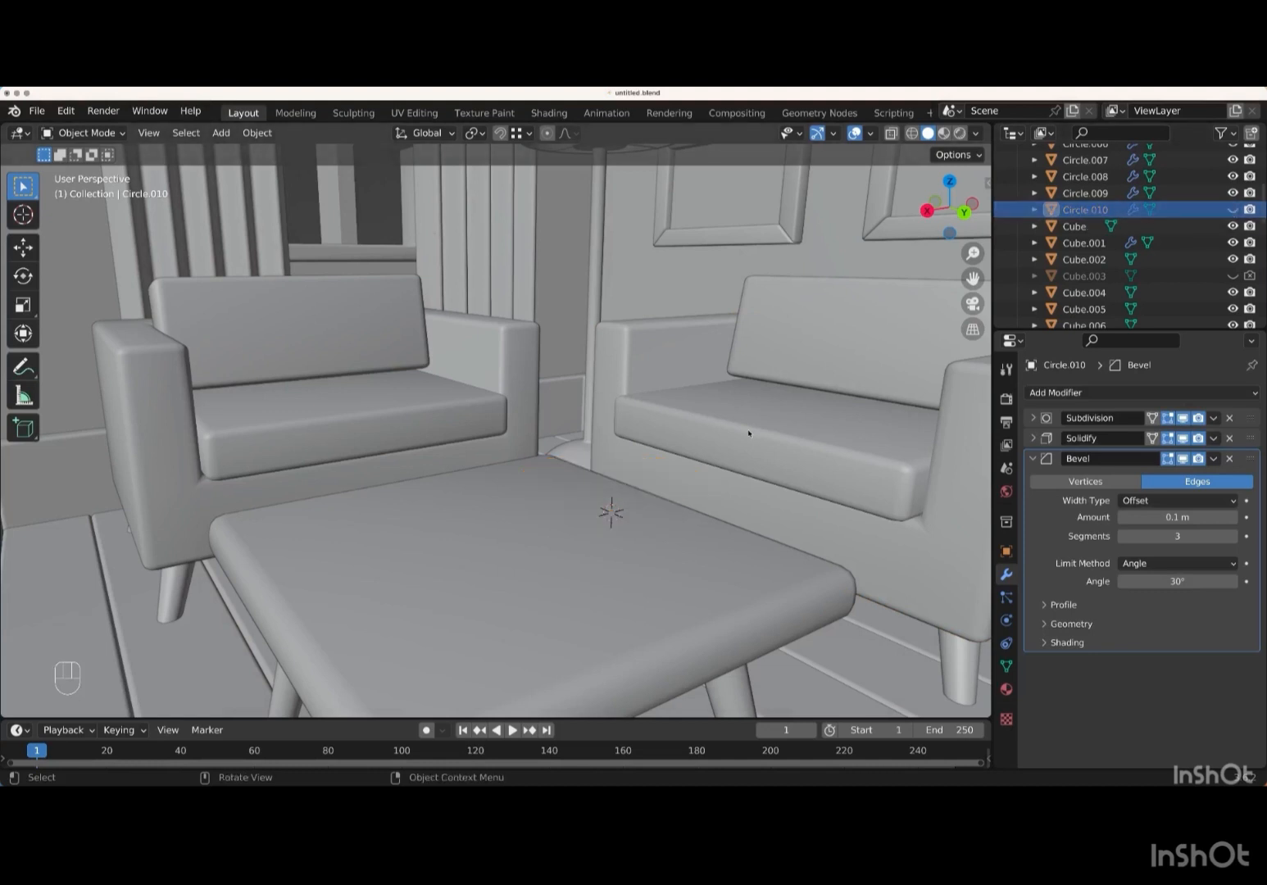
{"action": "key", "text": "shift+a"}
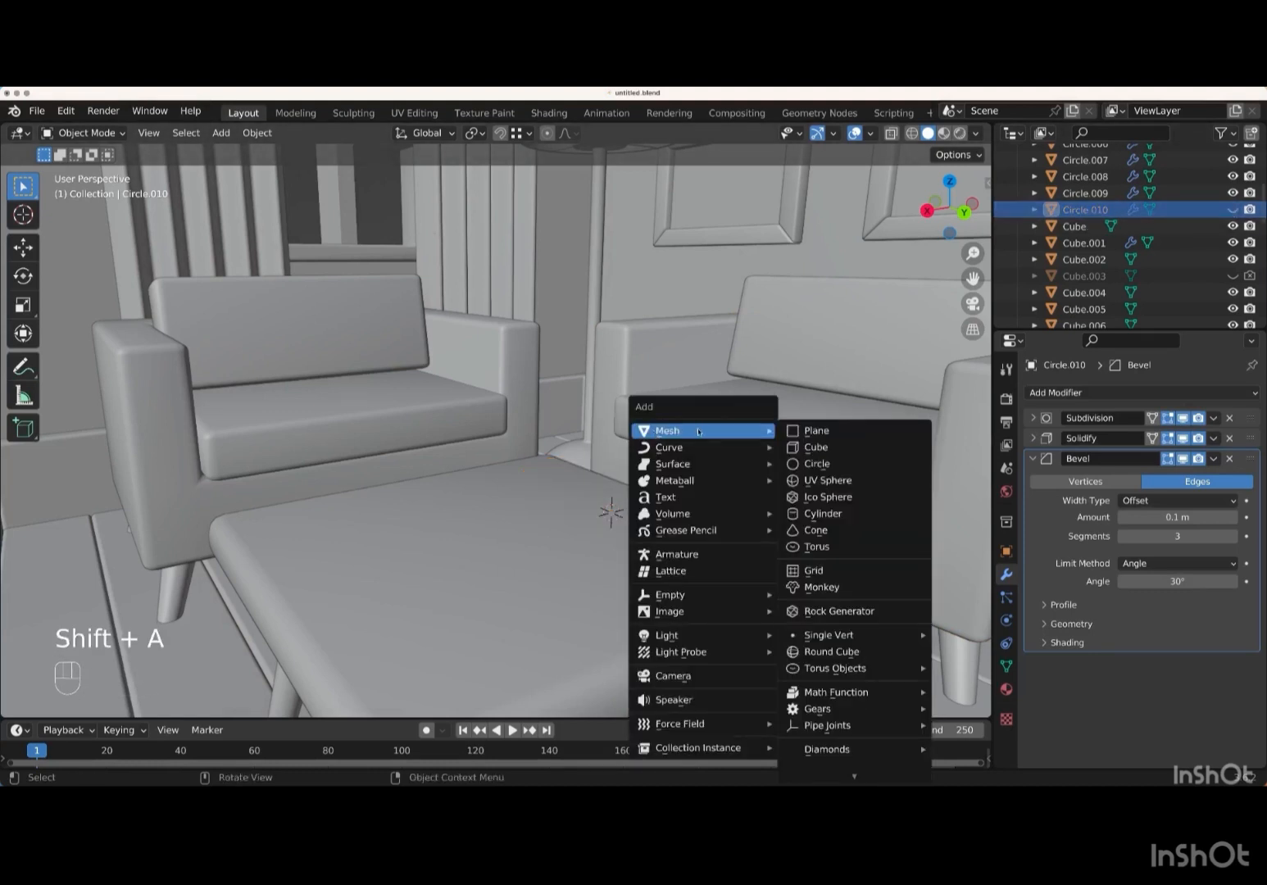
{"action": "left_click", "coordinate": [849, 464]}
{"action": "left_click", "coordinate": [224, 528]}
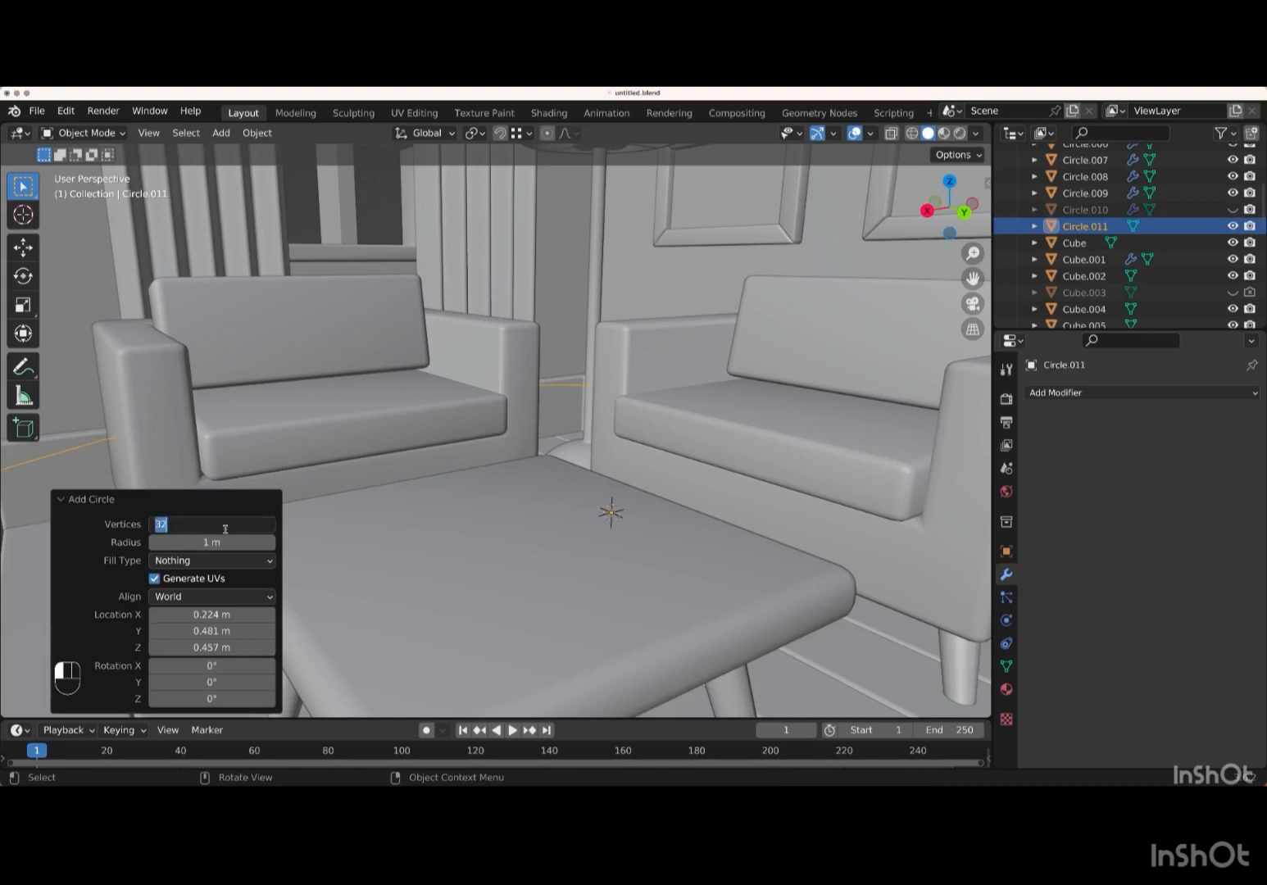
{"action": "type", "text": "12"}
{"action": "key", "text": "Return"}
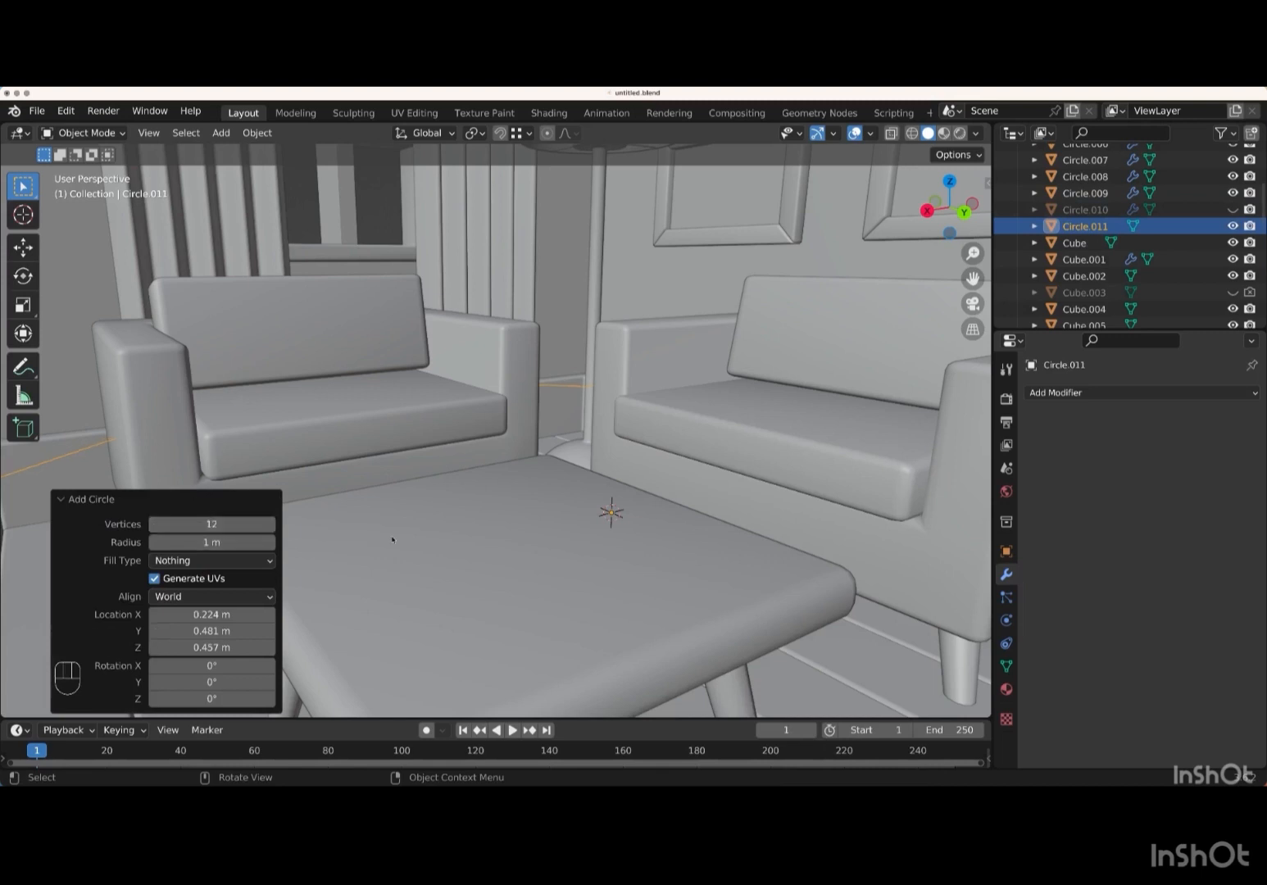
- Scale the new circle down uniformly to about 0.037
{"action": "key", "text": "s"}
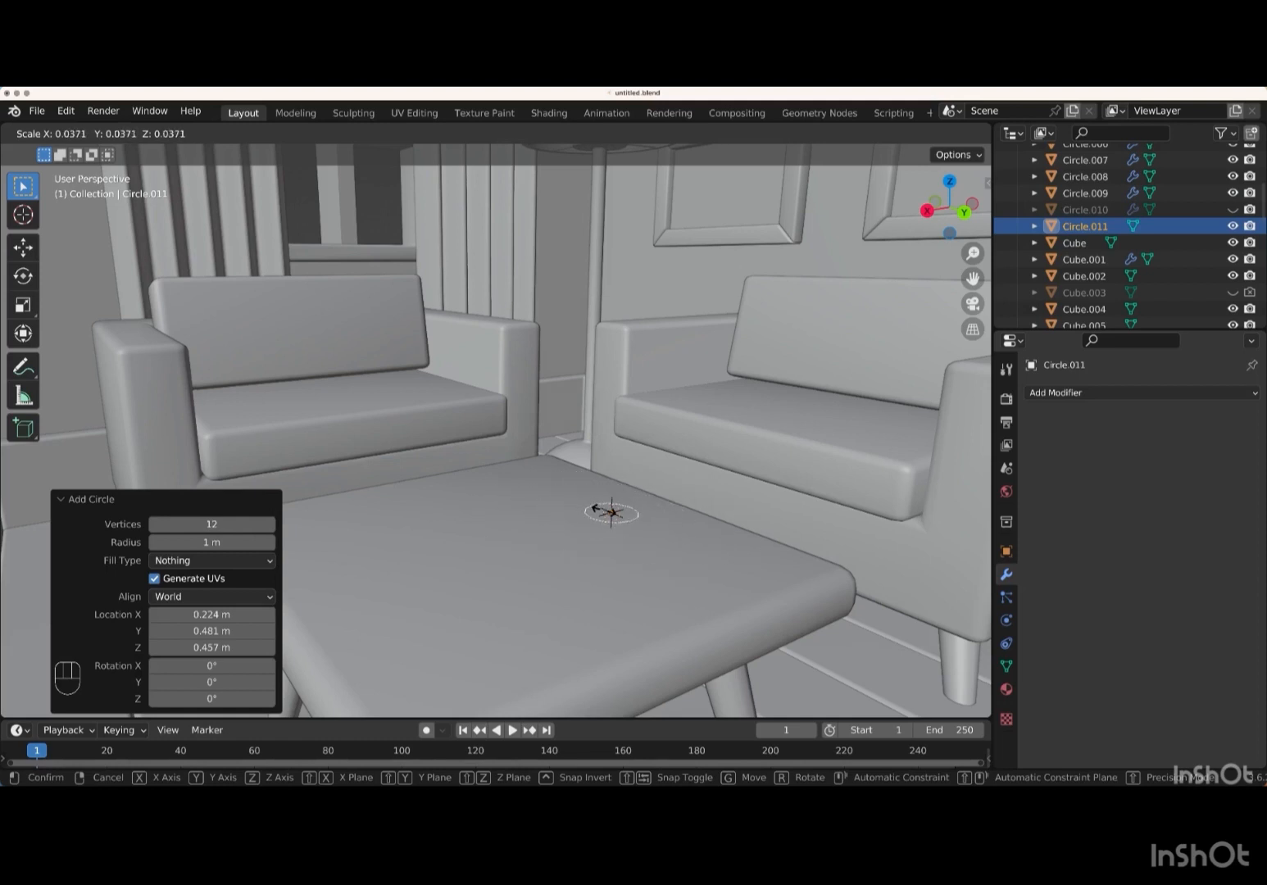
{"action": "key", "text": "Return"}
{"action": "key", "text": "KP_Add"}
{"action": "key", "text": "KP_Add"}
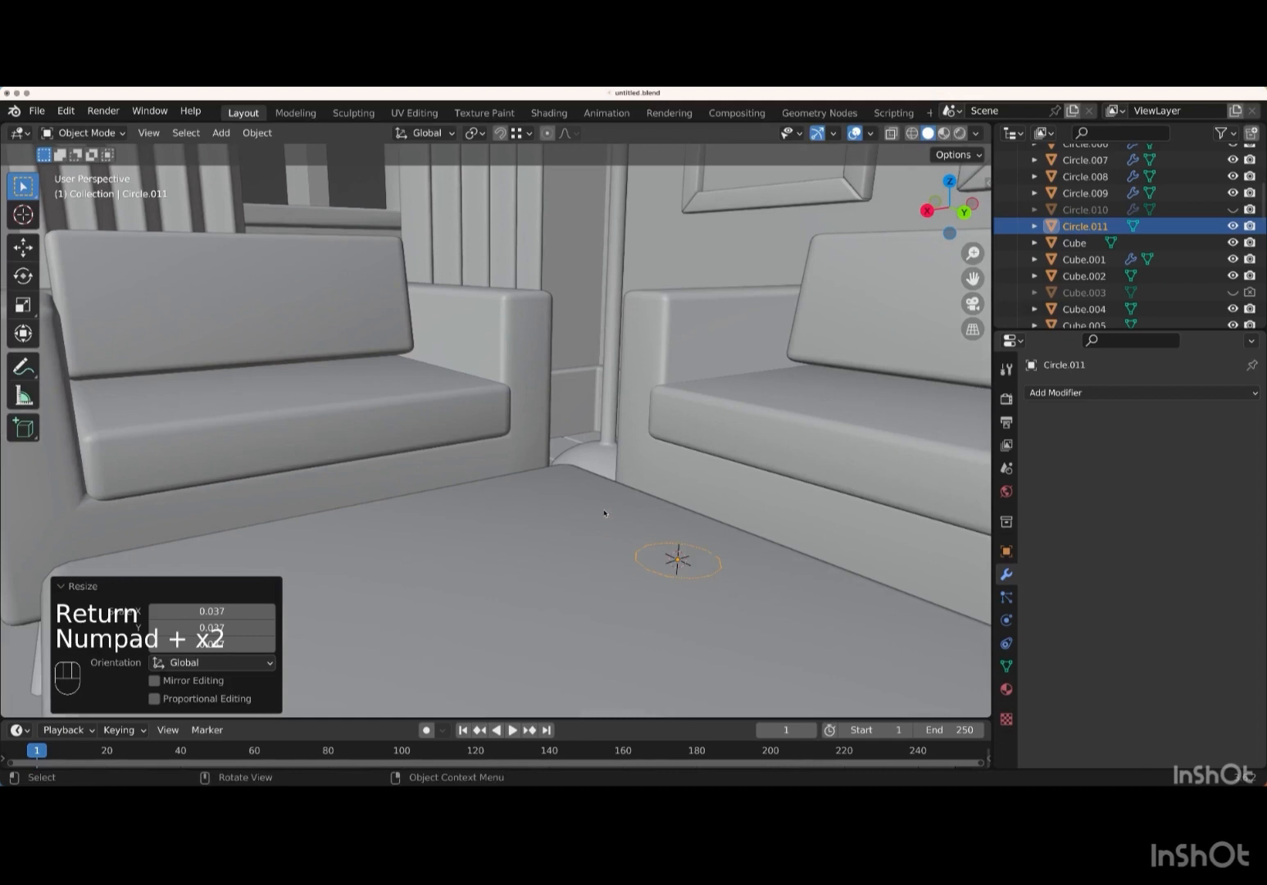
- Fill the circle with a face and extrude it upward about 0.113 m to form the cup body
{"action": "key", "text": "Tab"}
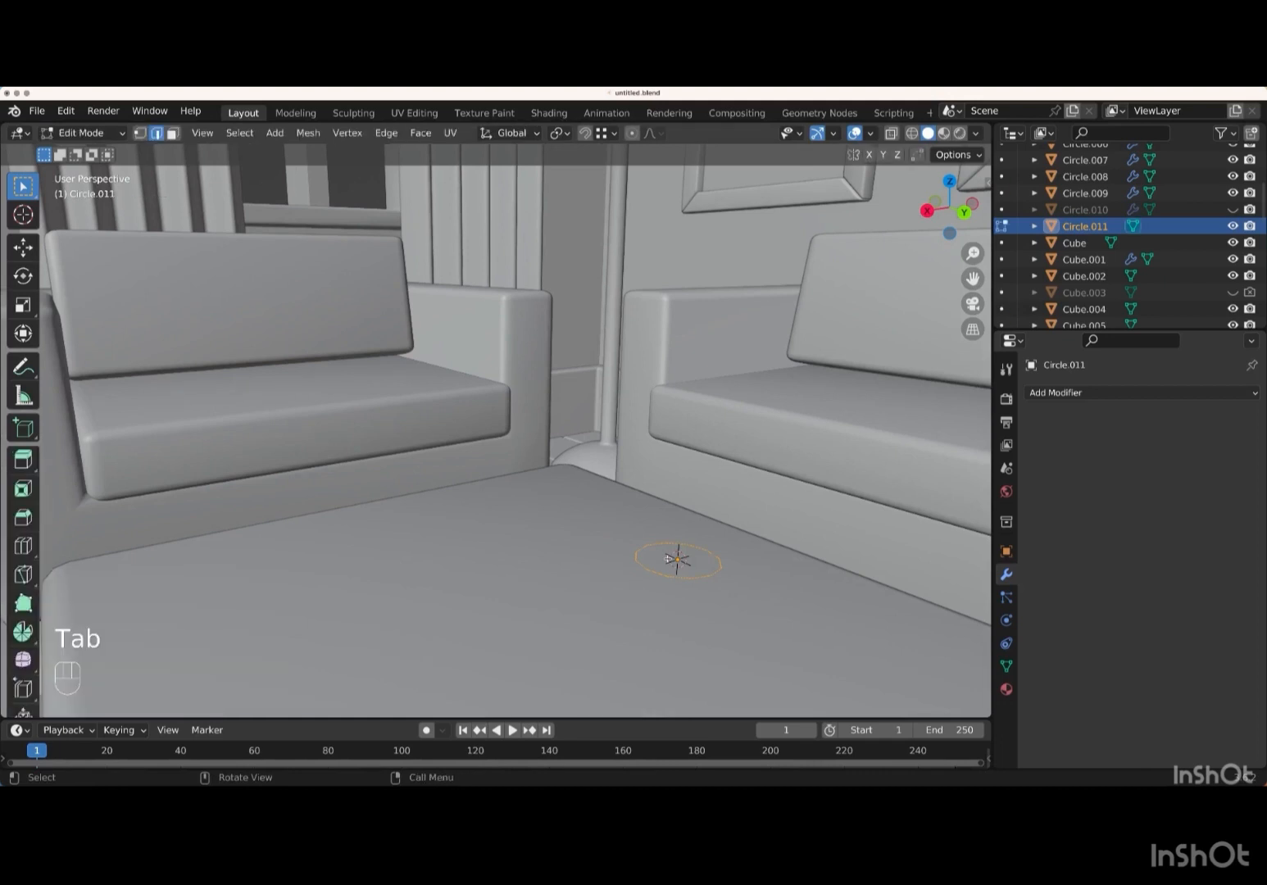
{"action": "key", "text": "f"}
{"action": "middle_click_drag", "start_coordinate": [677, 560], "coordinate": [647, 533]}
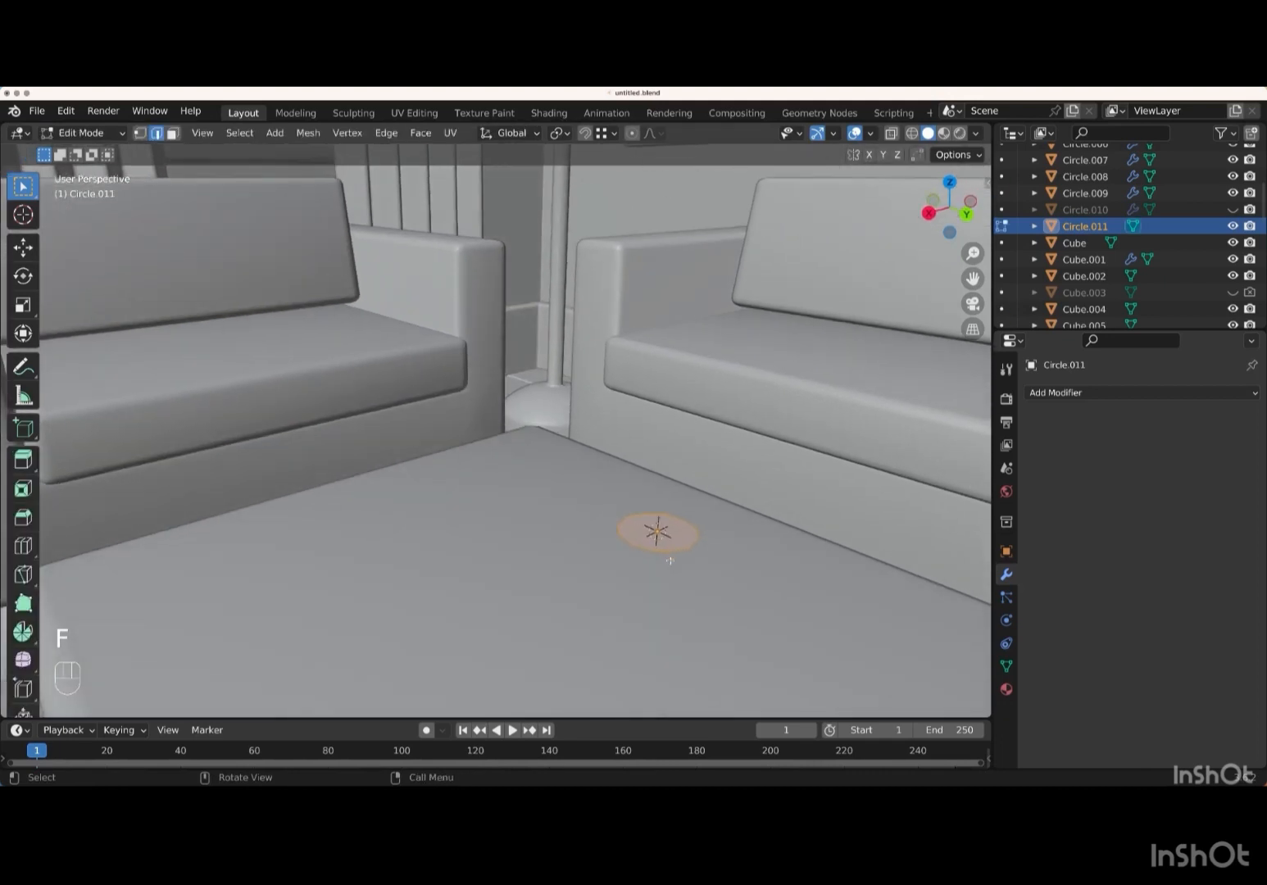
{"action": "key", "text": "e"}
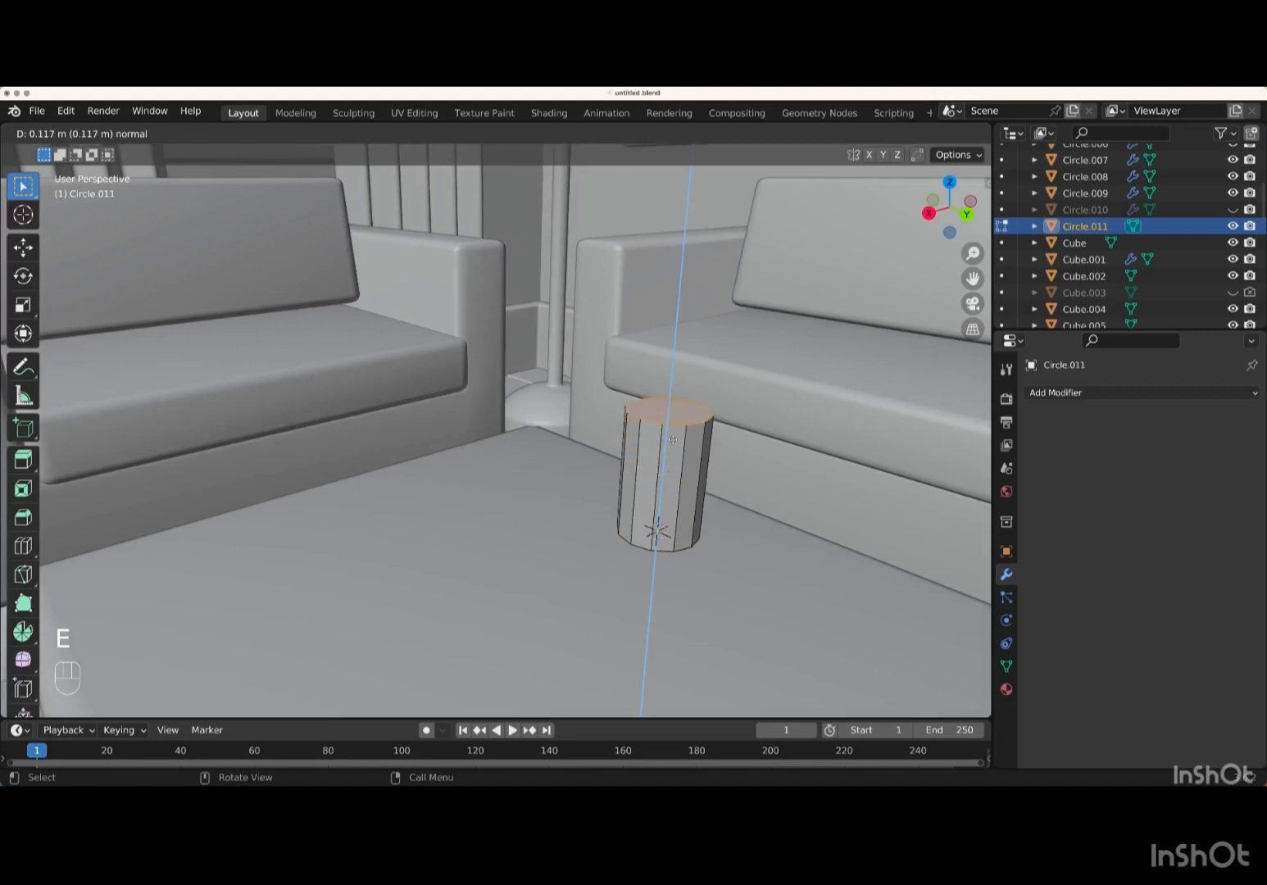
{"action": "key", "text": "Return"}
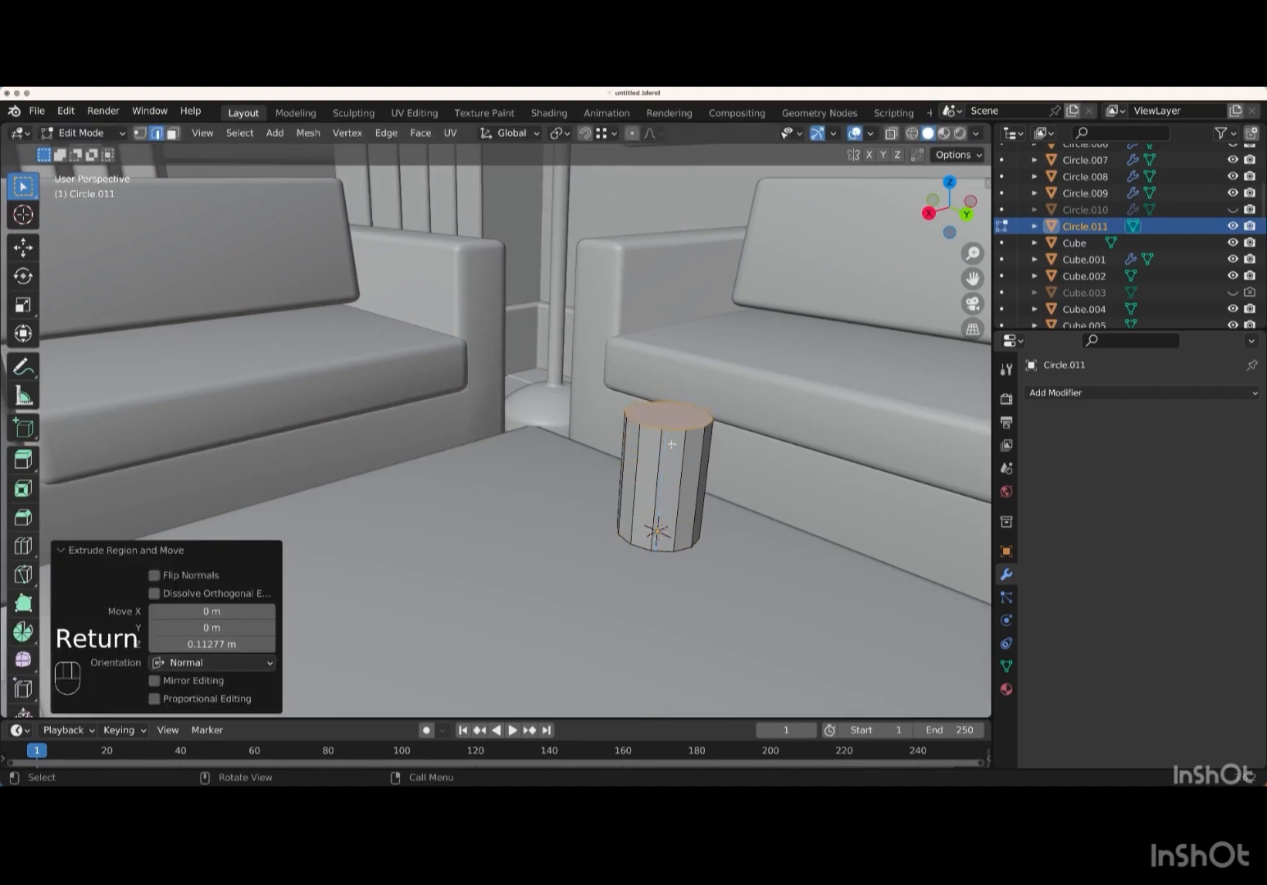
- Scale the cup's top face up by about 1.53 and delete that face to open the cup
{"action": "key", "text": "s"}
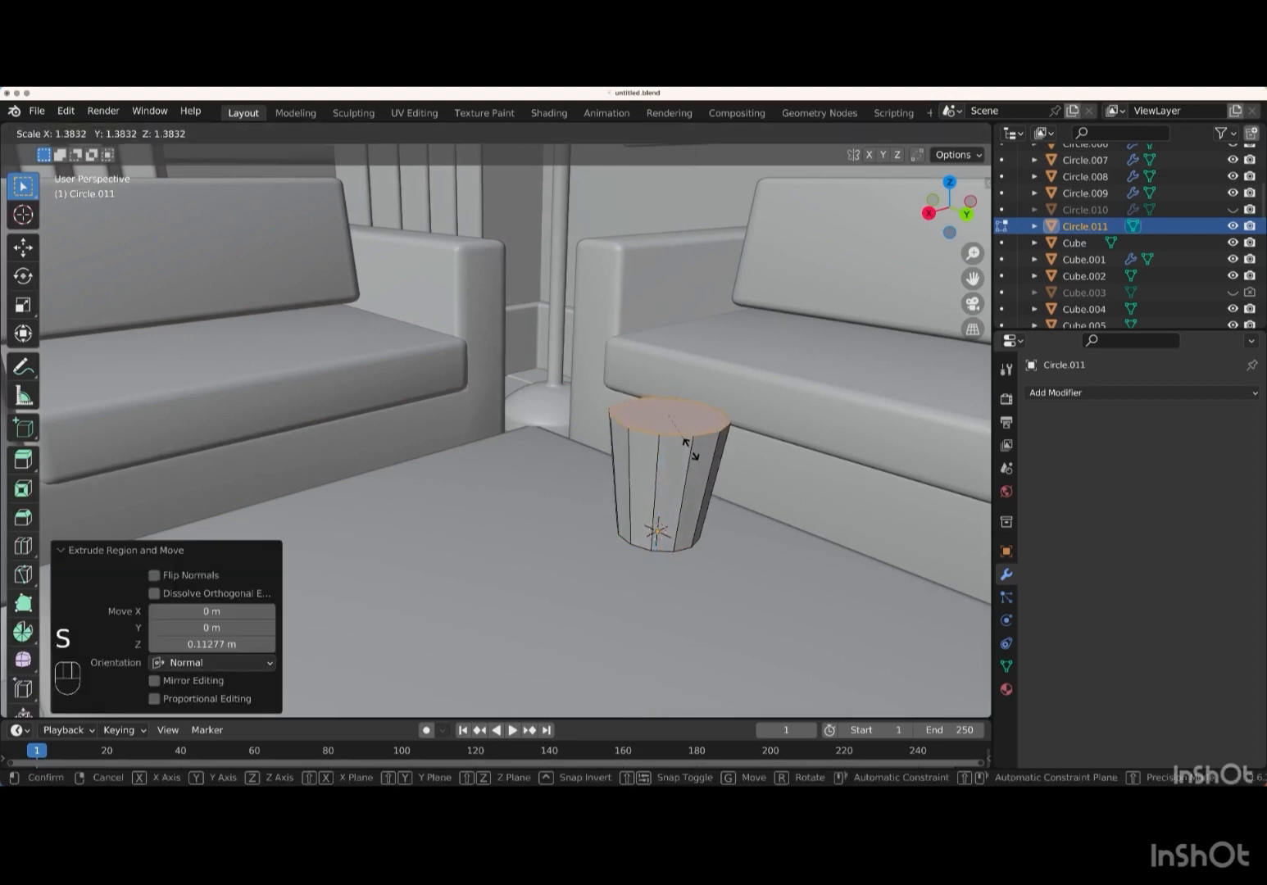
{"action": "key", "text": "Return"}
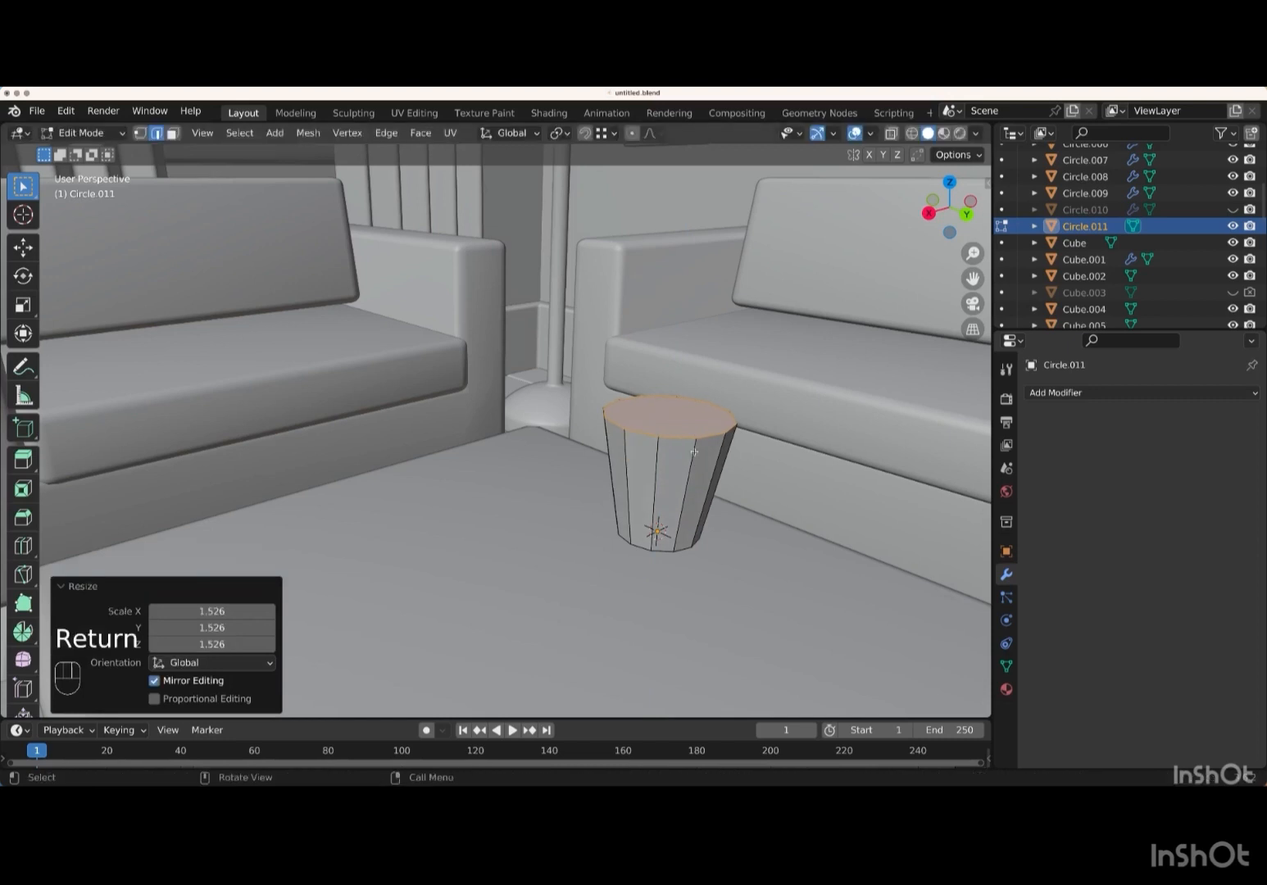
{"action": "key", "text": "x"}
{"action": "left_click", "coordinate": [685, 448]}
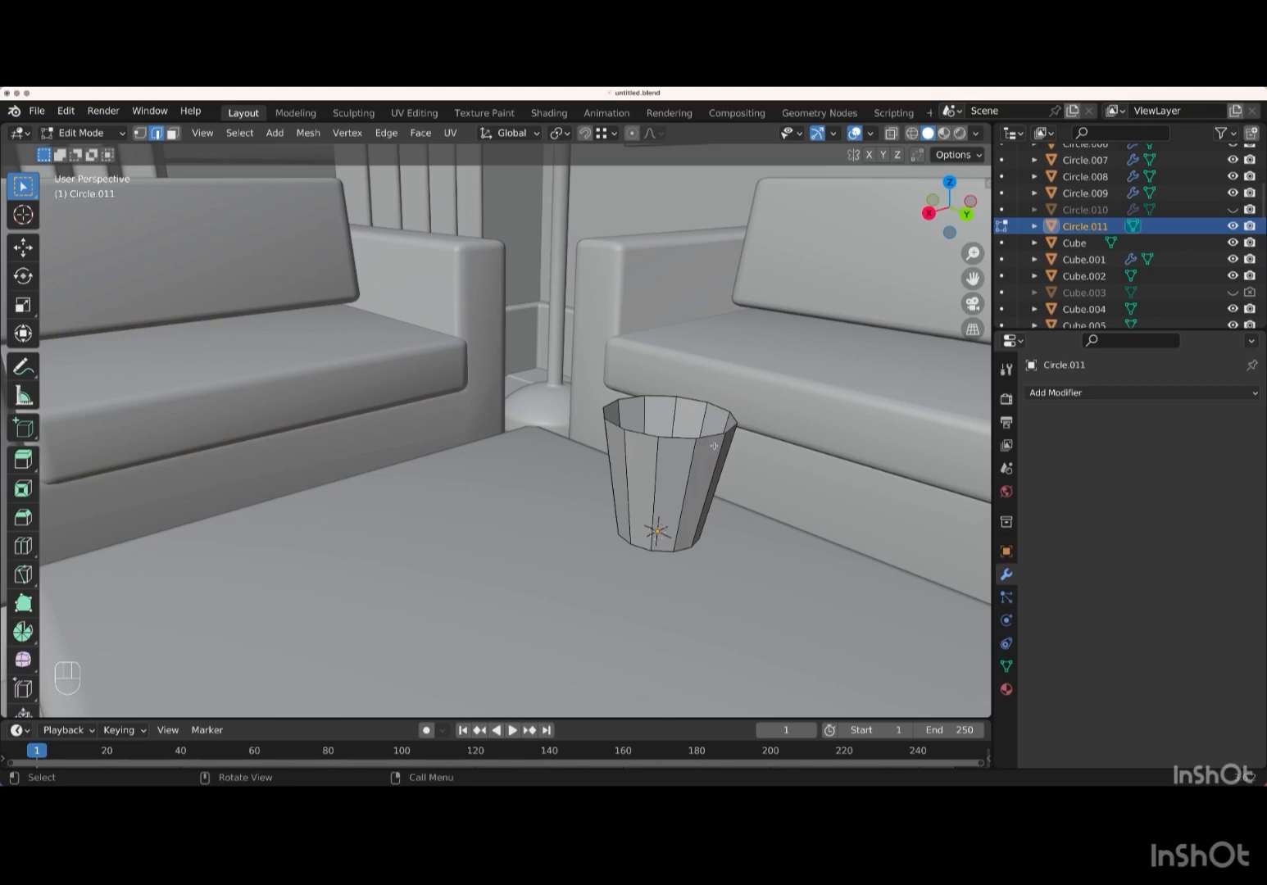
- Add one centred horizontal loop cut around the cup's wall and scale it outward by about 1.17
{"action": "key", "text": "ctrl+r"}
{"action": "left_click", "coordinate": [712, 446]}
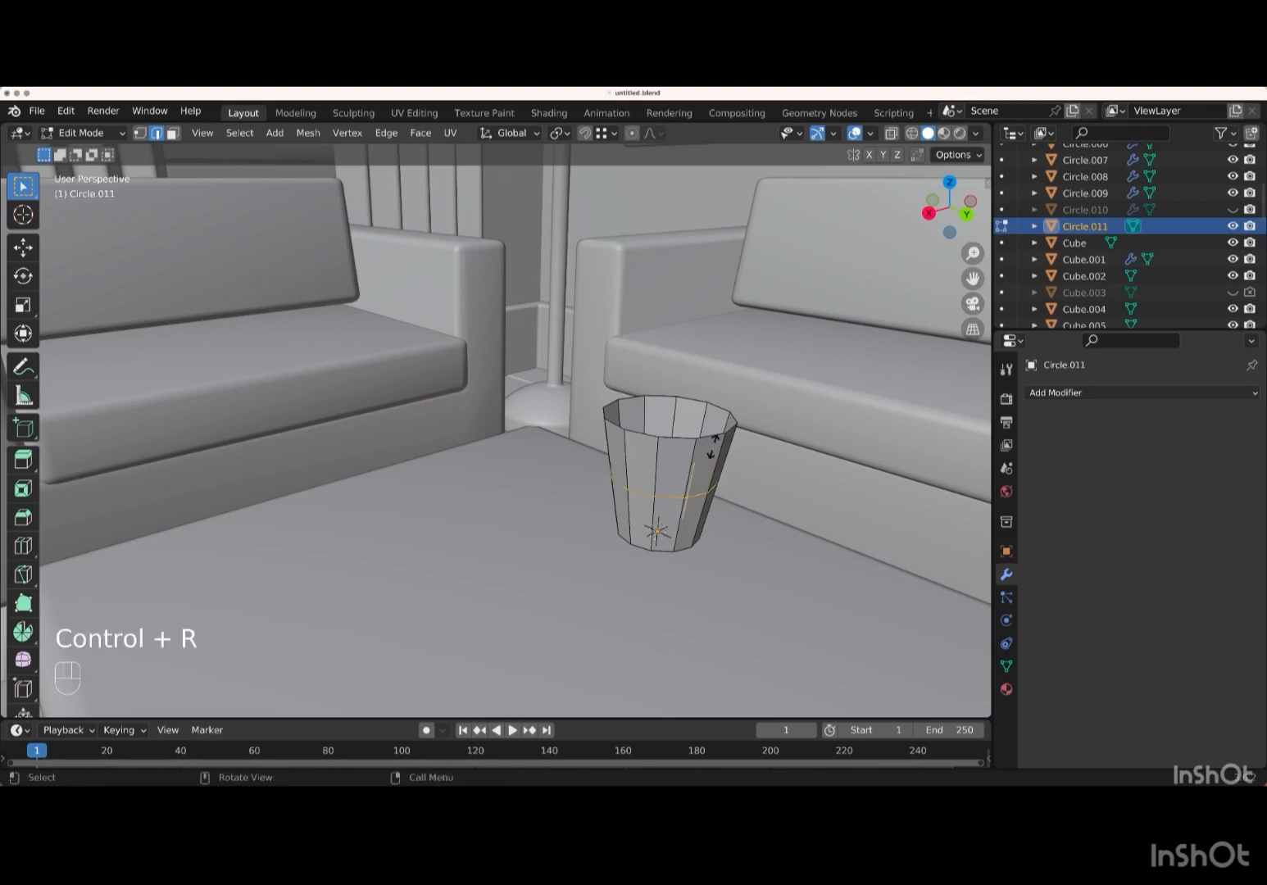
{"action": "right_click", "coordinate": [712, 446]}
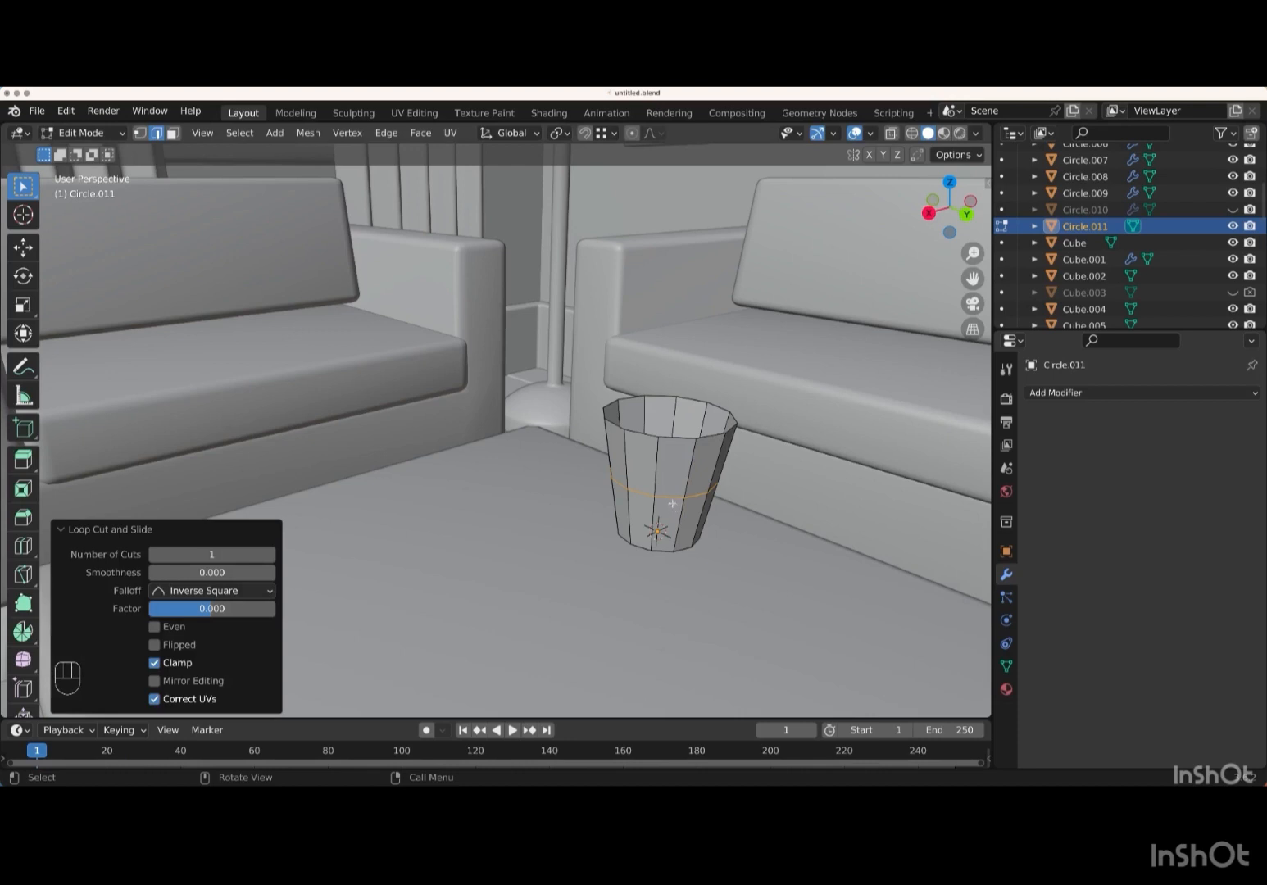
{"action": "key", "text": "s"}
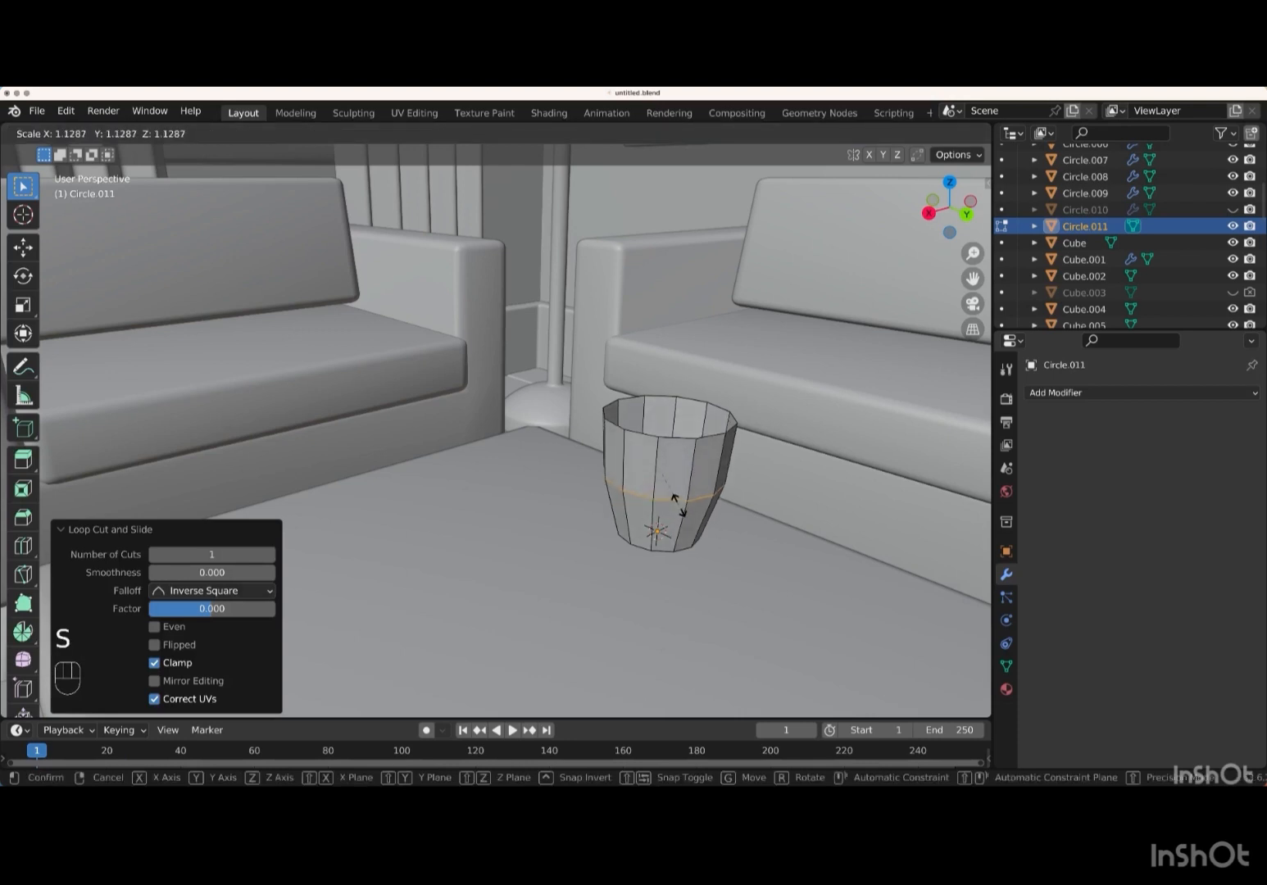
{"action": "key", "text": "Return"}
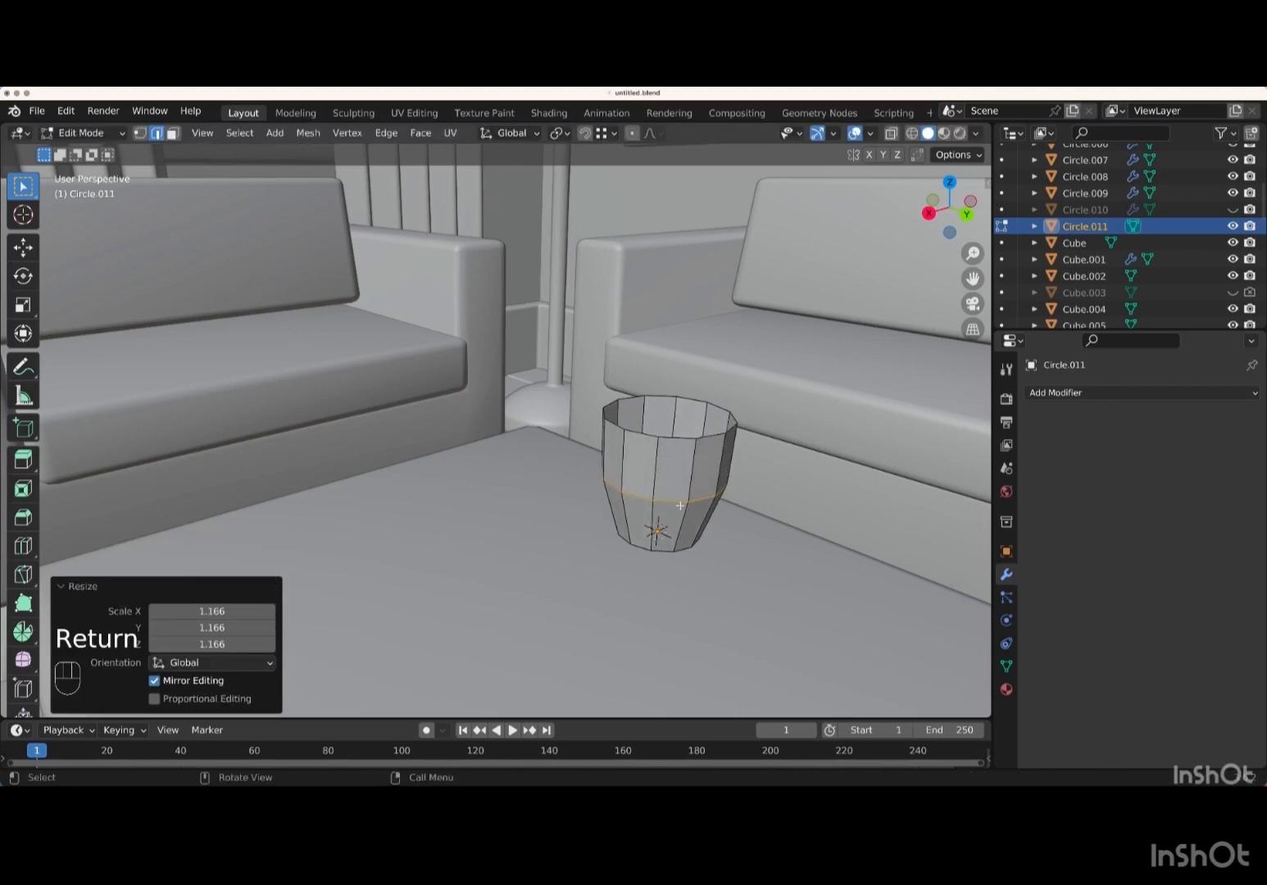
{"action": "key", "text": "Tab"}
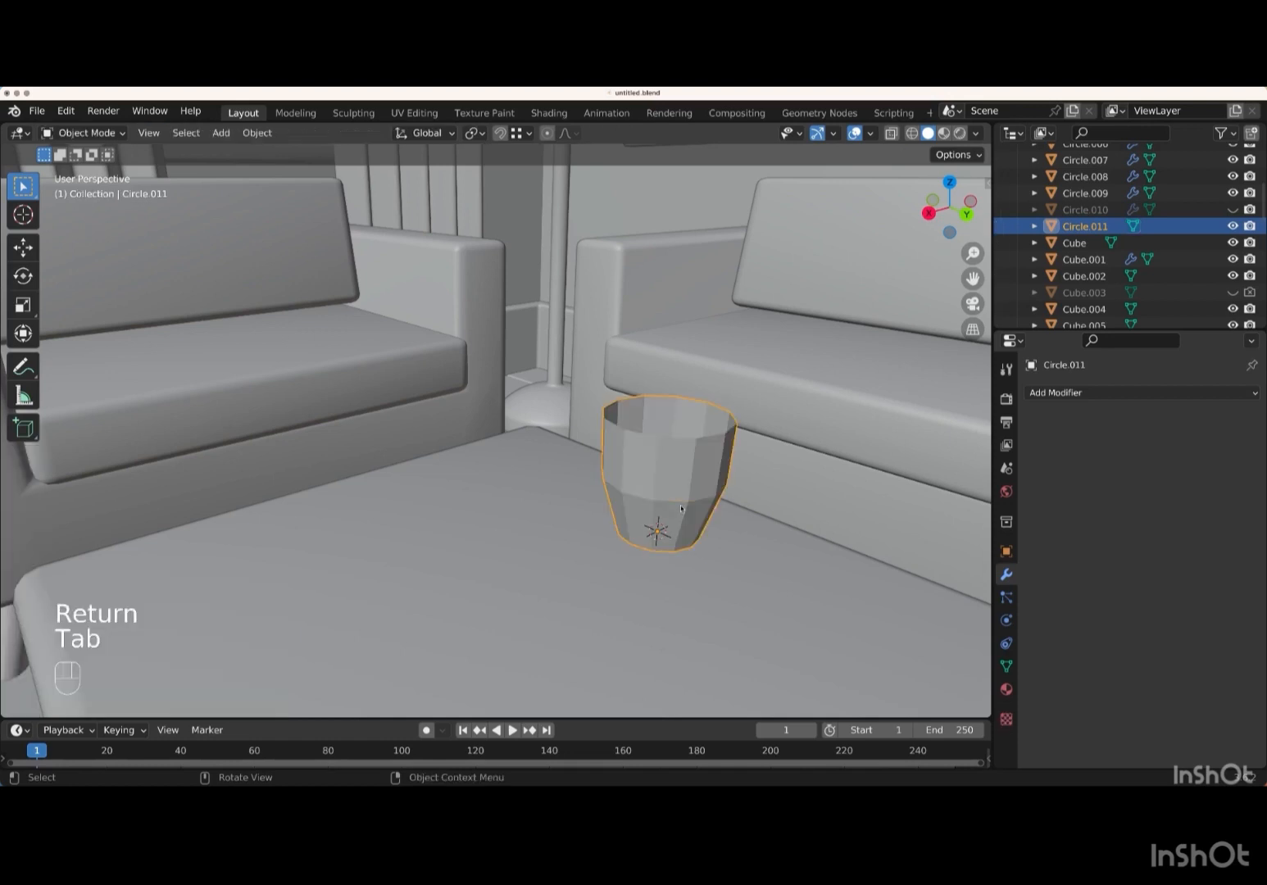
- Add a Subdivision Surface modifier with 2 viewport levels to the cup and shade it smooth
{"action": "left_click", "coordinate": [1081, 395]}
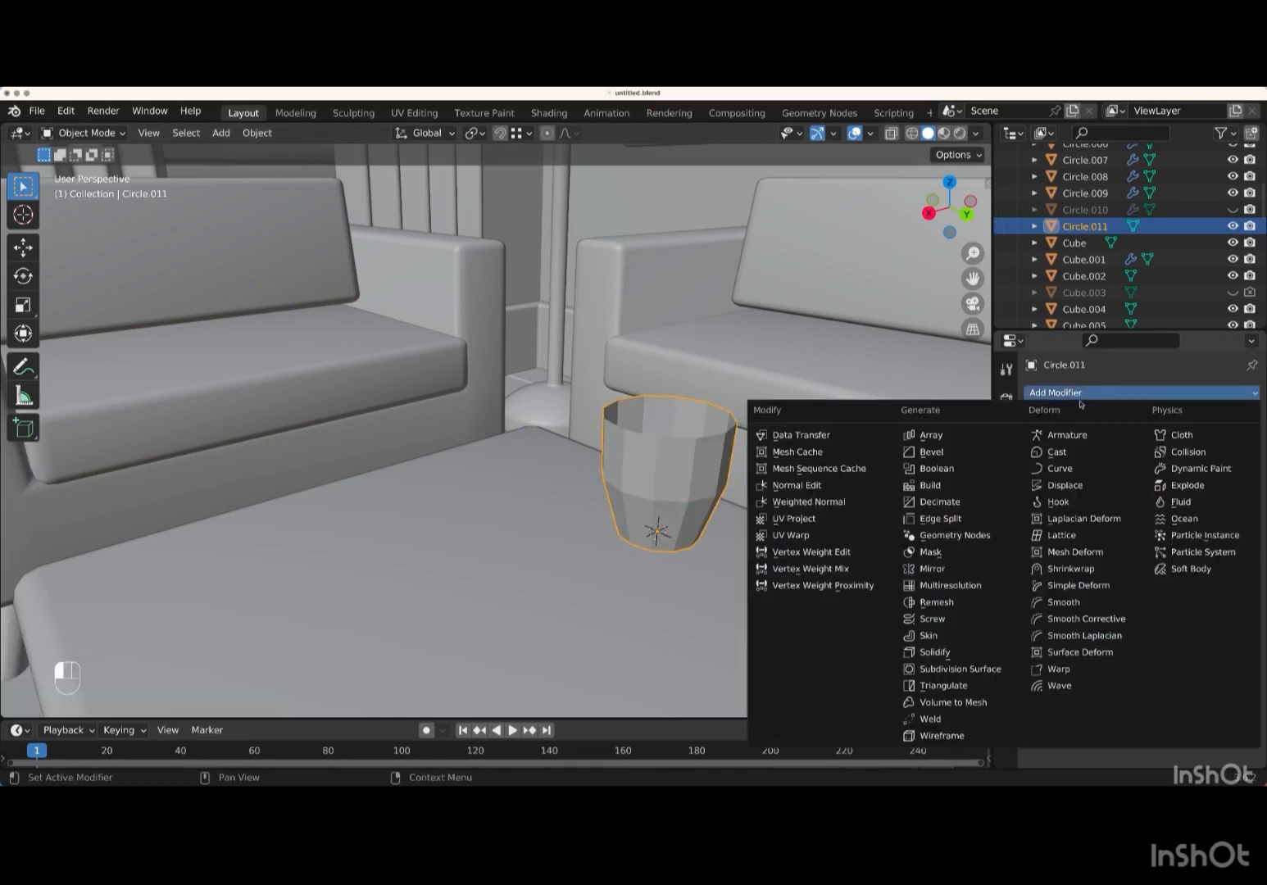
{"action": "left_click", "coordinate": [955, 669]}
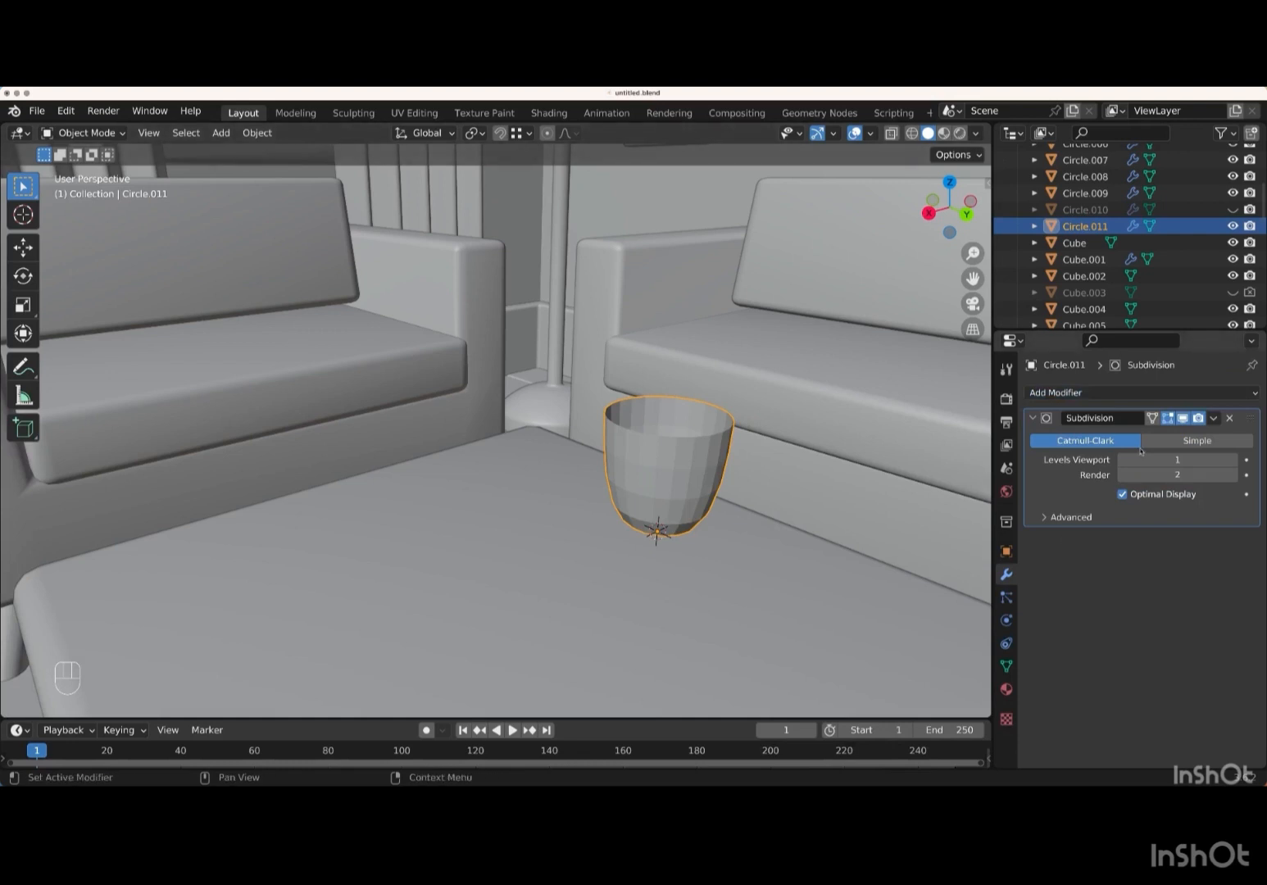
{"action": "left_click", "coordinate": [1233, 460]}
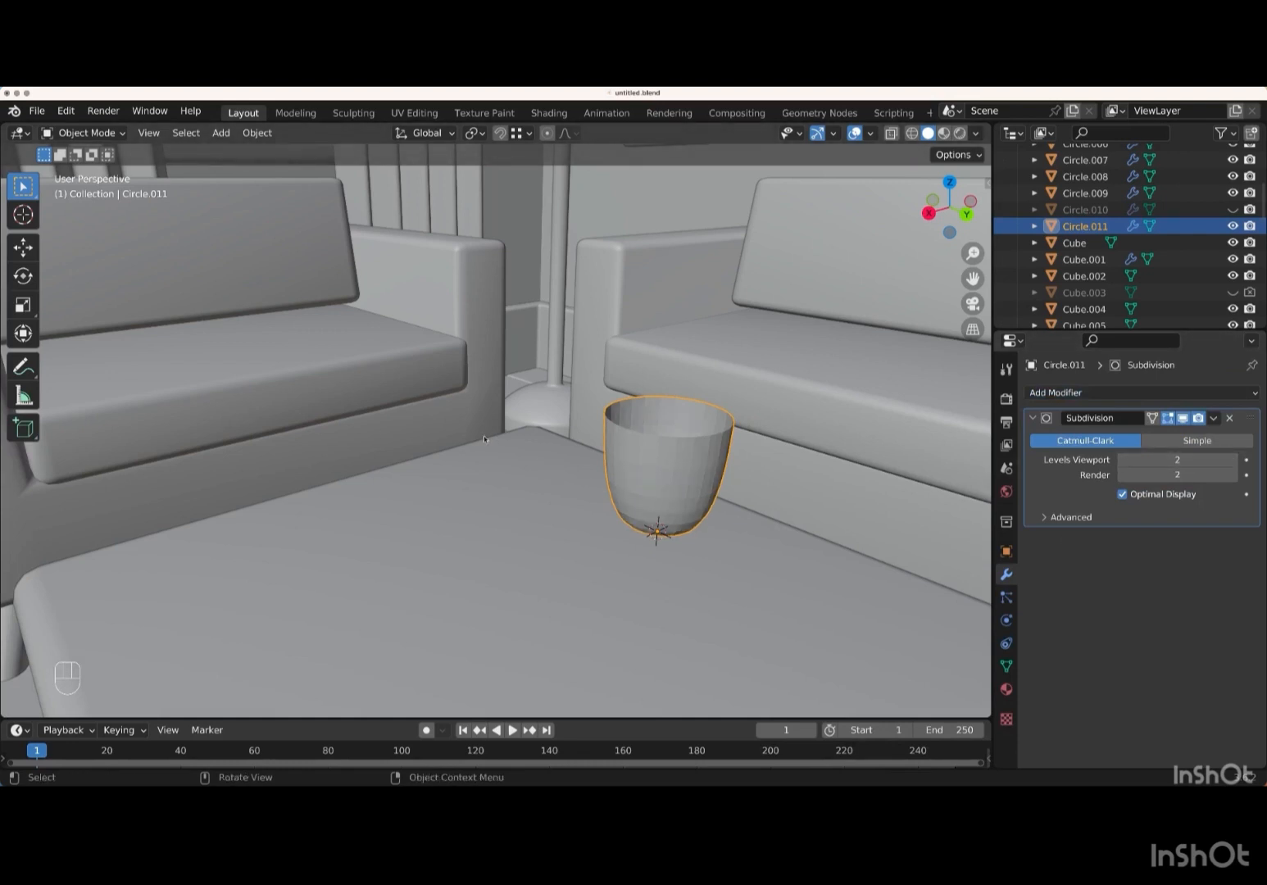
{"action": "right_click", "coordinate": [297, 400]}
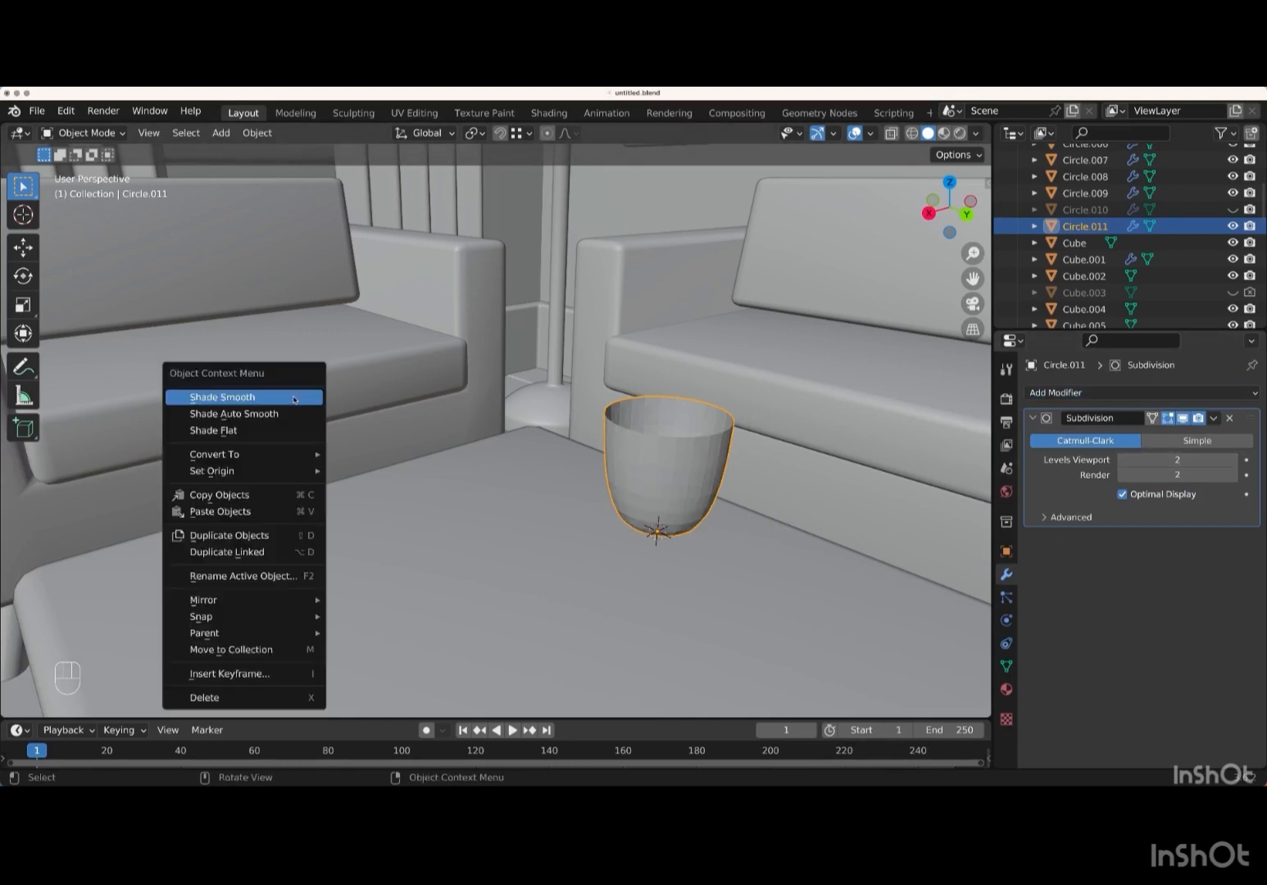
{"action": "left_click", "coordinate": [251, 398]}
- Bevel the cup's bottom edge loop with 5 segments and a width of about 0.574 m
{"action": "scroll", "coordinate": [425, 451], "scroll_direction": "right", "scroll_amount": 10}
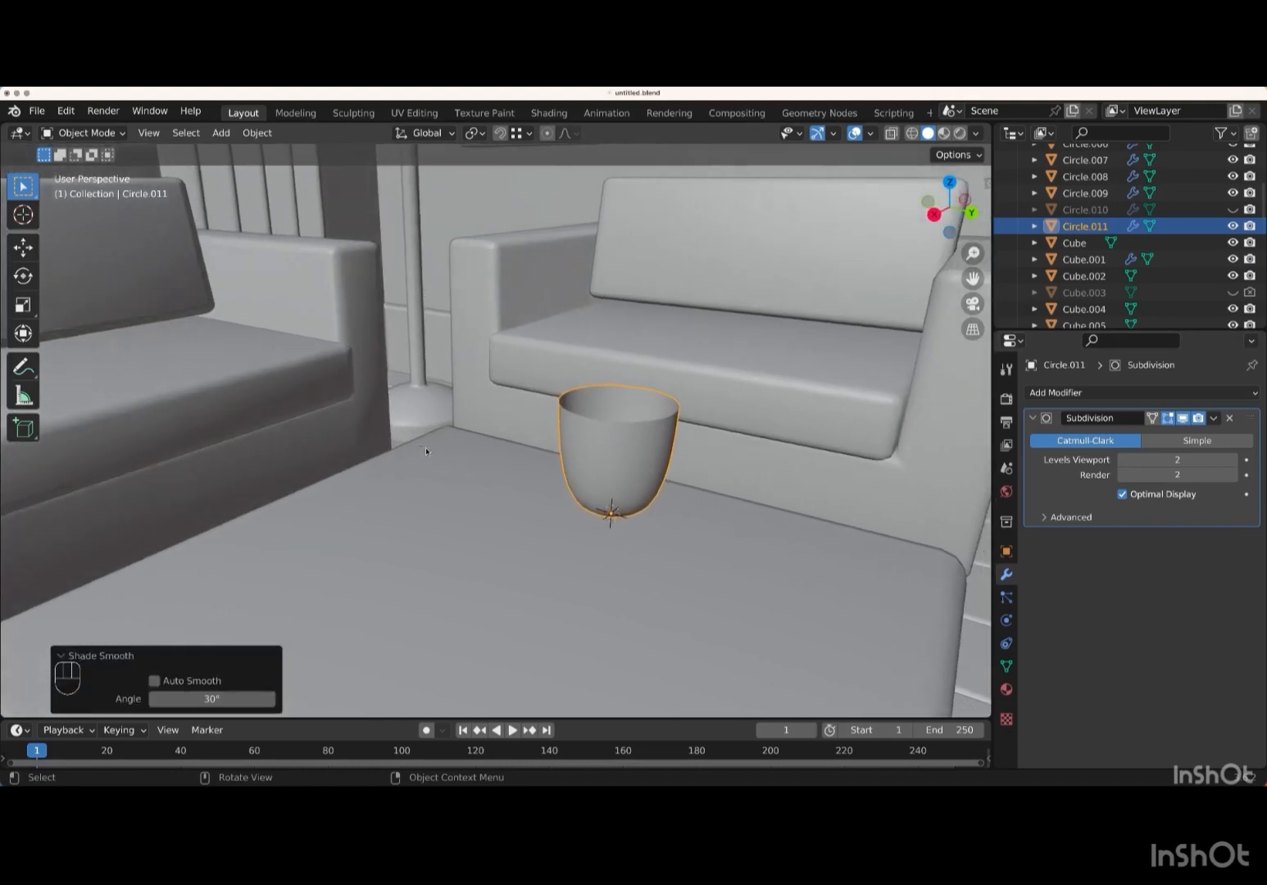
{"action": "scroll", "coordinate": [426, 451], "scroll_direction": "right", "scroll_amount": 3}
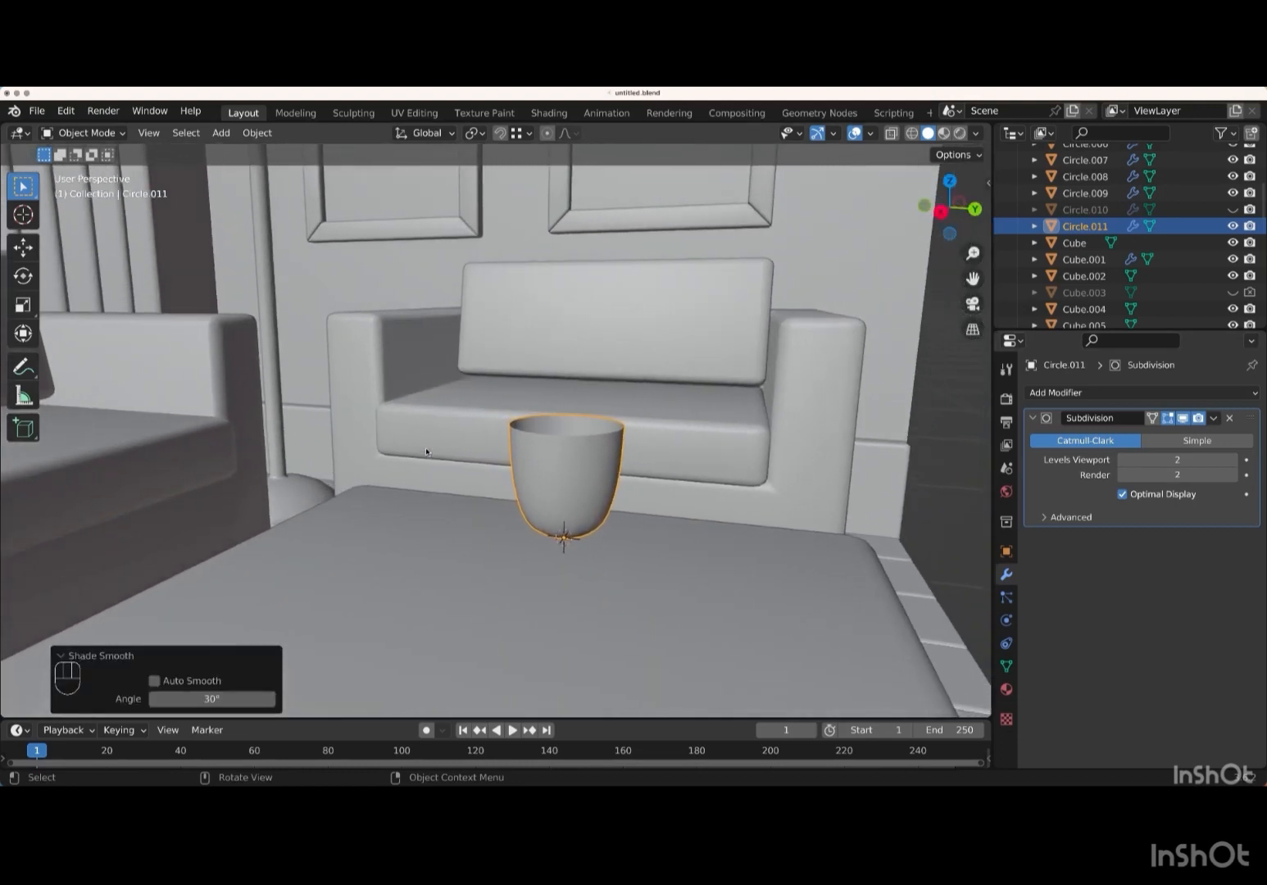
{"action": "key", "text": "Tab"}
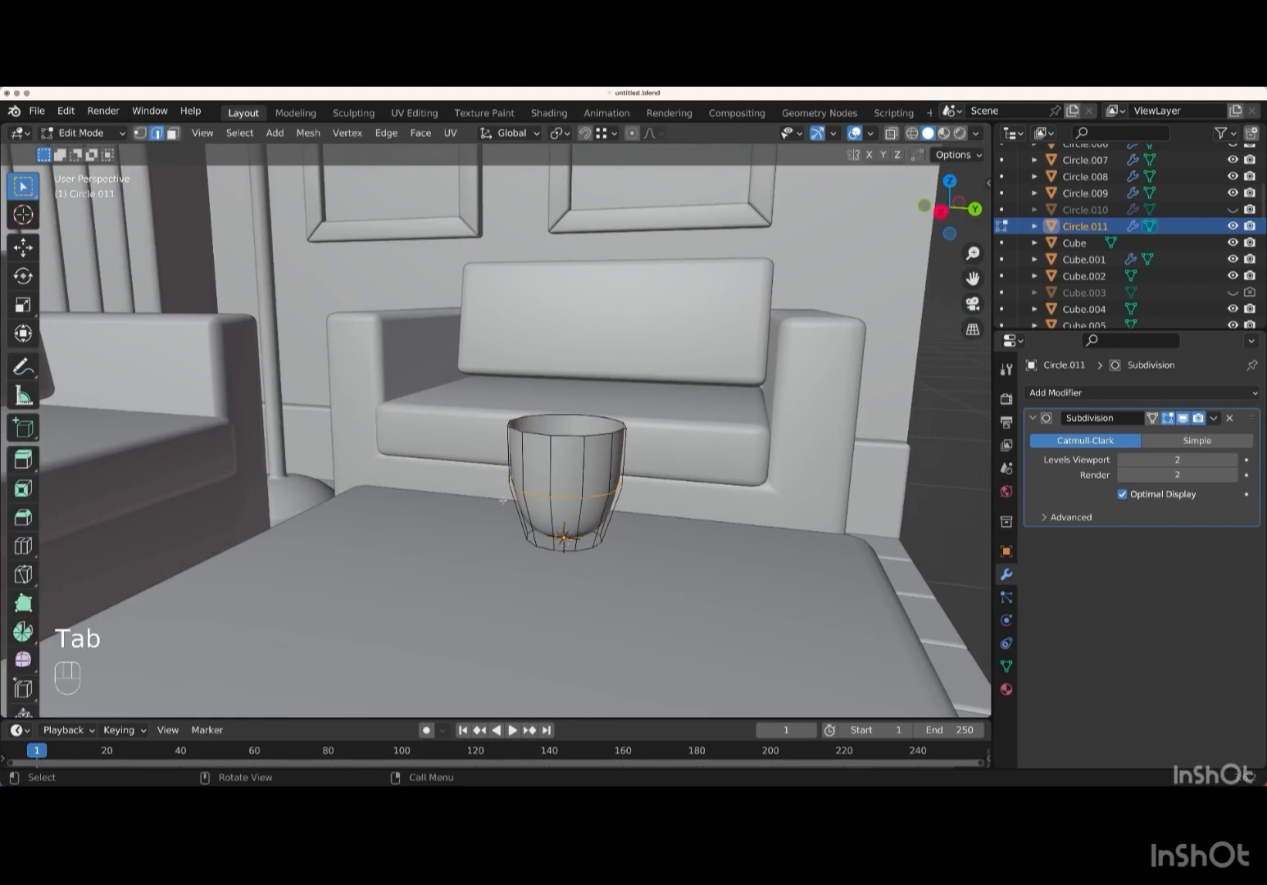
{"action": "left_click", "coordinate": [586, 543], "text": "alt"}
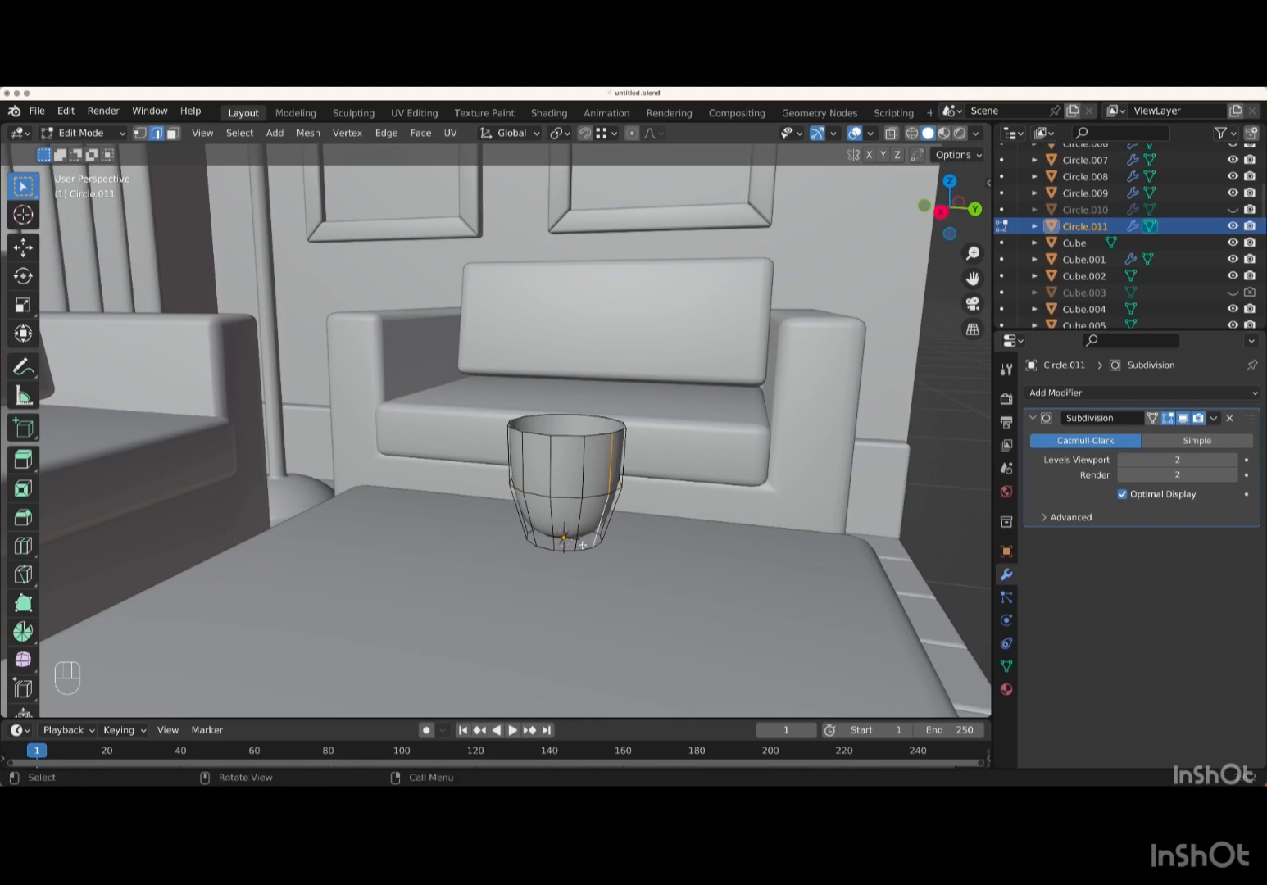
{"action": "left_click", "coordinate": [584, 543], "text": "alt"}
{"action": "key", "text": "ctrl+b"}
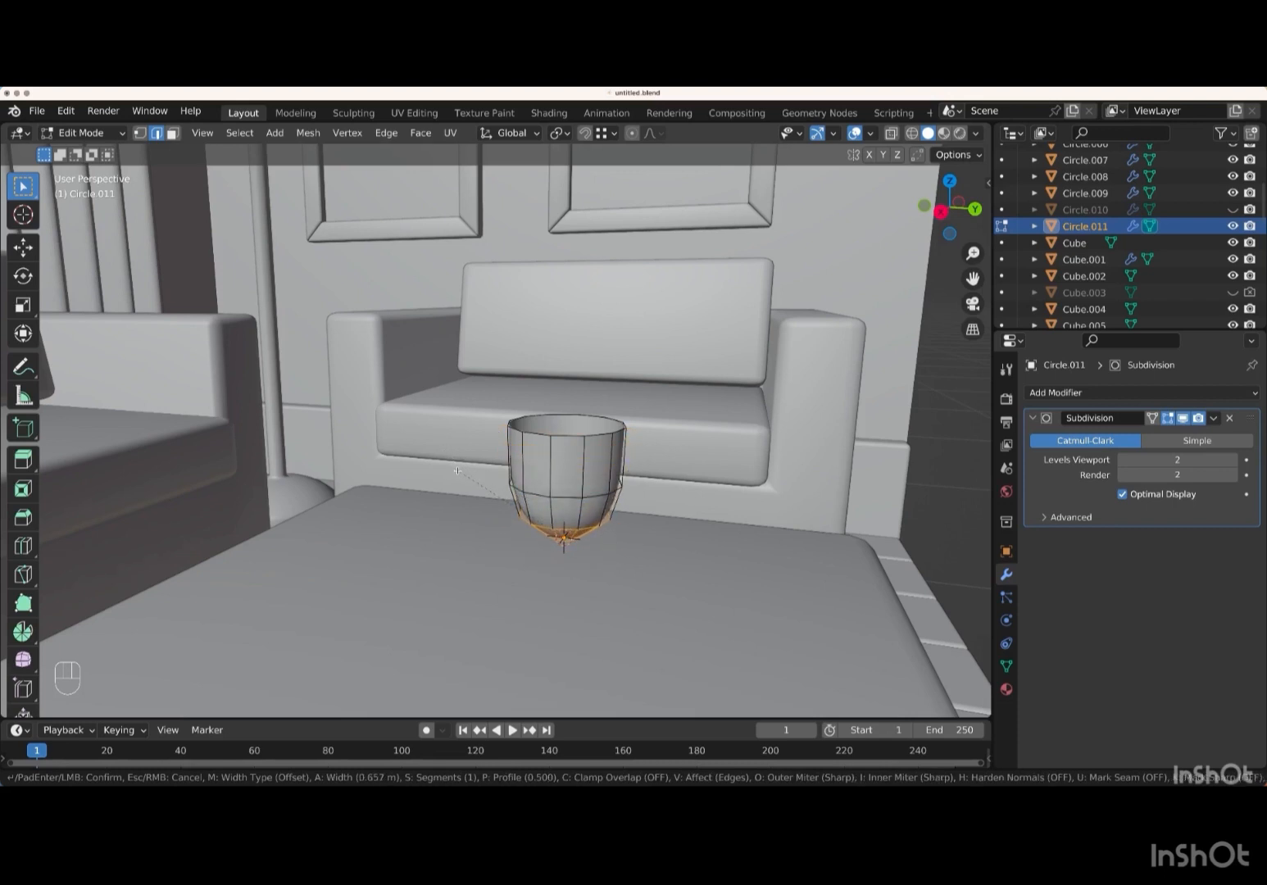
{"action": "scroll", "coordinate": [457, 470], "scroll_direction": "up", "scroll_amount": 2}
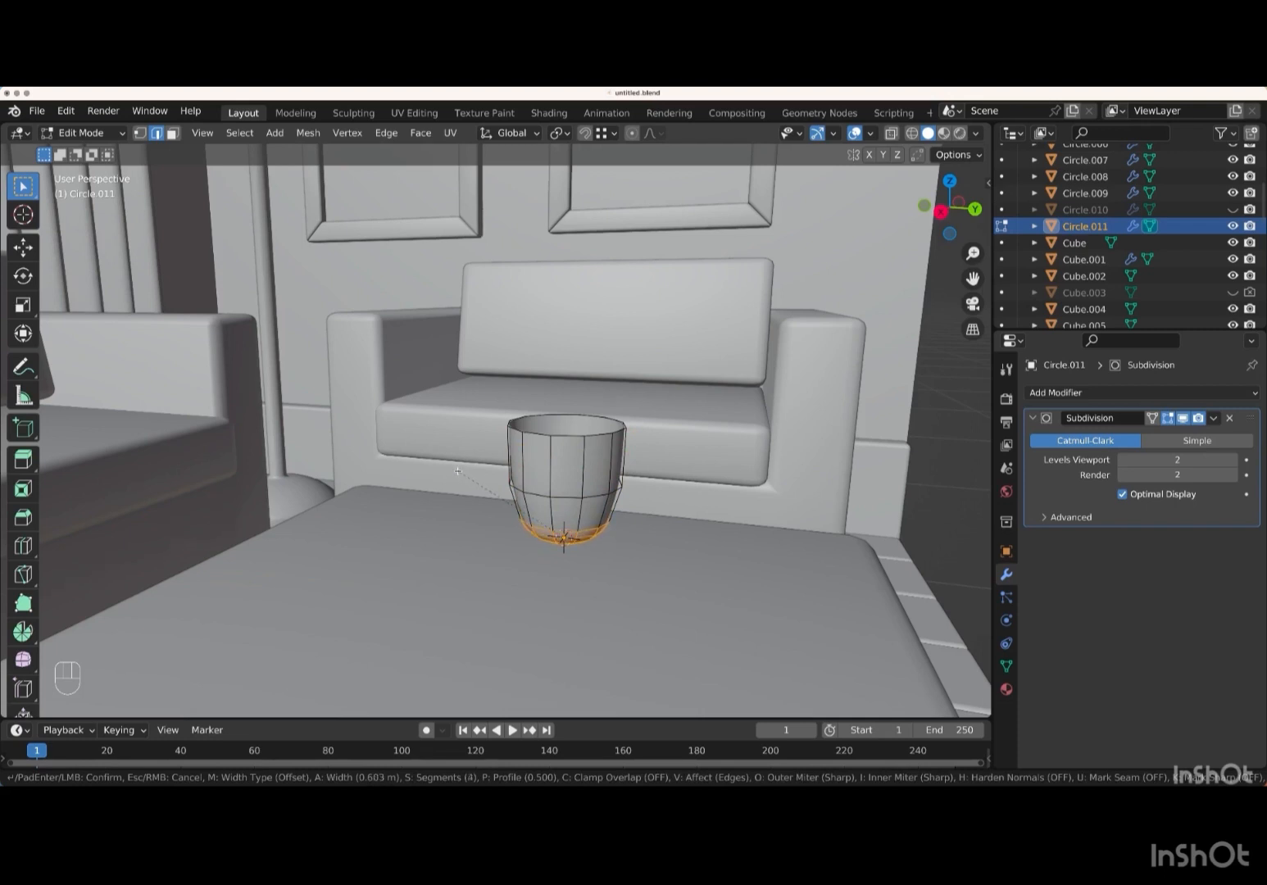
{"action": "scroll", "coordinate": [457, 470], "scroll_direction": "up", "scroll_amount": 1}
{"action": "key", "text": "Return"}
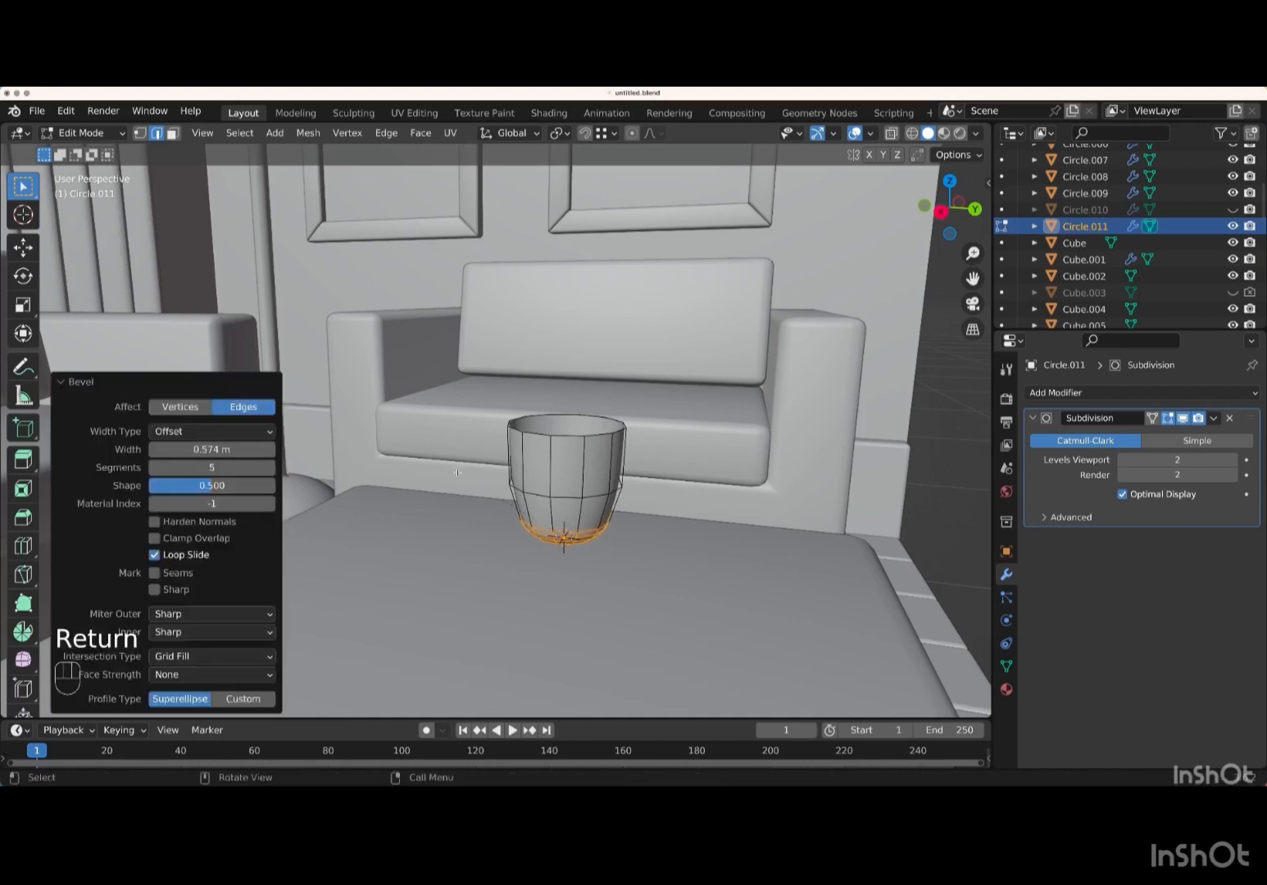
- Add a Solidify modifier to the cup with a thickness of 0.23 m
{"action": "left_click", "coordinate": [1033, 418]}
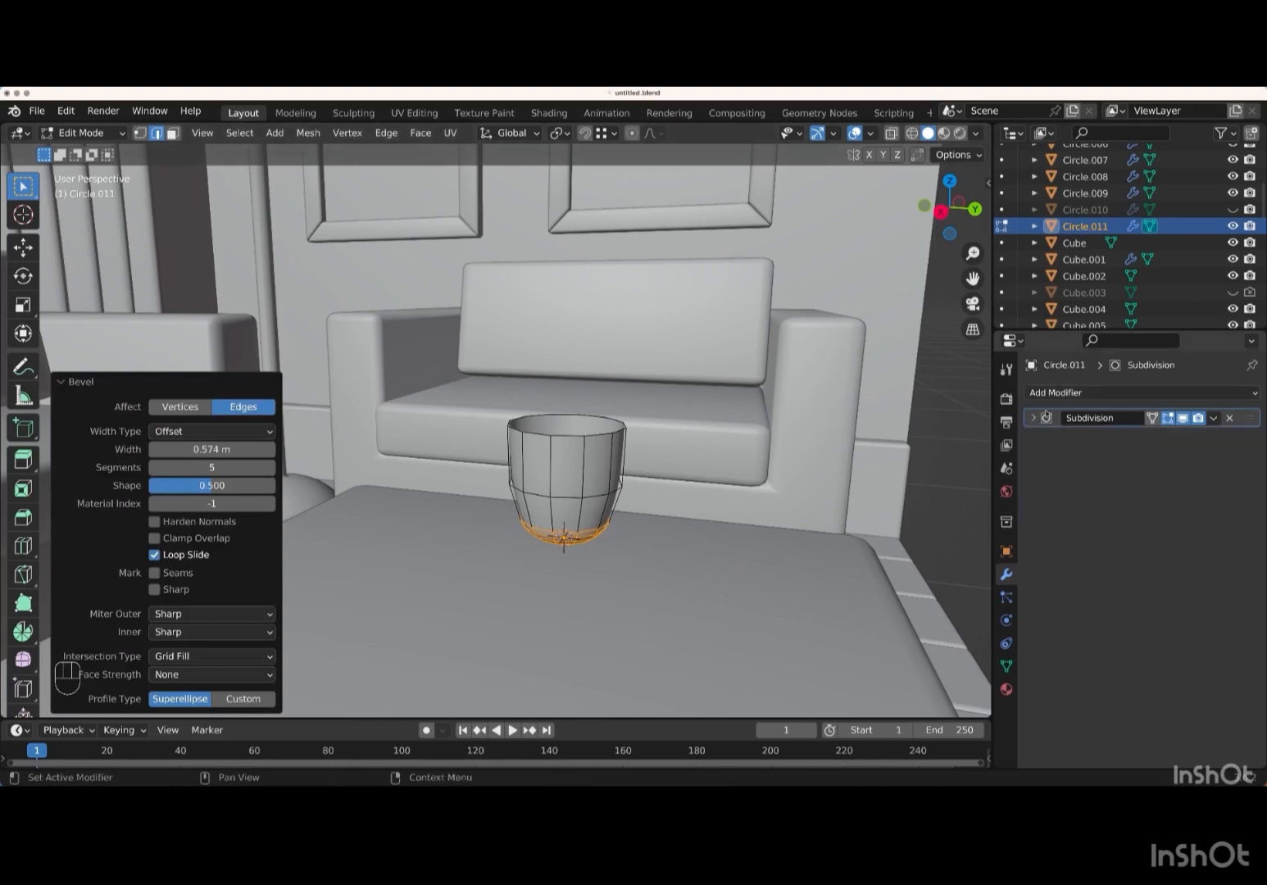
{"action": "left_click", "coordinate": [1089, 397]}
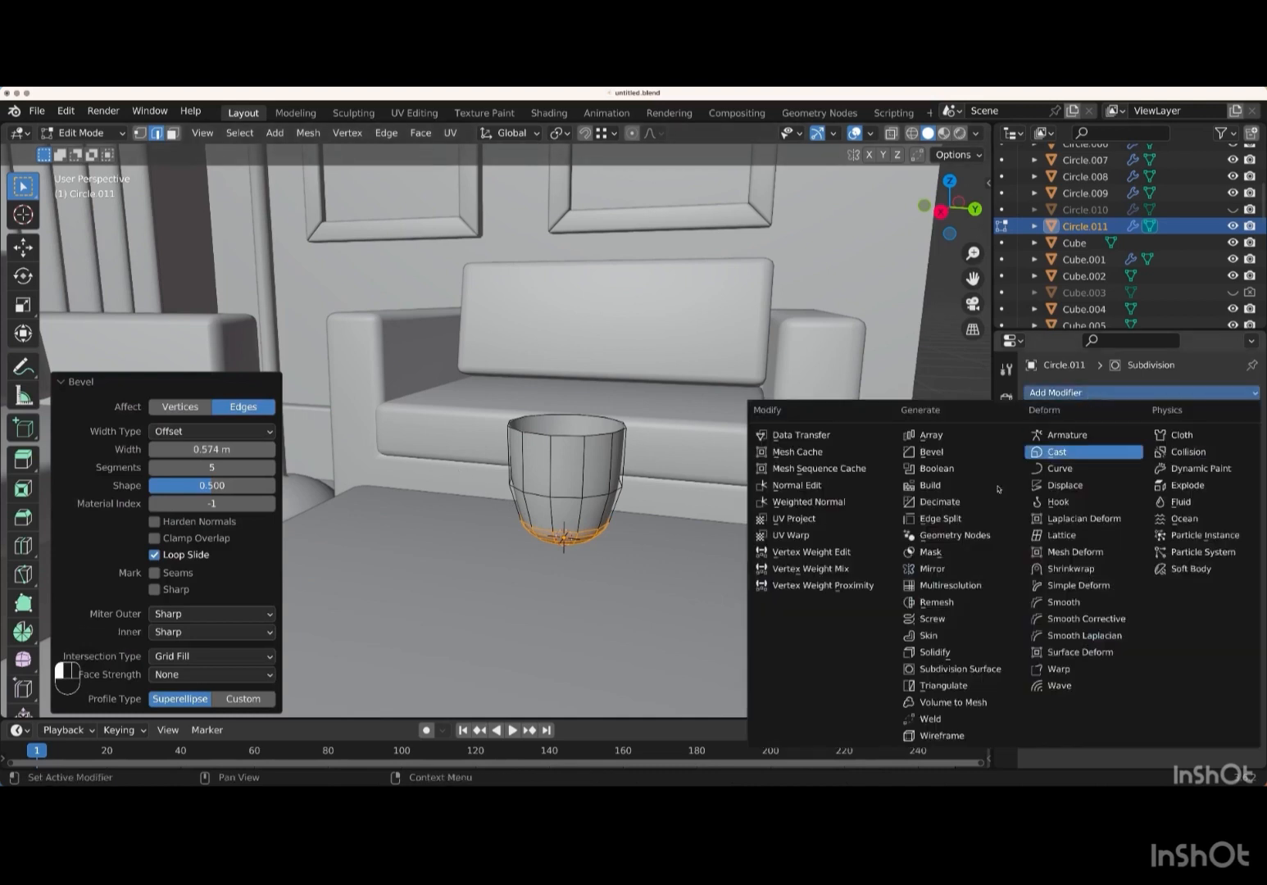
{"action": "left_click", "coordinate": [954, 655]}
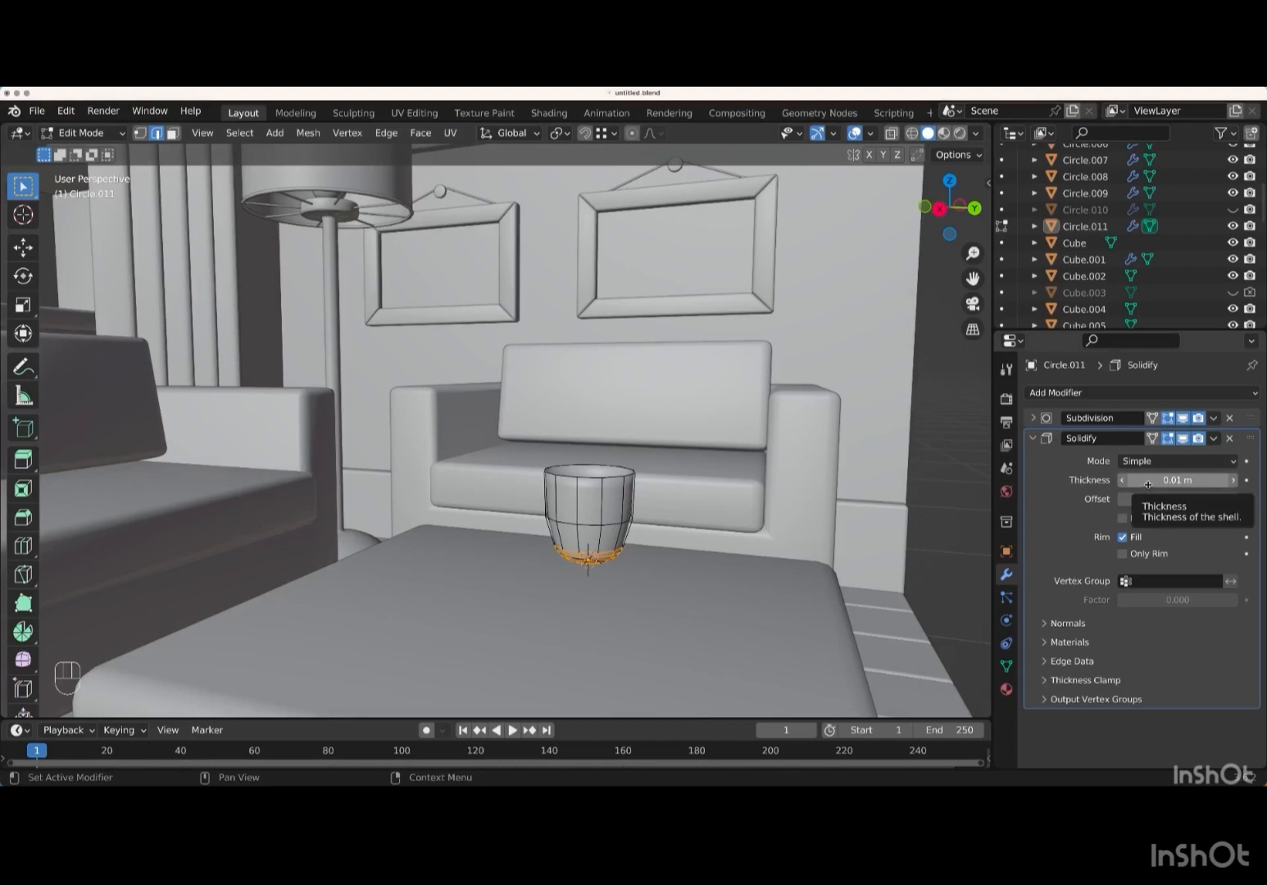
{"action": "left_click", "coordinate": [1177, 479]}
{"action": "left_click_drag", "start_coordinate": [1177, 480], "coordinate": [1205, 479]}
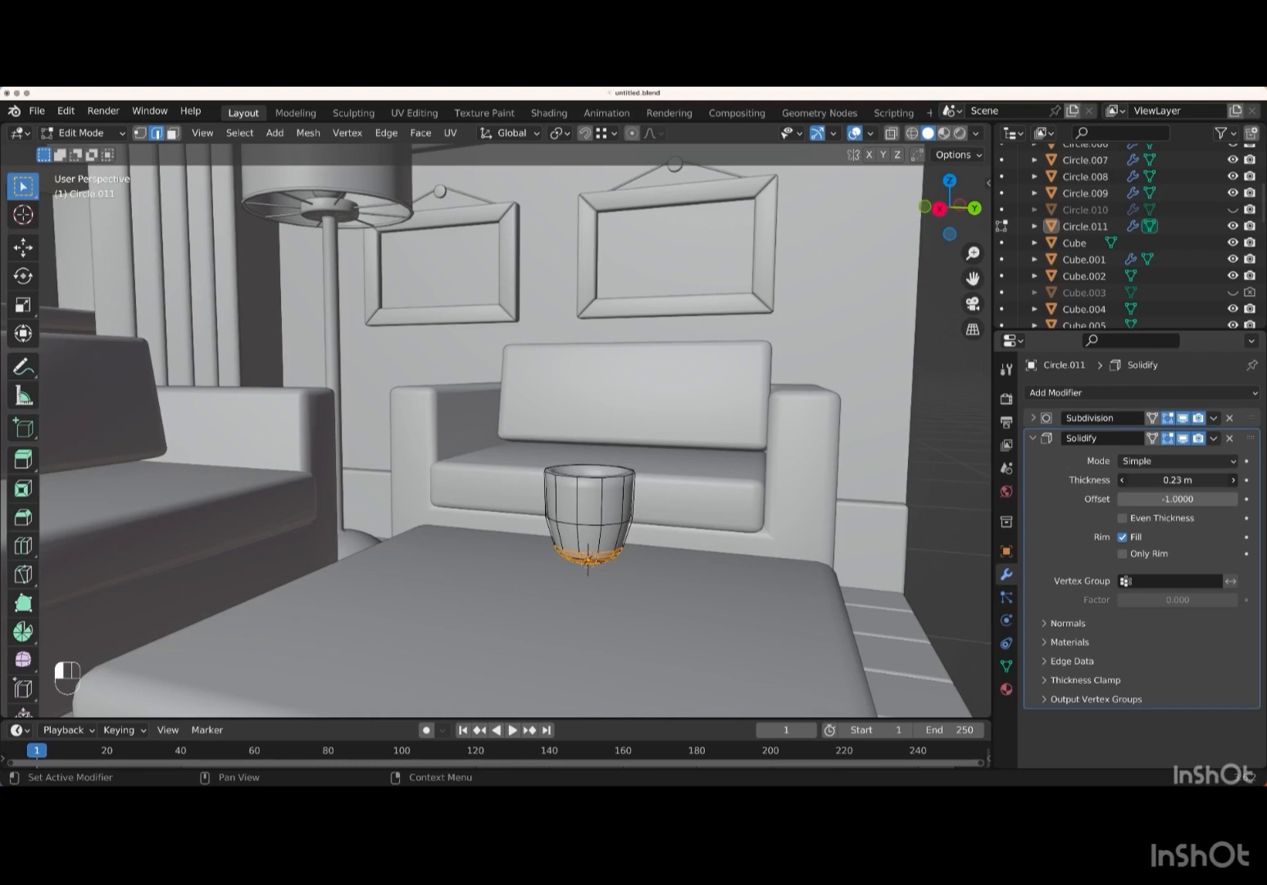
{"action": "middle_click_drag", "start_coordinate": [881, 494], "coordinate": [840, 523]}
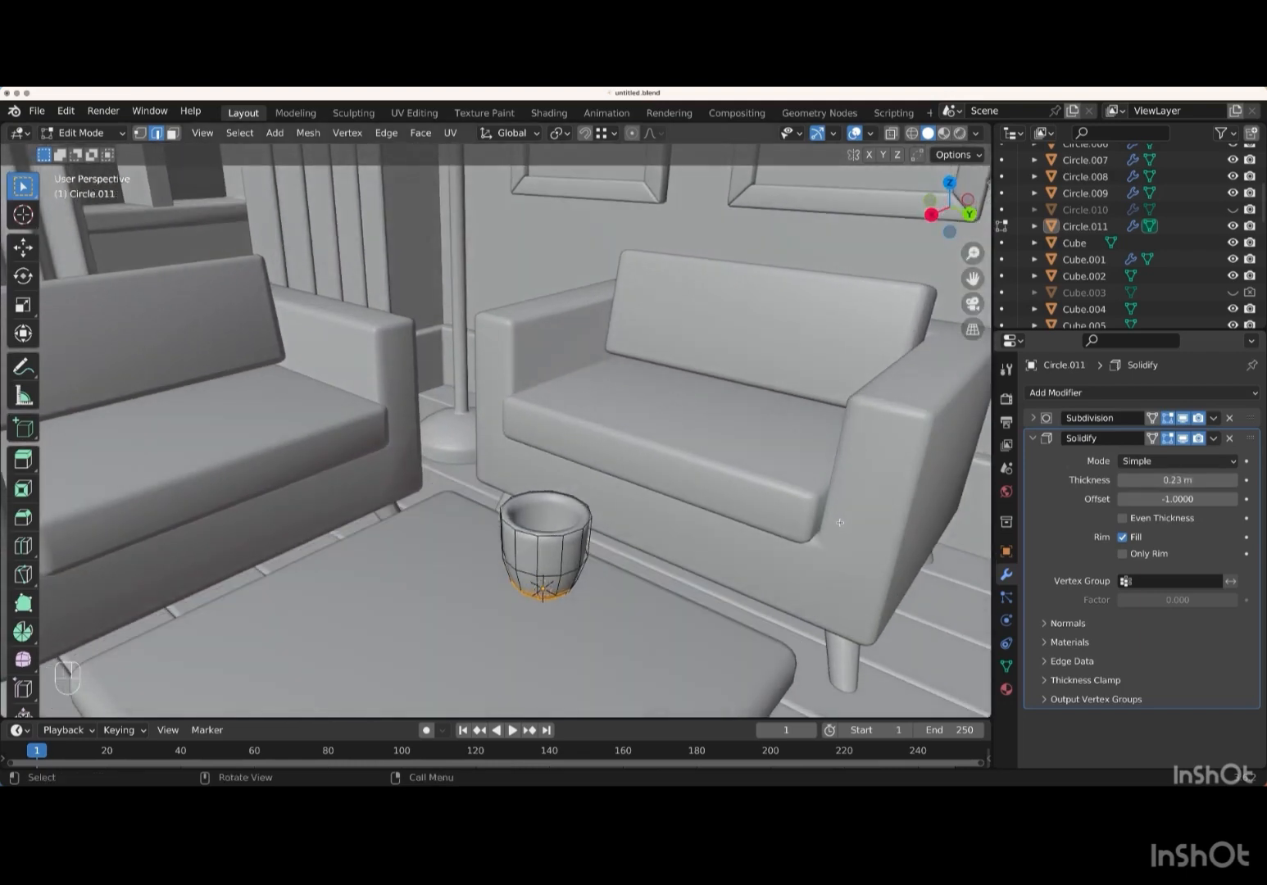
- Rotate the cup's entire mesh 15° about the global Z axis
{"action": "key", "text": "a"}
{"action": "key", "text": "KP_7"}
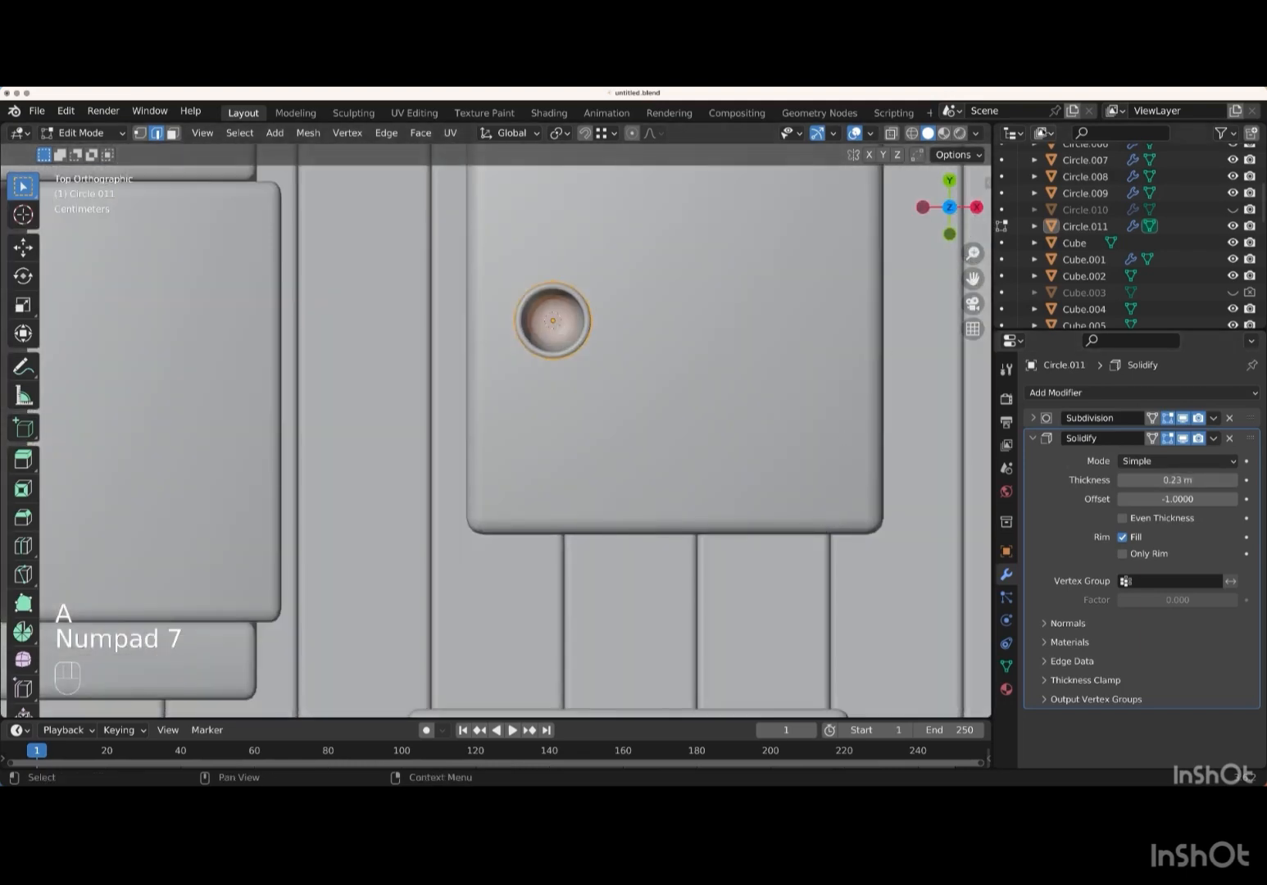
{"action": "key", "text": "KP_Add"}
{"action": "key", "text": "KP_Add"}
{"action": "key", "text": "KP_Add"}
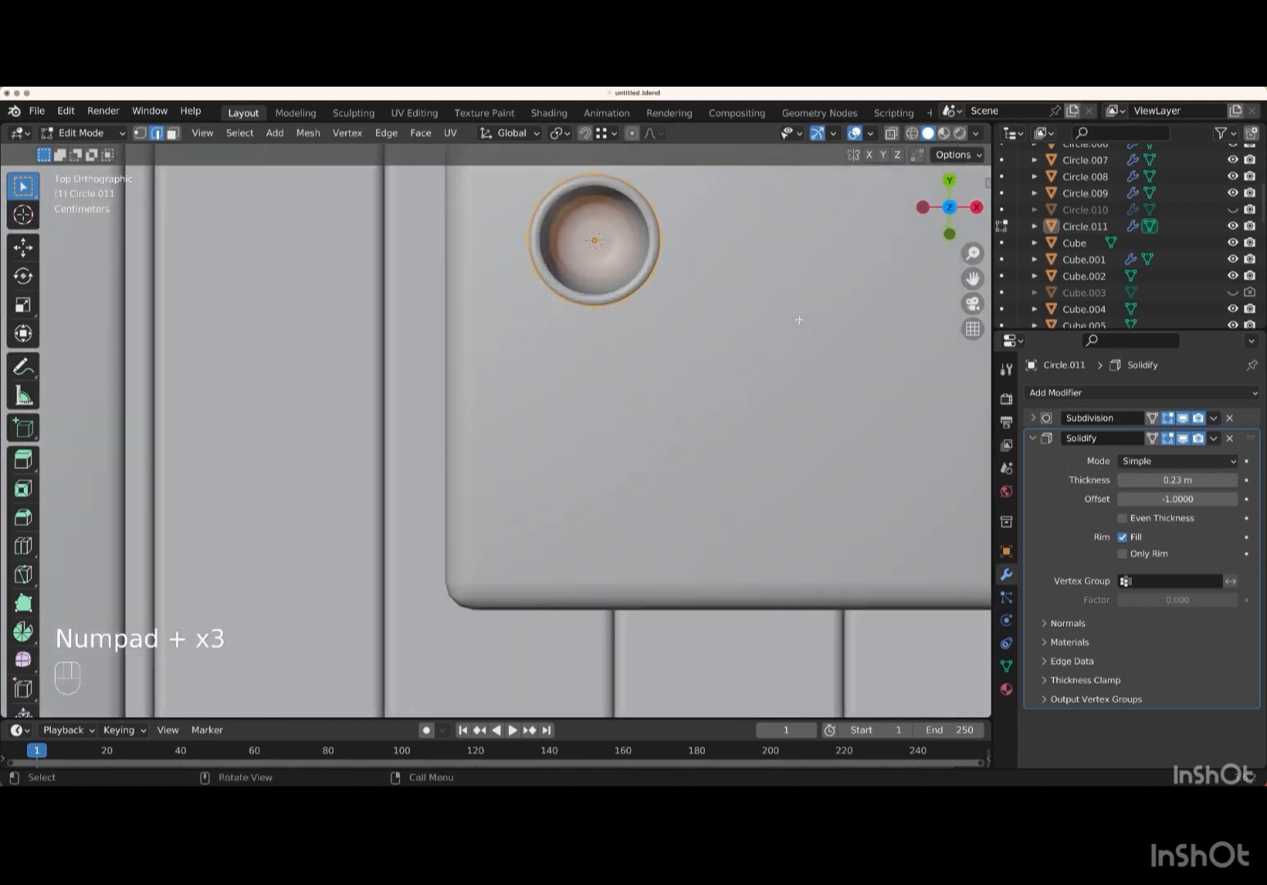
{"action": "scroll", "coordinate": [799, 320], "scroll_direction": "up", "scroll_amount": 3, "text": "shift"}
{"action": "scroll", "coordinate": [799, 320], "scroll_direction": "up", "scroll_amount": 5, "text": "shift"}
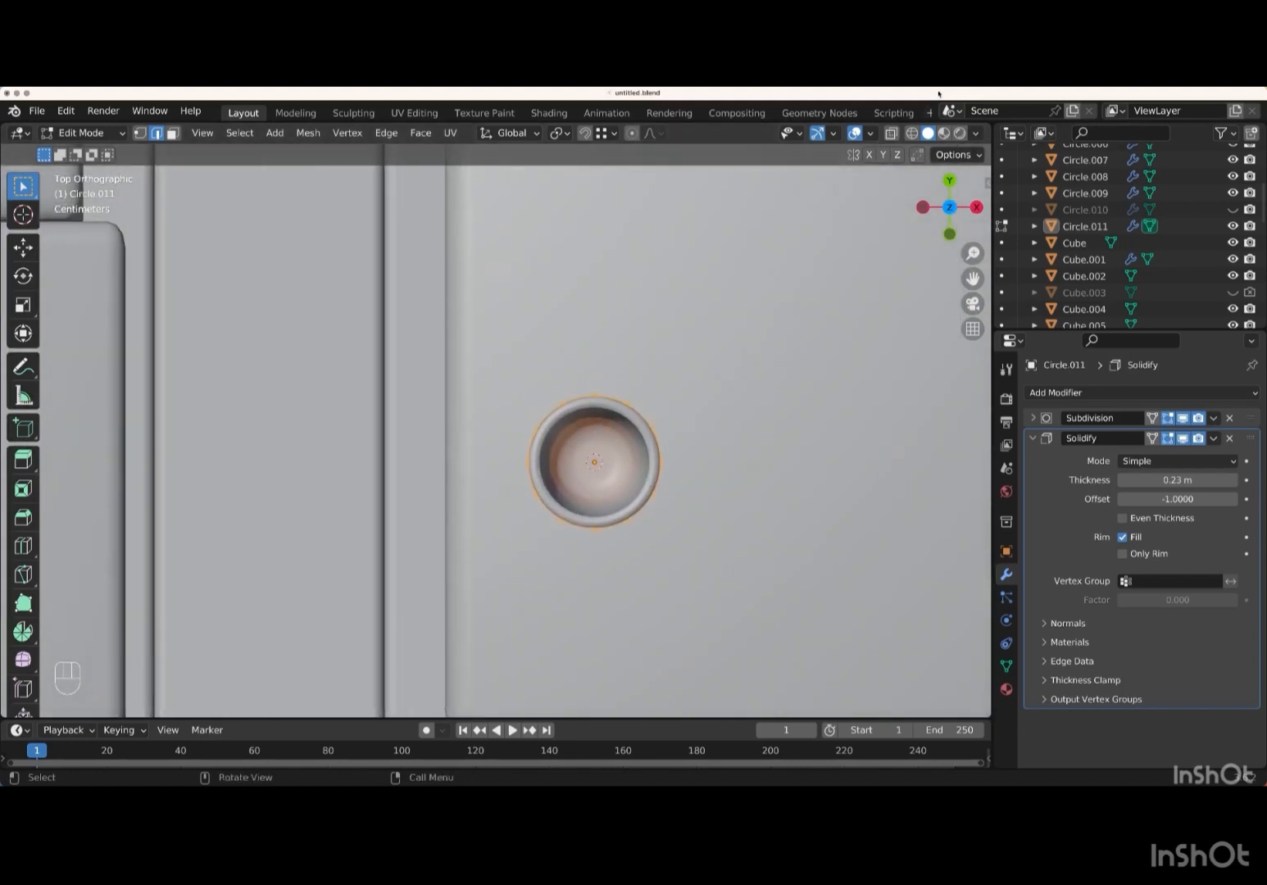
{"action": "left_click", "coordinate": [891, 133]}
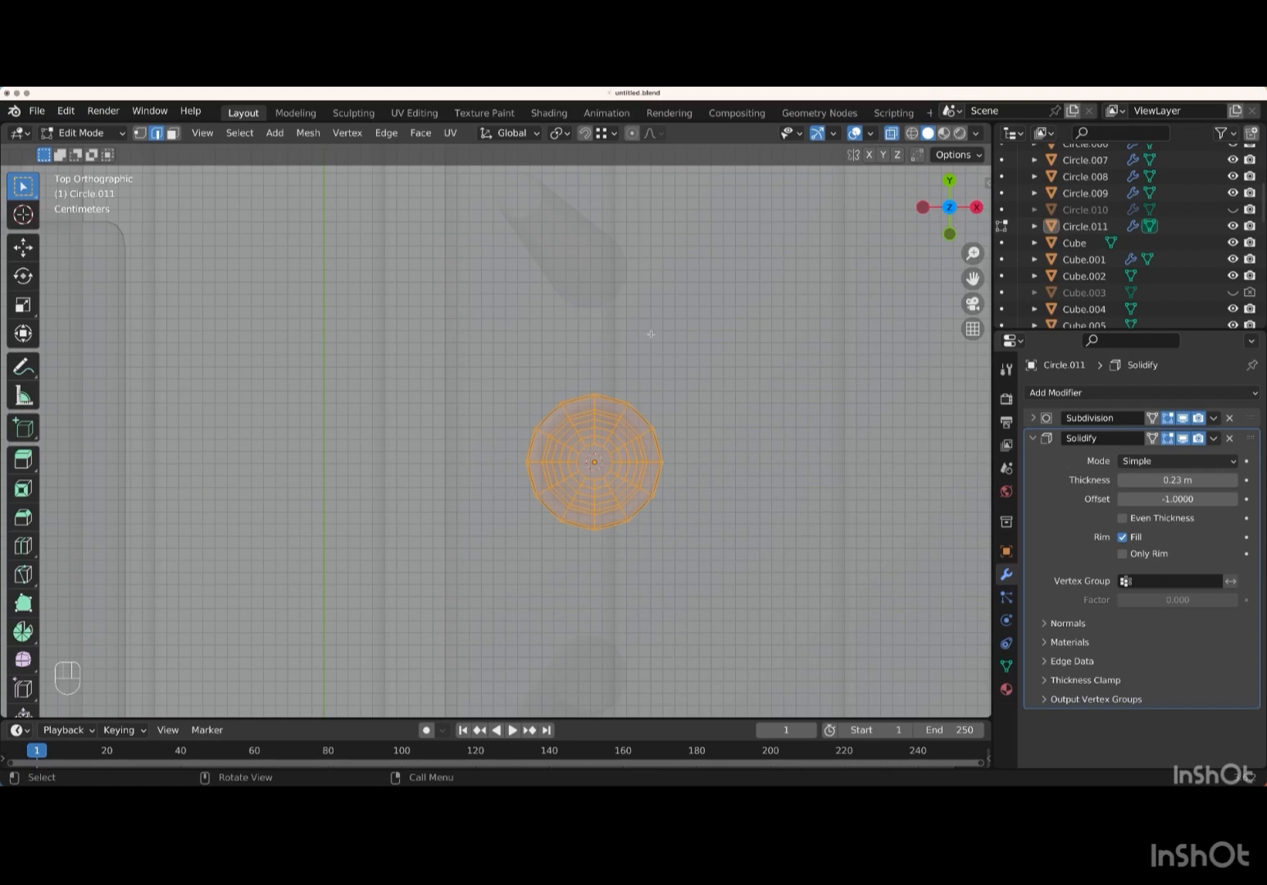
{"action": "key", "text": "r"}
{"action": "key", "text": "z"}
{"action": "key", "text": "KP_1"}
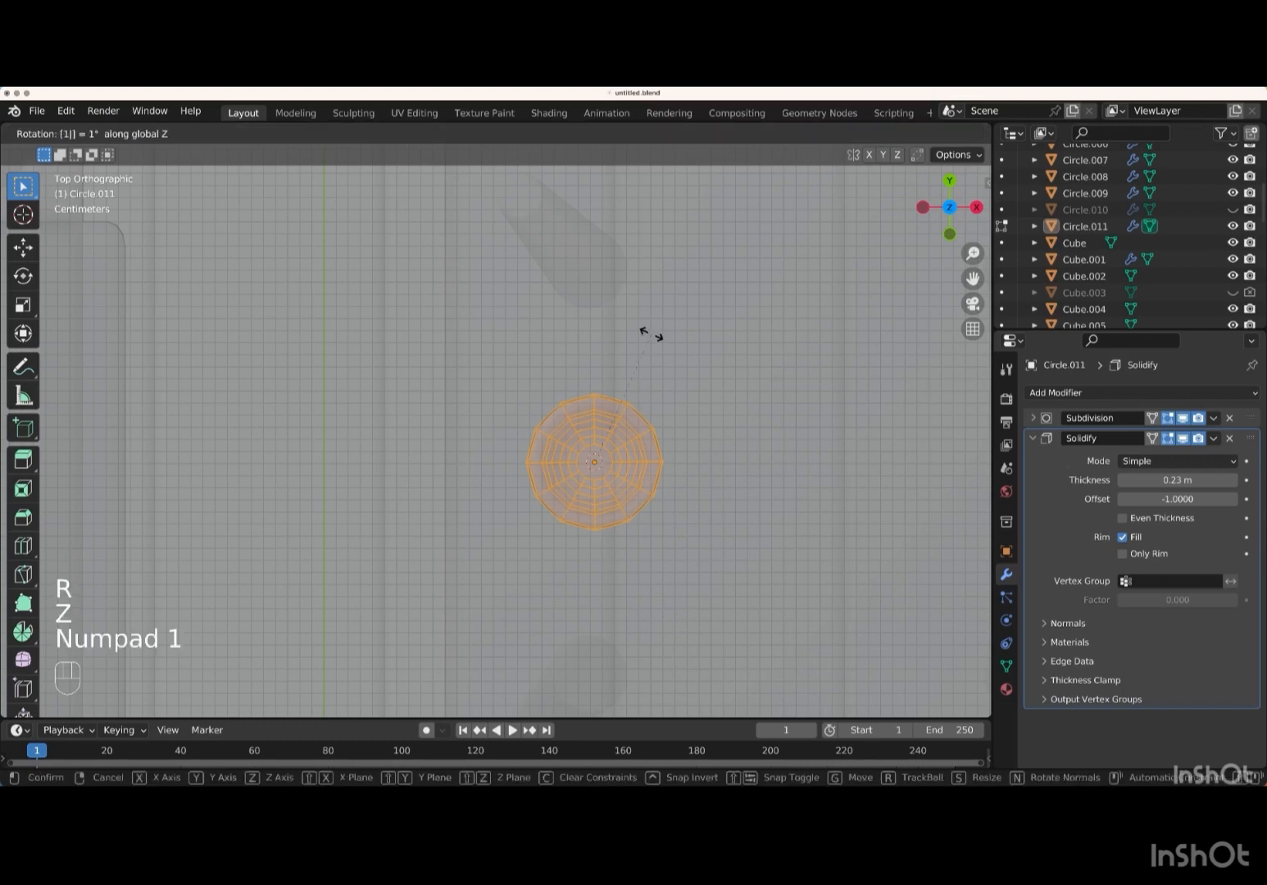
{"action": "key", "text": "KP_5"}
{"action": "key", "text": "Return"}
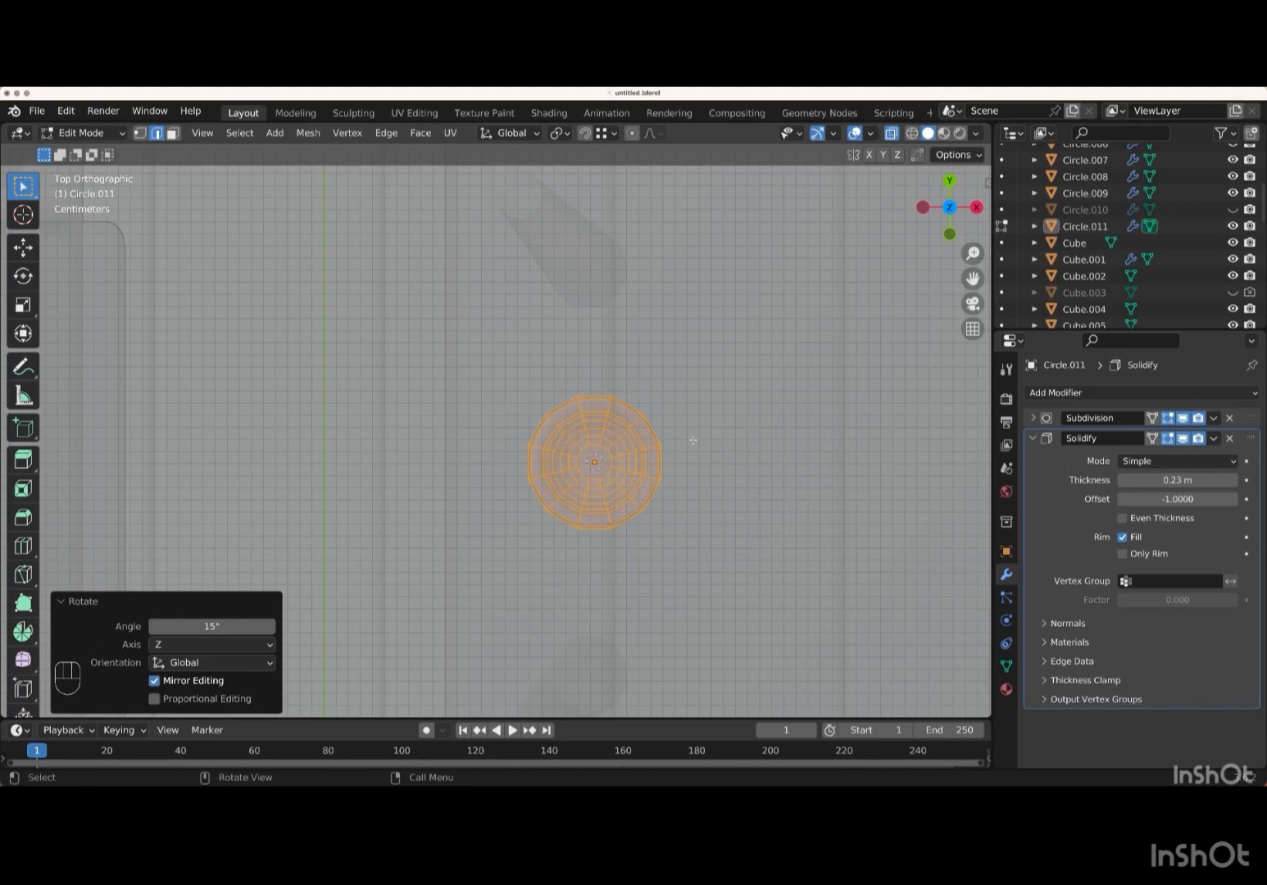
- Duplicate one edge of the cup's rim in place and separate it into its own object
{"action": "middle_click_drag", "start_coordinate": [692, 440], "coordinate": [691, 441]}
{"action": "key", "text": "KP_7"}
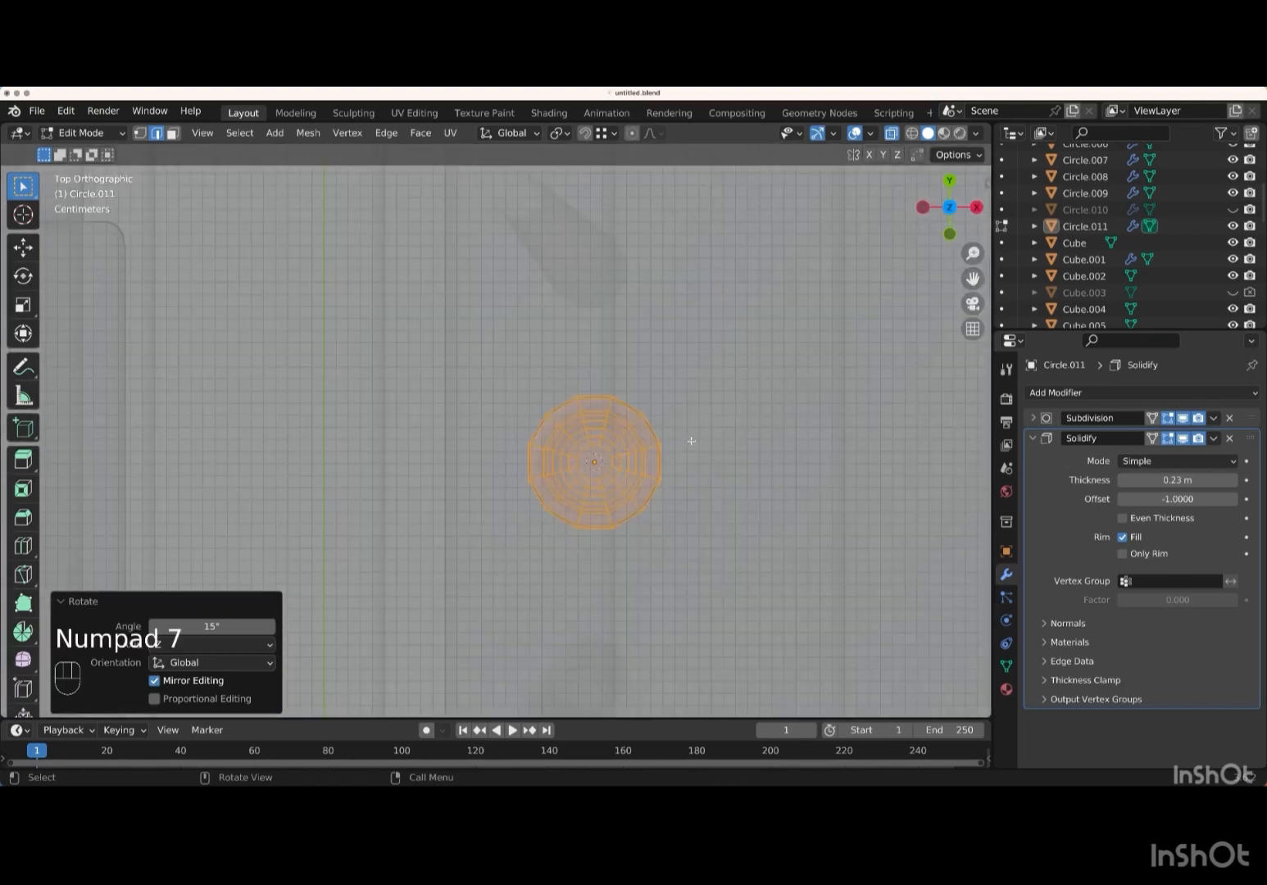
{"action": "left_click", "coordinate": [595, 395]}
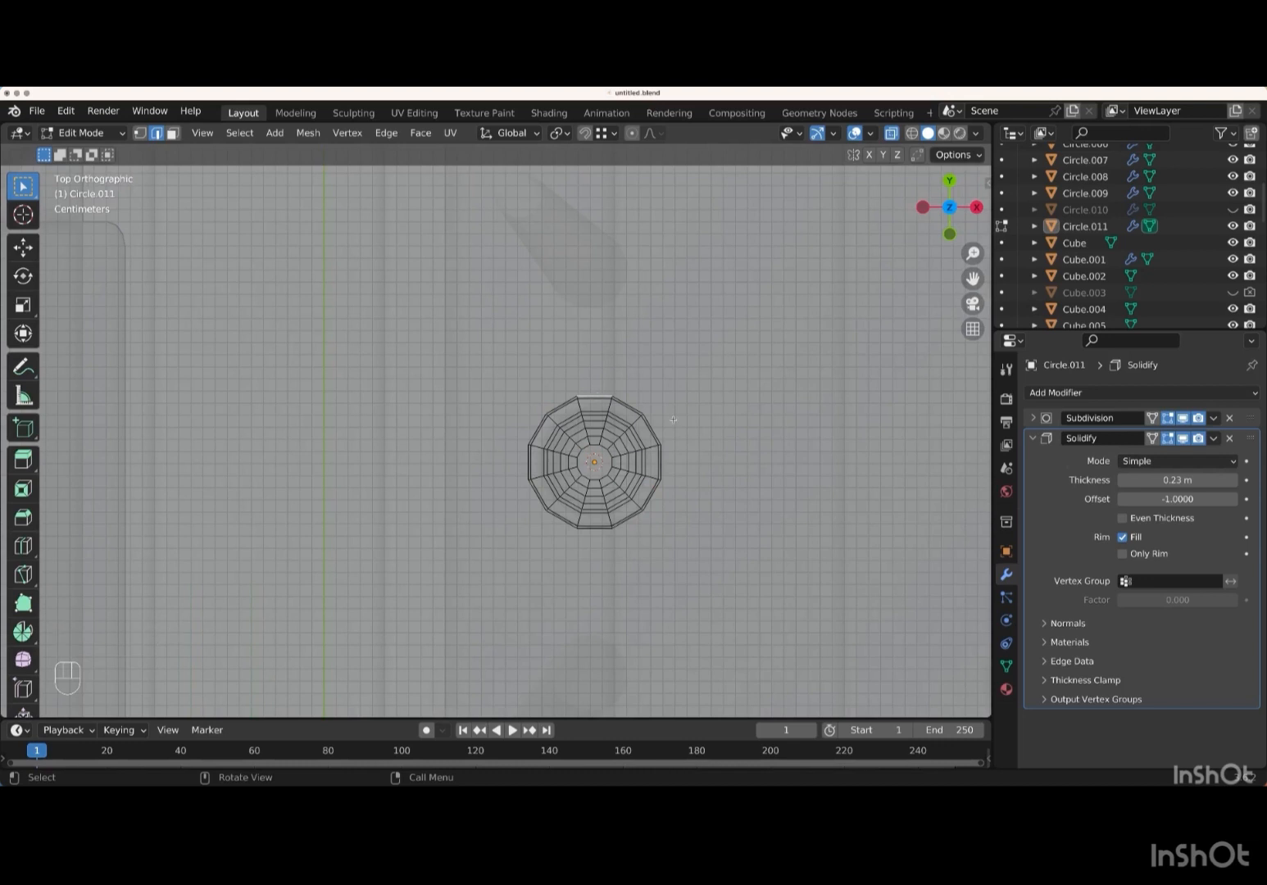
{"action": "middle_click_drag", "start_coordinate": [595, 395], "coordinate": [673, 419]}
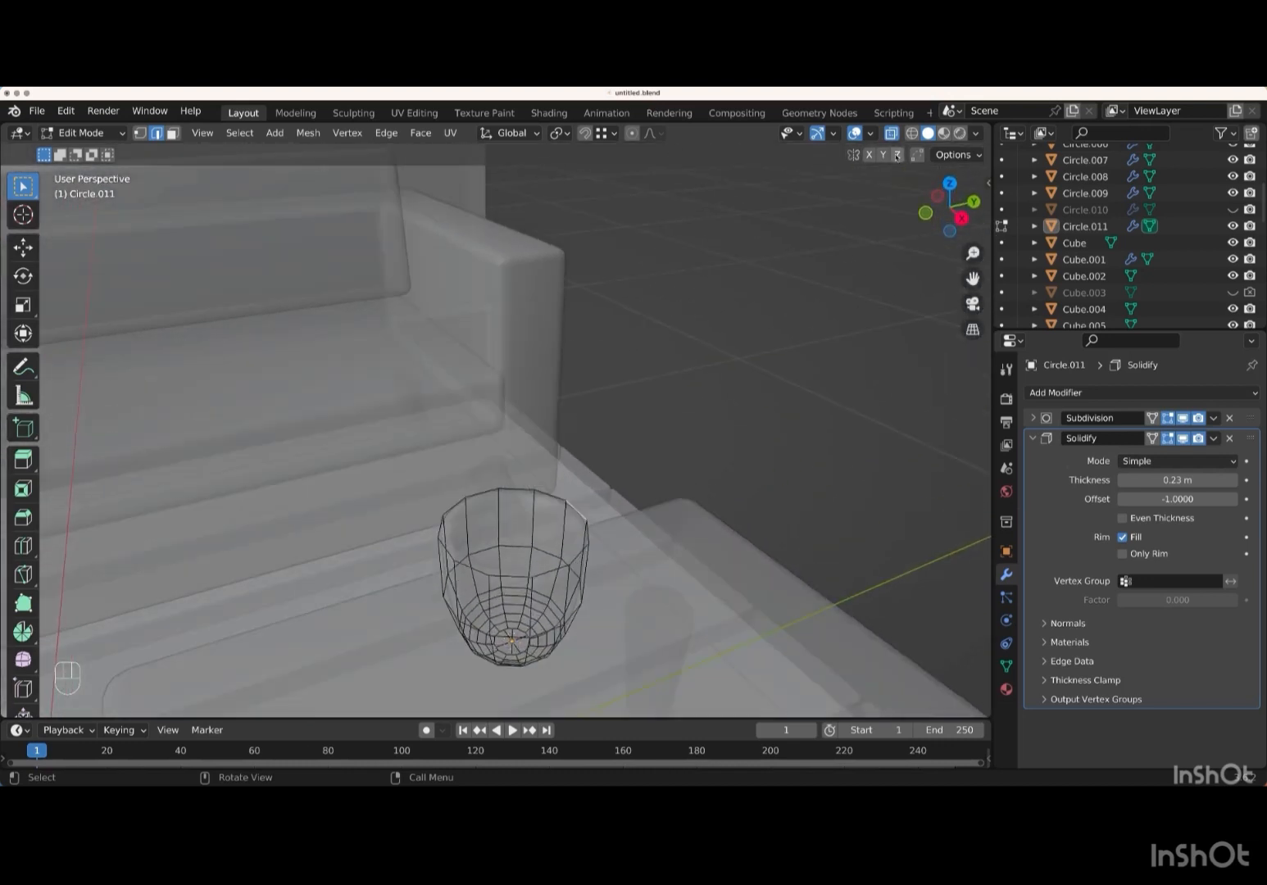
{"action": "key", "text": "alt+z"}
{"action": "middle_click_drag", "start_coordinate": [591, 518], "coordinate": [699, 521]}
{"action": "key", "text": "shift+d"}
{"action": "right_click", "coordinate": [692, 519]}
{"action": "key", "text": "p"}
{"action": "left_click", "coordinate": [672, 521]}
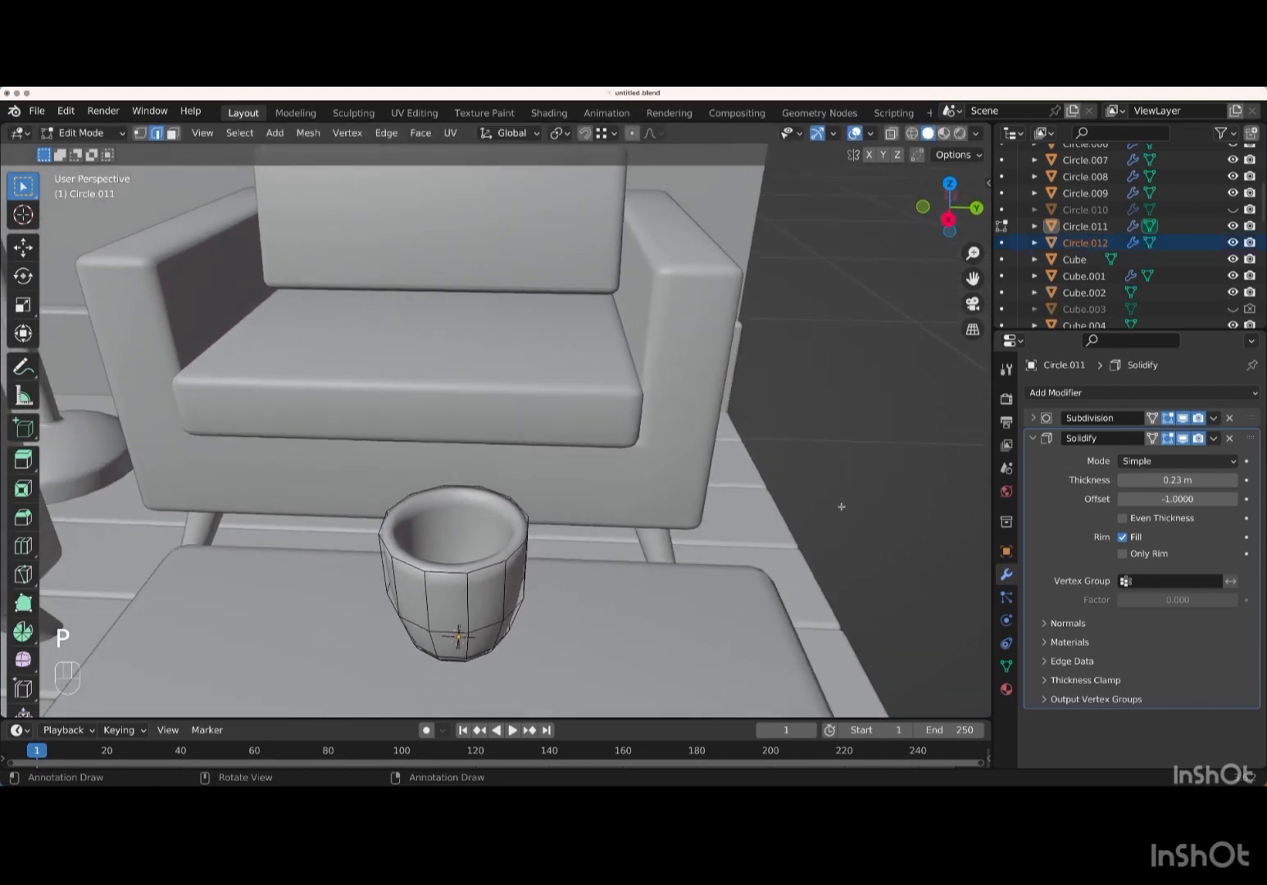
- Edit the separated rim edge and scale it down to about 0.611
{"action": "key", "text": "Tab"}
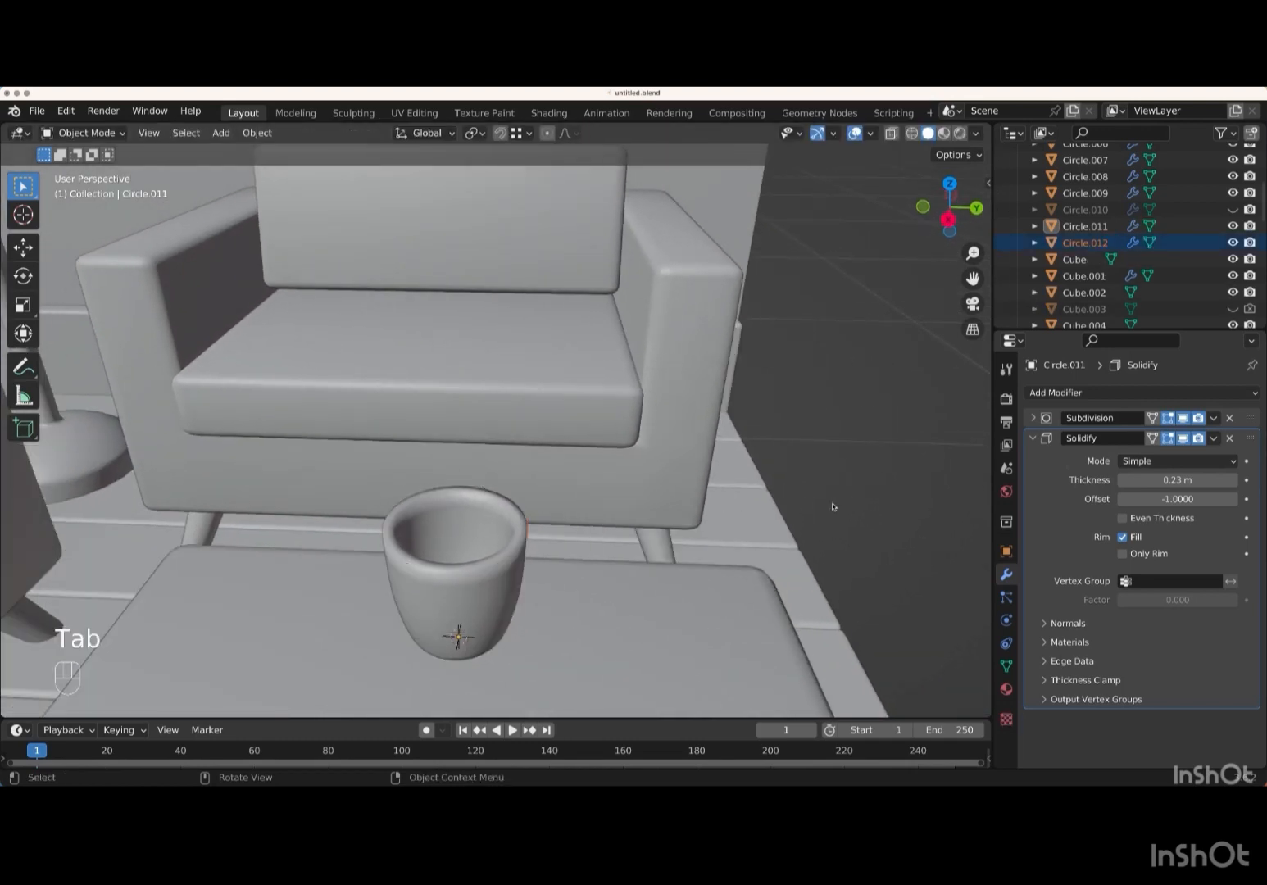
{"action": "left_click", "coordinate": [1202, 243]}
{"action": "middle_click_drag", "start_coordinate": [604, 560], "coordinate": [605, 560]}
{"action": "key", "text": "Tab"}
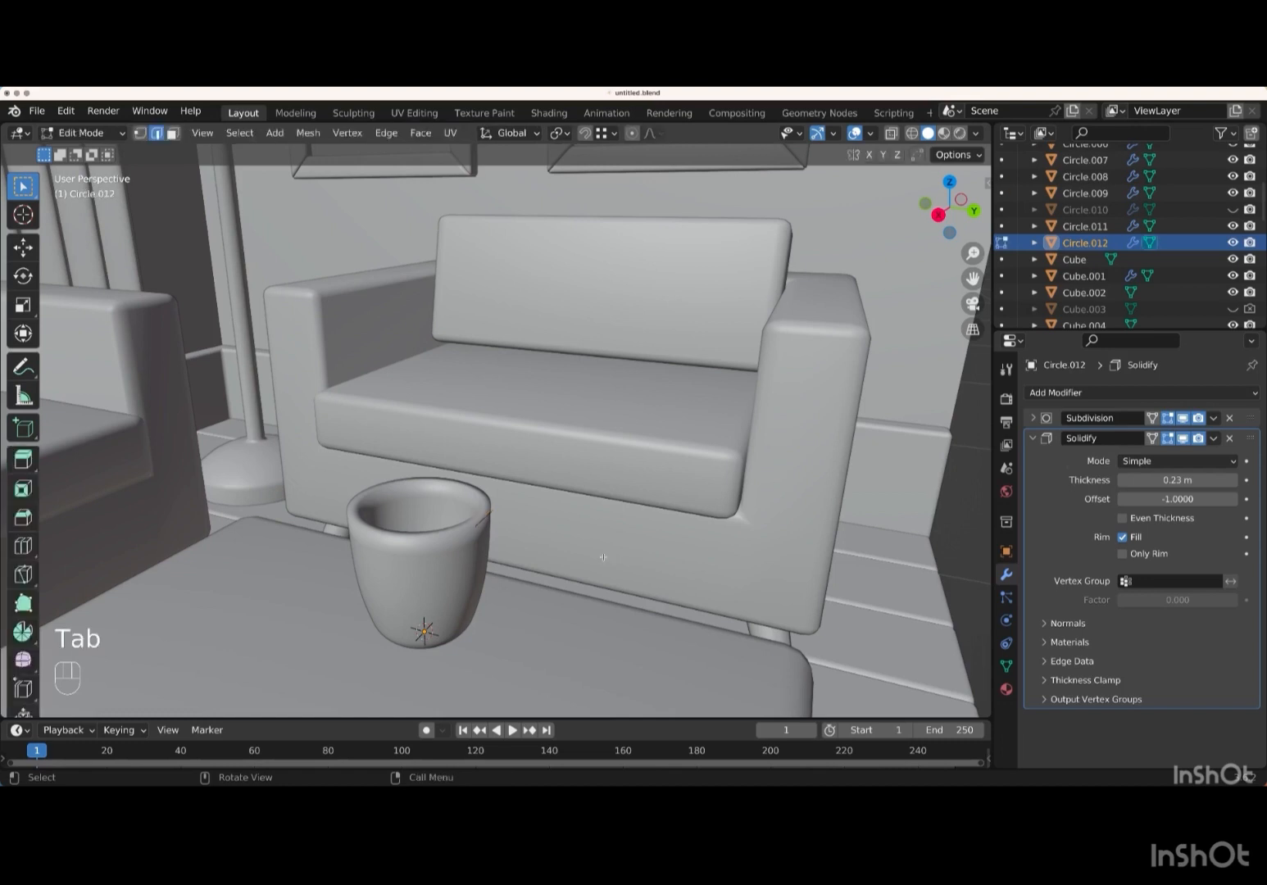
{"action": "key", "text": "a"}
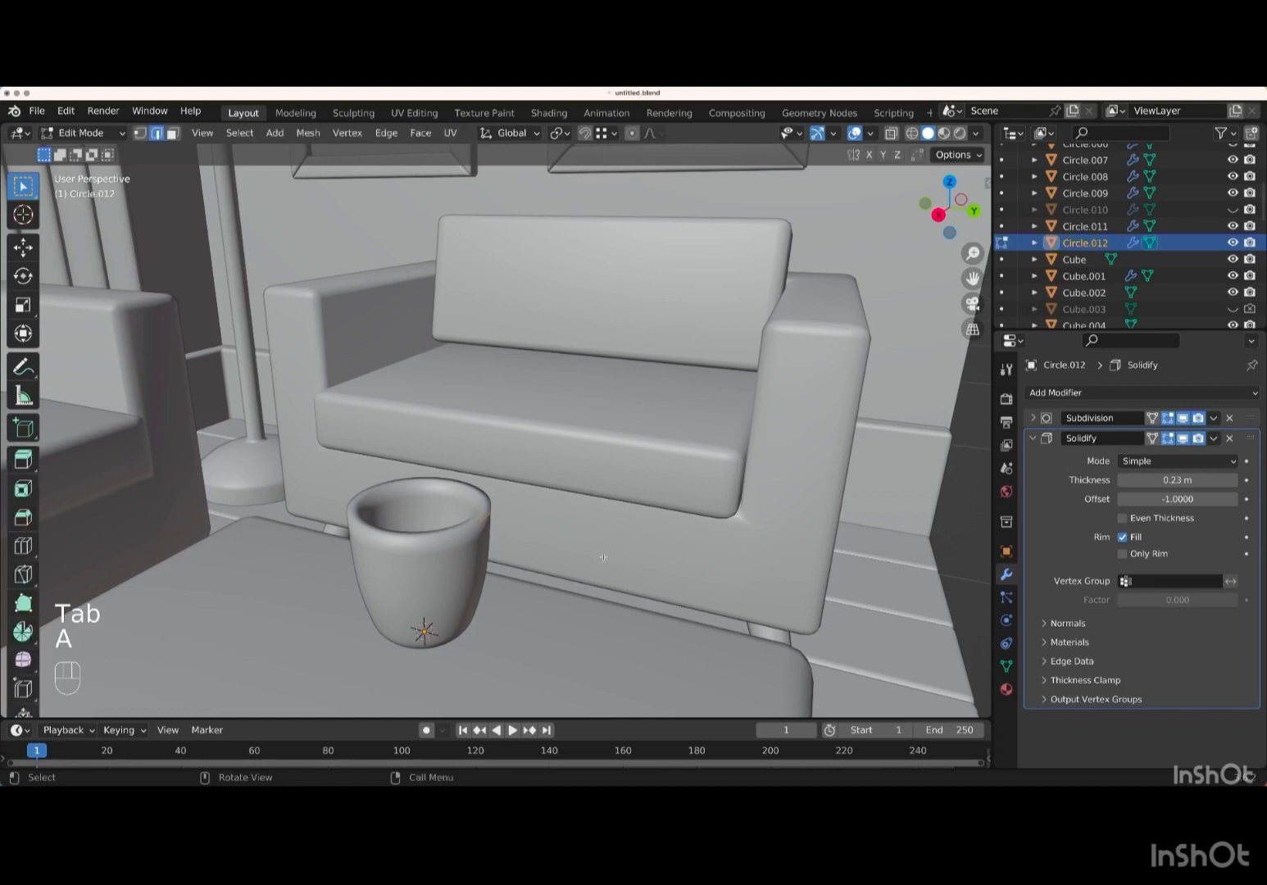
{"action": "key", "text": "KP_Add"}
{"action": "middle_click_drag", "start_coordinate": [603, 558], "coordinate": [603, 557]}
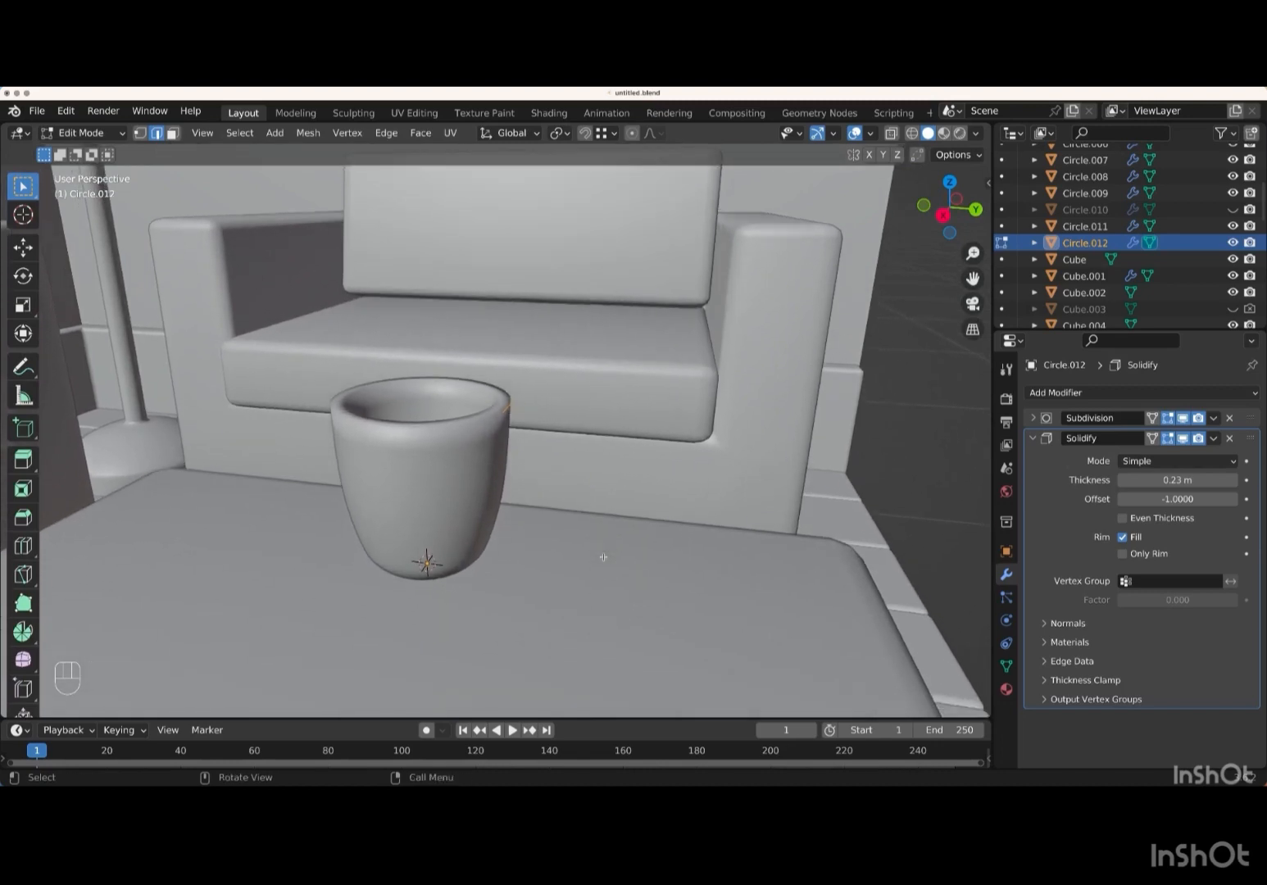
{"action": "left_click", "coordinate": [940, 219]}
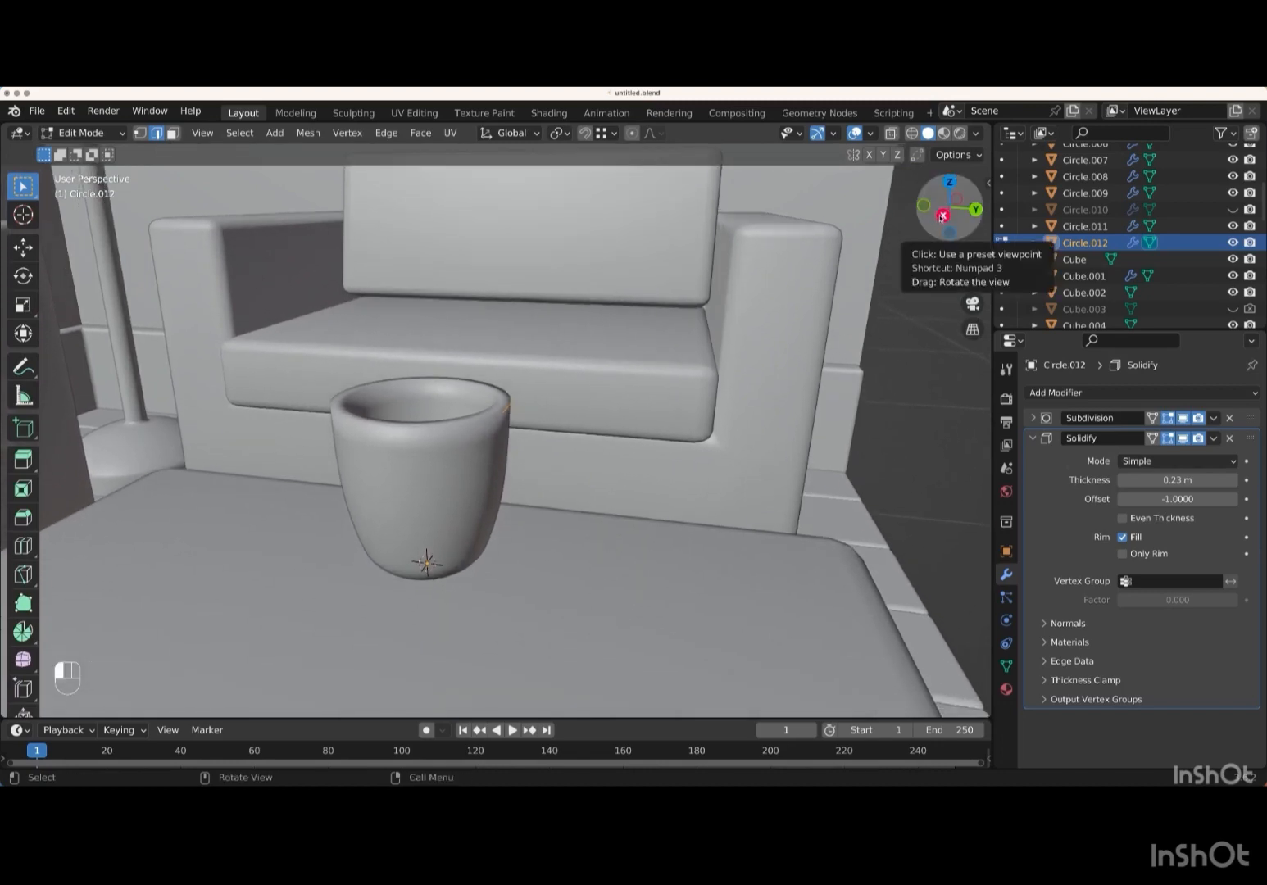
{"action": "middle_click_drag", "start_coordinate": [601, 428], "coordinate": [591, 430]}
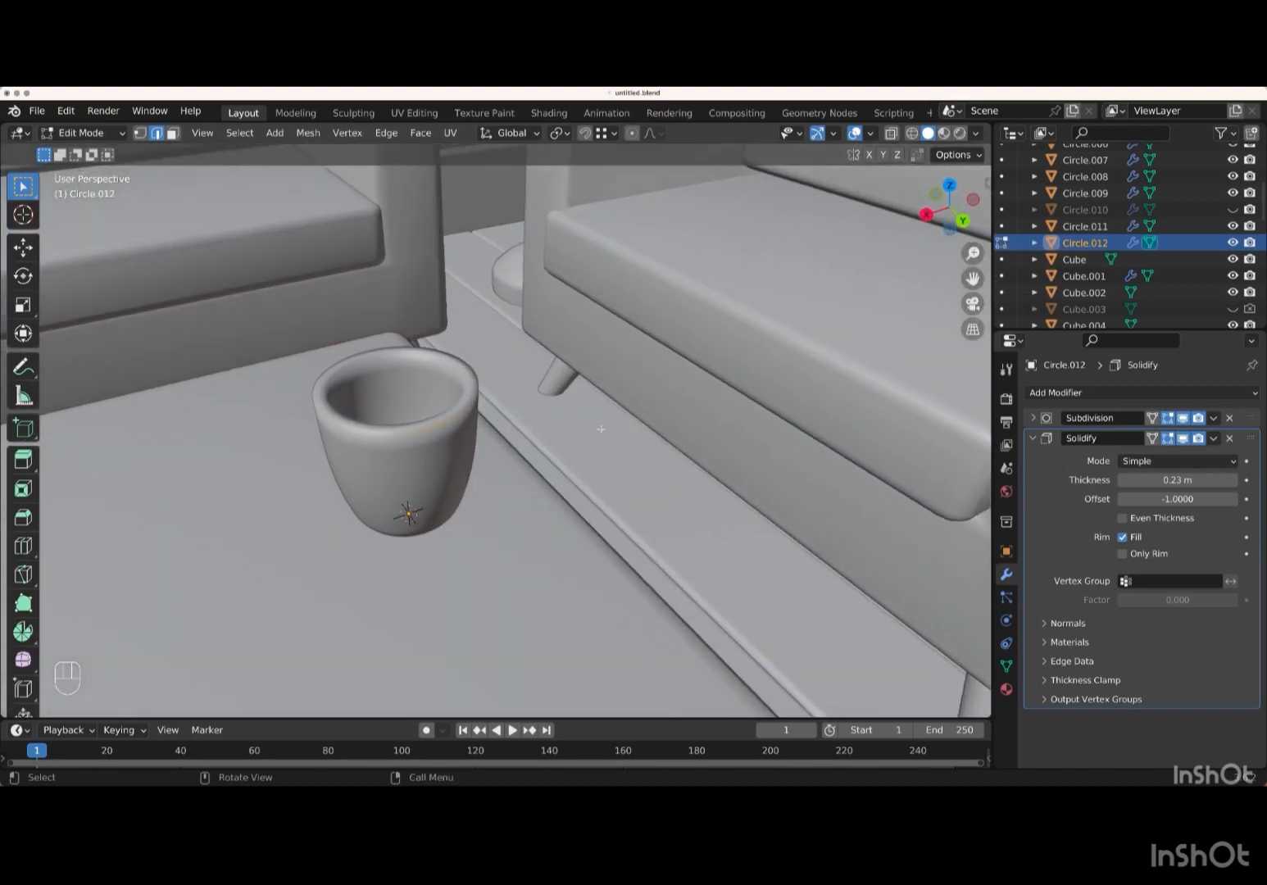
{"action": "key", "text": "s"}
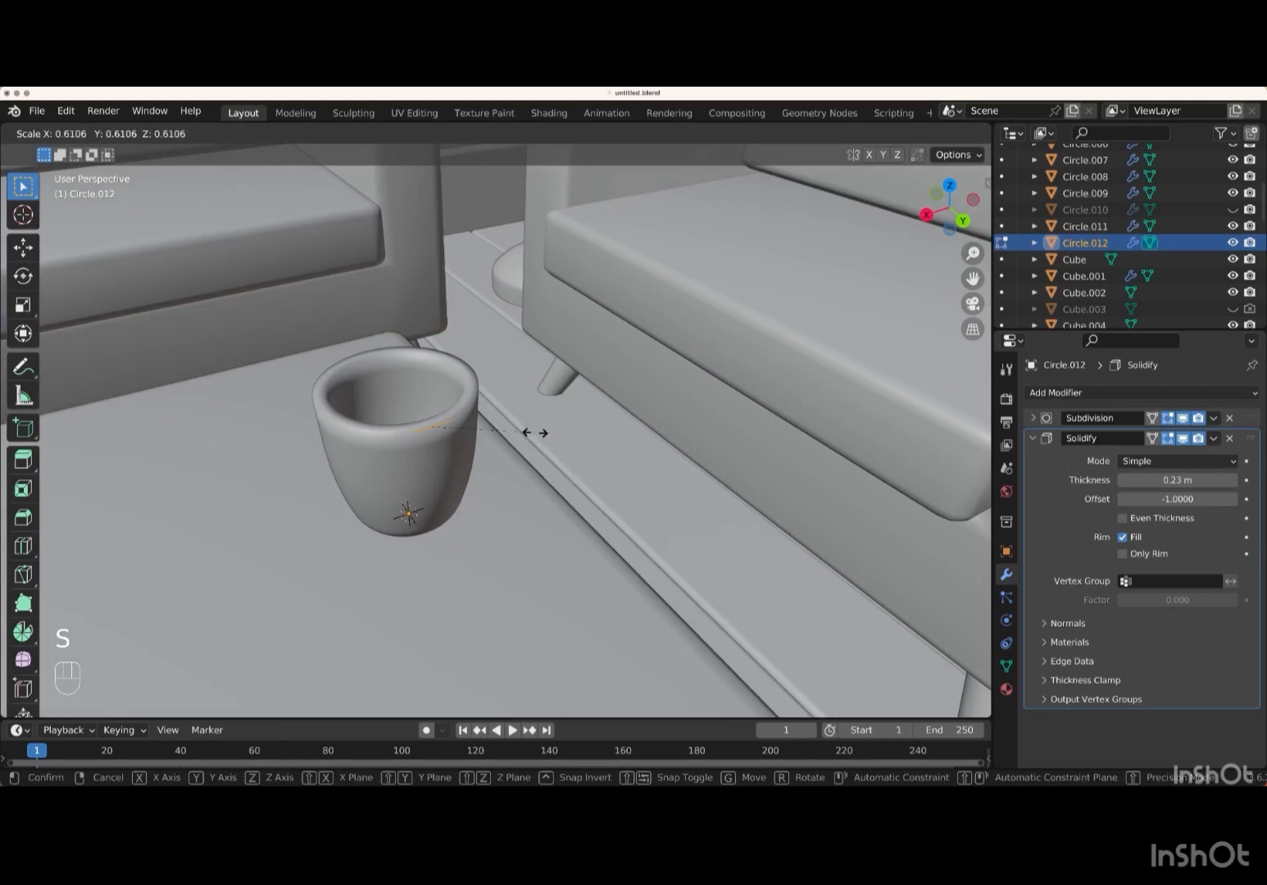
{"action": "key", "text": "Return"}
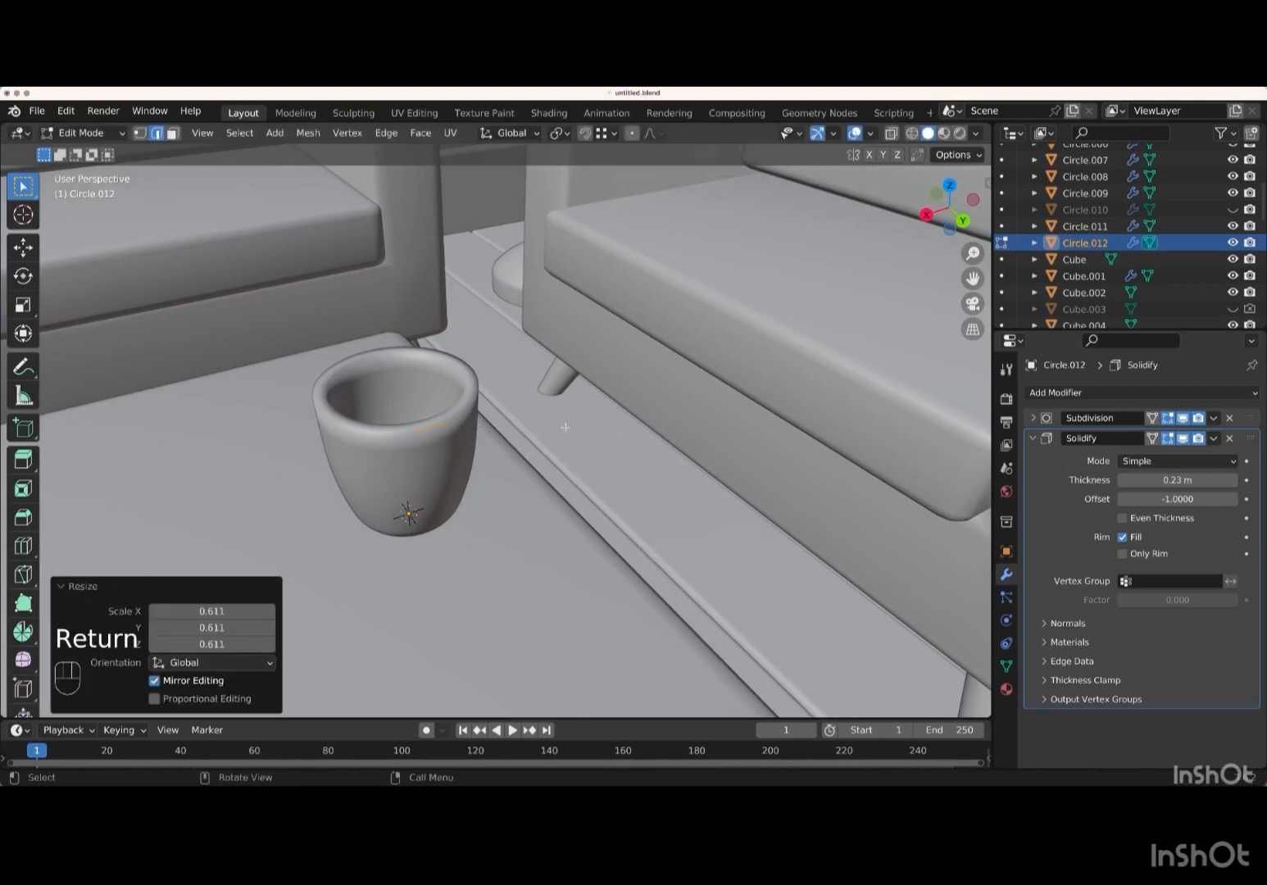
- Extrude the edge twelve times in side view into a curved handle, arching out from the rim and back down into the cup's wall
{"action": "left_click", "coordinate": [927, 216]}
{"action": "key", "text": "e"}
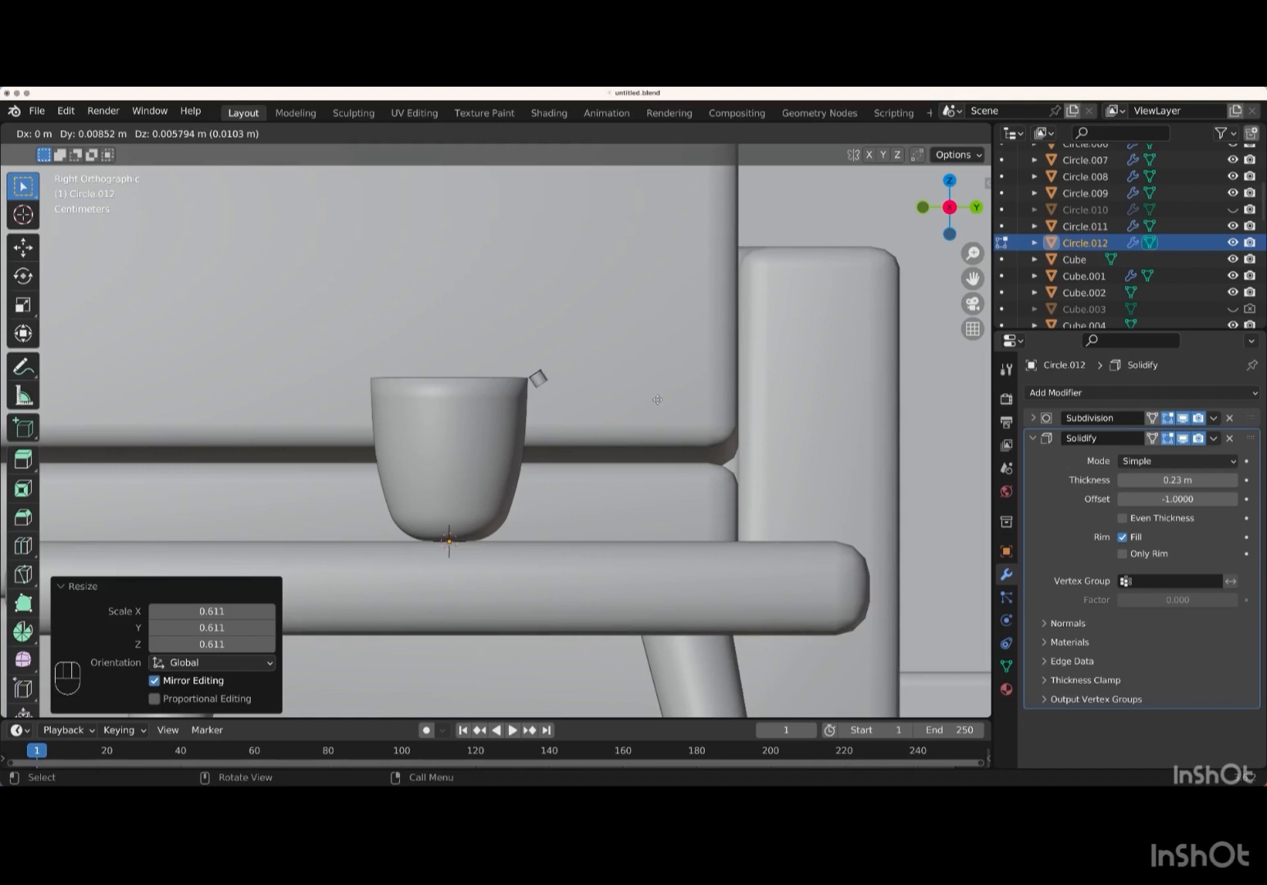
{"action": "key", "text": "Return"}
{"action": "key", "text": "e"}
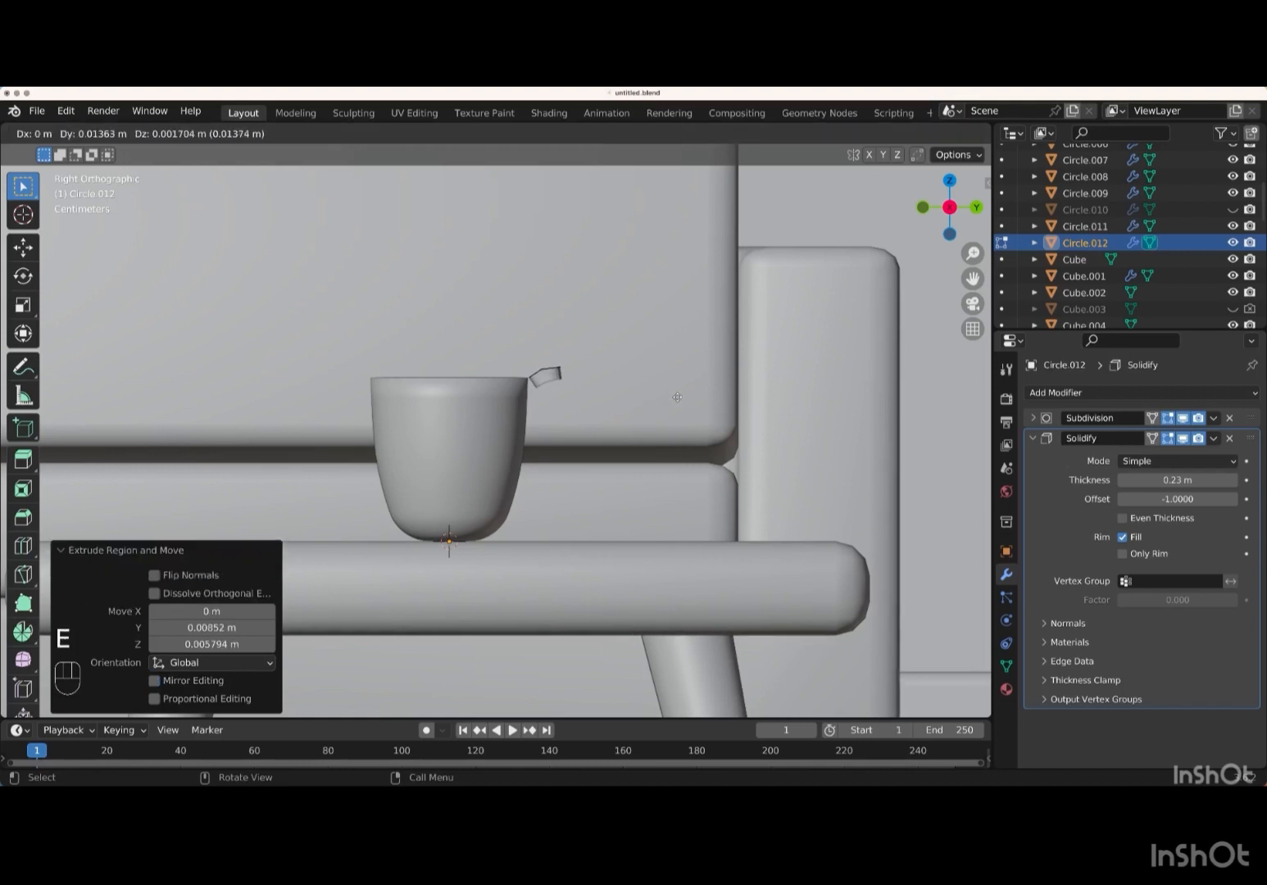
{"action": "key", "text": "Return"}
{"action": "key", "text": "e"}
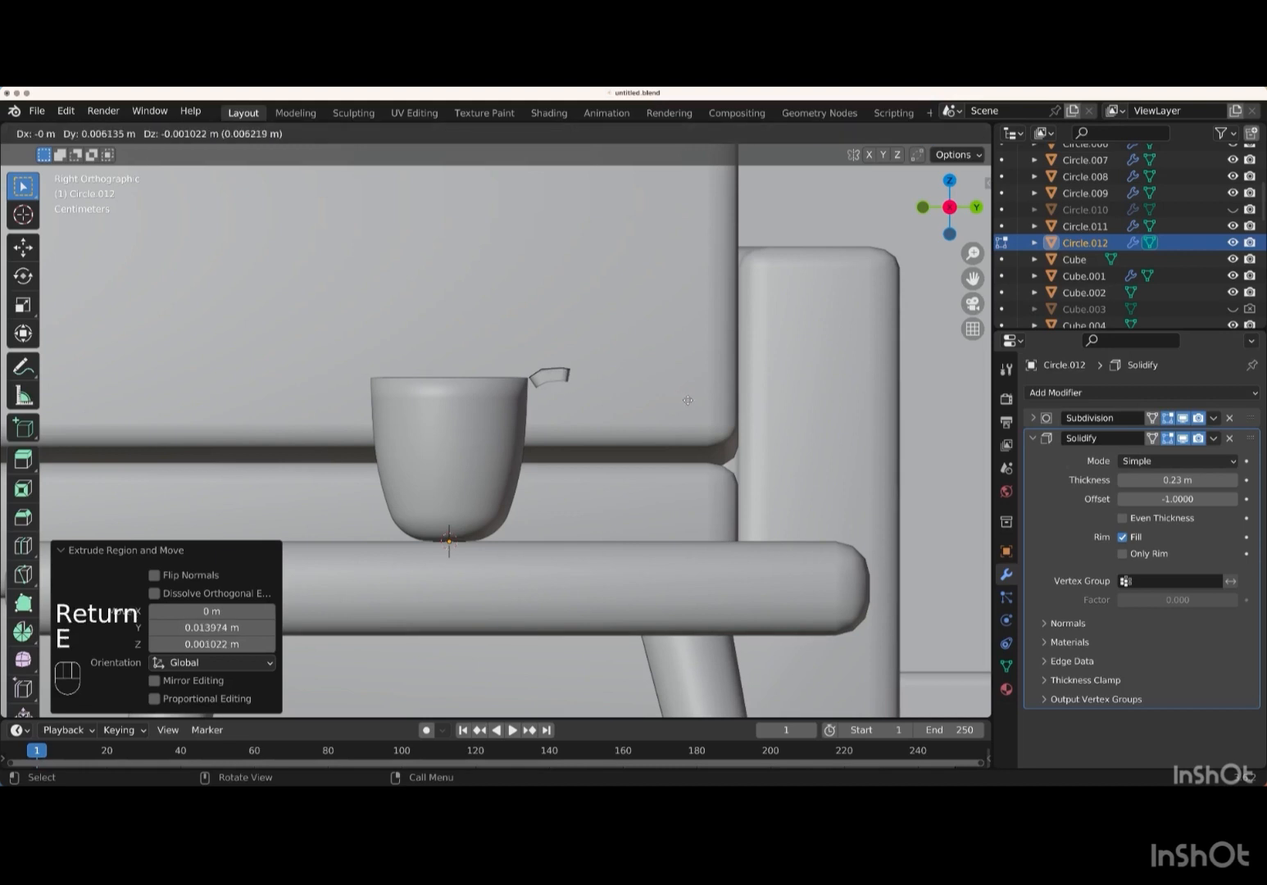
{"action": "key", "text": "Return"}
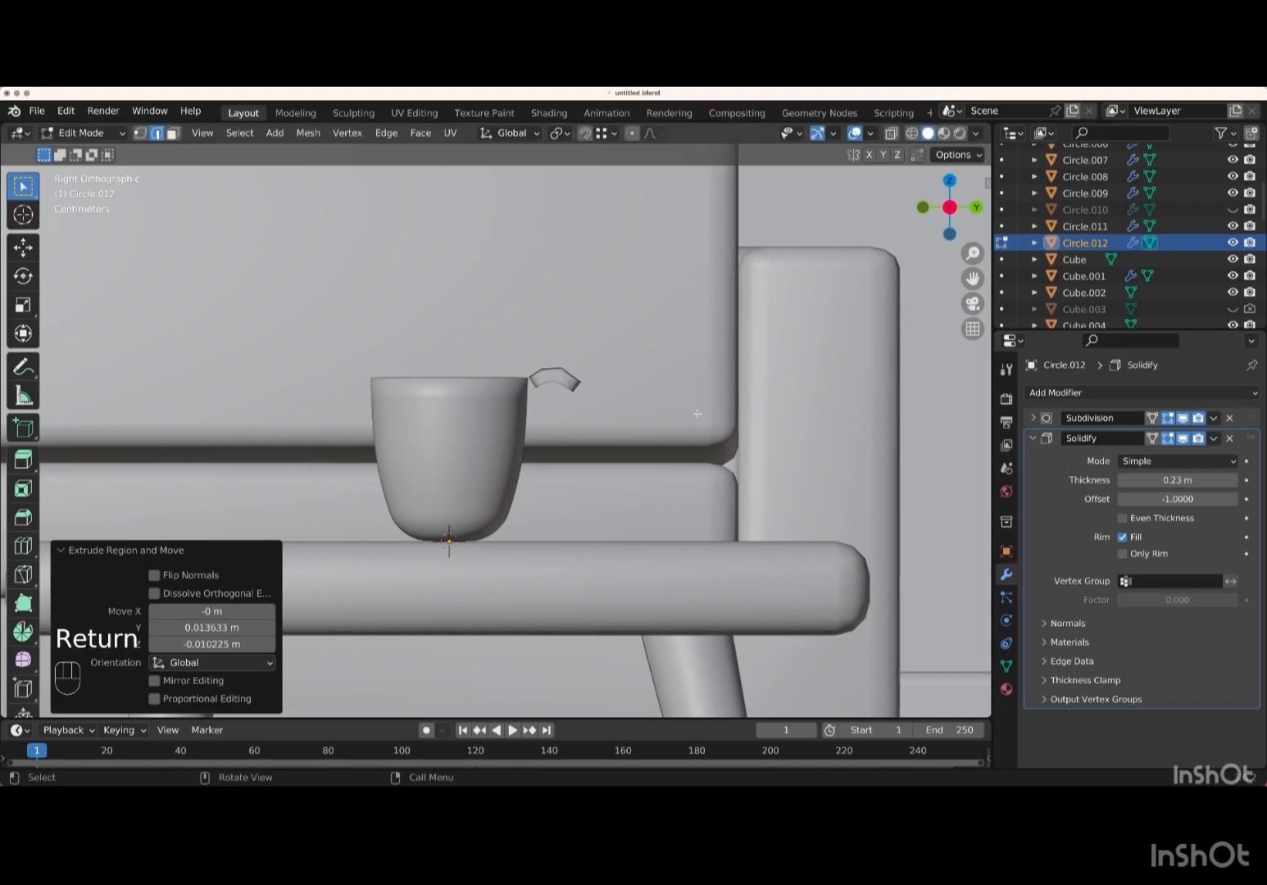
{"action": "key", "text": "e"}
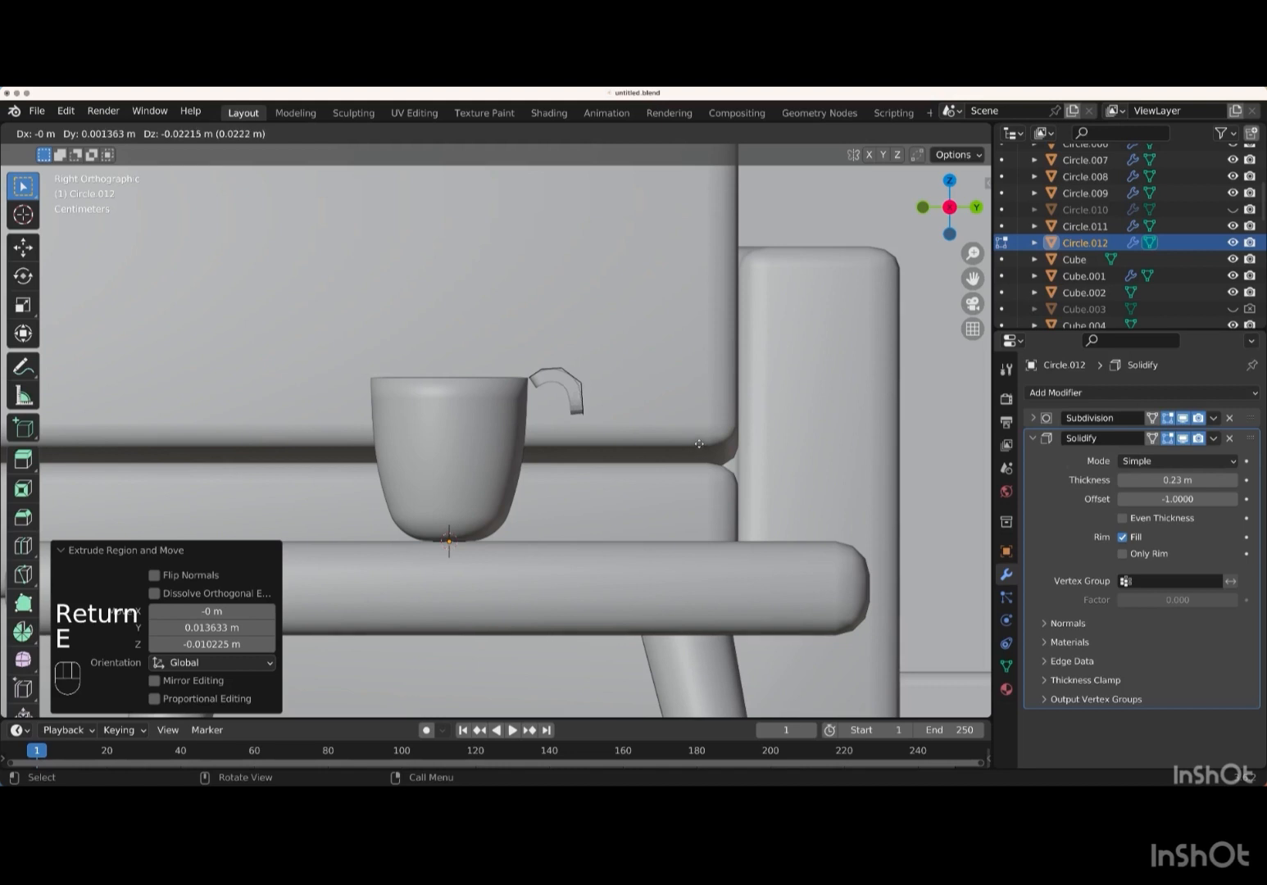
{"action": "key", "text": "Return"}
{"action": "key", "text": "e"}
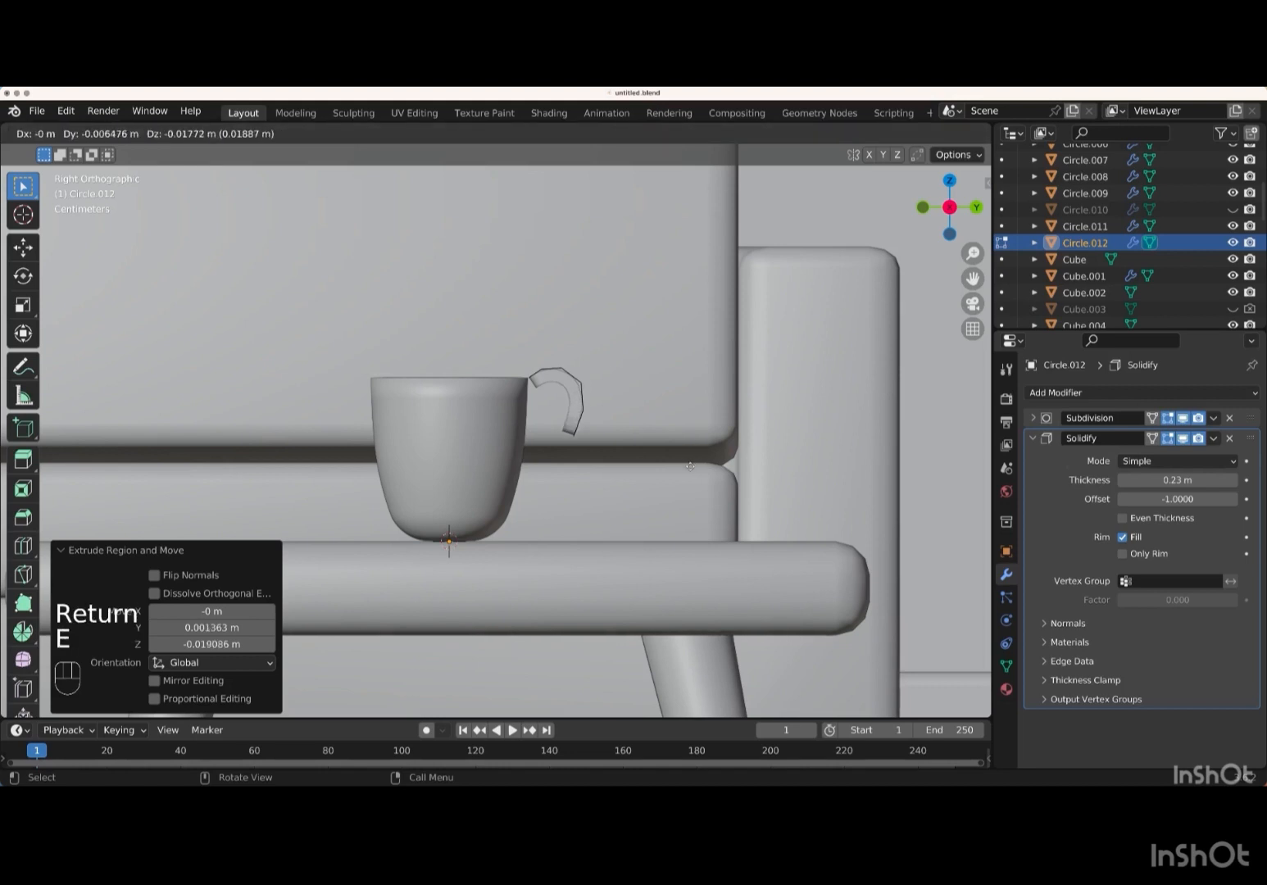
{"action": "key", "text": "Return"}
{"action": "key", "text": "e"}
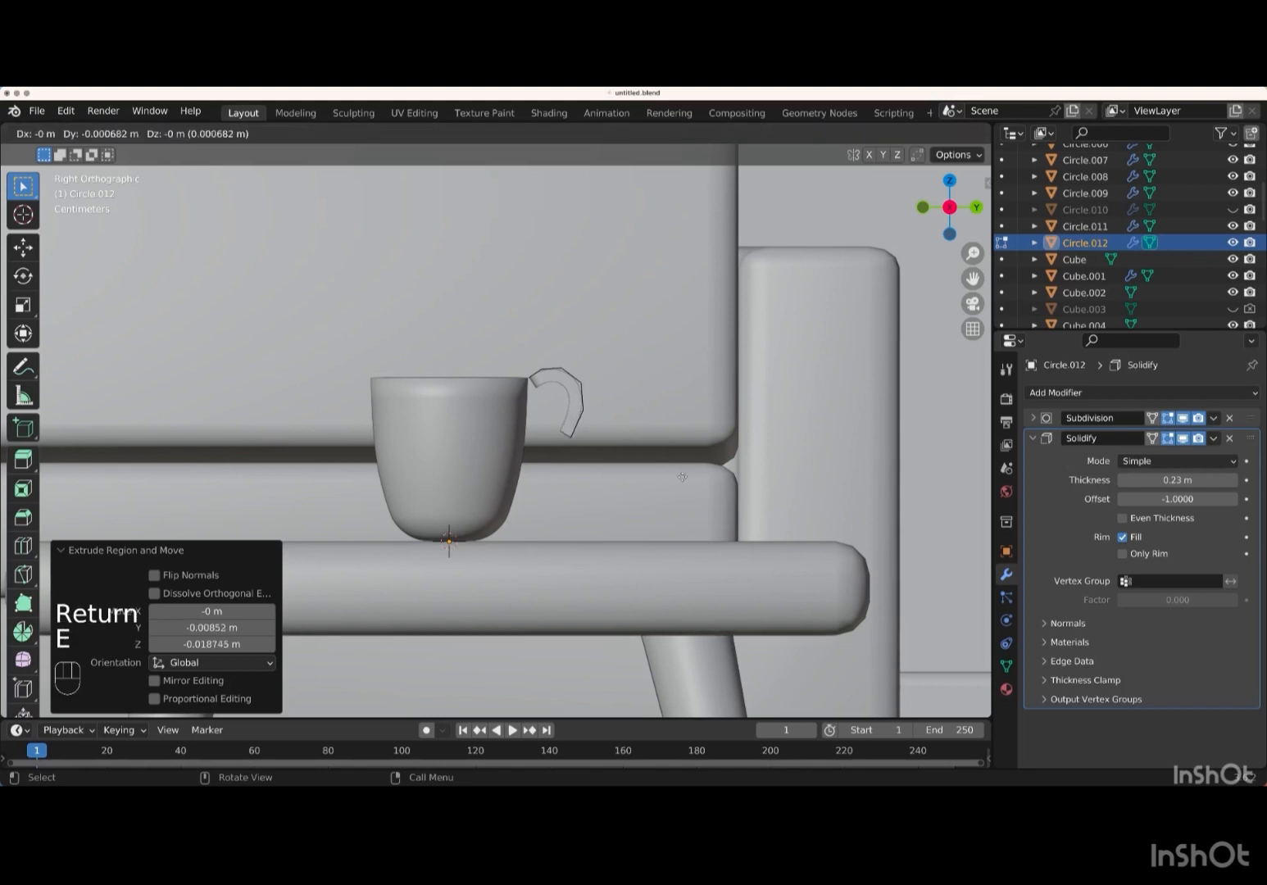
{"action": "key", "text": "Return"}
{"action": "key", "text": "e"}
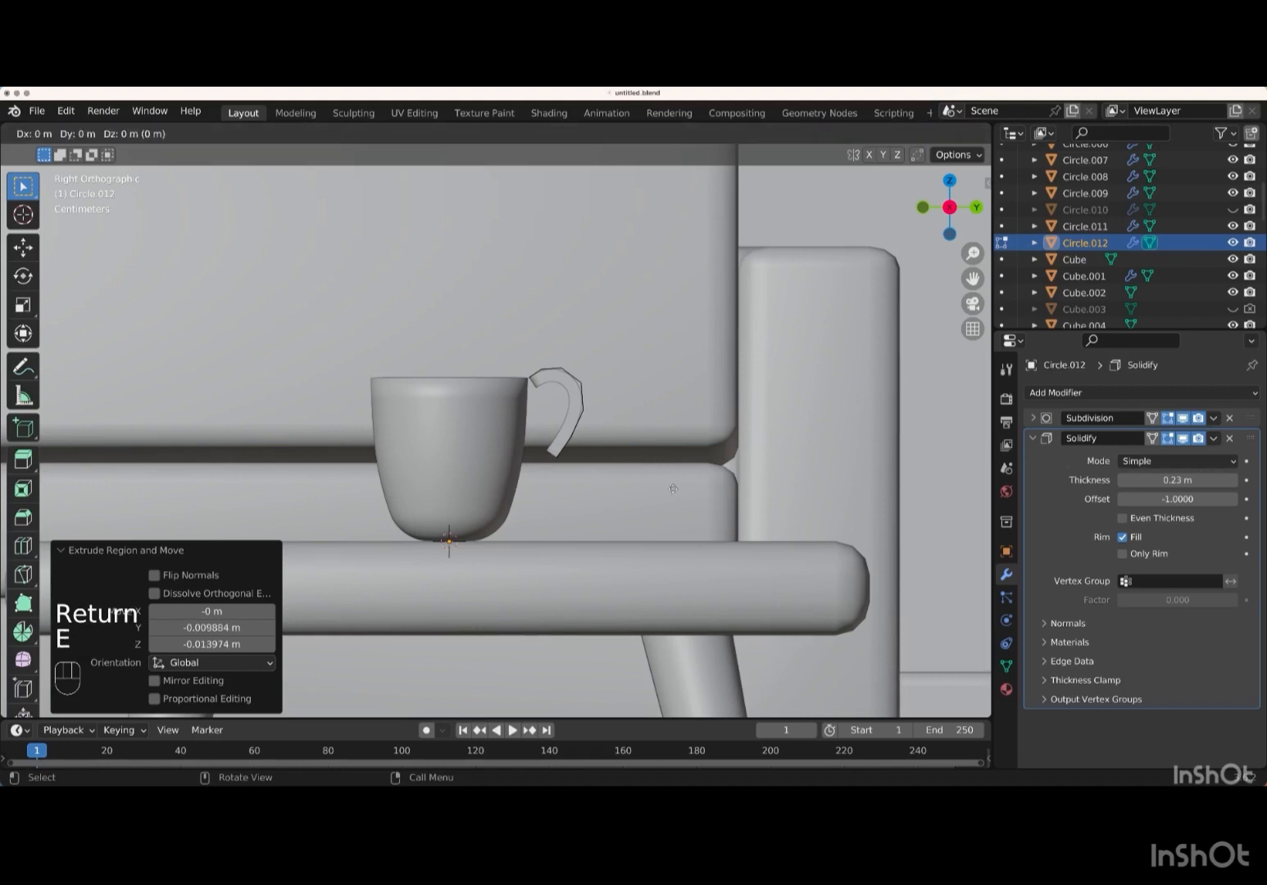
{"action": "key", "text": "Return"}
{"action": "key", "text": "e"}
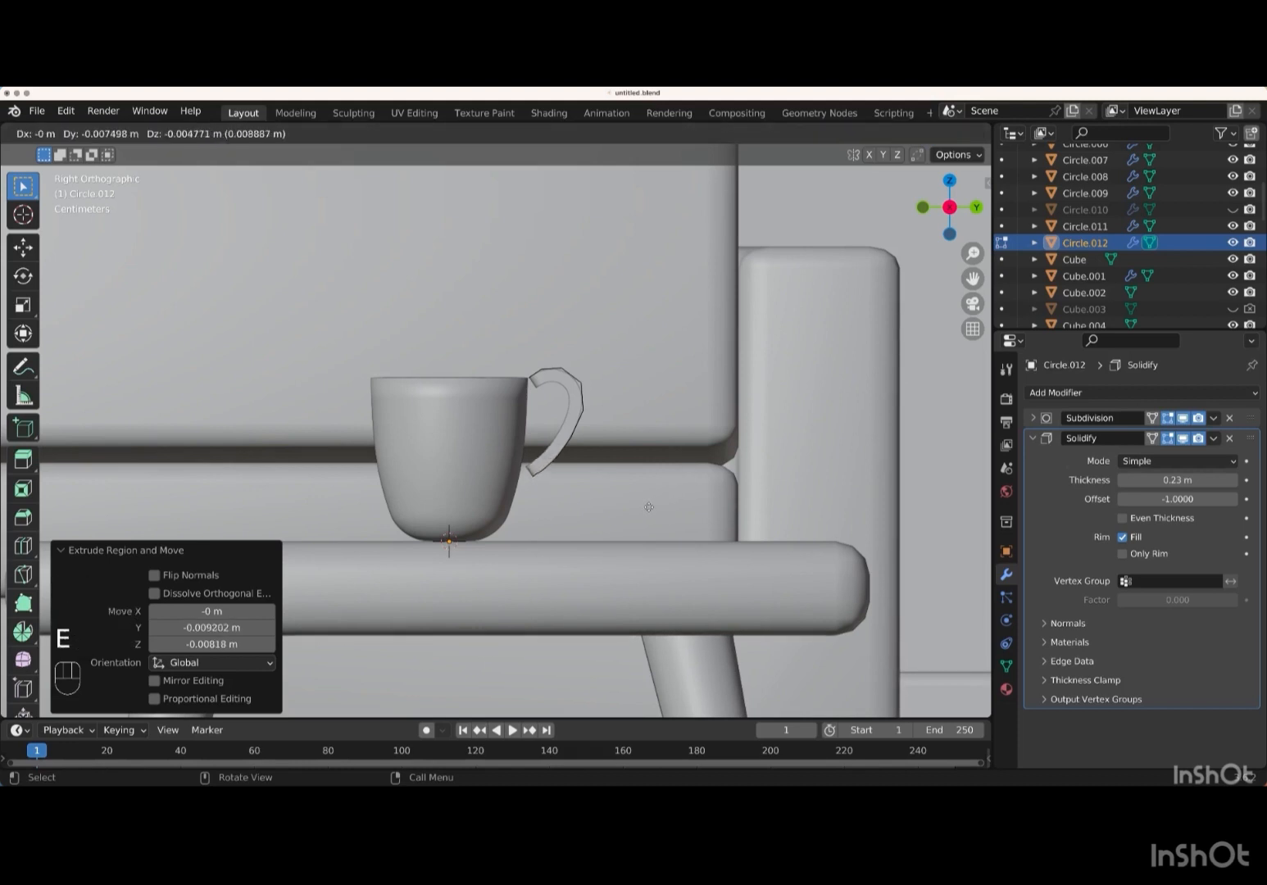
{"action": "key", "text": "Return"}
{"action": "key", "text": "e"}
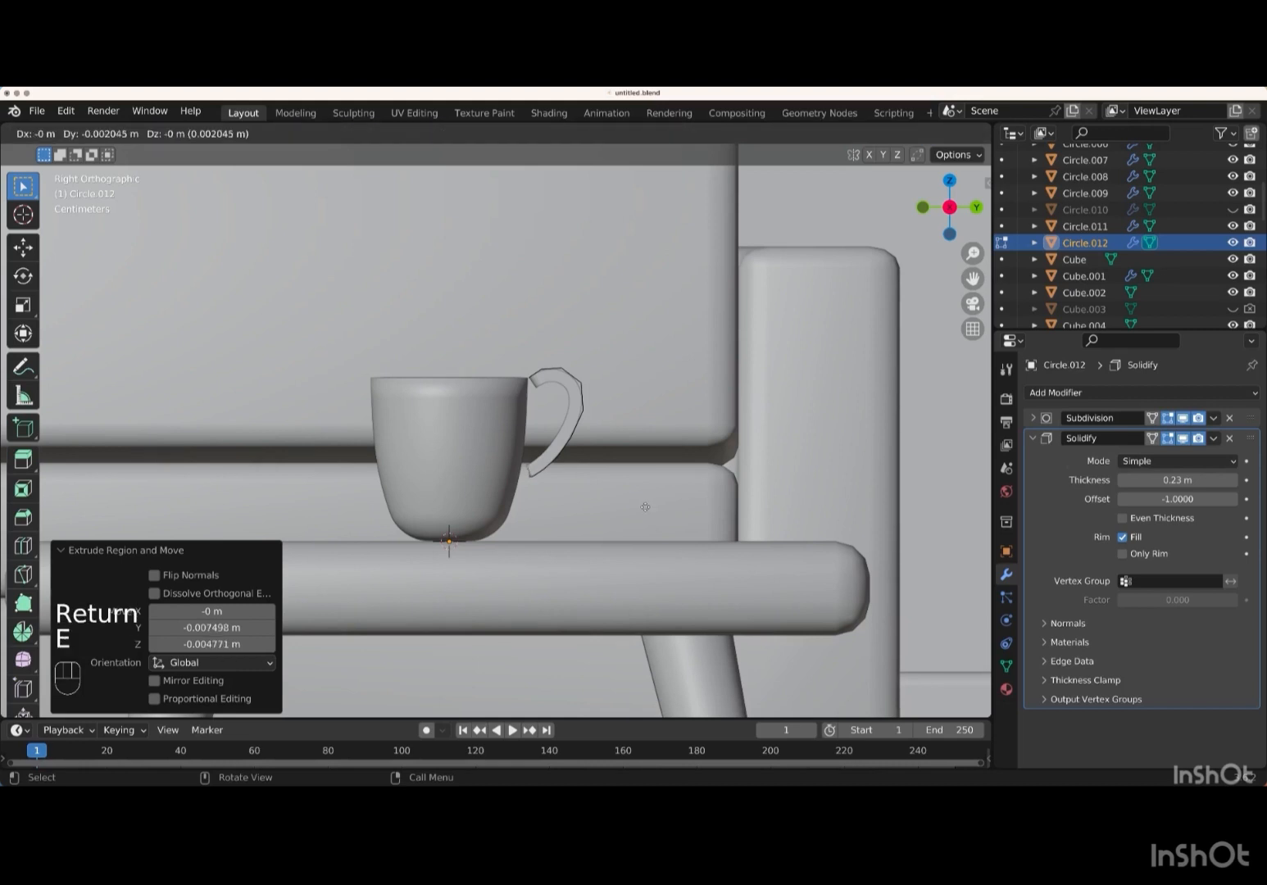
{"action": "key", "text": "Return"}
{"action": "key", "text": "e"}
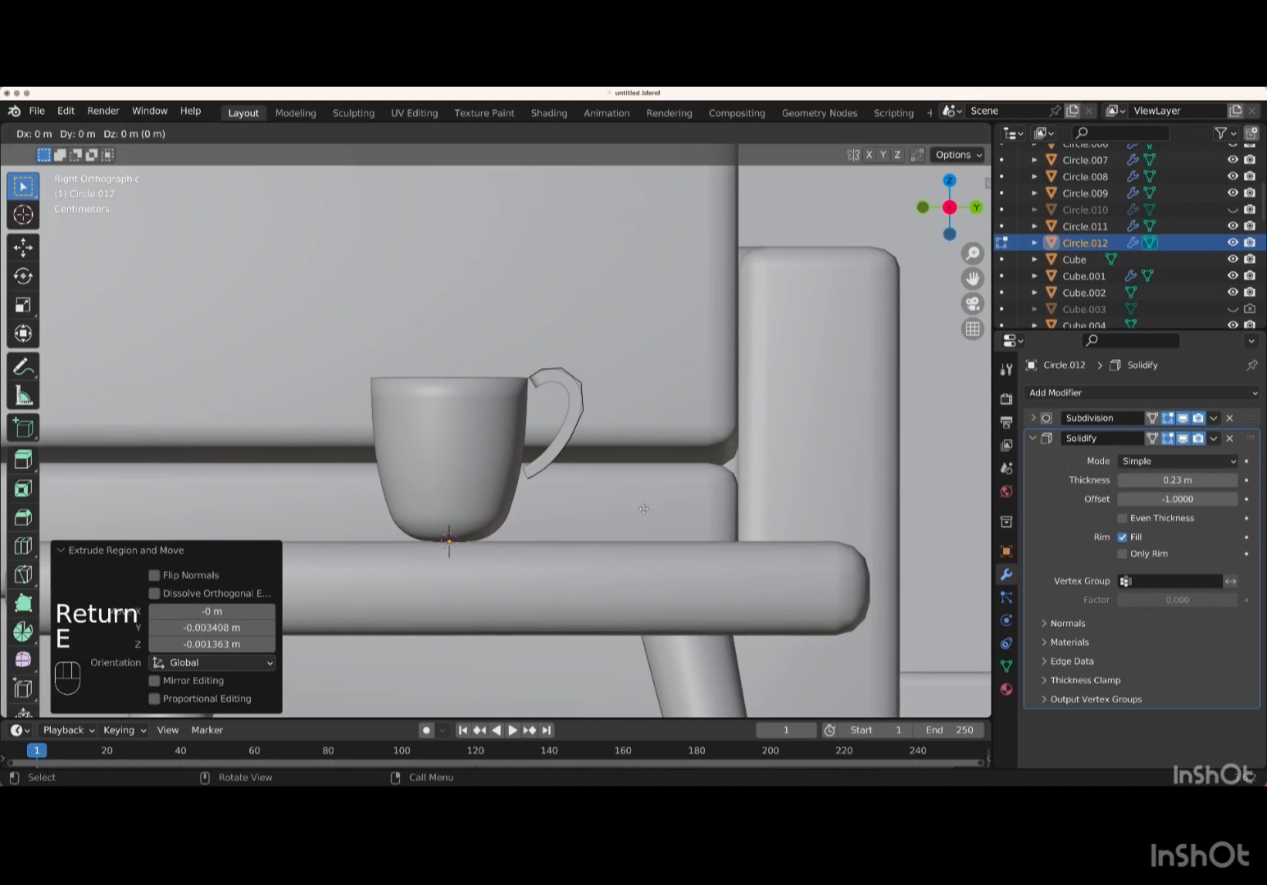
{"action": "key", "text": "Return"}
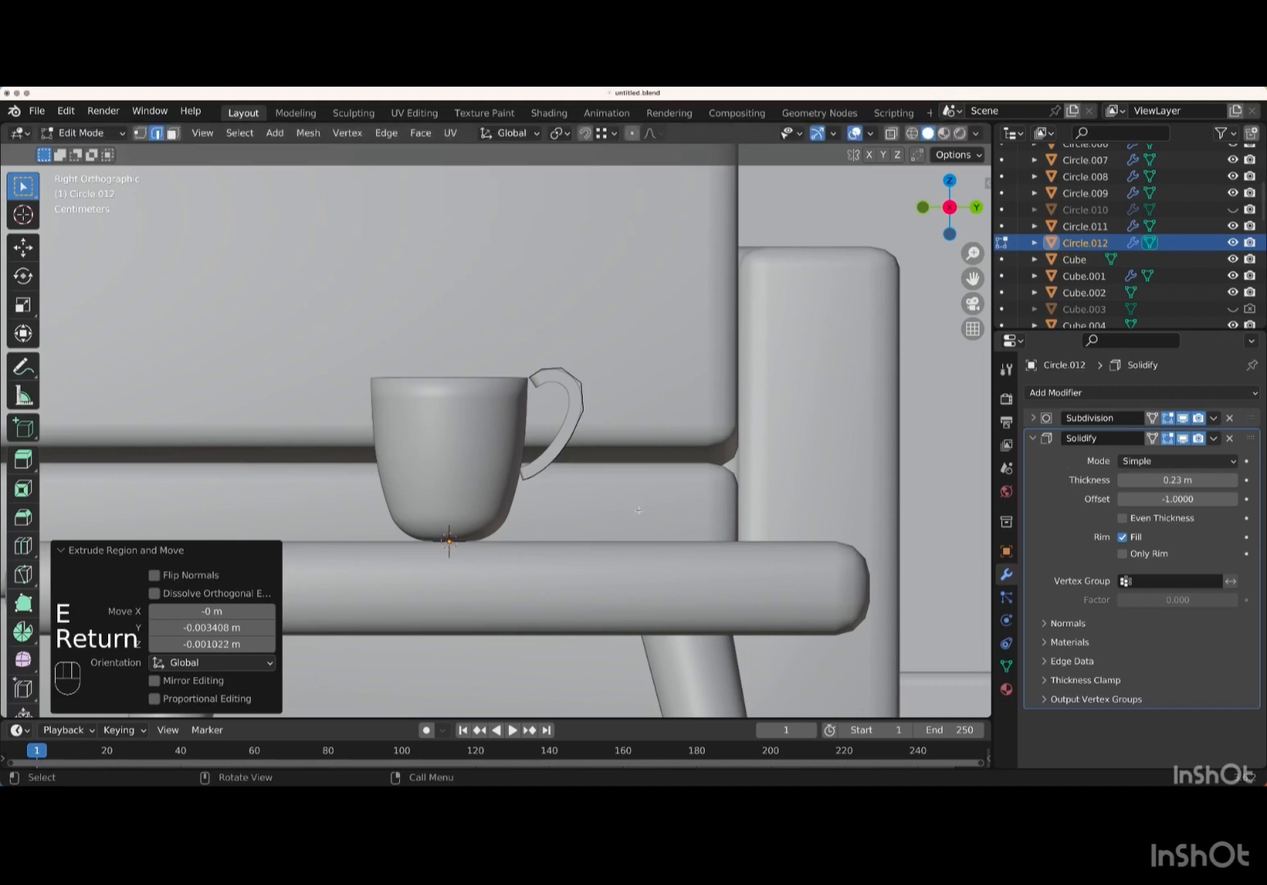
{"action": "key", "text": "e"}
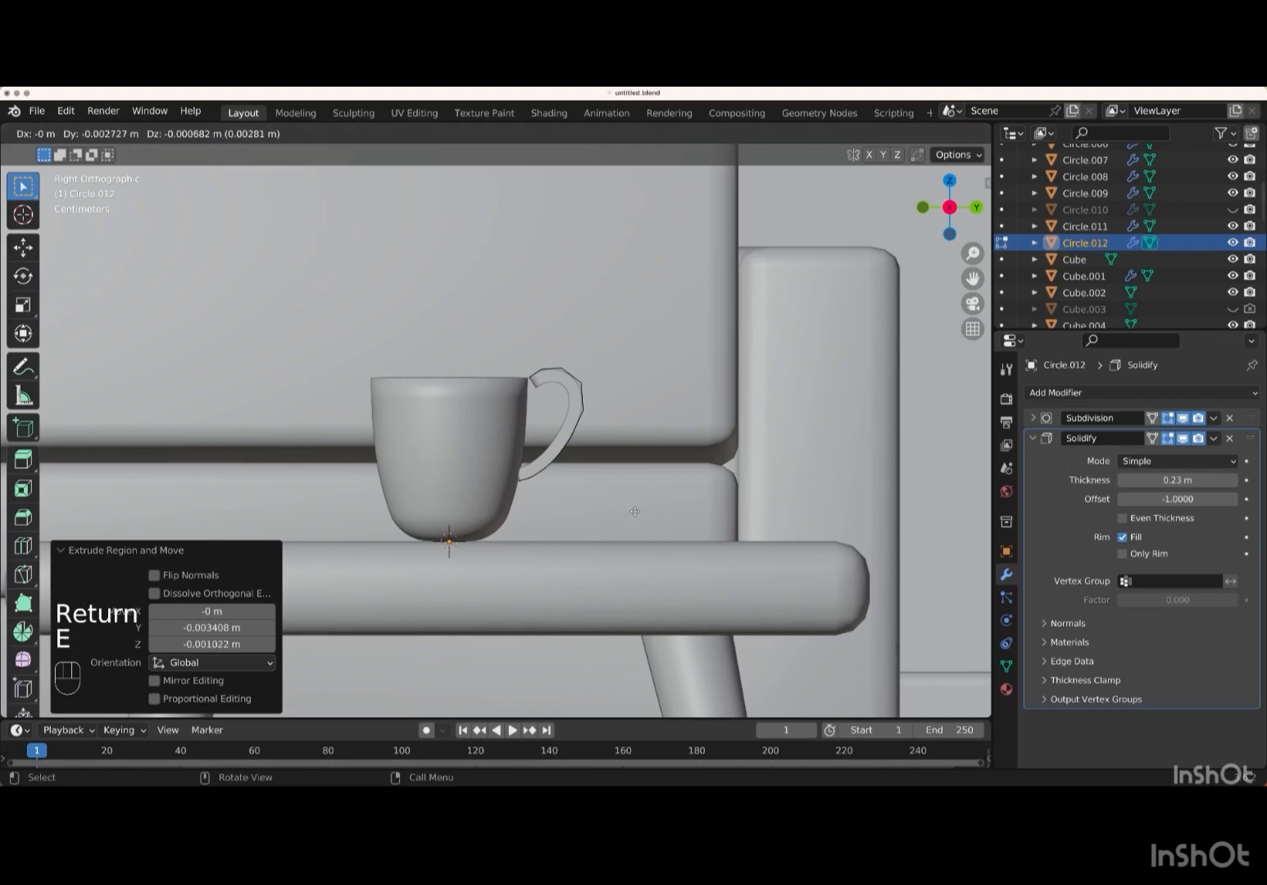
{"action": "key", "text": "Return"}
{"action": "key", "text": "e"}
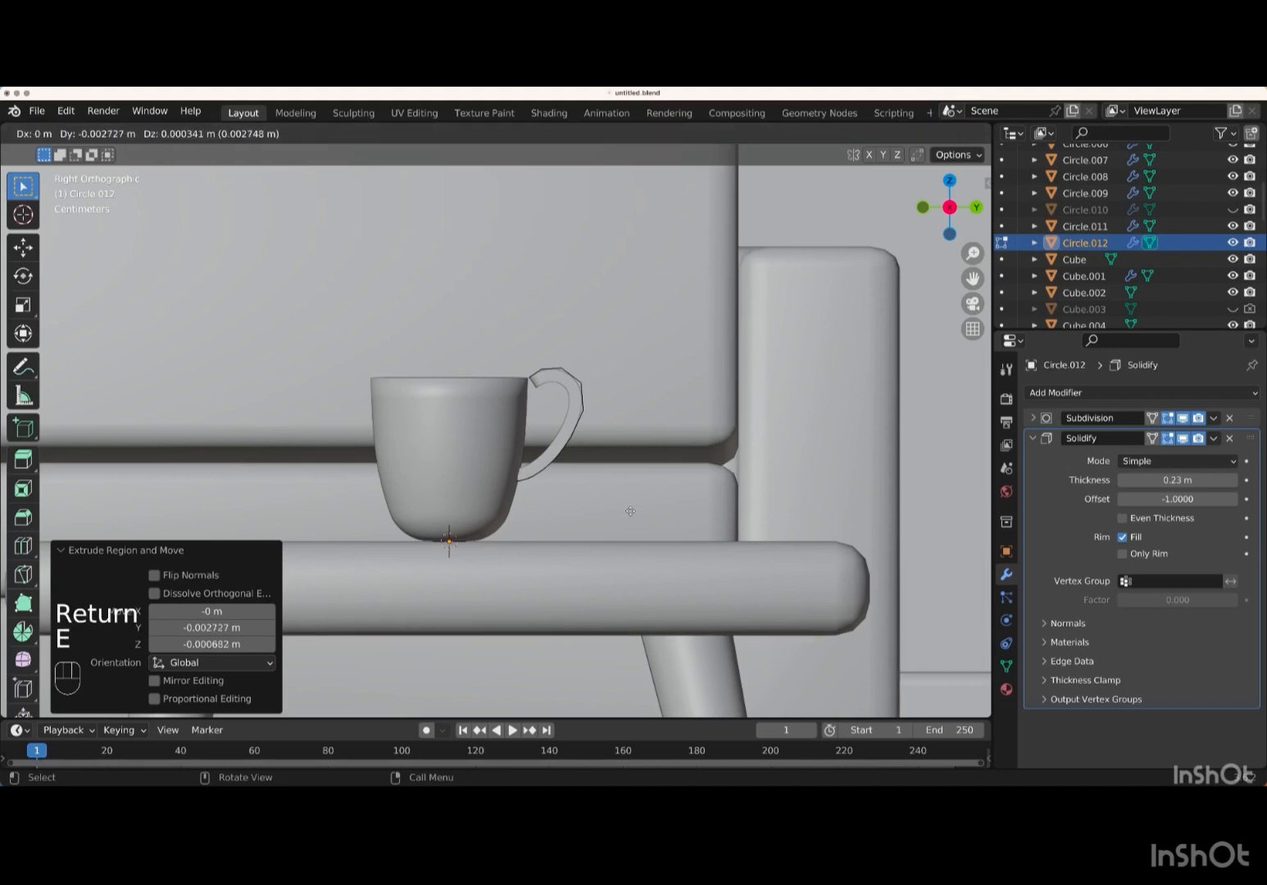
{"action": "key", "text": "Return"}
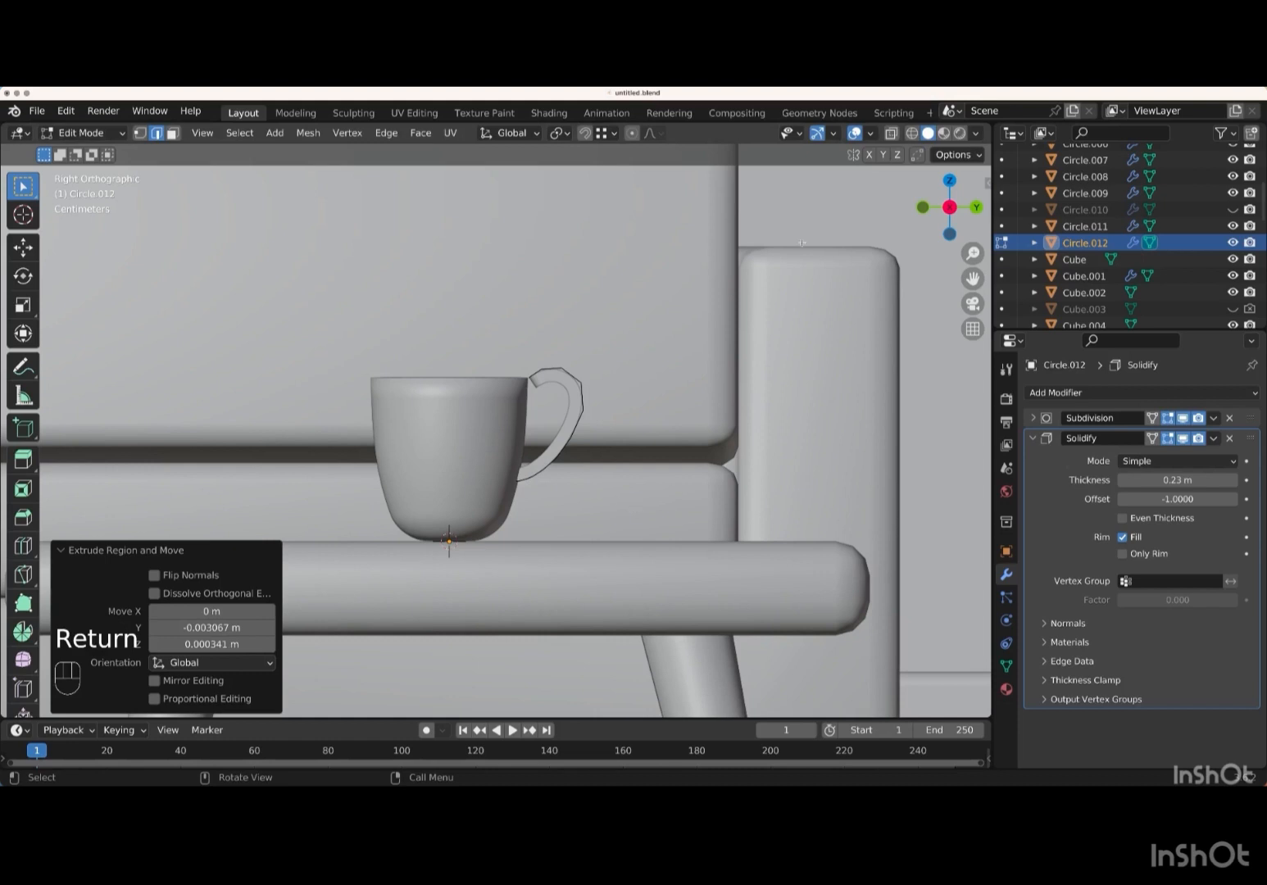
- Lower the whole handle mesh by about 0.016 m along the global Z axis
{"action": "key", "text": "alt+z"}
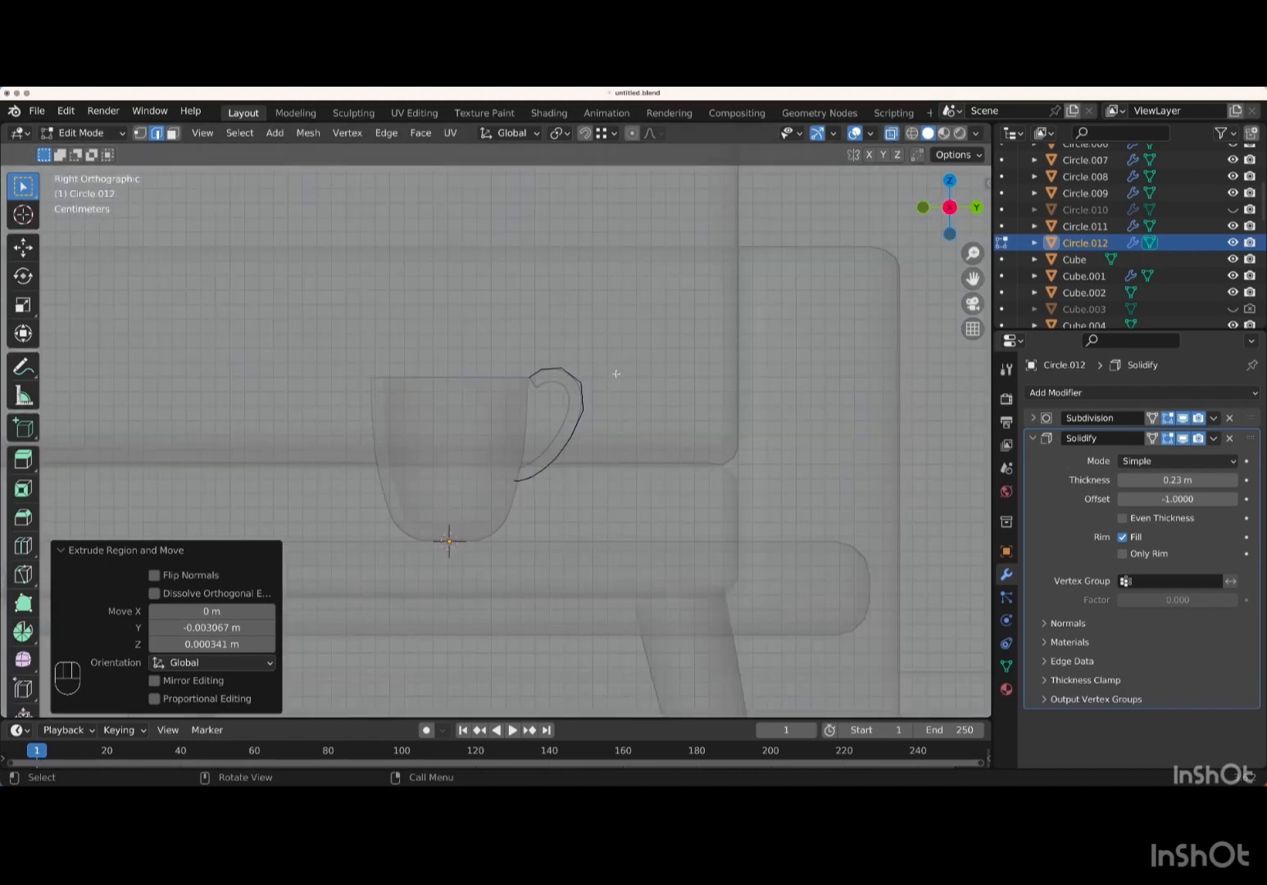
{"action": "key", "text": "a"}
{"action": "key", "text": "g"}
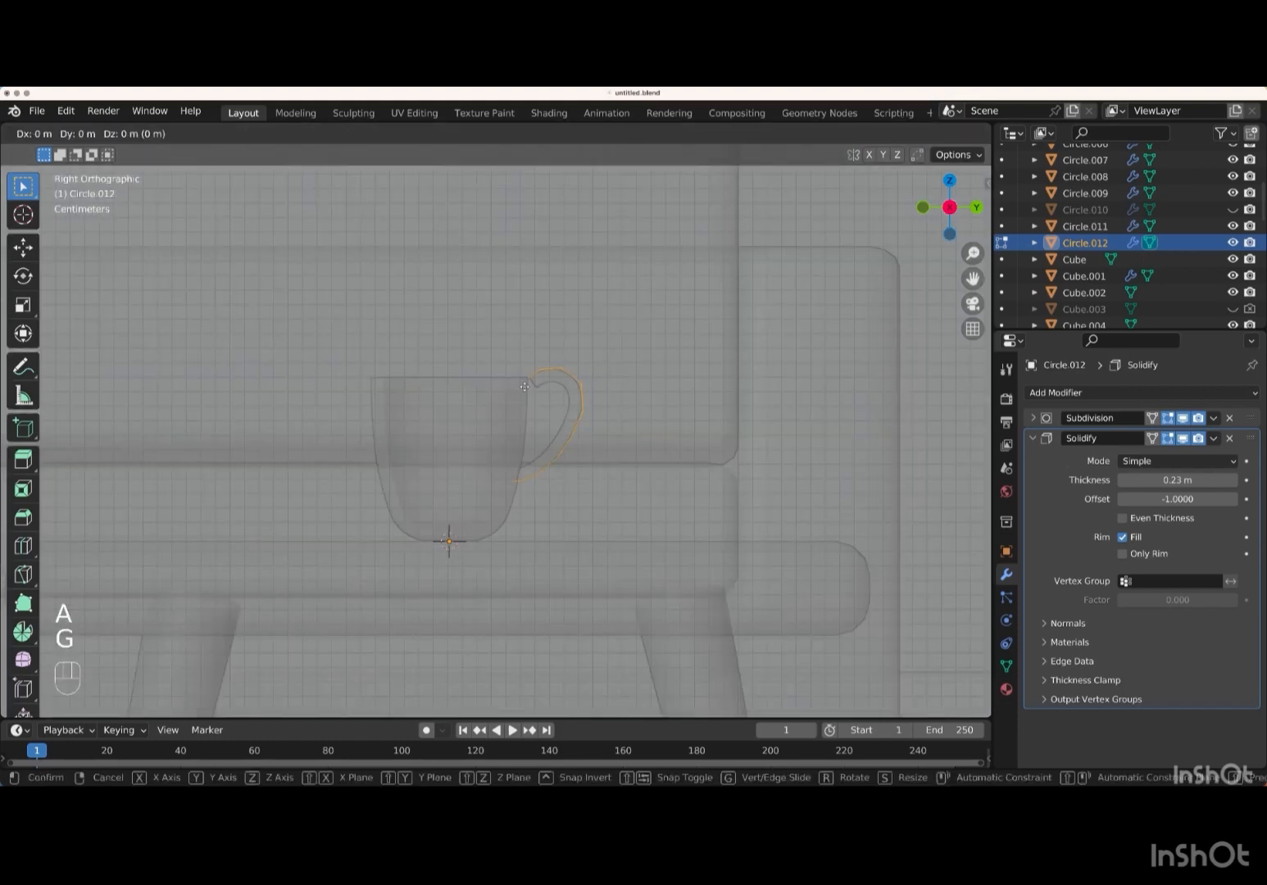
{"action": "key", "text": "z"}
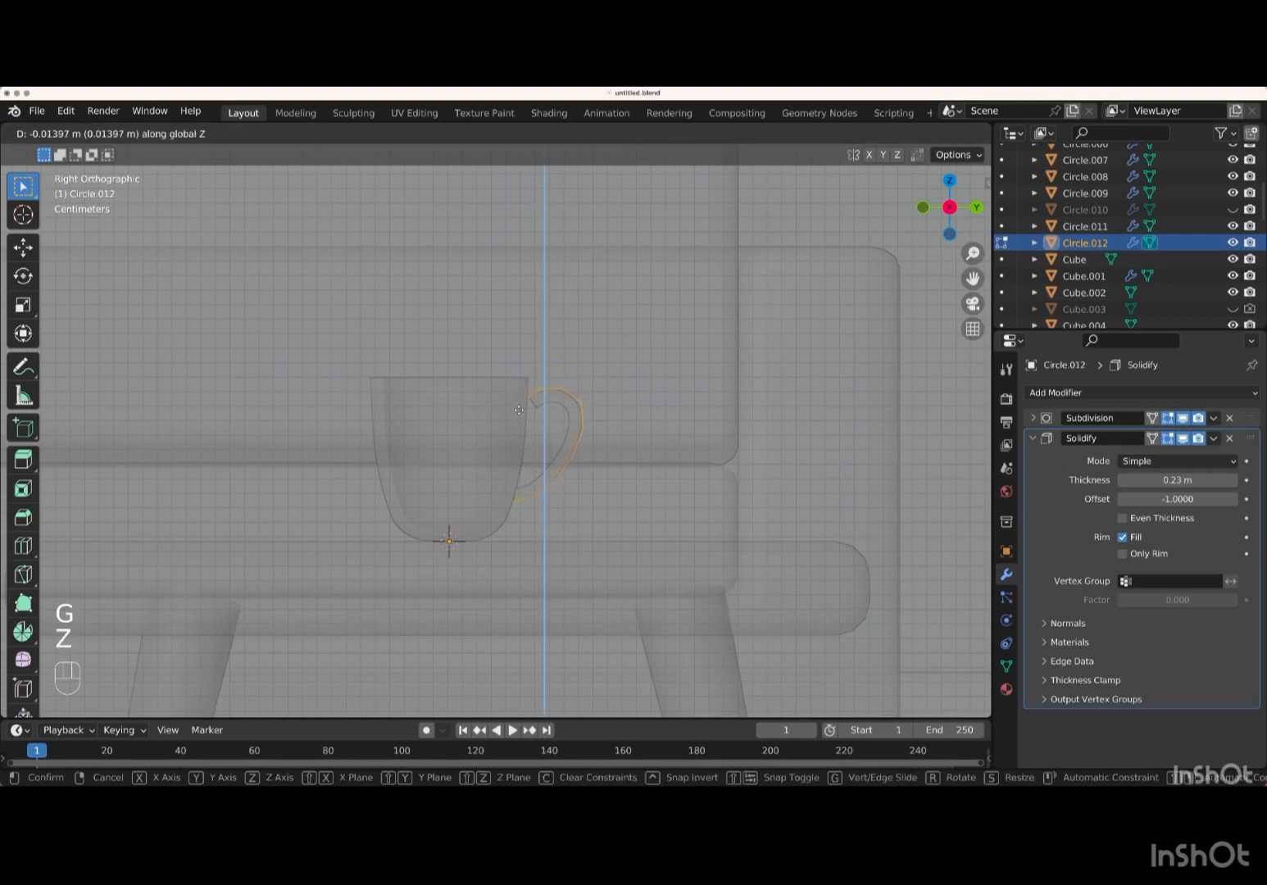
{"action": "key", "text": "Return"}
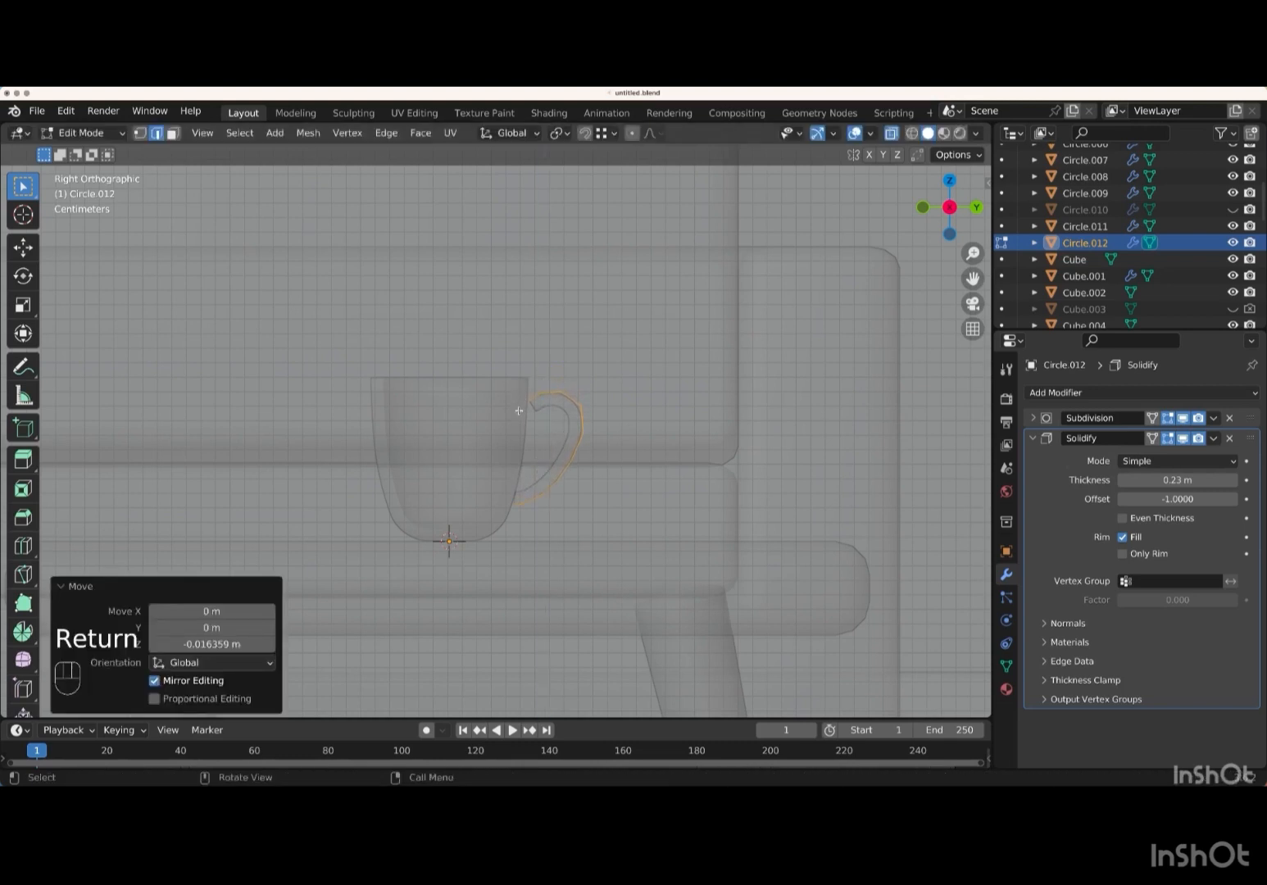
- Move the handle's upper end vertices into the cup's wall, about -0.0077 m in Y and -0.0037 m in Z
{"action": "key", "text": "KP_1"}
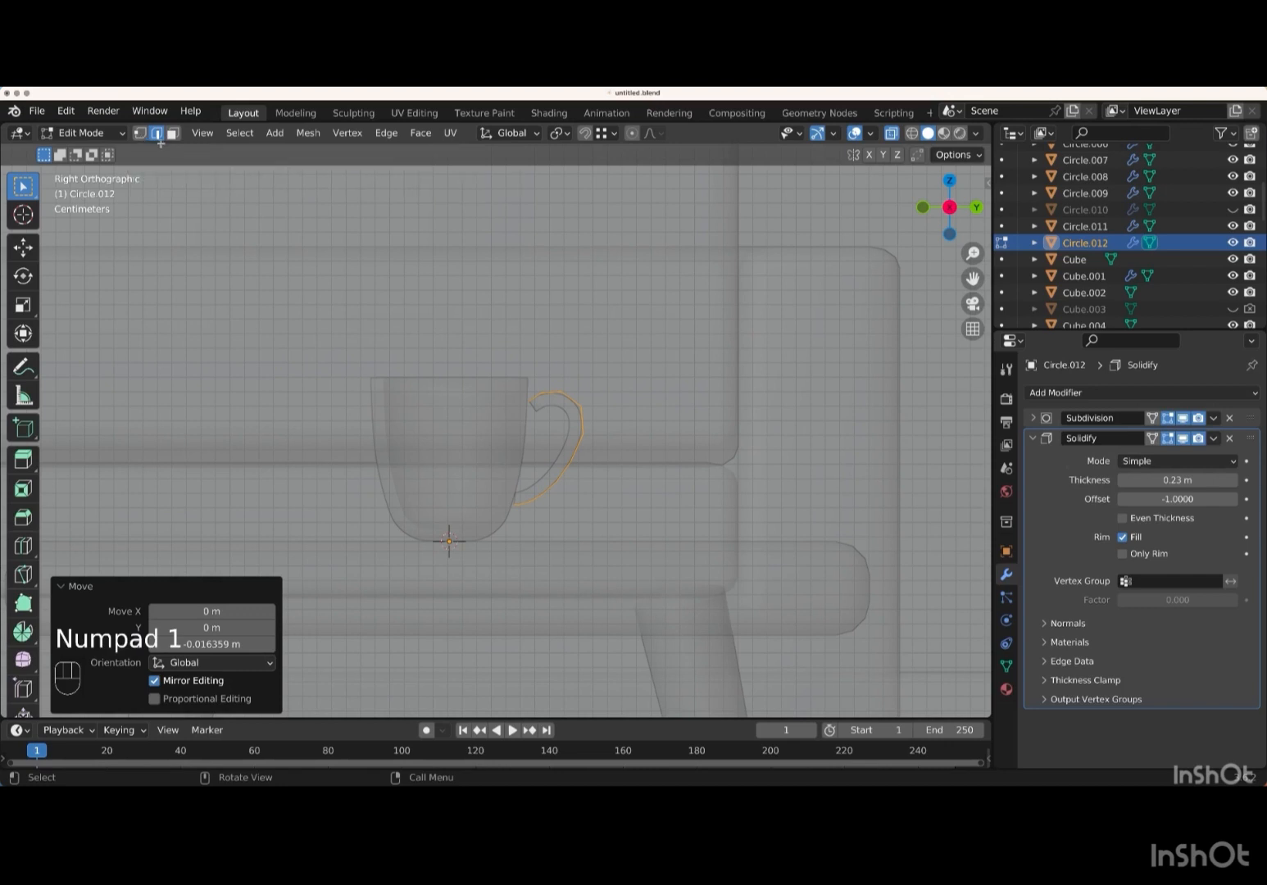
{"action": "key", "text": "KP_1"}
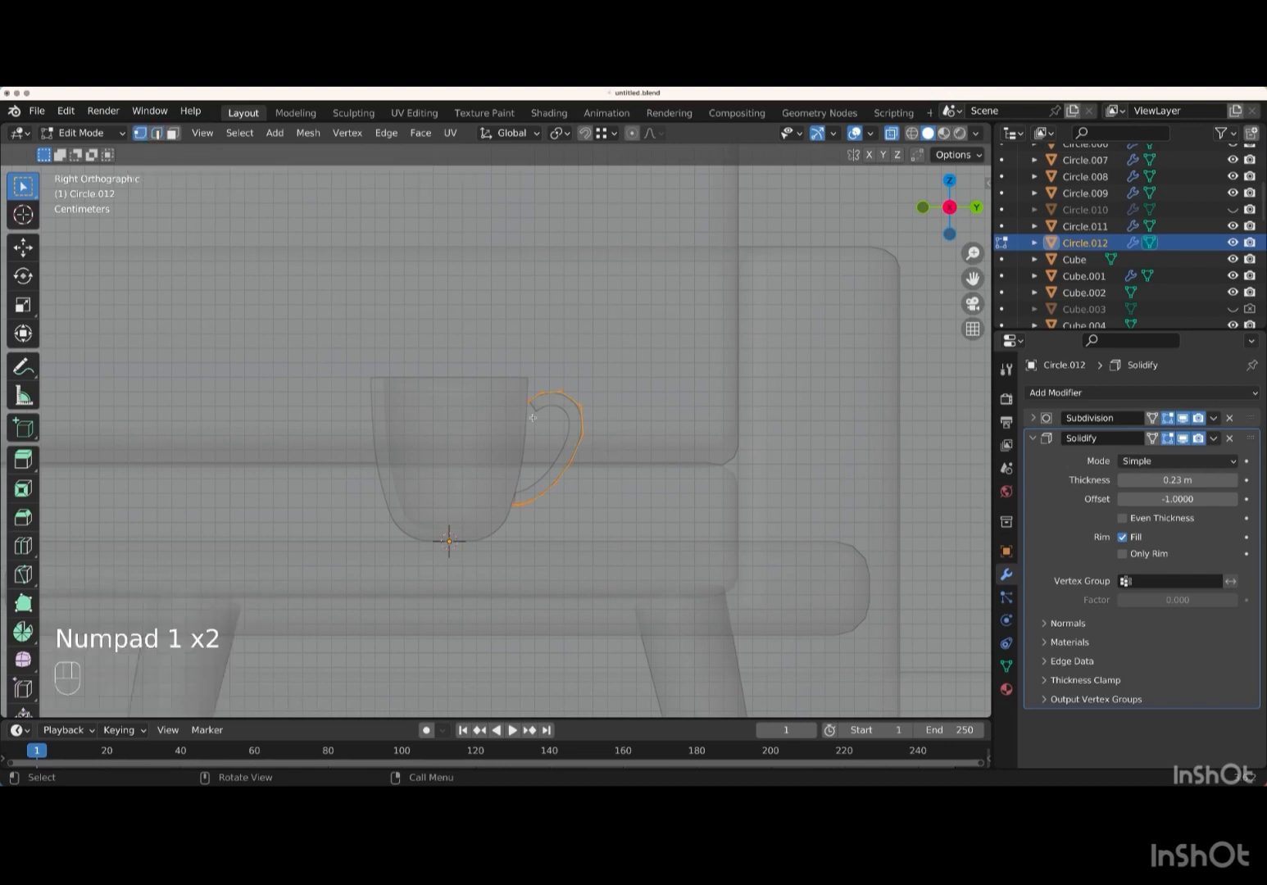
{"action": "key", "text": "KP_Add"}
{"action": "key", "text": "KP_Add"}
{"action": "key", "text": "KP_Add"}
{"action": "key", "text": "KP_Add"}
{"action": "key", "text": "KP_Add"}
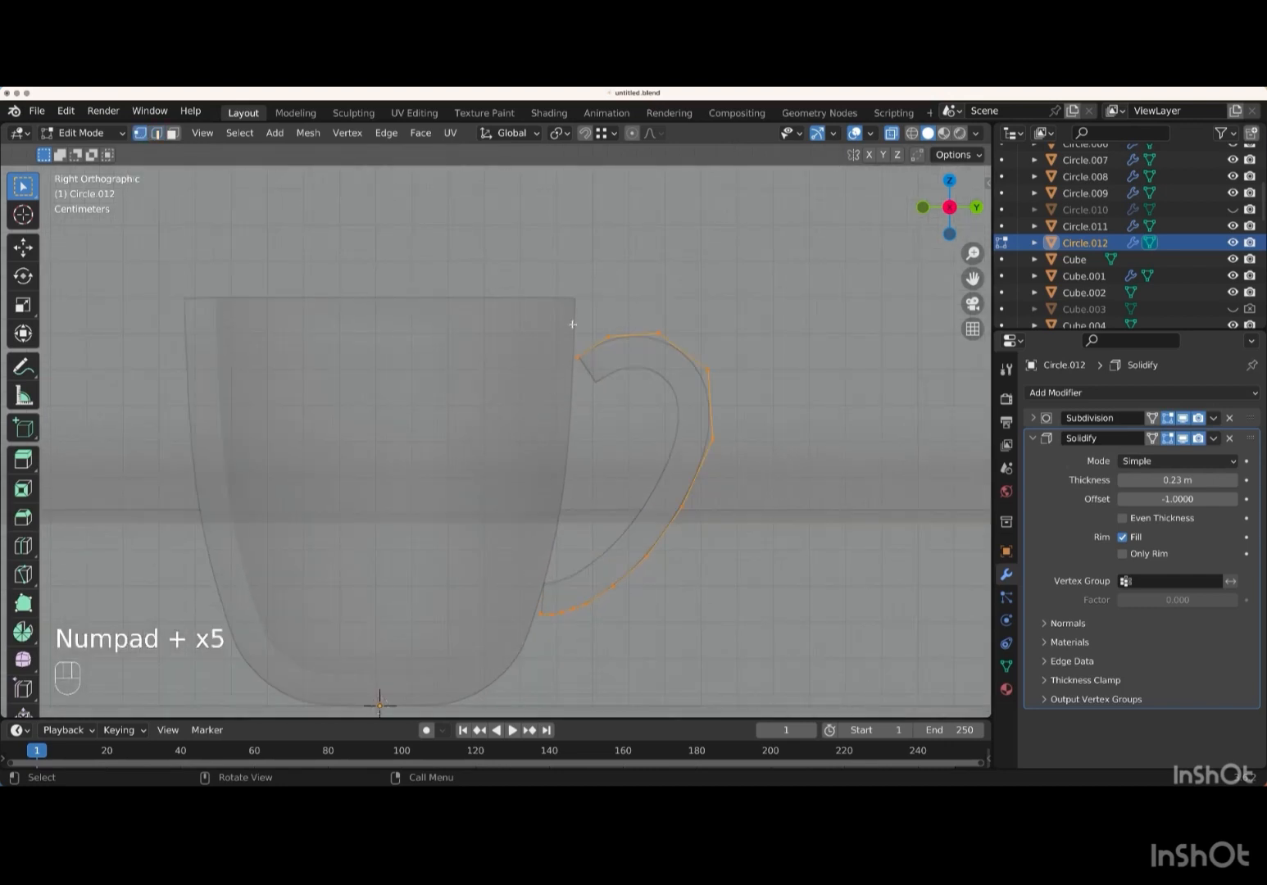
{"action": "left_click_drag", "start_coordinate": [572, 345], "coordinate": [590, 374]}
{"action": "key", "text": "g"}
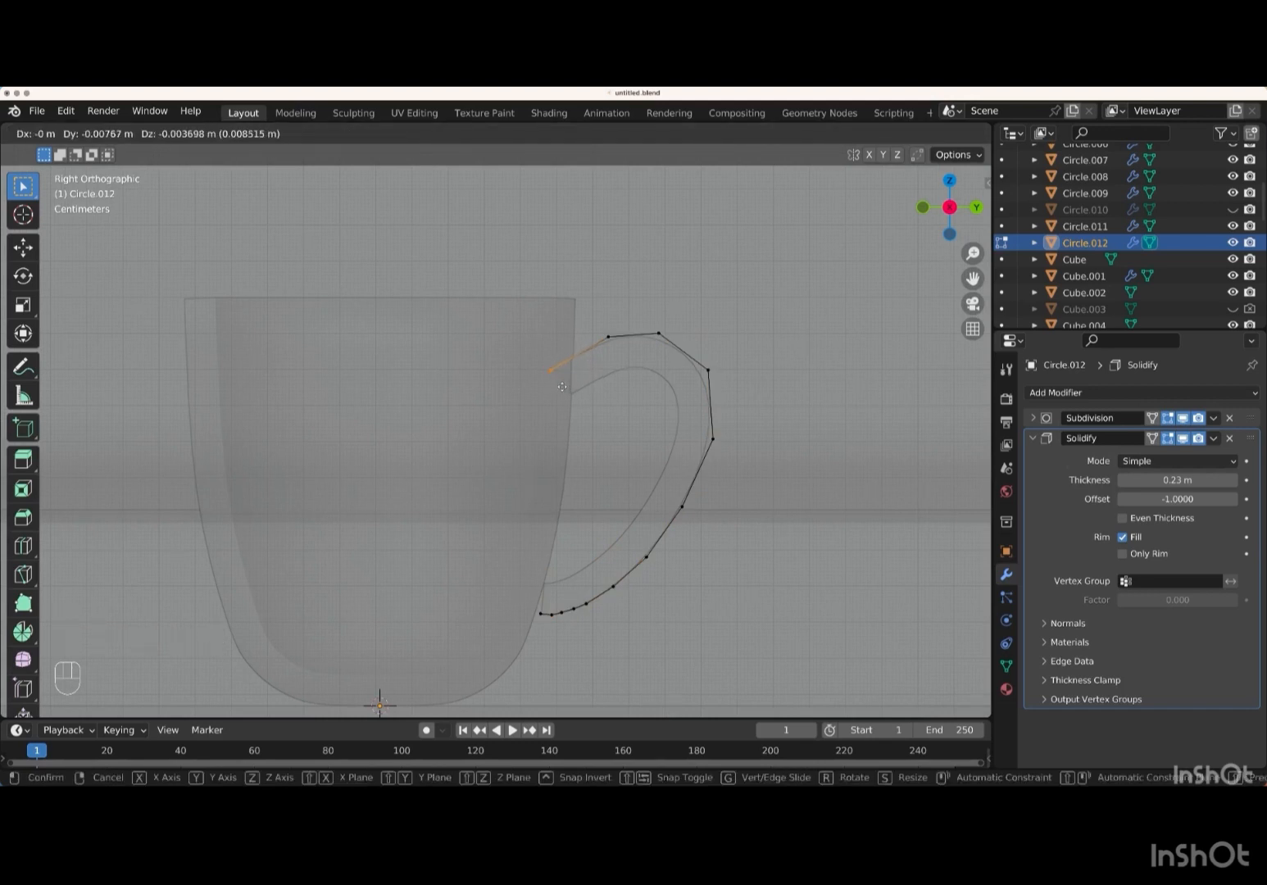
{"action": "key", "text": "Return"}
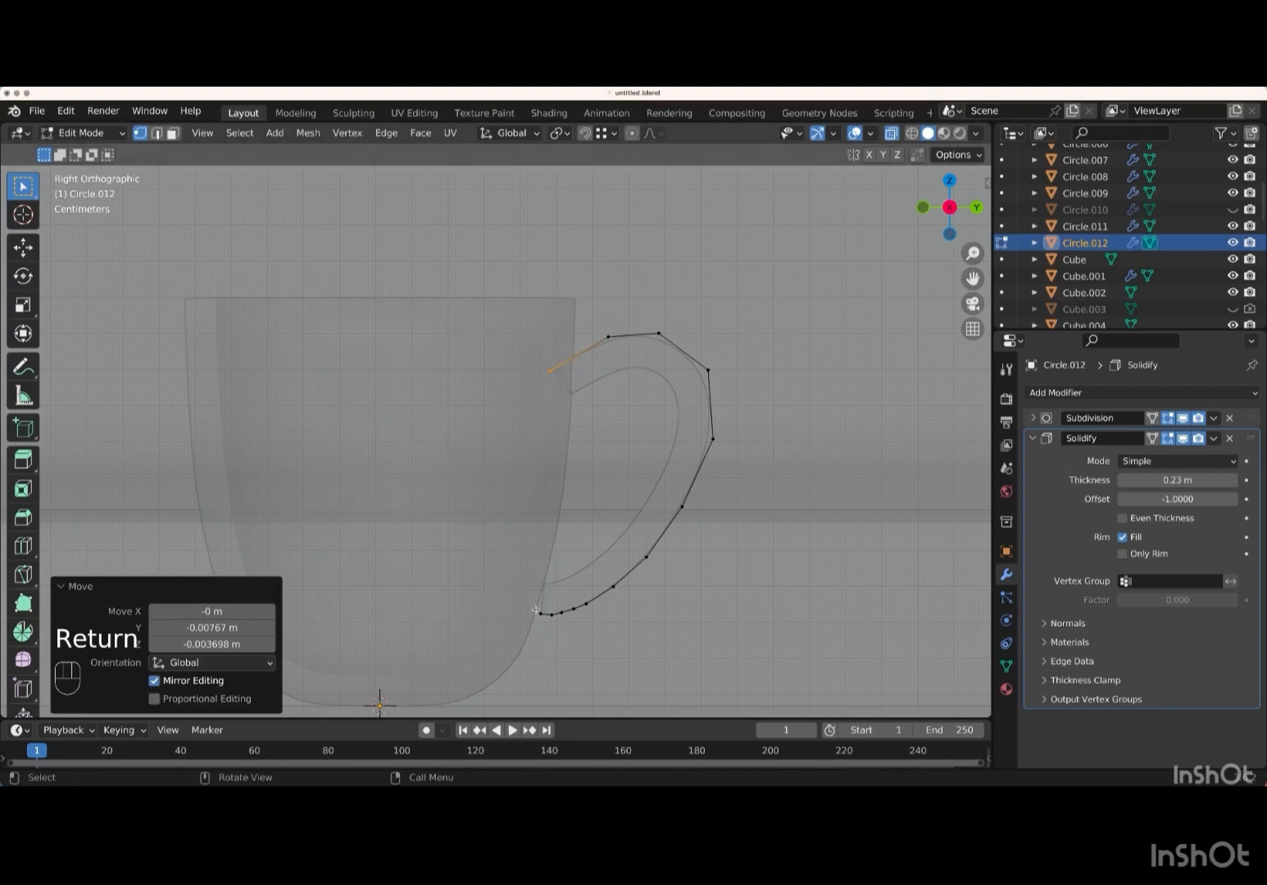
- Move the handle's lower end vertices into the cup's wall, about -0.0041 m in Y and -0.0008 m in Z
{"action": "left_click_drag", "start_coordinate": [535, 609], "coordinate": [543, 620]}
{"action": "key", "text": "g"}
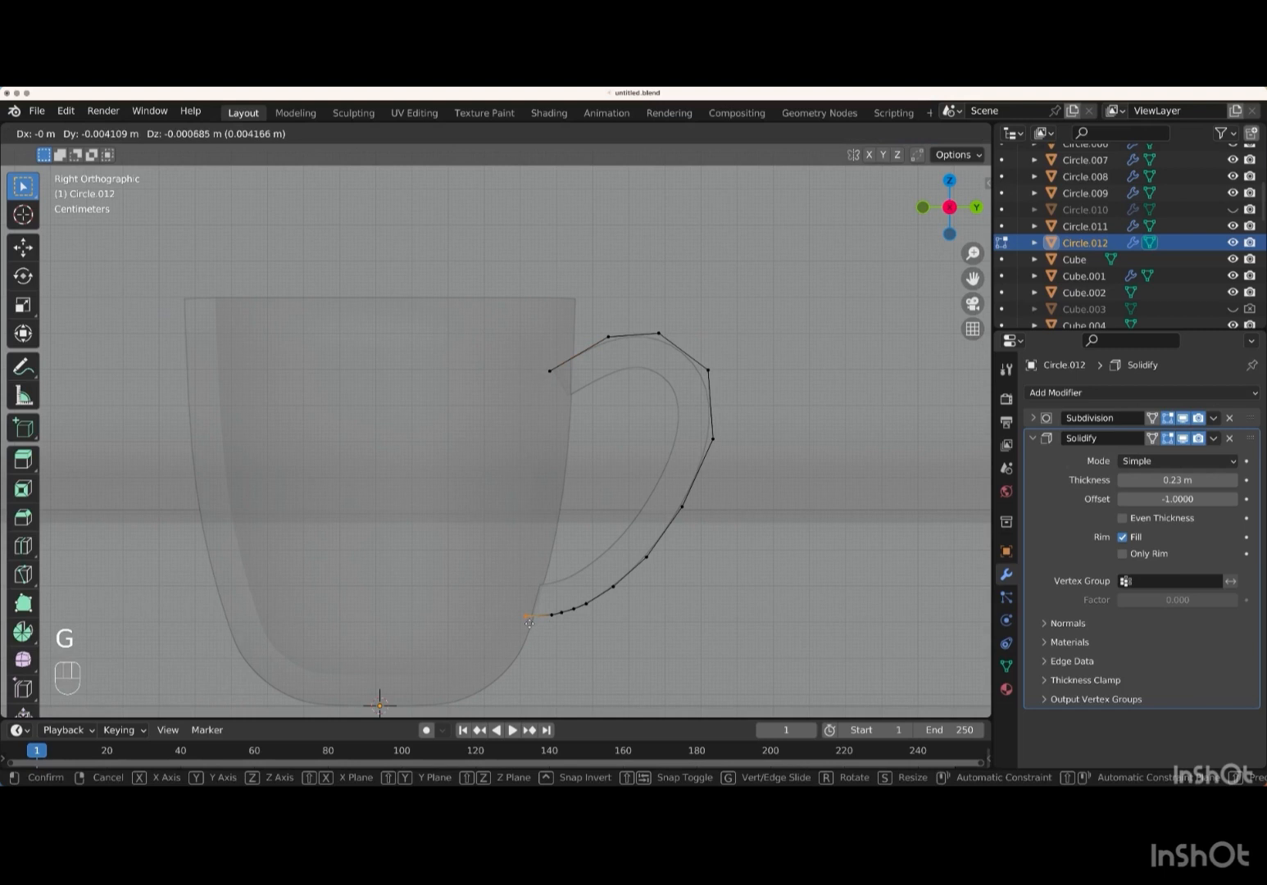
{"action": "key", "text": "Return"}
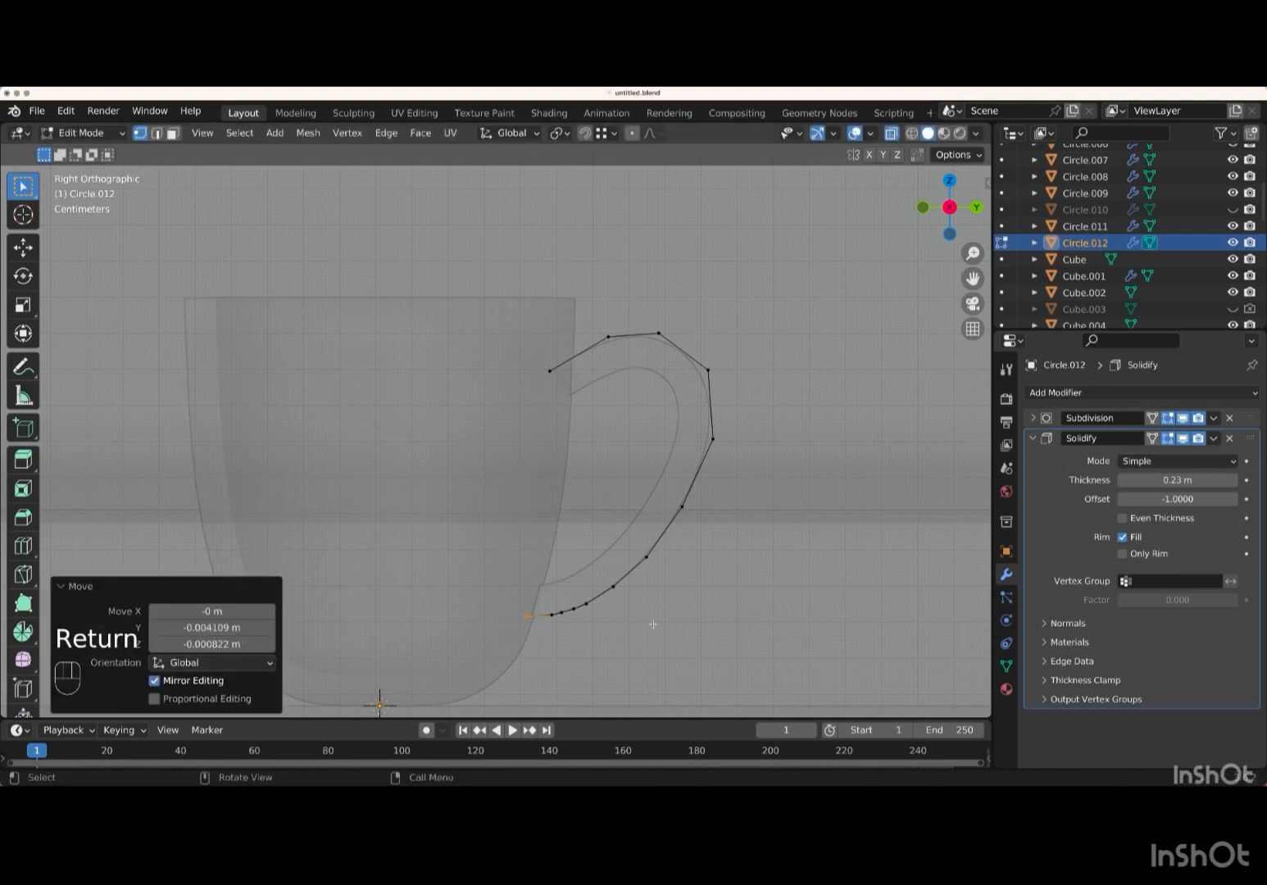
{"action": "key", "text": "alt+z"}
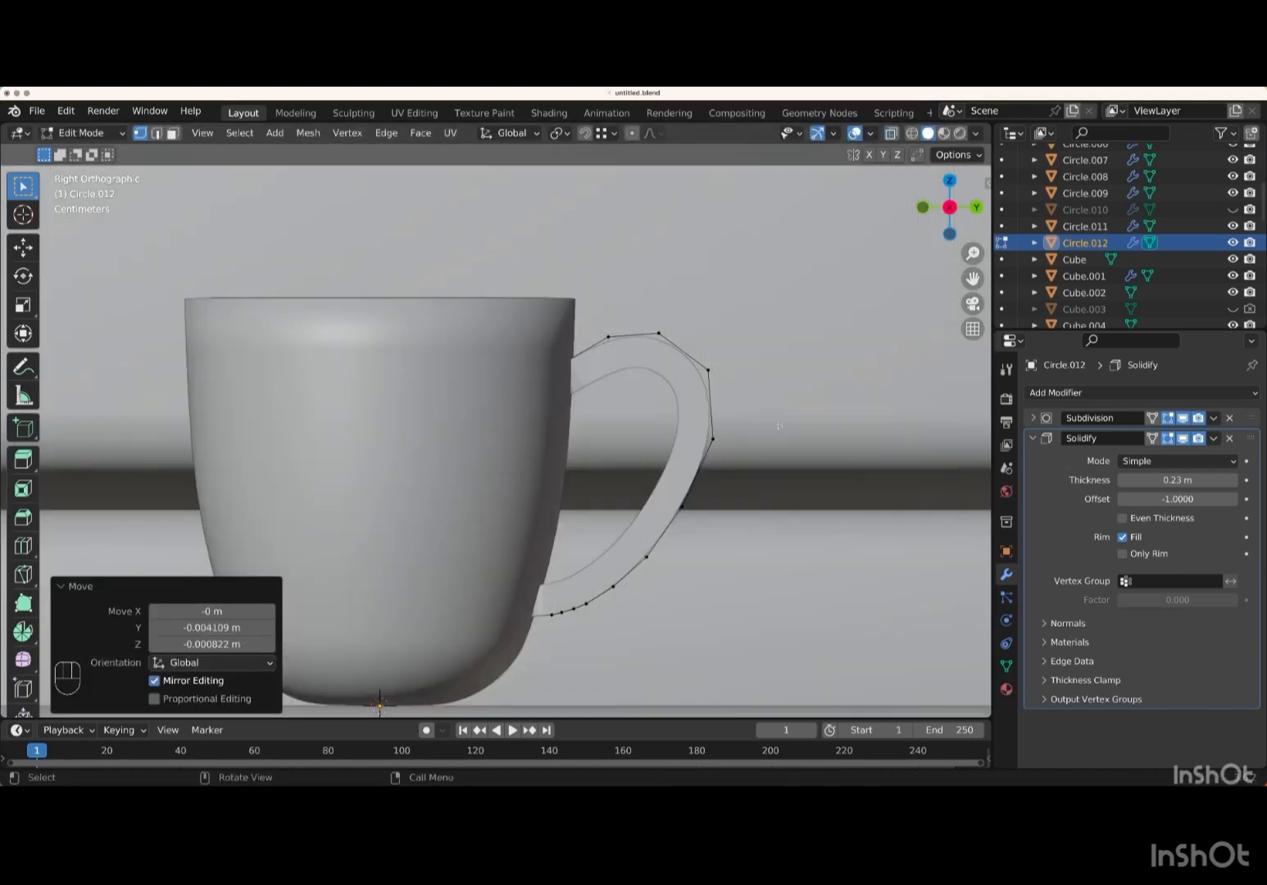
- Leave mesh editing and apply smooth shading to the cup's handle
{"action": "key", "text": "KP_Subtract"}
{"action": "key", "text": "KP_Subtract"}
{"action": "key", "text": "KP_Subtract"}
{"action": "key", "text": "KP_Subtract"}
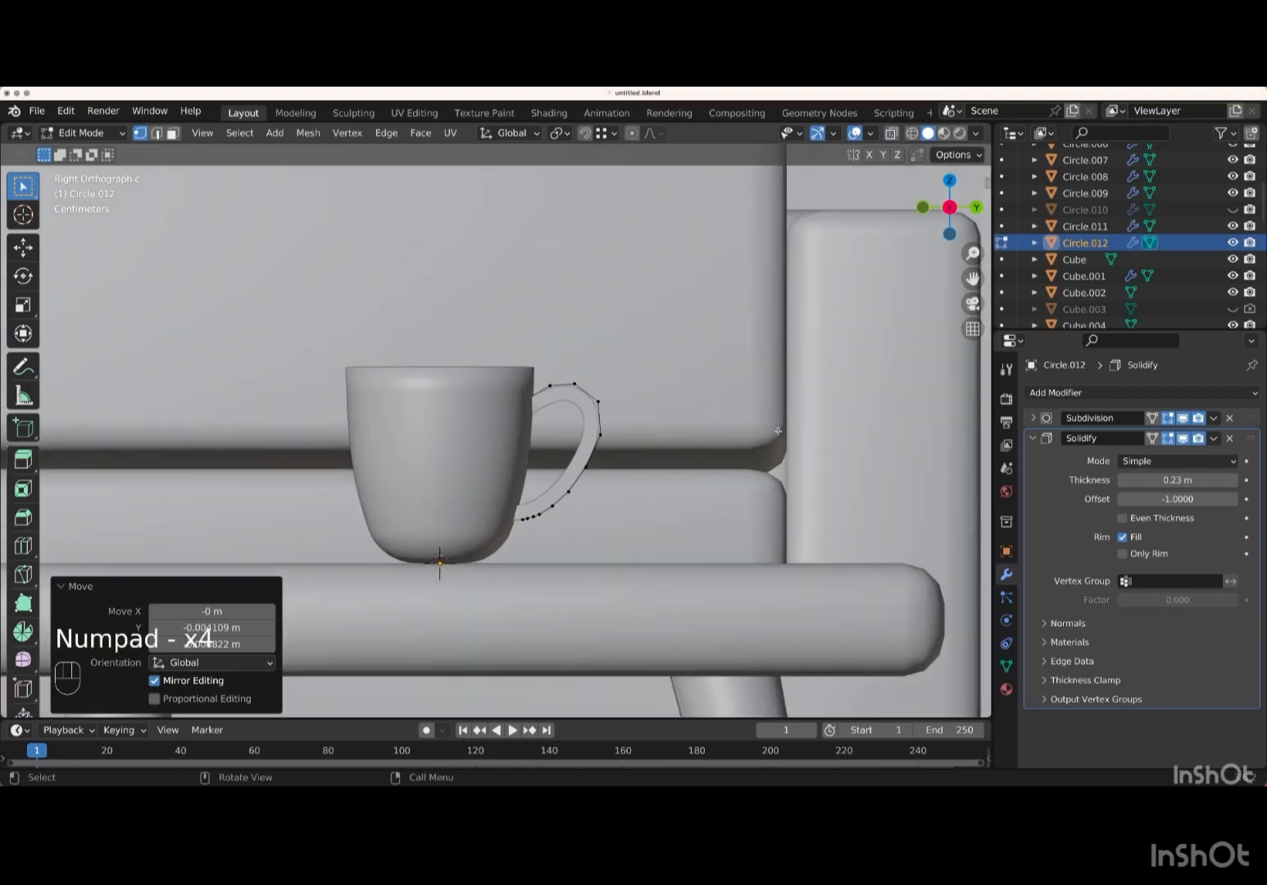
{"action": "scroll", "coordinate": [777, 430], "scroll_direction": "up", "scroll_amount": 6}
{"action": "scroll", "coordinate": [777, 430], "scroll_direction": "right", "scroll_amount": 10}
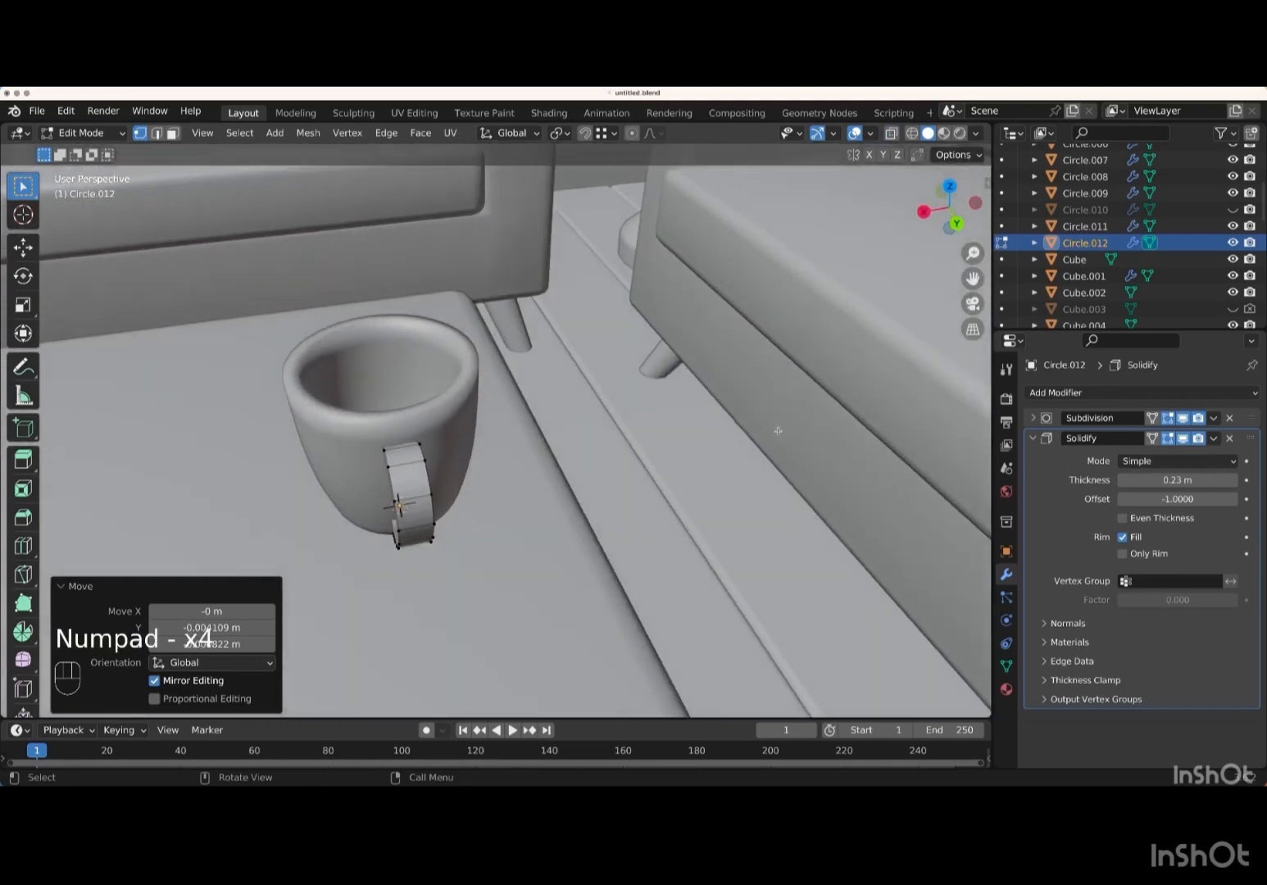
{"action": "scroll", "coordinate": [778, 430], "scroll_direction": "left", "scroll_amount": 8}
{"action": "key", "text": "Tab"}
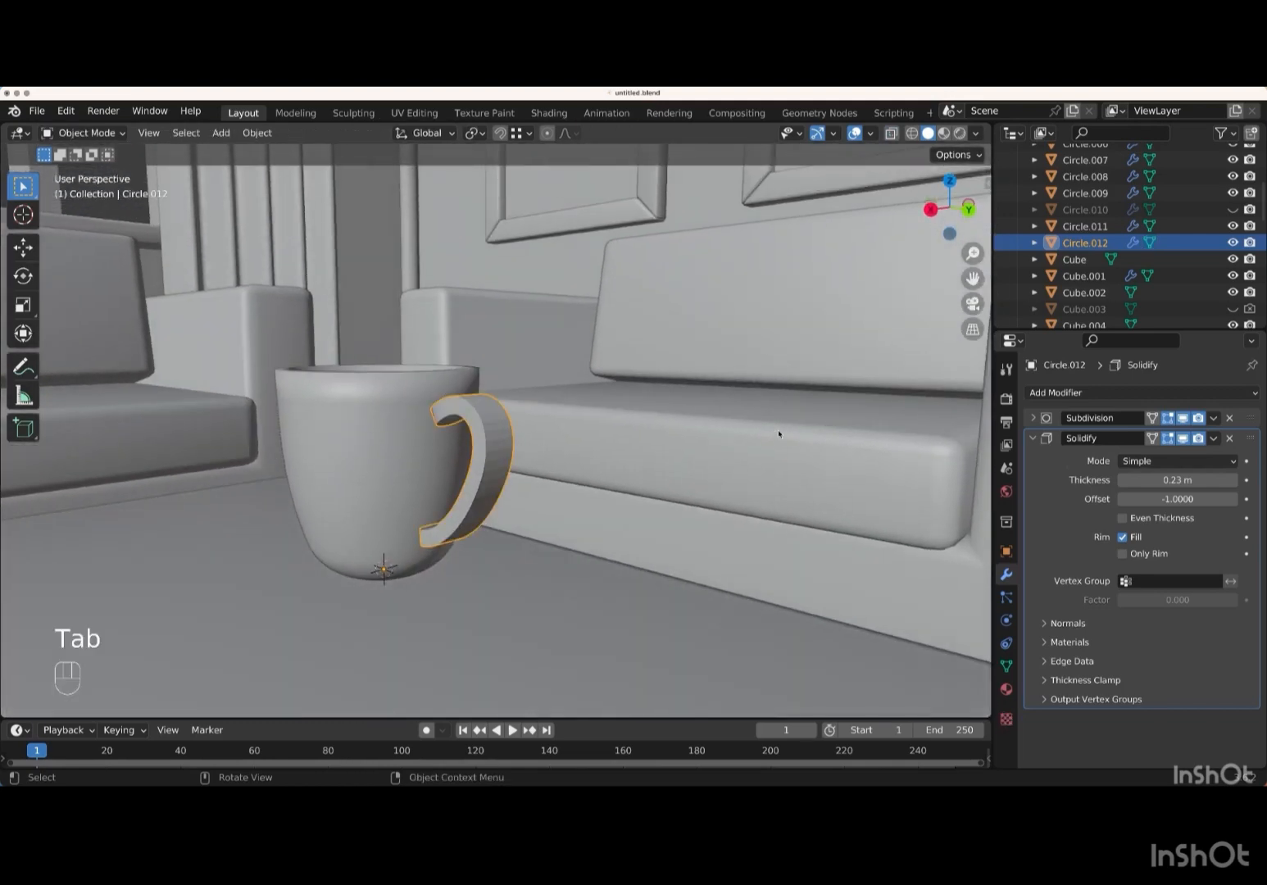
{"action": "scroll", "coordinate": [778, 433], "scroll_direction": "left", "scroll_amount": 6}
{"action": "right_click", "coordinate": [739, 353]}
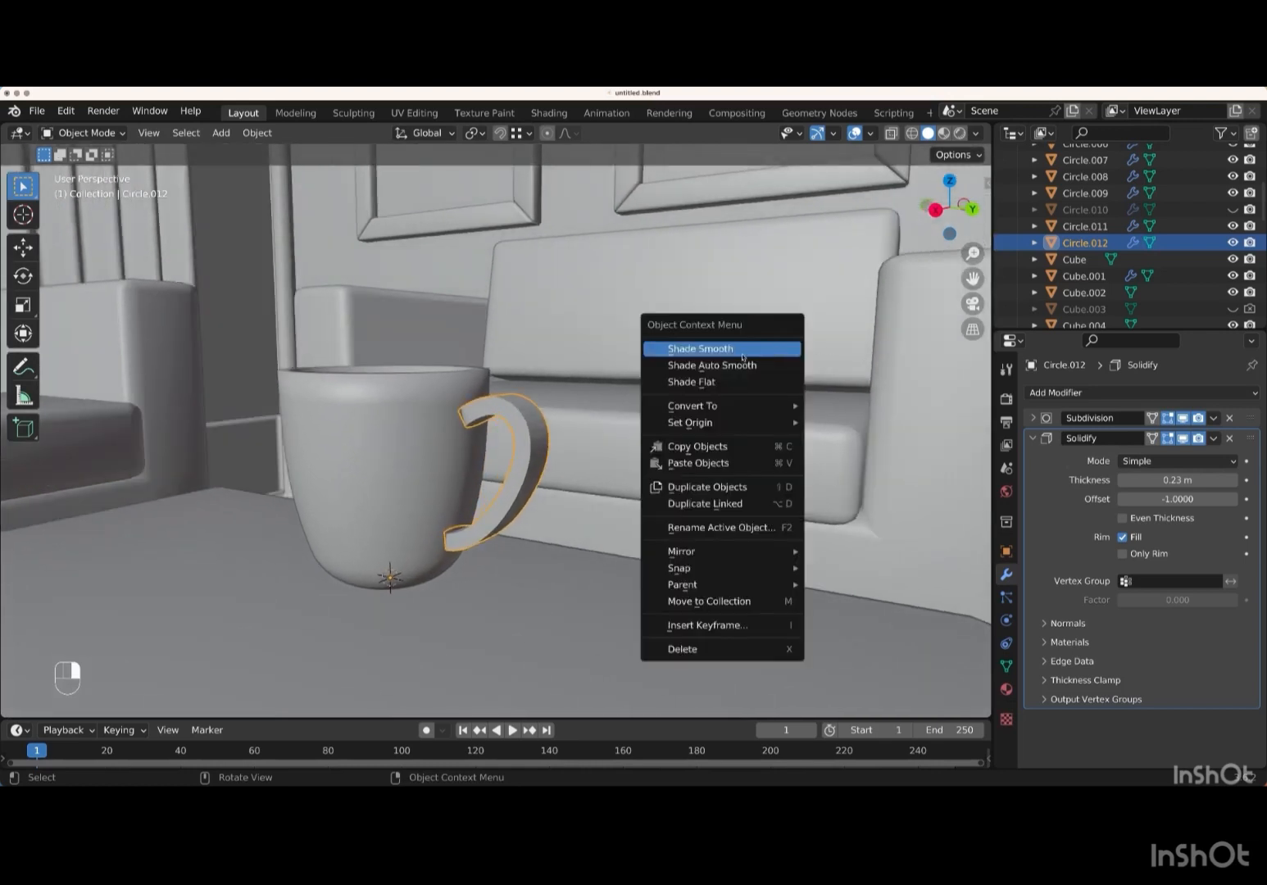
{"action": "left_click", "coordinate": [739, 353]}
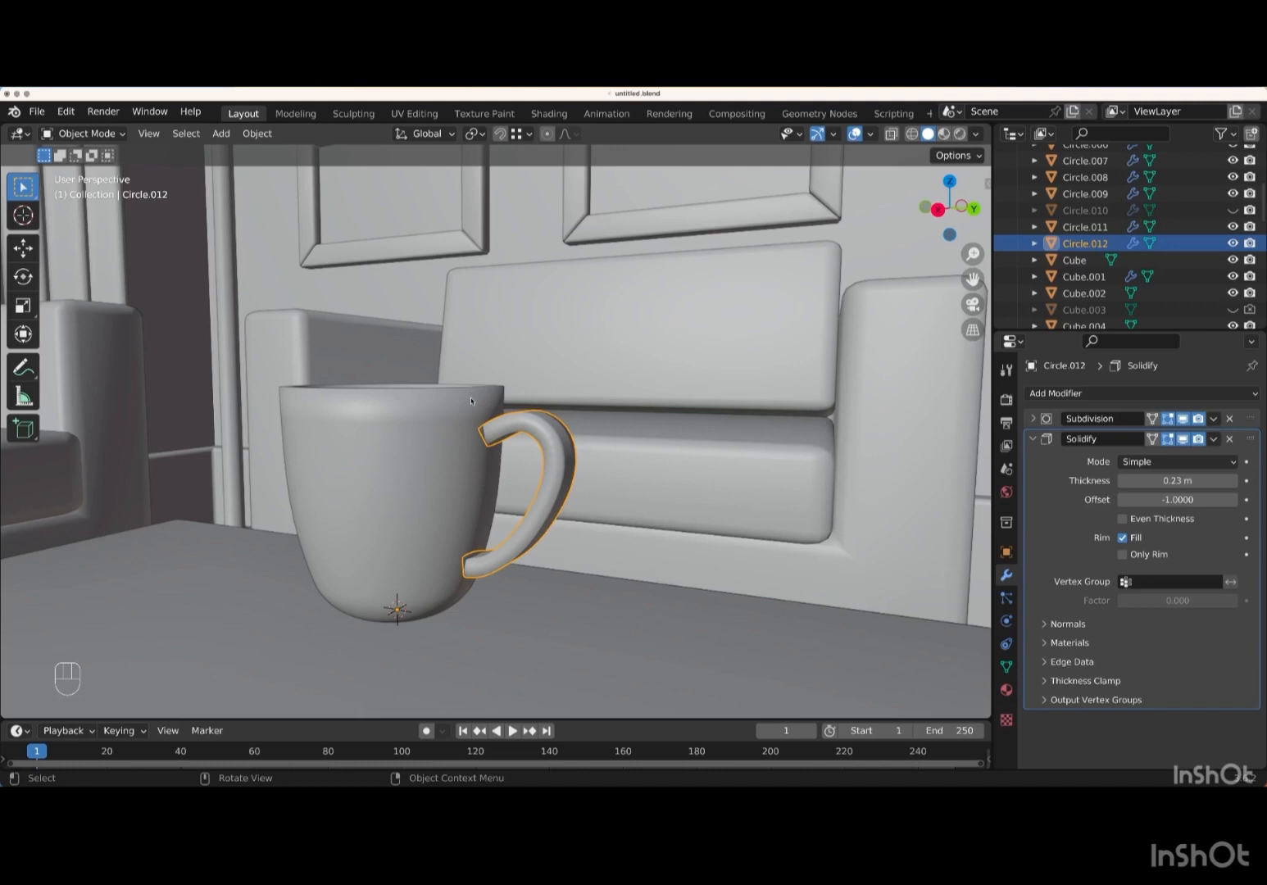
- Add a mesh circle with 12 vertices at the base of the cup
{"action": "scroll", "coordinate": [471, 400], "scroll_direction": "down", "scroll_amount": 10}
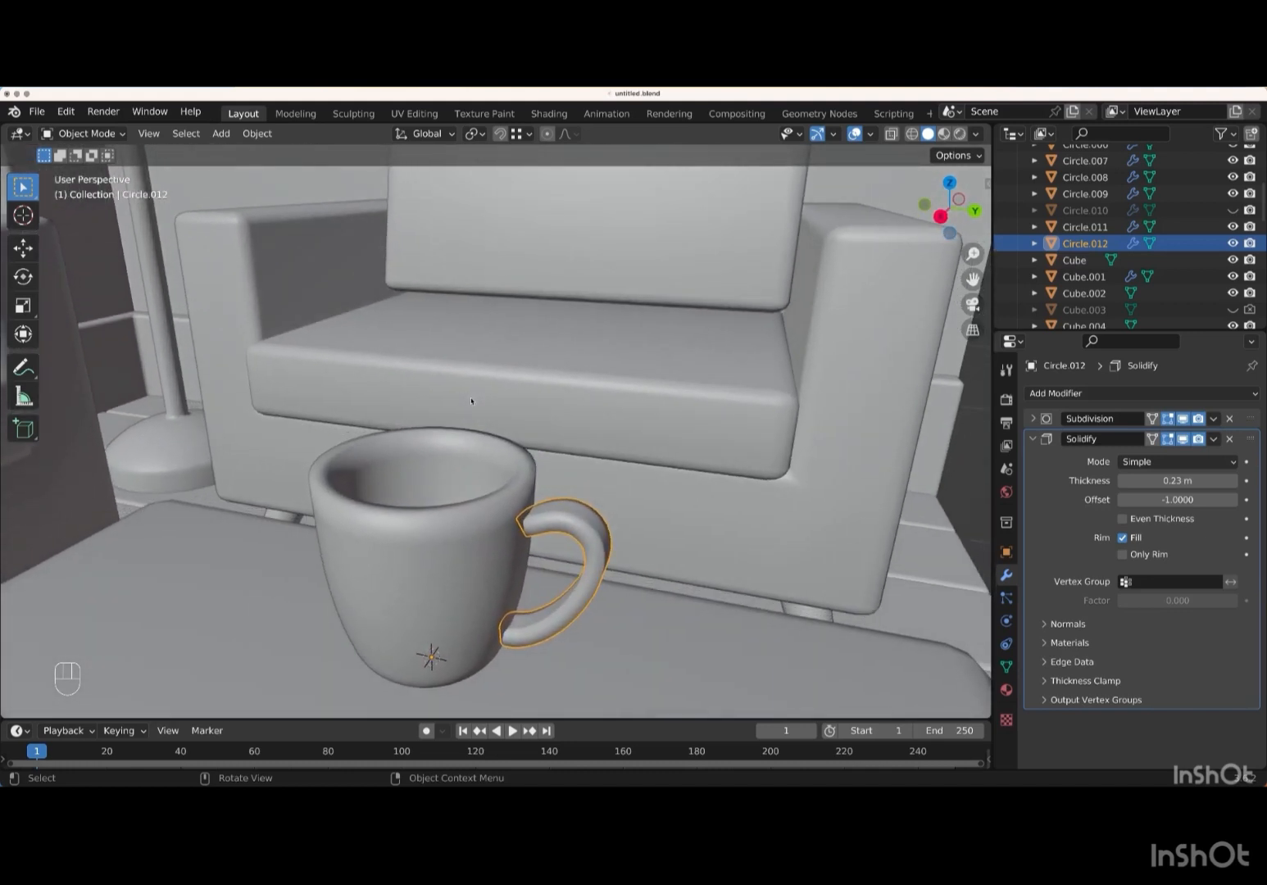
{"action": "key", "text": "shift+a"}
{"action": "mouse_move", "coordinate": [546, 451]}
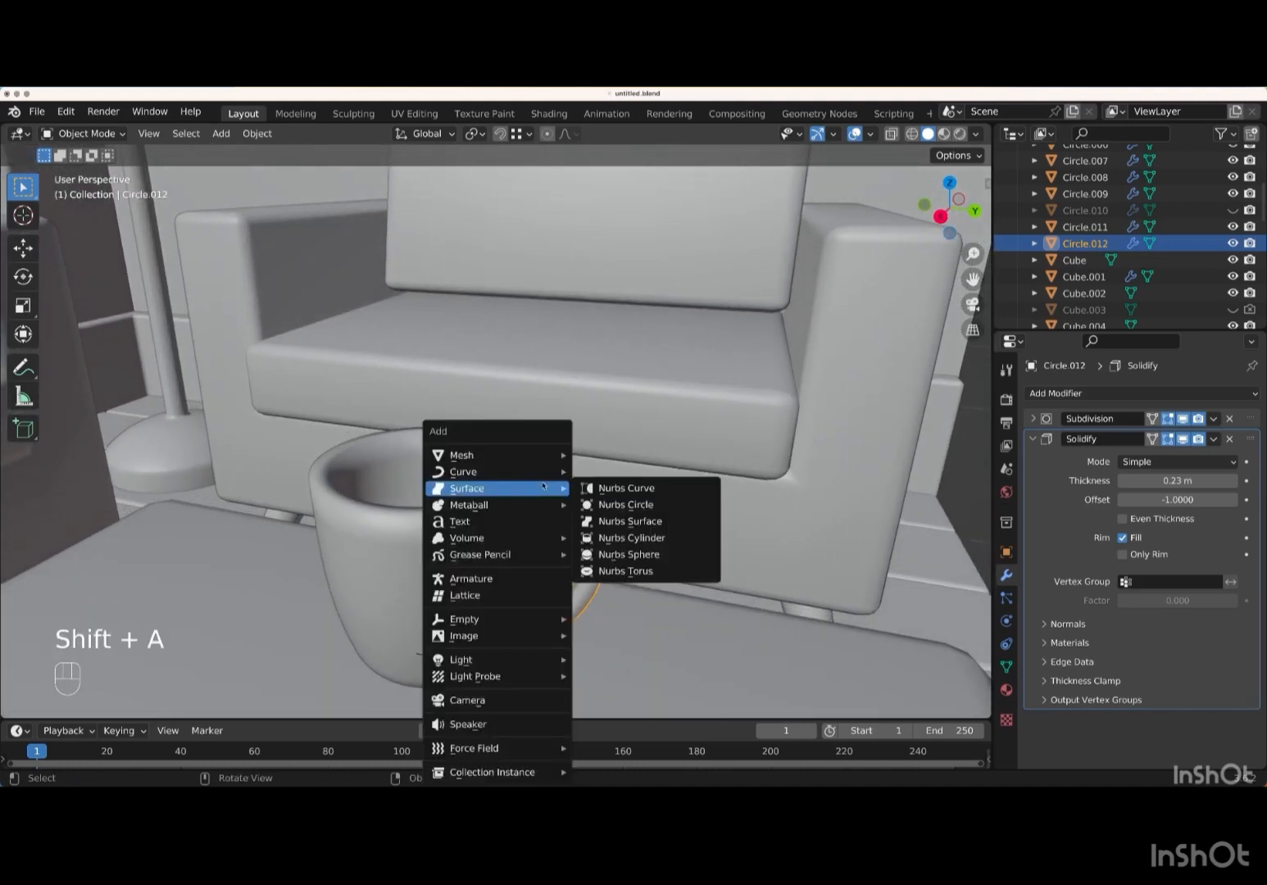
{"action": "left_click", "coordinate": [610, 129]}
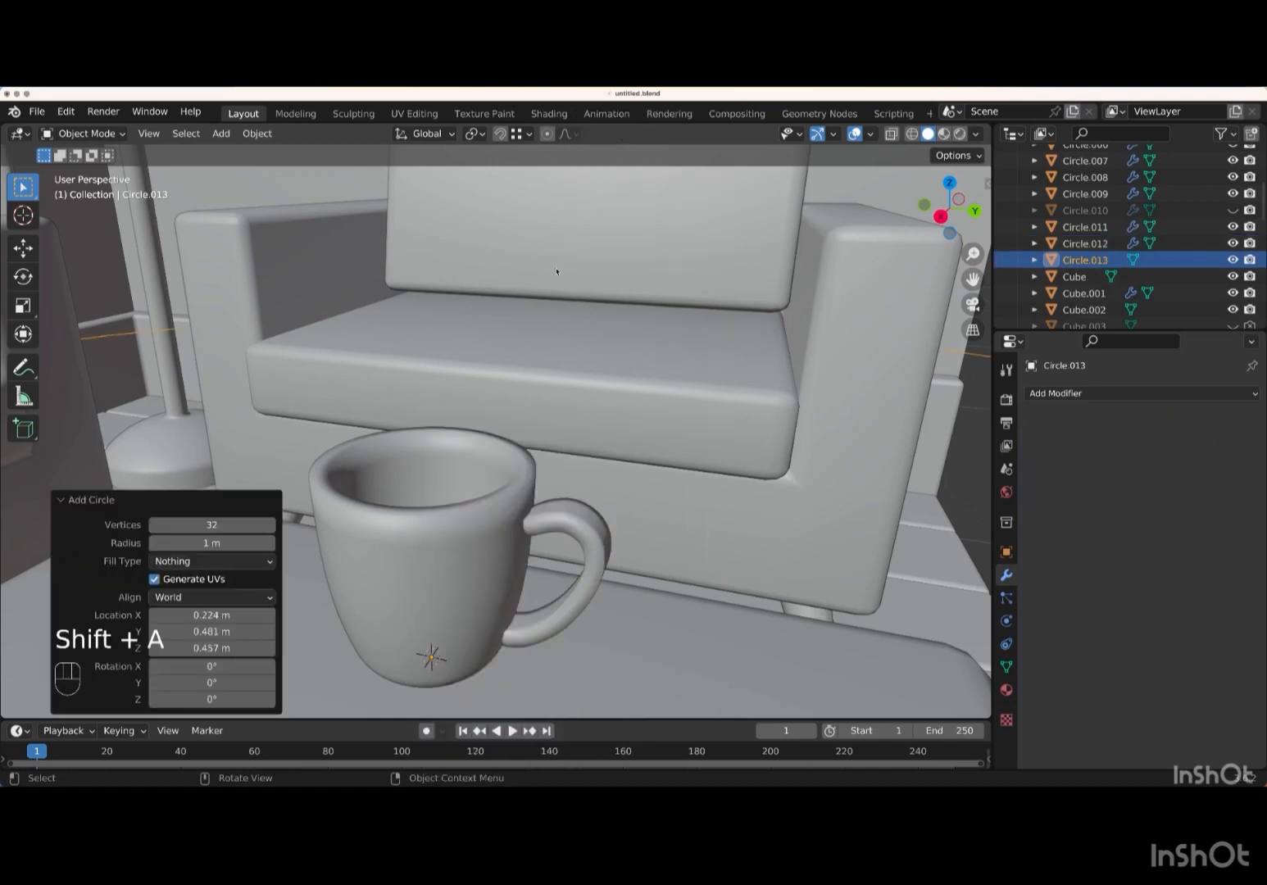
{"action": "left_click", "coordinate": [216, 524]}
{"action": "type", "text": "12"}
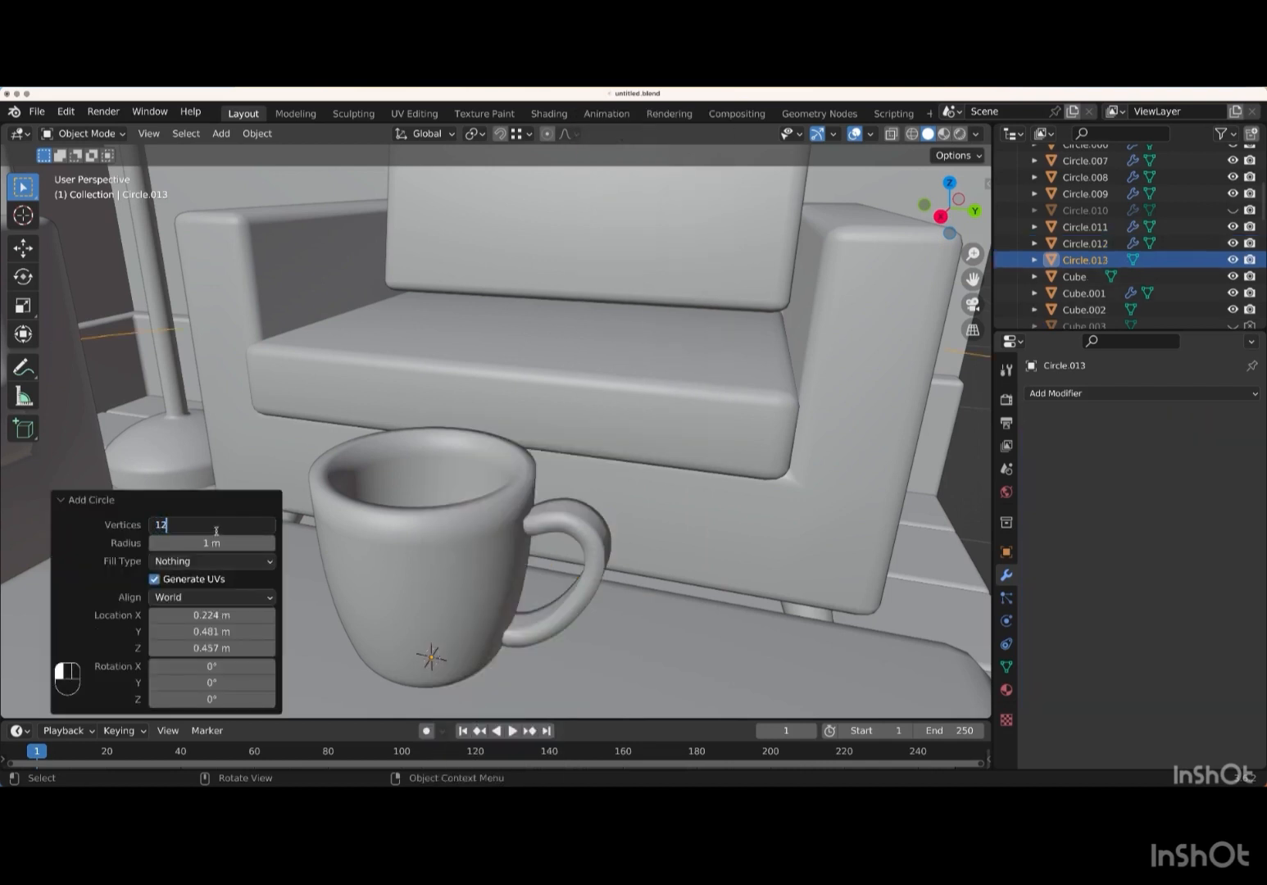
{"action": "key", "text": "Return"}
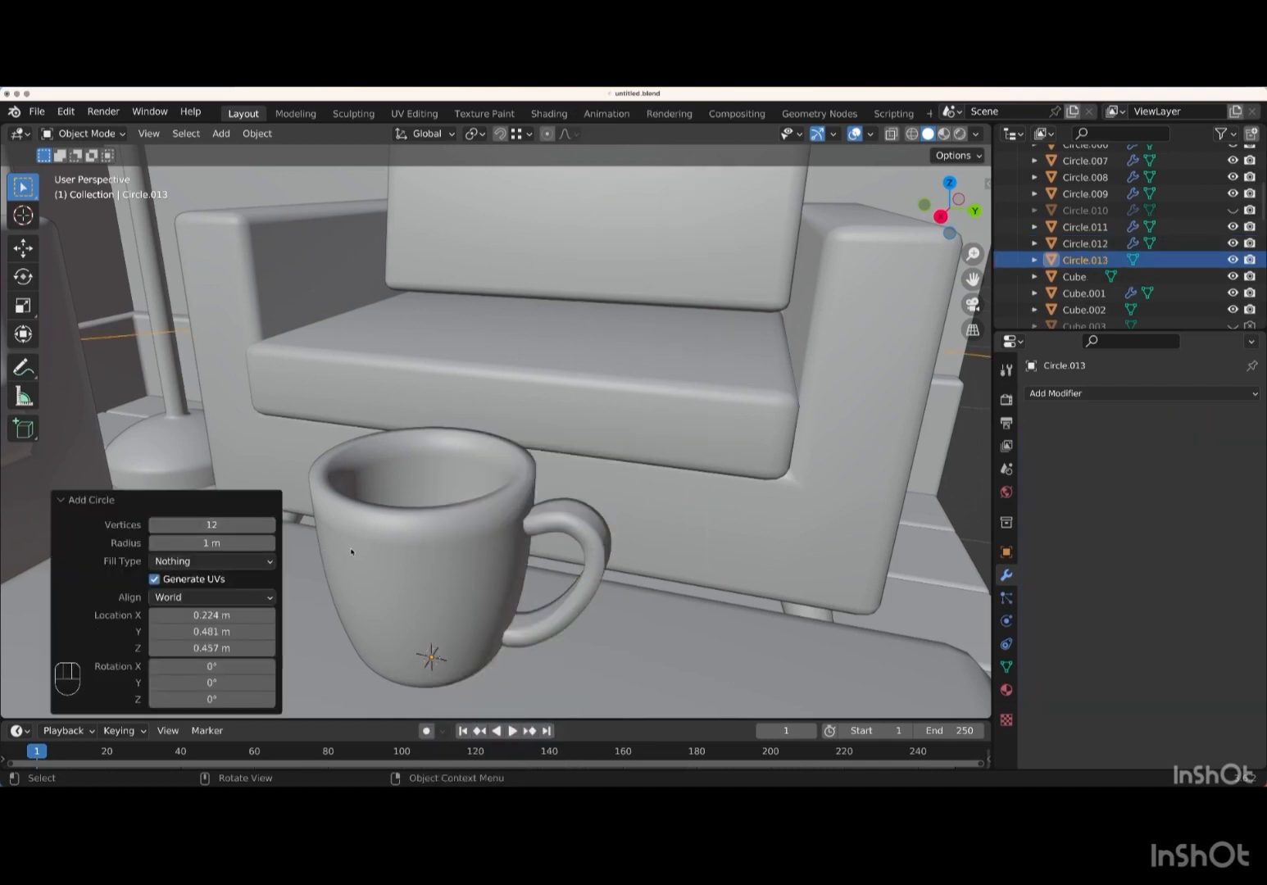
- Scale the new circle down by 0.070 and again by 0.315 to fit within the cup's base
{"action": "key", "text": "s"}
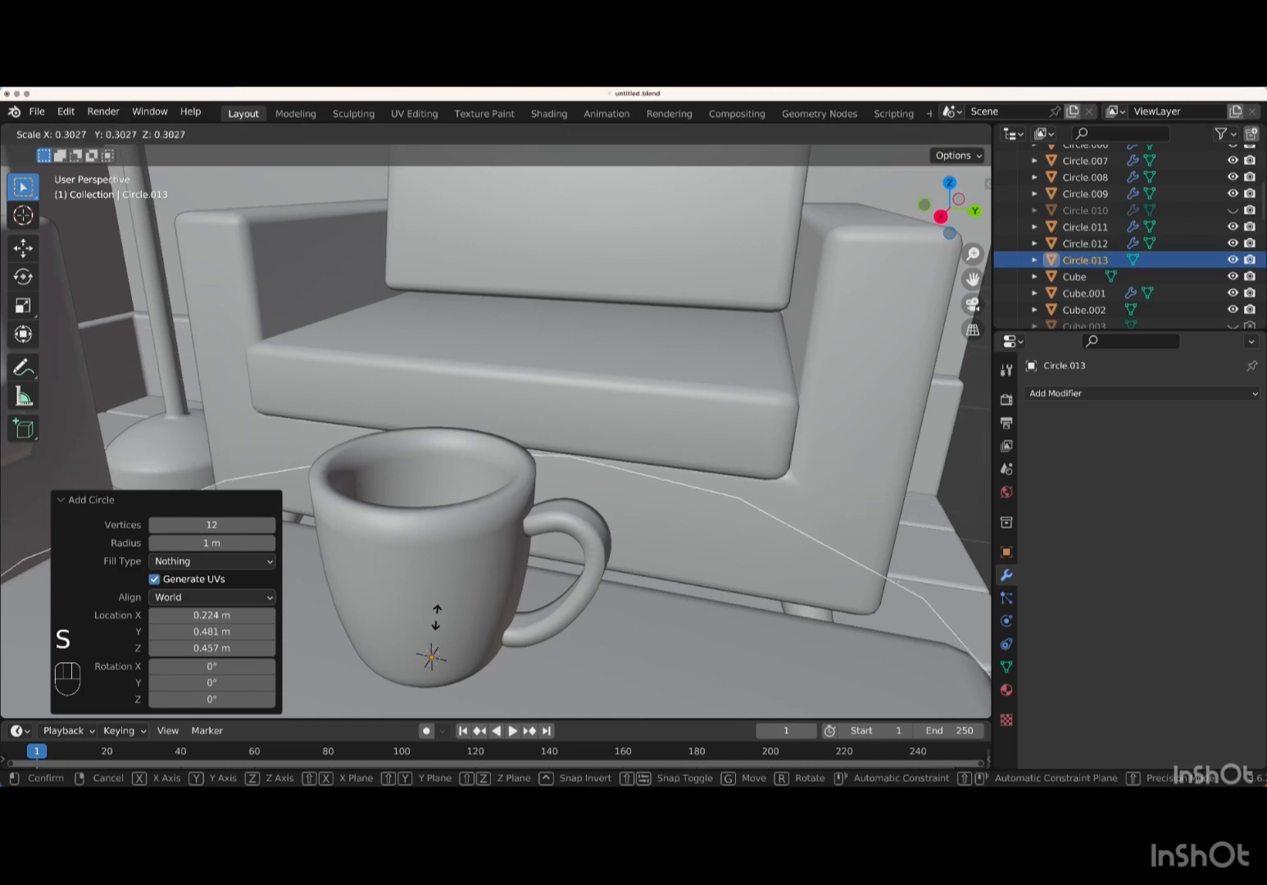
{"action": "key", "text": "Return"}
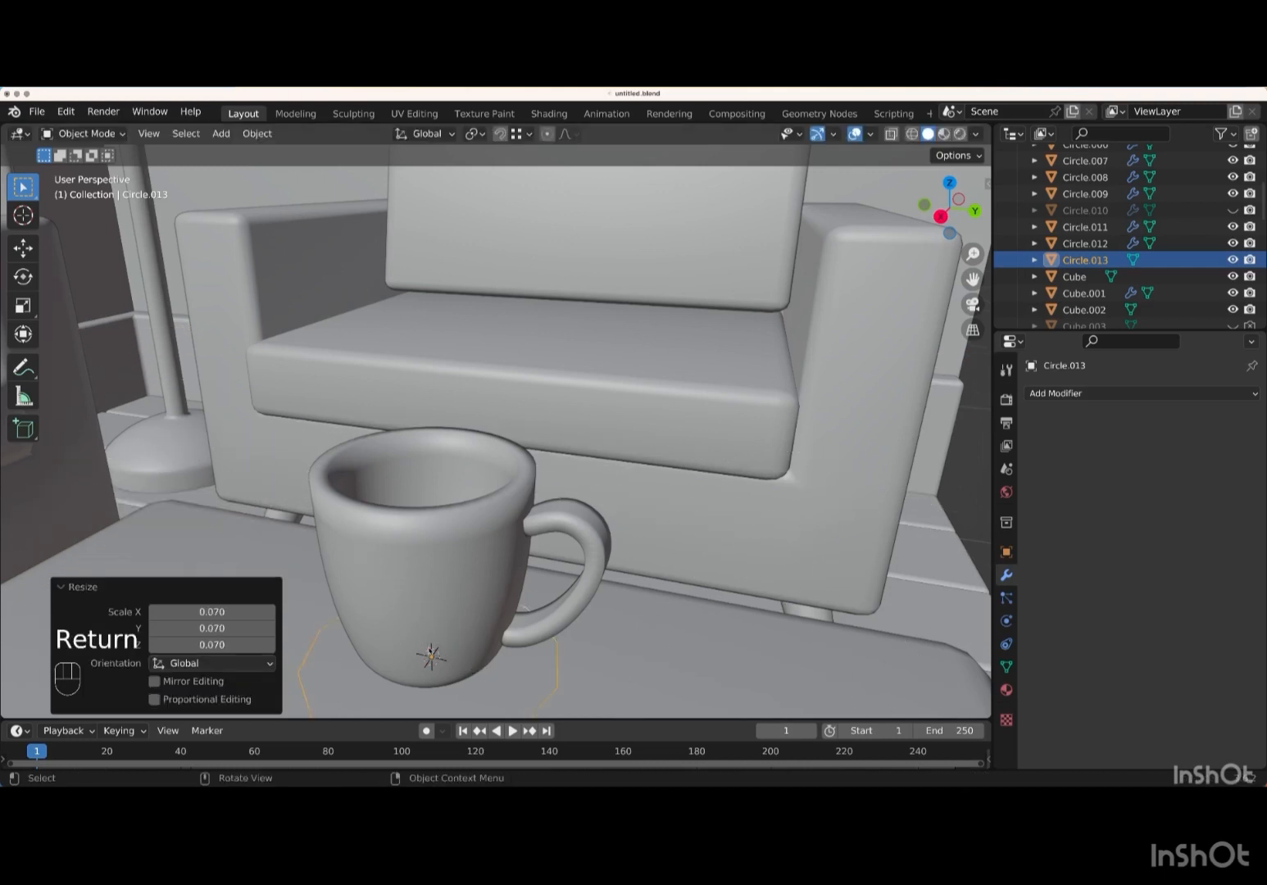
{"action": "left_click", "coordinate": [891, 136]}
{"action": "scroll", "coordinate": [494, 620], "scroll_direction": "down", "scroll_amount": 5, "text": "shift"}
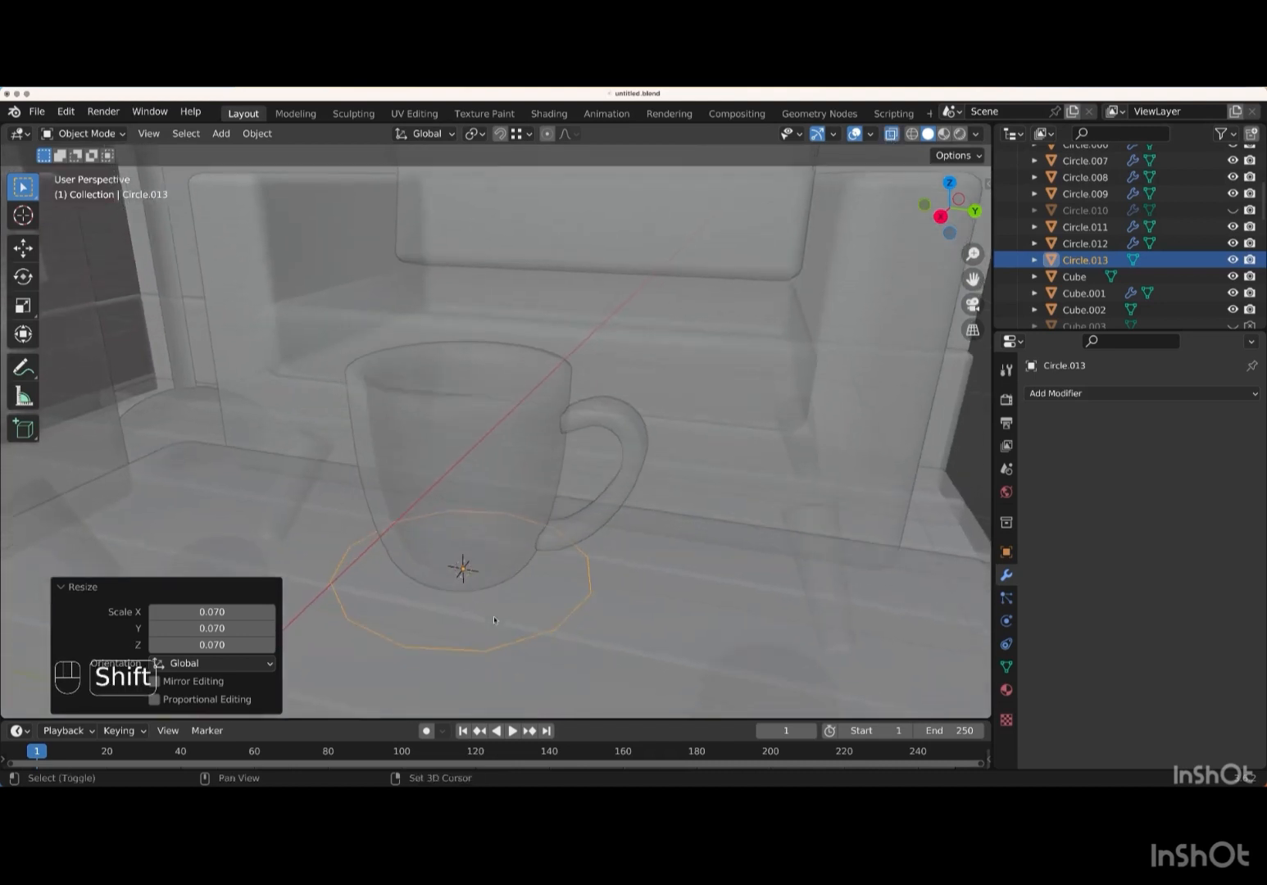
{"action": "scroll", "coordinate": [494, 620], "scroll_direction": "up", "scroll_amount": 3, "text": "shift"}
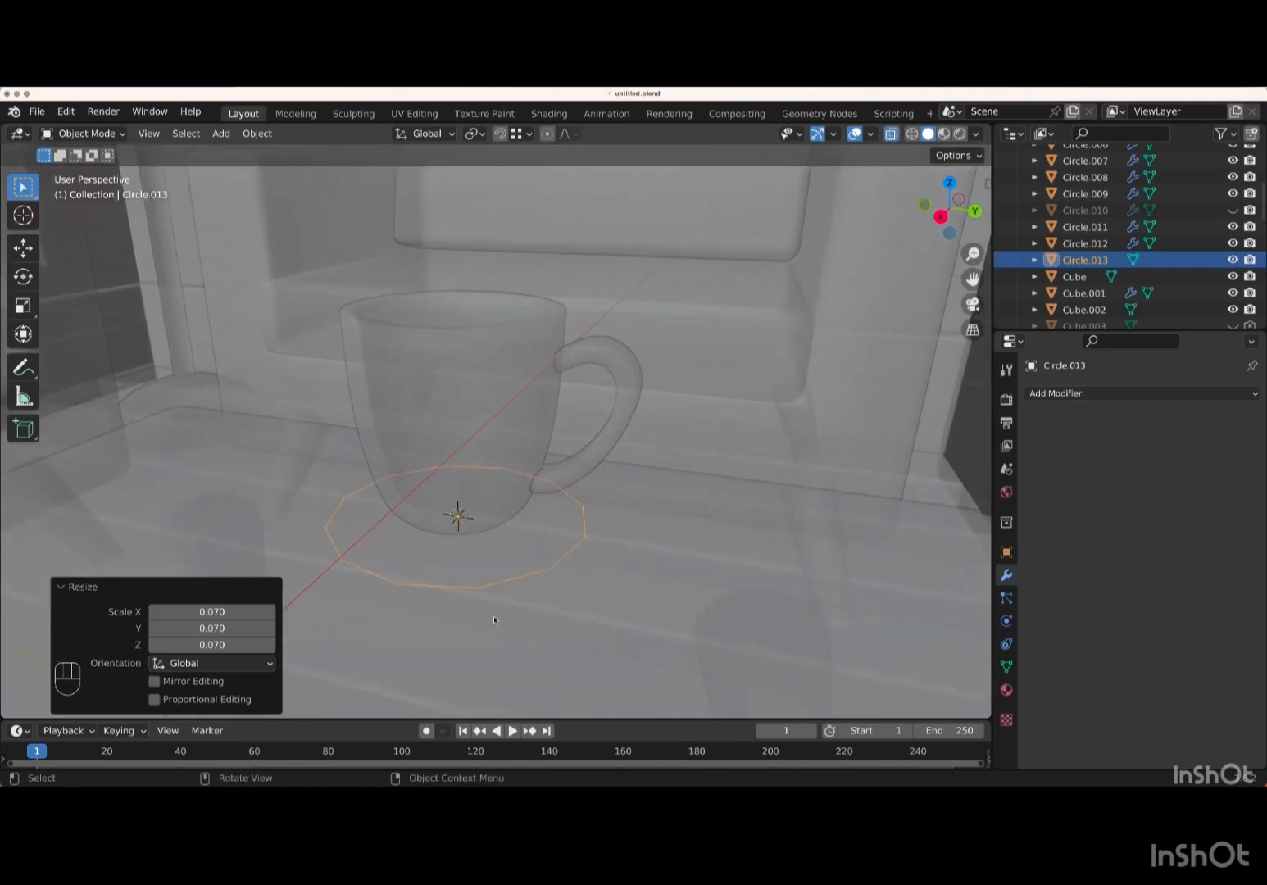
{"action": "scroll", "coordinate": [494, 620], "scroll_direction": "down", "scroll_amount": 5}
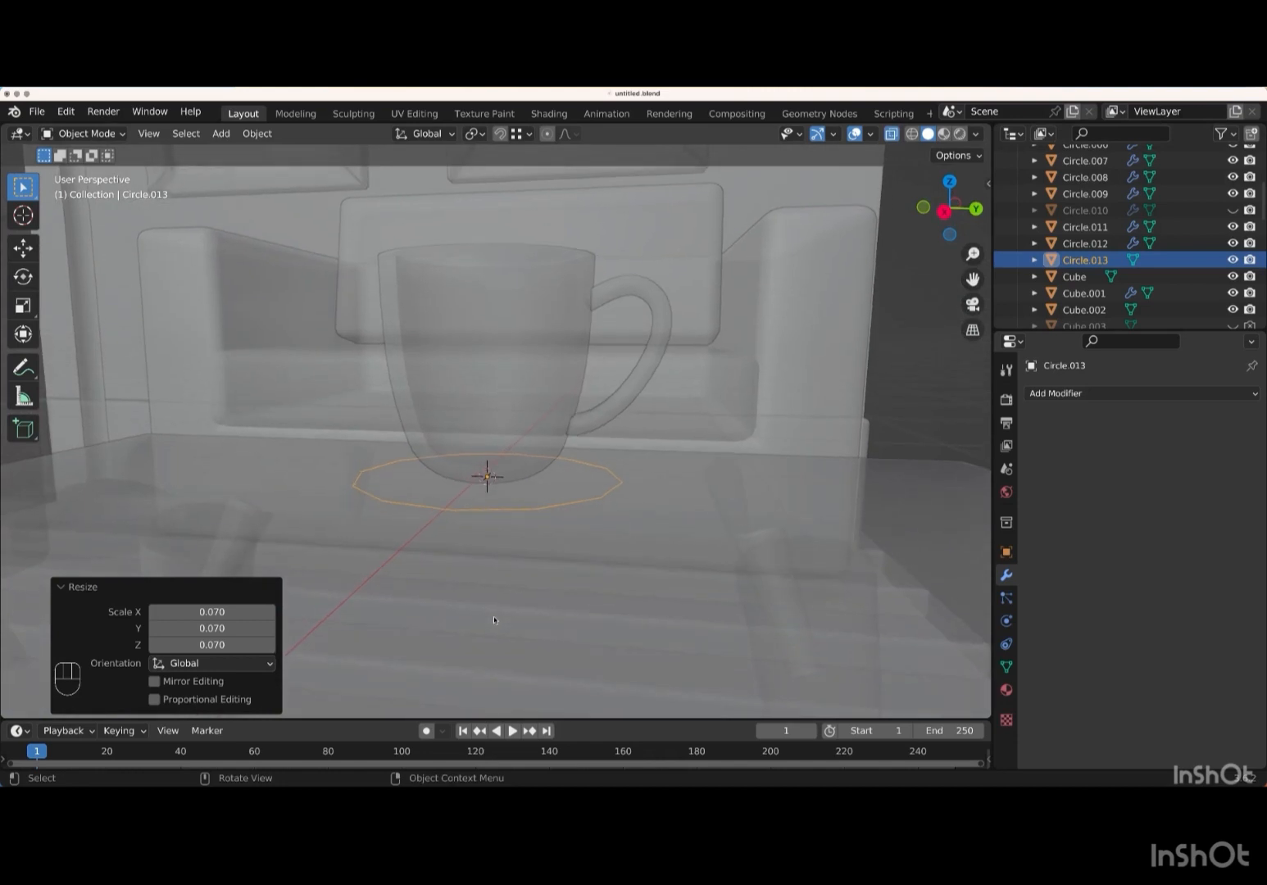
{"action": "scroll", "coordinate": [494, 620], "scroll_direction": "down", "scroll_amount": 2}
{"action": "key", "text": "s"}
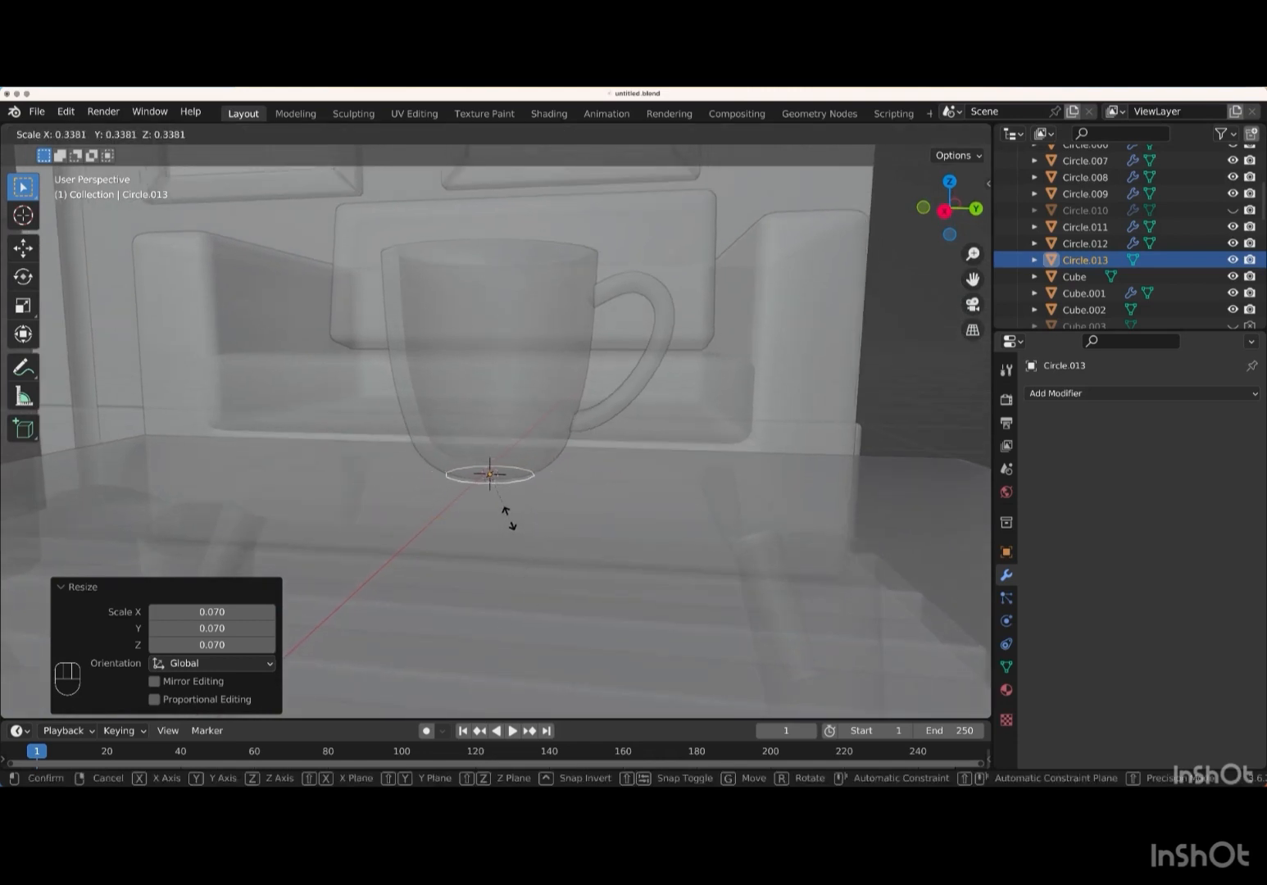
{"action": "key", "text": "Return"}
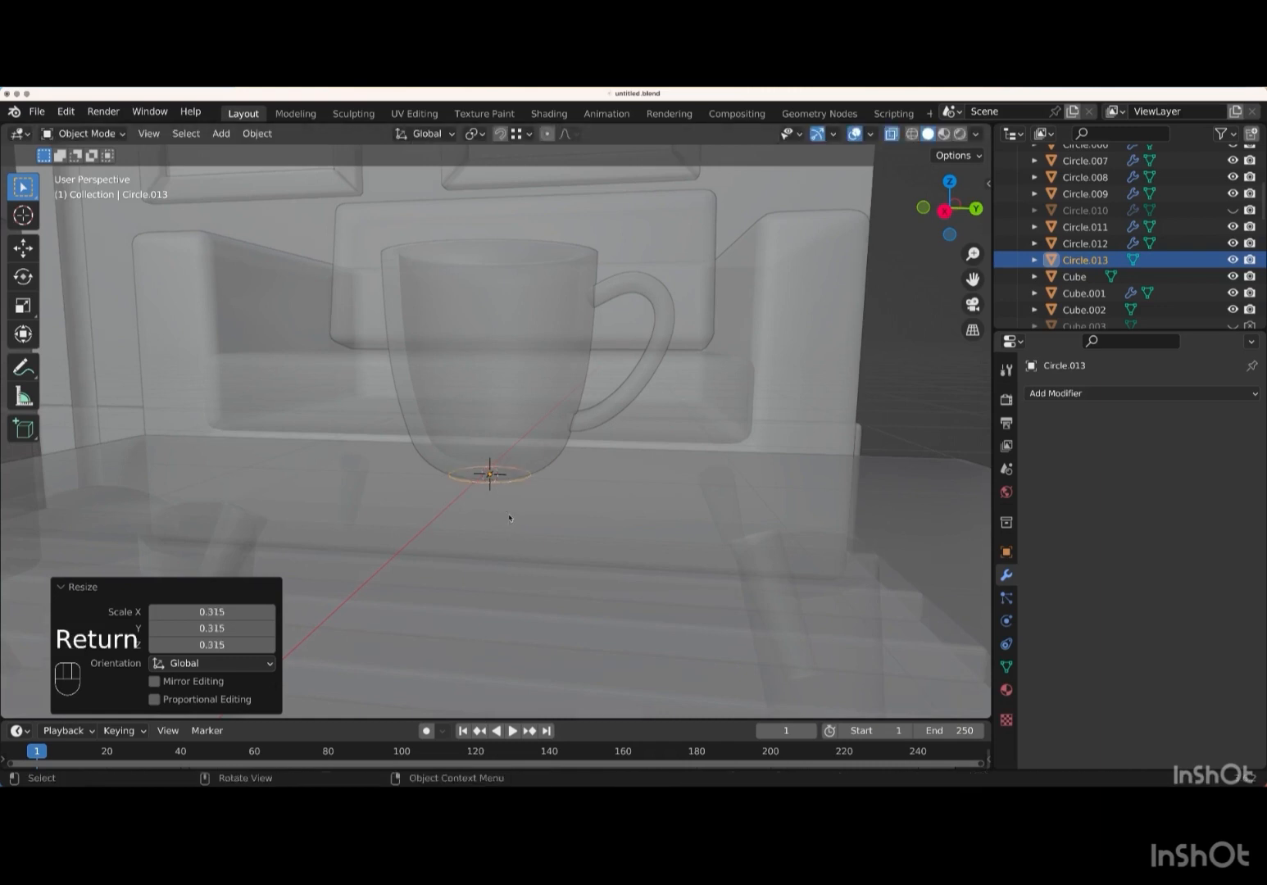
- Raise the circle by about 0.0099 m along the global Z axis, just above the cup's bottom
{"action": "left_click", "coordinate": [946, 212]}
{"action": "scroll", "coordinate": [939, 215], "scroll_direction": "down", "scroll_amount": 1}
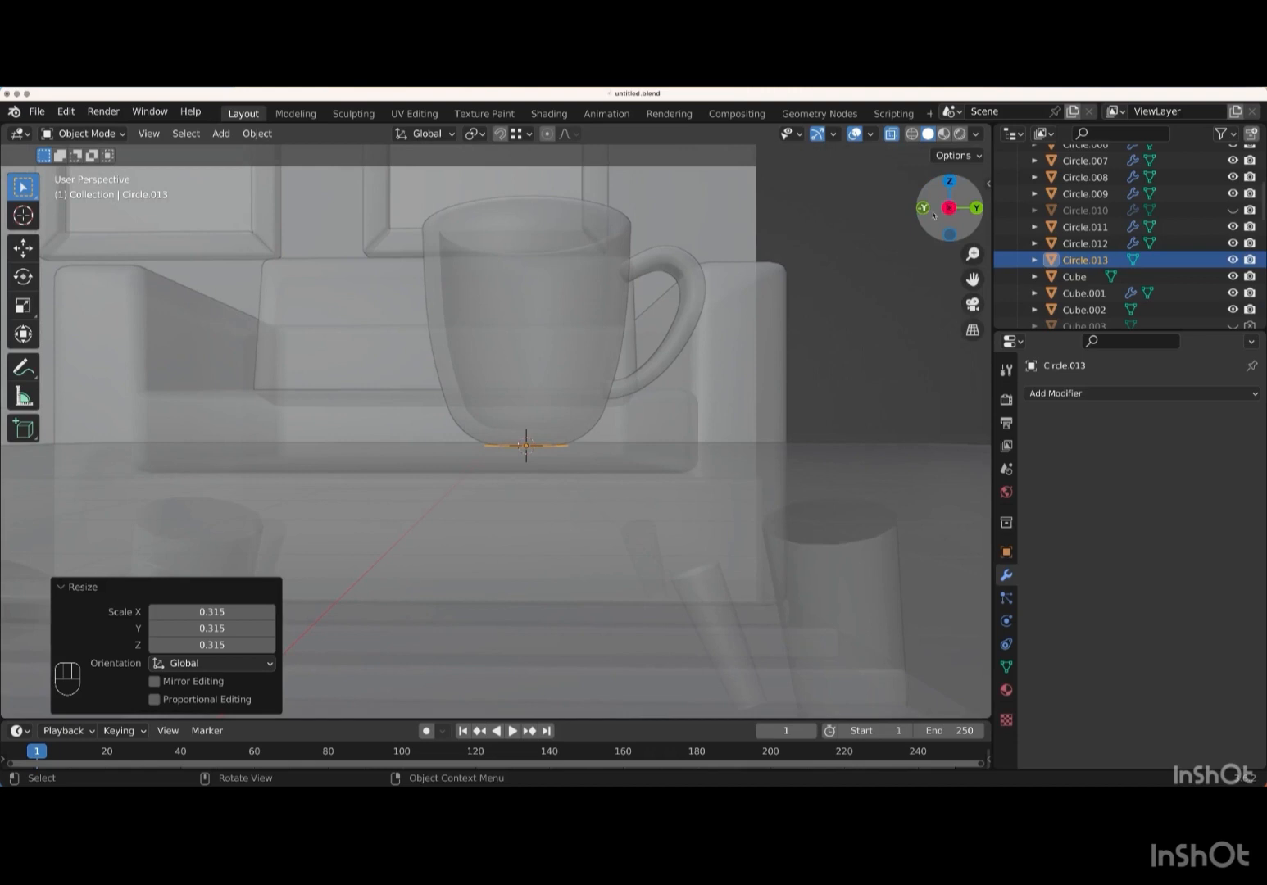
{"action": "key", "text": "g"}
{"action": "key", "text": "z"}
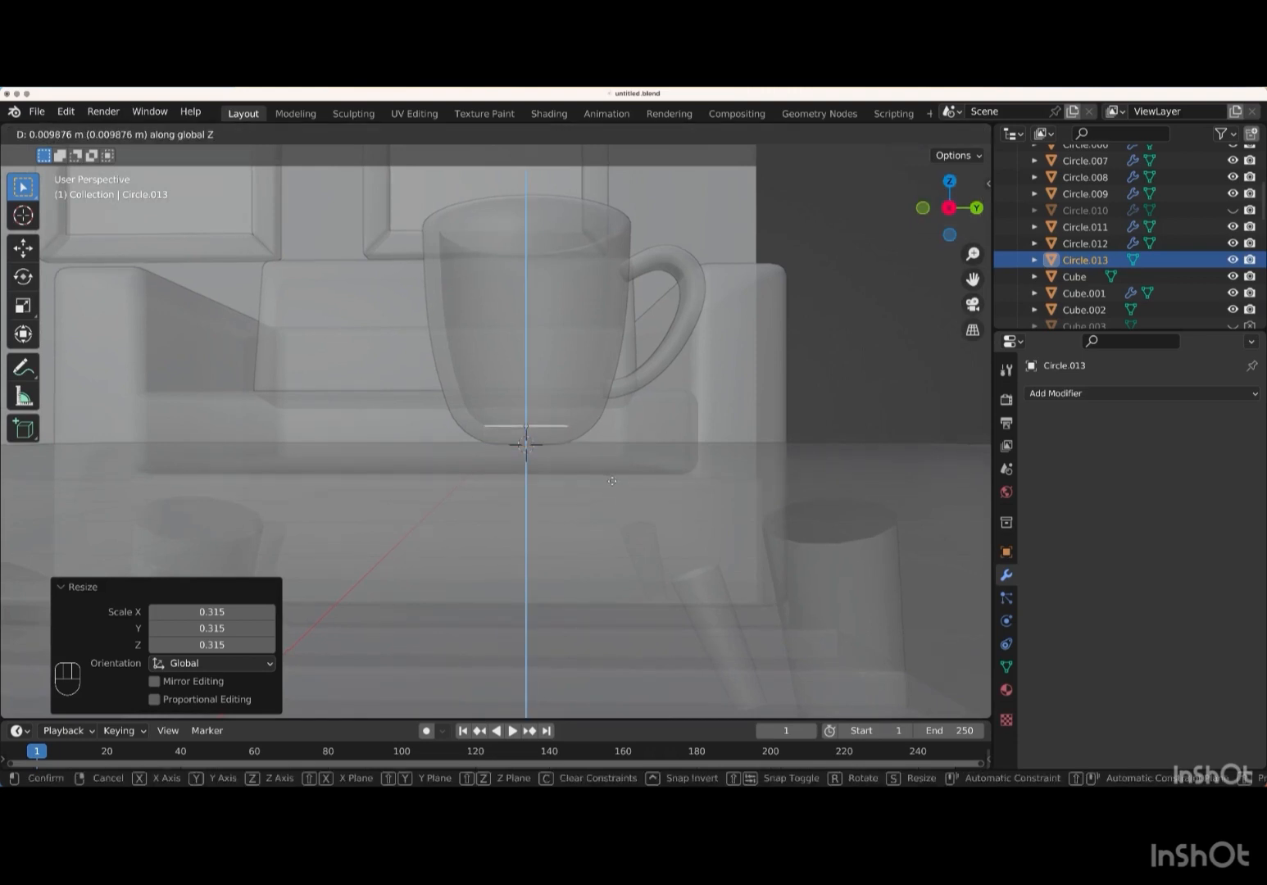
{"action": "key", "text": "Return"}
{"action": "scroll", "coordinate": [577, 487], "scroll_direction": "up", "scroll_amount": 2}
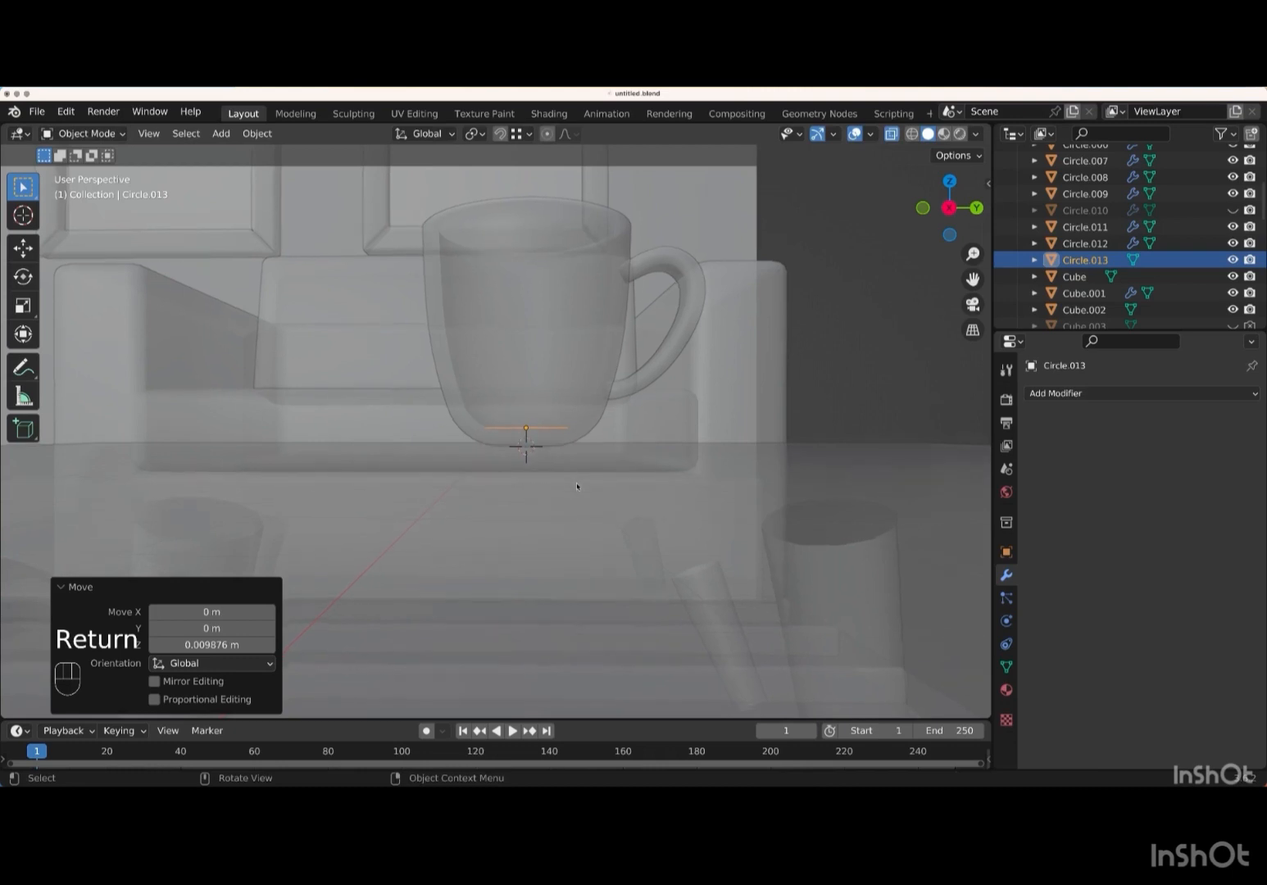
- Fill the circle with a face and extrude it upward about 0.074 m inside the cup
{"action": "key", "text": "Tab"}
{"action": "scroll", "coordinate": [576, 484], "scroll_direction": "up", "scroll_amount": 5}
{"action": "key", "text": "f"}
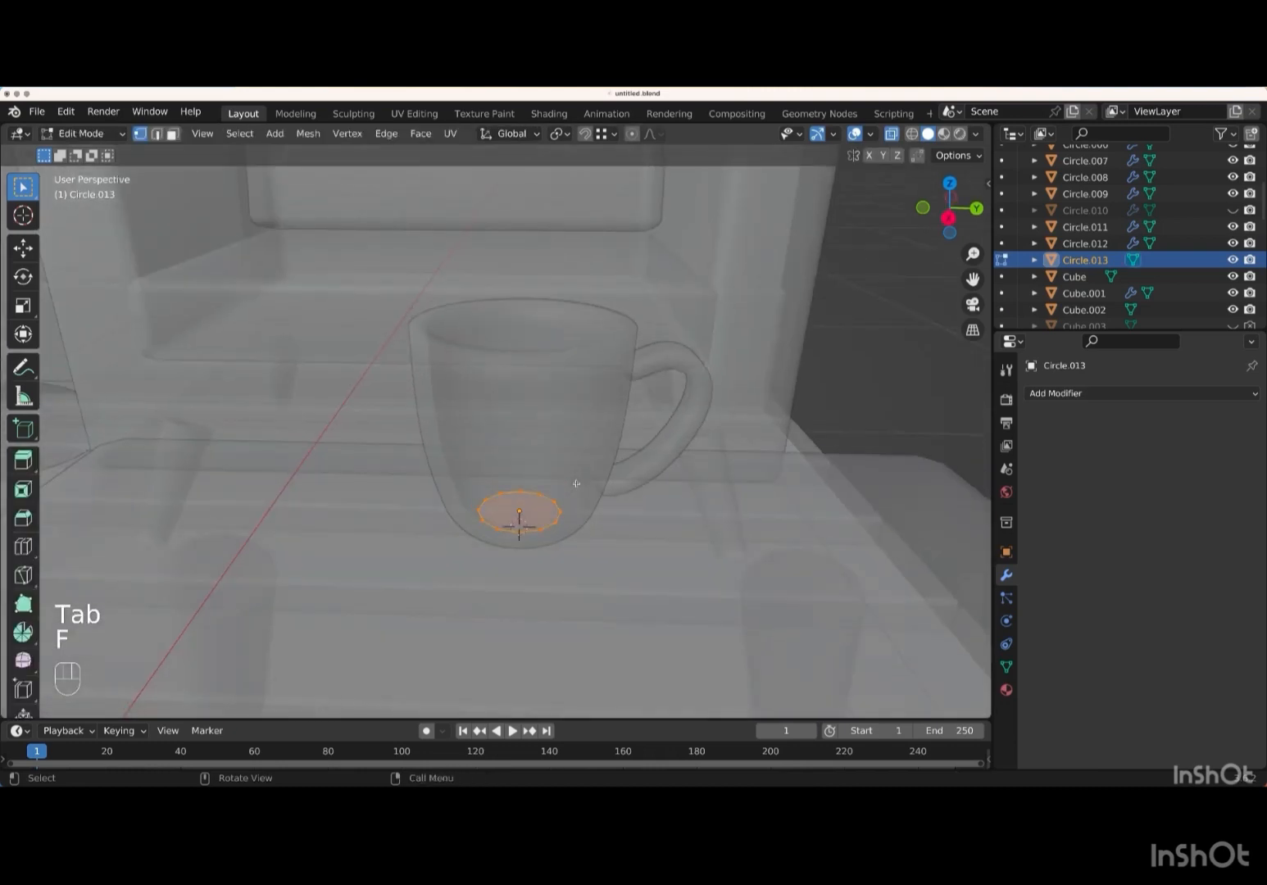
{"action": "scroll", "coordinate": [577, 483], "scroll_direction": "up", "scroll_amount": 2}
{"action": "key", "text": "e"}
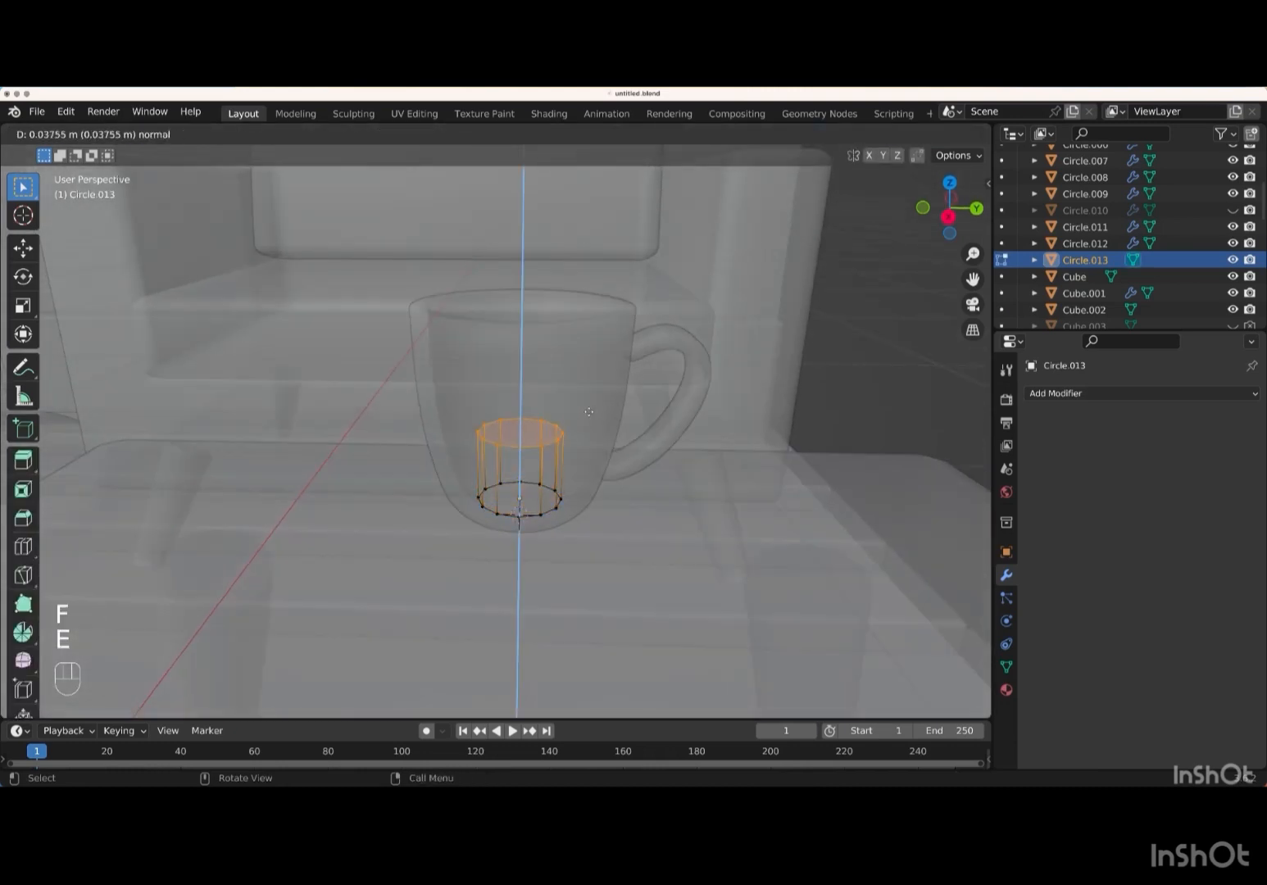
{"action": "key", "text": "Return"}
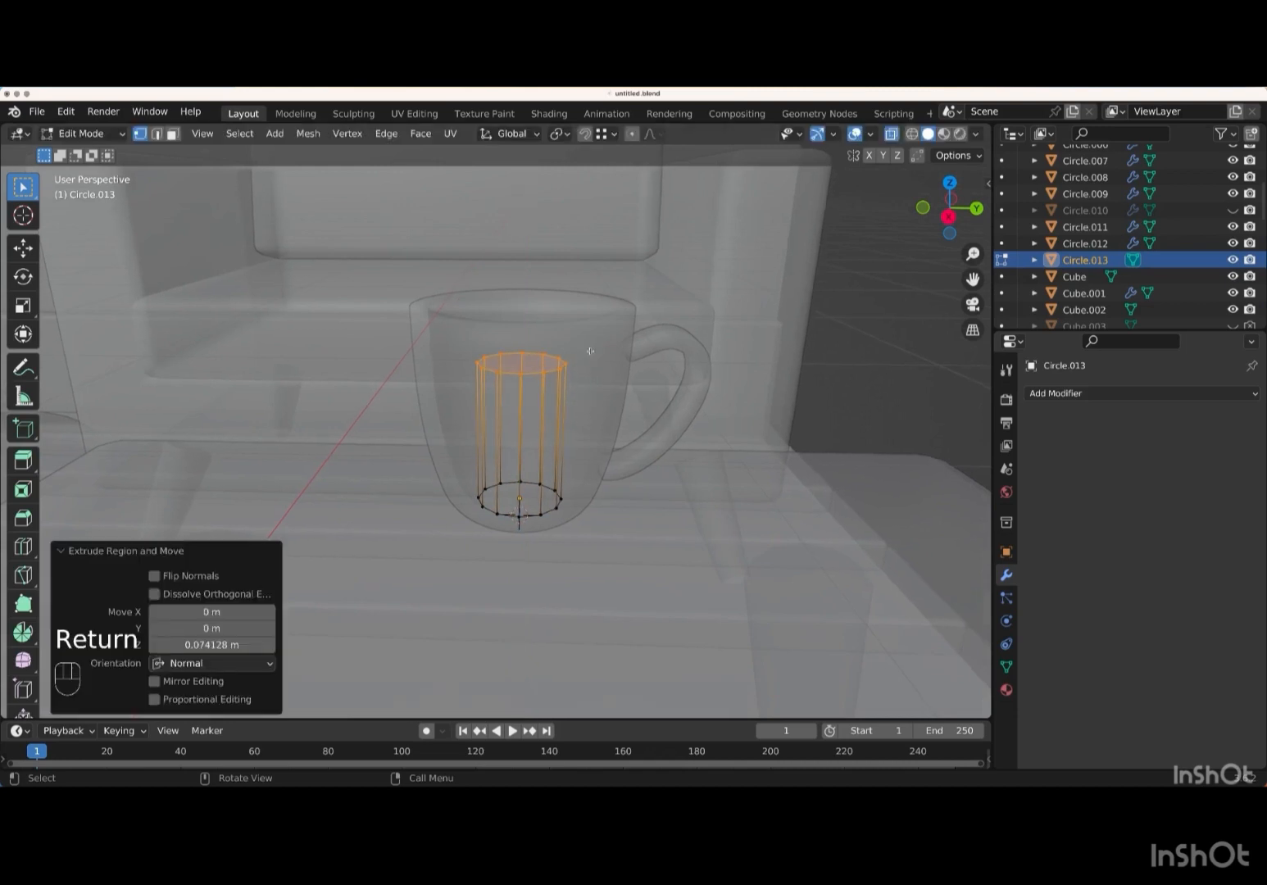
- Scale the inner shape's top face up by 2.161 and add two loop cuts around its side
{"action": "key", "text": "s"}
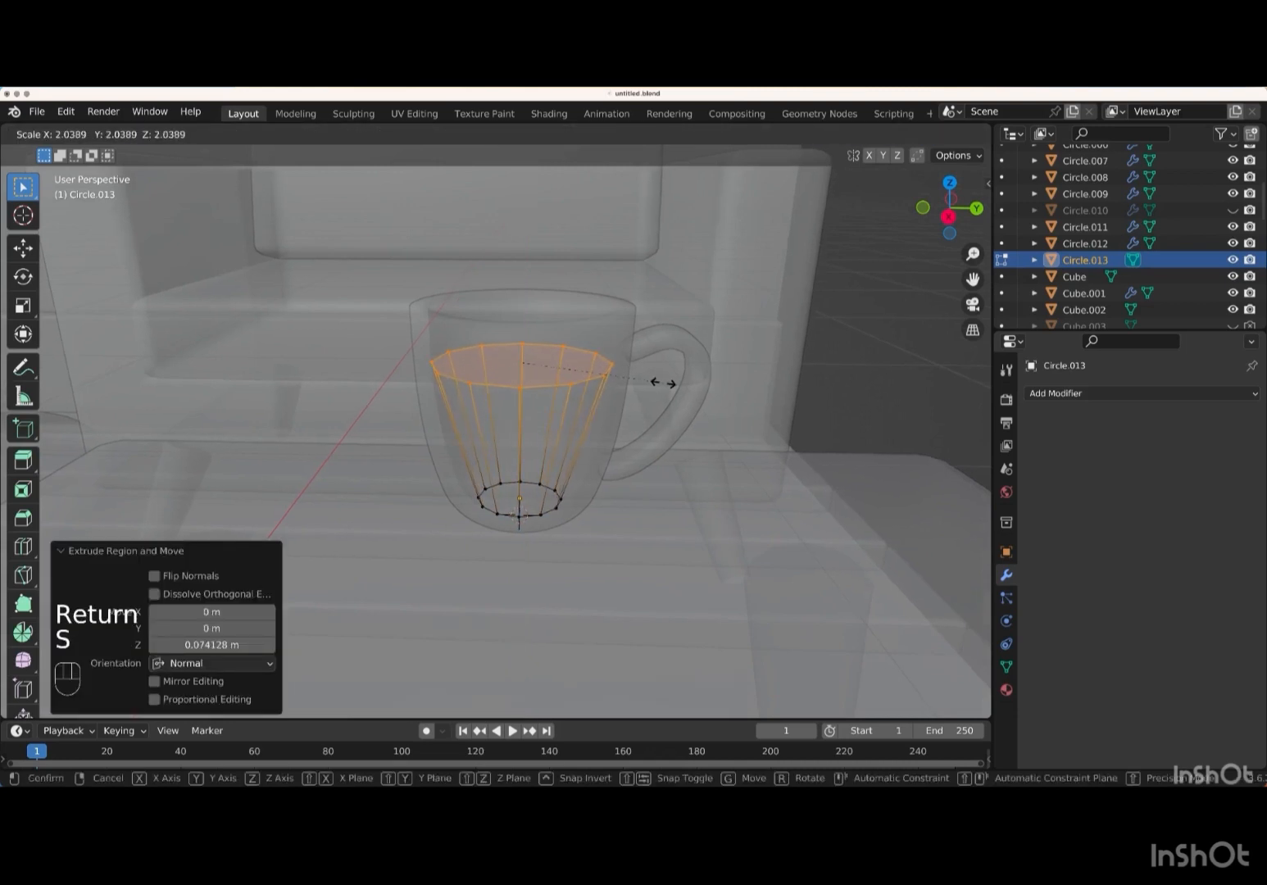
{"action": "key", "text": "Return"}
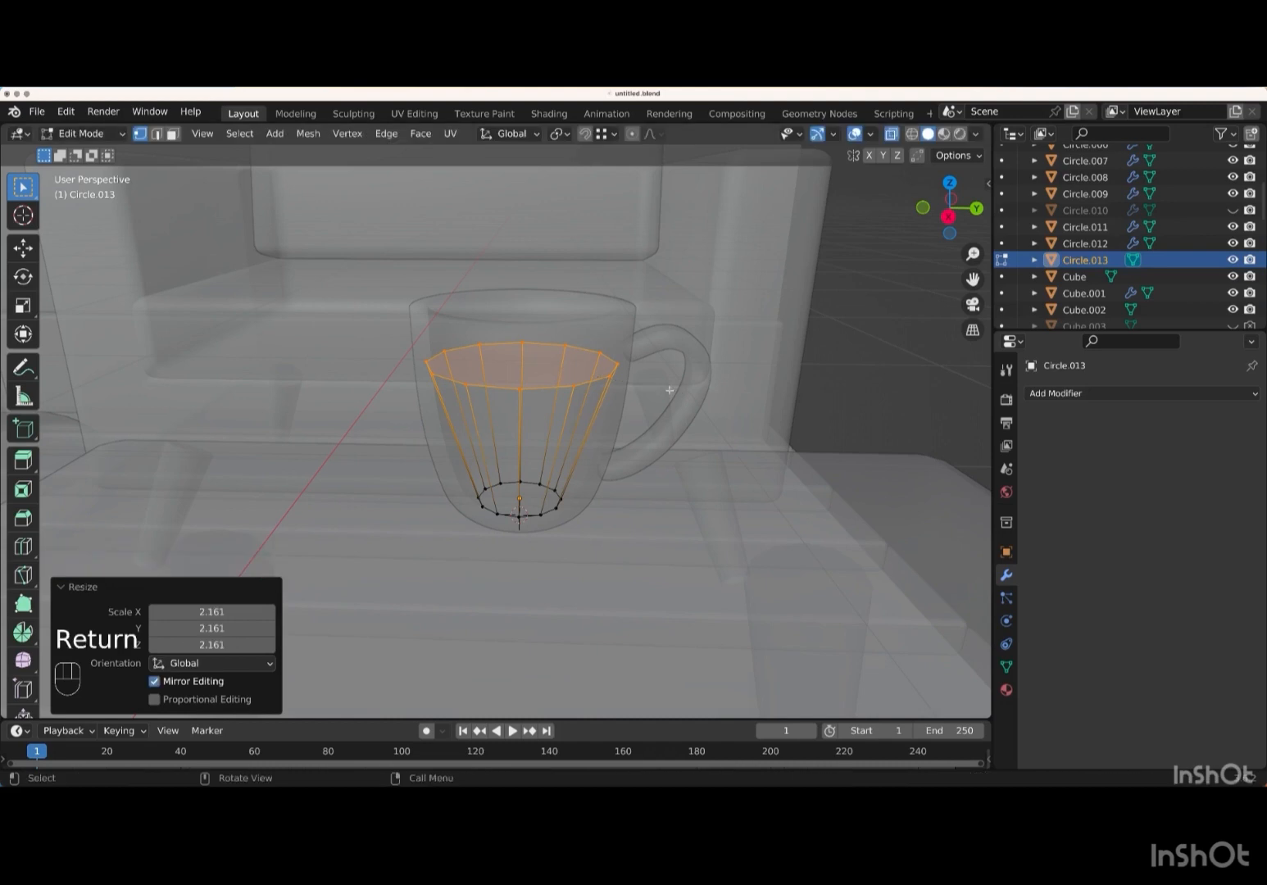
{"action": "key", "text": "ctrl+r"}
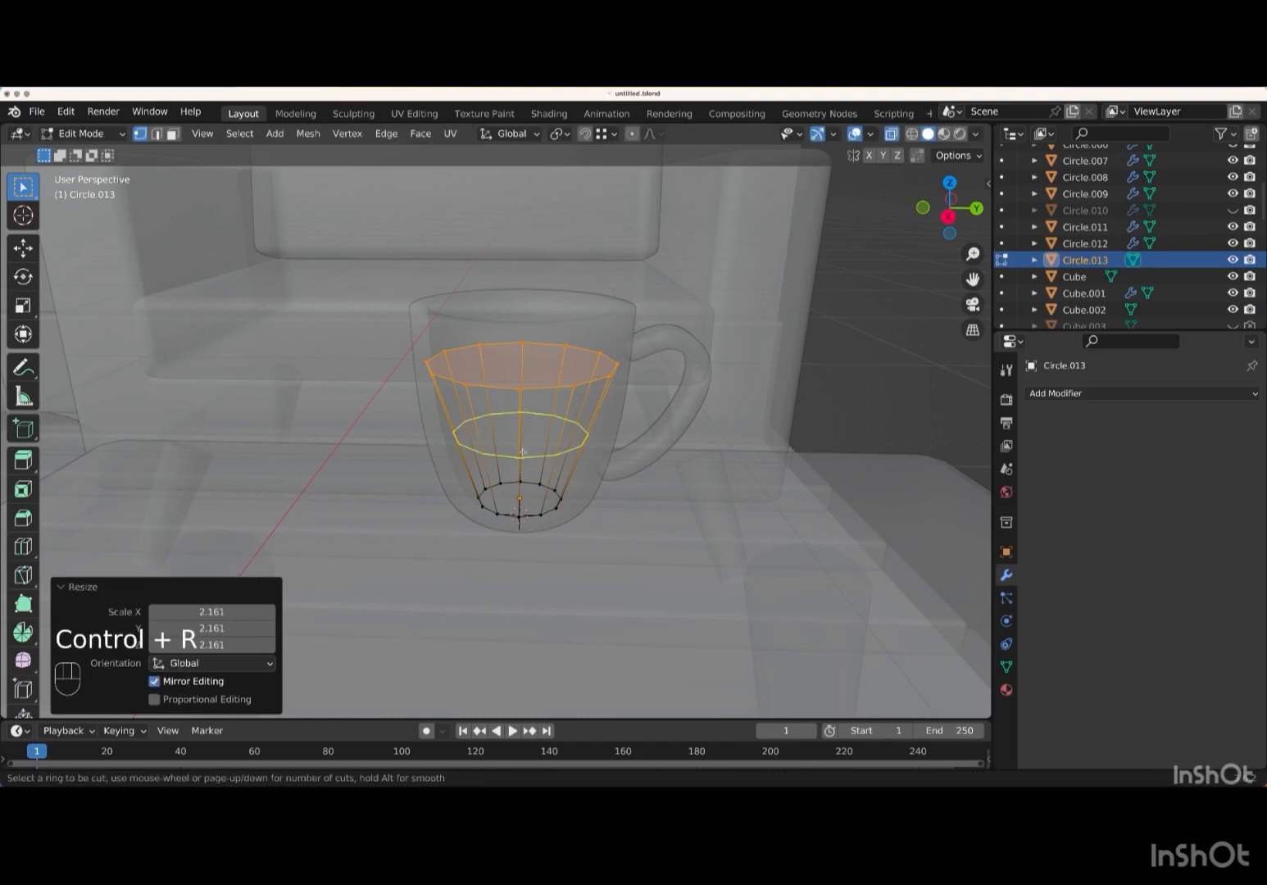
{"action": "scroll", "coordinate": [523, 451], "scroll_direction": "up", "scroll_amount": 1}
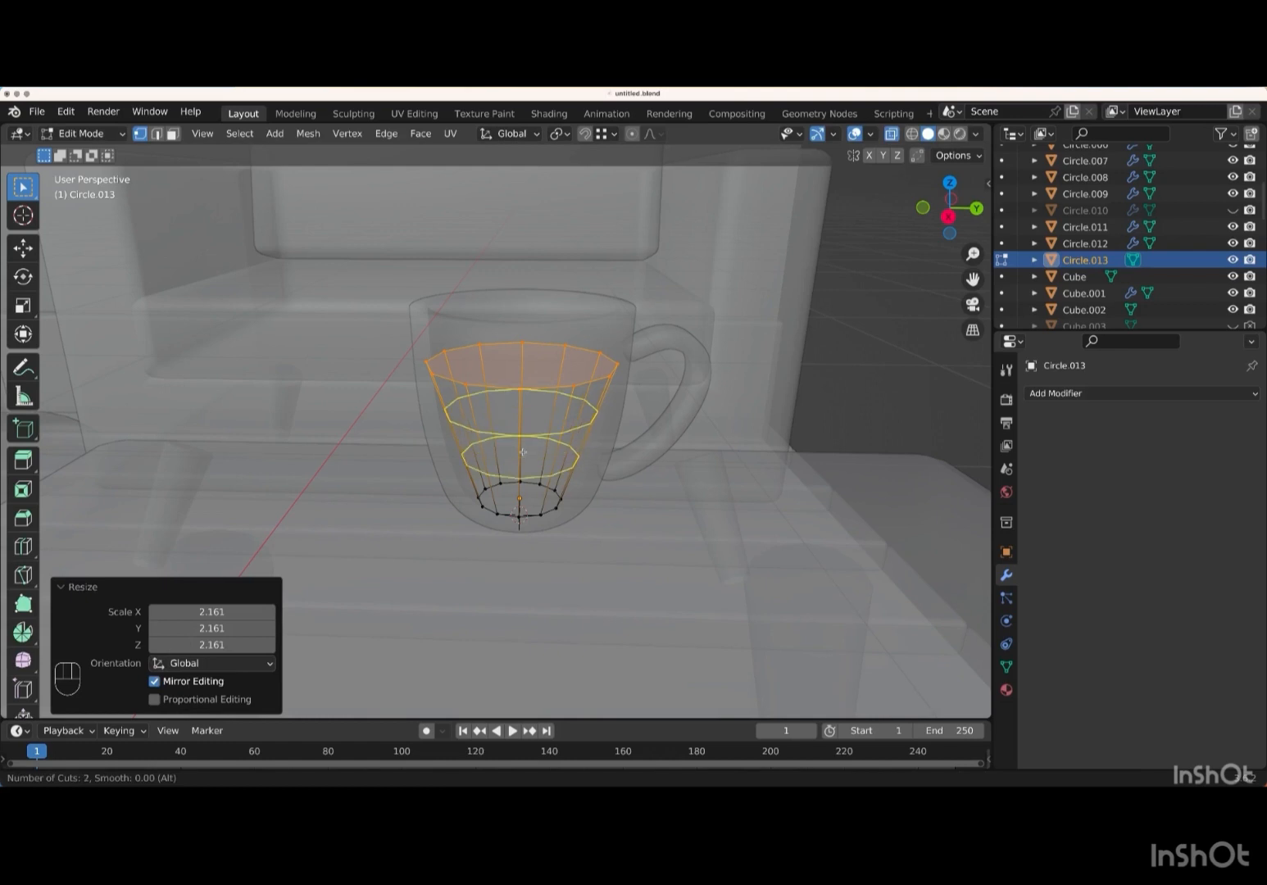
{"action": "left_click", "coordinate": [523, 451]}
{"action": "left_click", "coordinate": [523, 452]}
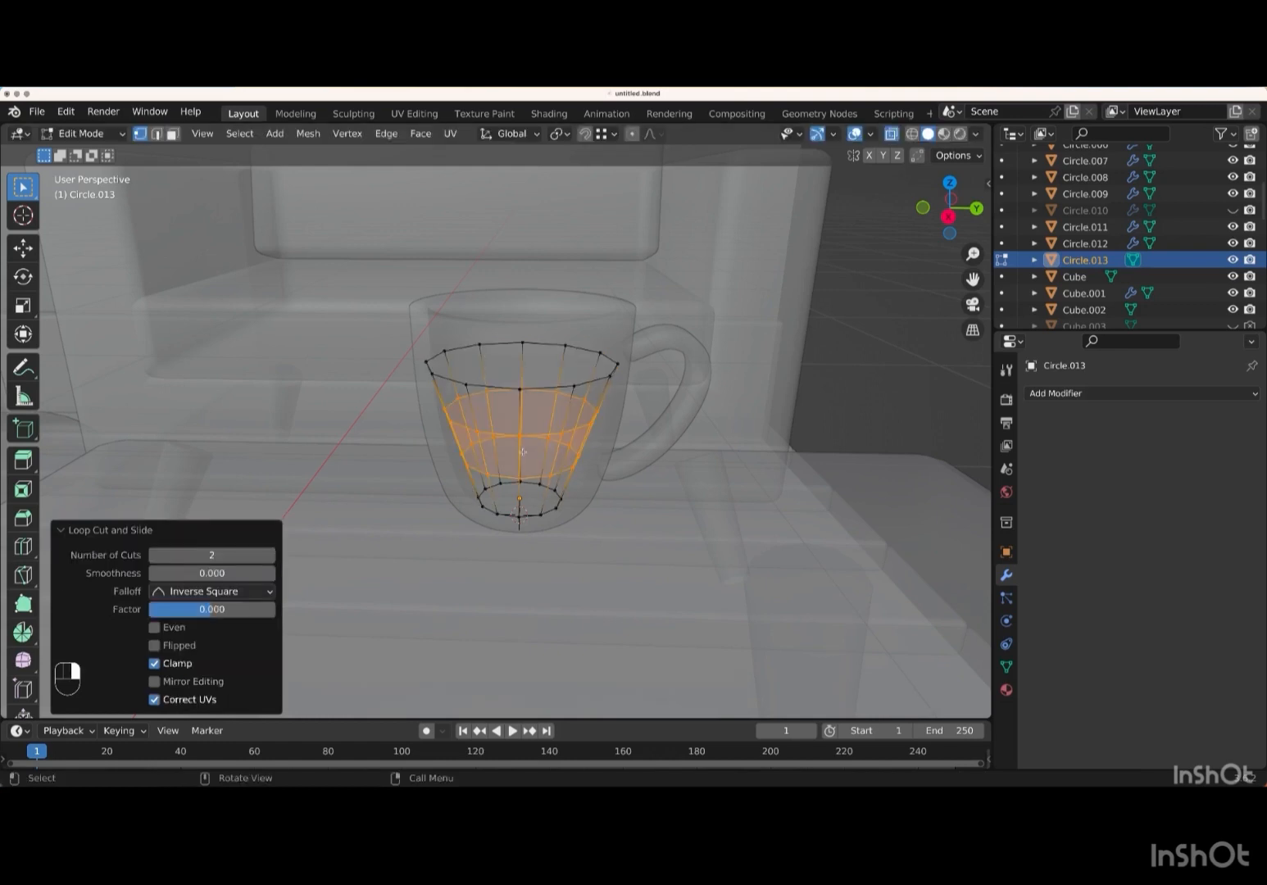
- Select the upper of the two new edge loops and scale it up by about 1.165 toward the cup wall
{"action": "middle_click_drag", "start_coordinate": [523, 451], "coordinate": [521, 422]}
{"action": "left_click_drag", "start_coordinate": [425, 346], "coordinate": [603, 373]}
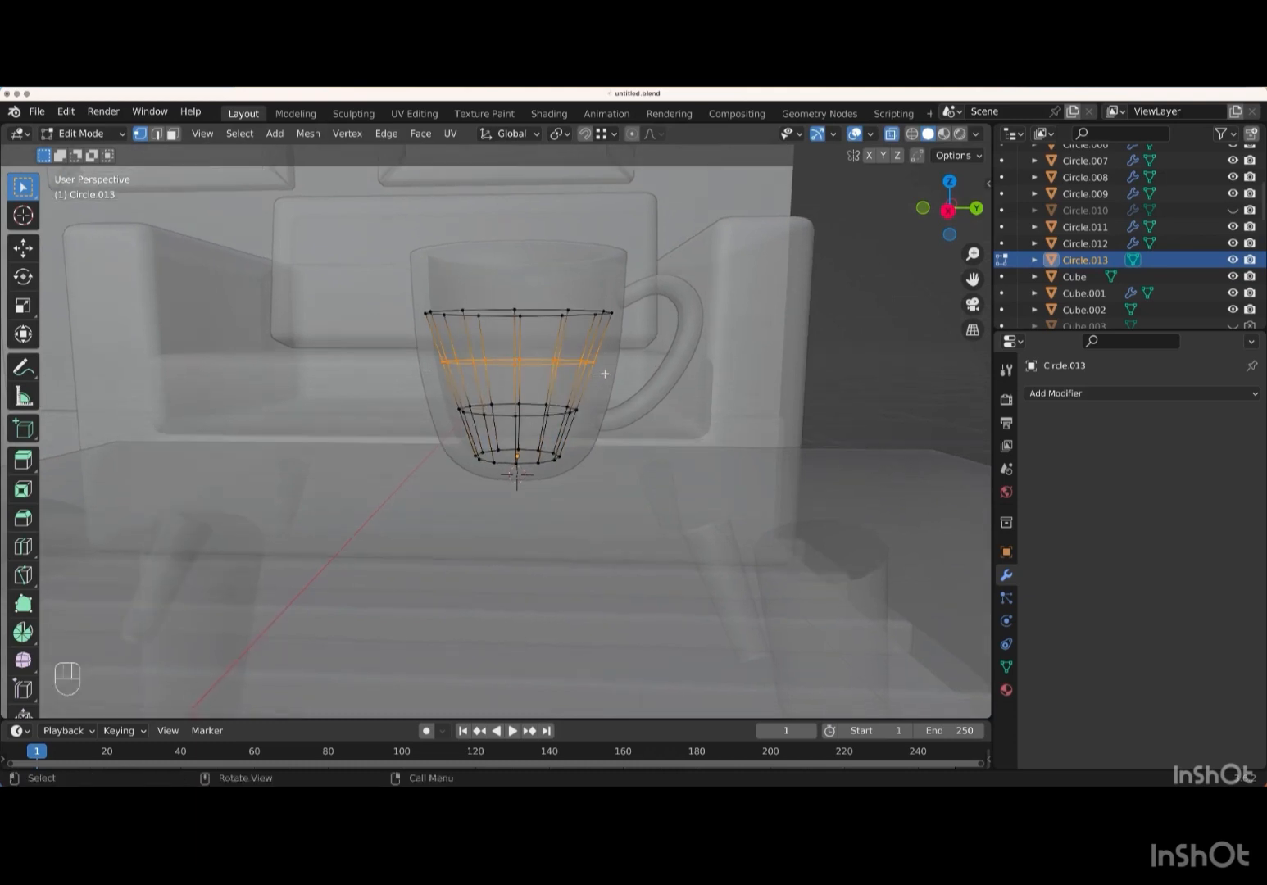
{"action": "middle_click_drag", "start_coordinate": [604, 373], "coordinate": [604, 373]}
{"action": "key", "text": "s"}
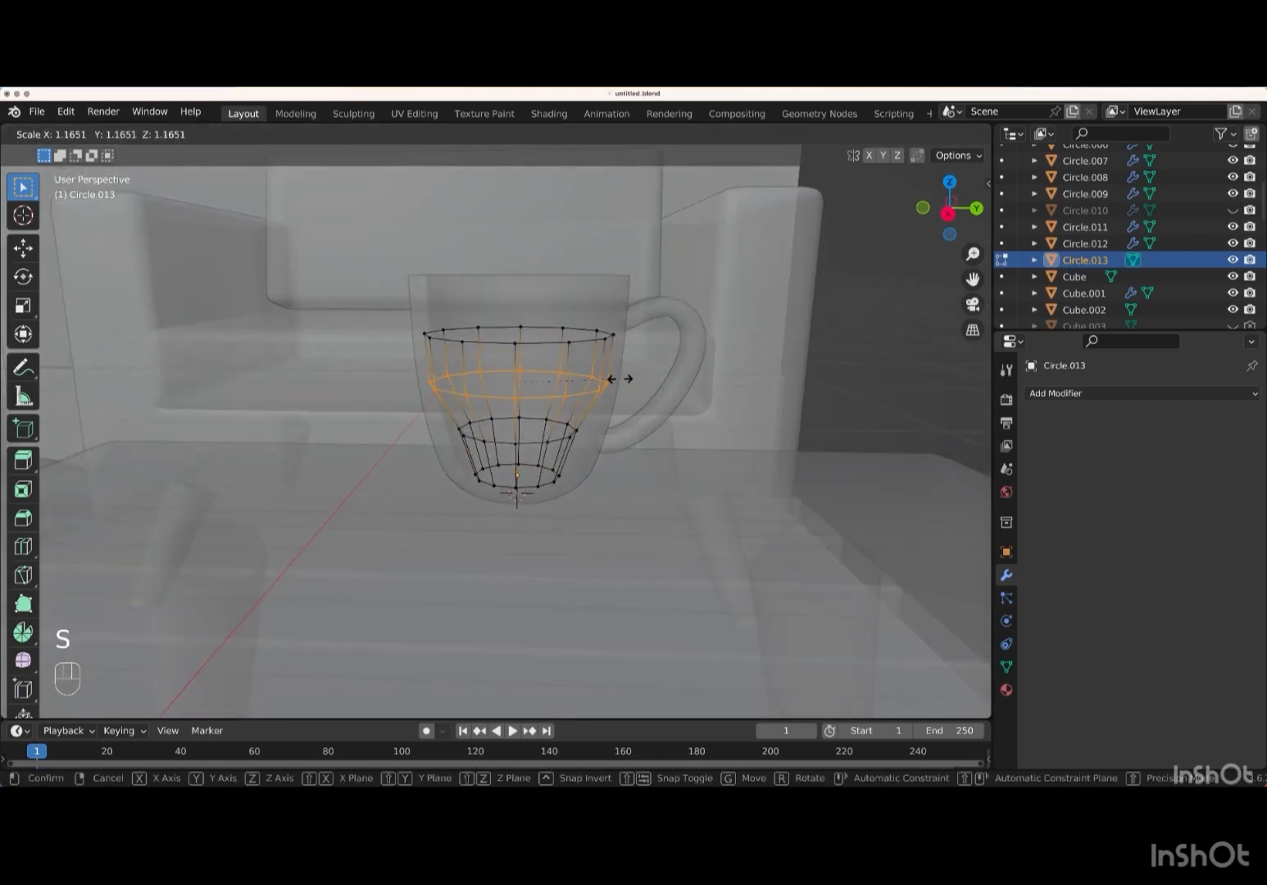
{"action": "key", "text": "Return"}
- Lower the inner shape's lower edge loop about 0.0158 m along global Z and scale it up by 1.166
{"action": "left_click_drag", "start_coordinate": [444, 418], "coordinate": [588, 443]}
{"action": "middle_click_drag", "start_coordinate": [588, 443], "coordinate": [589, 444]}
{"action": "key", "text": "g"}
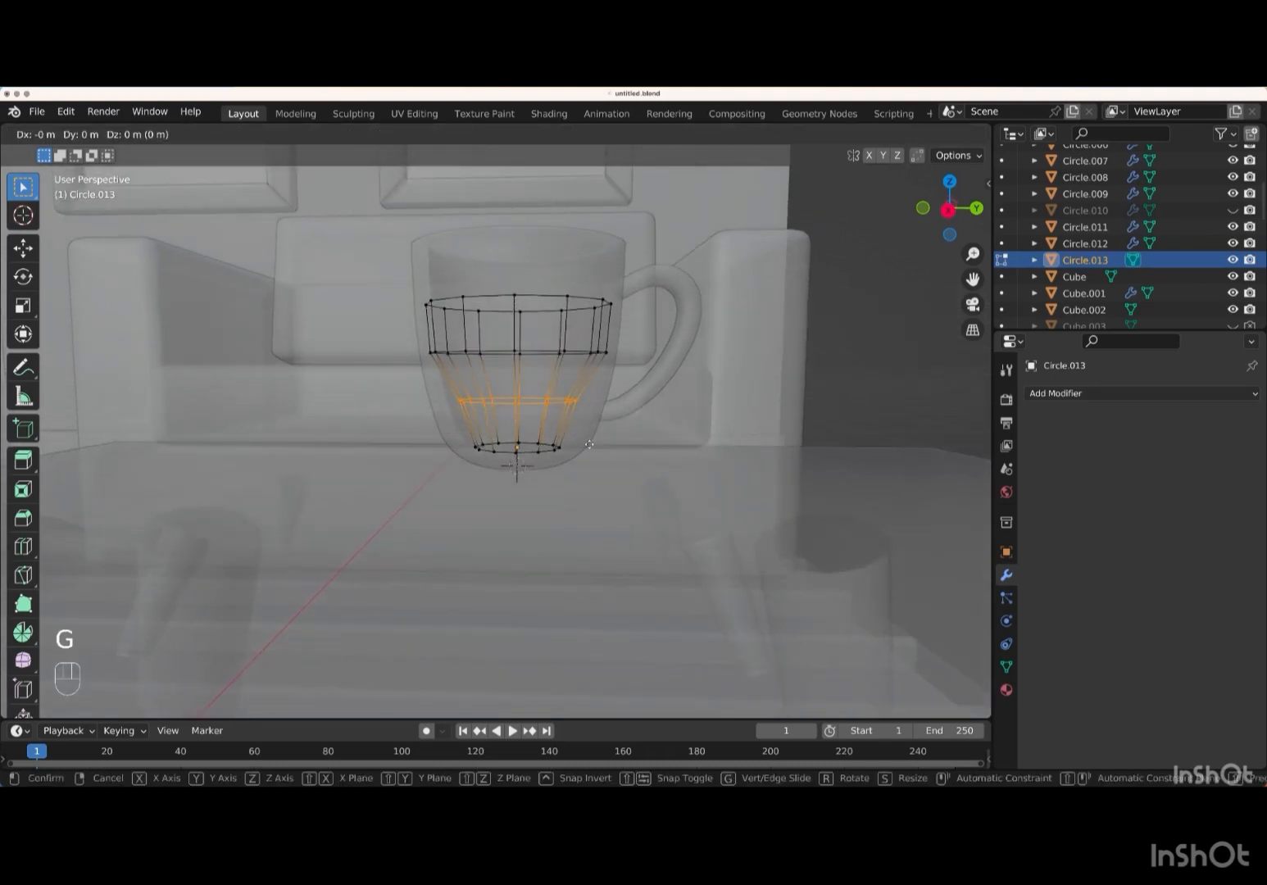
{"action": "key", "text": "z"}
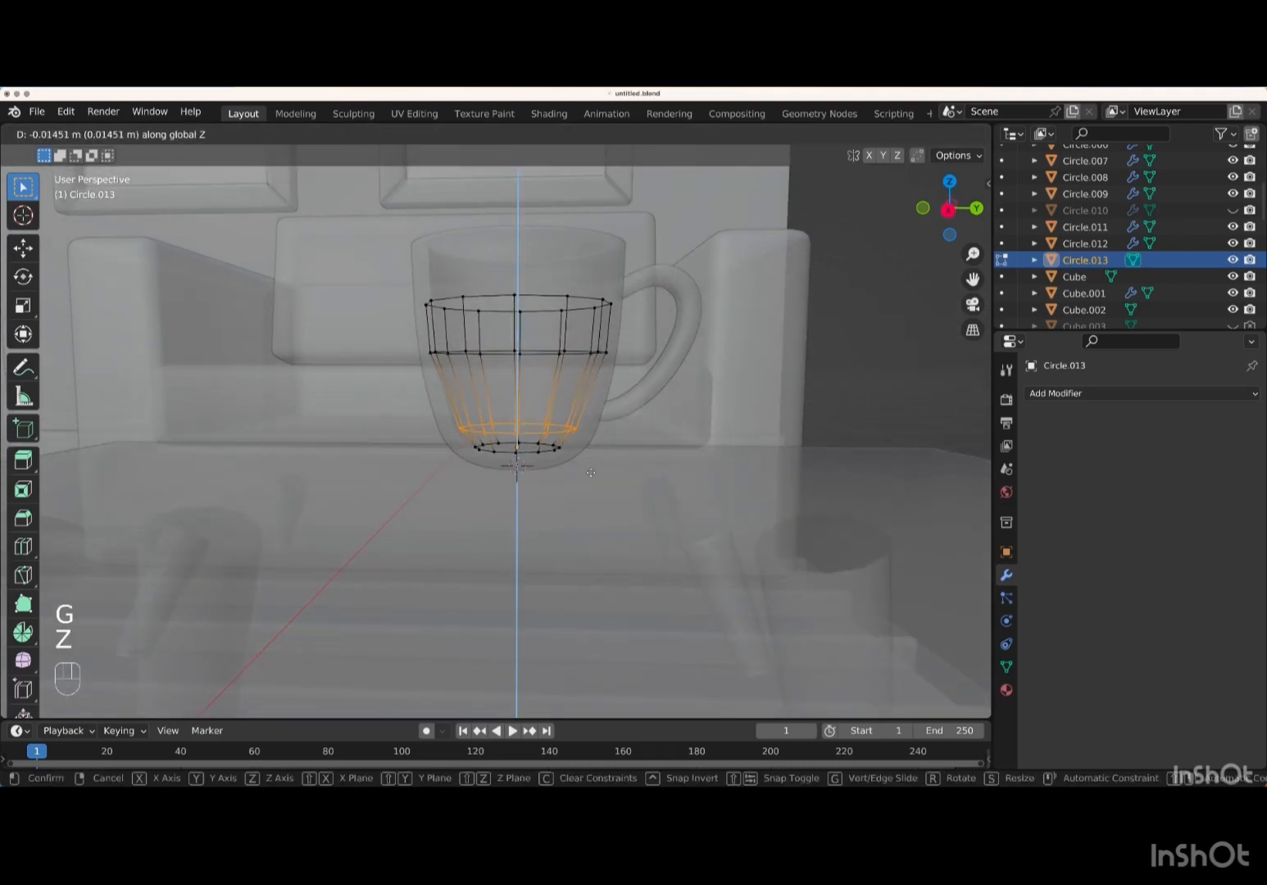
{"action": "key", "text": "Return"}
{"action": "key", "text": "s"}
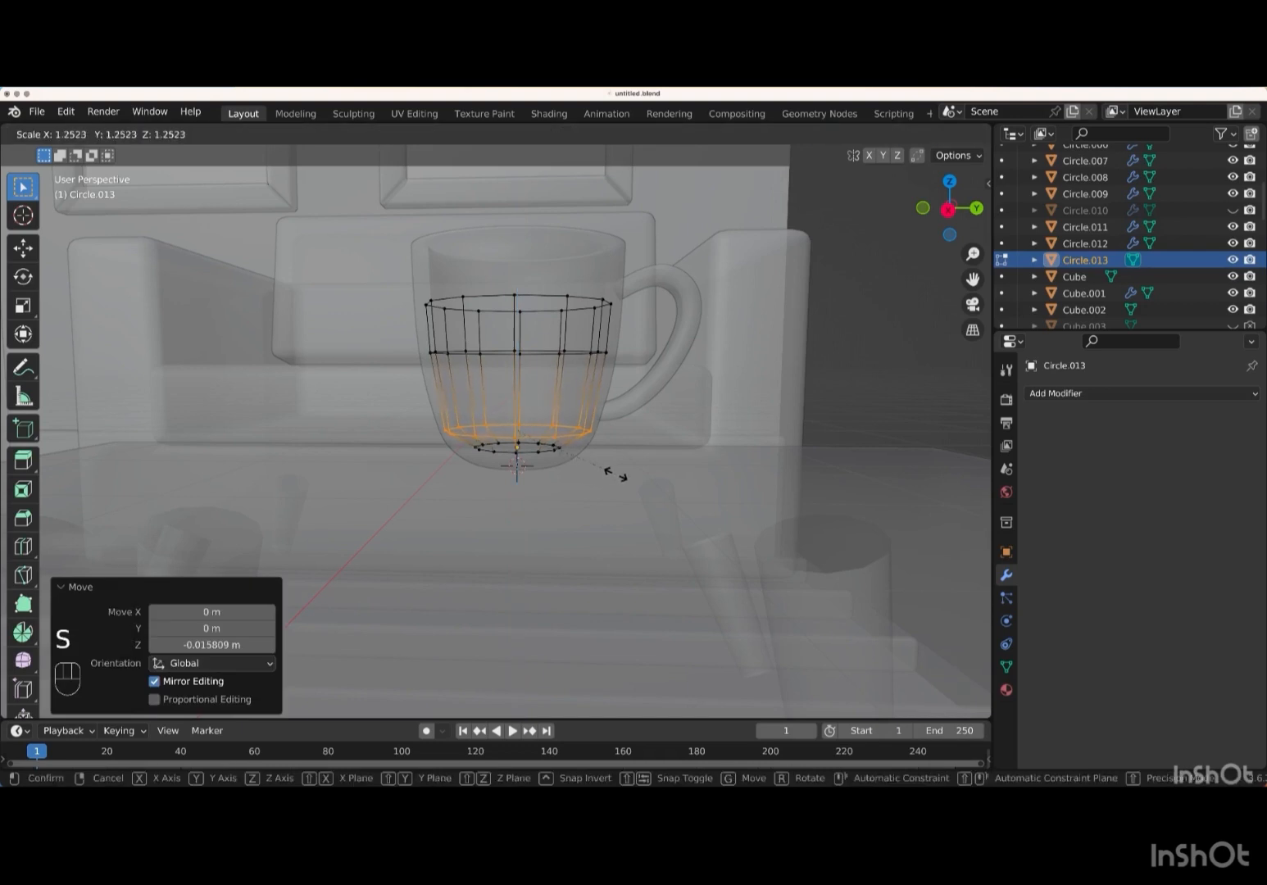
{"action": "key", "text": "Return"}
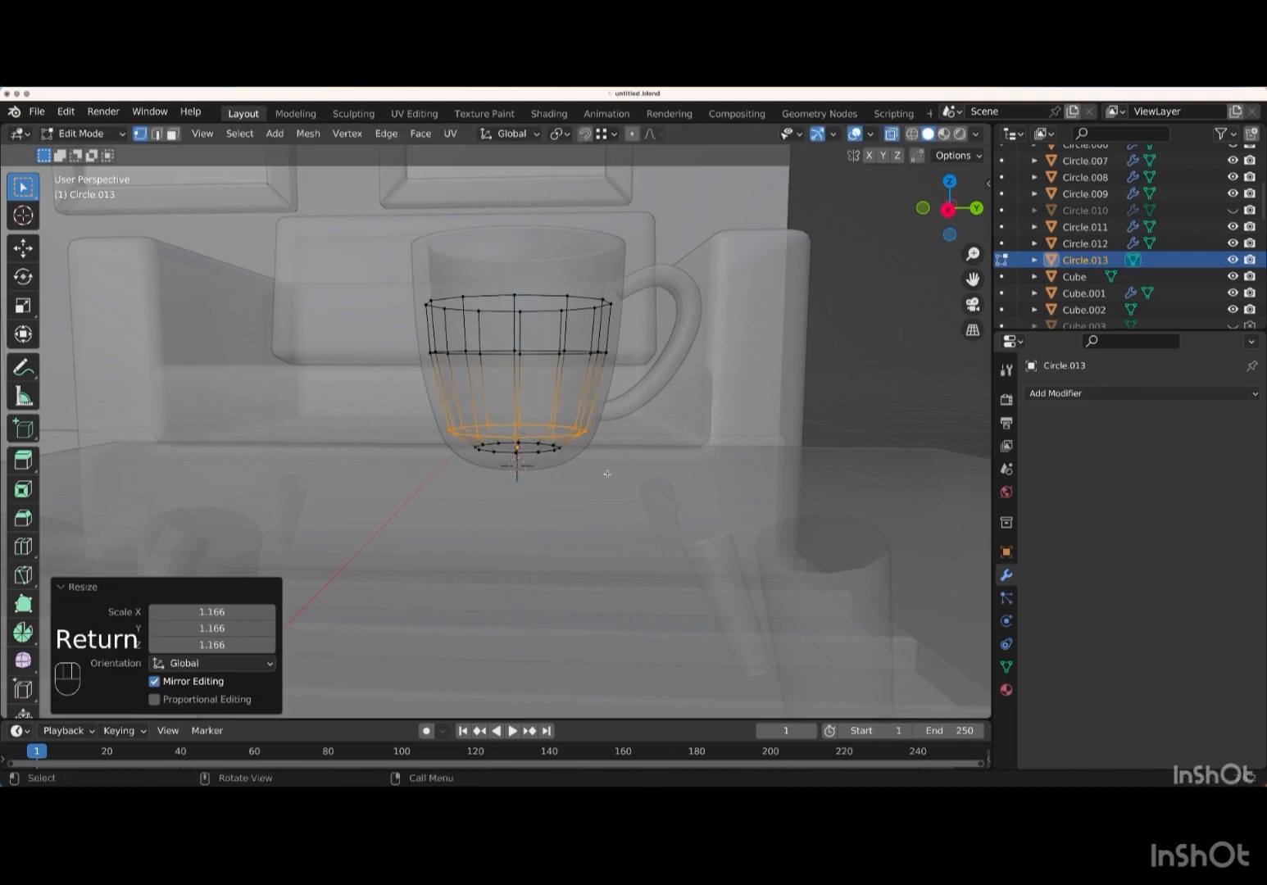
- Return to Object Mode with X-ray off and add a Subdivision Surface modifier with viewport level 2 to the inner shape
{"action": "key", "text": "Tab"}
{"action": "middle_click_drag", "start_coordinate": [608, 476], "coordinate": [673, 412]}
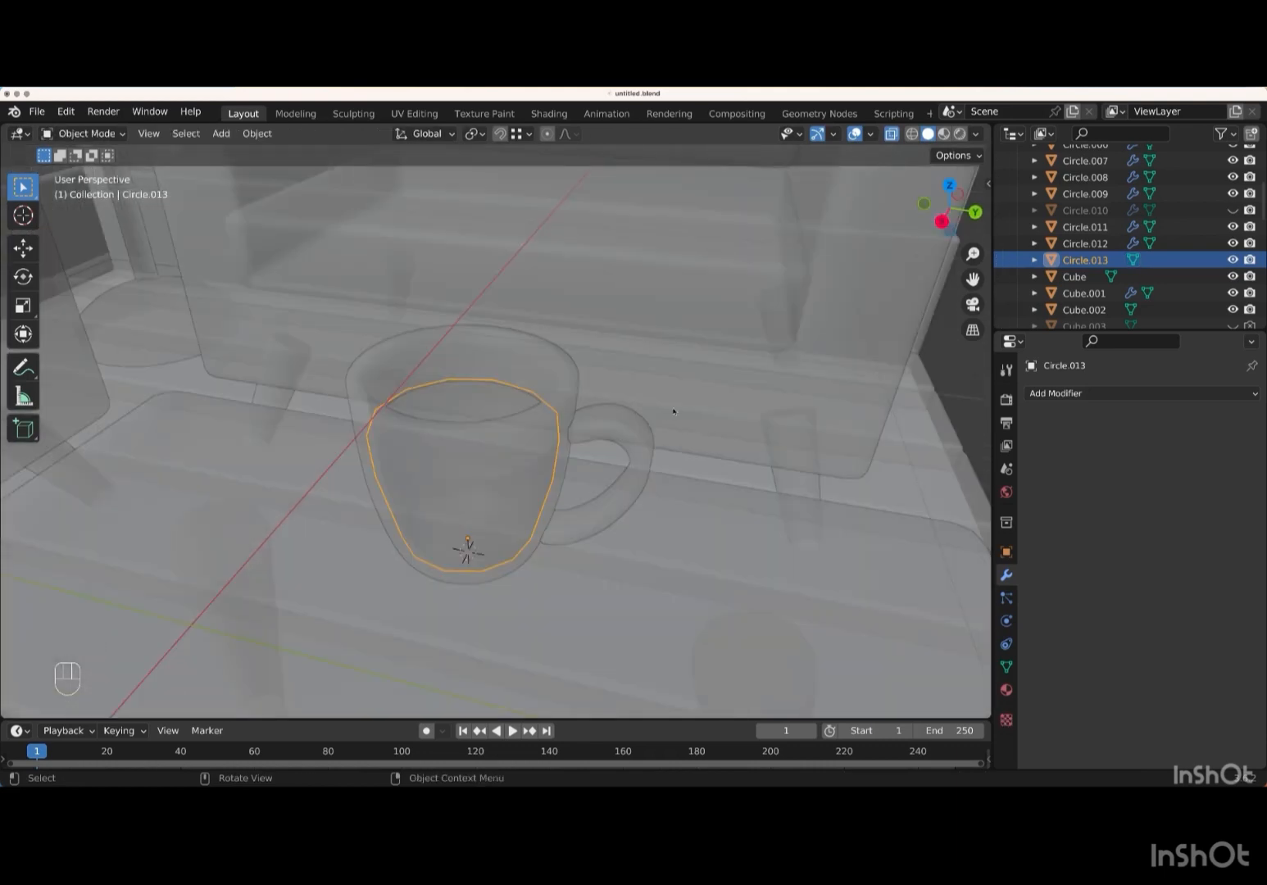
{"action": "key", "text": "alt+z"}
{"action": "middle_click_drag", "start_coordinate": [635, 408], "coordinate": [636, 410]}
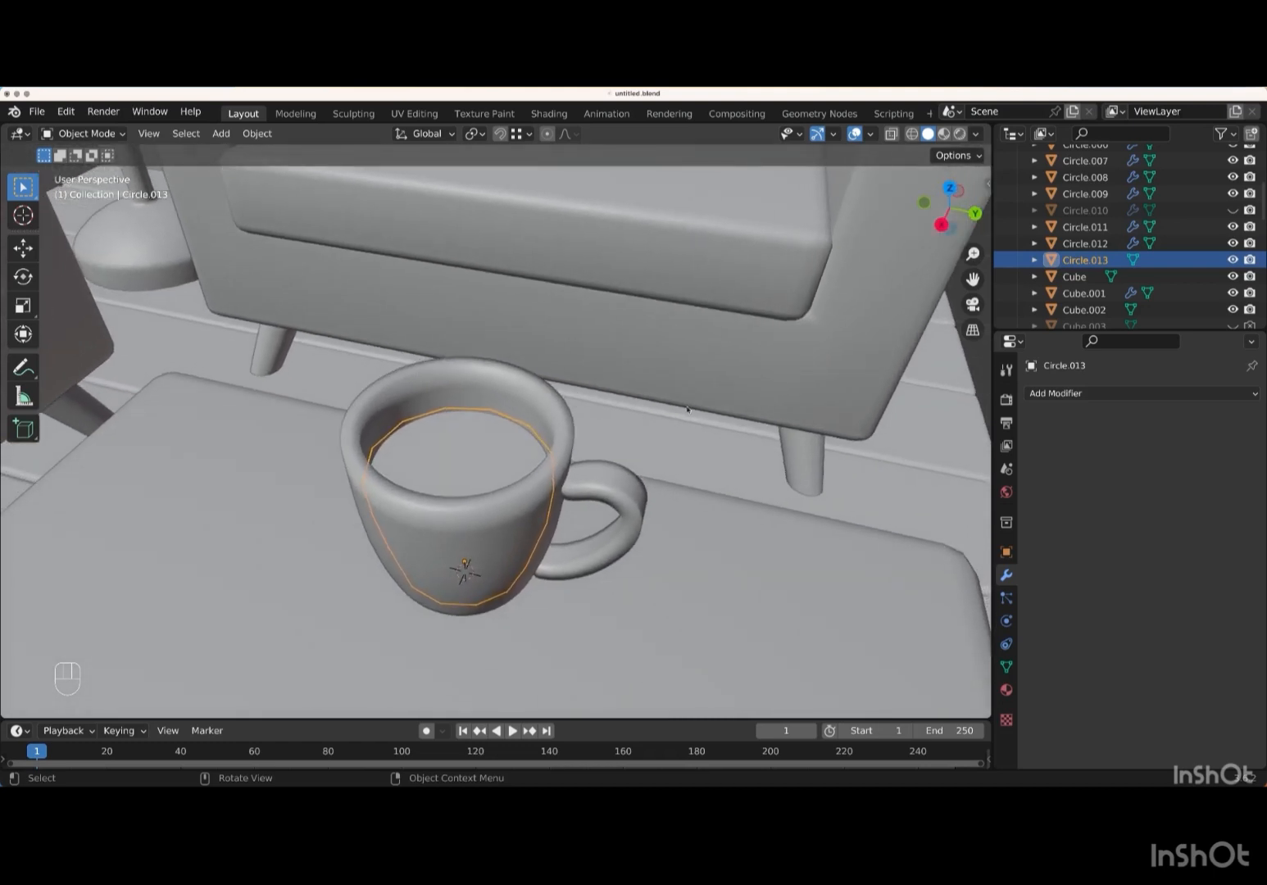
{"action": "left_click", "coordinate": [1135, 398]}
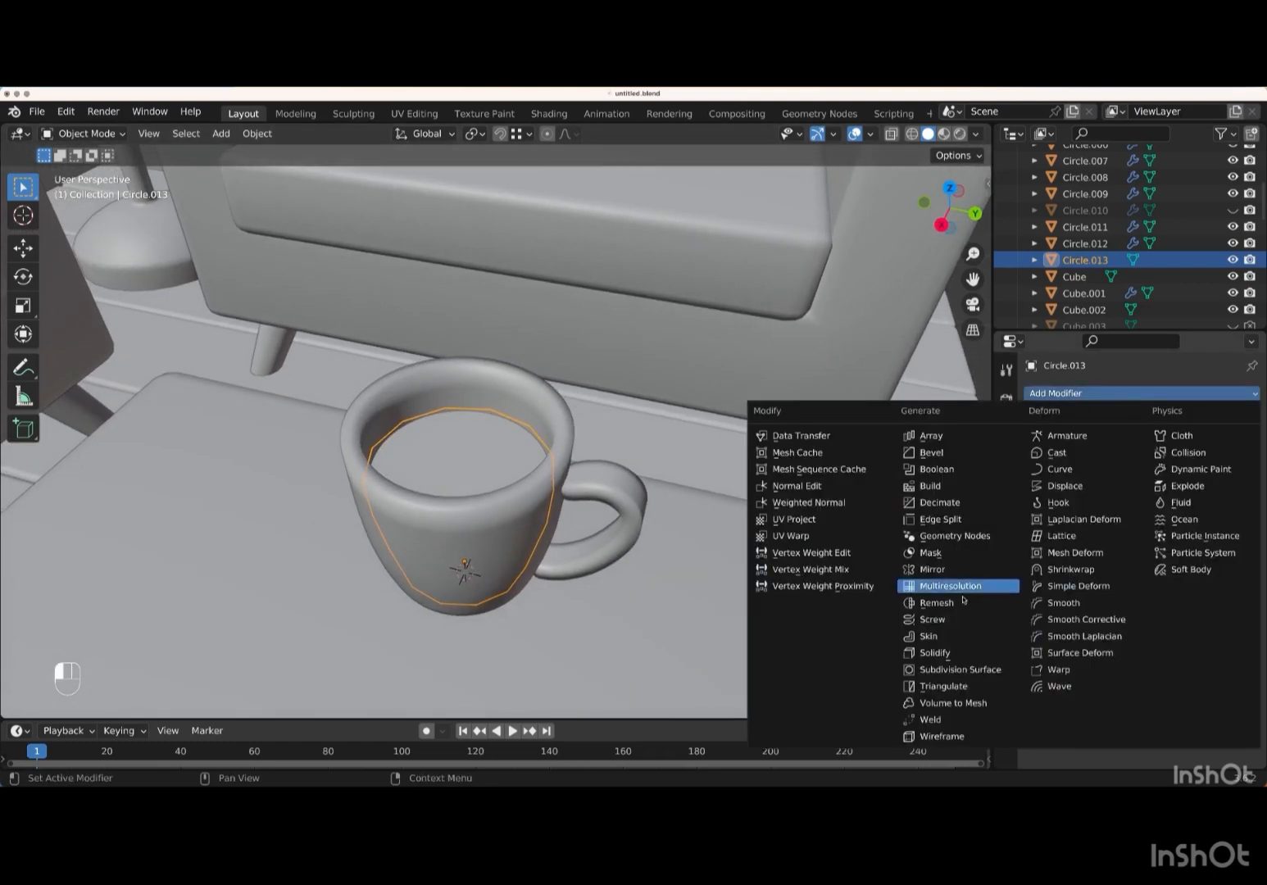
{"action": "left_click", "coordinate": [958, 670]}
{"action": "left_click", "coordinate": [1231, 461]}
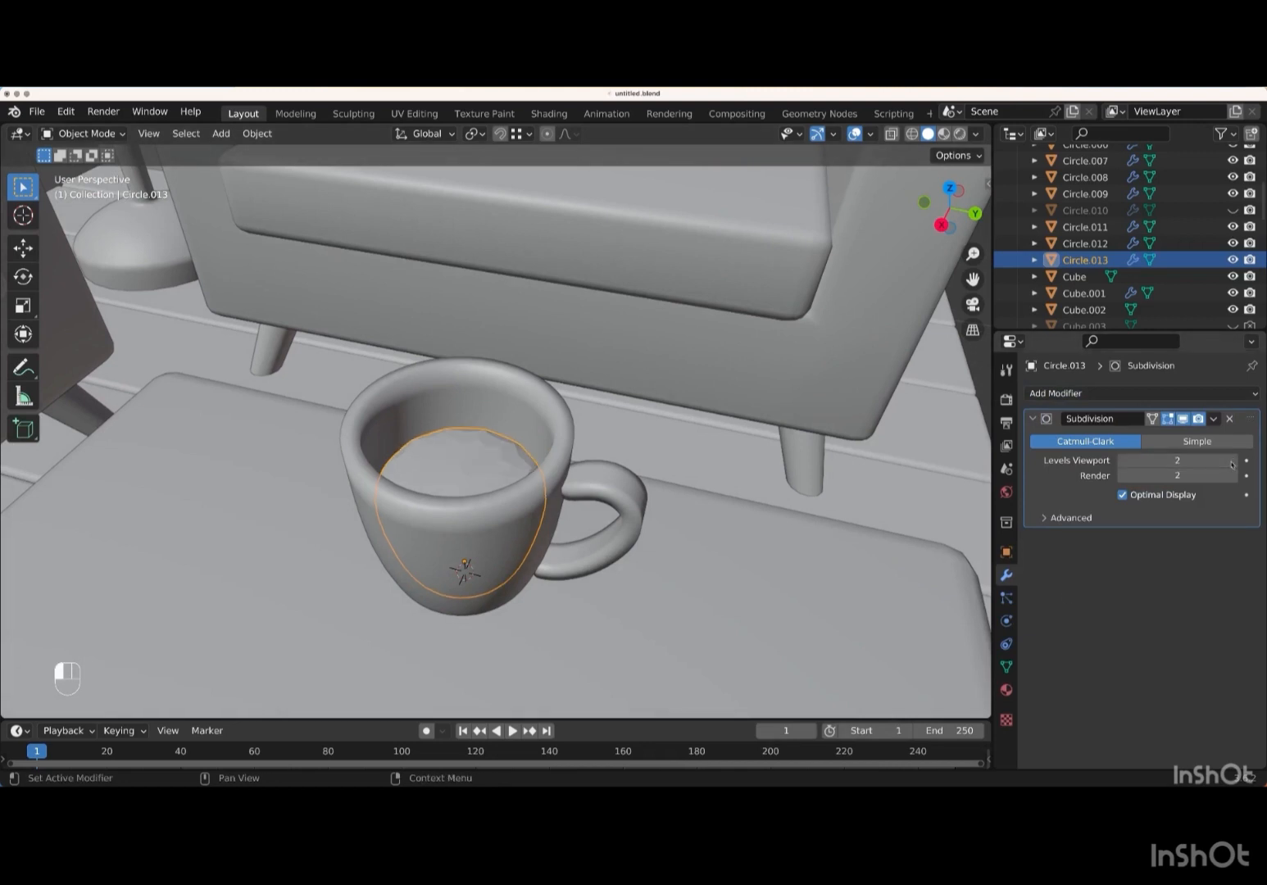
- Apply smooth shading to the shape inside the cup
{"action": "right_click", "coordinate": [843, 355]}
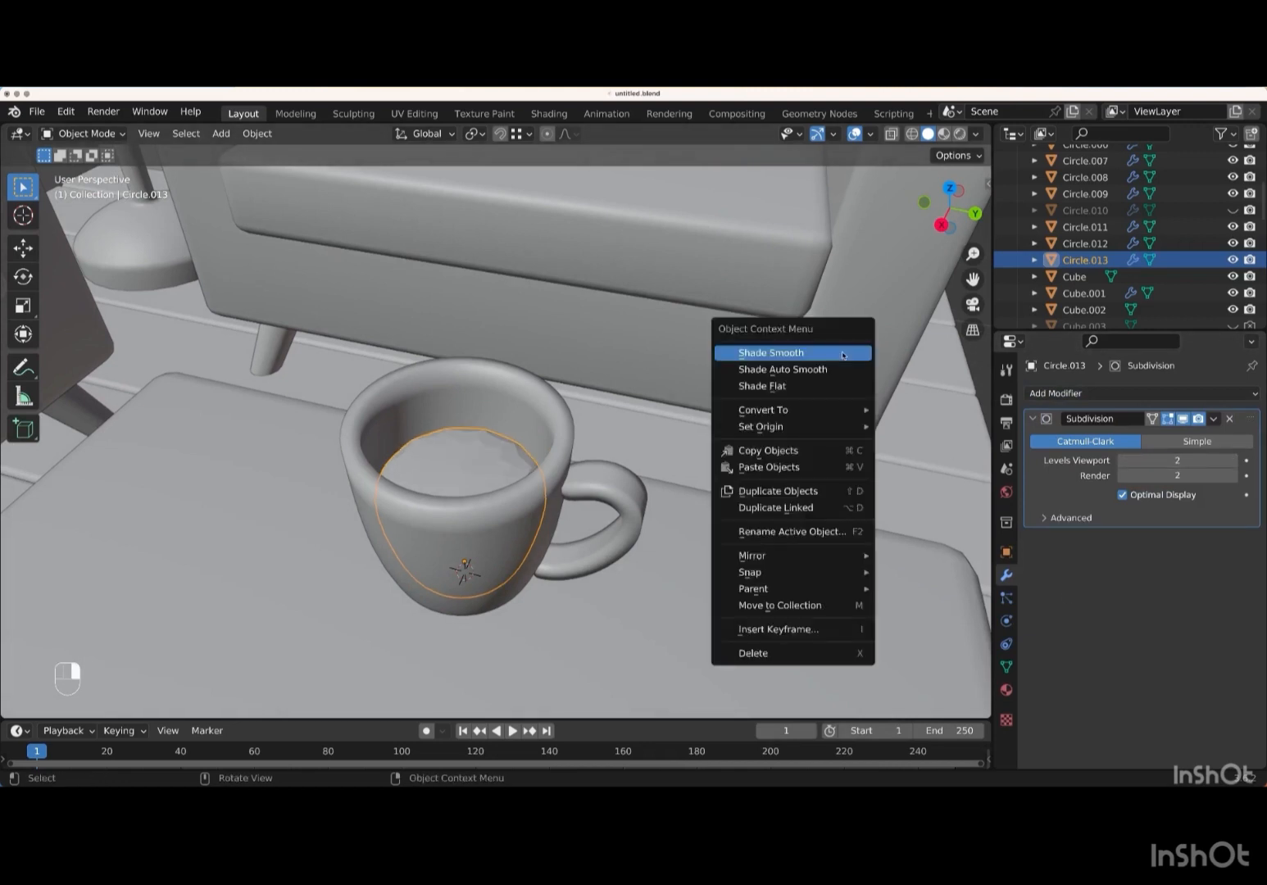
{"action": "left_click", "coordinate": [794, 357]}
{"action": "scroll", "coordinate": [662, 443], "scroll_direction": "left", "scroll_amount": 5}
{"action": "scroll", "coordinate": [662, 443], "scroll_direction": "right", "scroll_amount": 8}
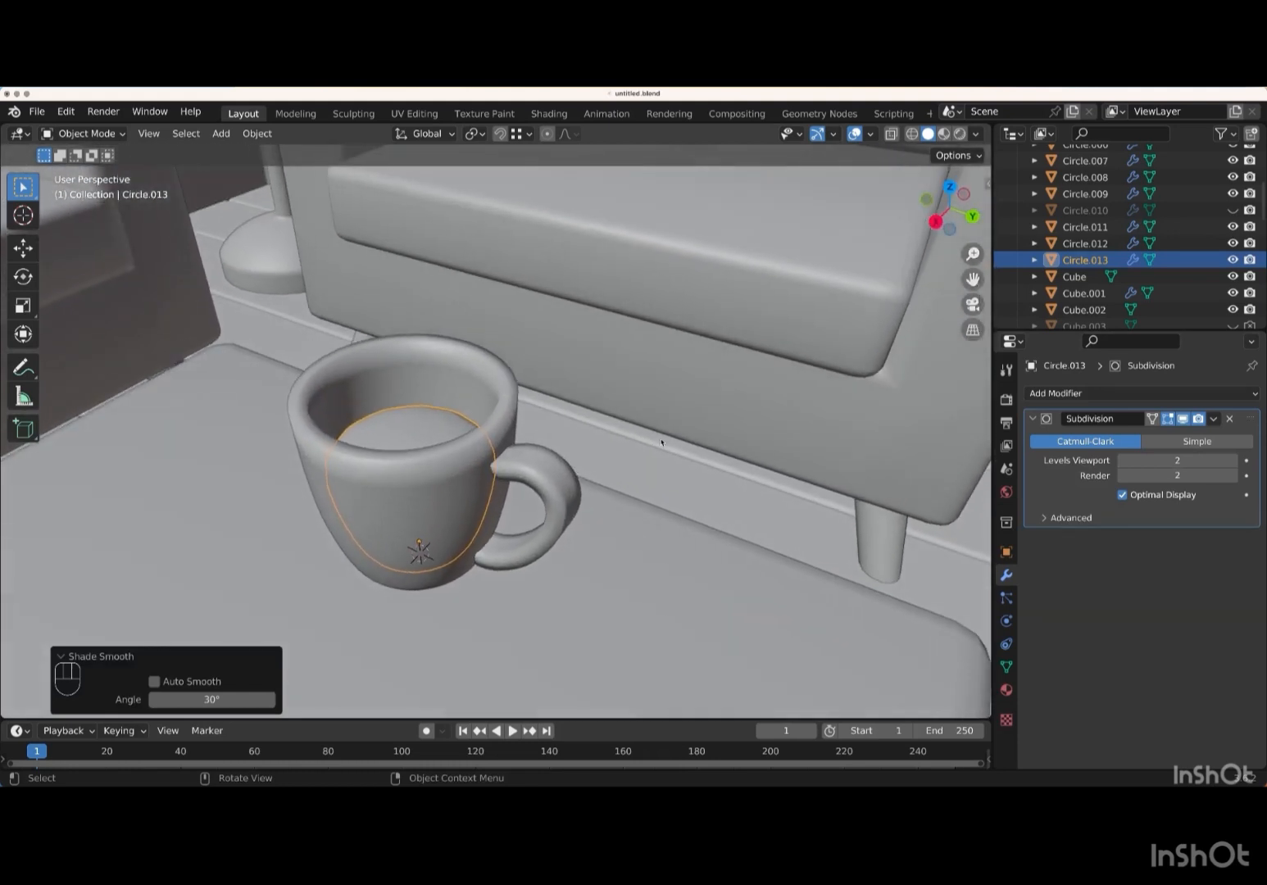
{"action": "scroll", "coordinate": [661, 443], "scroll_direction": "left", "scroll_amount": 4}
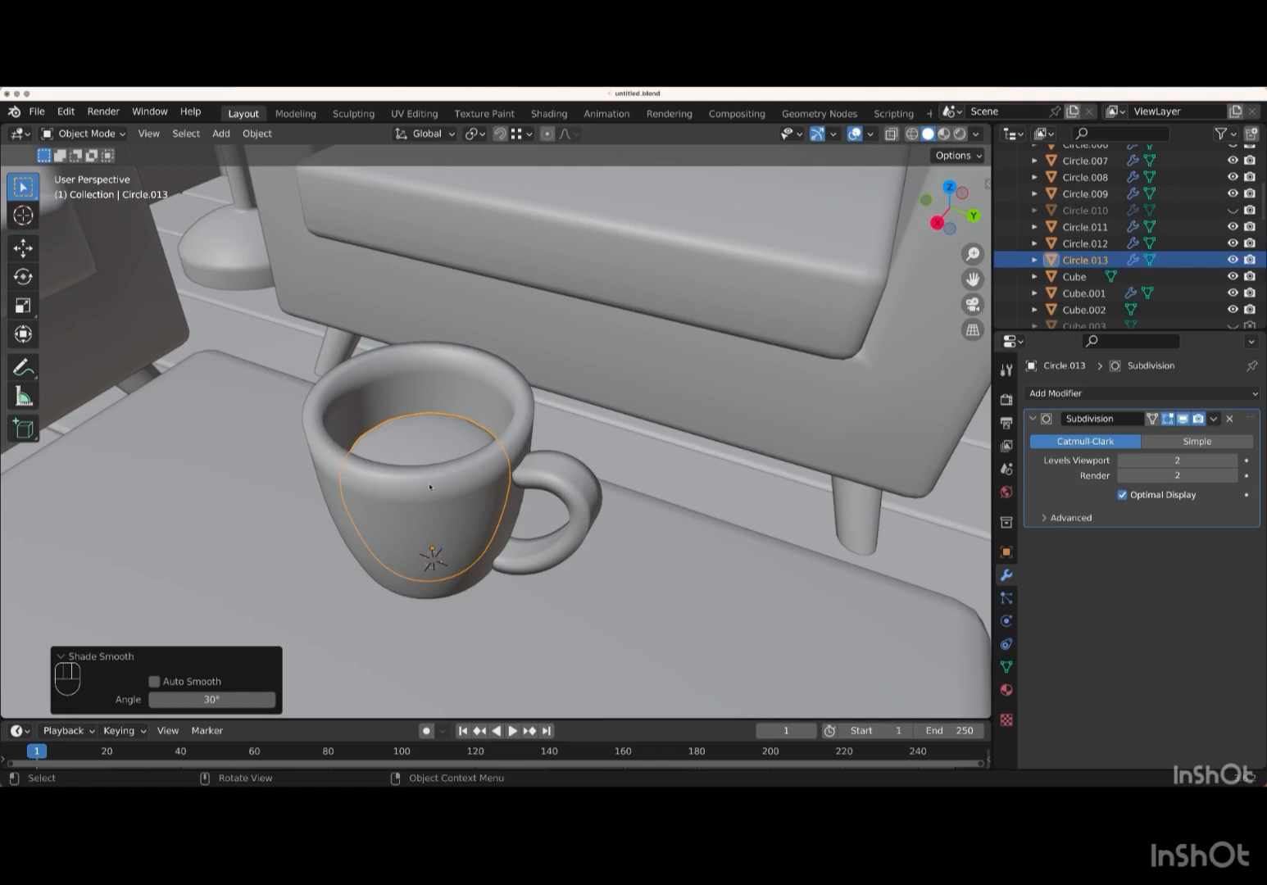
- Parent the inner shape and the handle to the cup body using the Object parent type
{"action": "key", "text": "shift"}
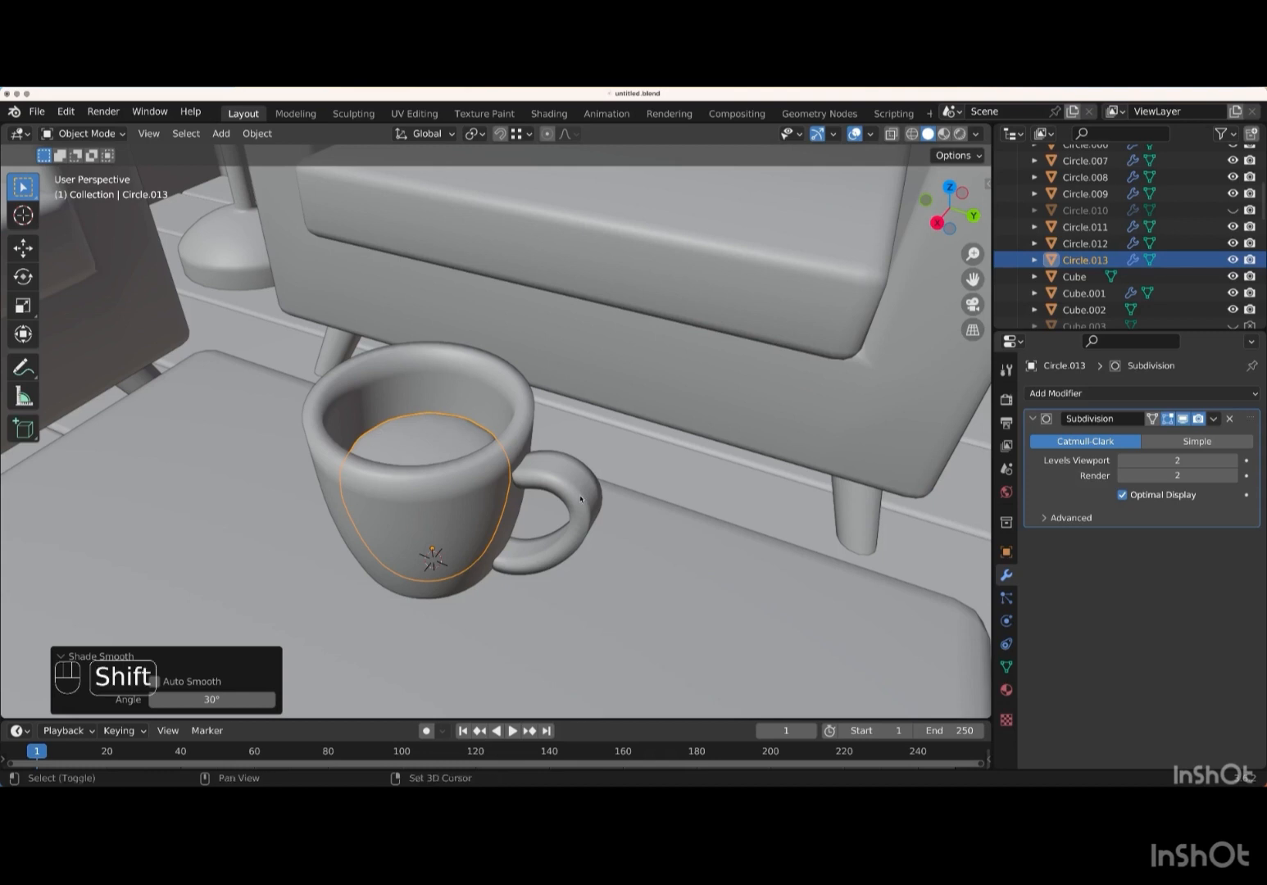
{"action": "left_click", "coordinate": [581, 499], "text": "shift"}
{"action": "left_click", "coordinate": [504, 398], "text": "shift"}
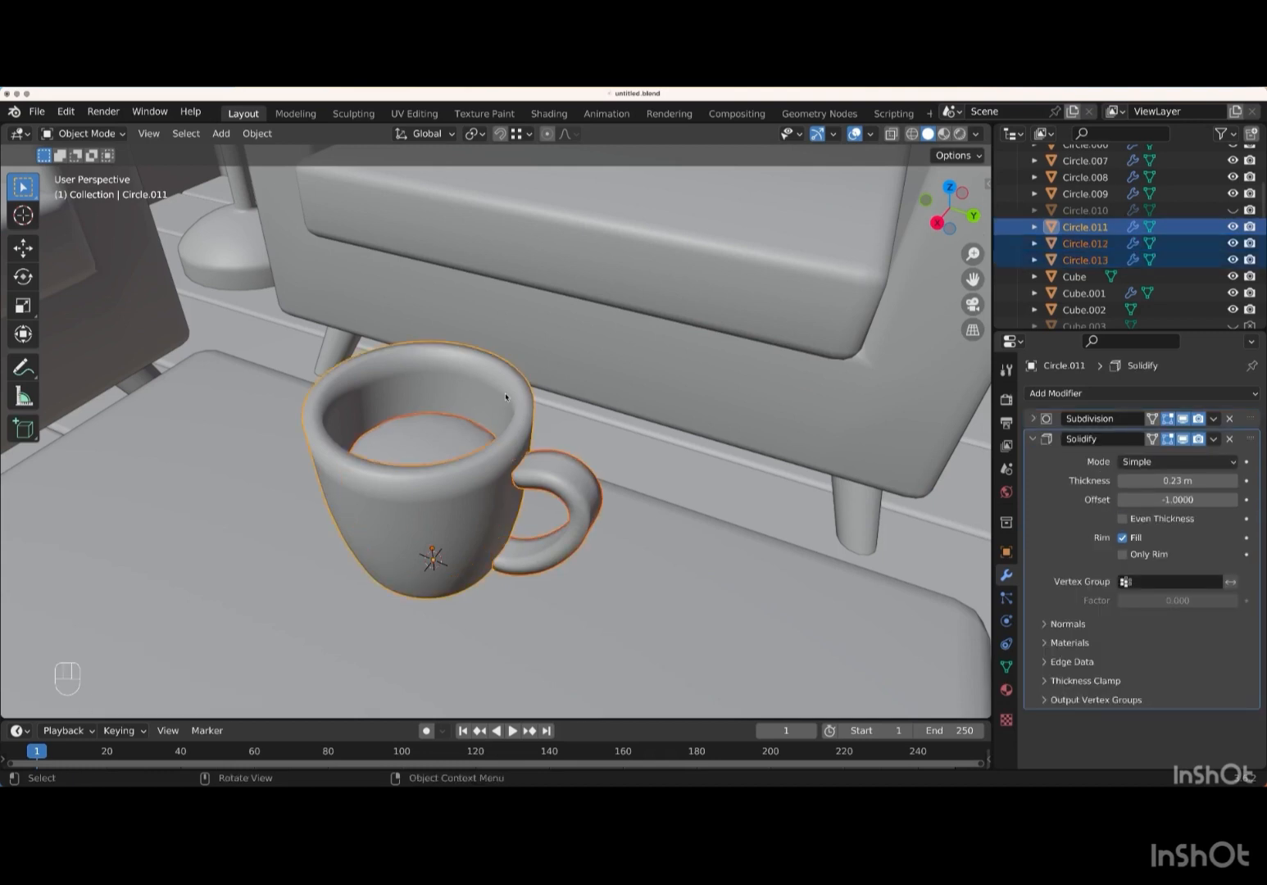
{"action": "scroll", "coordinate": [506, 398], "scroll_direction": "down", "scroll_amount": 3}
{"action": "scroll", "coordinate": [506, 397], "scroll_direction": "up", "scroll_amount": 3}
{"action": "scroll", "coordinate": [506, 397], "scroll_direction": "right", "scroll_amount": 4}
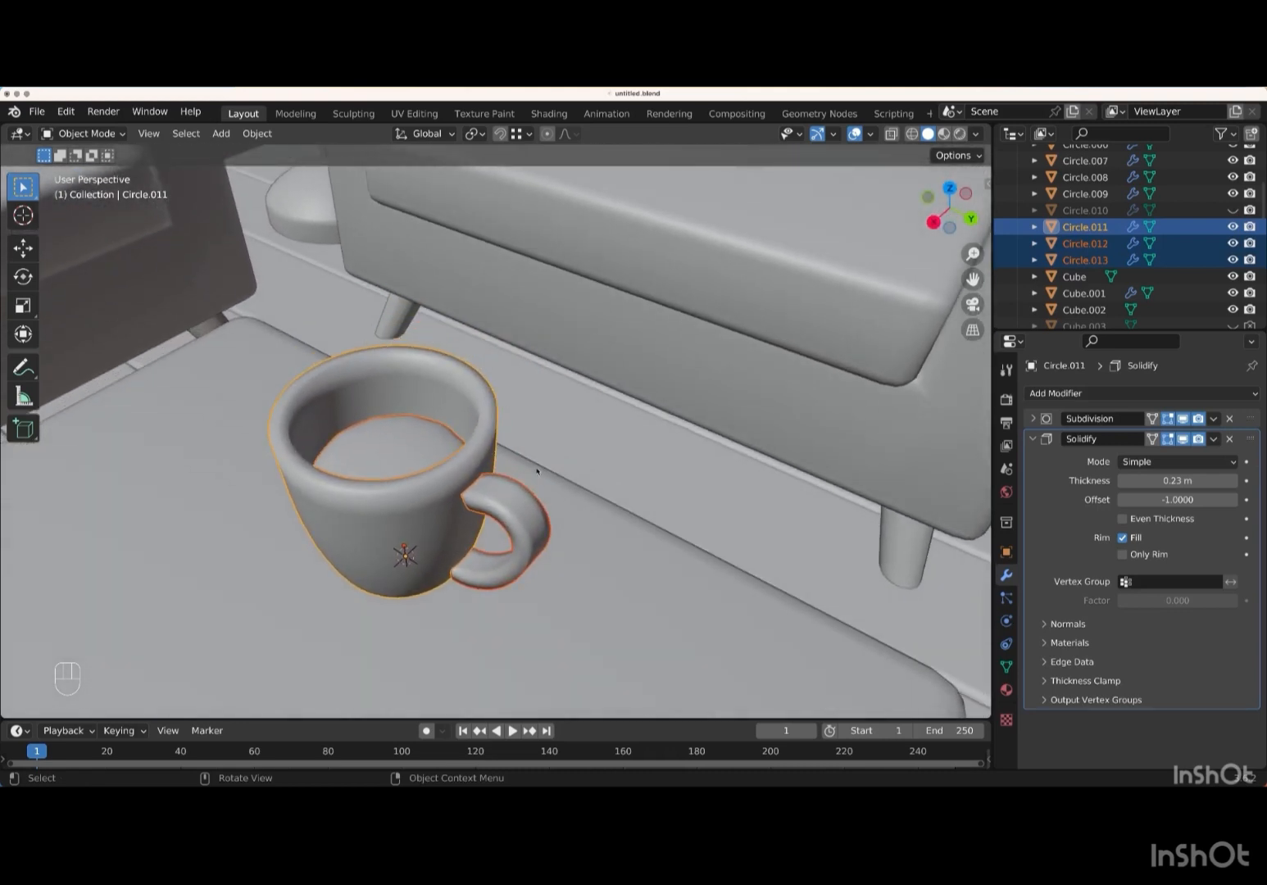
{"action": "key", "text": "ctrl+p"}
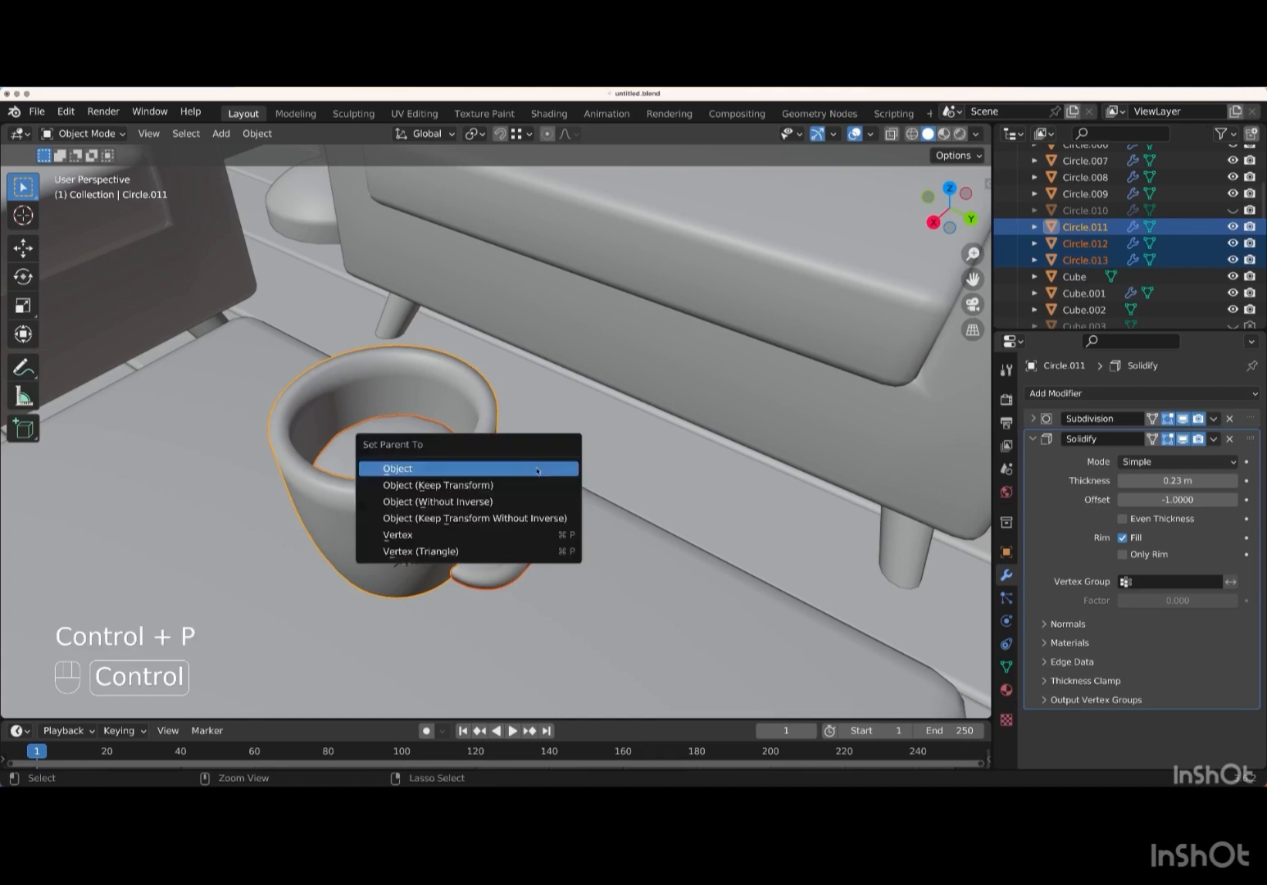
{"action": "left_click", "coordinate": [467, 469]}
{"action": "scroll", "coordinate": [467, 471], "scroll_direction": "right", "scroll_amount": 5}
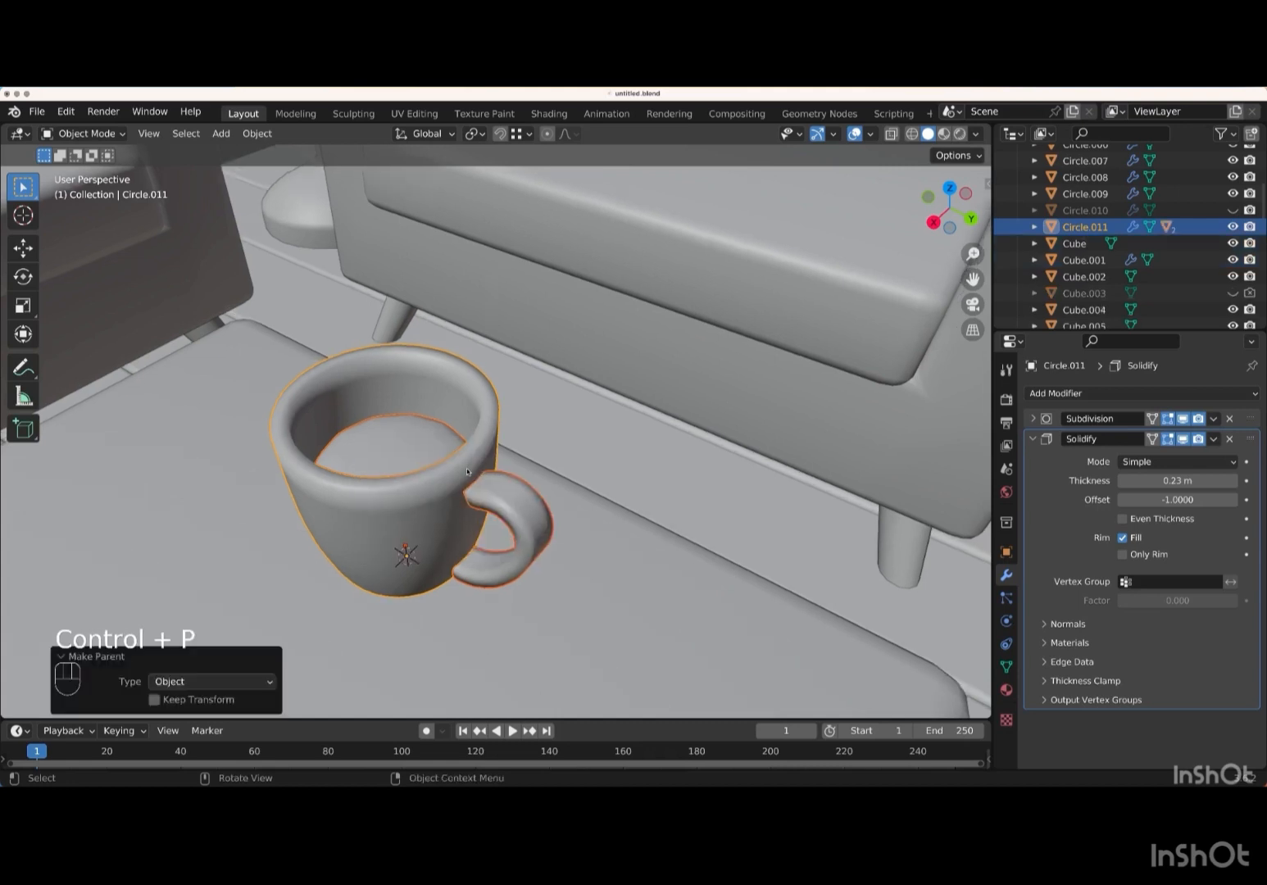
- Unhide the saucer Circle.010 and scale it down to 0.759 beneath the cup
{"action": "scroll", "coordinate": [467, 471], "scroll_direction": "right", "scroll_amount": 4}
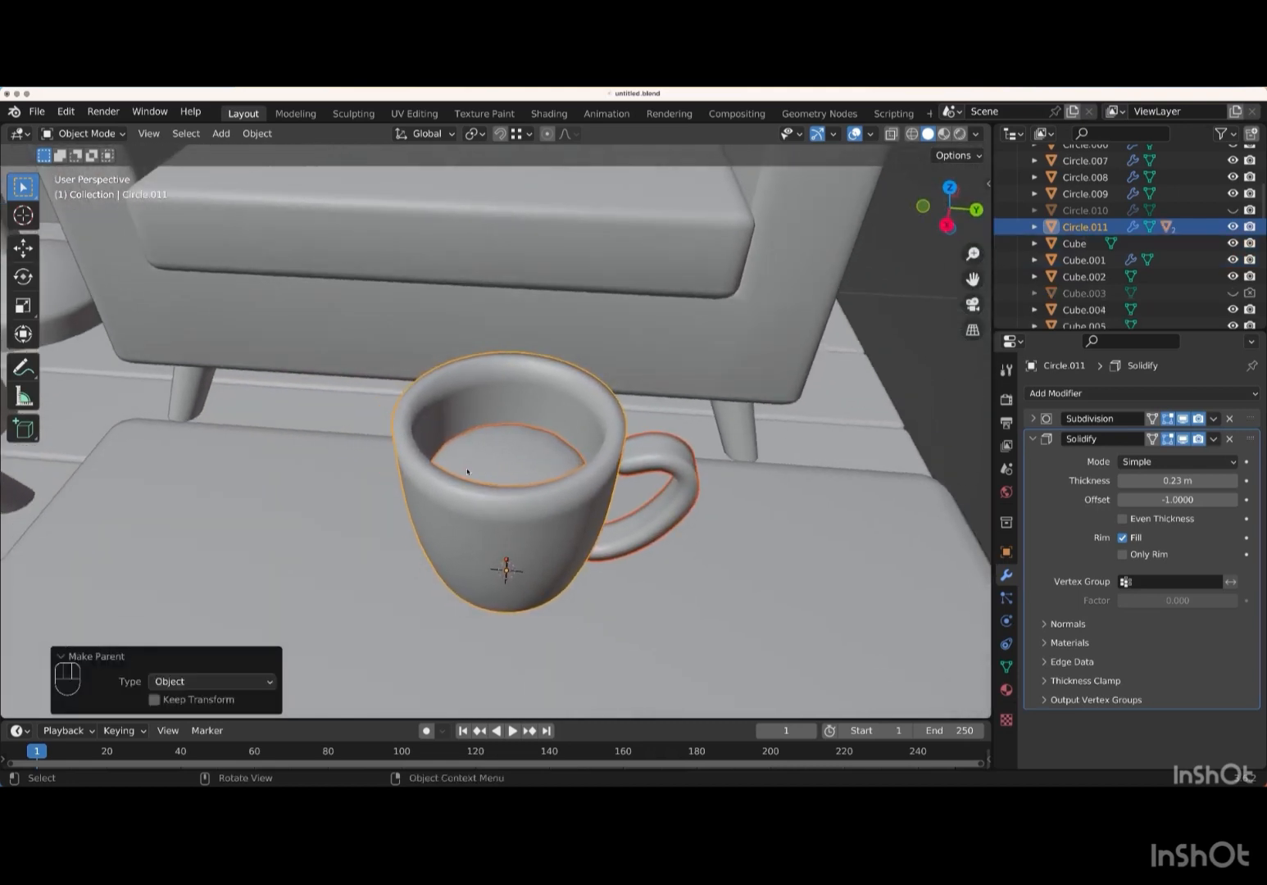
{"action": "scroll", "coordinate": [527, 528], "scroll_direction": "left", "scroll_amount": 4}
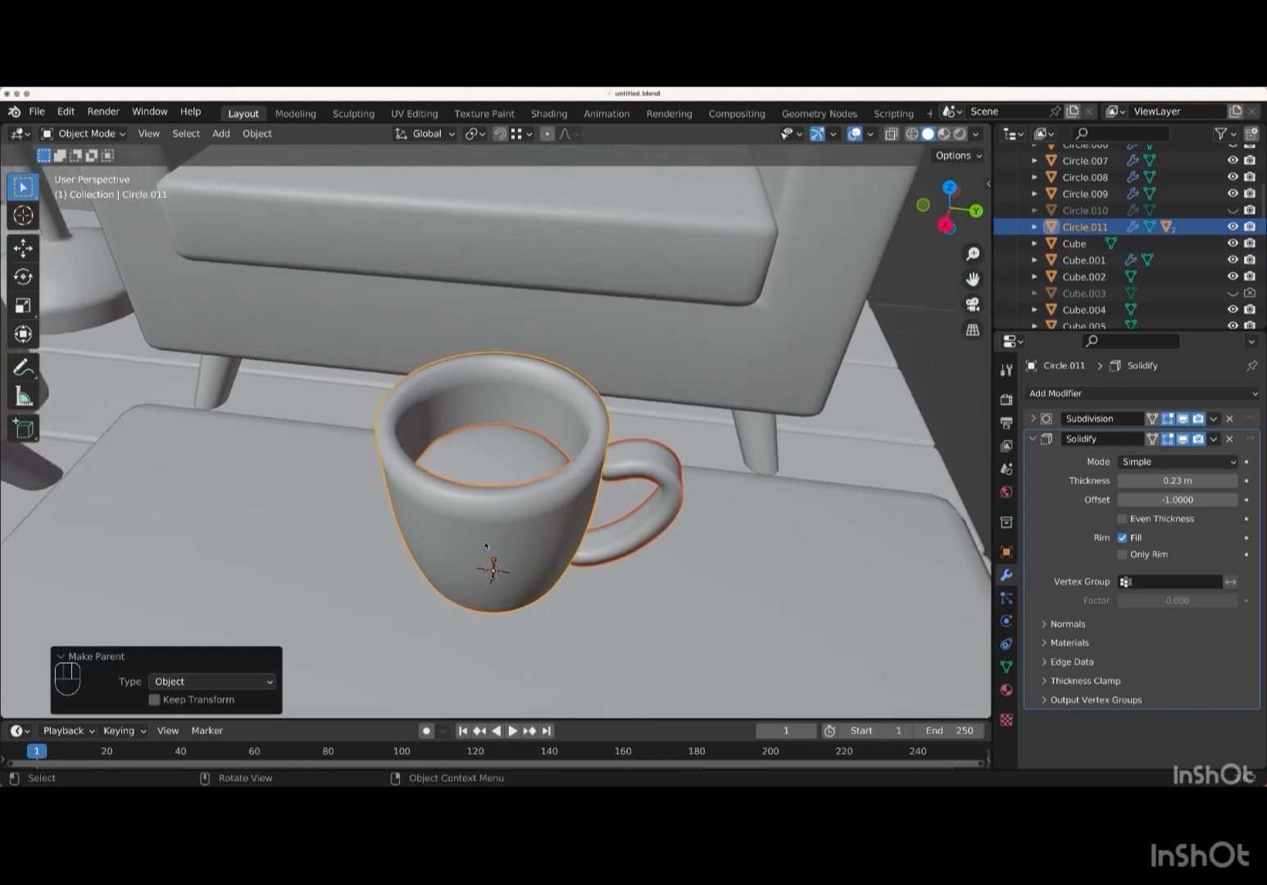
{"action": "middle_click_drag", "start_coordinate": [486, 546], "coordinate": [456, 546]}
{"action": "left_click", "coordinate": [1232, 210]}
{"action": "left_click", "coordinate": [1085, 211]}
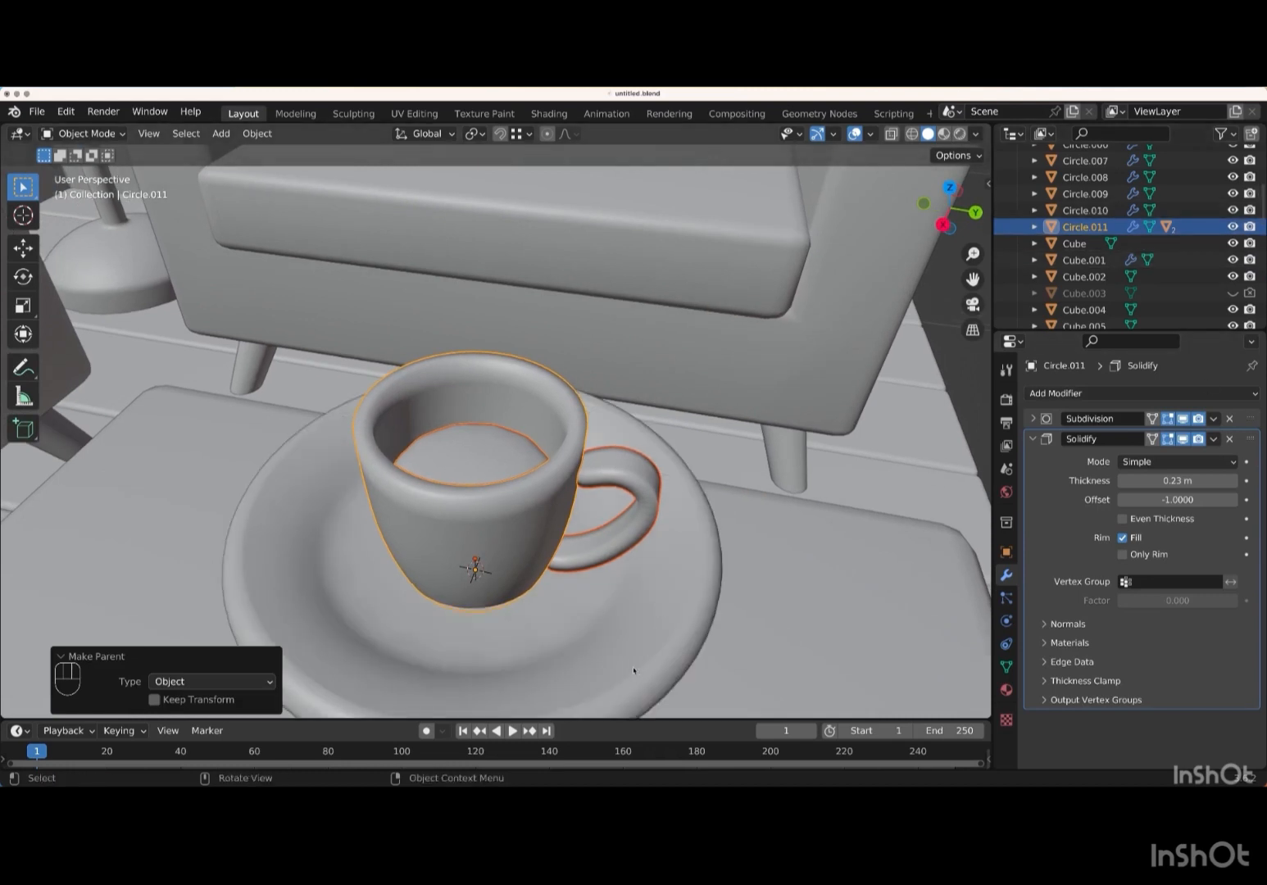
{"action": "key", "text": "s"}
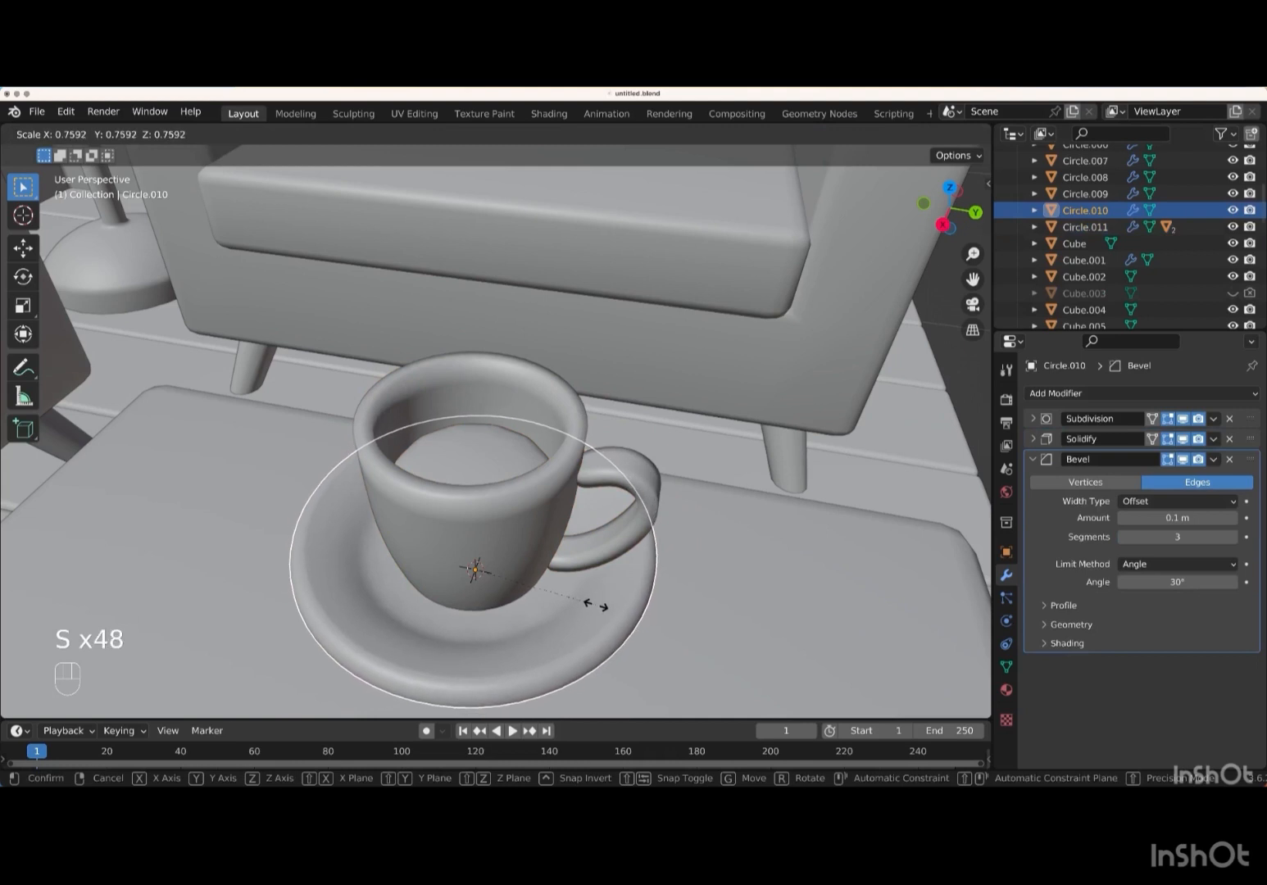
{"action": "key", "text": "Return"}
- Select the saucer and the cup body together and move them about 0.028 m along the X axis on the coffee table
{"action": "middle_click_drag", "start_coordinate": [594, 605], "coordinate": [593, 607]}
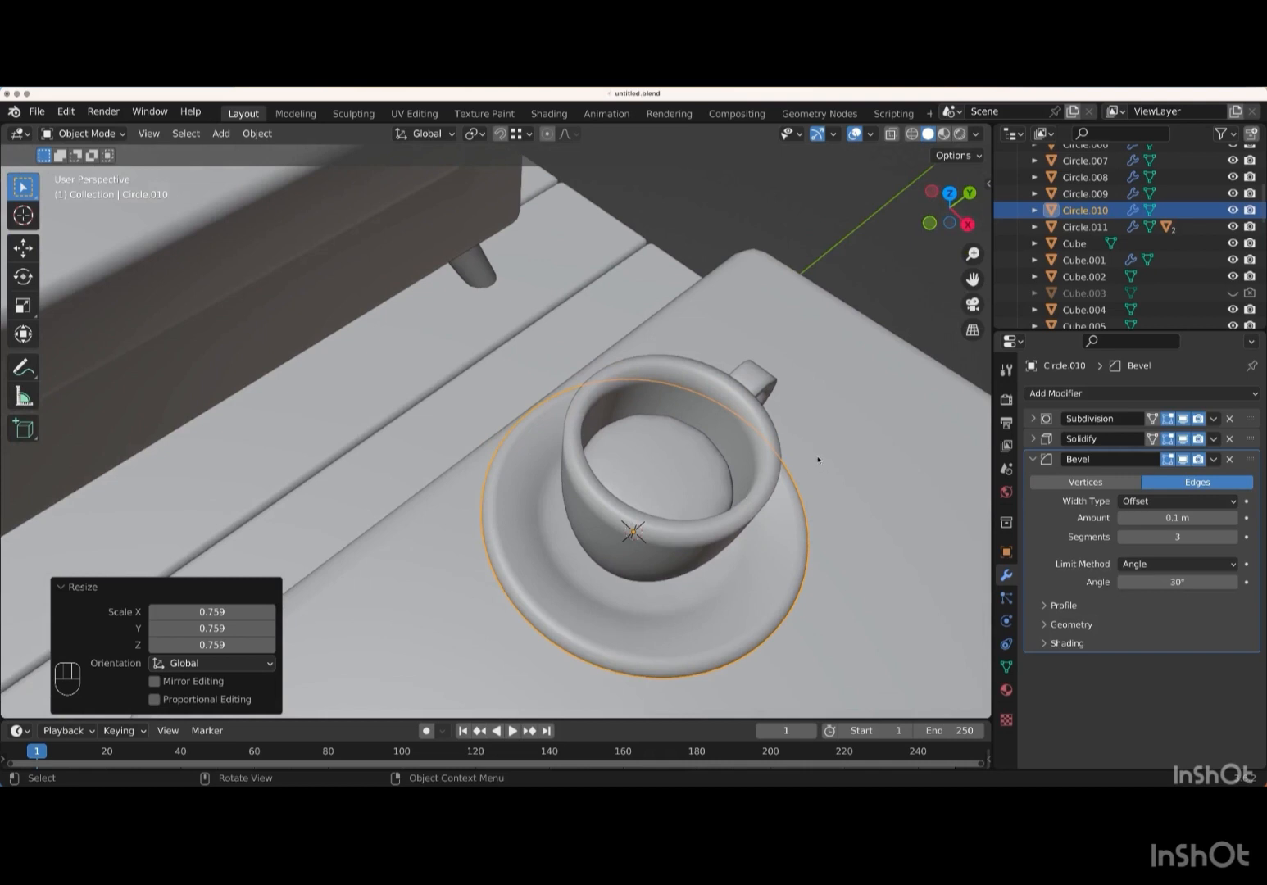
{"action": "key", "text": "shift"}
{"action": "left_click", "coordinate": [754, 417], "text": "shift"}
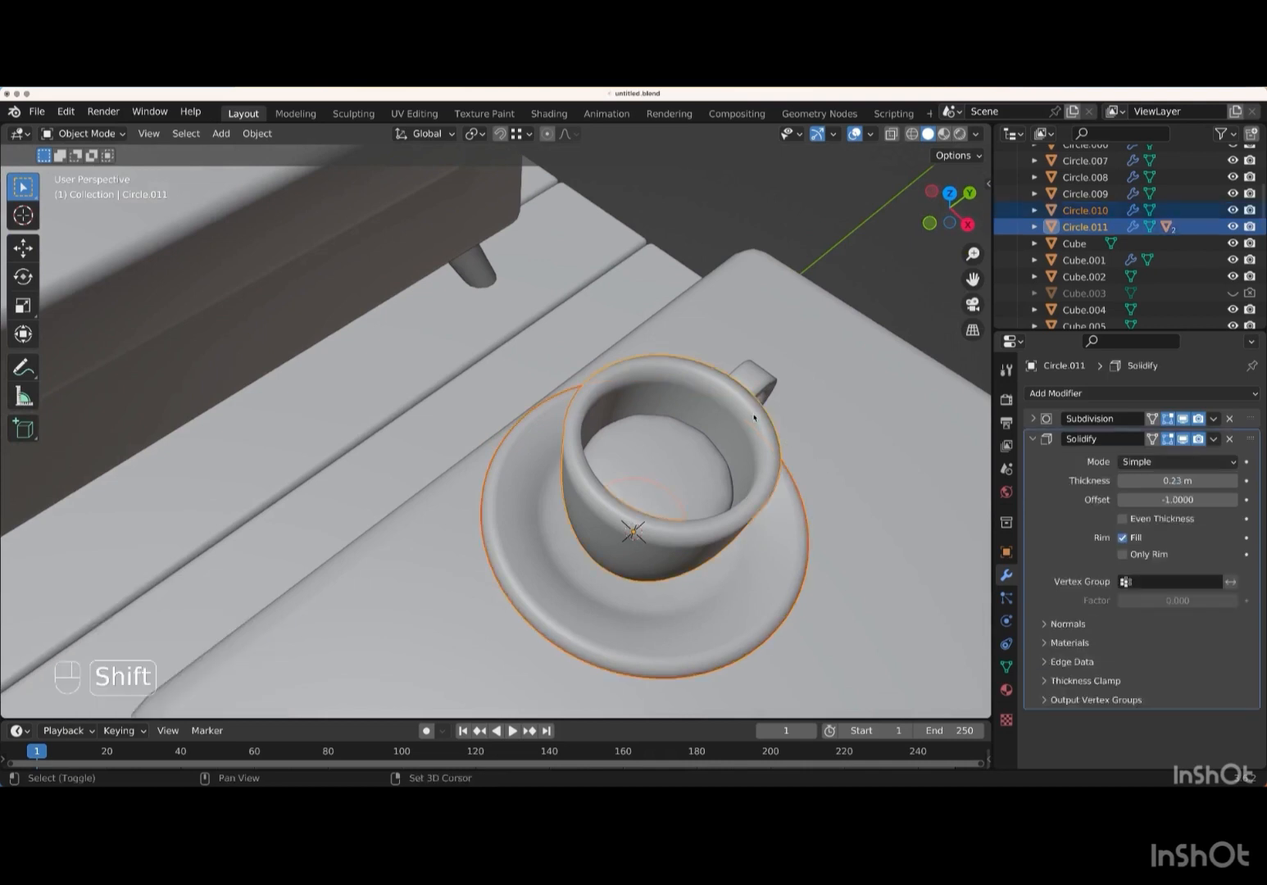
{"action": "middle_click_drag", "start_coordinate": [701, 444], "coordinate": [703, 452]}
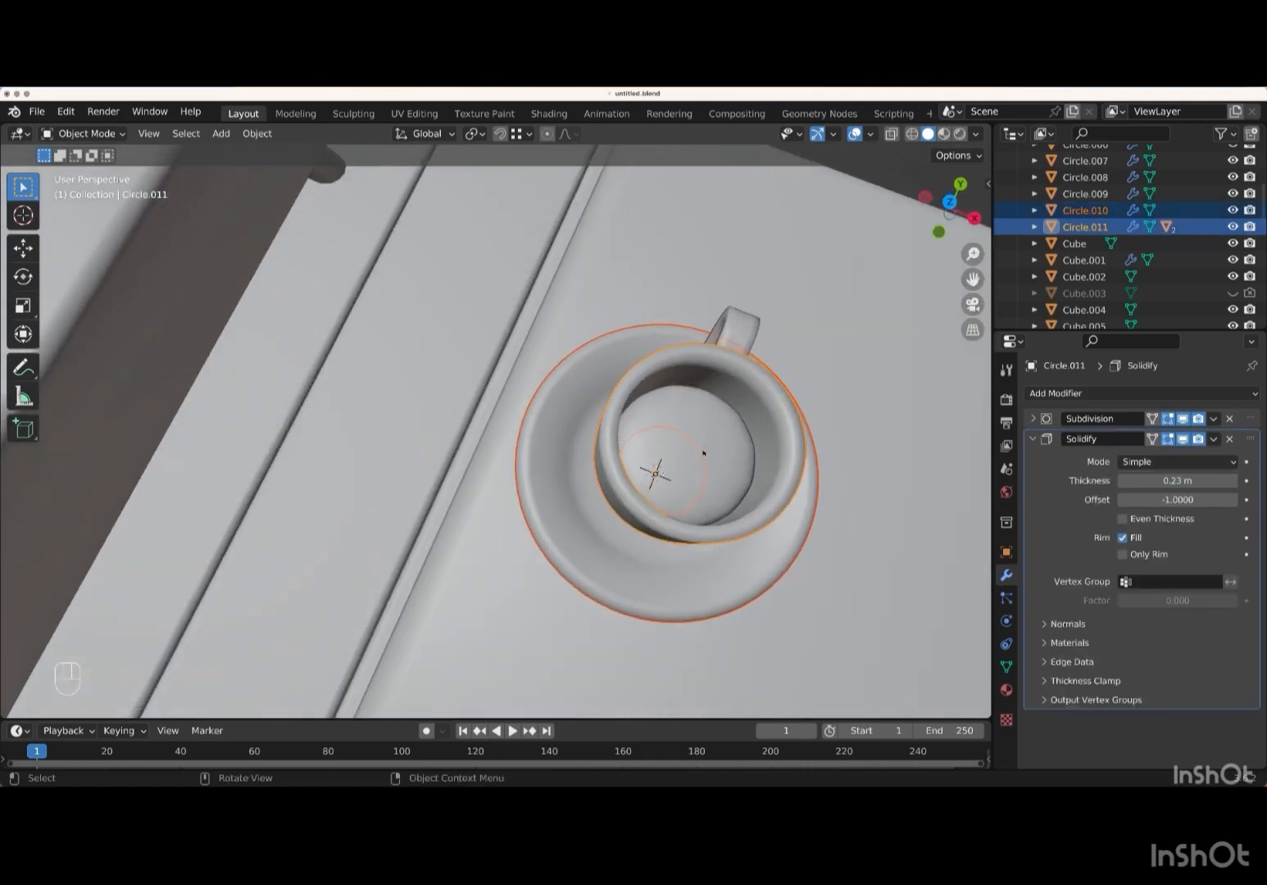
{"action": "key", "text": "KP_7"}
{"action": "key", "text": "KP_Subtract"}
{"action": "key", "text": "KP_Subtract"}
{"action": "key", "text": "KP_Subtract"}
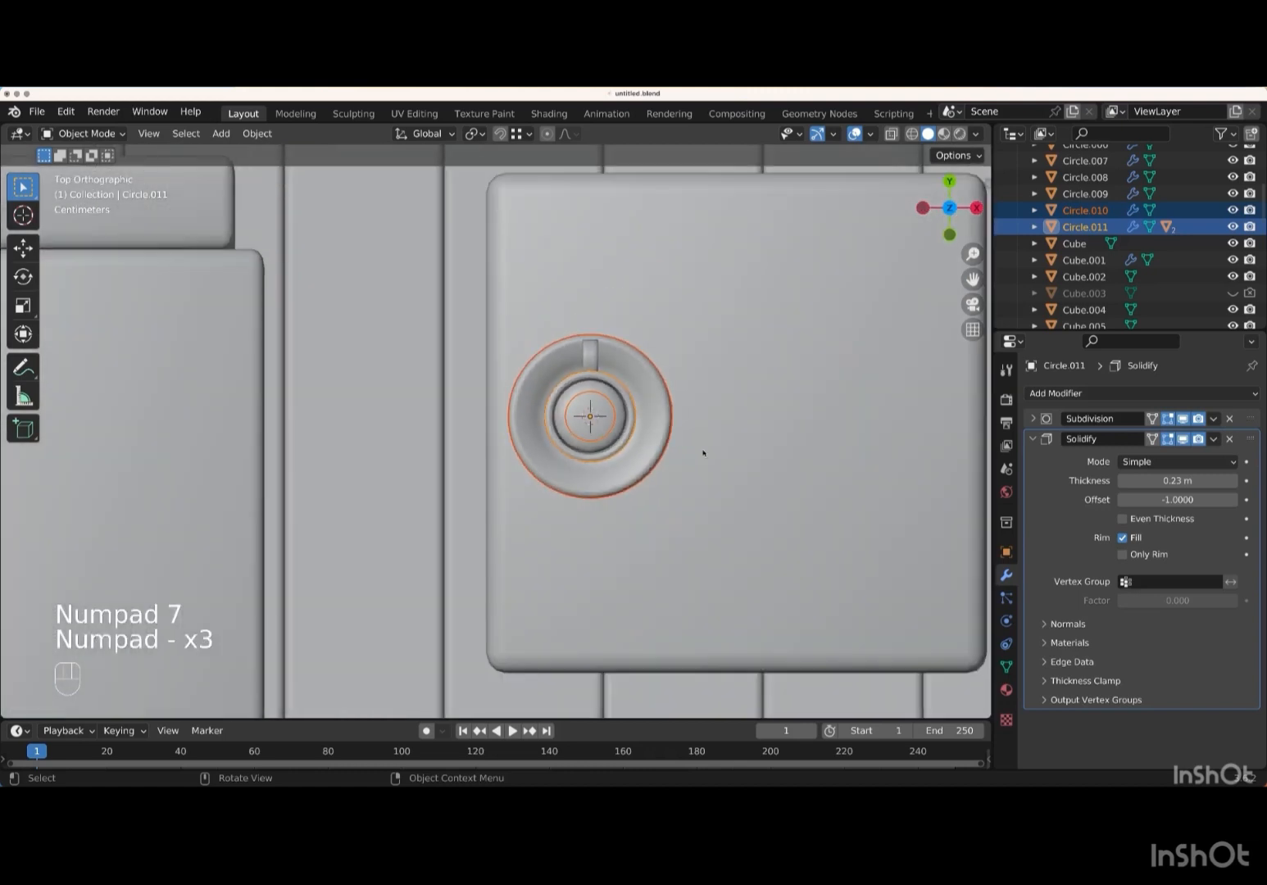
{"action": "key", "text": "g"}
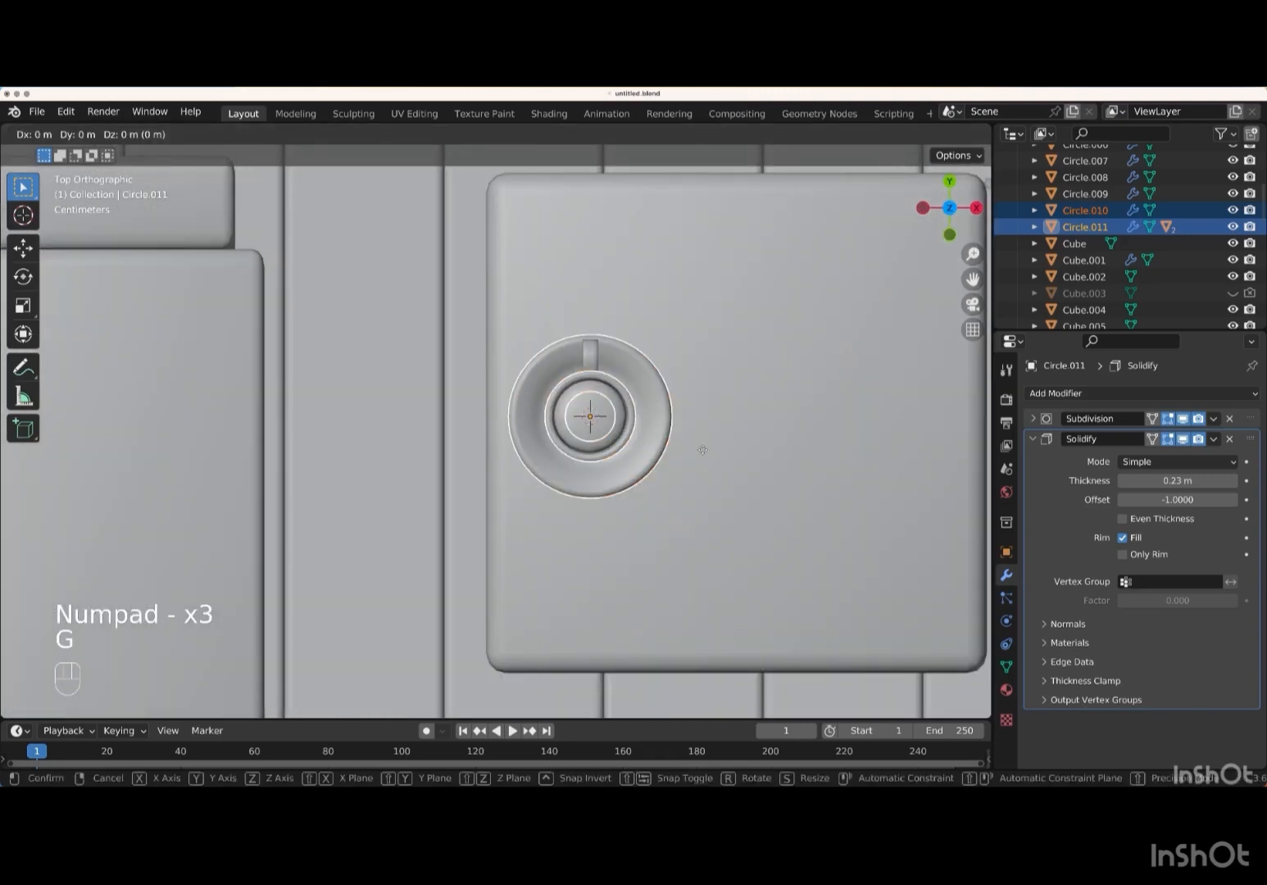
{"action": "key", "text": "x"}
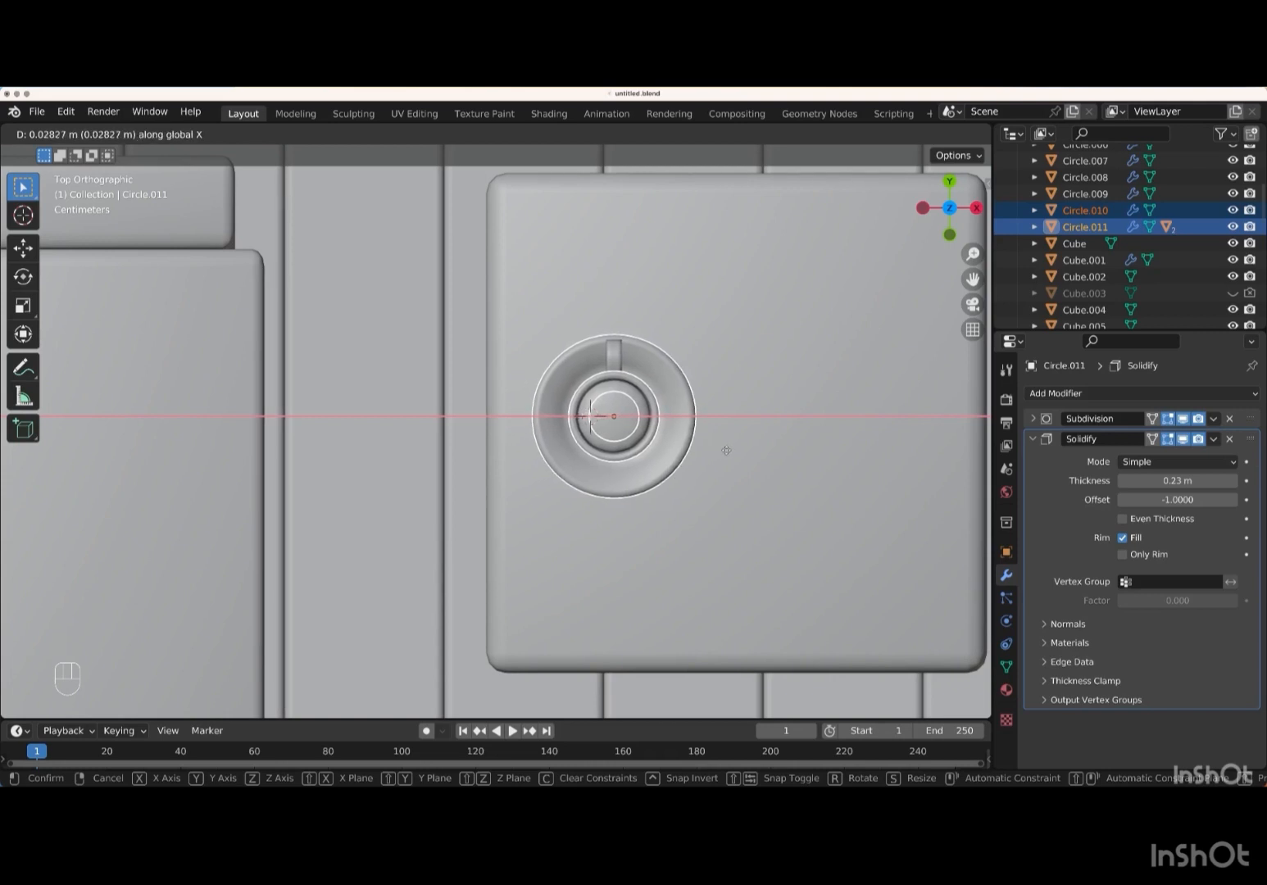
{"action": "key", "text": "Return"}
- Move the cup and saucer about 0.087 m along the Y axis towards the table's corner
{"action": "key", "text": "g"}
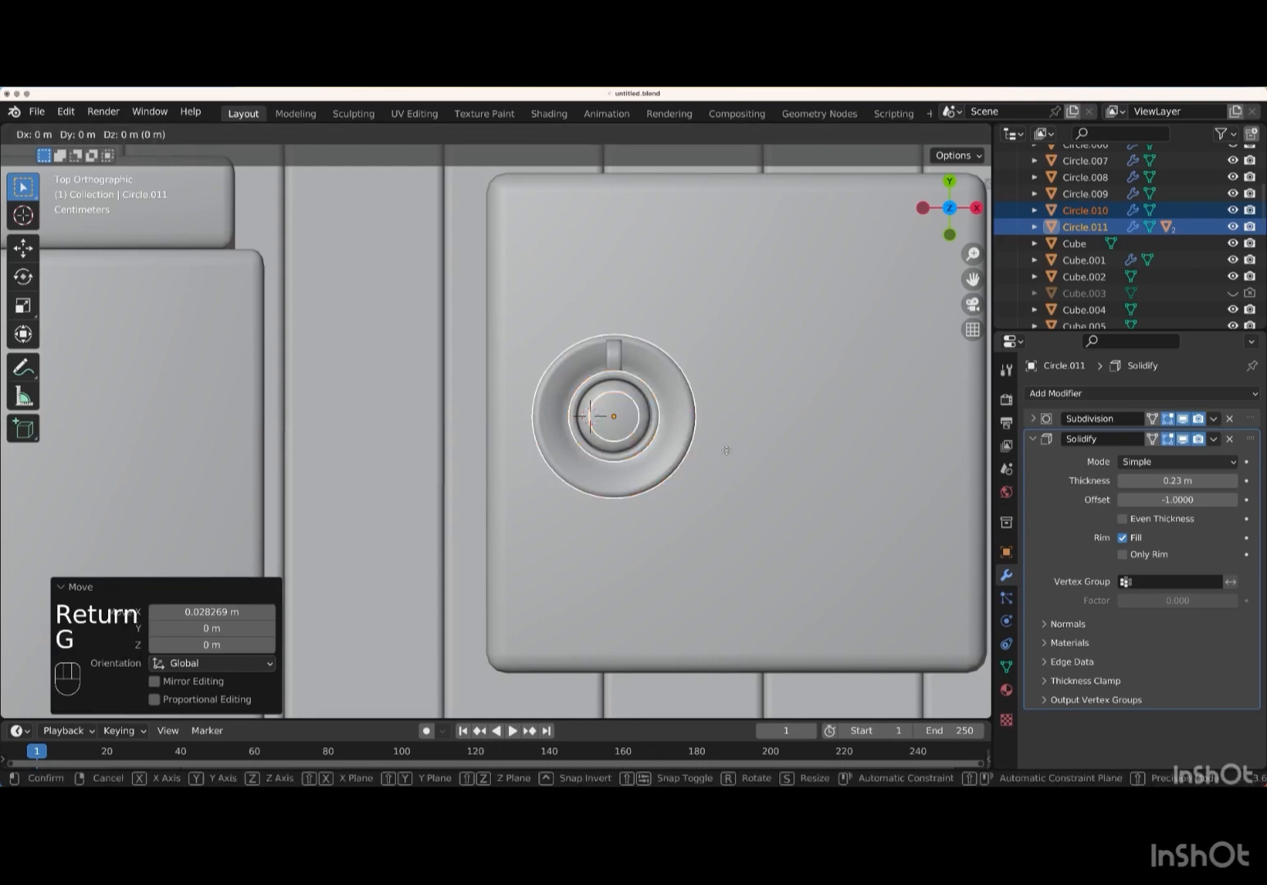
{"action": "key", "text": "y"}
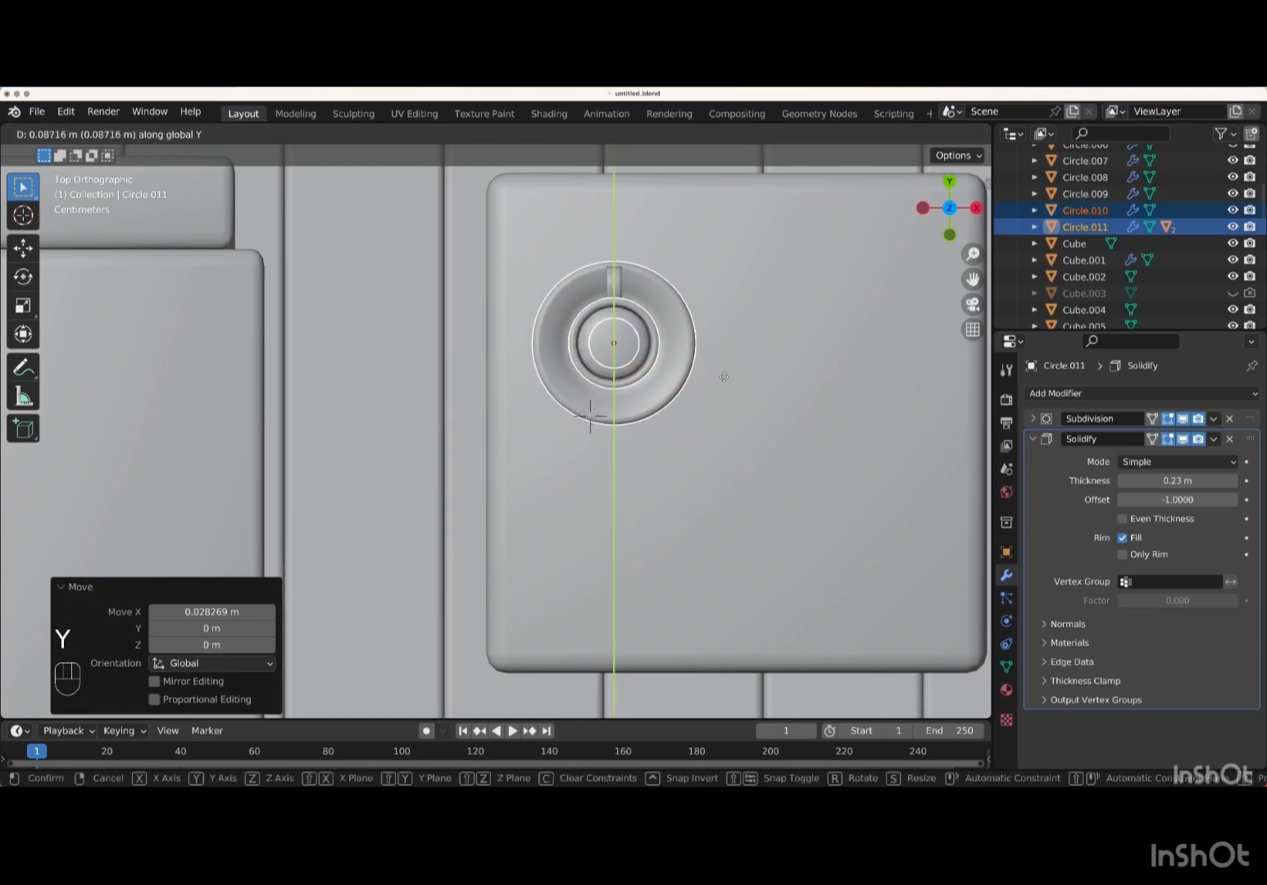
{"action": "key", "text": "Return"}
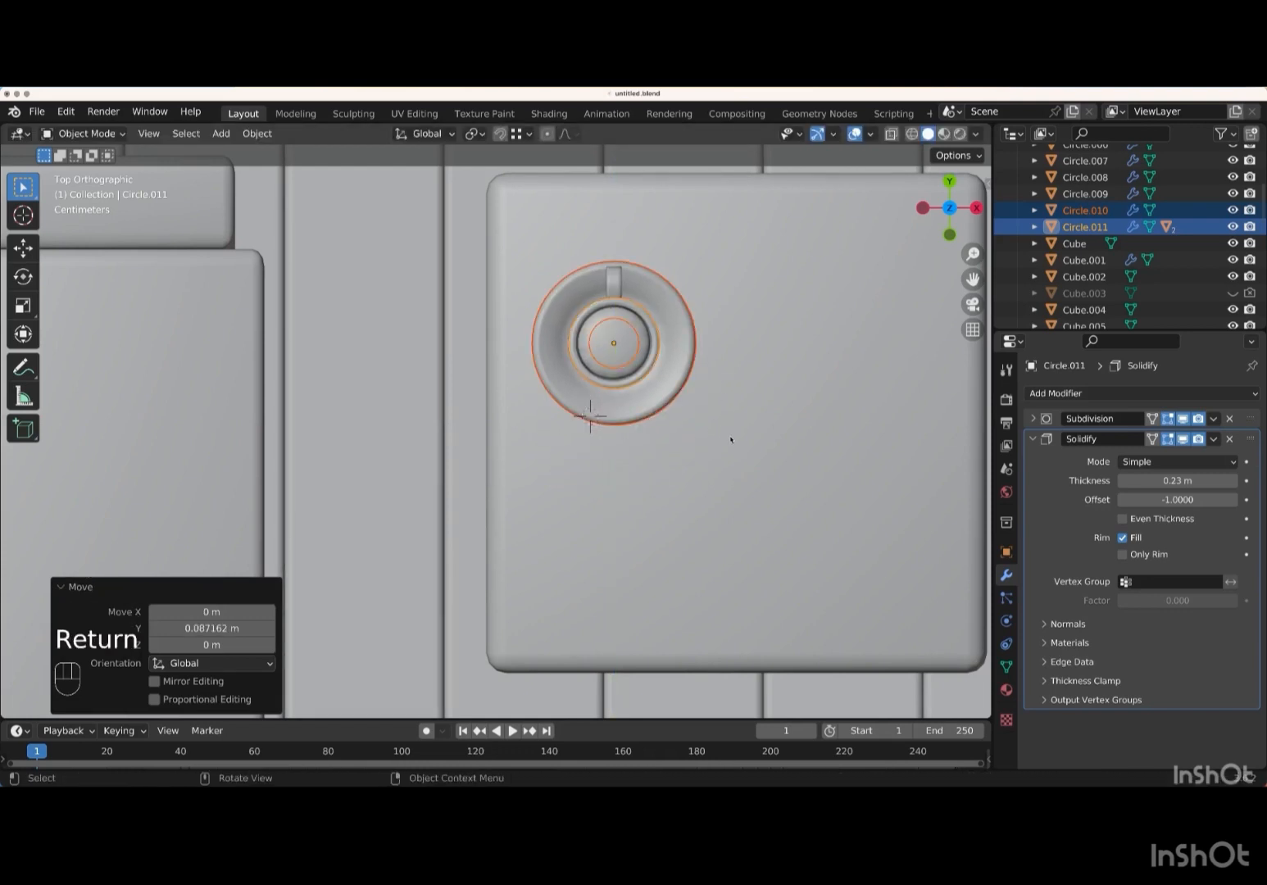
{"action": "scroll", "coordinate": [730, 440], "scroll_direction": "down", "scroll_amount": 10}
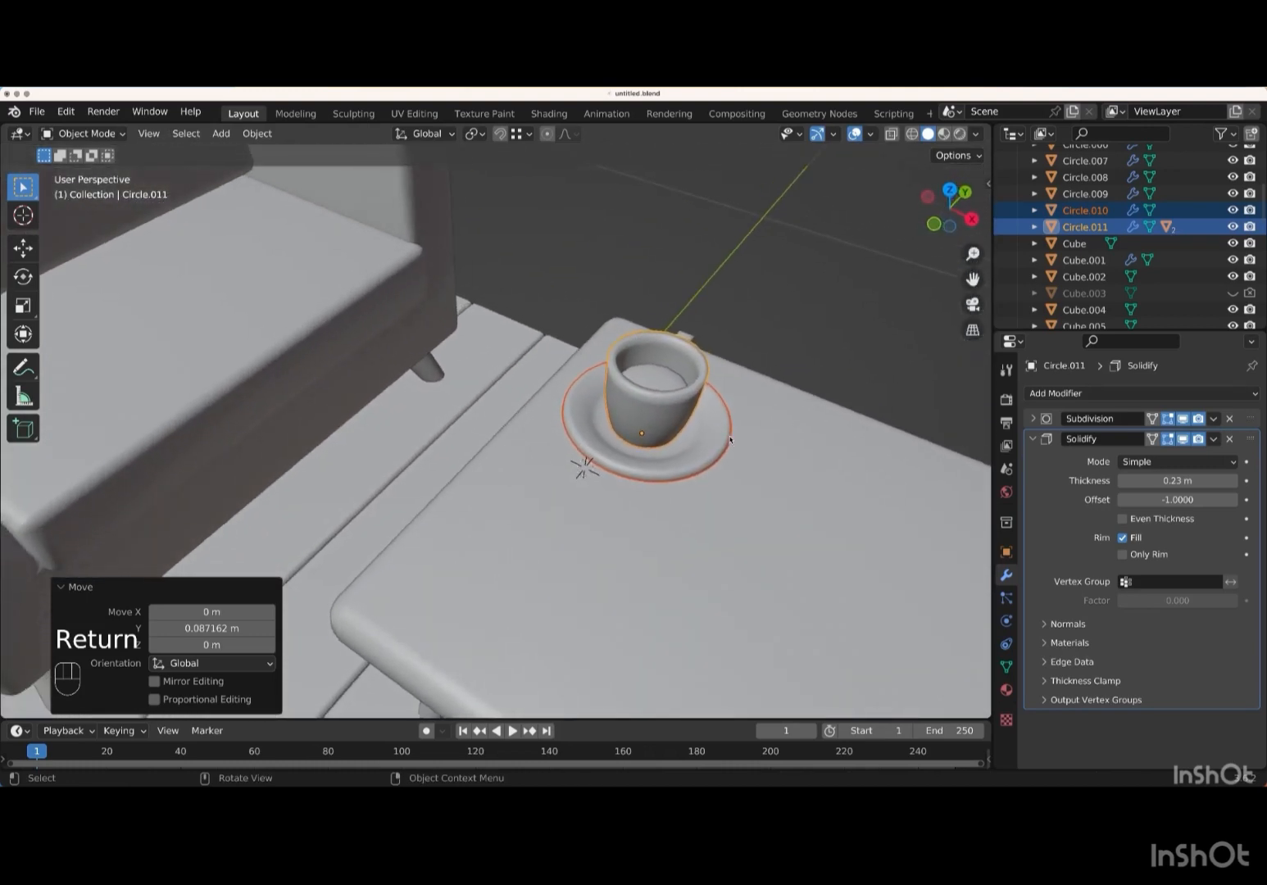
{"action": "scroll", "coordinate": [731, 440], "scroll_direction": "right", "scroll_amount": 8}
{"action": "scroll", "coordinate": [730, 440], "scroll_direction": "left", "scroll_amount": 10}
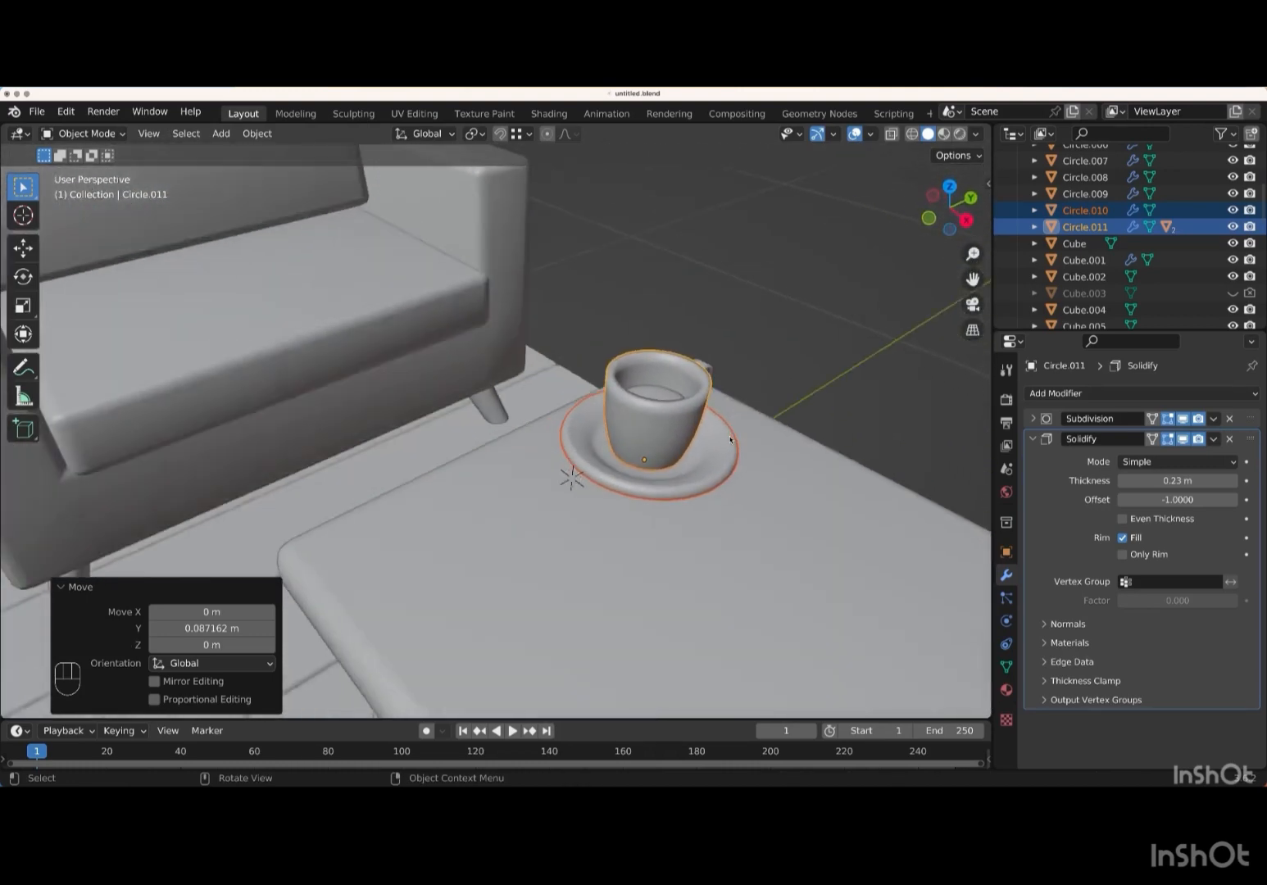
{"action": "scroll", "coordinate": [730, 440], "scroll_direction": "up", "scroll_amount": 10}
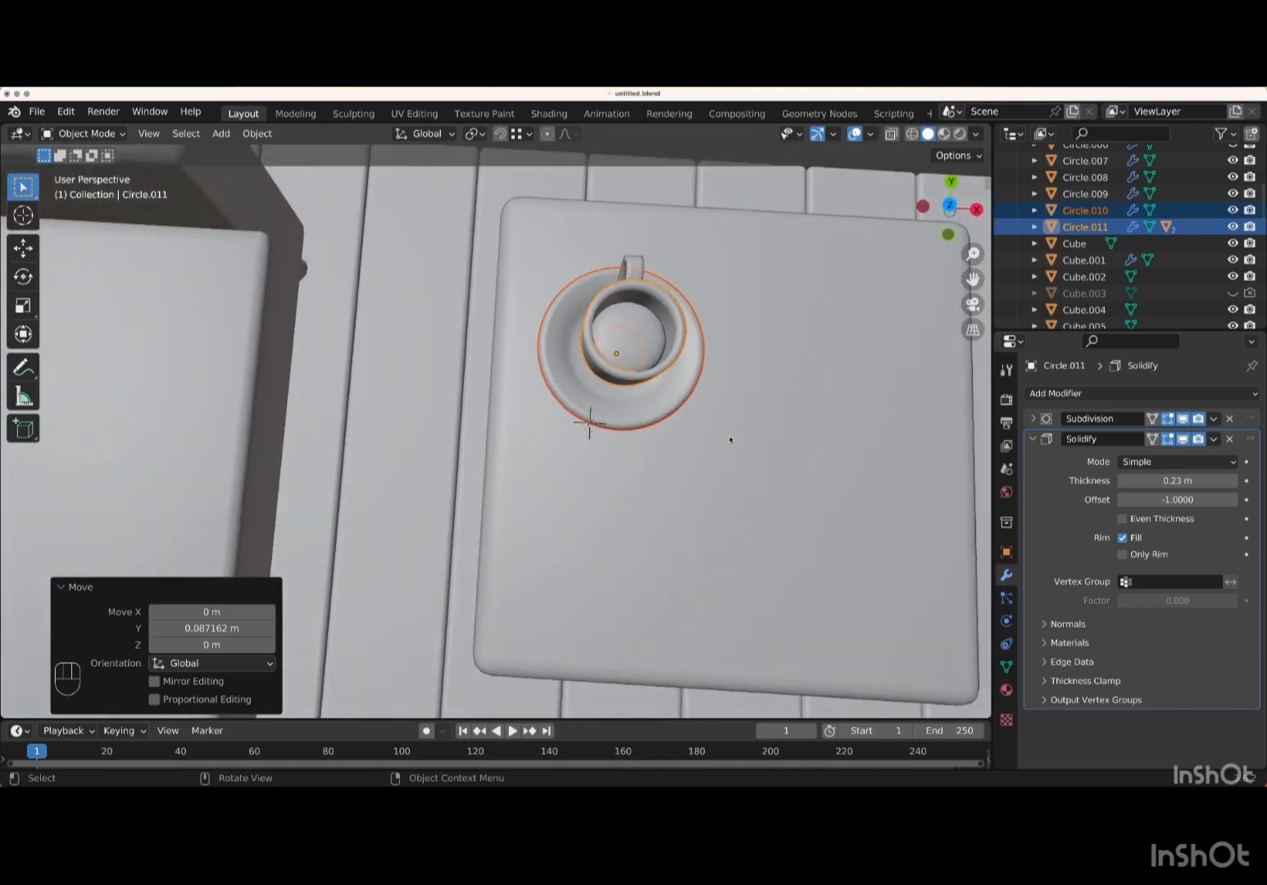
- Select the liquid, handle, cup body and saucer and duplicate them in place
{"action": "left_click", "coordinate": [644, 325]}
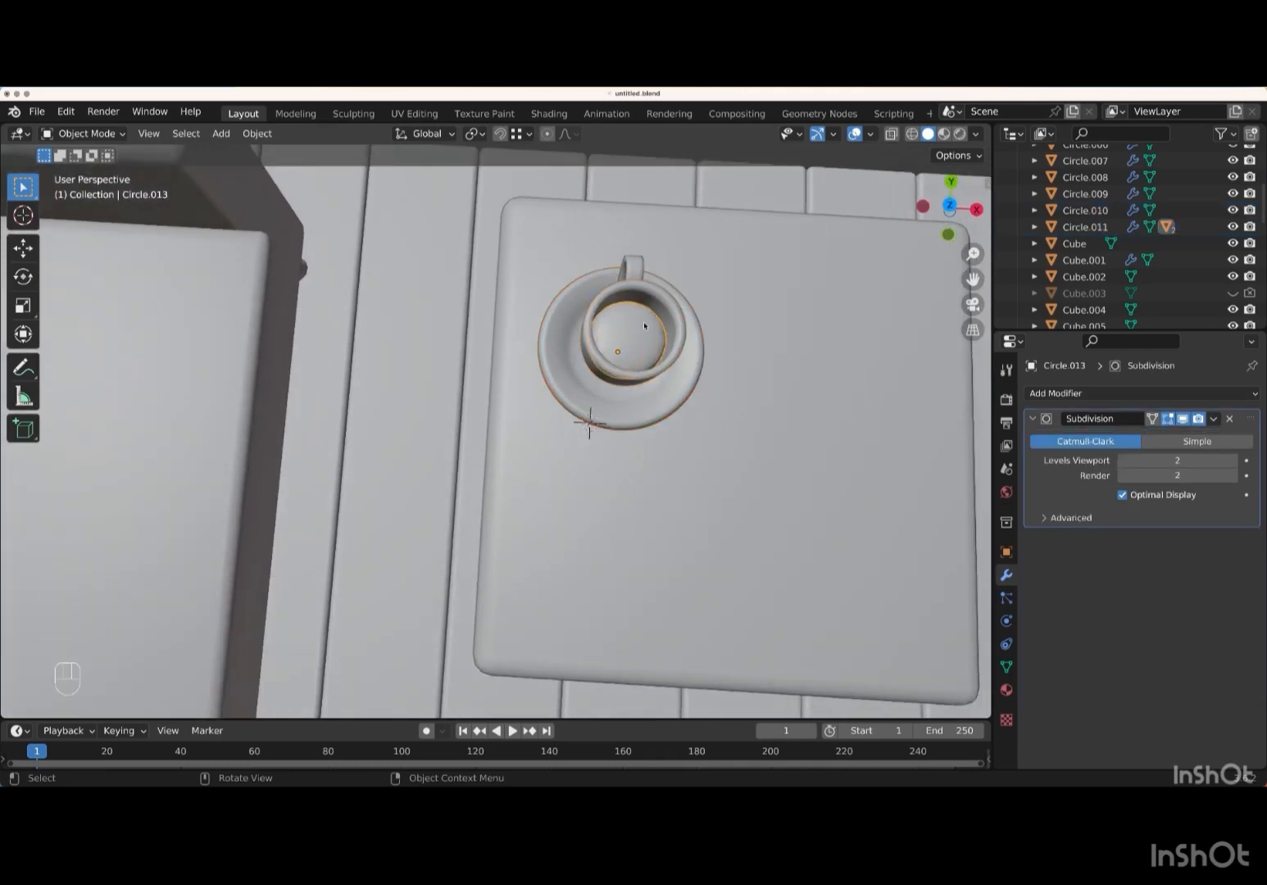
{"action": "left_click", "coordinate": [640, 270], "text": "shift"}
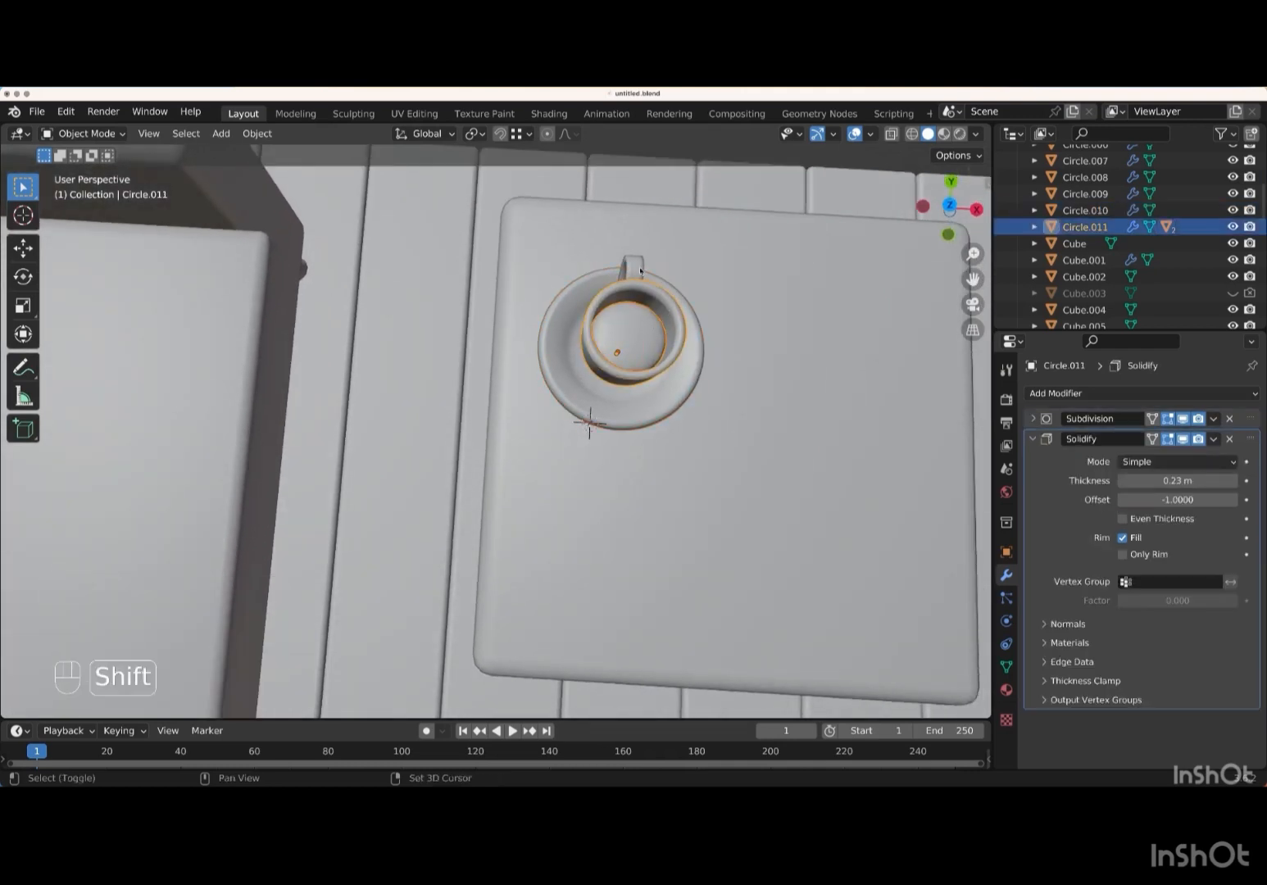
{"action": "left_click", "coordinate": [555, 369], "text": "shift"}
{"action": "key", "text": "KP_7"}
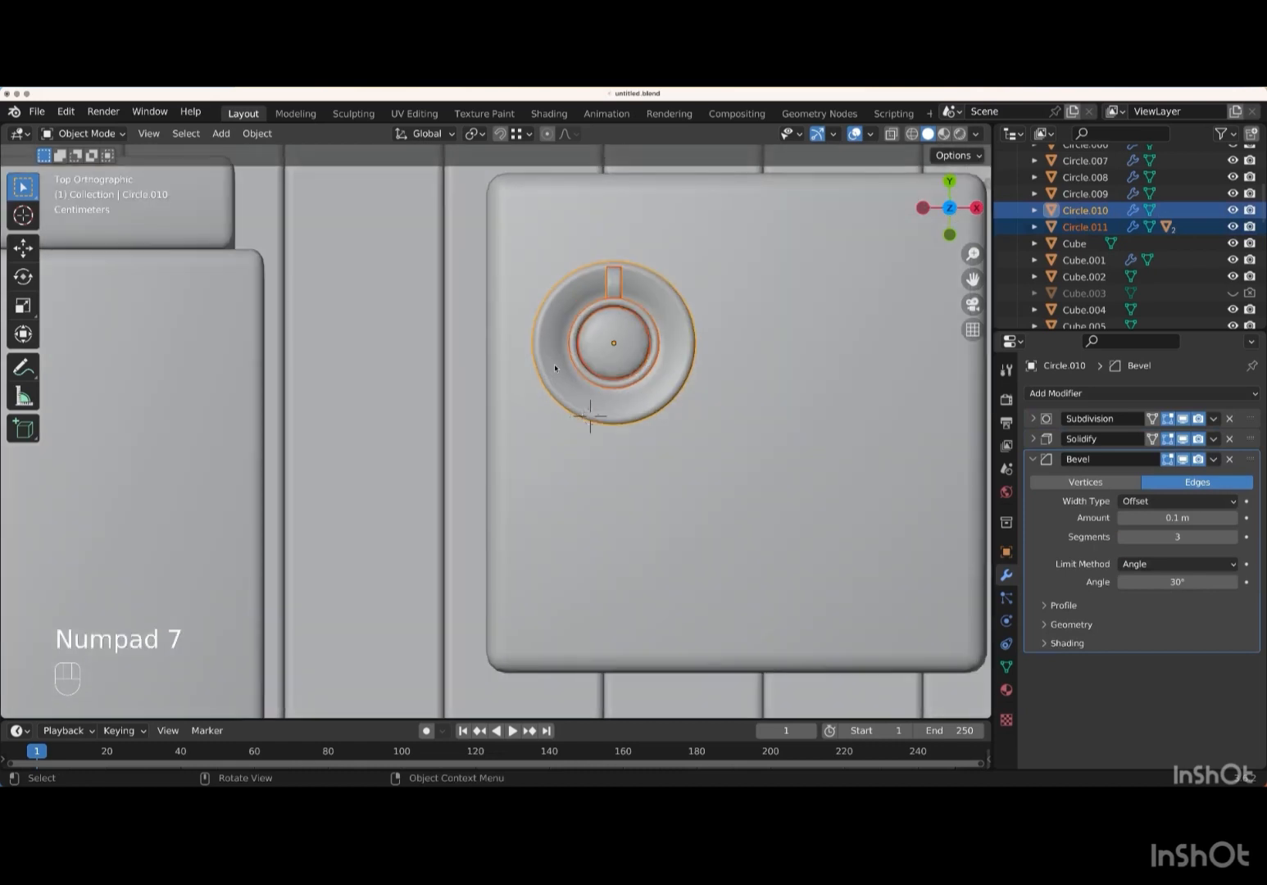
{"action": "key", "text": "shift+d"}
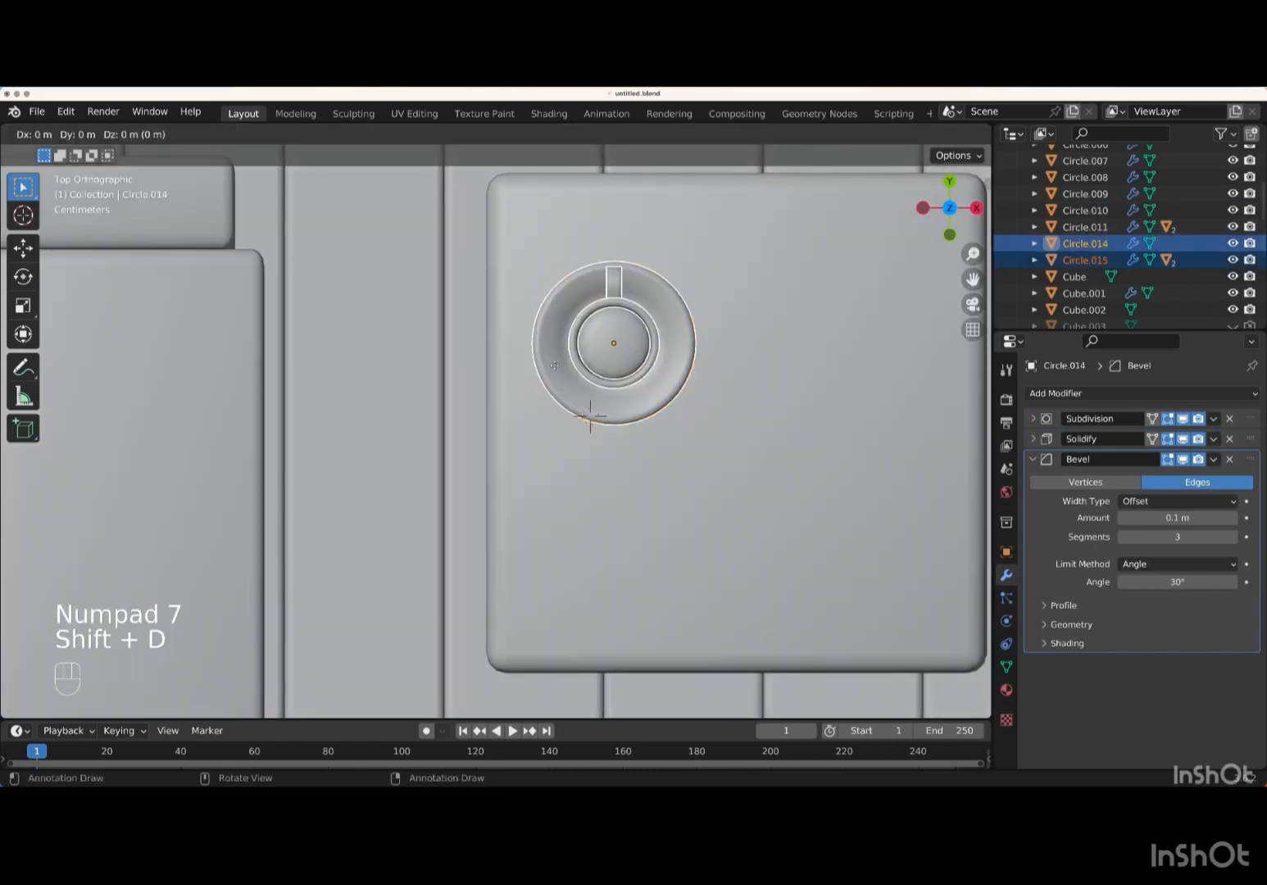
{"action": "right_click", "coordinate": [564, 389]}
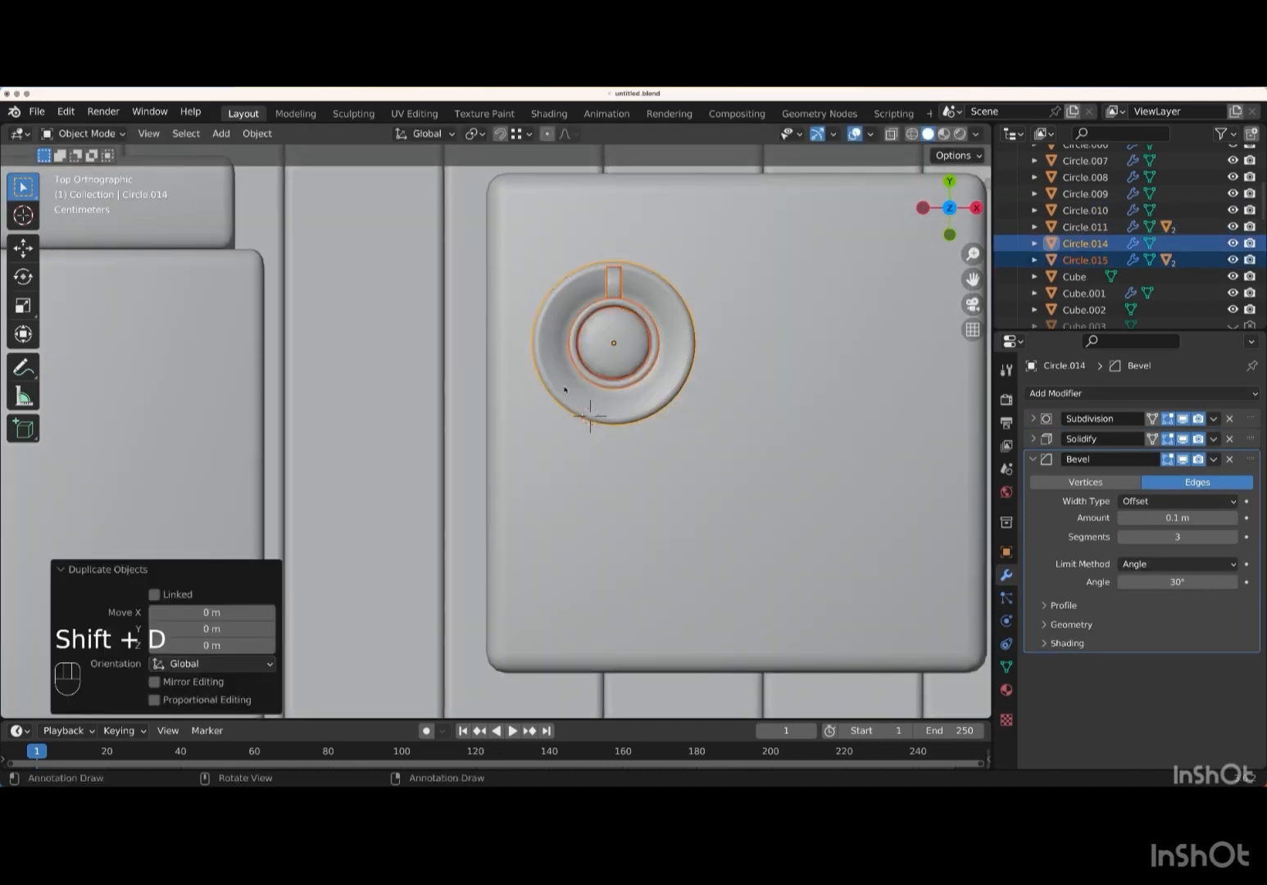
- Move the duplicated cup set about -0.233 m along Y and 0.236 m along X to the table's opposite corner
{"action": "key", "text": "g"}
{"action": "key", "text": "y"}
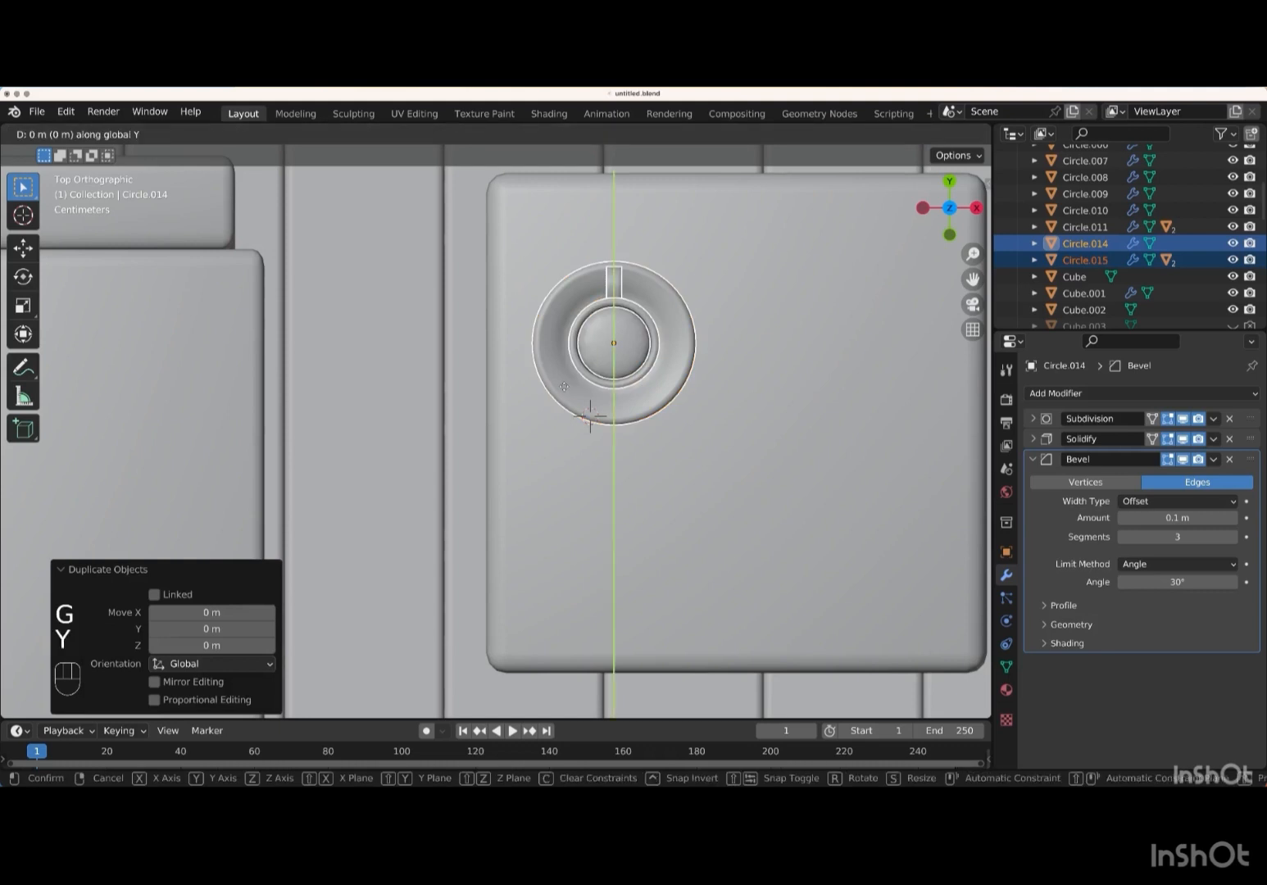
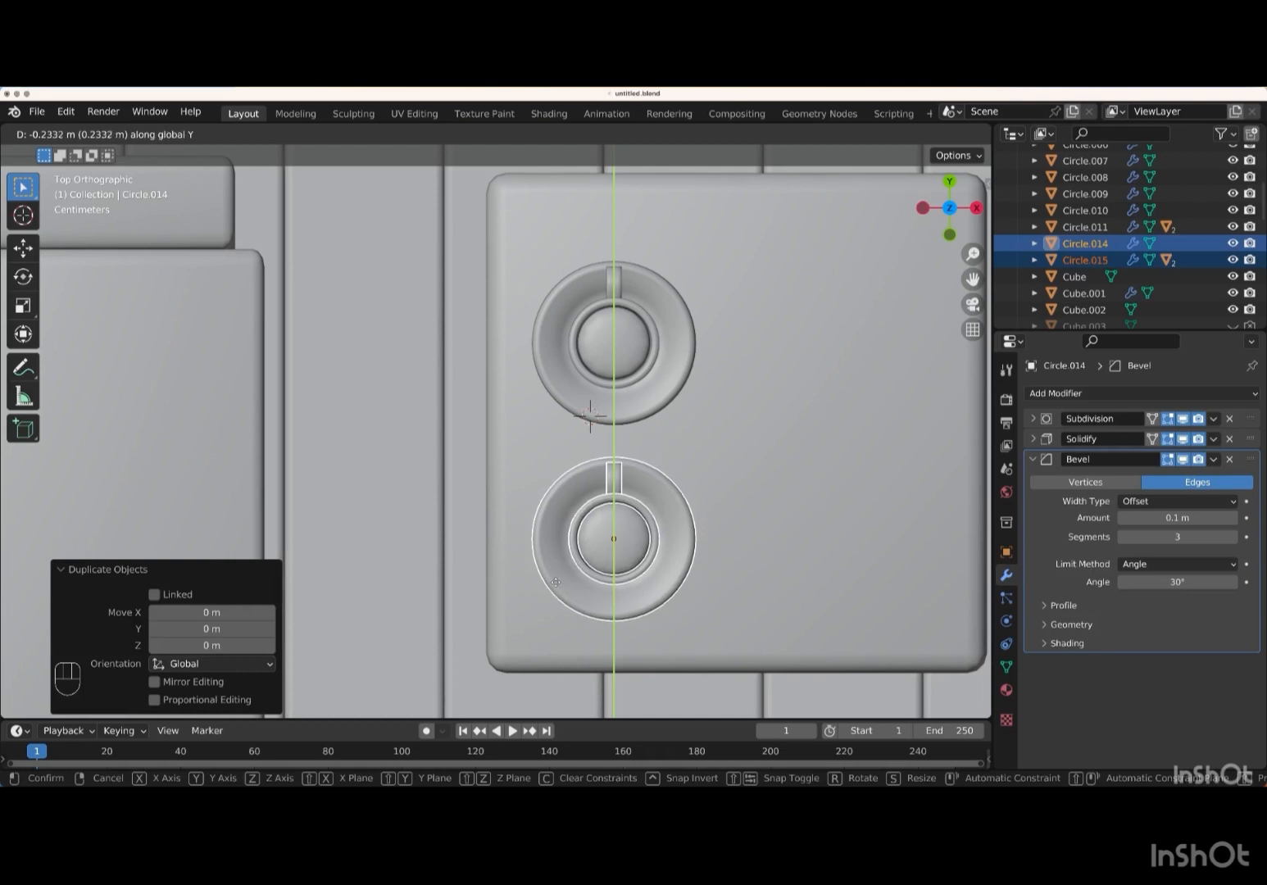
{"action": "key", "text": "Return"}
{"action": "key", "text": "g"}
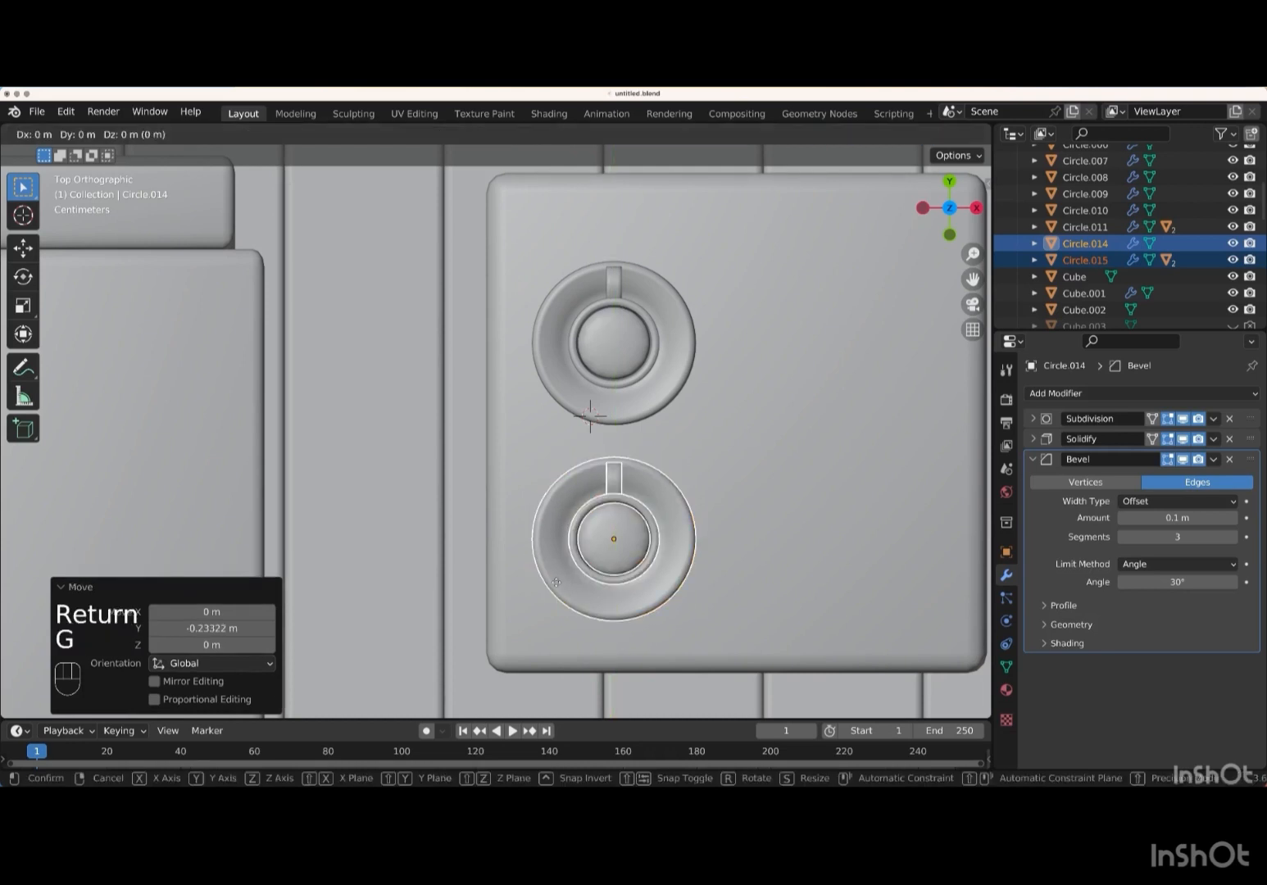
{"action": "key", "text": "x"}
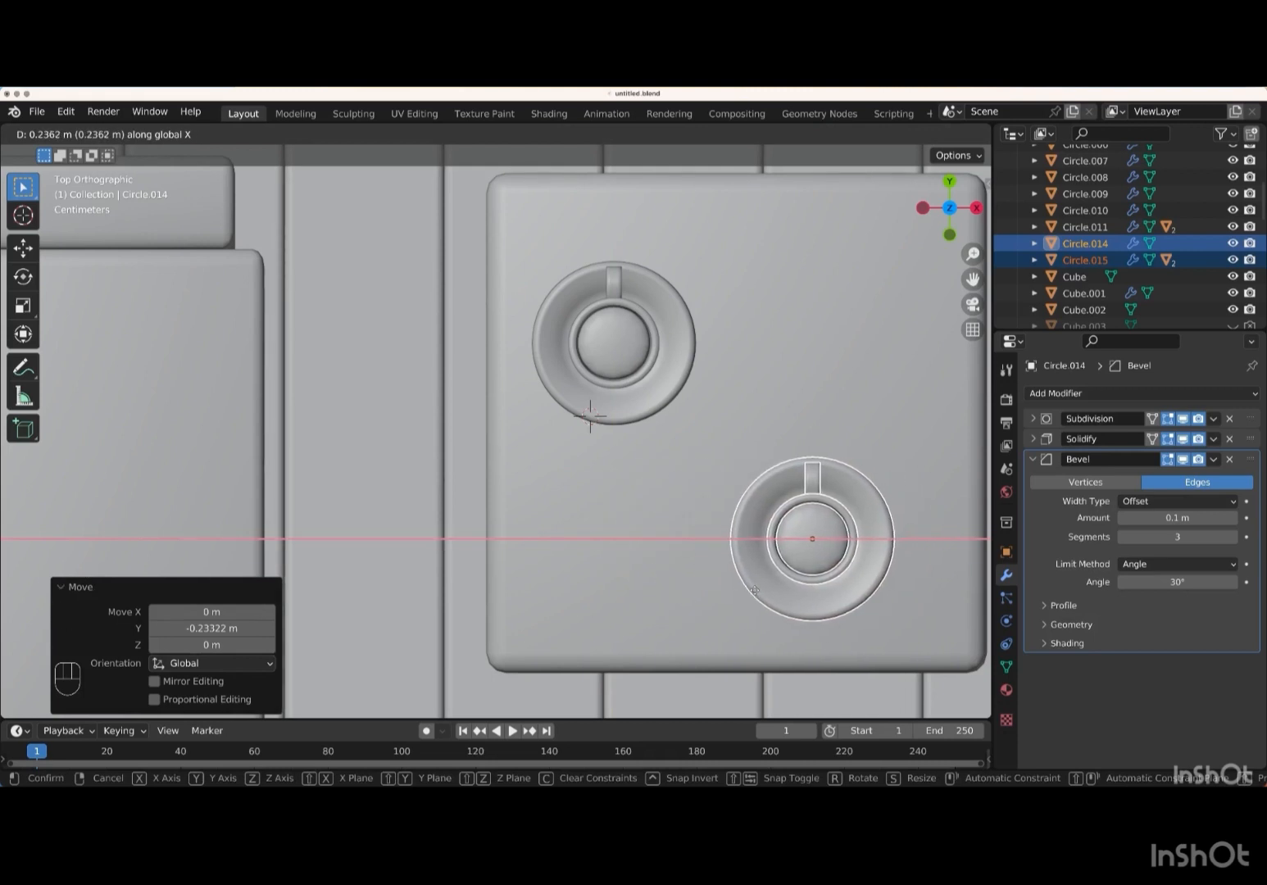
{"action": "key", "text": "Return"}
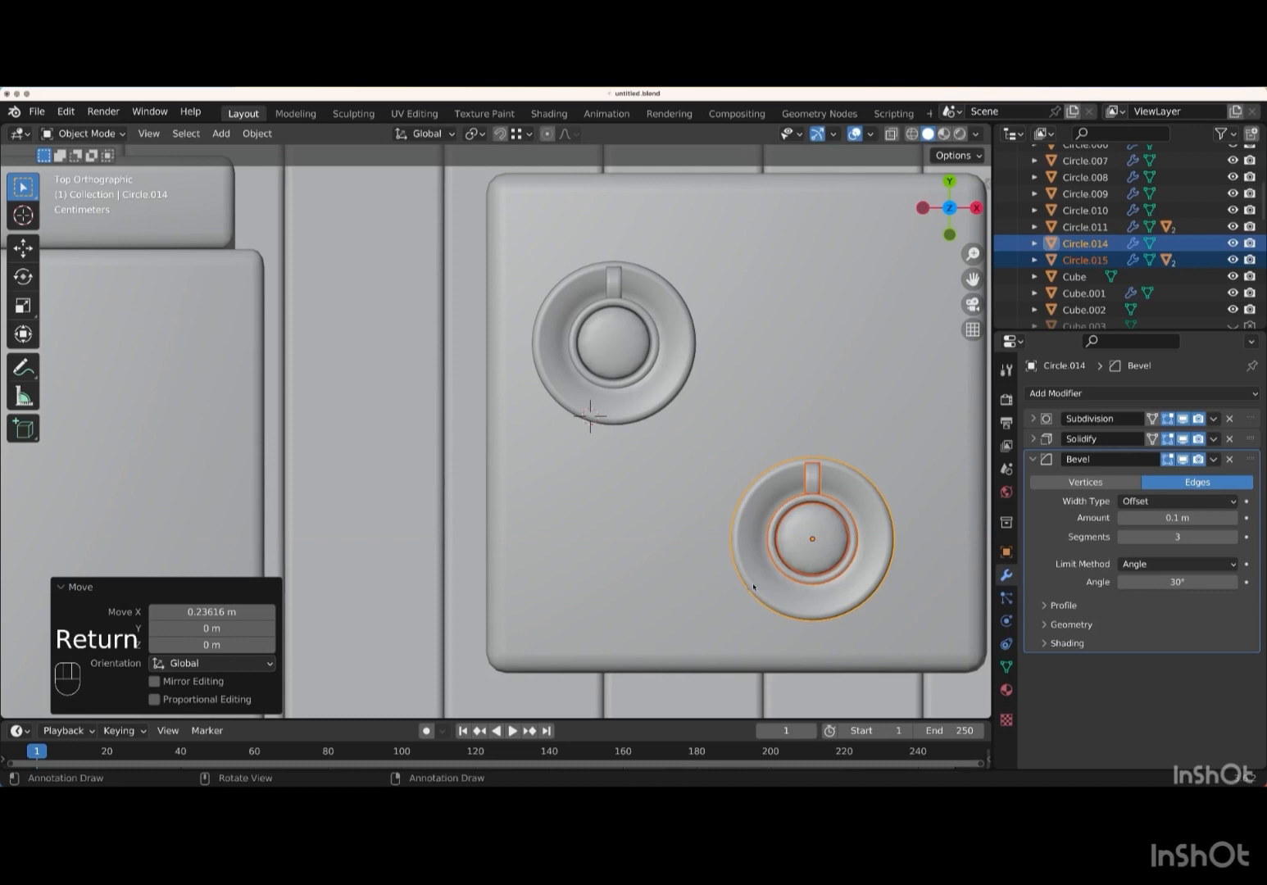
- Rotate the duplicated cup body about -118° around the Z axis so its handle points in another direction
{"action": "left_click", "coordinate": [855, 537]}
{"action": "scroll", "coordinate": [853, 537], "scroll_direction": "down", "scroll_amount": 3}
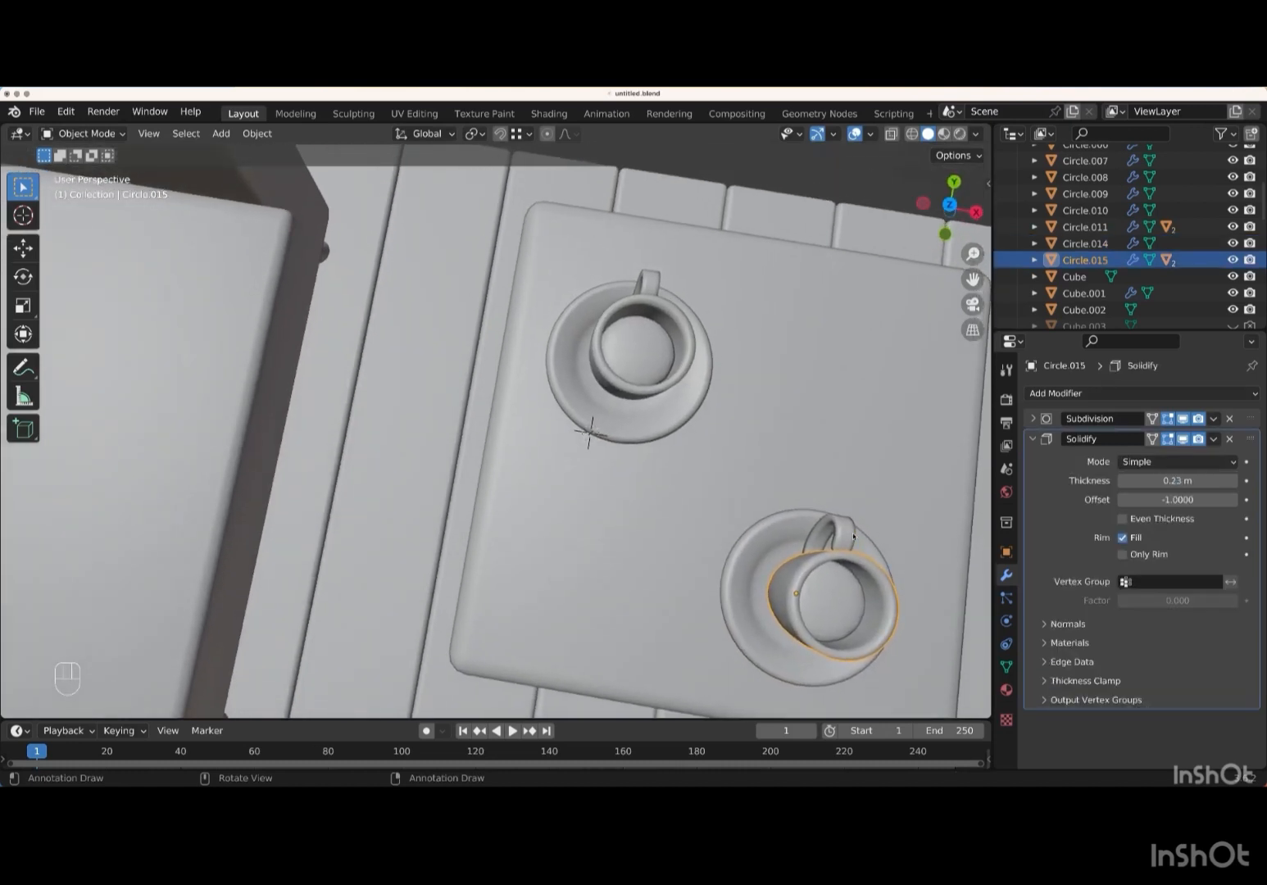
{"action": "scroll", "coordinate": [853, 537], "scroll_direction": "up", "scroll_amount": 2}
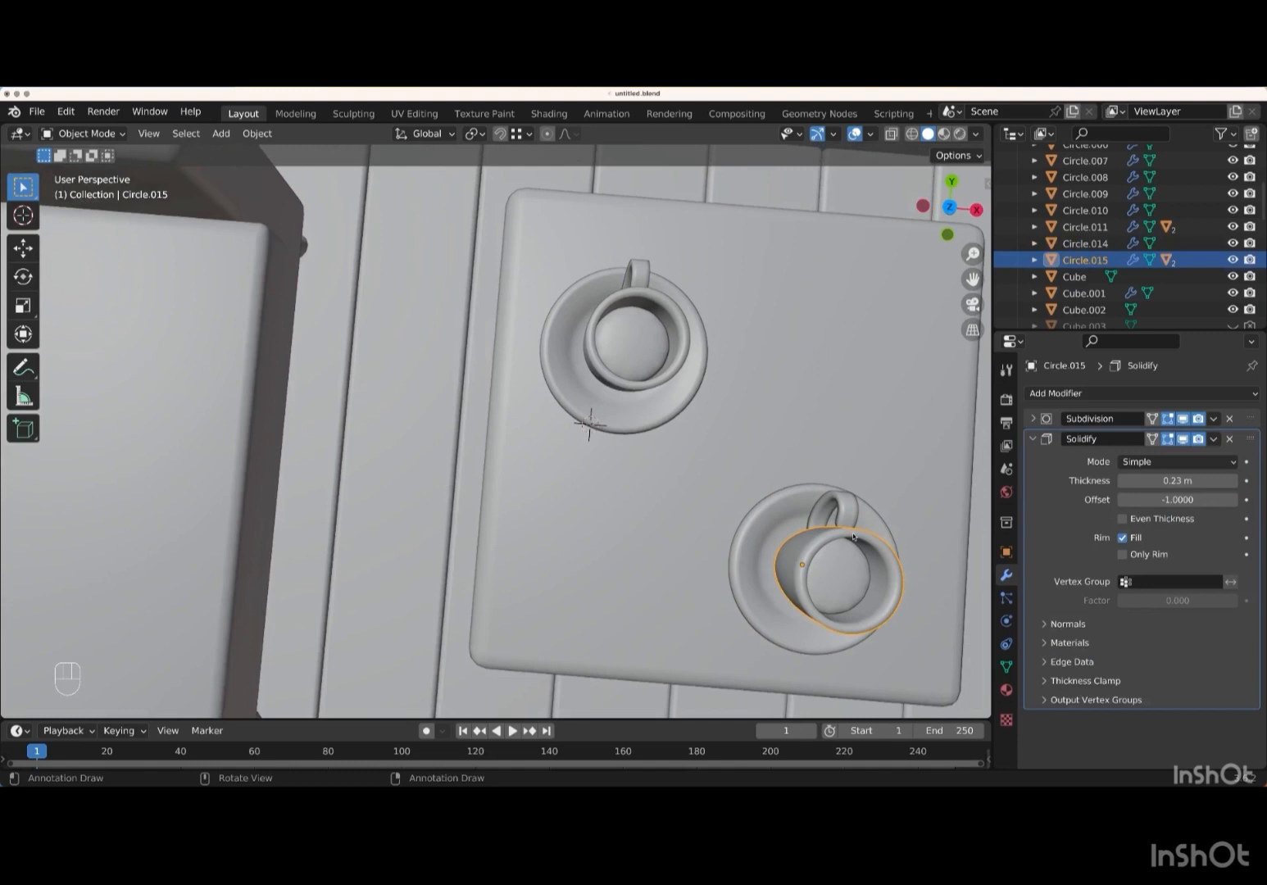
{"action": "key", "text": "KP_7"}
{"action": "key", "text": "r"}
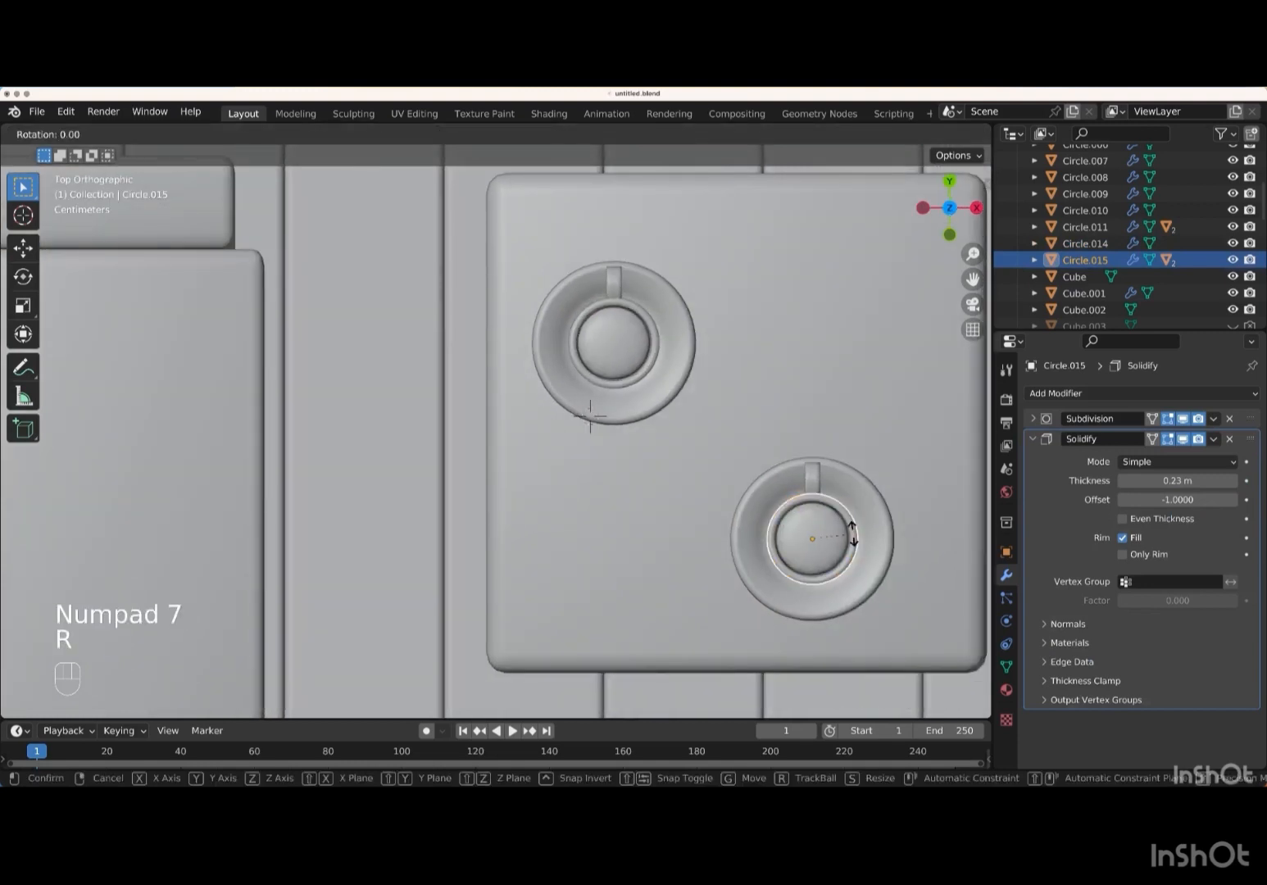
{"action": "key", "text": "z"}
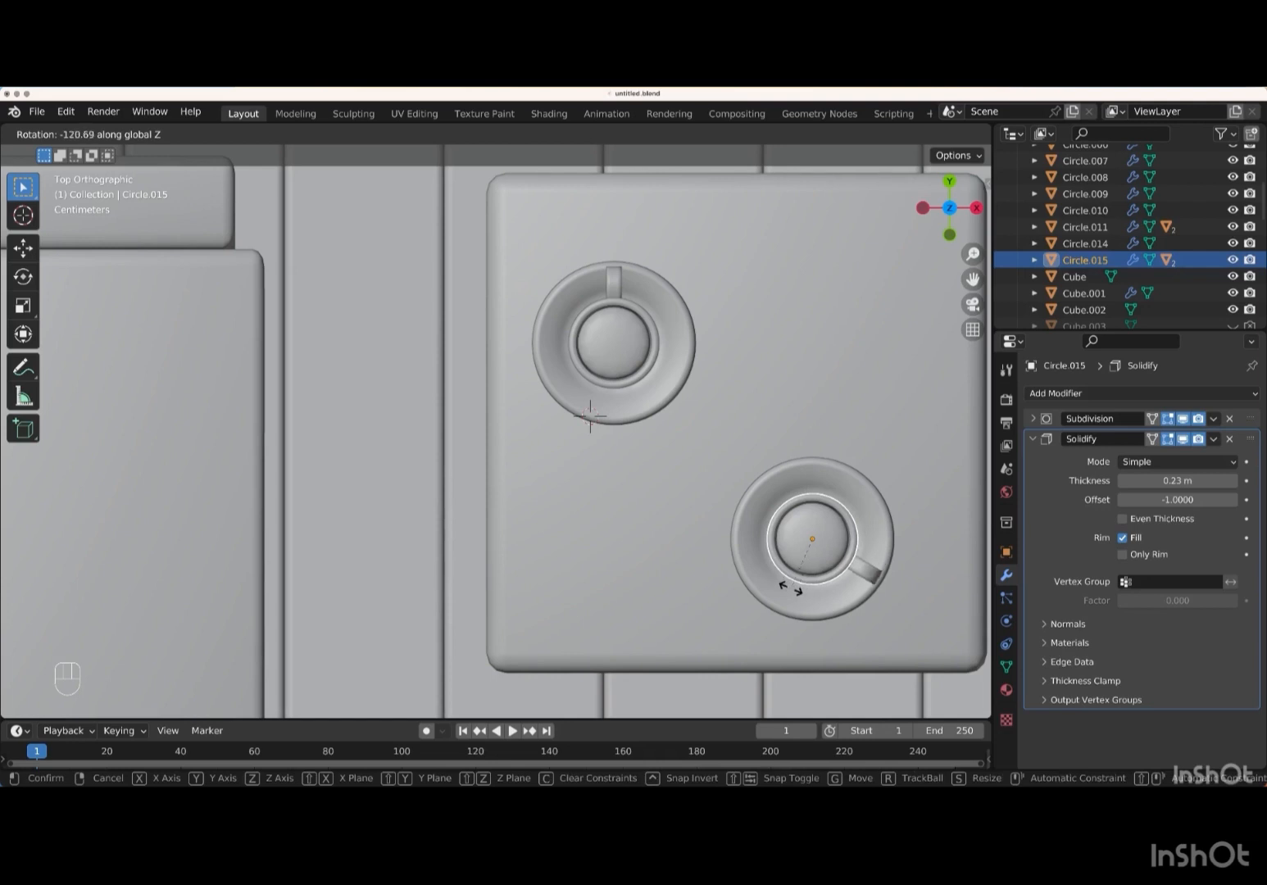
{"action": "key", "text": "Return"}
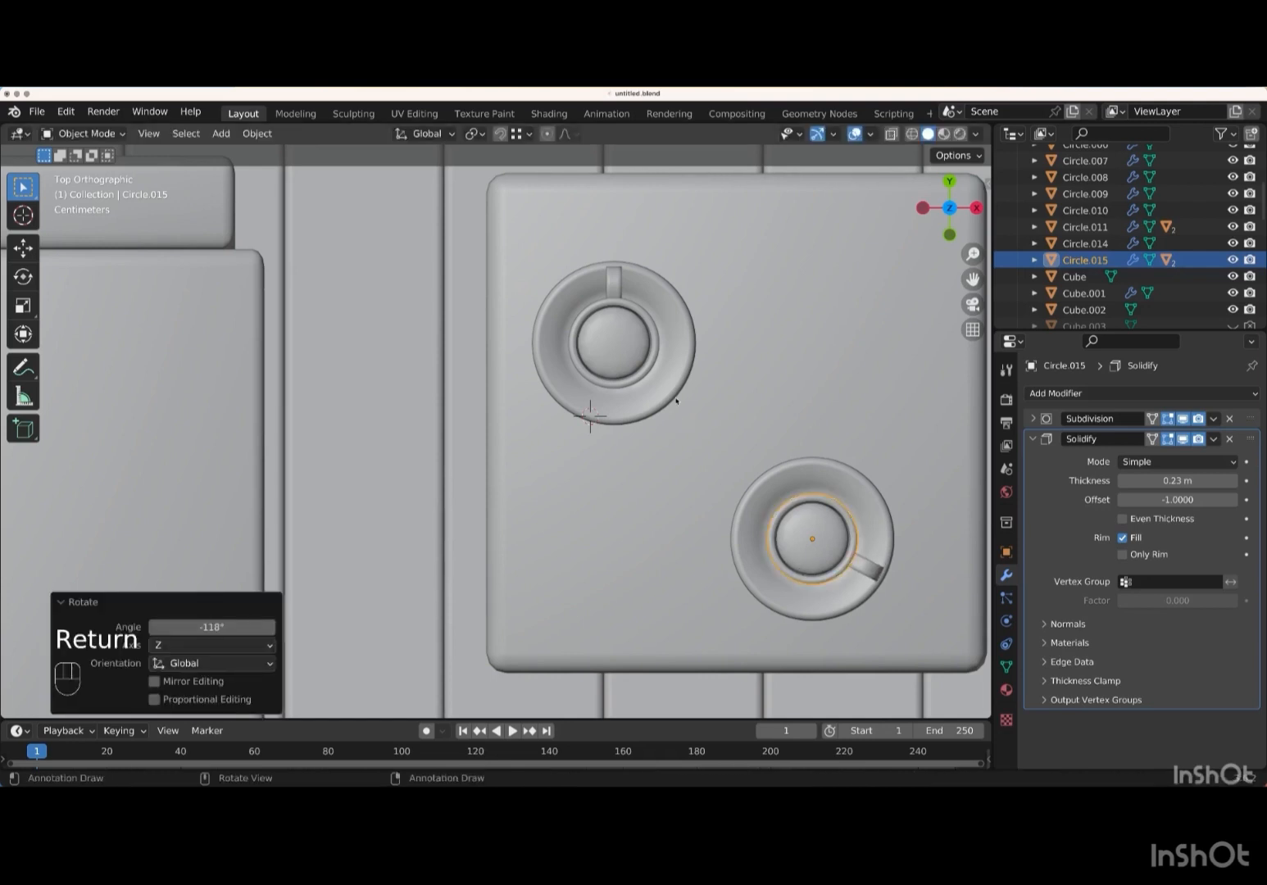
- Rotate the original cup body about 156° around the Z axis to turn its handle
{"action": "left_click", "coordinate": [643, 371]}
{"action": "middle_click_drag", "start_coordinate": [602, 419], "coordinate": [602, 420]}
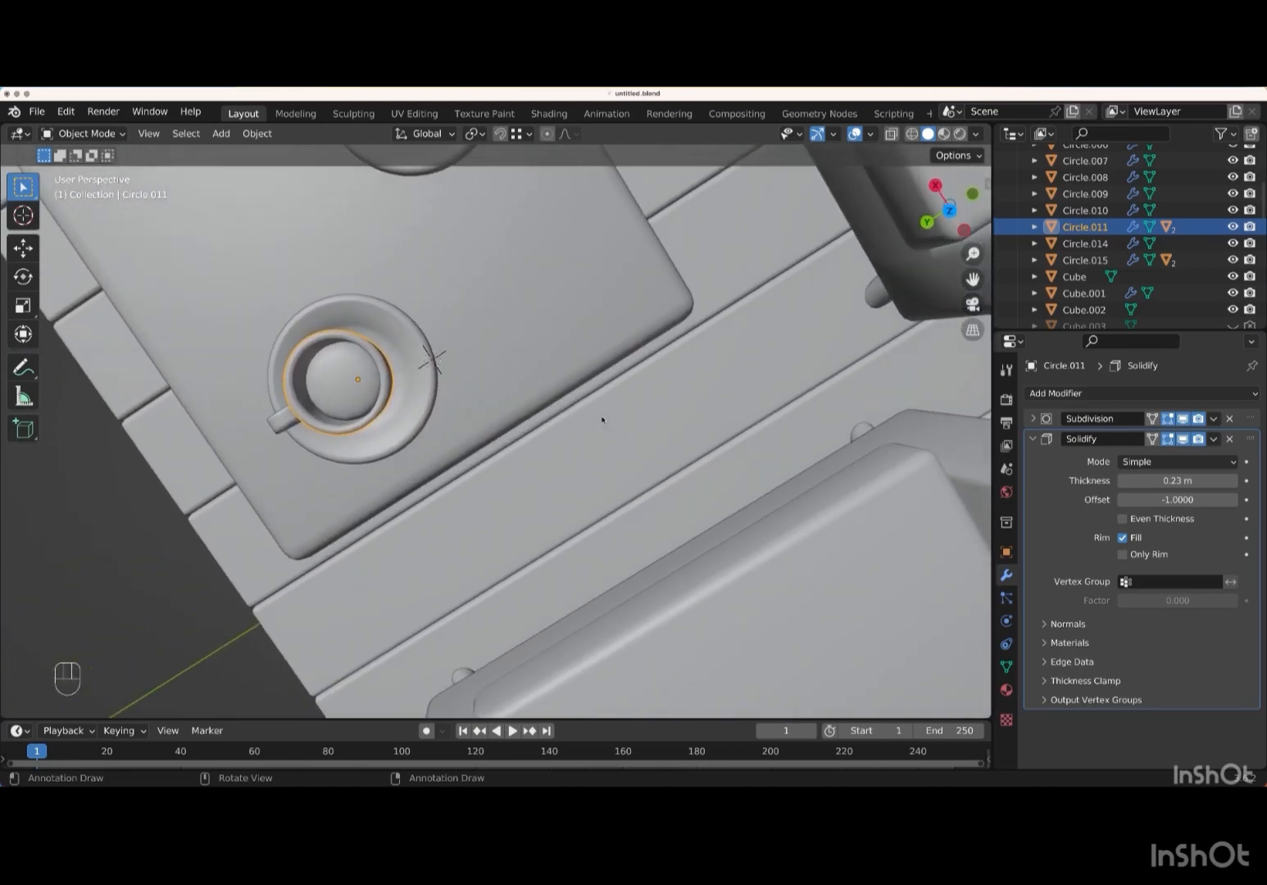
{"action": "key", "text": "r"}
{"action": "key", "text": "z"}
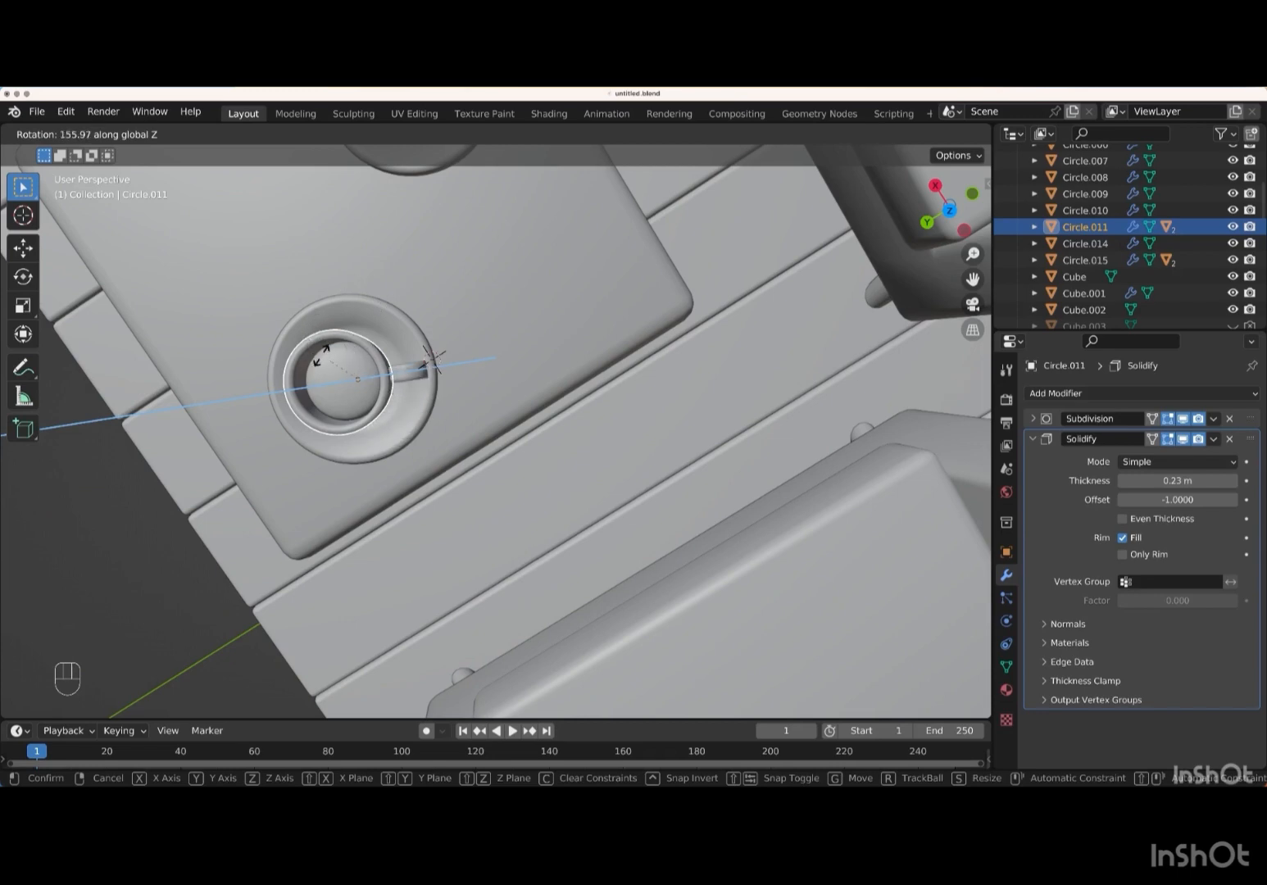
{"action": "key", "text": "Return"}
{"action": "scroll", "coordinate": [498, 407], "scroll_direction": "down", "scroll_amount": 5}
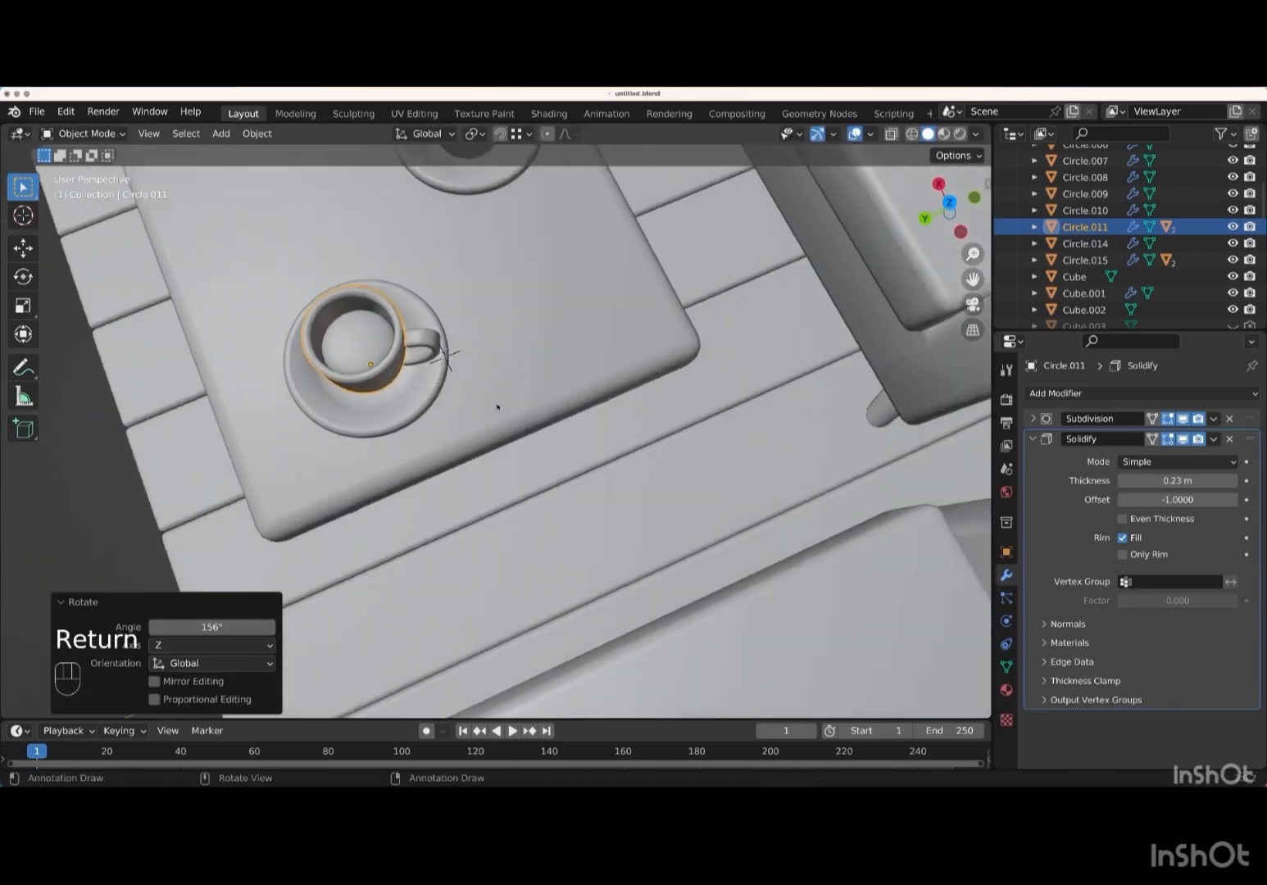
{"action": "scroll", "coordinate": [497, 406], "scroll_direction": "left", "scroll_amount": 5}
- Select the saucer under the original cup and duplicate it in place
{"action": "left_click", "coordinate": [378, 408]}
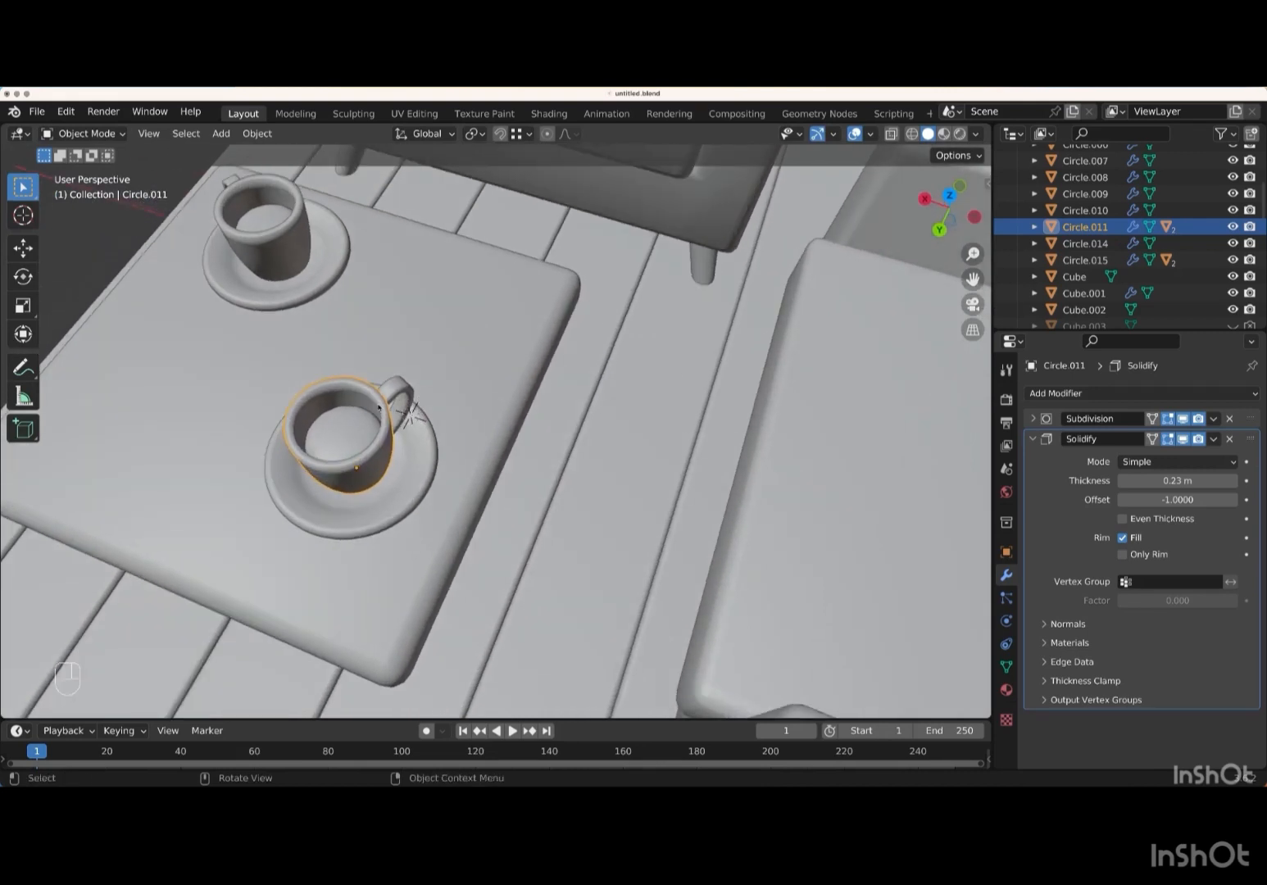
{"action": "left_click", "coordinate": [412, 478]}
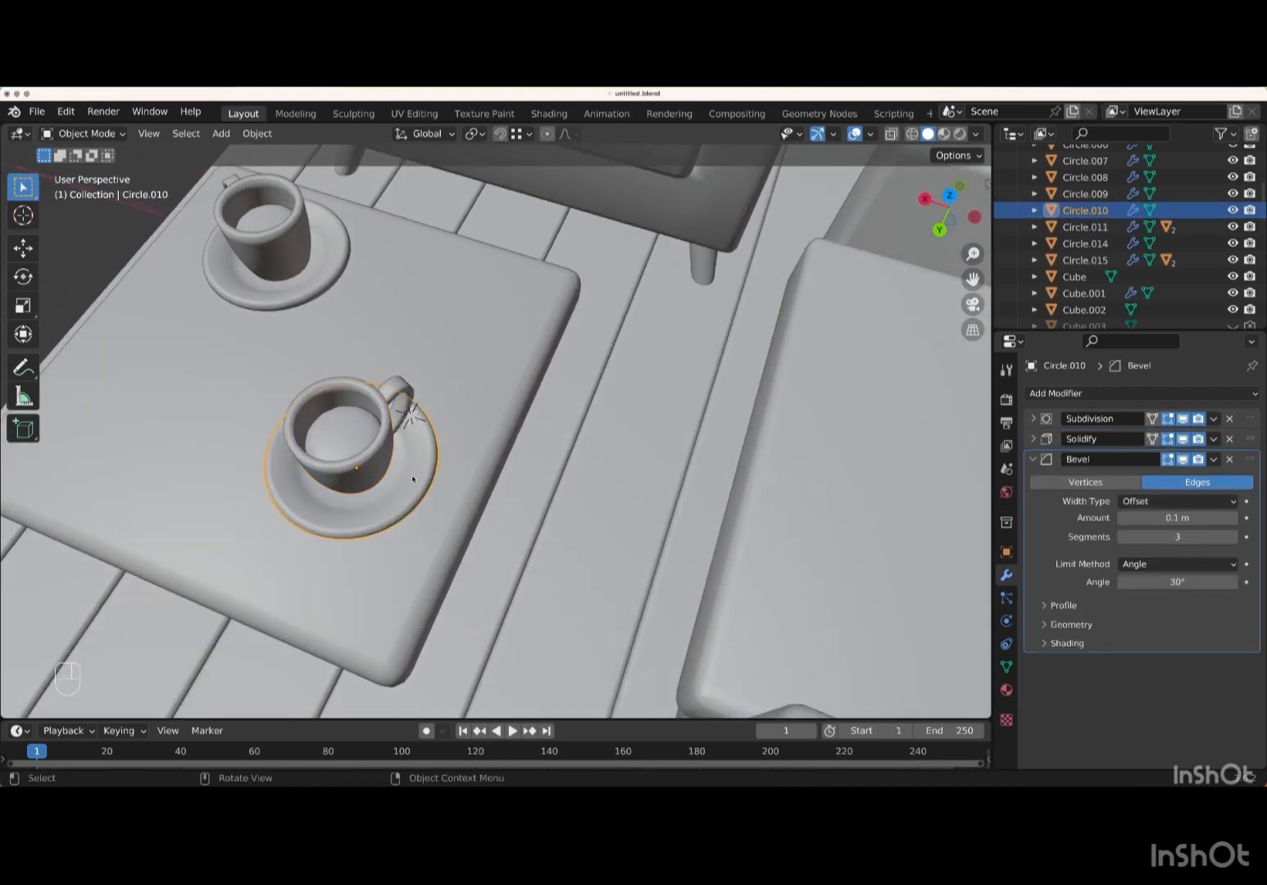
{"action": "key", "text": "shift+d"}
{"action": "right_click", "coordinate": [395, 478]}
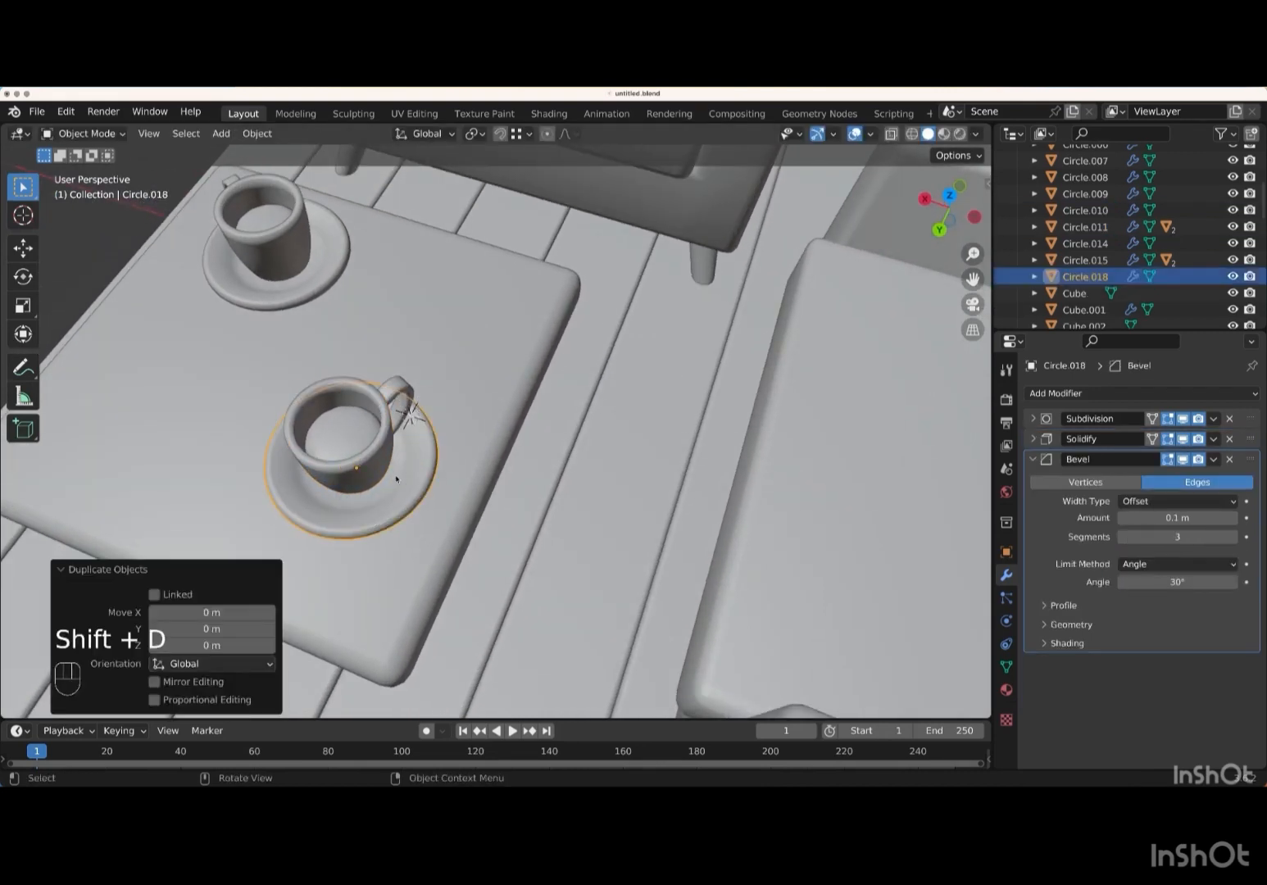
- Move the duplicated saucer about 0.277 m along X and 0.047 m along Y to a free area of the tabletop
{"action": "key", "text": "KP_7"}
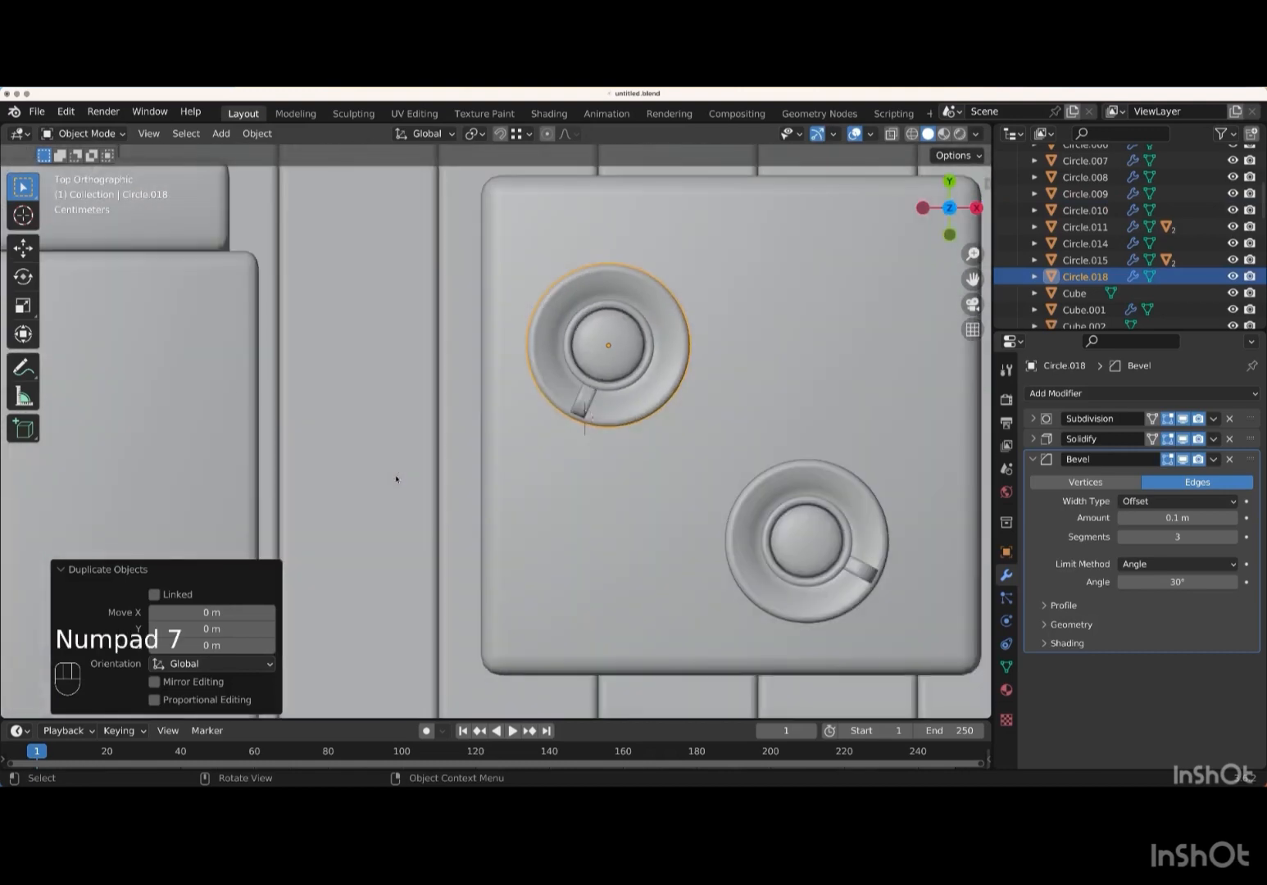
{"action": "key", "text": "g"}
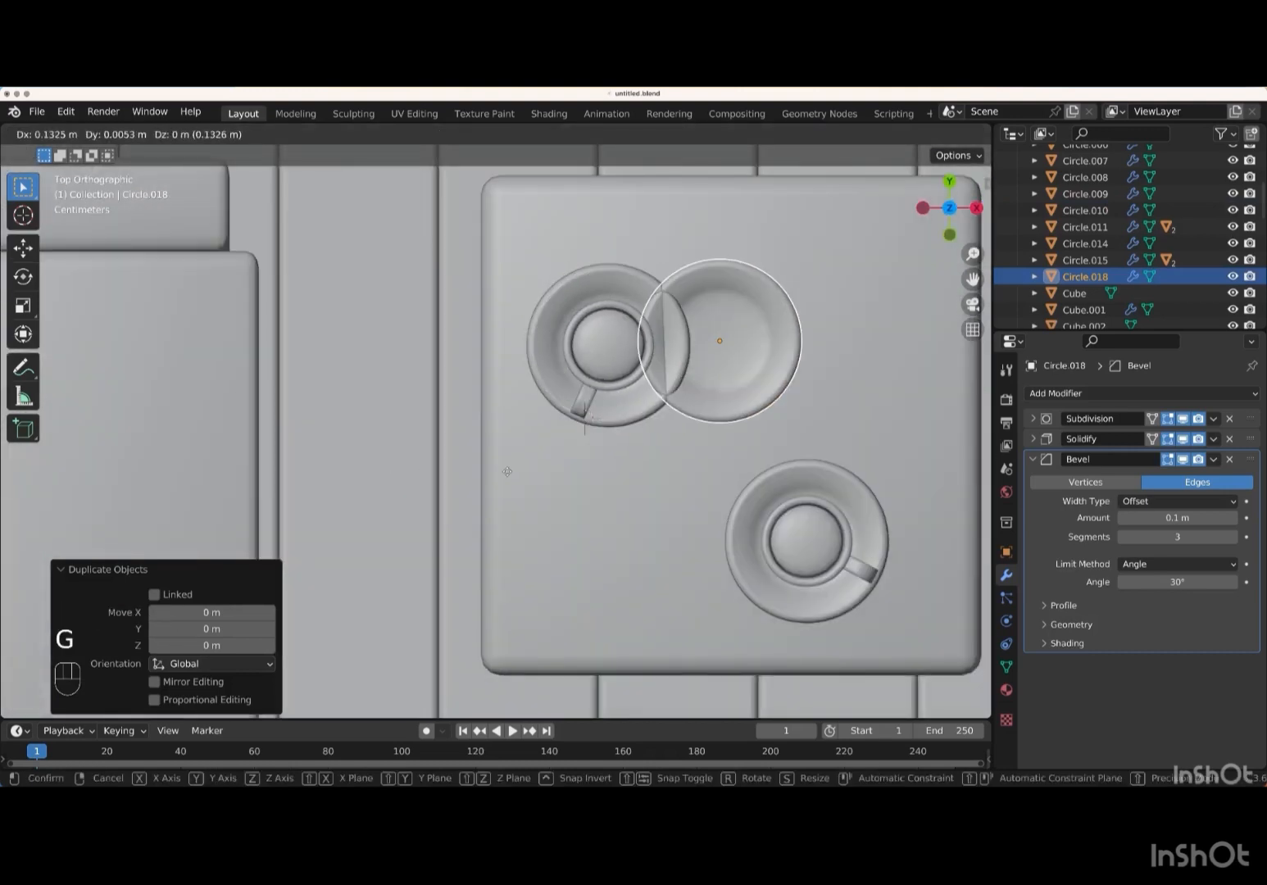
{"action": "key", "text": "x"}
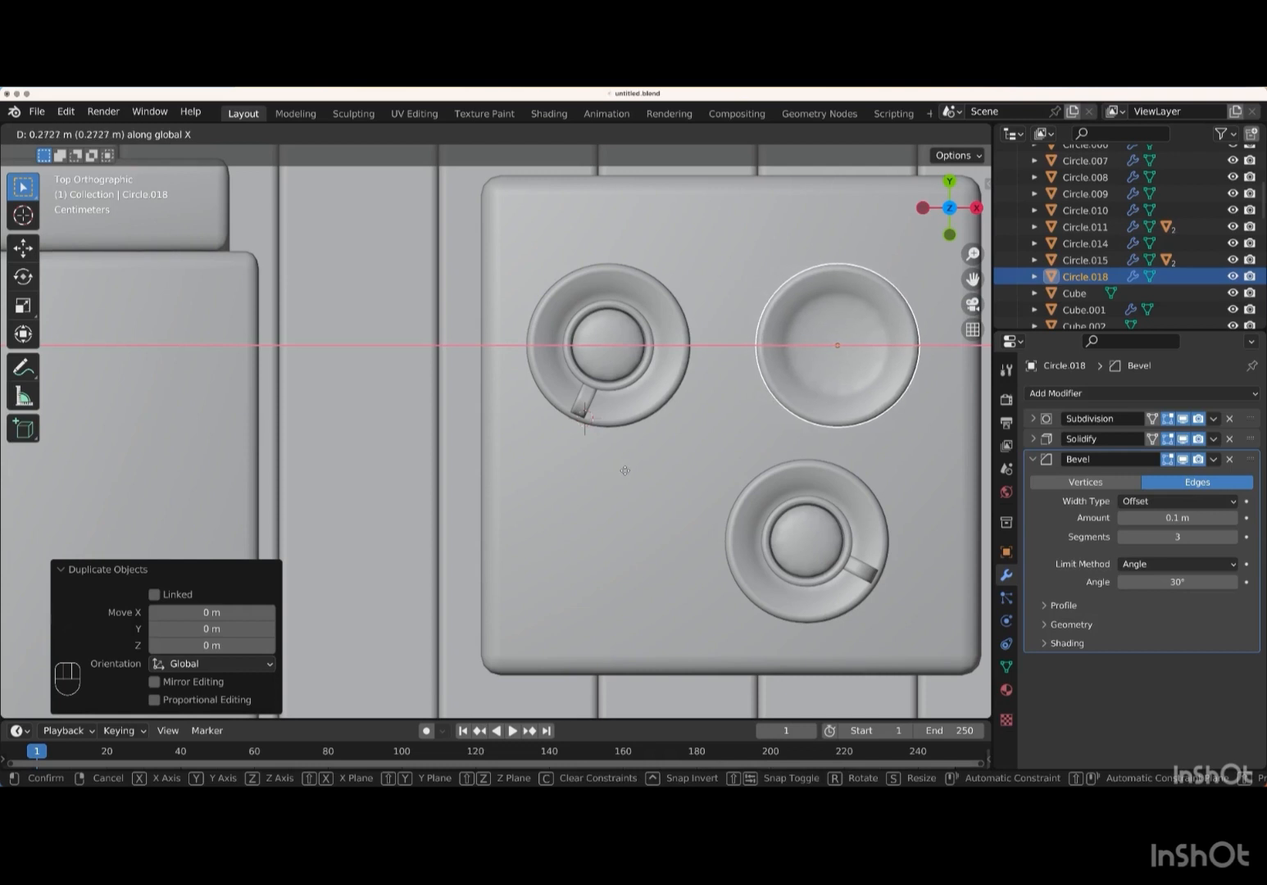
{"action": "key", "text": "Return"}
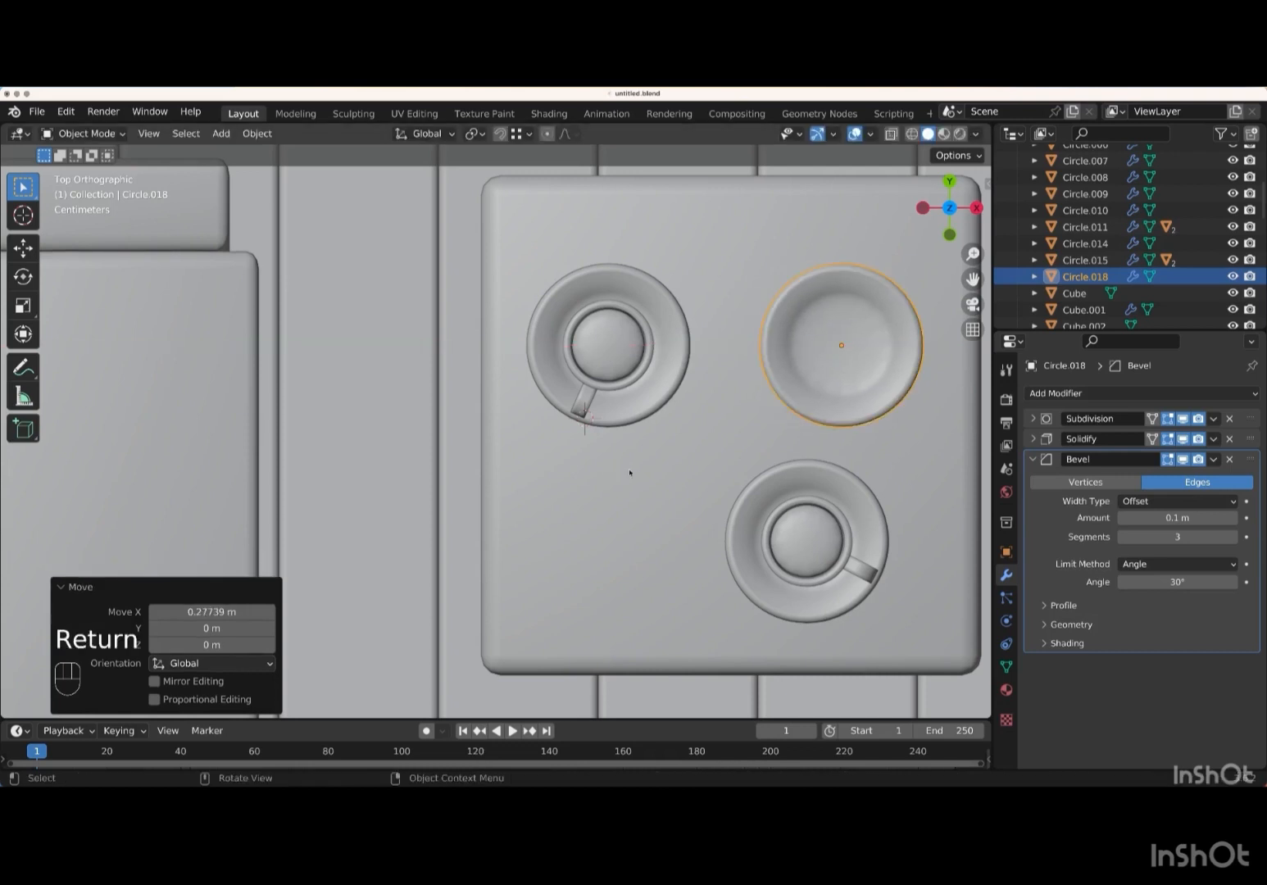
{"action": "key", "text": "g"}
{"action": "key", "text": "y"}
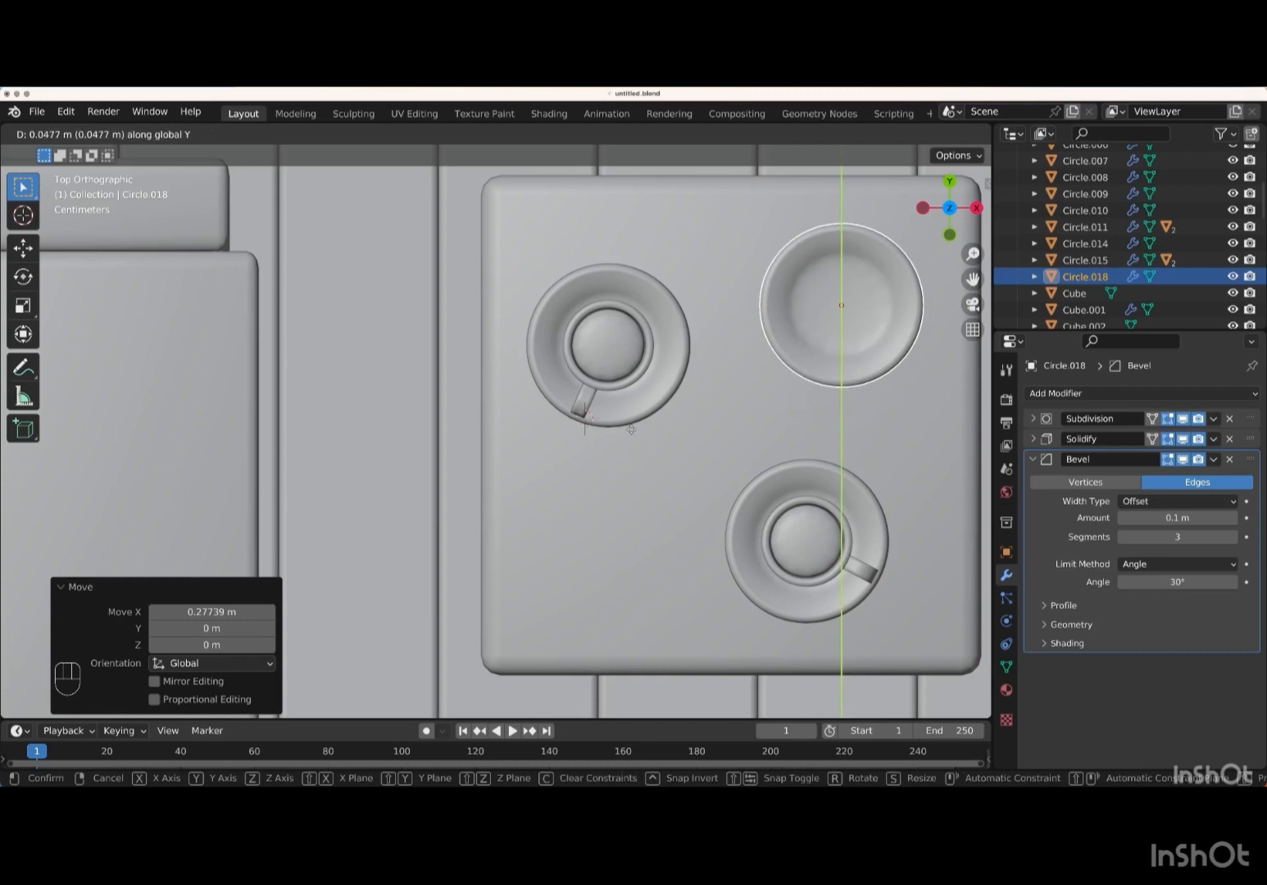
{"action": "key", "text": "Return"}
- Scale the duplicated saucer up uniformly by about 1.305 to make a larger plate
{"action": "key", "text": "s"}
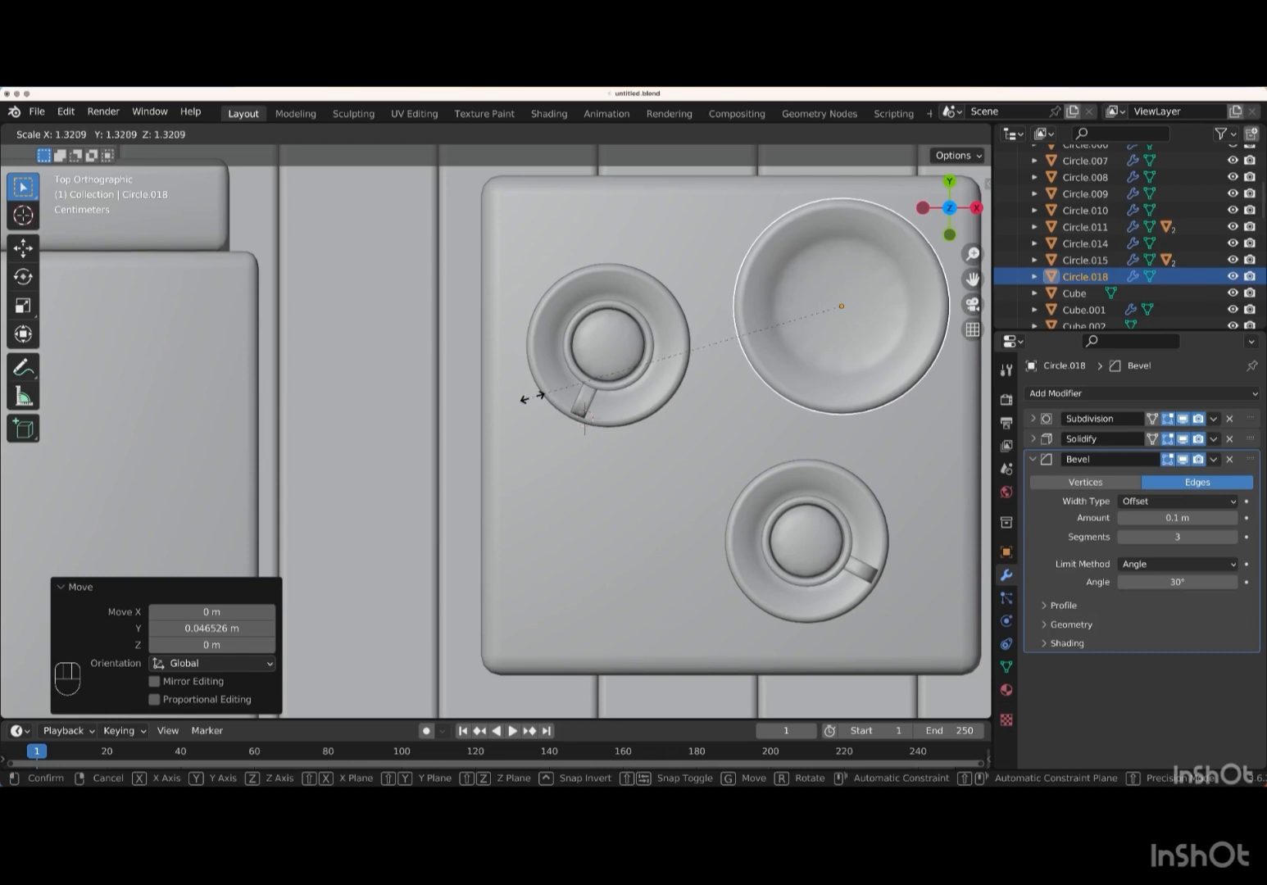
{"action": "key", "text": "Return"}
{"action": "scroll", "coordinate": [723, 422], "scroll_direction": "down", "scroll_amount": 10}
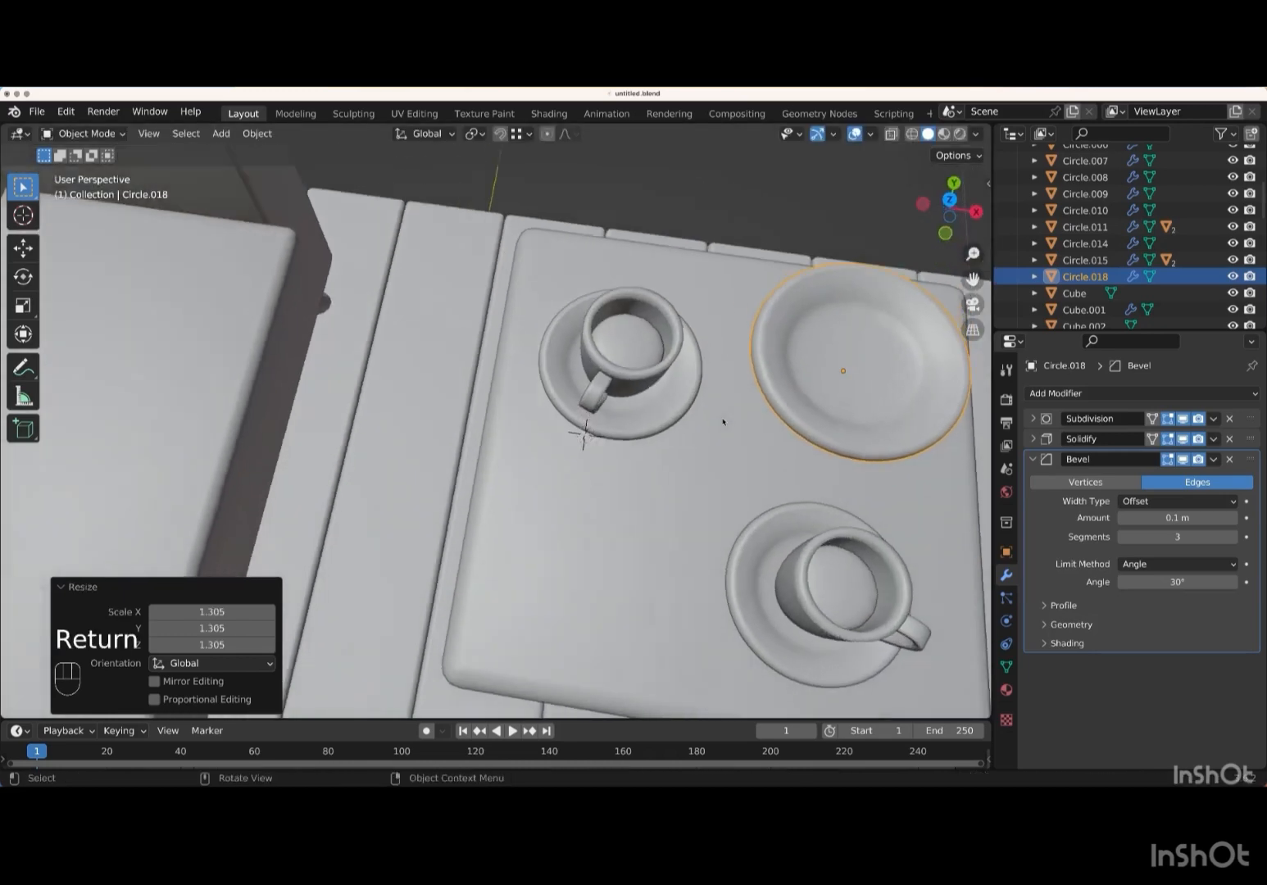
{"action": "scroll", "coordinate": [723, 422], "scroll_direction": "right", "scroll_amount": 10}
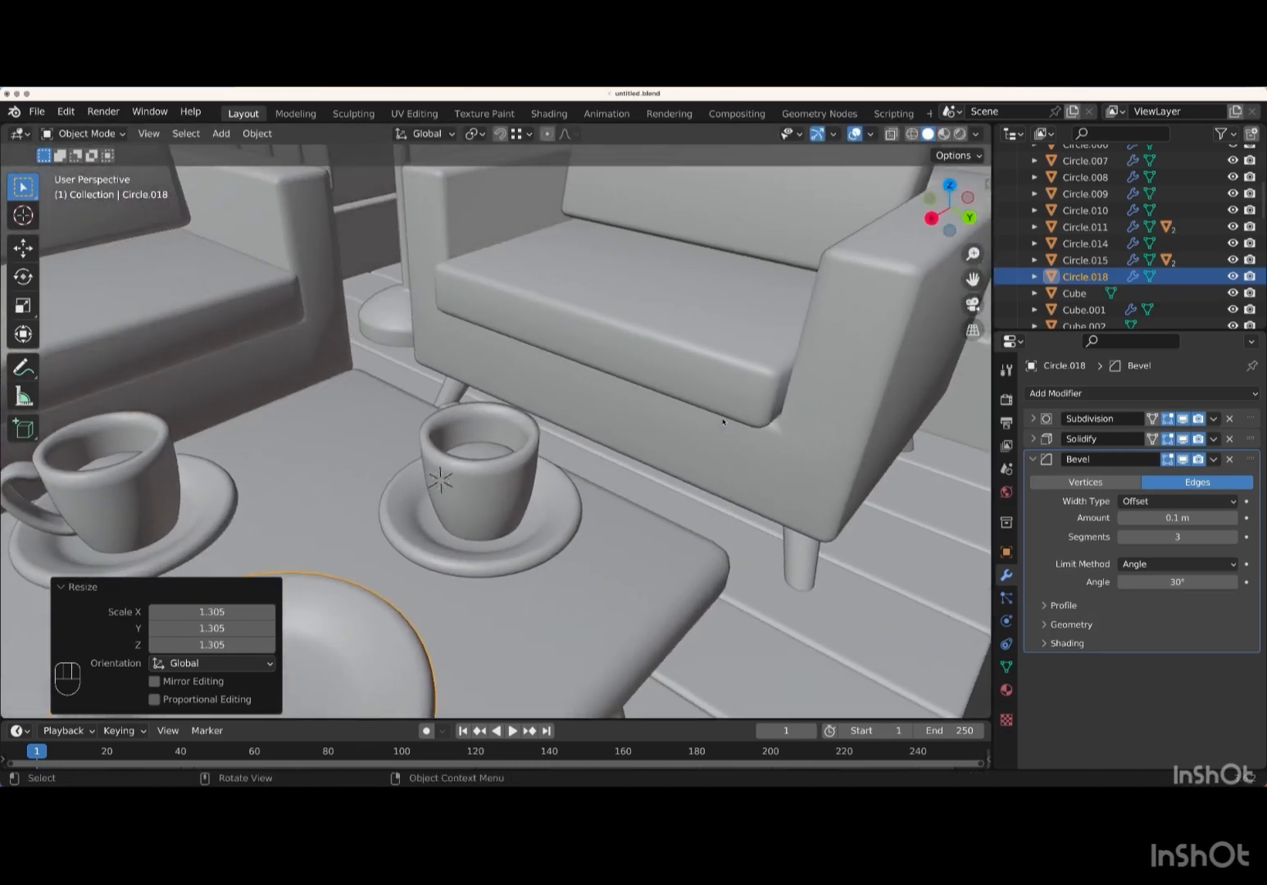
- Place the 3D cursor at the centre of the large plate, working from the top view
{"action": "key", "text": "KP_7"}
{"action": "left_click", "coordinate": [24, 216]}
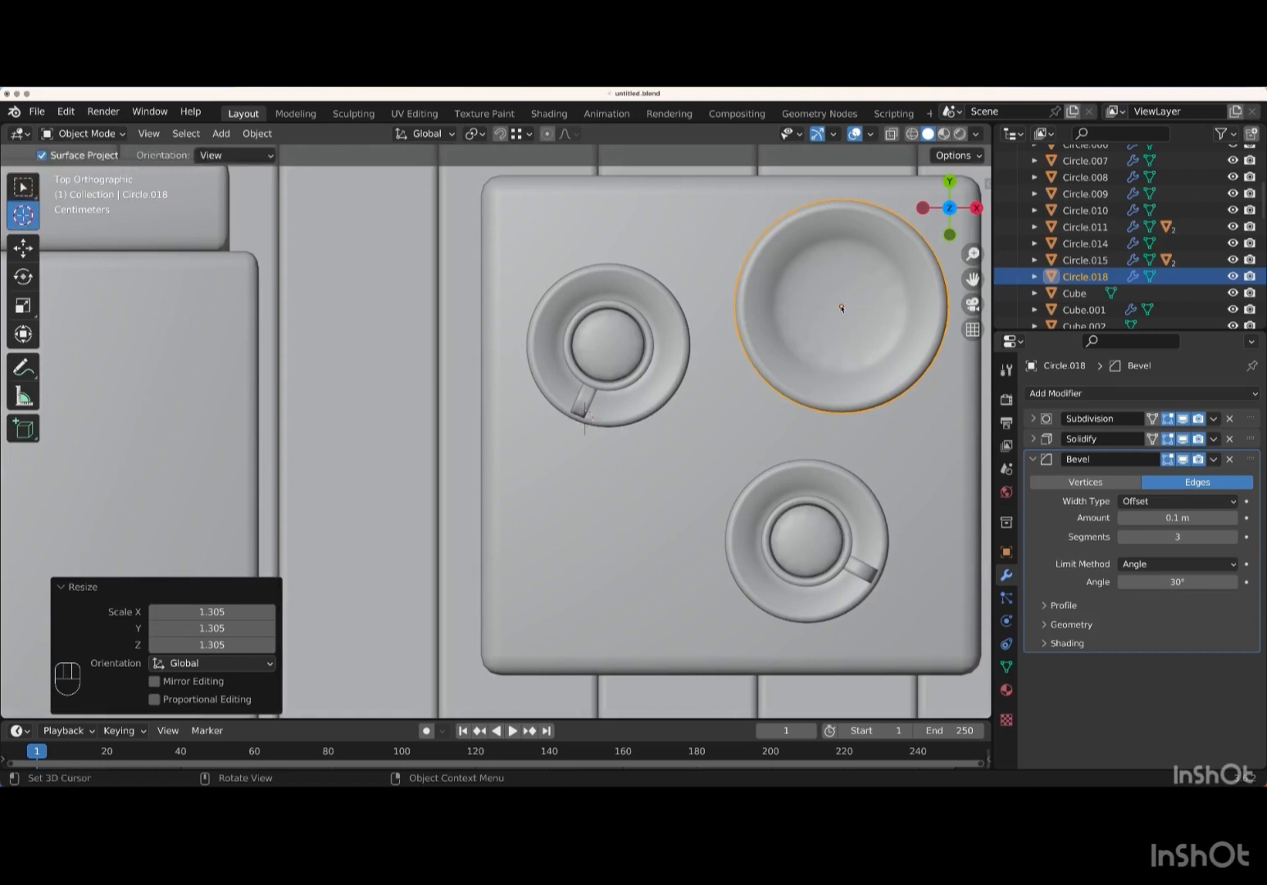
{"action": "key", "text": "w"}
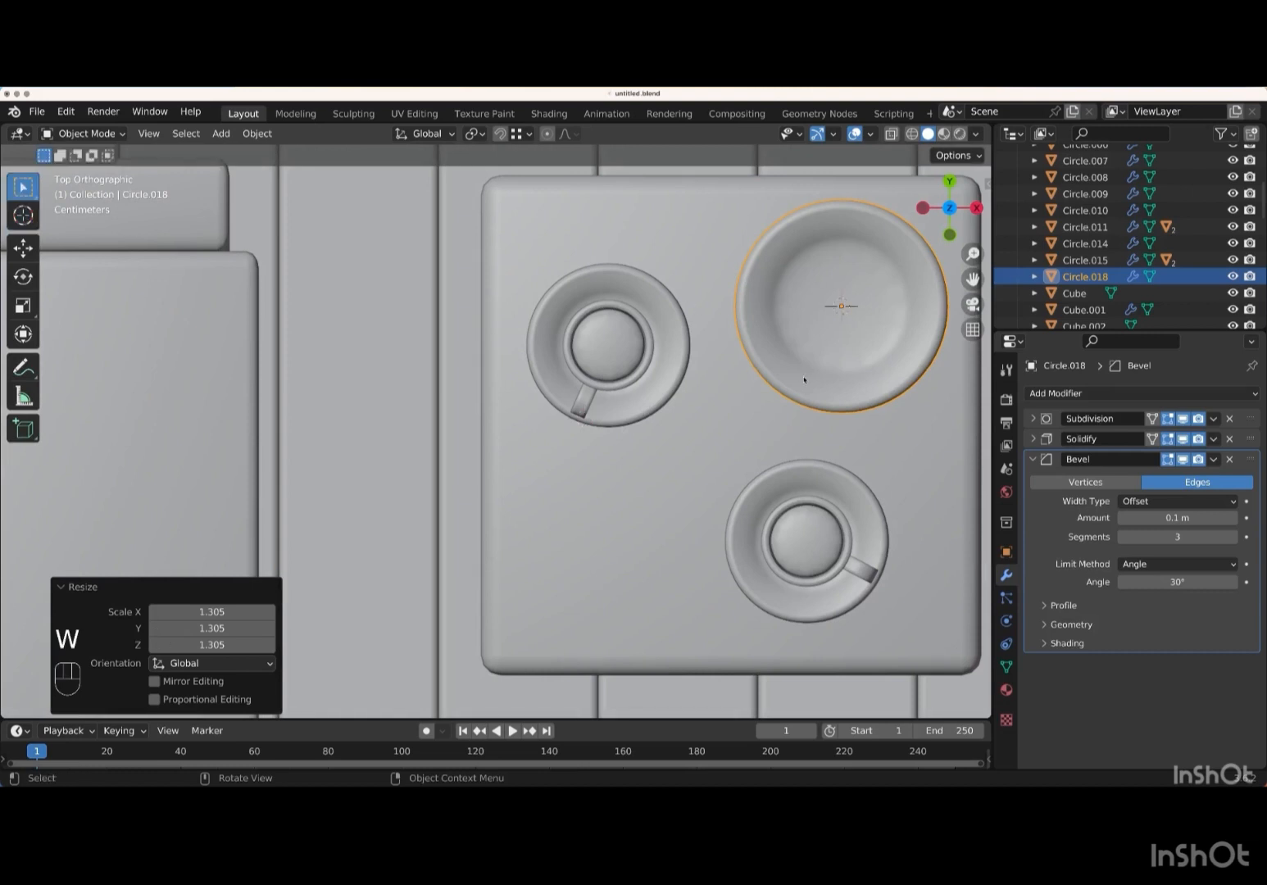
- Add a mesh circle with 16 vertices at the 3D cursor on the large plate
{"action": "scroll", "coordinate": [804, 379], "scroll_direction": "right", "scroll_amount": 10}
{"action": "scroll", "coordinate": [804, 379], "scroll_direction": "down", "scroll_amount": 5}
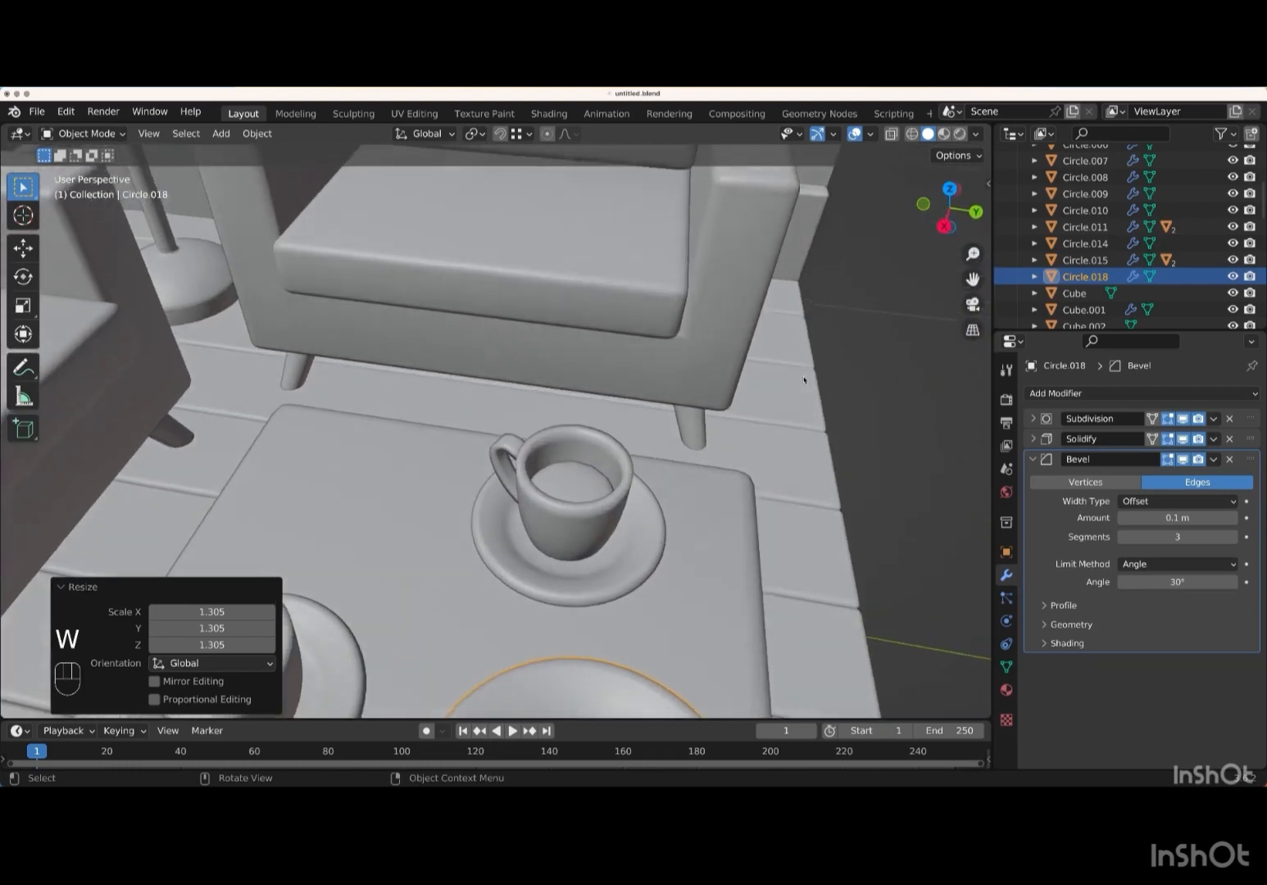
{"action": "scroll", "coordinate": [804, 380], "scroll_direction": "down", "scroll_amount": 10, "text": "shift"}
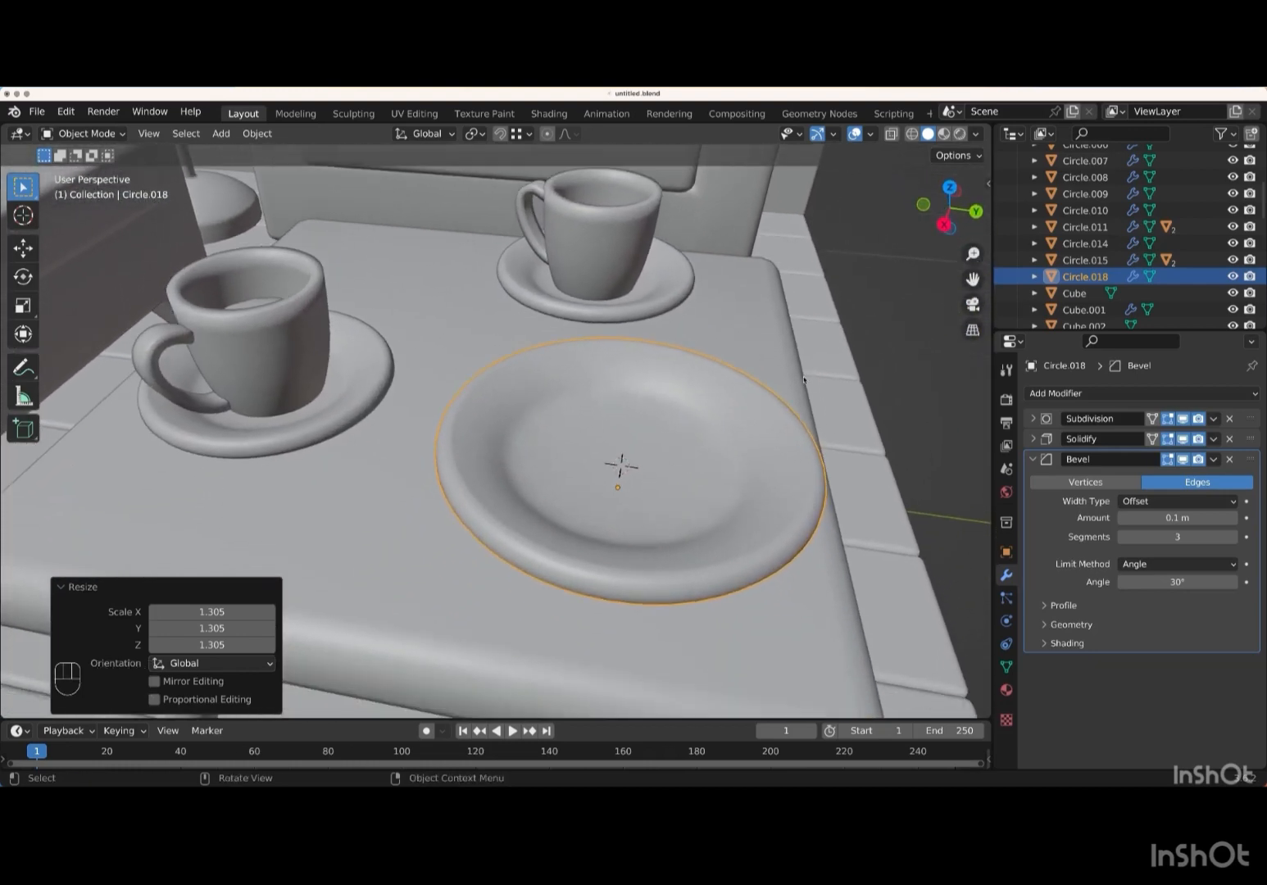
{"action": "key", "text": "KP_Subtract"}
{"action": "key", "text": "KP_Subtract"}
{"action": "key", "text": "KP_Subtract"}
{"action": "key", "text": "shift+a"}
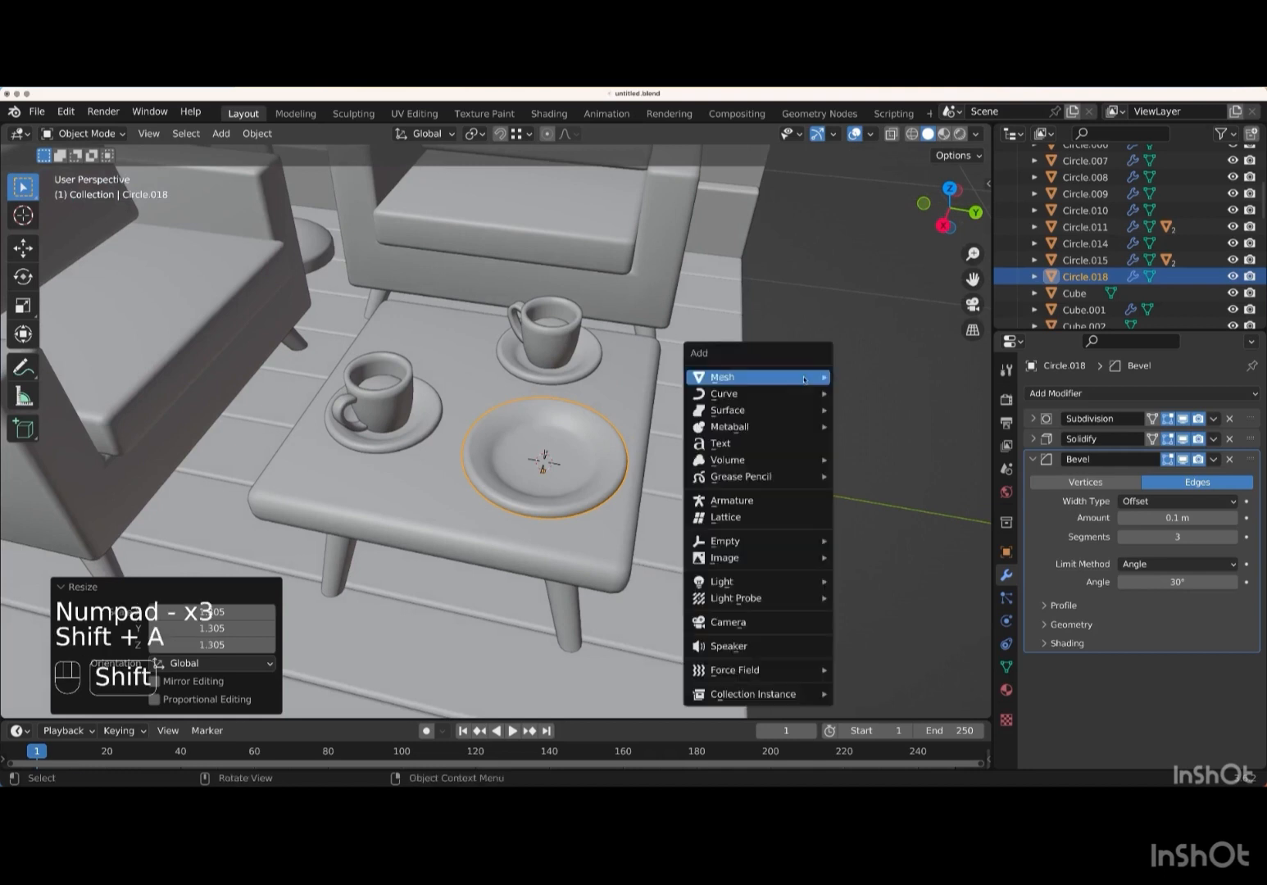
{"action": "mouse_move", "coordinate": [799, 377]}
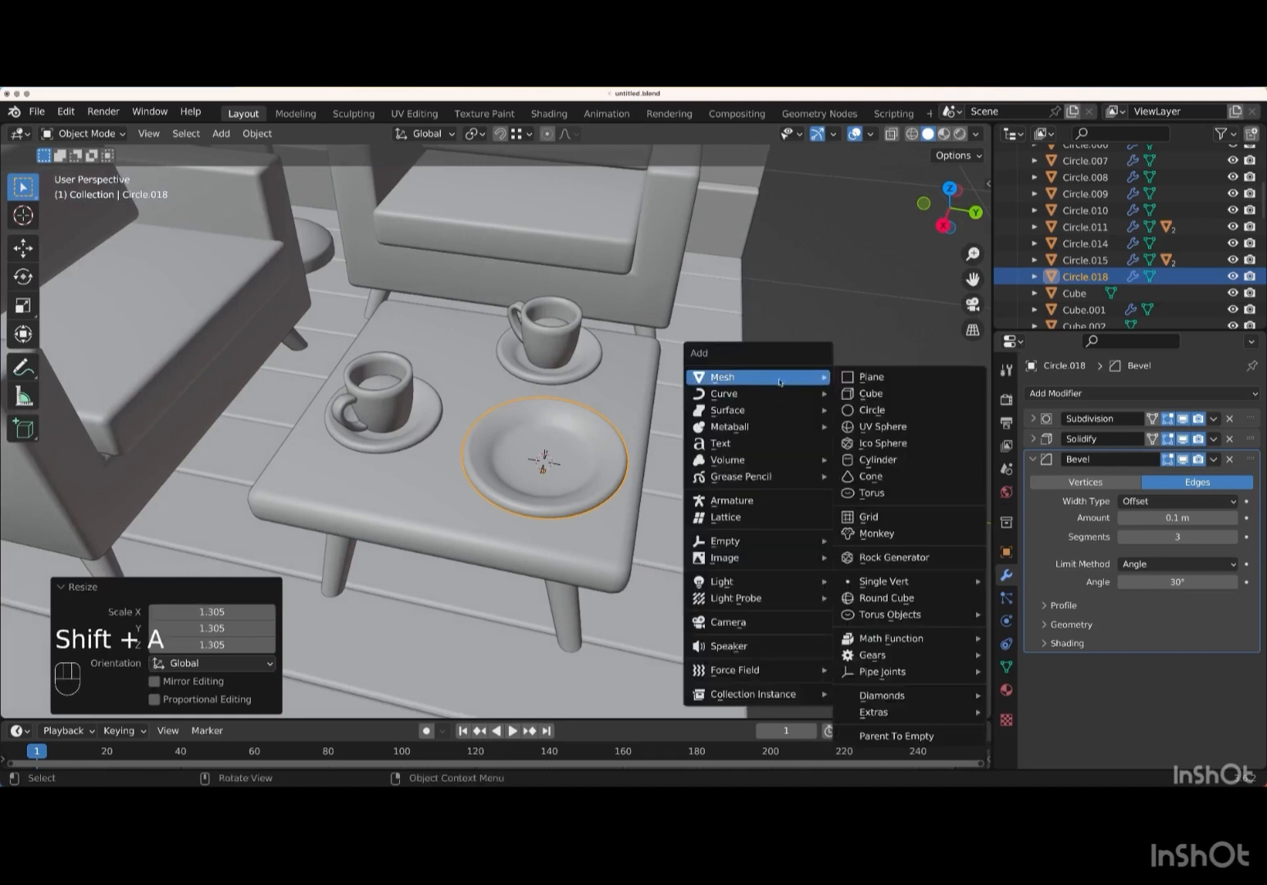
{"action": "left_click", "coordinate": [886, 412]}
{"action": "left_click", "coordinate": [220, 528]}
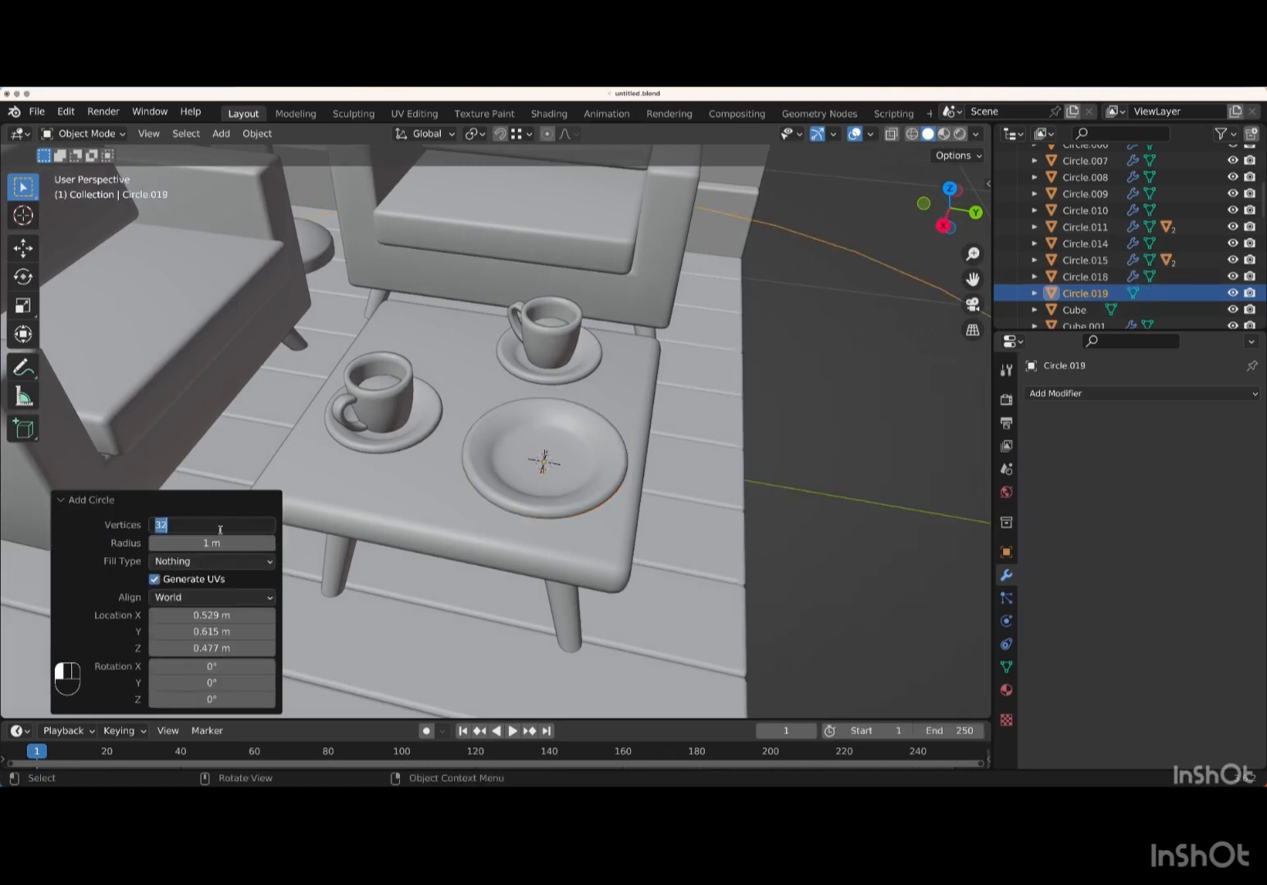
{"action": "type", "text": "16"}
{"action": "key", "text": "Return"}
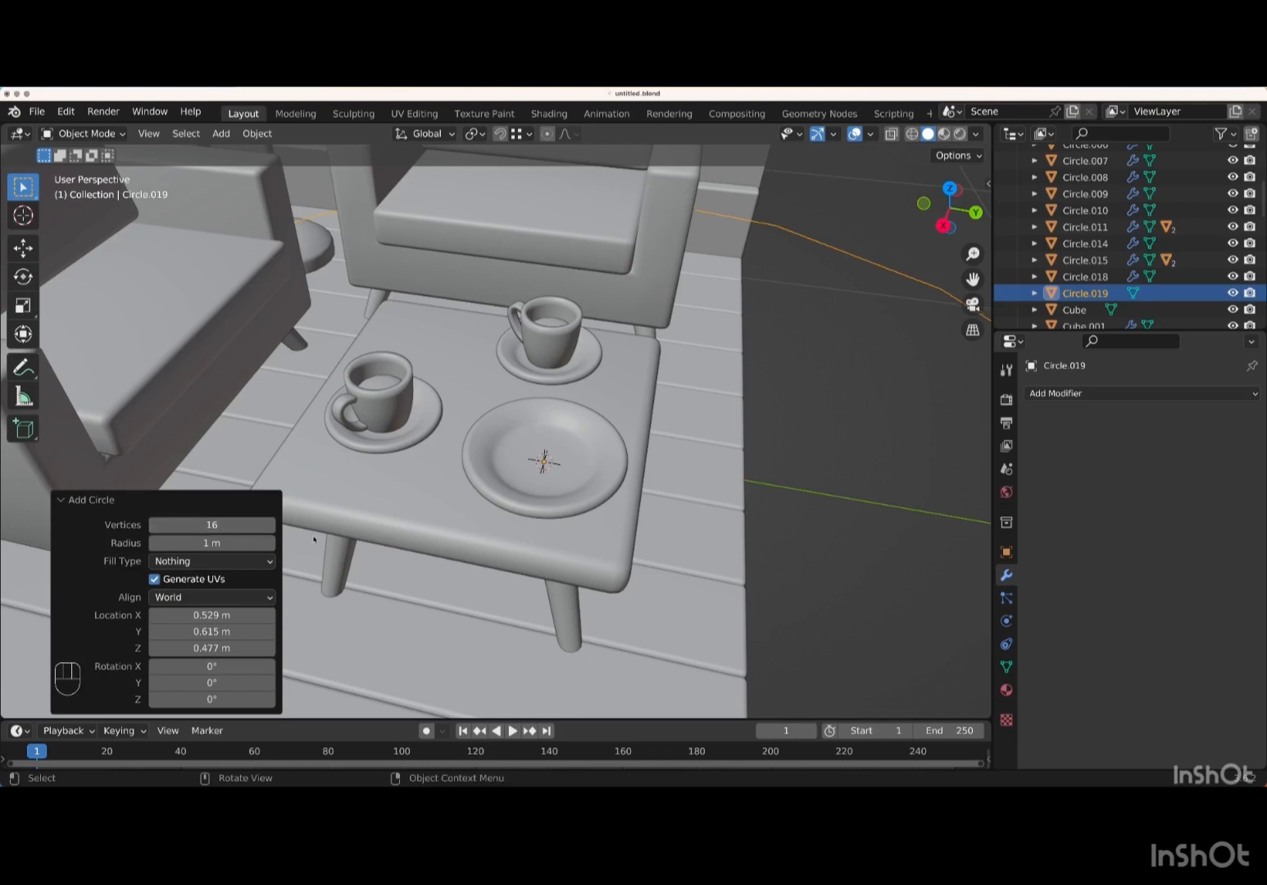
- Shrink the circle by factors of about 0.099 and 0.269, and raise it about 0.021 m along Z above the plate
{"action": "key", "text": "s"}
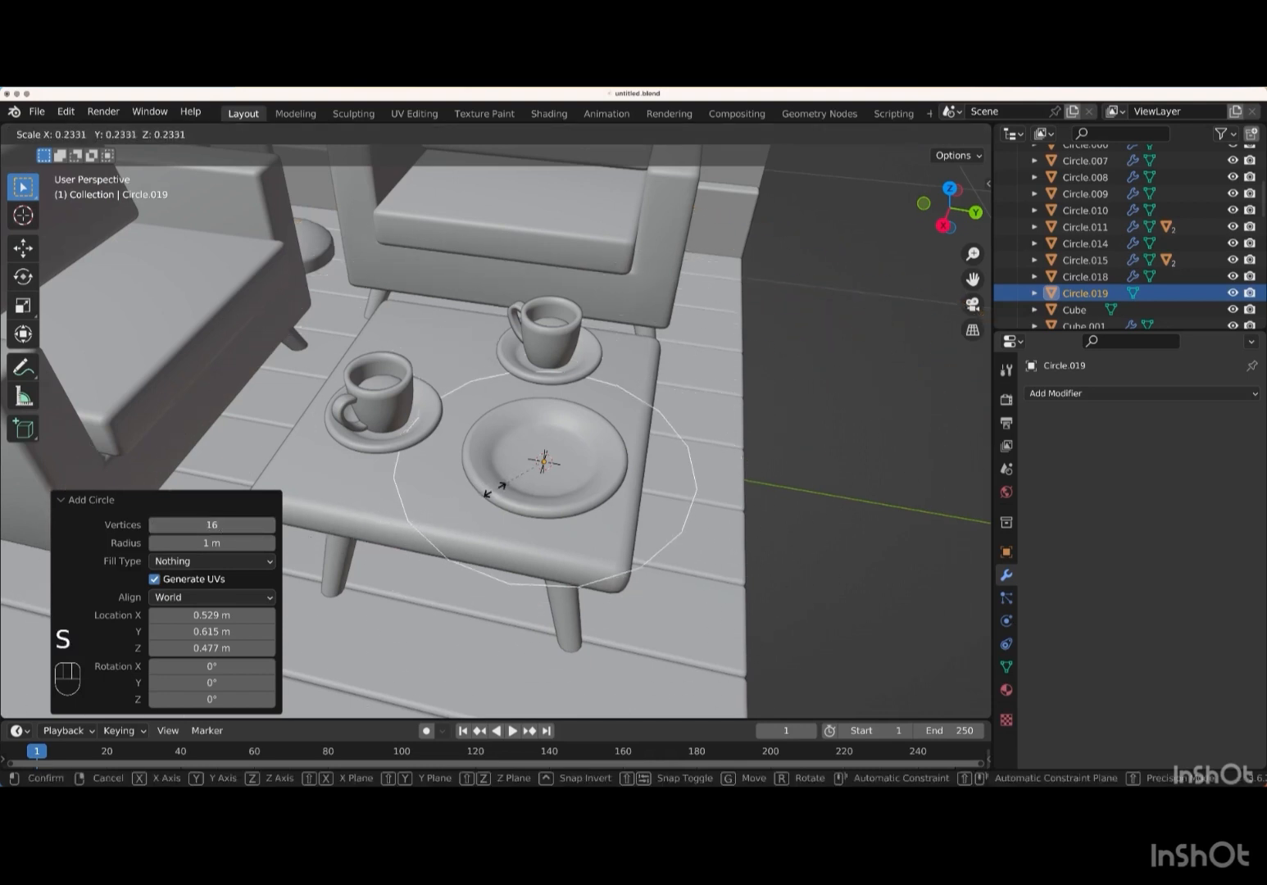
{"action": "key", "text": "Return"}
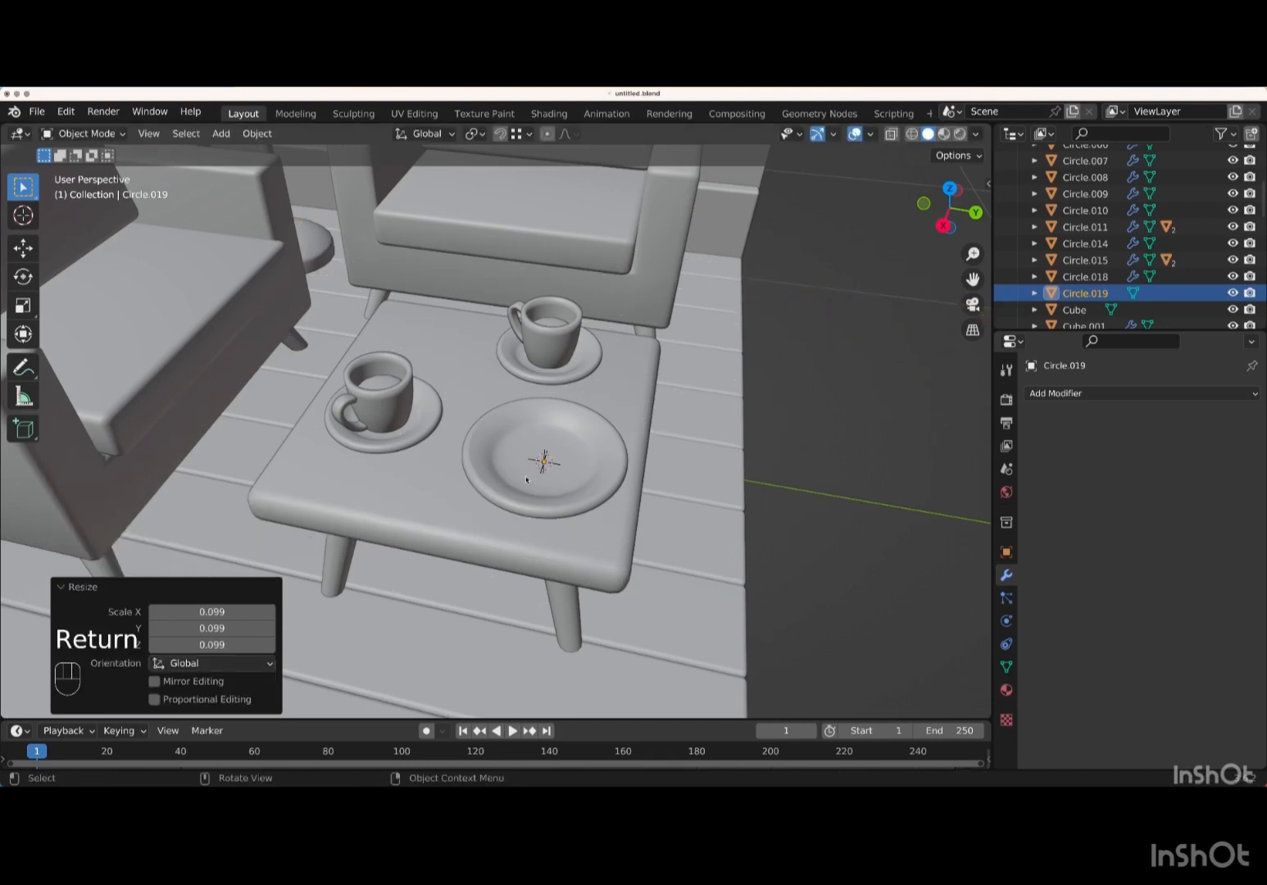
{"action": "key", "text": "g"}
{"action": "key", "text": "z"}
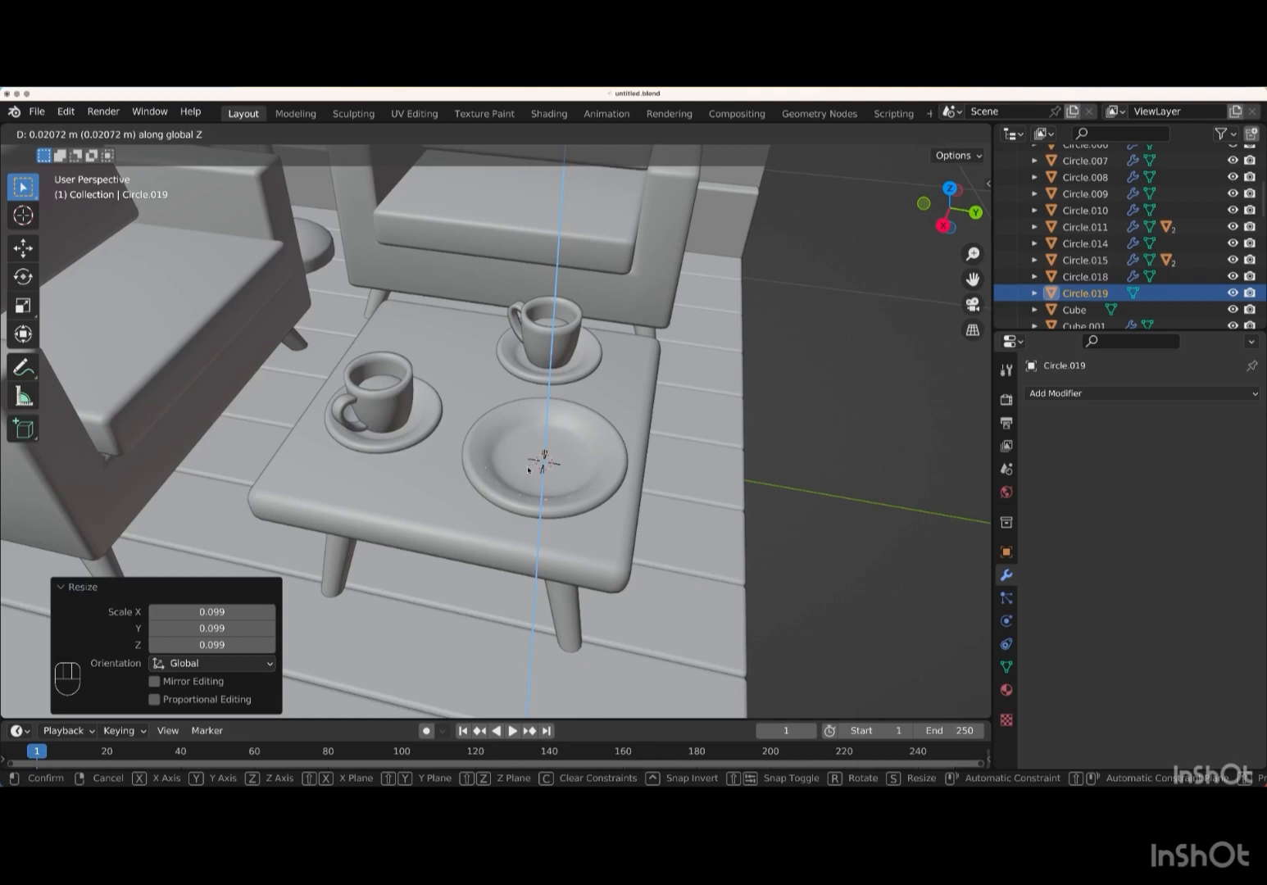
{"action": "key", "text": "Return"}
{"action": "key", "text": "s"}
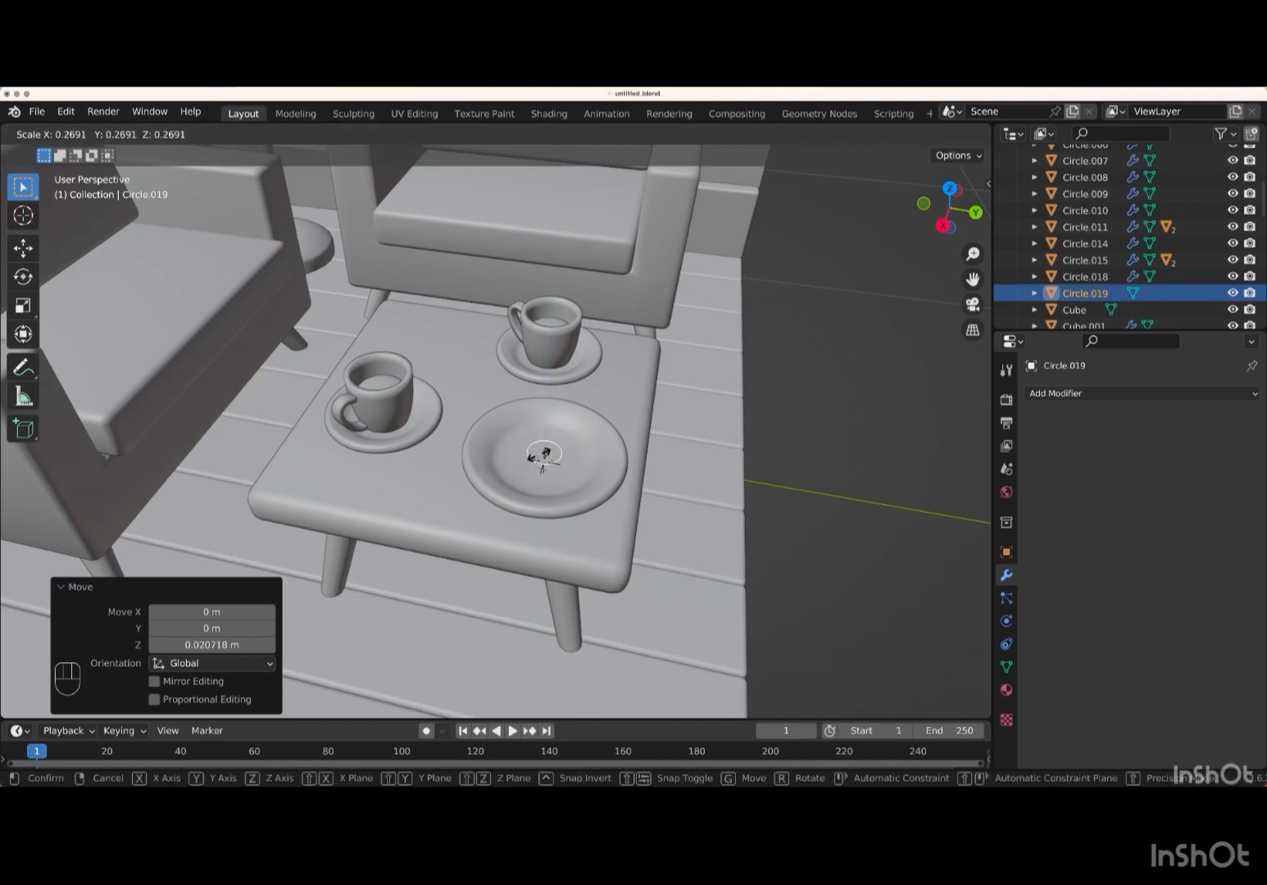
{"action": "key", "text": "Return"}
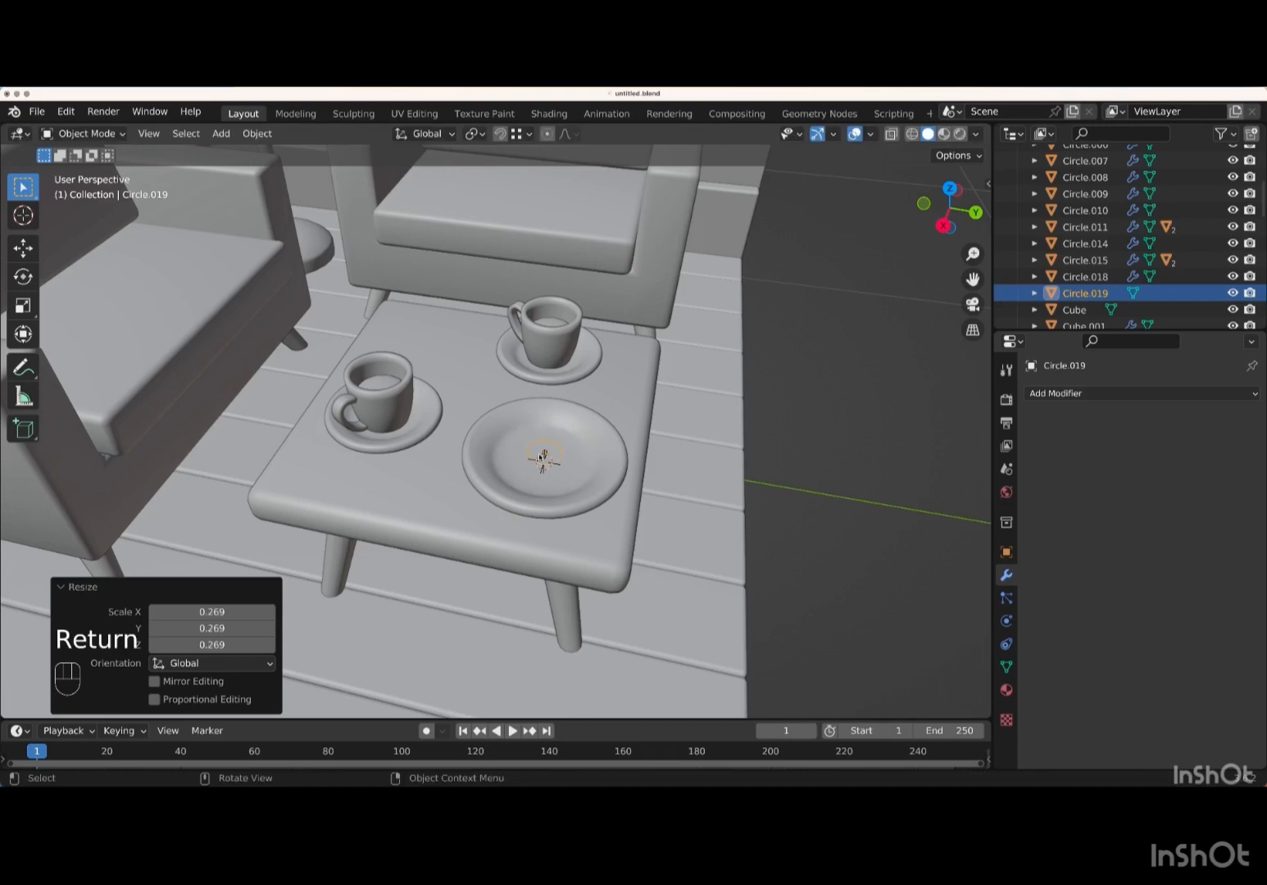
- In the circle's mesh, deselect every other vertex and scale the remaining ones to about 0.649 to form a star outline
{"action": "key", "text": "KP_Add"}
{"action": "key", "text": "KP_Add"}
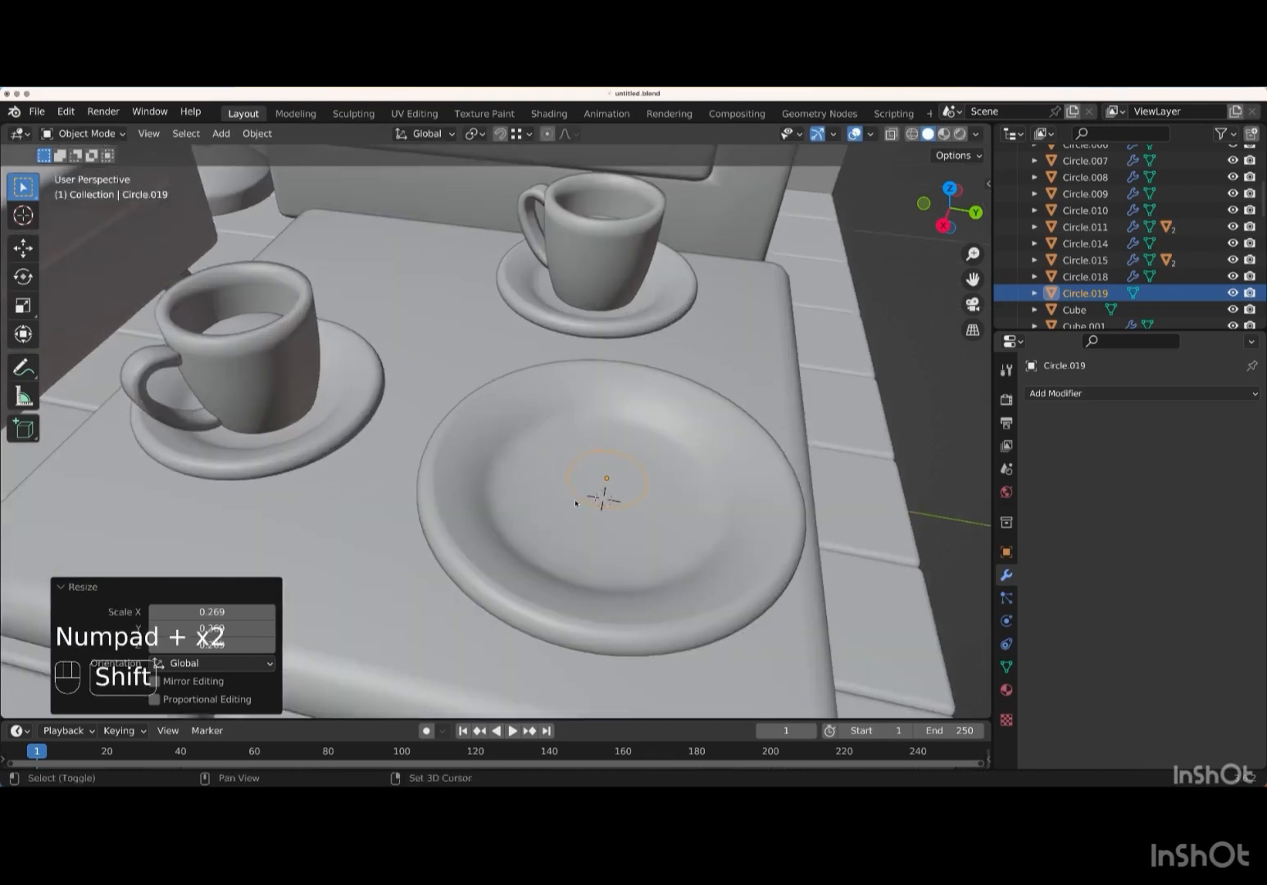
{"action": "middle_click_drag", "start_coordinate": [594, 508], "coordinate": [576, 502], "text": "shift"}
{"action": "scroll", "coordinate": [576, 504], "scroll_direction": "down", "scroll_amount": 3, "text": "shift"}
{"action": "scroll", "coordinate": [576, 503], "scroll_direction": "up", "scroll_amount": 2}
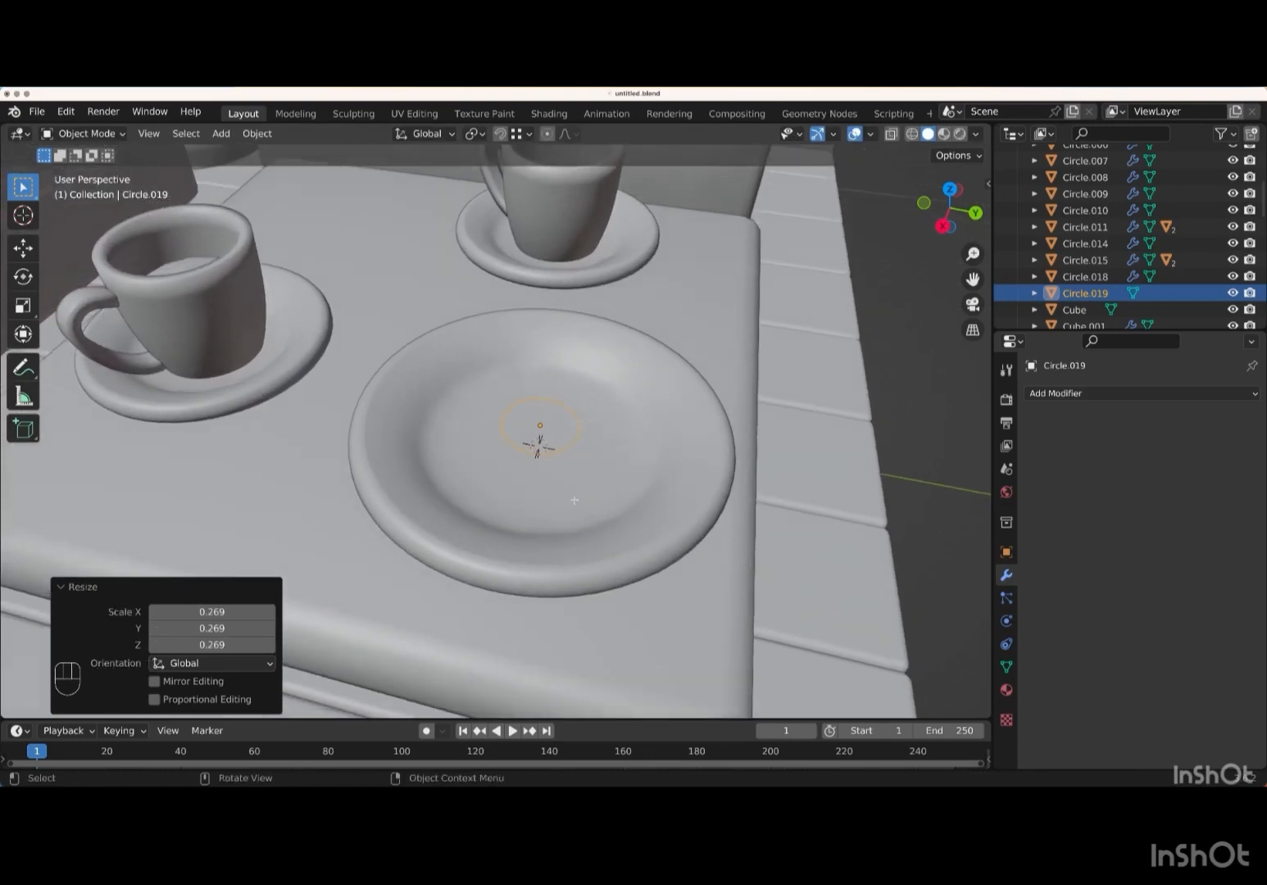
{"action": "key", "text": "Tab"}
{"action": "scroll", "coordinate": [574, 500], "scroll_direction": "up", "scroll_amount": 5}
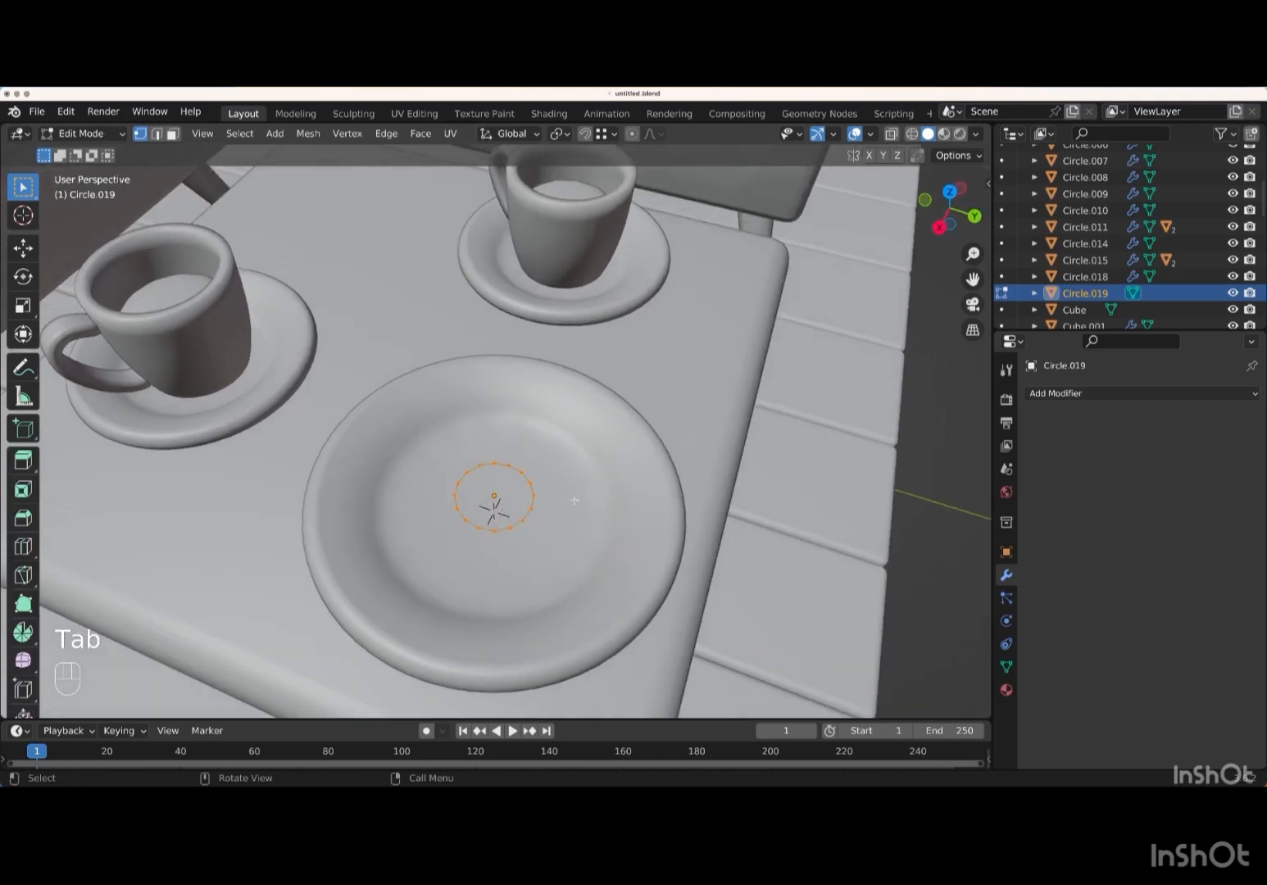
{"action": "left_click", "coordinate": [238, 135]}
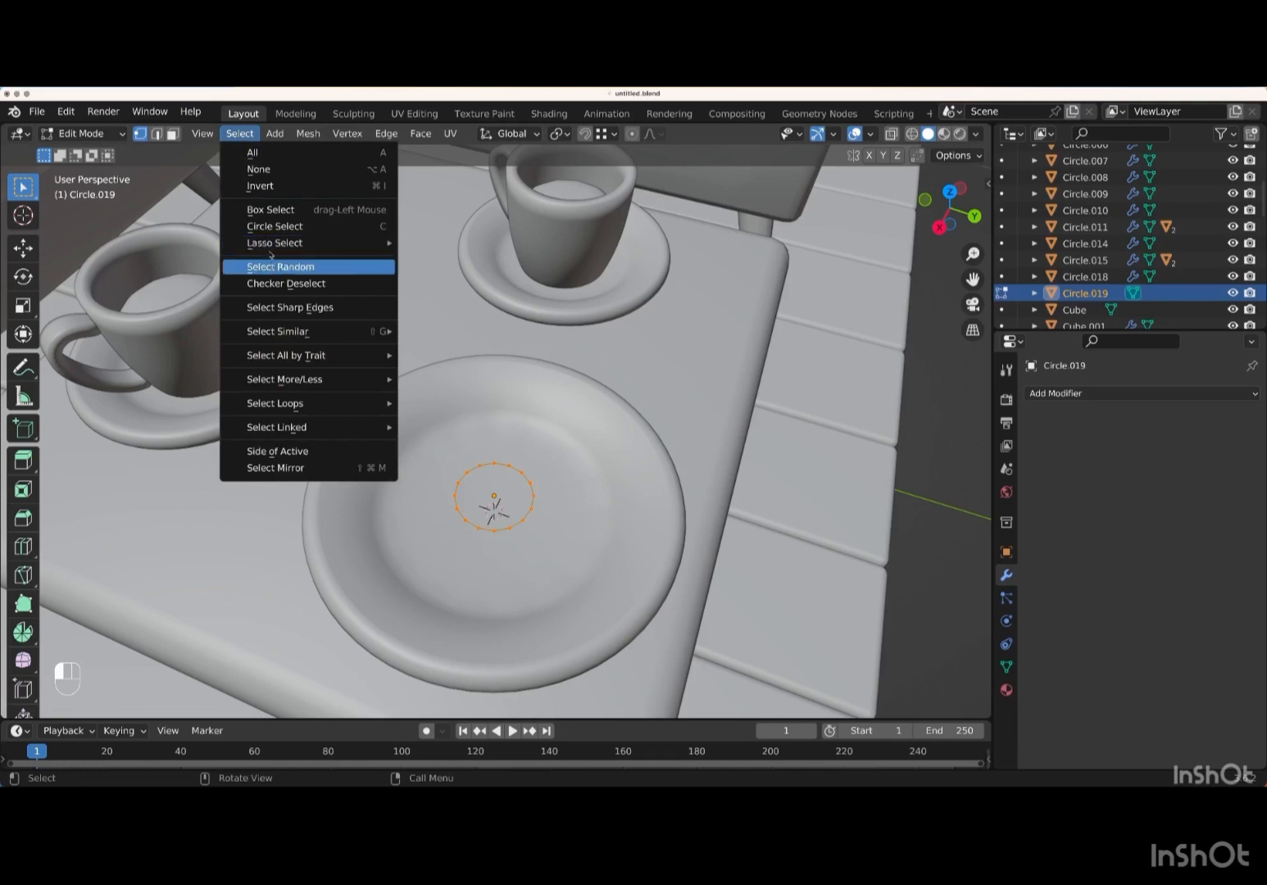
{"action": "left_click", "coordinate": [295, 284]}
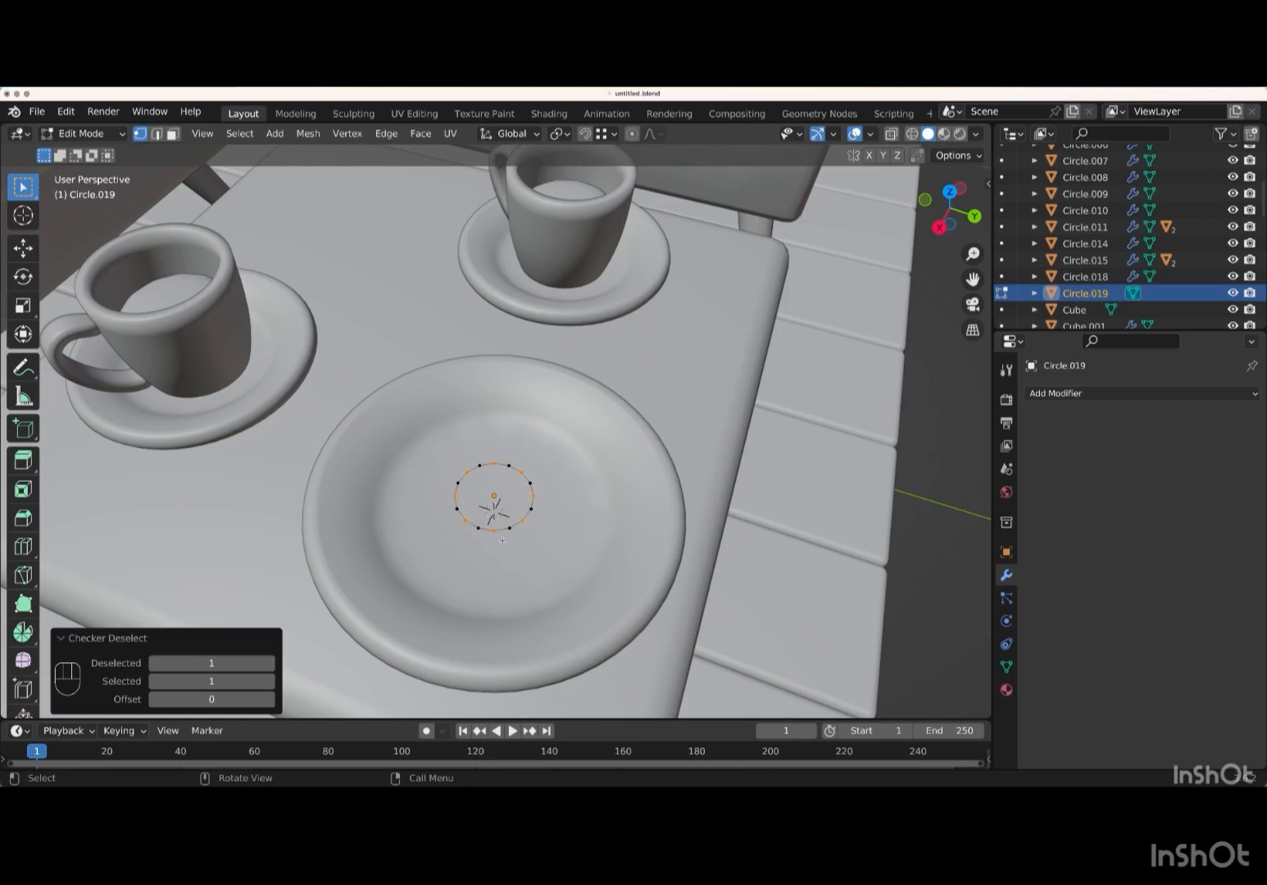
{"action": "key", "text": "s"}
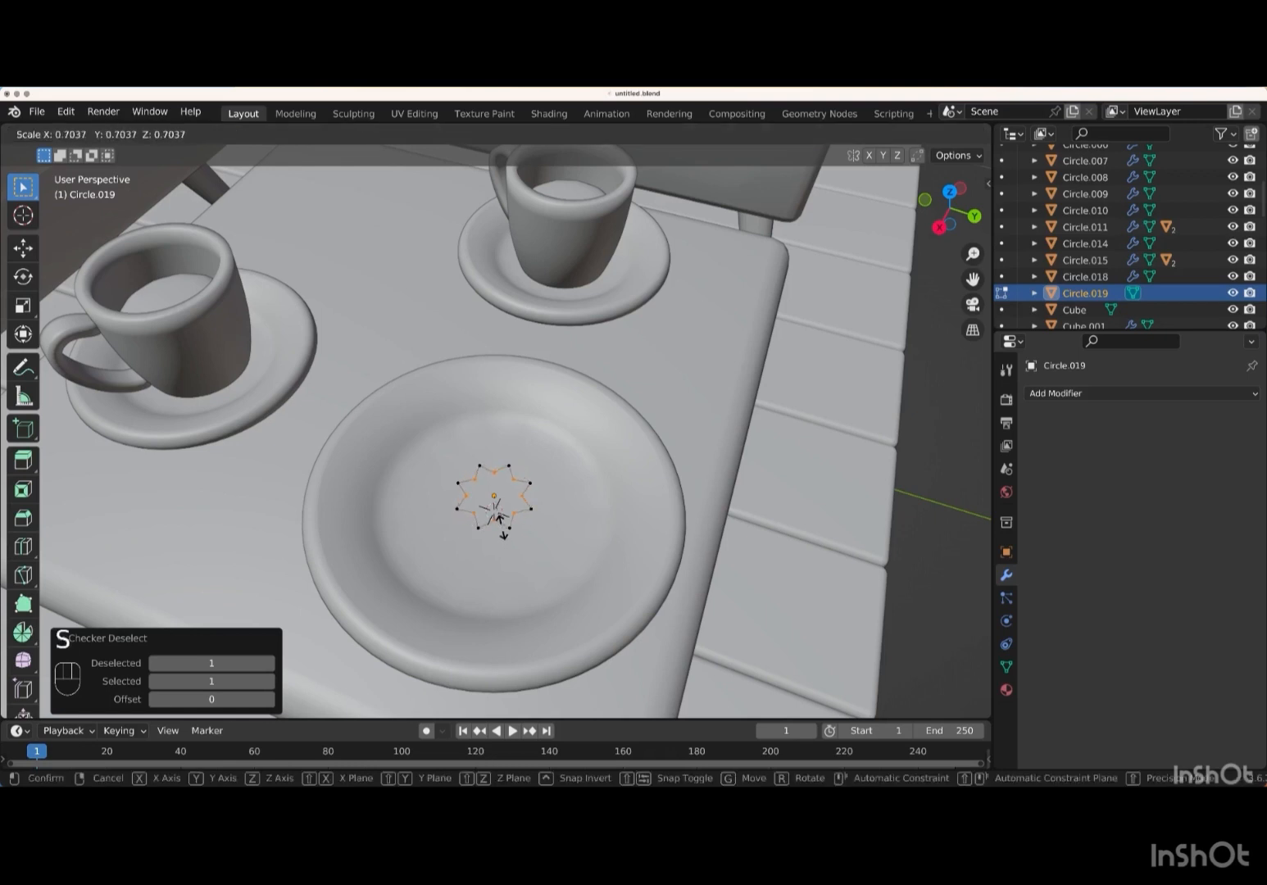
{"action": "key", "text": "Return"}
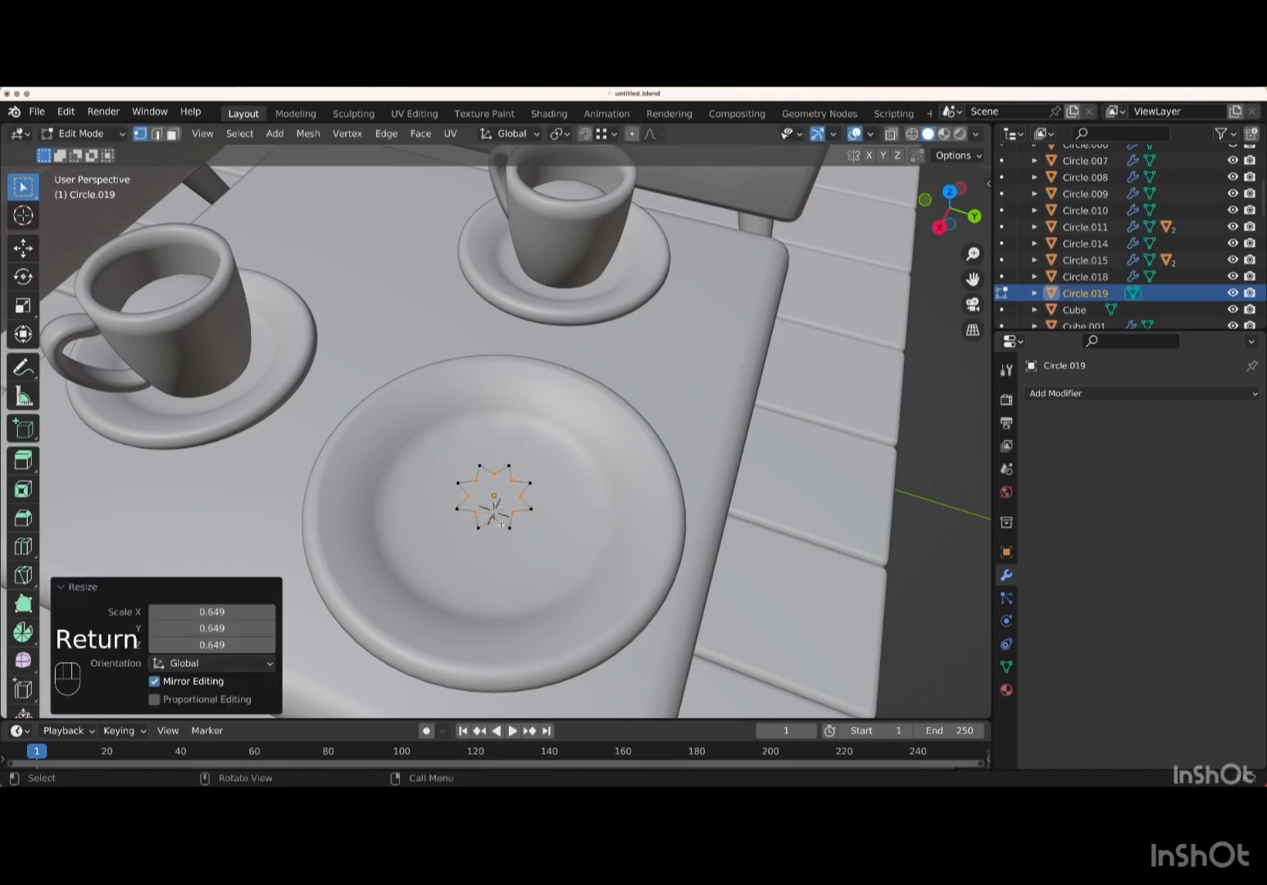
- Fill the whole star outline with a face and extrude it upward about 0.053 m
{"action": "key", "text": "a"}
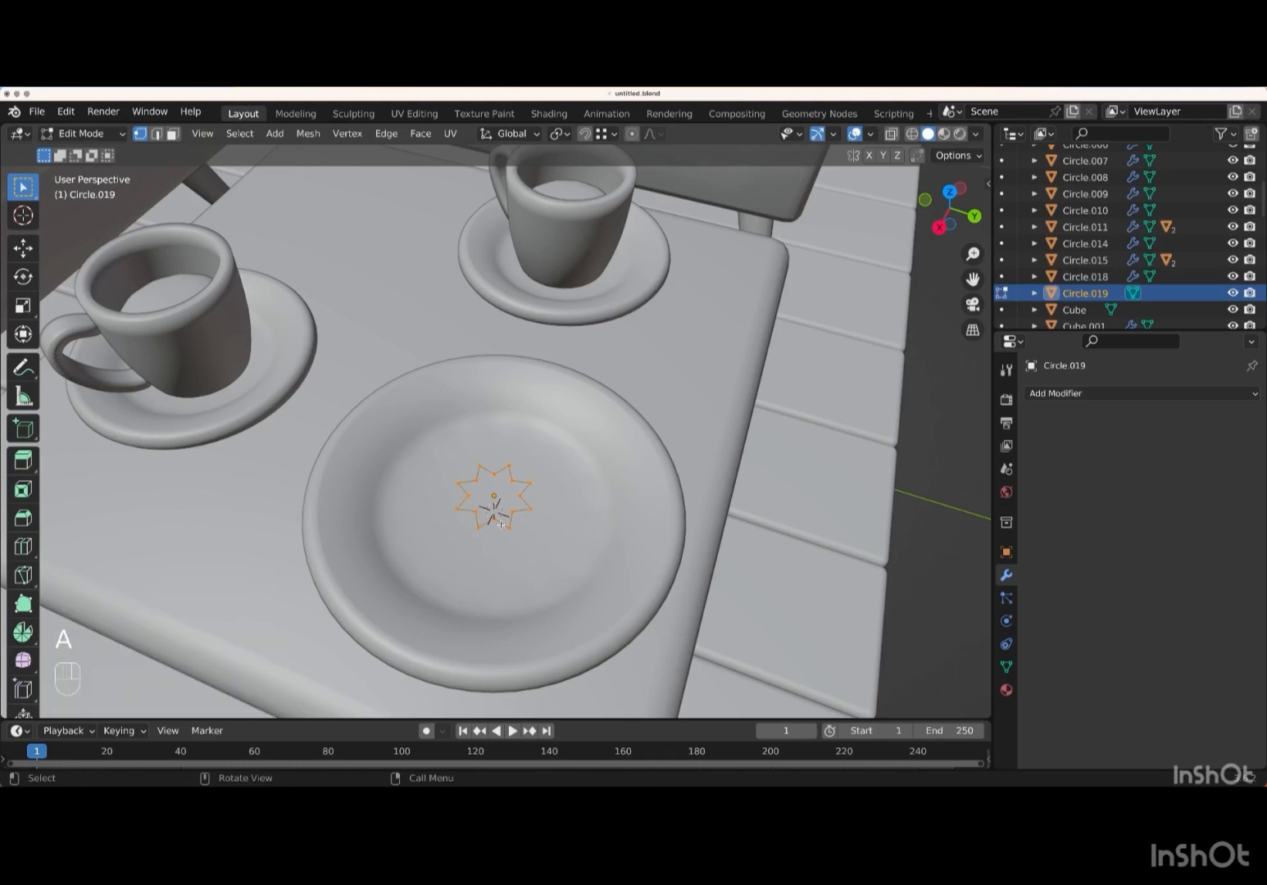
{"action": "key", "text": "f"}
{"action": "key", "text": "e"}
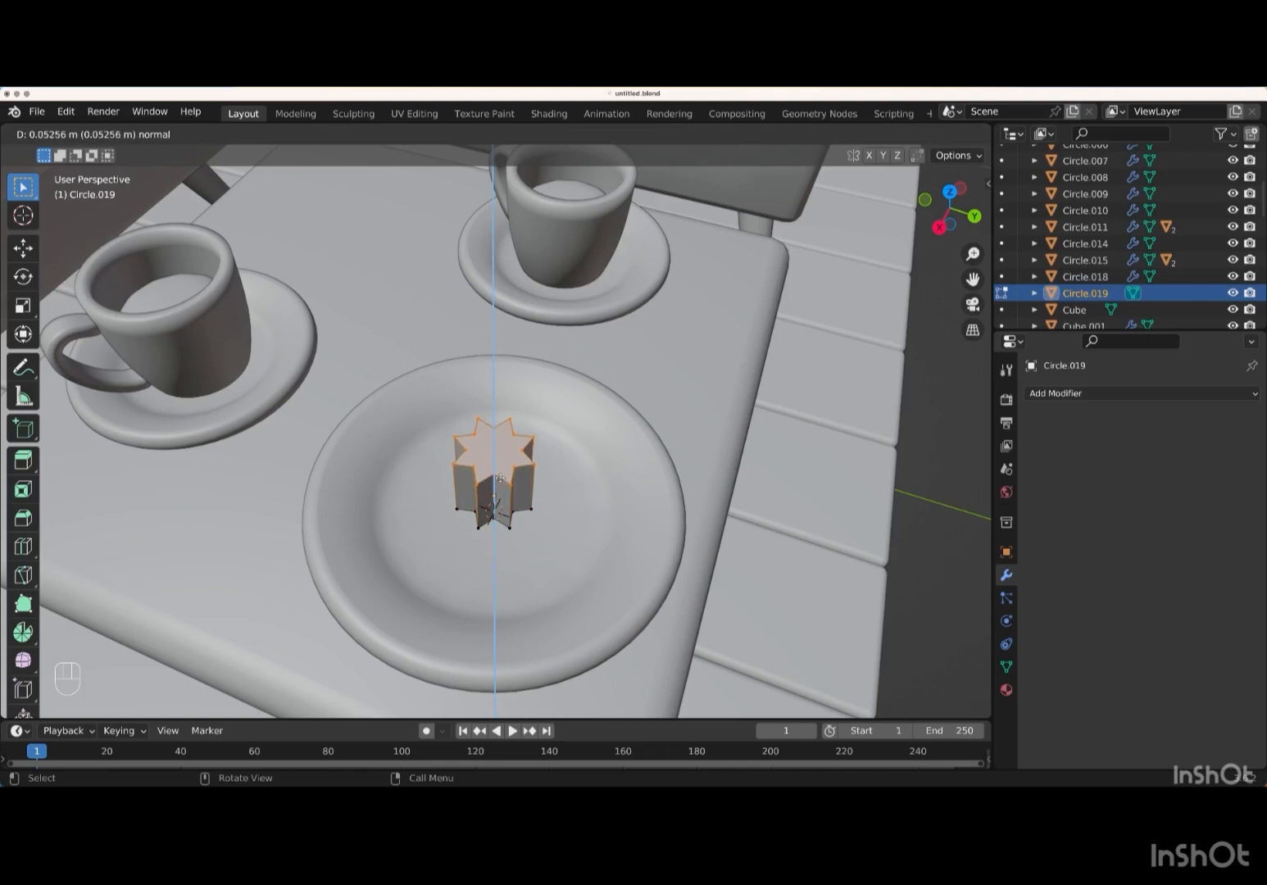
{"action": "key", "text": "Return"}
- Add four evenly spaced loop cuts around the sides of the extruded star on the plate
{"action": "key", "text": "KP_Add"}
{"action": "key", "text": "KP_Add"}
{"action": "key", "text": "KP_Add"}
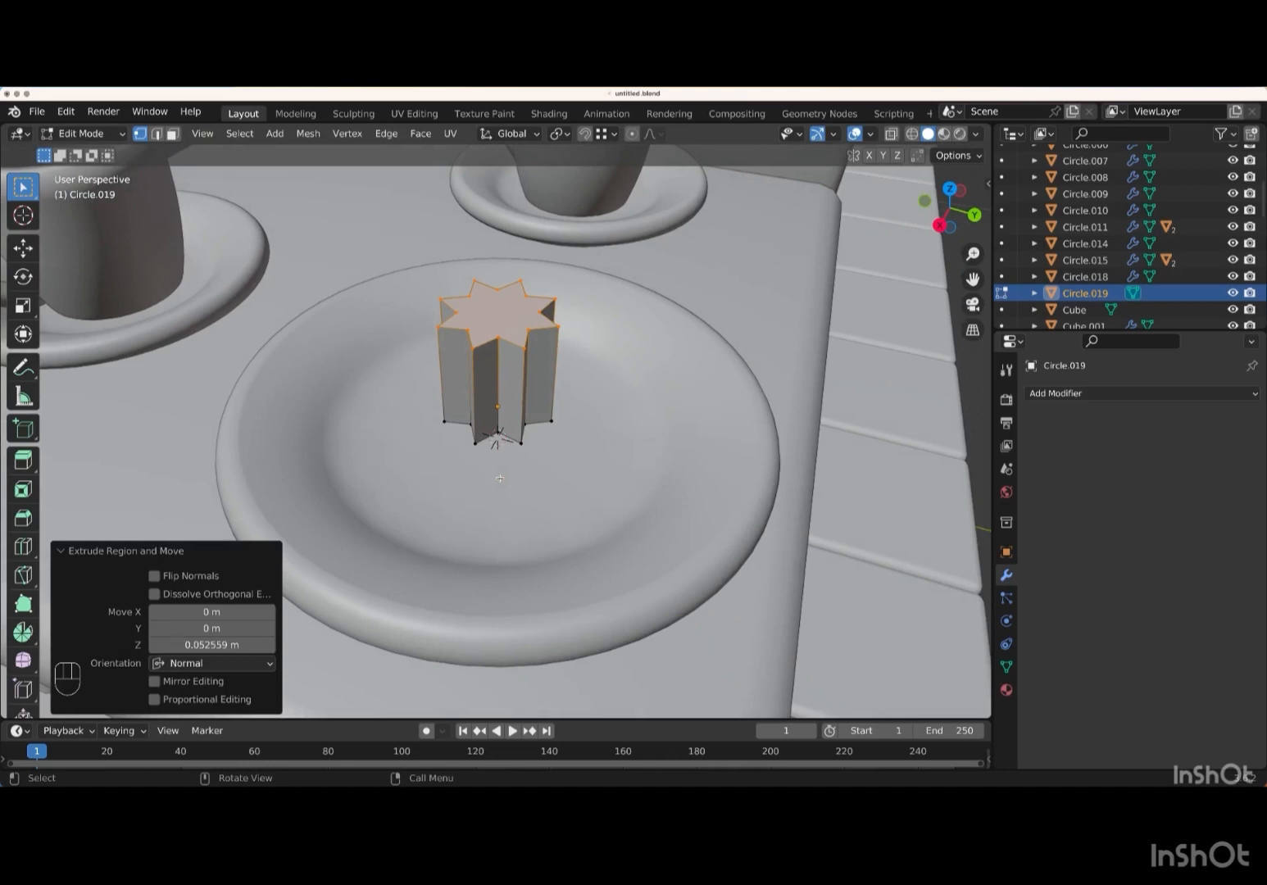
{"action": "key", "text": "ctrl+r"}
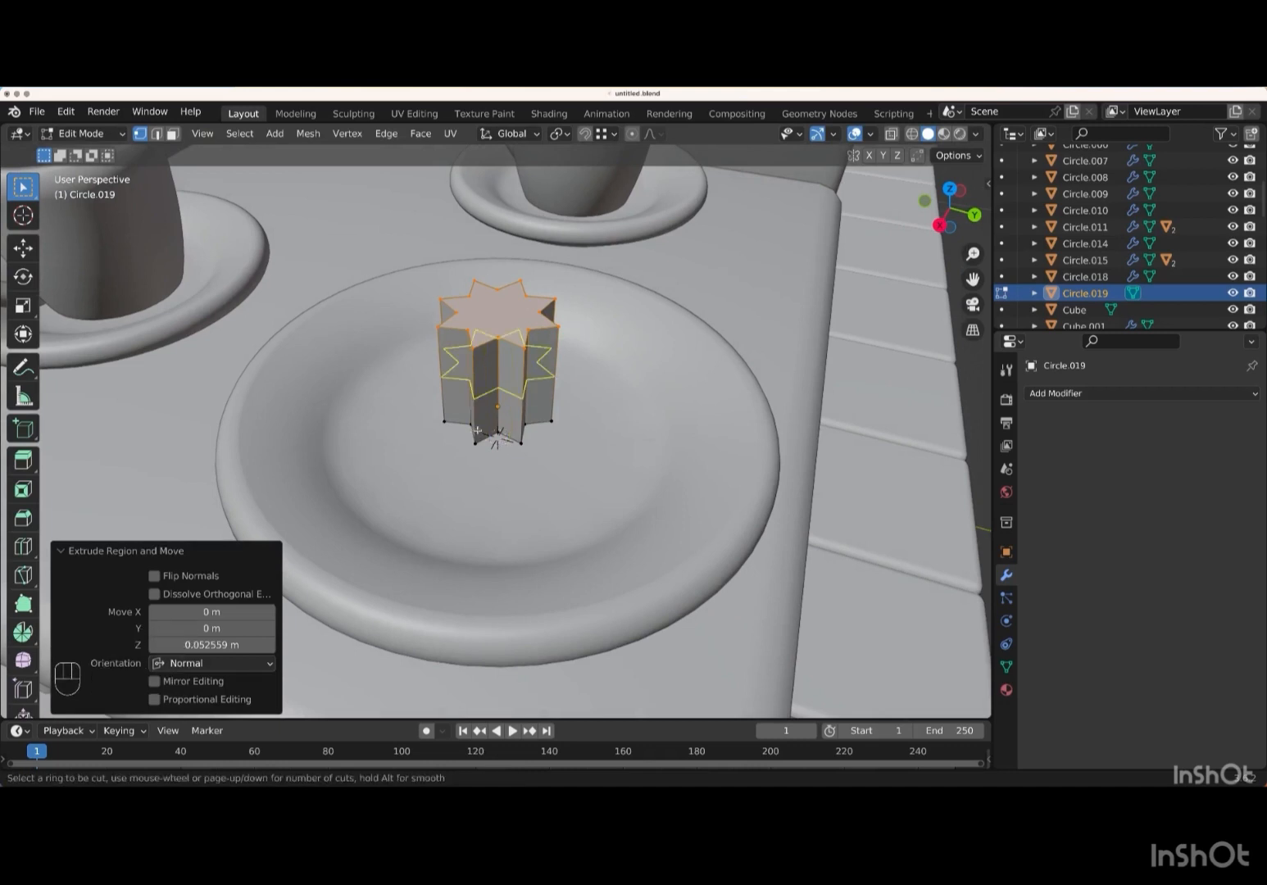
{"action": "scroll", "coordinate": [480, 429], "scroll_direction": "up", "scroll_amount": 3}
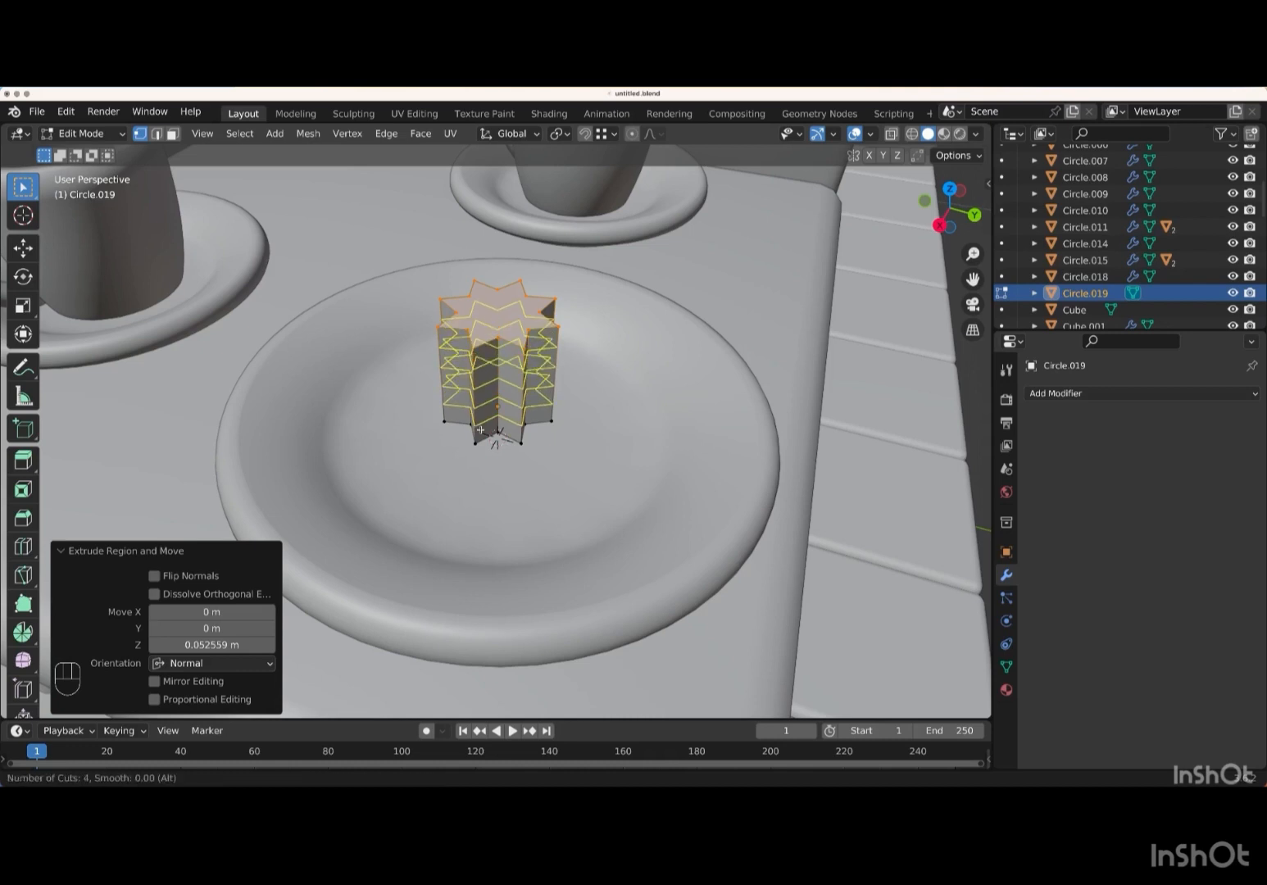
{"action": "left_click", "coordinate": [480, 430]}
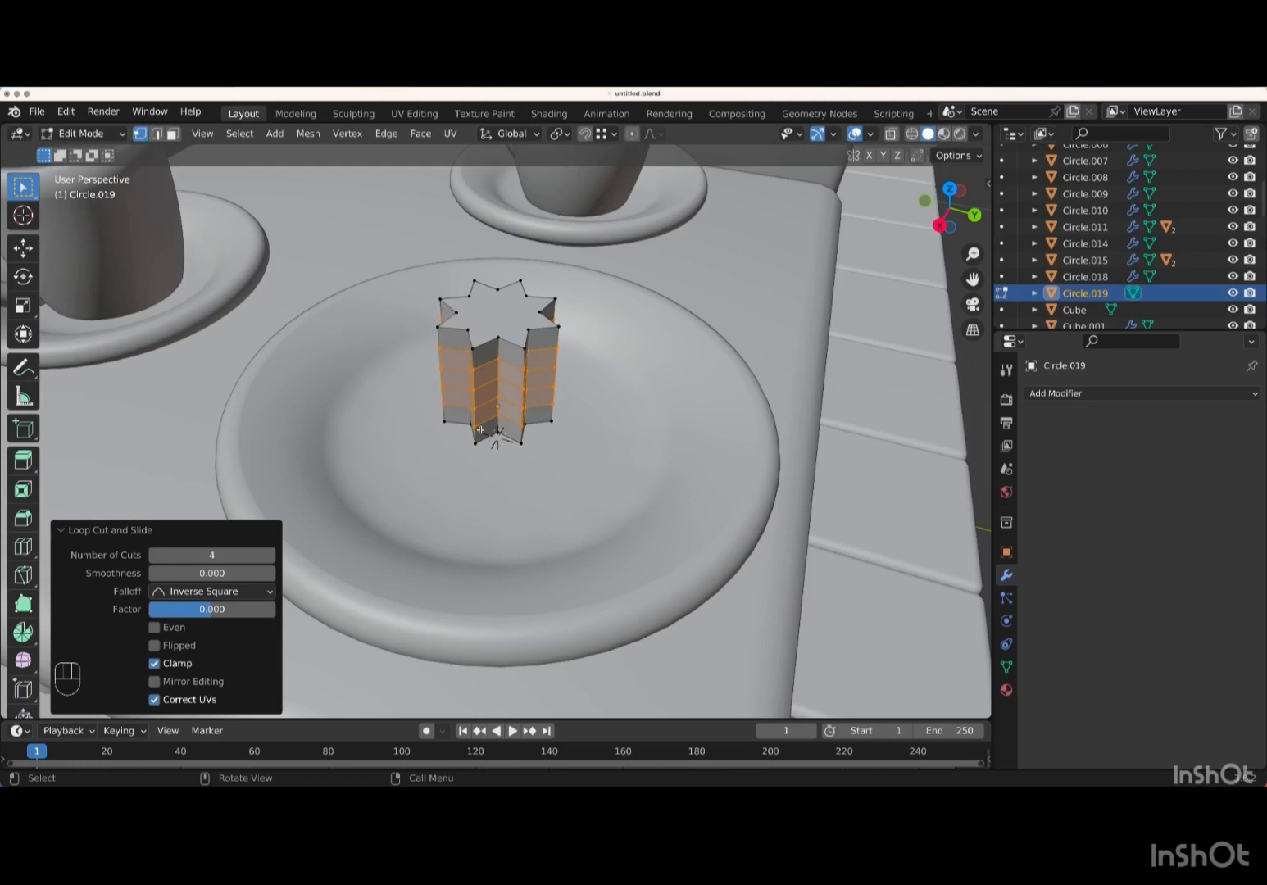
- Scale the star's top face to about 0.265 with smooth proportional editing at a size of about 0.046
{"action": "middle_click_drag", "start_coordinate": [481, 429], "coordinate": [470, 418]}
{"action": "key", "text": "3"}
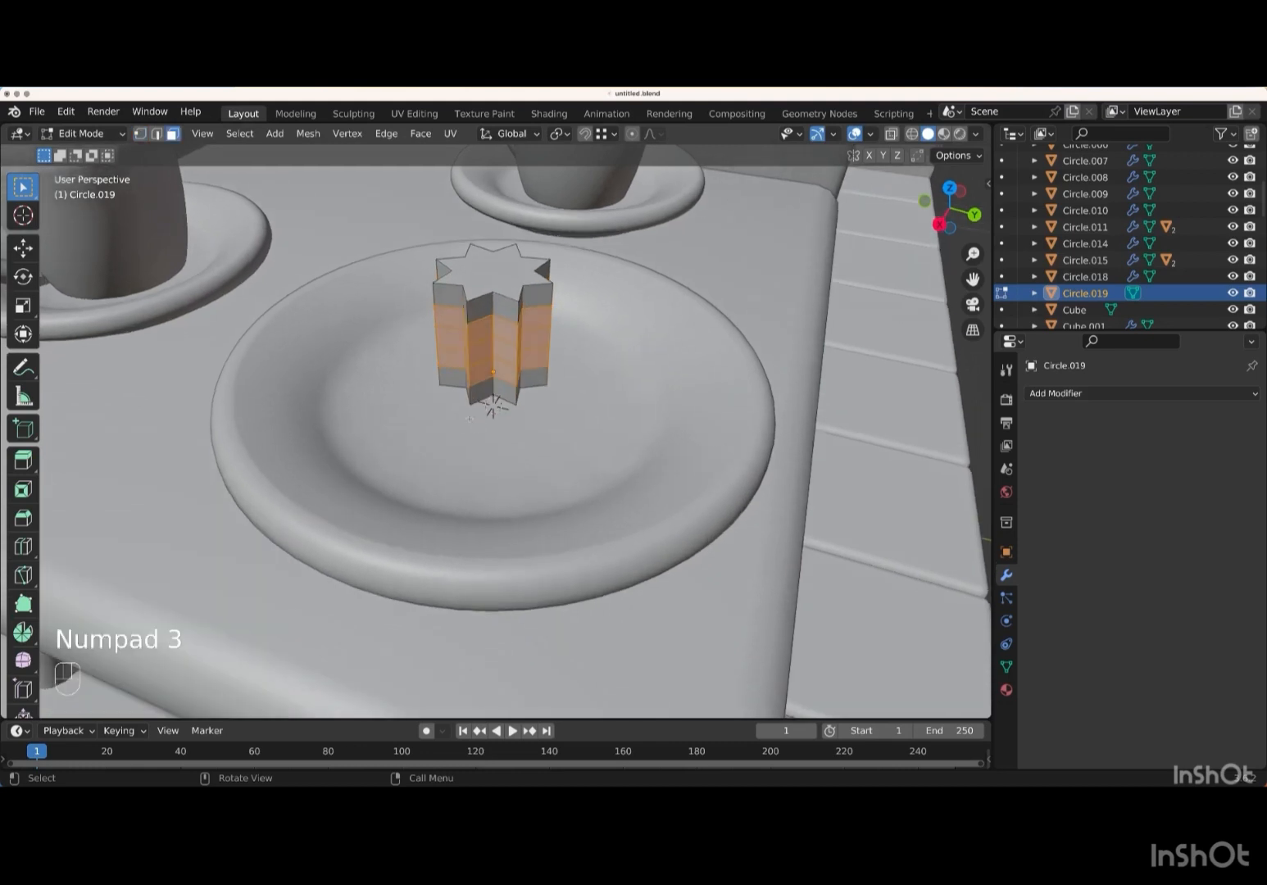
{"action": "middle_click_drag", "start_coordinate": [560, 391], "coordinate": [540, 428]}
{"action": "left_click", "coordinate": [483, 456]}
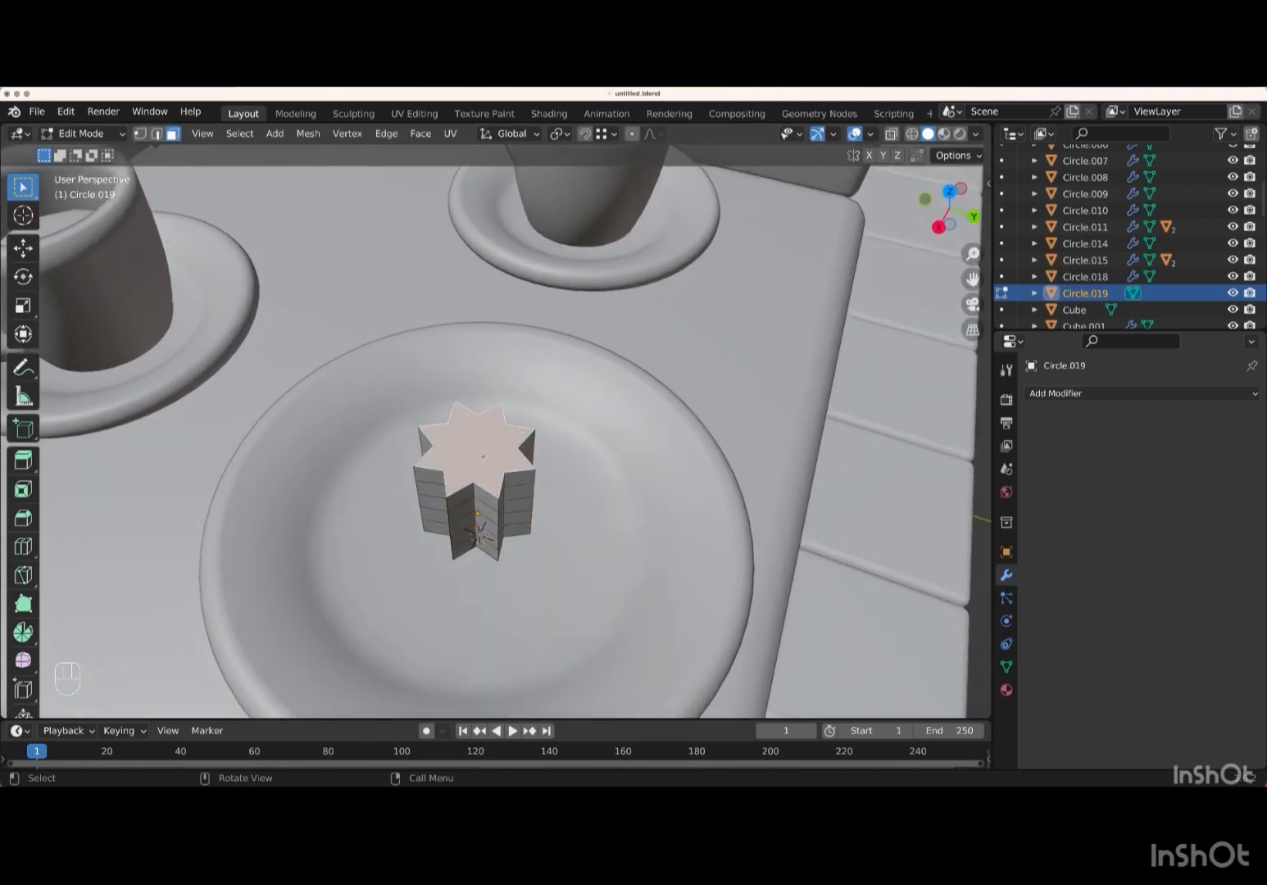
{"action": "left_click", "coordinate": [631, 134]}
{"action": "key", "text": "s"}
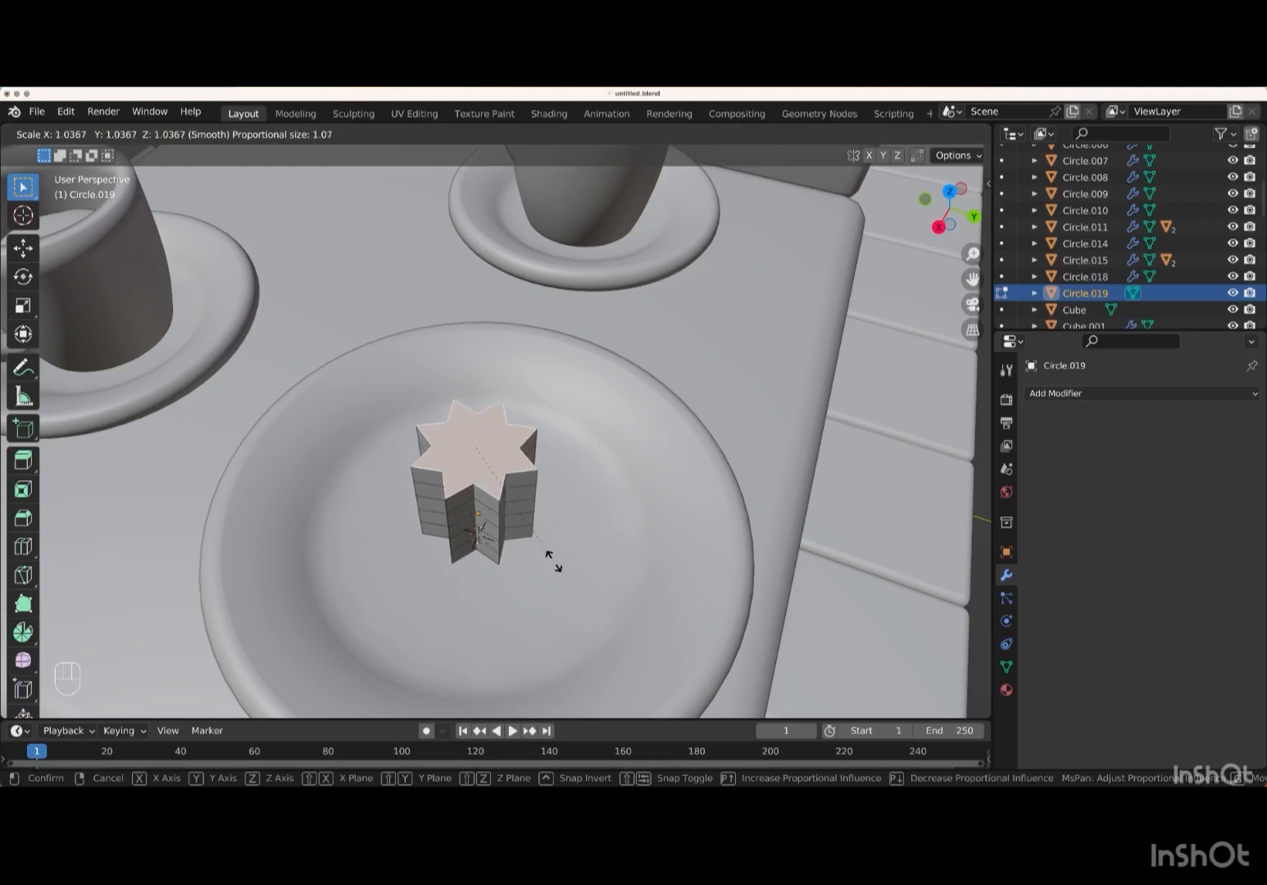
{"action": "scroll", "coordinate": [554, 561], "scroll_direction": "down", "scroll_amount": 1}
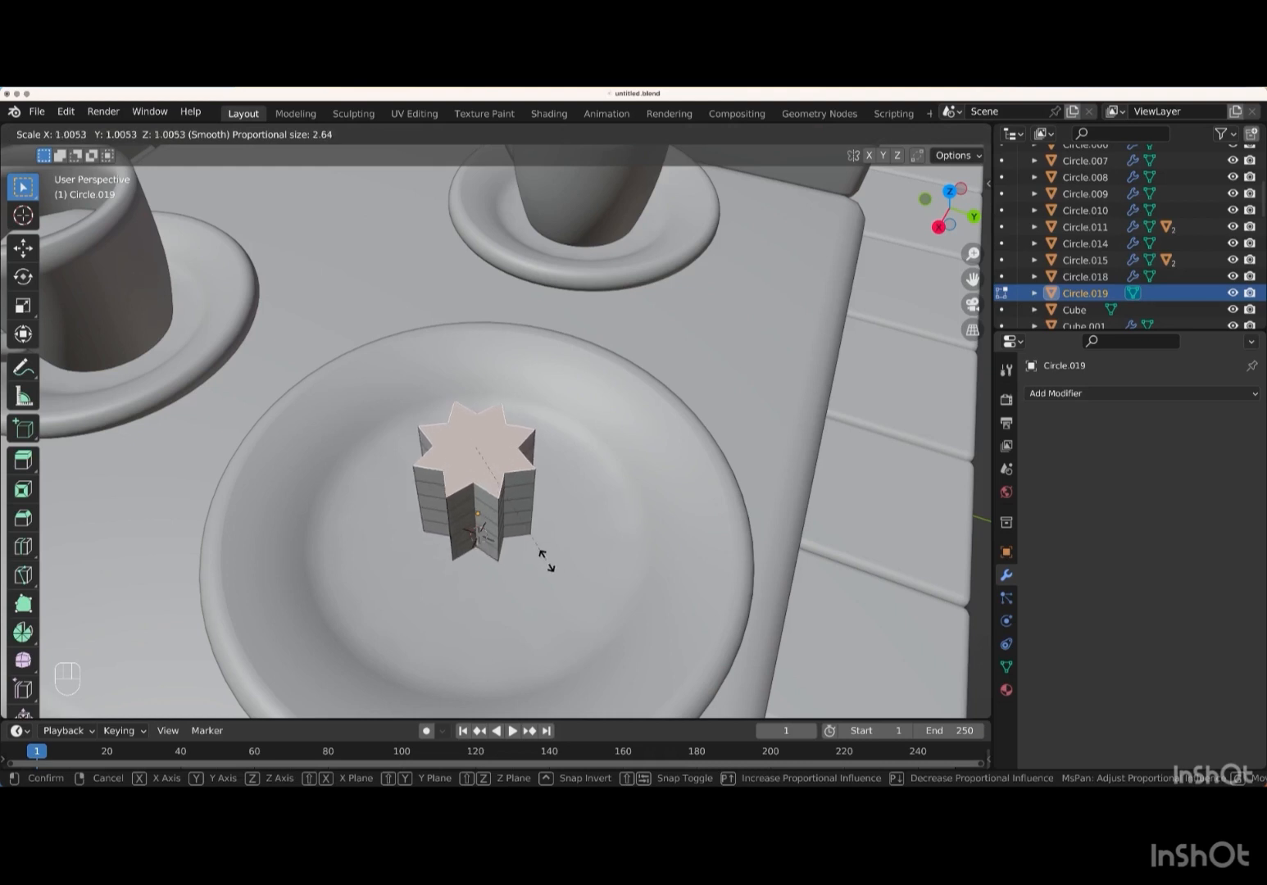
{"action": "scroll", "coordinate": [547, 563], "scroll_direction": "up", "scroll_amount": 10}
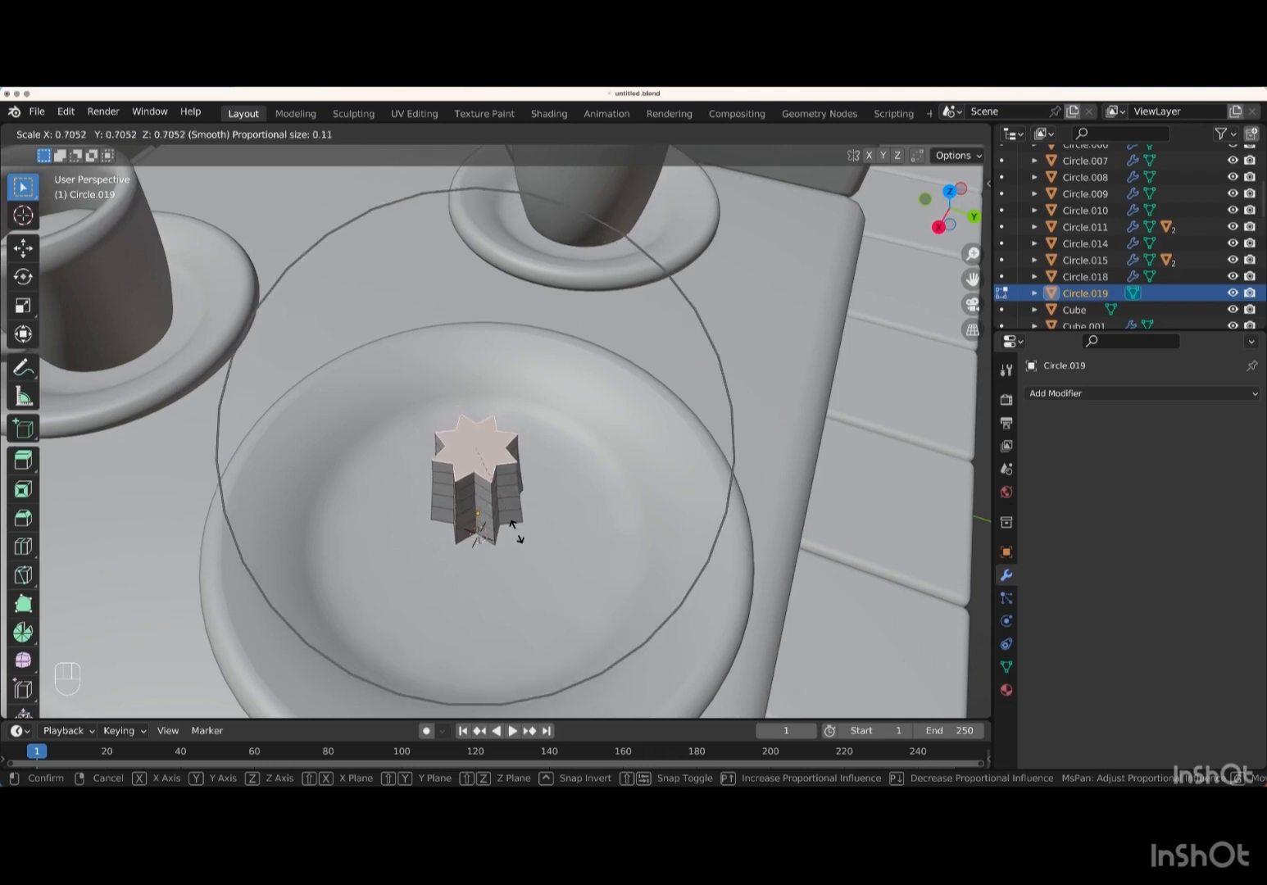
{"action": "scroll", "coordinate": [520, 537], "scroll_direction": "up", "scroll_amount": 6}
{"action": "scroll", "coordinate": [516, 531], "scroll_direction": "up", "scroll_amount": 1}
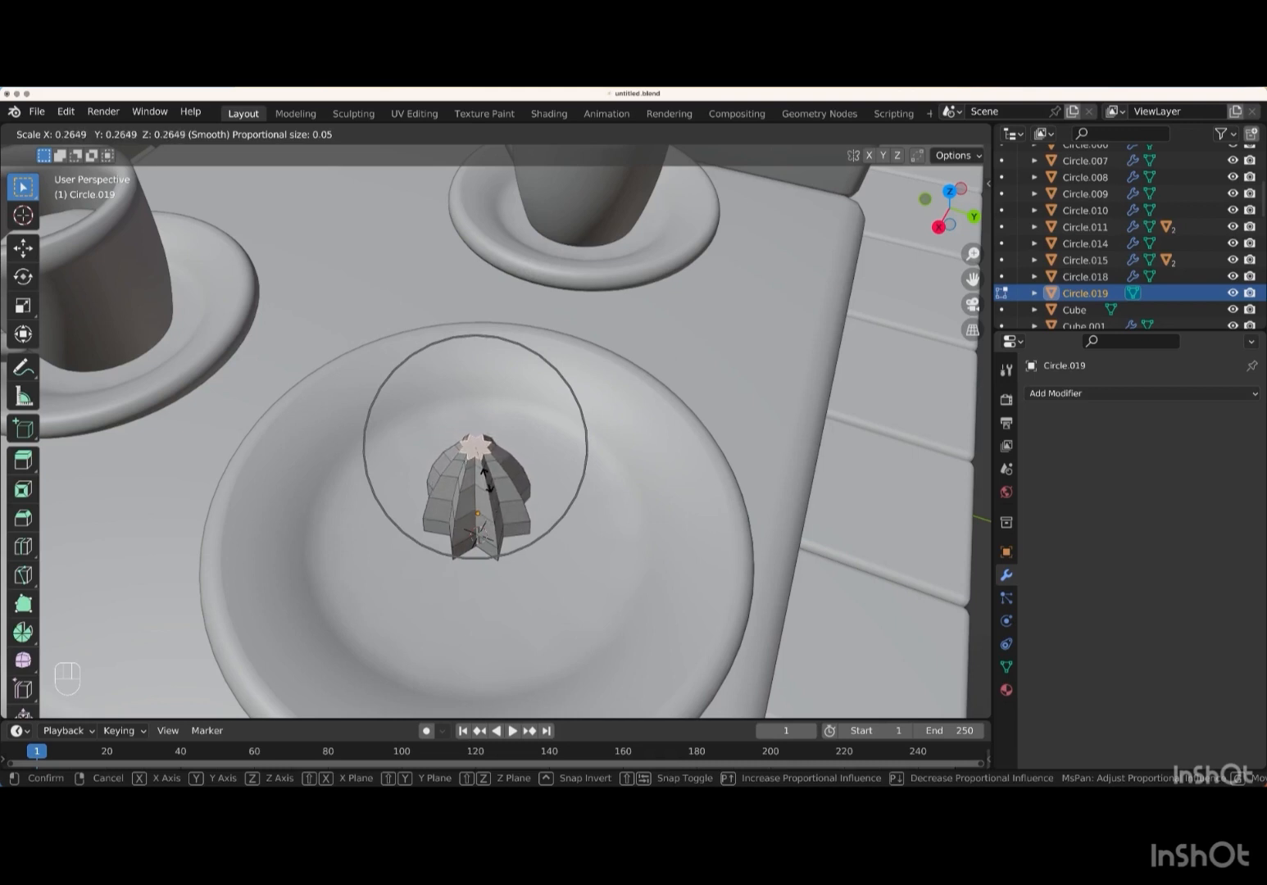
{"action": "key", "text": "Return"}
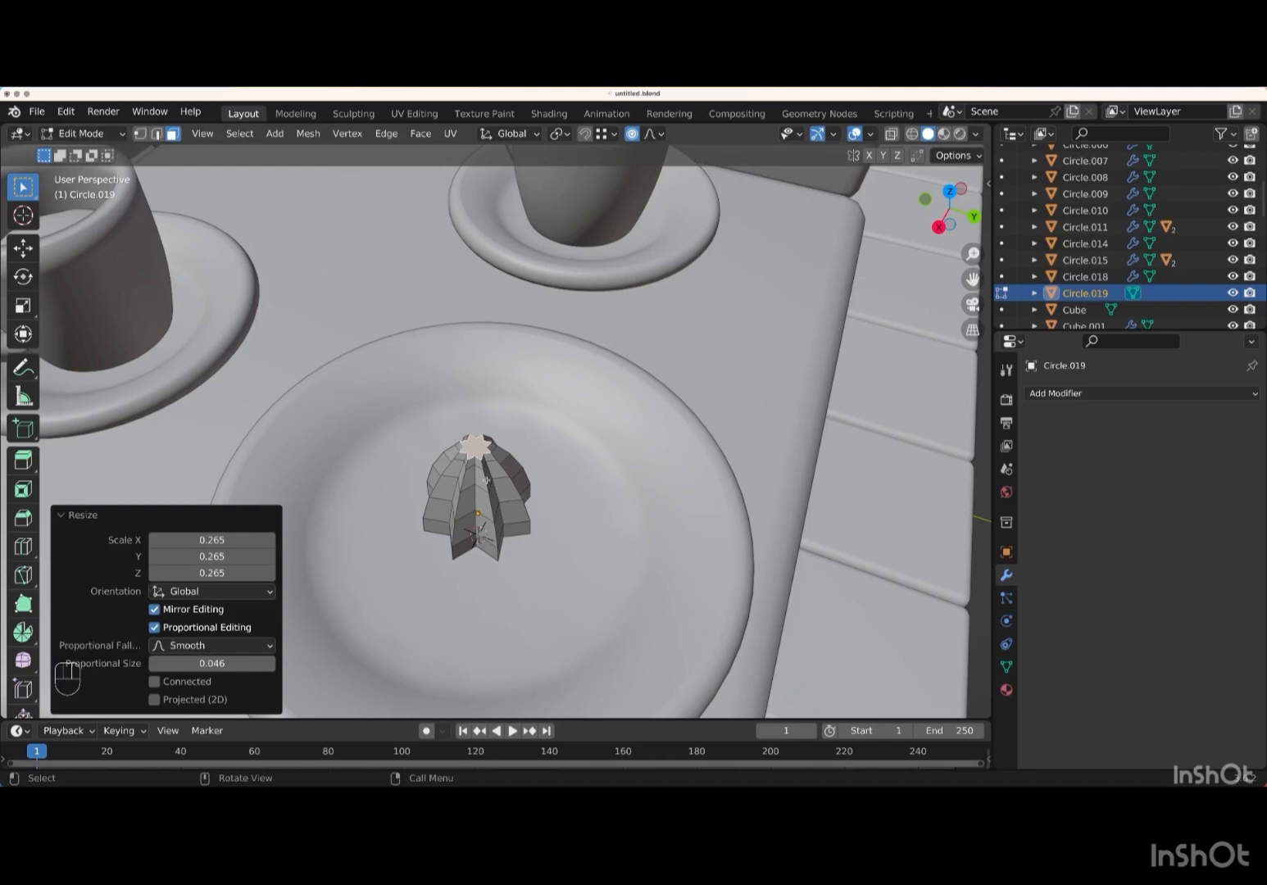
- With proportional editing still on, rotate the top face about -78.7° around Z and raise it about 0.0106 m to form a swirl
{"action": "key", "text": "r"}
{"action": "key", "text": "z"}
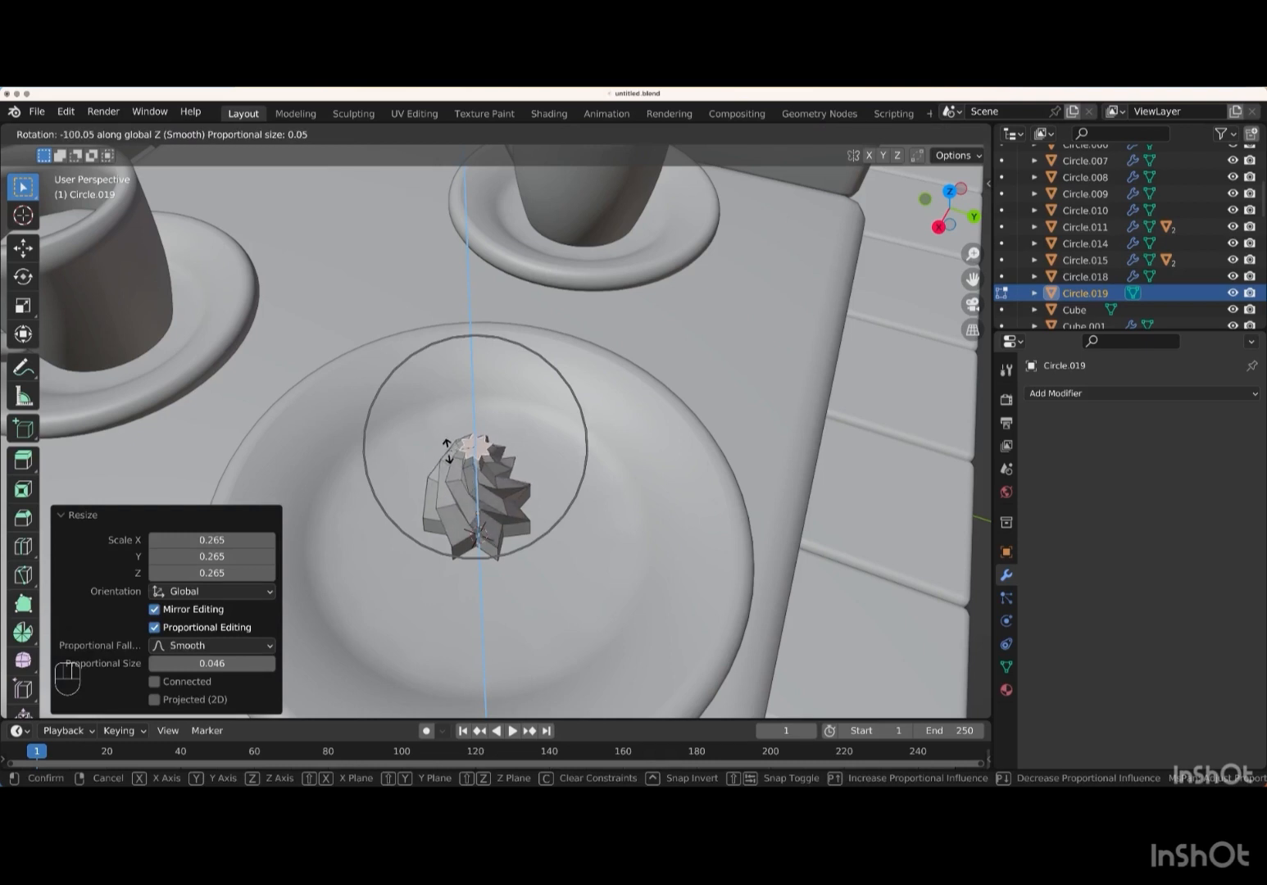
{"action": "key", "text": "Return"}
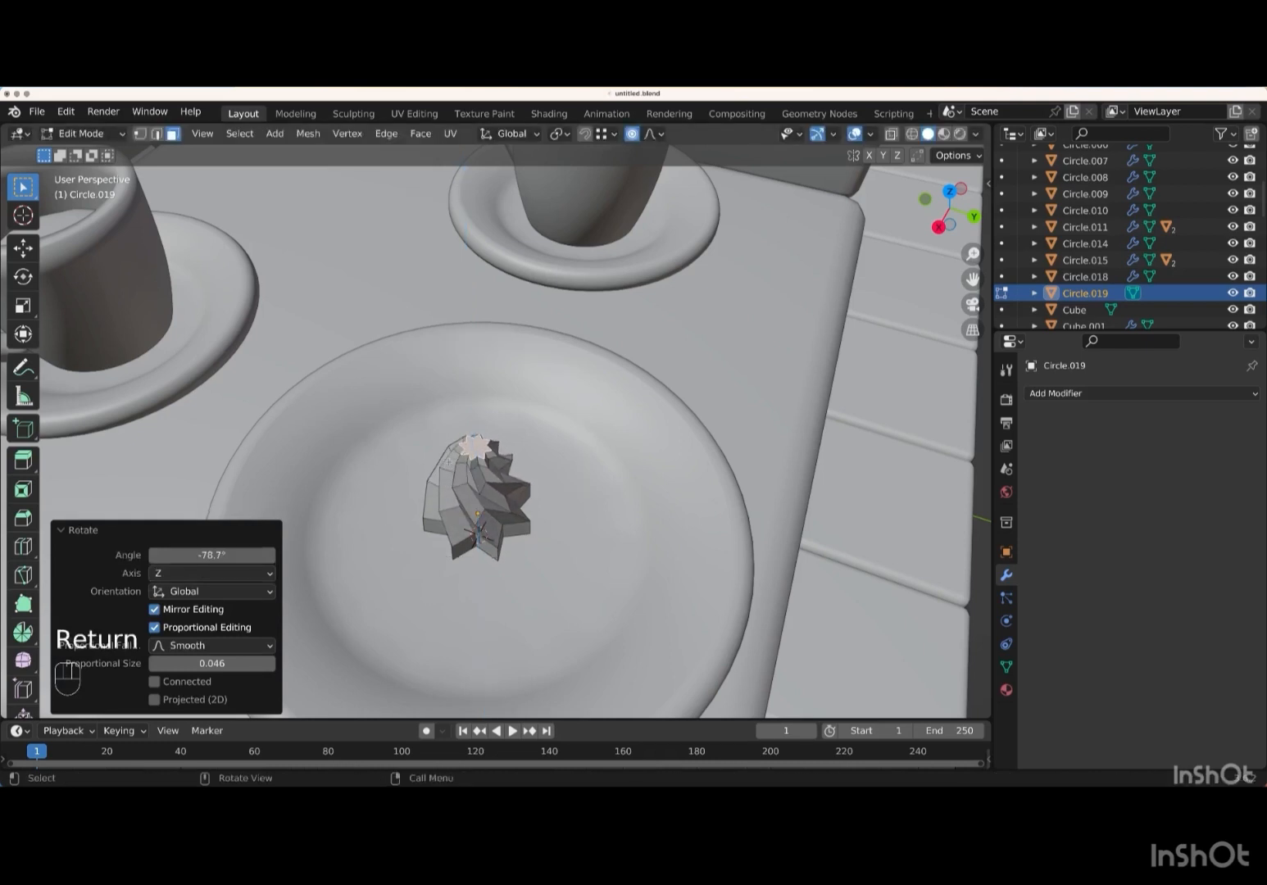
{"action": "key", "text": "g"}
{"action": "key", "text": "z"}
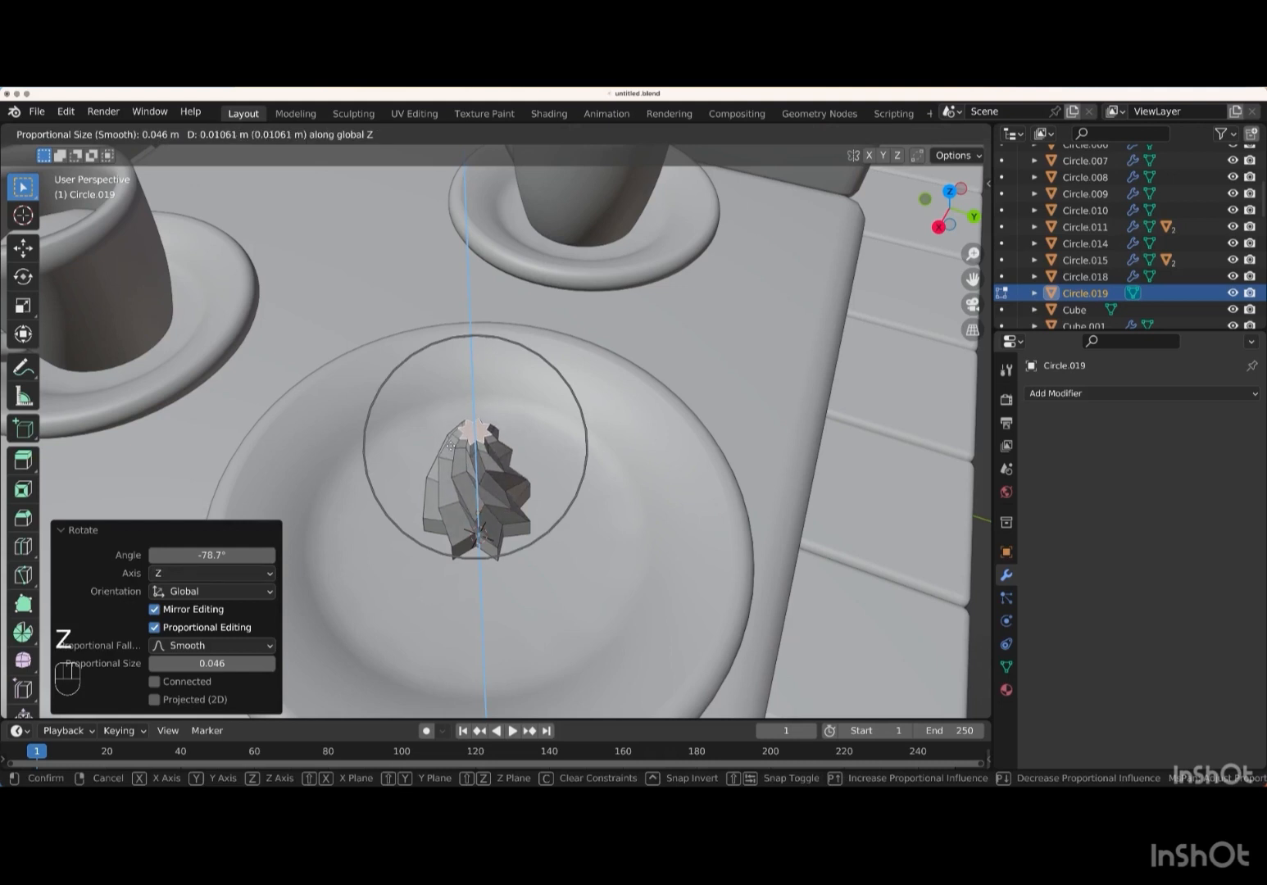
{"action": "key", "text": "Return"}
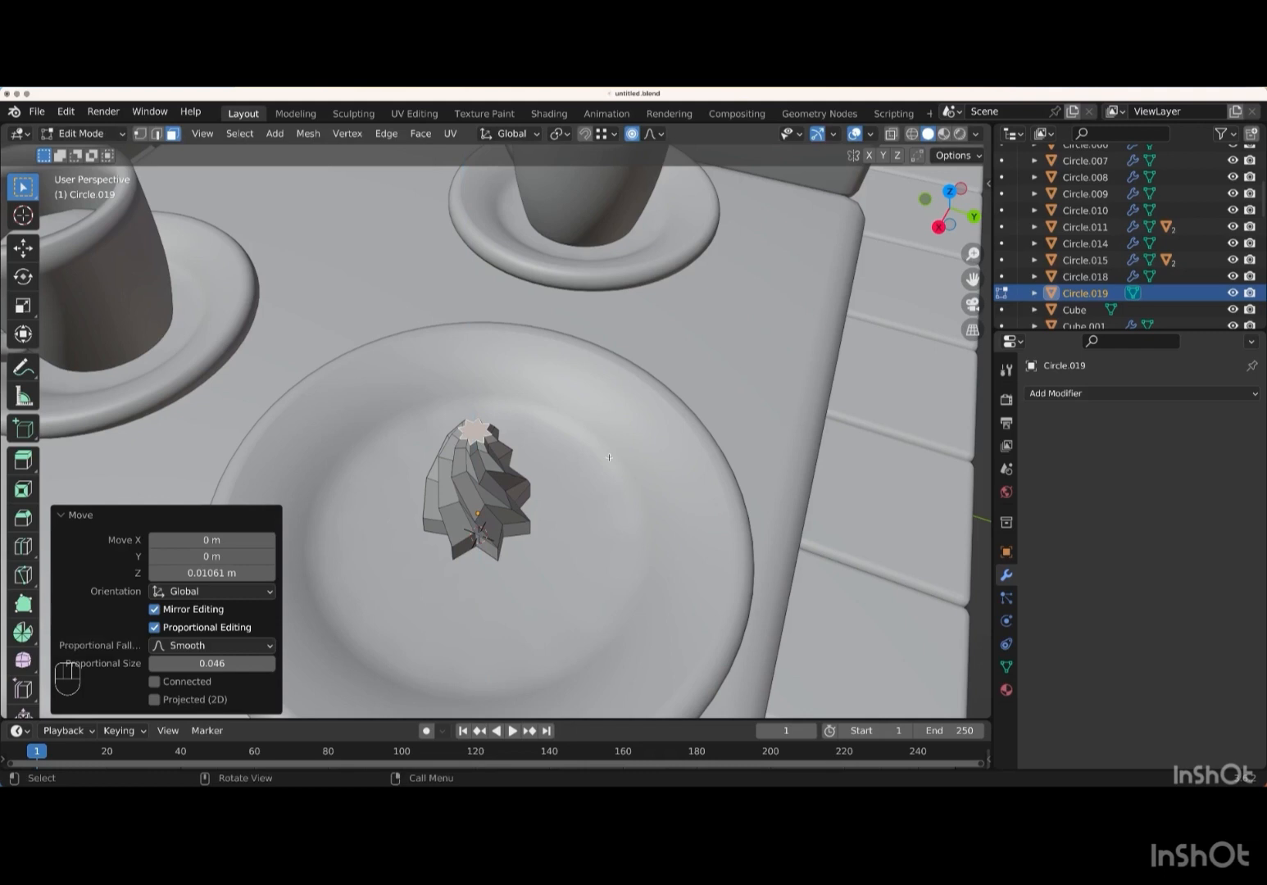
- Leave mesh editing, add a Subdivision Surface modifier to the swirl and shade it smooth
{"action": "key", "text": "Tab"}
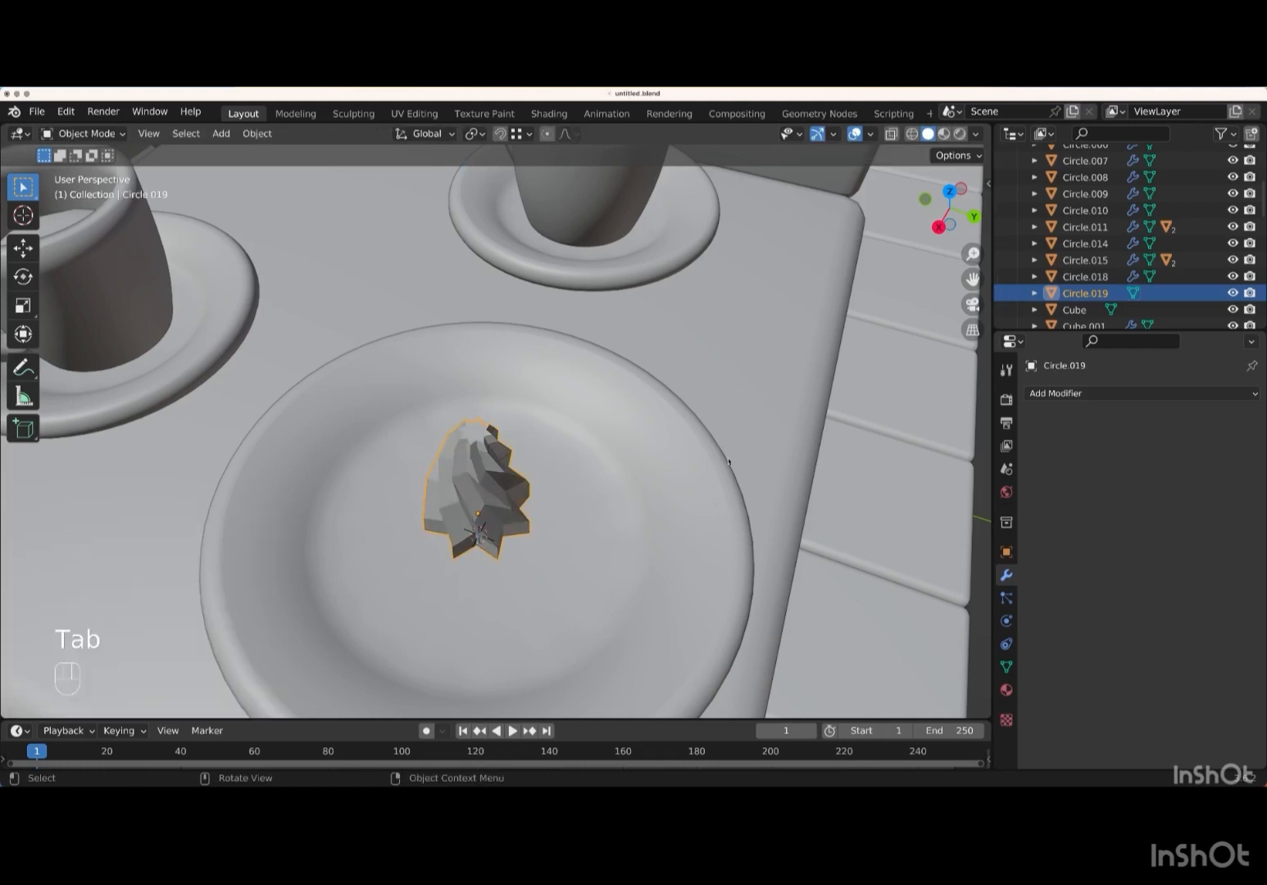
{"action": "left_click", "coordinate": [1098, 398]}
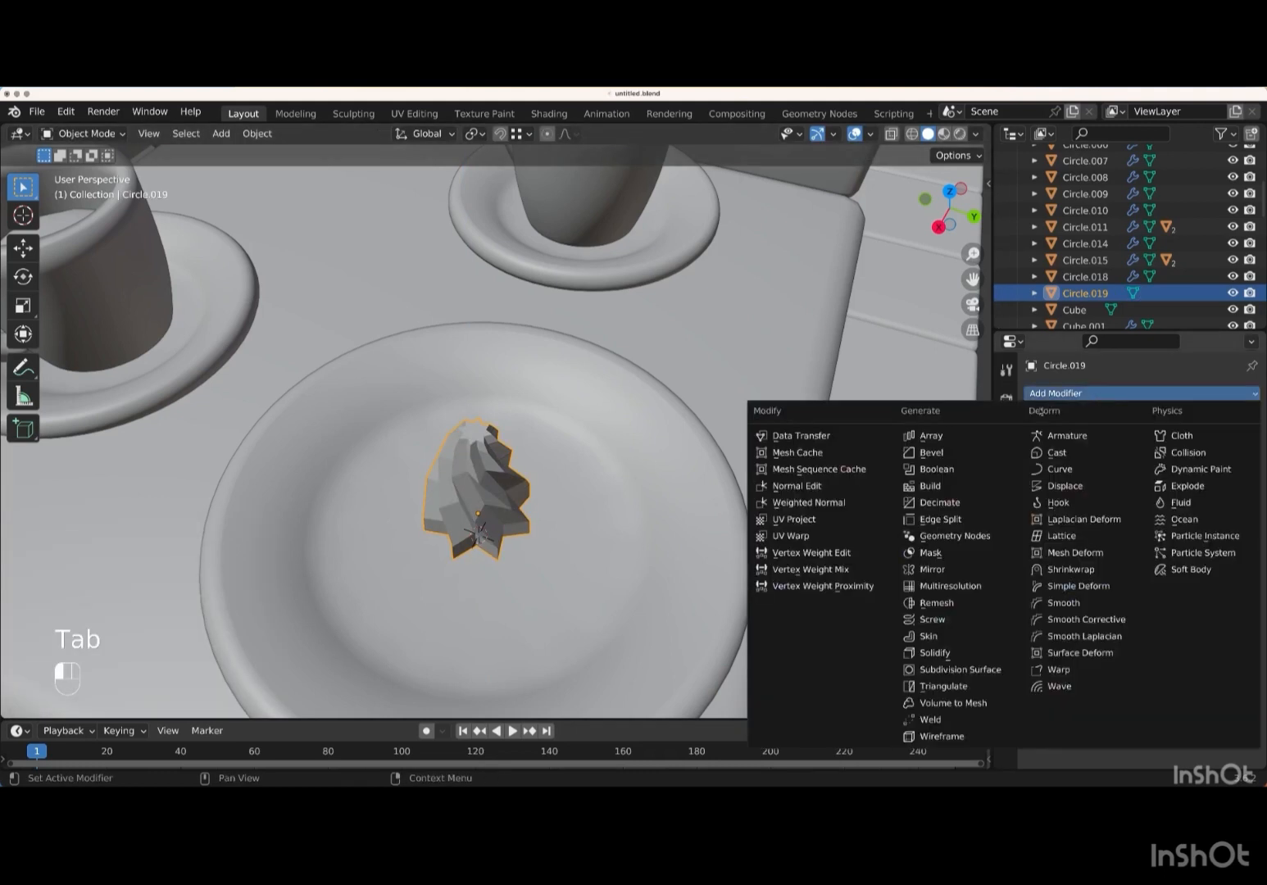
{"action": "left_click", "coordinate": [965, 670]}
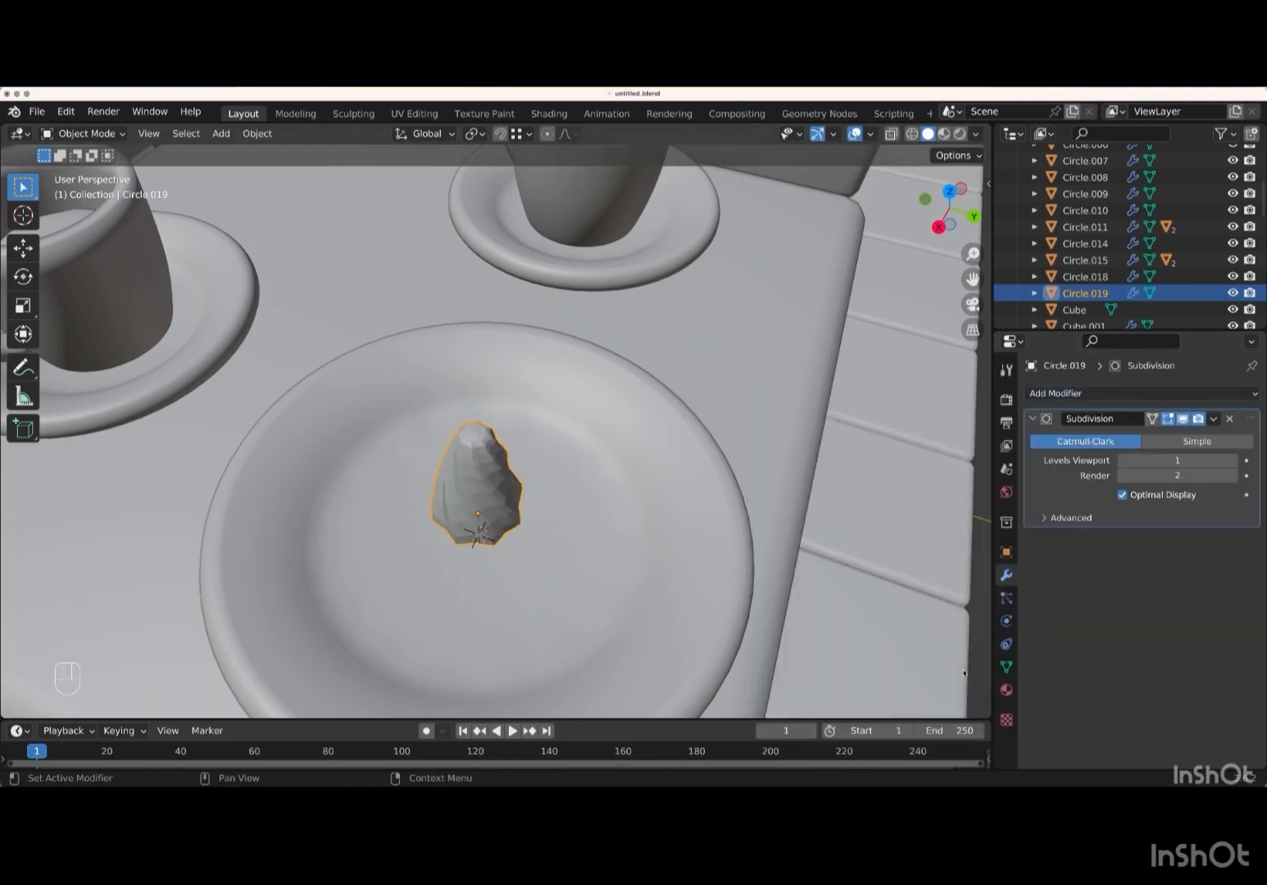
{"action": "right_click", "coordinate": [718, 436]}
{"action": "left_click", "coordinate": [663, 433]}
{"action": "scroll", "coordinate": [585, 523], "scroll_direction": "down", "scroll_amount": 5}
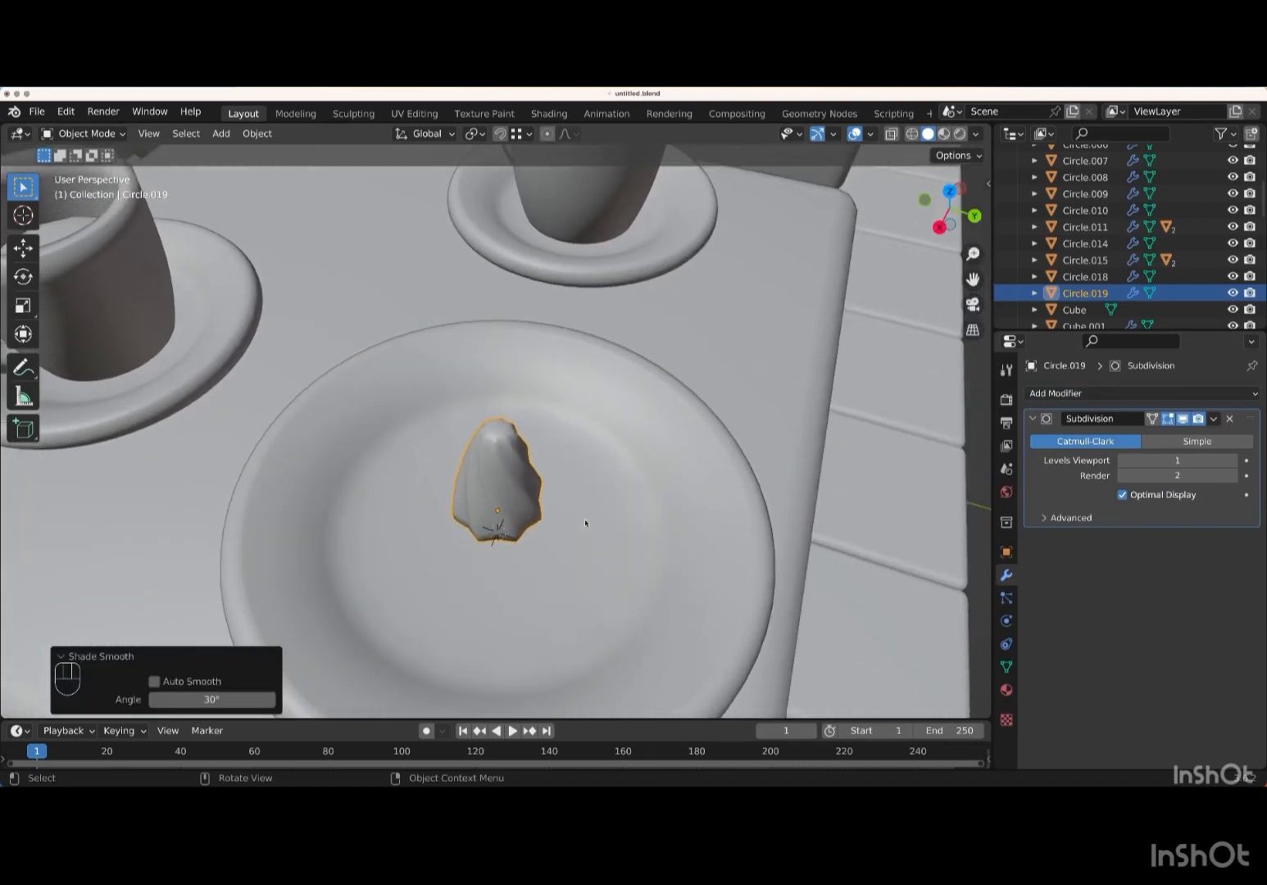
- From the top view, enlarge the whole swirl by a factor of about 1.645
{"action": "key", "text": "KP_7"}
{"action": "key", "text": "s"}
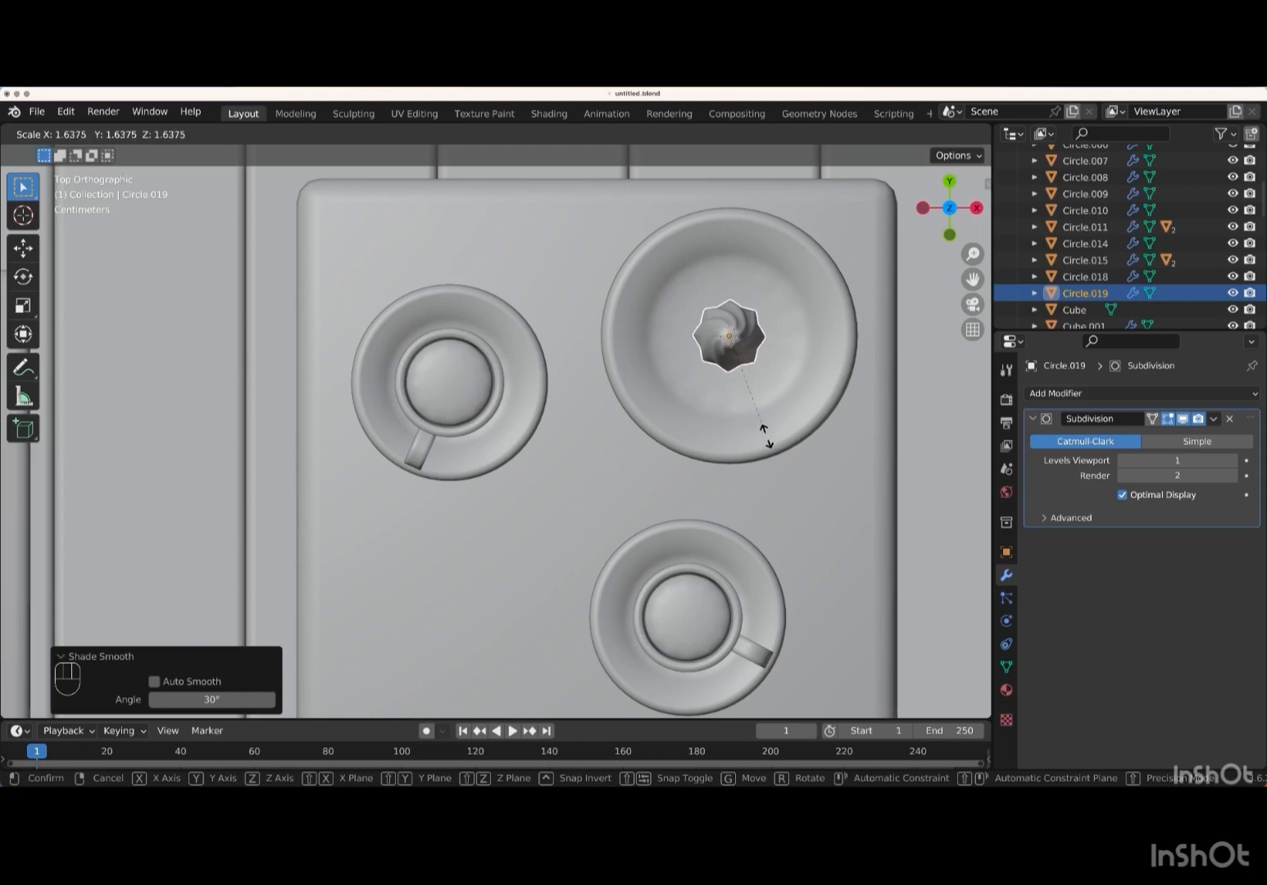
{"action": "key", "text": "Return"}
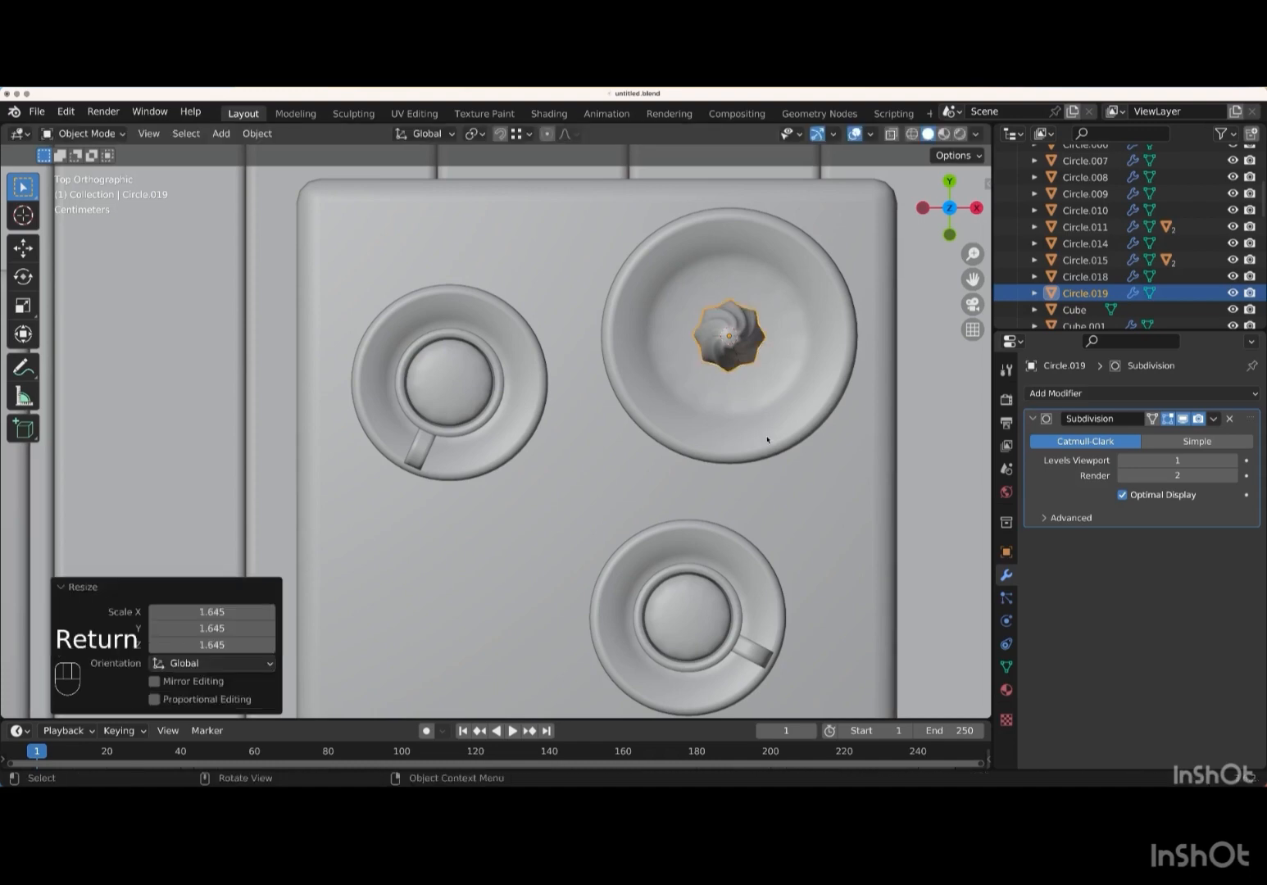
- Flatten the swirl by scaling it to about 0.68 along Z
{"action": "scroll", "coordinate": [767, 440], "scroll_direction": "down", "scroll_amount": 10}
{"action": "key", "text": "KP_Subtract"}
{"action": "key", "text": "KP_Subtract"}
{"action": "key", "text": "KP_Subtract"}
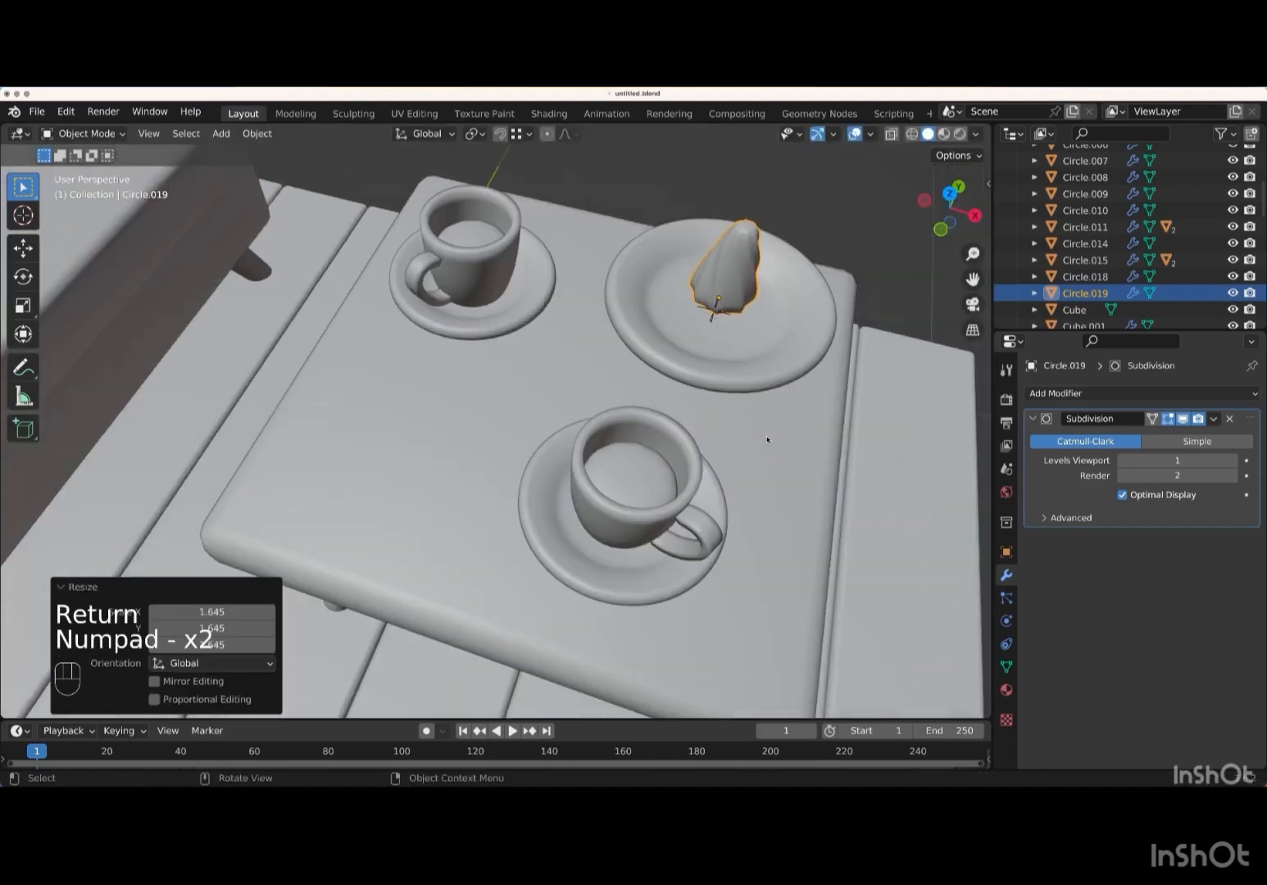
{"action": "scroll", "coordinate": [767, 440], "scroll_direction": "right", "scroll_amount": 10}
{"action": "scroll", "coordinate": [767, 440], "scroll_direction": "up", "scroll_amount": 15}
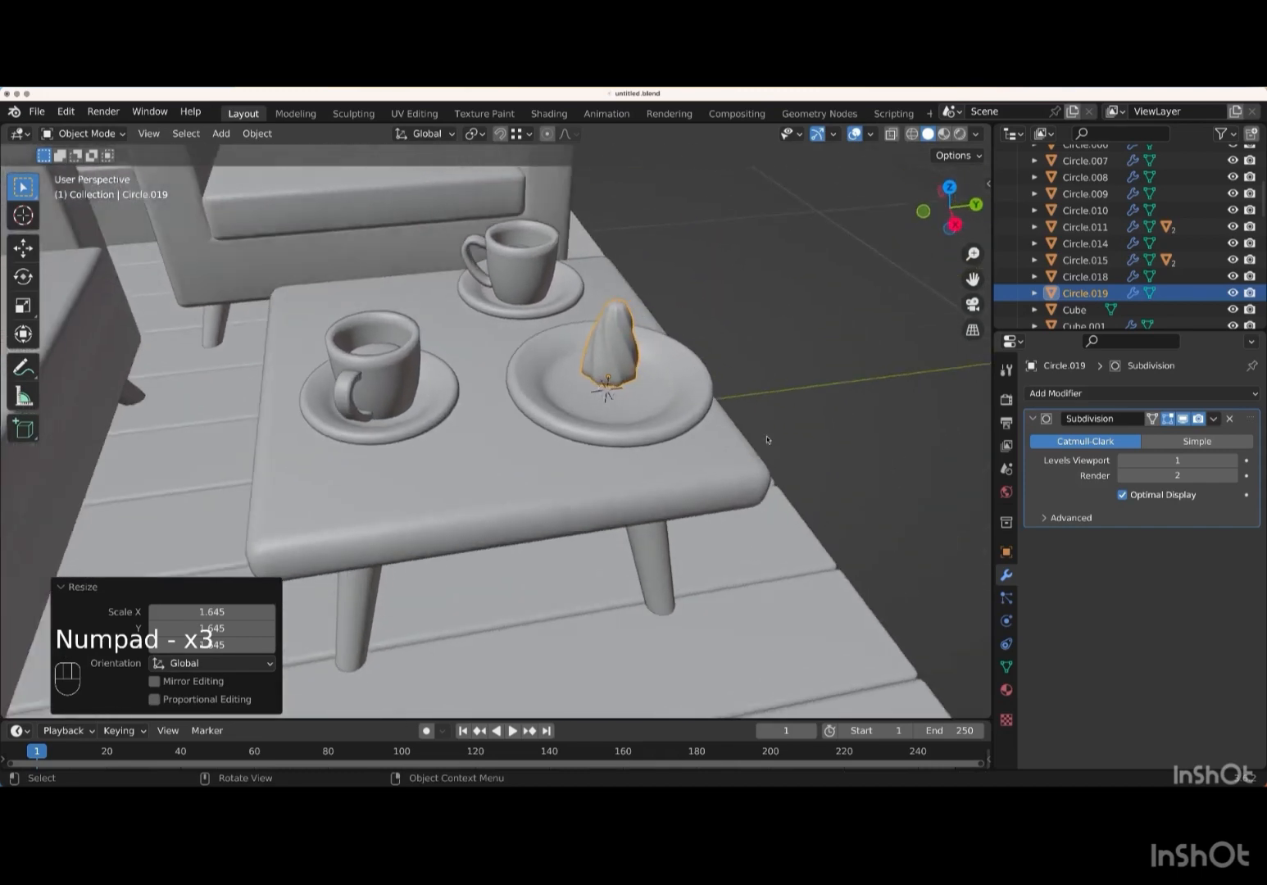
{"action": "scroll", "coordinate": [767, 440], "scroll_direction": "down", "scroll_amount": 12}
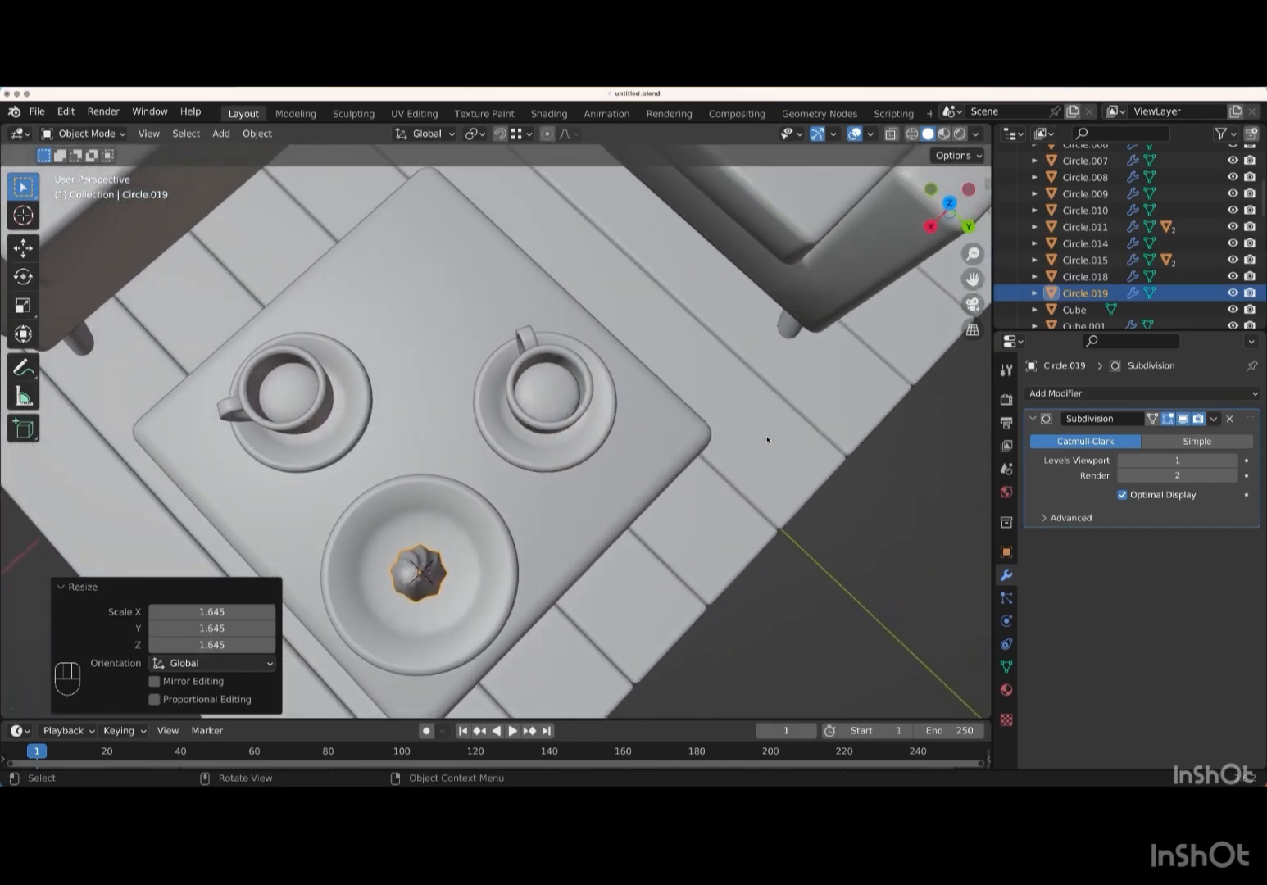
{"action": "scroll", "coordinate": [767, 440], "scroll_direction": "down", "scroll_amount": 8}
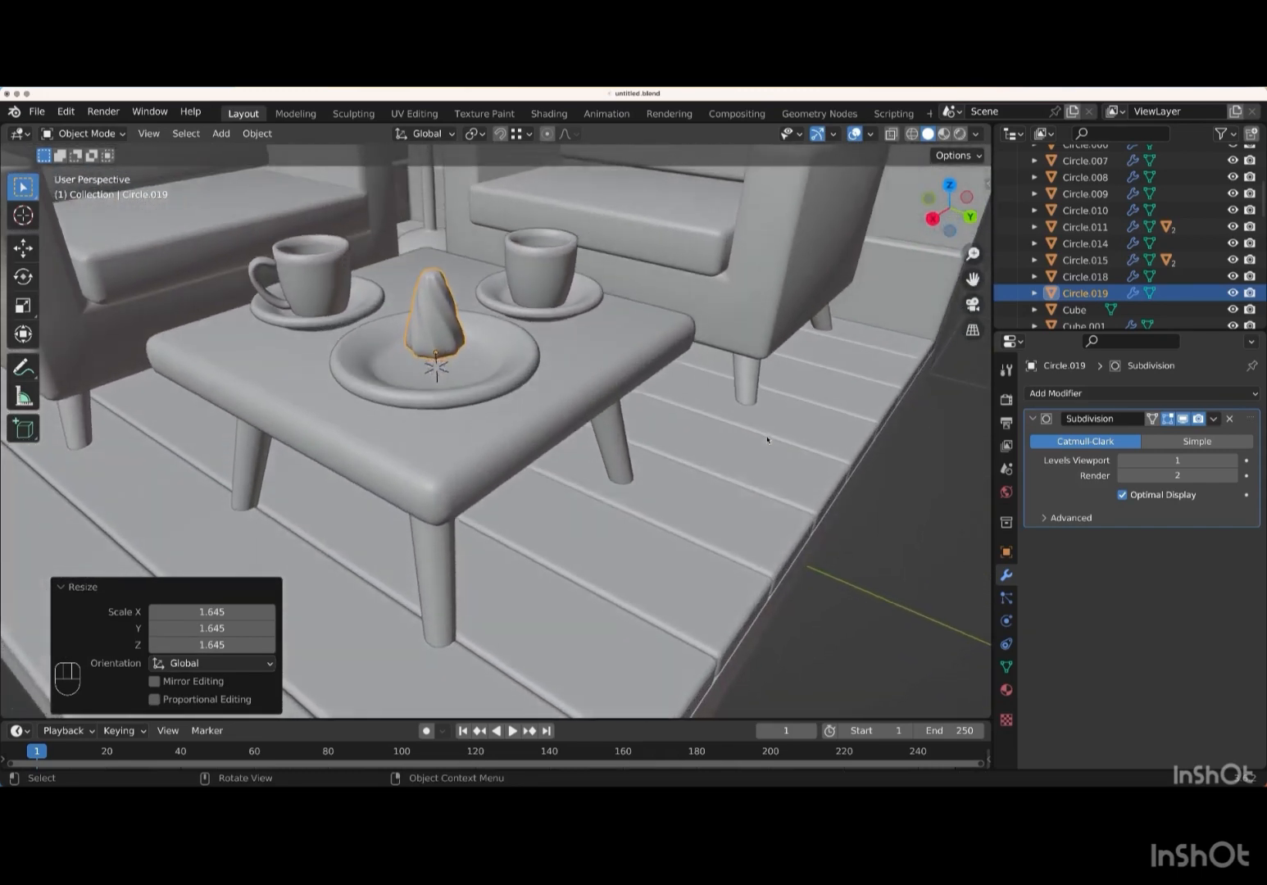
{"action": "key", "text": "g"}
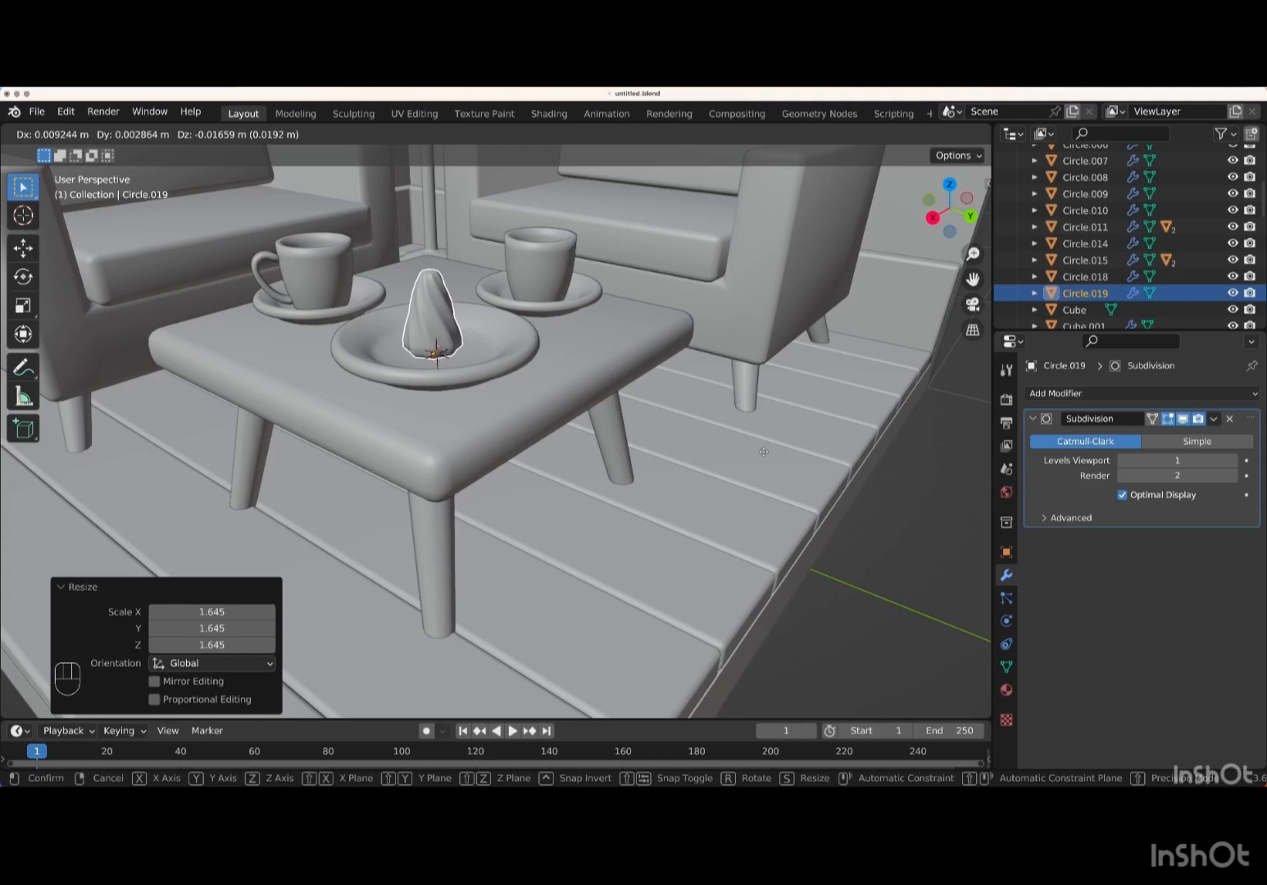
{"action": "key", "text": "s"}
{"action": "key", "text": "z"}
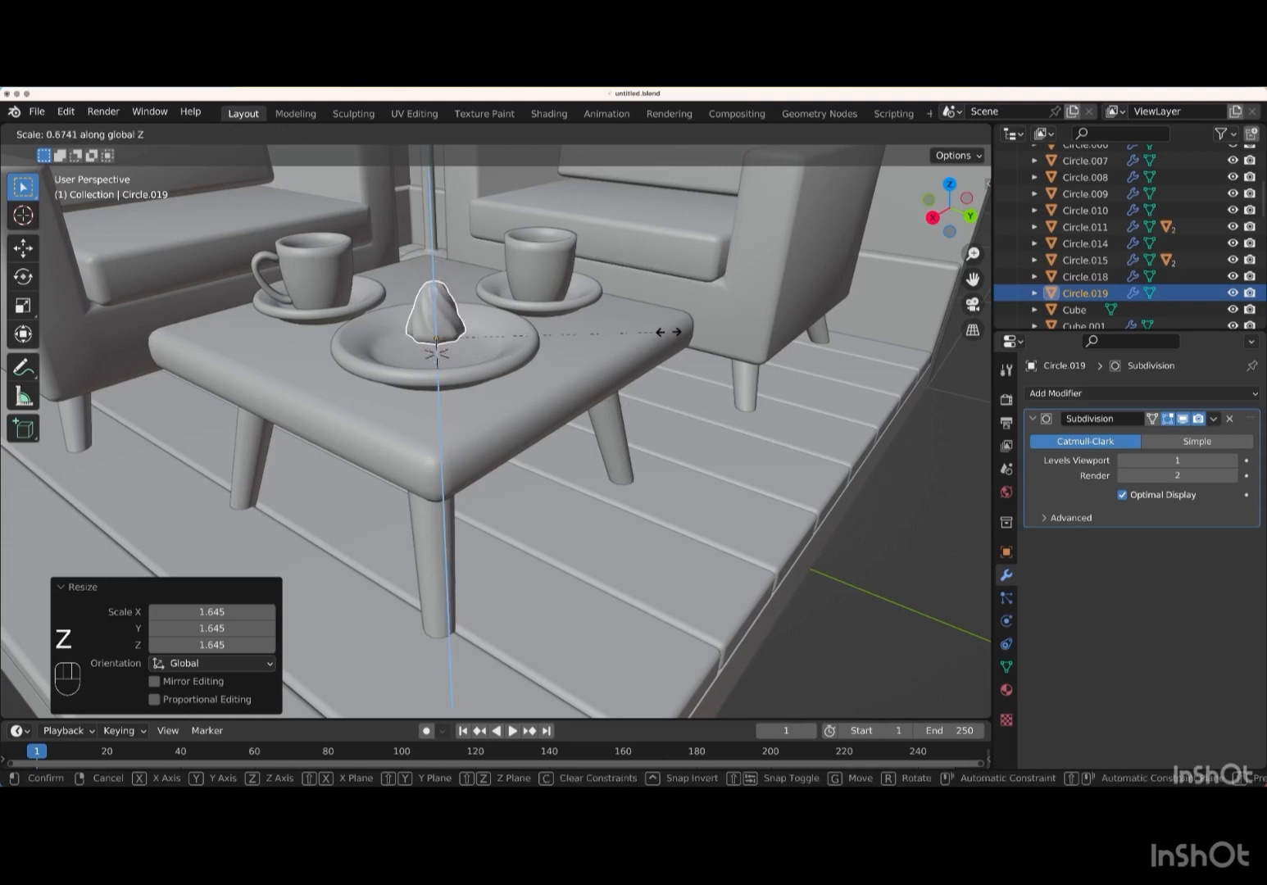
{"action": "key", "text": "Return"}
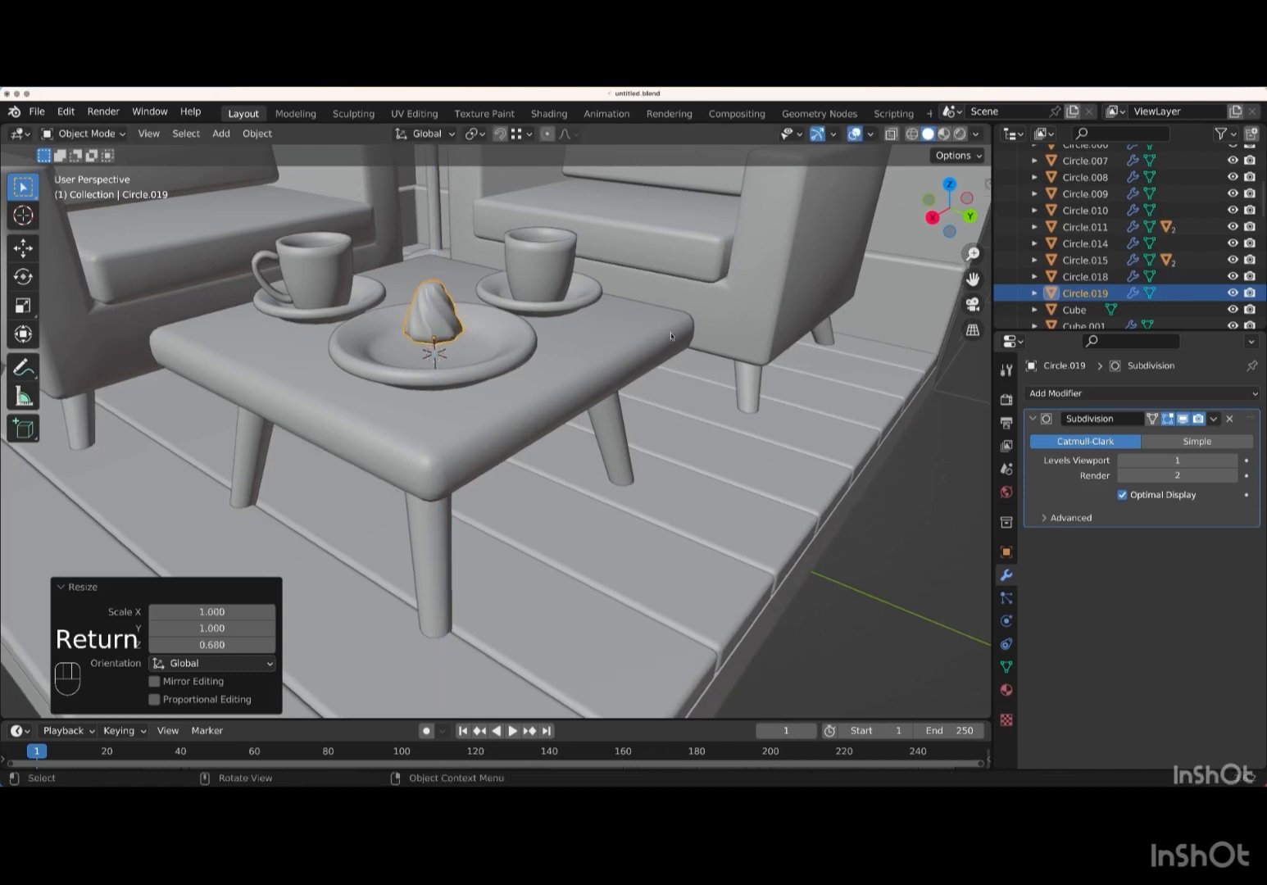
- Lower the swirl about 0.016 m along Z so it rests on the plate
{"action": "key", "text": "g"}
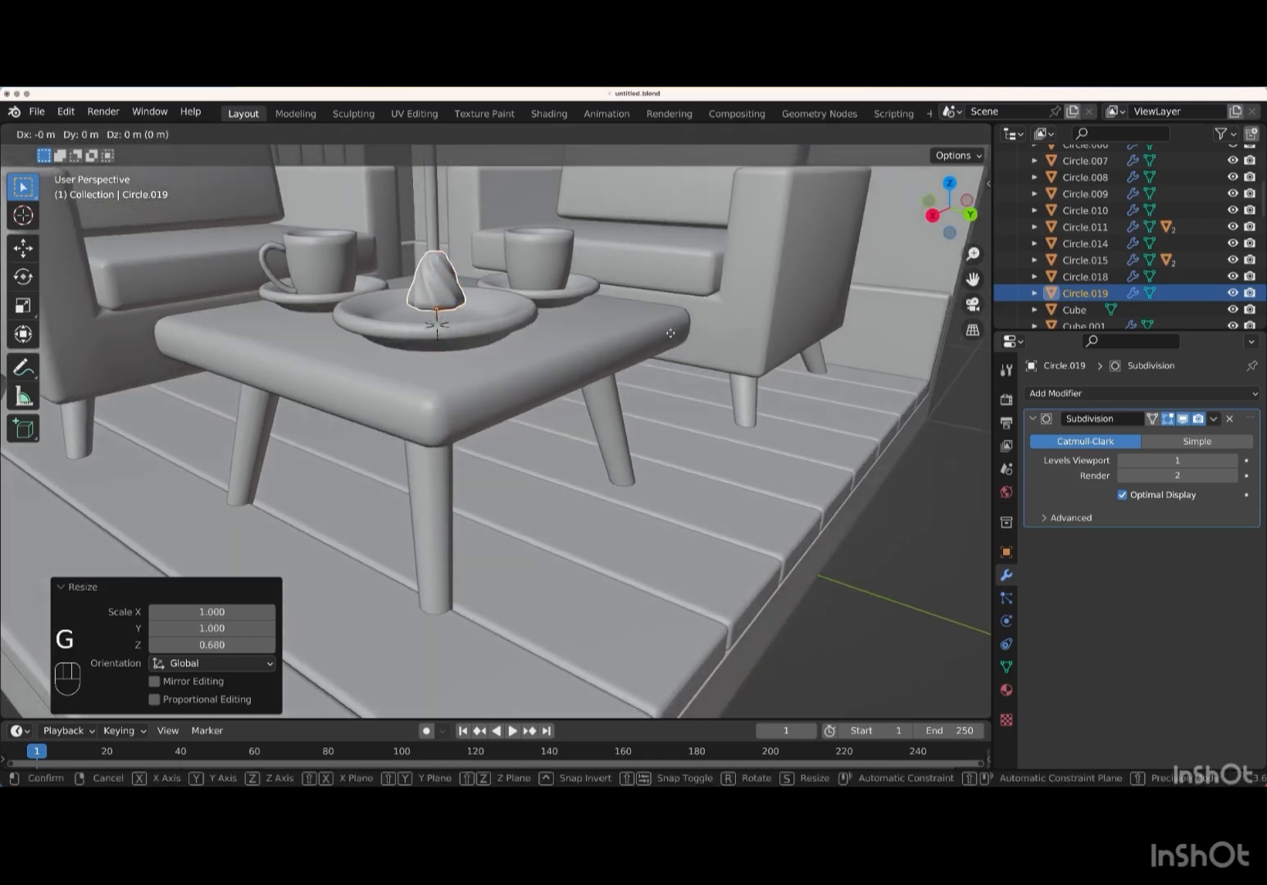
{"action": "key", "text": "z"}
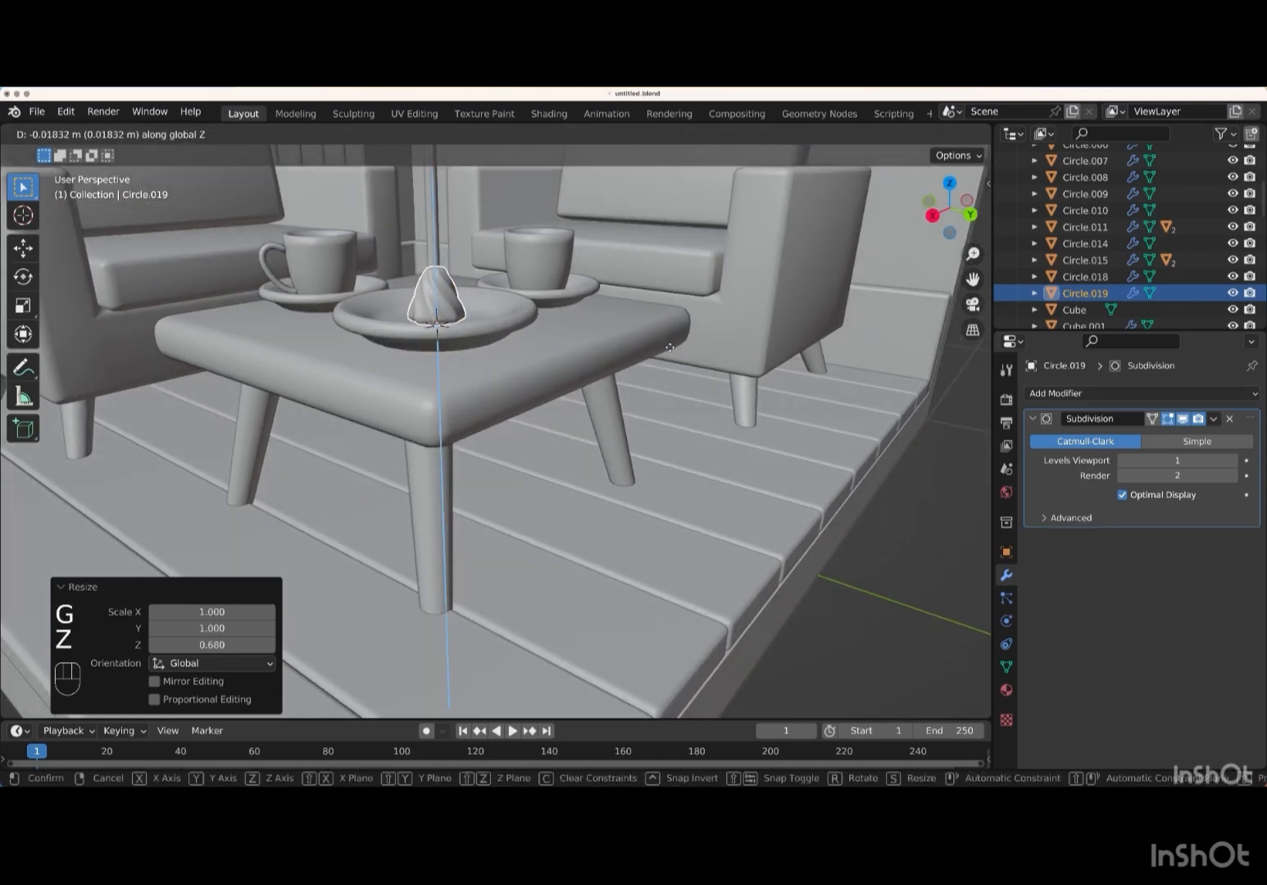
{"action": "key", "text": "Return"}
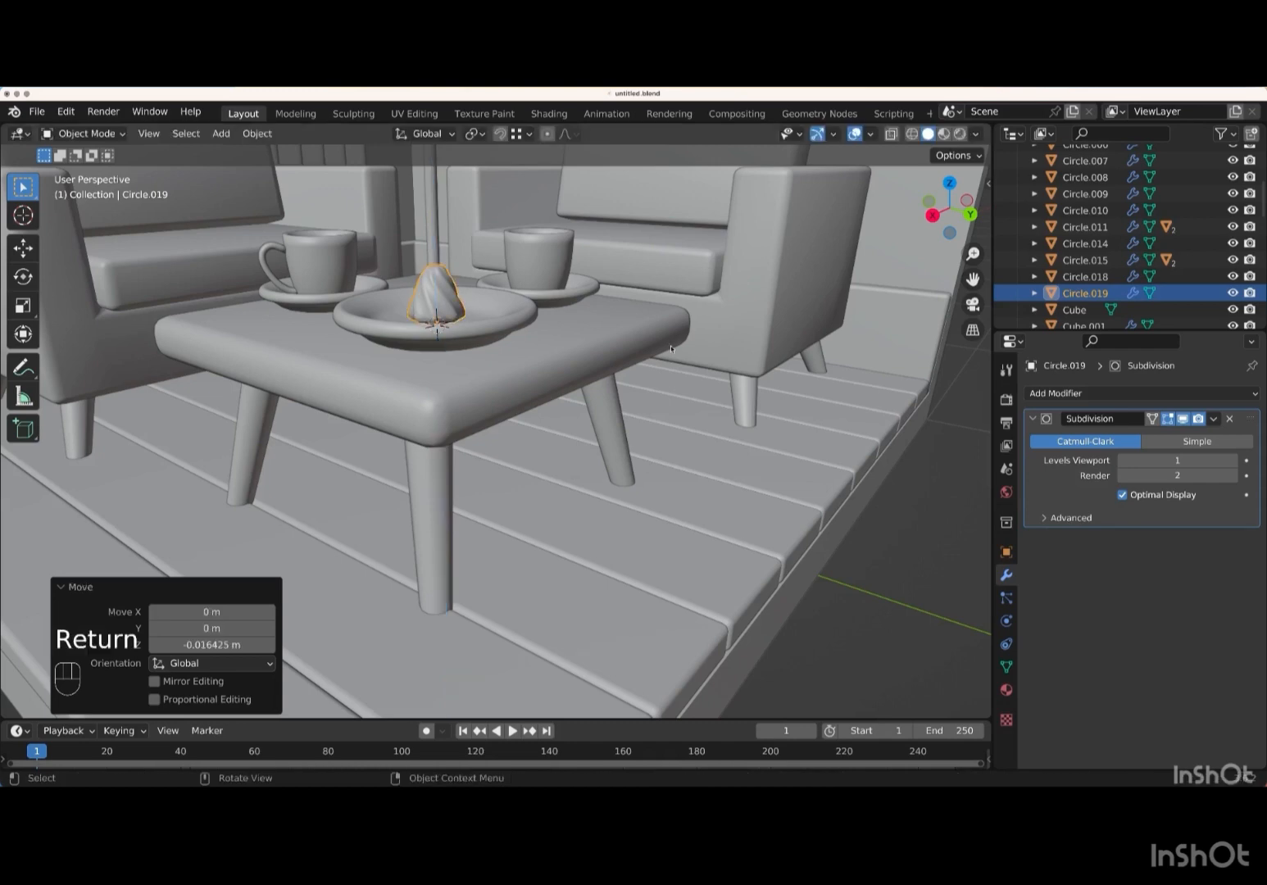
- From the top view, duplicate the swirl and move the copy about 0.02 m along X and 0.065 m along Y
{"action": "scroll", "coordinate": [671, 349], "scroll_direction": "up", "scroll_amount": 10}
{"action": "scroll", "coordinate": [671, 349], "scroll_direction": "up", "scroll_amount": 10}
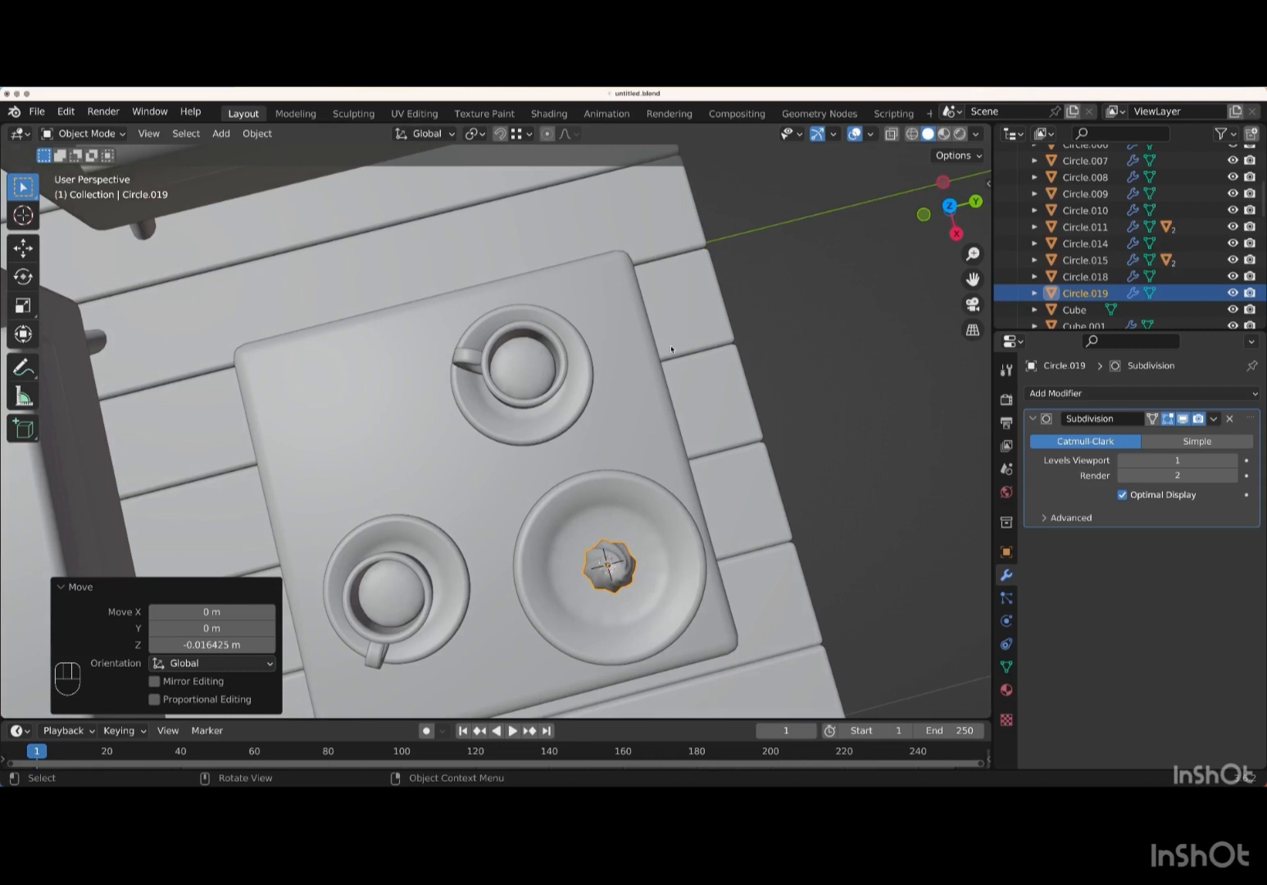
{"action": "key", "text": "KP_7"}
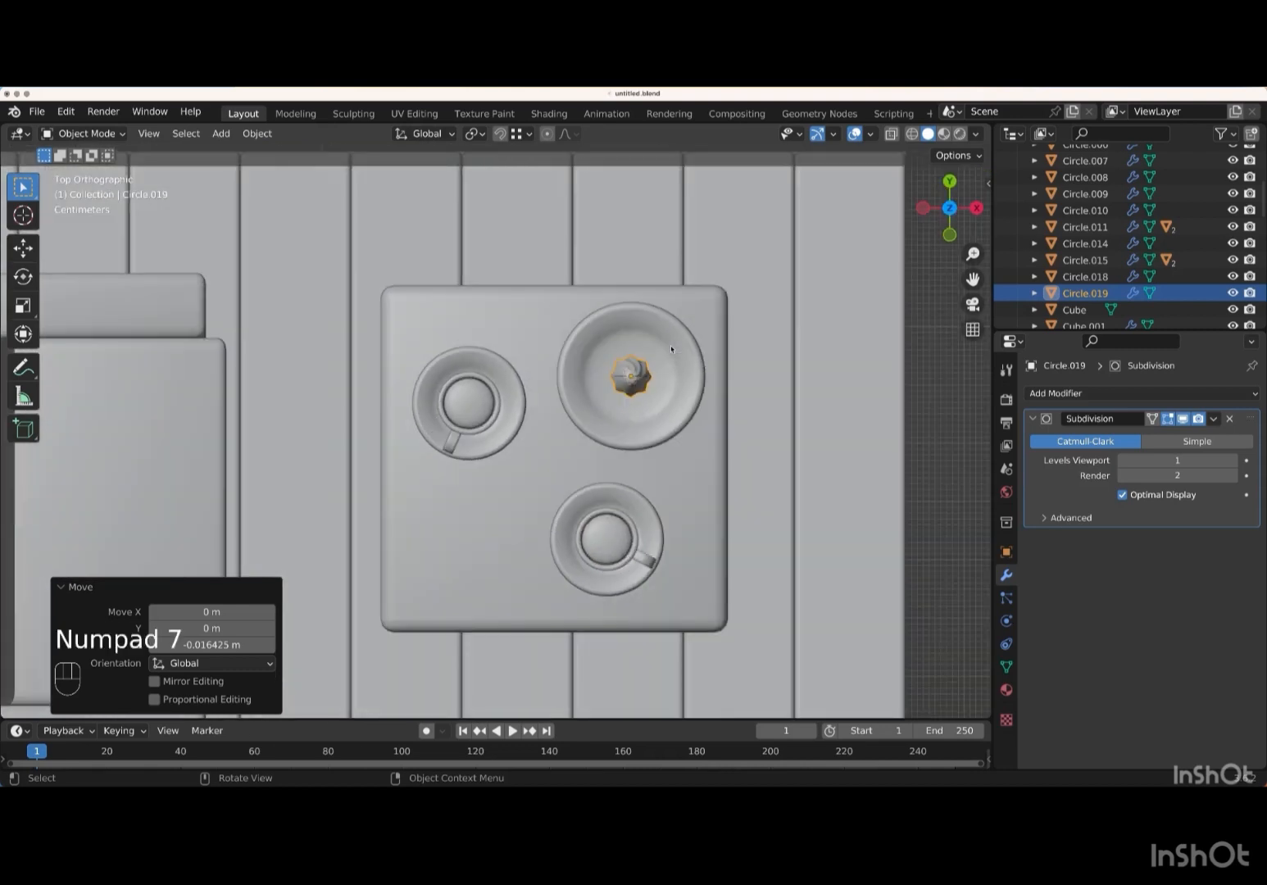
{"action": "key", "text": "shift+d"}
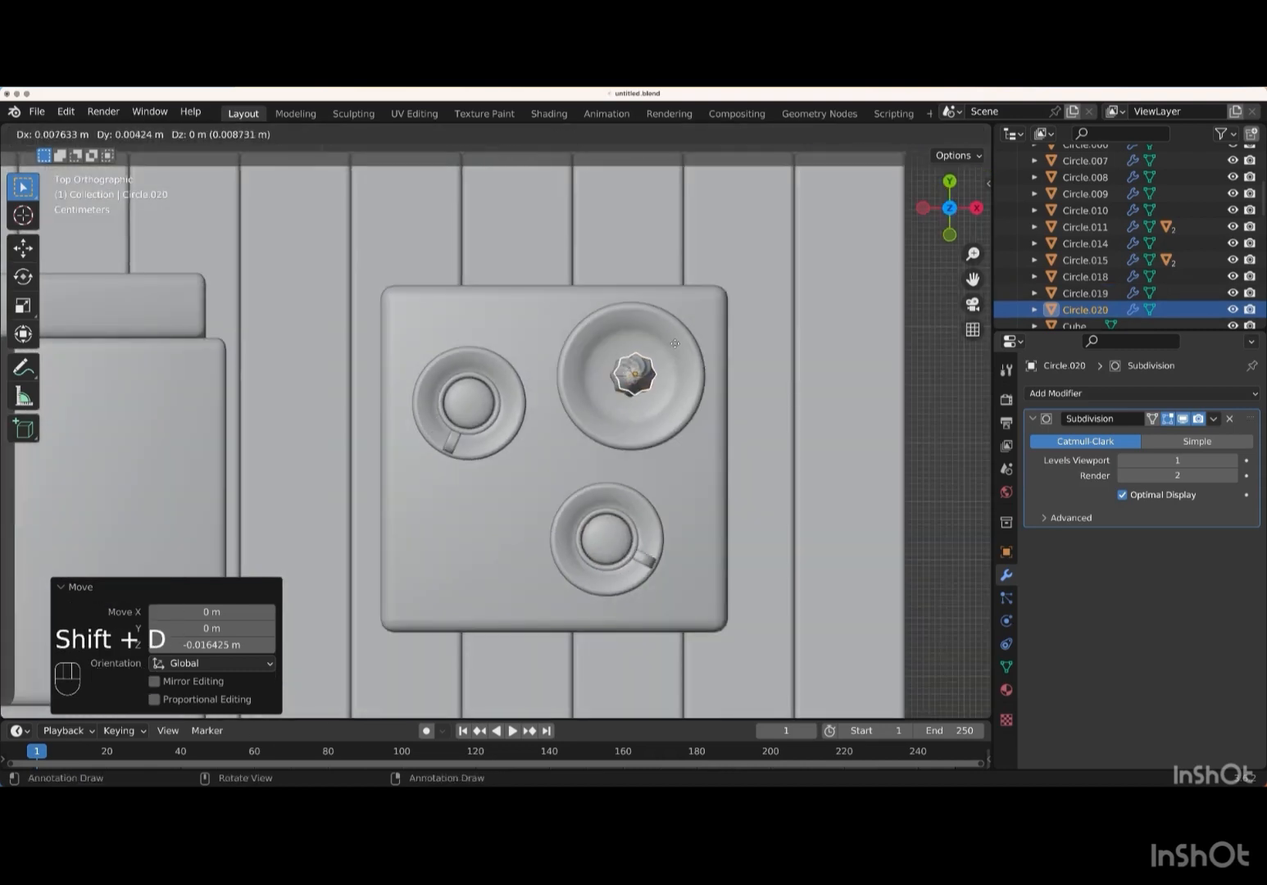
{"action": "right_click", "coordinate": [675, 347]}
{"action": "key", "text": "g"}
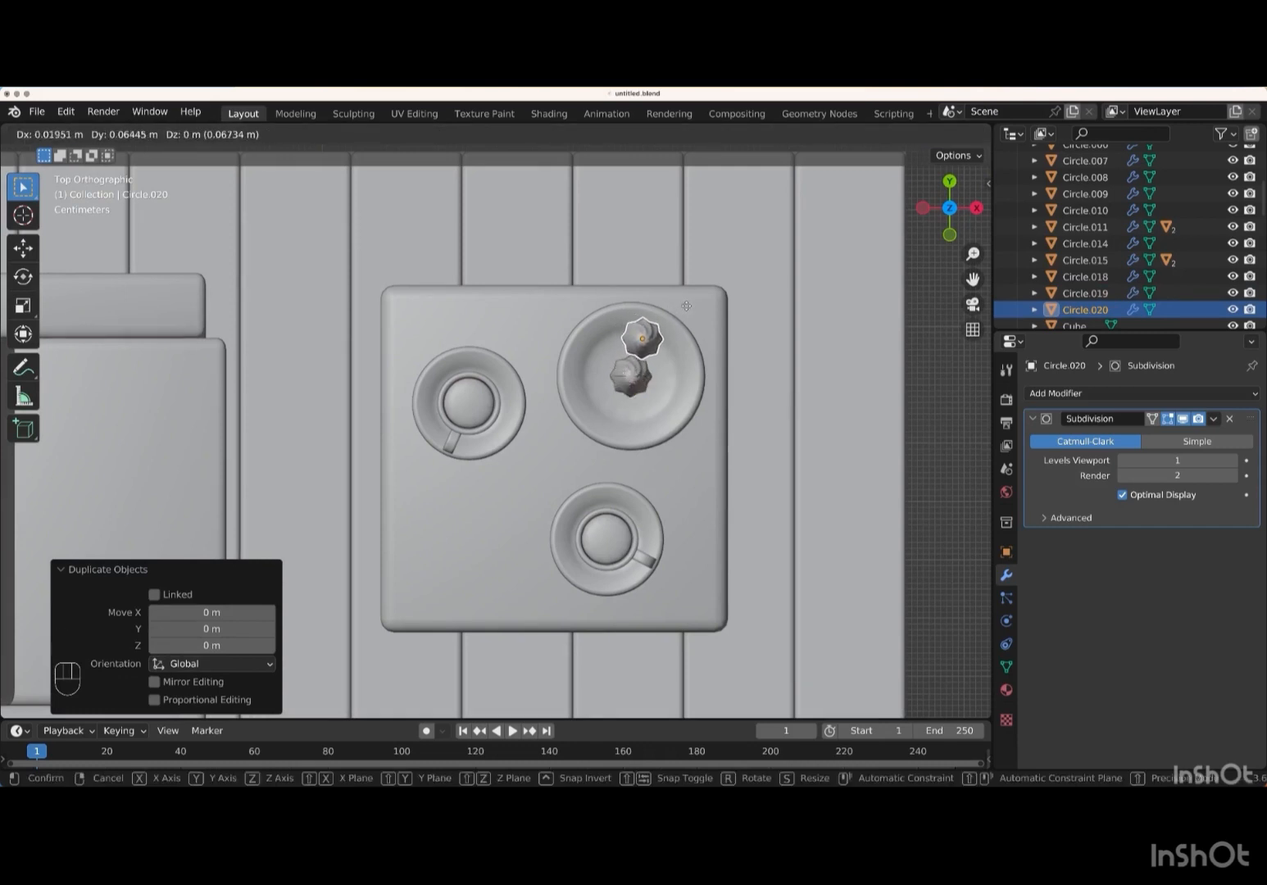
{"action": "key", "text": "Return"}
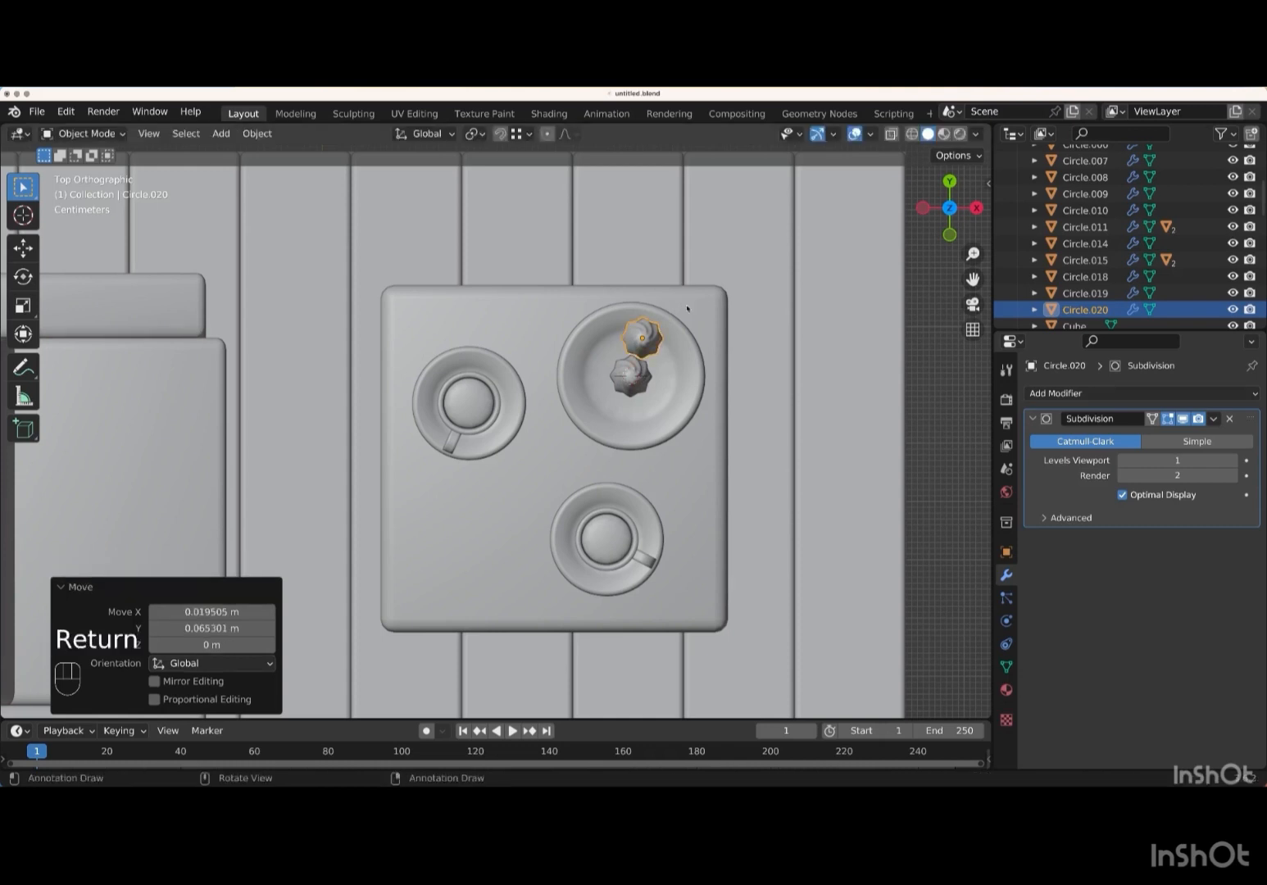
- Duplicate the newest swirl twice in succession, offsetting the copies about (0.049, -0.080) m and (-0.053, -0.054) m in X and Y
{"action": "key", "text": "shift+d"}
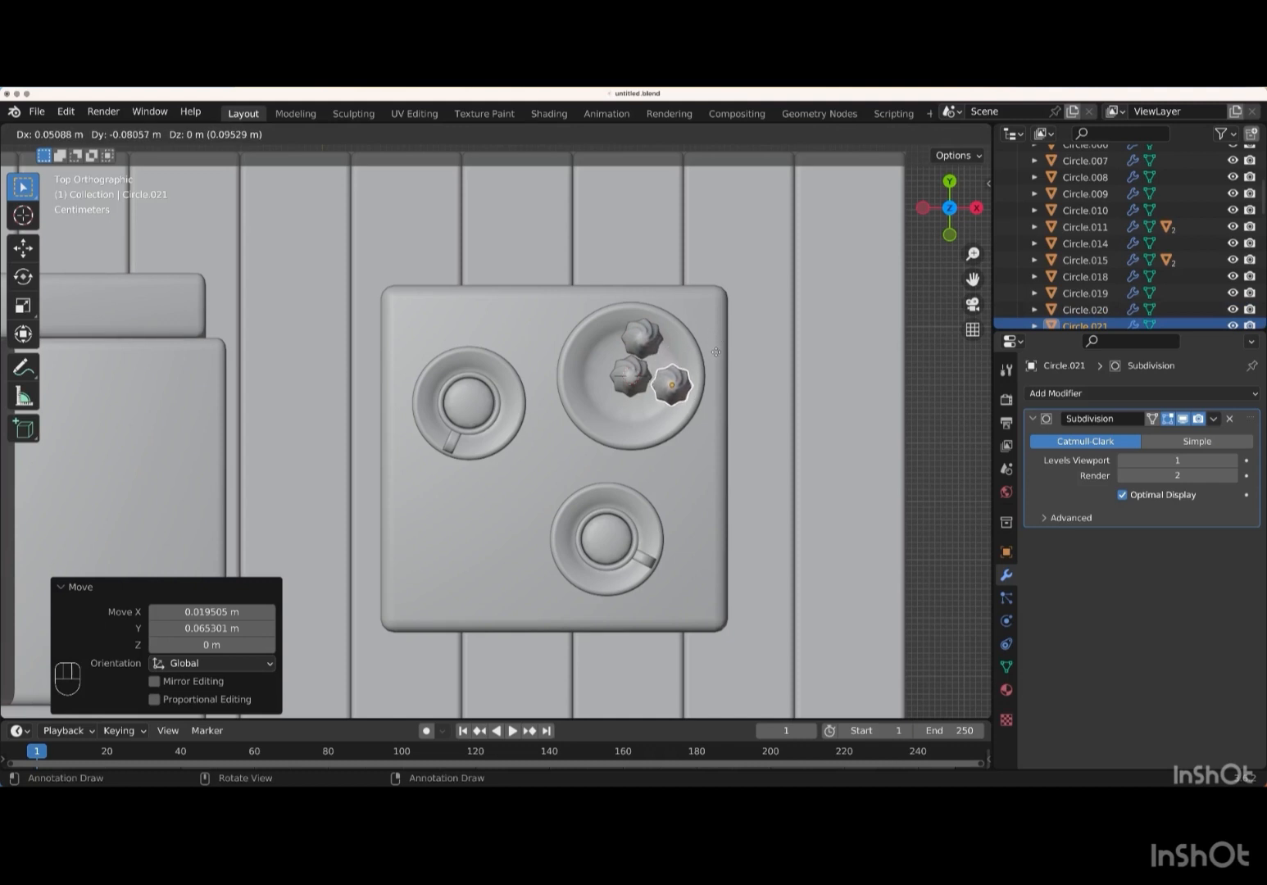
{"action": "key", "text": "Return"}
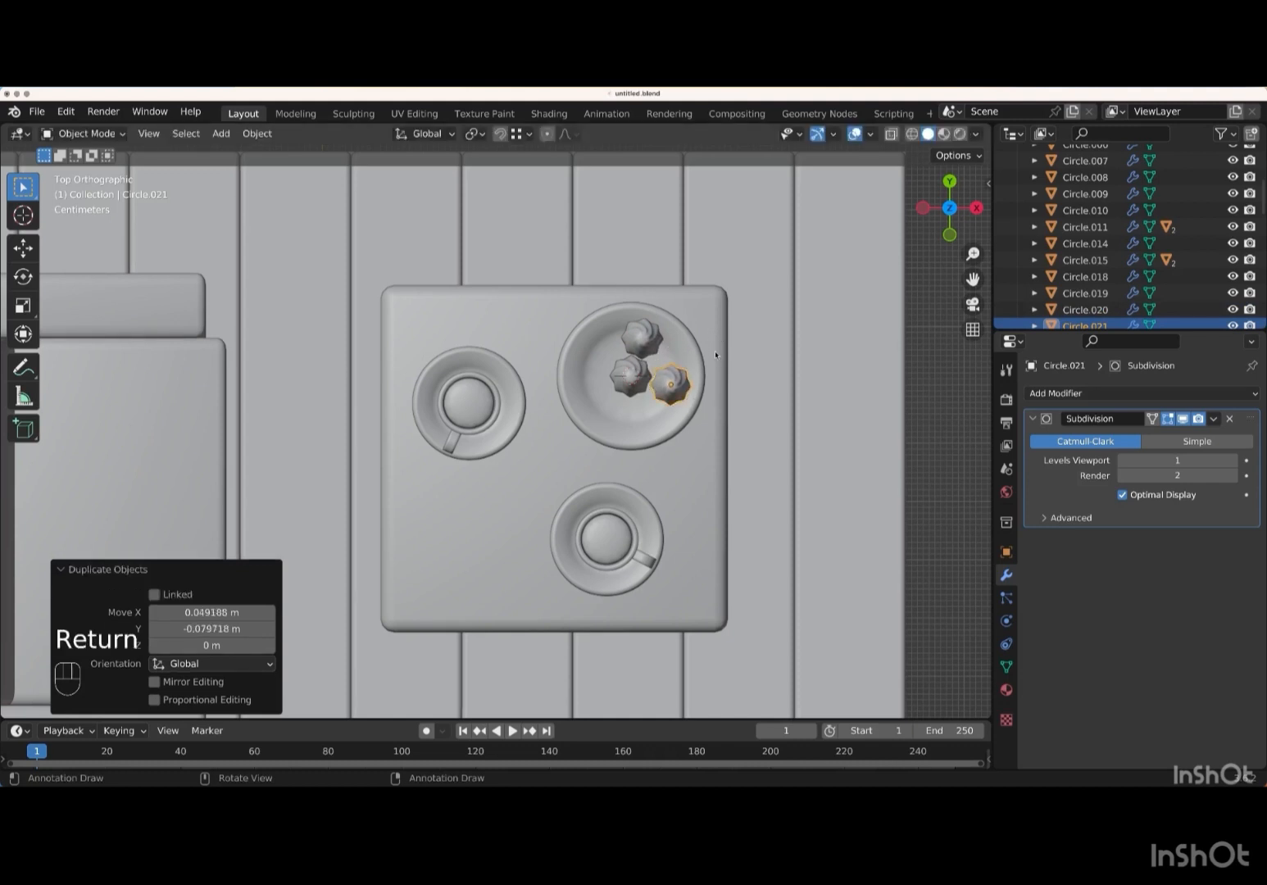
{"action": "key", "text": "shift+d"}
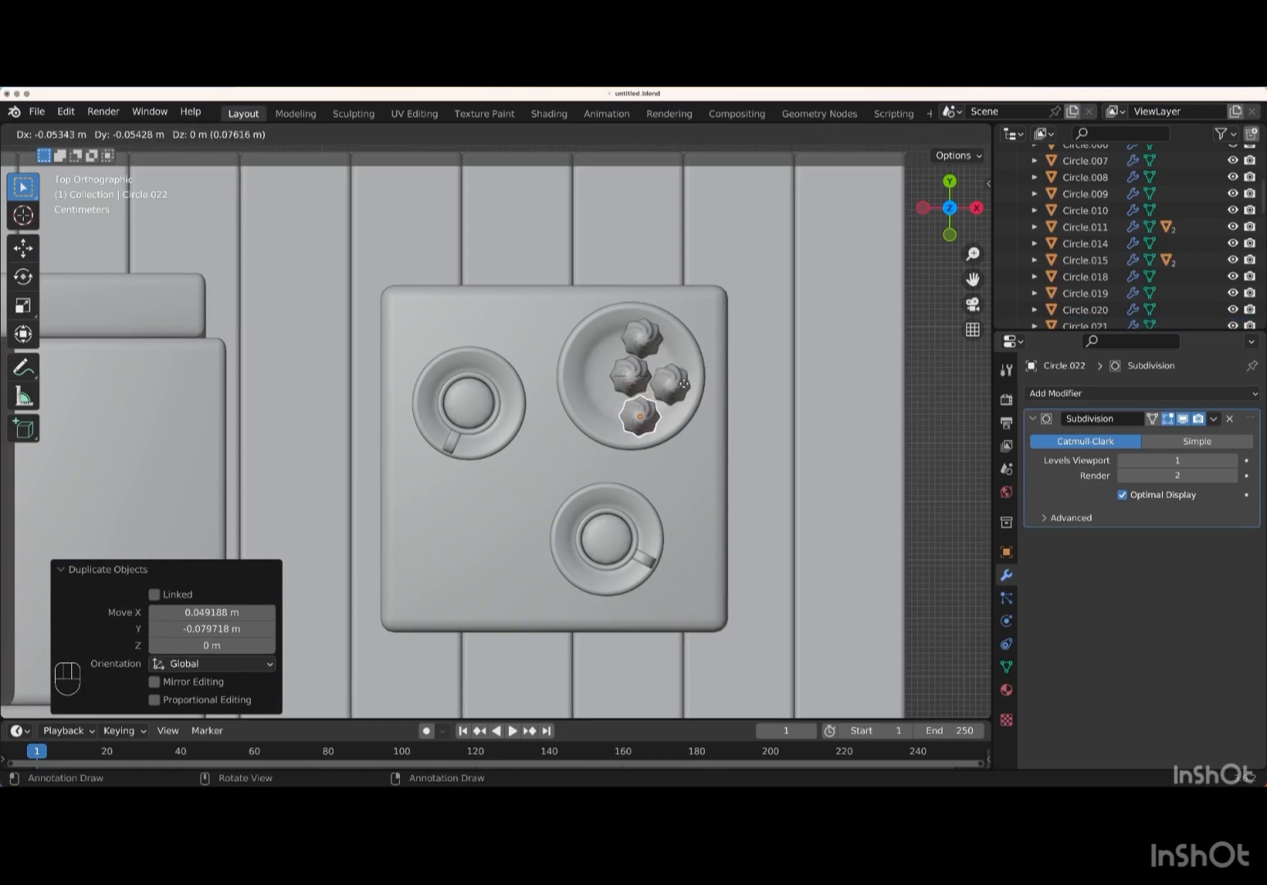
{"action": "key", "text": "Return"}
{"action": "key", "text": "Return"}
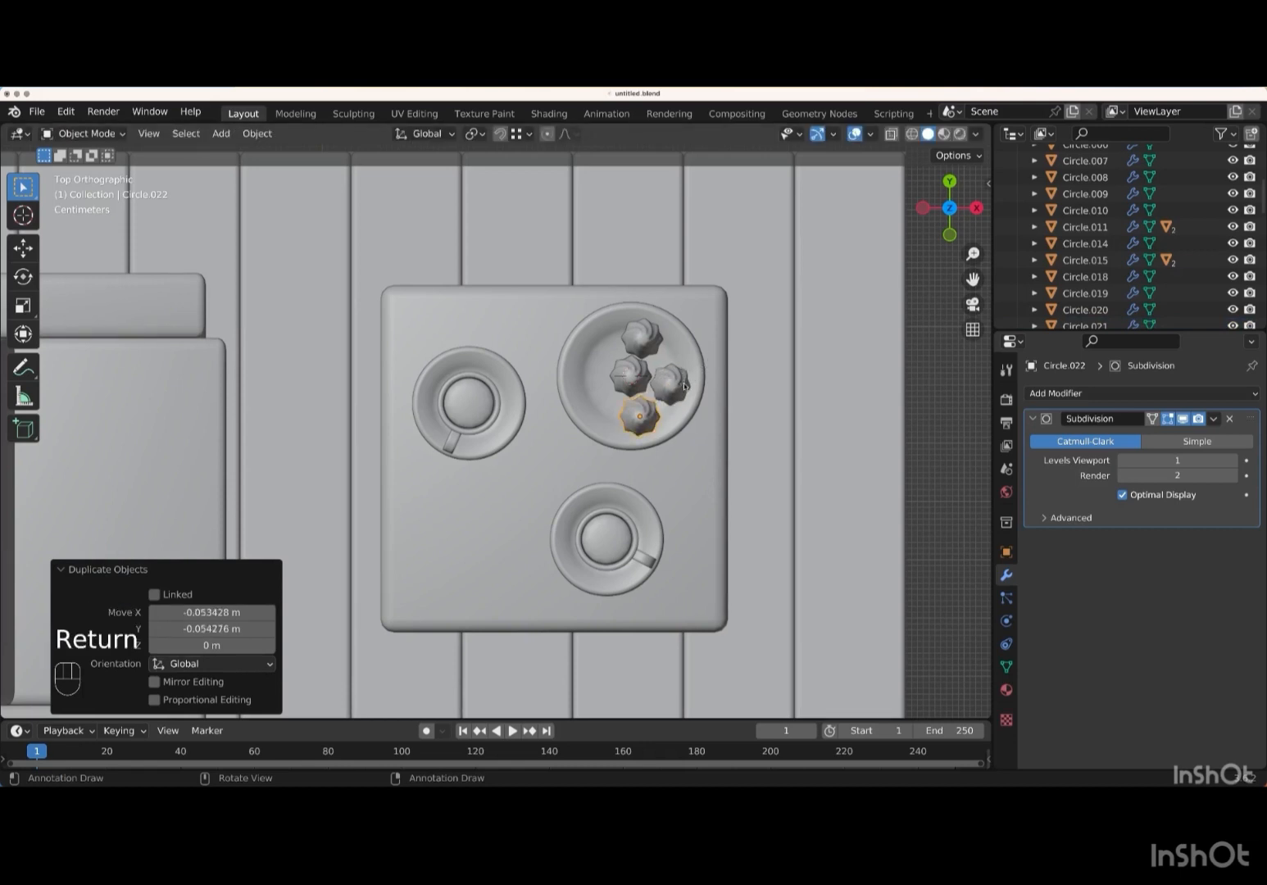
- Complete the ring with two successive swirl duplicates on the plate's empty side, offset about (-0.075, 0.030) m and (0.003, 0.079) m
{"action": "key", "text": "shift+d"}
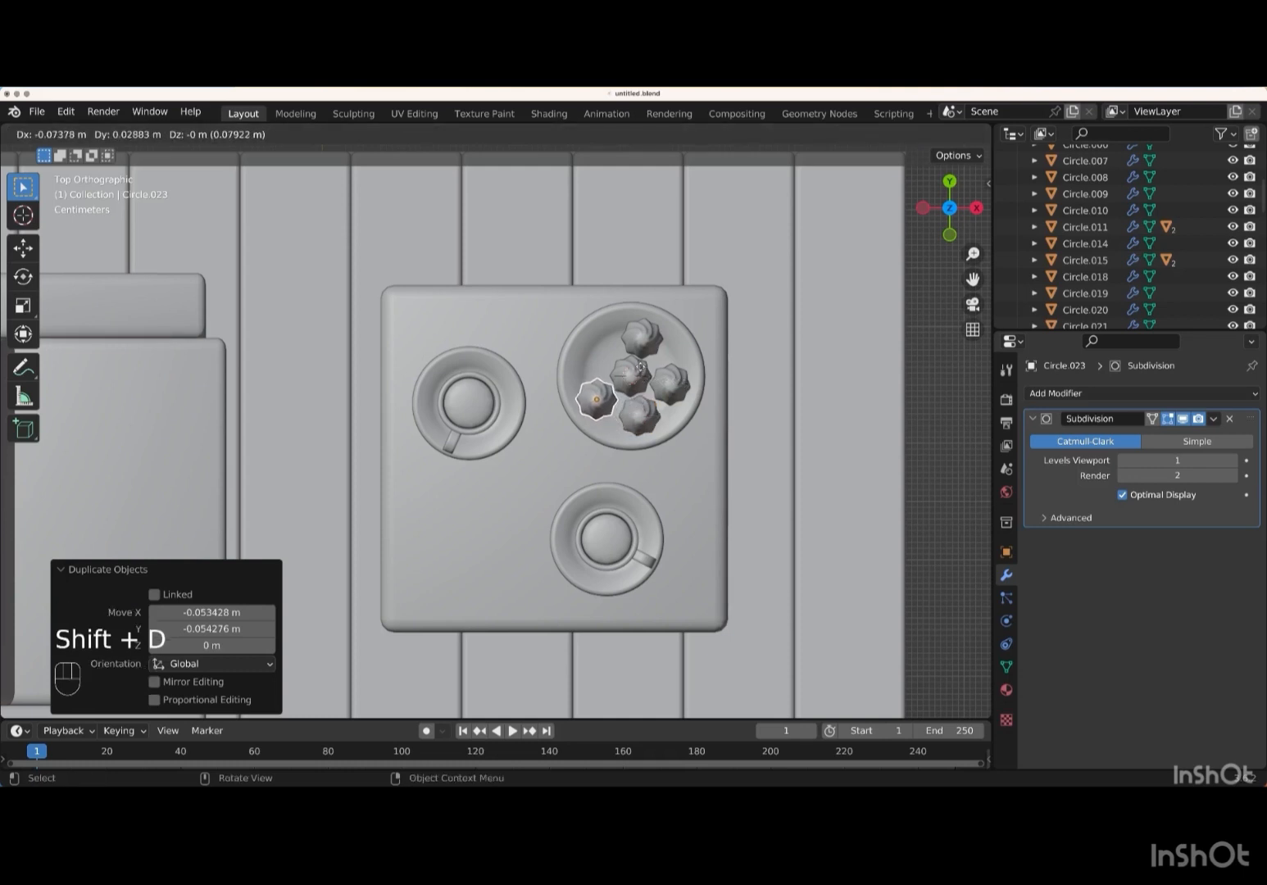
{"action": "key", "text": "Return"}
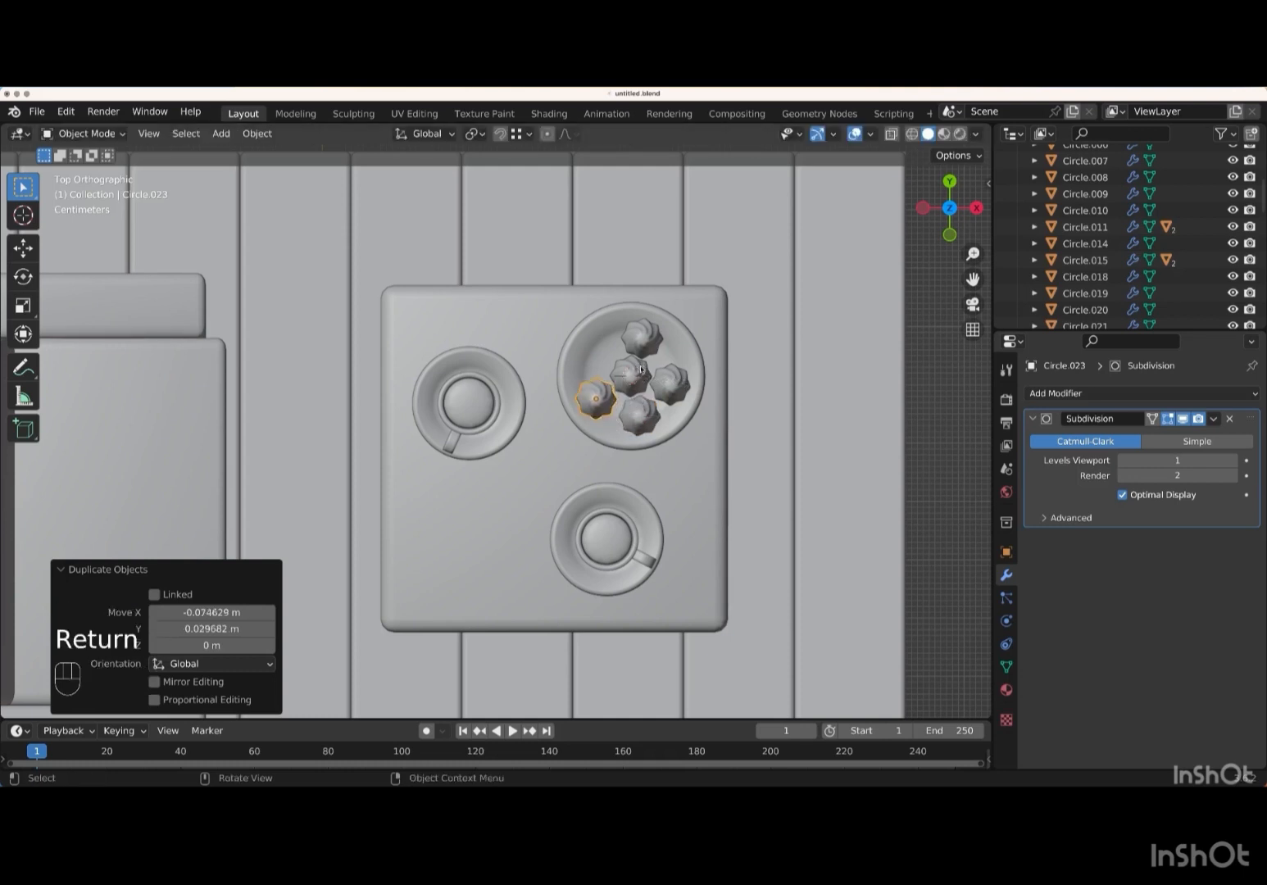
{"action": "key", "text": "shift+d"}
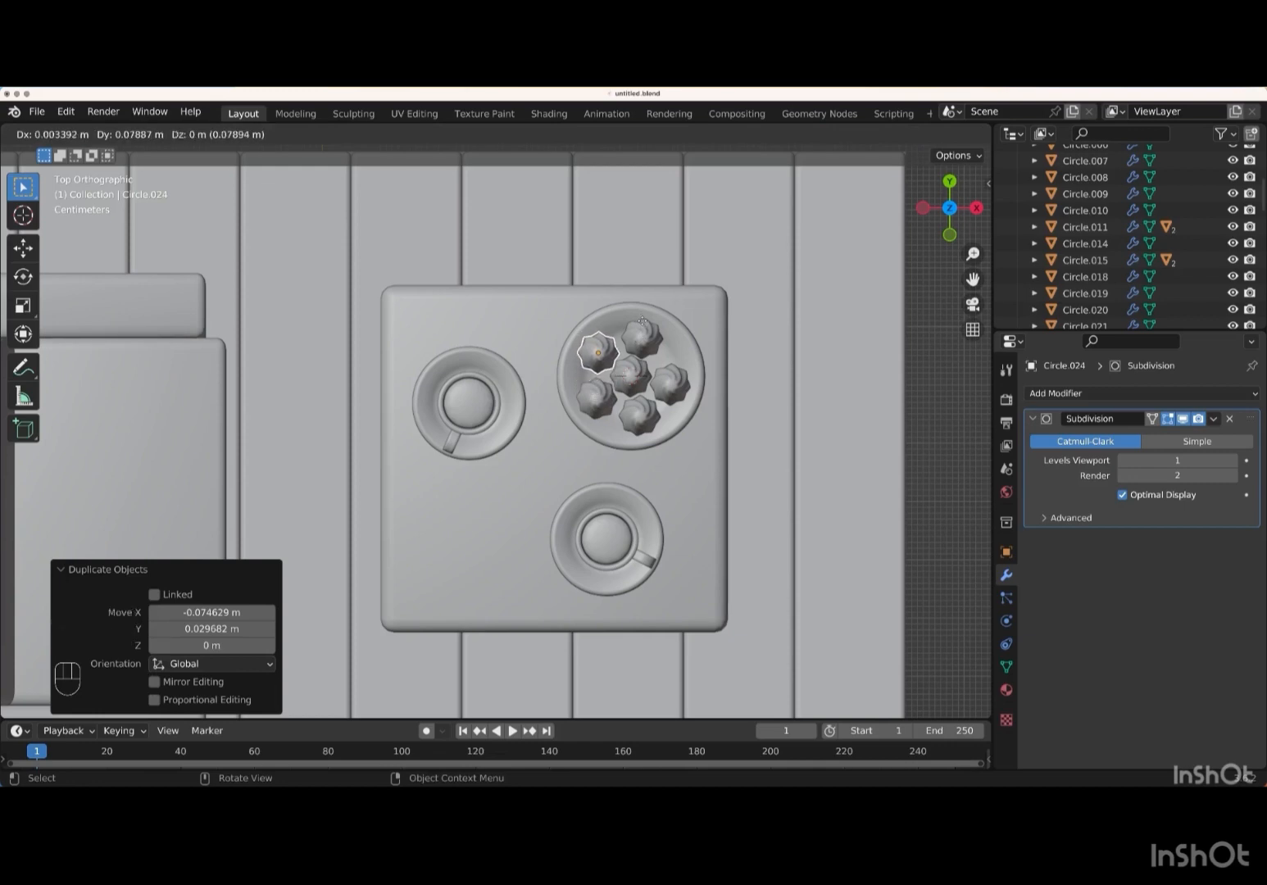
{"action": "key", "text": "Return"}
- Enlarge the plate under the swirls by a factor of about 1.209
{"action": "middle_click_drag", "start_coordinate": [748, 405], "coordinate": [660, 441]}
{"action": "left_click", "coordinate": [443, 524]}
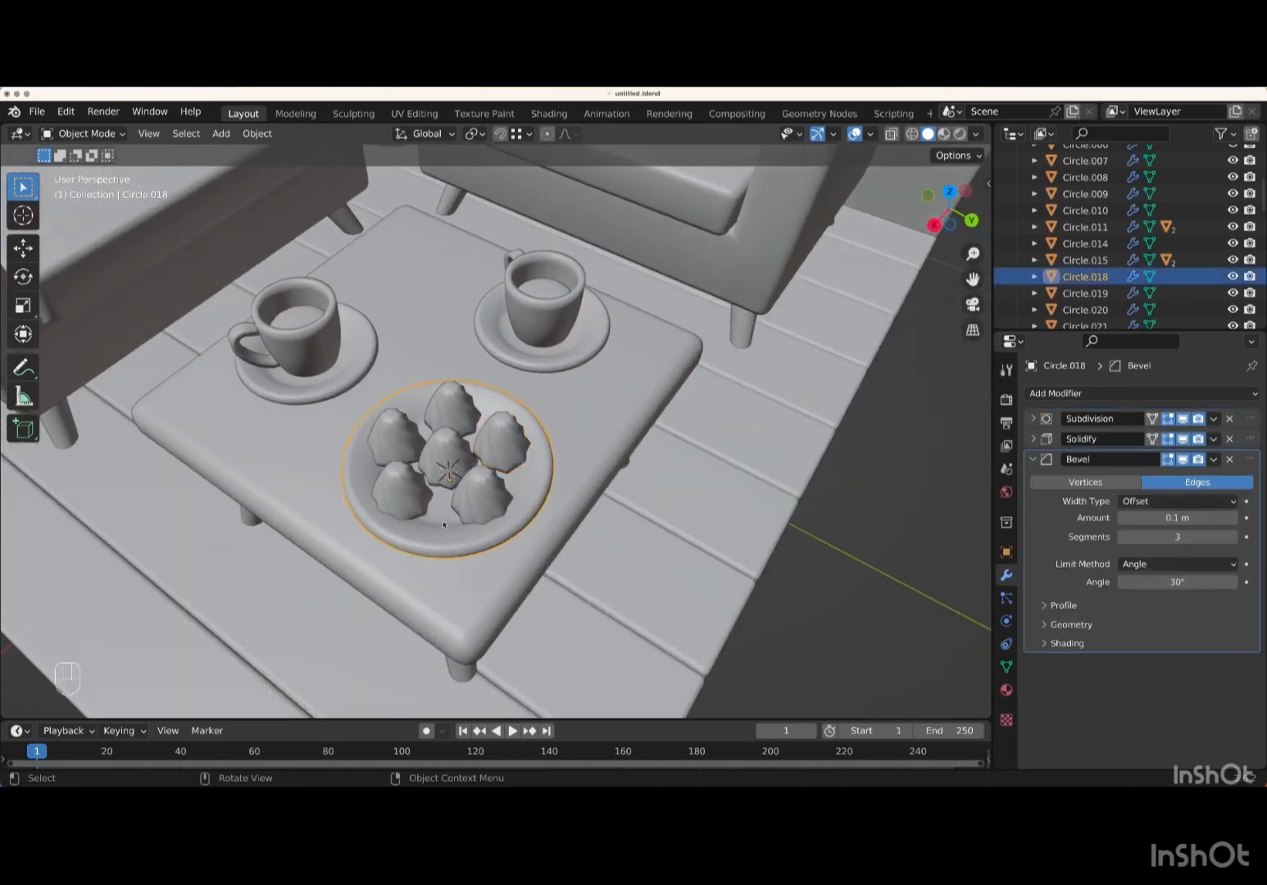
{"action": "middle_click_drag", "start_coordinate": [443, 524], "coordinate": [444, 524]}
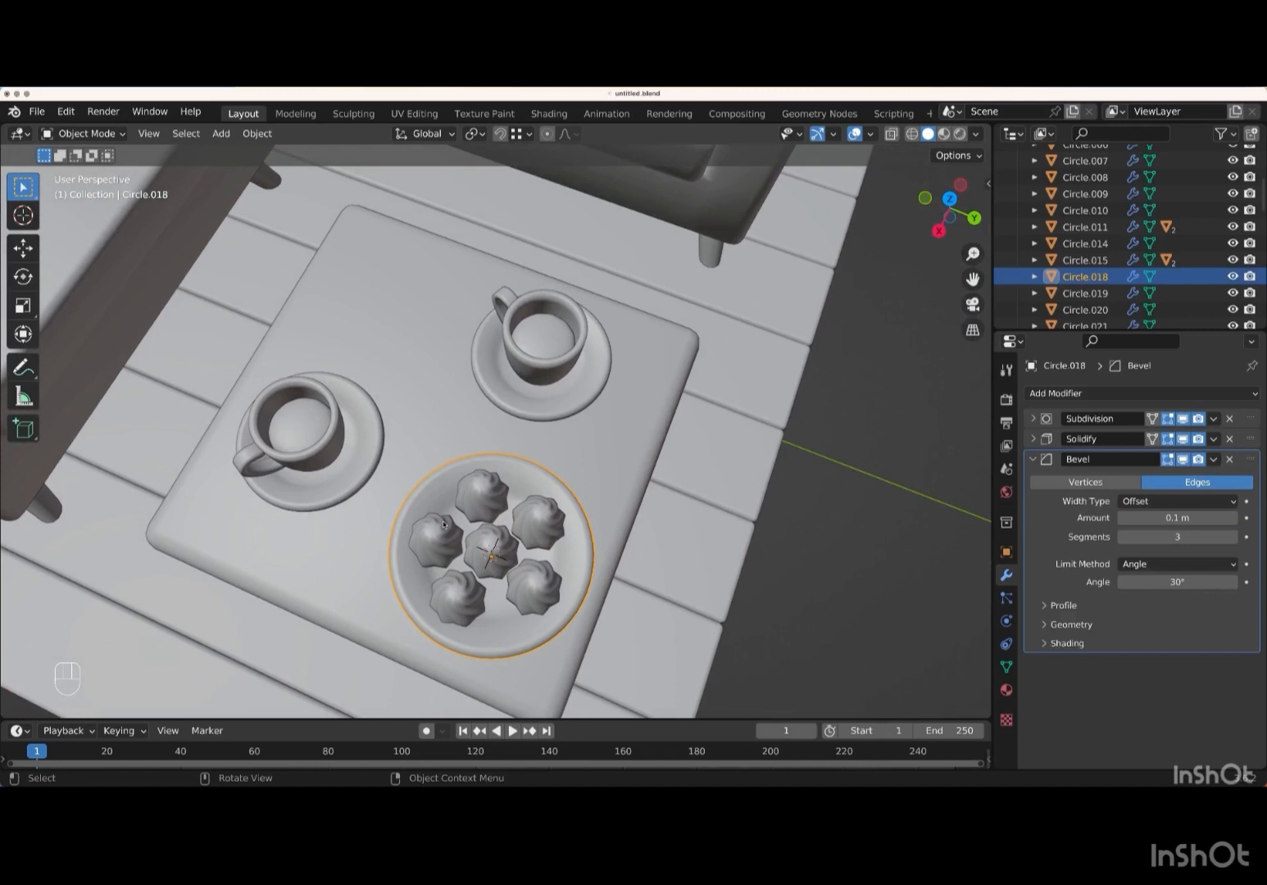
{"action": "key", "text": "s"}
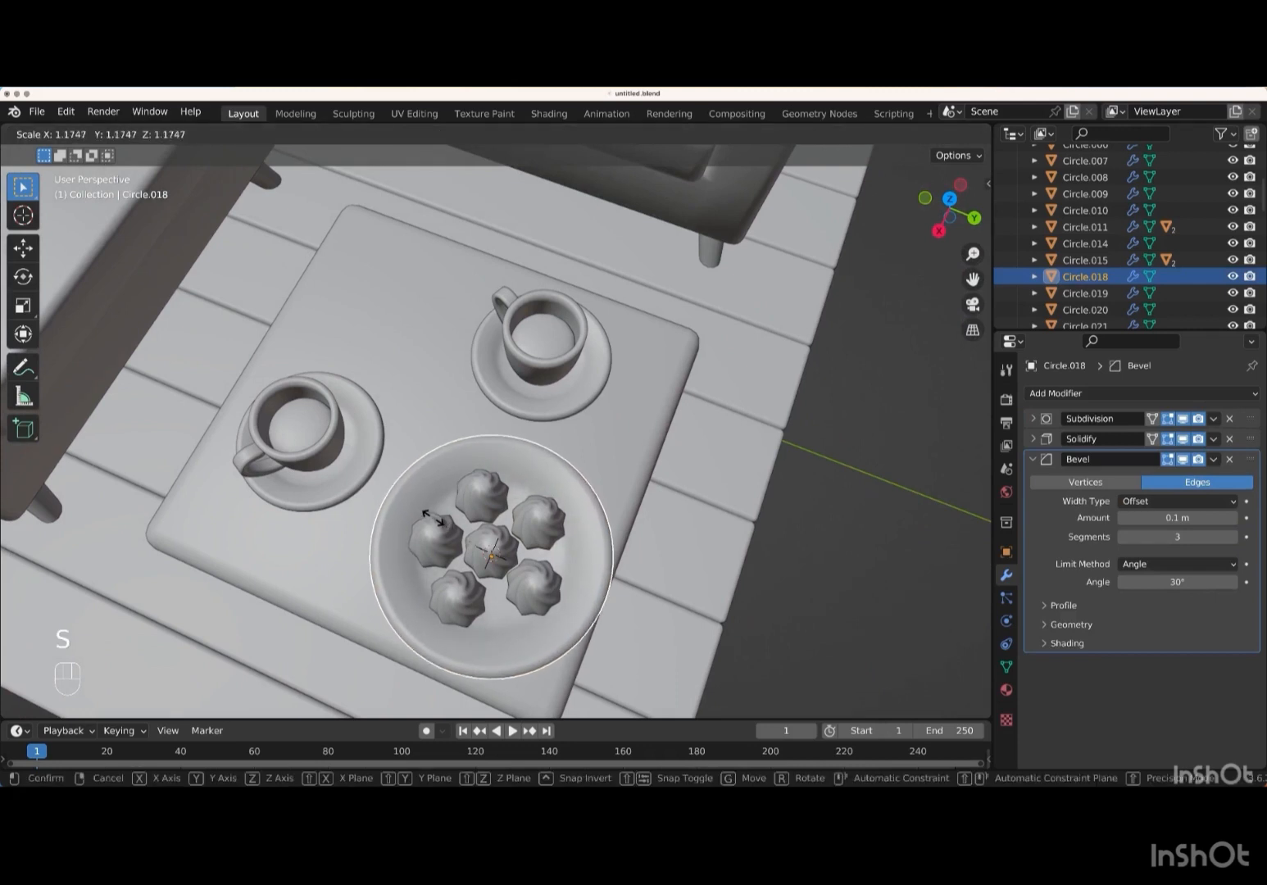
{"action": "key", "text": "Return"}
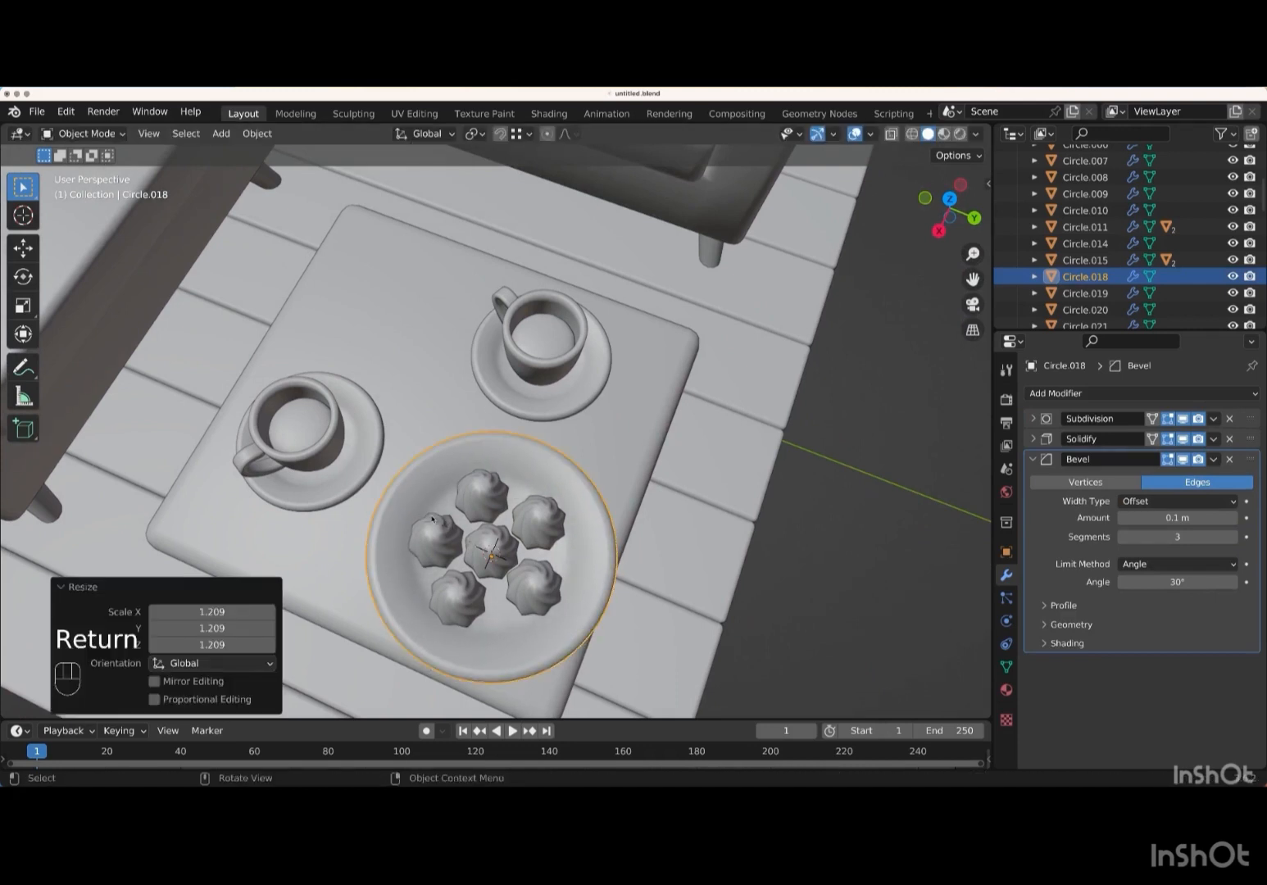
- Deselect the plate, inspect the whole room with the Face Orientation overlay for flipped faces, and hide the overlay
{"action": "middle_click_drag", "start_coordinate": [432, 518], "coordinate": [434, 520]}
{"action": "key", "text": "KP_Subtract"}
{"action": "key", "text": "KP_Subtract"}
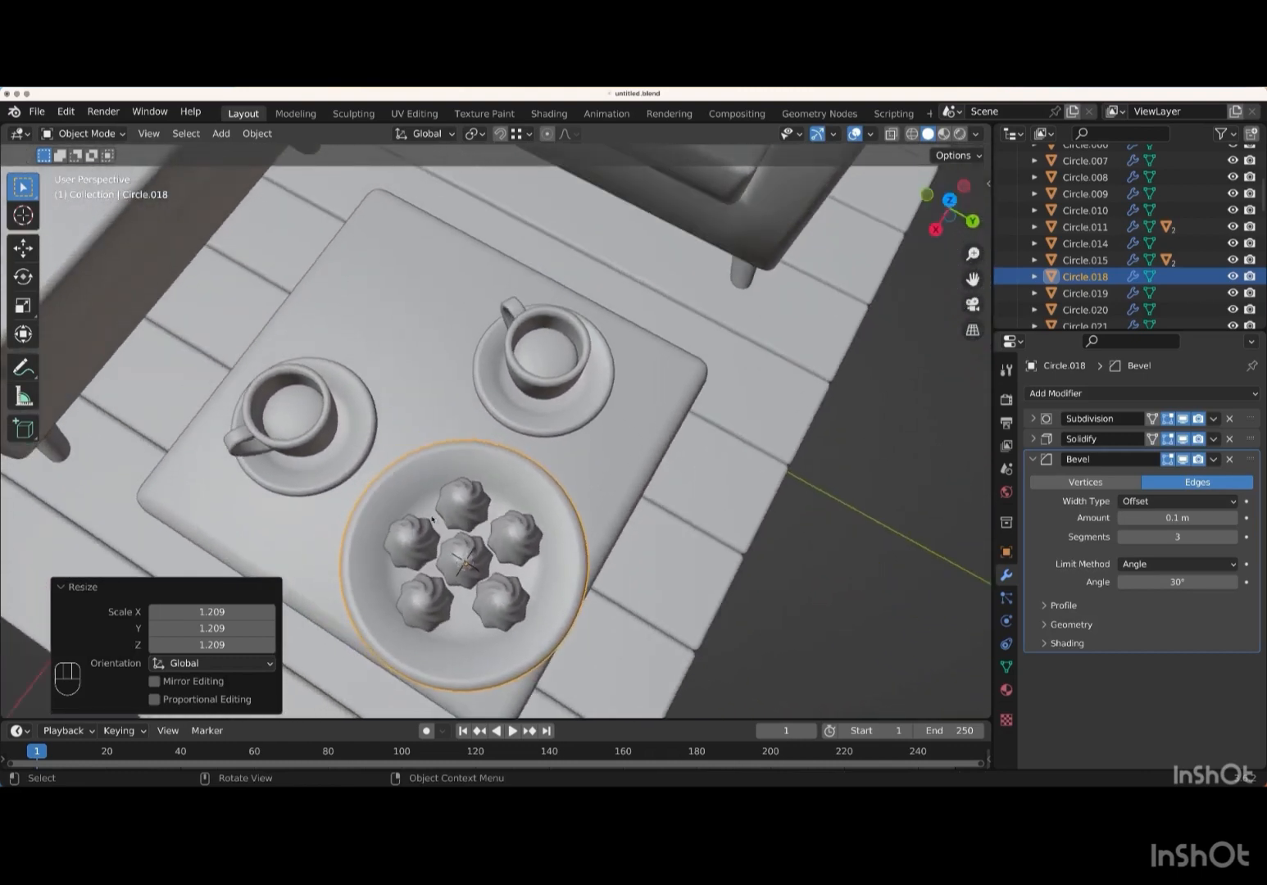
{"action": "key", "text": "KP_Subtract"}
{"action": "key", "text": "KP_Subtract"}
{"action": "key", "text": "KP_Subtract"}
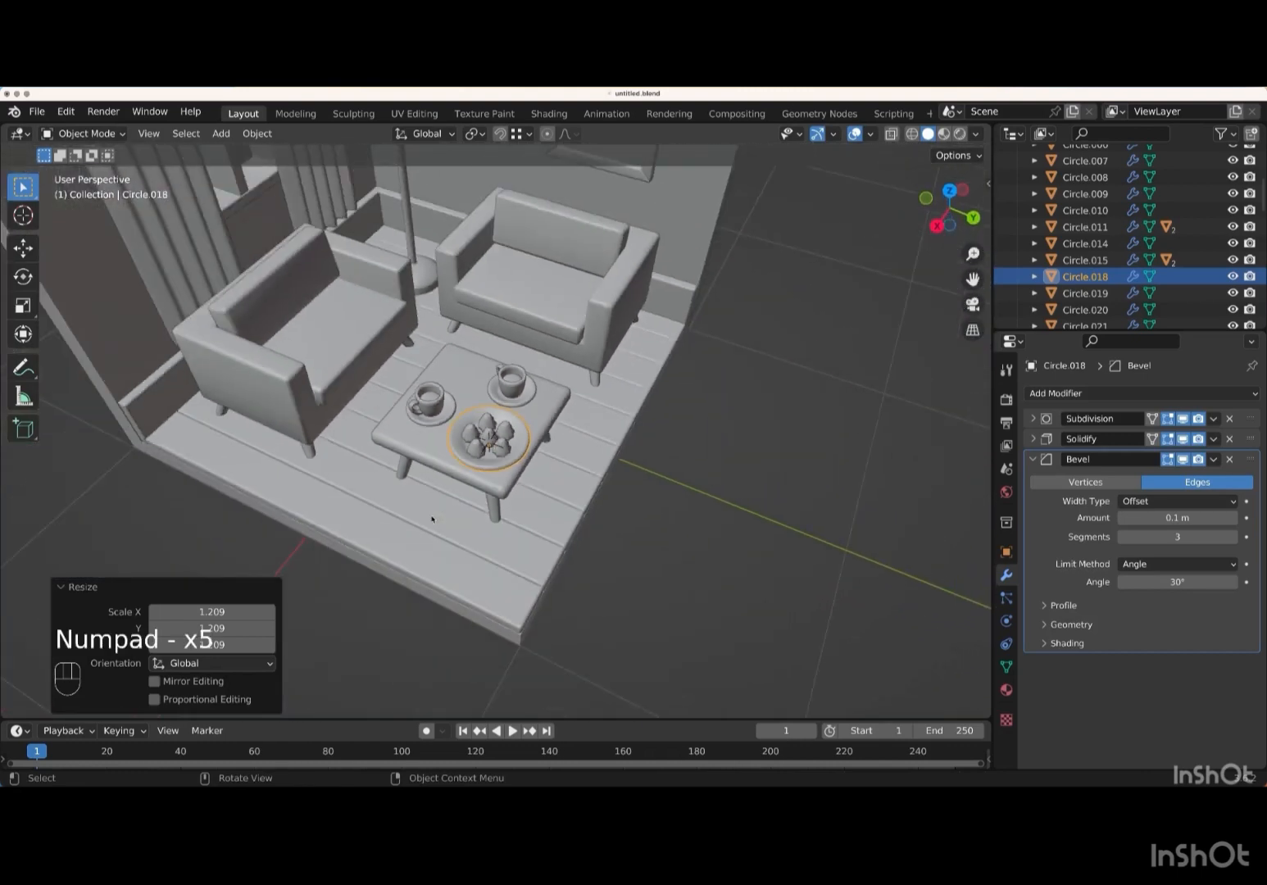
{"action": "middle_click_drag", "start_coordinate": [431, 518], "coordinate": [432, 518]}
{"action": "left_click", "coordinate": [699, 599]}
{"action": "middle_click_drag", "start_coordinate": [699, 599], "coordinate": [700, 599]}
{"action": "left_click", "coordinate": [871, 135]}
{"action": "left_click", "coordinate": [767, 450]}
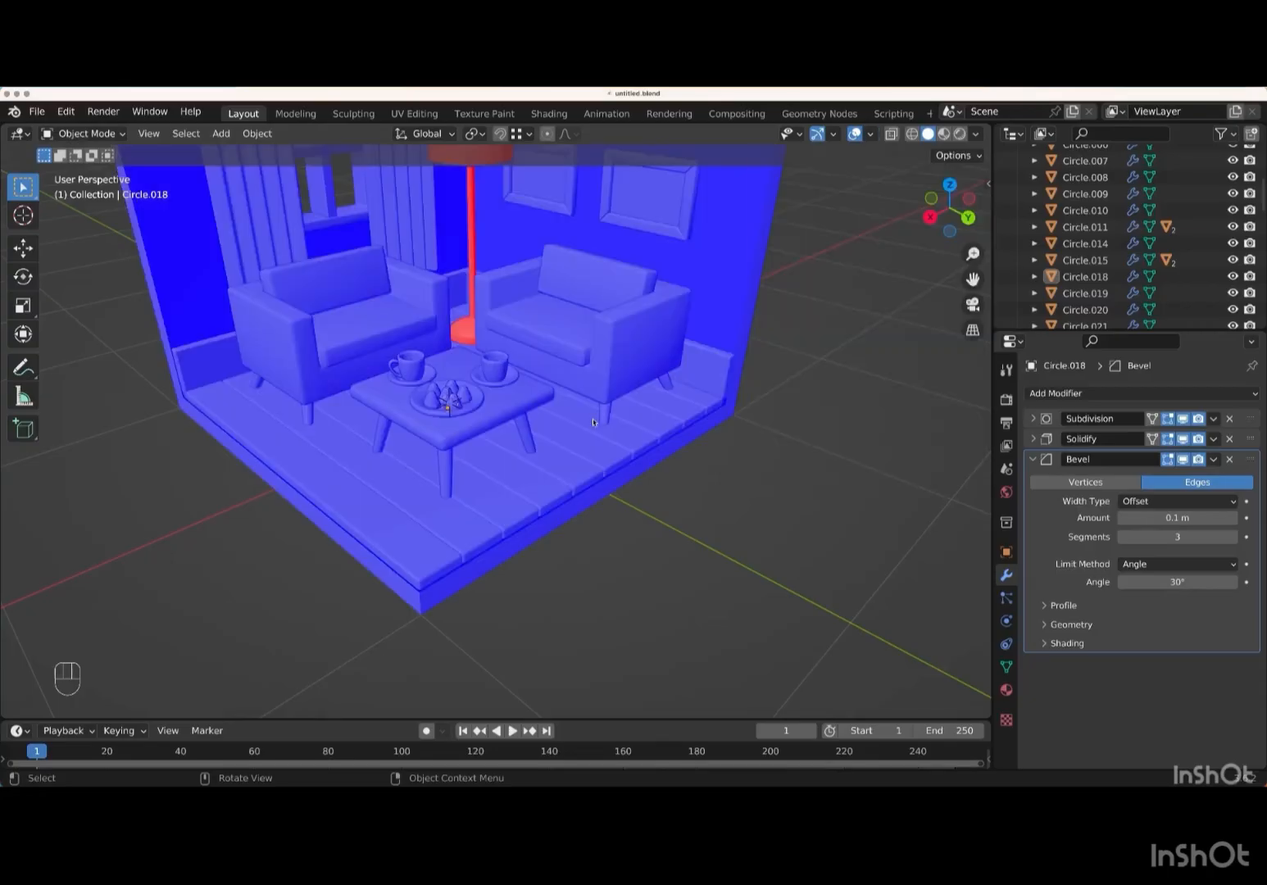
{"action": "middle_click_drag", "start_coordinate": [593, 422], "coordinate": [594, 422], "text": "shift"}
{"action": "left_click", "coordinate": [871, 136]}
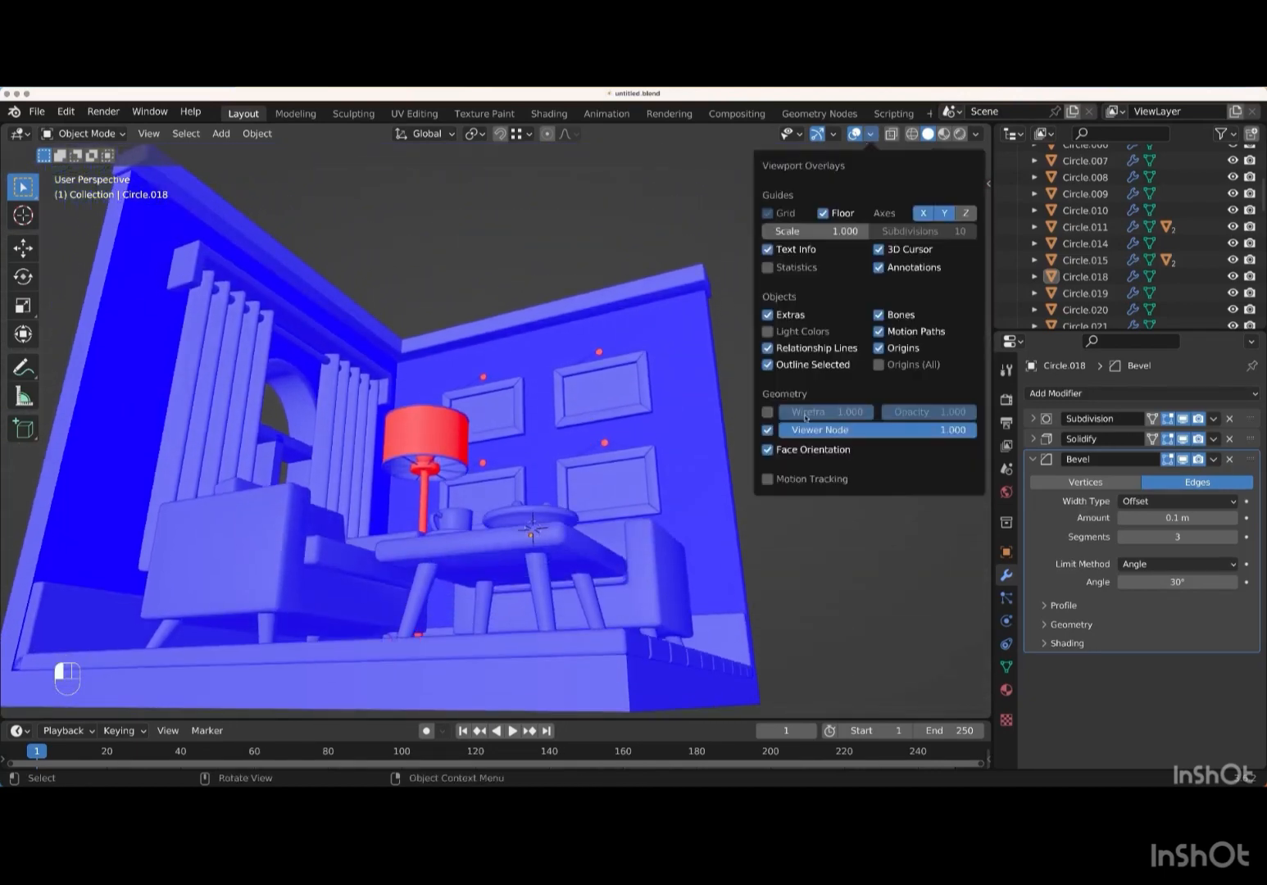
{"action": "left_click", "coordinate": [768, 450]}
- Select all parts of the floor lamp and the nails of the four picture frames, and flip the normals of their meshes
{"action": "left_click", "coordinate": [425, 487]}
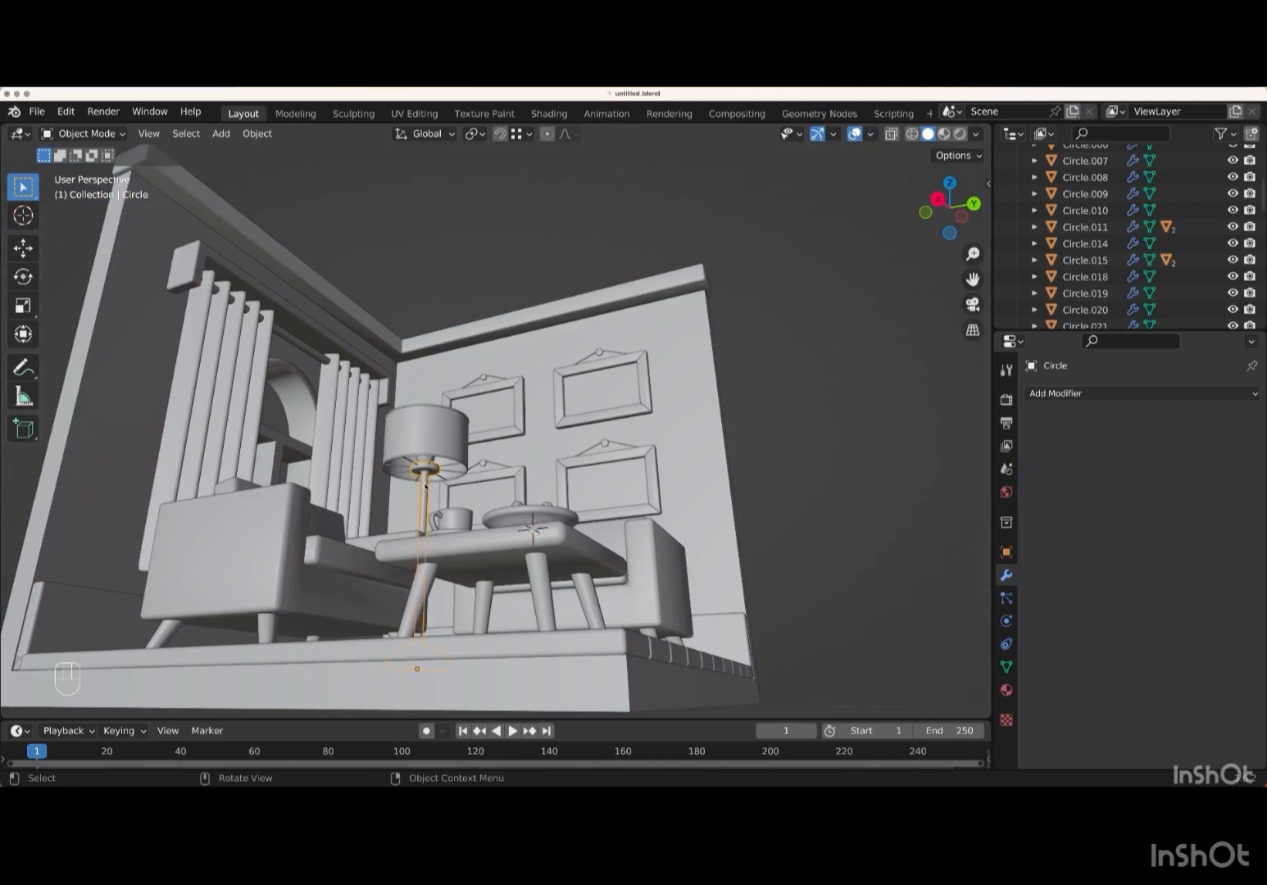
{"action": "left_click", "coordinate": [425, 463], "text": "shift"}
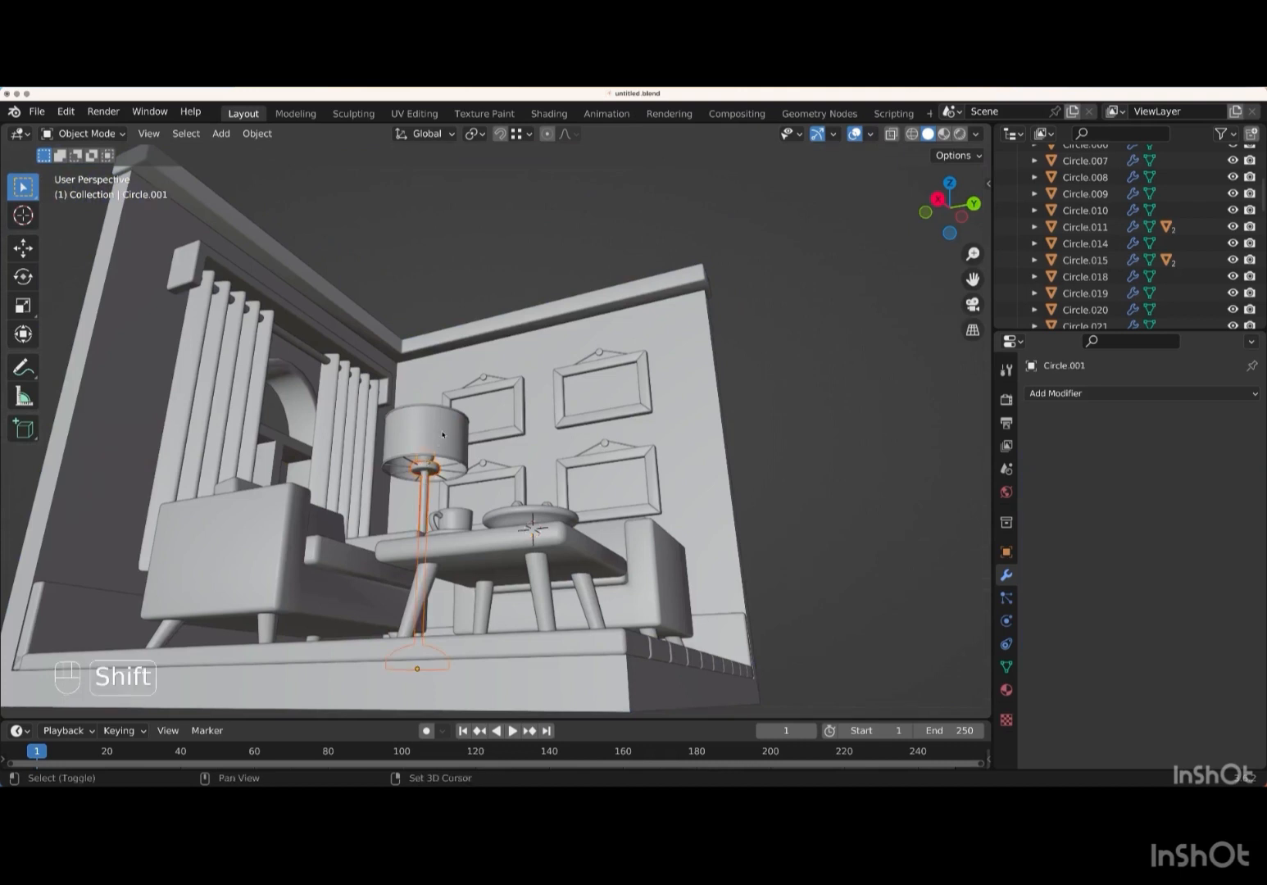
{"action": "left_click", "coordinate": [442, 434], "text": "shift"}
{"action": "left_click", "coordinate": [483, 379], "text": "shift"}
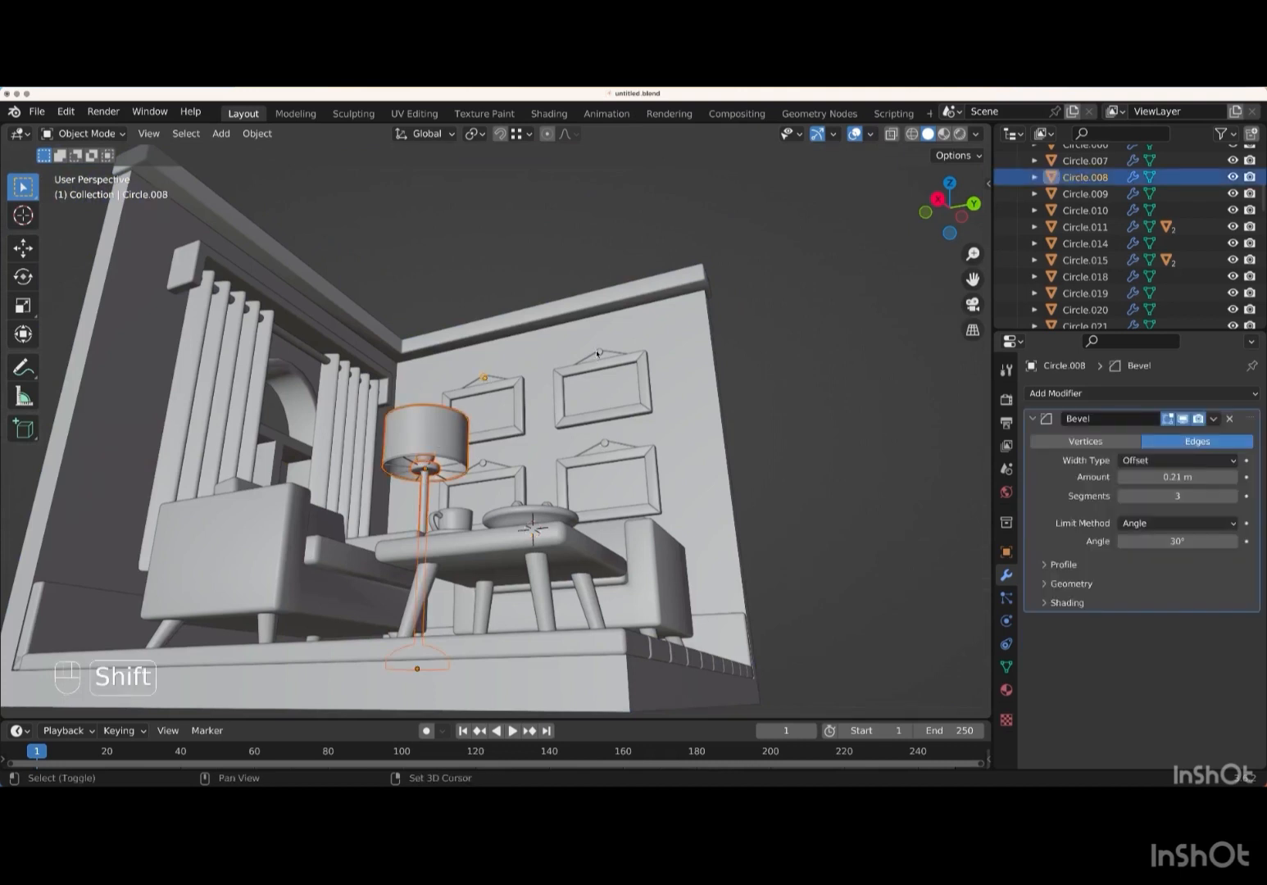
{"action": "left_click", "coordinate": [599, 353], "text": "shift"}
{"action": "left_click", "coordinate": [605, 444], "text": "shift"}
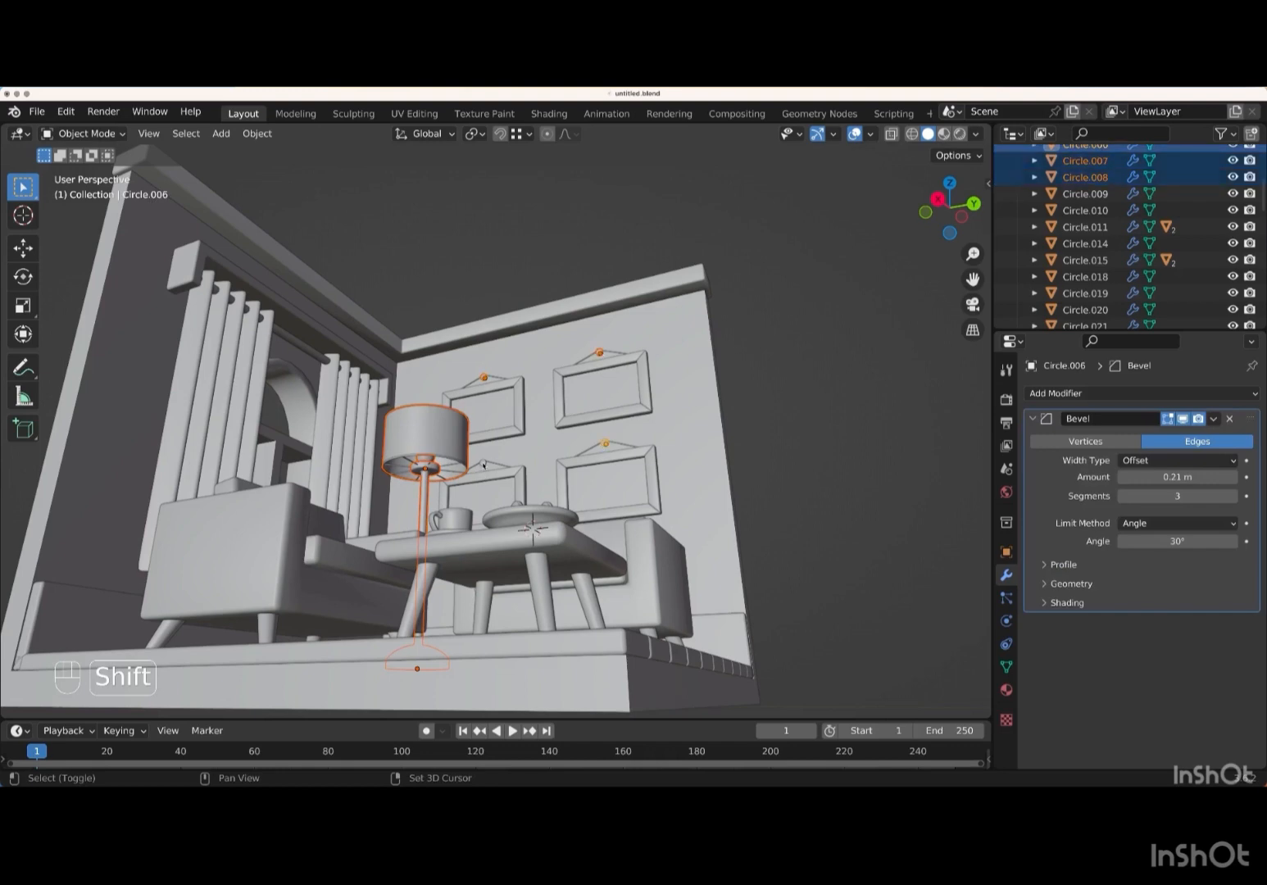
{"action": "left_click", "coordinate": [484, 465], "text": "shift"}
{"action": "scroll", "coordinate": [483, 465], "scroll_direction": "up", "scroll_amount": 10}
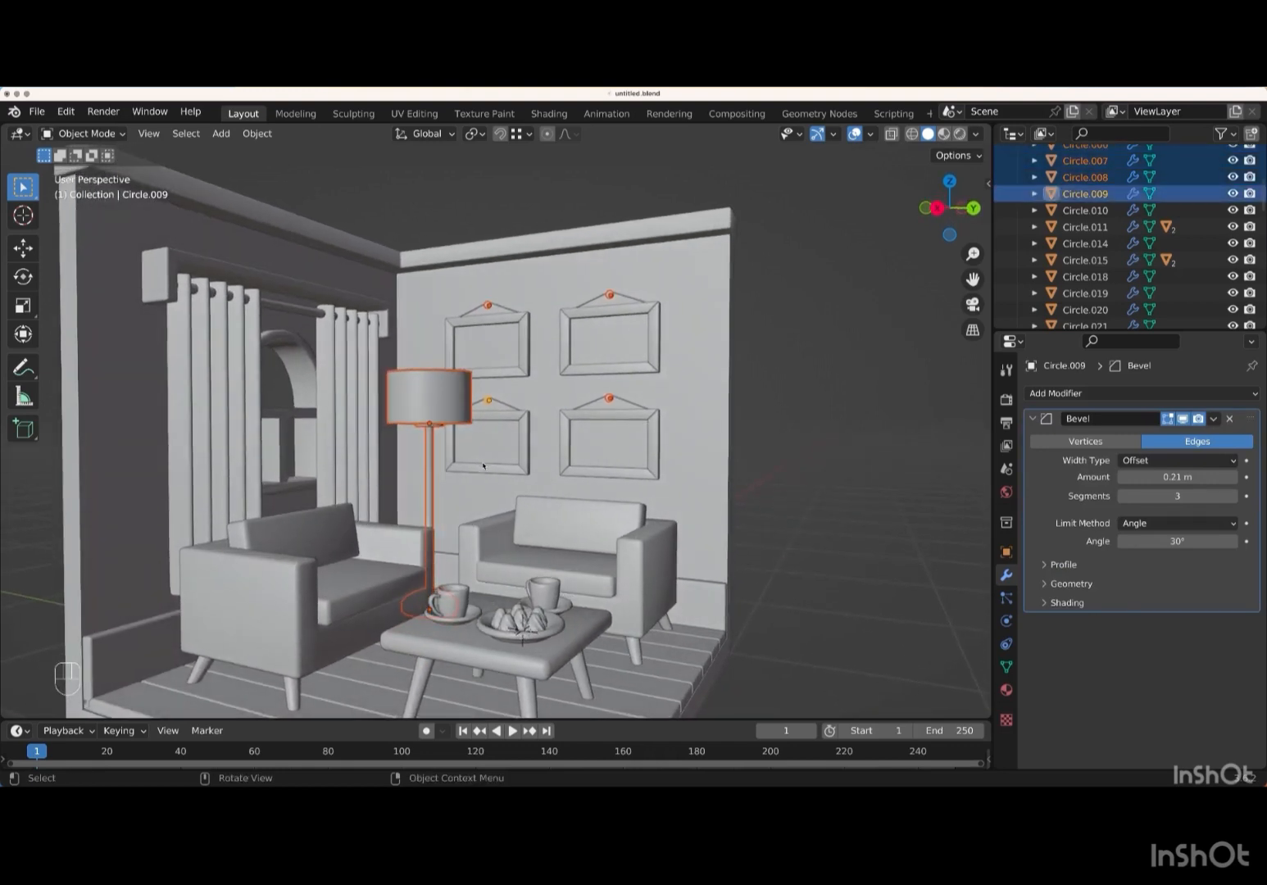
{"action": "key", "text": "Tab"}
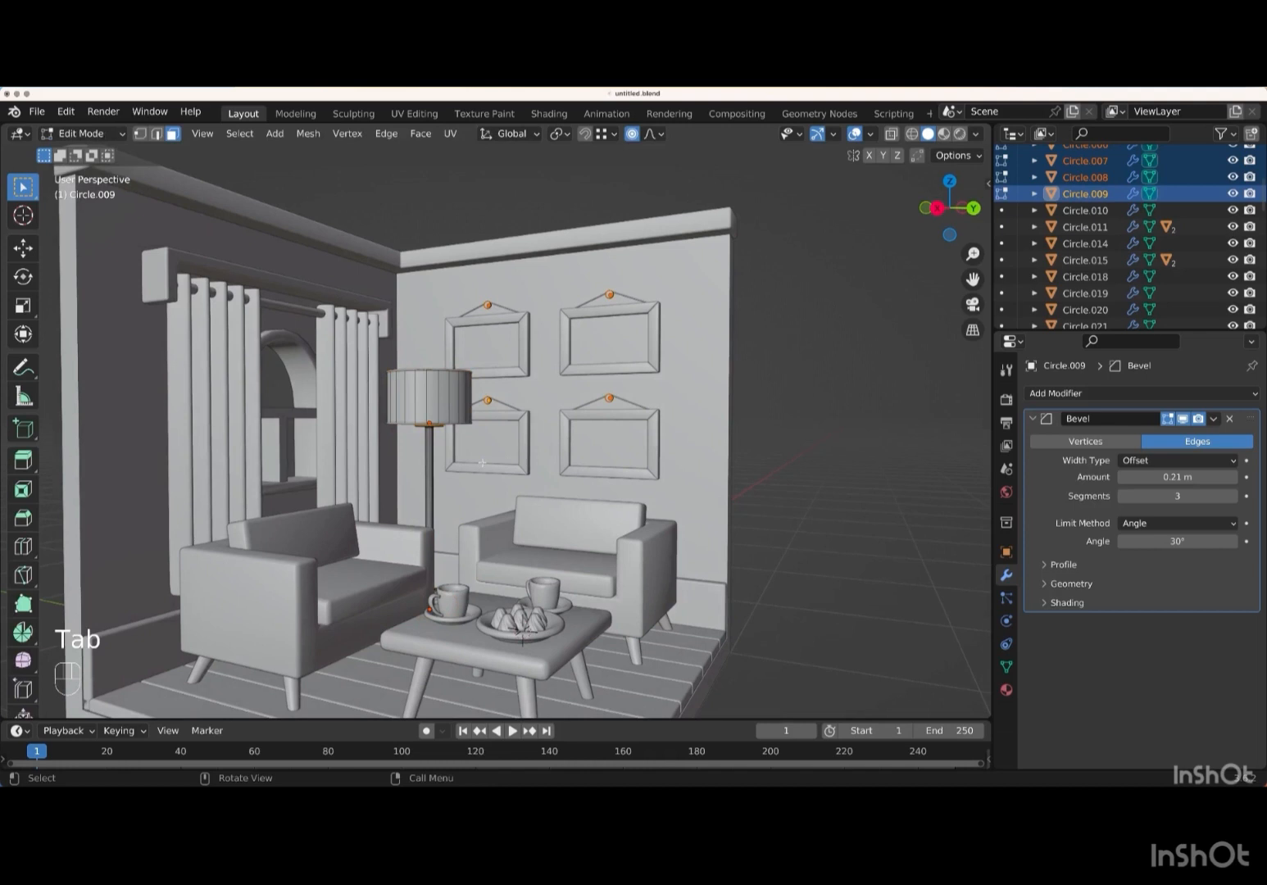
{"action": "key", "text": "a"}
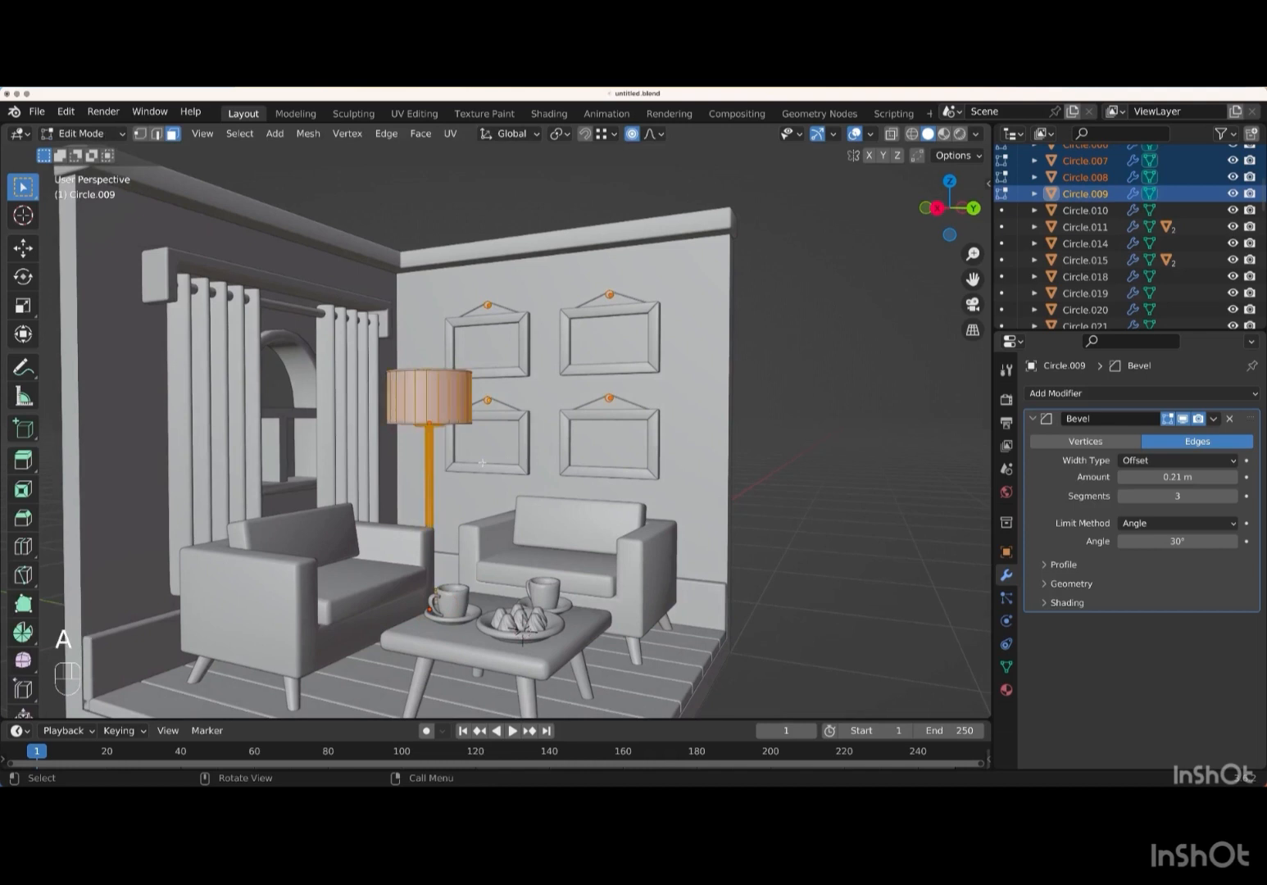
{"action": "key", "text": "alt+n"}
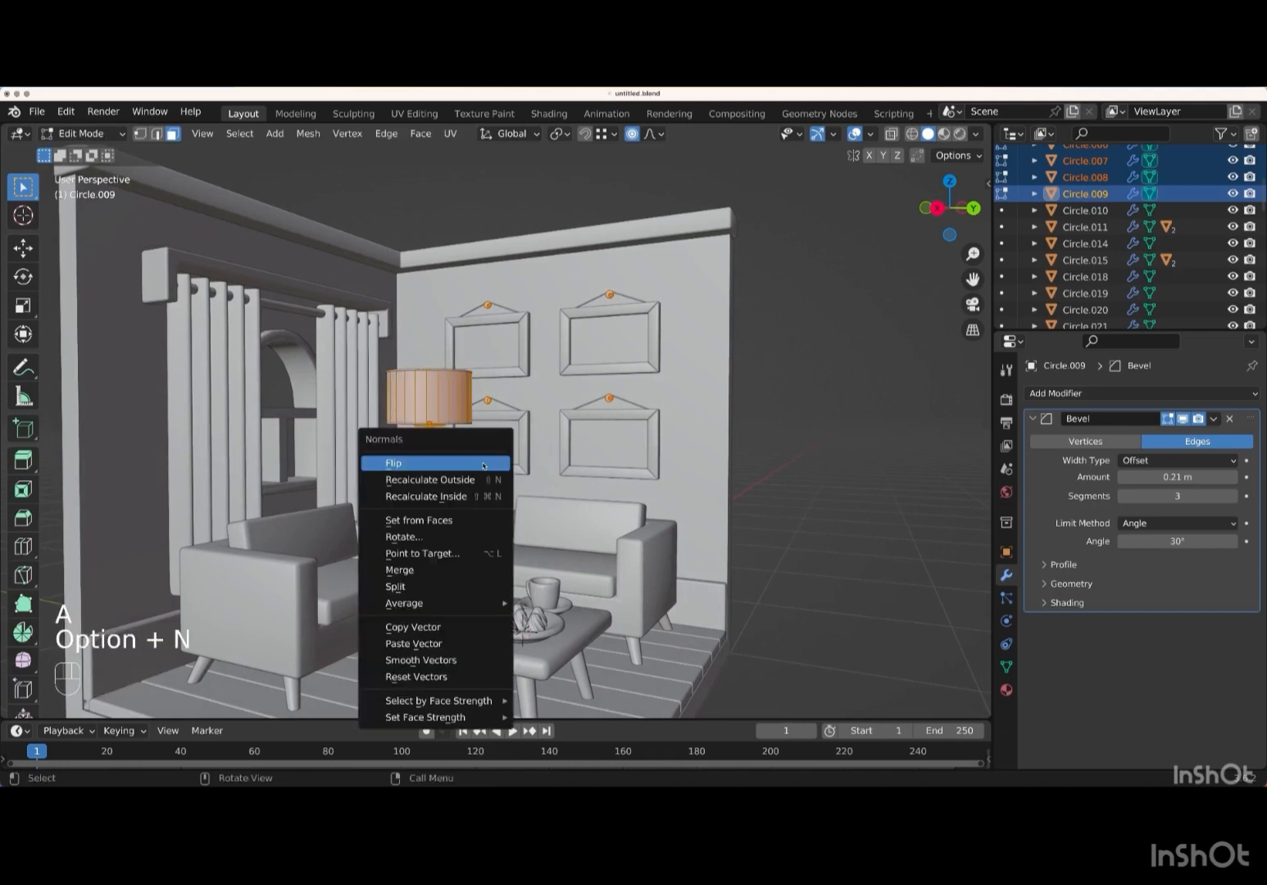
{"action": "left_click", "coordinate": [419, 464]}
- Recheck the lamp and nails with the Face Orientation overlay, leave mesh editing, hide the overlay and deselect everything
{"action": "left_click", "coordinate": [872, 134]}
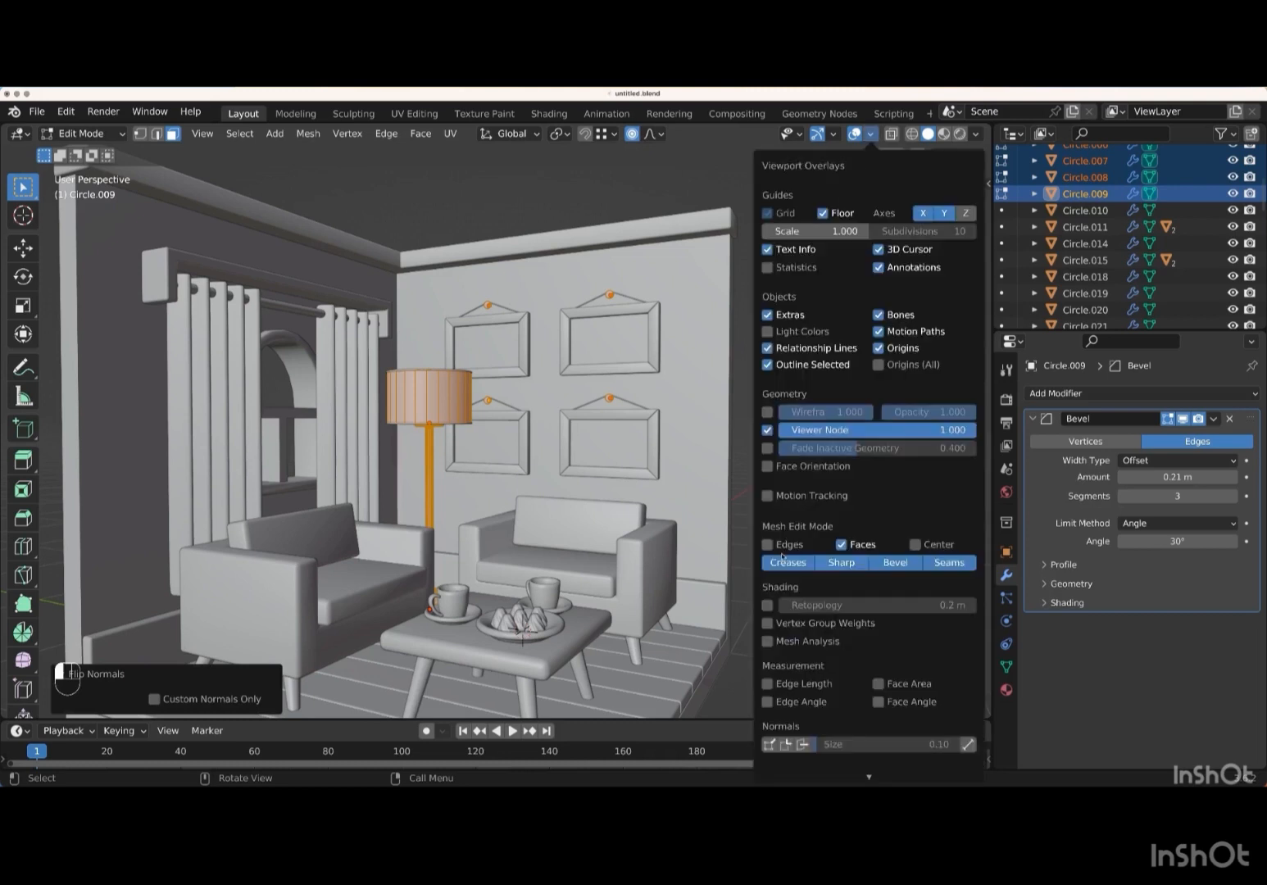
{"action": "left_click", "coordinate": [767, 467]}
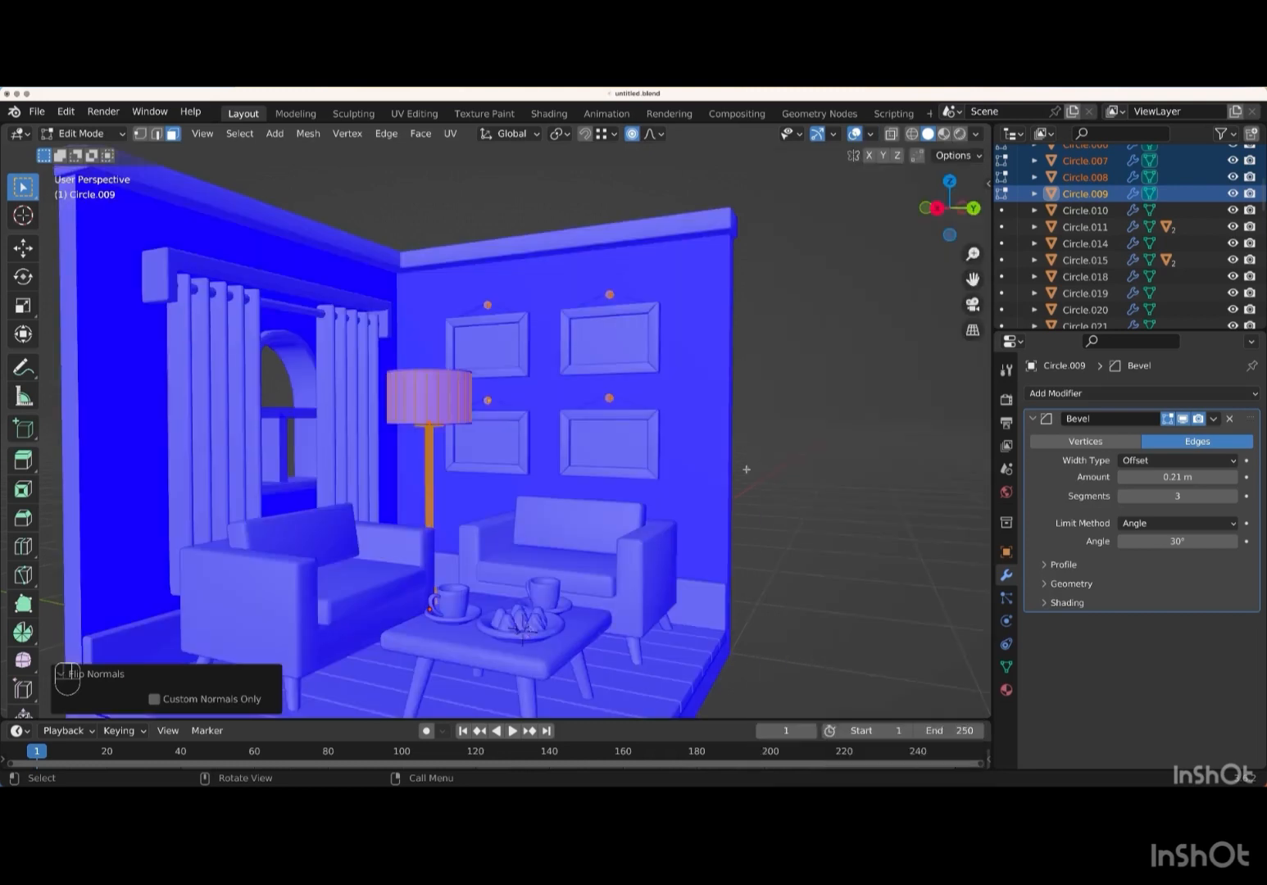
{"action": "key", "text": "Tab"}
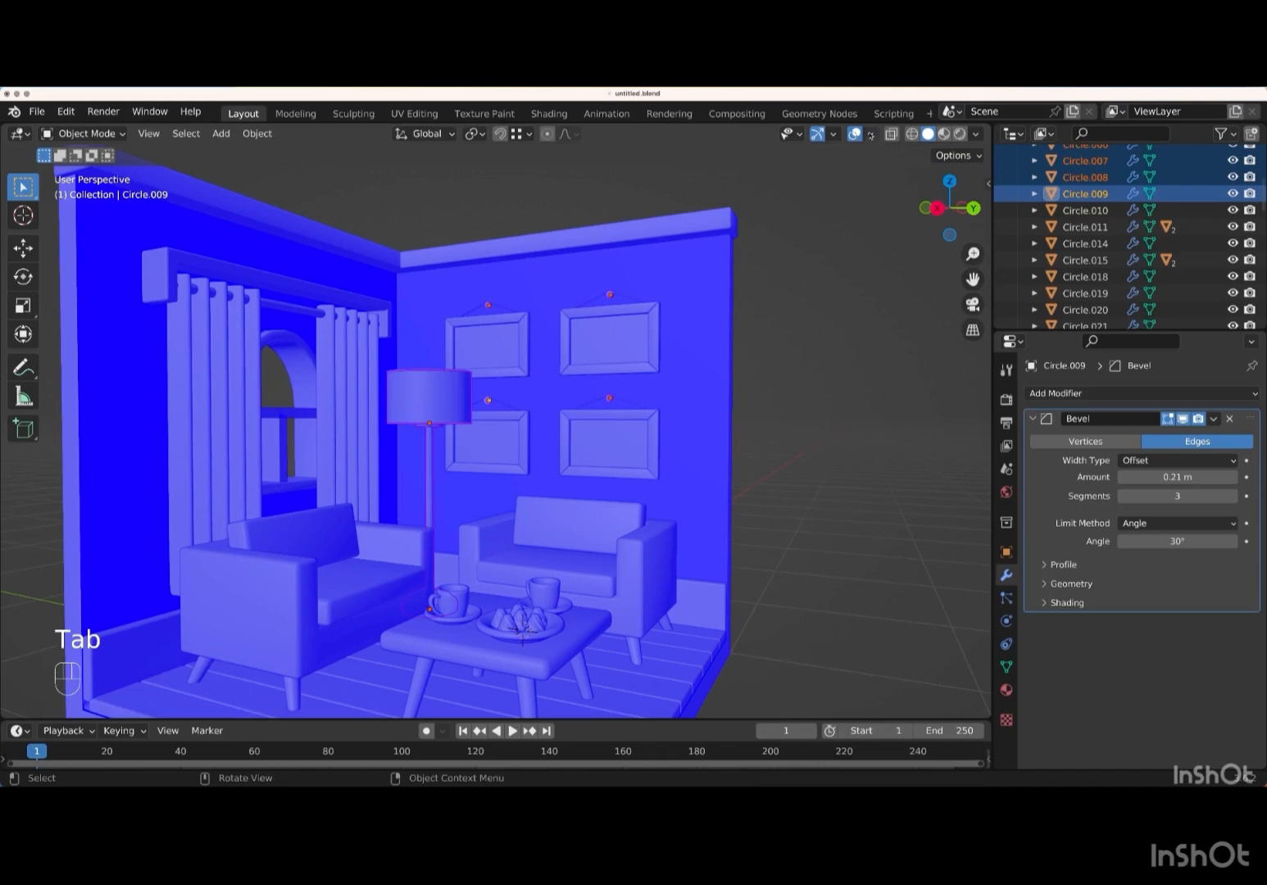
{"action": "left_click", "coordinate": [870, 134]}
{"action": "left_click", "coordinate": [767, 450]}
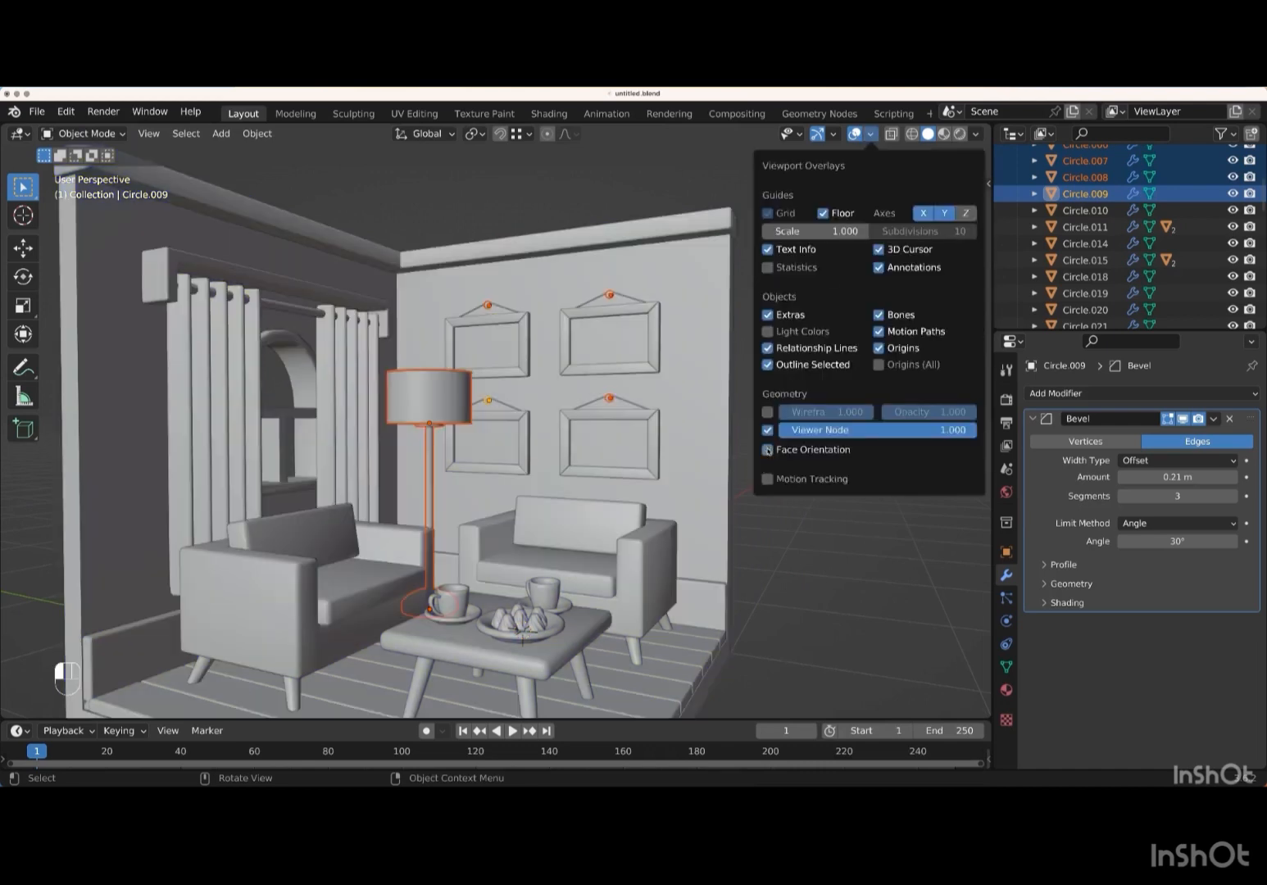
{"action": "left_click", "coordinate": [792, 521]}
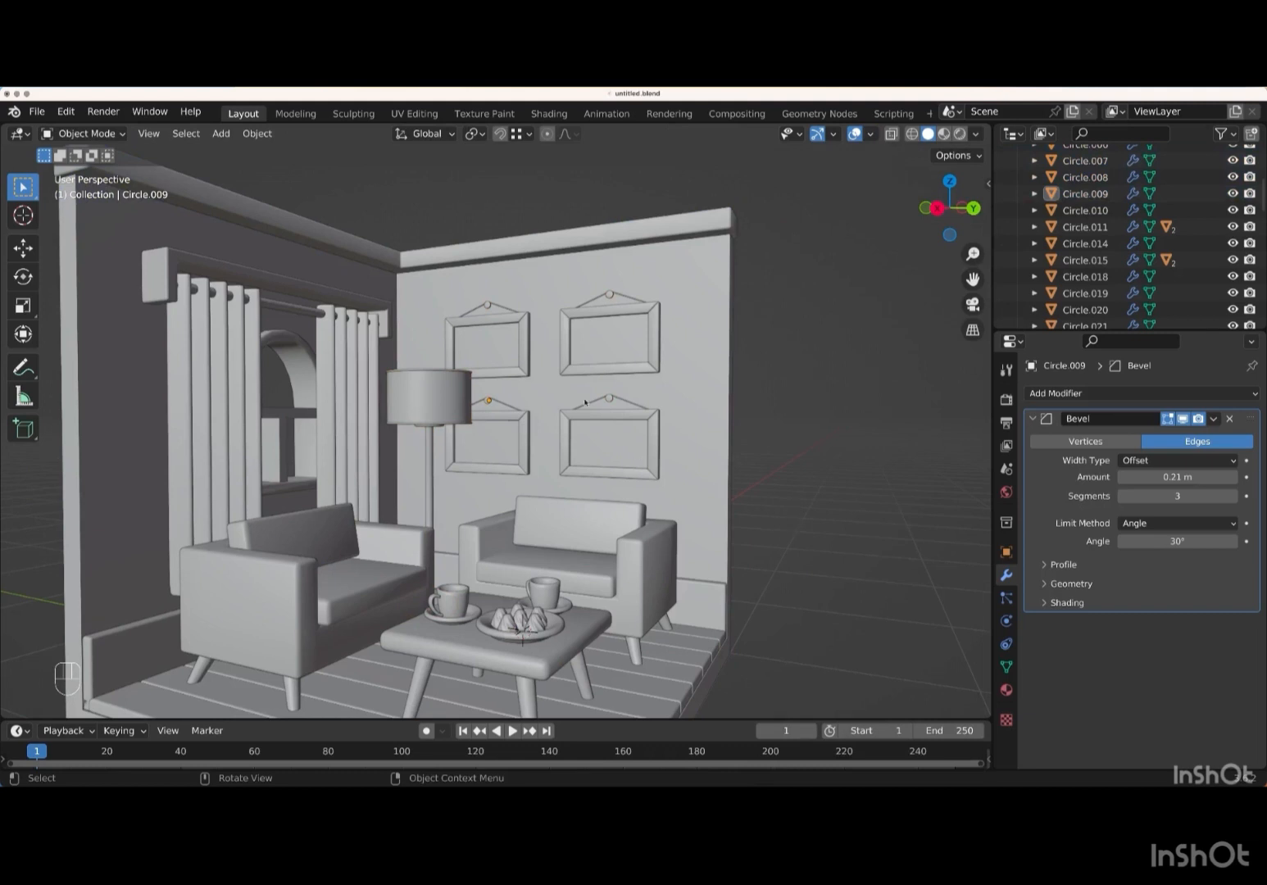
- Add a camera to the scene
{"action": "left_click", "coordinate": [219, 133]}
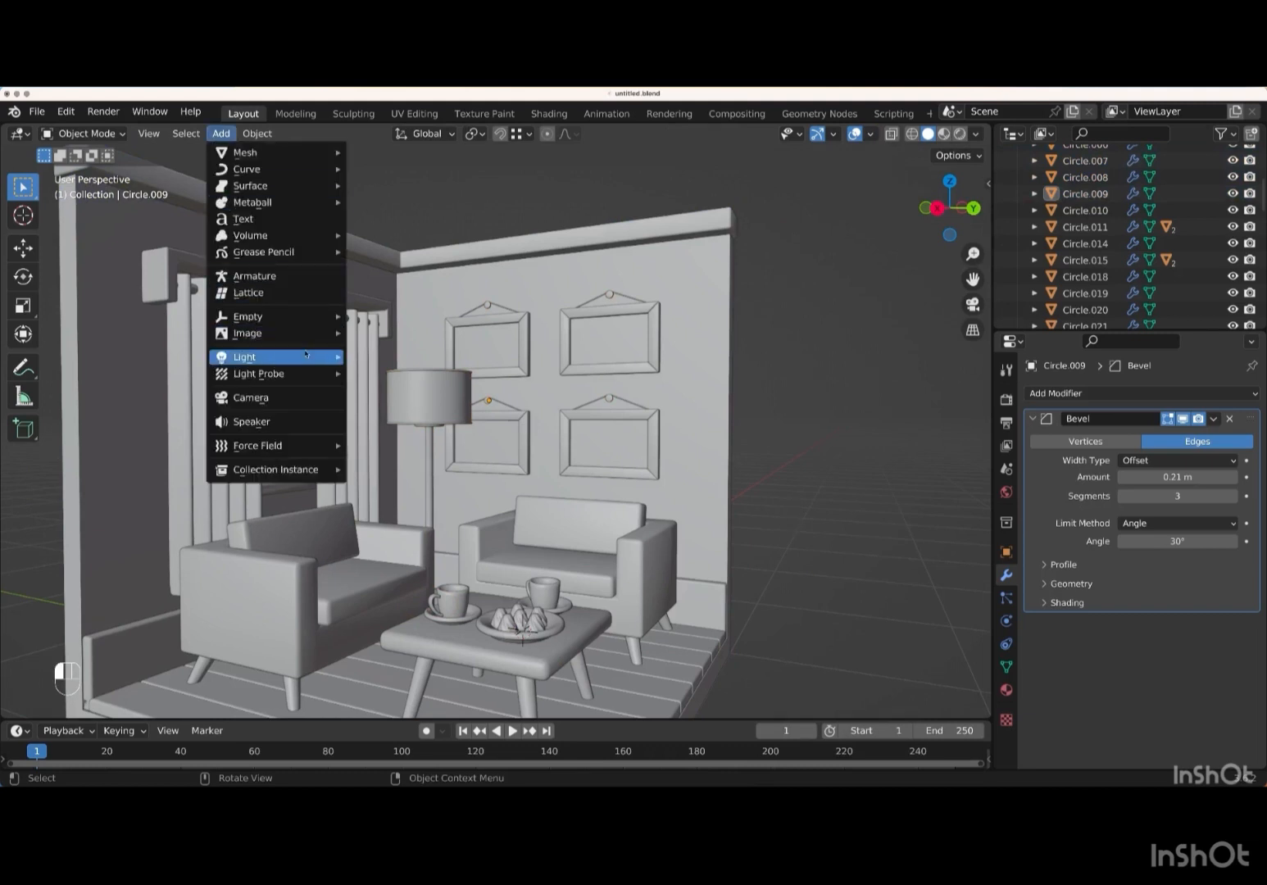
{"action": "left_click", "coordinate": [250, 397]}
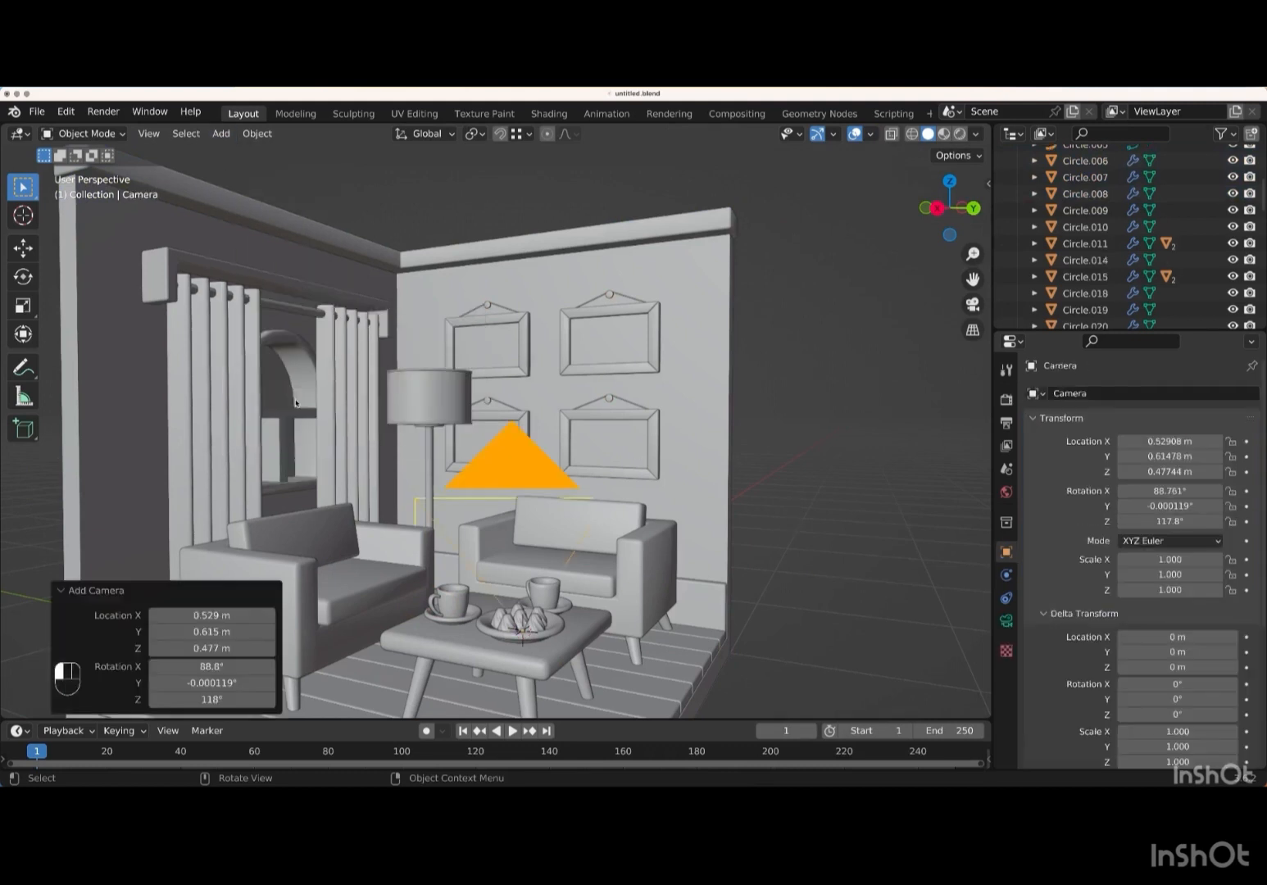
- Set the camera's location to 5 m on X, Y and Z
{"action": "key", "text": "KP_Subtract"}
{"action": "key", "text": "KP_Subtract"}
{"action": "key", "text": "KP_Subtract"}
{"action": "key", "text": "KP_Subtract"}
{"action": "key", "text": "KP_Subtract"}
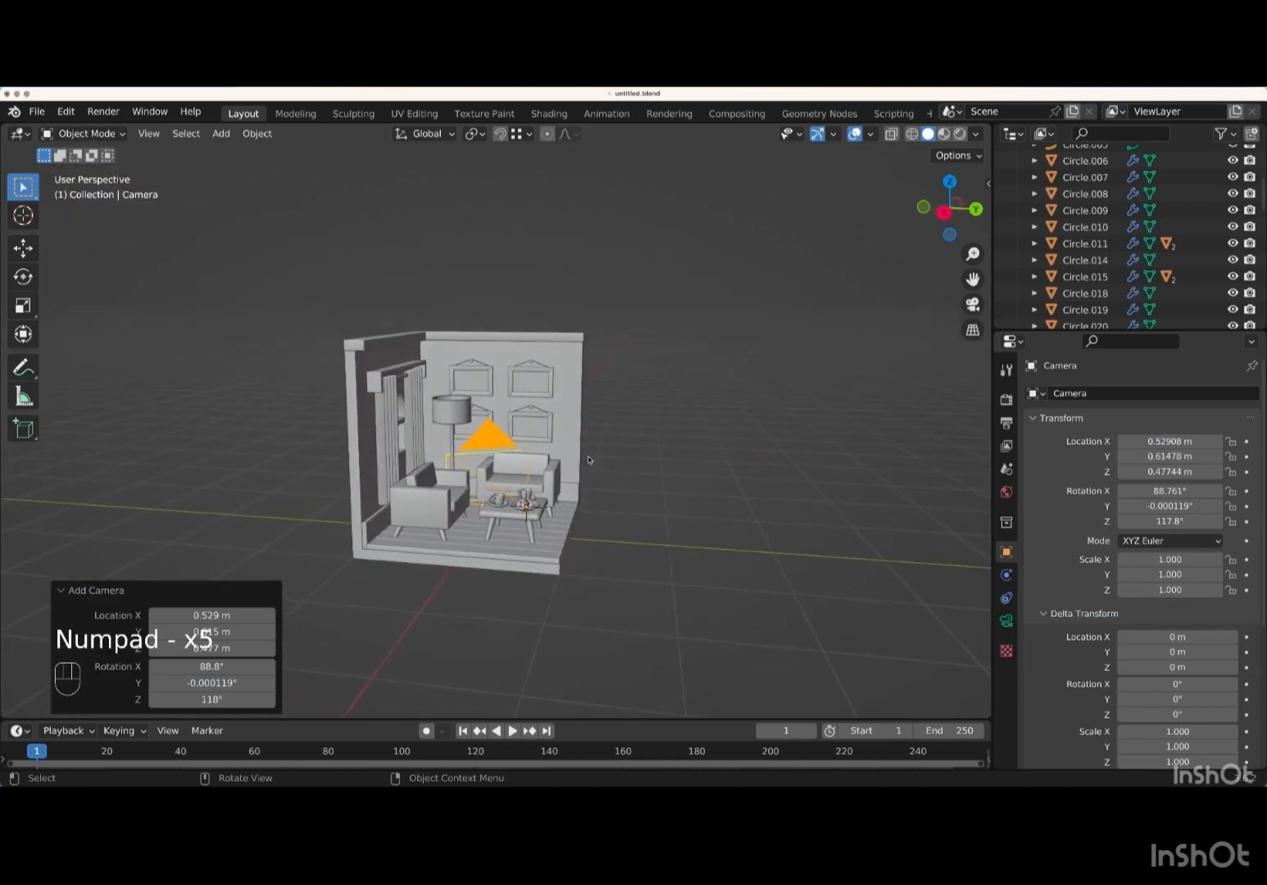
{"action": "scroll", "coordinate": [588, 459], "scroll_direction": "left", "scroll_amount": 3}
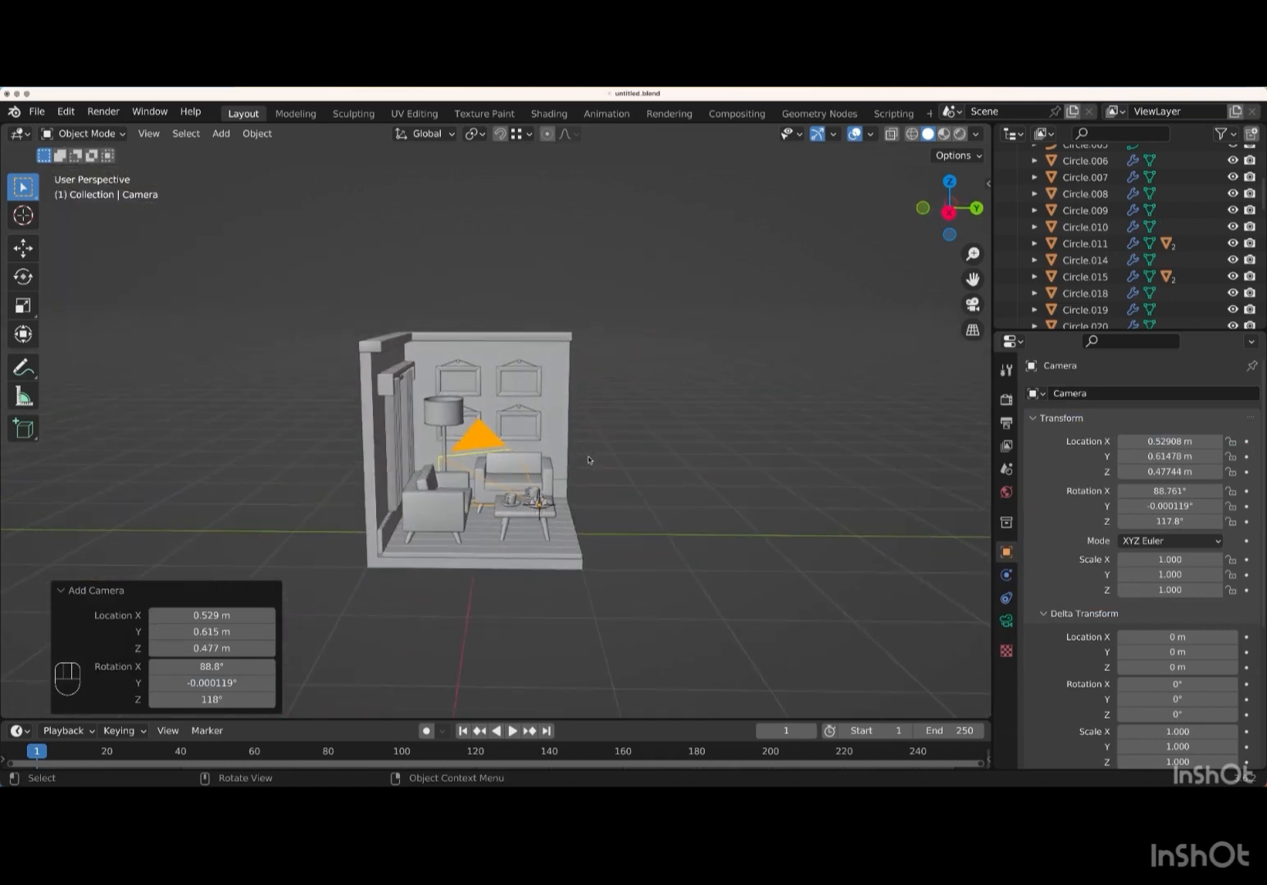
{"action": "key", "text": "n"}
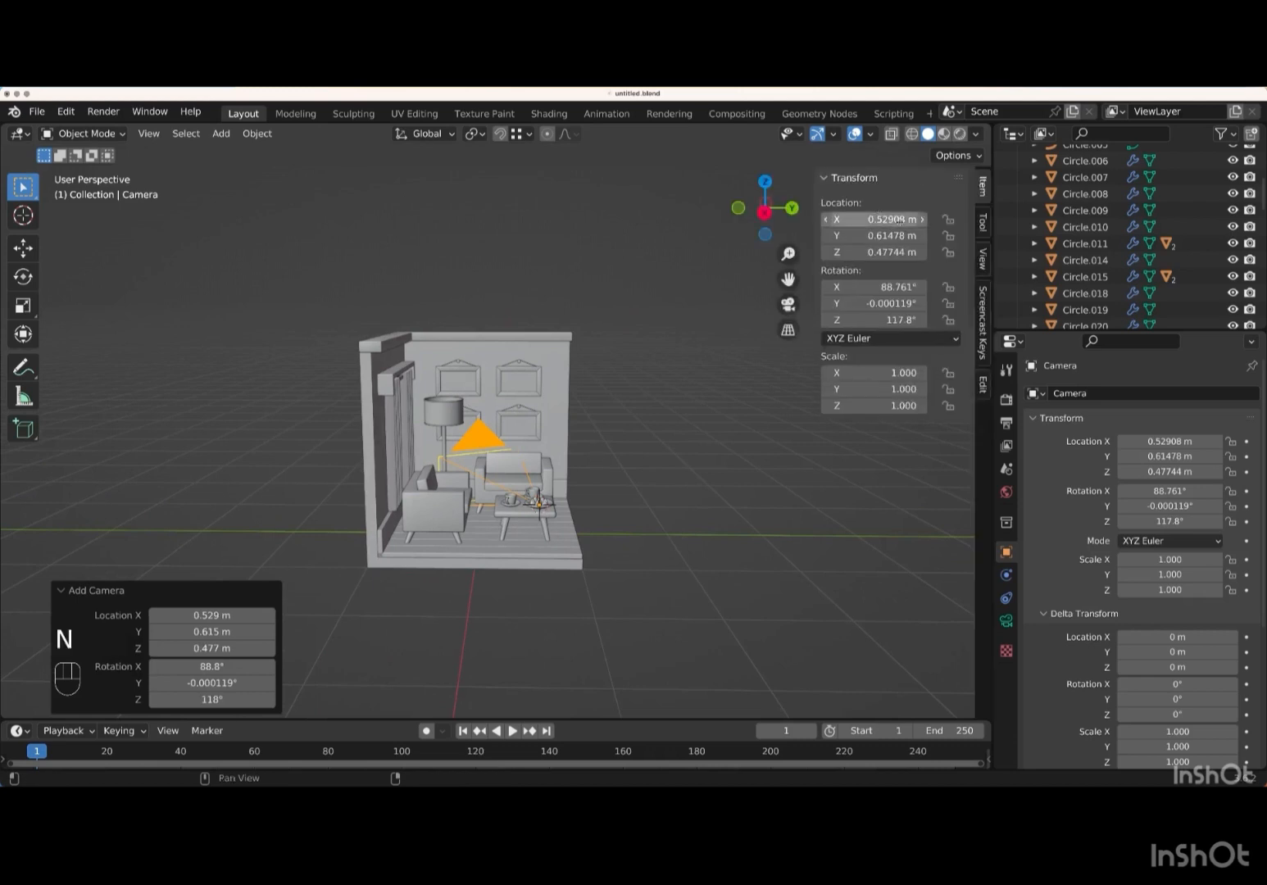
{"action": "left_click", "coordinate": [899, 219]}
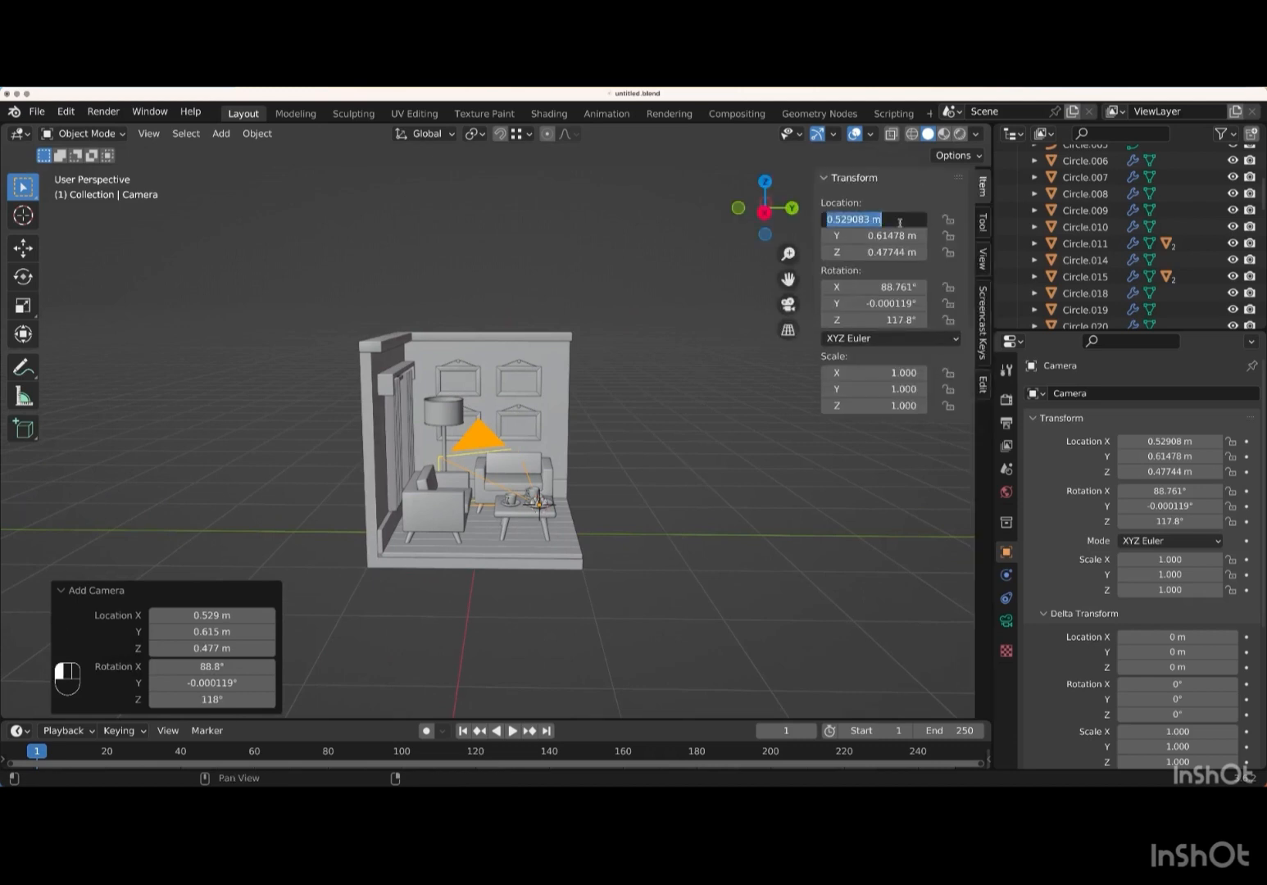
{"action": "type", "text": "5"}
{"action": "key", "text": "Tab"}
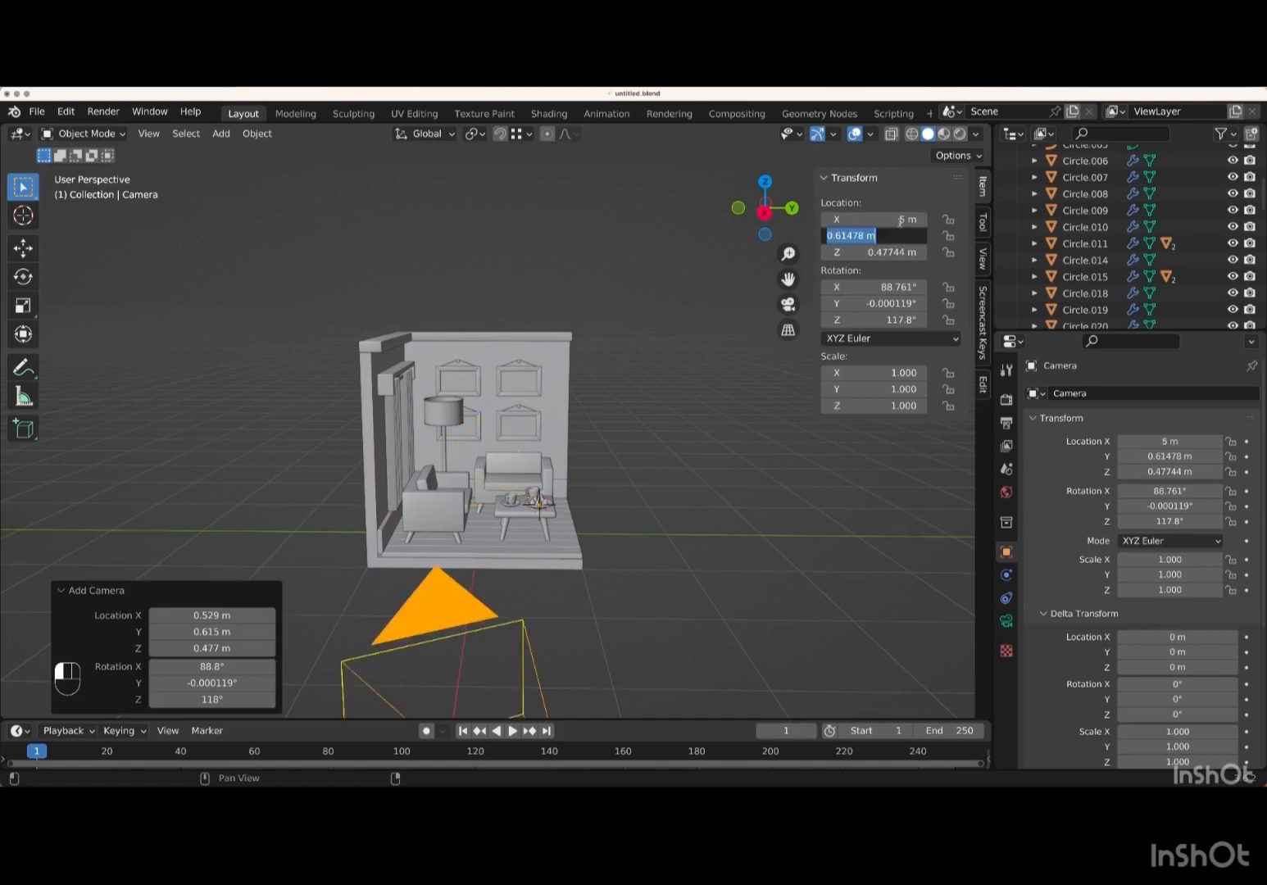
{"action": "type", "text": "55"}
{"action": "key", "text": "BackSpace"}
{"action": "key", "text": "Tab"}
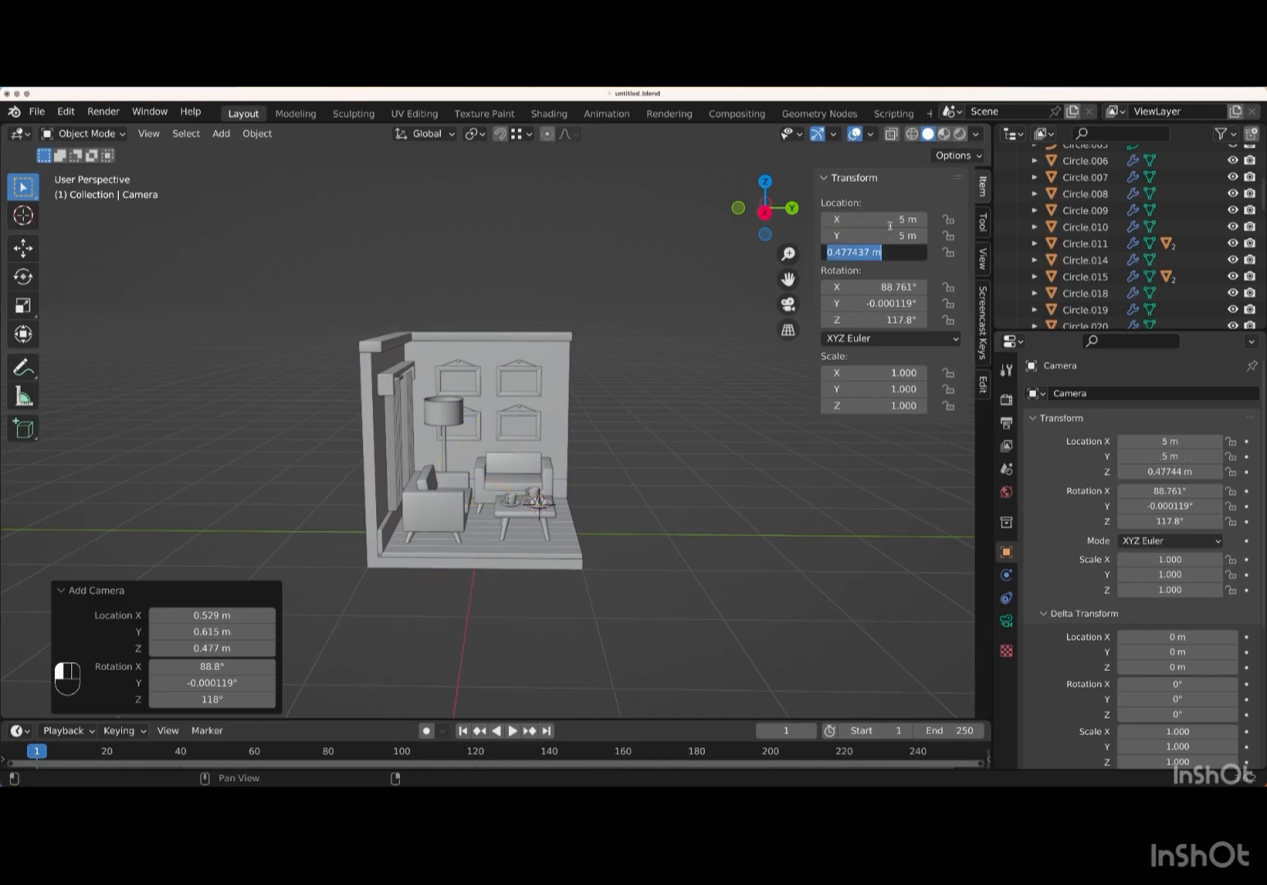
{"action": "type", "text": "5"}
{"action": "key", "text": "Return"}
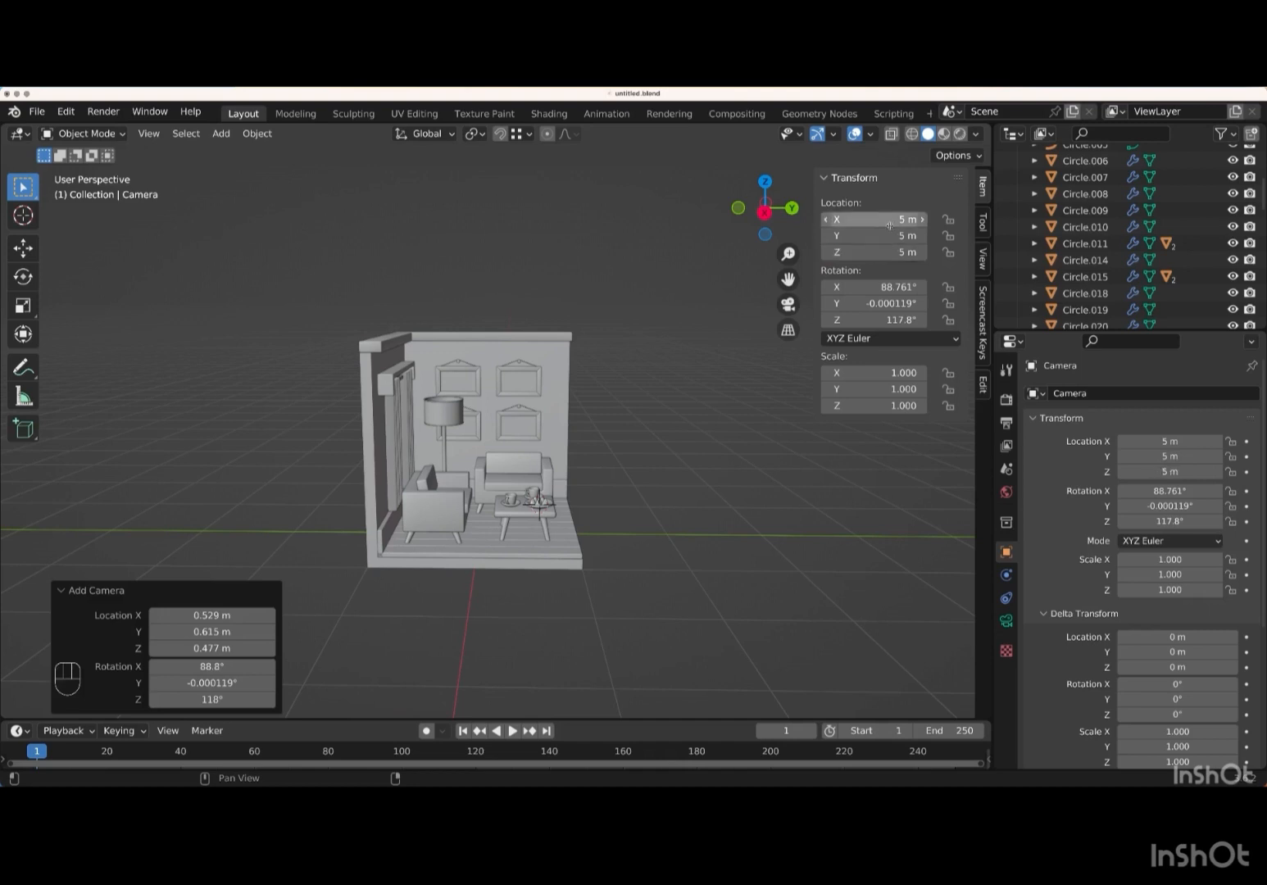
- Set the camera's rotation to 0° on X, Y and Z, leaving its scale unedited
{"action": "key", "text": "KP_Subtract"}
{"action": "key", "text": "KP_Subtract"}
{"action": "key", "text": "KP_Subtract"}
{"action": "key", "text": "KP_Subtract"}
{"action": "key", "text": "KP_Subtract"}
{"action": "key", "text": "KP_Subtract"}
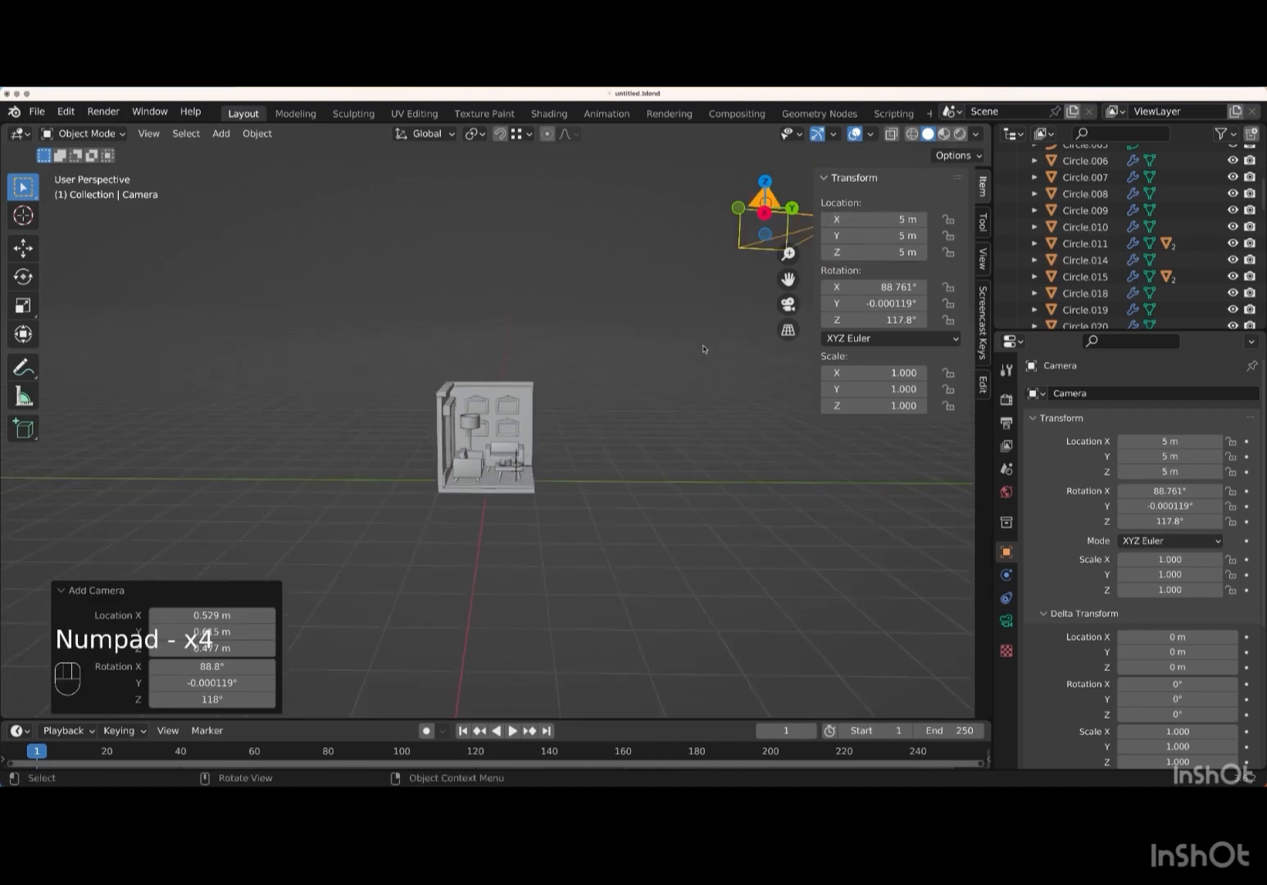
{"action": "middle_click_drag", "start_coordinate": [702, 348], "coordinate": [736, 332]}
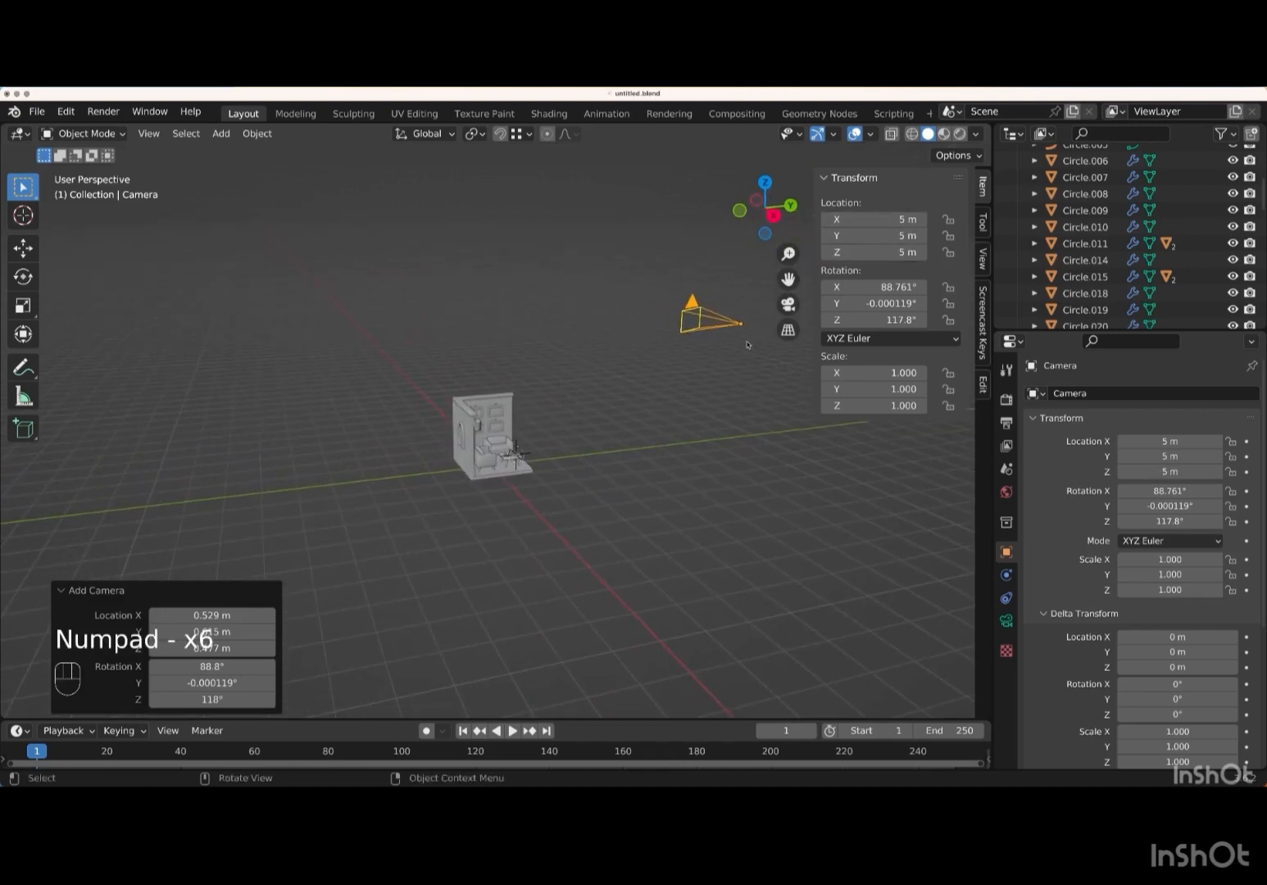
{"action": "middle_click_drag", "start_coordinate": [607, 398], "coordinate": [531, 521]}
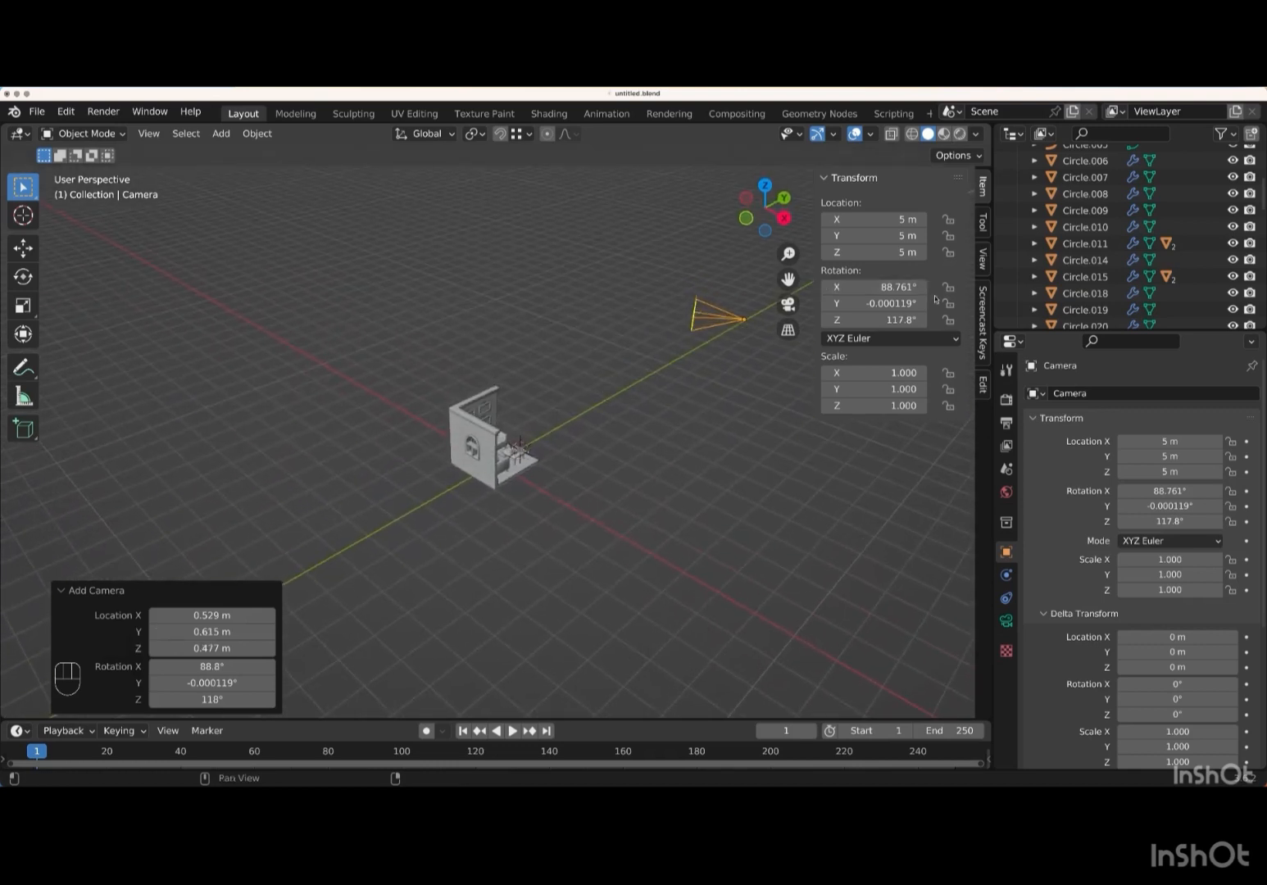
{"action": "left_click", "coordinate": [903, 288]}
{"action": "type", "text": "0"}
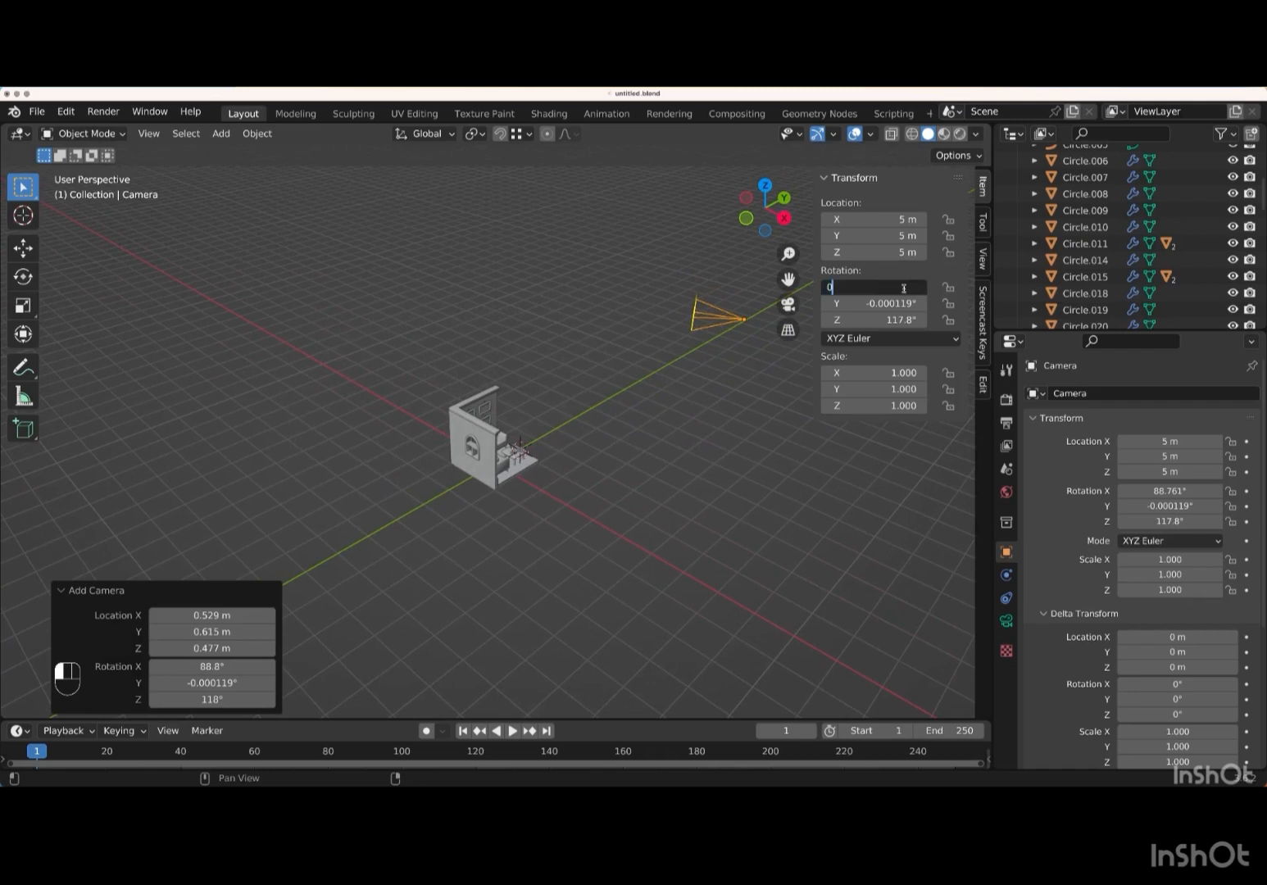
{"action": "key", "text": "Tab"}
{"action": "type", "text": "0"}
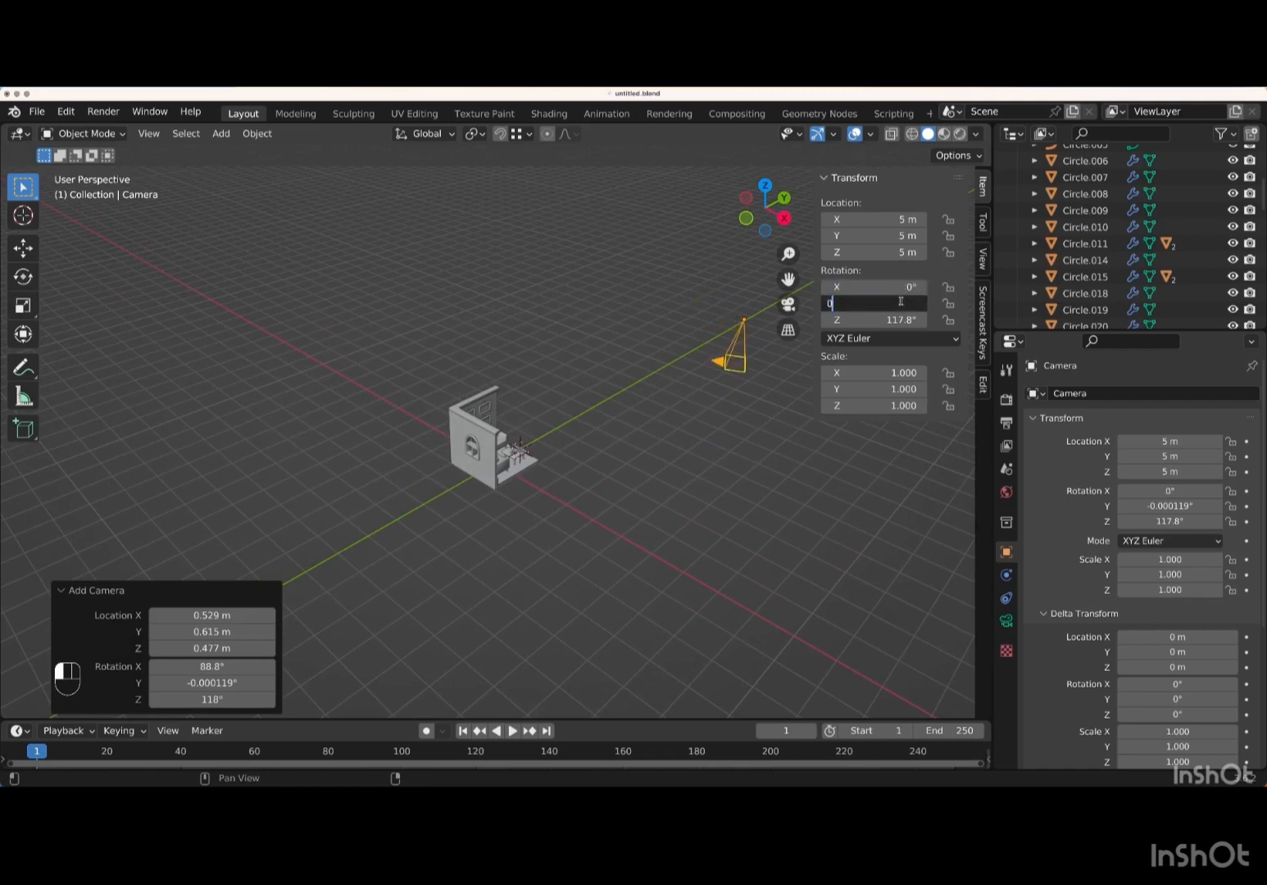
{"action": "key", "text": "Tab"}
{"action": "type", "text": "0"}
{"action": "key", "text": "Tab"}
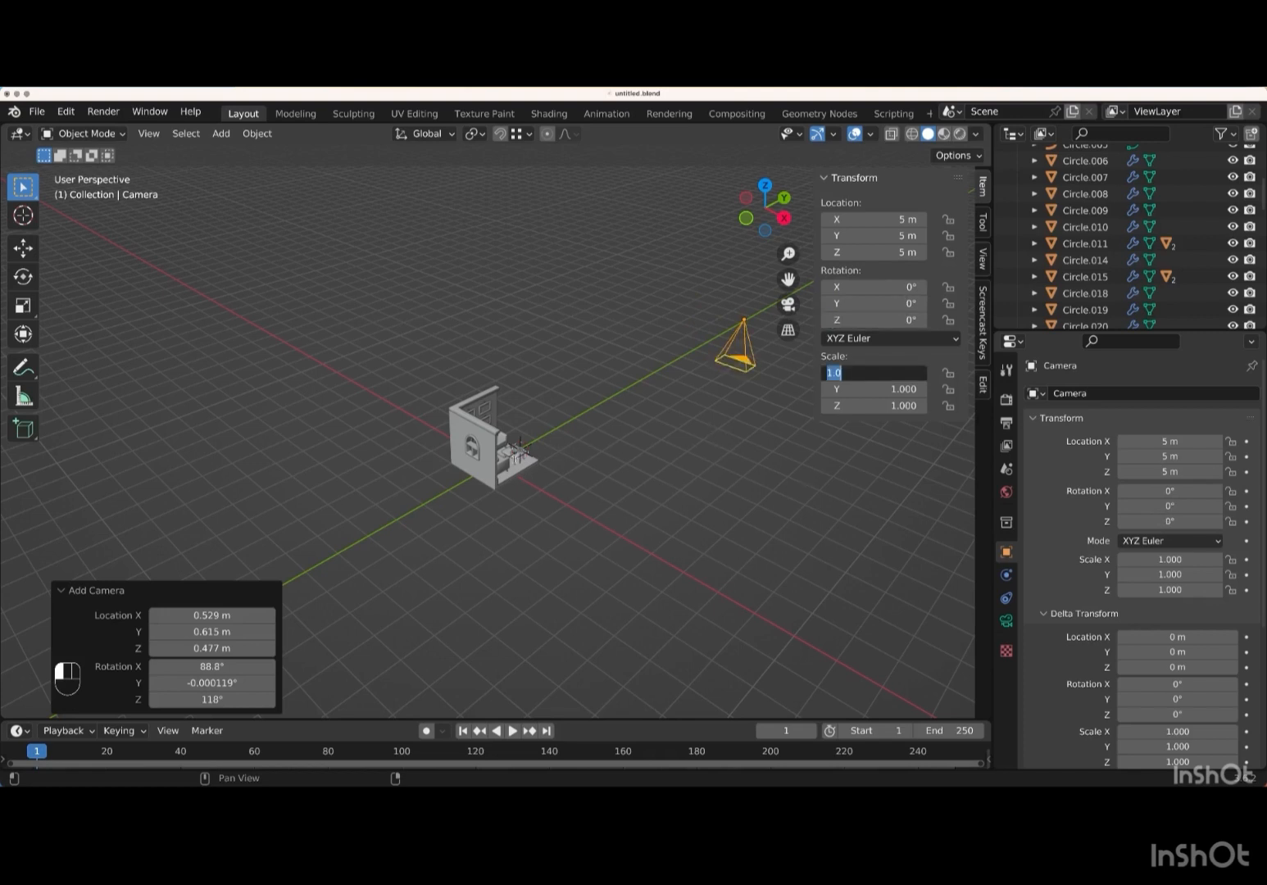
{"action": "key", "text": "BackSpace"}
{"action": "key", "text": "Escape"}
- Reset the 3D cursor to the world origin and add a sphere empty there
{"action": "middle_click_drag", "start_coordinate": [782, 458], "coordinate": [733, 464]}
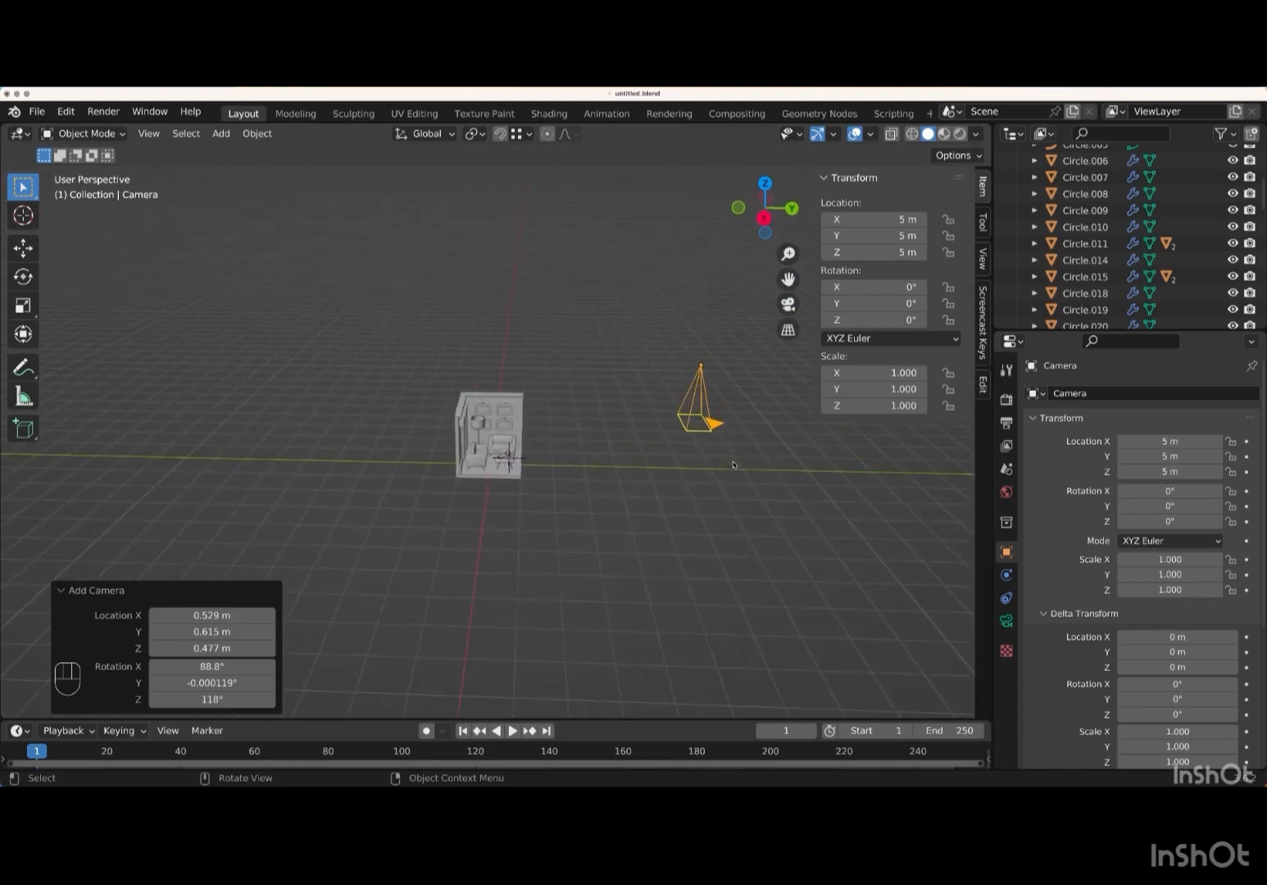
{"action": "key", "text": "shift+c"}
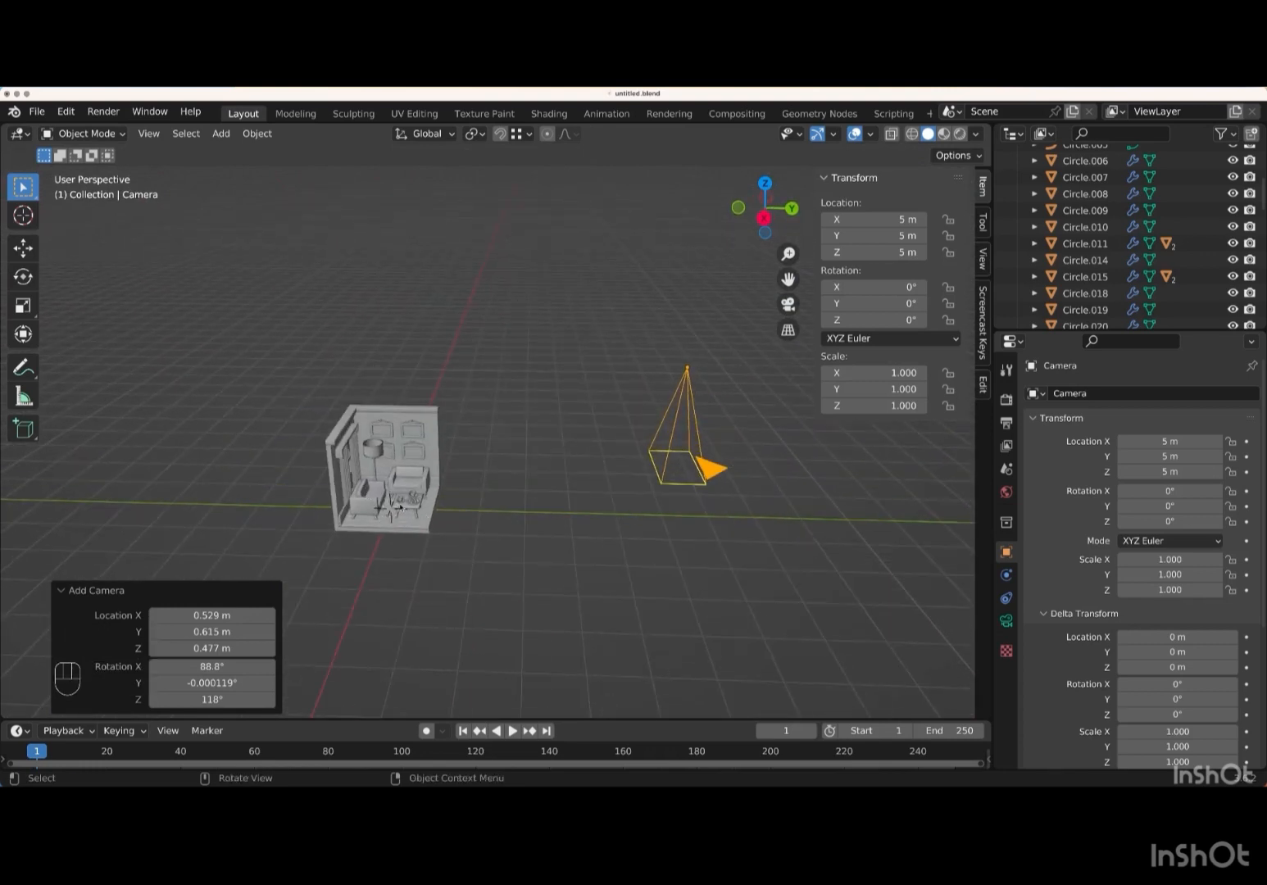
{"action": "key", "text": "shift+a"}
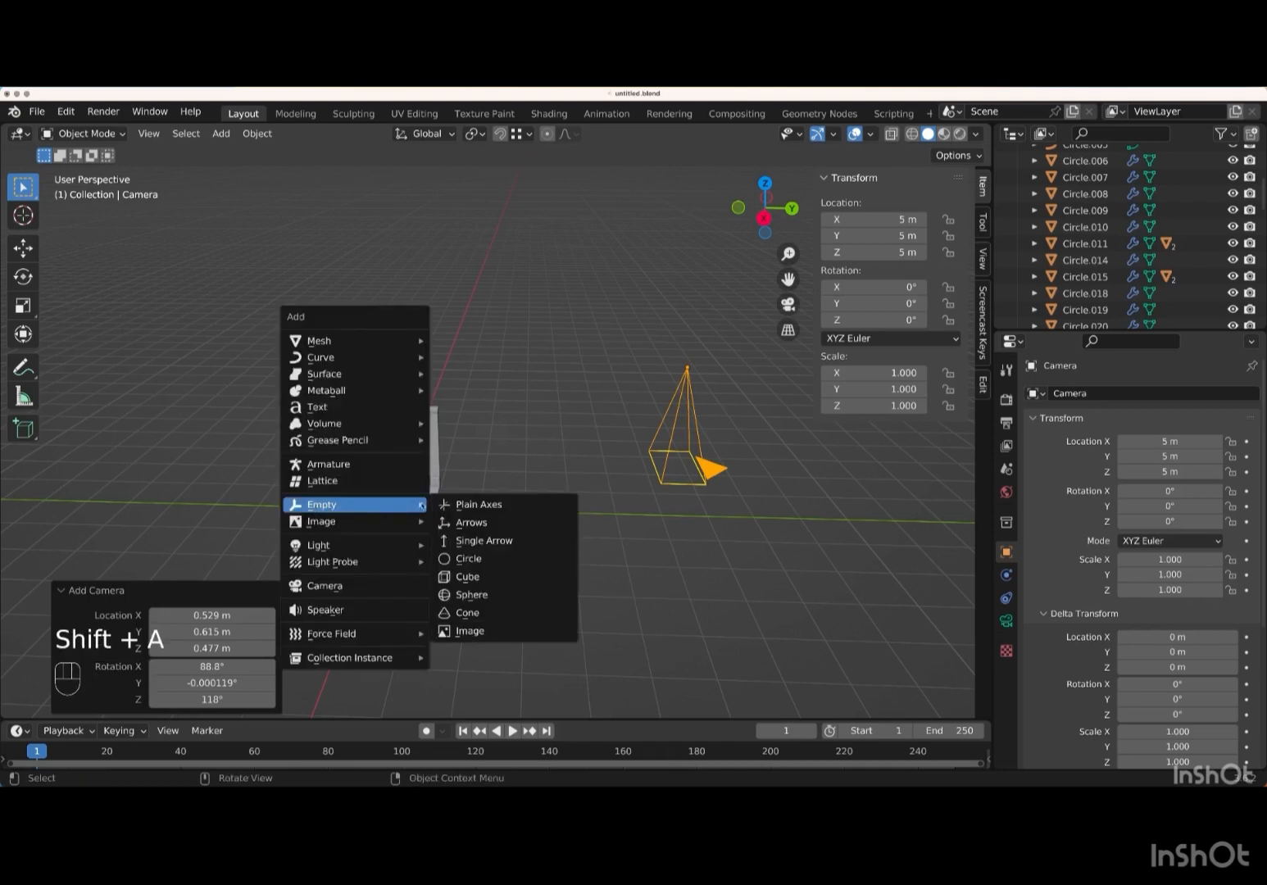
{"action": "left_click", "coordinate": [496, 595]}
{"action": "scroll", "coordinate": [482, 556], "scroll_direction": "down", "scroll_amount": 3}
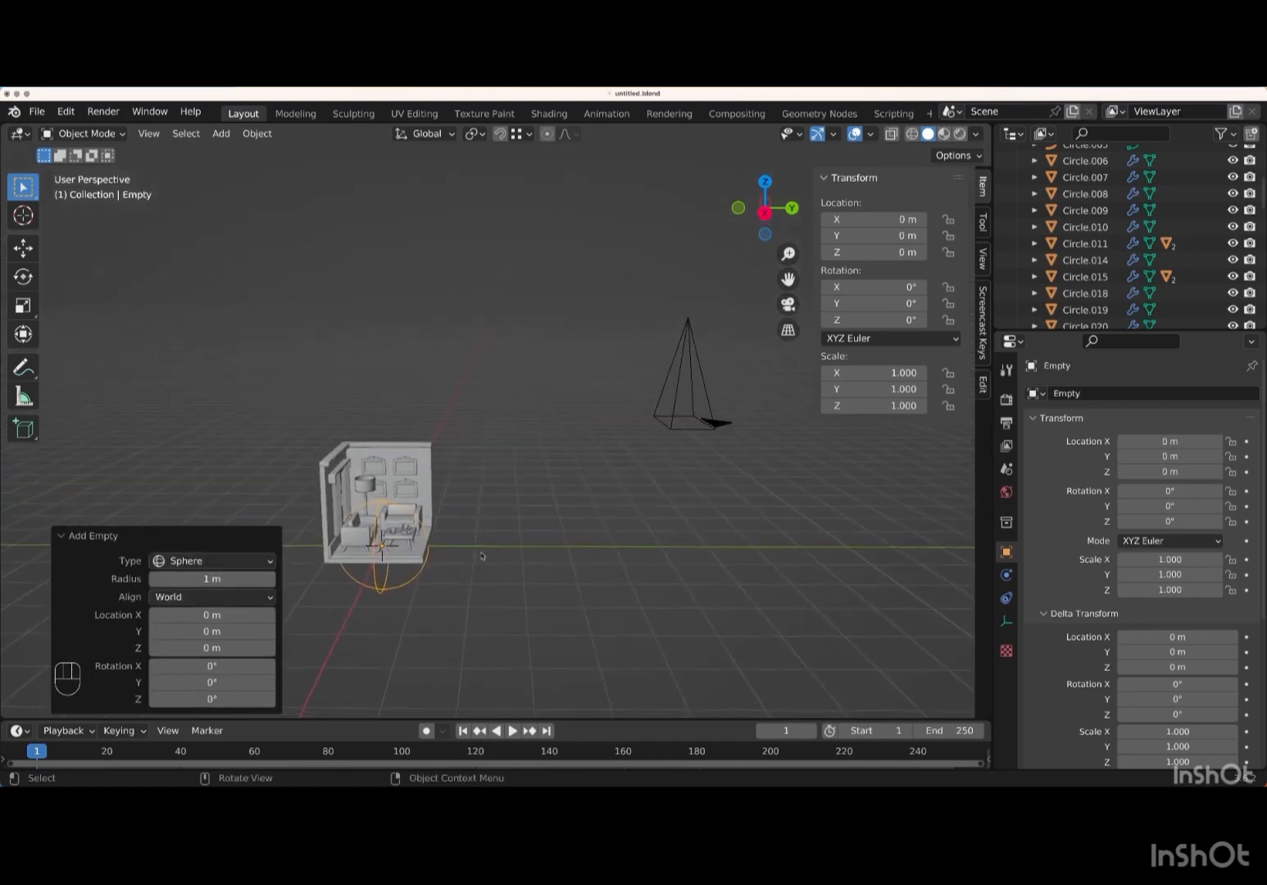
{"action": "scroll", "coordinate": [482, 557], "scroll_direction": "right", "scroll_amount": 2}
{"action": "scroll", "coordinate": [482, 556], "scroll_direction": "left", "scroll_amount": 2}
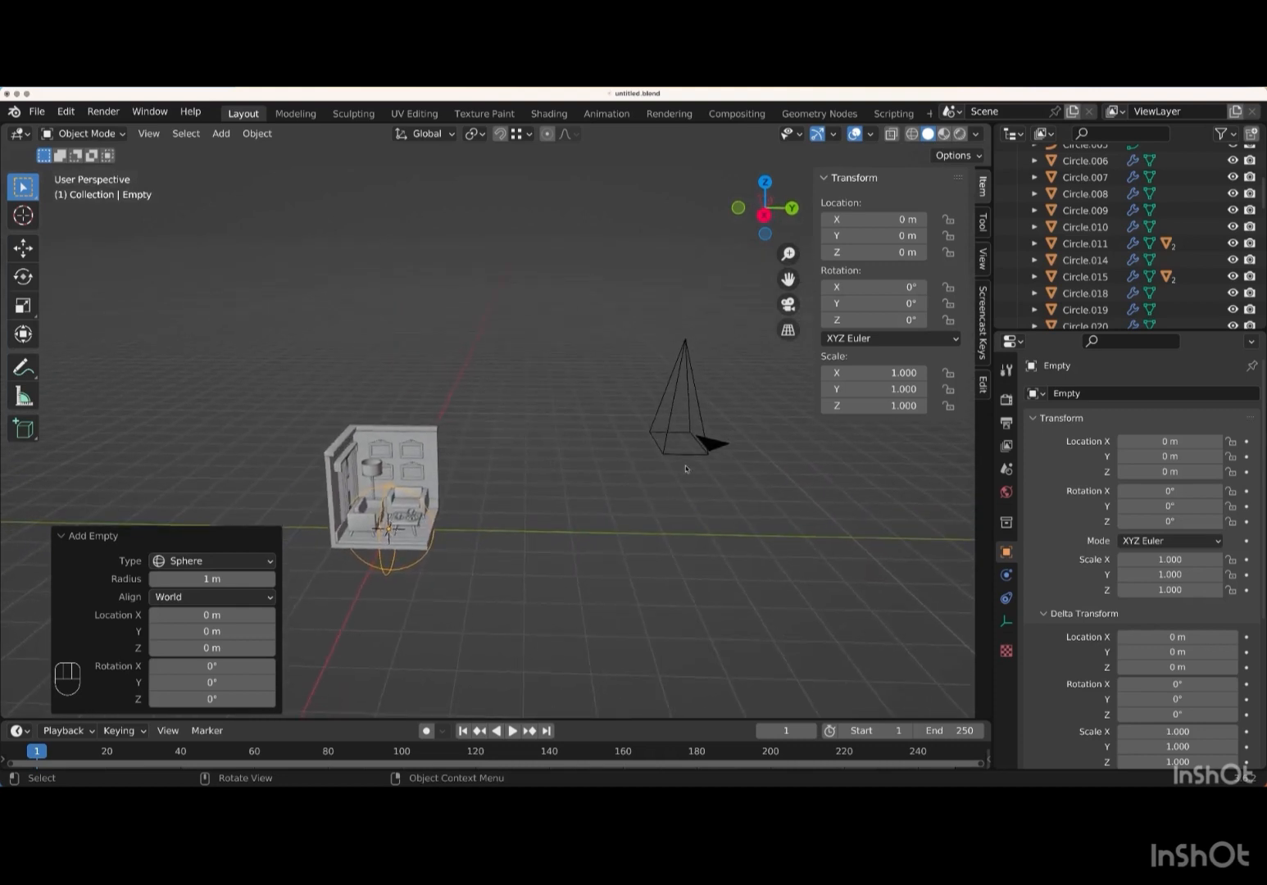
- Add a Track To constraint to the camera with the sphere empty as its target
{"action": "left_click", "coordinate": [709, 447]}
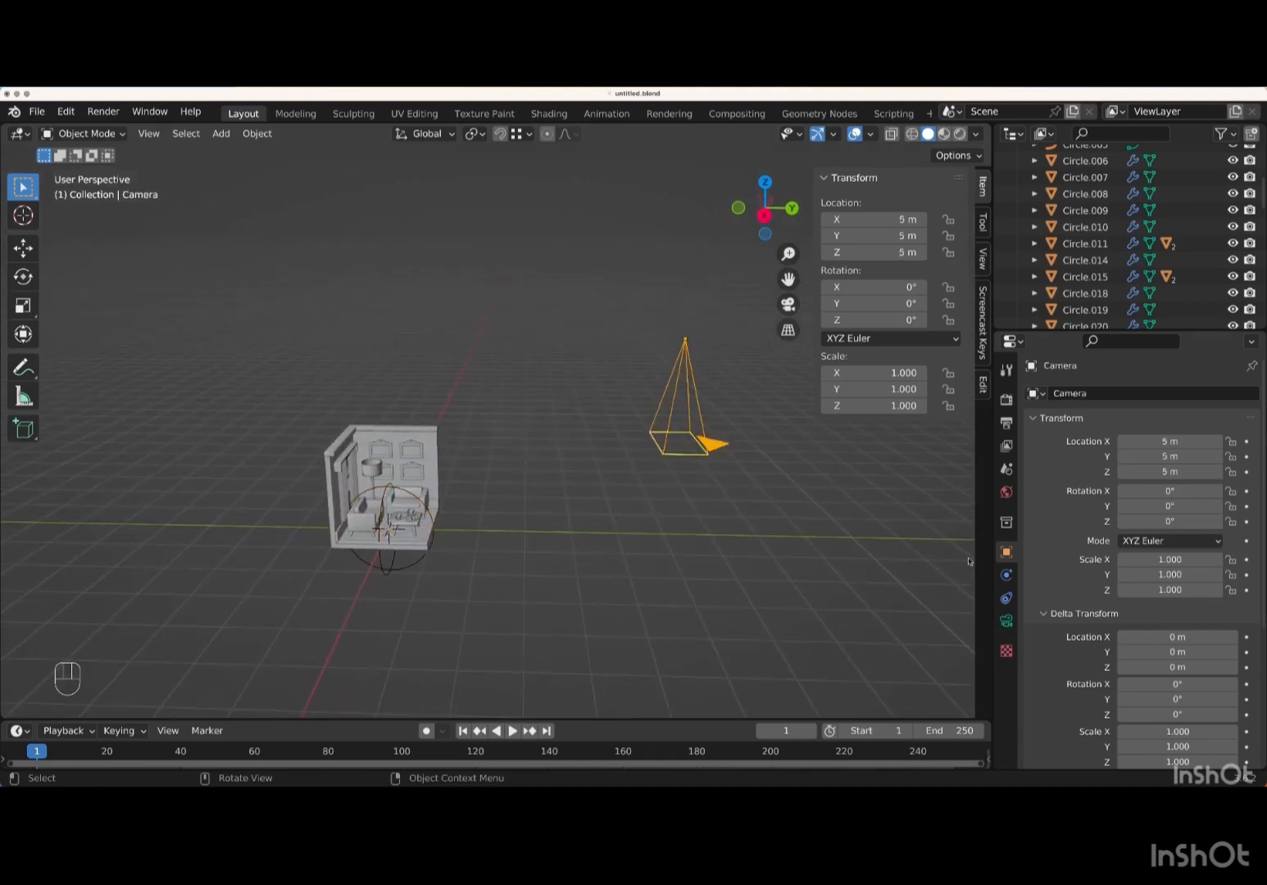
{"action": "left_click", "coordinate": [1007, 598]}
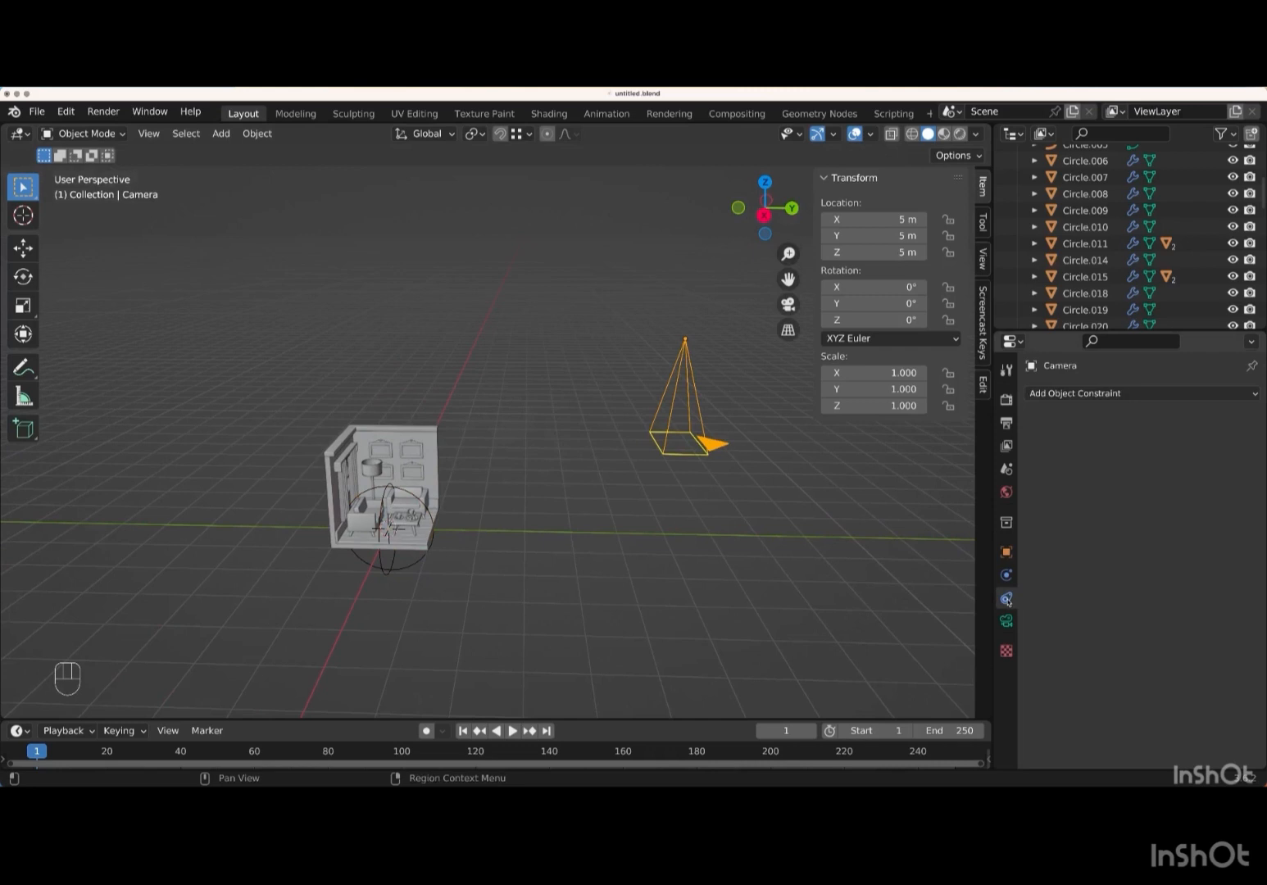
{"action": "left_click", "coordinate": [1148, 397]}
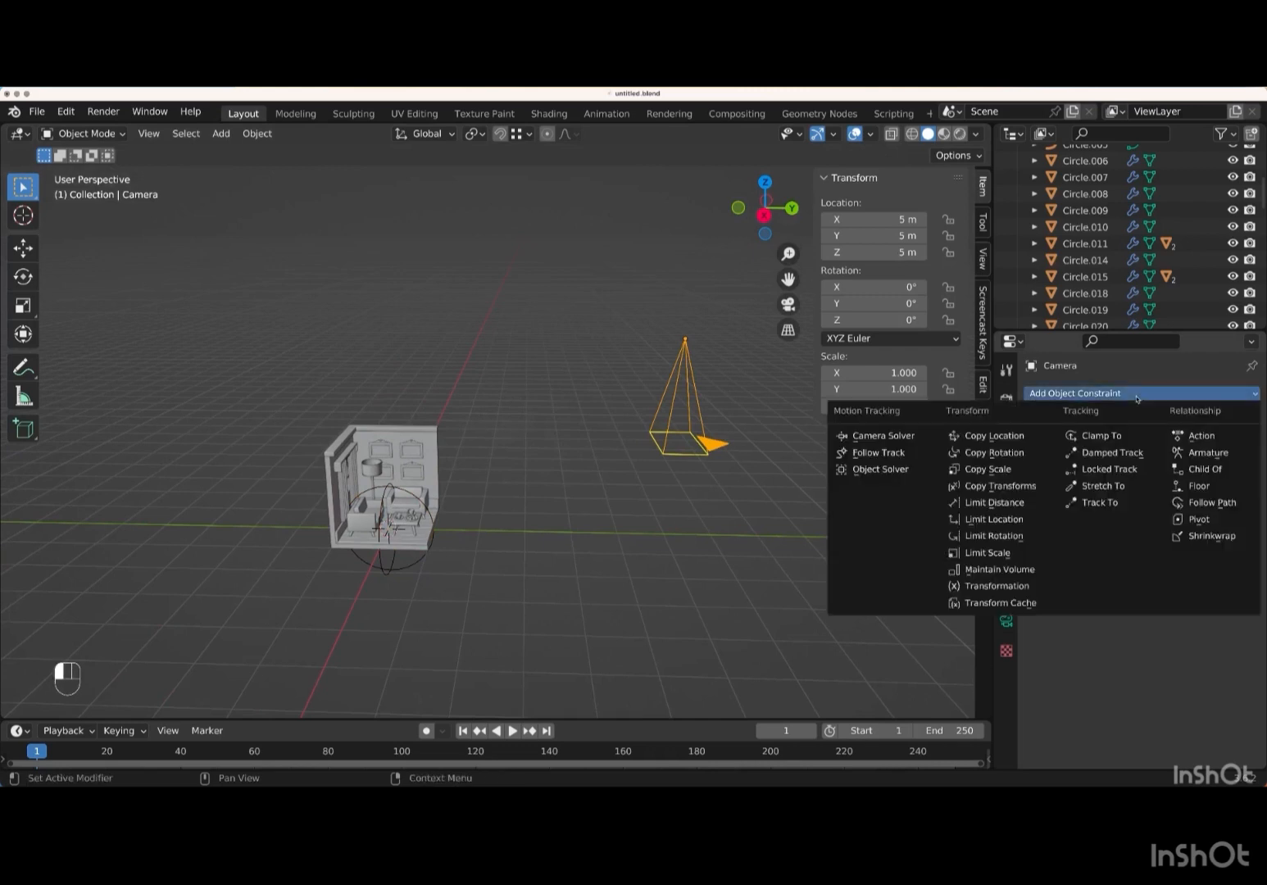
{"action": "left_click", "coordinate": [1107, 503]}
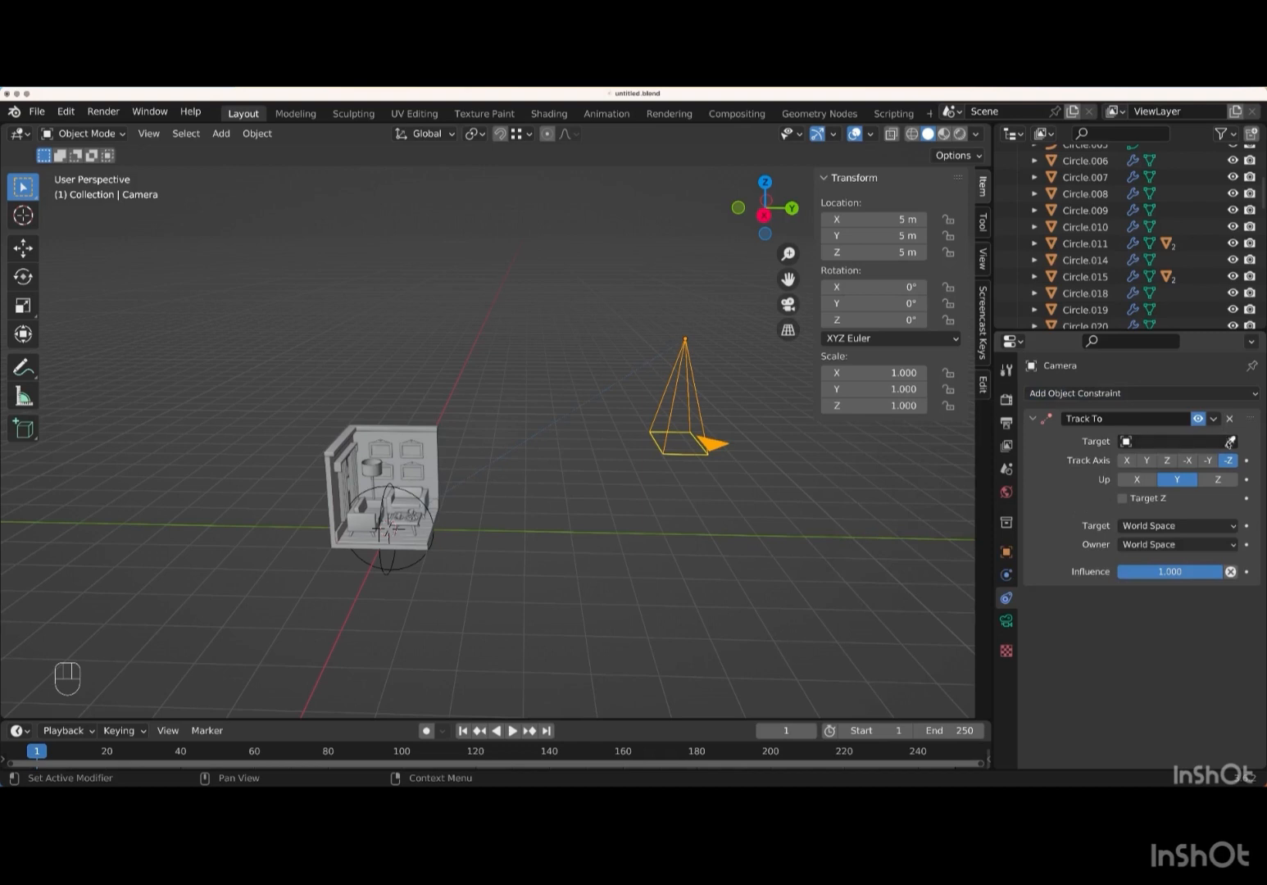
{"action": "left_click", "coordinate": [1229, 440]}
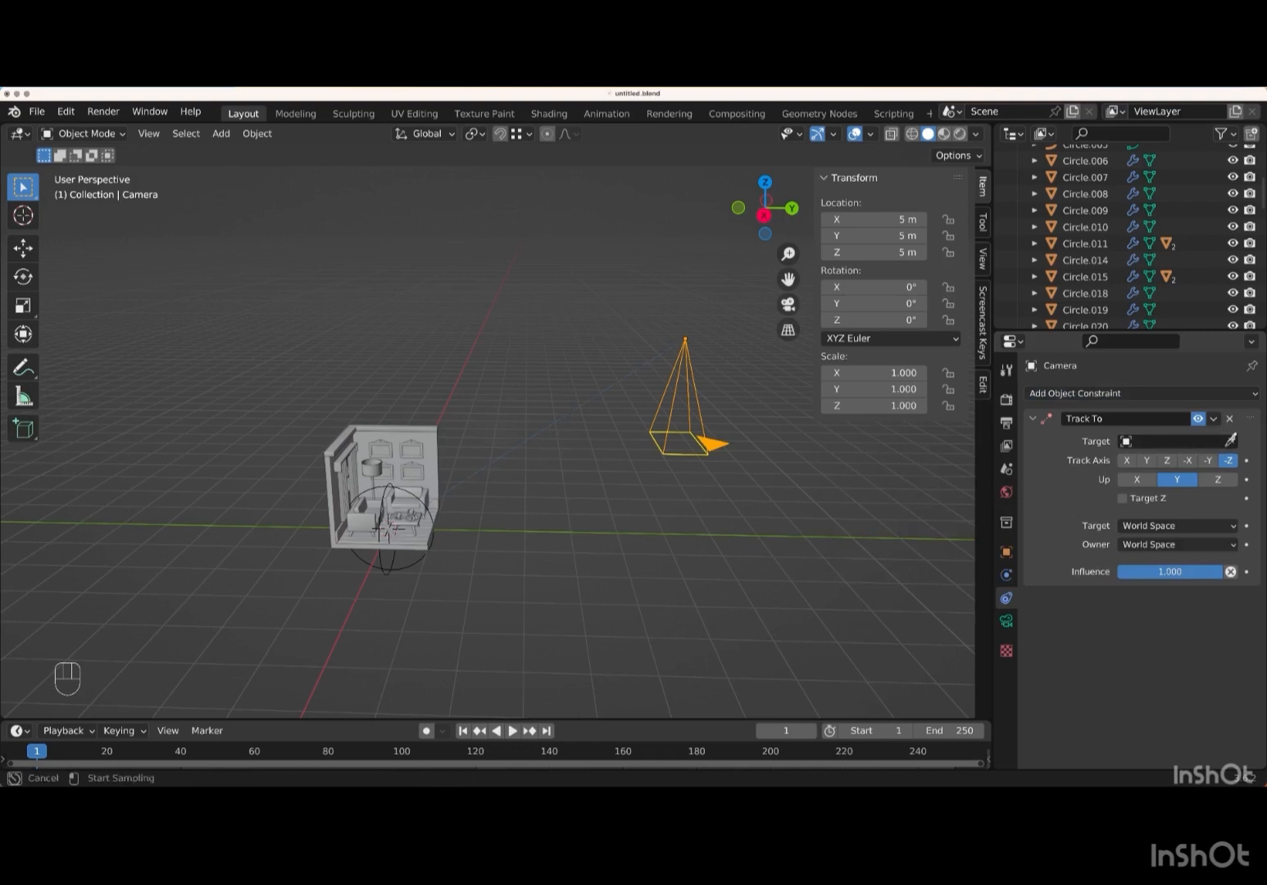
{"action": "left_click", "coordinate": [395, 564]}
- Examine from several sides how the camera aims at the empty and the room
{"action": "middle_click_drag", "start_coordinate": [647, 458], "coordinate": [642, 457]}
{"action": "scroll", "coordinate": [642, 456], "scroll_direction": "left", "scroll_amount": 10}
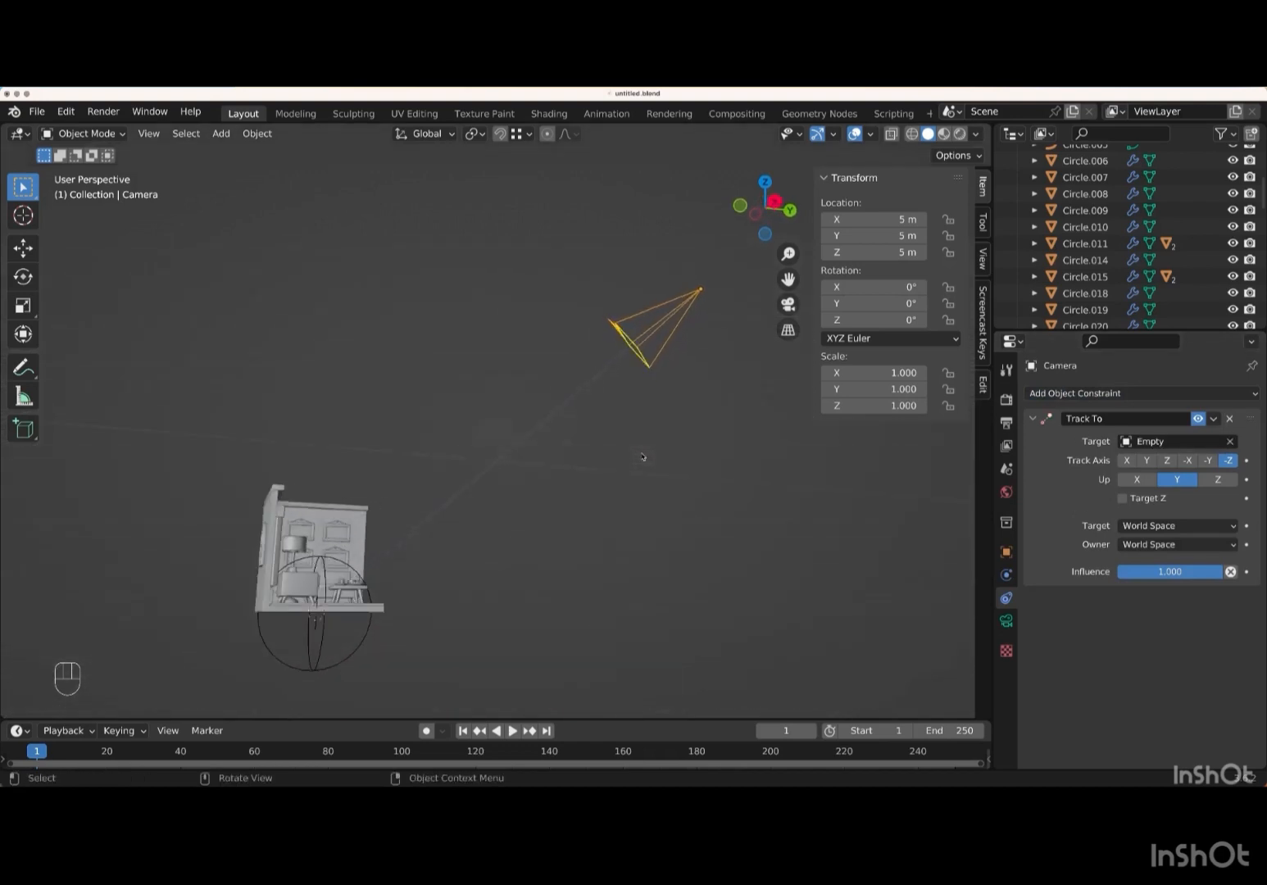
{"action": "scroll", "coordinate": [642, 456], "scroll_direction": "right", "scroll_amount": 3}
{"action": "scroll", "coordinate": [642, 456], "scroll_direction": "right", "scroll_amount": 2}
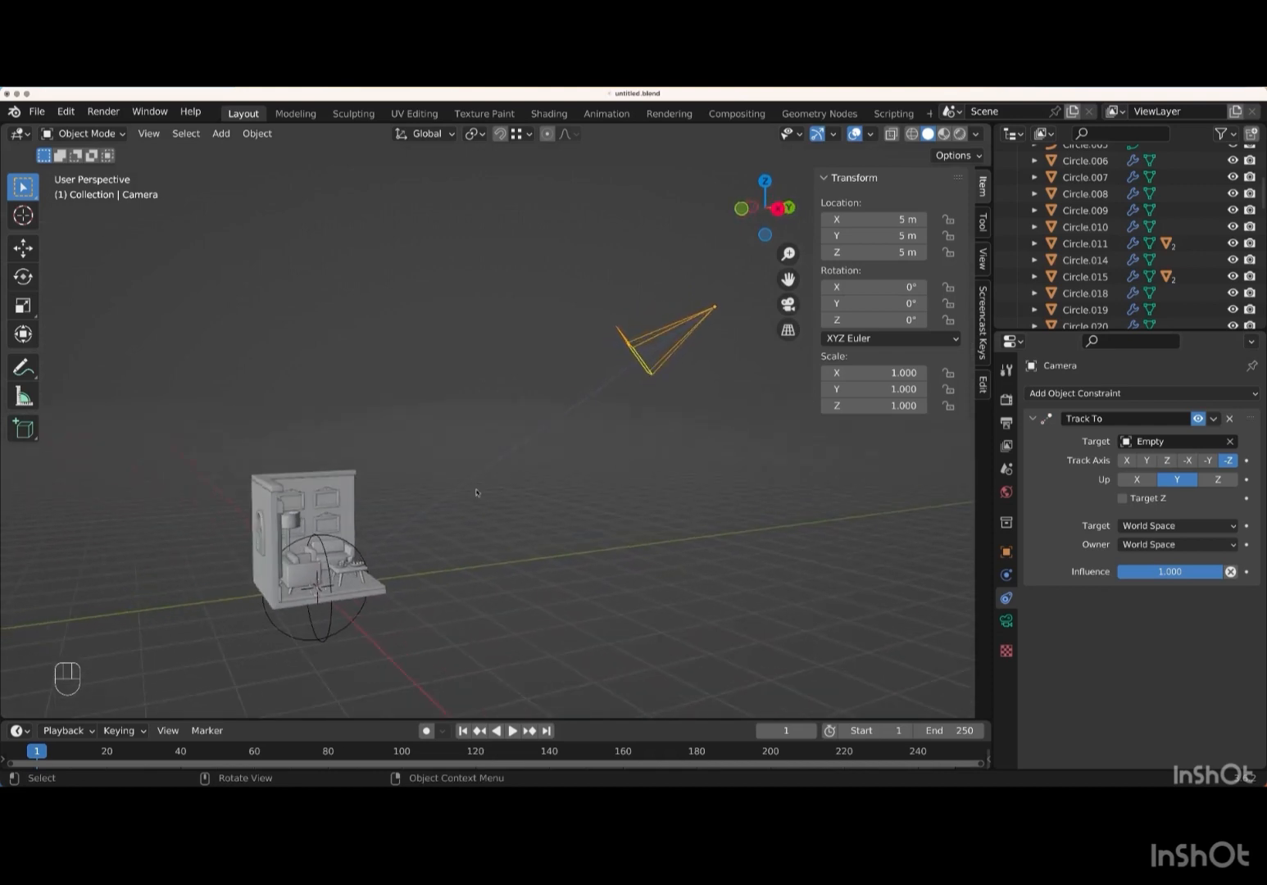
{"action": "scroll", "coordinate": [391, 561], "scroll_direction": "right", "scroll_amount": 15}
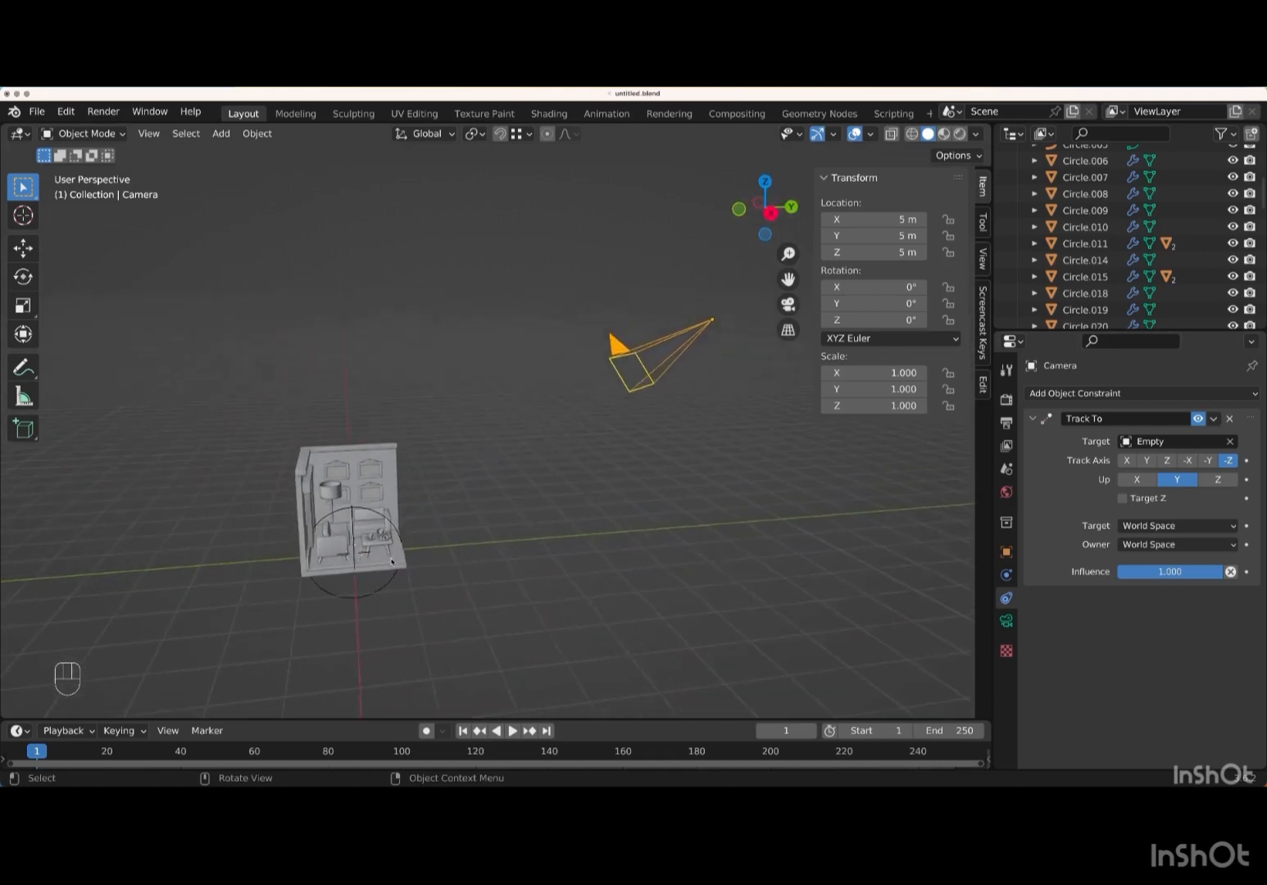
{"action": "scroll", "coordinate": [391, 561], "scroll_direction": "right", "scroll_amount": 15}
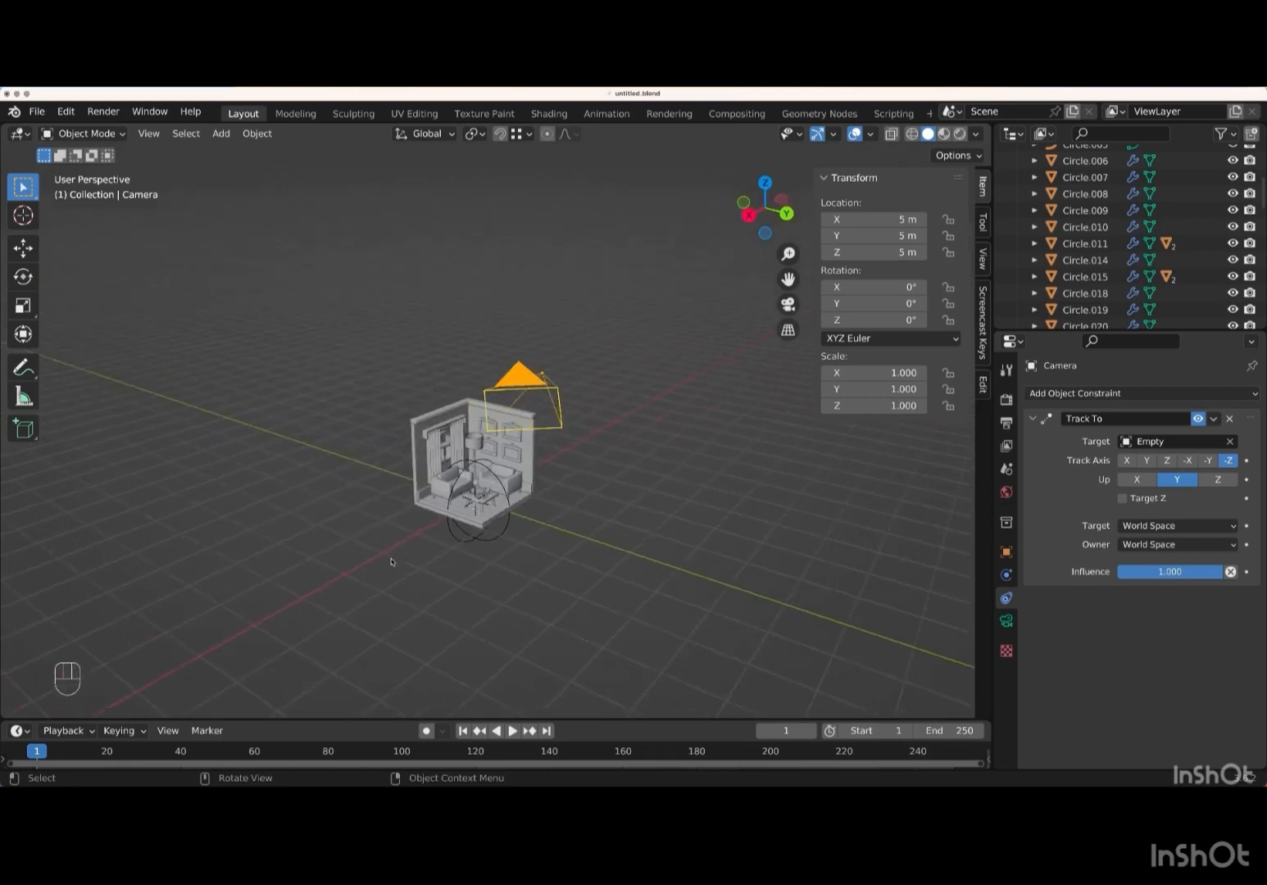
{"action": "scroll", "coordinate": [392, 562], "scroll_direction": "right", "scroll_amount": 15}
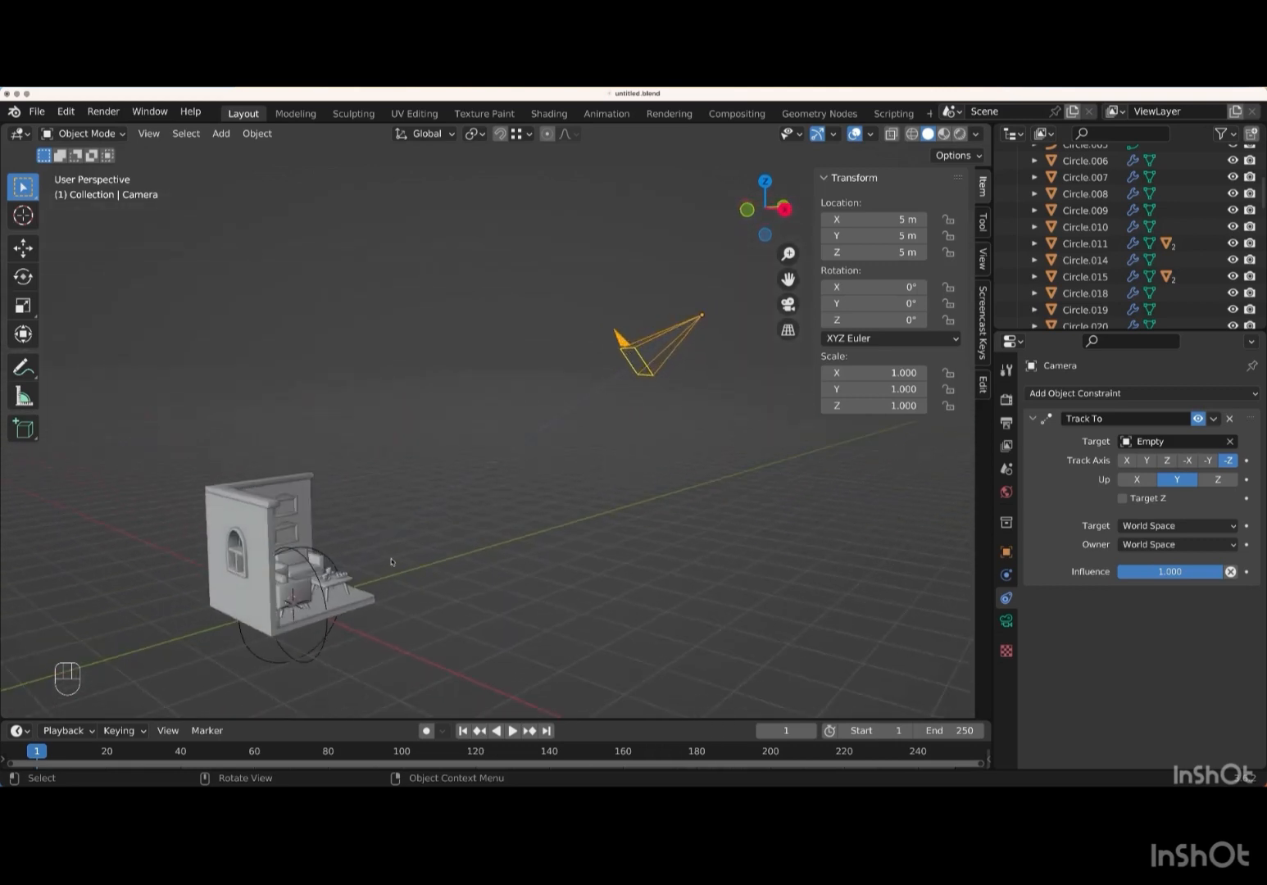
{"action": "scroll", "coordinate": [392, 562], "scroll_direction": "right", "scroll_amount": 6}
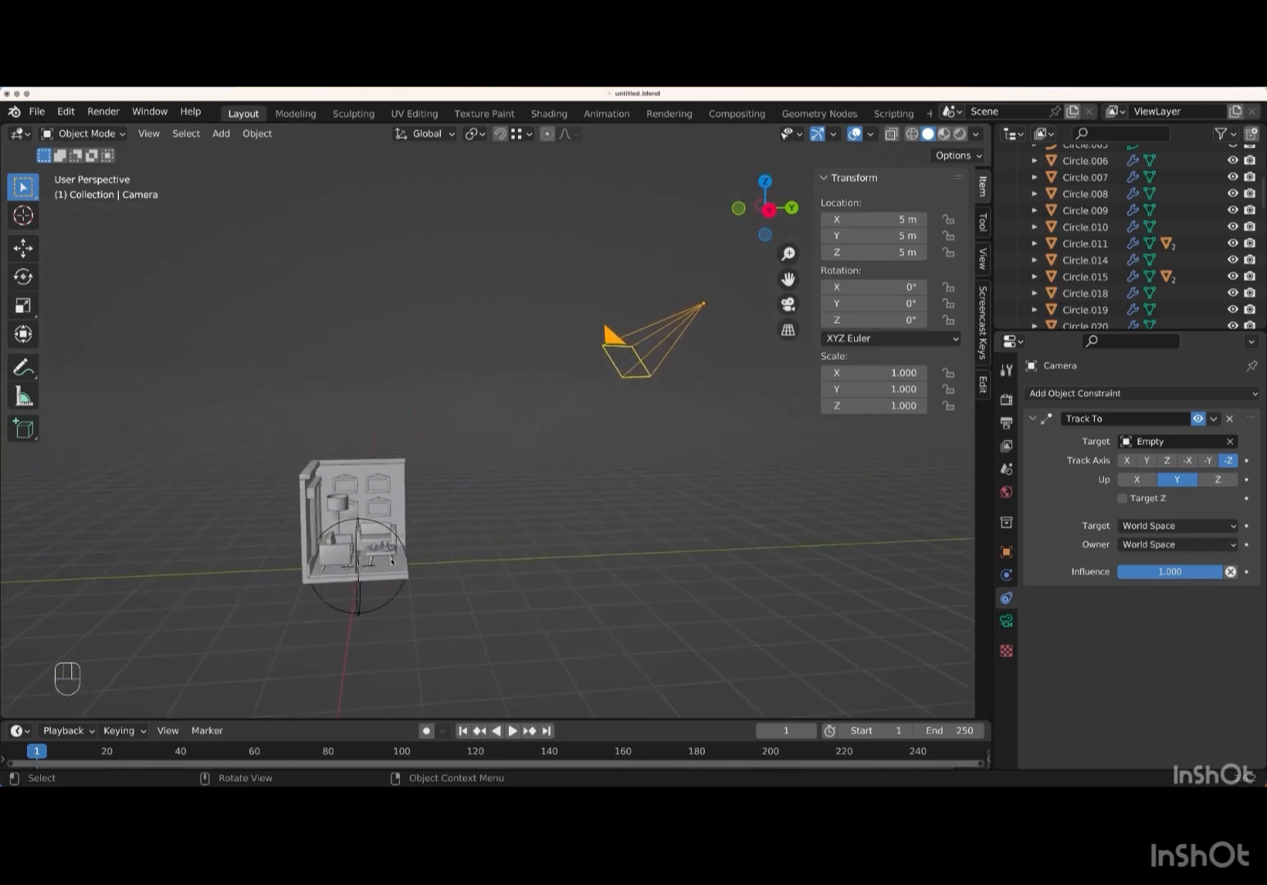
- Try -Y as the constraint's track axis and Z as its up axis, and restore -Z and Y
{"action": "left_click", "coordinate": [1204, 460]}
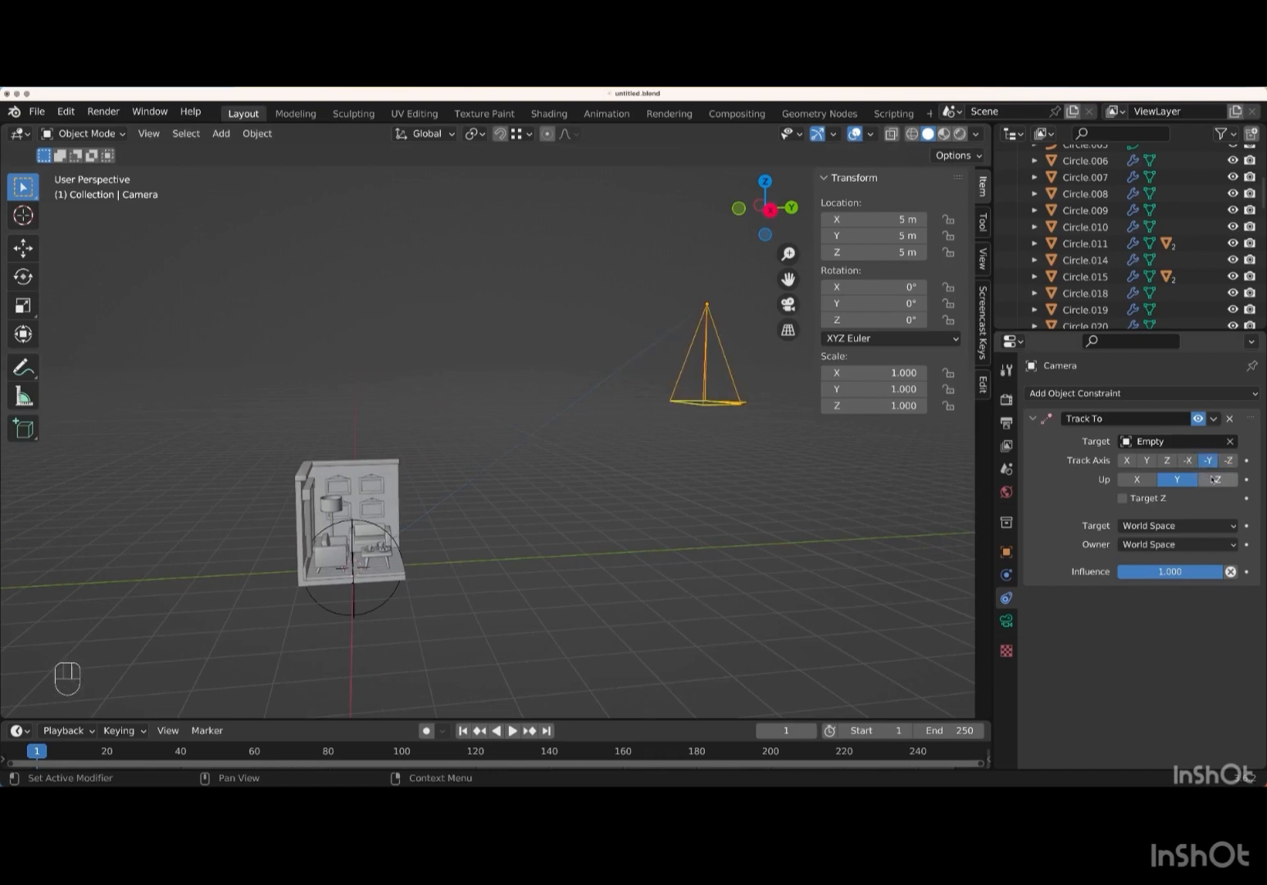
{"action": "left_click", "coordinate": [1217, 479]}
{"action": "left_click", "coordinate": [1176, 480]}
{"action": "left_click", "coordinate": [1229, 461]}
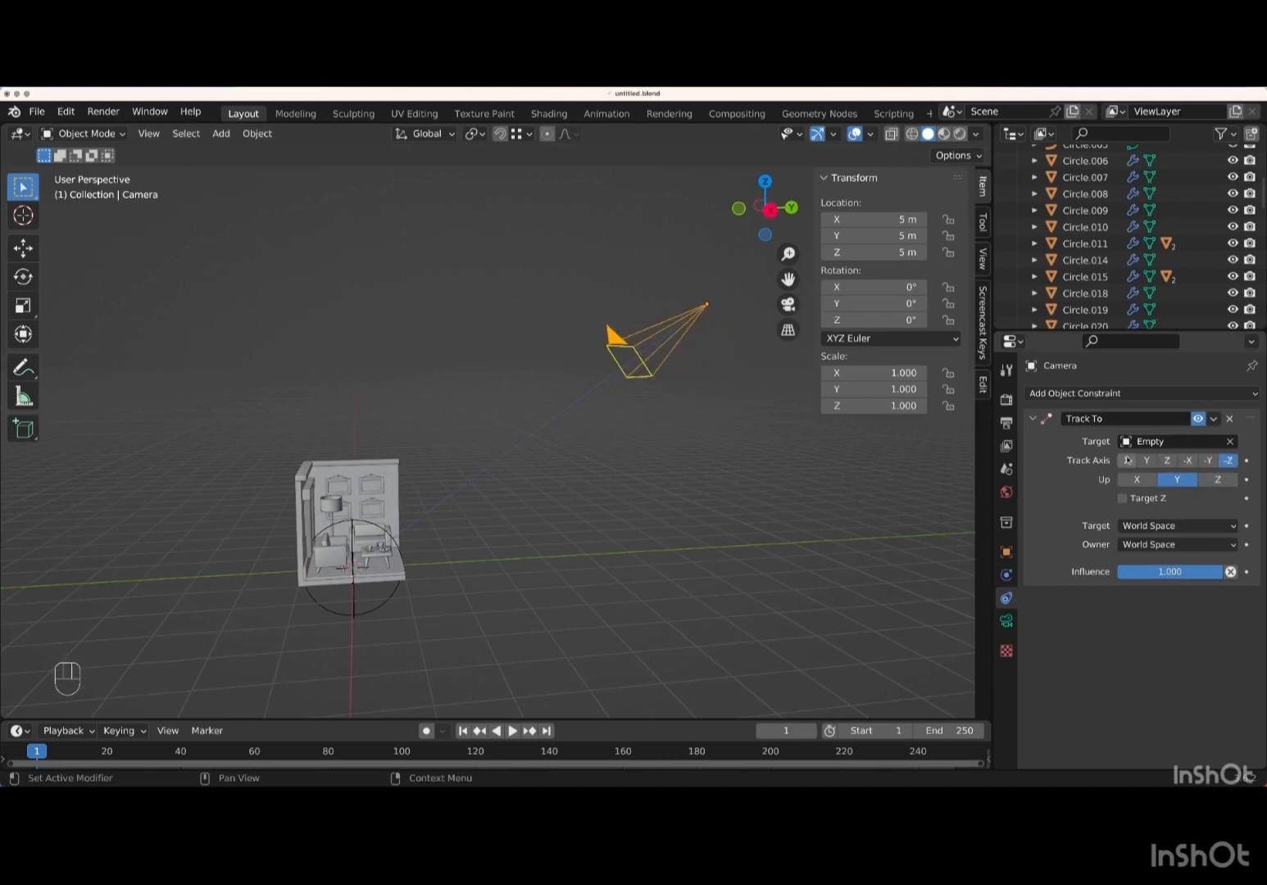
- Select the empty at the world origin and hide it in the viewport
{"action": "scroll", "coordinate": [653, 466], "scroll_direction": "up", "scroll_amount": 3}
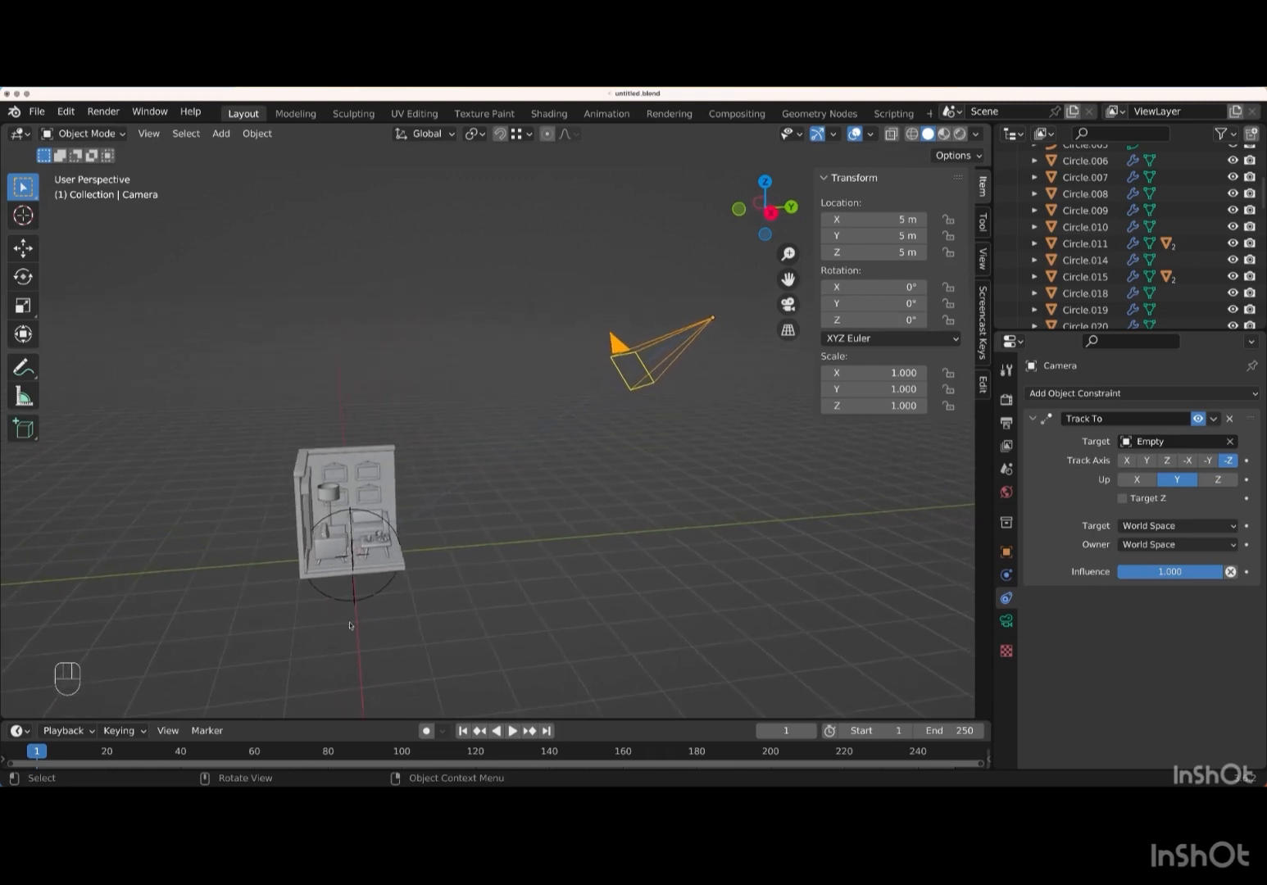
{"action": "left_click", "coordinate": [378, 595]}
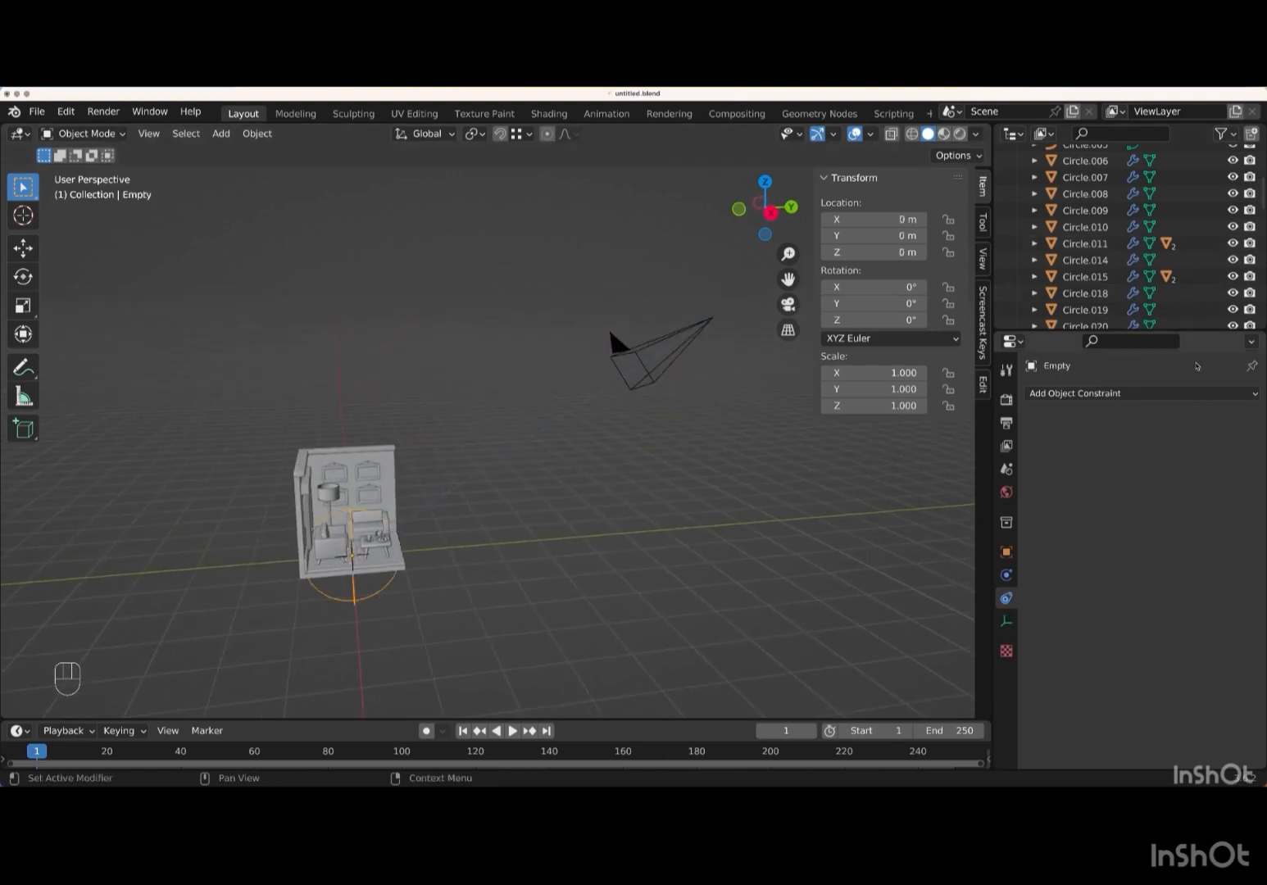
{"action": "left_click_drag", "start_coordinate": [1195, 331], "coordinate": [1180, 687]}
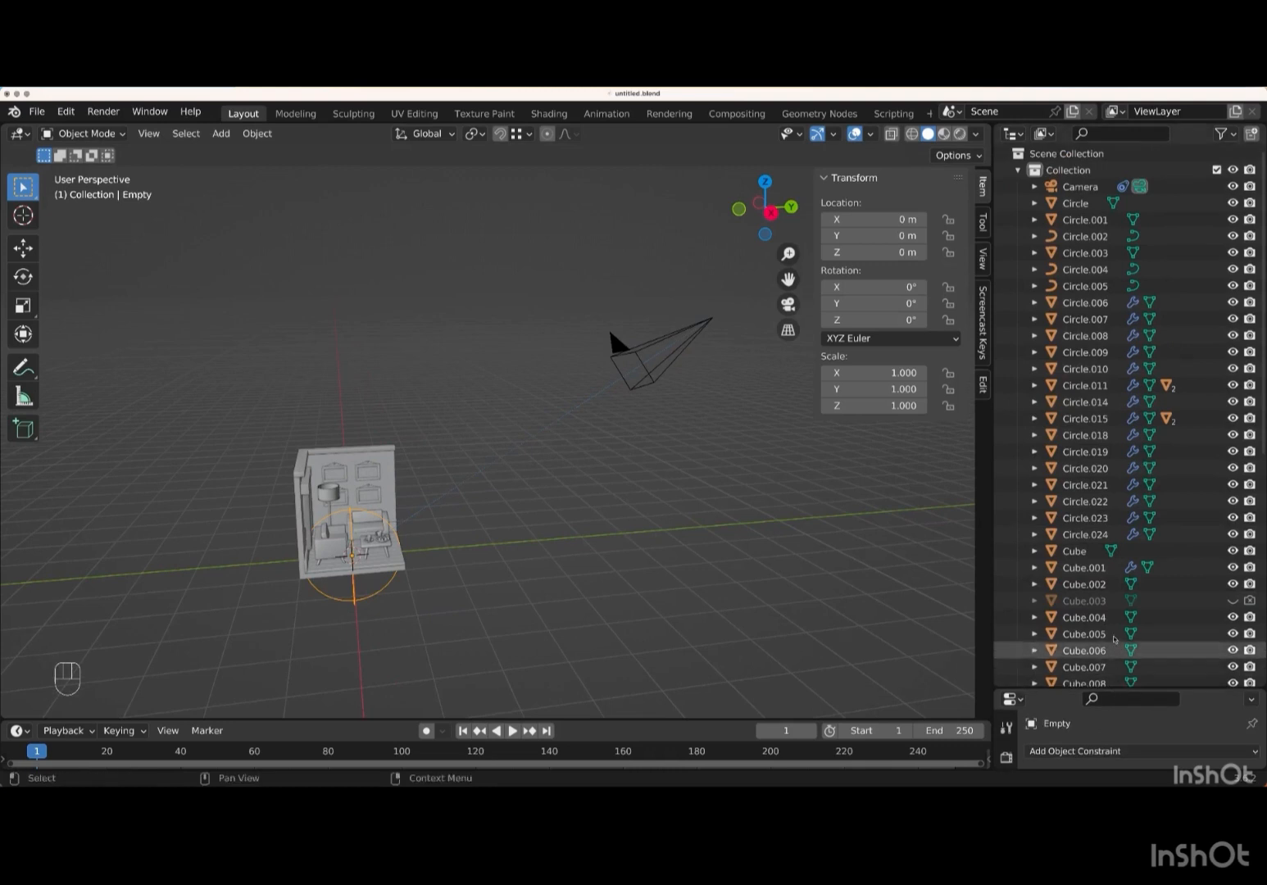
{"action": "scroll", "coordinate": [1113, 629], "scroll_direction": "down", "scroll_amount": 8}
{"action": "scroll", "coordinate": [1113, 629], "scroll_direction": "down", "scroll_amount": 4}
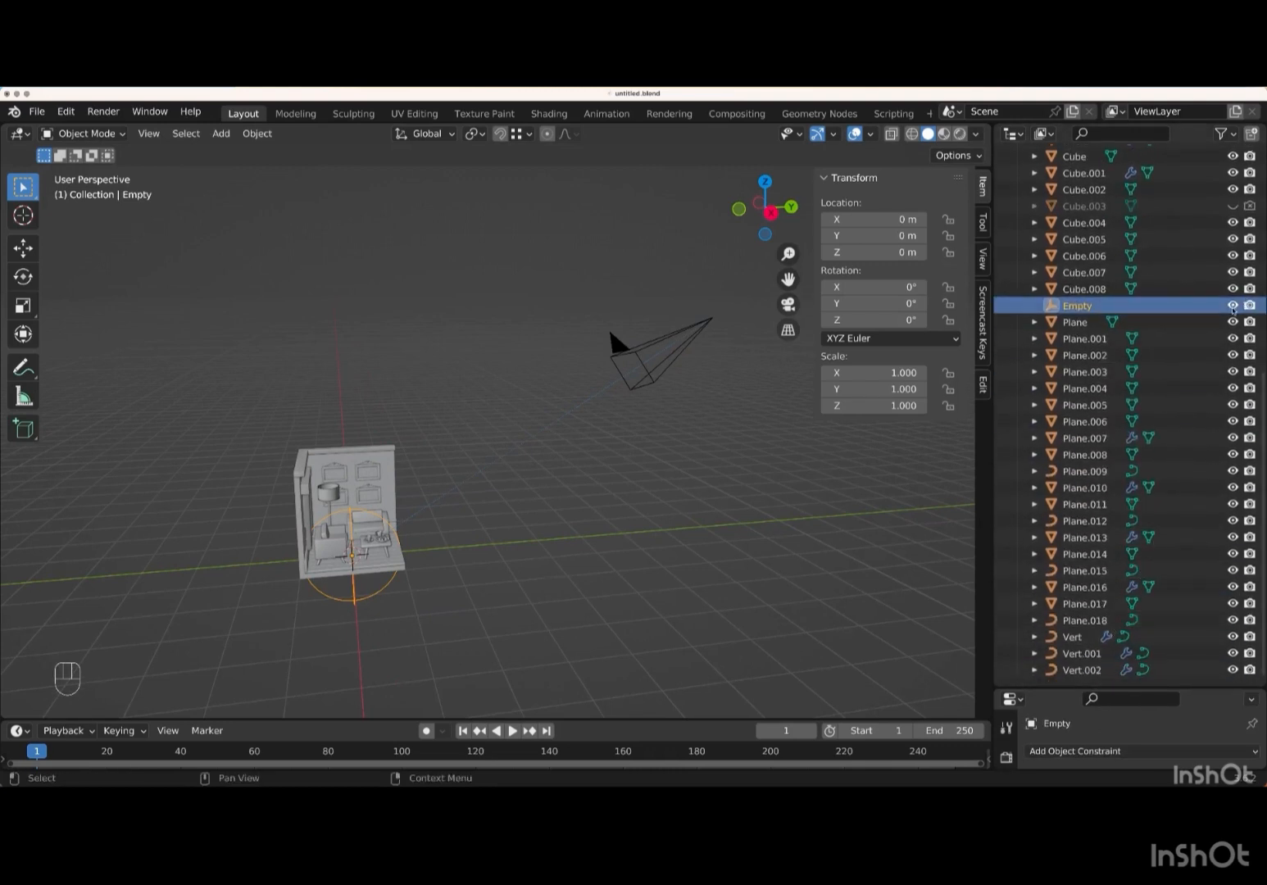
{"action": "left_click", "coordinate": [1232, 306]}
{"action": "left_click_drag", "start_coordinate": [1191, 688], "coordinate": [1190, 450]}
{"action": "scroll", "coordinate": [428, 571], "scroll_direction": "down", "scroll_amount": 3}
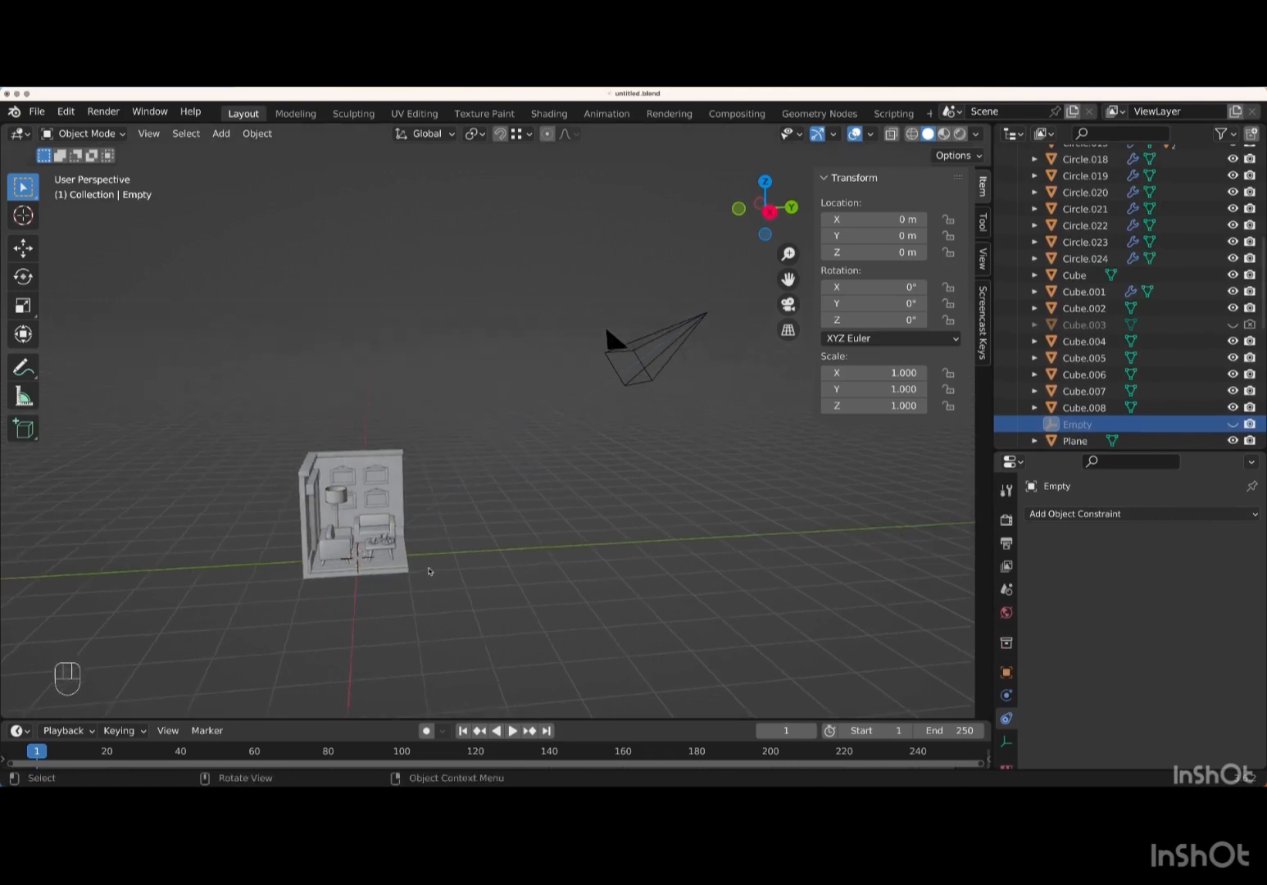
- Look through the camera and set its vertical lens shift to 0.140 so the room sits lower in the frame
{"action": "key", "text": "KP_0"}
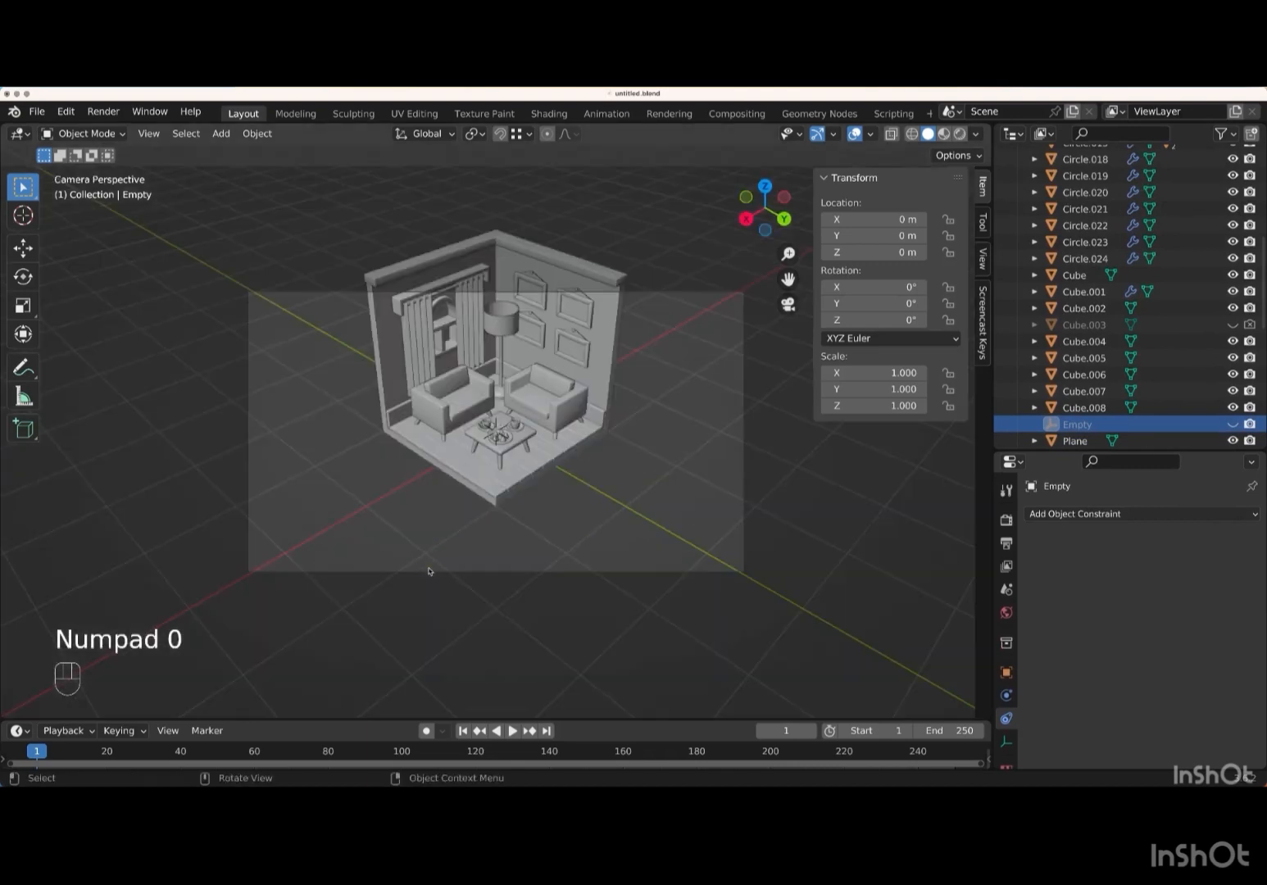
{"action": "scroll", "coordinate": [1008, 566], "scroll_direction": "down", "scroll_amount": 2}
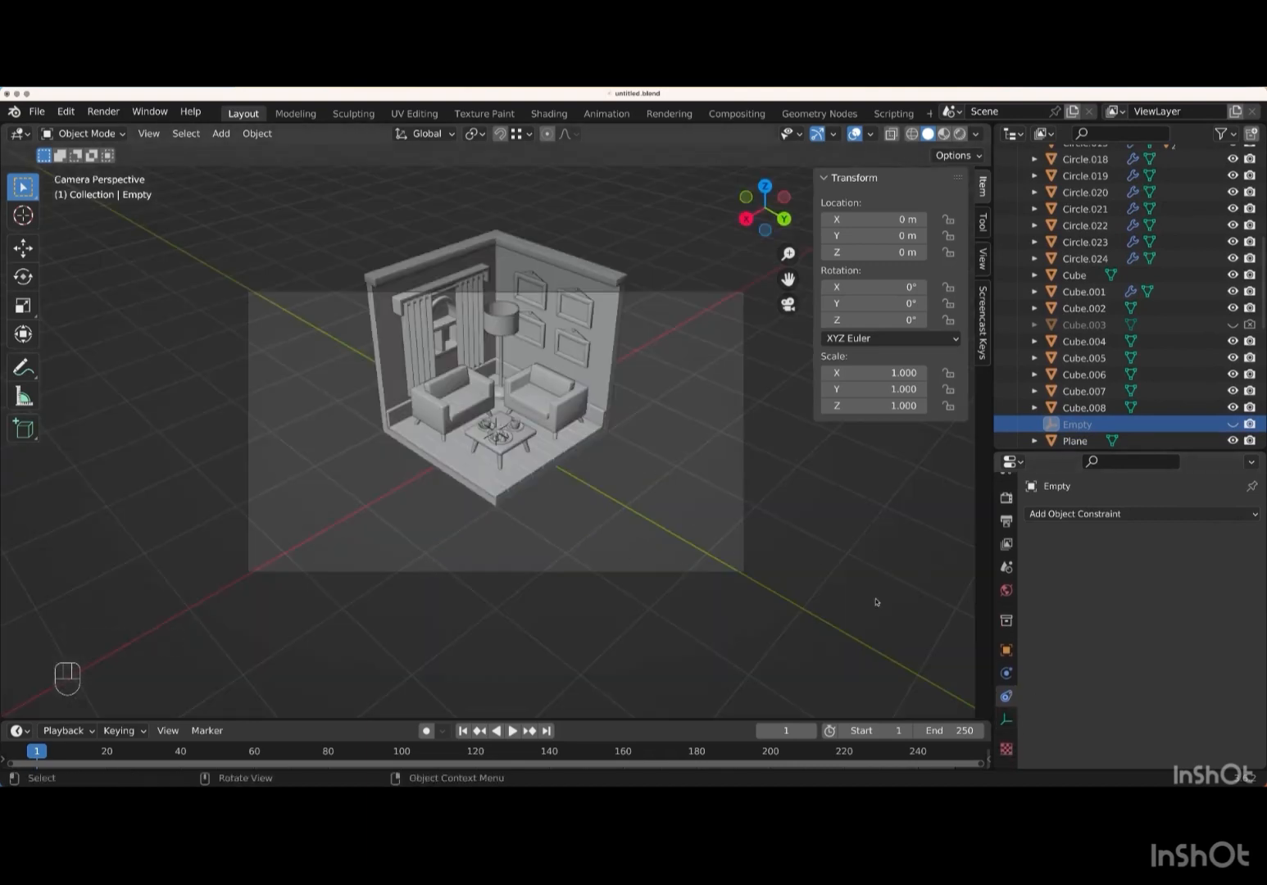
{"action": "scroll", "coordinate": [715, 344], "scroll_direction": "right", "scroll_amount": 5, "text": "shift"}
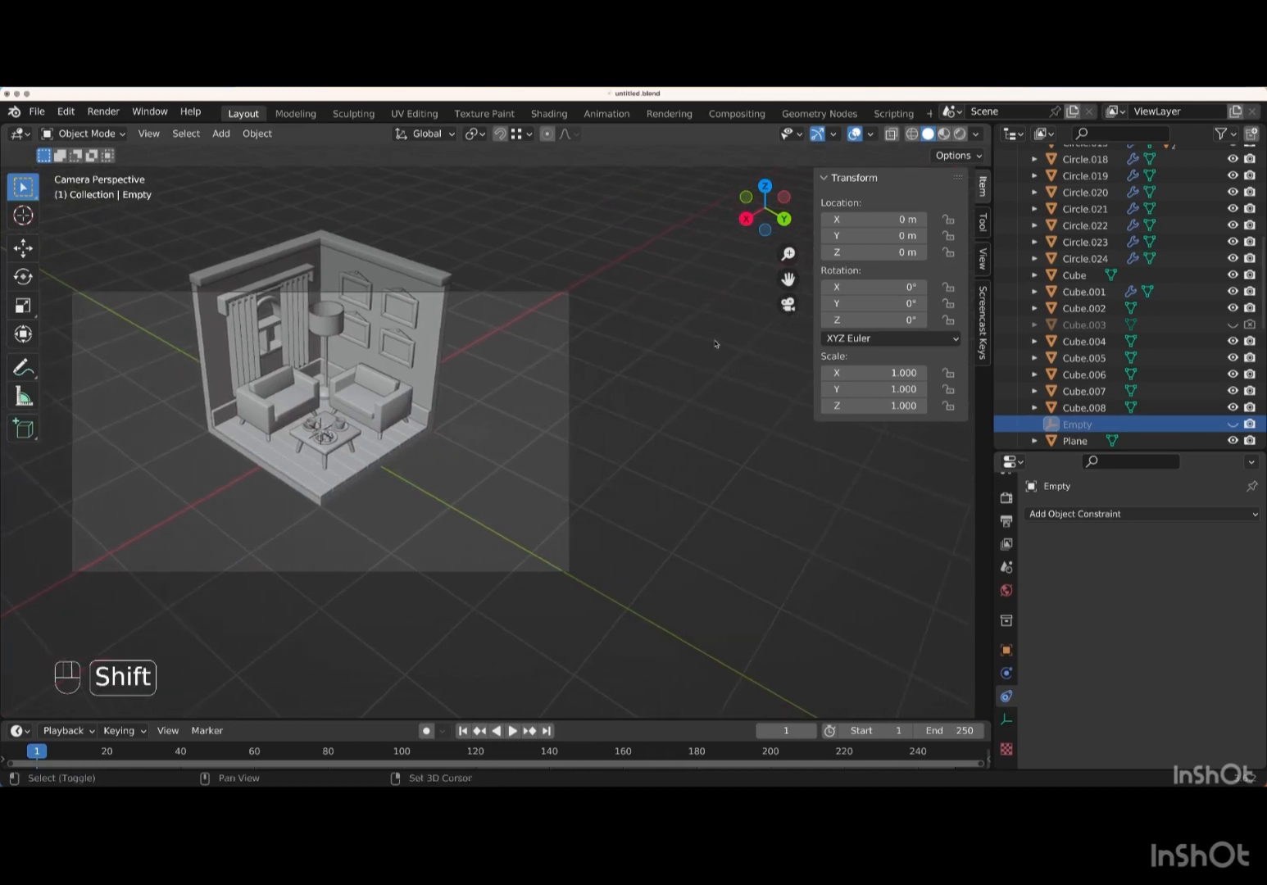
{"action": "scroll", "coordinate": [715, 344], "scroll_direction": "down", "scroll_amount": 5}
{"action": "scroll", "coordinate": [715, 344], "scroll_direction": "up", "scroll_amount": 3}
{"action": "scroll", "coordinate": [715, 345], "scroll_direction": "down", "scroll_amount": 5}
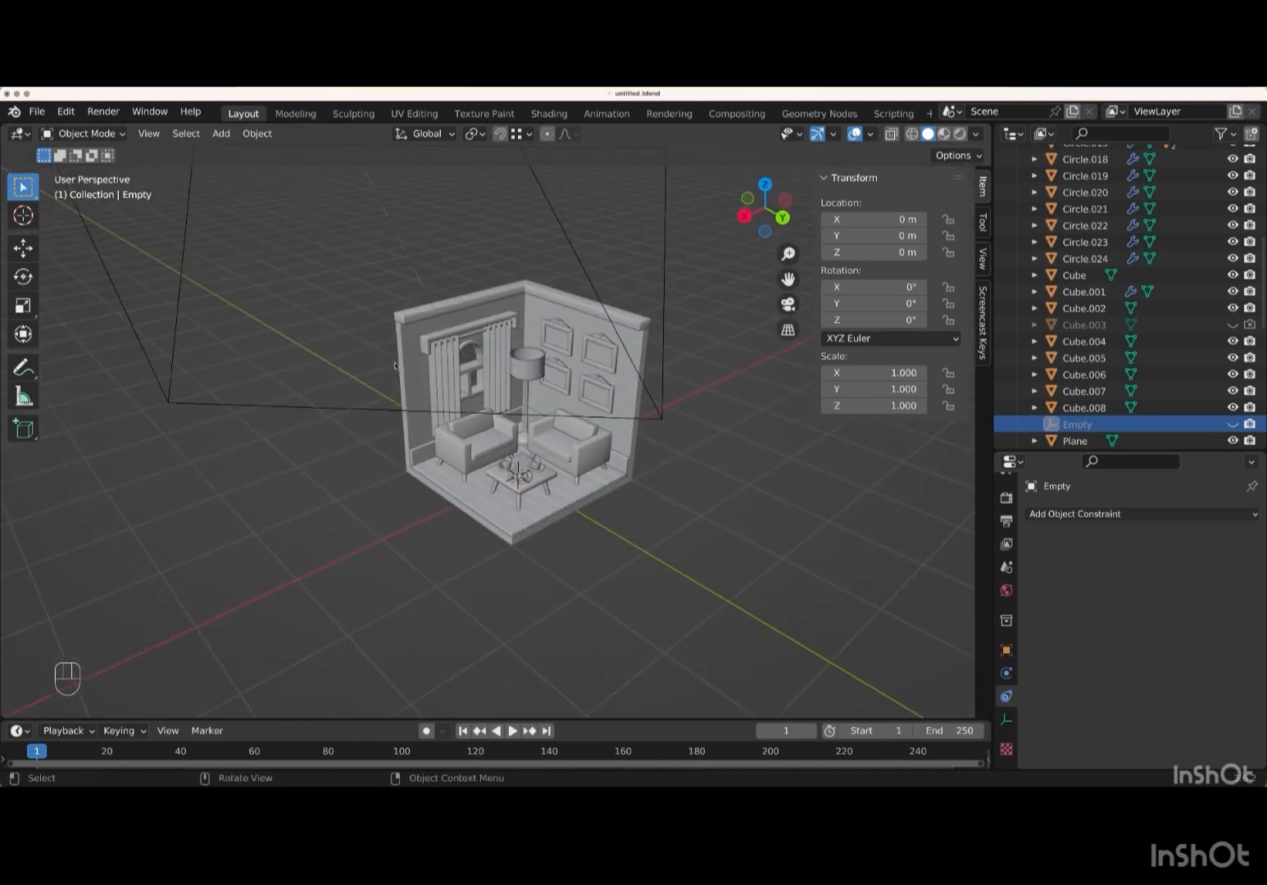
{"action": "left_click", "coordinate": [361, 412]}
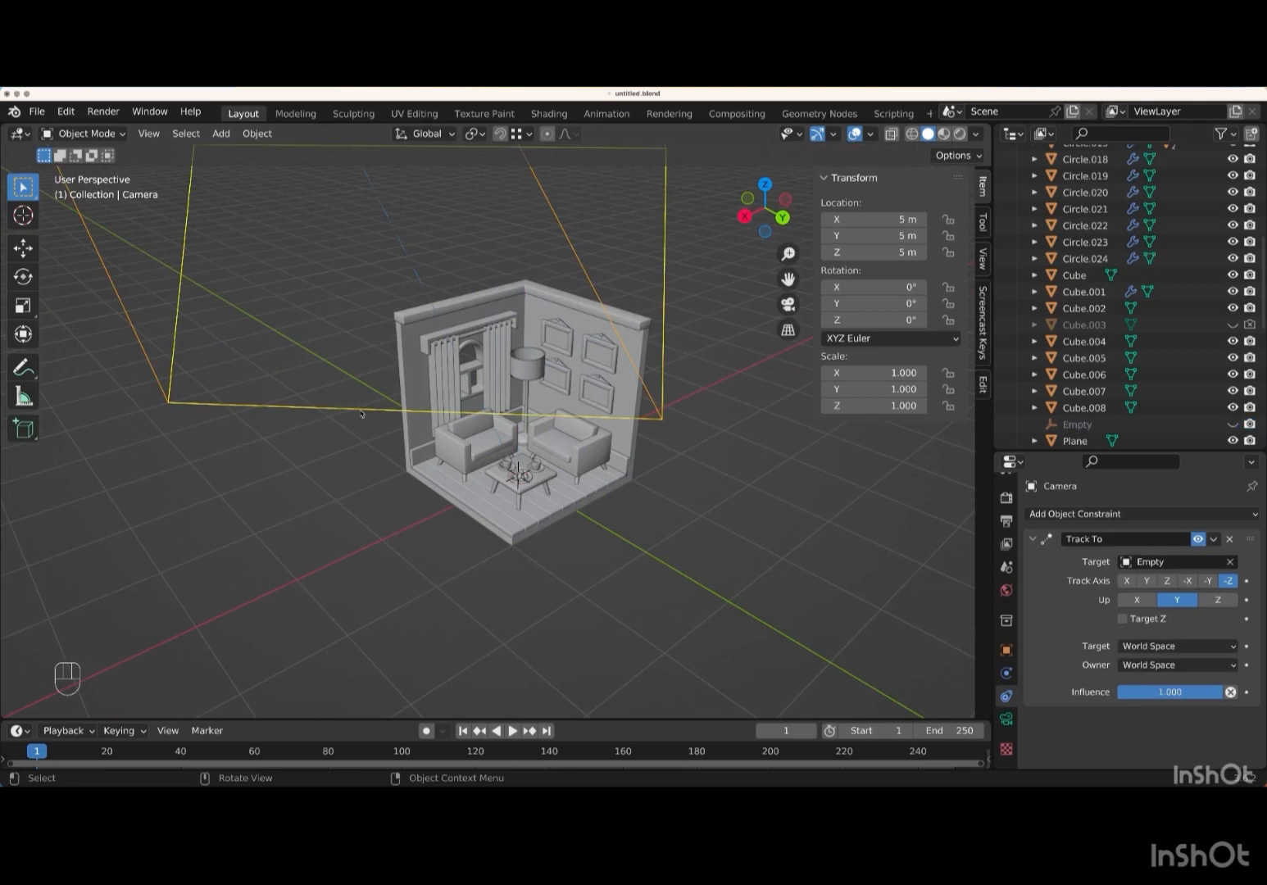
{"action": "key", "text": "KP_0"}
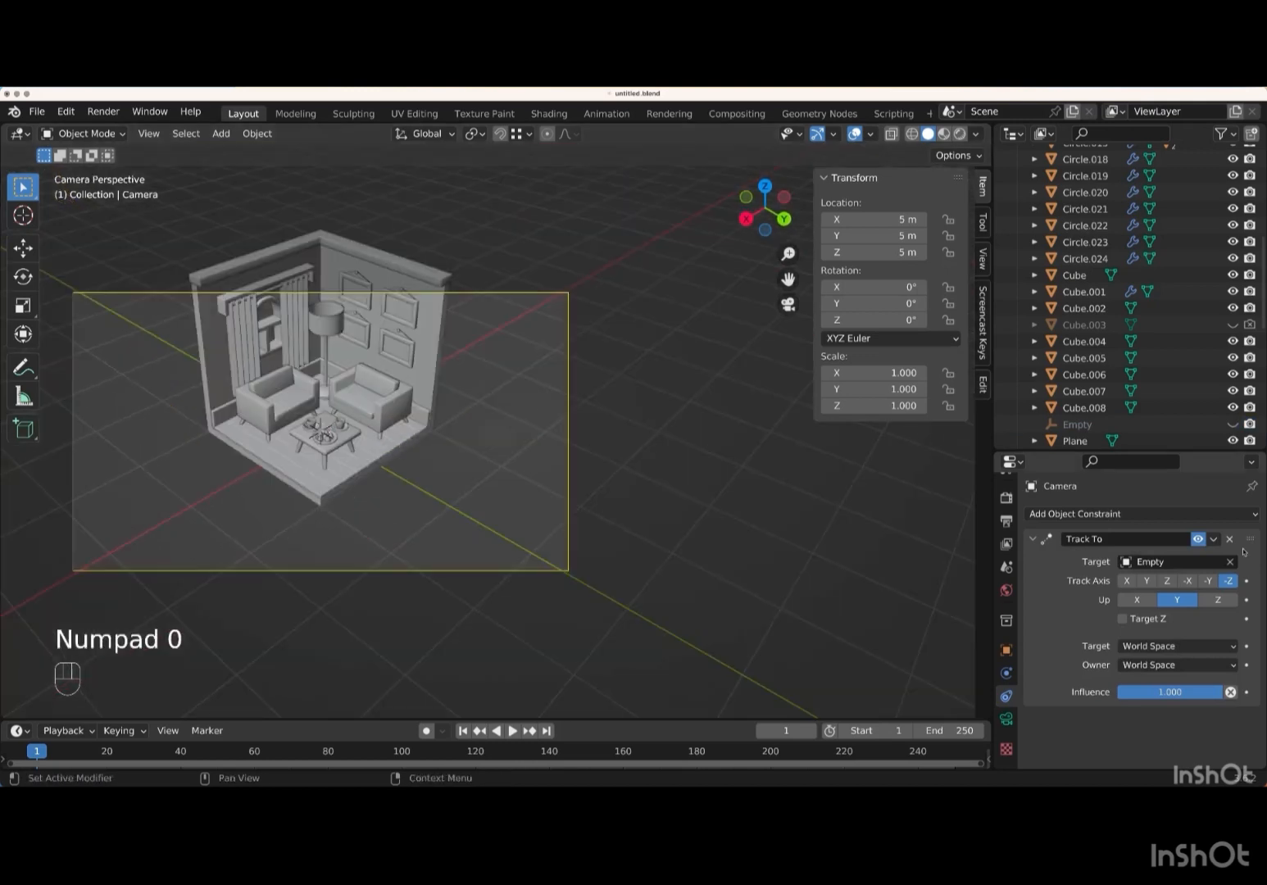
{"action": "left_click", "coordinate": [1007, 718]}
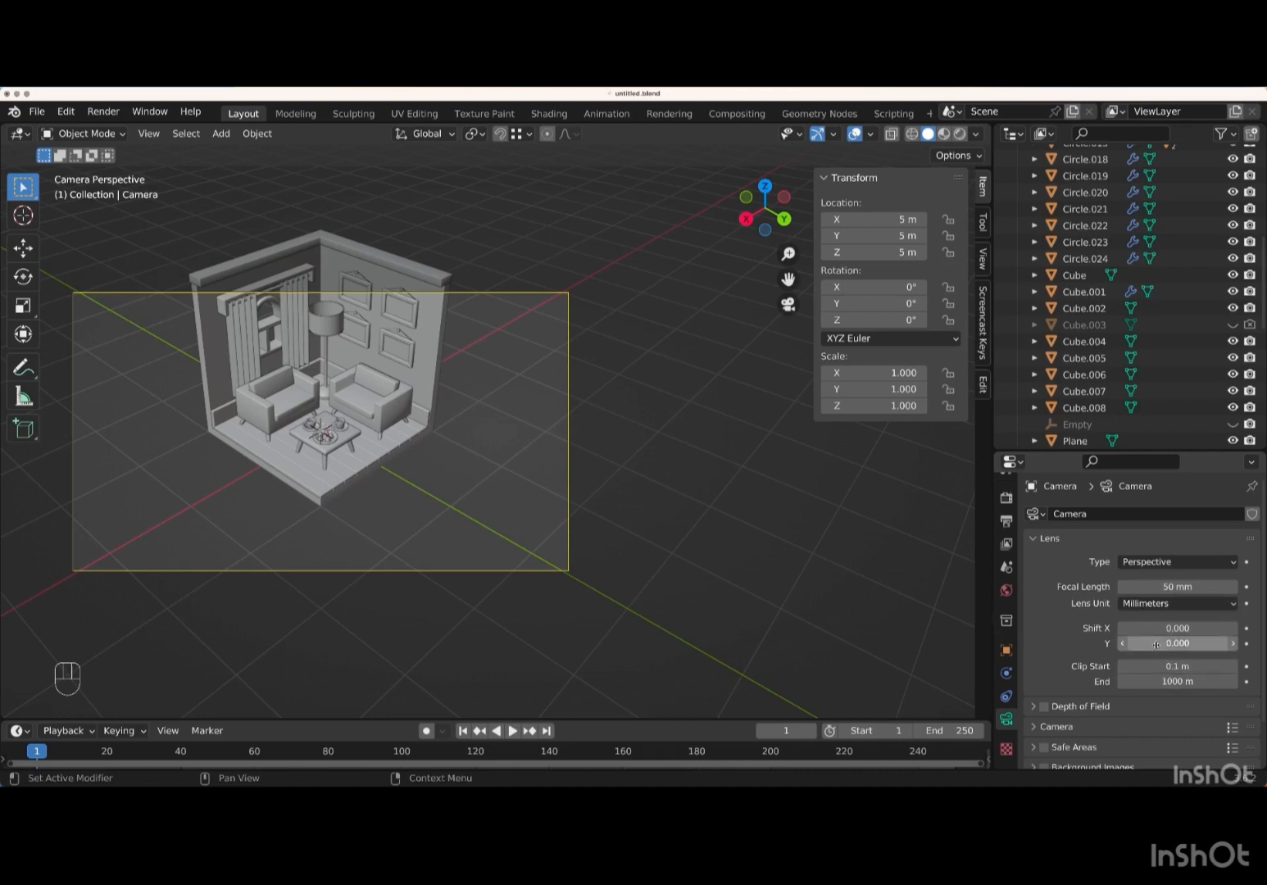
{"action": "left_click_drag", "start_coordinate": [1156, 644], "coordinate": [1206, 644]}
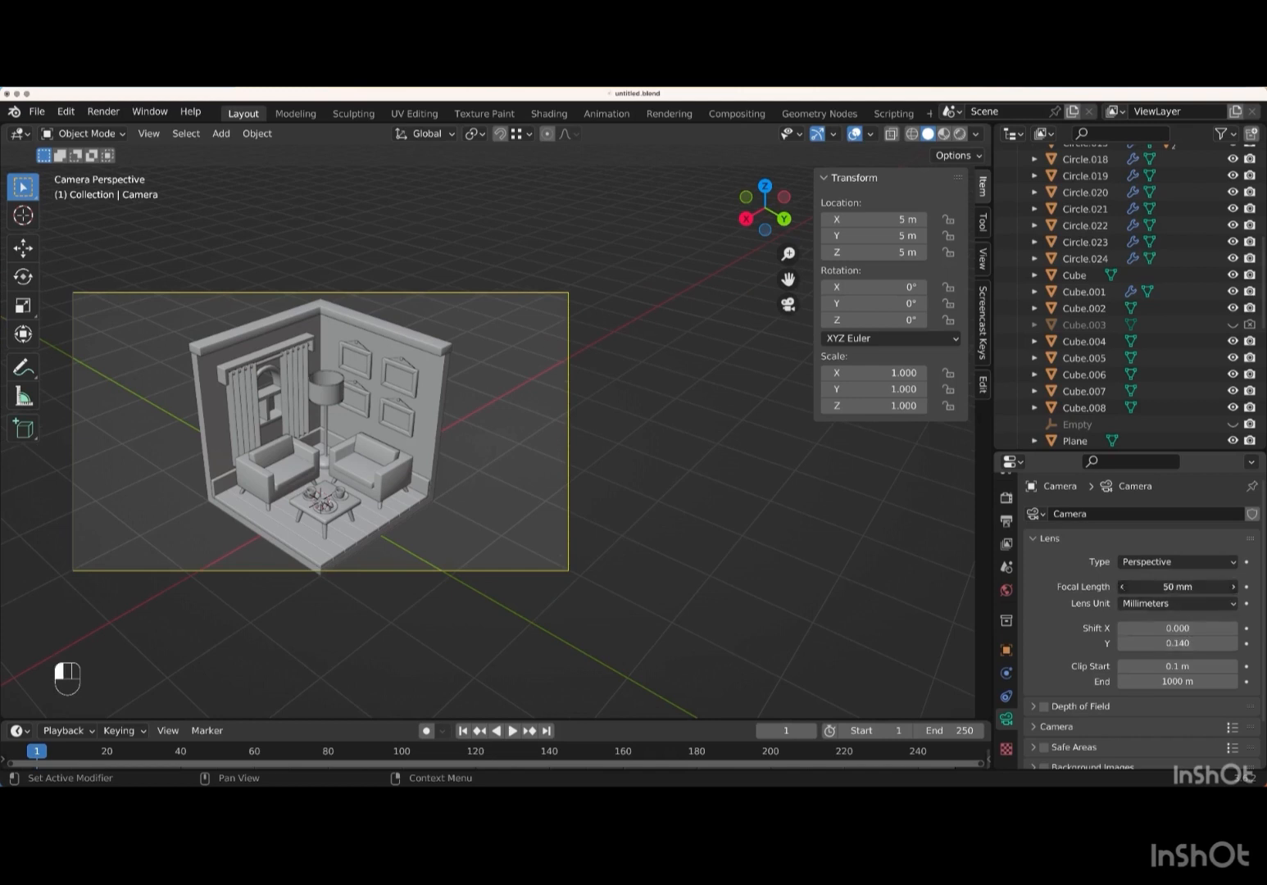
- Set the camera's focal length to 48 mm and its vertical lens shift to 0.120
{"action": "mouse_move", "coordinate": [1178, 586]}
{"action": "left_mouse_down"}
{"action": "mouse_move", "coordinate": [1163, 587]}
{"action": "mouse_move", "coordinate": [1178, 587]}
{"action": "left_mouse_up"}
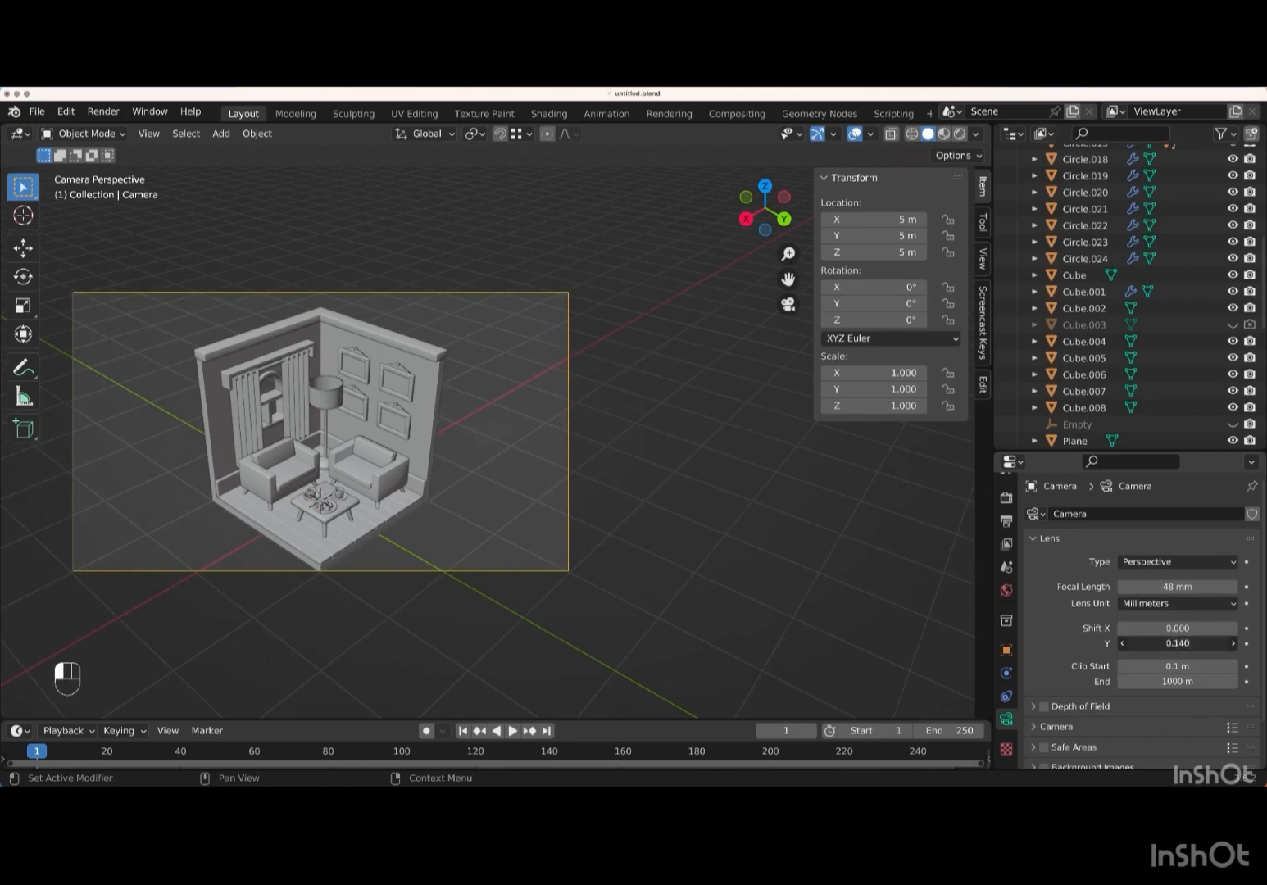
{"action": "left_click_drag", "start_coordinate": [1177, 643], "coordinate": [1172, 643]}
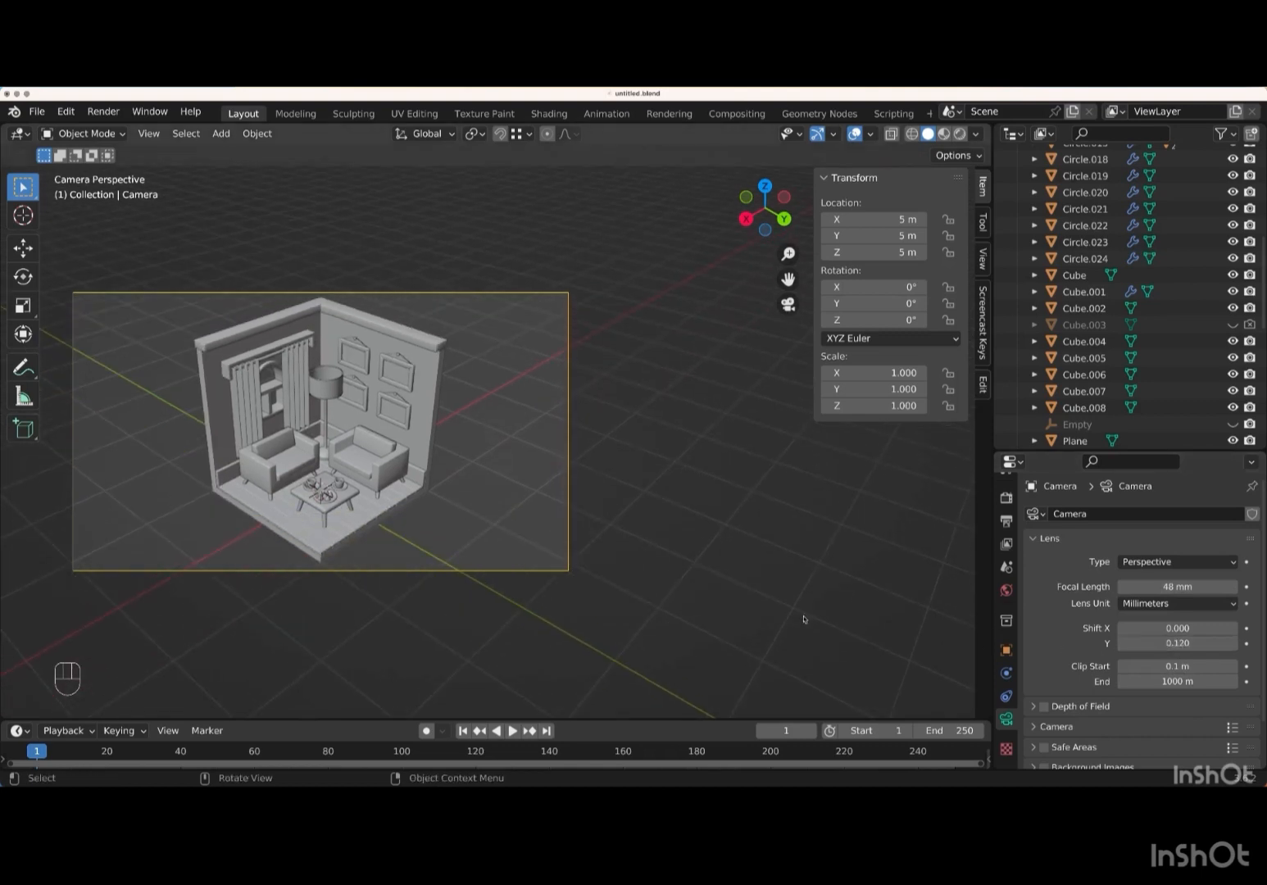
{"action": "middle_click_drag", "start_coordinate": [804, 619], "coordinate": [804, 619], "text": "shift"}
{"action": "scroll", "coordinate": [804, 618], "scroll_direction": "left", "scroll_amount": 5, "text": "shift"}
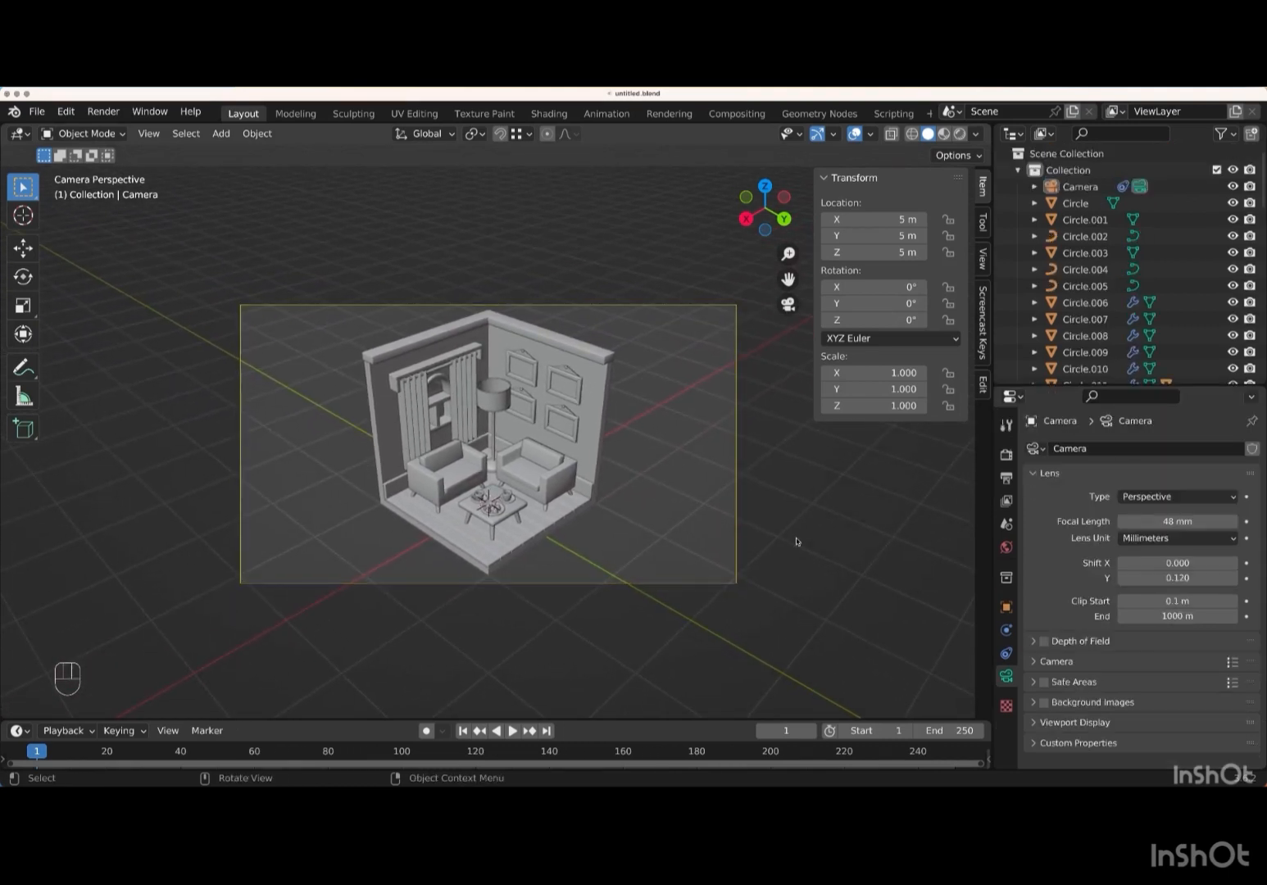
- Select the camera object and hide it in the viewport
{"action": "middle_click_drag", "start_coordinate": [804, 619], "coordinate": [753, 476]}
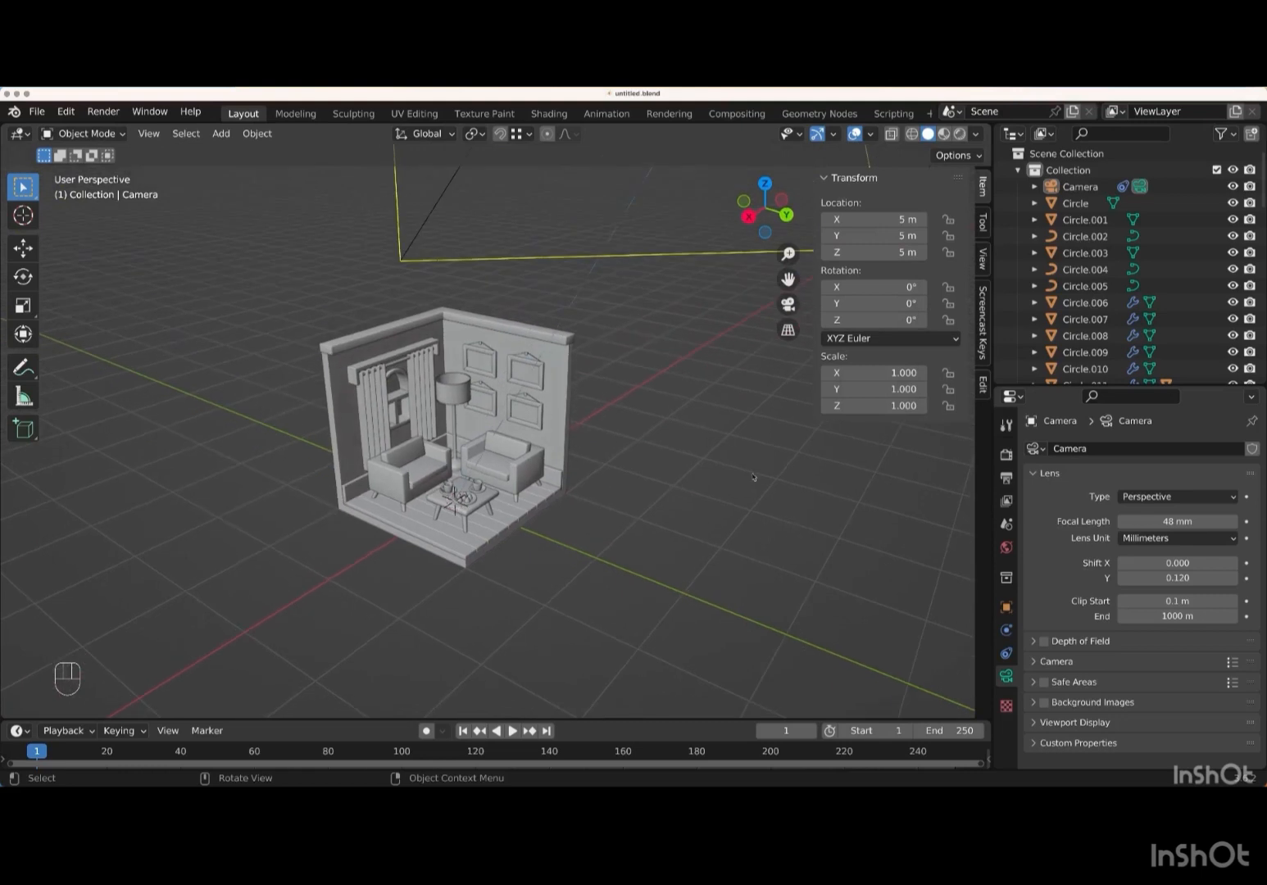
{"action": "left_click", "coordinate": [643, 259]}
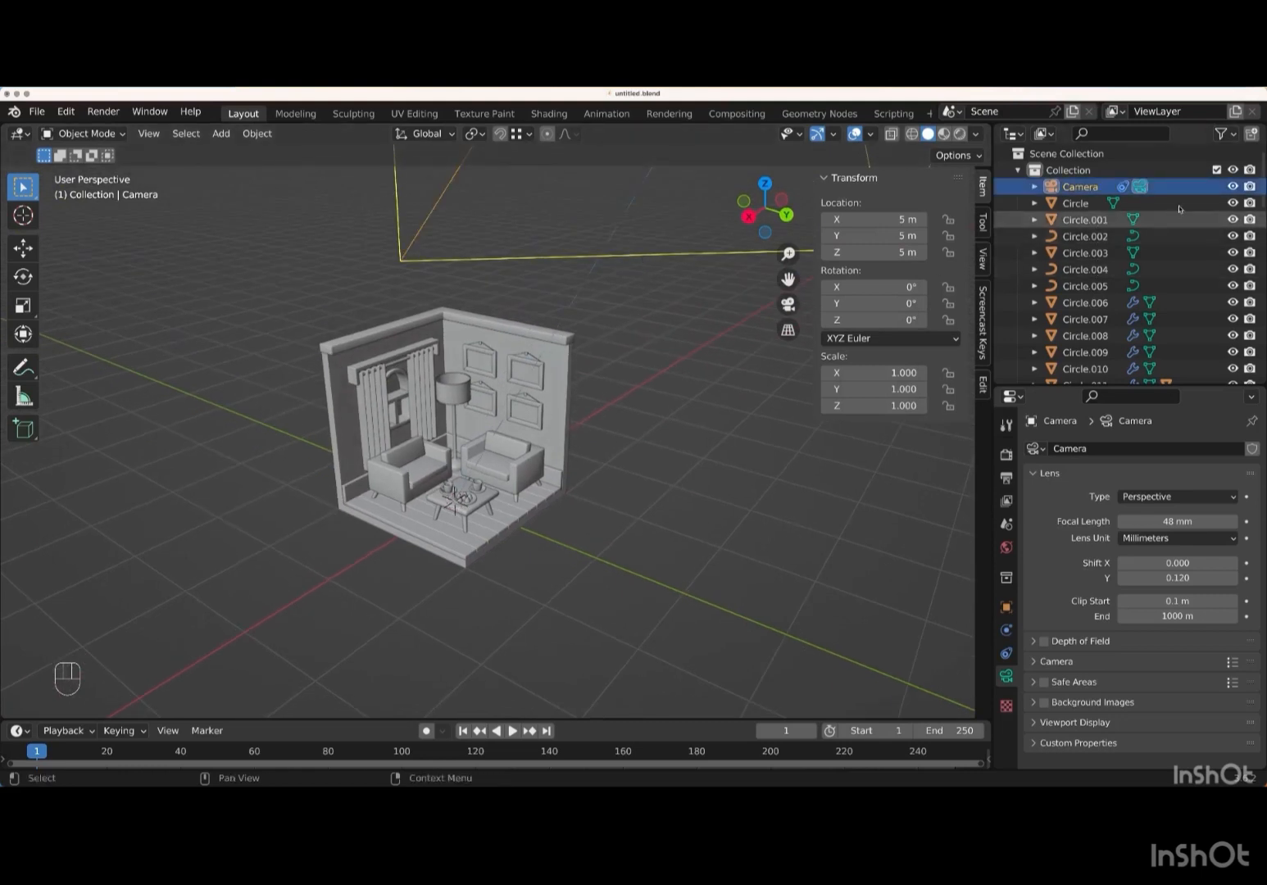
{"action": "key", "text": "h"}
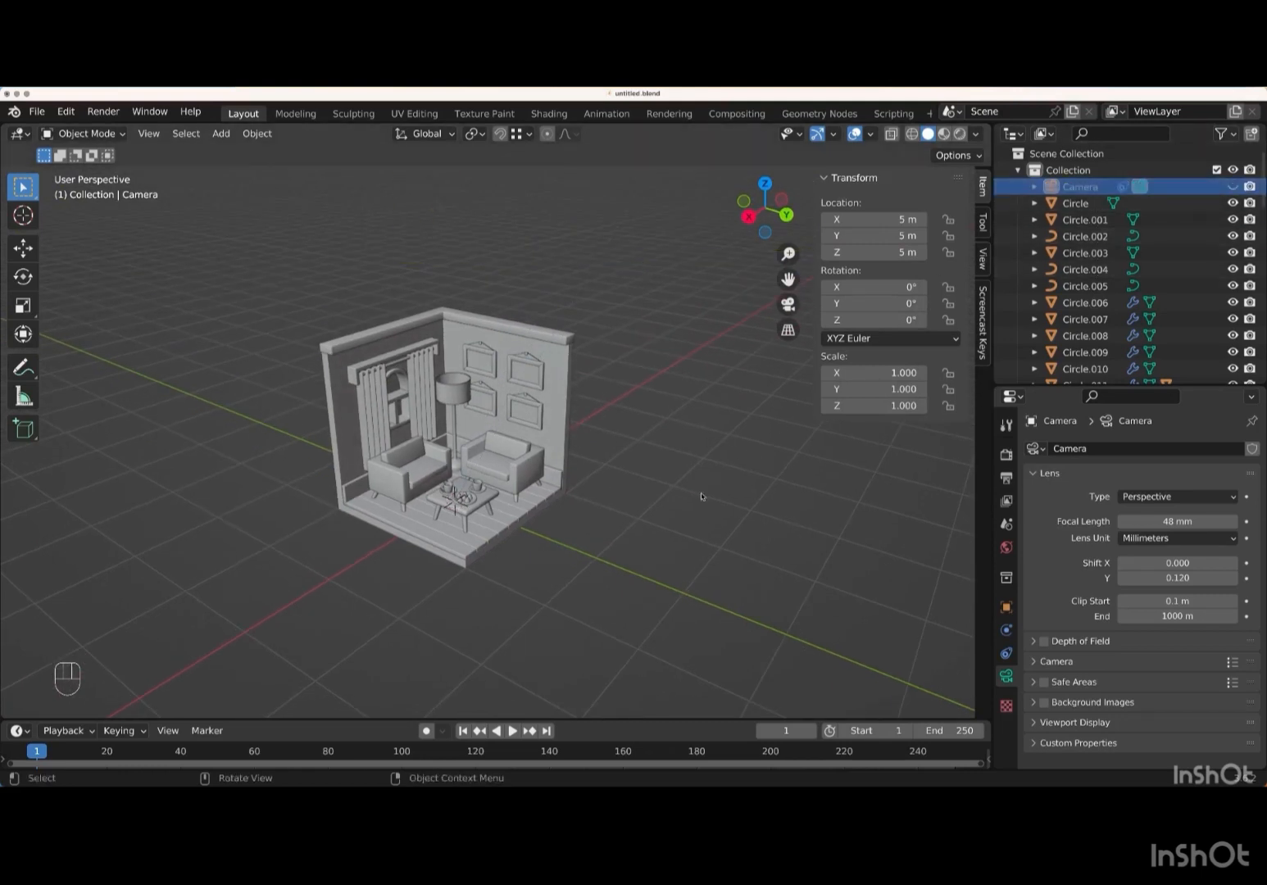
- In camera view, add a mesh plane at the world origin and scale it up to about 20.3 m square beneath the room
{"action": "key", "text": "KP_0"}
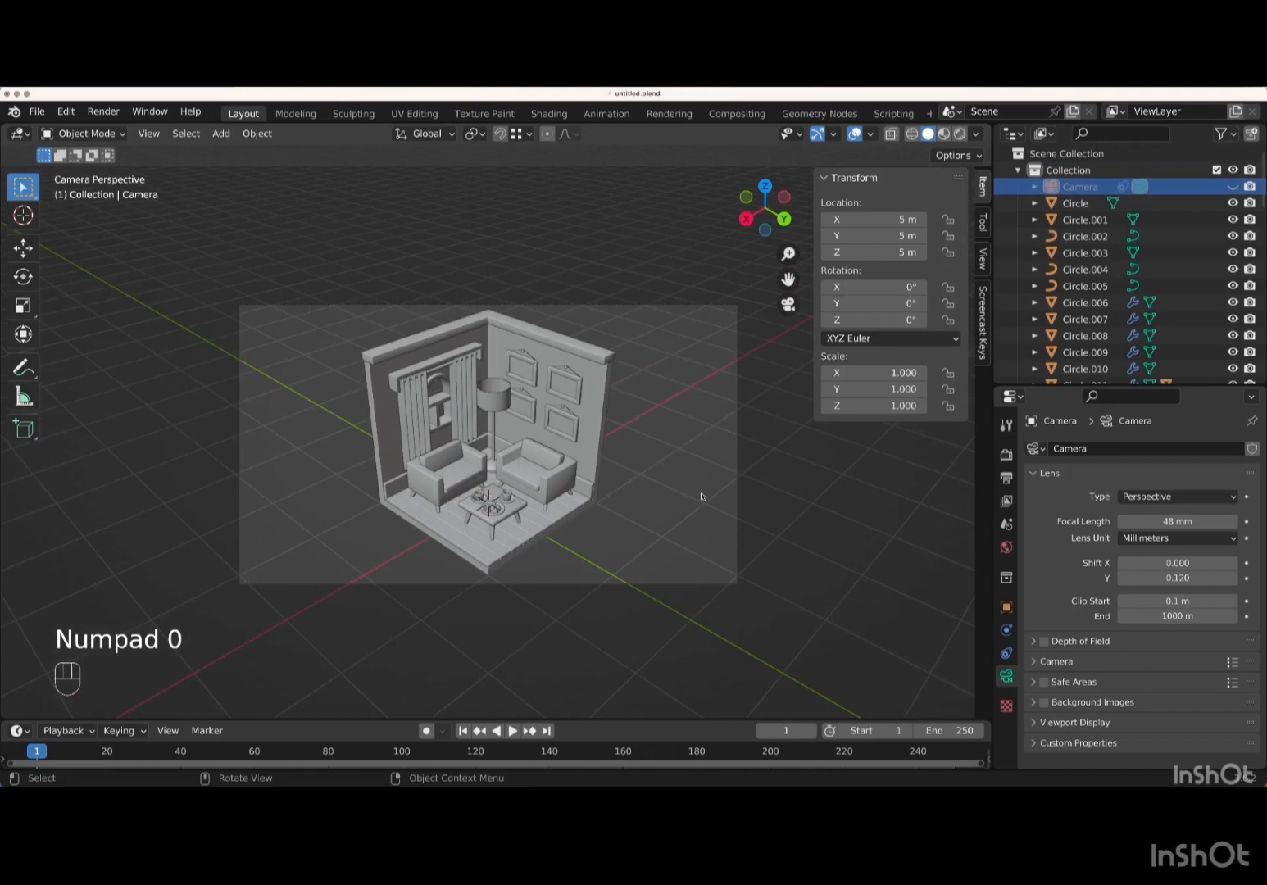
{"action": "key", "text": "shift+a"}
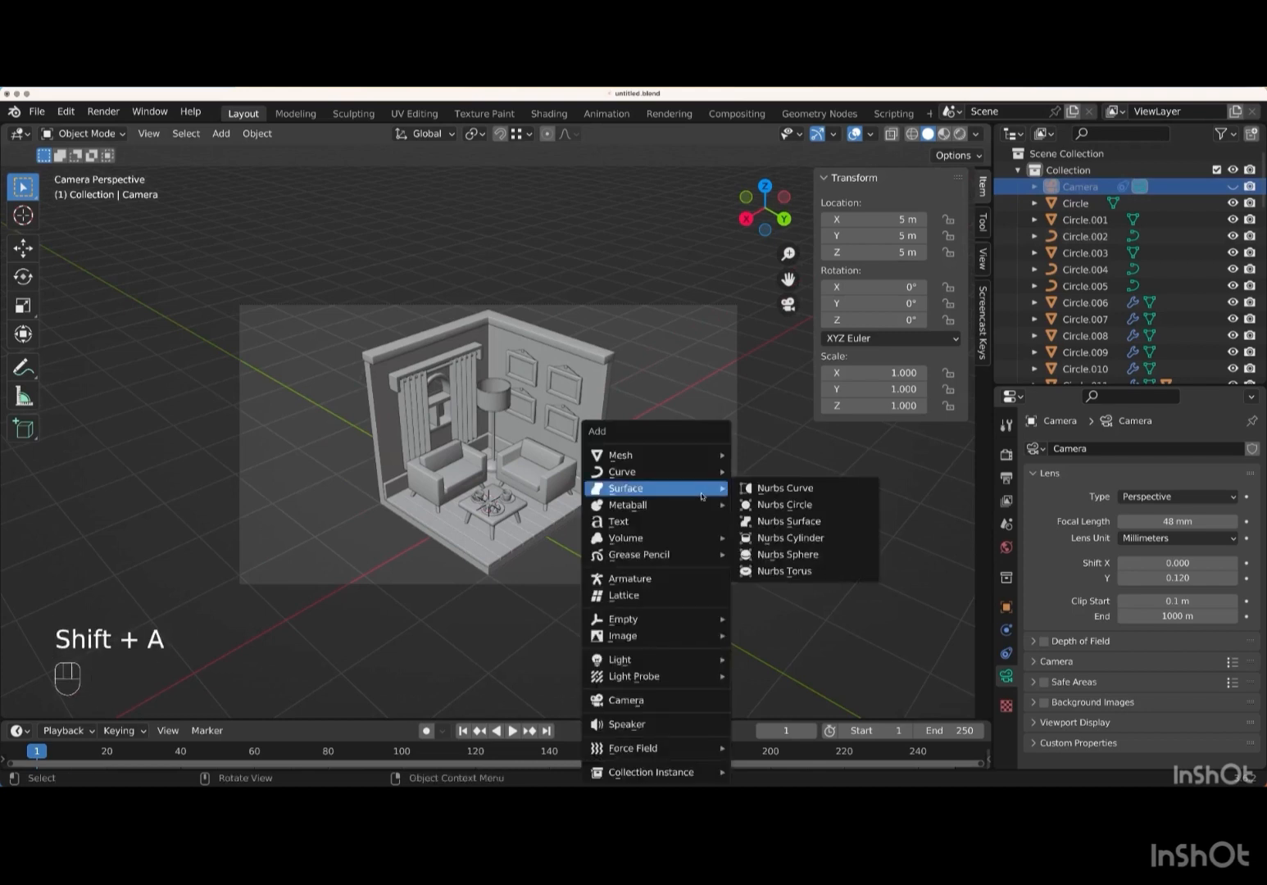
{"action": "mouse_move", "coordinate": [672, 455]}
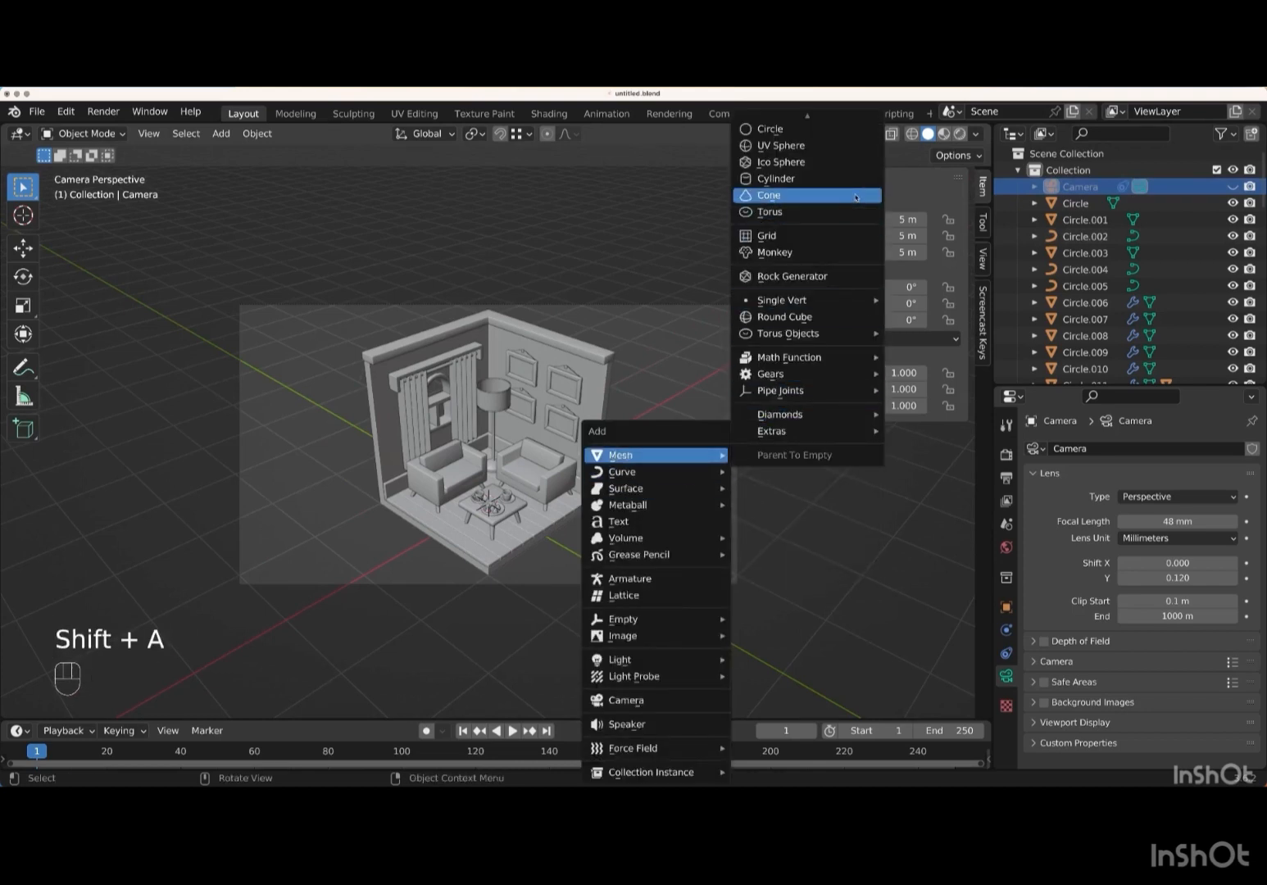
{"action": "left_click", "coordinate": [802, 124]}
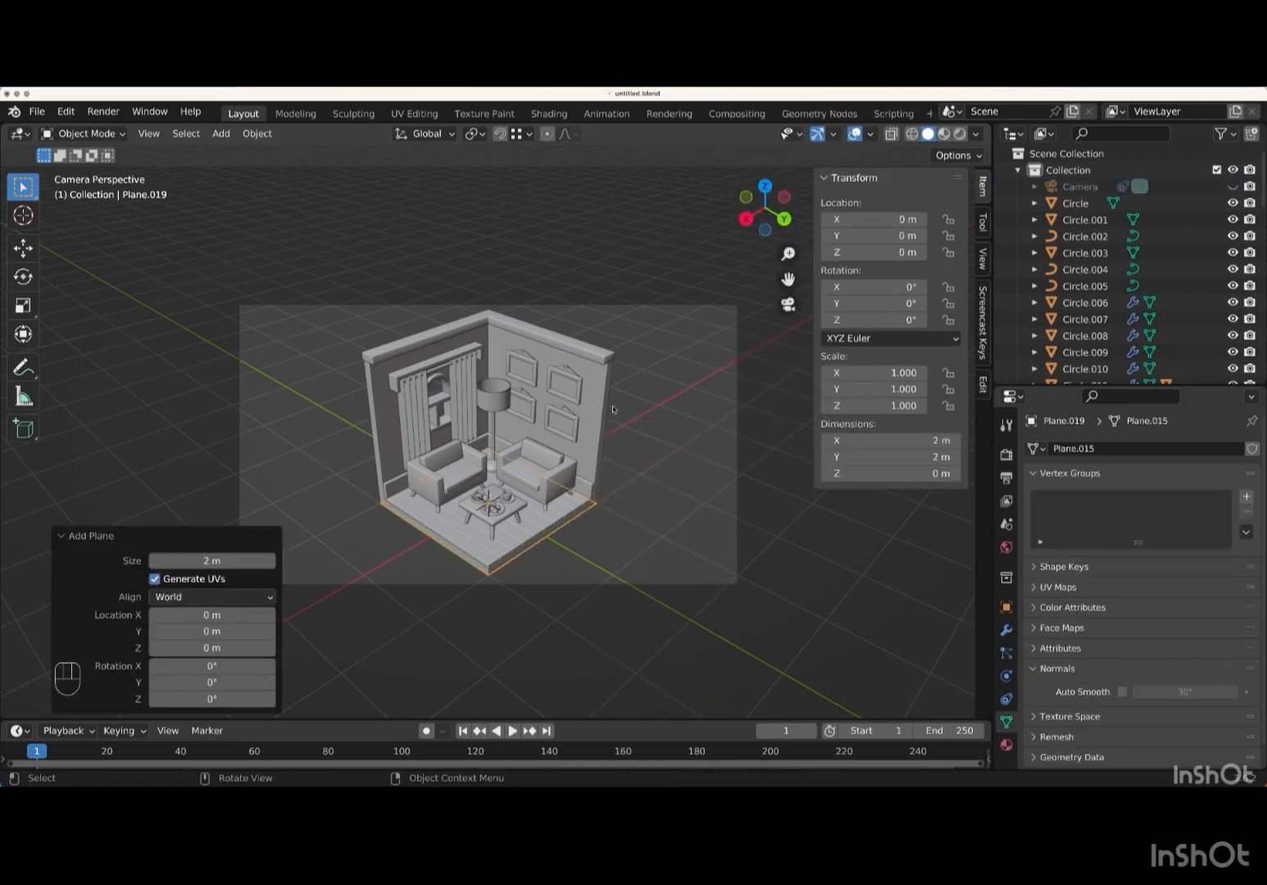
{"action": "key", "text": "s"}
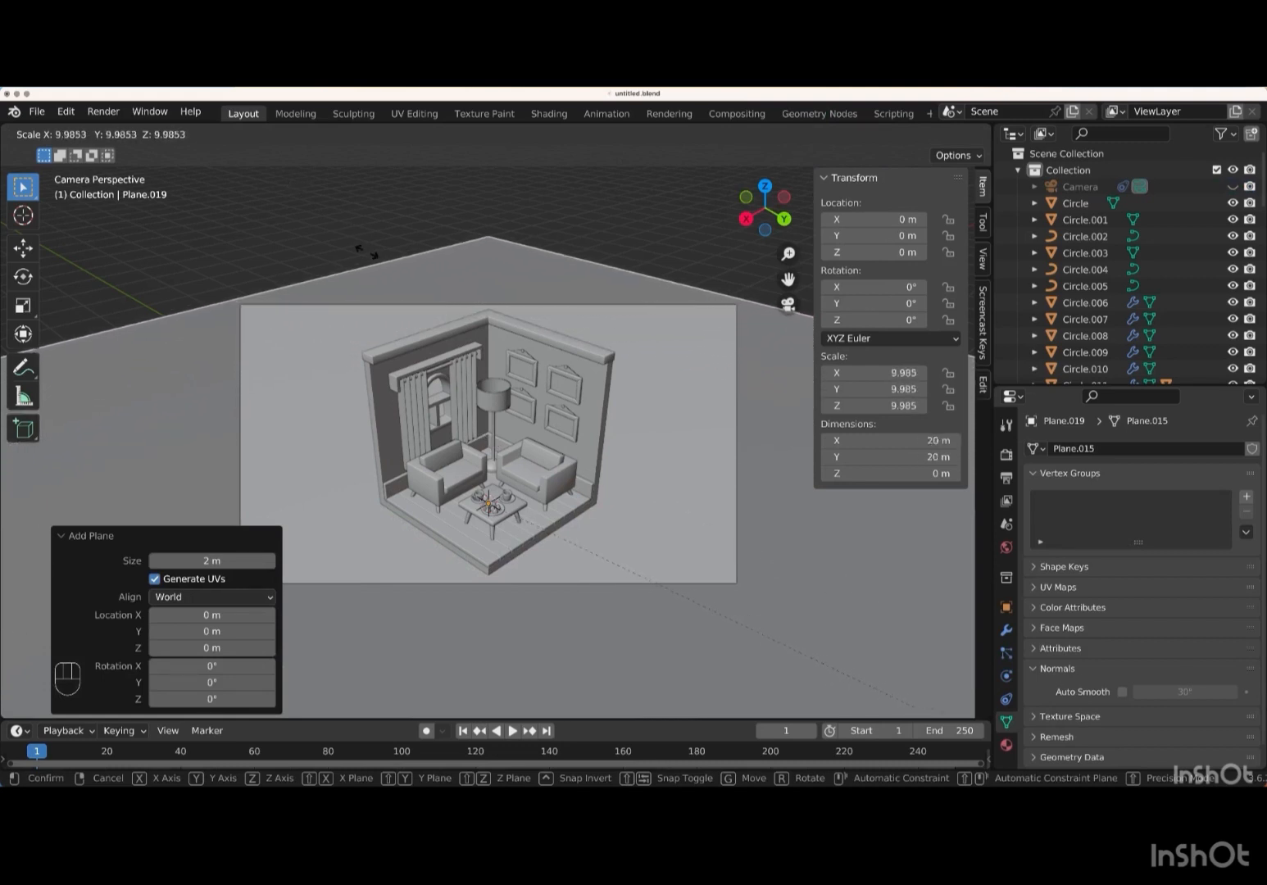
{"action": "key", "text": "Return"}
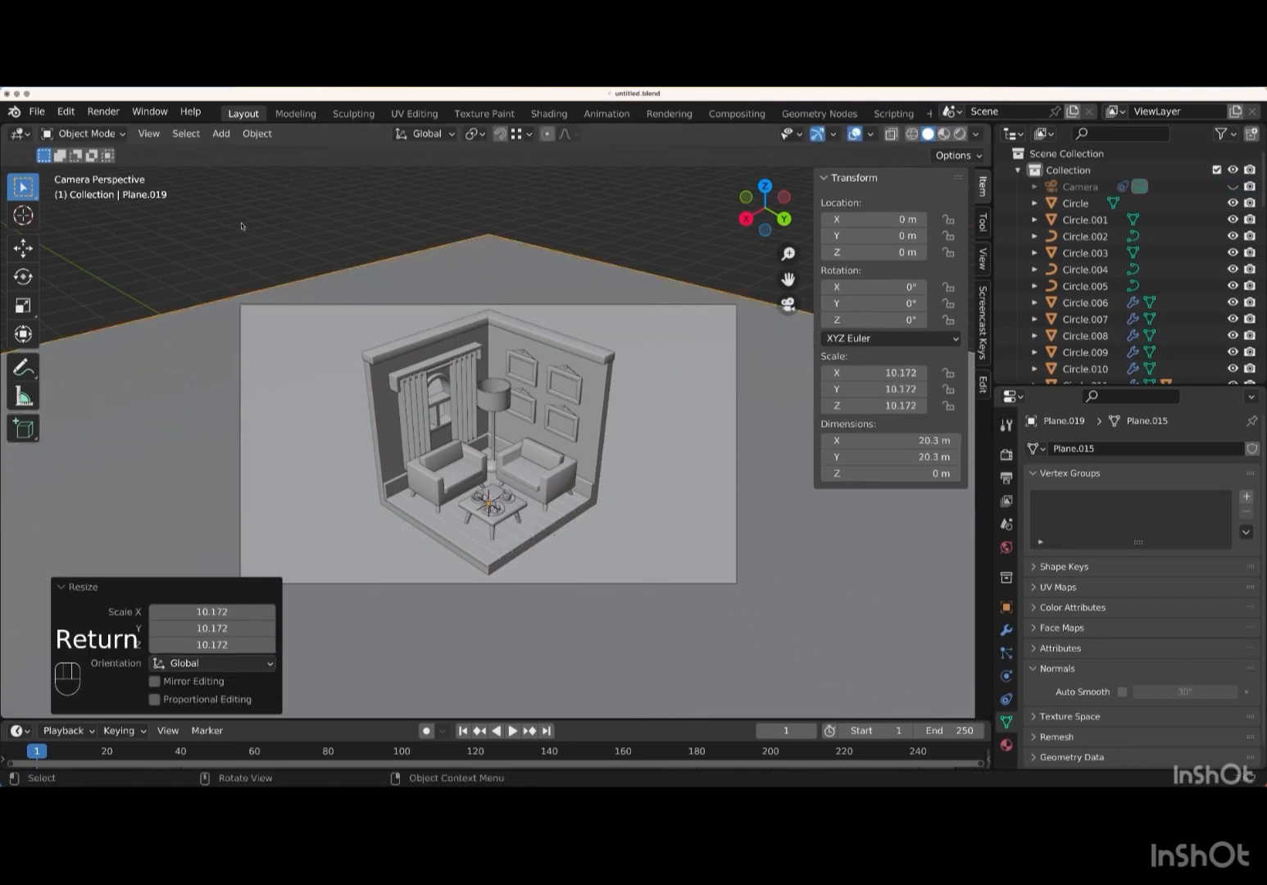
- Open the scene's render settings
{"action": "left_click", "coordinate": [1007, 455]}
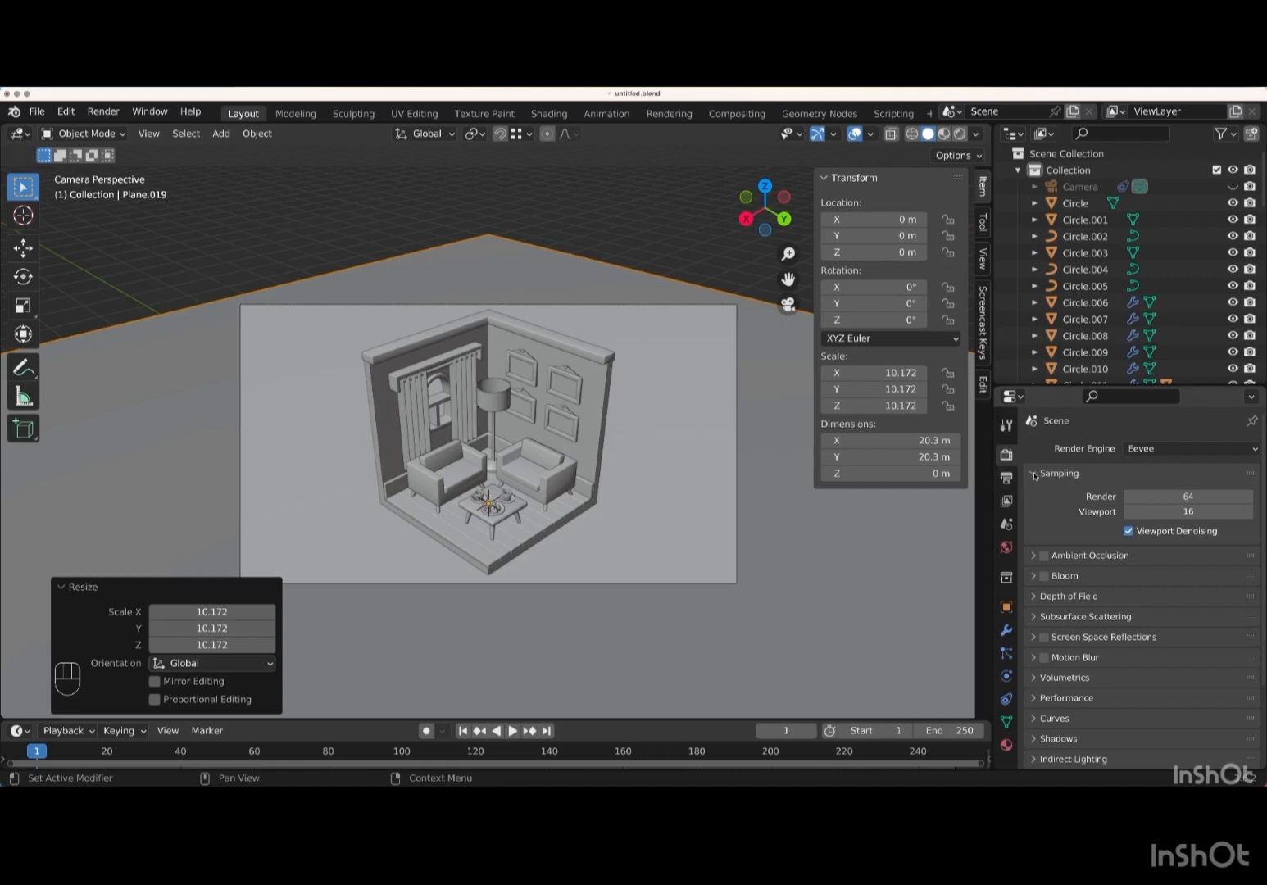
- Enable Ambient Occlusion, Bloom and Screen Space Reflections in the Eevee render settings
{"action": "left_click", "coordinate": [1035, 474]}
{"action": "left_click", "coordinate": [1043, 493]}
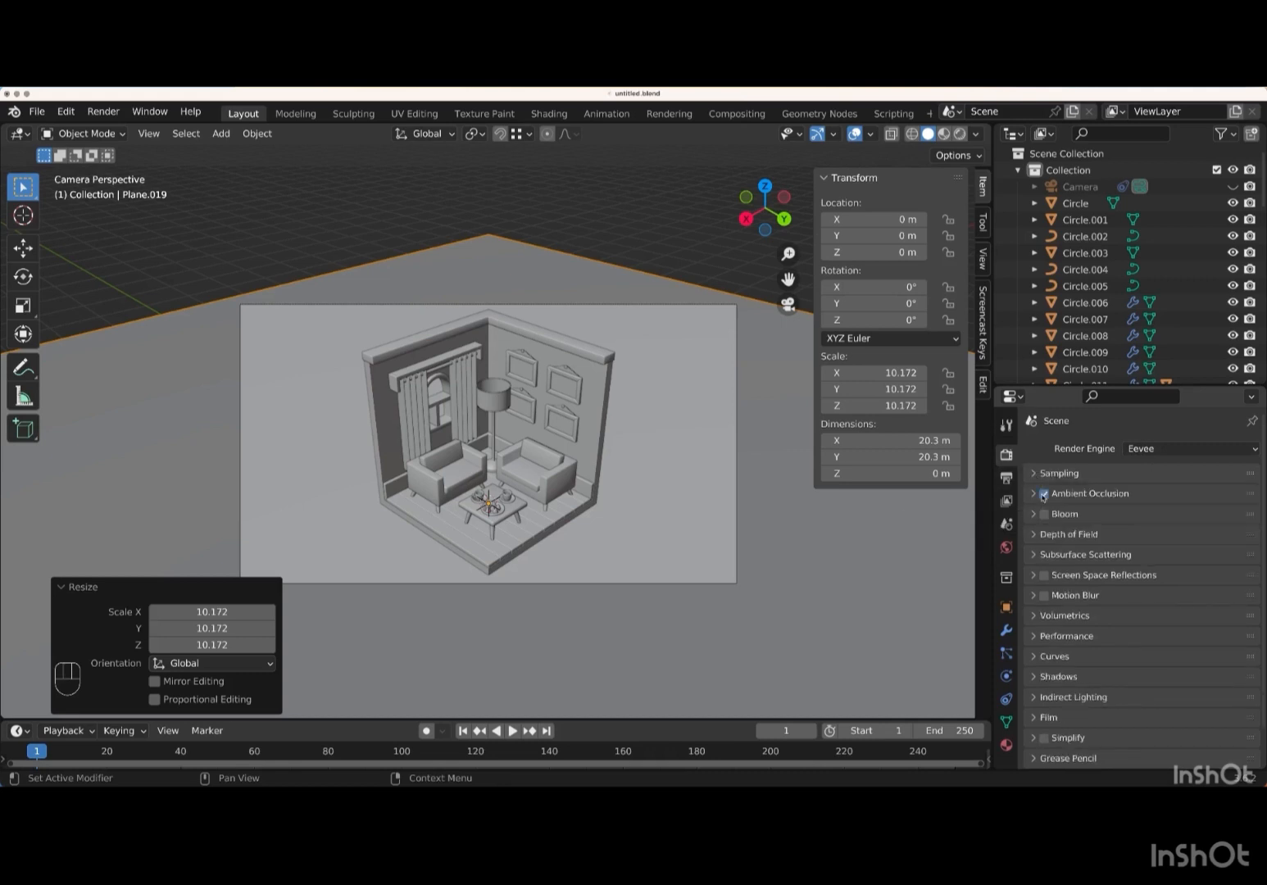
{"action": "left_click", "coordinate": [1044, 514]}
- Switch the render engine to Cycles on GPU Compute and enable denoising for the viewport
{"action": "left_click", "coordinate": [1163, 448]}
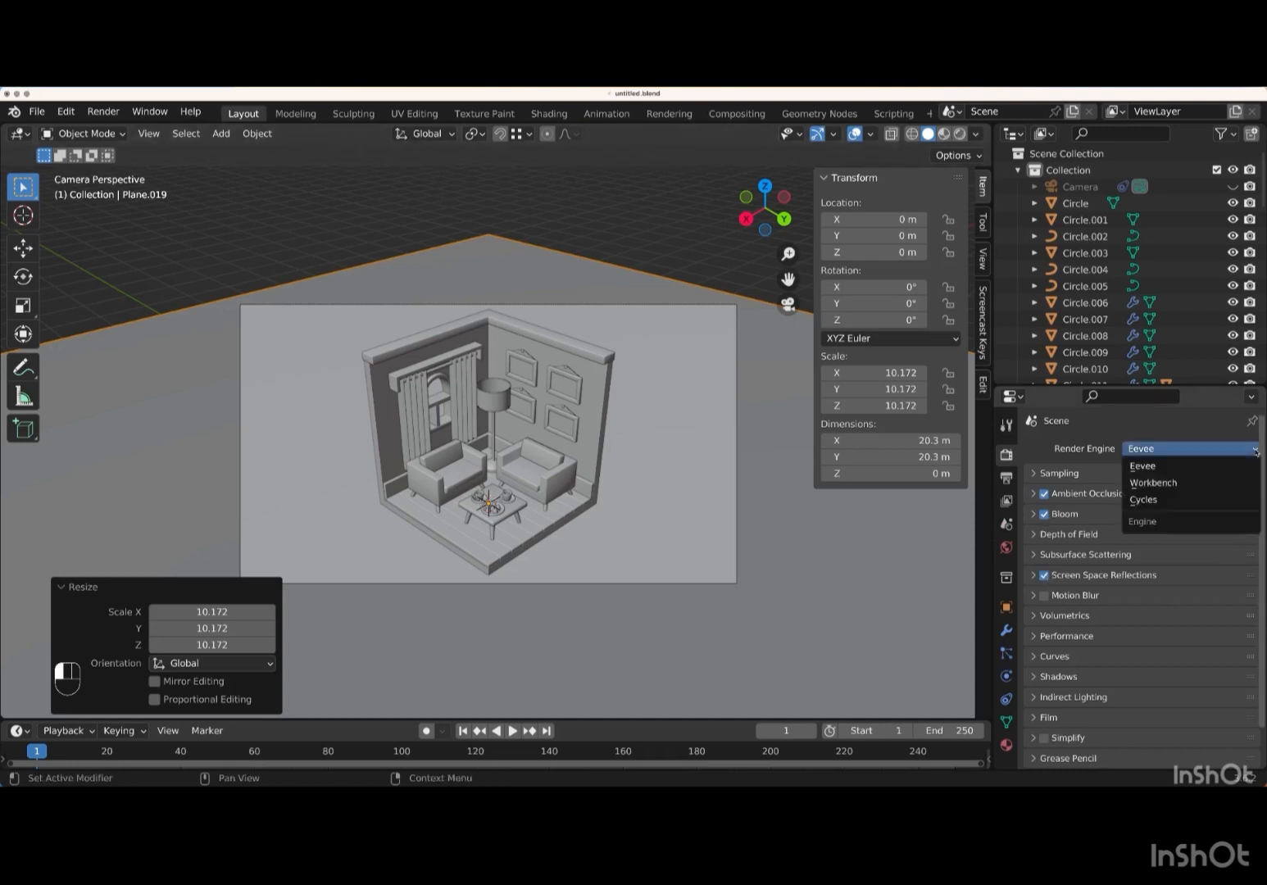
{"action": "left_click", "coordinate": [1164, 500]}
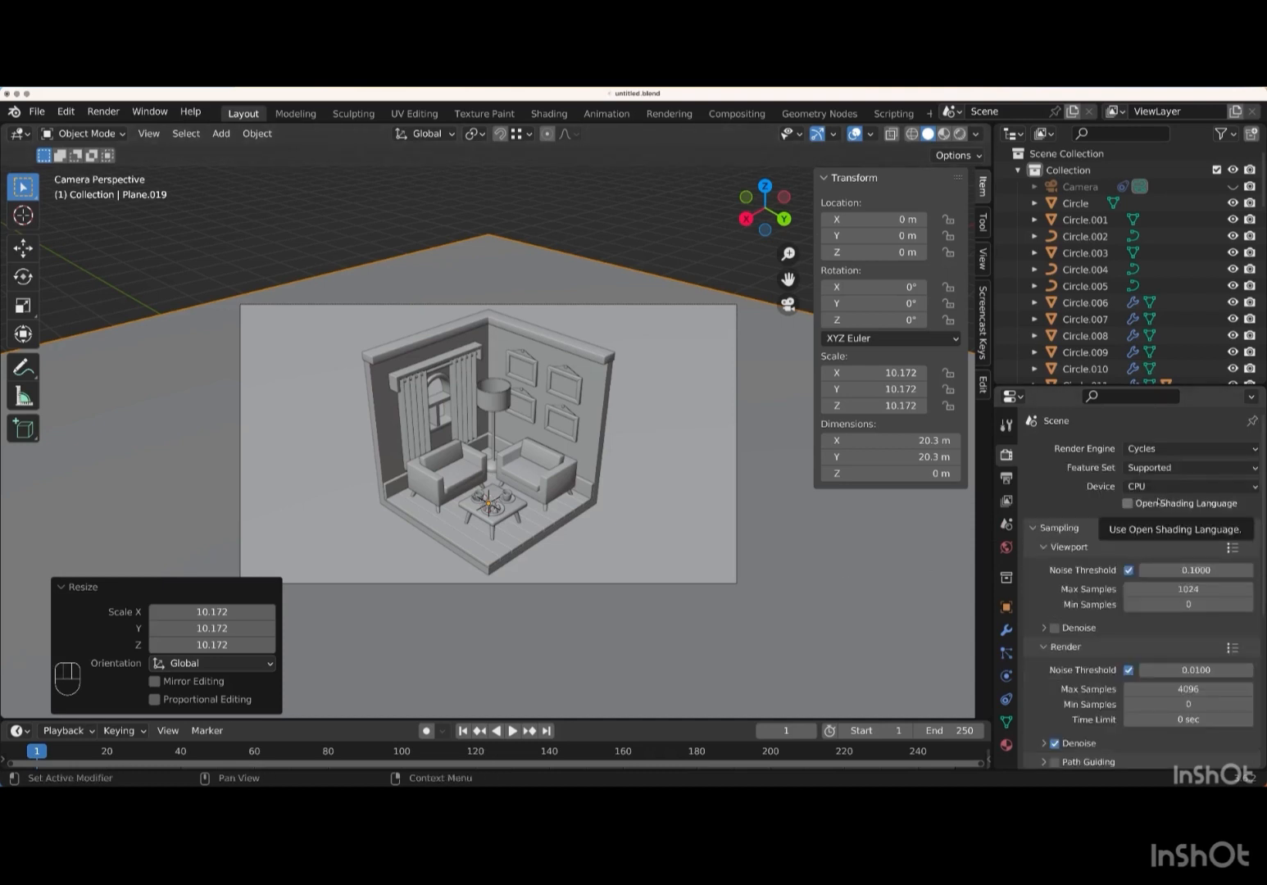
{"action": "left_click", "coordinate": [1183, 487]}
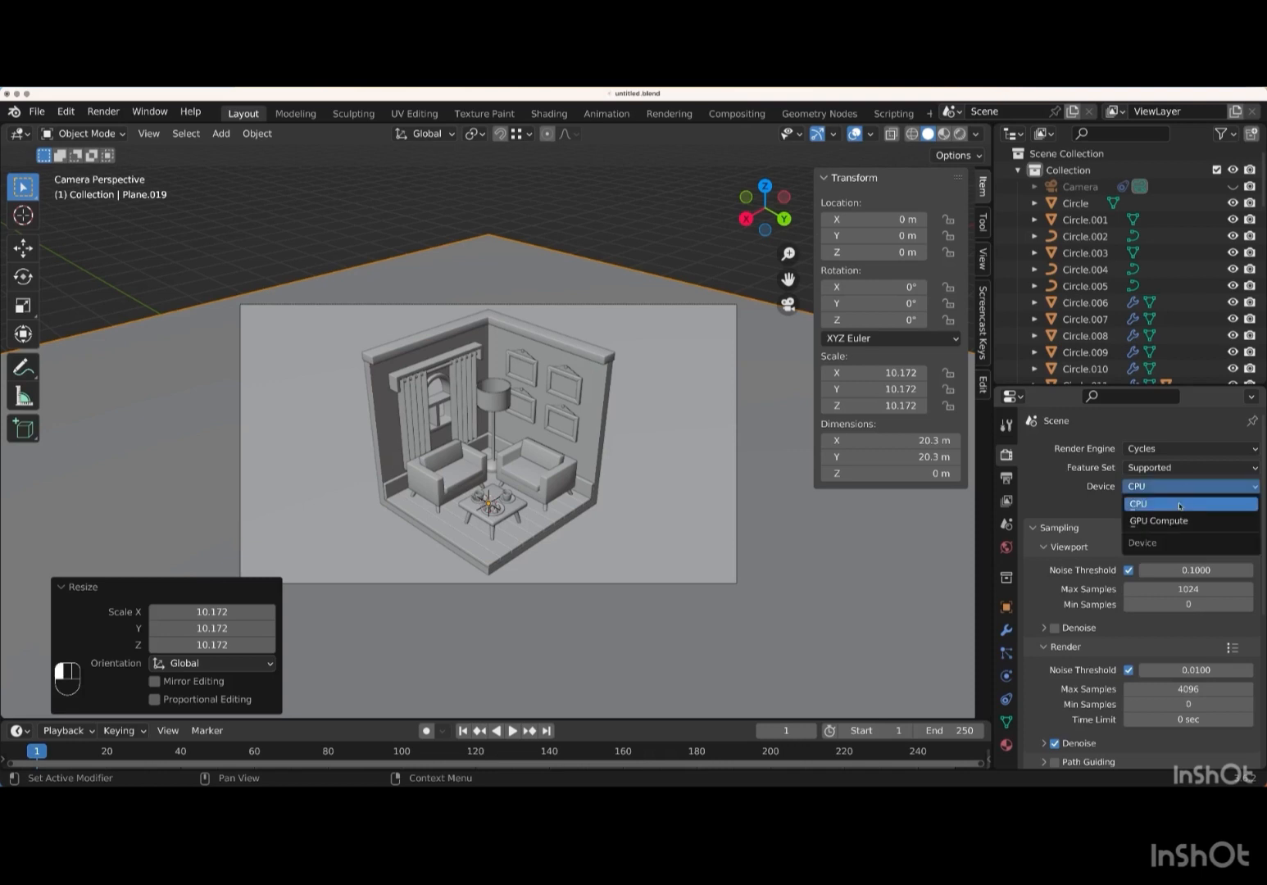
{"action": "left_click", "coordinate": [1180, 521]}
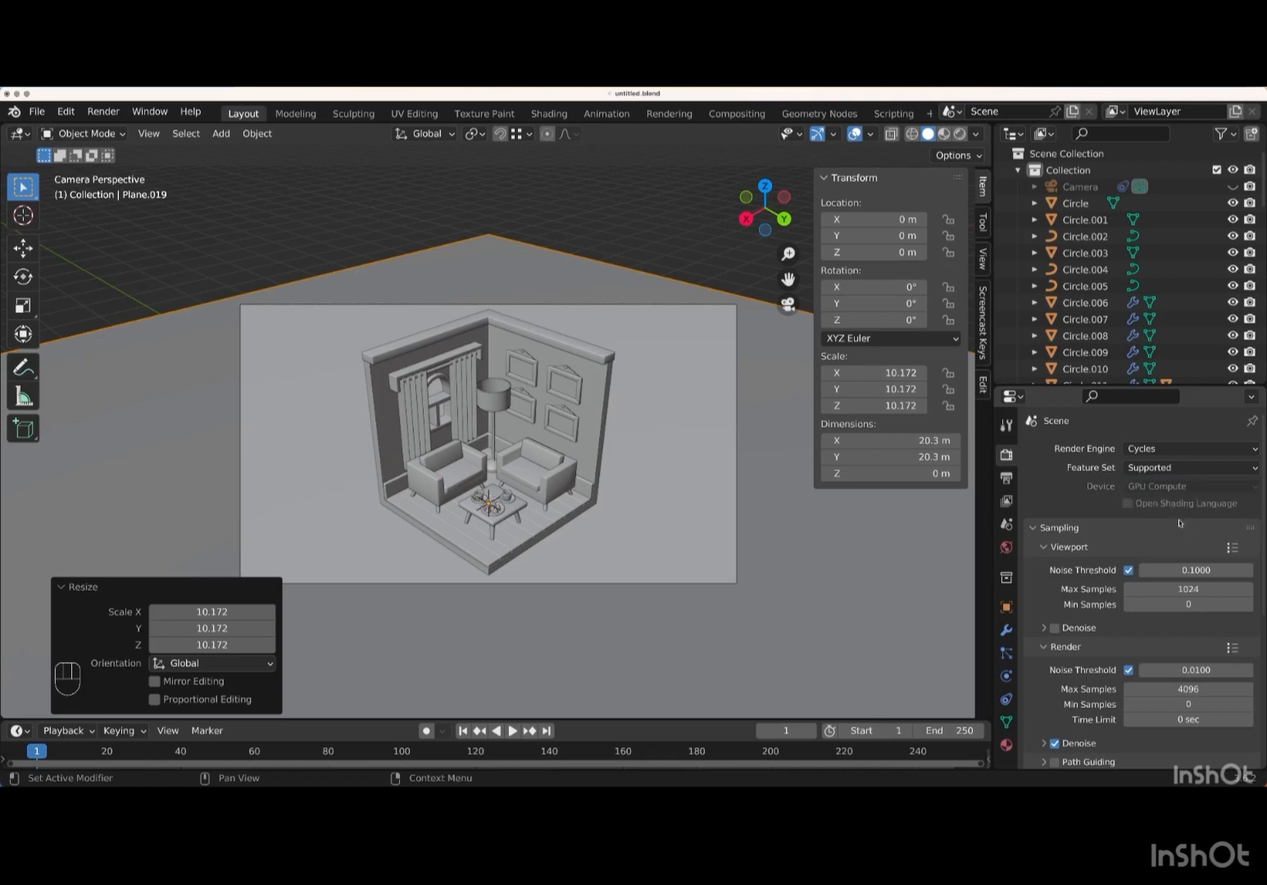
{"action": "scroll", "coordinate": [1180, 522], "scroll_direction": "down", "scroll_amount": 5}
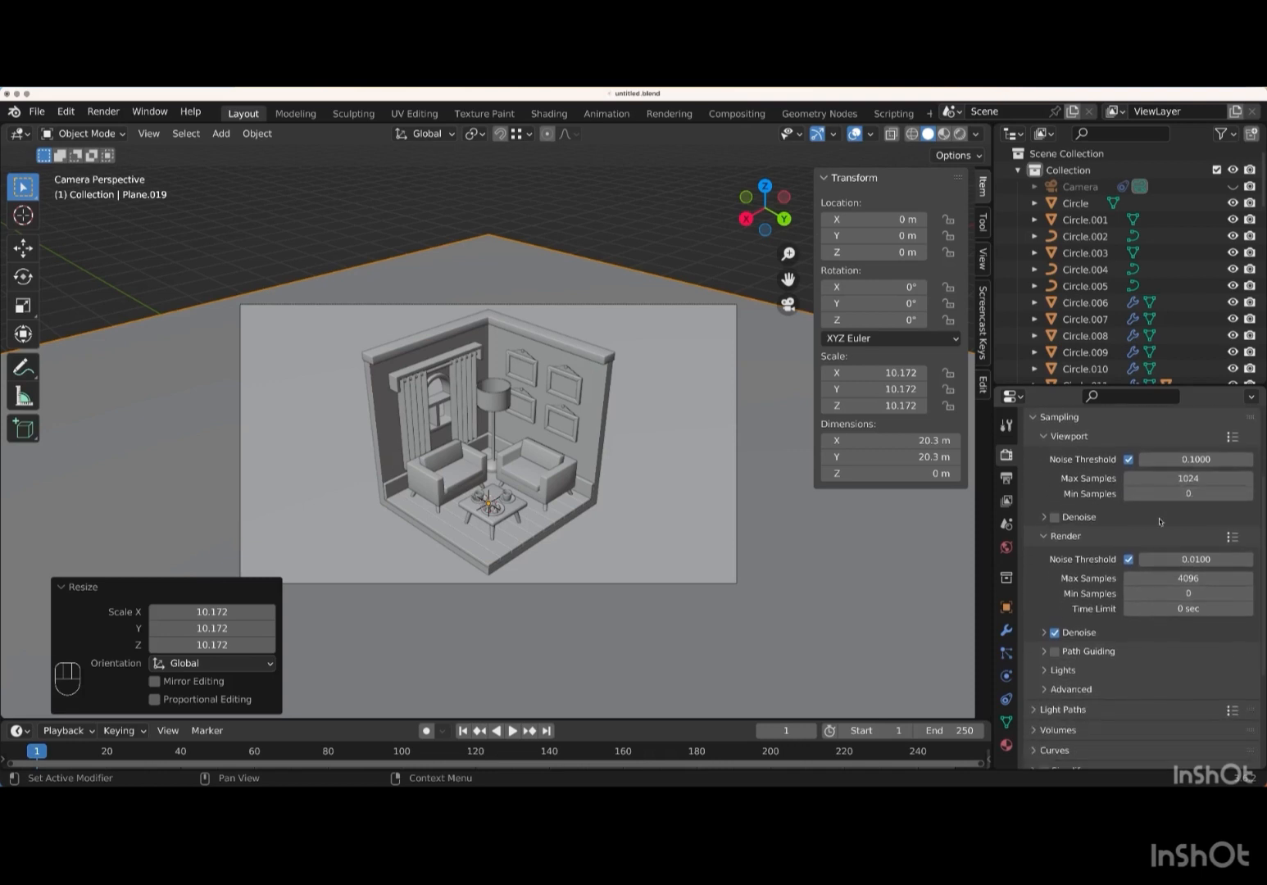
{"action": "left_click", "coordinate": [1054, 518]}
- Set the render tile size to 512 in the Cycles performance memory settings
{"action": "scroll", "coordinate": [1112, 556], "scroll_direction": "down", "scroll_amount": 4}
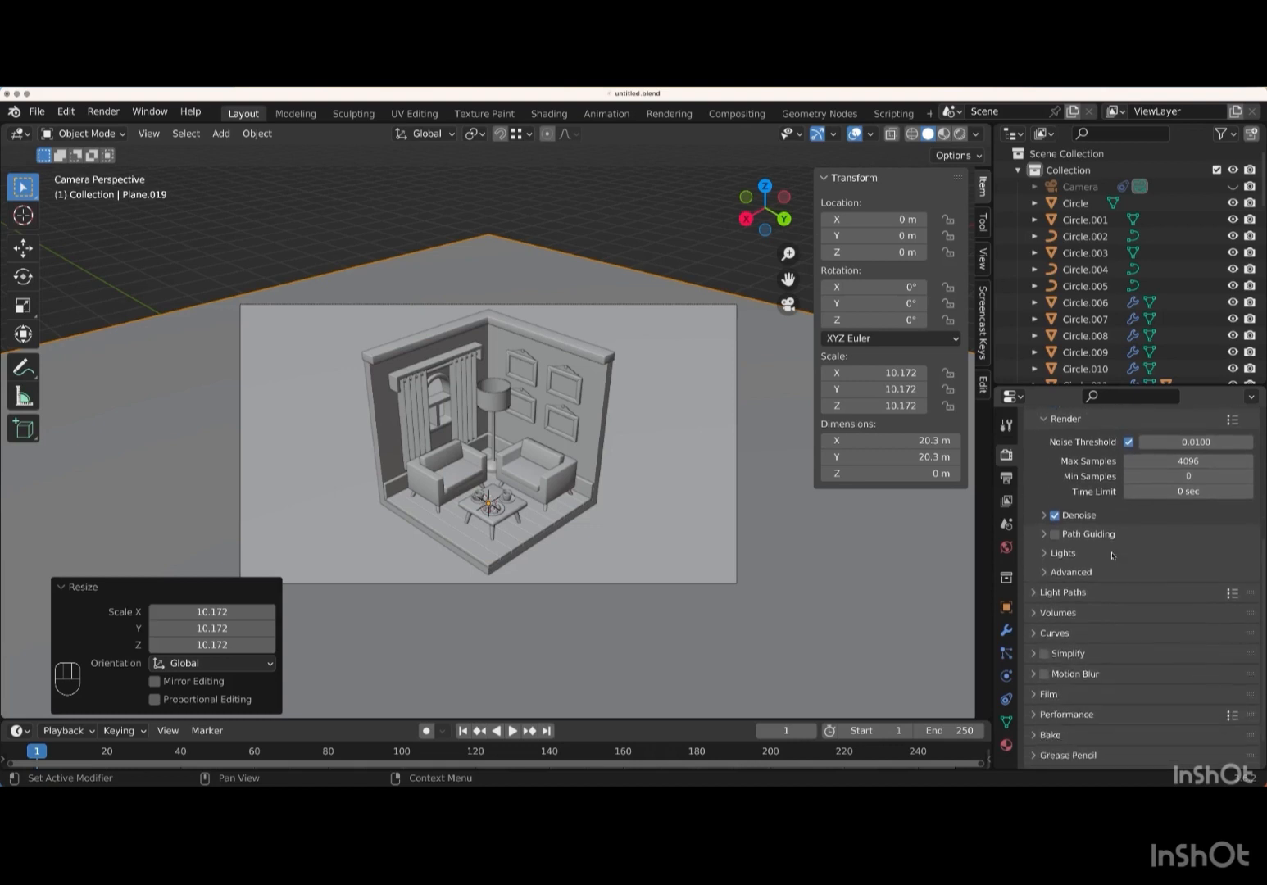
{"action": "left_click", "coordinate": [1033, 678]}
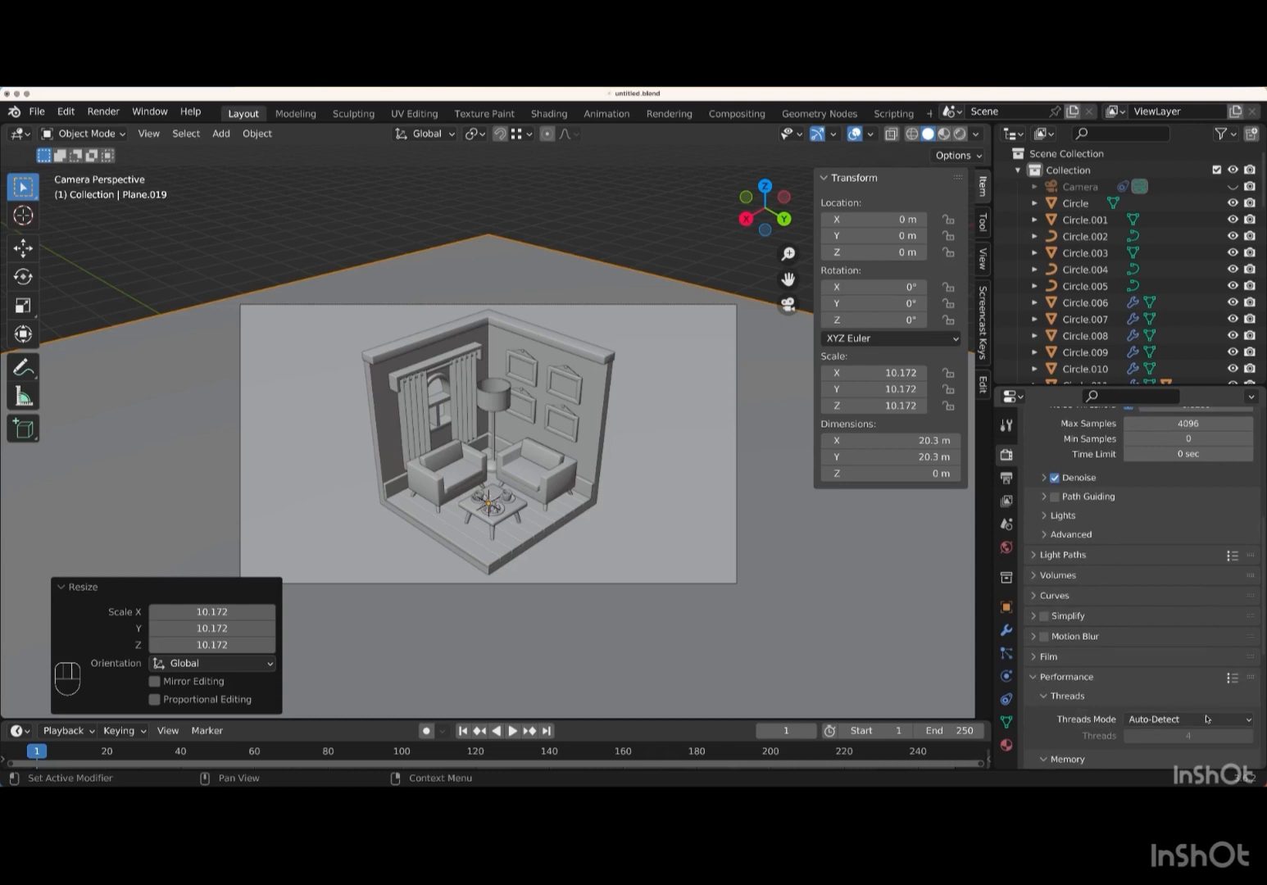
{"action": "scroll", "coordinate": [1180, 690], "scroll_direction": "down", "scroll_amount": 6}
{"action": "scroll", "coordinate": [1180, 690], "scroll_direction": "up", "scroll_amount": 1}
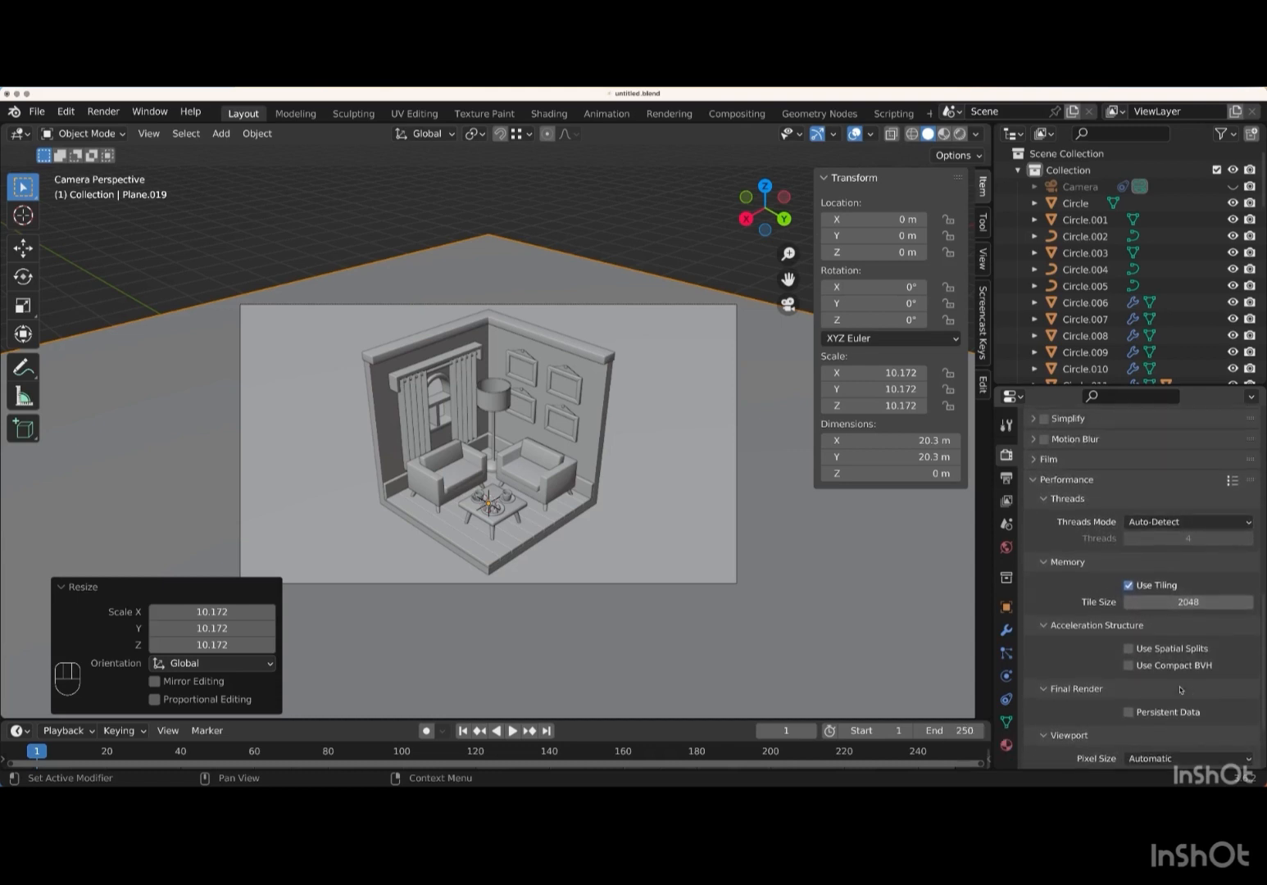
{"action": "left_click", "coordinate": [1194, 607]}
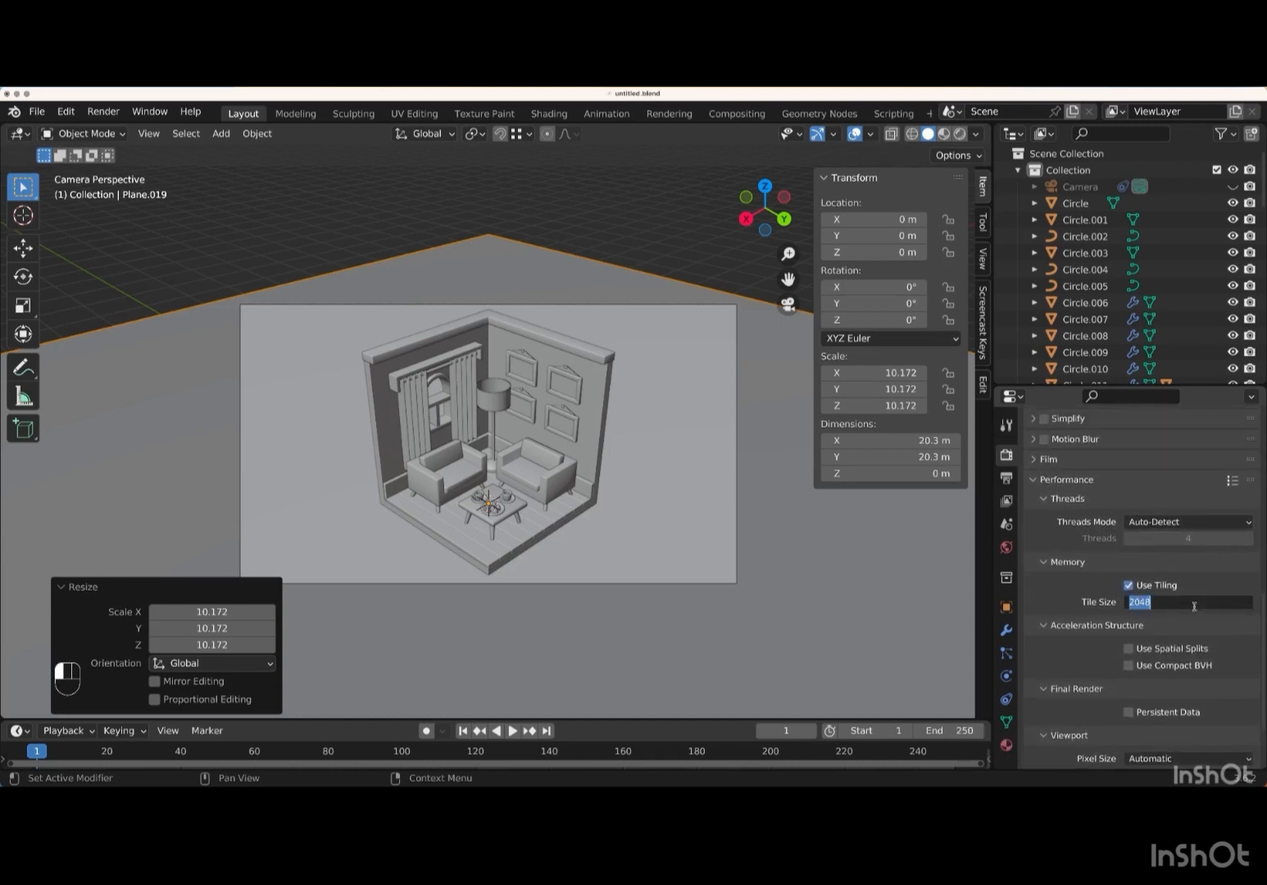
{"action": "type", "text": "512"}
{"action": "key", "text": "Return"}
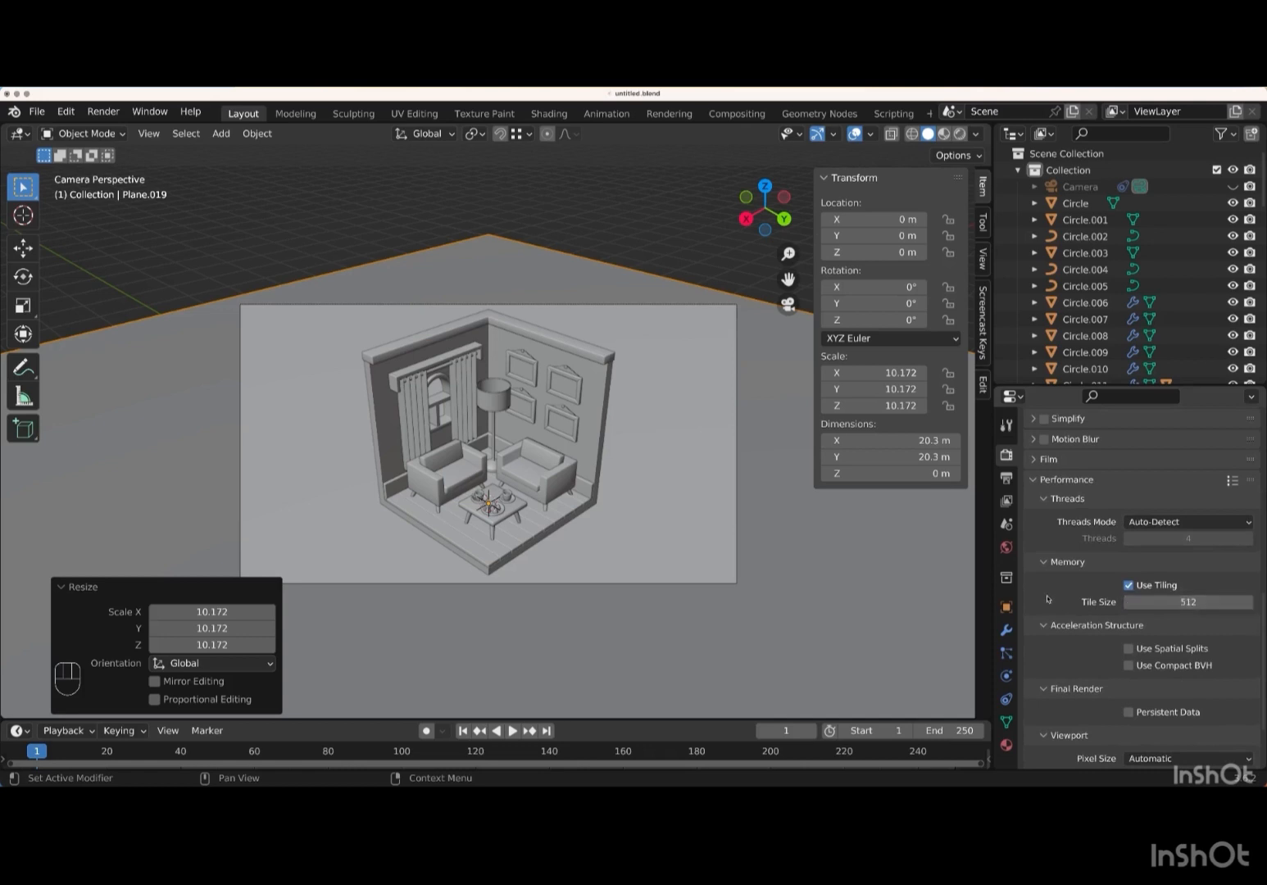
- Set the maximum samples for the final render to 512
{"action": "scroll", "coordinate": [1046, 599], "scroll_direction": "up", "scroll_amount": 5}
{"action": "scroll", "coordinate": [1046, 599], "scroll_direction": "up", "scroll_amount": 3}
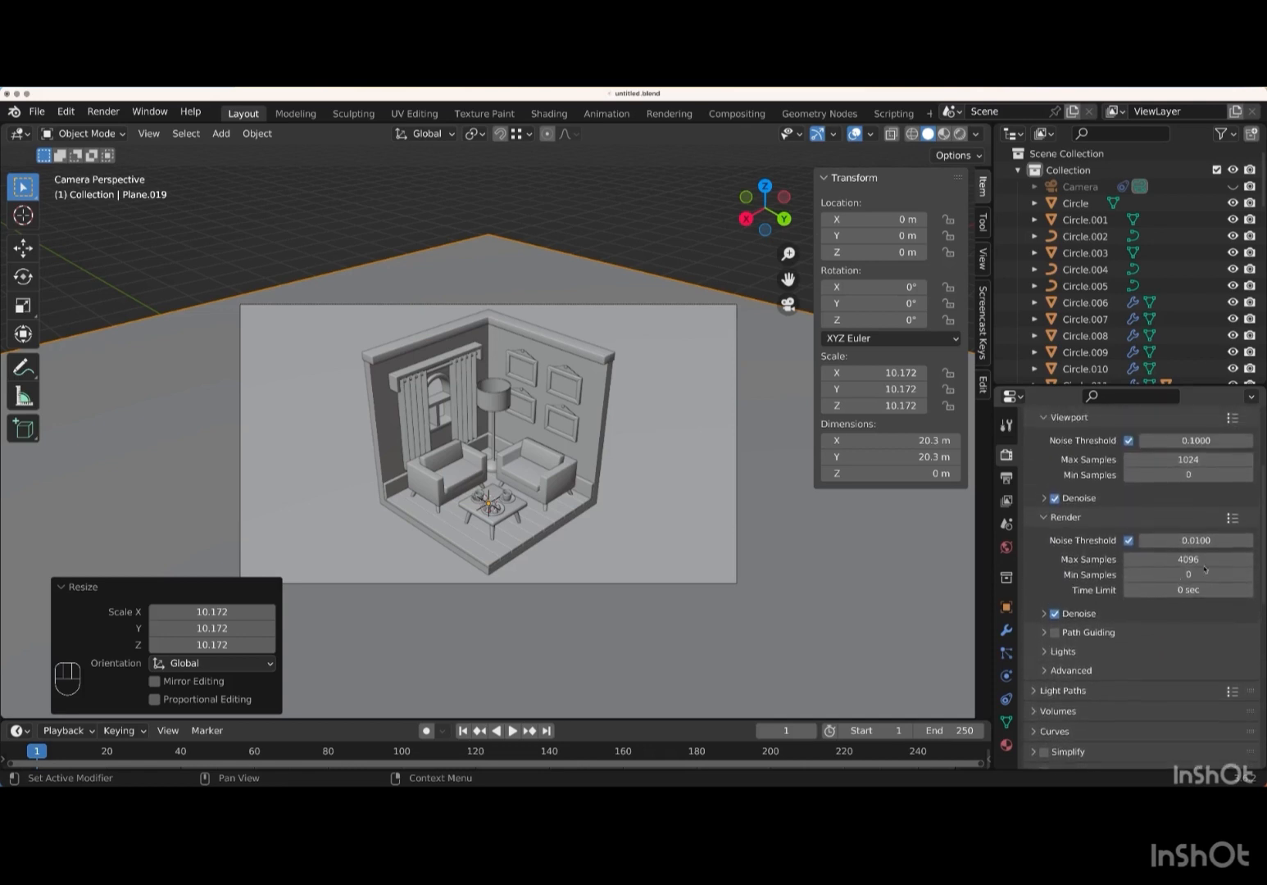
{"action": "left_click", "coordinate": [1196, 560]}
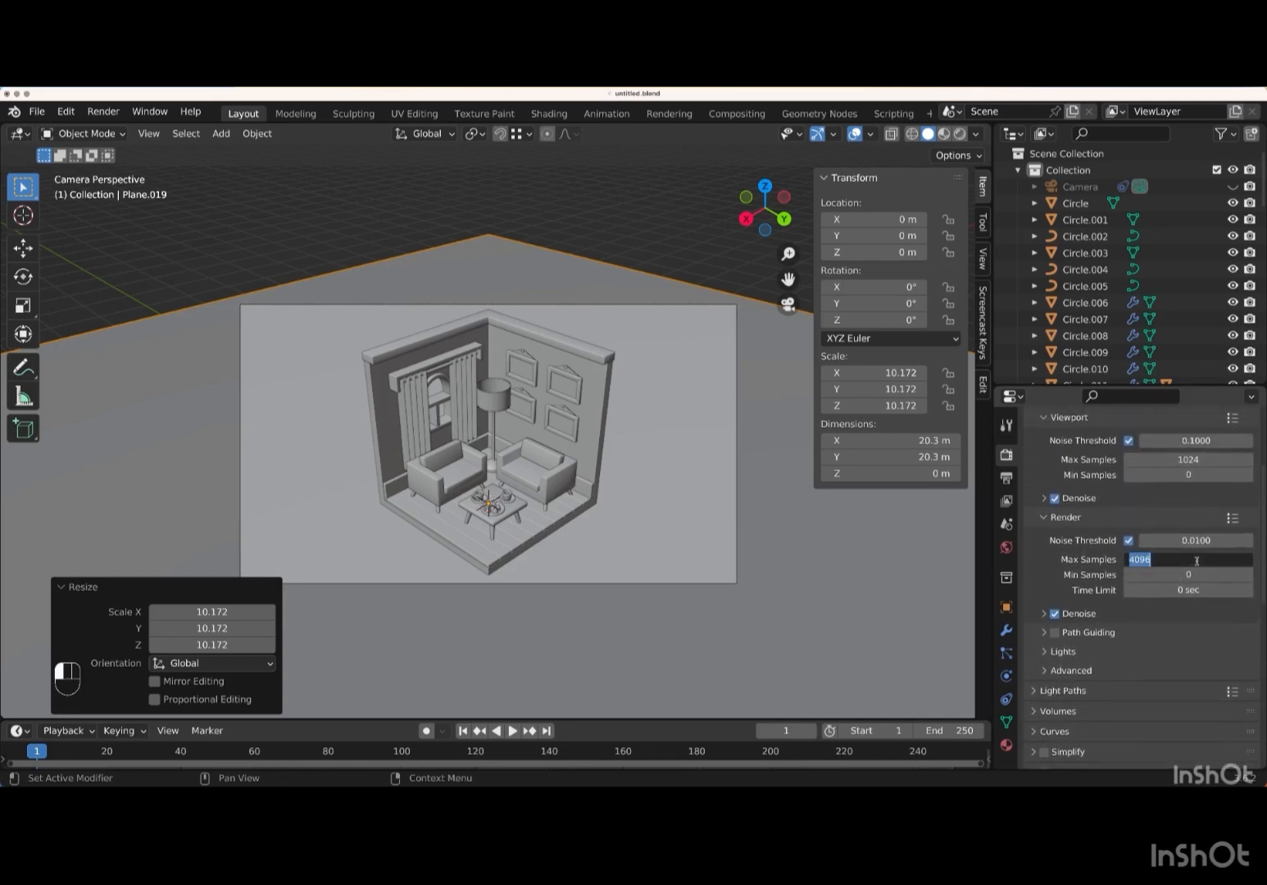
{"action": "type", "text": "512"}
{"action": "key", "text": "Return"}
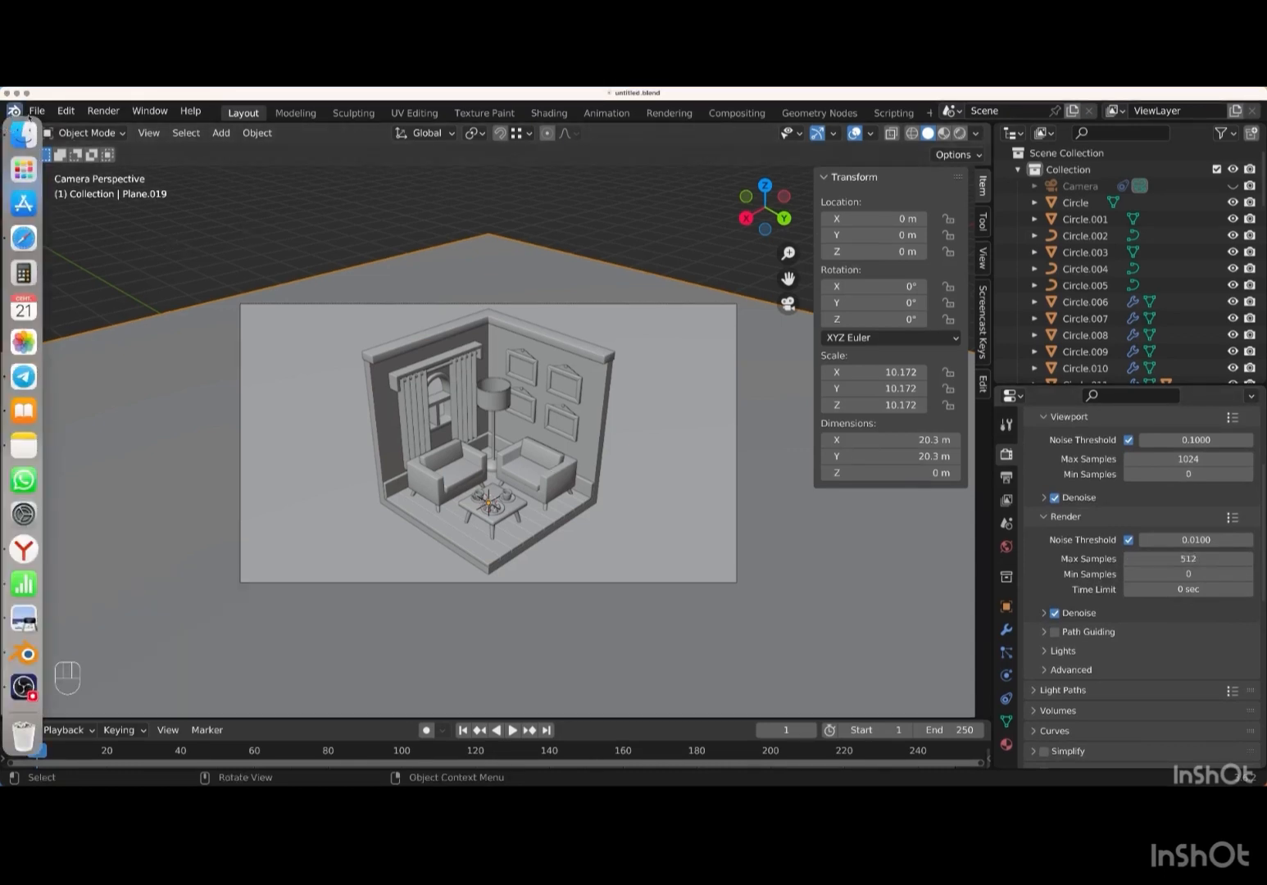
- Split the 3D viewport vertically and turn the new narrow area into an Image Editor
{"action": "left_click_drag", "start_coordinate": [13, 131], "coordinate": [298, 144]}
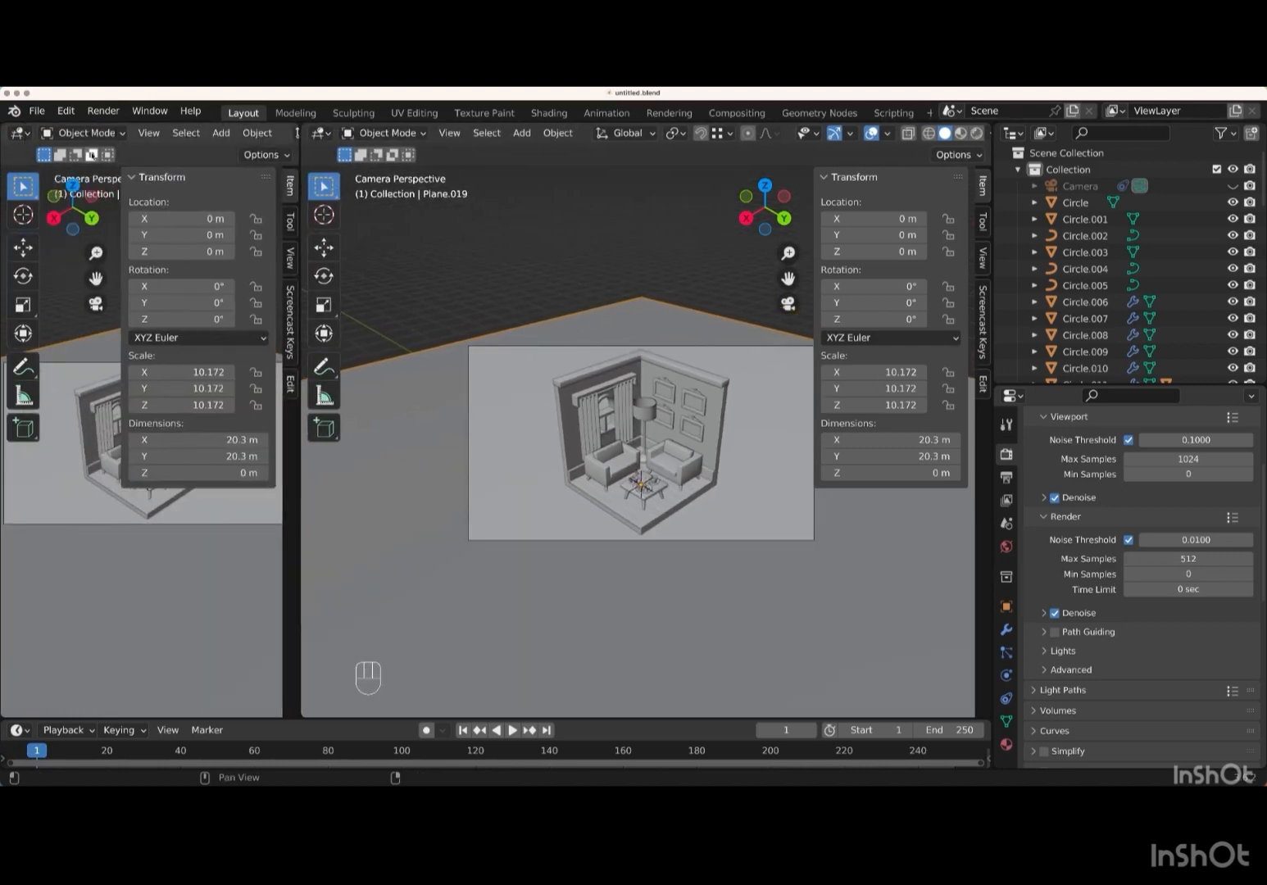
{"action": "left_click", "coordinate": [18, 133]}
{"action": "left_click", "coordinate": [64, 198]}
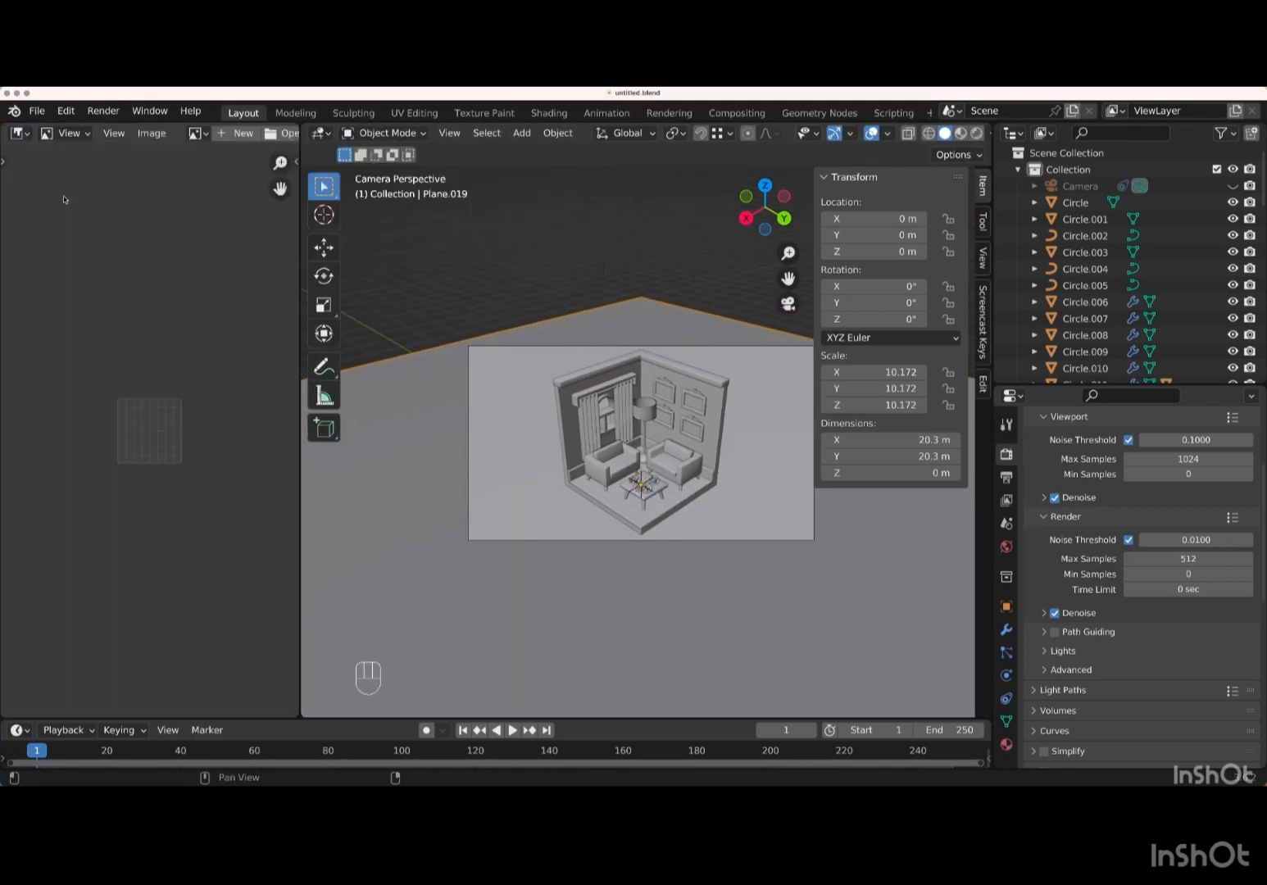
- Open the colour palette image IMG_9936 from the Pictures folder in the Image Editor
{"action": "left_click", "coordinate": [150, 133]}
{"action": "left_click", "coordinate": [166, 169]}
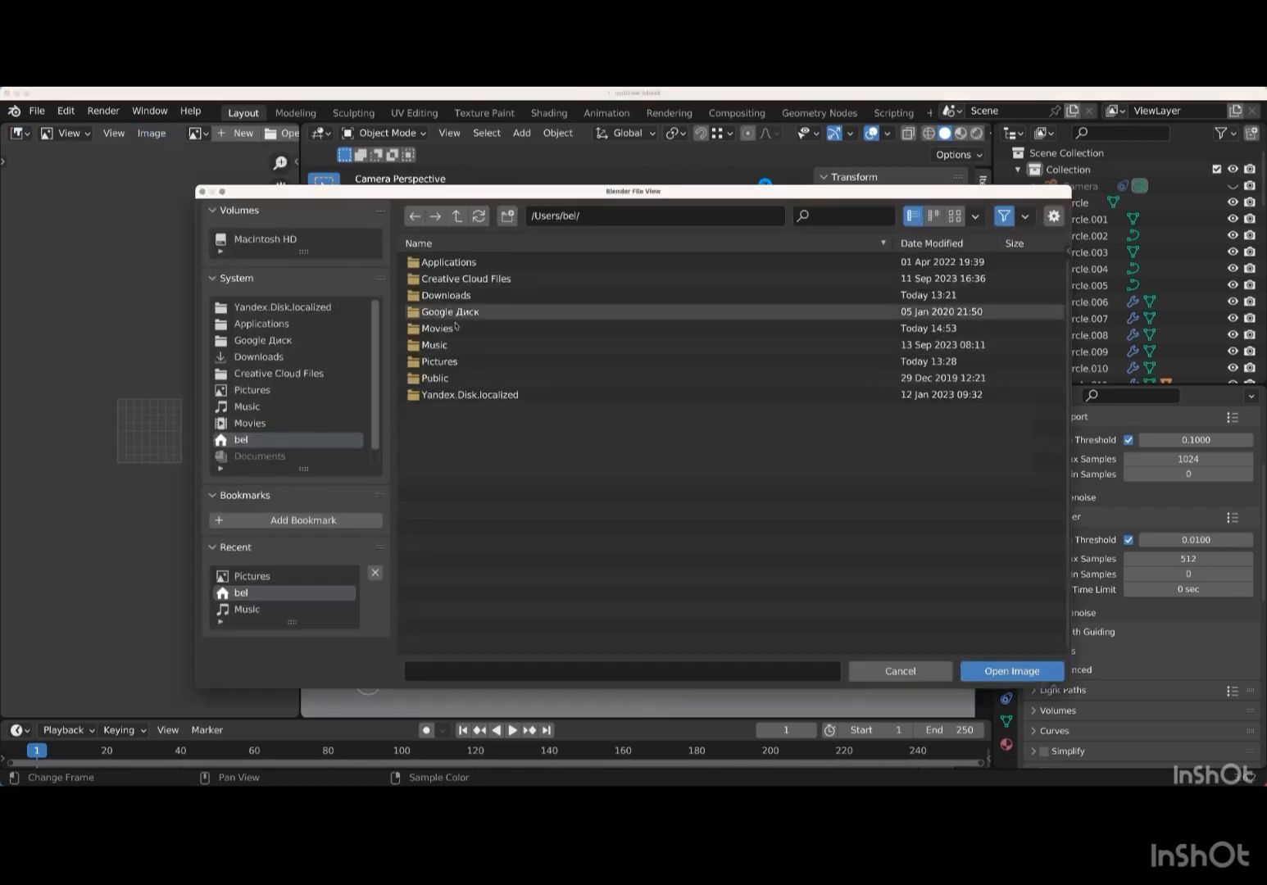
{"action": "left_click", "coordinate": [458, 363]}
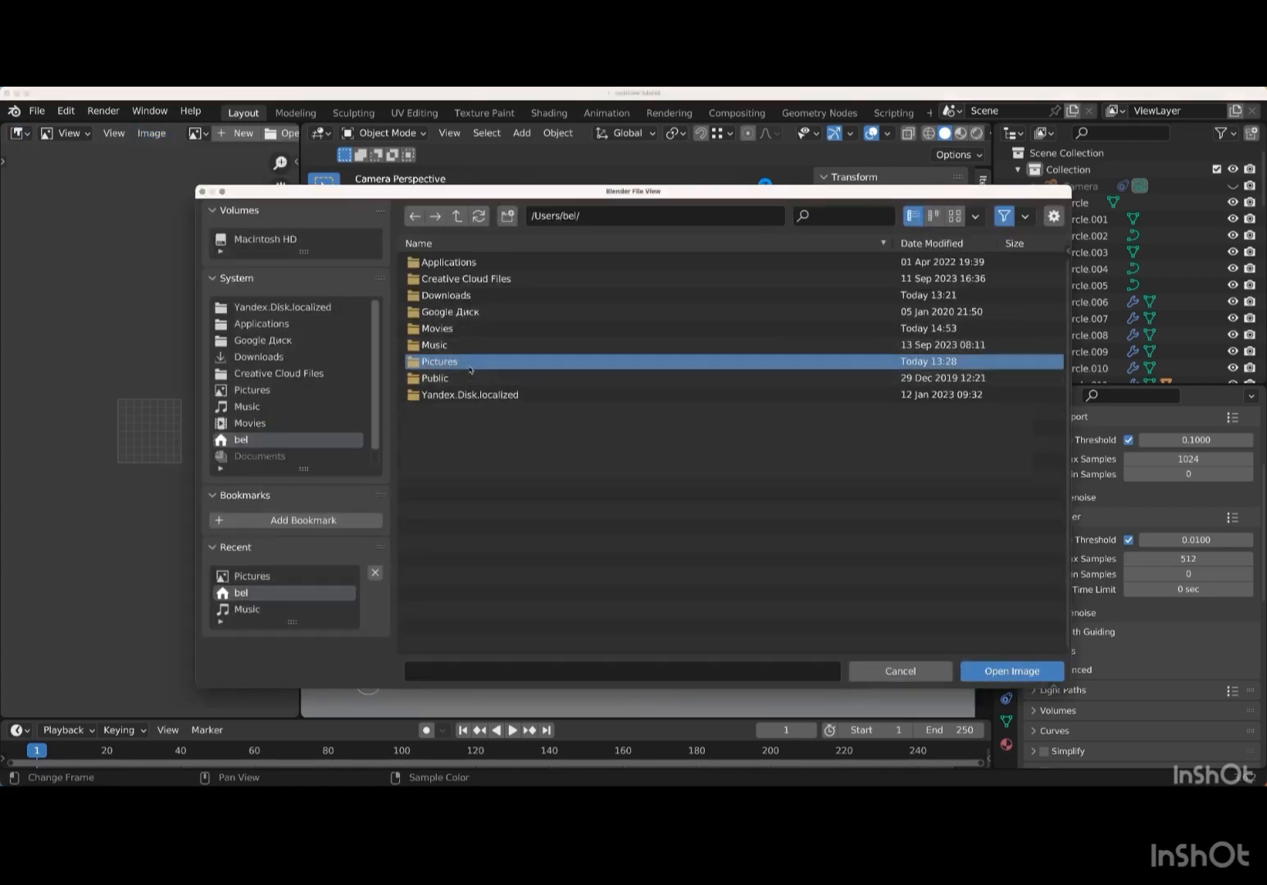
{"action": "double_click", "coordinate": [471, 362]}
{"action": "double_click", "coordinate": [461, 278]}
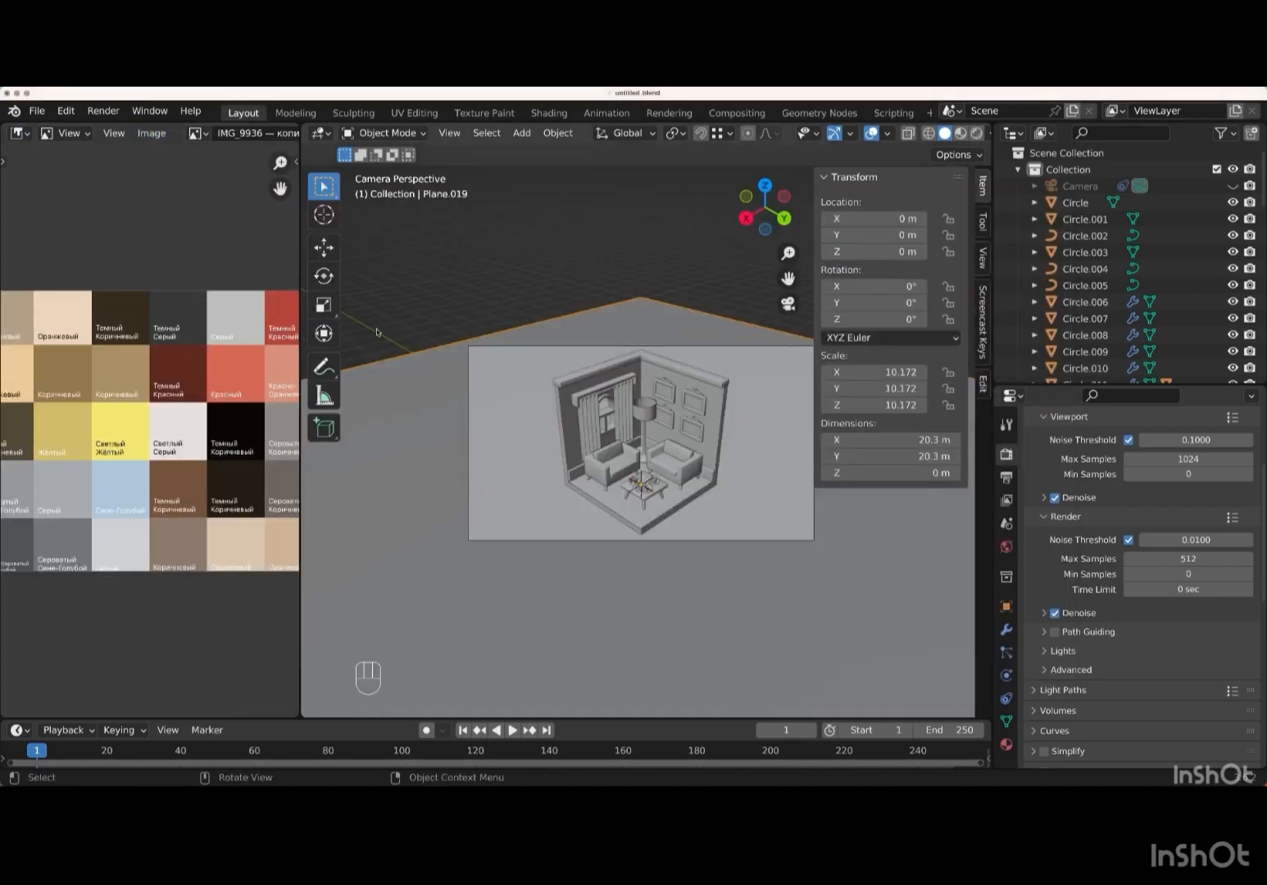
- Enlarge the room in the camera view, hide the viewport sidebar and display the scene in Material Preview shading
{"action": "key", "text": "KP_Add"}
{"action": "key", "text": "KP_Add"}
{"action": "key", "text": "KP_Add"}
{"action": "key", "text": "KP_Add"}
{"action": "key", "text": "KP_Add"}
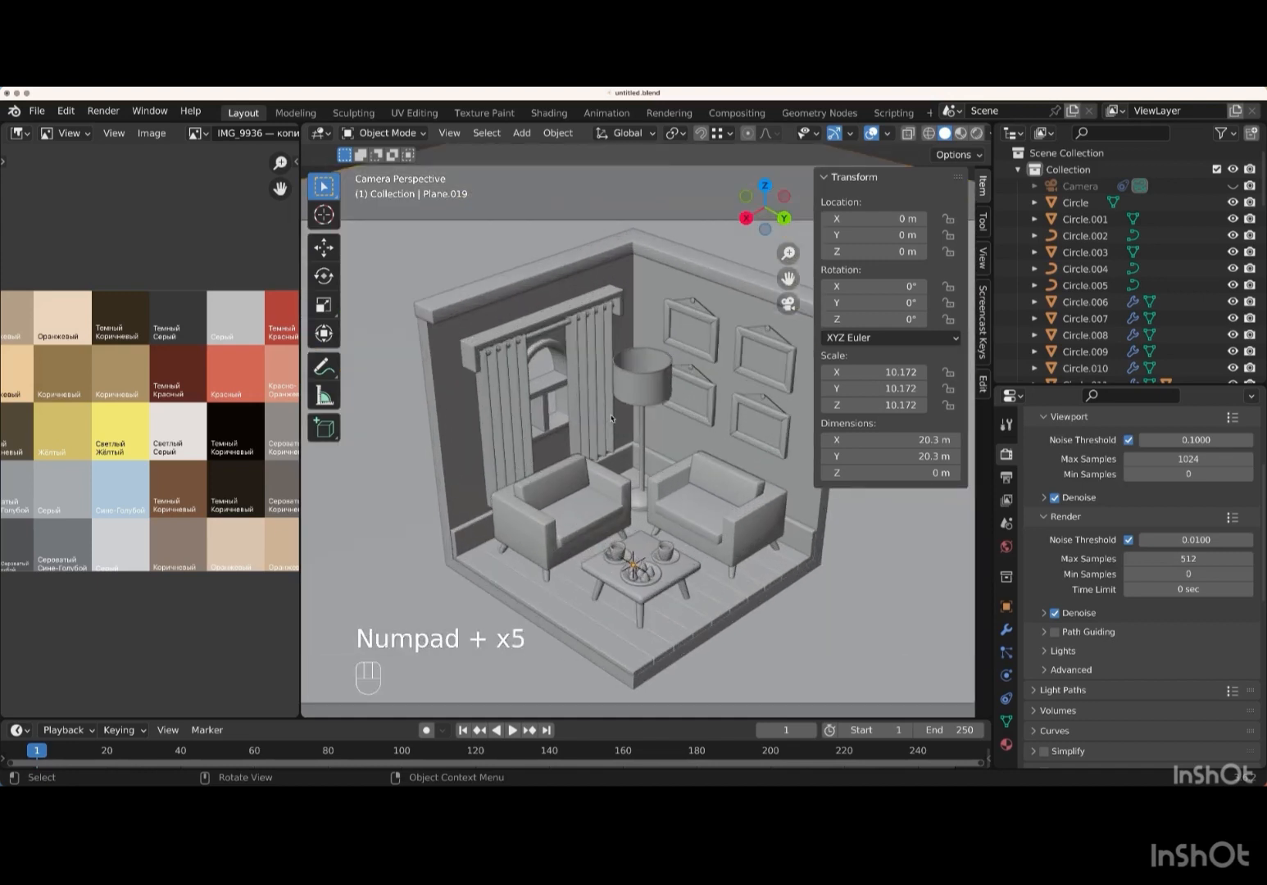
{"action": "key", "text": "KP_Add"}
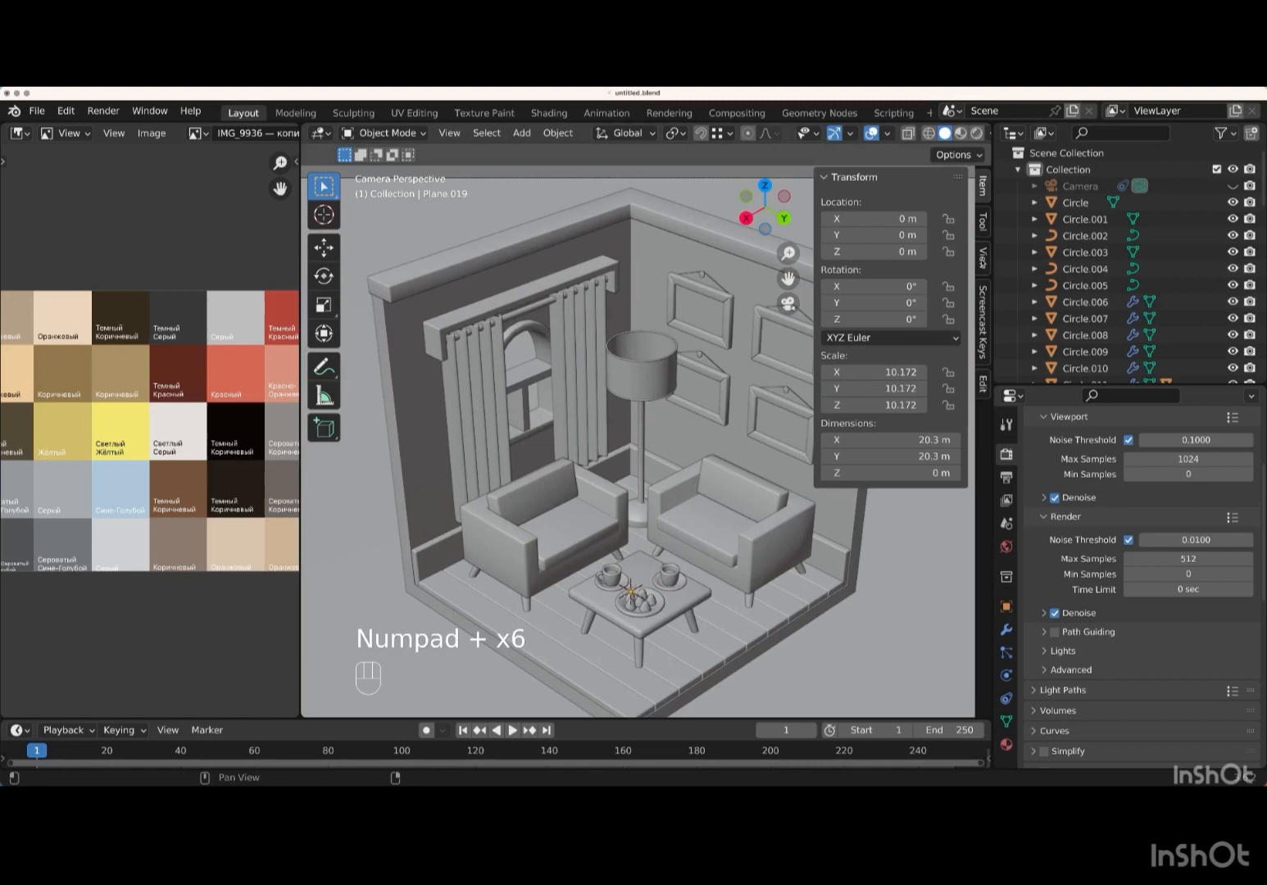
{"action": "left_click", "coordinate": [984, 261]}
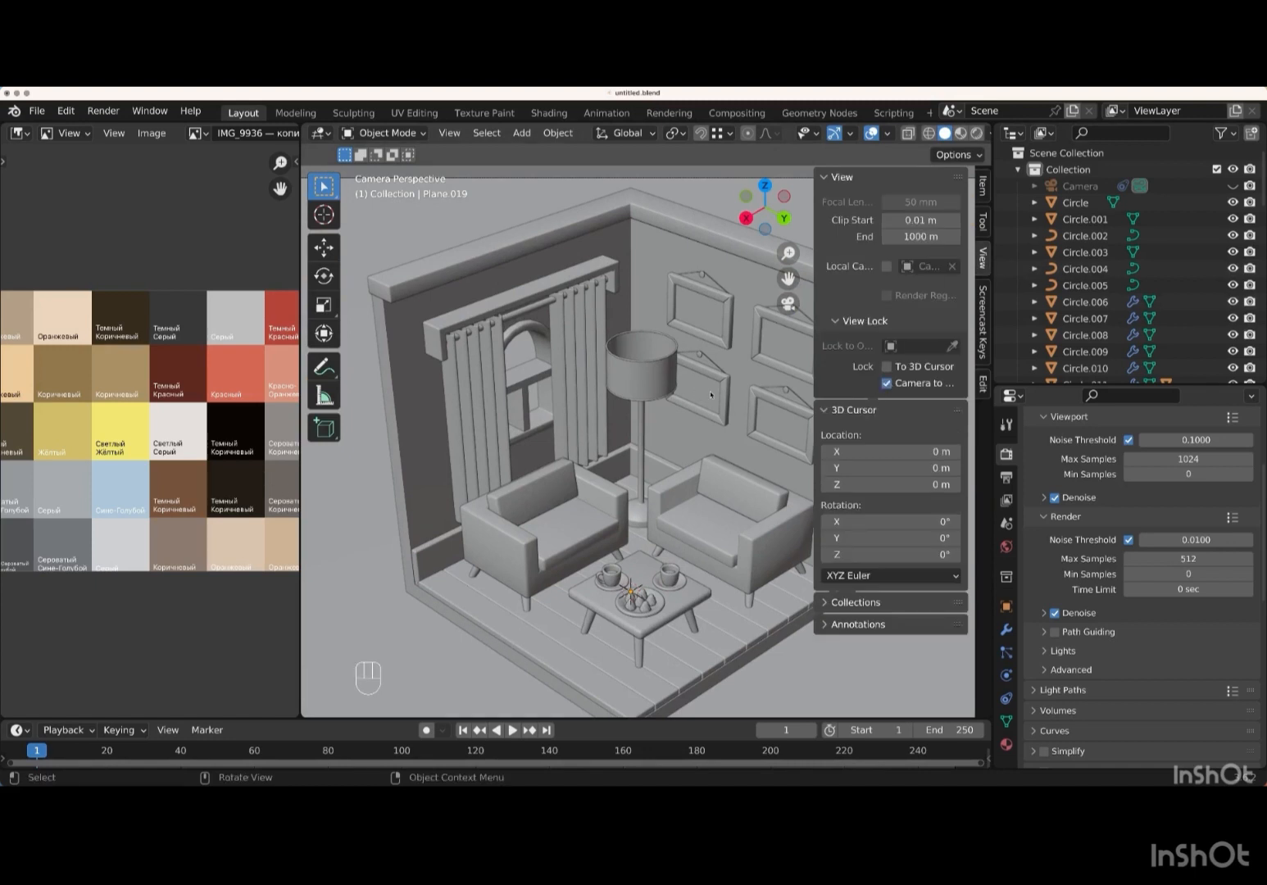
{"action": "key", "text": "n"}
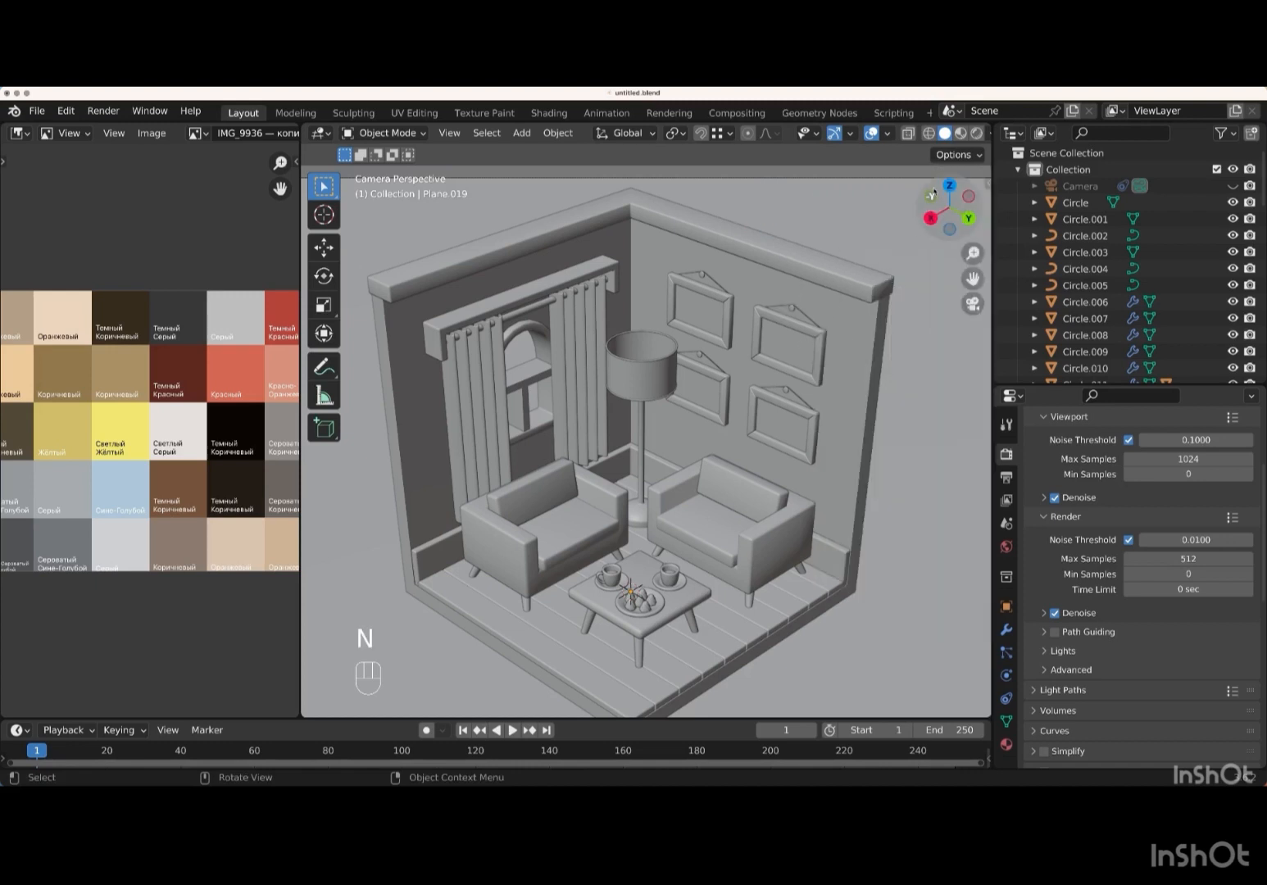
{"action": "left_click", "coordinate": [962, 134]}
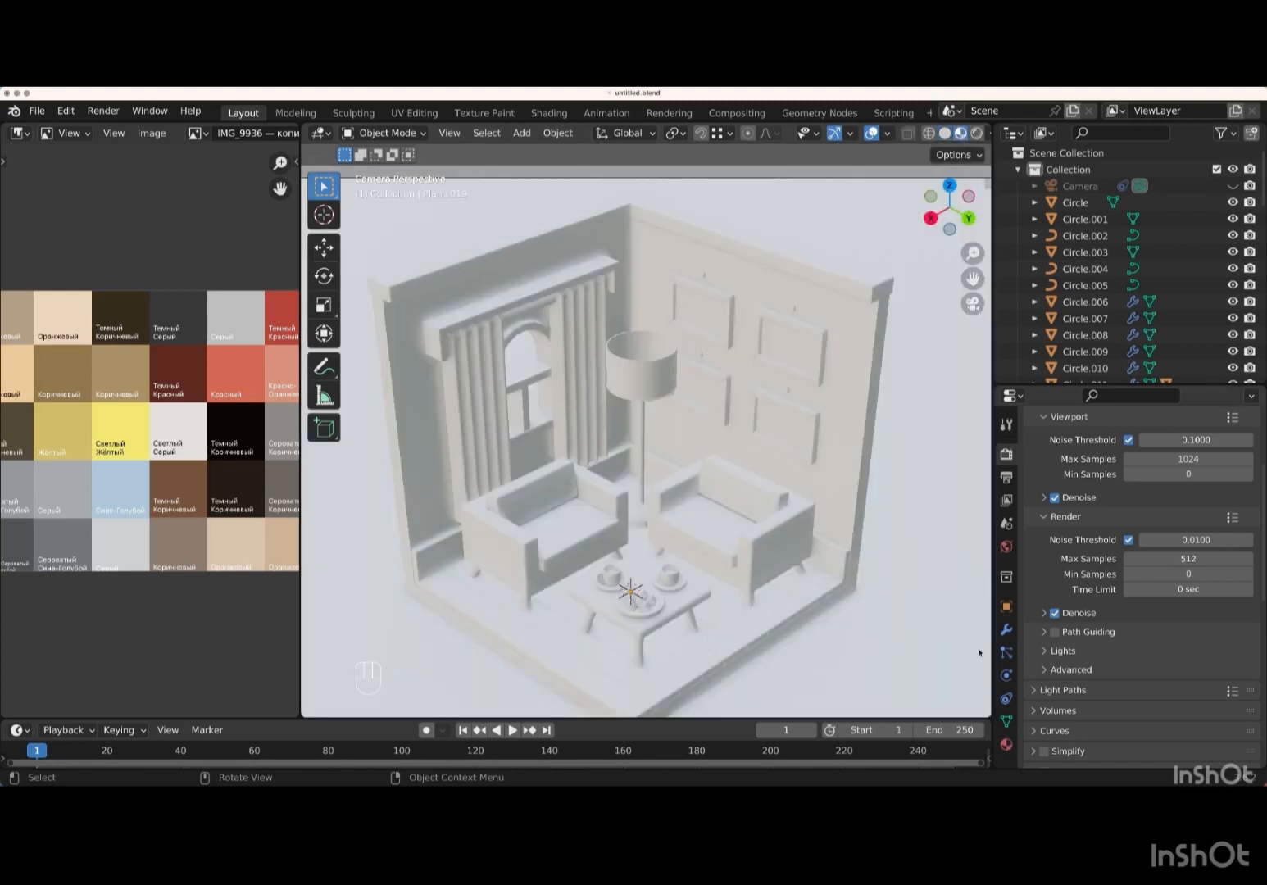
- Unlink the shared material from the room's wall-and-floor cube and give it a new material of its own
{"action": "left_click", "coordinate": [1006, 744]}
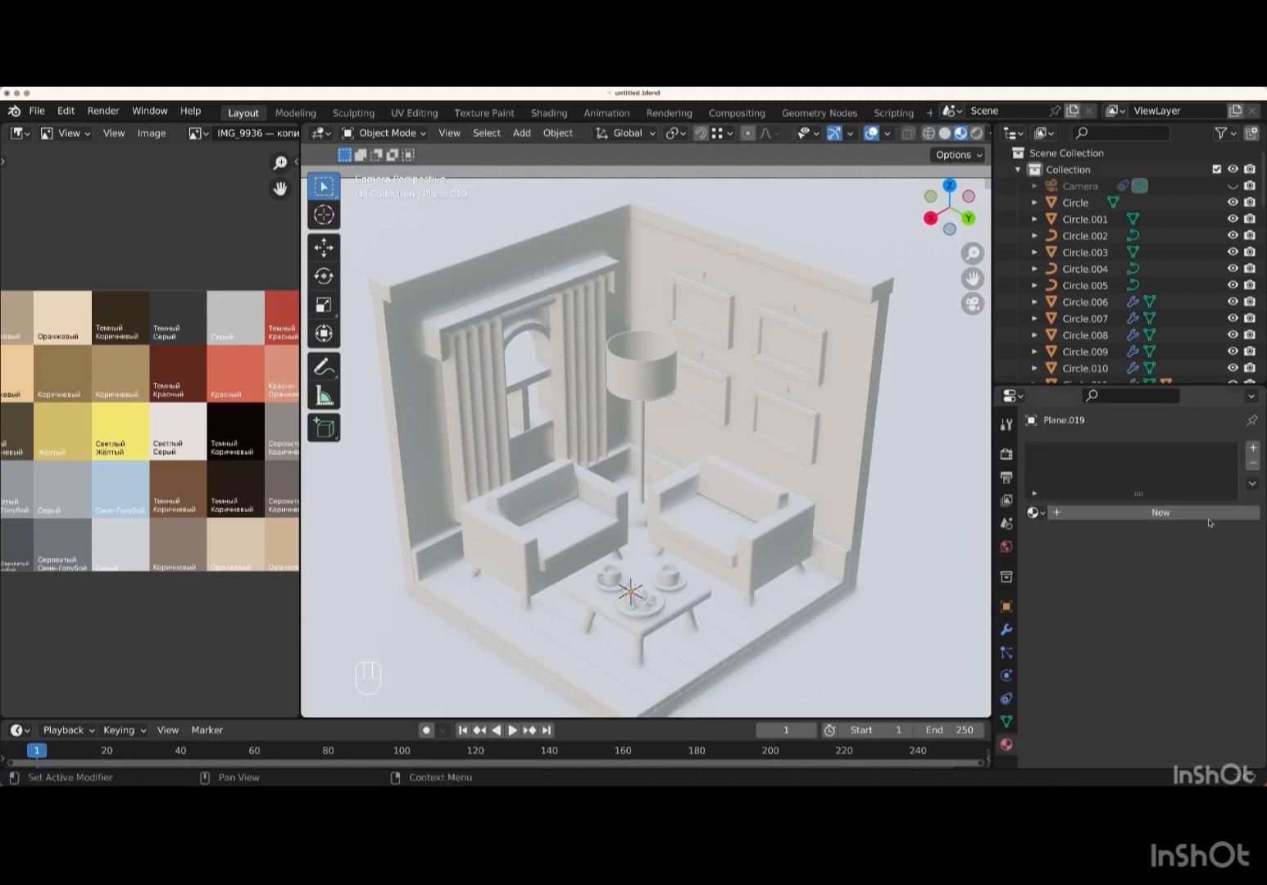
{"action": "left_click", "coordinate": [867, 484]}
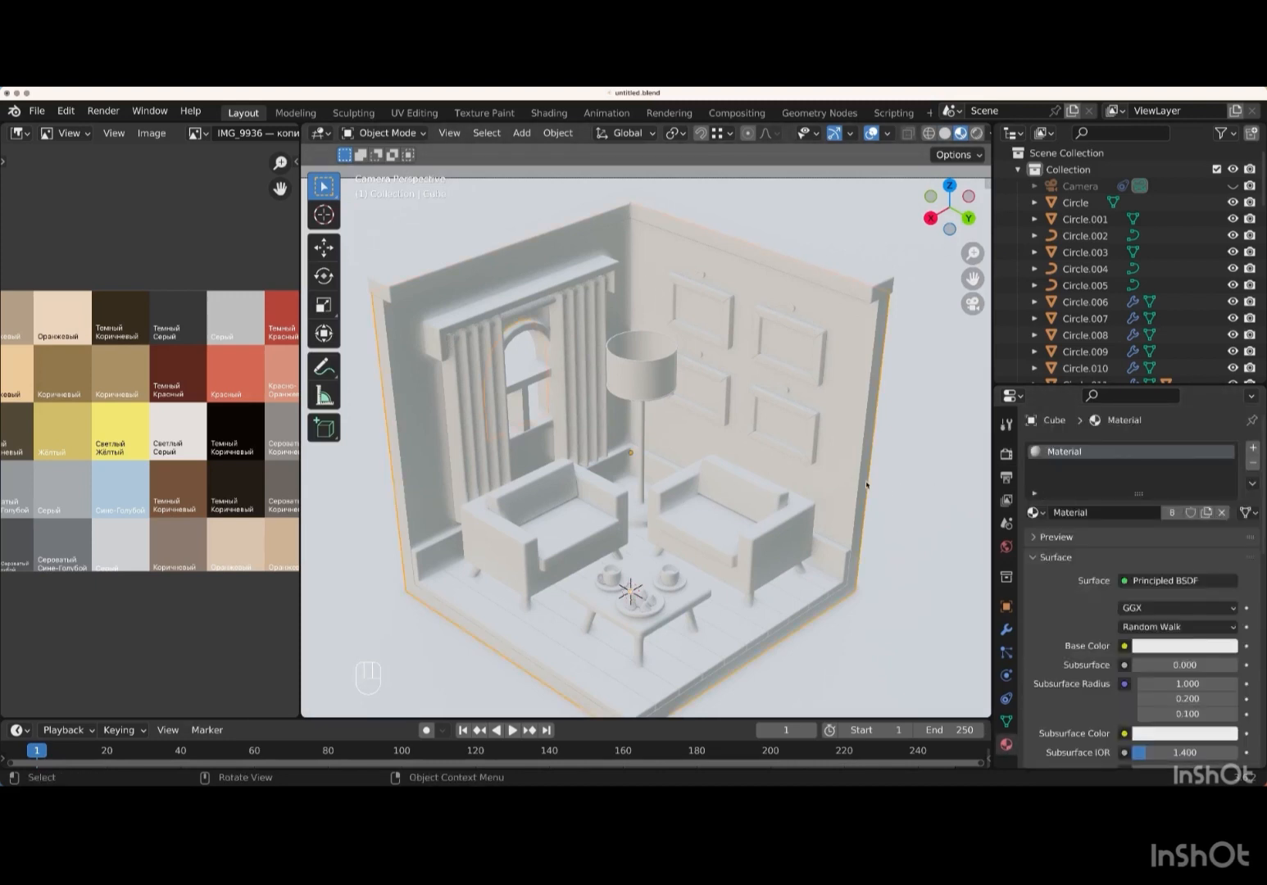
{"action": "middle_click_drag", "start_coordinate": [867, 485], "coordinate": [862, 485]}
{"action": "scroll", "coordinate": [1096, 531], "scroll_direction": "down", "scroll_amount": 1}
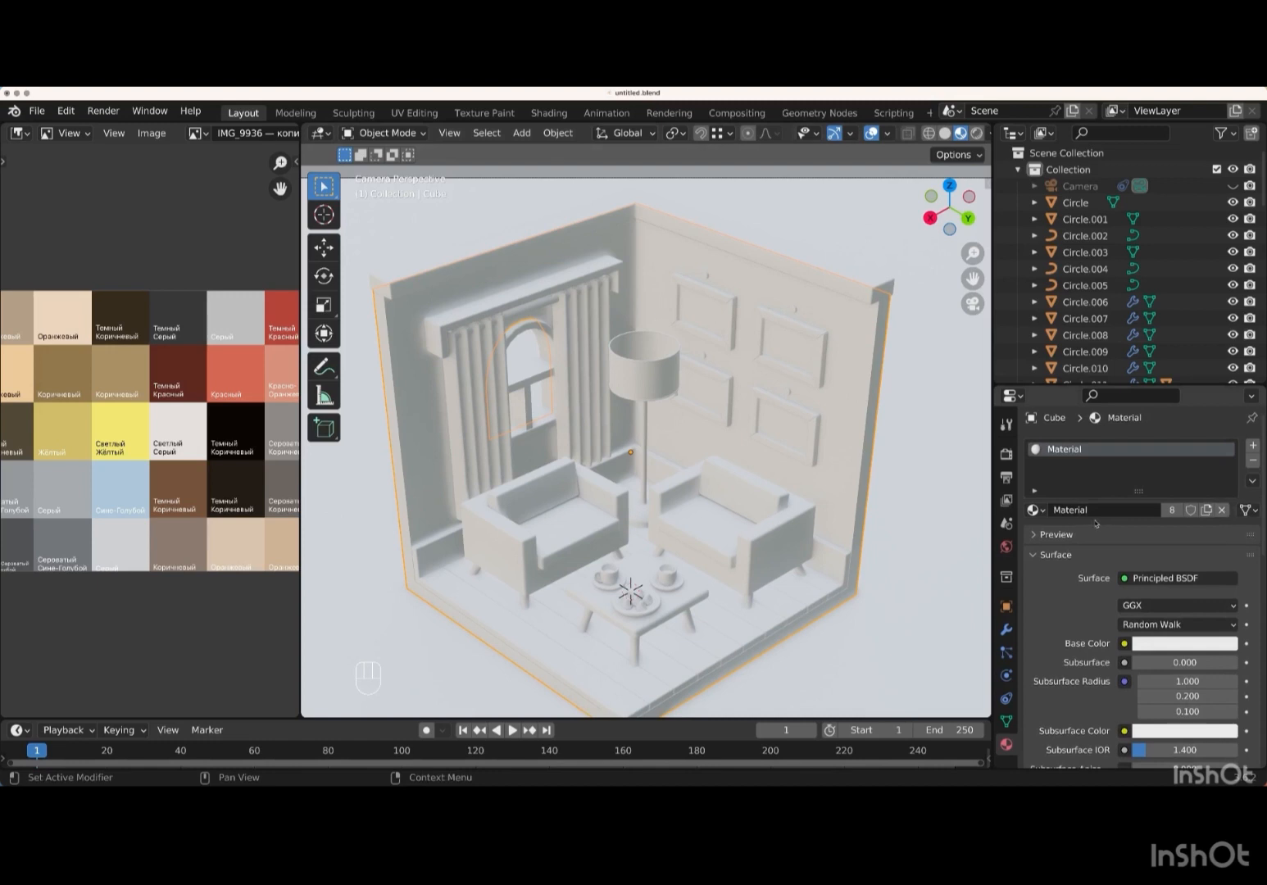
{"action": "left_click", "coordinate": [1220, 510]}
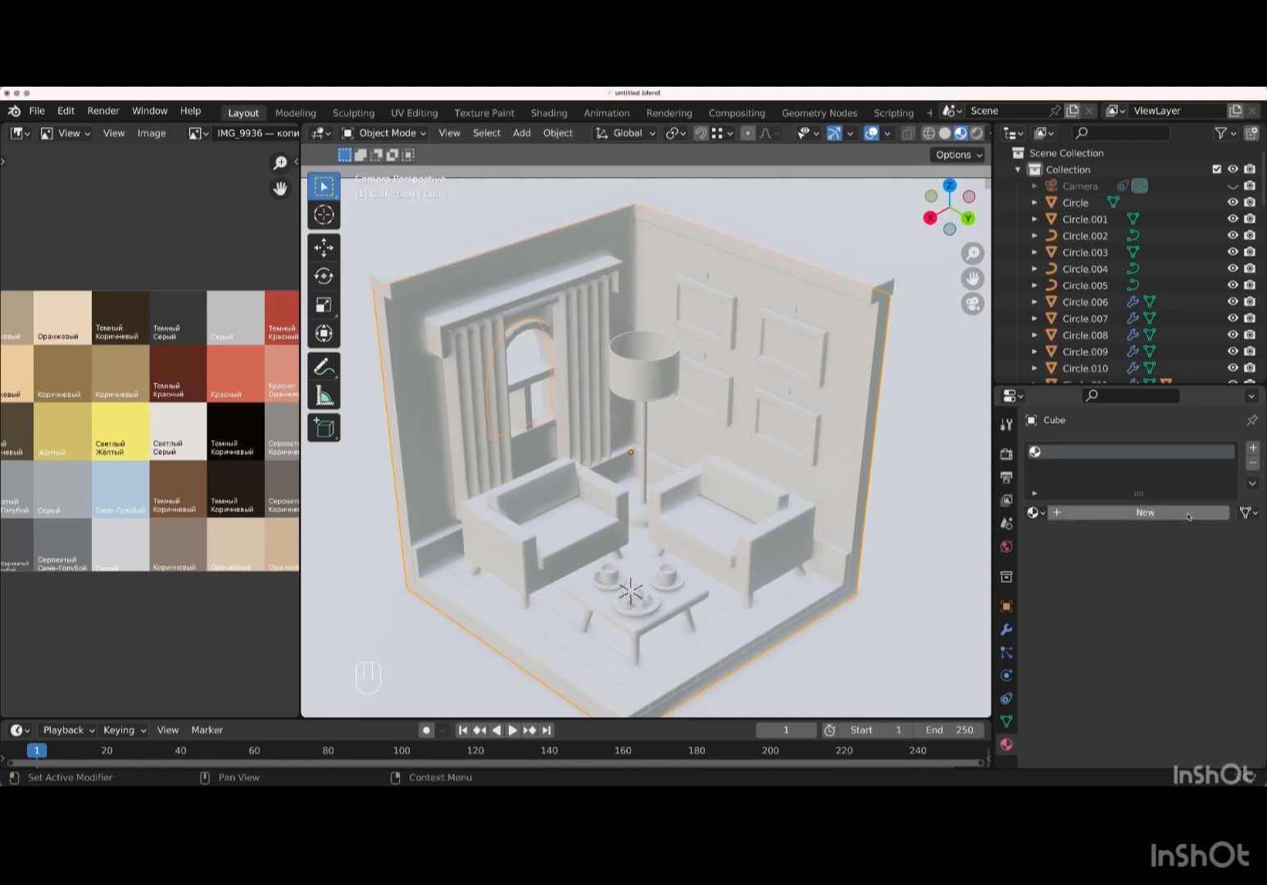
{"action": "left_click", "coordinate": [1165, 513]}
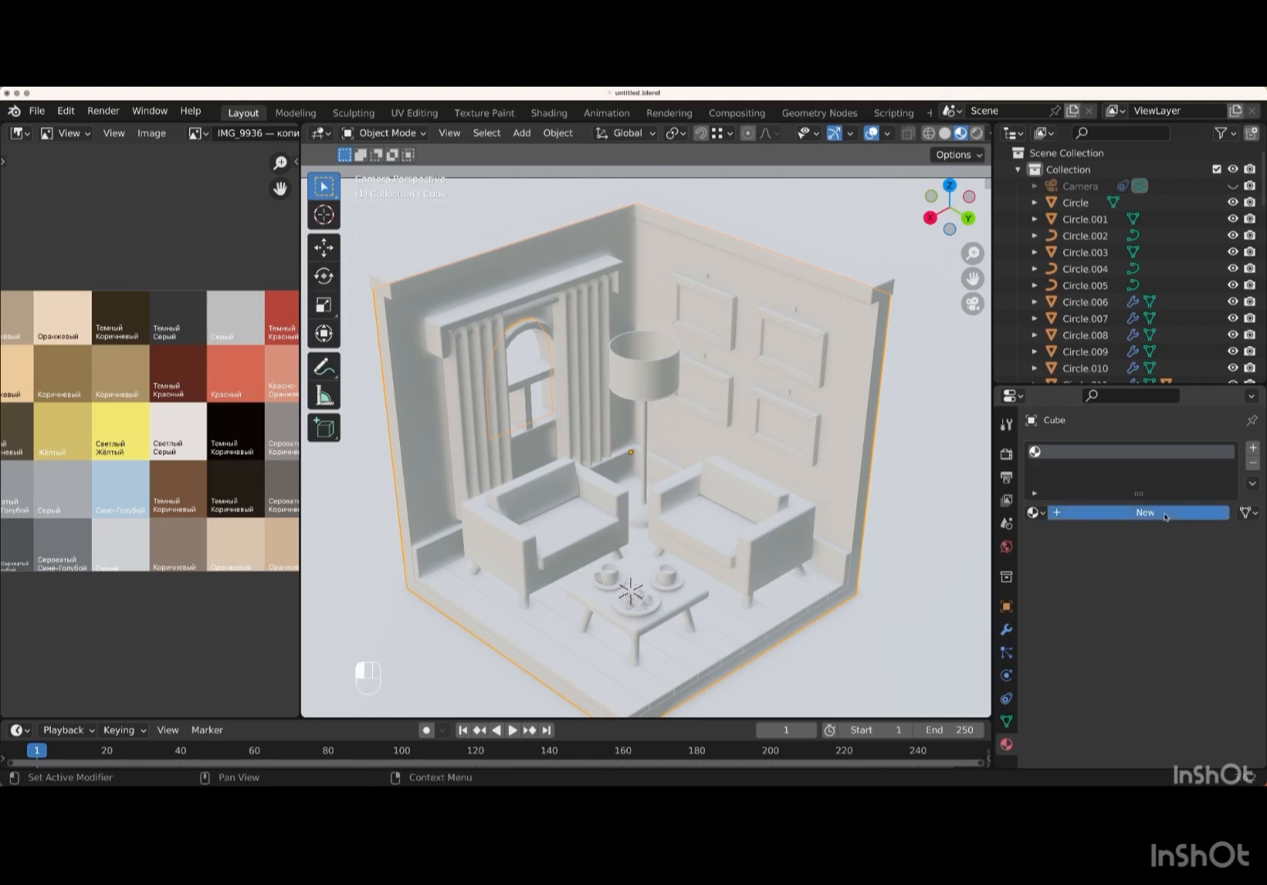
- Set the new room material's base colour by sampling the light grey swatch of the palette image
{"action": "left_click", "coordinate": [1219, 646]}
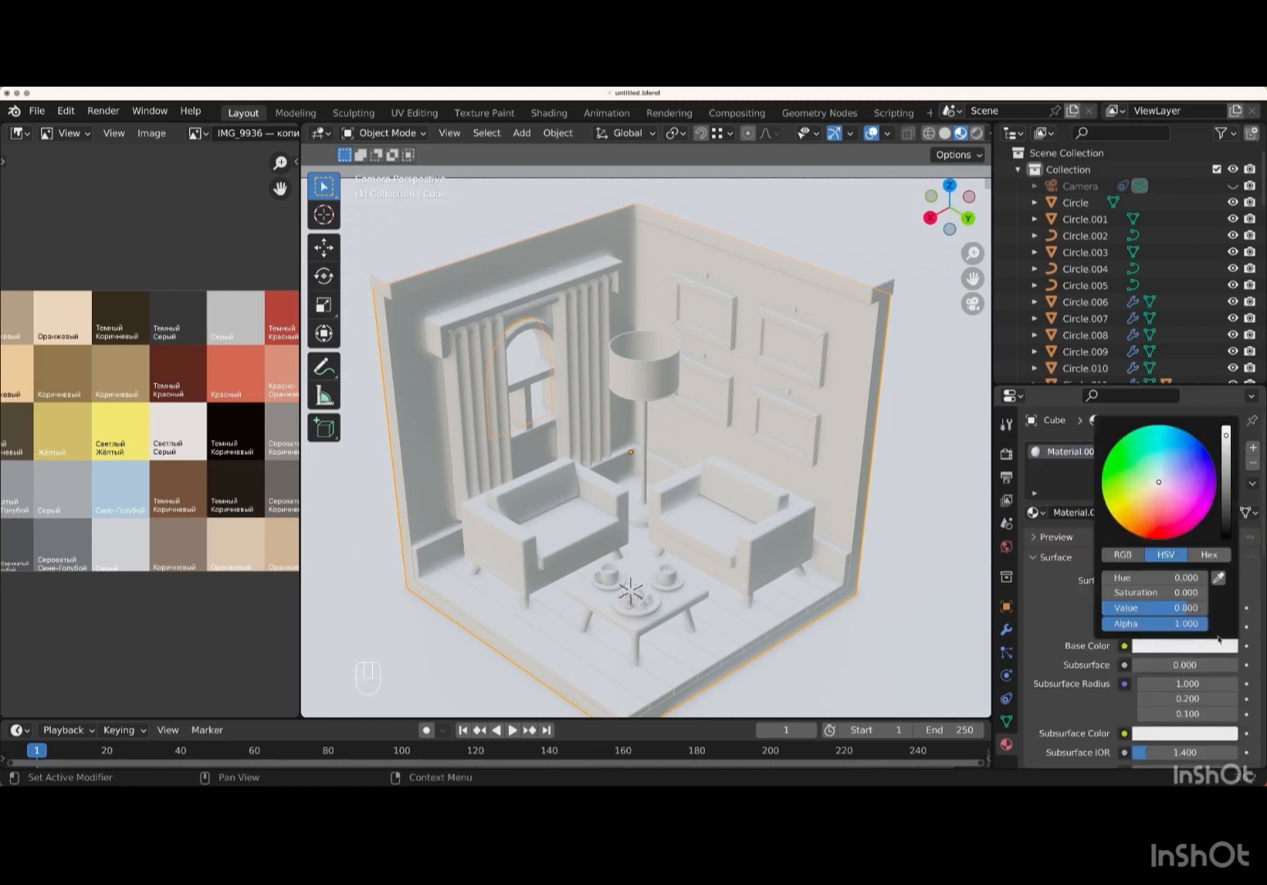
{"action": "left_click", "coordinate": [1216, 576]}
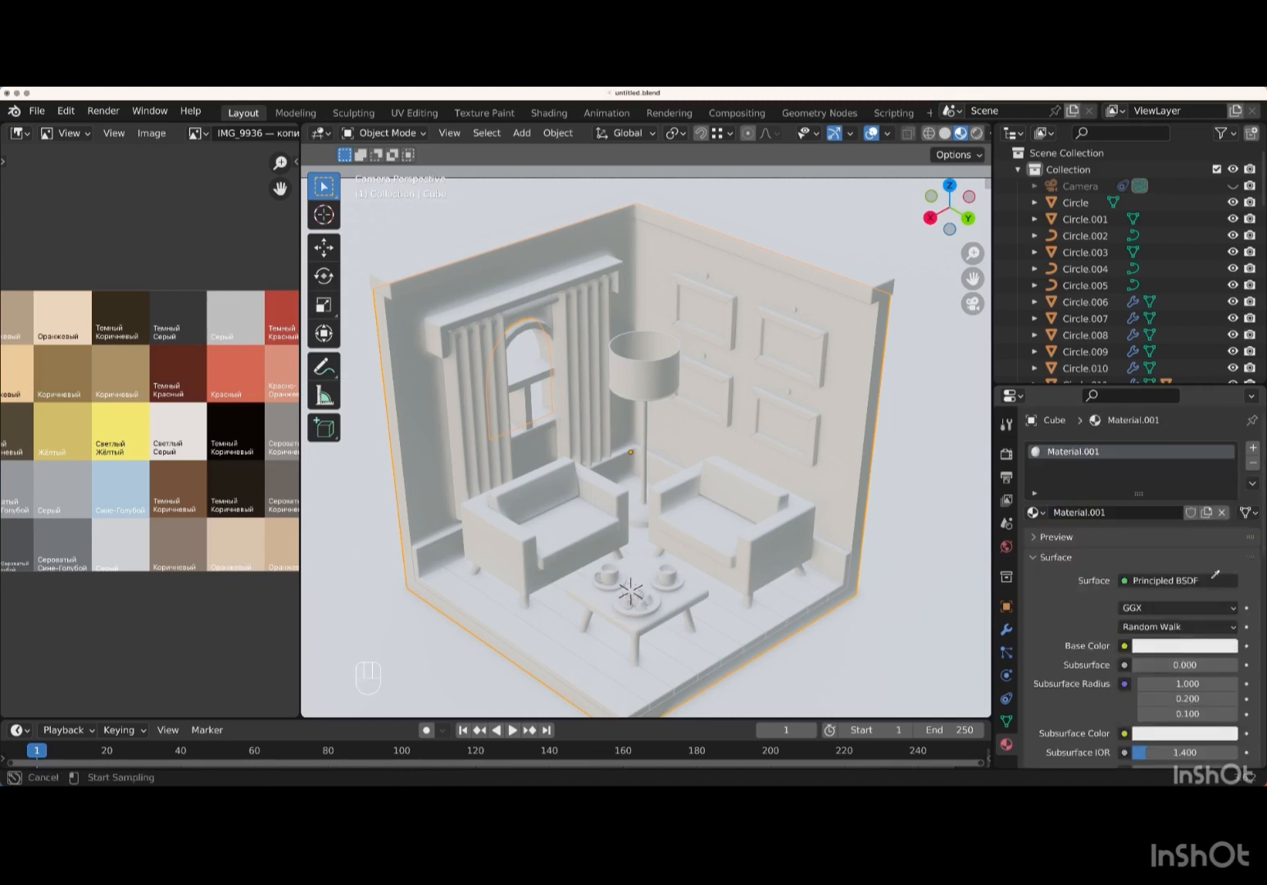
{"action": "left_click", "coordinate": [170, 427]}
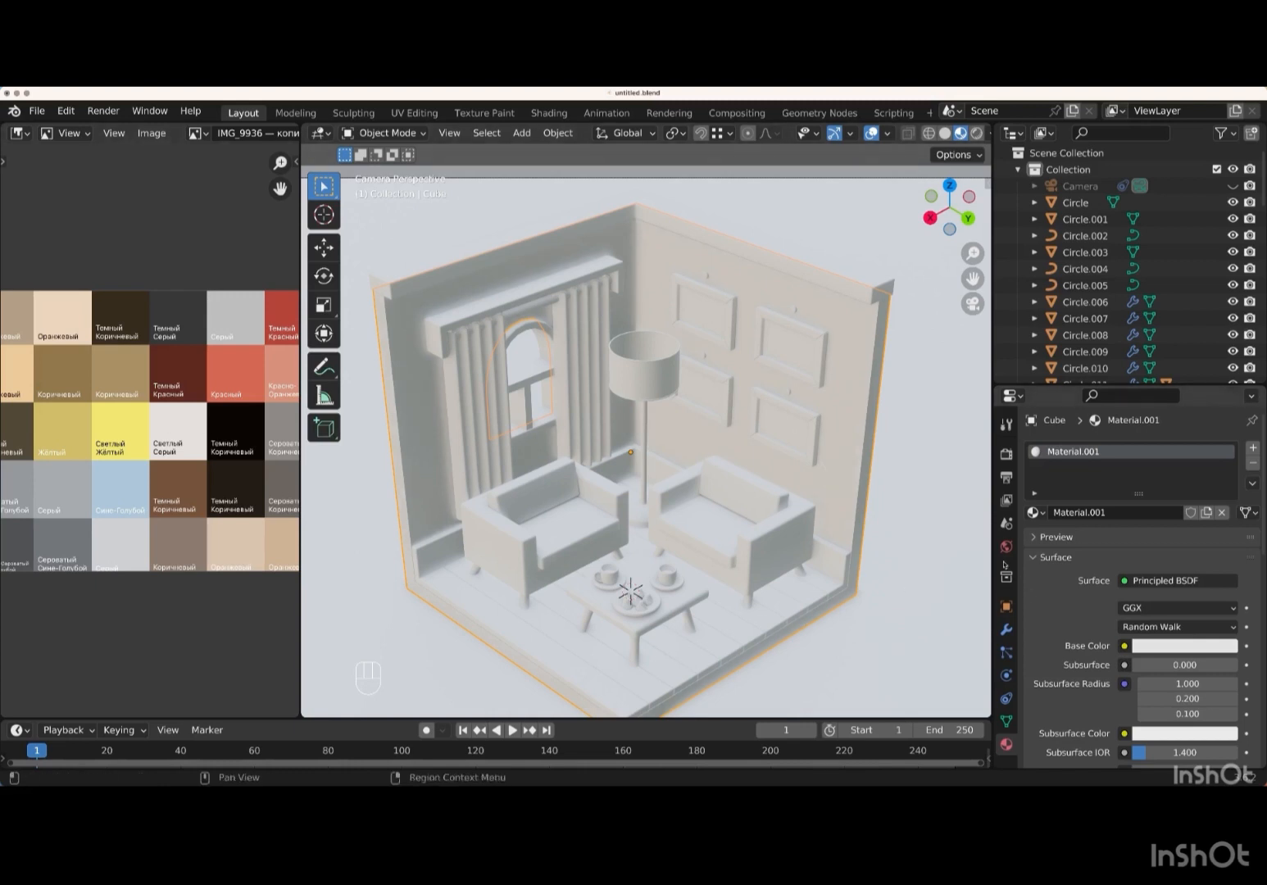
- Select the two inner wall faces of the room cube in Edit Mode and add a second slot with a new material
{"action": "key", "text": "Tab"}
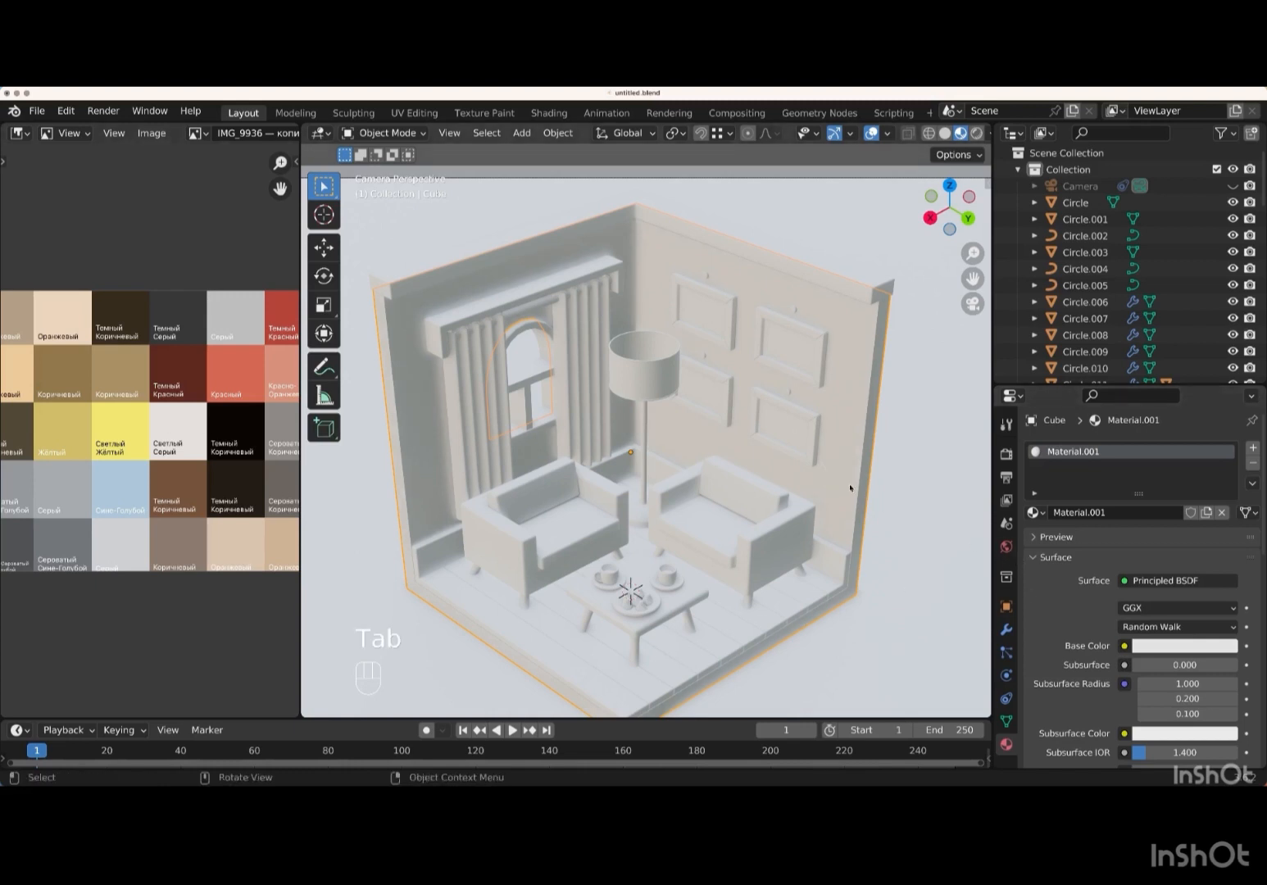
{"action": "key", "text": "Tab"}
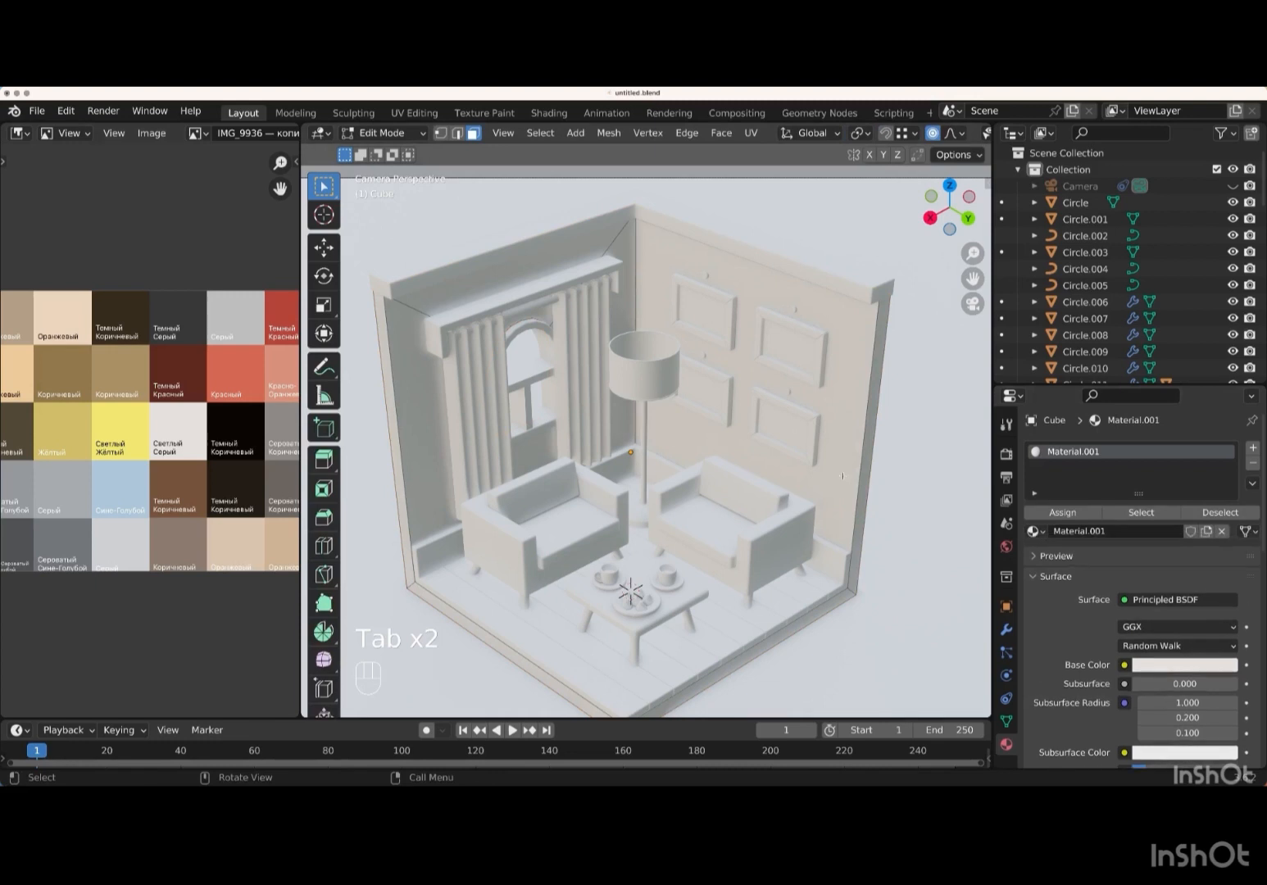
{"action": "left_click", "coordinate": [492, 279], "text": "shift"}
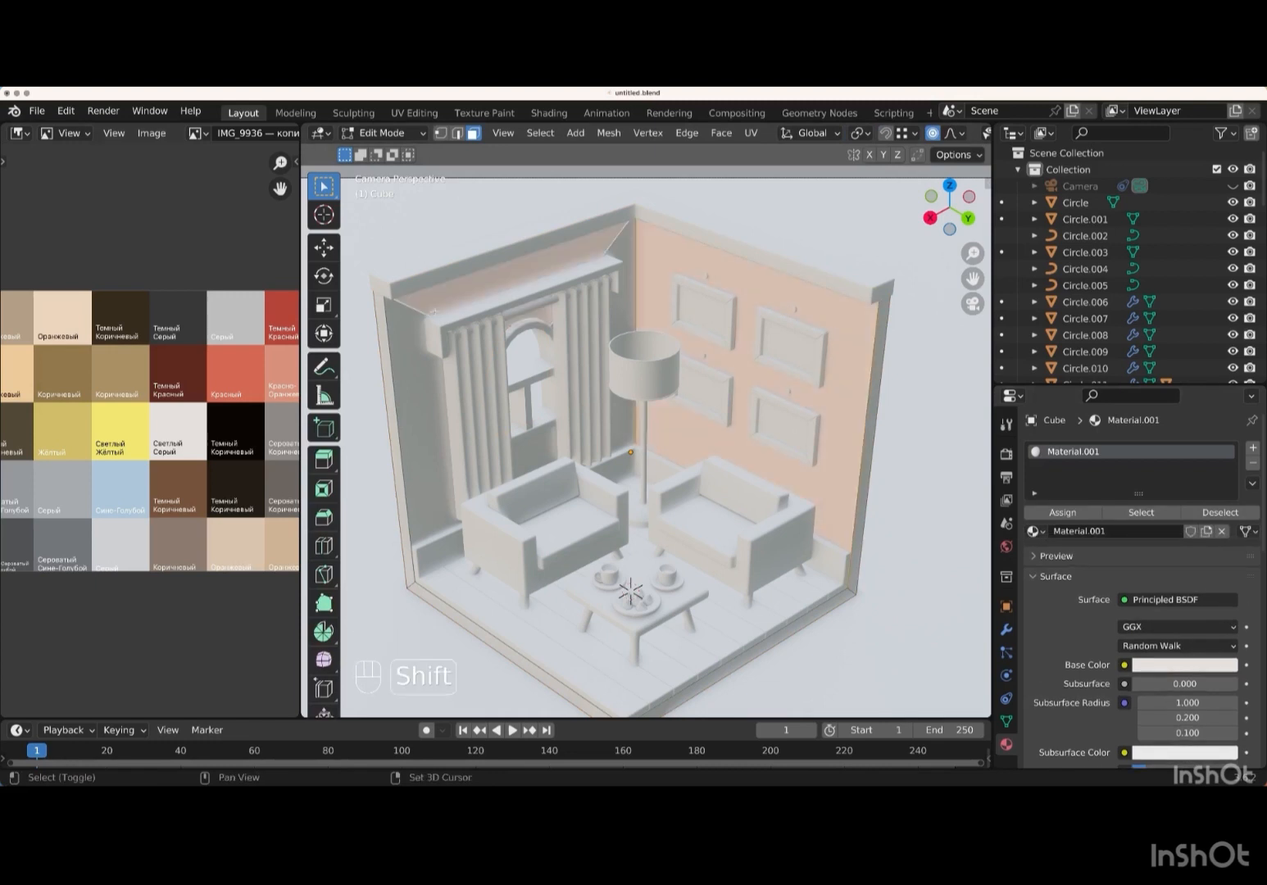
{"action": "left_click", "coordinate": [412, 379], "text": "shift"}
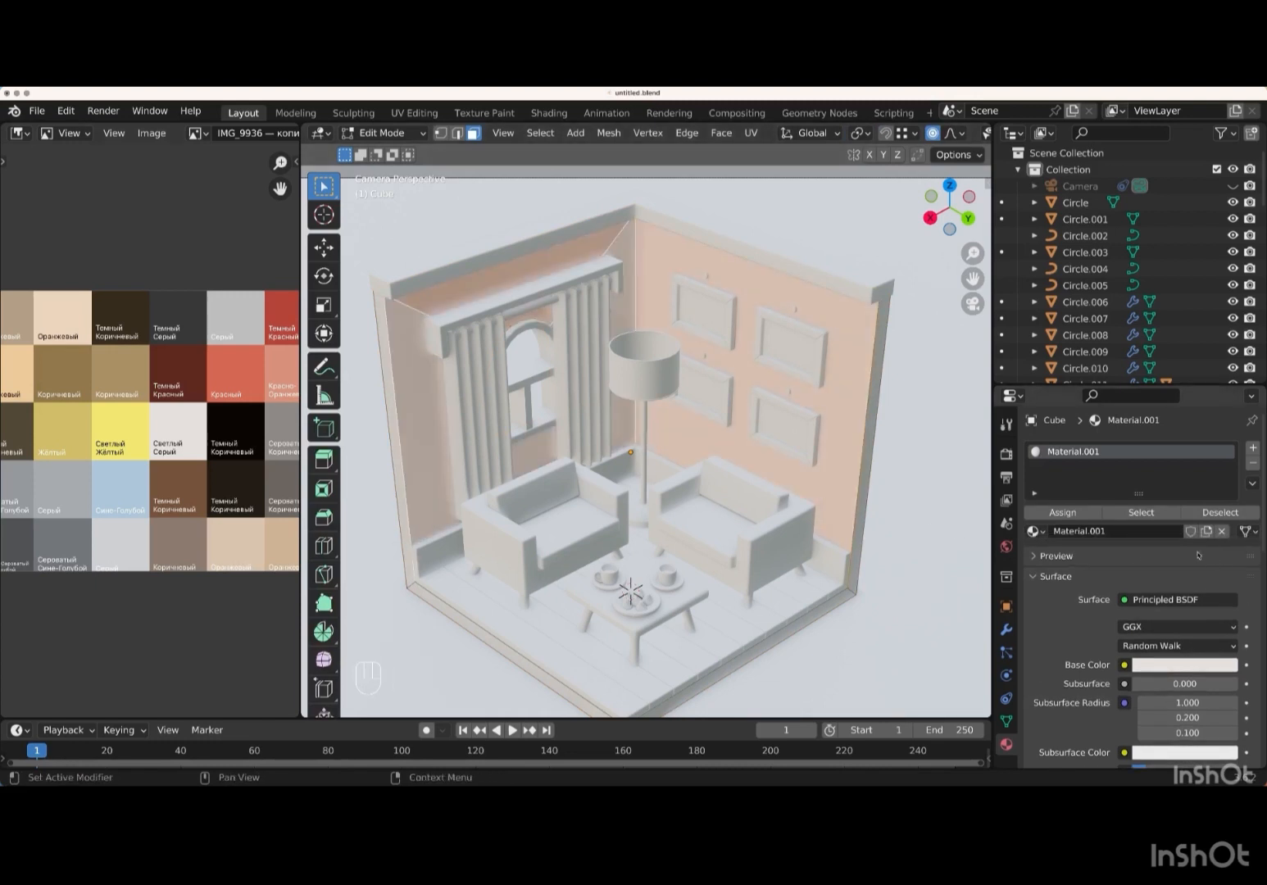
{"action": "left_click", "coordinate": [1252, 449]}
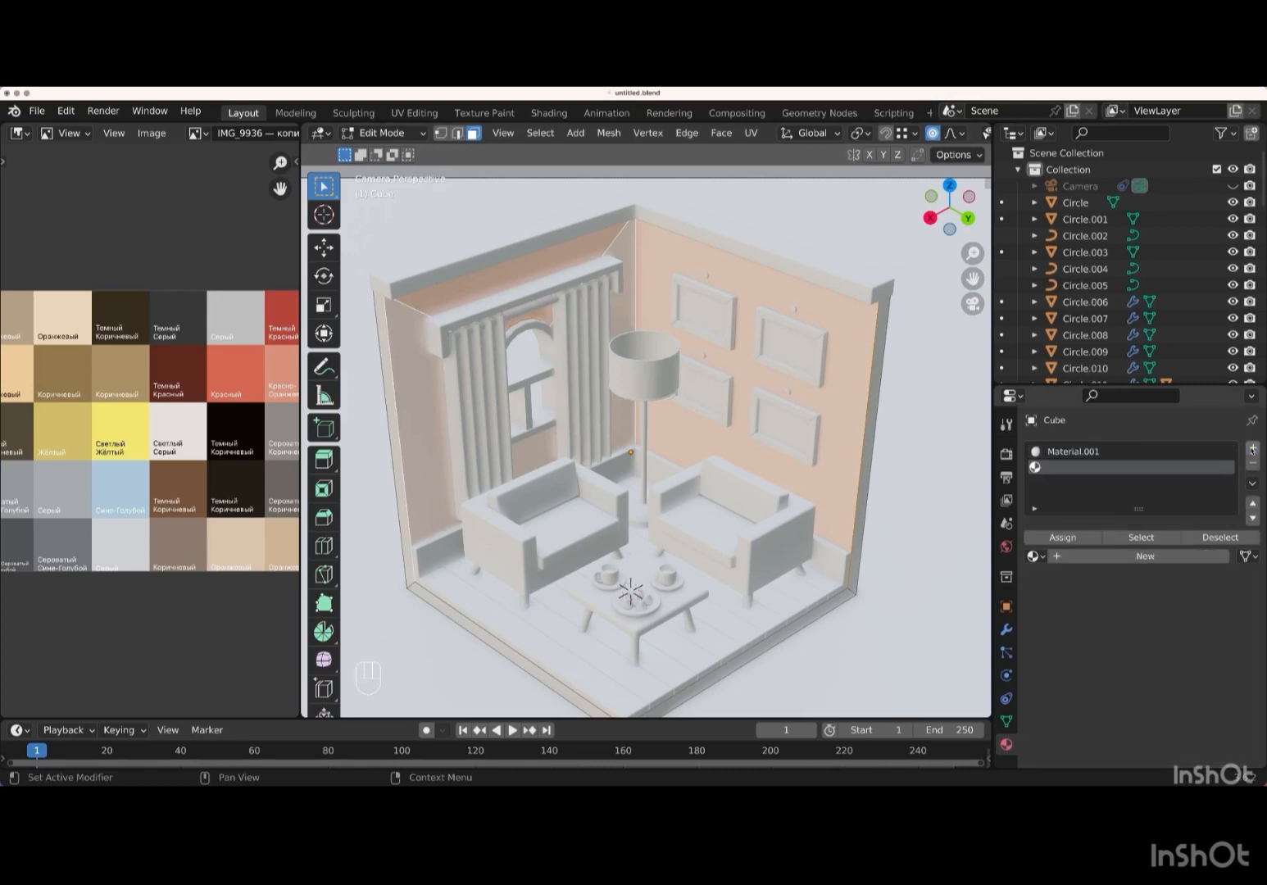
{"action": "left_click", "coordinate": [1154, 557]}
- Sample the grey palette swatch as the second room material's base colour and assign the material to the selected wall faces
{"action": "left_click", "coordinate": [1216, 691]}
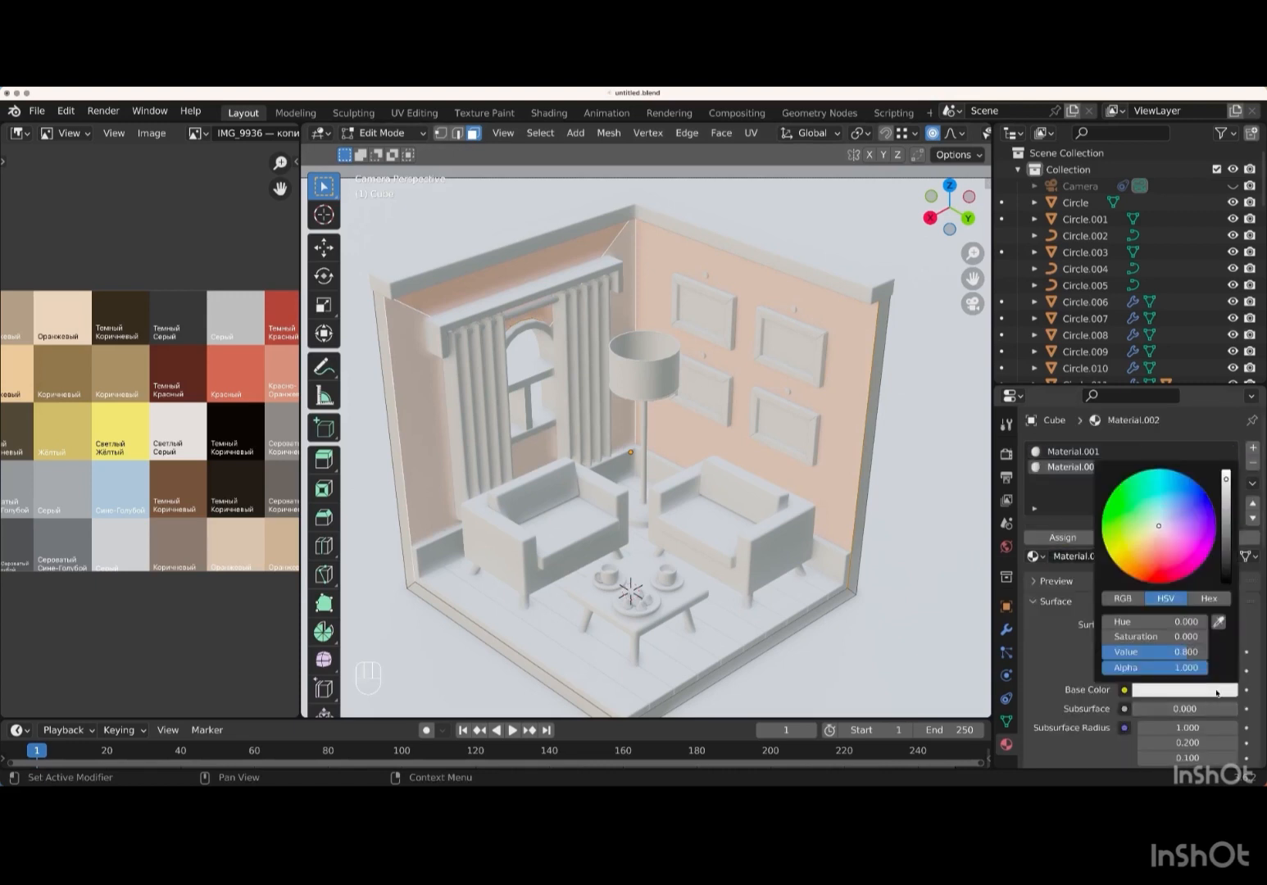
{"action": "left_click", "coordinate": [1225, 622]}
{"action": "left_click", "coordinate": [98, 484]}
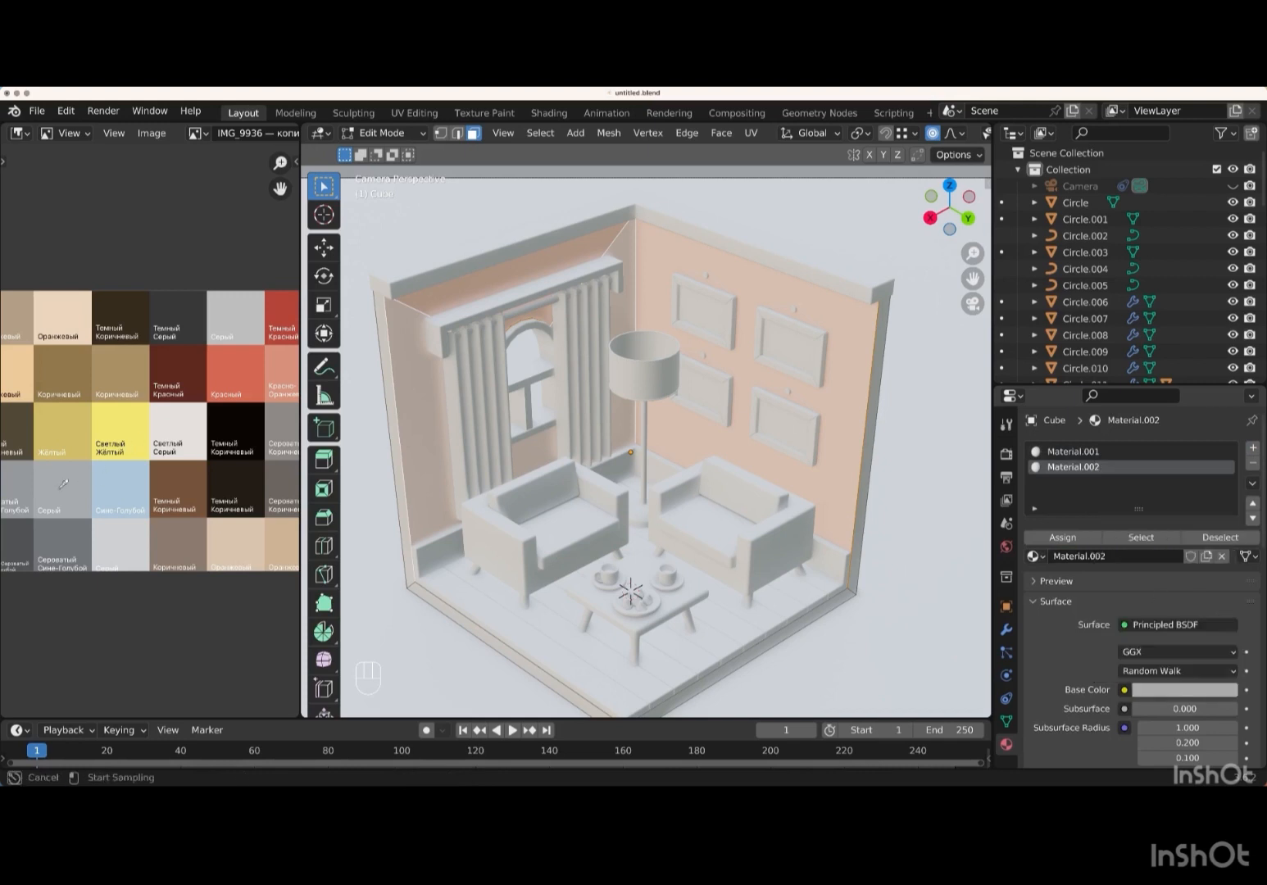
{"action": "left_click", "coordinate": [1078, 538]}
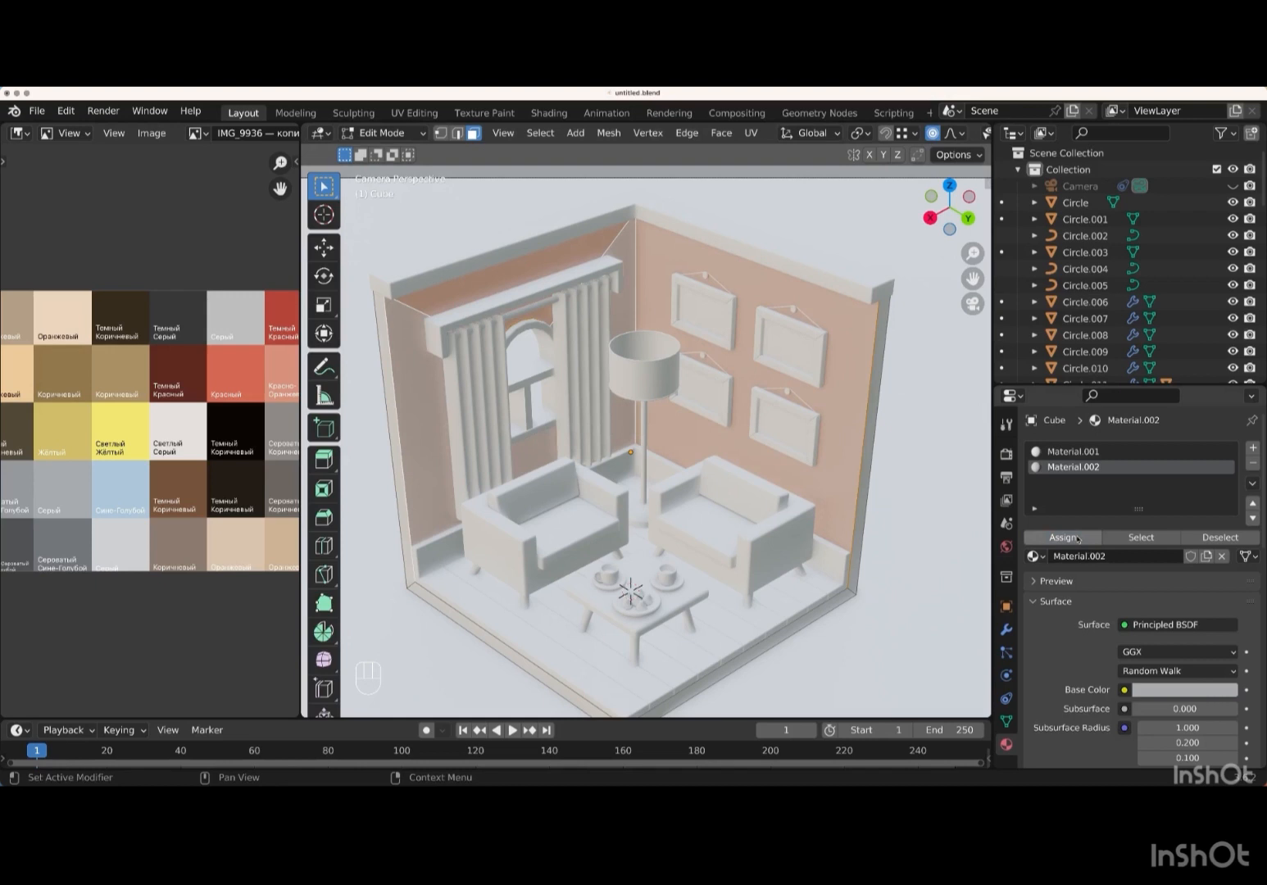
{"action": "key", "text": "Tab"}
{"action": "key", "text": "Tab"}
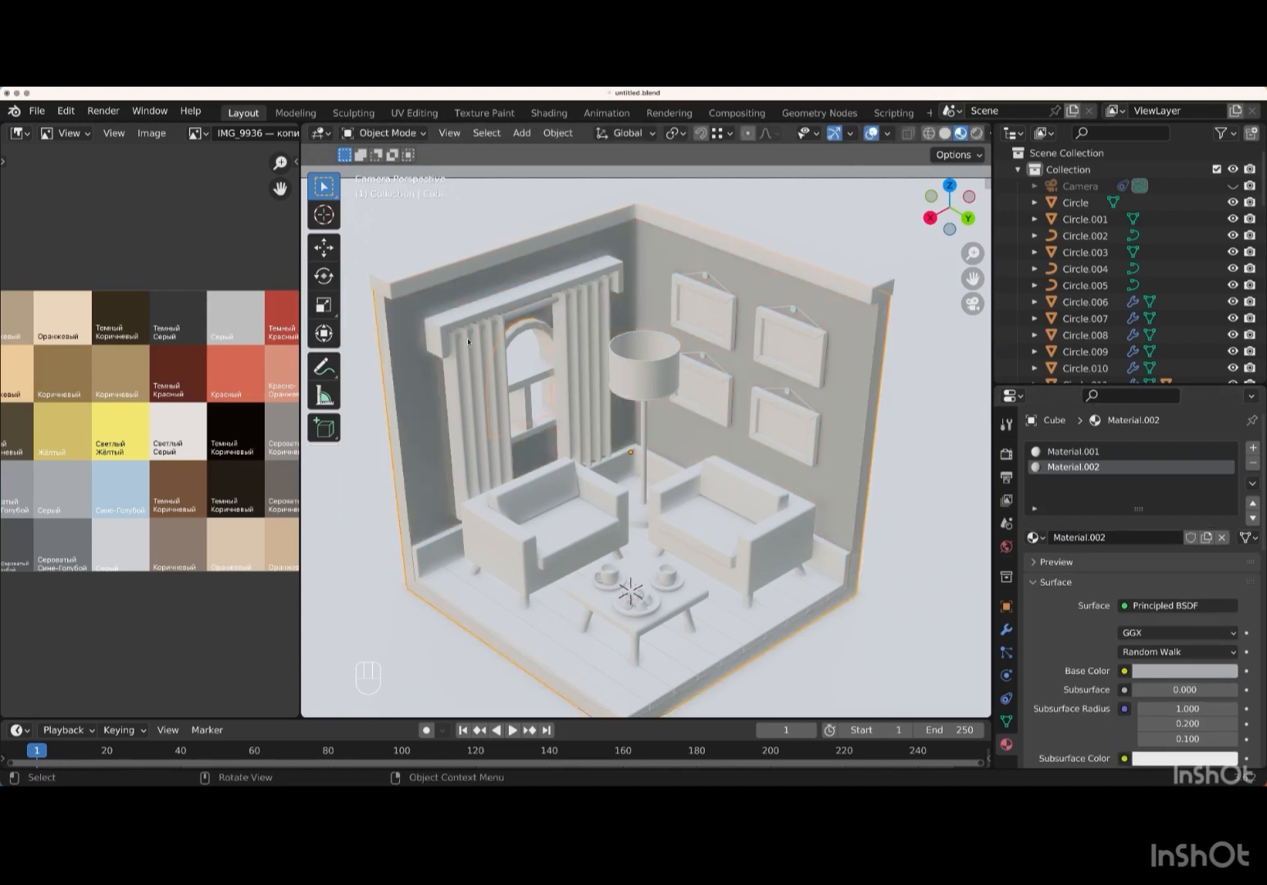
- Unlink the shared material from the plank floor and give the floor a new material of its own
{"action": "left_click", "coordinate": [566, 617]}
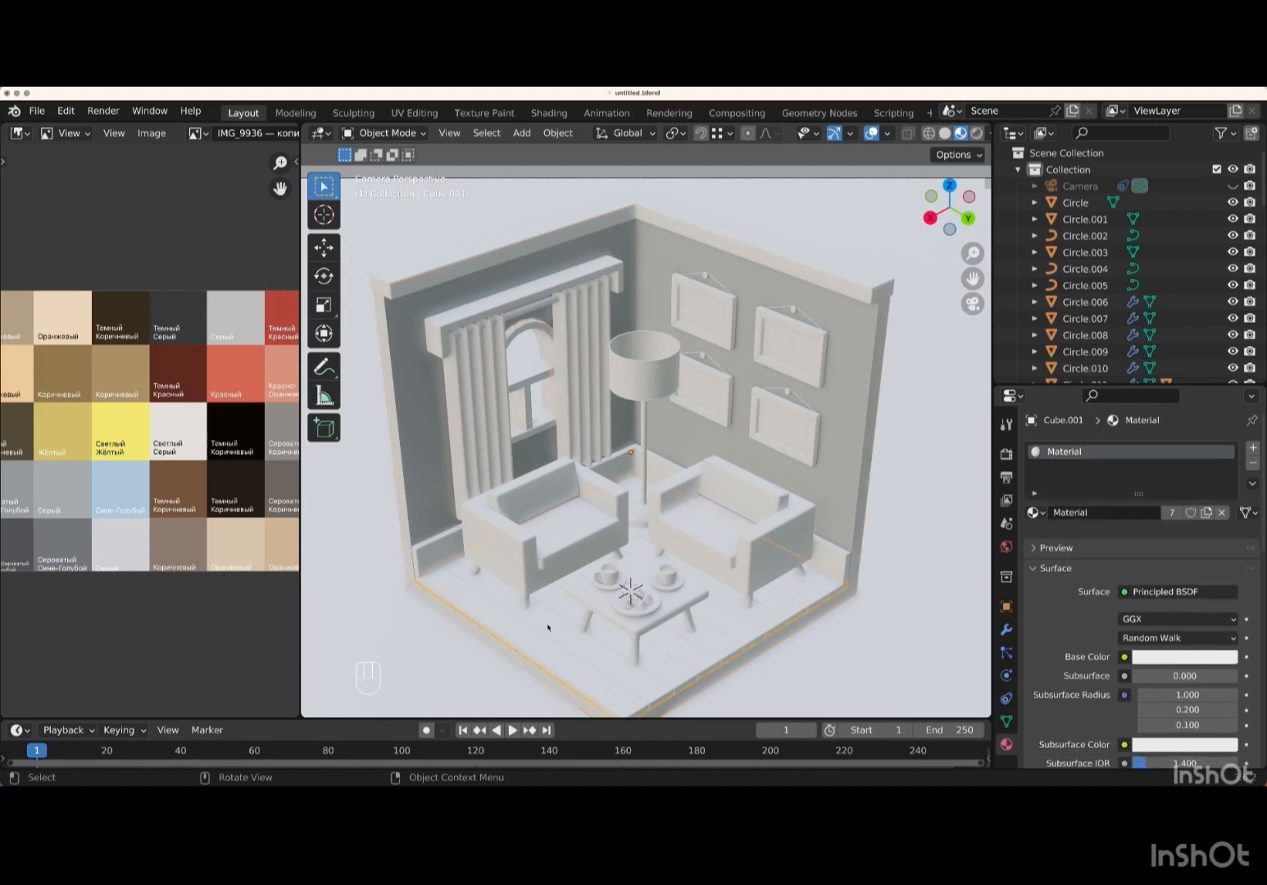
{"action": "left_click", "coordinate": [1222, 513]}
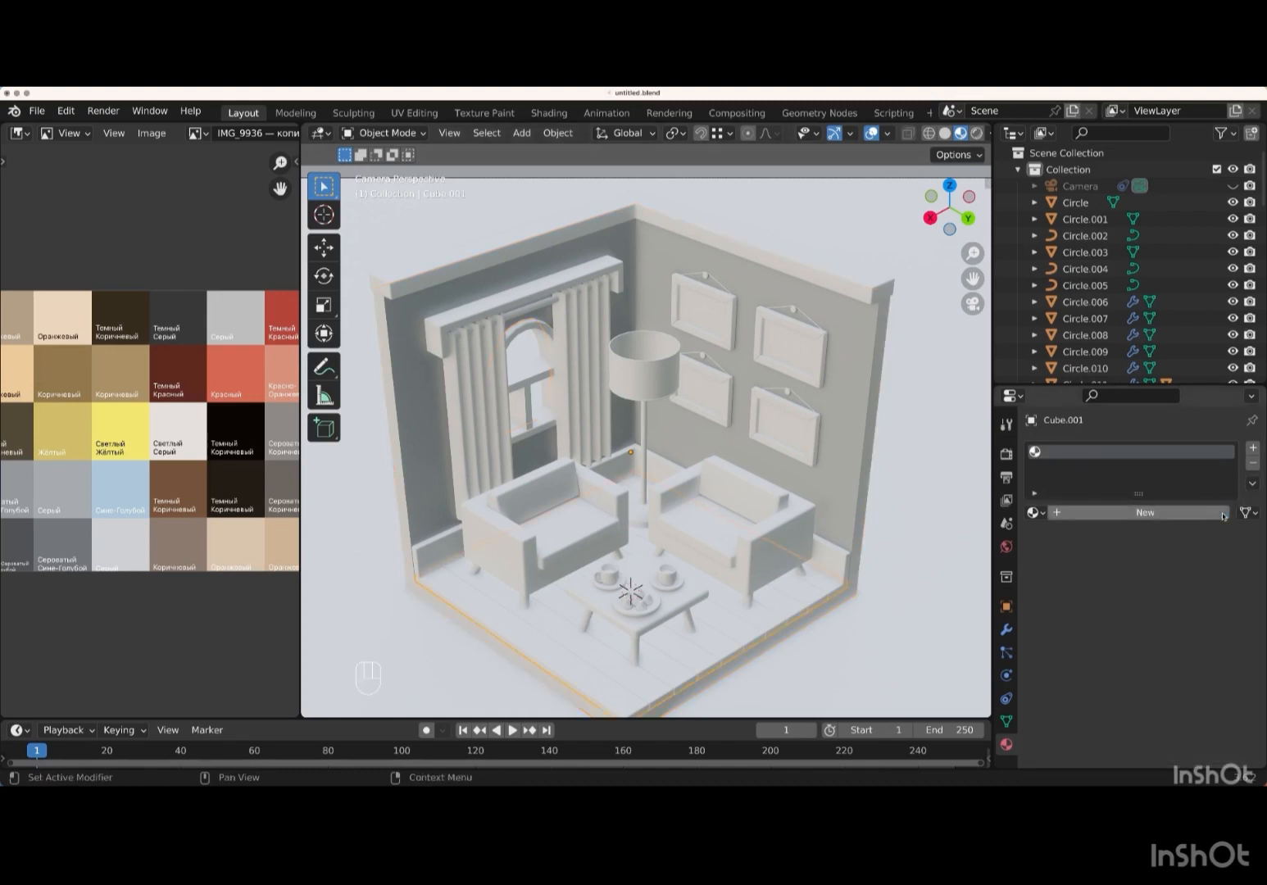
{"action": "left_click", "coordinate": [1156, 516]}
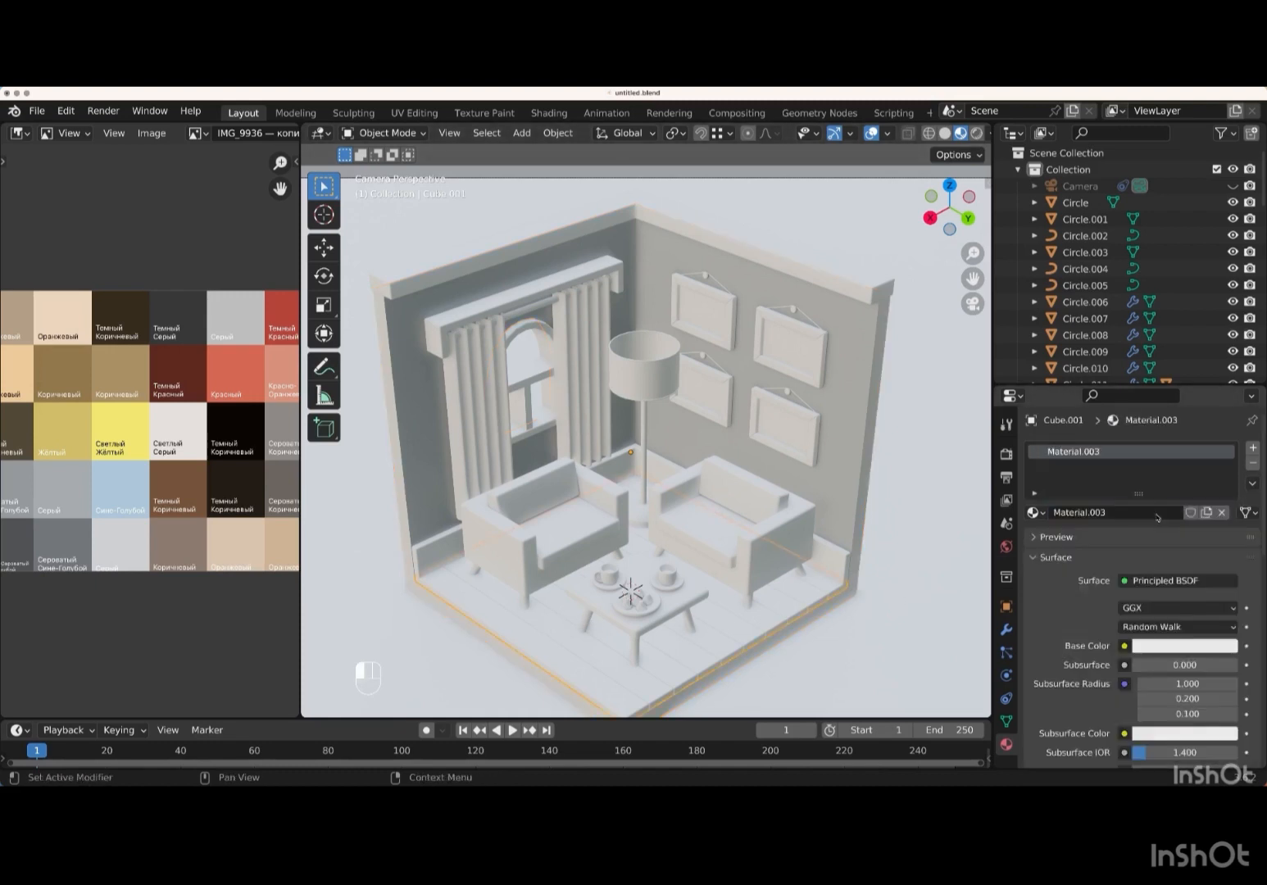
- Set the floor material's base colour by sampling the medium brown palette swatch and its roughness to 1.000
{"action": "left_click", "coordinate": [1207, 646]}
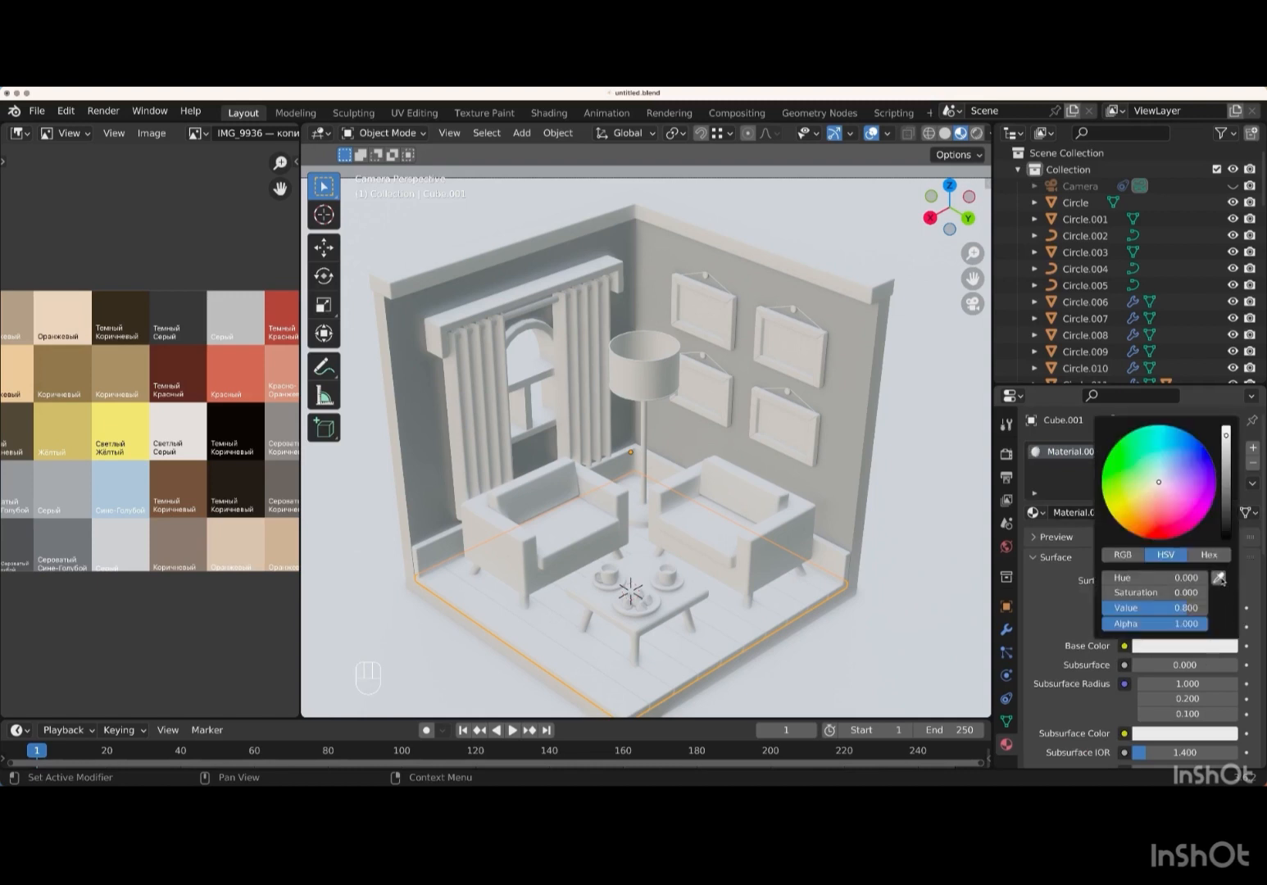
{"action": "left_click", "coordinate": [1218, 578]}
{"action": "left_click", "coordinate": [187, 488]}
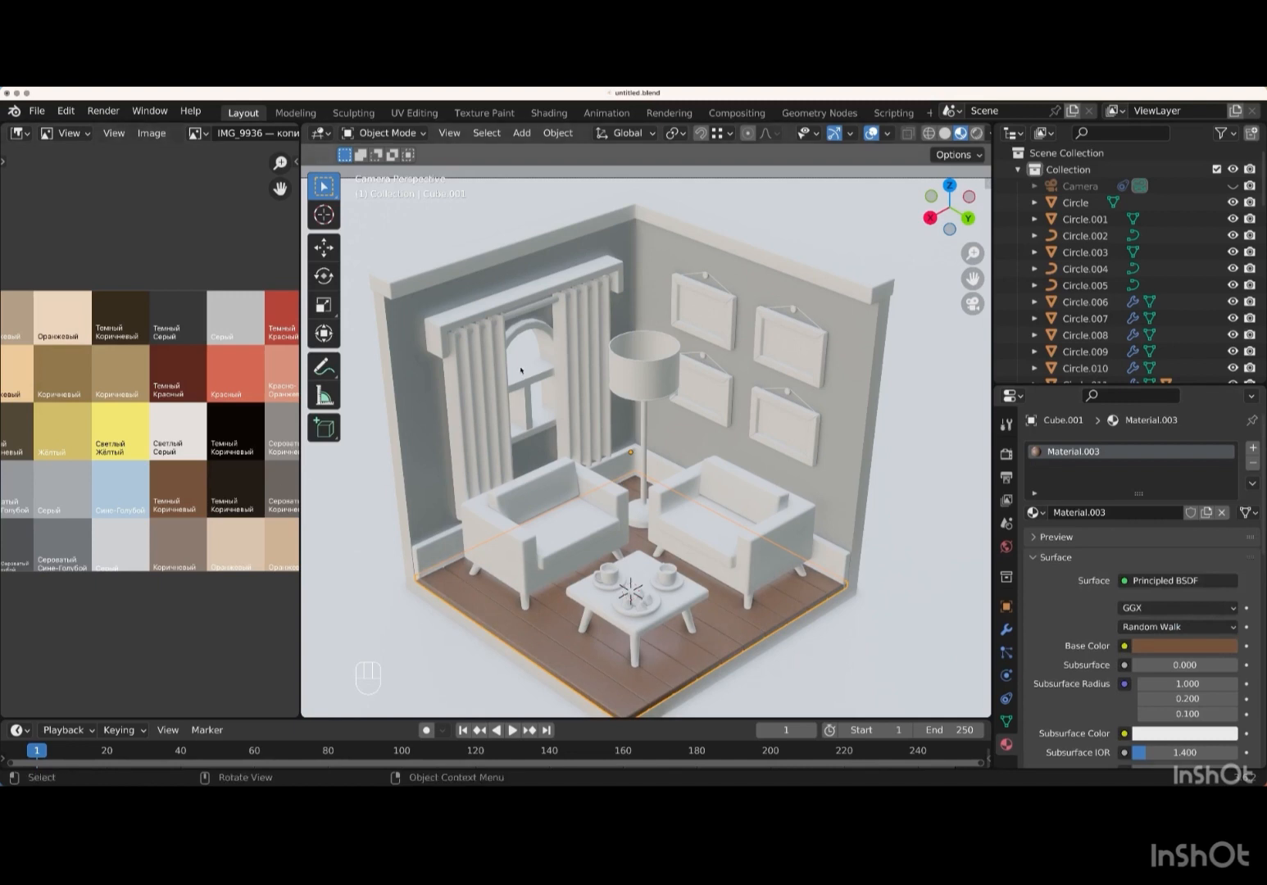
{"action": "scroll", "coordinate": [1201, 687], "scroll_direction": "down", "scroll_amount": 6}
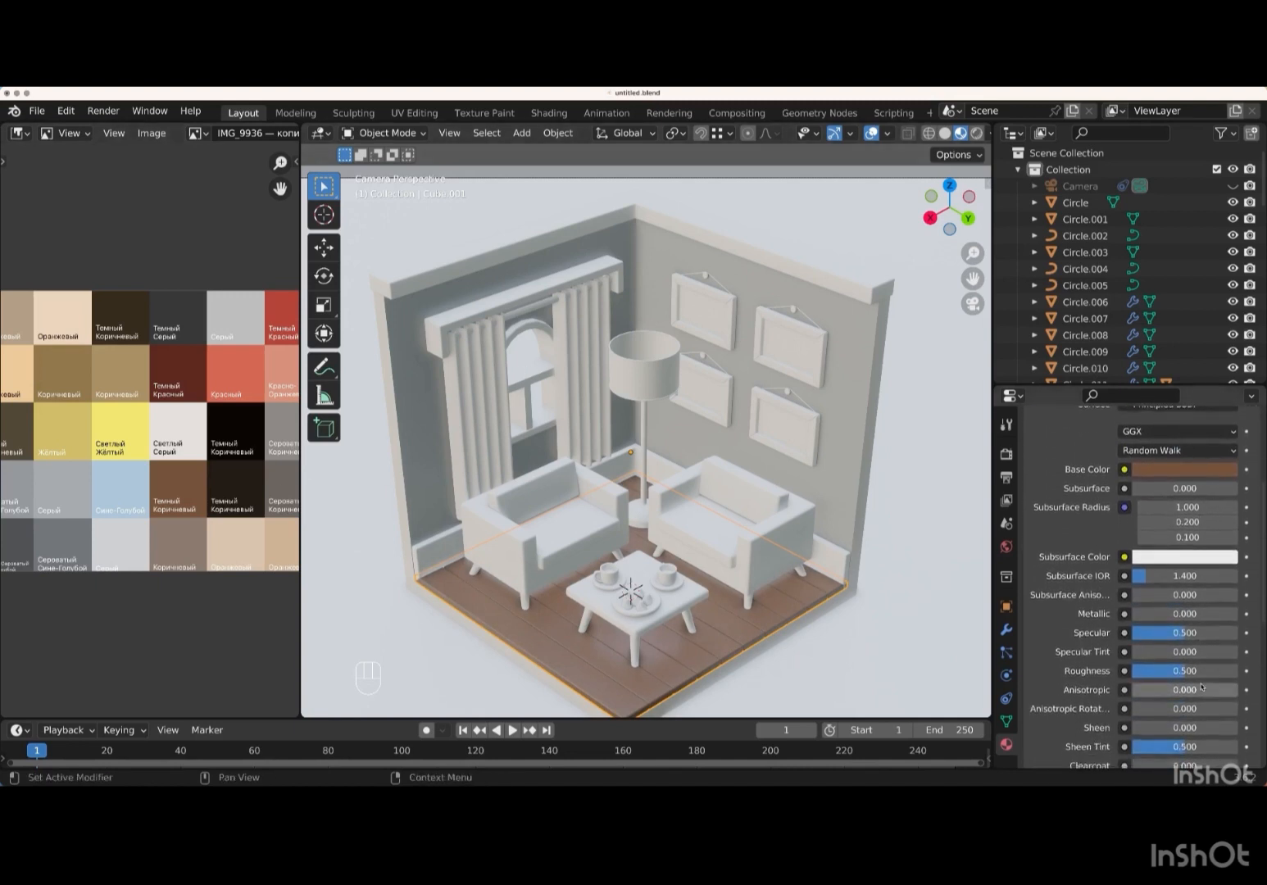
{"action": "left_click_drag", "start_coordinate": [1185, 639], "coordinate": [1216, 630]}
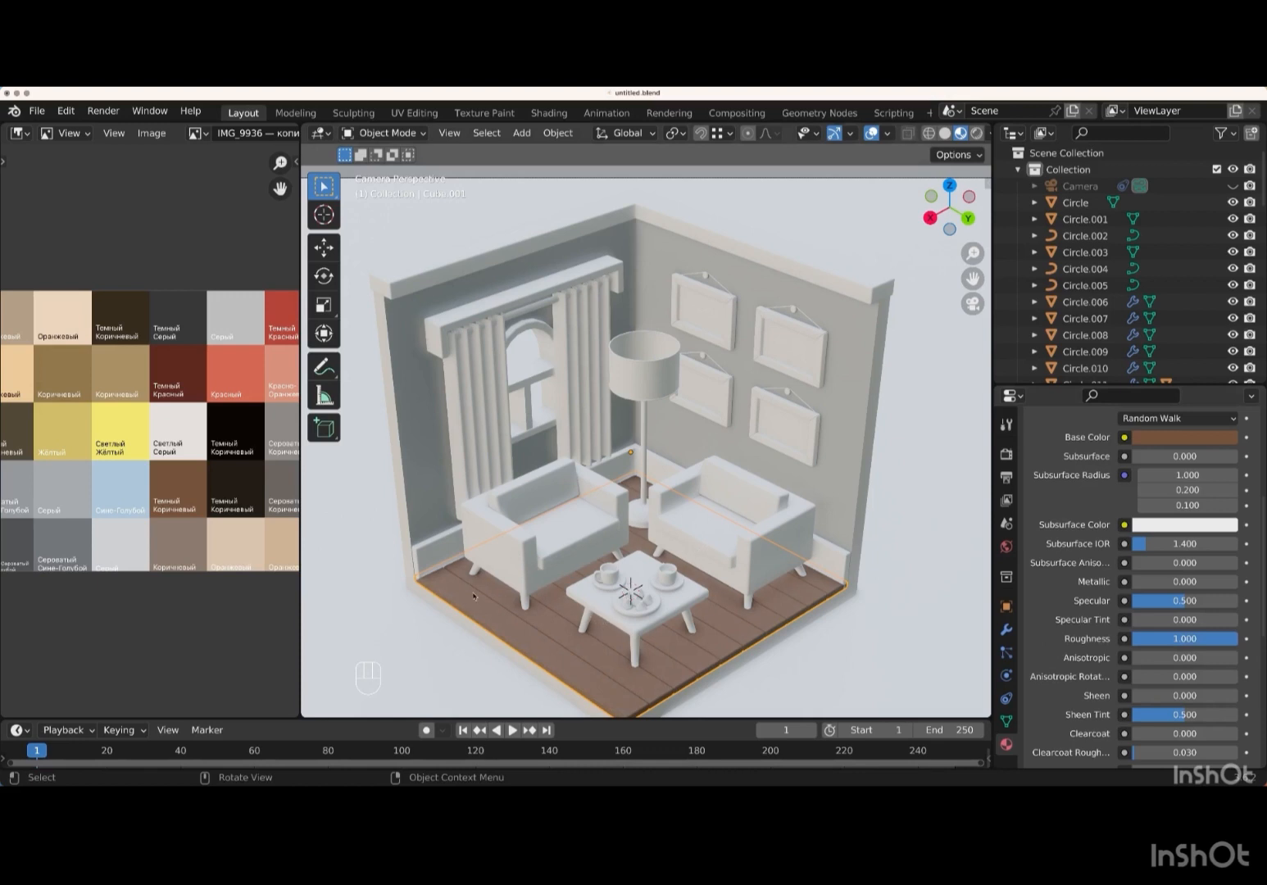
- Link the floor's brown material to the skirting board, cornice, curtain pelmet and rod, window parts and four picture frames
{"action": "left_click", "coordinate": [441, 560]}
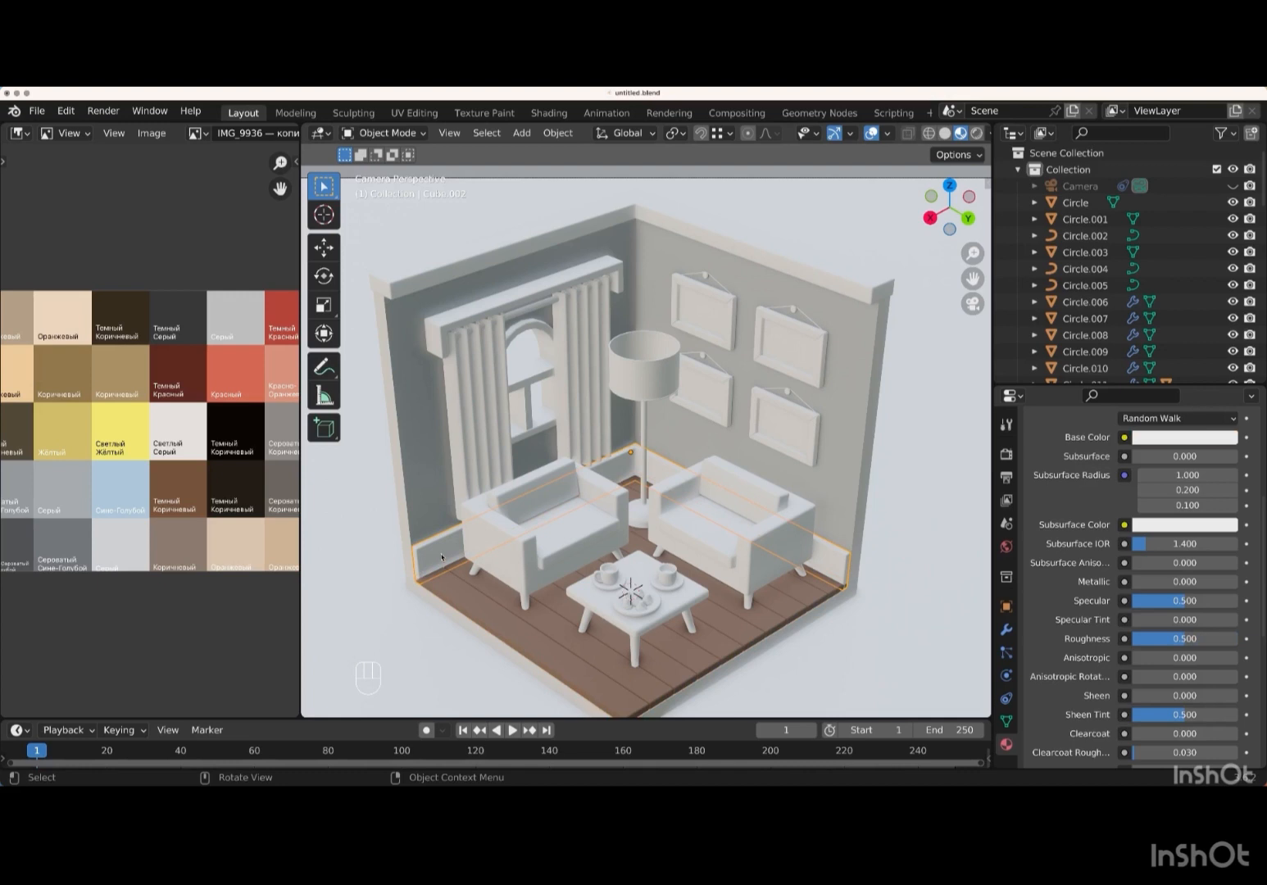
{"action": "left_click", "coordinate": [410, 287], "text": "shift"}
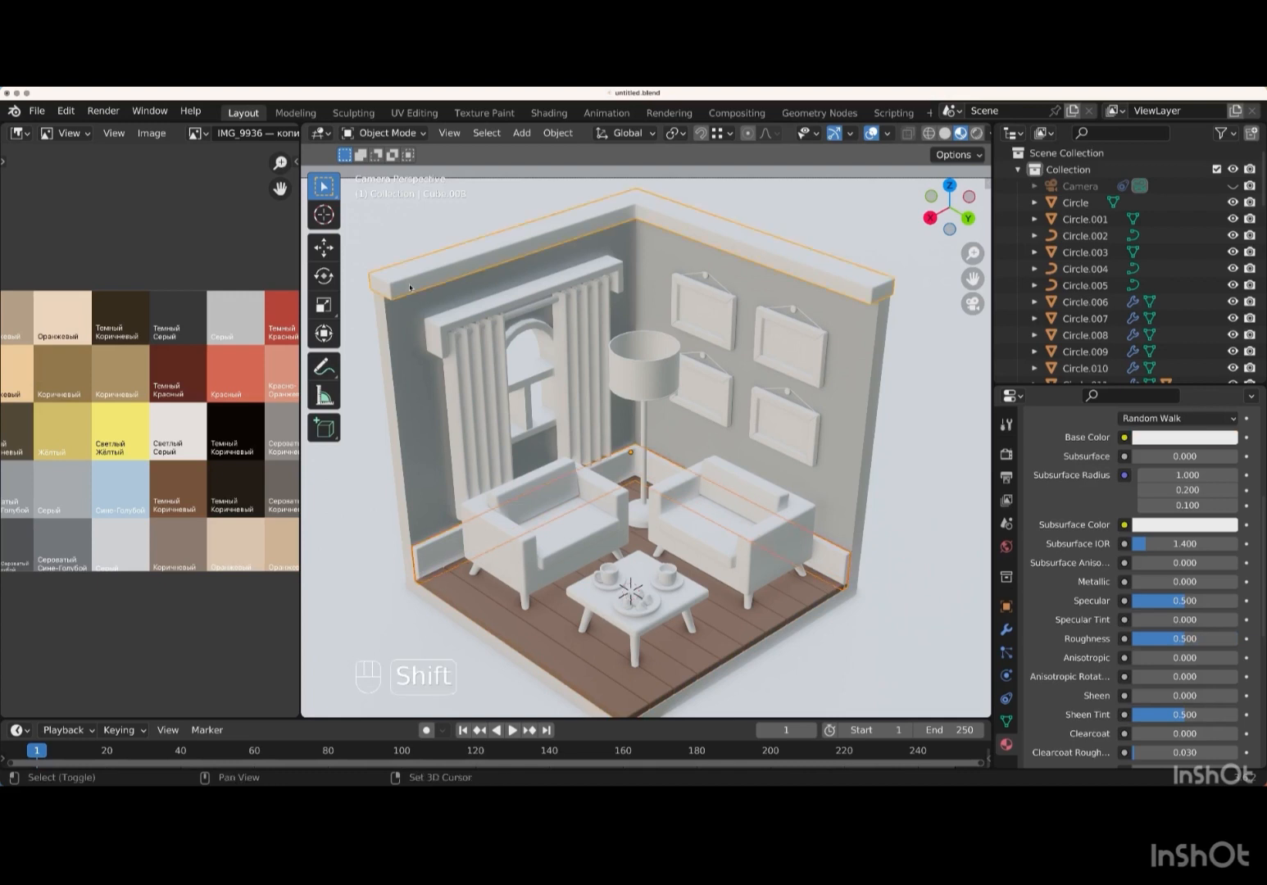
{"action": "left_click", "coordinate": [449, 327], "text": "shift"}
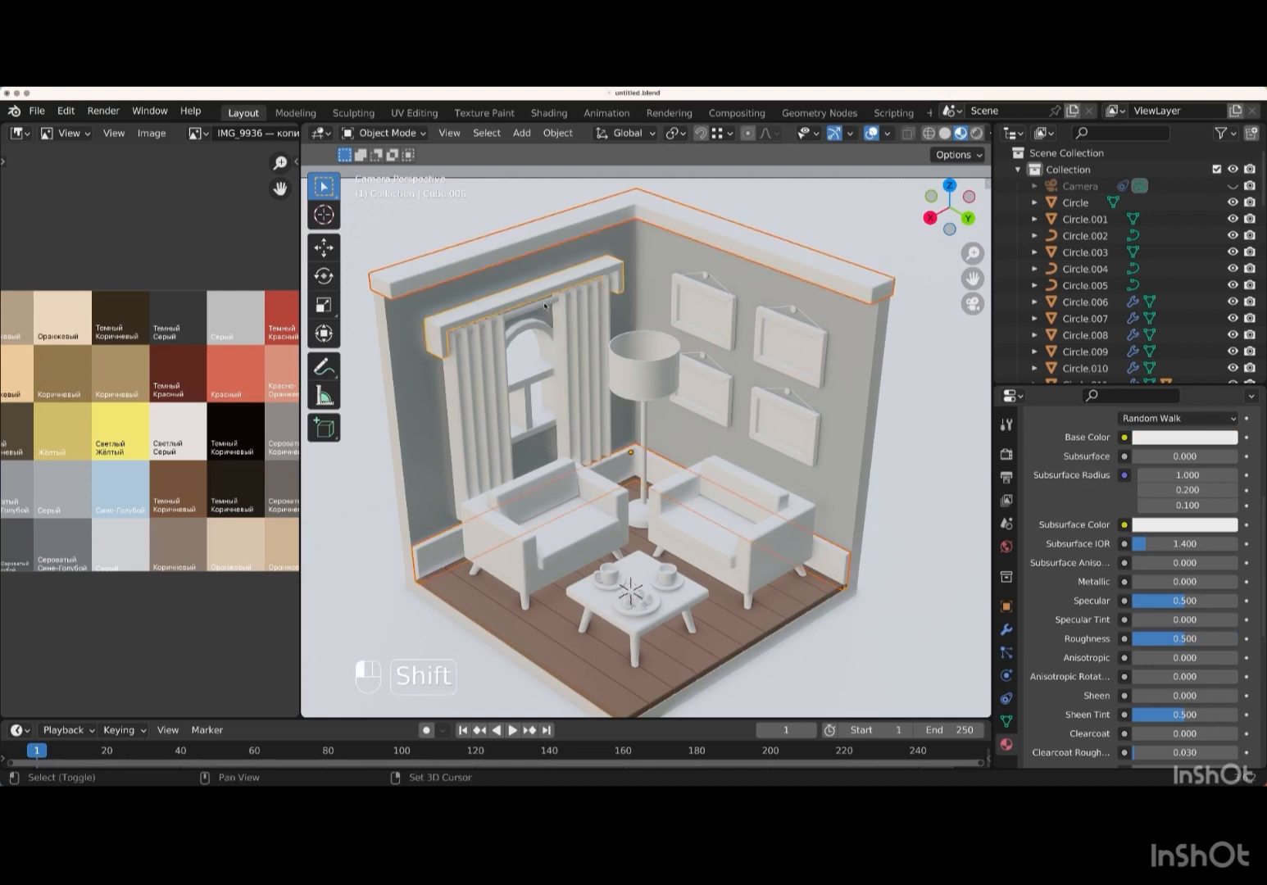
{"action": "left_click", "coordinate": [543, 345], "text": "shift"}
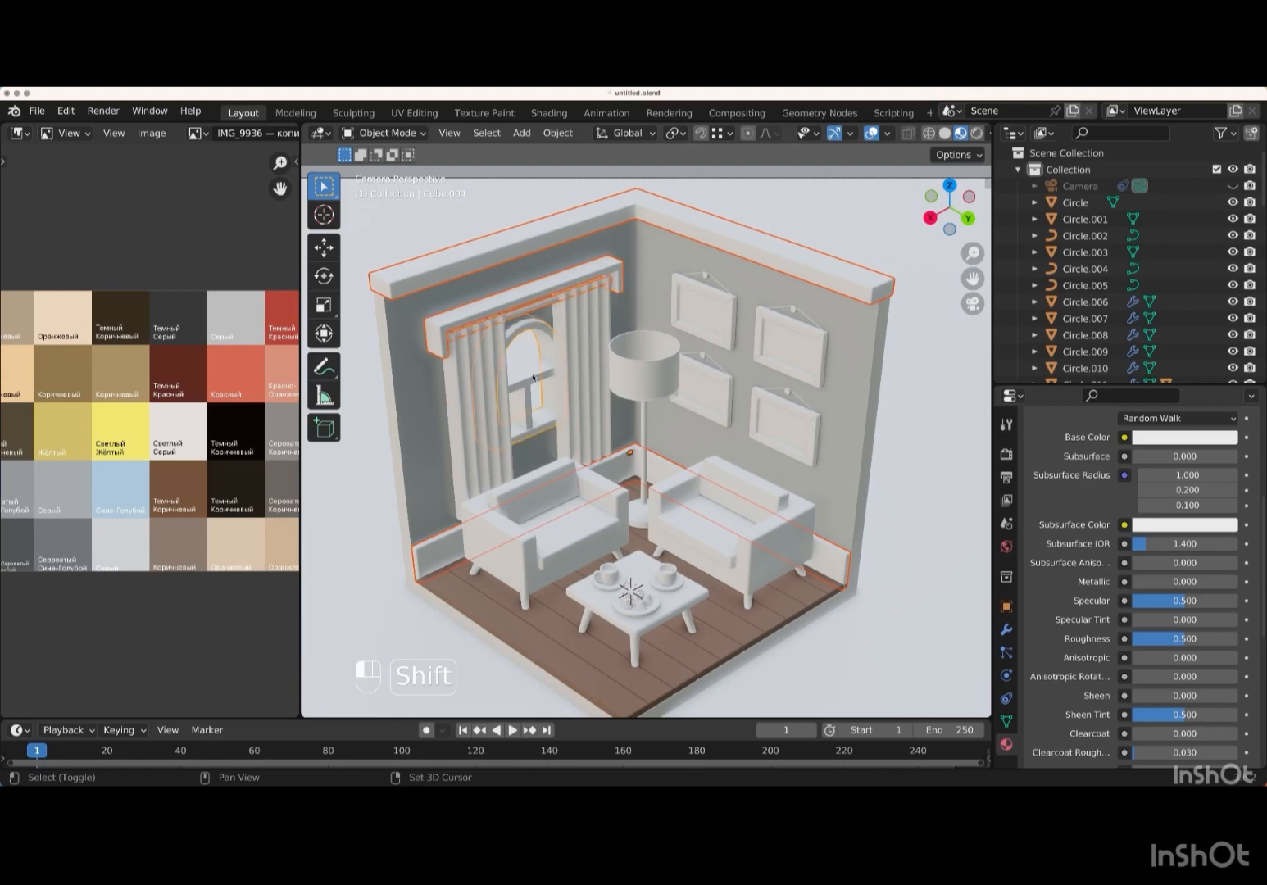
{"action": "left_click", "coordinate": [533, 377], "text": "shift"}
{"action": "left_click", "coordinate": [687, 407], "text": "shift"}
{"action": "left_click", "coordinate": [799, 411], "text": "shift"}
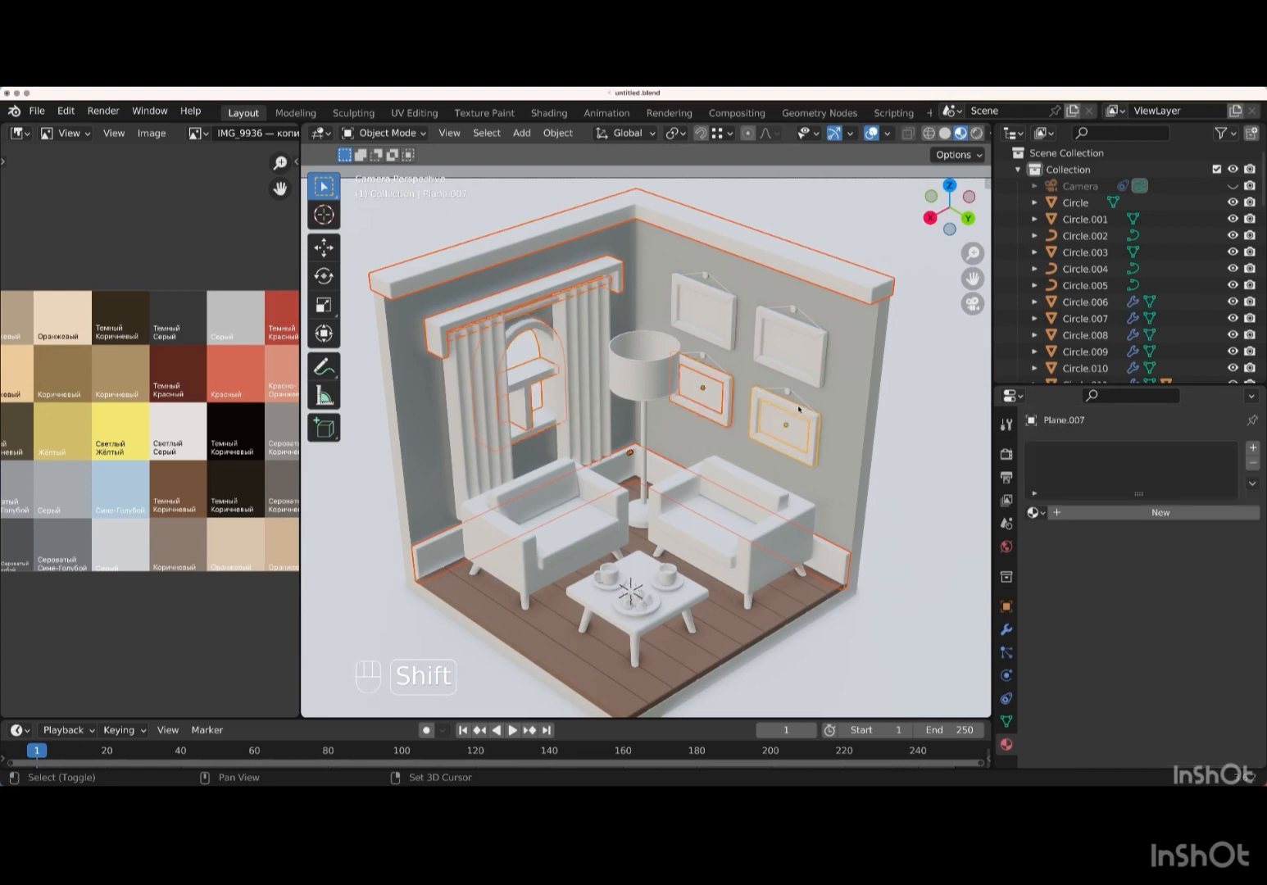
{"action": "left_click", "coordinate": [808, 382], "text": "shift"}
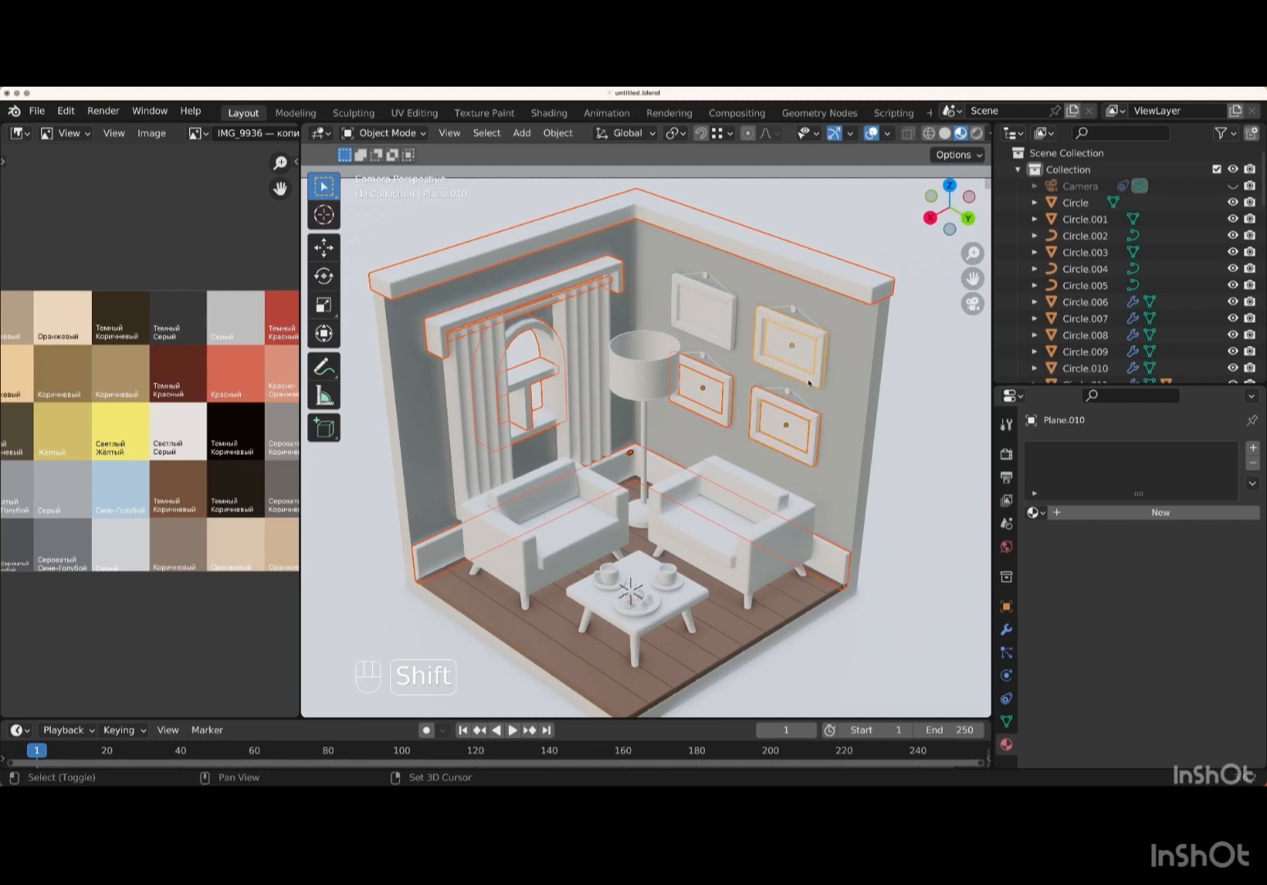
{"action": "left_click", "coordinate": [714, 344], "text": "shift"}
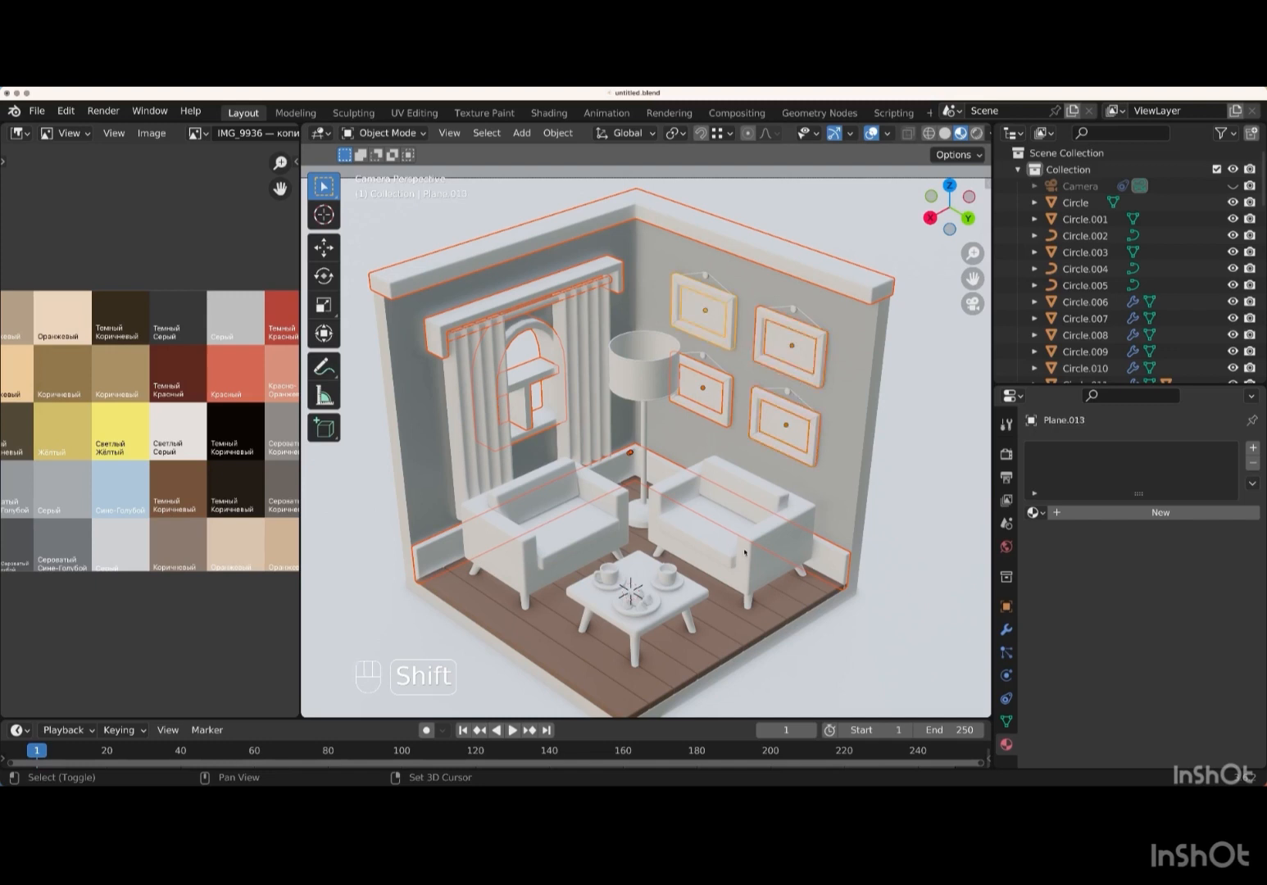
{"action": "left_click", "coordinate": [540, 621], "text": "shift"}
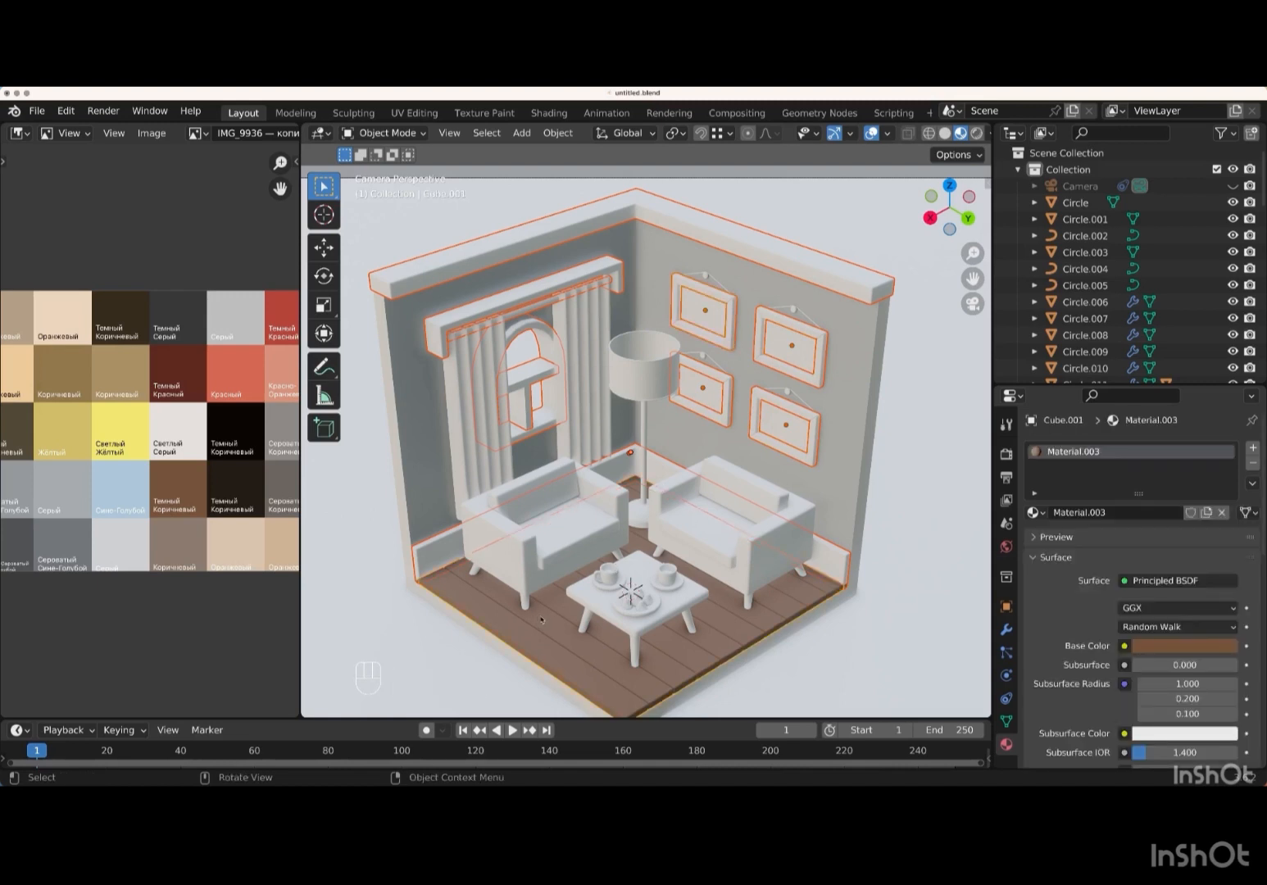
{"action": "key", "text": "ctrl+l"}
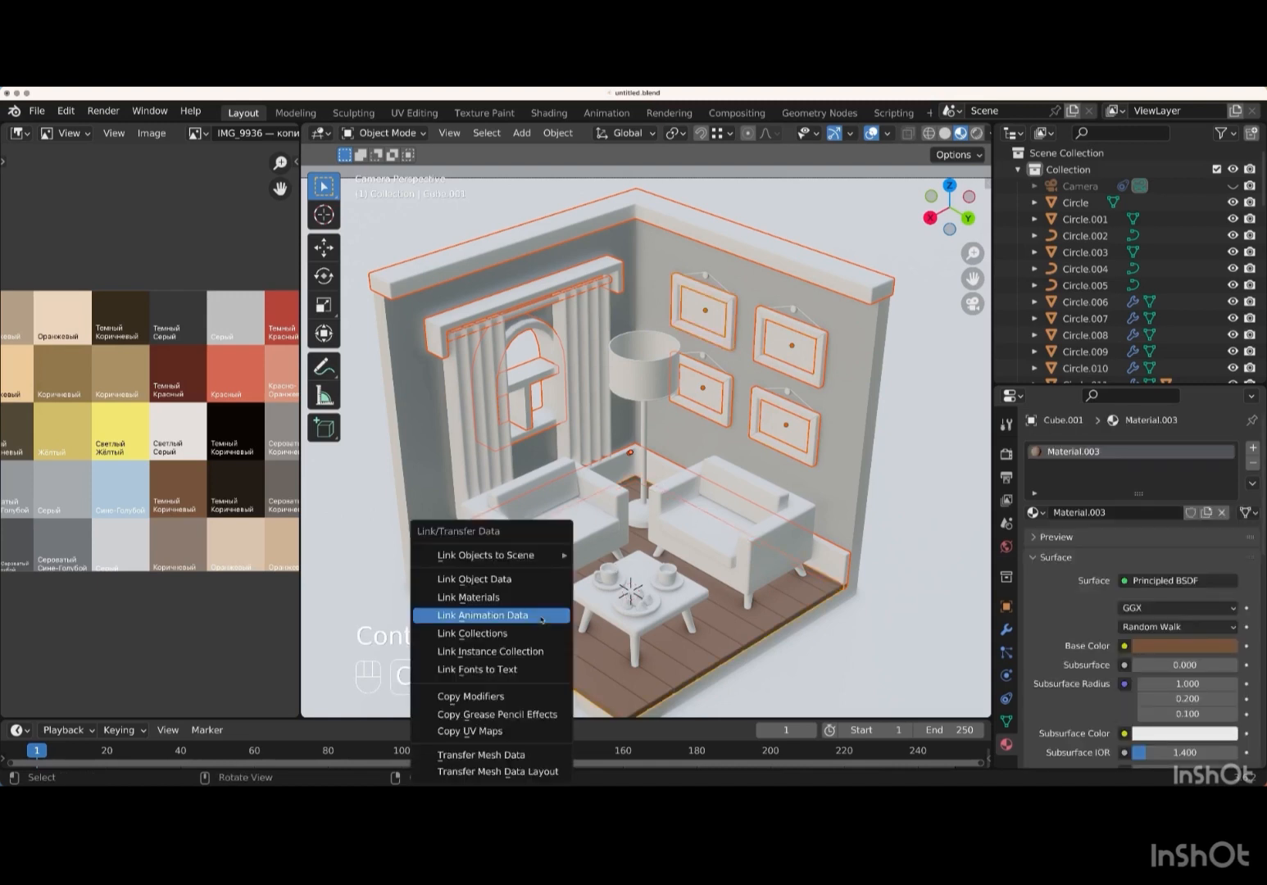
{"action": "left_click", "coordinate": [500, 598]}
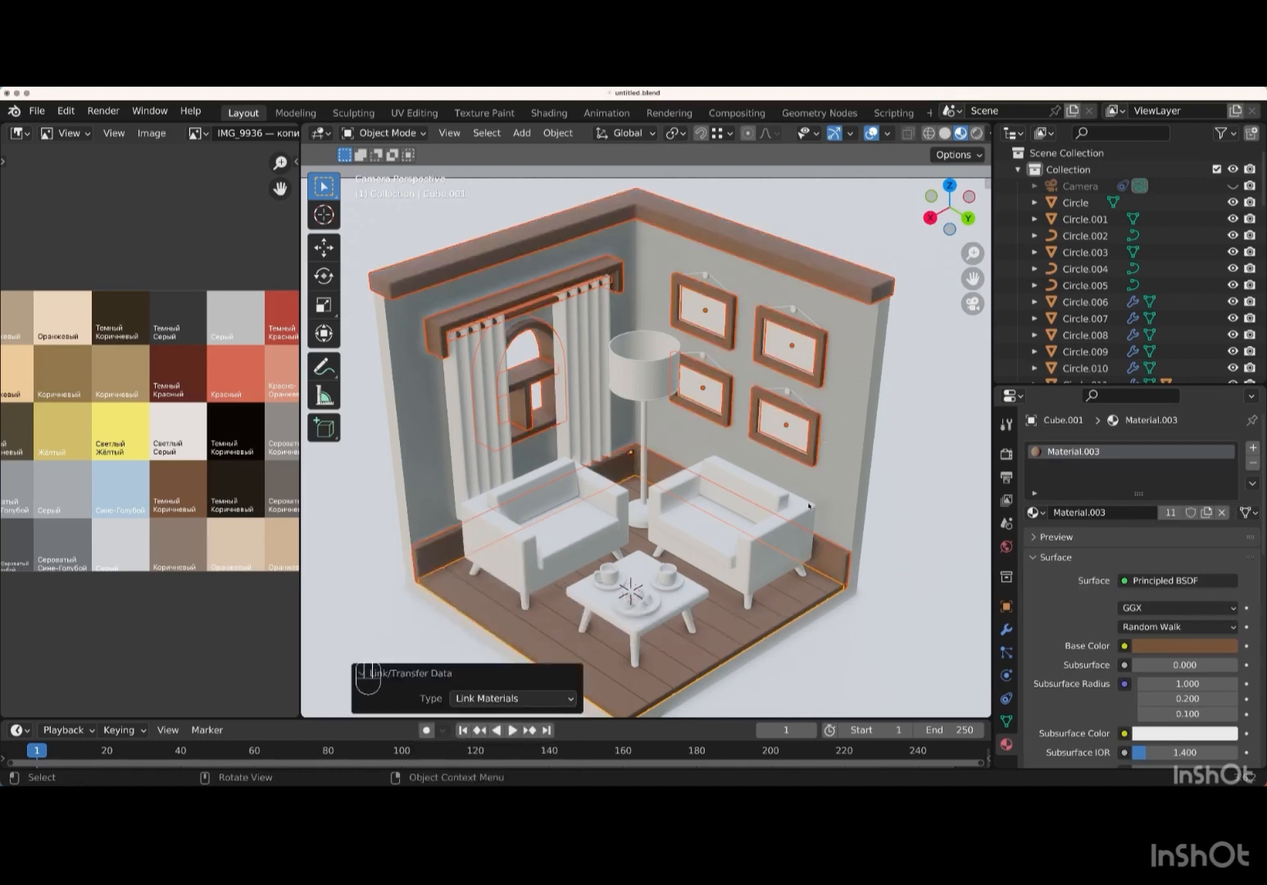
- Give the armchair nearest the window a new material
{"action": "scroll", "coordinate": [897, 522], "scroll_direction": "down", "scroll_amount": 3}
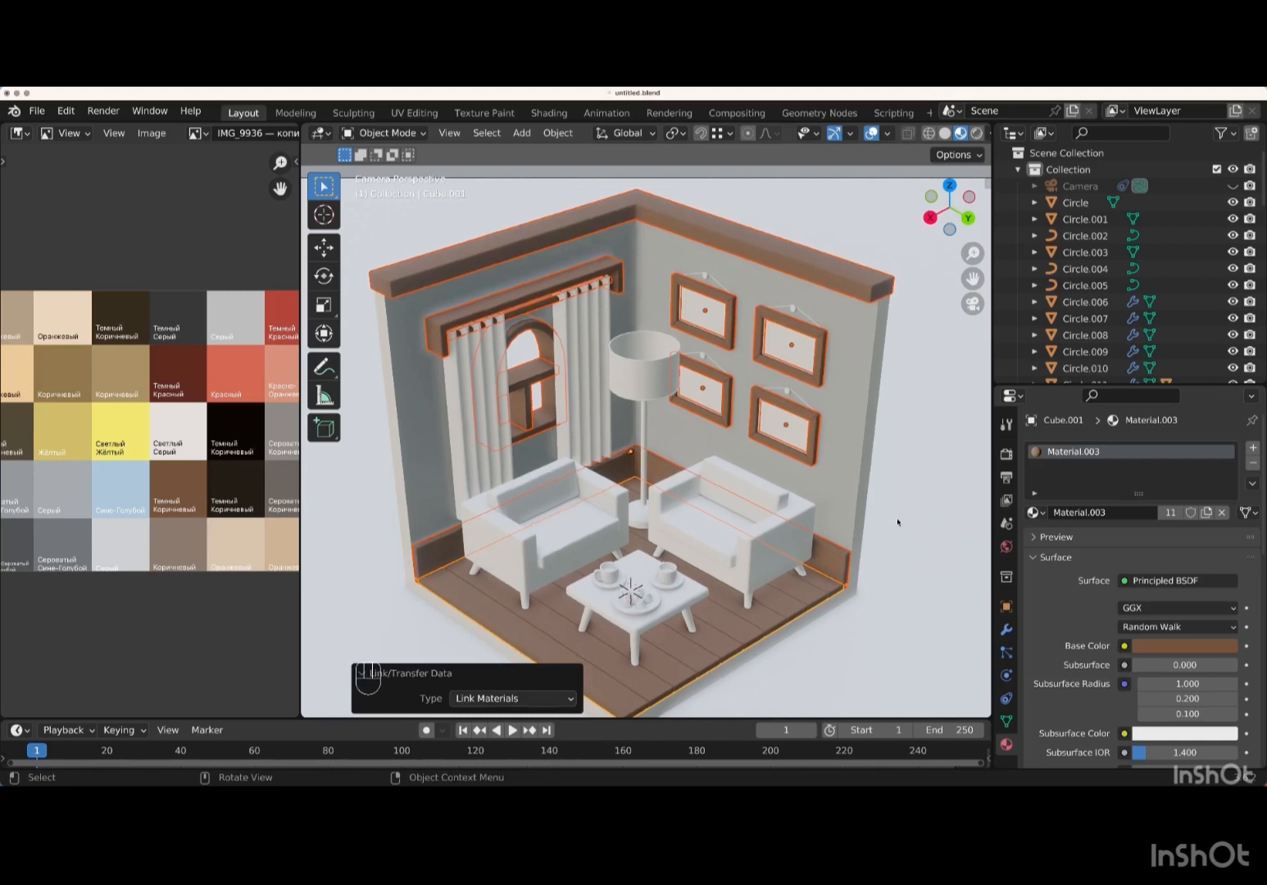
{"action": "left_click", "coordinate": [480, 512]}
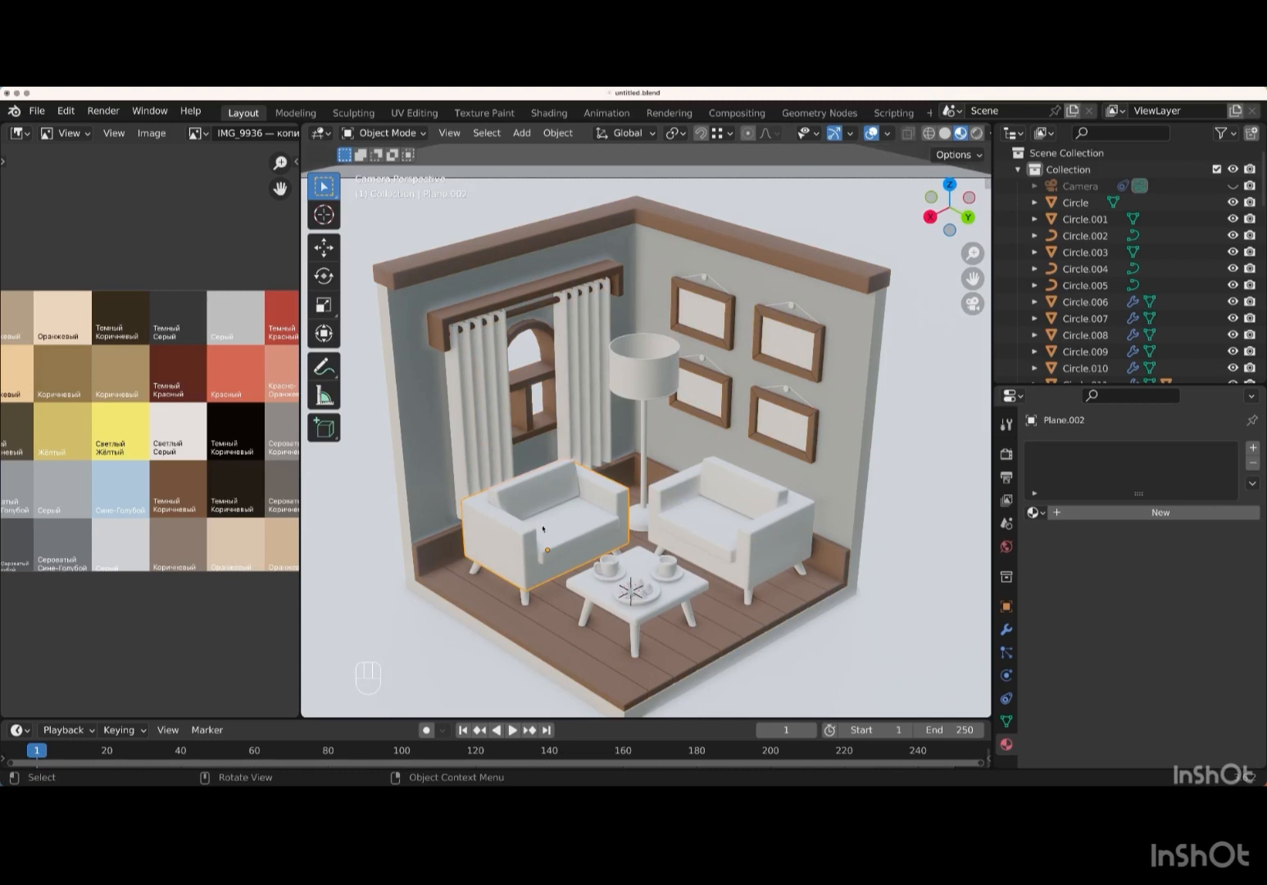
{"action": "left_click", "coordinate": [1174, 516]}
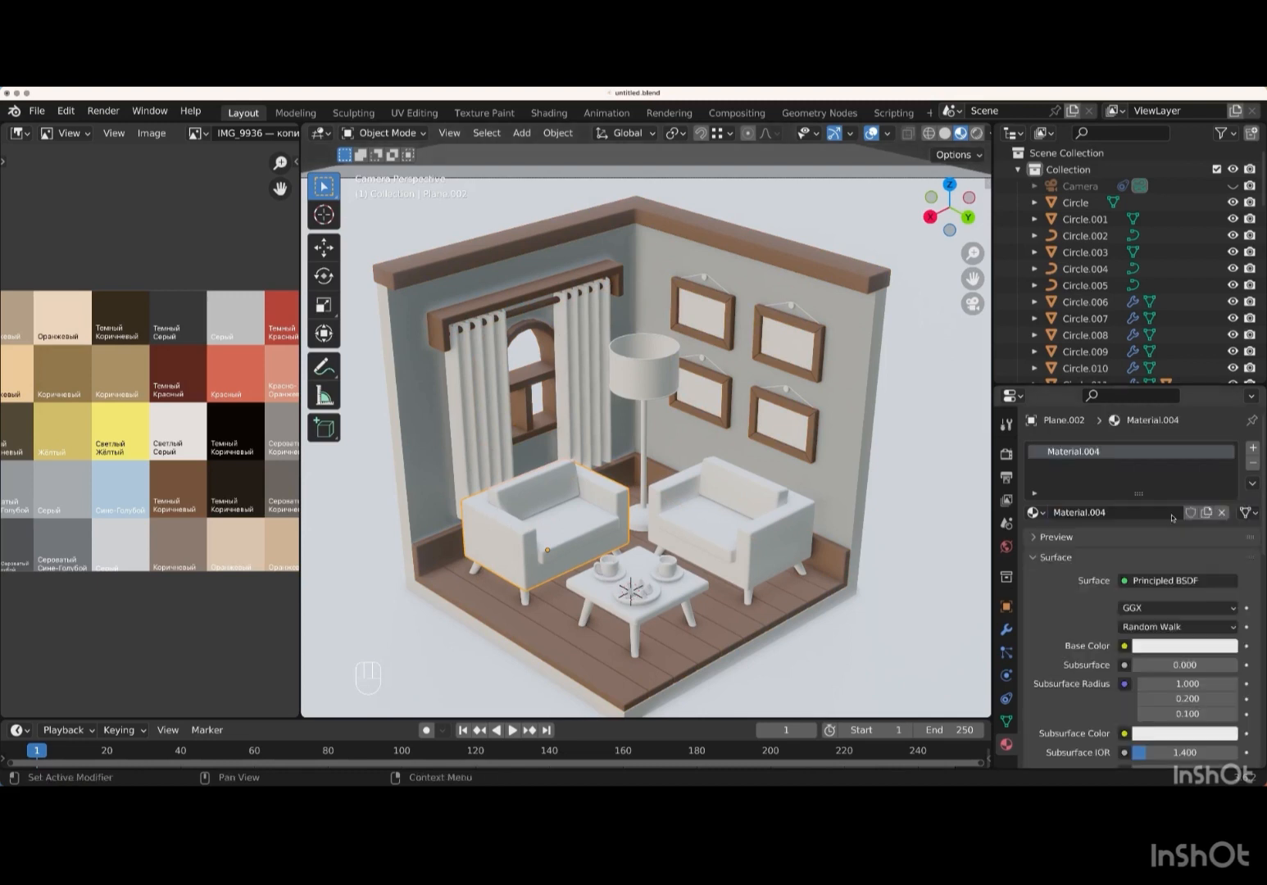
- Set the armchair material's base colour by sampling the red swatch in the palette's top row and its roughness to 1.000
{"action": "left_click", "coordinate": [1226, 643]}
{"action": "left_click", "coordinate": [1230, 575]}
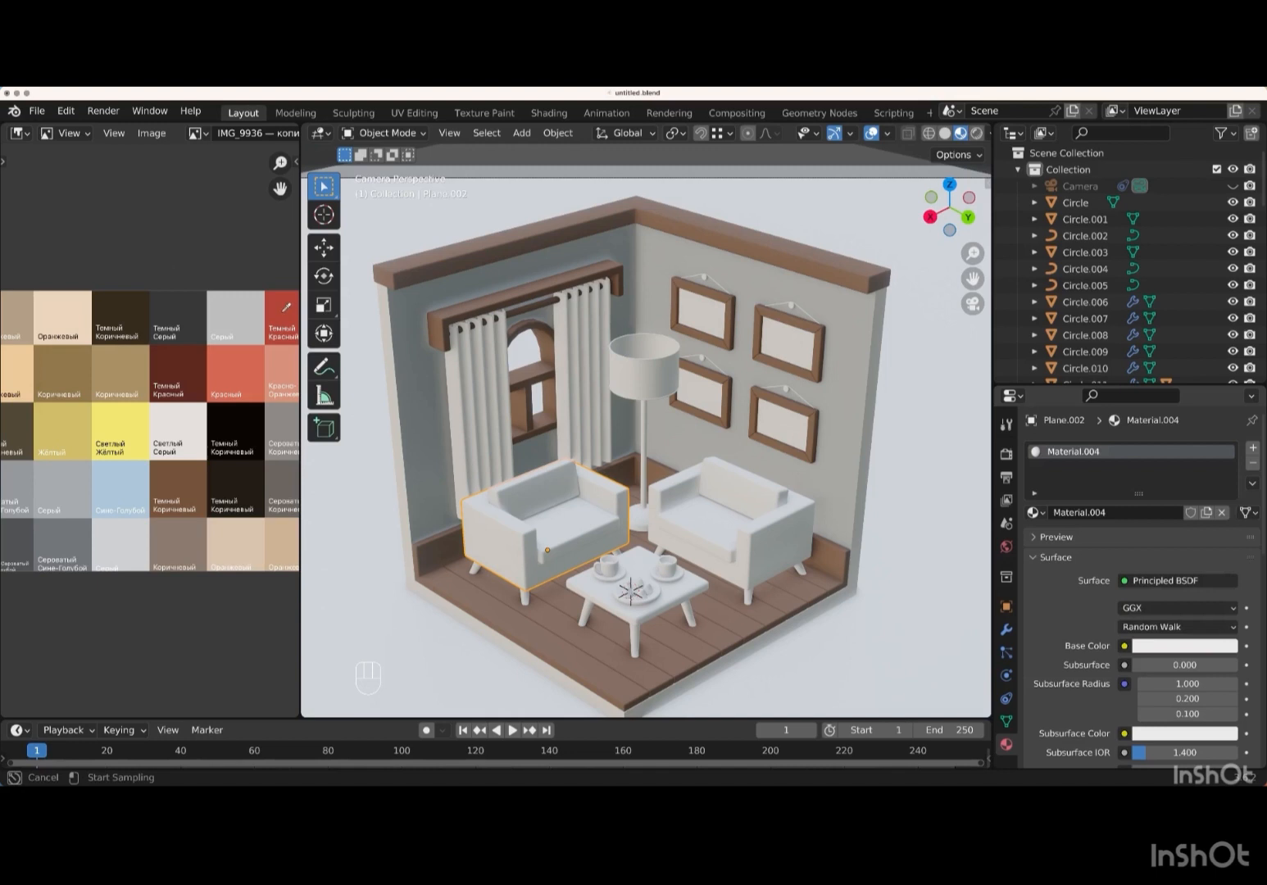
{"action": "left_click", "coordinate": [283, 312]}
{"action": "scroll", "coordinate": [1110, 624], "scroll_direction": "down", "scroll_amount": 6}
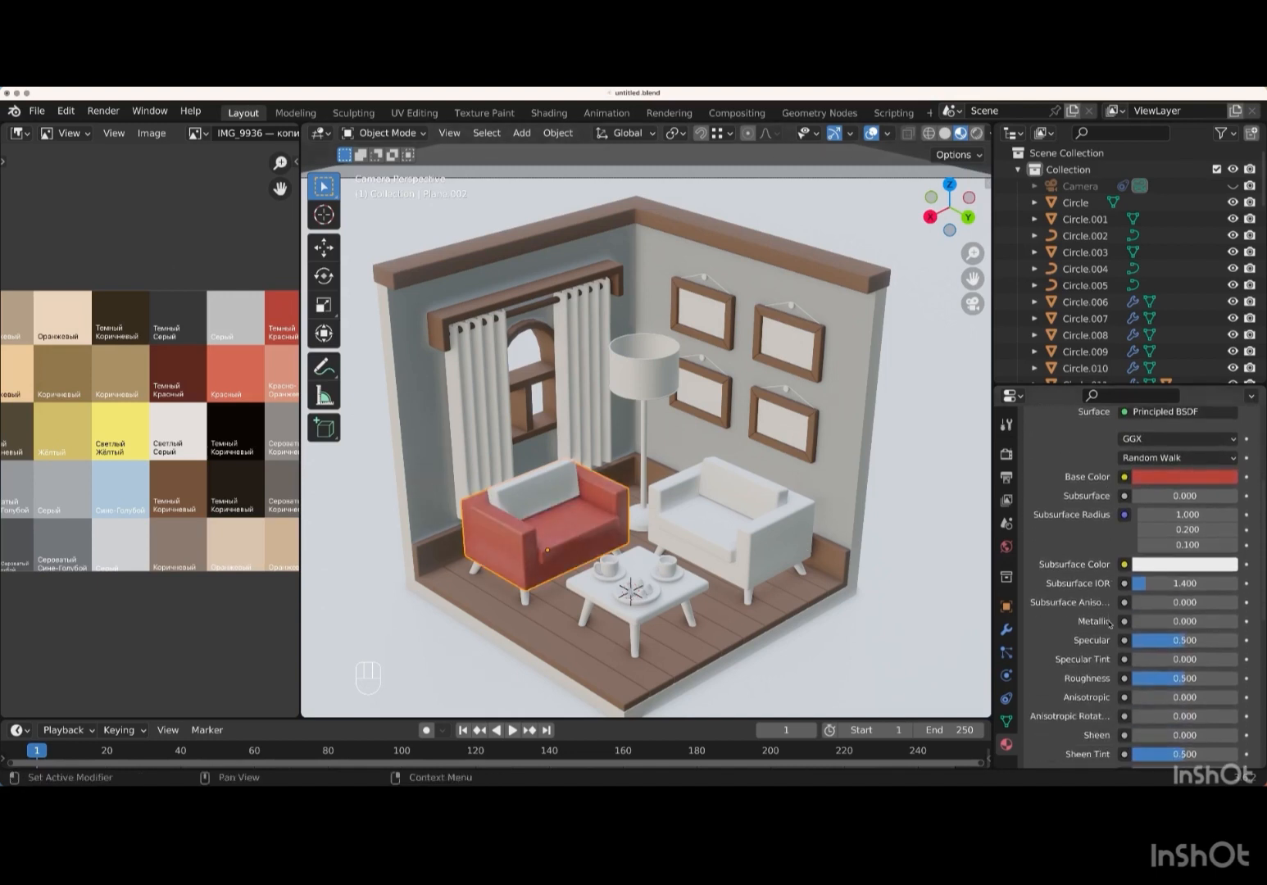
{"action": "left_click_drag", "start_coordinate": [1178, 631], "coordinate": [1237, 631]}
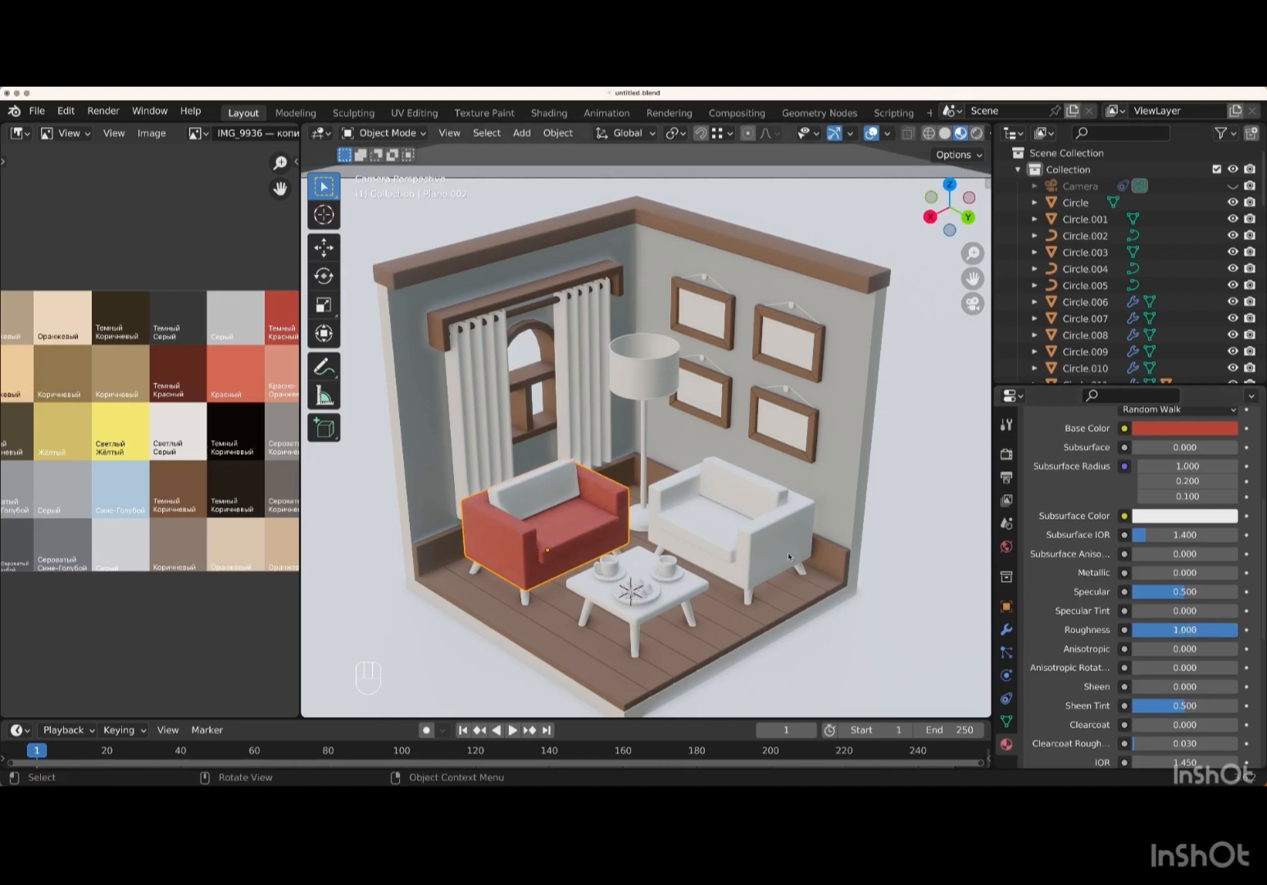
- Link the red armchair's material to its back cushion, the second armchair, that armchair's cushion and the lampshade
{"action": "left_click", "coordinate": [549, 492]}
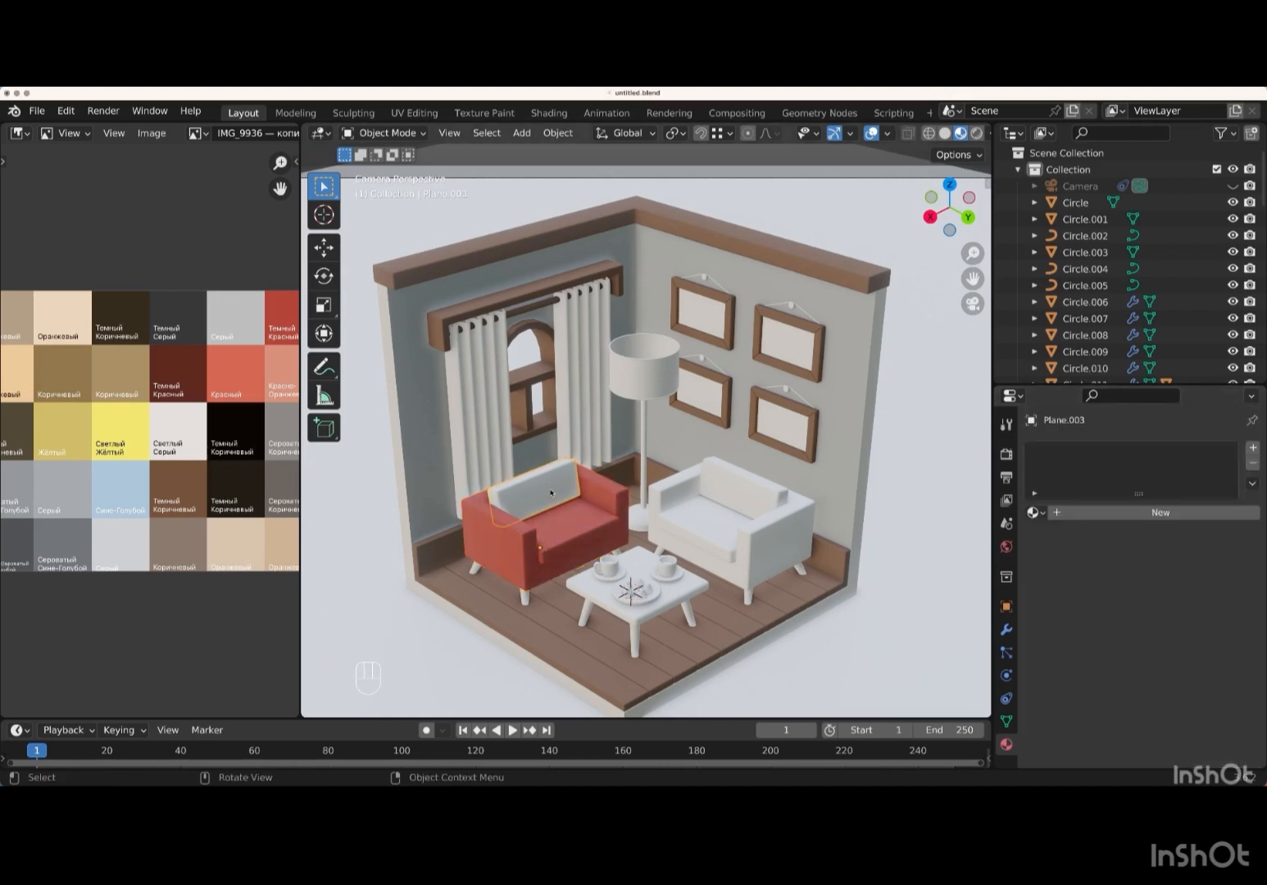
{"action": "left_click", "coordinate": [711, 520], "text": "shift"}
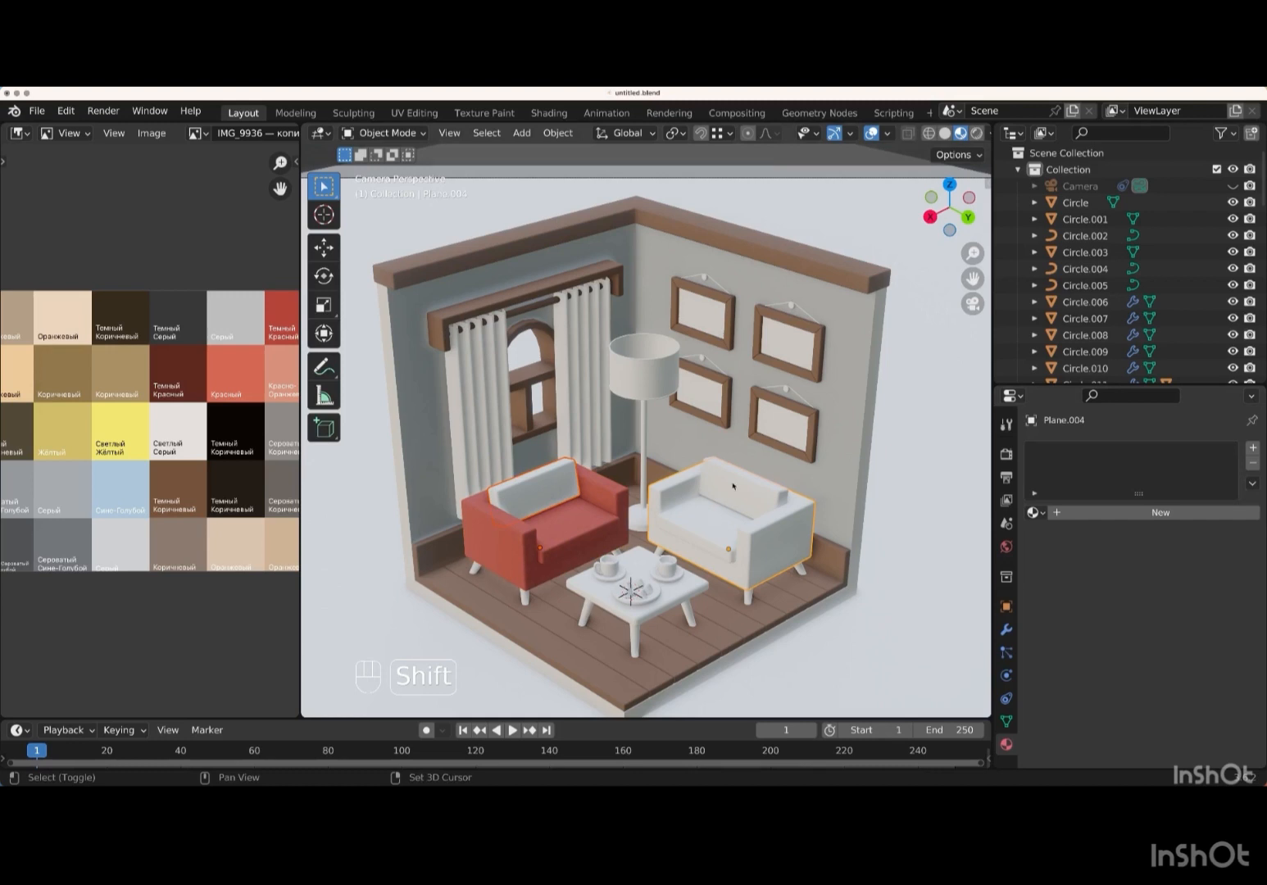
{"action": "left_click", "coordinate": [733, 485], "text": "shift"}
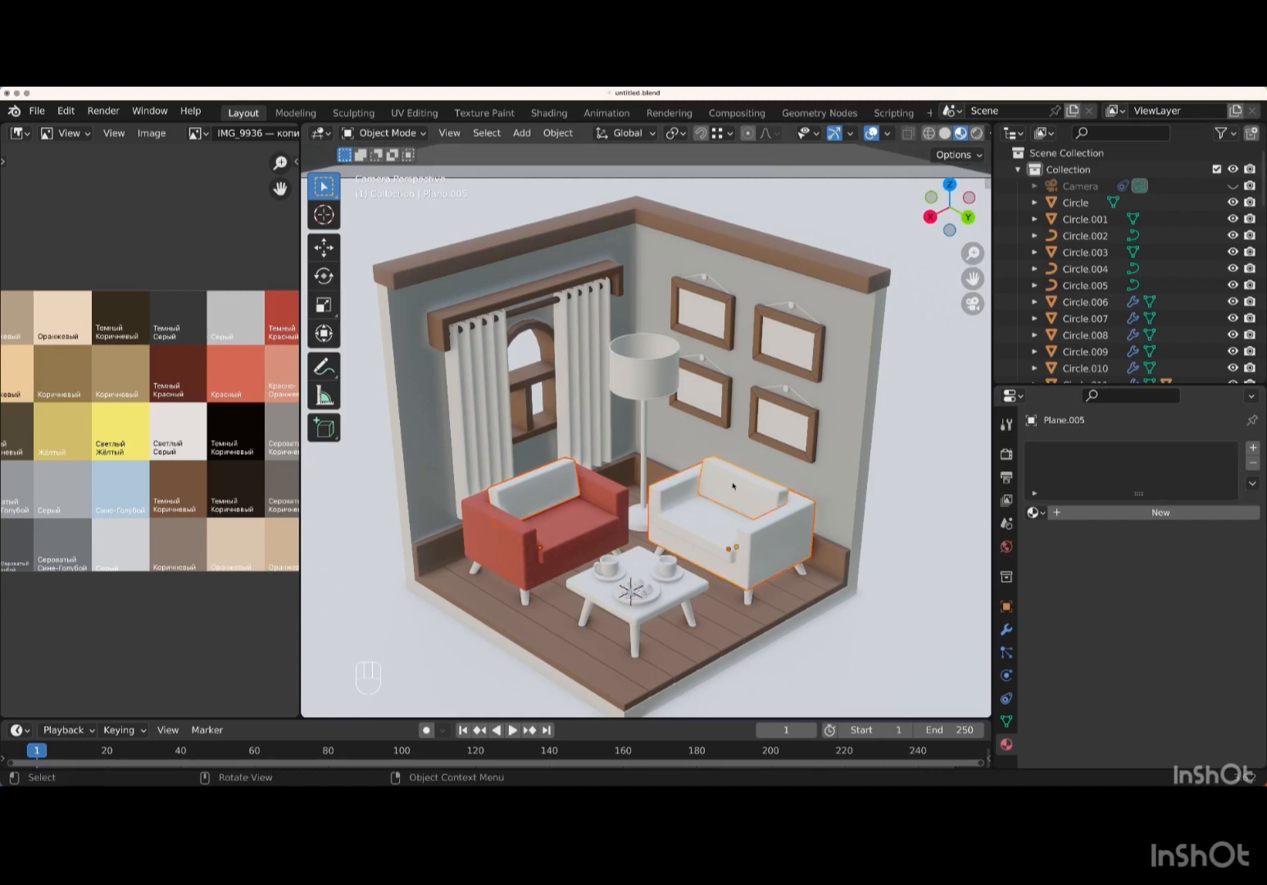
{"action": "left_click", "coordinate": [638, 383], "text": "shift"}
{"action": "key", "text": "ctrl+l"}
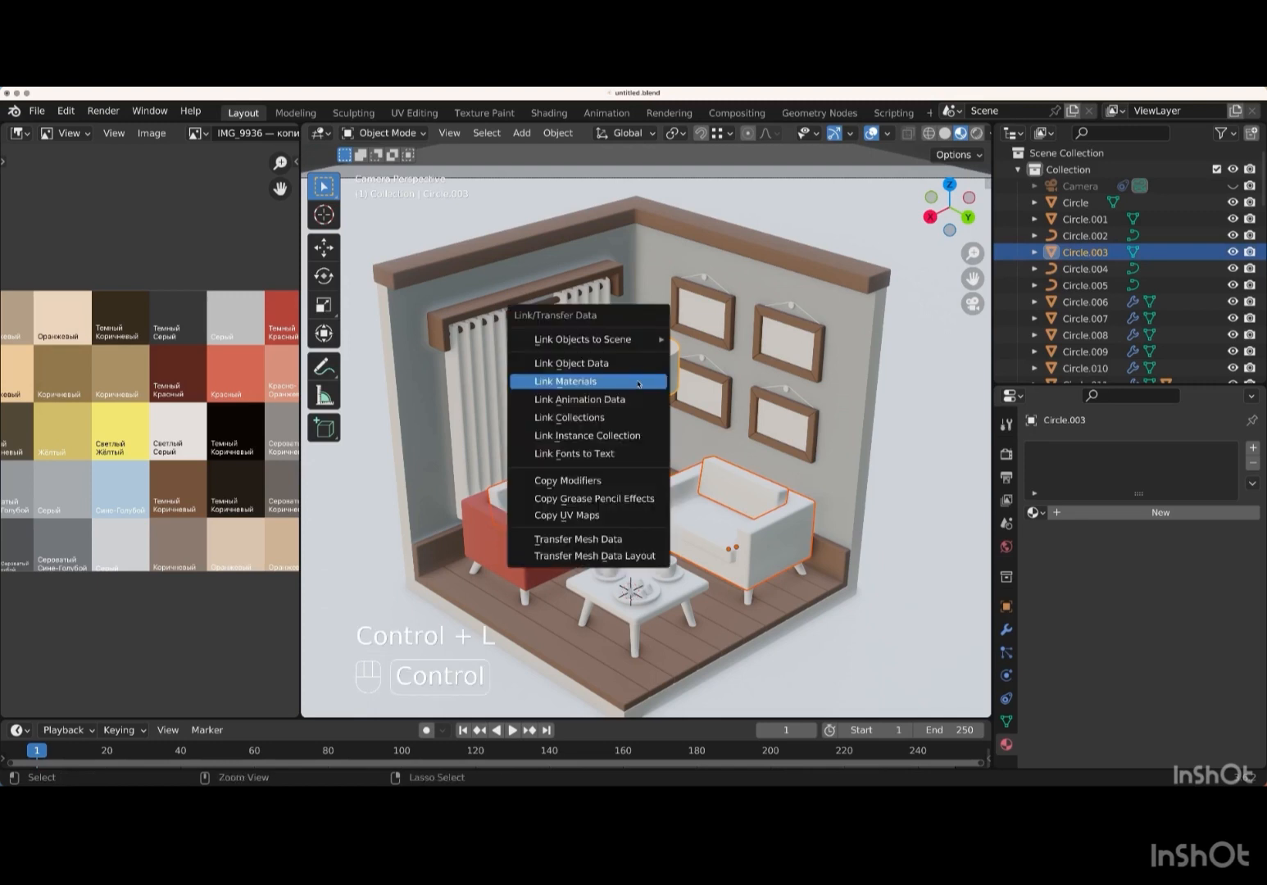
{"action": "left_click", "coordinate": [596, 382]}
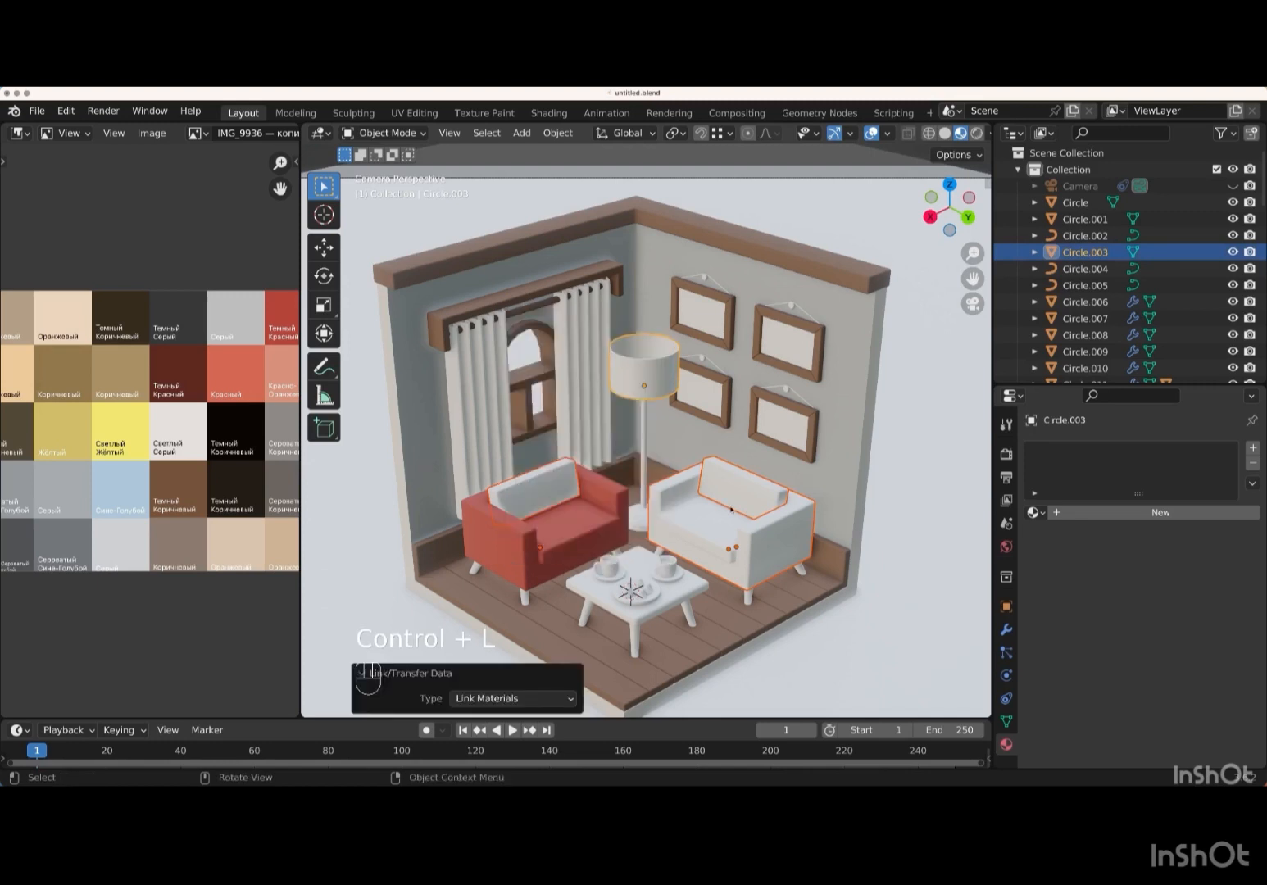
{"action": "middle_click_drag", "start_coordinate": [731, 508], "coordinate": [721, 508]}
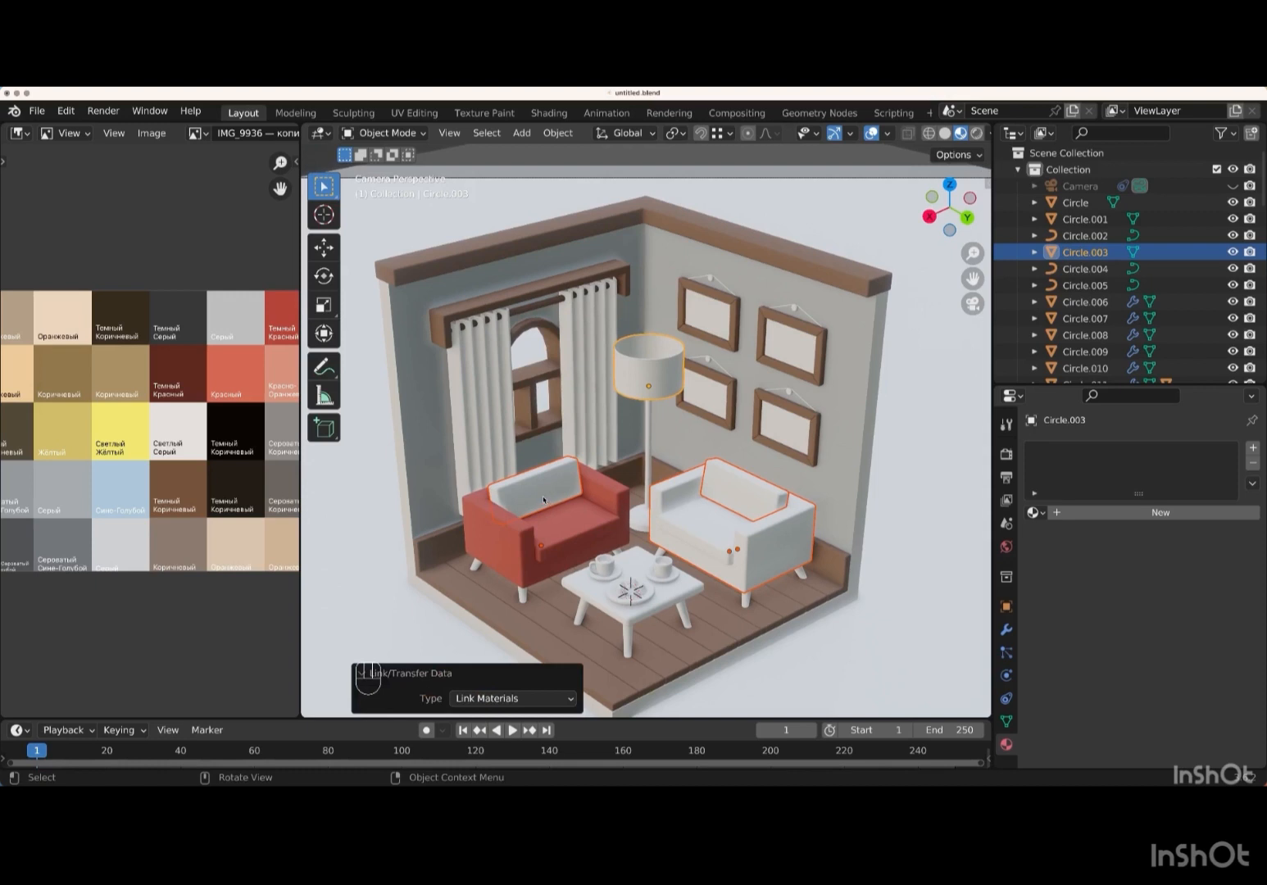
{"action": "left_click", "coordinate": [565, 536], "text": "shift"}
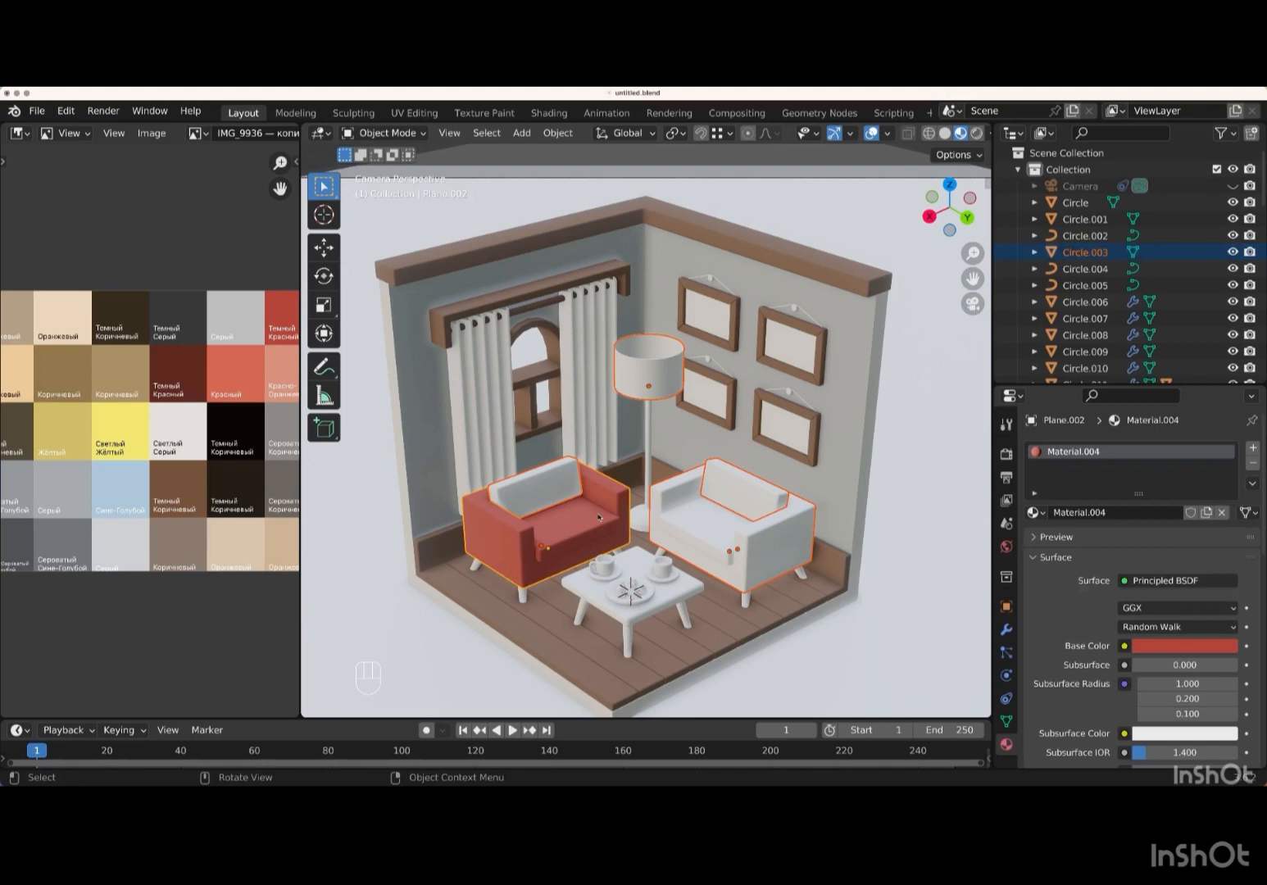
{"action": "key", "text": "ctrl+l"}
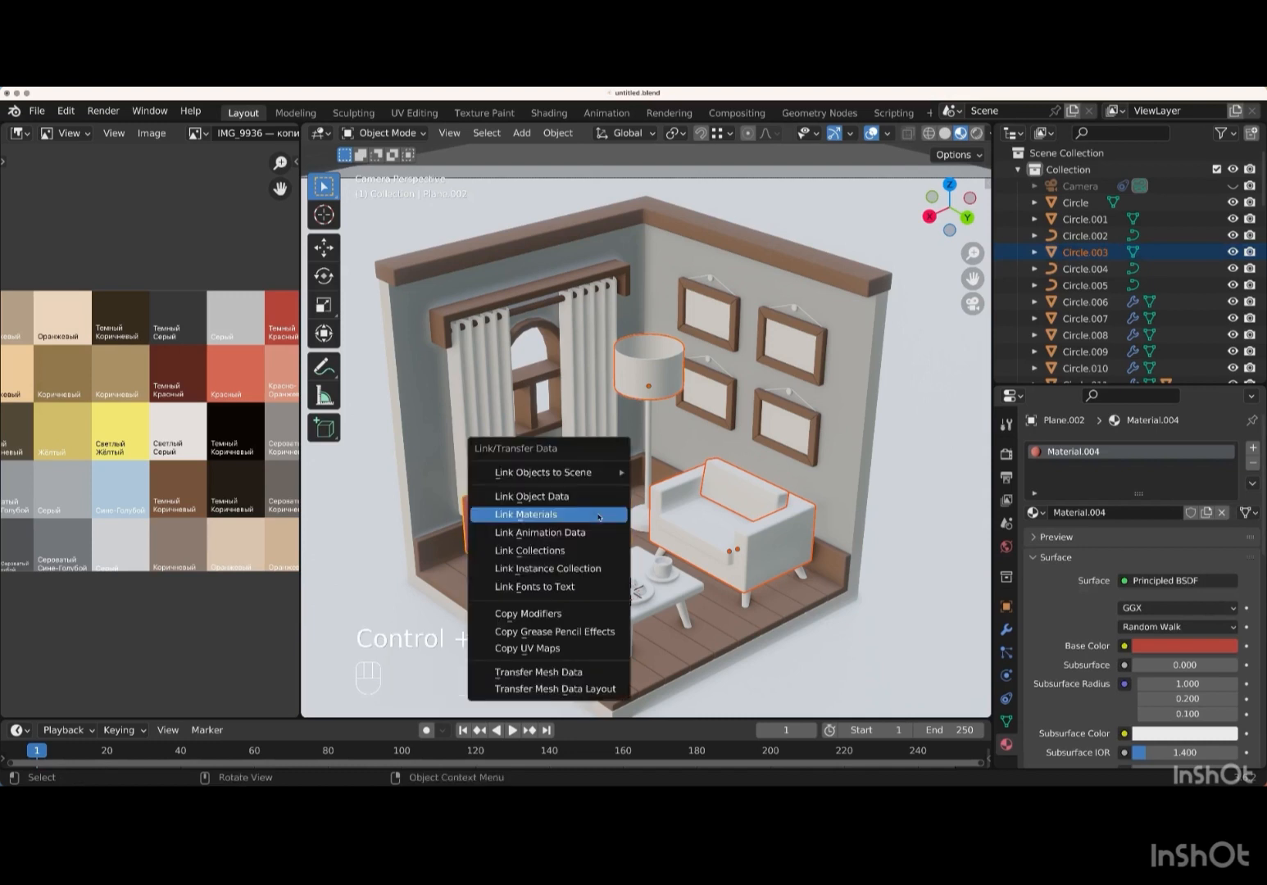
{"action": "left_click", "coordinate": [590, 516]}
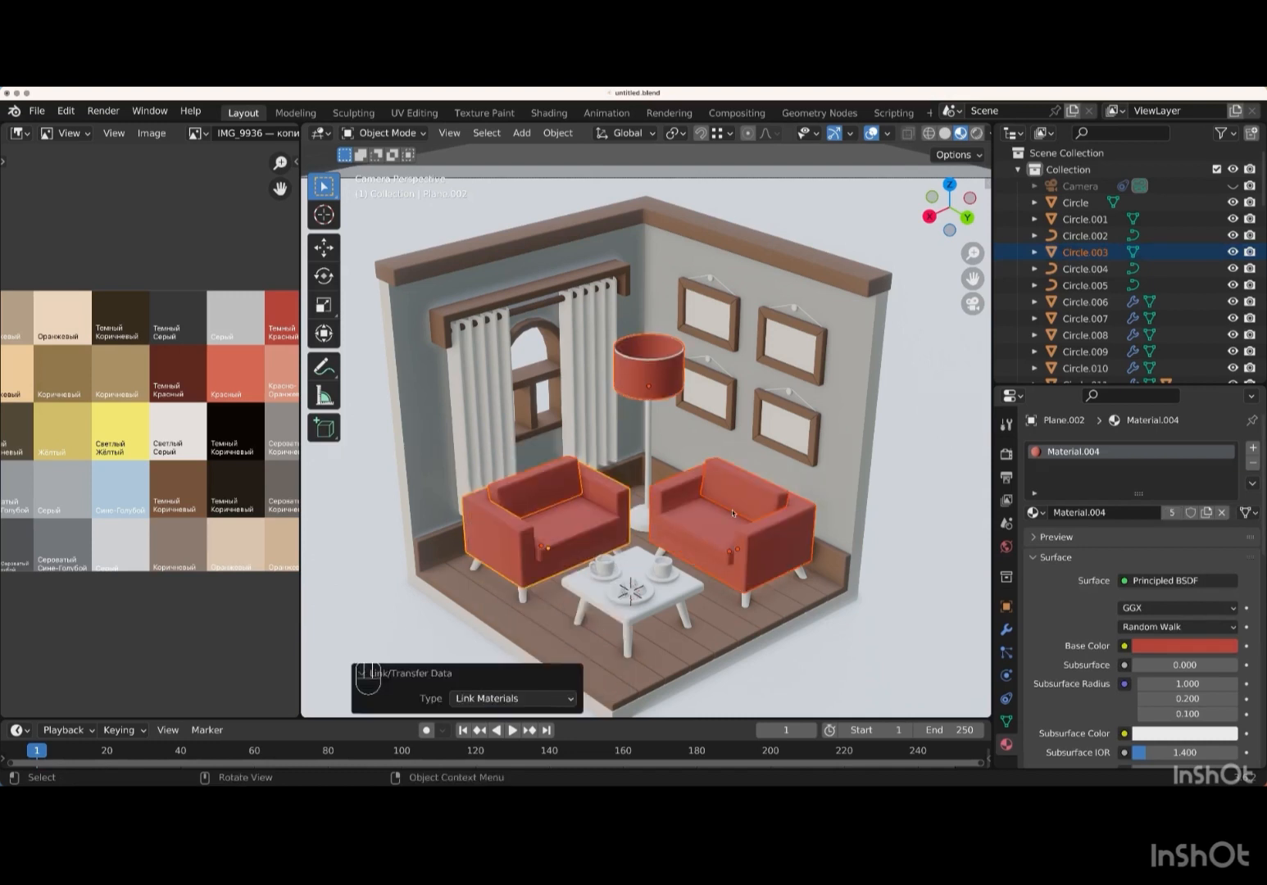
- Give the curtain nearest the room's open side a new material, with base colour sampled from the light blue palette swatch and roughness 1.000
{"action": "scroll", "coordinate": [733, 513], "scroll_direction": "down", "scroll_amount": 3}
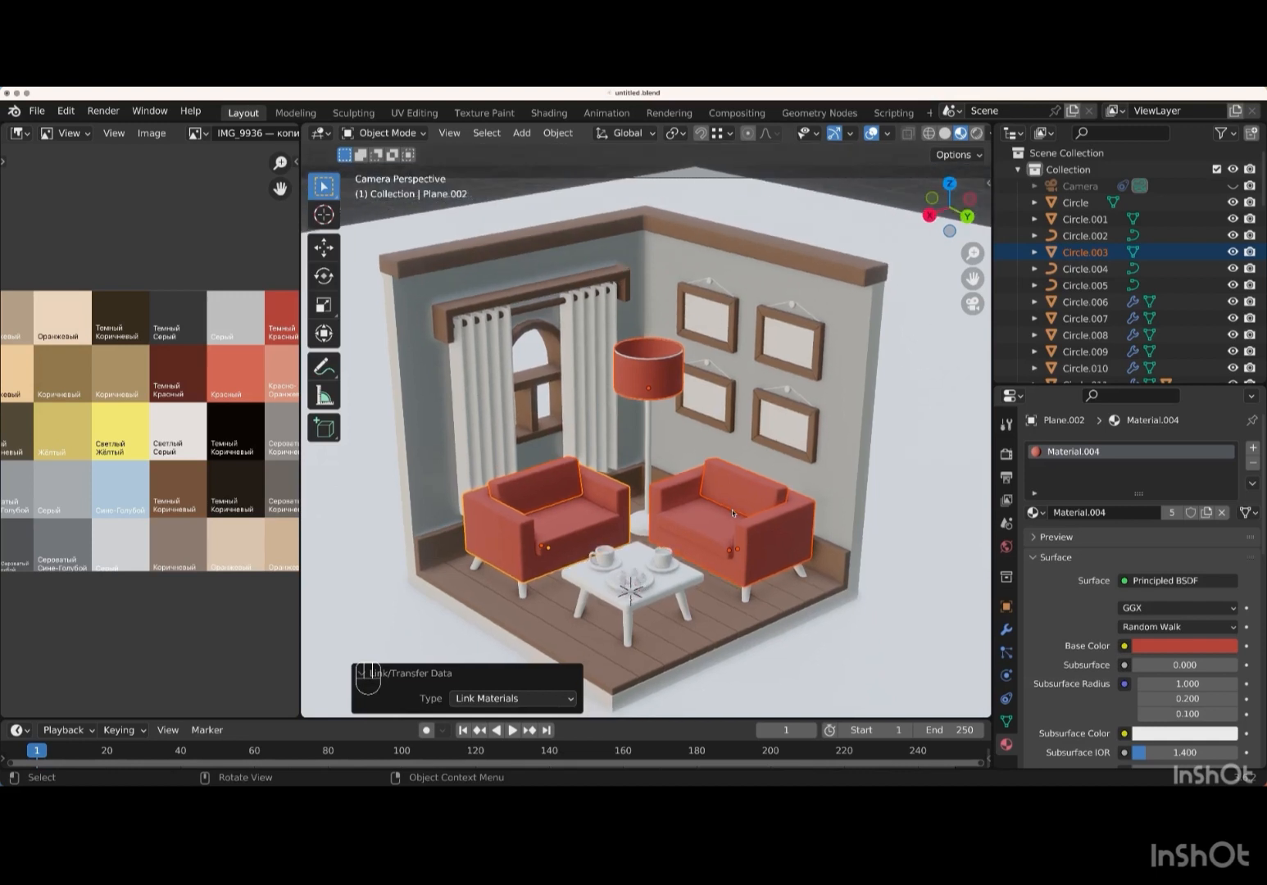
{"action": "scroll", "coordinate": [732, 513], "scroll_direction": "right", "scroll_amount": 2}
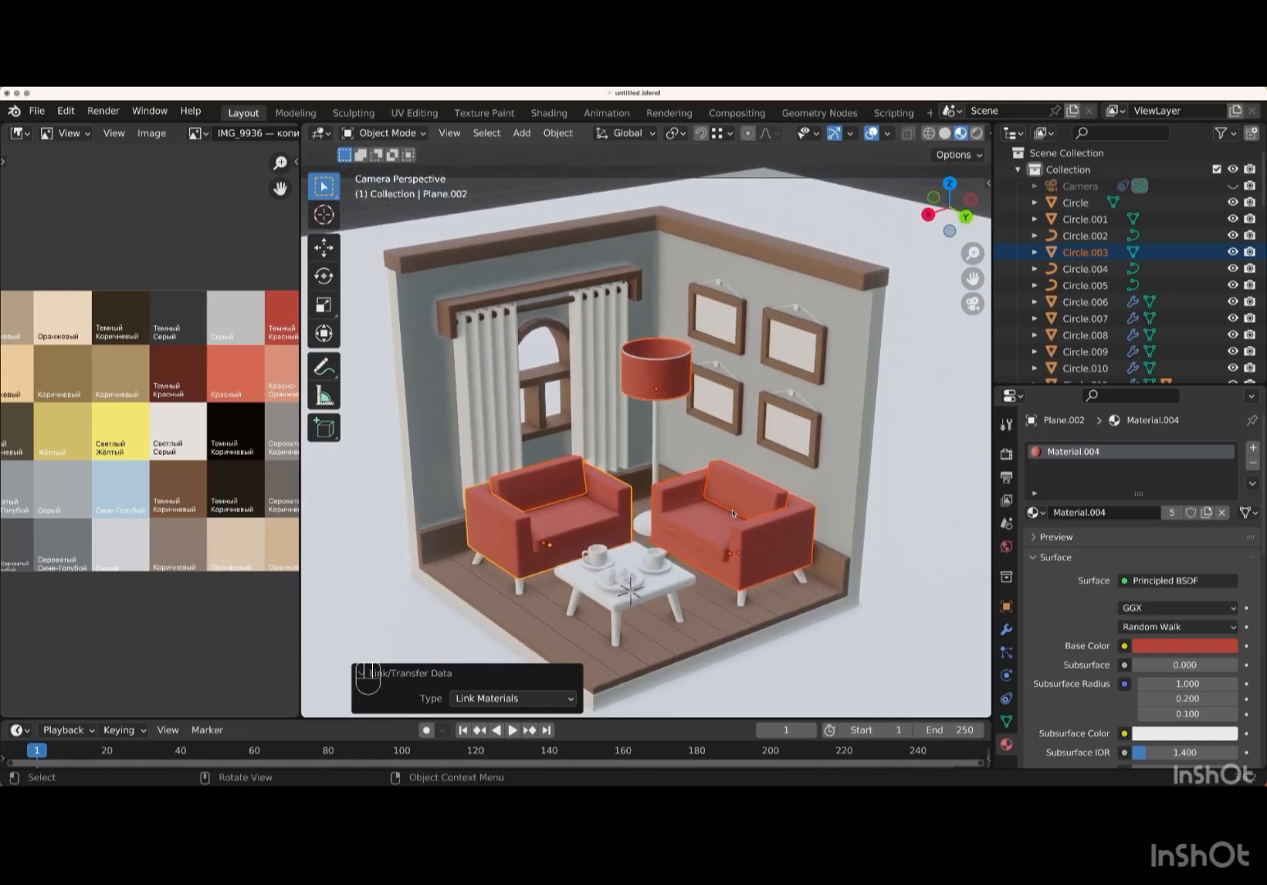
{"action": "left_click", "coordinate": [507, 435]}
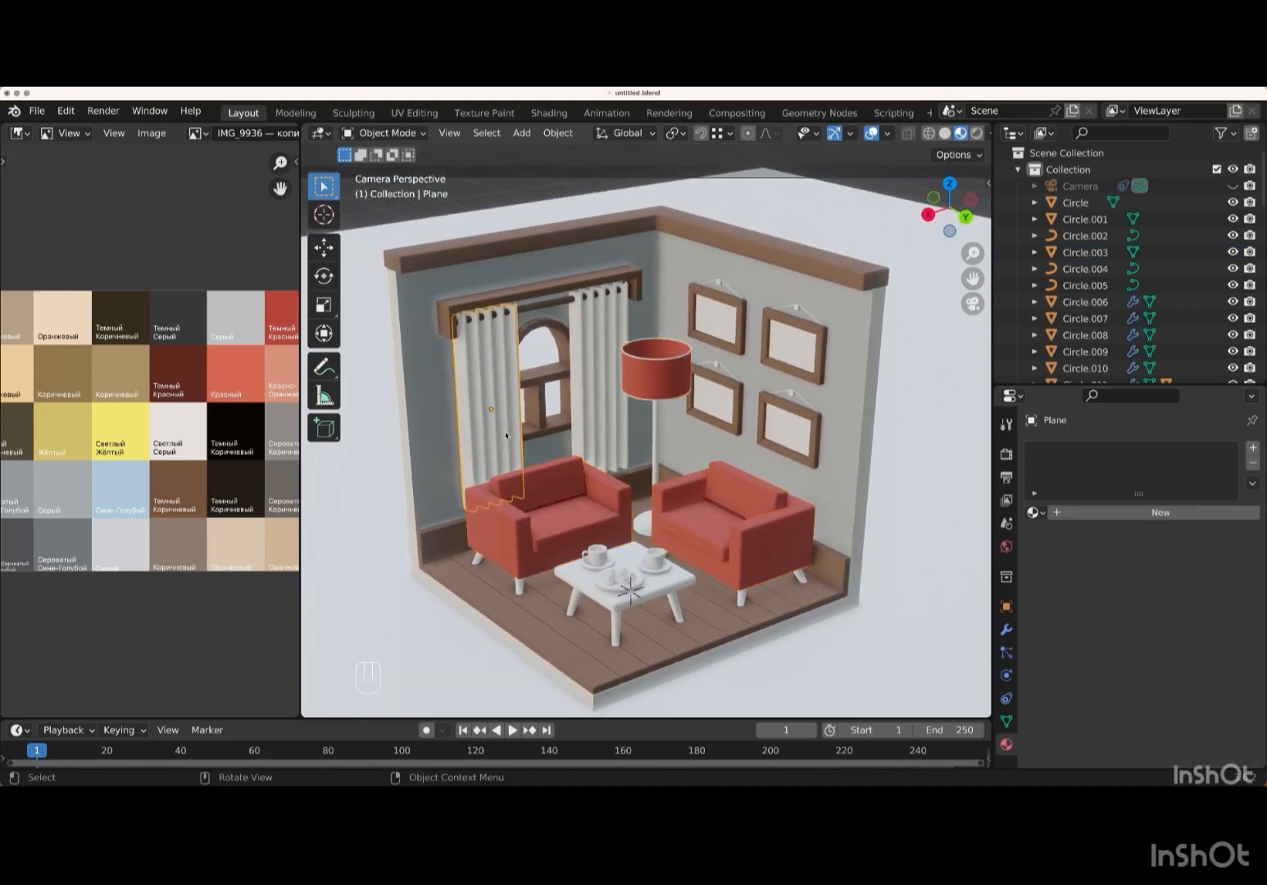
{"action": "left_click", "coordinate": [1154, 514]}
{"action": "left_click", "coordinate": [1185, 645]}
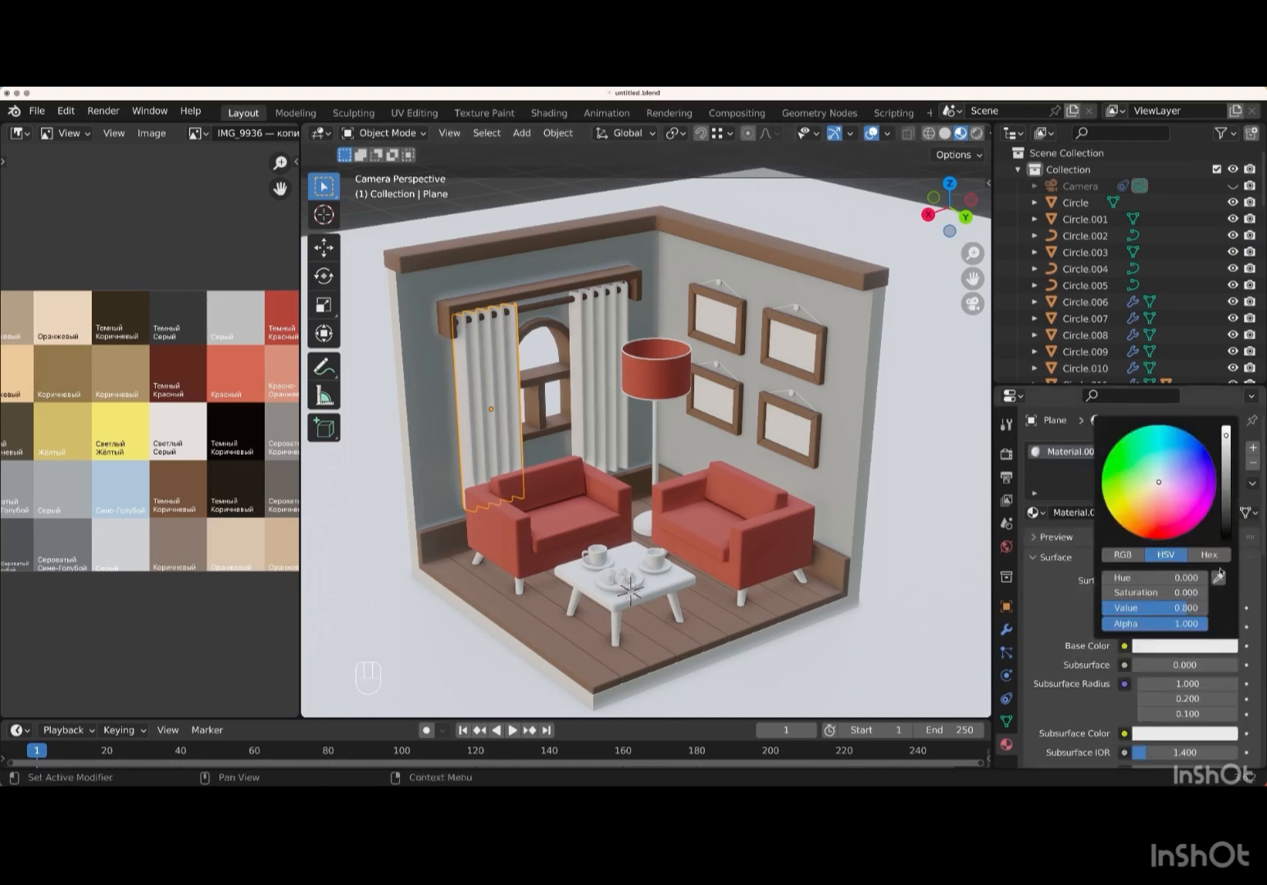
{"action": "left_click", "coordinate": [1219, 575]}
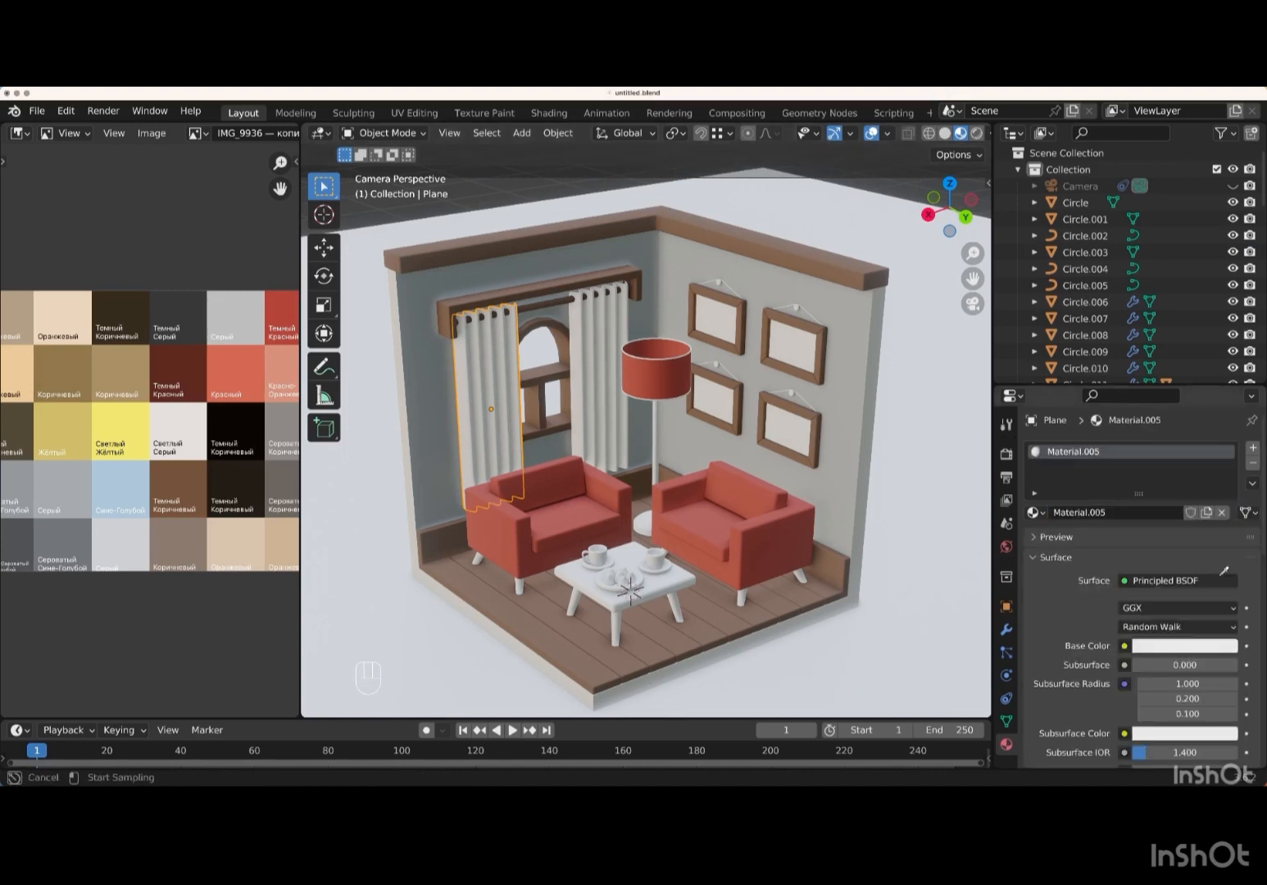
{"action": "left_click", "coordinate": [114, 481]}
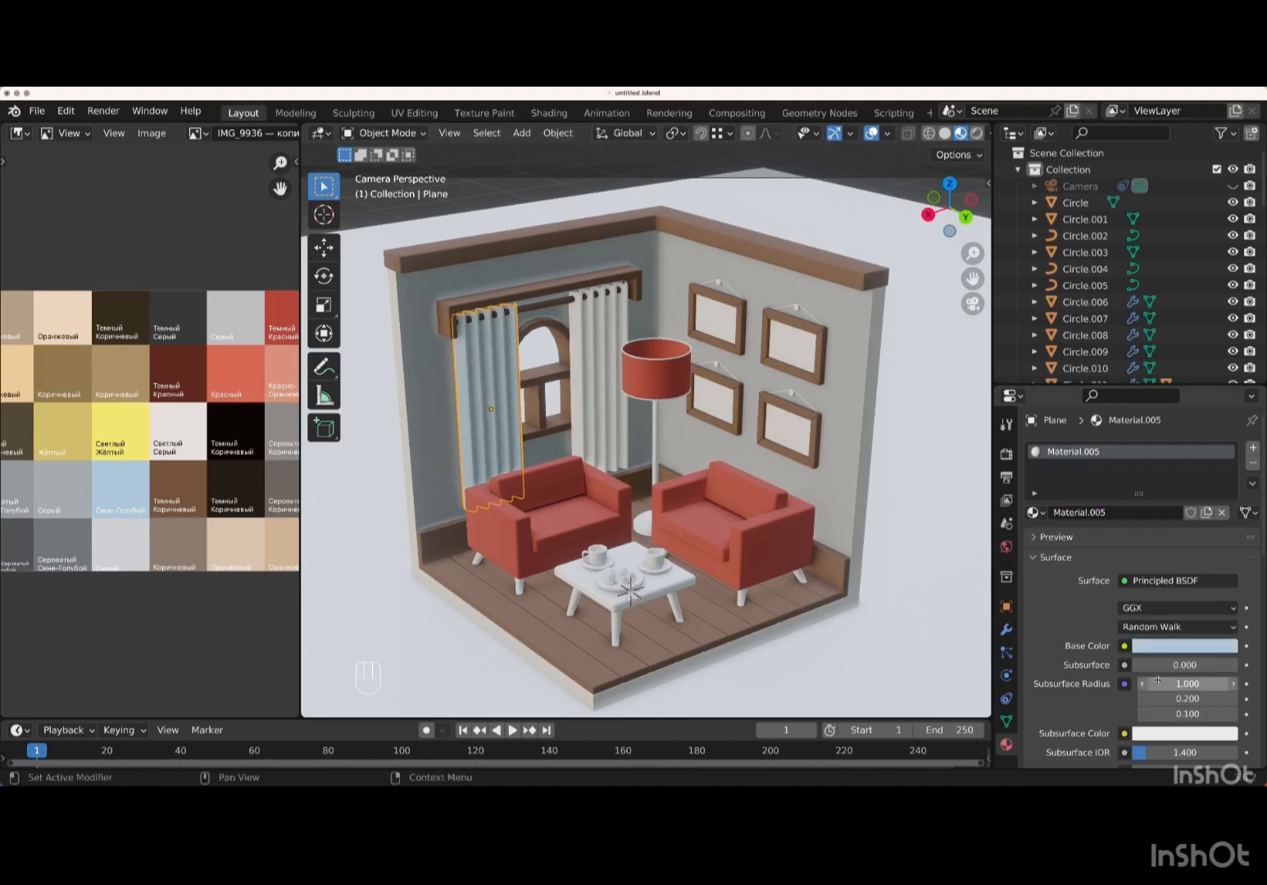
{"action": "scroll", "coordinate": [1167, 576], "scroll_direction": "down", "scroll_amount": 8}
{"action": "left_click_drag", "start_coordinate": [1168, 576], "coordinate": [1238, 576]}
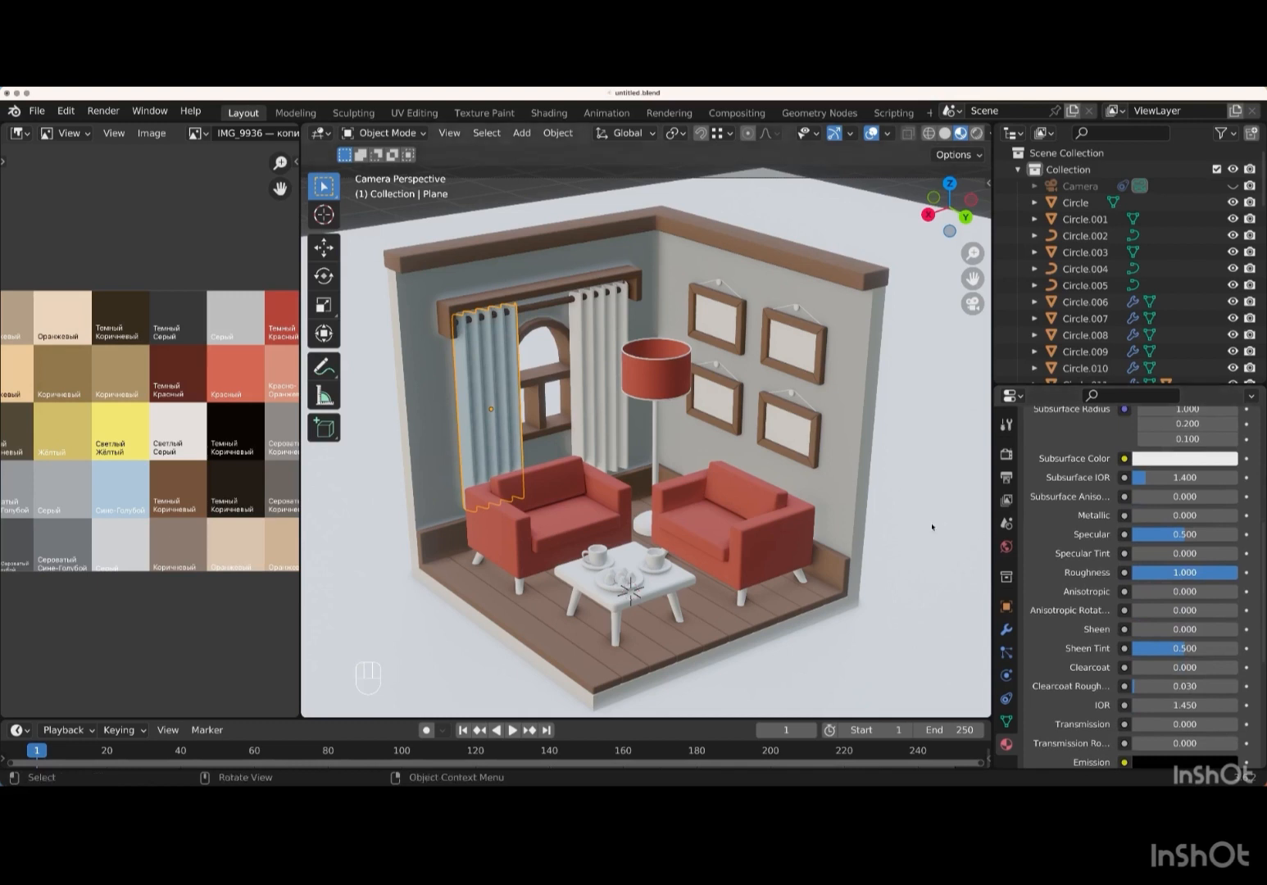
- Link the light blue curtain material to the other curtain and the coffee table top
{"action": "left_click", "coordinate": [615, 412]}
{"action": "key", "text": "shift"}
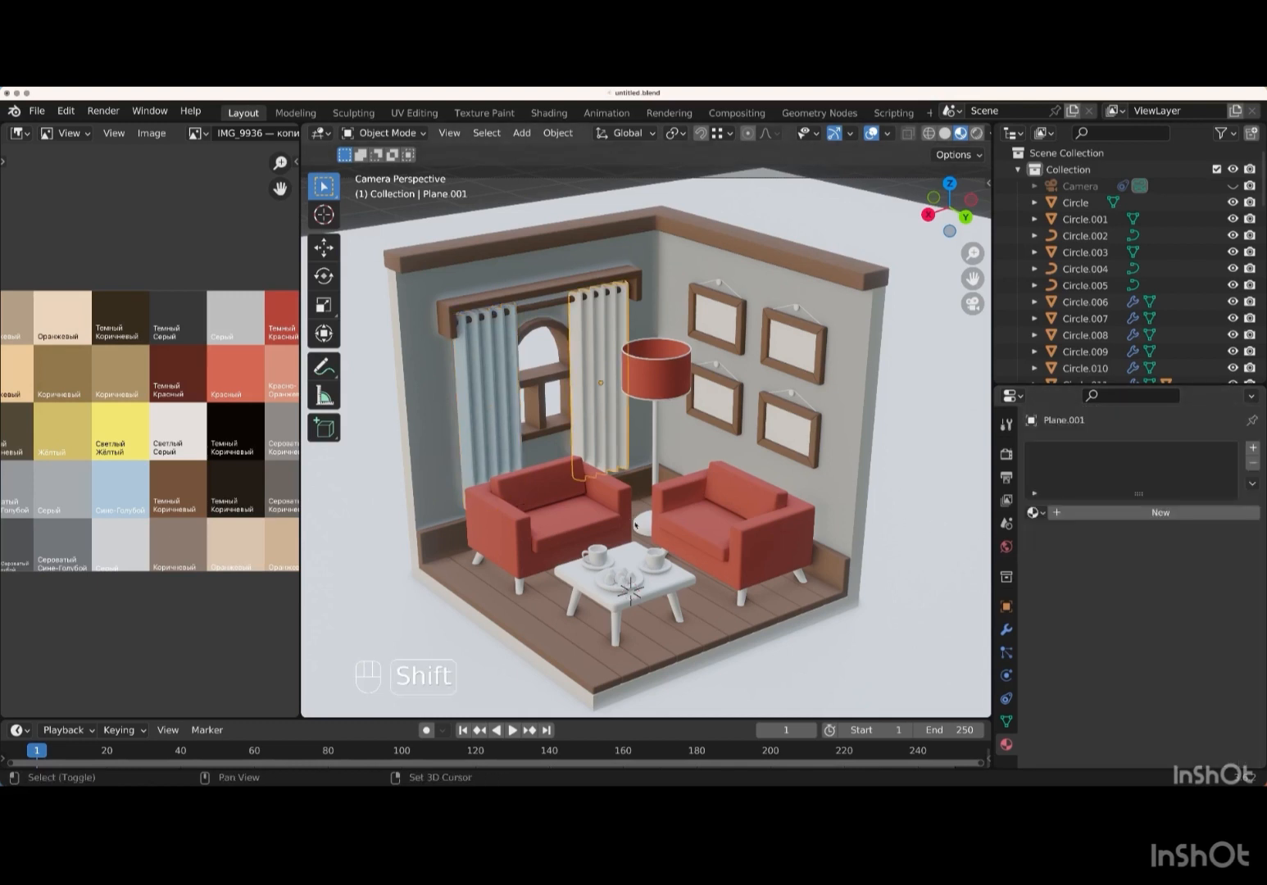
{"action": "left_click", "coordinate": [676, 582], "text": "shift"}
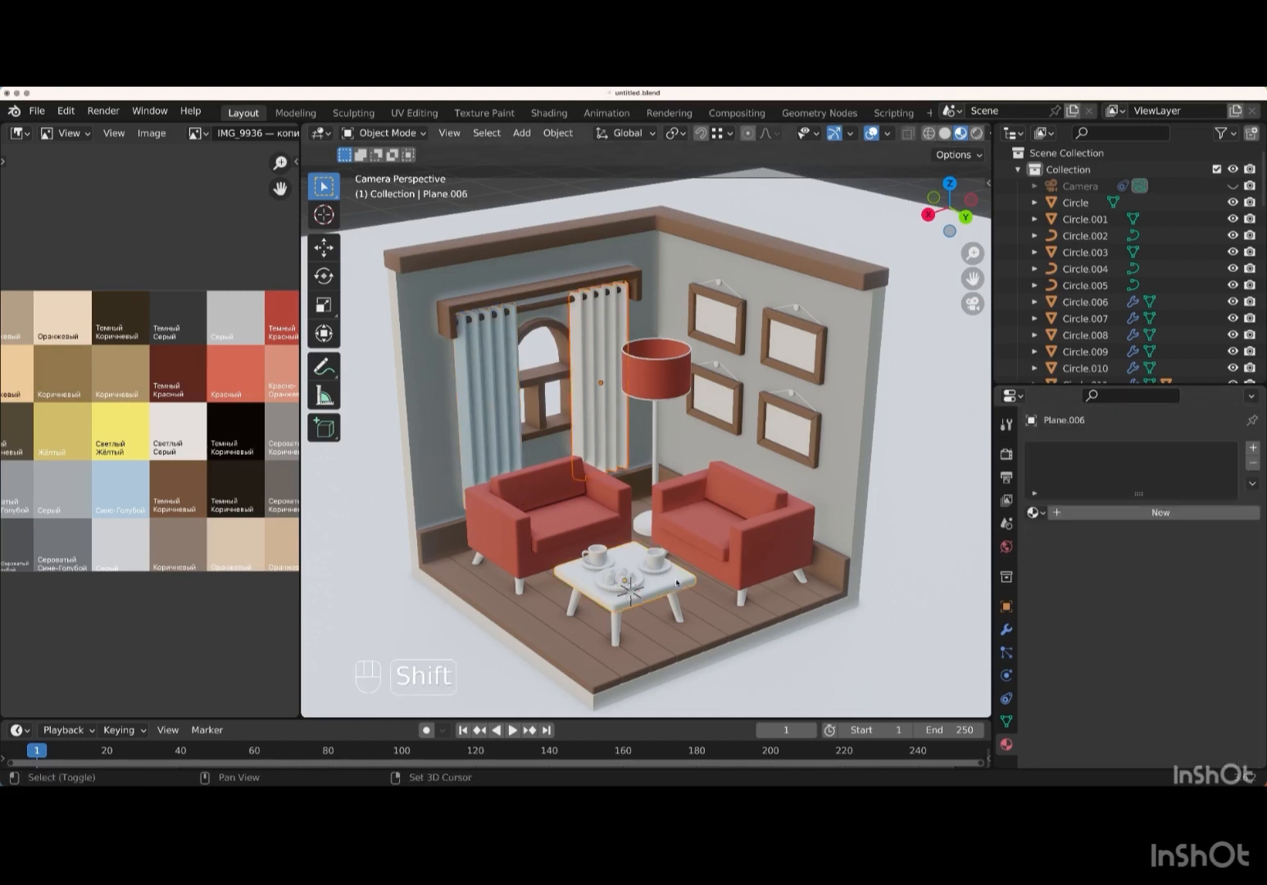
{"action": "left_click", "coordinate": [488, 443], "text": "shift"}
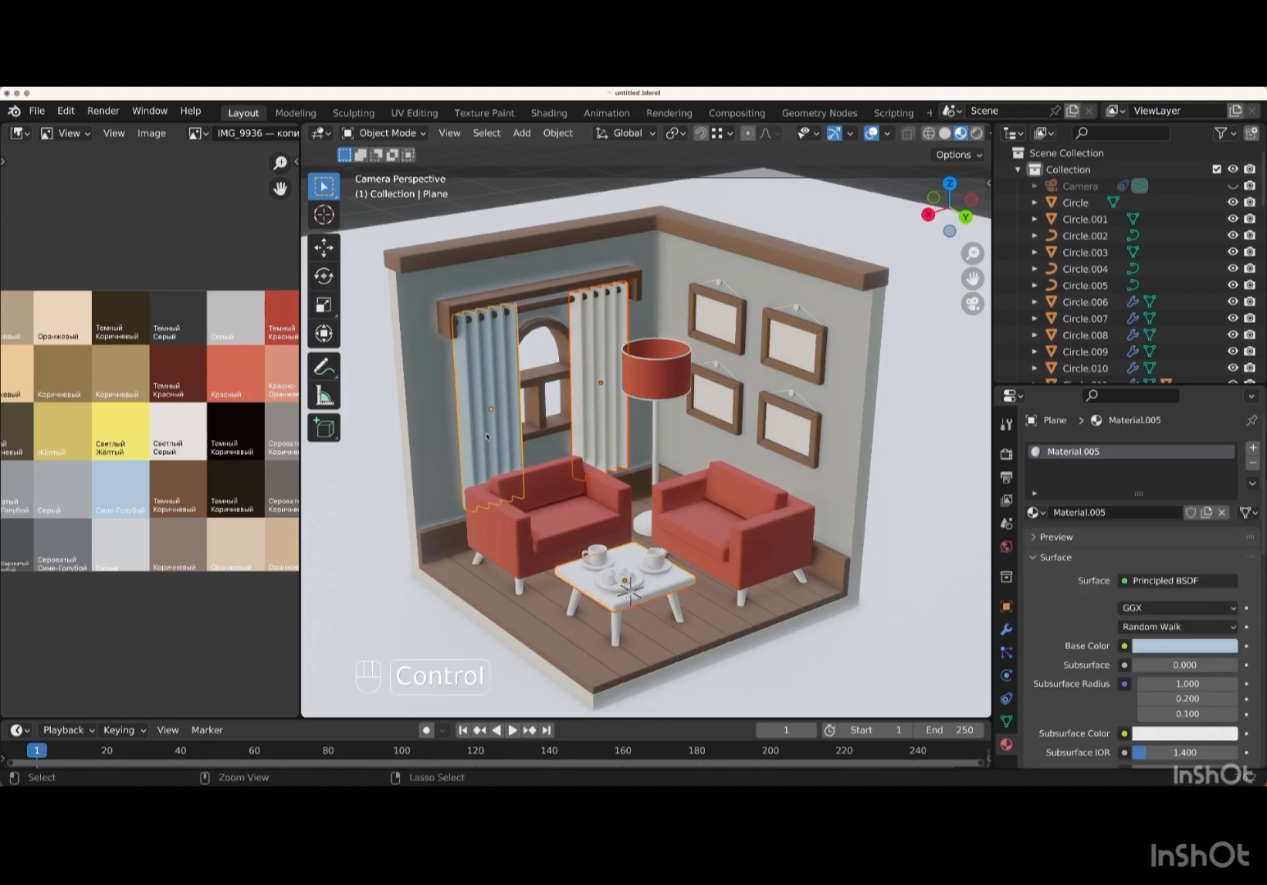
{"action": "key", "text": "ctrl+l"}
{"action": "left_click", "coordinate": [454, 434]}
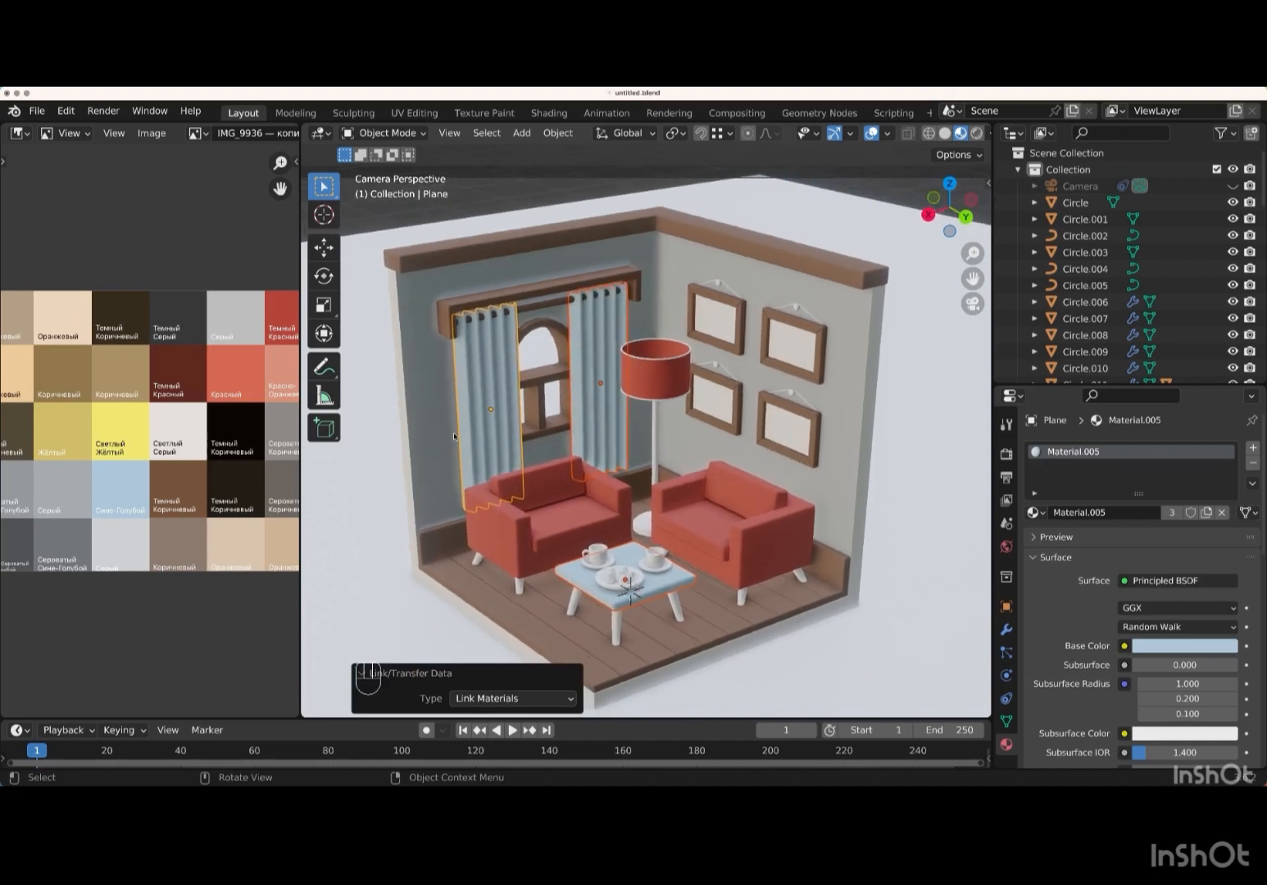
- Give the lamp stand a new material, with base colour sampled from the dark grey swatch in the palette's bottom row and roughness 1.000
{"action": "left_click", "coordinate": [654, 436]}
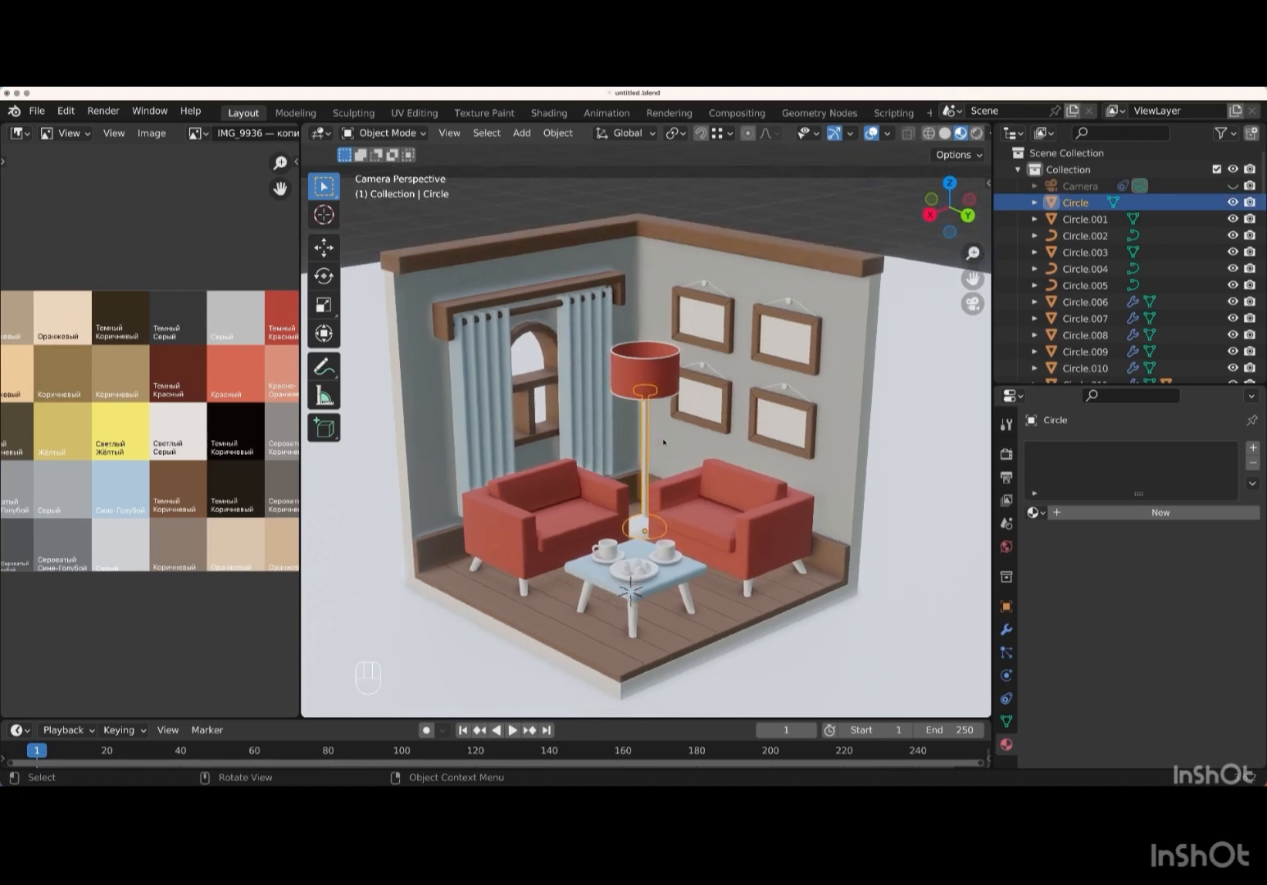
{"action": "left_click", "coordinate": [1180, 513]}
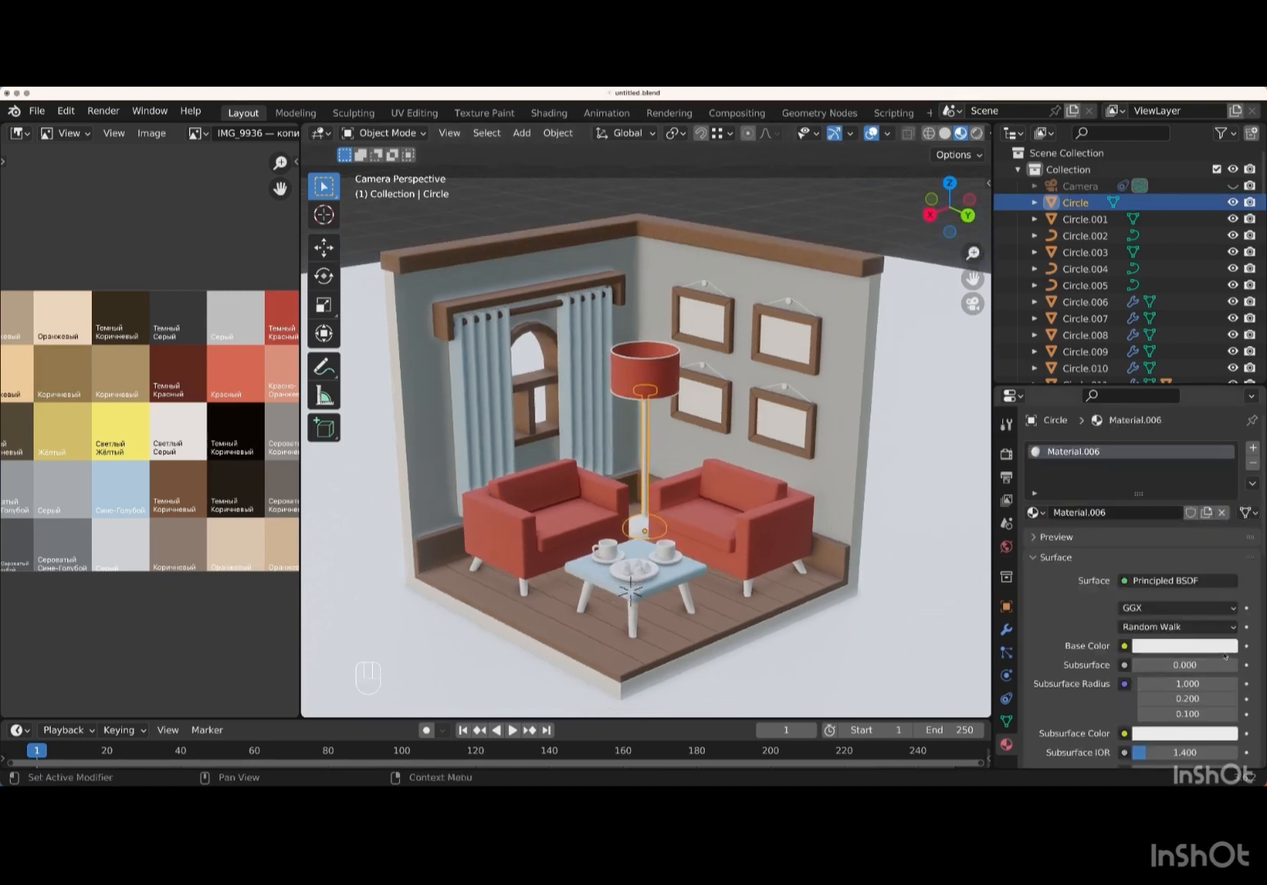
{"action": "left_click", "coordinate": [1225, 646]}
{"action": "left_click", "coordinate": [1218, 578]}
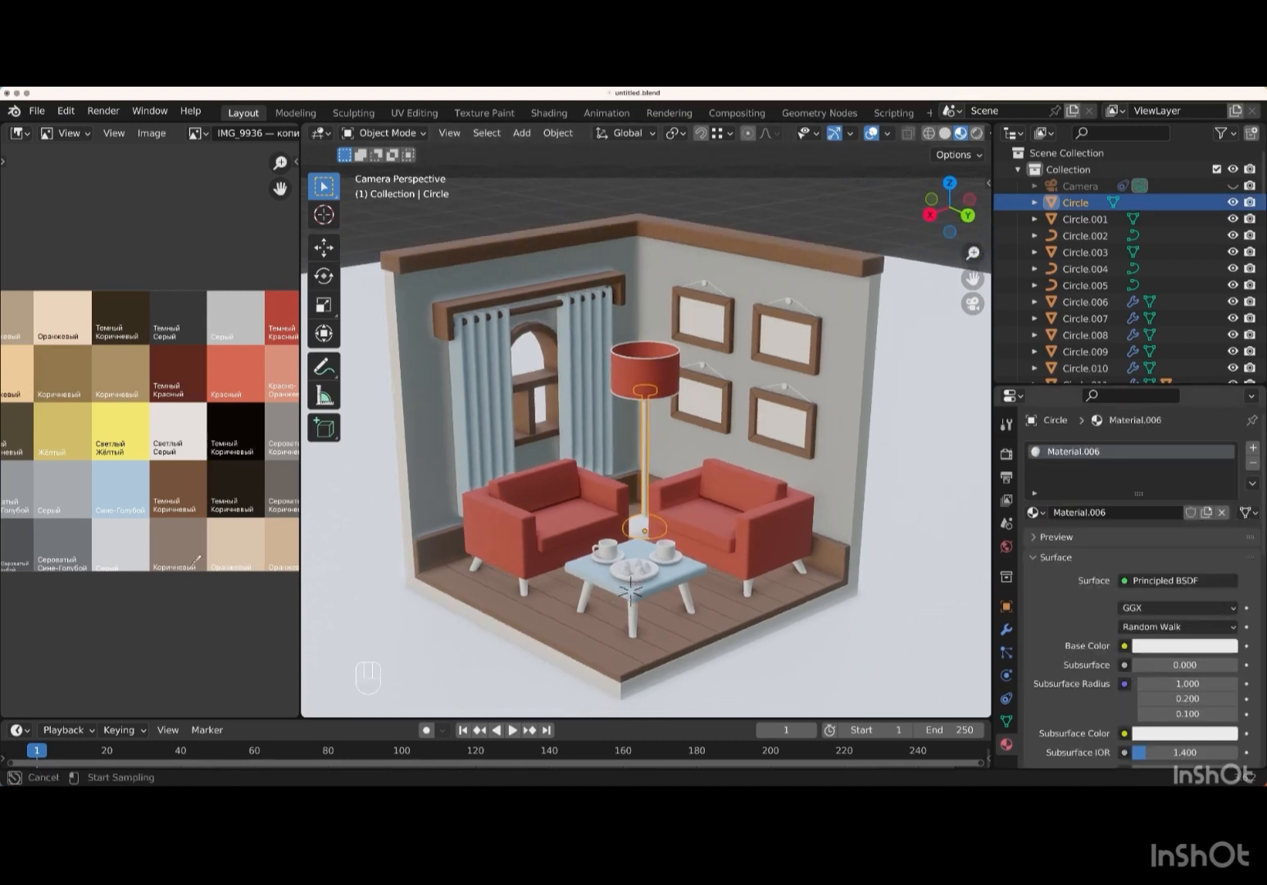
{"action": "left_click", "coordinate": [20, 538]}
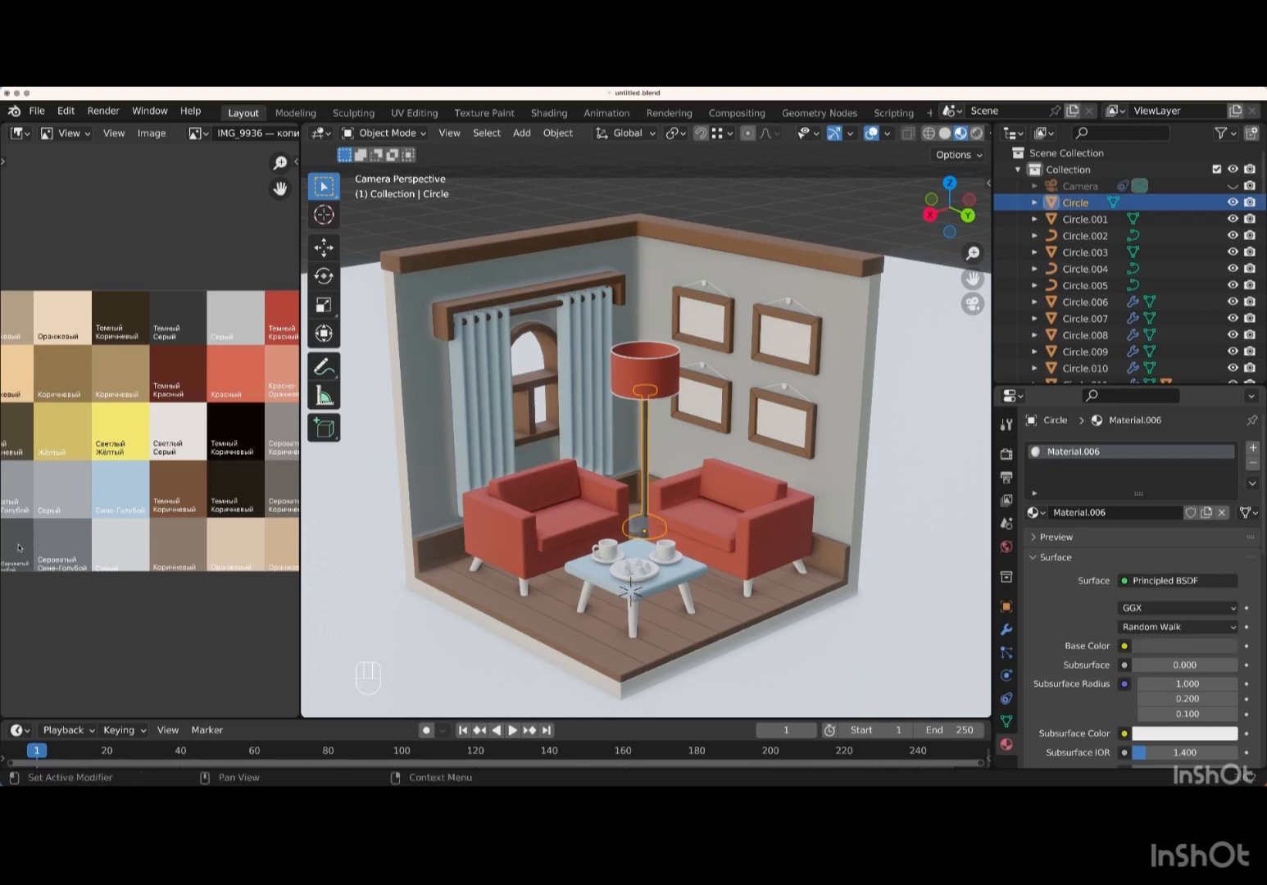
{"action": "scroll", "coordinate": [1201, 719], "scroll_direction": "down", "scroll_amount": 6}
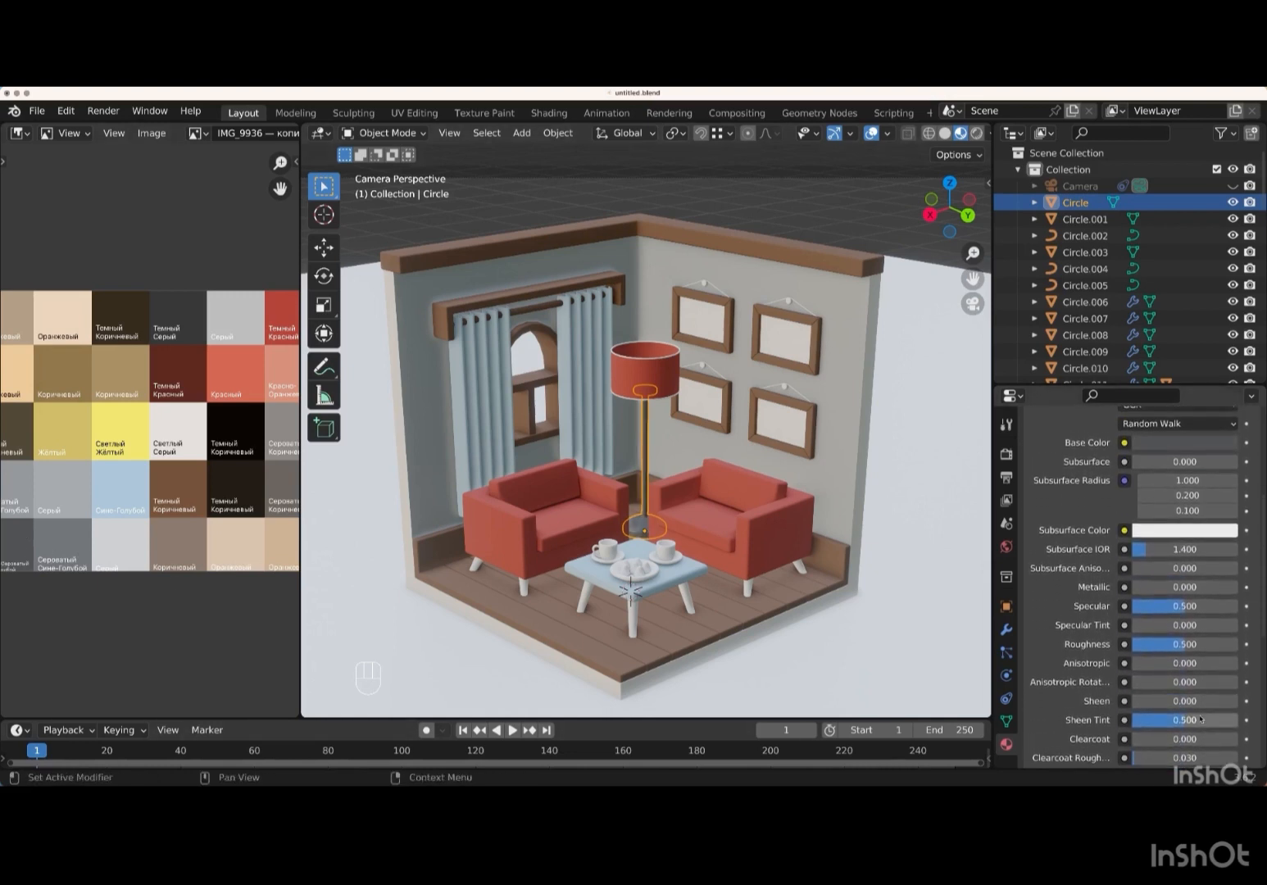
{"action": "left_click_drag", "start_coordinate": [1189, 644], "coordinate": [1238, 644]}
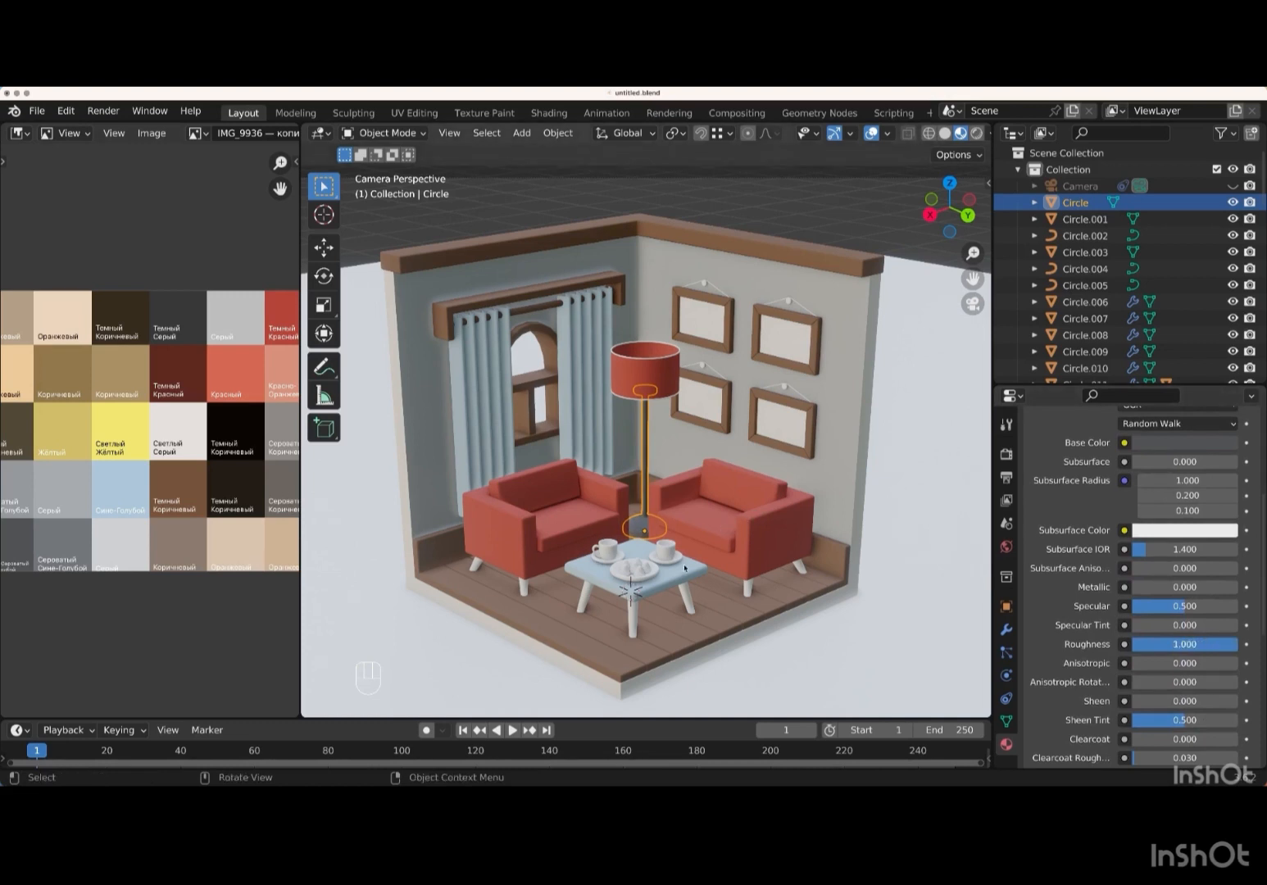
- Link the lamp stand's dark grey material to the armchair and coffee table legs, the lampshade's rims and spokes, the cups, saucers and plate
{"action": "left_click", "coordinate": [526, 587]}
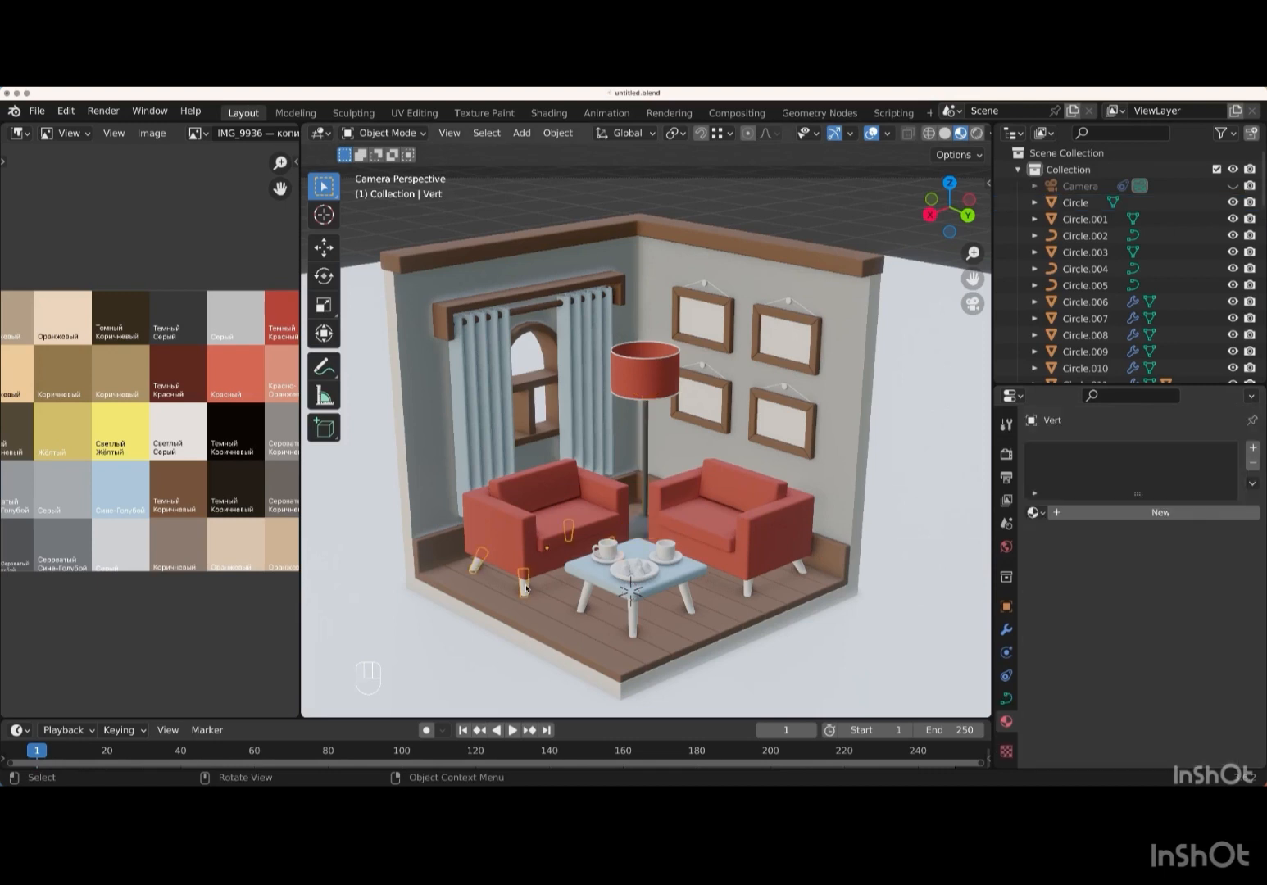
{"action": "left_click", "coordinate": [591, 603], "text": "shift"}
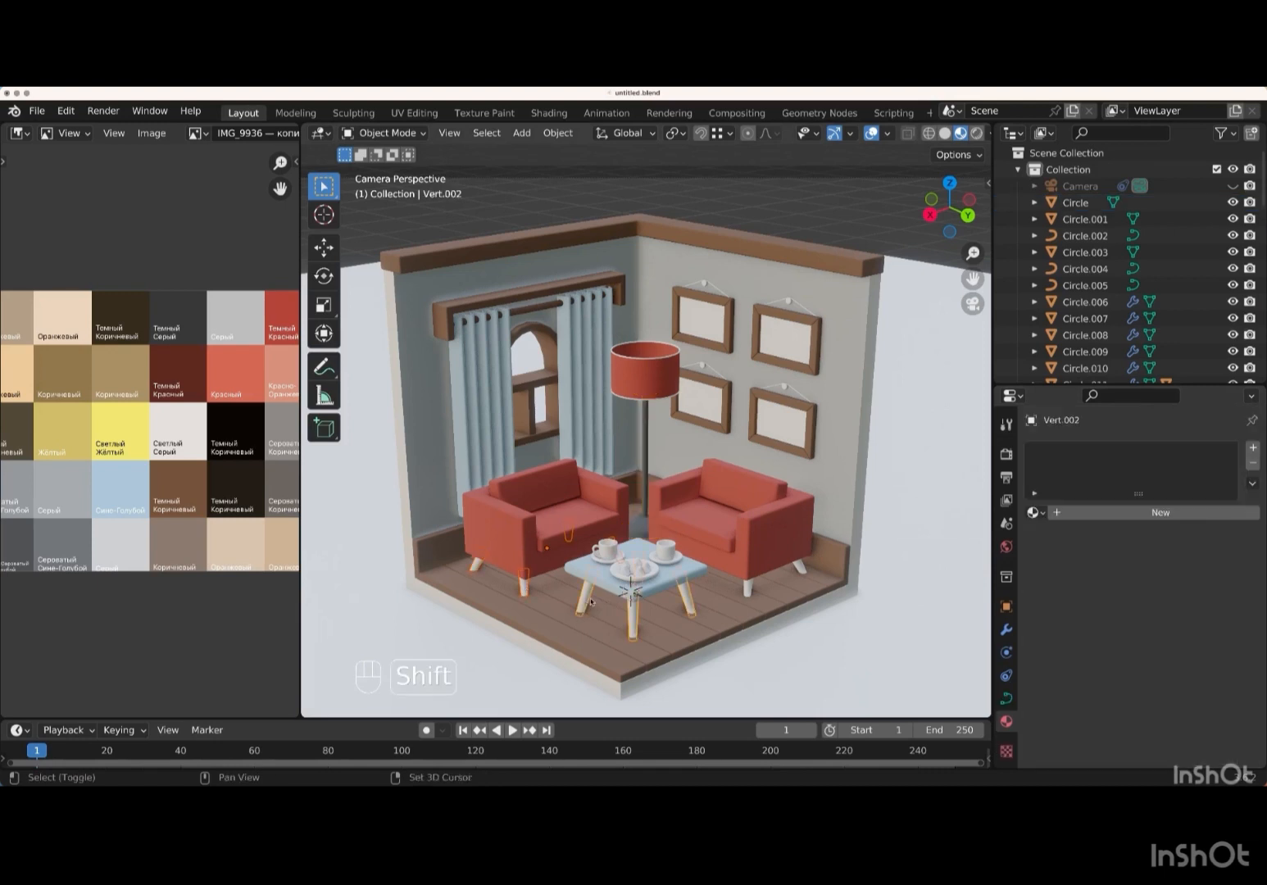
{"action": "left_click", "coordinate": [749, 593], "text": "shift"}
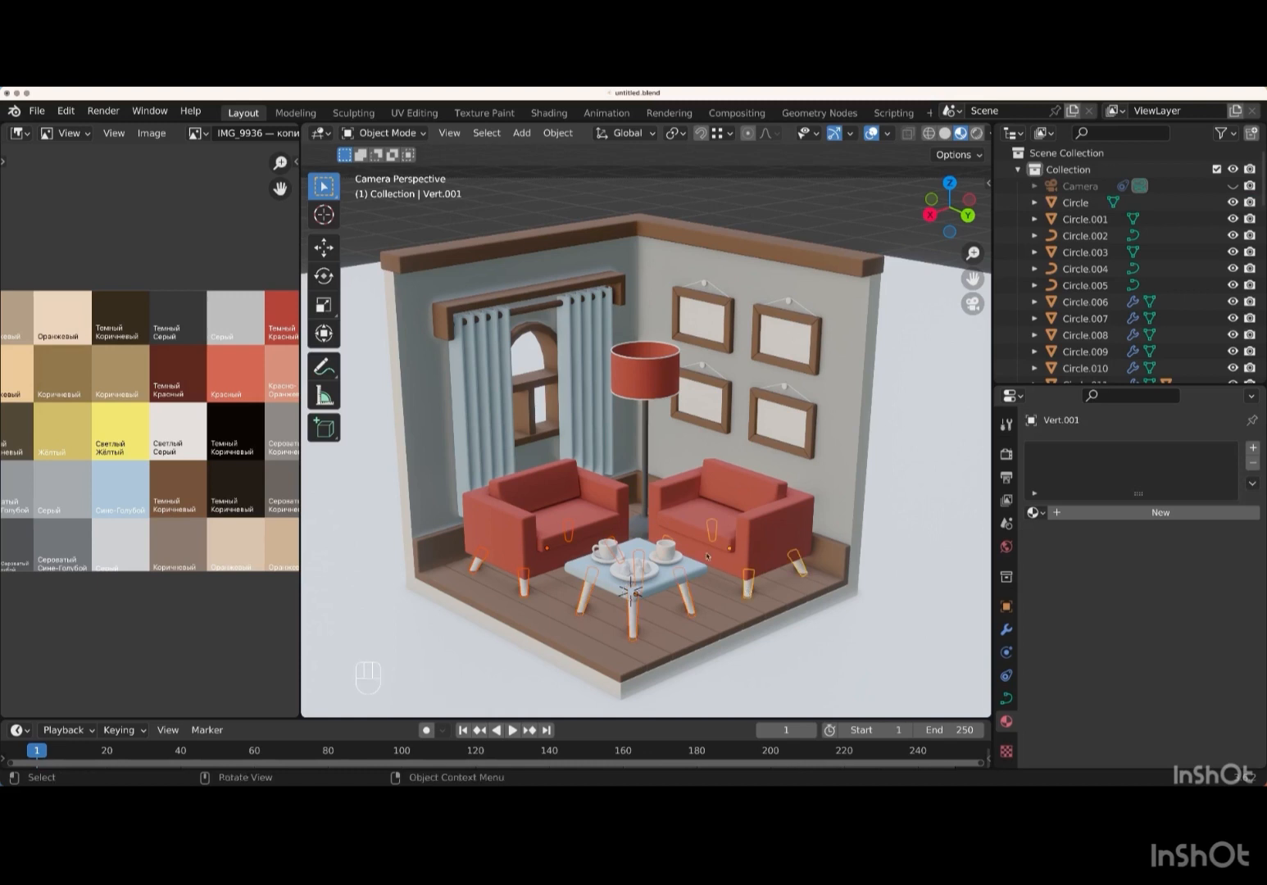
{"action": "scroll", "coordinate": [707, 556], "scroll_direction": "down", "scroll_amount": 5}
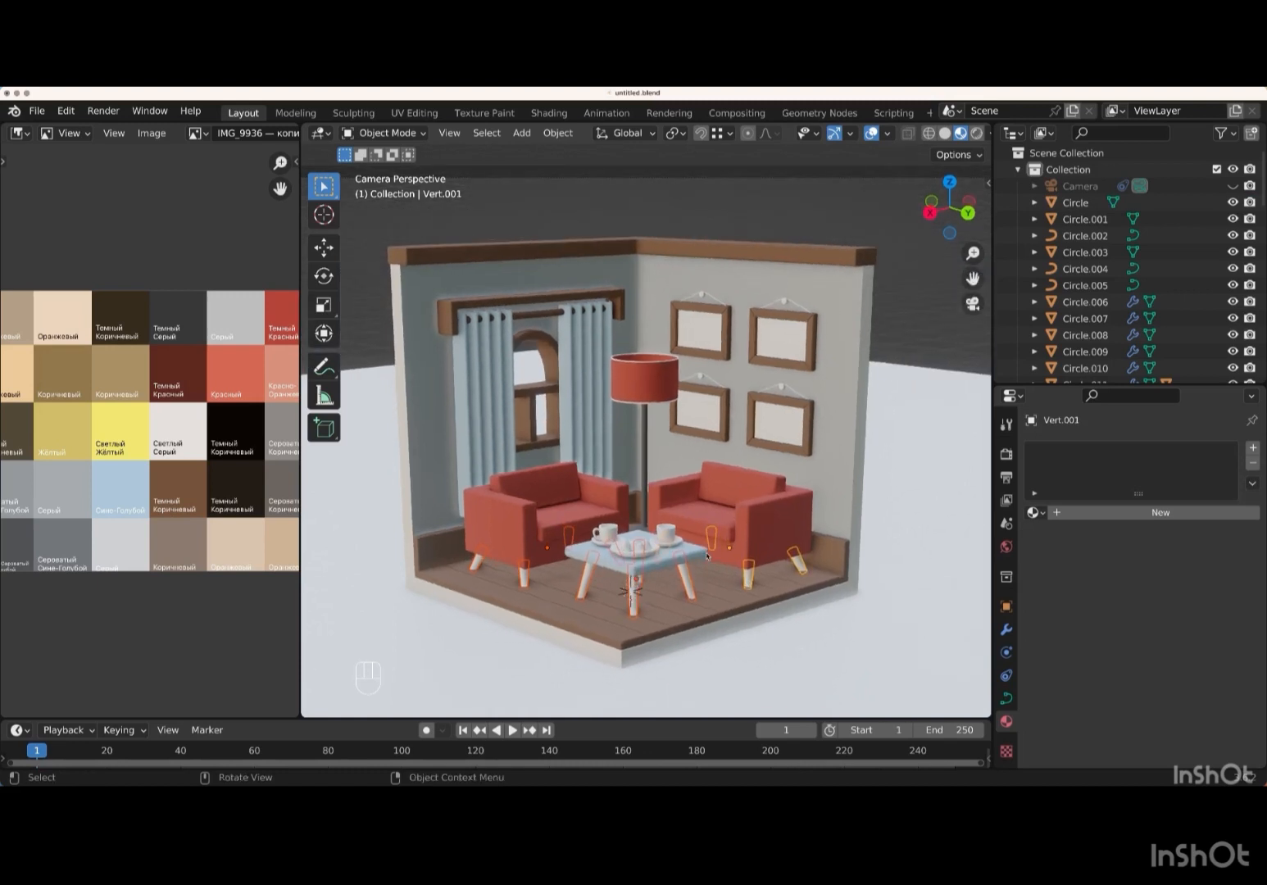
{"action": "scroll", "coordinate": [706, 555], "scroll_direction": "up", "scroll_amount": 5}
{"action": "scroll", "coordinate": [707, 556], "scroll_direction": "up", "scroll_amount": 10}
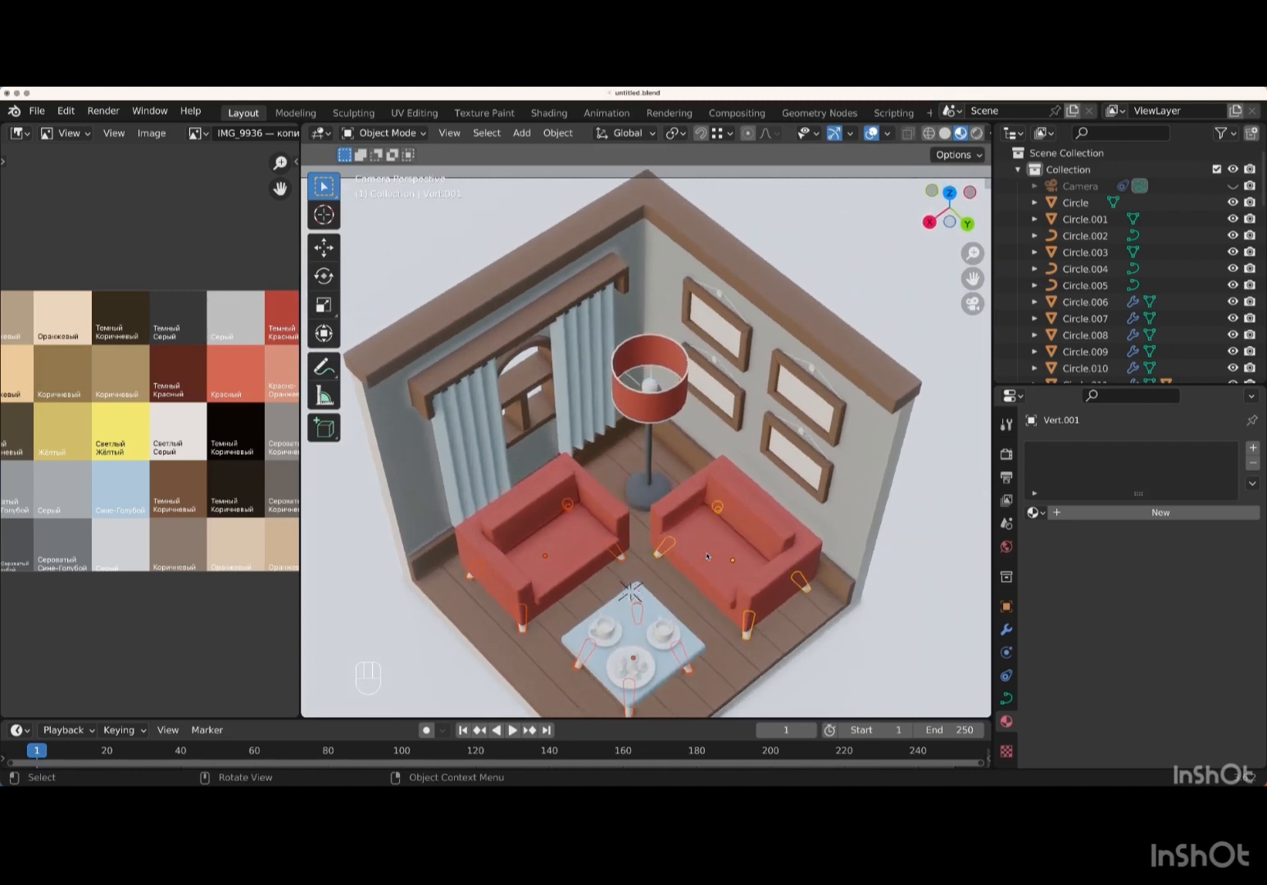
{"action": "left_click", "coordinate": [635, 411], "text": "shift"}
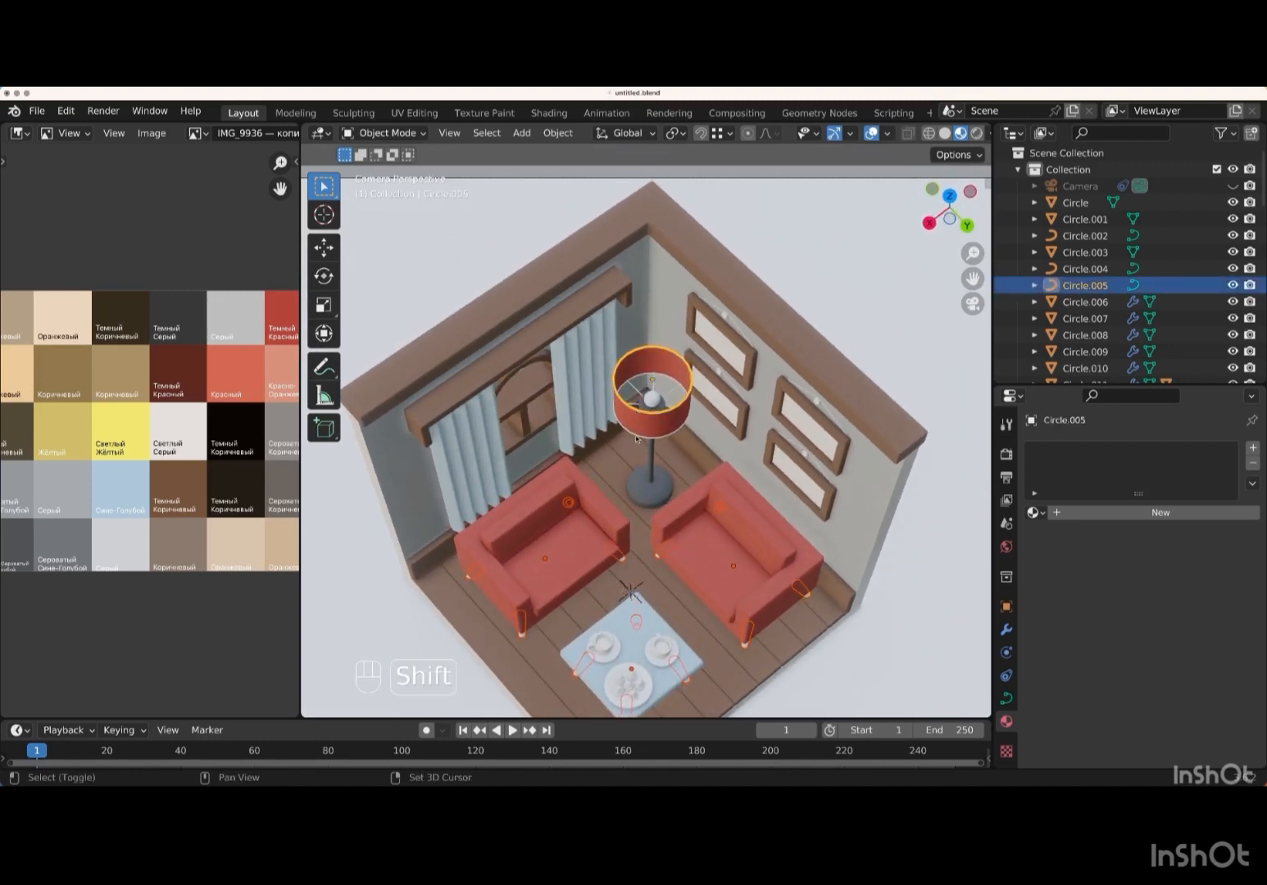
{"action": "left_click", "coordinate": [636, 438], "text": "shift"}
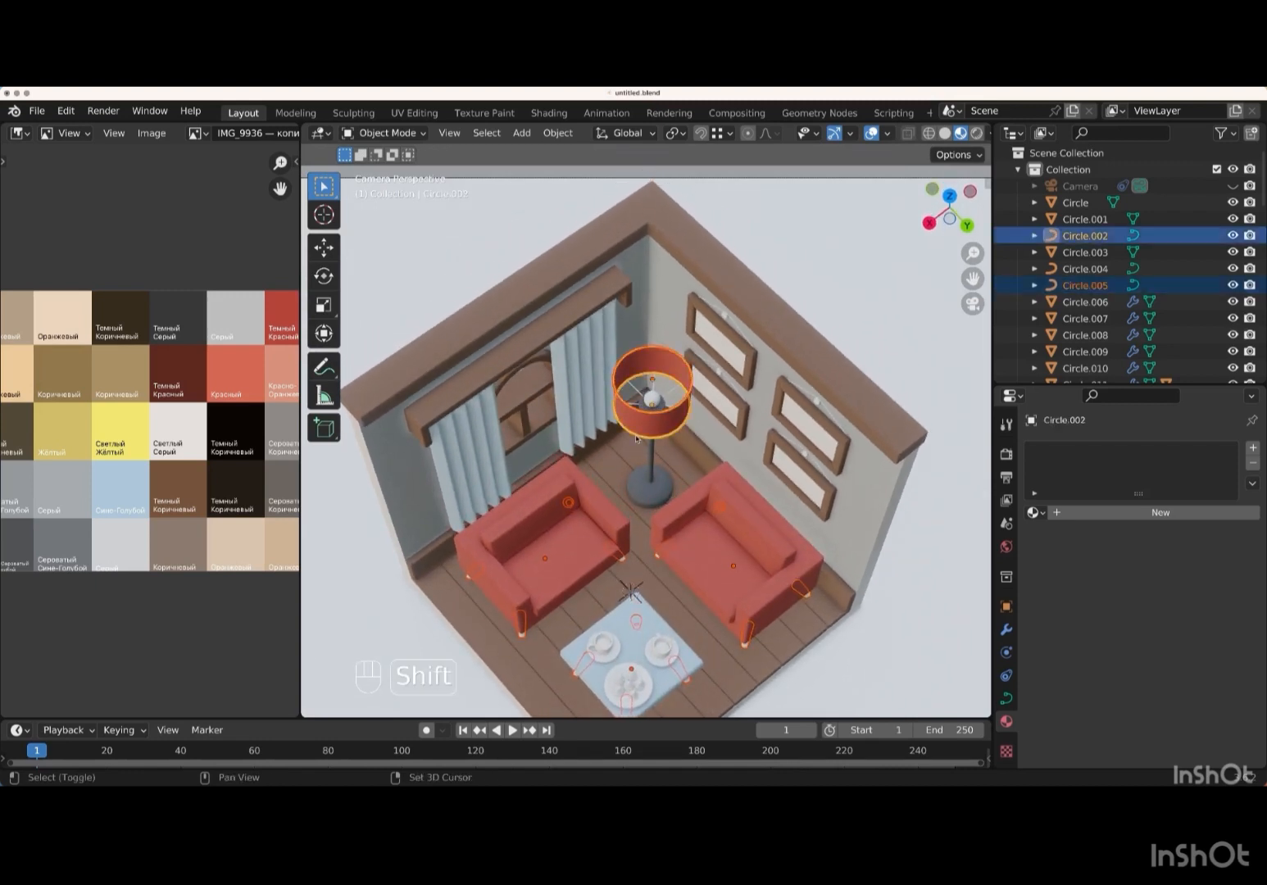
{"action": "left_click", "coordinate": [634, 390], "text": "shift"}
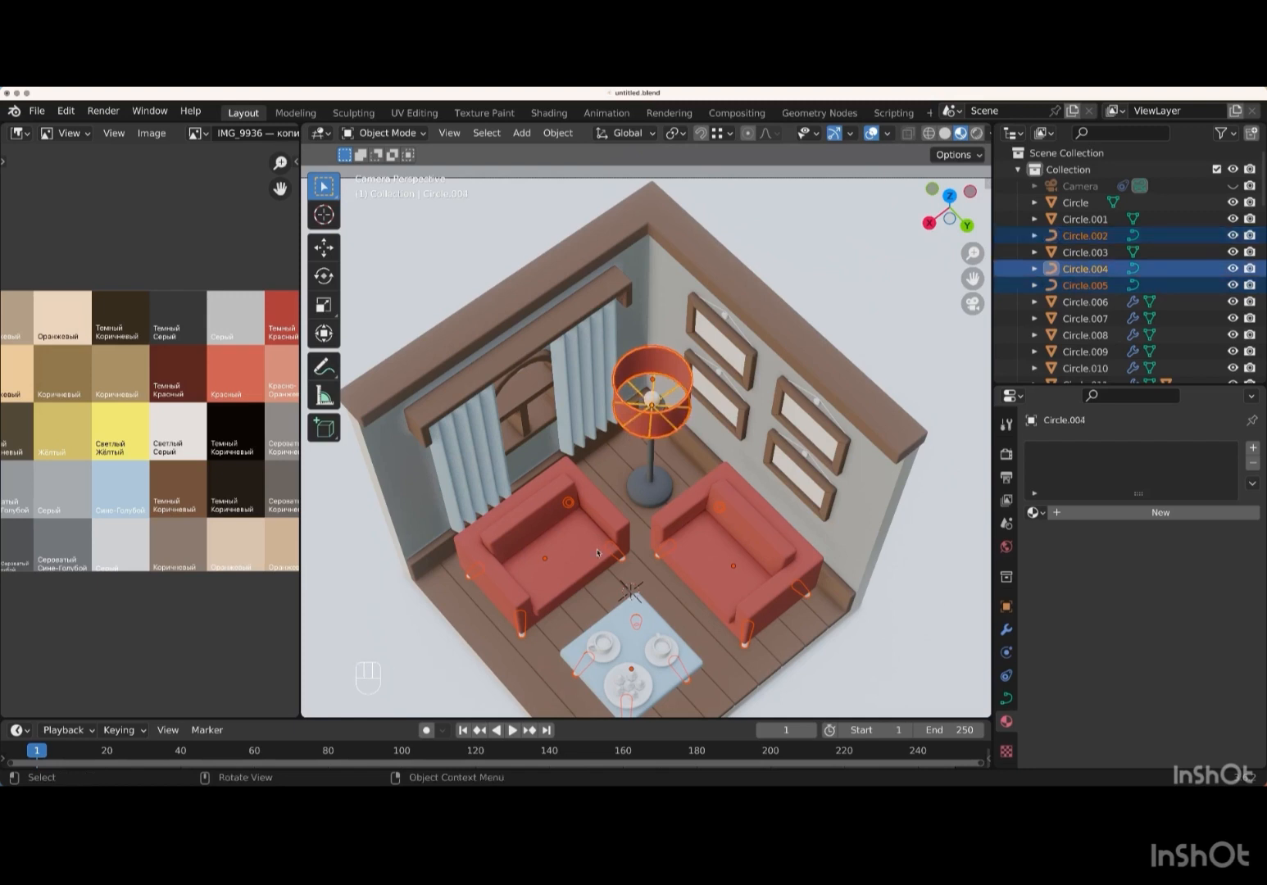
{"action": "scroll", "coordinate": [597, 553], "scroll_direction": "down", "scroll_amount": 5}
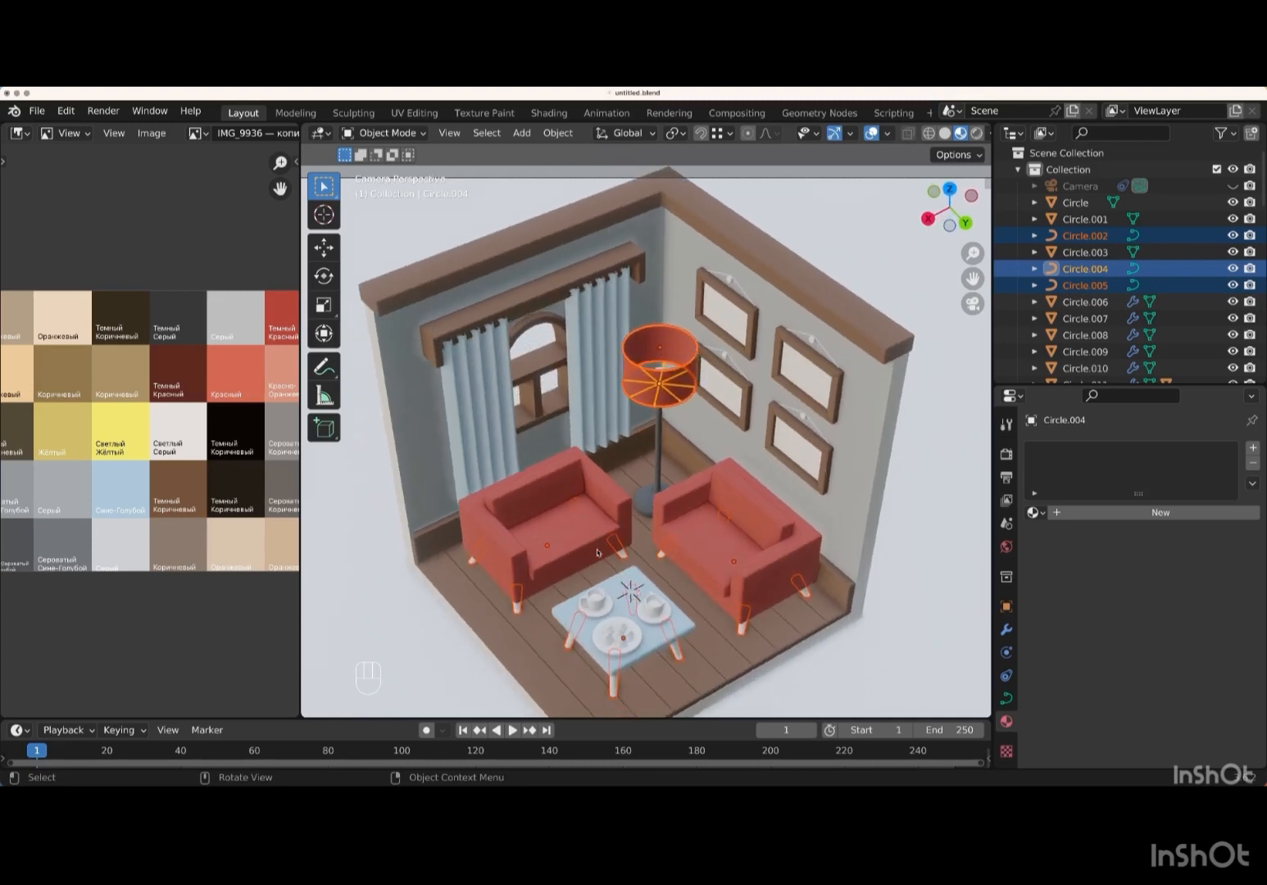
{"action": "left_click", "coordinate": [602, 613], "text": "shift"}
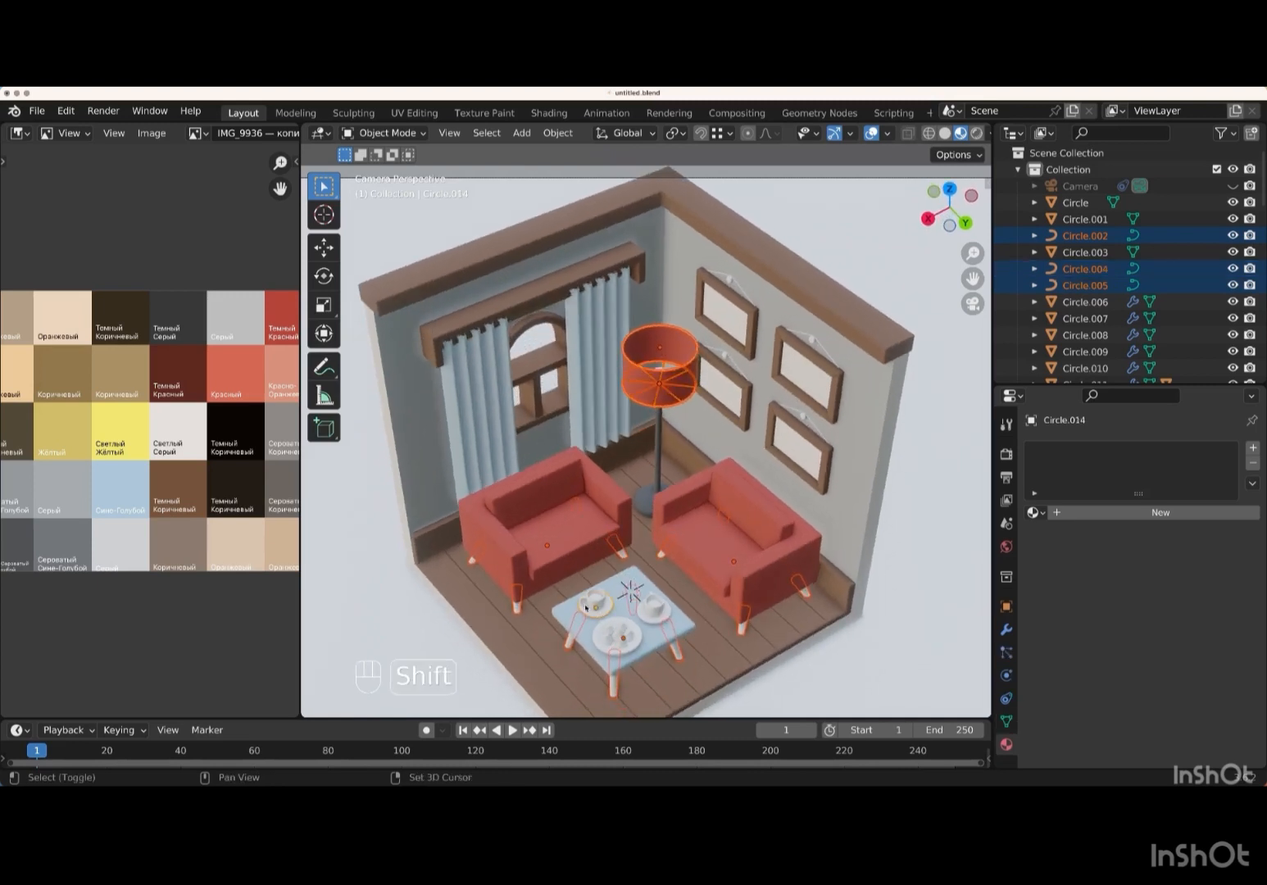
{"action": "left_click", "coordinate": [586, 608], "text": "shift"}
{"action": "left_click", "coordinate": [605, 600], "text": "shift"}
{"action": "left_click", "coordinate": [653, 607], "text": "shift"}
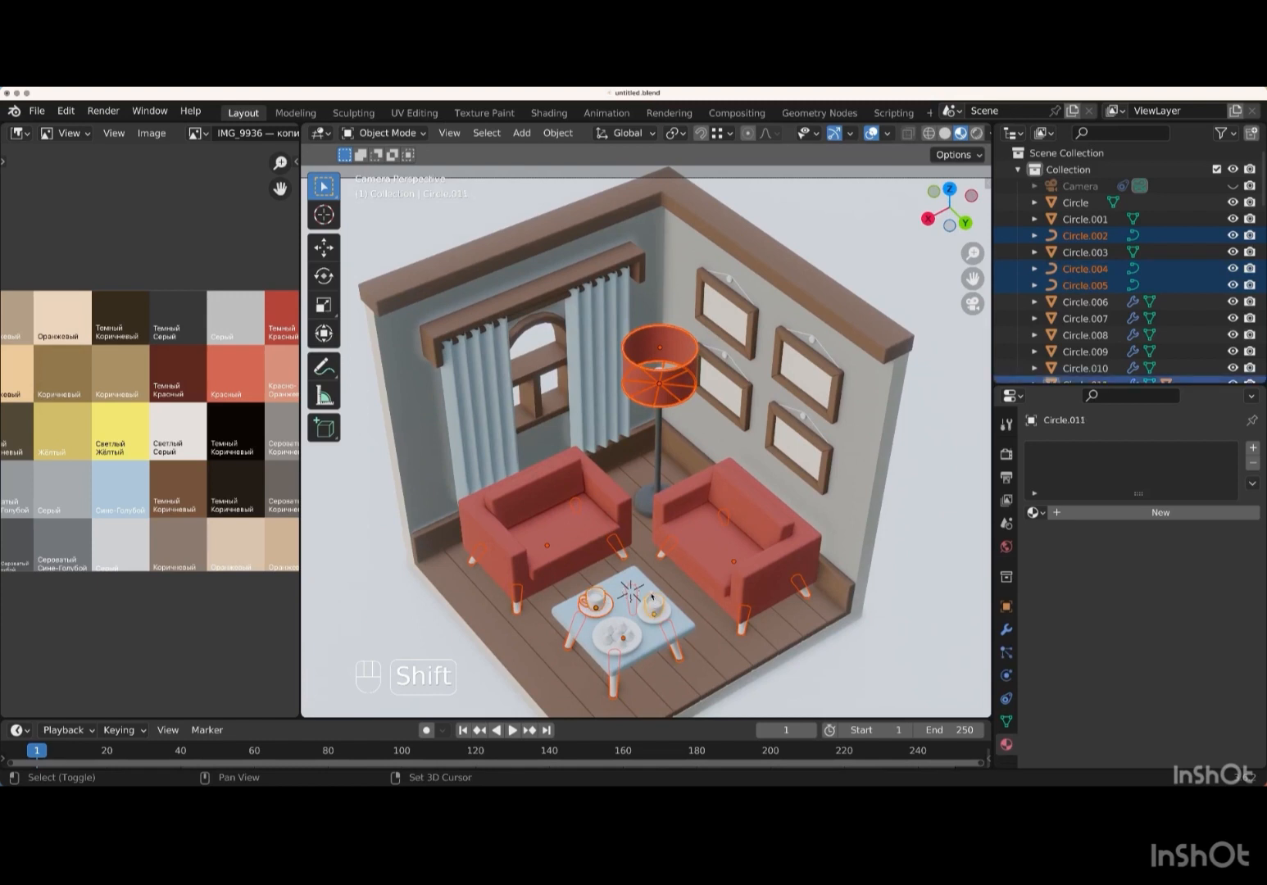
{"action": "left_click", "coordinate": [653, 598], "text": "shift"}
{"action": "middle_click_drag", "start_coordinate": [657, 604], "coordinate": [657, 604]}
{"action": "key", "text": "shift"}
{"action": "left_click", "coordinate": [652, 607], "text": "shift"}
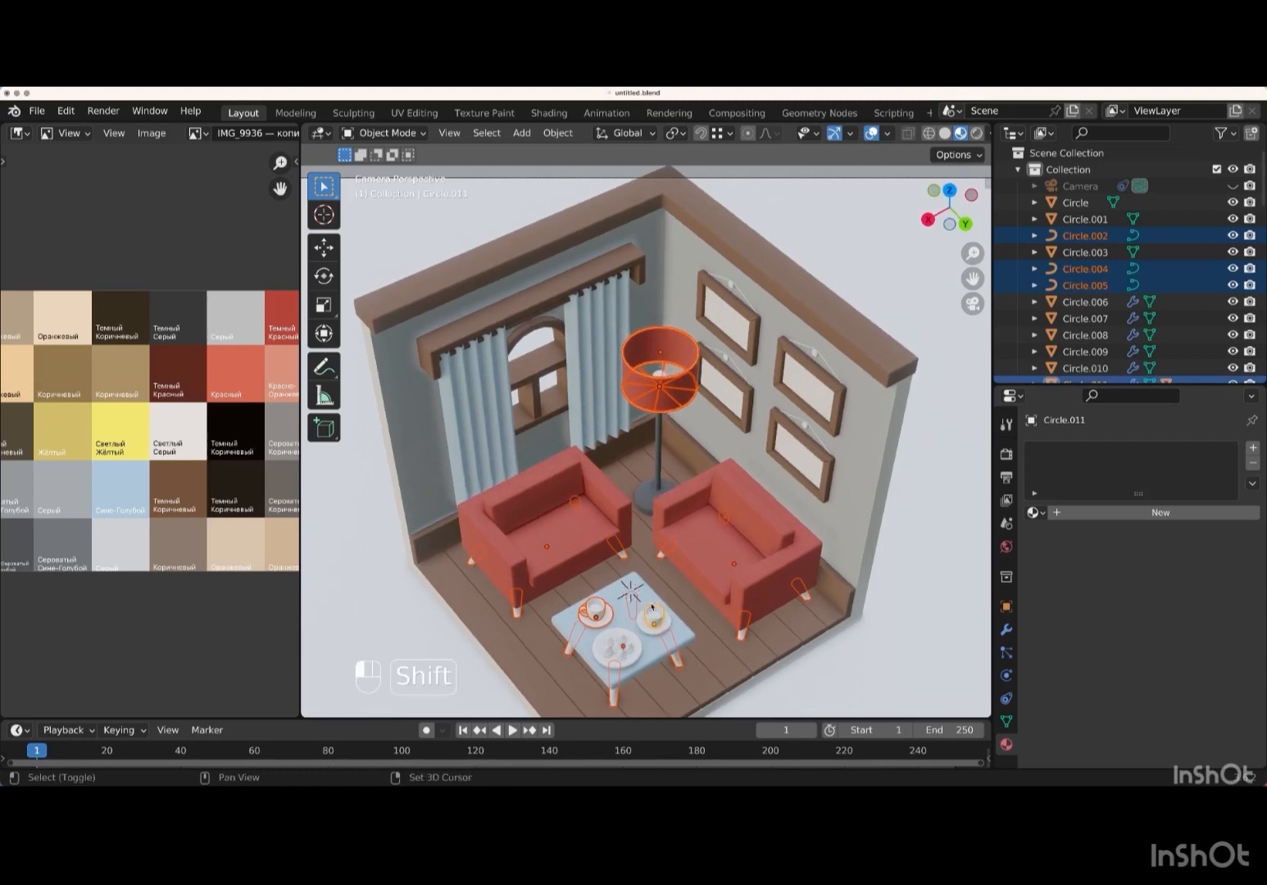
{"action": "left_click", "coordinate": [652, 607], "text": "shift"}
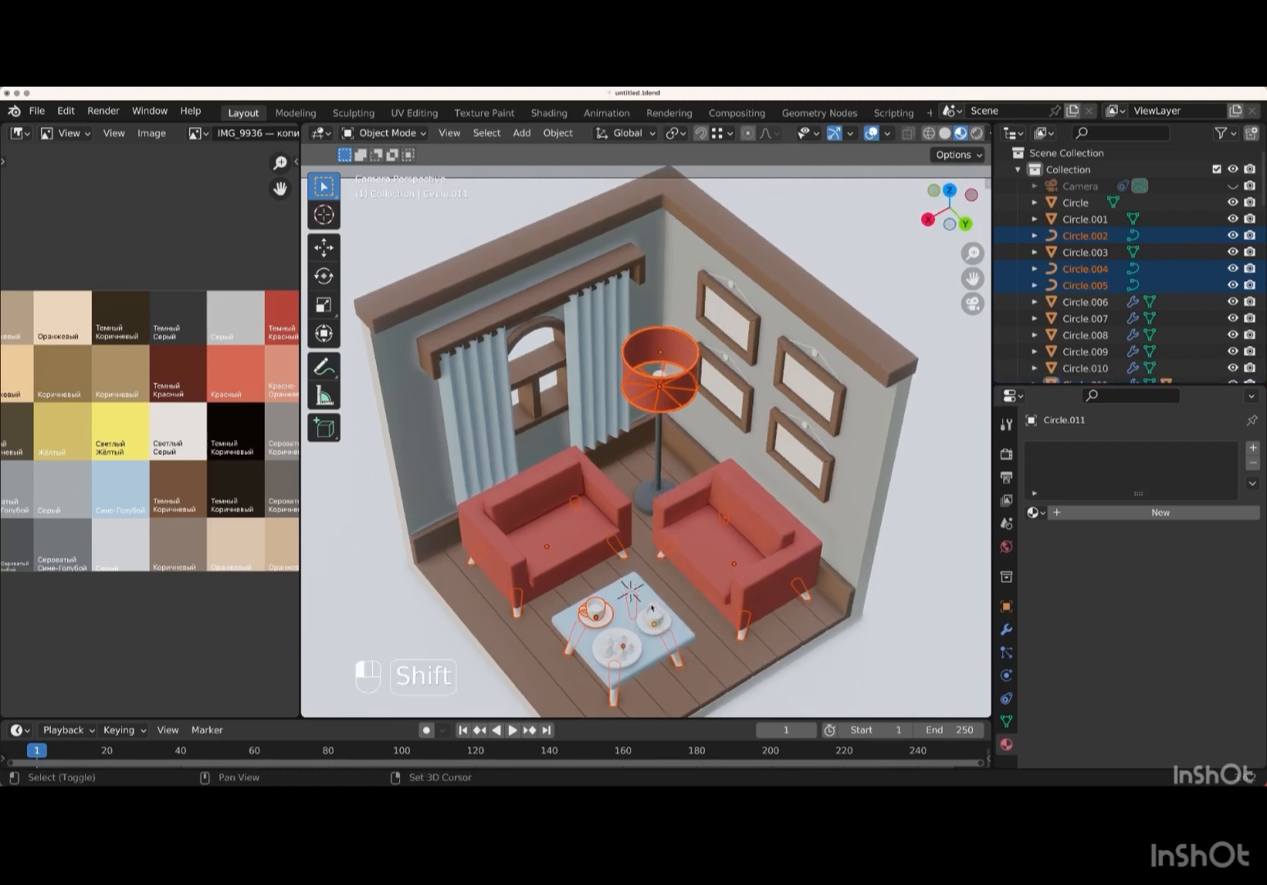
{"action": "middle_click_drag", "start_coordinate": [655, 608], "coordinate": [687, 609]}
{"action": "key", "text": "shift"}
{"action": "left_click", "coordinate": [686, 608], "text": "shift"}
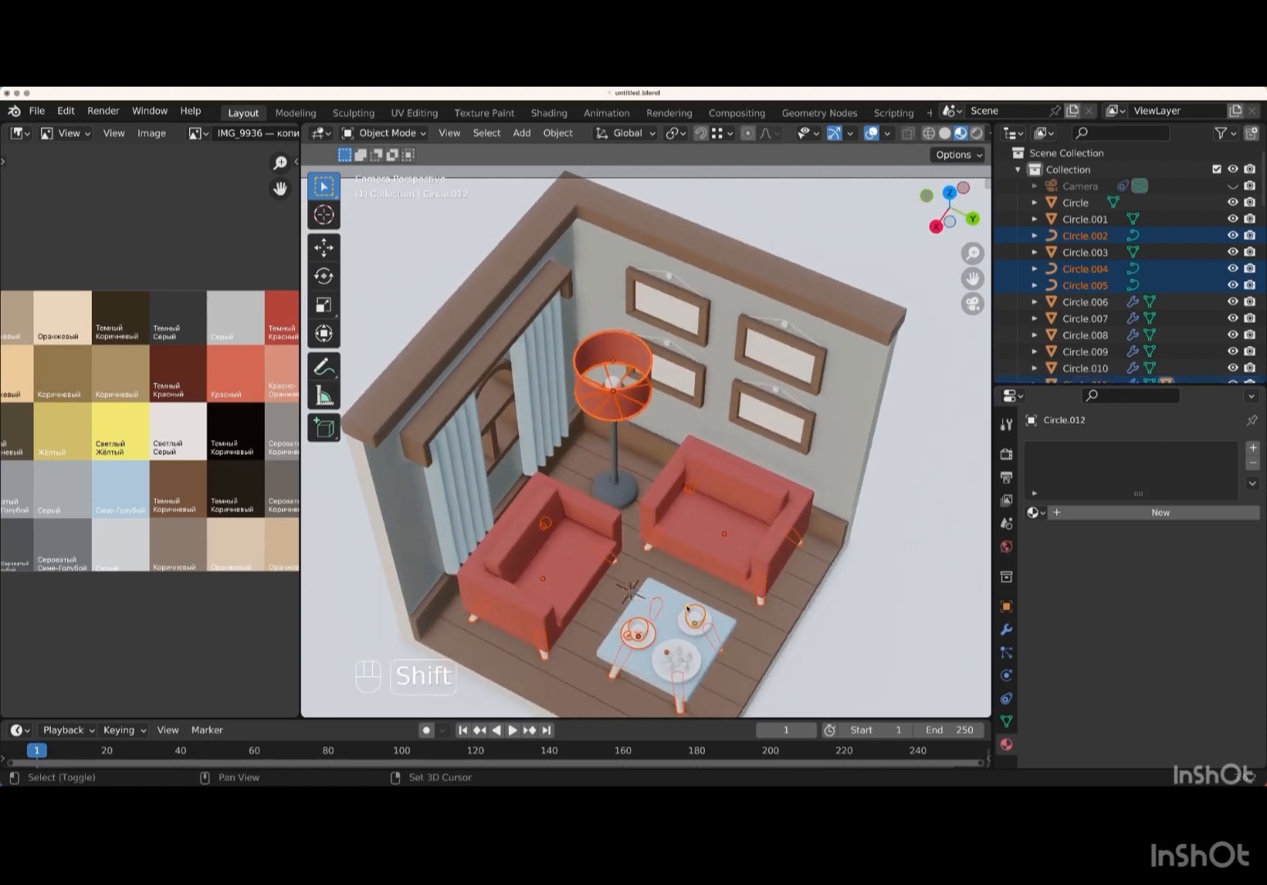
{"action": "left_click", "coordinate": [679, 626], "text": "shift"}
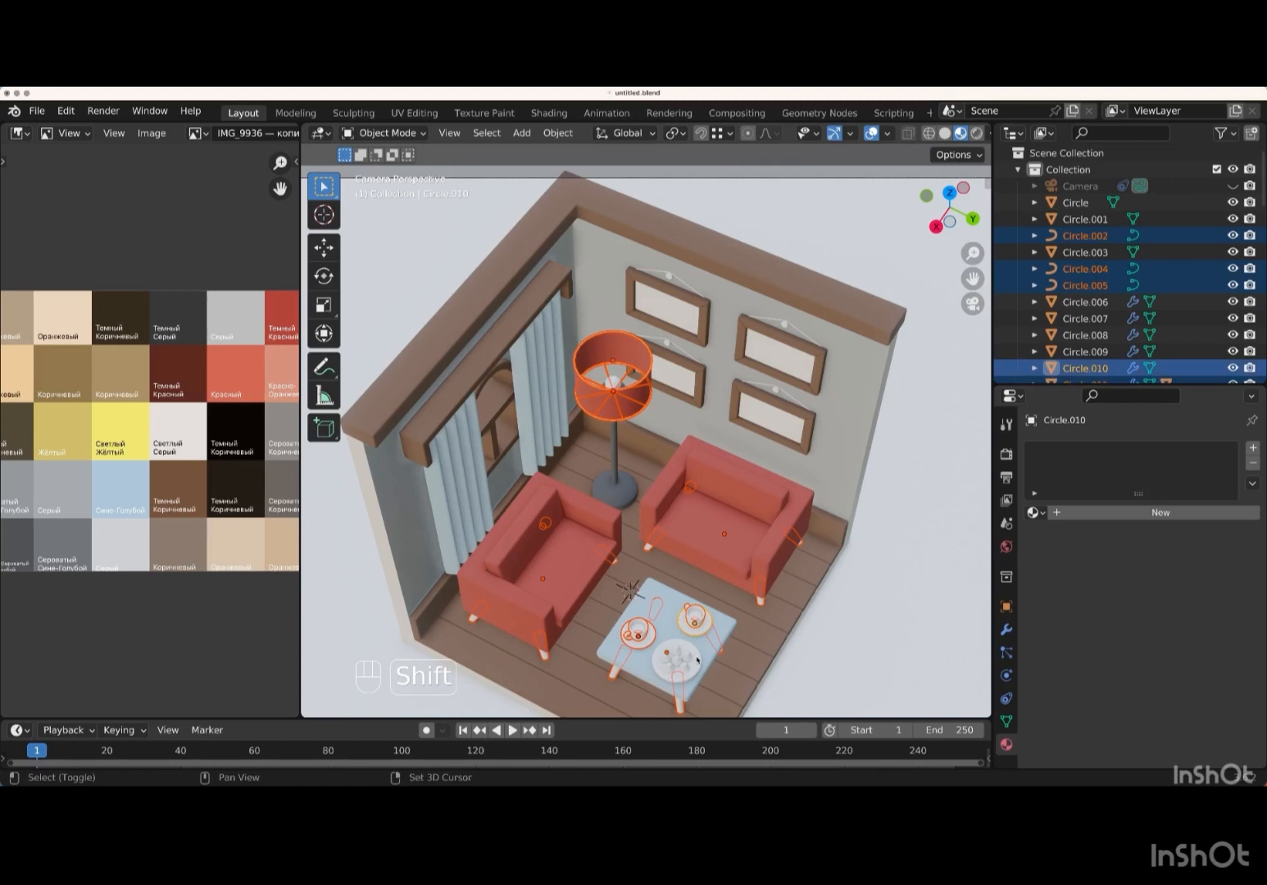
{"action": "left_click", "coordinate": [697, 660], "text": "shift"}
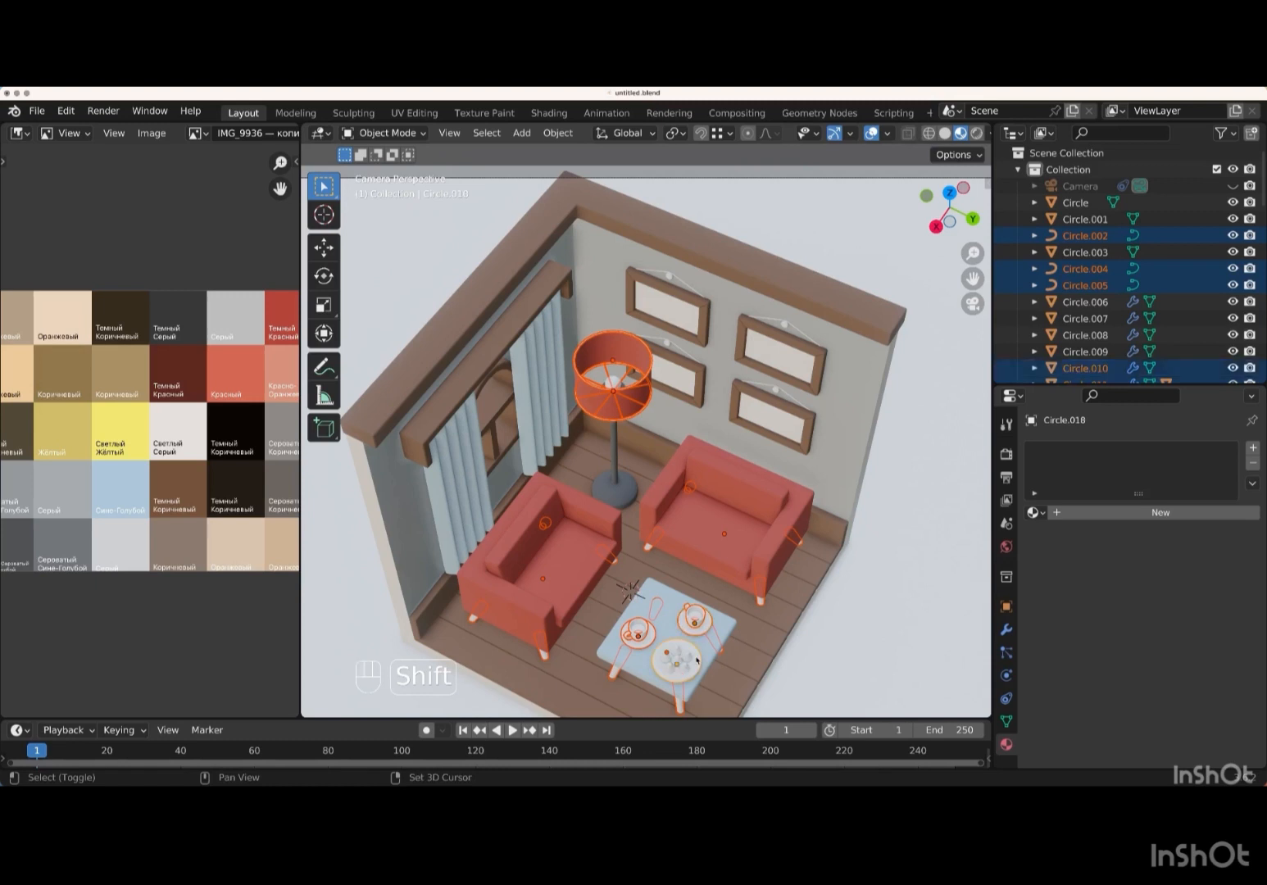
{"action": "left_click", "coordinate": [632, 497], "text": "shift"}
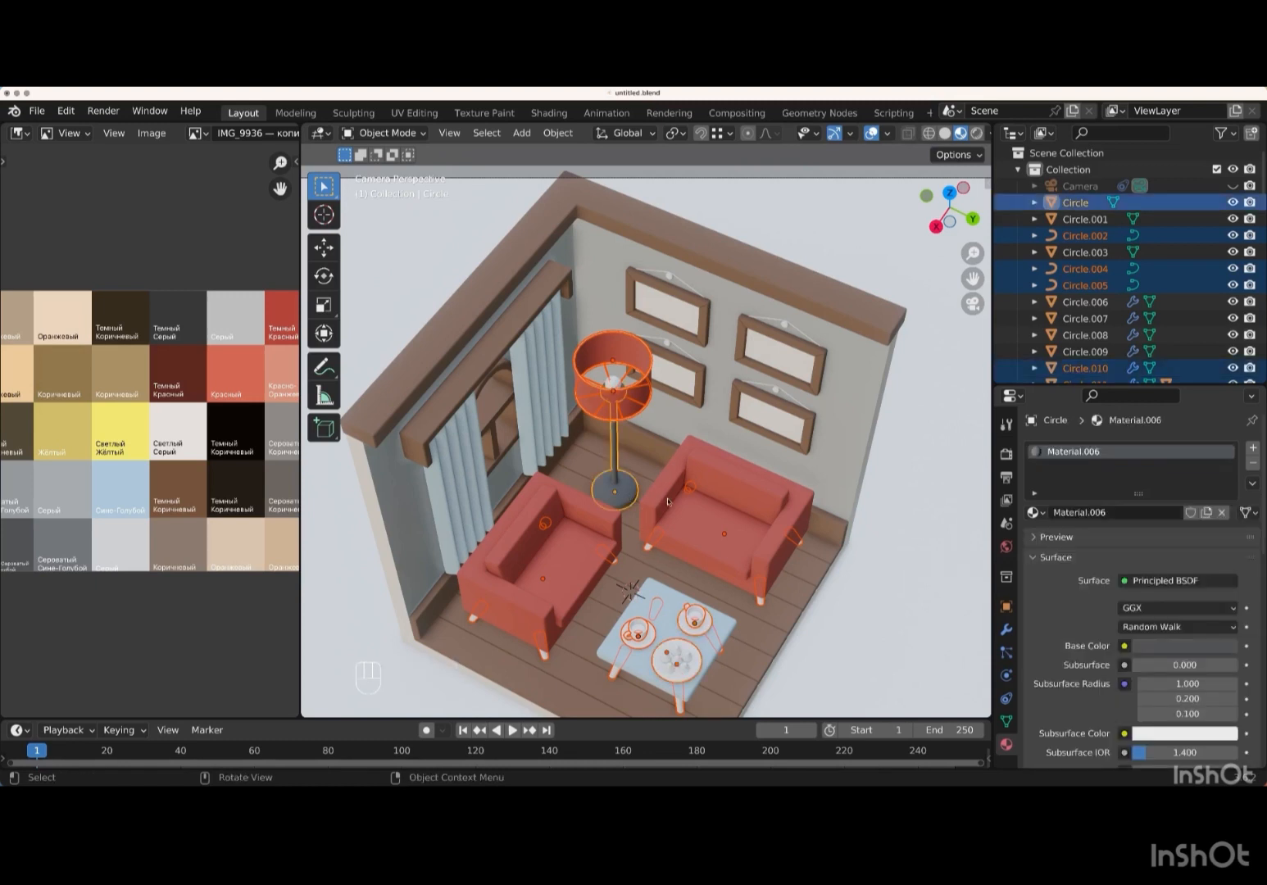
{"action": "key", "text": "ctrl+l"}
{"action": "left_click", "coordinate": [643, 504]}
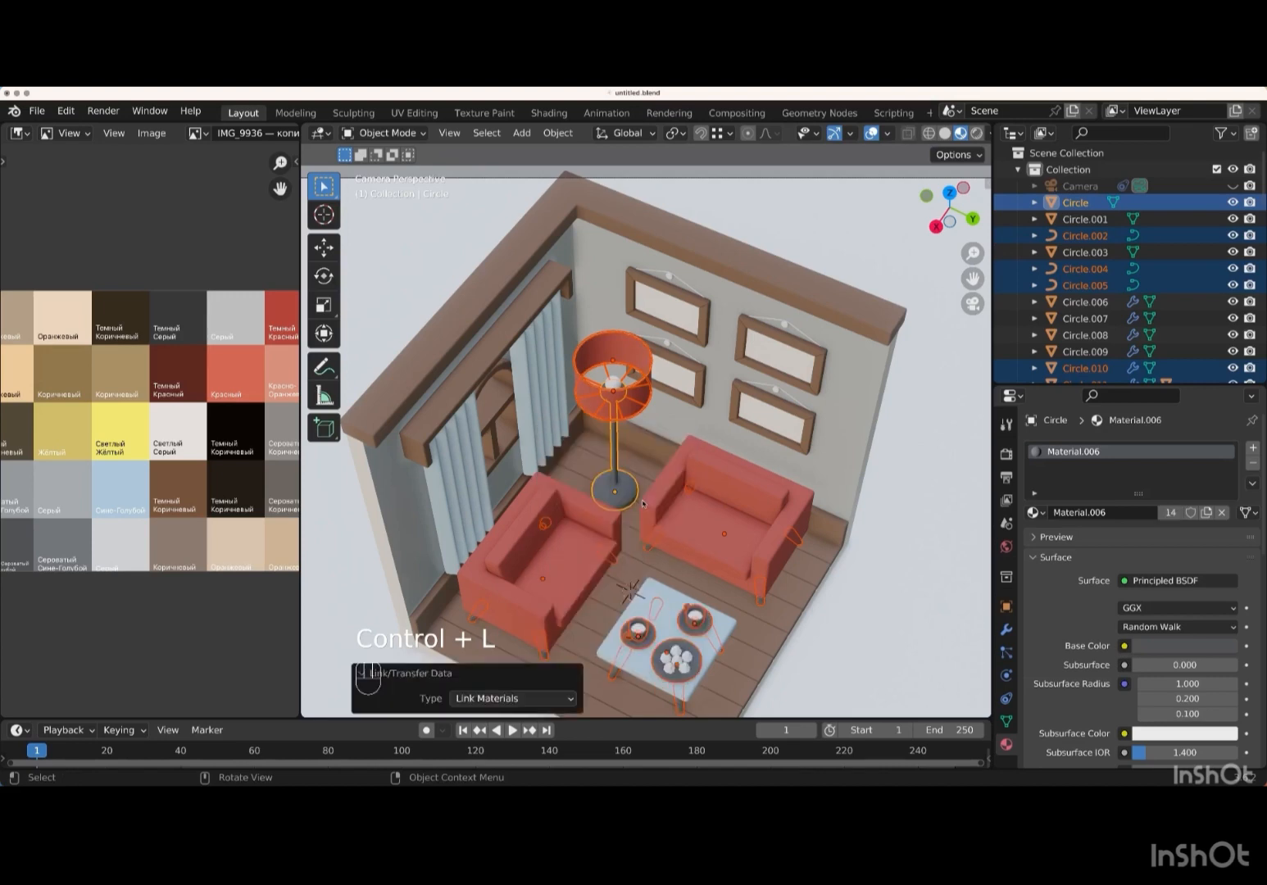
{"action": "middle_click_drag", "start_coordinate": [643, 504], "coordinate": [731, 526]}
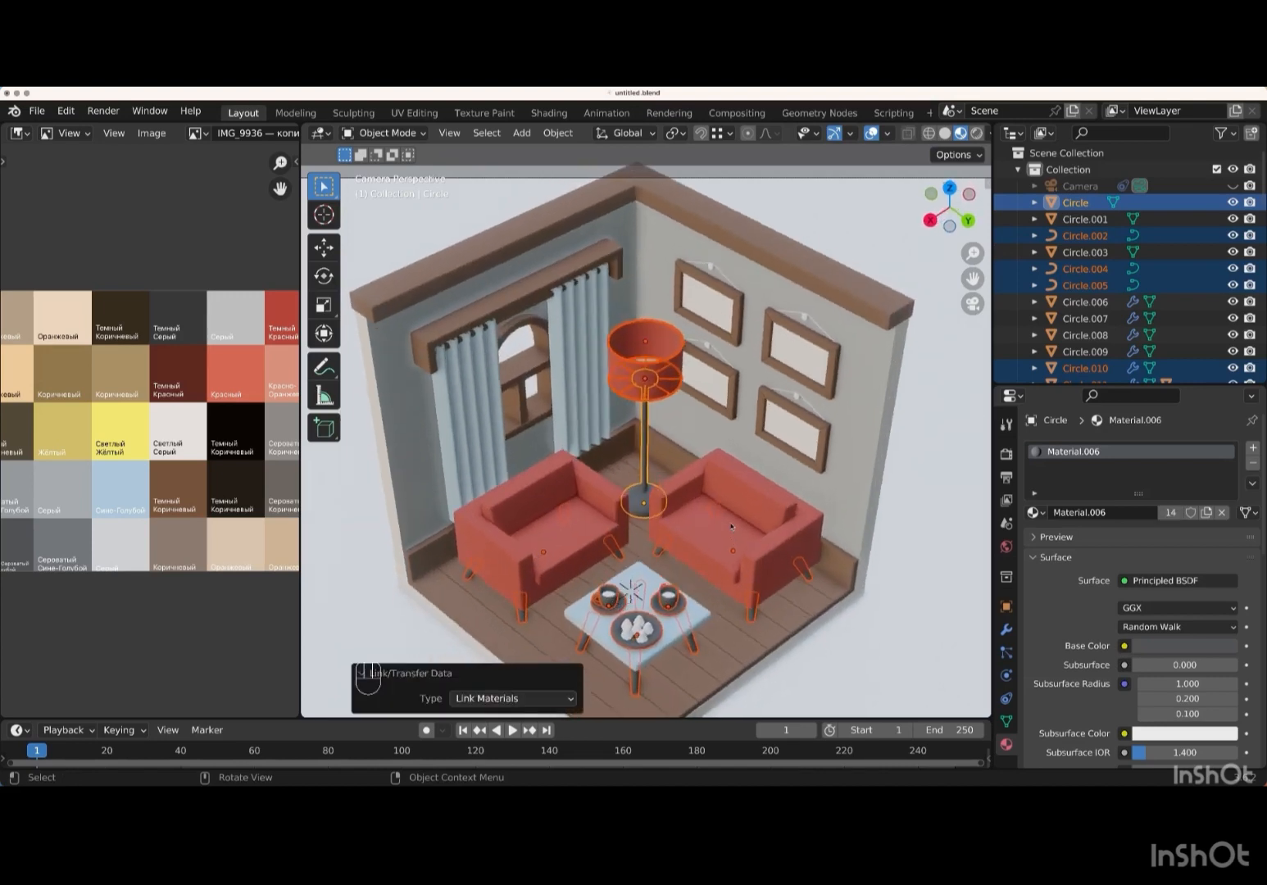
{"action": "scroll", "coordinate": [731, 527], "scroll_direction": "right", "scroll_amount": 5}
{"action": "scroll", "coordinate": [731, 527], "scroll_direction": "down", "scroll_amount": 5}
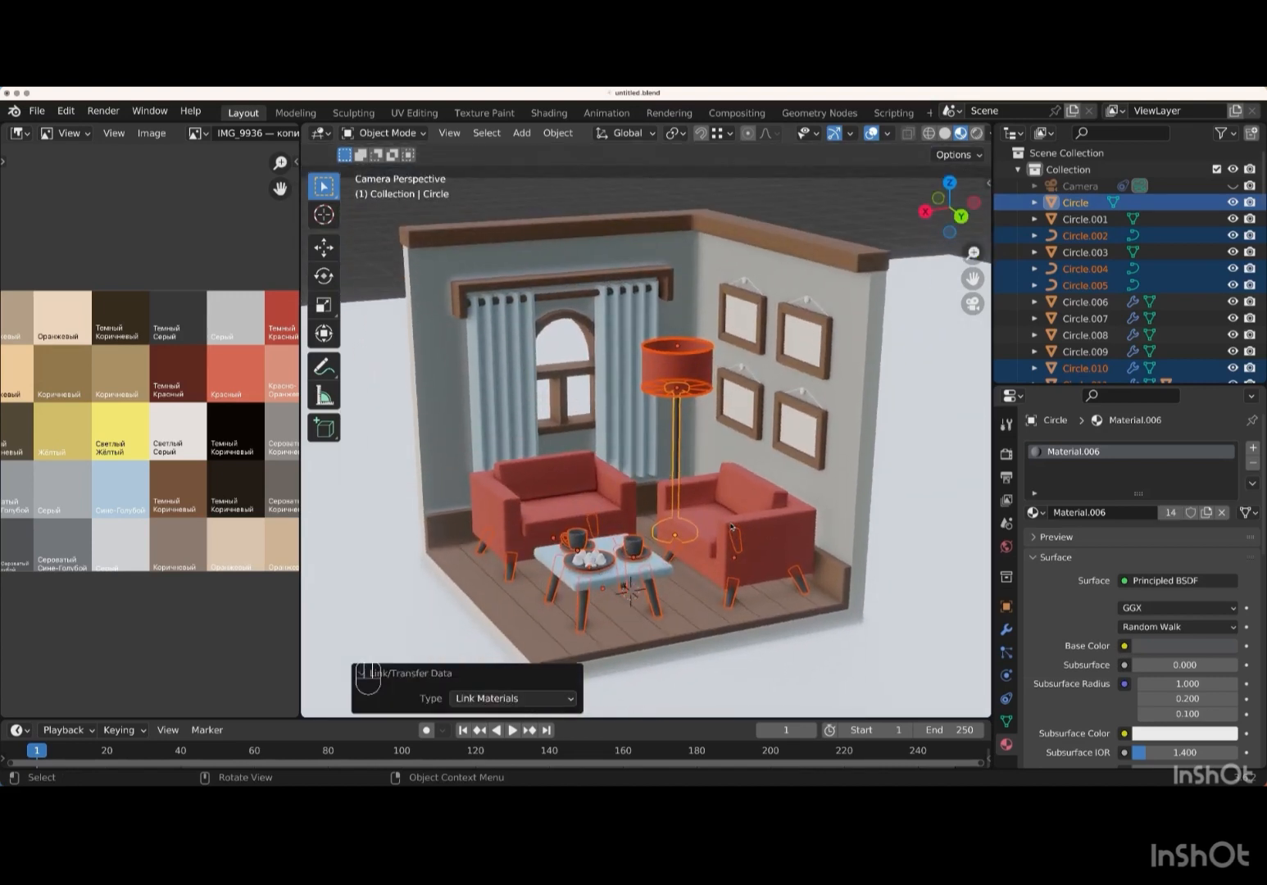
{"action": "scroll", "coordinate": [731, 527], "scroll_direction": "up", "scroll_amount": 10}
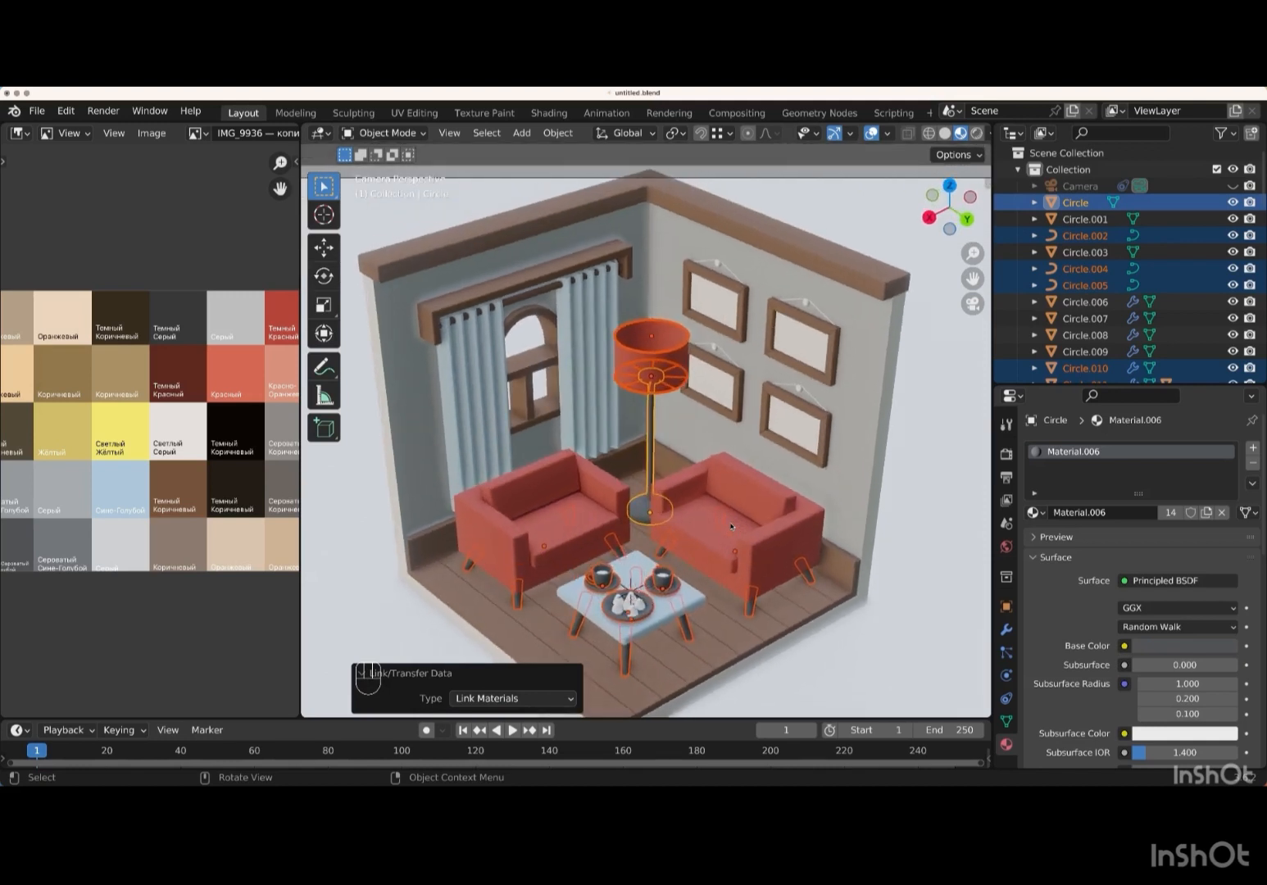
{"action": "scroll", "coordinate": [730, 527], "scroll_direction": "up", "scroll_amount": 2}
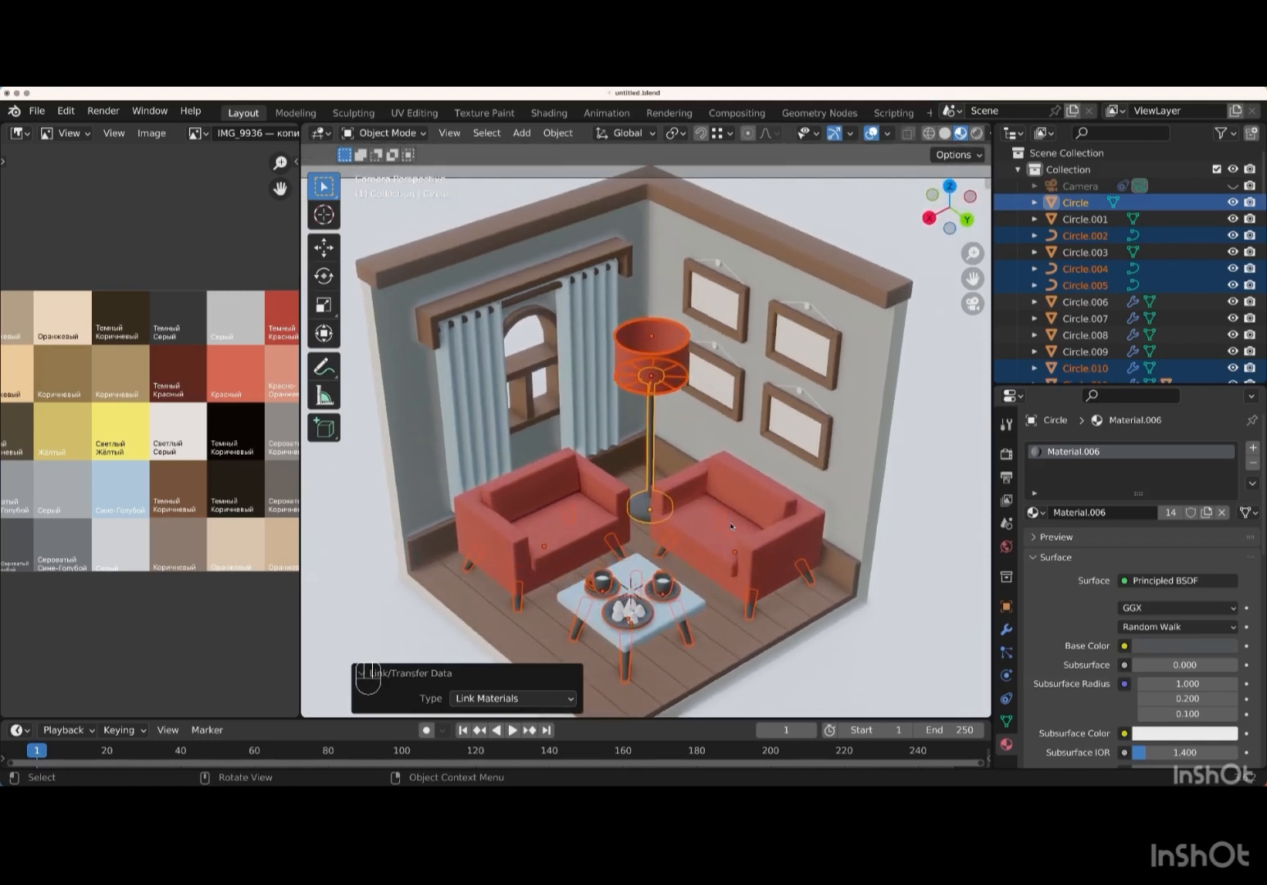
- Give one pastry on the plate a new material, with base colour sampled from the light orange swatch in the palette's second row
{"action": "left_click", "coordinate": [643, 614]}
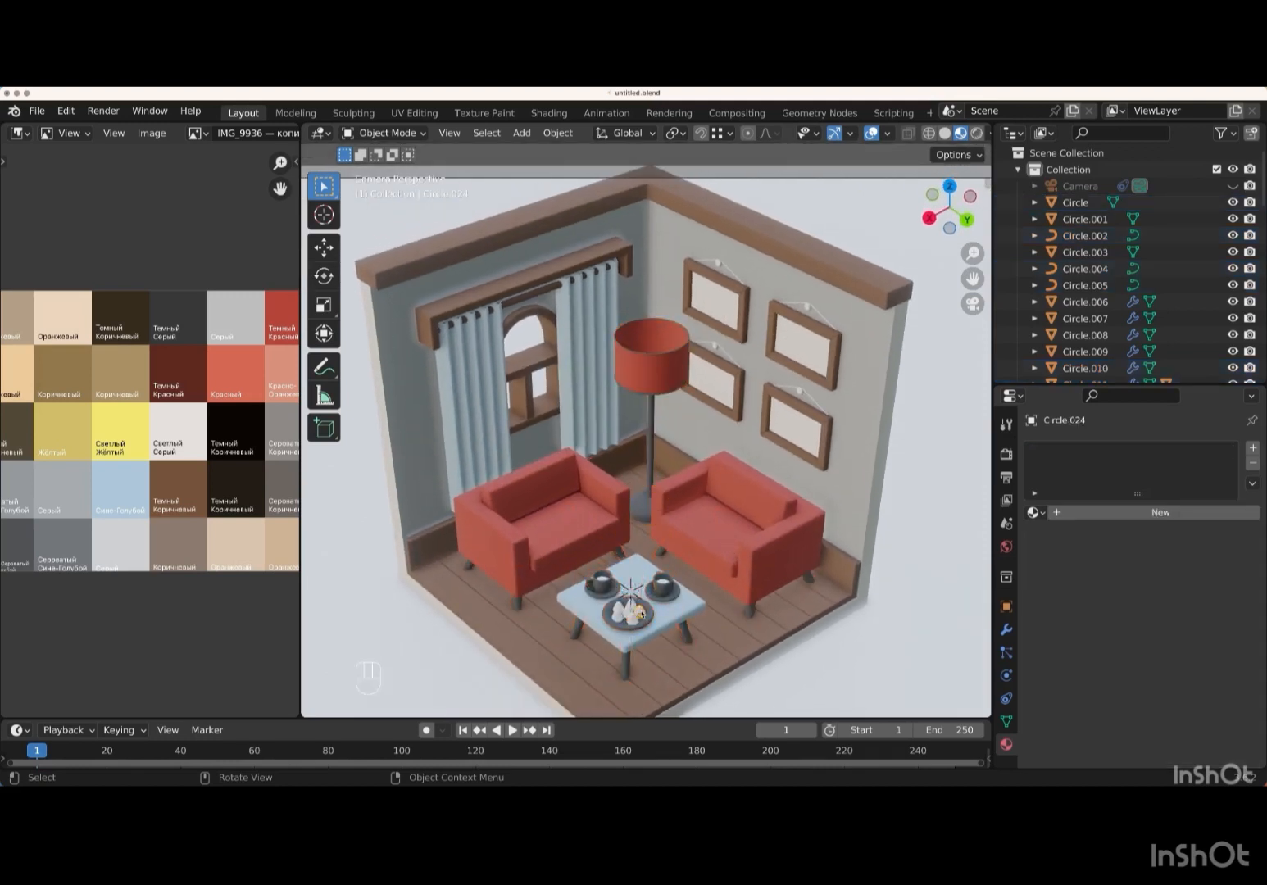
{"action": "left_click", "coordinate": [1169, 513]}
{"action": "left_click", "coordinate": [1230, 646]}
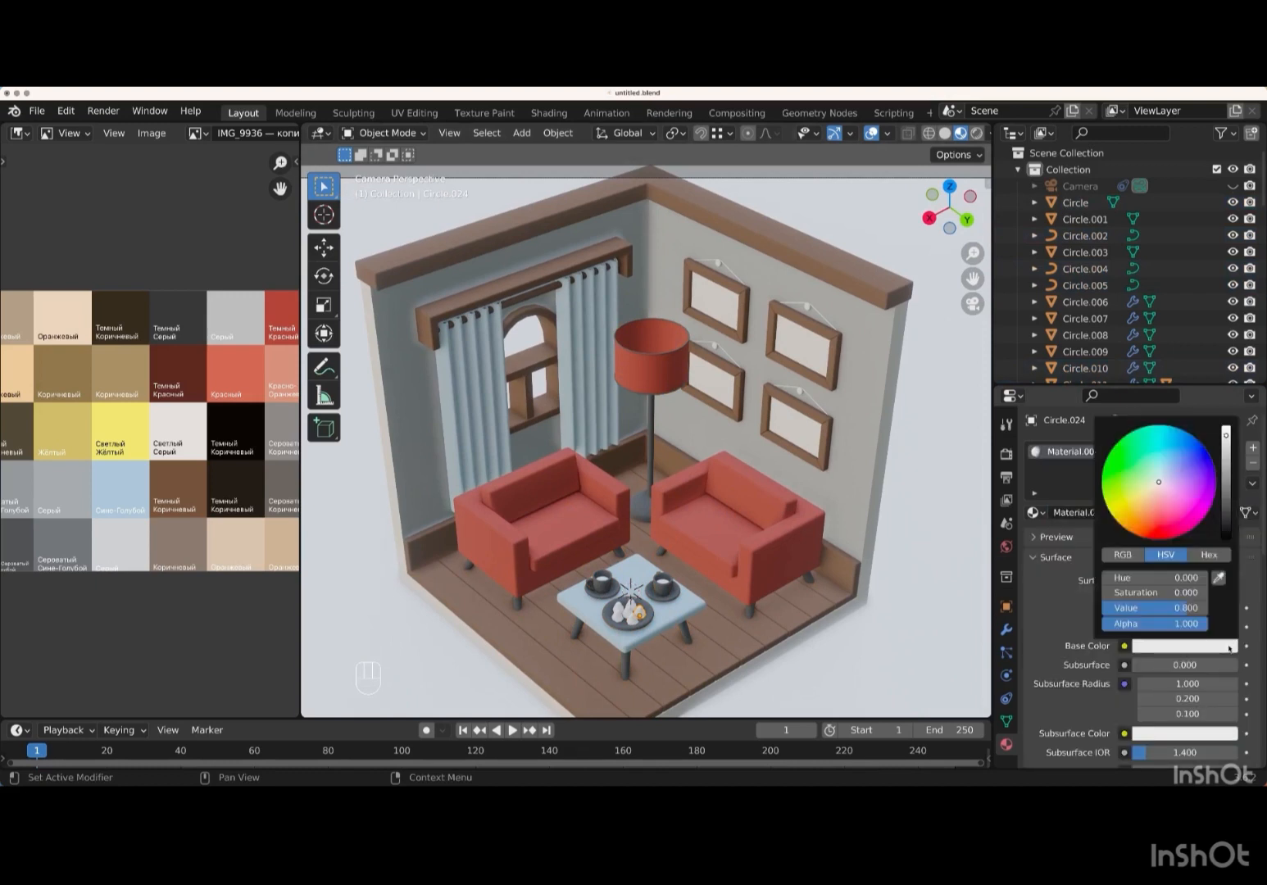
{"action": "left_click", "coordinate": [1218, 578]}
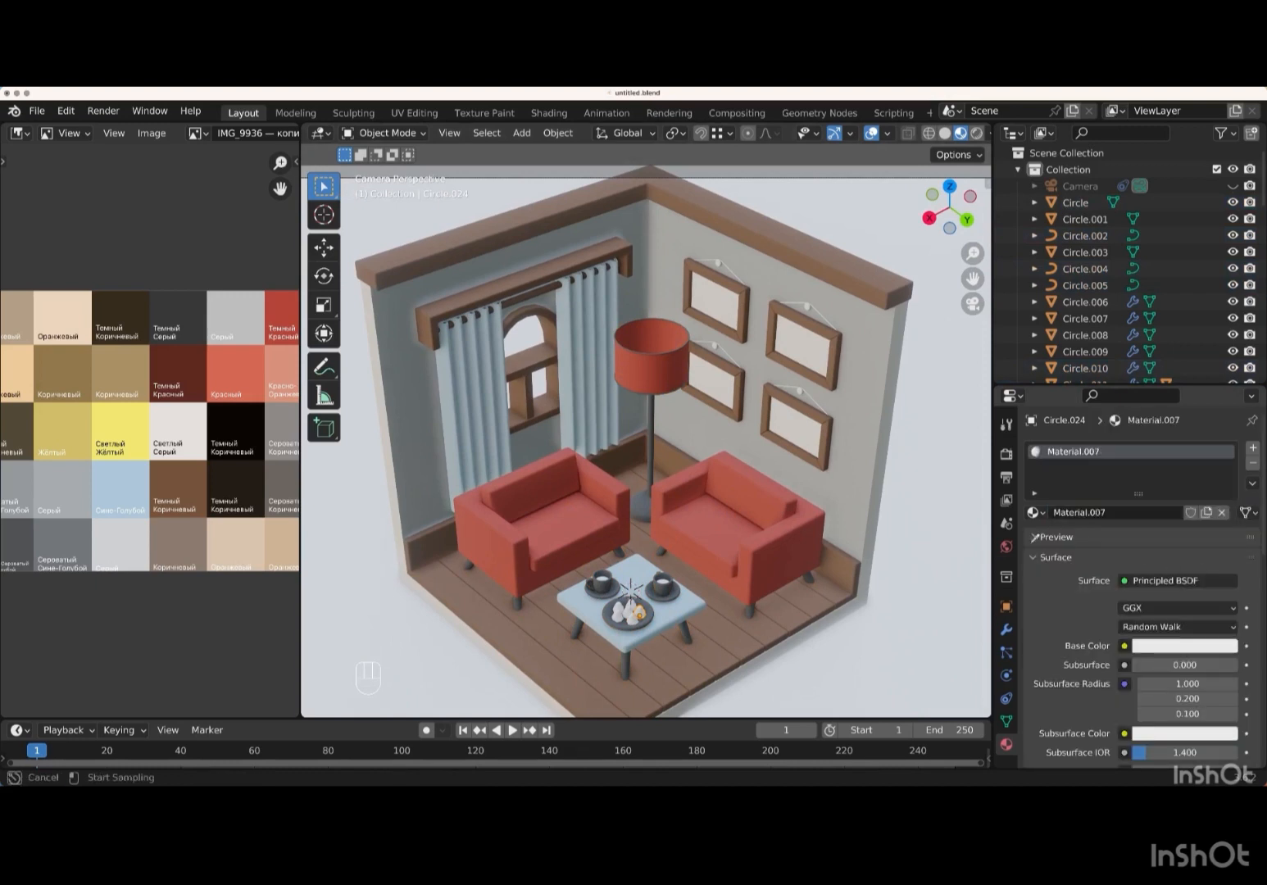
{"action": "left_click", "coordinate": [17, 371]}
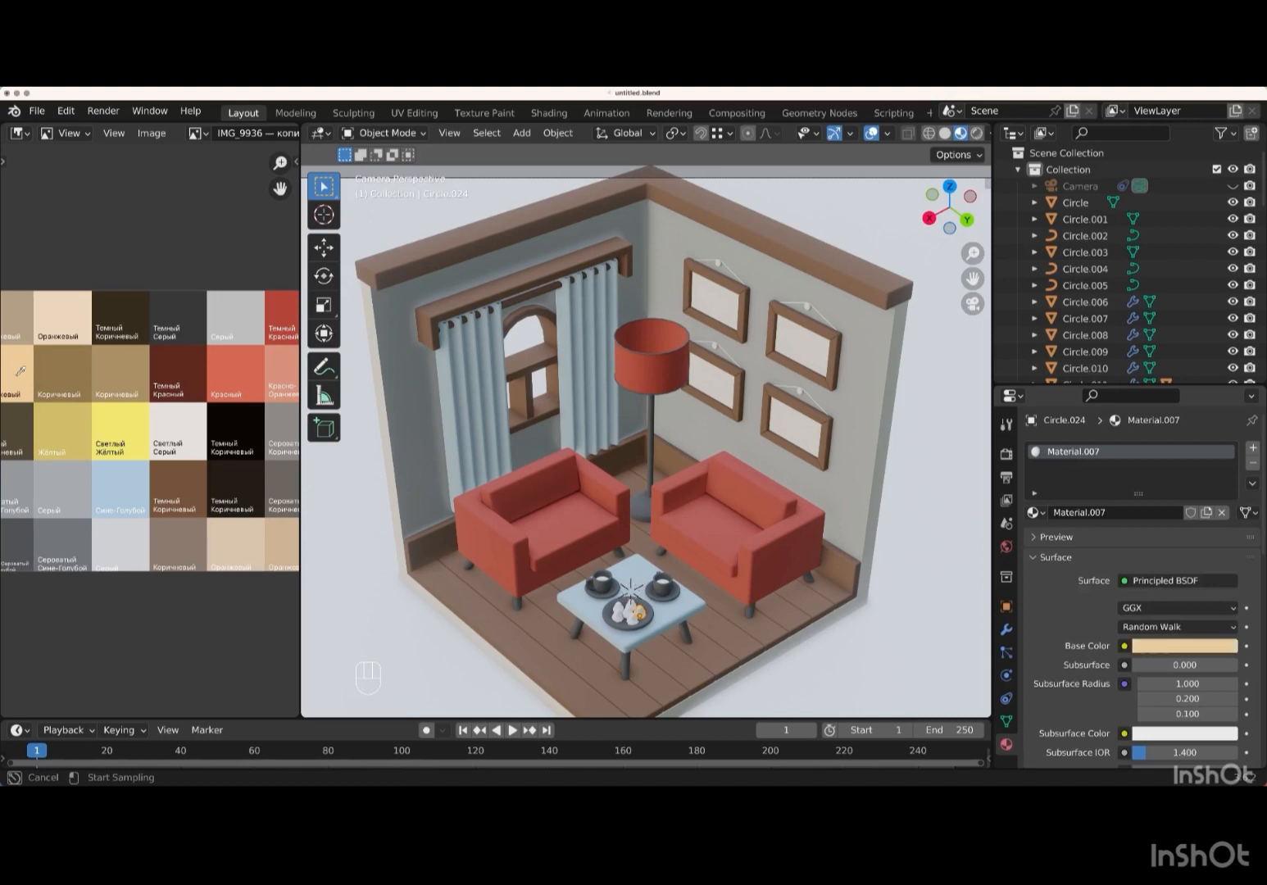
- Link the light orange pastry material to the other pastries on the plate and the drinks in both cups
{"action": "left_click", "coordinate": [632, 626]}
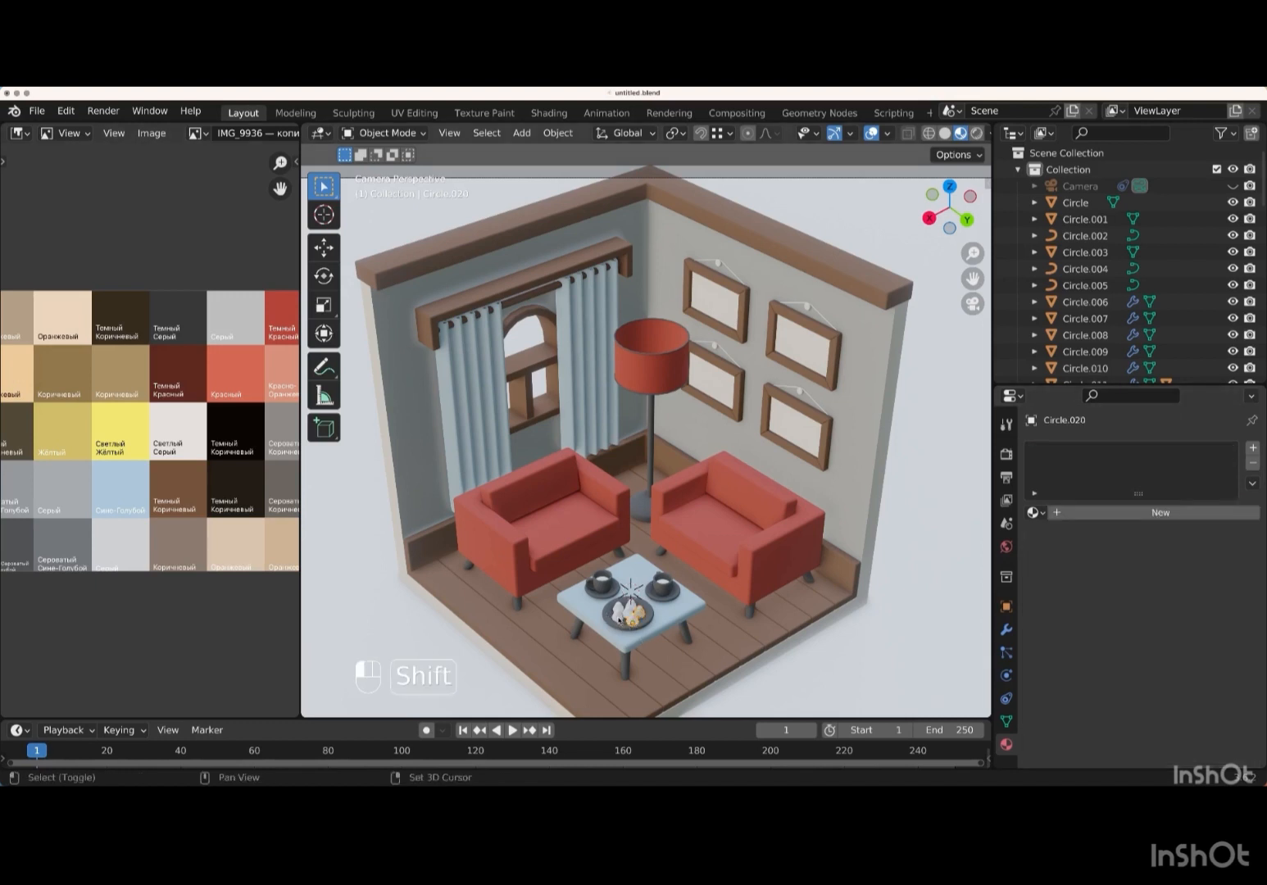
{"action": "left_click", "coordinate": [617, 611], "text": "shift"}
{"action": "left_click", "coordinate": [627, 611], "text": "shift"}
{"action": "left_click", "coordinate": [634, 608], "text": "shift"}
{"action": "scroll", "coordinate": [633, 608], "scroll_direction": "up", "scroll_amount": 2}
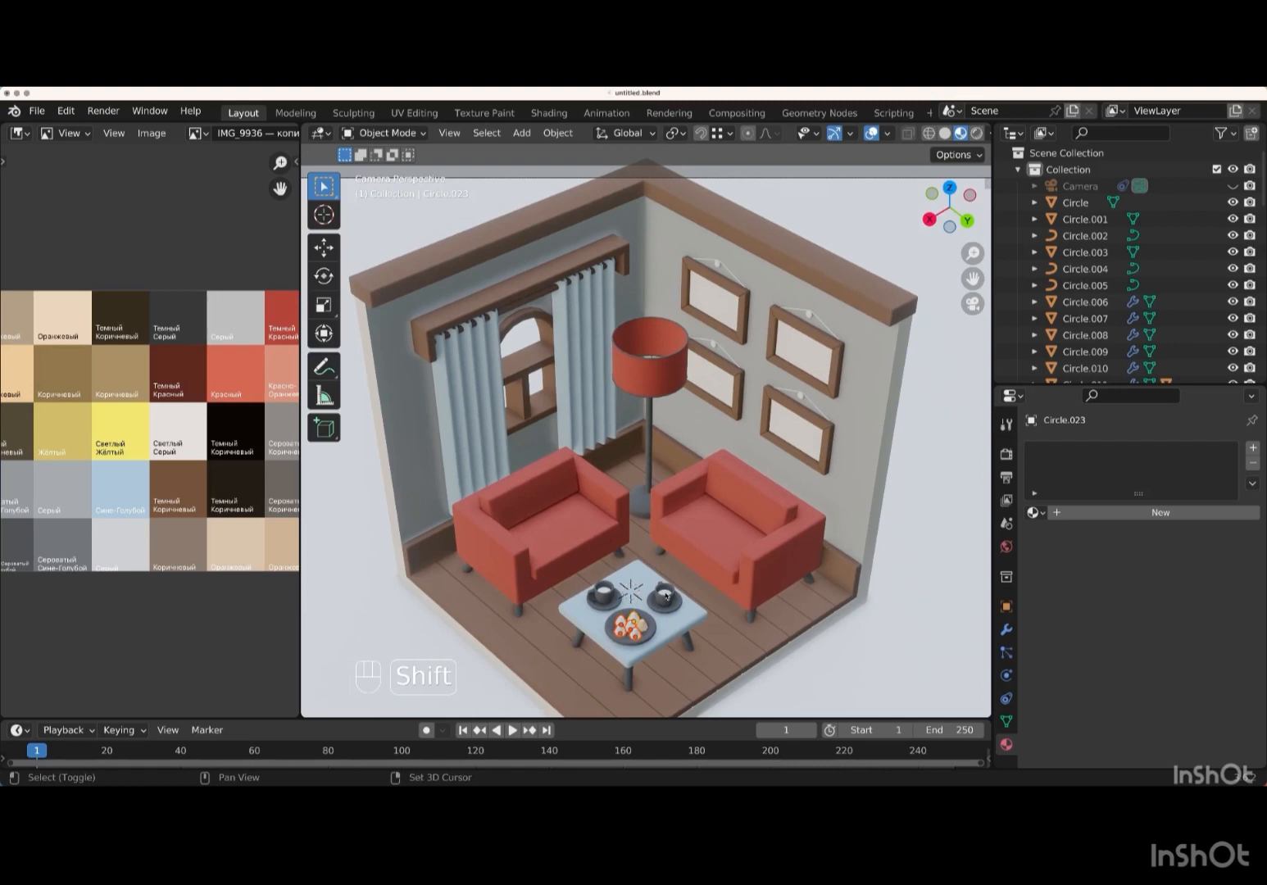
{"action": "left_click", "coordinate": [665, 595], "text": "shift"}
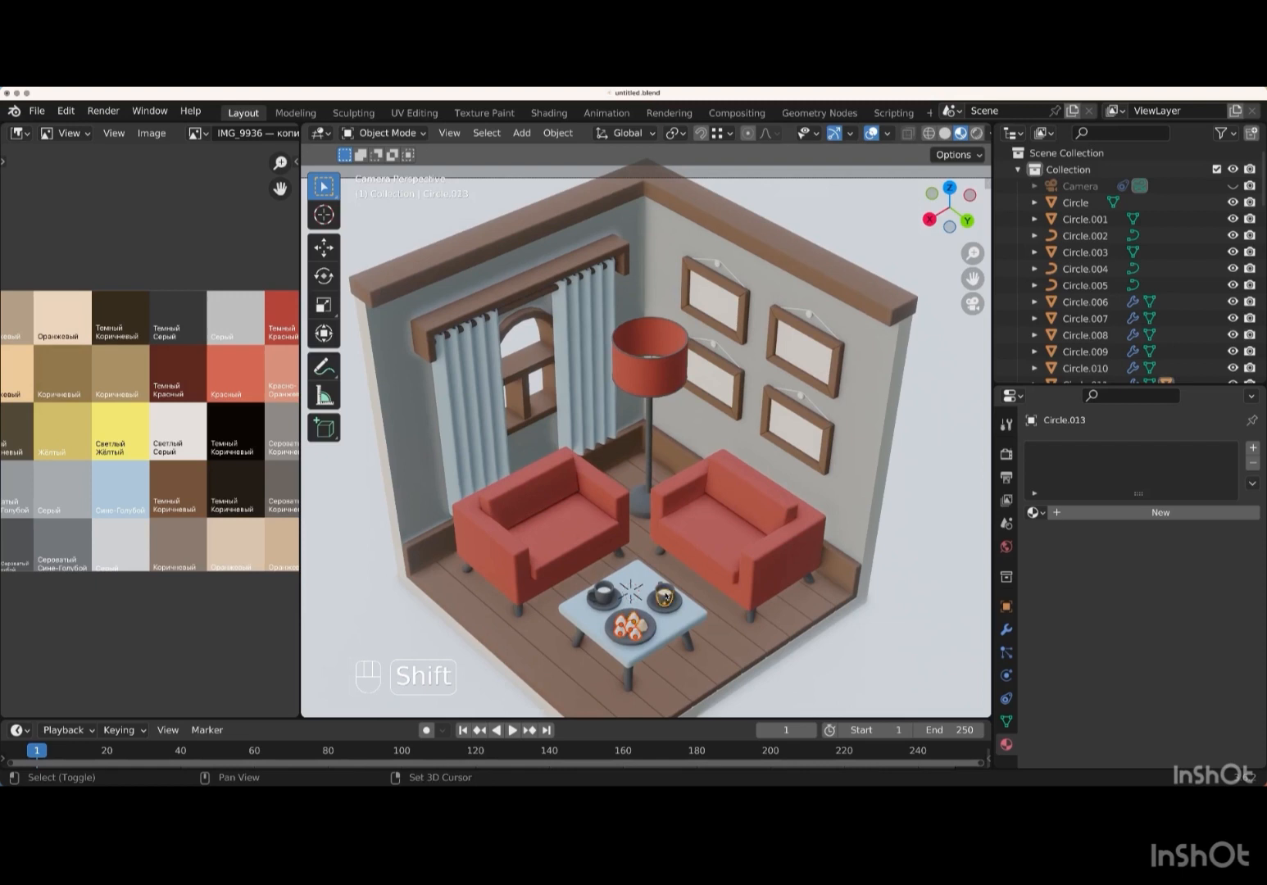
{"action": "left_click", "coordinate": [605, 592], "text": "shift"}
{"action": "left_click", "coordinate": [643, 628], "text": "shift"}
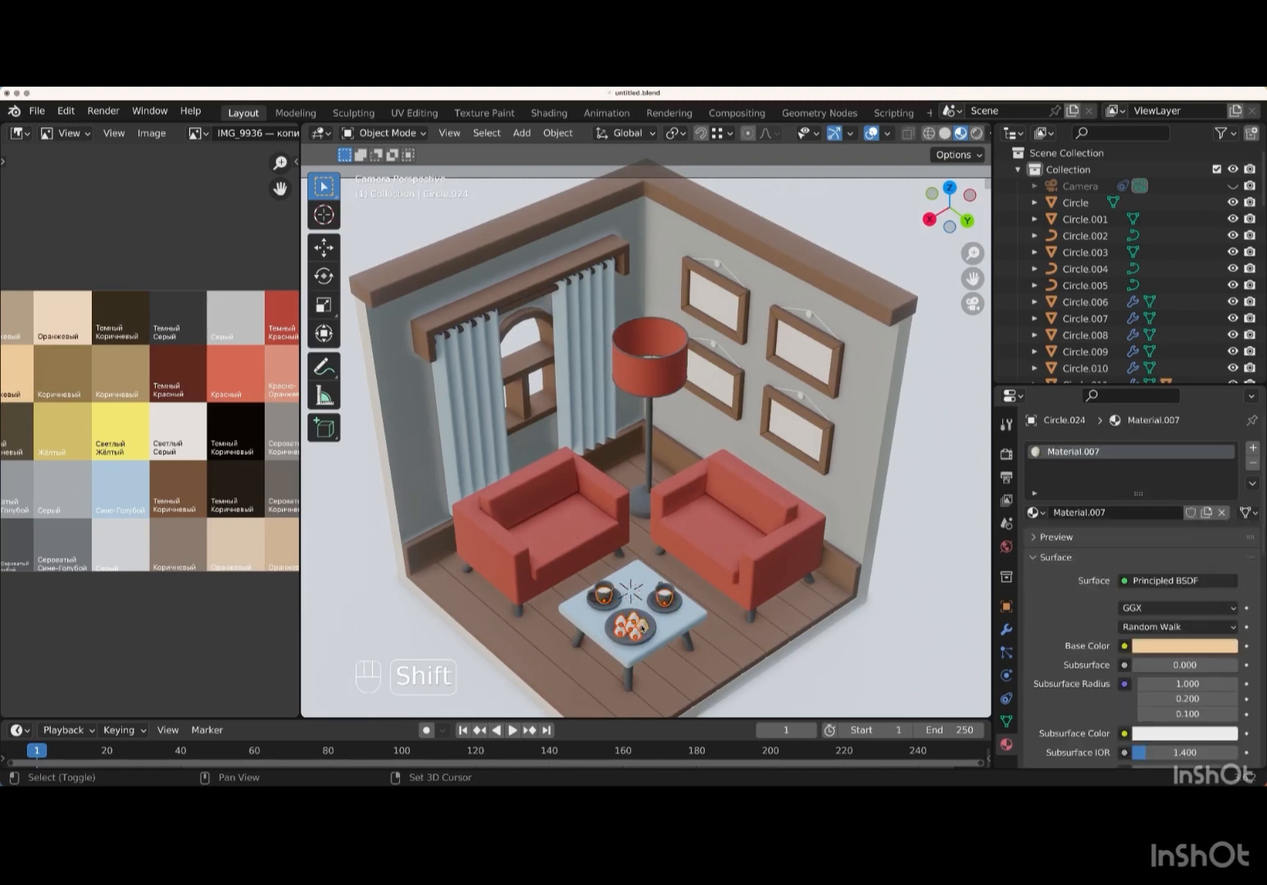
{"action": "key", "text": "ctrl+l"}
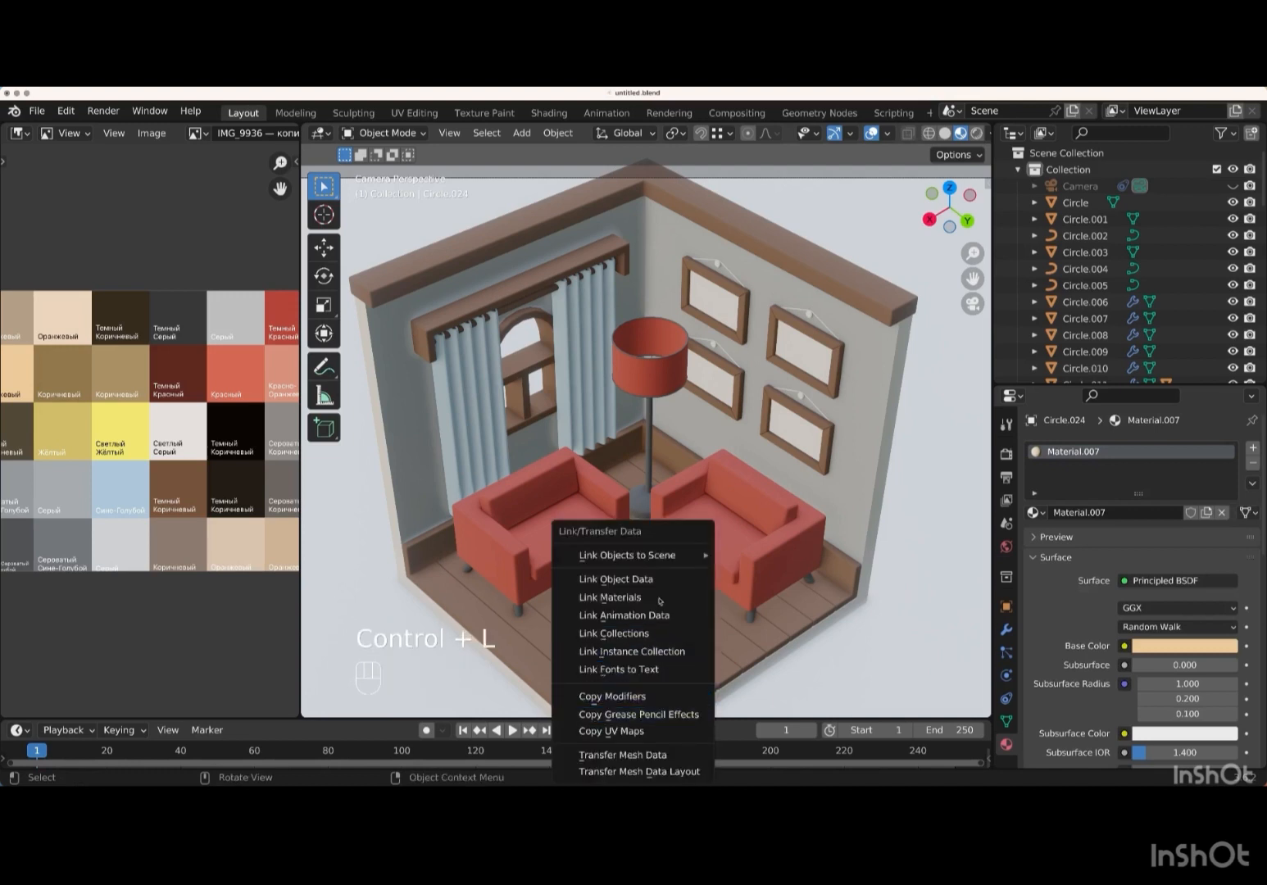
{"action": "left_click", "coordinate": [631, 596]}
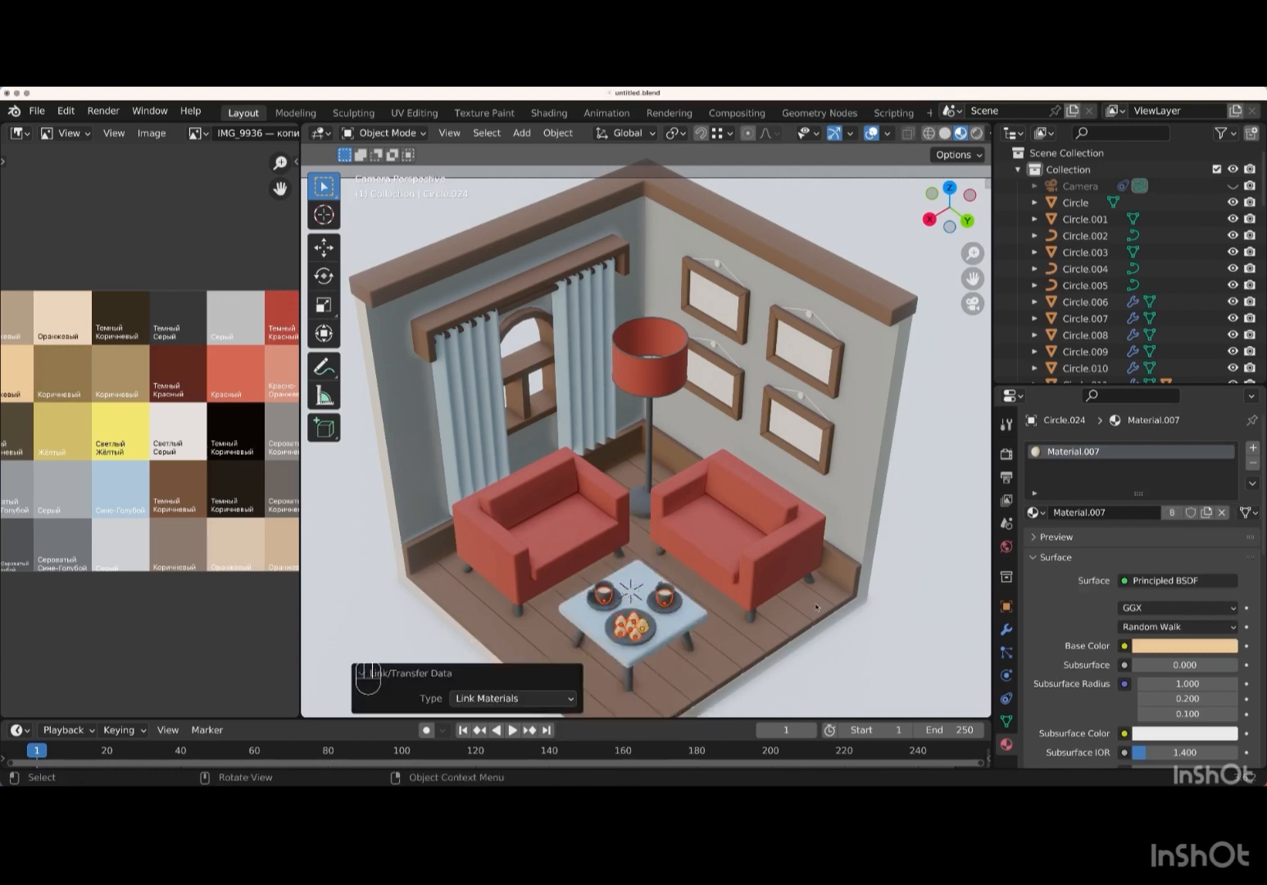
{"action": "scroll", "coordinate": [816, 608], "scroll_direction": "up", "scroll_amount": 5}
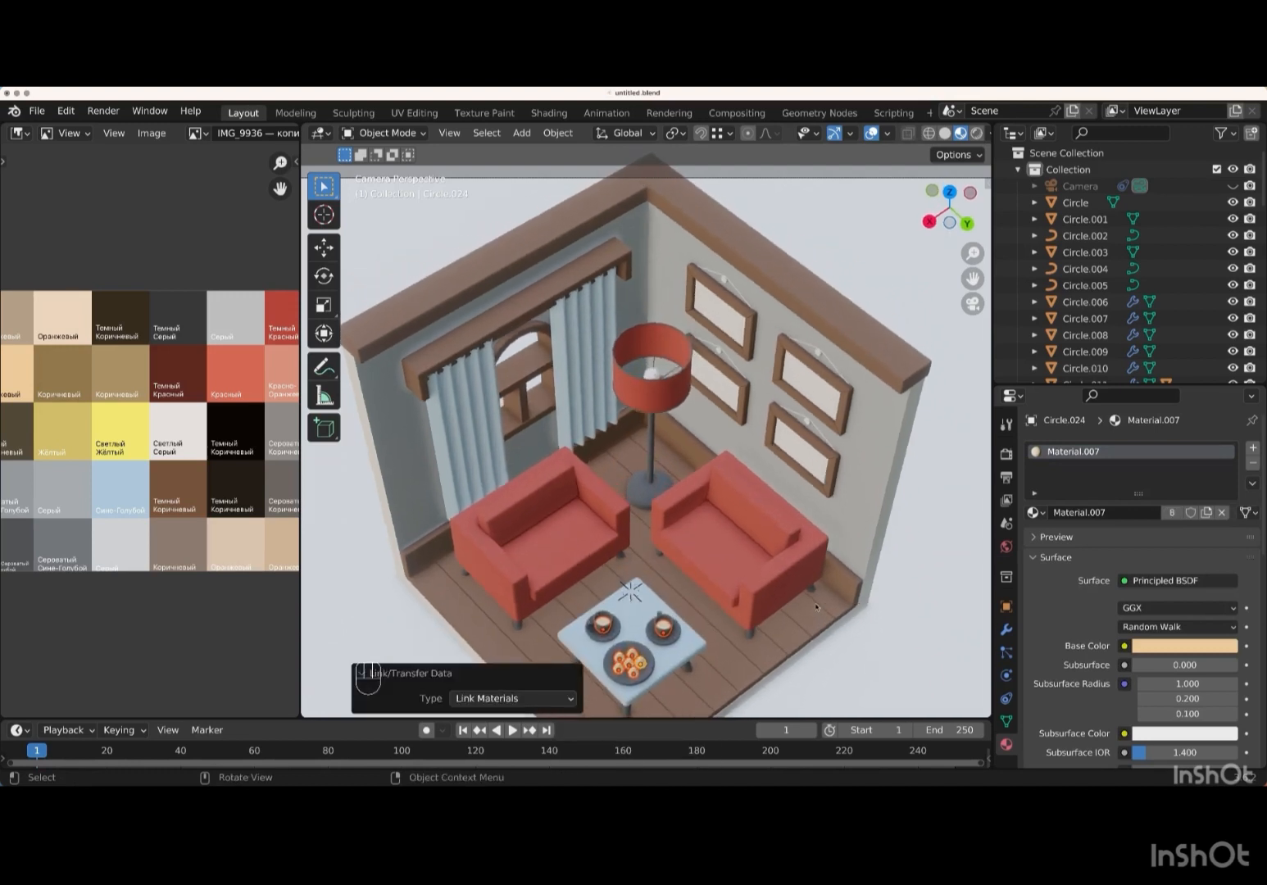
{"action": "scroll", "coordinate": [816, 607], "scroll_direction": "up", "scroll_amount": 2}
- Link the pastries' light orange material to the bulb inside the floor lamp's shade
{"action": "left_click", "coordinate": [661, 383]}
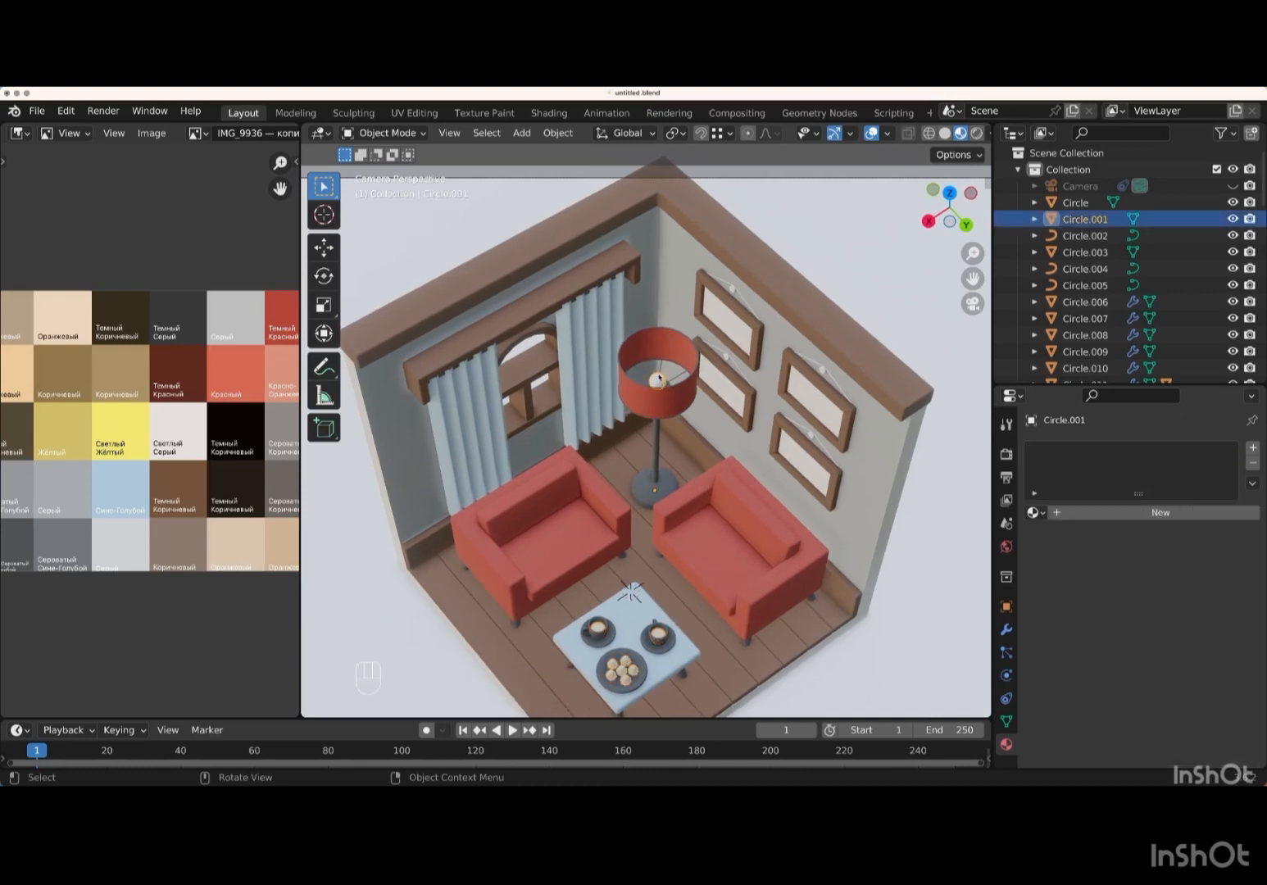
{"action": "key", "text": "shift"}
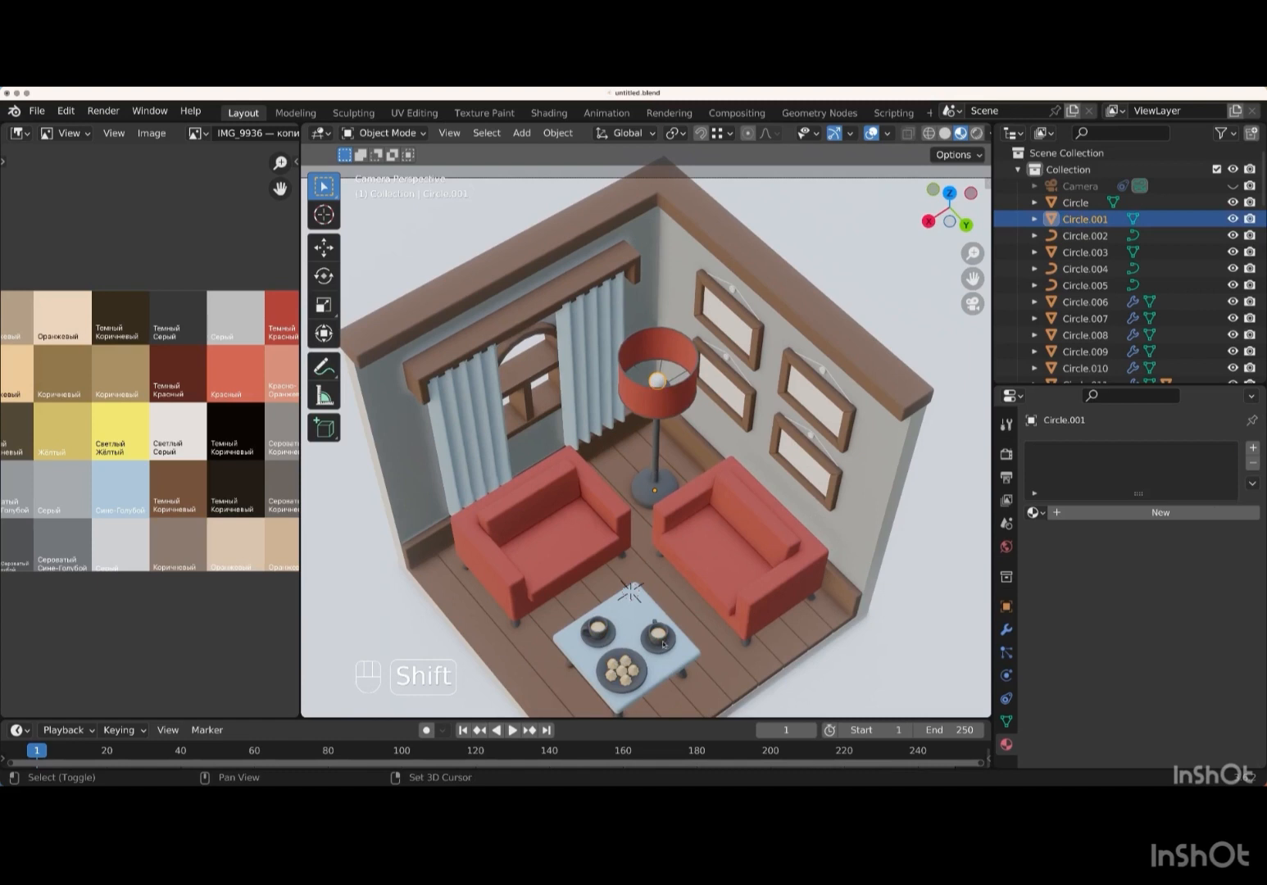
{"action": "left_click", "coordinate": [627, 660], "text": "shift"}
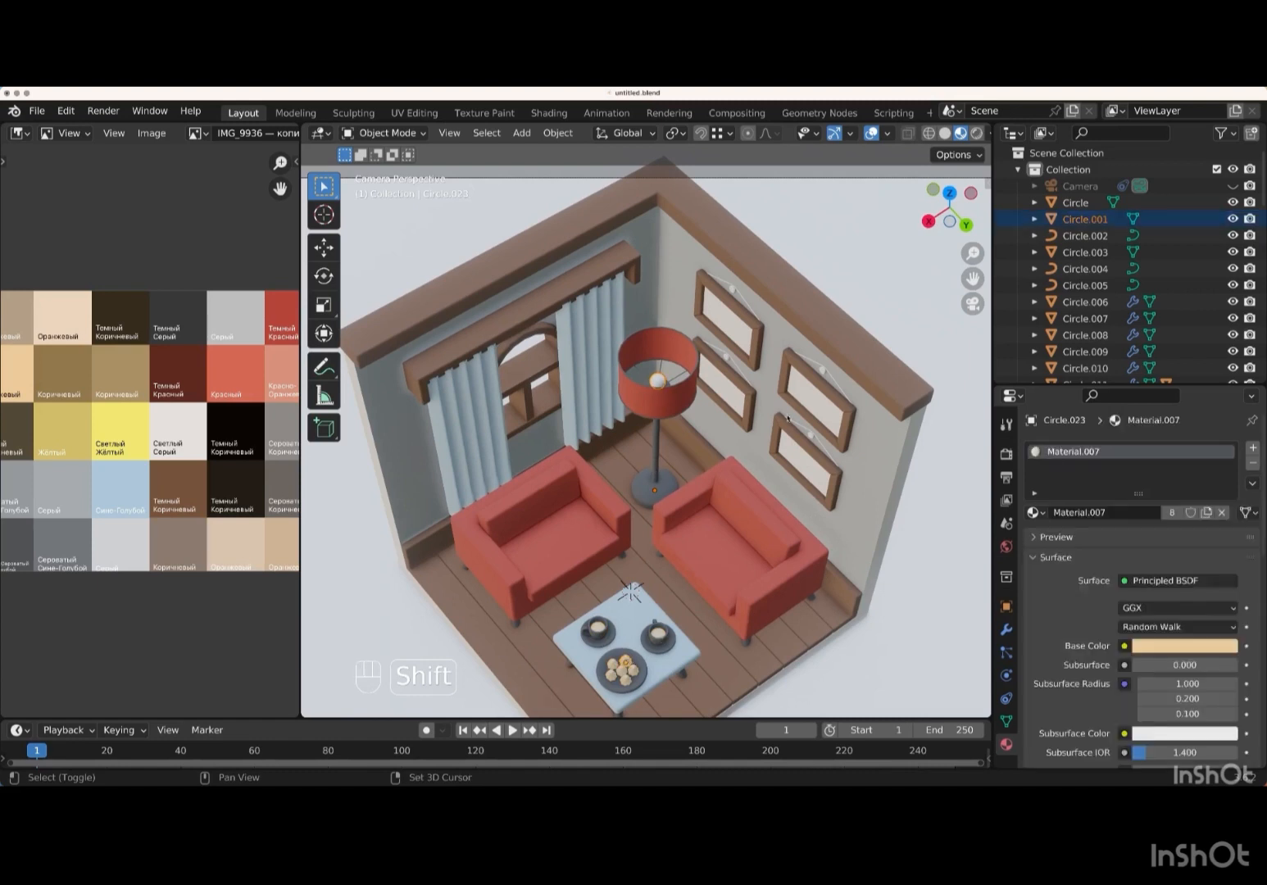
{"action": "key", "text": "ctrl+l"}
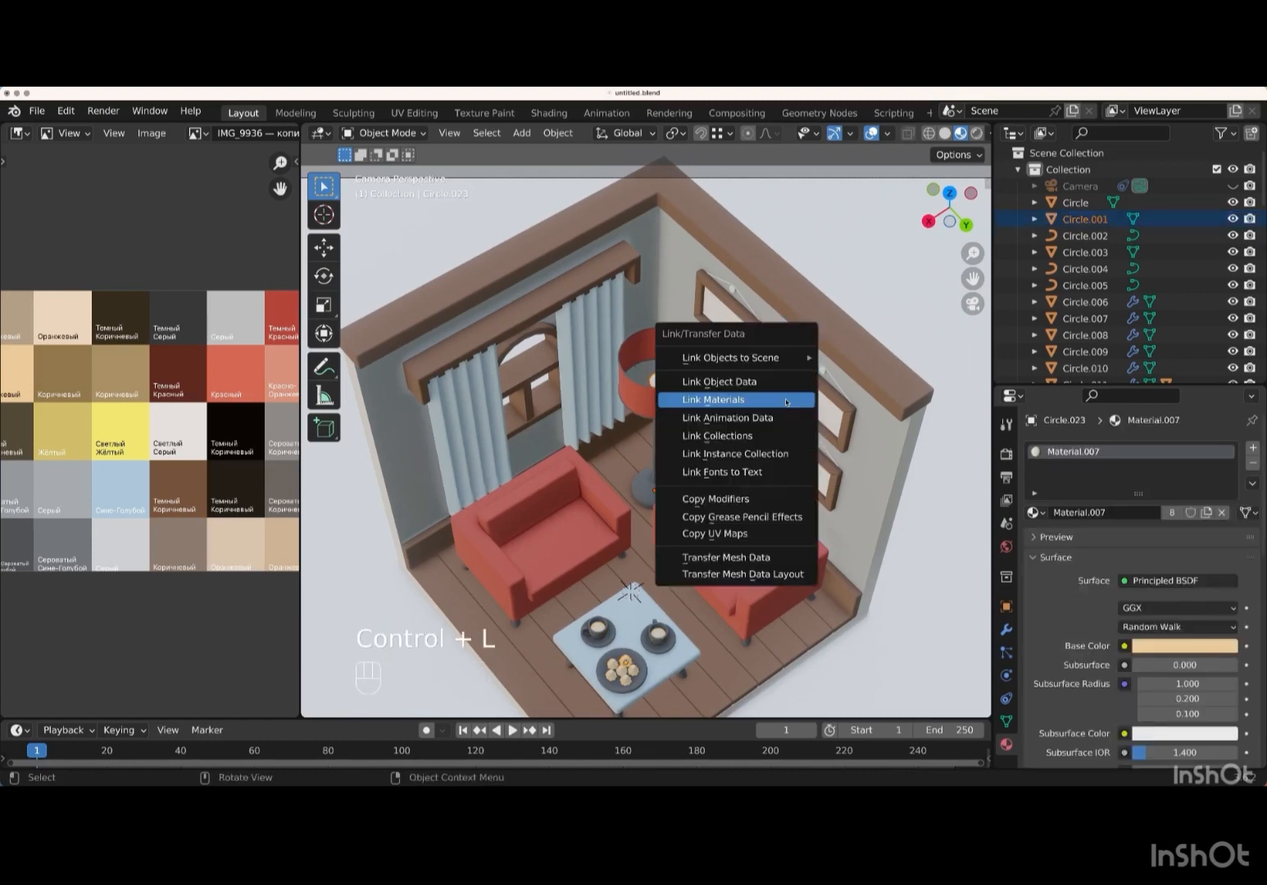
{"action": "left_click", "coordinate": [733, 400]}
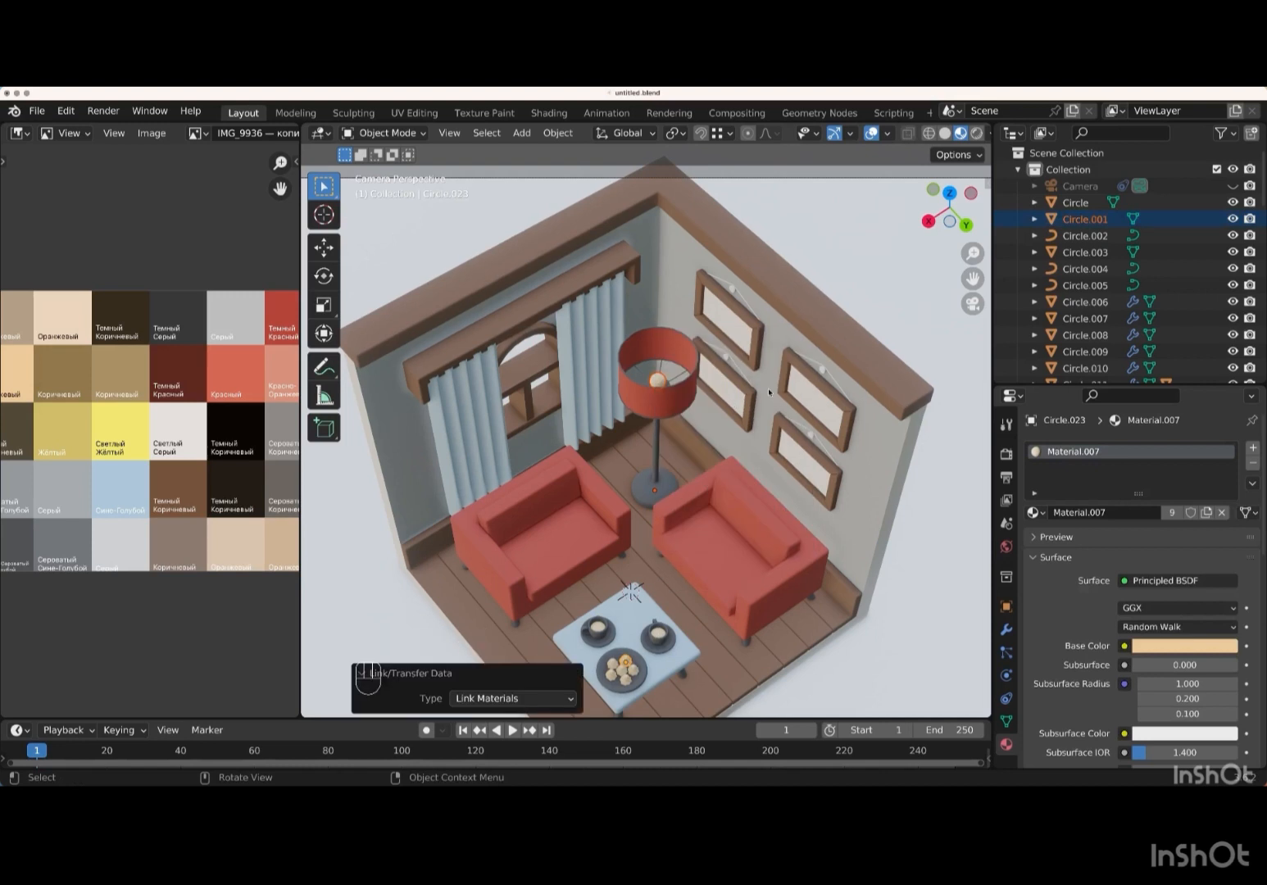
- Link the curtains' light blue material to the four nails above the picture frames
{"action": "scroll", "coordinate": [769, 393], "scroll_direction": "down", "scroll_amount": 5}
{"action": "scroll", "coordinate": [768, 392], "scroll_direction": "down", "scroll_amount": 5}
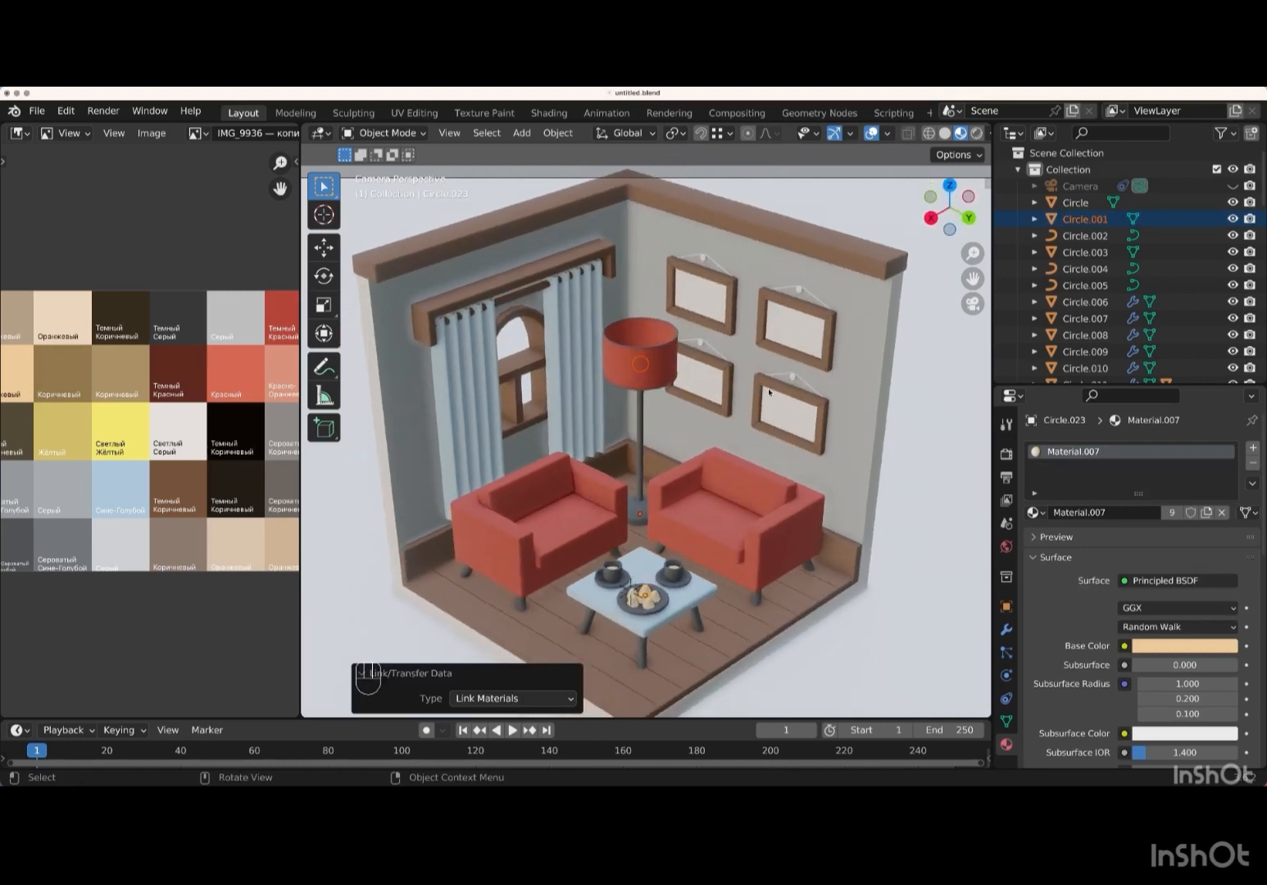
{"action": "scroll", "coordinate": [768, 392], "scroll_direction": "right", "scroll_amount": 4}
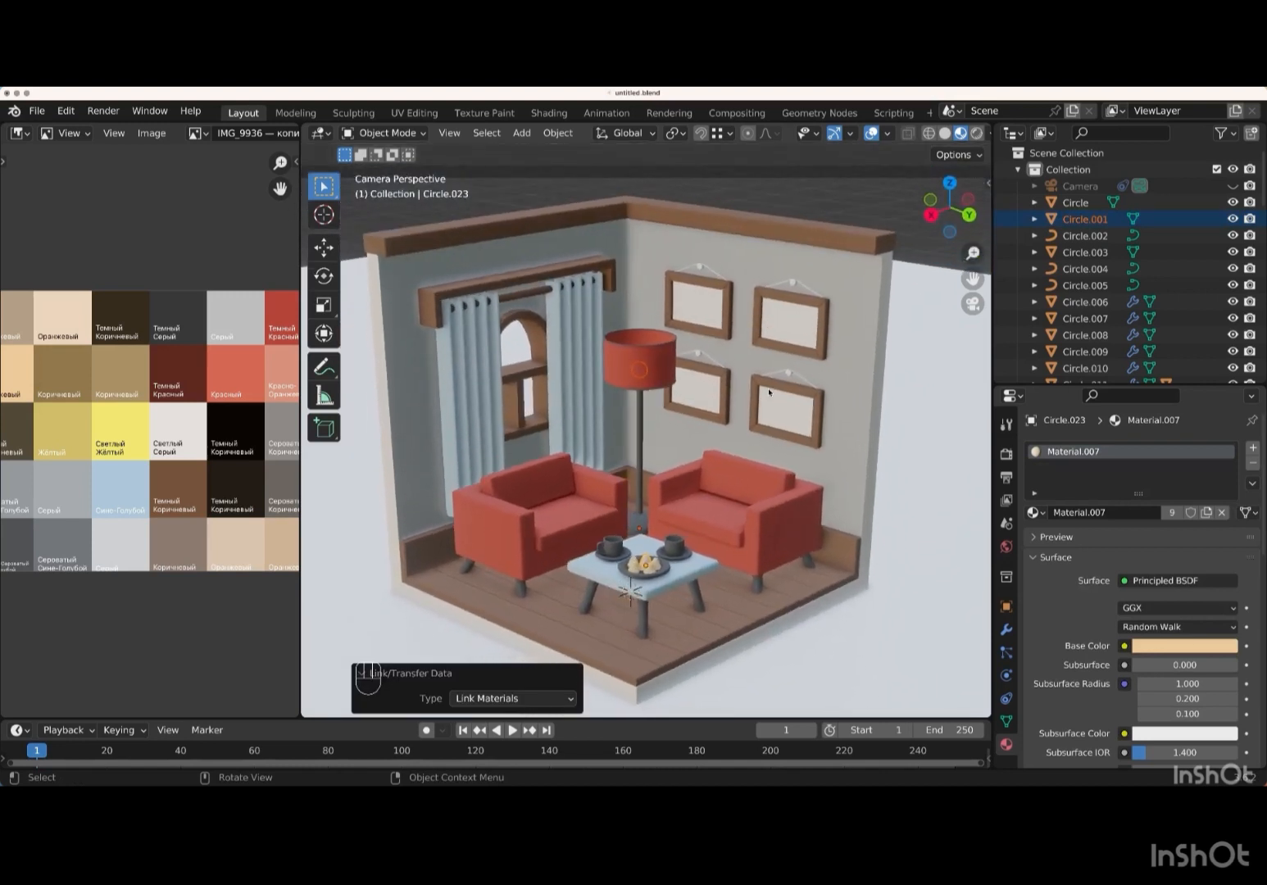
{"action": "scroll", "coordinate": [769, 392], "scroll_direction": "down", "scroll_amount": 3}
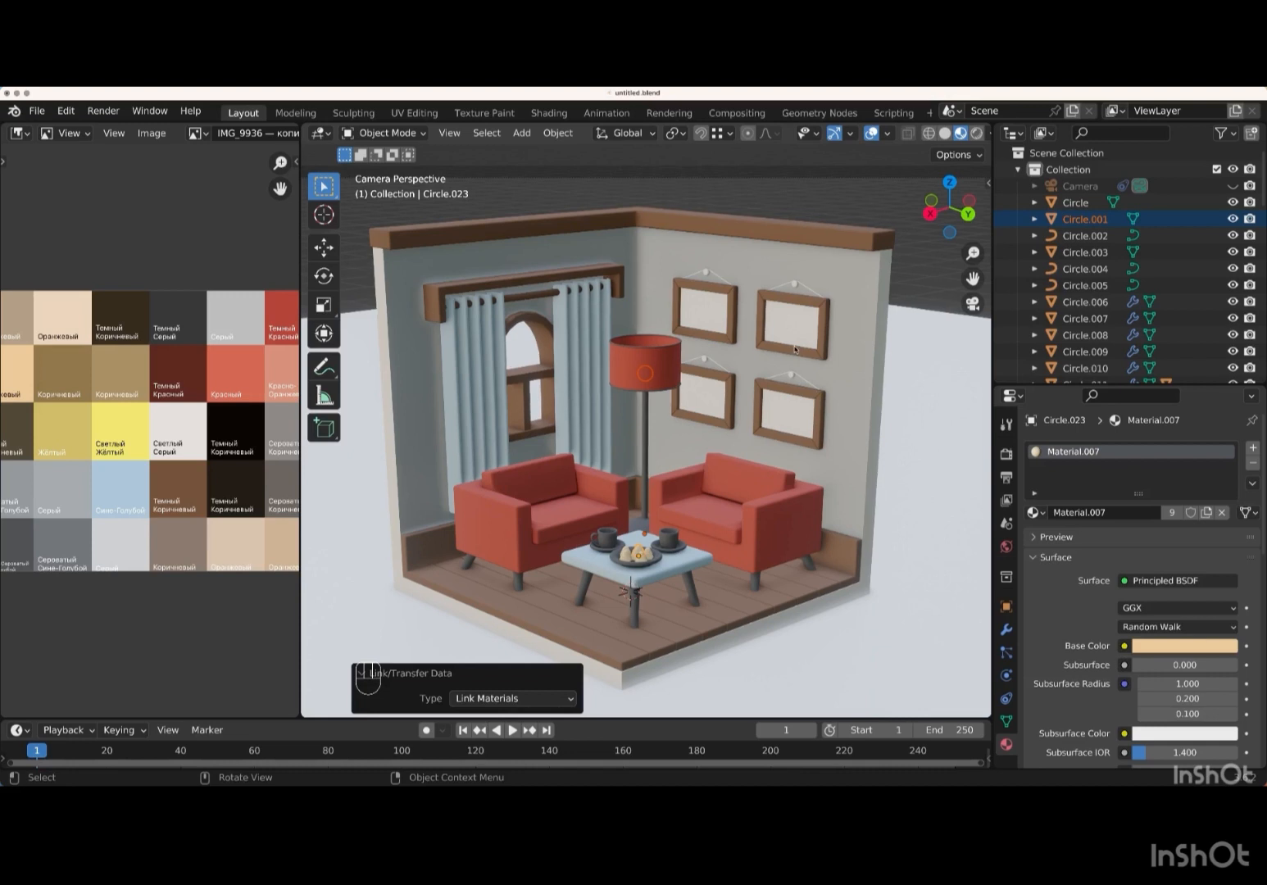
{"action": "scroll", "coordinate": [794, 350], "scroll_direction": "right", "scroll_amount": 2}
{"action": "scroll", "coordinate": [794, 350], "scroll_direction": "left", "scroll_amount": 2}
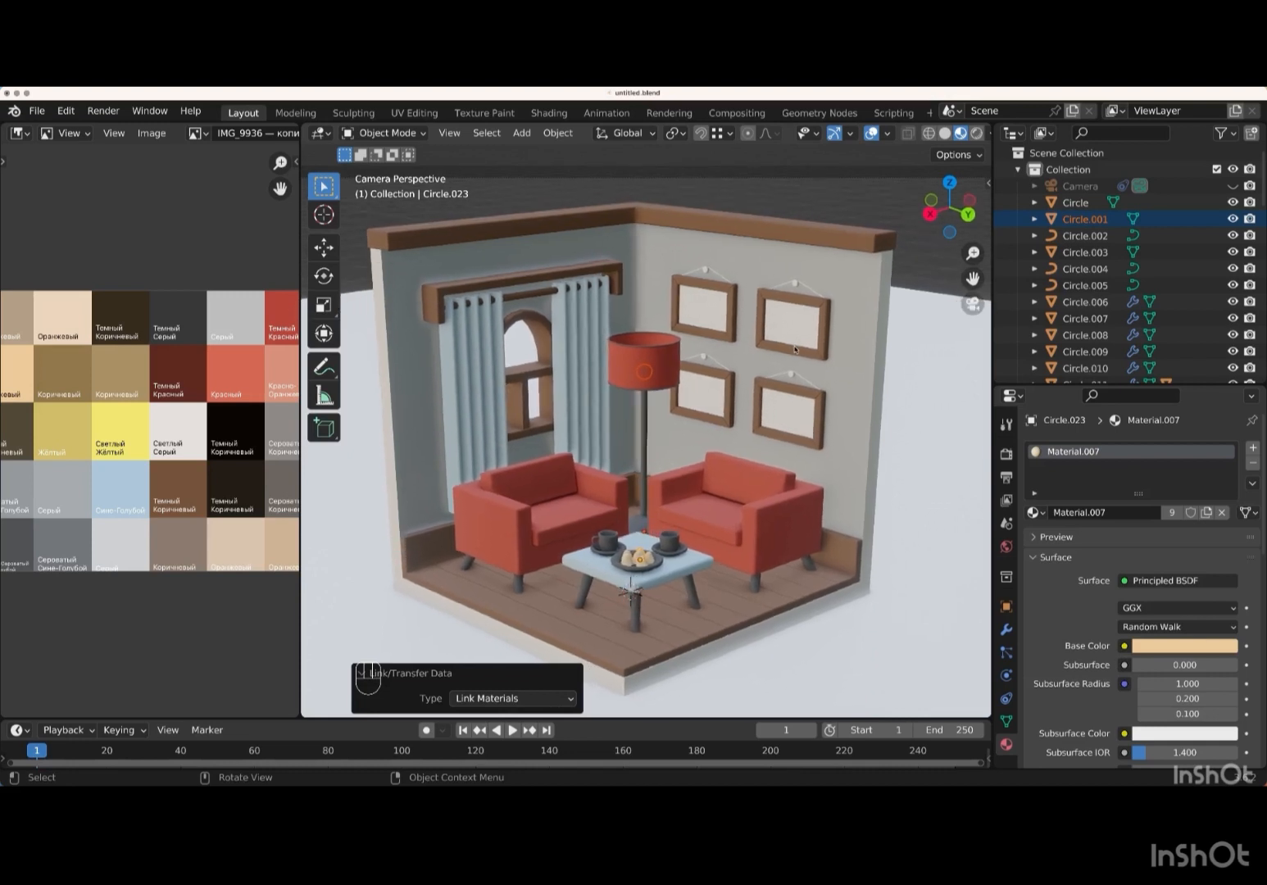
{"action": "scroll", "coordinate": [794, 350], "scroll_direction": "up", "scroll_amount": 2}
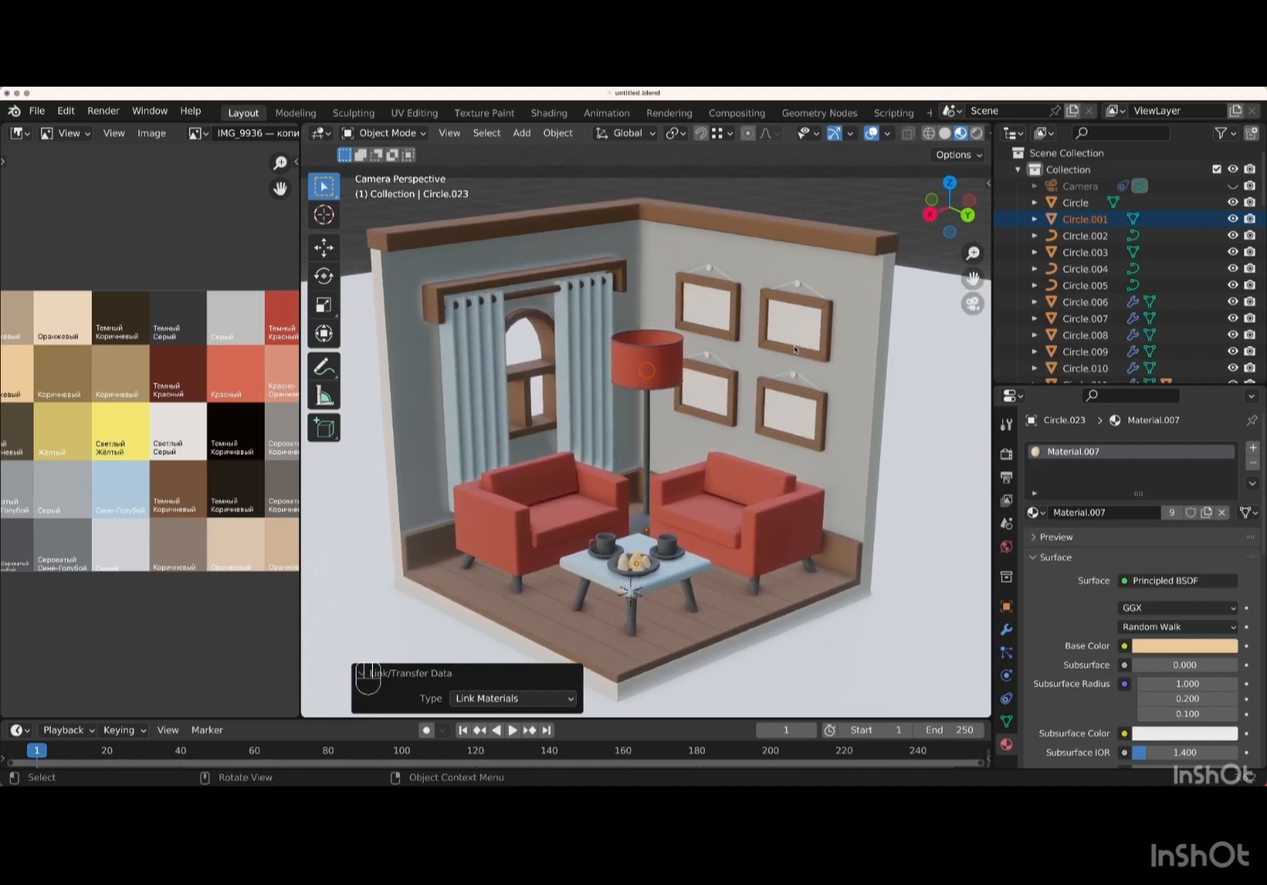
{"action": "left_click", "coordinate": [709, 269]}
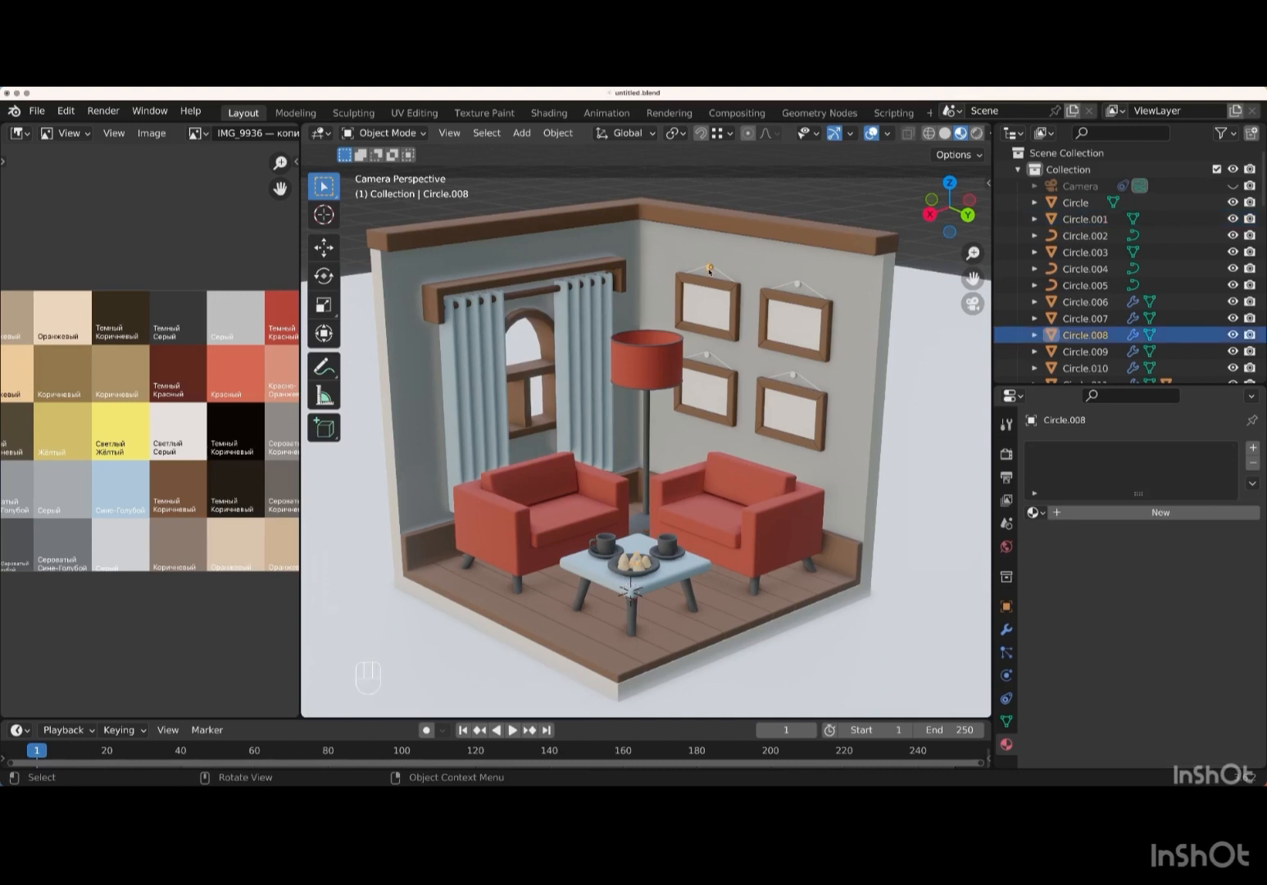
{"action": "left_click", "coordinate": [799, 284], "text": "shift"}
{"action": "left_click", "coordinate": [793, 377], "text": "shift"}
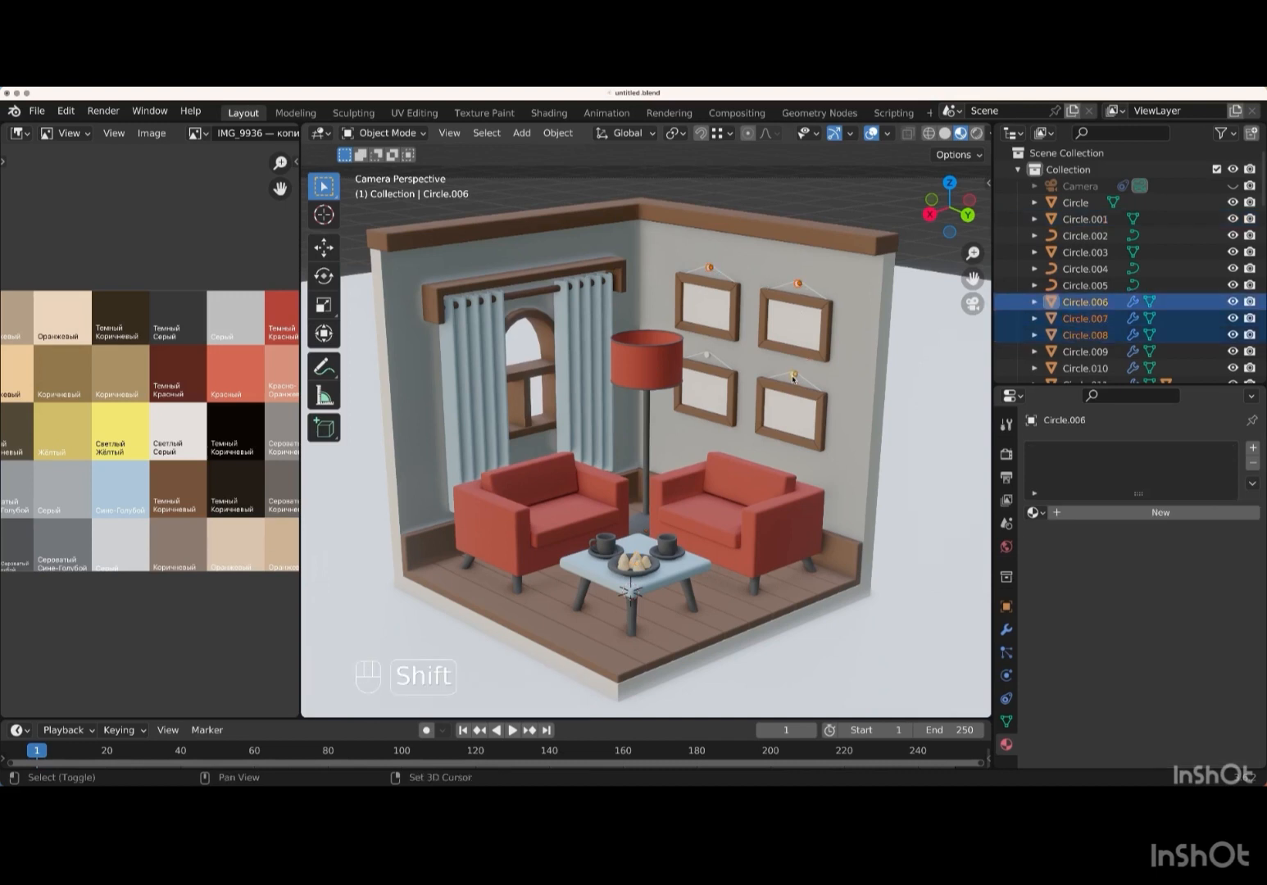
{"action": "left_click", "coordinate": [705, 357], "text": "shift"}
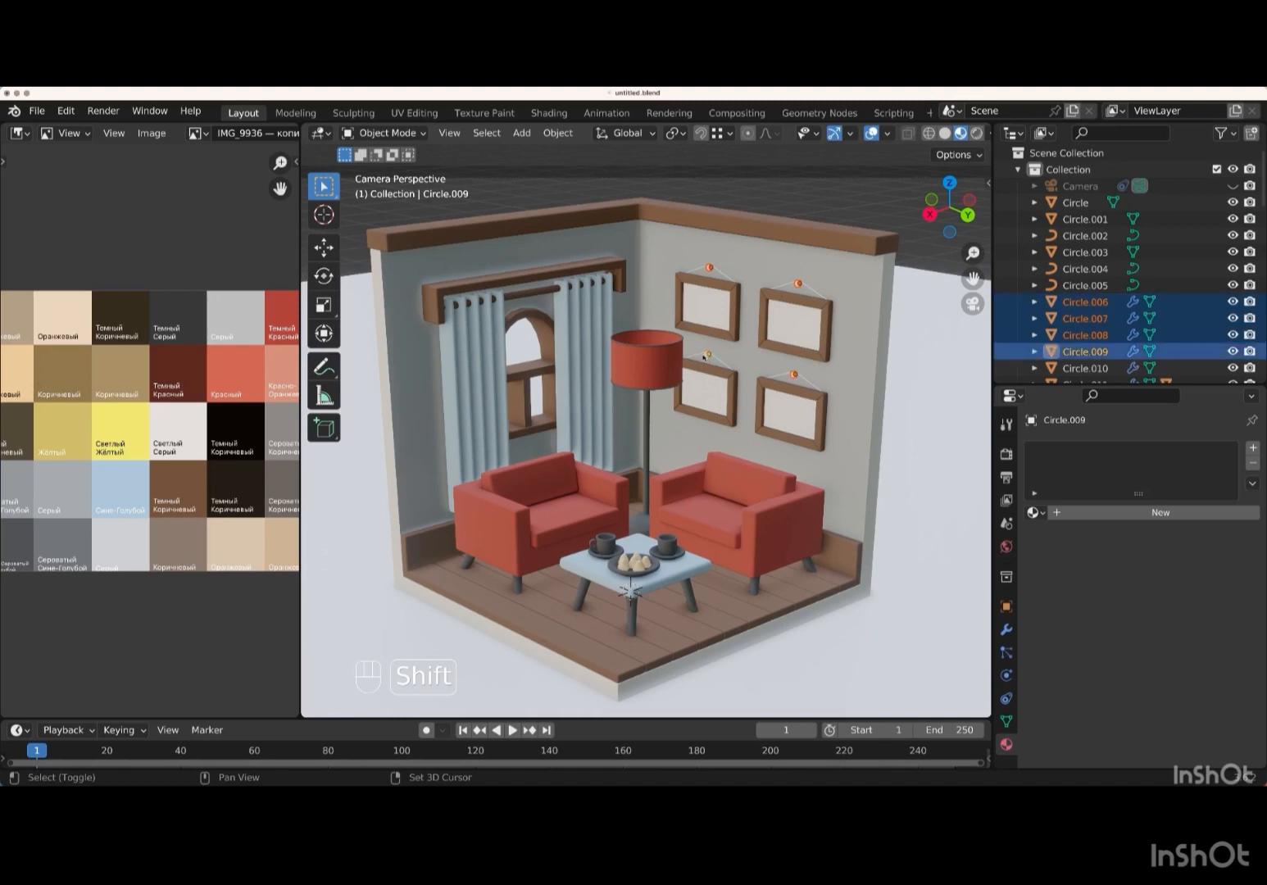
{"action": "left_click", "coordinate": [596, 337], "text": "shift"}
{"action": "key", "text": "ctrl+l"}
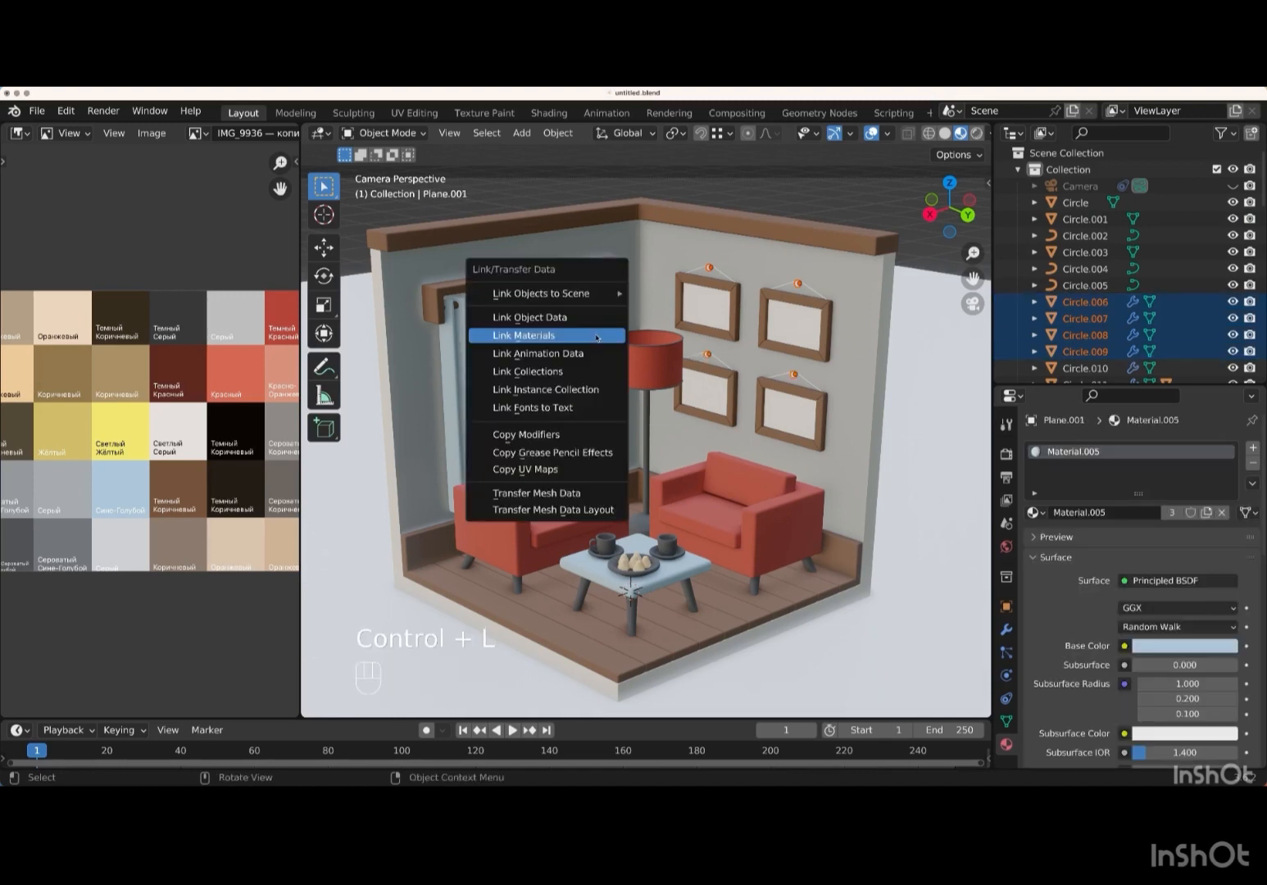
{"action": "left_click", "coordinate": [592, 336]}
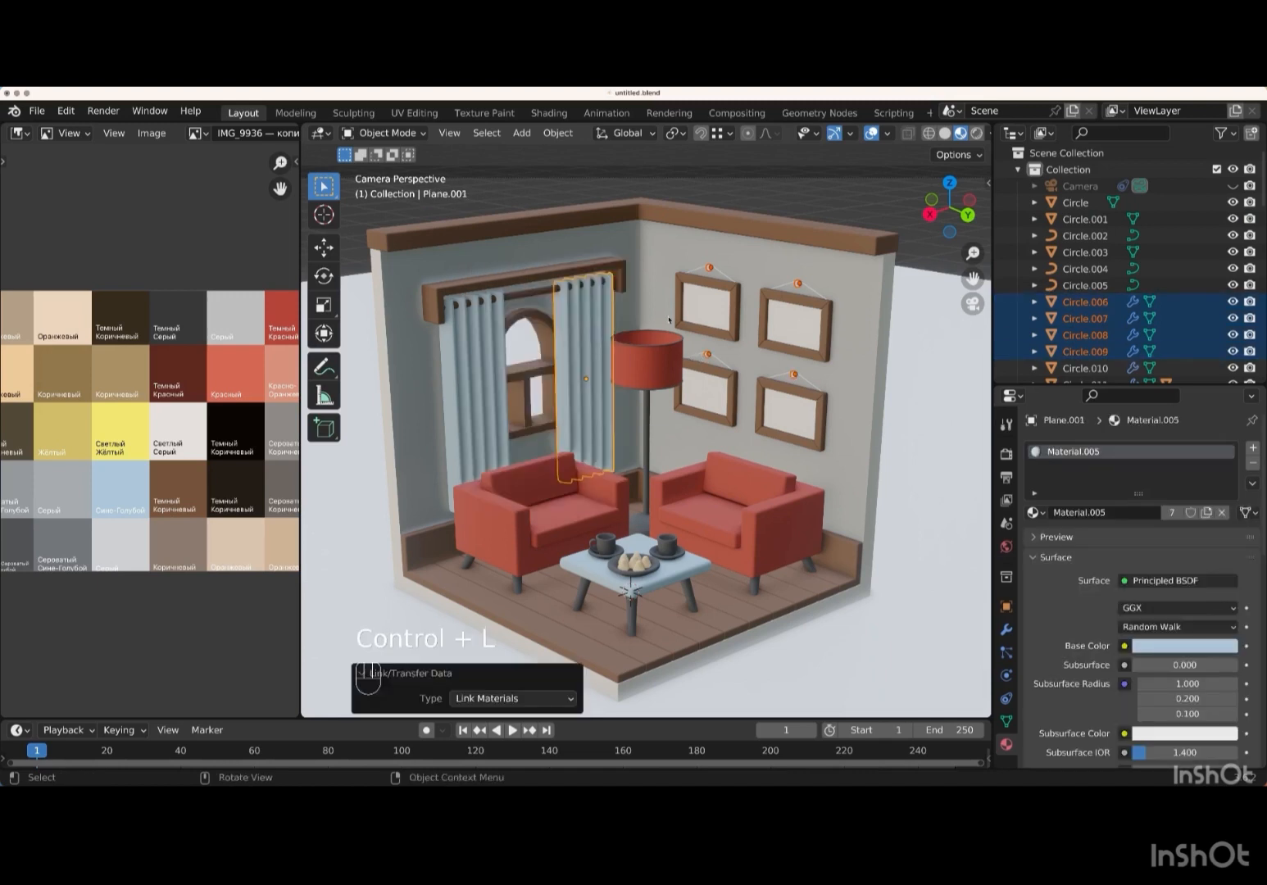
{"action": "left_click", "coordinate": [860, 206]}
- Link the lamp stand's dark grey material to the hanging strings of the four picture frames
{"action": "scroll", "coordinate": [868, 268], "scroll_direction": "down", "scroll_amount": 5}
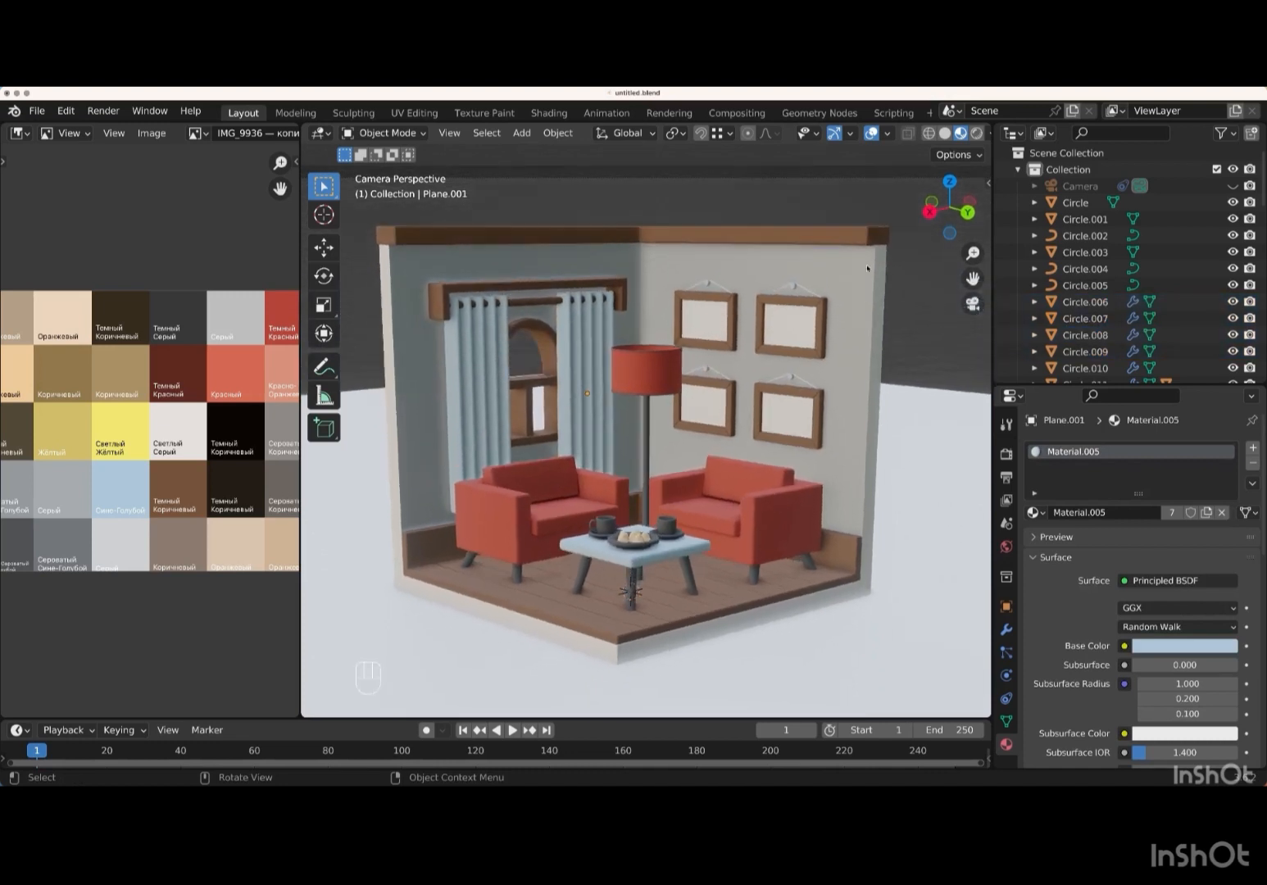
{"action": "scroll", "coordinate": [868, 268], "scroll_direction": "up", "scroll_amount": 4}
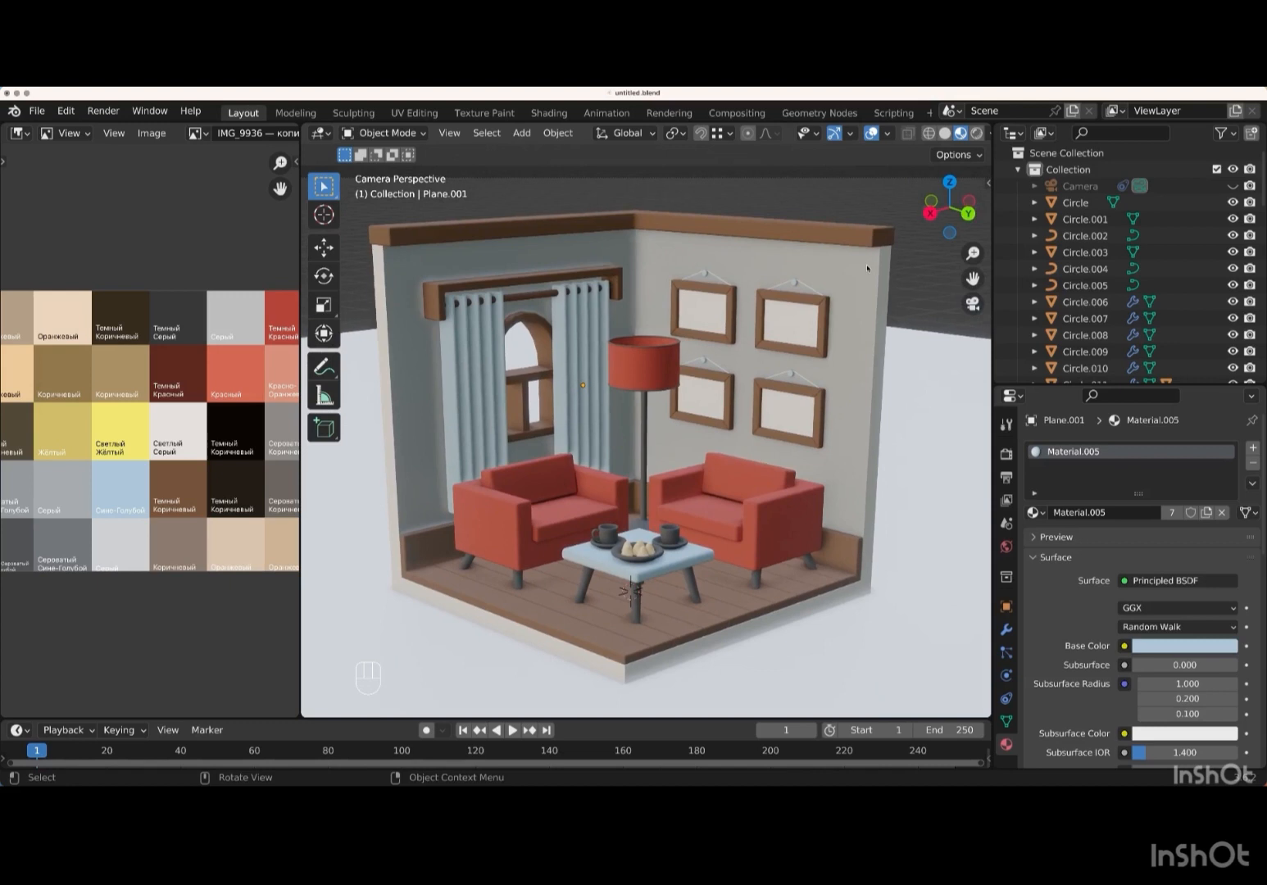
{"action": "key", "text": "KP_Add"}
{"action": "key", "text": "KP_Add"}
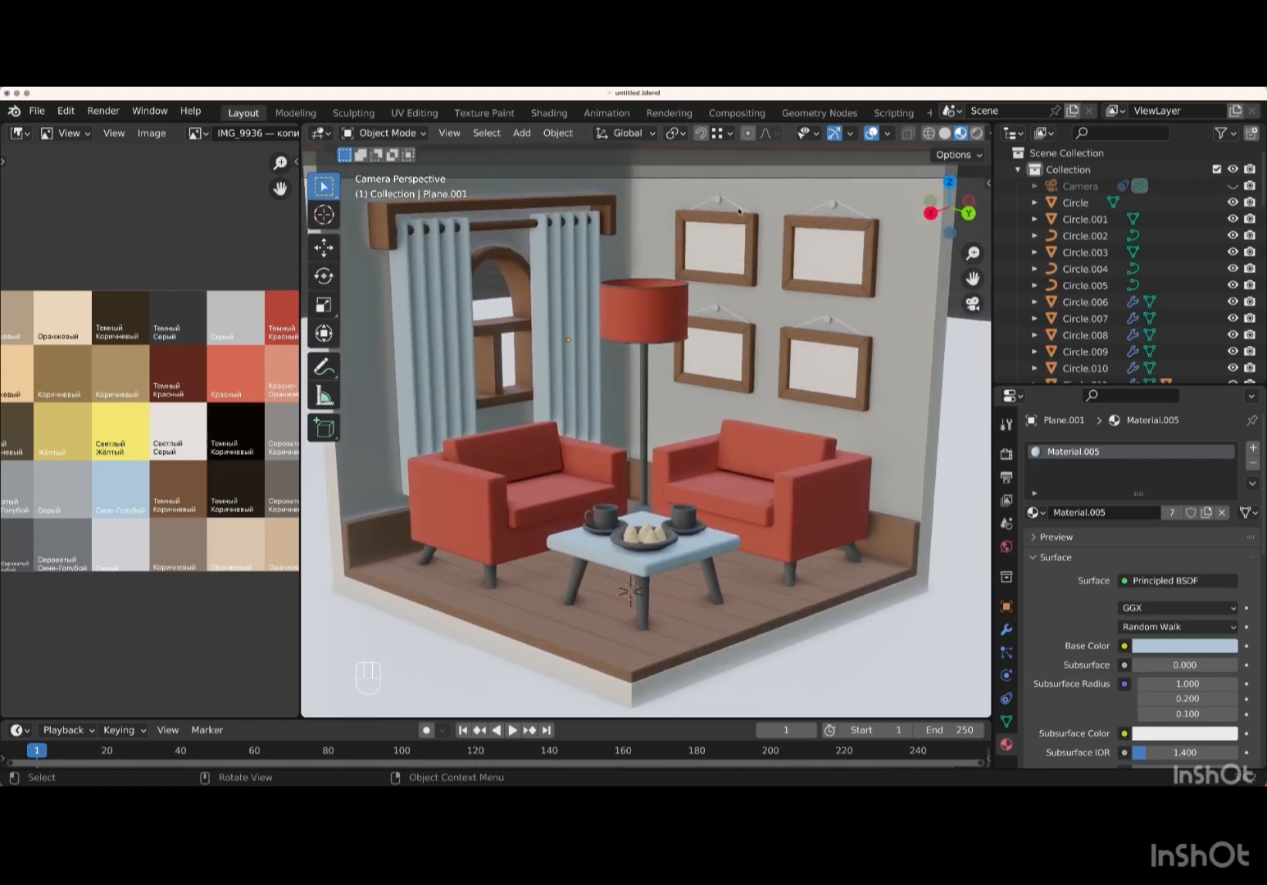
{"action": "left_click", "coordinate": [740, 211]}
{"action": "key", "text": "shift"}
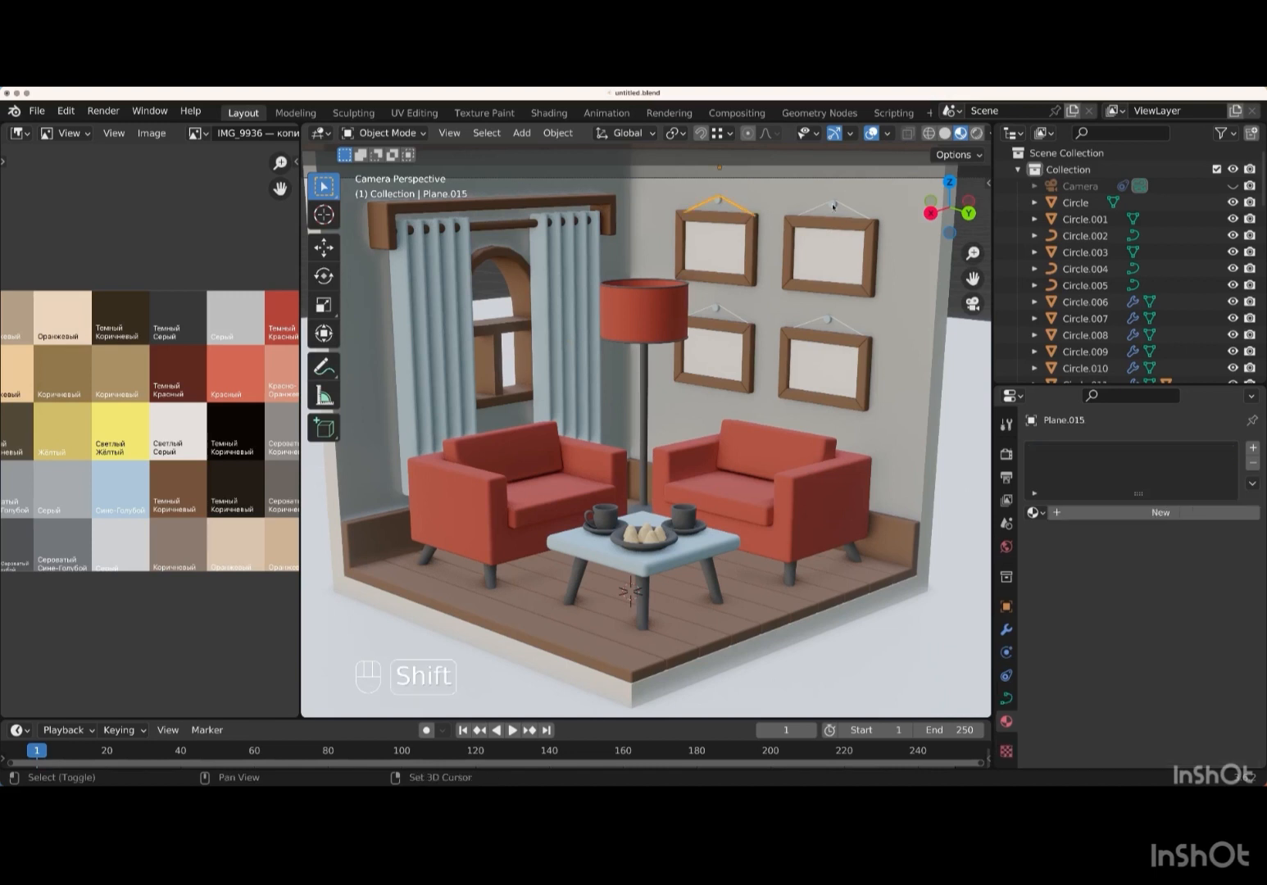
{"action": "left_click", "coordinate": [848, 210], "text": "shift"}
{"action": "left_click", "coordinate": [852, 332], "text": "shift"}
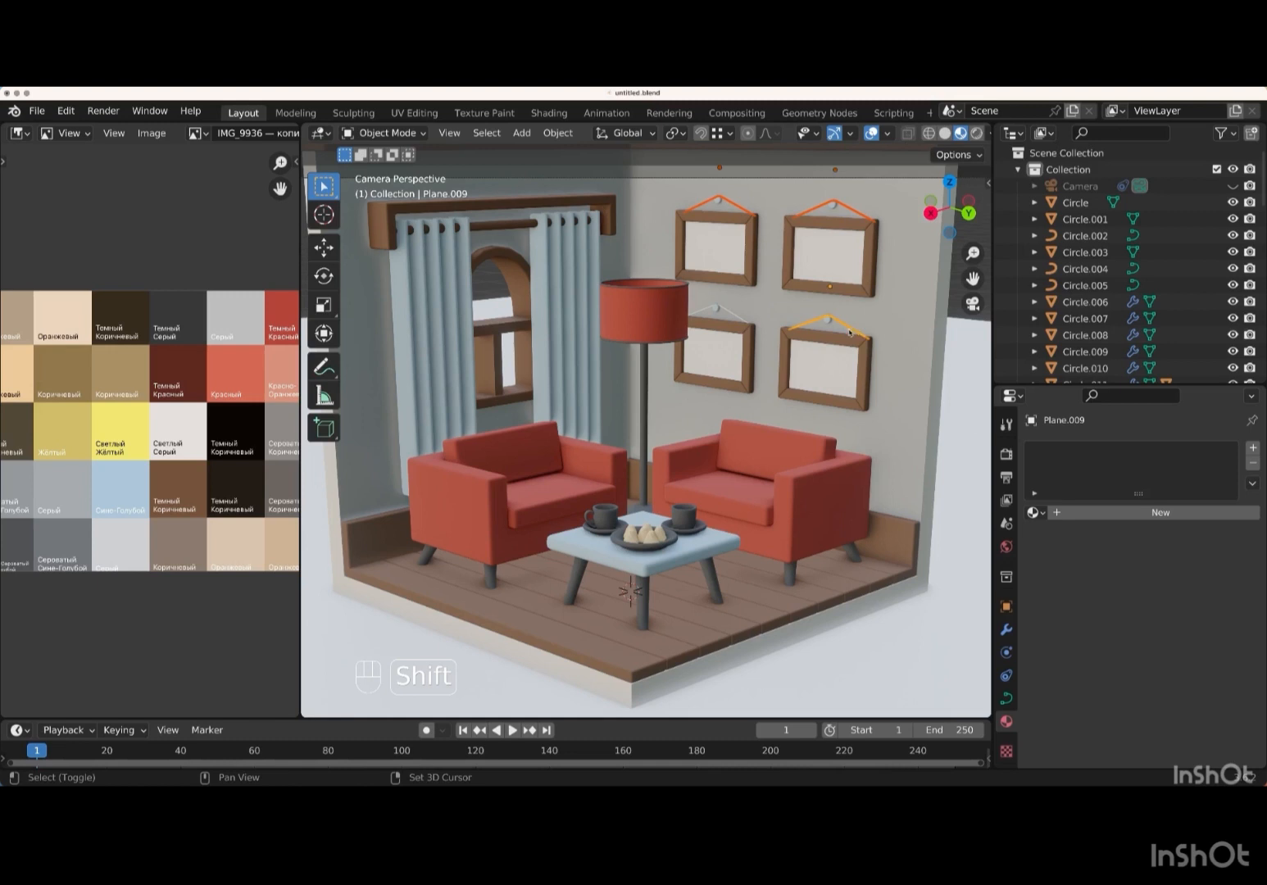
{"action": "left_click", "coordinate": [729, 314], "text": "shift"}
{"action": "left_click", "coordinate": [642, 397]}
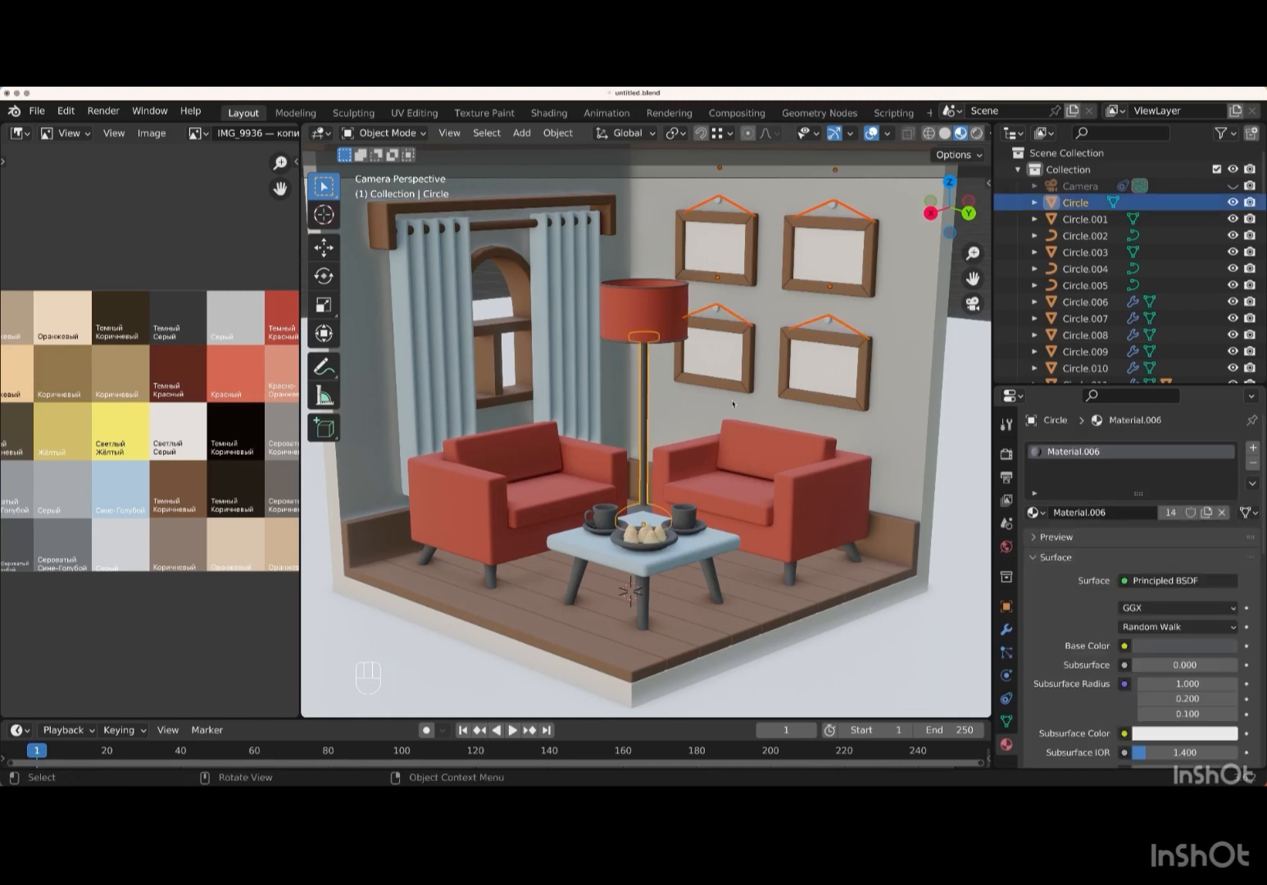
{"action": "key", "text": "ctrl+l"}
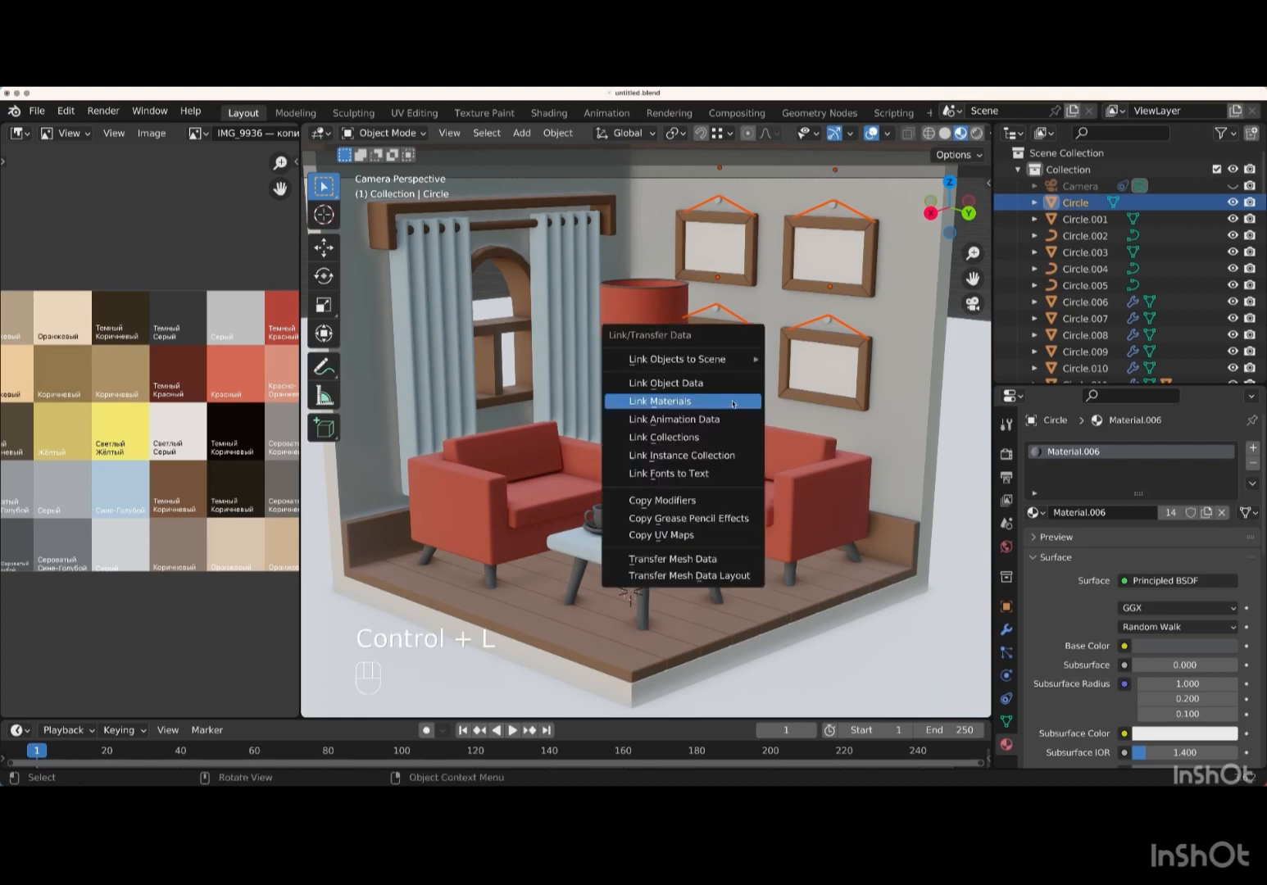
{"action": "left_click", "coordinate": [722, 402]}
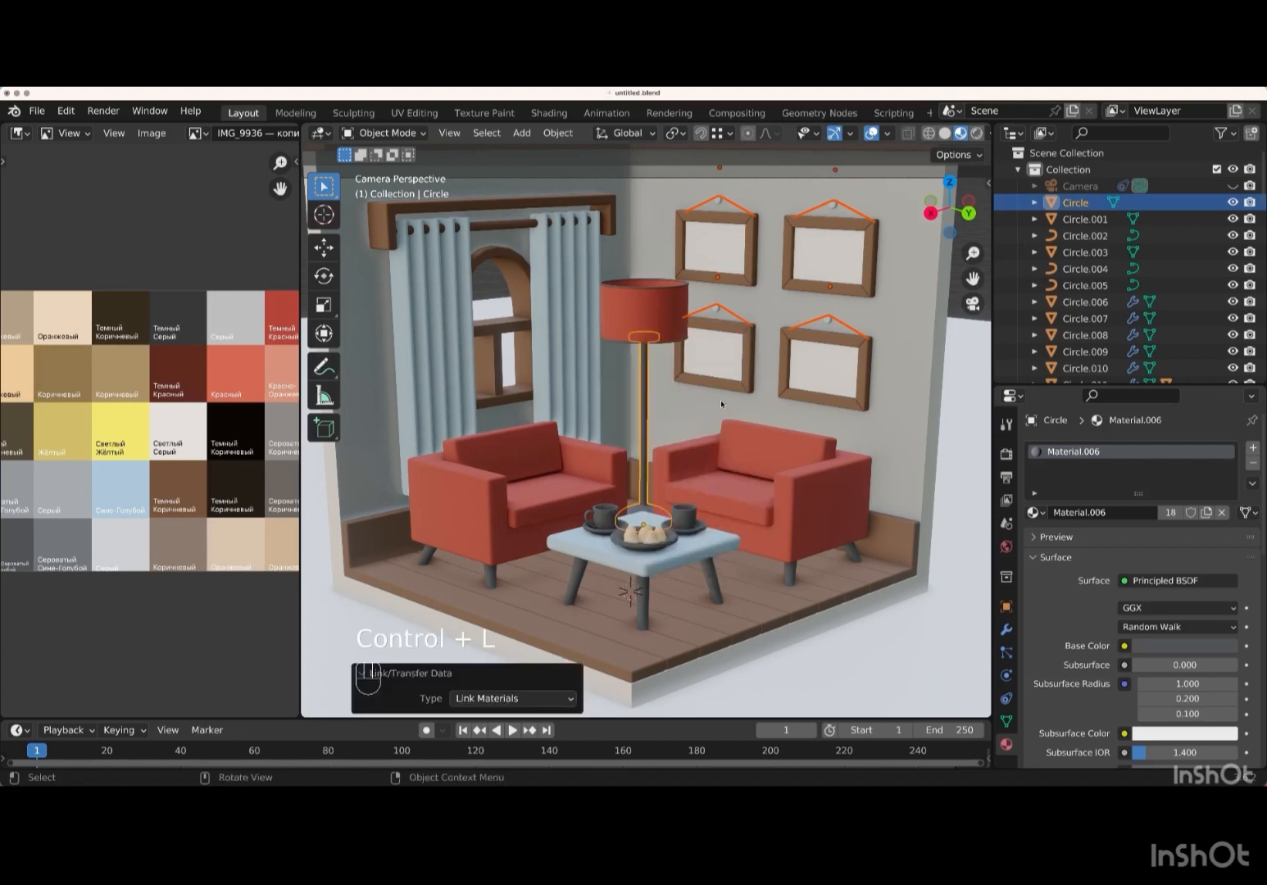
{"action": "left_click", "coordinate": [952, 298]}
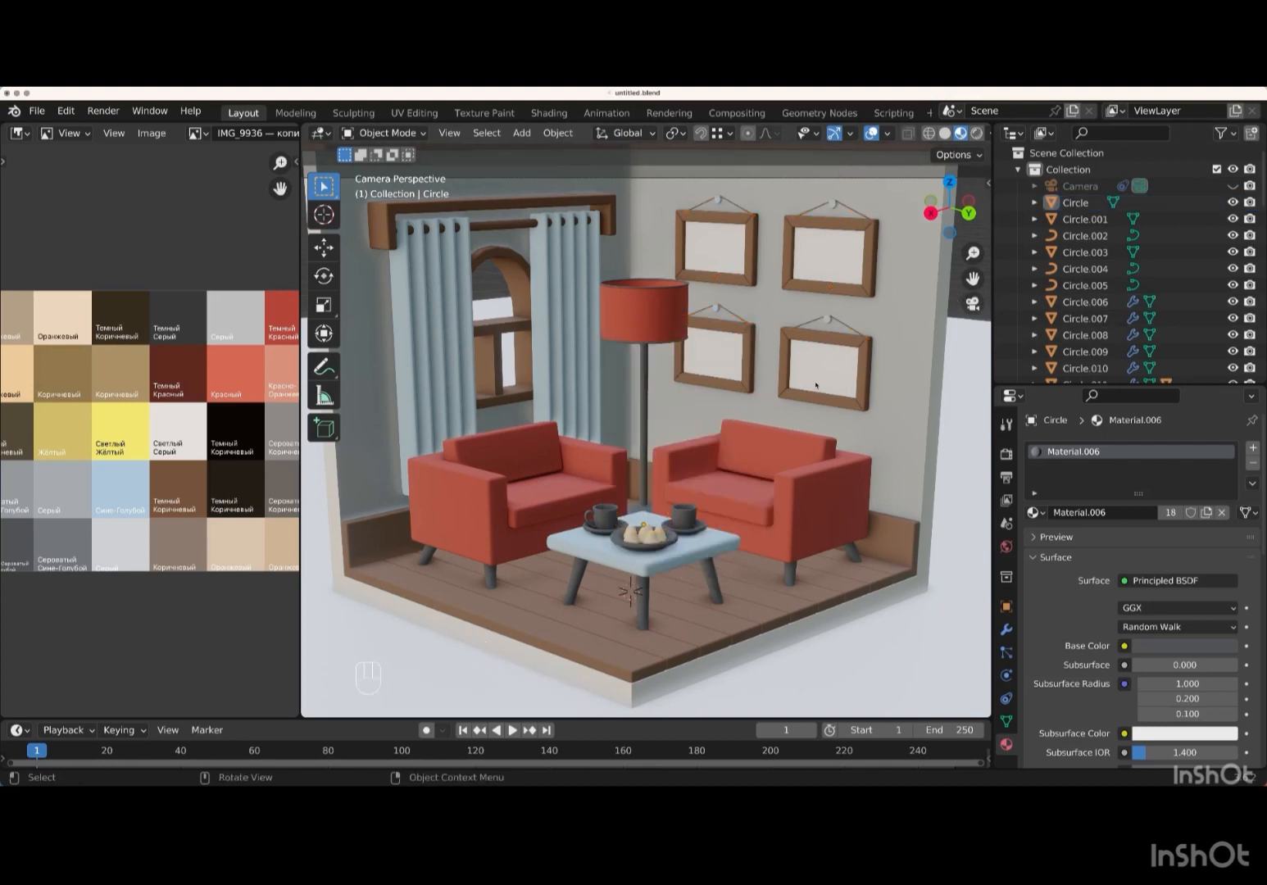
- Give the large ground plane a new material, with base colour sampled from the brown swatch in the palette's second row
{"action": "scroll", "coordinate": [816, 384], "scroll_direction": "up", "scroll_amount": 5}
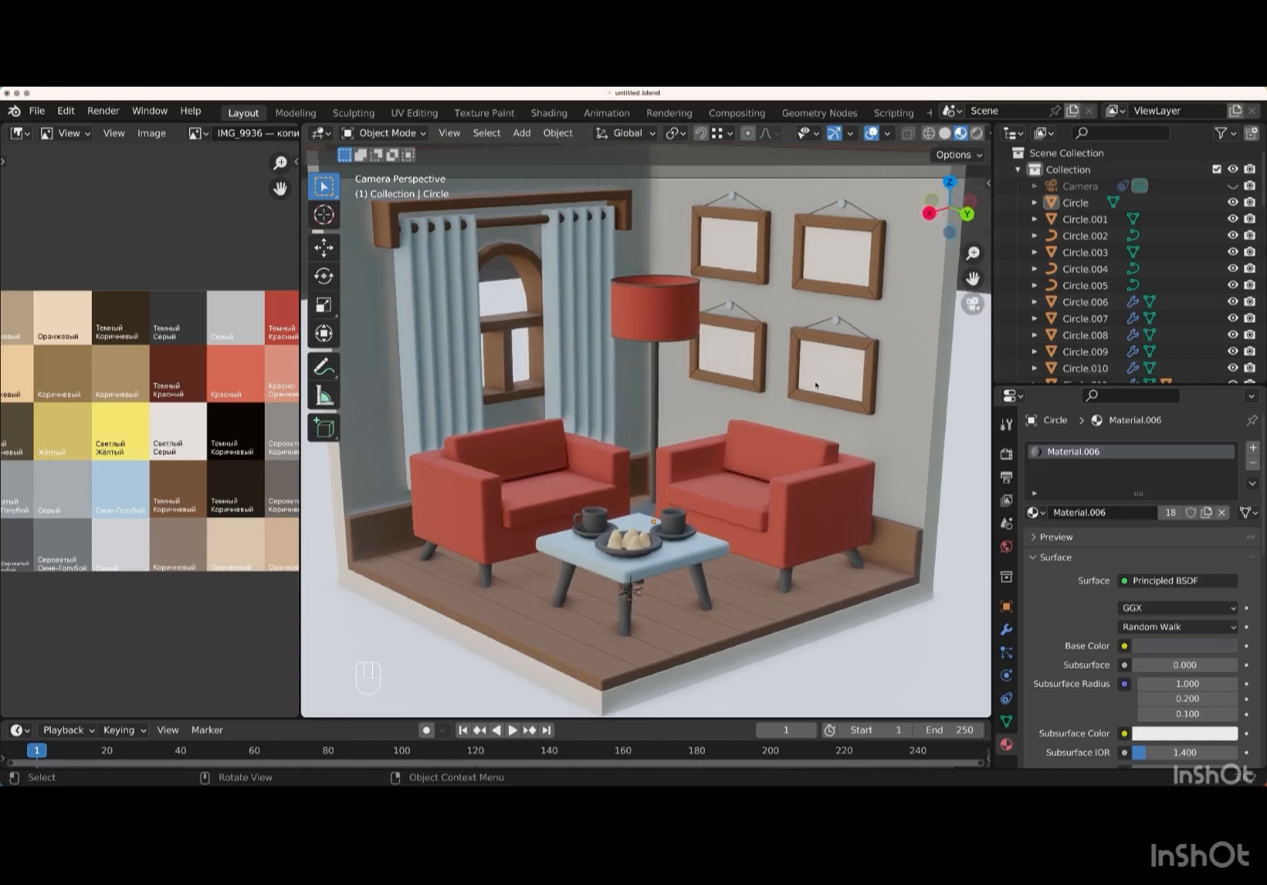
{"action": "scroll", "coordinate": [815, 384], "scroll_direction": "up", "scroll_amount": 2}
{"action": "left_click", "coordinate": [564, 468]}
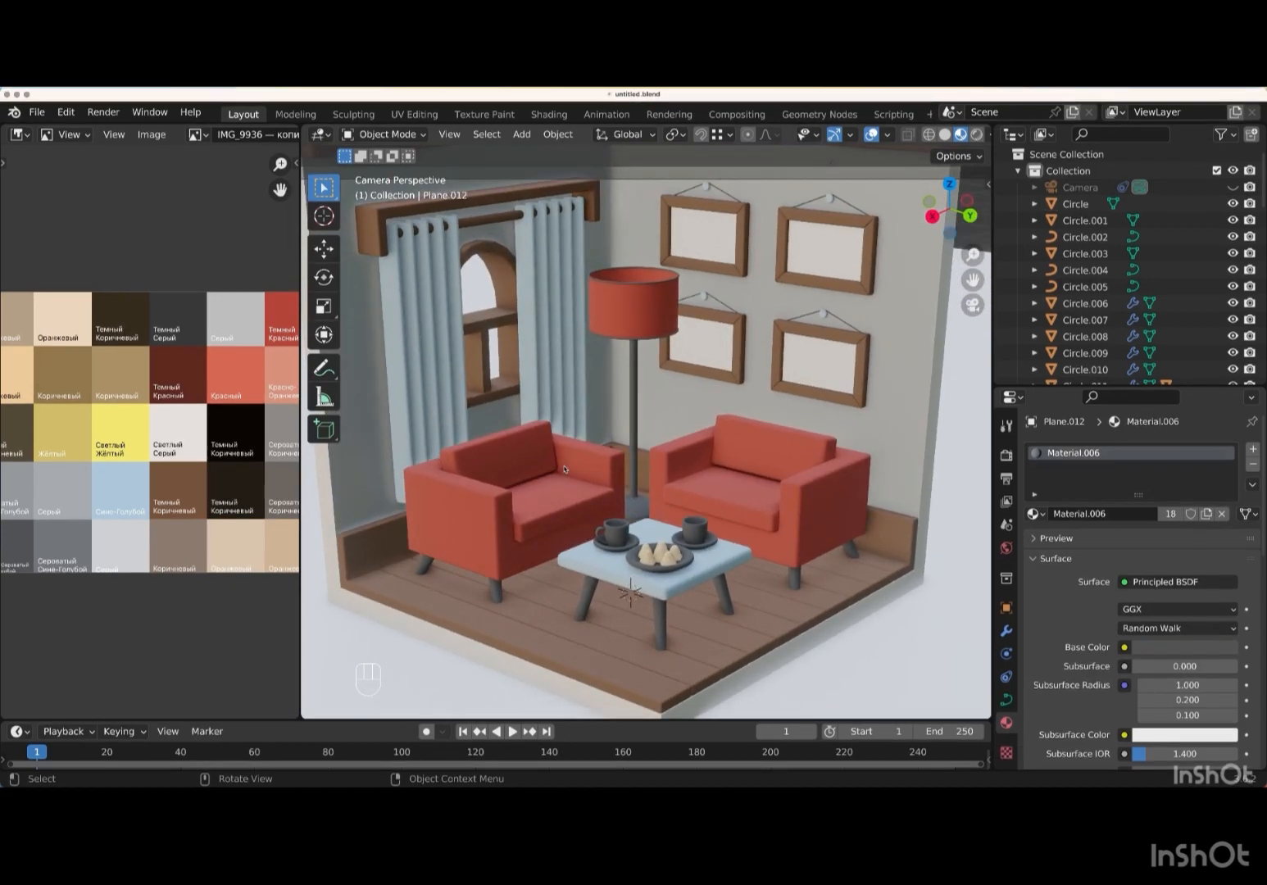
{"action": "left_click", "coordinate": [946, 634]}
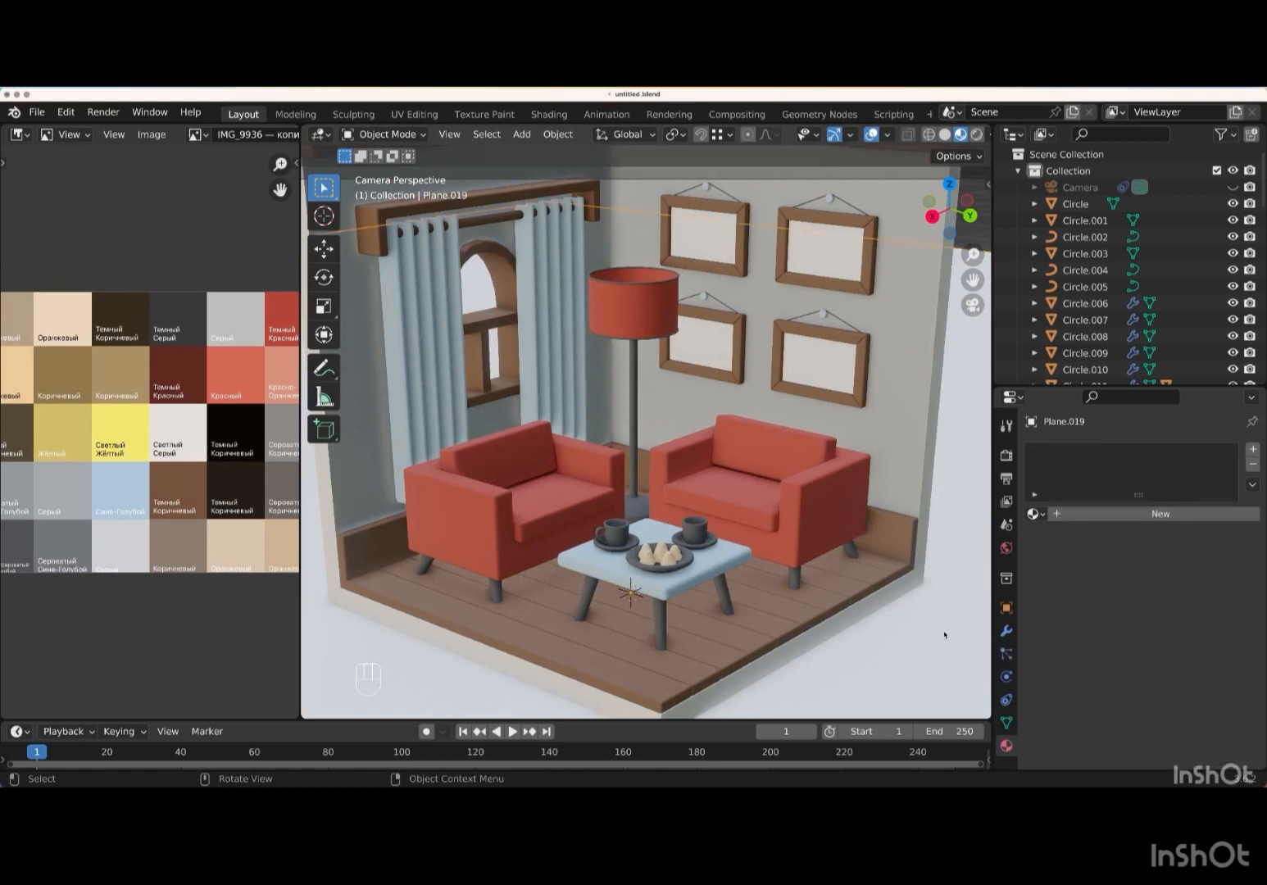
{"action": "left_click", "coordinate": [1171, 514]}
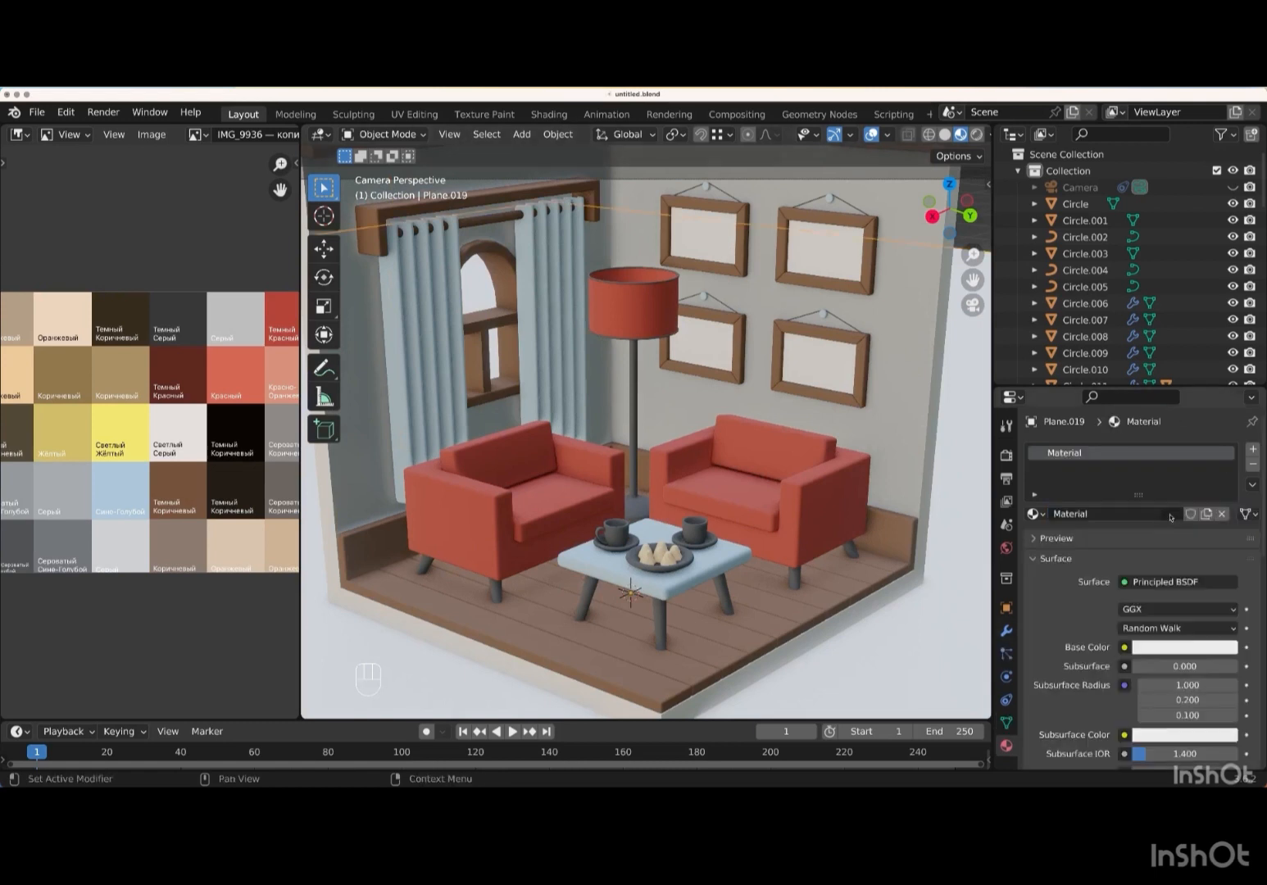
{"action": "left_click", "coordinate": [1227, 649]}
{"action": "left_click", "coordinate": [1220, 581]}
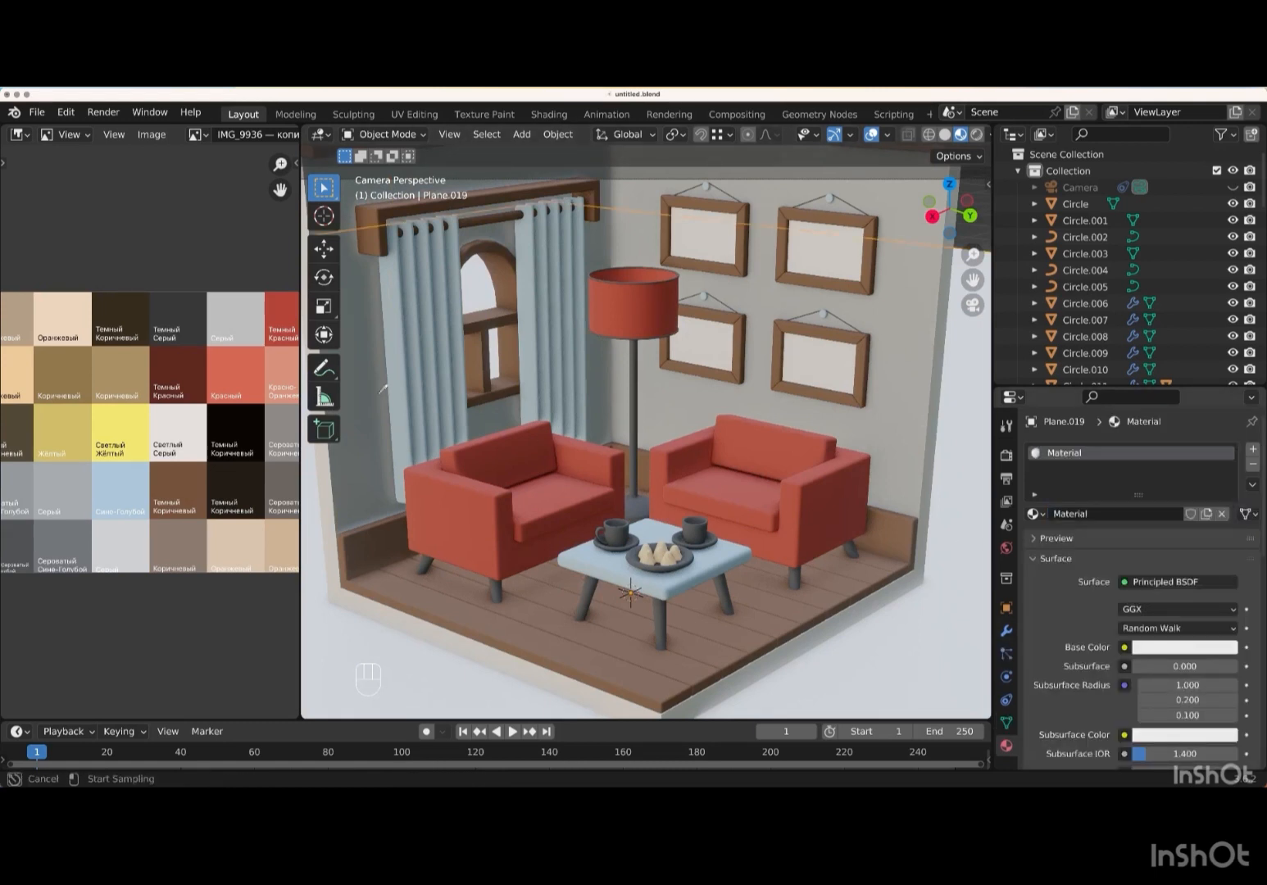
{"action": "left_click", "coordinate": [70, 379]}
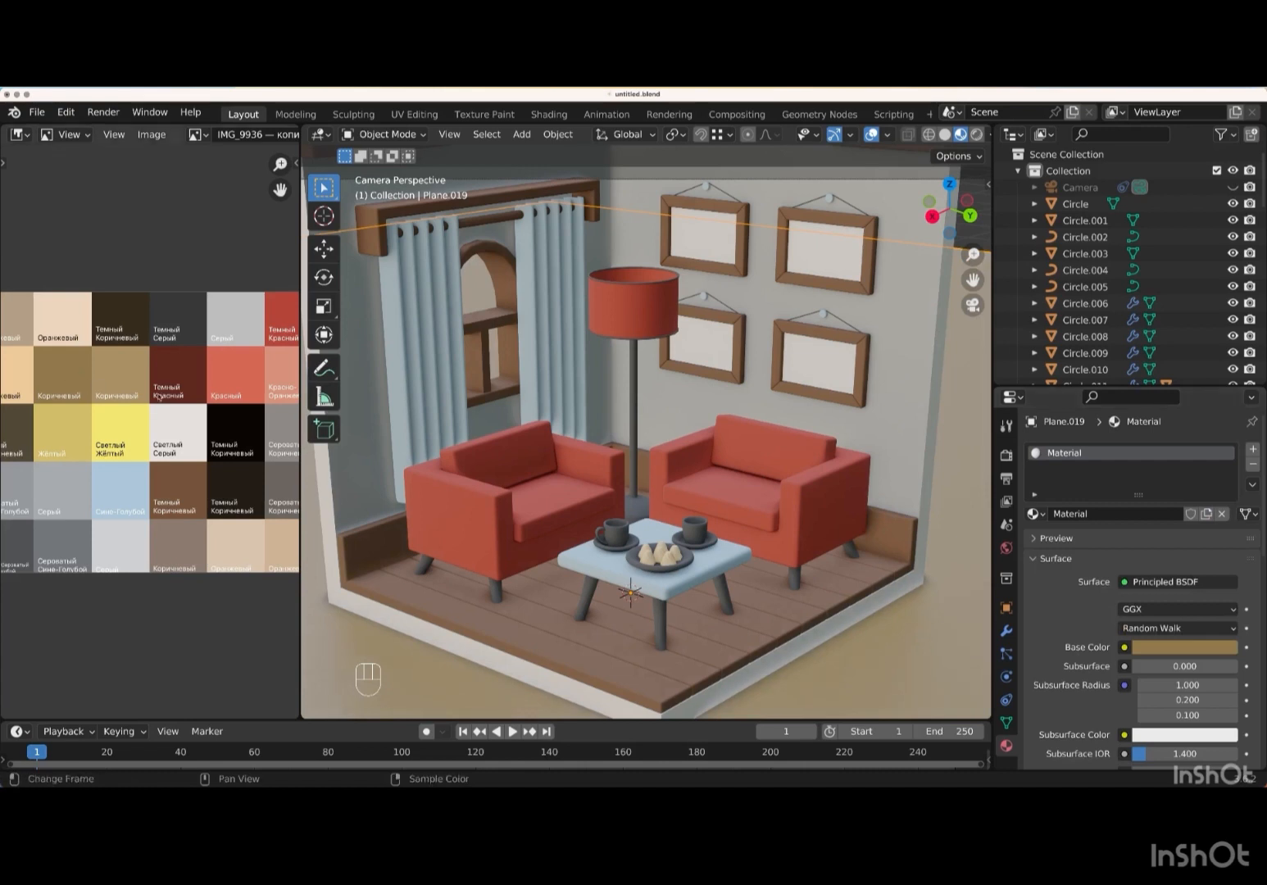
- Snap the 3D cursor to the top face of the window frame's horizontal crossbar
{"action": "left_click", "coordinate": [483, 321]}
{"action": "key", "text": "Tab"}
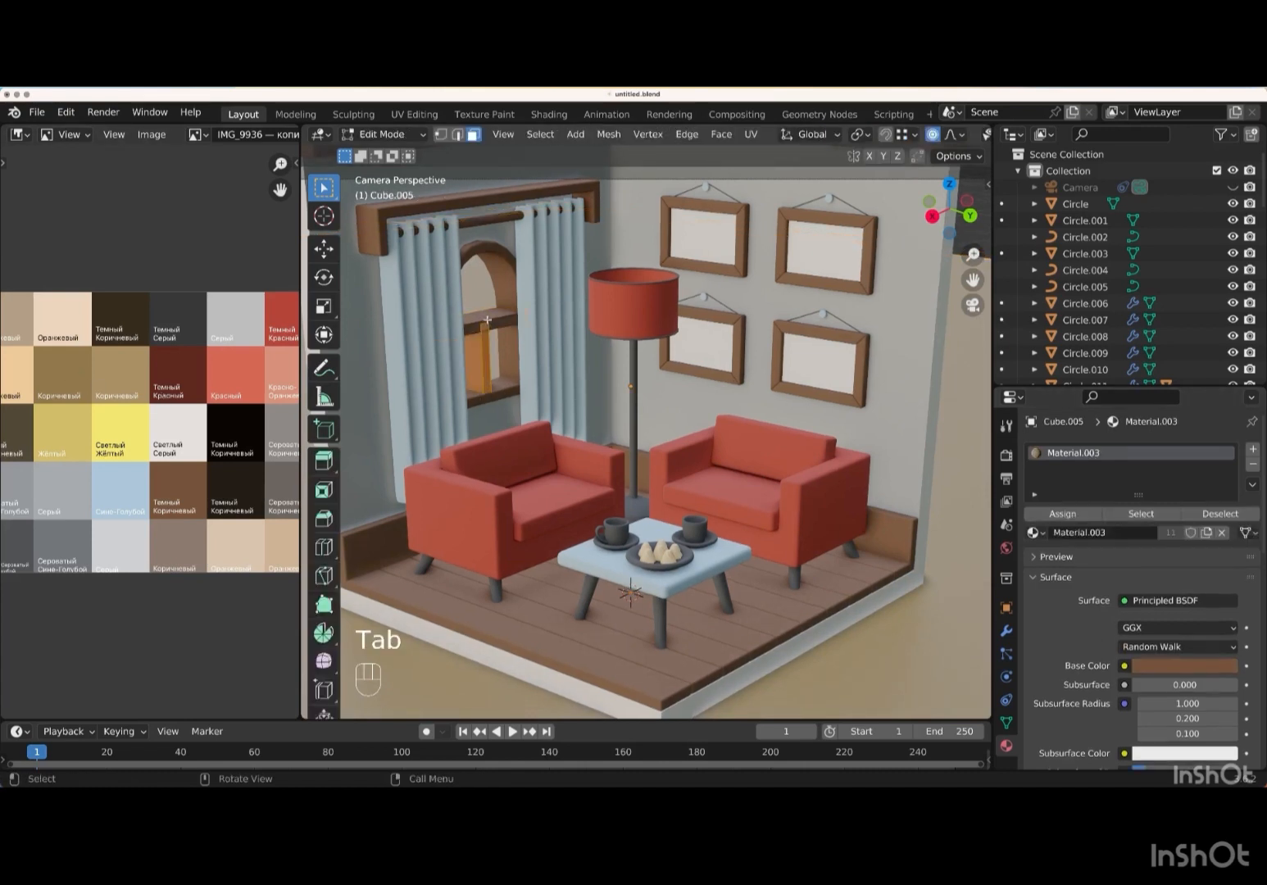
{"action": "key", "text": "shift"}
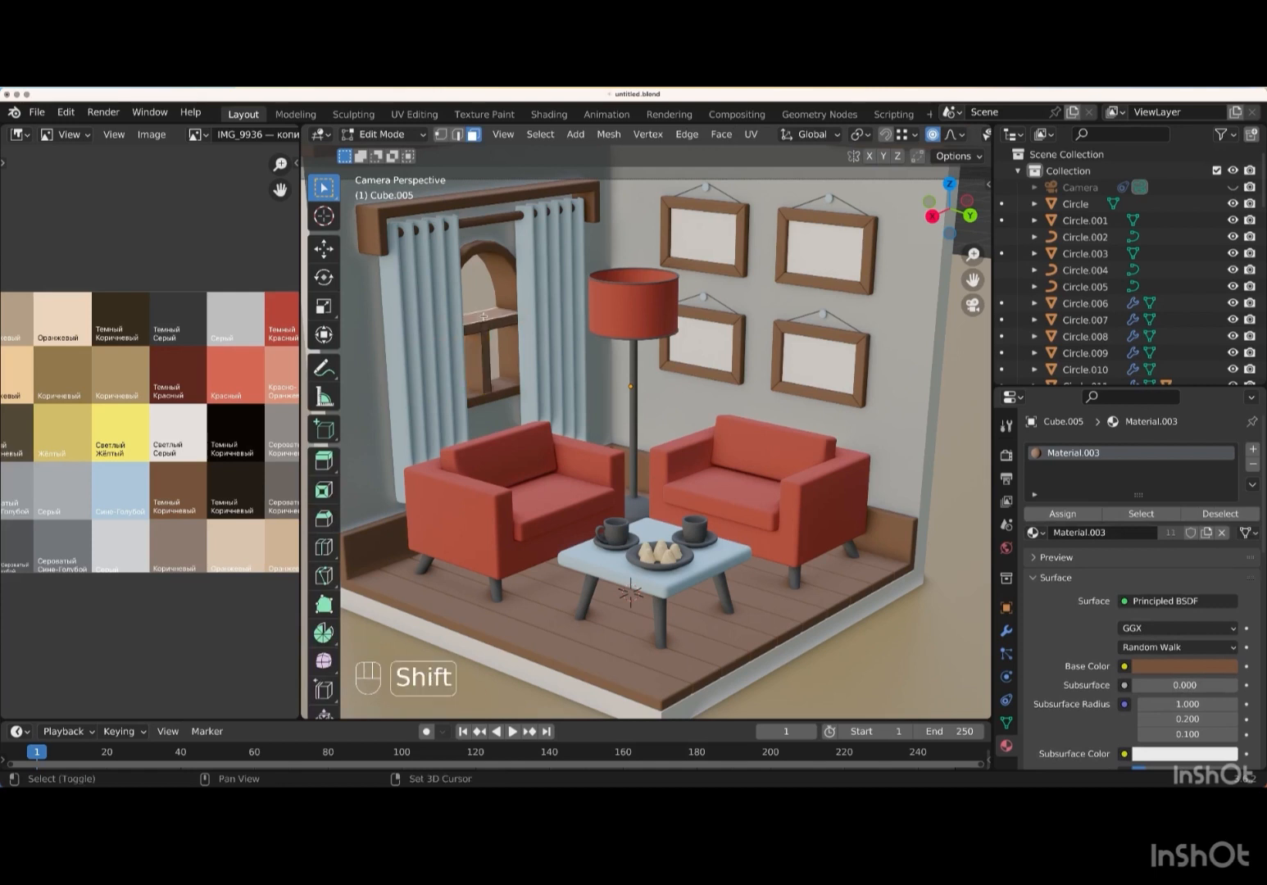
{"action": "key", "text": "shift+s"}
{"action": "left_click", "coordinate": [502, 412]}
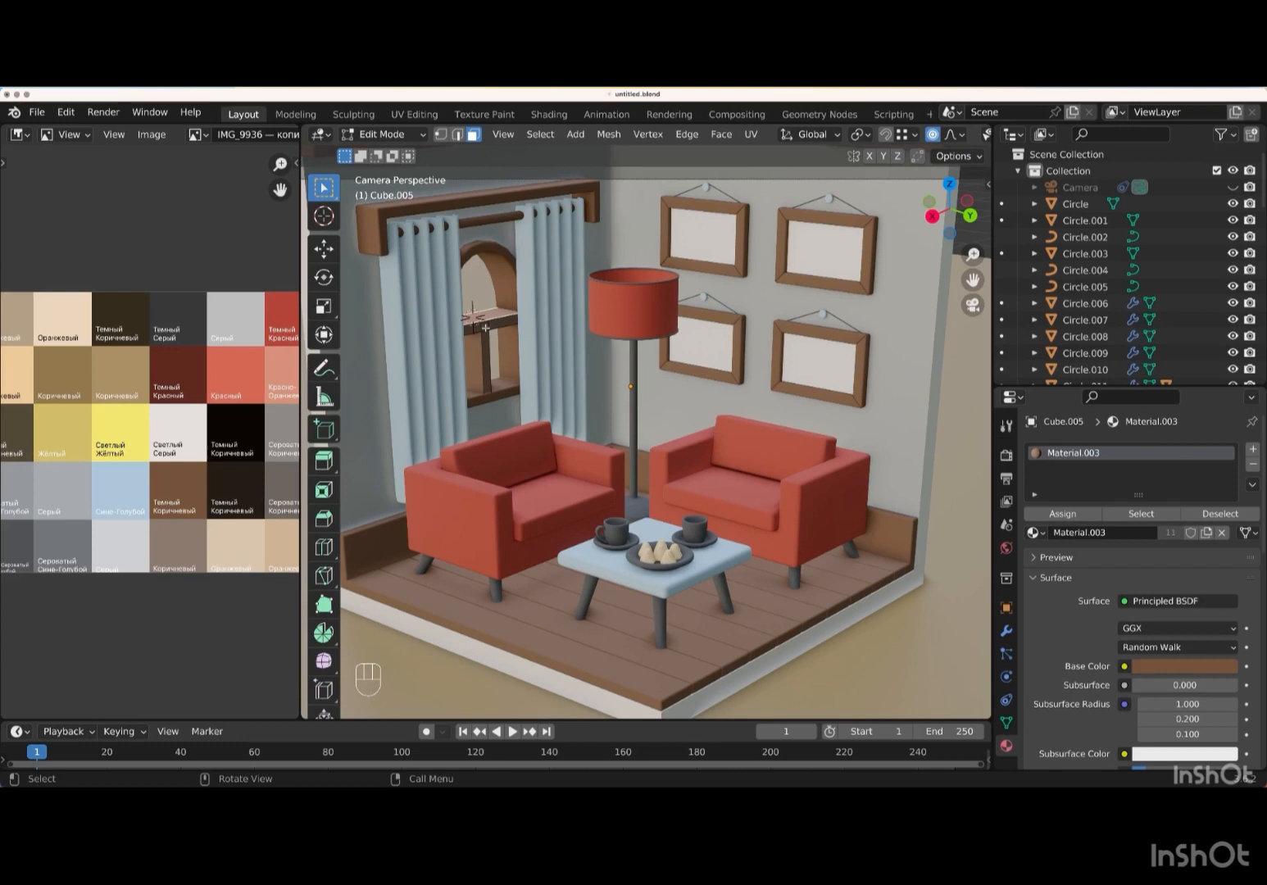
{"action": "key", "text": "Tab"}
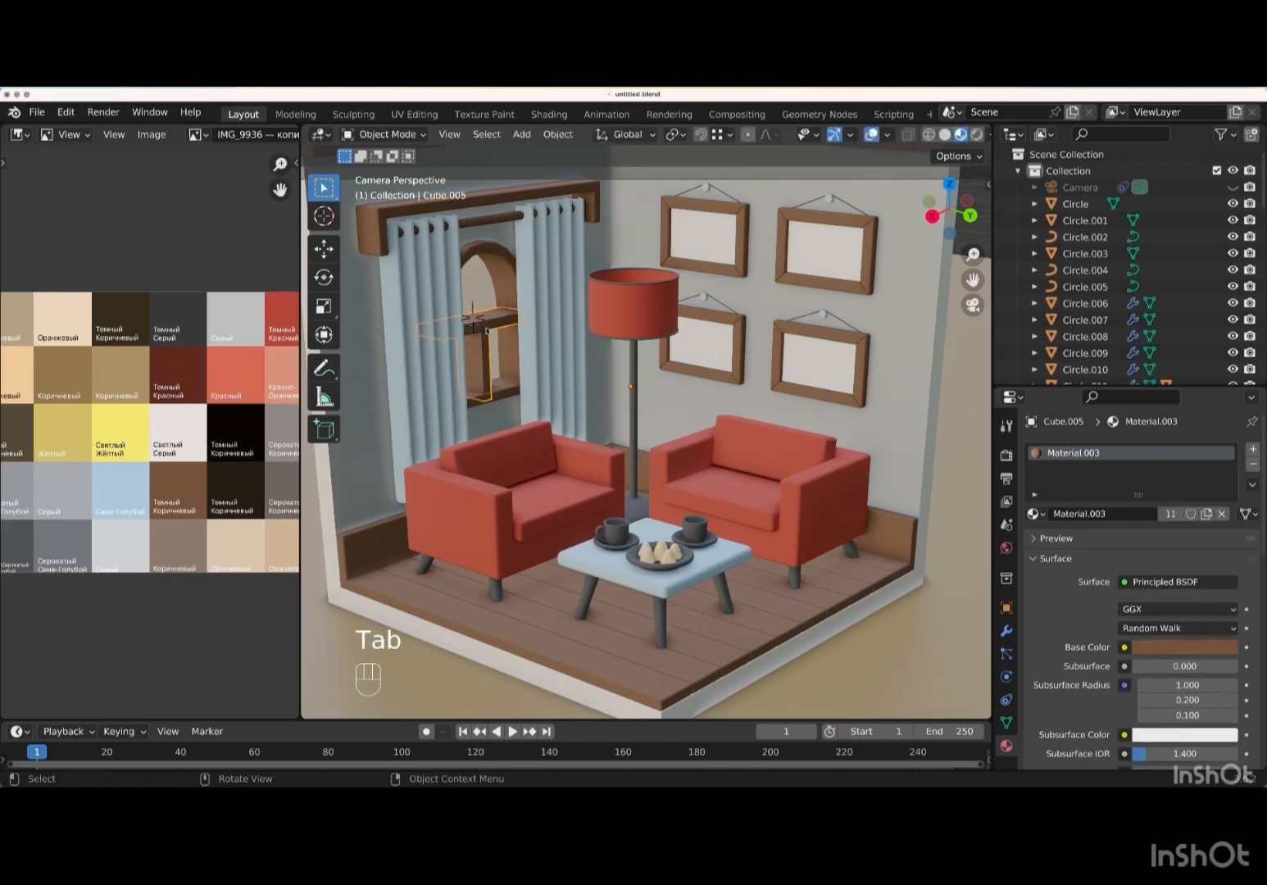
- Add a plane at the 3D cursor on the window crossbar and rotate it 90° about the X axis
{"action": "key", "text": "shift+a"}
{"action": "mouse_move", "coordinate": [442, 328]}
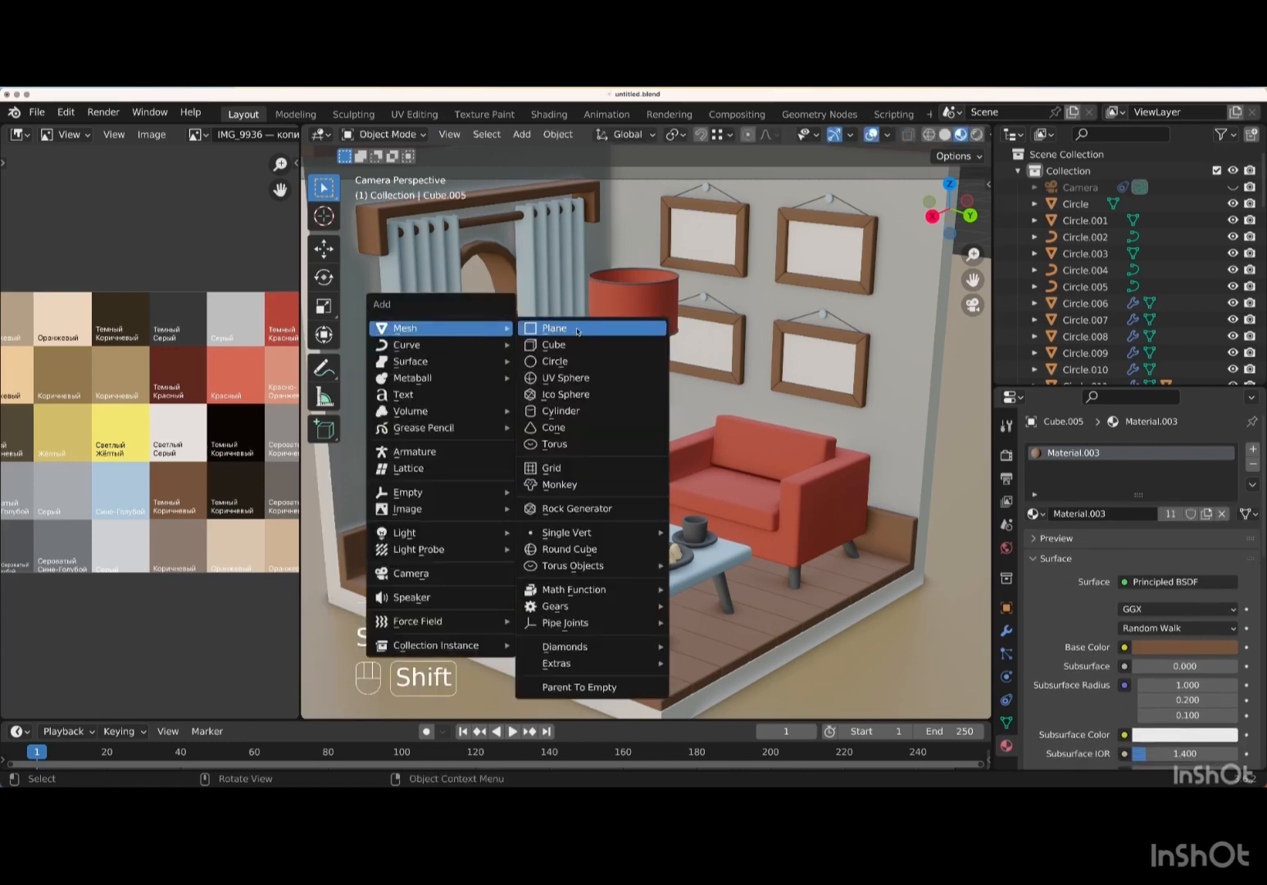
{"action": "left_click", "coordinate": [542, 328]}
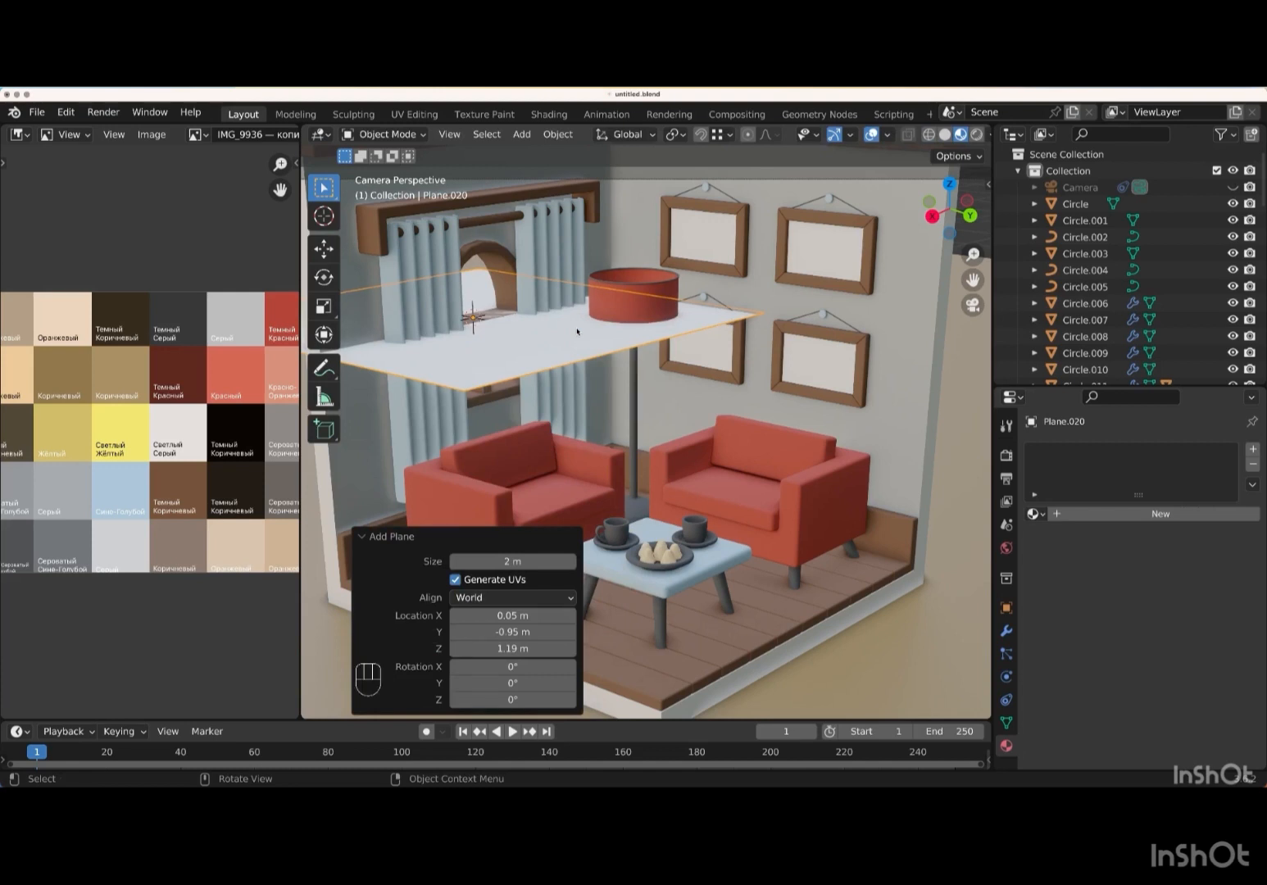
{"action": "key", "text": "r"}
{"action": "key", "text": "x"}
{"action": "key", "text": "KP_9"}
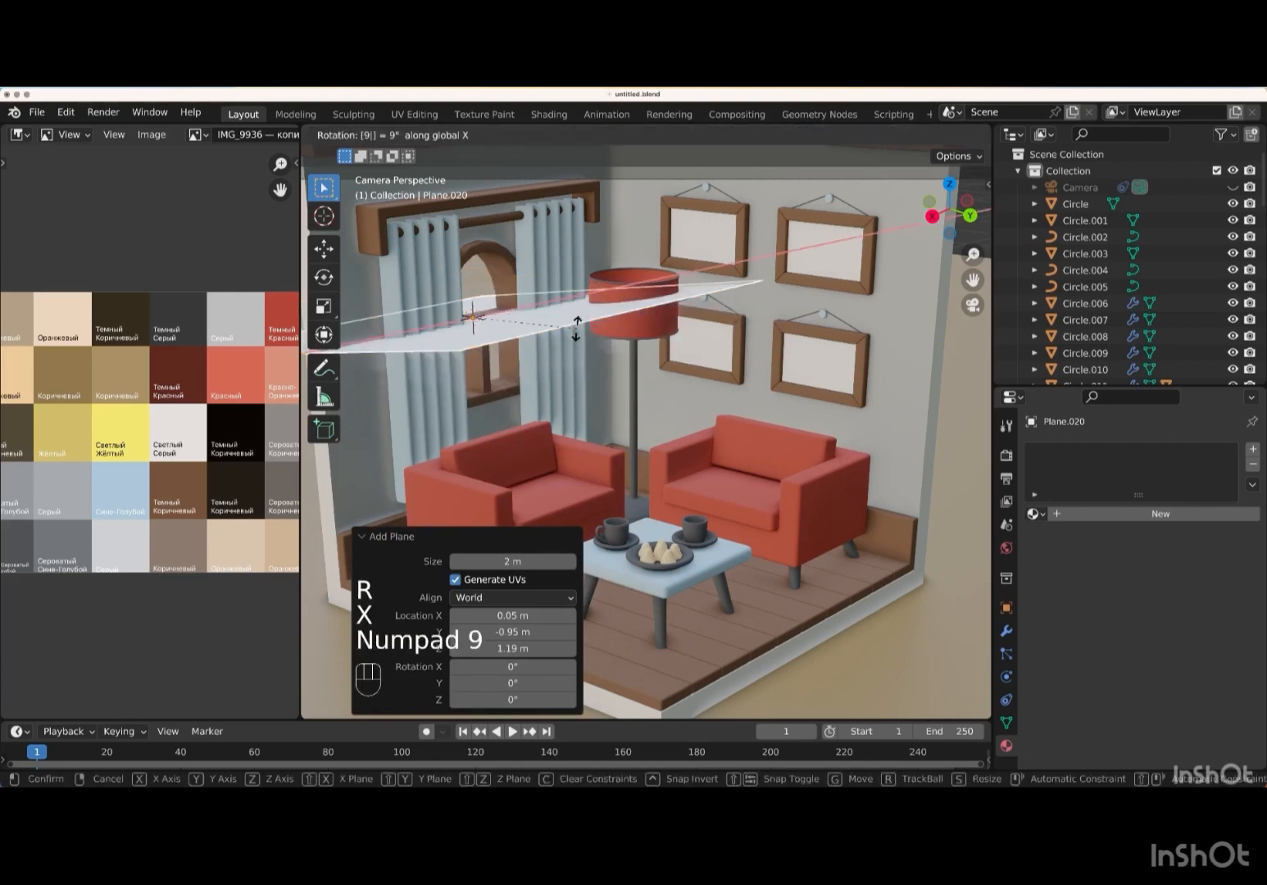
{"action": "key", "text": "KP_0"}
{"action": "key", "text": "Return"}
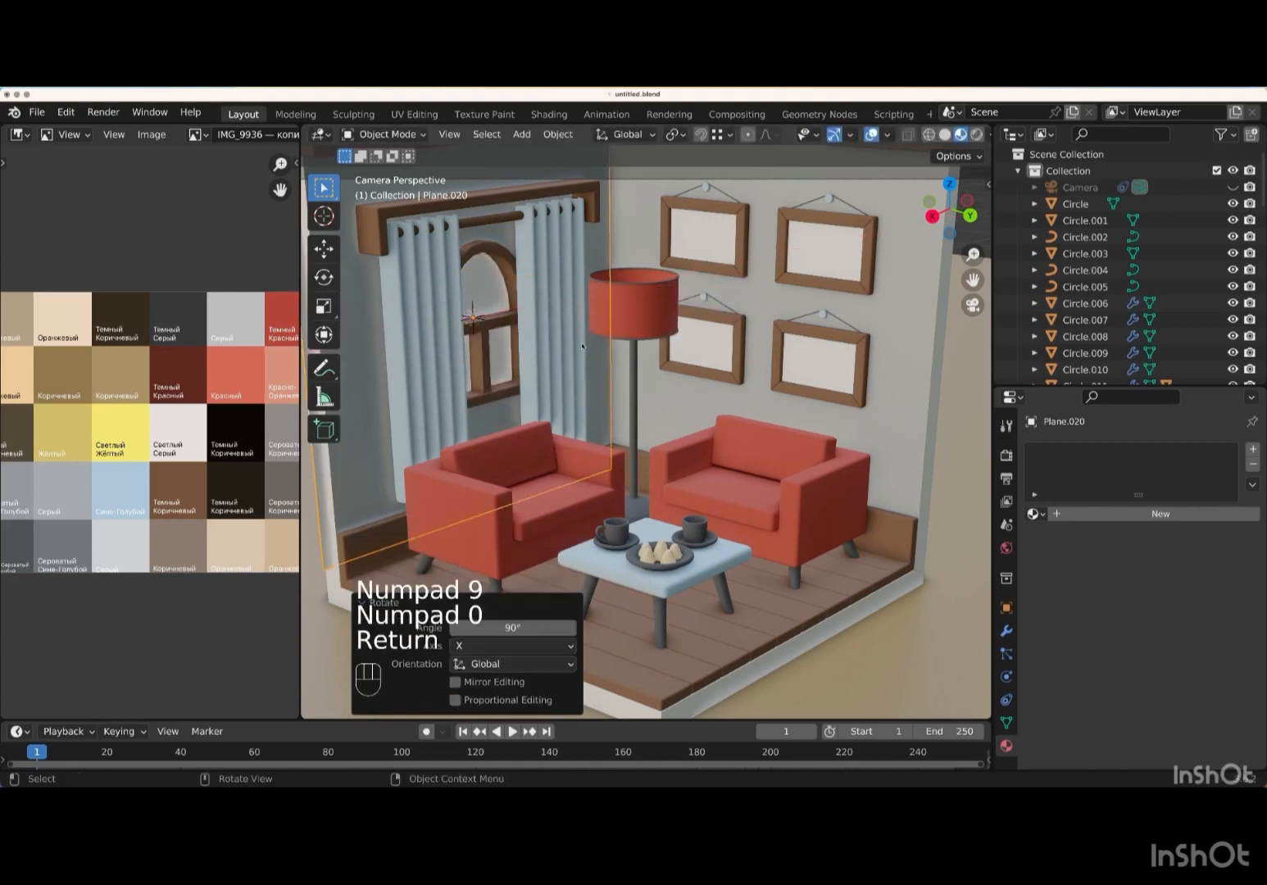
- Scale the upright plane down to about 0.423 so it covers the window opening as a glass pane
{"action": "key", "text": "s"}
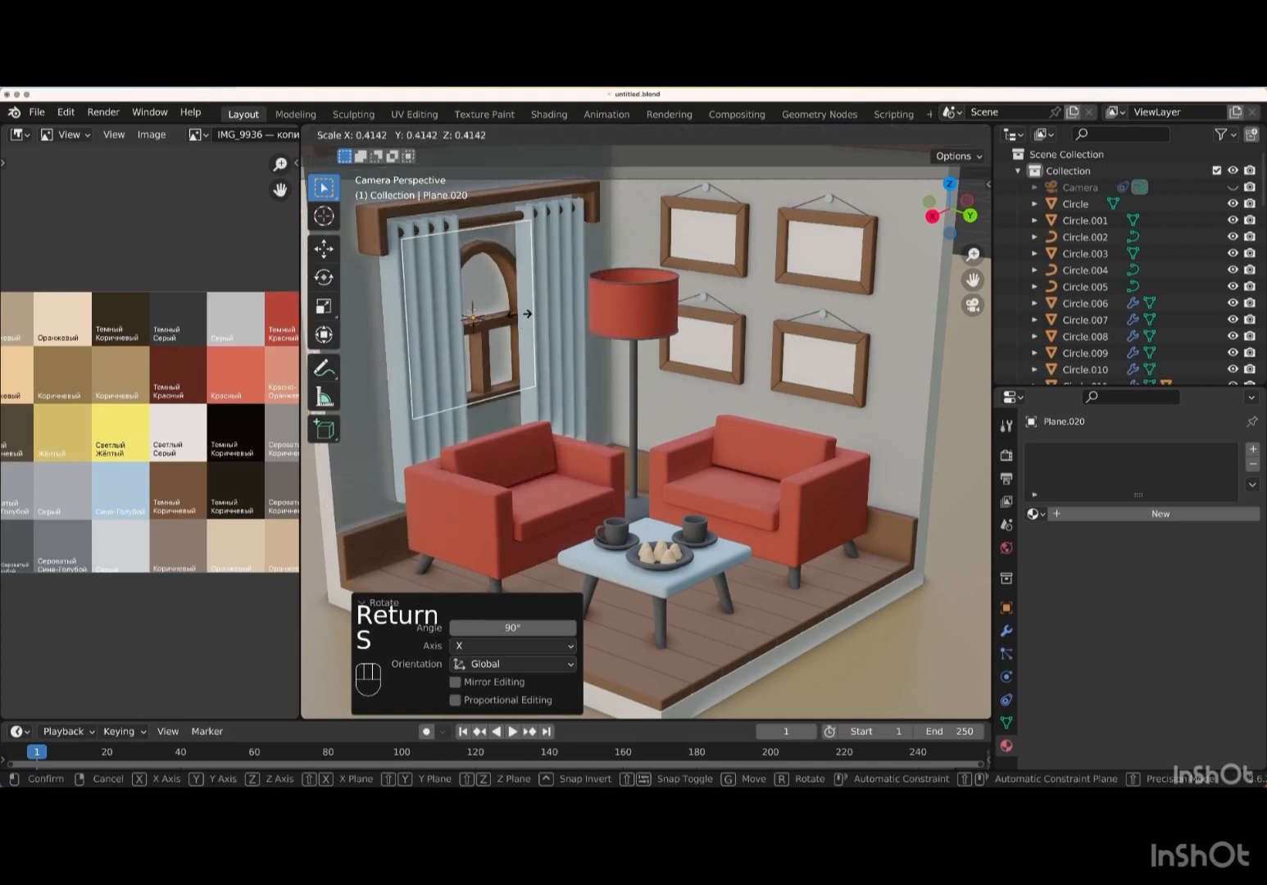
{"action": "key", "text": "Return"}
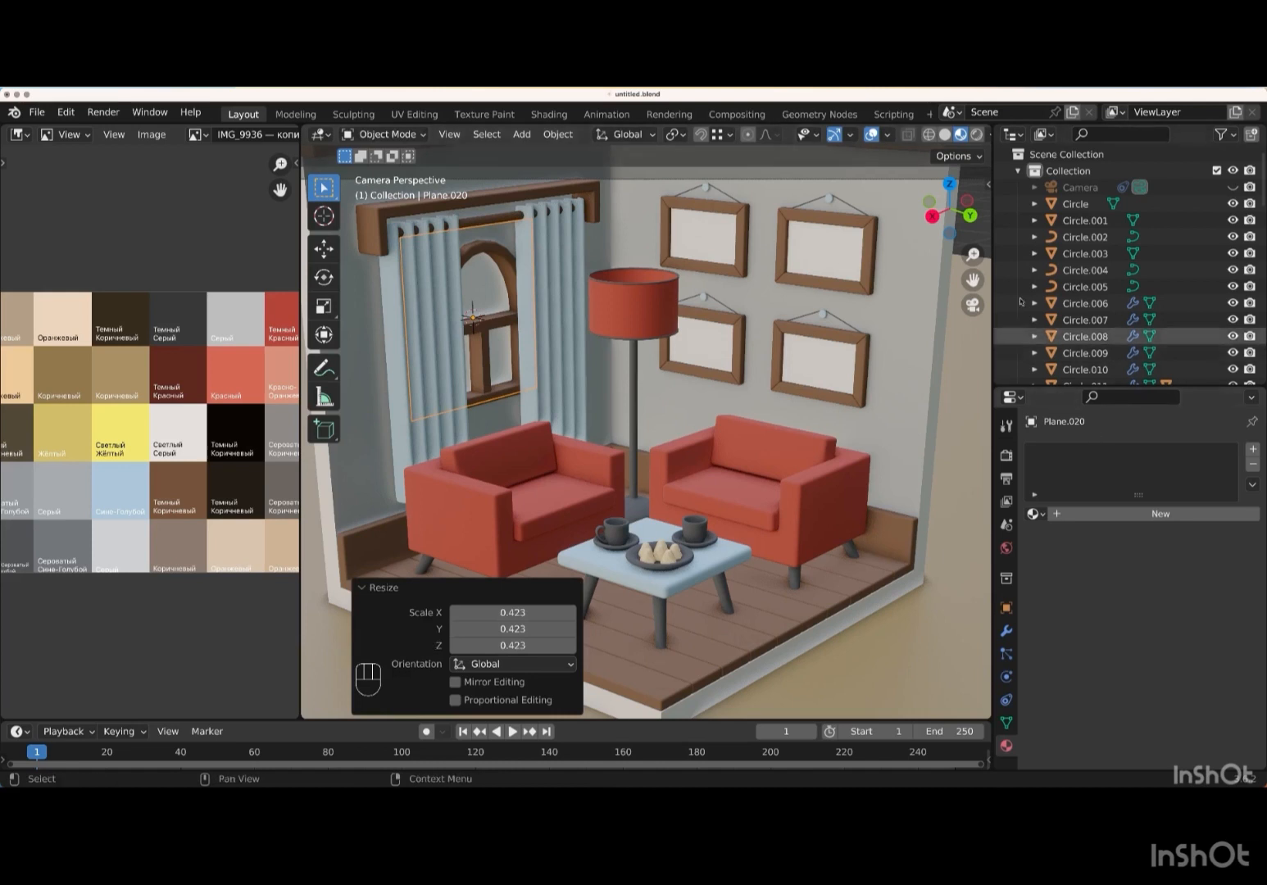
{"action": "left_click", "coordinate": [981, 239]}
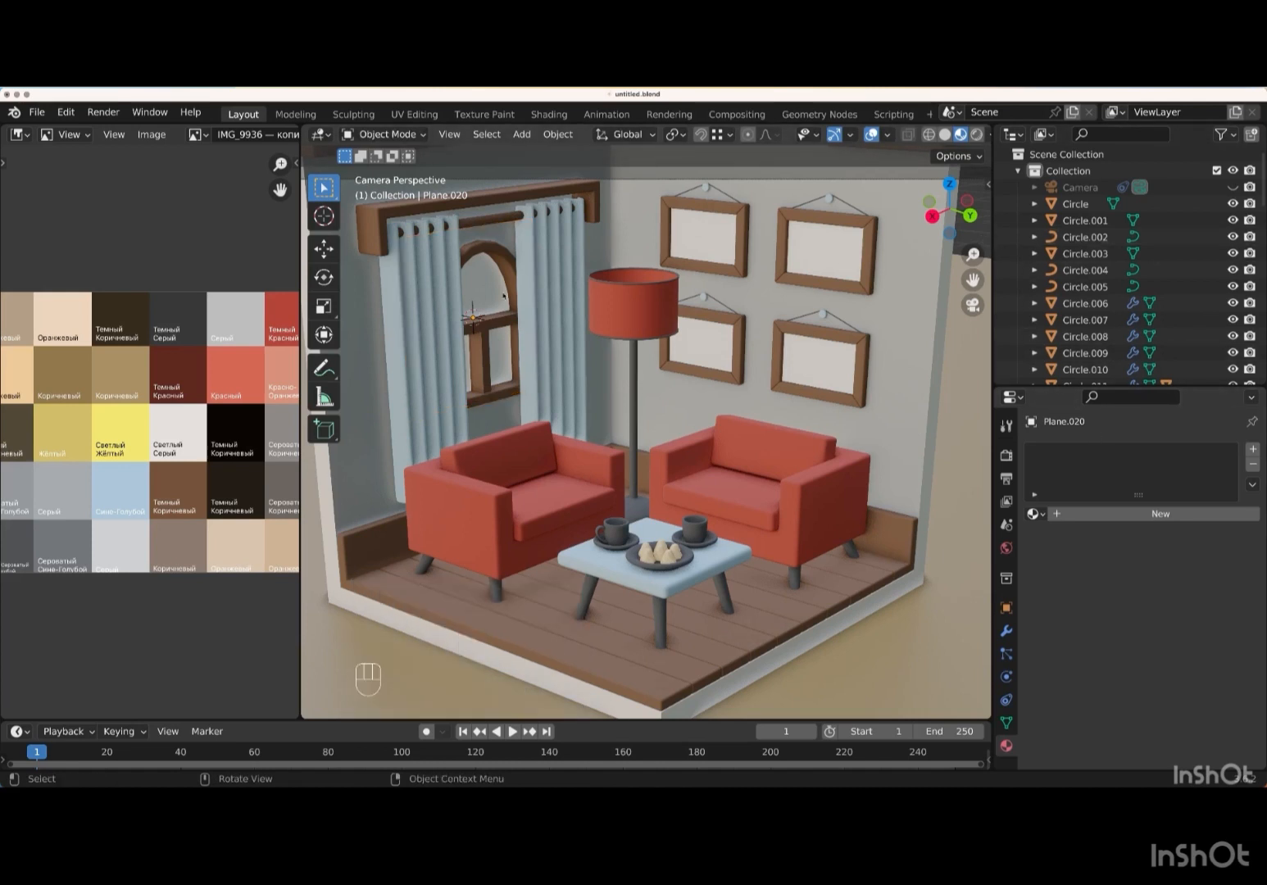
- Give the window pane plane a new material with a pure white base colour, value 1.000
{"action": "left_click", "coordinate": [504, 293]}
{"action": "left_click", "coordinate": [1160, 515]}
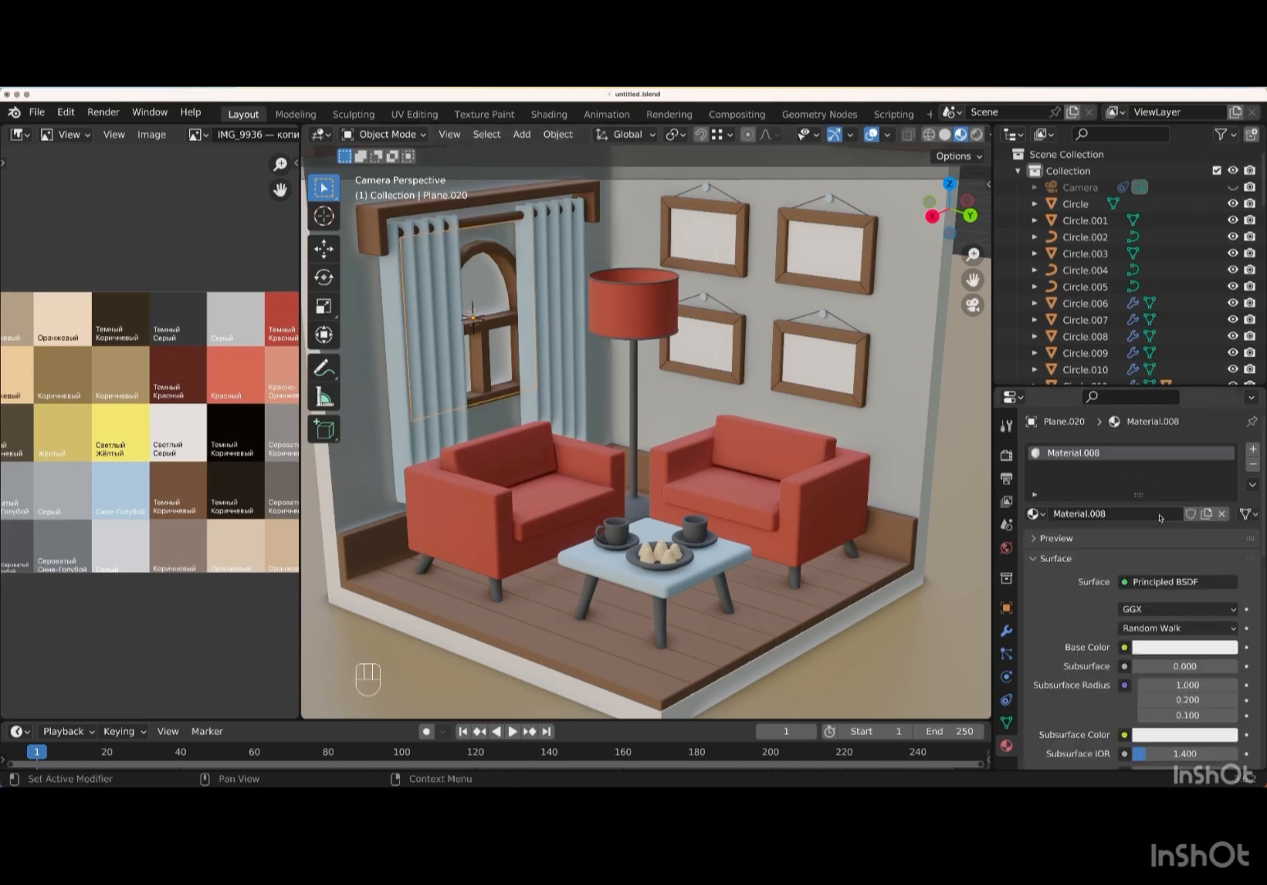
{"action": "left_click", "coordinate": [1231, 649]}
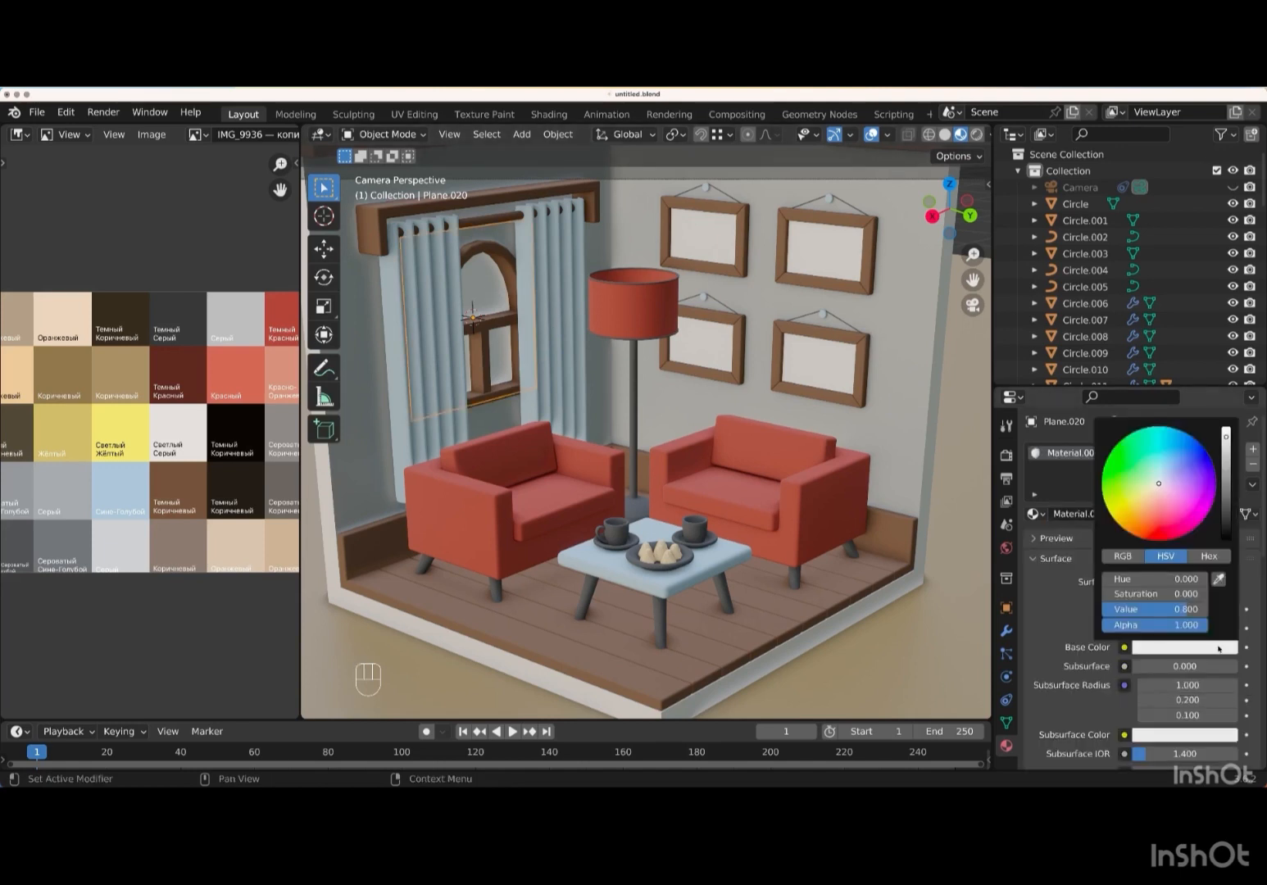
{"action": "left_click_drag", "start_coordinate": [1226, 438], "coordinate": [1226, 429]}
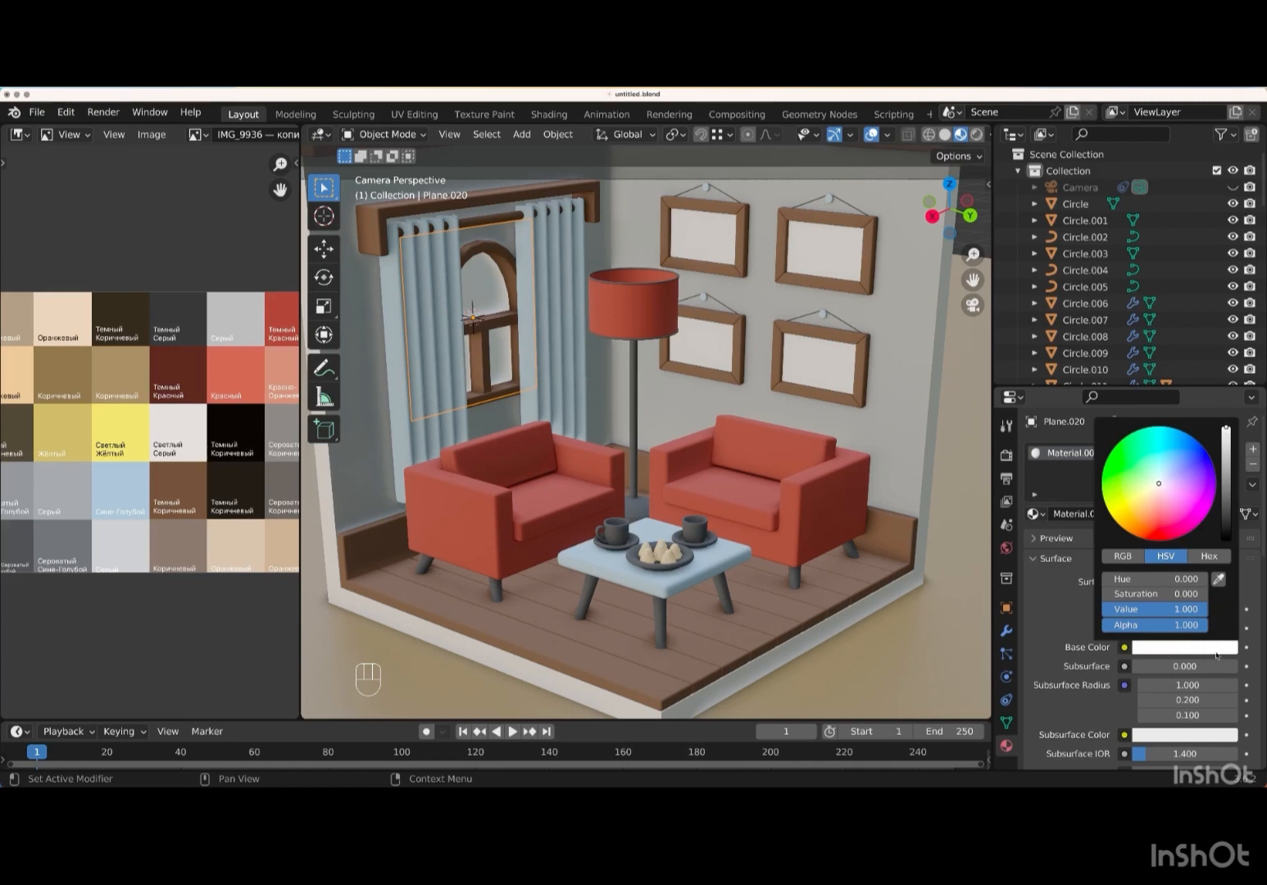
- Lower the window pane material's roughness to about 0.028
{"action": "scroll", "coordinate": [1176, 688], "scroll_direction": "down", "scroll_amount": 4}
{"action": "scroll", "coordinate": [1176, 689], "scroll_direction": "down", "scroll_amount": 7}
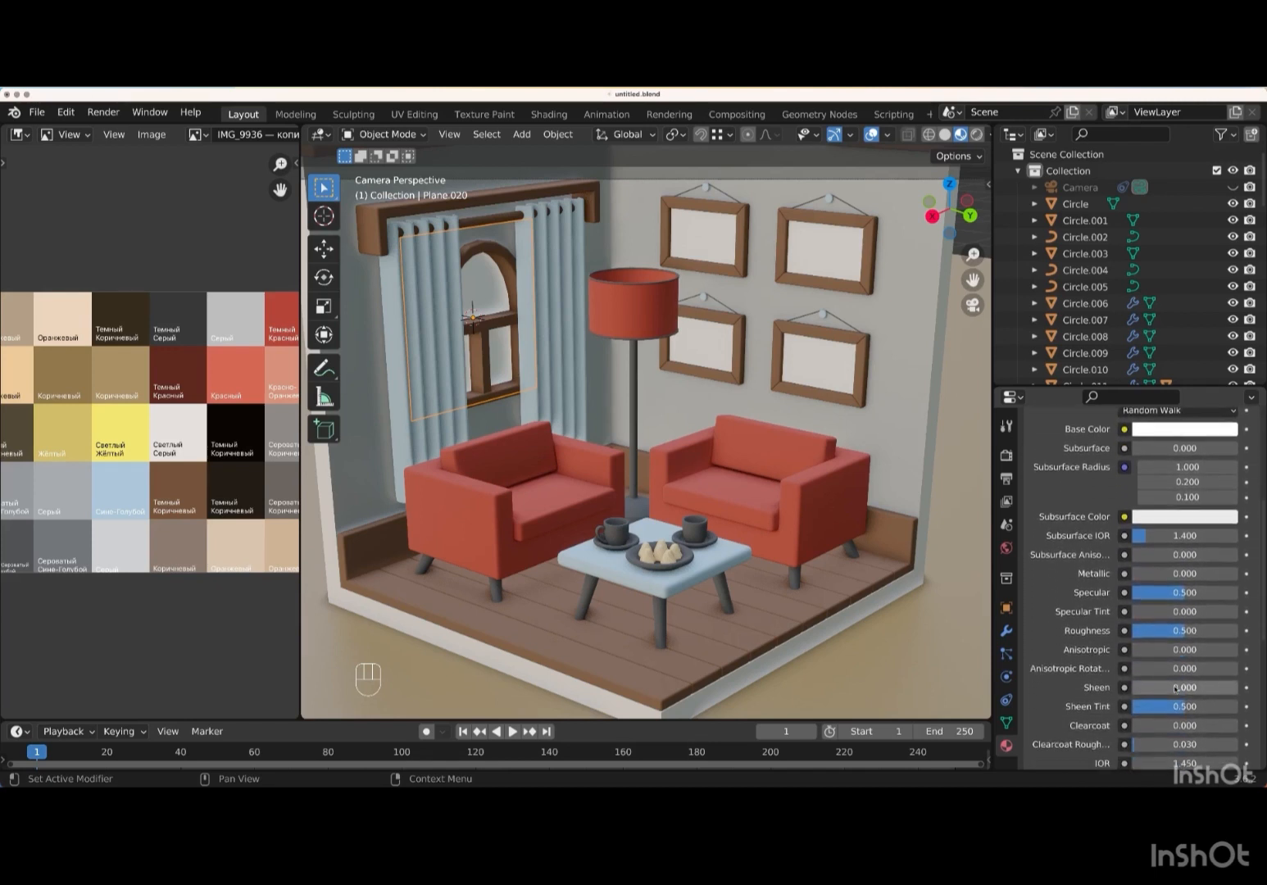
{"action": "scroll", "coordinate": [1176, 686], "scroll_direction": "up", "scroll_amount": 1}
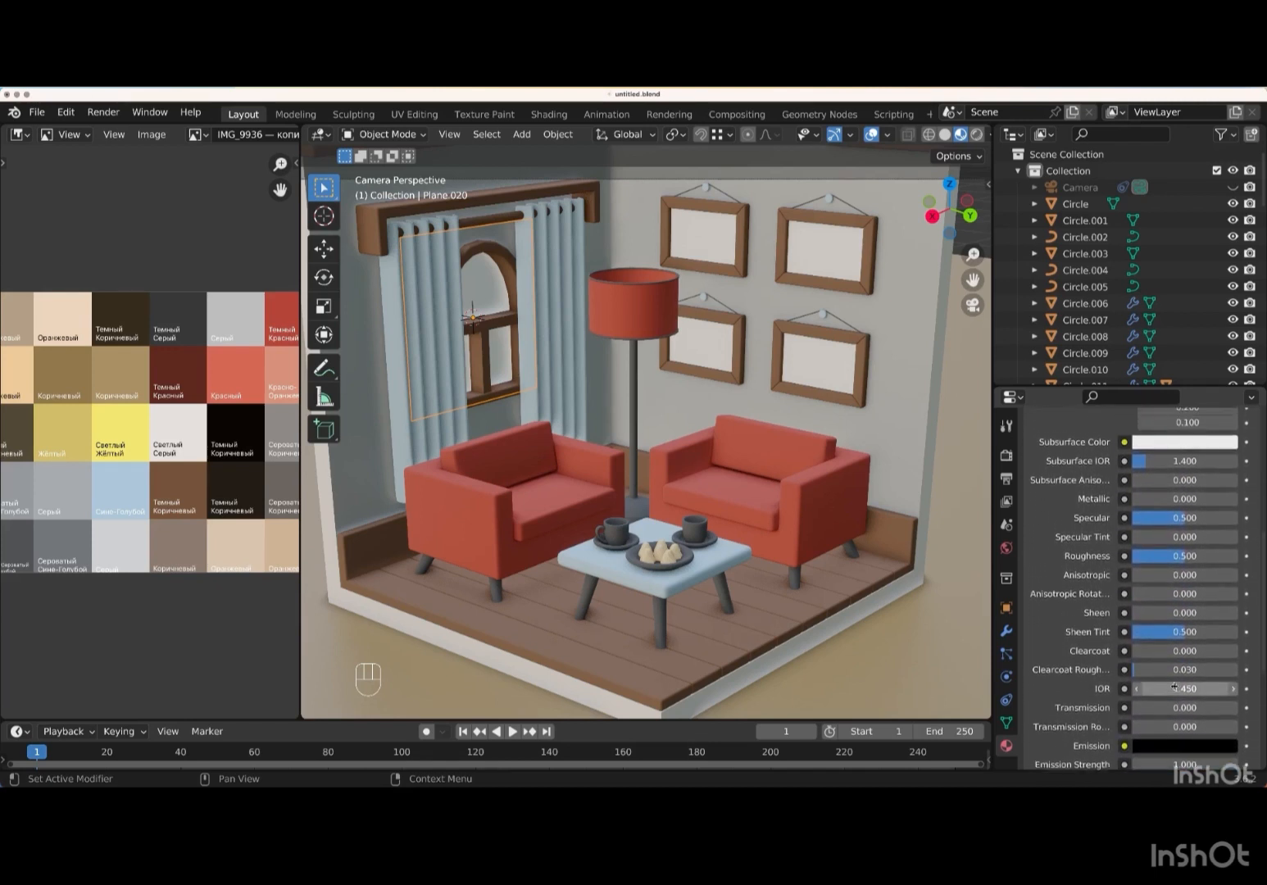
{"action": "left_click", "coordinate": [1182, 559]}
{"action": "left_click_drag", "start_coordinate": [1182, 559], "coordinate": [1136, 559]}
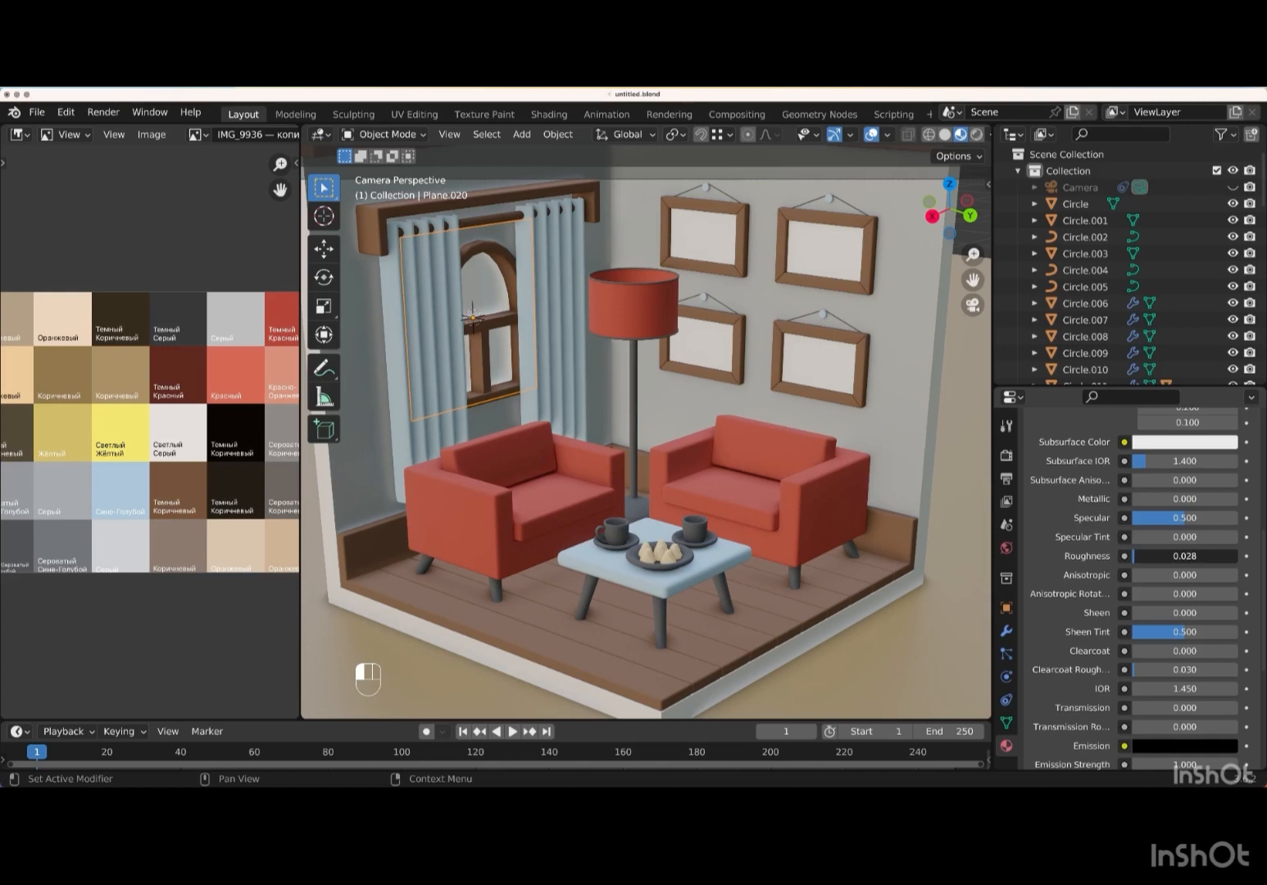
{"action": "left_click_drag", "start_coordinate": [1136, 559], "coordinate": [1158, 551]}
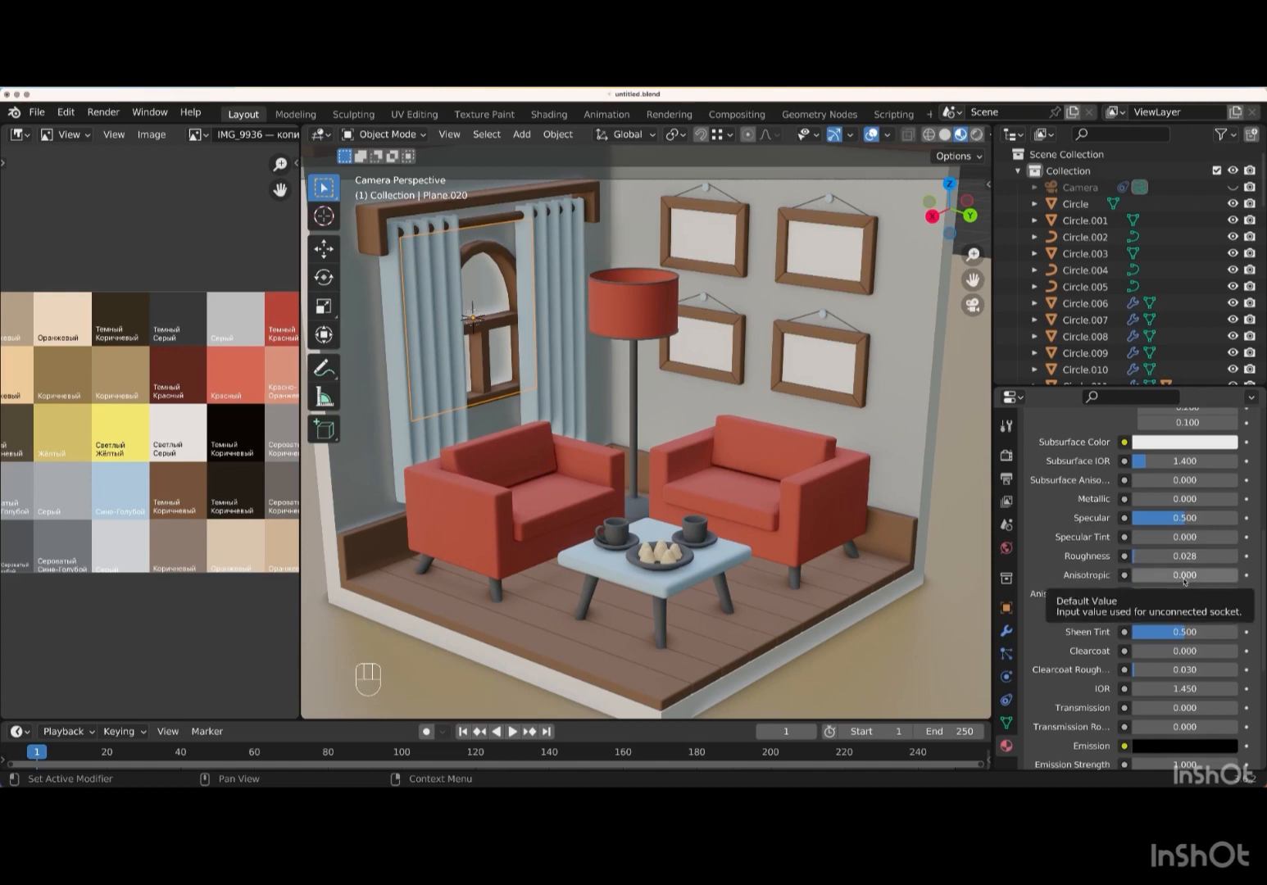
- Set the window pane material's transmission to 1.000 and check the glass from several angles
{"action": "scroll", "coordinate": [1167, 598], "scroll_direction": "down", "scroll_amount": 4}
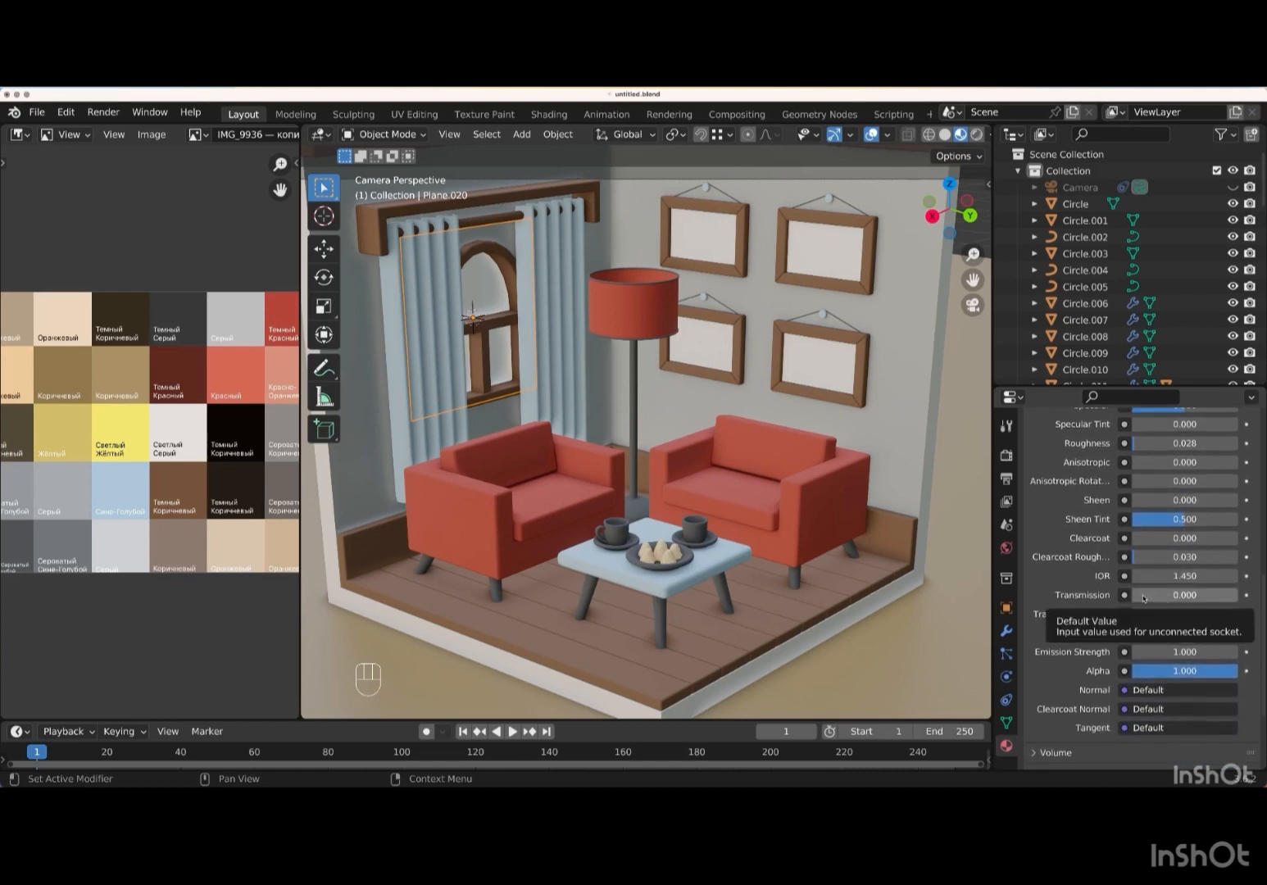
{"action": "left_click_drag", "start_coordinate": [1144, 597], "coordinate": [1233, 597]}
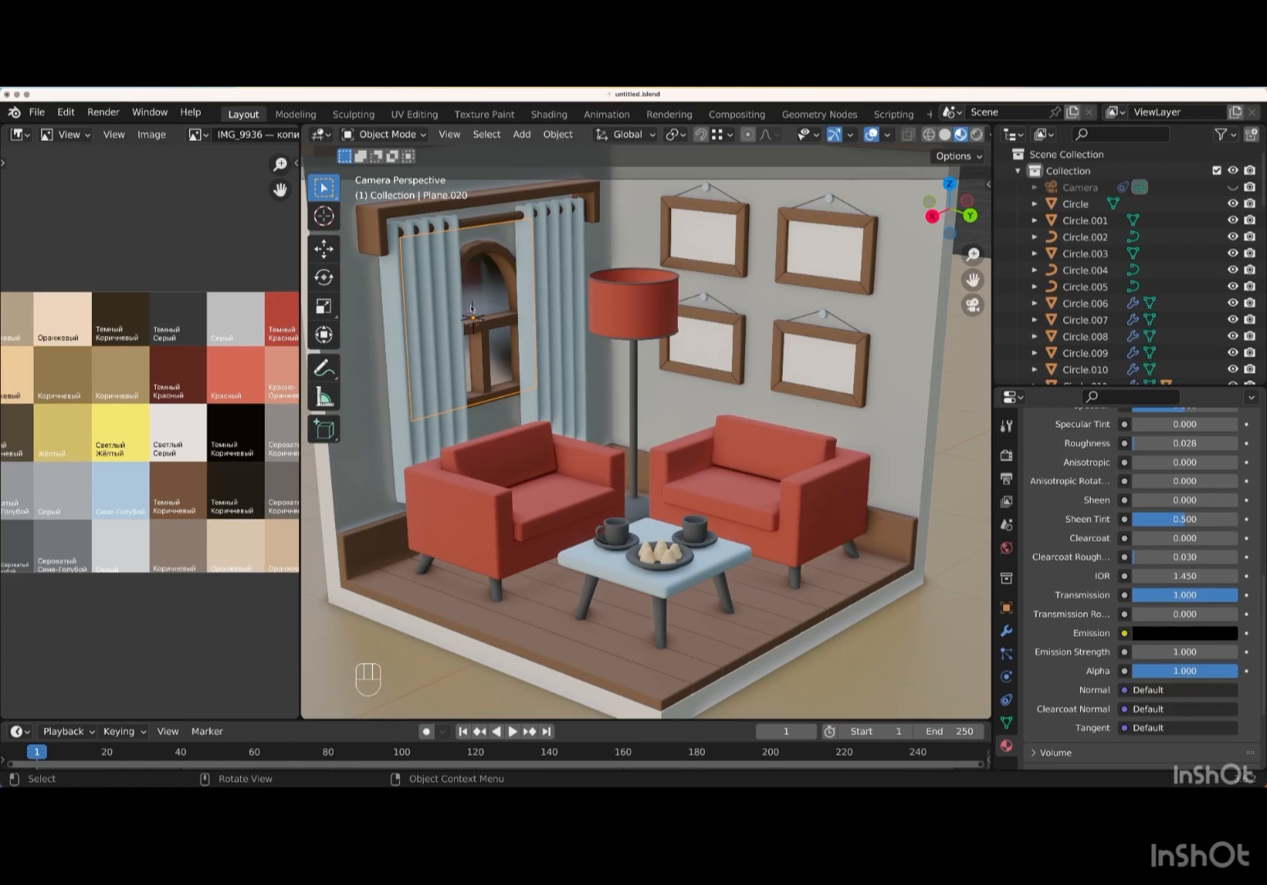
{"action": "scroll", "coordinate": [634, 378], "scroll_direction": "down", "scroll_amount": 5}
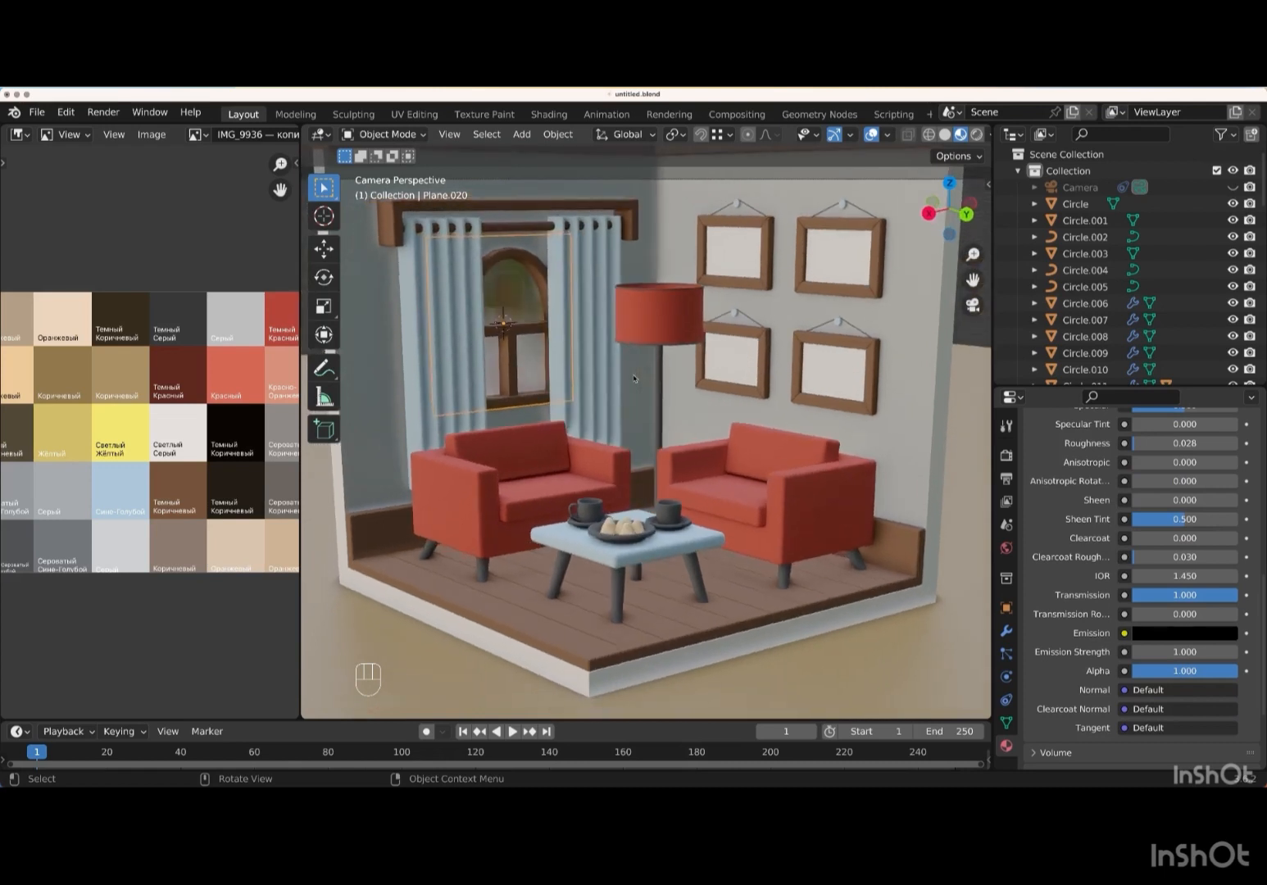
{"action": "scroll", "coordinate": [634, 378], "scroll_direction": "left", "scroll_amount": 3}
{"action": "scroll", "coordinate": [634, 377], "scroll_direction": "left", "scroll_amount": 2}
{"action": "scroll", "coordinate": [633, 378], "scroll_direction": "right", "scroll_amount": 5}
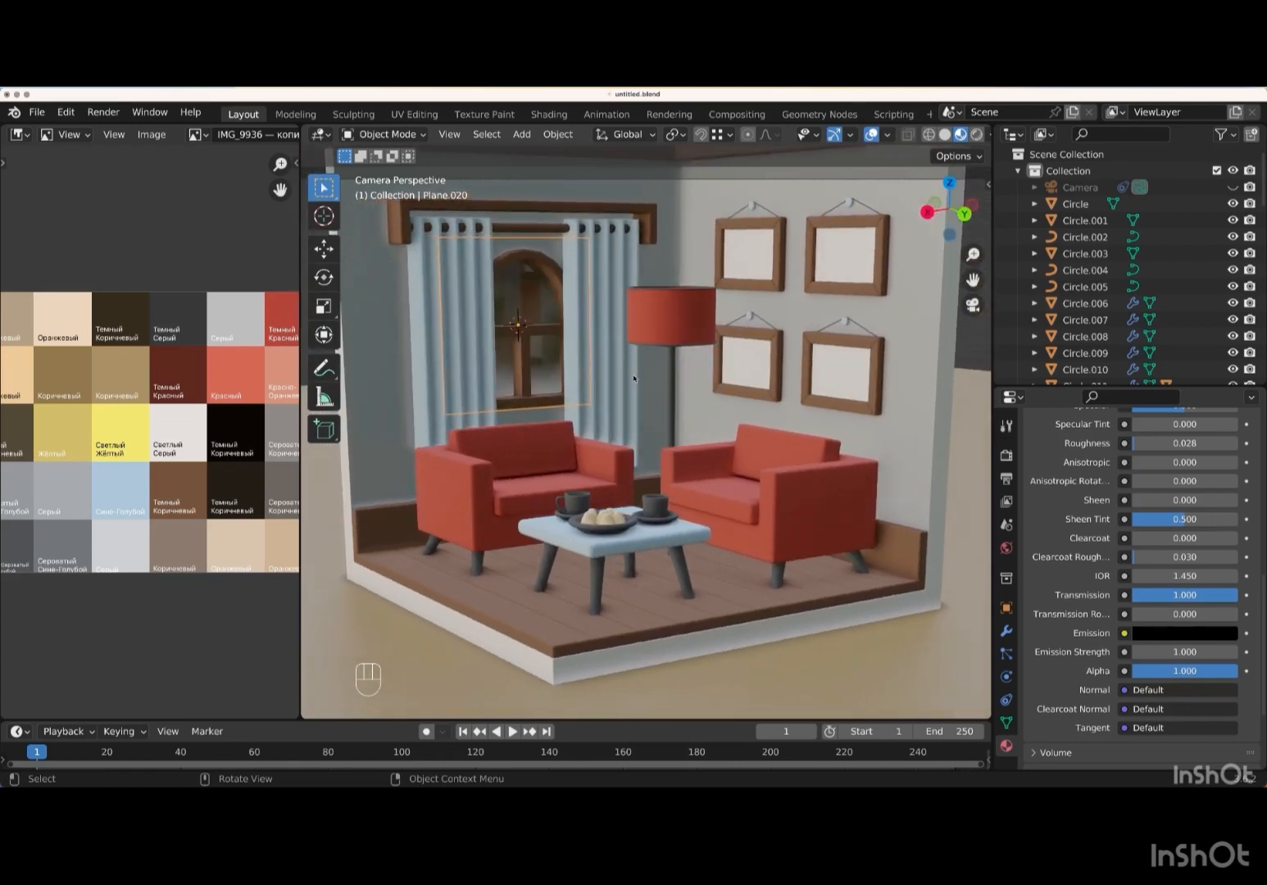
{"action": "scroll", "coordinate": [633, 378], "scroll_direction": "left", "scroll_amount": 5}
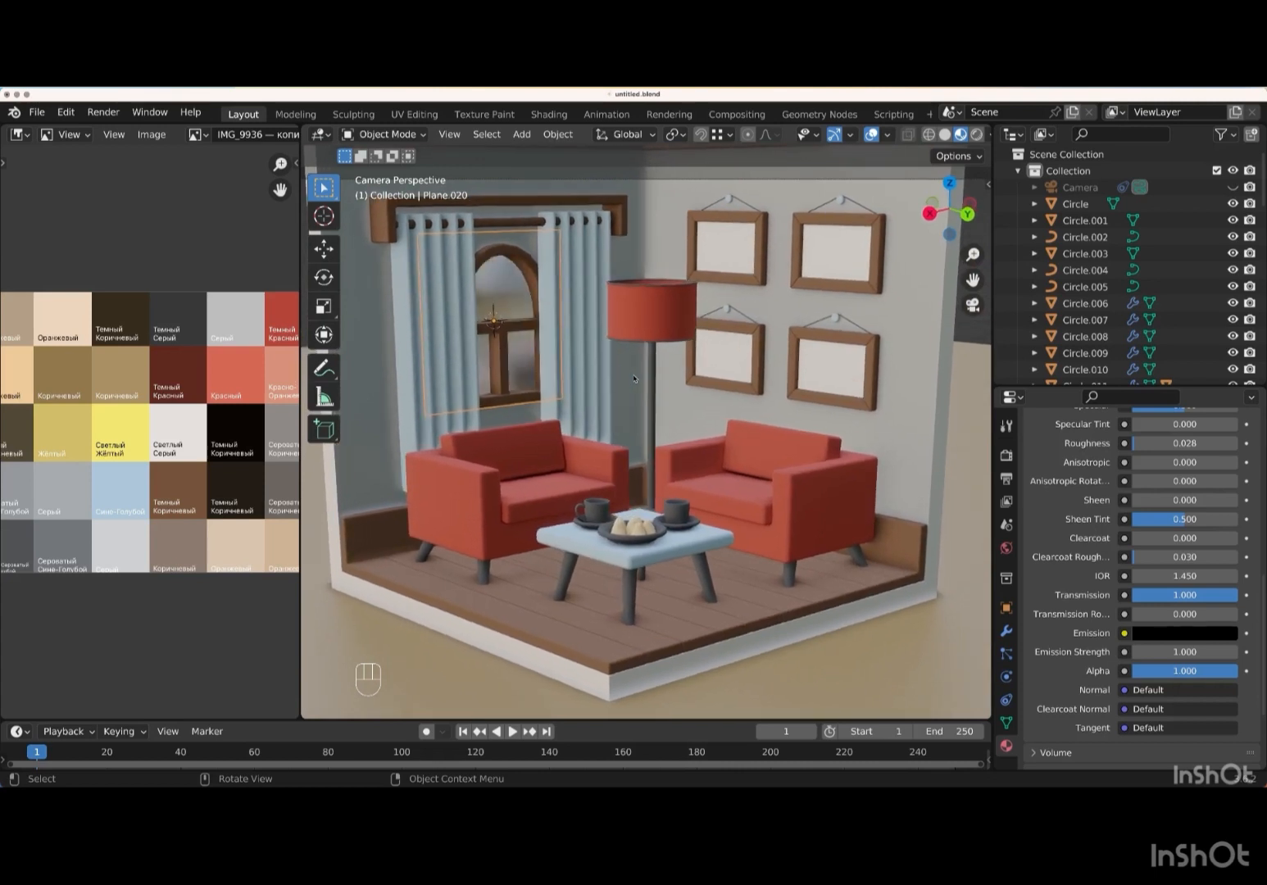
{"action": "scroll", "coordinate": [634, 378], "scroll_direction": "left", "scroll_amount": 3}
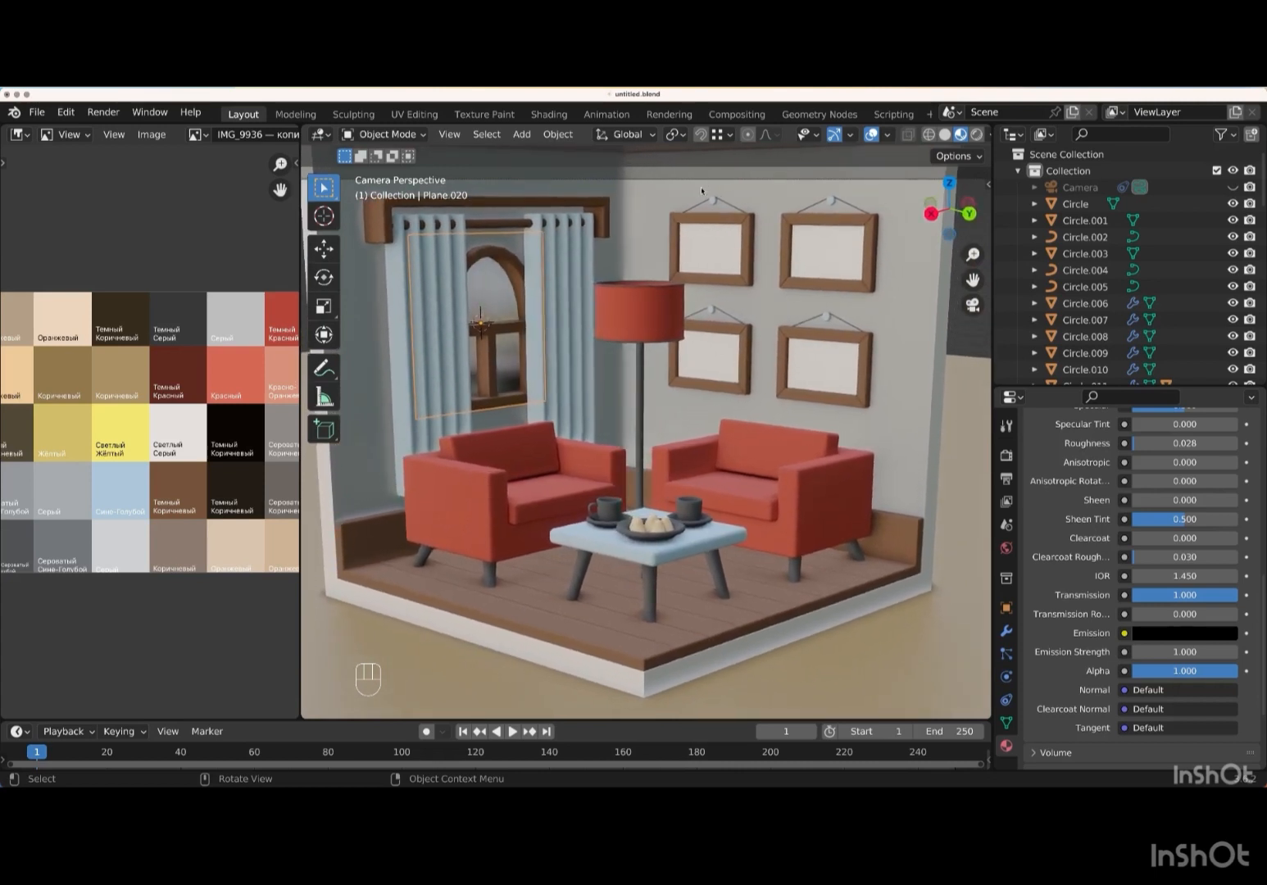
- Give the canvas in the upper-left picture frame a new material with IMG_9943.JPG as the base colour's image texture
{"action": "left_click", "coordinate": [715, 261]}
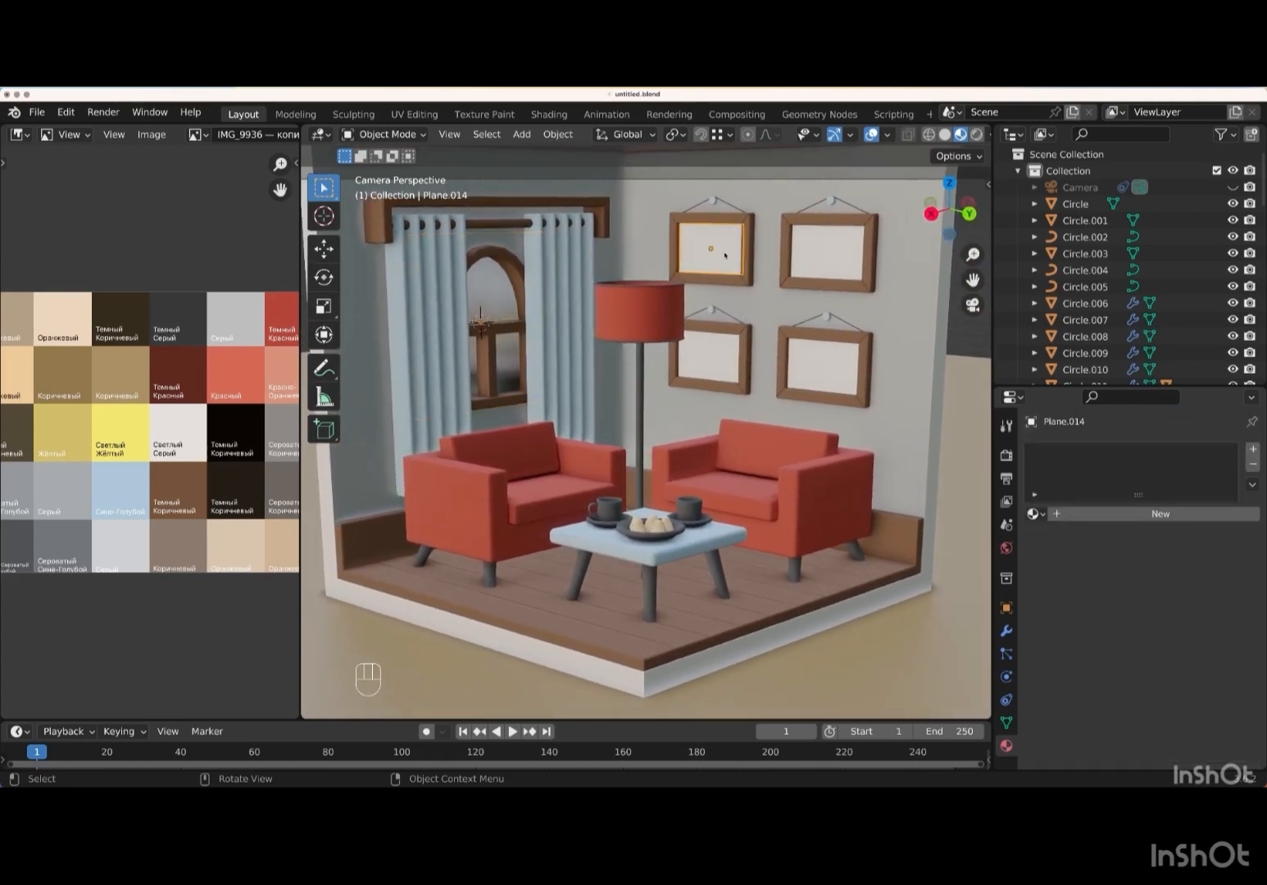
{"action": "left_click", "coordinate": [1175, 516]}
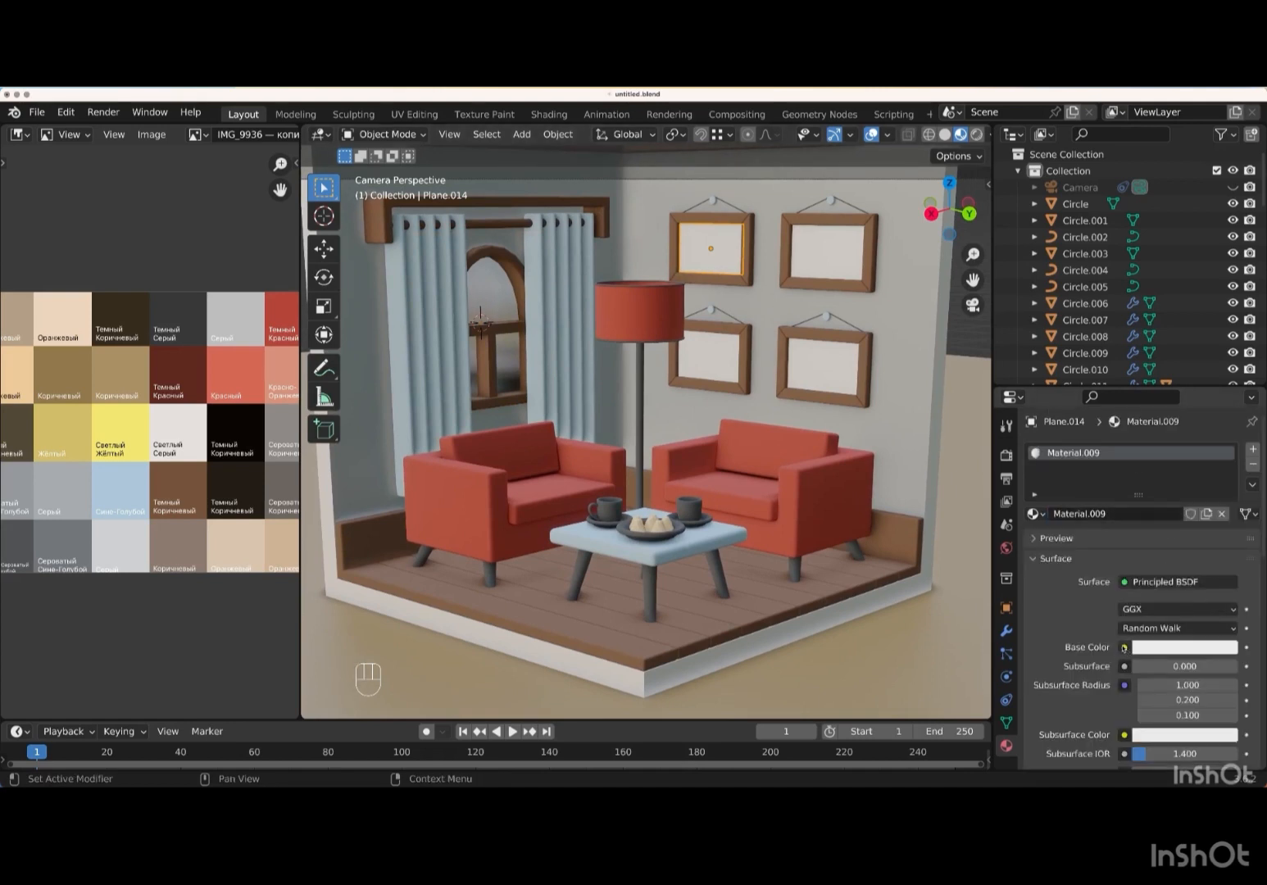
{"action": "left_click", "coordinate": [1124, 647]}
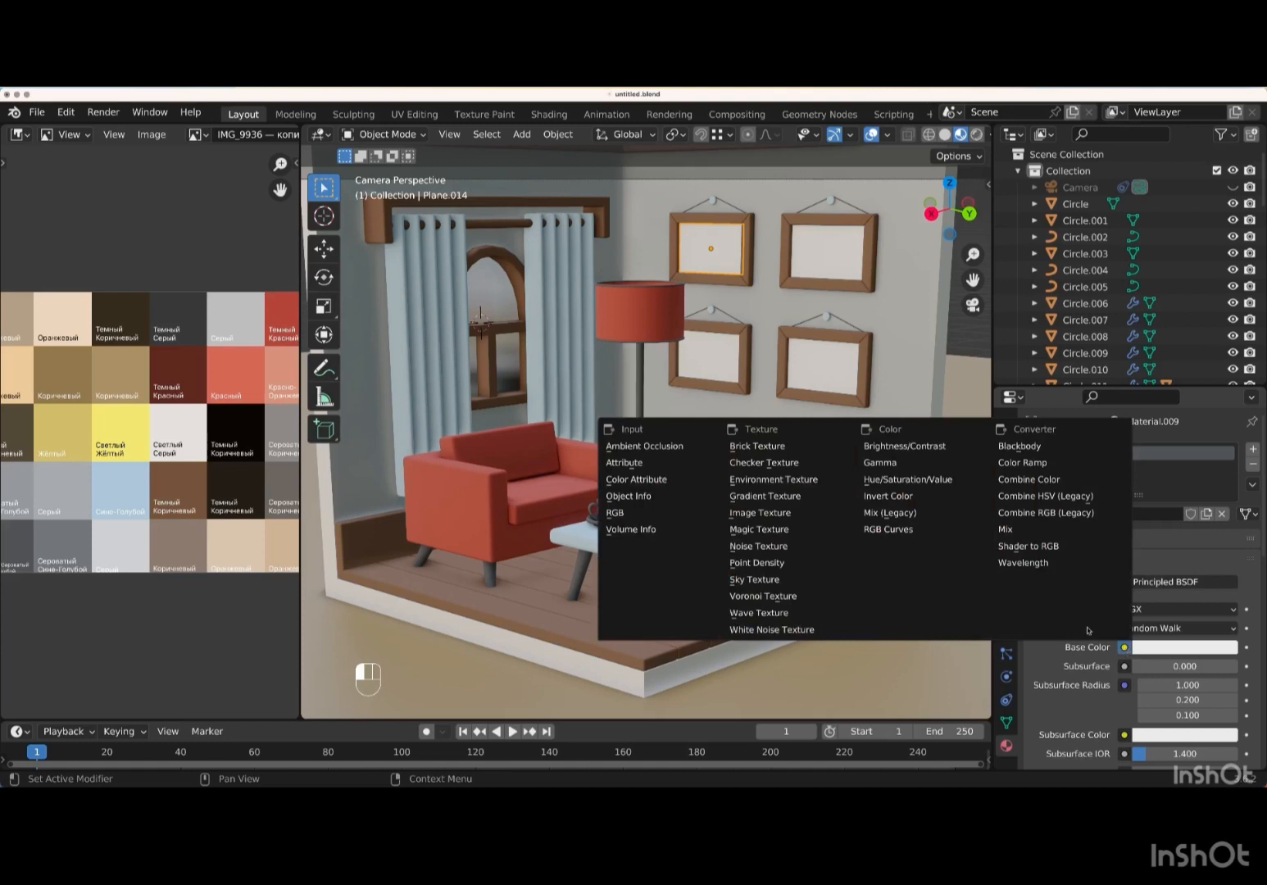
{"action": "left_click", "coordinate": [775, 513]}
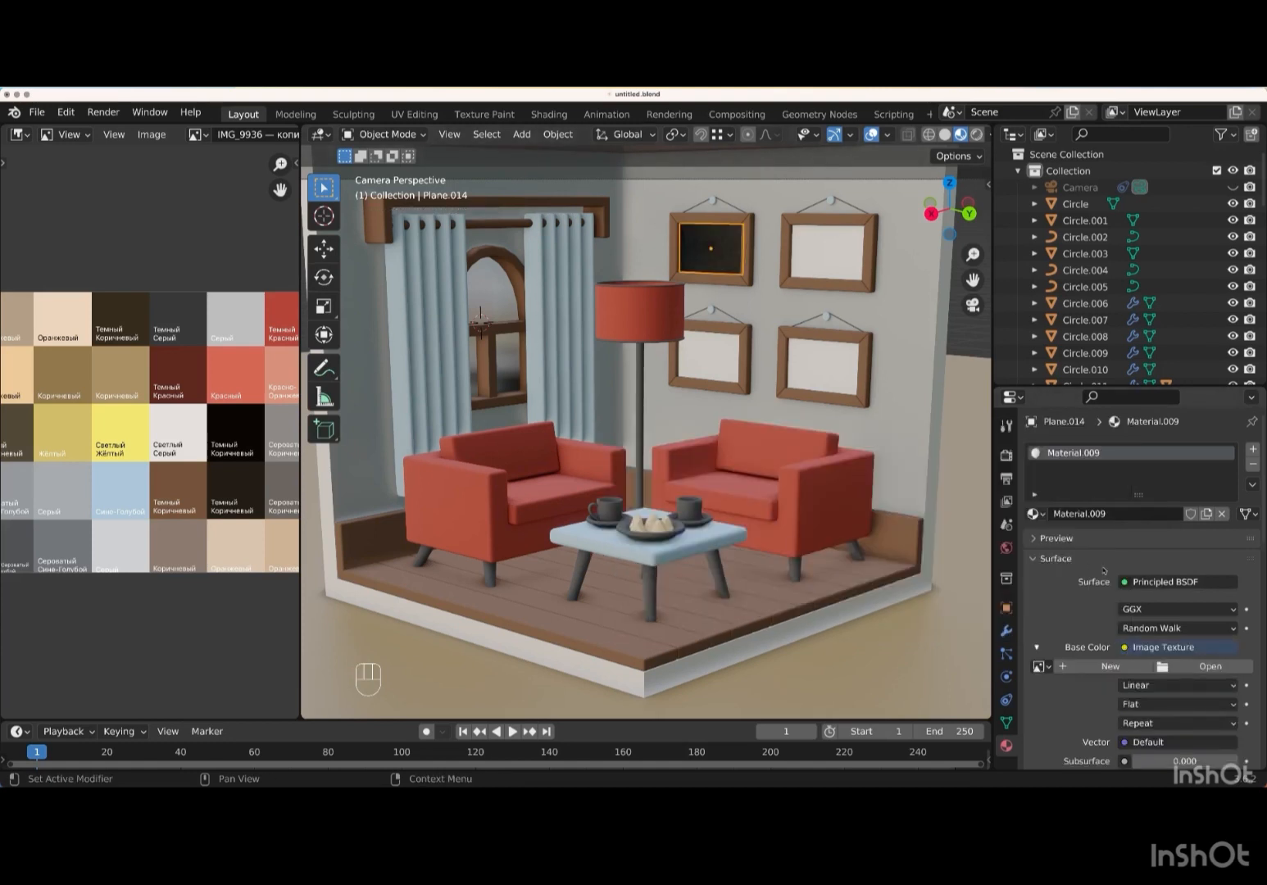
{"action": "left_click", "coordinate": [1205, 668]}
{"action": "double_click", "coordinate": [490, 370]}
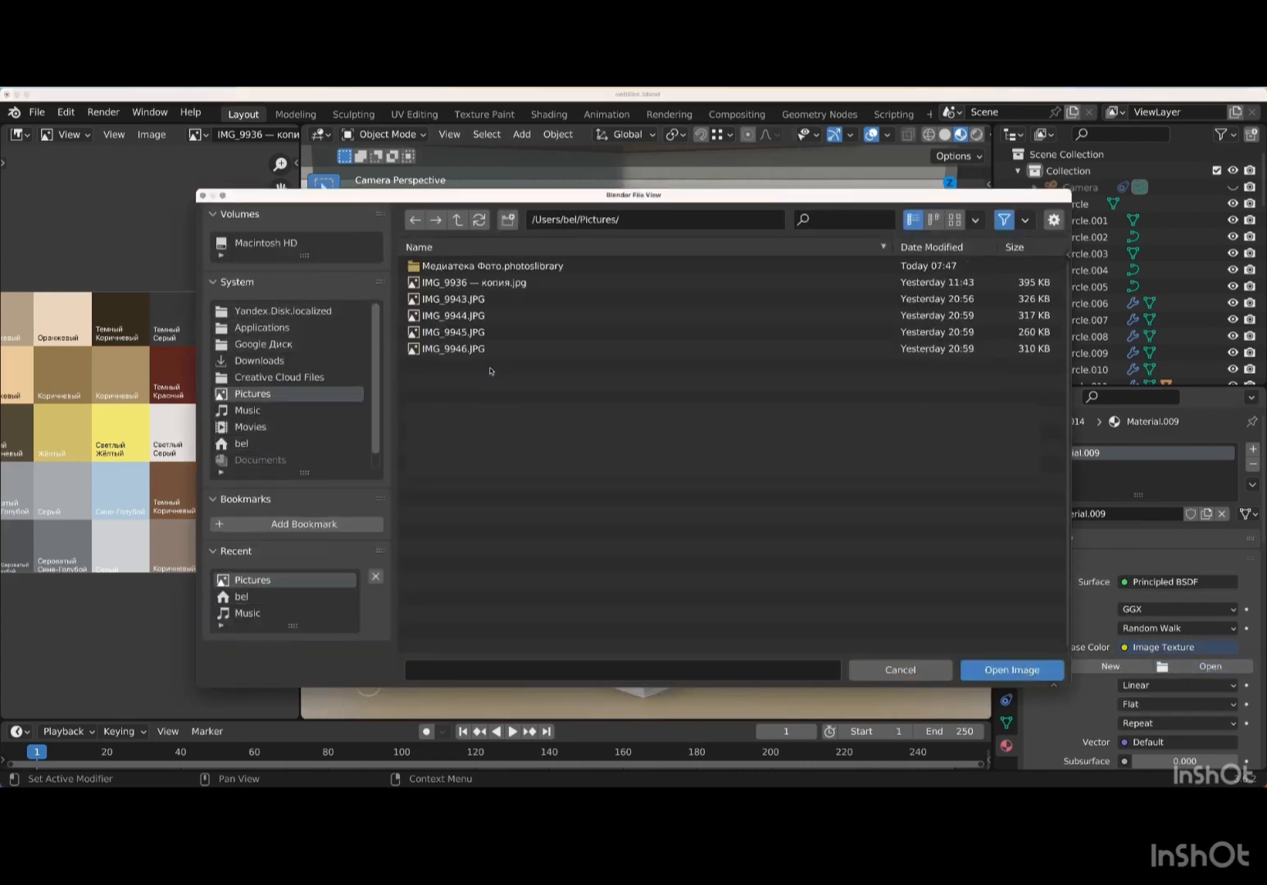
{"action": "left_click", "coordinate": [494, 301]}
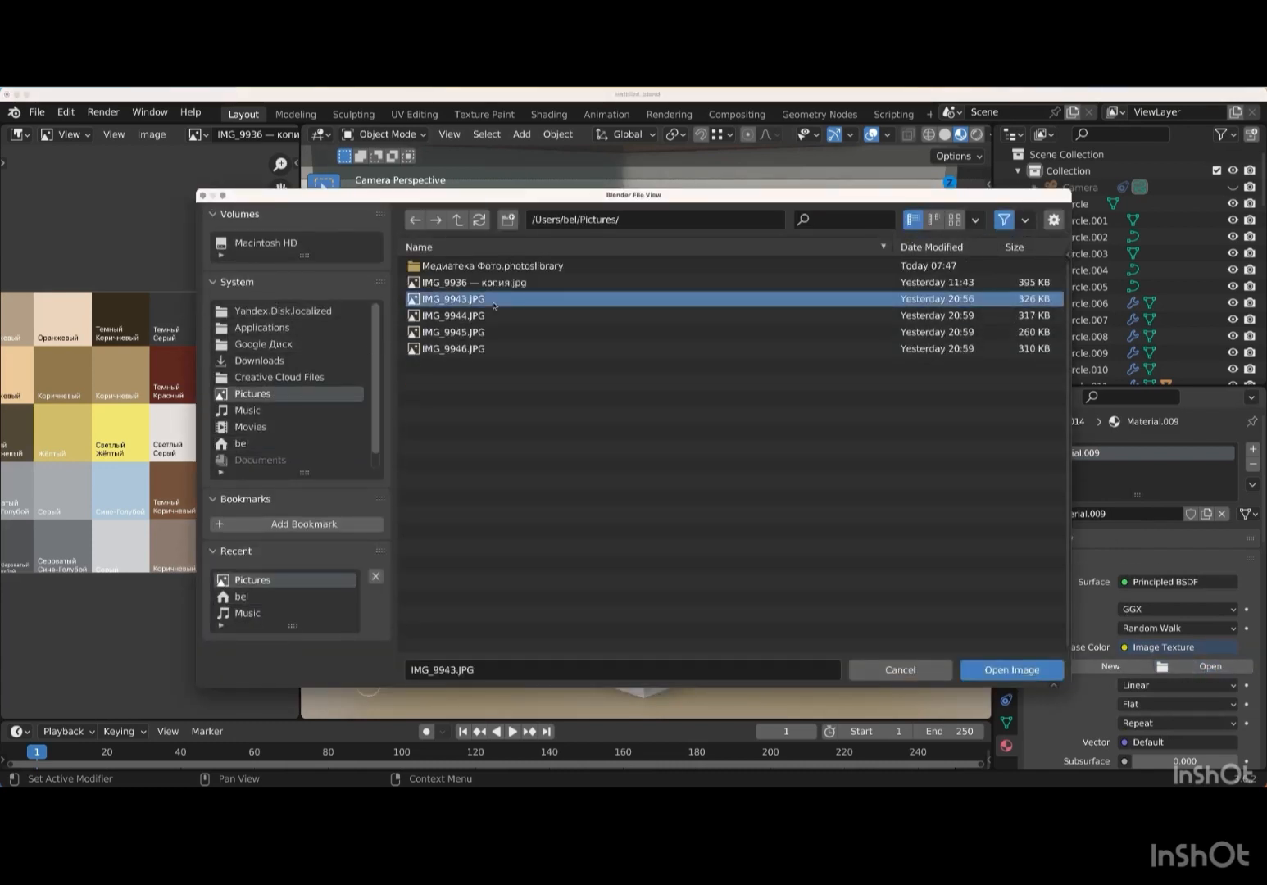
{"action": "double_click", "coordinate": [493, 303]}
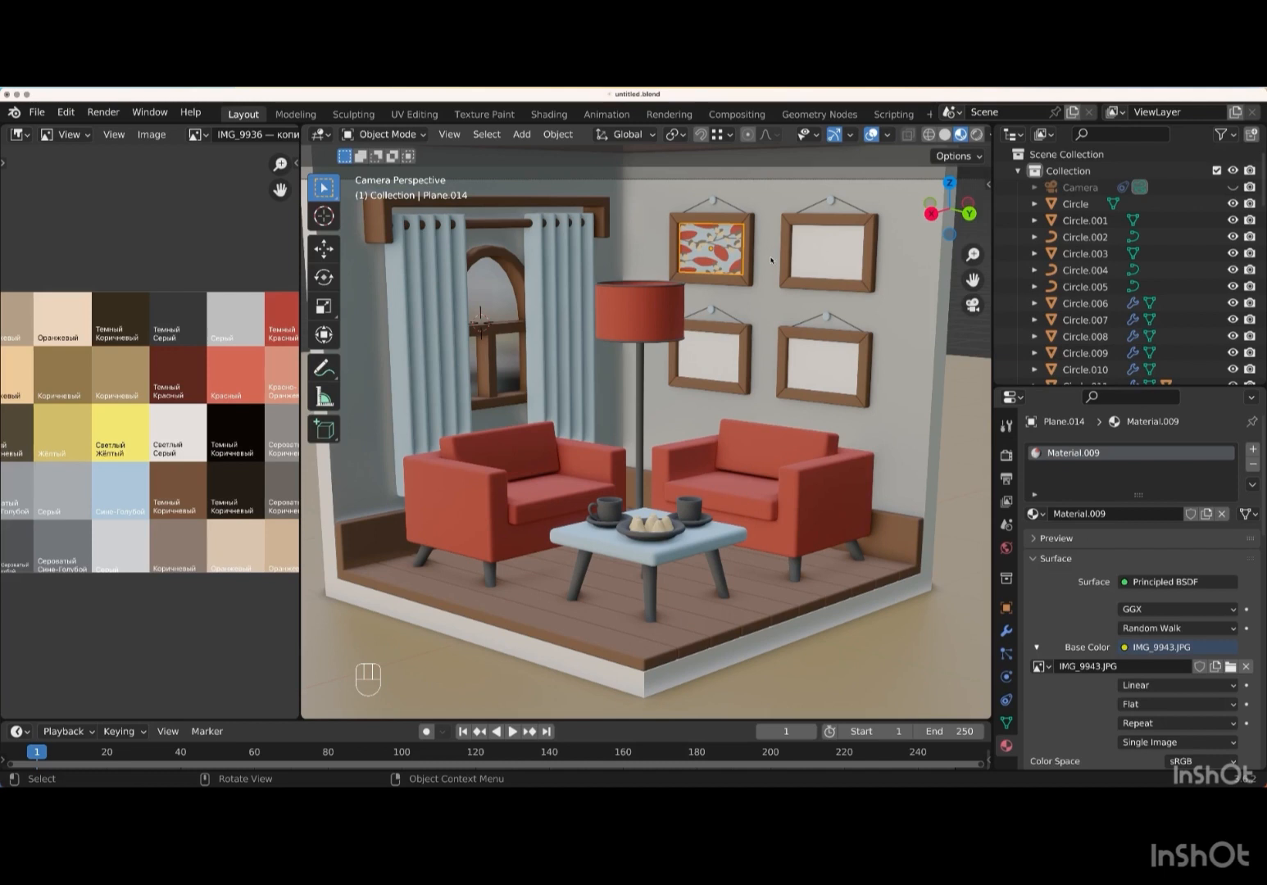
- Unwrap all faces of the upper-left picture canvas in Edit Mode
{"action": "key", "text": "Tab"}
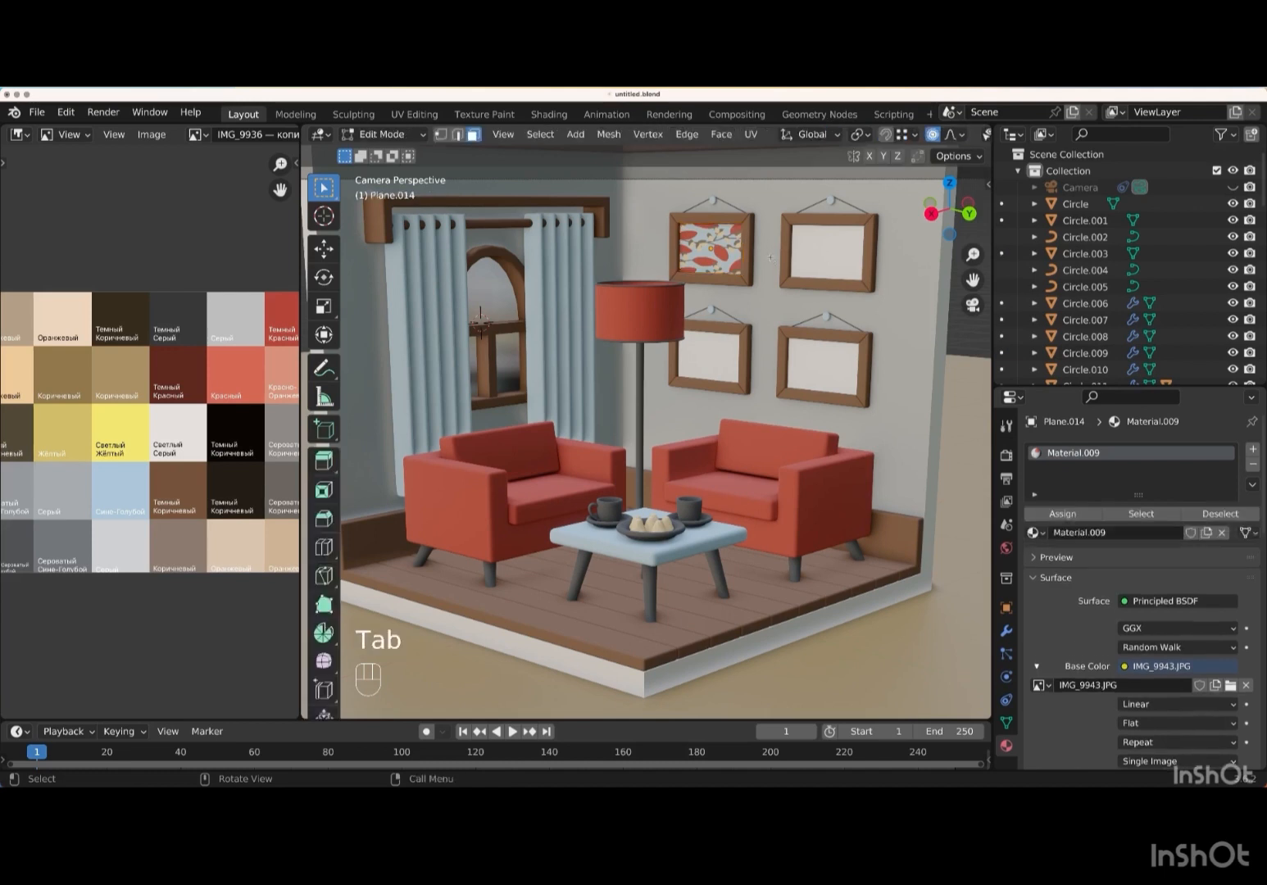
{"action": "key", "text": "a"}
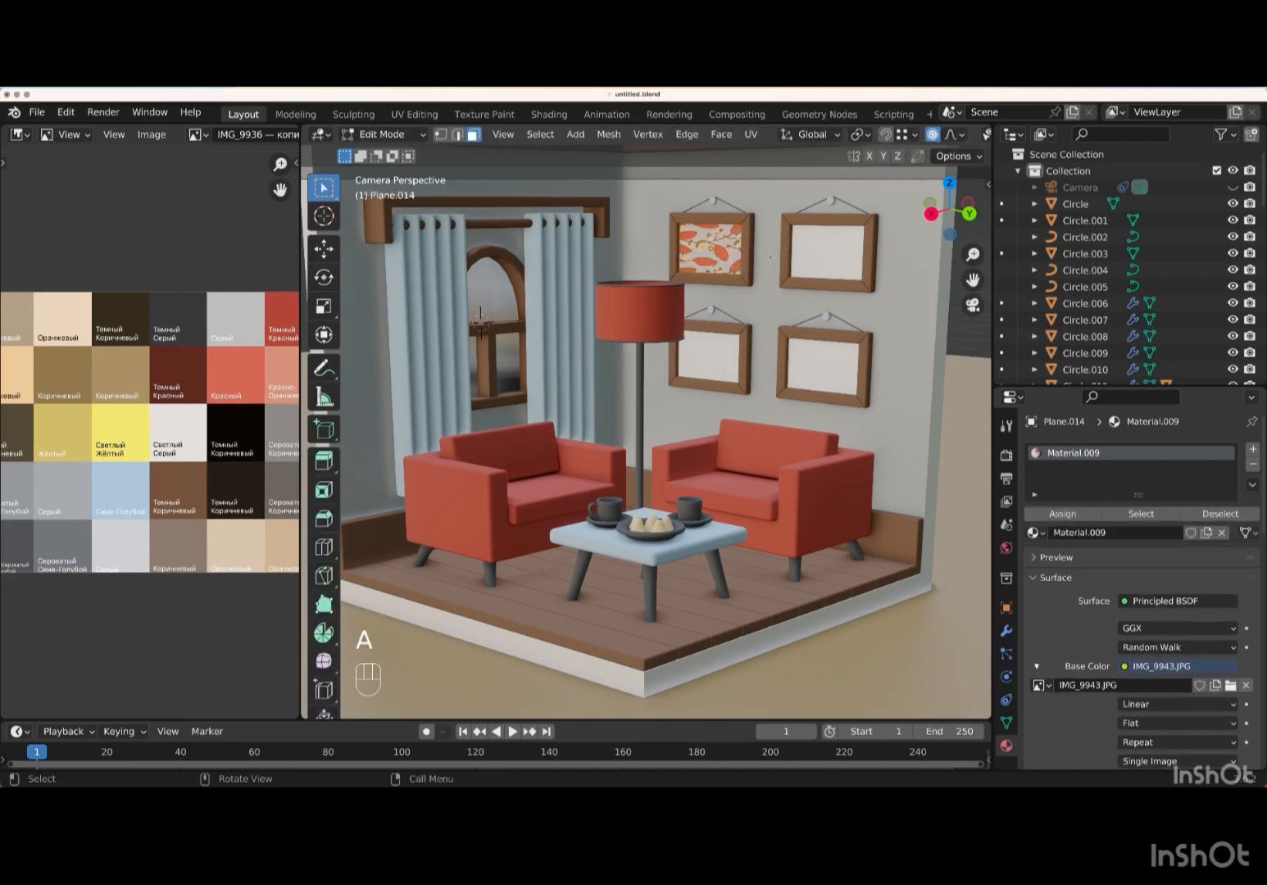
{"action": "key", "text": "u"}
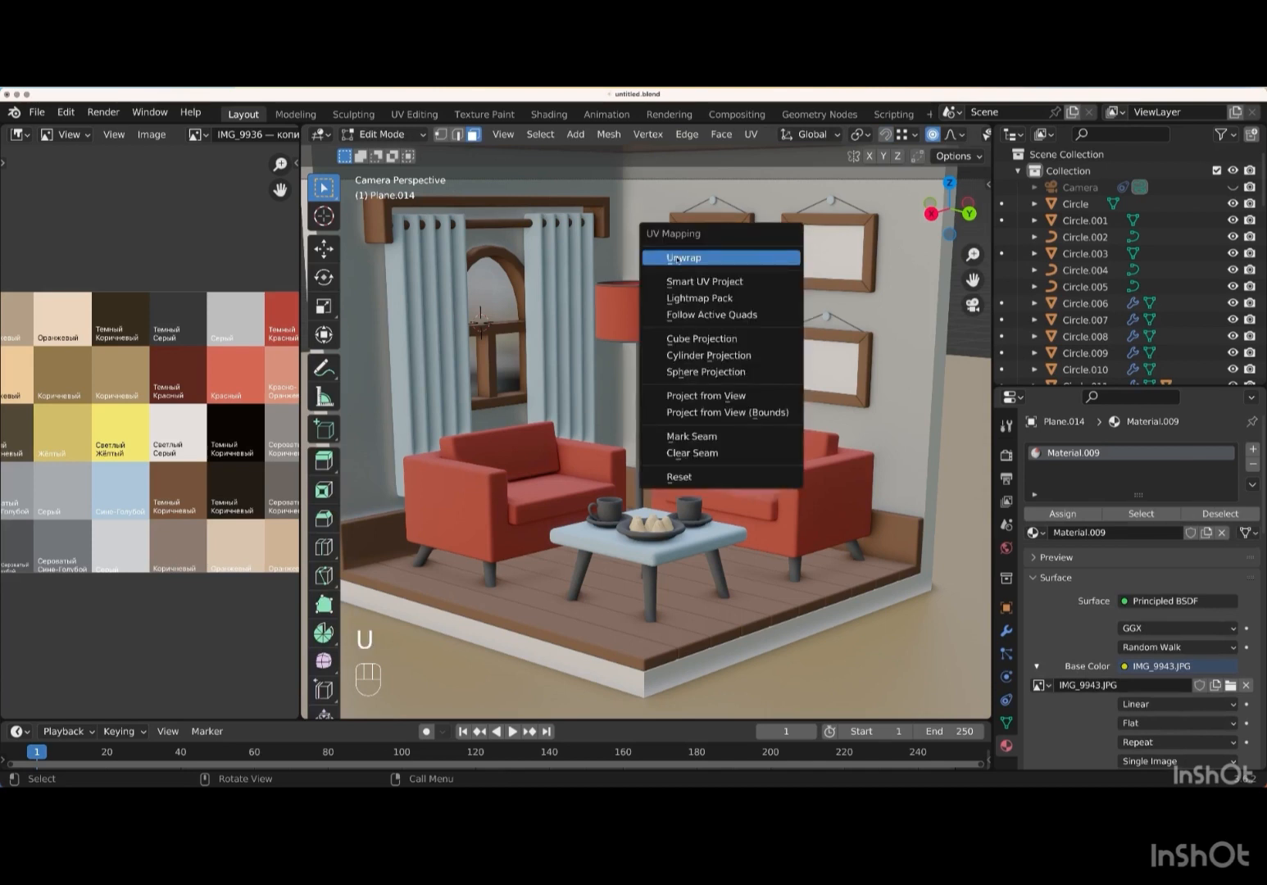
{"action": "left_click", "coordinate": [728, 259]}
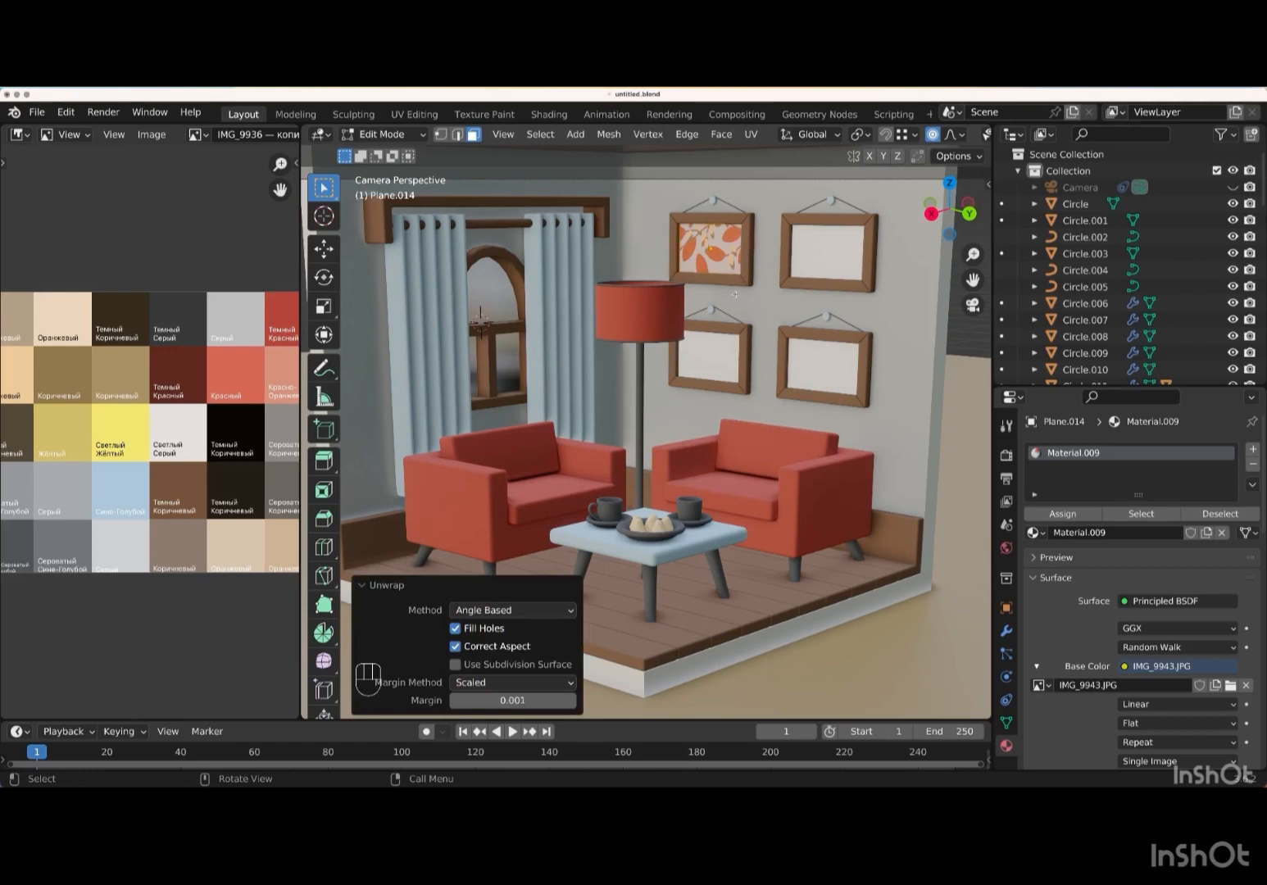
- Rotate the upper-left canvas's UV island by 90° over IMG_9943.JPG in the UV Editing workspace
{"action": "left_click", "coordinate": [425, 117]}
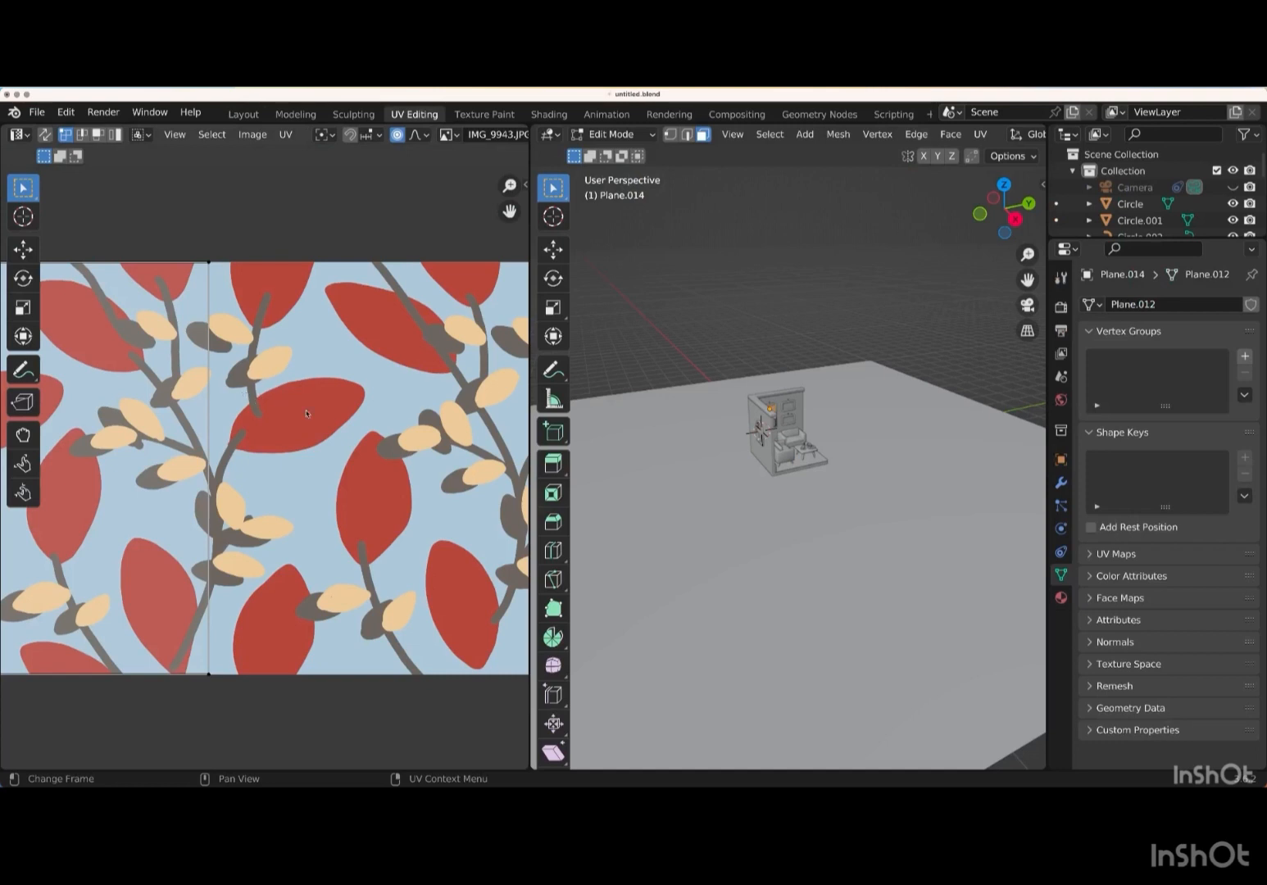
{"action": "scroll", "coordinate": [306, 413], "scroll_direction": "down", "scroll_amount": 1}
{"action": "scroll", "coordinate": [263, 416], "scroll_direction": "down", "scroll_amount": 1}
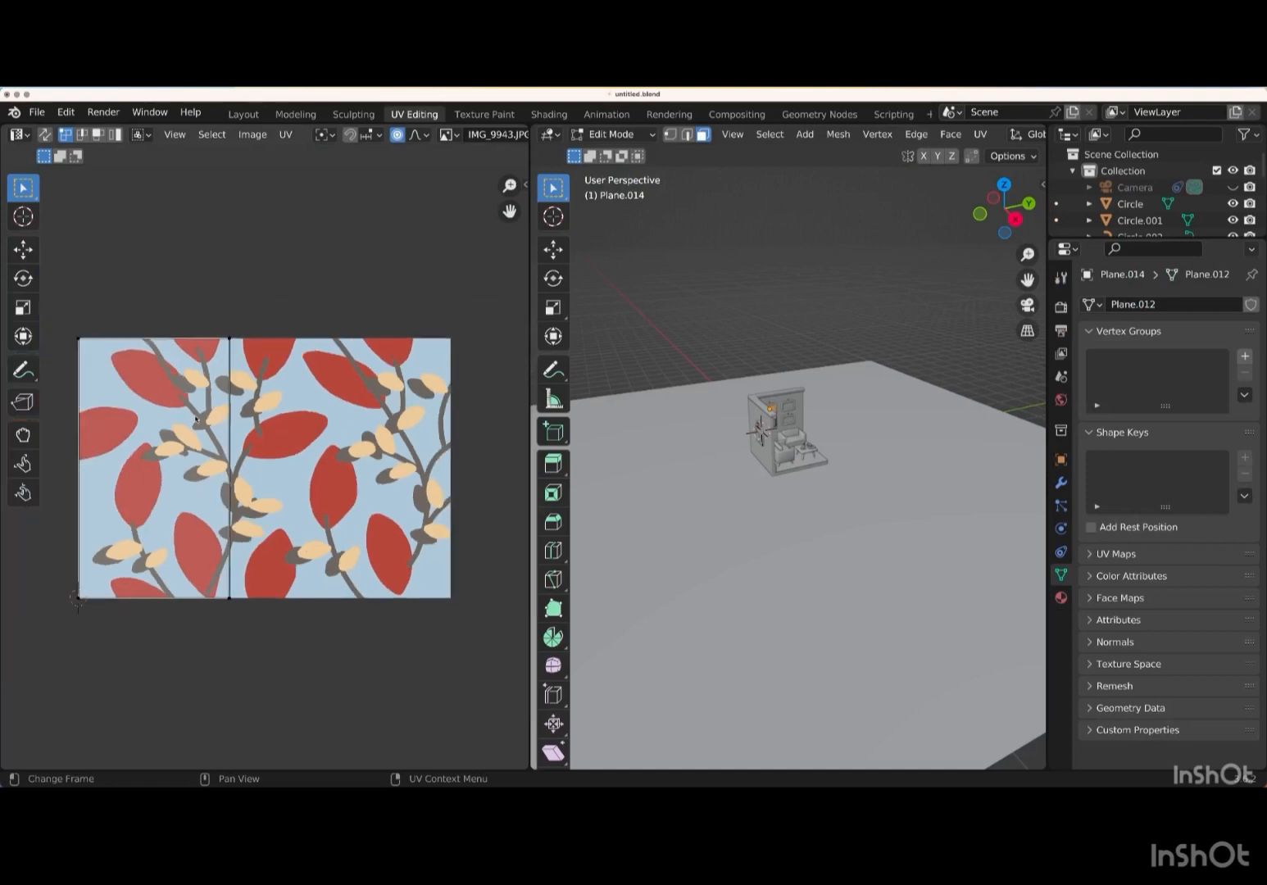
{"action": "left_click", "coordinate": [196, 418]}
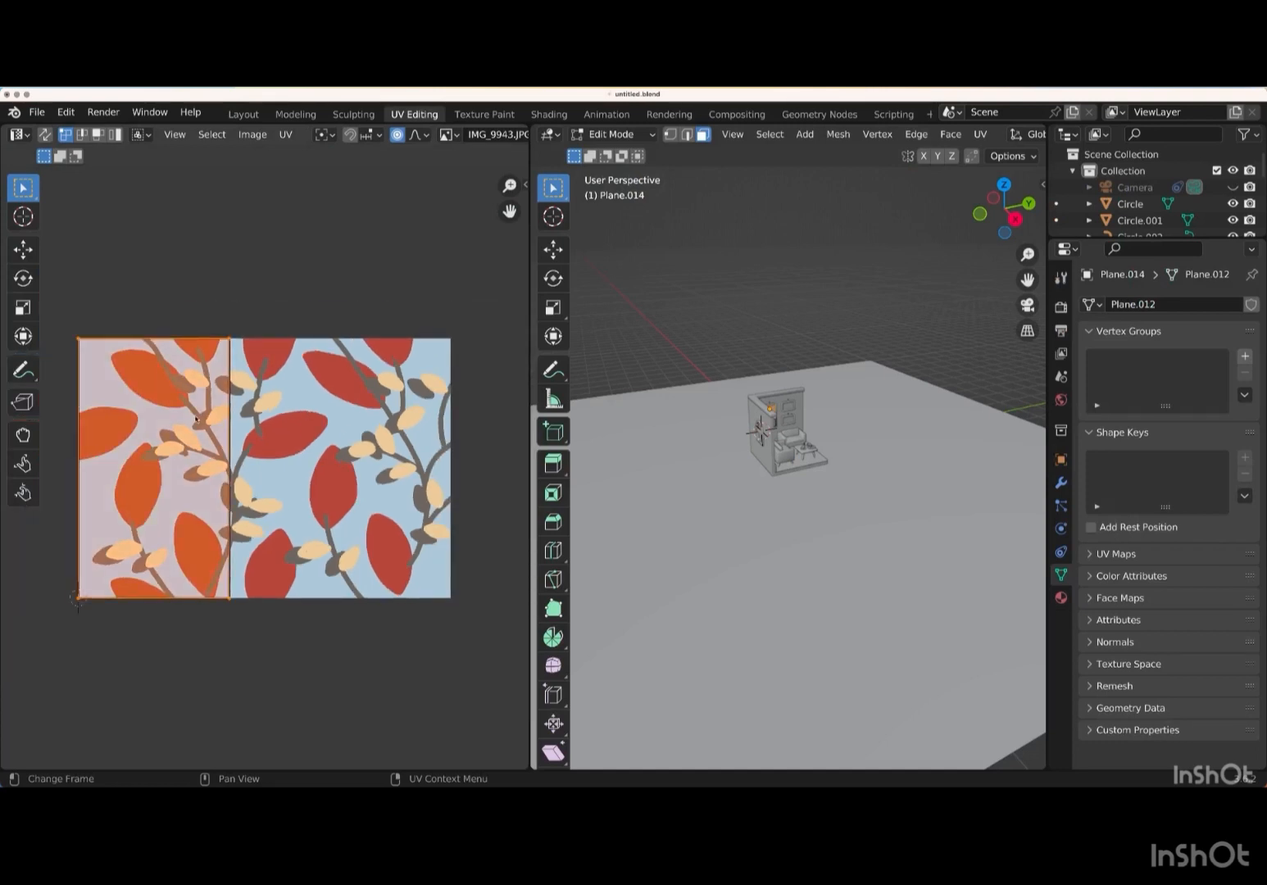
{"action": "type", "text": "r90"}
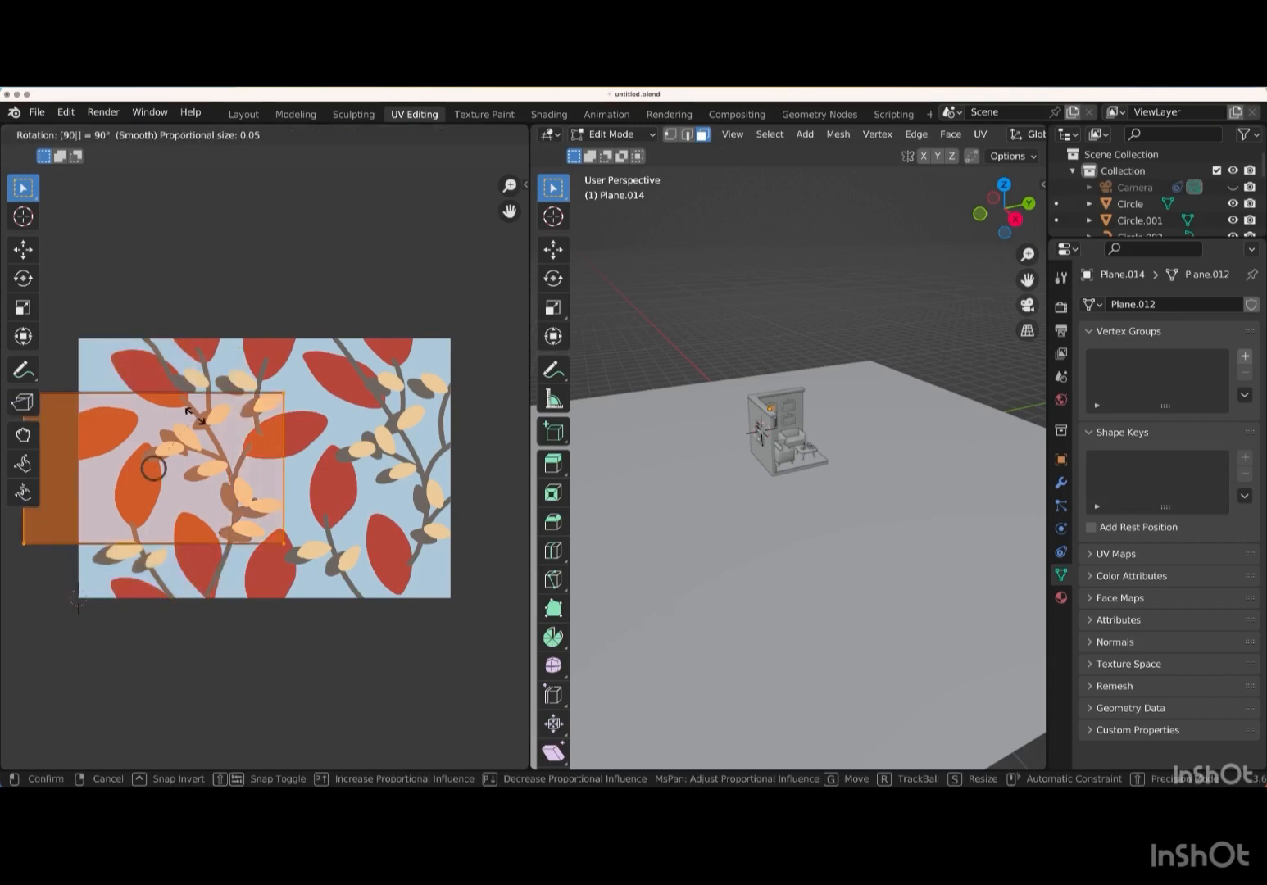
{"action": "key", "text": "Return"}
- Centre the rotated UV island by moving it about 0.298 along X, and scale it by about 1.42 to span the leaf image's width
{"action": "key", "text": "g"}
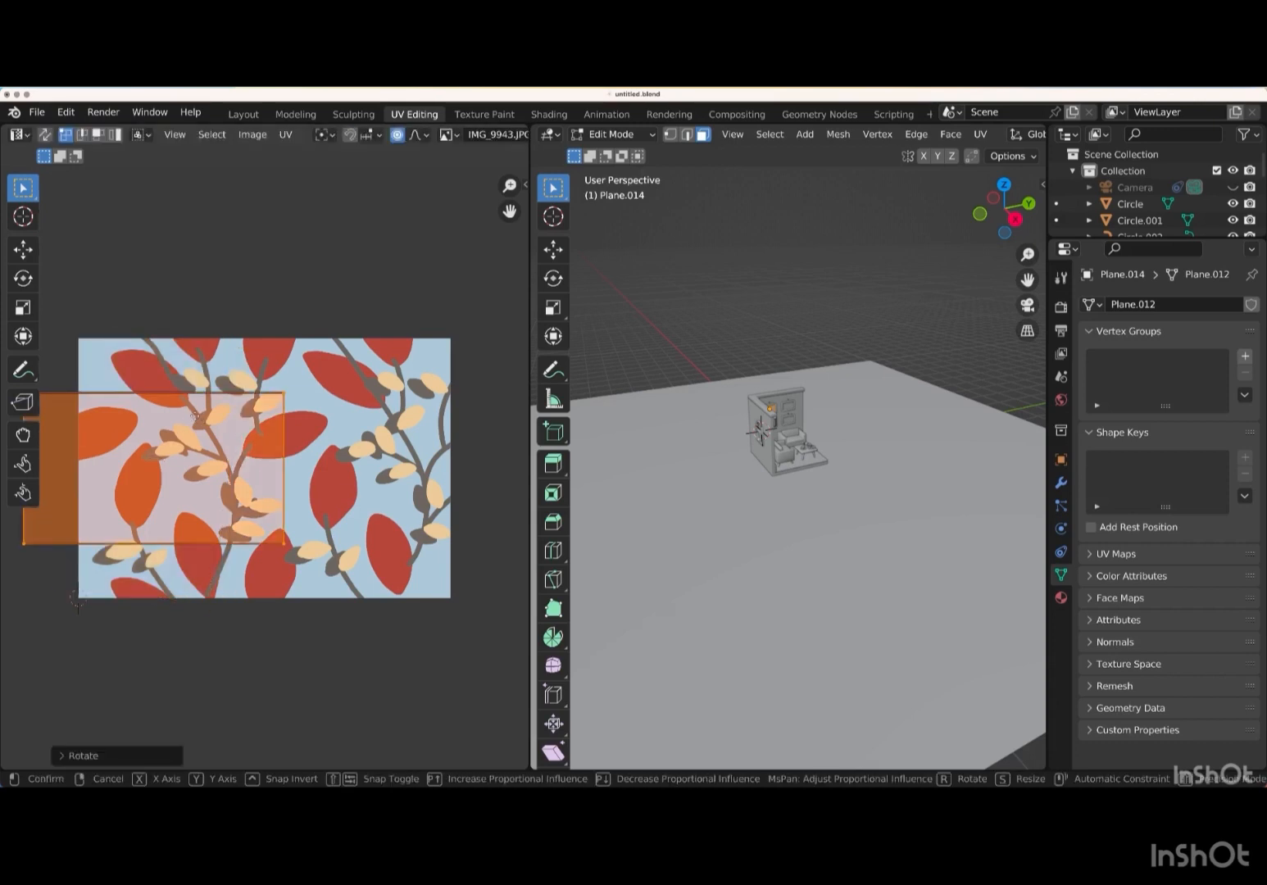
{"action": "key", "text": "x"}
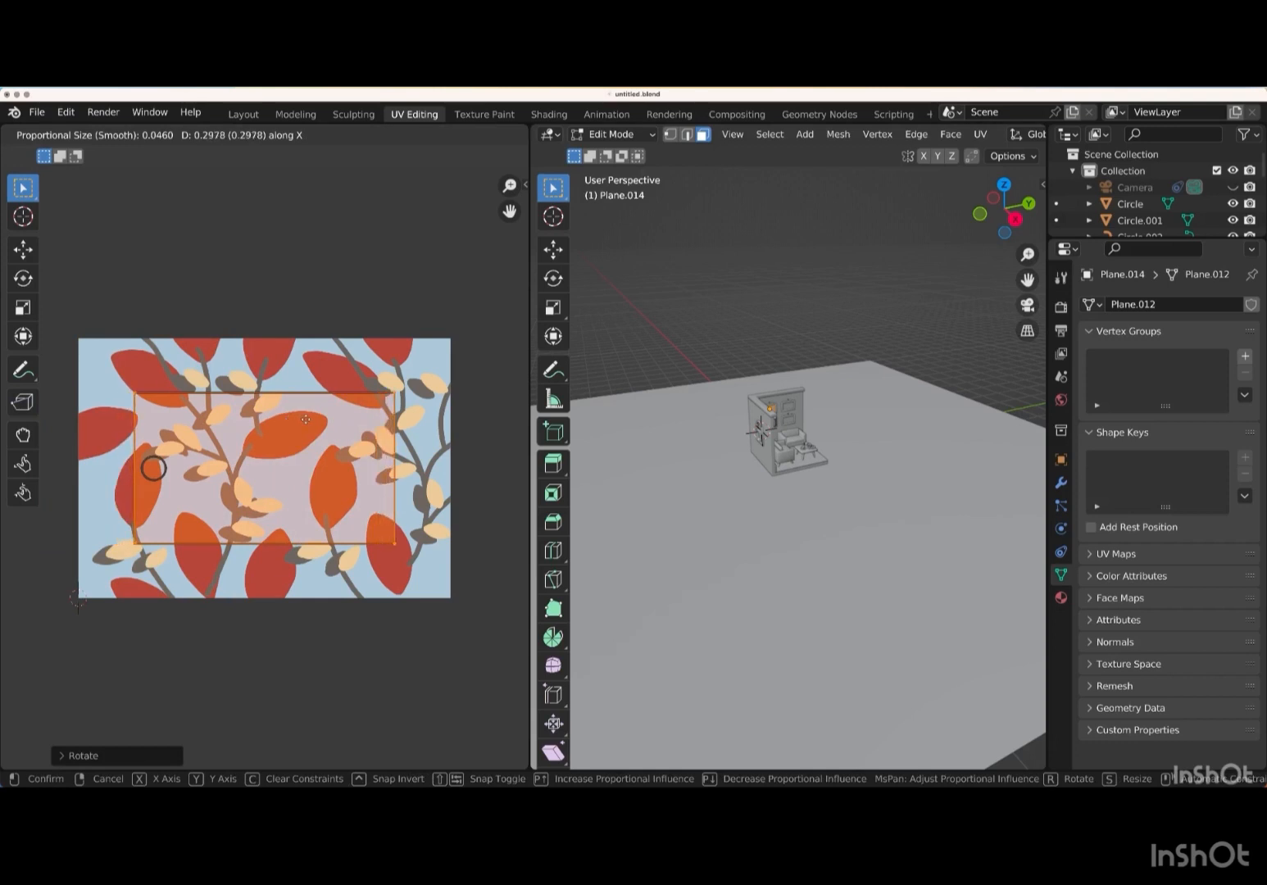
{"action": "left_click", "coordinate": [305, 419]}
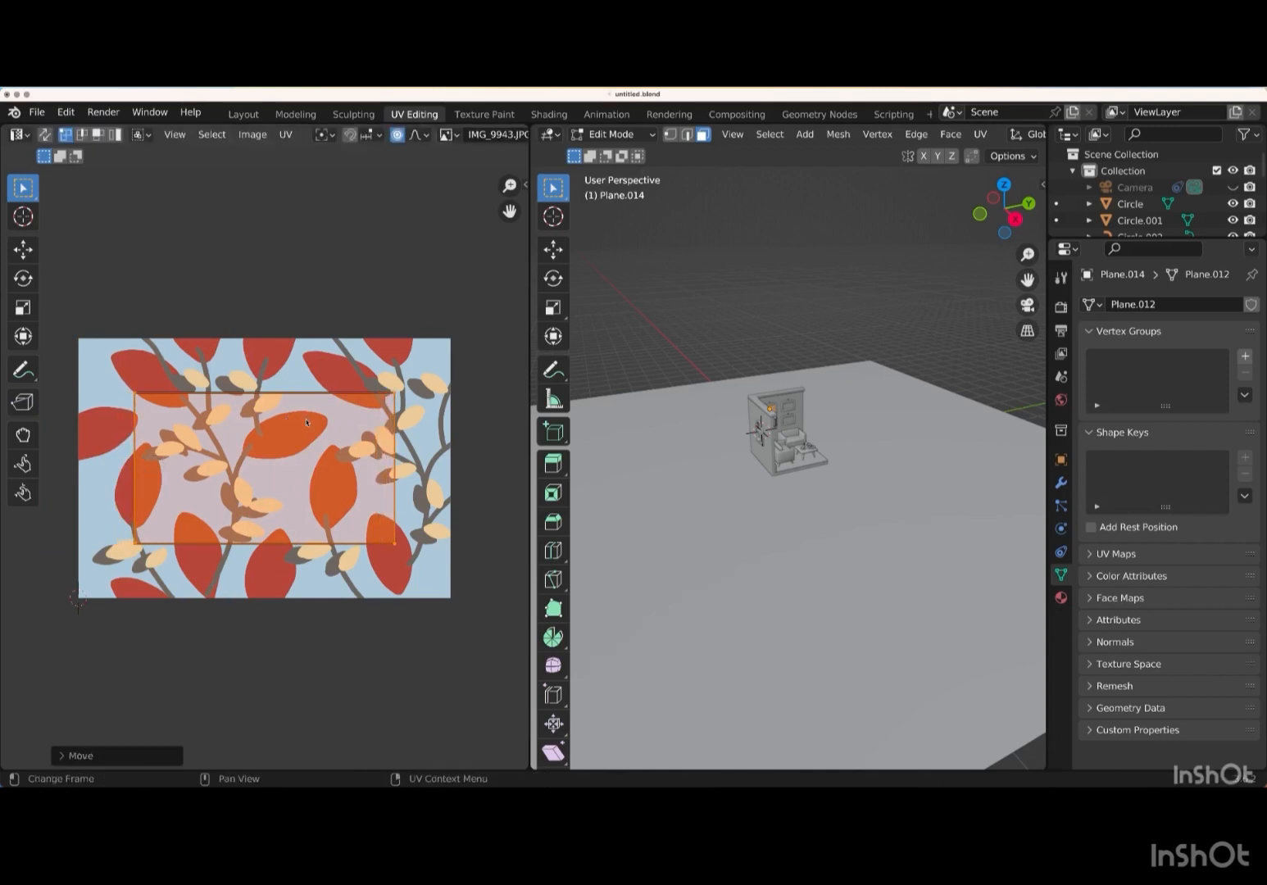
{"action": "key", "text": "s"}
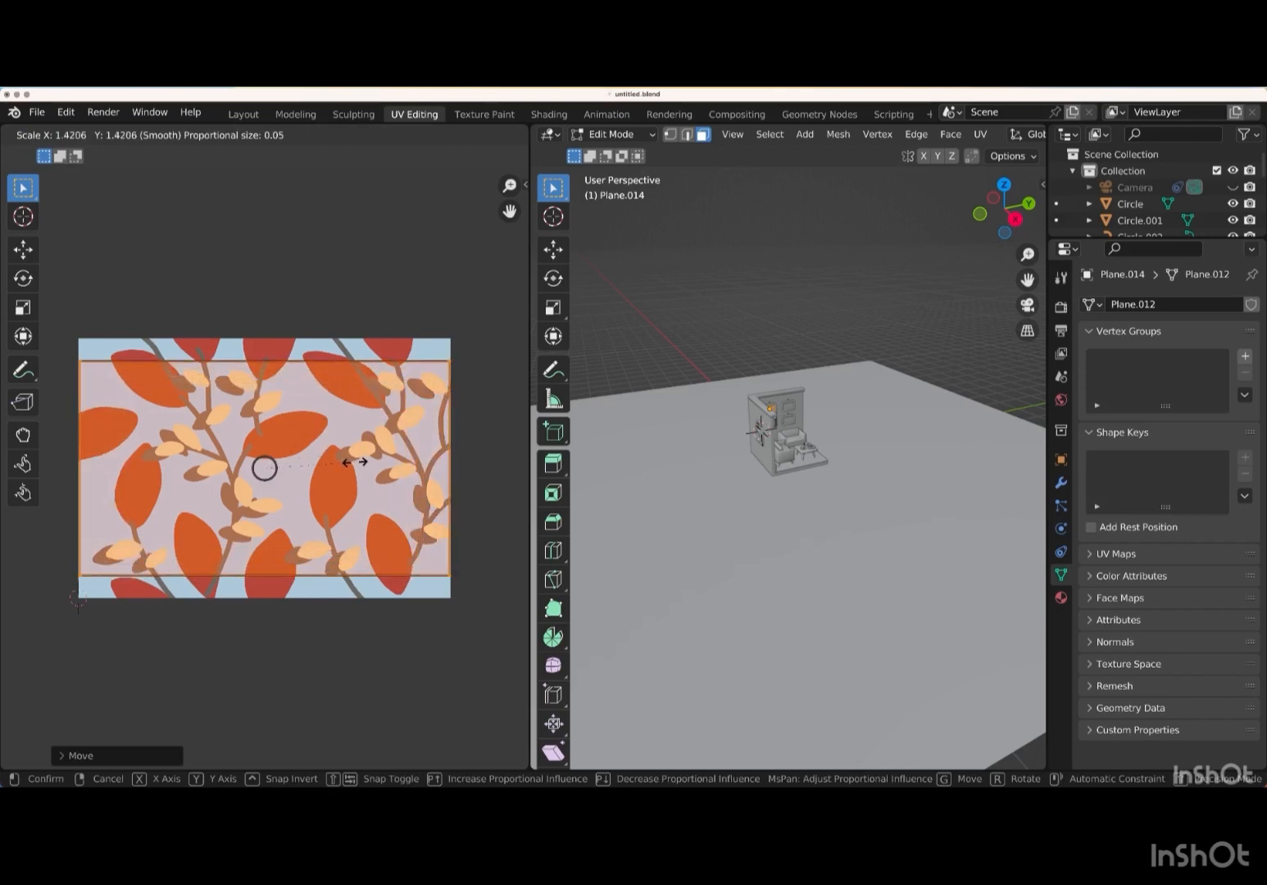
{"action": "left_click", "coordinate": [354, 462]}
- Move the UV island's upper and lower edges along Y to the leaf image's upper and lower borders
{"action": "key", "text": "b"}
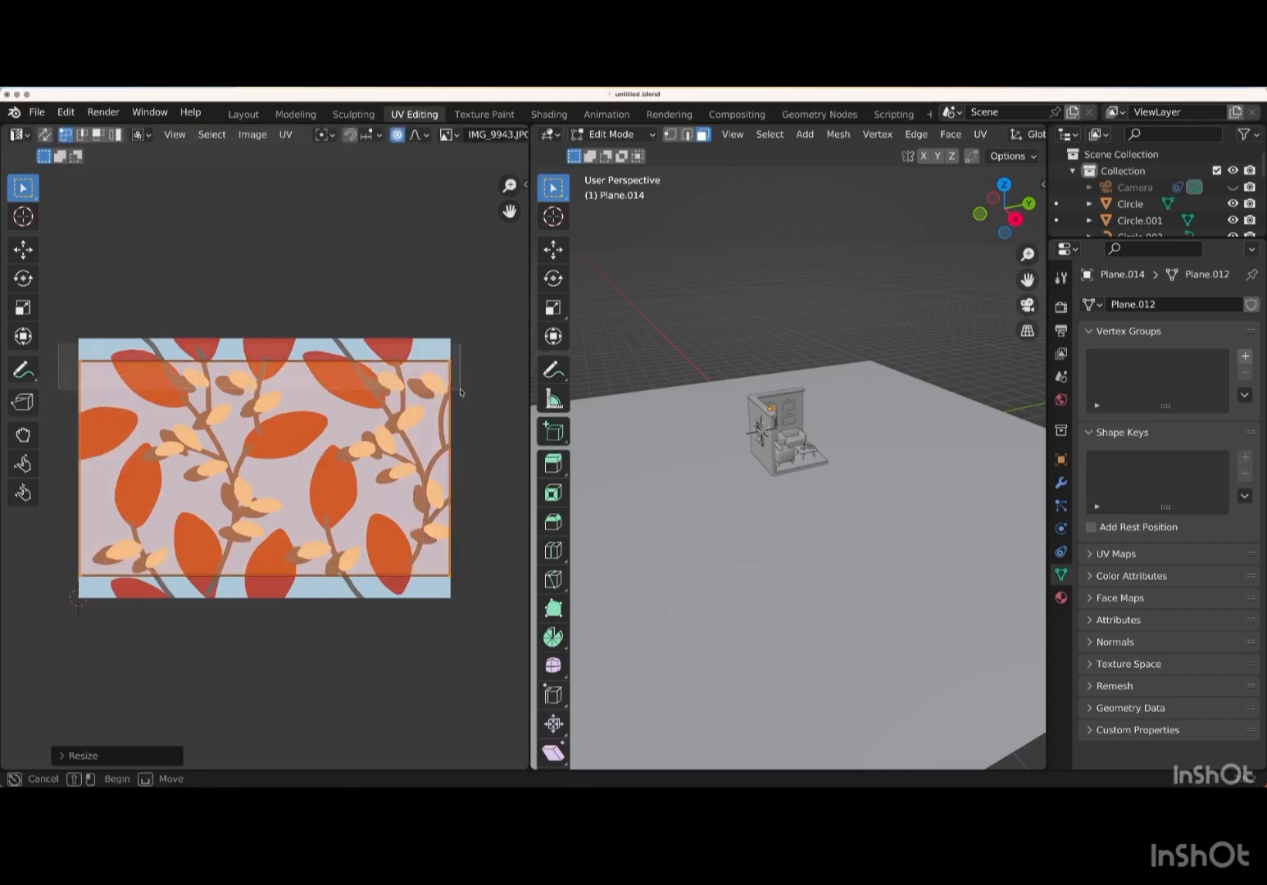
{"action": "left_click_drag", "start_coordinate": [460, 389], "coordinate": [456, 388]}
{"action": "key", "text": "g"}
{"action": "key", "text": "y"}
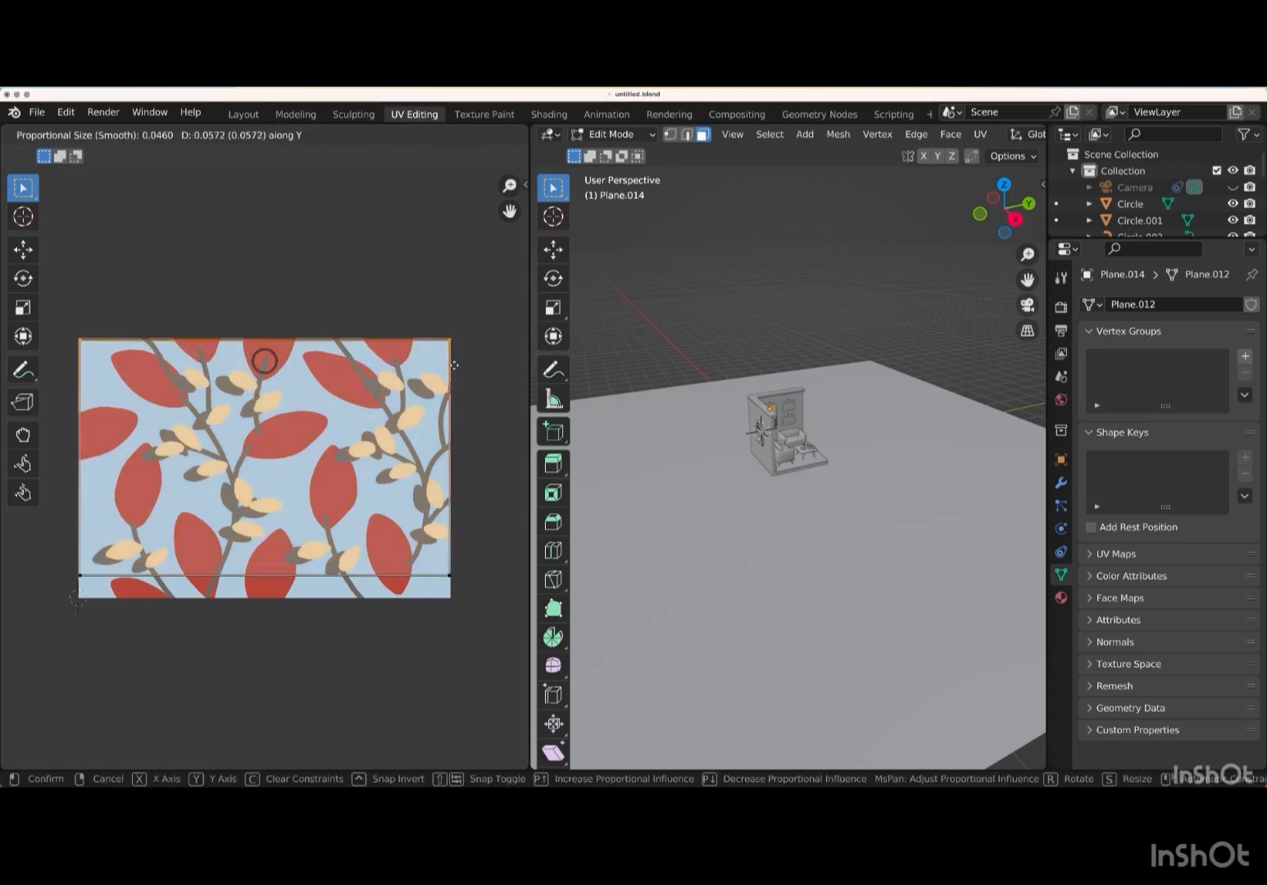
{"action": "left_click", "coordinate": [455, 369]}
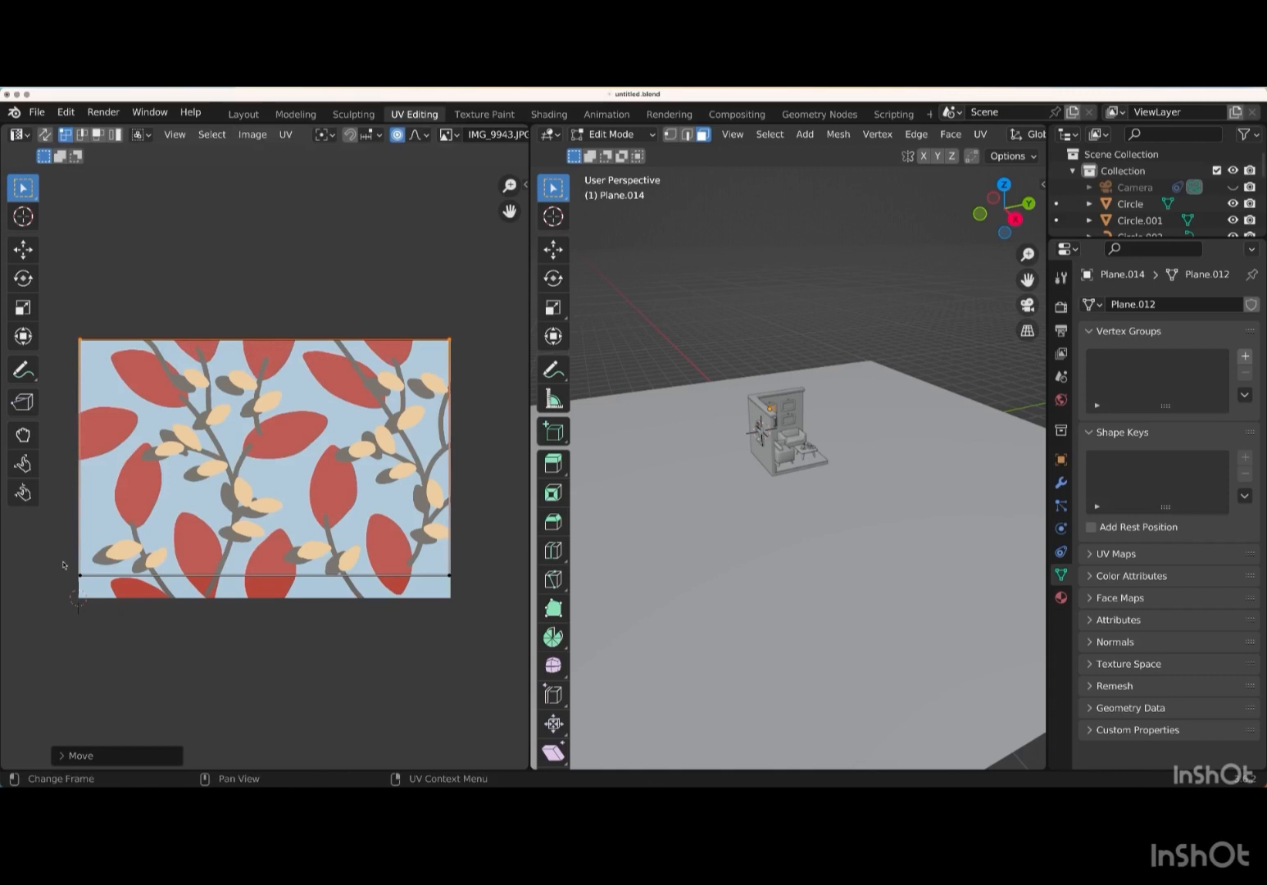
{"action": "left_click_drag", "start_coordinate": [63, 562], "coordinate": [480, 589]}
{"action": "key", "text": "g"}
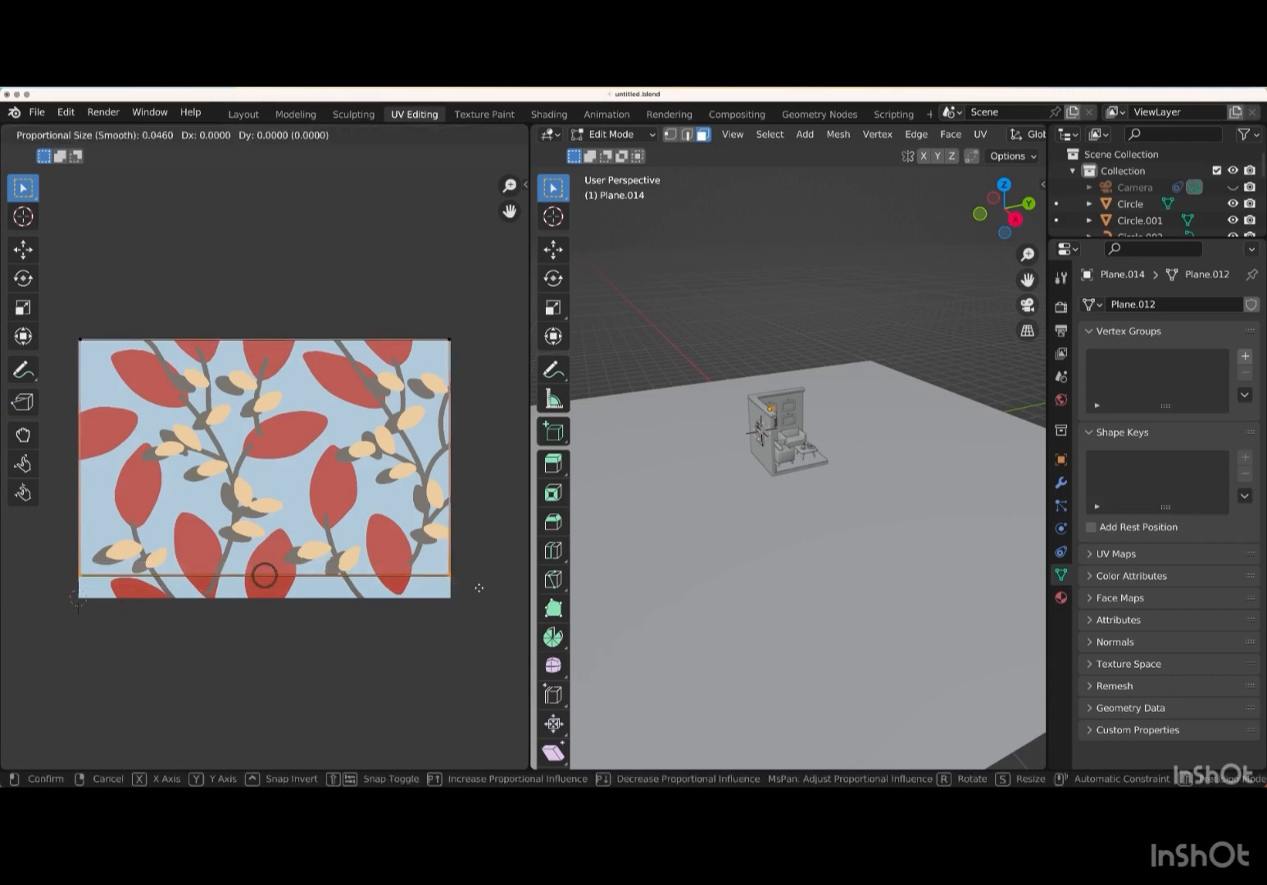
{"action": "key", "text": "y"}
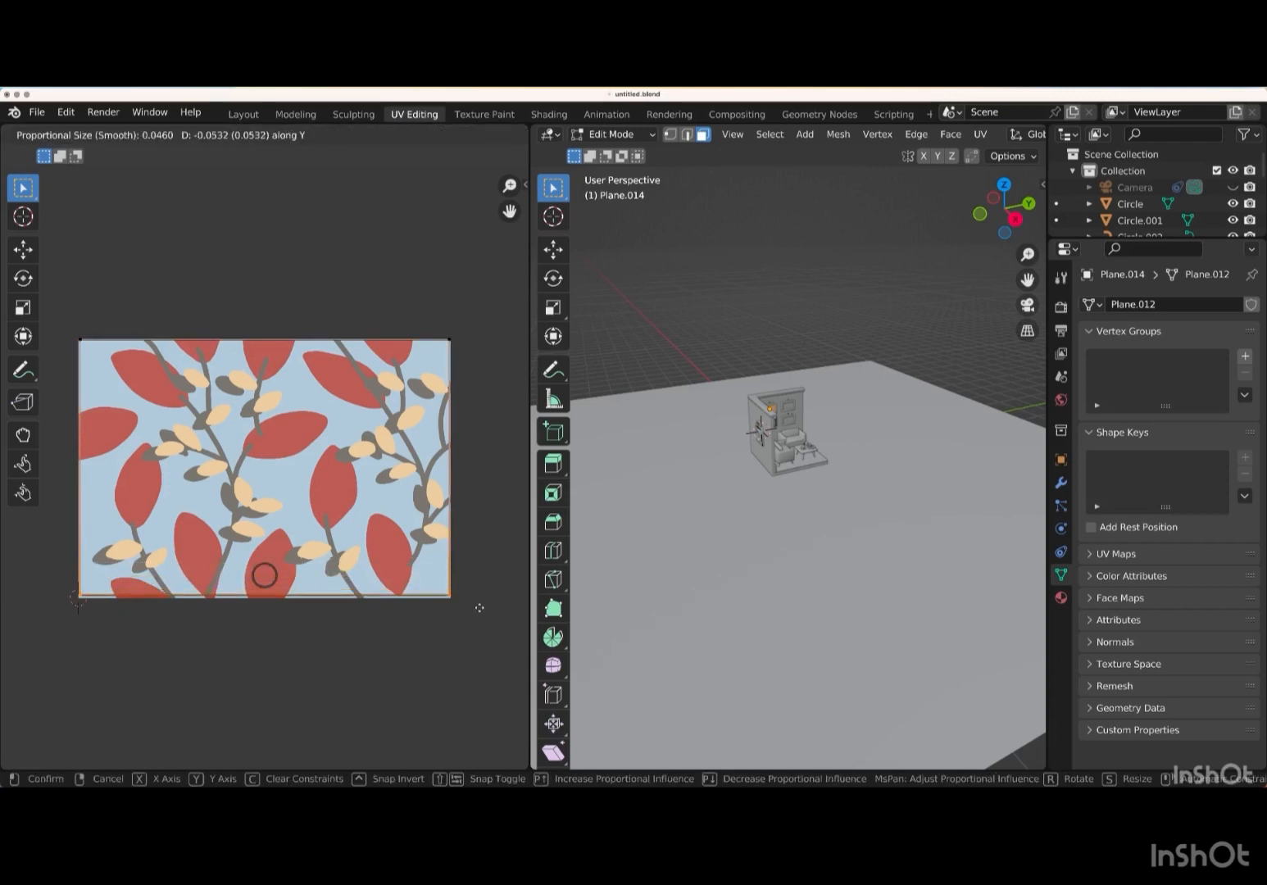
{"action": "left_click", "coordinate": [480, 609]}
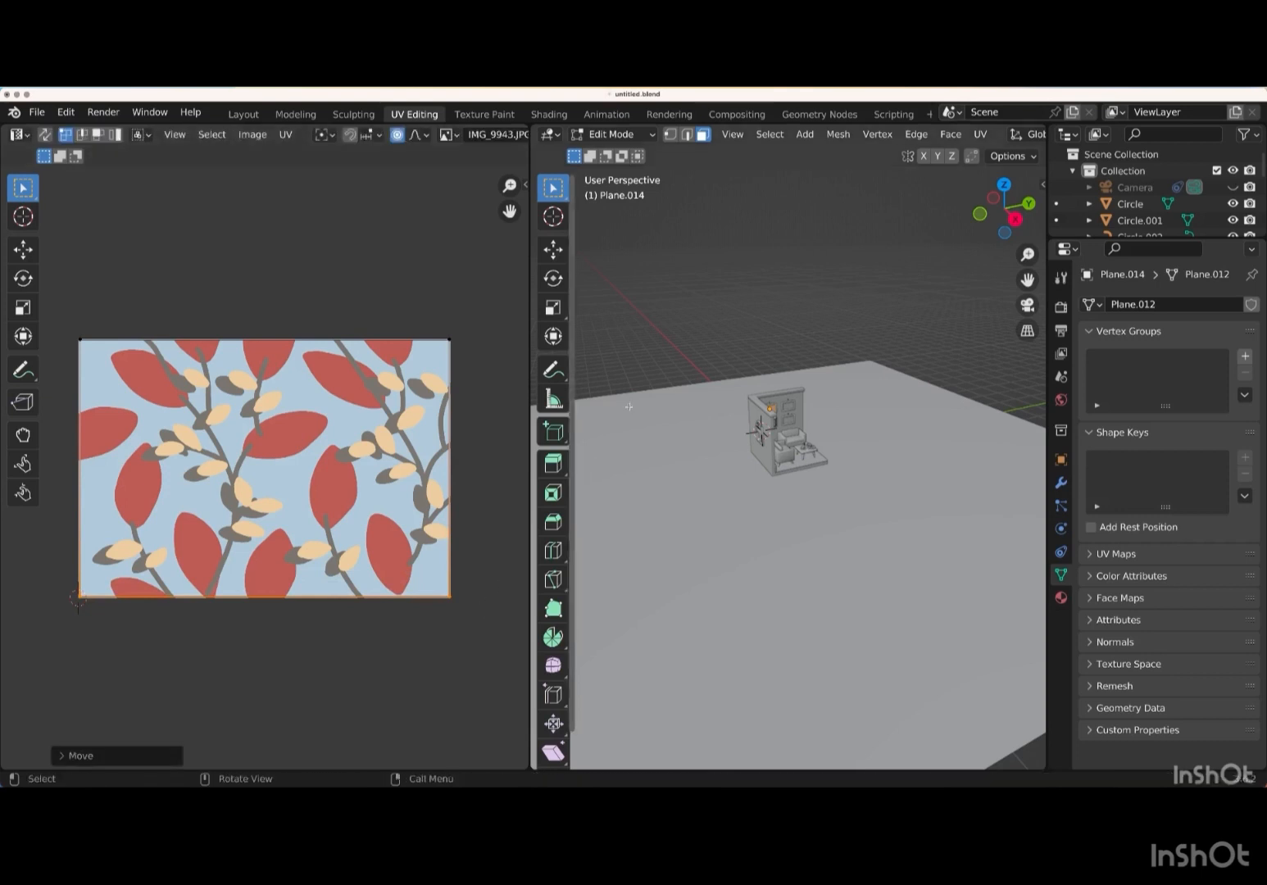
- In the Layout workspace, give the upper-right picture canvas a new material with IMG_9945.JPG from Pictures as the base colour's image texture
{"action": "left_click", "coordinate": [243, 115]}
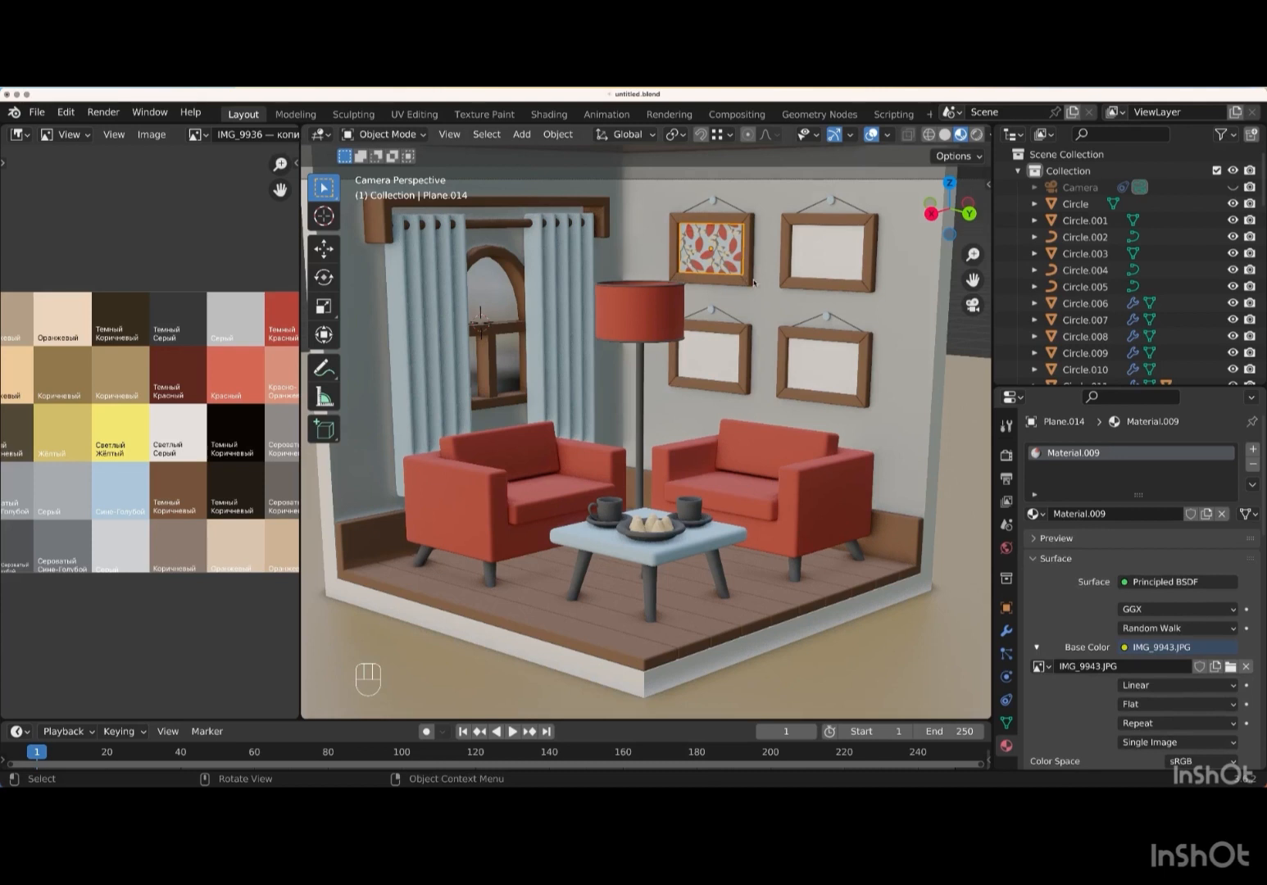
{"action": "left_click", "coordinate": [824, 261]}
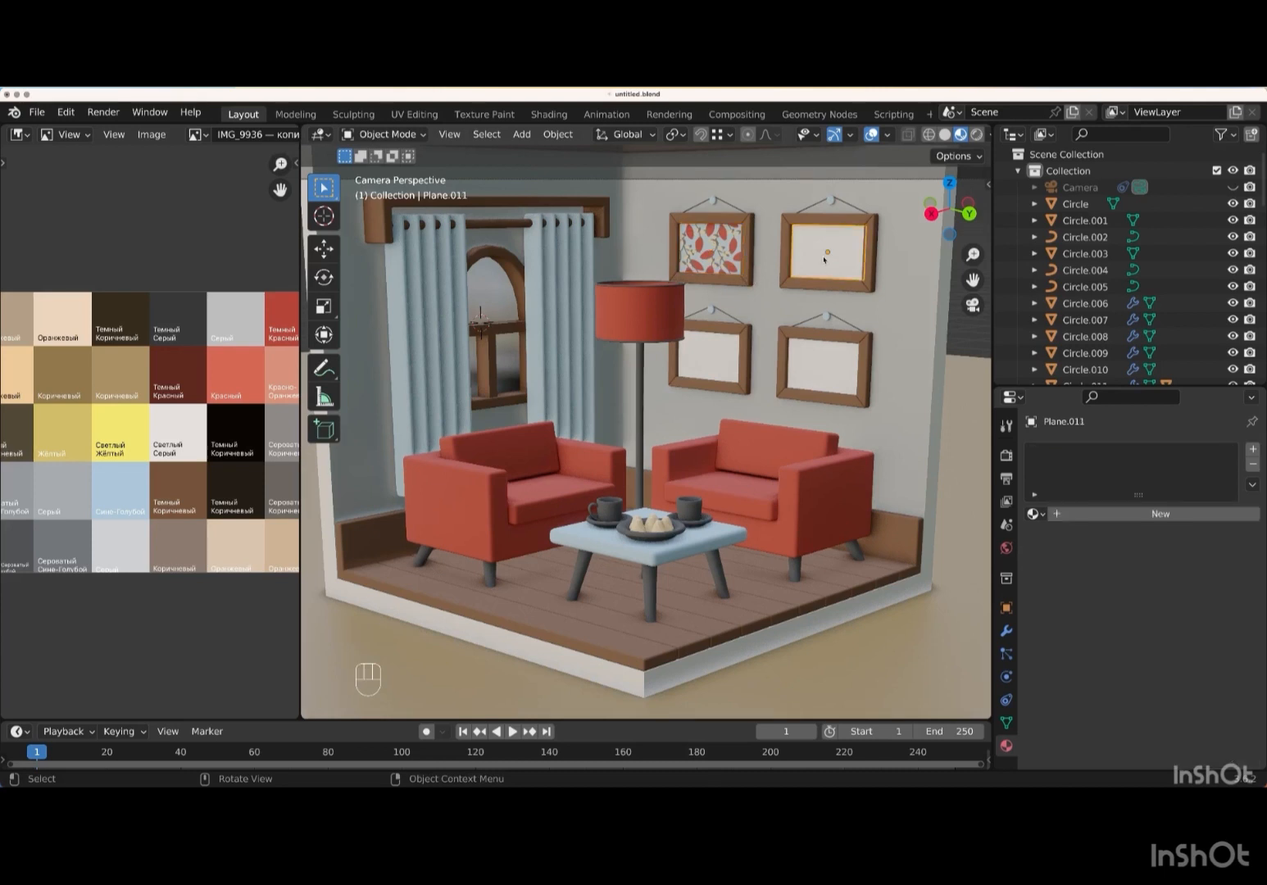
{"action": "left_click", "coordinate": [1159, 514]}
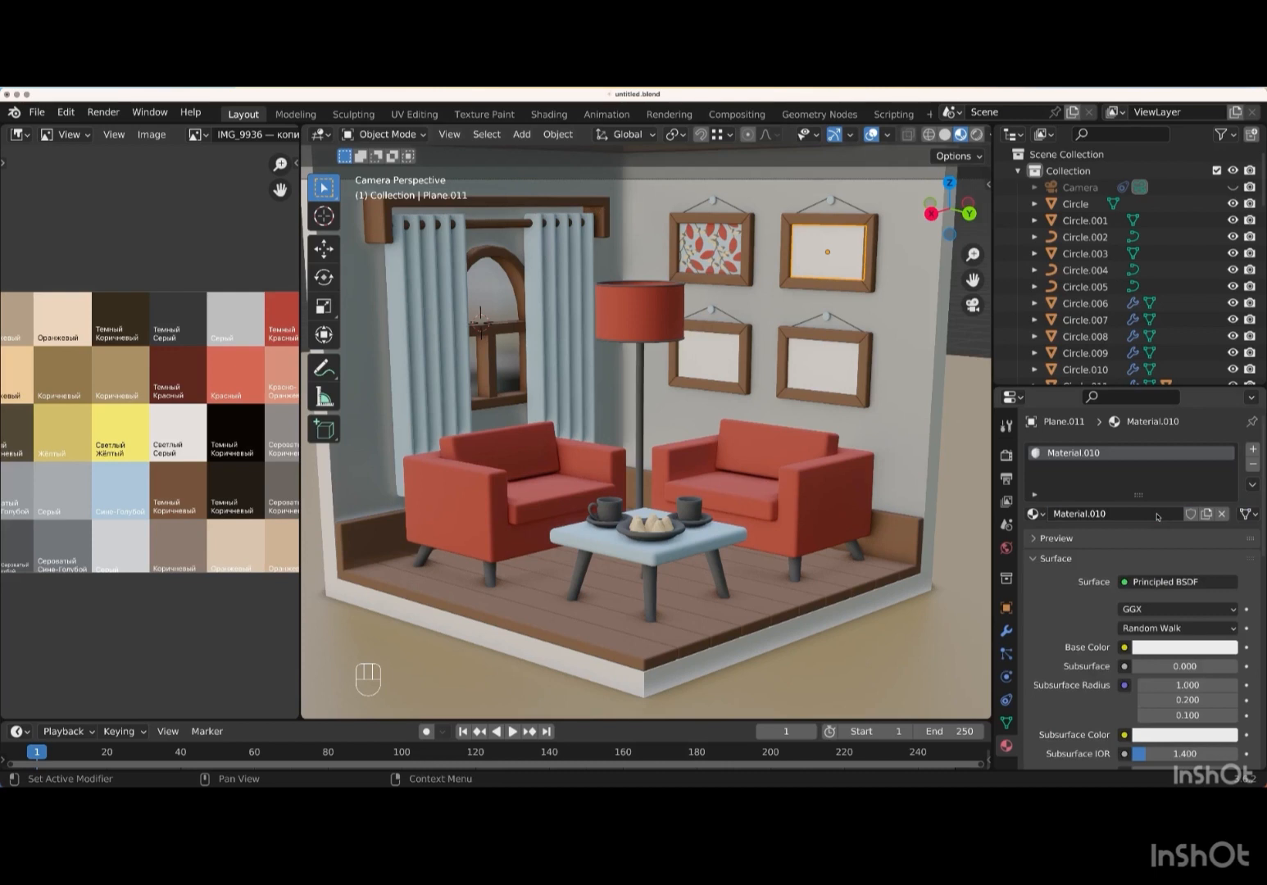
{"action": "left_click", "coordinate": [1124, 648]}
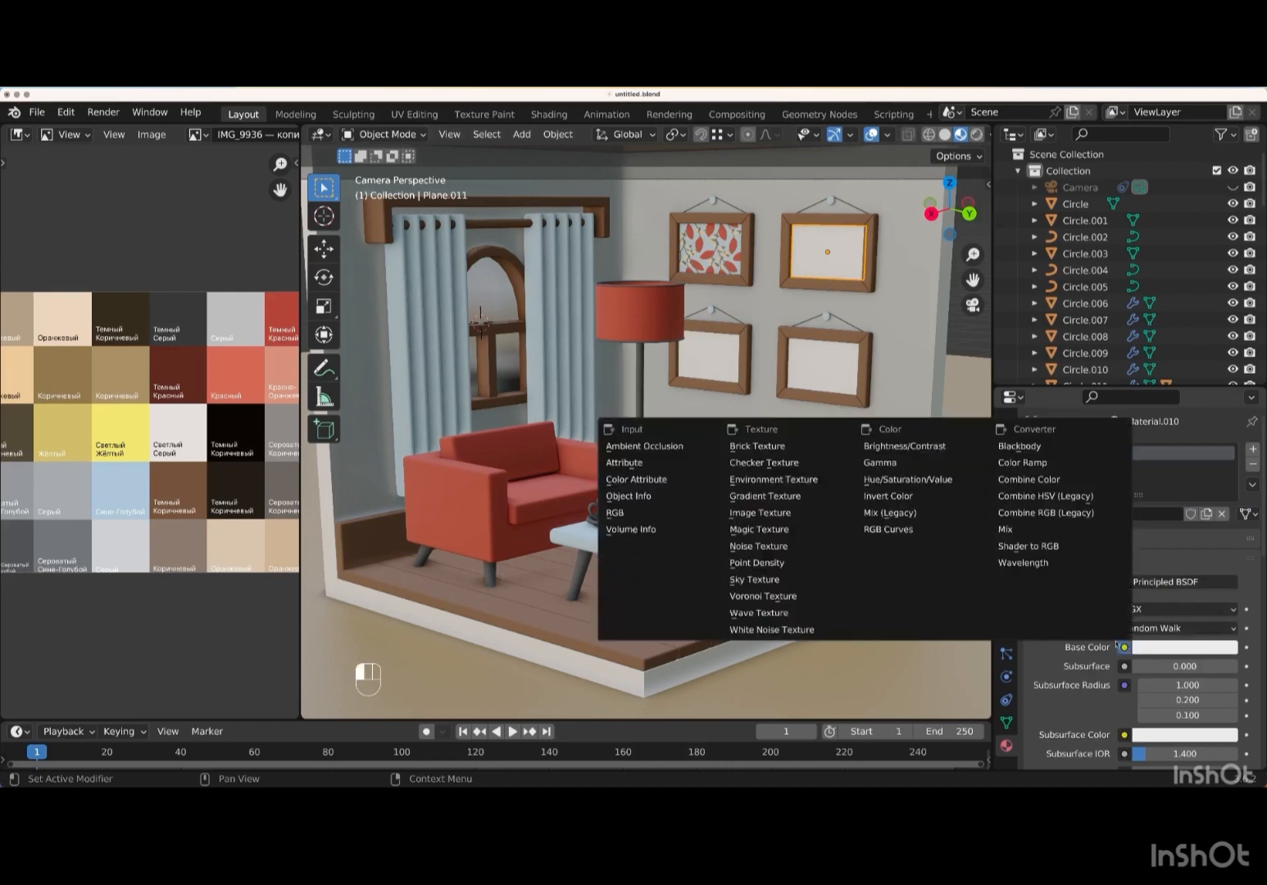
{"action": "left_click", "coordinate": [792, 514]}
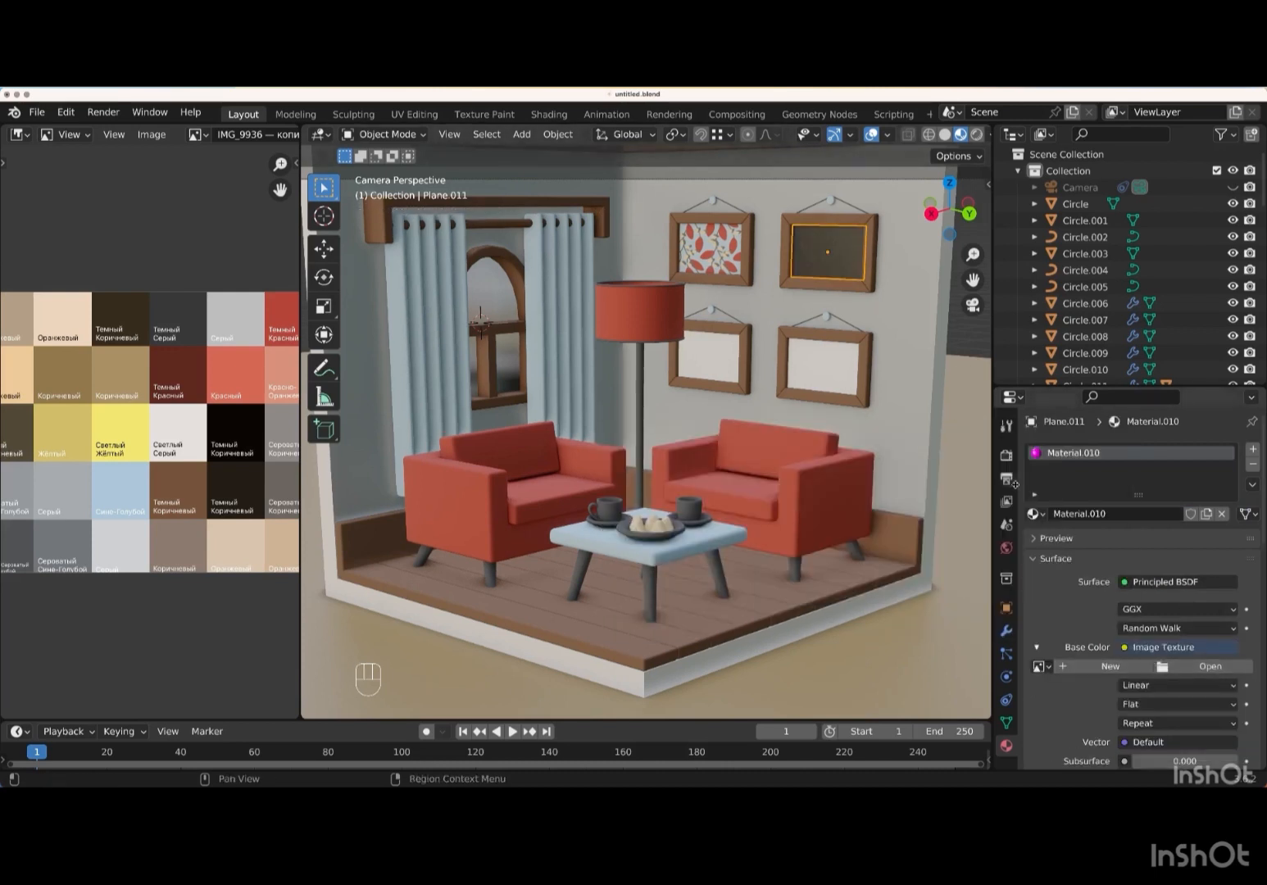
{"action": "left_click", "coordinate": [1216, 667]}
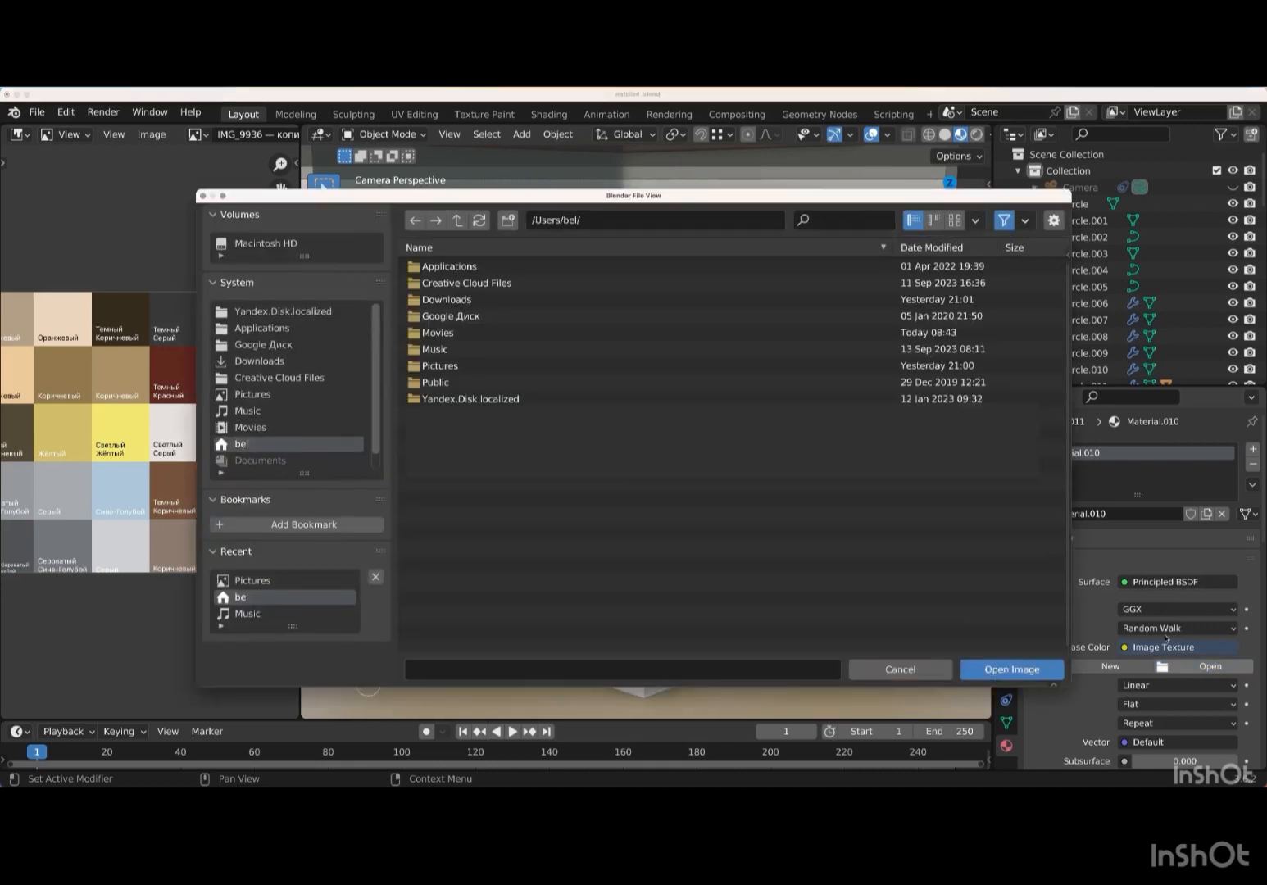
{"action": "double_click", "coordinate": [442, 365]}
{"action": "double_click", "coordinate": [492, 335]}
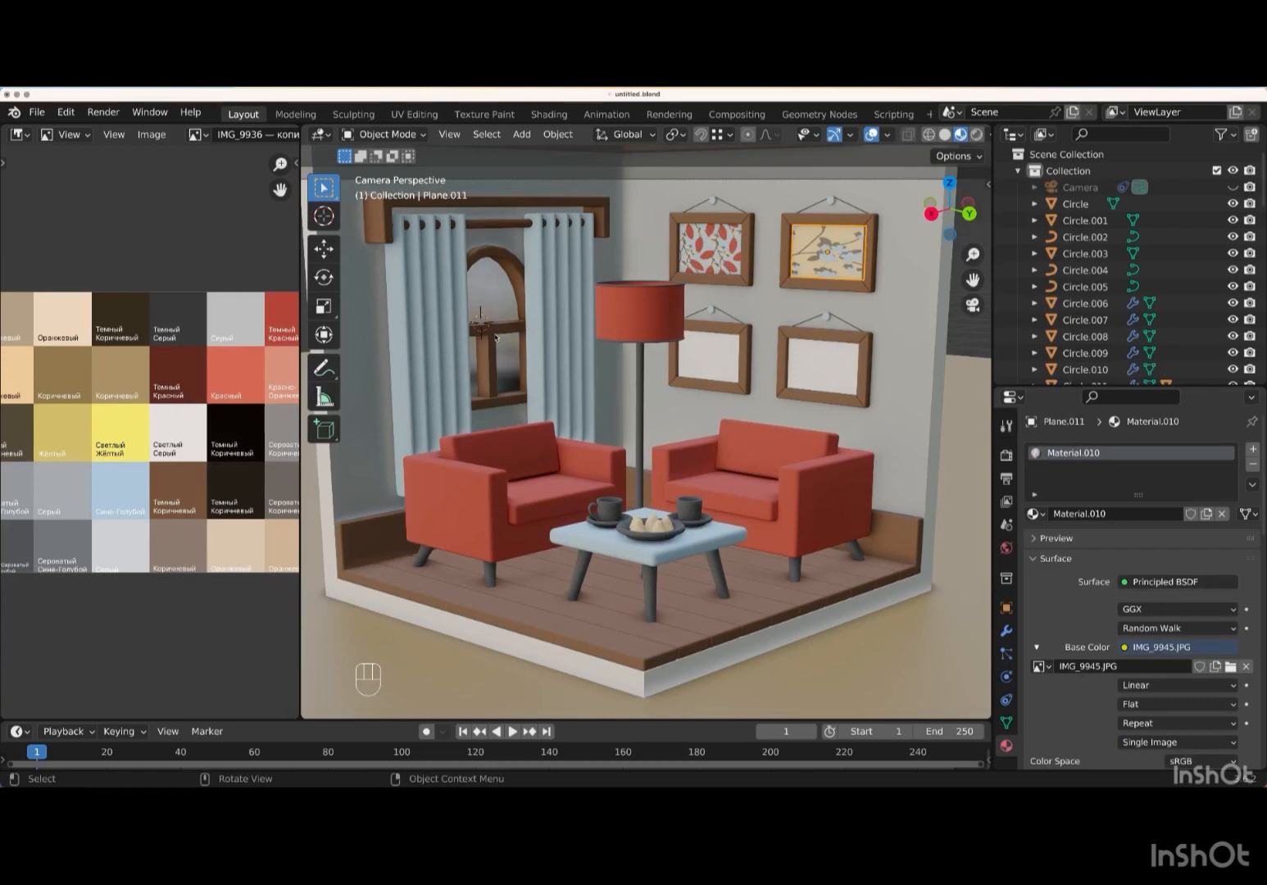
- Unwrap all faces of the upper-right picture canvas in Edit Mode
{"action": "key", "text": "Tab"}
{"action": "key", "text": "a"}
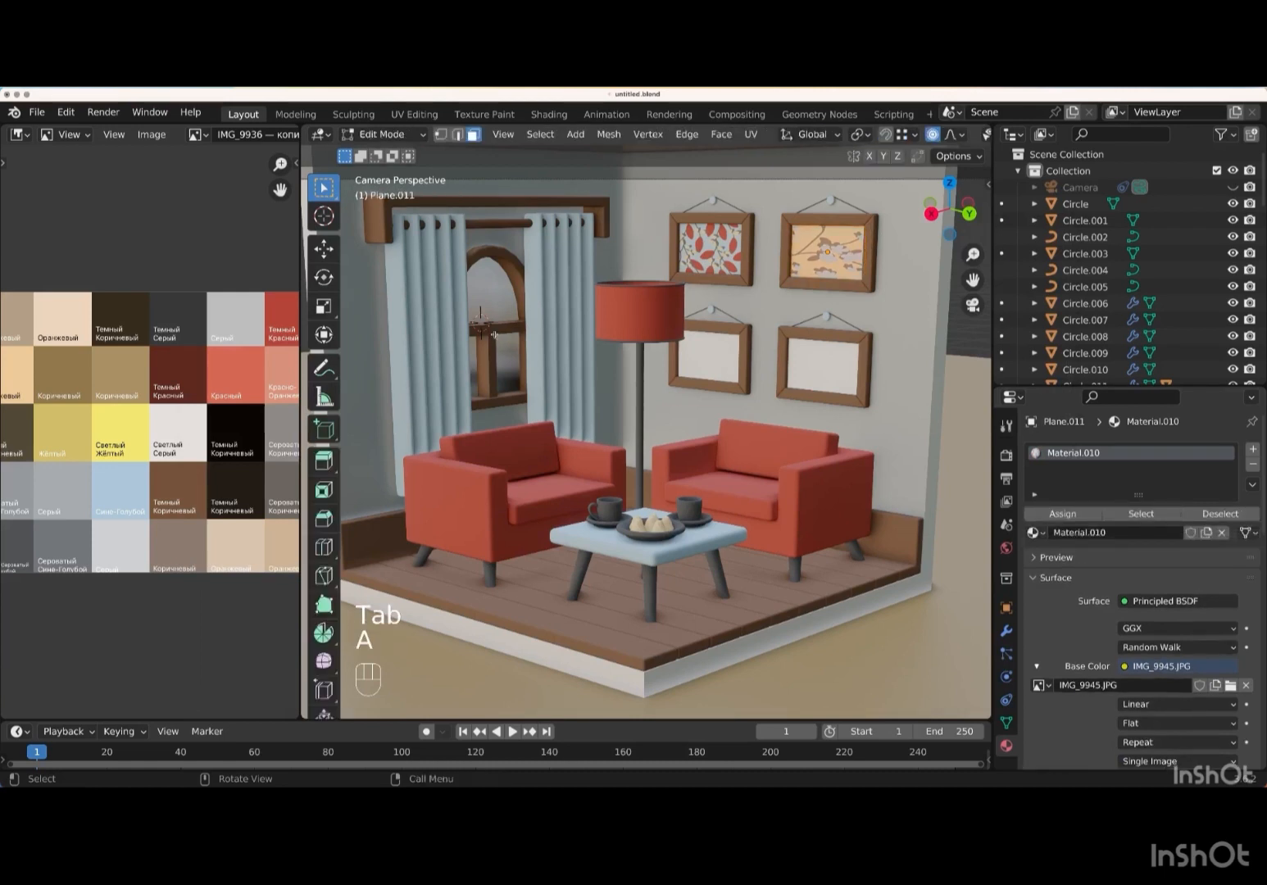
{"action": "key", "text": "u"}
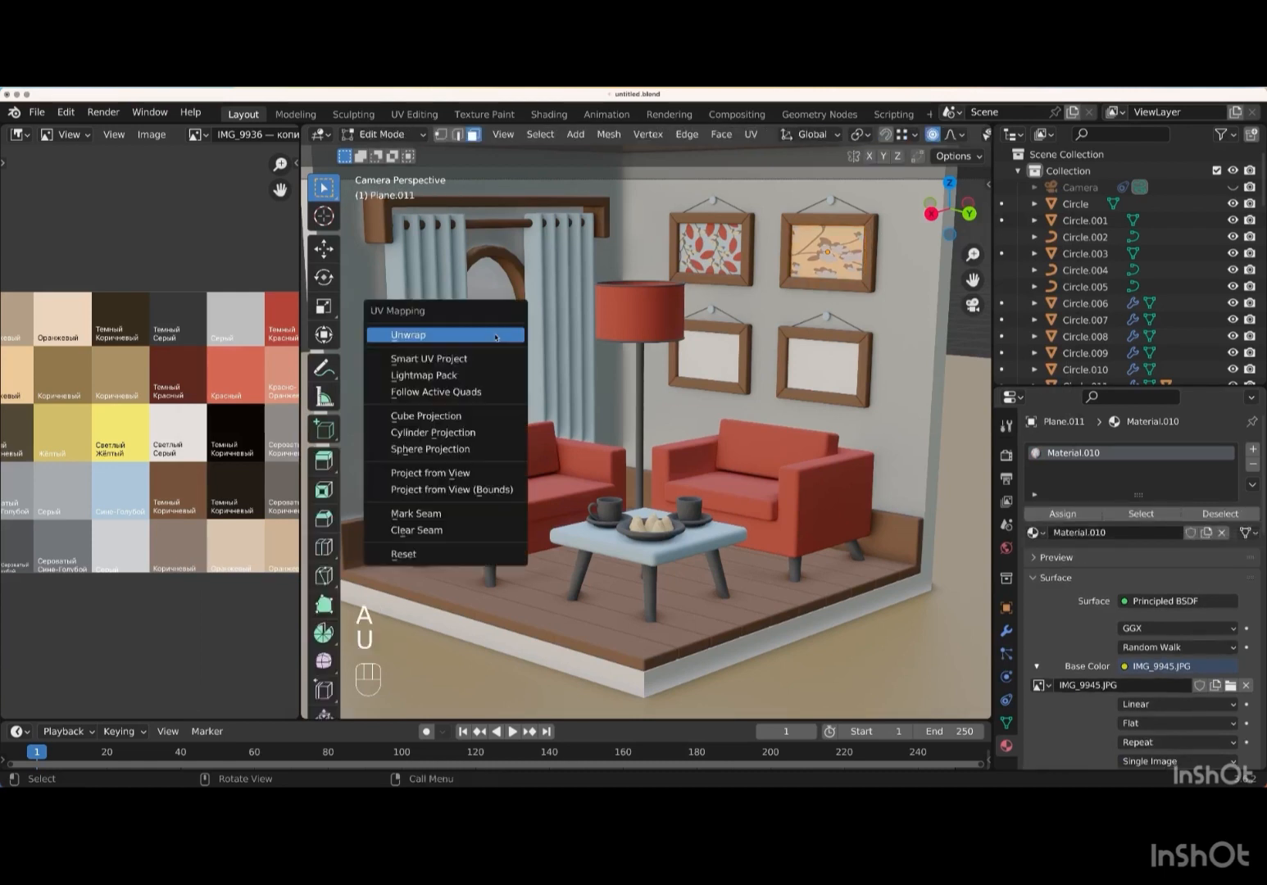
{"action": "left_click", "coordinate": [428, 339]}
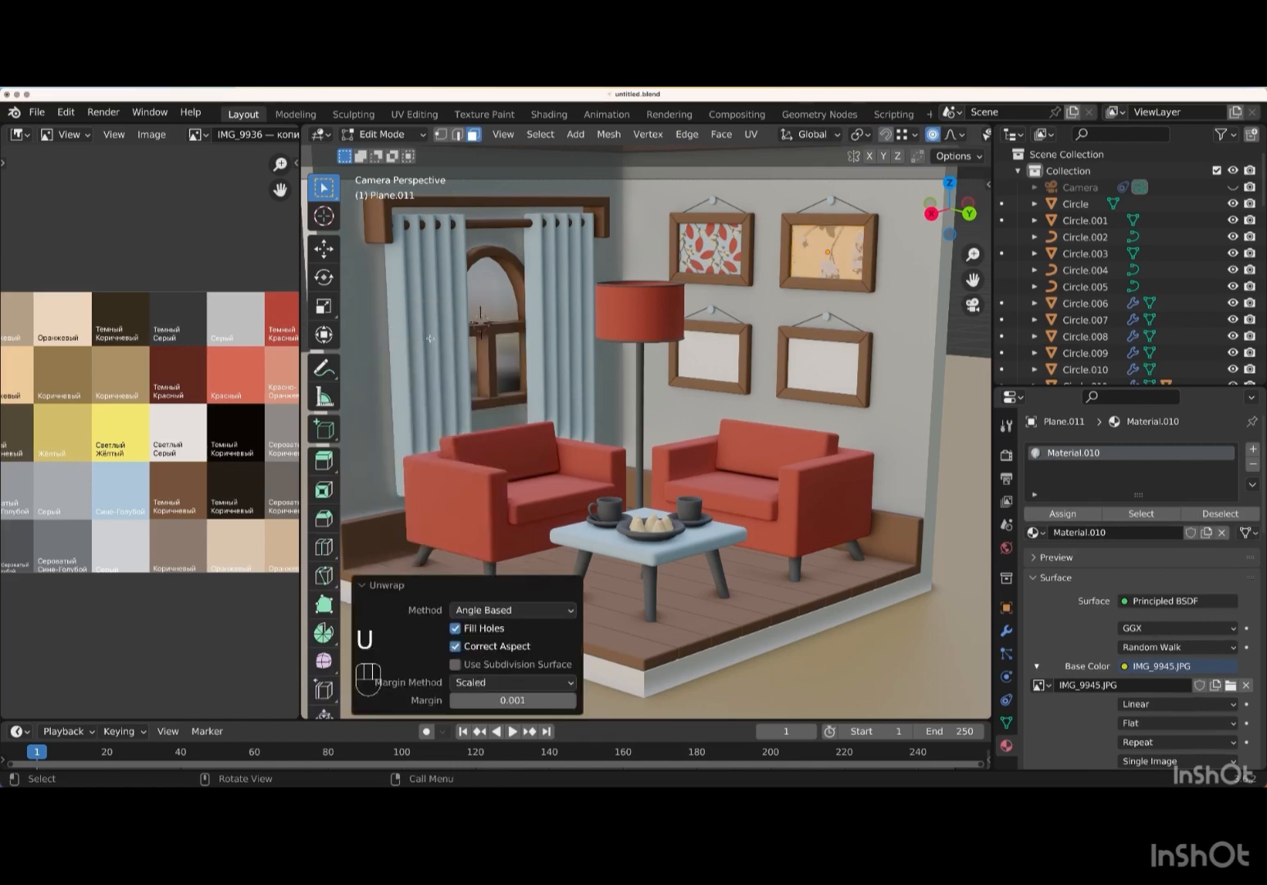
- Rotate the upper-right canvas's whole UV island by 90° over IMG_9945.JPG in the UV Editing workspace
{"action": "left_click", "coordinate": [414, 114]}
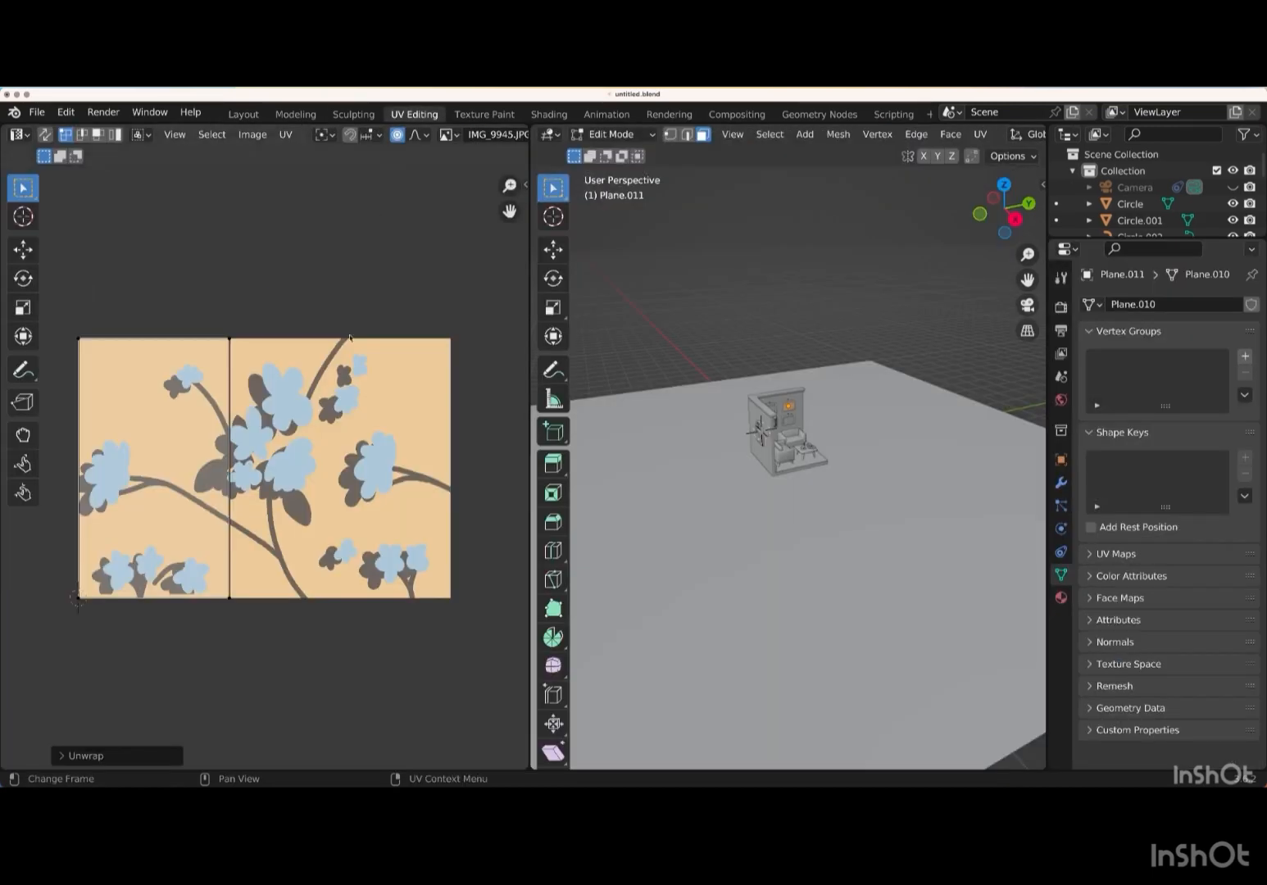
{"action": "key", "text": "a"}
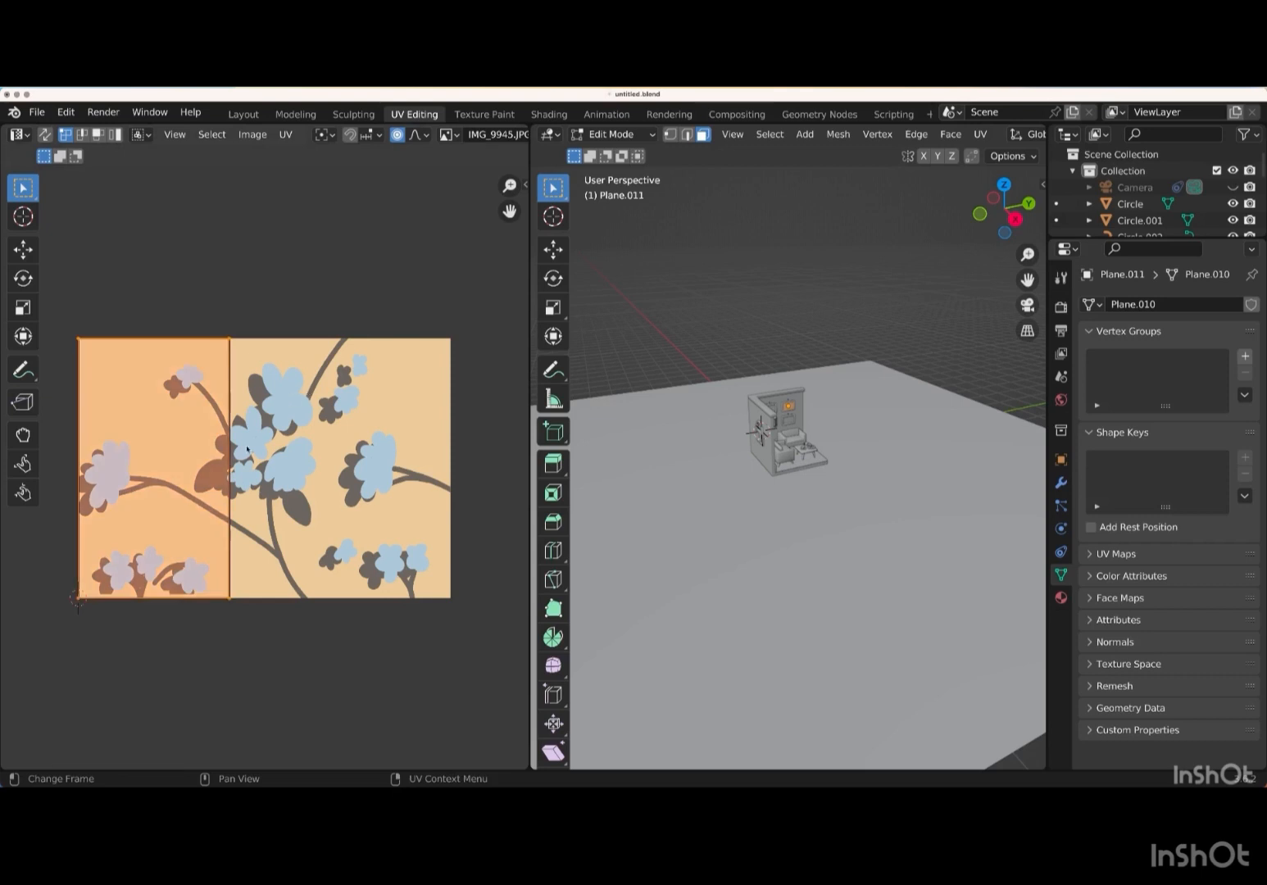
{"action": "type", "text": "r90"}
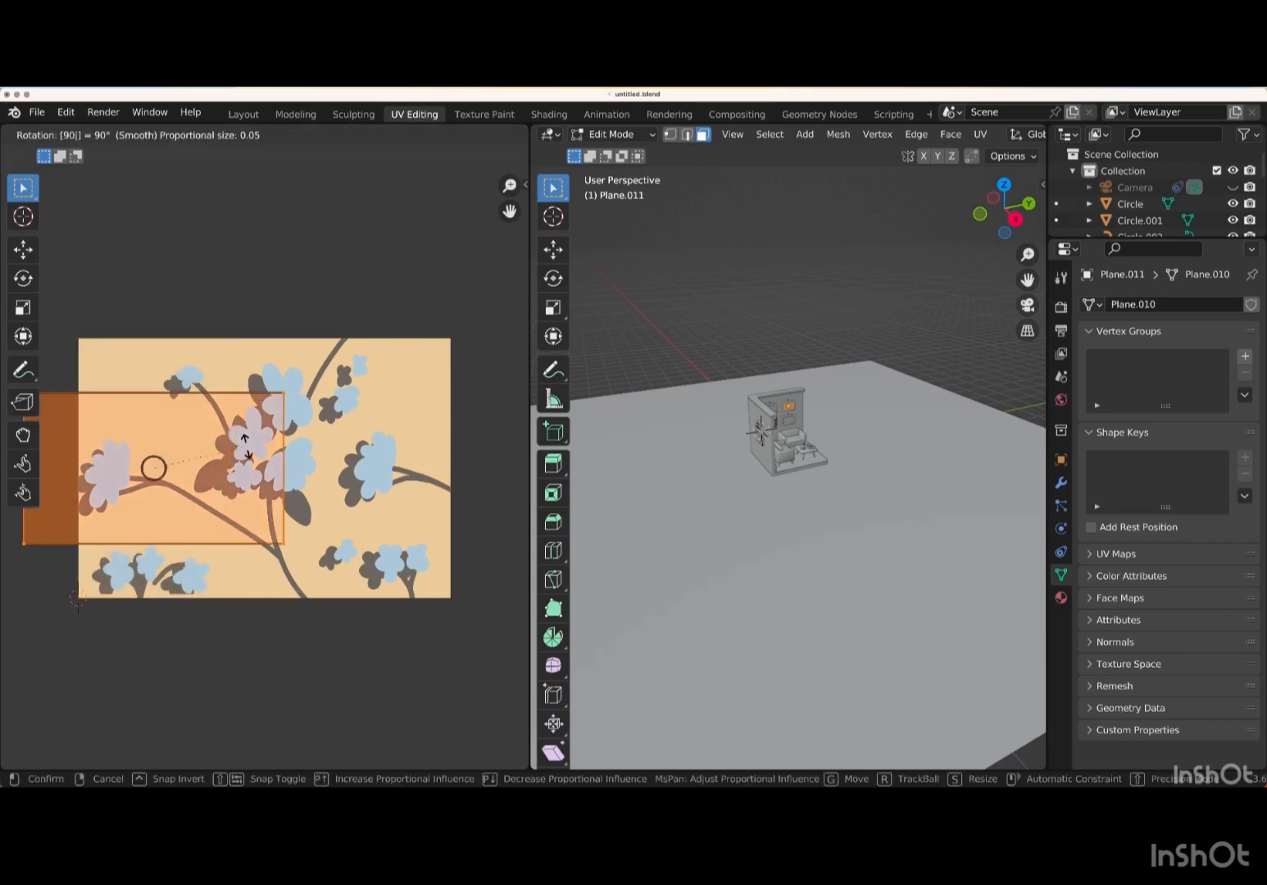
{"action": "key", "text": "Return"}
- Centre the rotated UV island along X on the flower image and scale it by about 1.43 to span the image's width
{"action": "key", "text": "g"}
{"action": "key", "text": "x"}
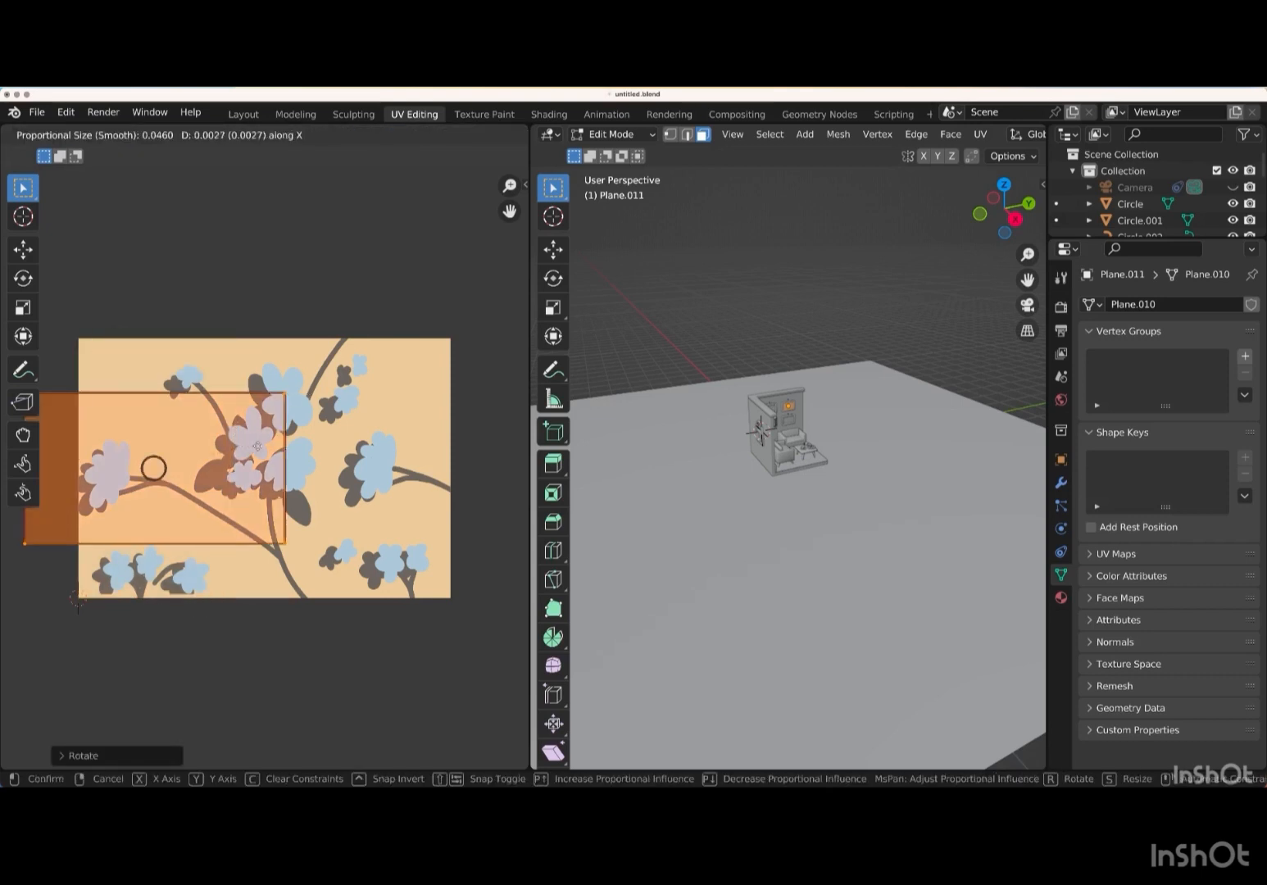
{"action": "left_click", "coordinate": [359, 448]}
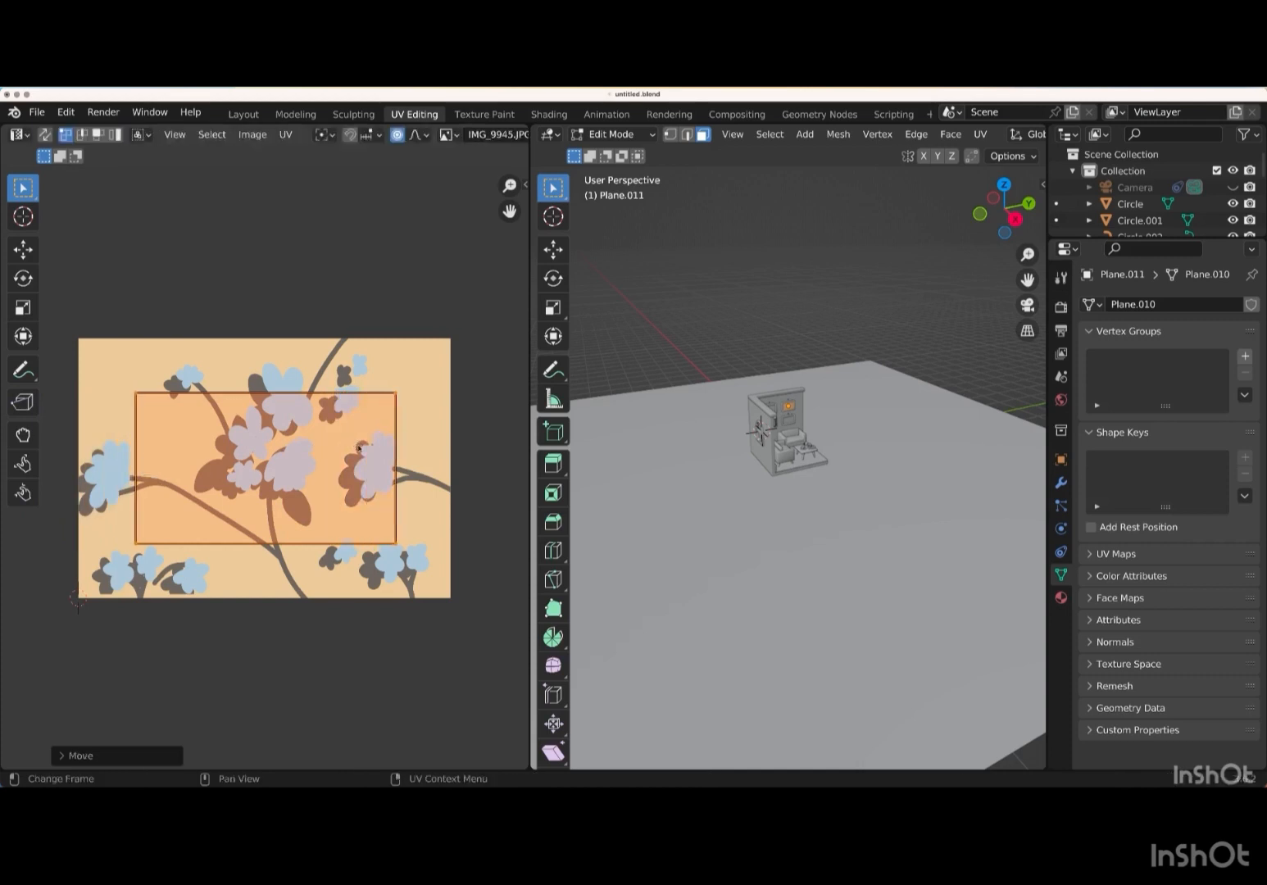
{"action": "key", "text": "s"}
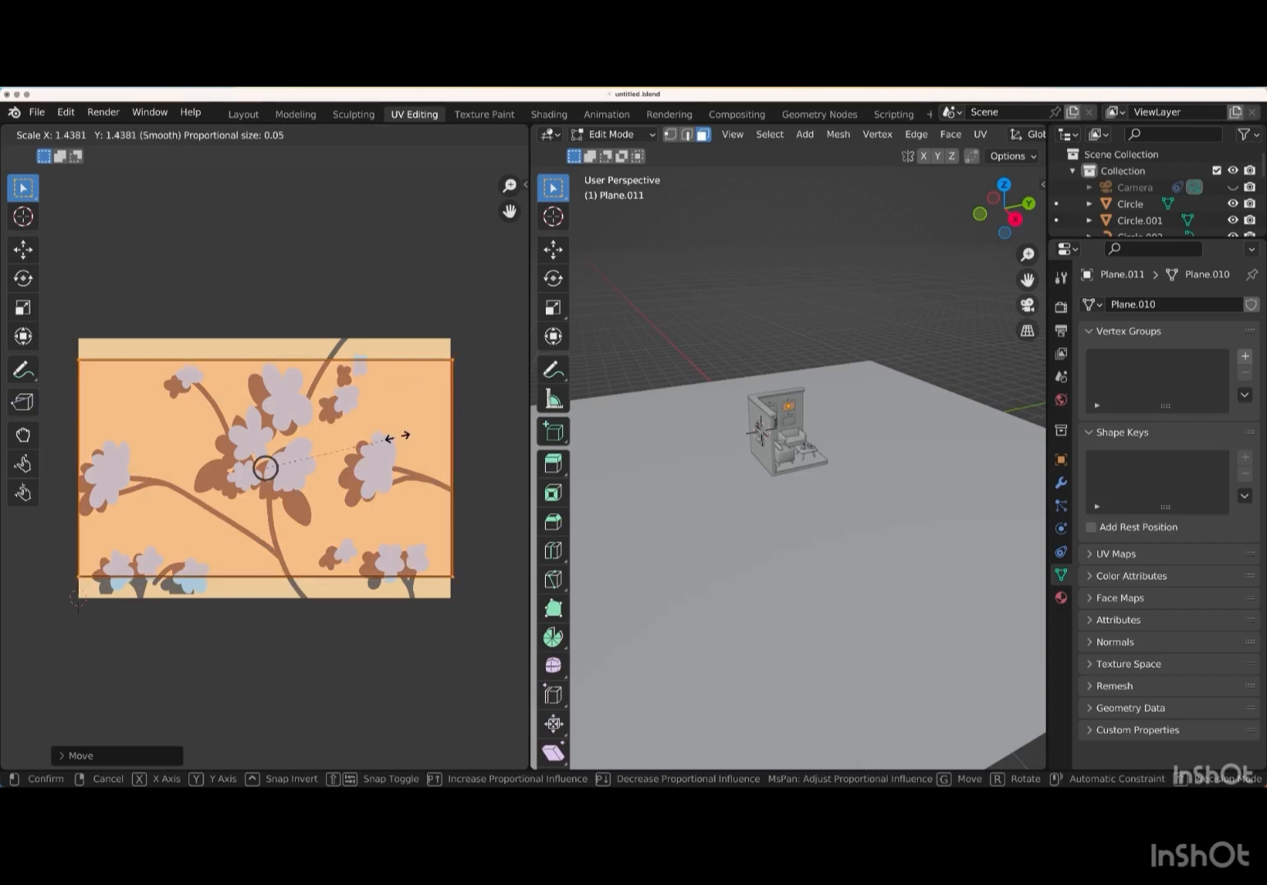
{"action": "left_click", "coordinate": [396, 438]}
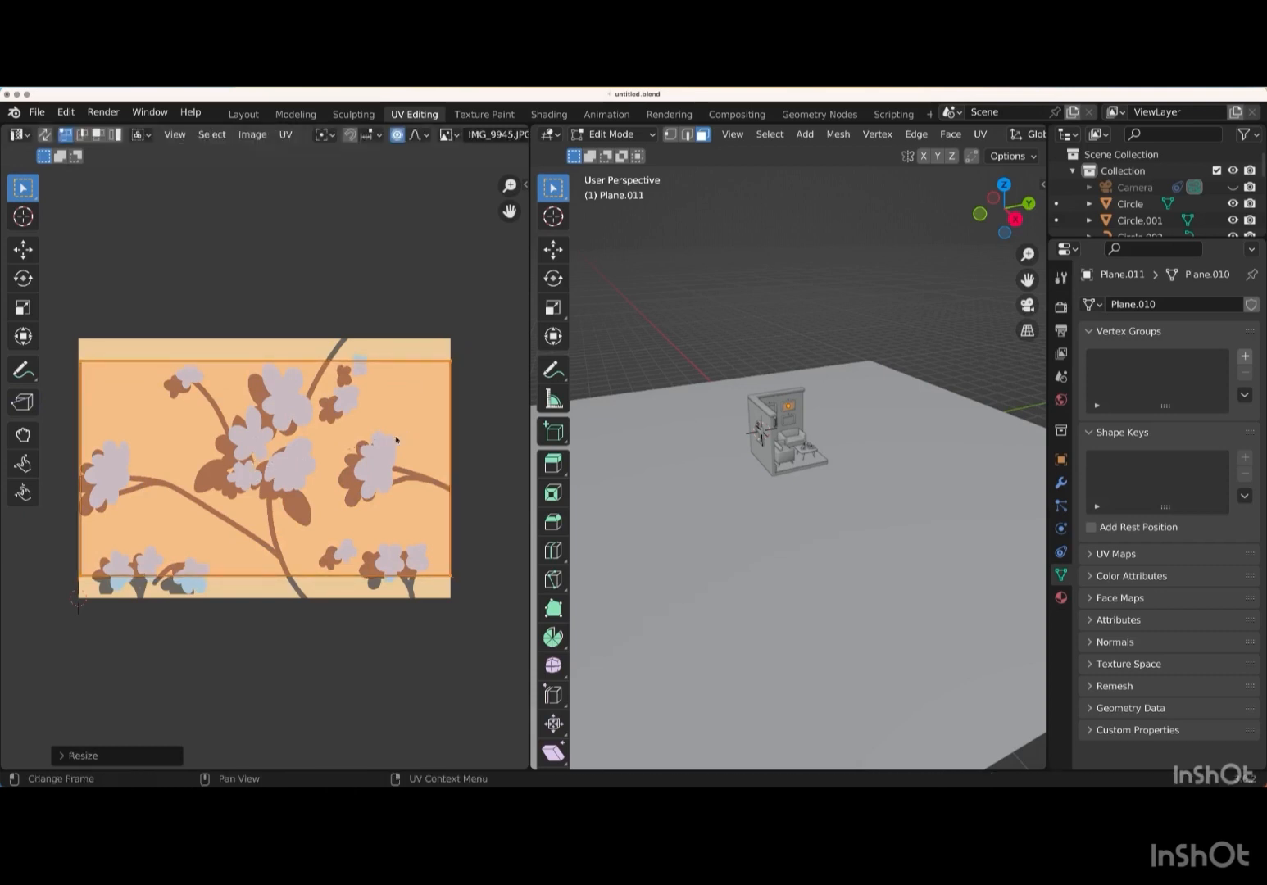
- Move the upper edge of the upper-right canvas's UV island along Y to the flower image's top border
{"action": "left_click_drag", "start_coordinate": [69, 348], "coordinate": [475, 386]}
{"action": "key", "text": "g"}
{"action": "key", "text": "y"}
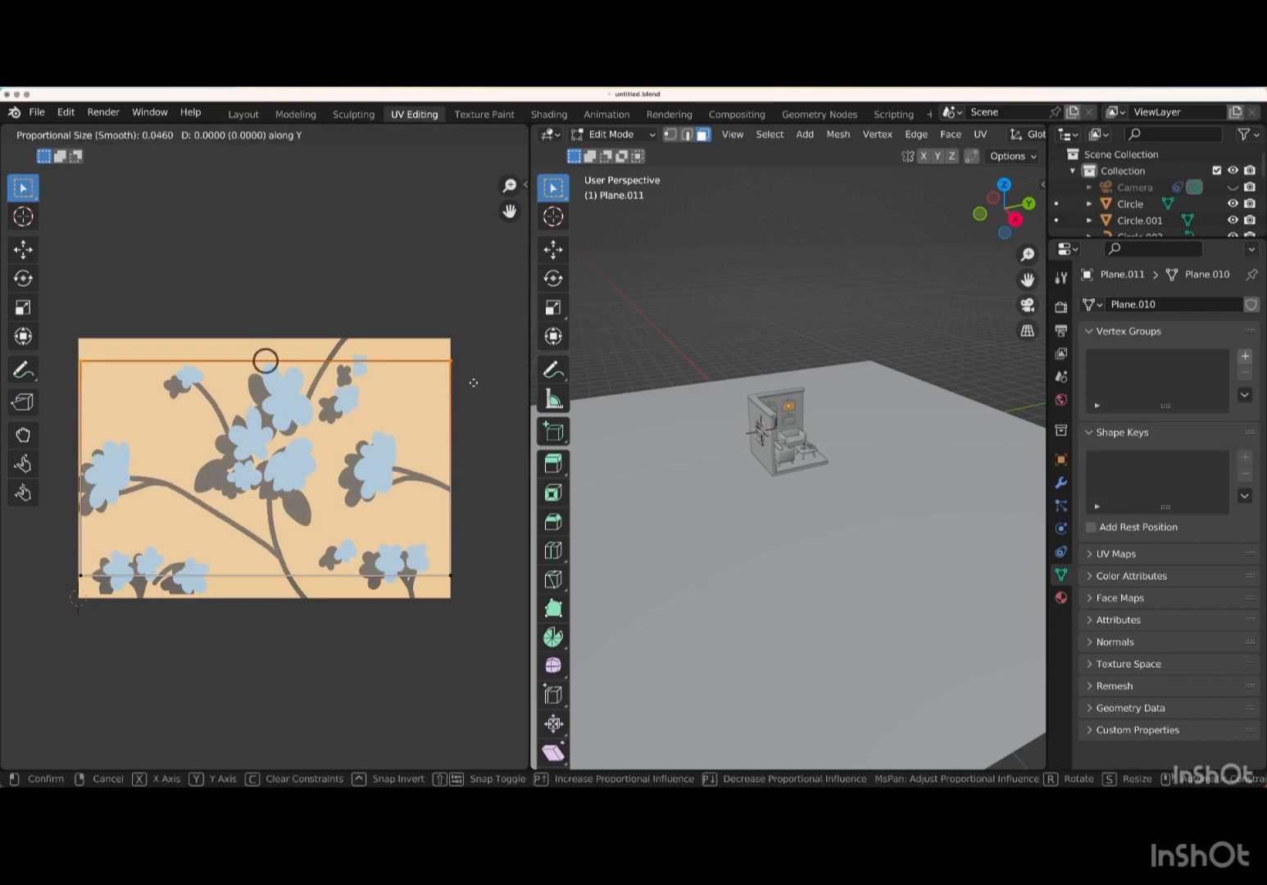
{"action": "left_click", "coordinate": [473, 361]}
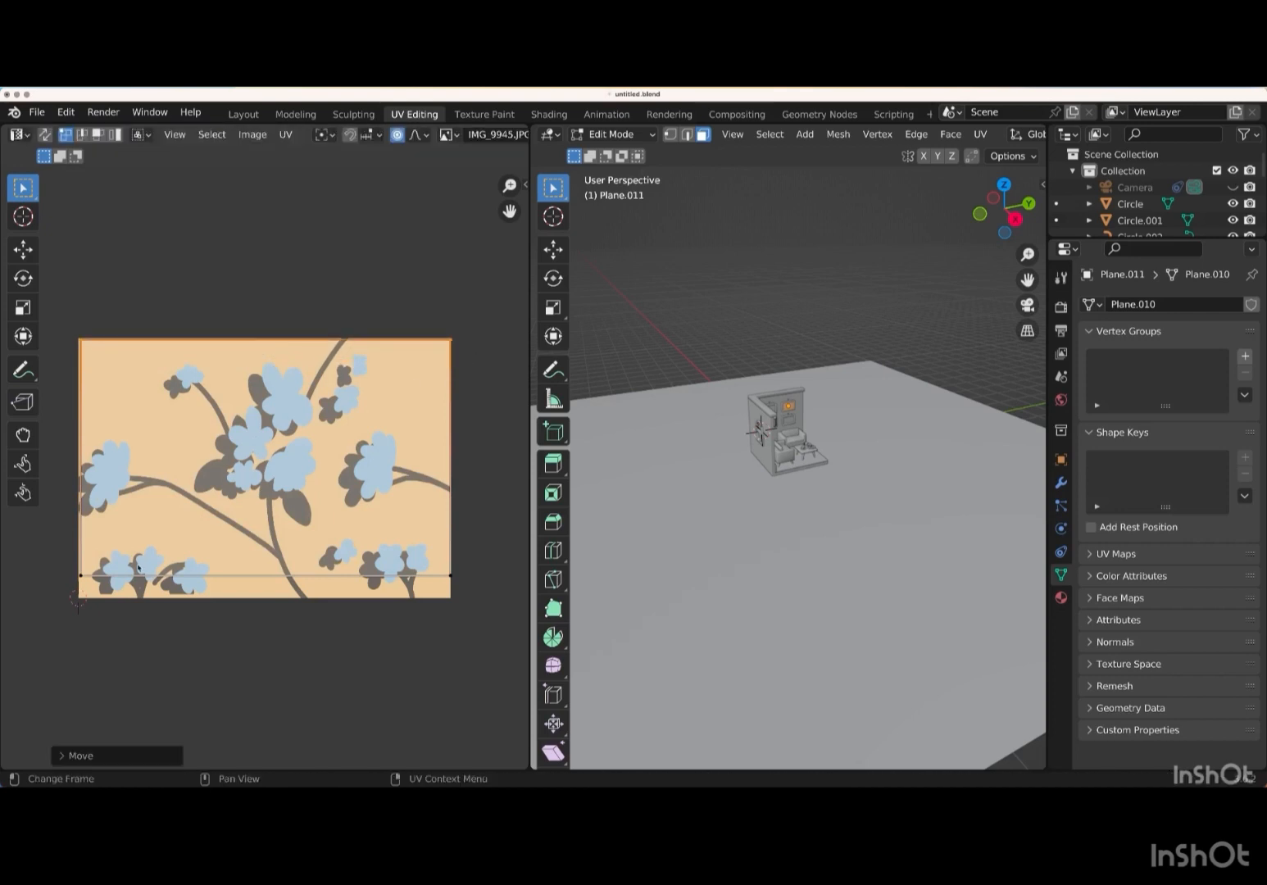
- Move the UV island's lower edge along Y to the flower image's bottom border and nudge it slightly along negative X
{"action": "left_click_drag", "start_coordinate": [71, 567], "coordinate": [487, 598]}
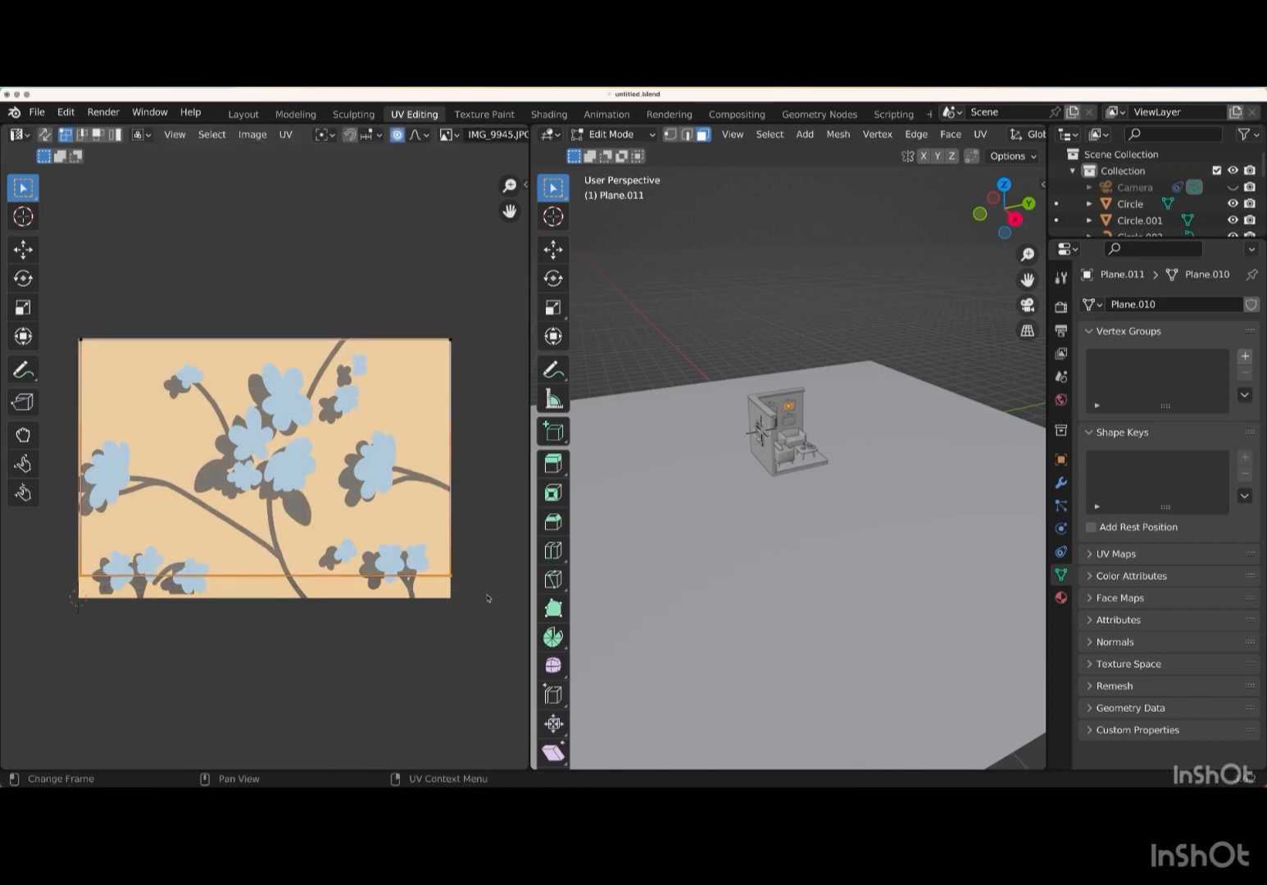
{"action": "key", "text": "g"}
{"action": "key", "text": "y"}
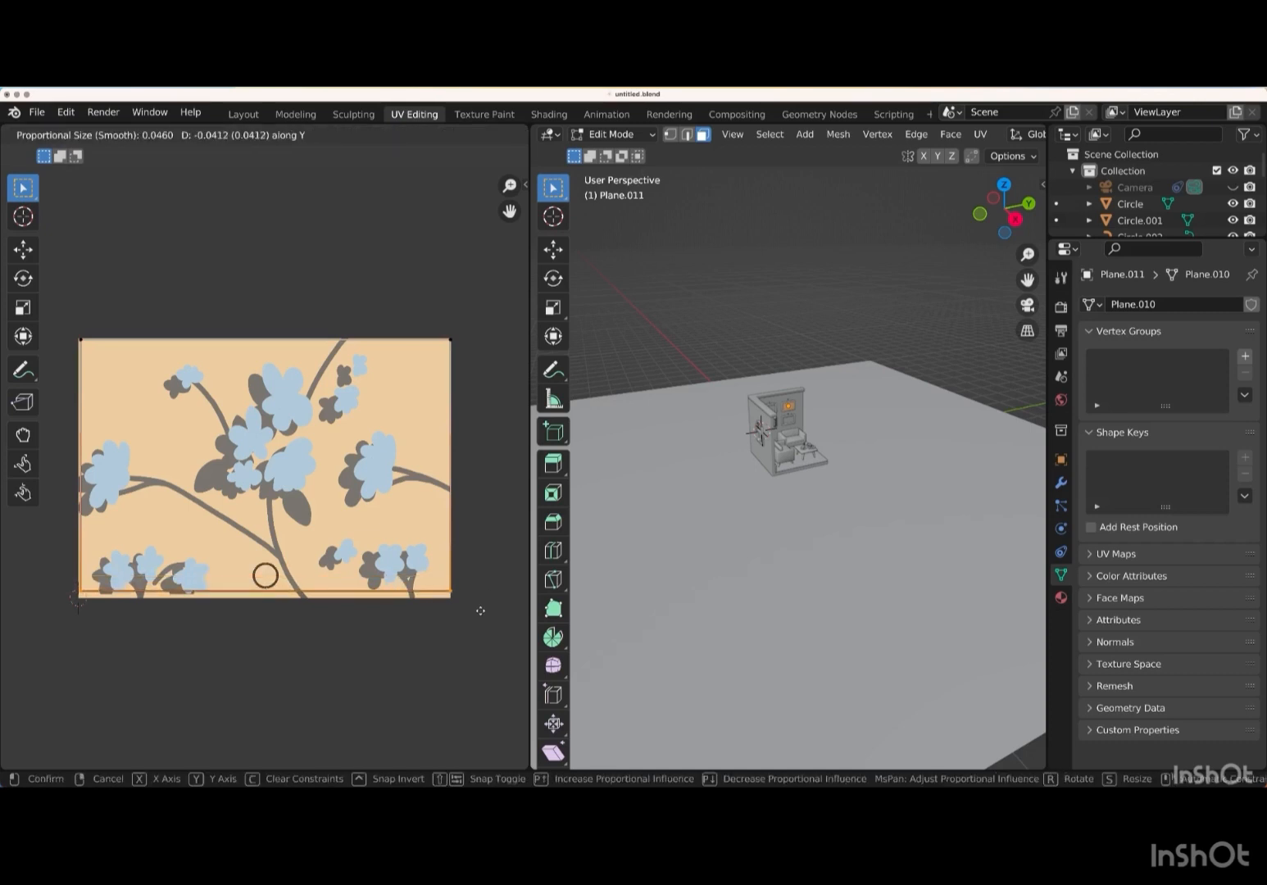
{"action": "left_click", "coordinate": [481, 614]}
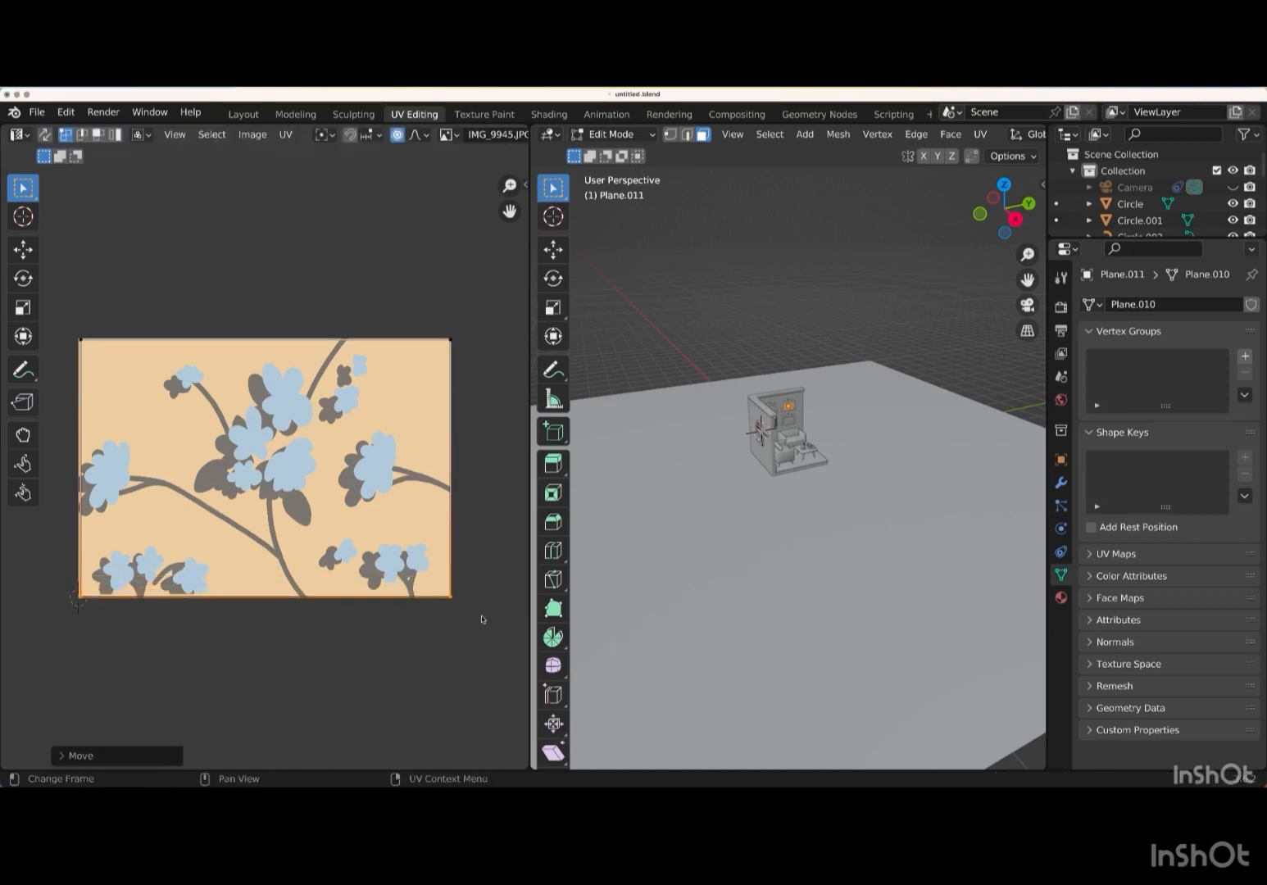
{"action": "key", "text": "g"}
{"action": "key", "text": "x"}
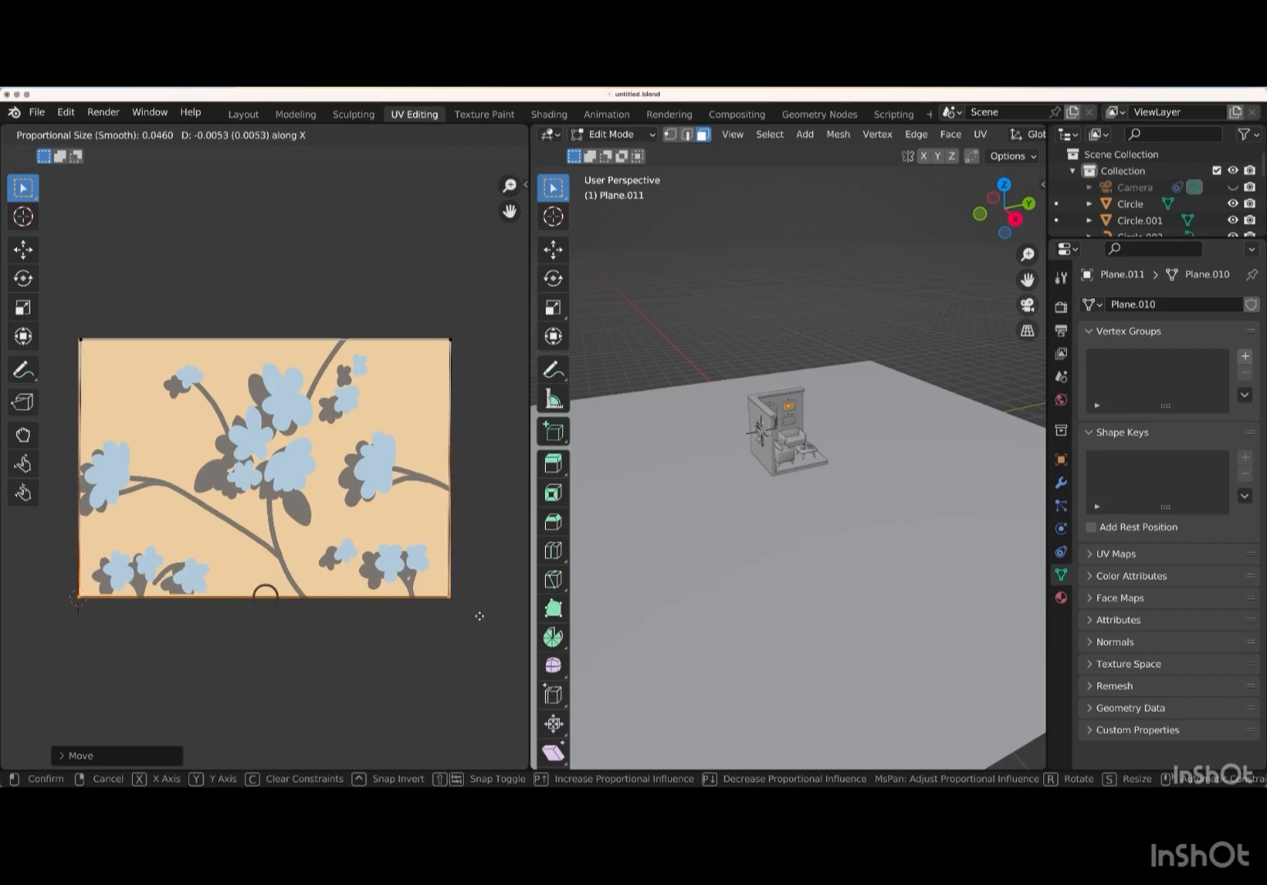
{"action": "left_click", "coordinate": [478, 615]}
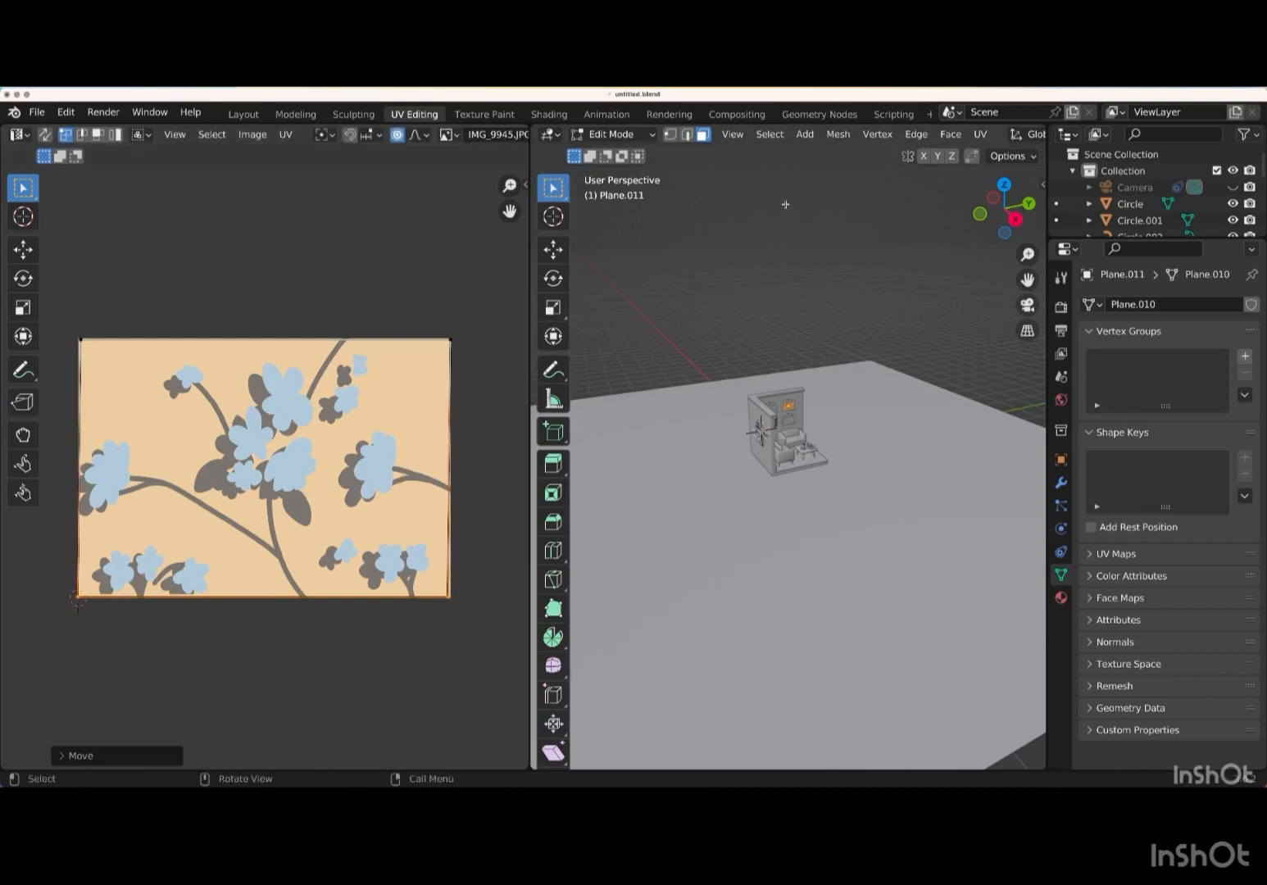
- In the Layout workspace, give the lower-right picture canvas a new material with IMG_9944.JPG from Pictures as the base colour's image texture
{"action": "left_click", "coordinate": [243, 115]}
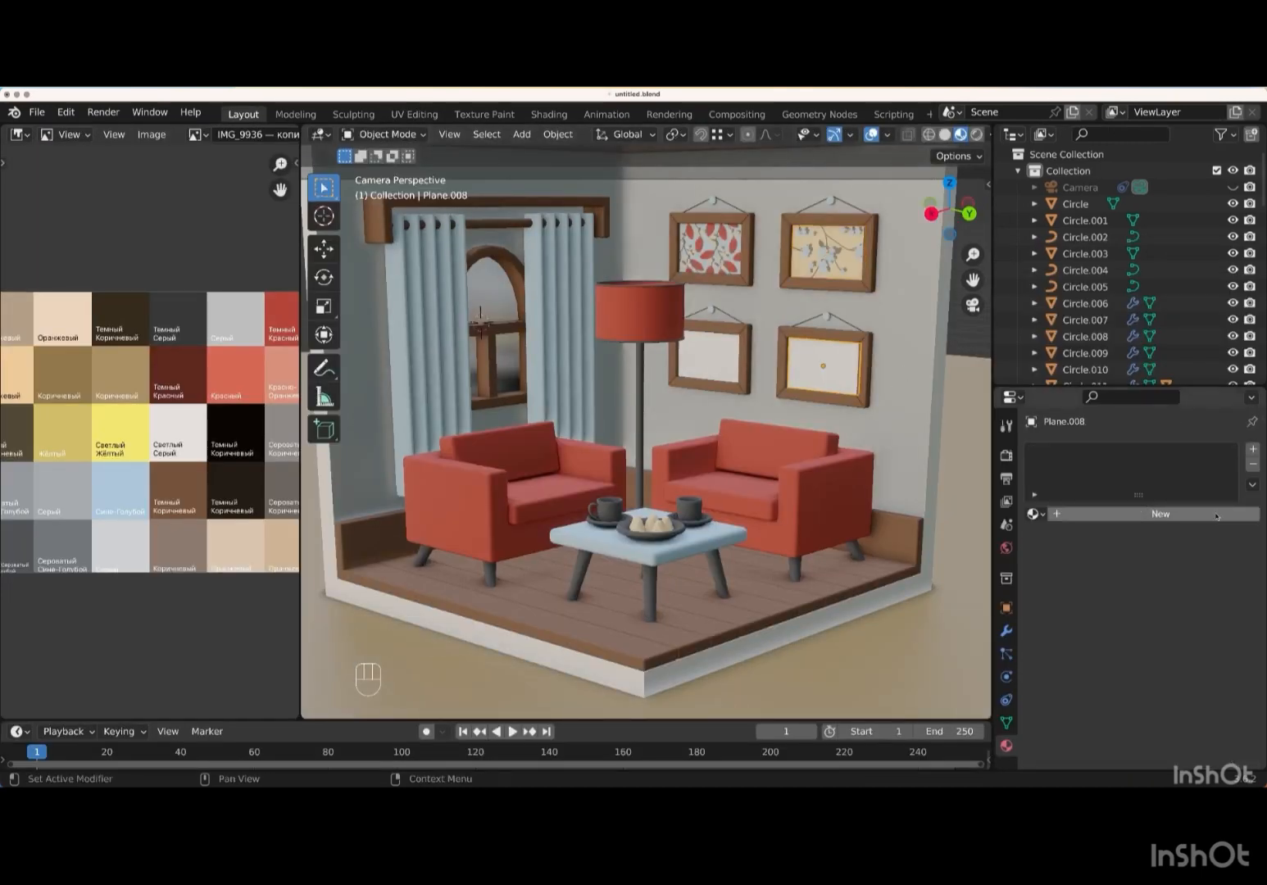
{"action": "left_click", "coordinate": [1198, 514]}
{"action": "left_click", "coordinate": [1124, 647]}
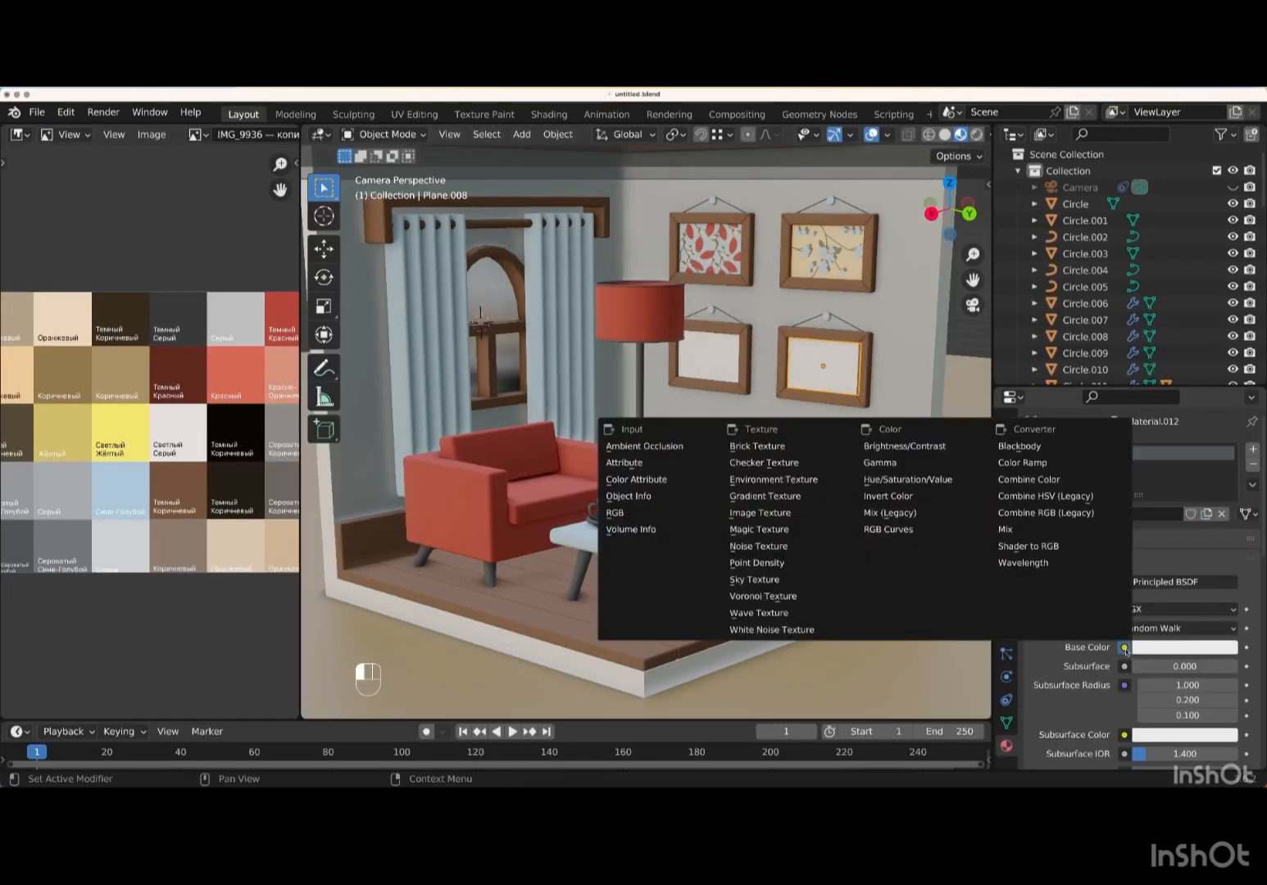
{"action": "left_click", "coordinate": [803, 512]}
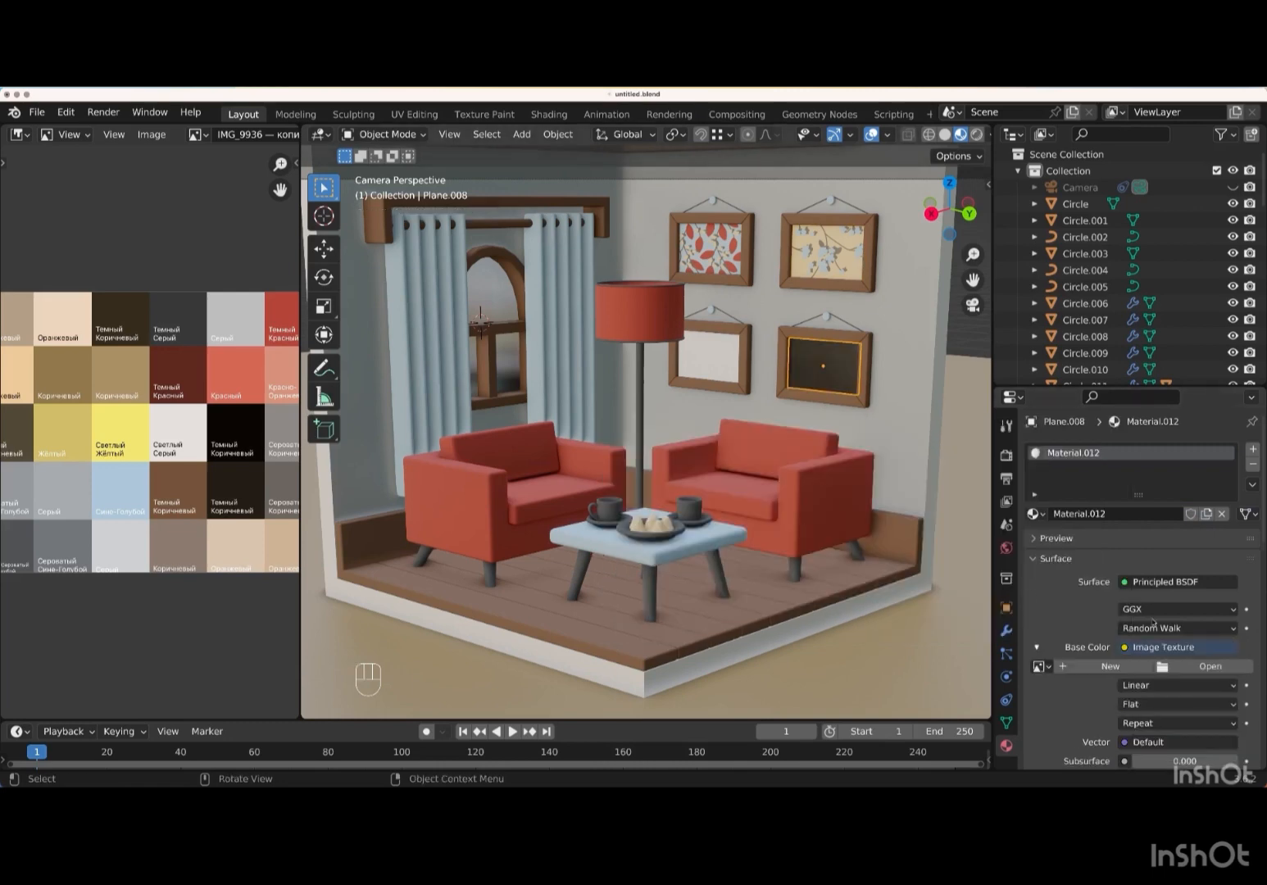
{"action": "left_click", "coordinate": [1211, 667]}
{"action": "left_click", "coordinate": [498, 367]}
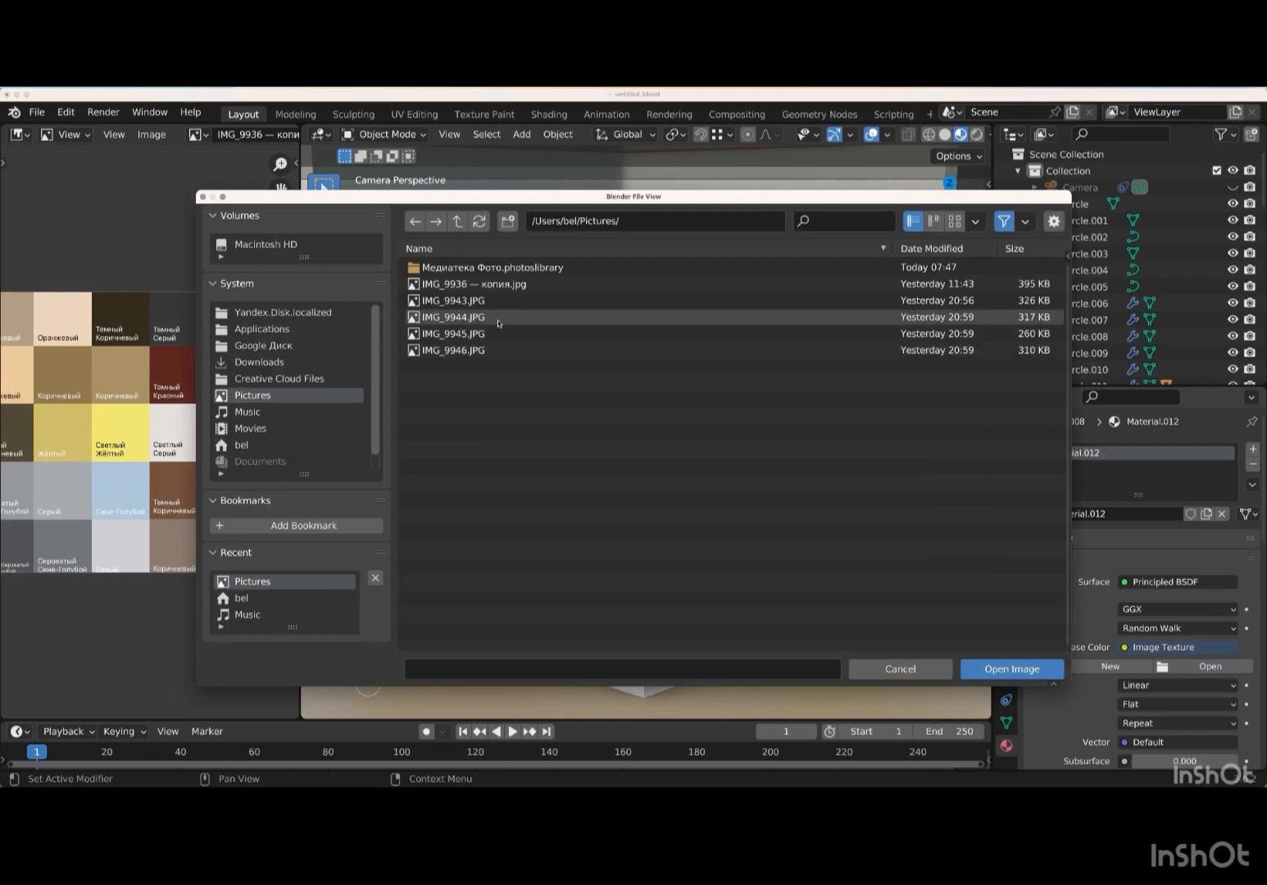
{"action": "double_click", "coordinate": [497, 319]}
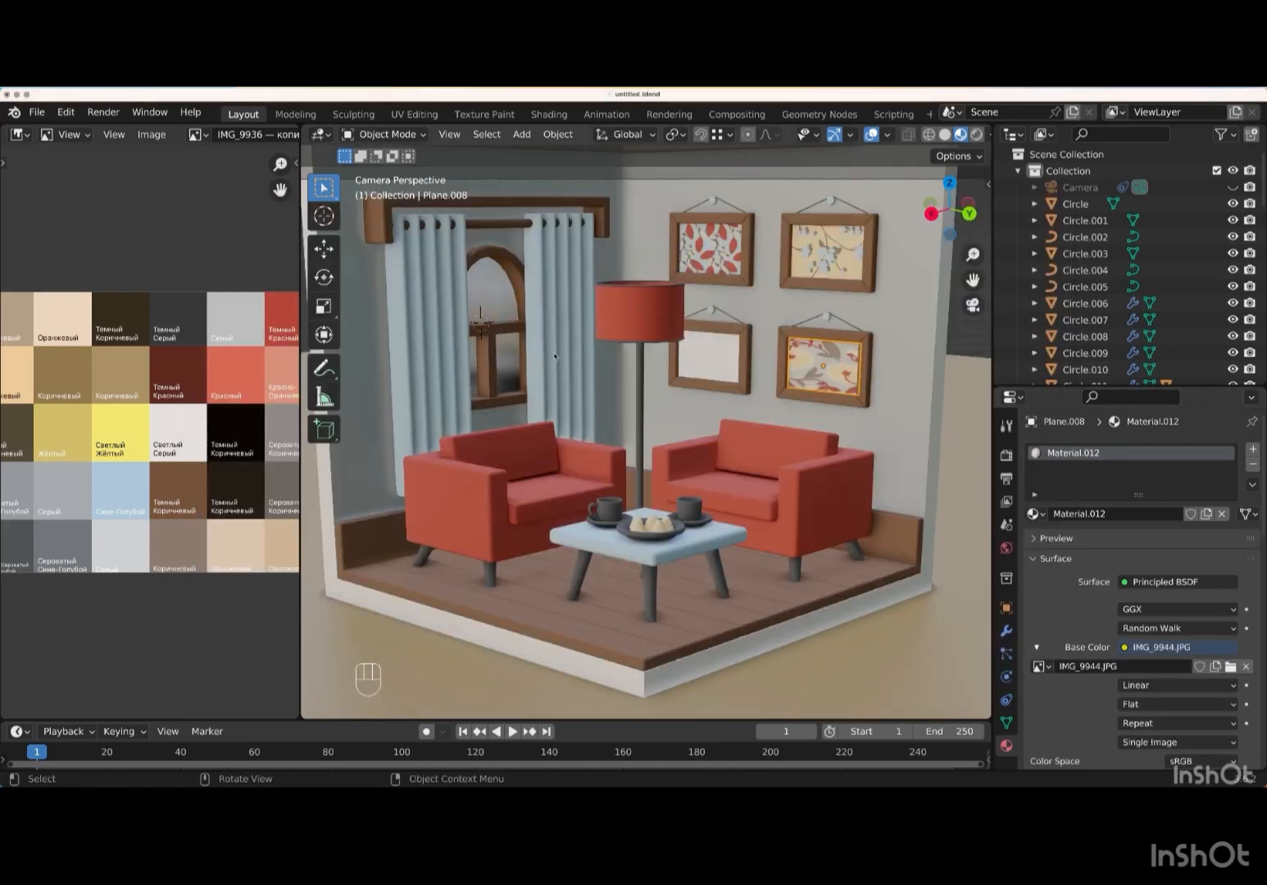
- Unwrap all faces of the lower-right picture canvas in Edit Mode
{"action": "key", "text": "Tab"}
{"action": "key", "text": "a"}
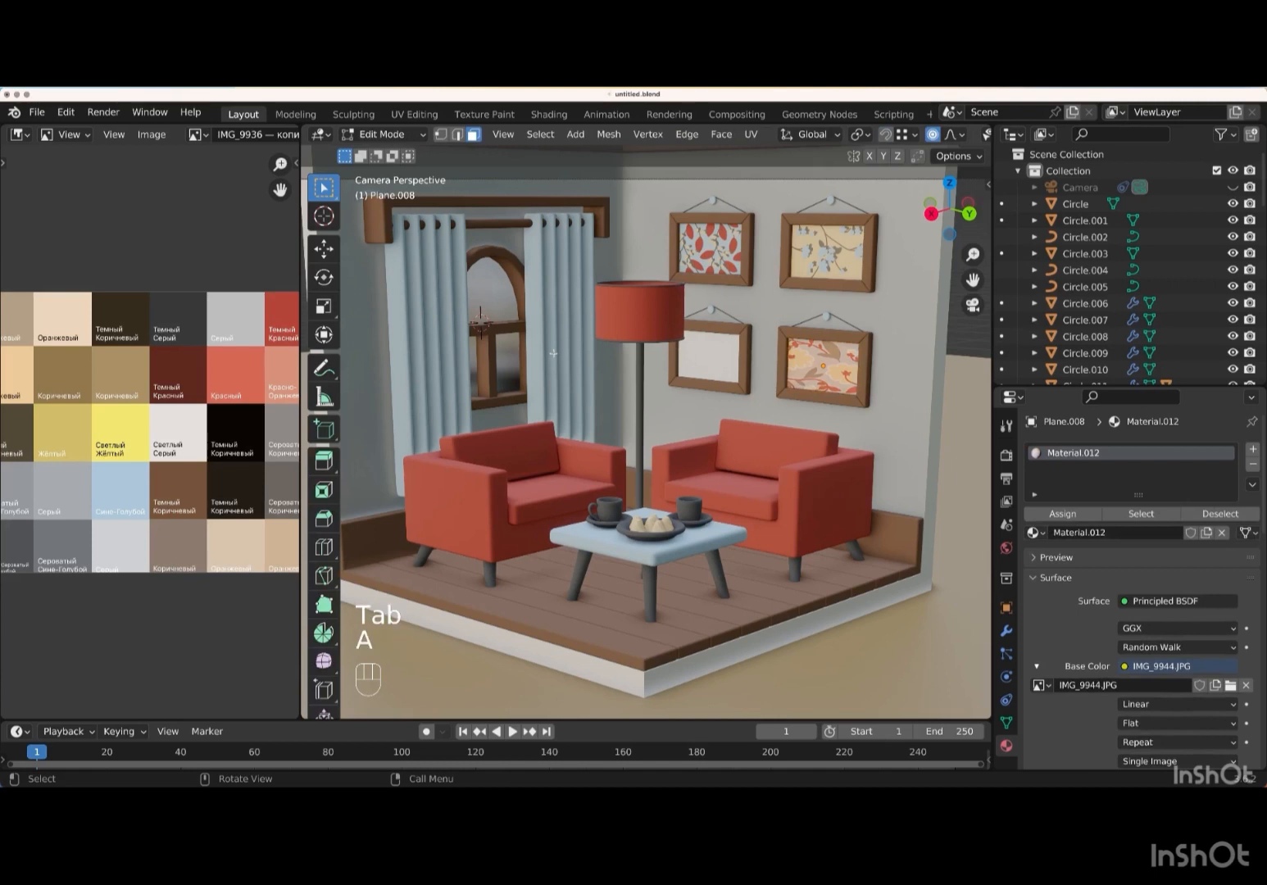
{"action": "key", "text": "u"}
{"action": "left_click", "coordinate": [489, 353]}
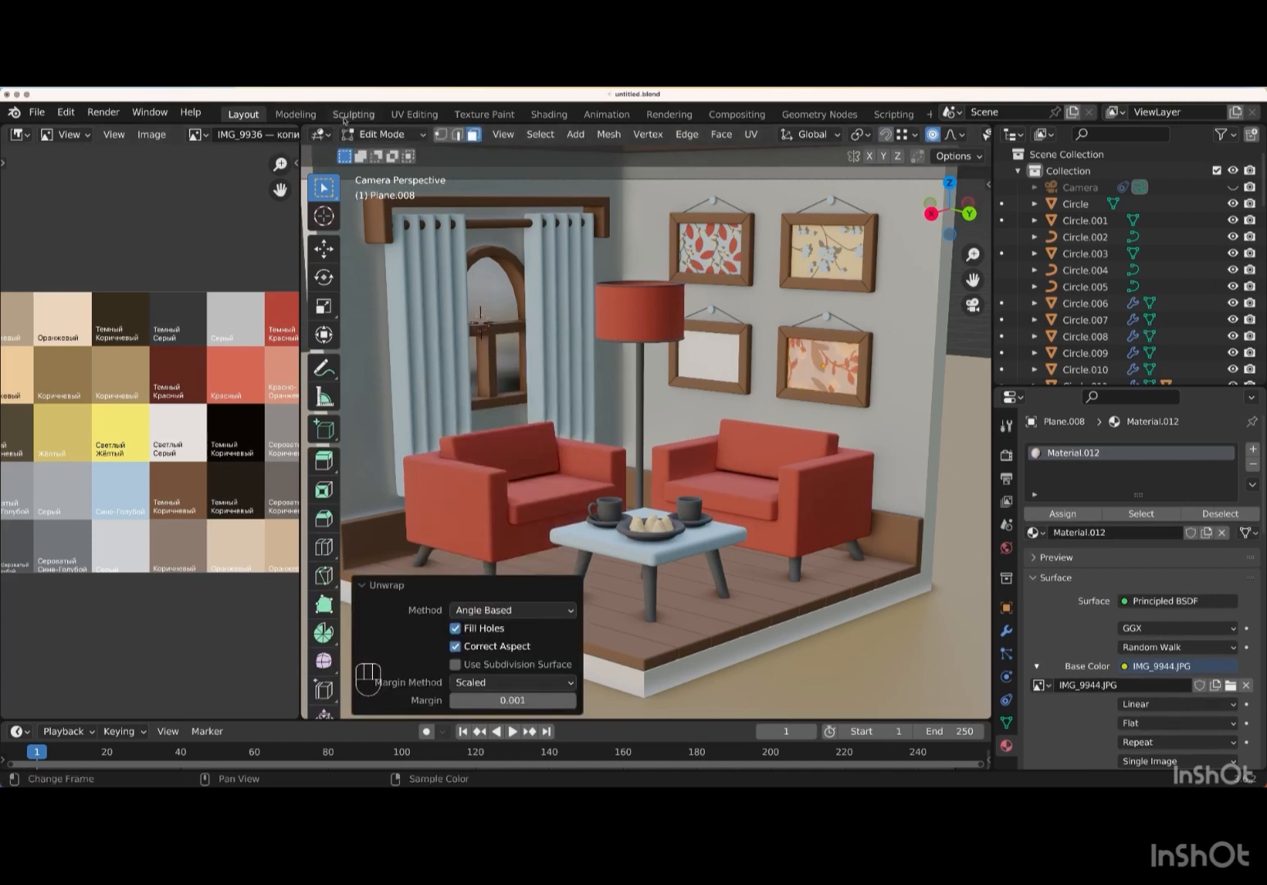
- Rotate the lower-right canvas's whole UV island by 90° over IMG_9944.JPG in the UV Editing workspace
{"action": "left_click", "coordinate": [415, 114]}
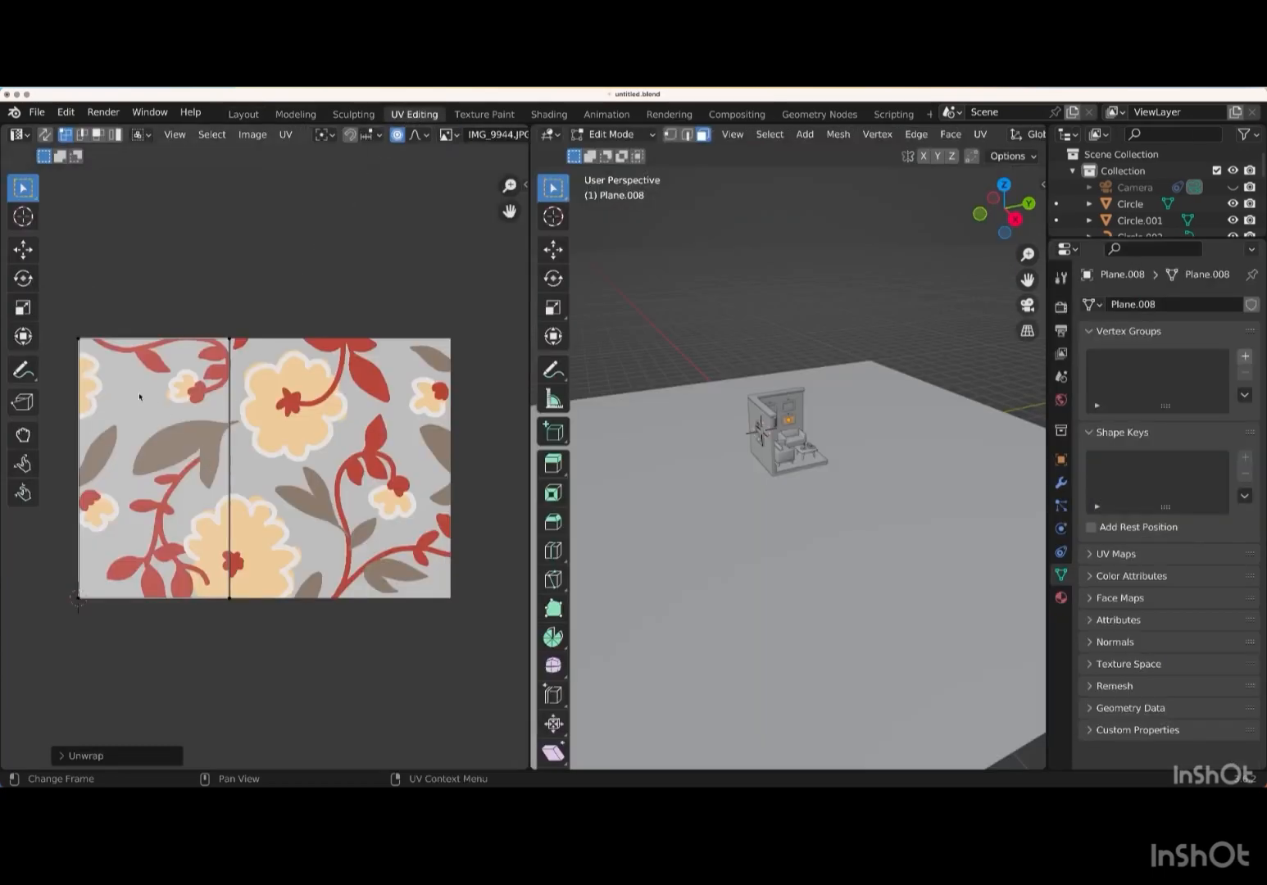
{"action": "key", "text": "a"}
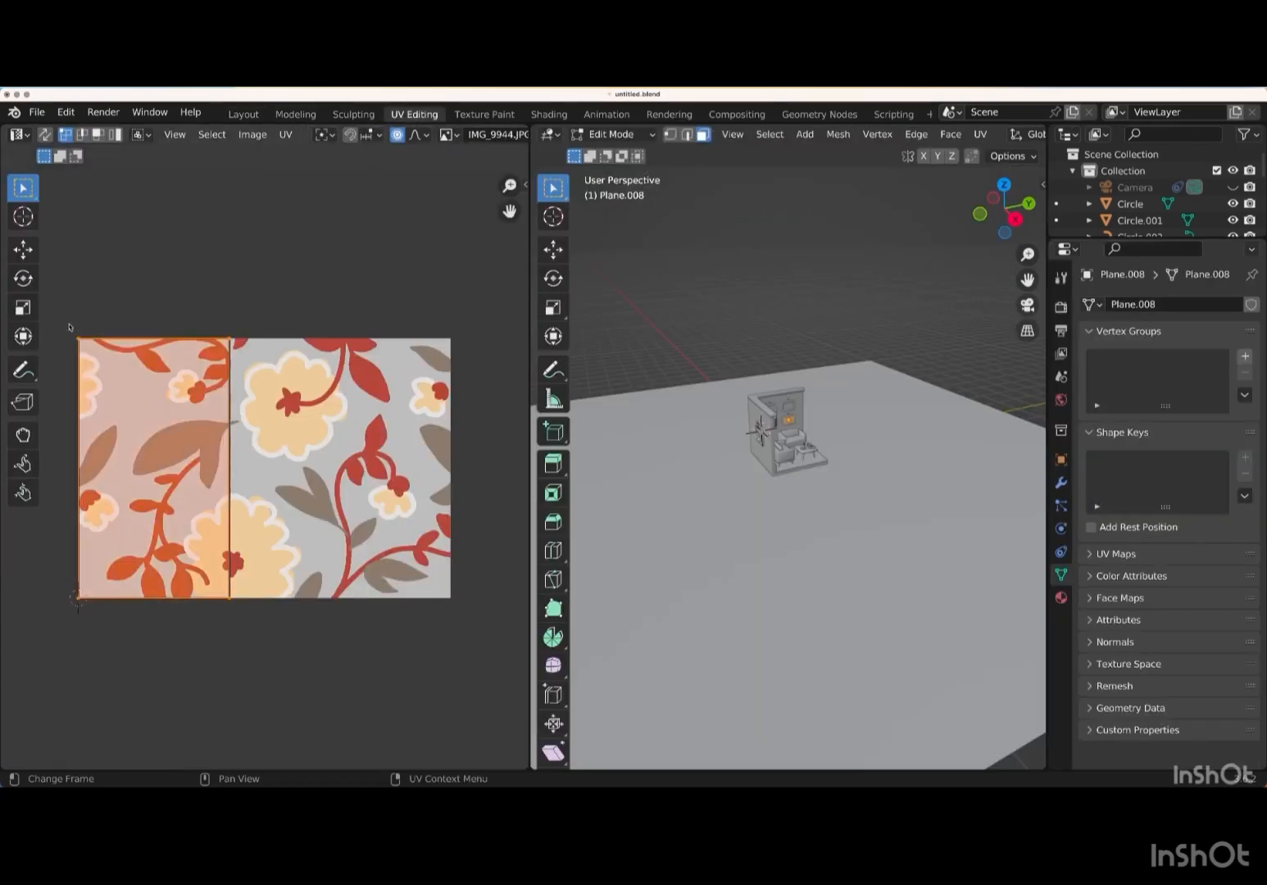
{"action": "type", "text": "r"}
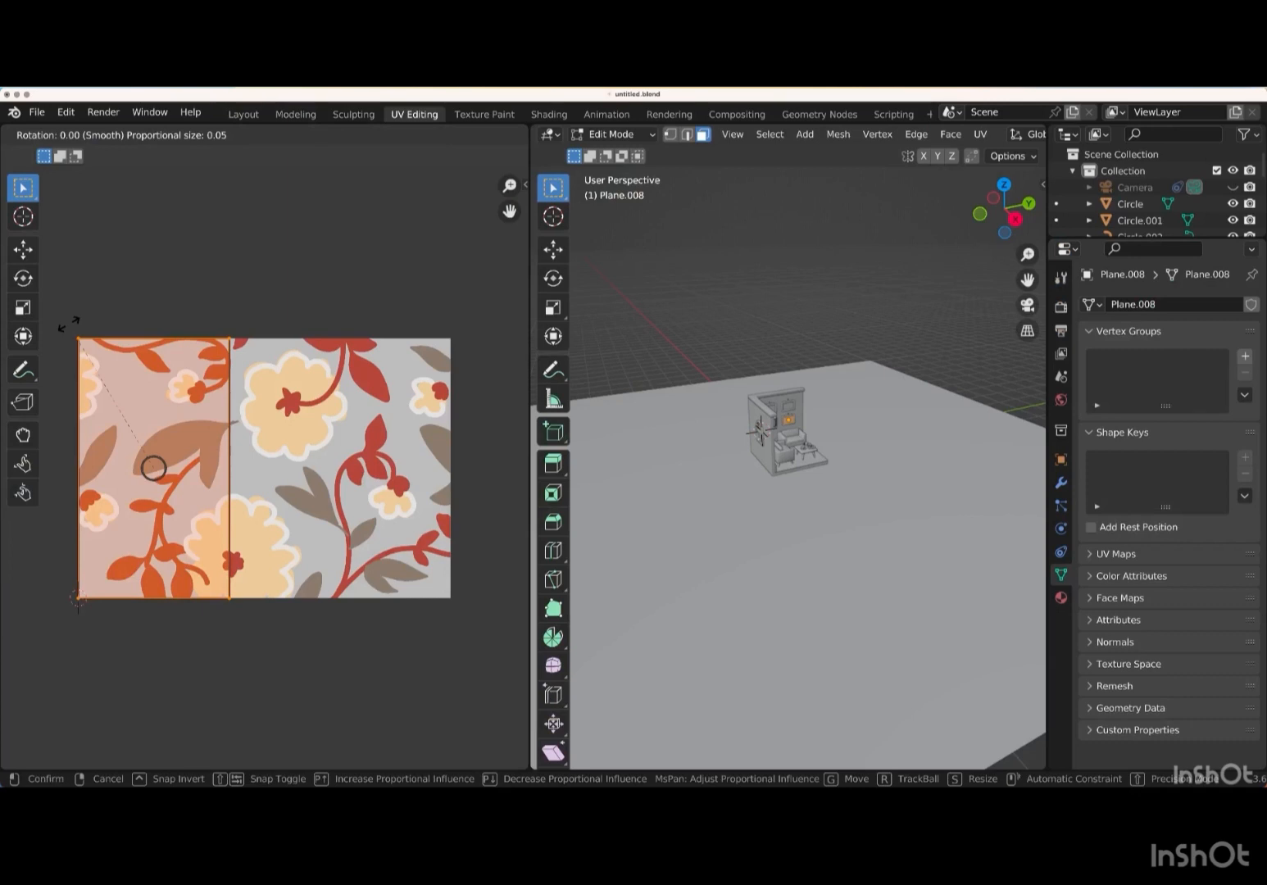
{"action": "type", "text": "90"}
{"action": "key", "text": "Return"}
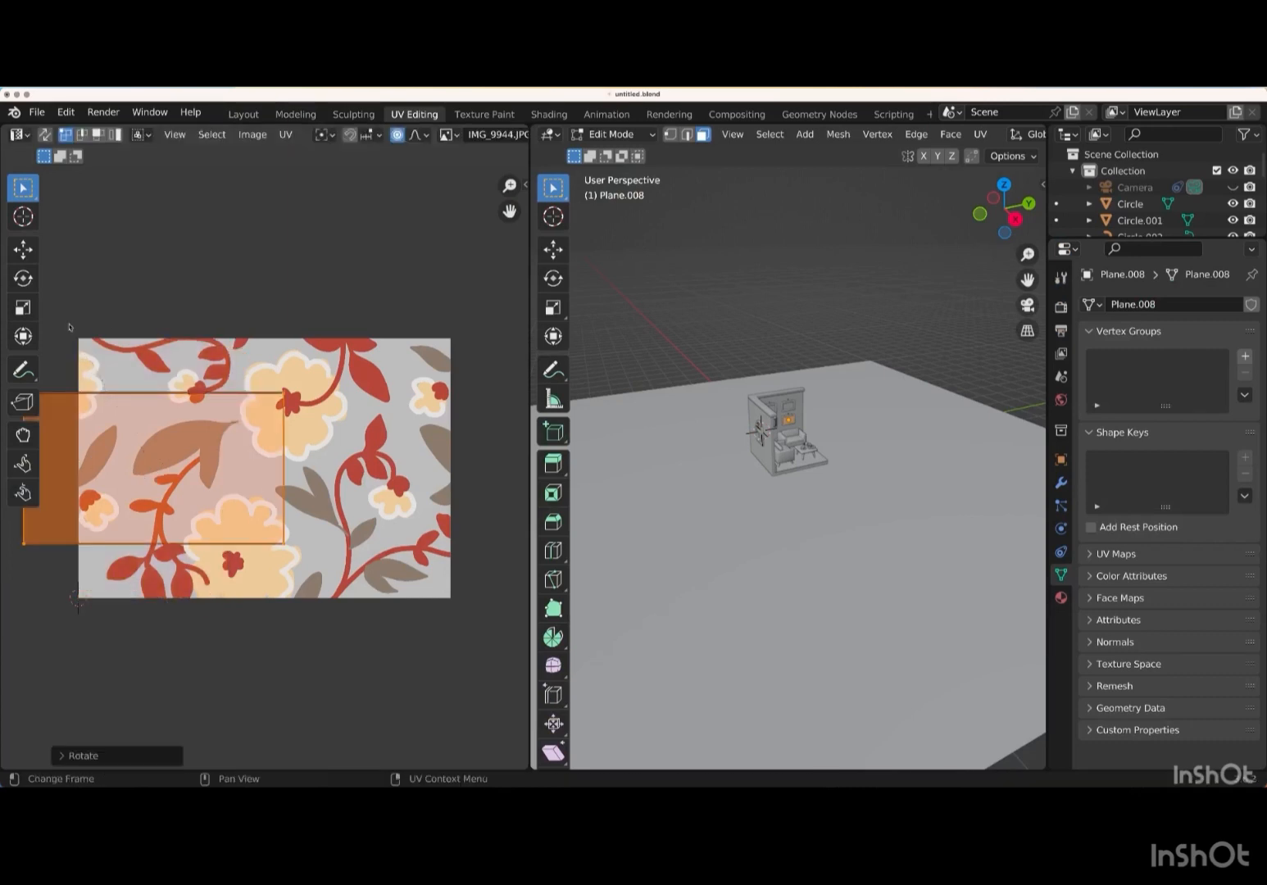
- Centre the rotated UV island along X on IMG_9944.JPG and scale it up uniformly to span the image's width
{"action": "key", "text": "g"}
{"action": "key", "text": "x"}
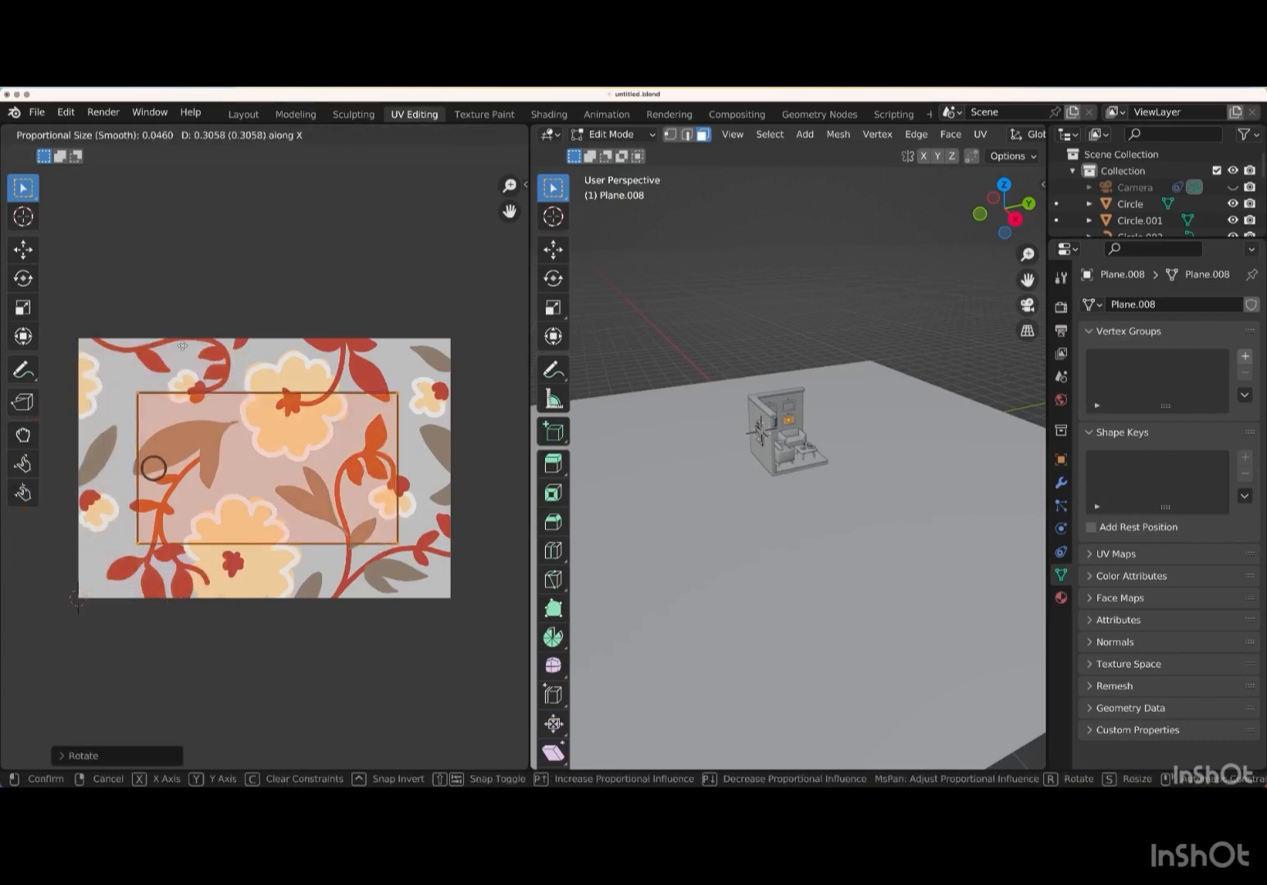
{"action": "left_click", "coordinate": [181, 348]}
{"action": "key", "text": "s"}
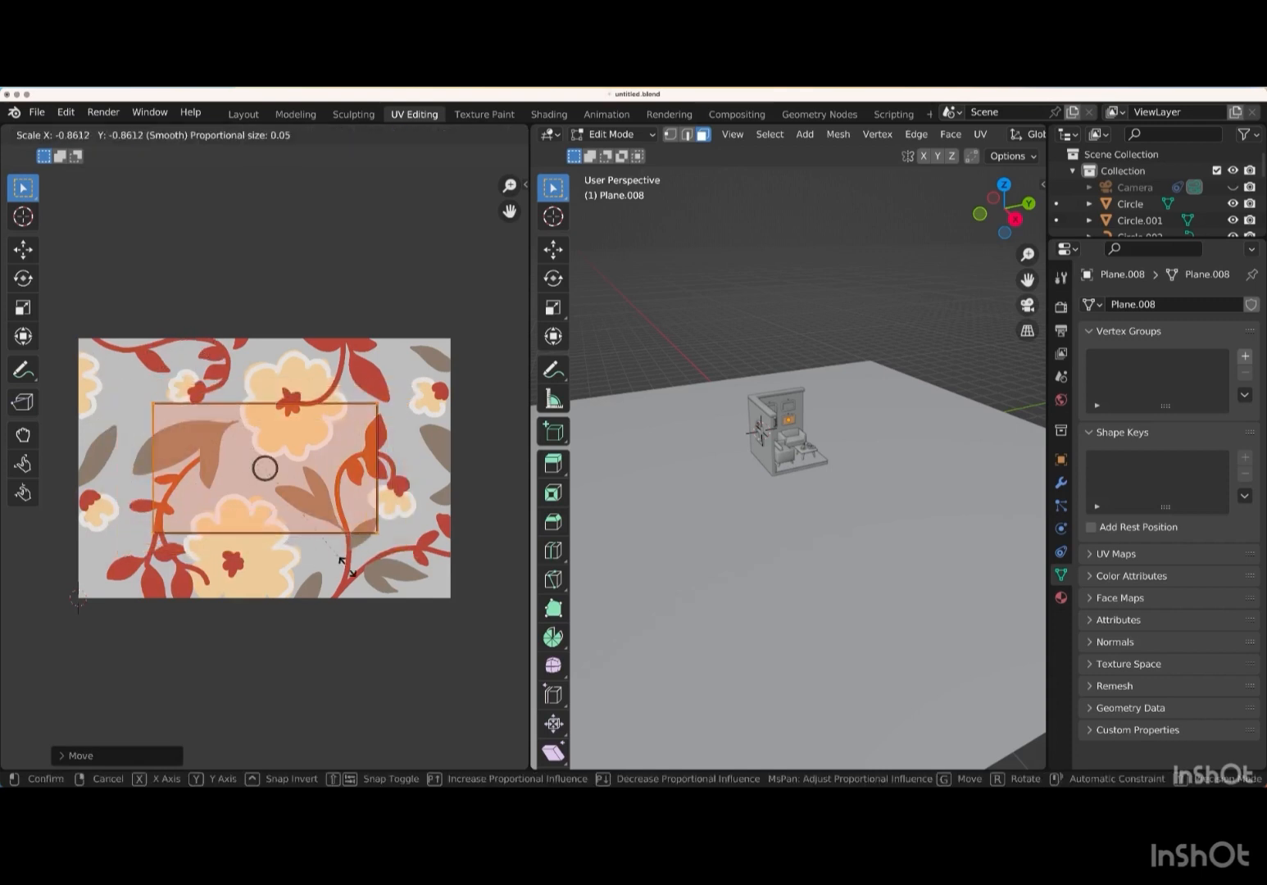
{"action": "left_click", "coordinate": [425, 606]}
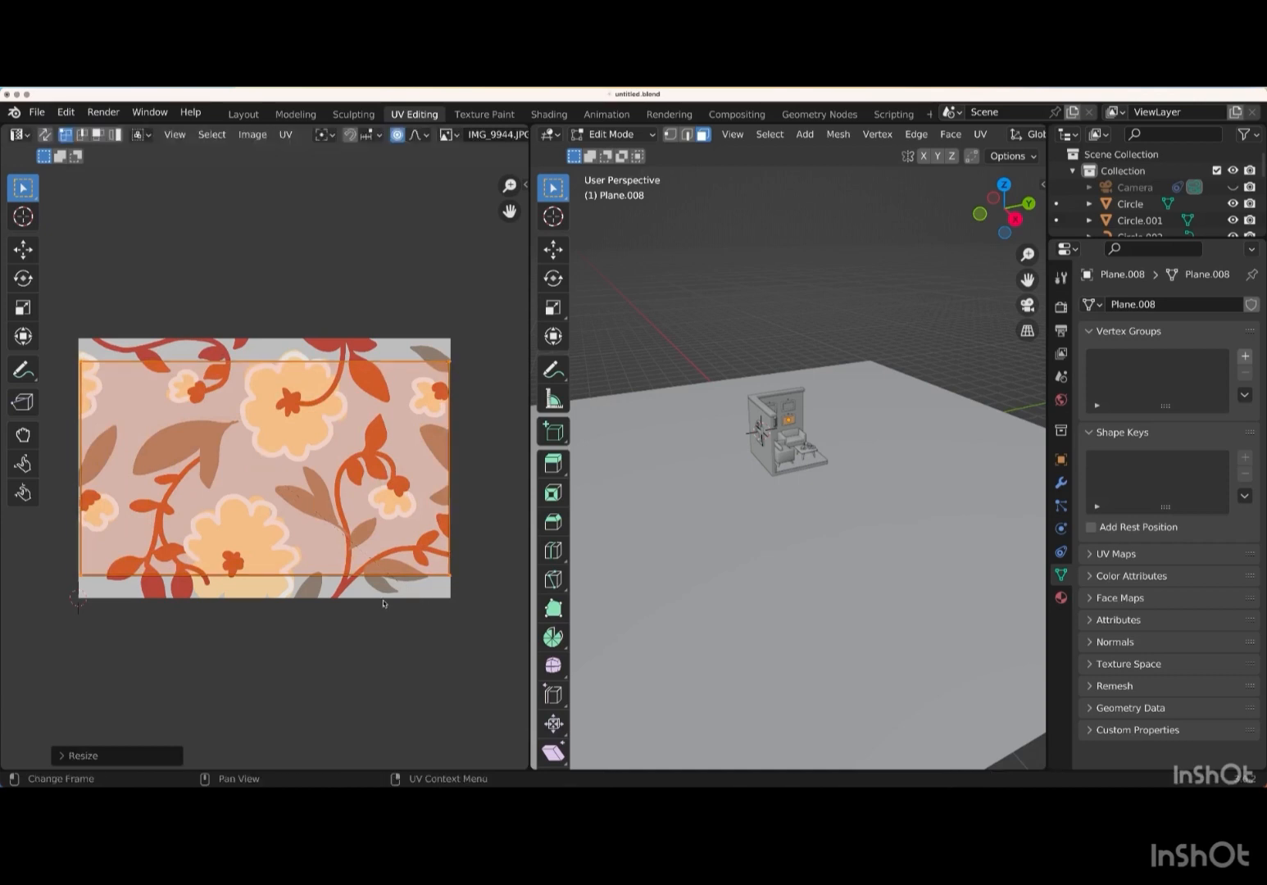
- Move the upper edge of the lower-right canvas's UV island along Y to the top border of IMG_9944.JPG
{"action": "left_click", "coordinate": [464, 398]}
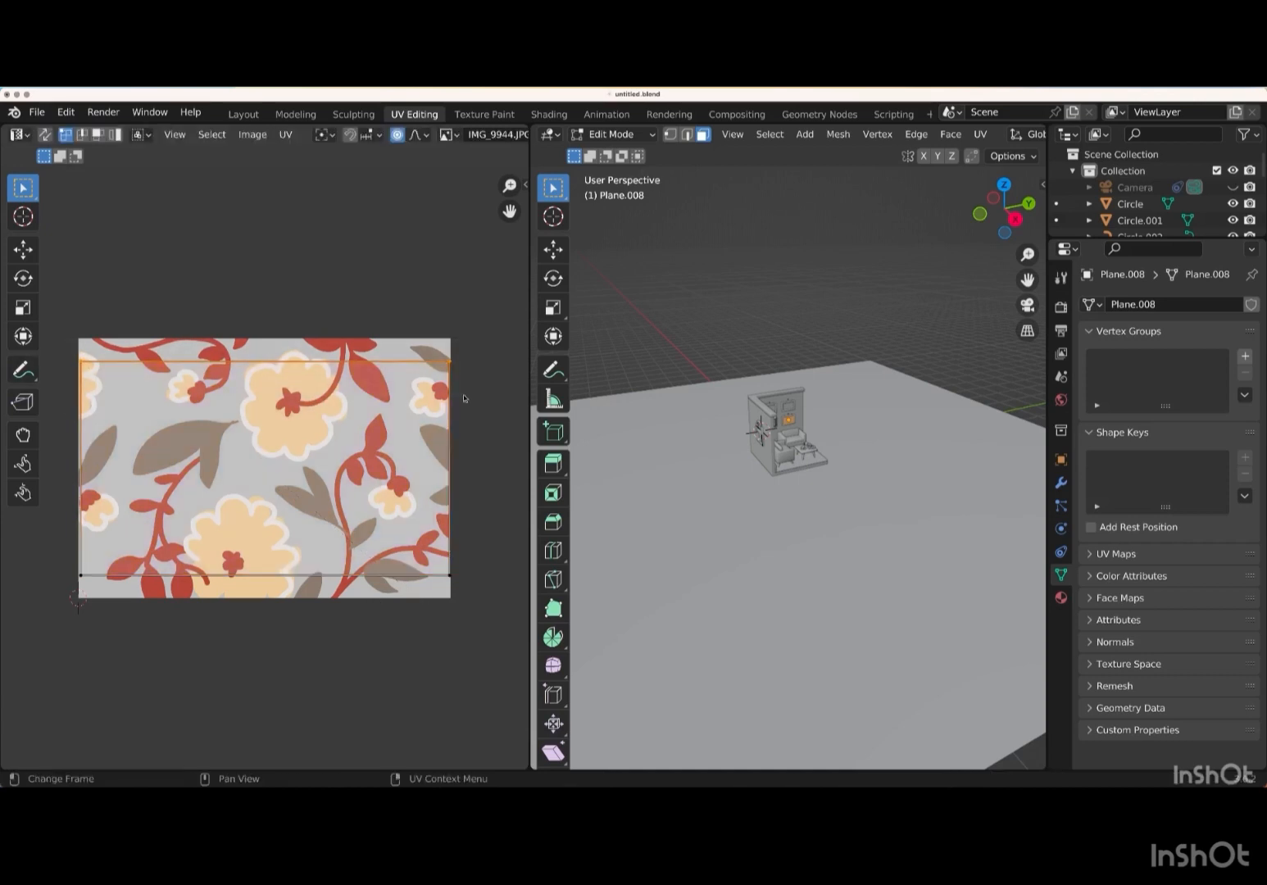
{"action": "key", "text": "g"}
{"action": "key", "text": "y"}
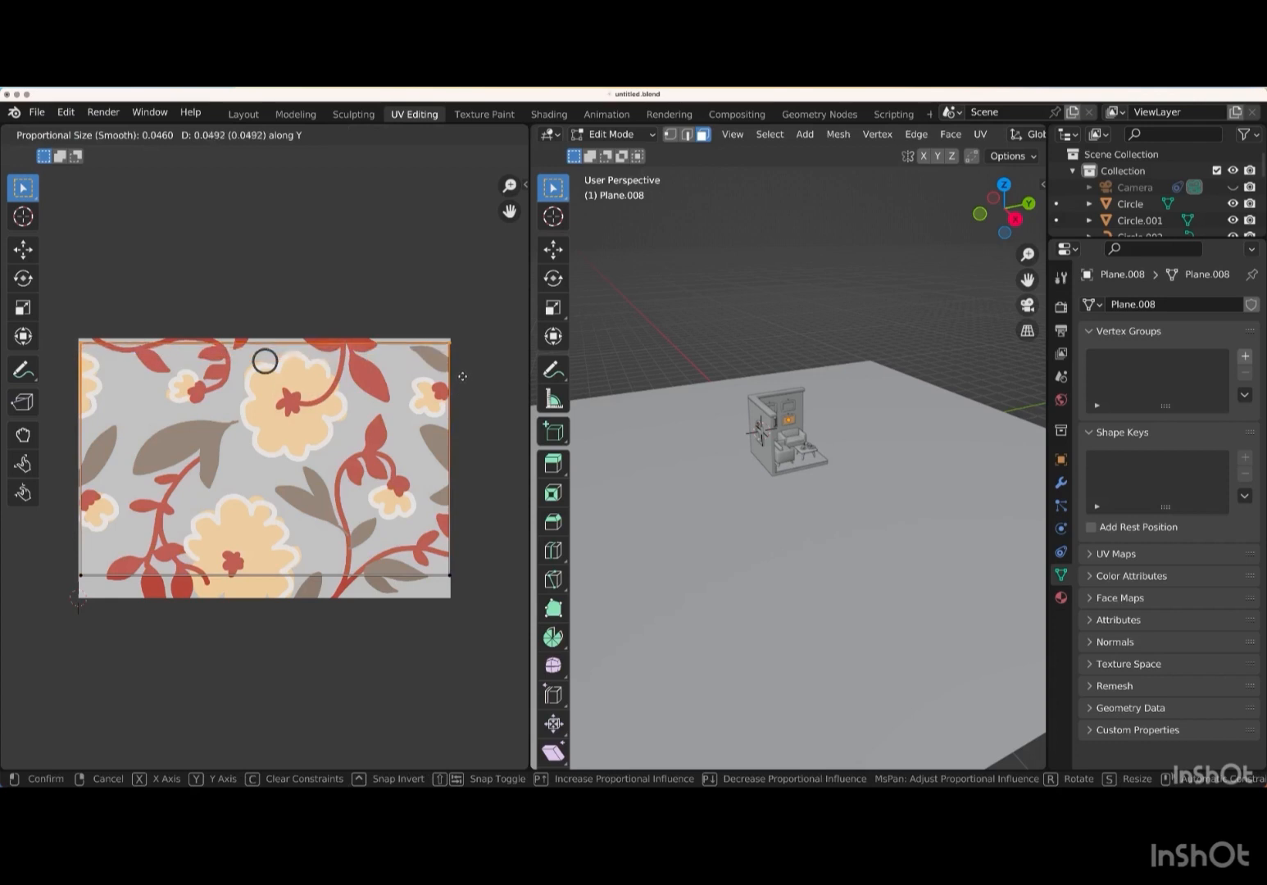
{"action": "left_click", "coordinate": [462, 375]}
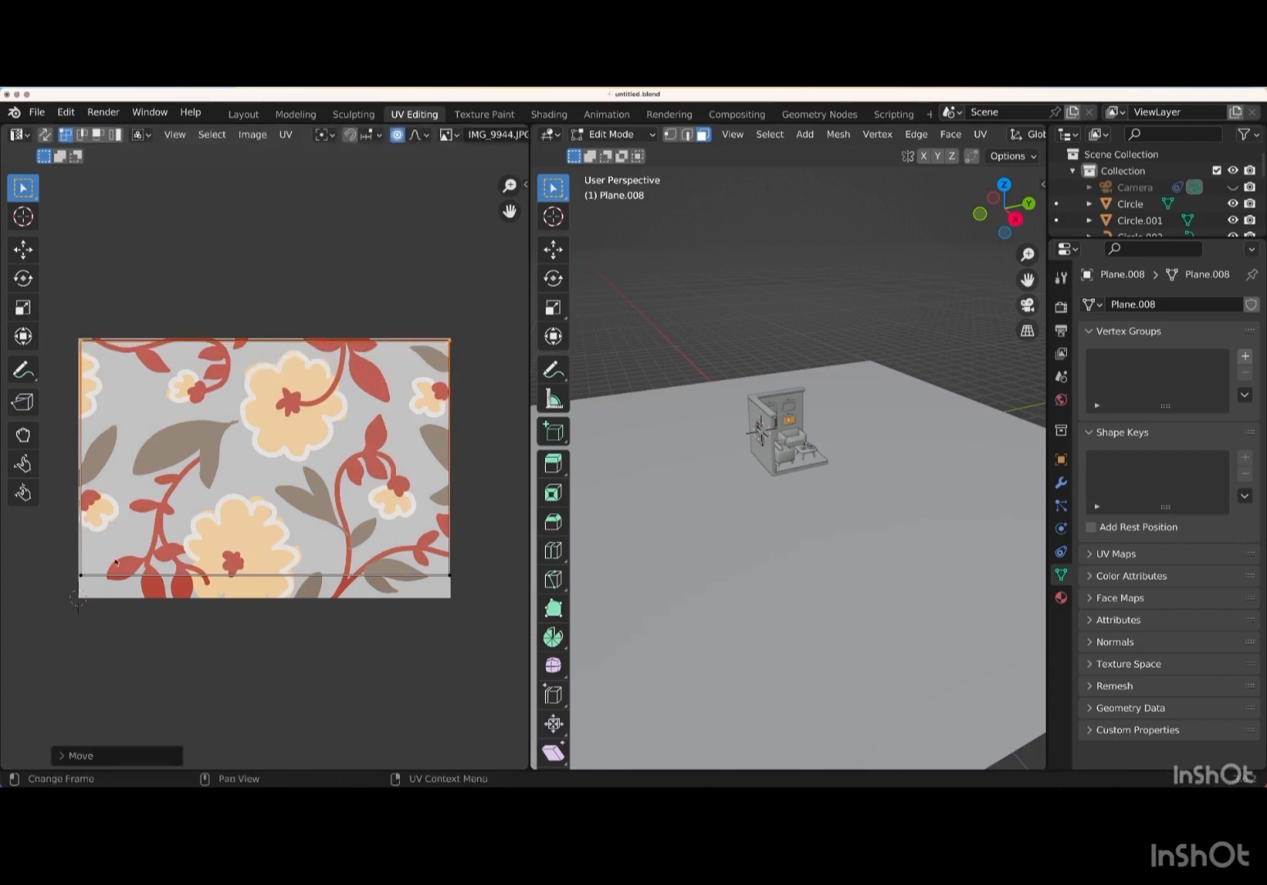
- Move the lower edge of the lower-right canvas's UV island along Y to the bottom border of IMG_9944.JPG
{"action": "left_click", "coordinate": [466, 588]}
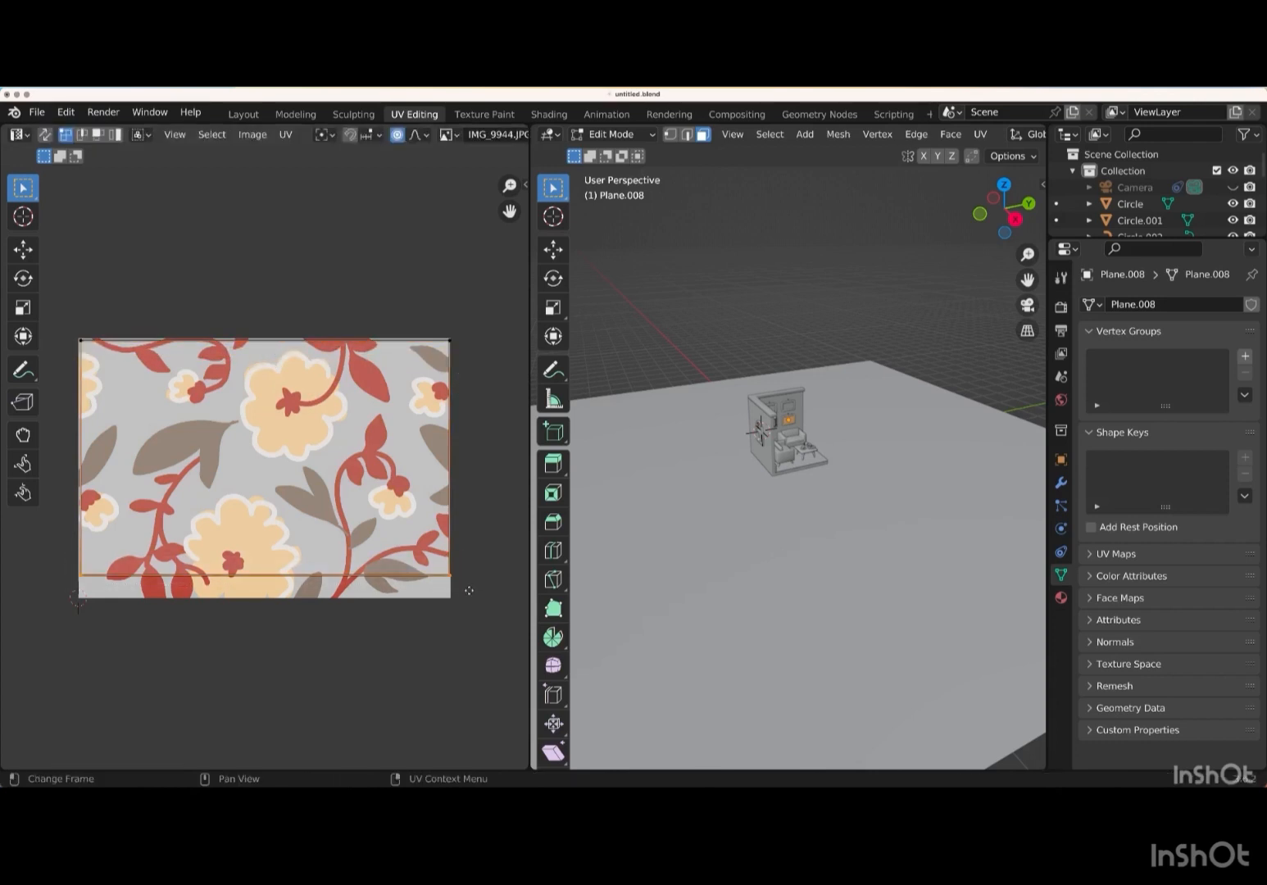
{"action": "key", "text": "g"}
{"action": "key", "text": "y"}
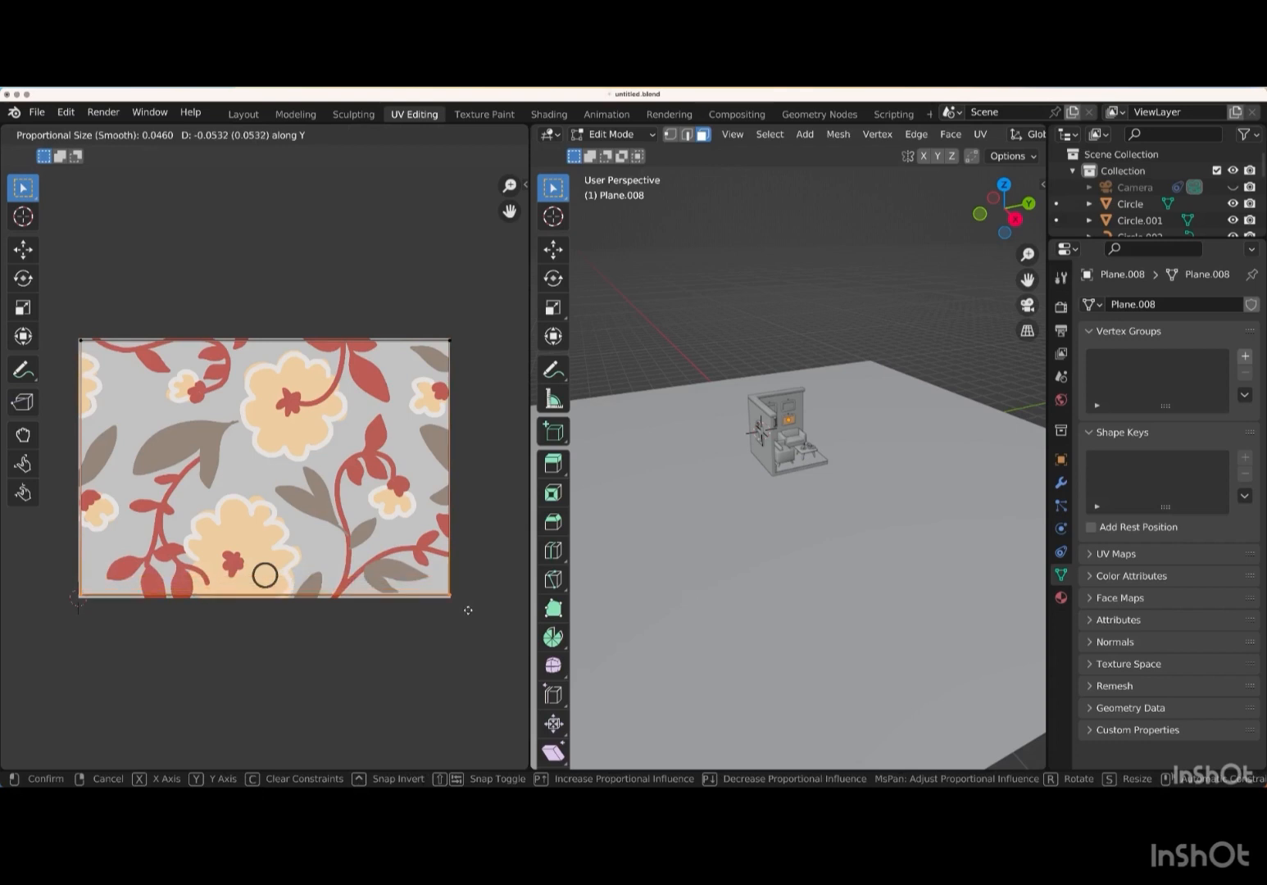
{"action": "key", "text": "Return"}
- In the Layout workspace, give the lower-left picture canvas a new material with IMG_9946.JPG from Pictures as the base colour's image texture
{"action": "left_click", "coordinate": [242, 113]}
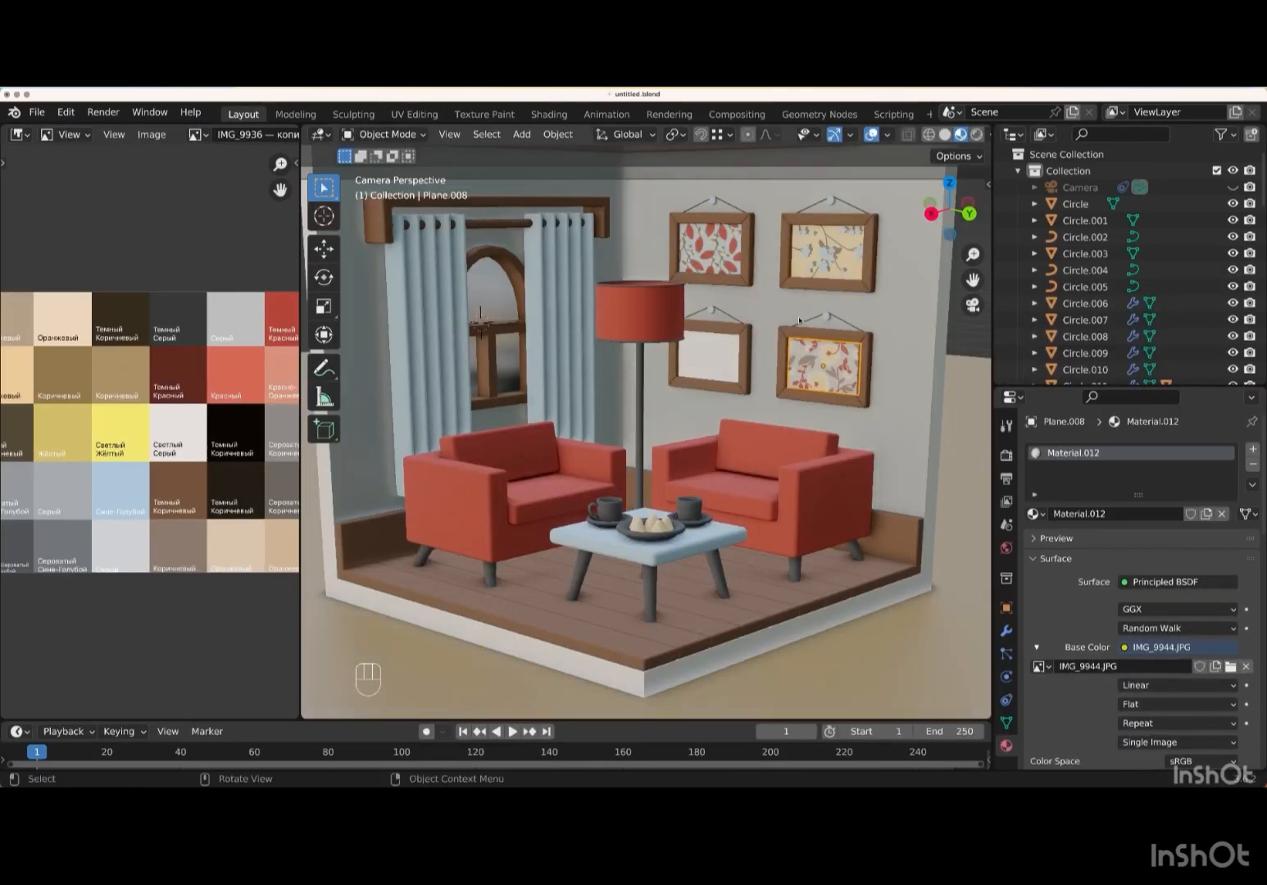
{"action": "left_click", "coordinate": [717, 363]}
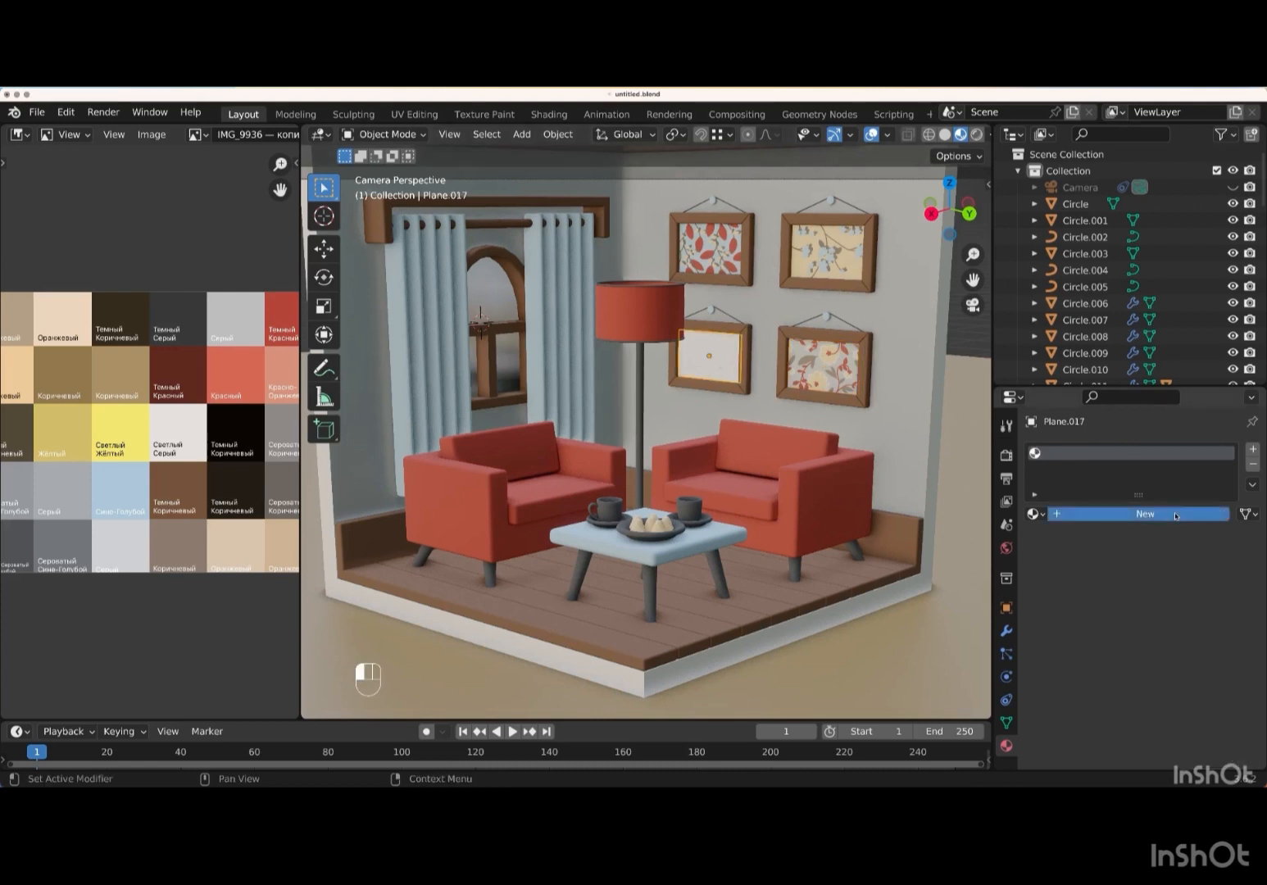
{"action": "left_click", "coordinate": [1125, 649]}
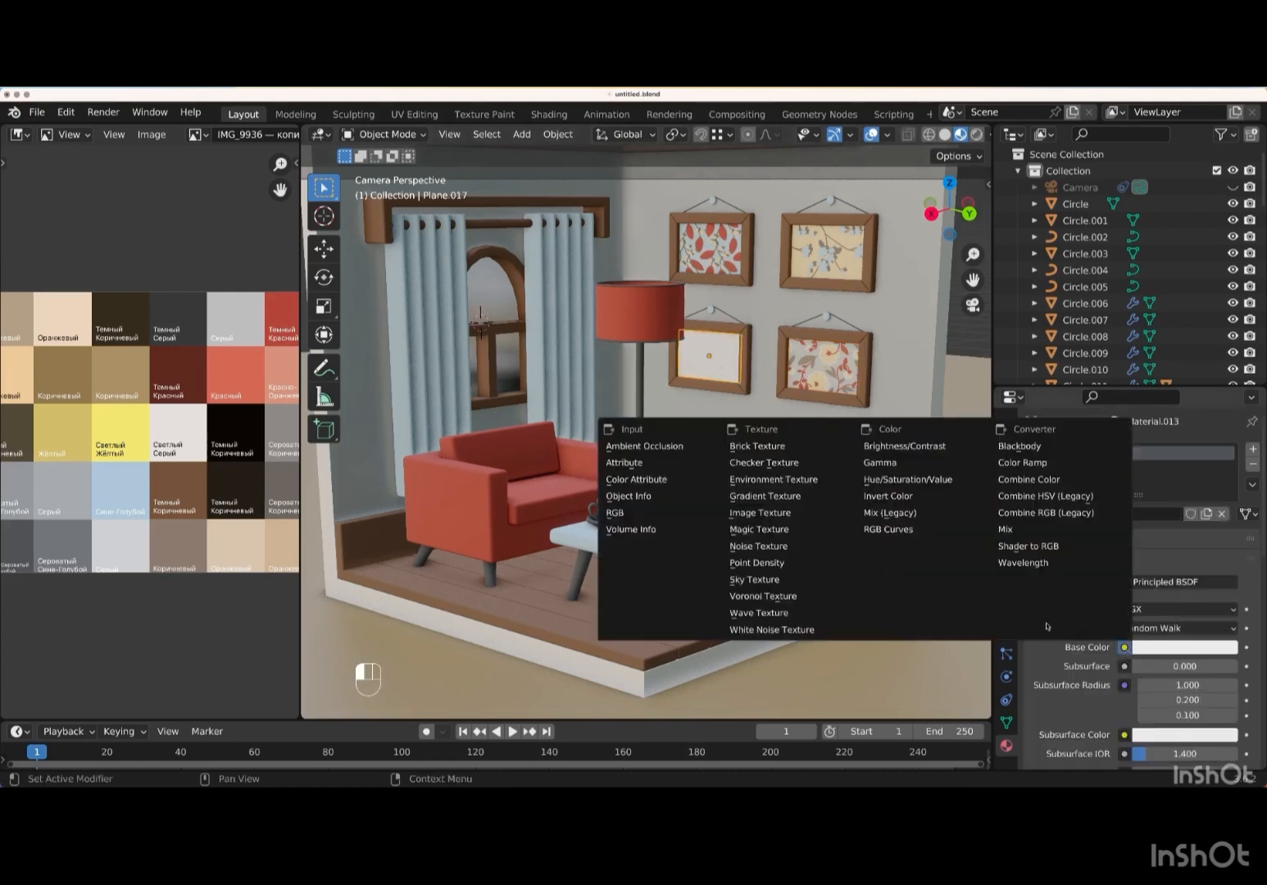
{"action": "left_click", "coordinate": [822, 518]}
{"action": "left_click", "coordinate": [1204, 666]}
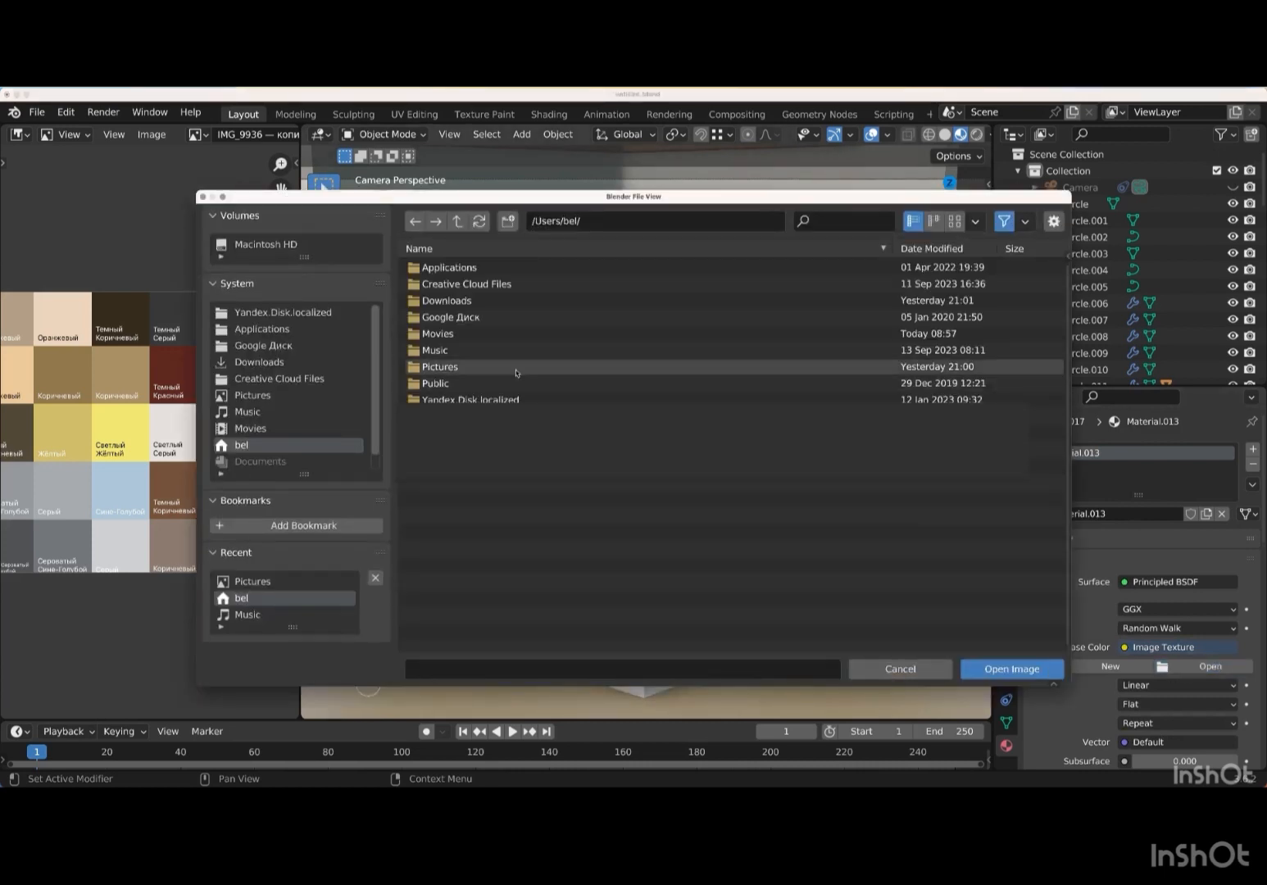
{"action": "double_click", "coordinate": [515, 368]}
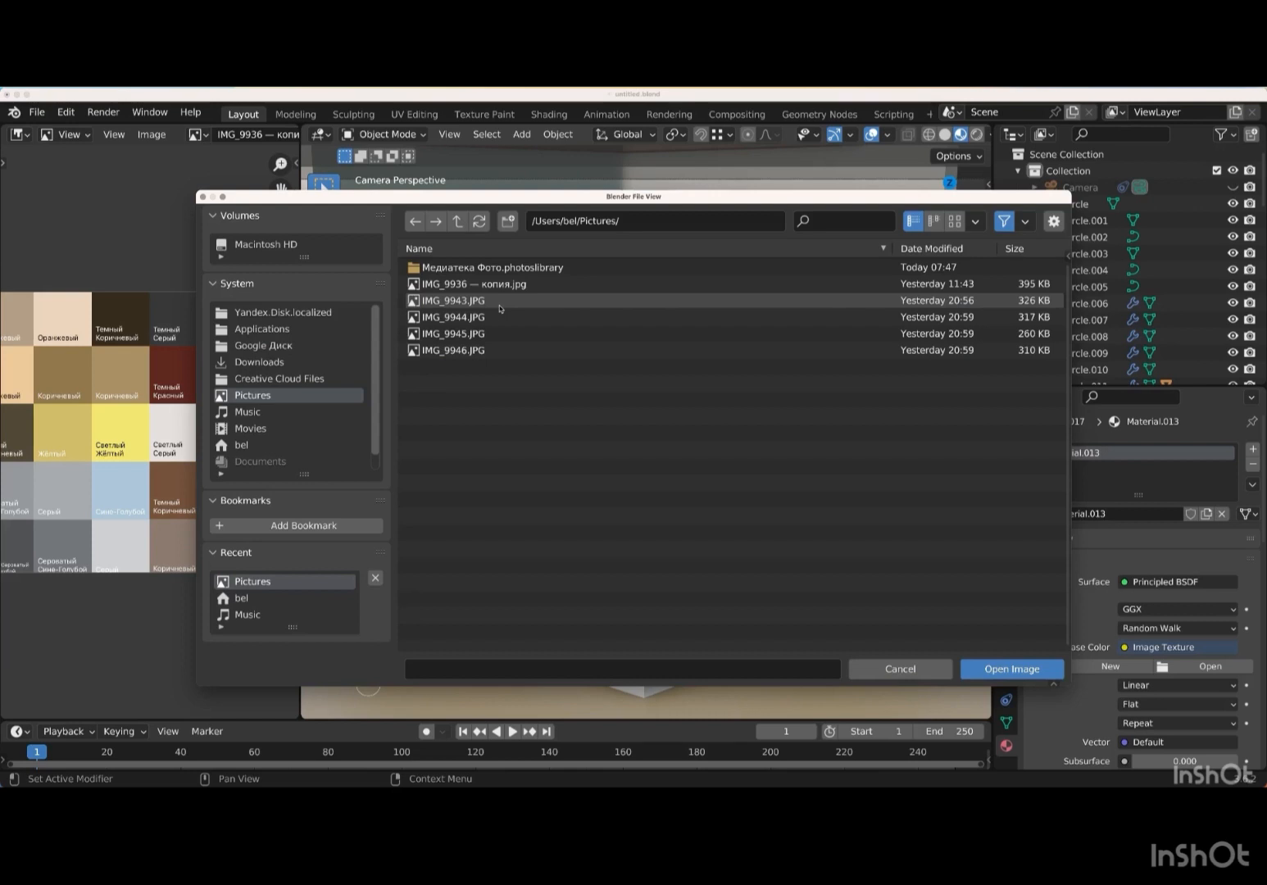
{"action": "double_click", "coordinate": [494, 350]}
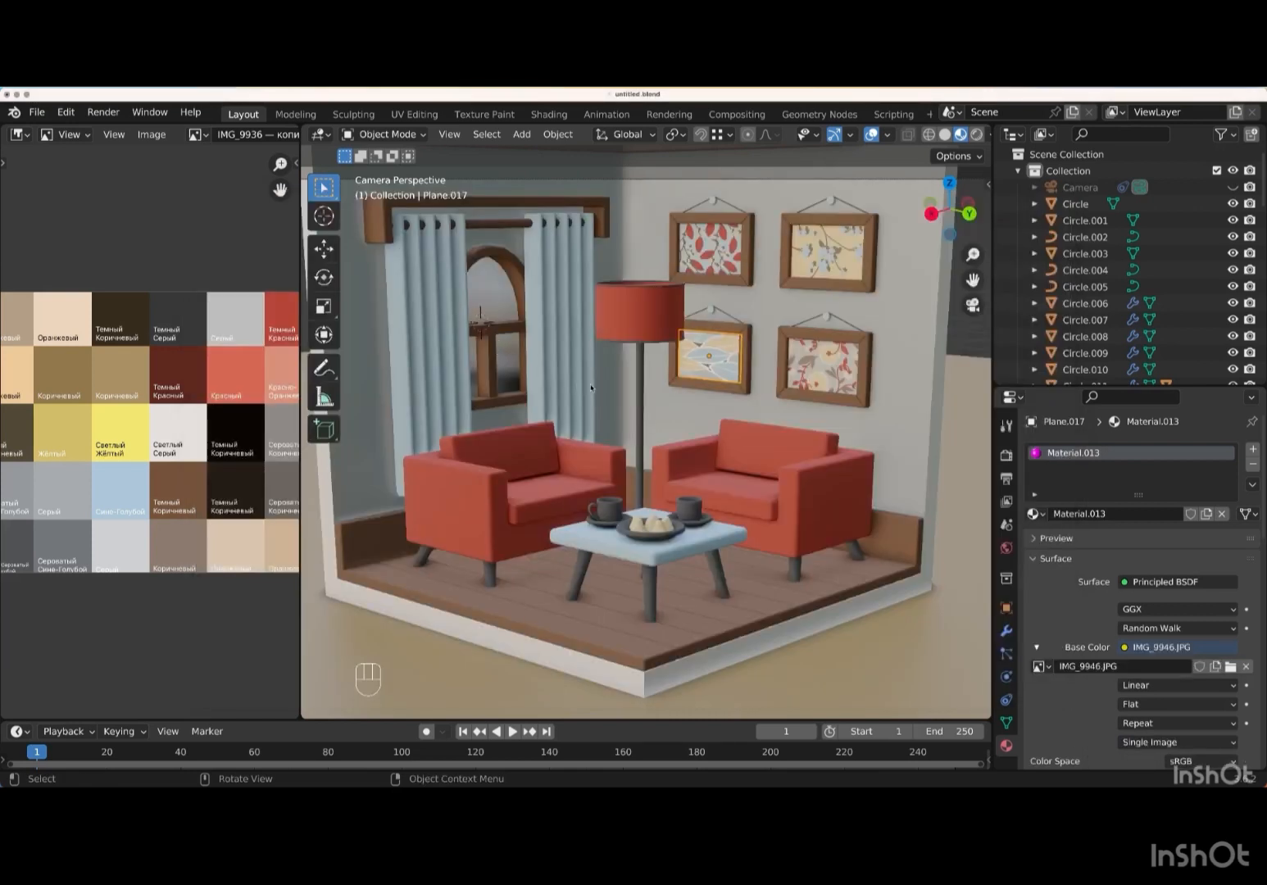
- Unwrap all faces of the lower-left picture canvas in Edit Mode
{"action": "key", "text": "Tab"}
{"action": "key", "text": "a"}
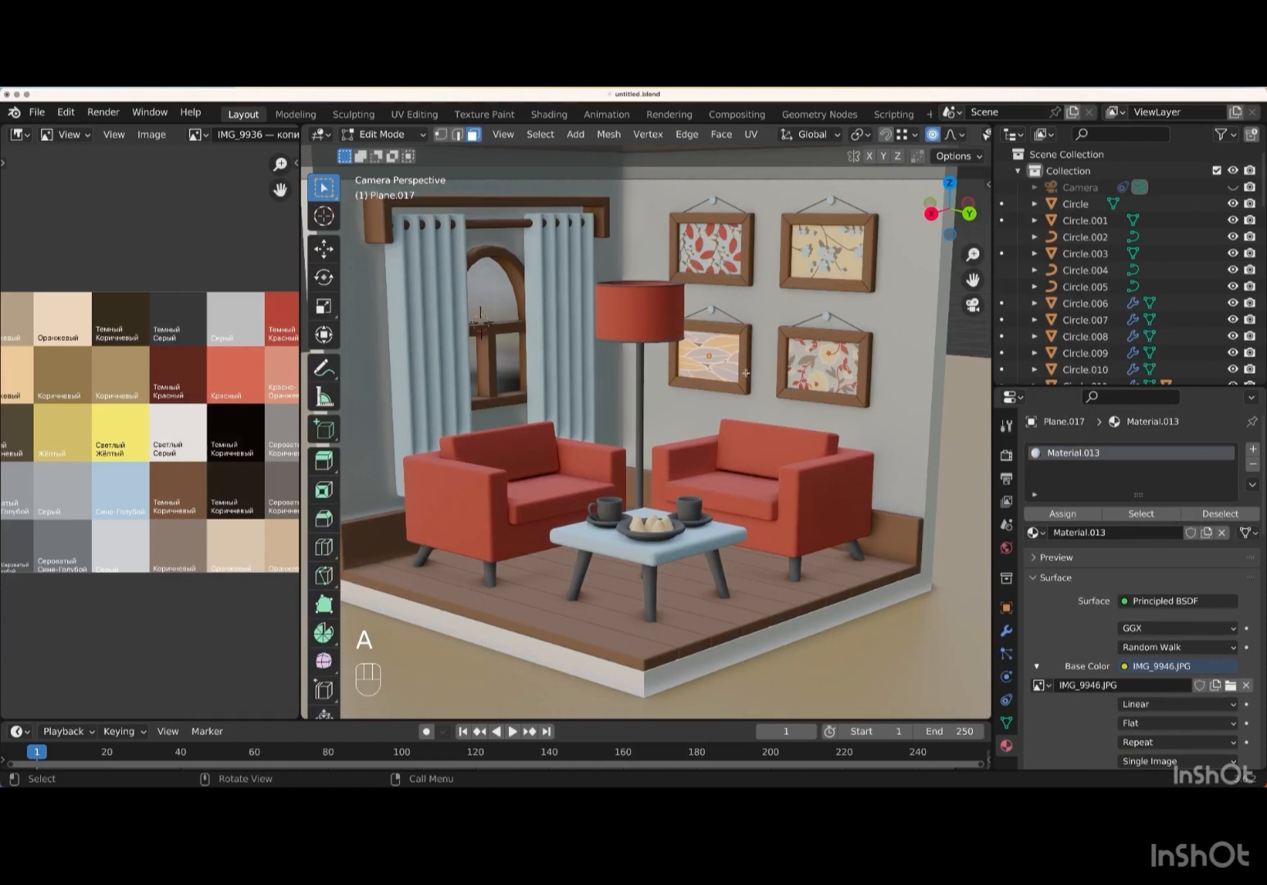
{"action": "key", "text": "u"}
{"action": "left_click", "coordinate": [709, 378]}
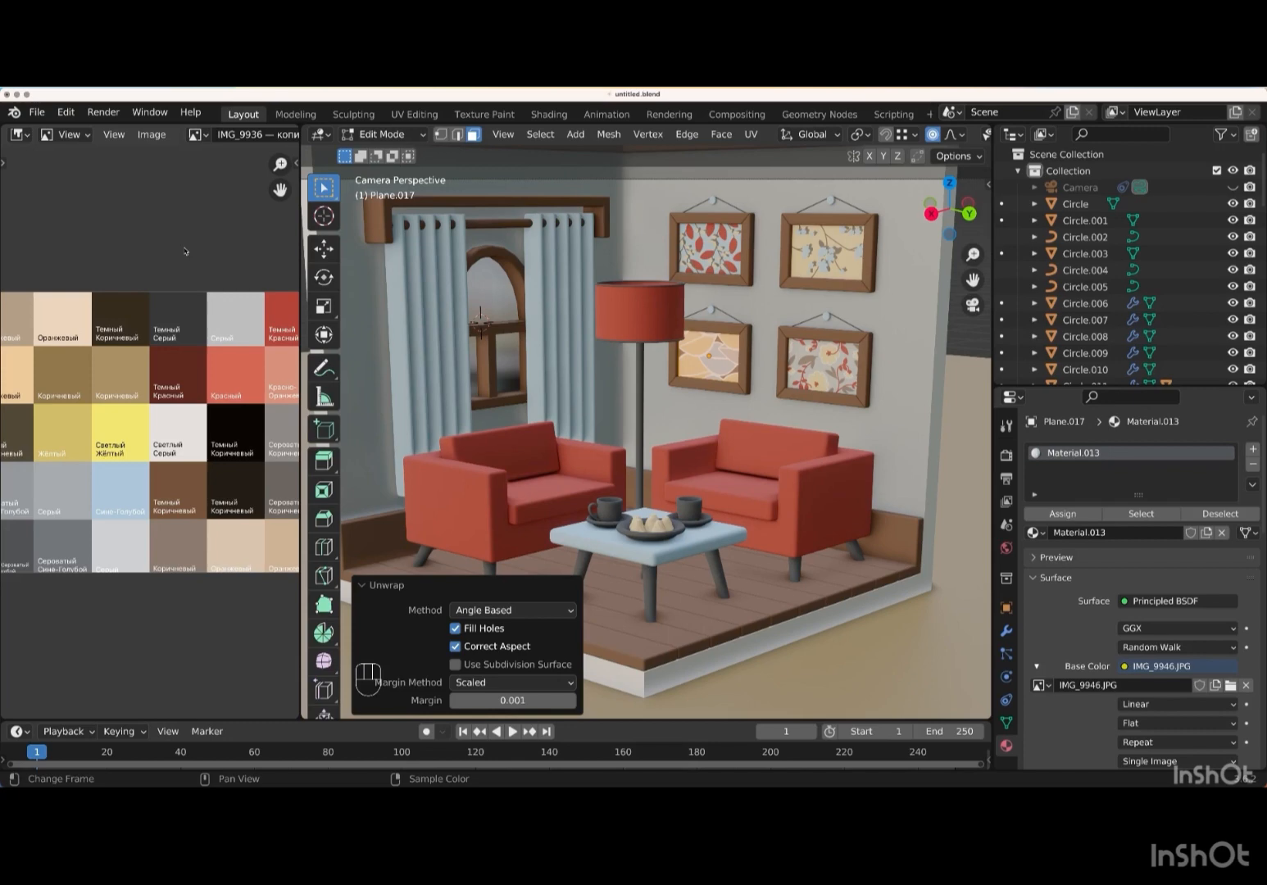
- In the UV Editing workspace, rotate the lower-left canvas's UV island by 90° over IMG_9946.JPG
{"action": "left_click", "coordinate": [421, 115]}
{"action": "left_click", "coordinate": [231, 375]}
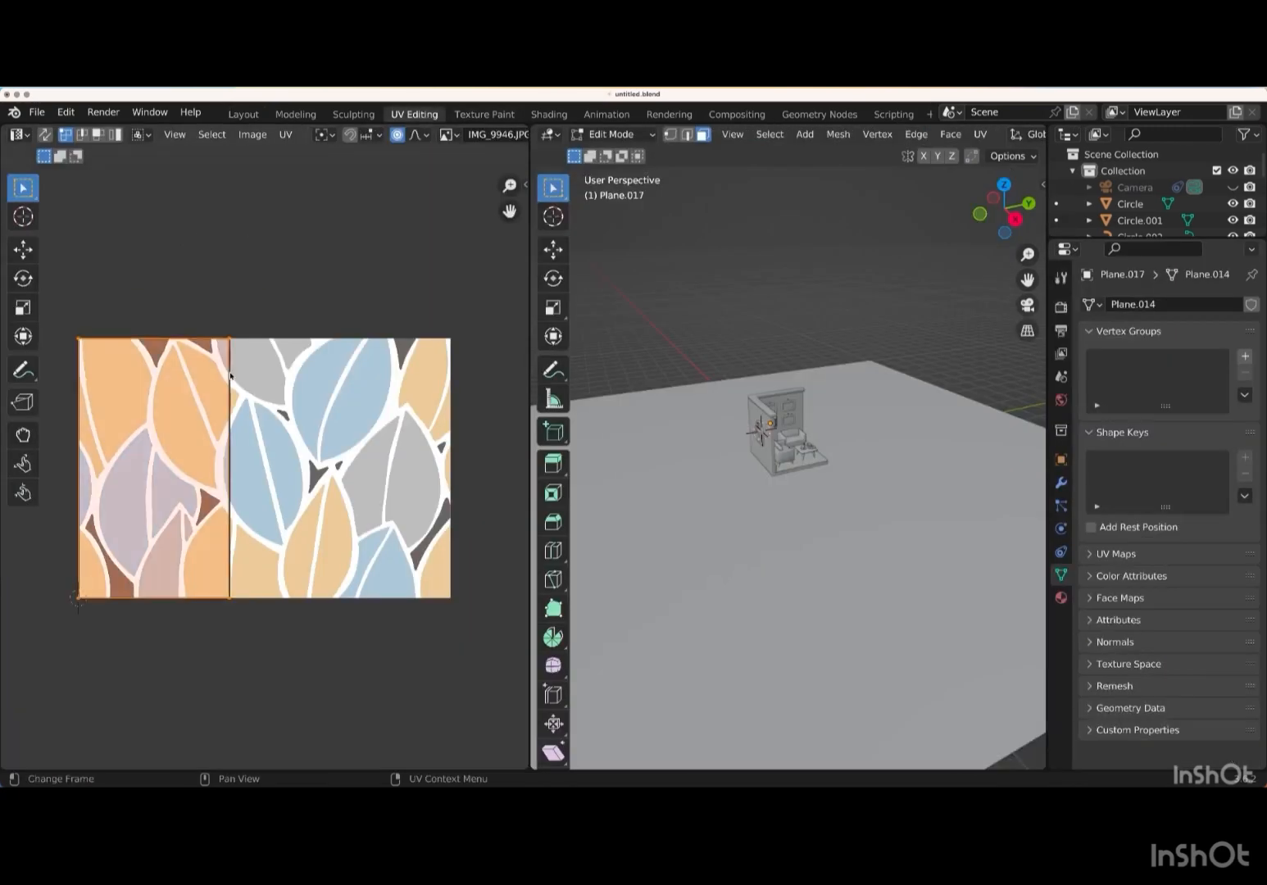
{"action": "key", "text": "r"}
{"action": "key", "text": "9"}
{"action": "key", "text": "0"}
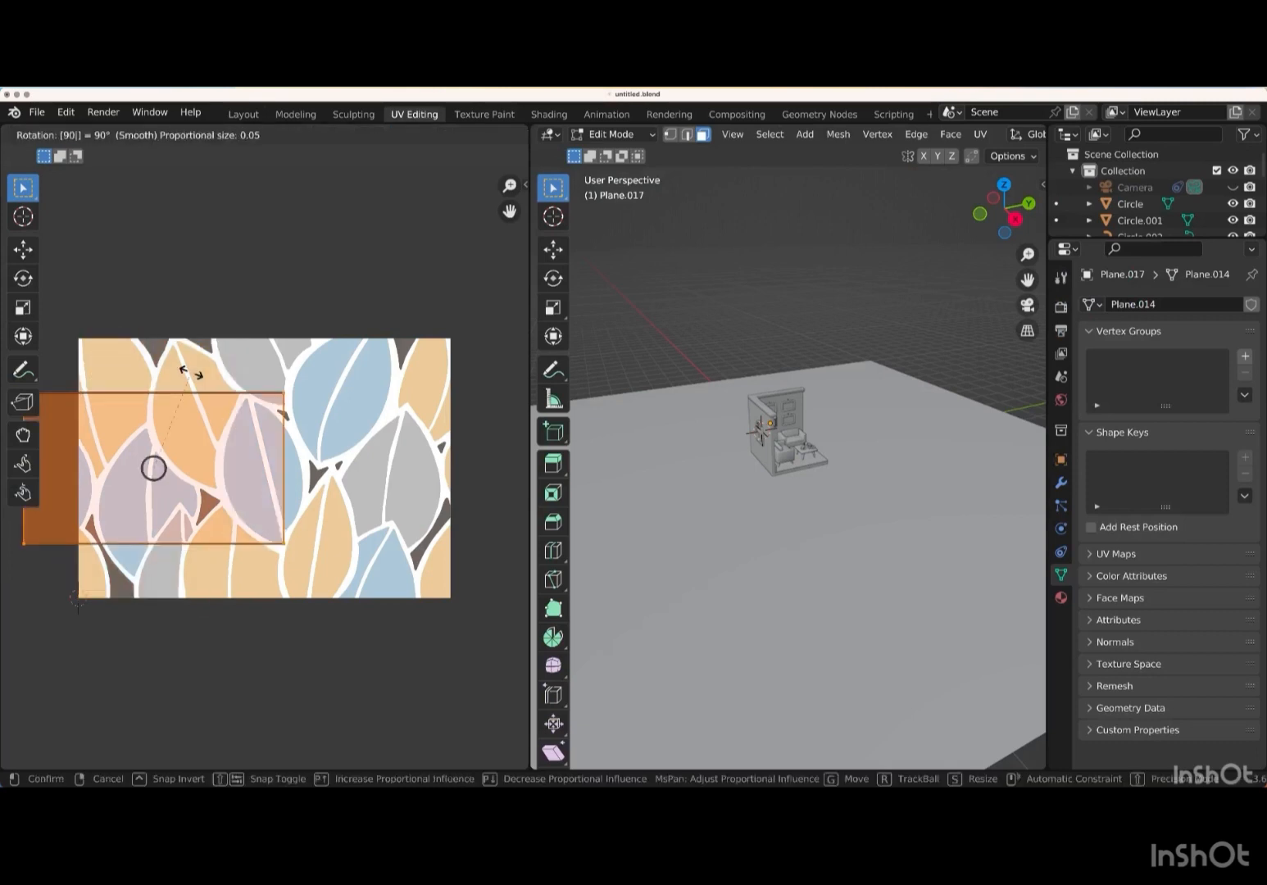
{"action": "key", "text": "Return"}
- Centre the UV island along X over the image and scale it by about 1.41 to span the image's width
{"action": "key", "text": "g"}
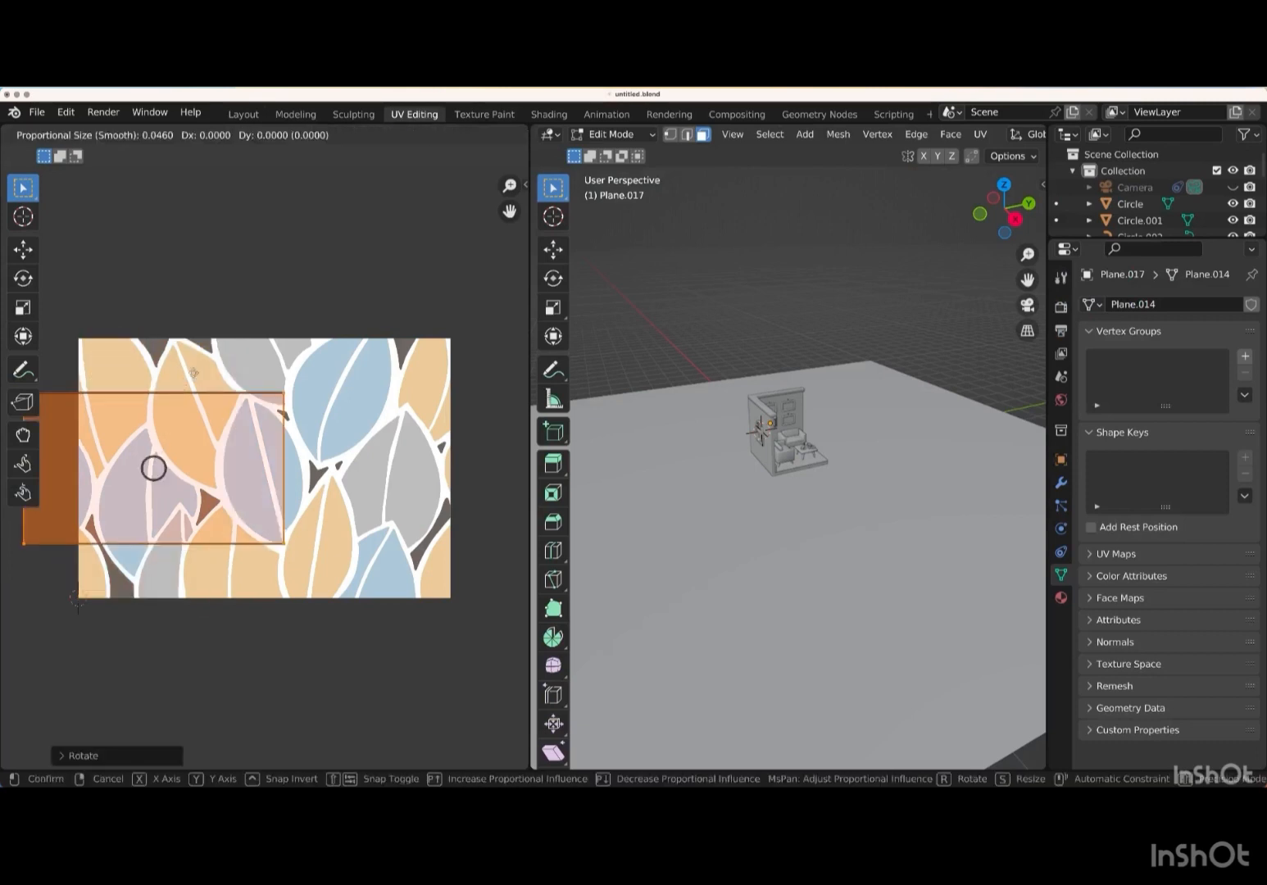
{"action": "key", "text": "x"}
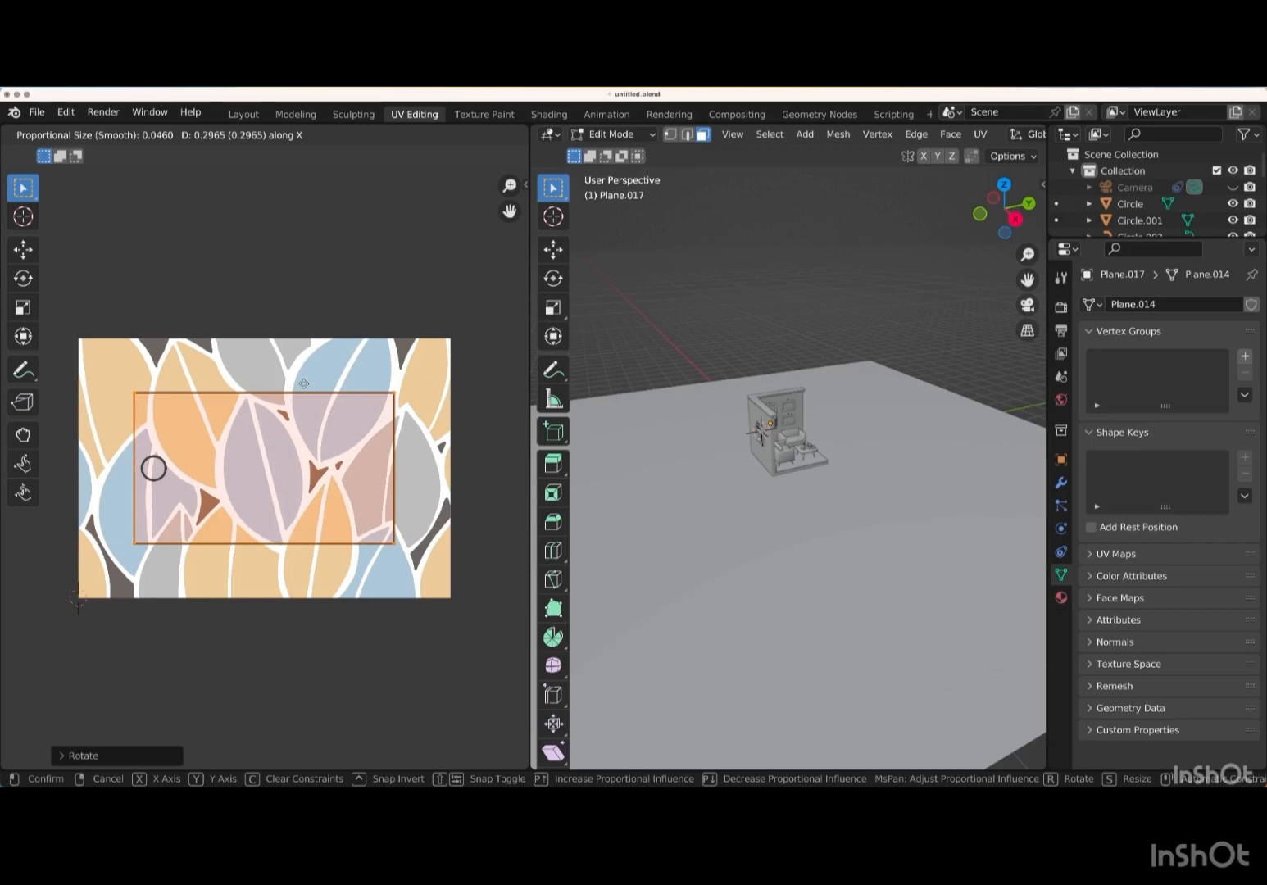
{"action": "left_click", "coordinate": [304, 384]}
{"action": "key", "text": "s"}
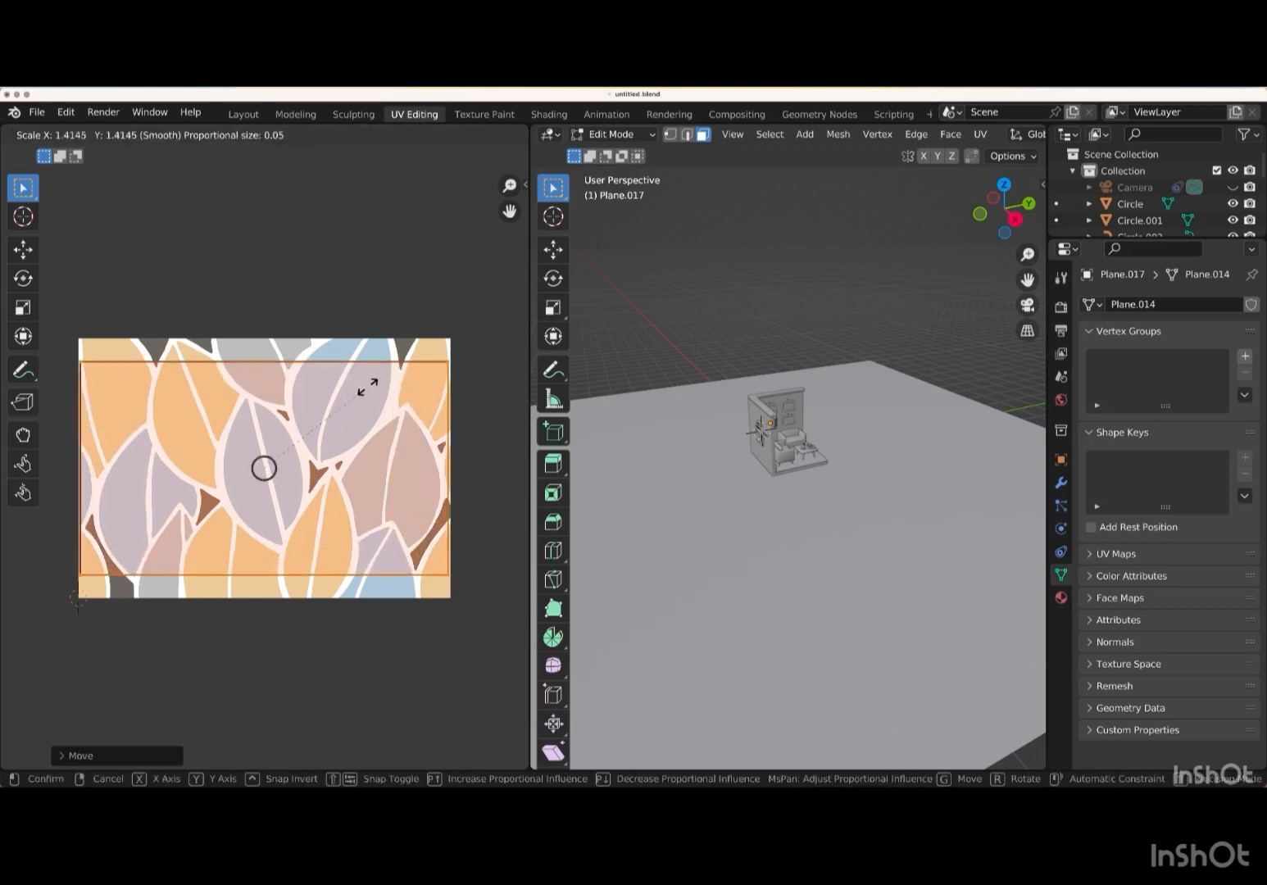
{"action": "left_click", "coordinate": [368, 385]}
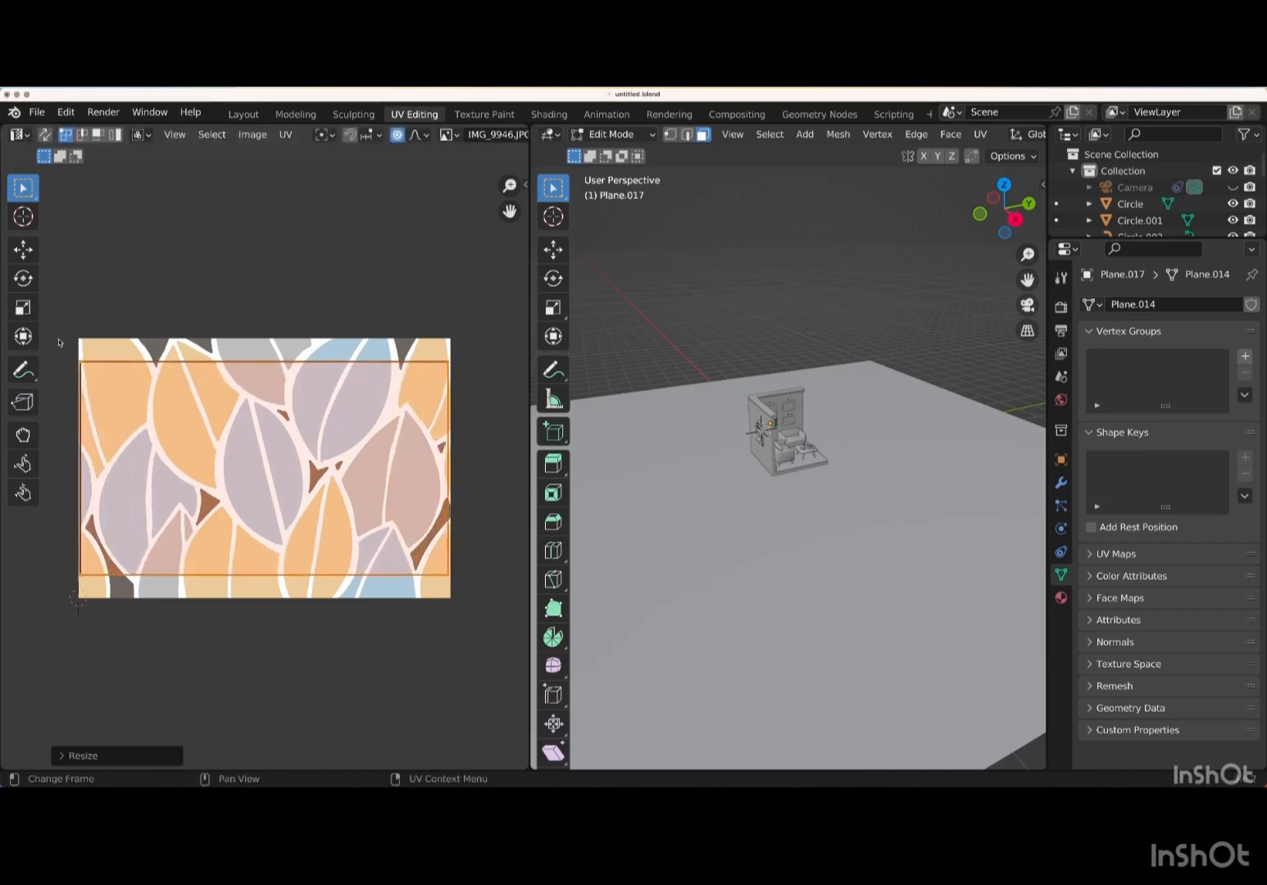
- Move the upper edge of the lower-left canvas's UV island along Y to the top border of IMG_9946.JPG
{"action": "left_click_drag", "start_coordinate": [63, 342], "coordinate": [478, 393]}
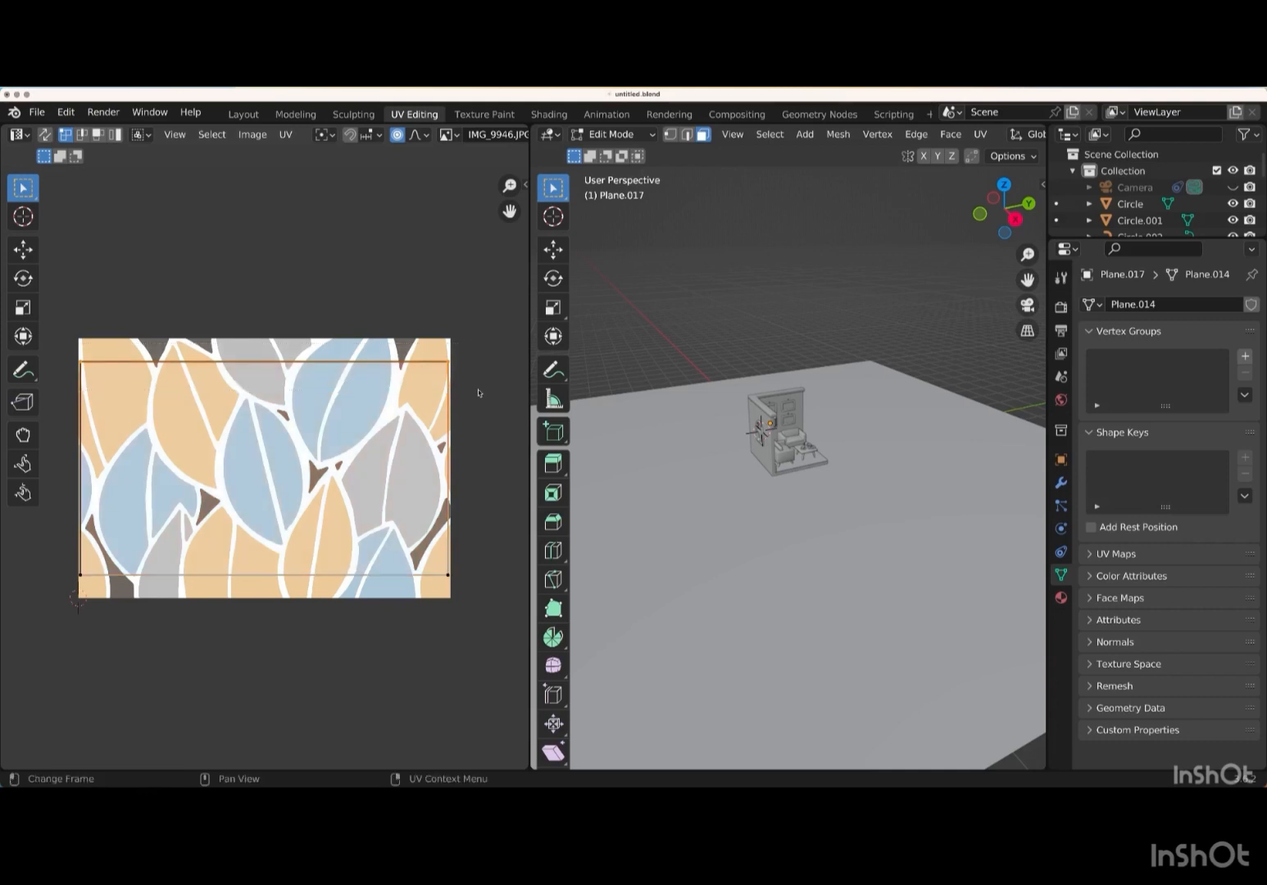
{"action": "key", "text": "g"}
{"action": "key", "text": "y"}
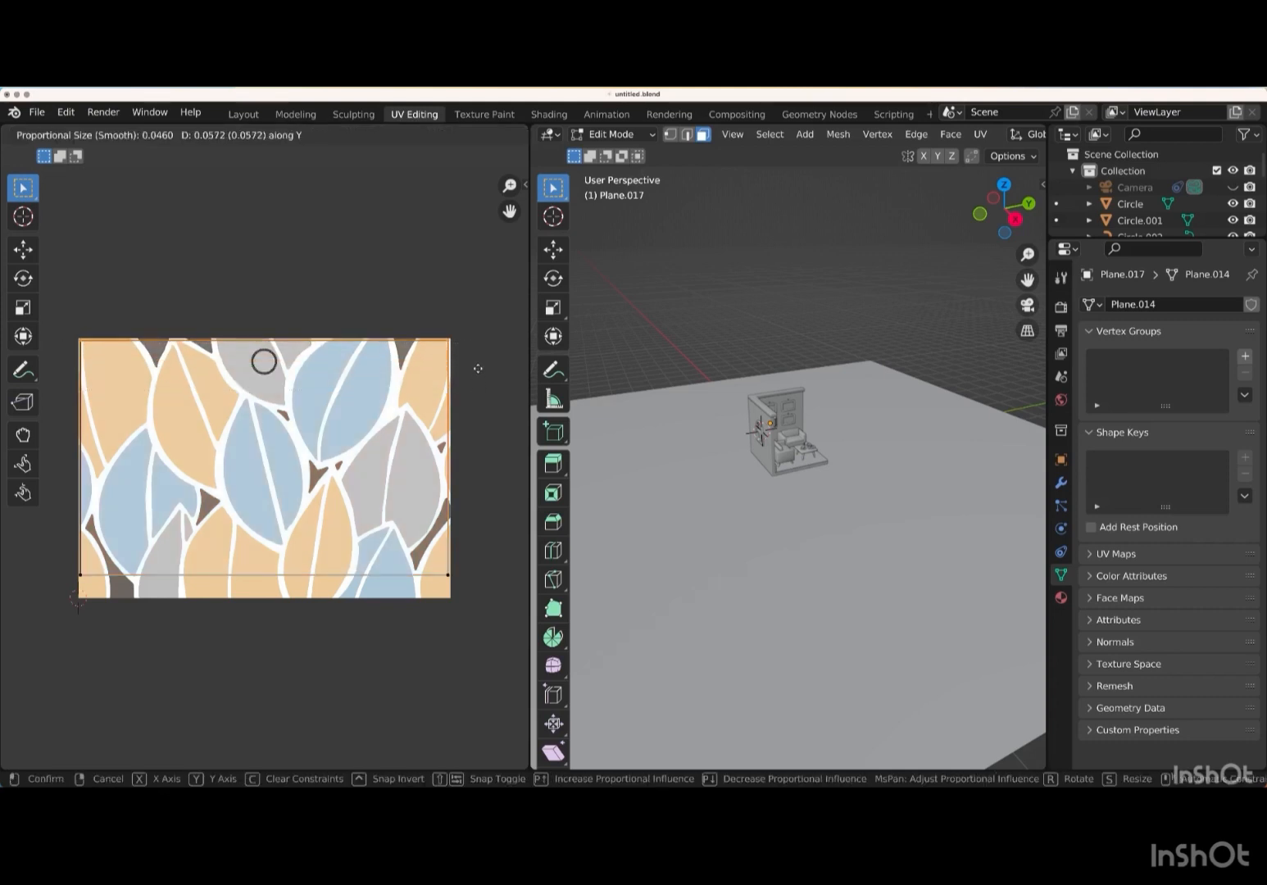
{"action": "left_click", "coordinate": [476, 370]}
- Move the lower edge of the lower-left canvas's UV island along Y to the bottom border of IMG_9946.JPG
{"action": "left_click_drag", "start_coordinate": [61, 574], "coordinate": [487, 590]}
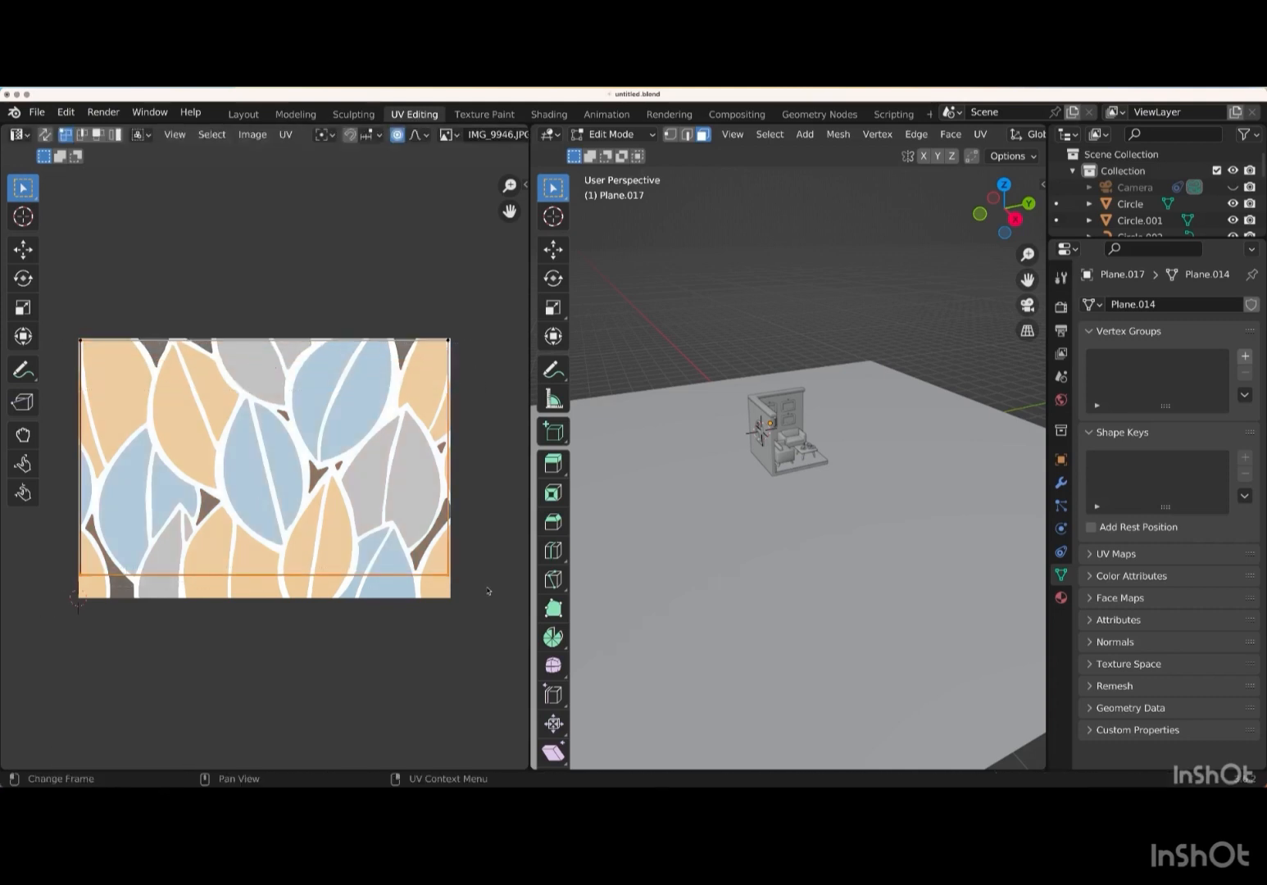
{"action": "key", "text": "g"}
{"action": "key", "text": "y"}
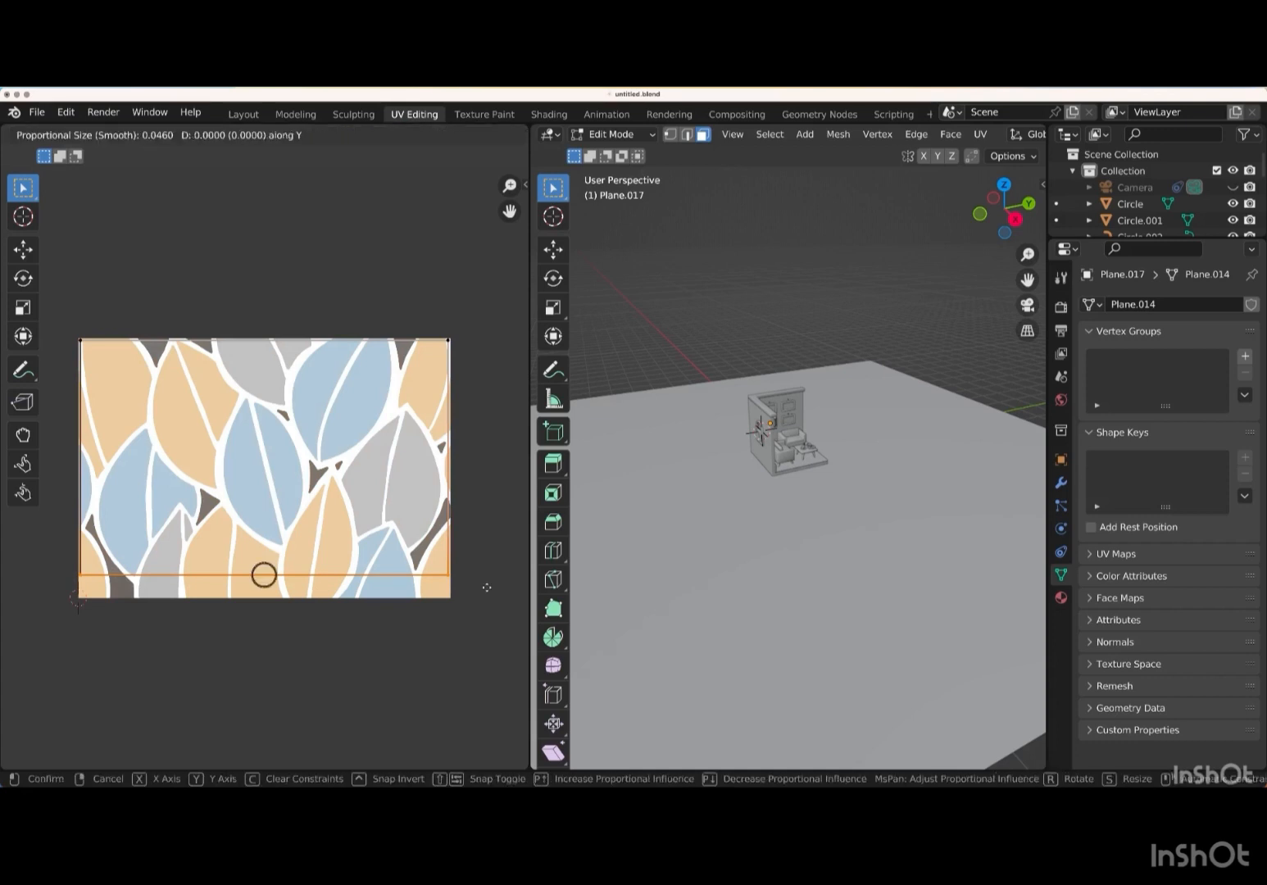
{"action": "left_click", "coordinate": [488, 608]}
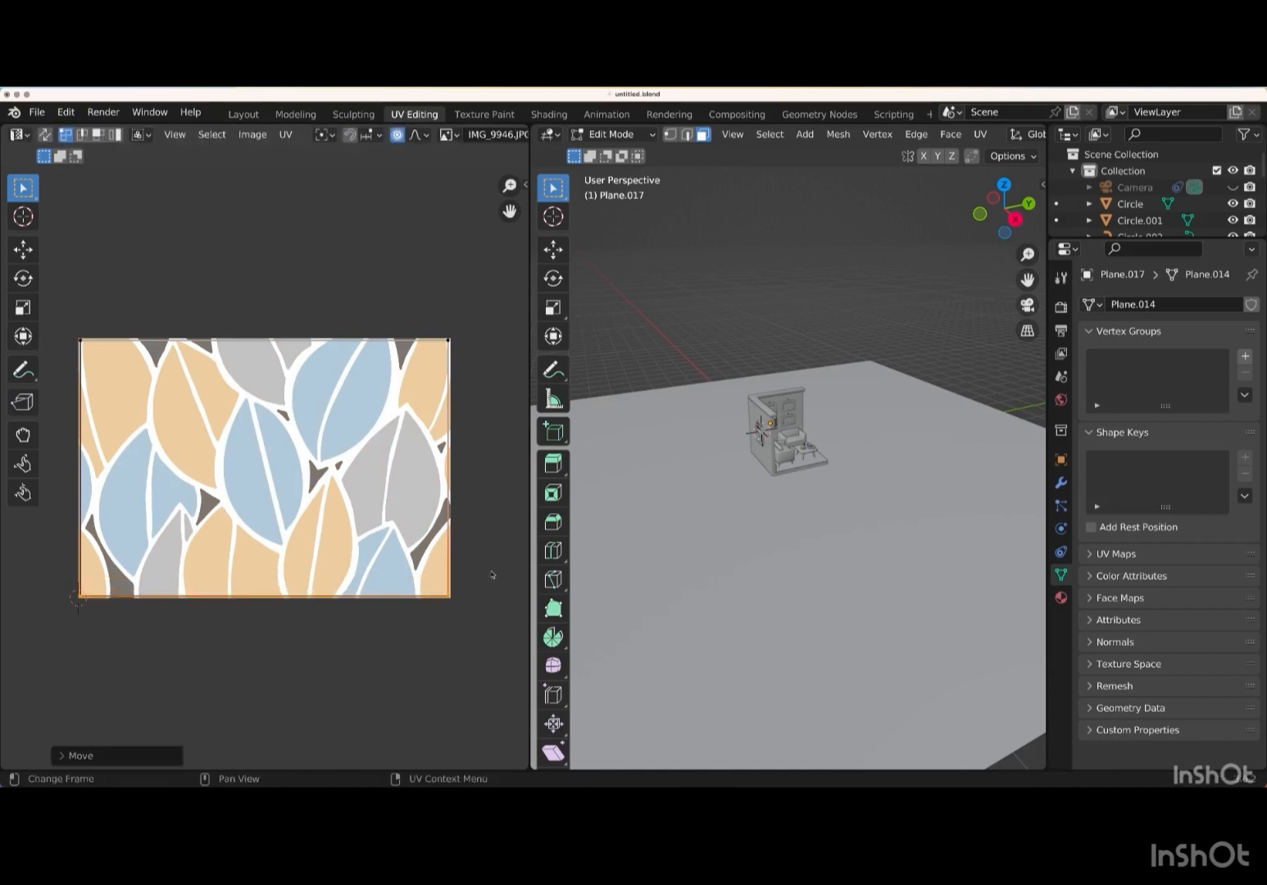
- In the Layout workspace, unhide the Camera object and set its lens type to Orthographic
{"action": "left_click", "coordinate": [244, 115]}
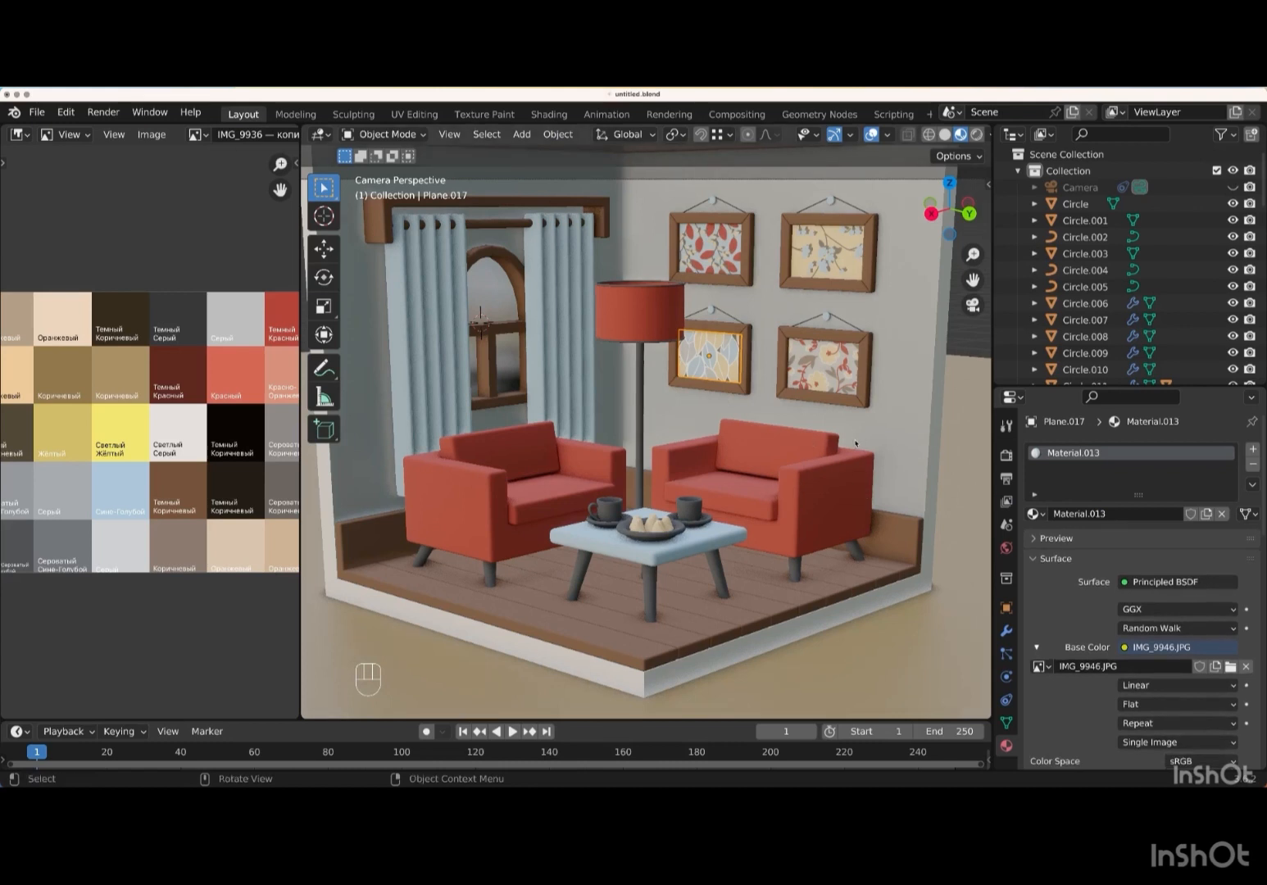
{"action": "left_click", "coordinate": [1233, 187]}
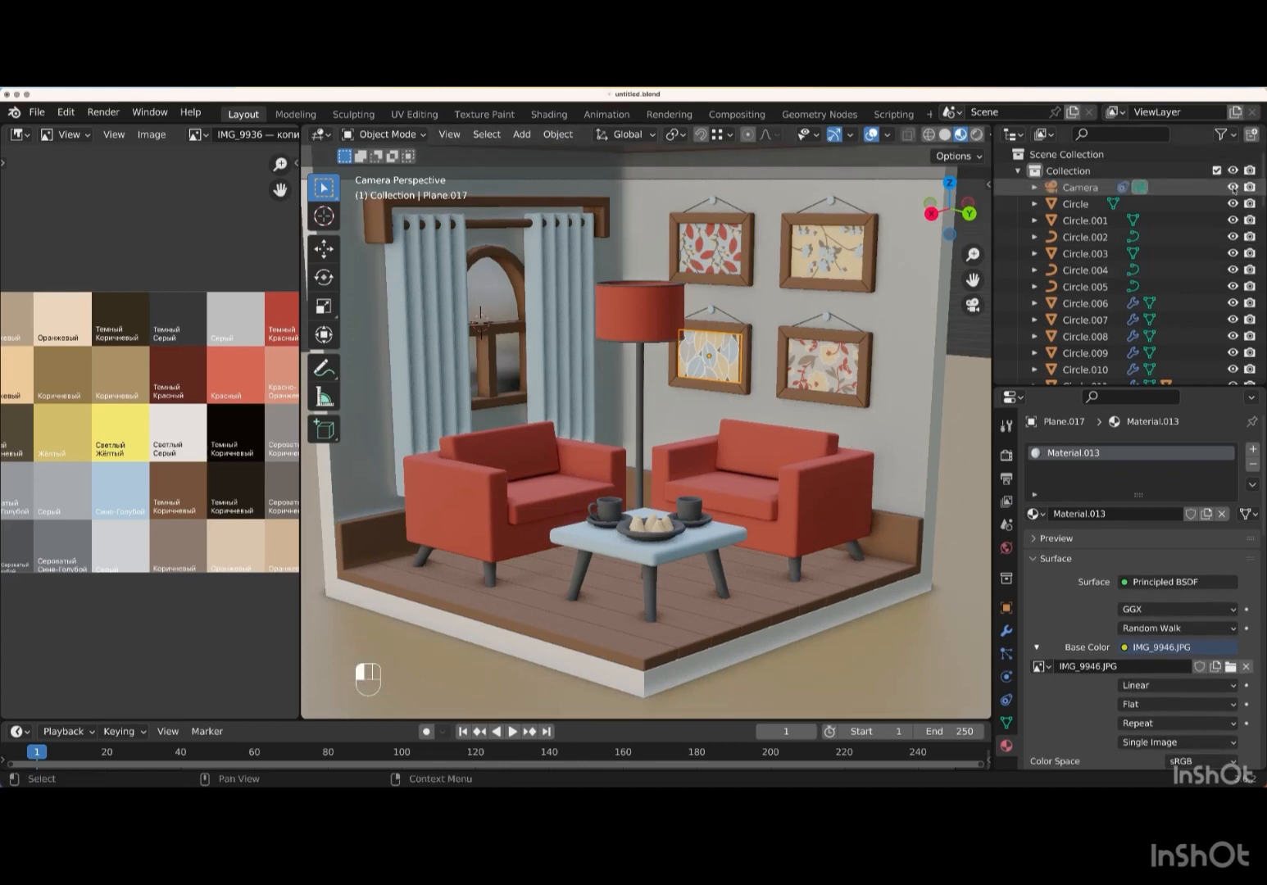
{"action": "scroll", "coordinate": [1010, 717], "scroll_direction": "down", "scroll_amount": 1}
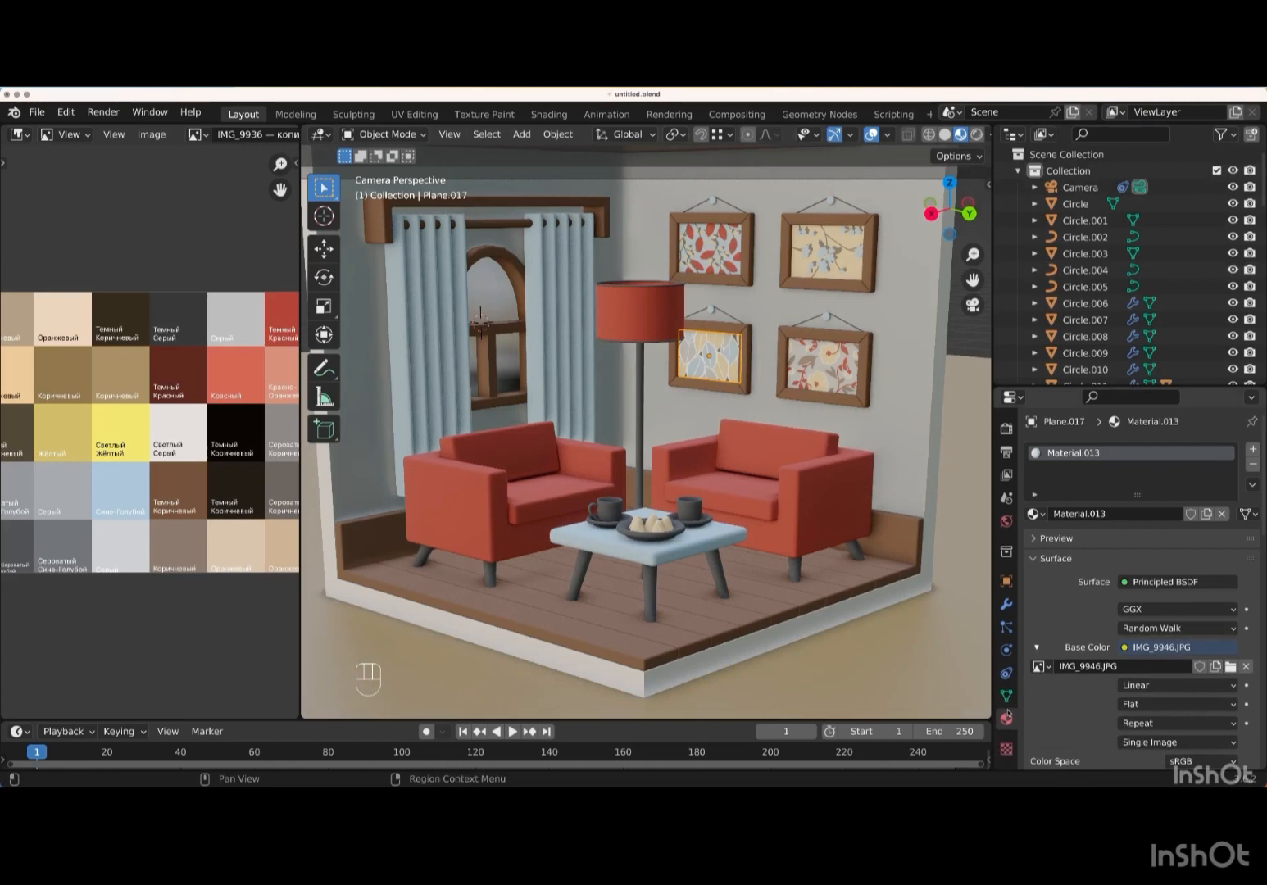
{"action": "left_click", "coordinate": [1189, 190]}
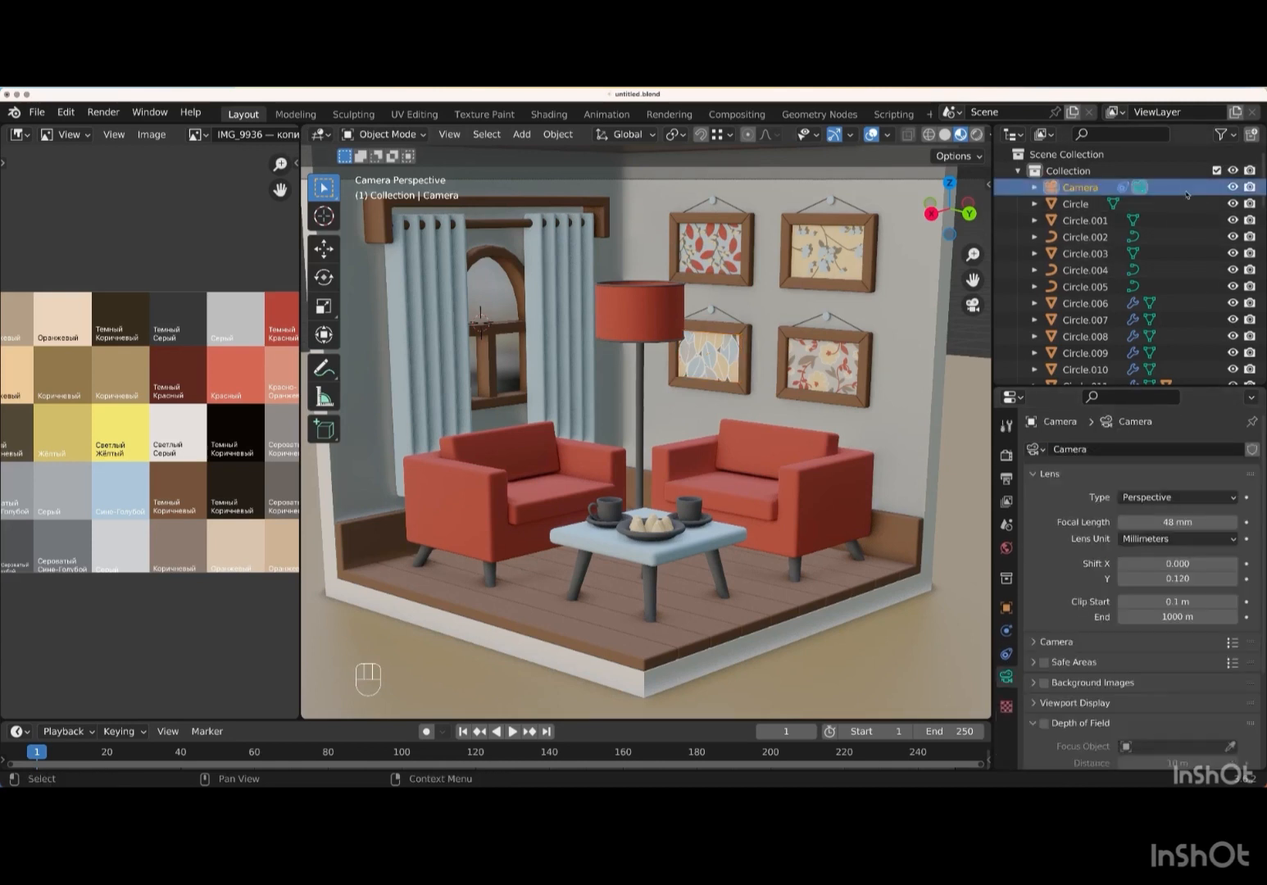
{"action": "left_click", "coordinate": [1237, 499]}
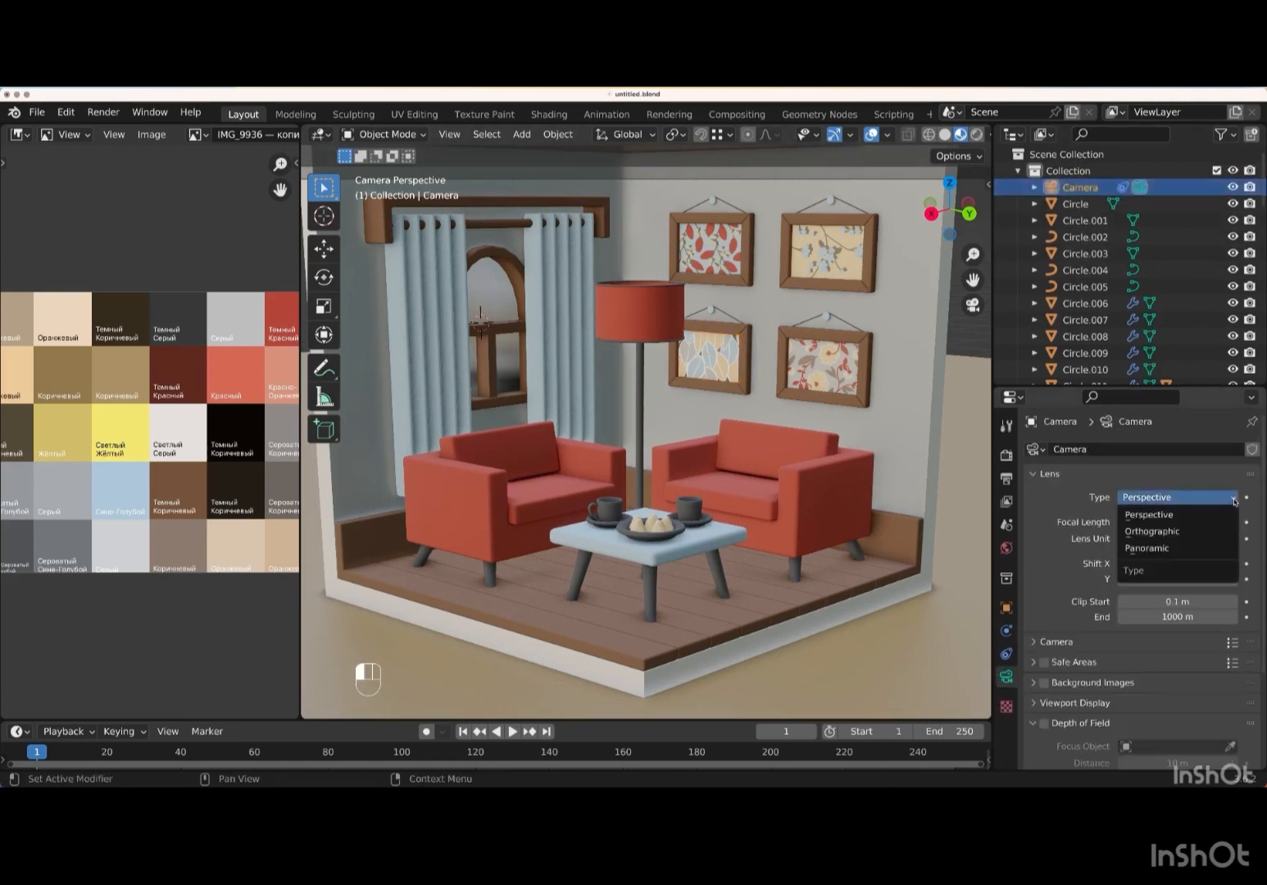
{"action": "left_click", "coordinate": [1193, 533]}
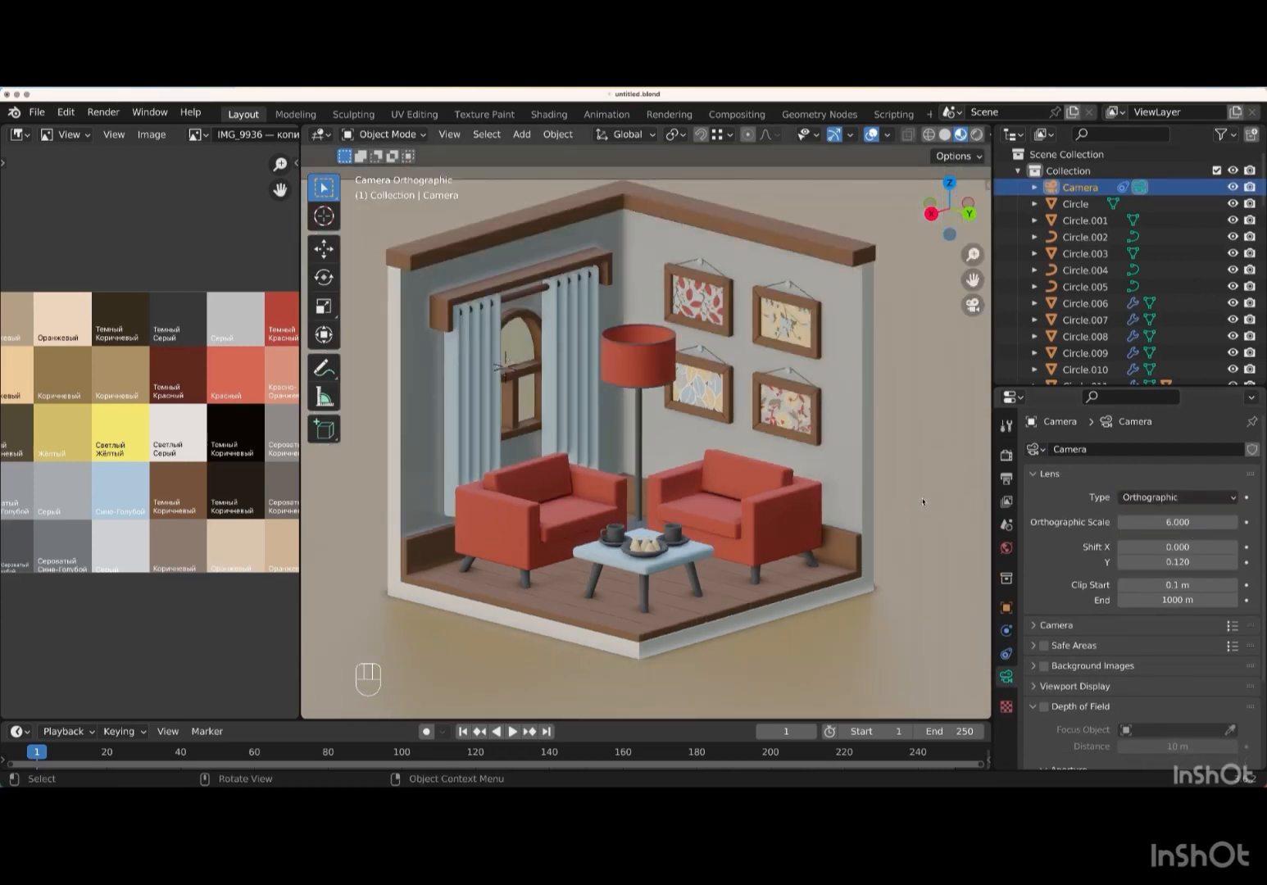
- Set the camera's location to 5 m on the X, Y and Z axes
{"action": "key", "text": "n"}
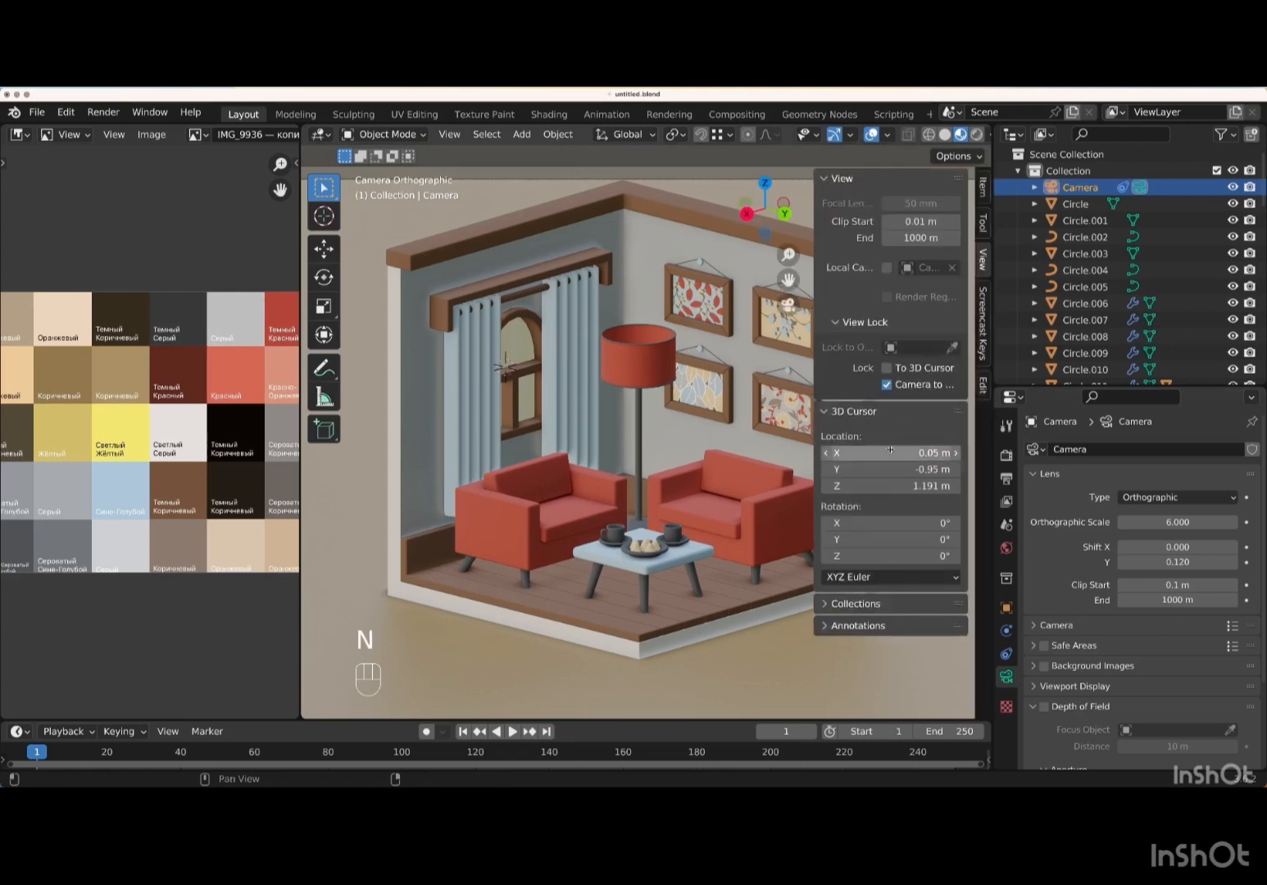
{"action": "left_click", "coordinate": [983, 187]}
{"action": "left_click", "coordinate": [897, 221]}
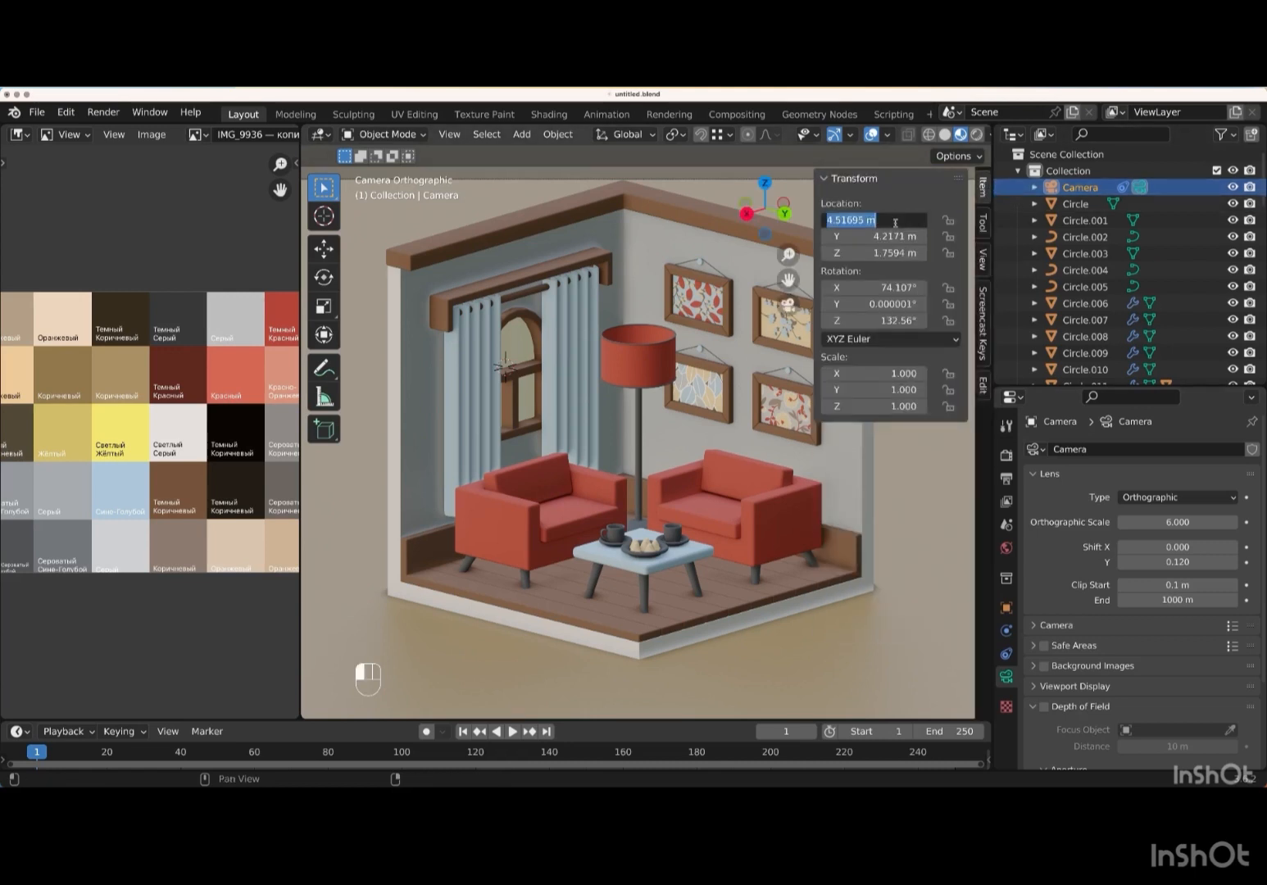
{"action": "type", "text": "5"}
{"action": "key", "text": "Tab"}
{"action": "type", "text": "5"}
{"action": "key", "text": "Tab"}
{"action": "type", "text": "5"}
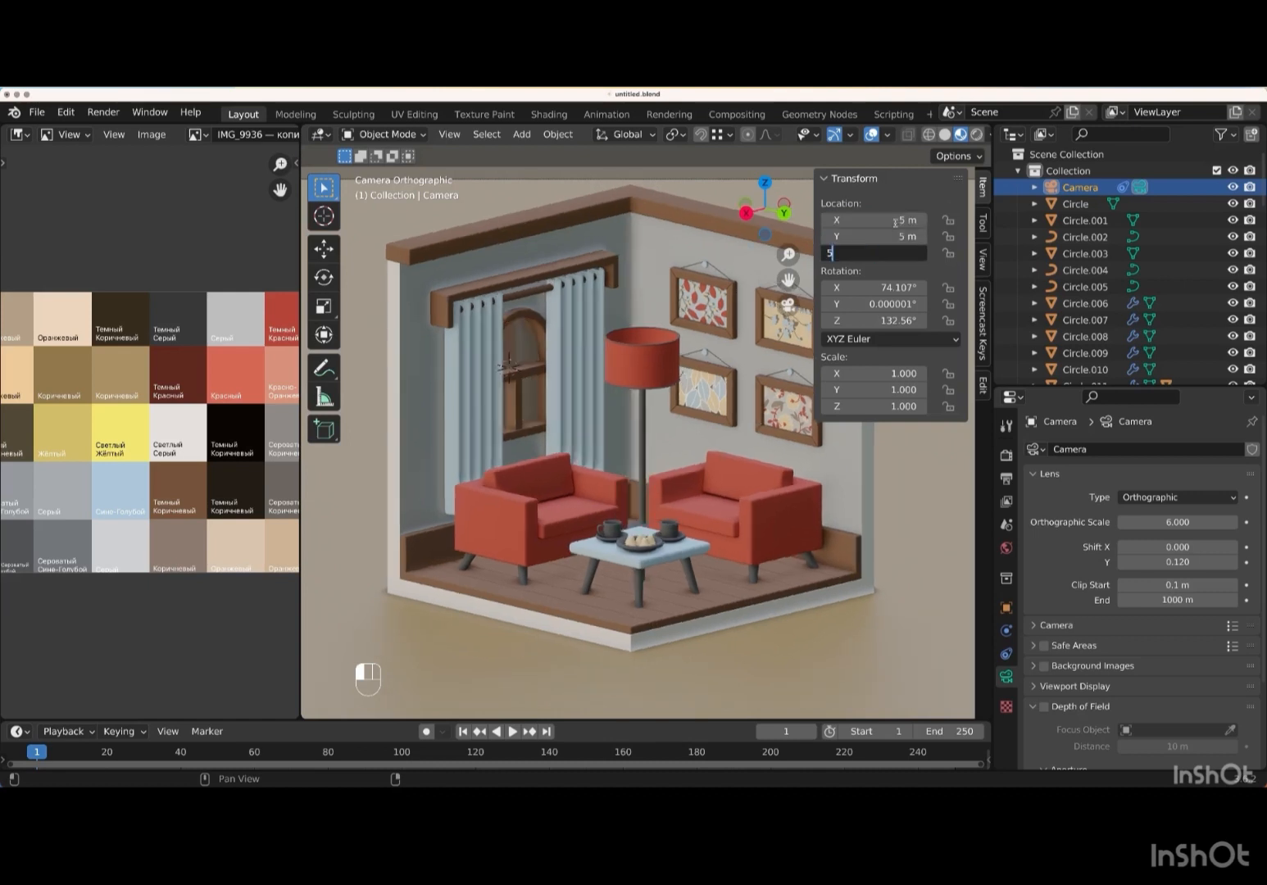
{"action": "key", "text": "Return"}
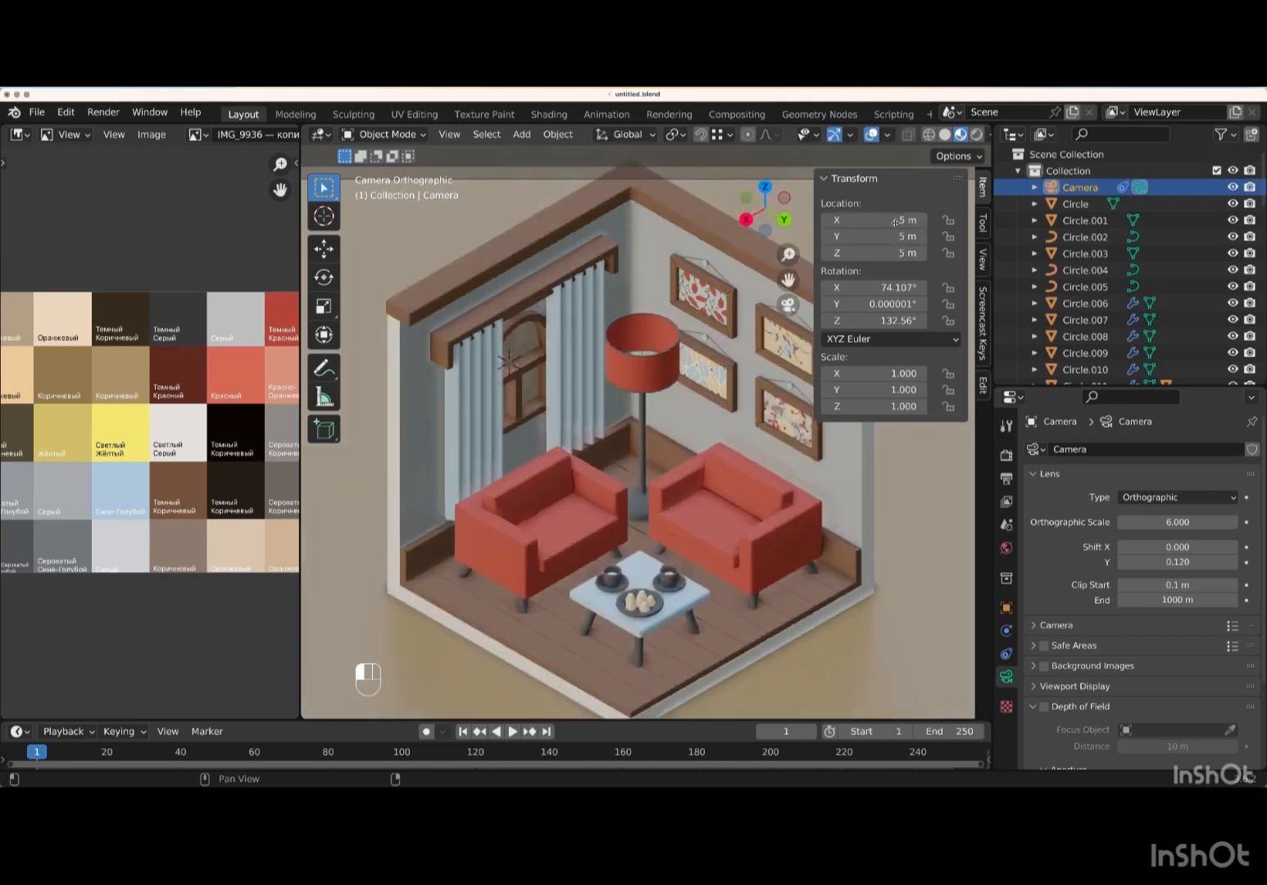
- Set the camera's rotation to 0° on the X, Y and Z axes
{"action": "left_click", "coordinate": [897, 288]}
{"action": "type", "text": "0"}
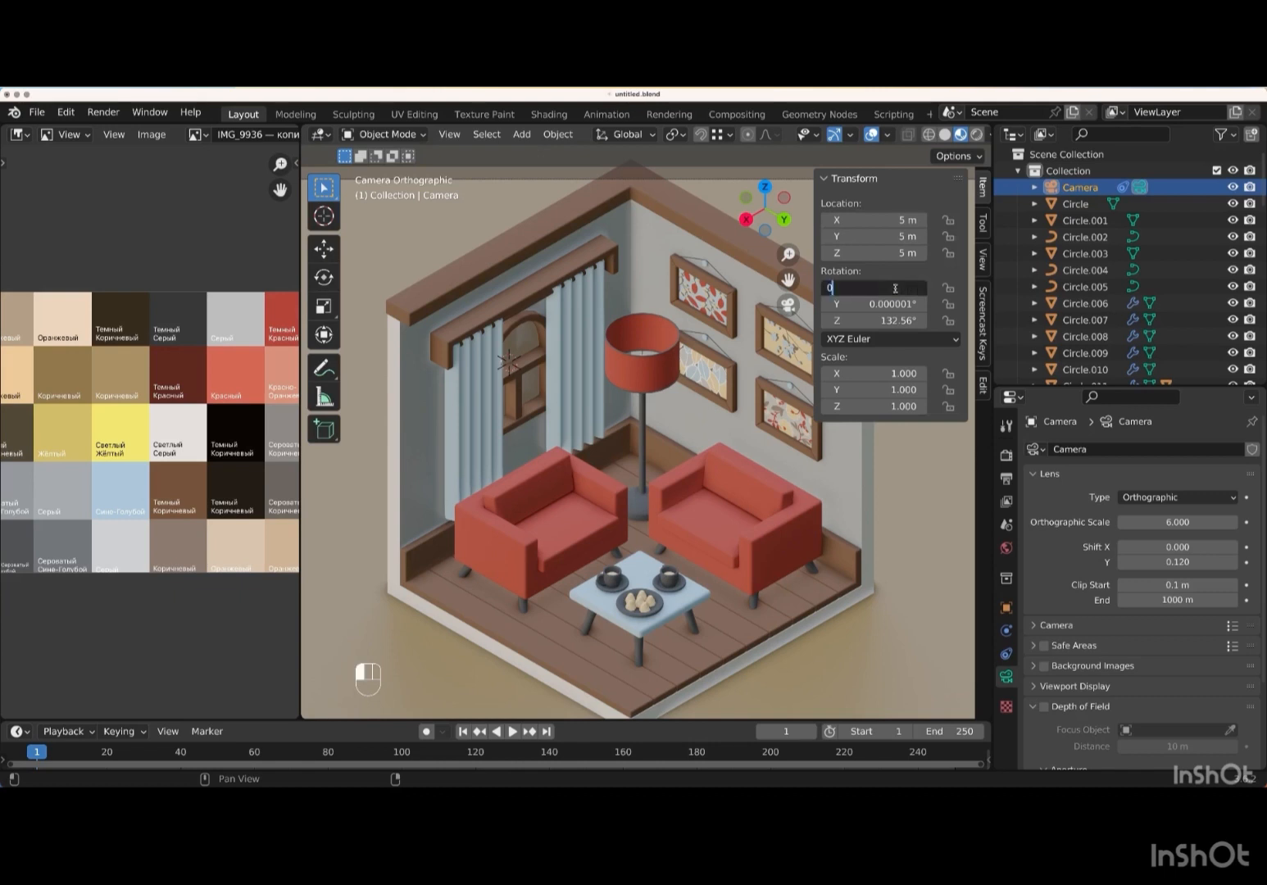
{"action": "key", "text": "Tab"}
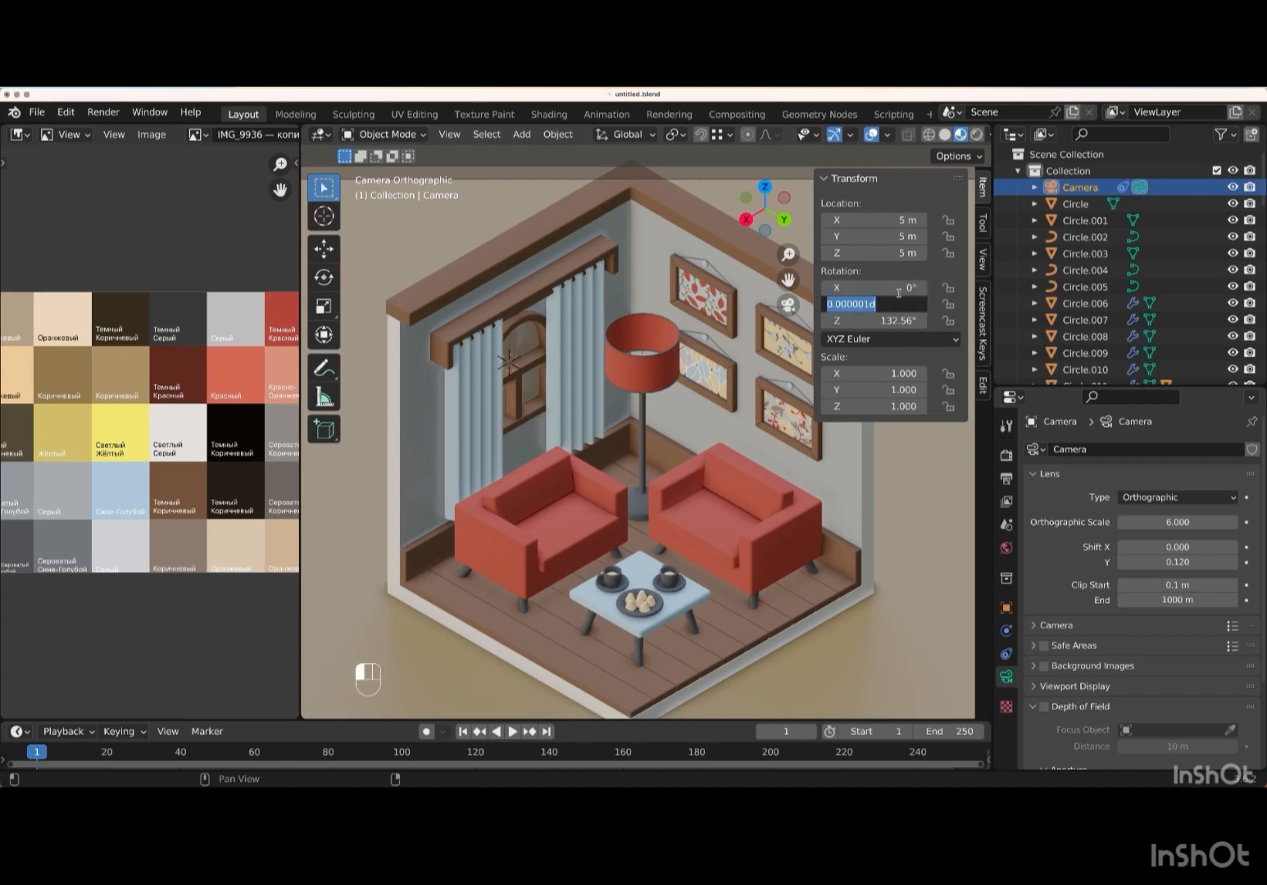
{"action": "type", "text": "0"}
{"action": "key", "text": "Tab"}
{"action": "type", "text": "0"}
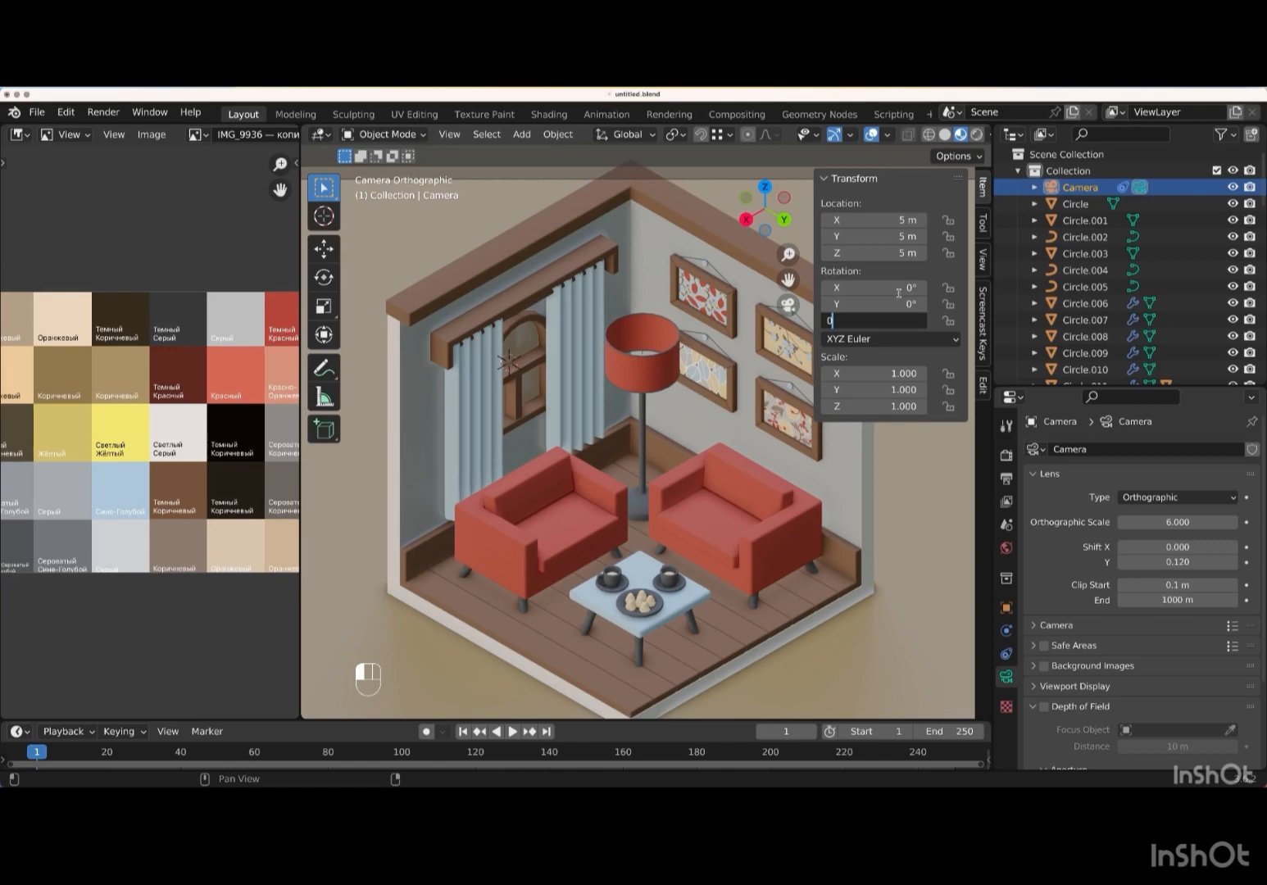
{"action": "key", "text": "Return"}
- Lock the camera's location and rotation on all three axes
{"action": "left_click", "coordinate": [948, 320]}
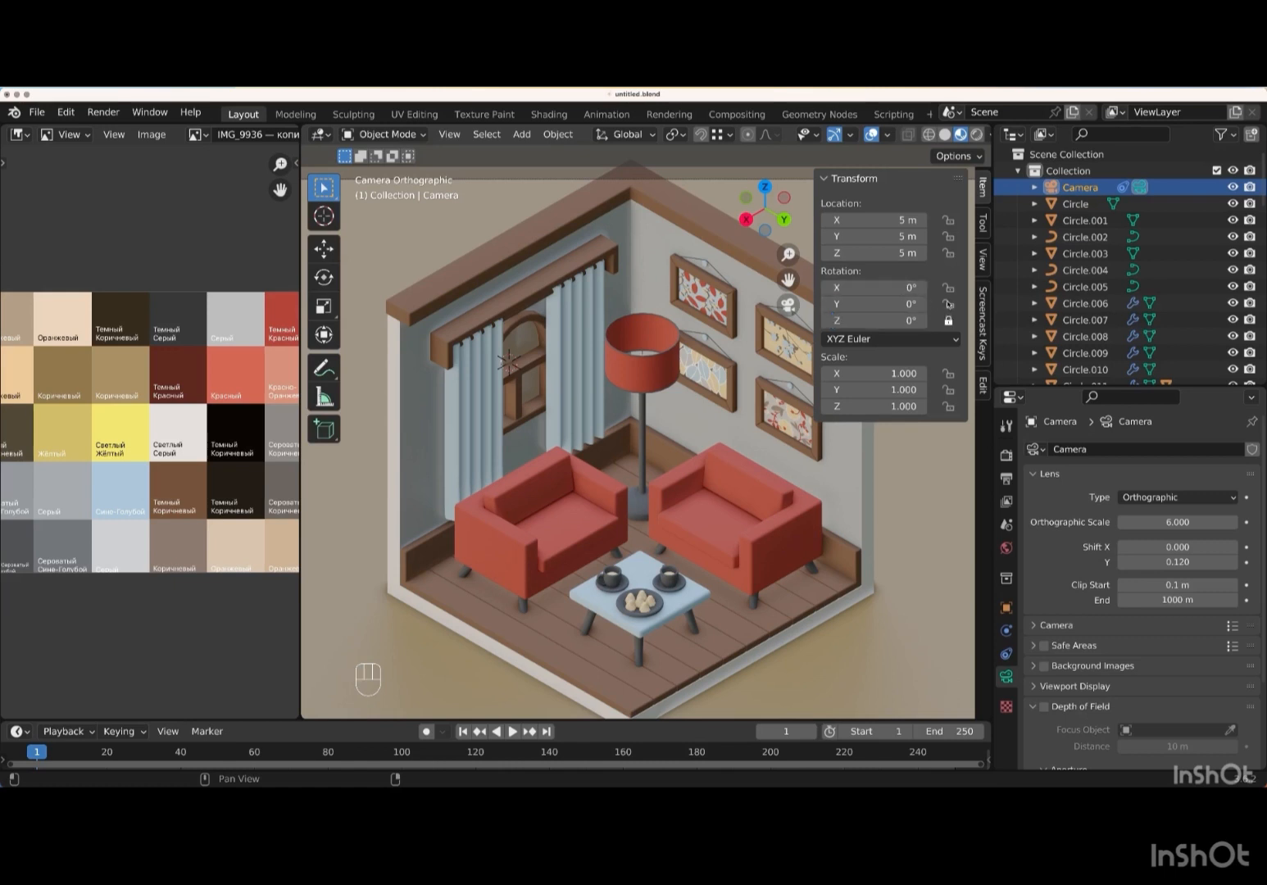
{"action": "left_click", "coordinate": [948, 304]}
{"action": "left_click_drag", "start_coordinate": [948, 253], "coordinate": [948, 222]}
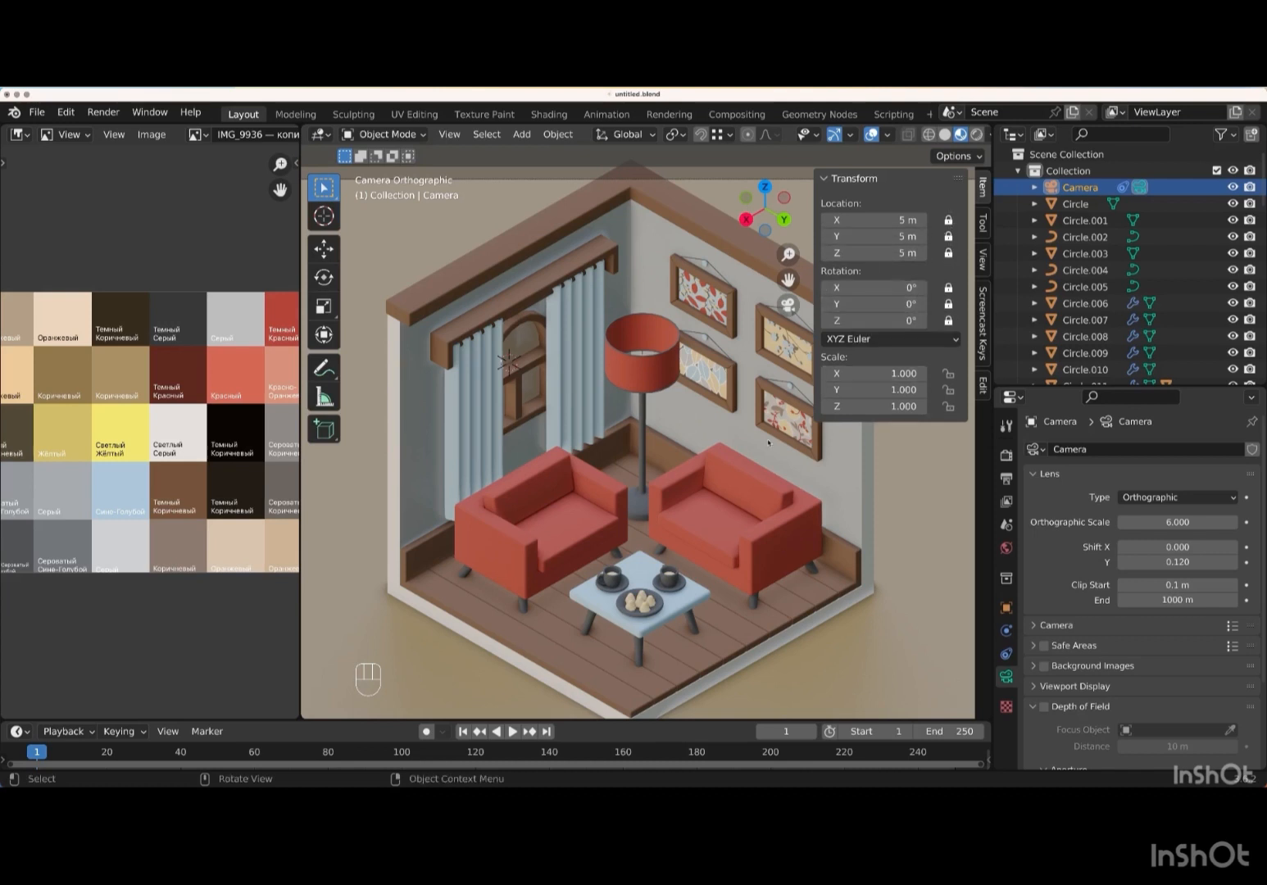
{"action": "key", "text": "n"}
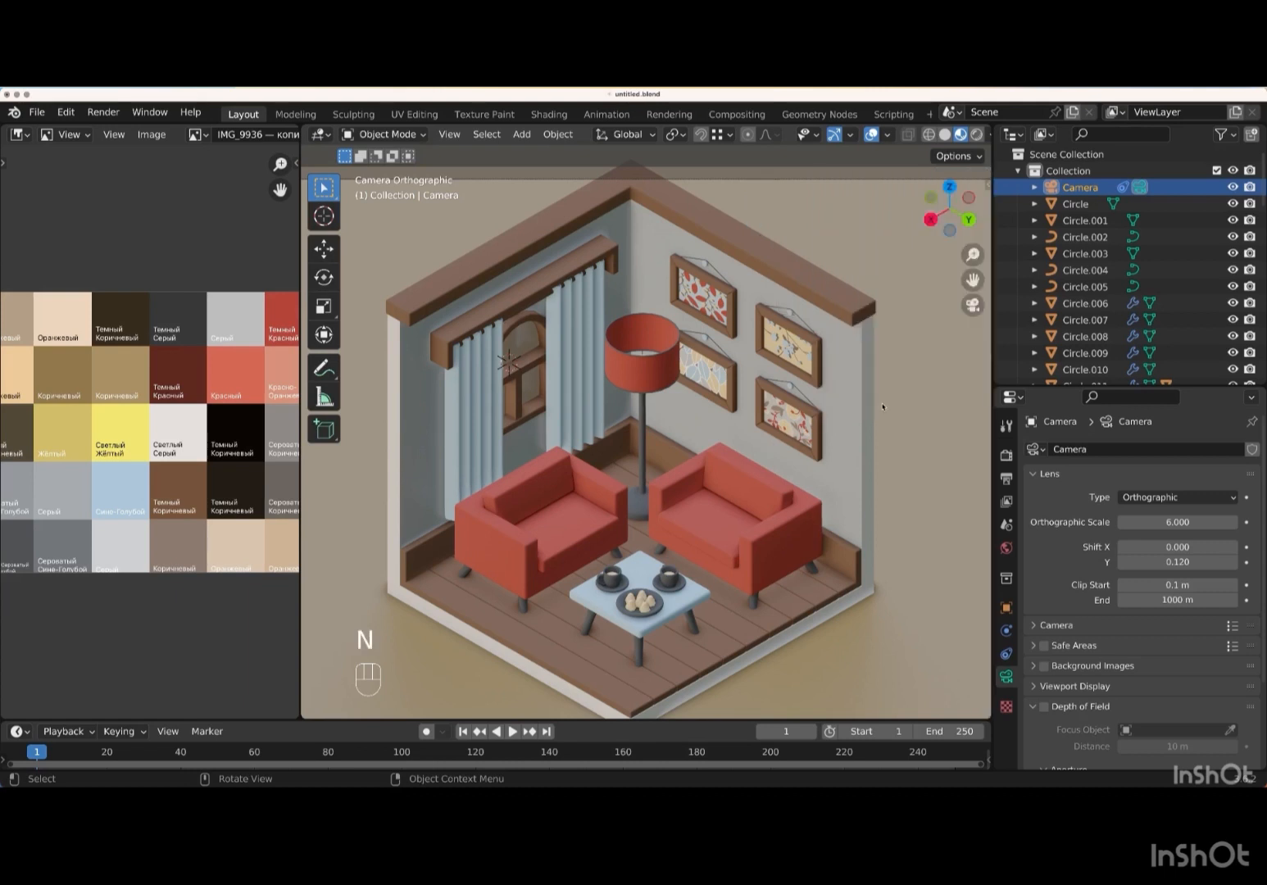
- Set the camera's orthographic scale to 6.200 with the whole camera frame in view
{"action": "key", "text": "KP_Subtract"}
{"action": "key", "text": "KP_Subtract"}
{"action": "key", "text": "KP_Subtract"}
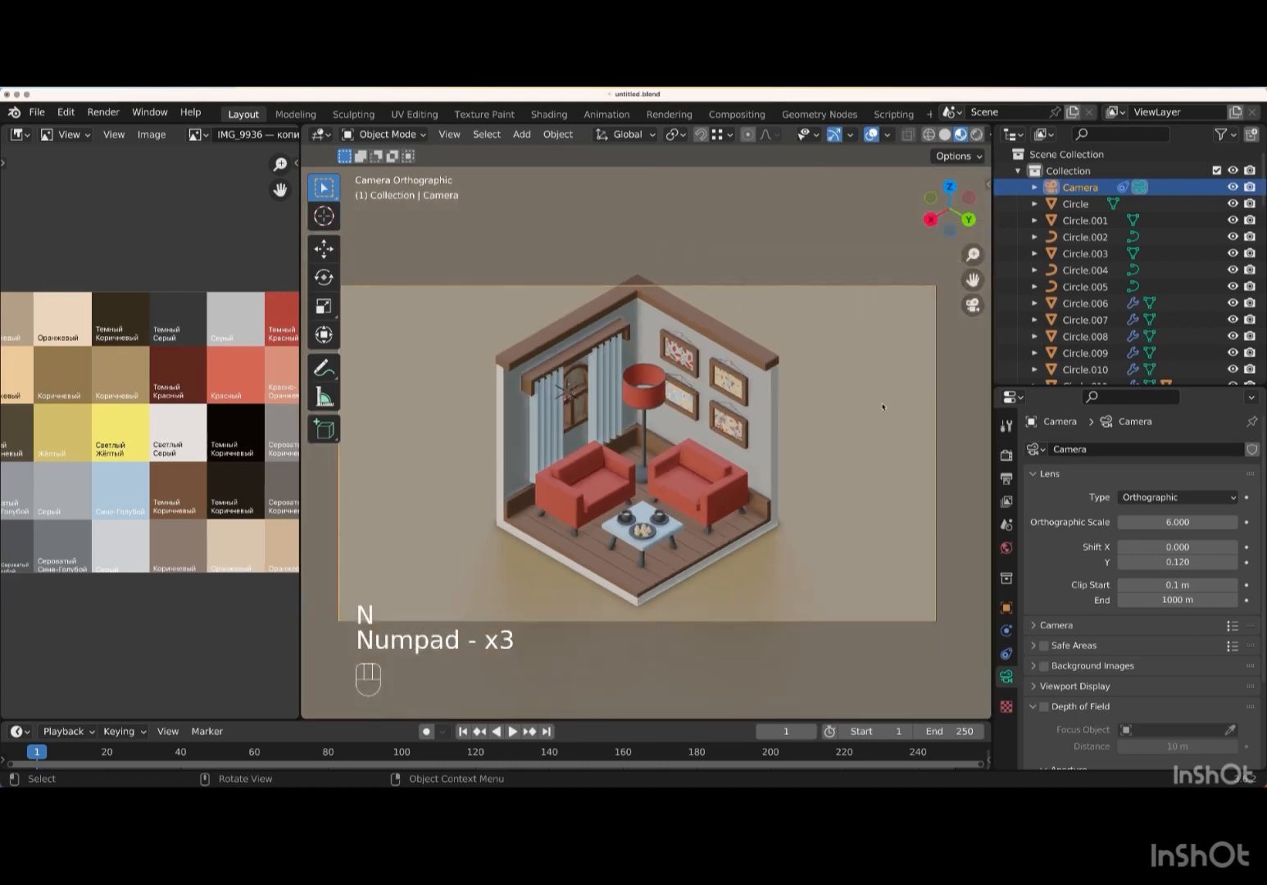
{"action": "left_click", "coordinate": [1177, 522]}
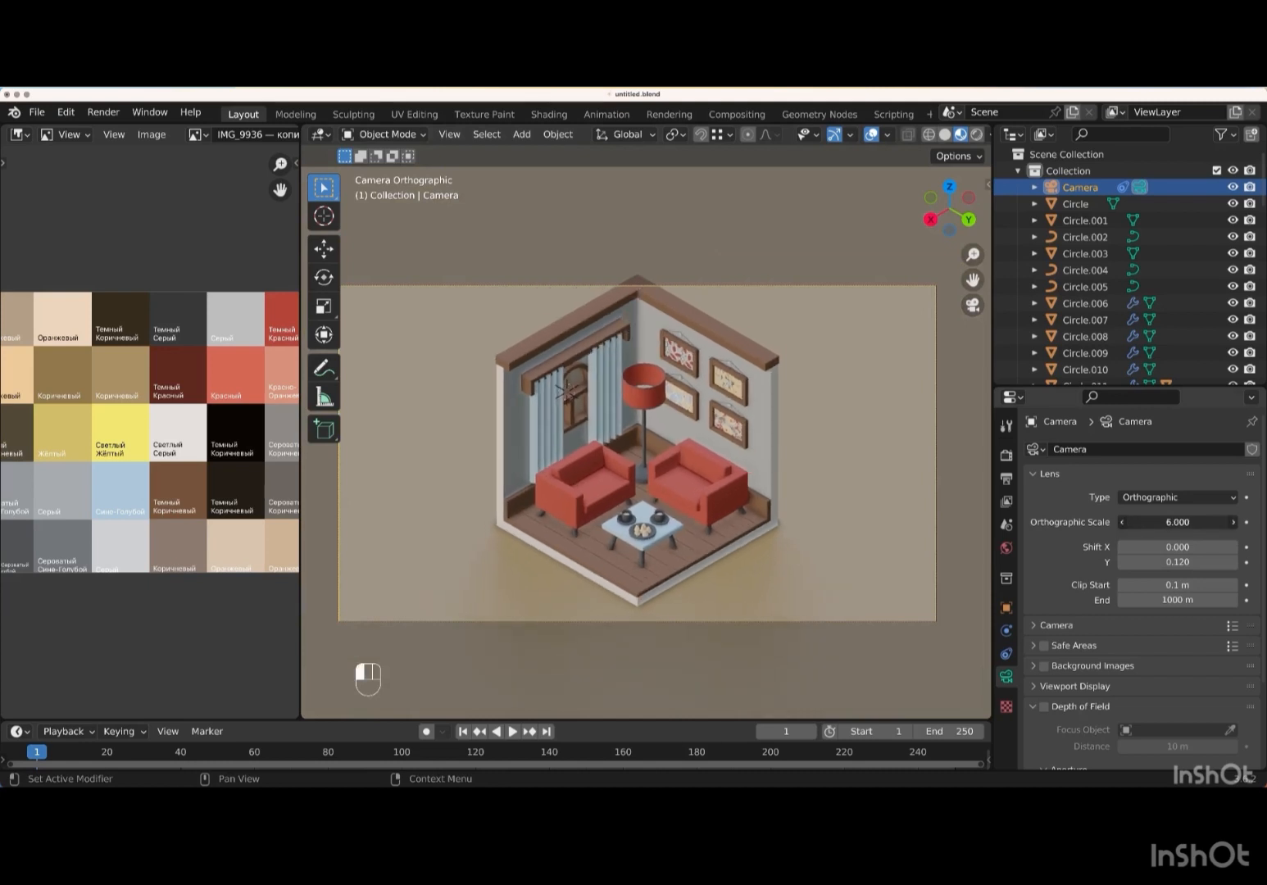
{"action": "left_click_drag", "start_coordinate": [1177, 522], "coordinate": [1190, 522]}
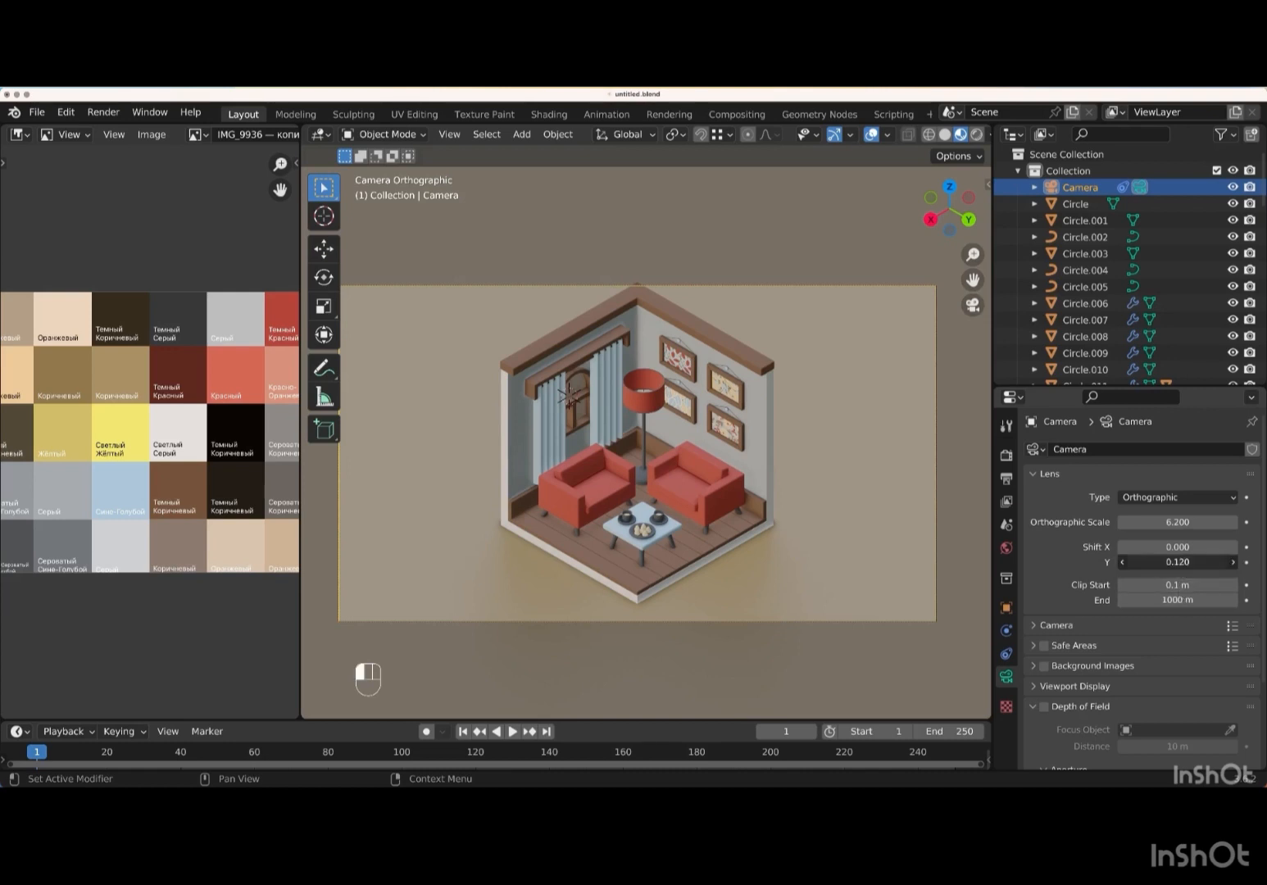
- Set the camera's Shift Y to 0.130 and its orthographic scale to 6.600 to frame the room
{"action": "left_click_drag", "start_coordinate": [1178, 562], "coordinate": [1210, 564]}
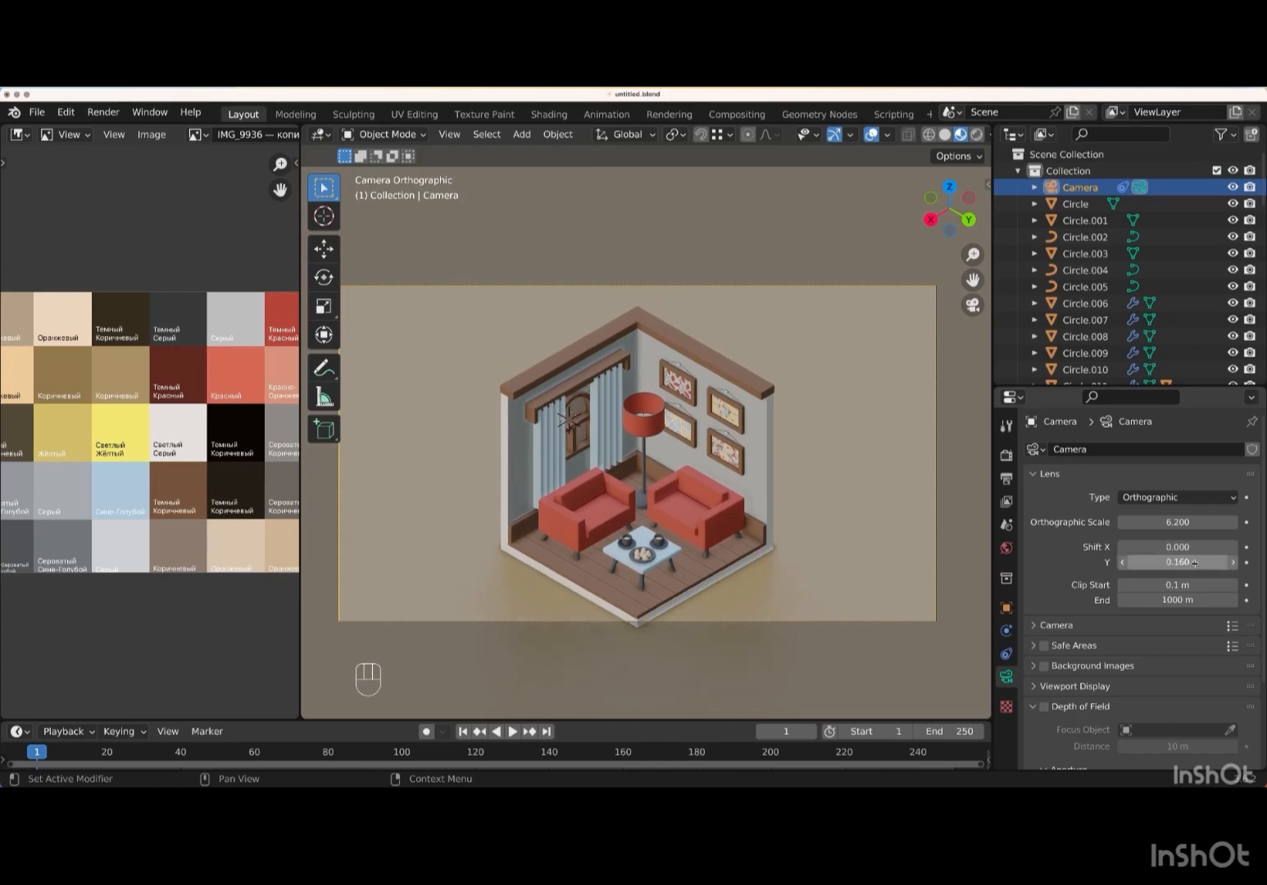
{"action": "left_click", "coordinate": [1153, 562]}
{"action": "left_click", "coordinate": [1153, 563]}
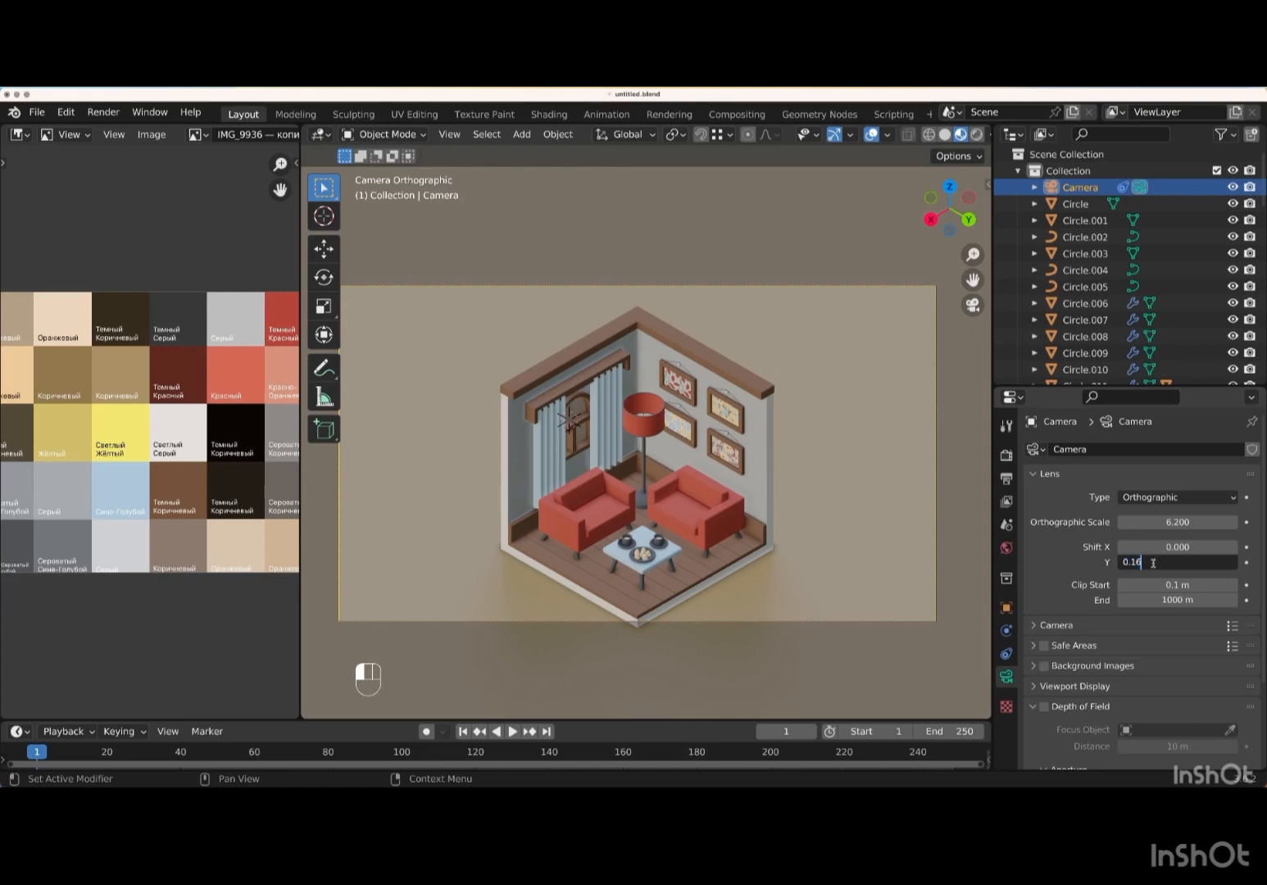
{"action": "key", "text": "BackSpace"}
{"action": "type", "text": "3"}
{"action": "key", "text": "Return"}
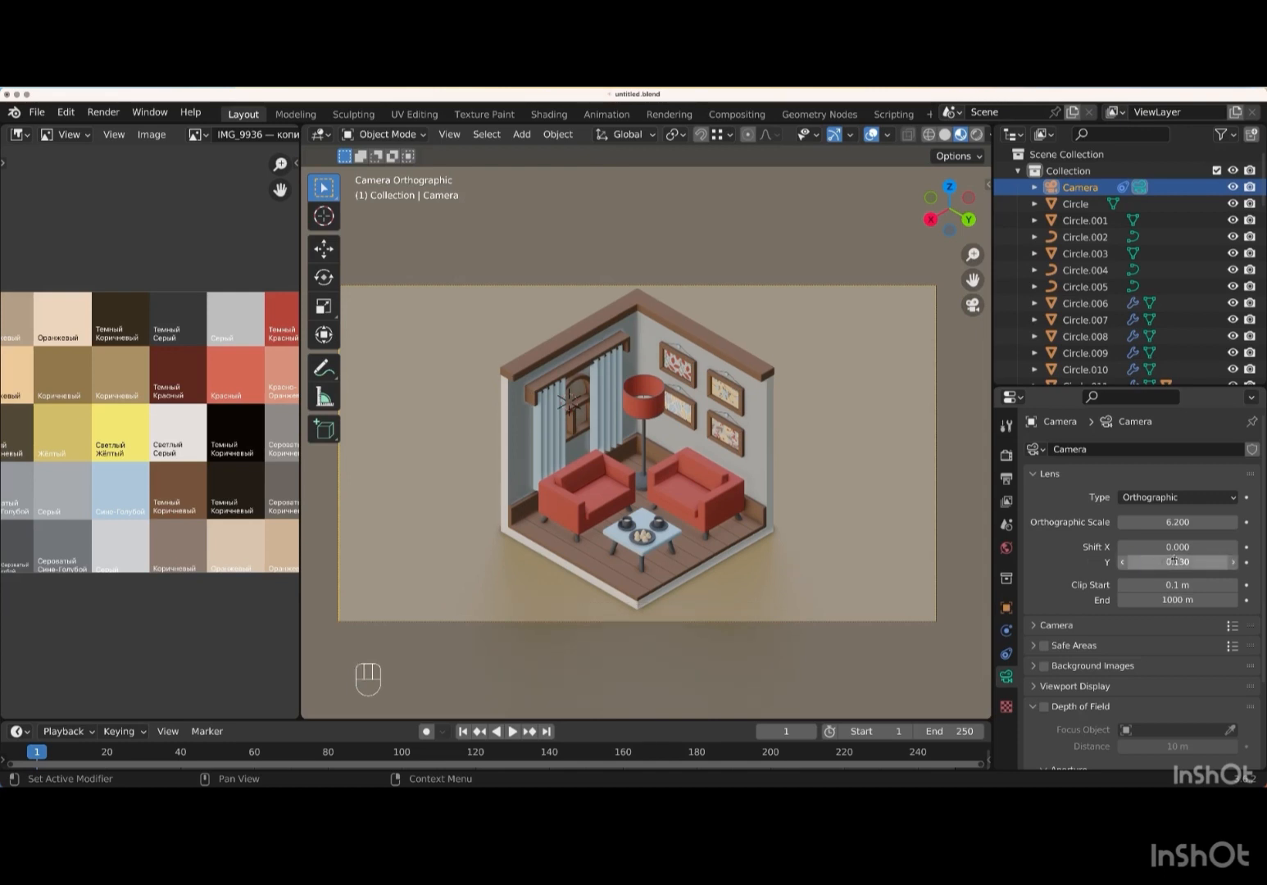
{"action": "left_click", "coordinate": [1188, 522]}
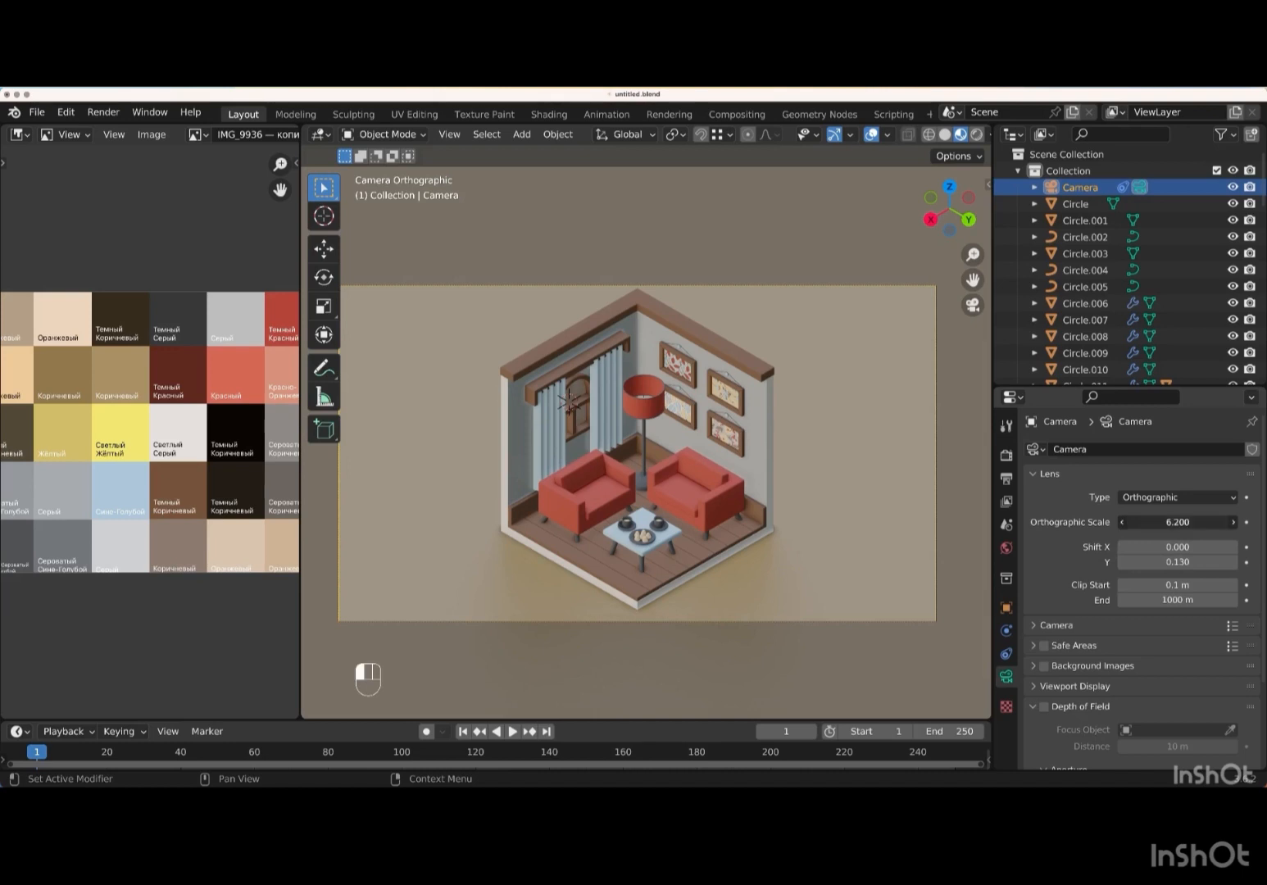
{"action": "mouse_move", "coordinate": [1188, 522]}
{"action": "left_mouse_down"}
{"action": "mouse_move", "coordinate": [1211, 522]}
{"action": "mouse_move", "coordinate": [1189, 522]}
{"action": "left_mouse_up"}
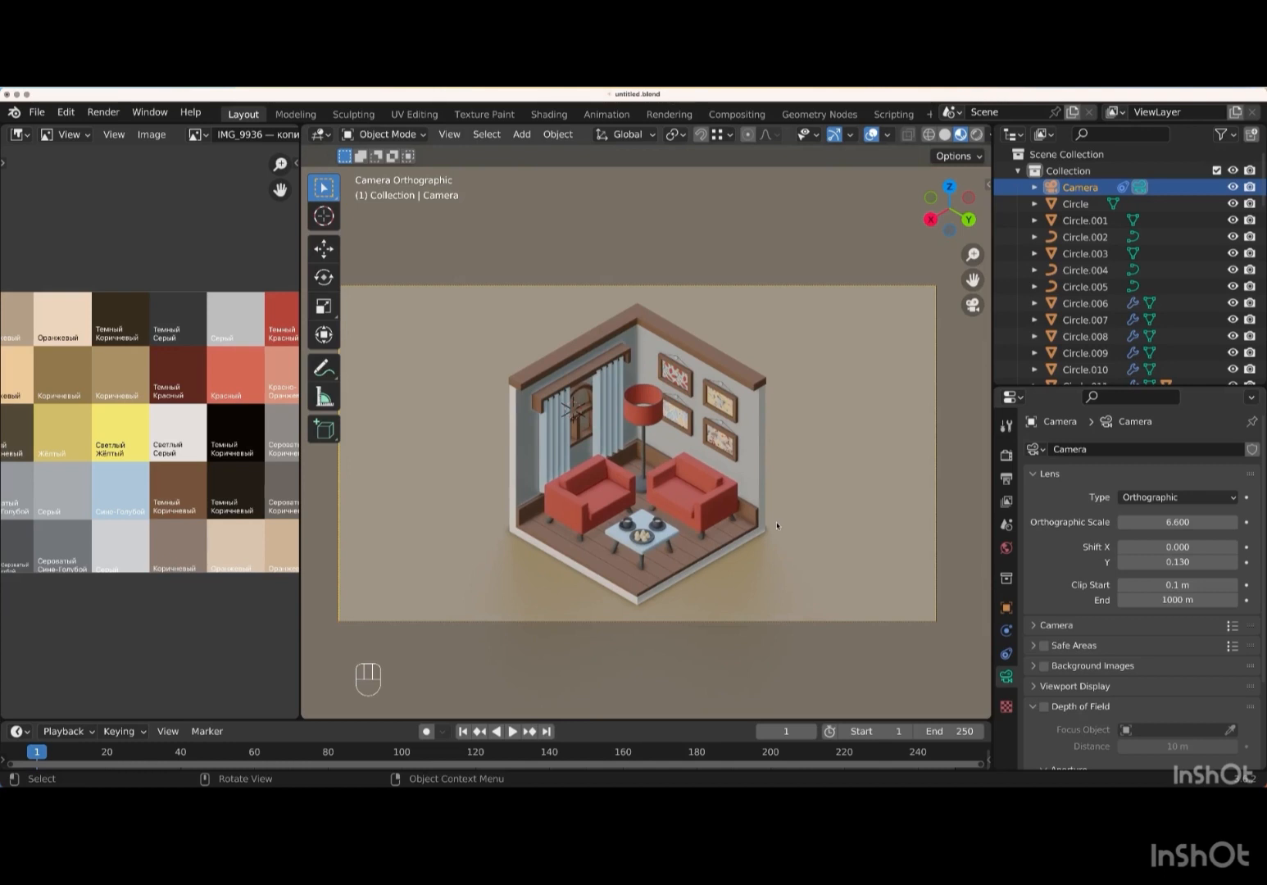
- Define a render region closely around the room within the camera frame and display the scene with rendered shading
{"action": "key", "text": "ctrl+b"}
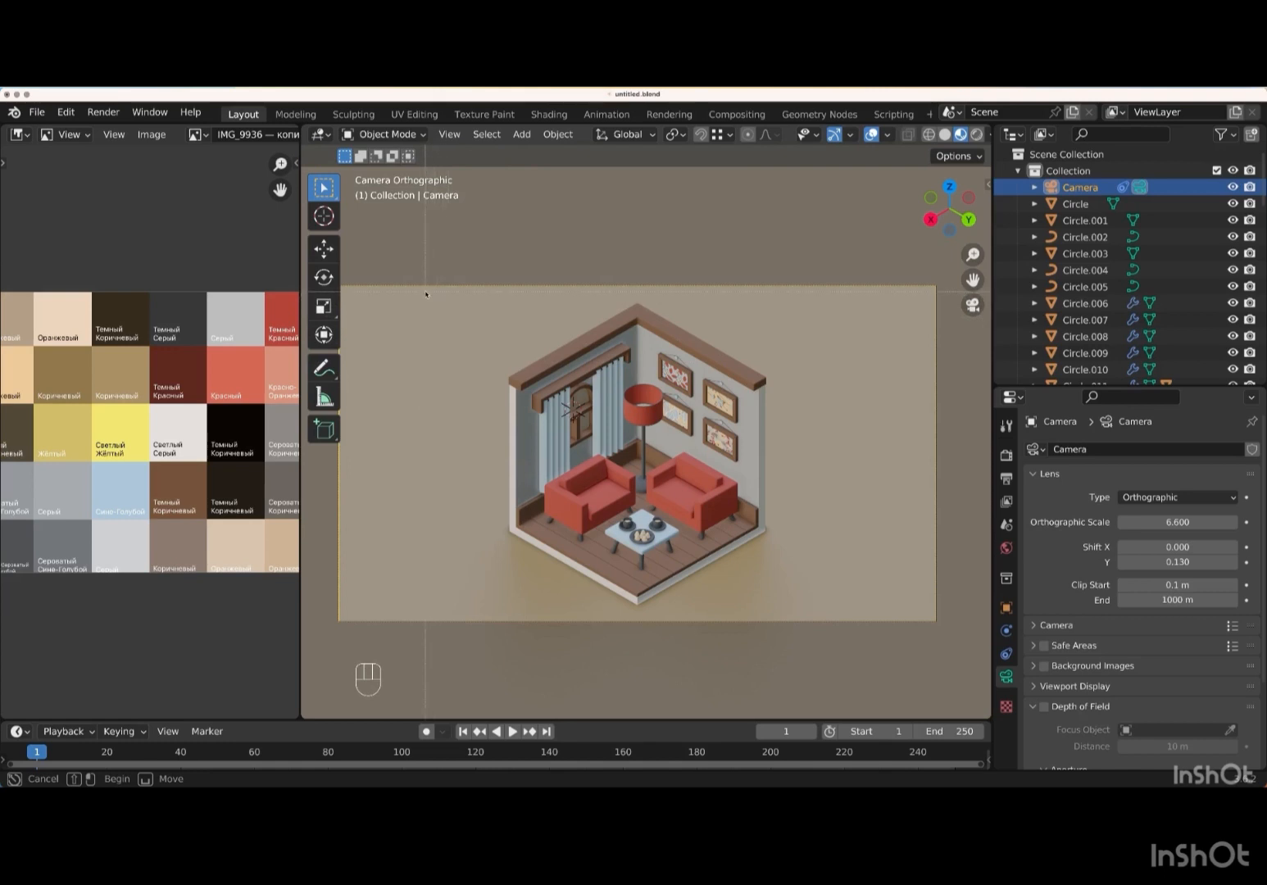
{"action": "left_click_drag", "start_coordinate": [425, 293], "coordinate": [857, 620]}
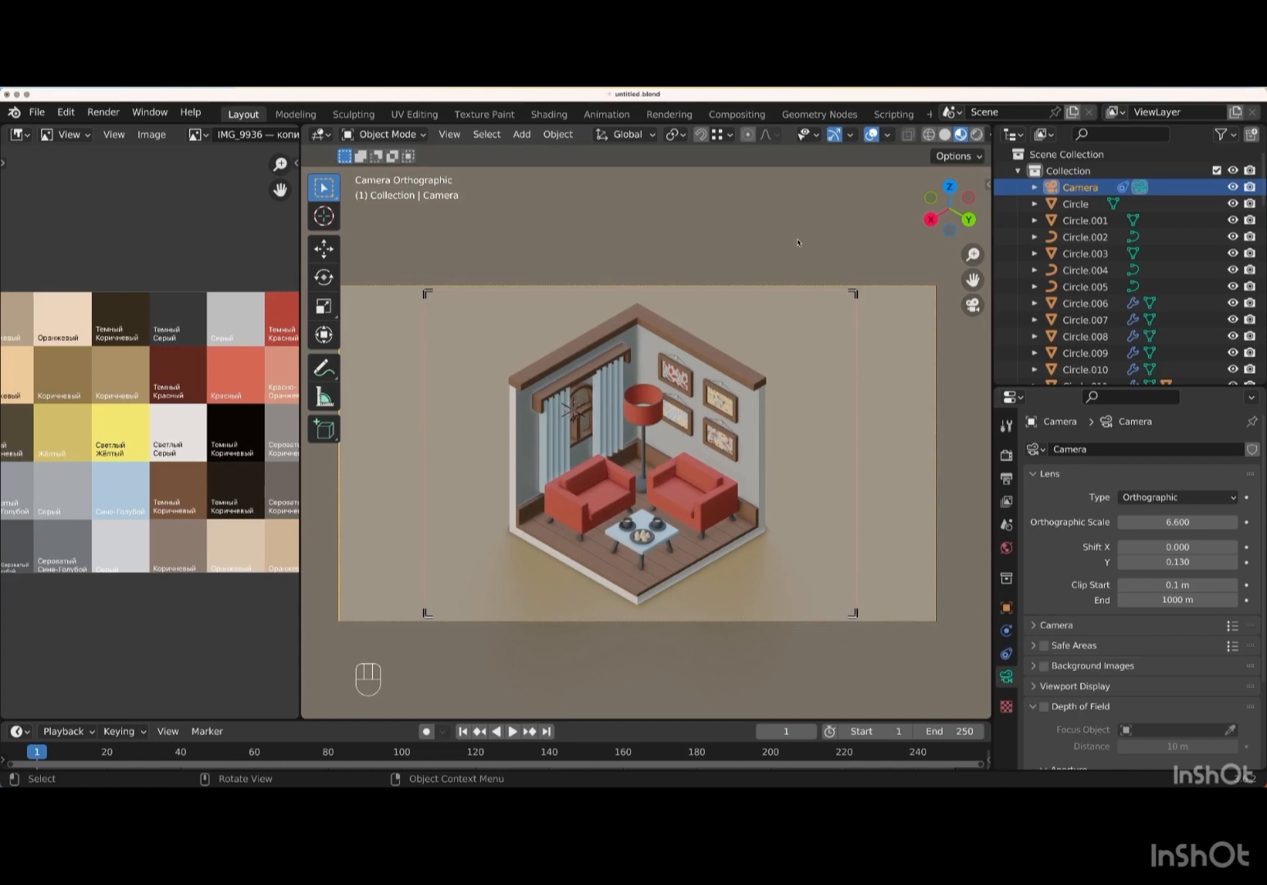
{"action": "key", "text": "KP_Add"}
{"action": "key", "text": "KP_Add"}
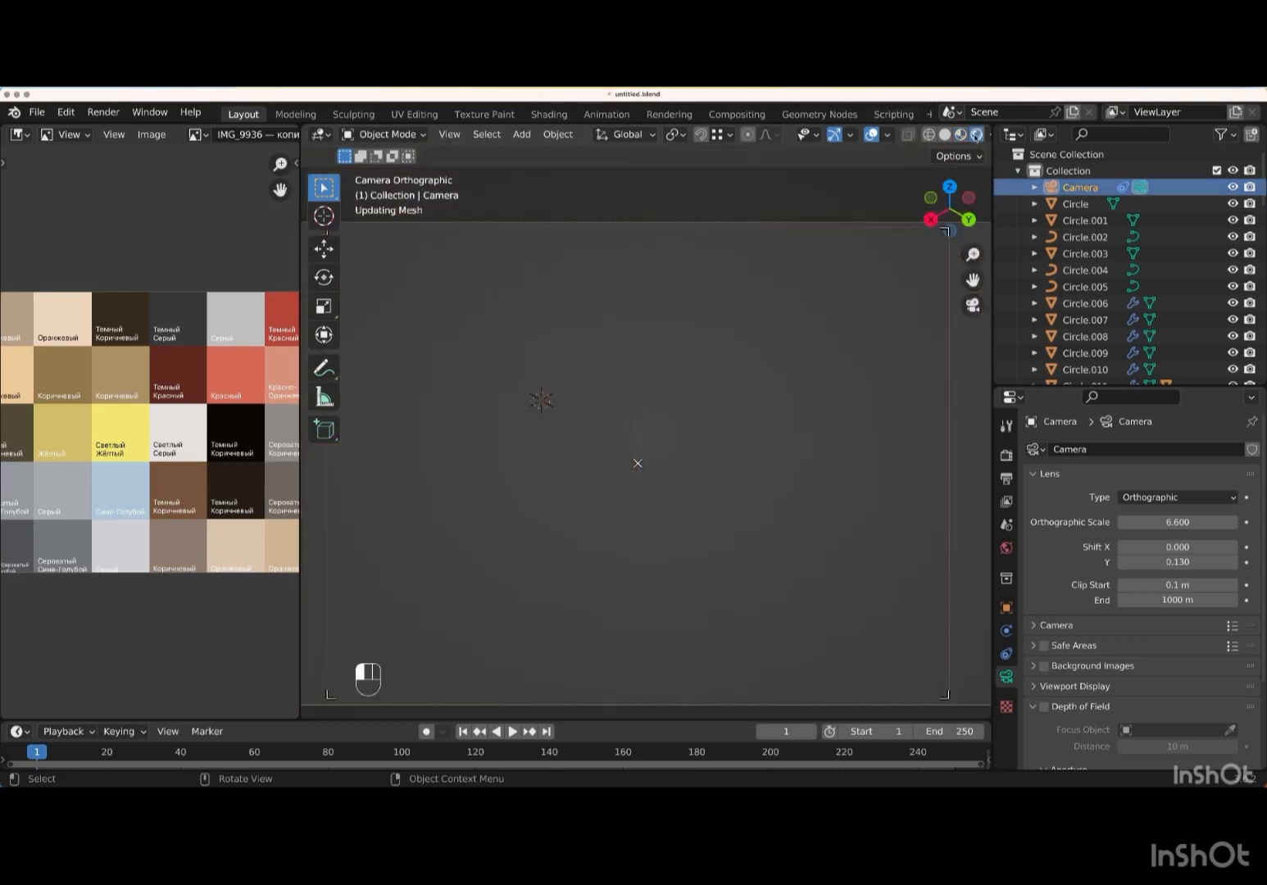
{"action": "left_click", "coordinate": [976, 134]}
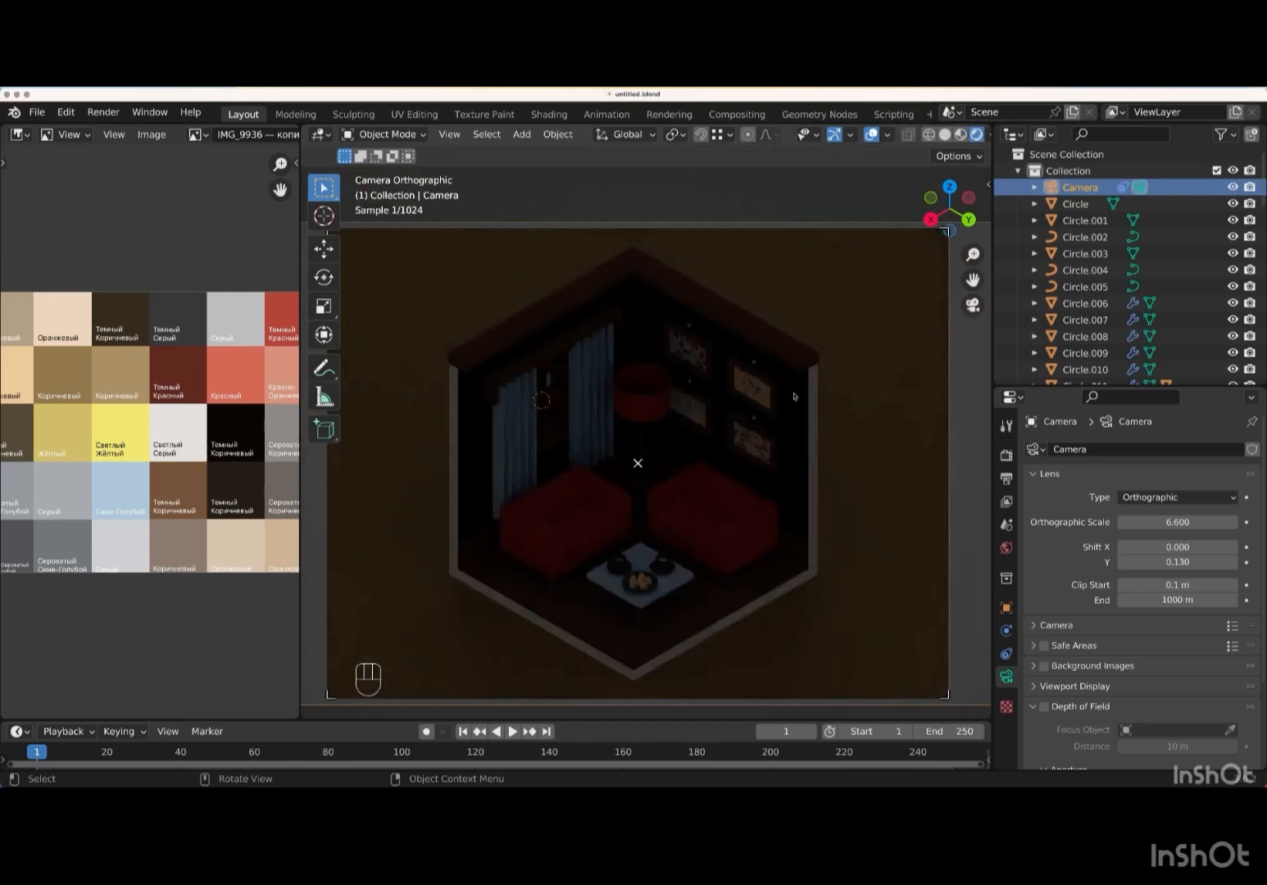
- Add an area light at the world origin and raise it about 1.49 m along Z above the coffee table
{"action": "key", "text": "shift+c"}
{"action": "key", "text": "shift+a"}
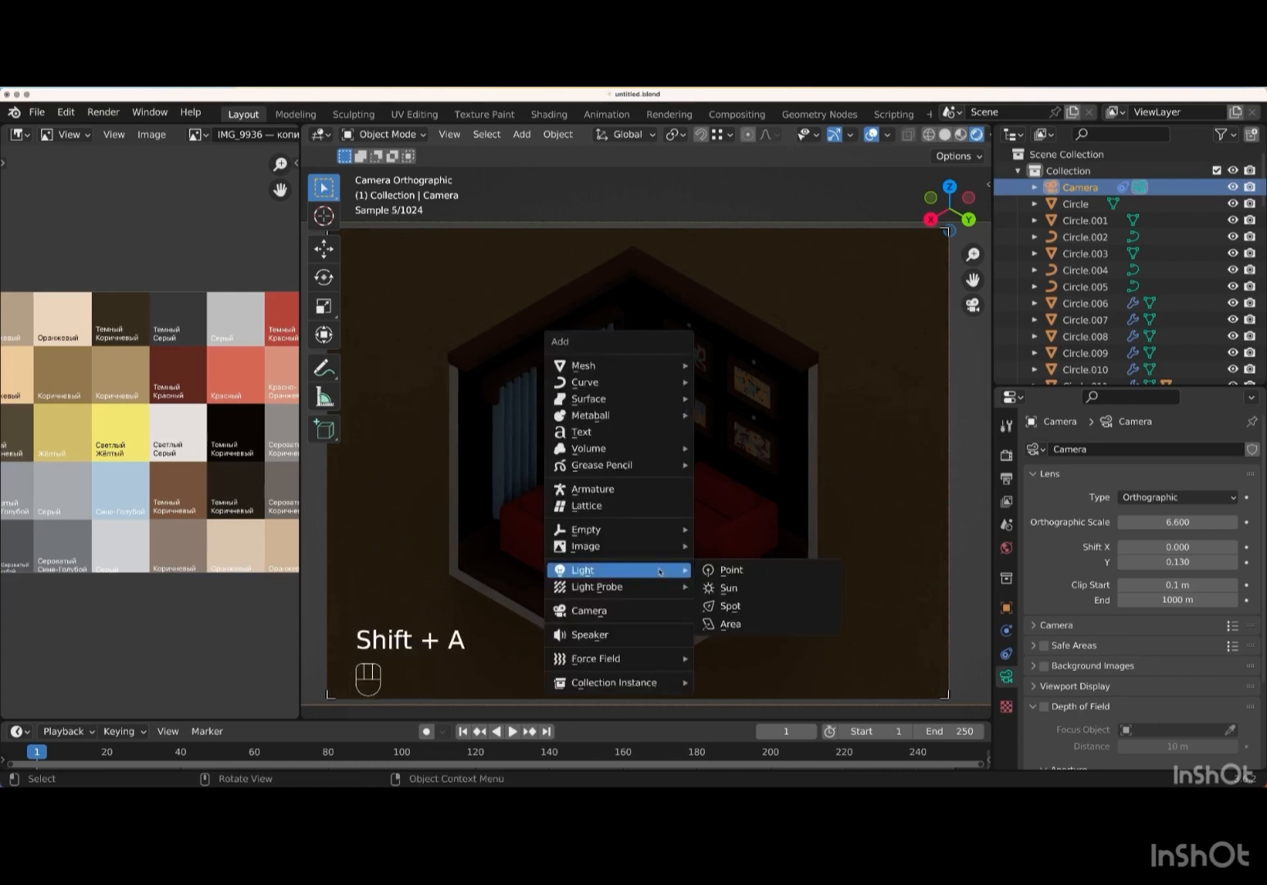
{"action": "left_click", "coordinate": [751, 625]}
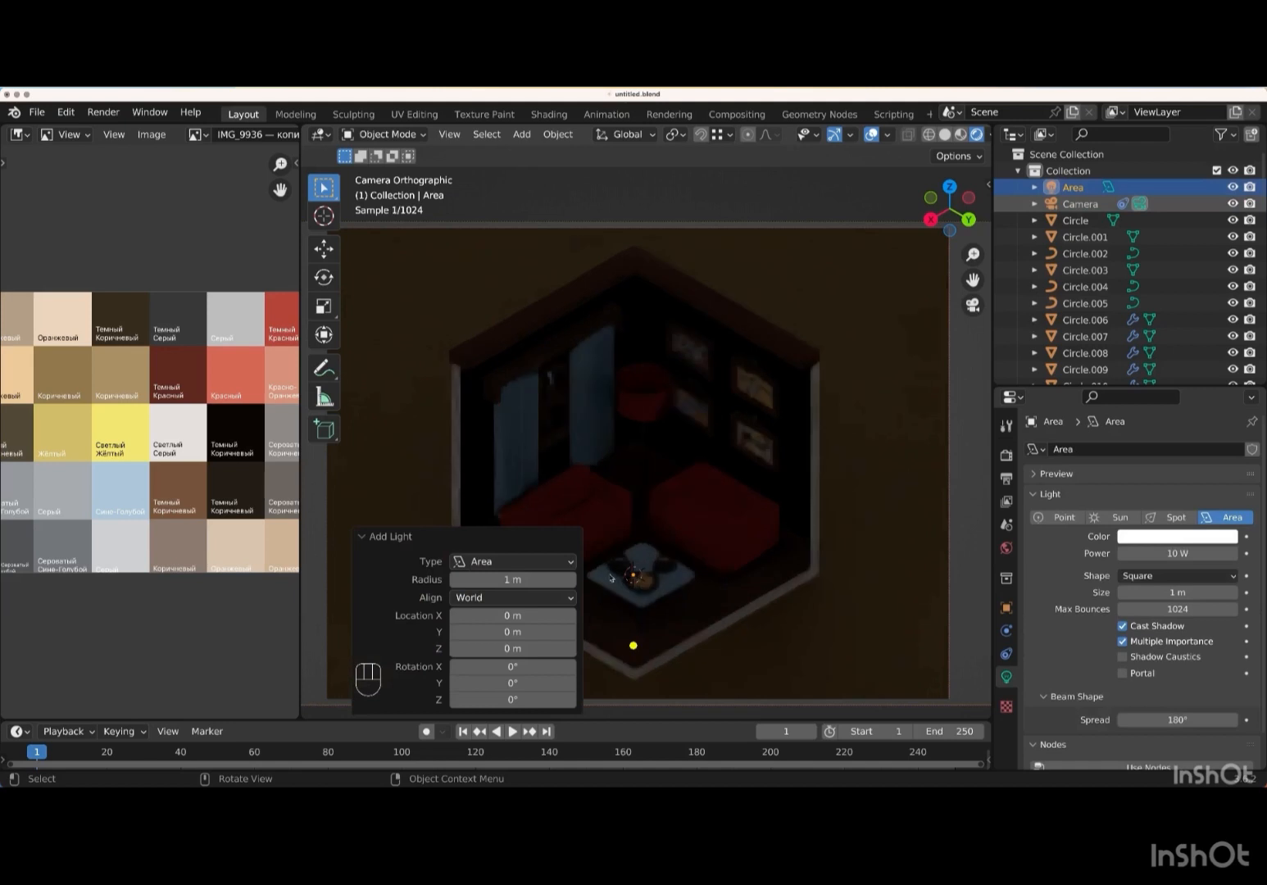
{"action": "key", "text": "g"}
{"action": "key", "text": "z"}
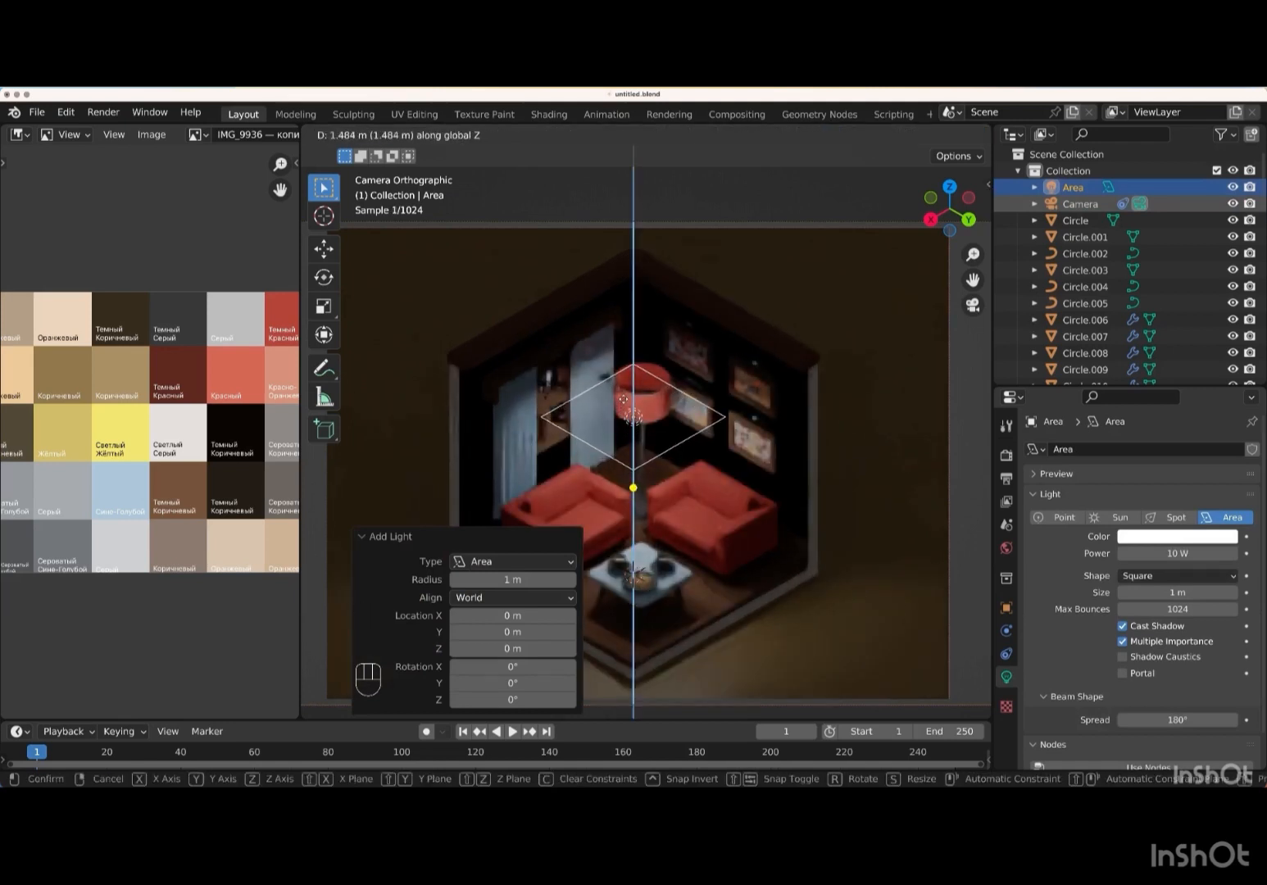
{"action": "key", "text": "Return"}
- Give the area light a Disk shape with a size of 1.76 m and a power of 50 W
{"action": "left_click", "coordinate": [1204, 580]}
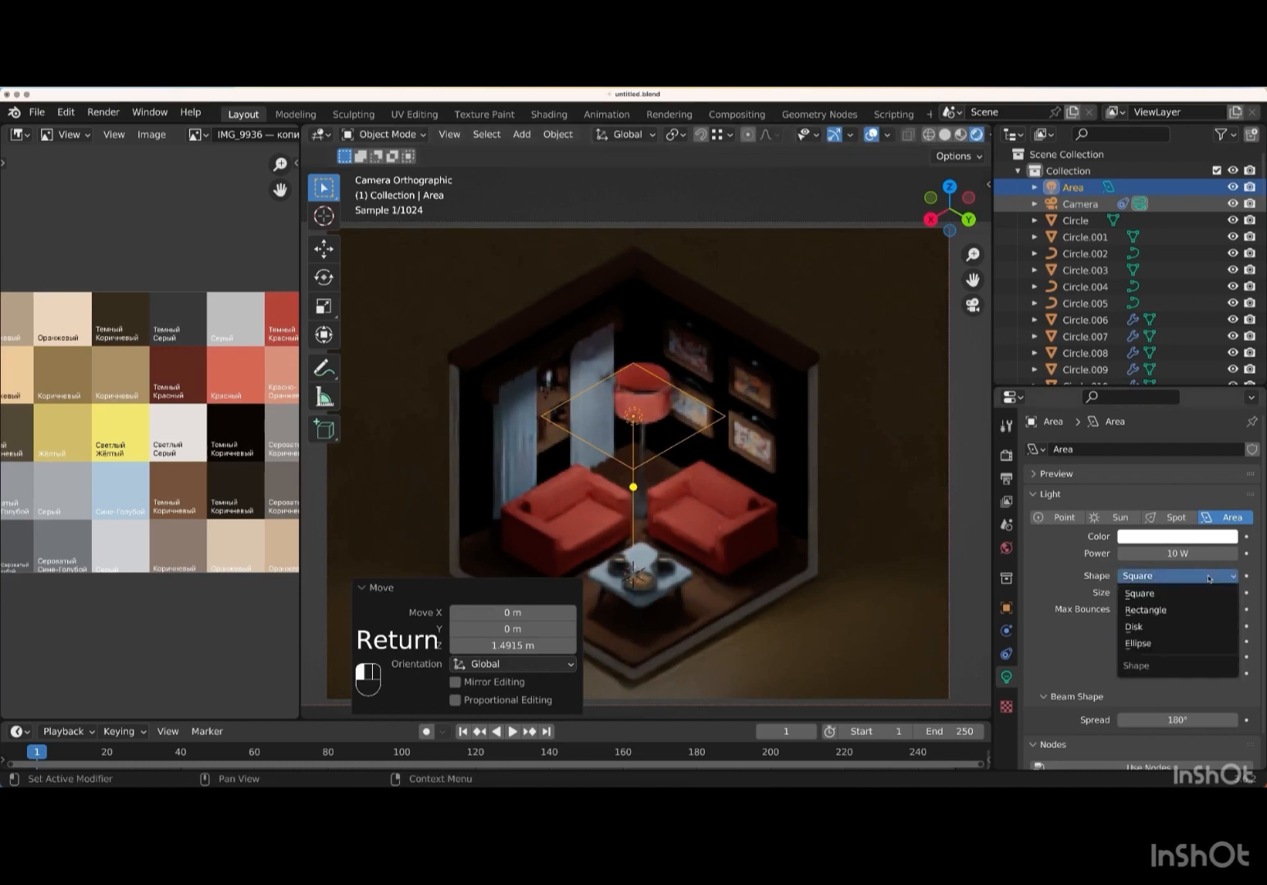
{"action": "left_click", "coordinate": [1154, 629]}
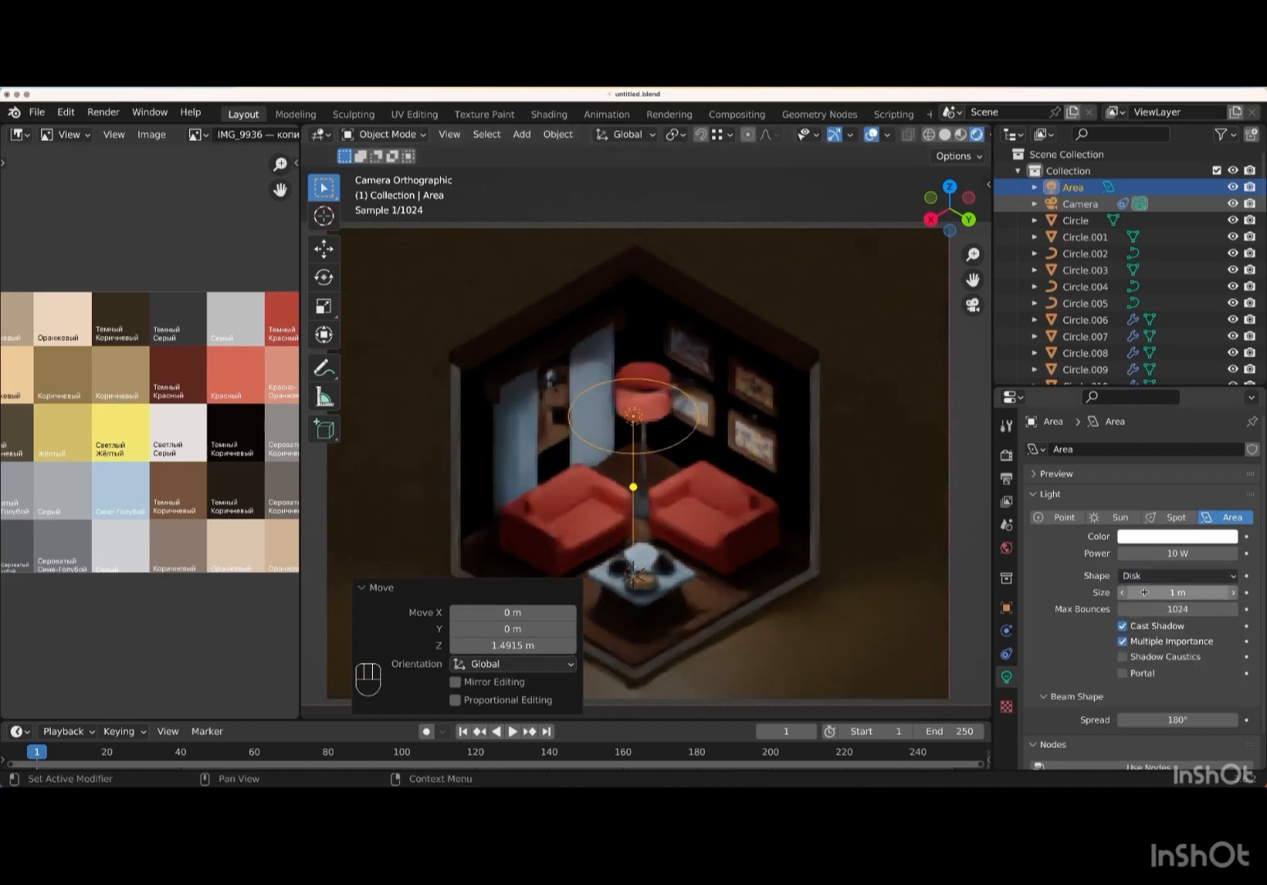
{"action": "left_click_drag", "start_coordinate": [1157, 593], "coordinate": [1204, 593]}
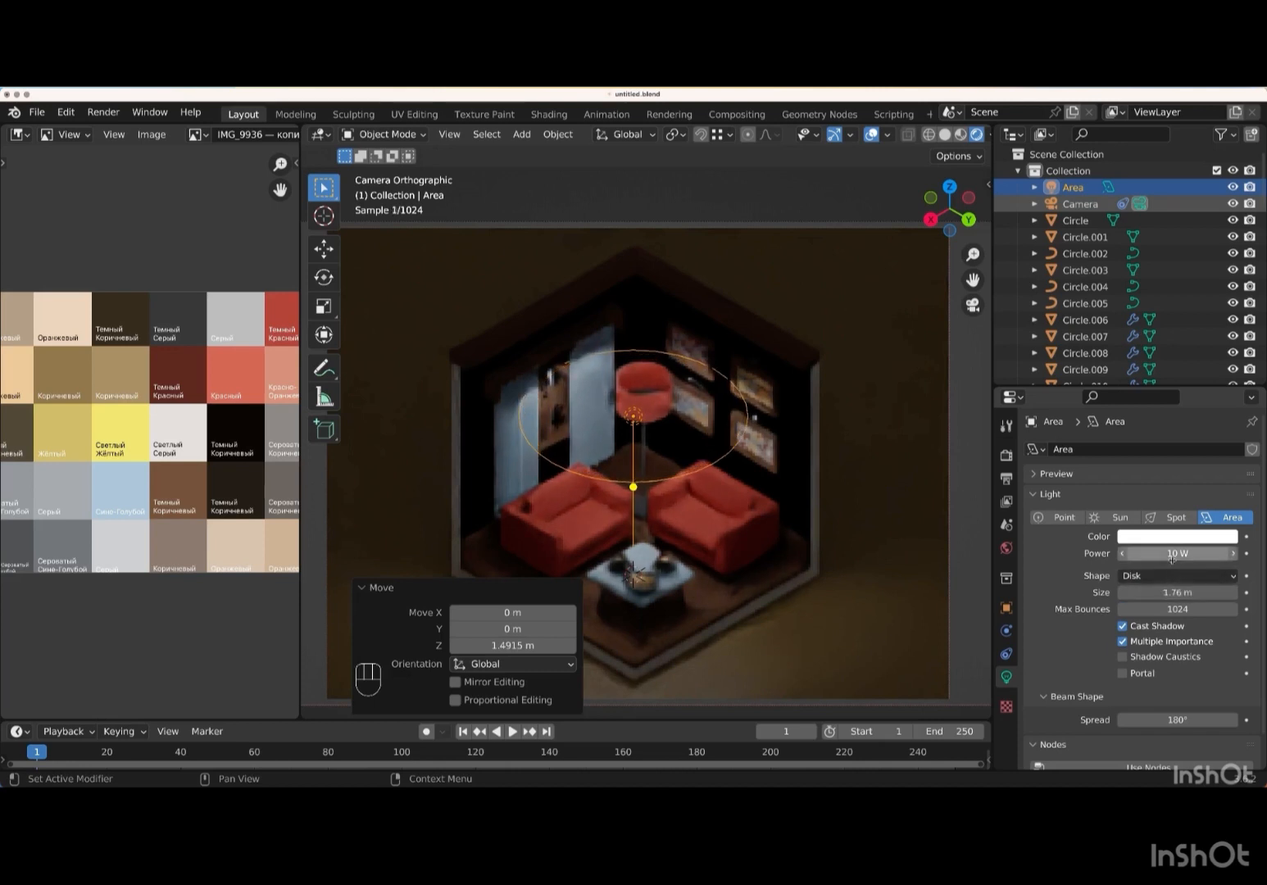
{"action": "left_click", "coordinate": [1157, 554]}
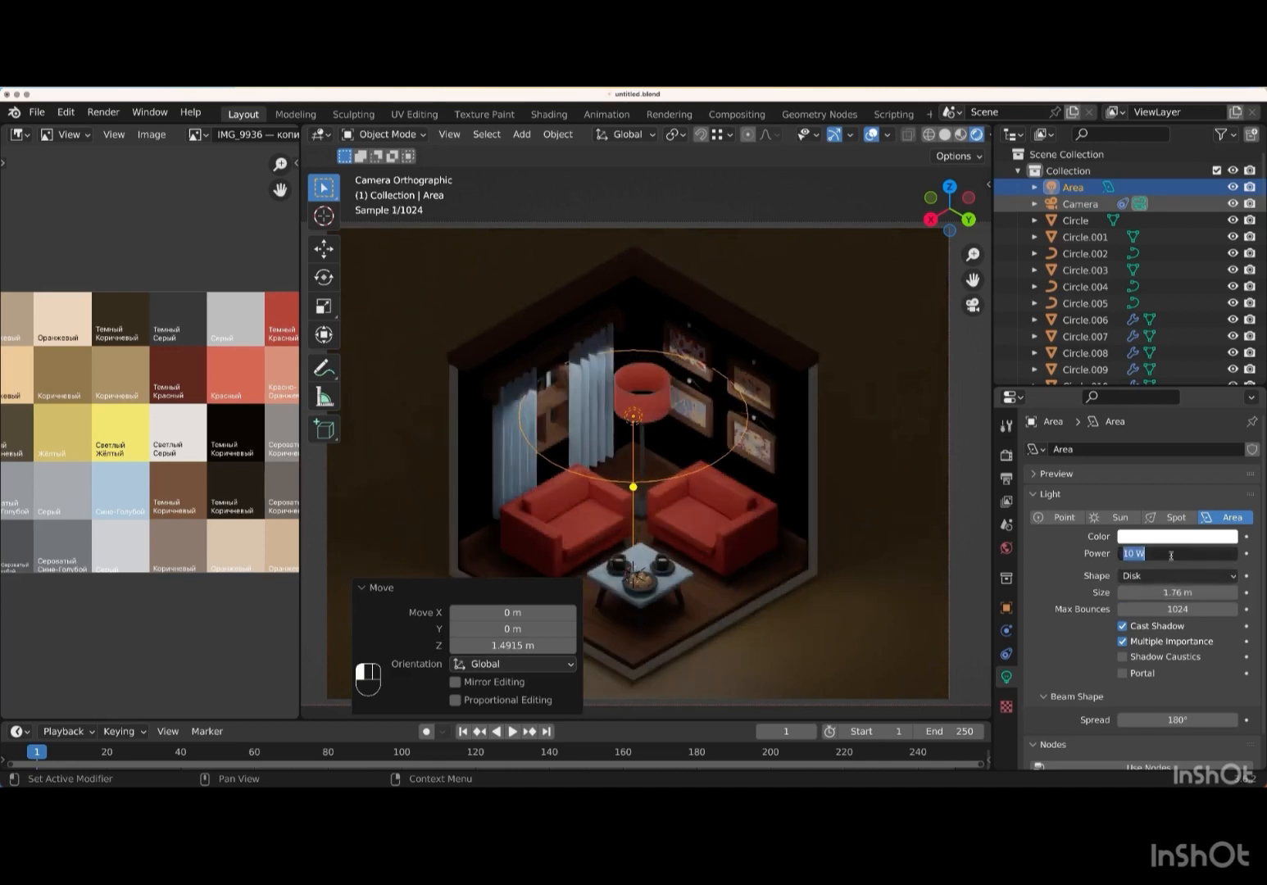
{"action": "type", "text": "80"}
{"action": "key", "text": "Return"}
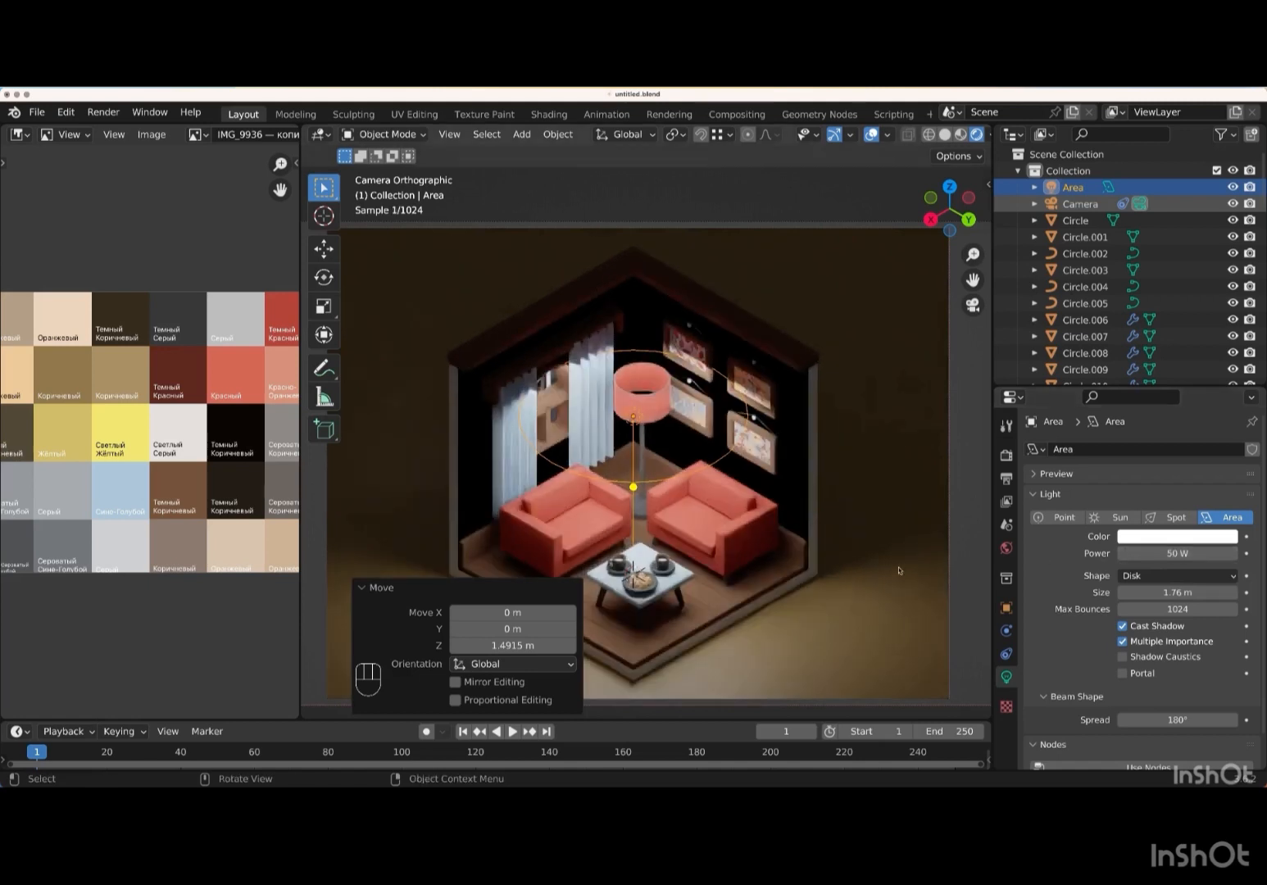
- Set the emission colour of the room walls' Material.002 to the sampled grey palette swatch, darkened to a deeper grey
{"action": "left_click", "coordinate": [800, 484]}
{"action": "left_click", "coordinate": [1006, 746]}
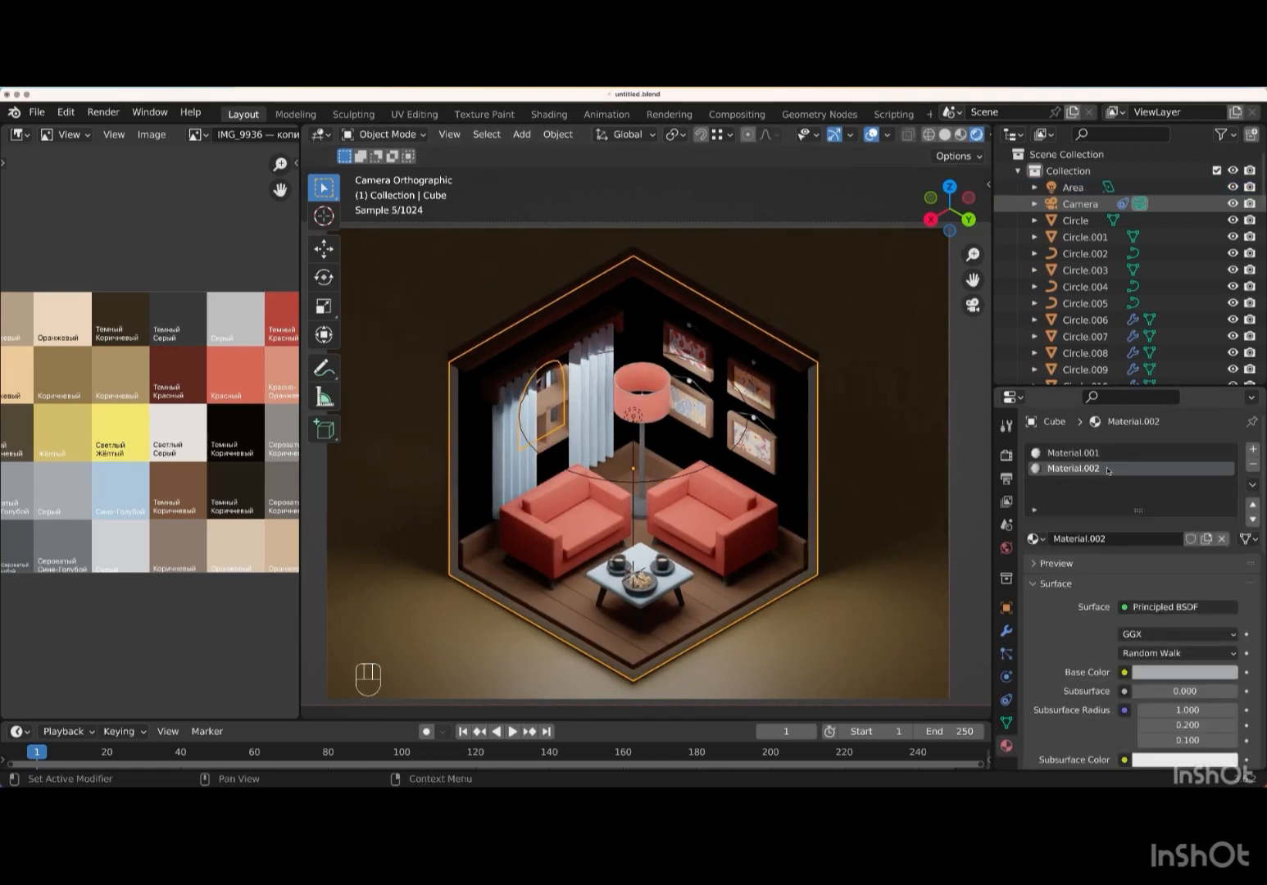
{"action": "scroll", "coordinate": [1151, 650], "scroll_direction": "down", "scroll_amount": 8}
{"action": "scroll", "coordinate": [1151, 649], "scroll_direction": "down", "scroll_amount": 6}
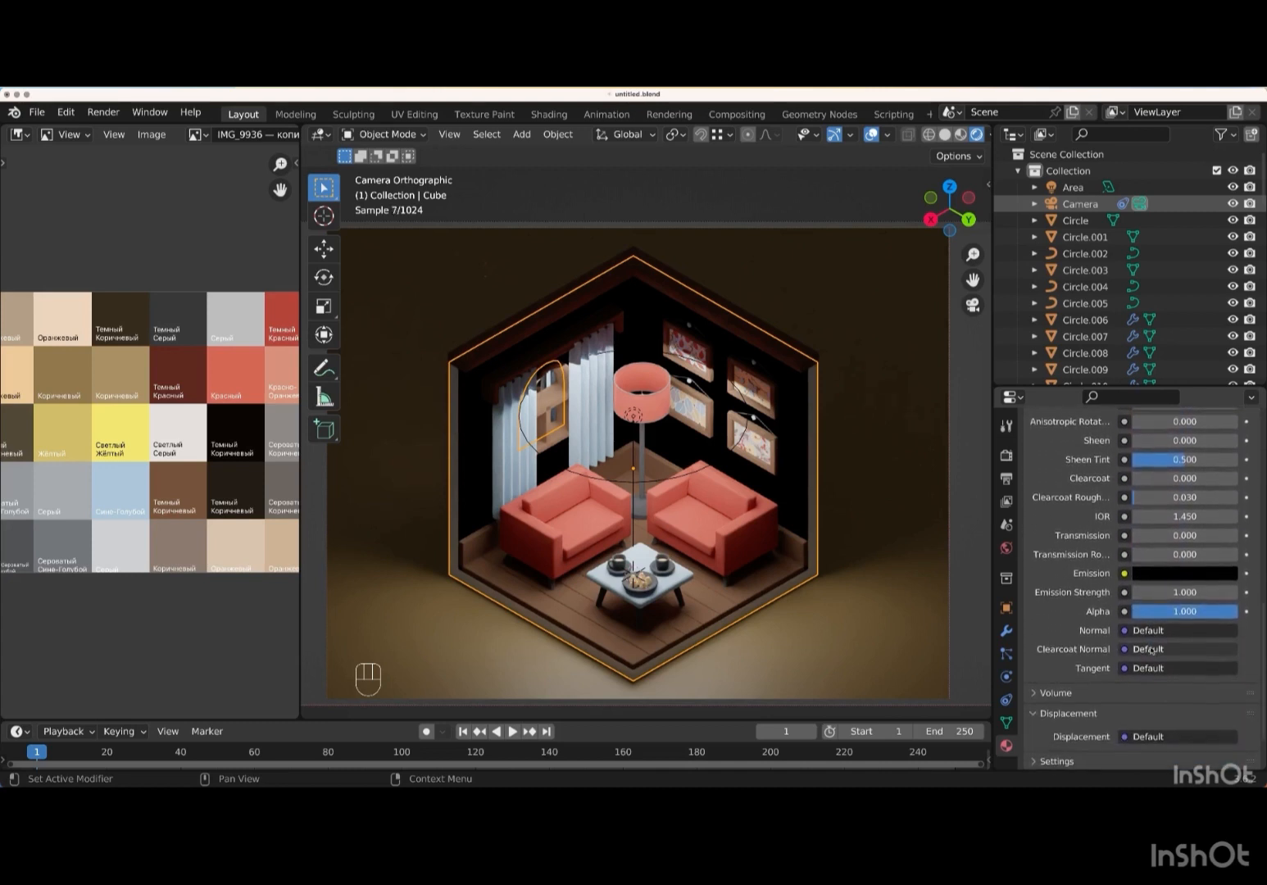
{"action": "left_click", "coordinate": [1185, 603]}
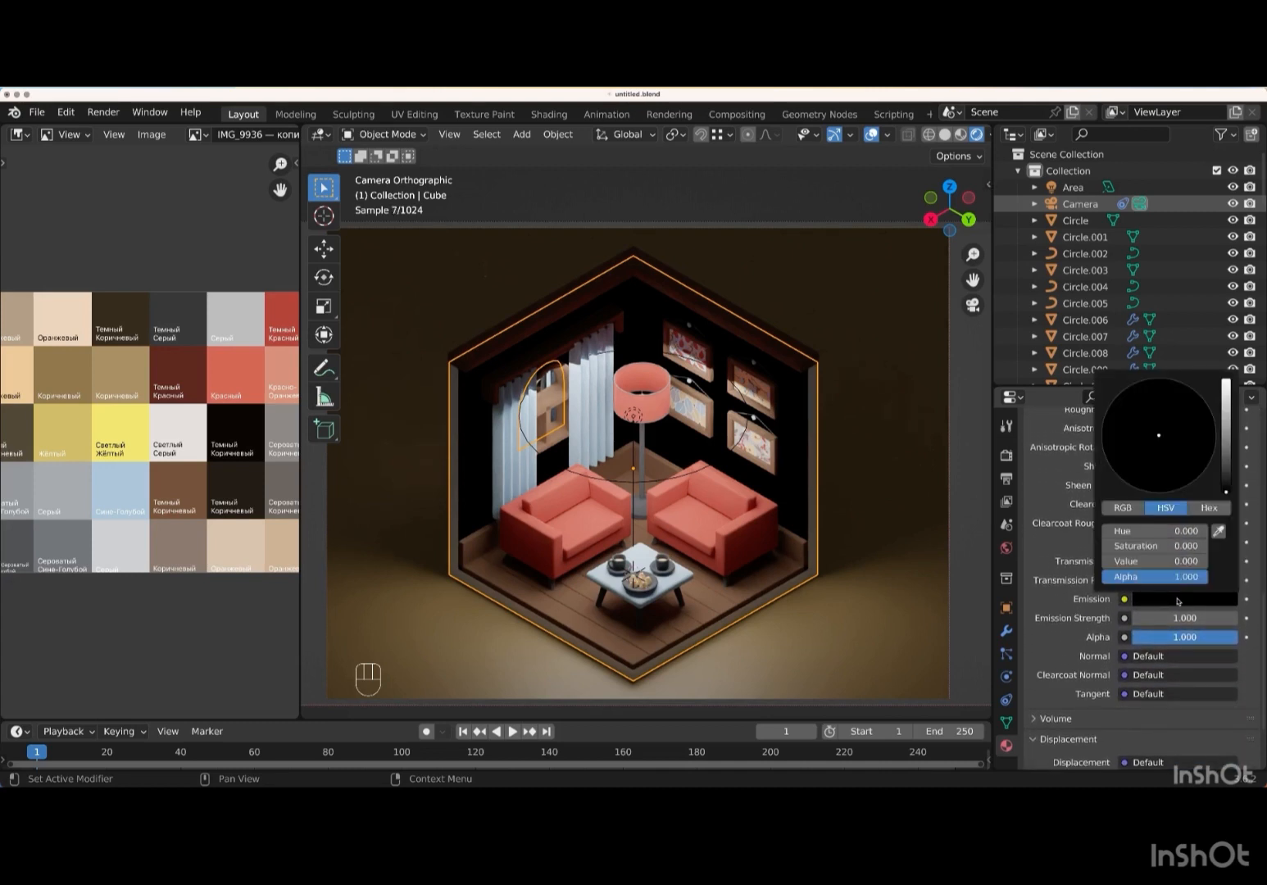
{"action": "left_click", "coordinate": [1220, 521]}
{"action": "left_click", "coordinate": [71, 495]}
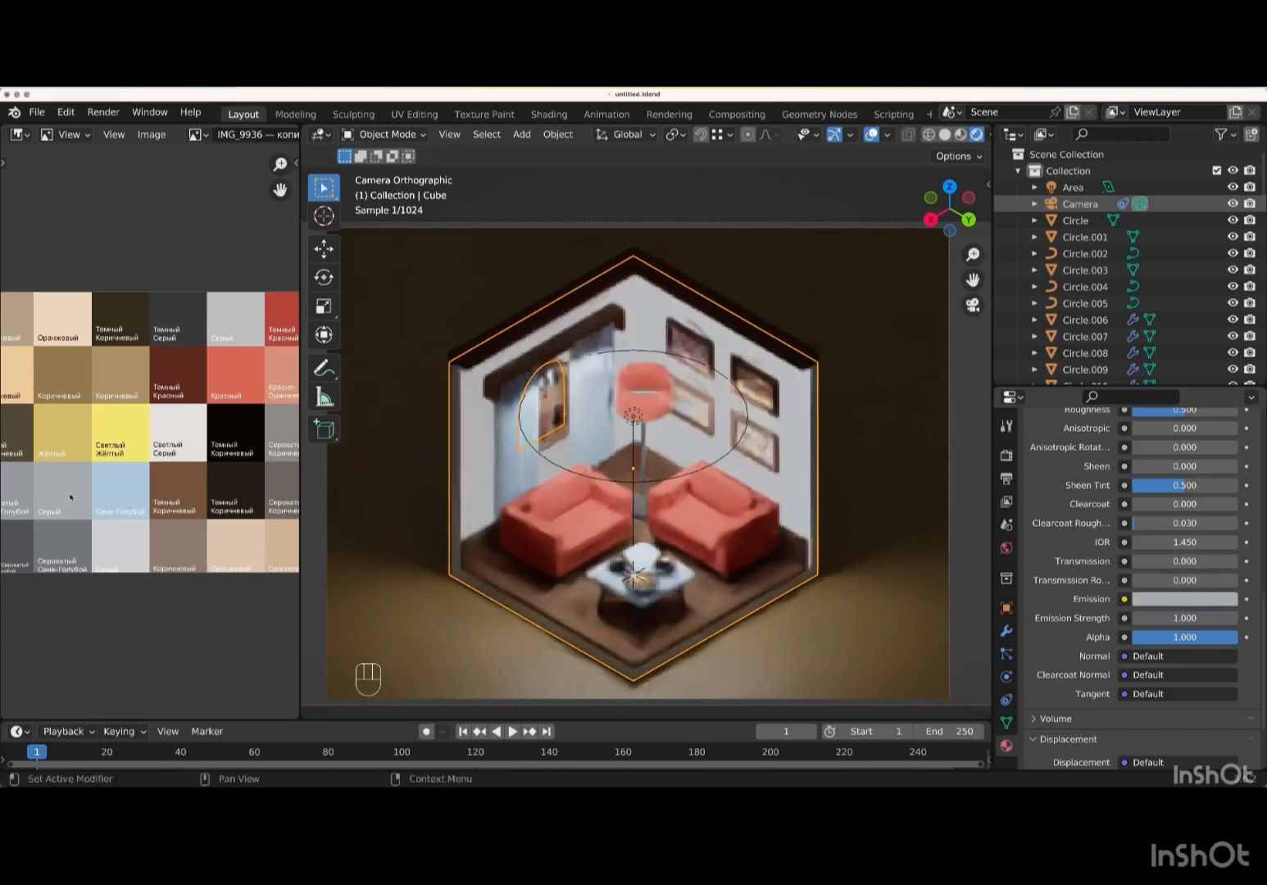
{"action": "left_click", "coordinate": [1185, 599]}
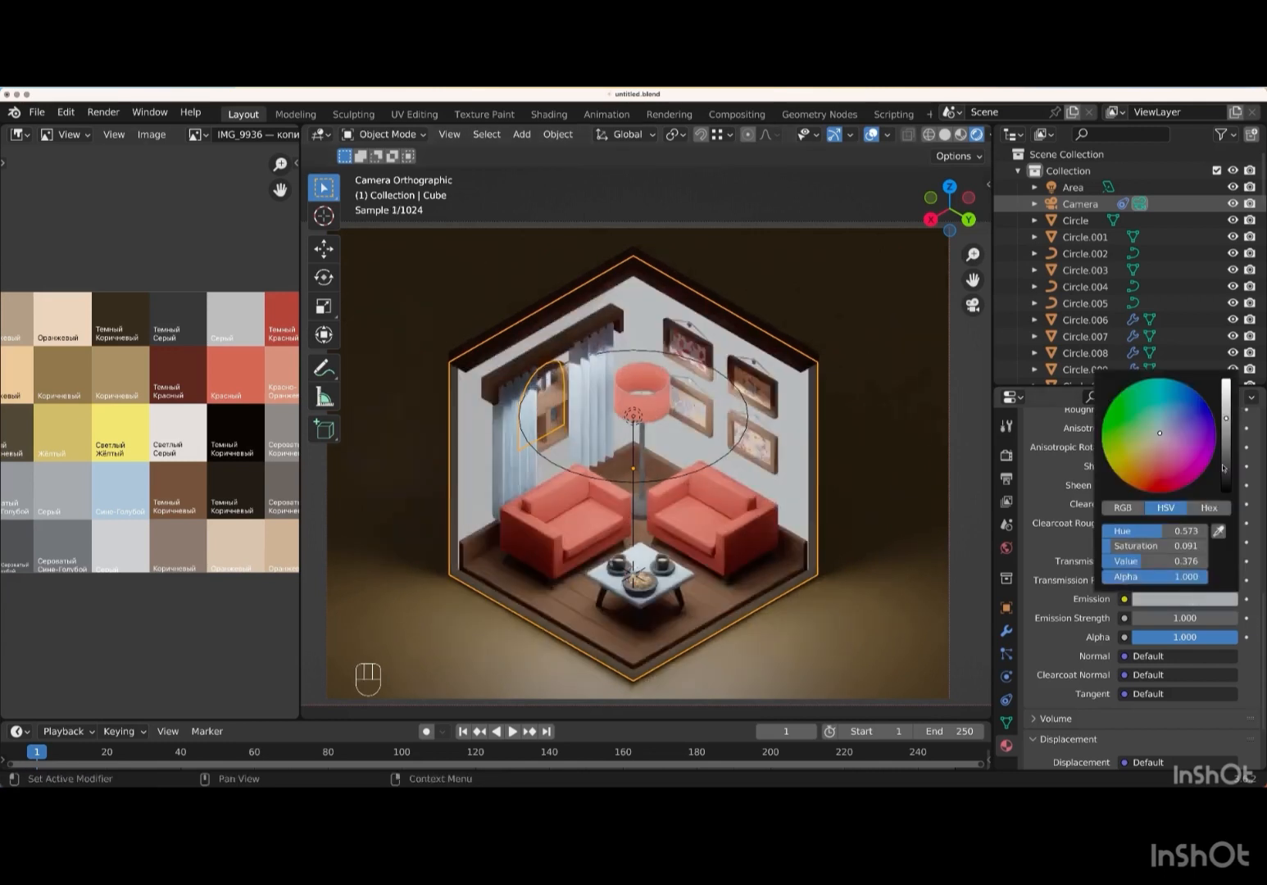
{"action": "left_click_drag", "start_coordinate": [1226, 420], "coordinate": [1226, 458]}
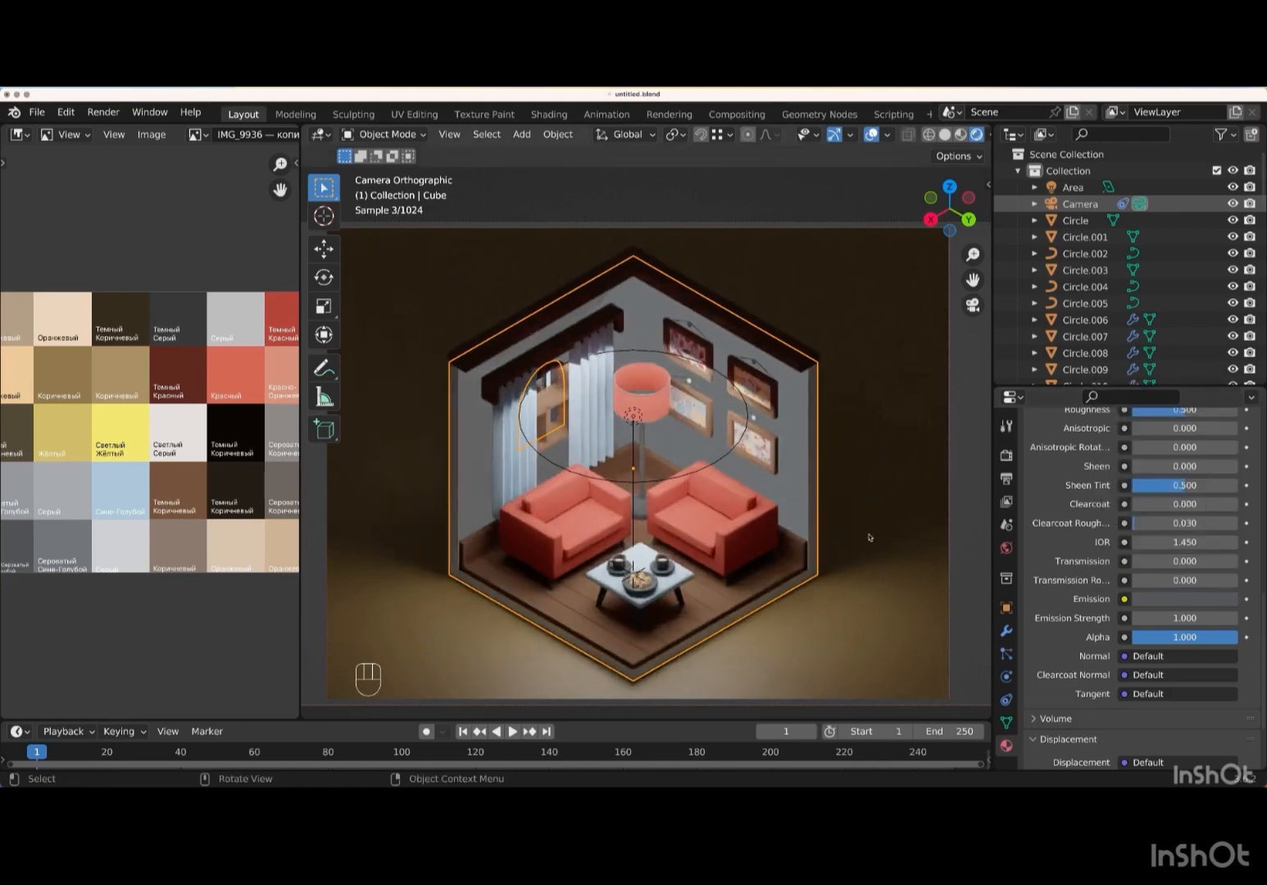
- Hide the camera object in the viewport while viewing the scene from above
{"action": "key", "text": "KP_7"}
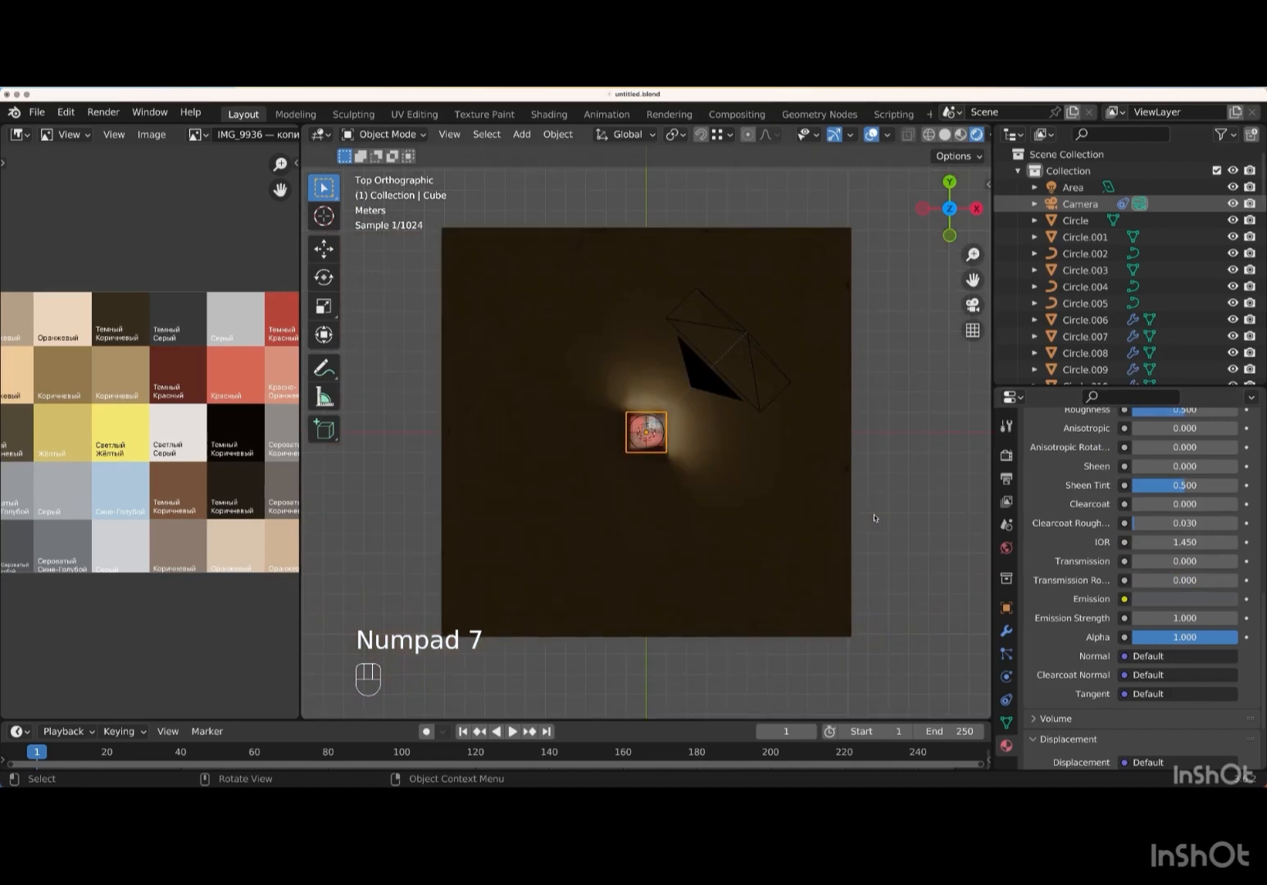
{"action": "left_click", "coordinate": [1233, 204]}
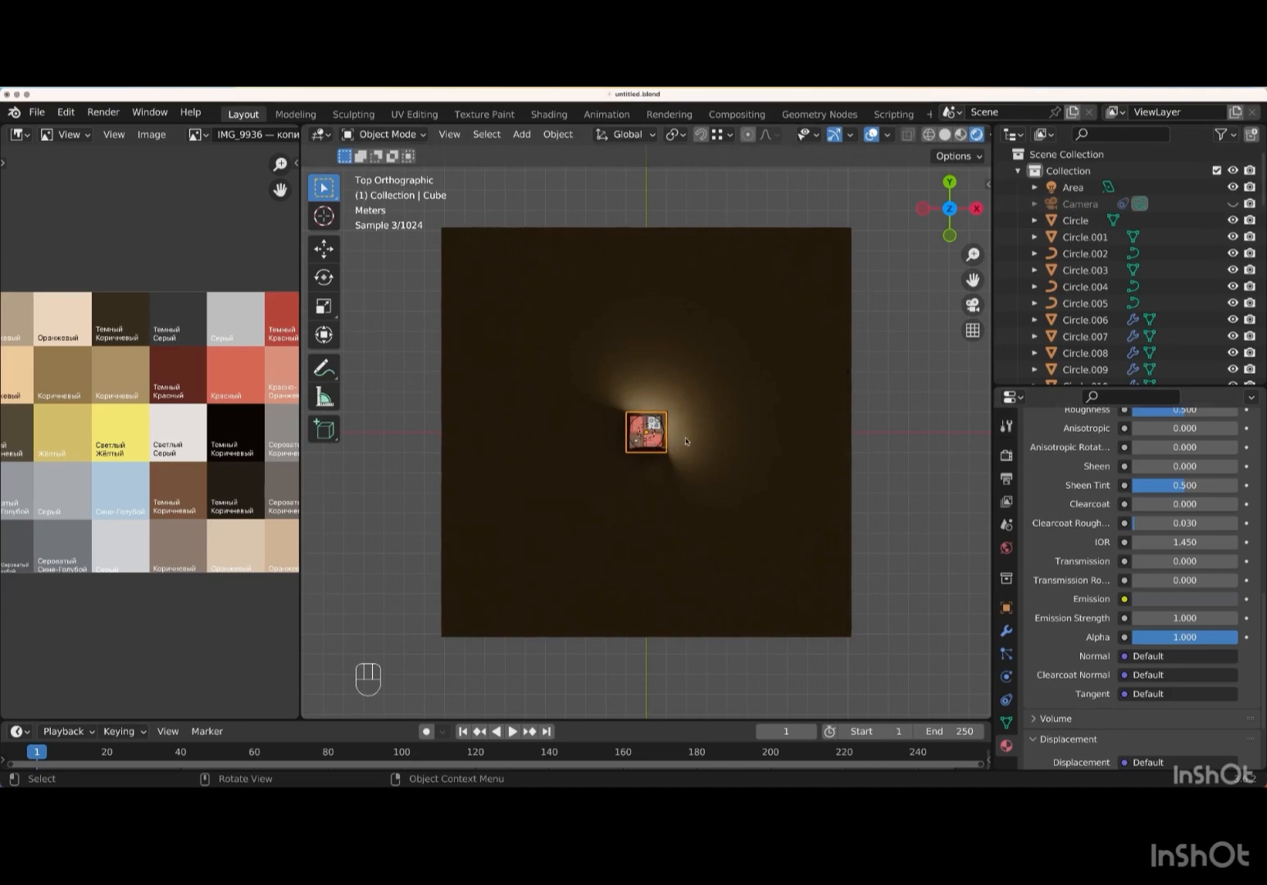
{"action": "key", "text": "shift+d"}
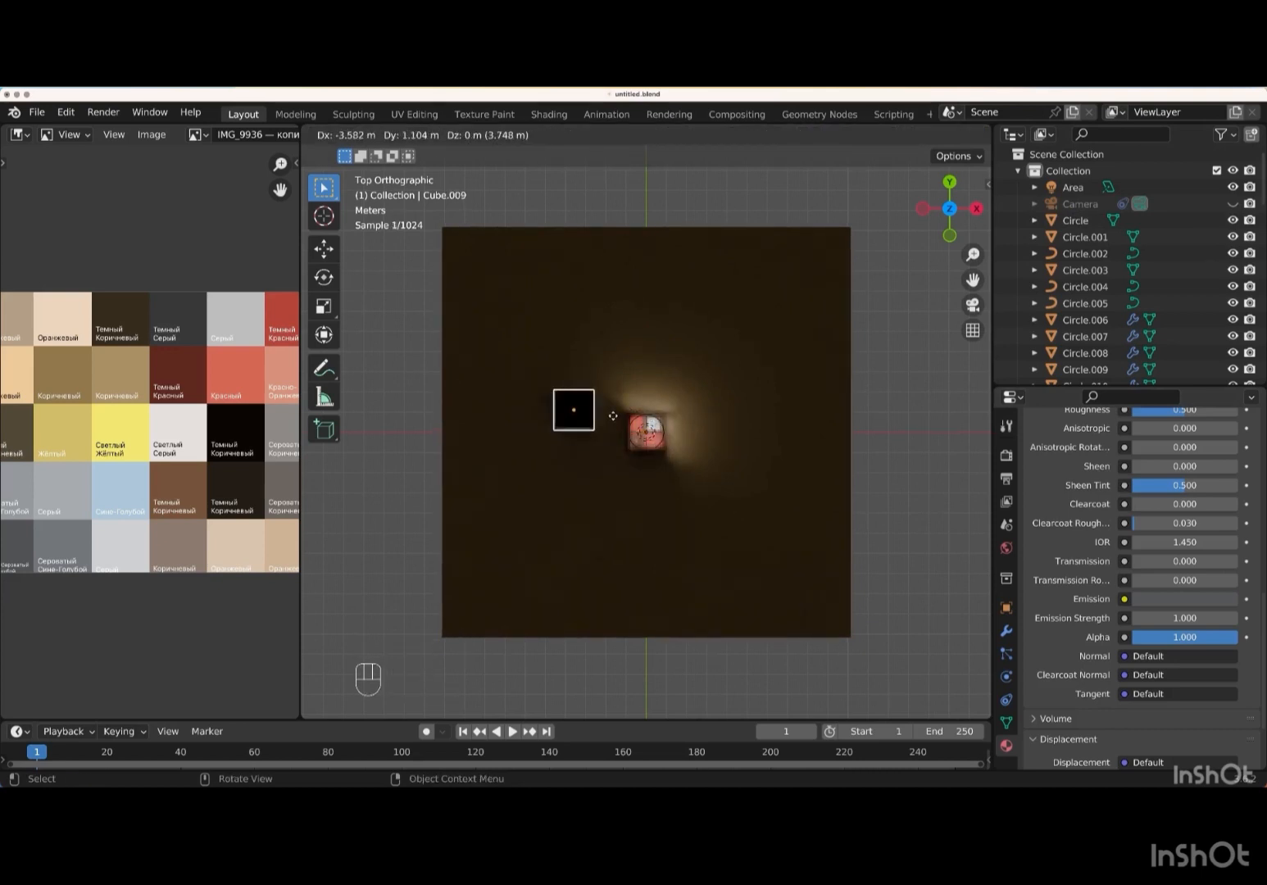
{"action": "key", "text": "Escape"}
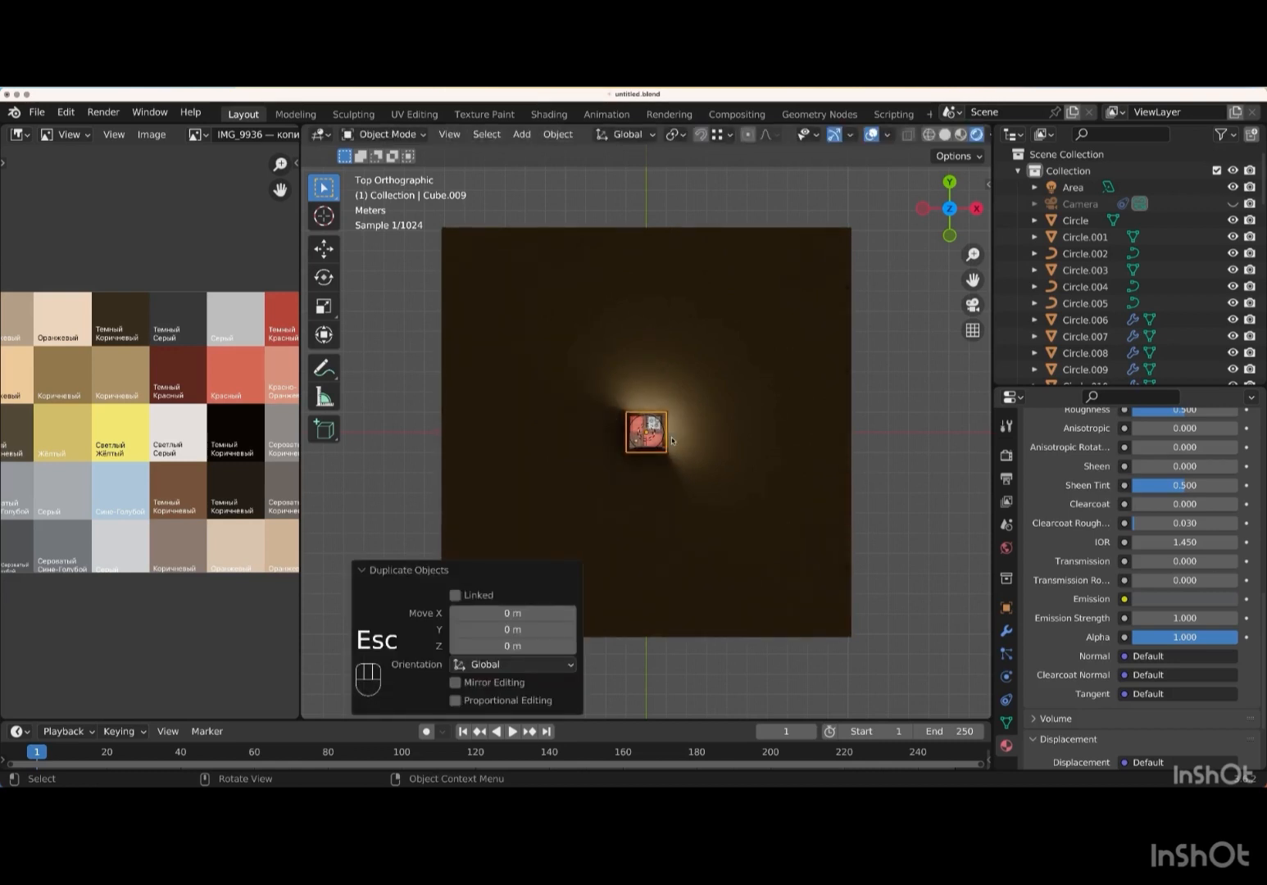
{"action": "key", "text": "KP_0"}
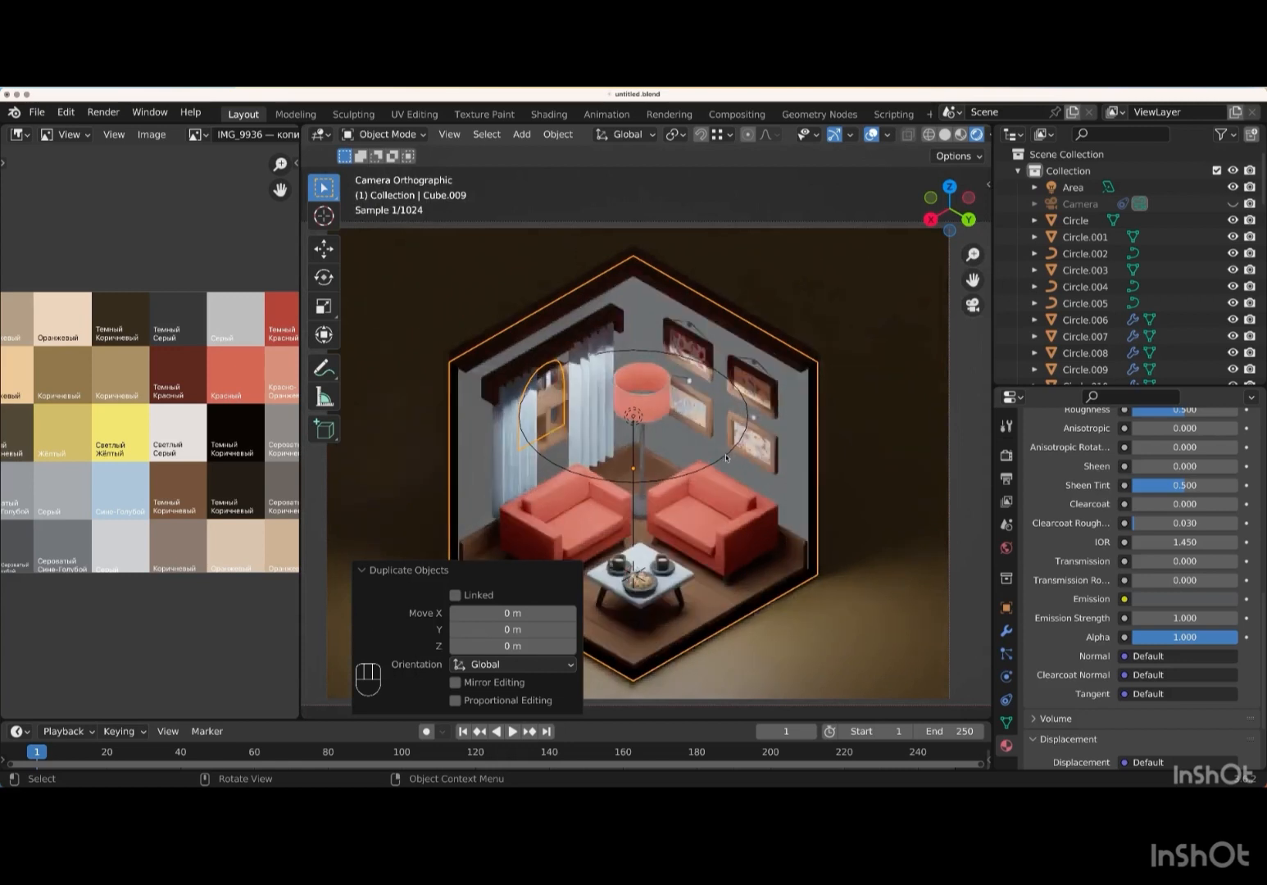
- Duplicate the disk area light outside the room, offset about 1.42 m in X and -2.38 m in Y, and lower the copy about 0.81 m
{"action": "left_click", "coordinate": [726, 457]}
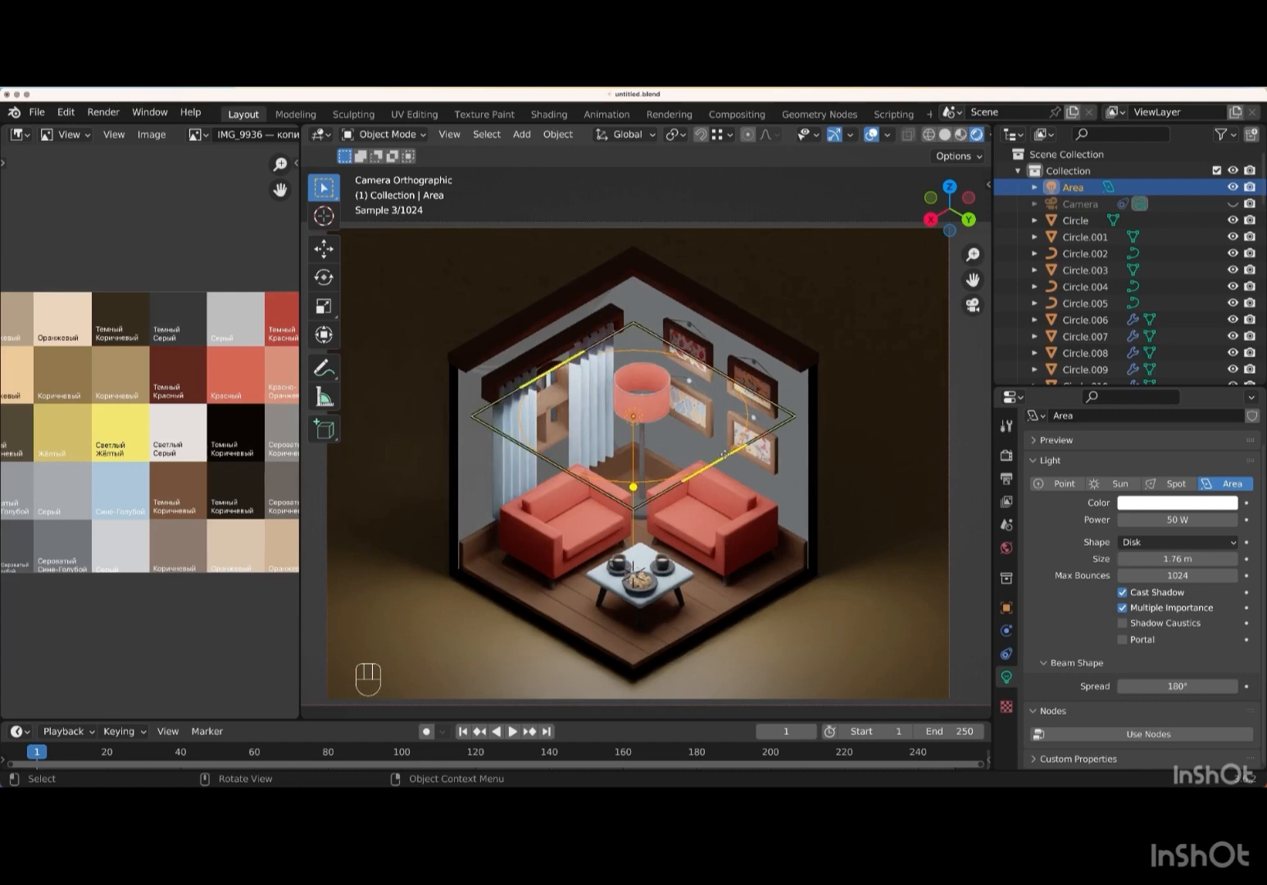
{"action": "key", "text": "KP_7"}
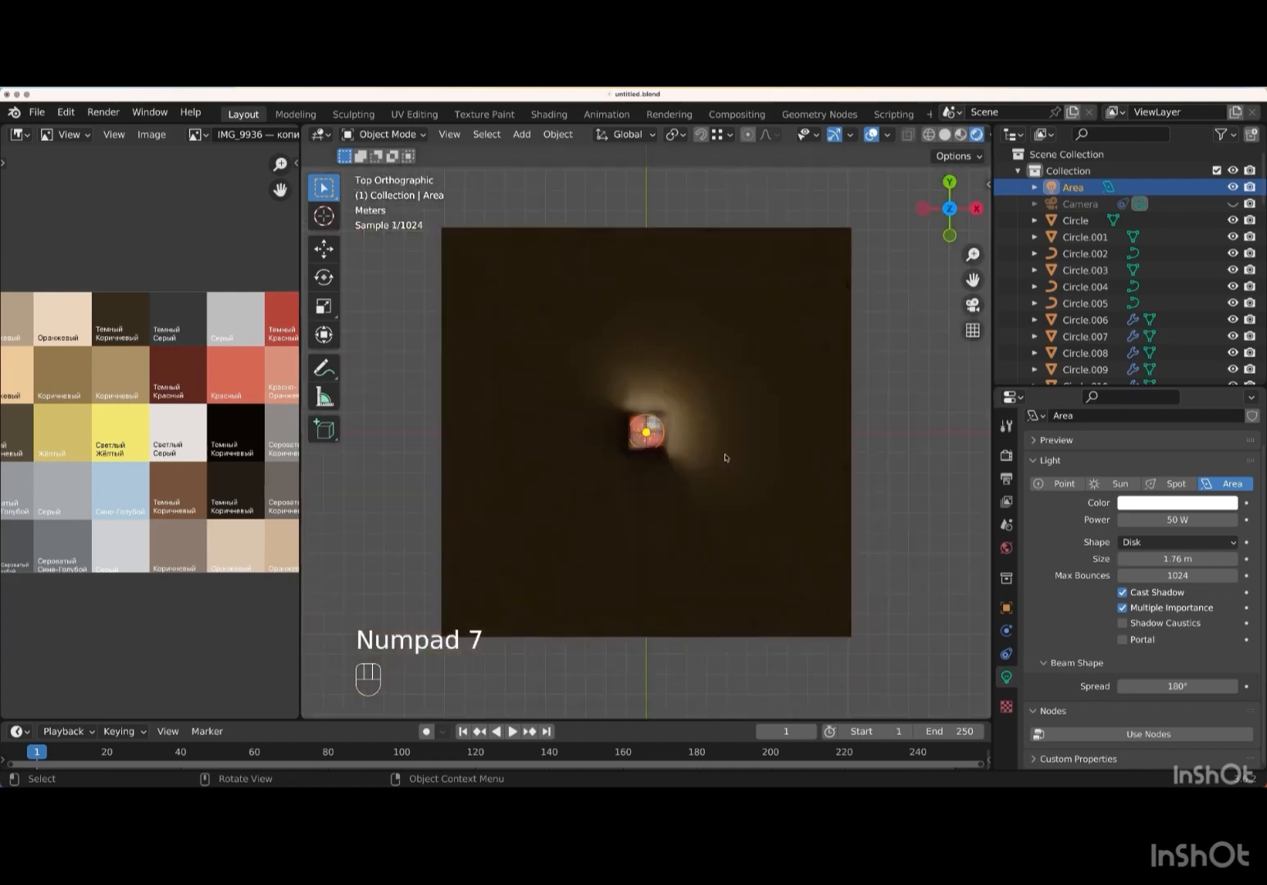
{"action": "key", "text": "shift+d"}
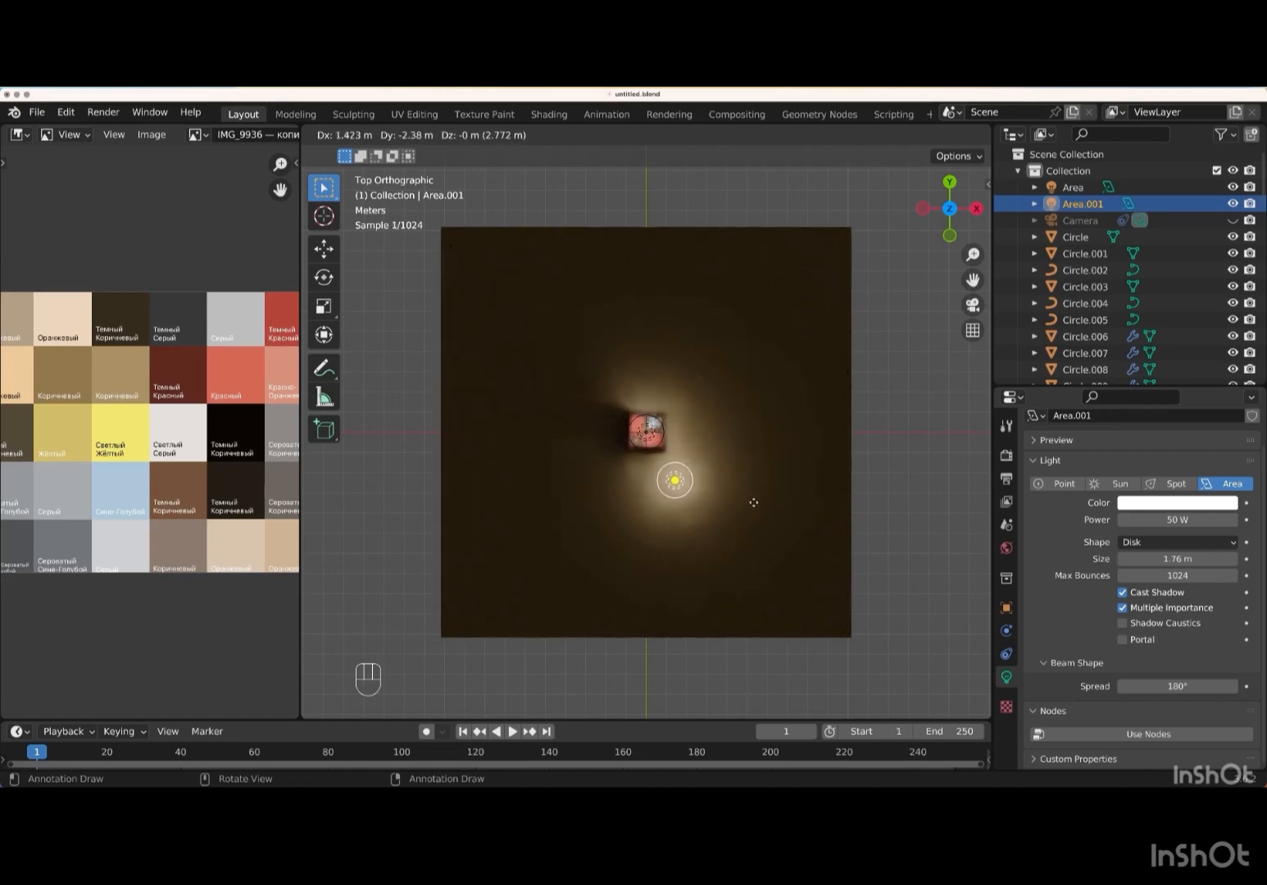
{"action": "key", "text": "Return"}
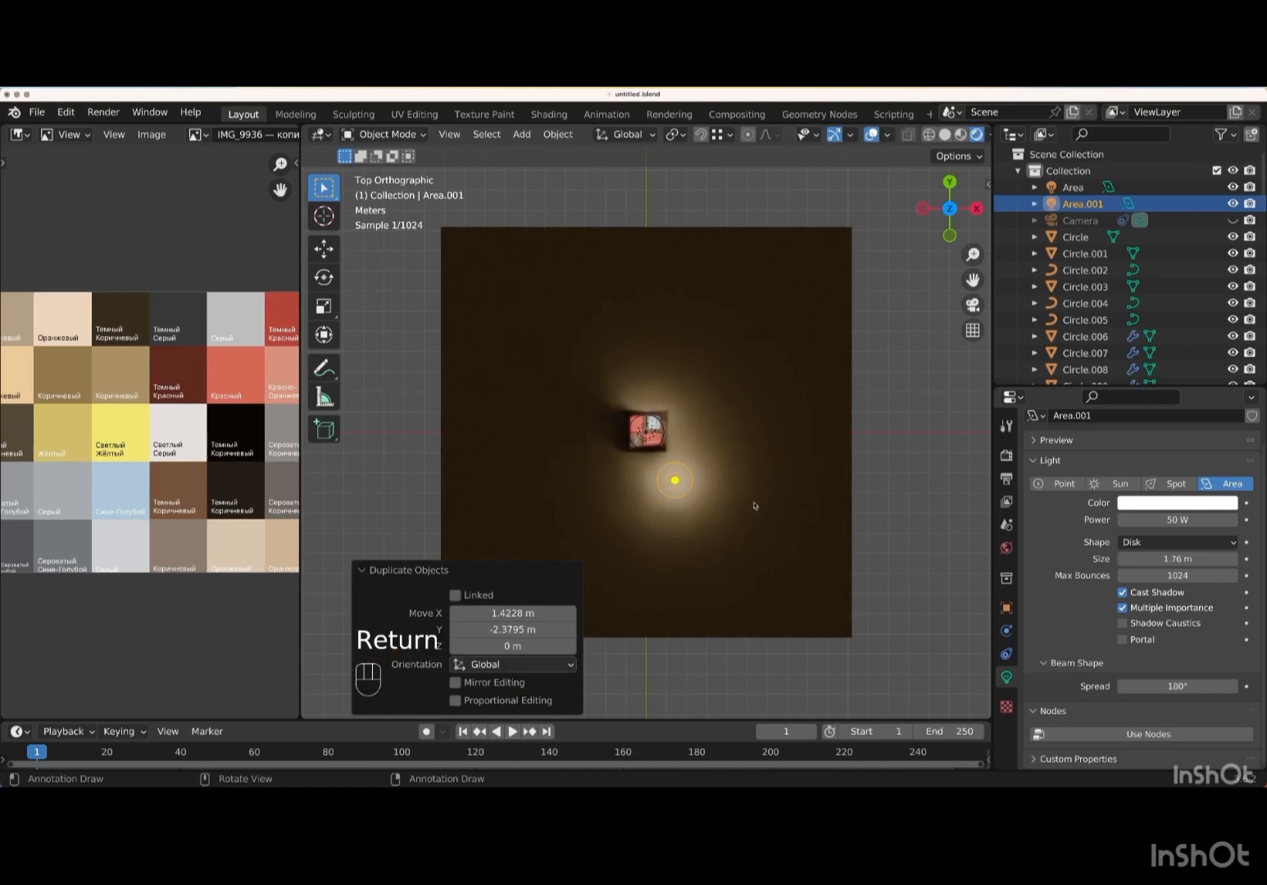
{"action": "key", "text": "KP_0"}
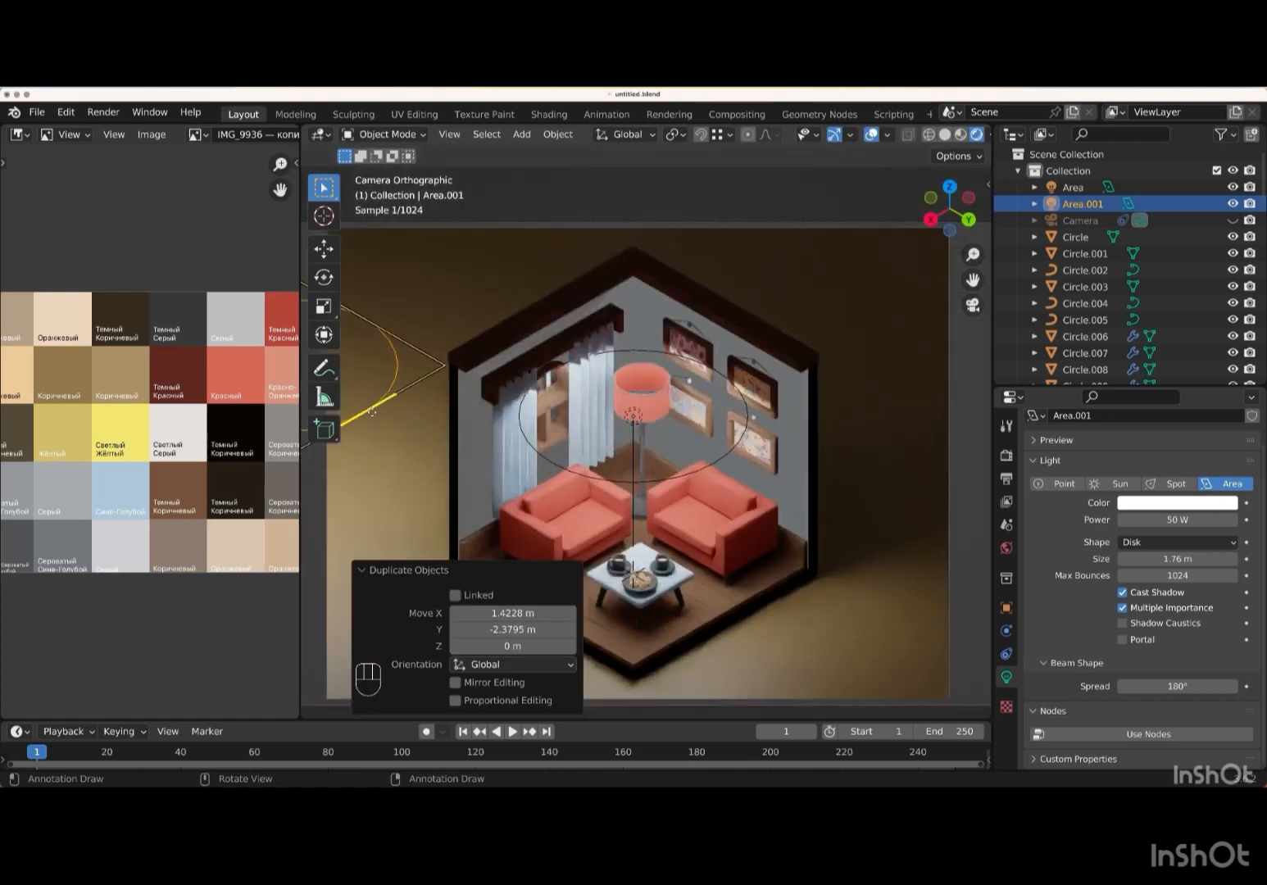
{"action": "key", "text": "g"}
{"action": "key", "text": "z"}
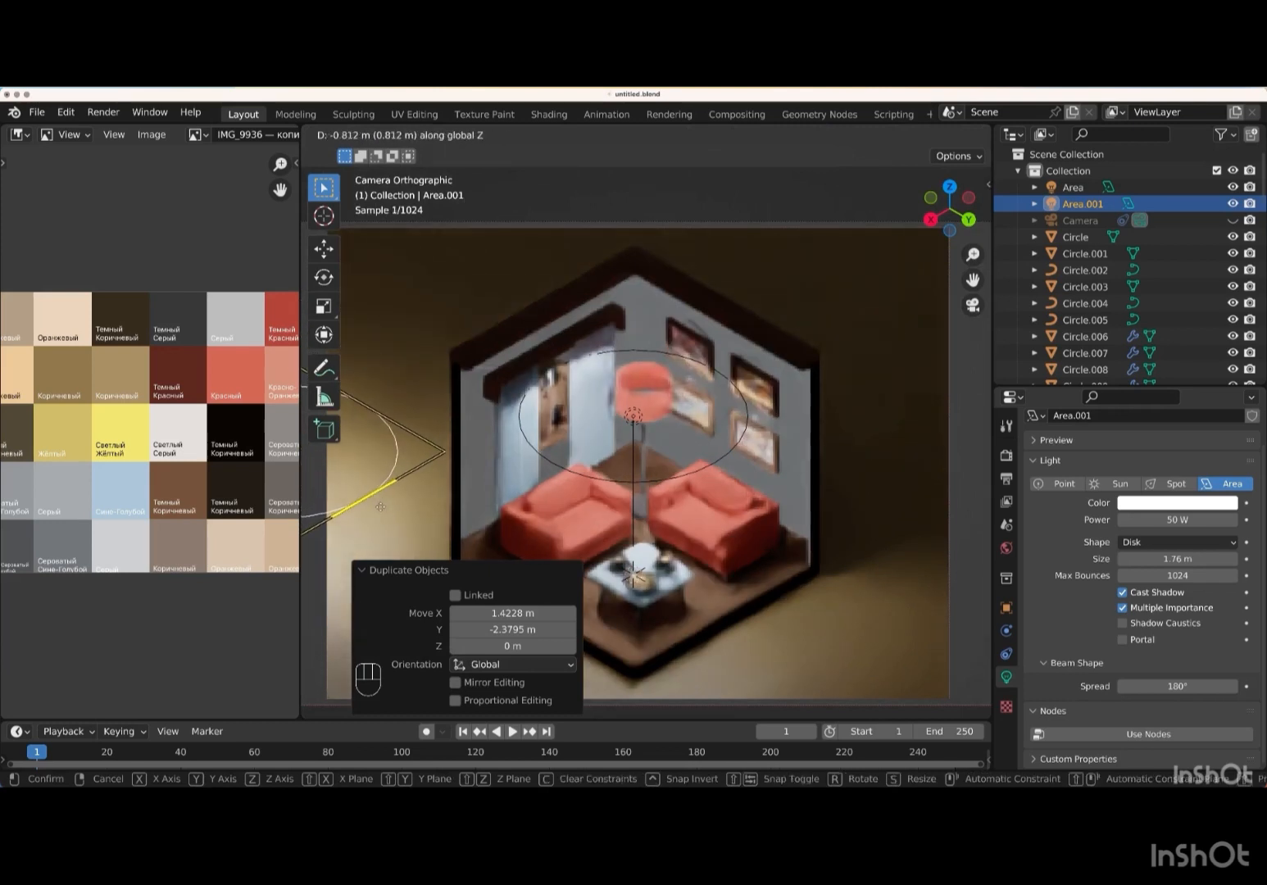
{"action": "key", "text": "Return"}
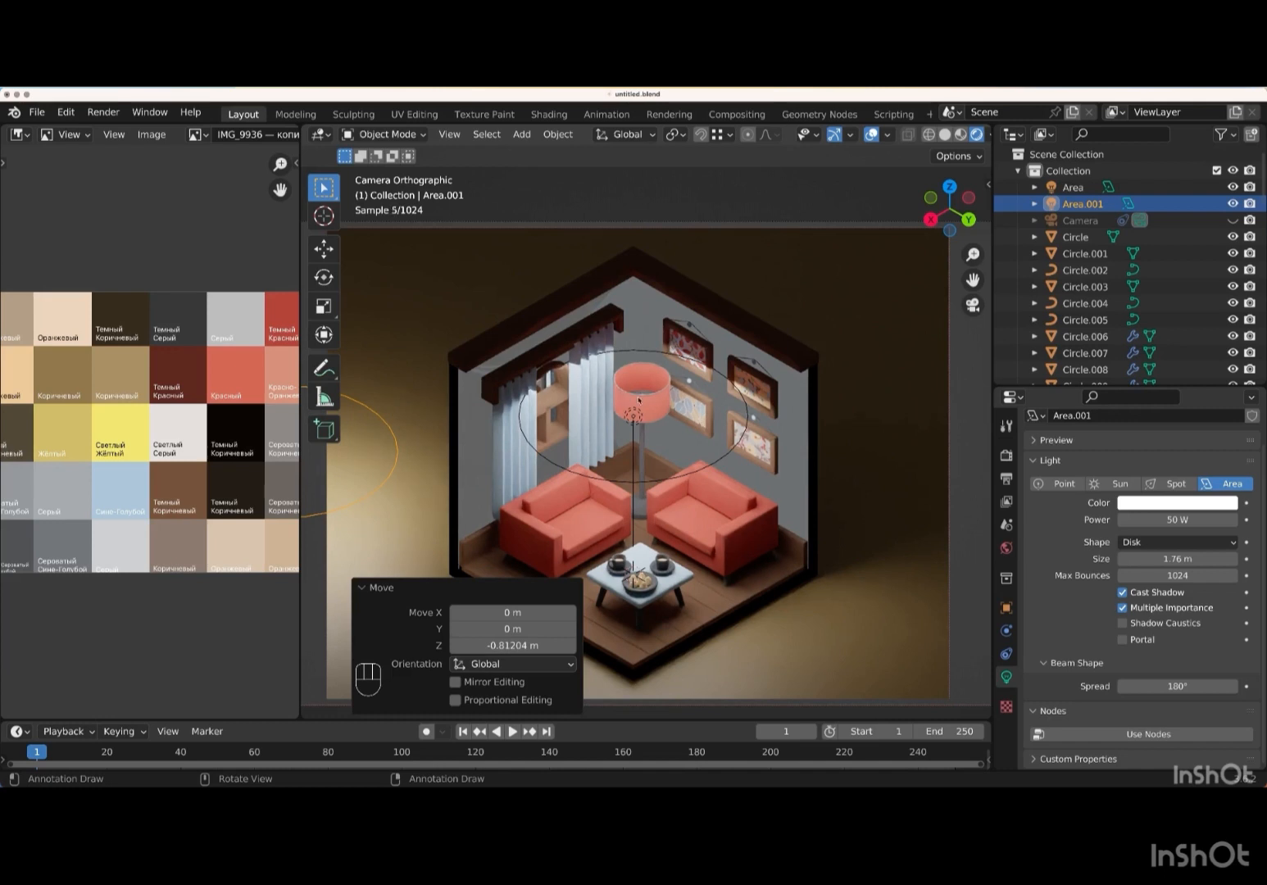
- In solid shading with X-ray on, snap the 3D cursor to the bulb's mesh inside the floor lamp's shade
{"action": "left_click", "coordinate": [944, 135]}
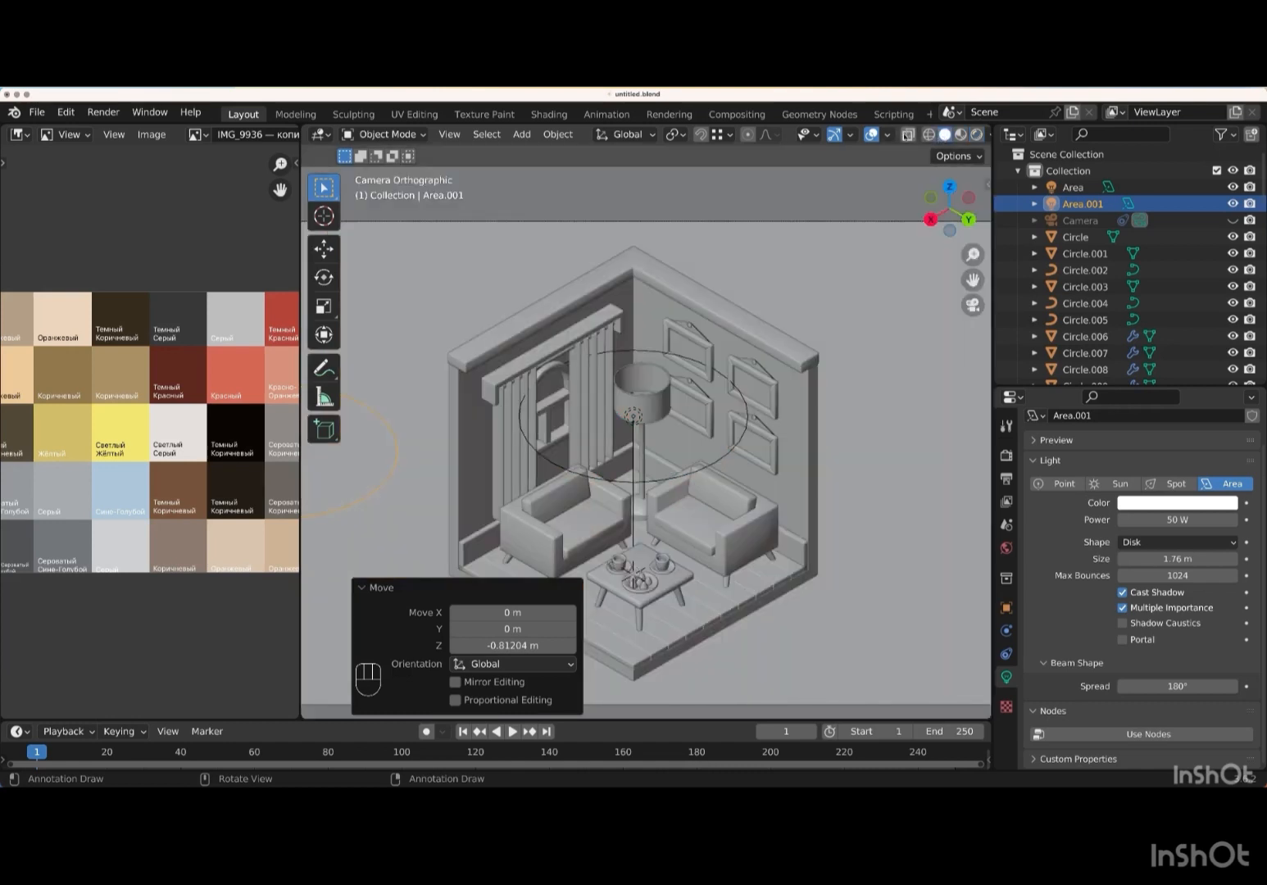
{"action": "left_click", "coordinate": [907, 136]}
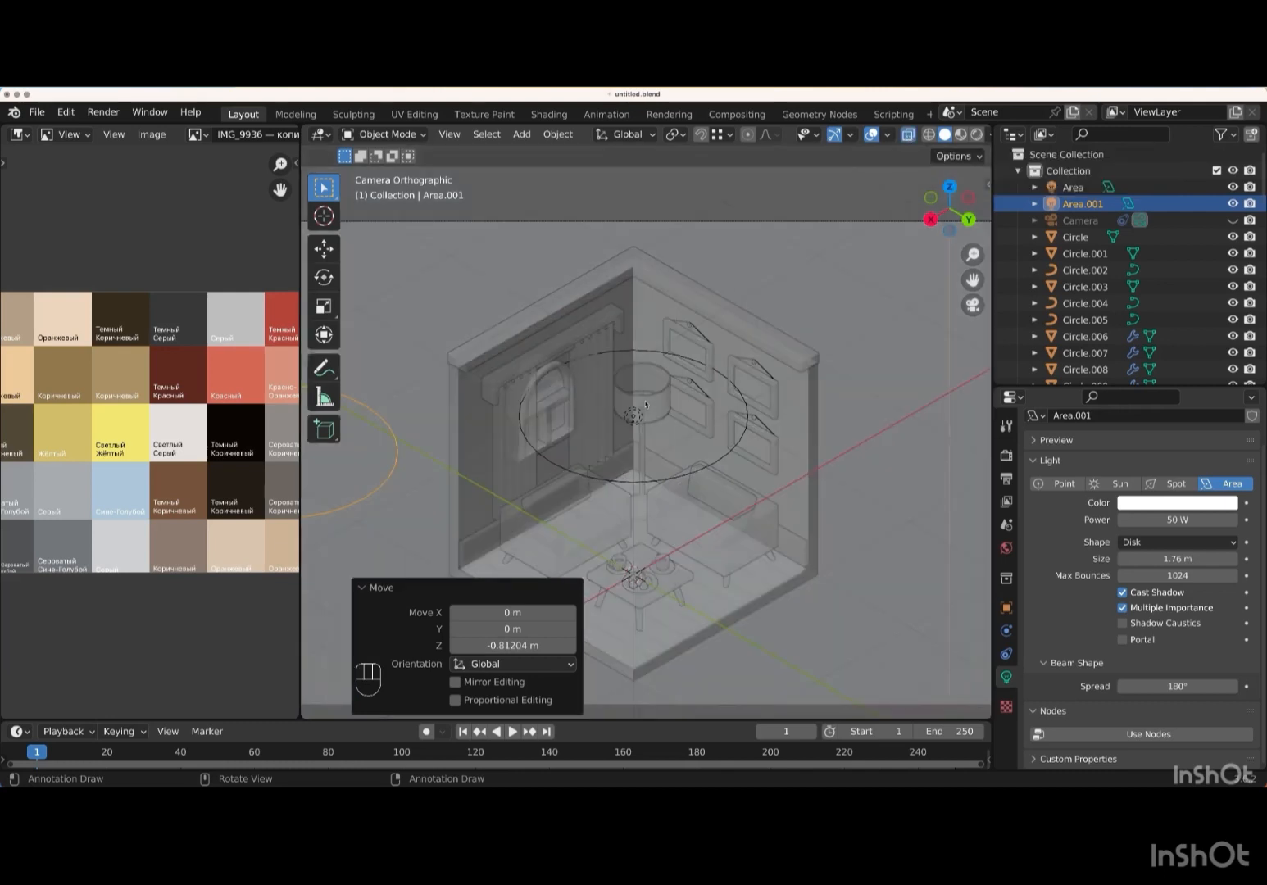
{"action": "left_click", "coordinate": [644, 405]}
{"action": "left_click", "coordinate": [642, 403]}
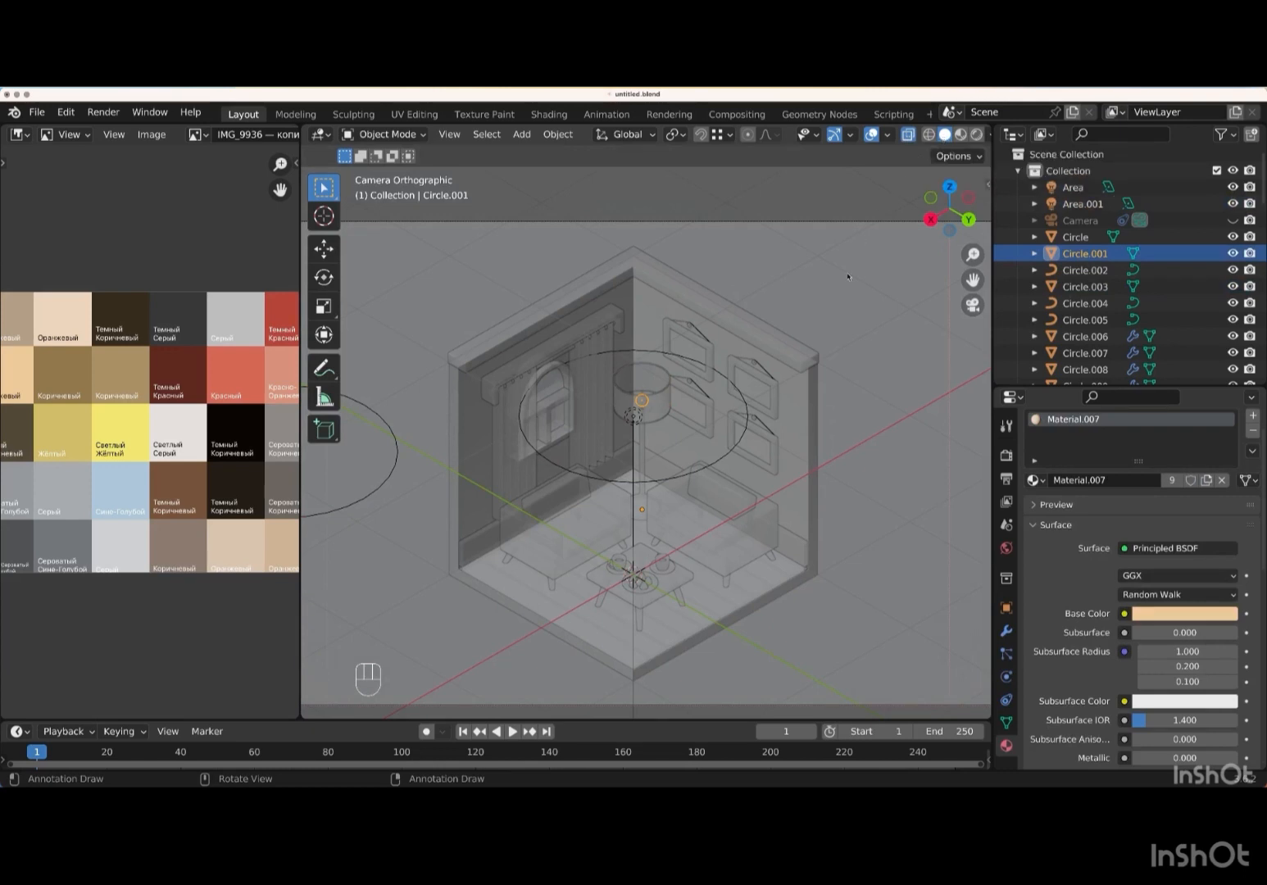
{"action": "key", "text": "Tab"}
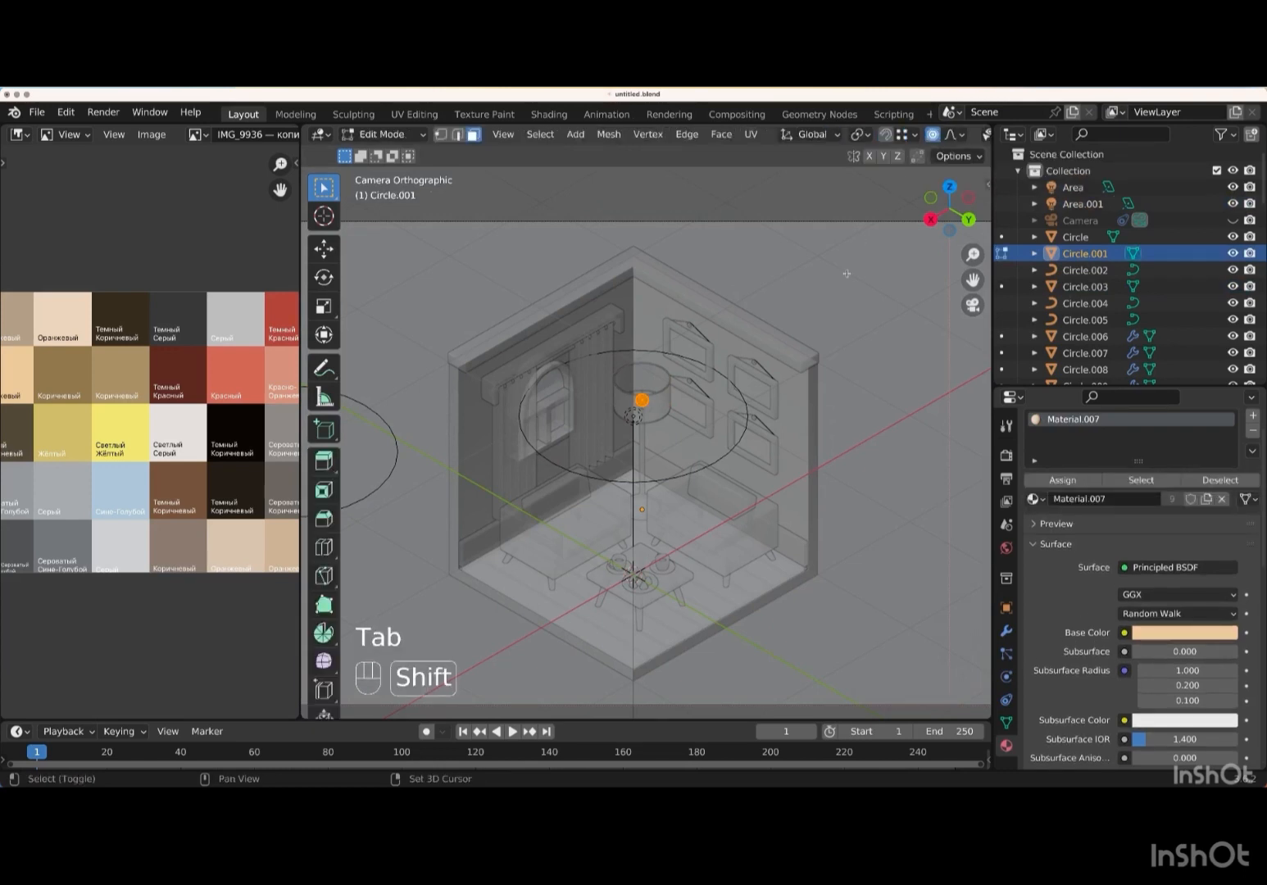
{"action": "key", "text": "shift+s"}
{"action": "left_click", "coordinate": [855, 376]}
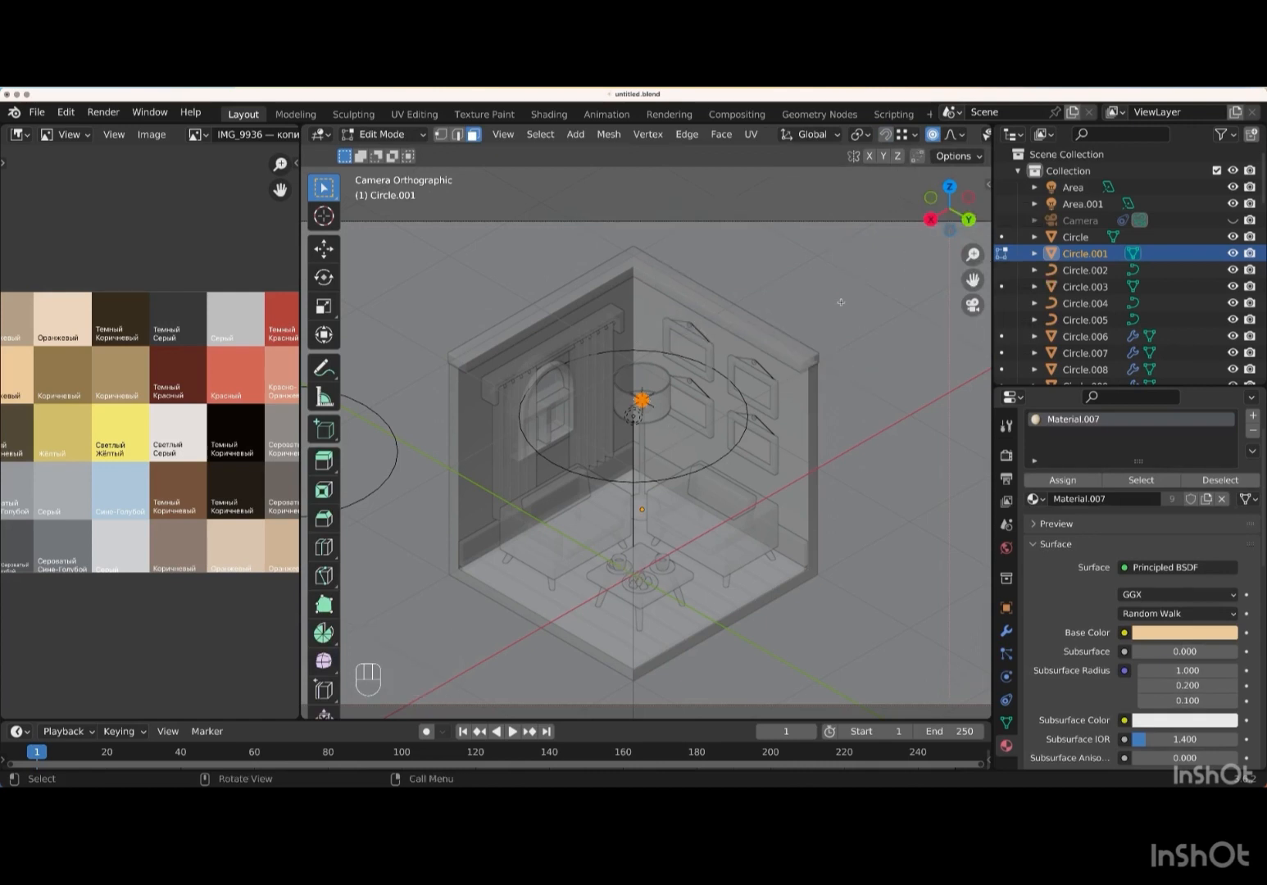
- In rendered shading, add an area light at the 3D cursor in the floor lamp's shade and set its shape to Disk
{"action": "key", "text": "Tab"}
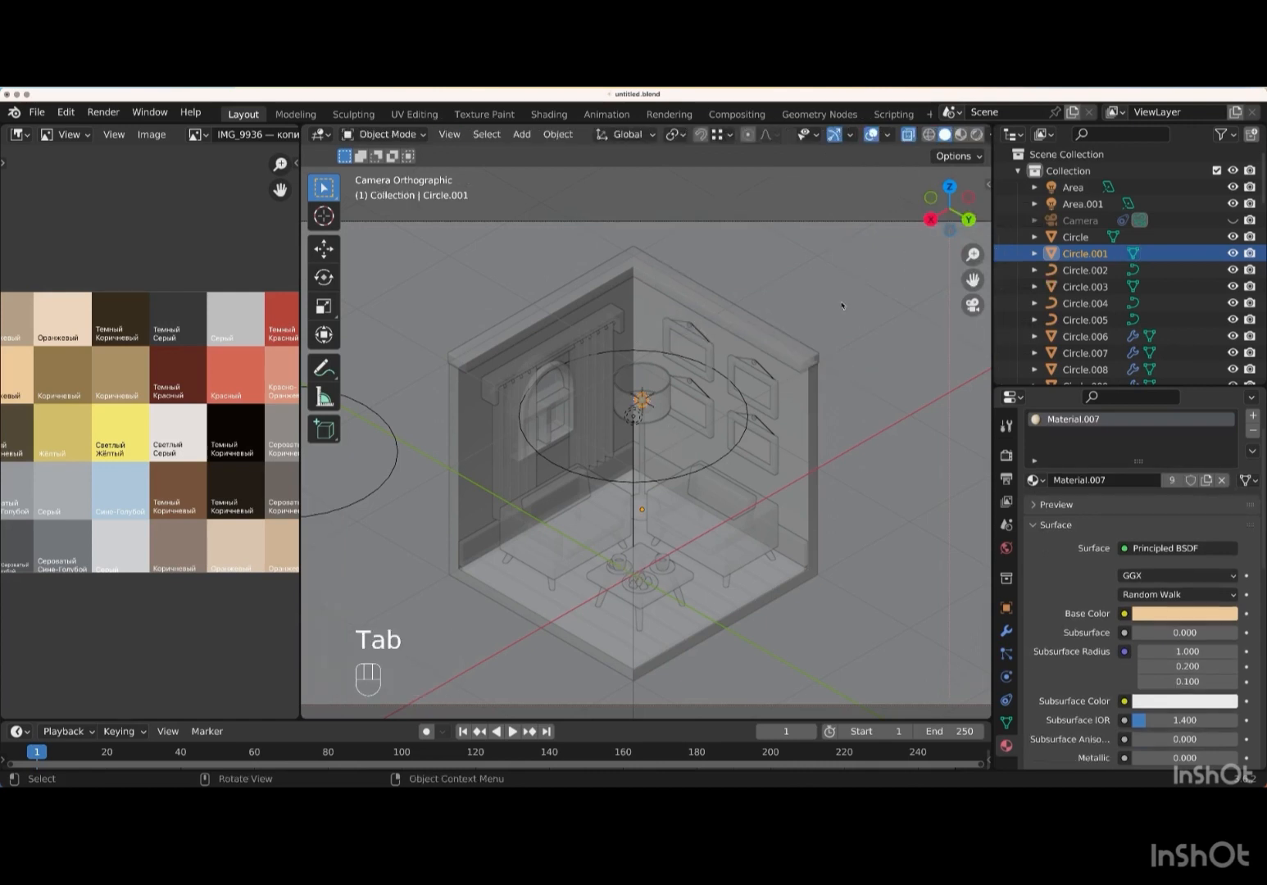
{"action": "left_click", "coordinate": [975, 135]}
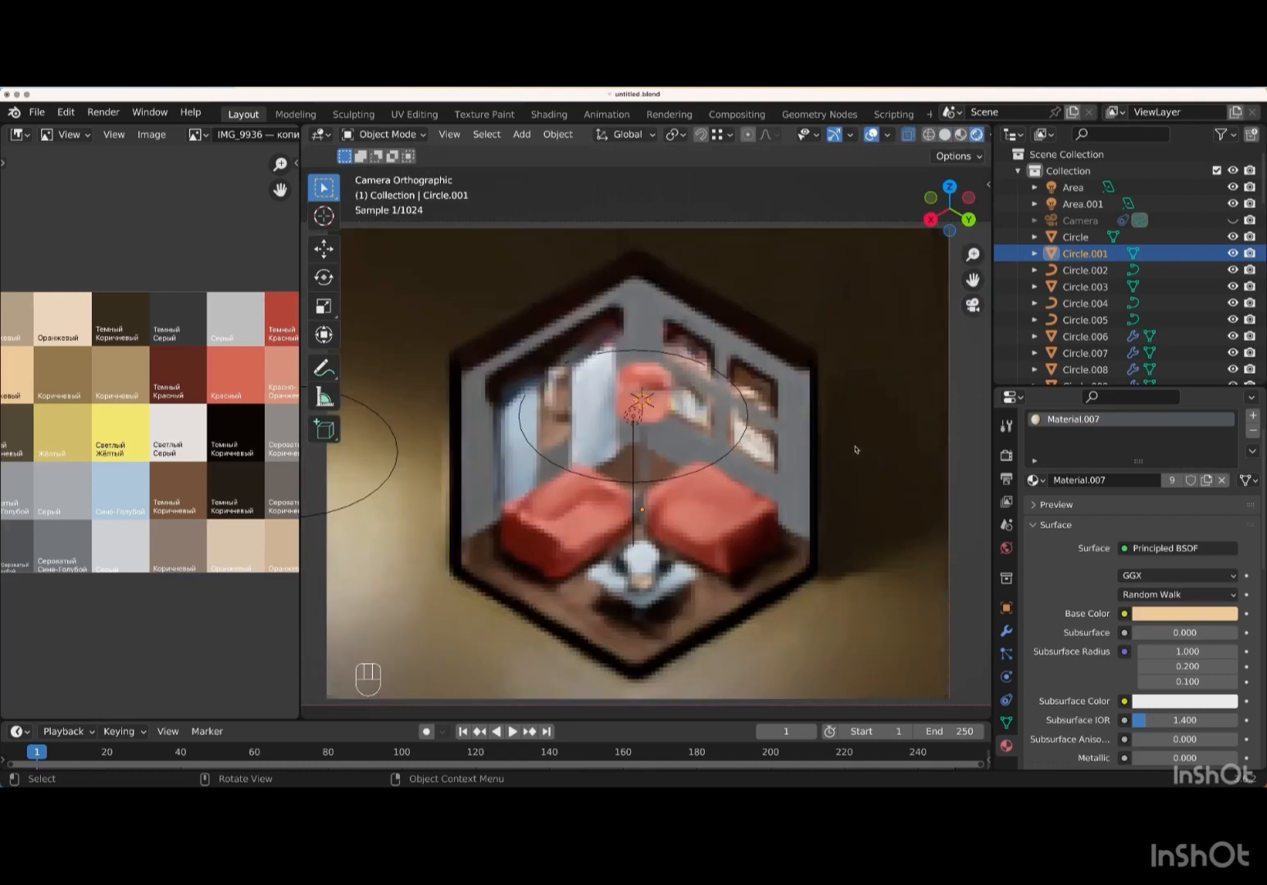
{"action": "key", "text": "shift+a"}
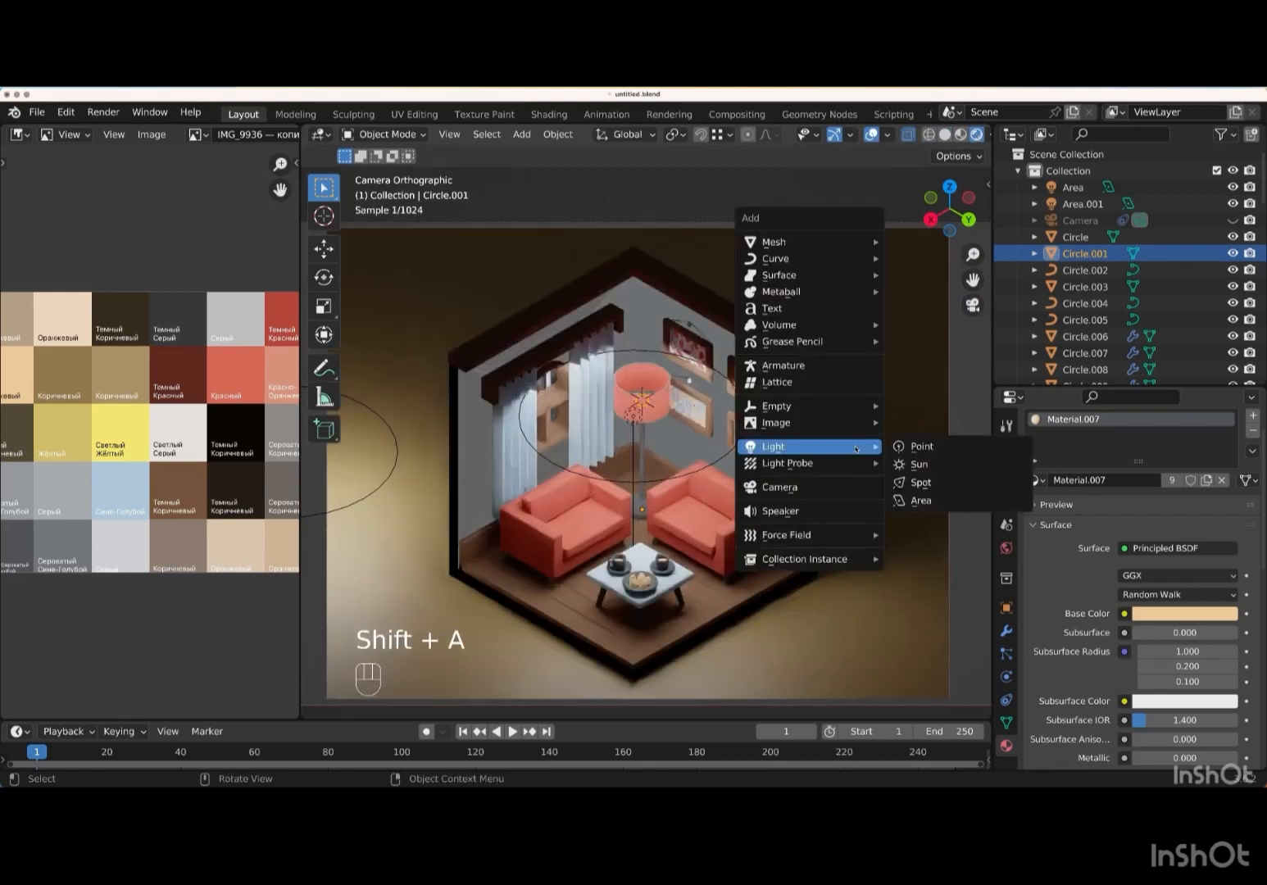
{"action": "left_click", "coordinate": [951, 503]}
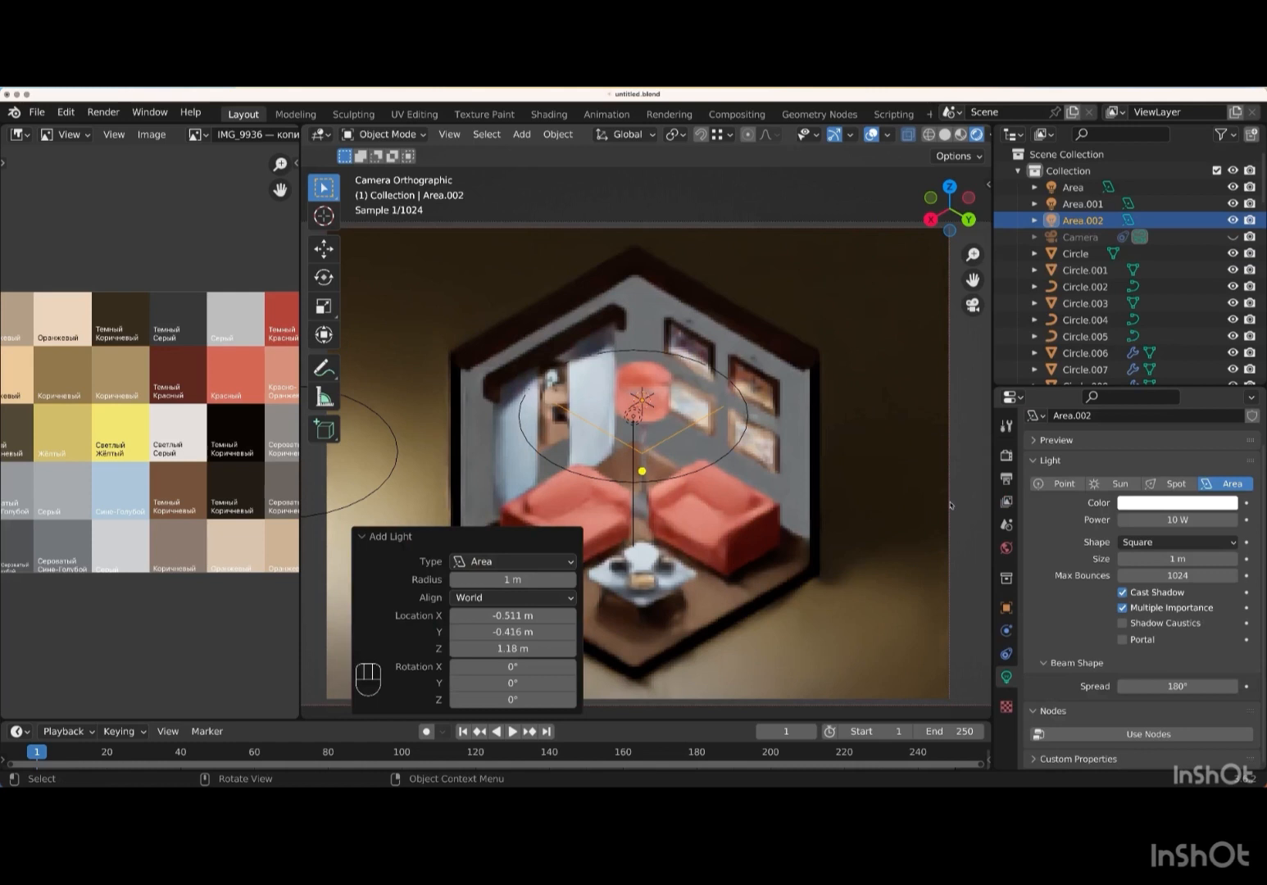
{"action": "left_click", "coordinate": [1177, 541]}
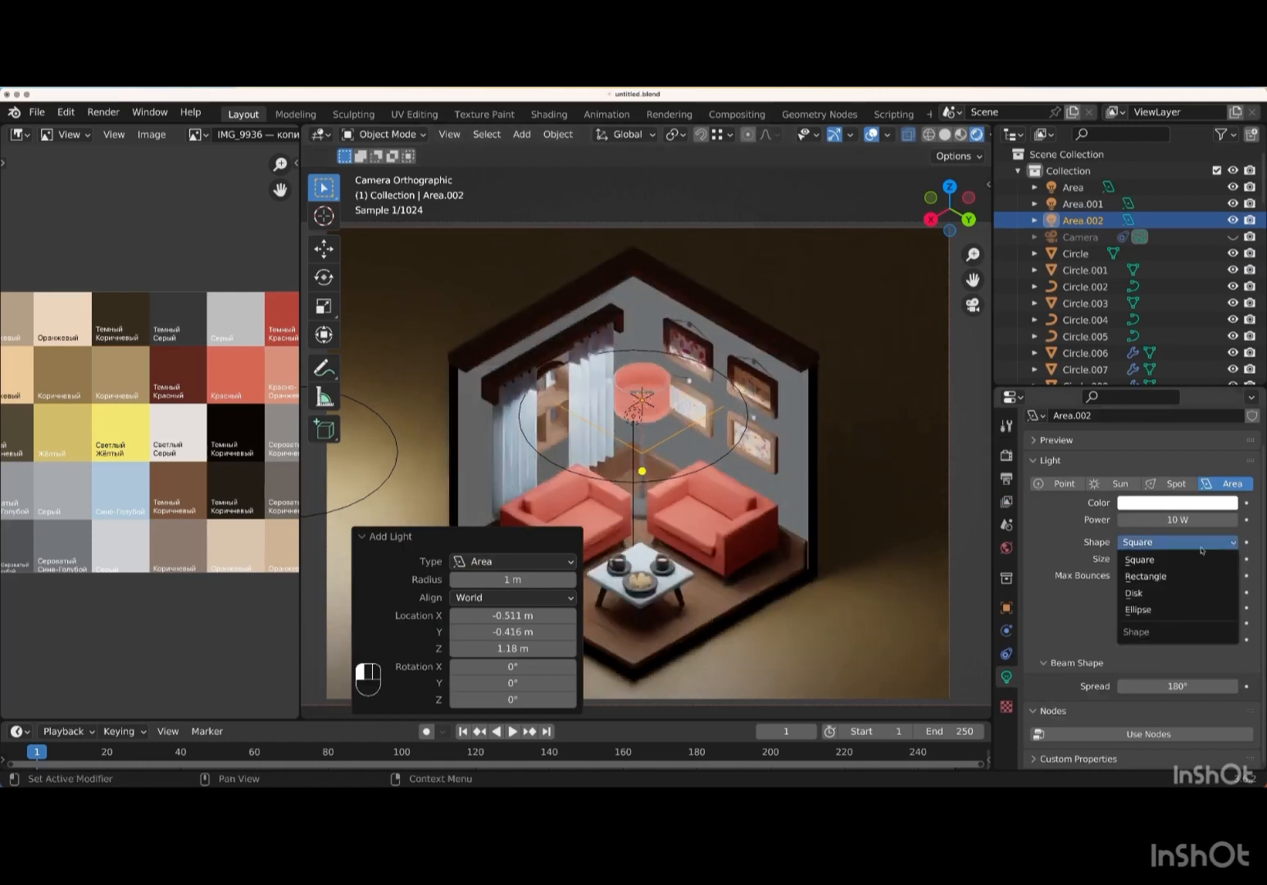
{"action": "left_click", "coordinate": [1181, 597]}
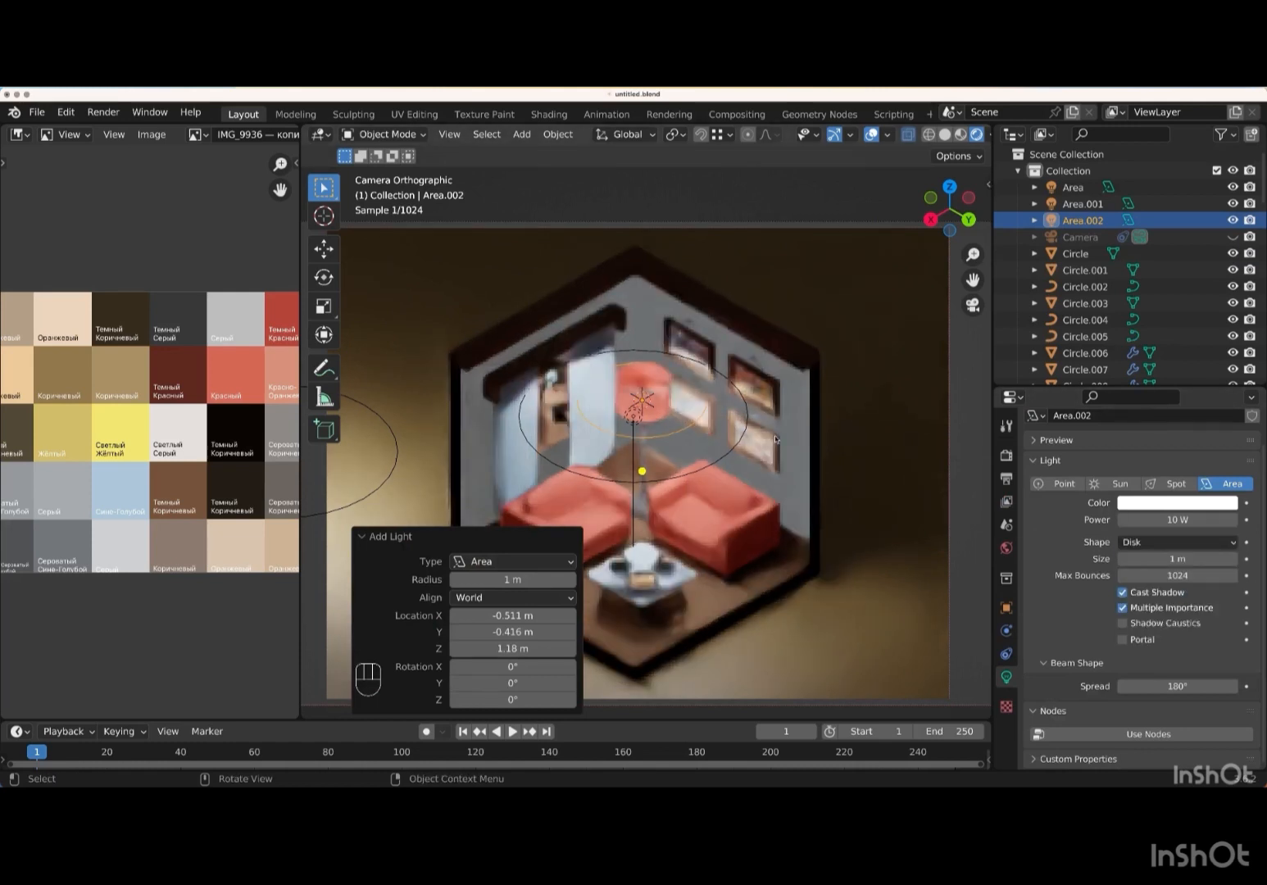
- Raise the floor lamp's disk area light about 0.13 m along the Z axis
{"action": "key", "text": "g"}
{"action": "key", "text": "z"}
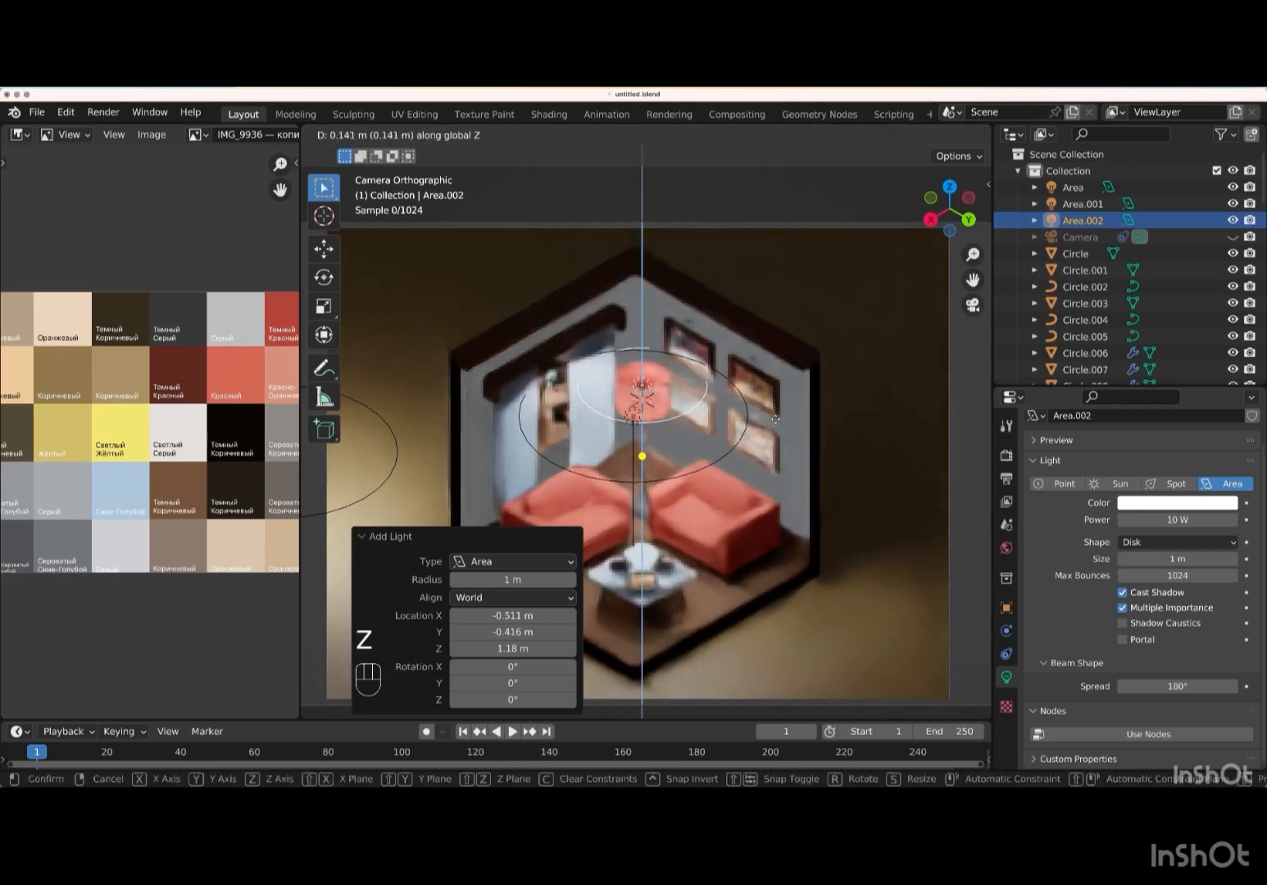
{"action": "key", "text": "Return"}
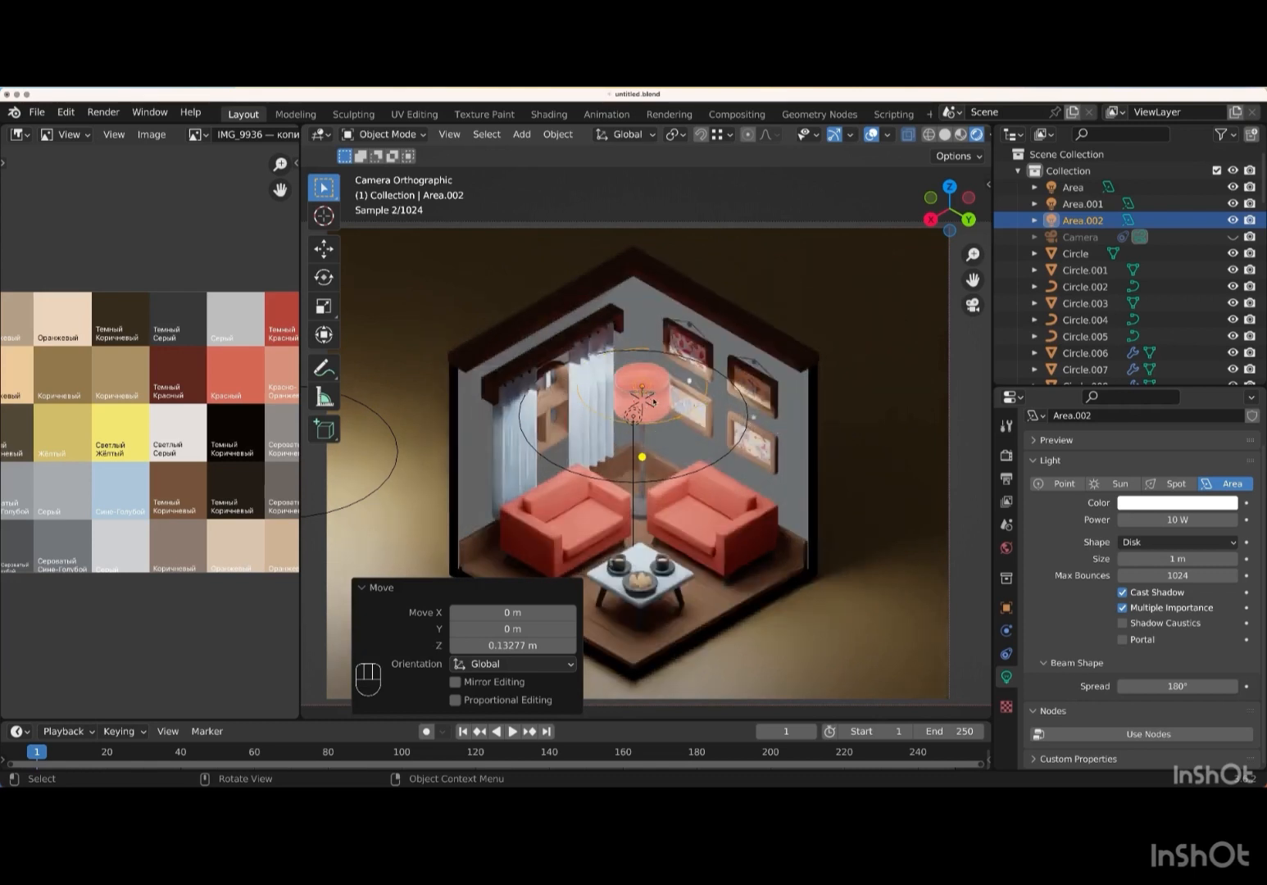
- Set the lamp's disk light power to 30 W and raise the light a further 0.03 m or so along Z
{"action": "left_click", "coordinate": [1168, 520]}
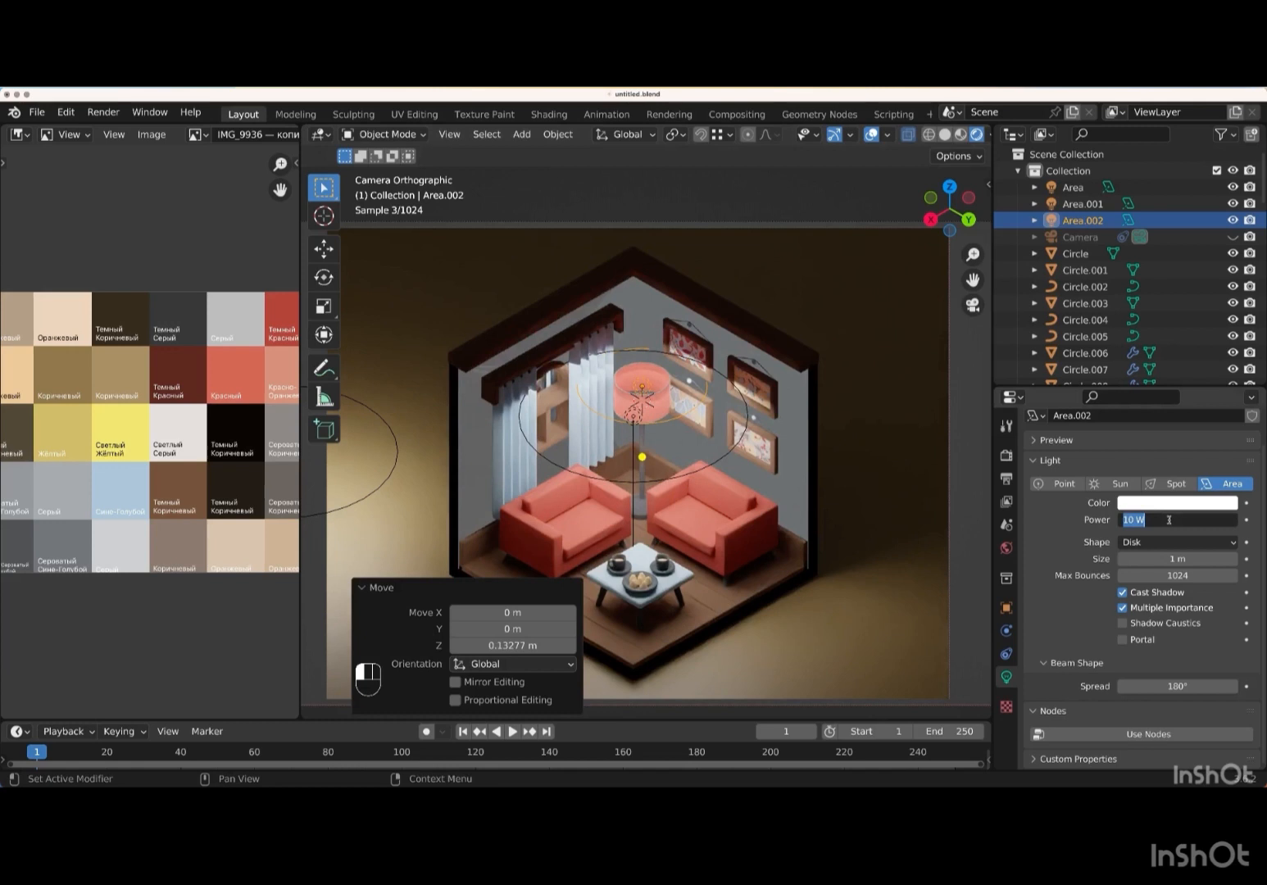
{"action": "type", "text": "30"}
{"action": "key", "text": "Return"}
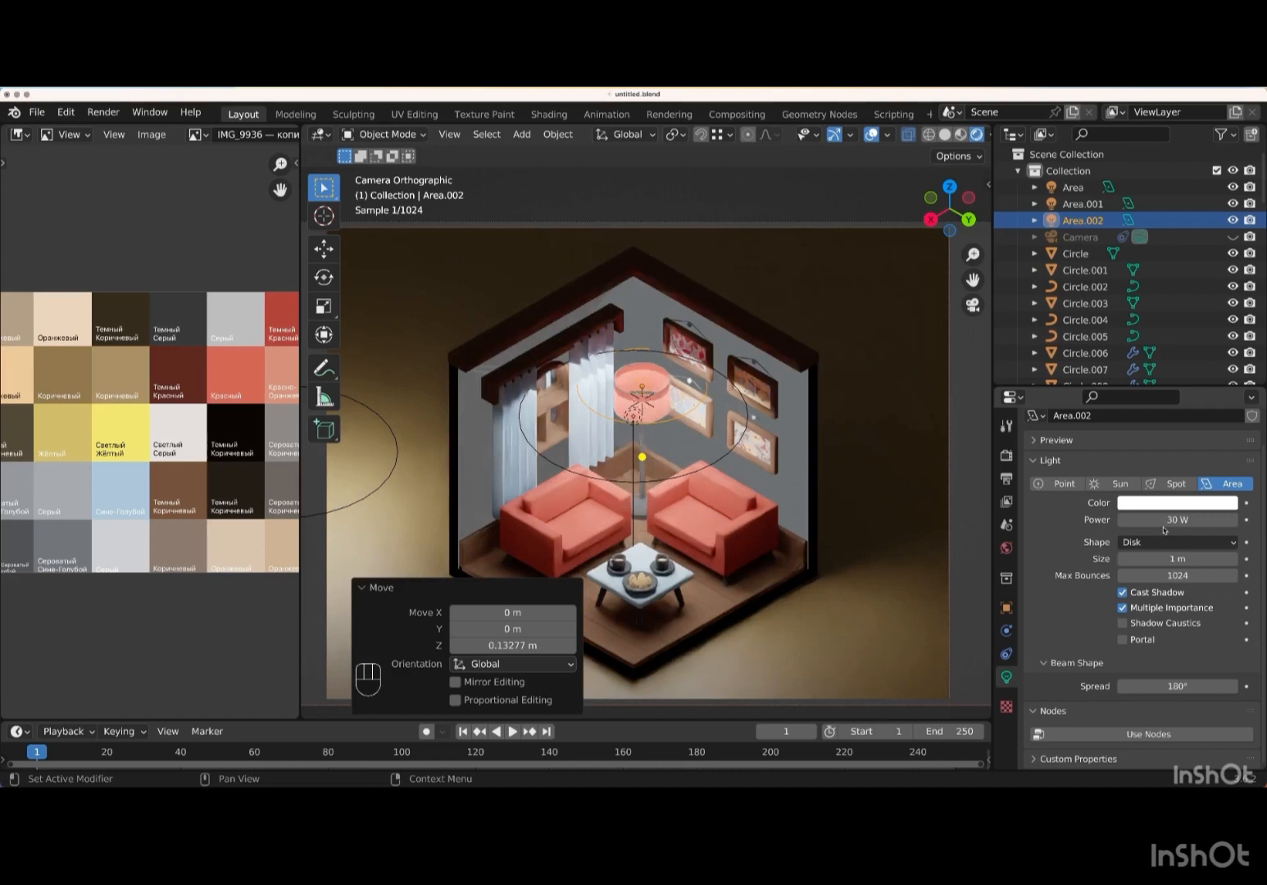
{"action": "key", "text": "g"}
{"action": "key", "text": "z"}
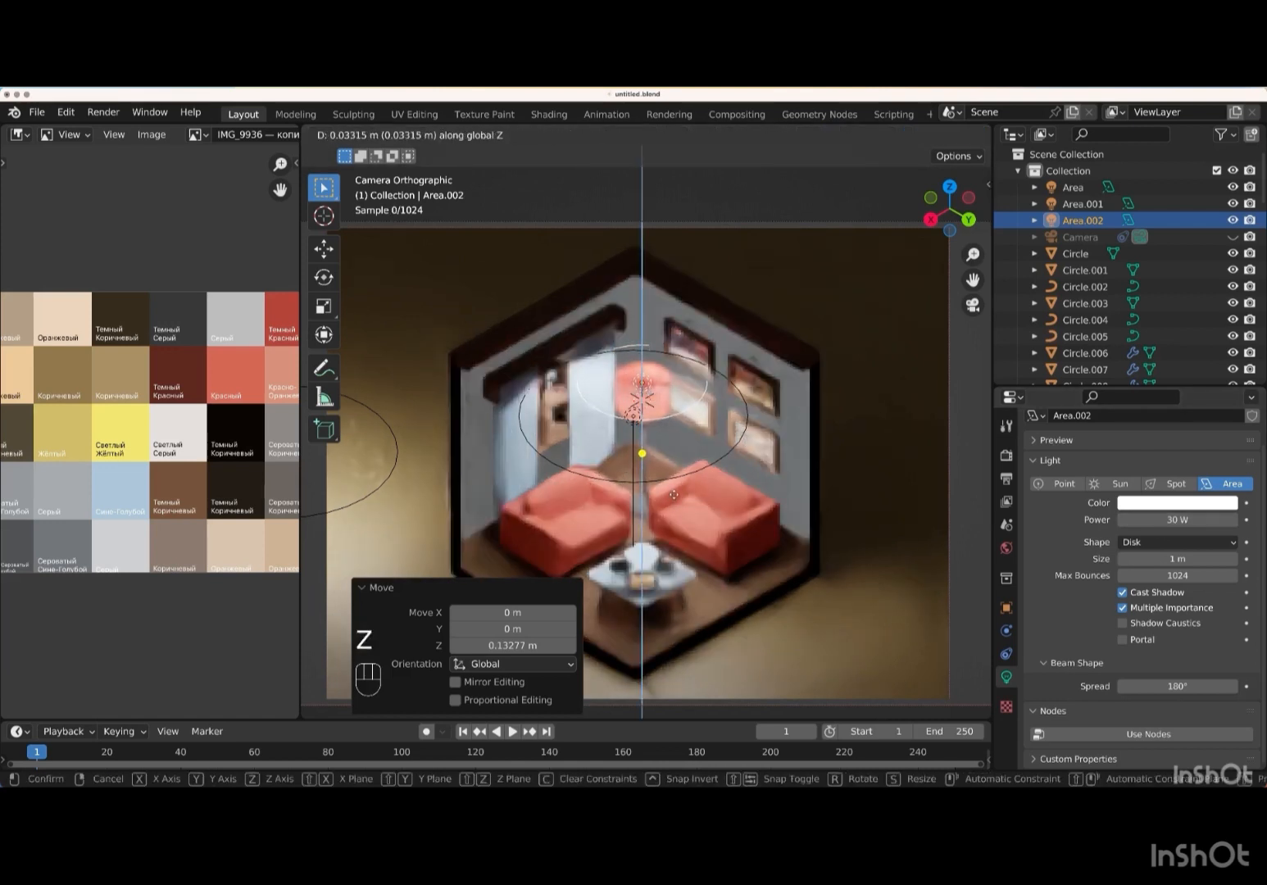
{"action": "key", "text": "Return"}
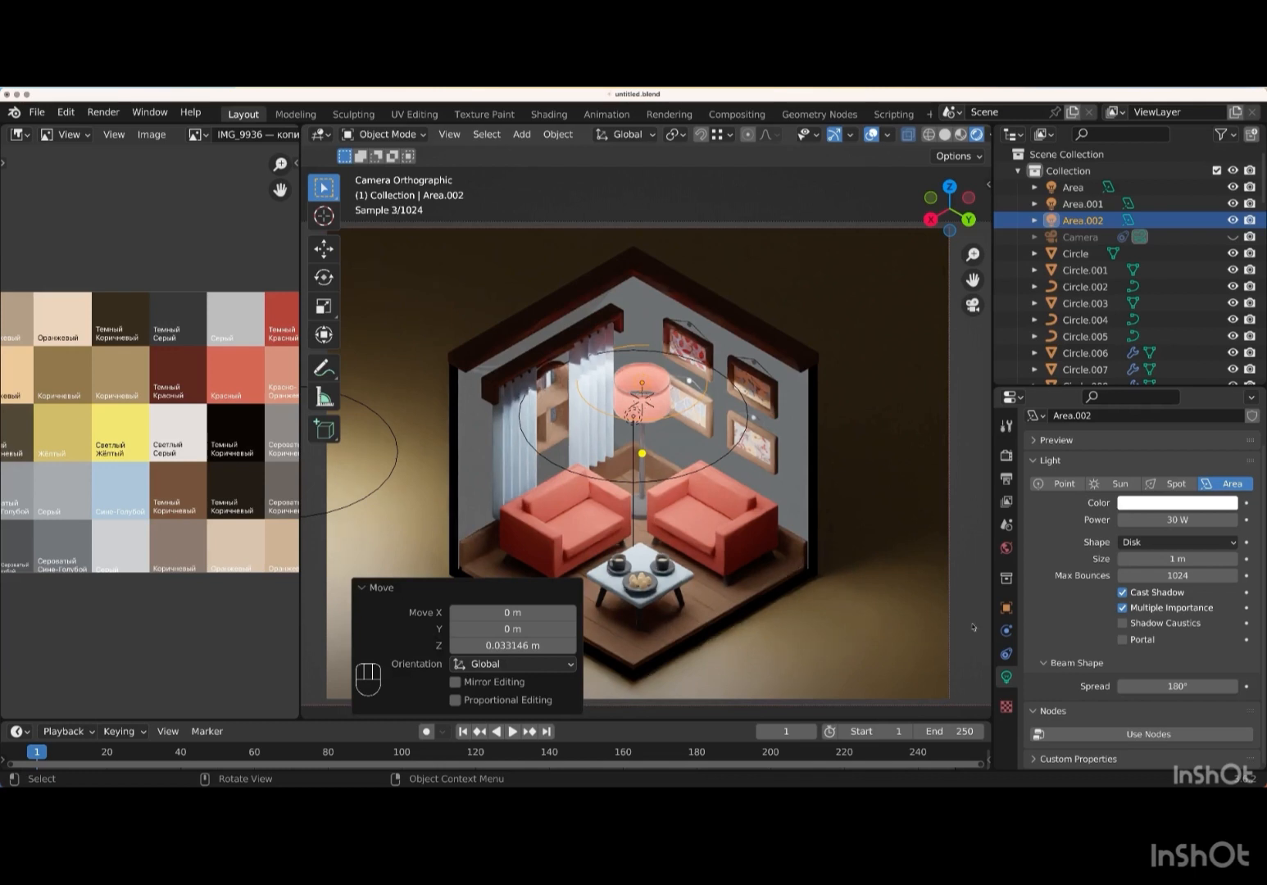
- Set the world background colour to a muted grey-green with saturation about 0.13 and value about 0.29
{"action": "left_click", "coordinate": [1007, 548]}
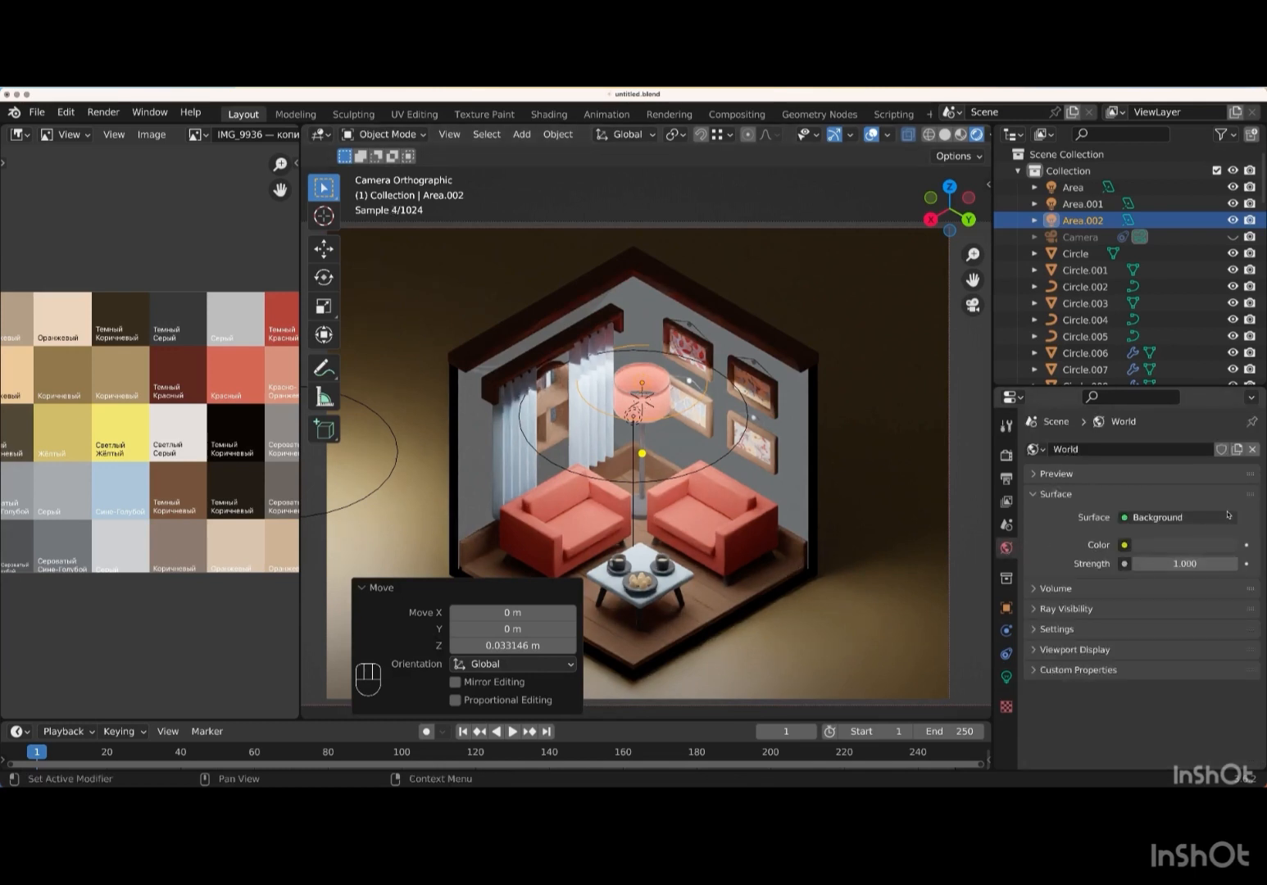
{"action": "left_click", "coordinate": [1190, 545]}
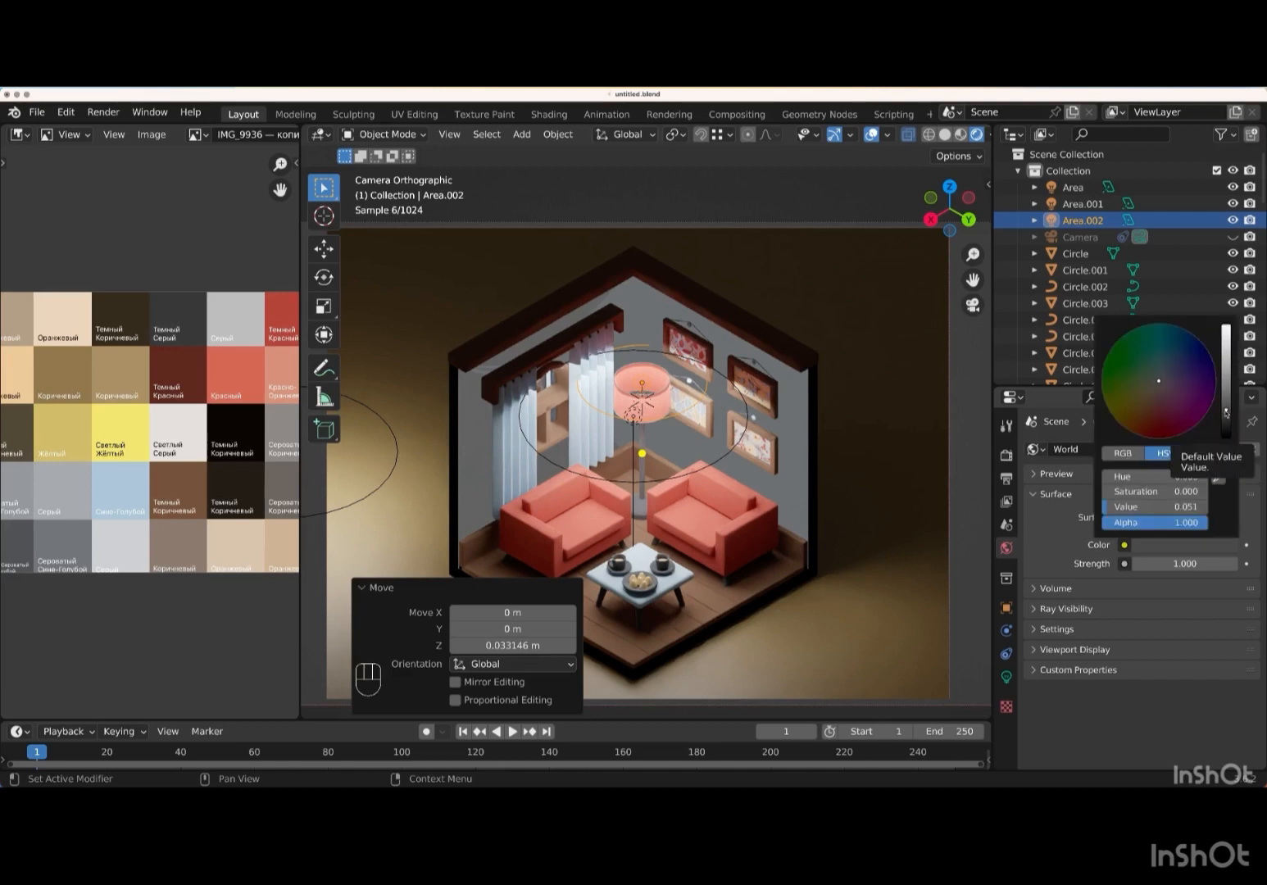
{"action": "left_click_drag", "start_coordinate": [1227, 414], "coordinate": [1227, 384]}
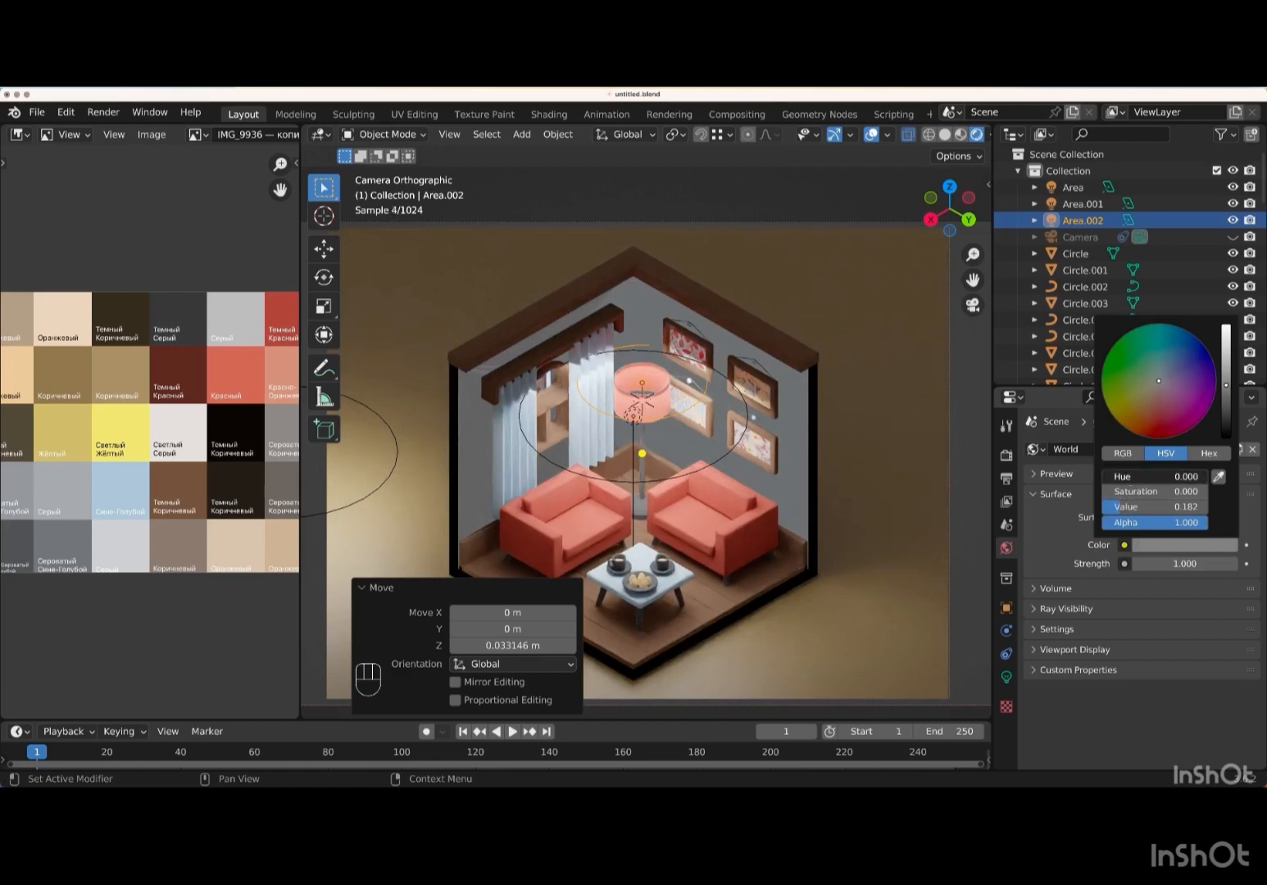
{"action": "left_click_drag", "start_coordinate": [1143, 476], "coordinate": [1178, 477]}
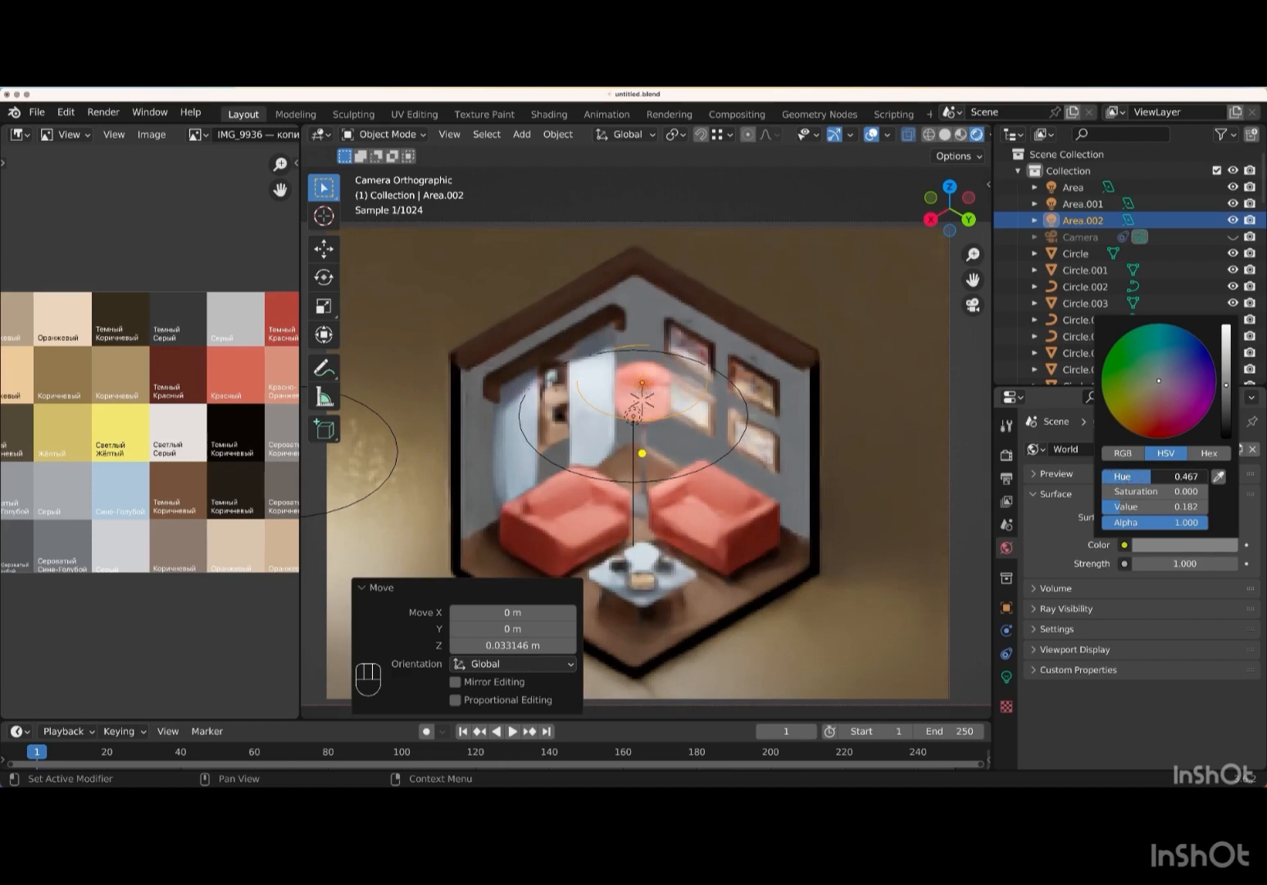
{"action": "mouse_move", "coordinate": [1151, 476]}
{"action": "left_mouse_down"}
{"action": "mouse_move", "coordinate": [1166, 476]}
{"action": "mouse_move", "coordinate": [1109, 476]}
{"action": "mouse_move", "coordinate": [1197, 476]}
{"action": "mouse_move", "coordinate": [1152, 476]}
{"action": "mouse_move", "coordinate": [1196, 490]}
{"action": "mouse_move", "coordinate": [1163, 491]}
{"action": "left_mouse_up"}
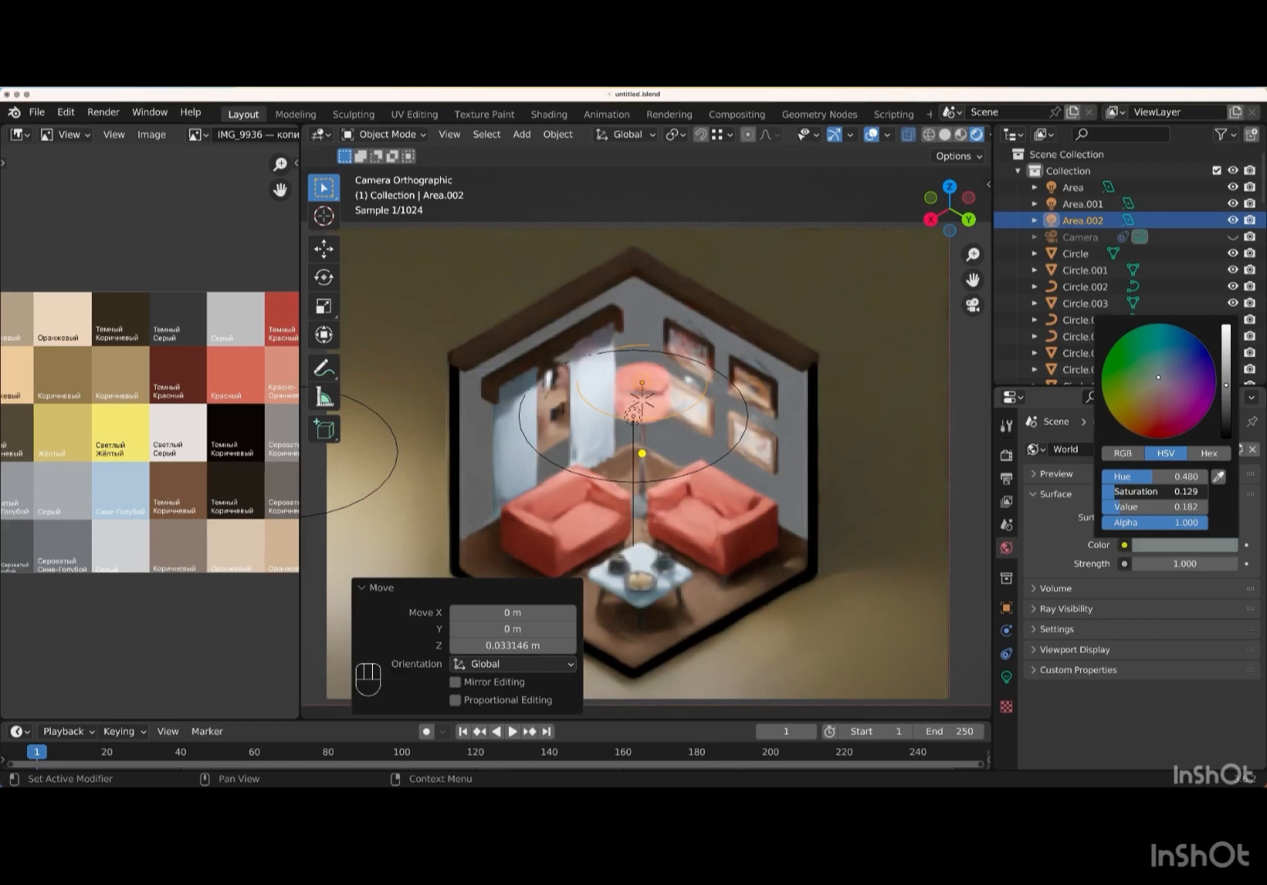
{"action": "left_click_drag", "start_coordinate": [1164, 477], "coordinate": [1135, 476]}
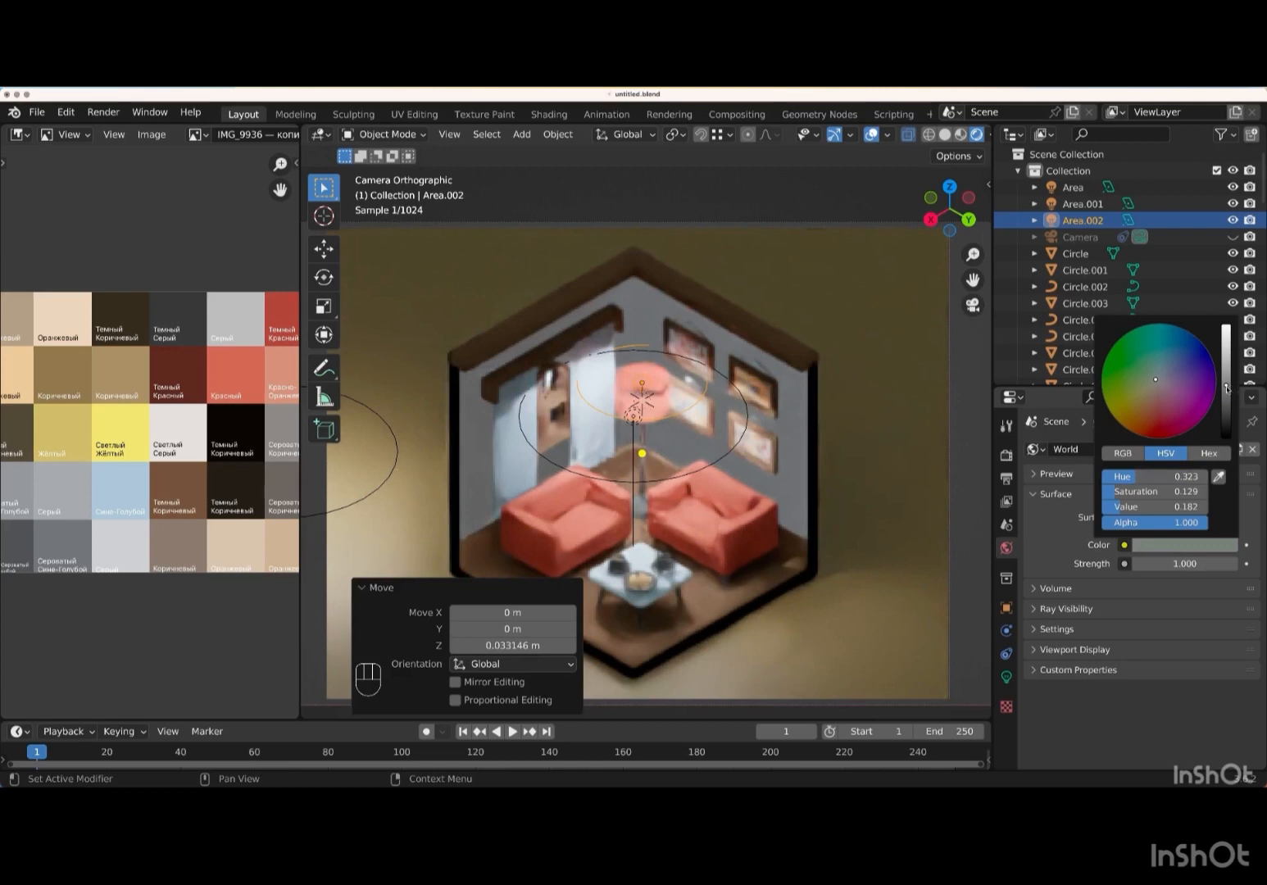
{"action": "left_click_drag", "start_coordinate": [1226, 385], "coordinate": [1226, 371]}
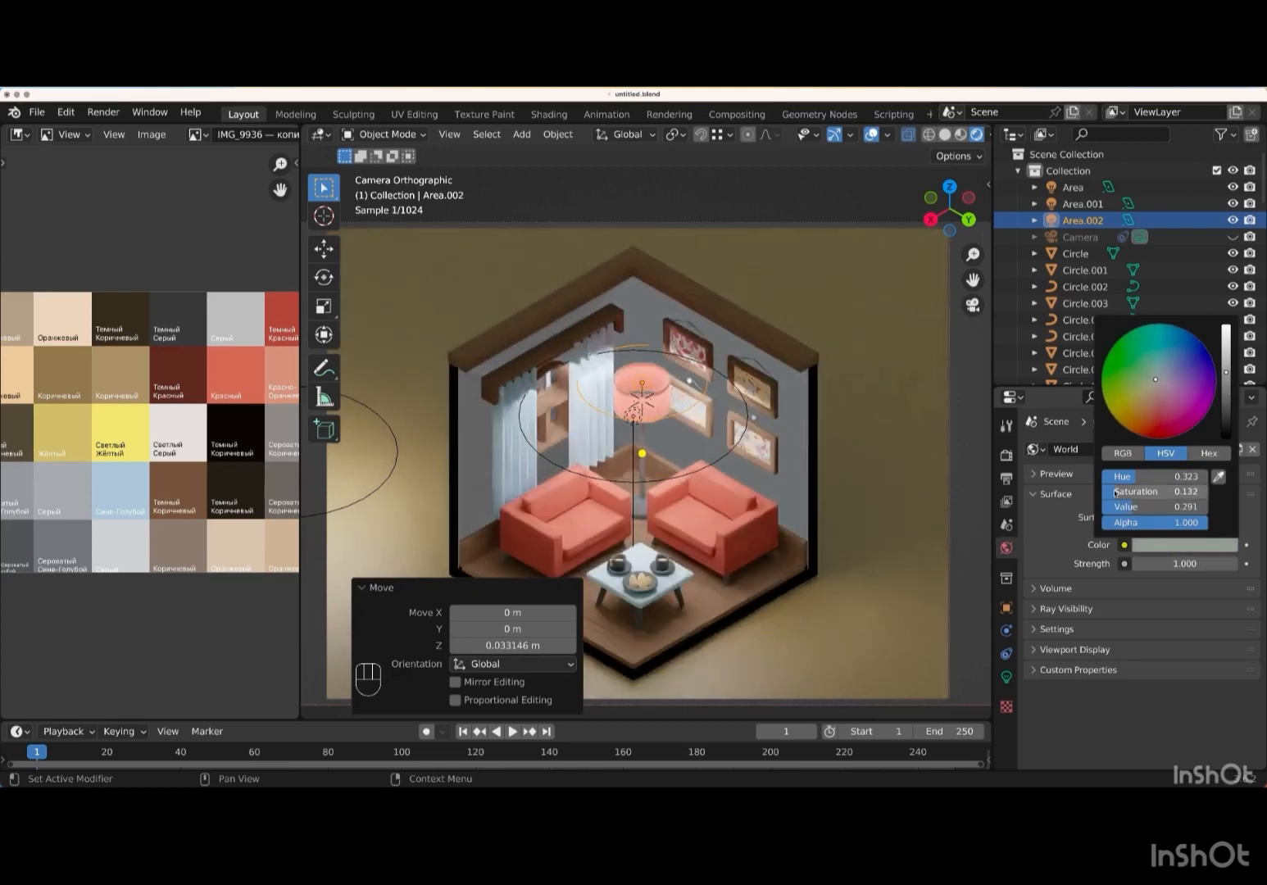
{"action": "left_click_drag", "start_coordinate": [1136, 477], "coordinate": [1132, 477]}
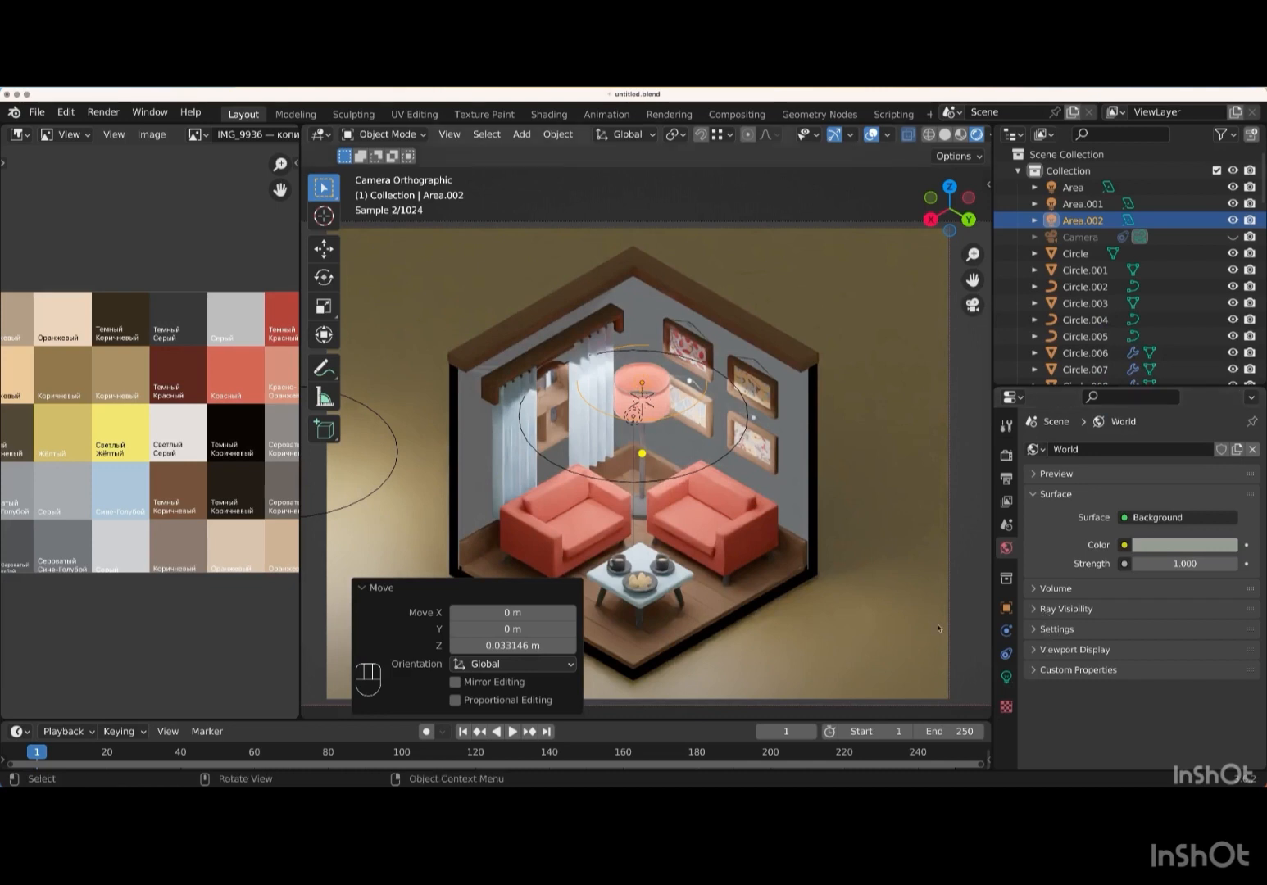
- In the scene's render colour management, set the exposure to about 0.384 and the look to Medium High Contrast
{"action": "left_click", "coordinate": [1006, 455]}
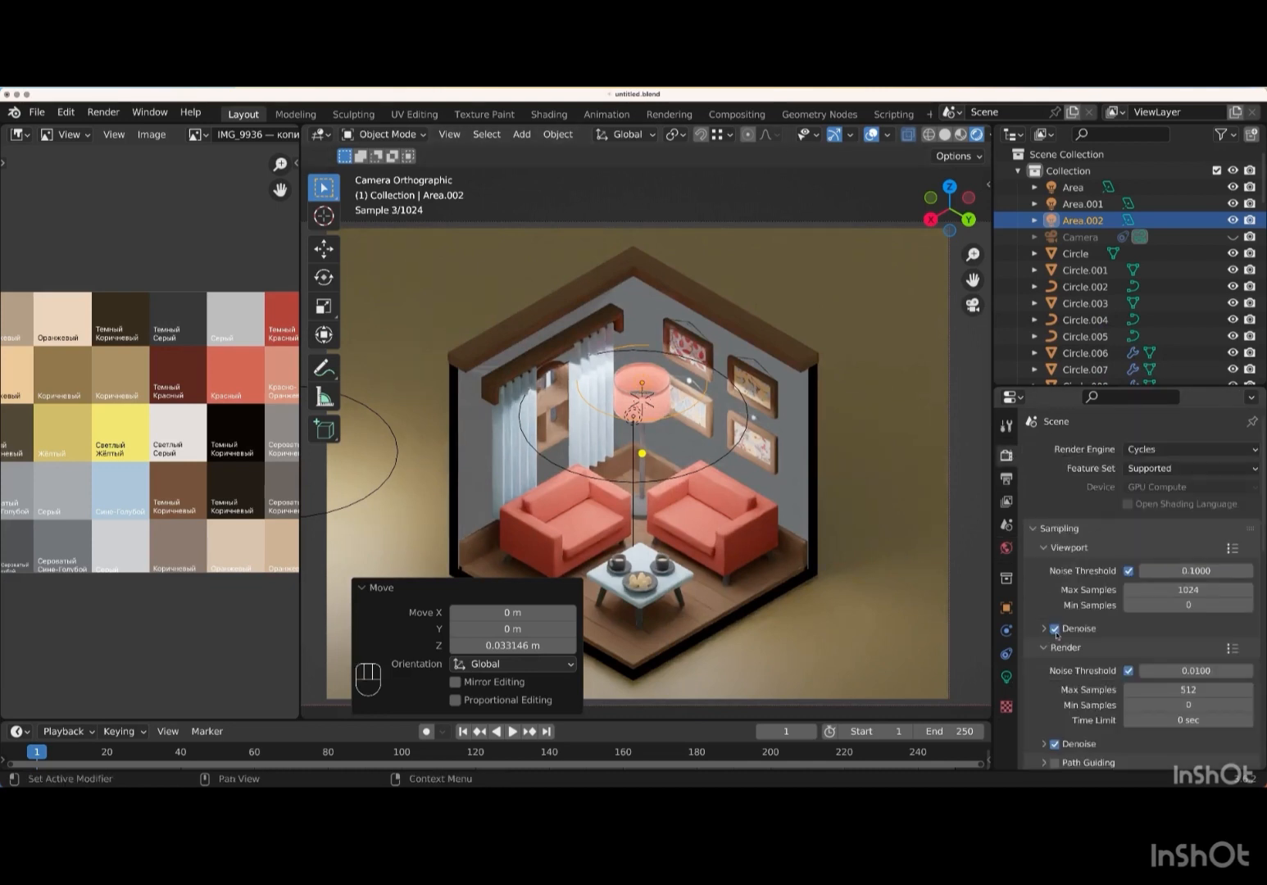
{"action": "scroll", "coordinate": [1056, 635], "scroll_direction": "down", "scroll_amount": 15}
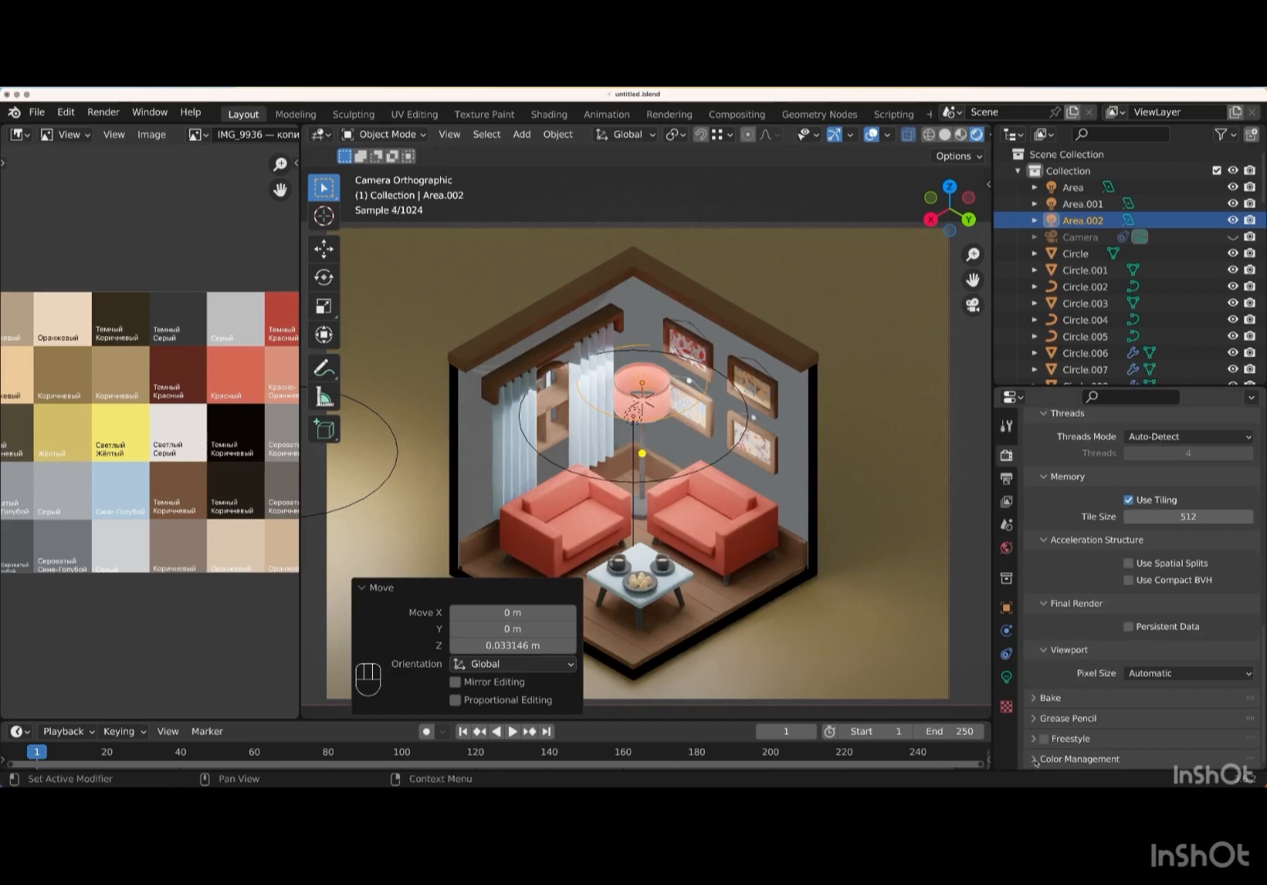
{"action": "left_click", "coordinate": [1077, 757]}
{"action": "scroll", "coordinate": [1098, 756], "scroll_direction": "down", "scroll_amount": 4}
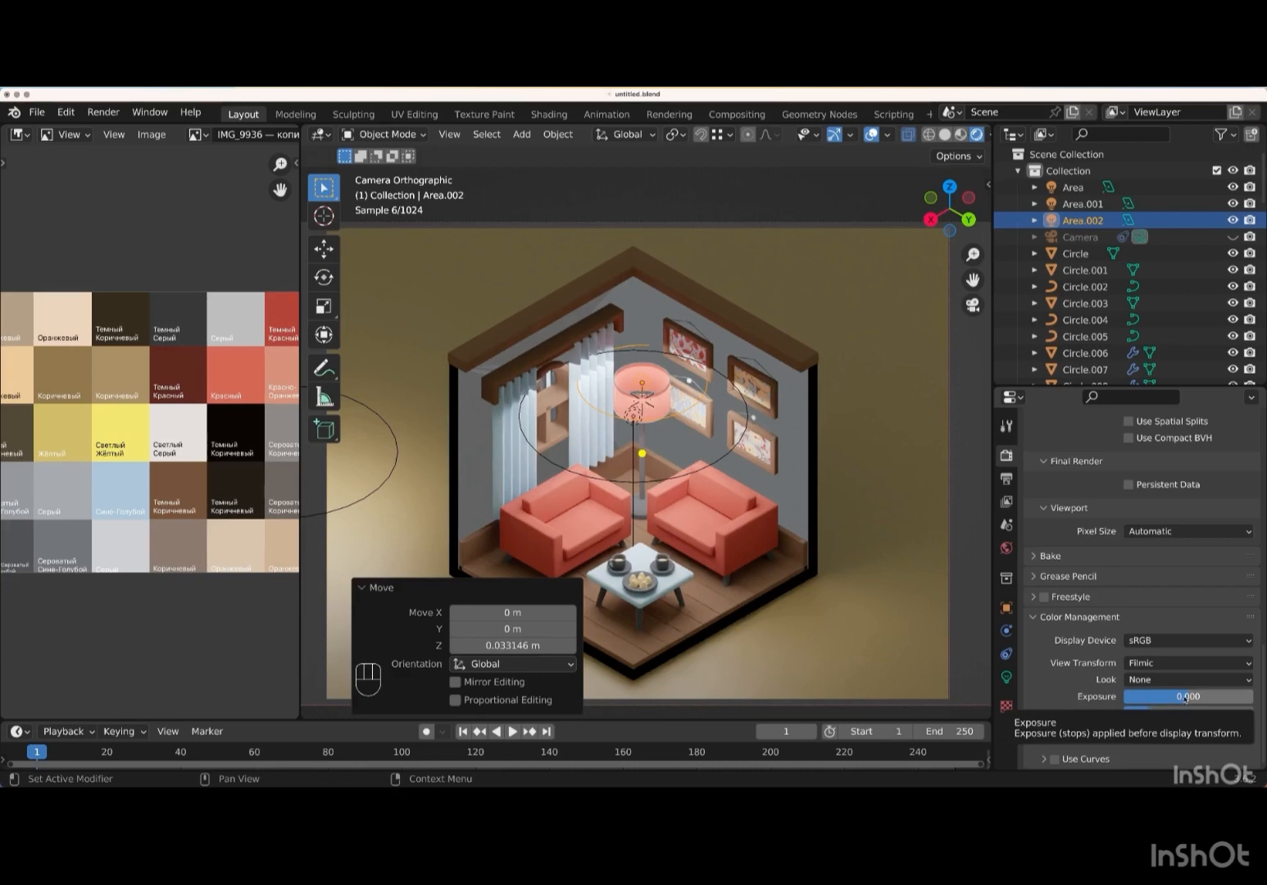
{"action": "left_click_drag", "start_coordinate": [1180, 697], "coordinate": [1188, 696]}
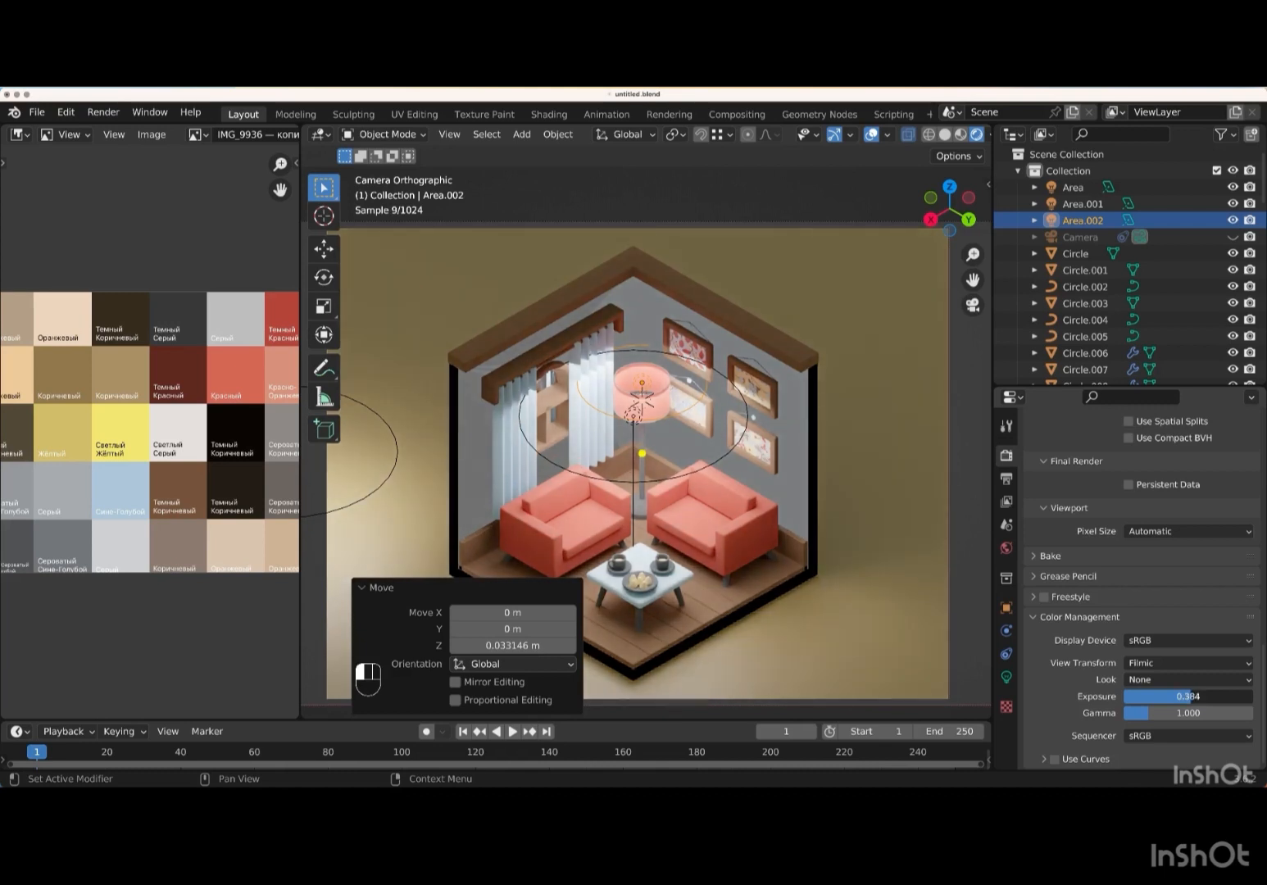
{"action": "left_click", "coordinate": [1176, 679]}
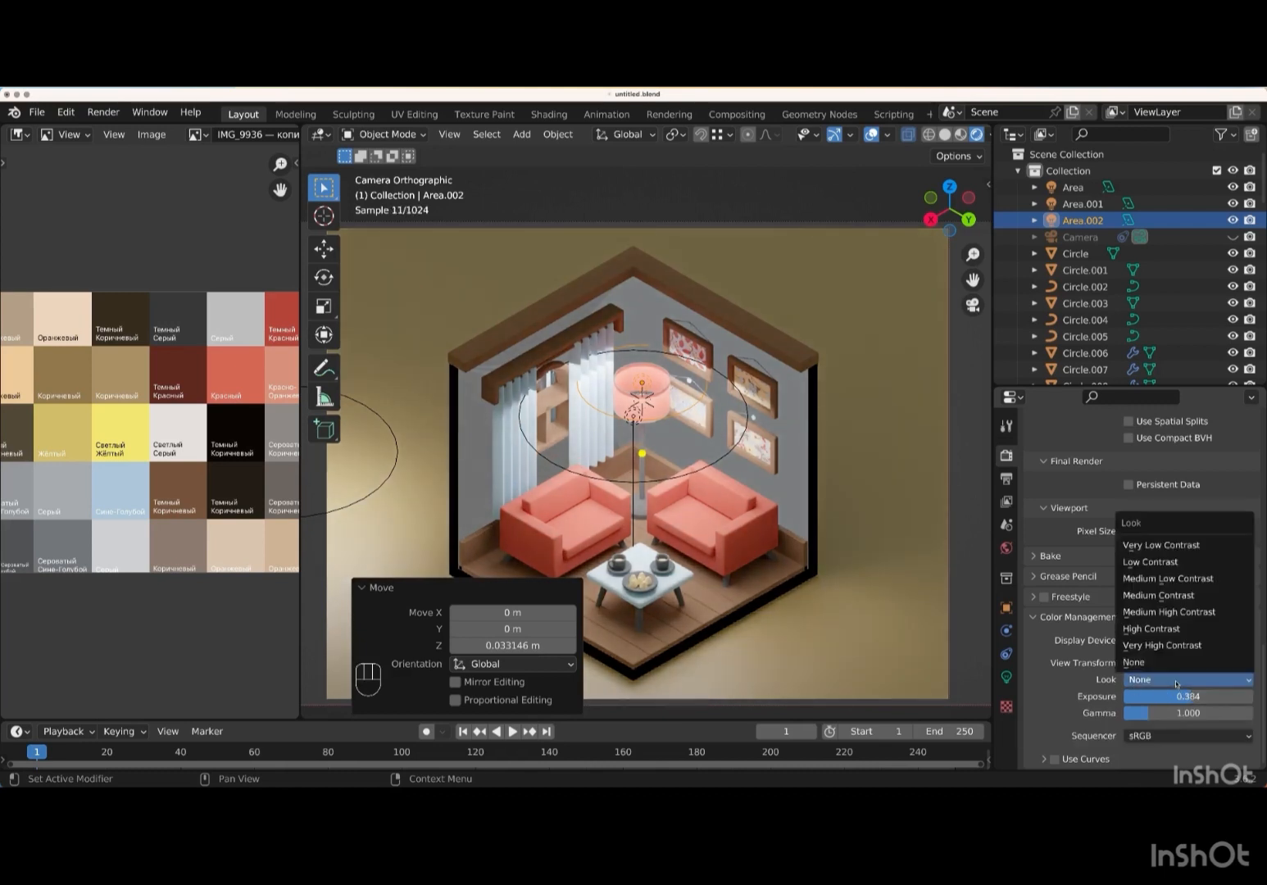
{"action": "left_click", "coordinate": [1189, 613]}
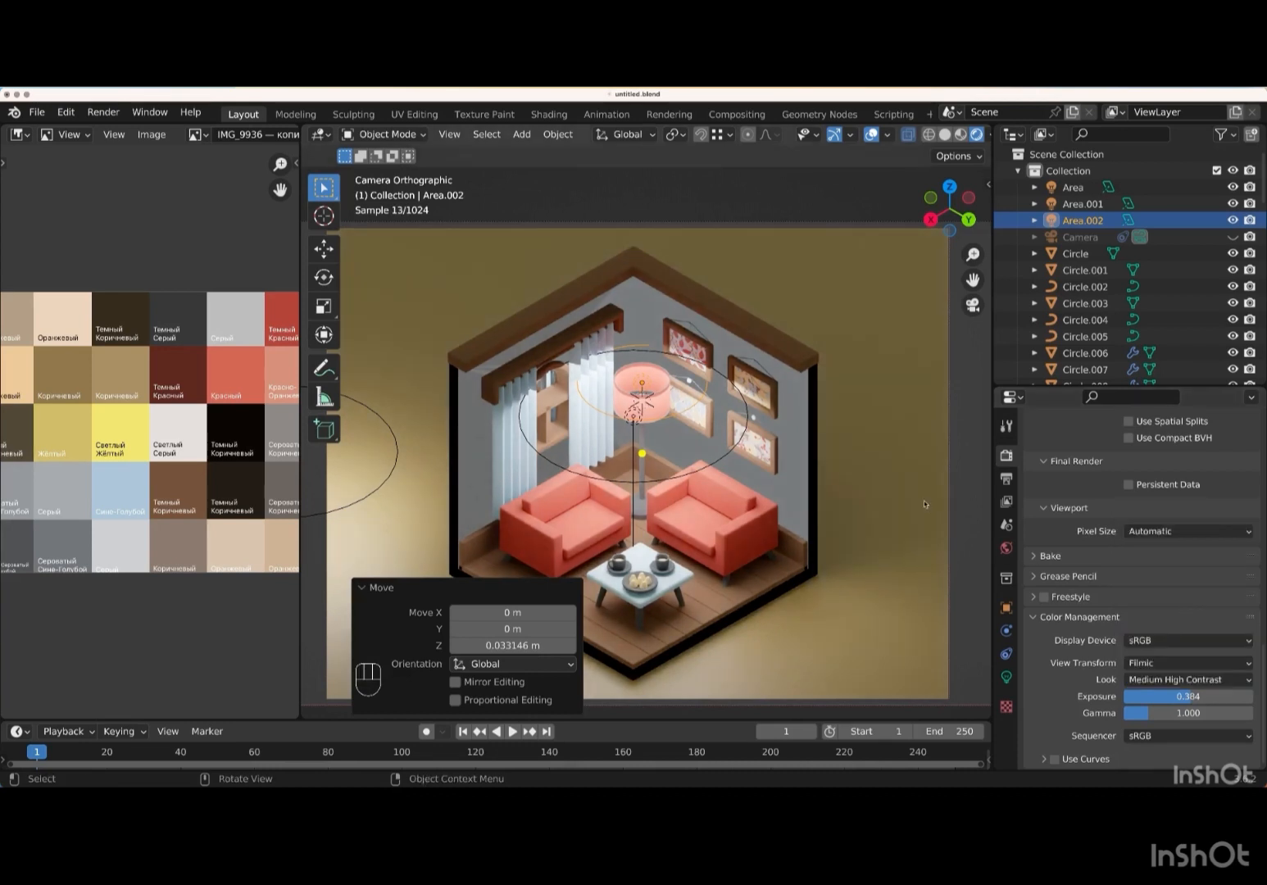